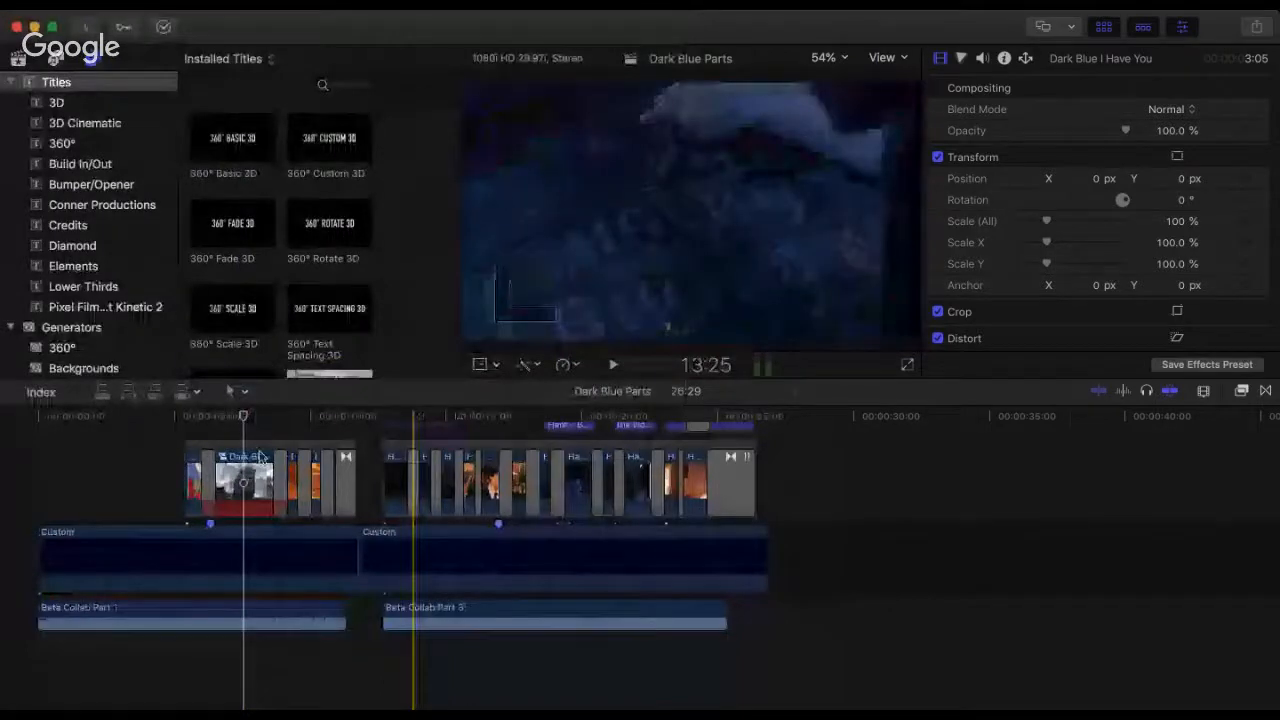
Step: Preview the beginning of the timeline and lower the volume of the Beta Collab Part 1 audio clip
{"action": "left_click", "coordinate": [187, 420]}
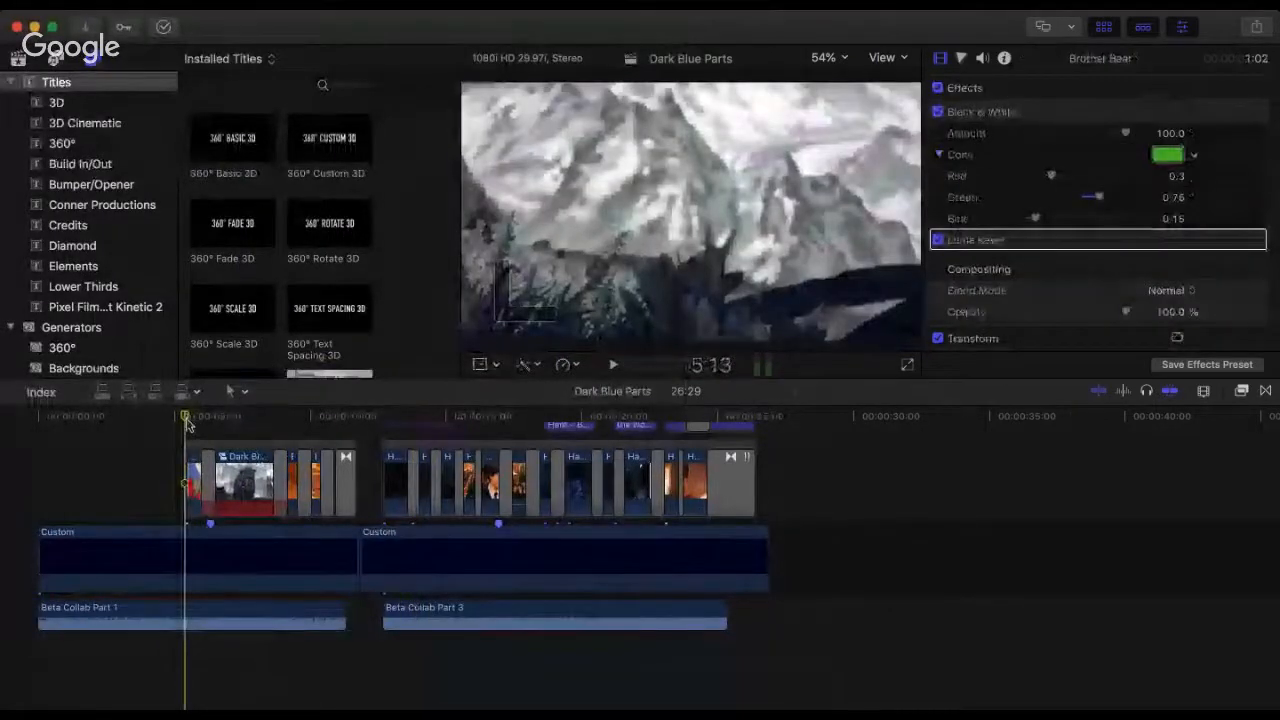
{"action": "left_click", "coordinate": [35, 418]}
{"action": "key", "text": "space"}
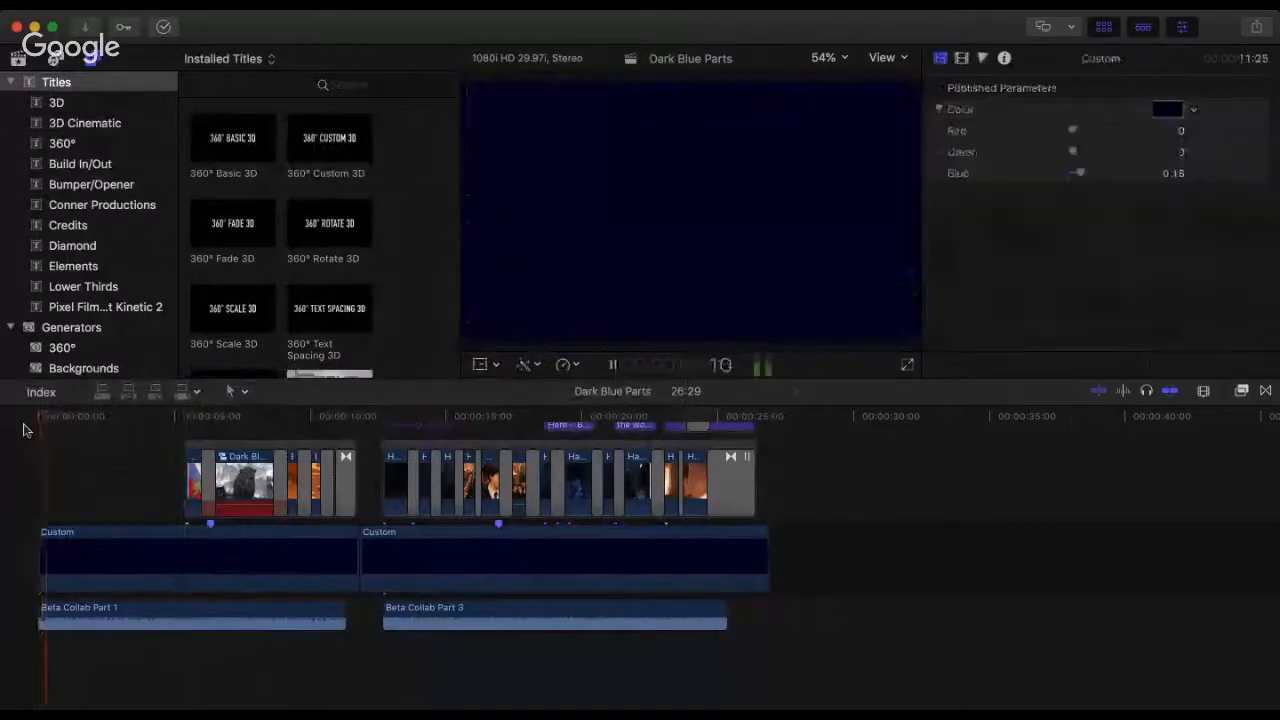
{"action": "key", "text": "space"}
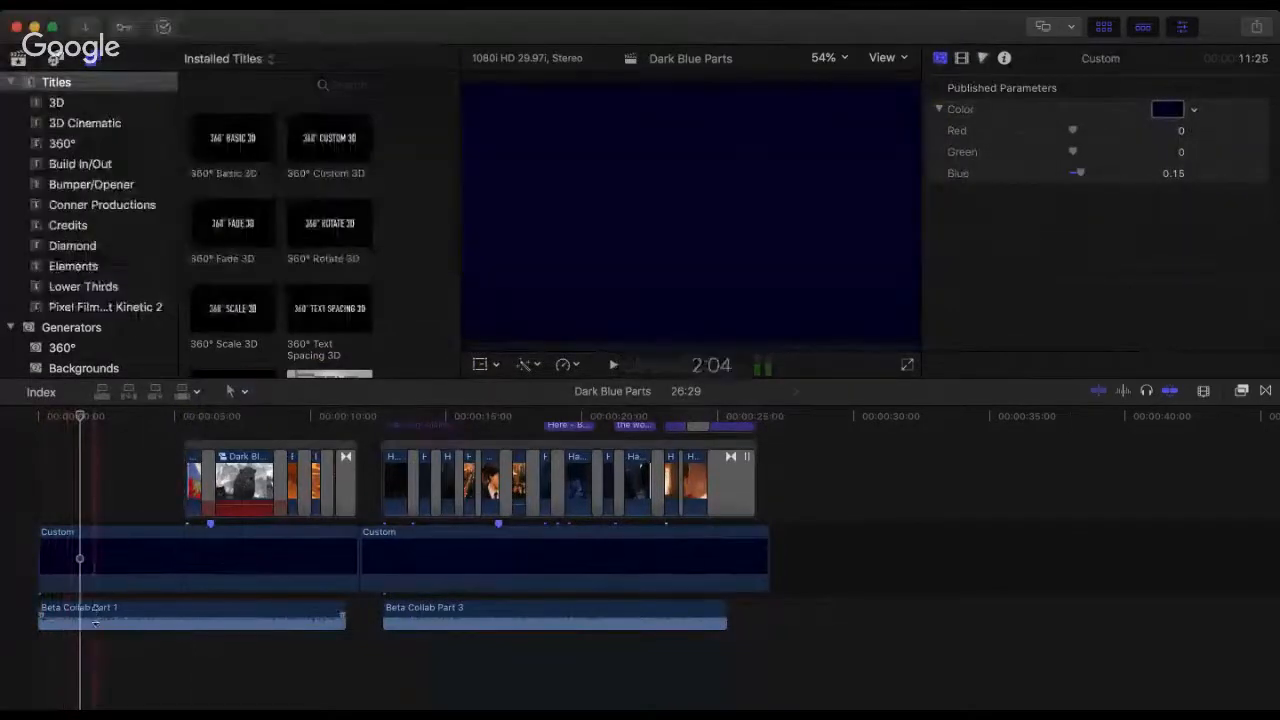
{"action": "left_click_drag", "start_coordinate": [95, 621], "coordinate": [91, 566]}
Step: Play back the first section of the timeline to check the Beta Collab Part 1 audio level against its clips
{"action": "key", "text": "space"}
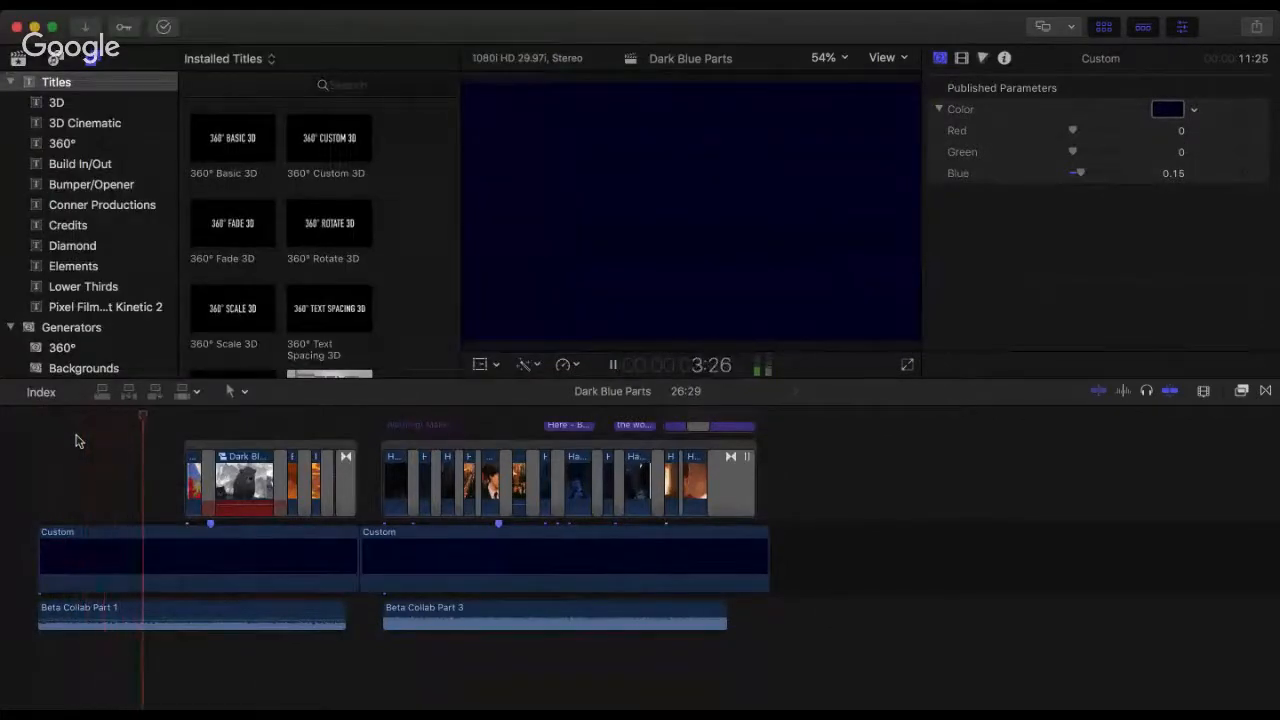
{"action": "key", "text": "space"}
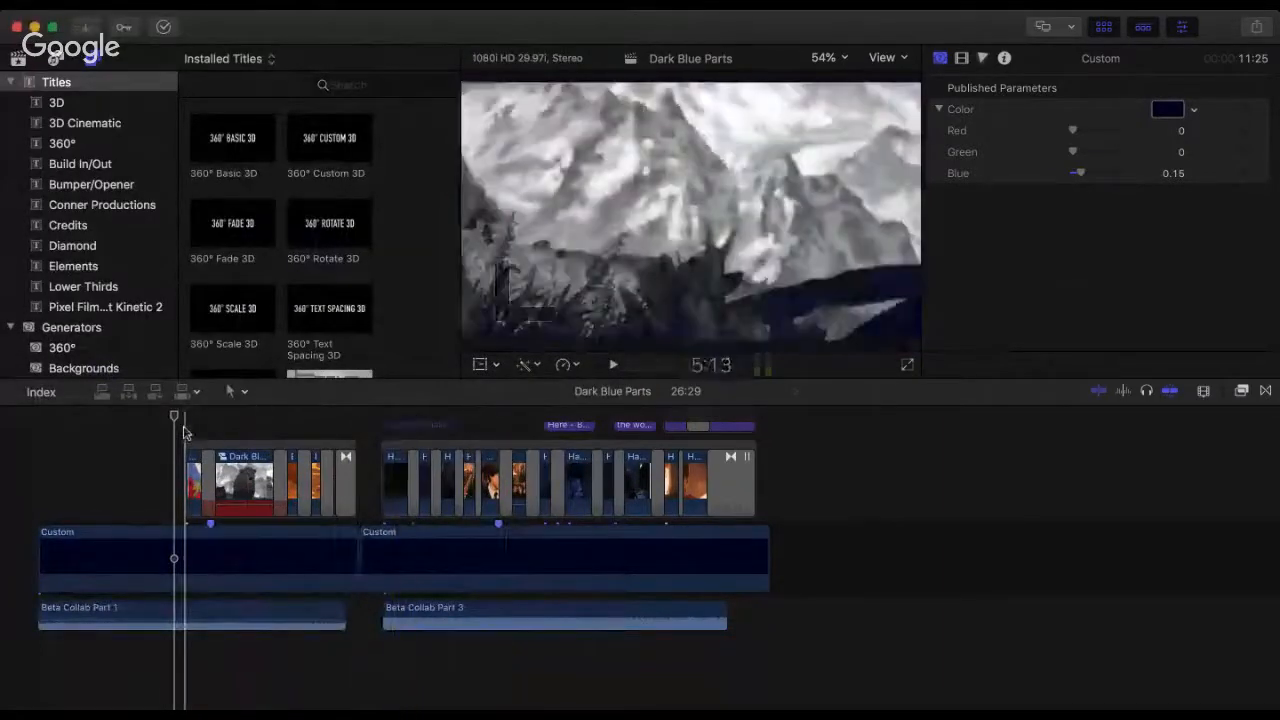
{"action": "key", "text": "space"}
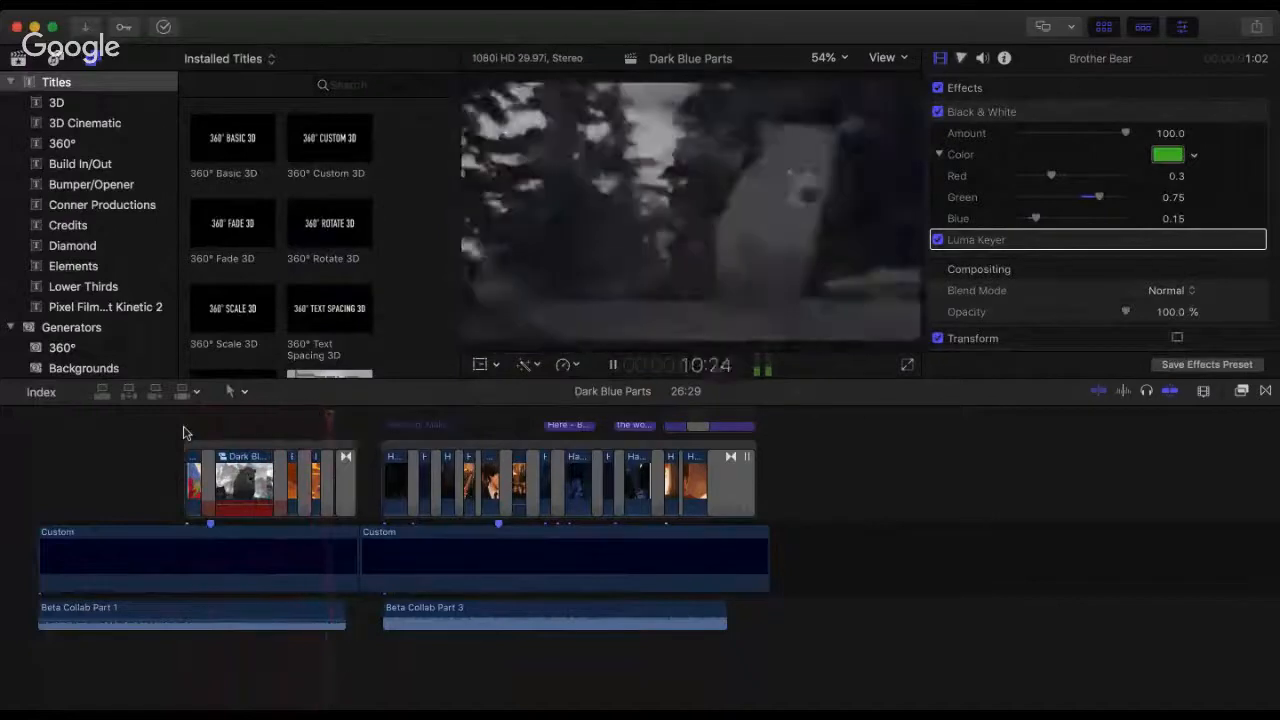
{"action": "key", "text": "space"}
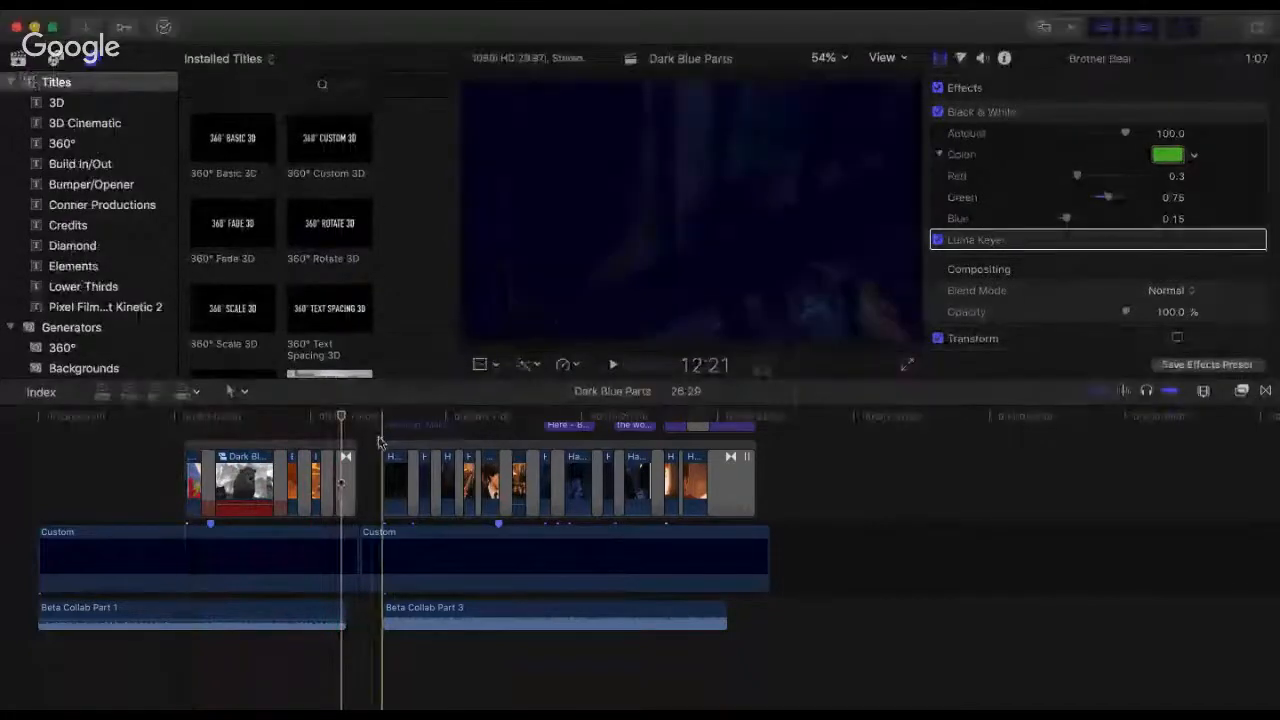
Step: Set the volume of the Beta Collab Part 3 audio clip to -4 dB
{"action": "left_click", "coordinate": [386, 428]}
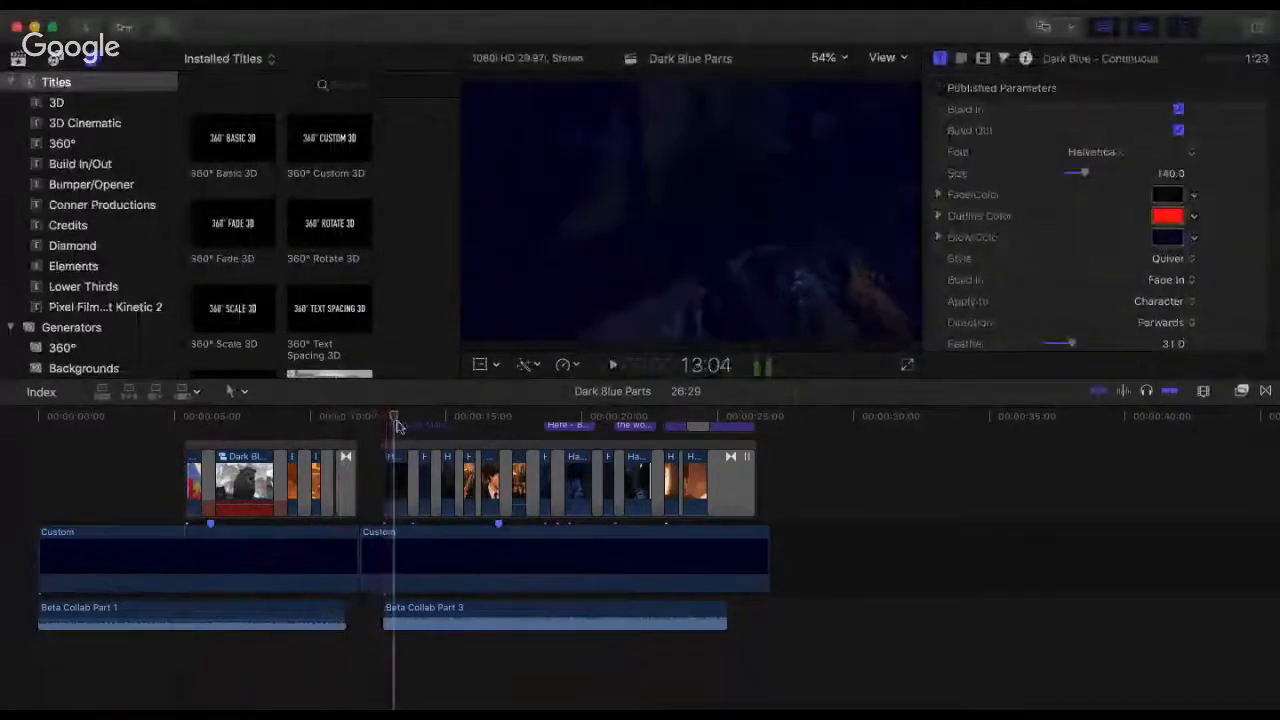
{"action": "left_click", "coordinate": [423, 620]}
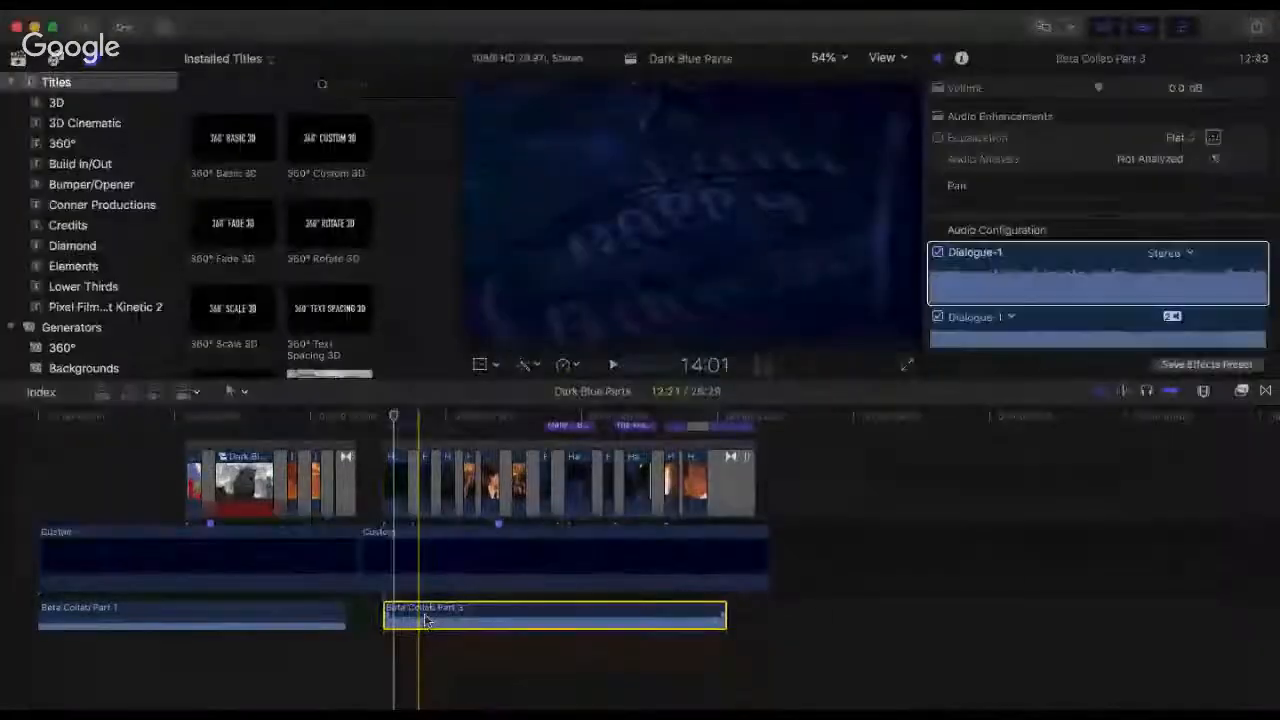
{"action": "left_click_drag", "start_coordinate": [395, 546], "coordinate": [395, 555]}
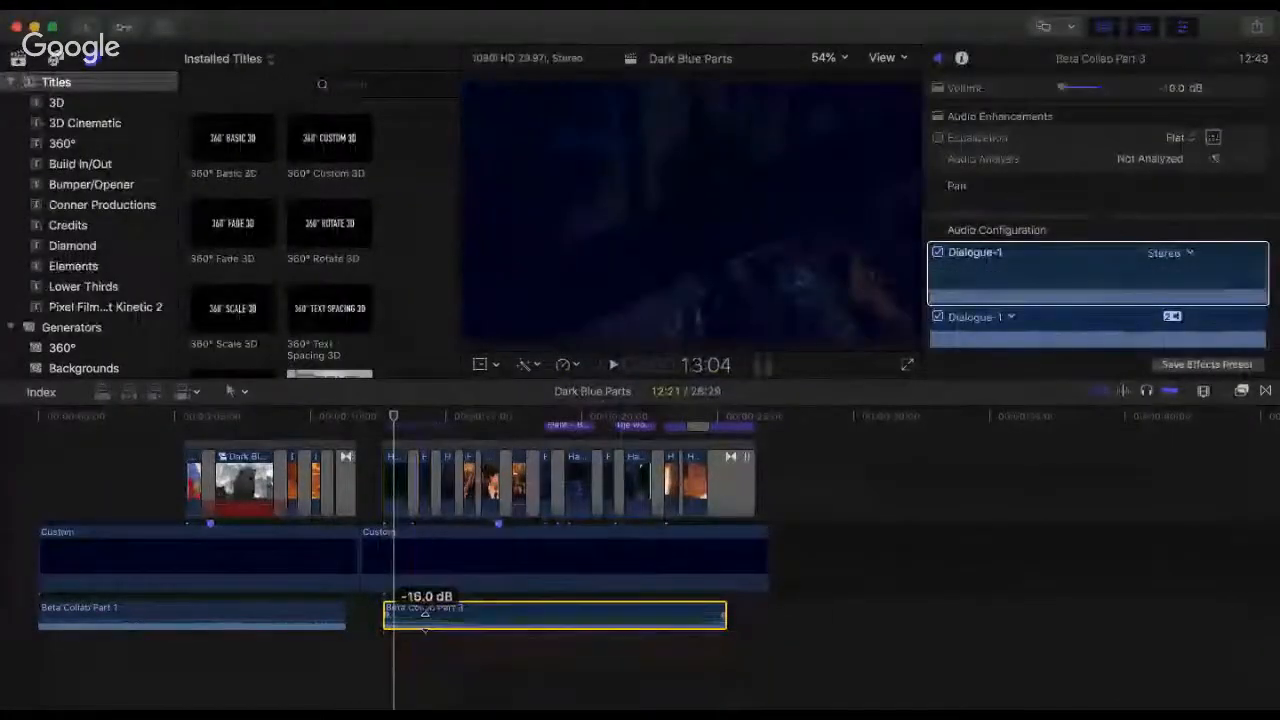
{"action": "left_click_drag", "start_coordinate": [425, 622], "coordinate": [425, 618]}
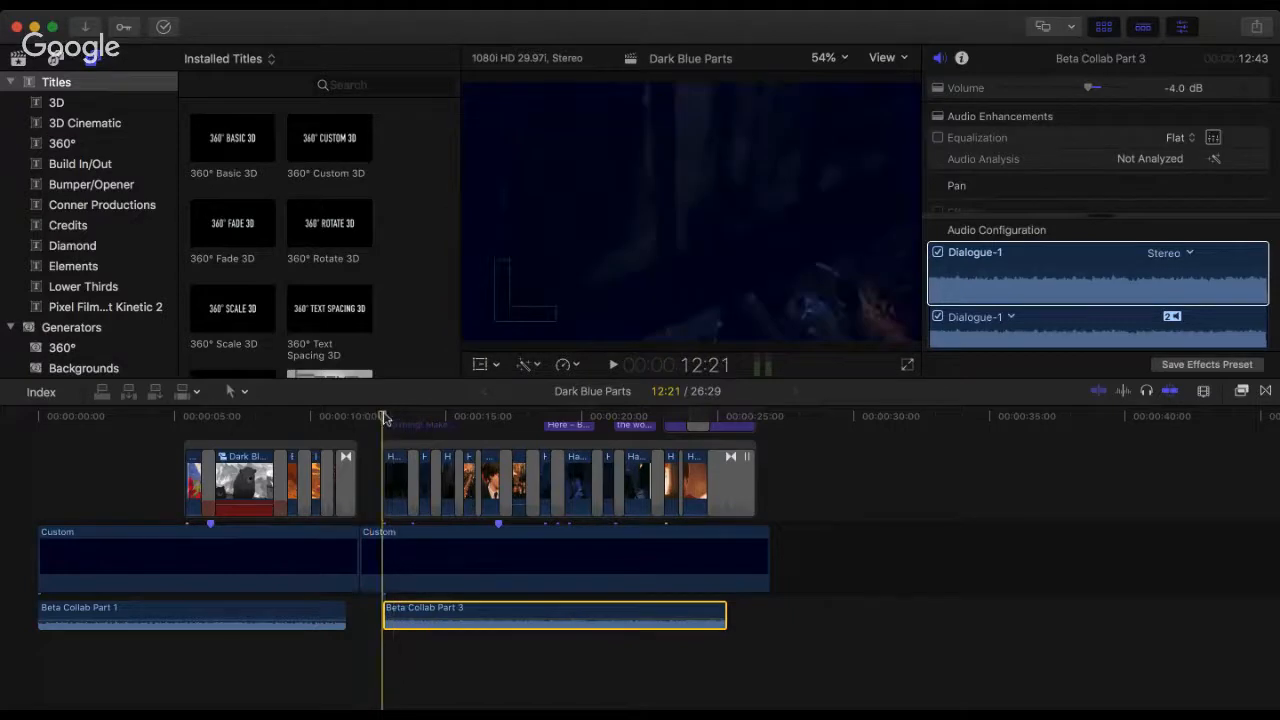
Step: Preview the start of the Beta Collab Part 3 section and reduce that audio clip's volume to -9 dB
{"action": "key", "text": "space"}
{"action": "key", "text": "space"}
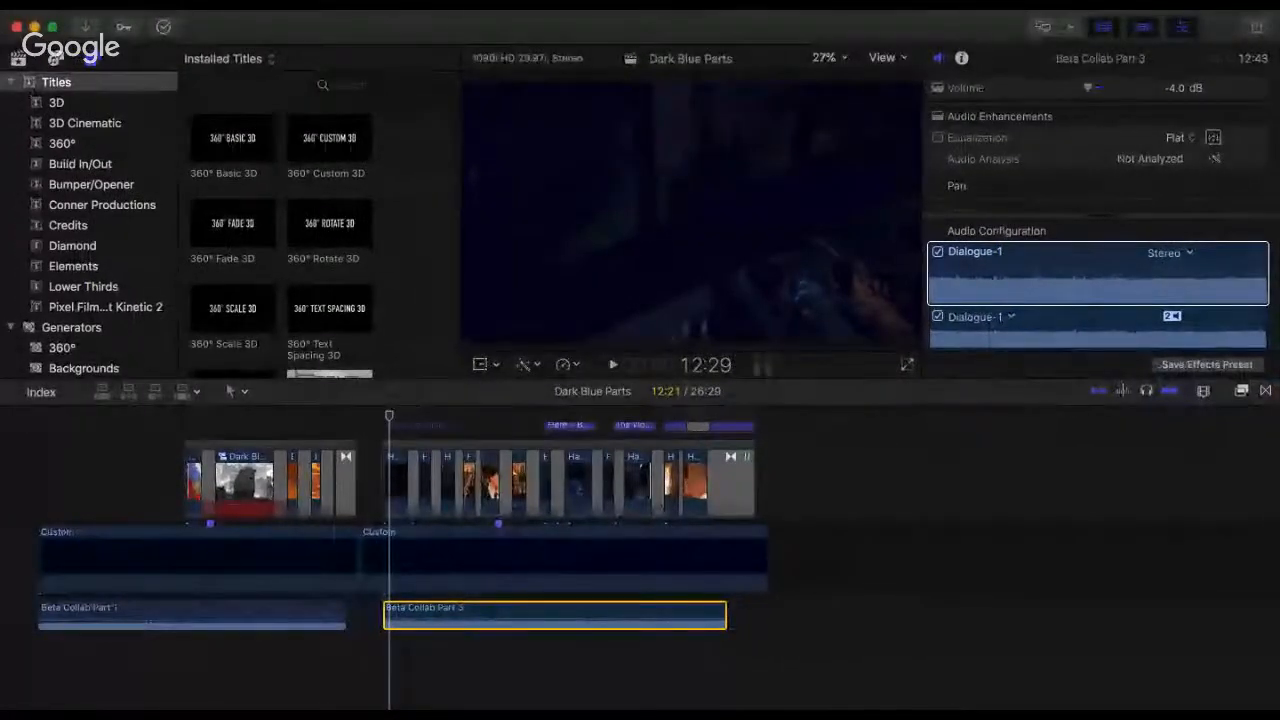
{"action": "left_click", "coordinate": [382, 436]}
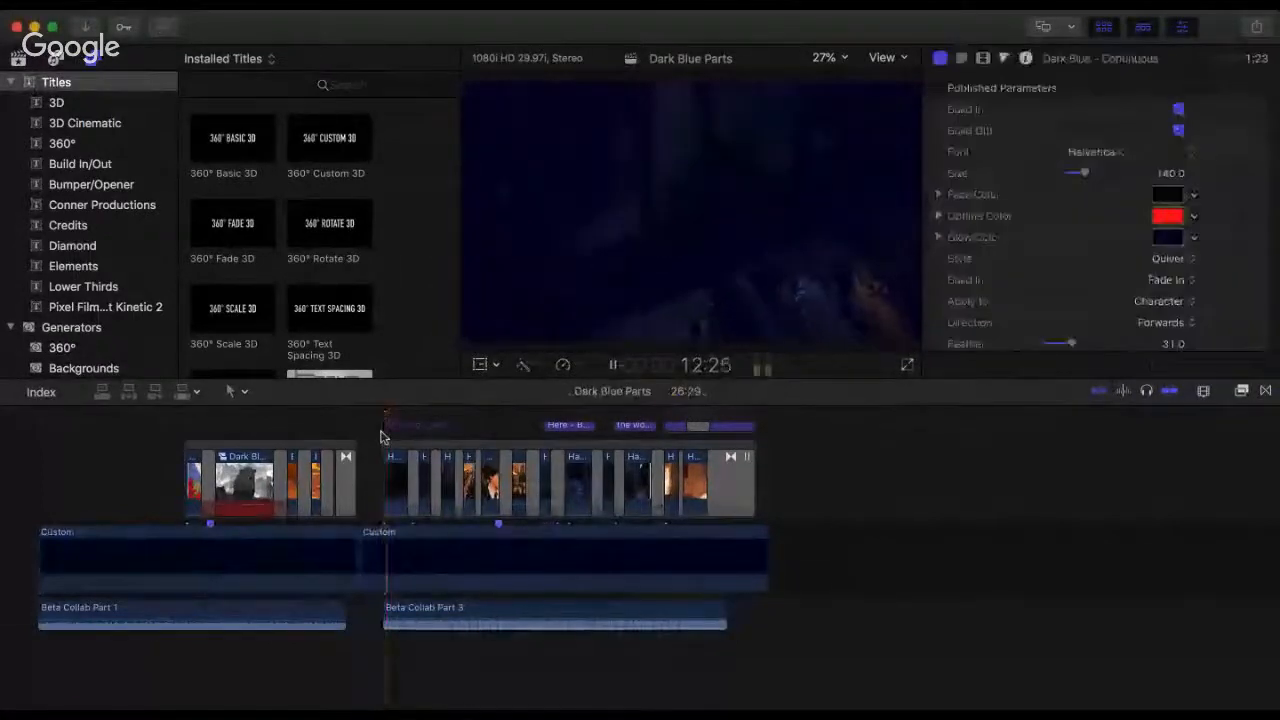
{"action": "left_click", "coordinate": [432, 627]}
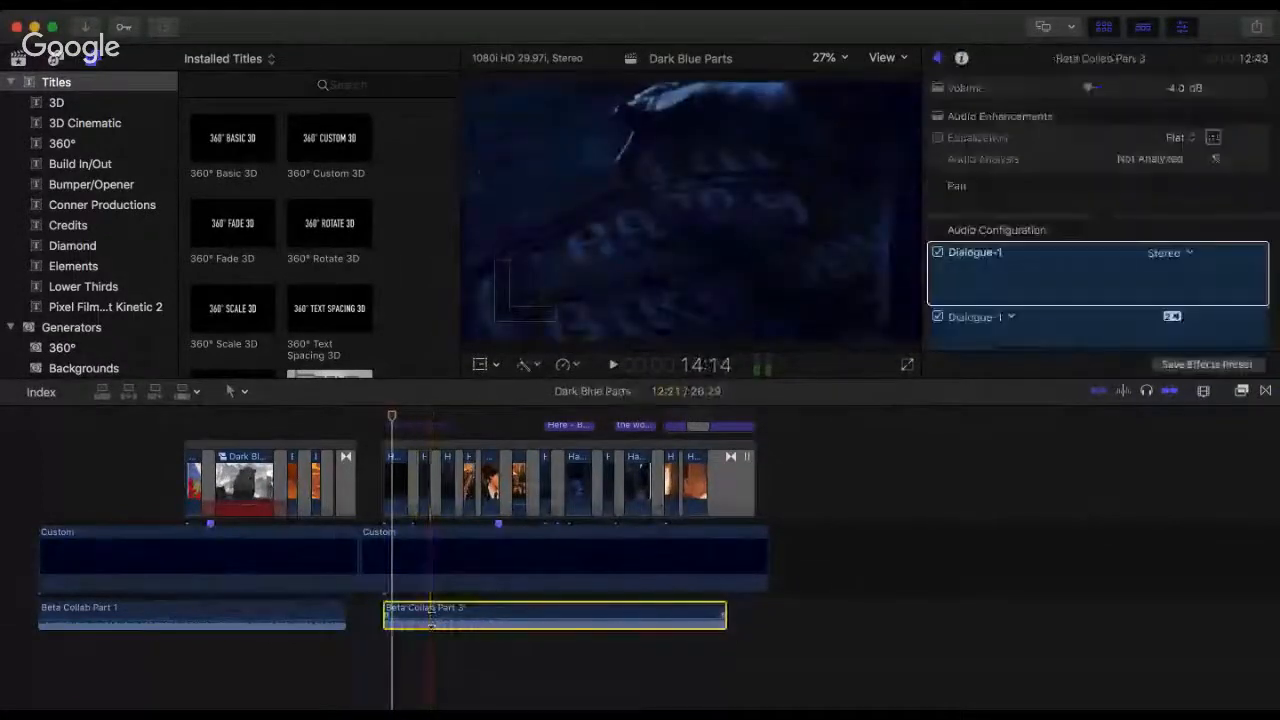
{"action": "left_click_drag", "start_coordinate": [432, 627], "coordinate": [431, 621]}
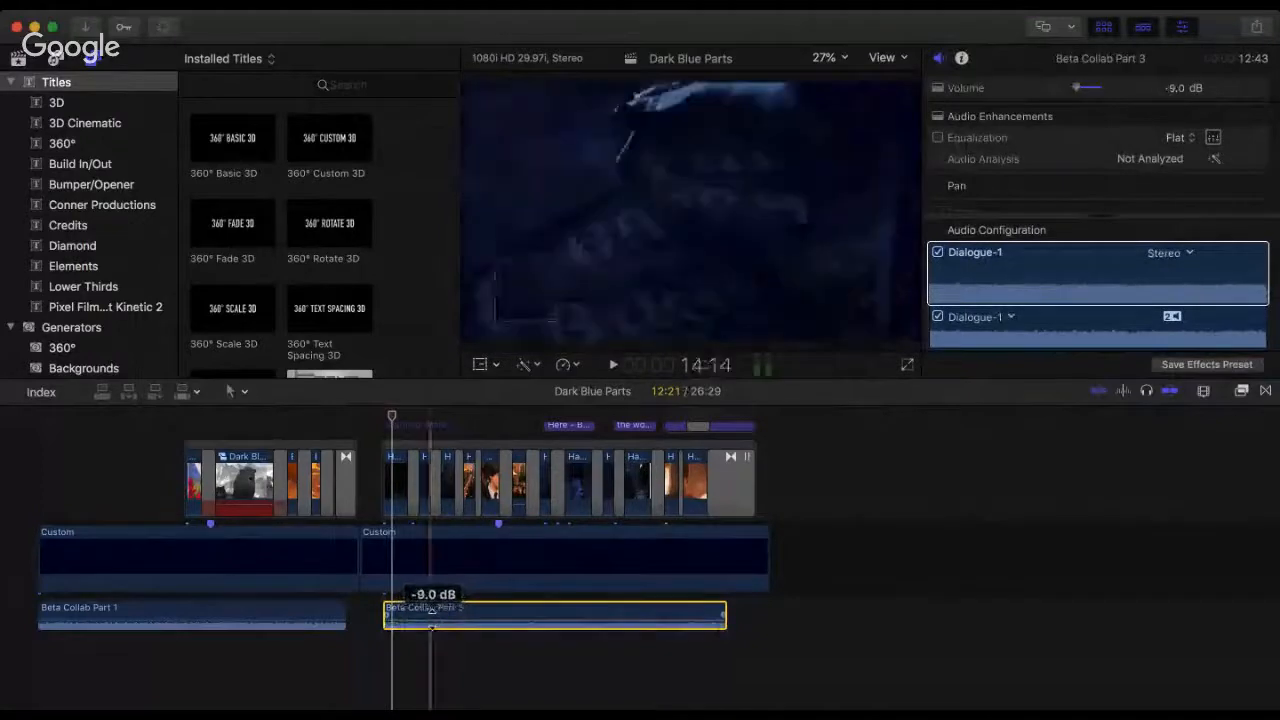
Step: Replay the opening of the Beta Collab Part 3 section to check its audio level
{"action": "left_click", "coordinate": [382, 432]}
{"action": "key", "text": "space"}
{"action": "key", "text": "space"}
{"action": "mouse_move", "coordinate": [466, 620]}
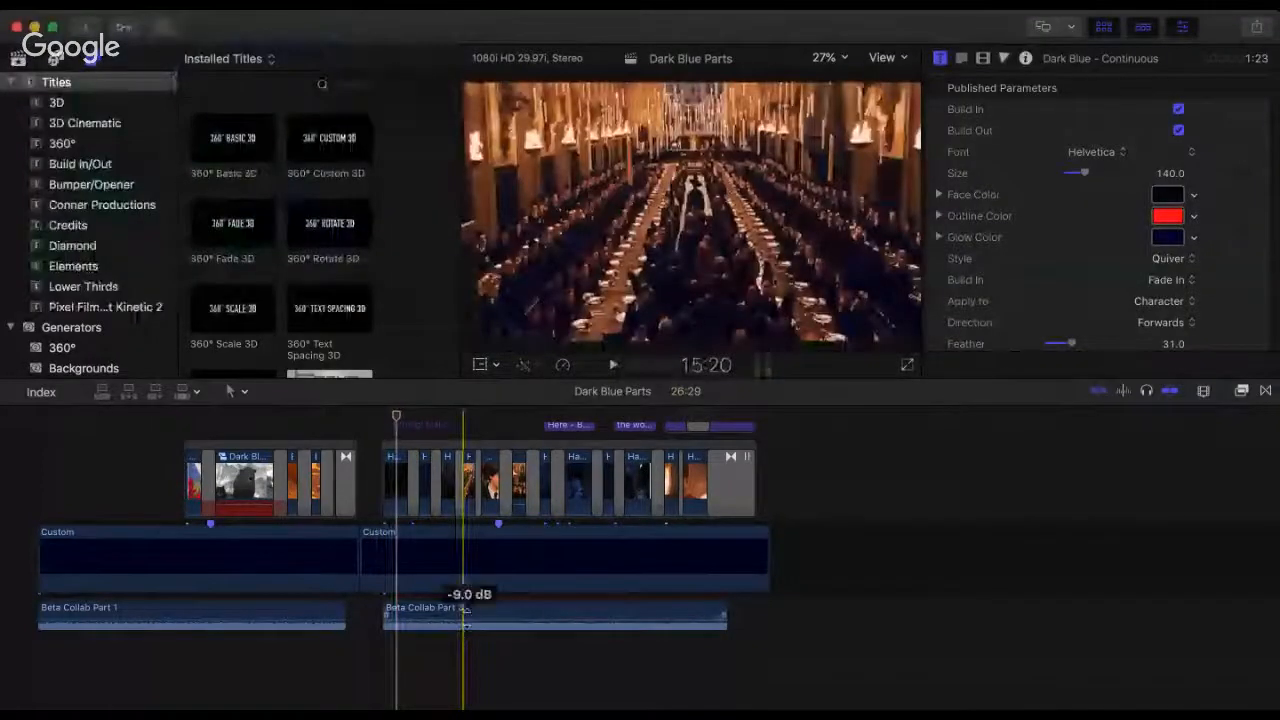
{"action": "left_click", "coordinate": [384, 440]}
{"action": "key", "text": "space"}
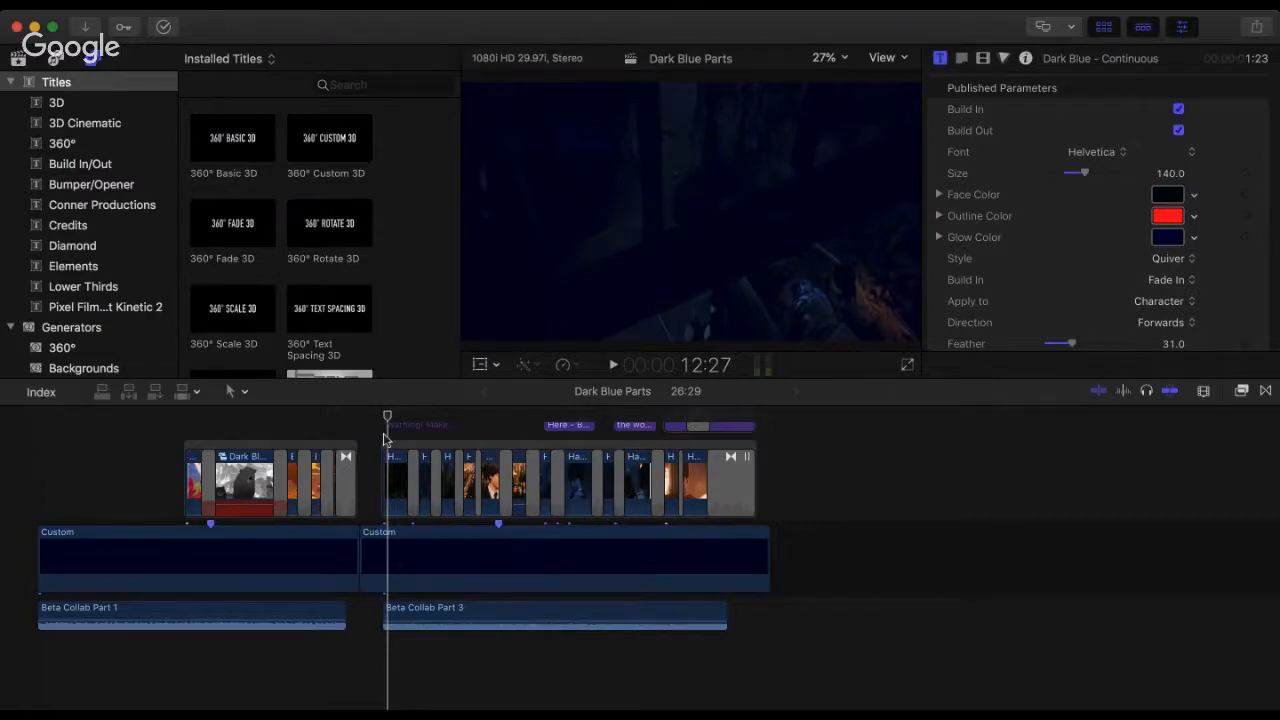
Step: Play from 12:21 and lower the Beta Collab Part 3 audio clip's volume to -22 dB
{"action": "left_click", "coordinate": [381, 420]}
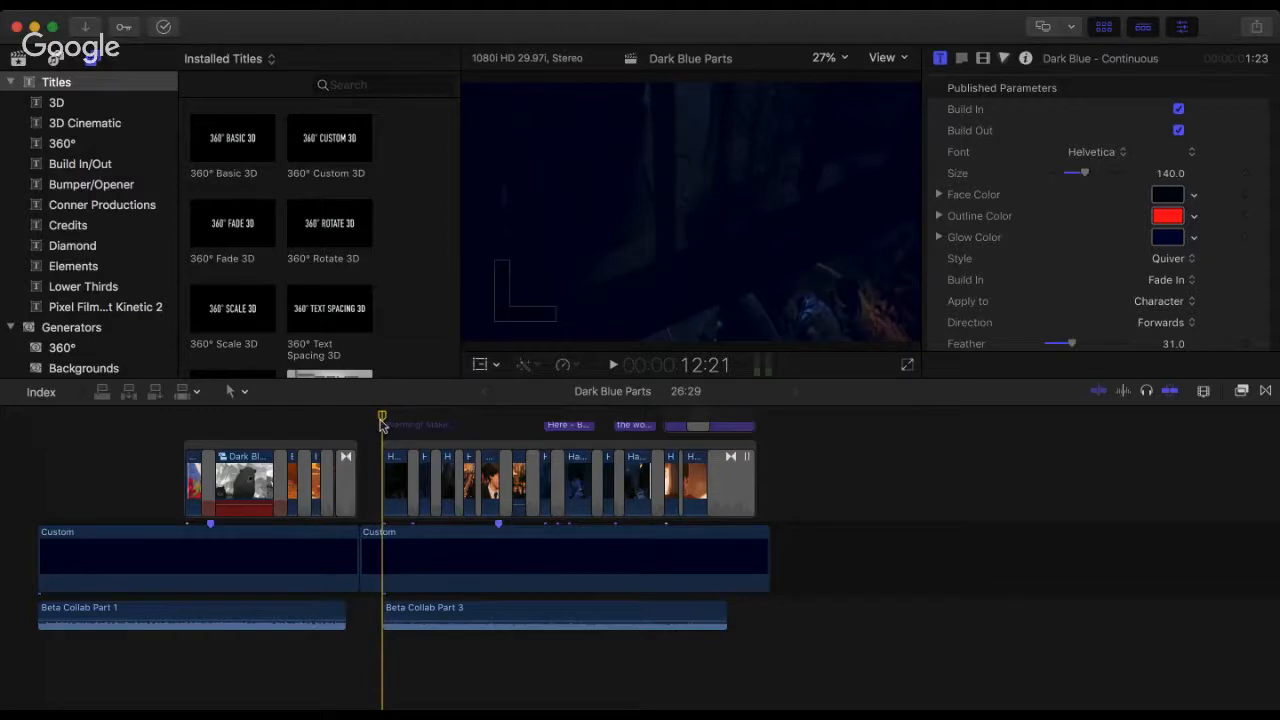
{"action": "key", "text": "space"}
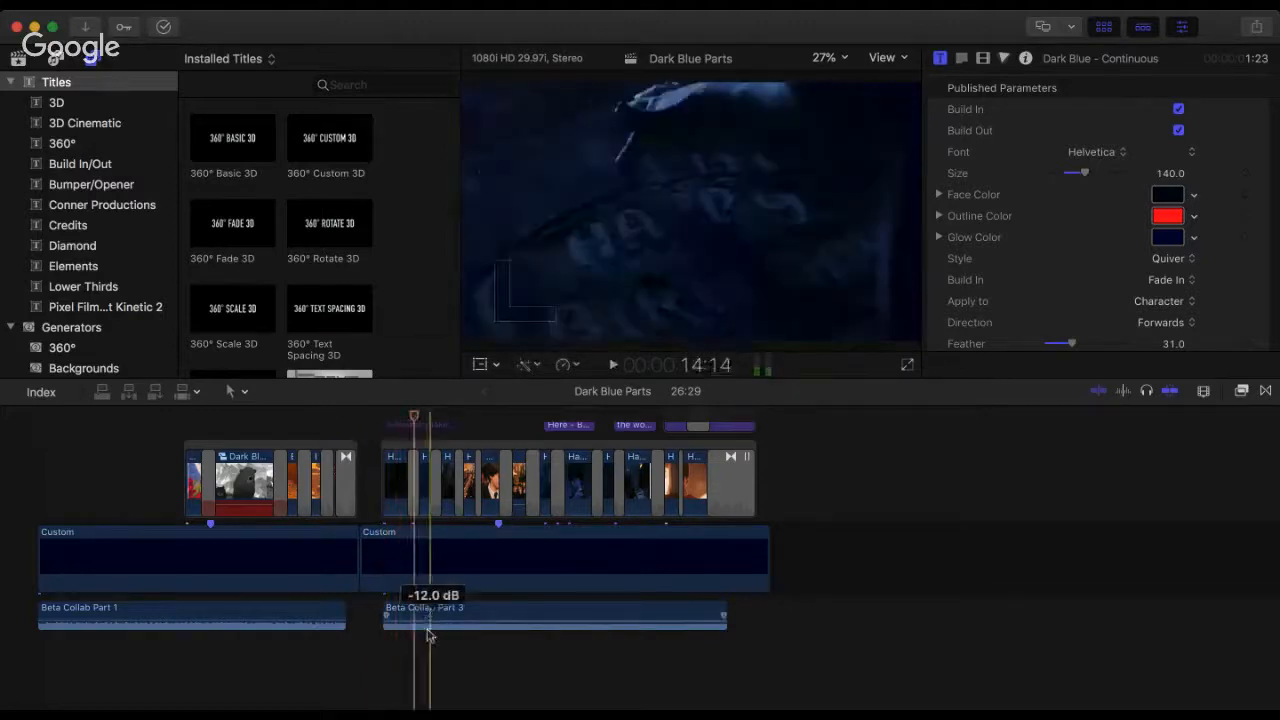
{"action": "left_click", "coordinate": [428, 632]}
{"action": "left_click_drag", "start_coordinate": [428, 626], "coordinate": [428, 614]}
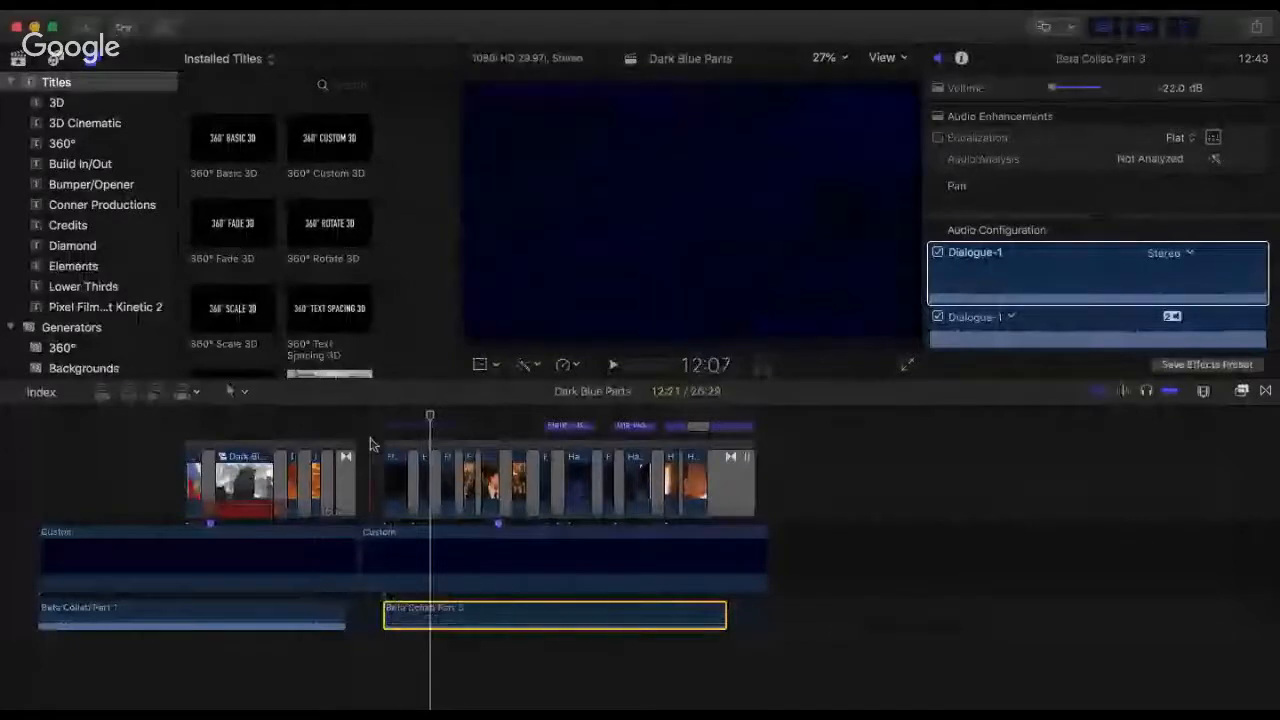
Step: Play back the Beta Collab Part 3 section through its end, and the beginning of the timeline
{"action": "left_click", "coordinate": [370, 444]}
{"action": "key", "text": "space"}
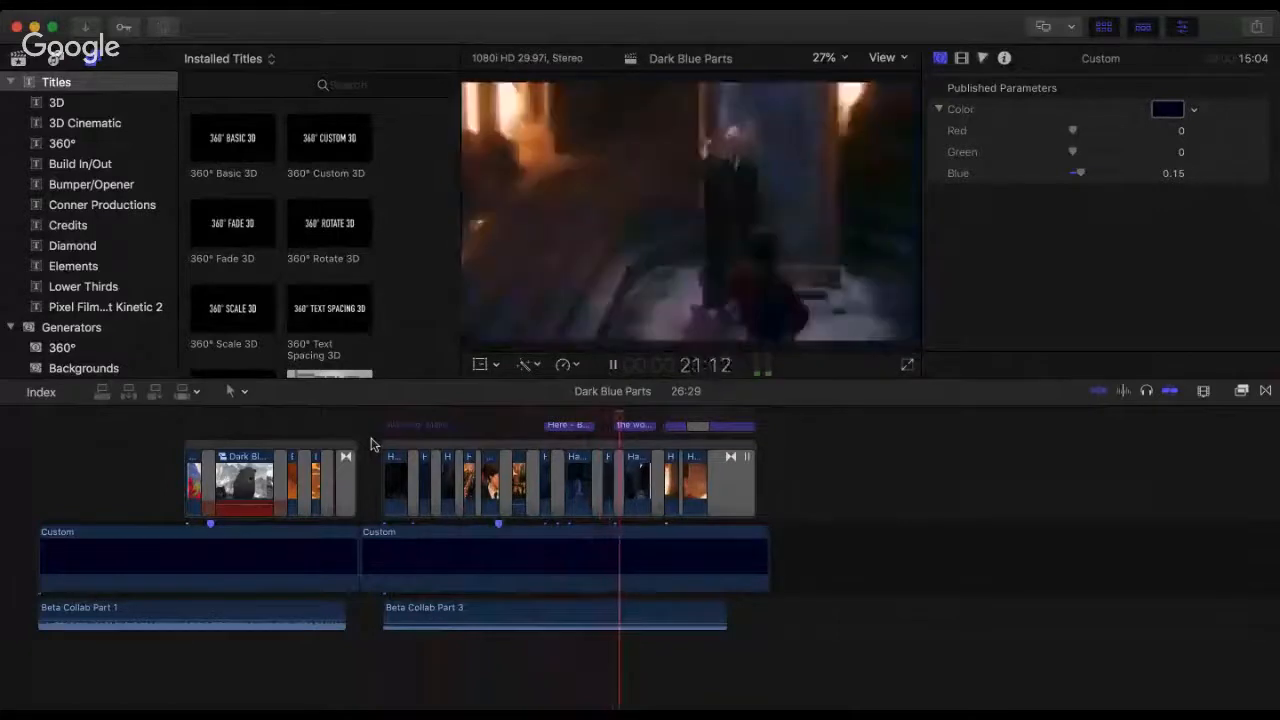
{"action": "key", "text": "space"}
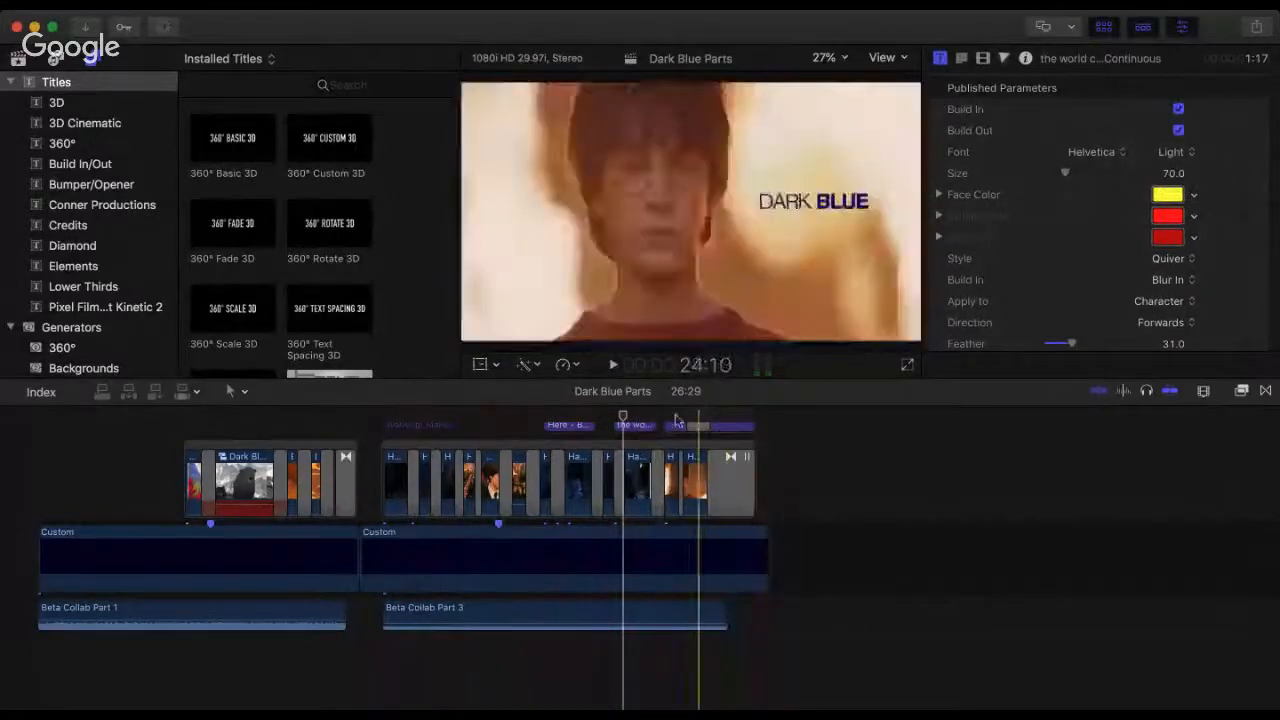
{"action": "key", "text": "space"}
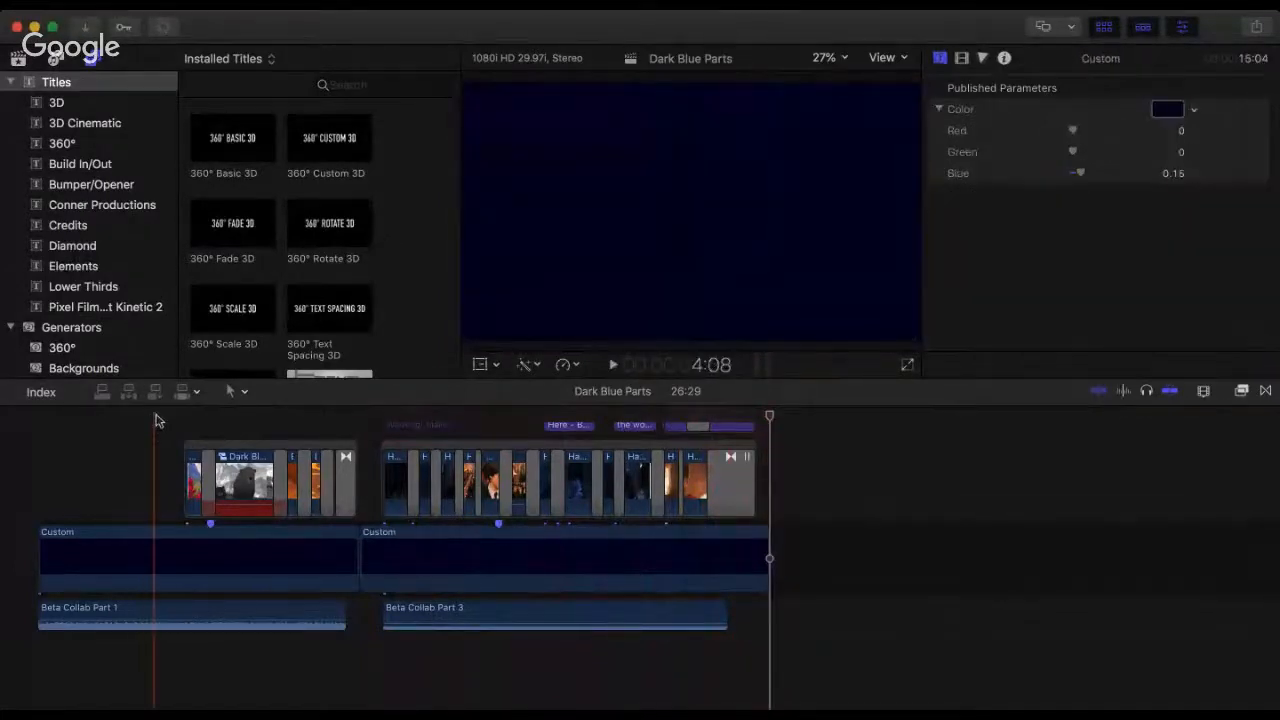
{"action": "left_click", "coordinate": [17, 421]}
{"action": "key", "text": "space"}
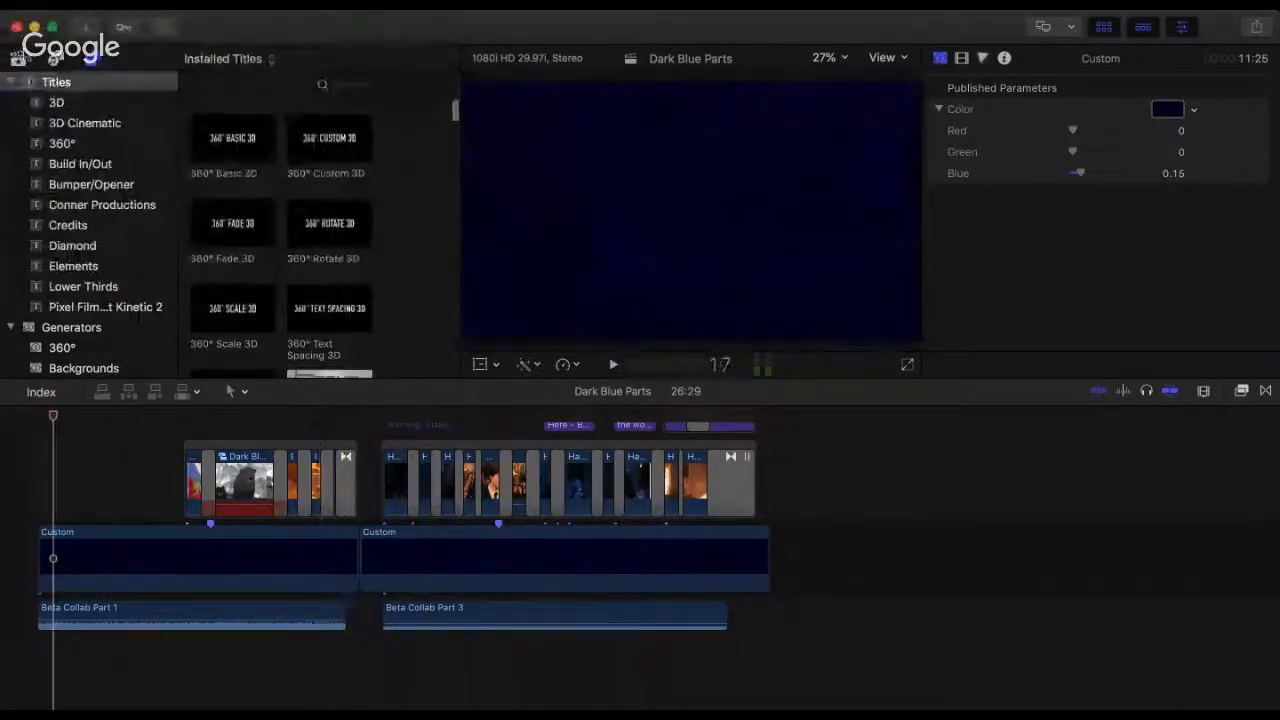
Step: Browse all clips in the media library and select the Beta Collab Part 5 audio clip
{"action": "left_click", "coordinate": [19, 58]}
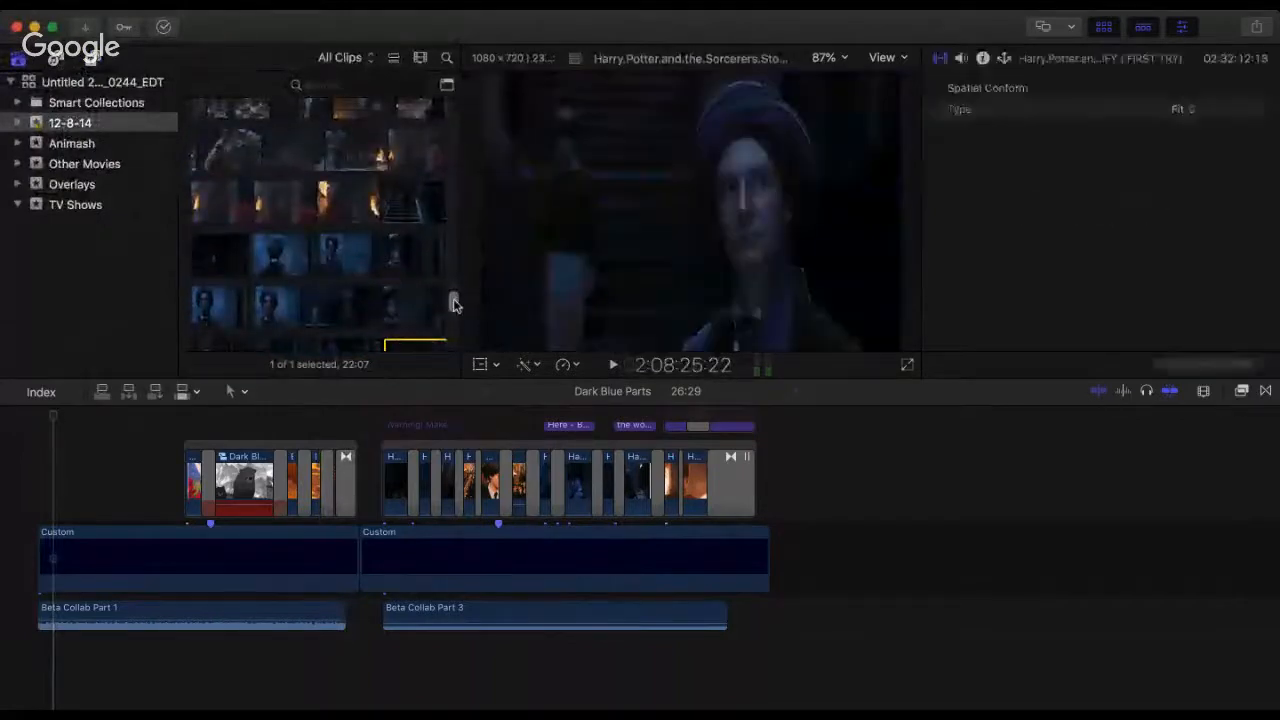
{"action": "left_click_drag", "start_coordinate": [453, 303], "coordinate": [452, 110]}
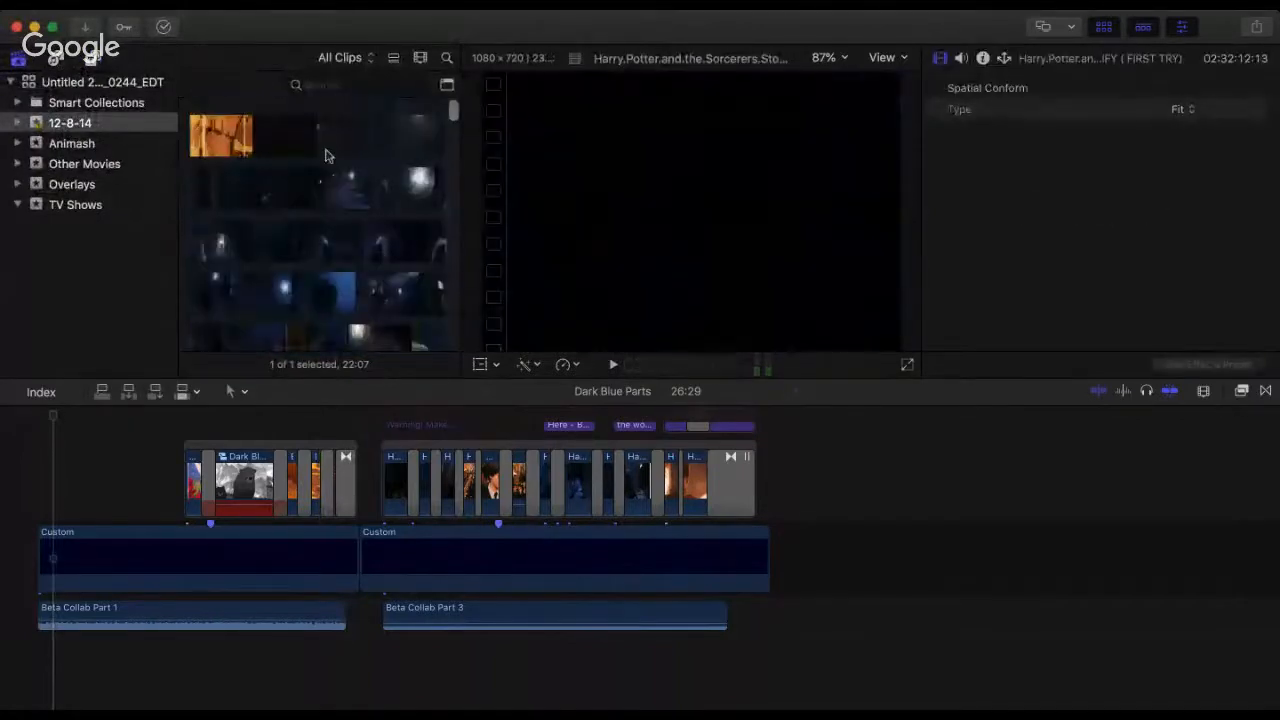
{"action": "left_click", "coordinate": [136, 84]}
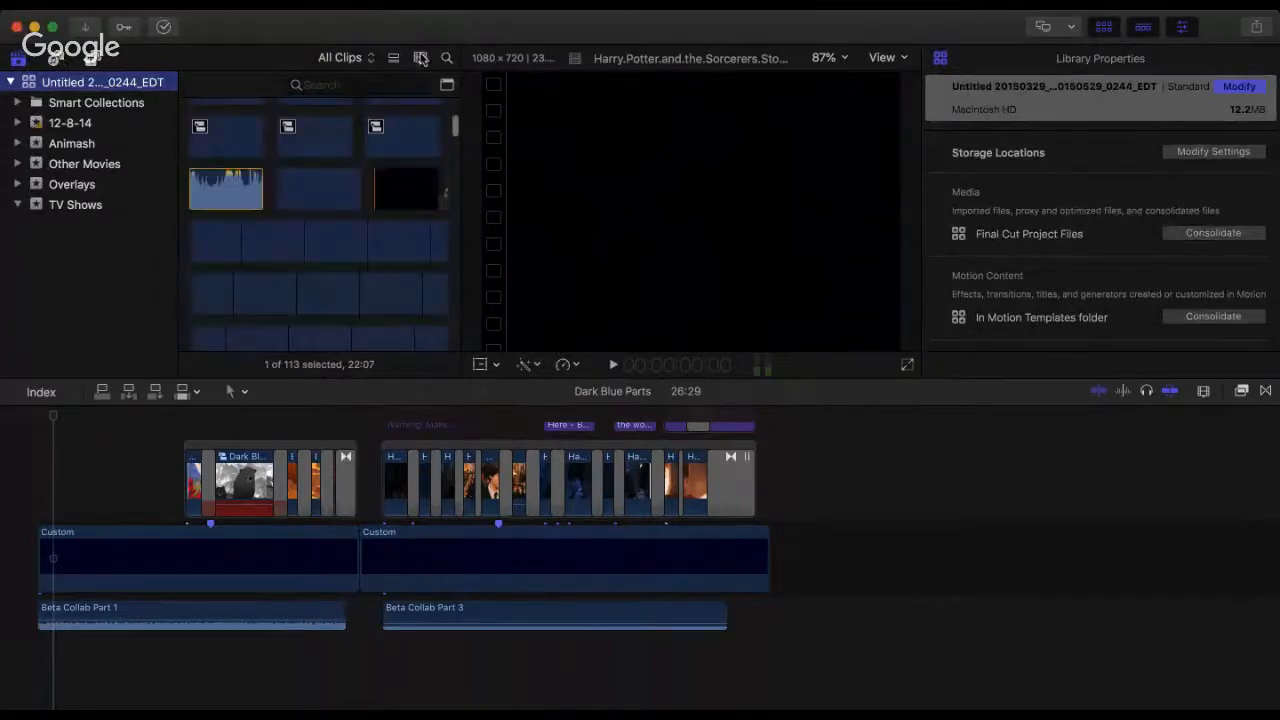
{"action": "left_click", "coordinate": [301, 195]}
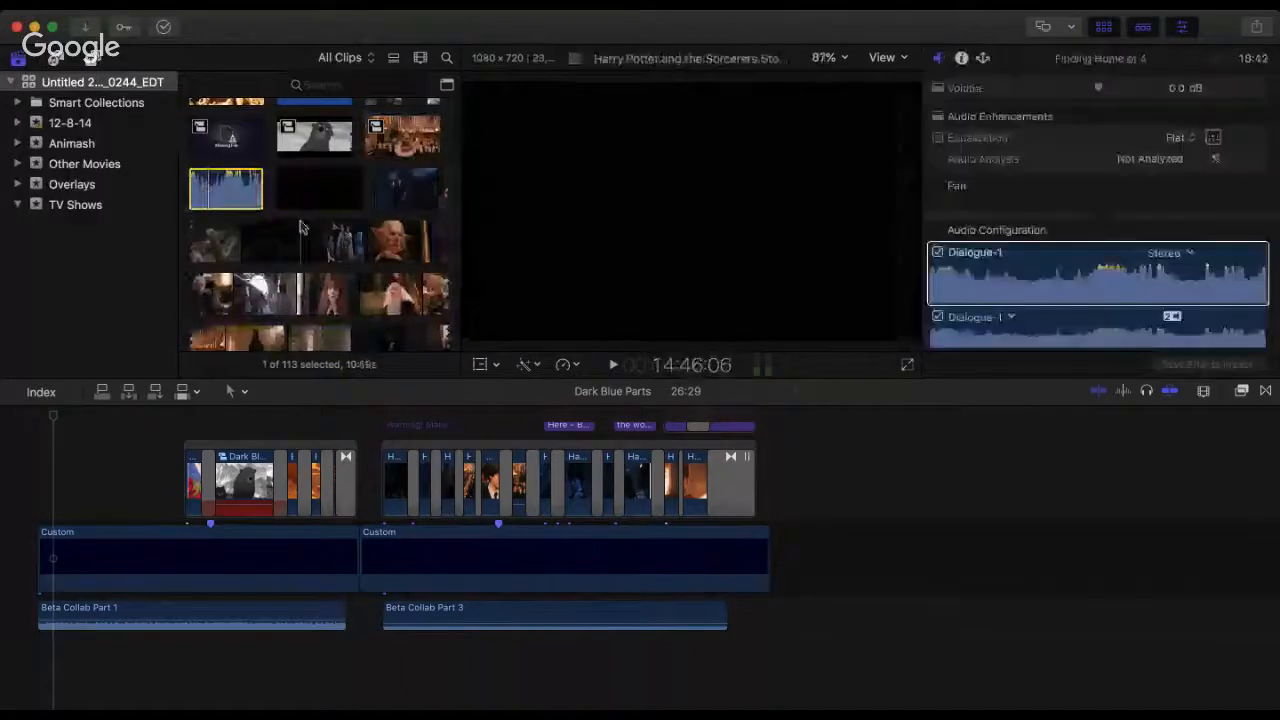
{"action": "scroll", "coordinate": [217, 296], "scroll_direction": "up", "scroll_amount": 3}
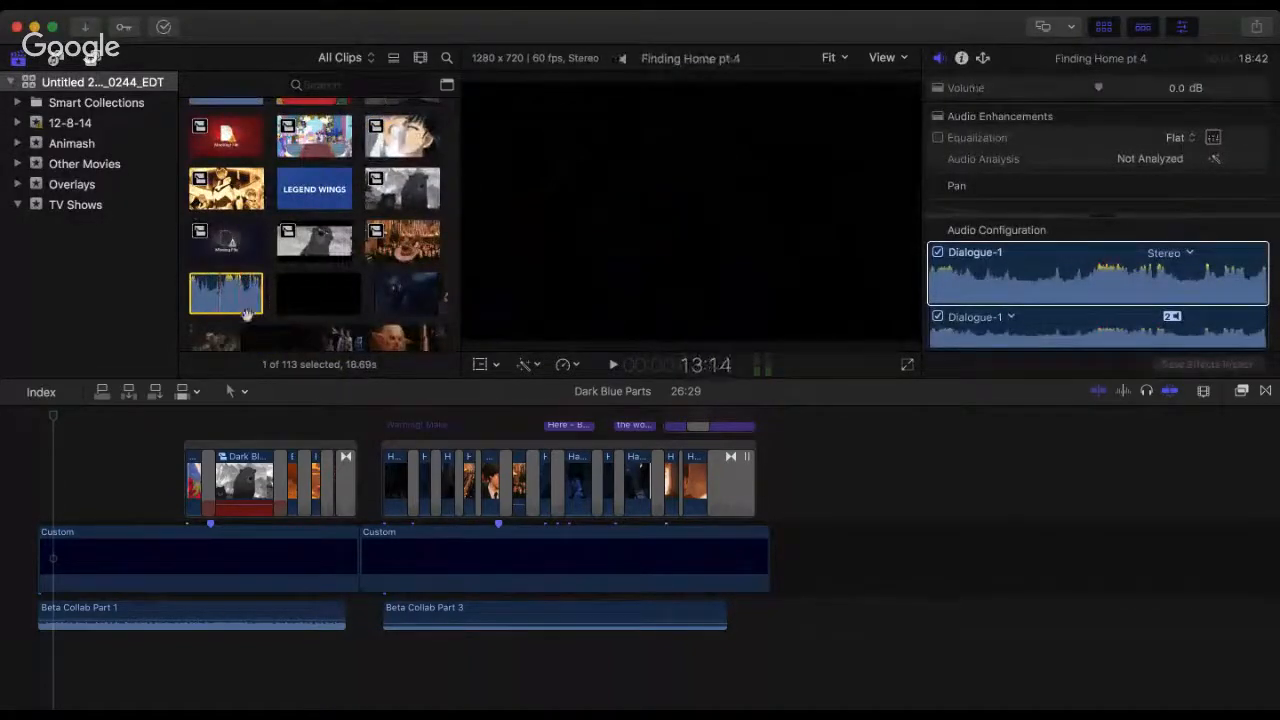
{"action": "scroll", "coordinate": [235, 284], "scroll_direction": "up", "scroll_amount": 5}
{"action": "left_click", "coordinate": [228, 280]}
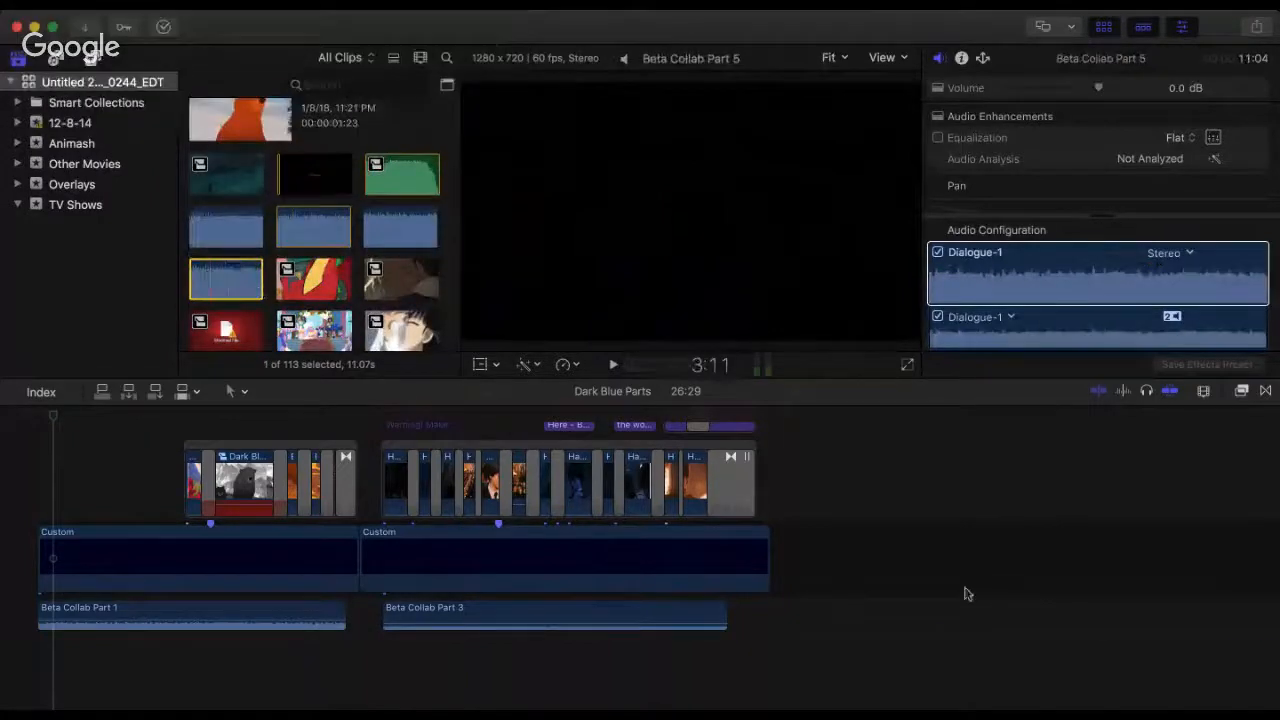
Step: Extend the second Custom background to end at 42:16 and add the Beta Collab Part 5 audio beneath it at about 27:18
{"action": "left_click_drag", "start_coordinate": [965, 594], "coordinate": [787, 638]}
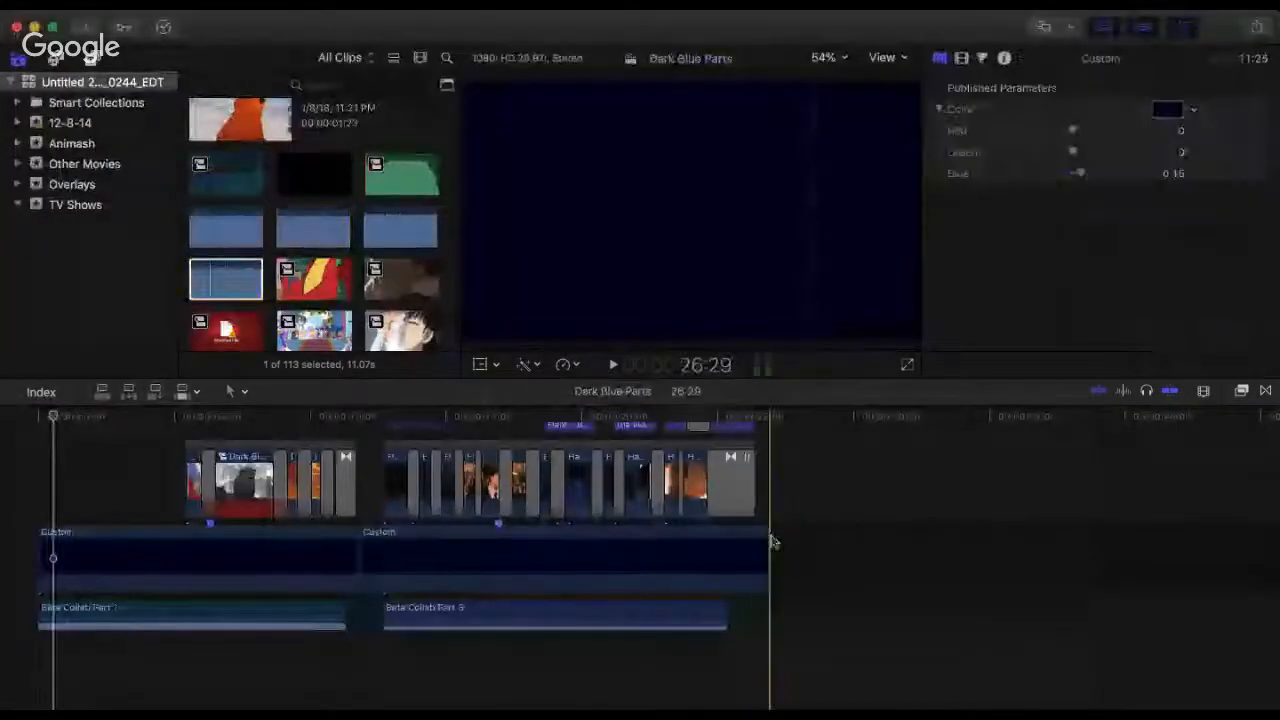
{"action": "left_click_drag", "start_coordinate": [768, 543], "coordinate": [1188, 552]}
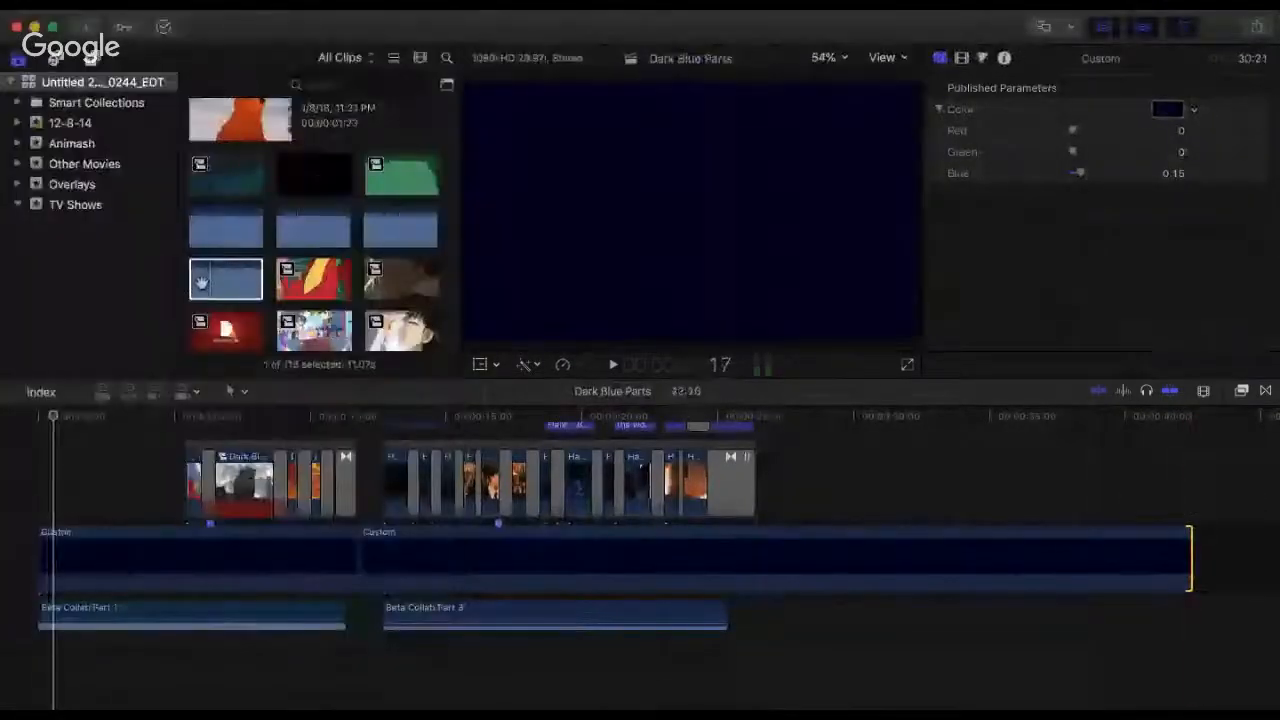
{"action": "left_click_drag", "start_coordinate": [201, 283], "coordinate": [783, 621]}
Step: Preview the start of the Beta Collab Part 5 audio clip and set its volume to -27 dB
{"action": "left_click", "coordinate": [783, 438]}
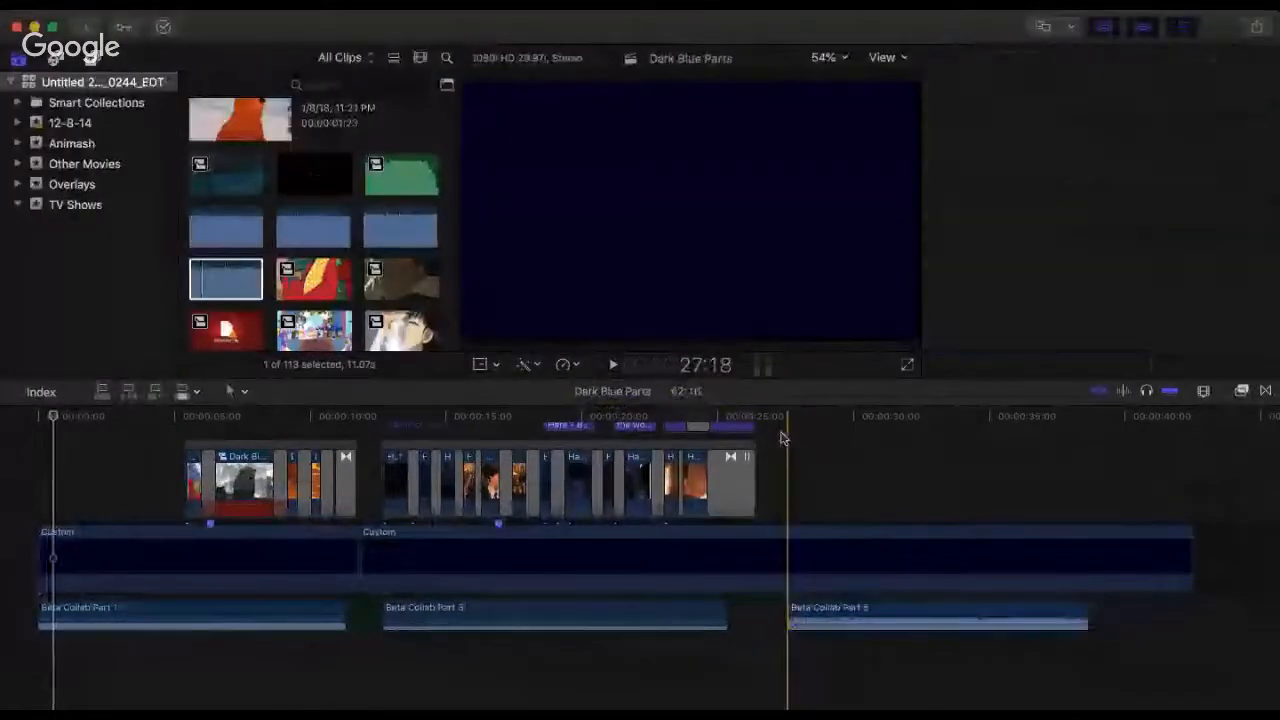
{"action": "key", "text": "space"}
{"action": "key", "text": "space"}
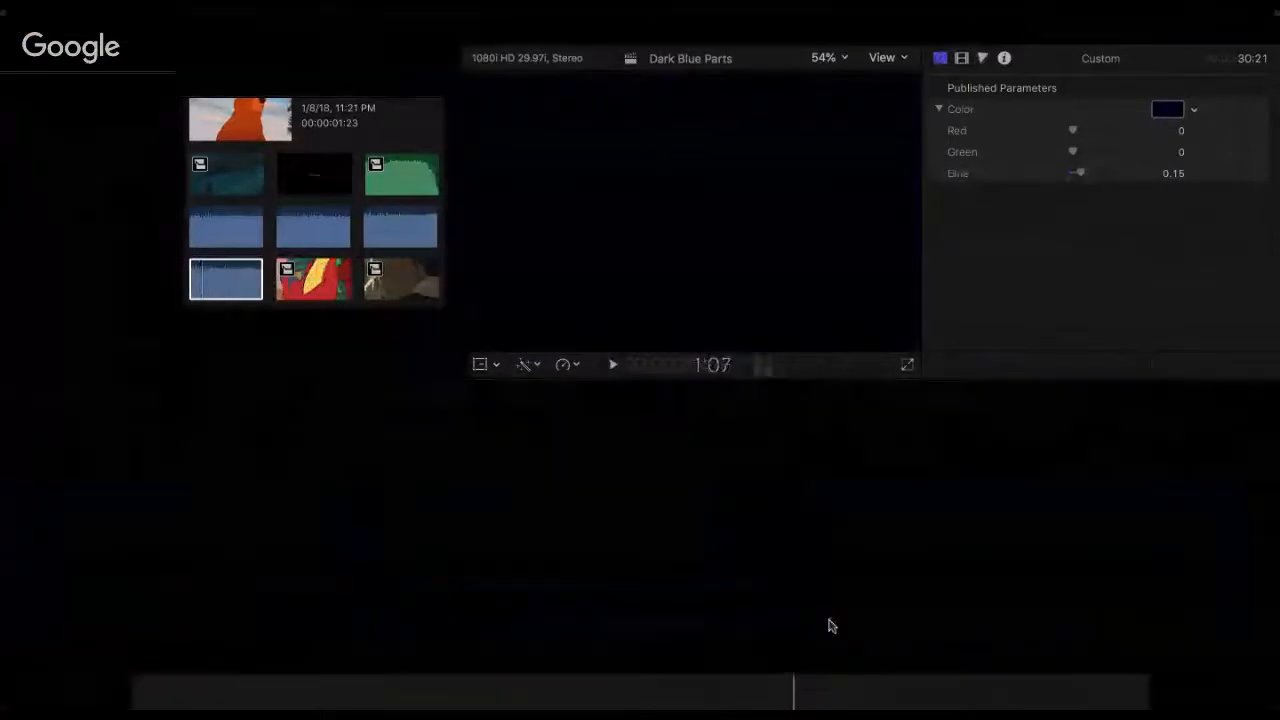
{"action": "left_click_drag", "start_coordinate": [829, 615], "coordinate": [821, 613]}
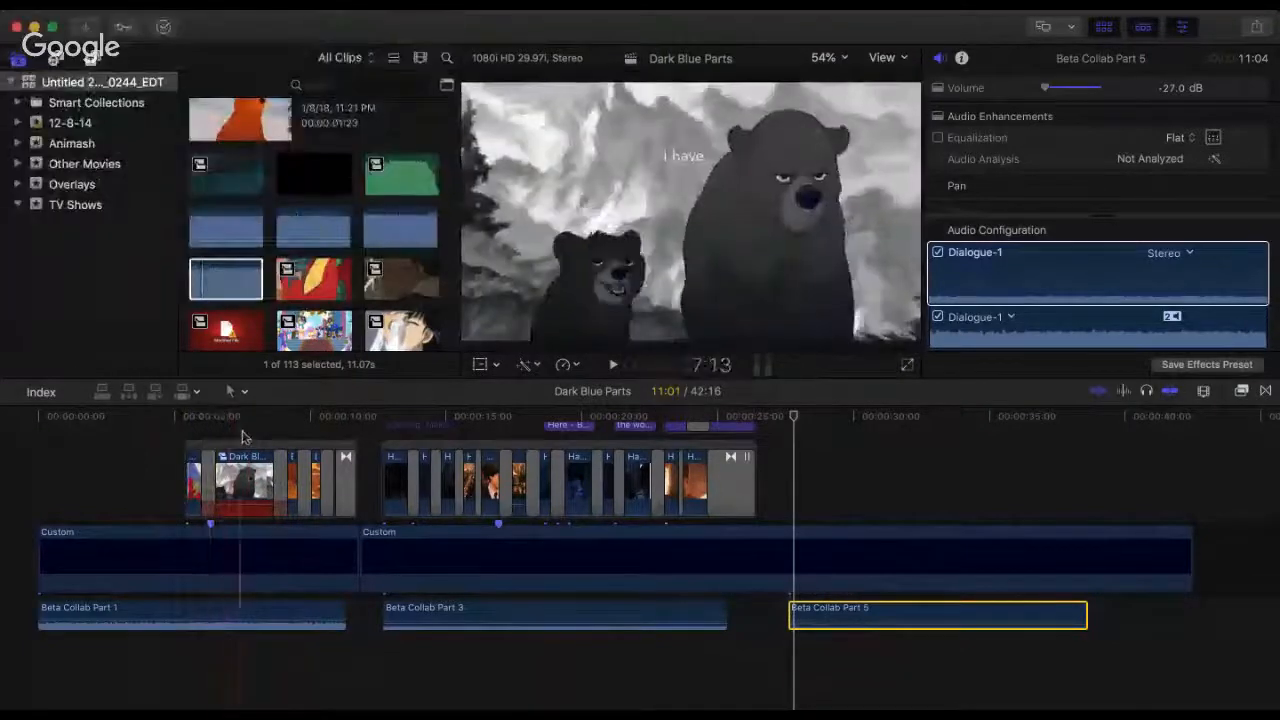
Step: Play back the Beta Collab Part 3 section from 12:21 to about 23:16 and examine the titles stacked above it
{"action": "left_click", "coordinate": [354, 443]}
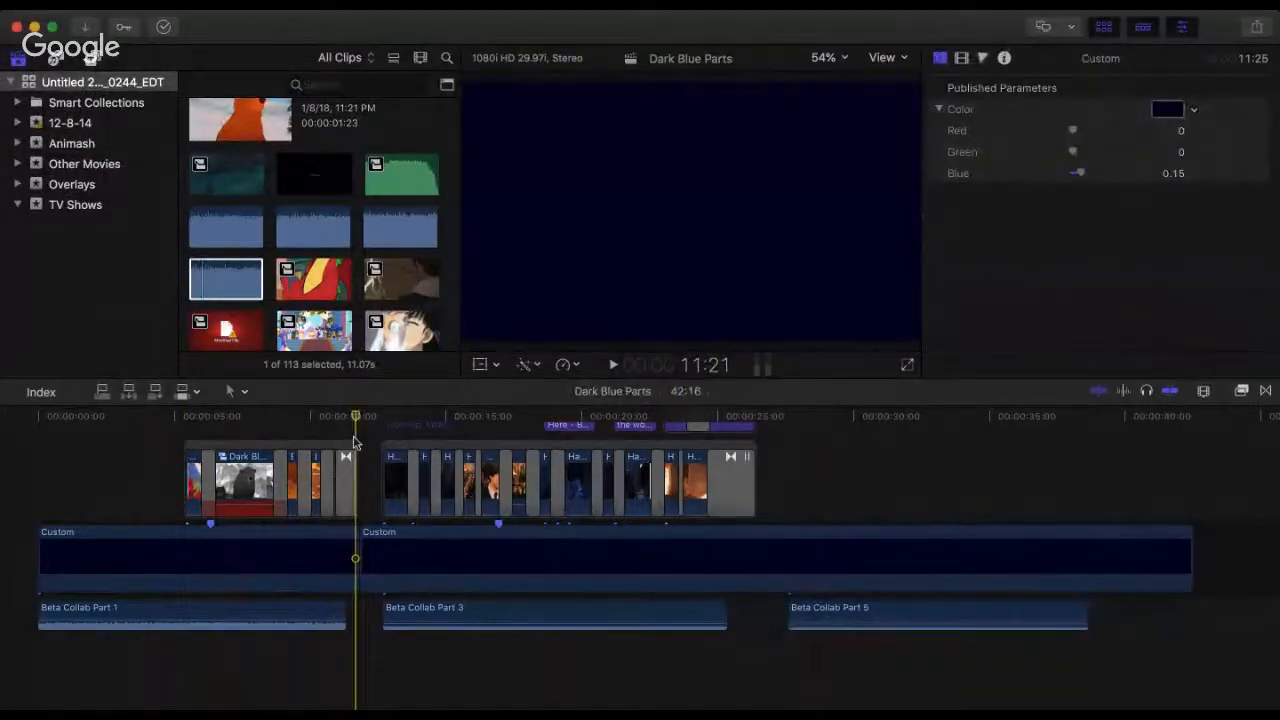
{"action": "key", "text": "space"}
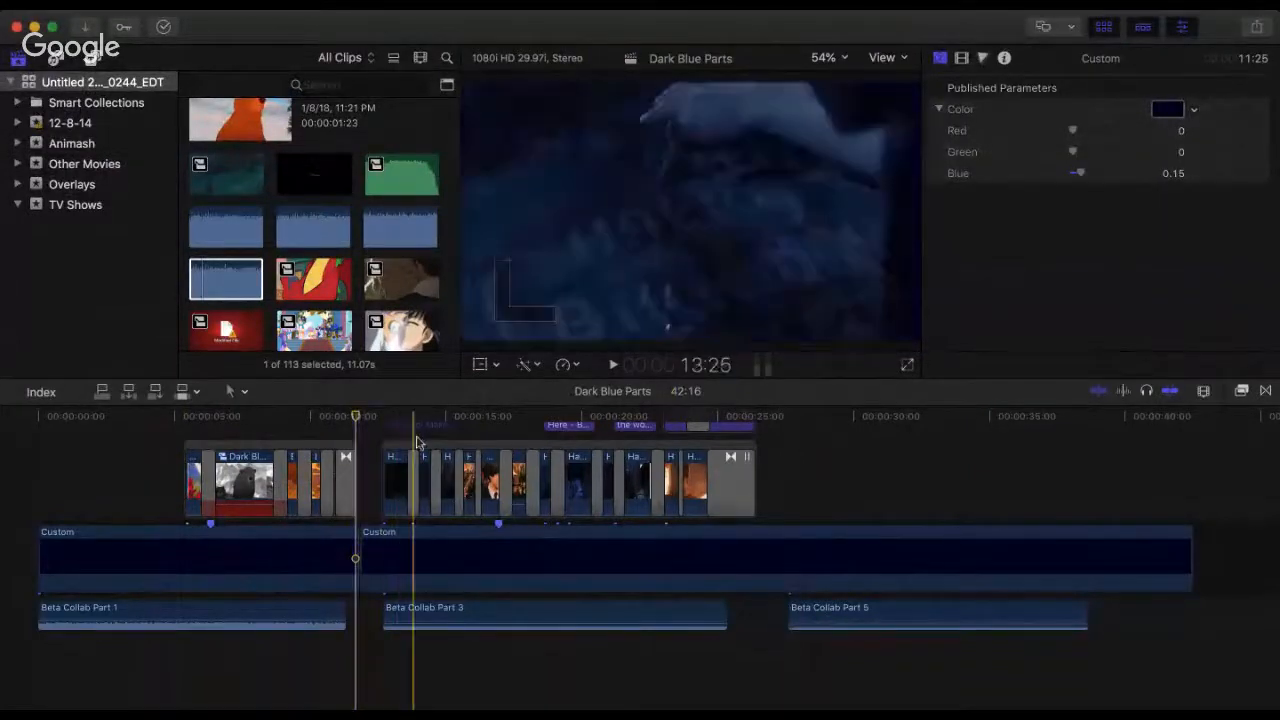
{"action": "left_click", "coordinate": [335, 443]}
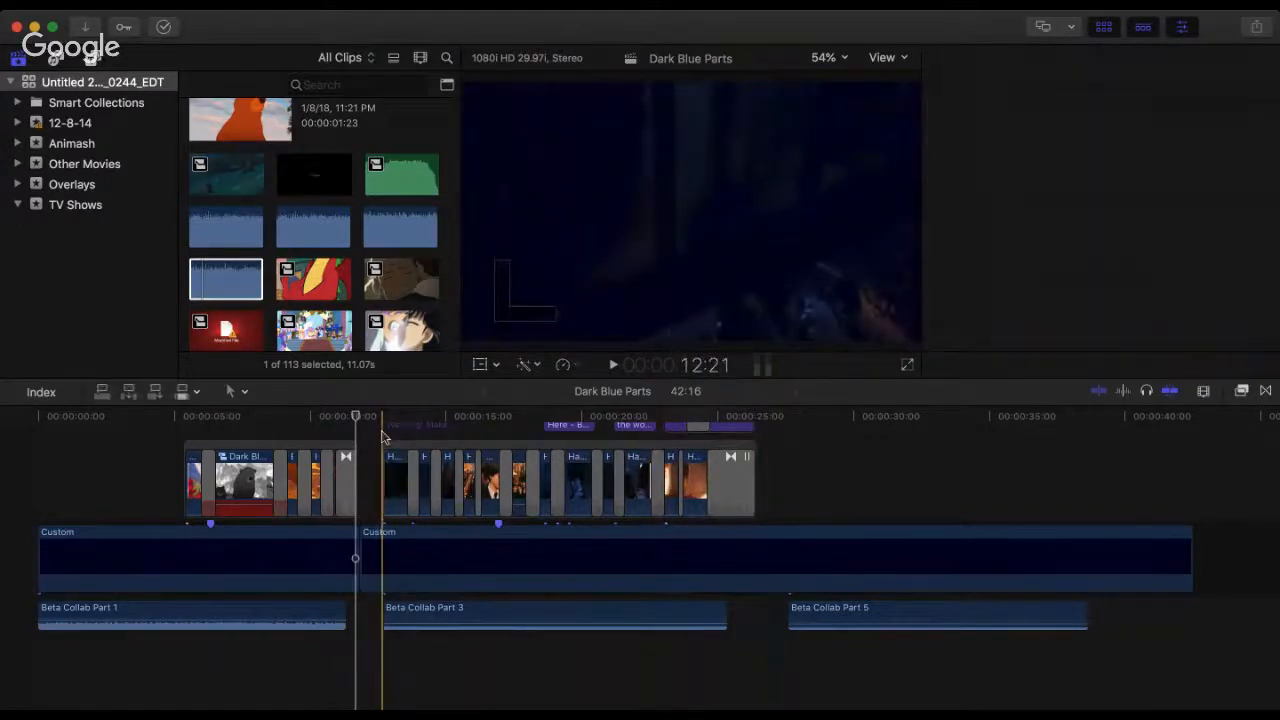
{"action": "left_click", "coordinate": [383, 424]}
{"action": "key", "text": "space"}
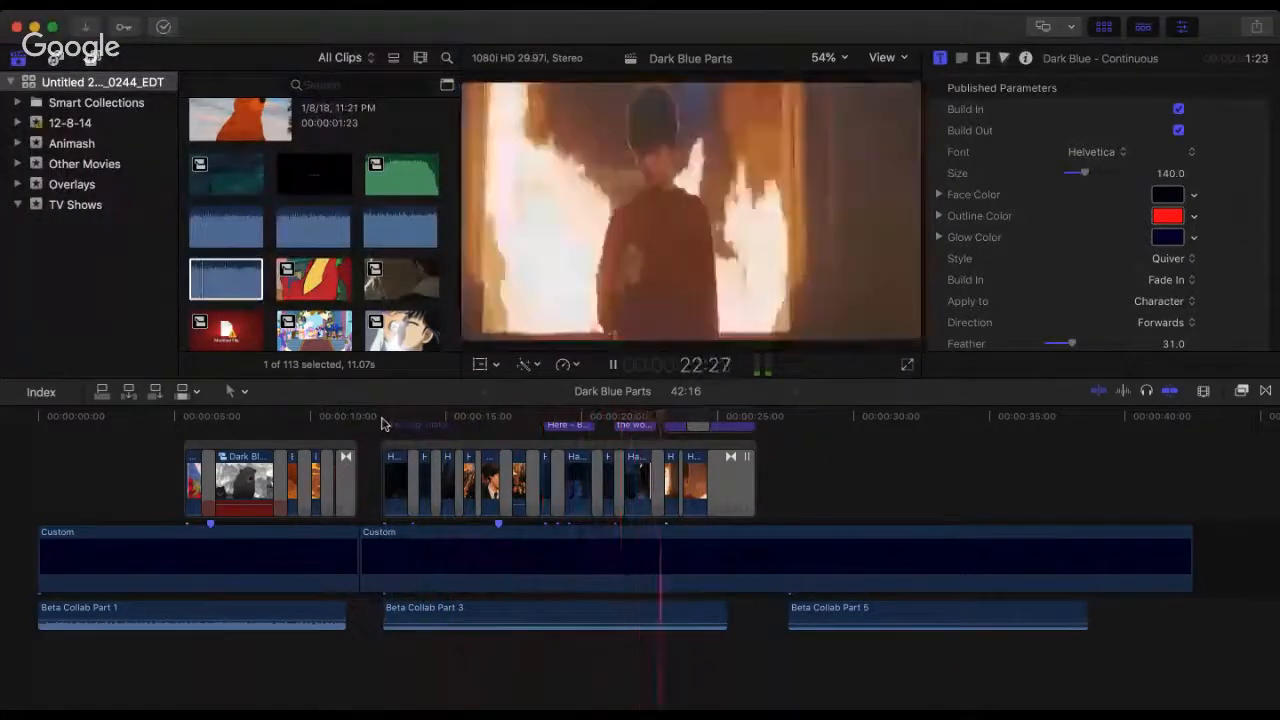
{"action": "key", "text": "space"}
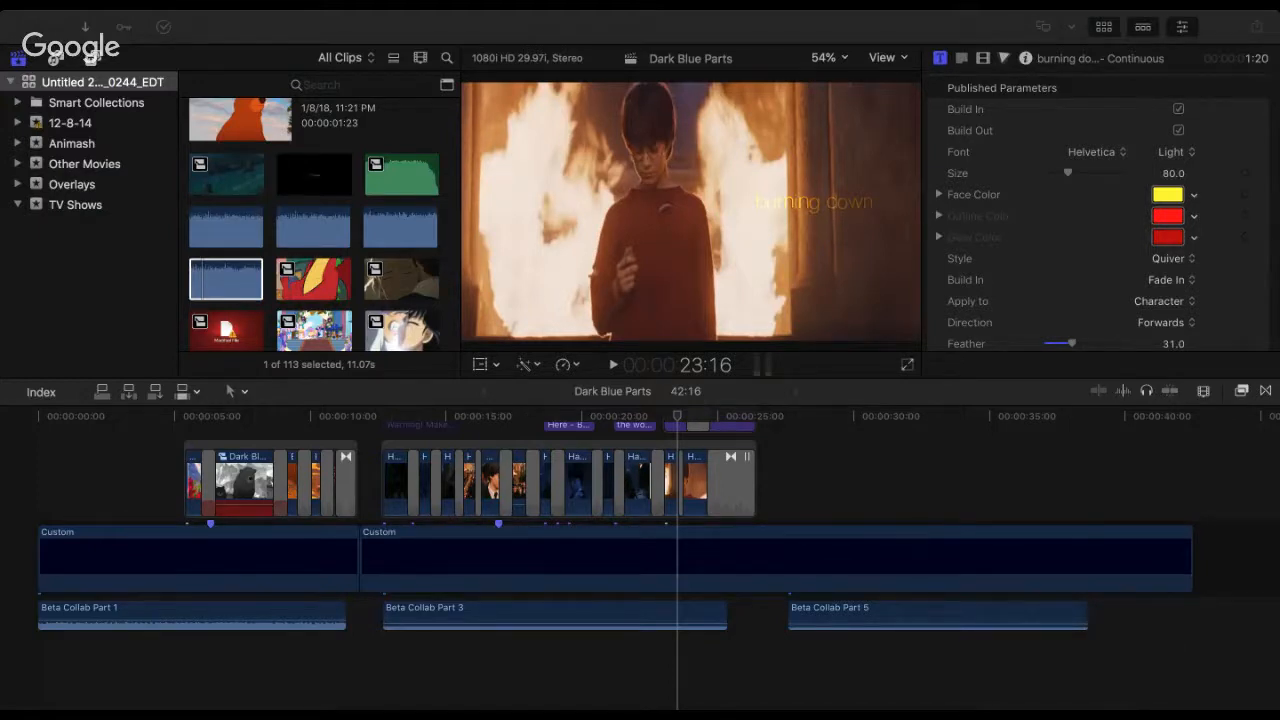
{"action": "left_click", "coordinate": [430, 458]}
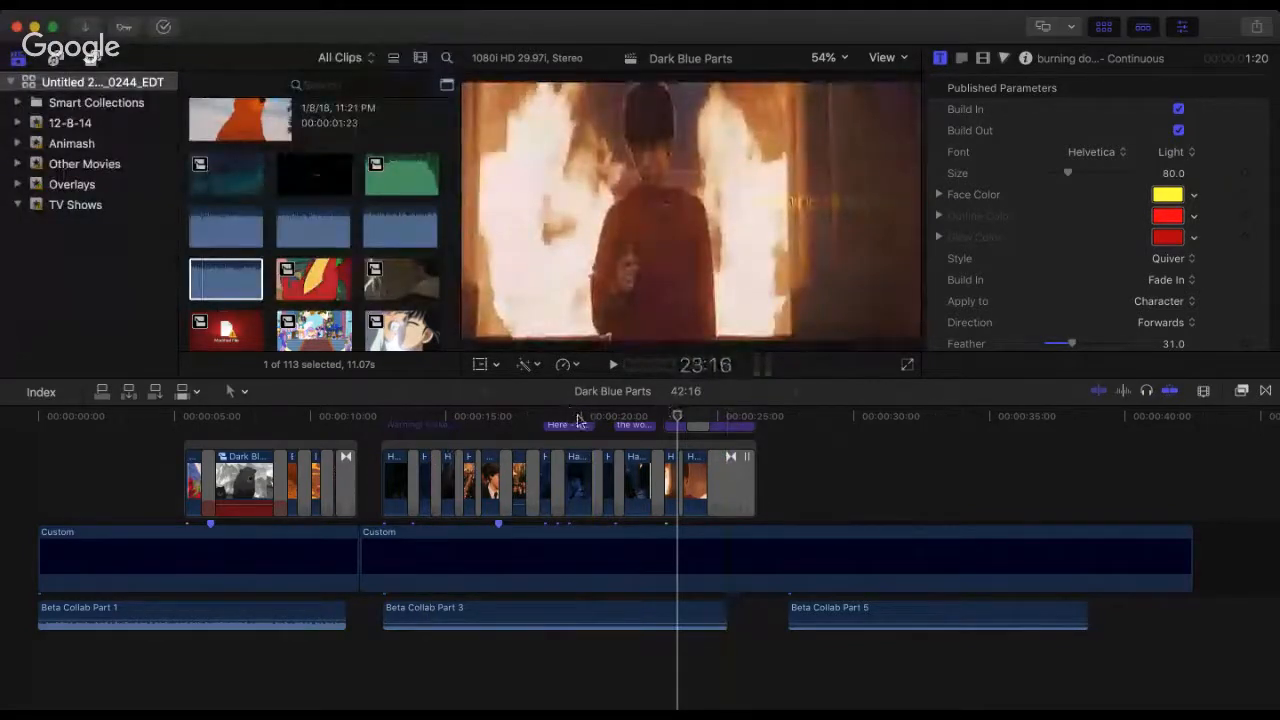
{"action": "scroll", "coordinate": [576, 424], "scroll_direction": "up", "scroll_amount": 3}
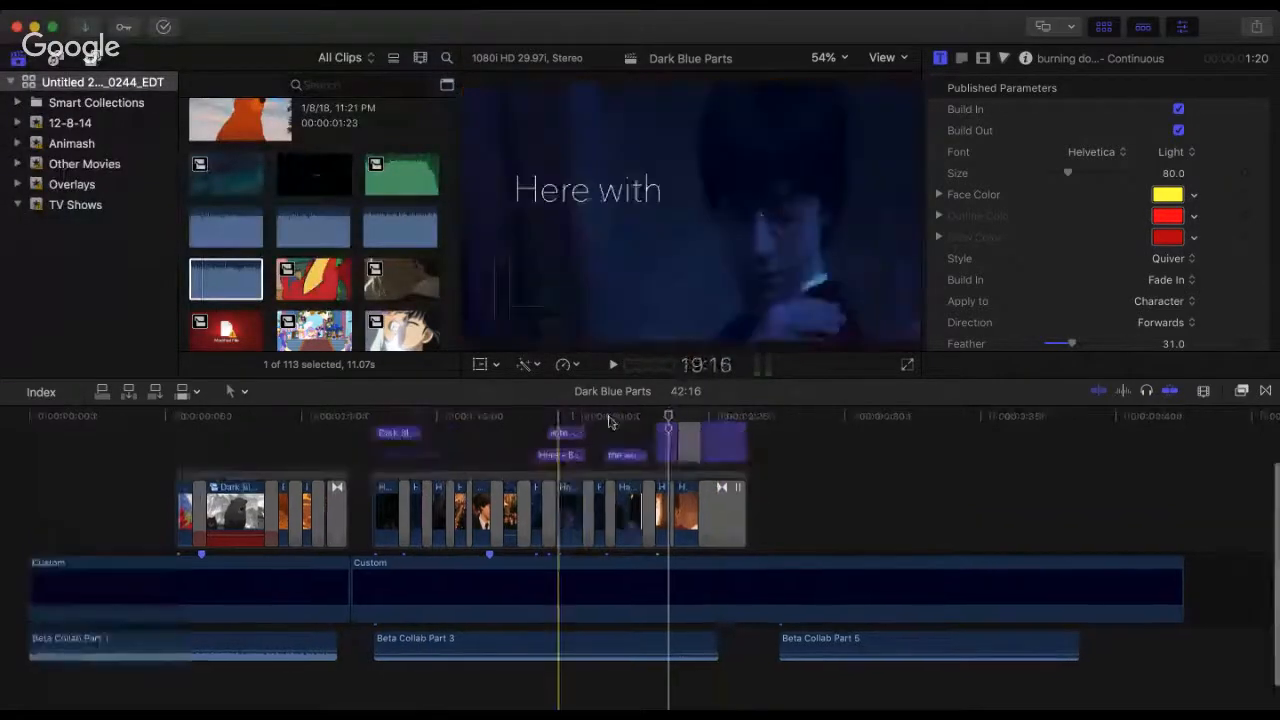
{"action": "scroll", "coordinate": [618, 424], "scroll_direction": "up", "scroll_amount": 3}
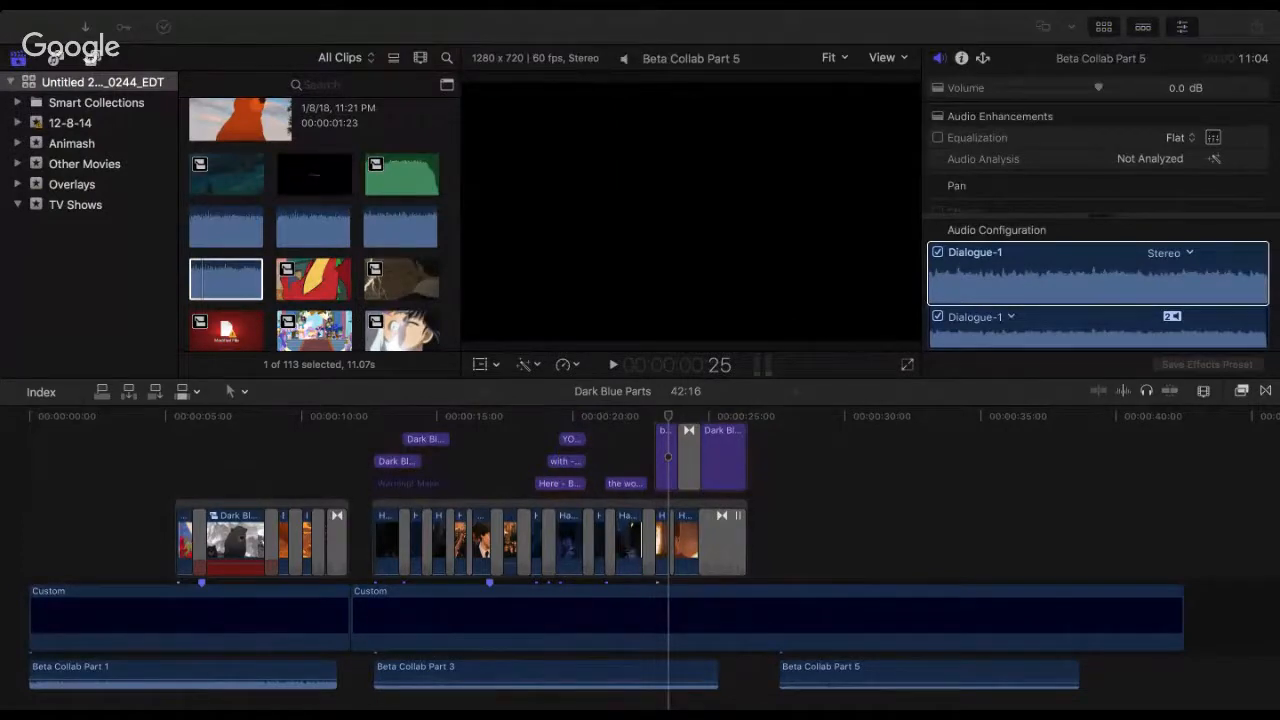
{"action": "left_click", "coordinate": [380, 430]}
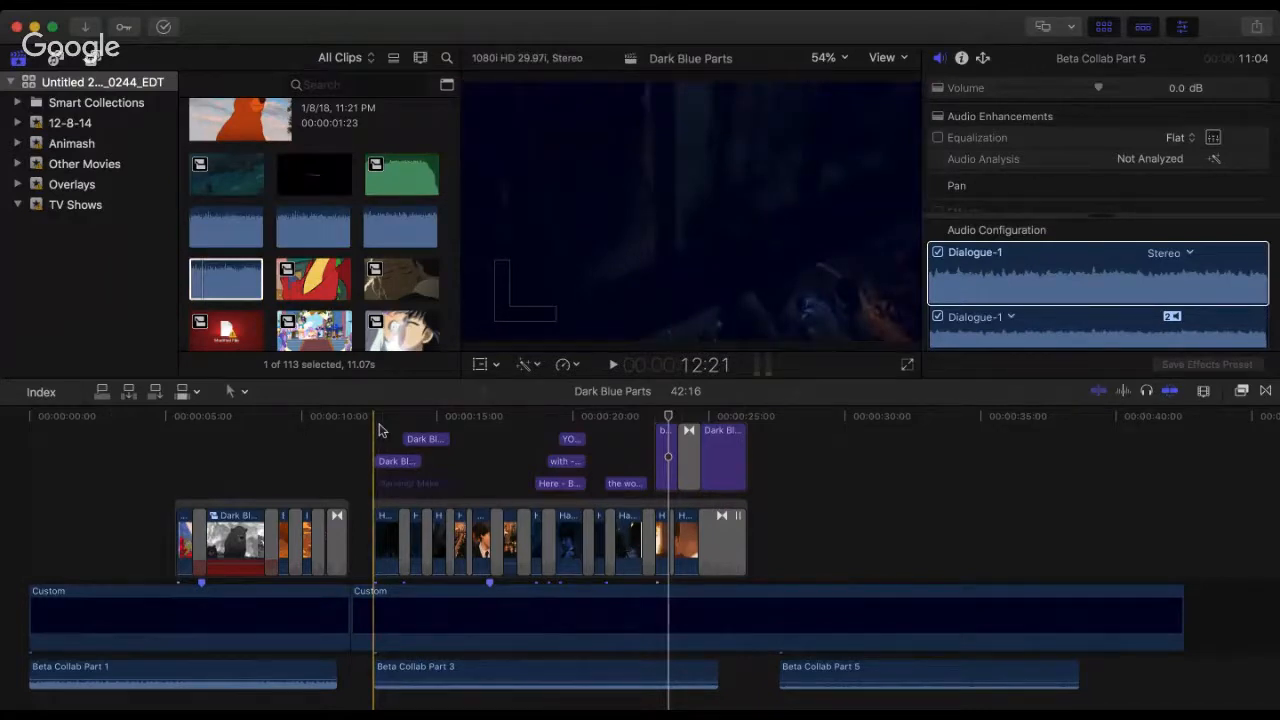
{"action": "left_click", "coordinate": [380, 430]}
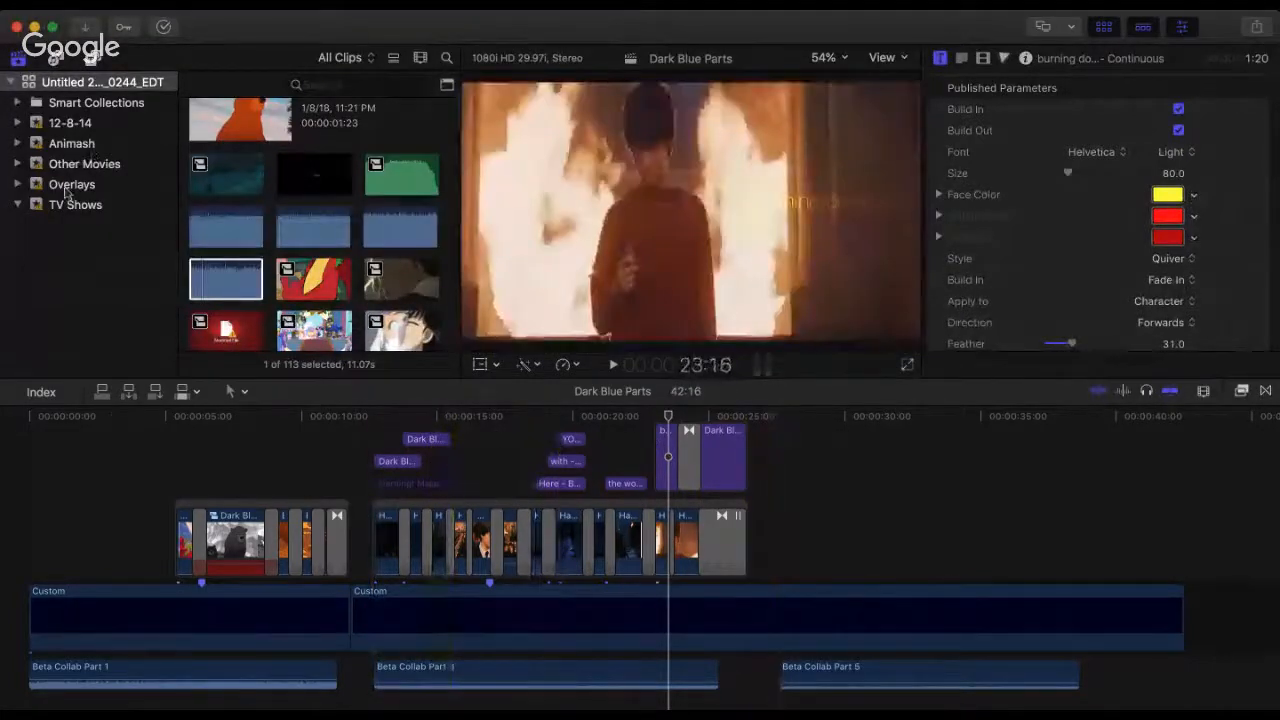
Step: Browse the source clips in the Animash and Other Movies events for footage for the new part
{"action": "left_click", "coordinate": [74, 146]}
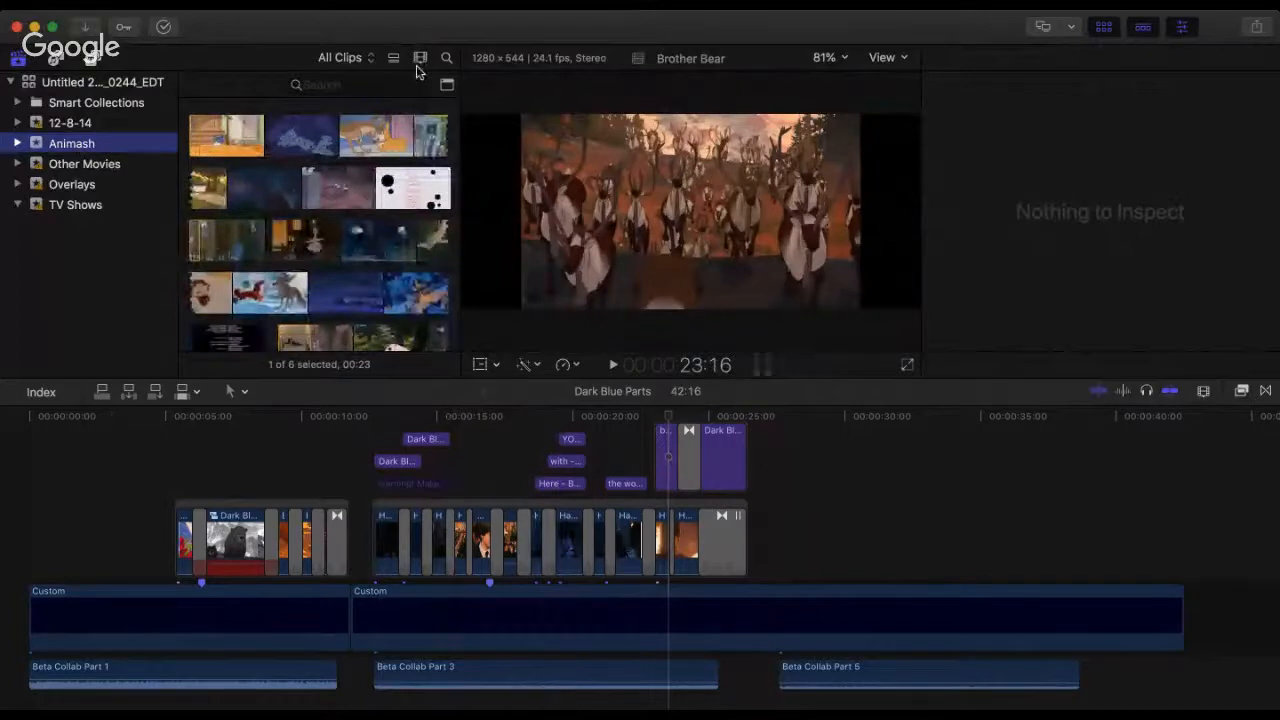
{"action": "scroll", "coordinate": [360, 242], "scroll_direction": "down", "scroll_amount": 10}
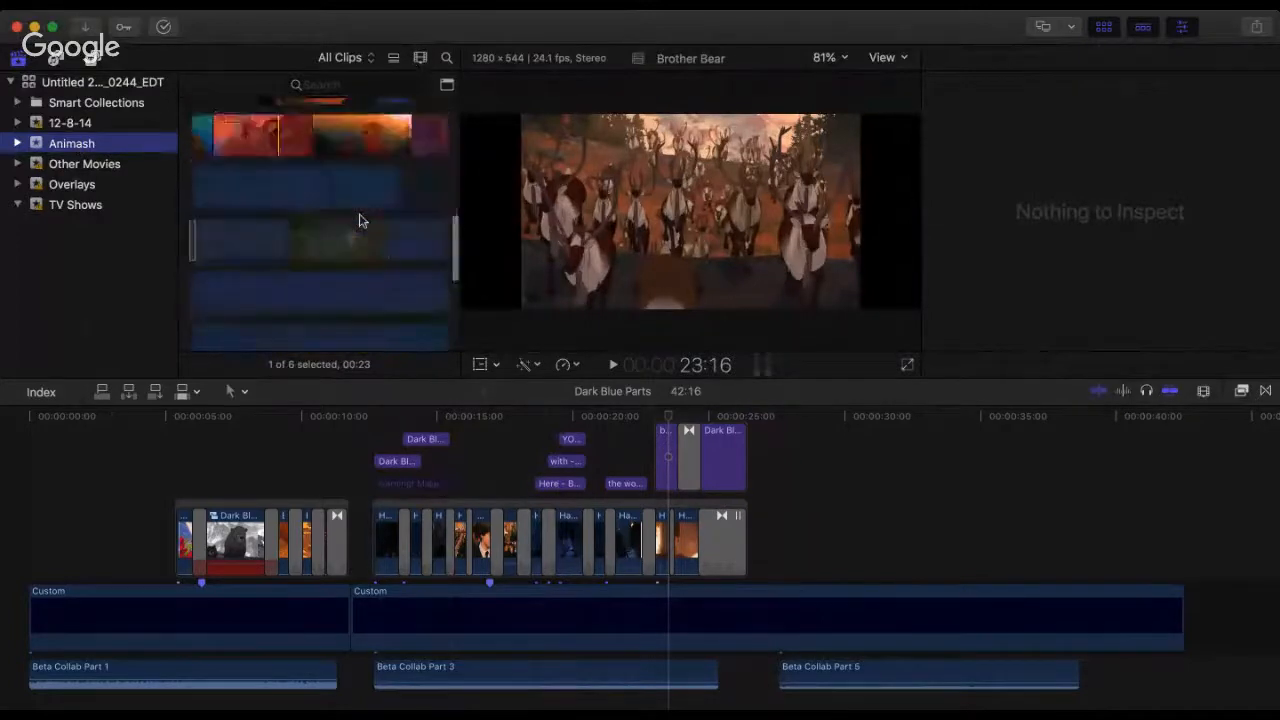
{"action": "left_click", "coordinate": [86, 165]}
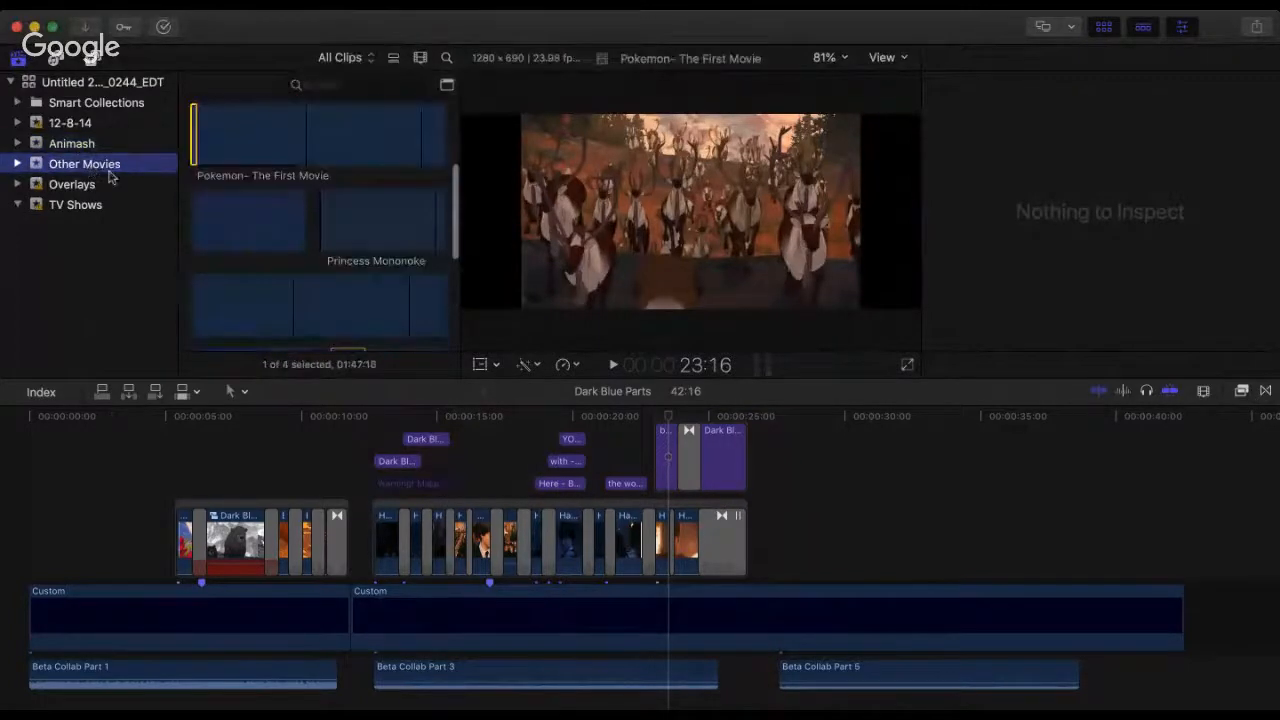
{"action": "left_click", "coordinate": [224, 253]}
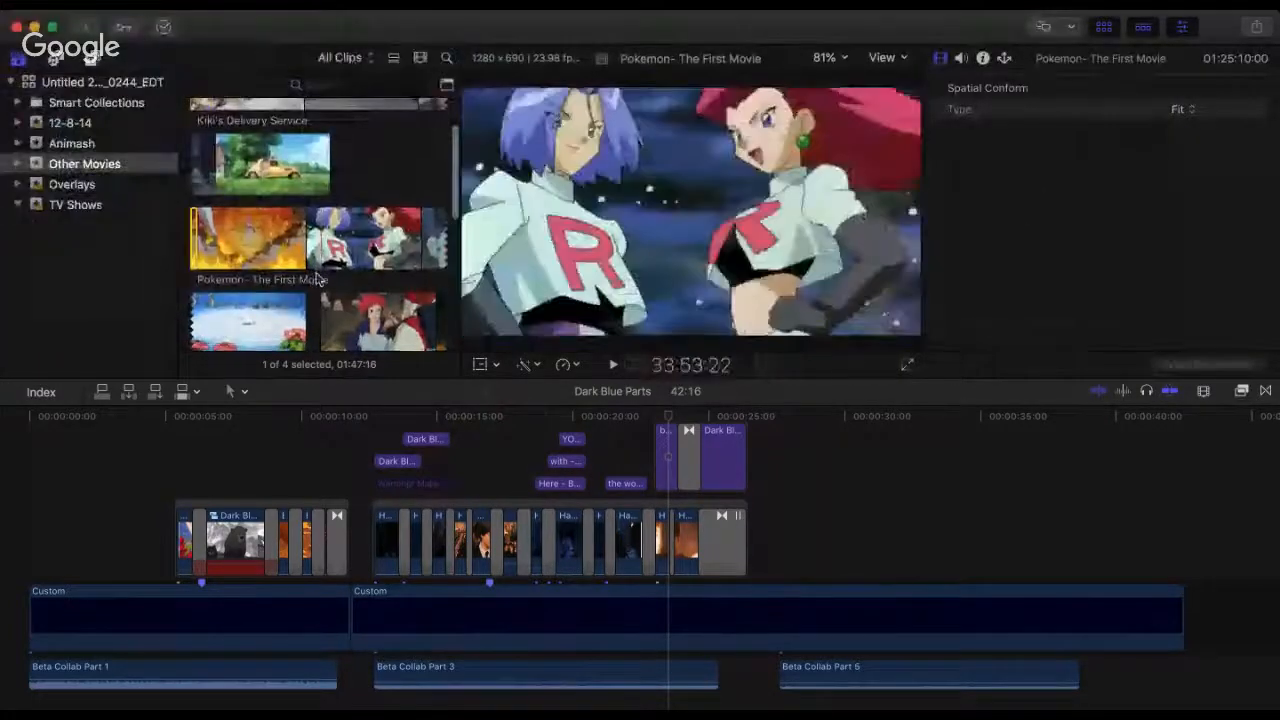
{"action": "scroll", "coordinate": [316, 270], "scroll_direction": "up", "scroll_amount": 3}
{"action": "scroll", "coordinate": [280, 290], "scroll_direction": "down", "scroll_amount": 3}
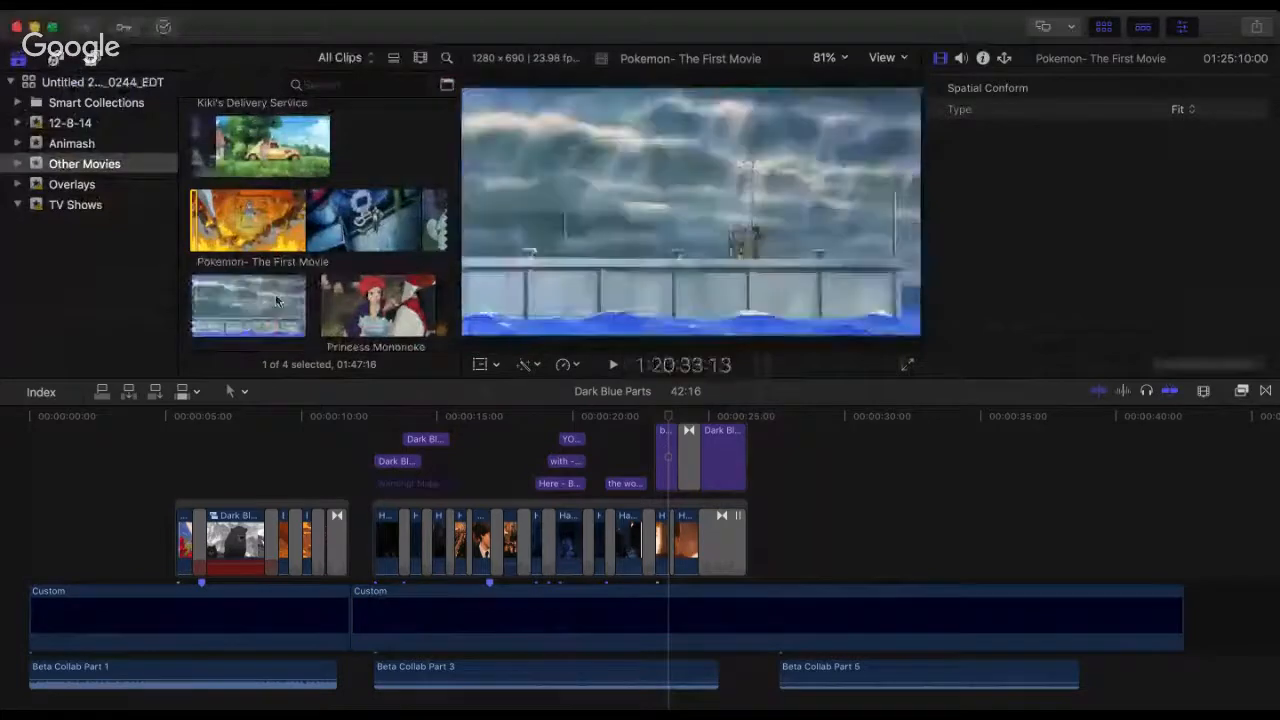
{"action": "scroll", "coordinate": [274, 198], "scroll_direction": "down", "scroll_amount": 10}
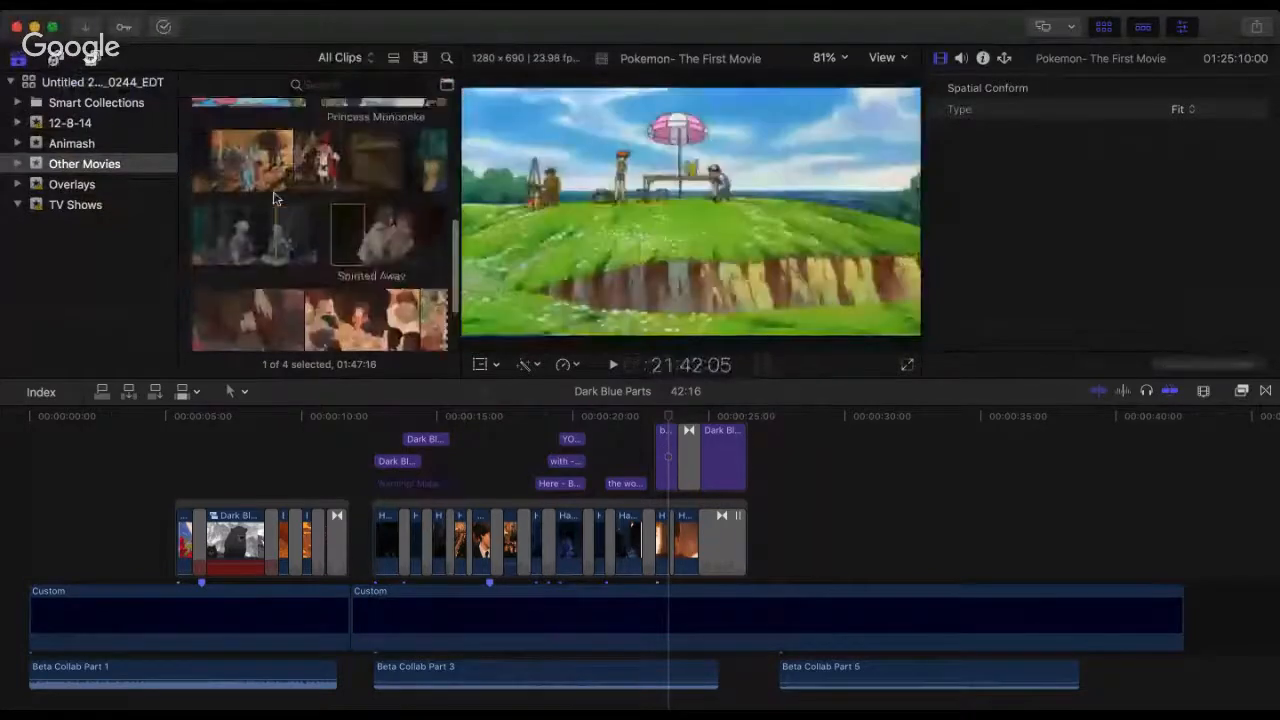
{"action": "scroll", "coordinate": [274, 198], "scroll_direction": "up", "scroll_amount": 8}
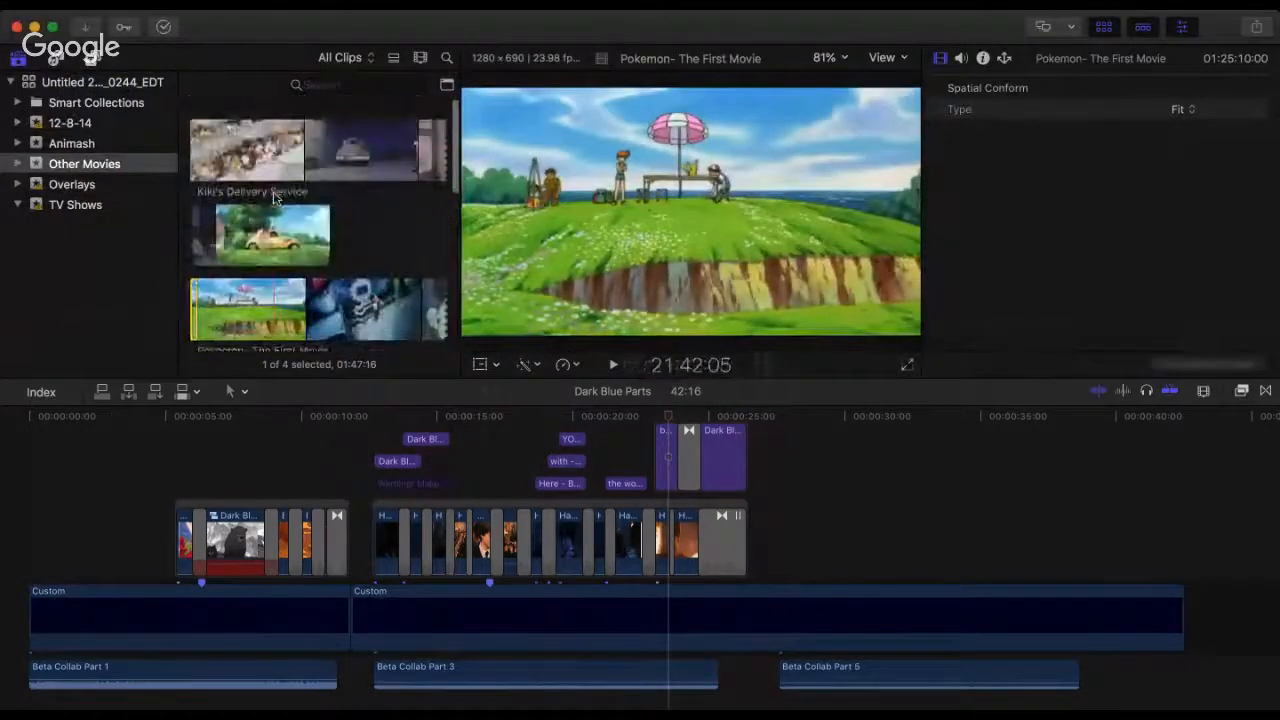
{"action": "scroll", "coordinate": [255, 160], "scroll_direction": "down", "scroll_amount": 3}
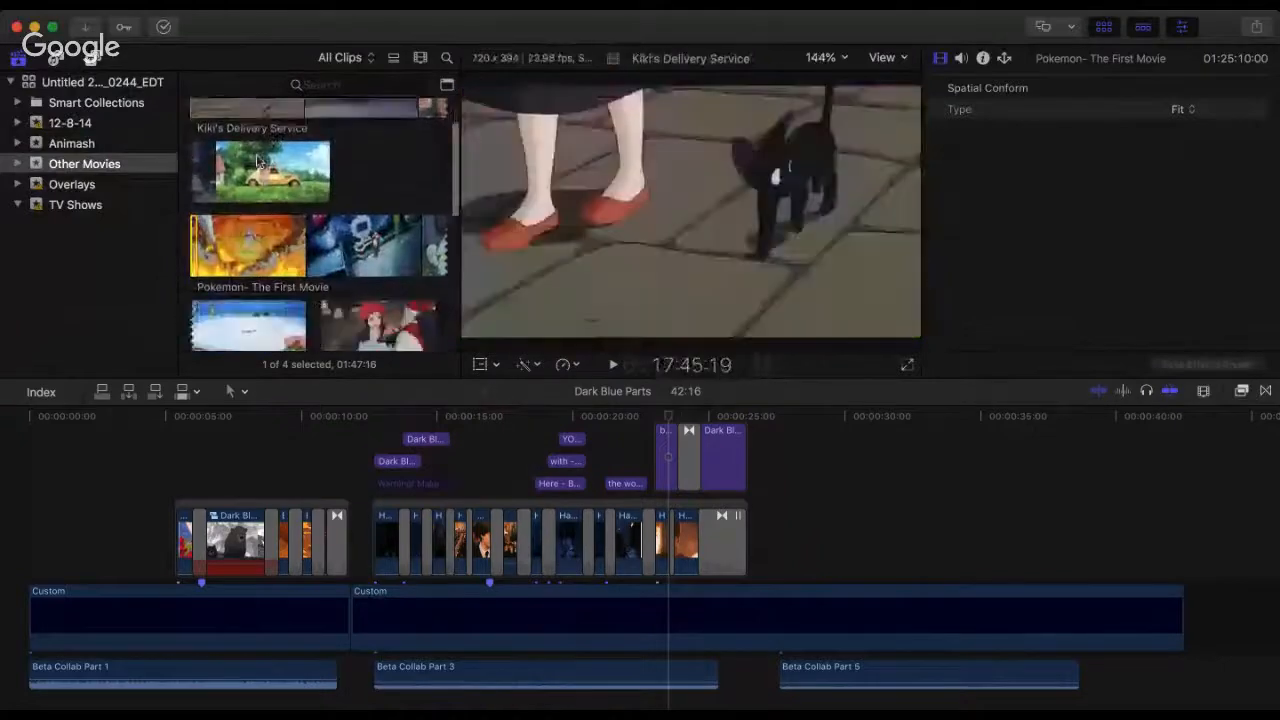
{"action": "scroll", "coordinate": [257, 160], "scroll_direction": "down", "scroll_amount": 5}
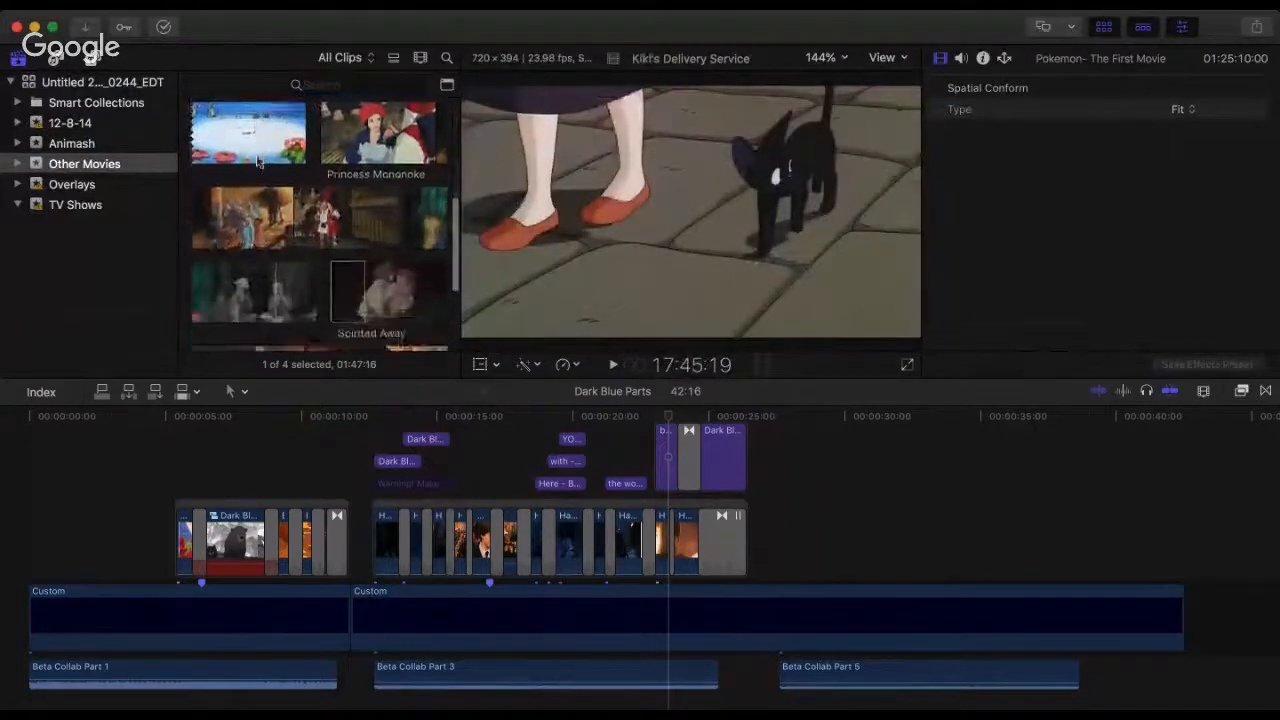
{"action": "scroll", "coordinate": [257, 258], "scroll_direction": "down", "scroll_amount": 3}
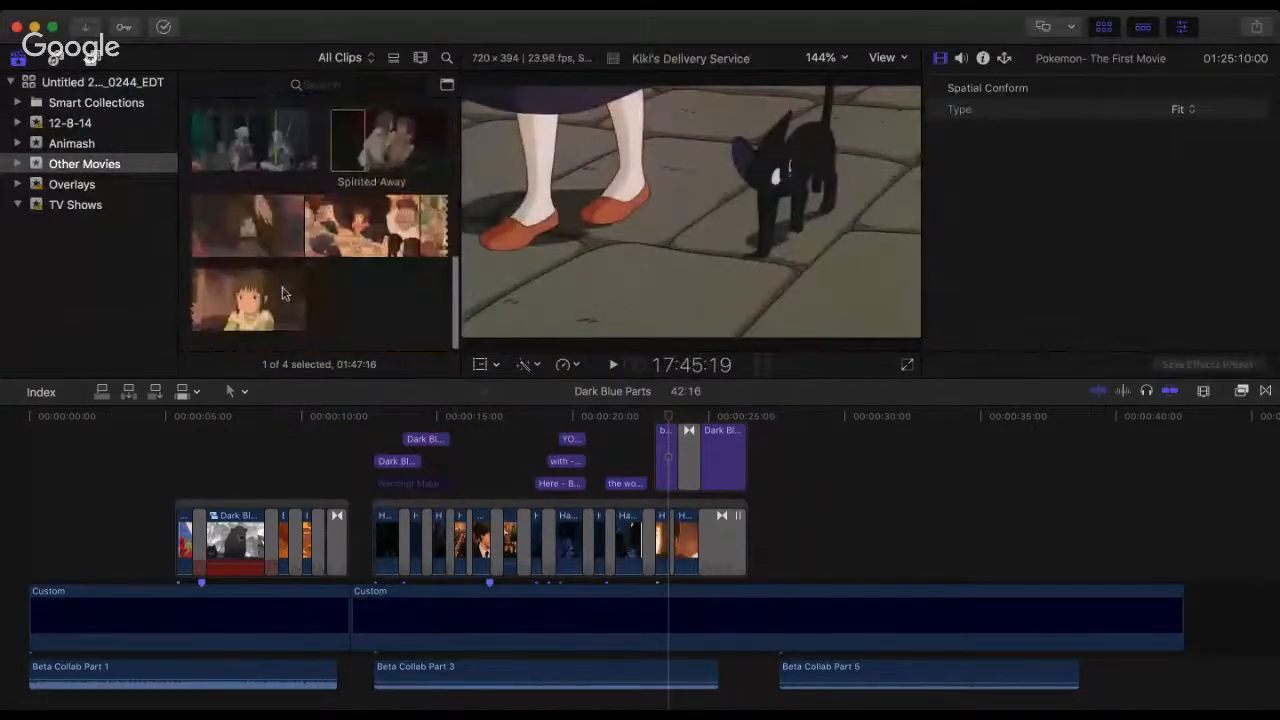
Step: Browse the TV Shows event and select the Toradora_Ep01 clip
{"action": "left_click", "coordinate": [85, 206]}
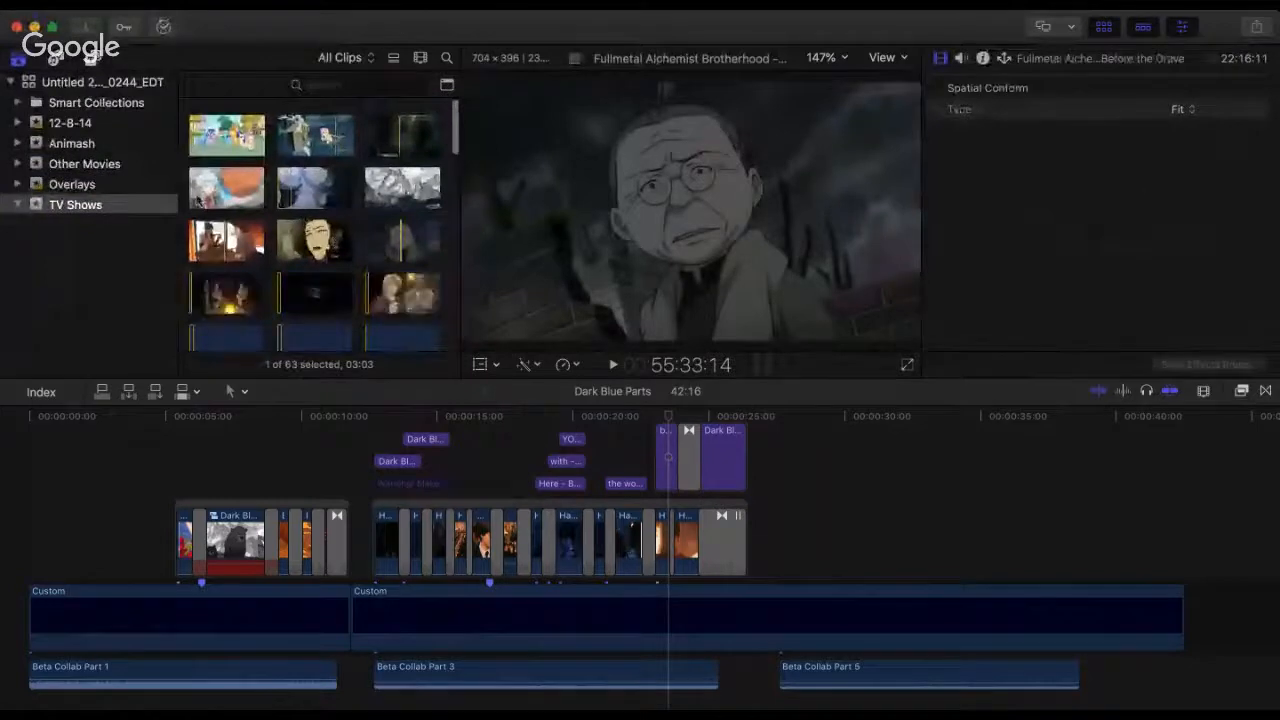
{"action": "scroll", "coordinate": [230, 195], "scroll_direction": "down", "scroll_amount": 2}
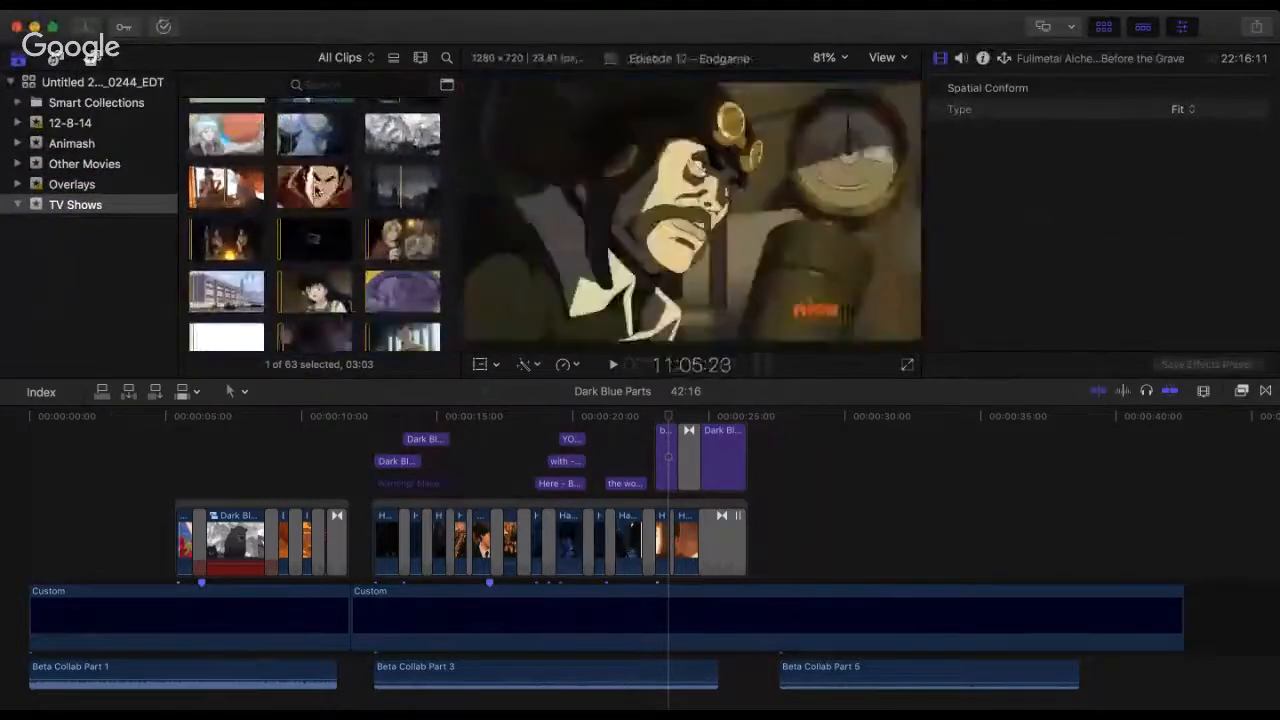
{"action": "scroll", "coordinate": [322, 192], "scroll_direction": "down", "scroll_amount": 3}
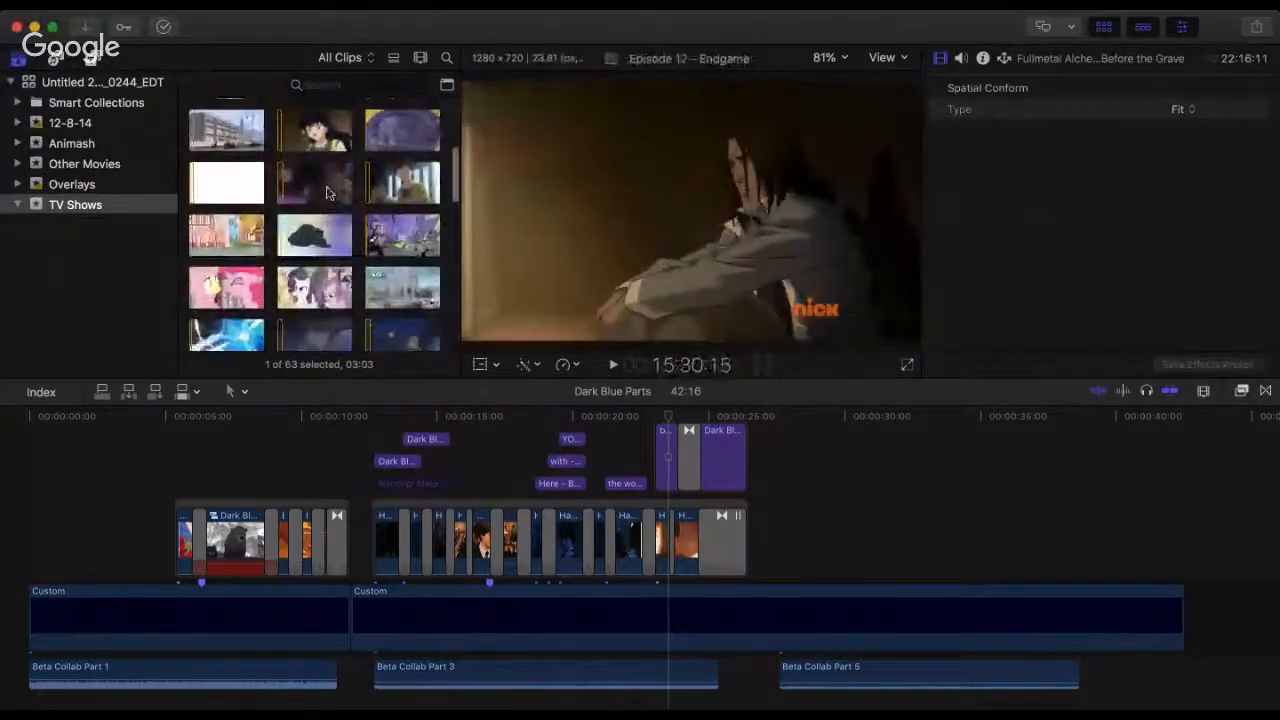
{"action": "scroll", "coordinate": [326, 192], "scroll_direction": "down", "scroll_amount": 1}
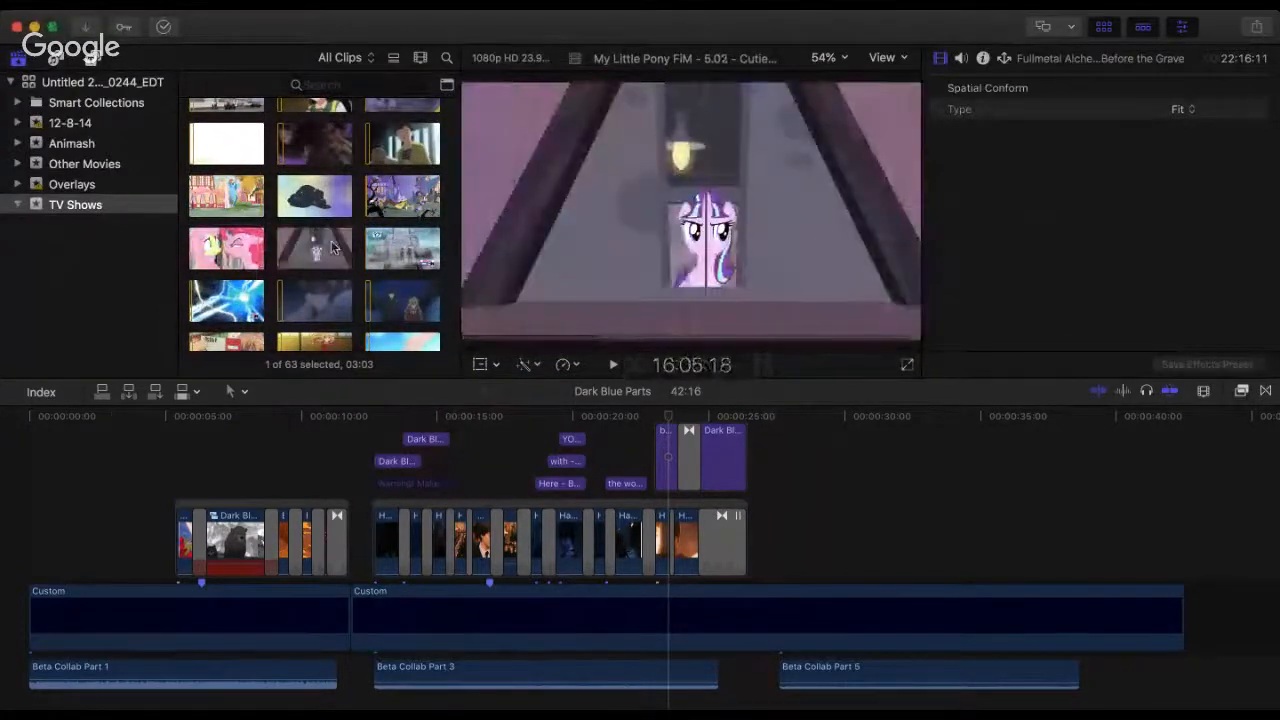
{"action": "scroll", "coordinate": [320, 240], "scroll_direction": "down", "scroll_amount": 2}
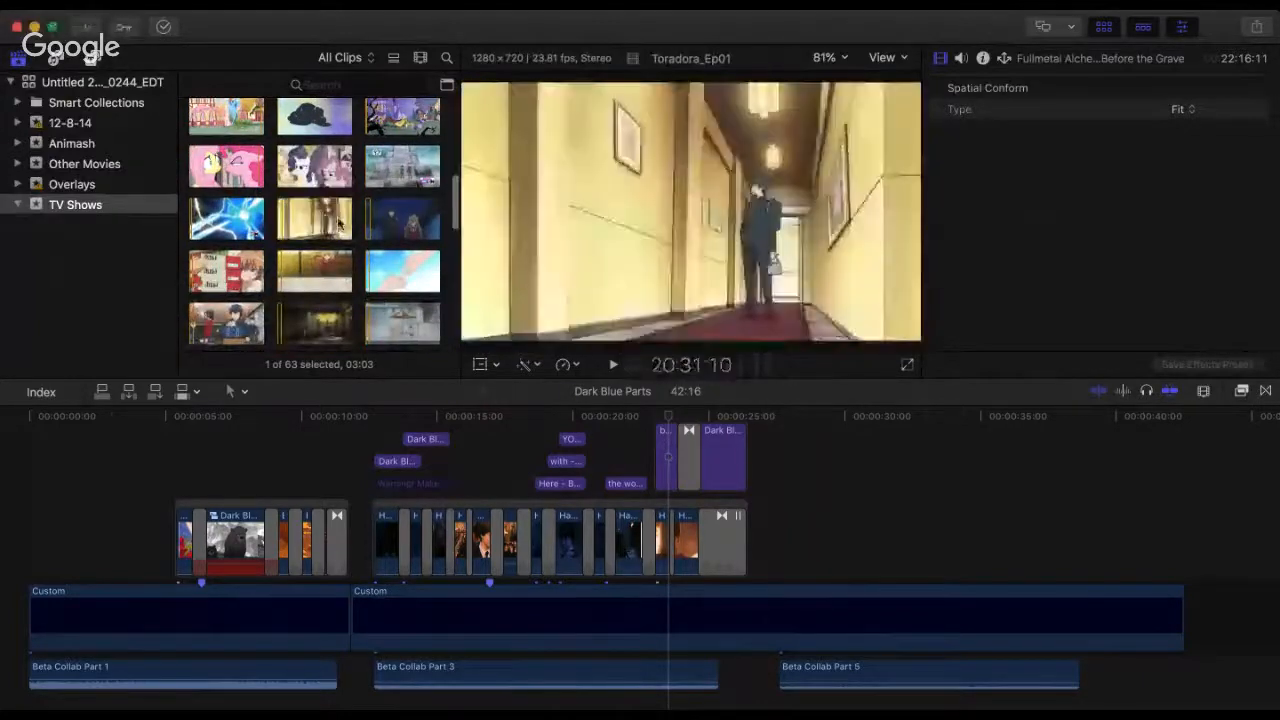
{"action": "left_click", "coordinate": [332, 220]}
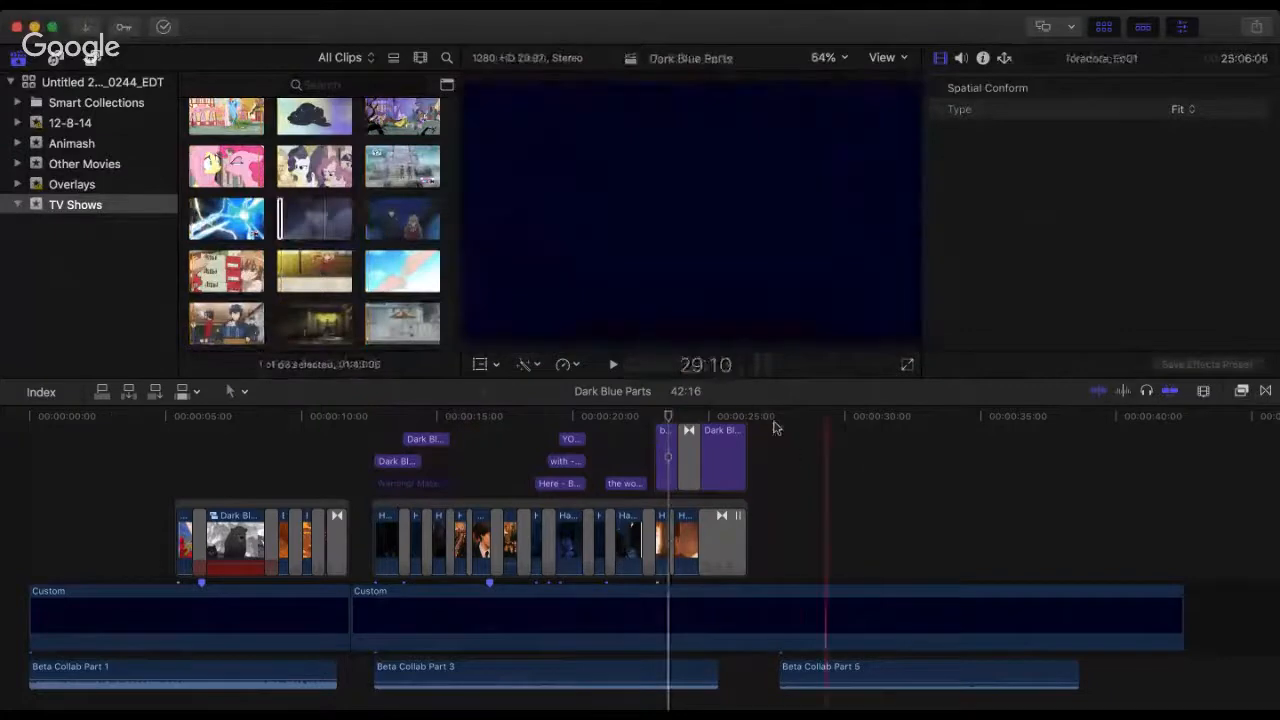
Step: Play the Beta Collab Part 5 audio from 27:18 and raise its volume to -10 dB
{"action": "left_click", "coordinate": [777, 427]}
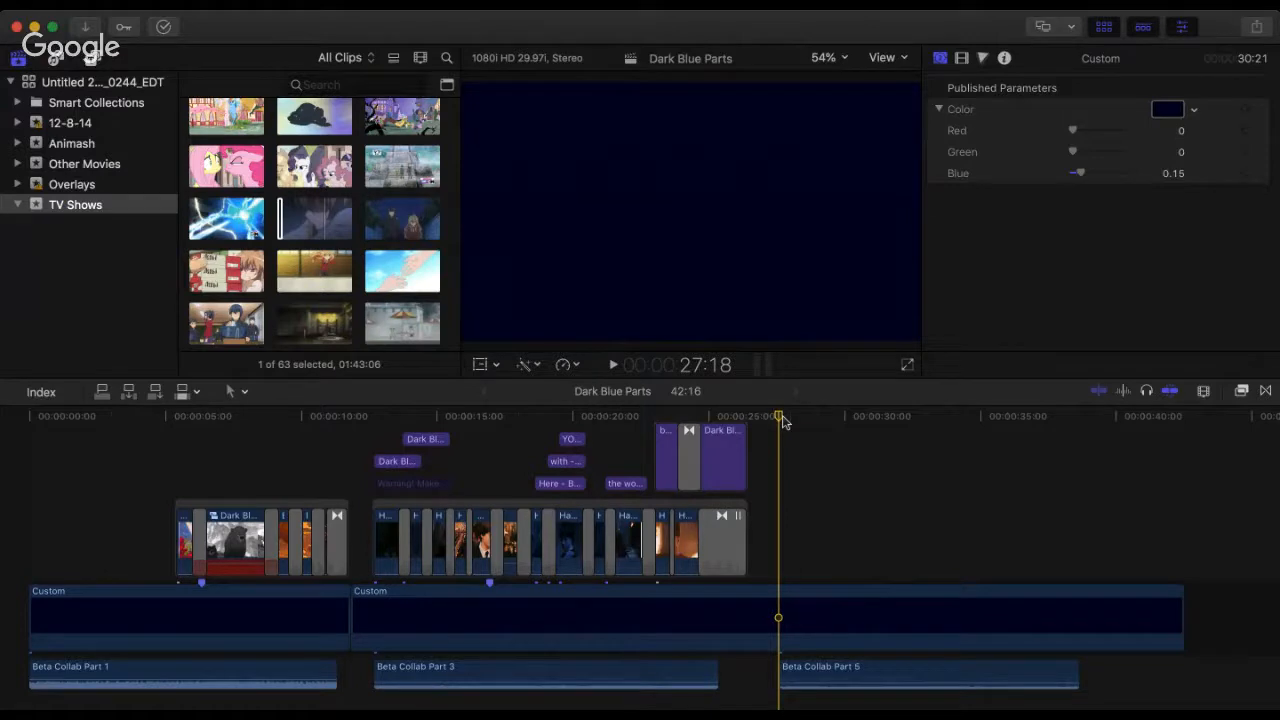
{"action": "key", "text": "space"}
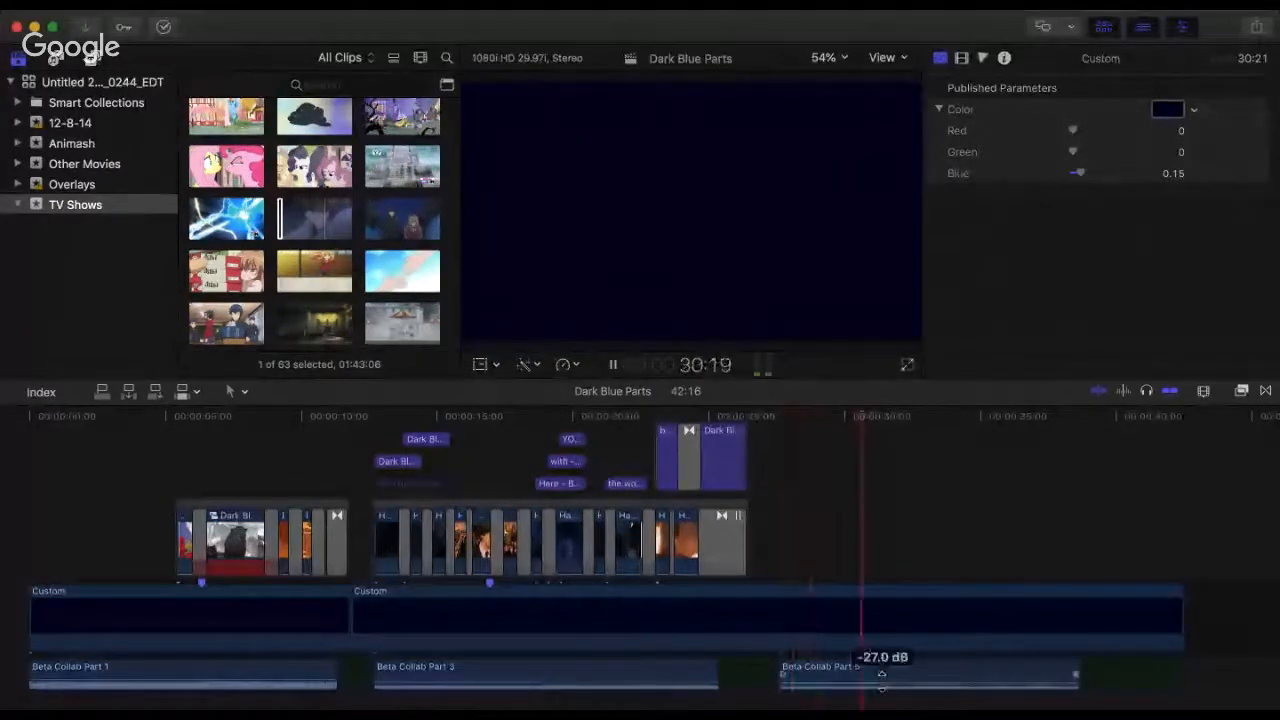
{"action": "left_click_drag", "start_coordinate": [883, 686], "coordinate": [883, 672]}
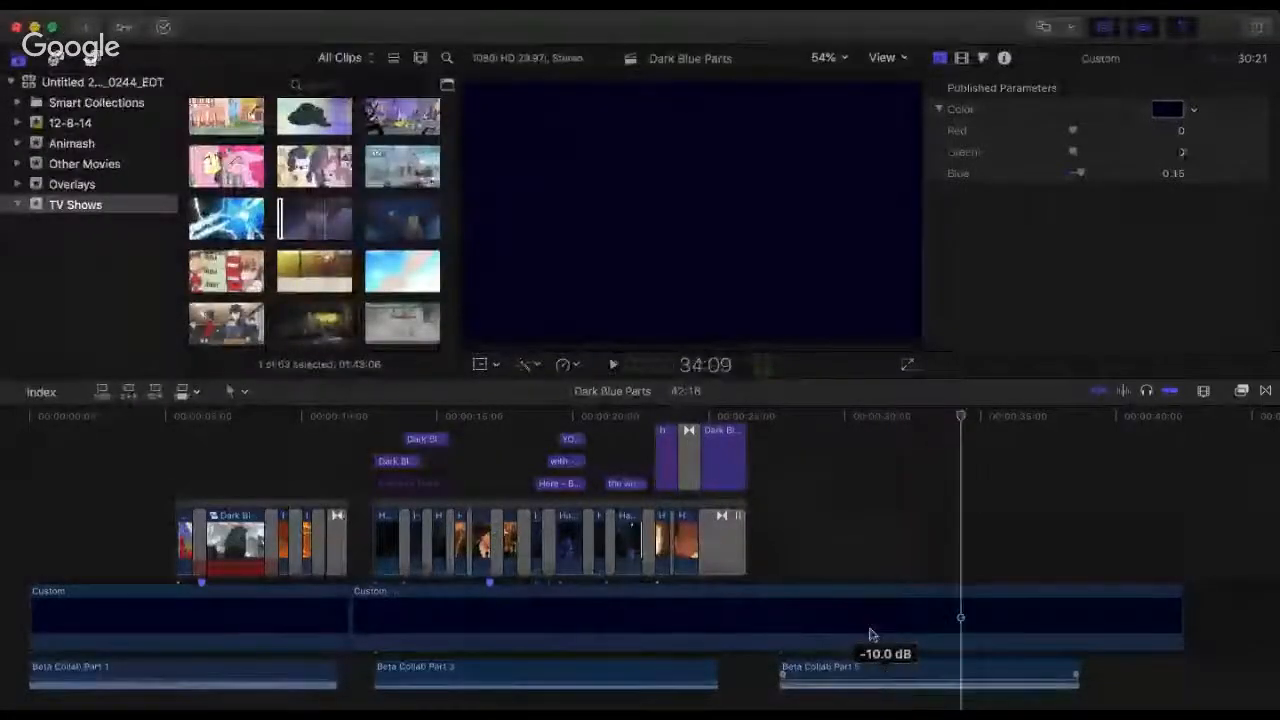
Step: Replay the opening seconds of the Beta Collab Part 5 audio from 27:18 several times to judge its sound
{"action": "left_click", "coordinate": [781, 418]}
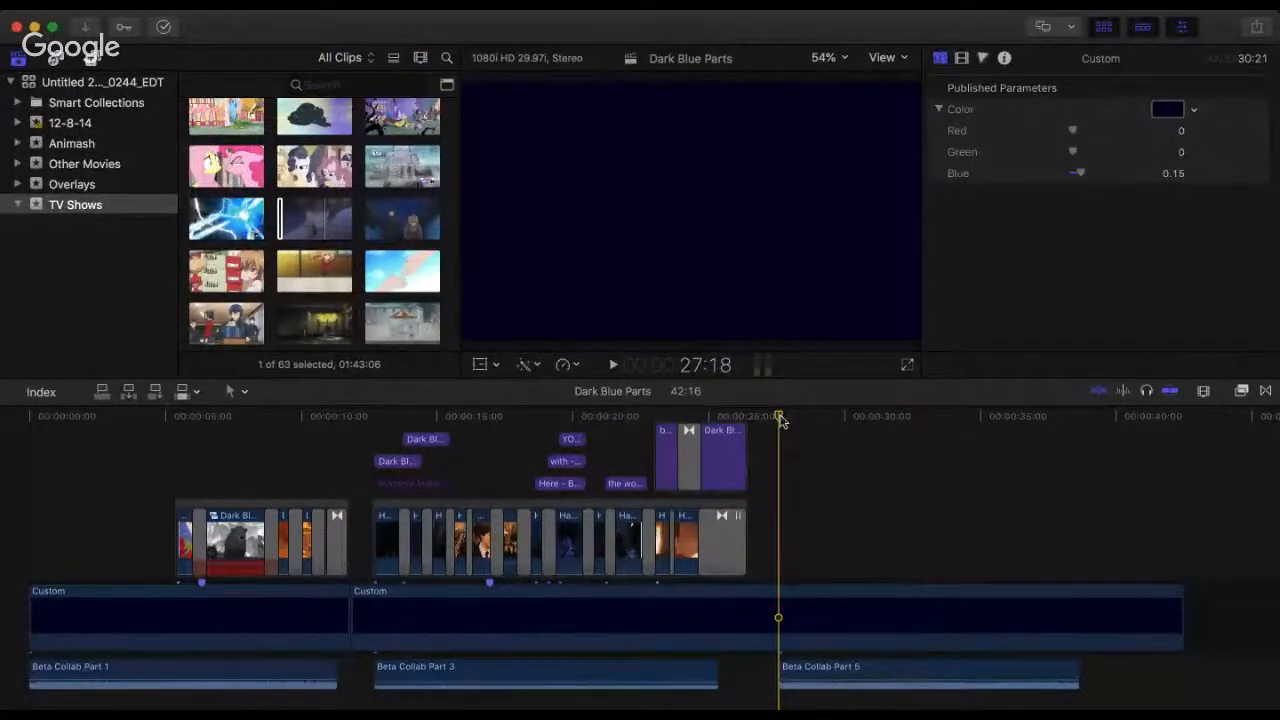
{"action": "key", "text": "space"}
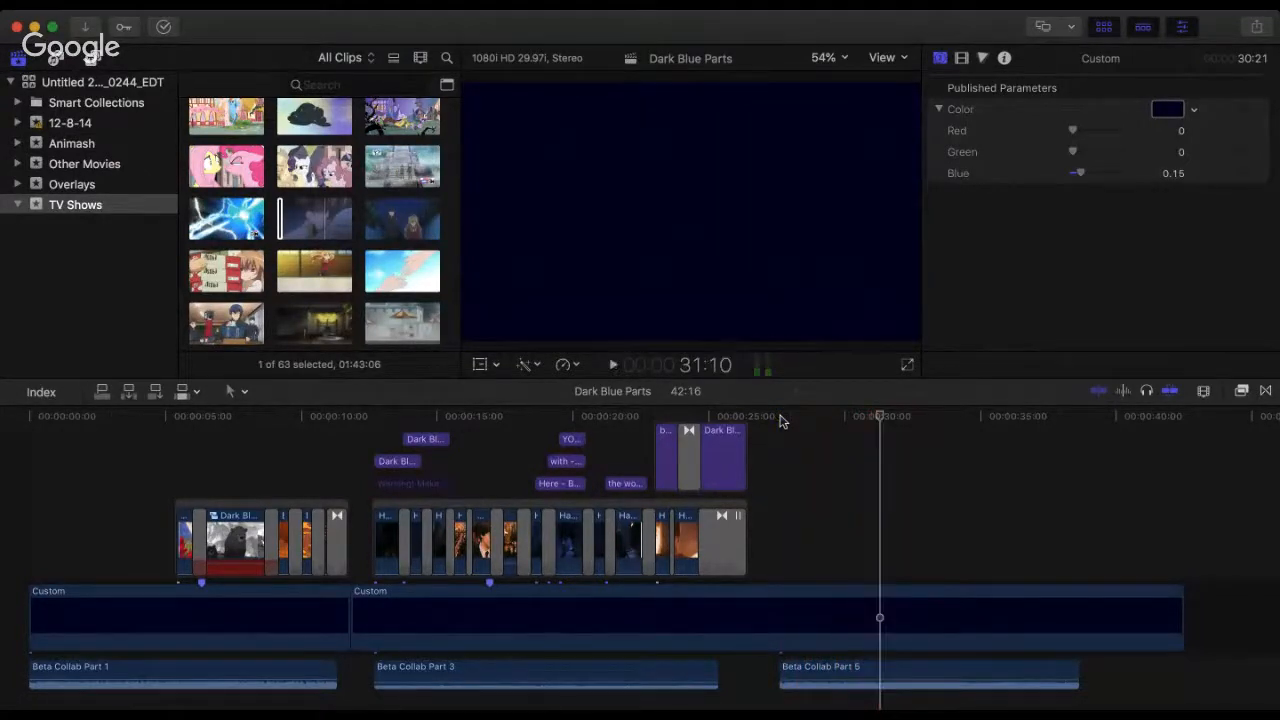
{"action": "left_click", "coordinate": [779, 417]}
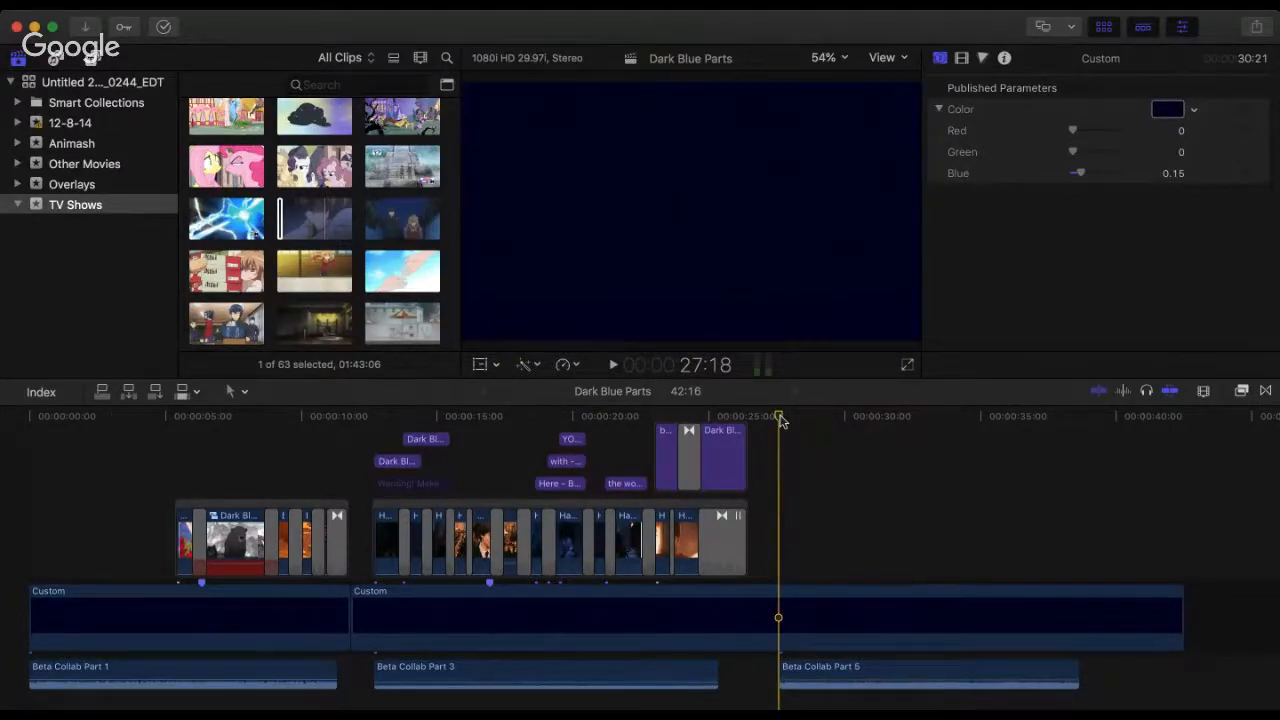
{"action": "key", "text": "space"}
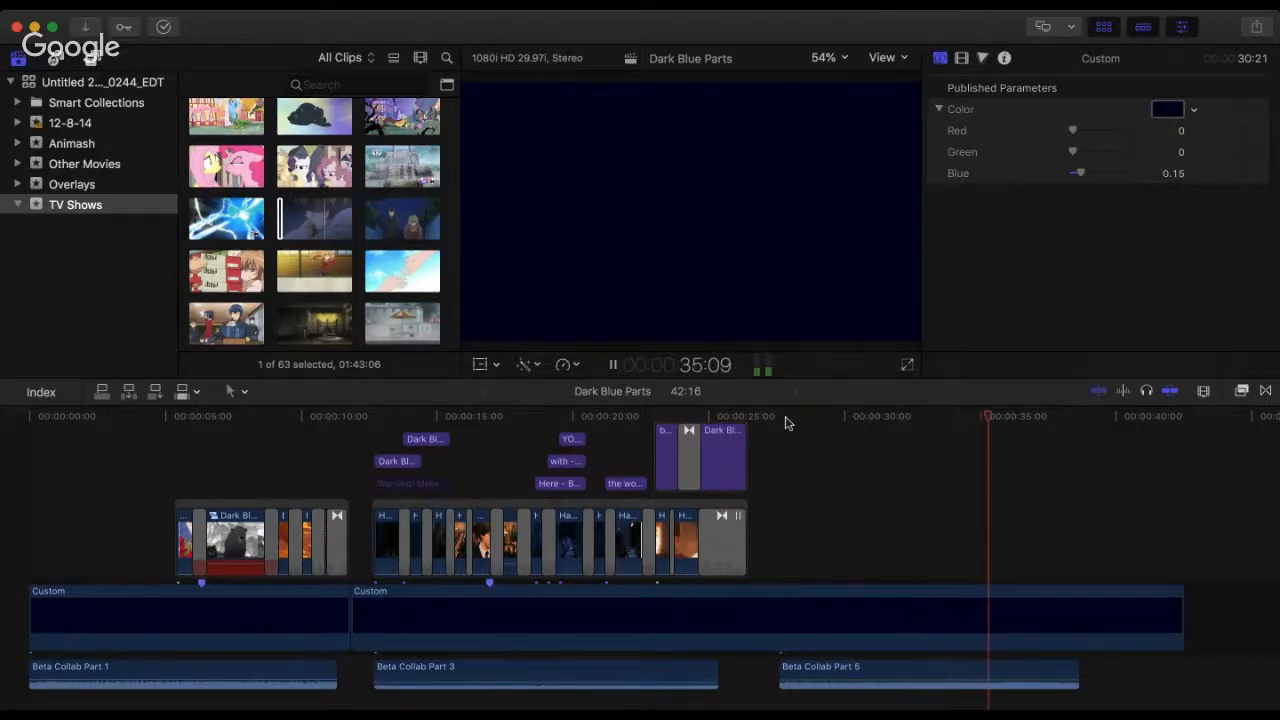
{"action": "left_click", "coordinate": [780, 418]}
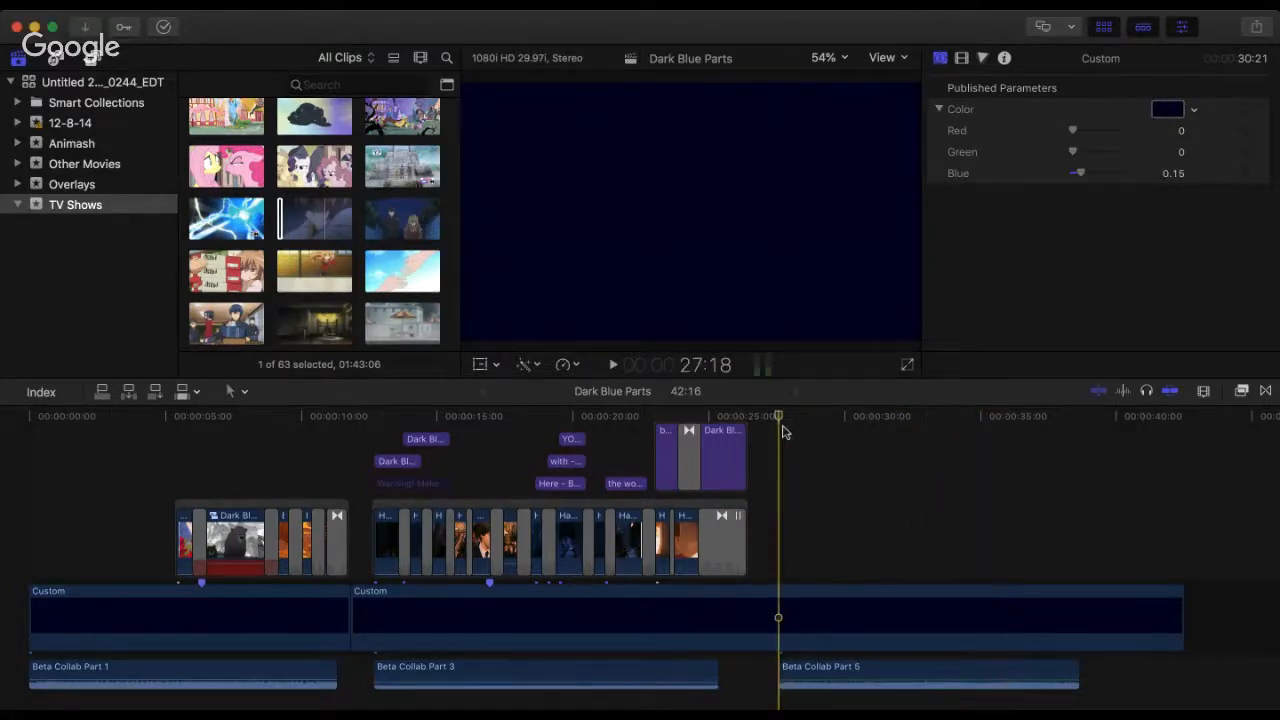
{"action": "key", "text": "space"}
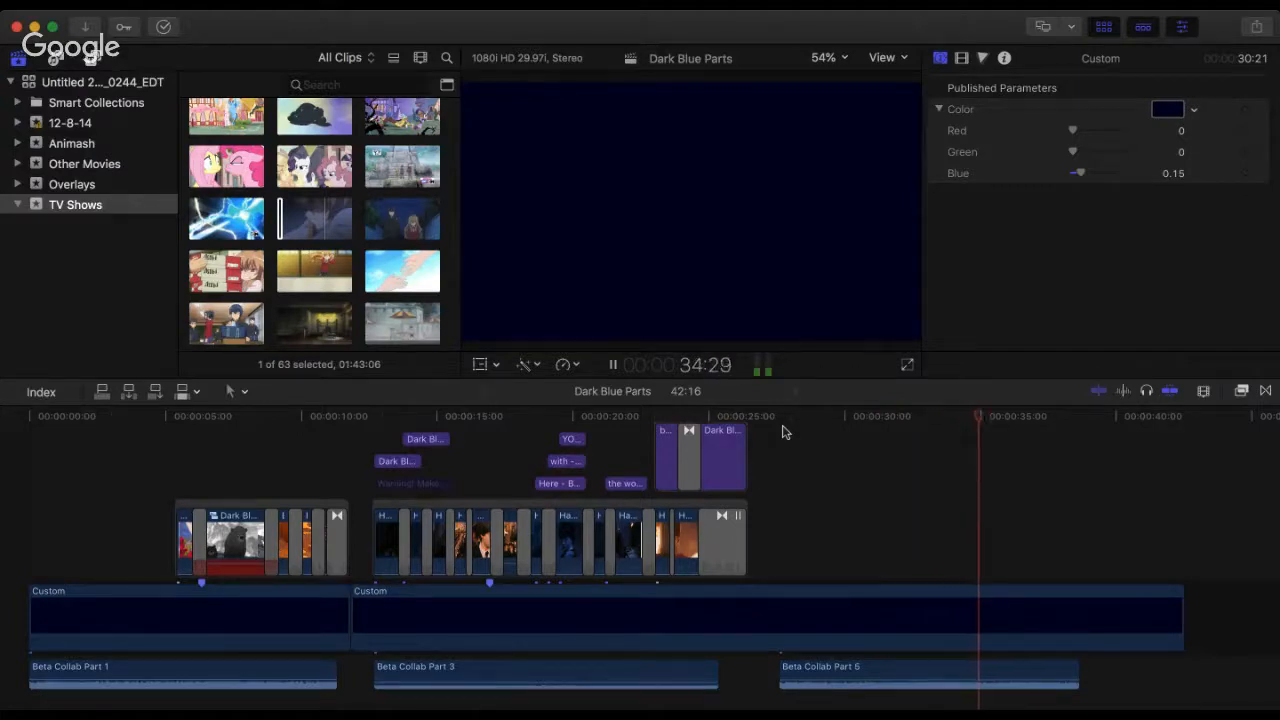
Step: Listen to Beta Collab Part 5 in short passages, restarting from 27:18 and from around 35:00
{"action": "key", "text": "space"}
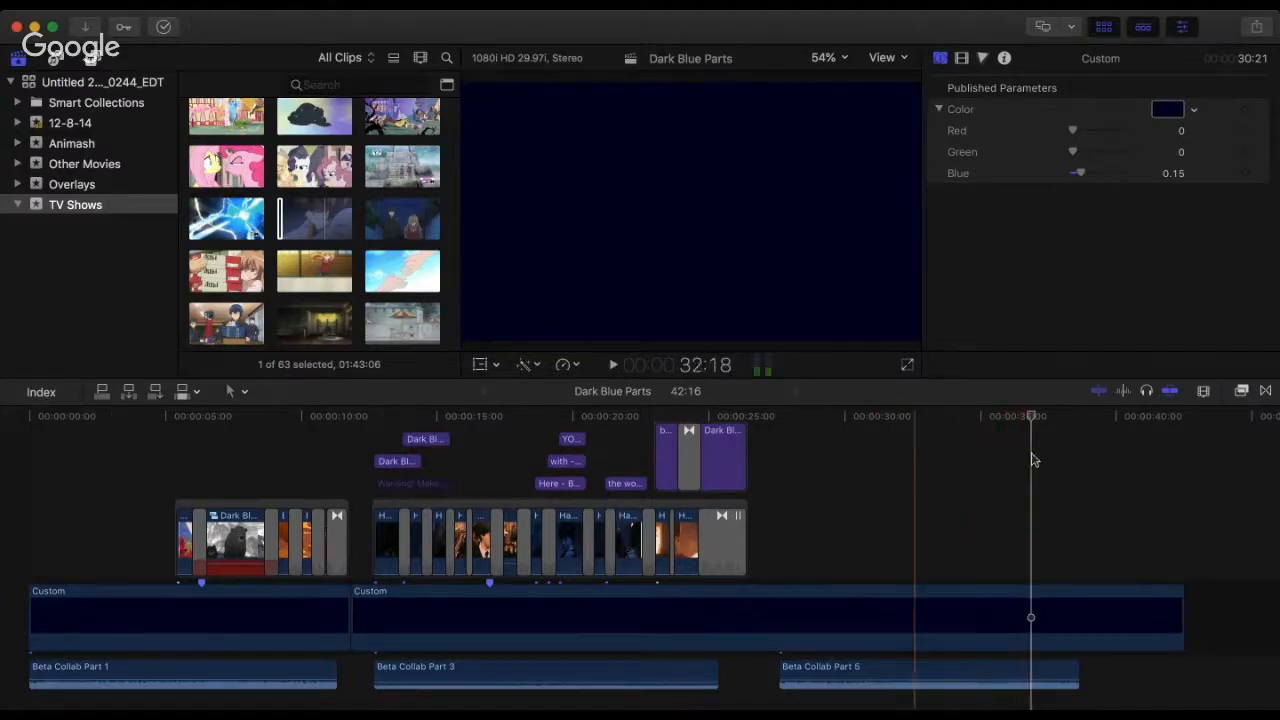
{"action": "key", "text": "space"}
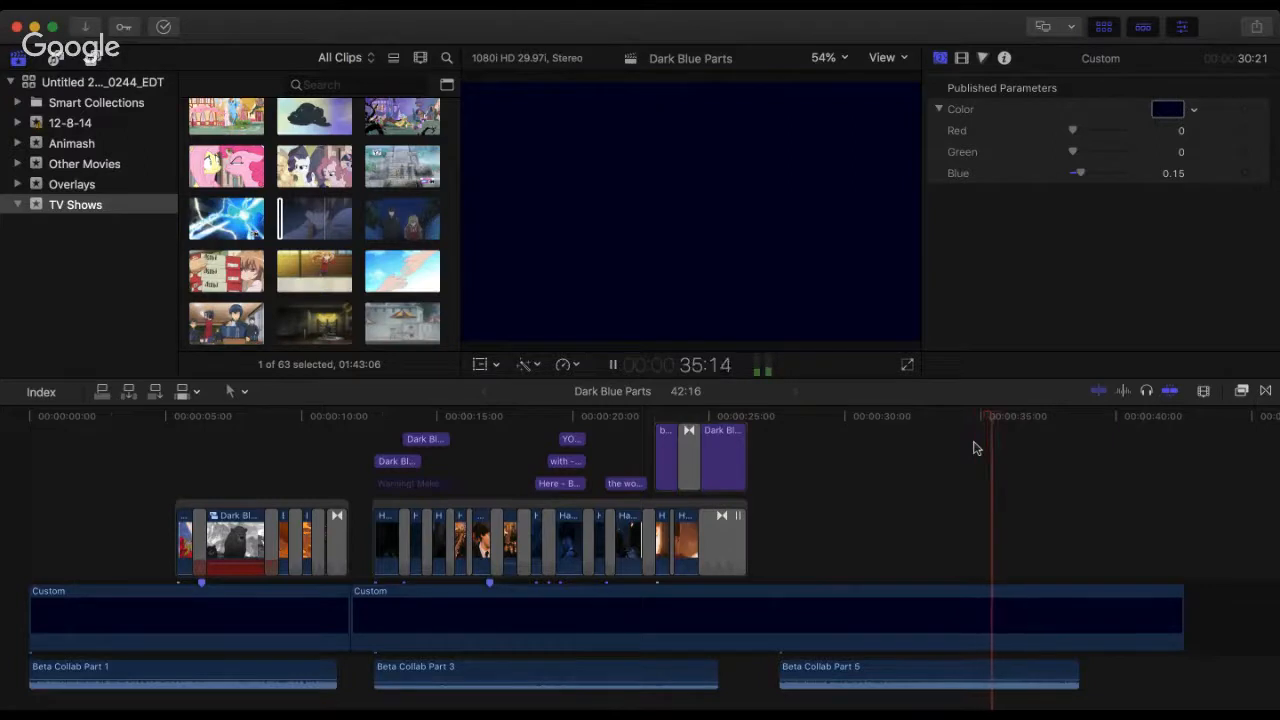
{"action": "left_click", "coordinate": [778, 418]}
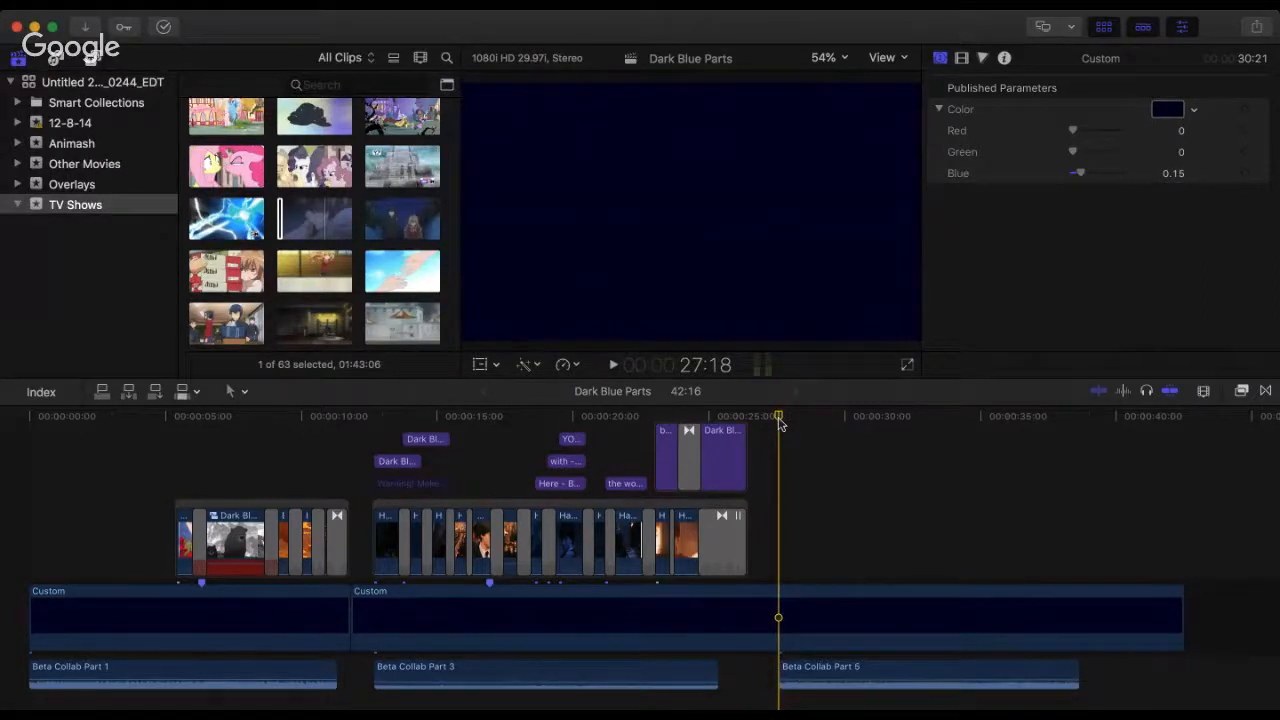
{"action": "left_click", "coordinate": [986, 419]}
{"action": "key", "text": "space"}
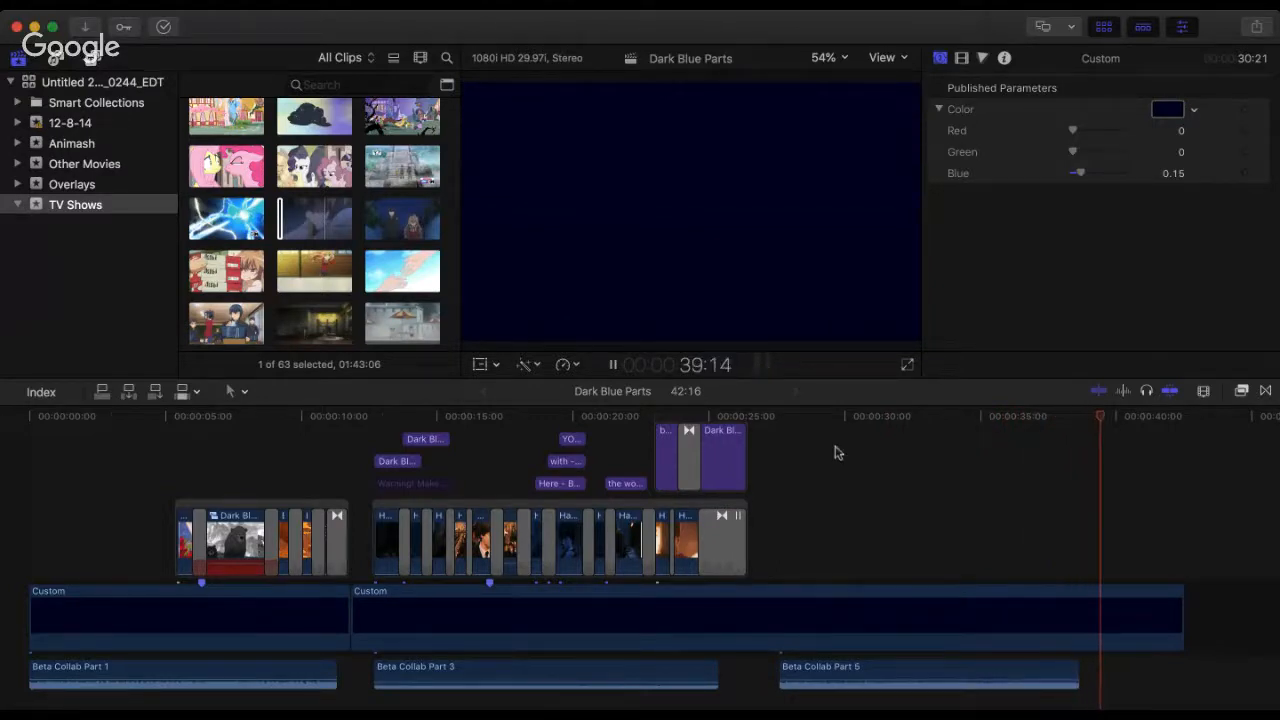
{"action": "key", "text": "space"}
{"action": "left_click", "coordinate": [780, 440]}
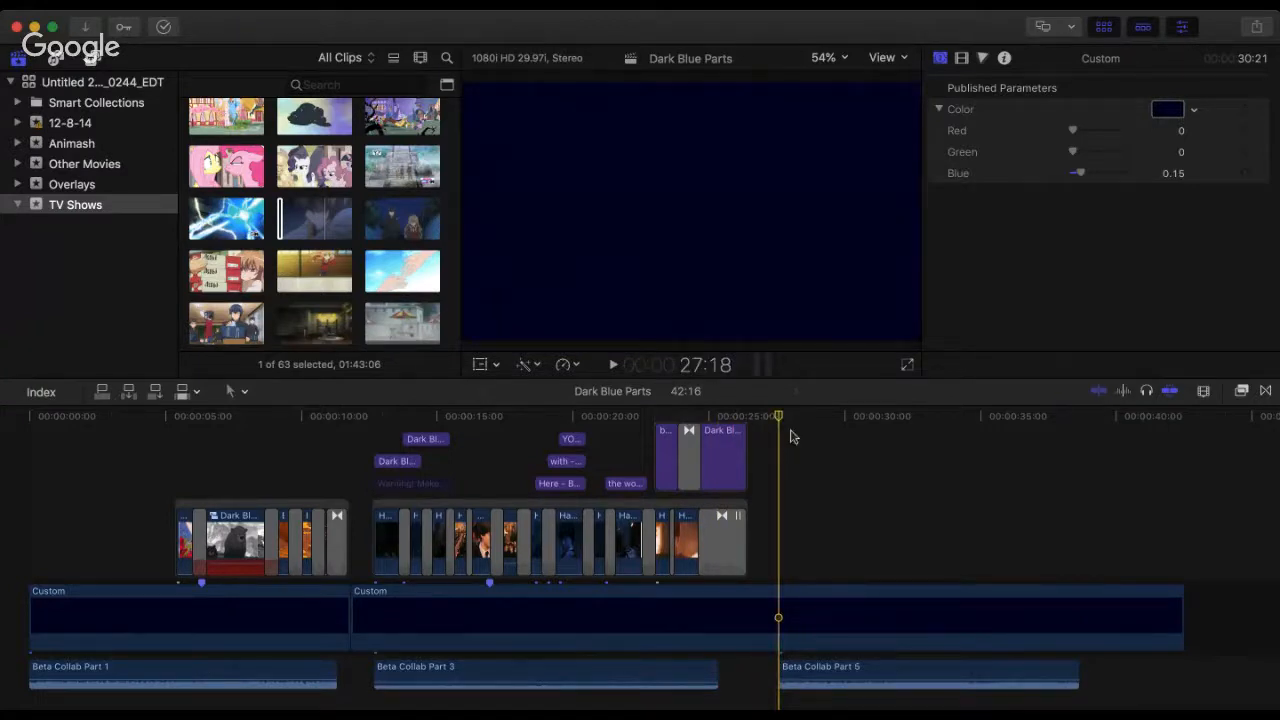
{"action": "key", "text": "space"}
{"action": "key", "text": "space"}
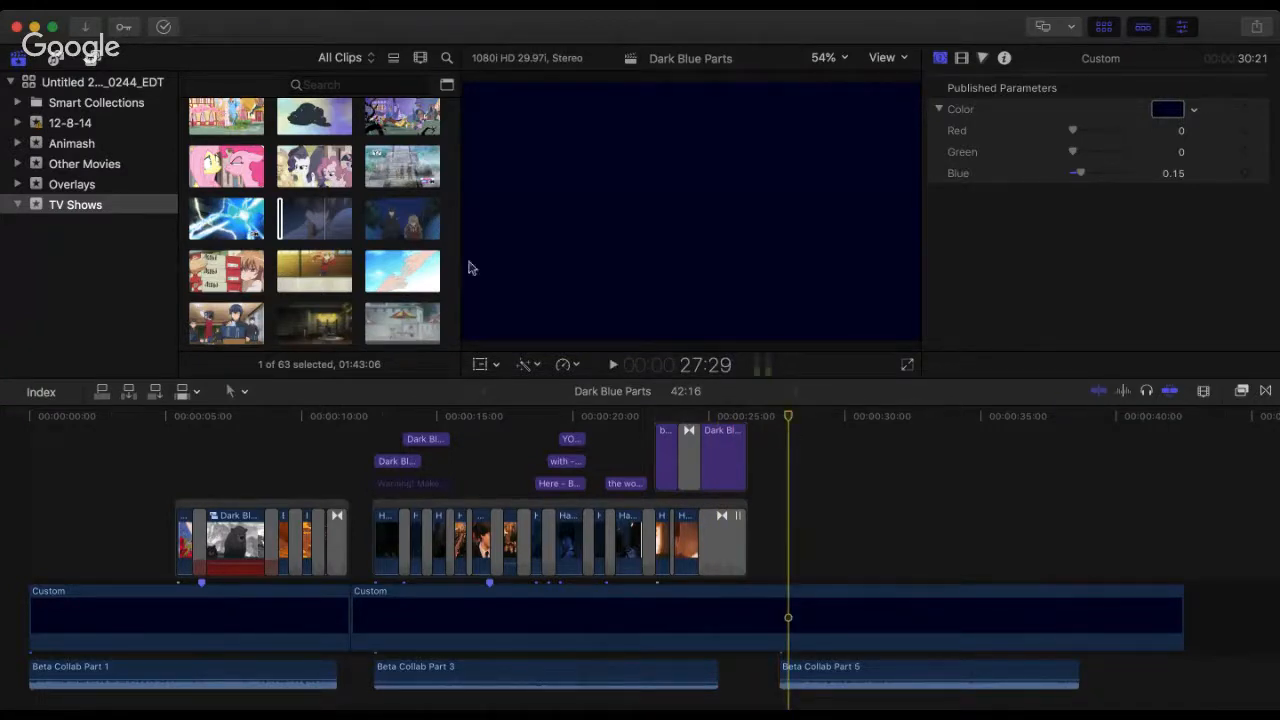
Step: Skim the Toradora clips and the clips after them in the TV Shows event for usable footage
{"action": "left_click", "coordinate": [353, 210]}
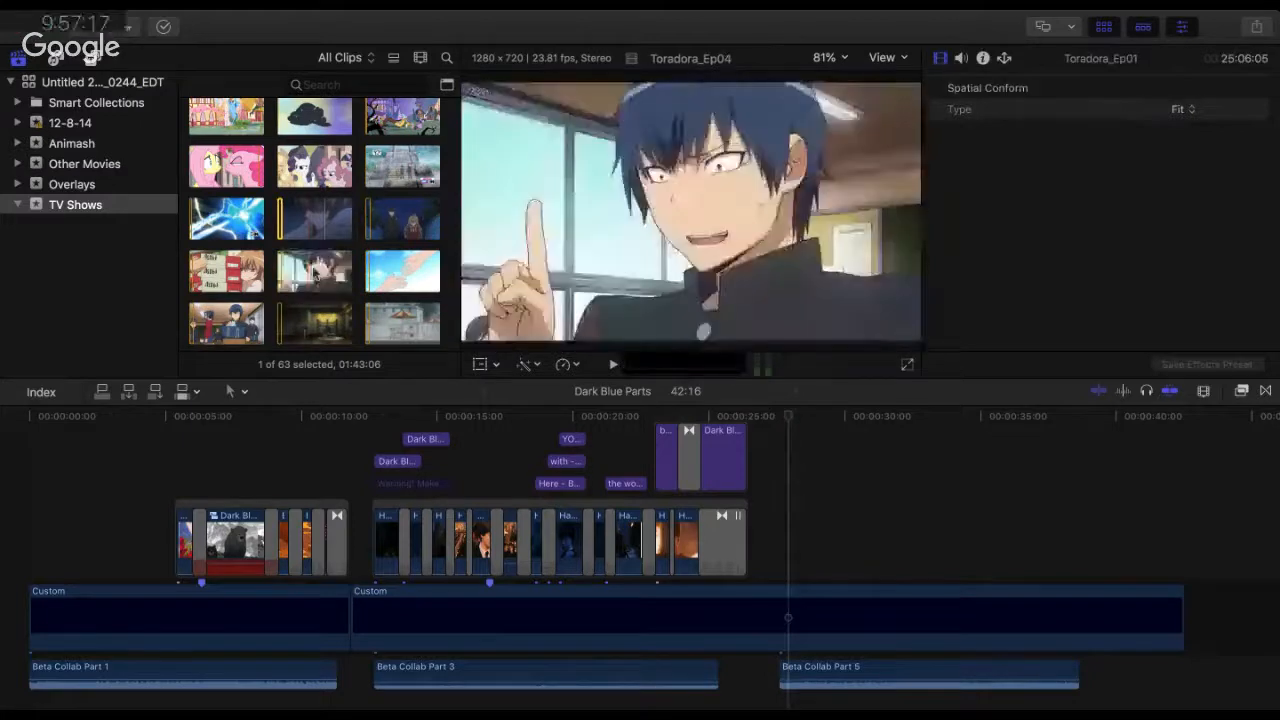
{"action": "scroll", "coordinate": [316, 272], "scroll_direction": "down", "scroll_amount": 2}
{"action": "scroll", "coordinate": [316, 272], "scroll_direction": "down", "scroll_amount": 5}
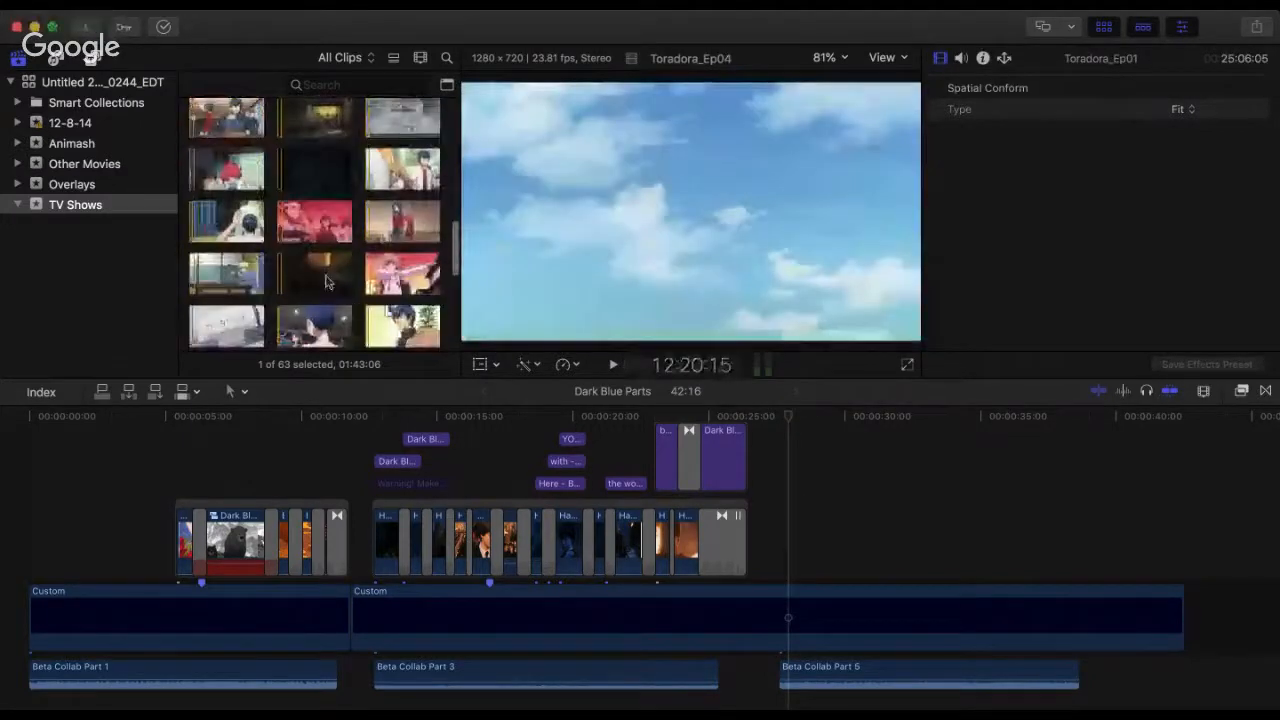
{"action": "scroll", "coordinate": [318, 272], "scroll_direction": "down", "scroll_amount": 4}
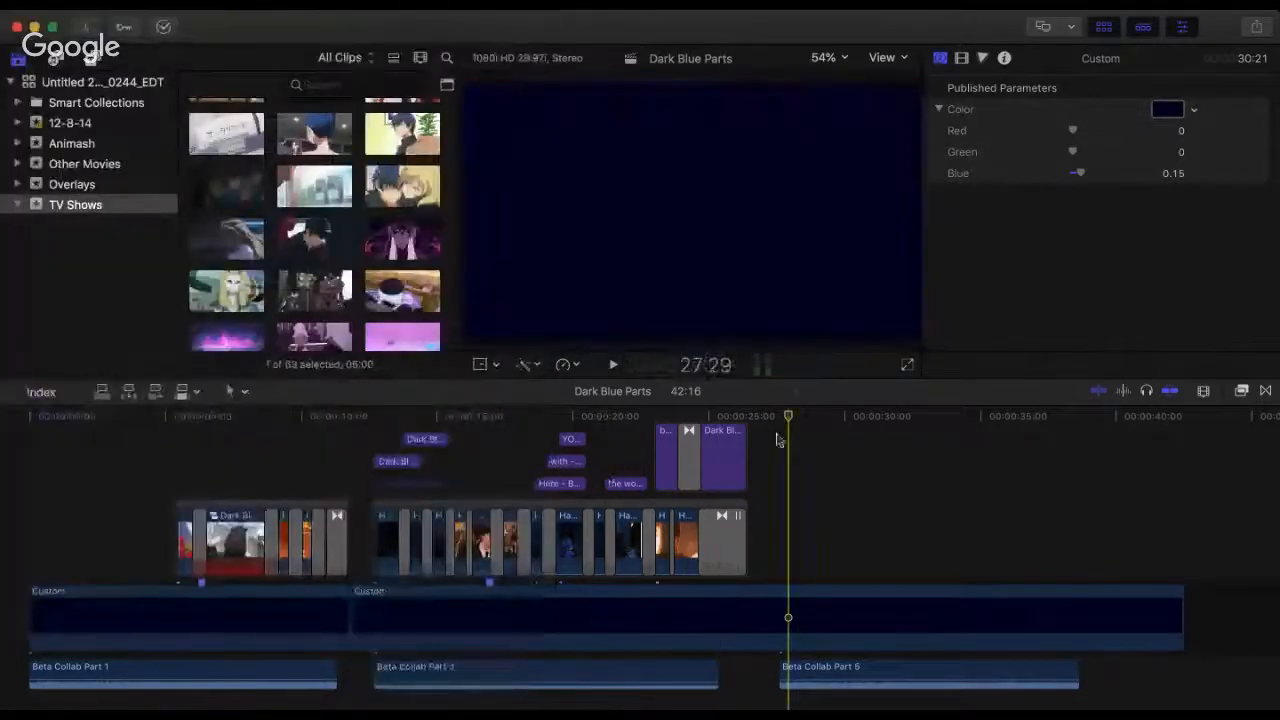
Step: Play Beta Collab Part 5 from 27:18 to about 38:00, pausing between passages to plan the footage
{"action": "left_click", "coordinate": [777, 440]}
{"action": "key", "text": "space"}
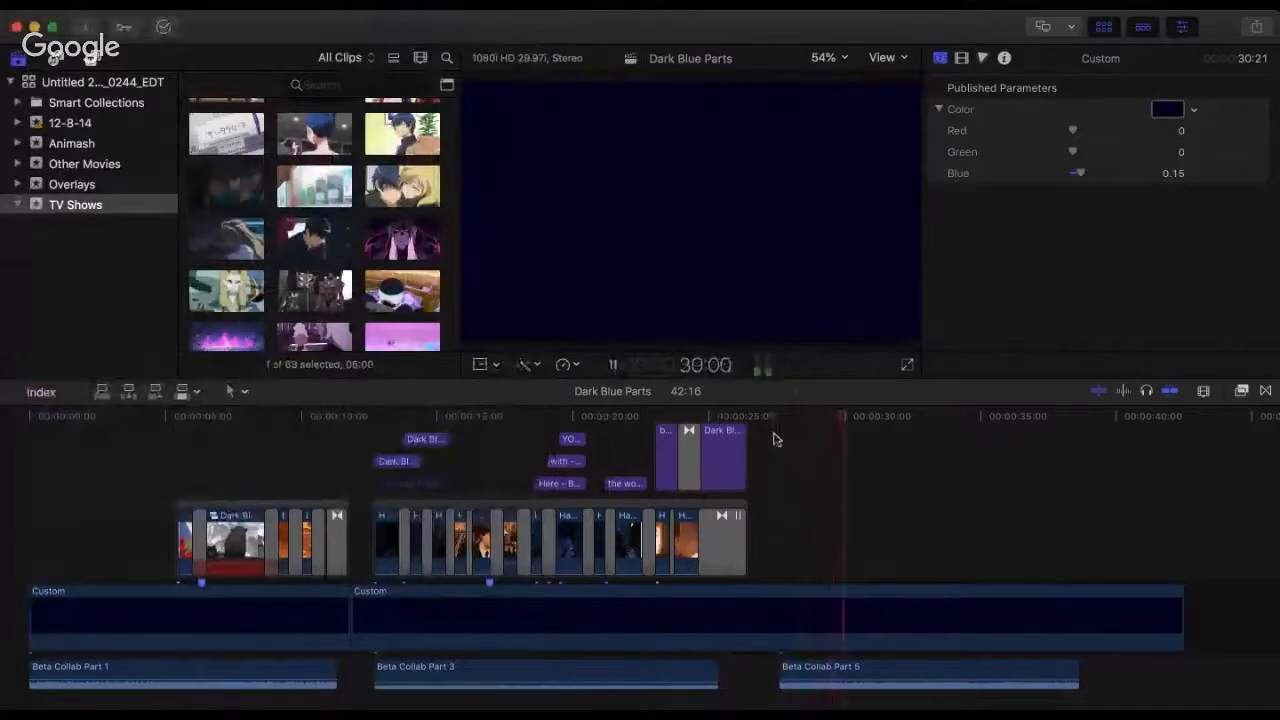
{"action": "key", "text": "space"}
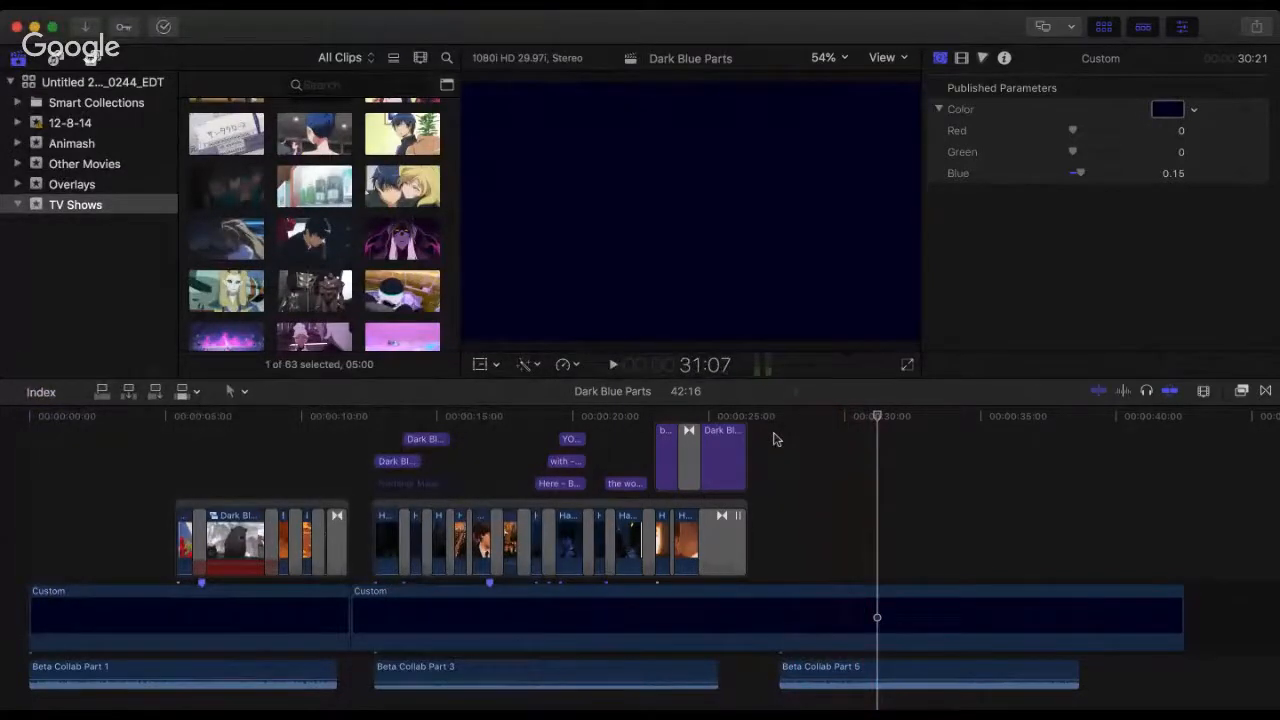
{"action": "key", "text": "space"}
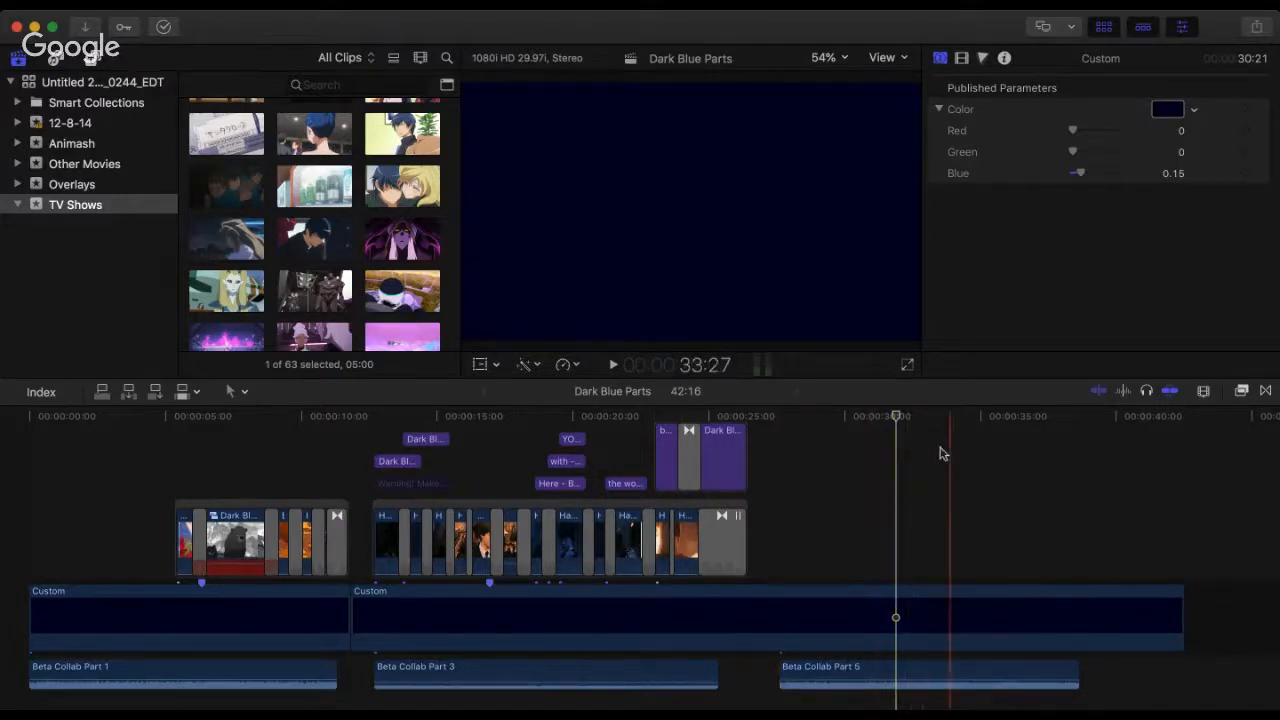
{"action": "key", "text": "space"}
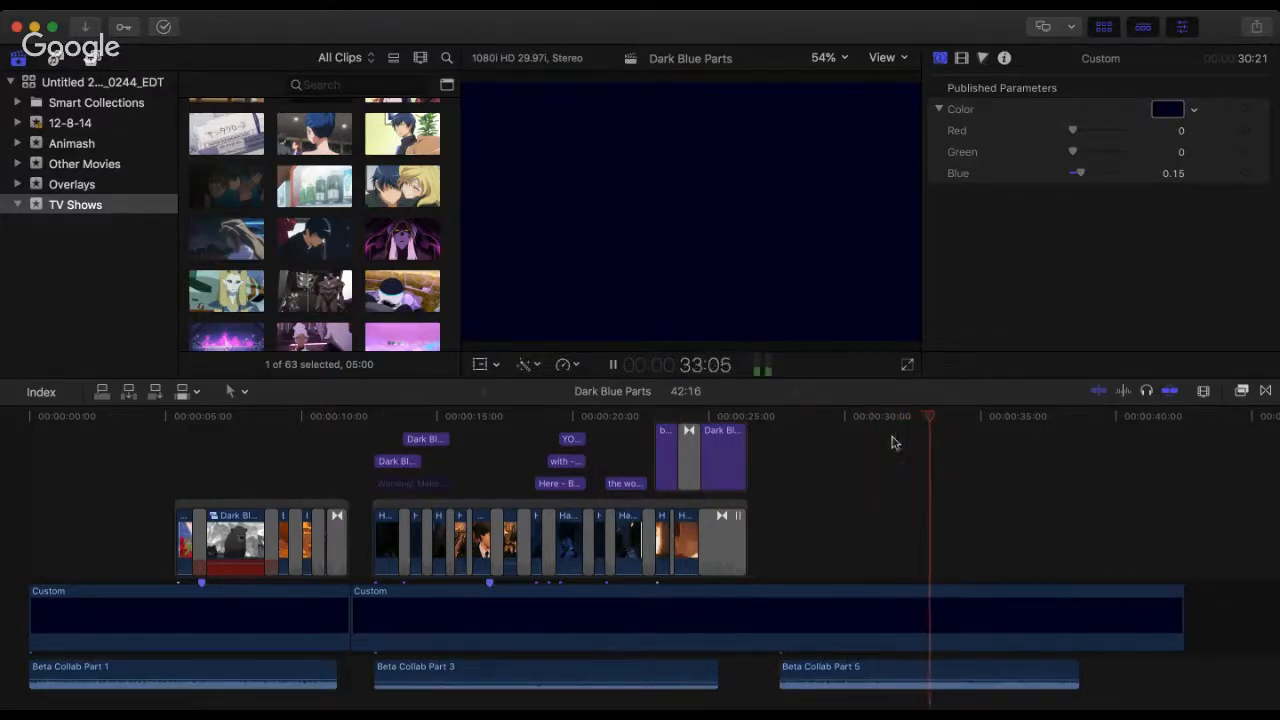
{"action": "key", "text": "space"}
{"action": "key", "text": "space"}
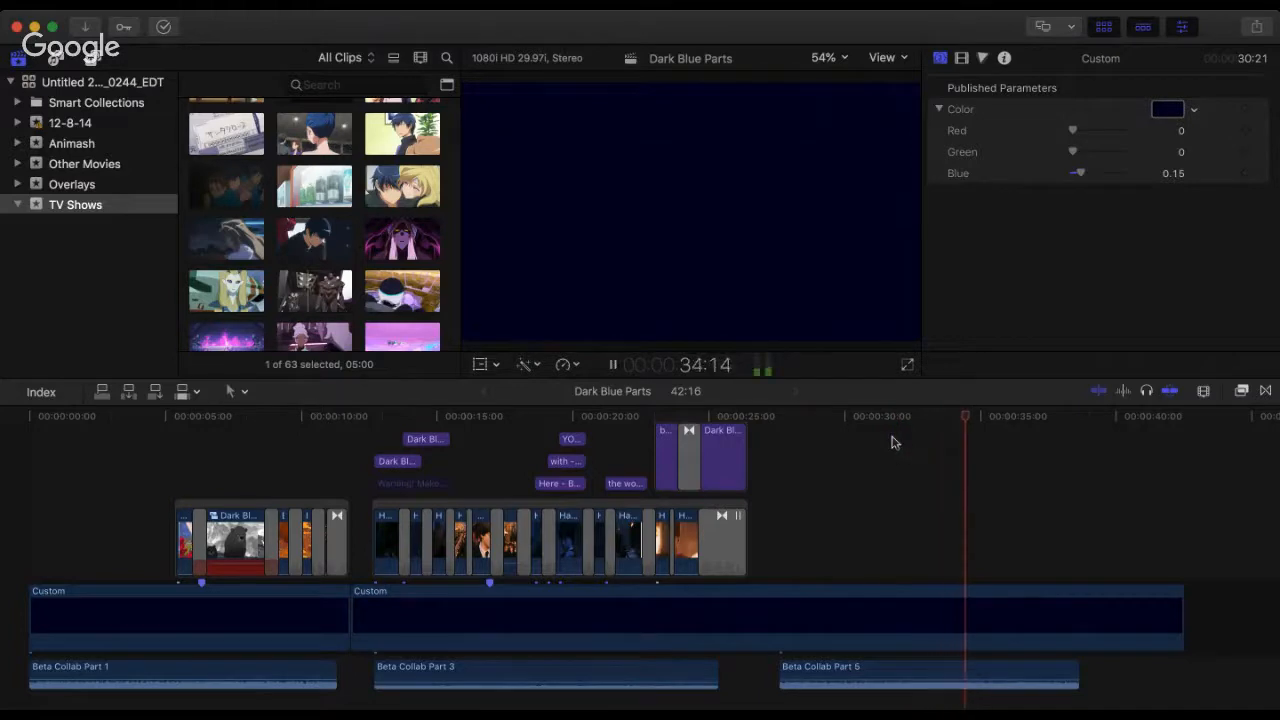
{"action": "key", "text": "space"}
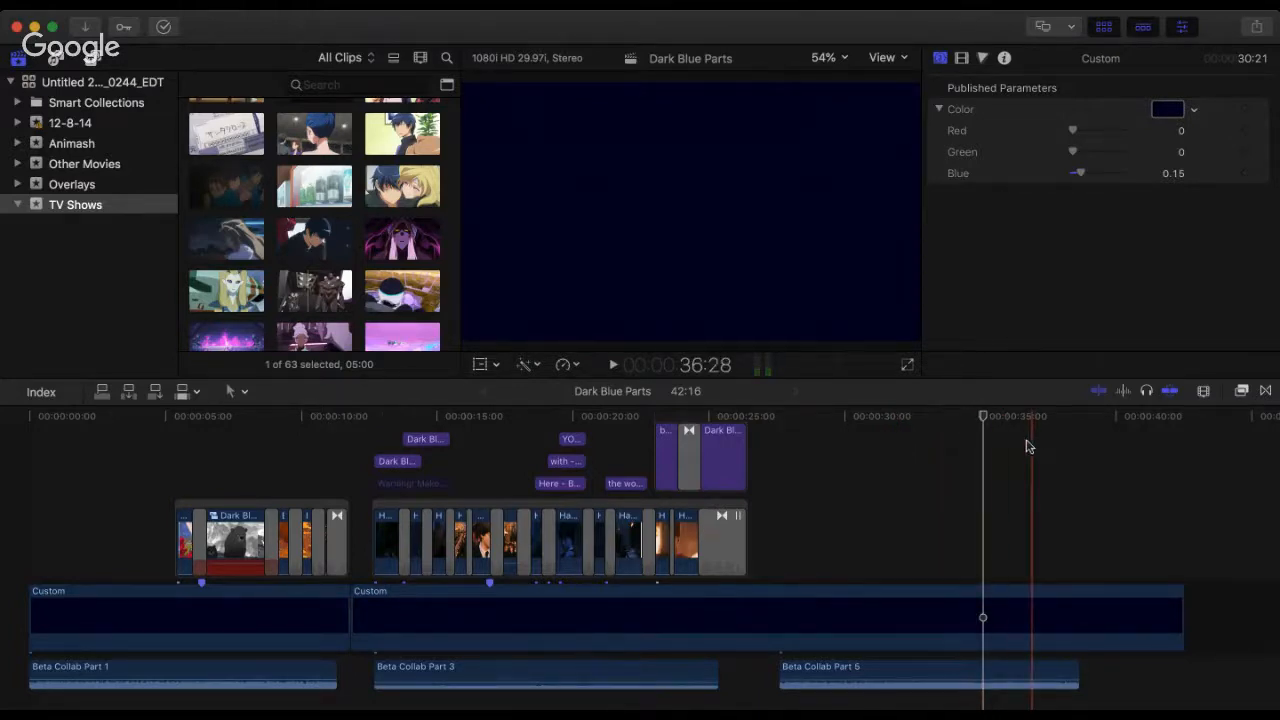
{"action": "key", "text": "space"}
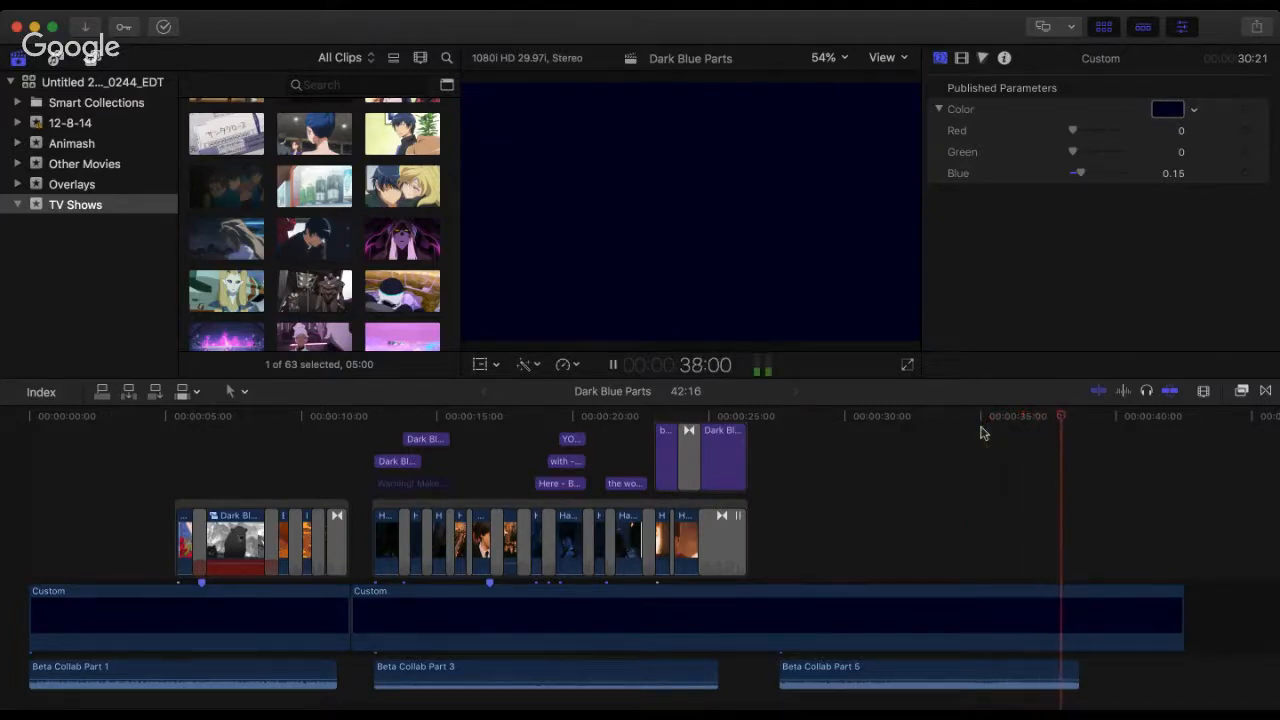
Step: Replay the opening seconds of Beta Collab Part 5 from 27:18
{"action": "left_click", "coordinate": [778, 437]}
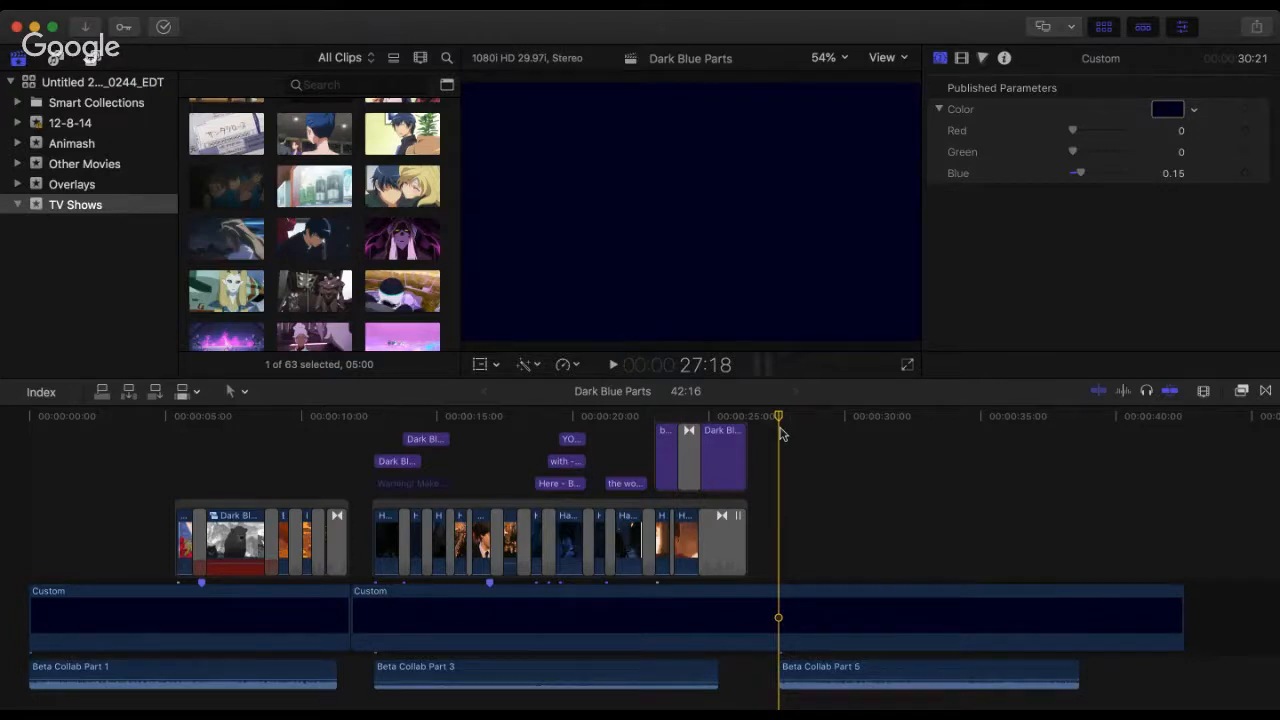
{"action": "key", "text": "space"}
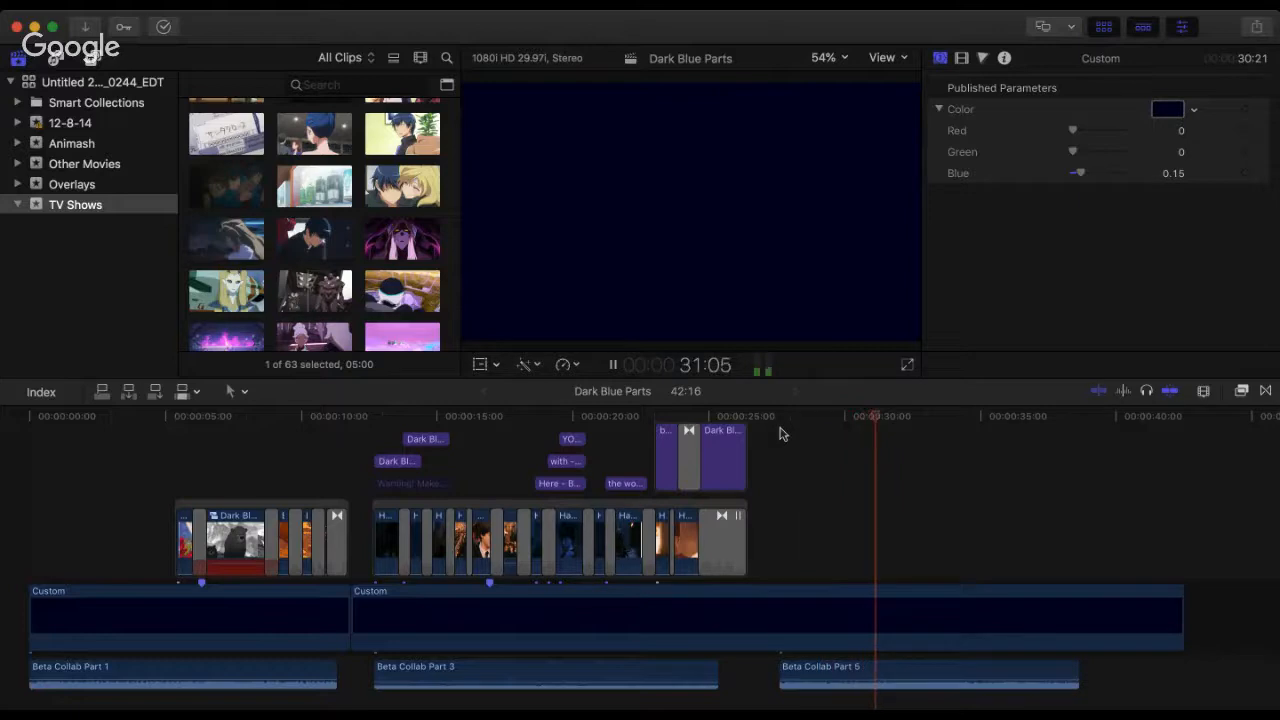
{"action": "key", "text": "space"}
Step: Preview the Voltron clips at the end of the TV Shows event, including Voltron- S2E3, and browse back to the event's first clips
{"action": "left_click", "coordinate": [368, 252]}
{"action": "scroll", "coordinate": [368, 252], "scroll_direction": "down", "scroll_amount": 3}
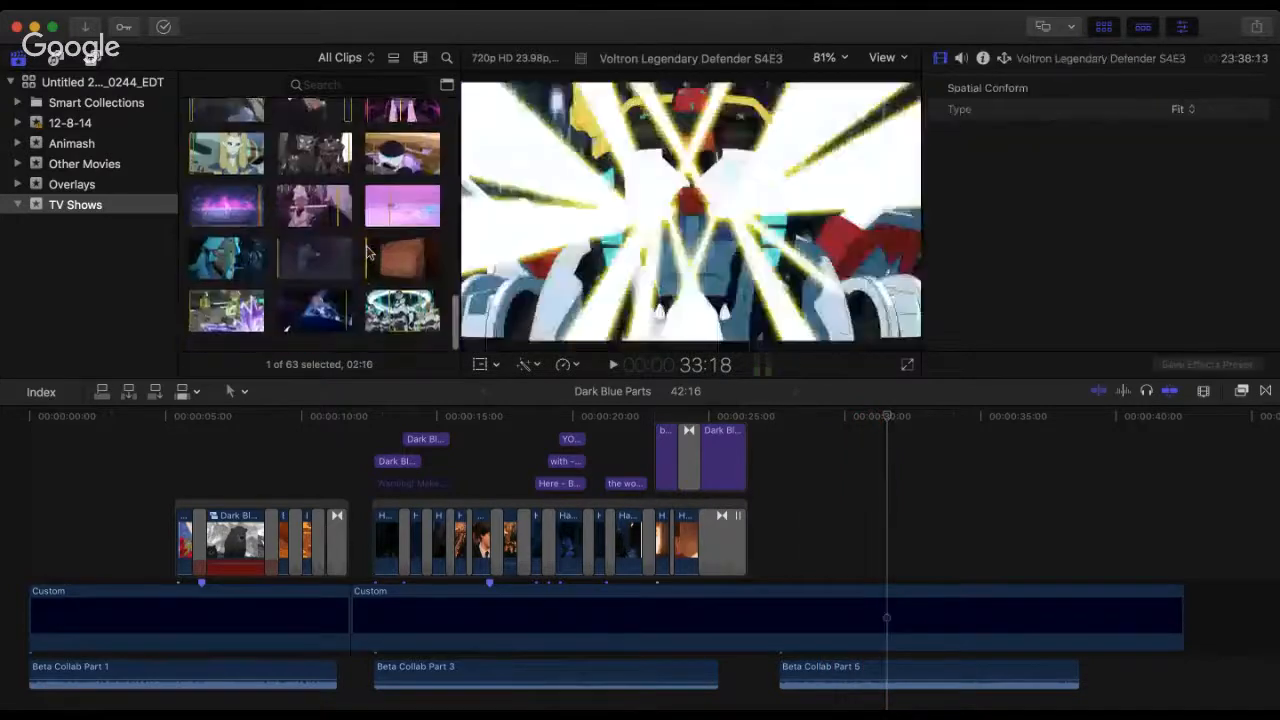
{"action": "left_click", "coordinate": [306, 317]}
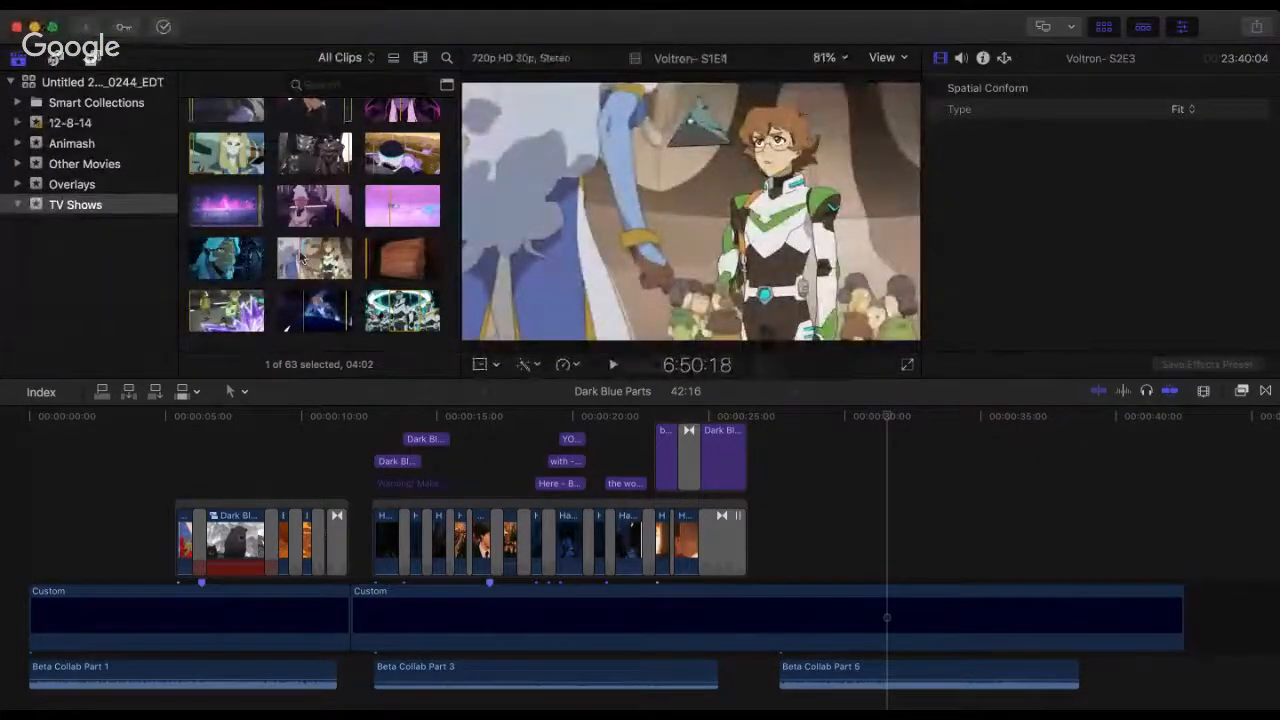
{"action": "scroll", "coordinate": [301, 258], "scroll_direction": "up", "scroll_amount": 10}
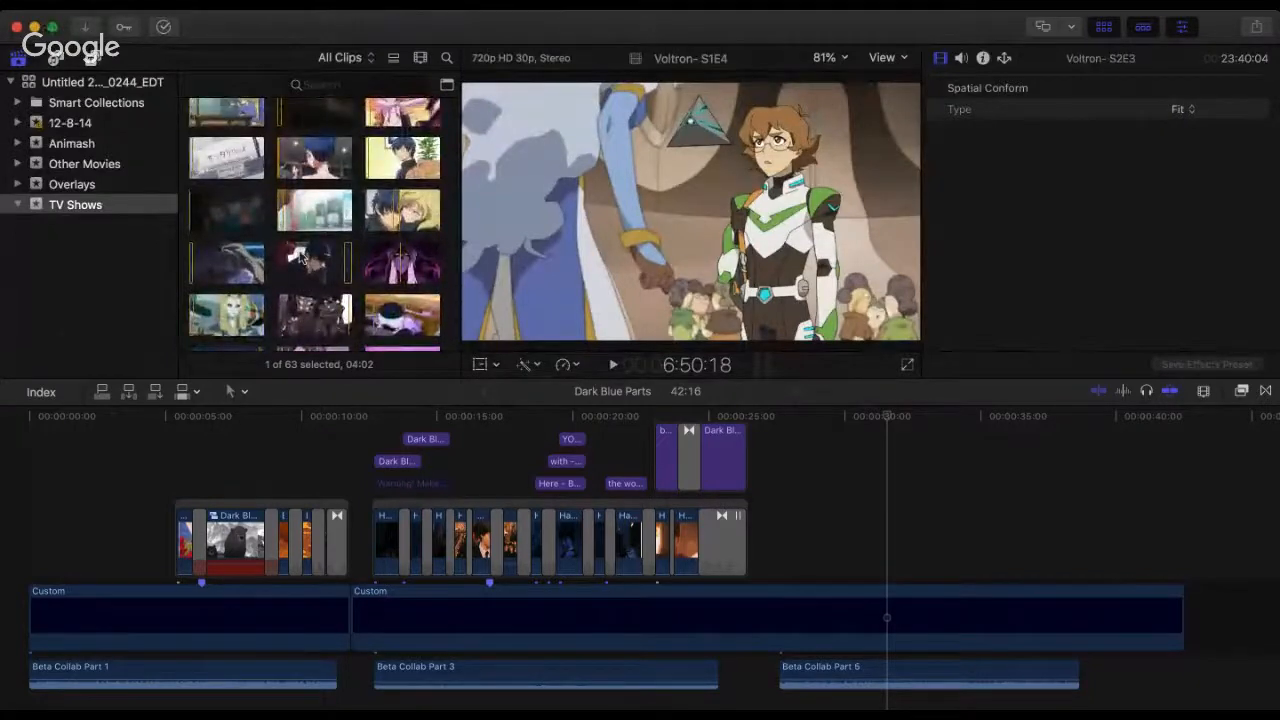
{"action": "scroll", "coordinate": [300, 258], "scroll_direction": "up", "scroll_amount": 8}
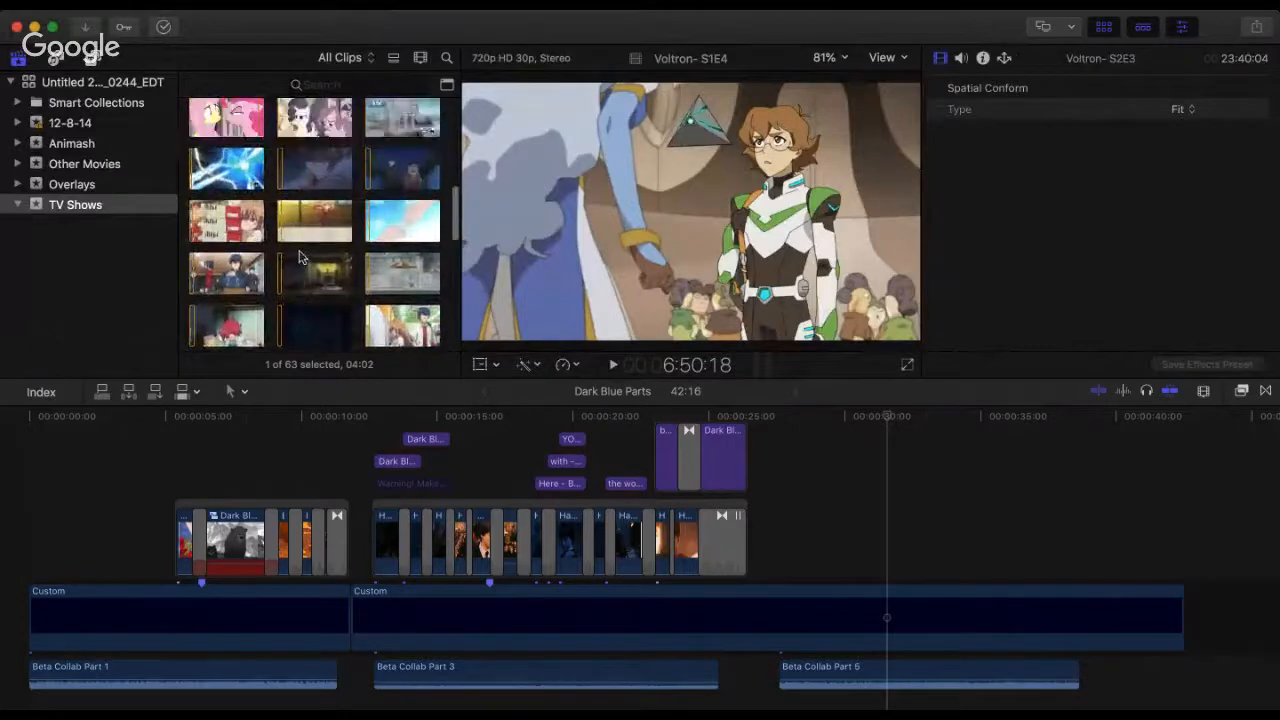
{"action": "scroll", "coordinate": [301, 258], "scroll_direction": "up", "scroll_amount": 3}
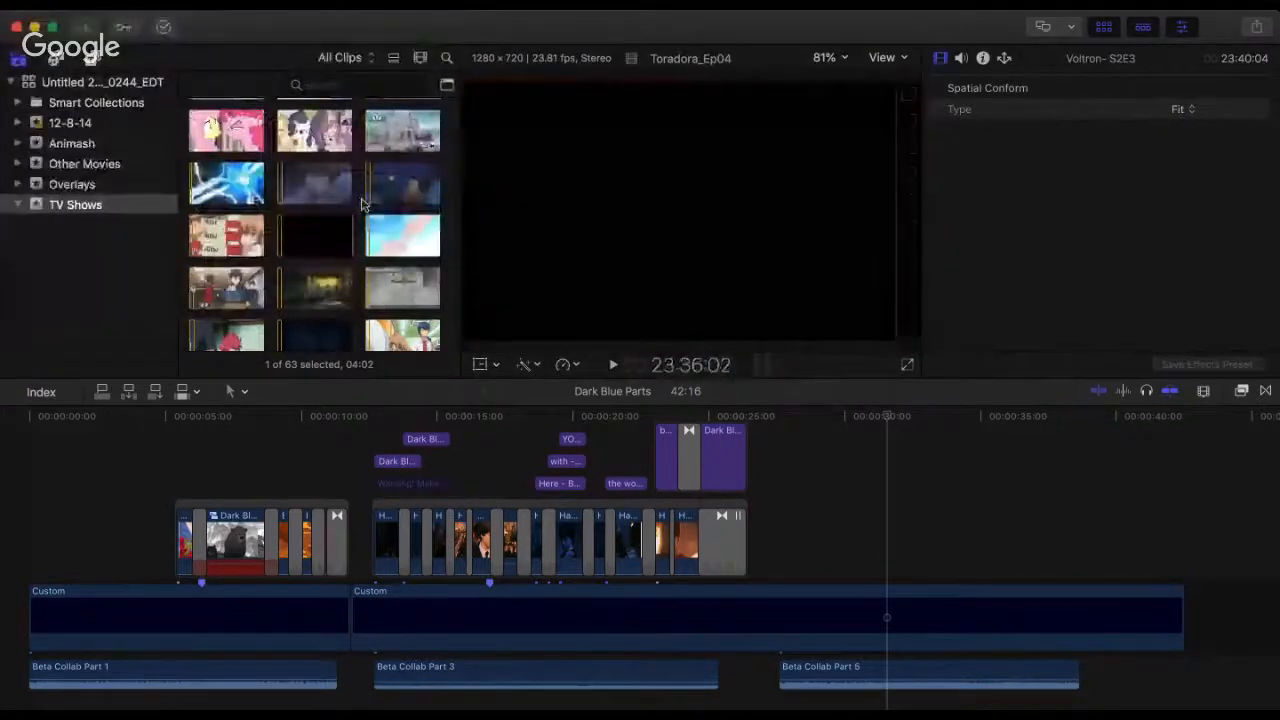
{"action": "scroll", "coordinate": [363, 204], "scroll_direction": "up", "scroll_amount": 5}
{"action": "scroll", "coordinate": [363, 204], "scroll_direction": "down", "scroll_amount": 3}
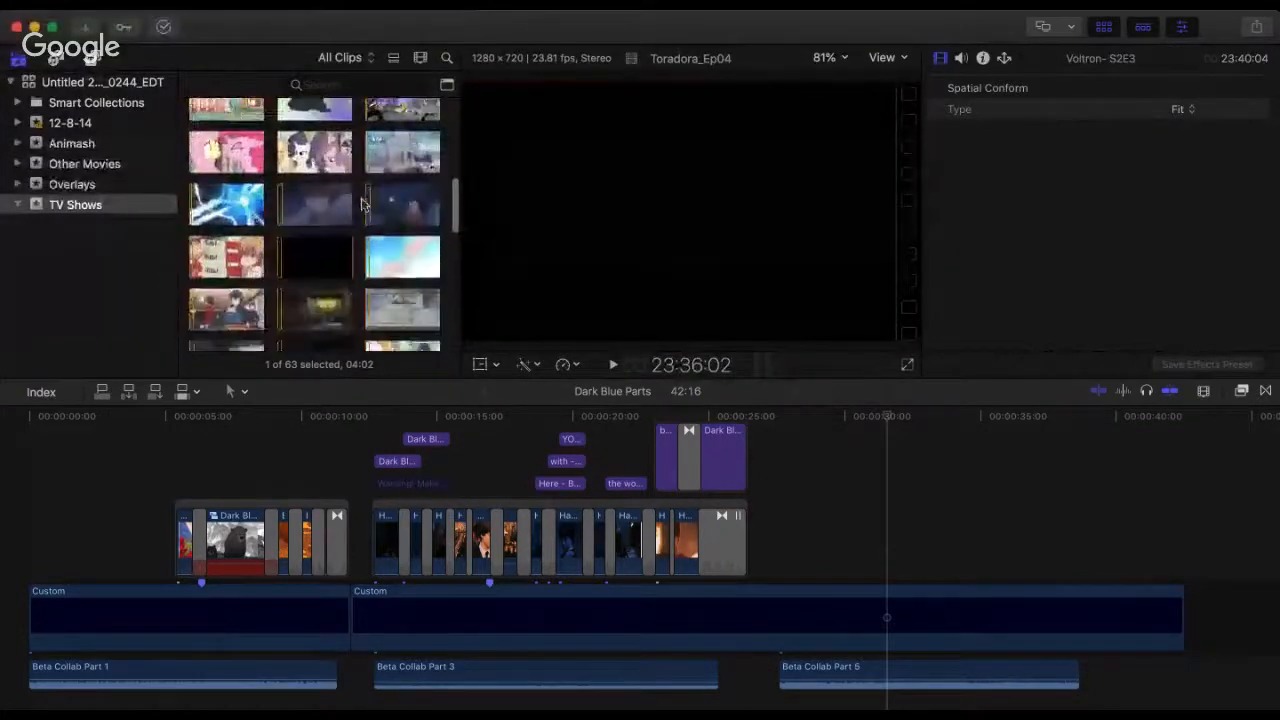
{"action": "scroll", "coordinate": [363, 204], "scroll_direction": "up", "scroll_amount": 10}
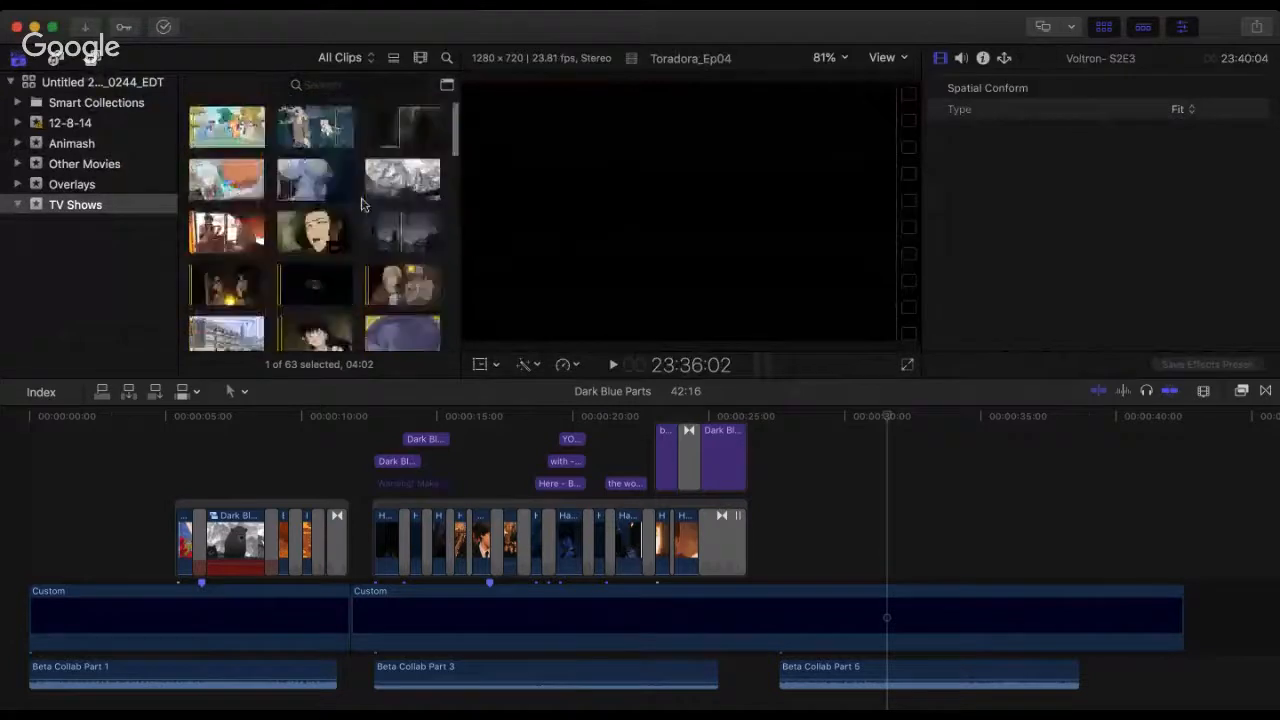
Step: Preview the Fullmetal Alchemist, Inuyasha and My Little Pony clips in the TV Shows event, and select the Toradora_Ep04 clip
{"action": "left_click", "coordinate": [394, 294]}
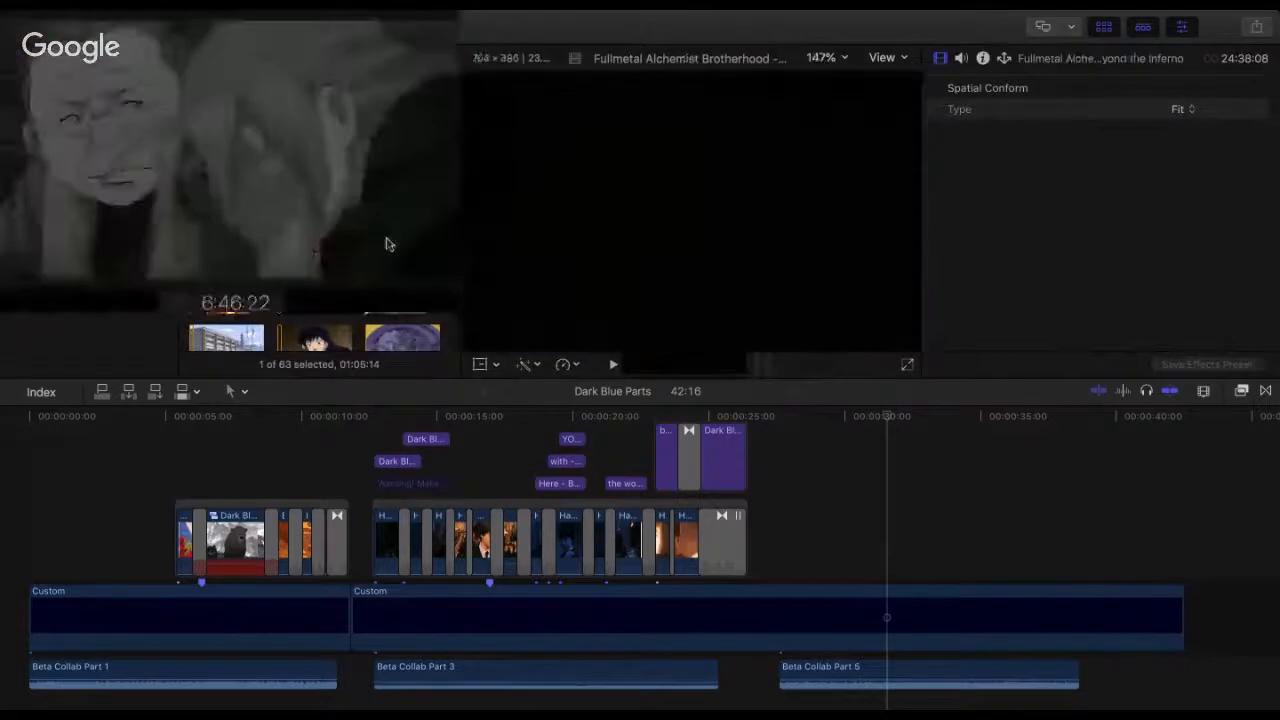
{"action": "scroll", "coordinate": [328, 183], "scroll_direction": "down", "scroll_amount": 3}
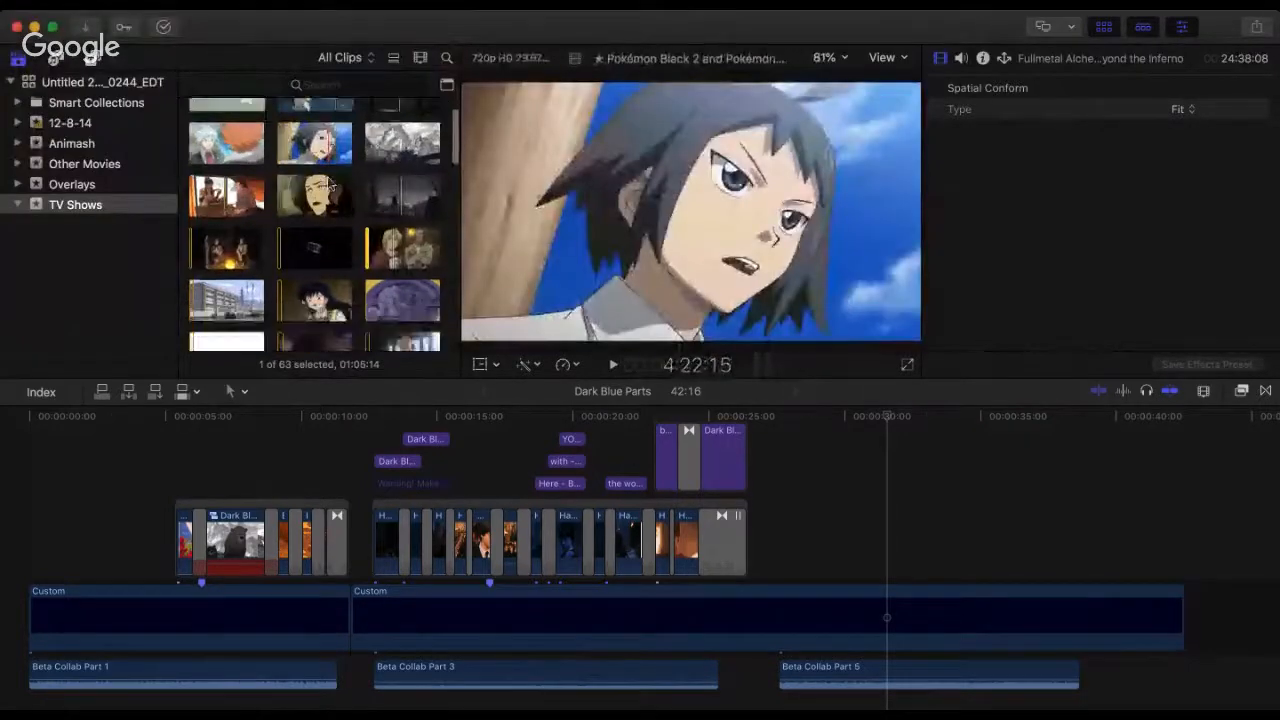
{"action": "scroll", "coordinate": [316, 185], "scroll_direction": "down", "scroll_amount": 3}
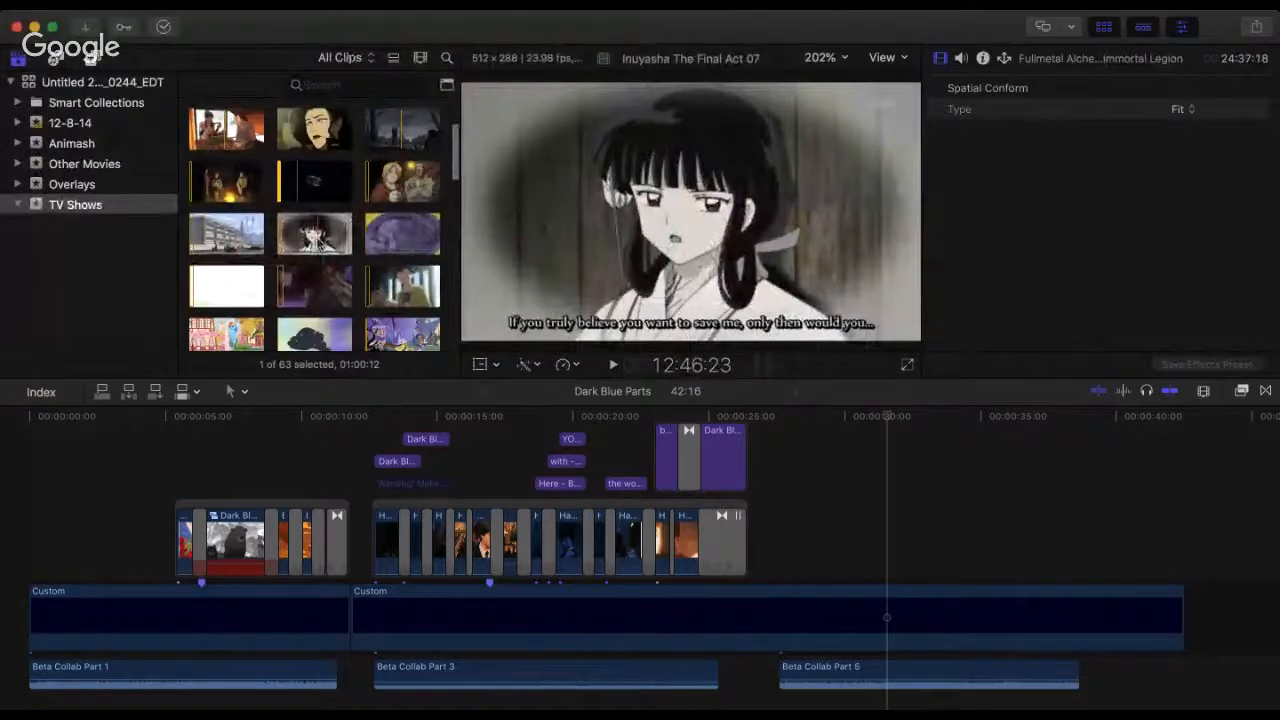
{"action": "scroll", "coordinate": [230, 280], "scroll_direction": "down", "scroll_amount": 4}
{"action": "left_click", "coordinate": [228, 281]}
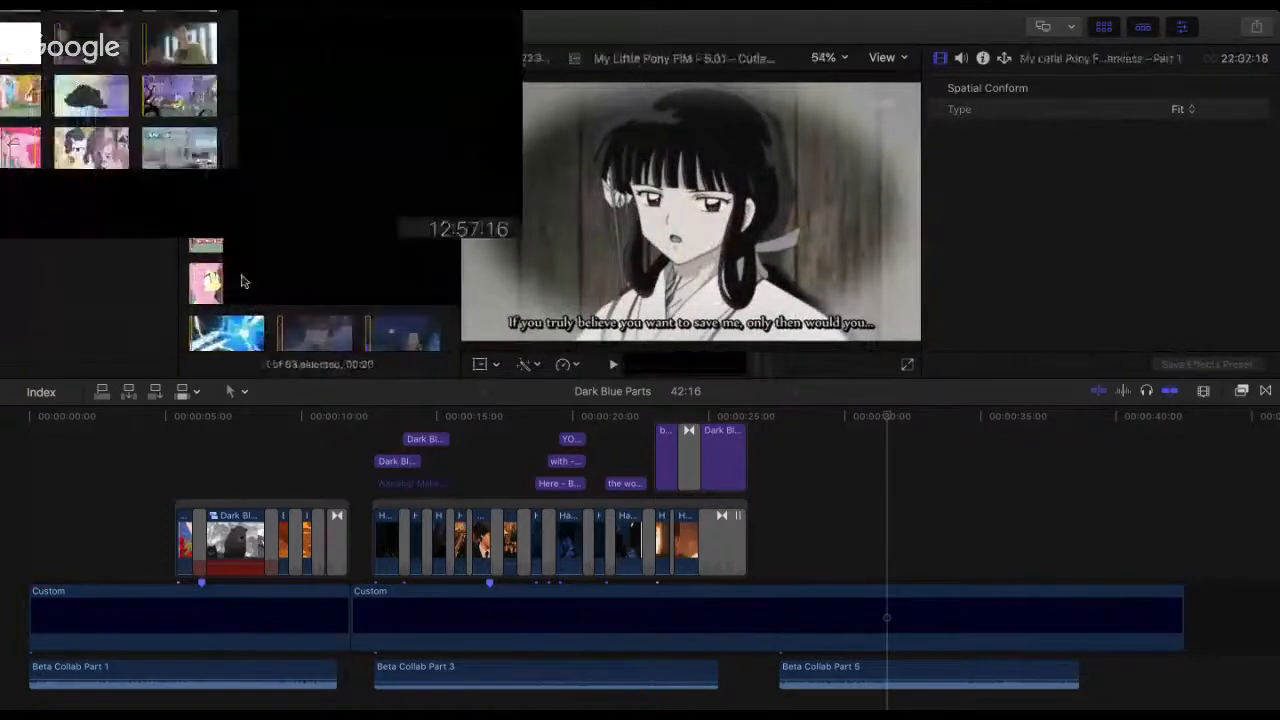
{"action": "scroll", "coordinate": [316, 289], "scroll_direction": "down", "scroll_amount": 4}
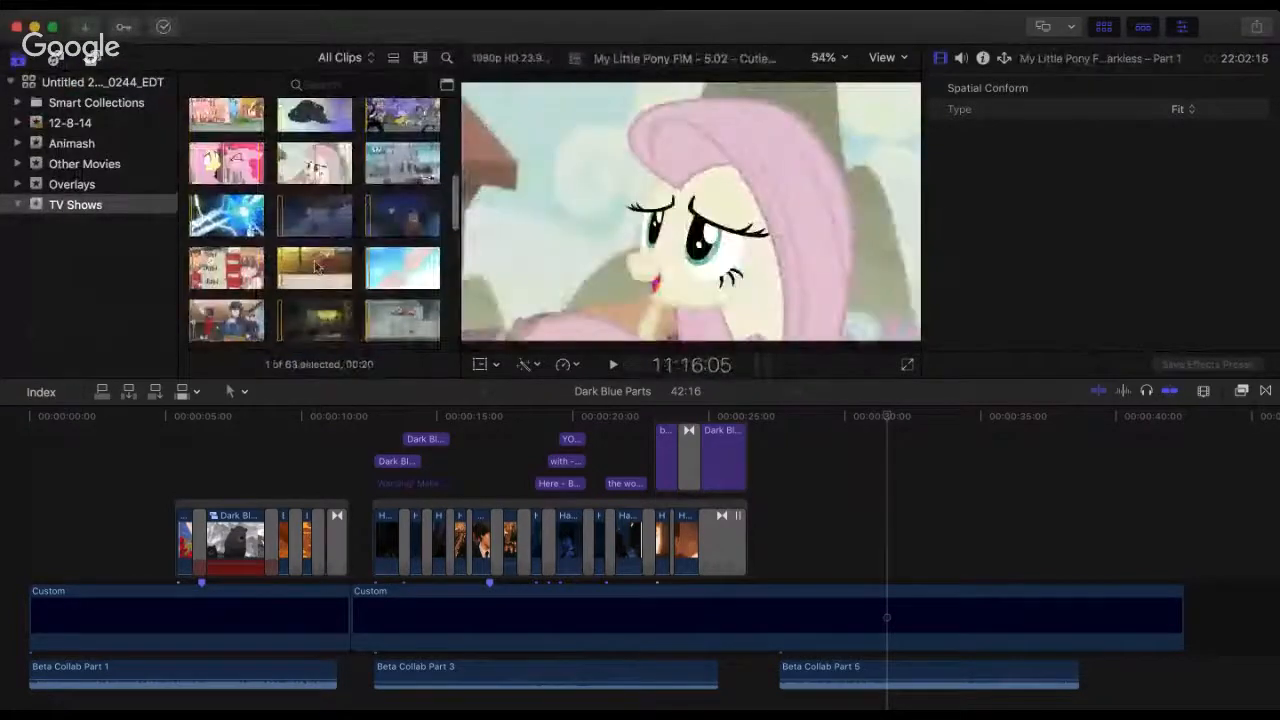
{"action": "left_click", "coordinate": [316, 278]}
Step: Play the finished Beta Collab Part 3 section from 12:21 to review its edit
{"action": "left_click", "coordinate": [783, 445]}
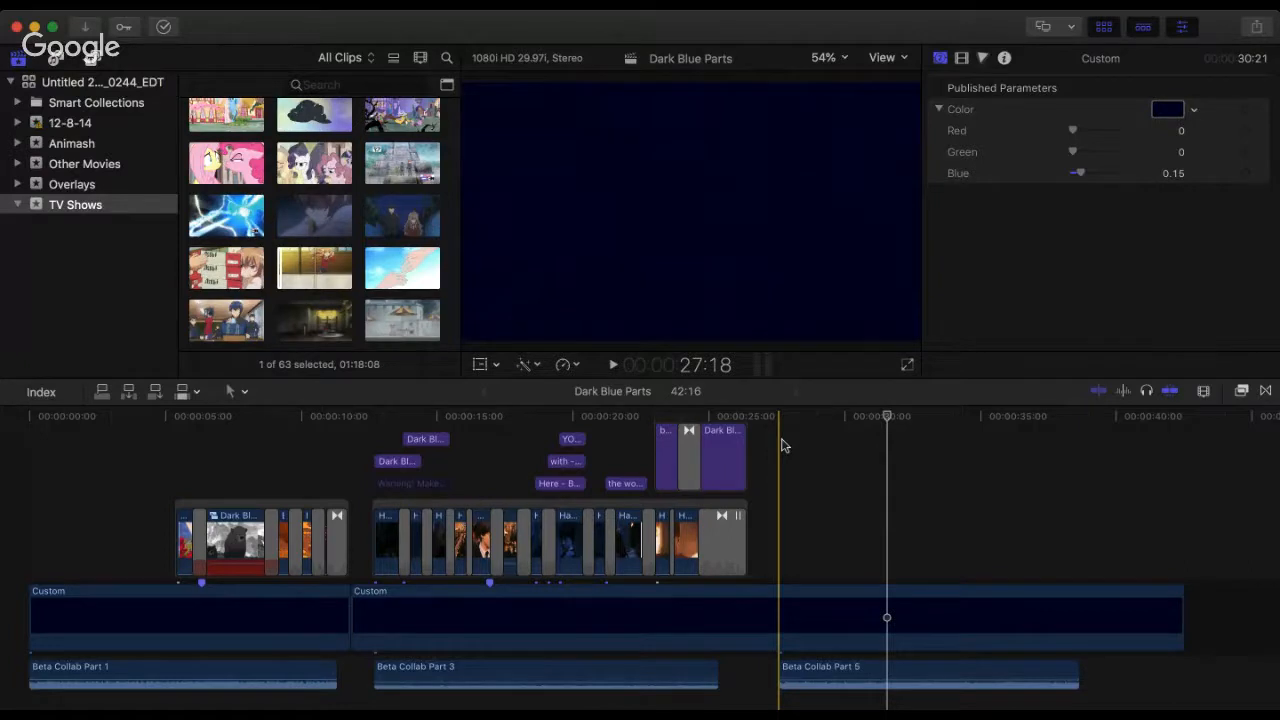
{"action": "left_click", "coordinate": [780, 445]}
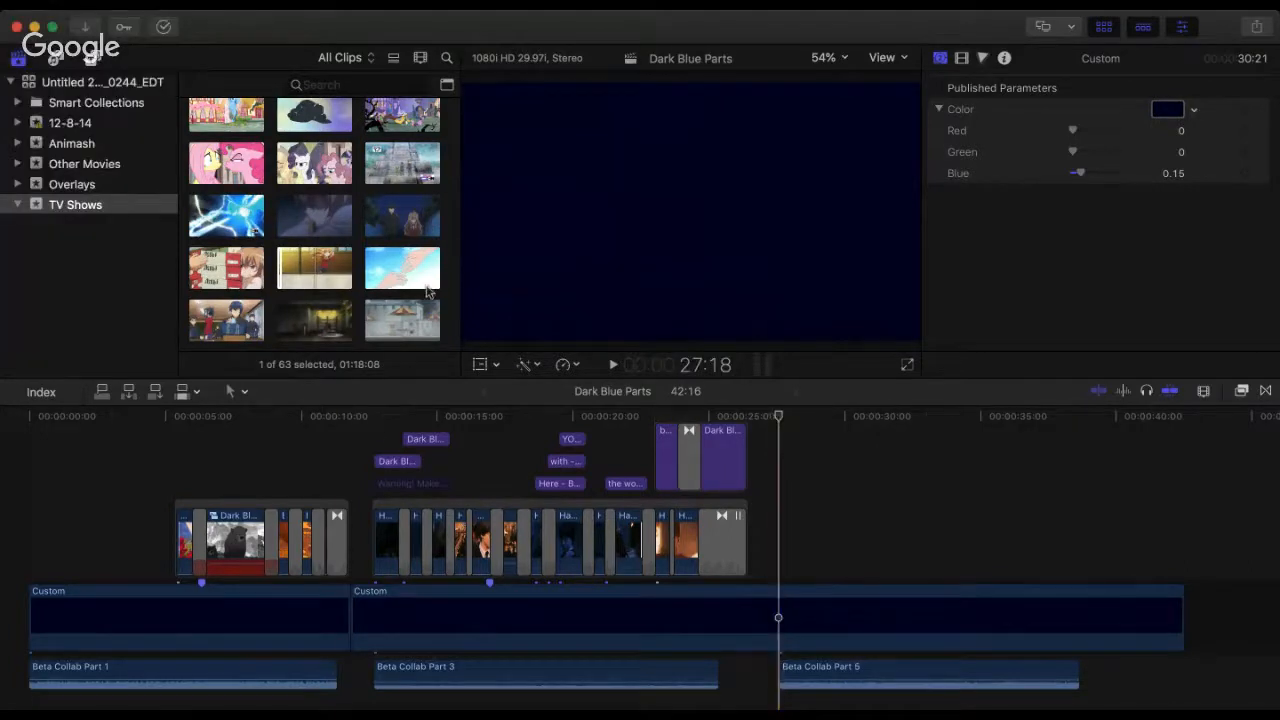
{"action": "left_click", "coordinate": [380, 442]}
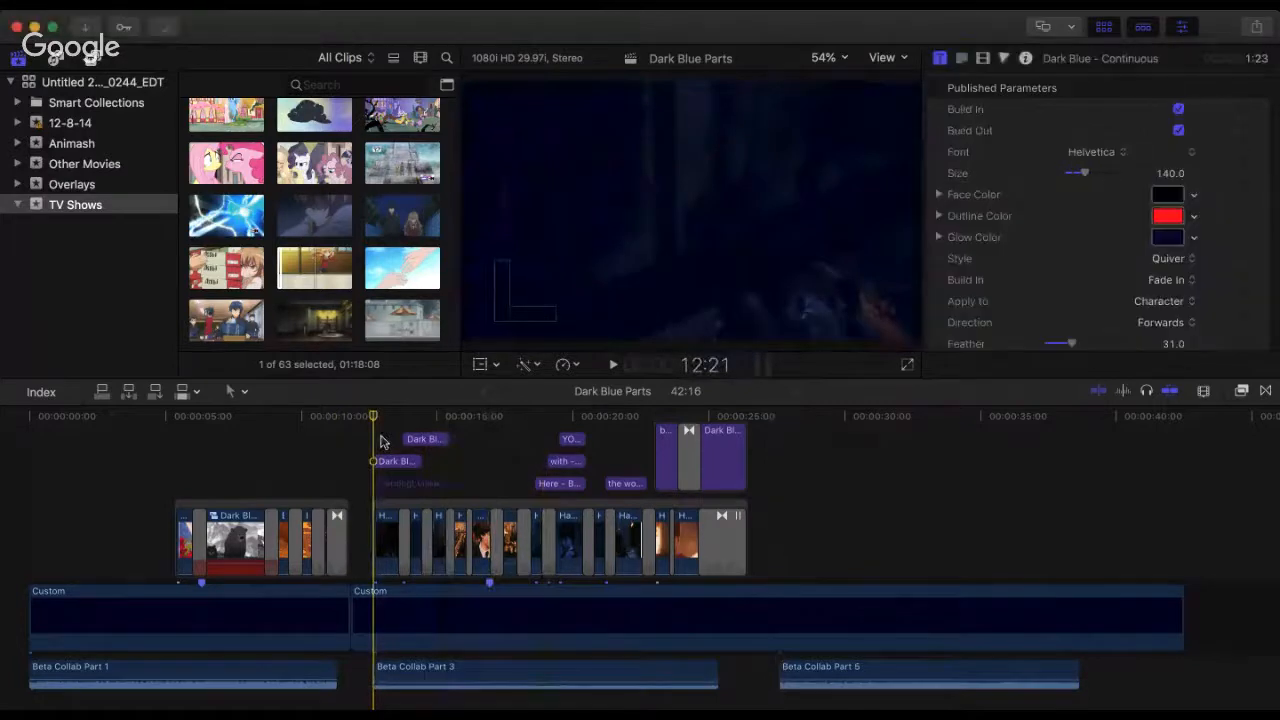
{"action": "key", "text": "space"}
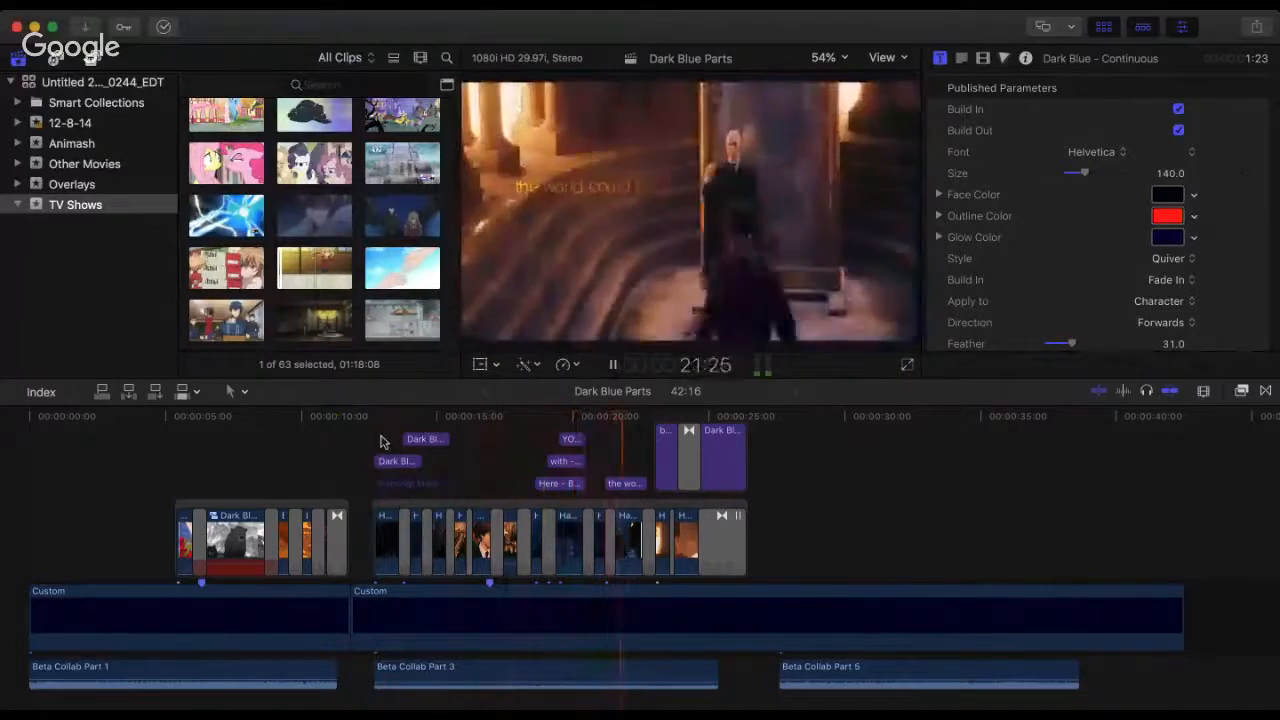
{"action": "key", "text": "space"}
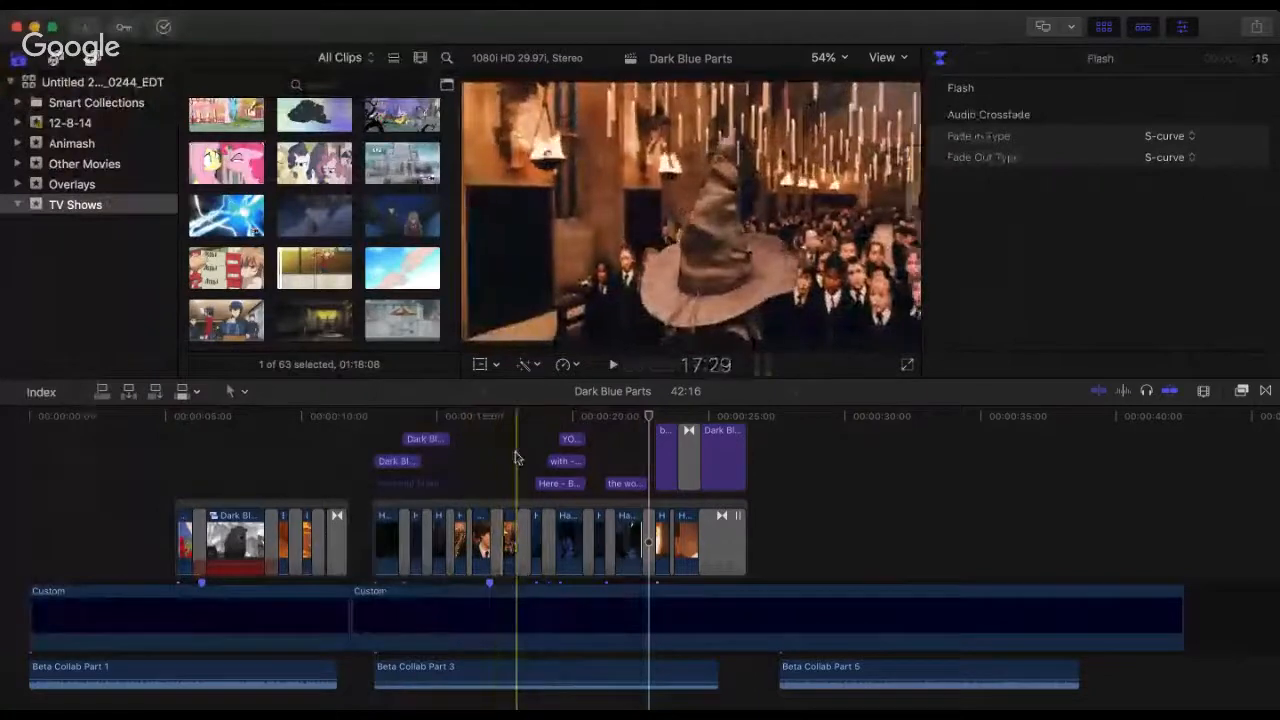
Step: Inspect the contents of the Dark Blue Parts Clip 2 compound clip, and replay the Beta Collab Part 3 edit from 14:26
{"action": "double_click", "coordinate": [509, 548]}
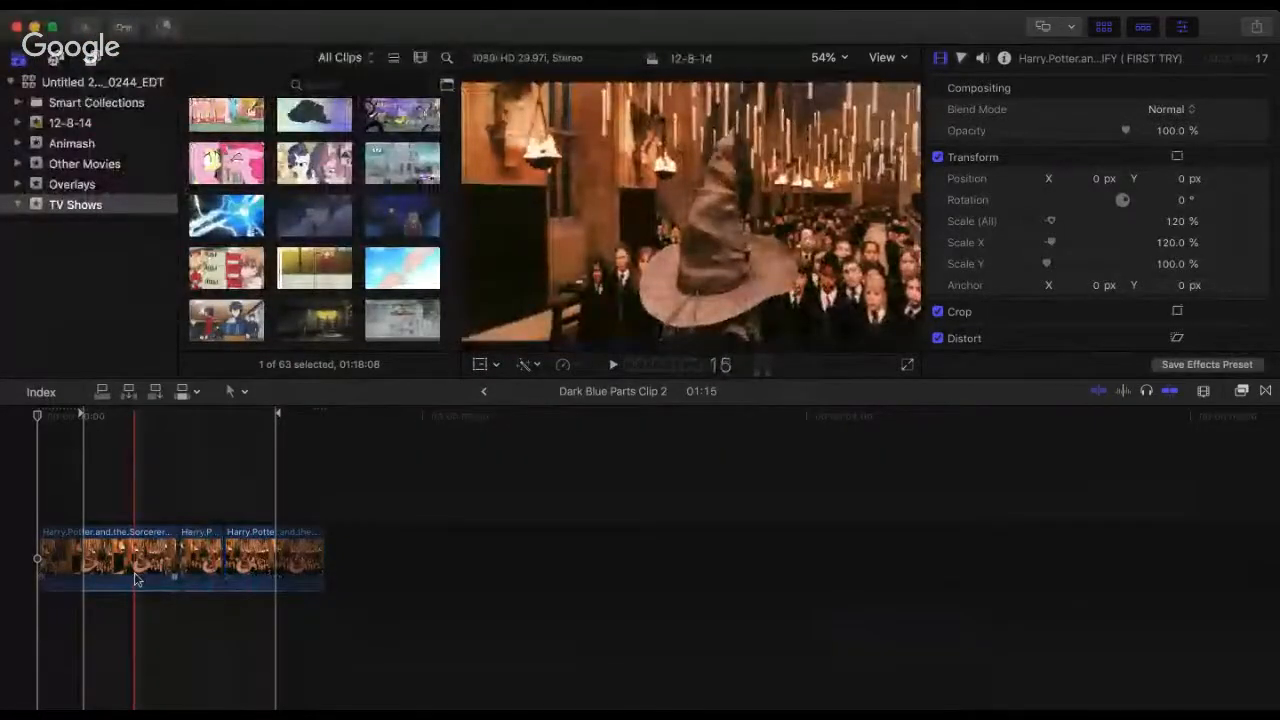
{"action": "left_click", "coordinate": [484, 393]}
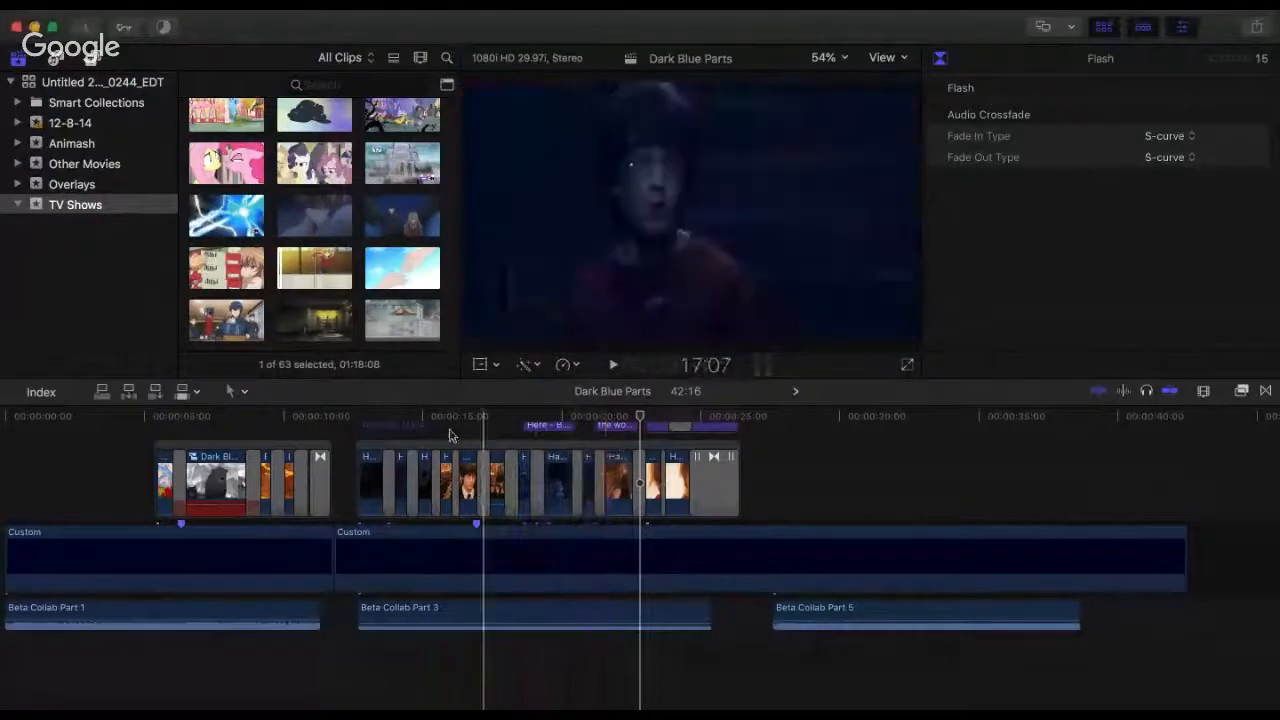
{"action": "left_click", "coordinate": [418, 428]}
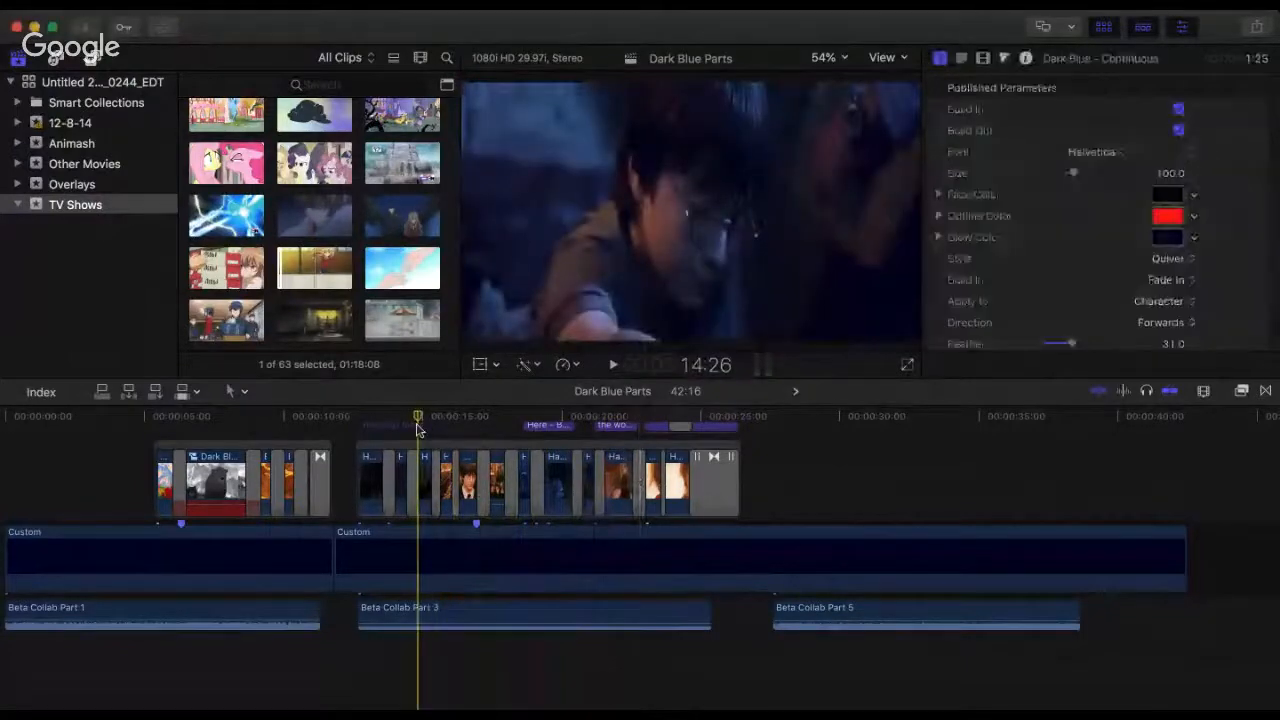
{"action": "key", "text": "space"}
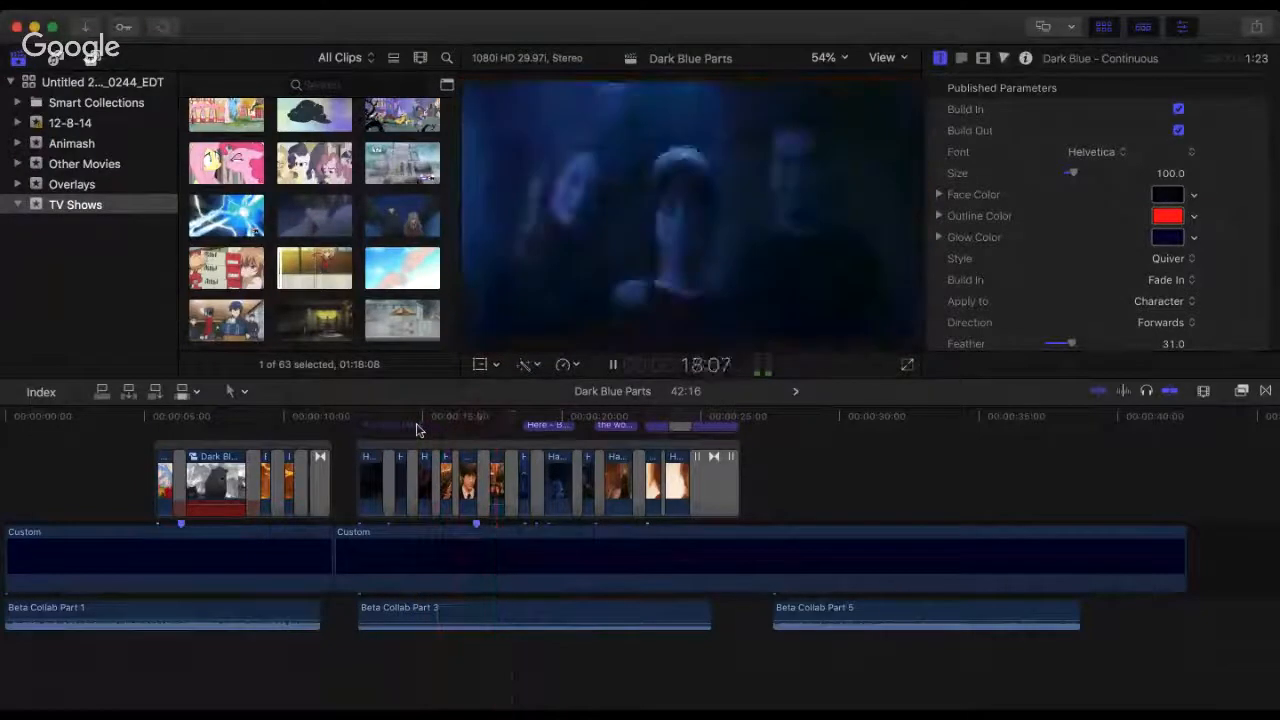
{"action": "key", "text": "space"}
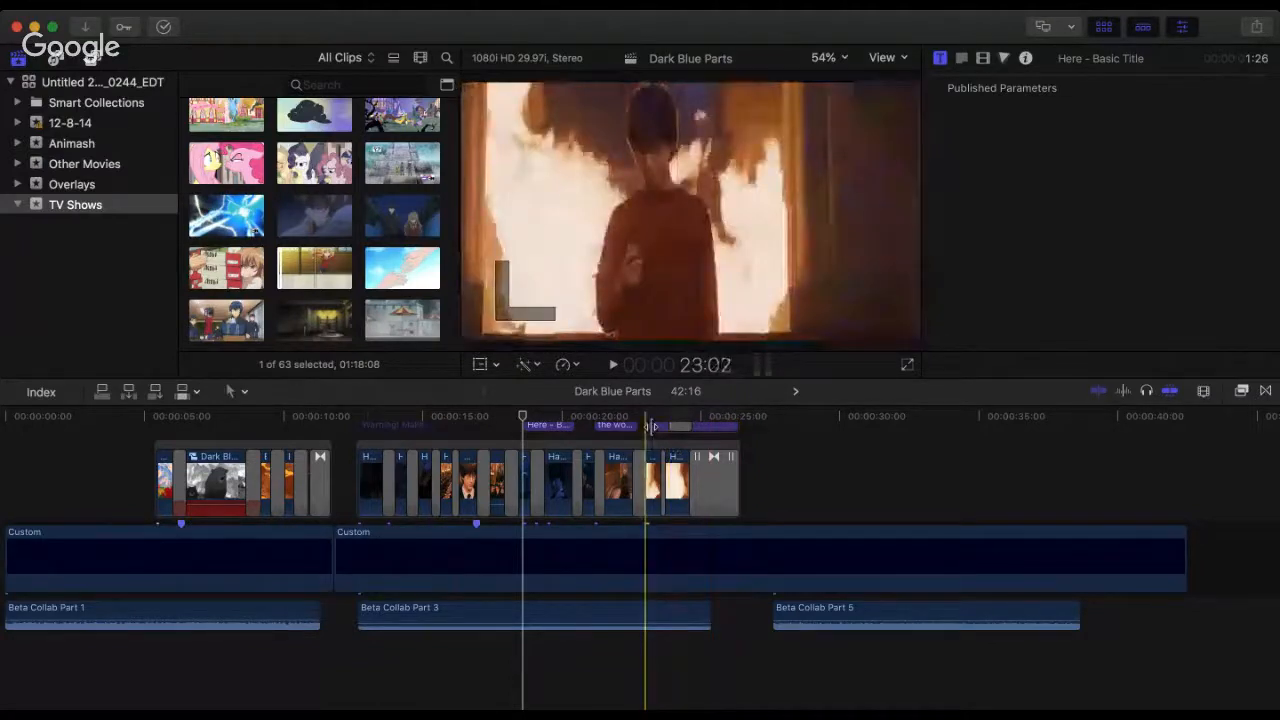
Step: Play the final section of the Beta Collab Part 3 edit from 23:02
{"action": "left_click", "coordinate": [650, 426]}
{"action": "key", "text": "space"}
{"action": "key", "text": "space"}
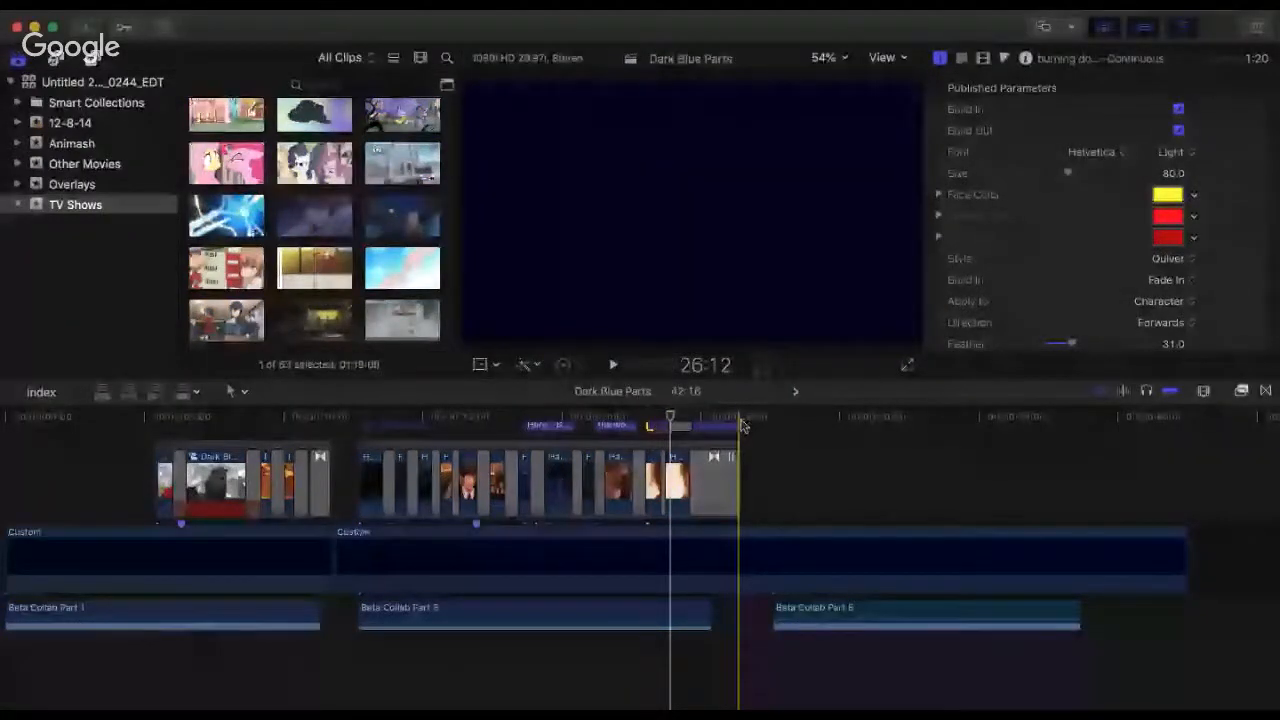
Step: Move the Beta Collab Part 5 audio earlier to start at 26:28, and lower its volume to -28.0 dB
{"action": "left_click", "coordinate": [756, 418]}
{"action": "left_click_drag", "start_coordinate": [799, 612], "coordinate": [778, 612]}
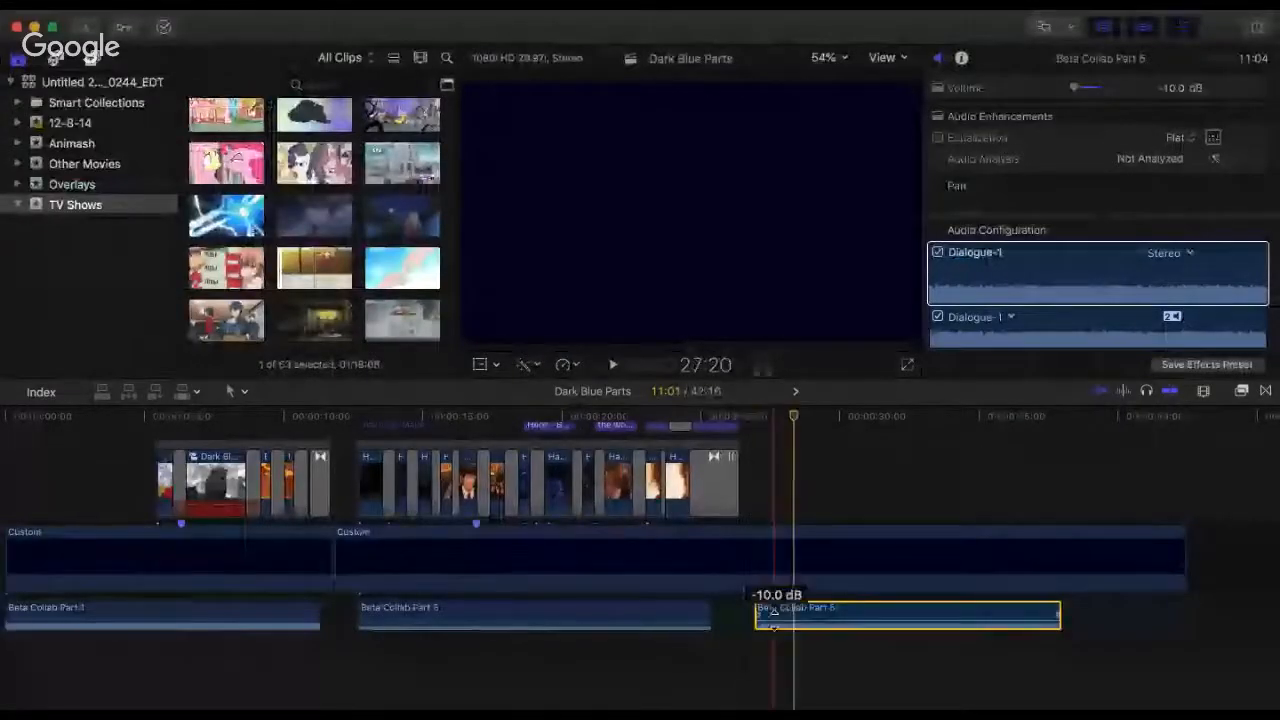
{"action": "mouse_move", "coordinate": [776, 609]}
{"action": "left_mouse_down"}
{"action": "mouse_move", "coordinate": [774, 622]}
{"action": "mouse_move", "coordinate": [774, 609]}
{"action": "left_mouse_up"}
Step: Play the opening of Beta Collab Part 5 from 26:28, and replay the "Here with YOU" title section of Part 3
{"action": "left_click", "coordinate": [756, 418]}
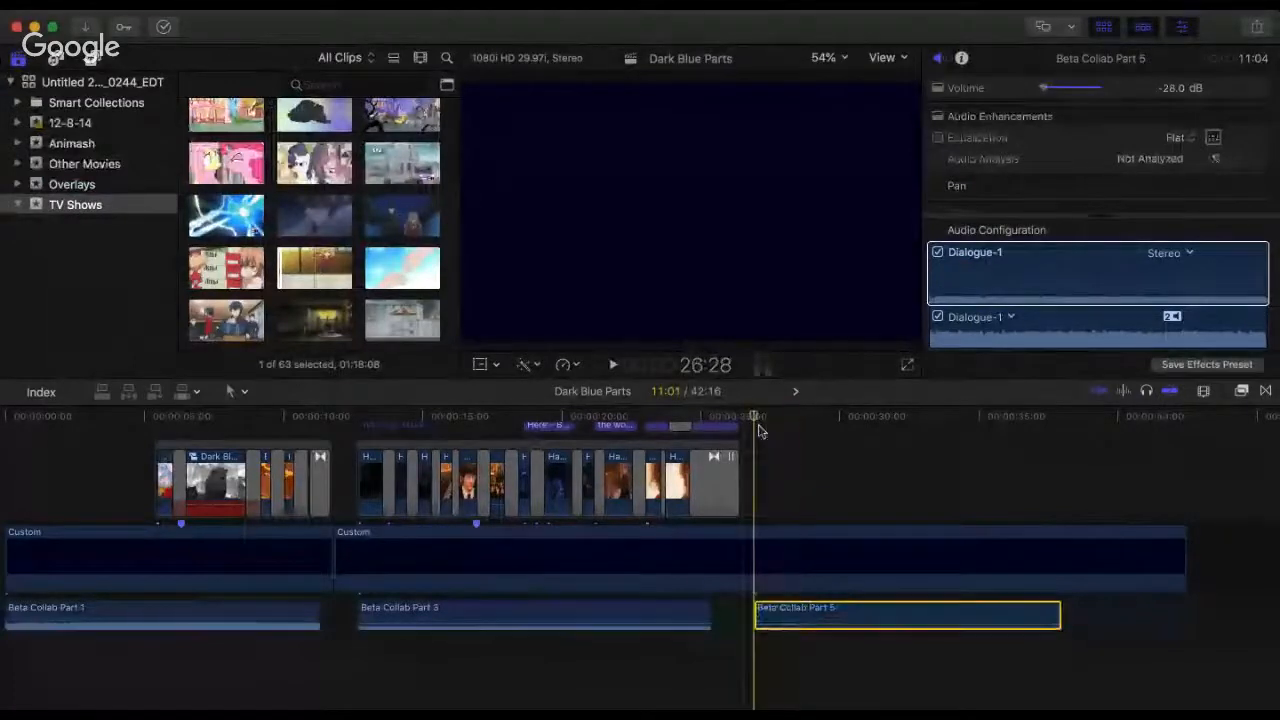
{"action": "key", "text": "space"}
{"action": "key", "text": "space"}
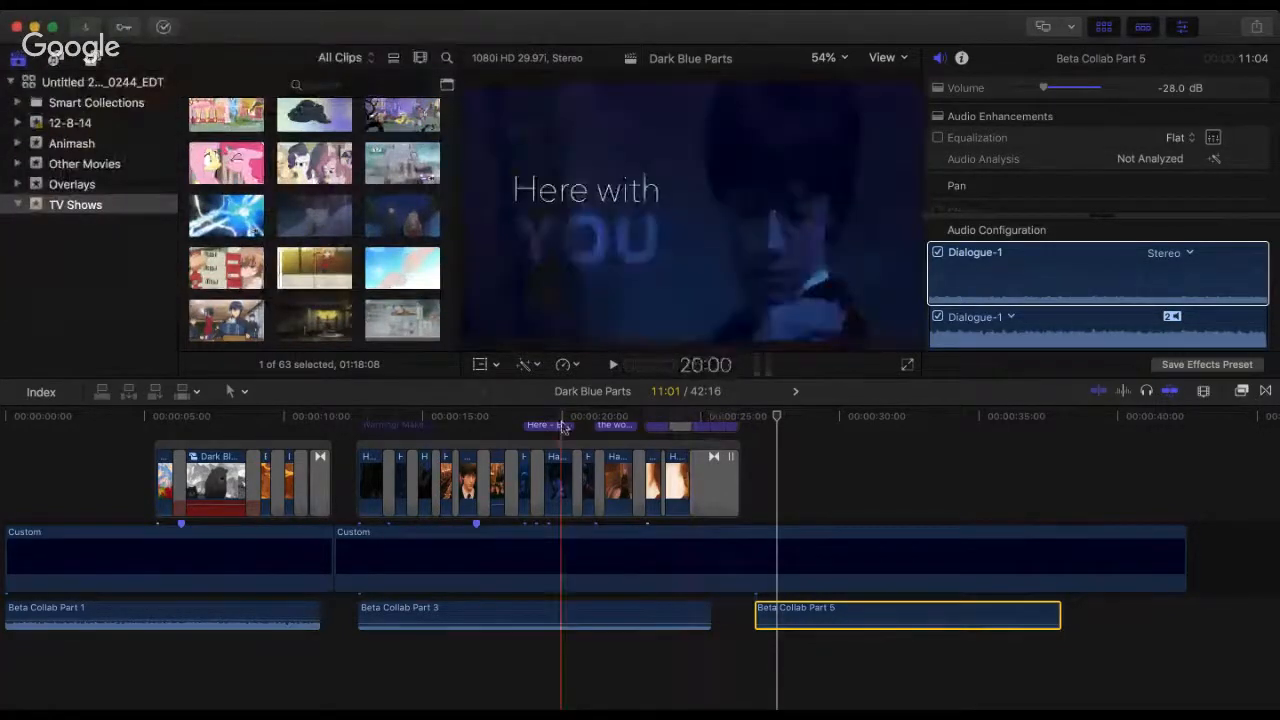
{"action": "left_click", "coordinate": [506, 420]}
{"action": "key", "text": "space"}
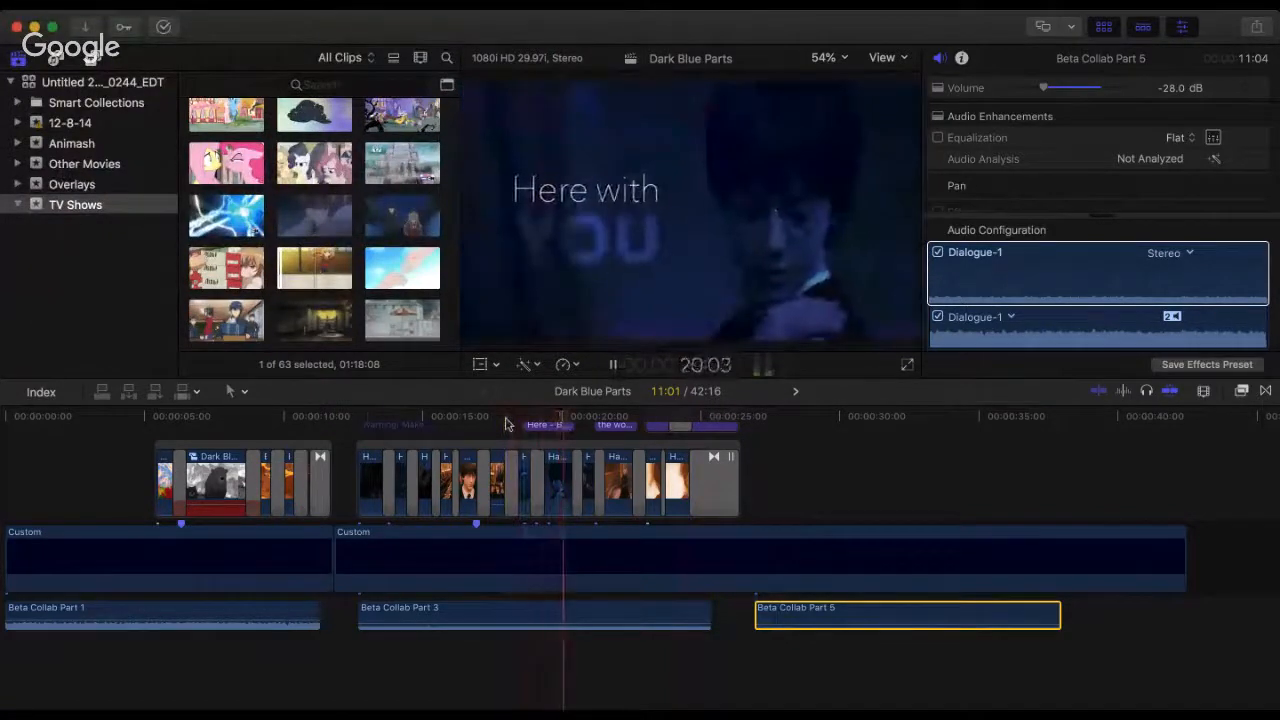
{"action": "key", "text": "space"}
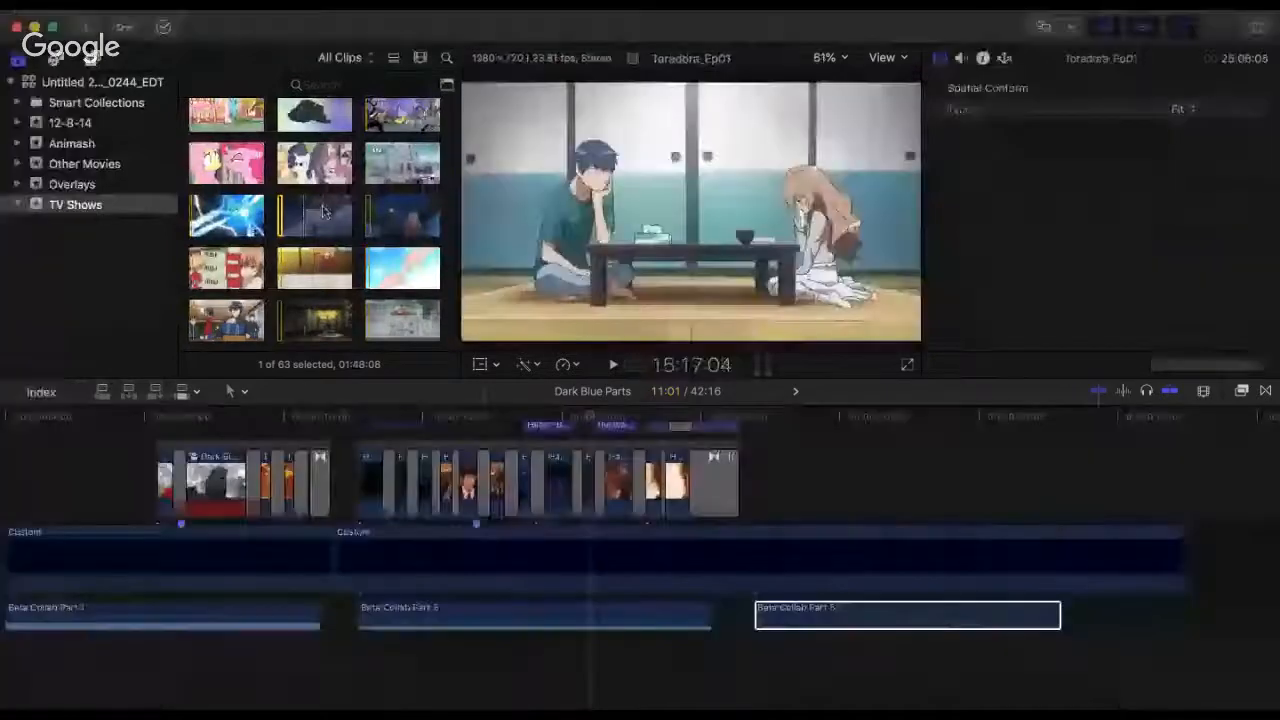
Step: Skim the Toradora episodes and remaining clips in the TV Shows event, and open the Other Movies event
{"action": "scroll", "coordinate": [315, 212], "scroll_direction": "down", "scroll_amount": 5}
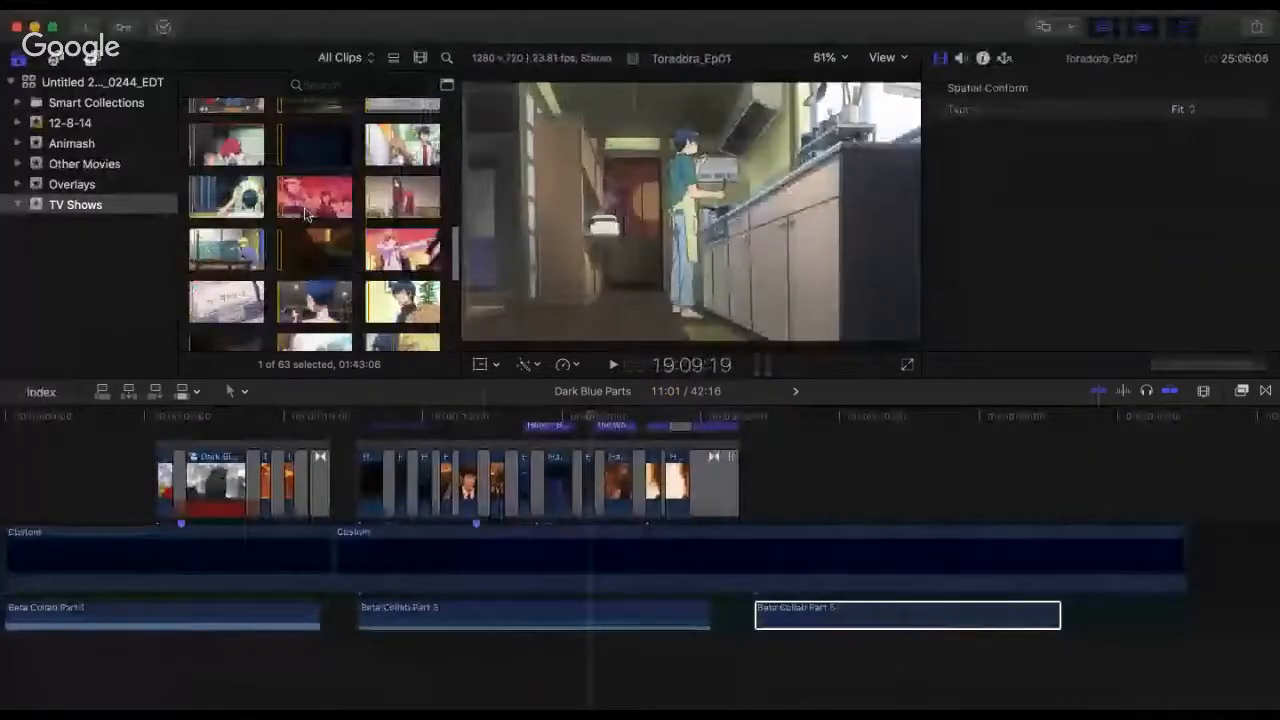
{"action": "scroll", "coordinate": [306, 214], "scroll_direction": "down", "scroll_amount": 5}
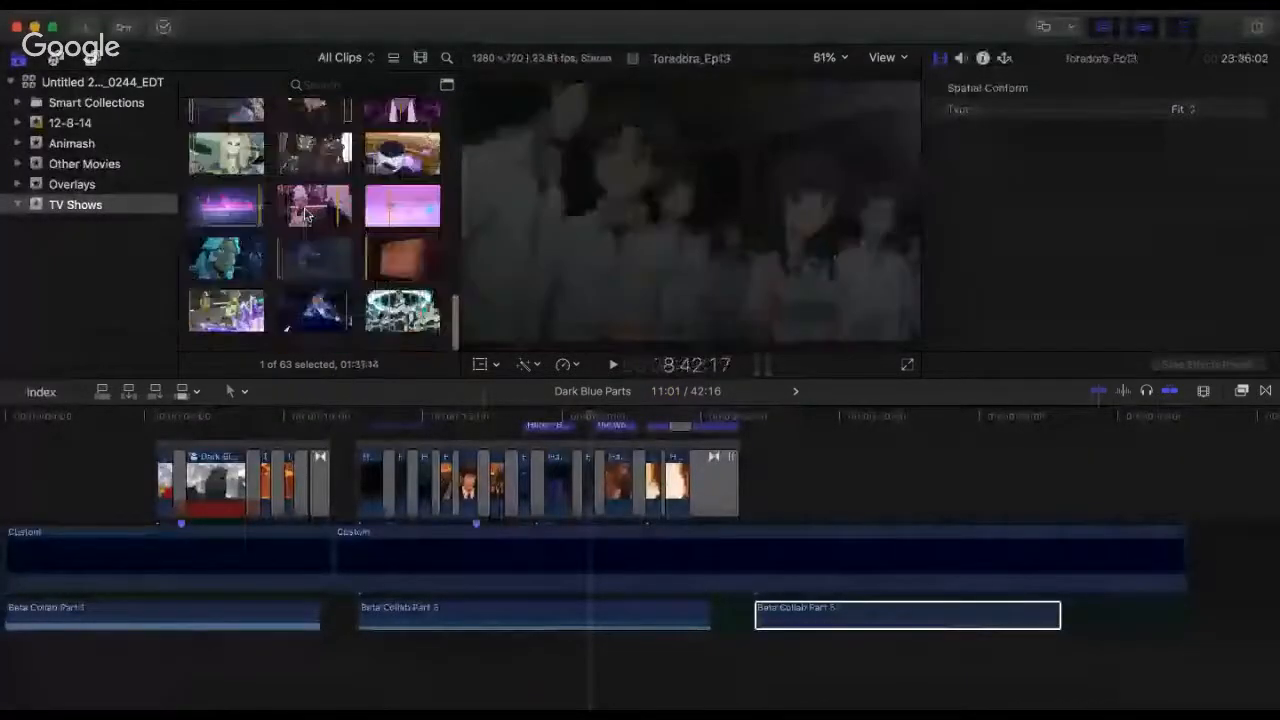
{"action": "left_click", "coordinate": [126, 167]}
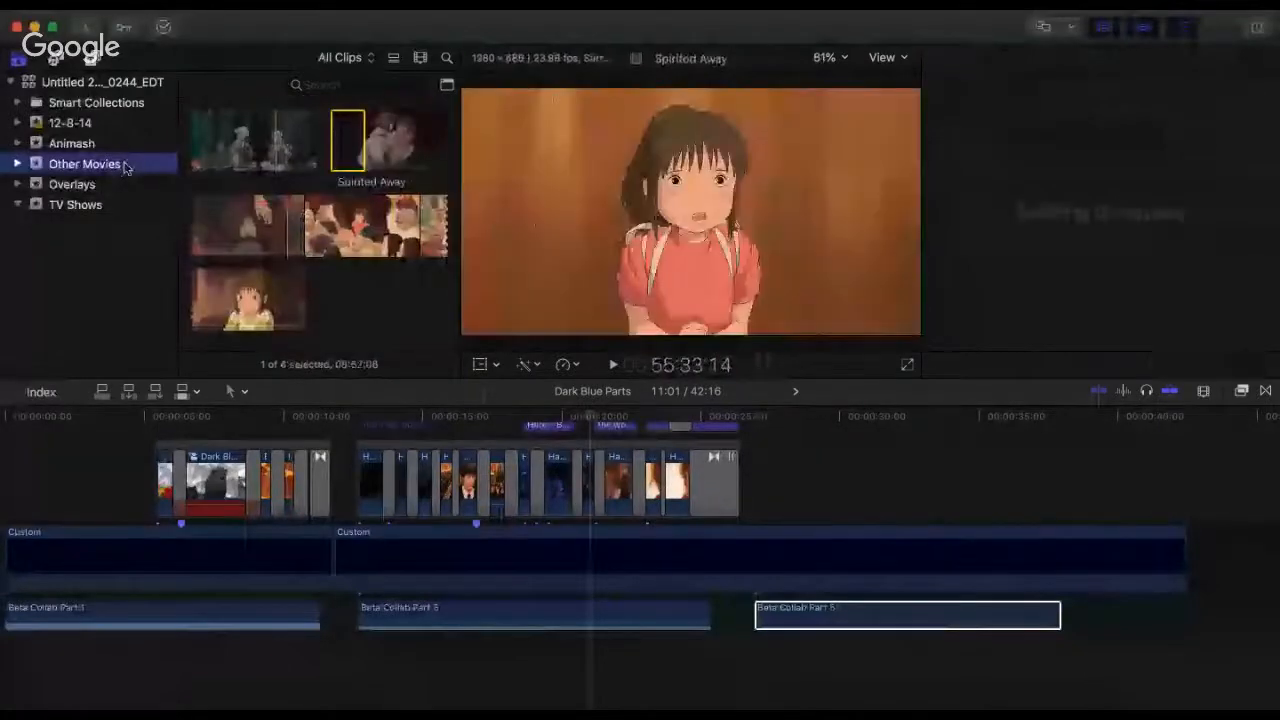
Step: Preview the Pokemon- The First Movie, Princess Mononoke and Kiki's Delivery Service clips in the Other Movies event
{"action": "scroll", "coordinate": [357, 292], "scroll_direction": "down", "scroll_amount": 4}
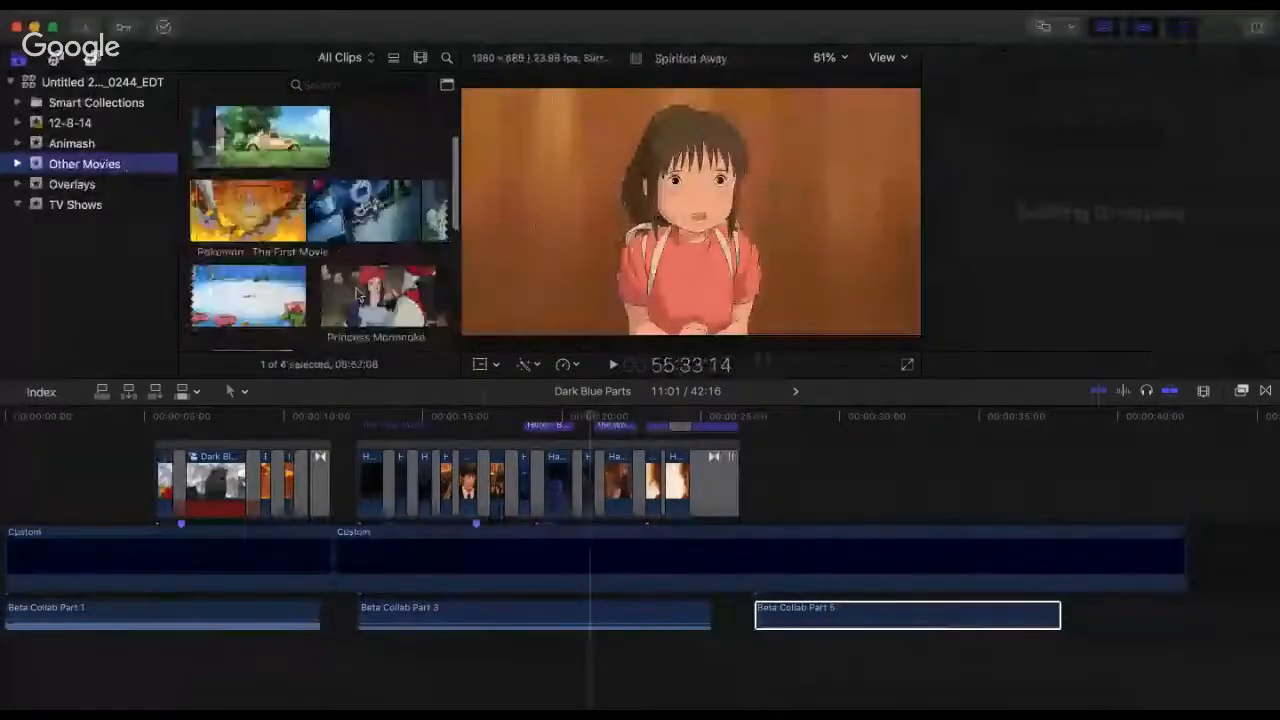
{"action": "scroll", "coordinate": [357, 292], "scroll_direction": "up", "scroll_amount": 2}
{"action": "left_click", "coordinate": [247, 336]}
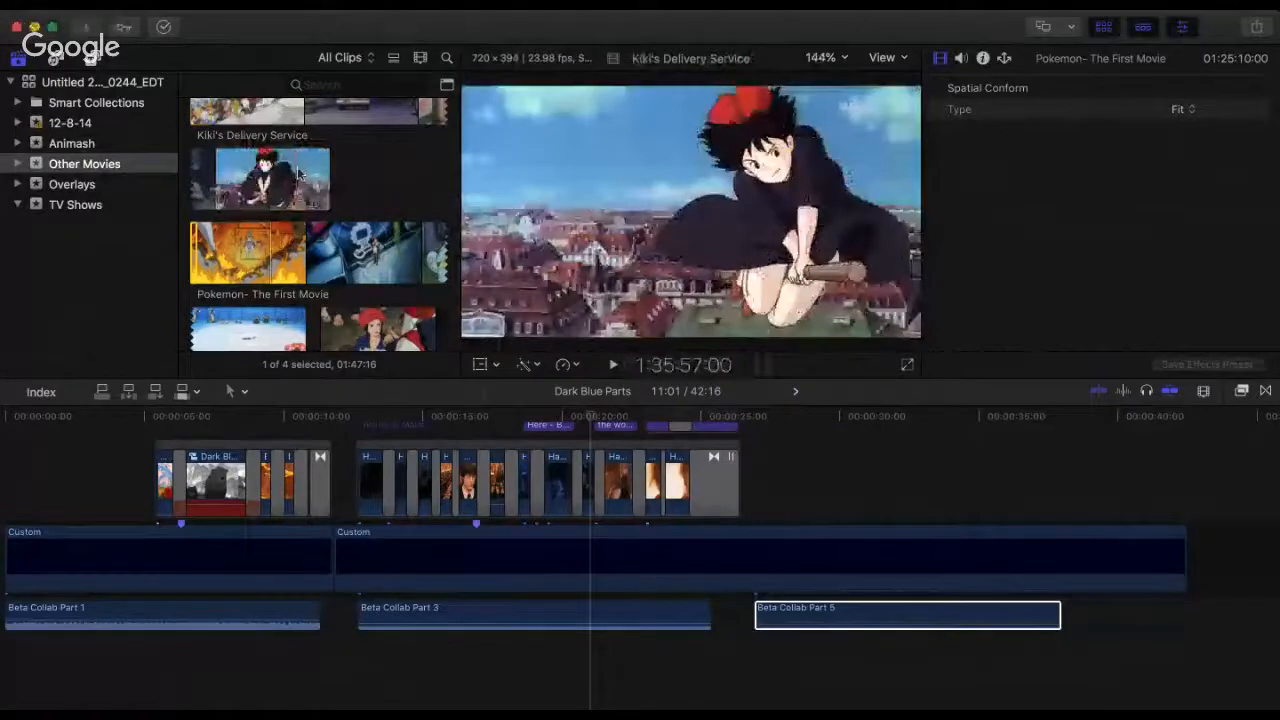
{"action": "scroll", "coordinate": [300, 200], "scroll_direction": "down", "scroll_amount": 3}
{"action": "scroll", "coordinate": [403, 207], "scroll_direction": "up", "scroll_amount": 2}
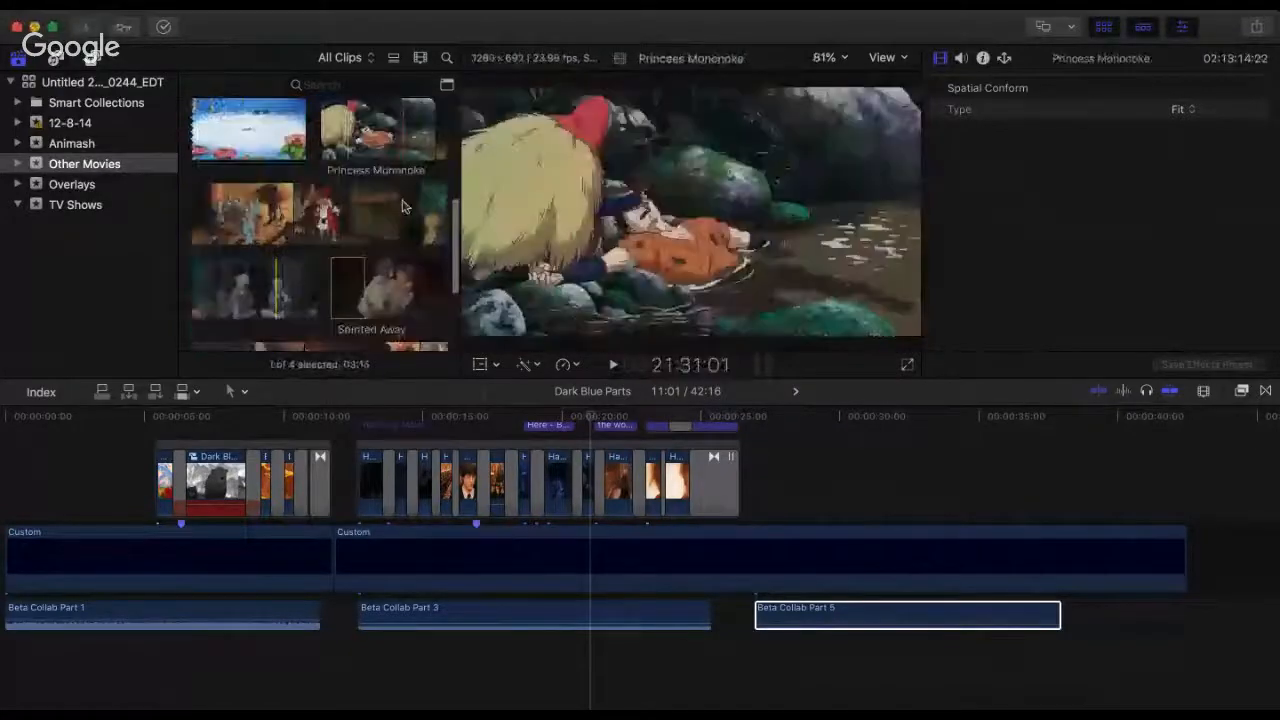
{"action": "scroll", "coordinate": [277, 258], "scroll_direction": "up", "scroll_amount": 2}
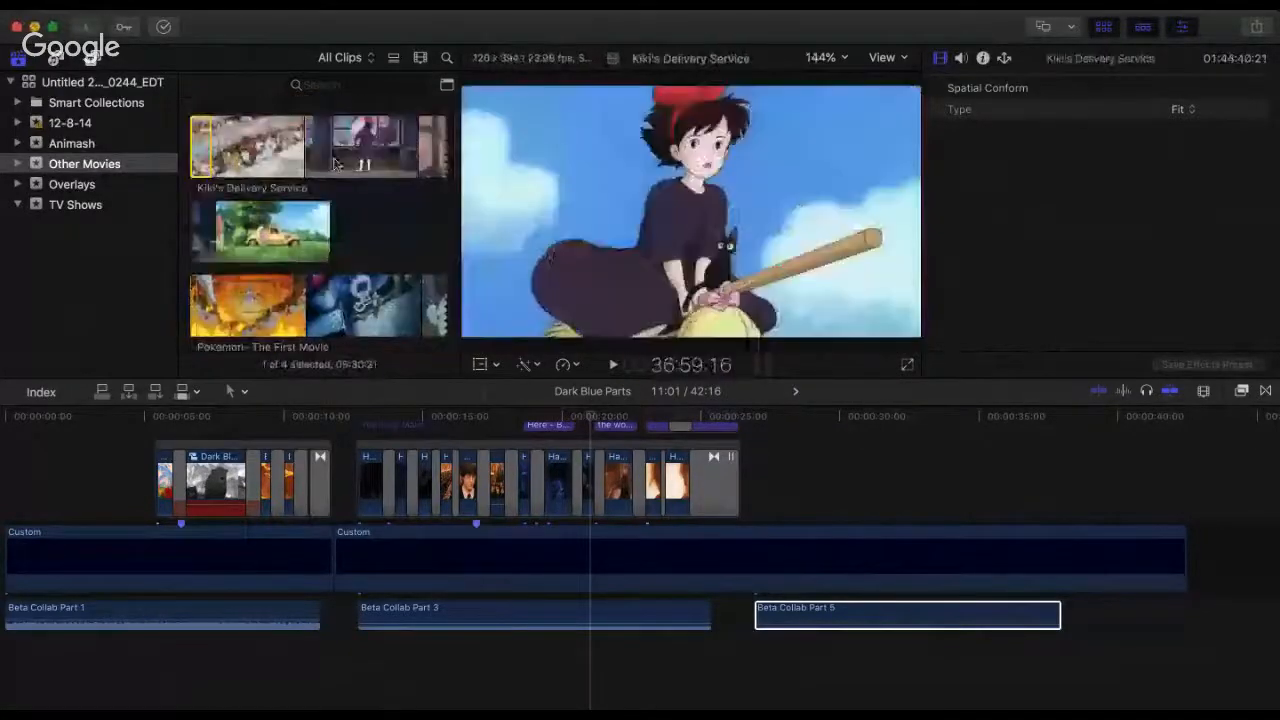
{"action": "left_click", "coordinate": [342, 165]}
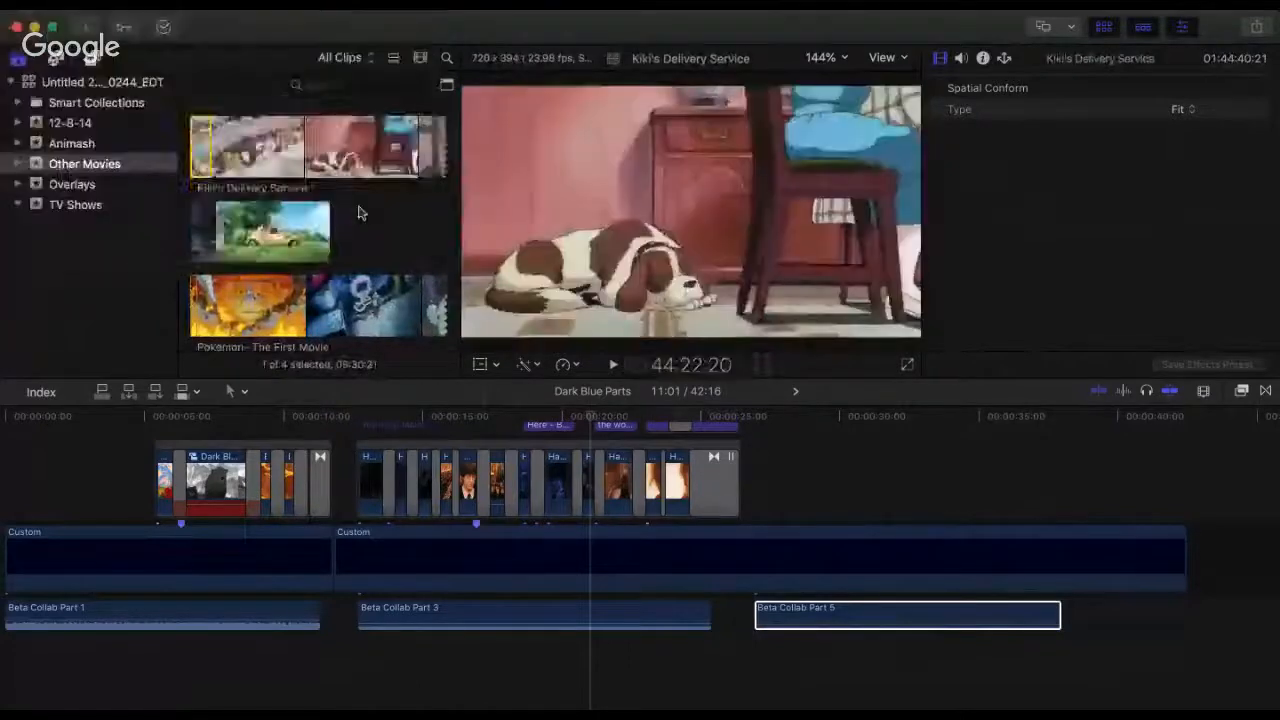
Step: Skim Princess Mononoke and examine Spirited Away closely for usable scenes
{"action": "scroll", "coordinate": [360, 212], "scroll_direction": "down", "scroll_amount": 3}
{"action": "scroll", "coordinate": [360, 213], "scroll_direction": "down", "scroll_amount": 2}
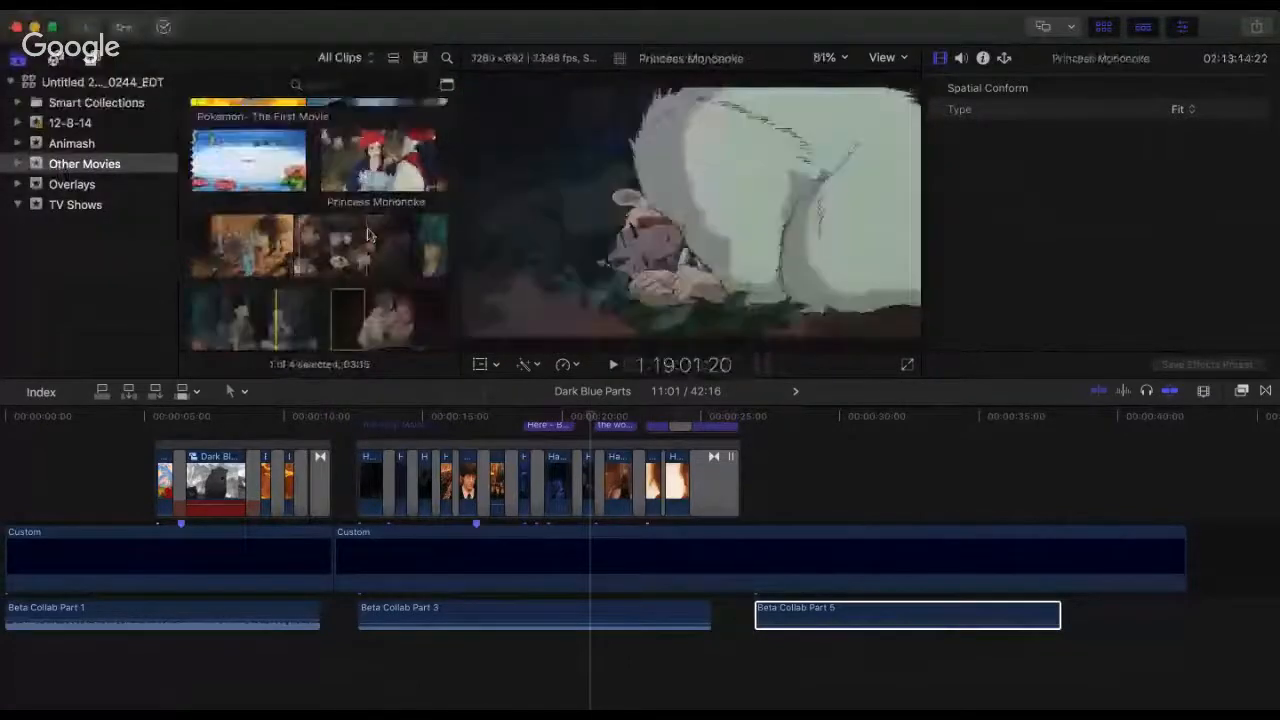
{"action": "scroll", "coordinate": [330, 250], "scroll_direction": "down", "scroll_amount": 2}
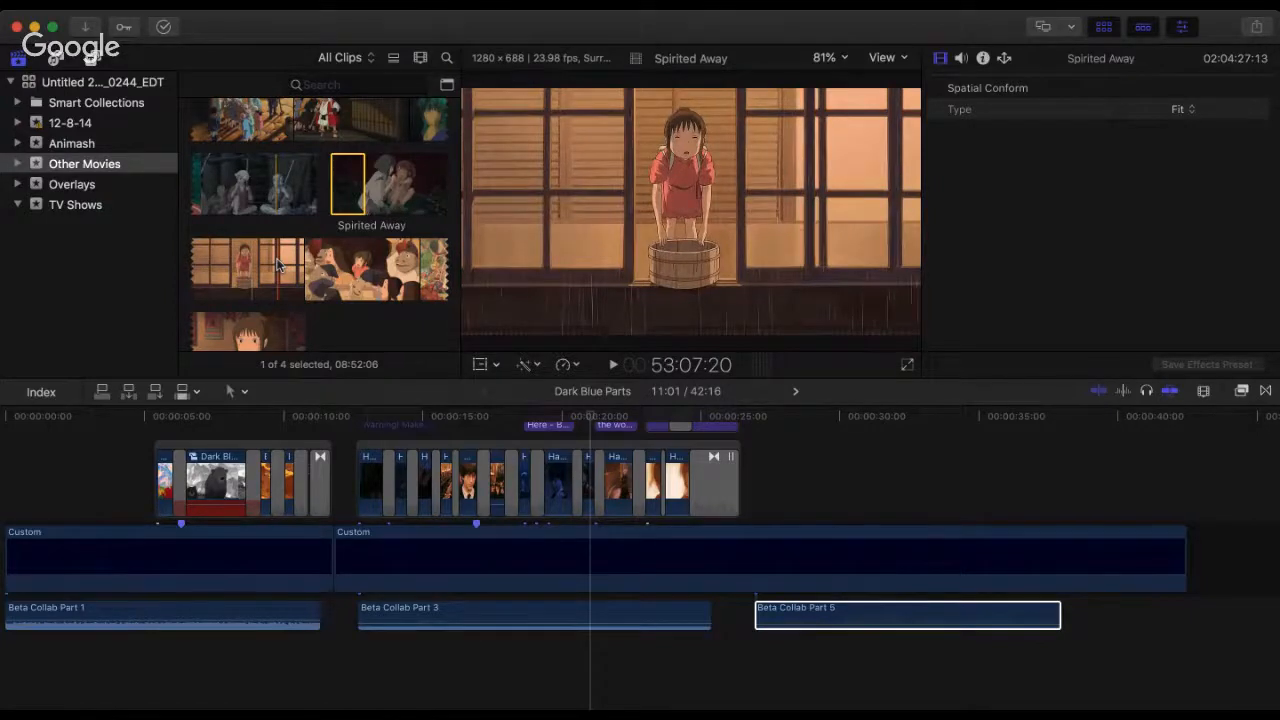
{"action": "scroll", "coordinate": [214, 298], "scroll_direction": "down", "scroll_amount": 2}
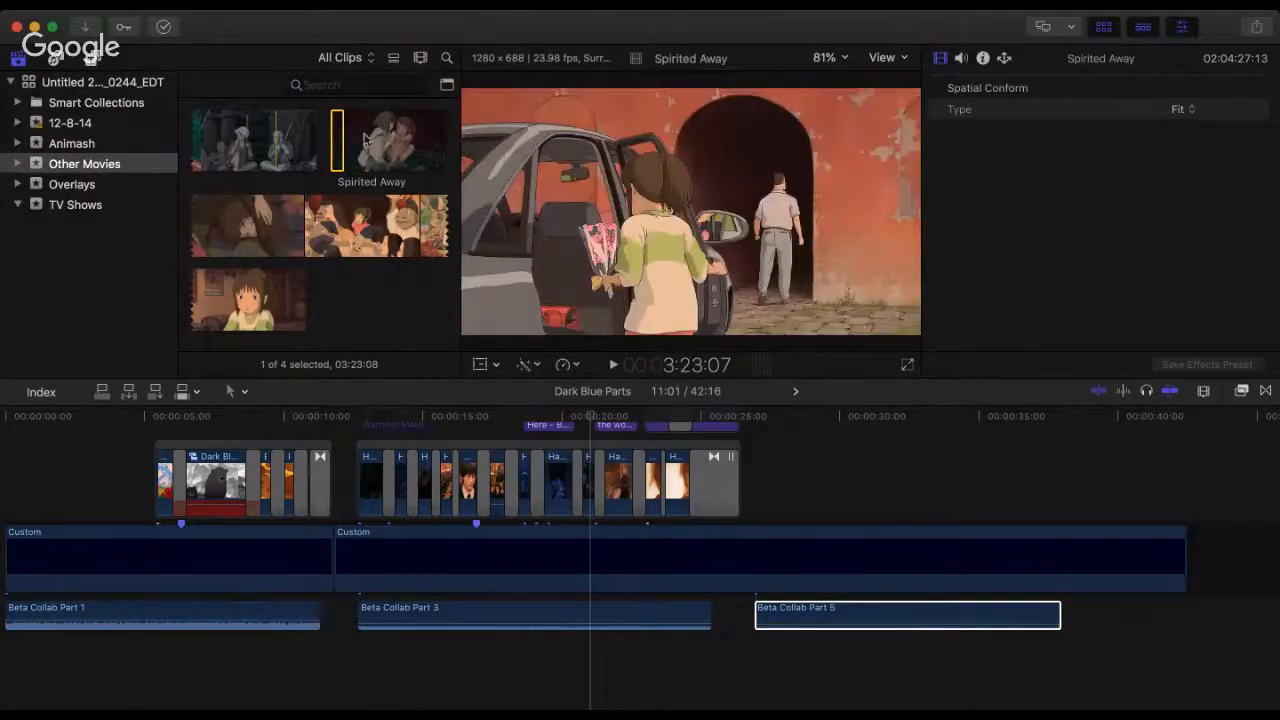
{"action": "scroll", "coordinate": [378, 165], "scroll_direction": "up", "scroll_amount": 1}
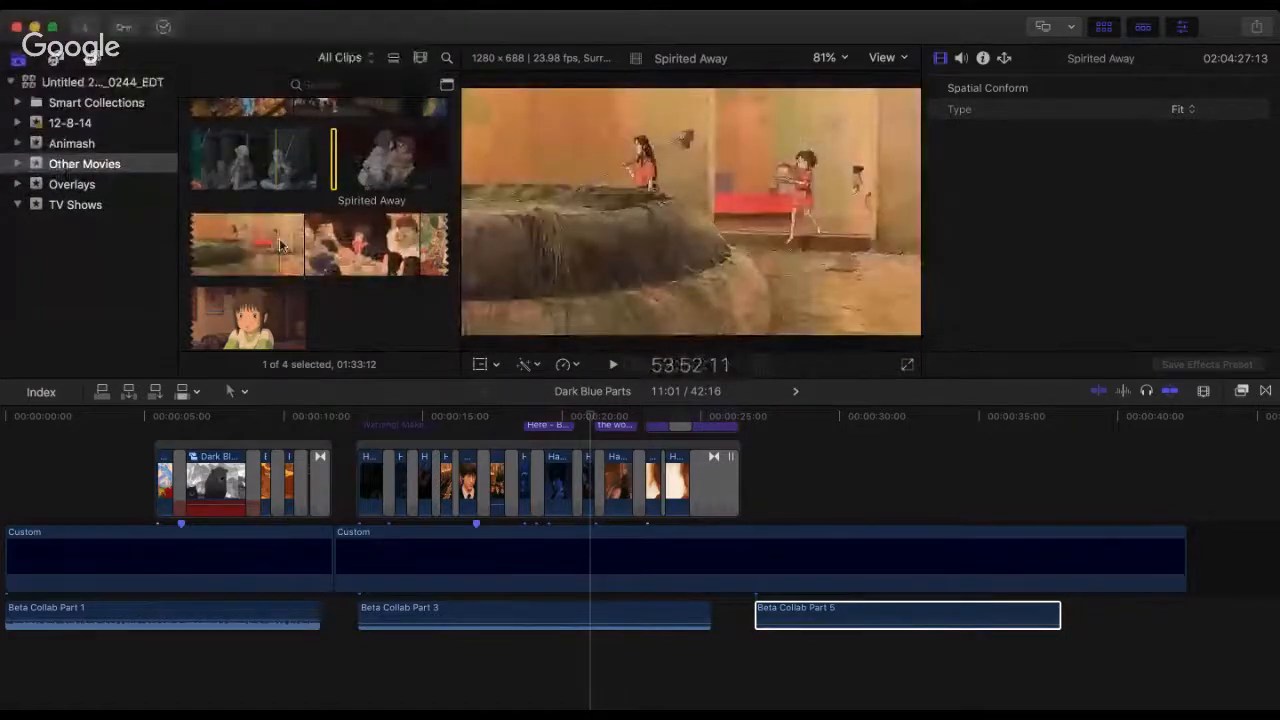
Step: Preview Kiki's Delivery Service again, and compare it with the train scenes of Spirited Away
{"action": "scroll", "coordinate": [280, 240], "scroll_direction": "up", "scroll_amount": 5}
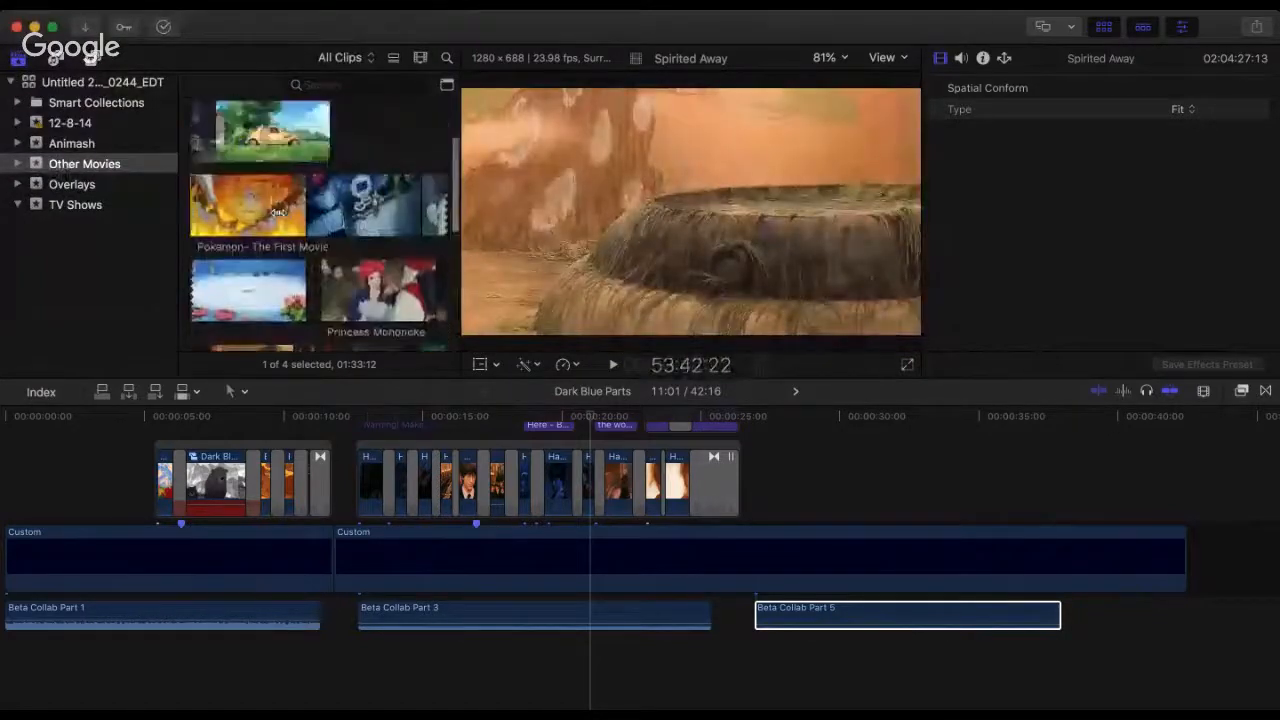
{"action": "scroll", "coordinate": [278, 212], "scroll_direction": "up", "scroll_amount": 3}
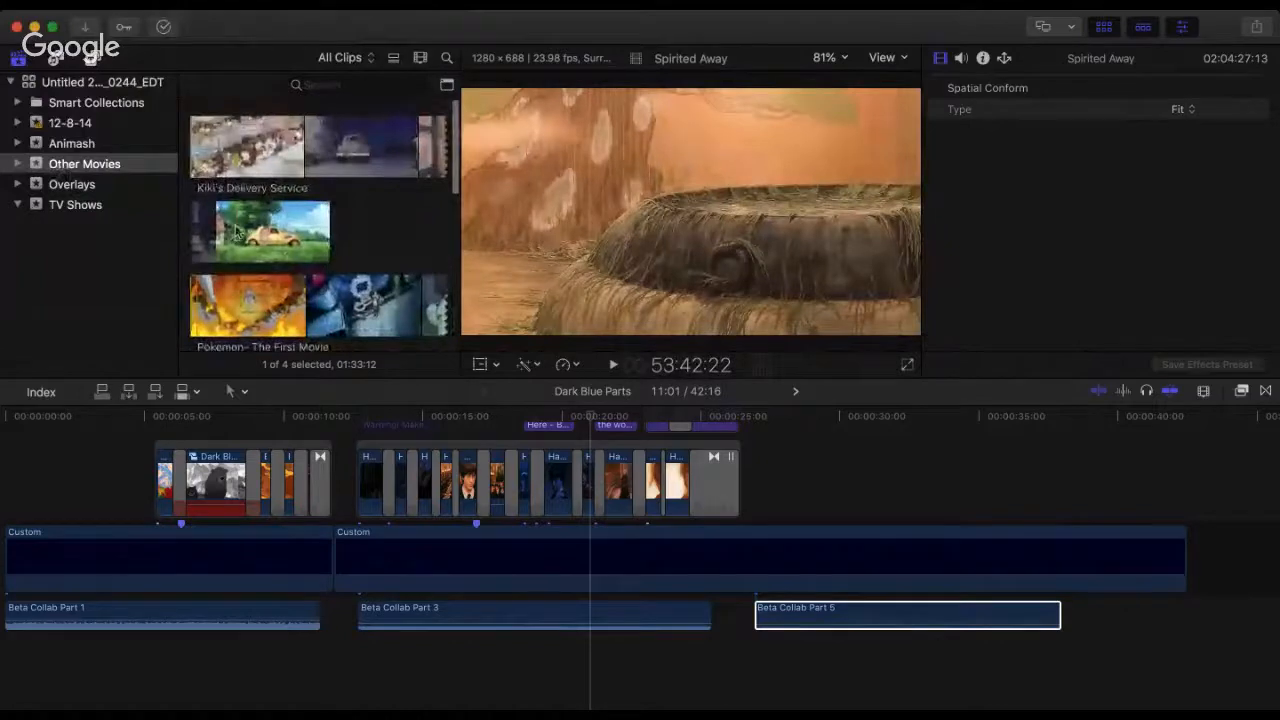
{"action": "left_click", "coordinate": [225, 145]}
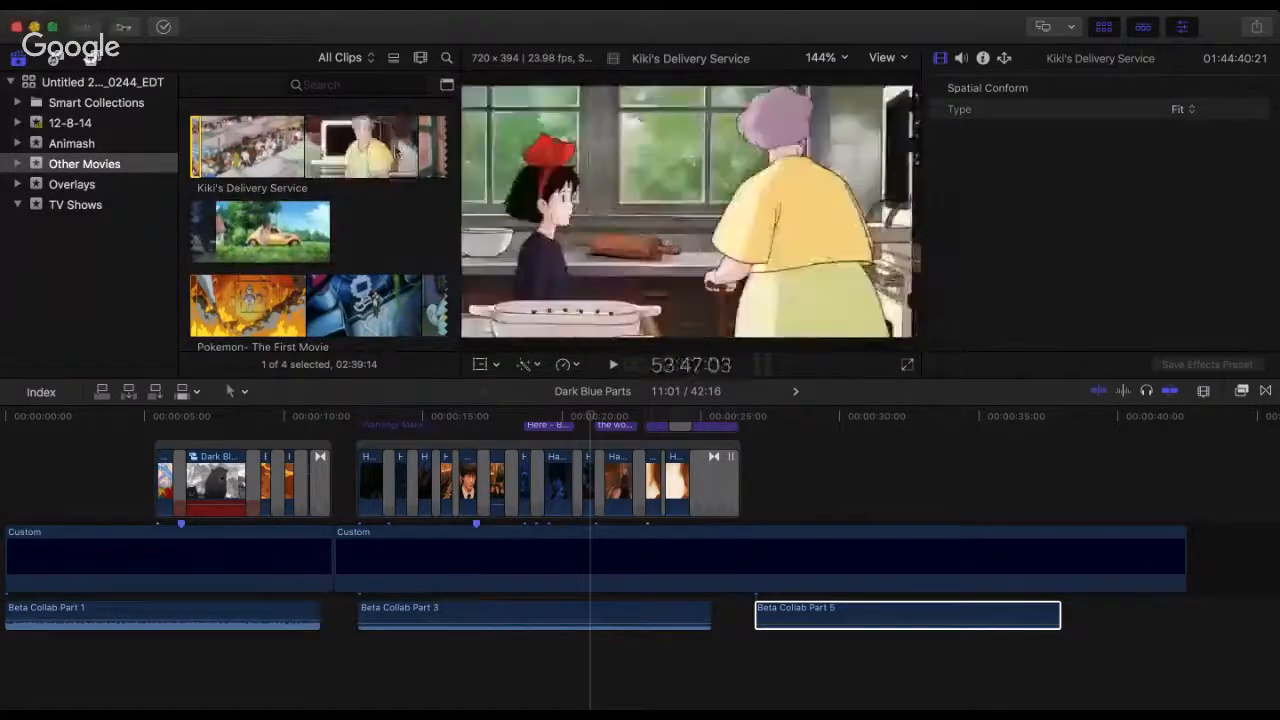
{"action": "scroll", "coordinate": [336, 222], "scroll_direction": "down", "scroll_amount": 5}
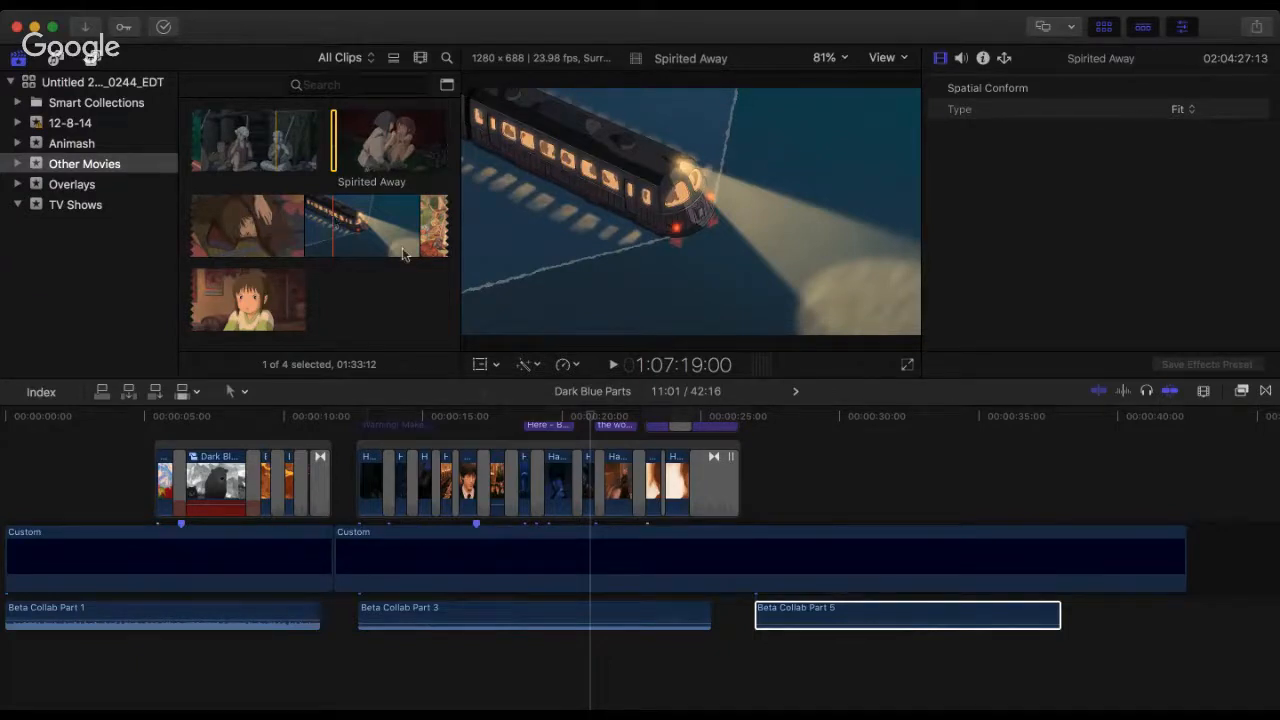
Step: Listen to the first seconds of Beta Collab Part 5 from 26:28, and return the playhead near its start
{"action": "left_click", "coordinate": [760, 428]}
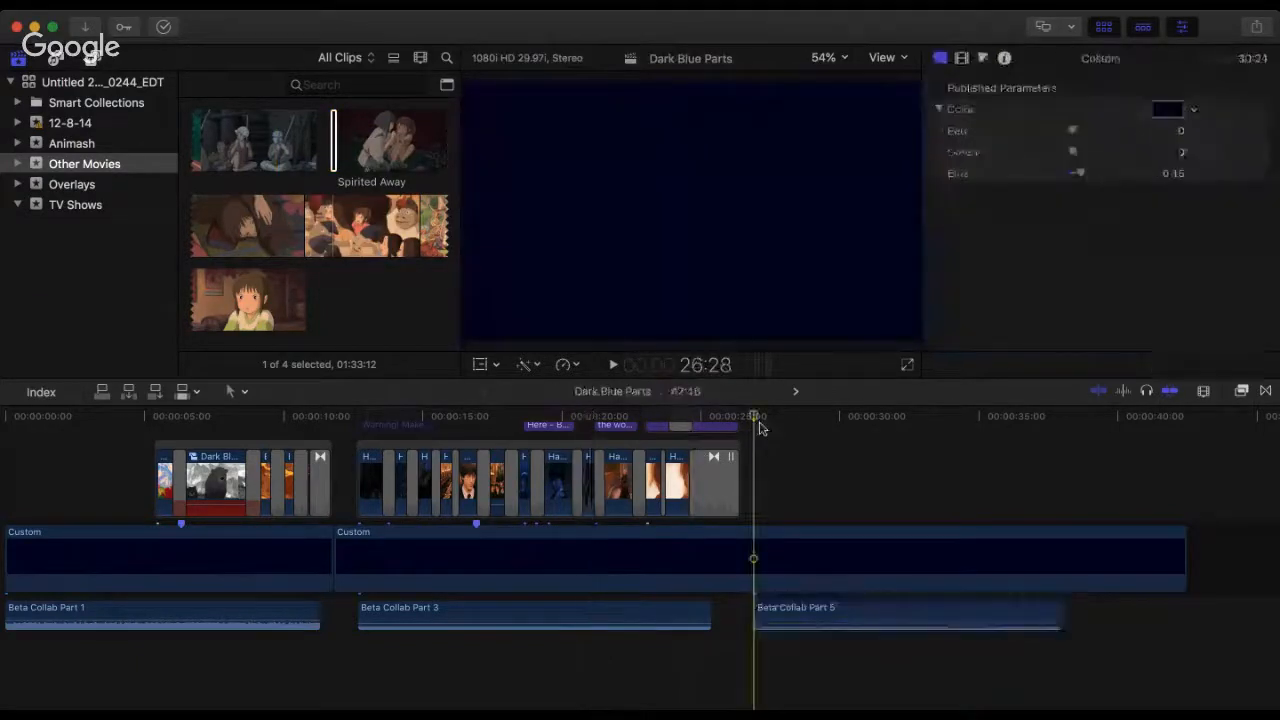
{"action": "key", "text": "space"}
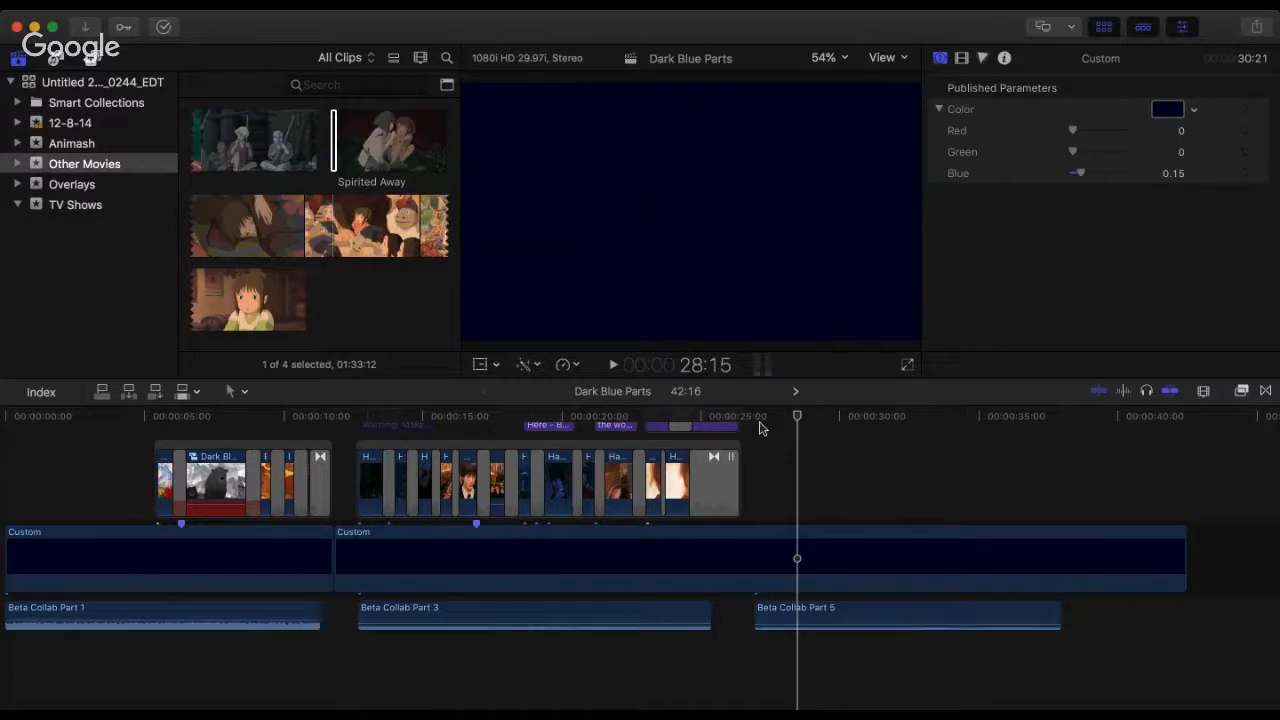
{"action": "left_click", "coordinate": [759, 424]}
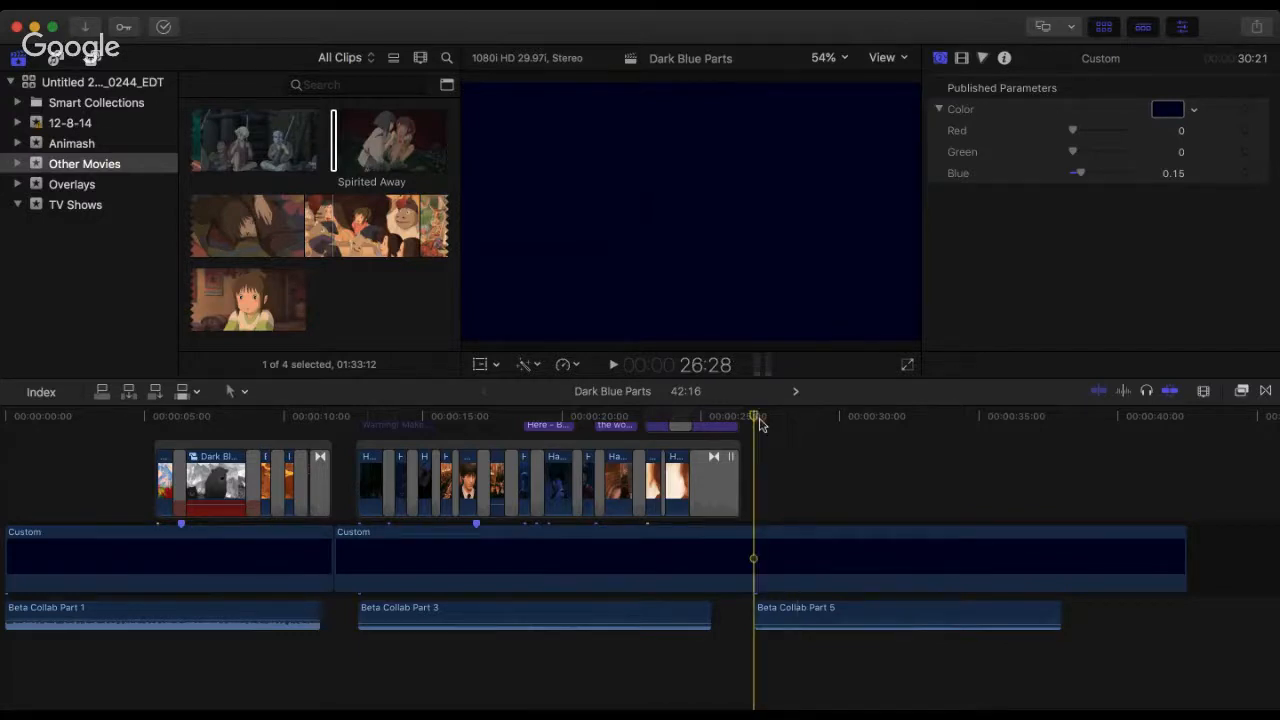
{"action": "left_click", "coordinate": [768, 424]}
Step: Enlarge the timeline around Beta Collab Part 5, and replay its opening from 26:28 to about 30:02
{"action": "key", "text": "super+equal"}
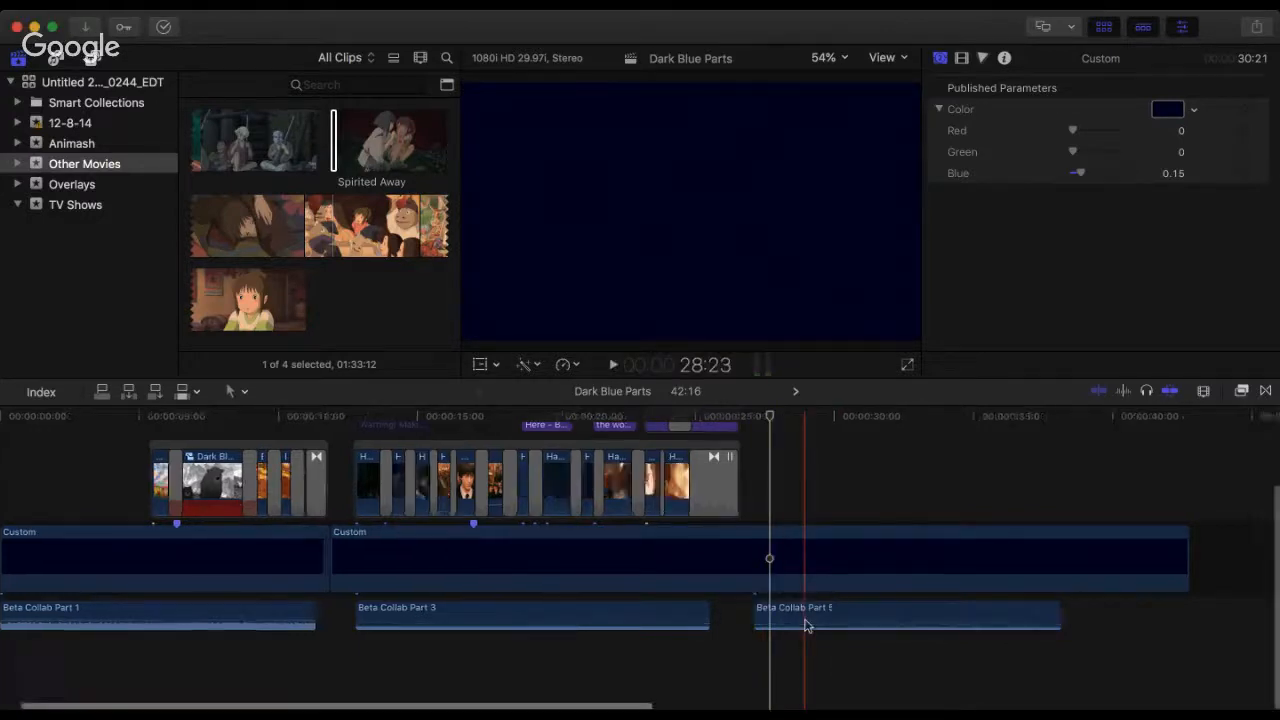
{"action": "key", "text": "super+equal"}
{"action": "key", "text": "super+equal"}
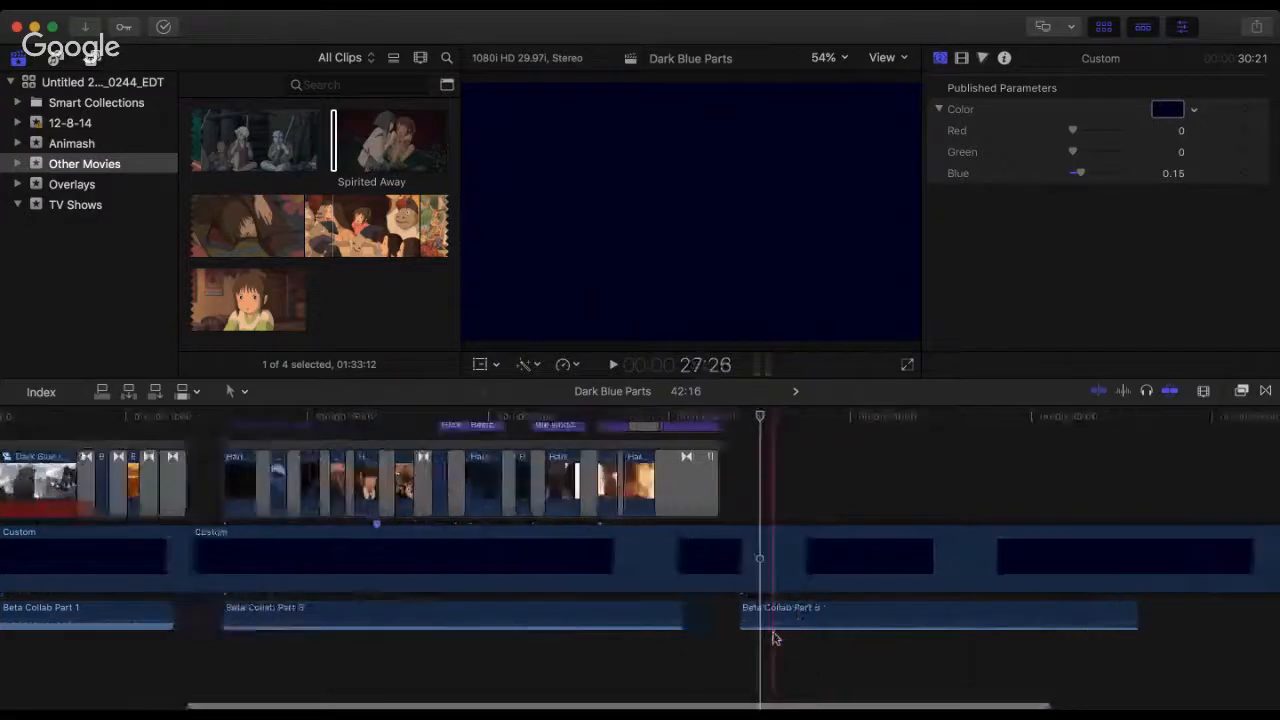
{"action": "left_click_drag", "start_coordinate": [777, 627], "coordinate": [777, 631]}
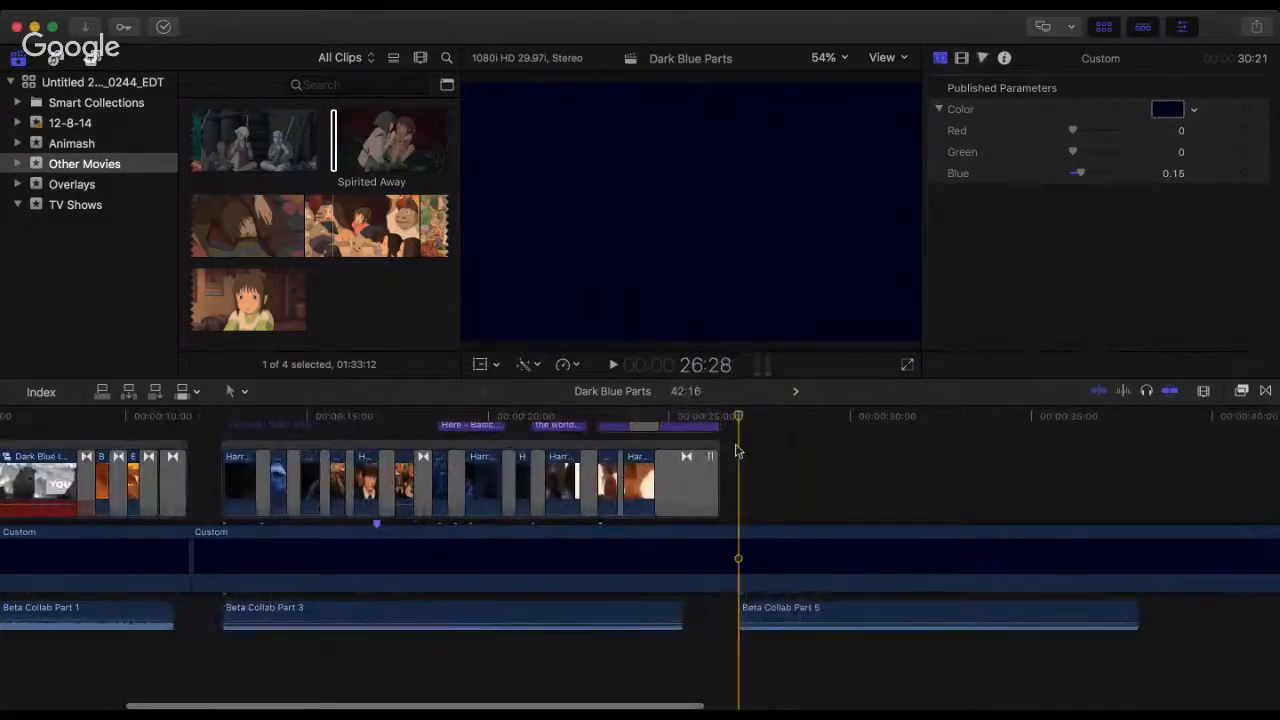
{"action": "key", "text": "space"}
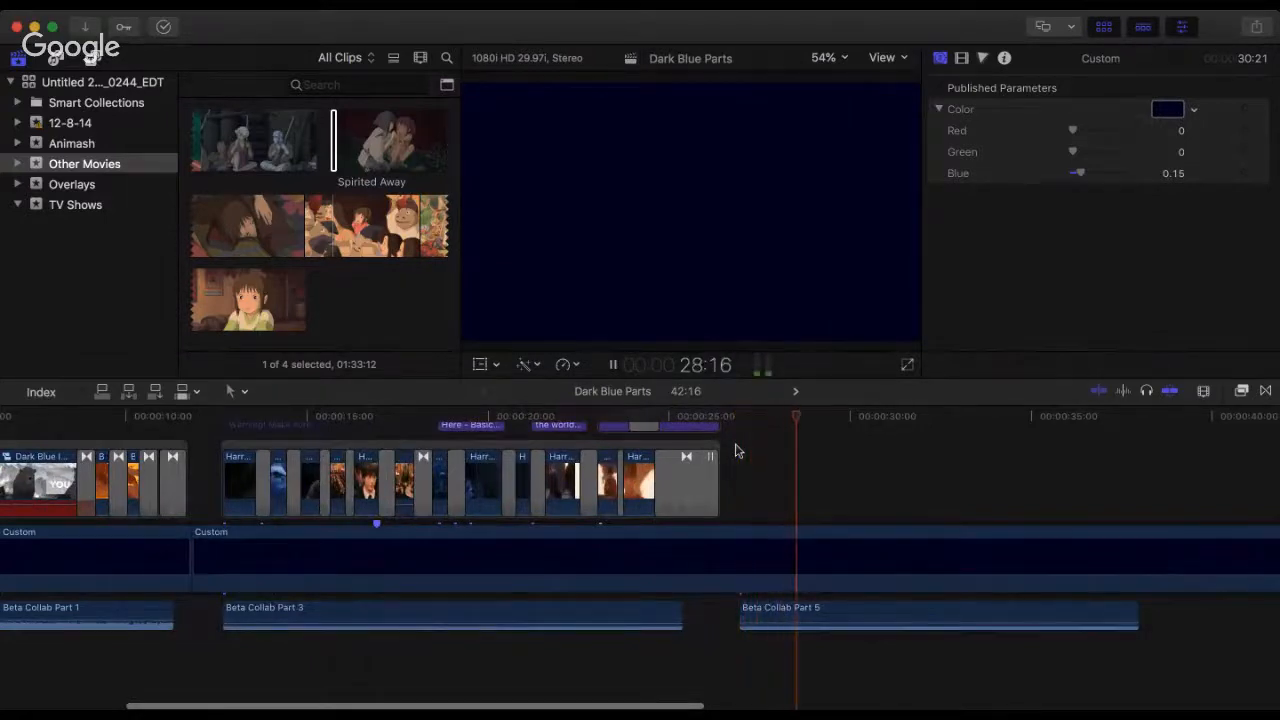
{"action": "key", "text": "space"}
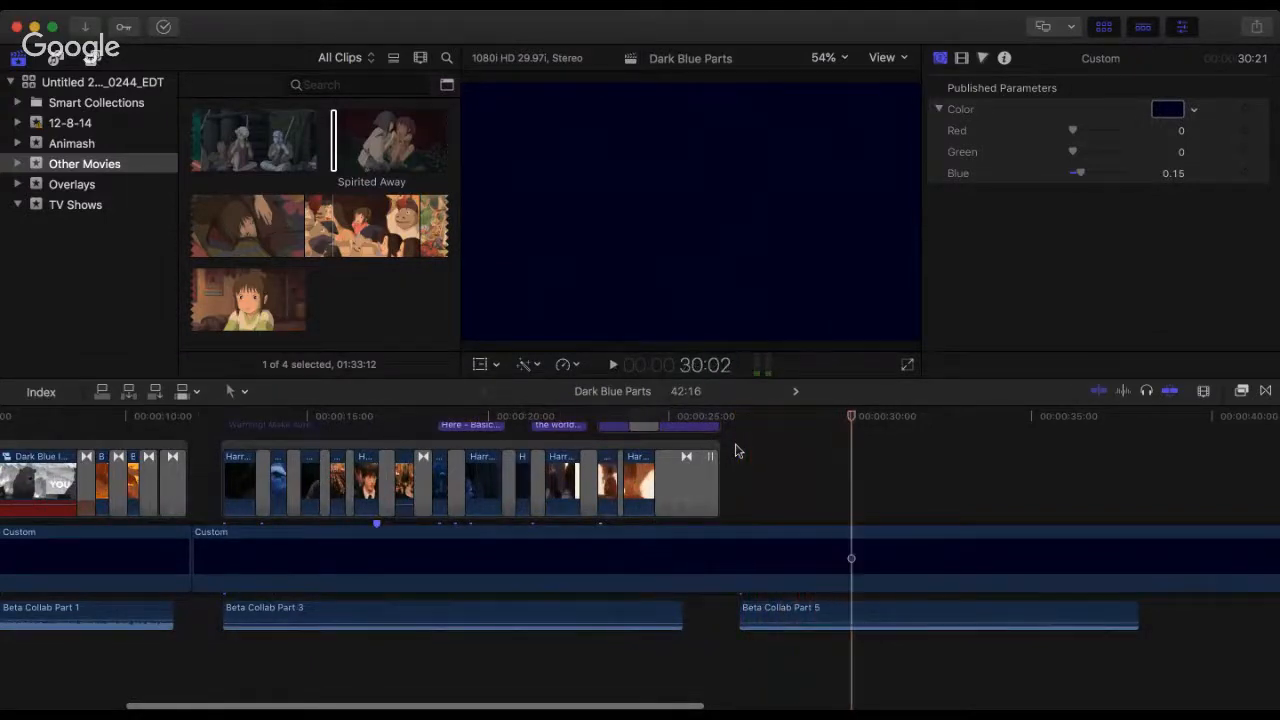
Step: Listen to the opening of Beta Collab Part 5 again, and return the playhead to its start at 26:28
{"action": "key", "text": "space"}
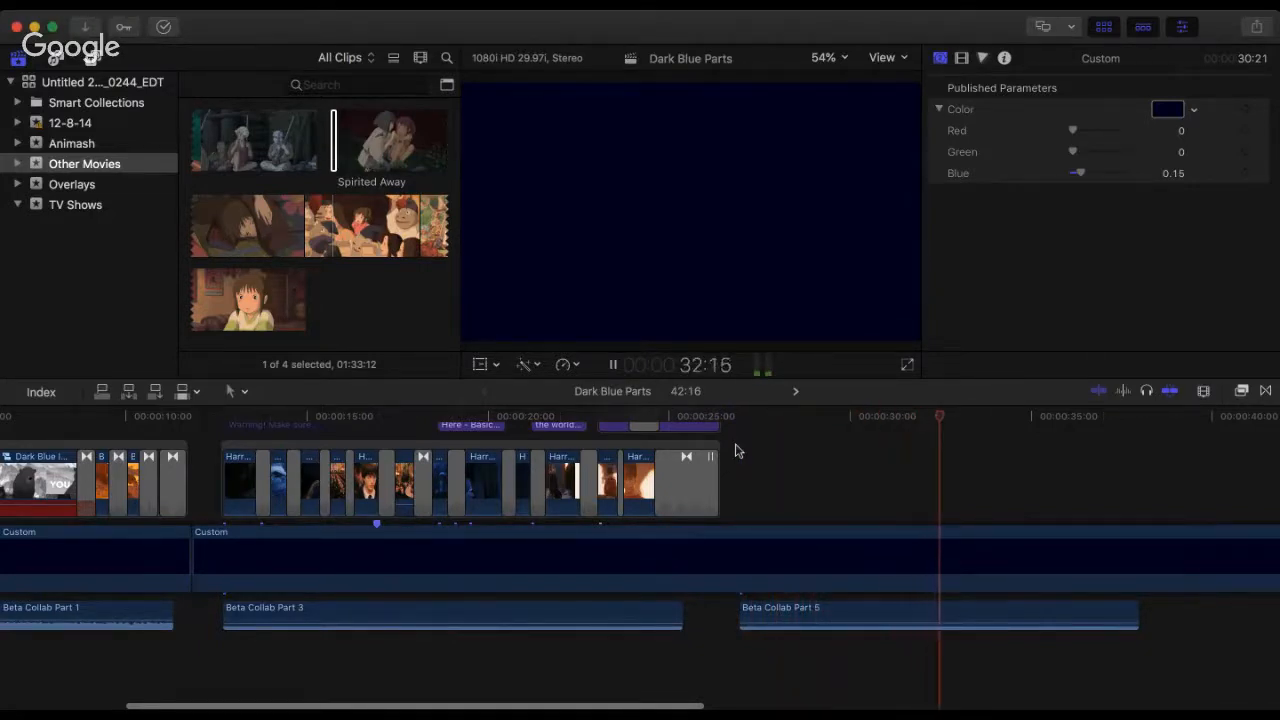
{"action": "left_click", "coordinate": [735, 420]}
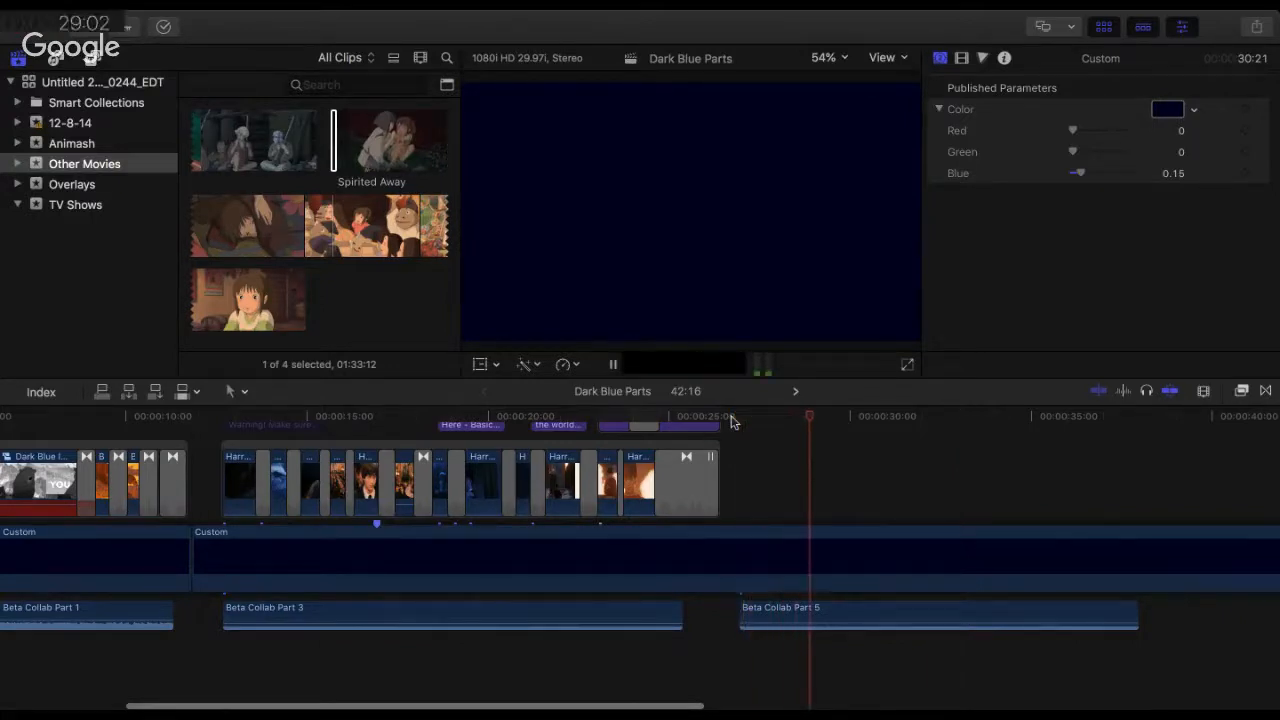
{"action": "key", "text": "space"}
{"action": "left_click", "coordinate": [732, 418]}
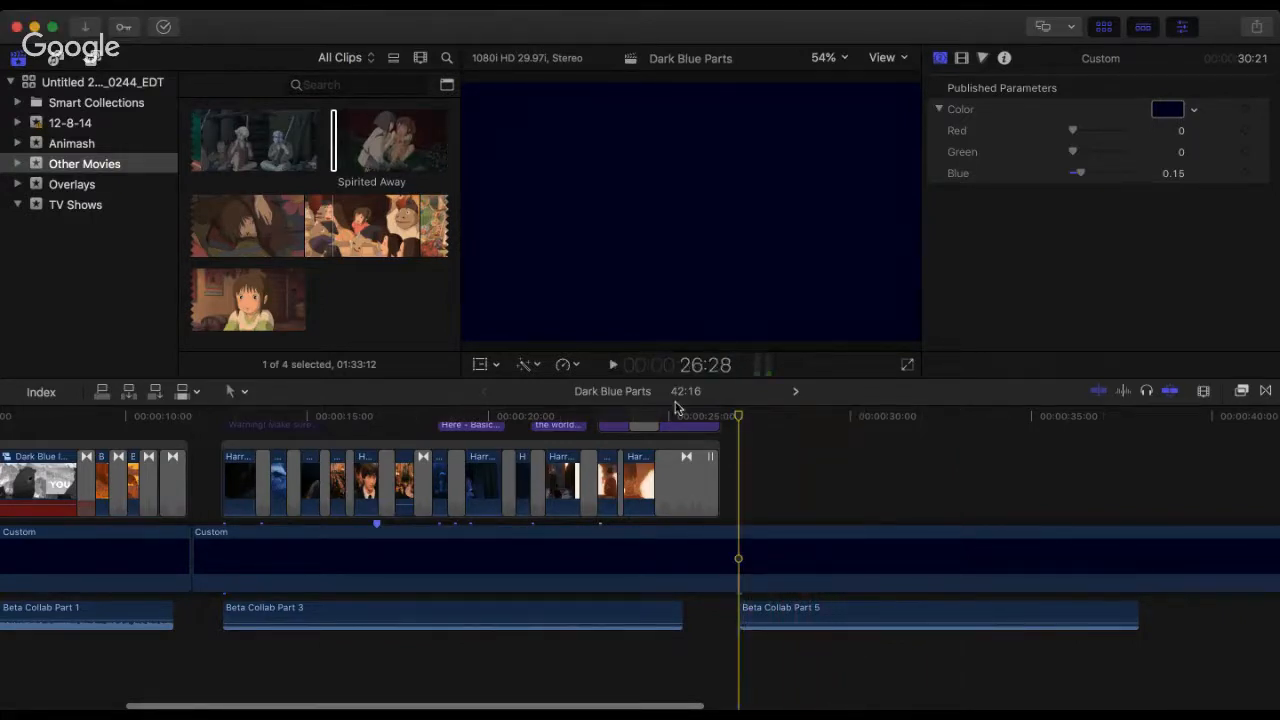
Step: Expand the browser filmstrips so that Spirited Away is shown in finer detail
{"action": "left_click", "coordinate": [240, 284]}
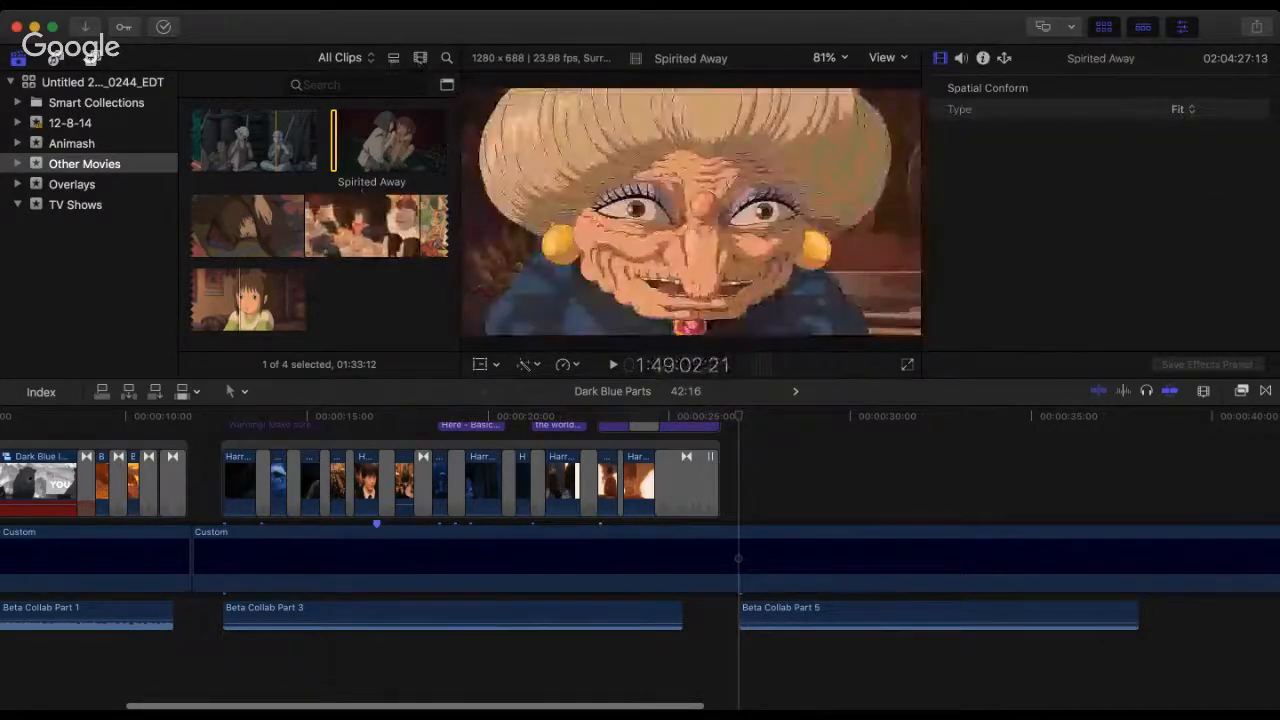
{"action": "left_click", "coordinate": [420, 61]}
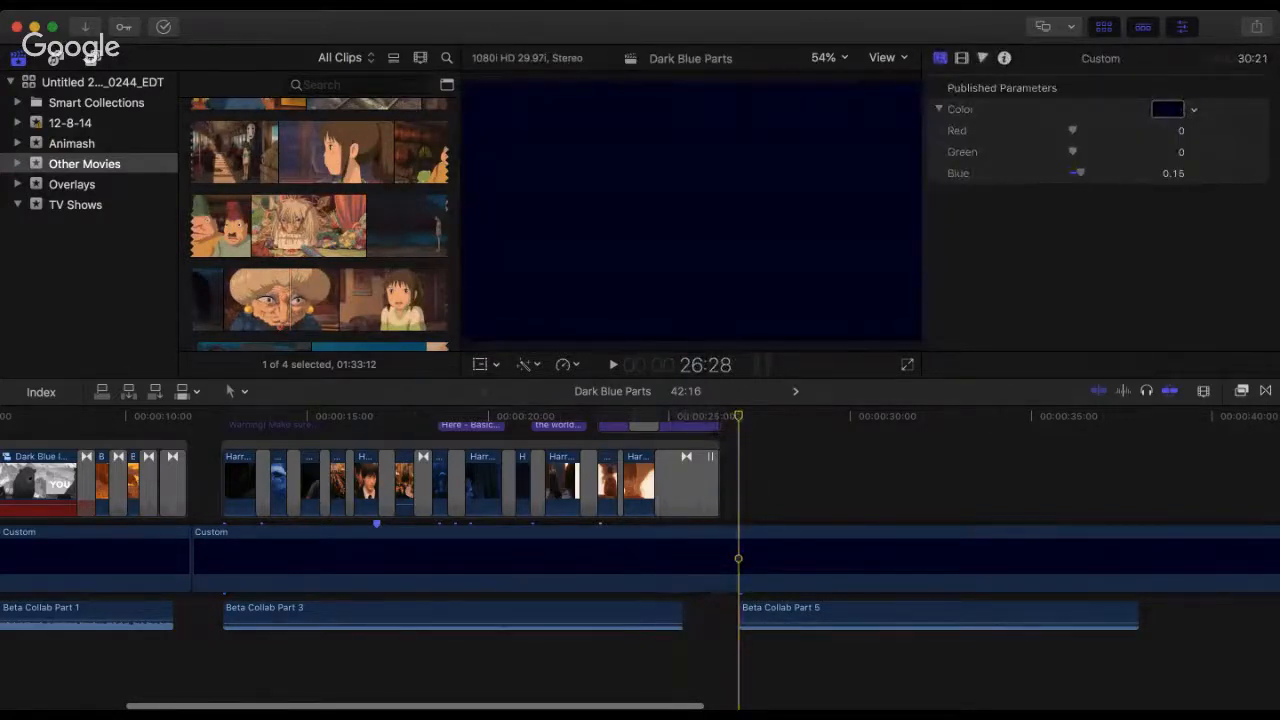
Step: Bring in the 11.12.46 PM screenshot of two men and connect it above the dark blue background at 26:28, where Beta Collab Part 5 starts
{"action": "key", "text": "super+Tab"}
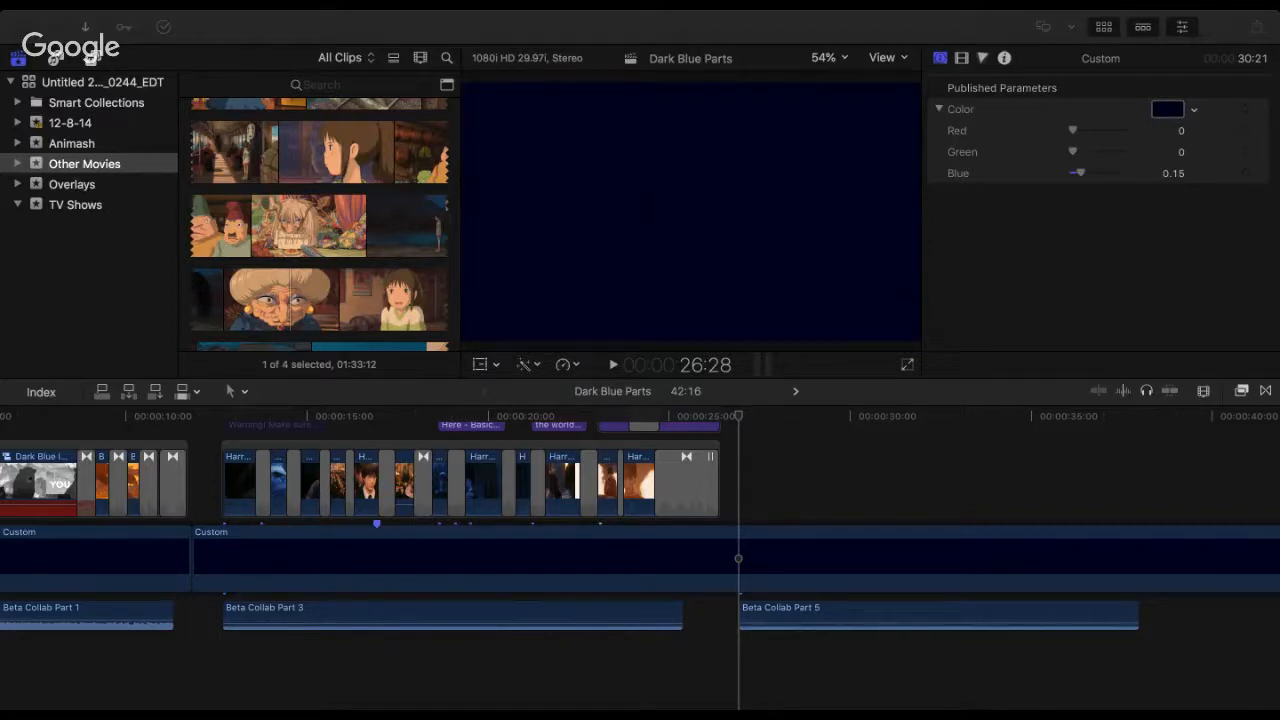
{"action": "left_click", "coordinate": [768, 32]}
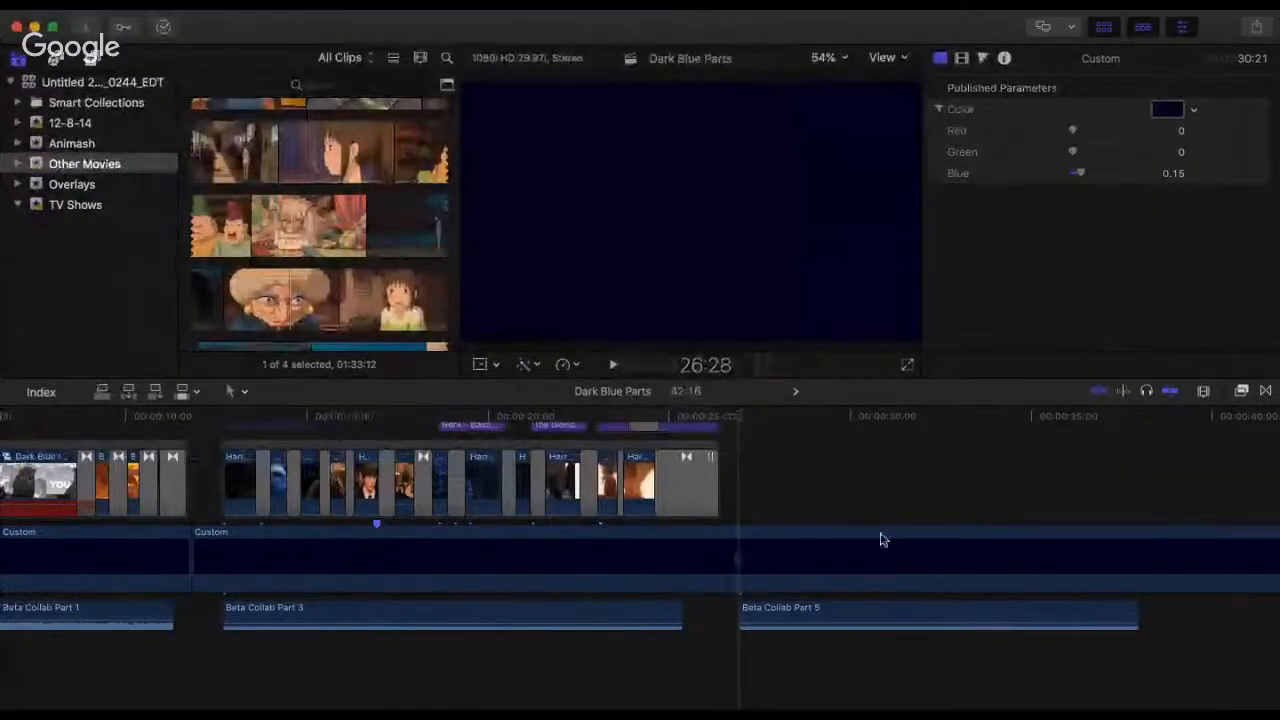
{"action": "scroll", "coordinate": [866, 680], "scroll_direction": "up", "scroll_amount": 5}
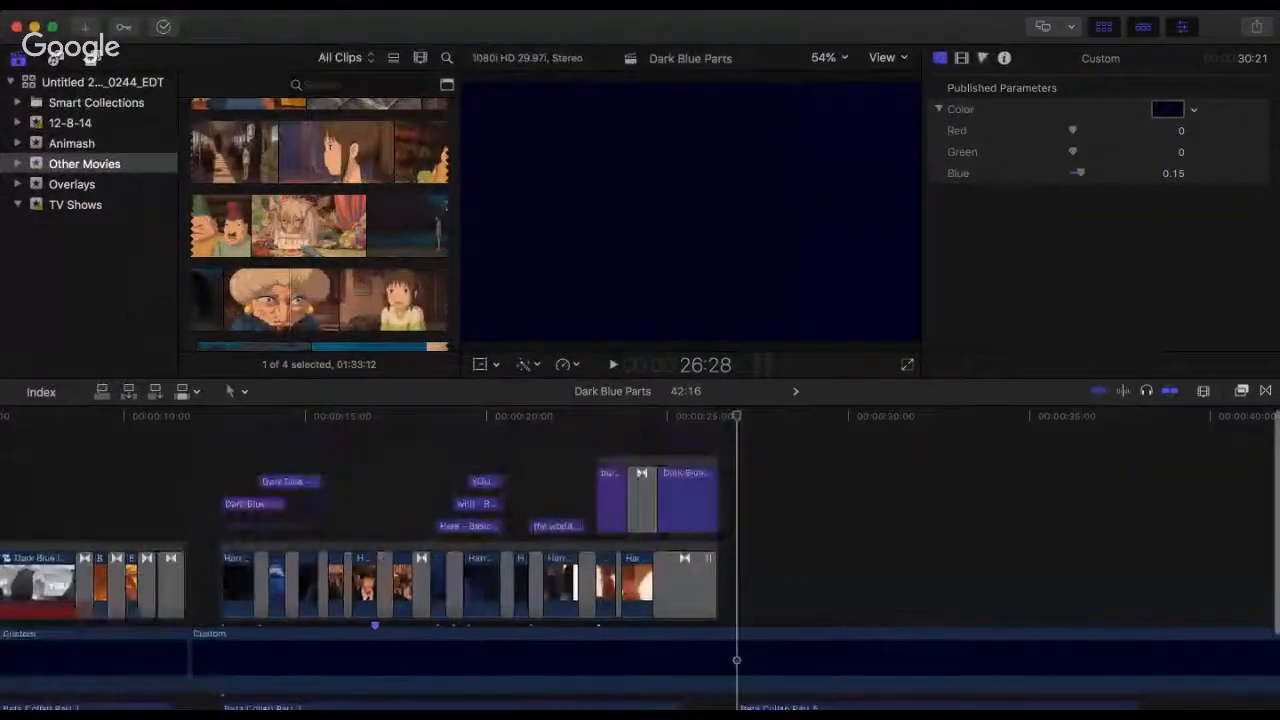
{"action": "left_click_drag", "start_coordinate": [957, 459], "coordinate": [742, 556]}
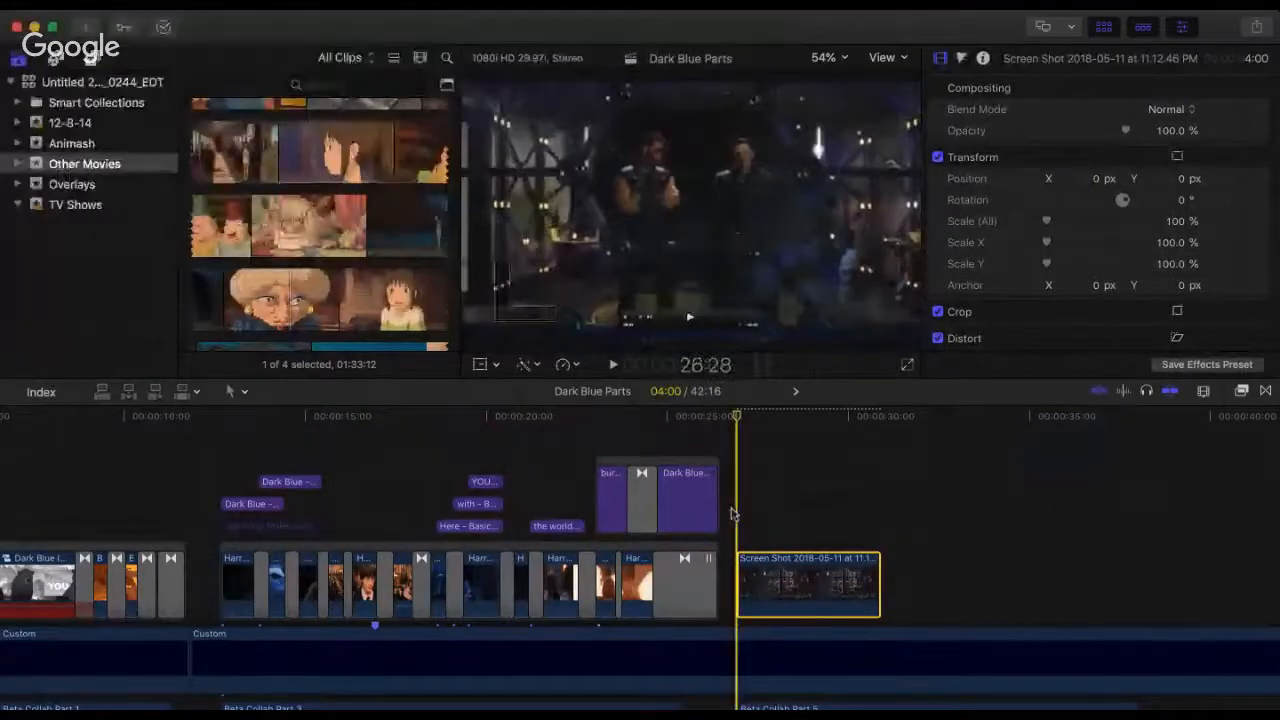
Step: Check the screenshot clip at several points, and play it with Beta Collab Part 5 from 26:28
{"action": "left_click", "coordinate": [766, 420]}
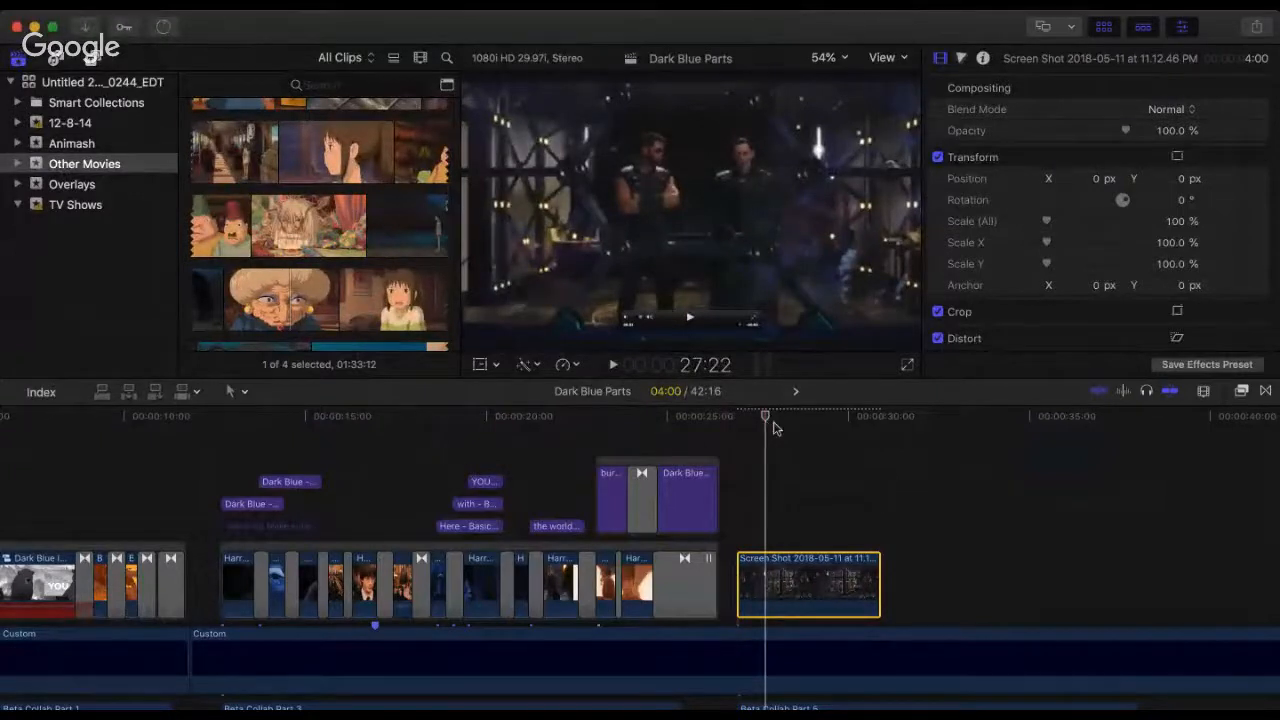
{"action": "left_click", "coordinate": [792, 420]}
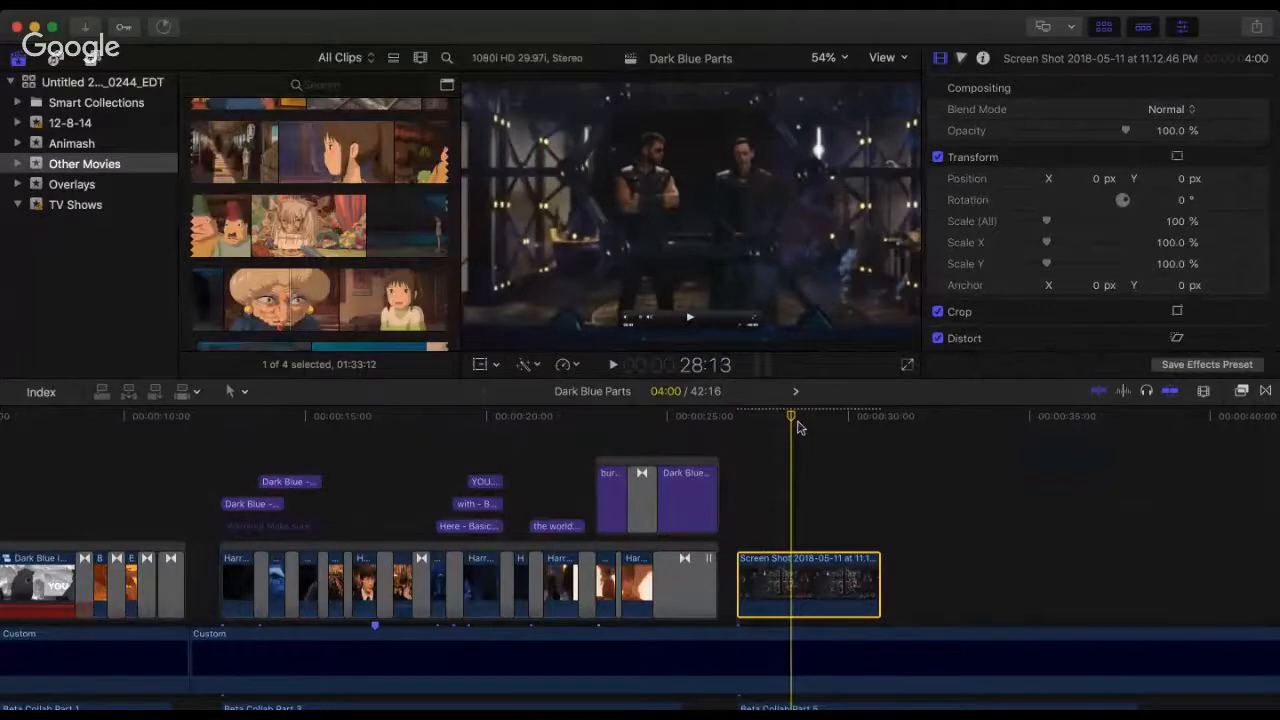
{"action": "left_click", "coordinate": [798, 425]}
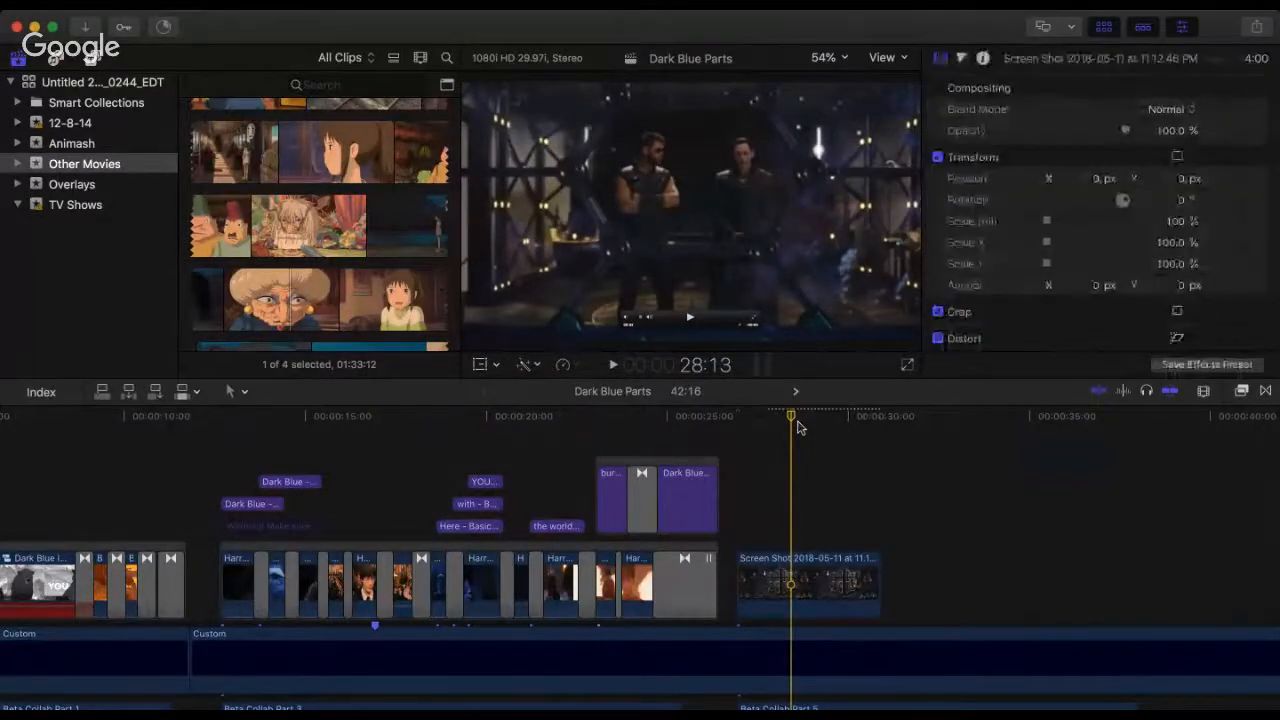
{"action": "left_click", "coordinate": [745, 432]}
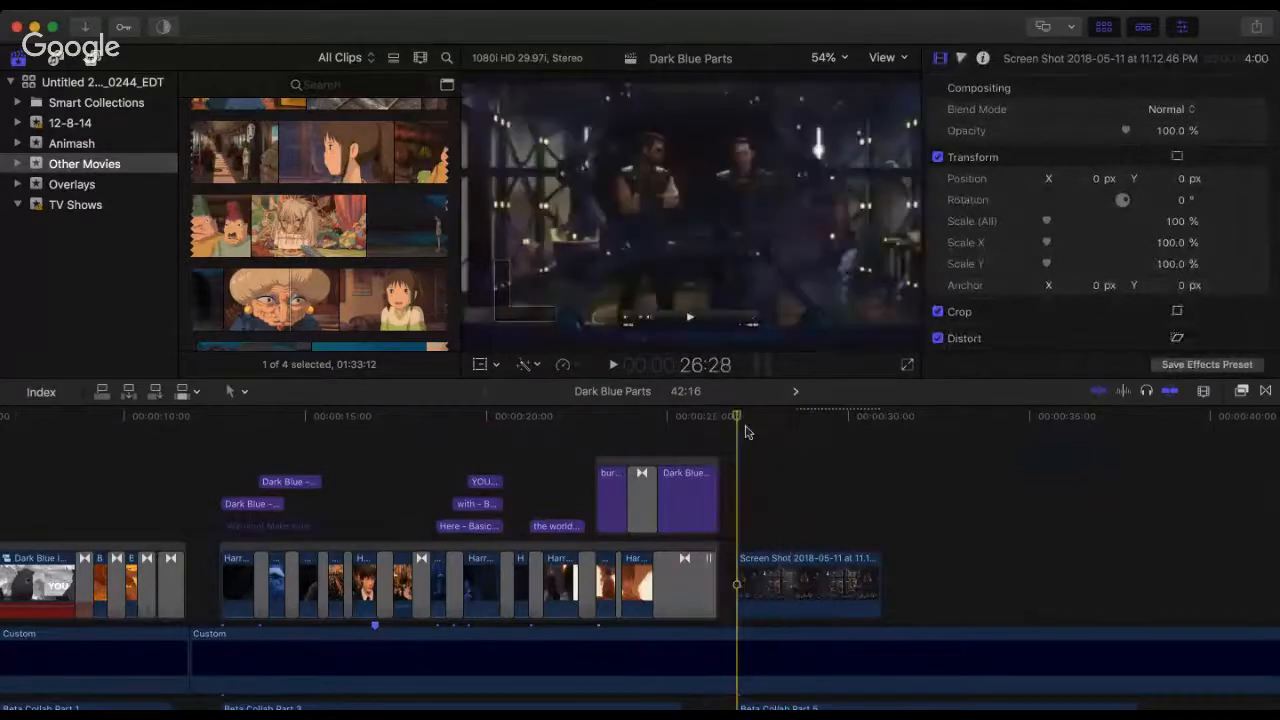
{"action": "key", "text": "space"}
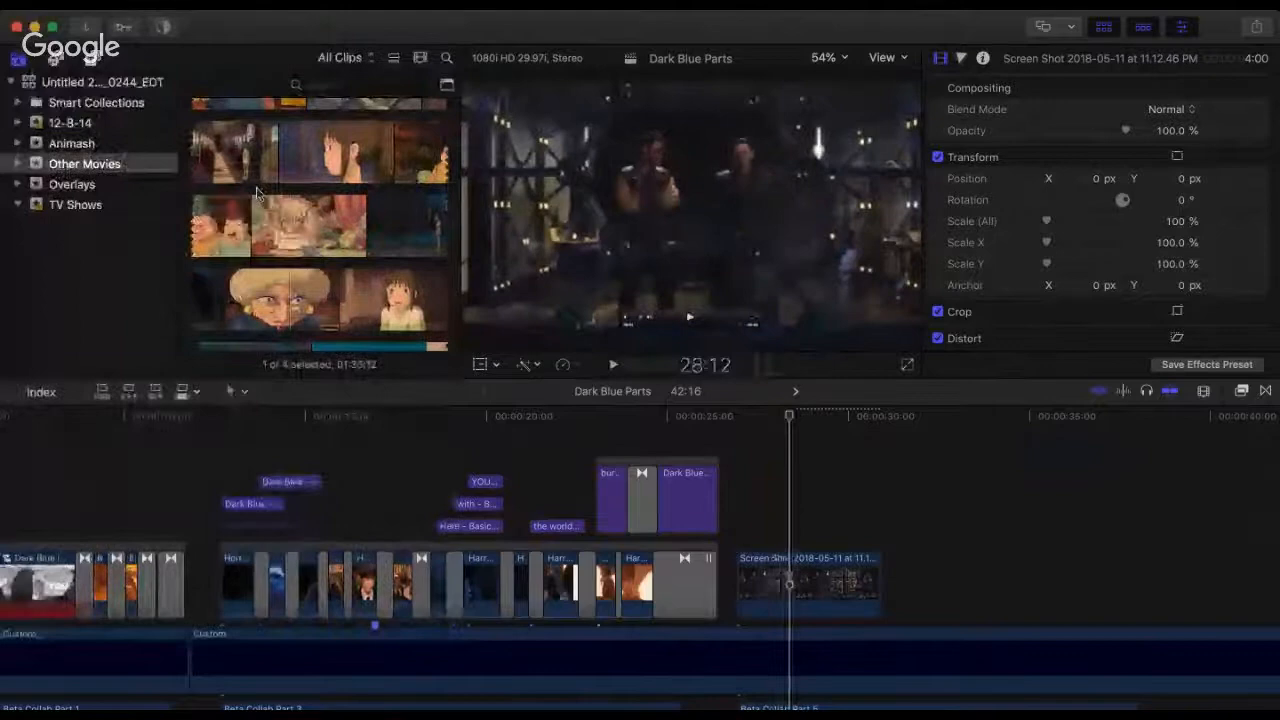
Step: Skim Spirited Away backwards to its earlier bathhouse scenes, and check the timeline around the start of the screenshot clip
{"action": "left_click", "coordinate": [257, 190]}
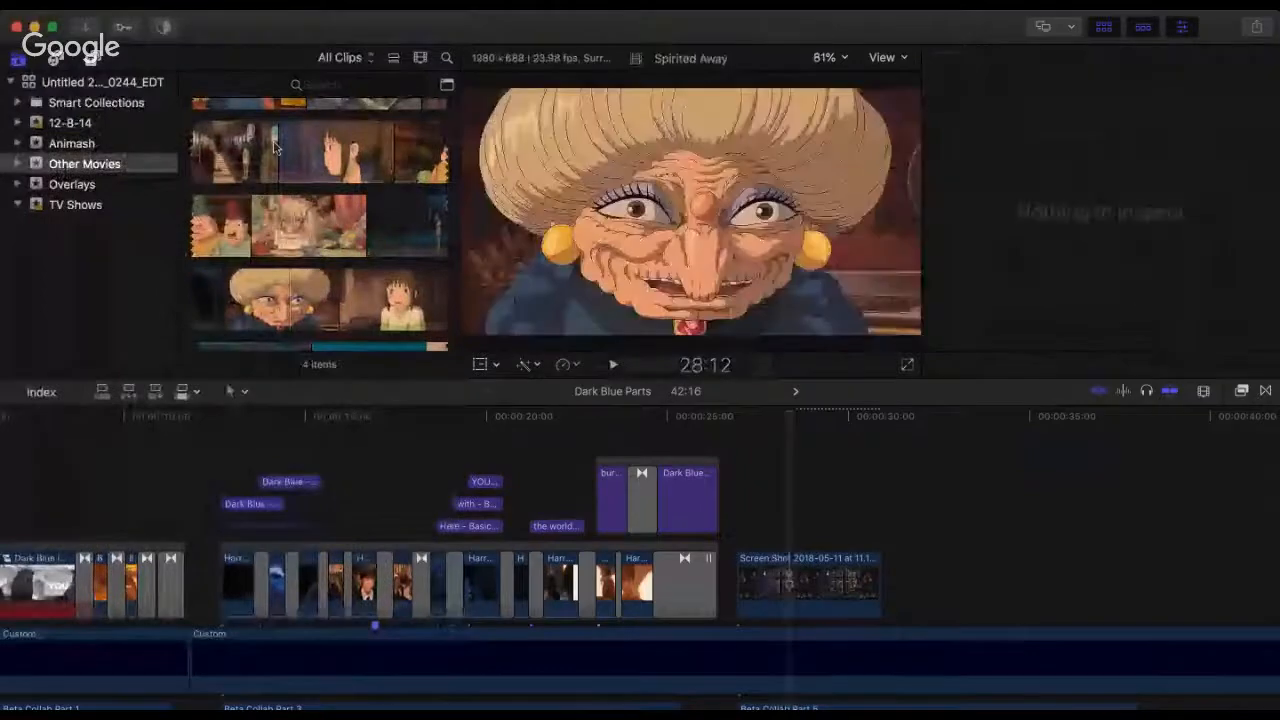
{"action": "scroll", "coordinate": [275, 150], "scroll_direction": "up", "scroll_amount": 3}
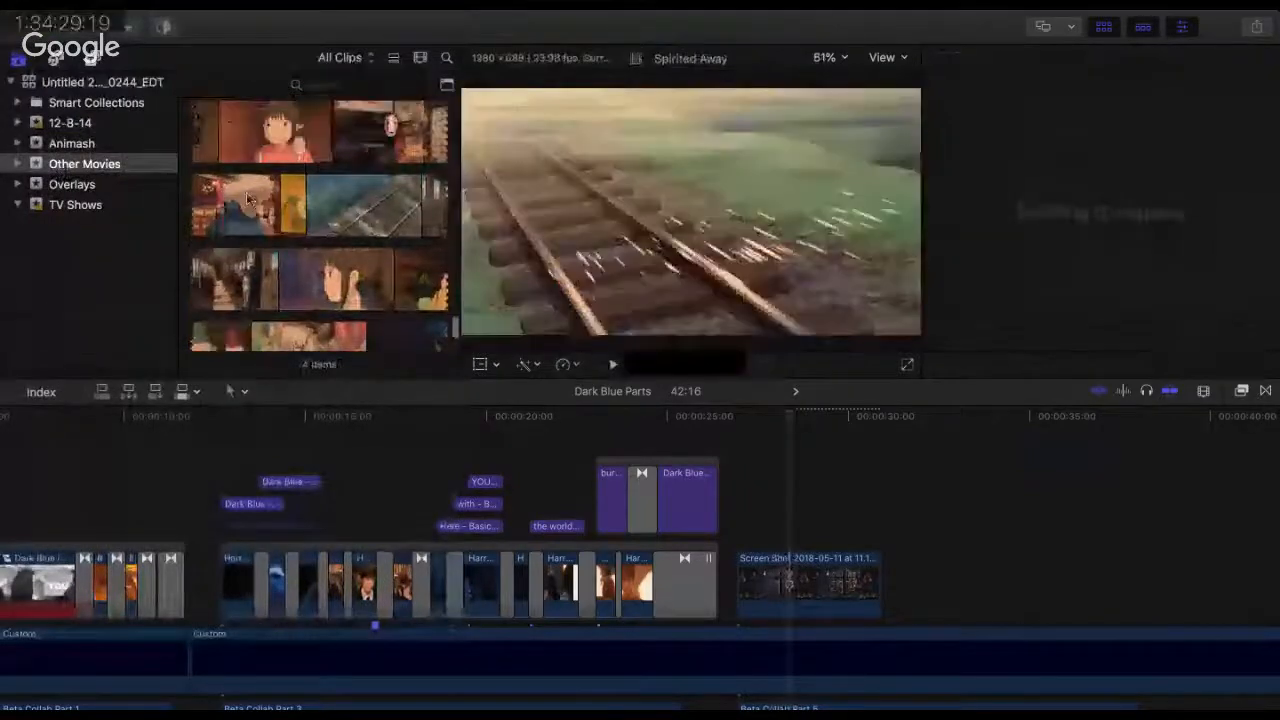
{"action": "scroll", "coordinate": [268, 190], "scroll_direction": "up", "scroll_amount": 8}
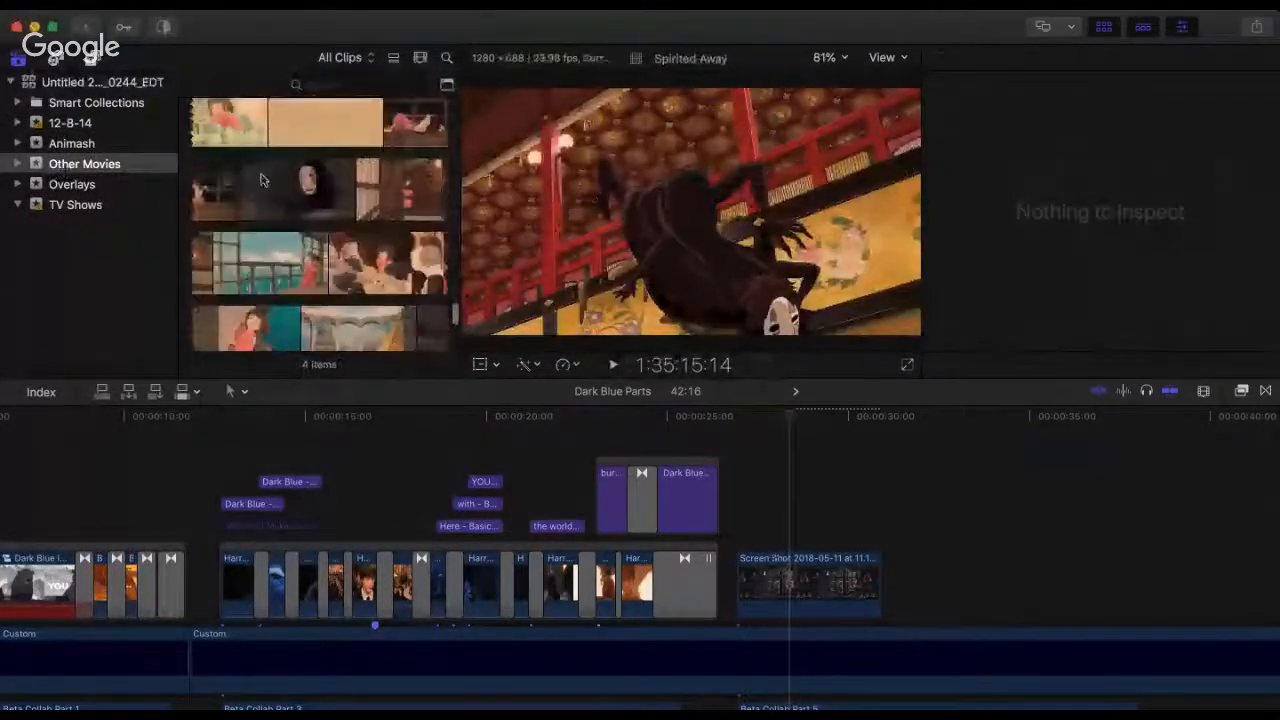
{"action": "scroll", "coordinate": [260, 180], "scroll_direction": "up", "scroll_amount": 3}
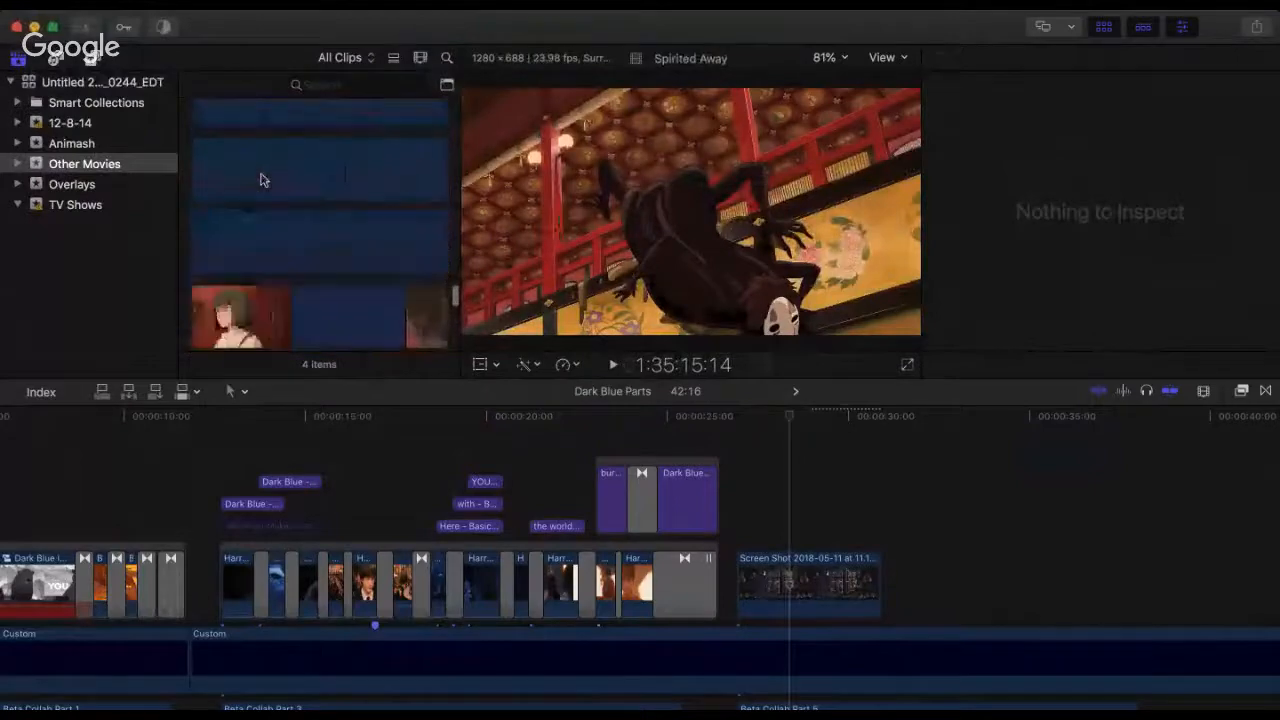
{"action": "left_click", "coordinate": [260, 180]}
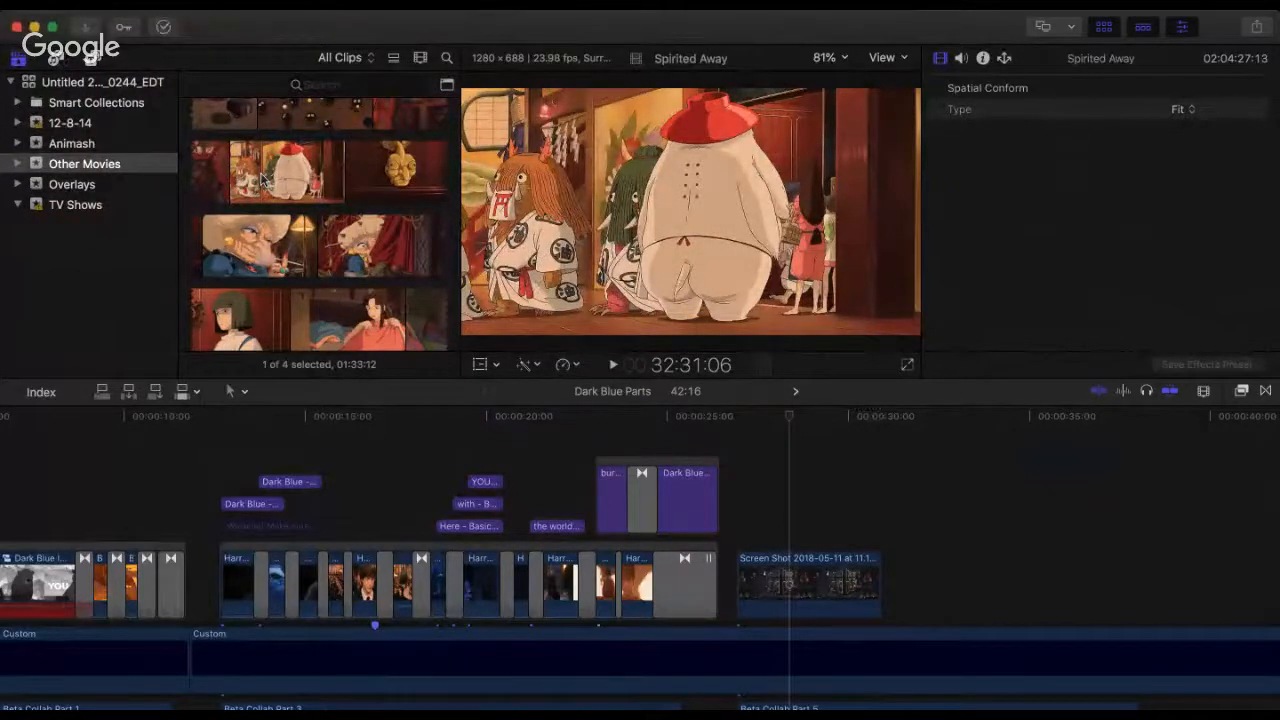
{"action": "scroll", "coordinate": [263, 180], "scroll_direction": "up", "scroll_amount": 3}
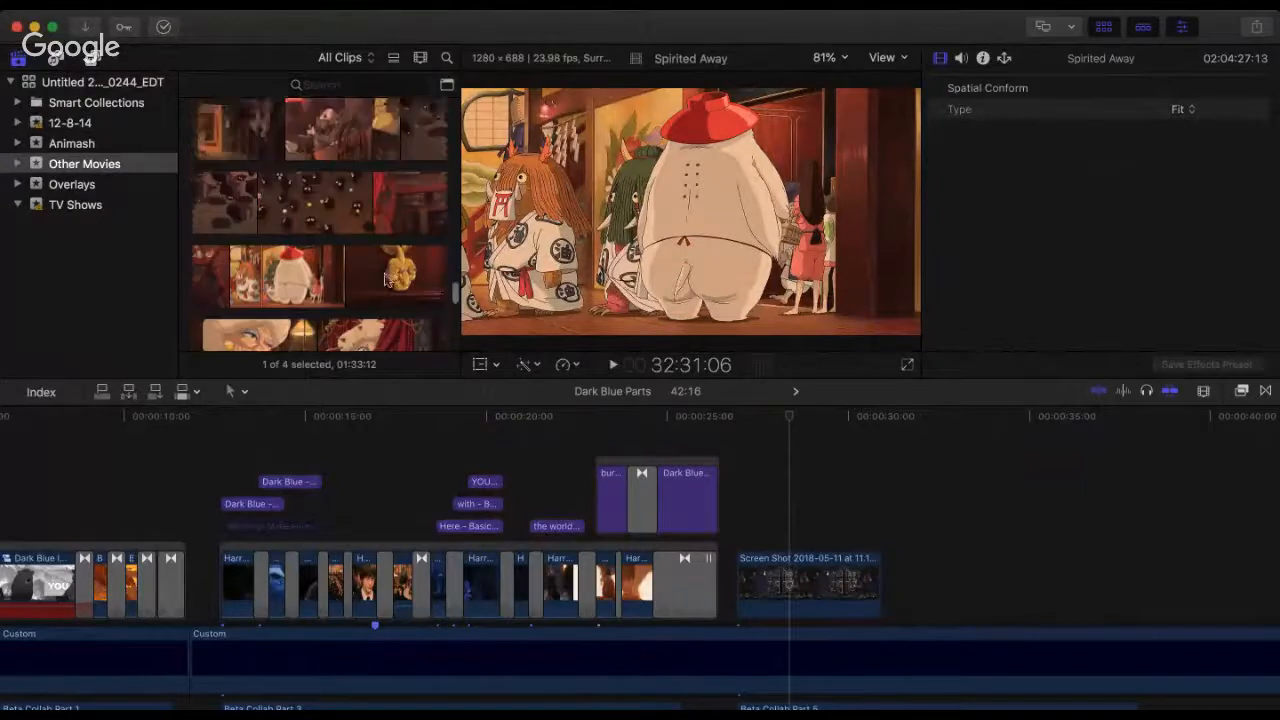
{"action": "left_click", "coordinate": [658, 418]}
{"action": "left_click_drag", "start_coordinate": [670, 423], "coordinate": [738, 423]}
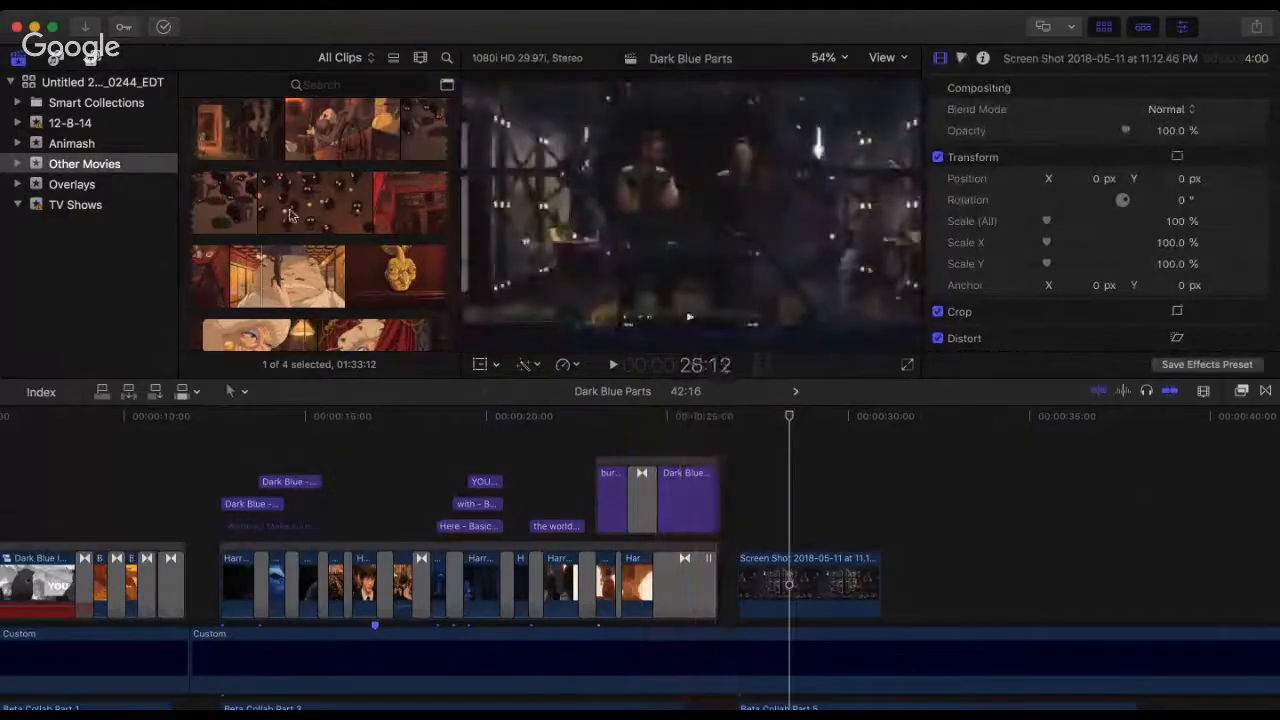
Step: Examine the early scenes of Spirited Away, from the red bridge to the boiler room, for usable footage
{"action": "left_click", "coordinate": [290, 211]}
{"action": "scroll", "coordinate": [290, 211], "scroll_direction": "up", "scroll_amount": 3}
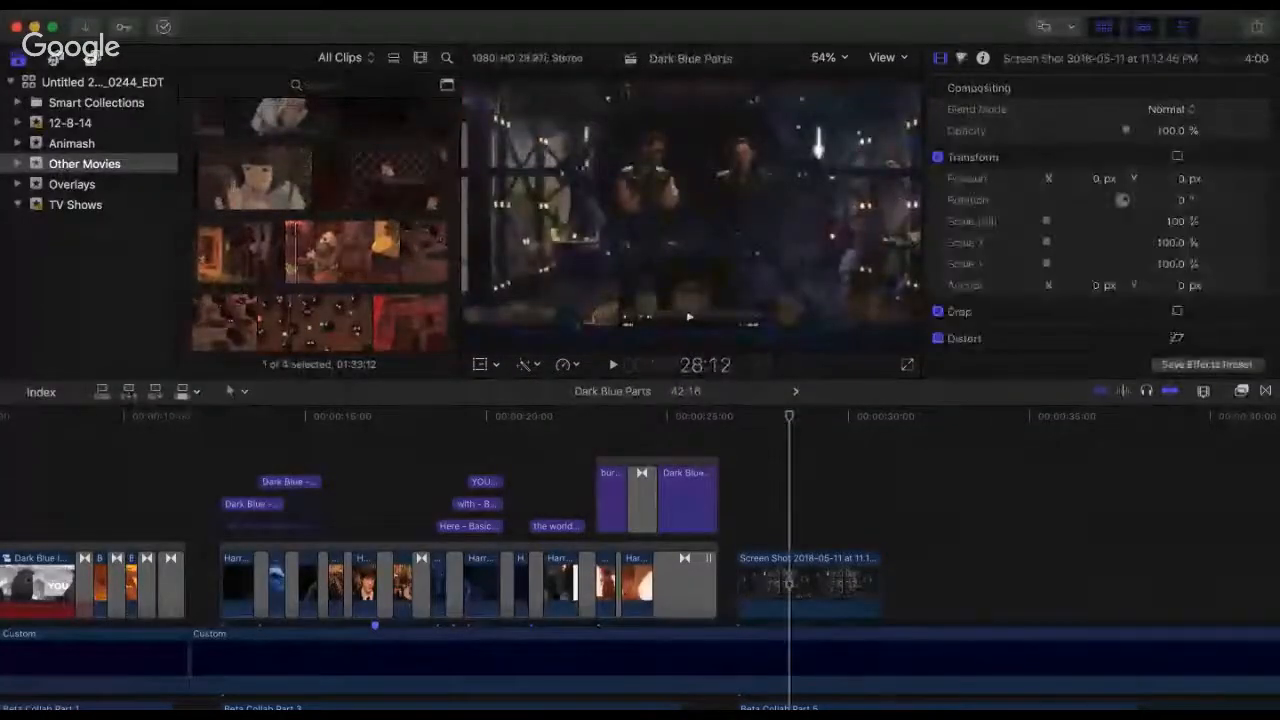
{"action": "key", "text": "super+Tab"}
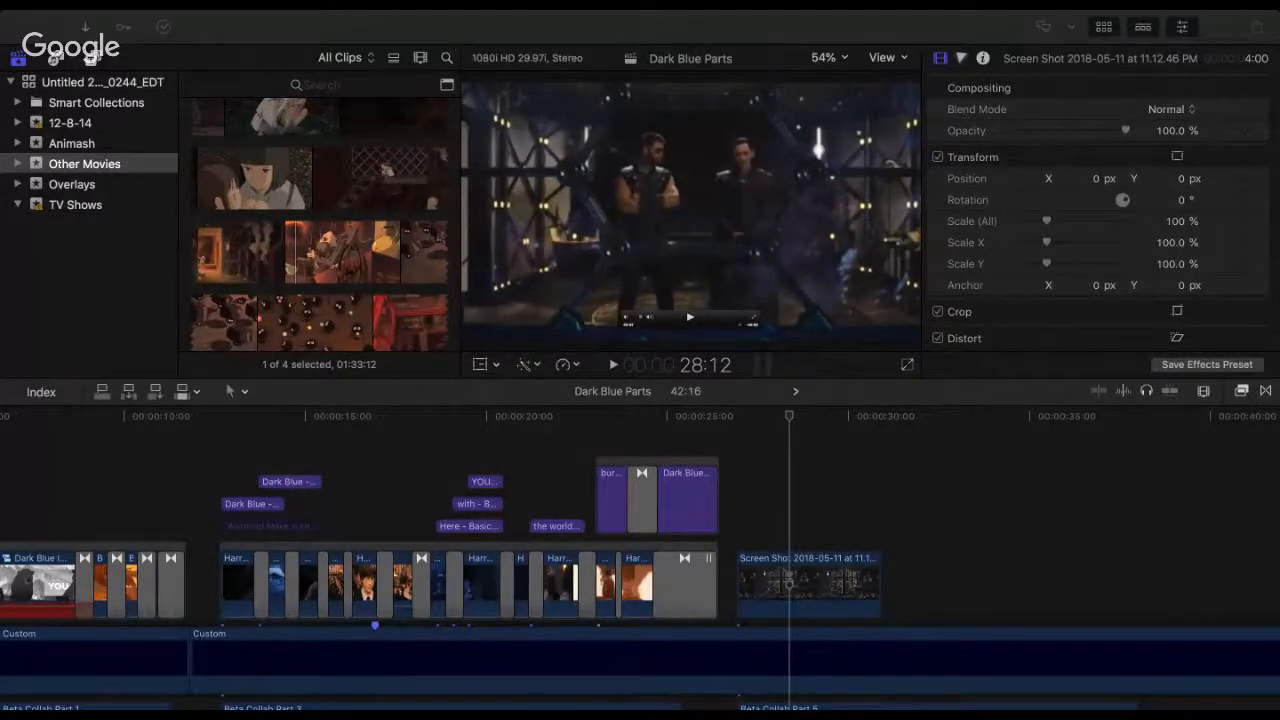
{"action": "left_click", "coordinate": [520, 406]}
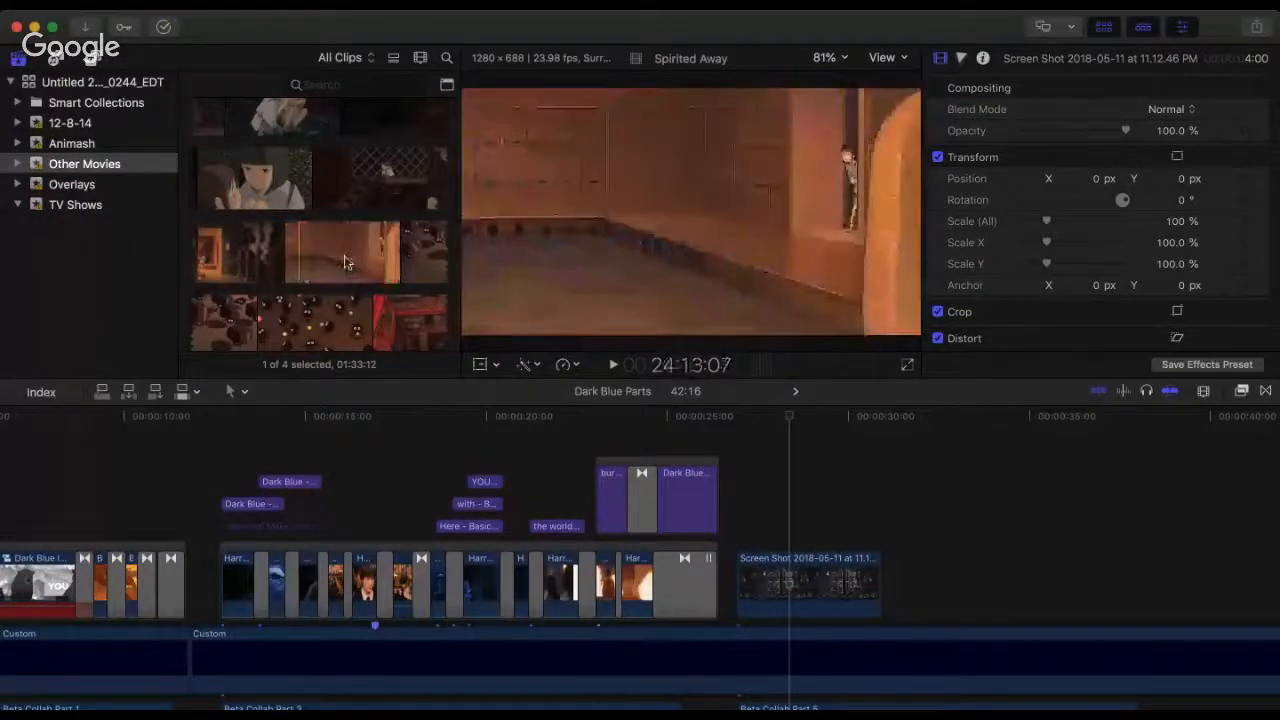
{"action": "scroll", "coordinate": [344, 262], "scroll_direction": "down", "scroll_amount": 3}
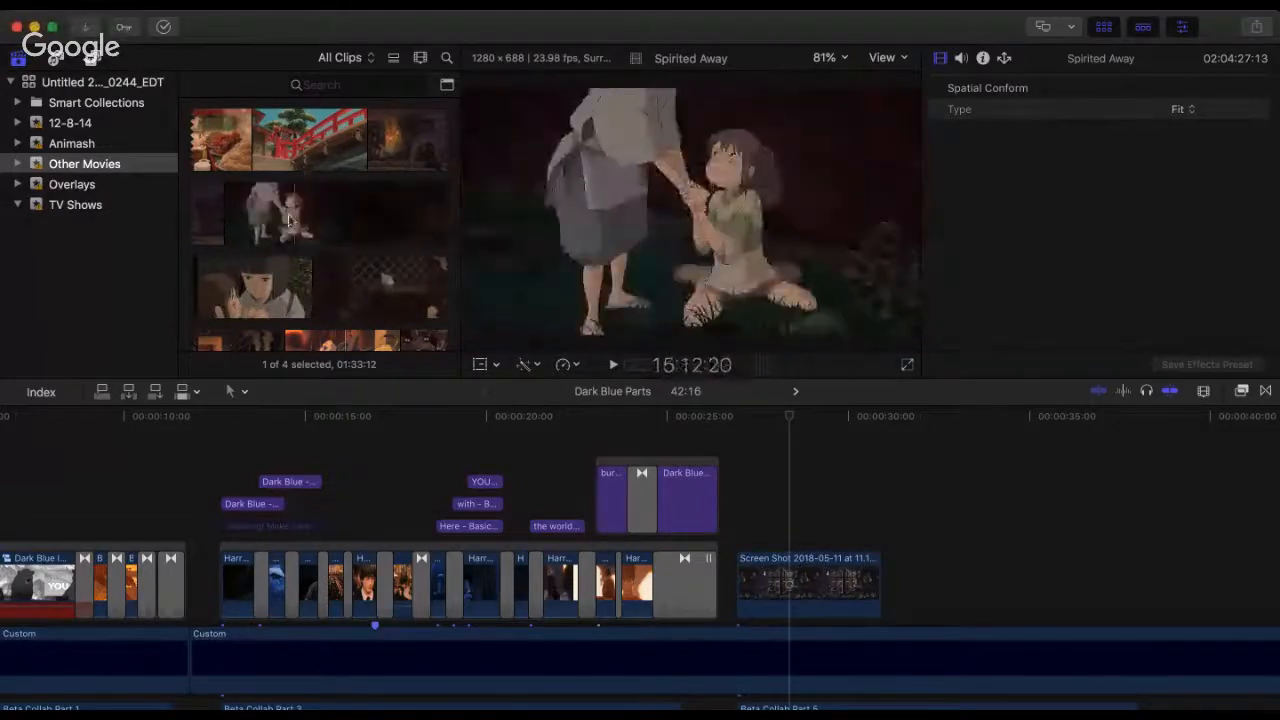
{"action": "scroll", "coordinate": [300, 220], "scroll_direction": "up", "scroll_amount": 2}
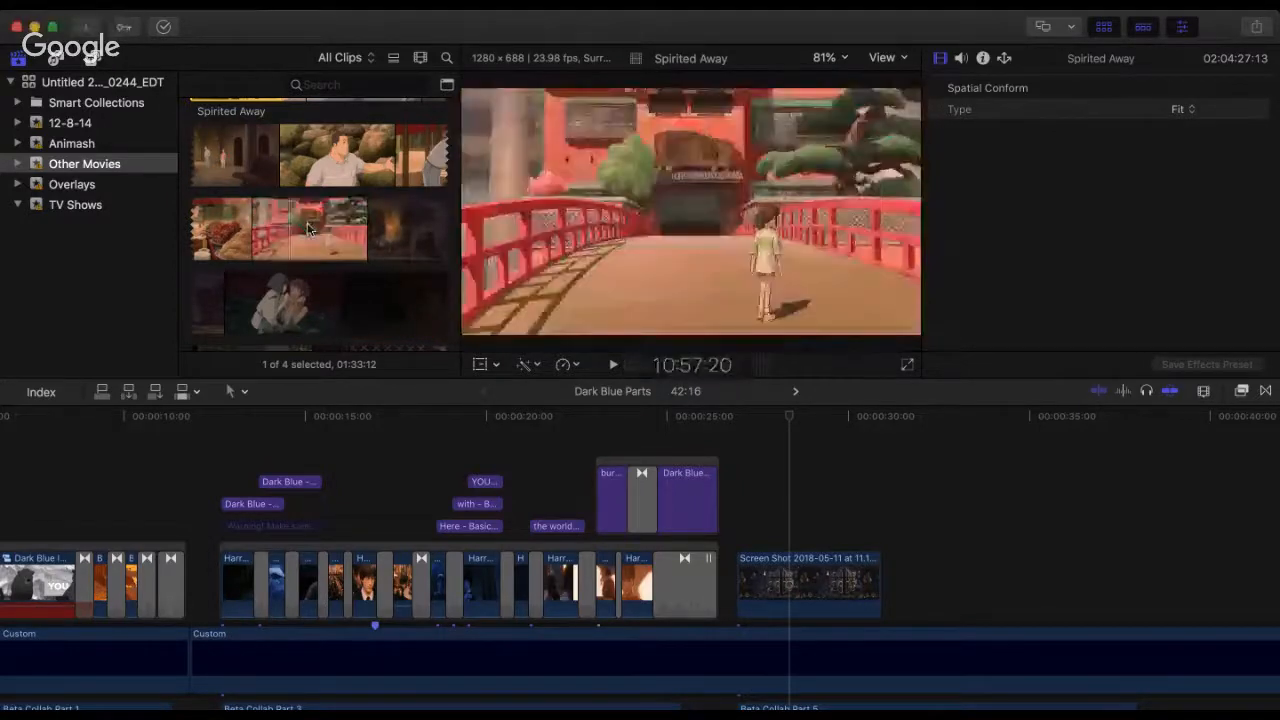
{"action": "scroll", "coordinate": [307, 222], "scroll_direction": "down", "scroll_amount": 2}
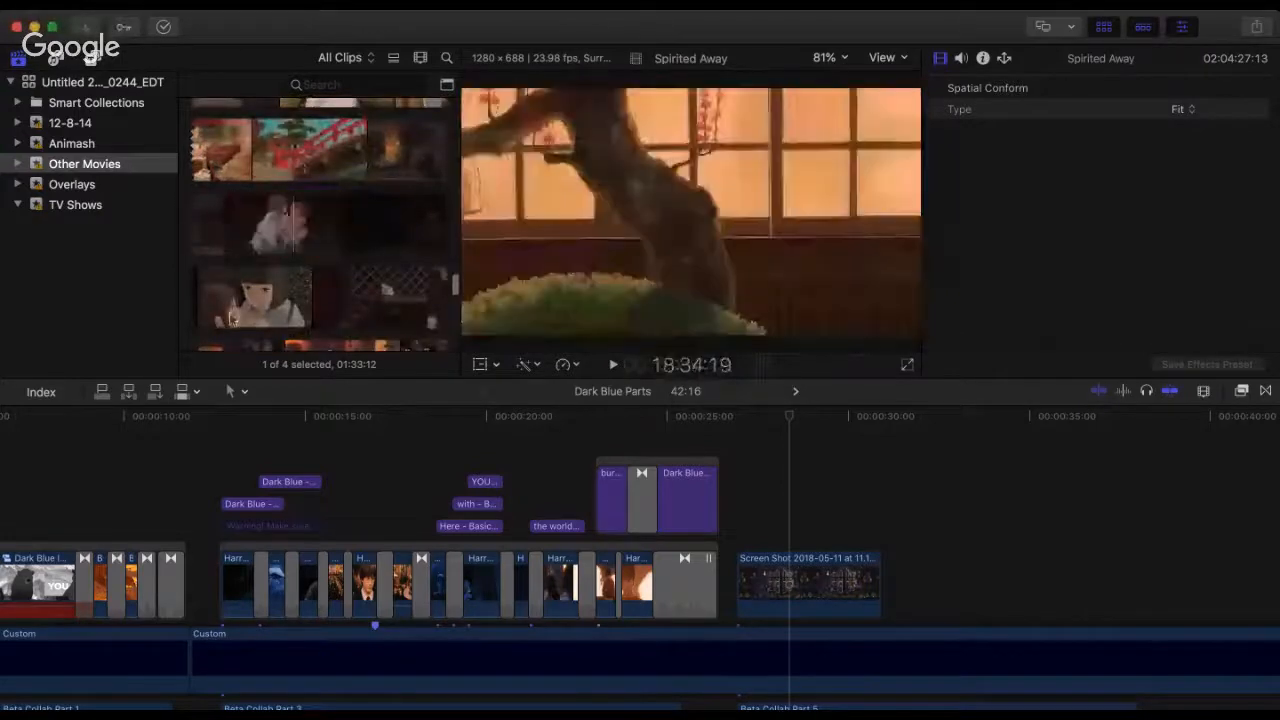
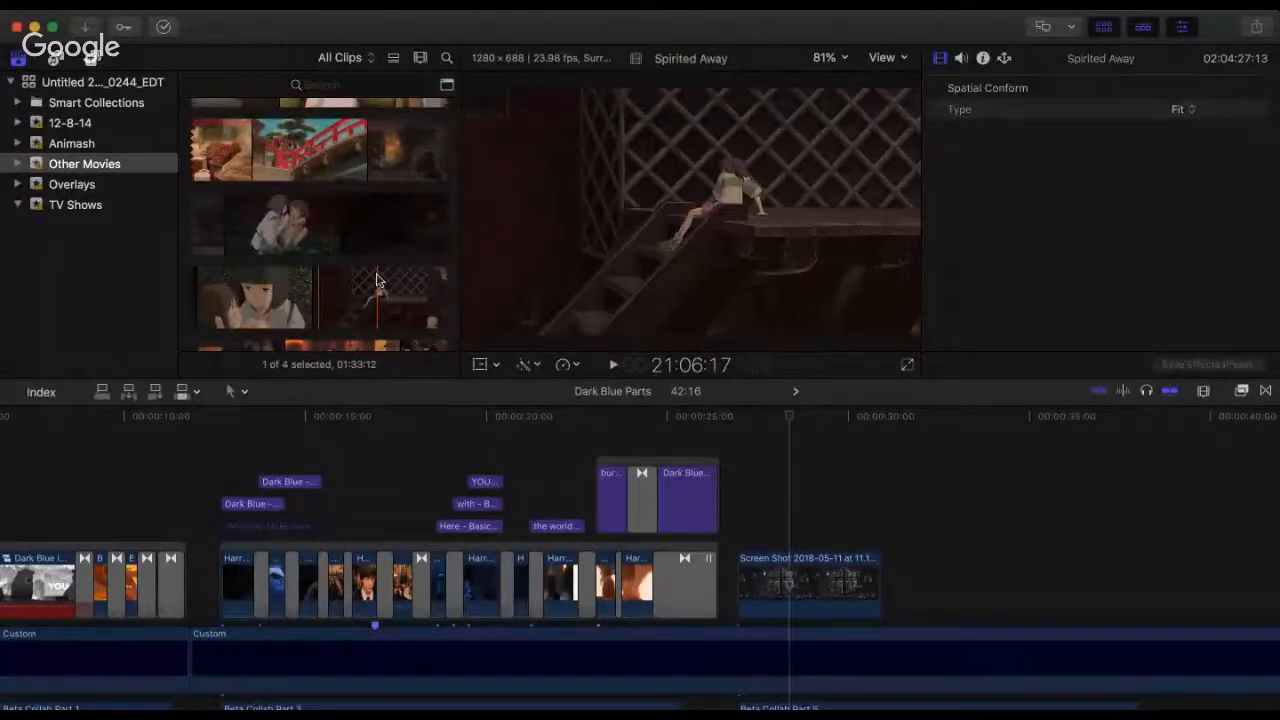
Step: Examine Spirited Away from the staircase scene through the soot sprites and bathhouse to the submerged railway tracks for usable footage
{"action": "scroll", "coordinate": [376, 280], "scroll_direction": "down", "scroll_amount": 3}
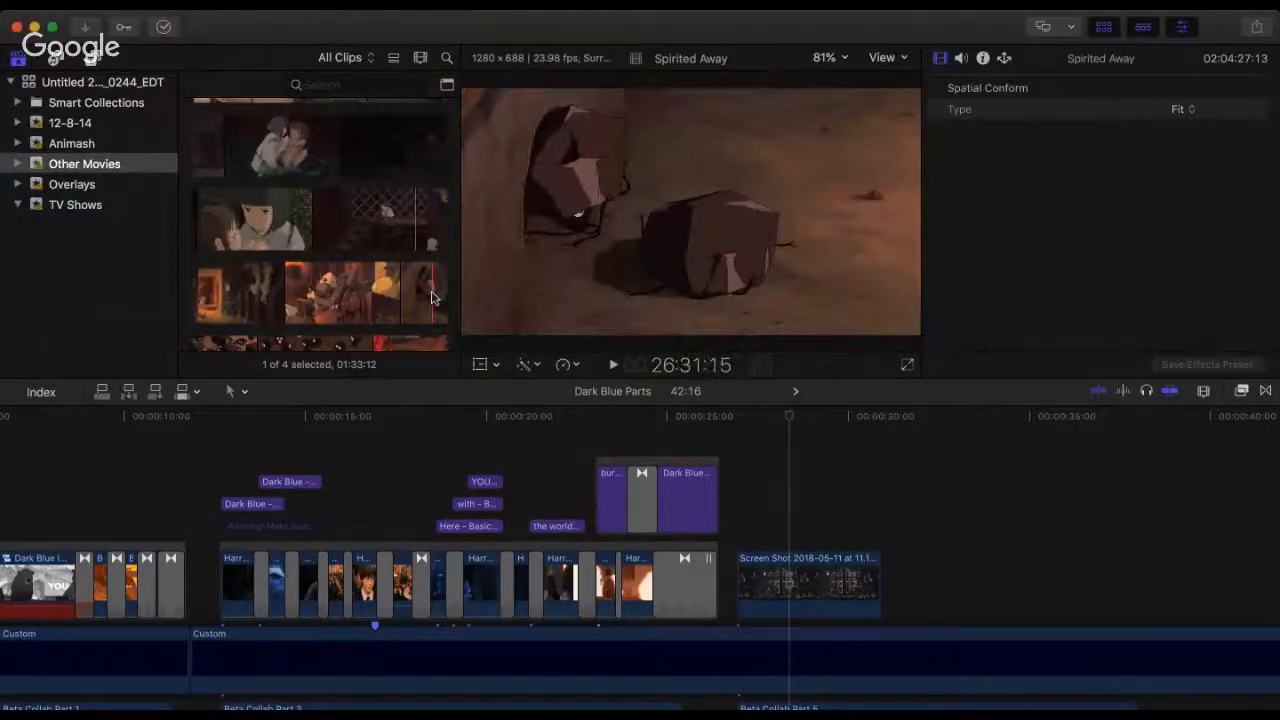
{"action": "scroll", "coordinate": [310, 280], "scroll_direction": "down", "scroll_amount": 3}
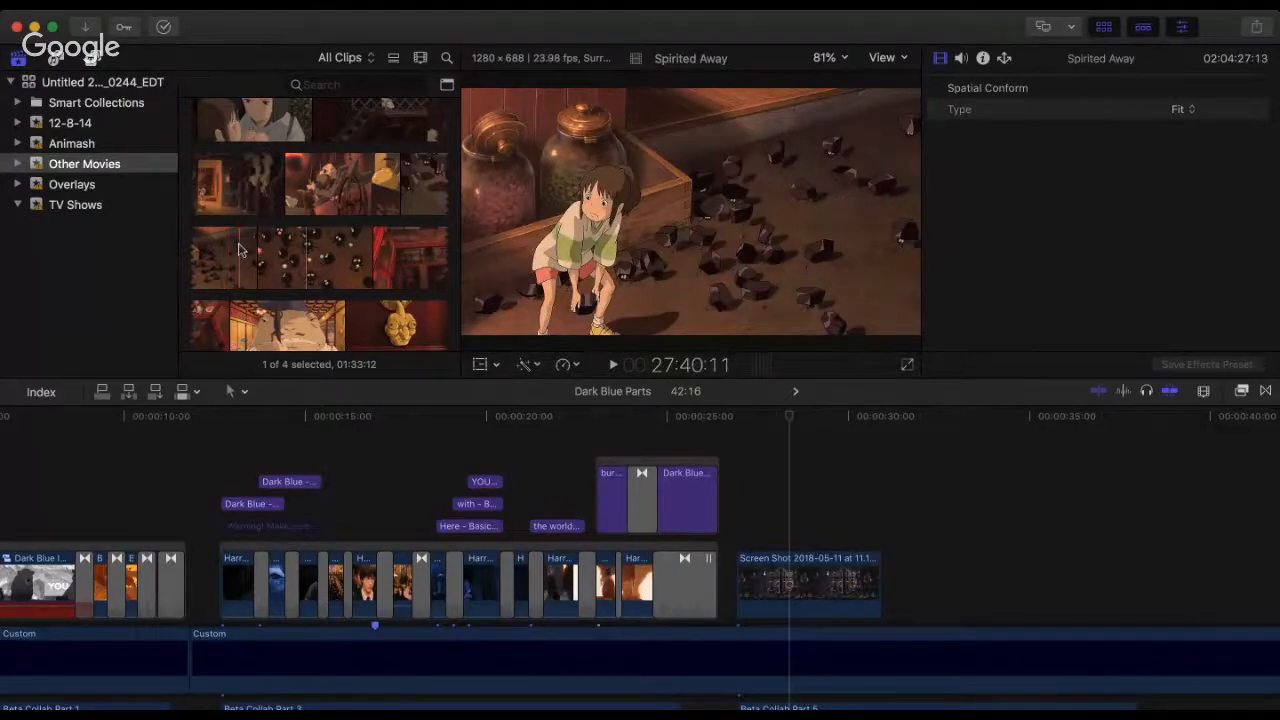
{"action": "scroll", "coordinate": [222, 265], "scroll_direction": "down", "scroll_amount": 2}
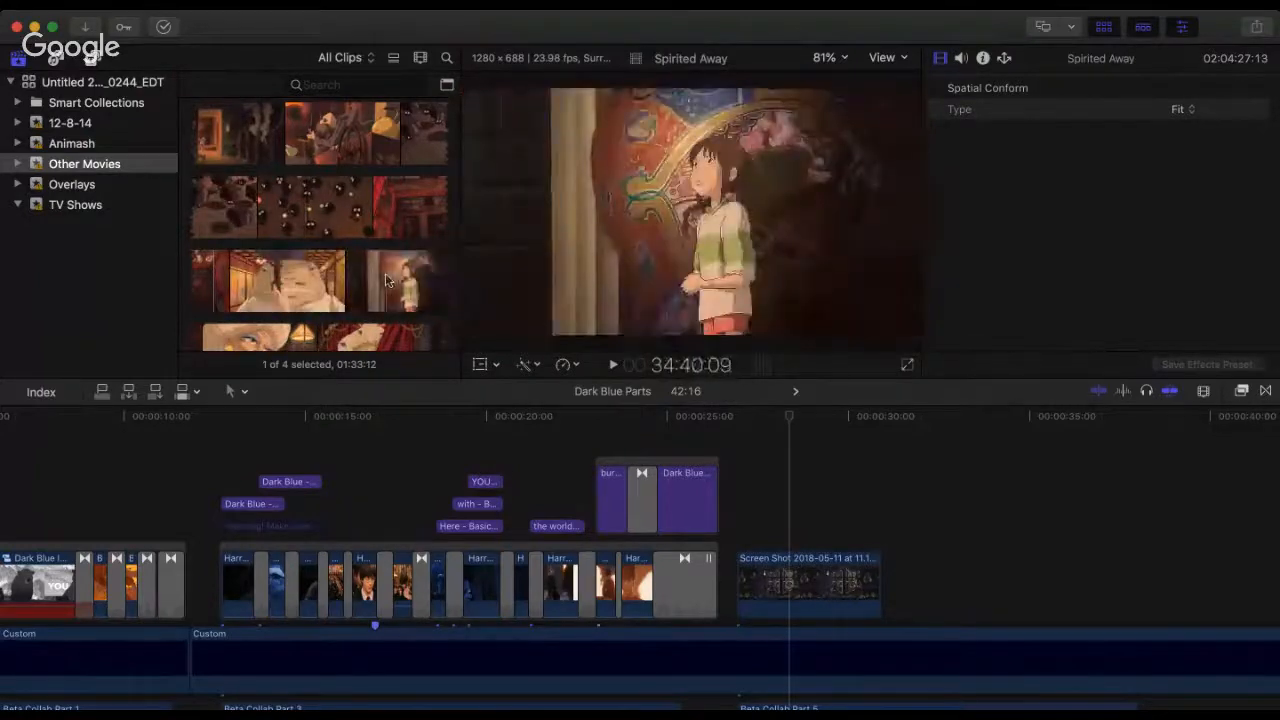
{"action": "scroll", "coordinate": [380, 275], "scroll_direction": "down", "scroll_amount": 4}
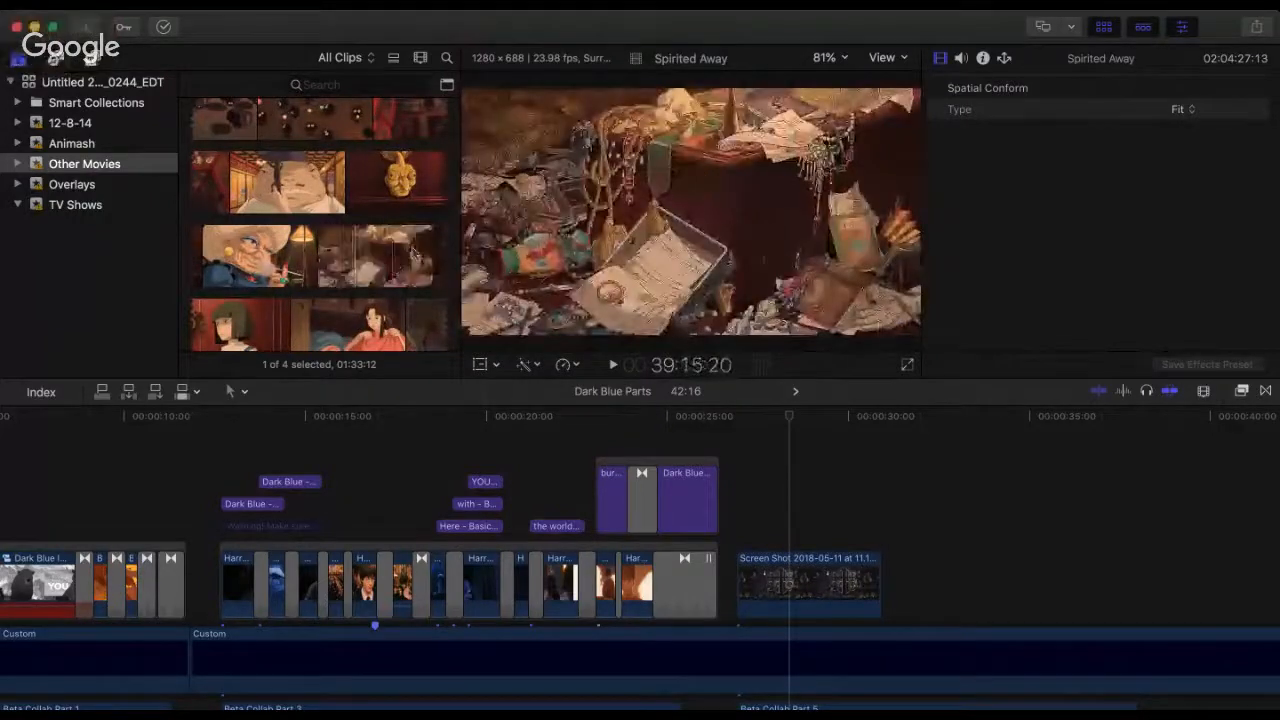
{"action": "scroll", "coordinate": [418, 253], "scroll_direction": "down", "scroll_amount": 4}
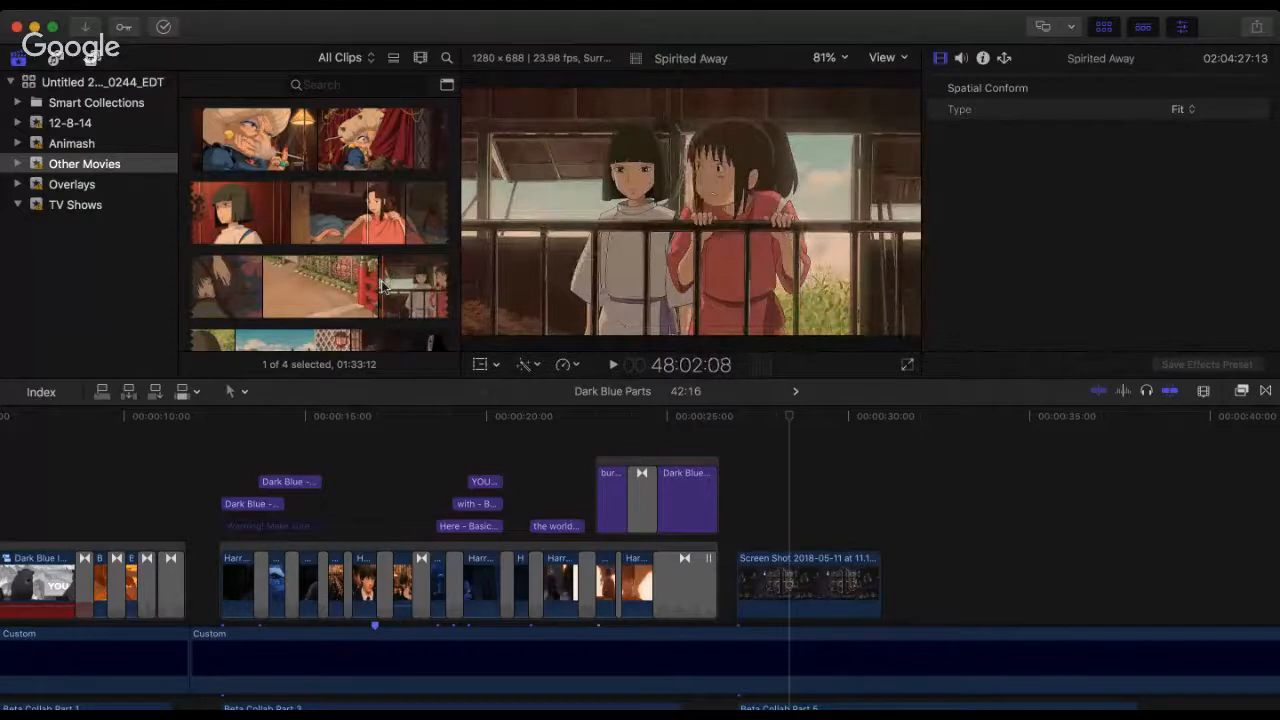
{"action": "scroll", "coordinate": [383, 286], "scroll_direction": "down", "scroll_amount": 4}
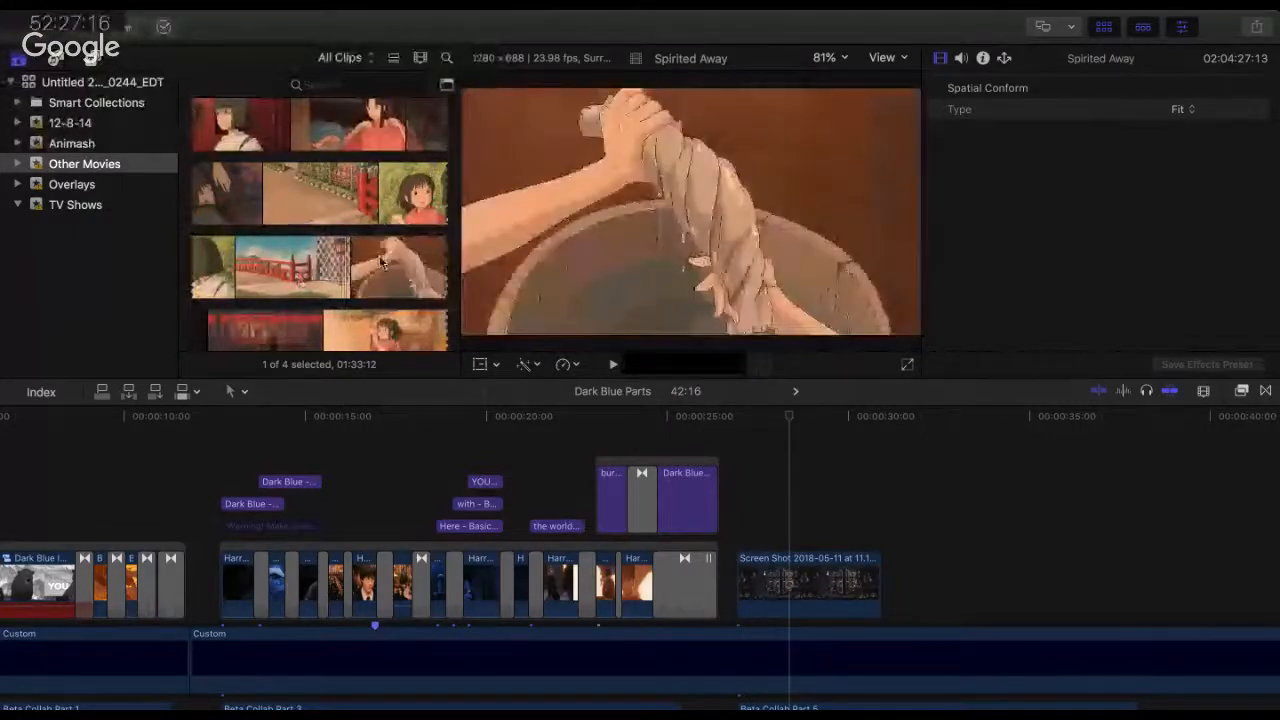
{"action": "scroll", "coordinate": [370, 265], "scroll_direction": "down", "scroll_amount": 3}
{"action": "scroll", "coordinate": [352, 250], "scroll_direction": "down", "scroll_amount": 2}
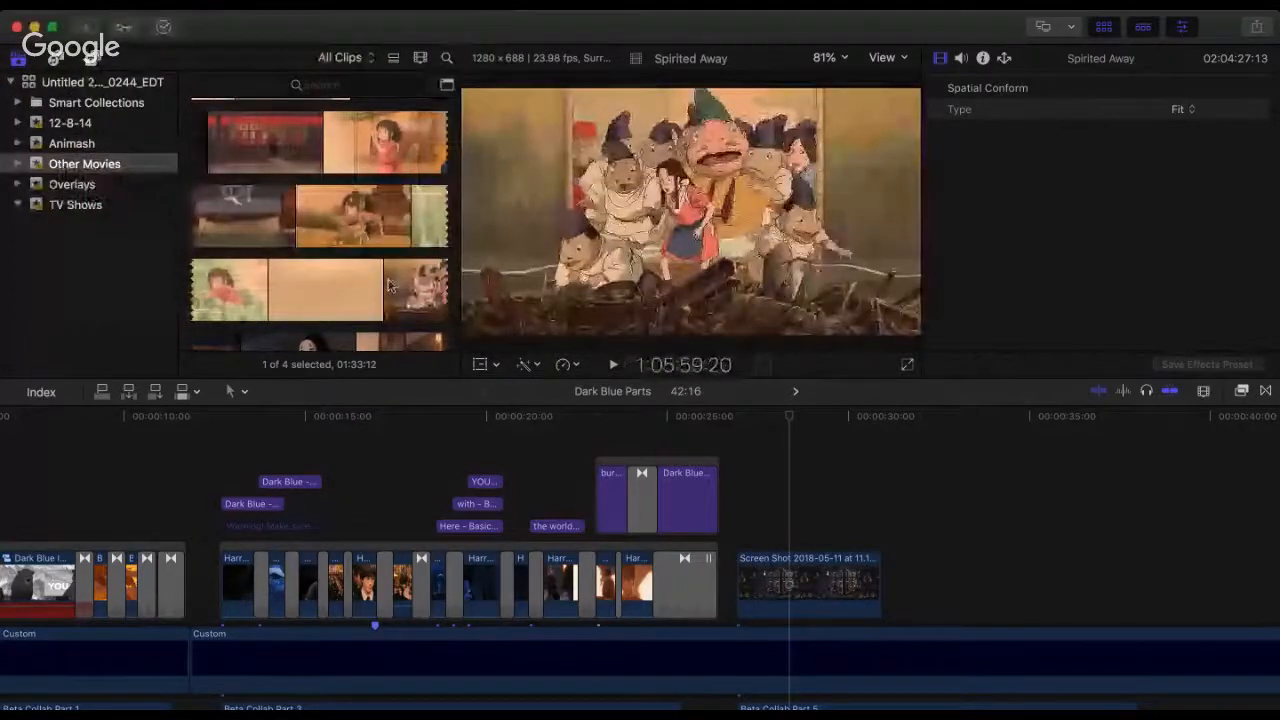
{"action": "scroll", "coordinate": [204, 279], "scroll_direction": "down", "scroll_amount": 2}
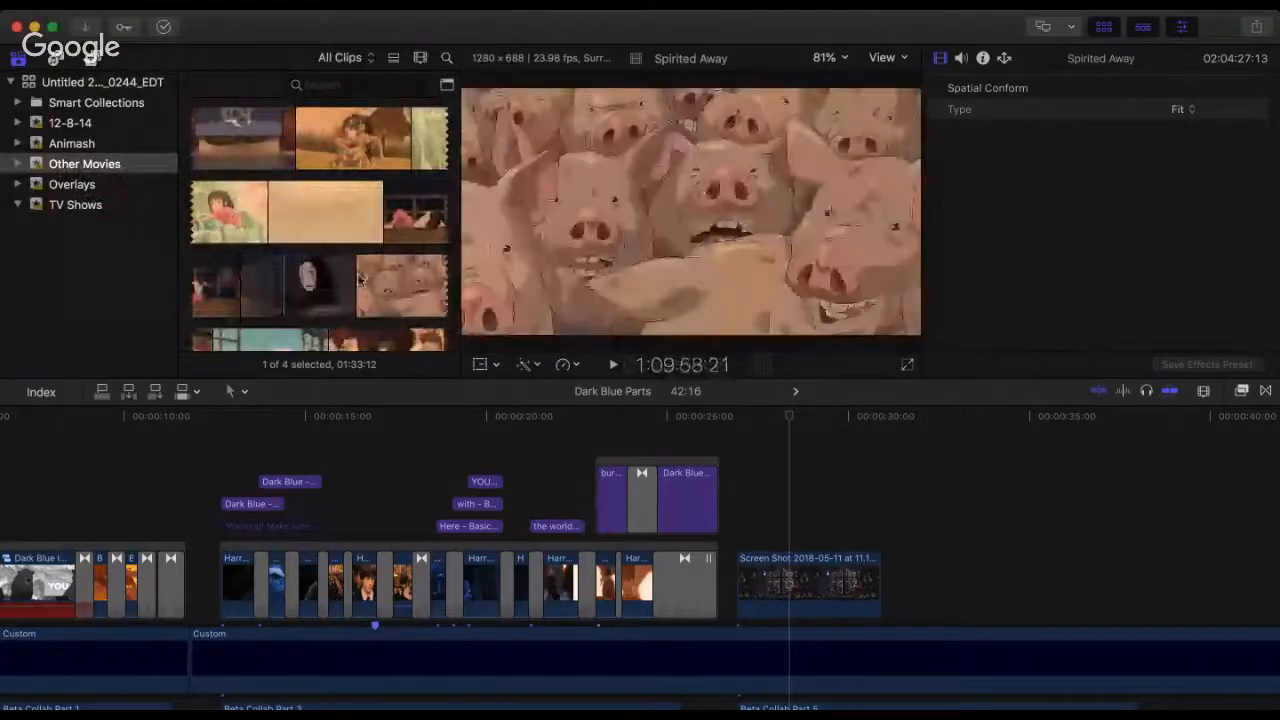
{"action": "scroll", "coordinate": [287, 293], "scroll_direction": "down", "scroll_amount": 2}
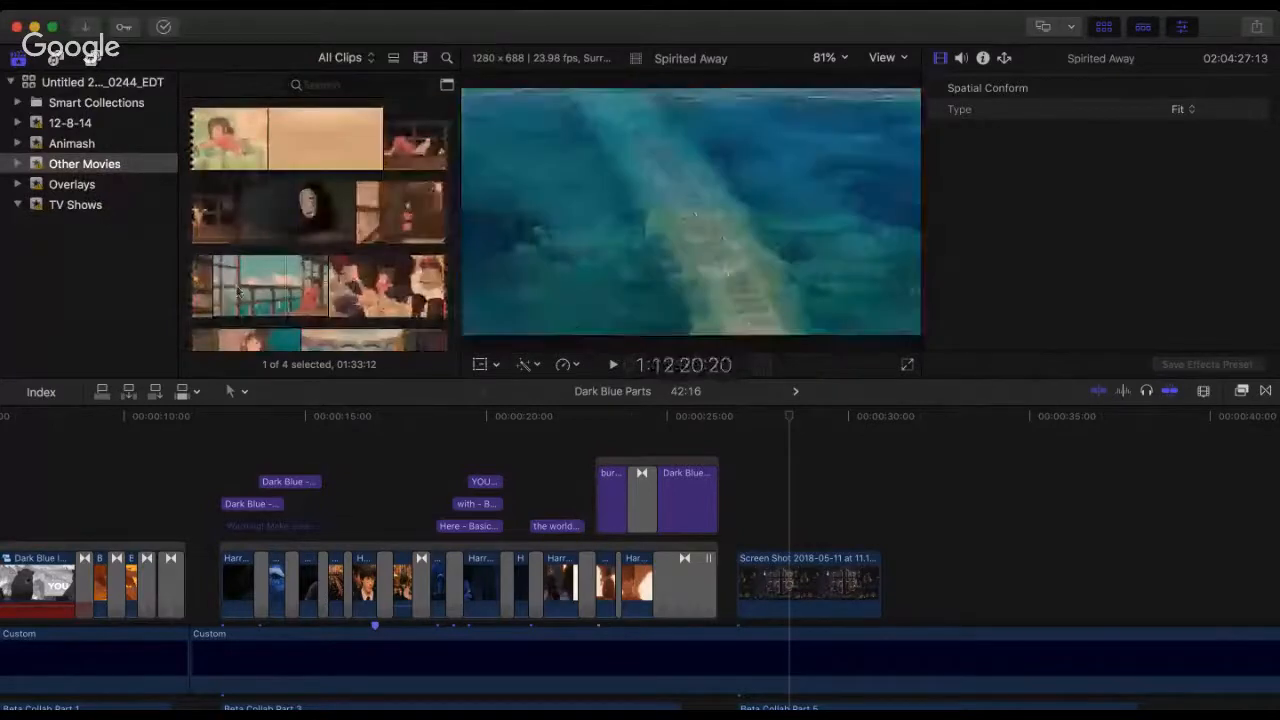
Step: Skim Spirited Away backwards from the submerged railway tracks to the night exterior of the bathhouse around 17:16
{"action": "scroll", "coordinate": [229, 260], "scroll_direction": "up", "scroll_amount": 2}
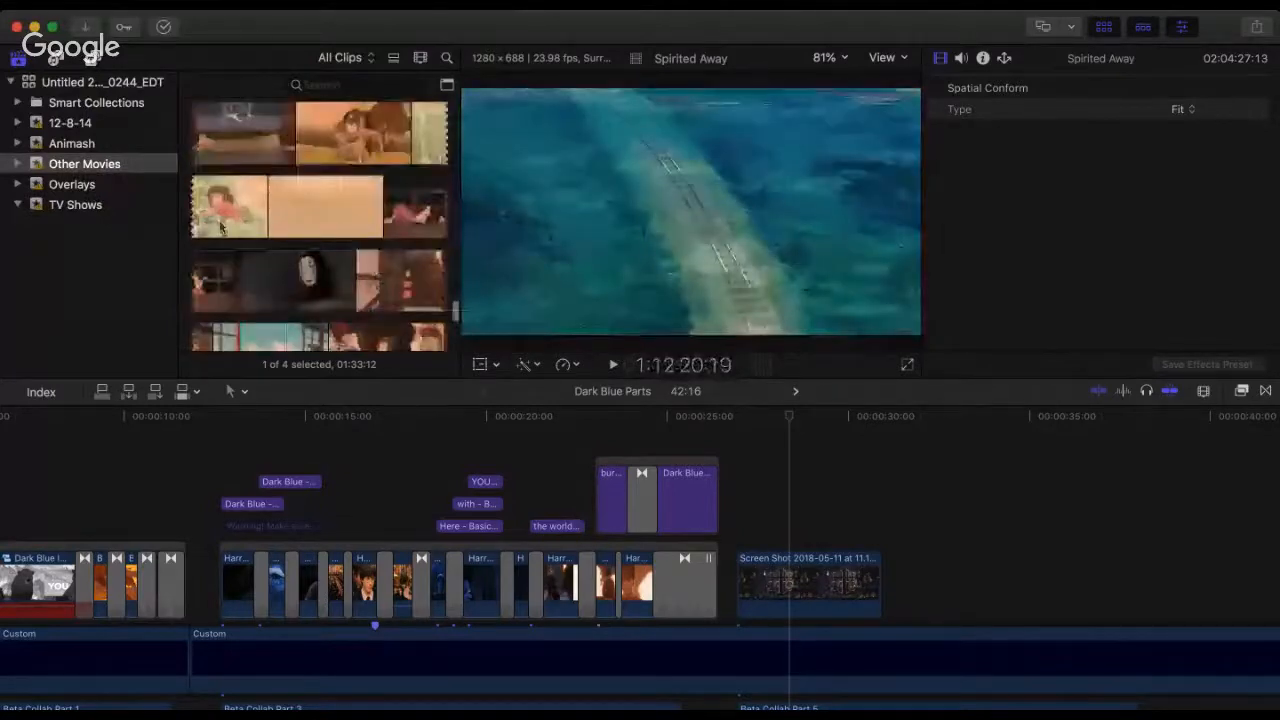
{"action": "scroll", "coordinate": [221, 227], "scroll_direction": "up", "scroll_amount": 2}
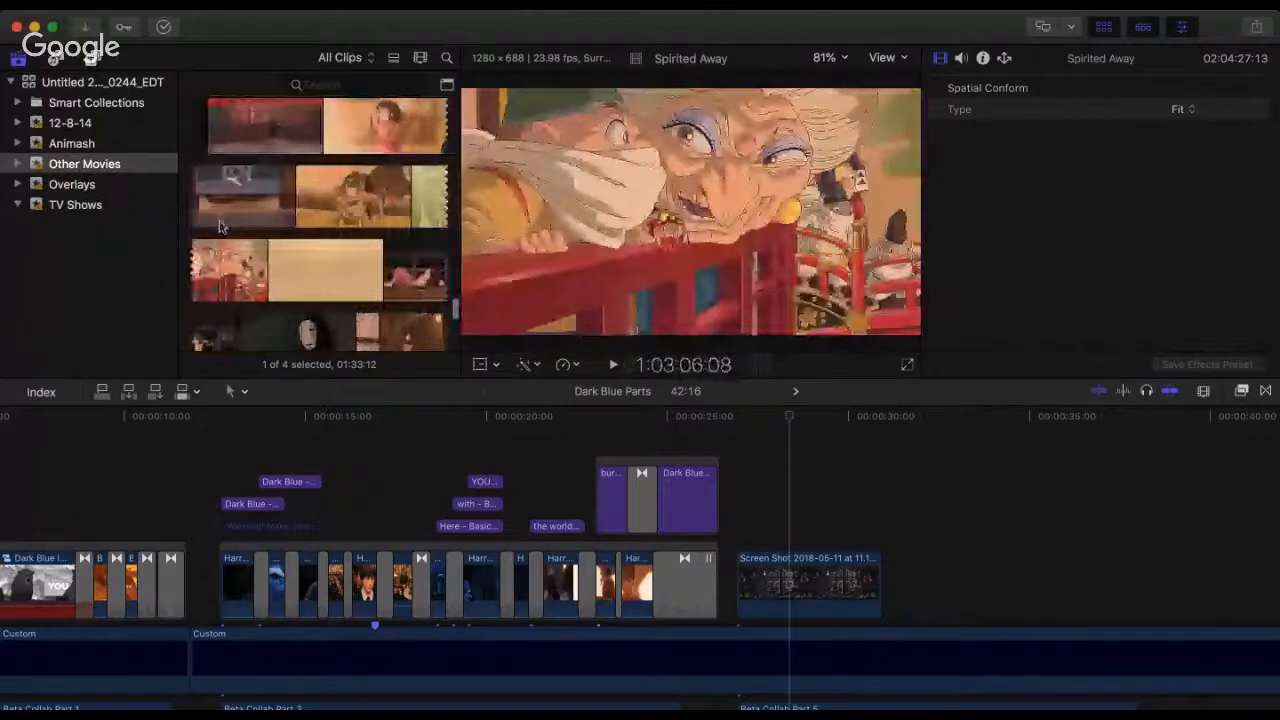
{"action": "scroll", "coordinate": [221, 227], "scroll_direction": "up", "scroll_amount": 4}
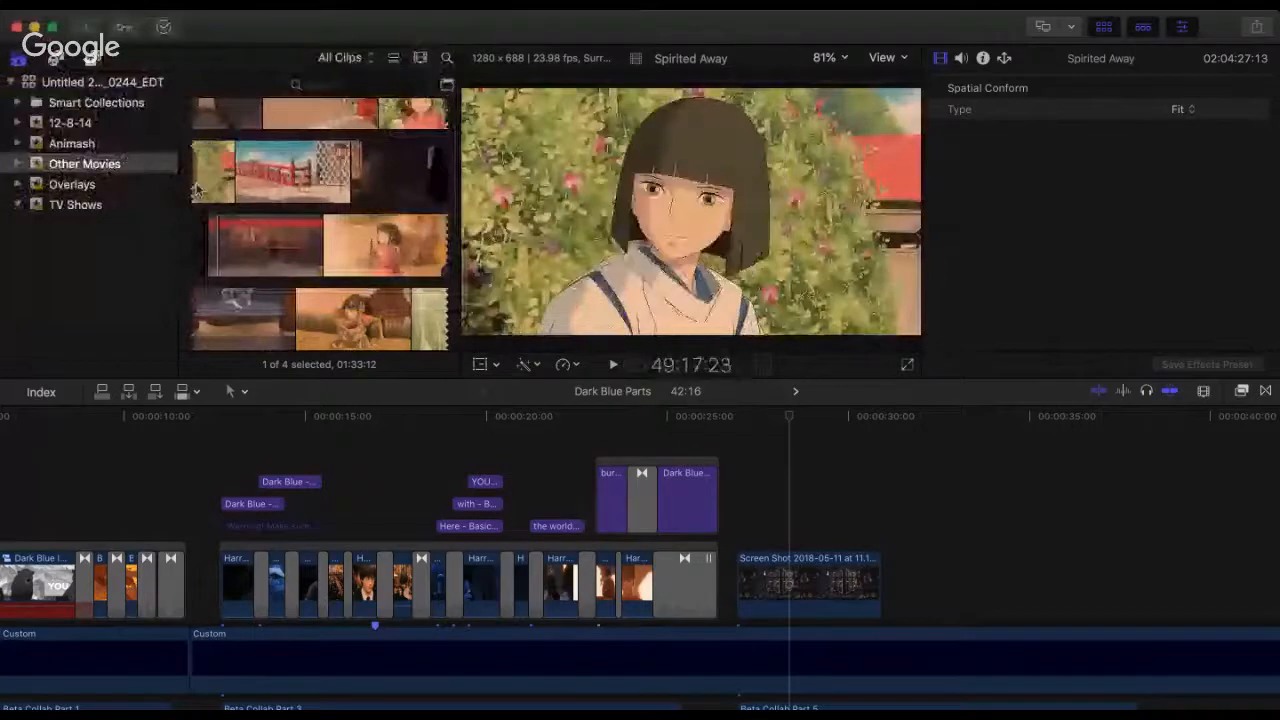
{"action": "scroll", "coordinate": [263, 183], "scroll_direction": "up", "scroll_amount": 3}
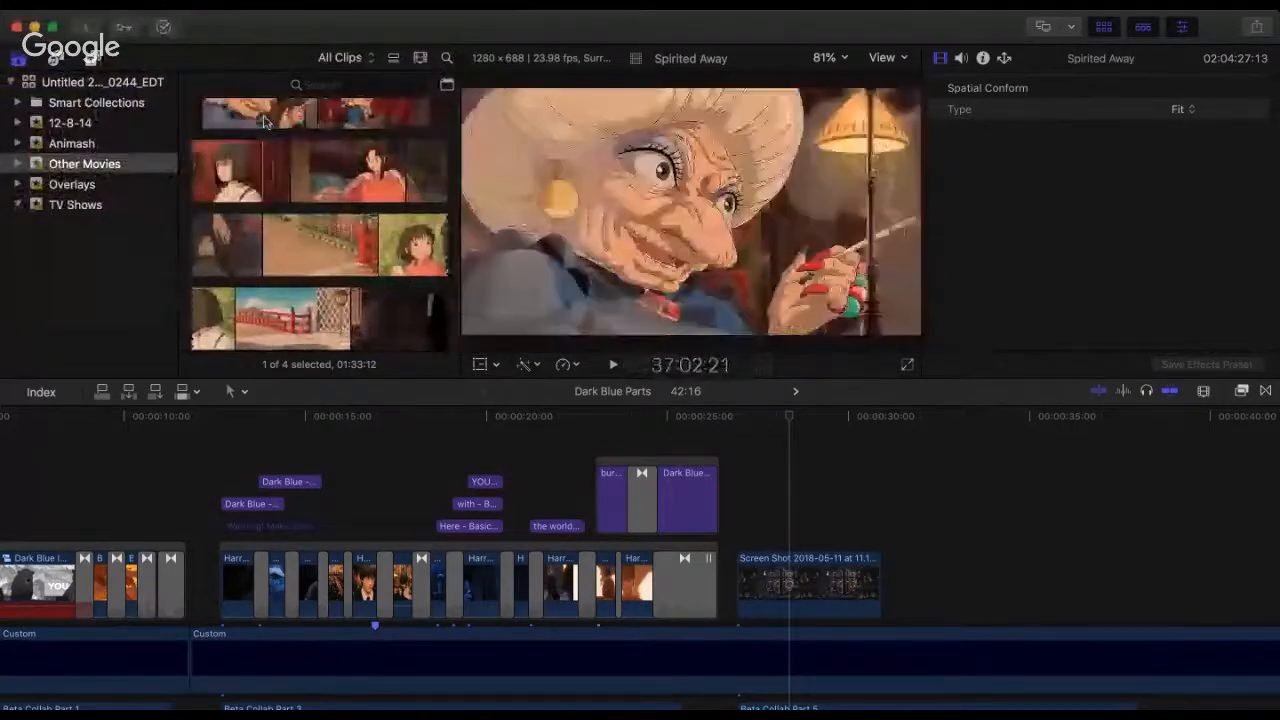
{"action": "scroll", "coordinate": [241, 212], "scroll_direction": "up", "scroll_amount": 2}
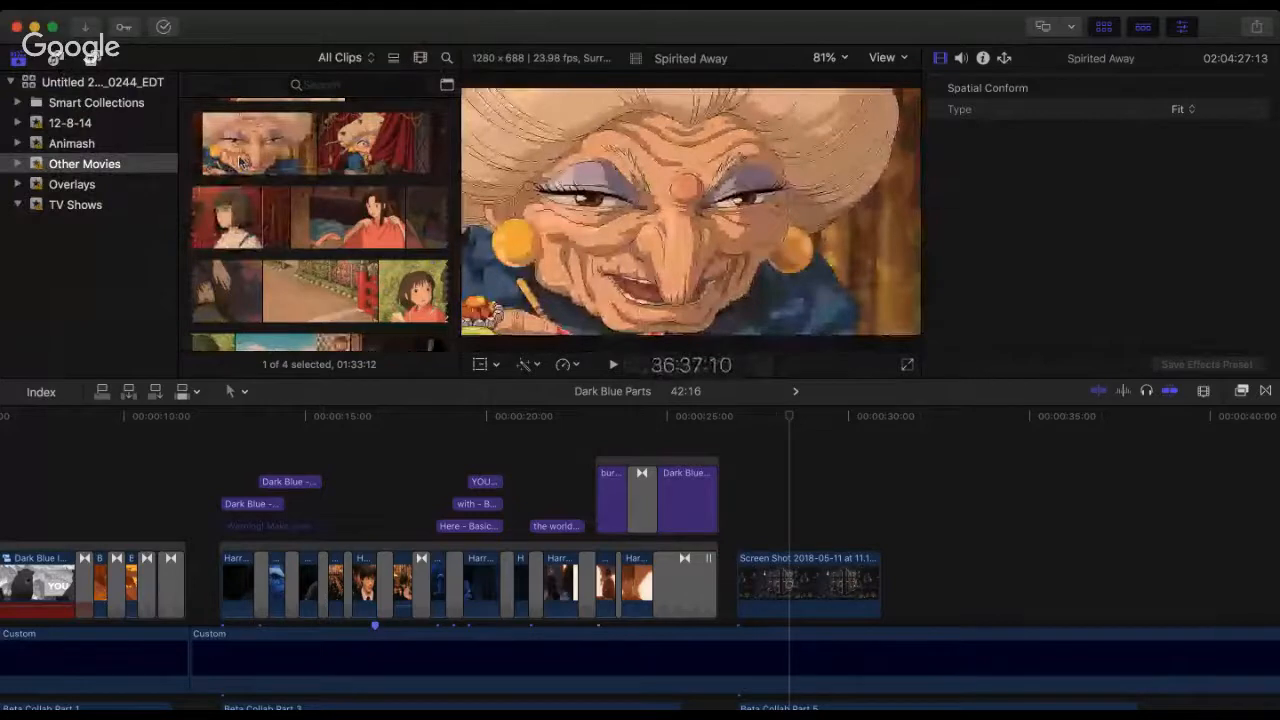
{"action": "scroll", "coordinate": [255, 253], "scroll_direction": "up", "scroll_amount": 4}
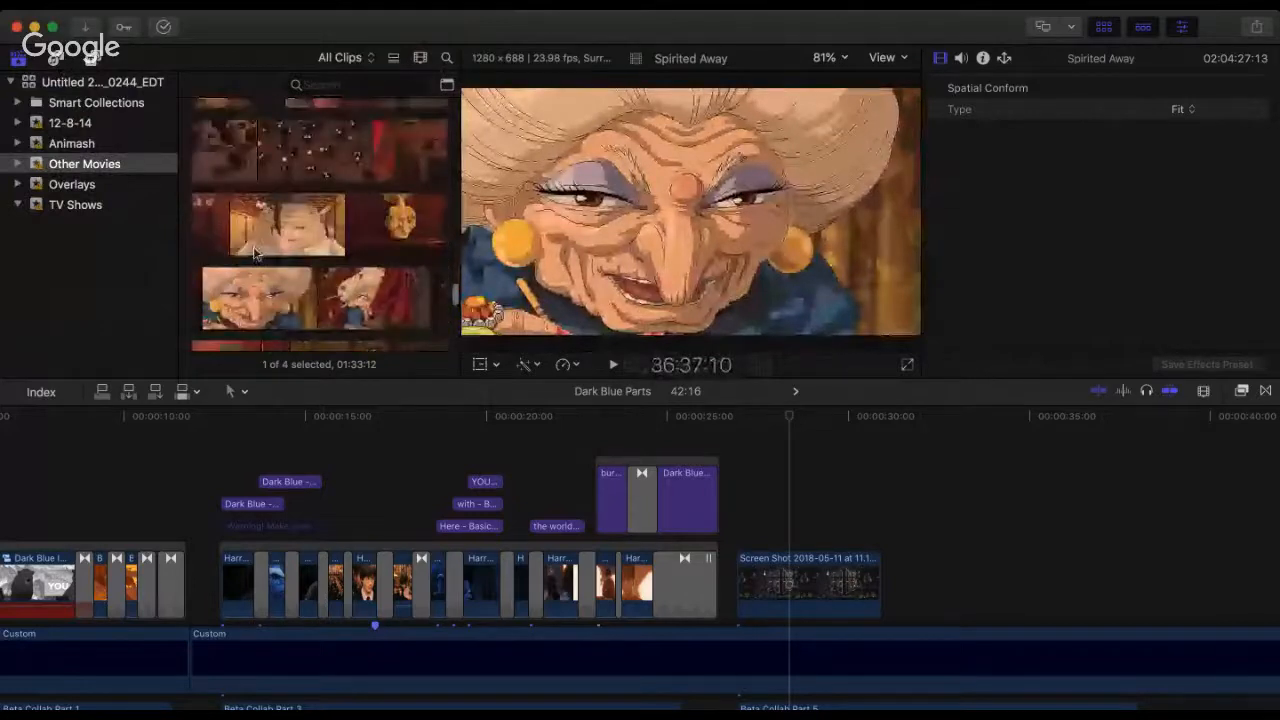
{"action": "scroll", "coordinate": [334, 312], "scroll_direction": "up", "scroll_amount": 3}
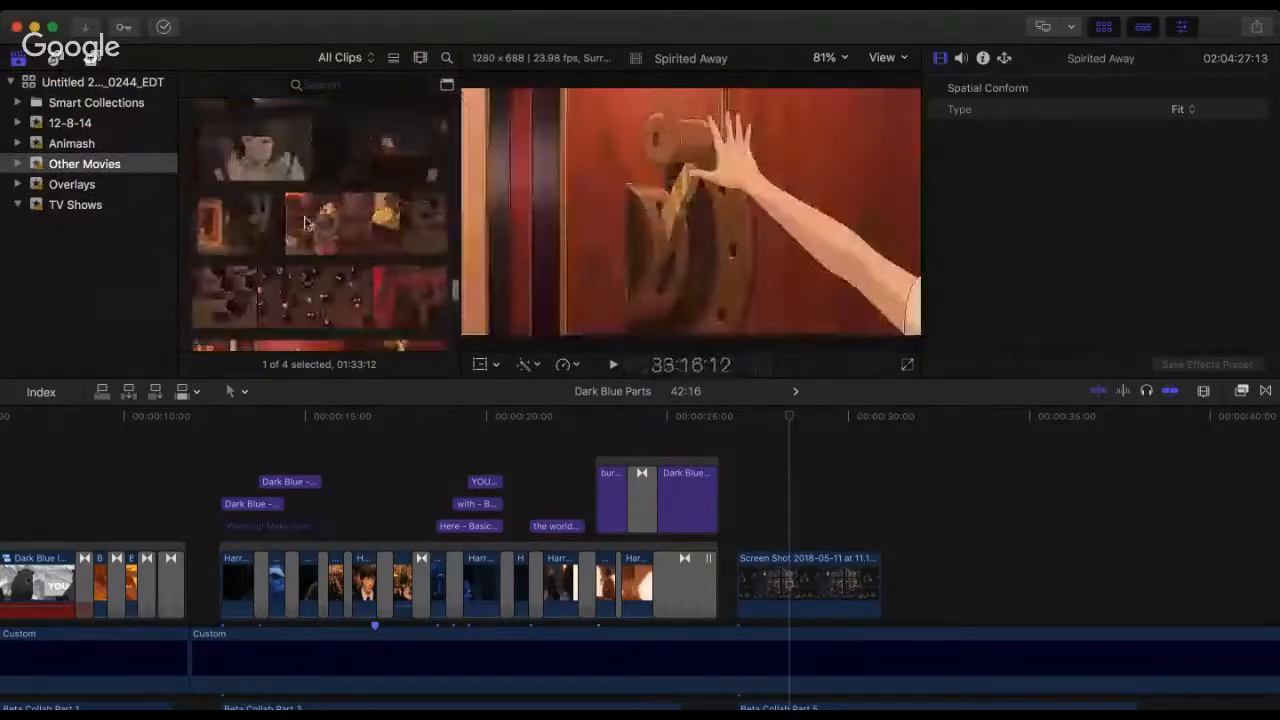
{"action": "scroll", "coordinate": [285, 206], "scroll_direction": "up", "scroll_amount": 2}
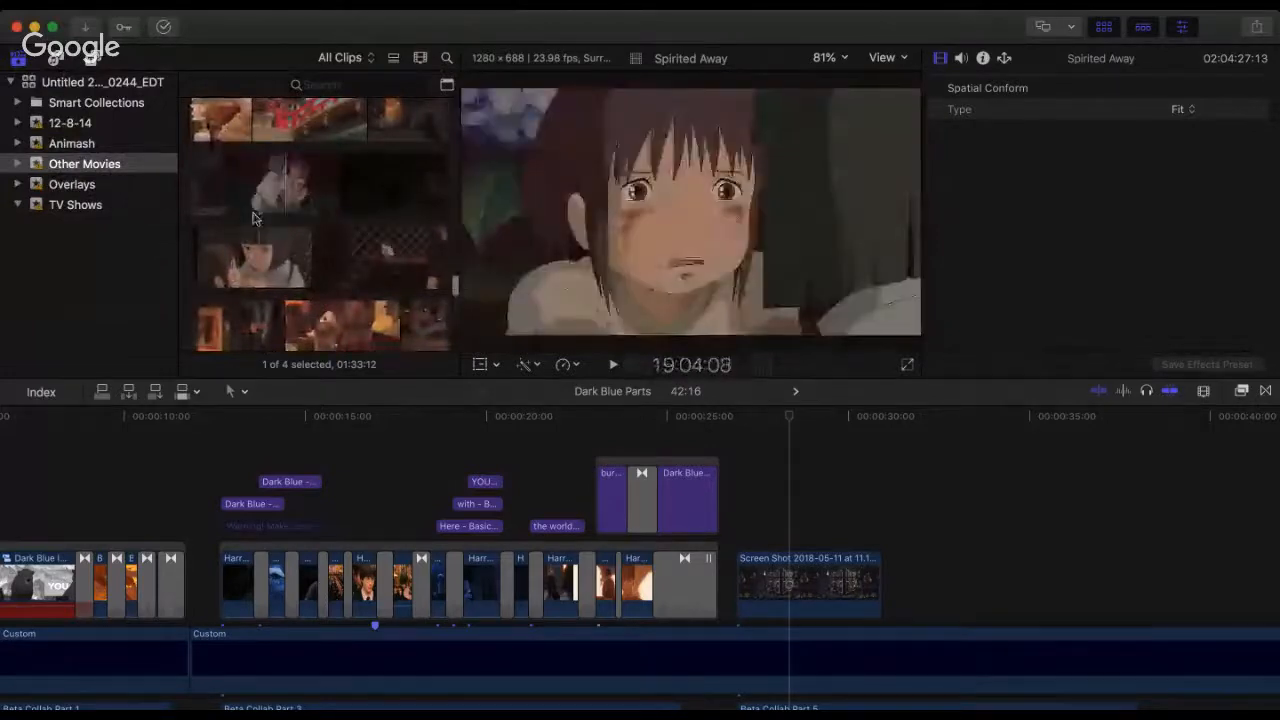
{"action": "scroll", "coordinate": [300, 216], "scroll_direction": "up", "scroll_amount": 3}
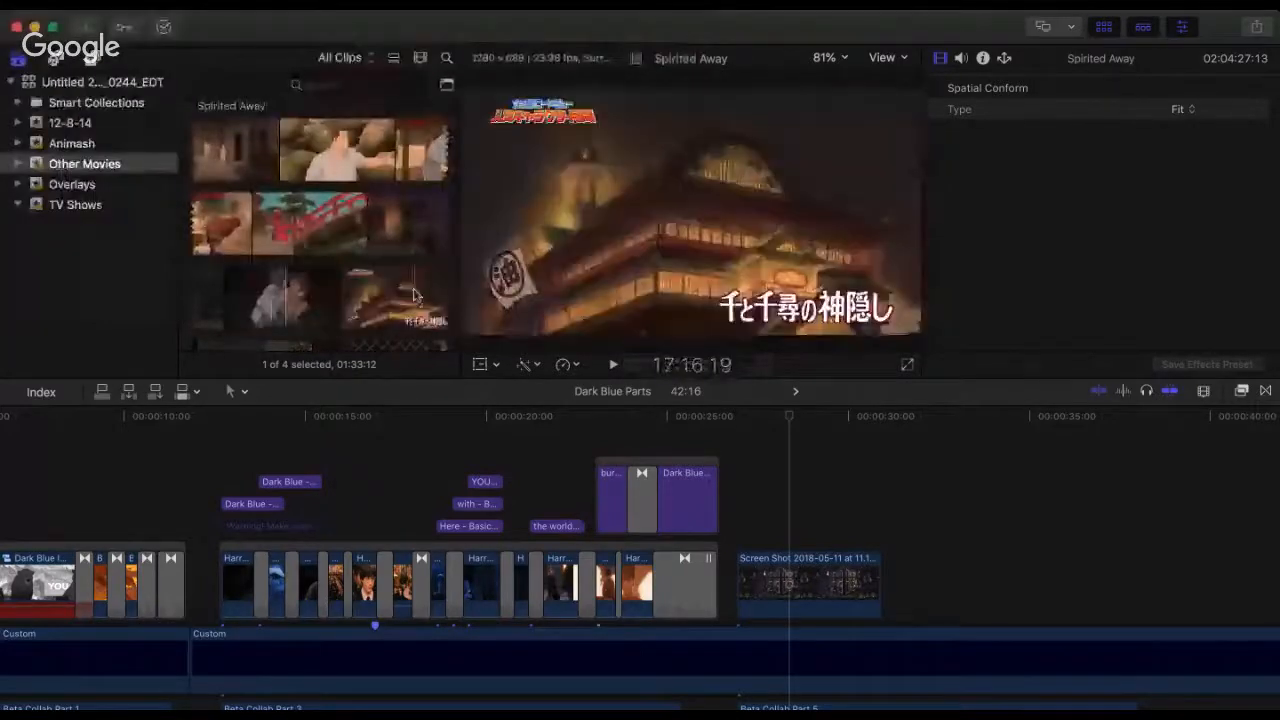
Step: Find the Spirited Away shot of the boy and girl behind the railing near 48:04 and connect it above the screenshot clip
{"action": "scroll", "coordinate": [410, 296], "scroll_direction": "down", "scroll_amount": 2}
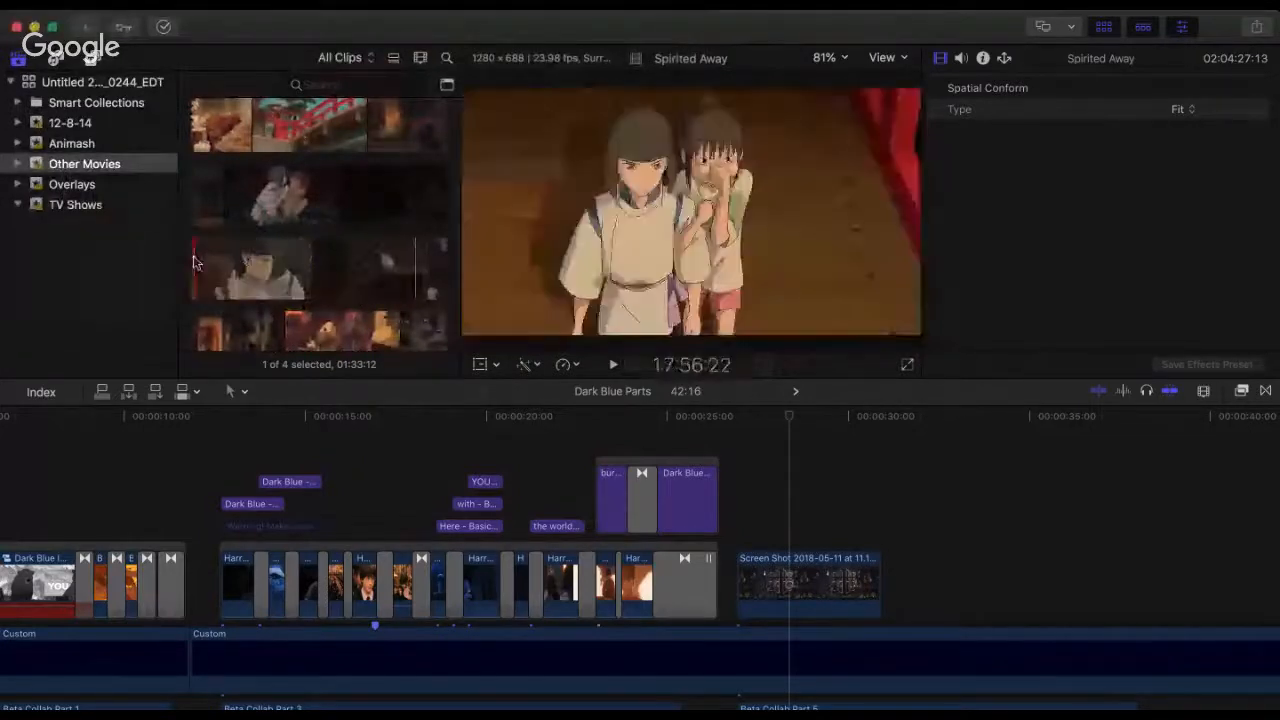
{"action": "scroll", "coordinate": [303, 258], "scroll_direction": "down", "scroll_amount": 2}
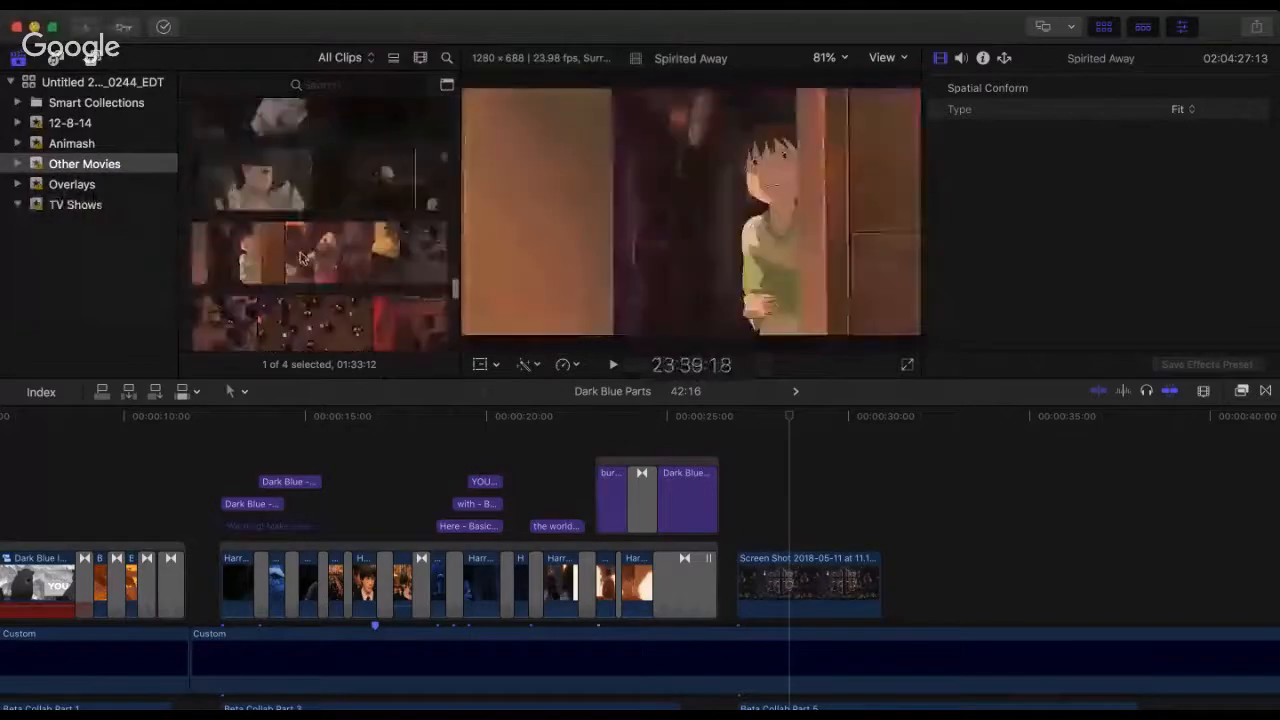
{"action": "scroll", "coordinate": [303, 258], "scroll_direction": "down", "scroll_amount": 3}
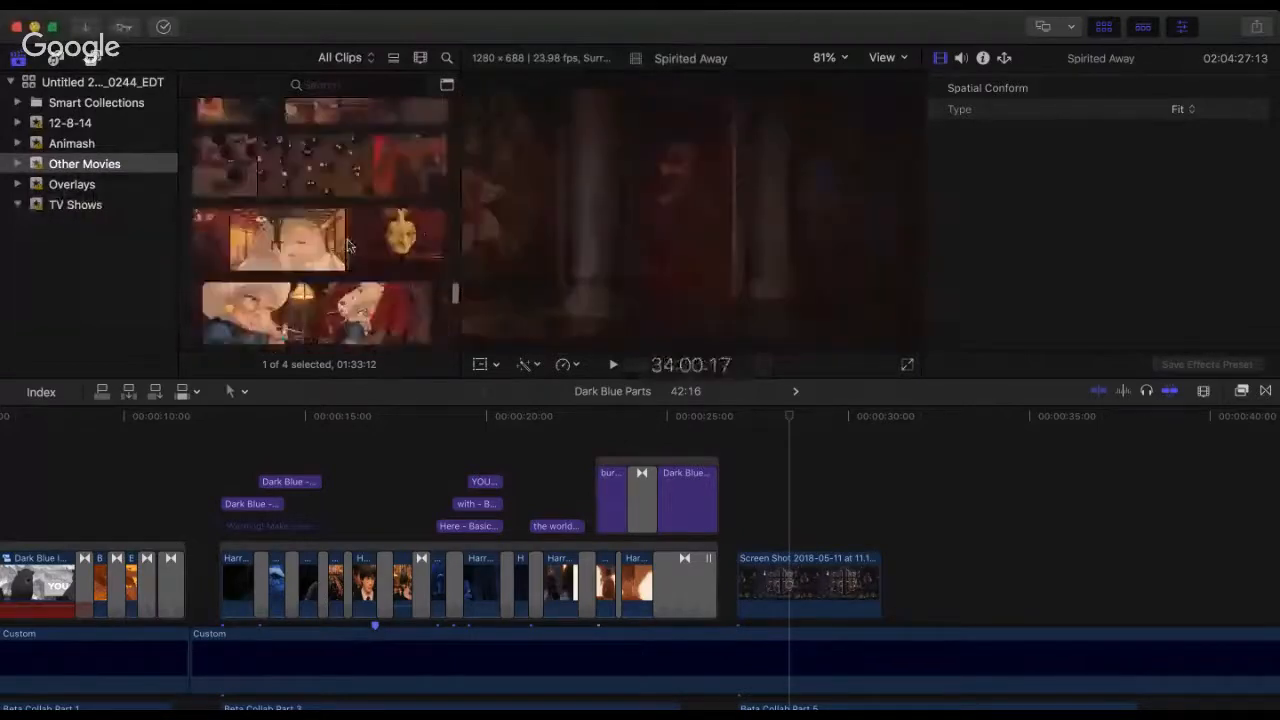
{"action": "scroll", "coordinate": [290, 238], "scroll_direction": "down", "scroll_amount": 2}
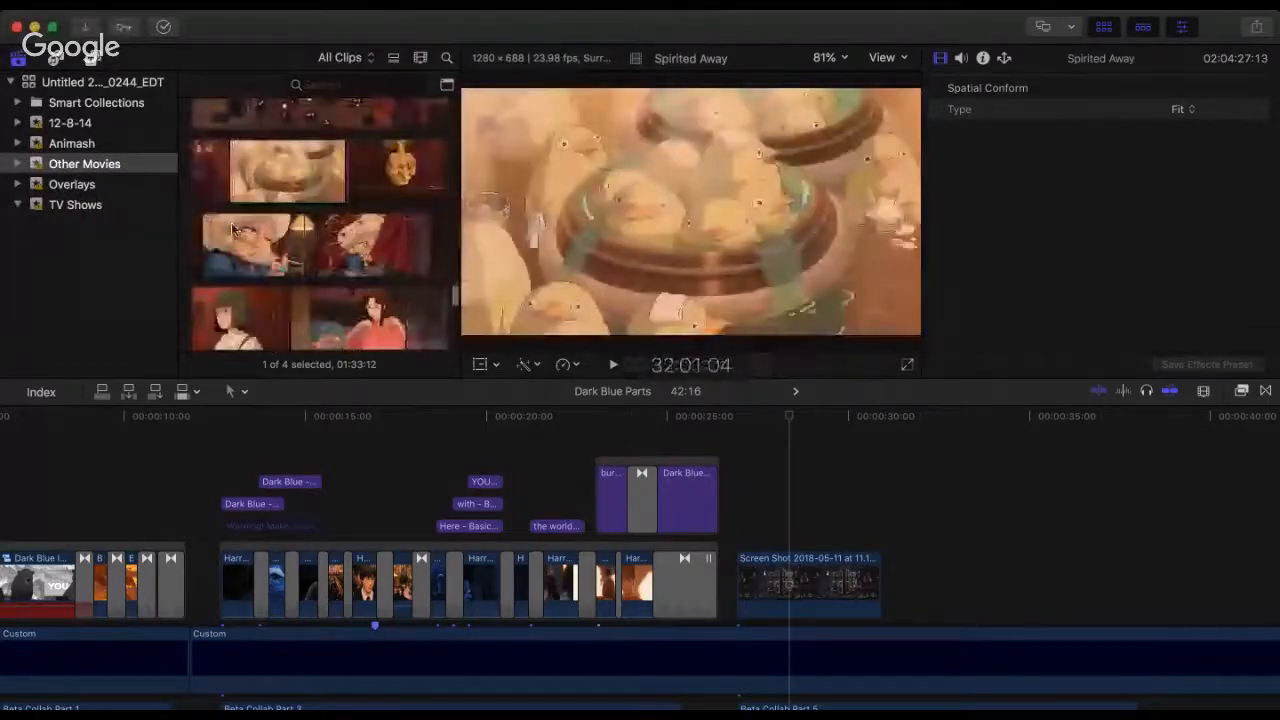
{"action": "scroll", "coordinate": [270, 228], "scroll_direction": "down", "scroll_amount": 1}
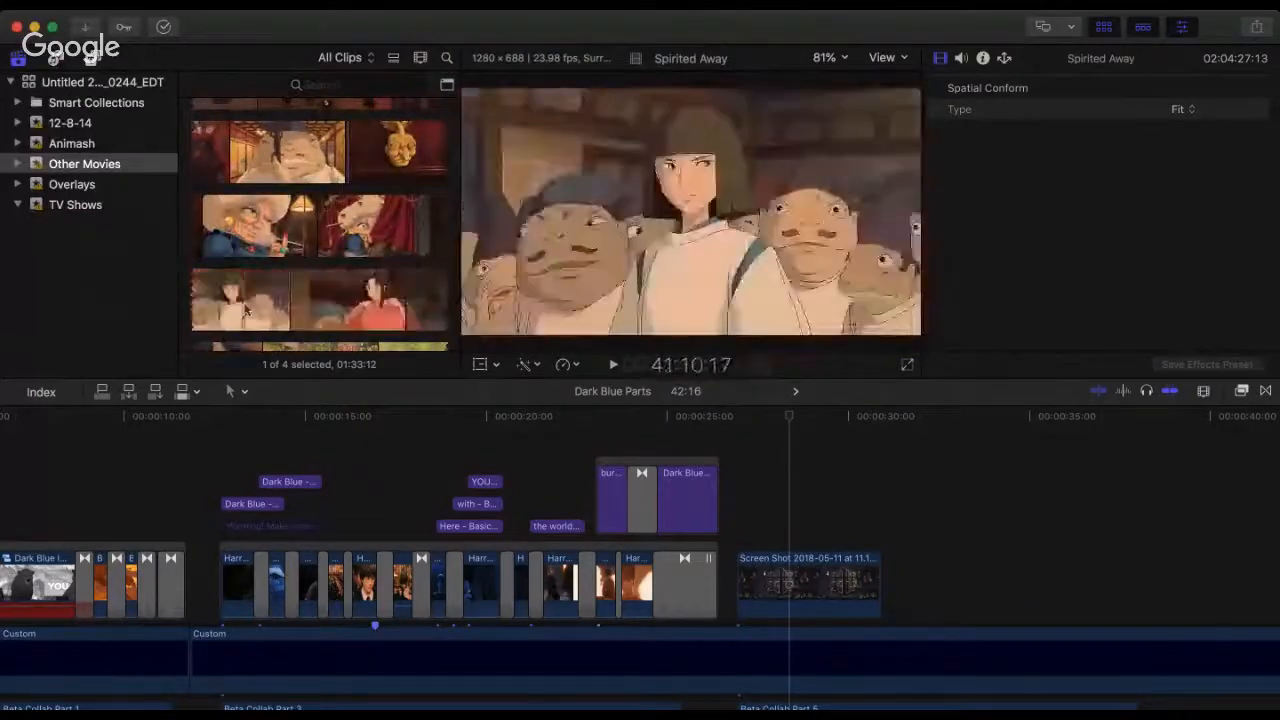
{"action": "scroll", "coordinate": [245, 310], "scroll_direction": "up", "scroll_amount": 5}
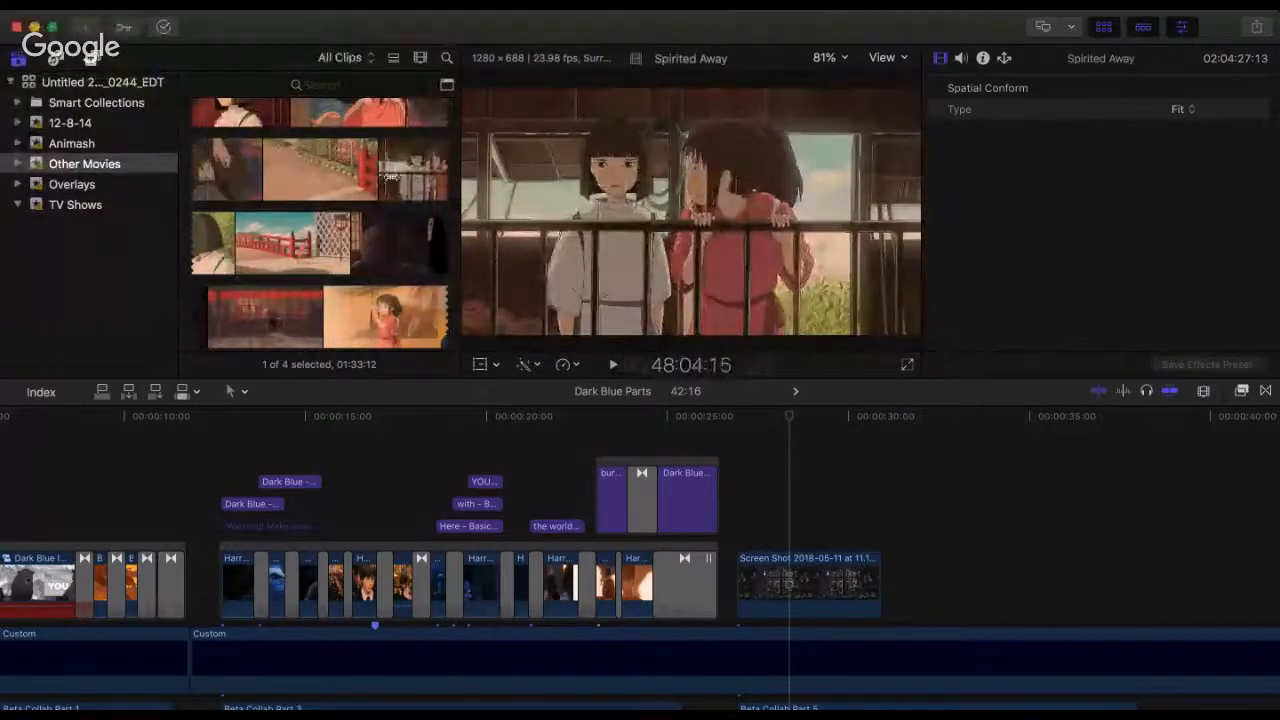
{"action": "left_click_drag", "start_coordinate": [397, 177], "coordinate": [762, 530]}
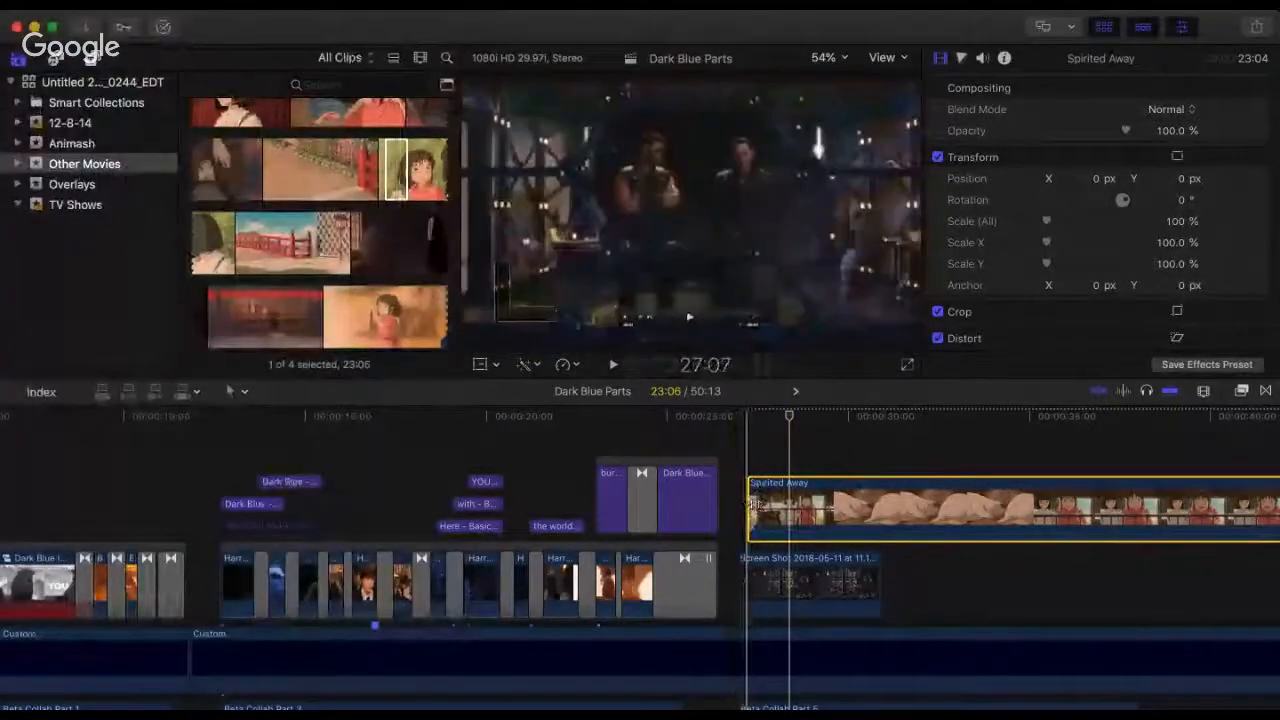
Step: Extend the start of the connected Spirited Away clip earlier, to a duration of 25:01
{"action": "left_click", "coordinate": [744, 512]}
{"action": "left_click", "coordinate": [756, 508]}
{"action": "key", "text": "super+="}
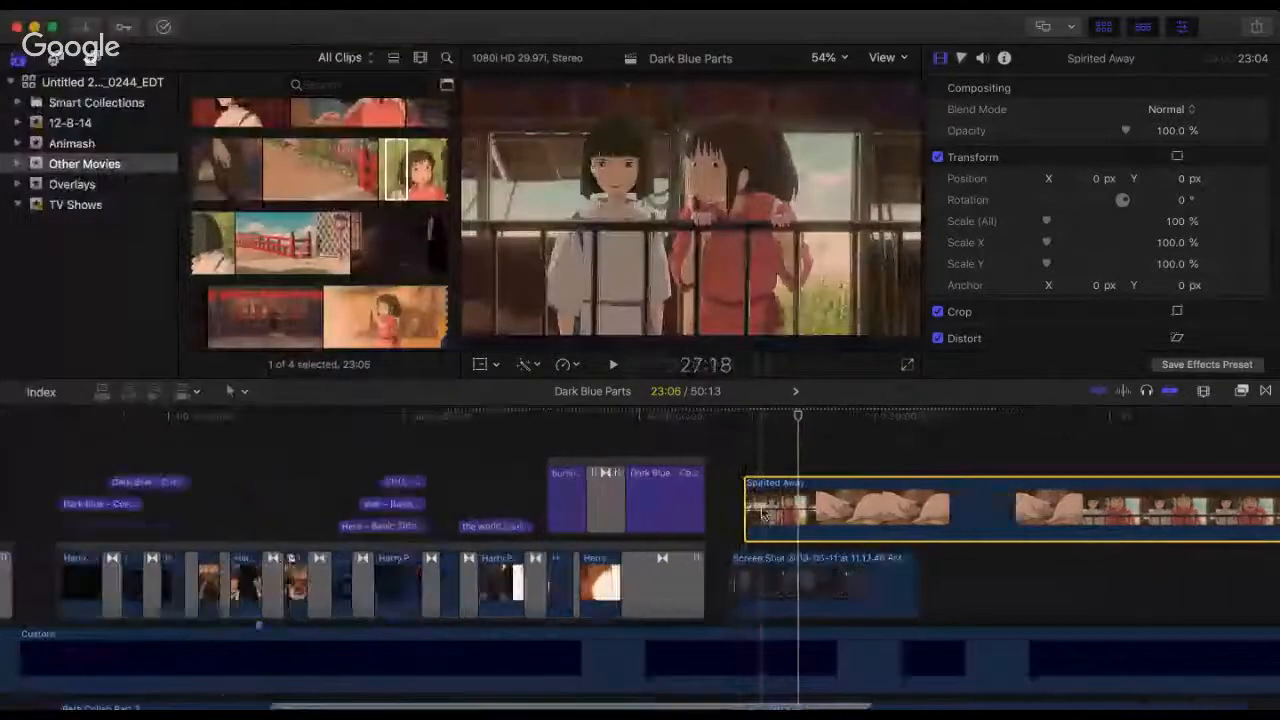
{"action": "key", "text": "super+="}
{"action": "mouse_move", "coordinate": [735, 502]}
{"action": "left_mouse_down"}
{"action": "mouse_move", "coordinate": [691, 509]}
{"action": "mouse_move", "coordinate": [821, 502]}
{"action": "mouse_move", "coordinate": [687, 500]}
{"action": "mouse_move", "coordinate": [774, 513]}
{"action": "mouse_move", "coordinate": [744, 511]}
{"action": "left_mouse_up"}
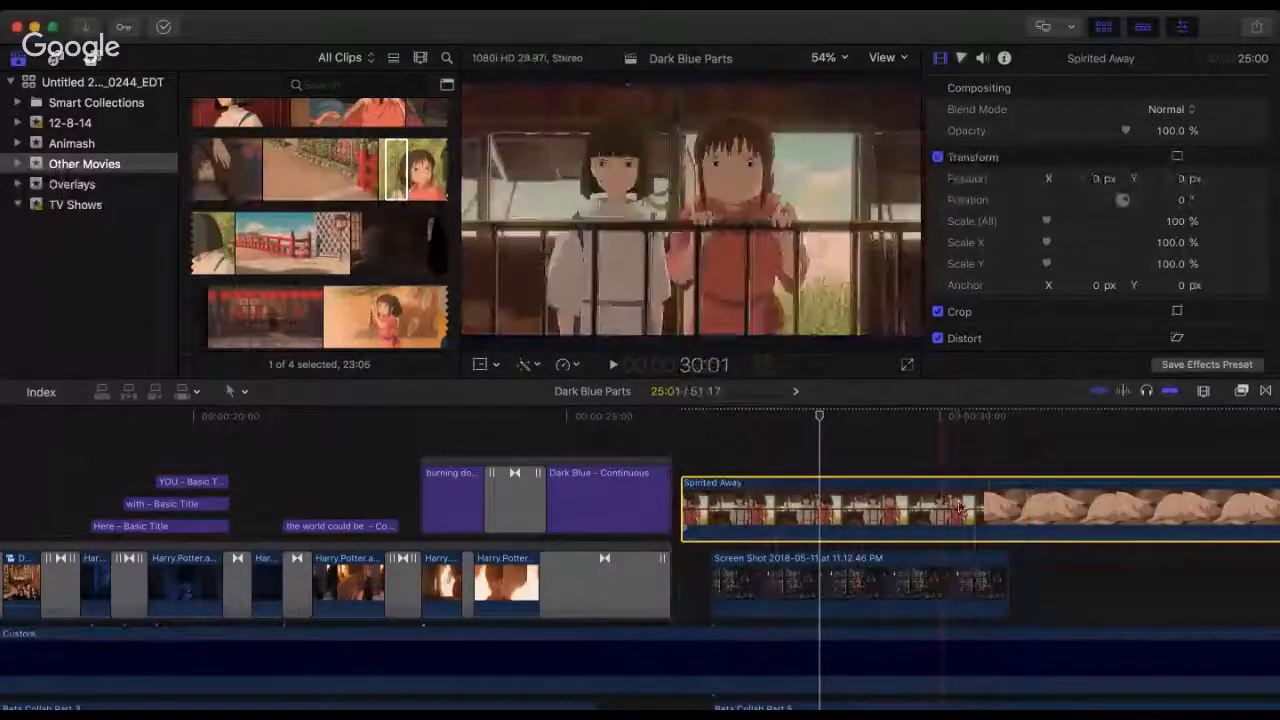
Step: Split the connected Spirited Away clip just after 30:00, shortly before its pig shot
{"action": "key", "text": "b"}
{"action": "left_click", "coordinate": [958, 507]}
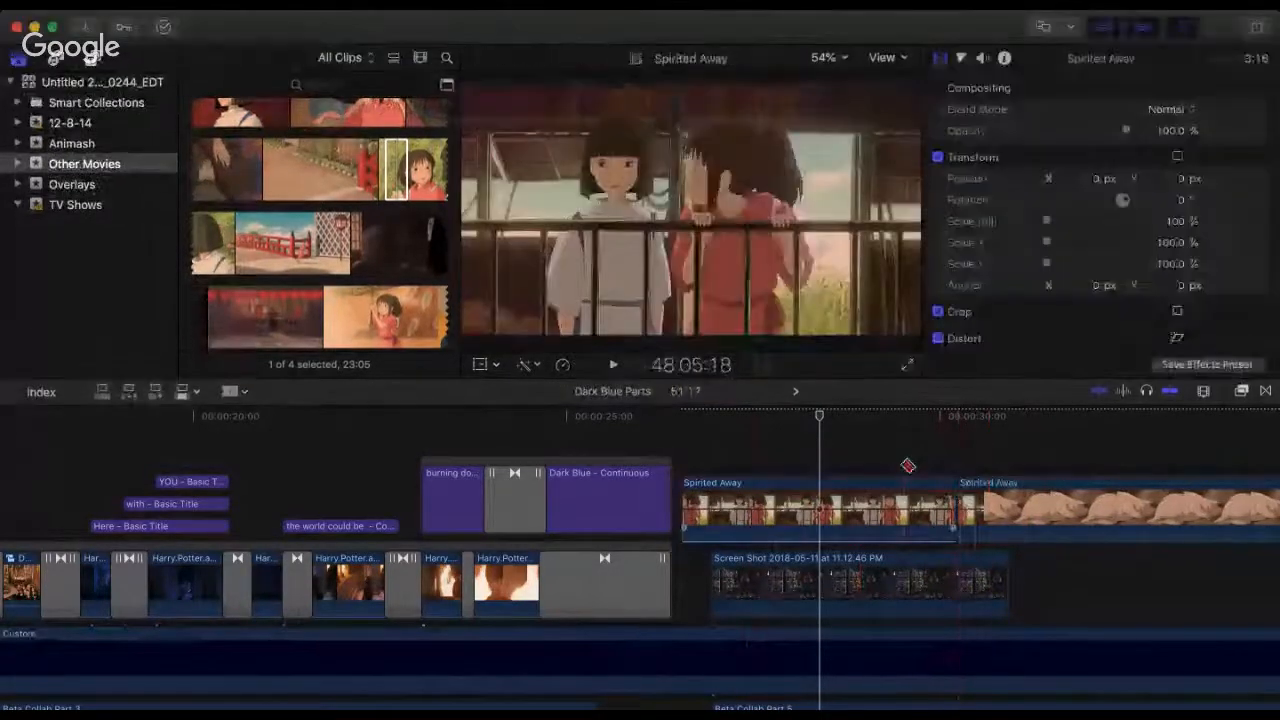
{"action": "key", "text": "Delete"}
{"action": "key", "text": "super+z"}
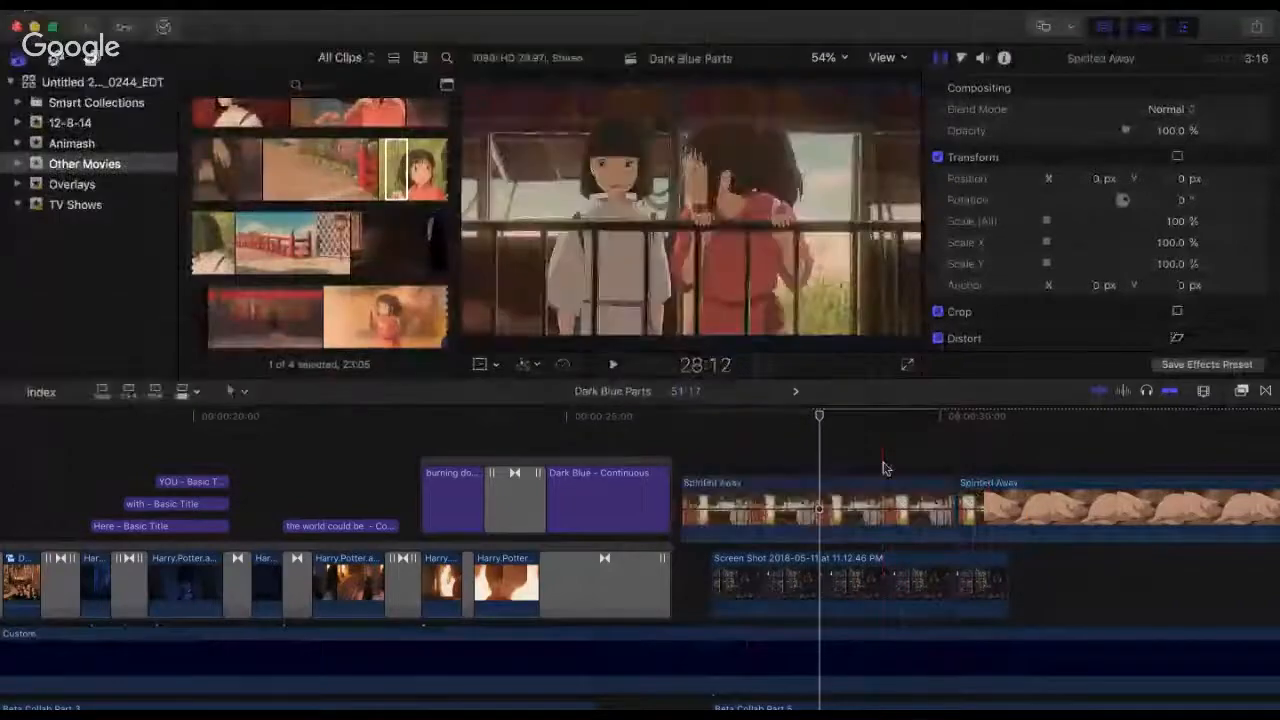
Step: Trim the pig shots off the start of the second Spirited Away piece and place it directly after the first piece
{"action": "key", "text": "a"}
{"action": "scroll", "coordinate": [800, 485], "scroll_direction": "right", "scroll_amount": 5}
{"action": "scroll", "coordinate": [800, 485], "scroll_direction": "right", "scroll_amount": 1}
{"action": "left_click_drag", "start_coordinate": [768, 495], "coordinate": [1159, 490]}
{"action": "left_click_drag", "start_coordinate": [1188, 538], "coordinate": [774, 494]}
{"action": "left_click_drag", "start_coordinate": [769, 495], "coordinate": [808, 518]}
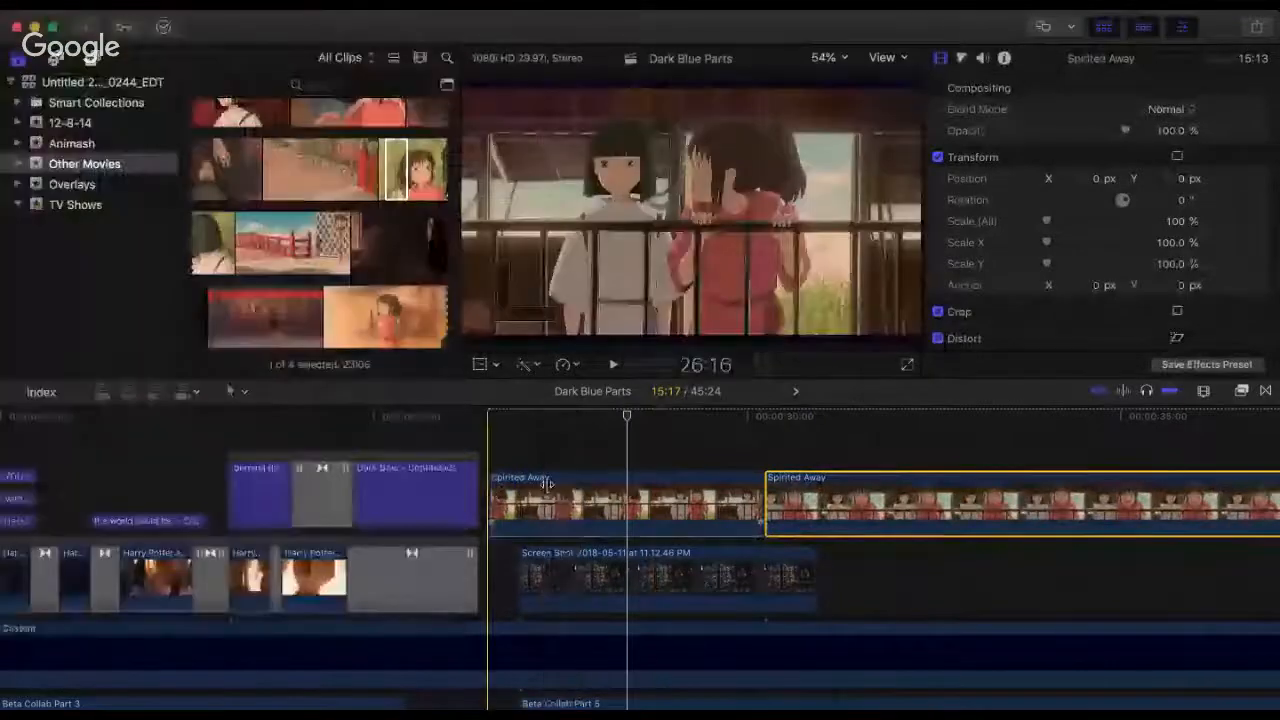
Step: Trim the start of the first Spirited Away piece to a 2:19 duration and align it with the start of Beta Collab Part 5
{"action": "left_click_drag", "start_coordinate": [547, 484], "coordinate": [571, 484]}
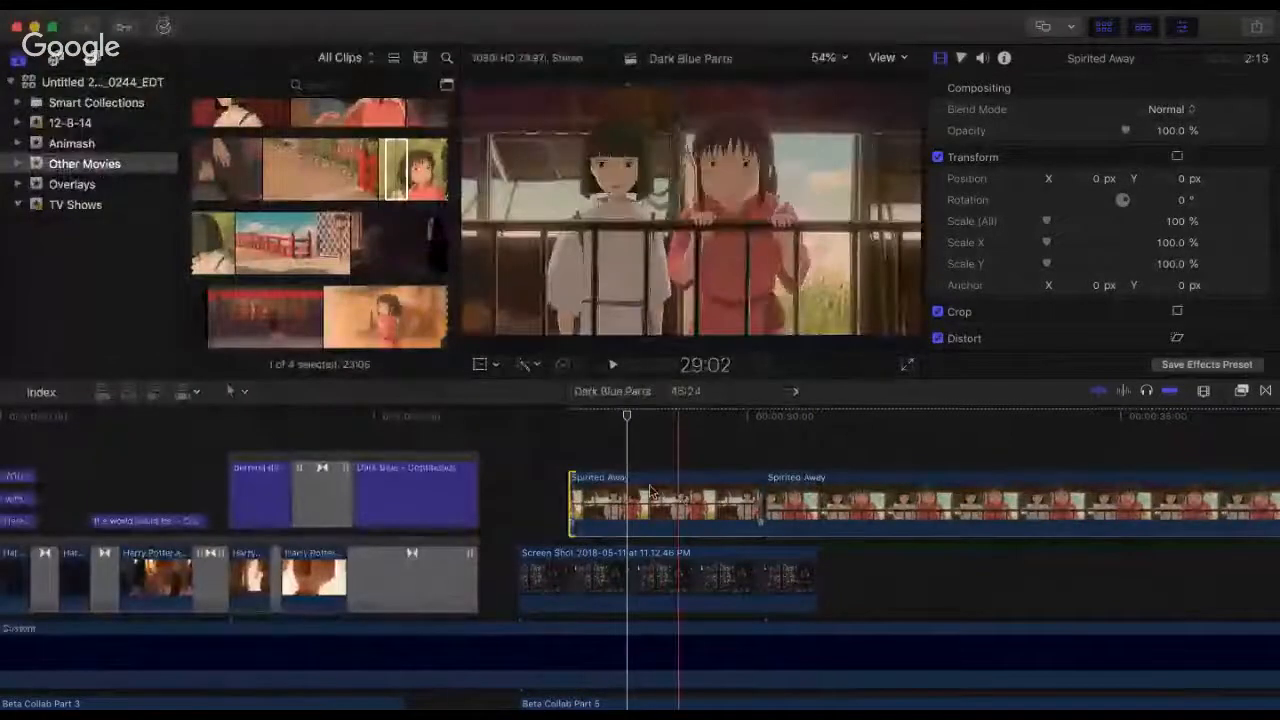
{"action": "left_click_drag", "start_coordinate": [650, 491], "coordinate": [633, 489]}
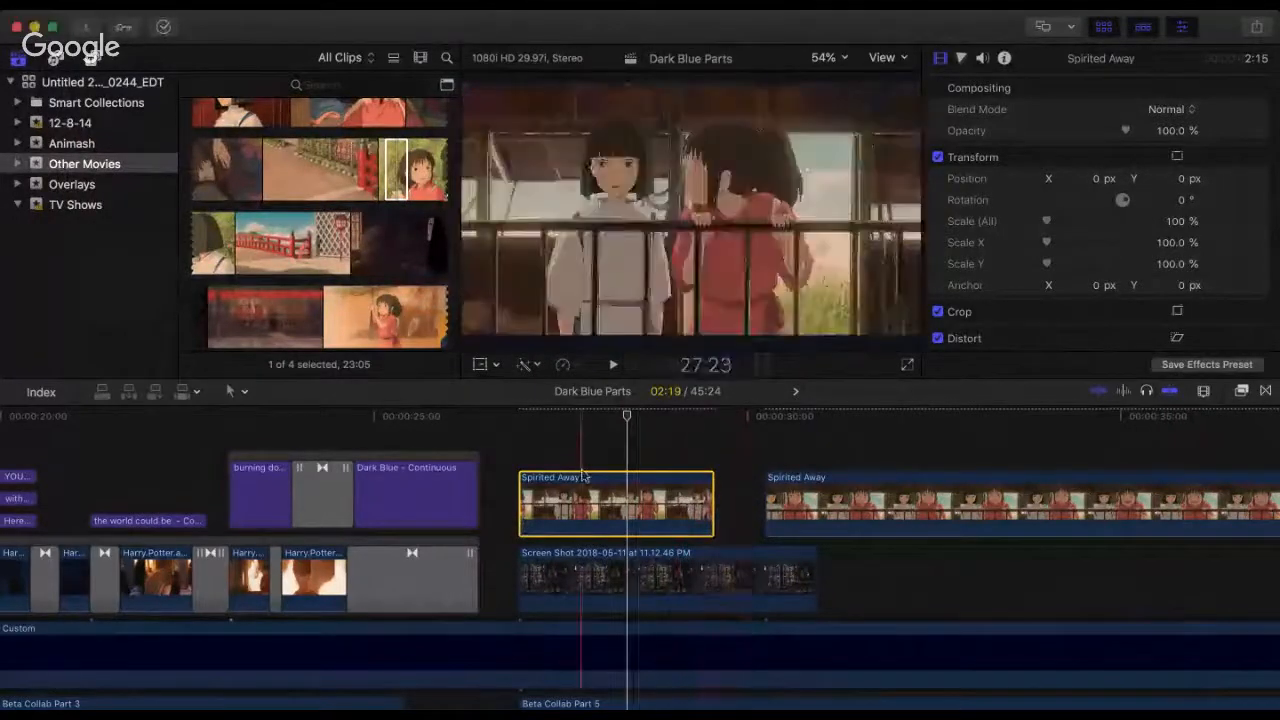
Step: Delete the 11.12.46 PM screenshot clip beneath the Spirited Away footage
{"action": "left_click", "coordinate": [553, 575]}
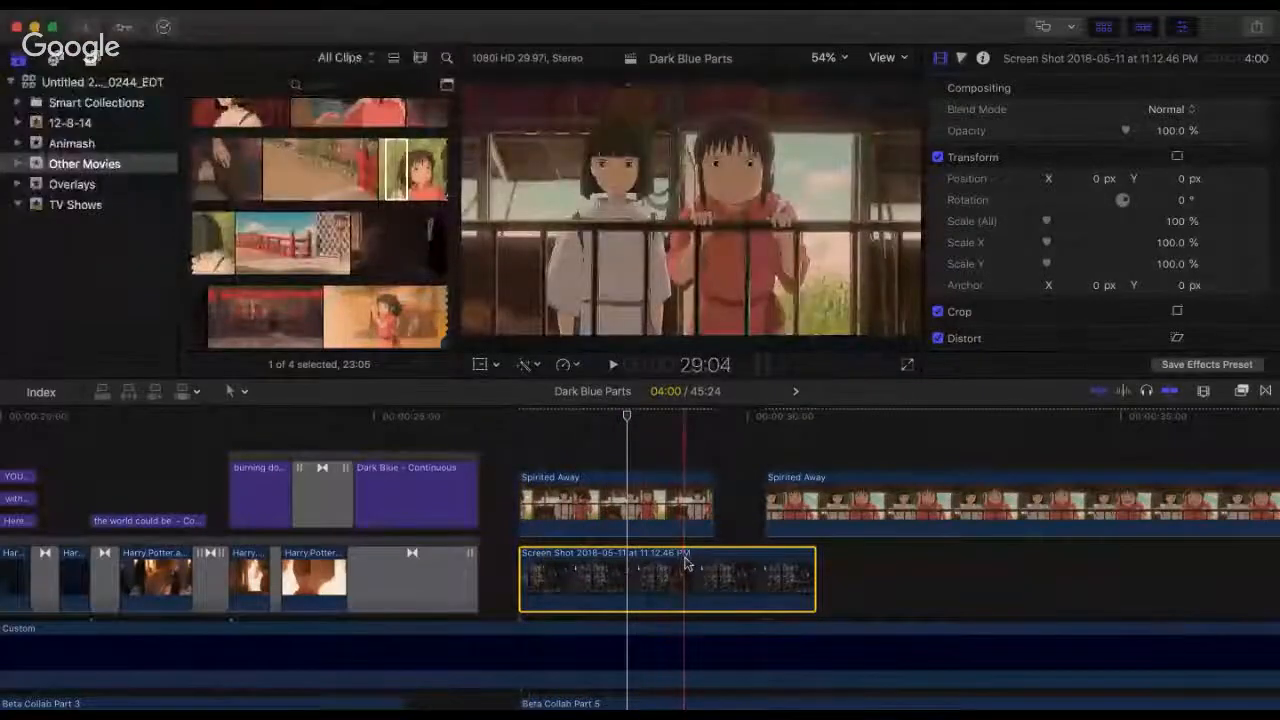
{"action": "key", "text": "BackSpace"}
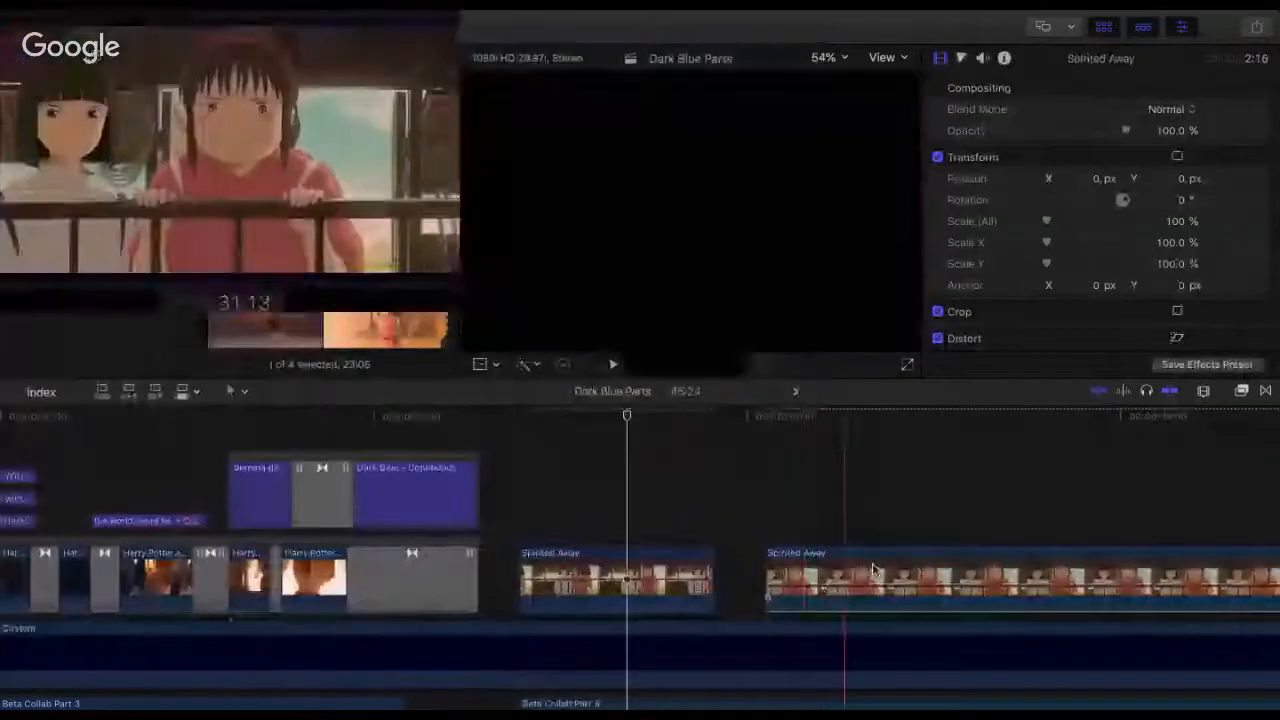
{"action": "left_click", "coordinate": [652, 556]}
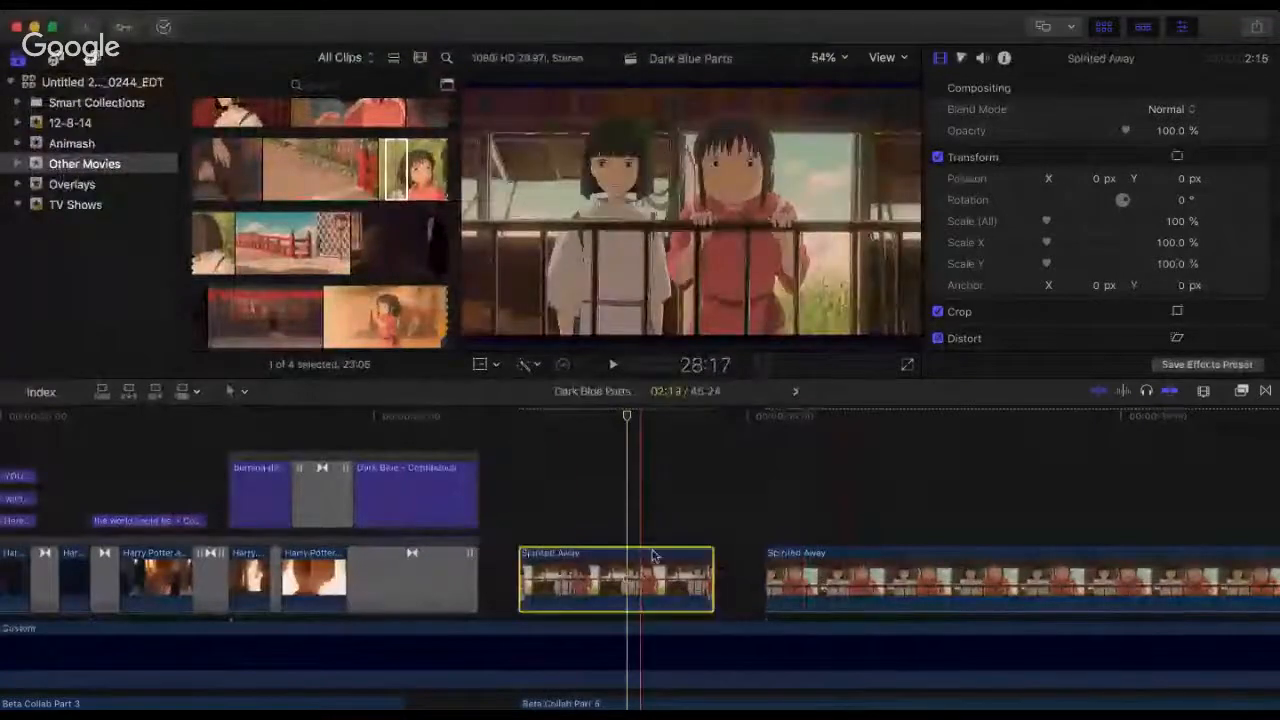
Step: Set the overall scale of the first Spirited Away clip to 111%
{"action": "left_click", "coordinate": [1175, 222]}
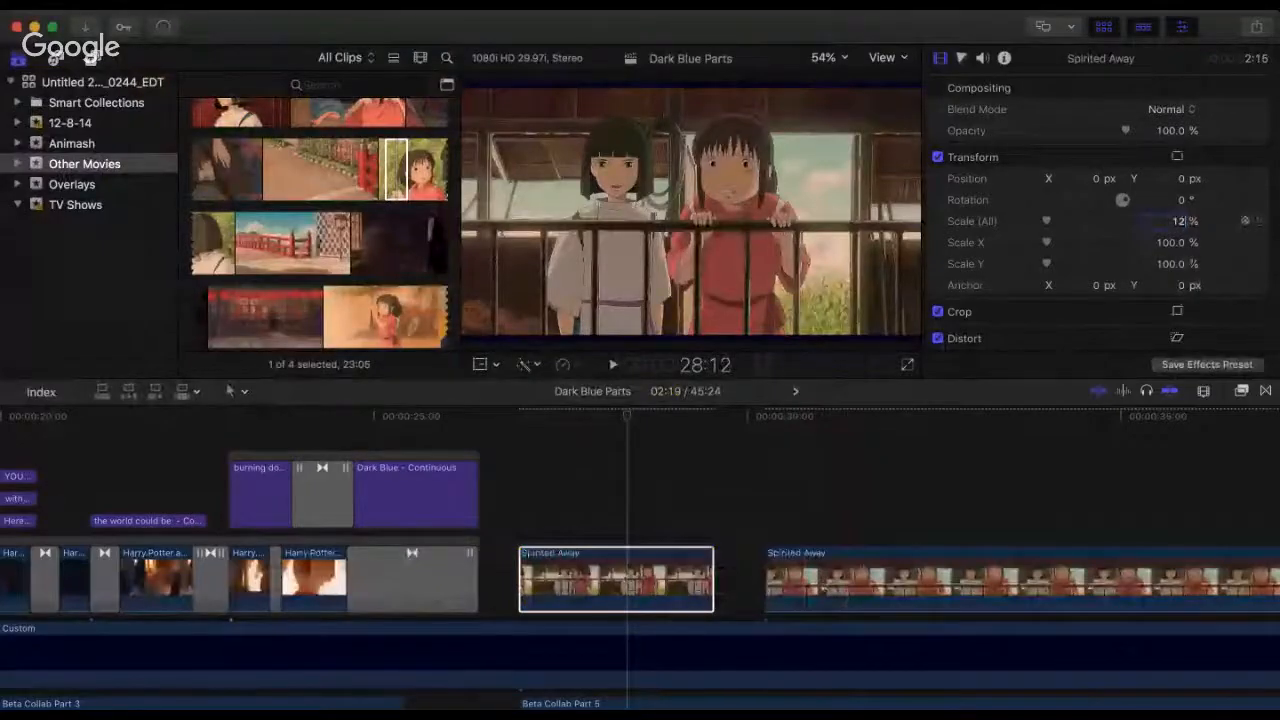
{"action": "type", "text": "12"}
{"action": "key", "text": "BackSpace"}
{"action": "key", "text": "Return"}
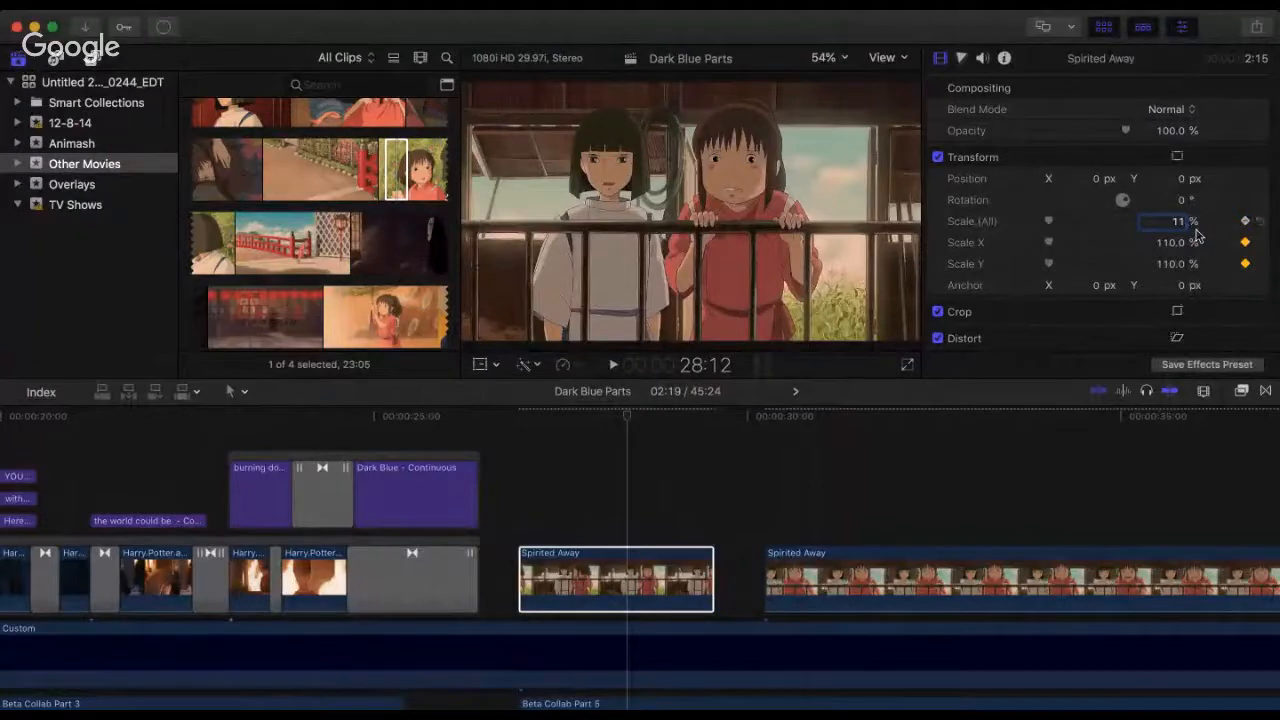
{"action": "key", "text": "Return"}
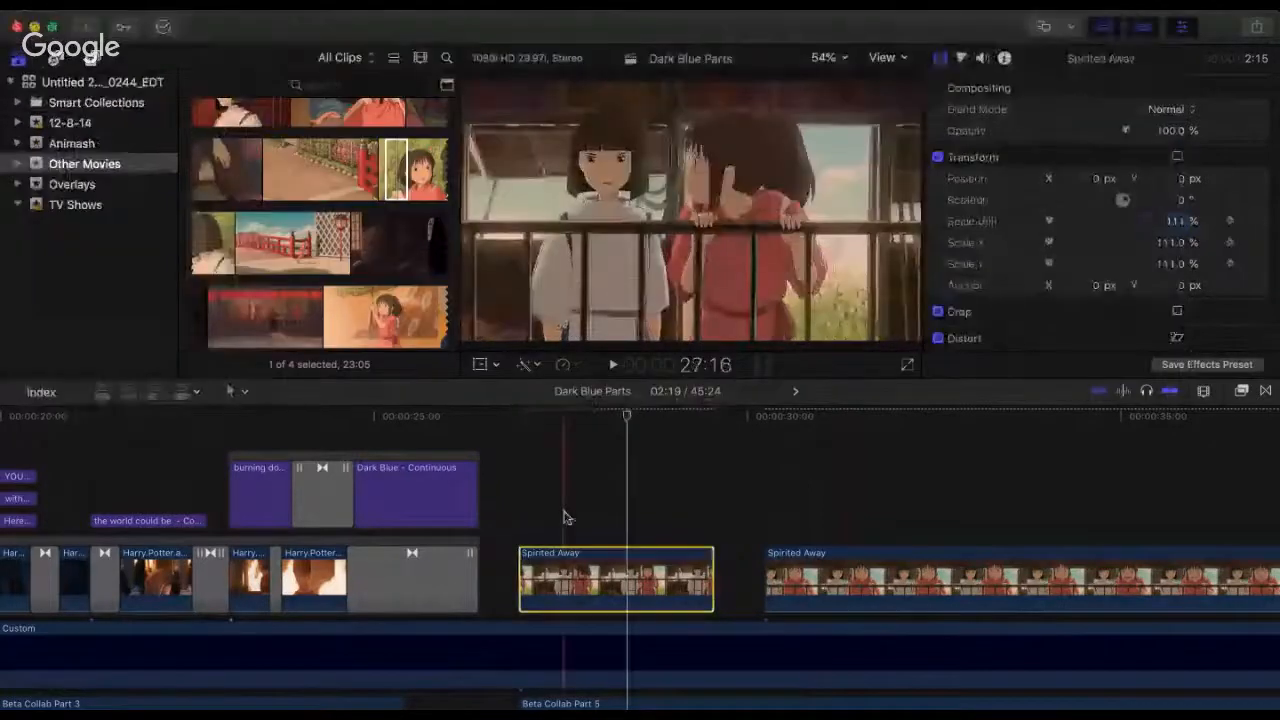
Step: Trim the start of the first Spirited Away clip to a 2:00 duration and realign it with the start of Beta Collab Part 5
{"action": "left_click", "coordinate": [514, 520]}
{"action": "key", "text": "space"}
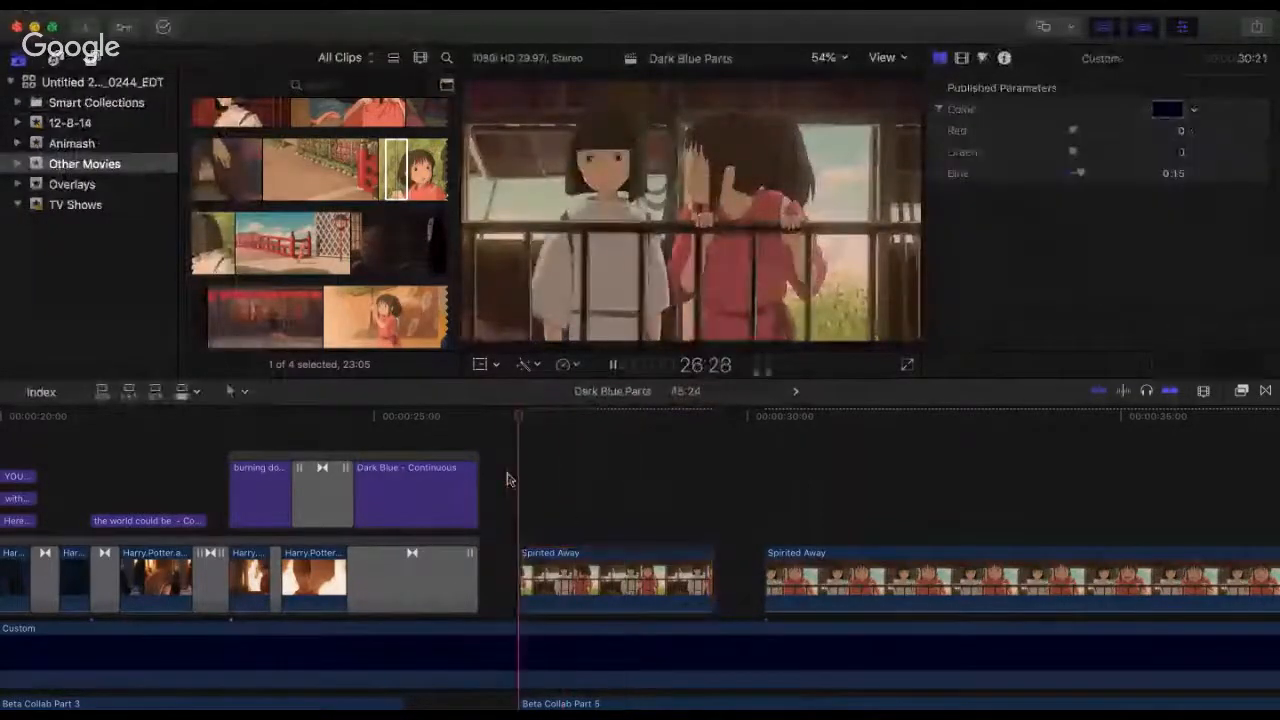
{"action": "left_click", "coordinate": [522, 558]}
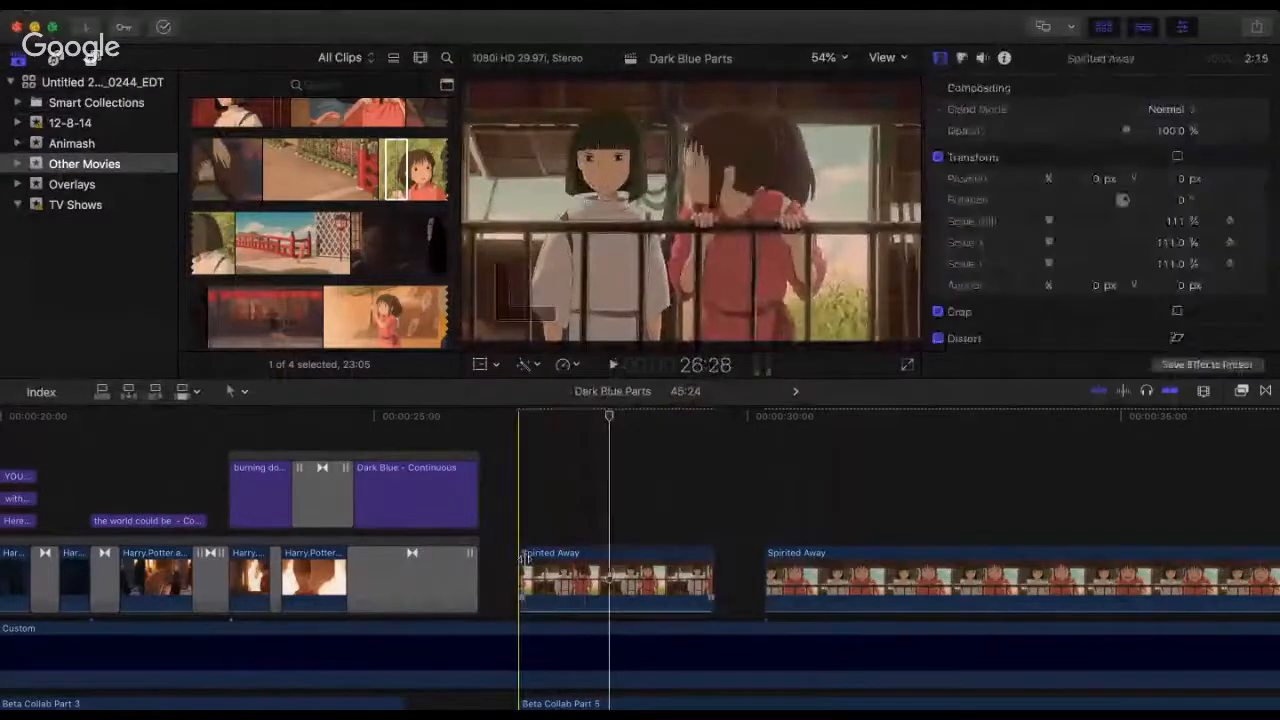
{"action": "left_click_drag", "start_coordinate": [526, 558], "coordinate": [573, 558]}
{"action": "left_click_drag", "start_coordinate": [670, 572], "coordinate": [613, 572]}
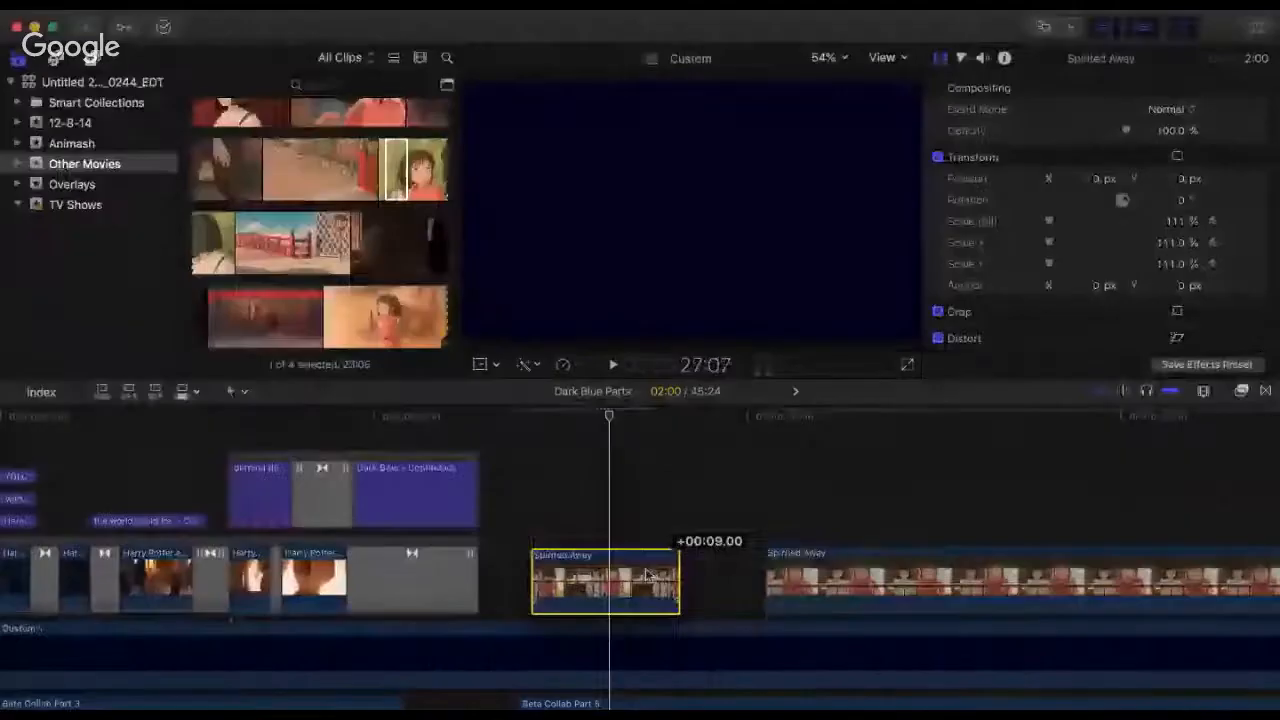
{"action": "left_click_drag", "start_coordinate": [674, 560], "coordinate": [660, 560]}
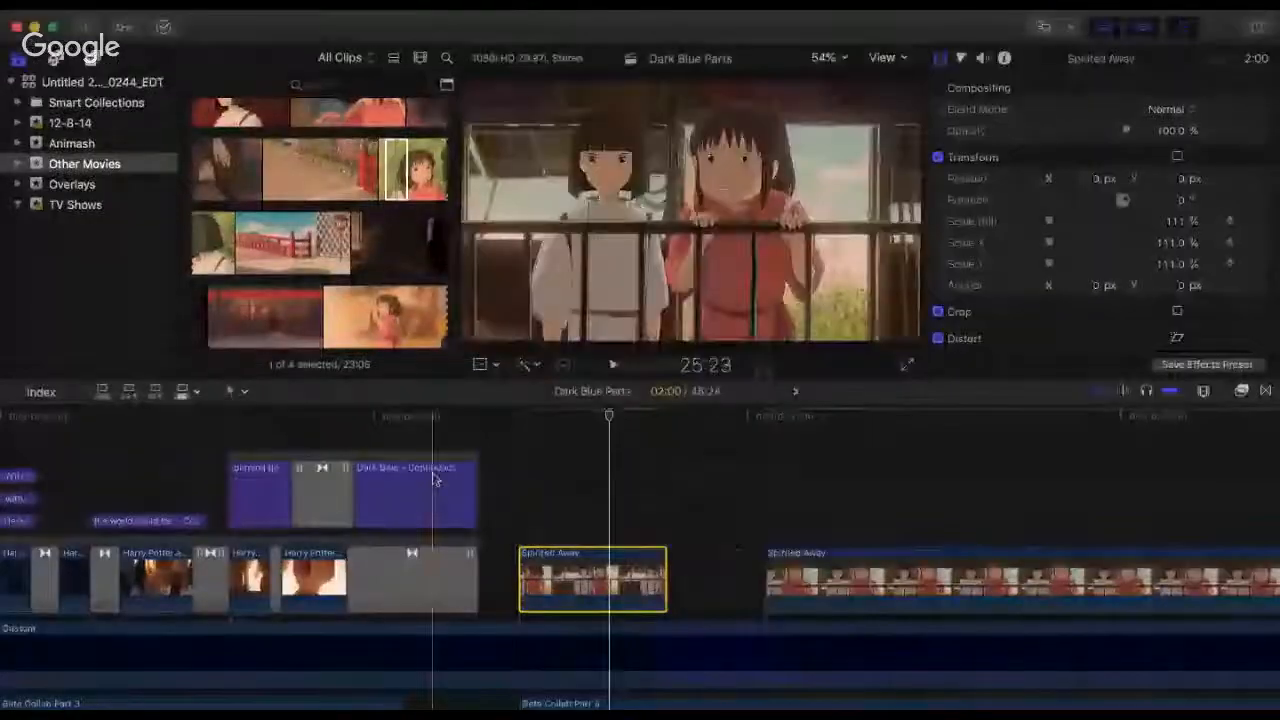
Step: Play back the first Spirited Away clip, then trim both ends to a 1:10 duration, starting with Beta Collab Part 5
{"action": "left_click", "coordinate": [508, 466]}
{"action": "key", "text": "space"}
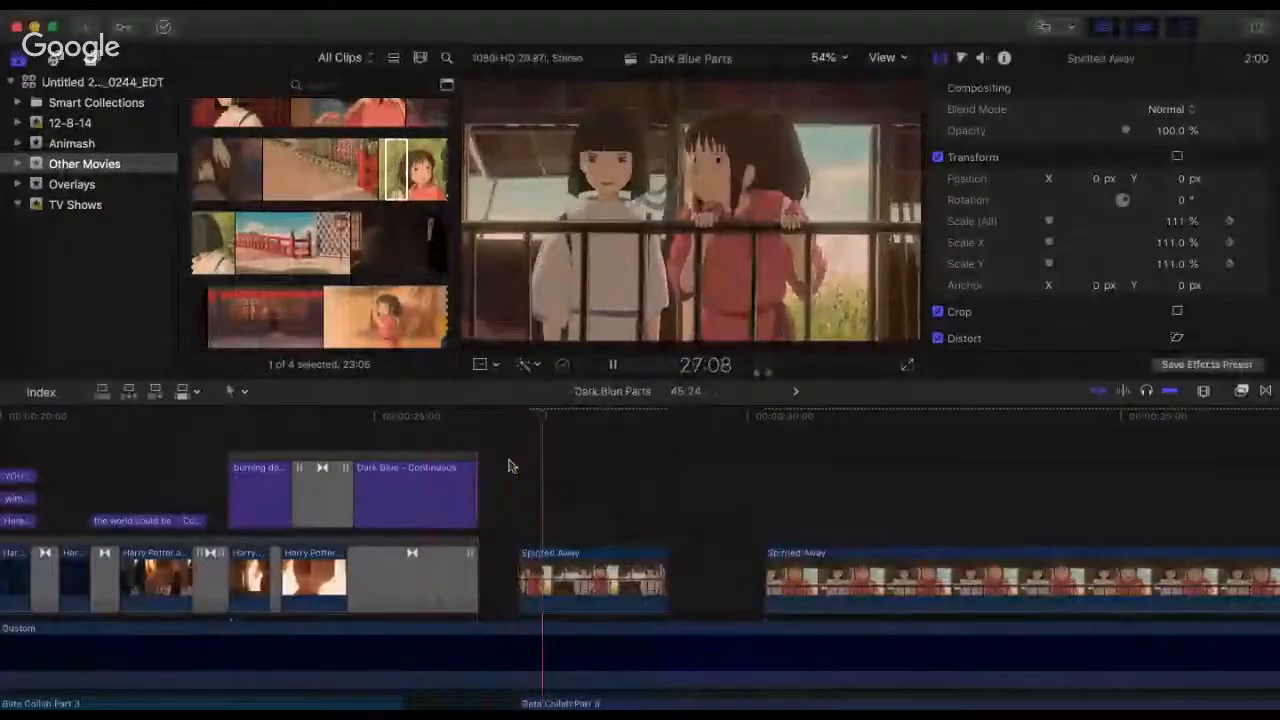
{"action": "key", "text": "space"}
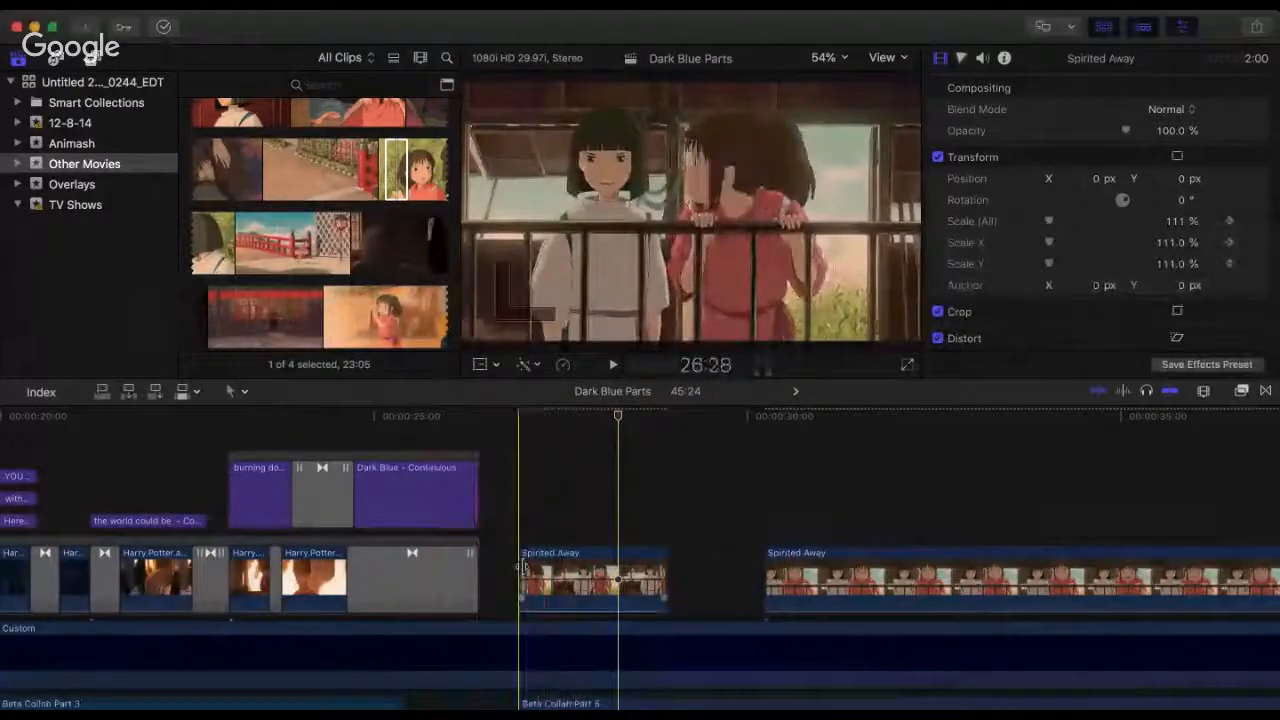
{"action": "left_click_drag", "start_coordinate": [537, 568], "coordinate": [560, 568]}
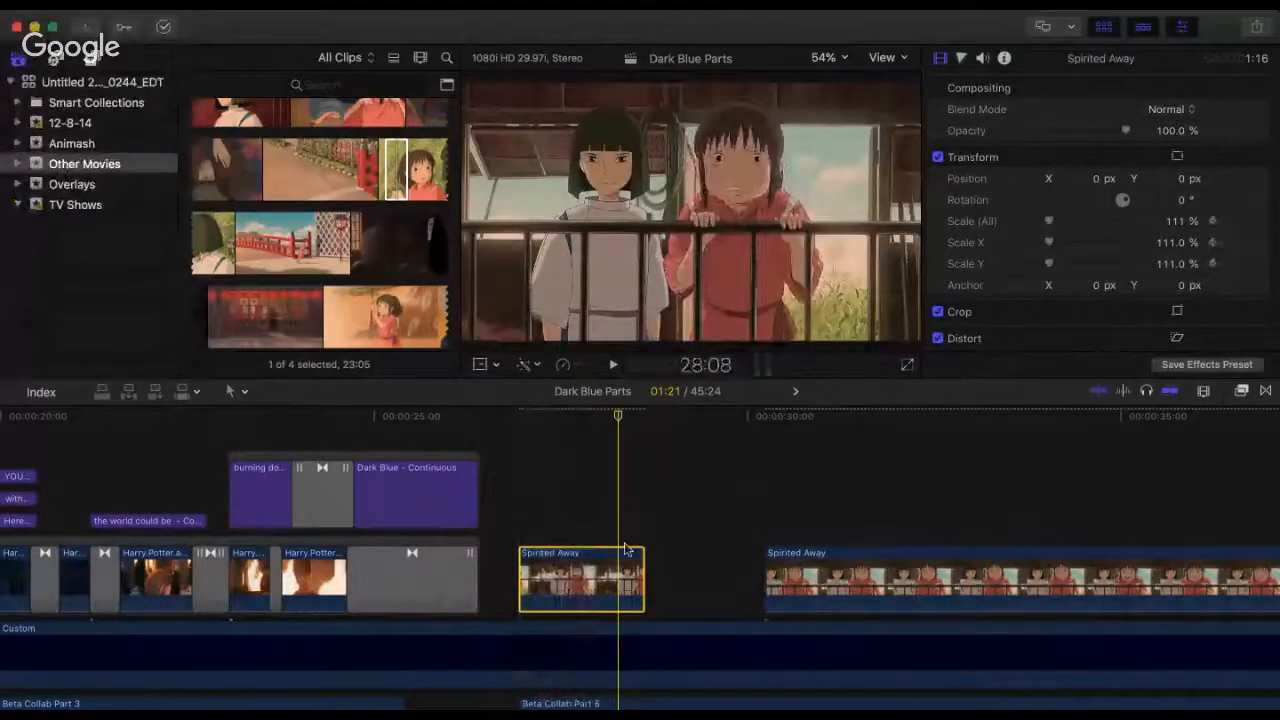
{"action": "left_click_drag", "start_coordinate": [638, 555], "coordinate": [611, 556]}
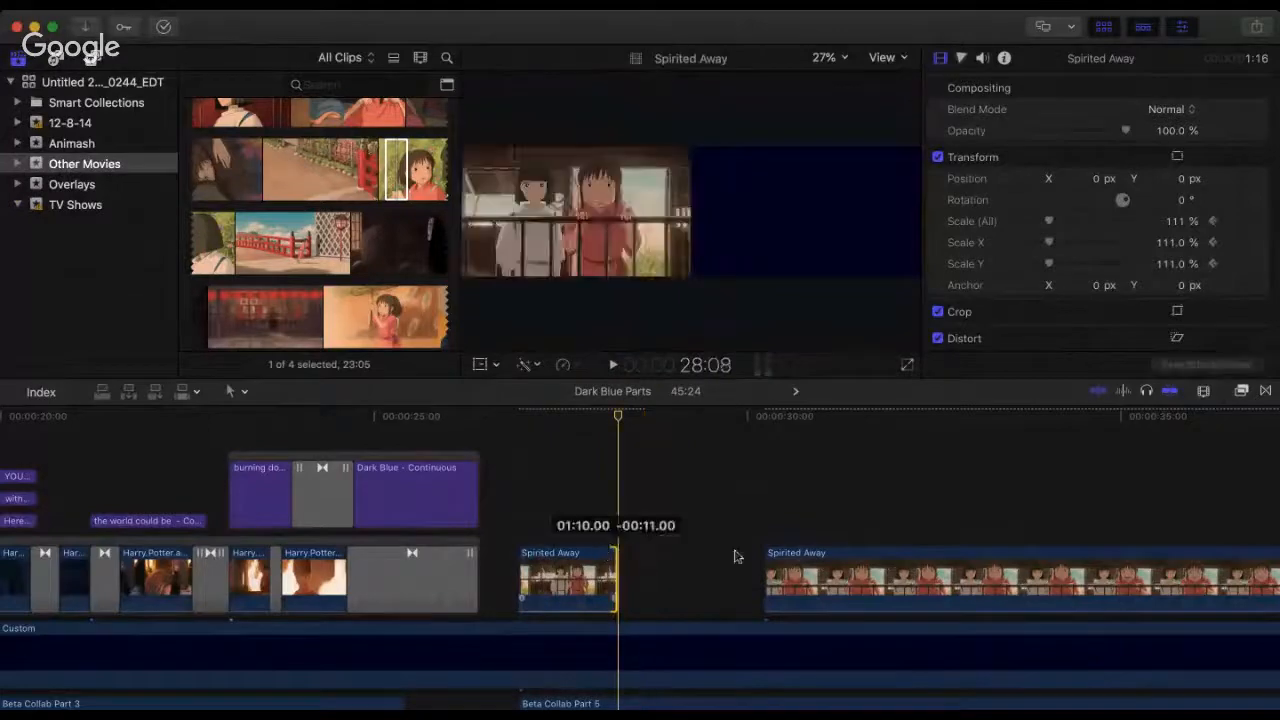
Step: Move the second Spirited Away clip directly after the first and play back the cut between them
{"action": "left_click_drag", "start_coordinate": [771, 570], "coordinate": [620, 568]}
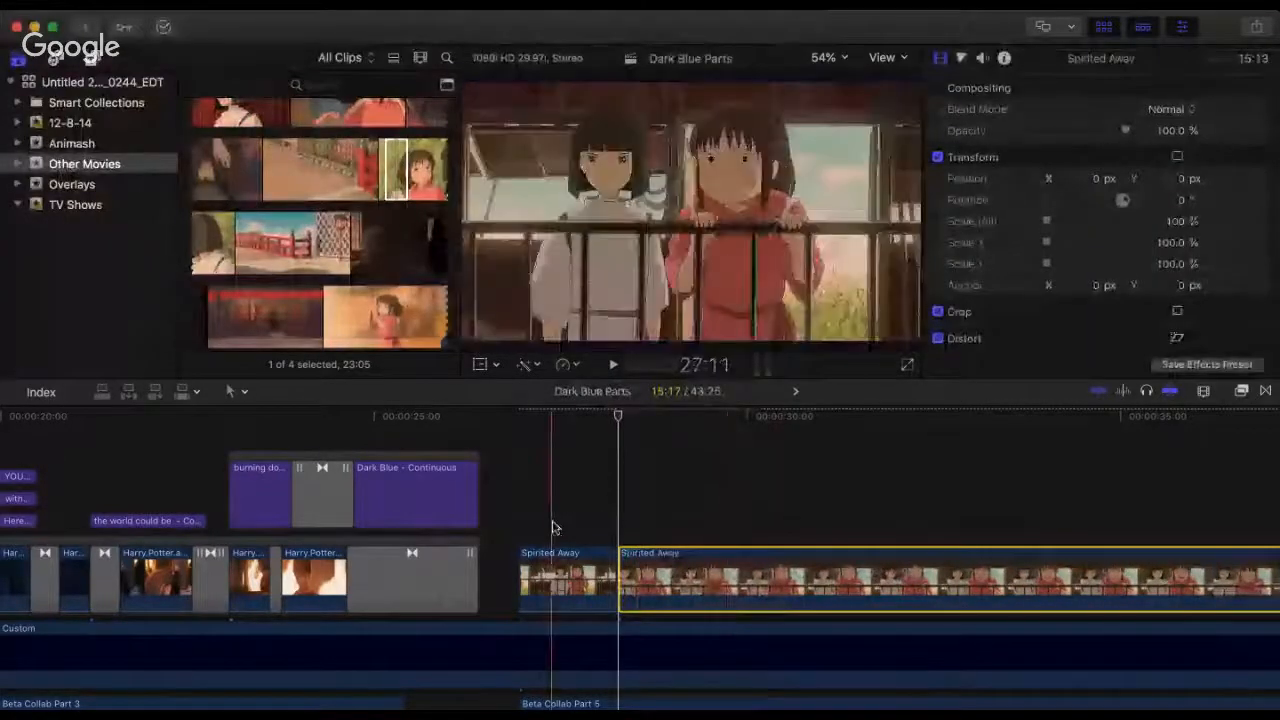
{"action": "left_click", "coordinate": [506, 434]}
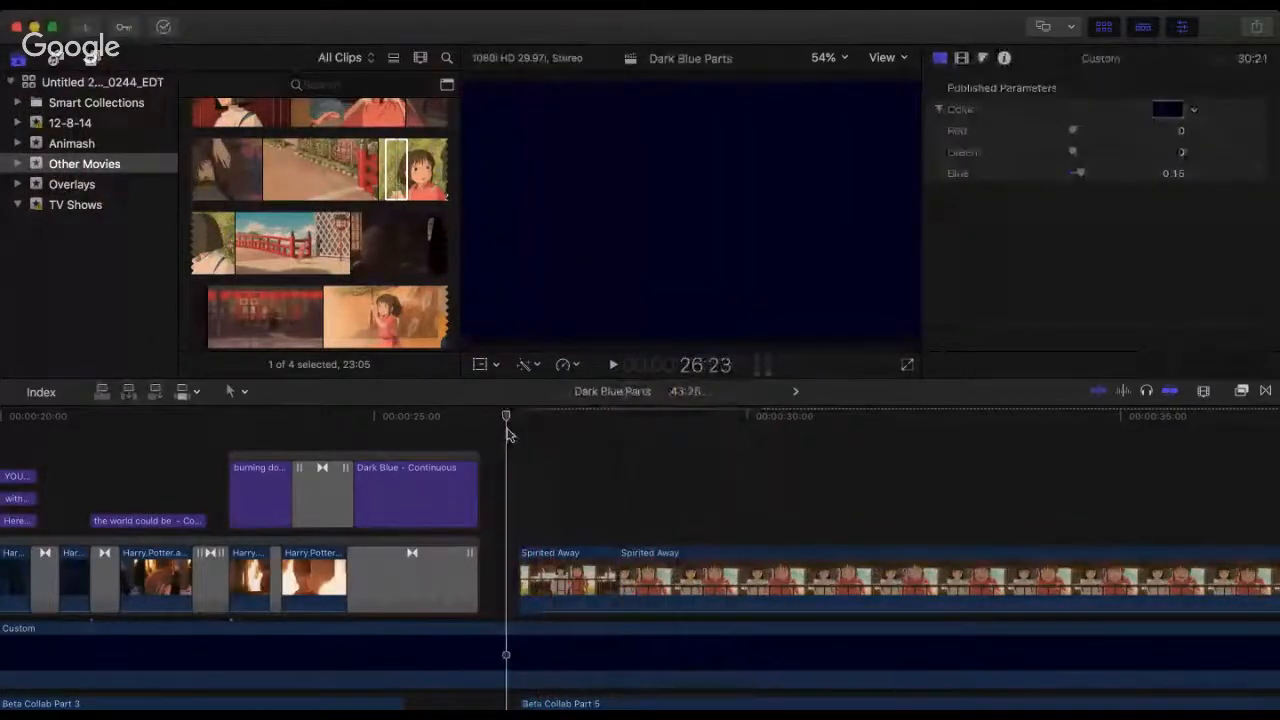
{"action": "key", "text": "space"}
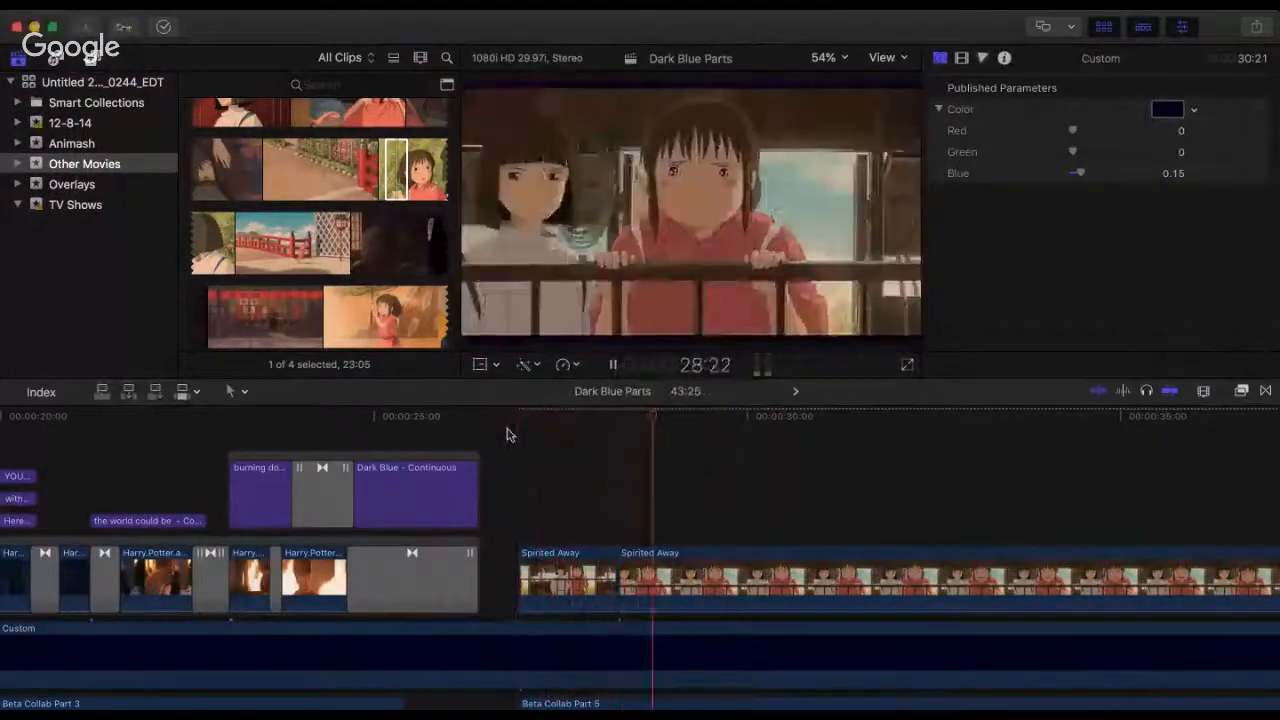
{"action": "key", "text": "space"}
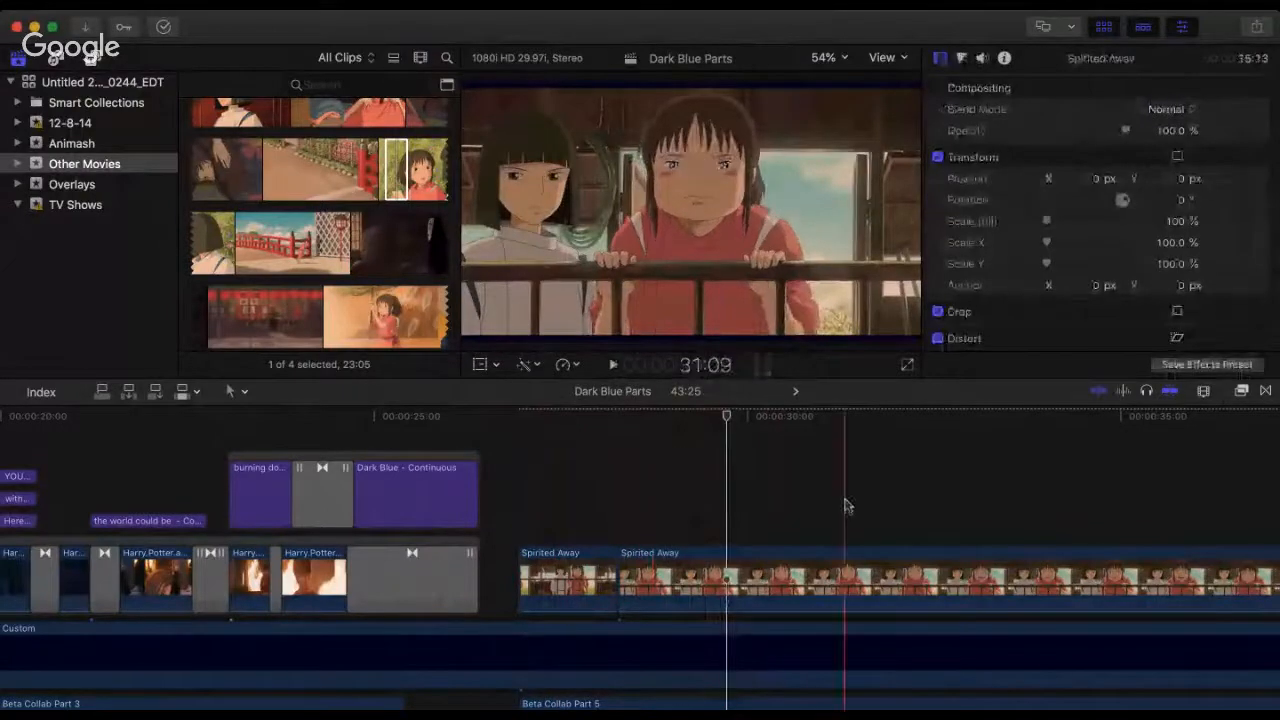
Step: Retime the first Spirited Away clip to fast 128%, shortening it to a 1:01 duration, and play it back
{"action": "key", "text": "super+minus"}
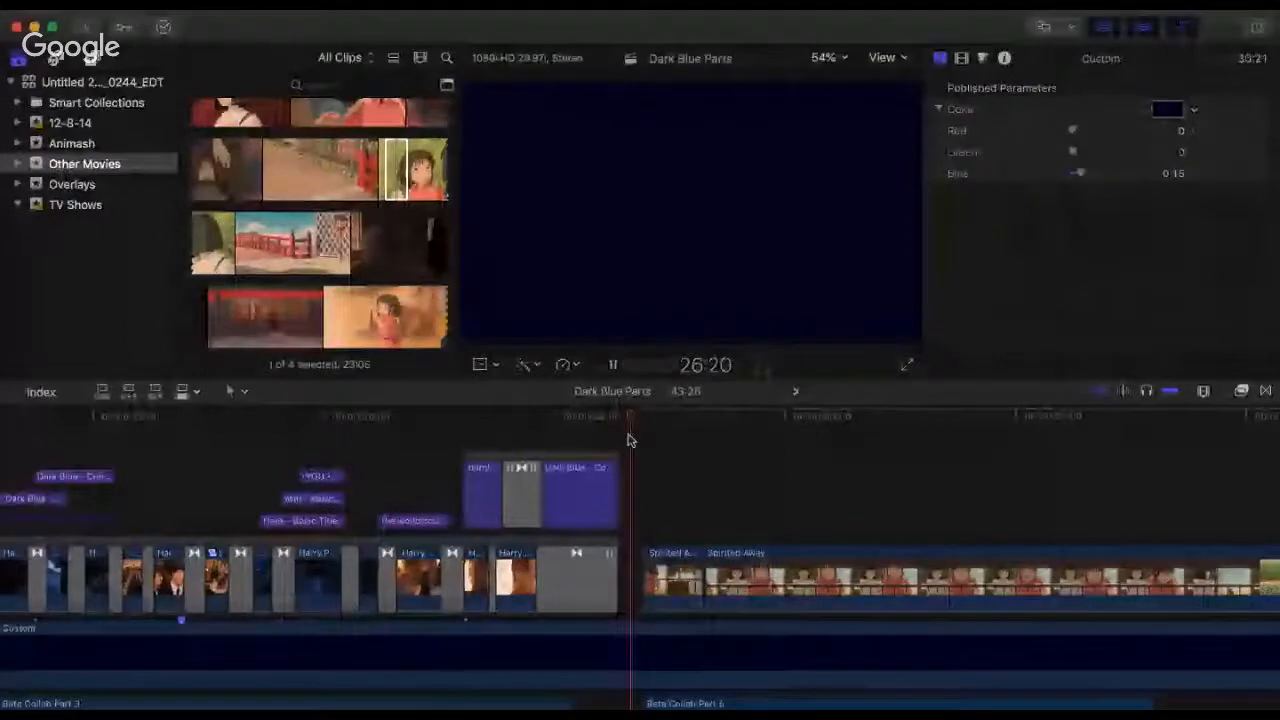
{"action": "key", "text": "space"}
{"action": "left_click", "coordinate": [677, 581]}
{"action": "key", "text": "super+equal"}
{"action": "key", "text": "super+equal"}
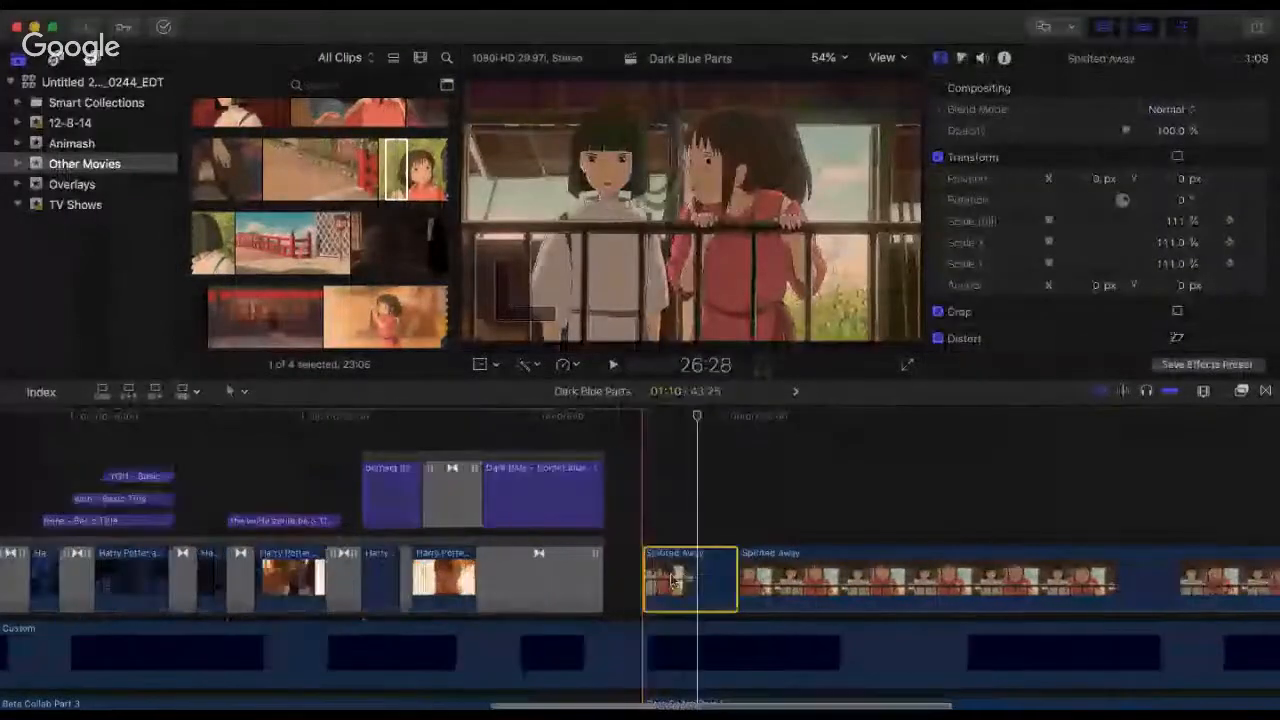
{"action": "key", "text": "super+r"}
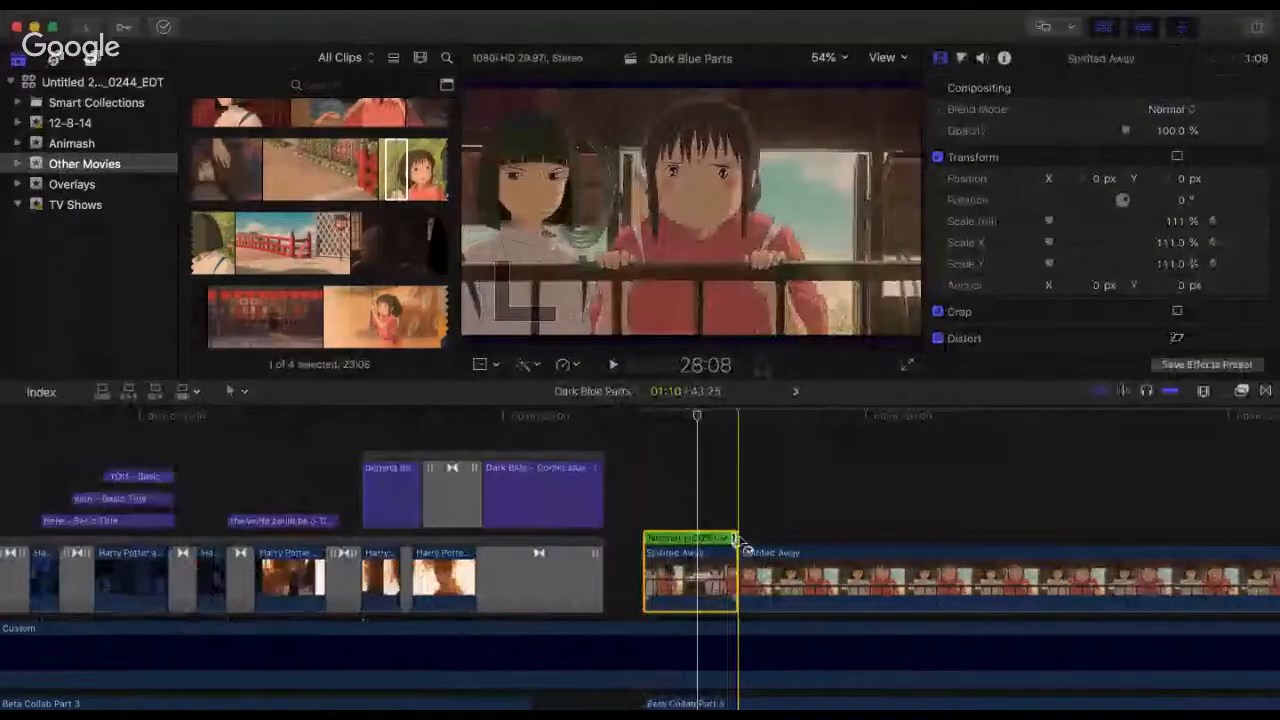
{"action": "left_click_drag", "start_coordinate": [736, 541], "coordinate": [710, 539]}
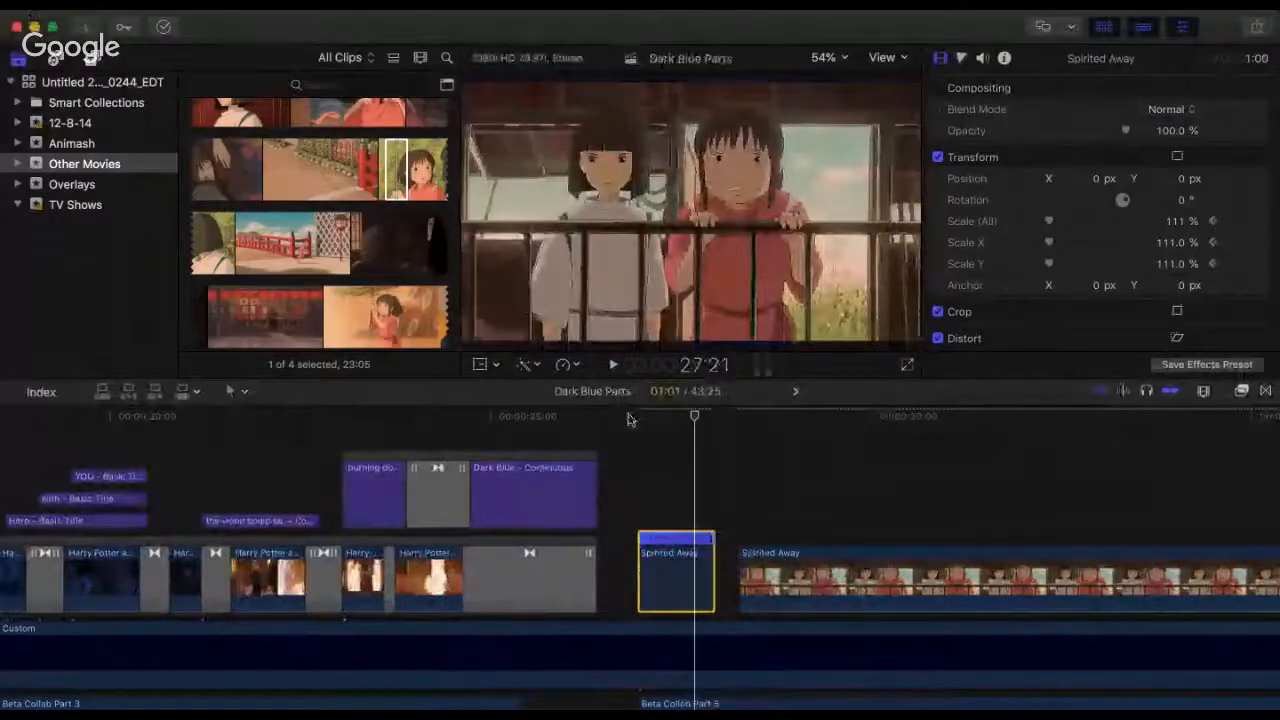
{"action": "left_click", "coordinate": [634, 416]}
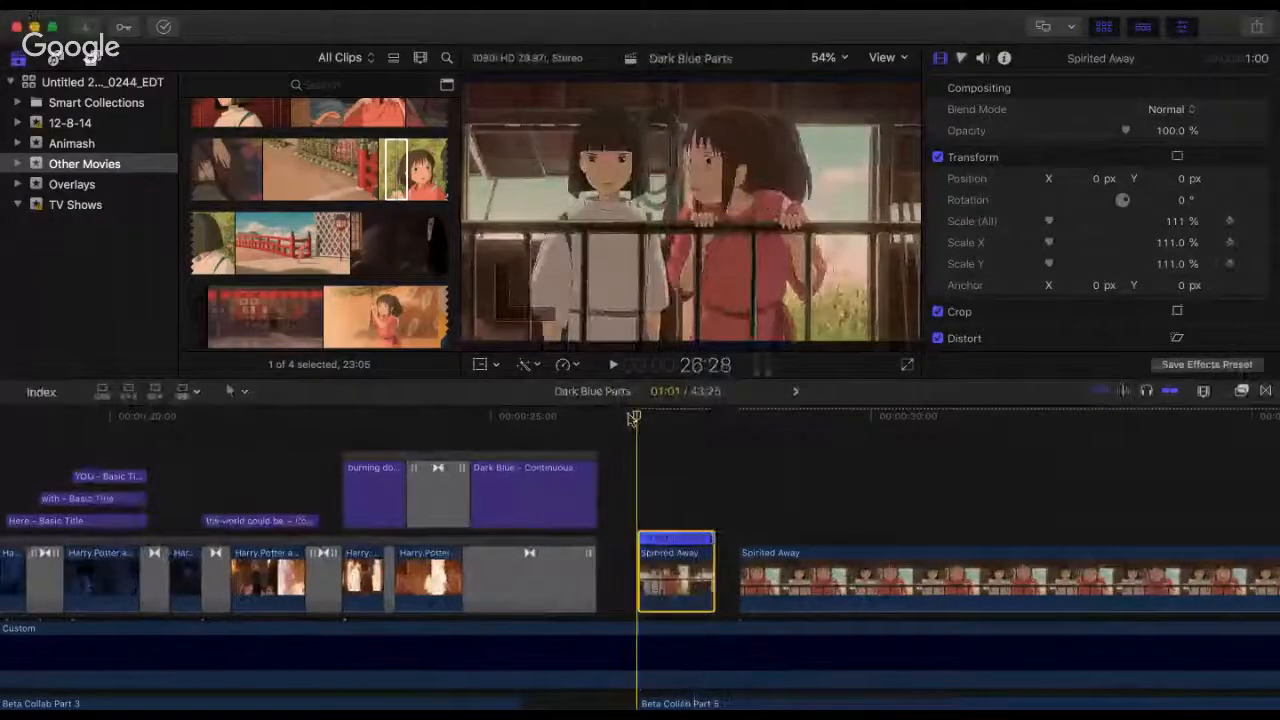
{"action": "key", "text": "space"}
{"action": "key", "text": "space"}
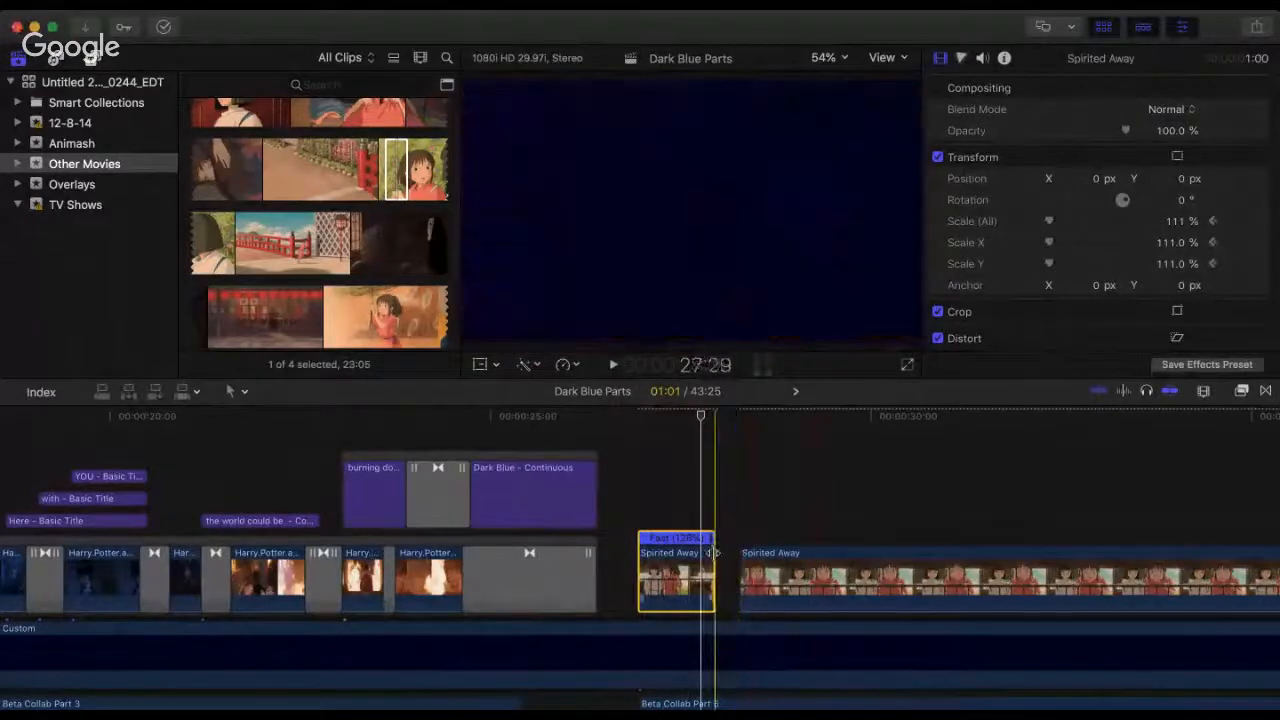
Step: Trim the end of the sped-up first Spirited Away clip to 20 frames and play back the result
{"action": "left_click_drag", "start_coordinate": [712, 553], "coordinate": [698, 553]}
{"action": "left_click", "coordinate": [627, 458]}
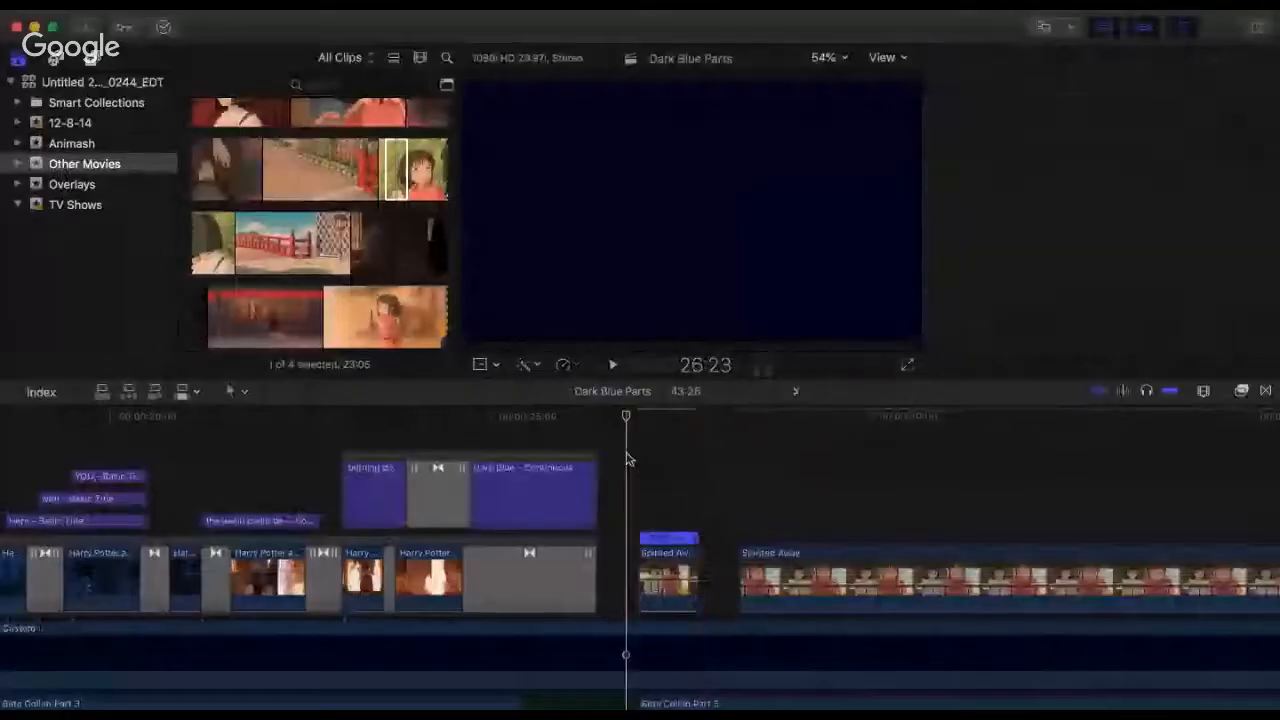
{"action": "key", "text": "space"}
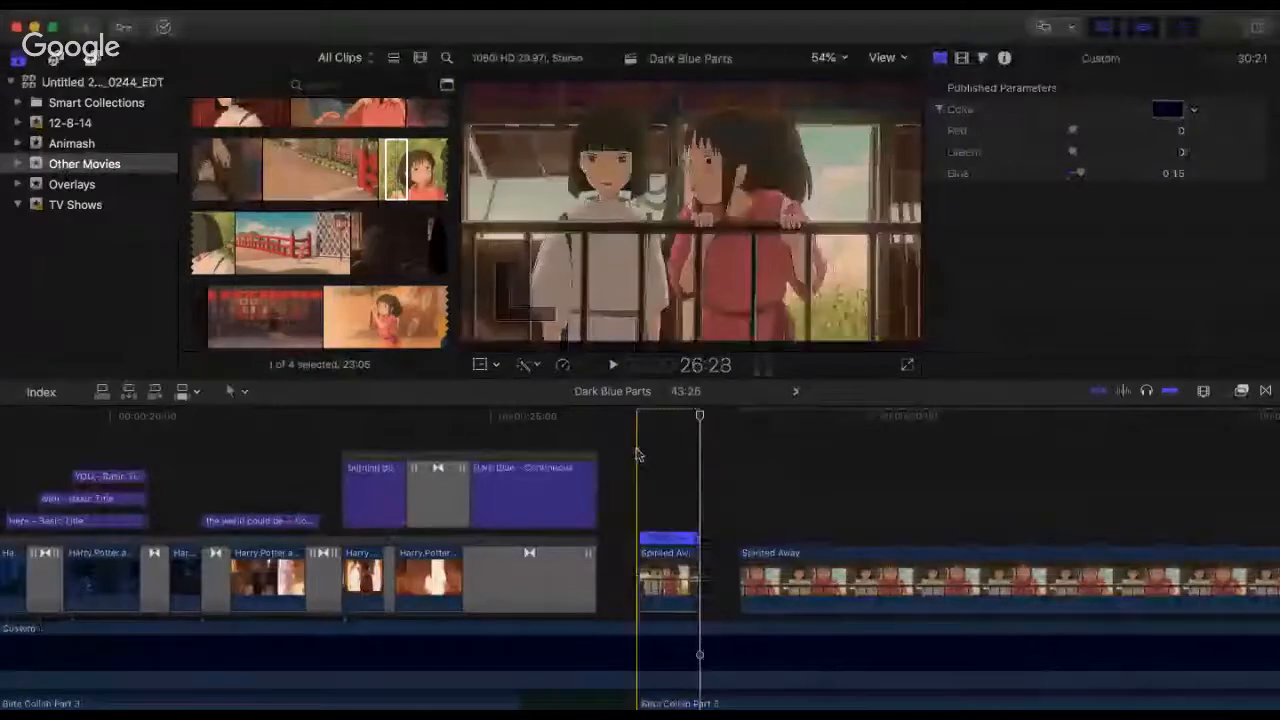
{"action": "key", "text": "space"}
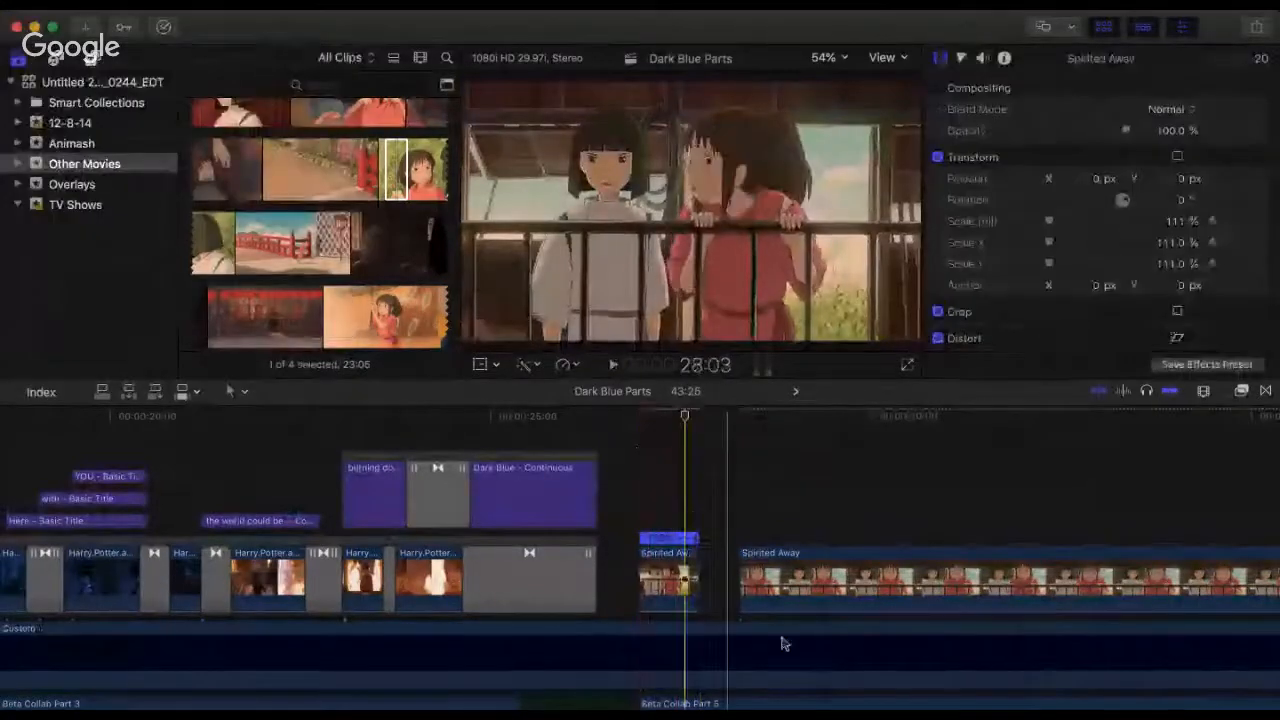
Step: Trim the second Spirited Away clip's start to its garden shot, 3:20 long, place it directly after the first clip and play the cut
{"action": "key", "text": "super+minus"}
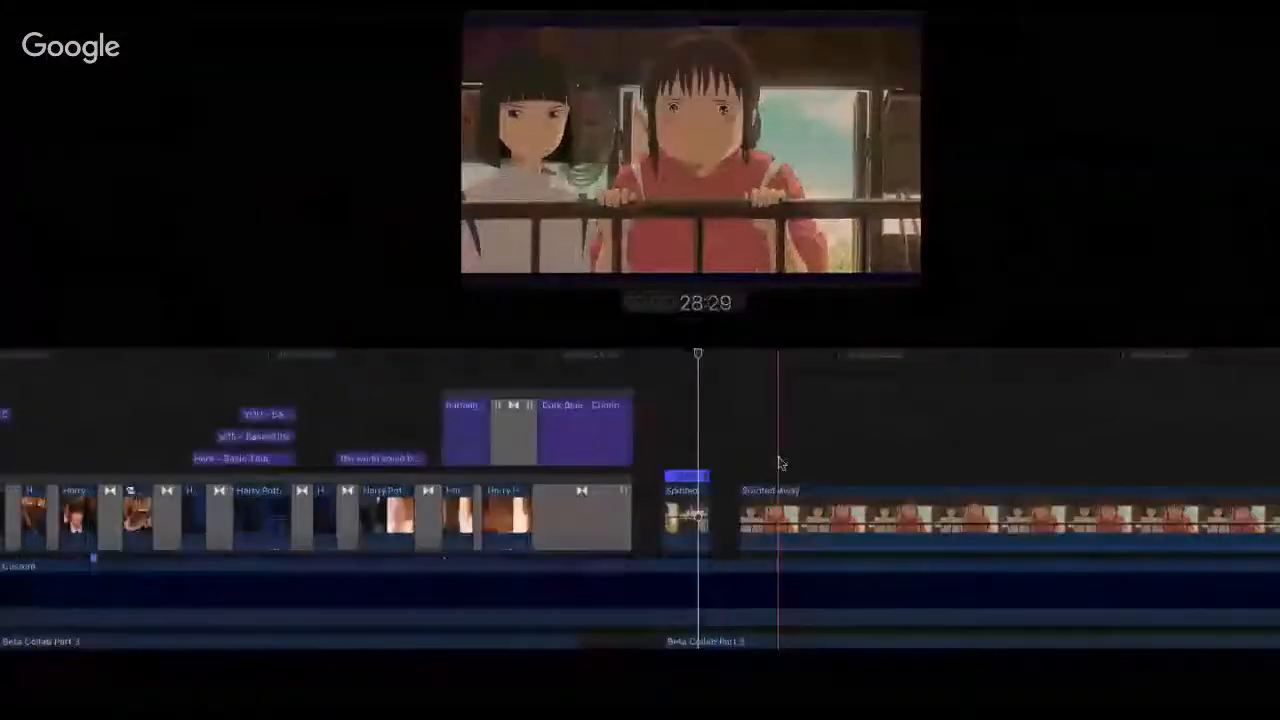
{"action": "scroll", "coordinate": [780, 463], "scroll_direction": "right", "scroll_amount": 5}
{"action": "key", "text": "super+minus"}
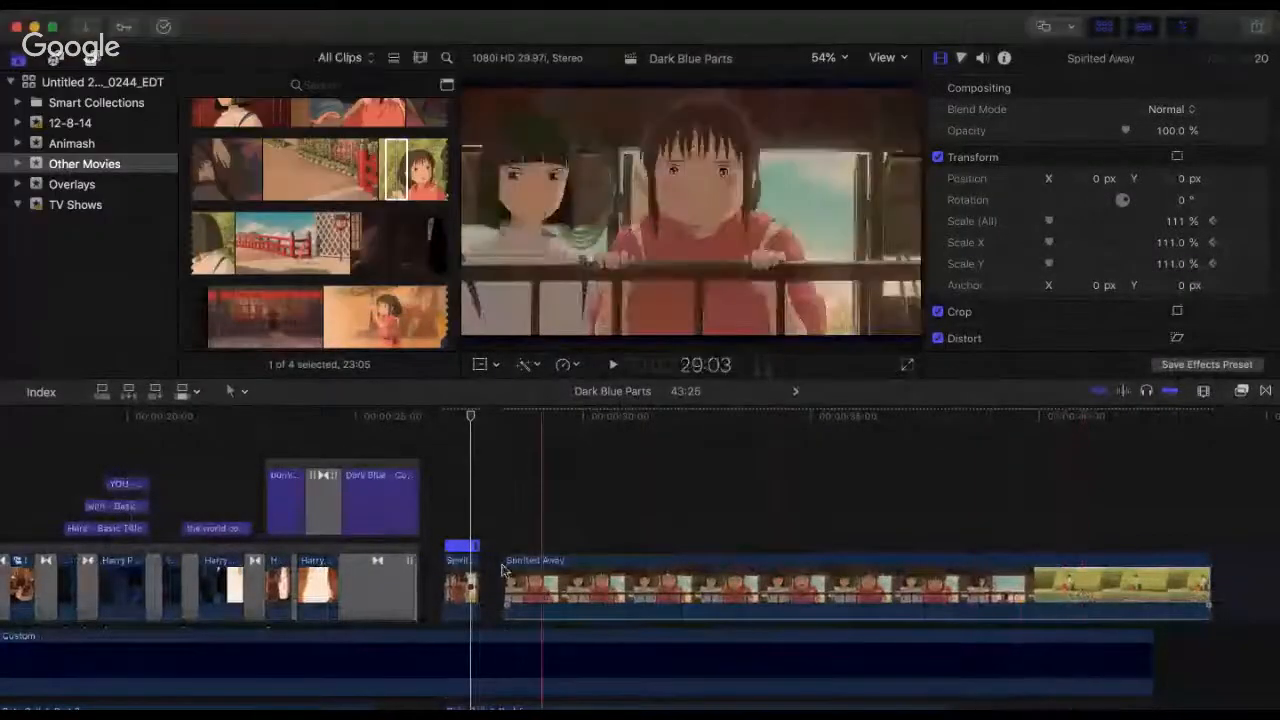
{"action": "left_click_drag", "start_coordinate": [513, 567], "coordinate": [545, 578]}
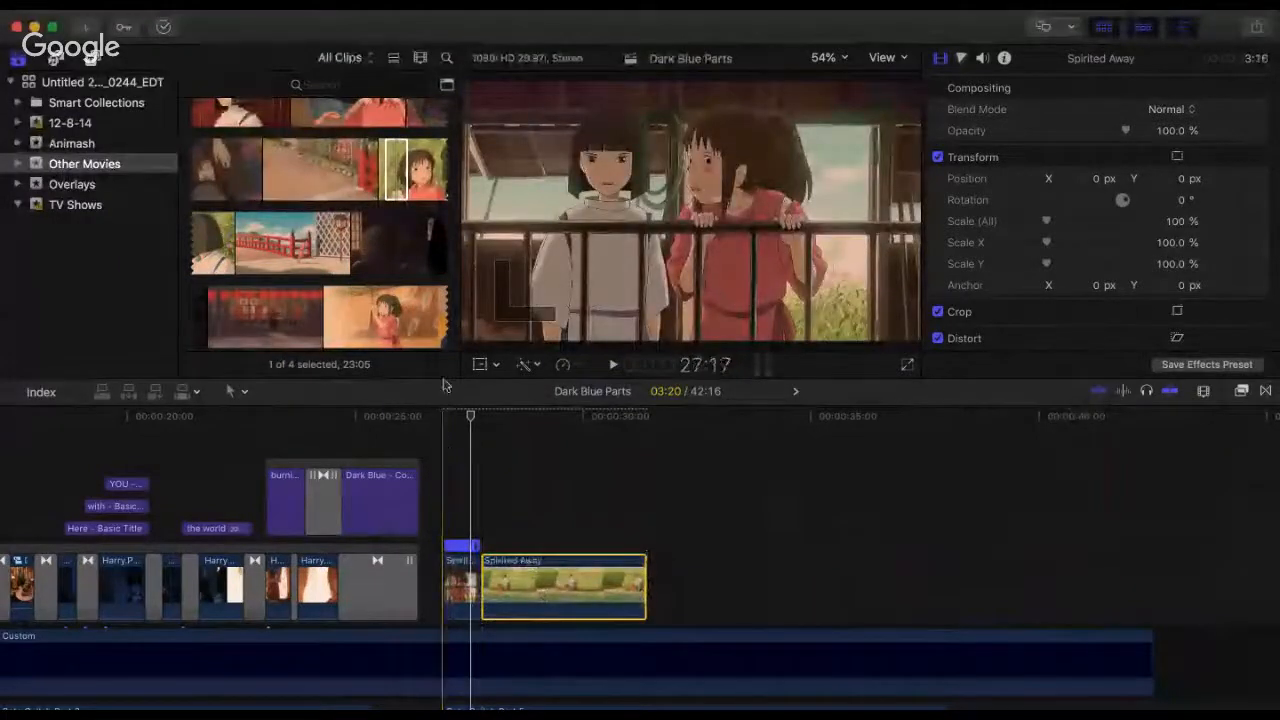
{"action": "left_click", "coordinate": [445, 450]}
{"action": "key", "text": "space"}
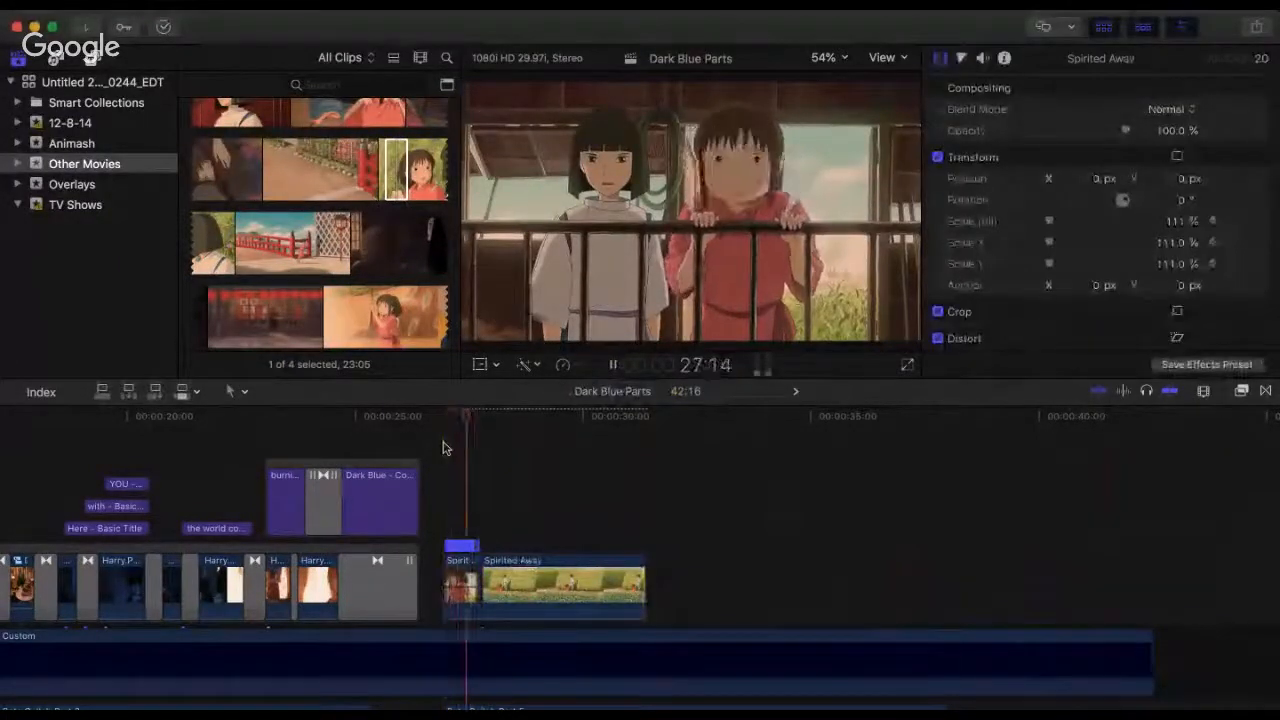
{"action": "key", "text": "space"}
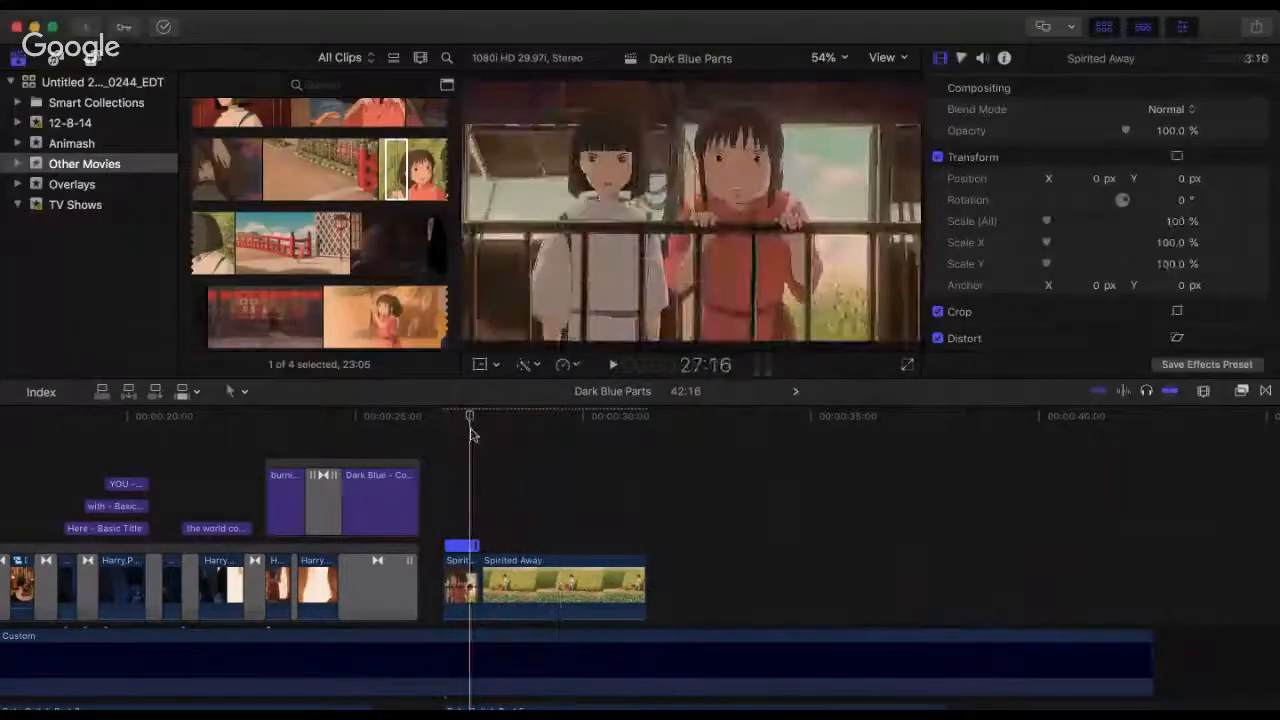
{"action": "key", "text": "space"}
{"action": "key", "text": "space"}
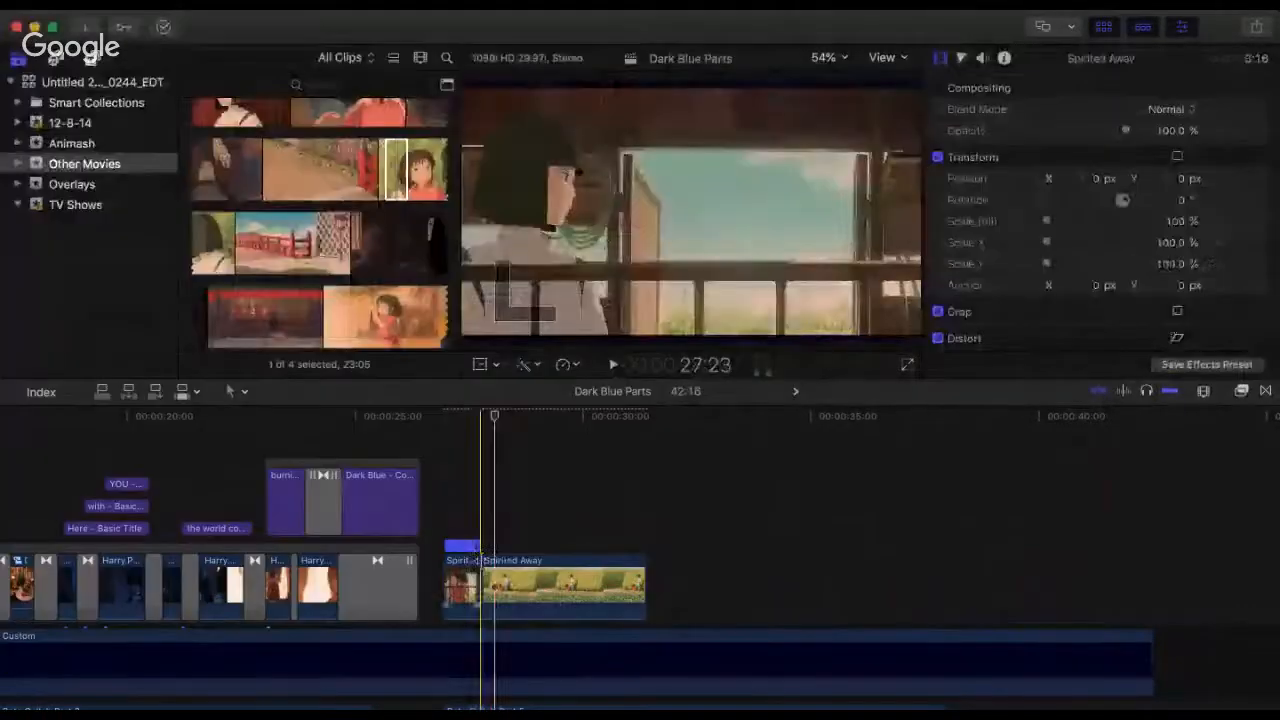
Step: Trim the start of the garden clip to a 3:11 duration and move it back against the end of the first clip
{"action": "left_click", "coordinate": [502, 562]}
{"action": "left_click_drag", "start_coordinate": [484, 562], "coordinate": [496, 562]}
{"action": "left_click_drag", "start_coordinate": [558, 594], "coordinate": [544, 594]}
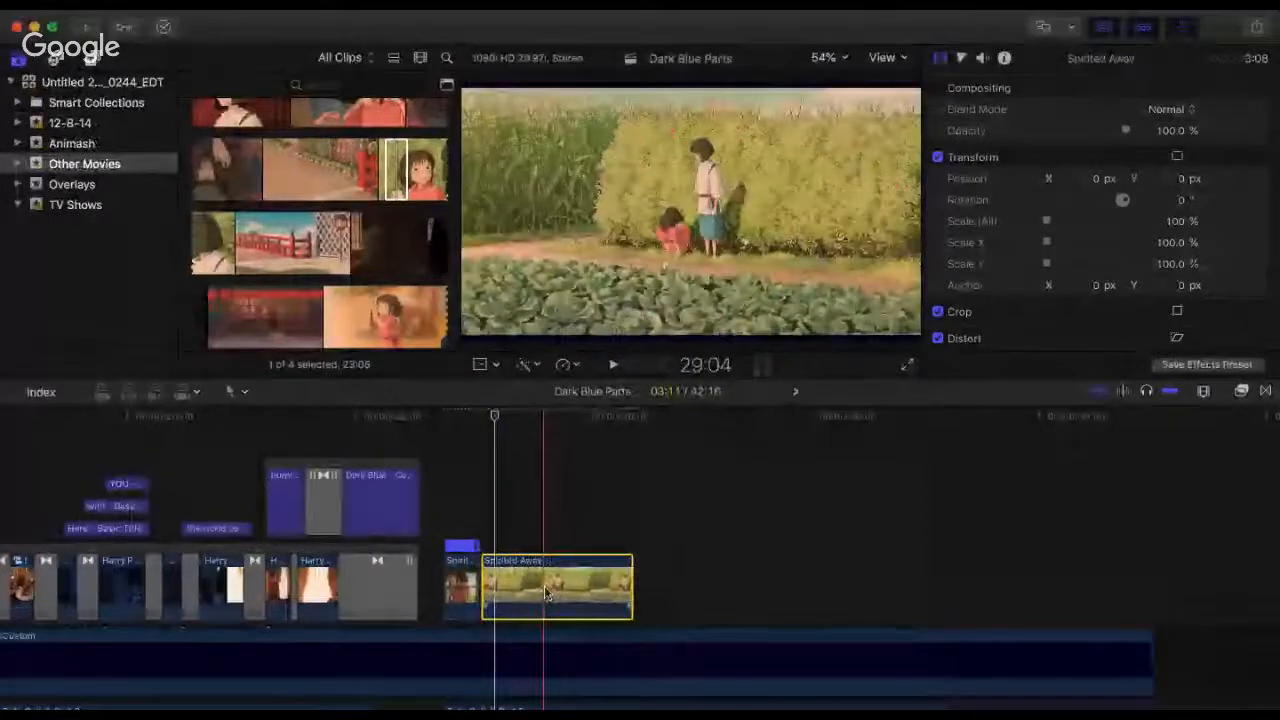
Step: Play back Beta Collab Part 5 repeatedly from its start to check the timing of the cut to the garden shot
{"action": "left_click", "coordinate": [443, 418]}
{"action": "key", "text": "space"}
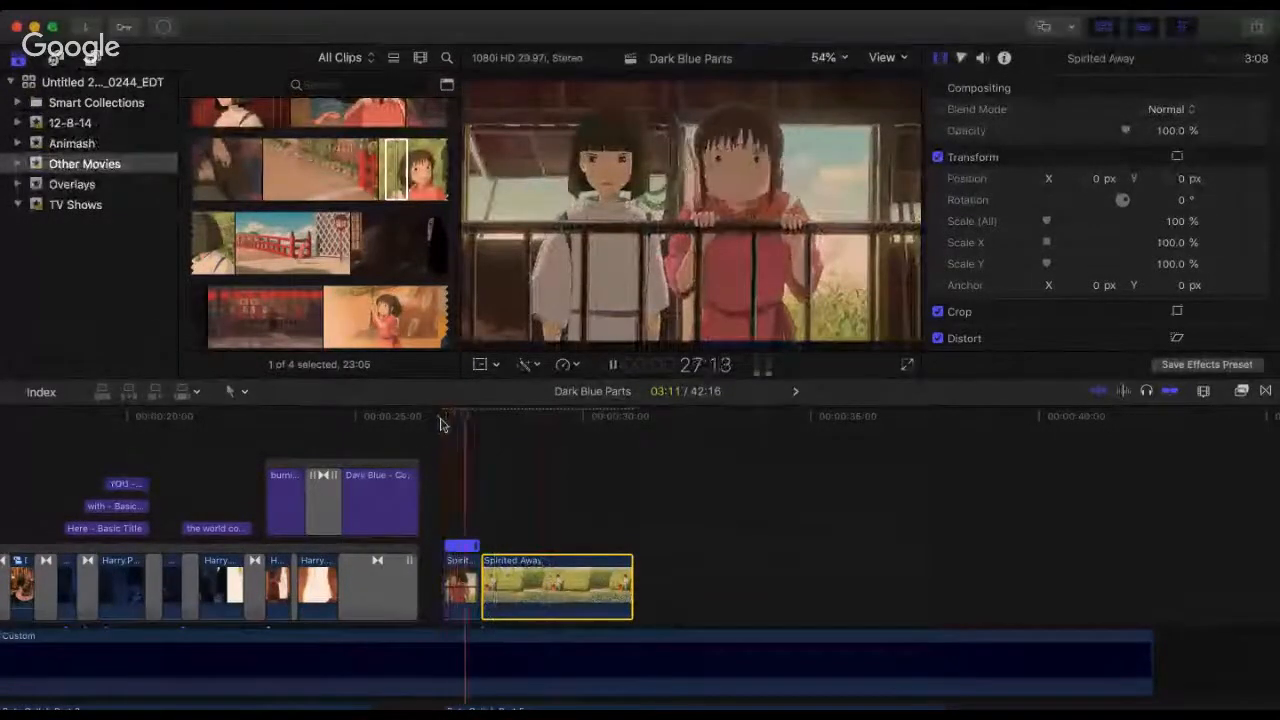
{"action": "key", "text": "space"}
{"action": "left_click", "coordinate": [441, 418]}
{"action": "key", "text": "space"}
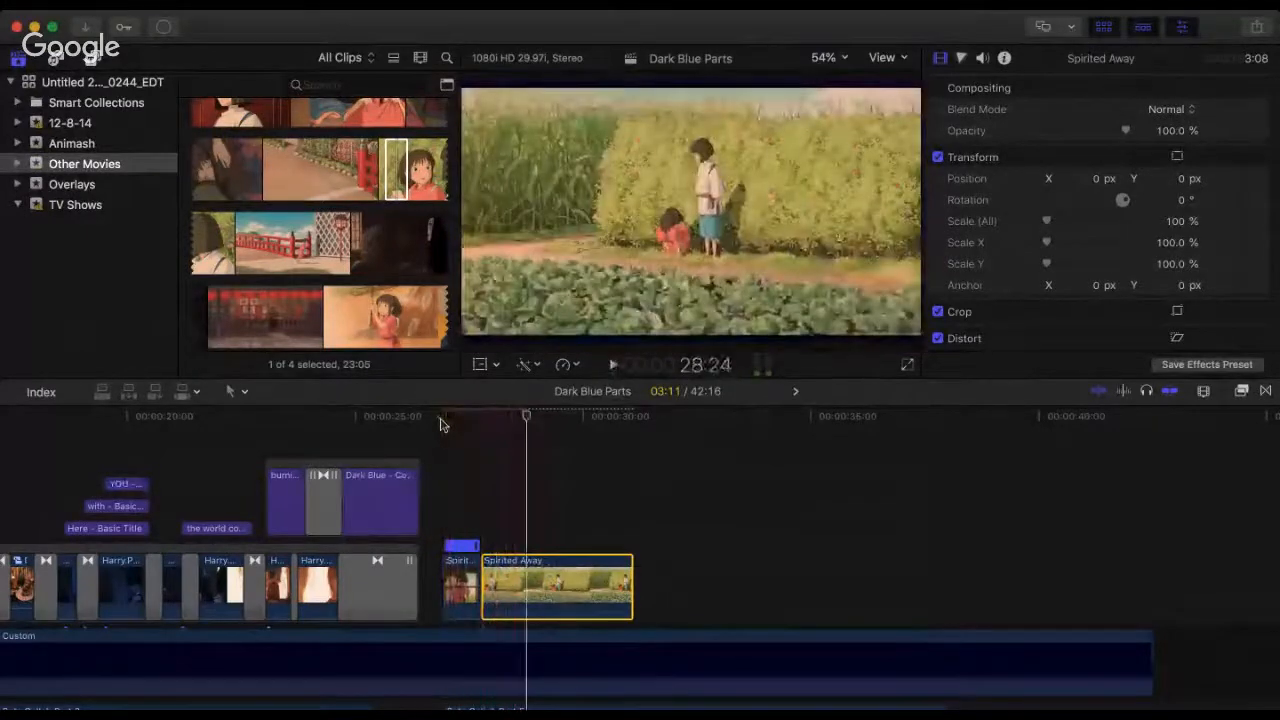
{"action": "key", "text": "space"}
{"action": "left_click", "coordinate": [442, 418]}
{"action": "key", "text": "space"}
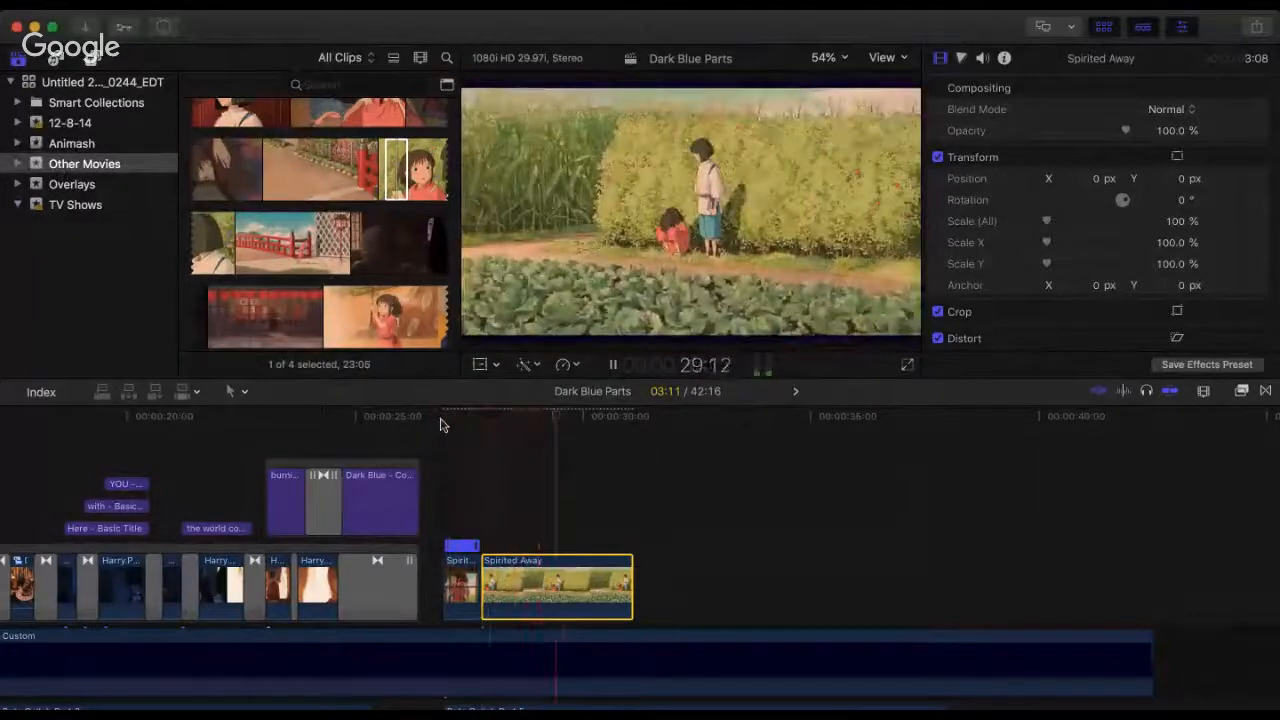
{"action": "key", "text": "space"}
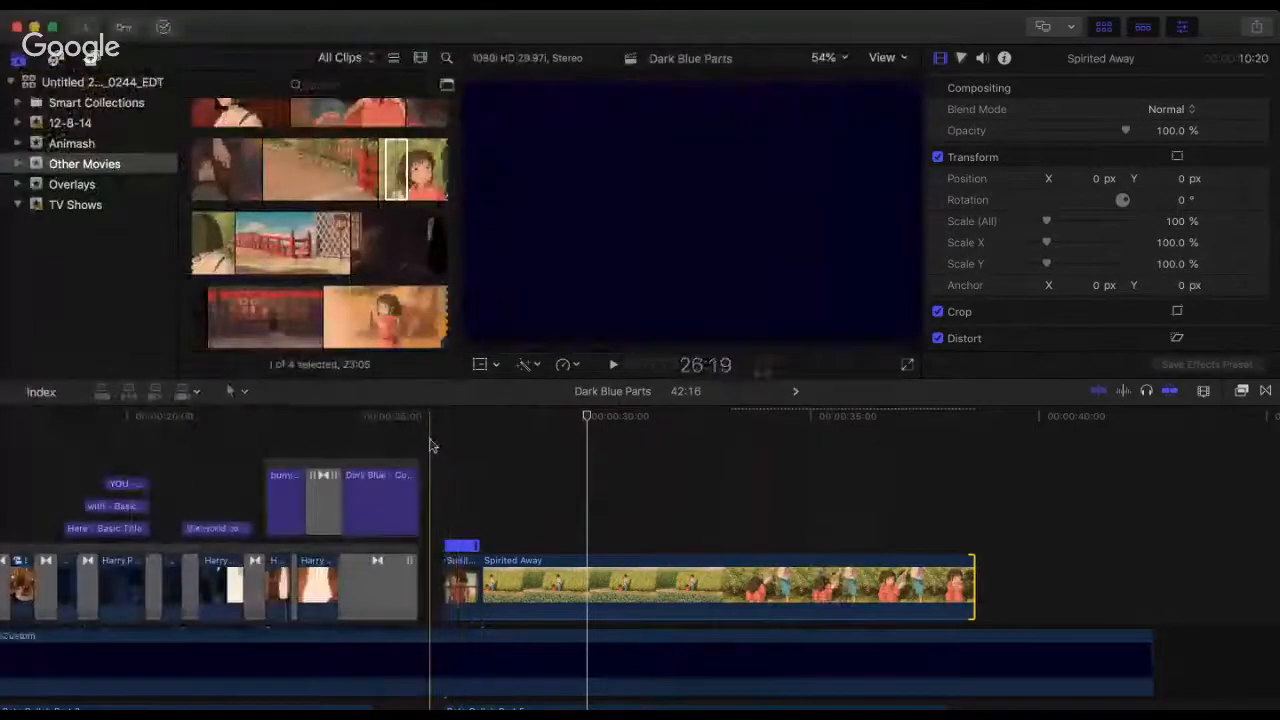
Step: Replay the opening of Beta Collab Part 5 to judge how the cut to the garden clip fits the audio
{"action": "left_click", "coordinate": [447, 442]}
{"action": "key", "text": "space"}
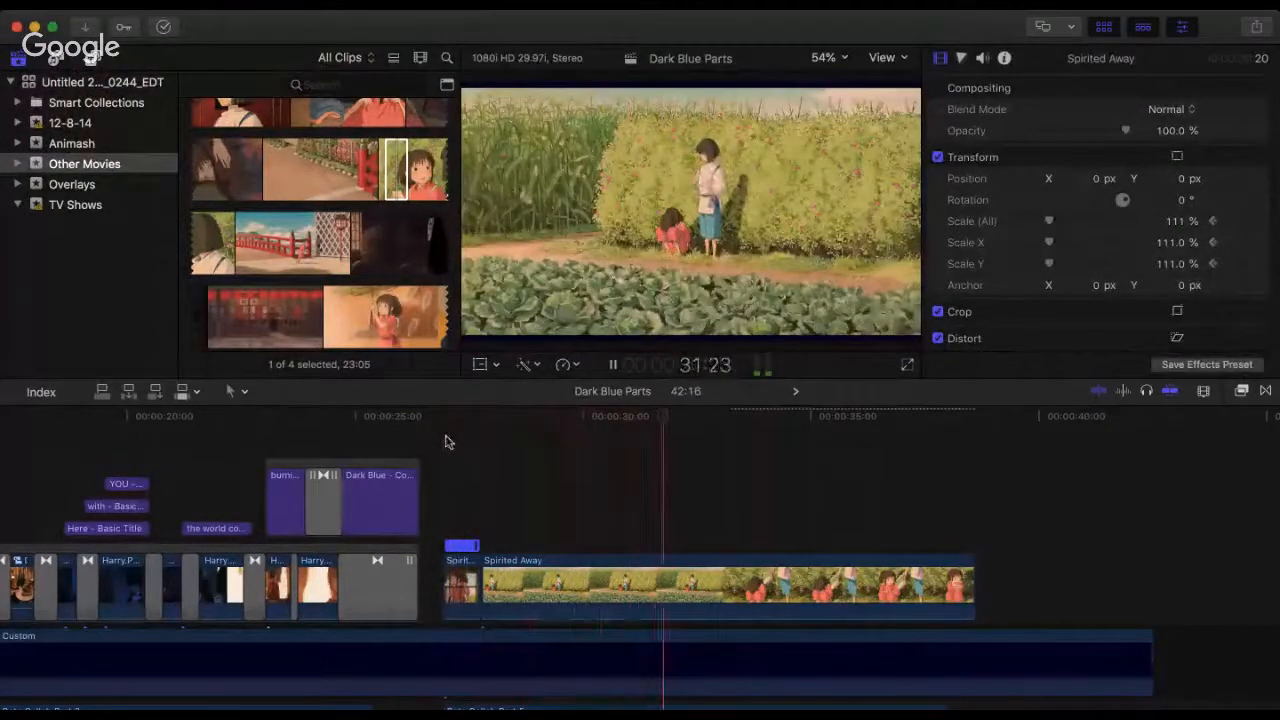
{"action": "key", "text": "space"}
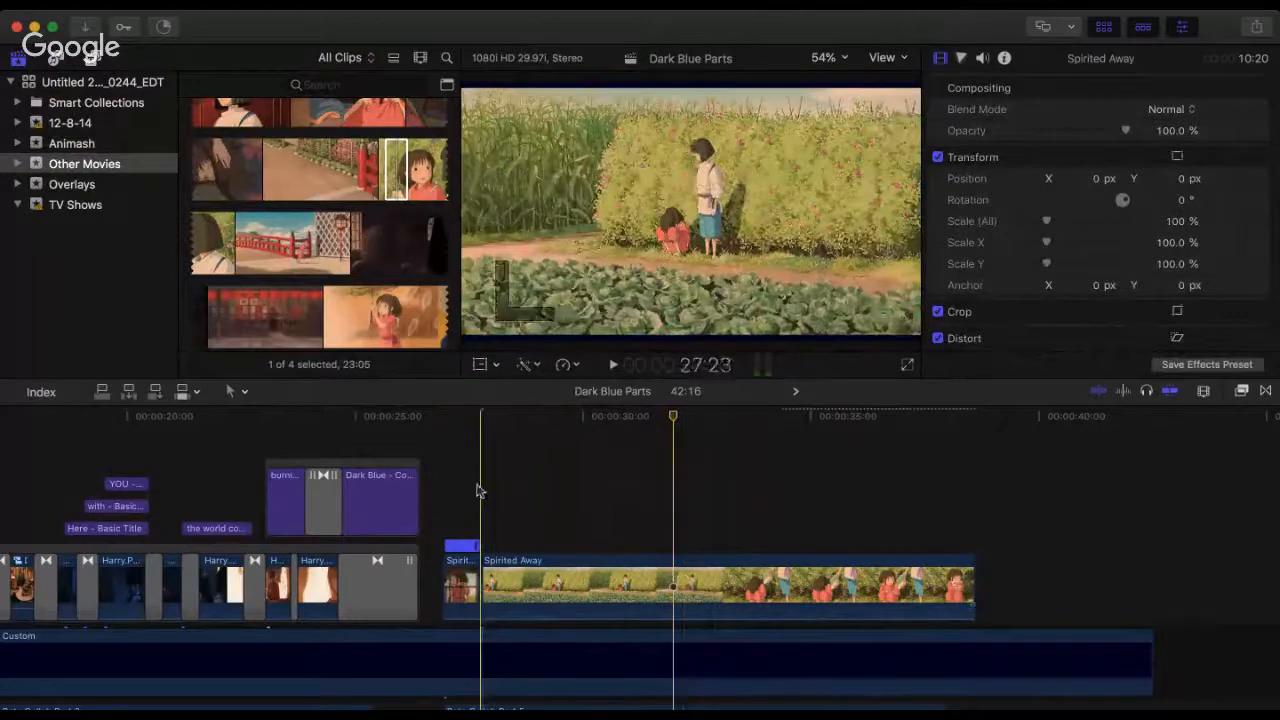
{"action": "left_click_drag", "start_coordinate": [491, 488], "coordinate": [475, 487]}
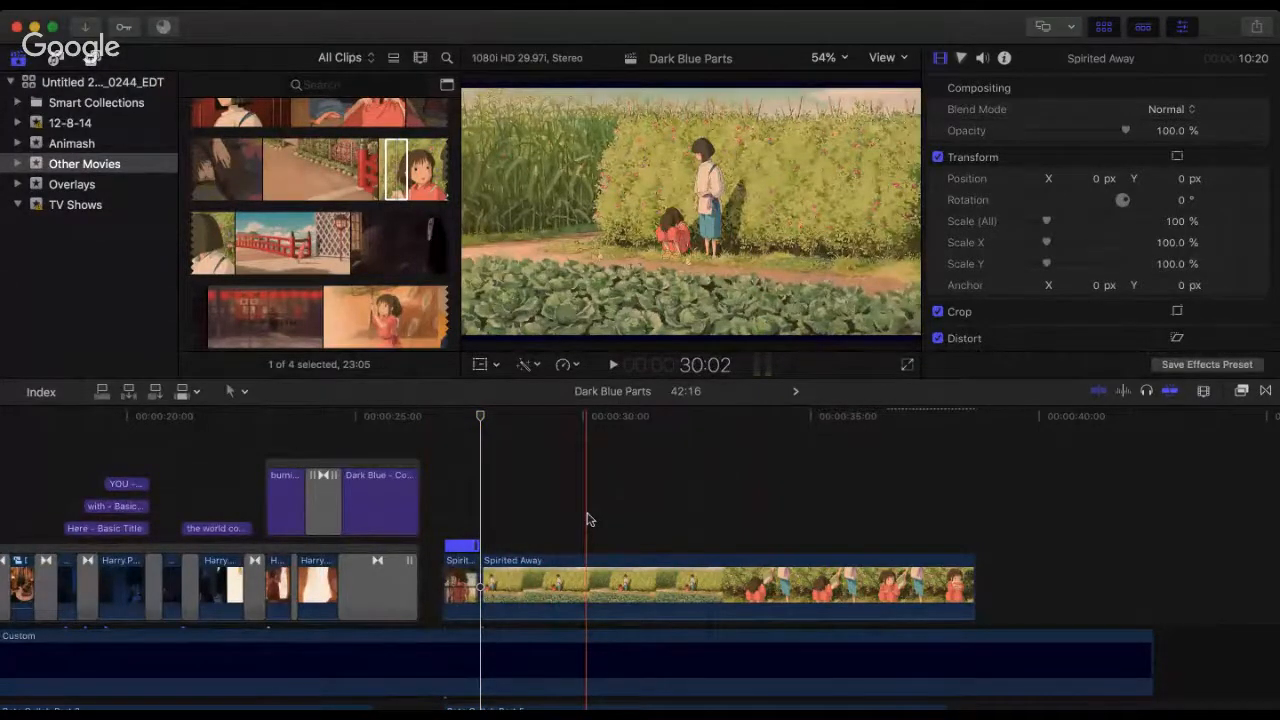
{"action": "left_click", "coordinate": [449, 478]}
{"action": "key", "text": "space"}
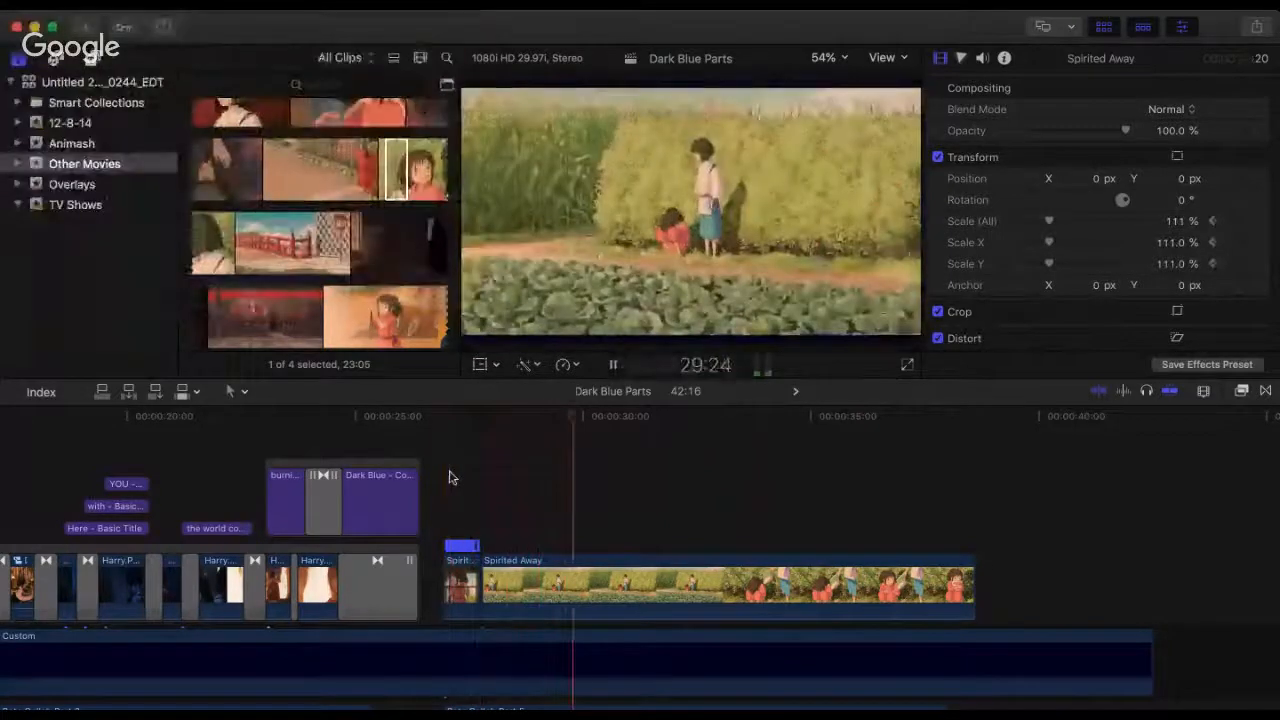
{"action": "key", "text": "space"}
{"action": "left_click", "coordinate": [451, 500]}
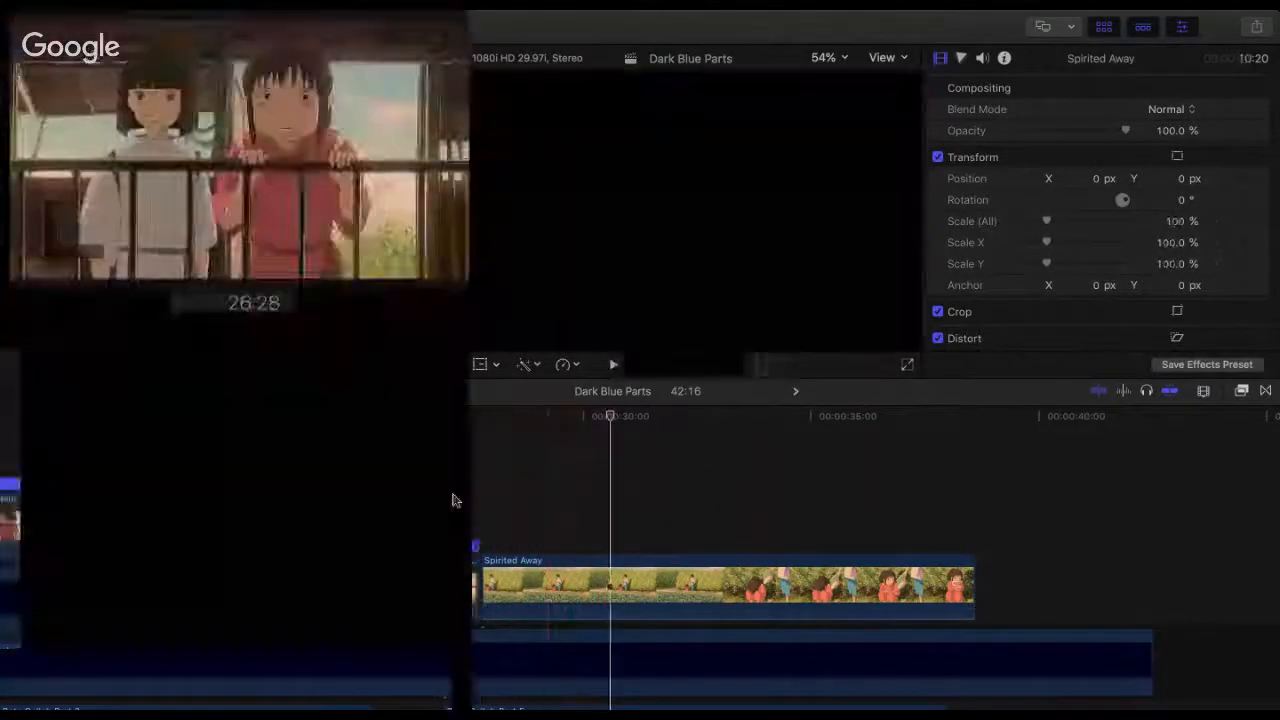
{"action": "key", "text": "space"}
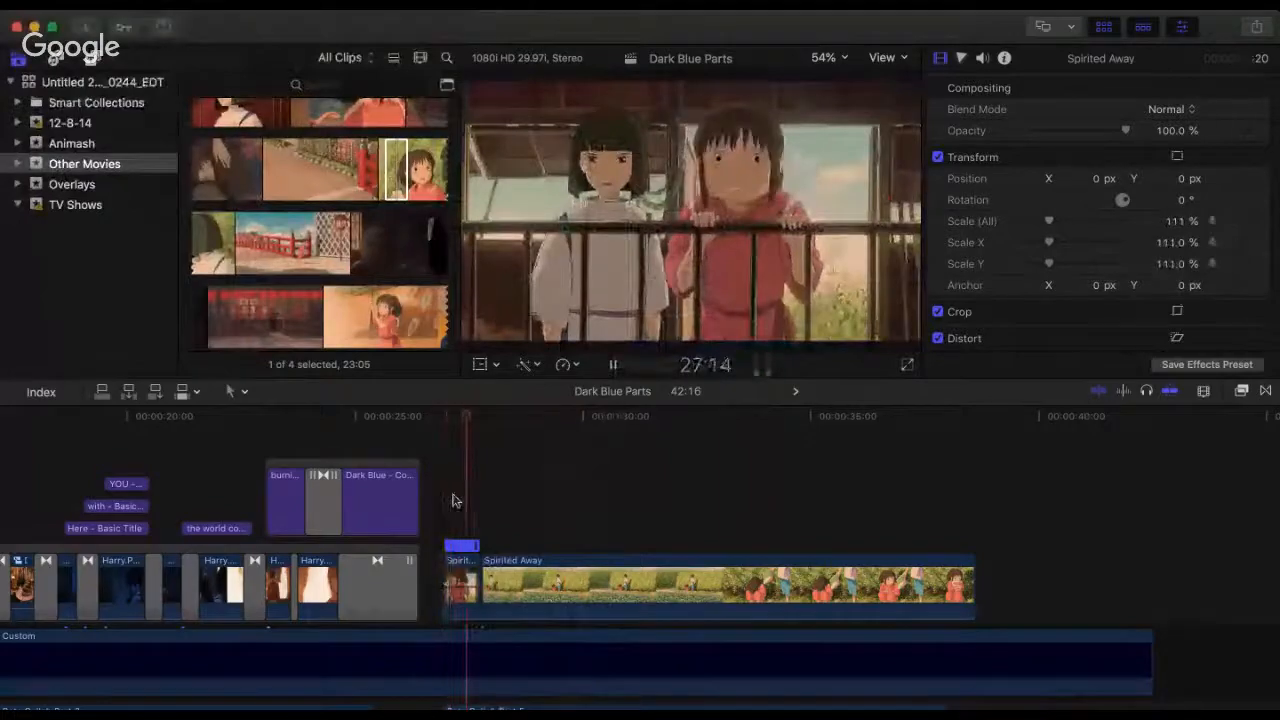
{"action": "left_click", "coordinate": [452, 500]}
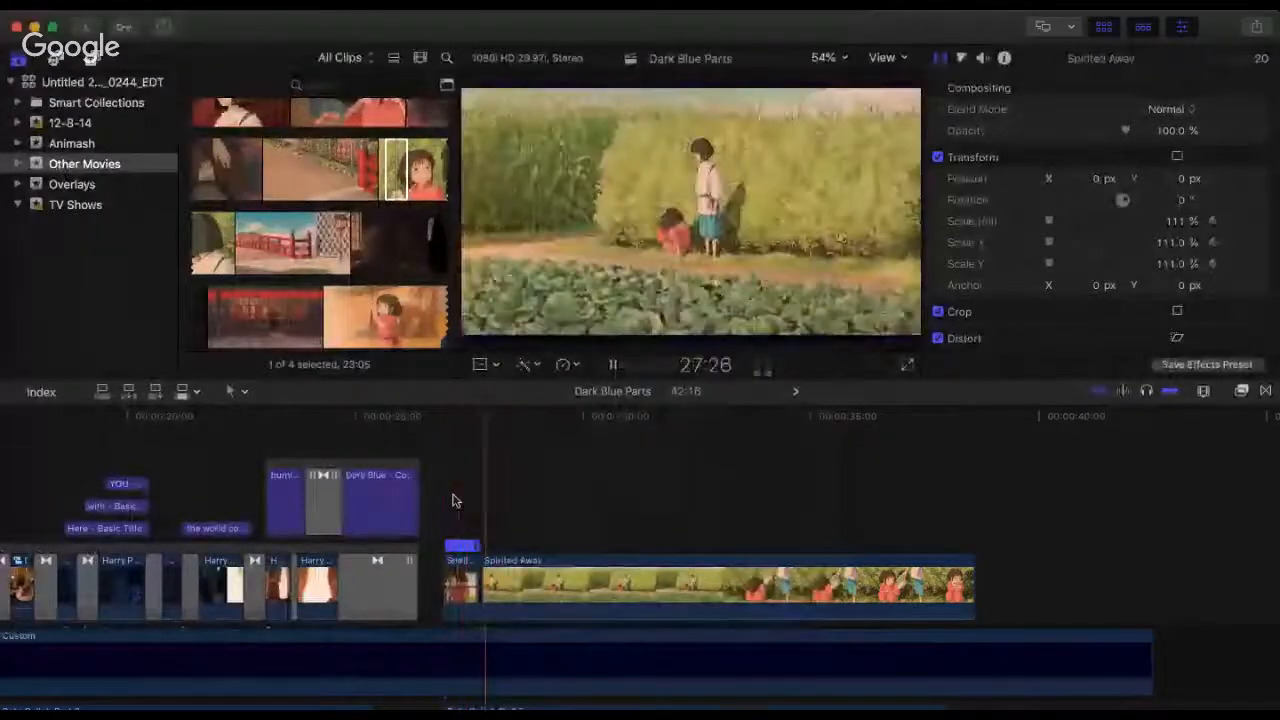
{"action": "key", "text": "space"}
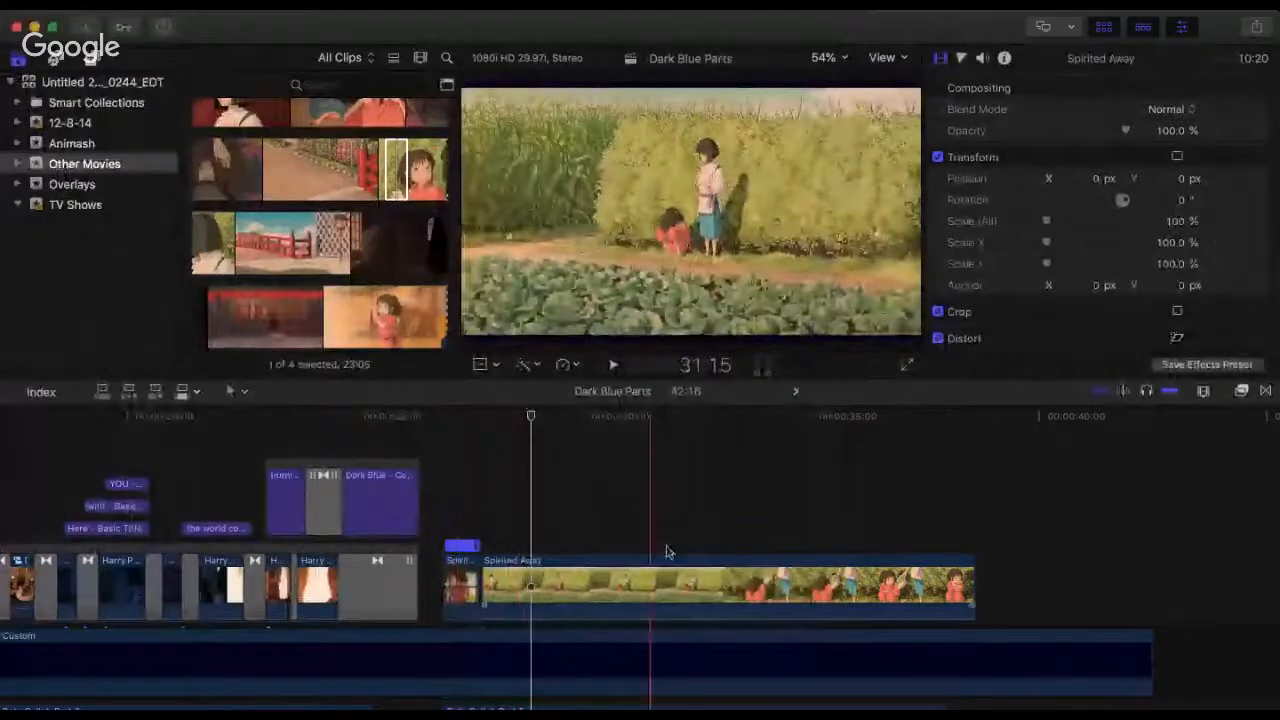
{"action": "left_click", "coordinate": [429, 443]}
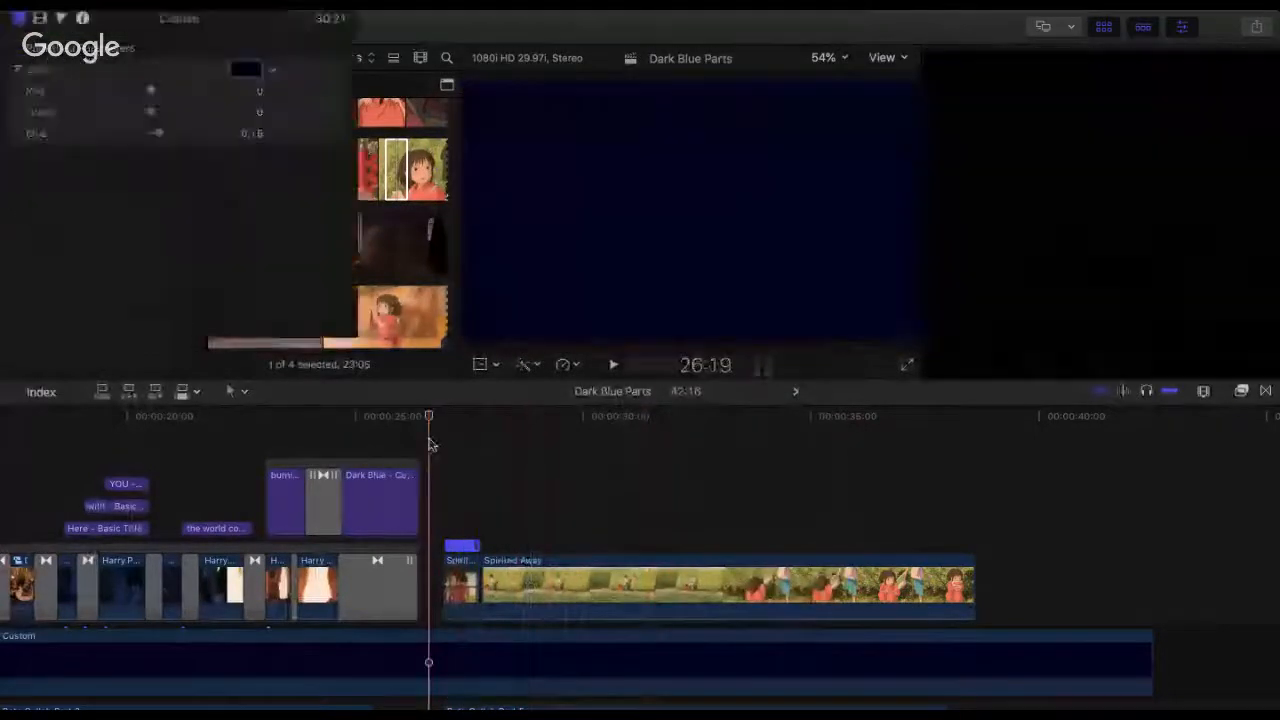
{"action": "key", "text": "space"}
{"action": "key", "text": "space"}
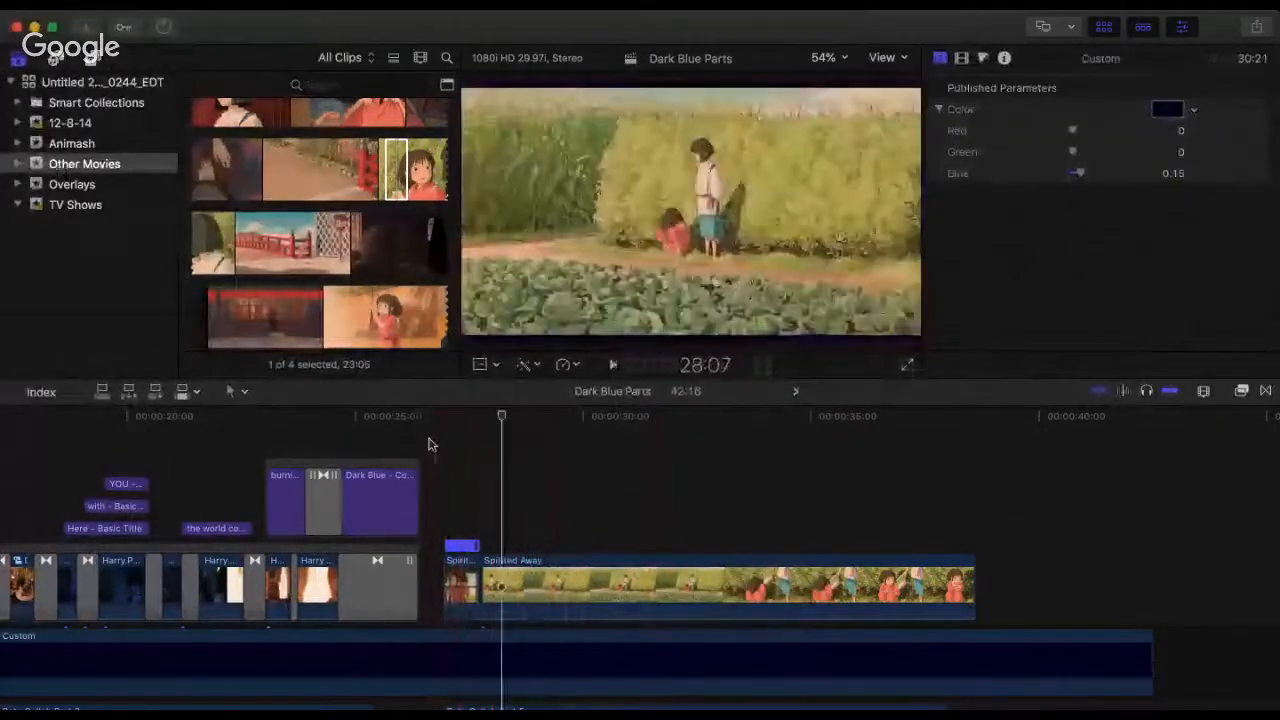
{"action": "left_click", "coordinate": [428, 443]}
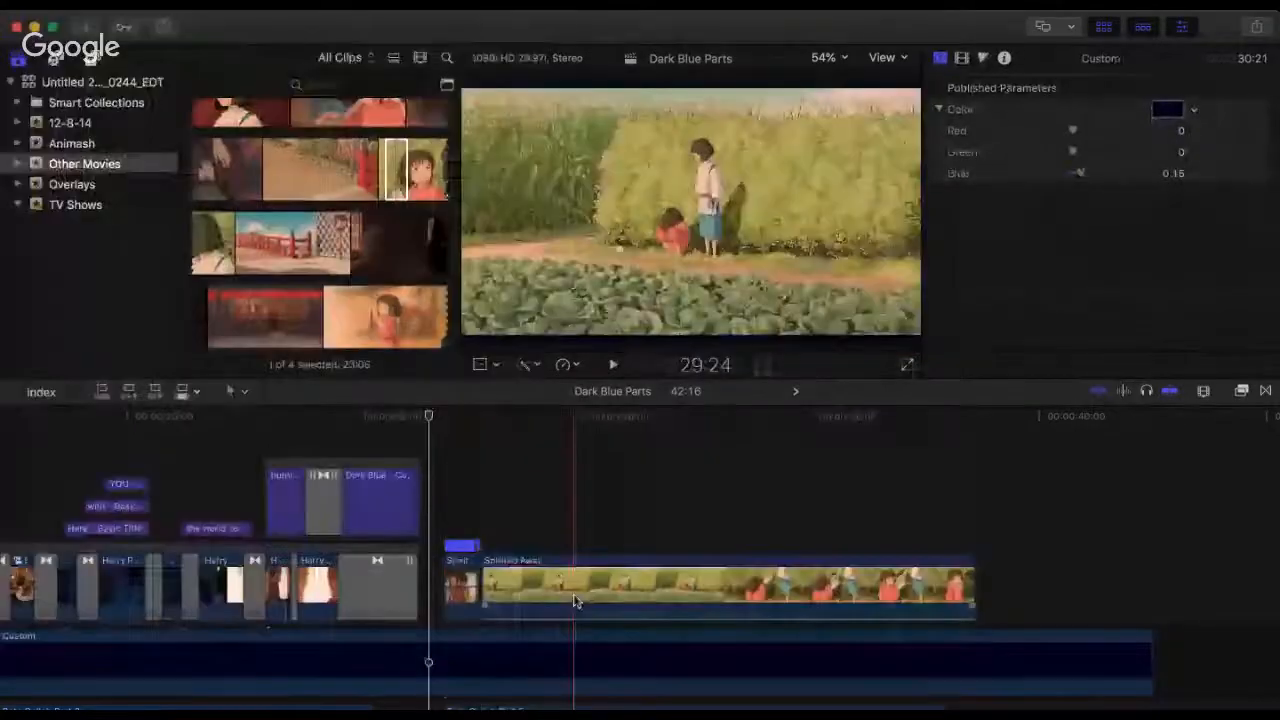
Step: Move the garden clip past the end of the blue background and add markers on the audio beats during playback
{"action": "left_click", "coordinate": [520, 585]}
{"action": "left_click_drag", "start_coordinate": [520, 585], "coordinate": [1231, 588]}
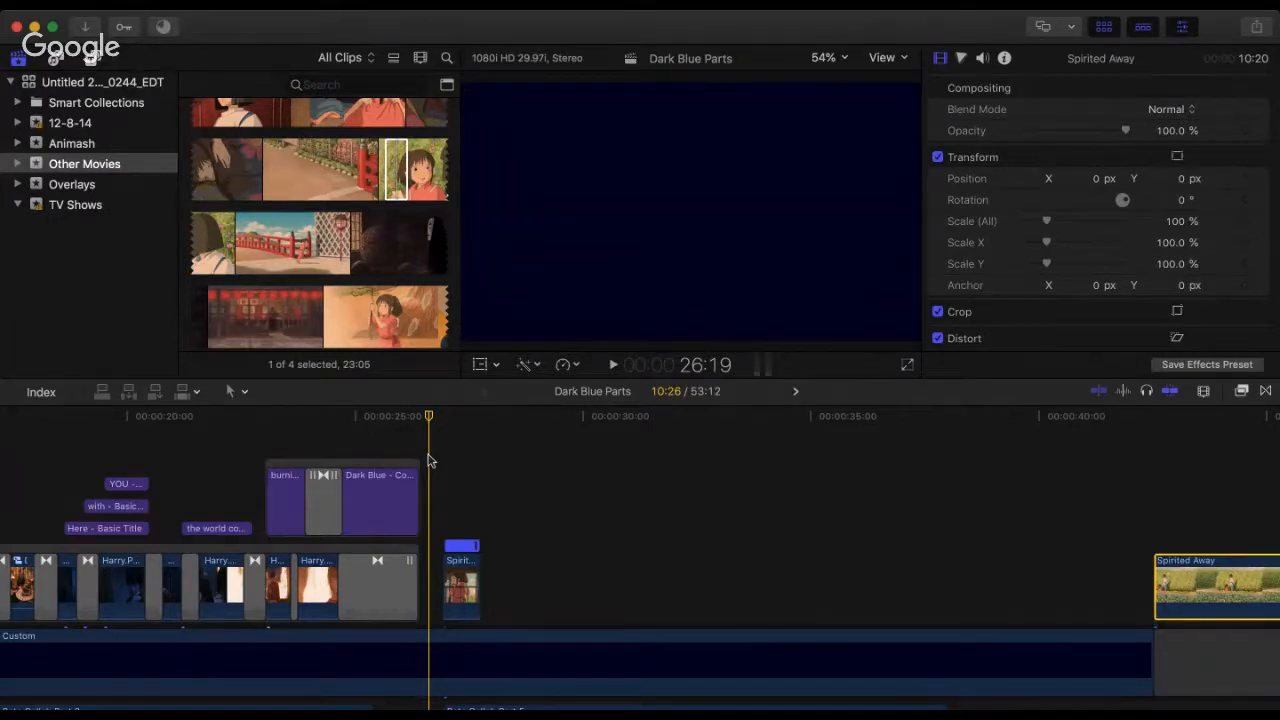
{"action": "key", "text": "space"}
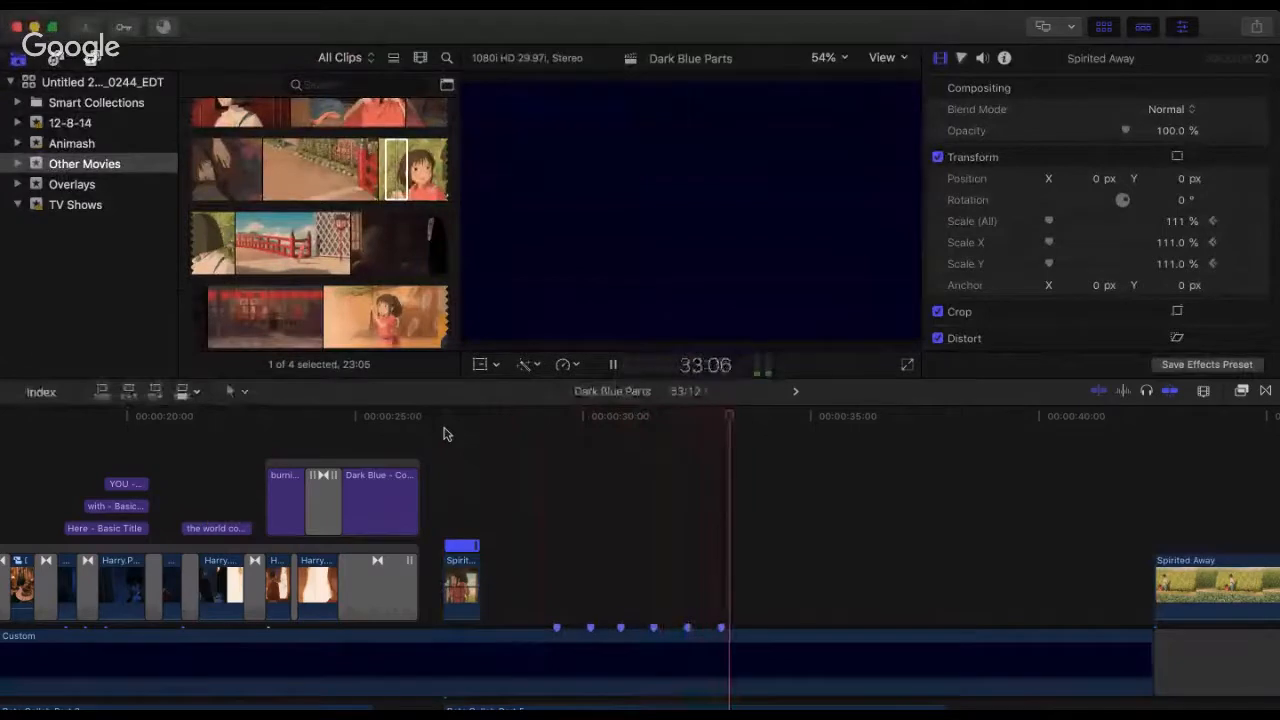
{"action": "key", "text": "m"}
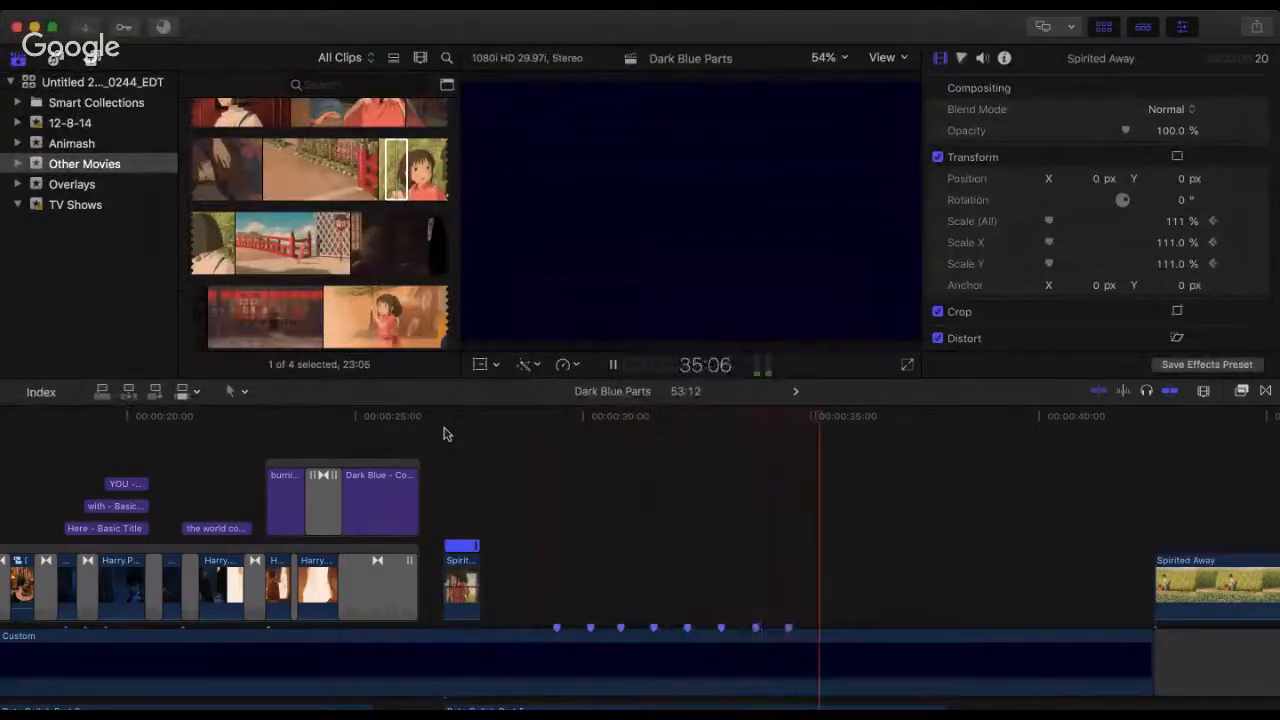
{"action": "key", "text": "m"}
{"action": "key", "text": "m"}
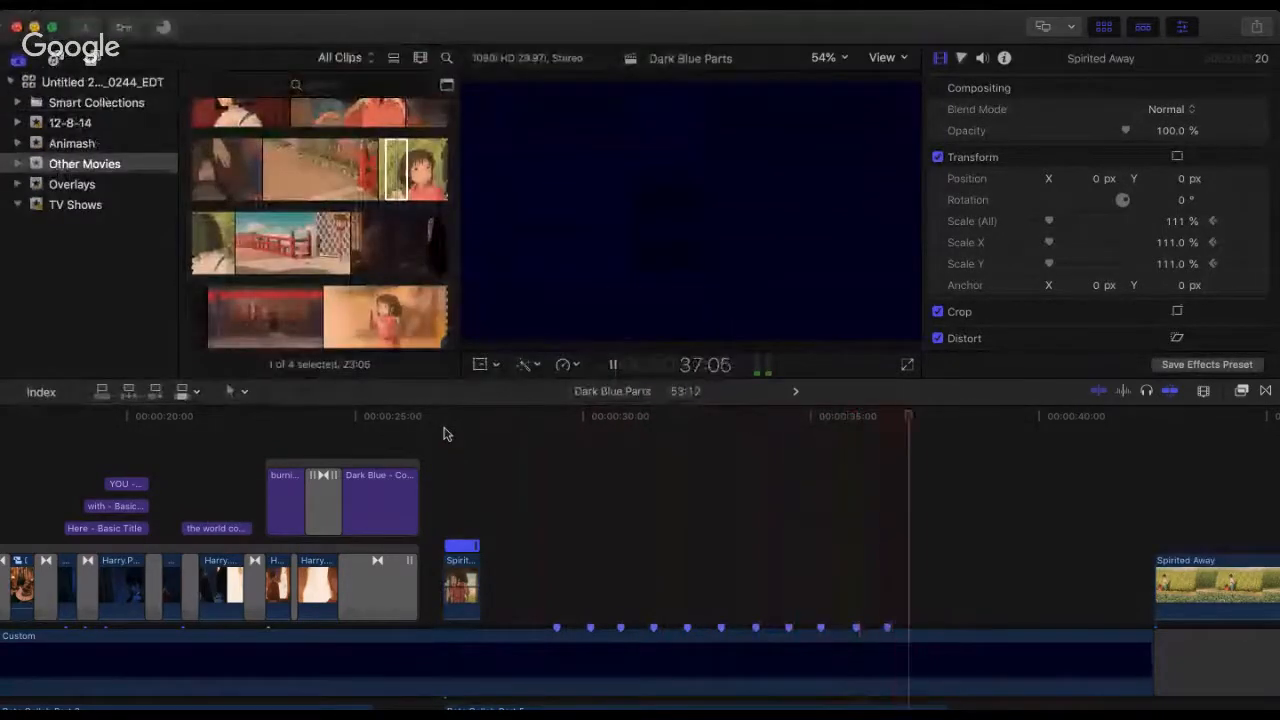
{"action": "key", "text": "m"}
{"action": "key", "text": "m"}
{"action": "key", "text": "space"}
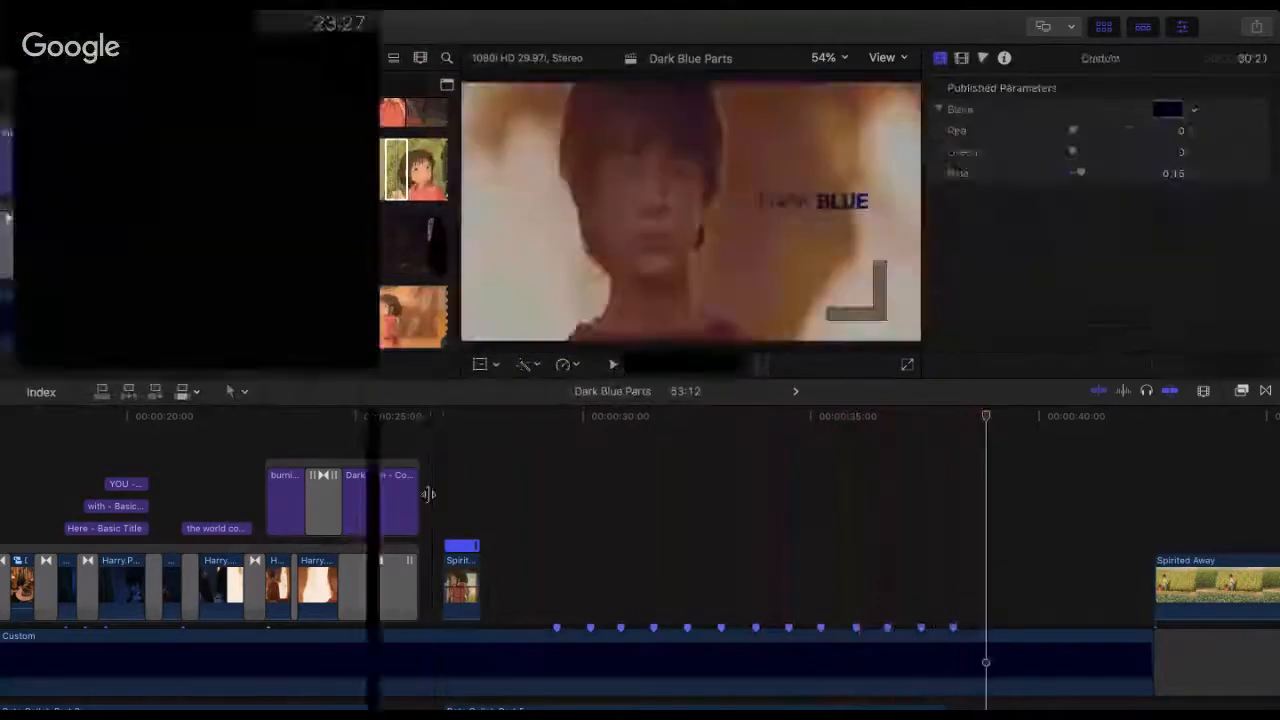
Step: Replay from the first Spirited Away clip and add markers on the two missed beats right after it
{"action": "left_click", "coordinate": [436, 463]}
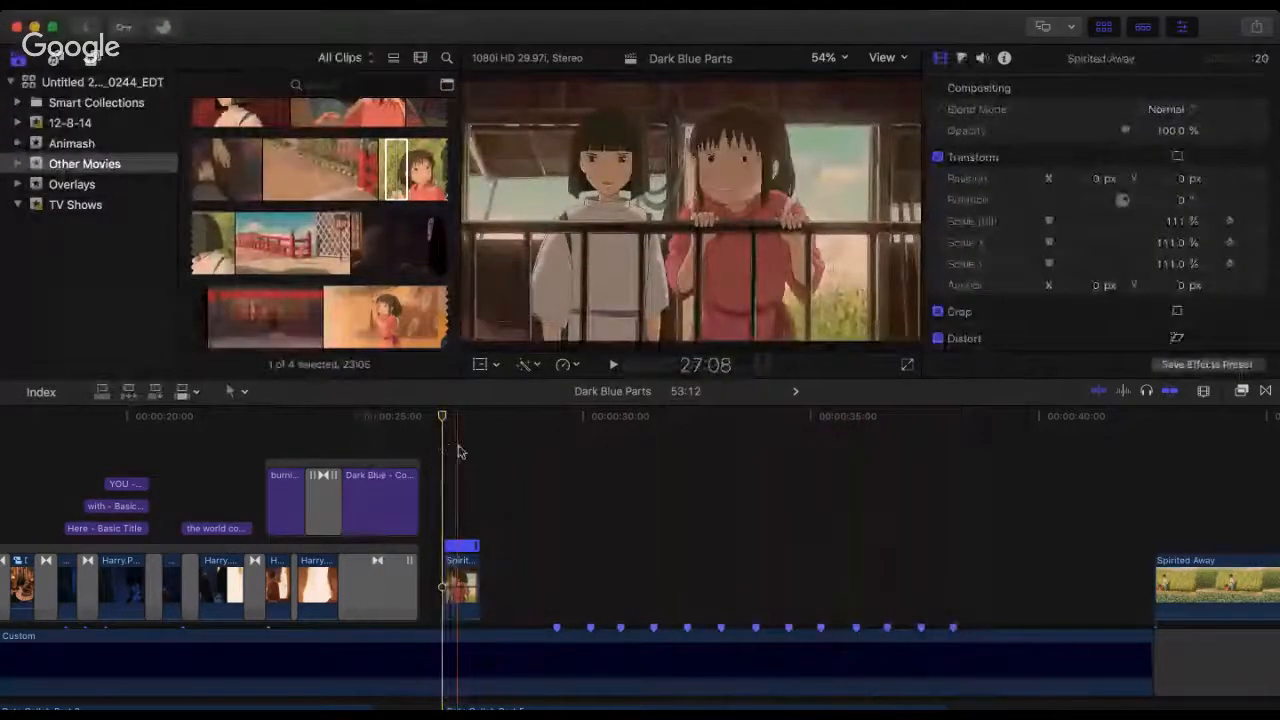
{"action": "key", "text": "space"}
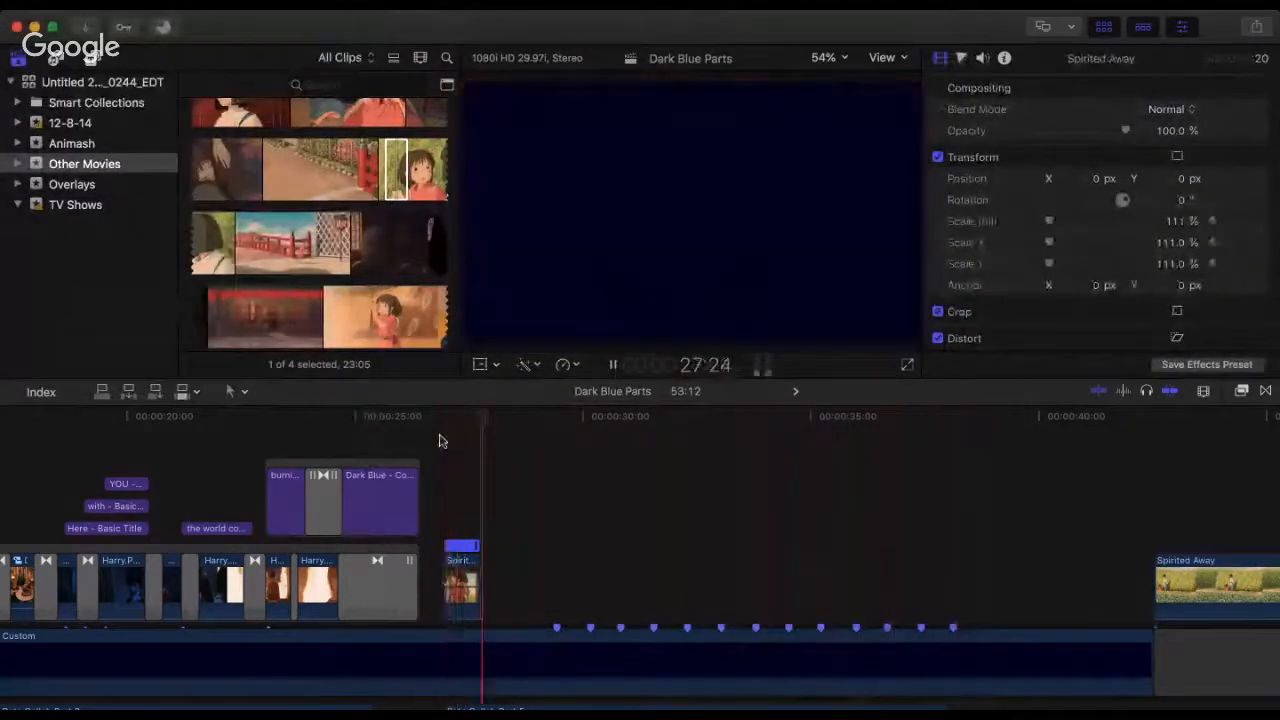
{"action": "key", "text": "space"}
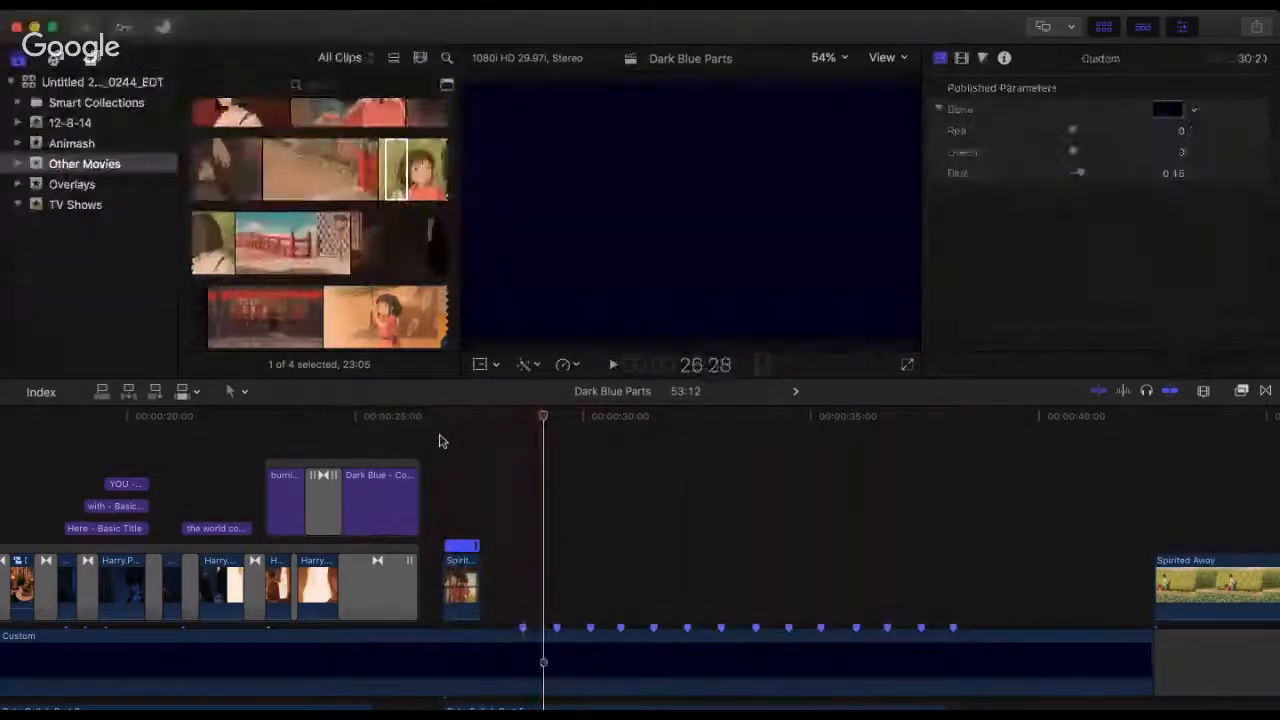
{"action": "key", "text": "space"}
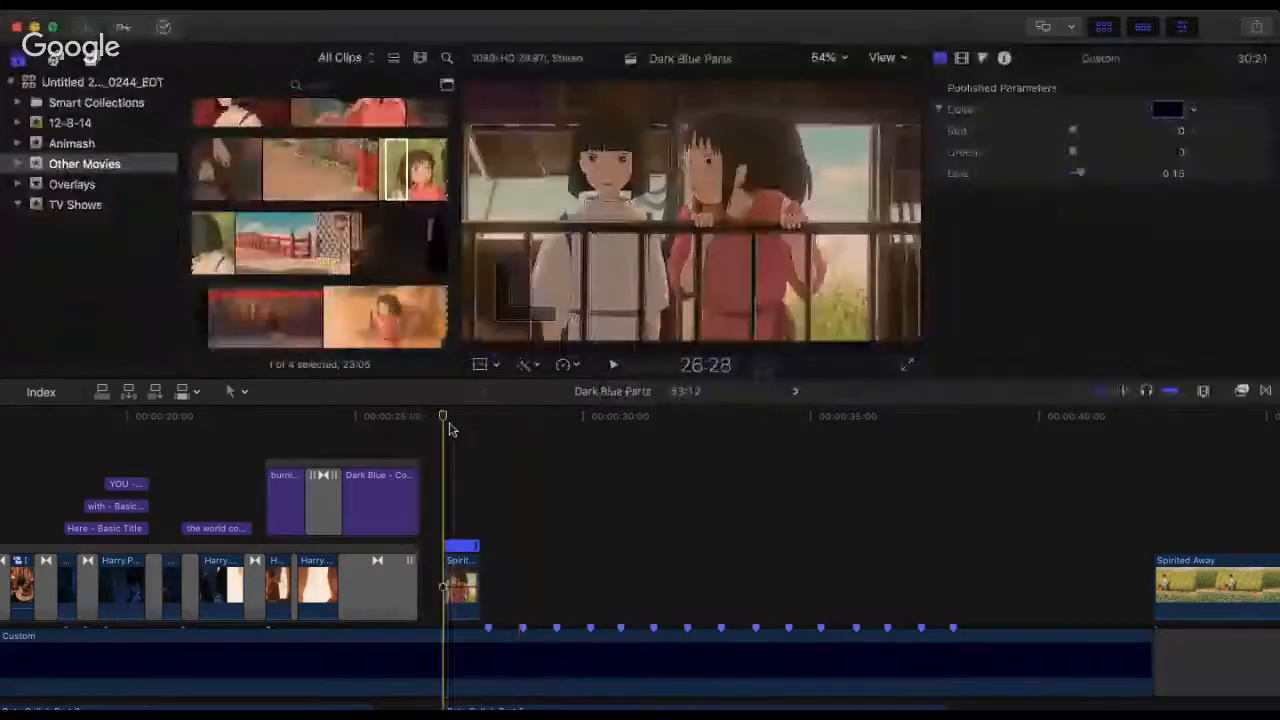
Step: Play the section from the first Spirited Away clip several times to check the beat markers against the audio
{"action": "left_click", "coordinate": [449, 428]}
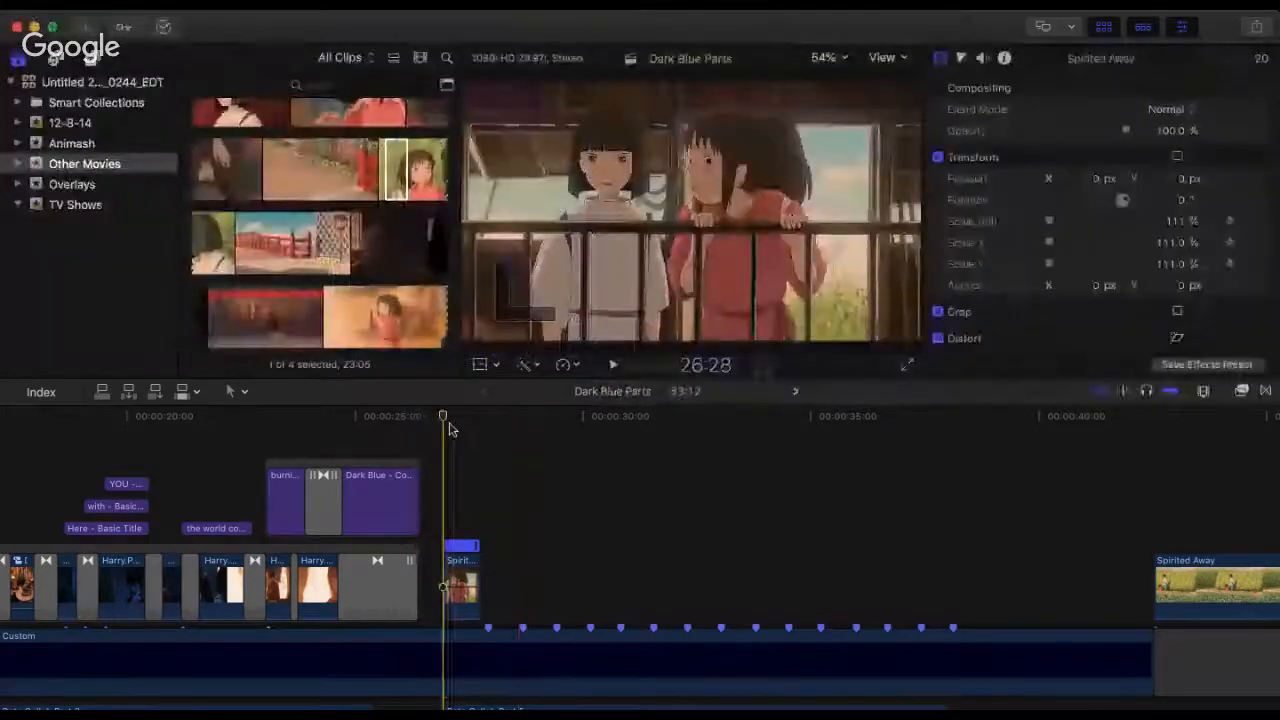
{"action": "key", "text": "space"}
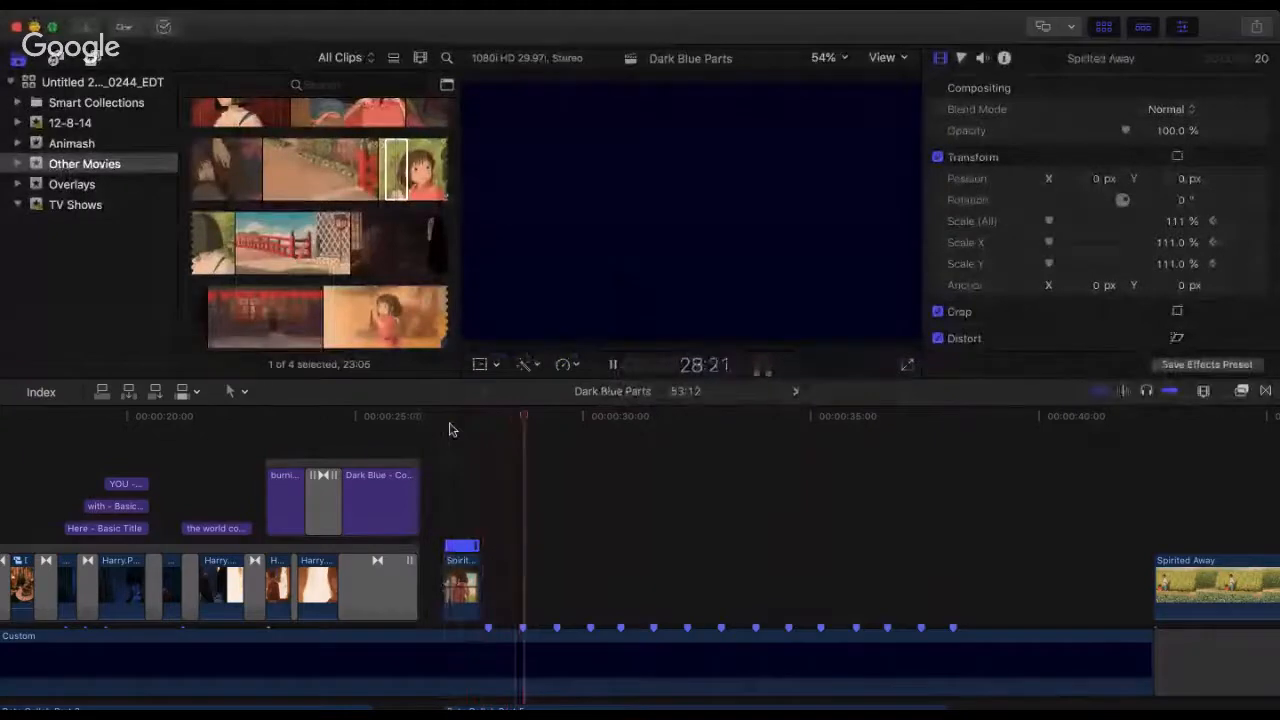
{"action": "key", "text": "space"}
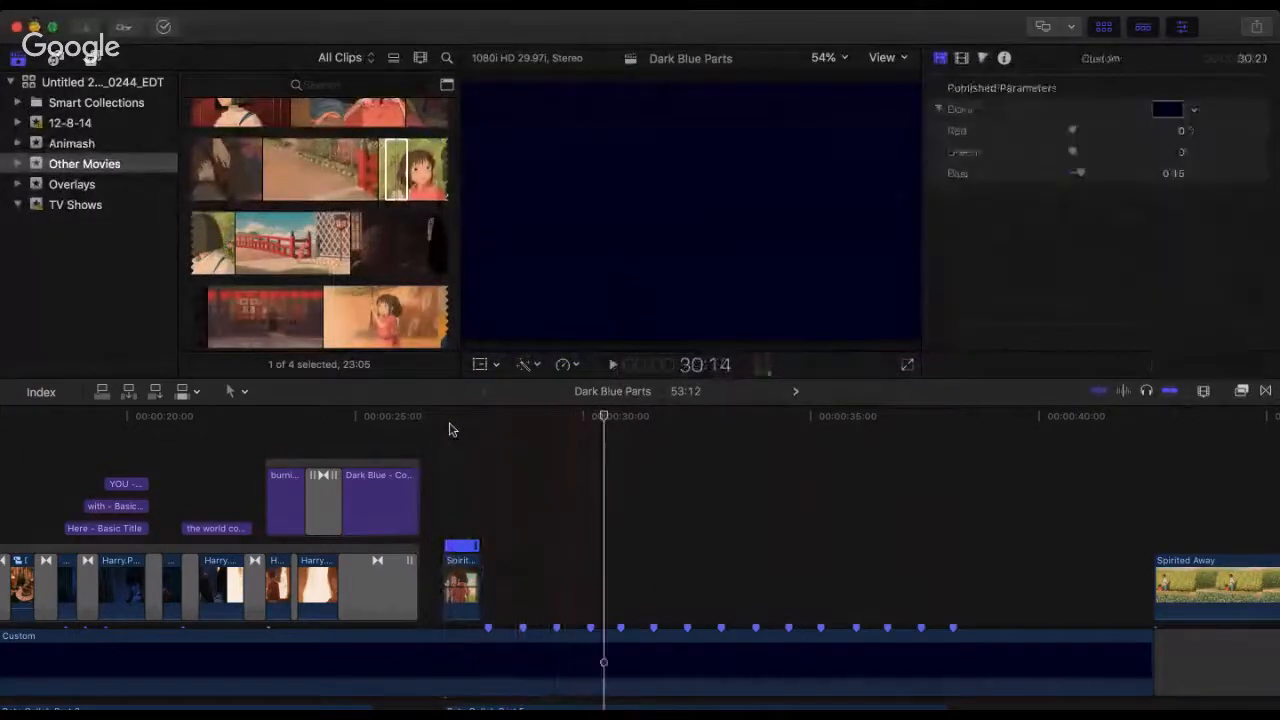
{"action": "left_click", "coordinate": [322, 262]}
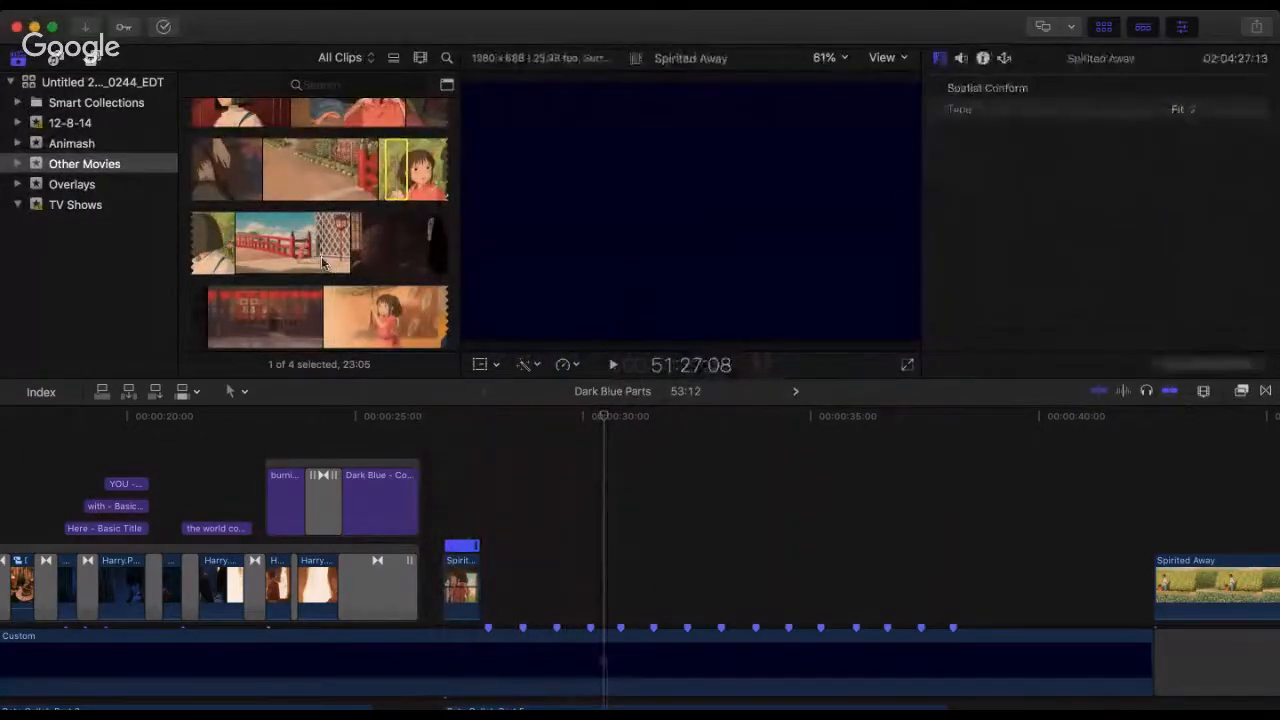
{"action": "left_click", "coordinate": [479, 550]}
{"action": "left_click", "coordinate": [432, 460]}
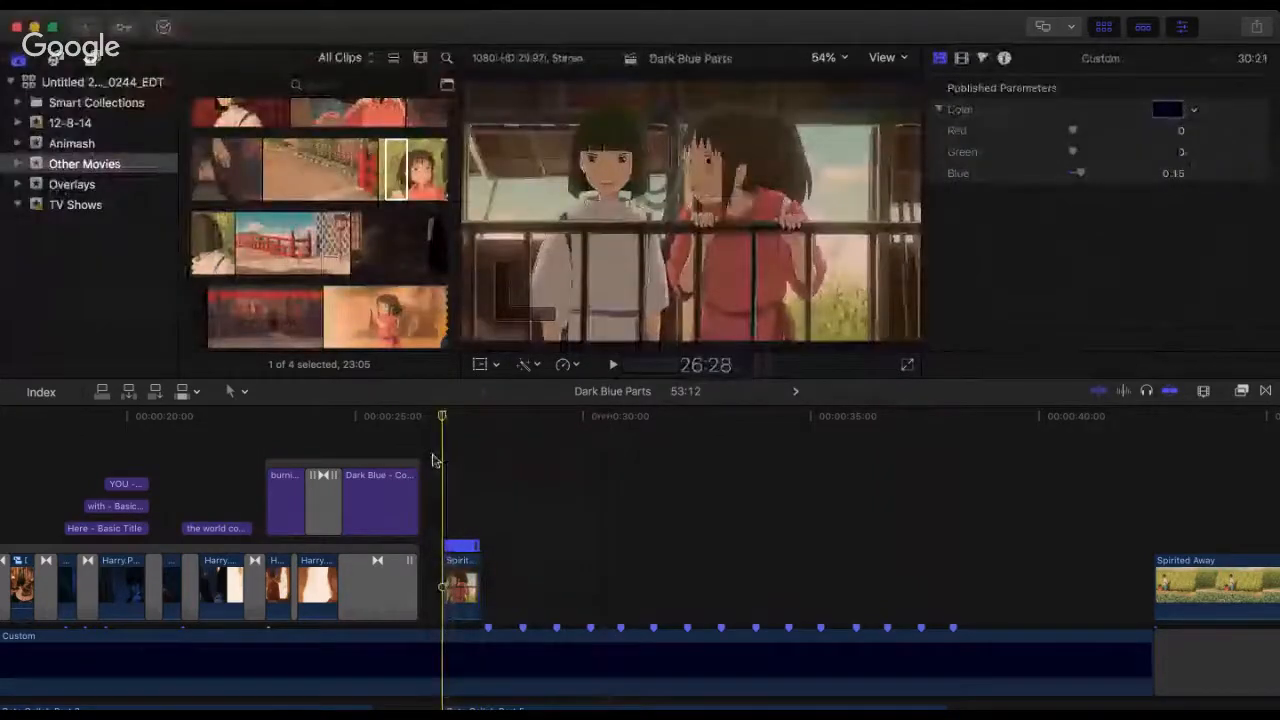
{"action": "key", "text": "space"}
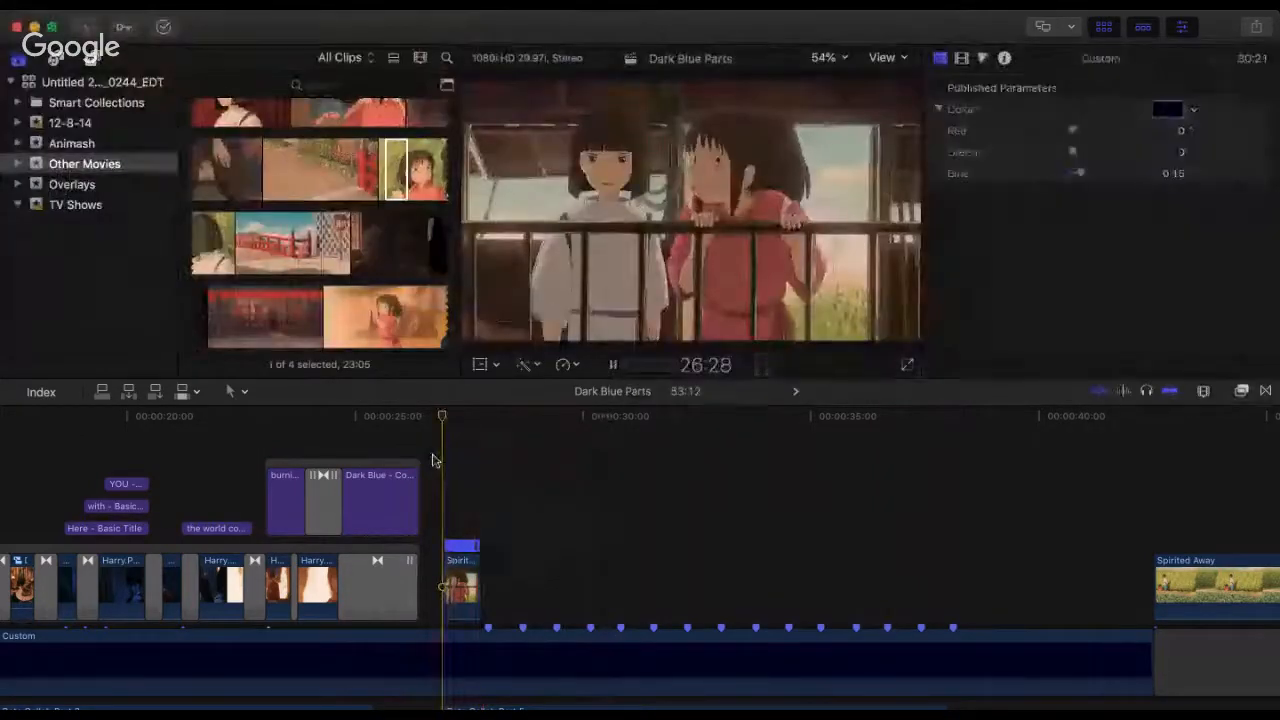
{"action": "left_click", "coordinate": [432, 460]}
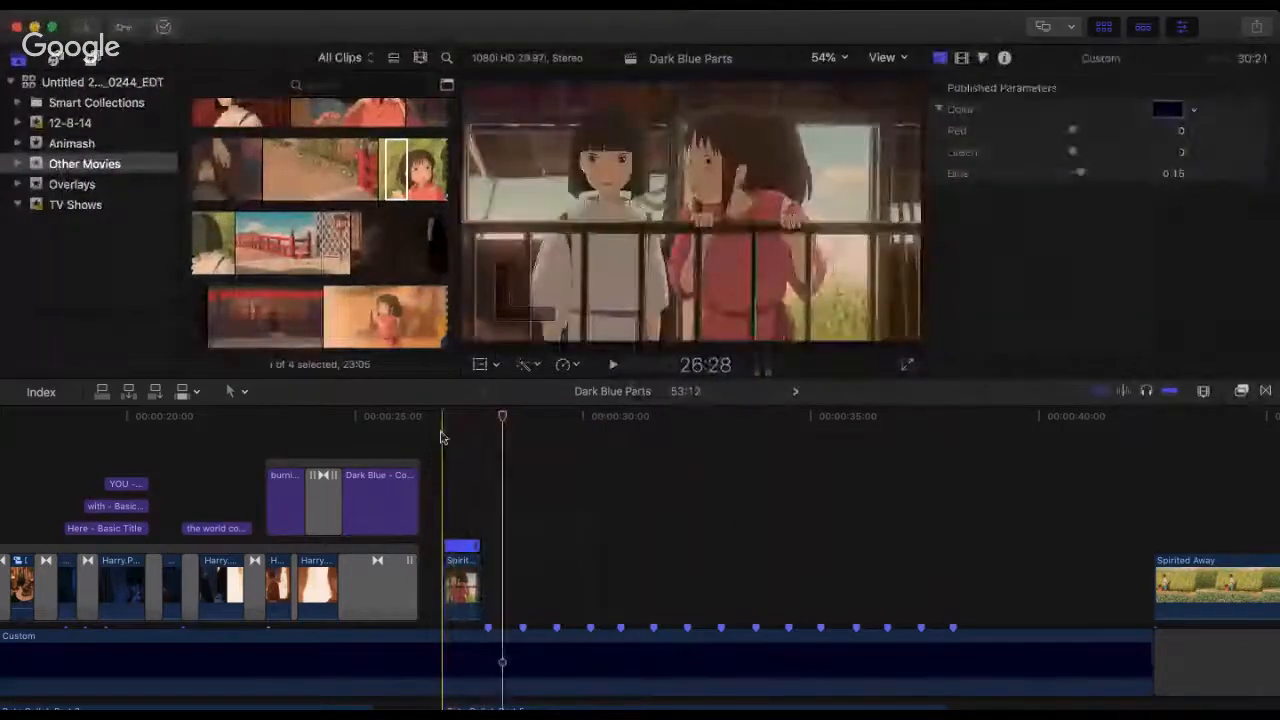
{"action": "key", "text": "space"}
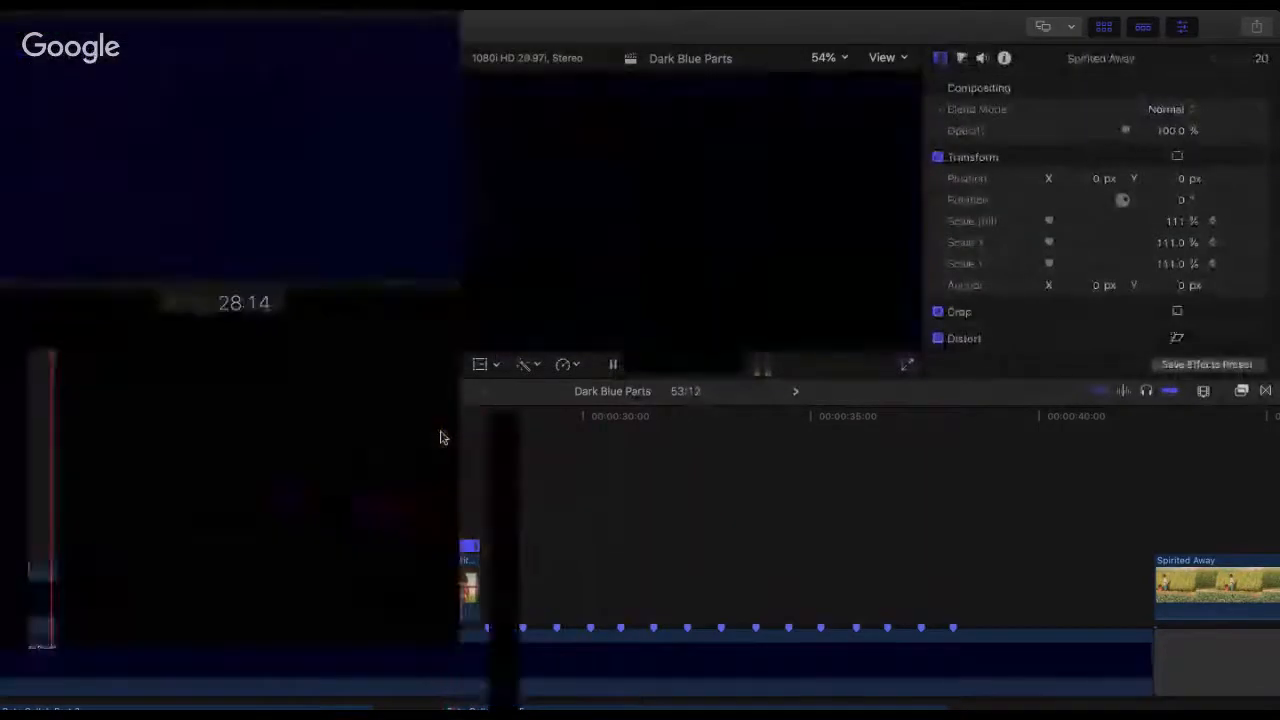
{"action": "key", "text": "space"}
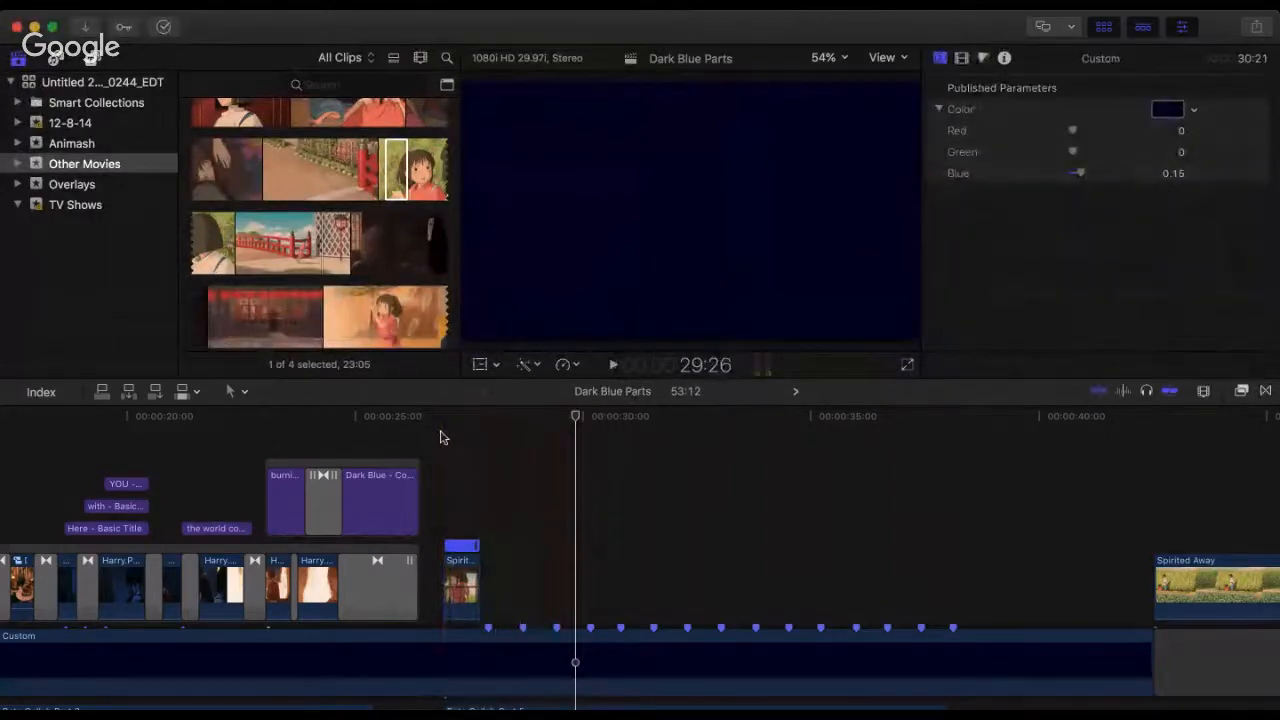
Step: Move the garden clip back, trim its start to an 8:11 duration and butt it against the first Spirited Away clip
{"action": "left_click_drag", "start_coordinate": [1165, 592], "coordinate": [505, 580]}
{"action": "key", "text": "space"}
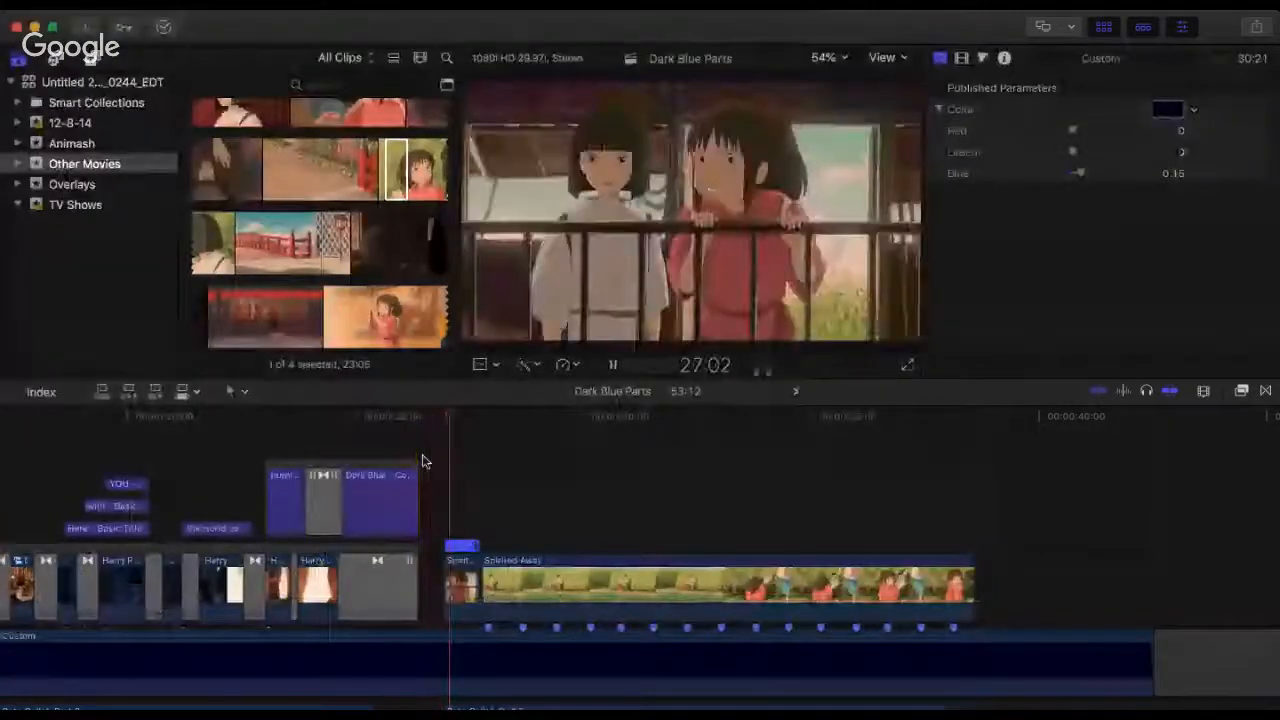
{"action": "left_click", "coordinate": [523, 585]}
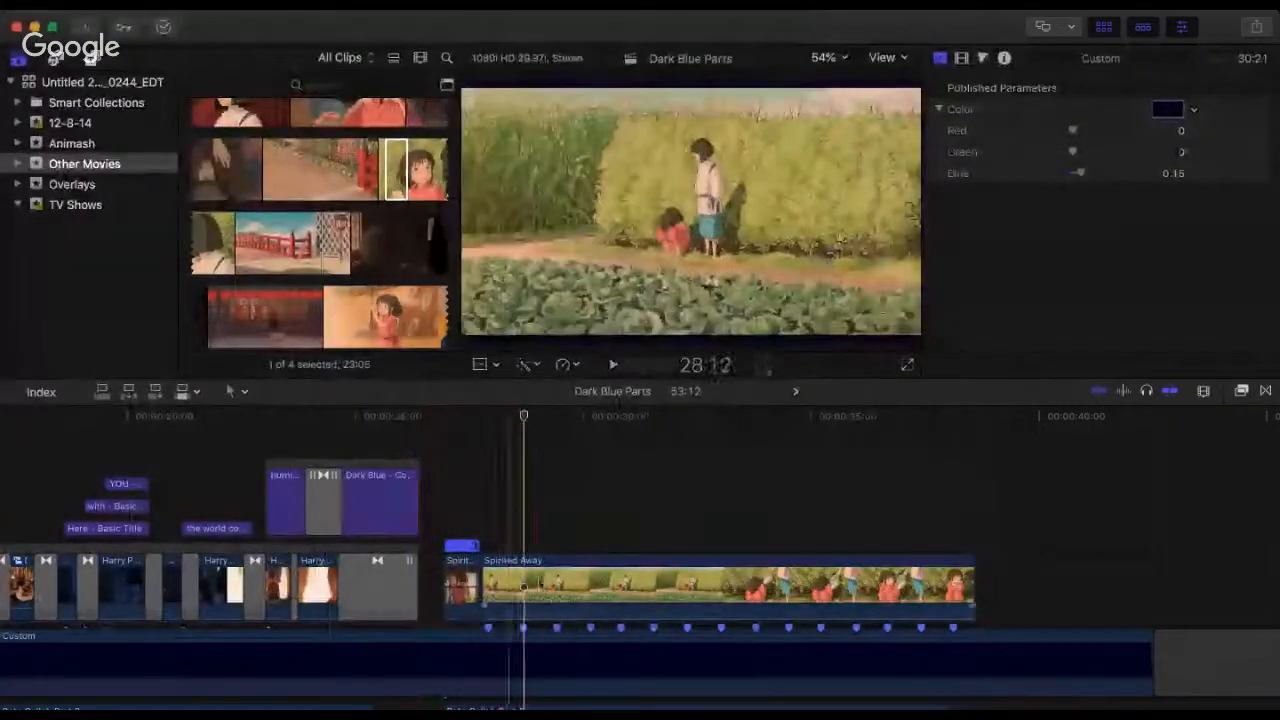
{"action": "left_click_drag", "start_coordinate": [488, 584], "coordinate": [592, 584]}
{"action": "left_click_drag", "start_coordinate": [655, 582], "coordinate": [548, 587]}
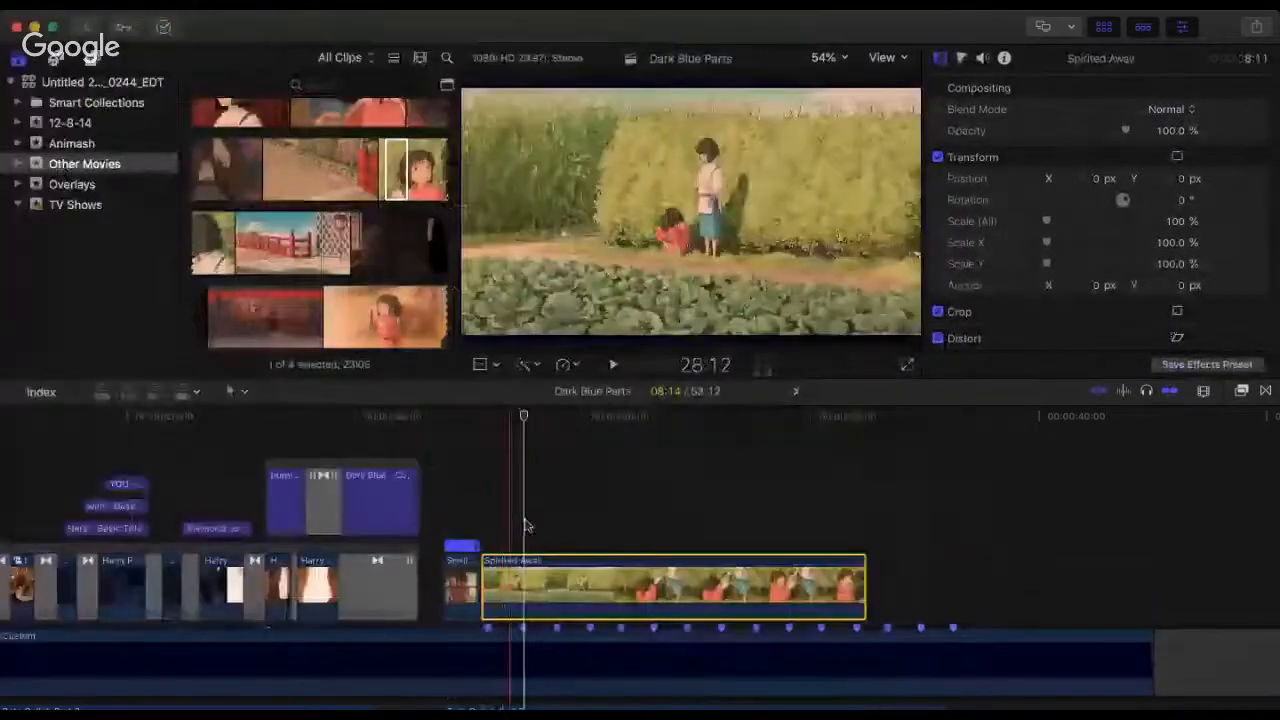
Step: Play the start of the garden clip and split it at the second beat marker, at 28:21
{"action": "left_click", "coordinate": [475, 483]}
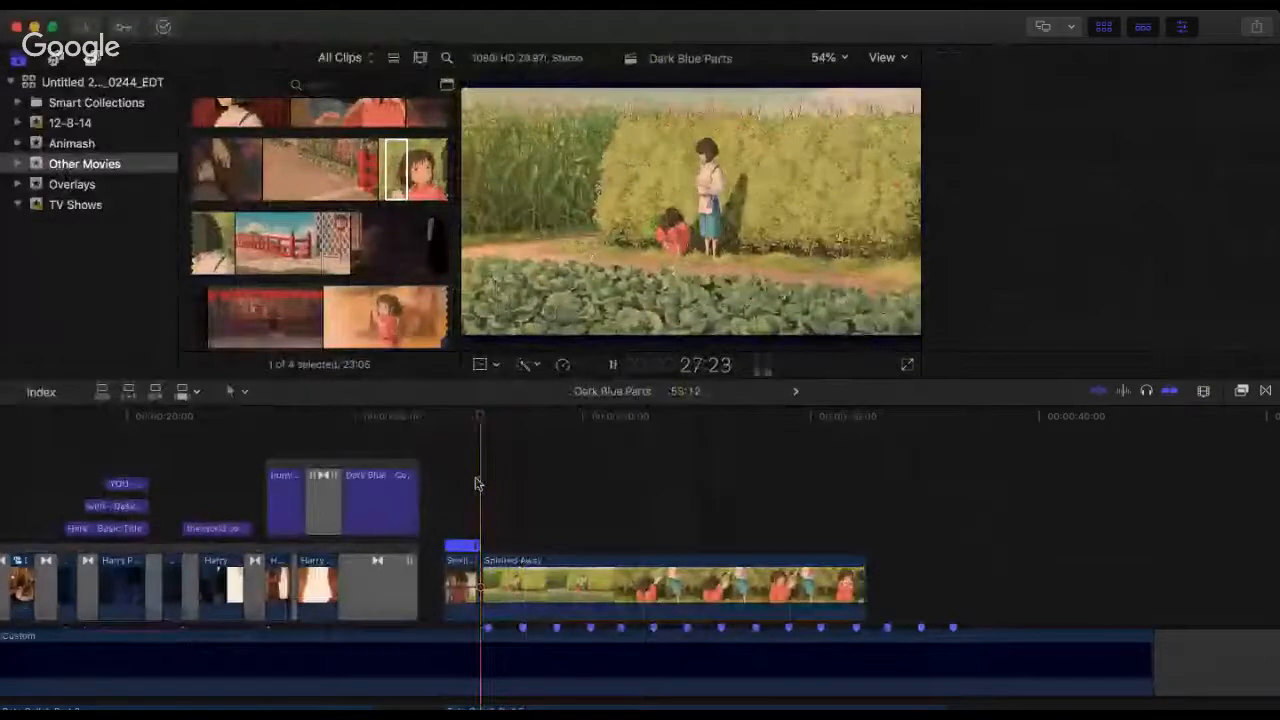
{"action": "key", "text": "space"}
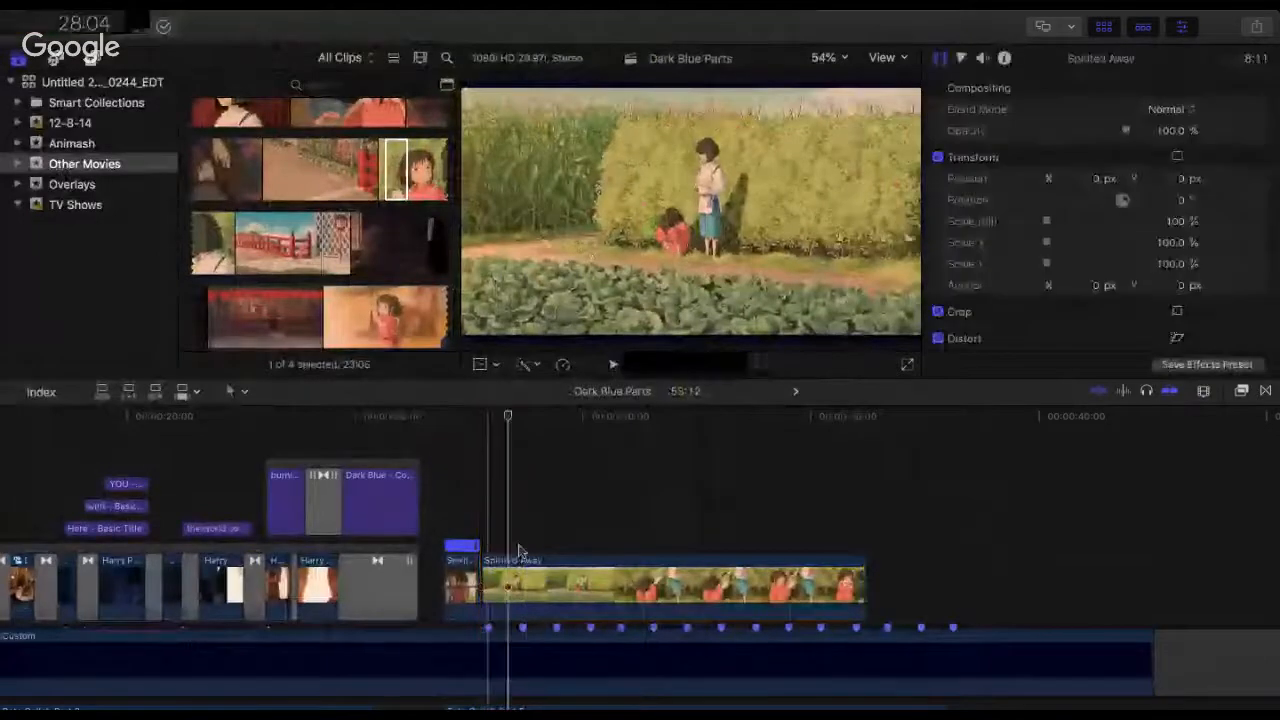
{"action": "left_click", "coordinate": [527, 440]}
{"action": "key", "text": "super+b"}
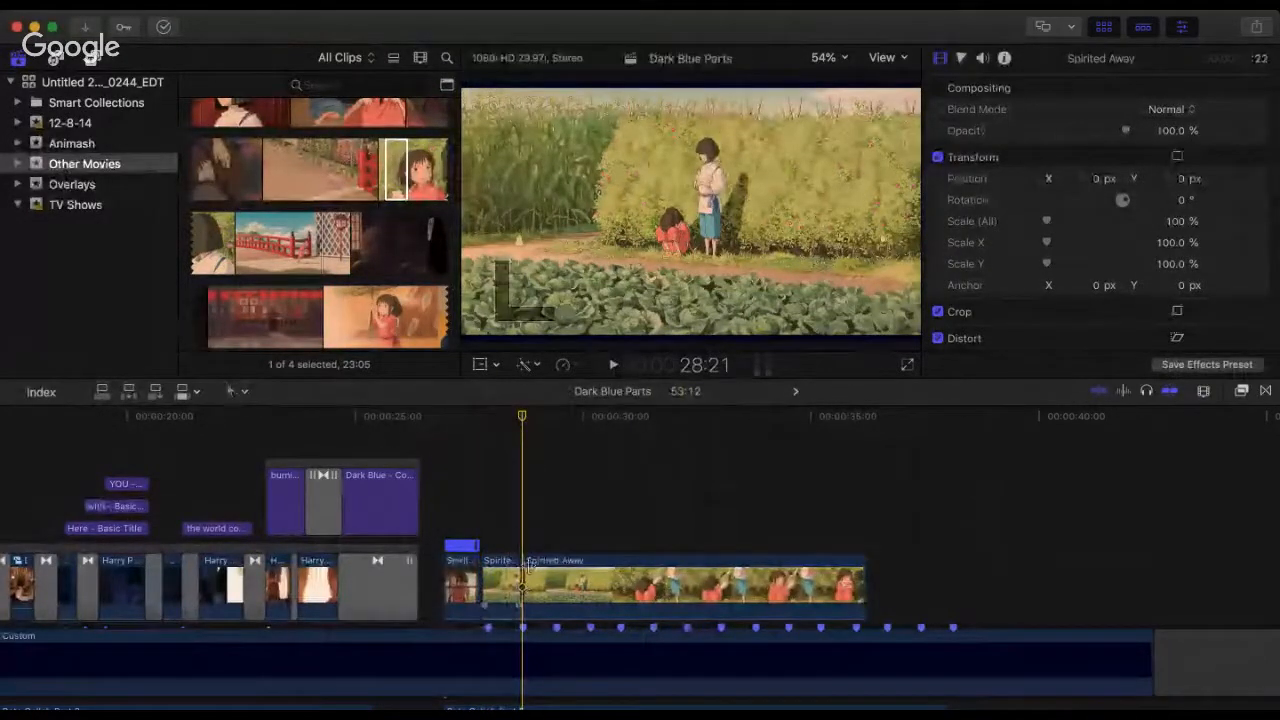
Step: Trim the start of the second garden clip to the close-up, for a 5:09 duration, butt it against the wide shot and play the cut
{"action": "left_click_drag", "start_coordinate": [537, 567], "coordinate": [586, 591]}
{"action": "key", "text": "space"}
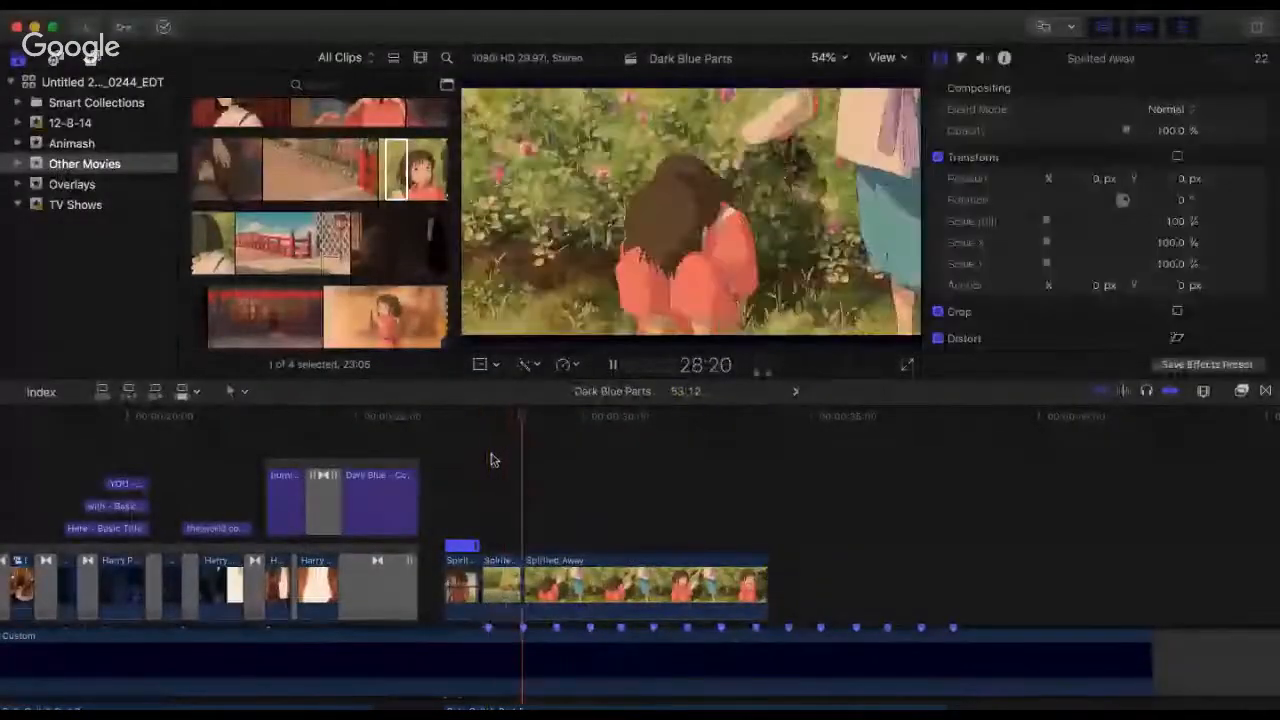
{"action": "key", "text": "space"}
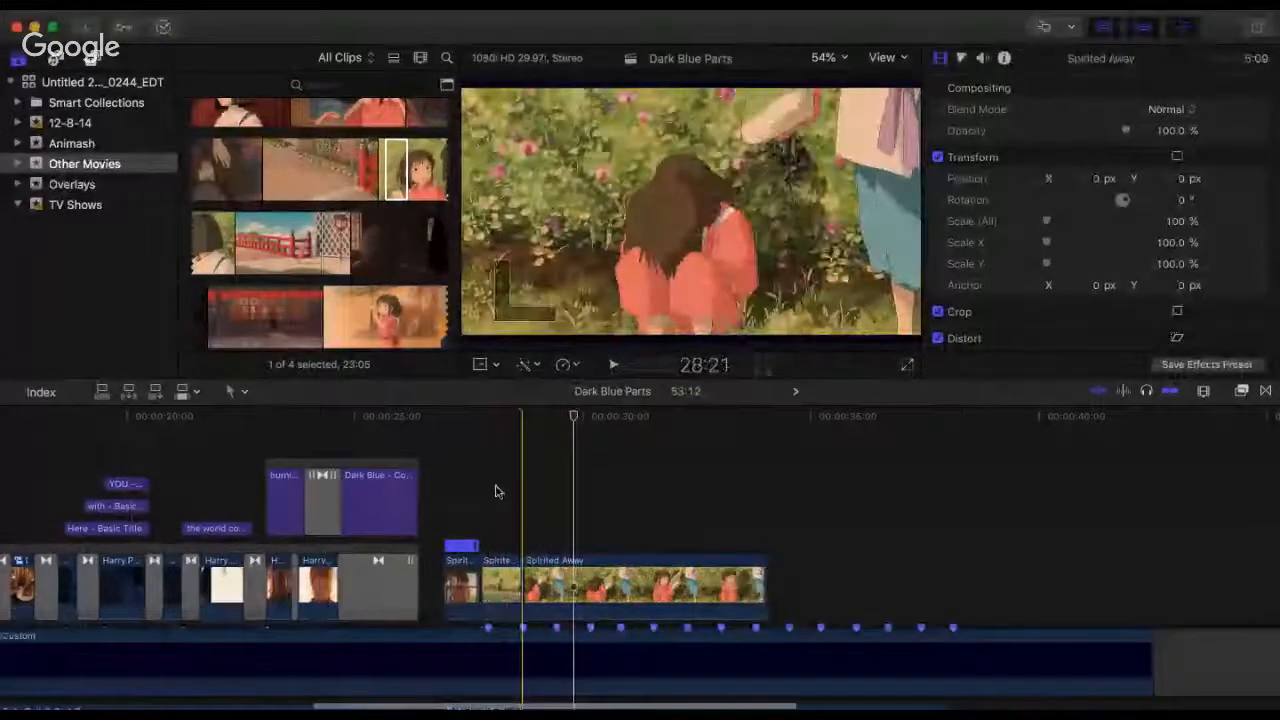
{"action": "key", "text": "super+equal"}
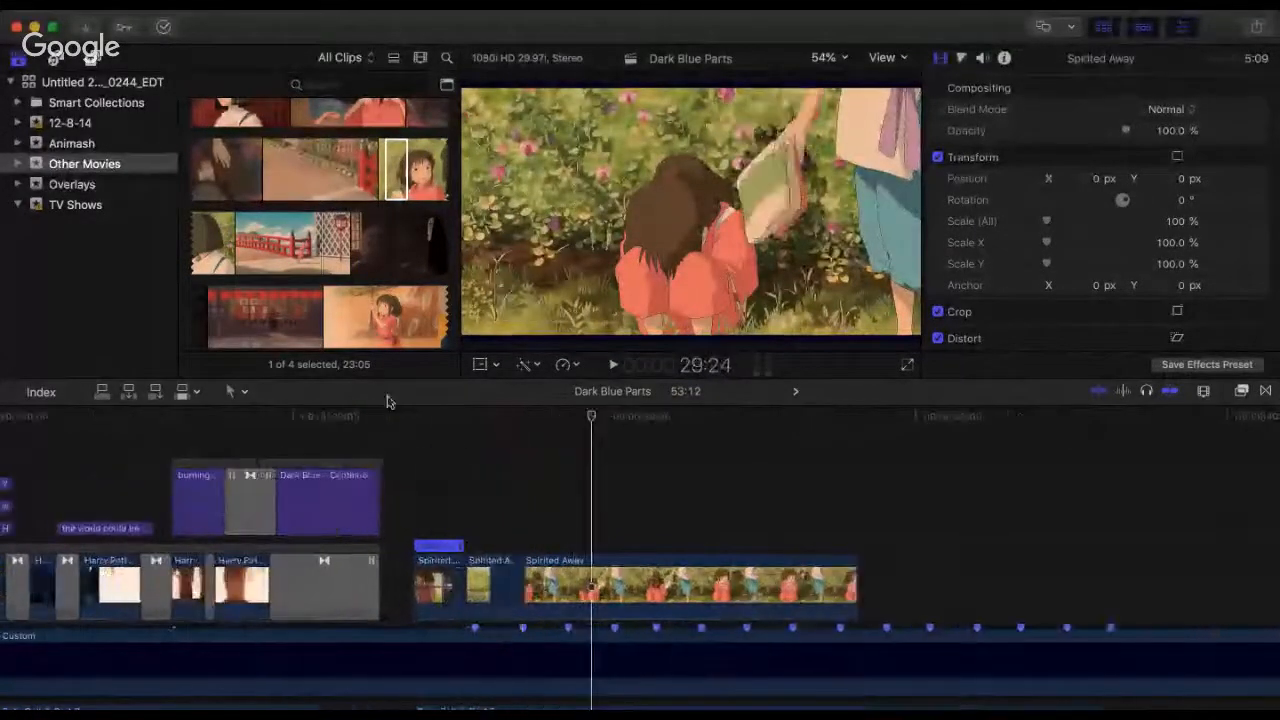
{"action": "key", "text": "space"}
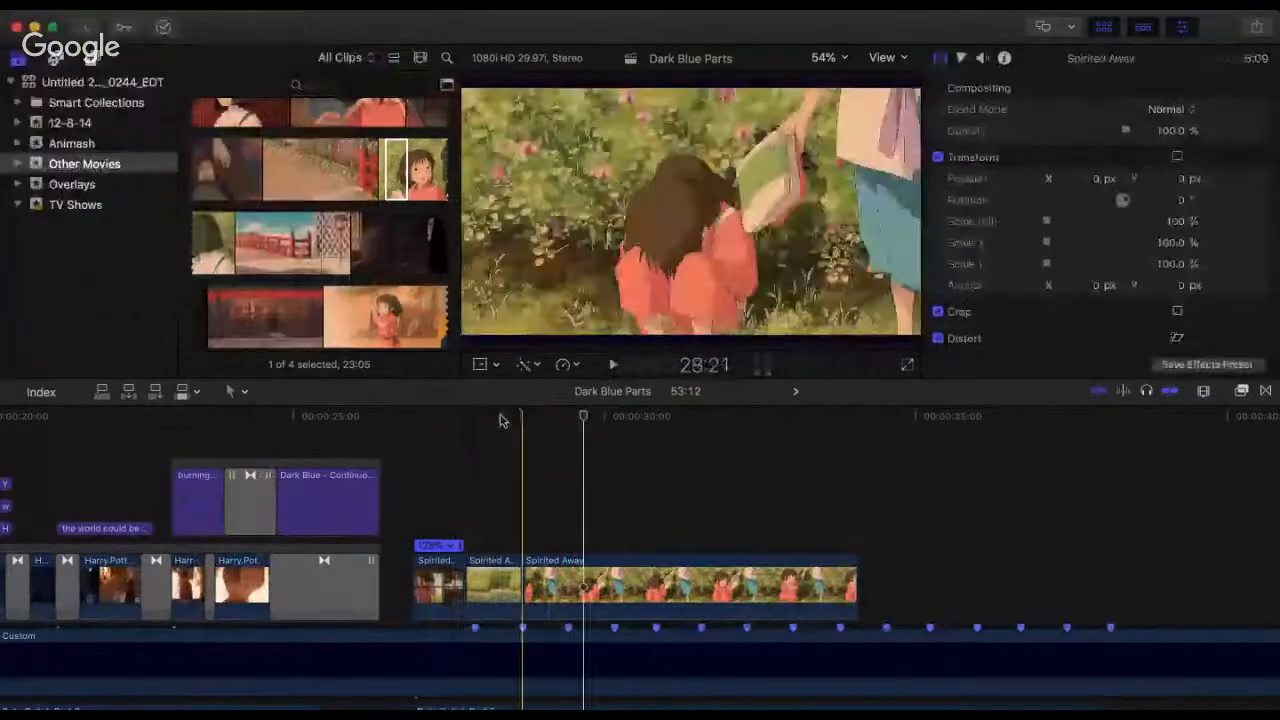
{"action": "left_click", "coordinate": [500, 416]}
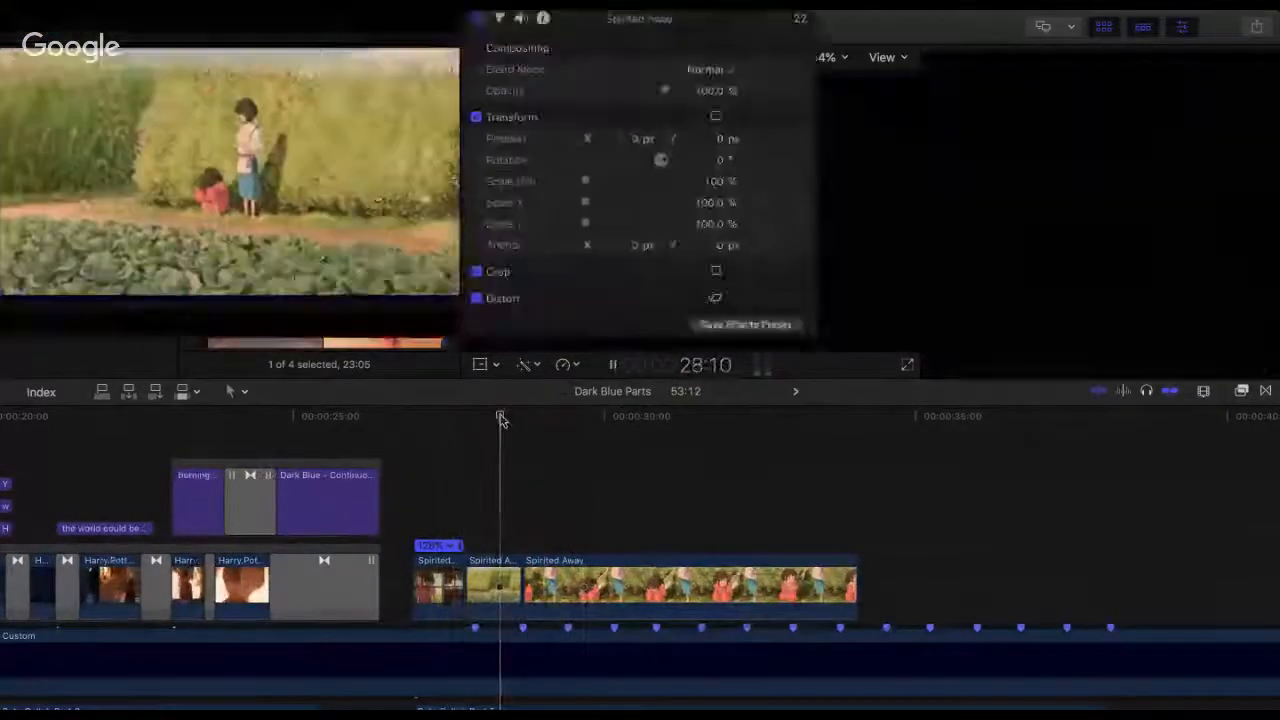
{"action": "key", "text": "space"}
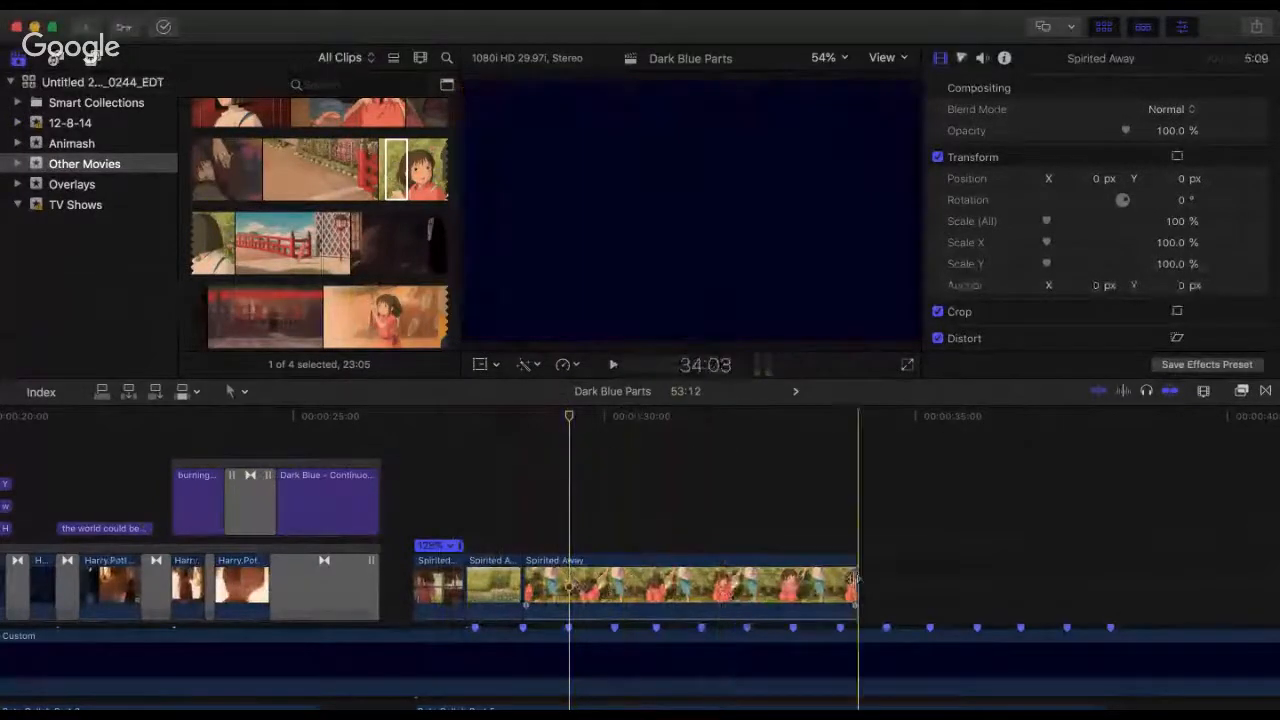
Step: Extend the end of the close-up garden clip to a 16:22 duration, well past the last beat marker
{"action": "key", "text": "super+minus"}
{"action": "key", "text": "super+minus"}
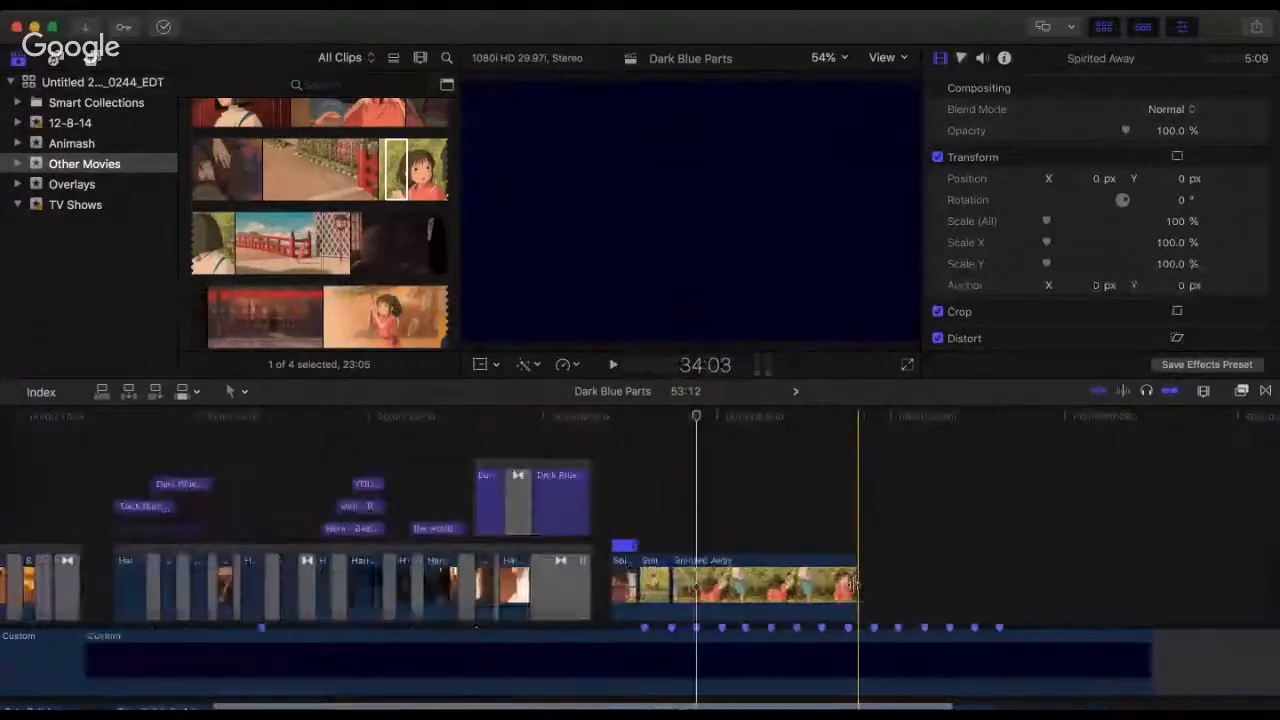
{"action": "left_click_drag", "start_coordinate": [858, 578], "coordinate": [1257, 589]}
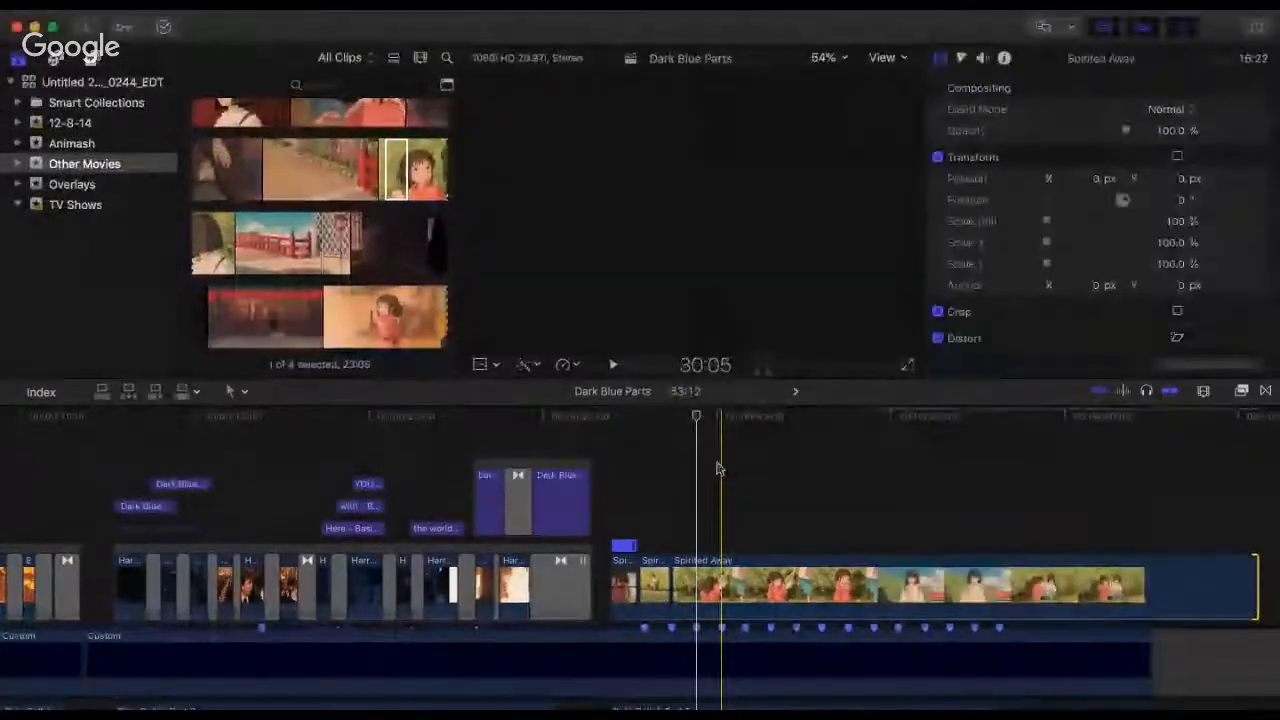
{"action": "key", "text": "super+equal"}
{"action": "key", "text": "super+equal"}
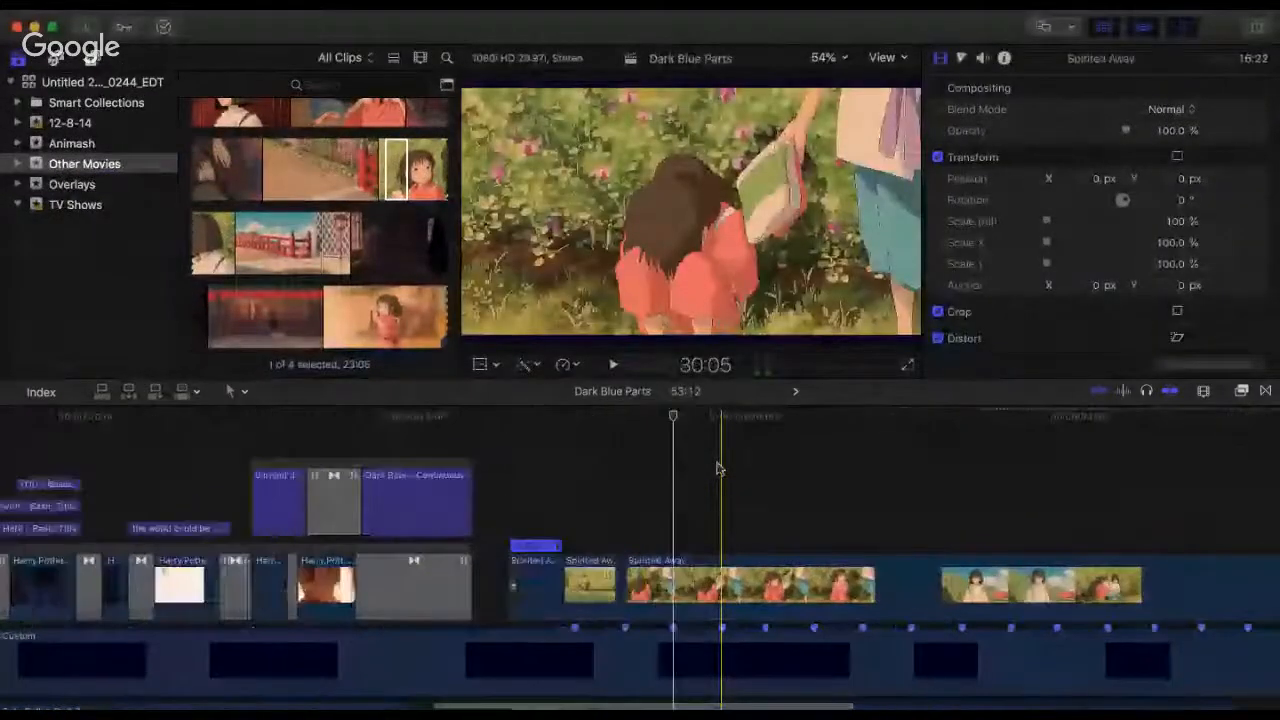
{"action": "key", "text": "super+equal"}
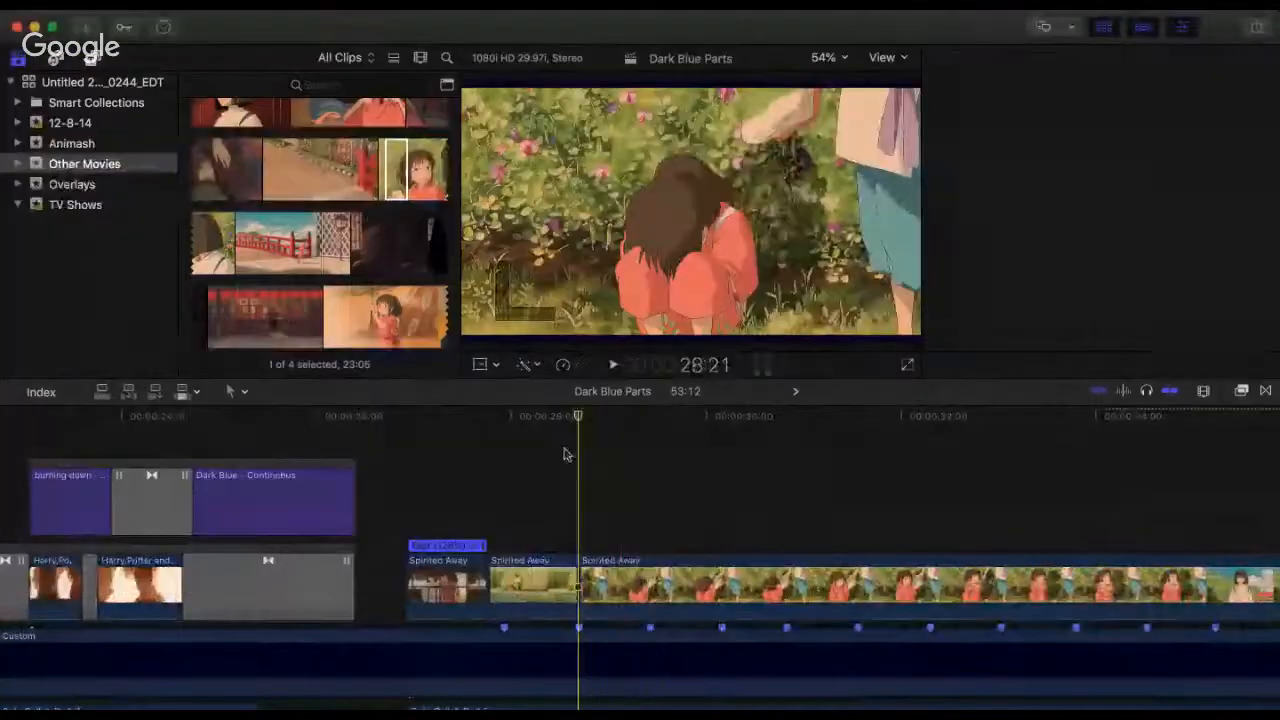
Step: Play the three Spirited Away clips repeatedly to check the cut to the close-up against the second beat marker
{"action": "left_click", "coordinate": [468, 442]}
{"action": "key", "text": "space"}
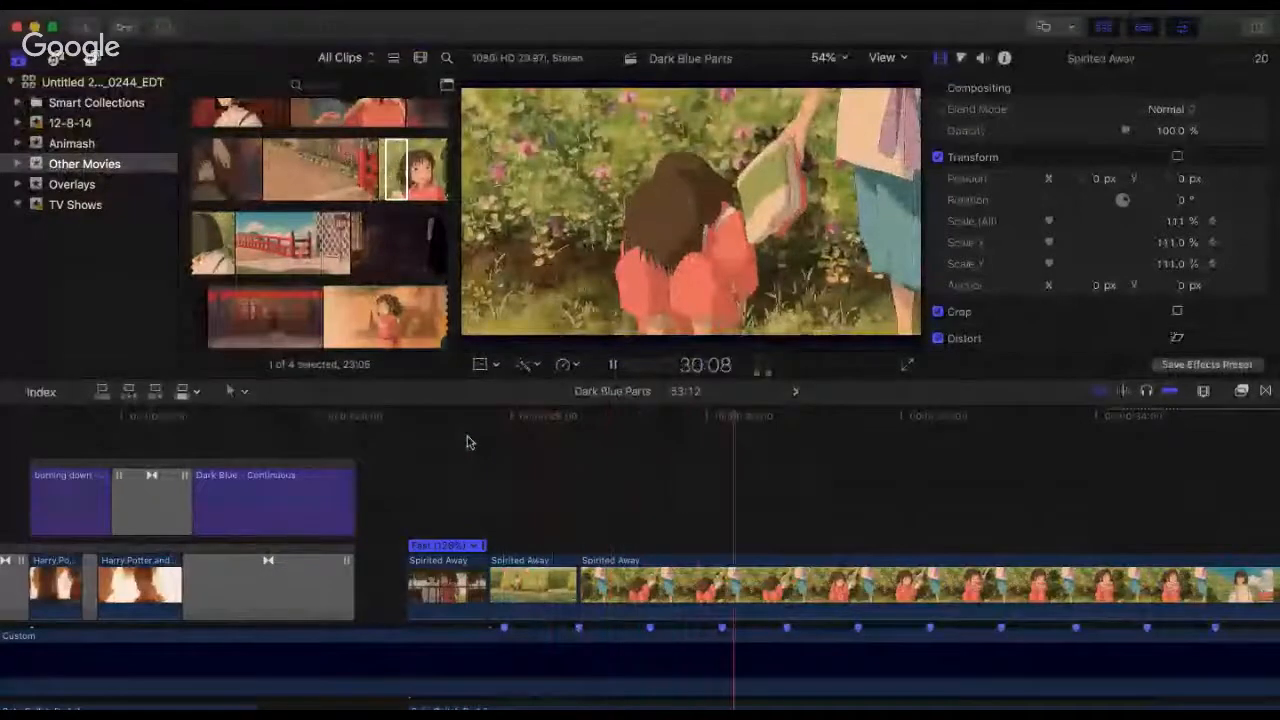
{"action": "left_click", "coordinate": [490, 432]}
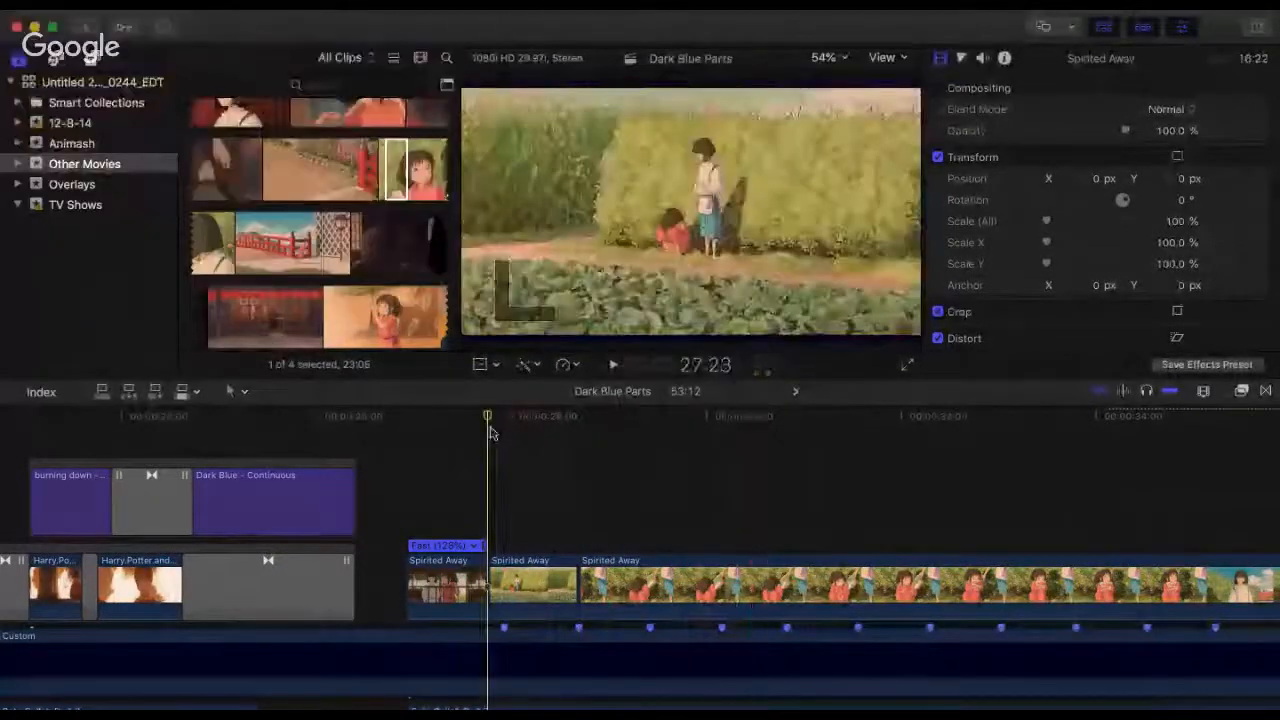
{"action": "key", "text": "space"}
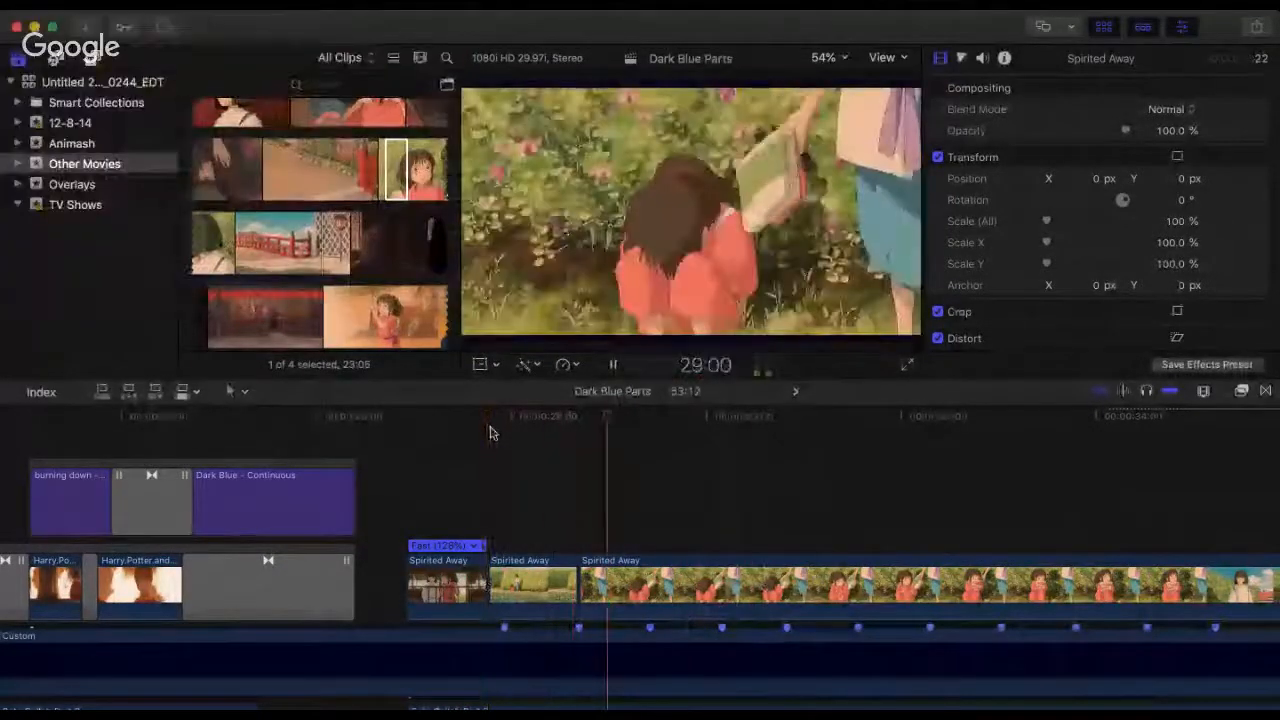
{"action": "left_click", "coordinate": [501, 442]}
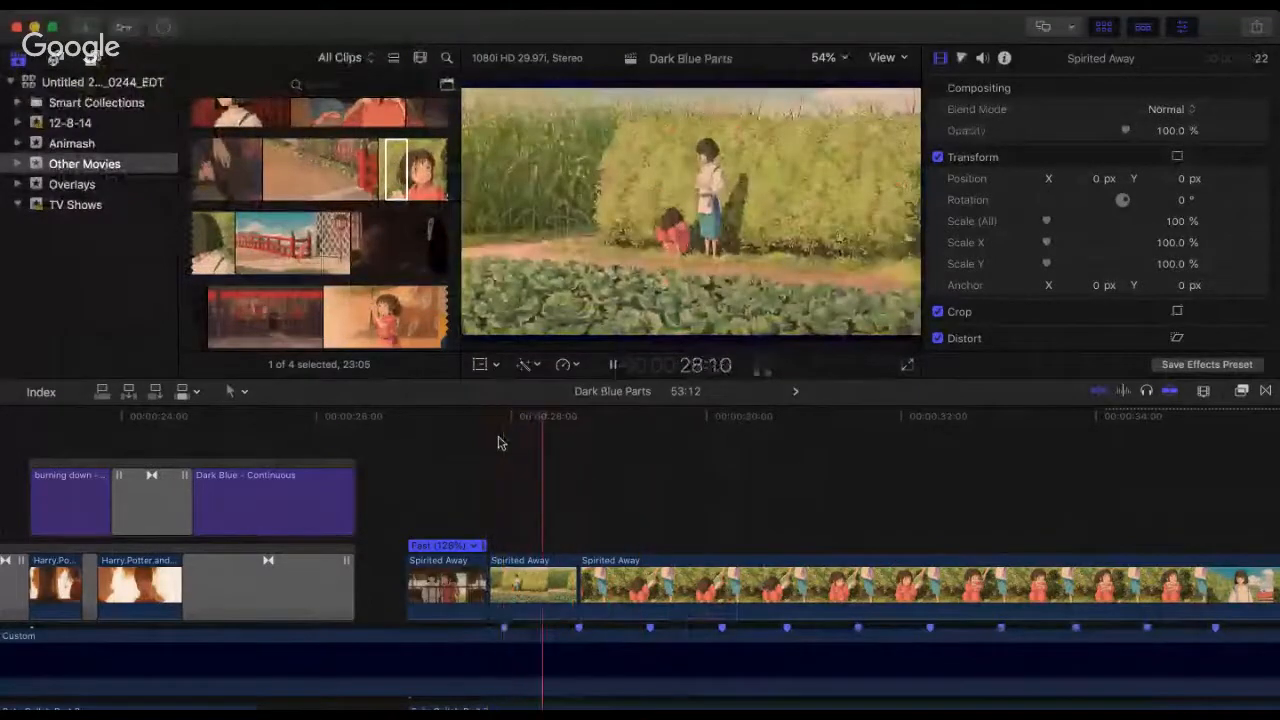
{"action": "key", "text": "space"}
{"action": "left_click", "coordinate": [410, 444]}
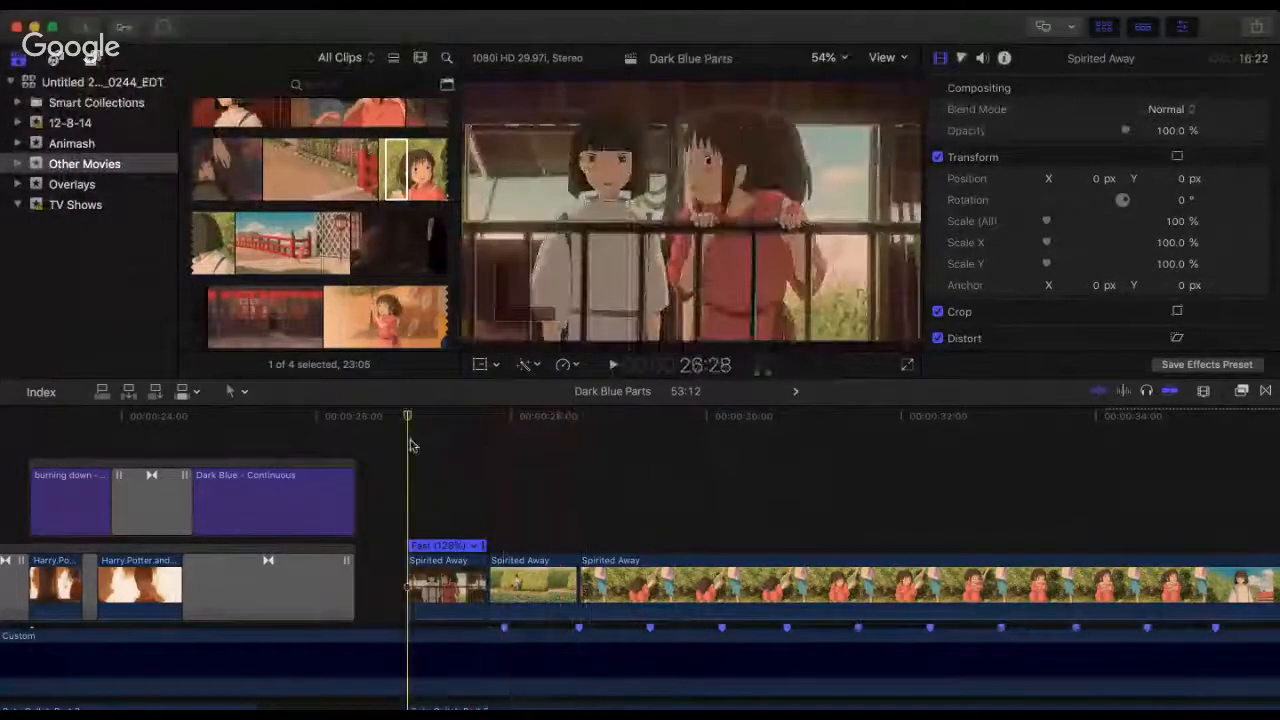
{"action": "key", "text": "space"}
{"action": "key", "text": "space"}
{"action": "left_click", "coordinate": [410, 444]}
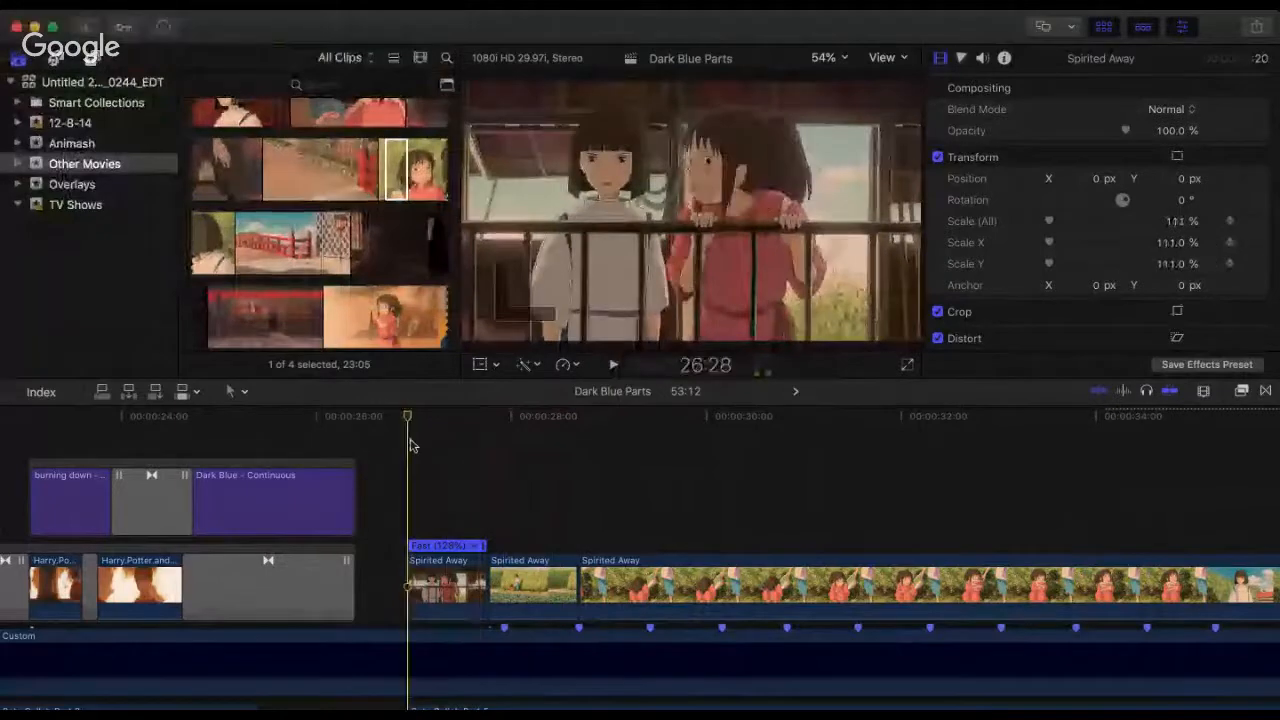
{"action": "key", "text": "space"}
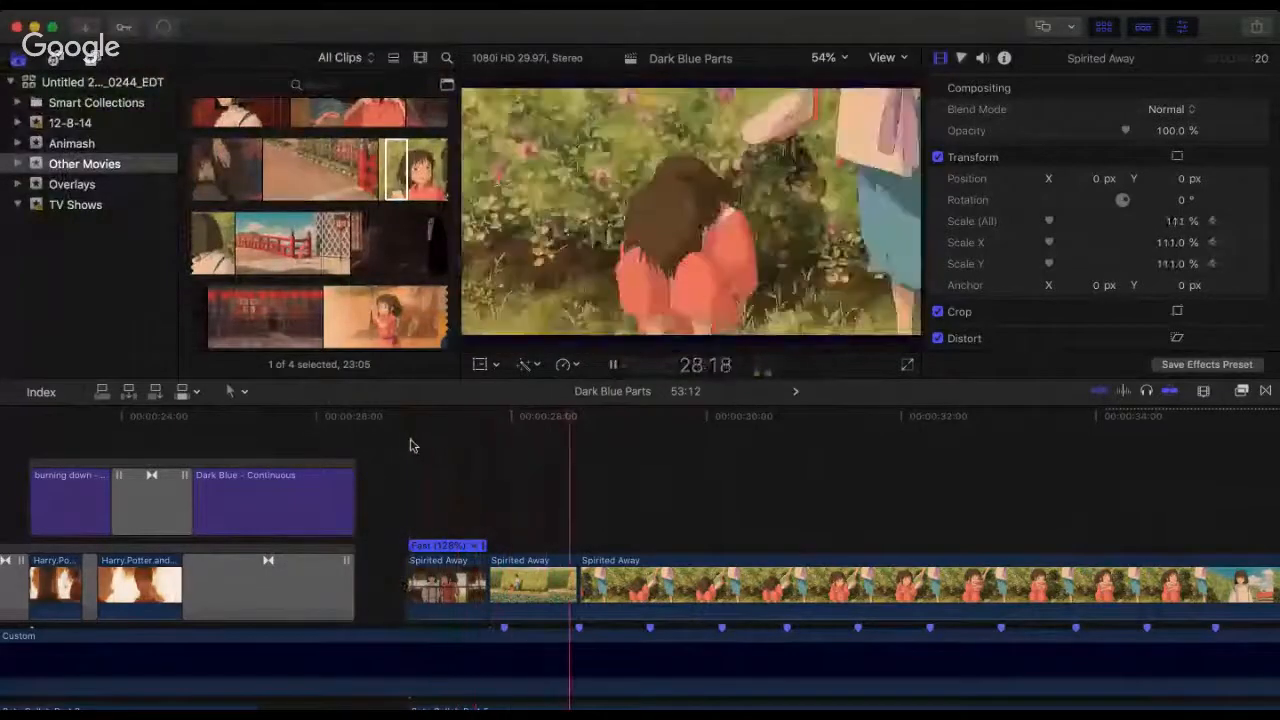
{"action": "key", "text": "space"}
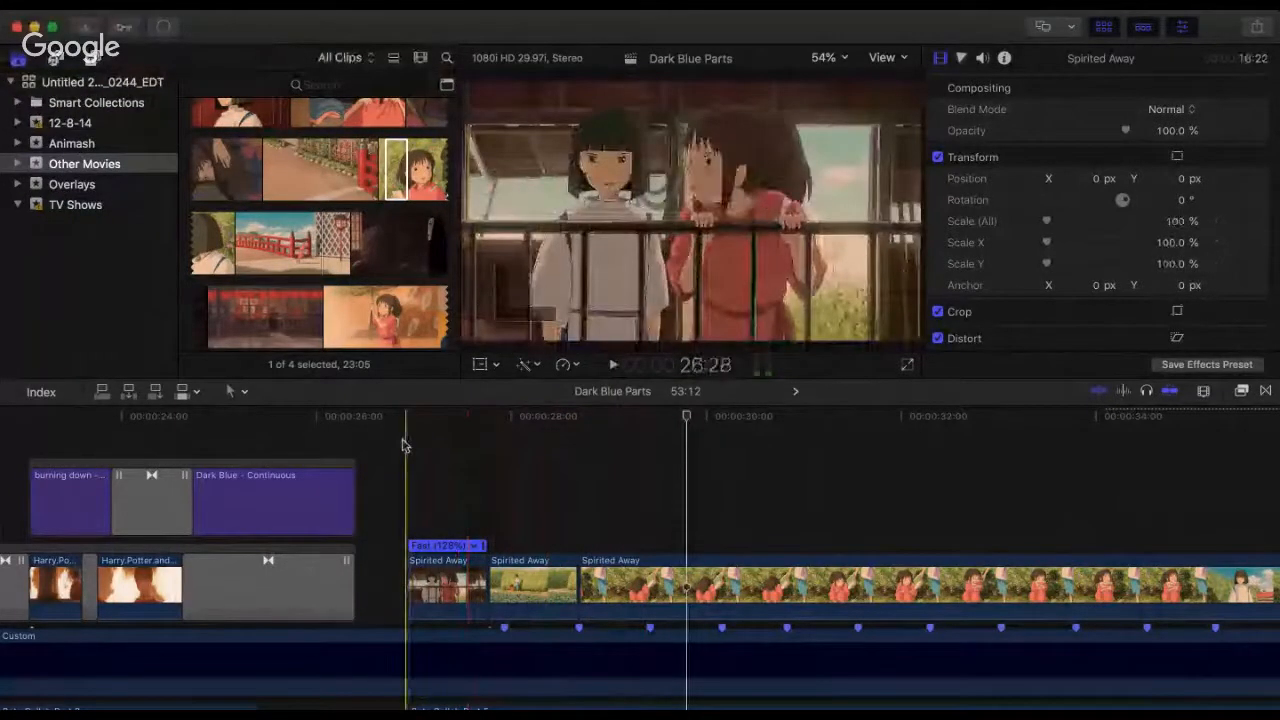
{"action": "key", "text": "space"}
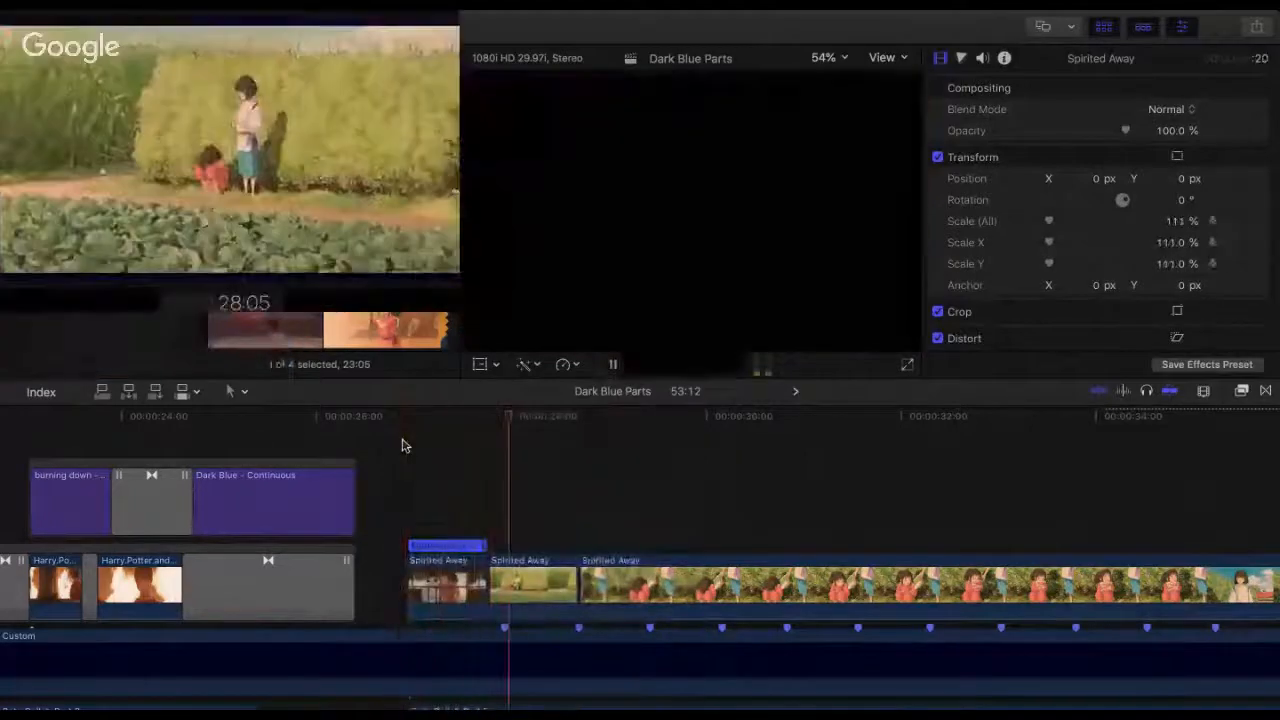
{"action": "key", "text": "space"}
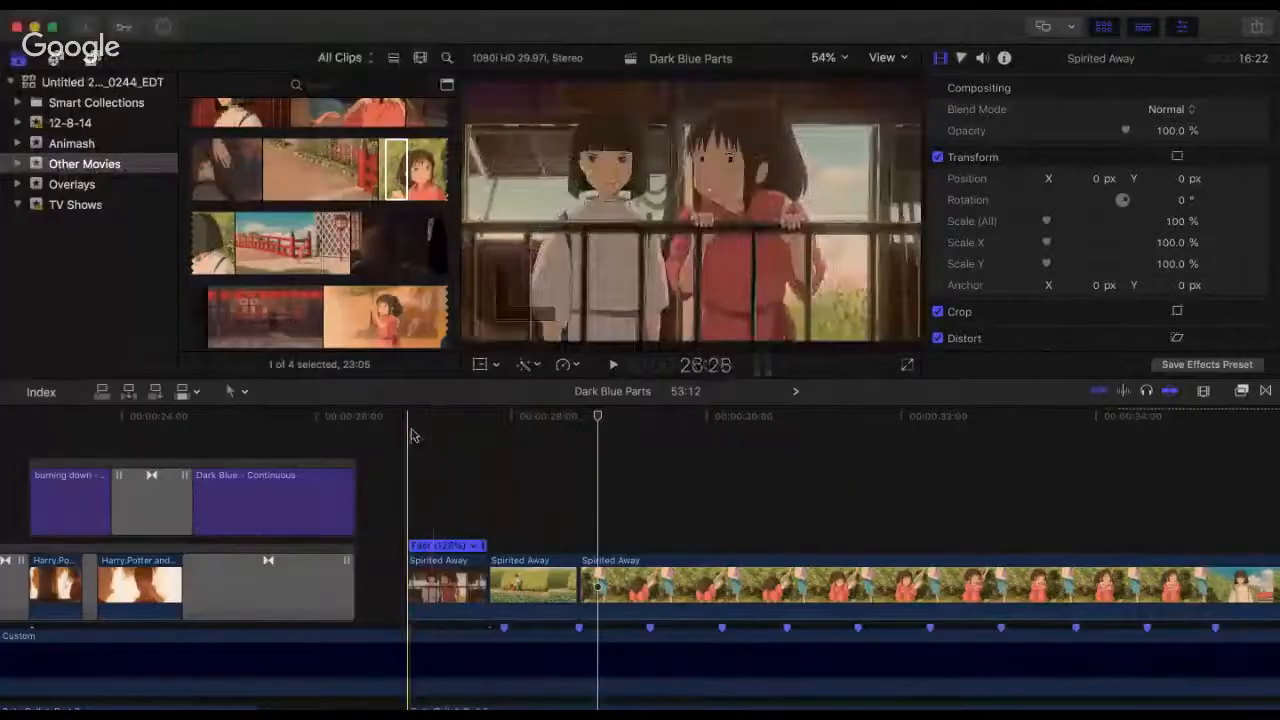
{"action": "left_click", "coordinate": [409, 437]}
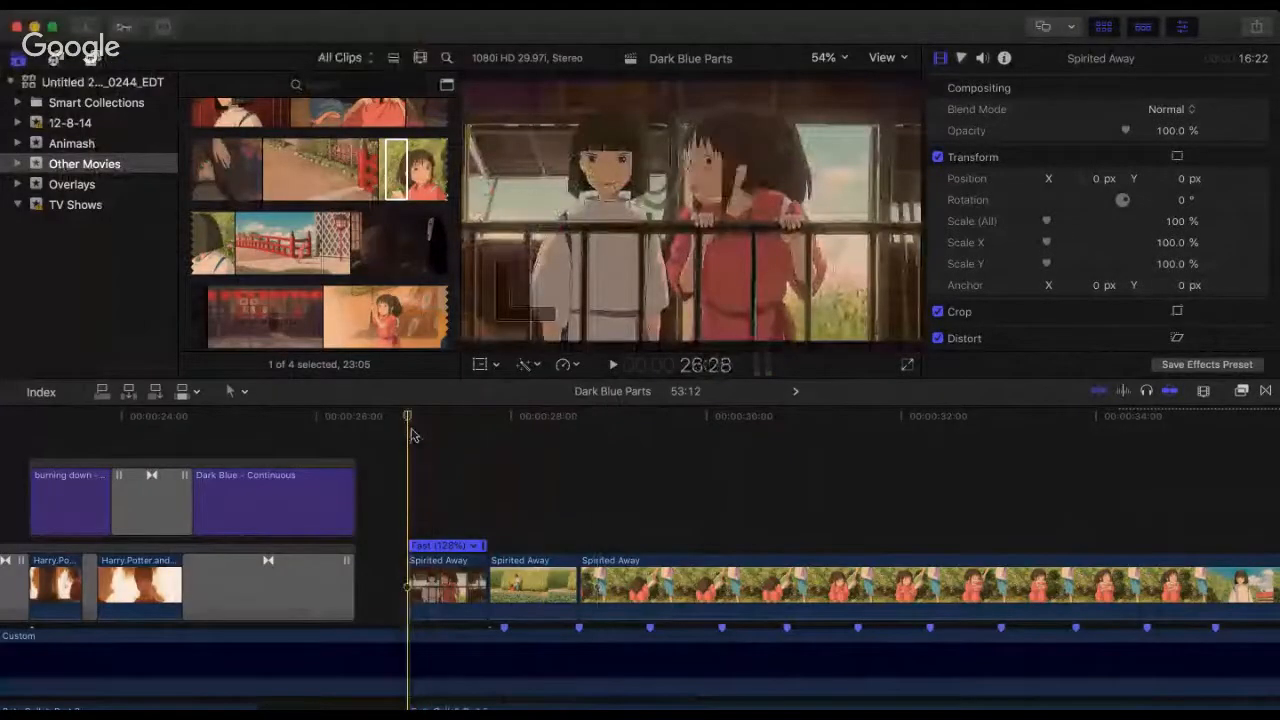
{"action": "key", "text": "space"}
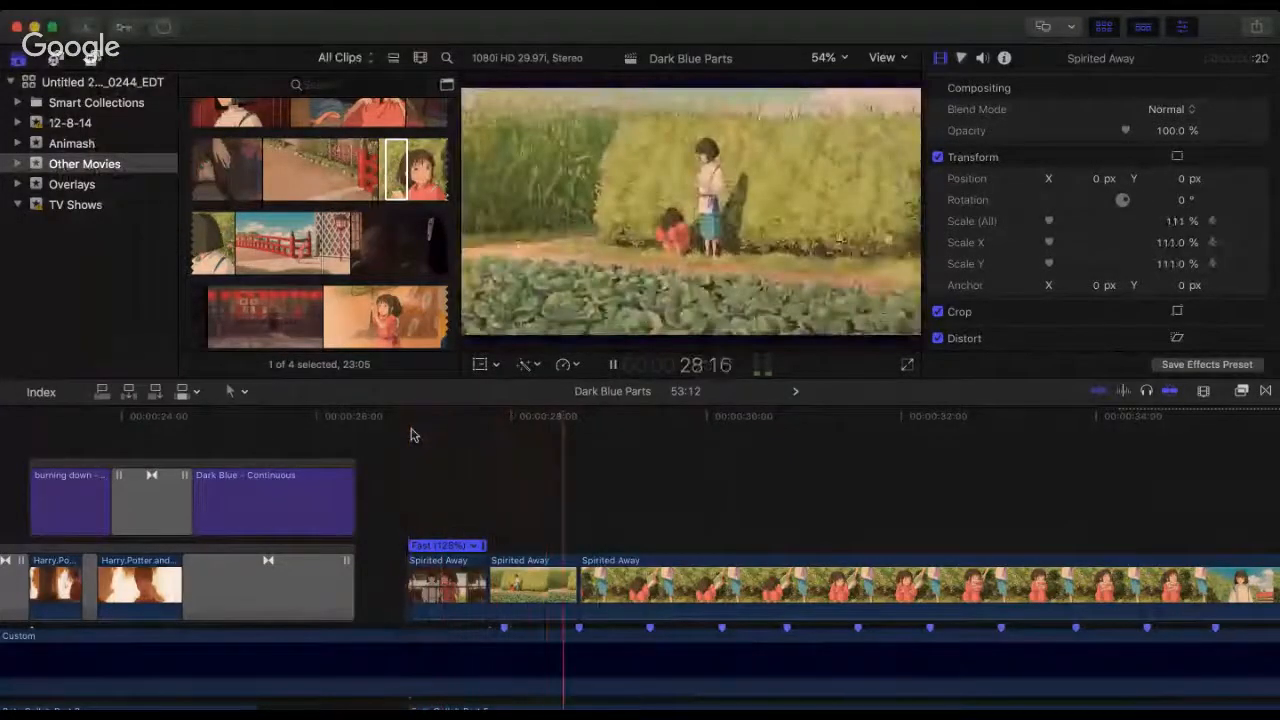
{"action": "key", "text": "space"}
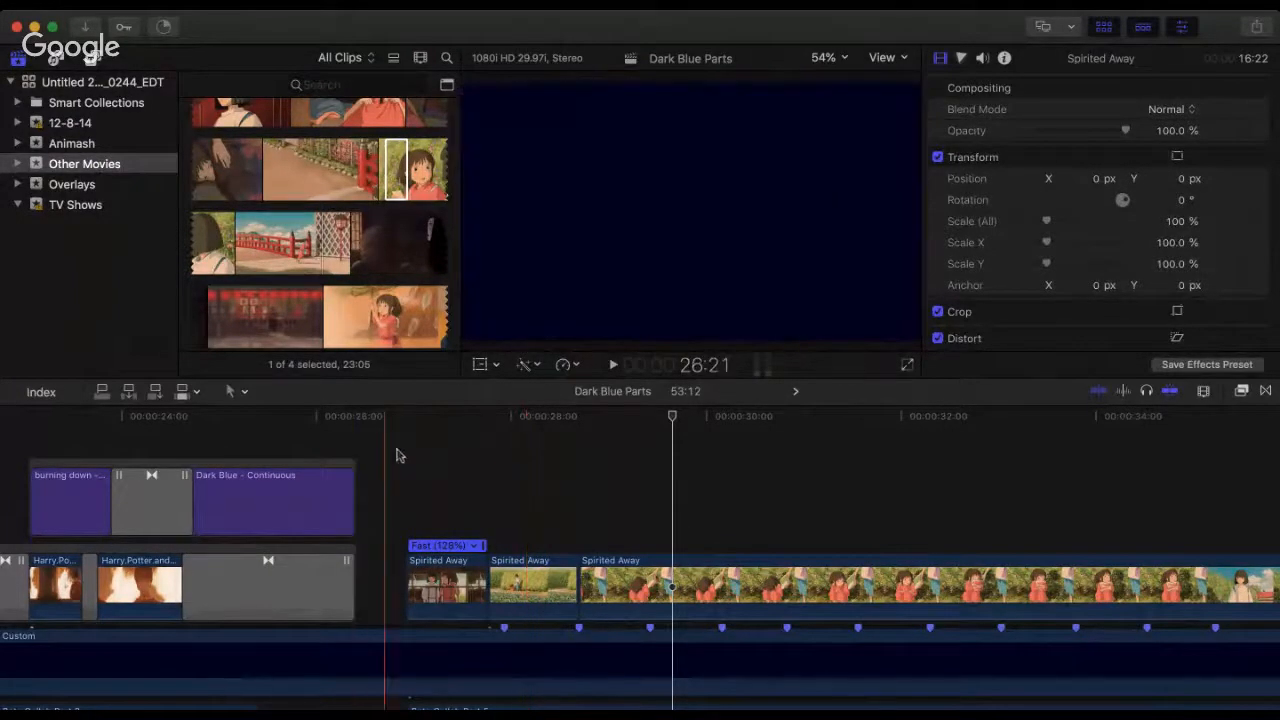
{"action": "key", "text": "space"}
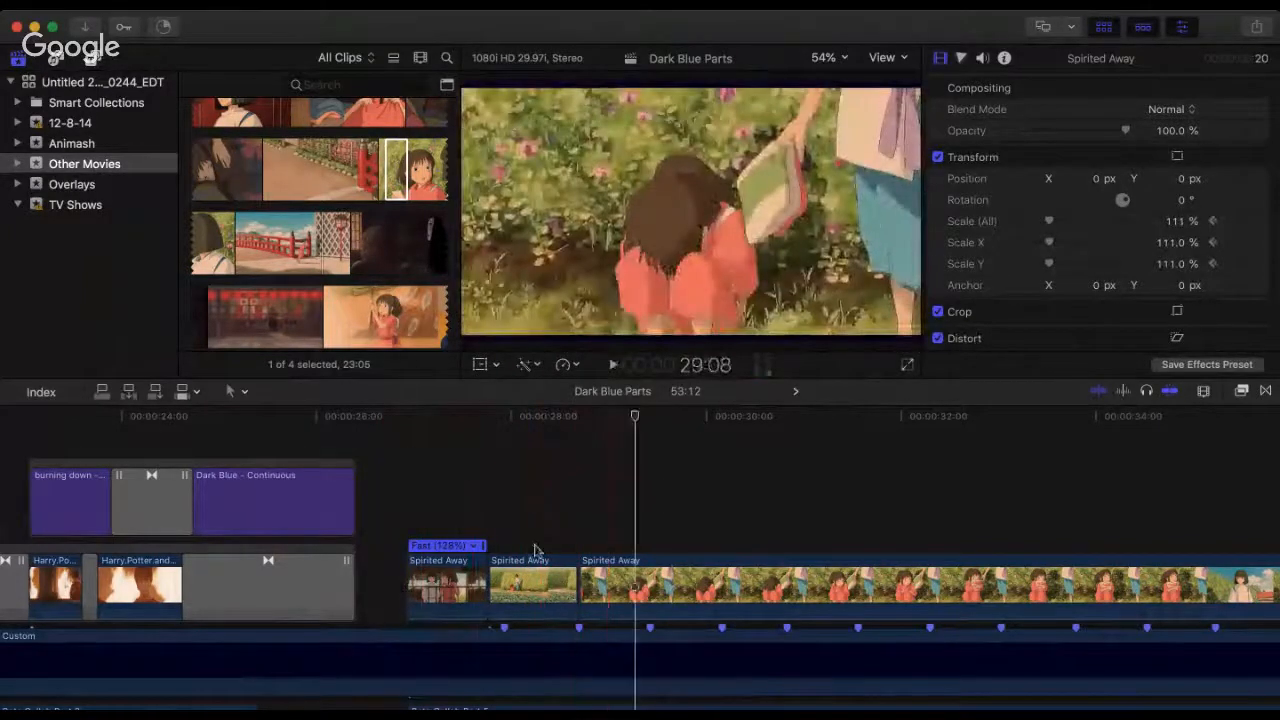
{"action": "key", "text": "space"}
Step: Shorten the wide garden clip's end to just before the second beat marker, at 28:18, and move the close-up clip back against it
{"action": "scroll", "coordinate": [600, 594], "scroll_direction": "down", "scroll_amount": 2}
{"action": "key", "text": "super+equal"}
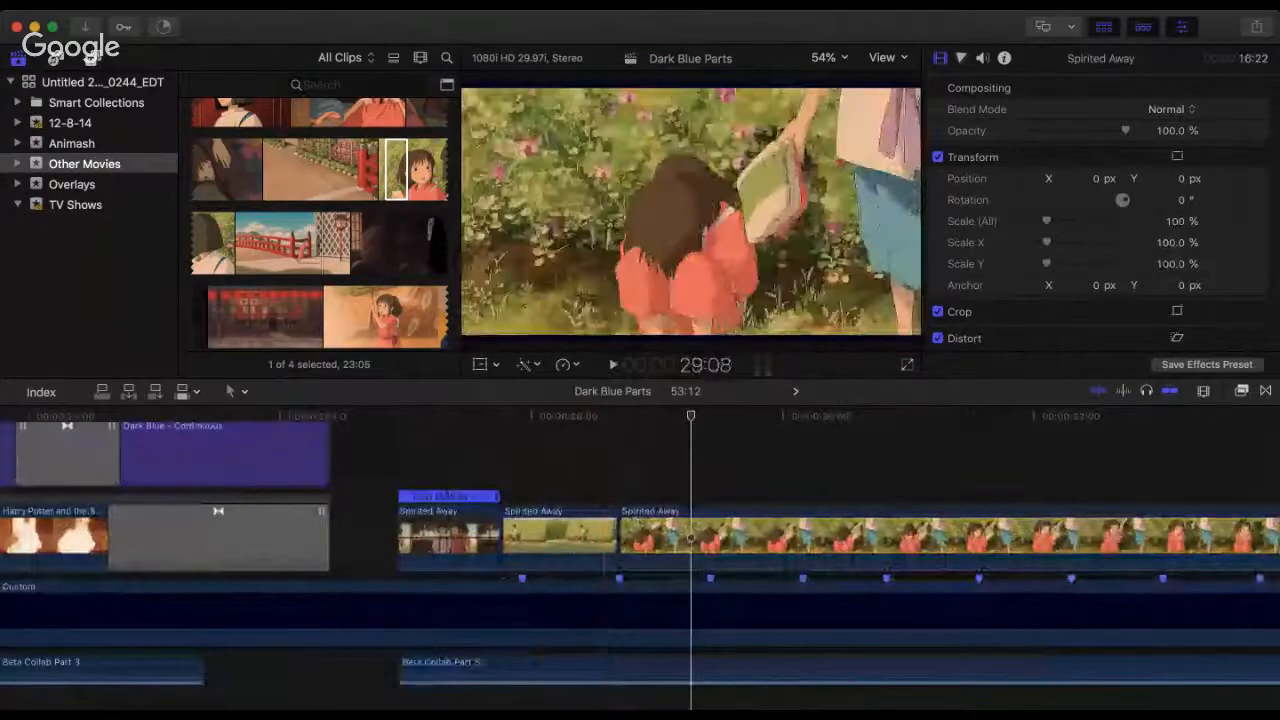
{"action": "left_click", "coordinate": [606, 412]}
{"action": "left_click_drag", "start_coordinate": [617, 533], "coordinate": [606, 534]}
{"action": "left_click_drag", "start_coordinate": [640, 543], "coordinate": [630, 543]}
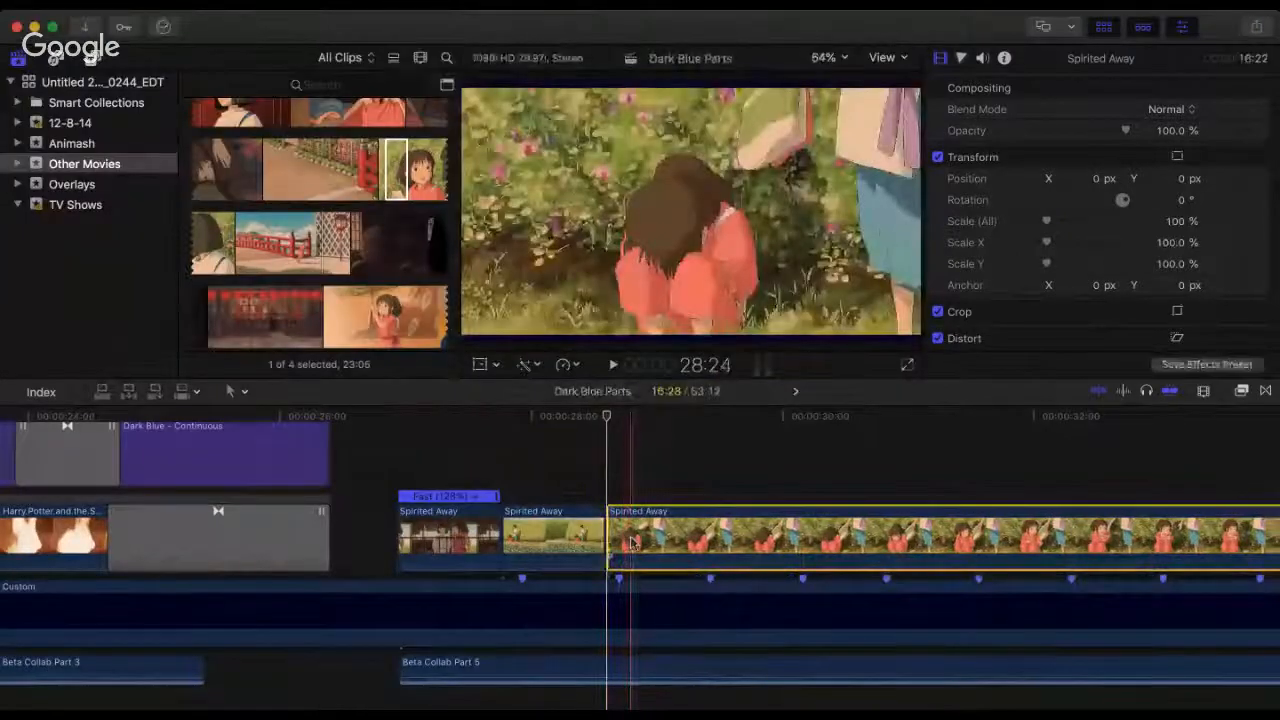
Step: Play from the wide garden clip and from the first Spirited Away clip to check the timing of the earlier cut
{"action": "left_click", "coordinate": [490, 420]}
{"action": "key", "text": "space"}
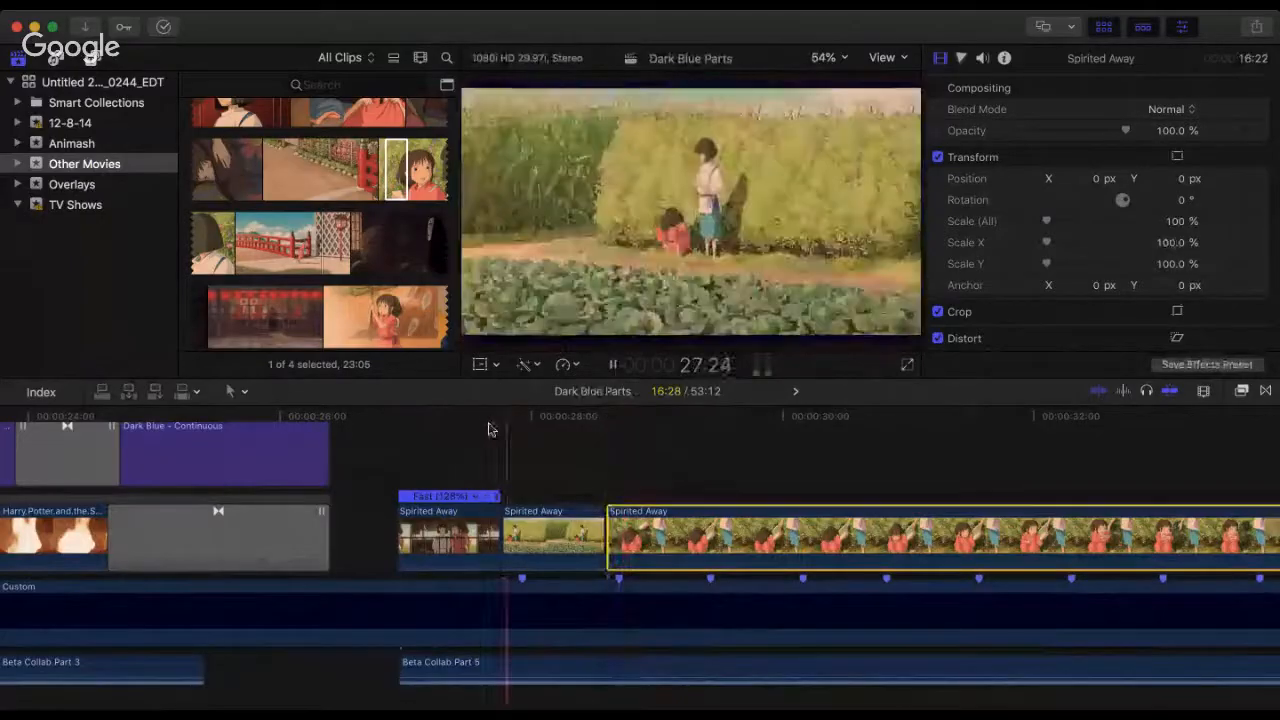
{"action": "key", "text": "space"}
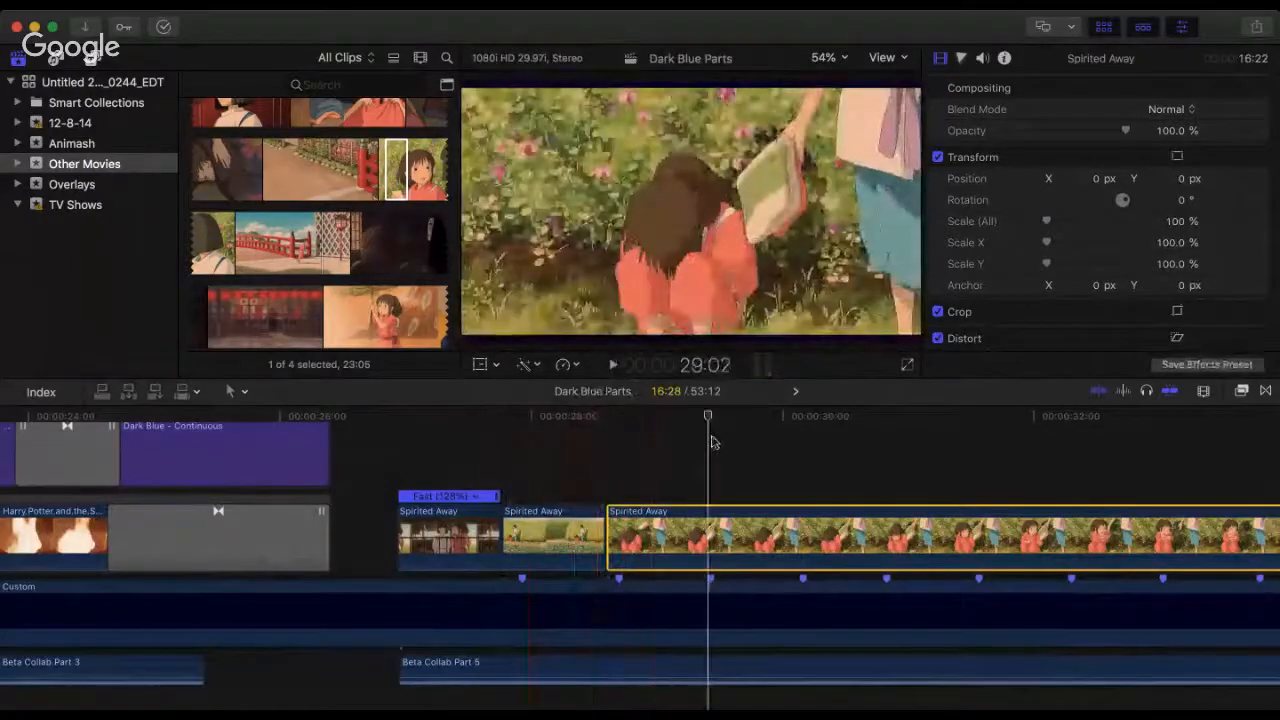
{"action": "key", "text": "super+minus"}
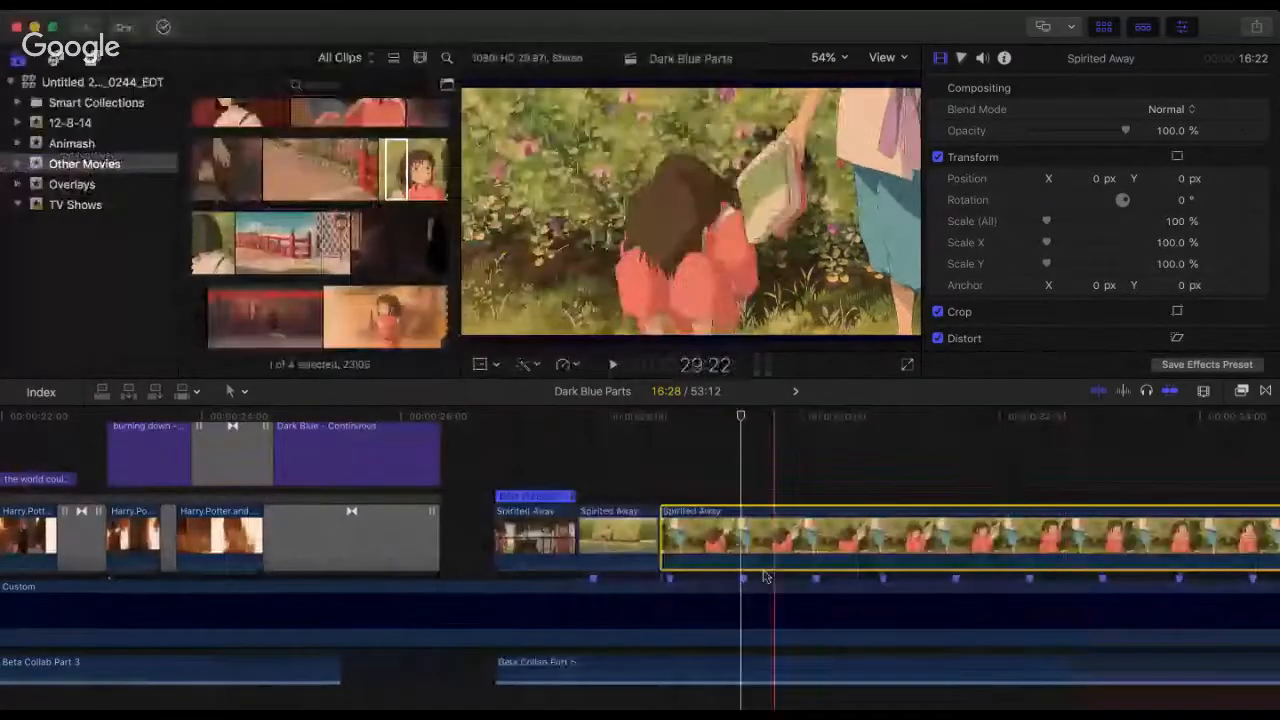
{"action": "left_click", "coordinate": [631, 465]}
{"action": "key", "text": "space"}
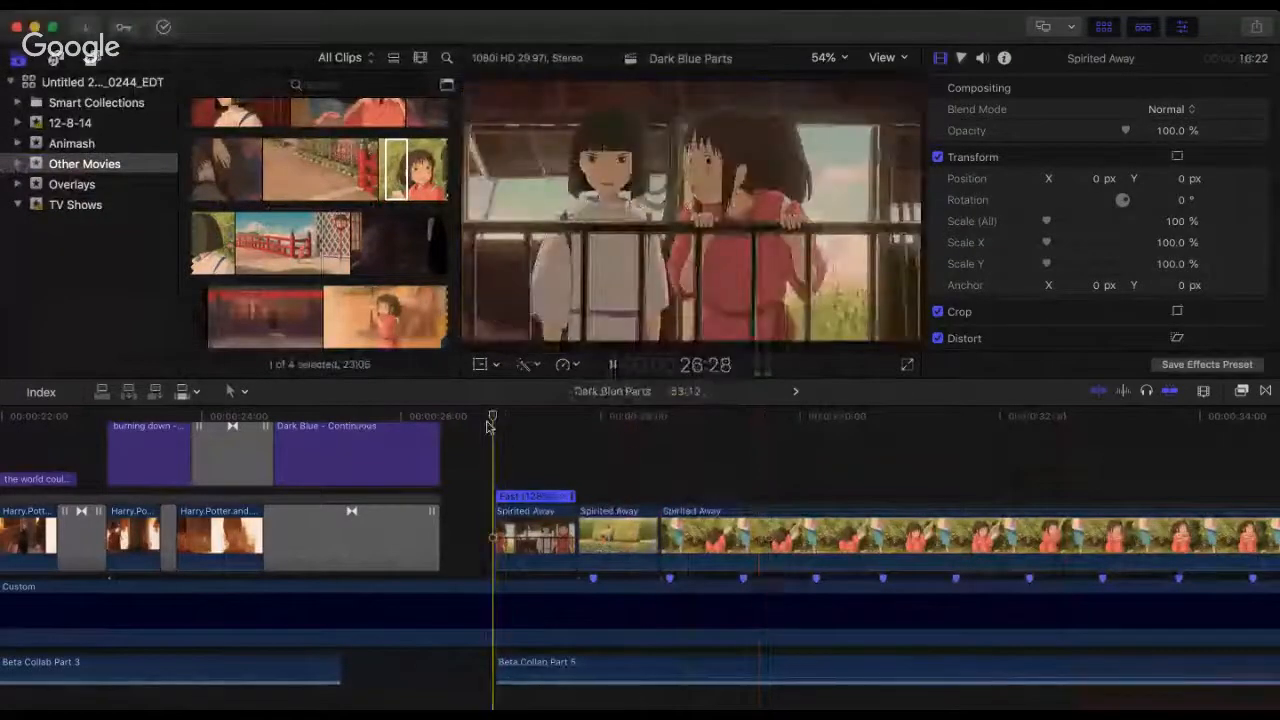
{"action": "left_click", "coordinate": [486, 428]}
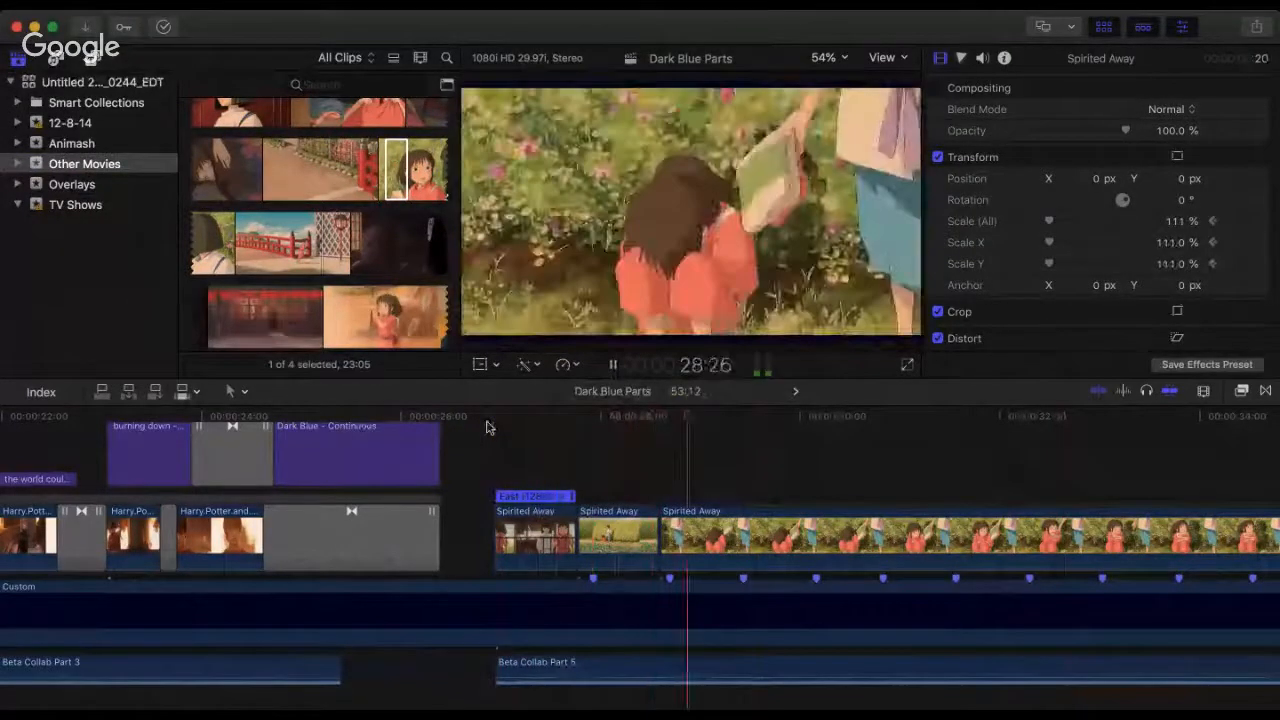
{"action": "key", "text": "space"}
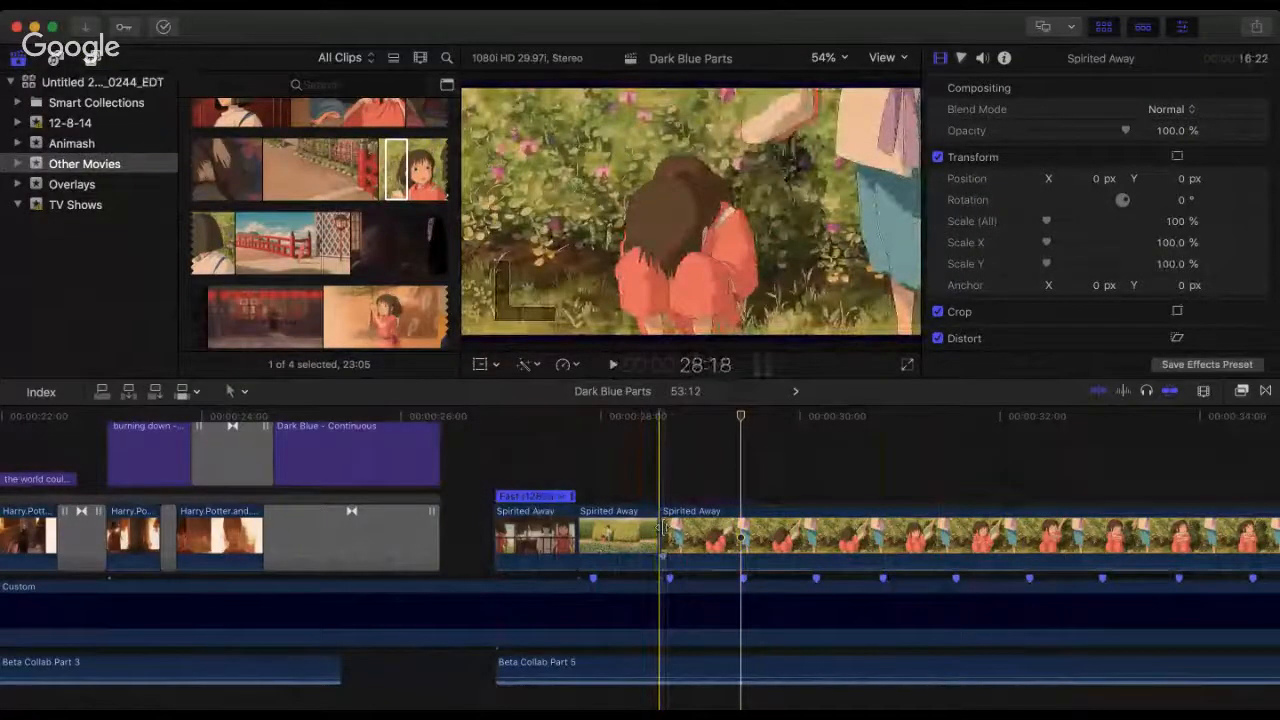
Step: Trim the close-up clip's start to a 14:23 duration, butt it against the wide garden clip and play across the cut
{"action": "left_click_drag", "start_coordinate": [660, 530], "coordinate": [857, 530]}
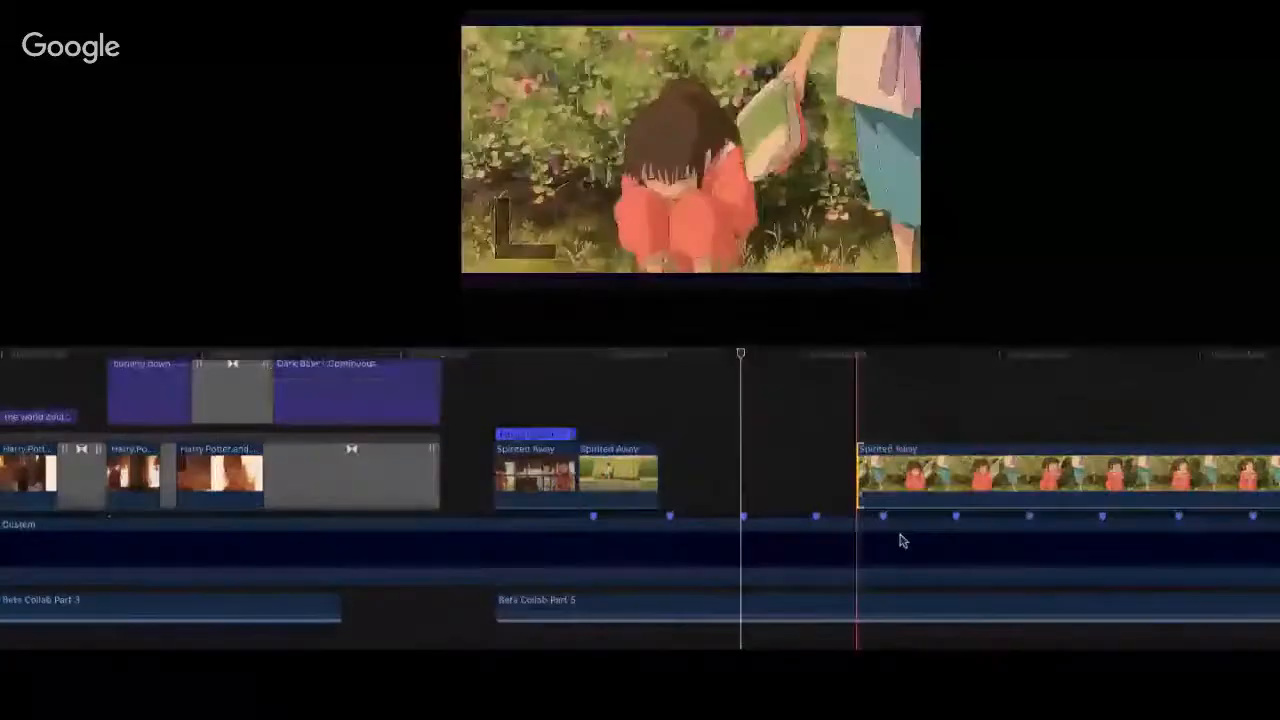
{"action": "left_click_drag", "start_coordinate": [901, 541], "coordinate": [660, 530]}
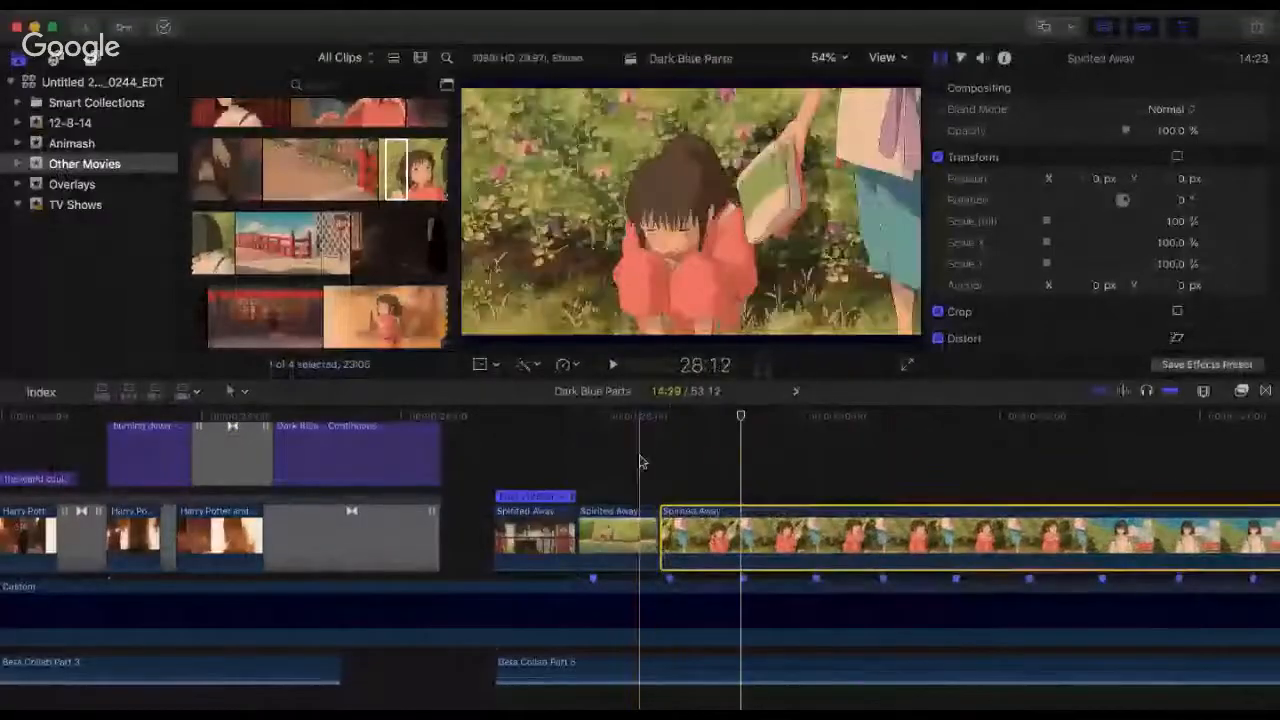
{"action": "left_click", "coordinate": [640, 462]}
{"action": "key", "text": "space"}
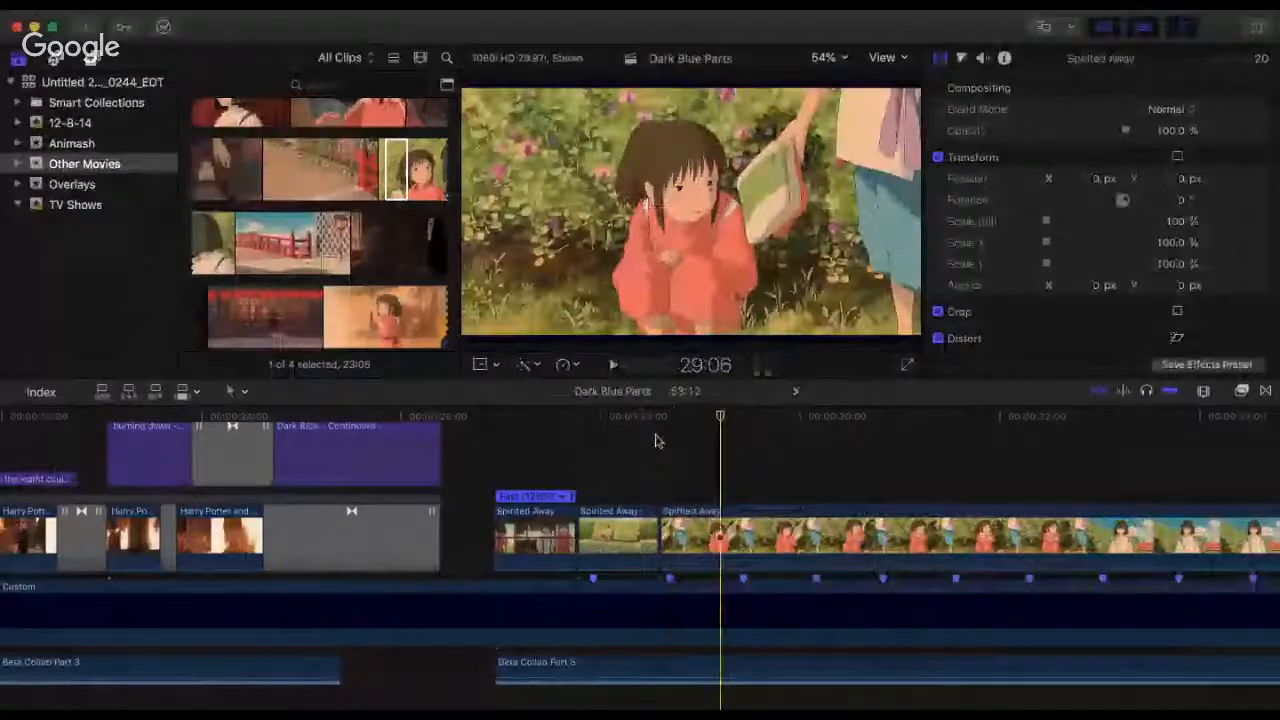
Step: Play repeatedly across the cut from the wide garden clip to the close-up clip and up to the third beat marker
{"action": "left_click", "coordinate": [657, 440]}
{"action": "key", "text": "space"}
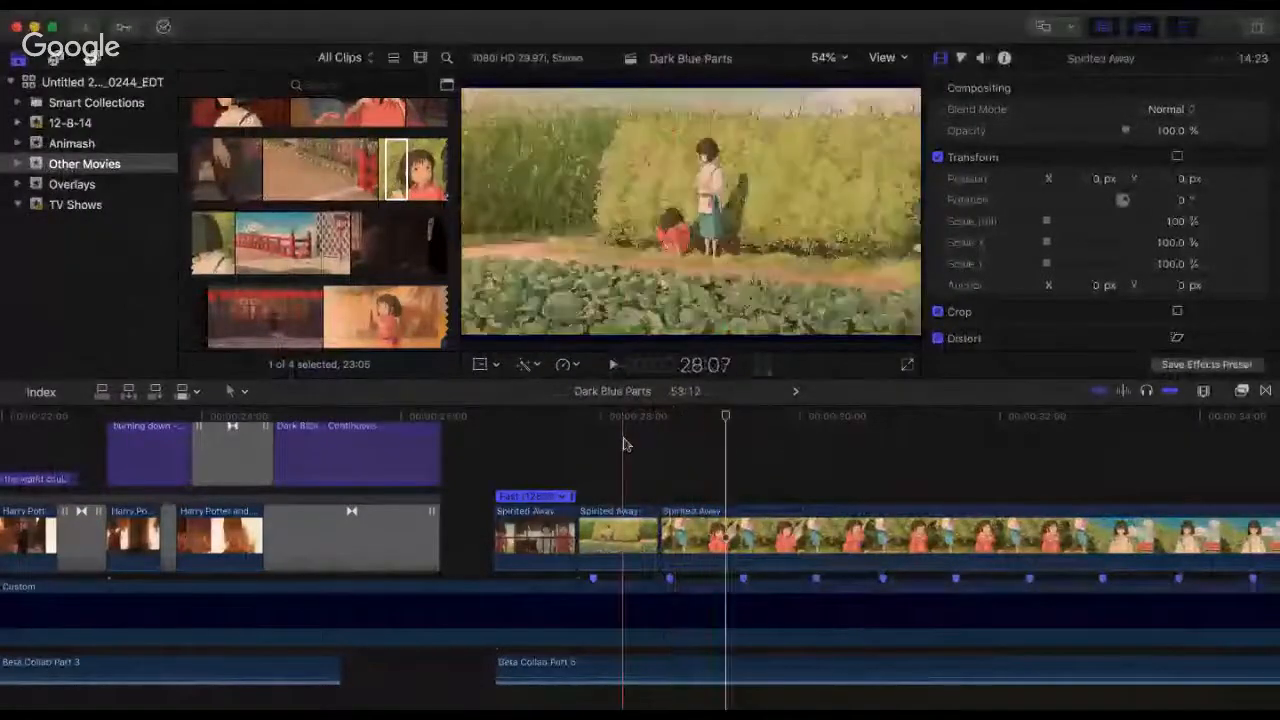
{"action": "left_click", "coordinate": [625, 444]}
{"action": "key", "text": "space"}
{"action": "left_click", "coordinate": [625, 444]}
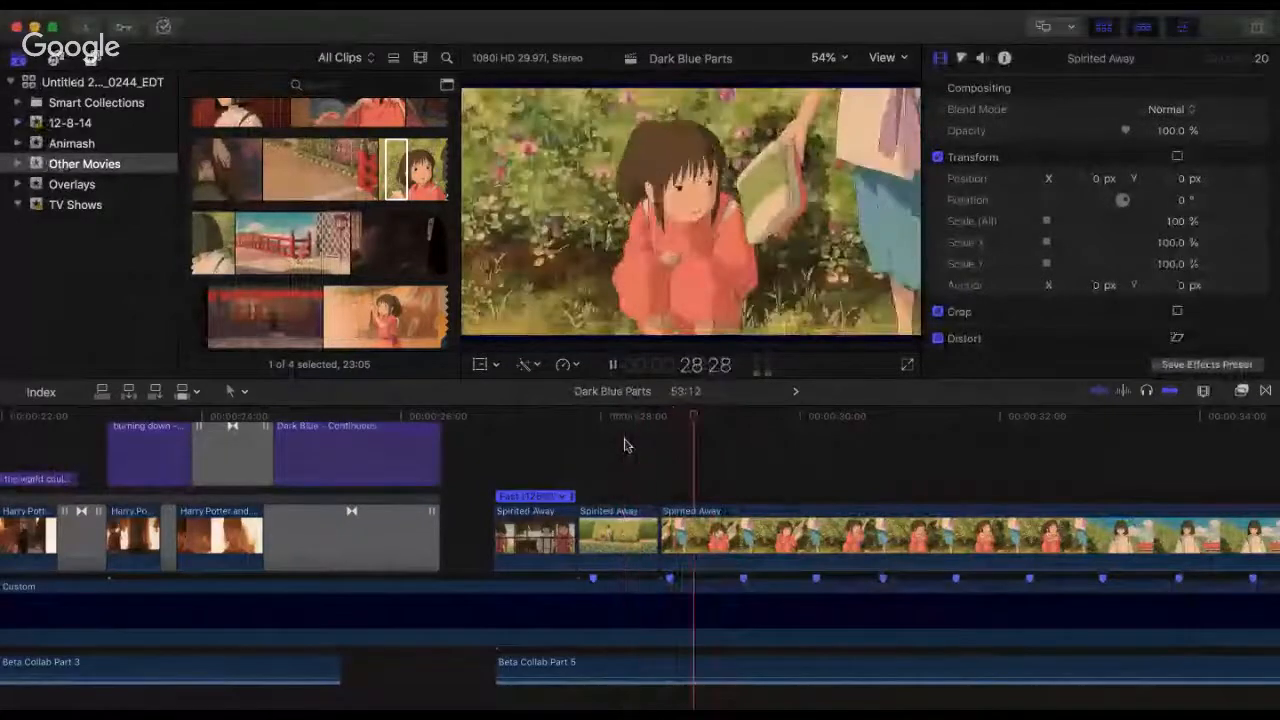
{"action": "key", "text": "space"}
{"action": "left_click", "coordinate": [721, 443]}
{"action": "key", "text": "space"}
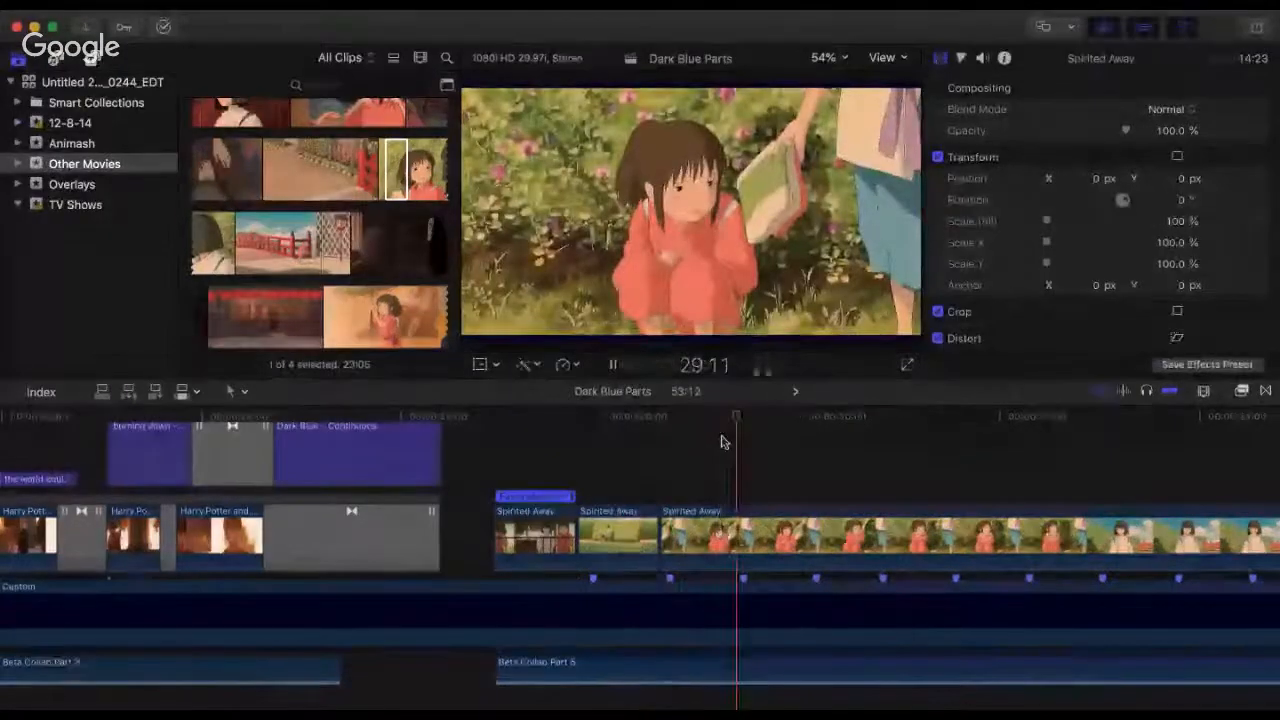
{"action": "key", "text": "space"}
Step: Split the close-up clip at 29:09, trim the second part's start to the shot of the boy in white and butt it against the first part
{"action": "left_click", "coordinate": [731, 435]}
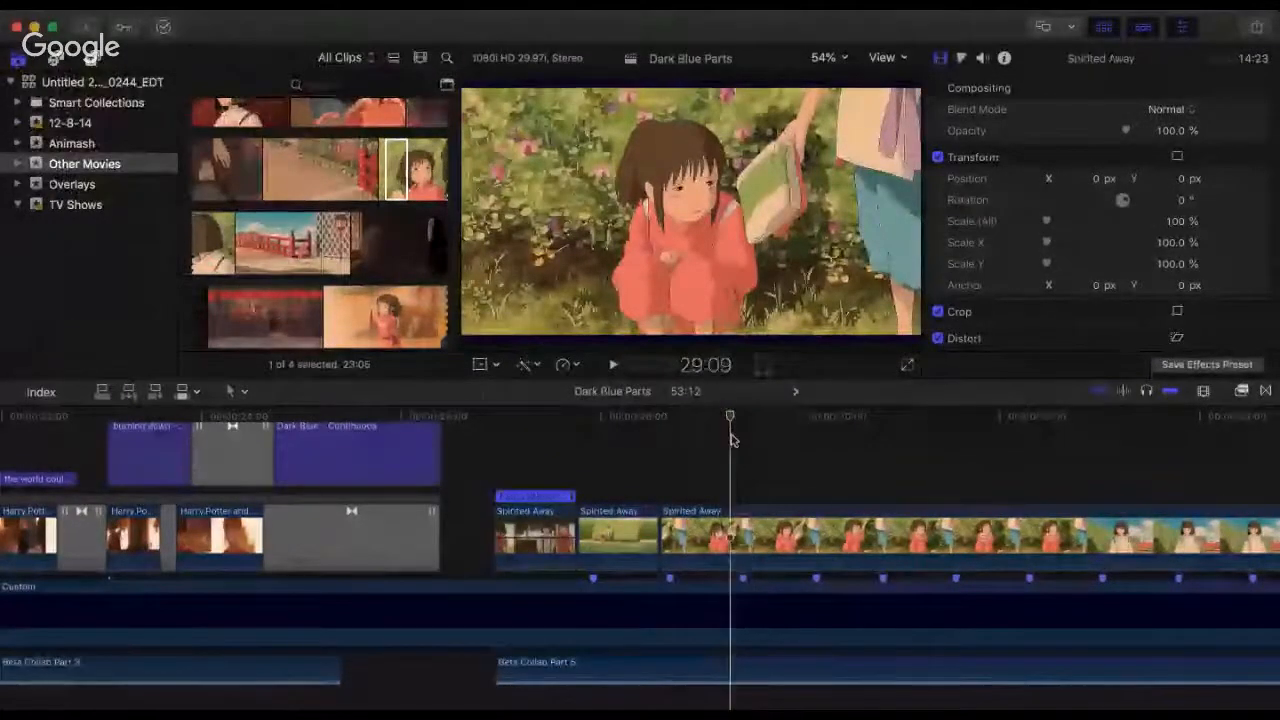
{"action": "key", "text": "super+b"}
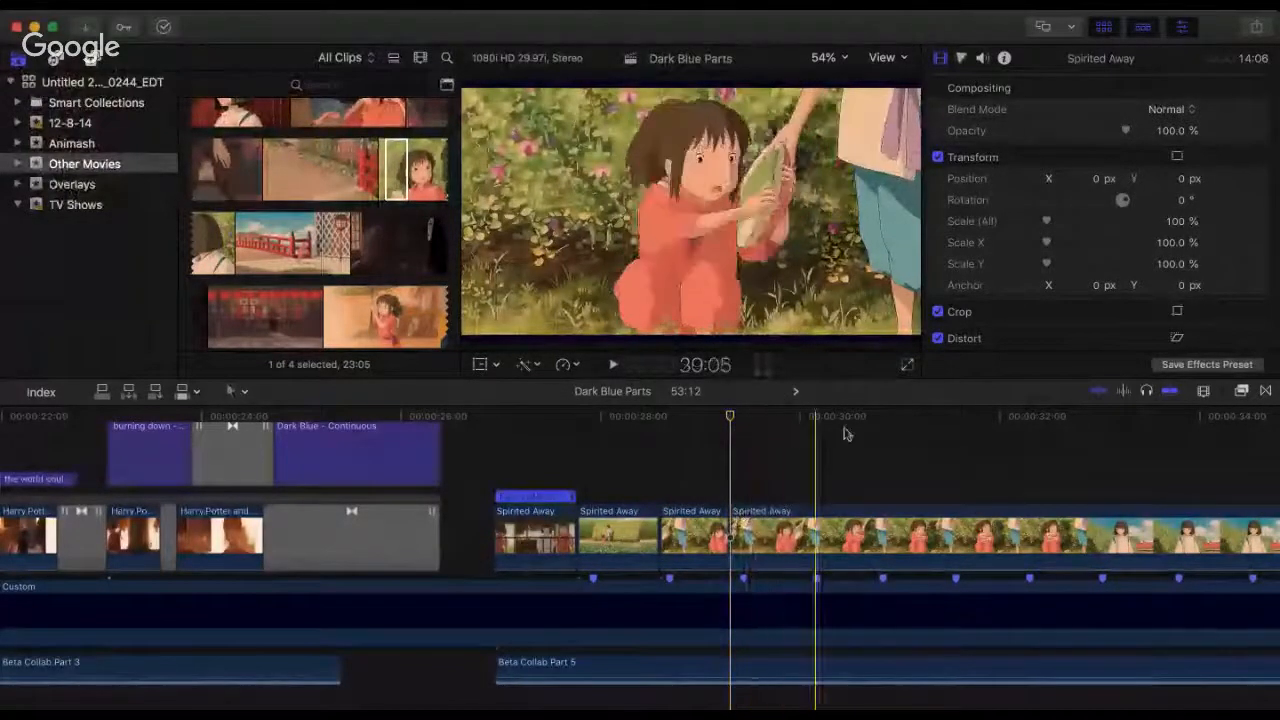
{"action": "scroll", "coordinate": [904, 435], "scroll_direction": "down", "scroll_amount": 4}
{"action": "scroll", "coordinate": [904, 440], "scroll_direction": "right", "scroll_amount": 5}
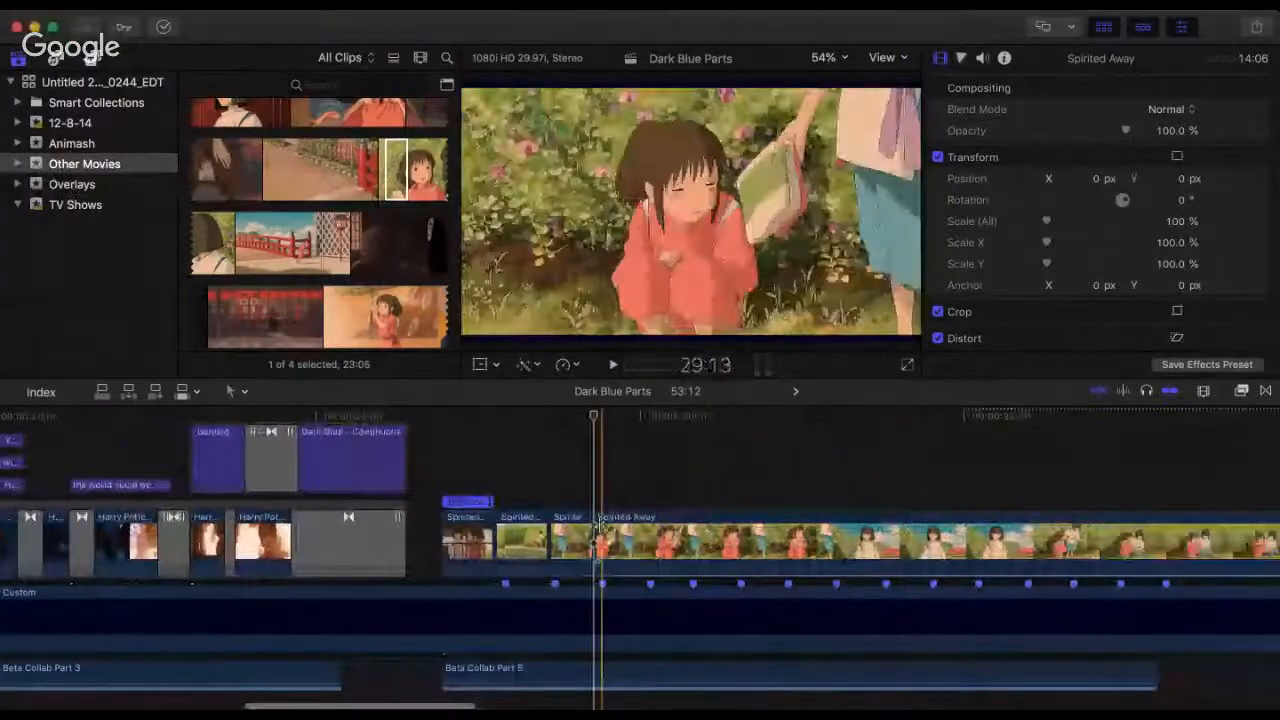
{"action": "left_click_drag", "start_coordinate": [598, 526], "coordinate": [646, 553]}
Step: Play the Spirited Away clips from the start of Part 5 to check the cut to the boy's shot
{"action": "left_click", "coordinate": [440, 447]}
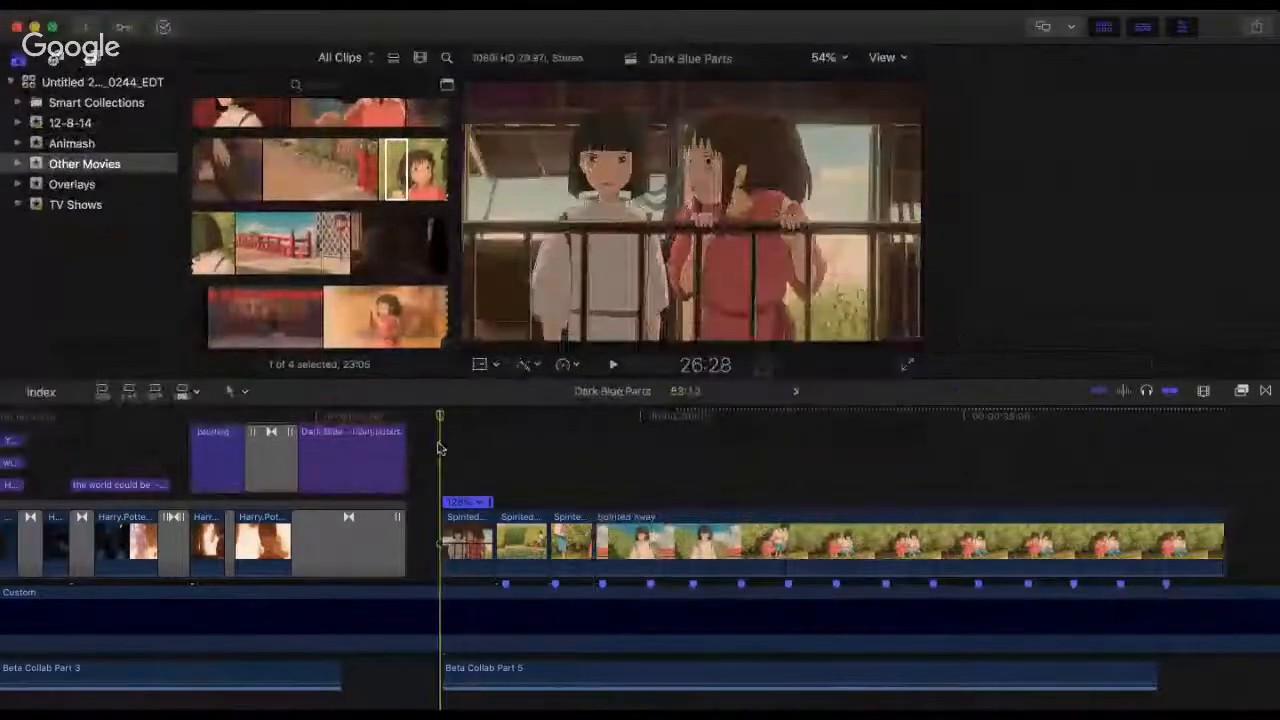
{"action": "key", "text": "space"}
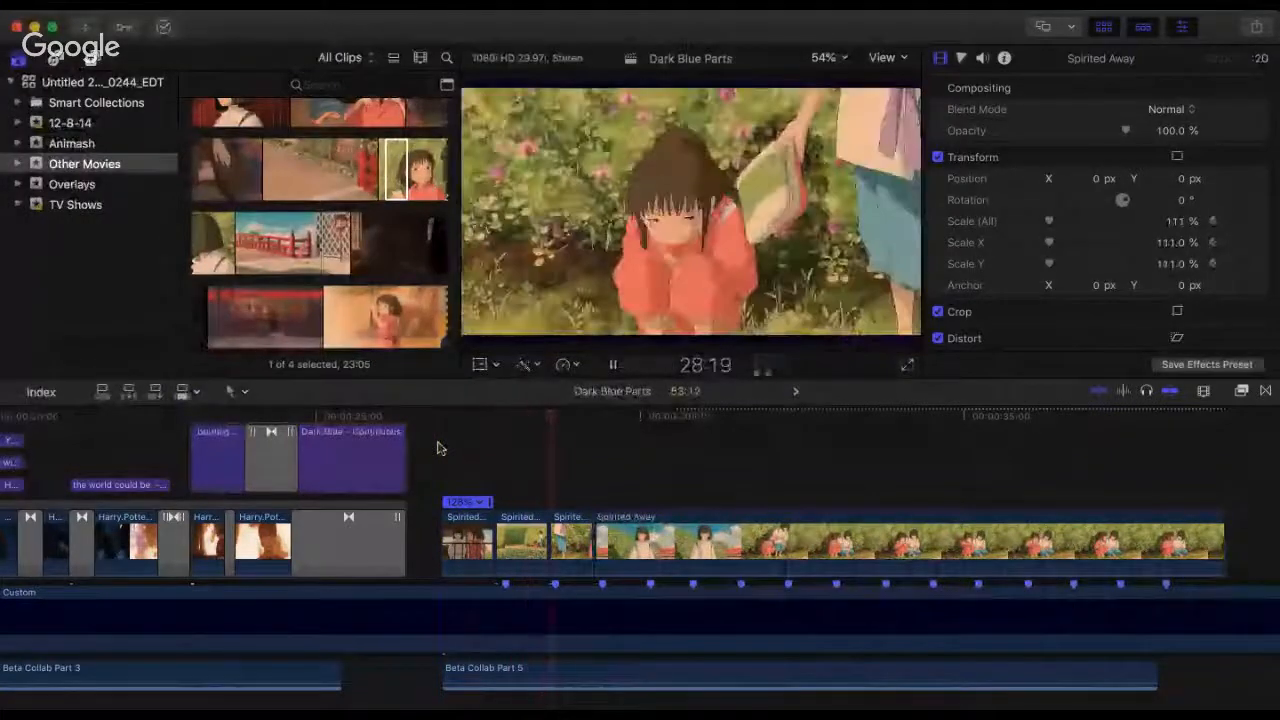
{"action": "key", "text": "space"}
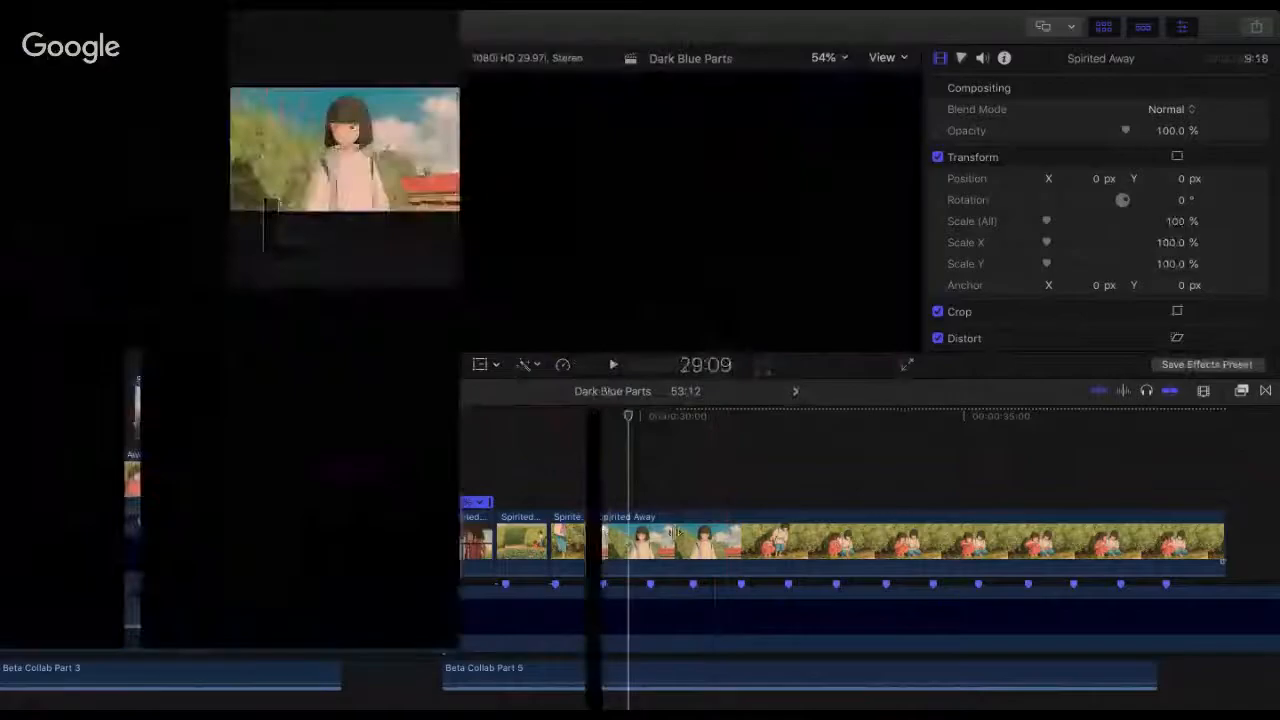
Step: Trim the start of the last Spirited Away clip to an 8:06 duration and butt it against the close-up clip
{"action": "left_click_drag", "start_coordinate": [594, 538], "coordinate": [691, 529]}
{"action": "scroll", "coordinate": [749, 543], "scroll_direction": "left", "scroll_amount": 5}
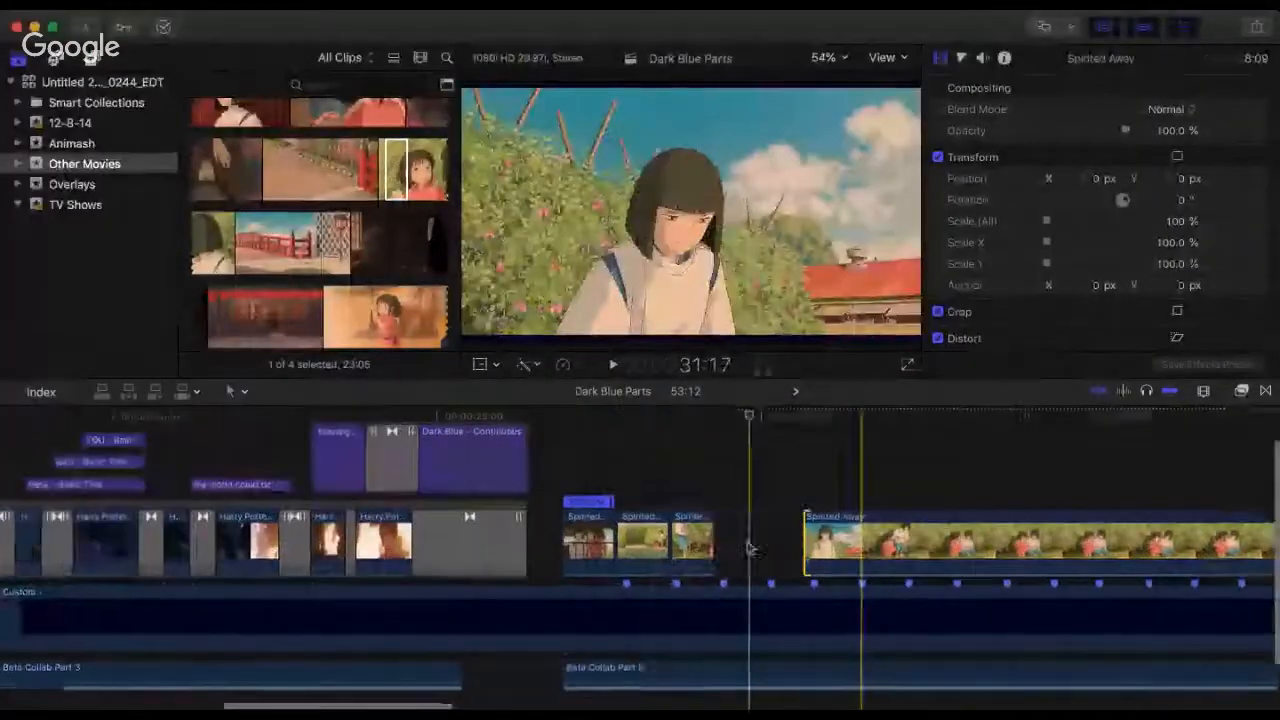
{"action": "scroll", "coordinate": [749, 545], "scroll_direction": "left", "scroll_amount": 5}
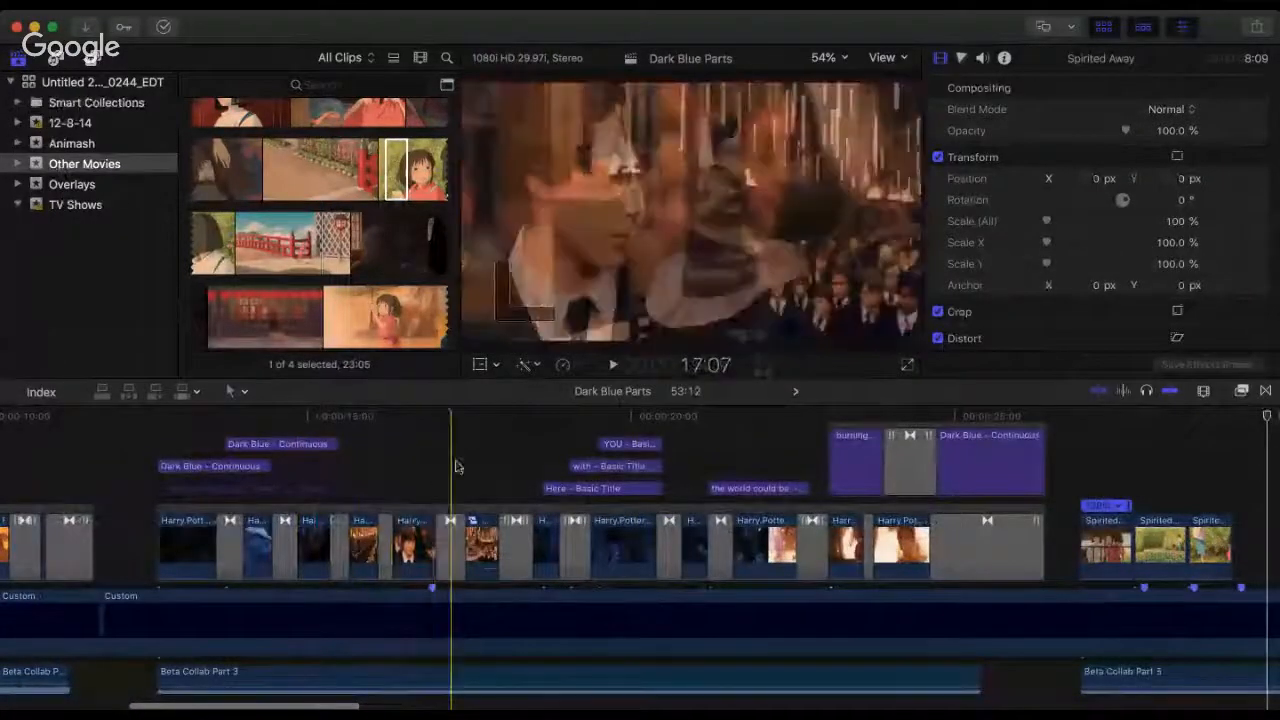
{"action": "left_click", "coordinate": [481, 462]}
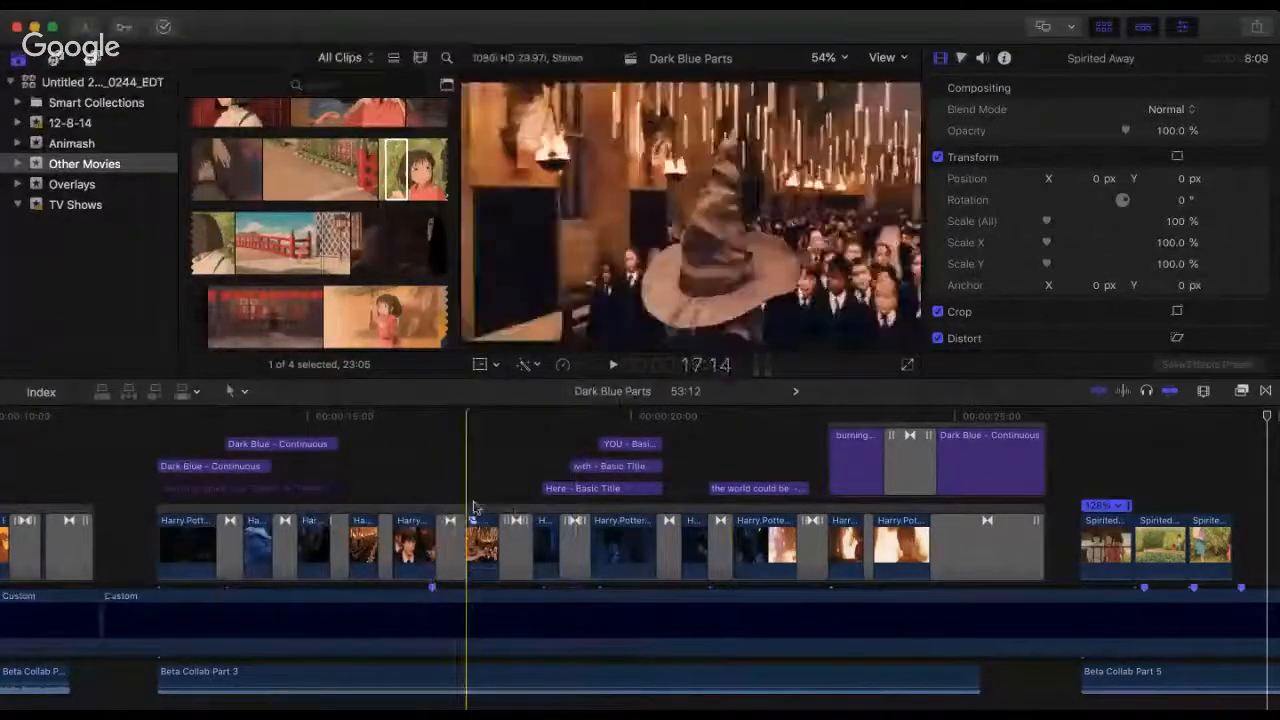
{"action": "scroll", "coordinate": [1172, 502], "scroll_direction": "right", "scroll_amount": 5}
{"action": "scroll", "coordinate": [1175, 502], "scroll_direction": "right", "scroll_amount": 4}
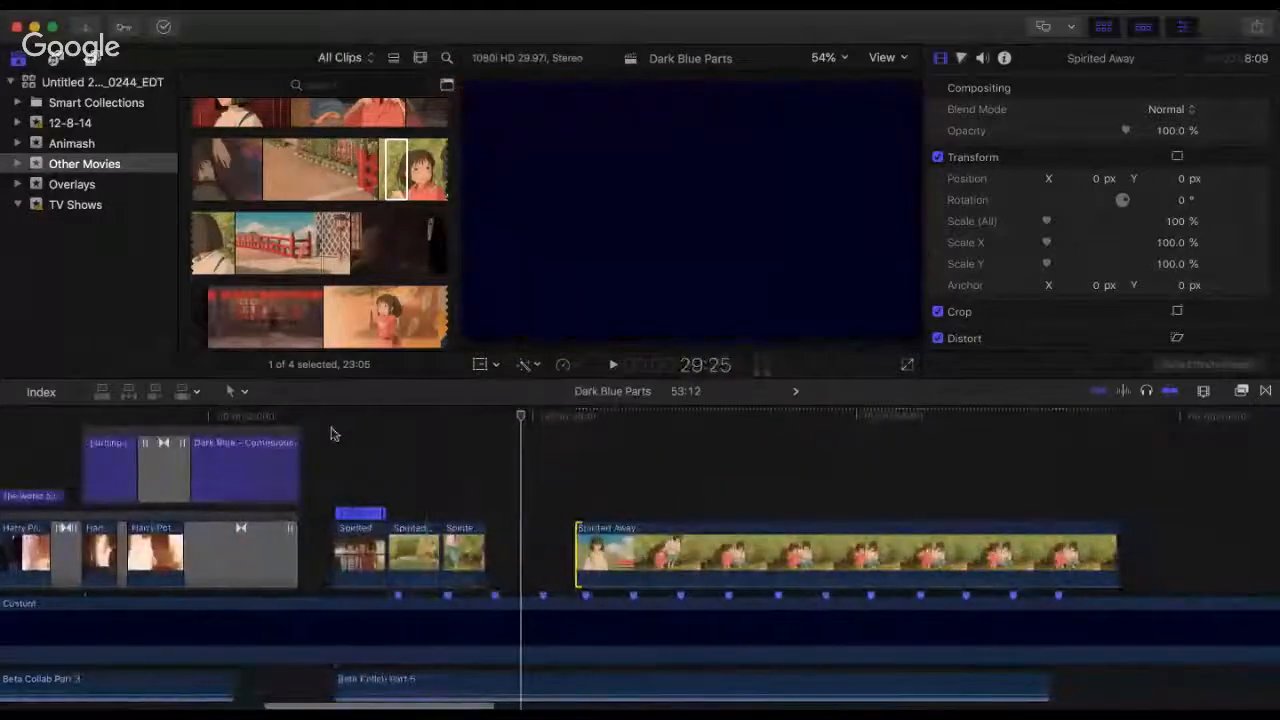
{"action": "left_click", "coordinate": [333, 432]}
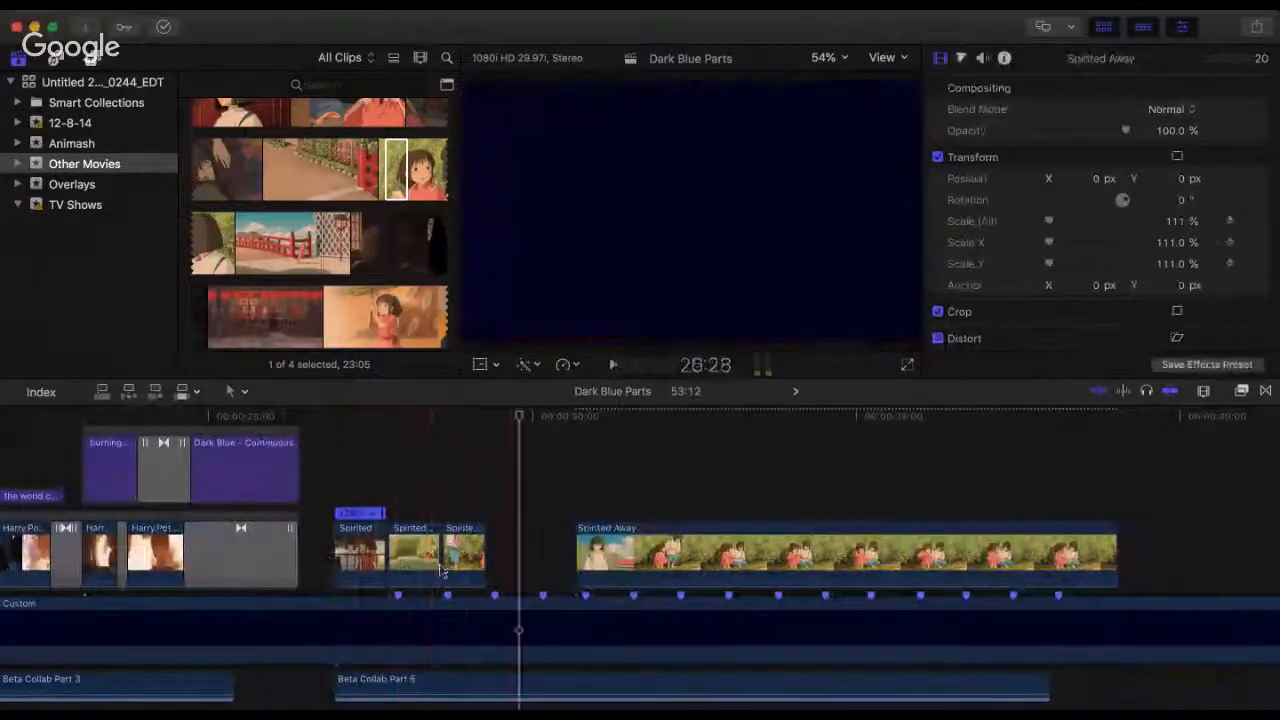
{"action": "left_click", "coordinate": [671, 582]}
{"action": "left_click_drag", "start_coordinate": [671, 582], "coordinate": [410, 469]}
{"action": "key", "text": "space"}
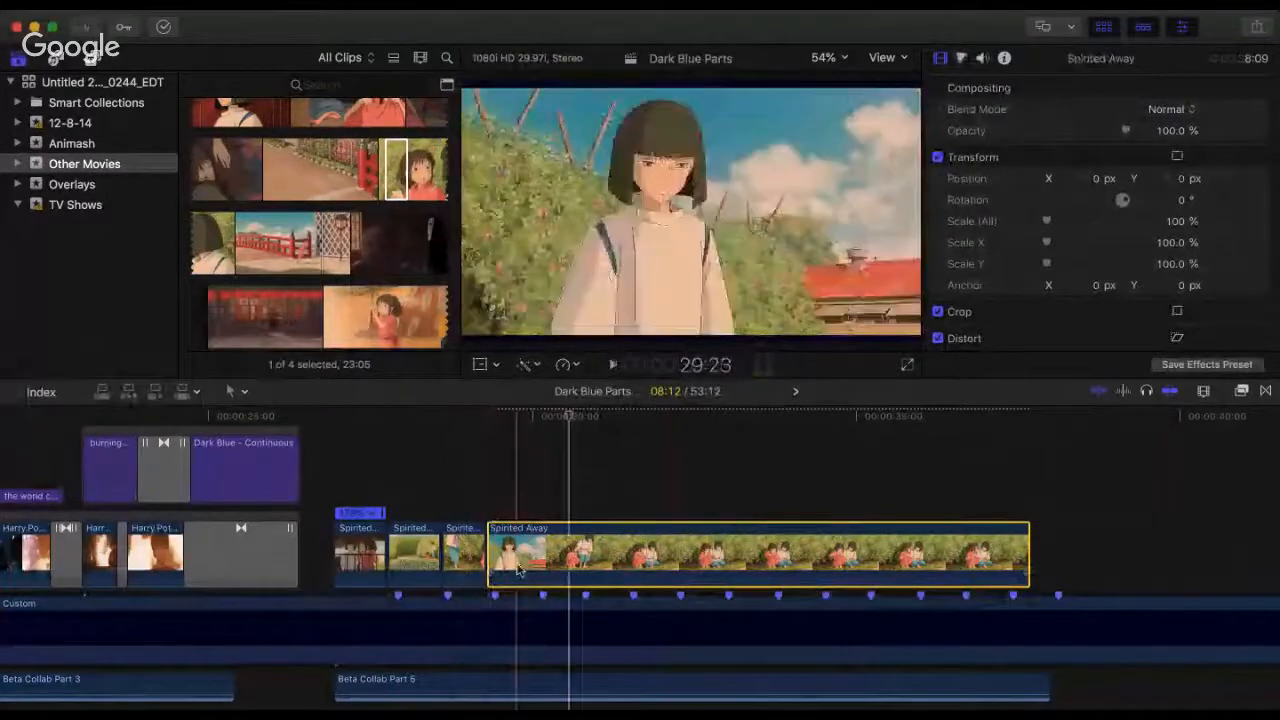
{"action": "left_click_drag", "start_coordinate": [494, 535], "coordinate": [503, 537]}
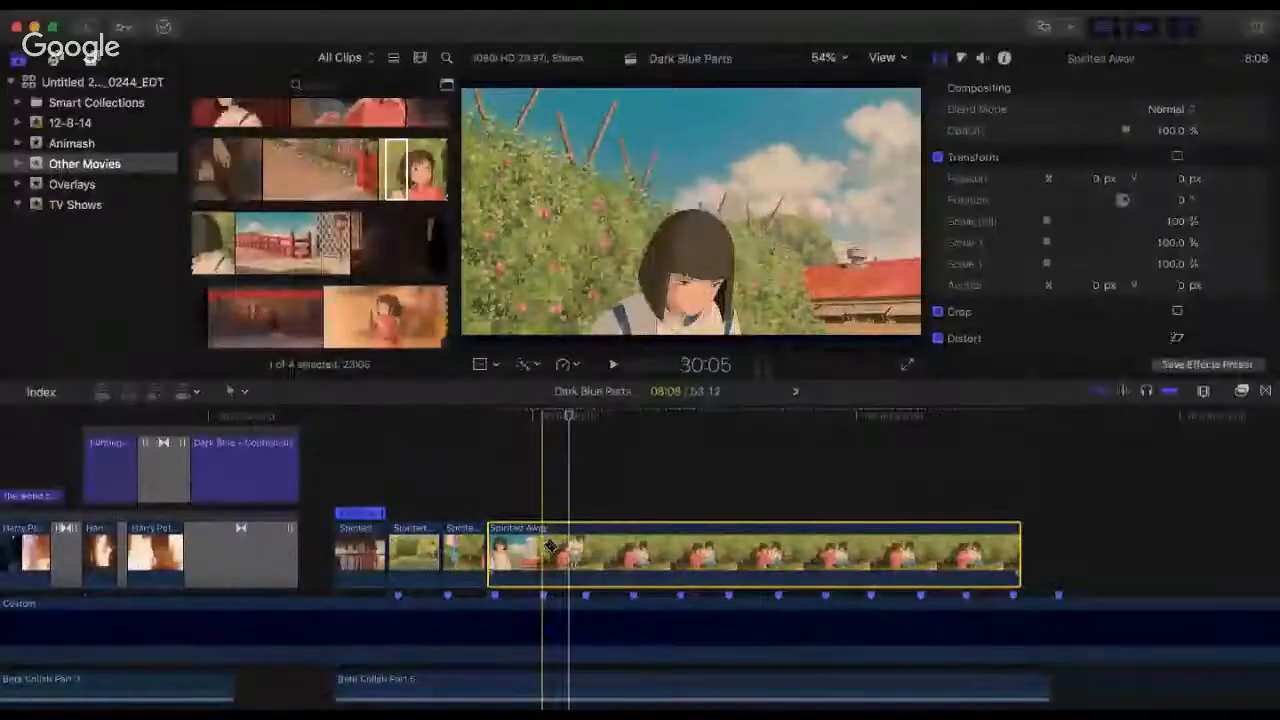
Step: Split the boy's clip at the fourth beat marker and start the remainder on the shot of both children crouching, with a 6:17 duration
{"action": "left_click", "coordinate": [545, 545]}
{"action": "left_click_drag", "start_coordinate": [546, 537], "coordinate": [578, 540]}
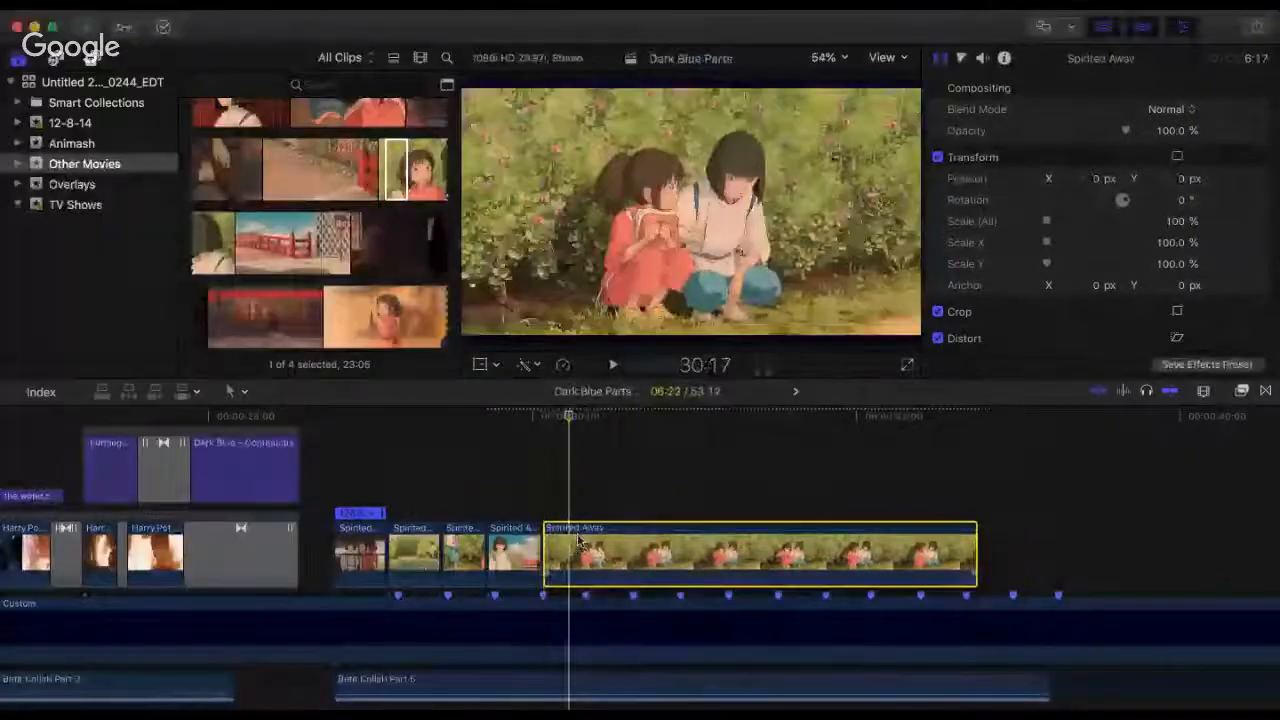
Step: Play Part 5 from its first Spirited Away clip and again from the close-up to check all cuts against the beats
{"action": "left_click", "coordinate": [343, 452]}
{"action": "key", "text": "space"}
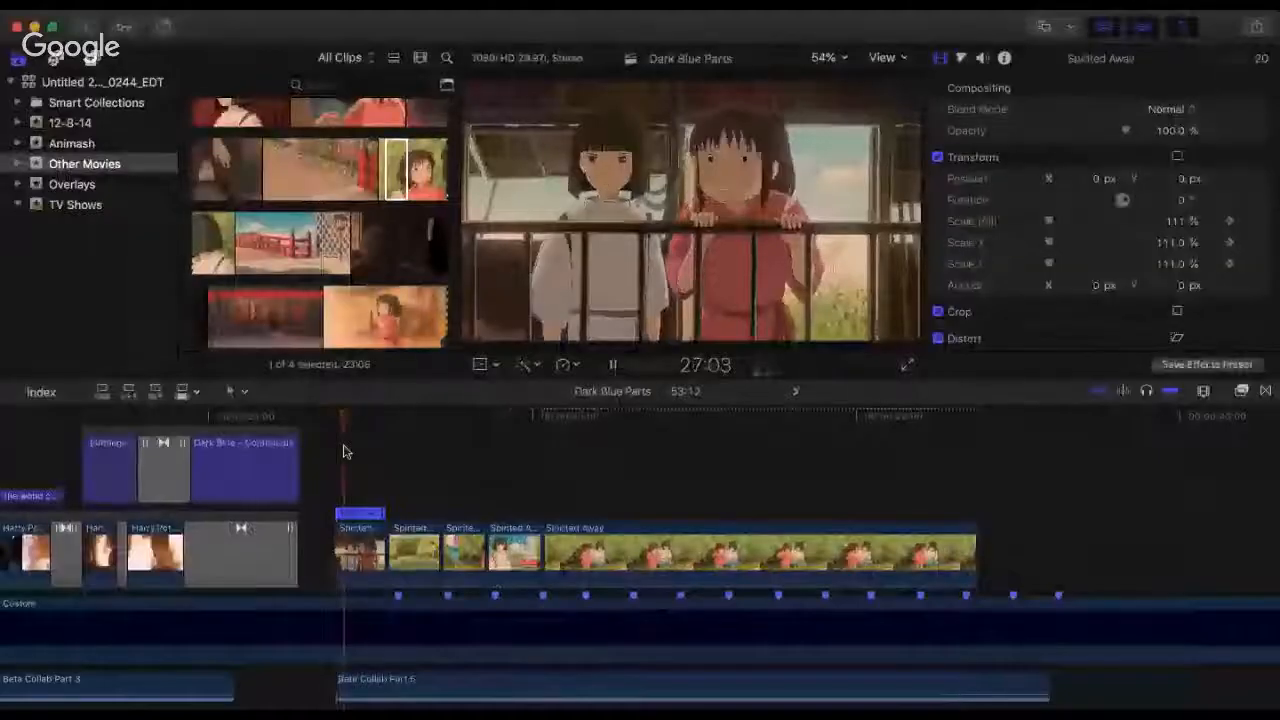
{"action": "key", "text": "space"}
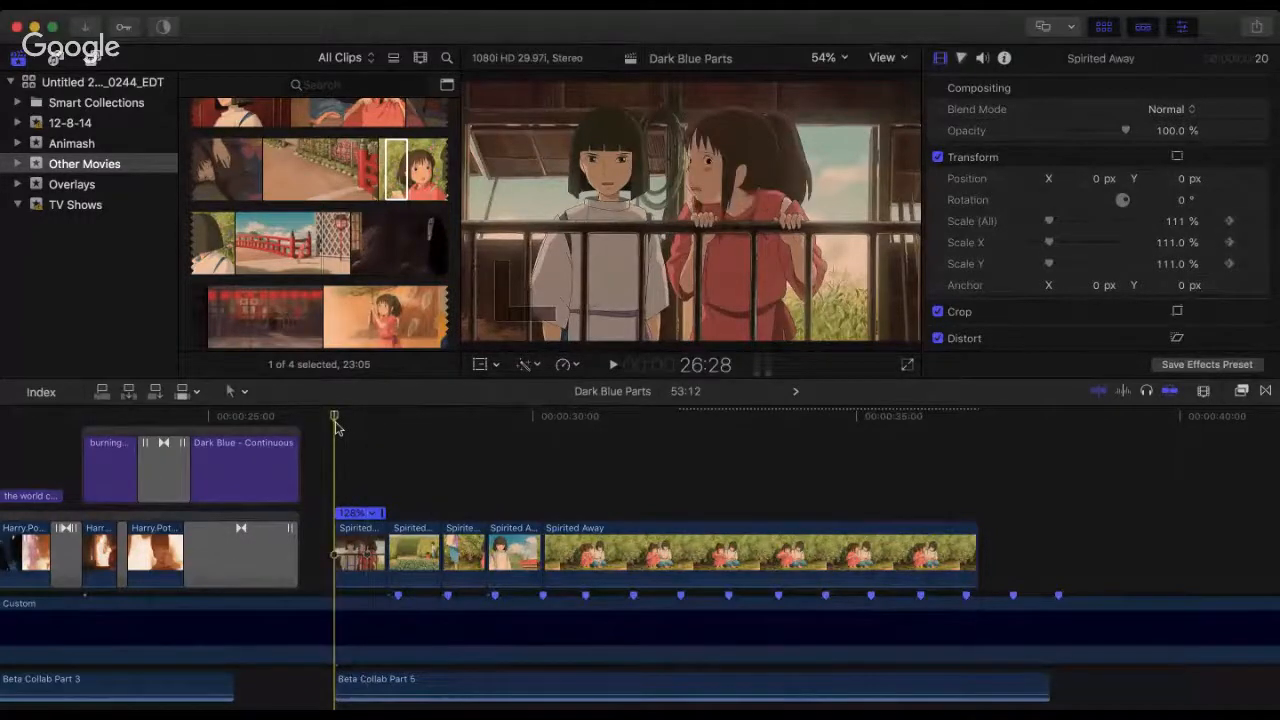
{"action": "key", "text": "space"}
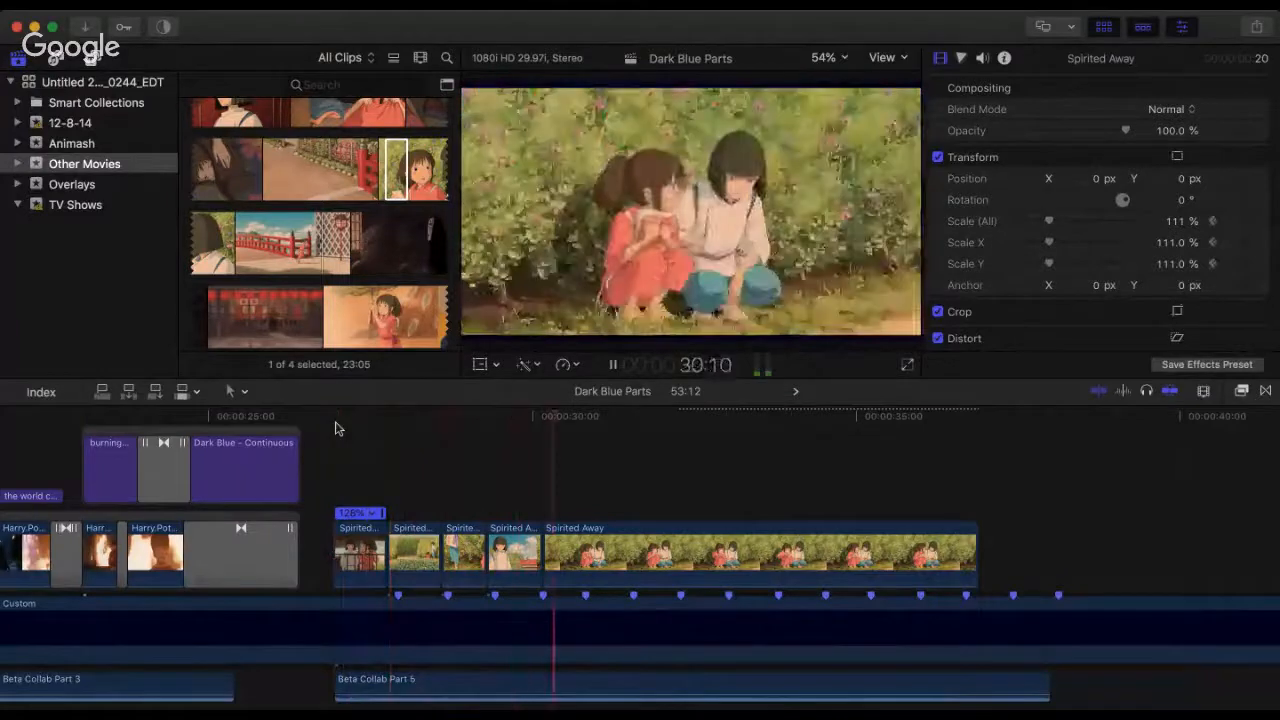
{"action": "key", "text": "space"}
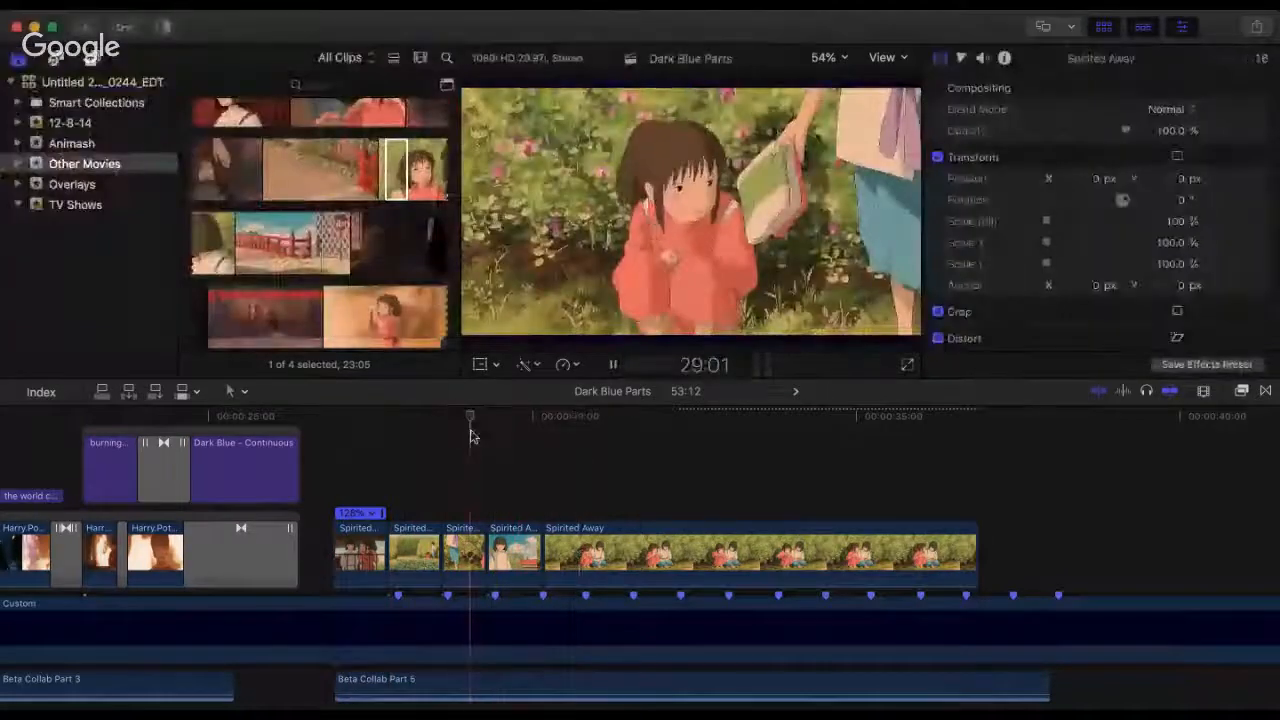
{"action": "key", "text": "space"}
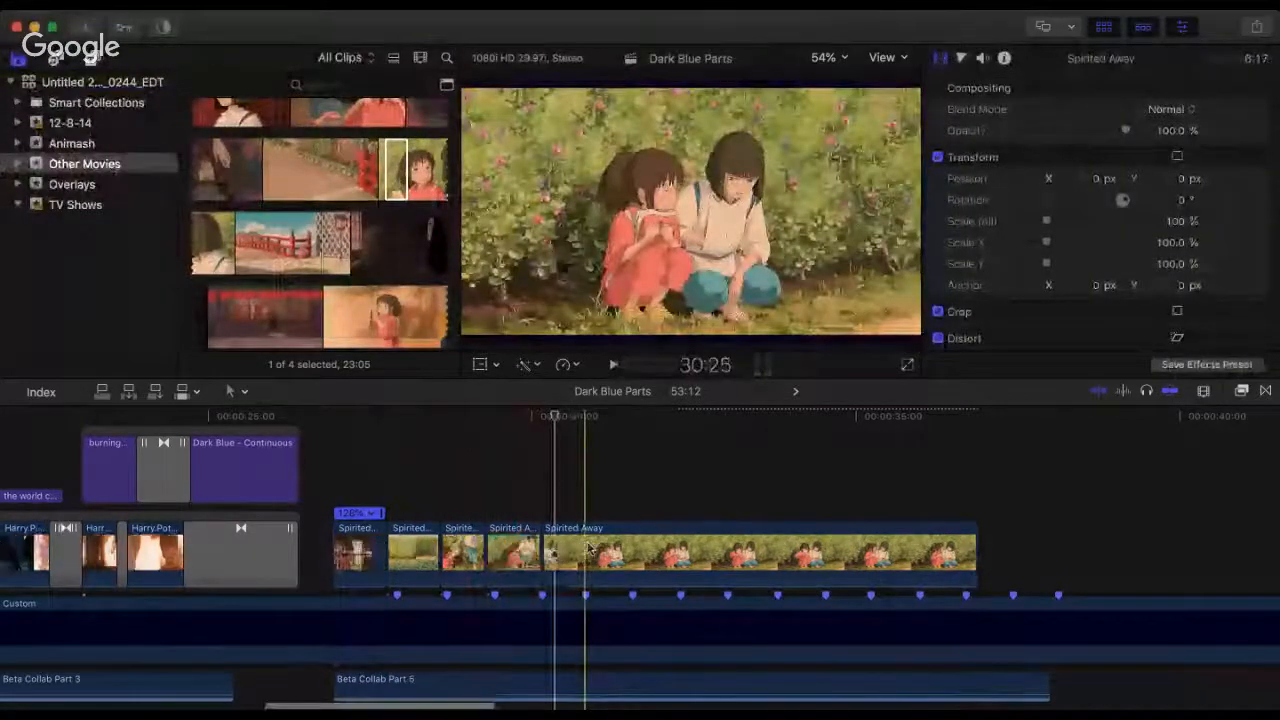
Step: Replay the cut from the boy's clip to the crouching children repeatedly and listen on past the following beat markers
{"action": "key", "text": "super+equal"}
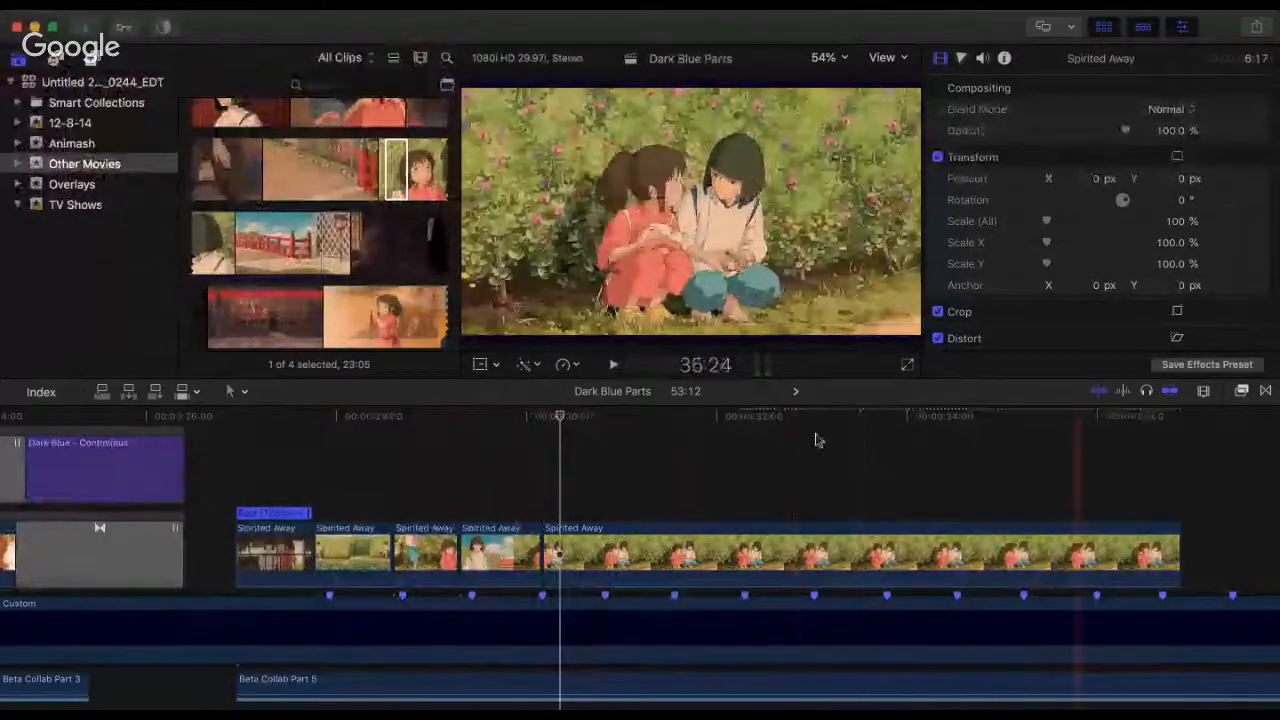
{"action": "left_click", "coordinate": [512, 492]}
{"action": "key", "text": "space"}
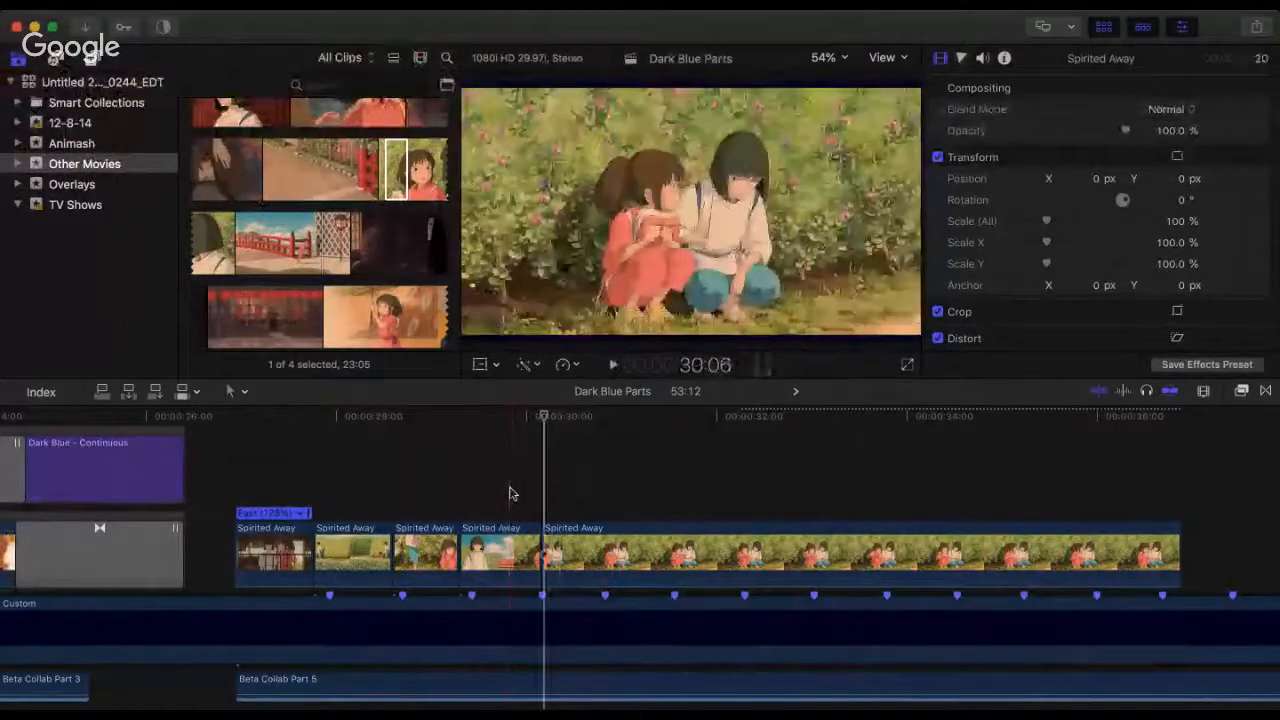
{"action": "left_click", "coordinate": [510, 493]}
{"action": "key", "text": "space"}
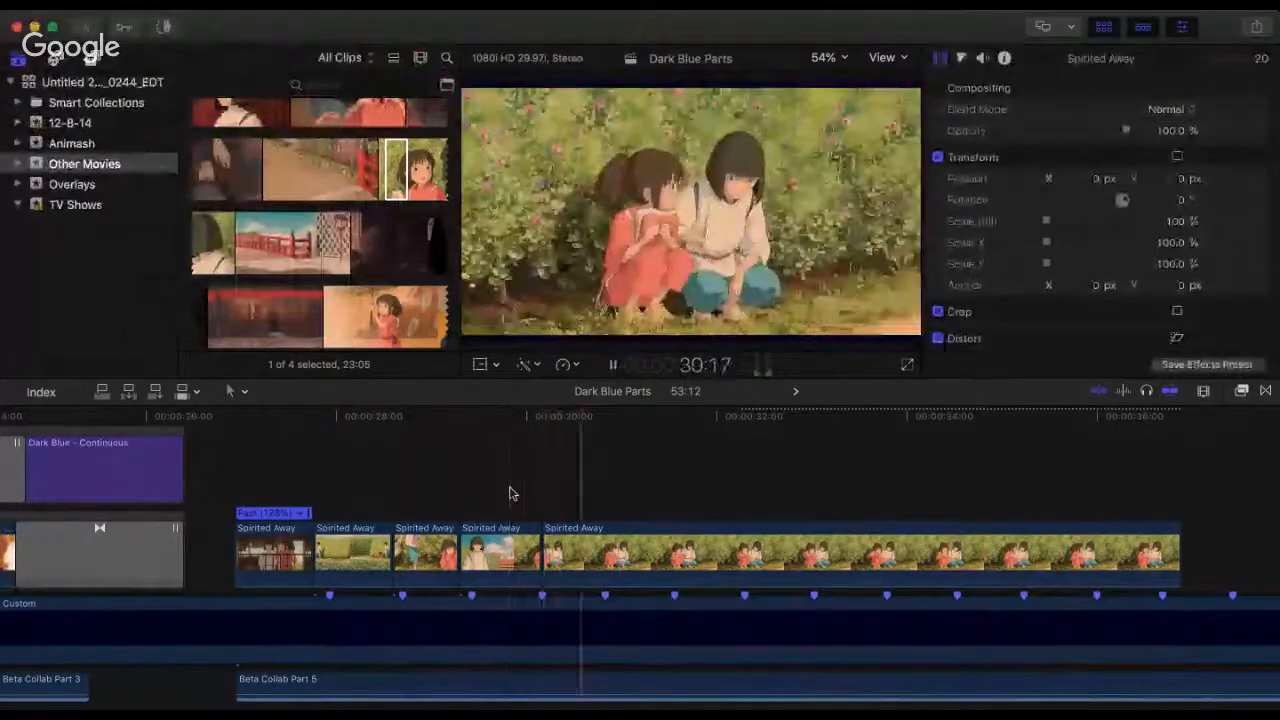
{"action": "left_click", "coordinate": [514, 471]}
{"action": "key", "text": "space"}
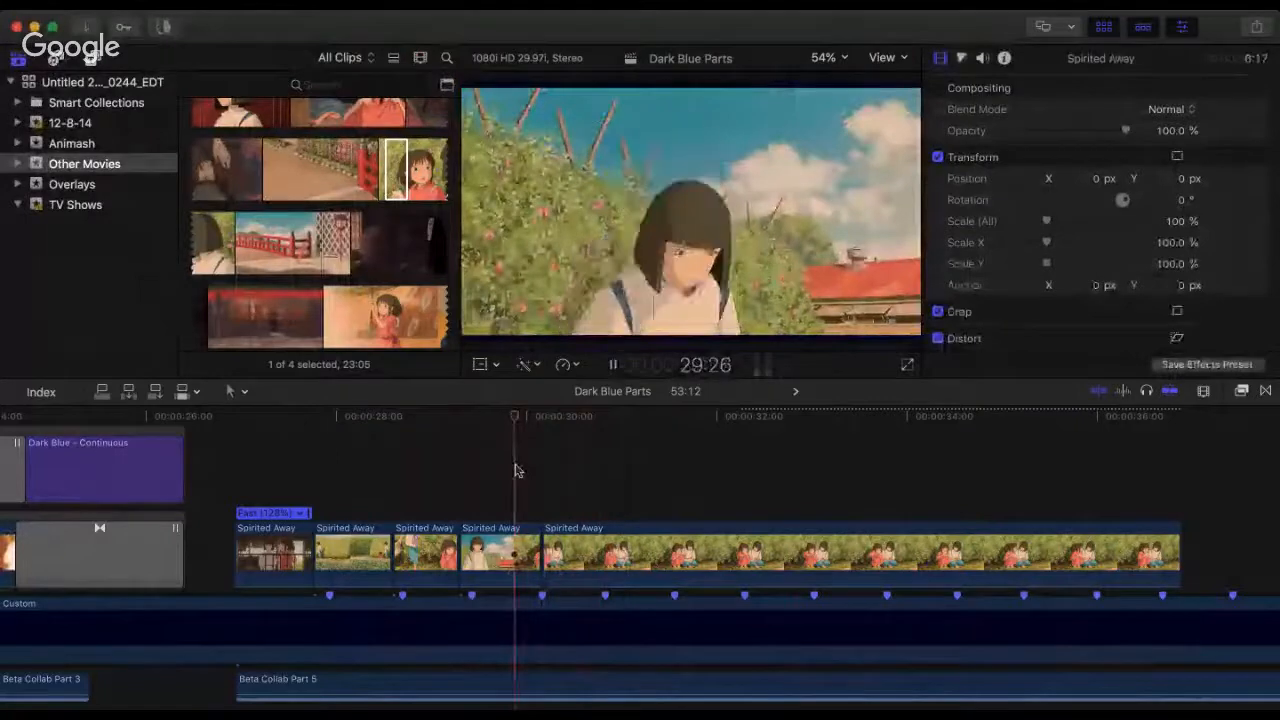
{"action": "key", "text": "space"}
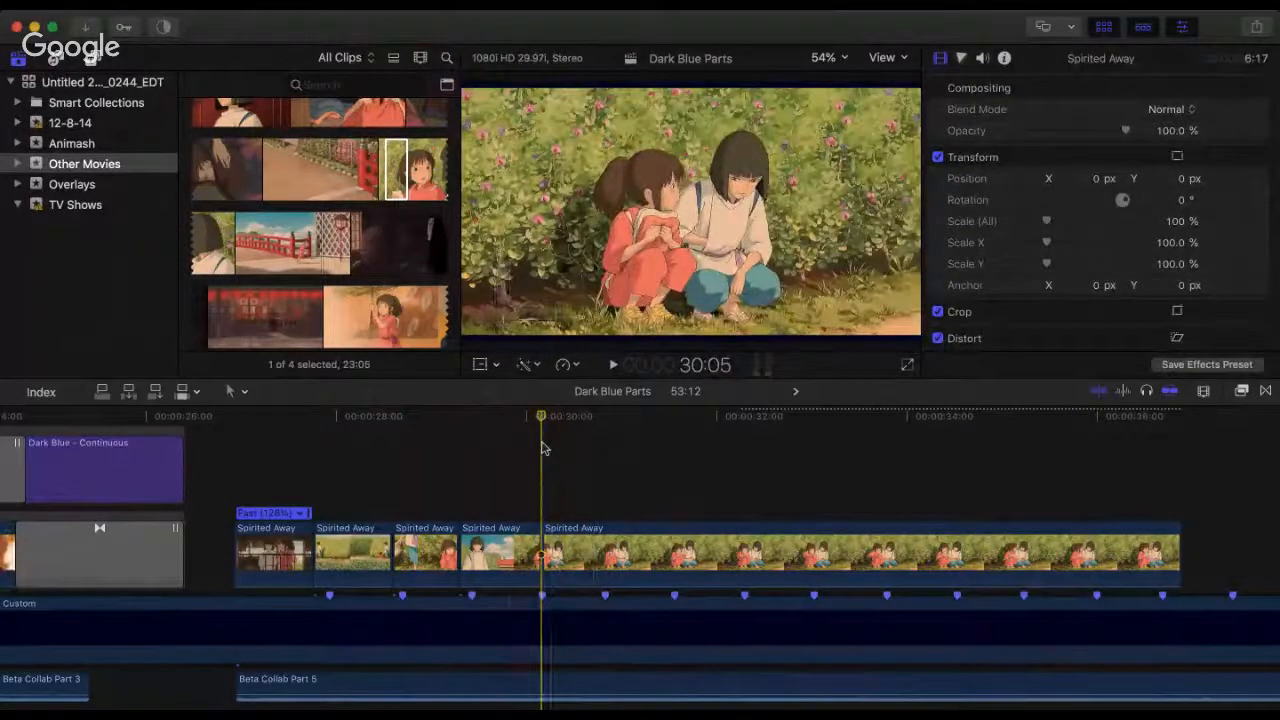
{"action": "key", "text": "space"}
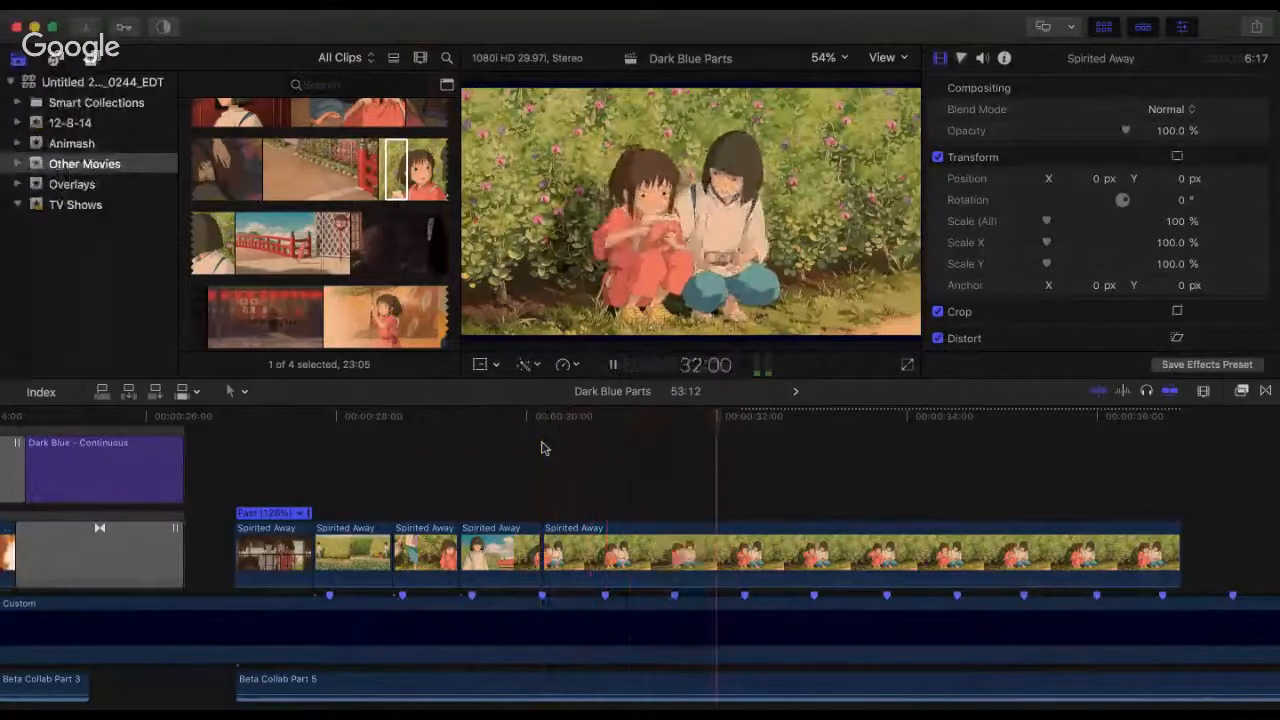
{"action": "key", "text": "space"}
Step: Extend the end of the crouching children clip to a 16:12 duration and play across its opening cut
{"action": "key", "text": "super+minus"}
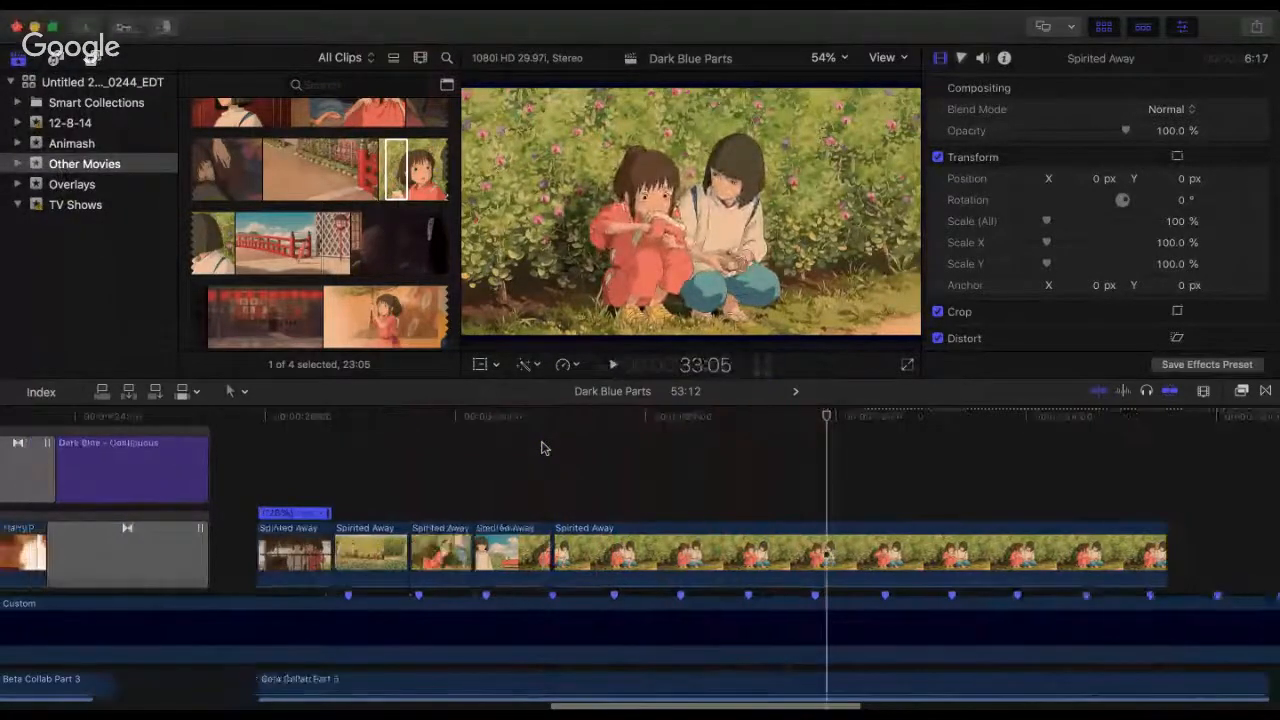
{"action": "key", "text": "super+minus"}
{"action": "key", "text": "super+minus"}
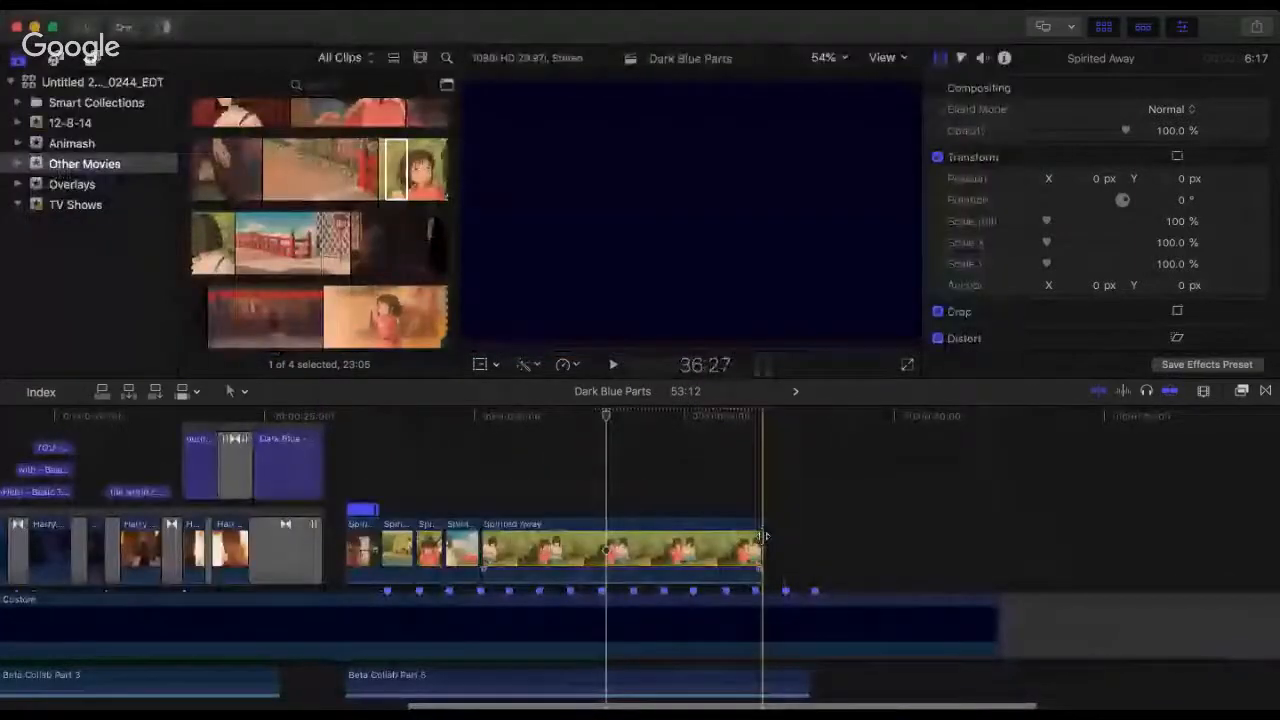
{"action": "left_click_drag", "start_coordinate": [762, 537], "coordinate": [1171, 563]}
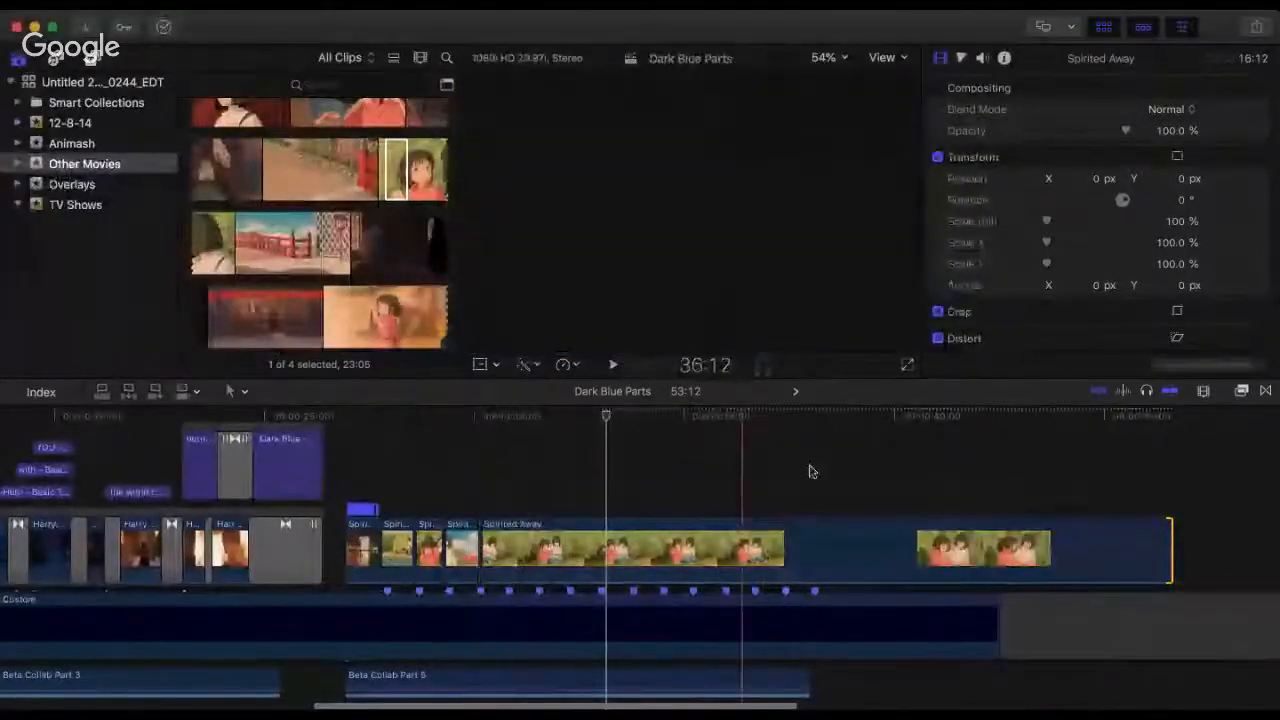
{"action": "left_click", "coordinate": [457, 472]}
{"action": "key", "text": "space"}
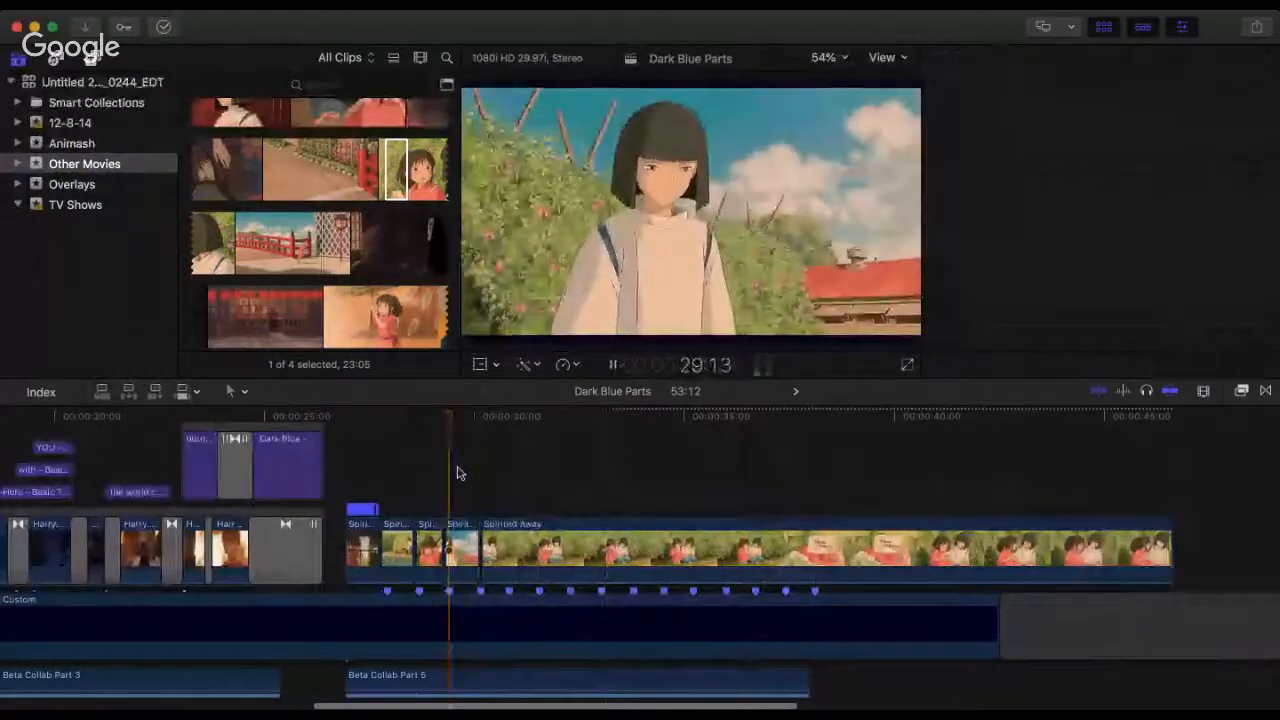
{"action": "key", "text": "space"}
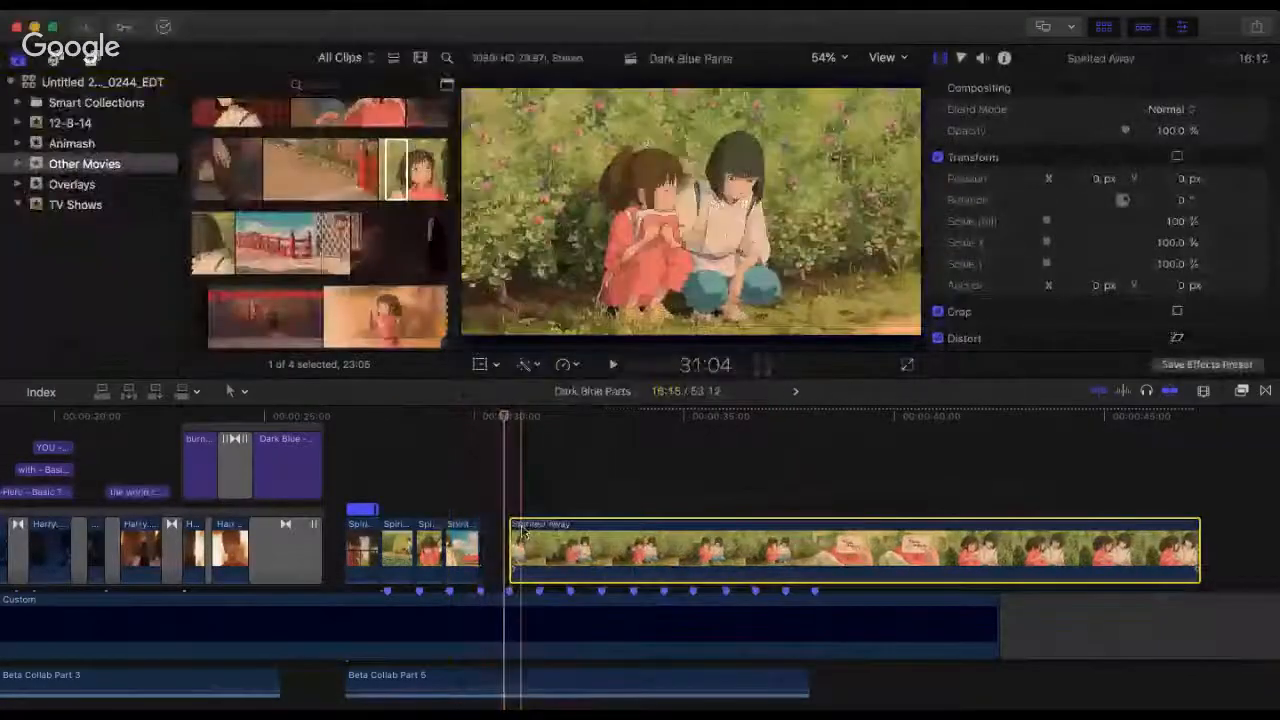
Step: Readjust the start of the crouching children clip, butt it against the boy's clip at the fourth beat marker and play the cut
{"action": "key", "text": "super+equal"}
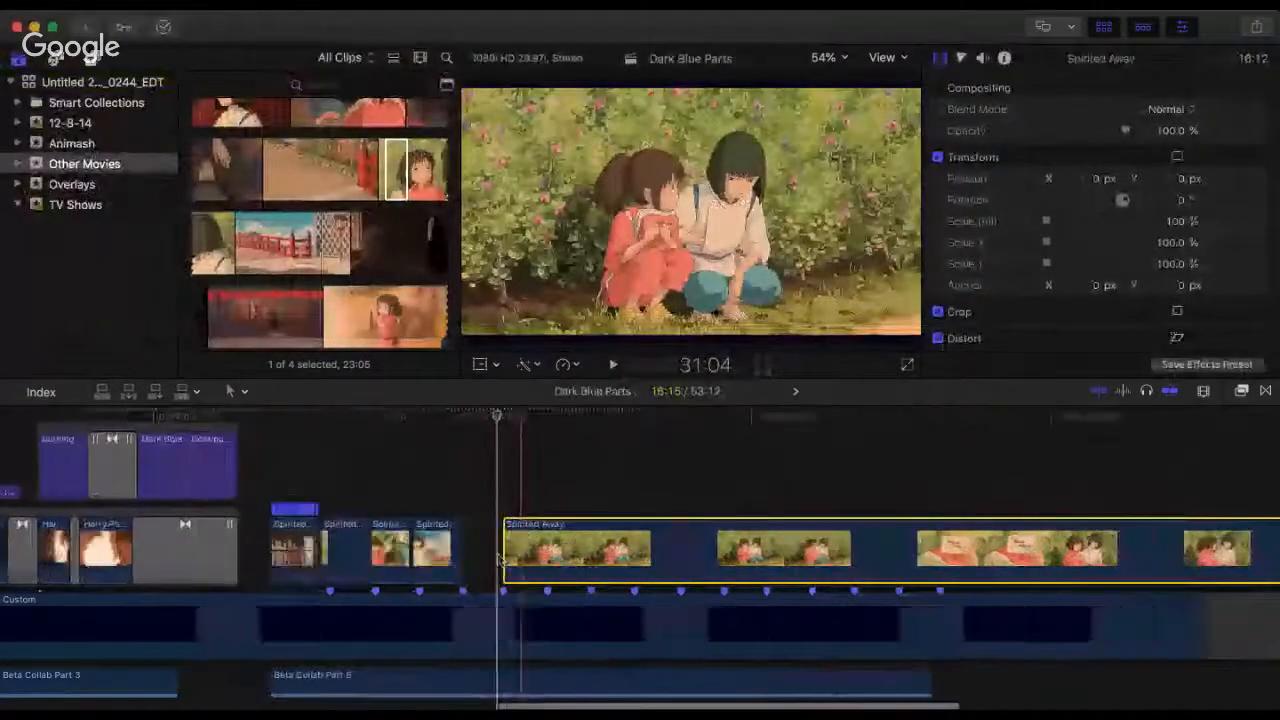
{"action": "key", "text": "super+minus"}
{"action": "left_click_drag", "start_coordinate": [480, 545], "coordinate": [403, 535]}
{"action": "left_click_drag", "start_coordinate": [520, 543], "coordinate": [487, 540]}
{"action": "left_click", "coordinate": [336, 446]}
{"action": "key", "text": "space"}
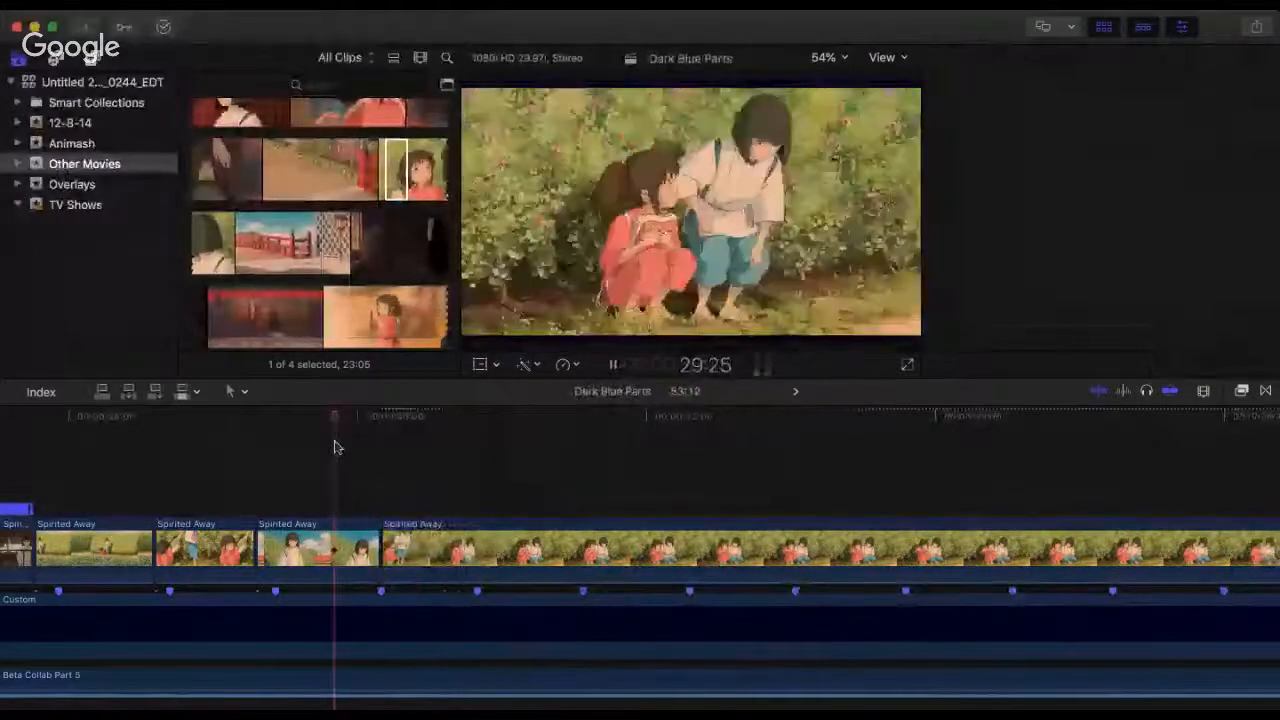
Step: Play across the boy-to-crouching-children cut and split the crouching children clip at the fifth beat marker, 30:25
{"action": "key", "text": "super+4"}
{"action": "key", "text": "space"}
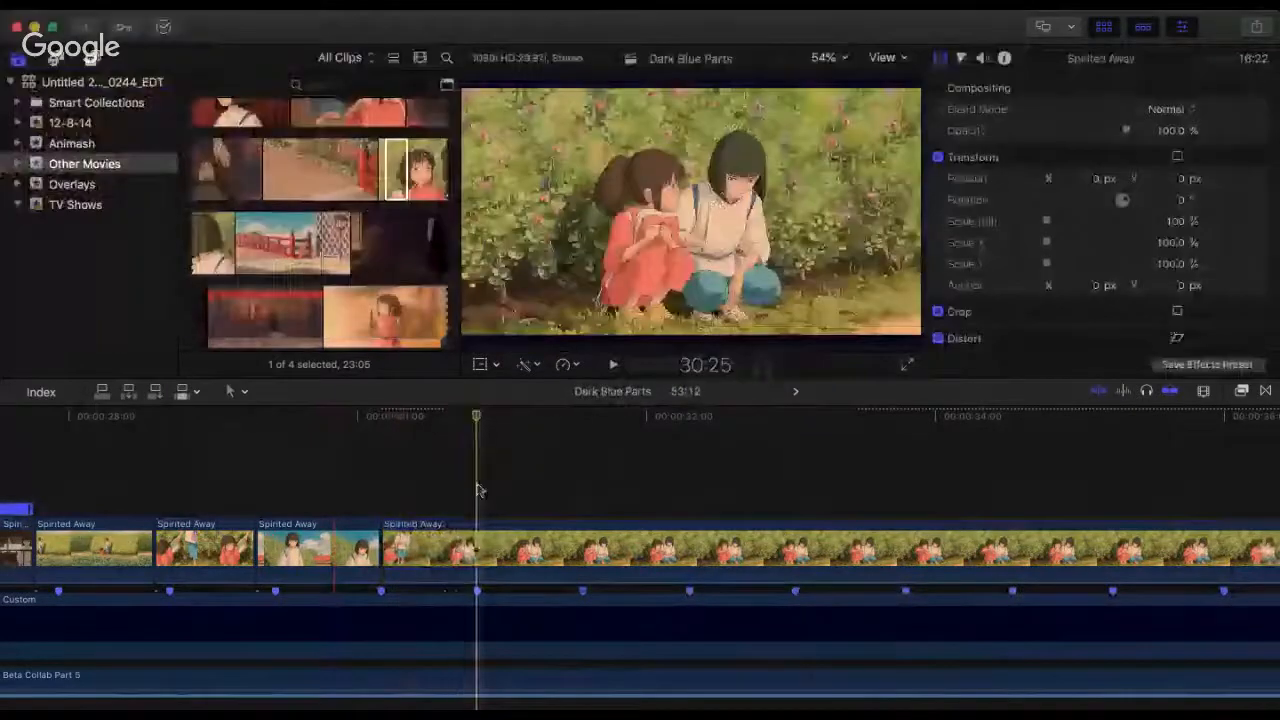
{"action": "left_click", "coordinate": [478, 543]}
{"action": "key", "text": "a"}
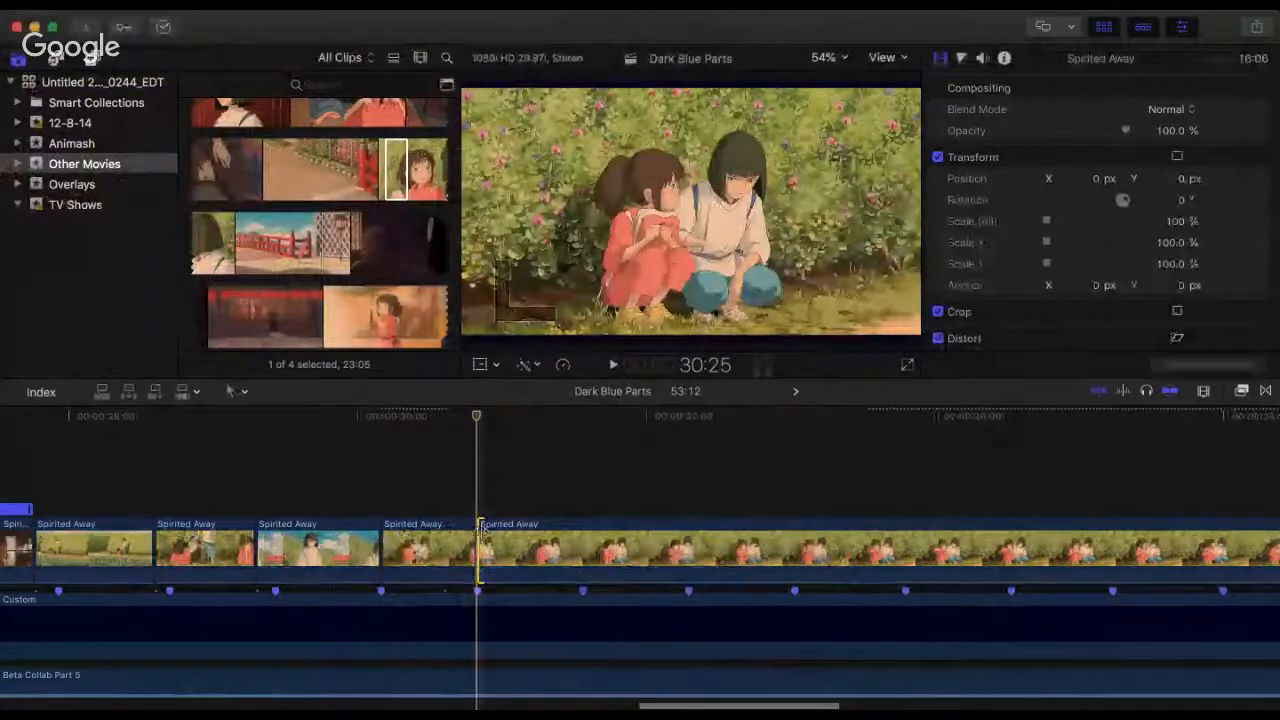
Step: Trim the start of the remaining clip to the closer shot of the seated children, leaving 6:06, and butt it against the crouching clip at 30:25
{"action": "key", "text": "super+minus"}
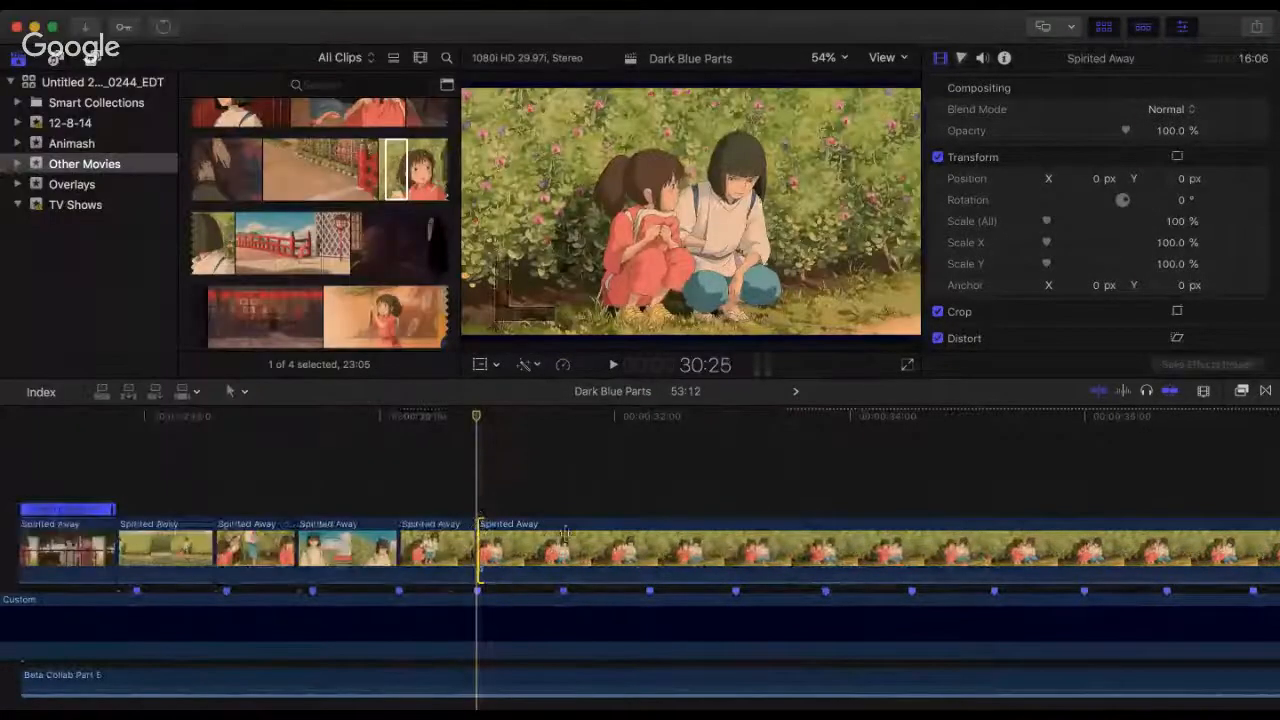
{"action": "left_click_drag", "start_coordinate": [565, 533], "coordinate": [614, 543]}
{"action": "key", "text": "super+minus"}
{"action": "key", "text": "super+minus"}
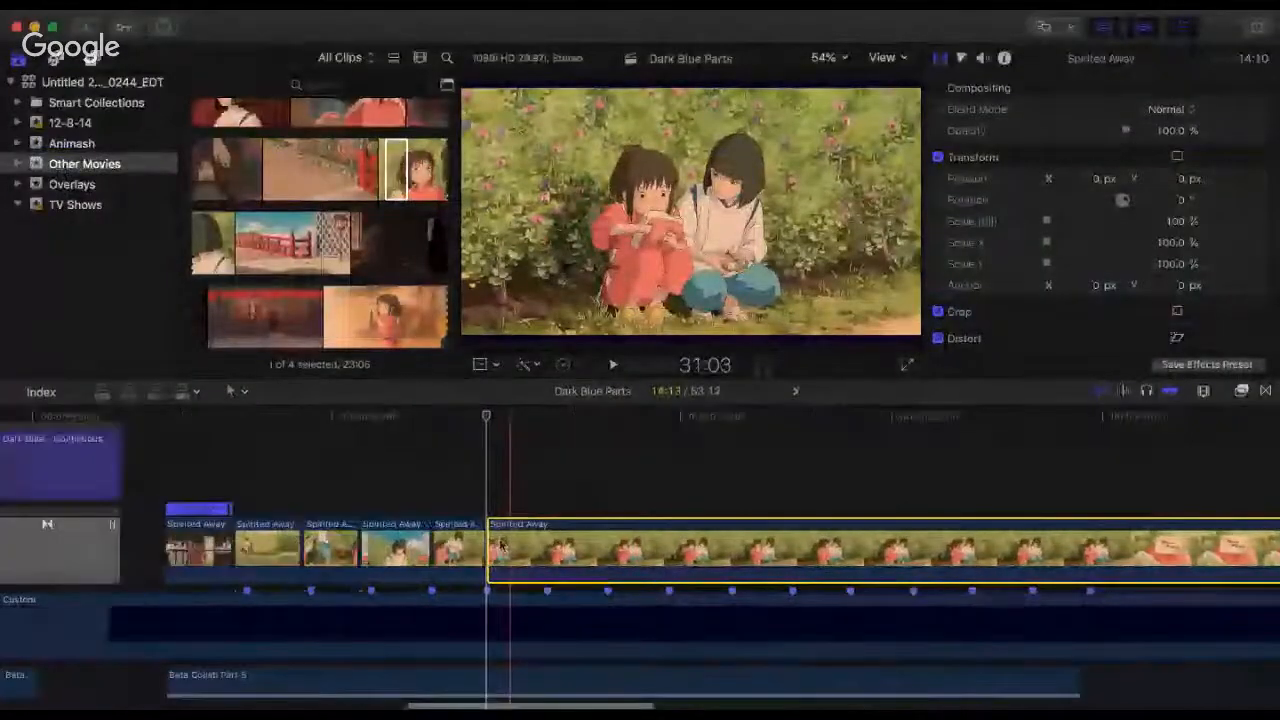
{"action": "left_click_drag", "start_coordinate": [497, 546], "coordinate": [660, 550]}
{"action": "left_click_drag", "start_coordinate": [838, 548], "coordinate": [985, 536]}
{"action": "left_click_drag", "start_coordinate": [1054, 515], "coordinate": [567, 540]}
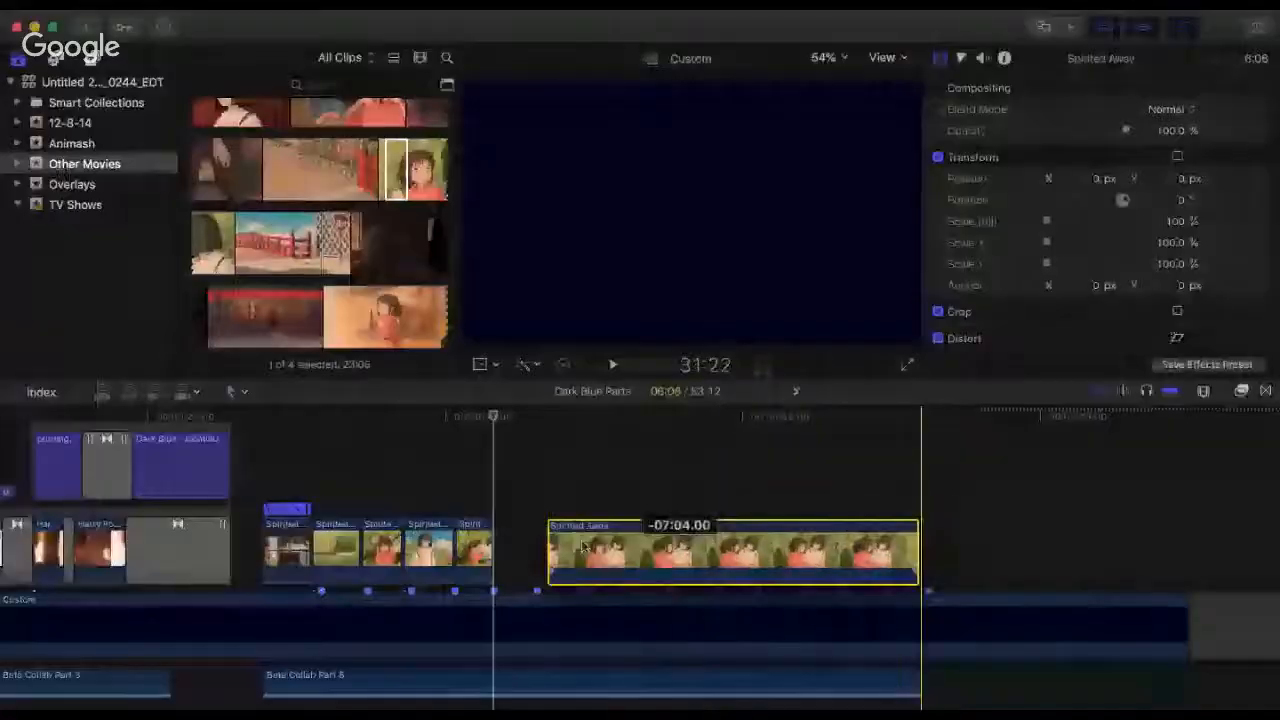
Step: Play repeatedly from the fourth beat marker across the cut to the seated children to check its timing
{"action": "left_click", "coordinate": [457, 417]}
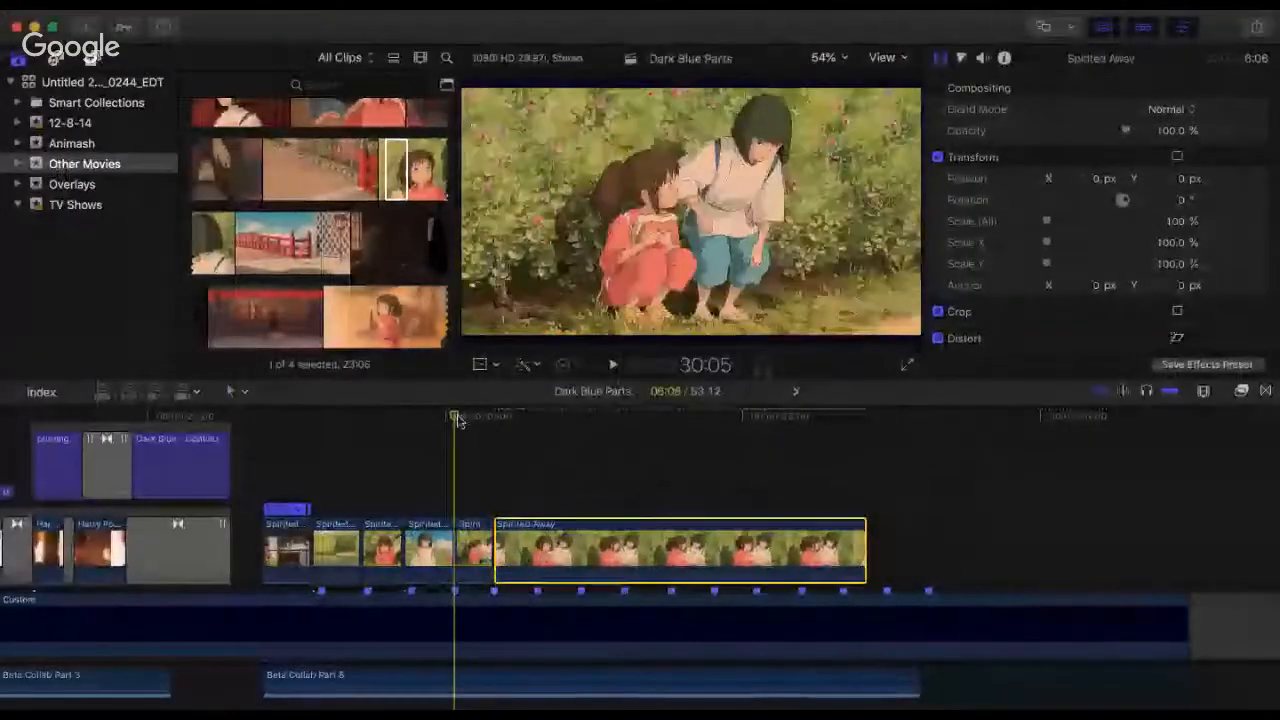
{"action": "key", "text": "space"}
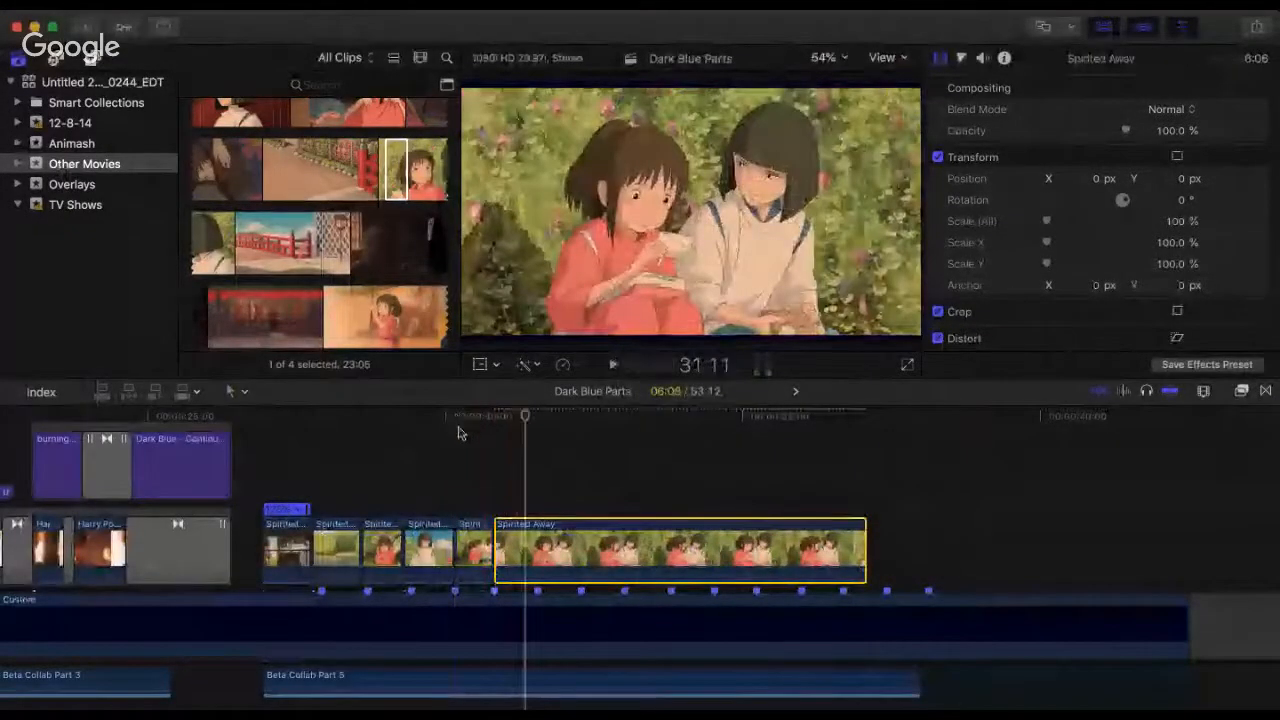
{"action": "left_click", "coordinate": [458, 430]}
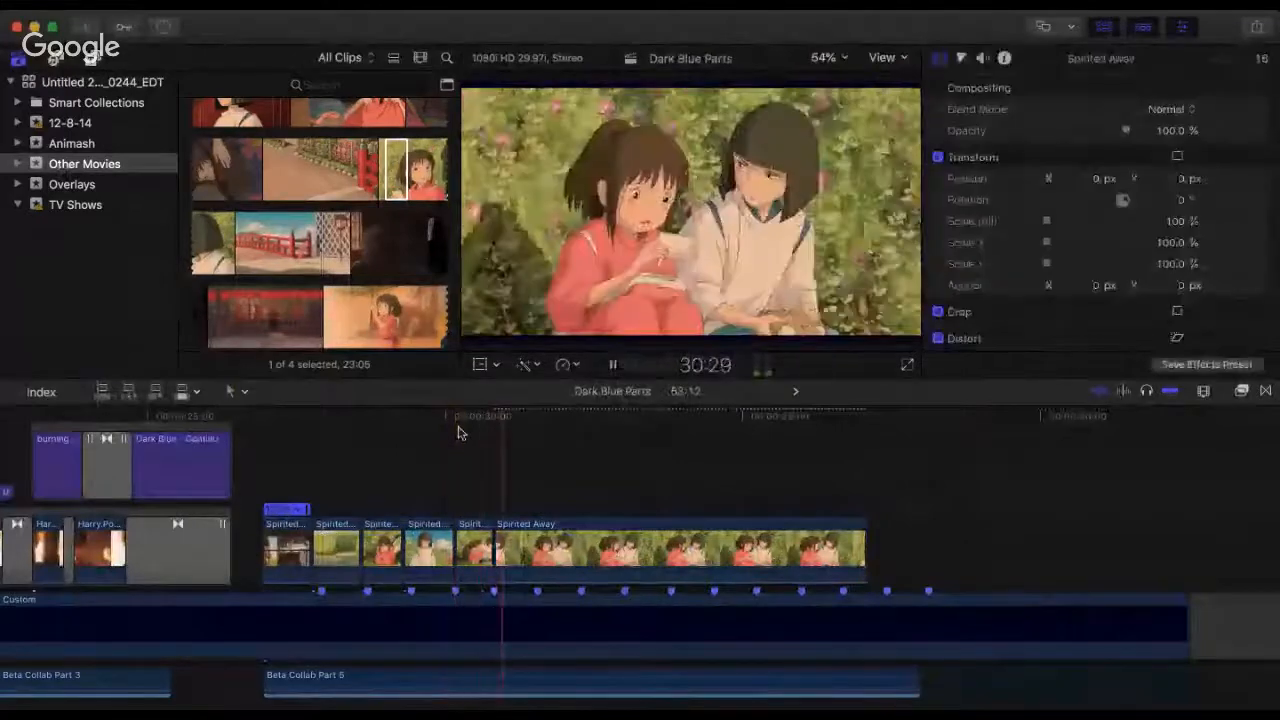
{"action": "key", "text": "space"}
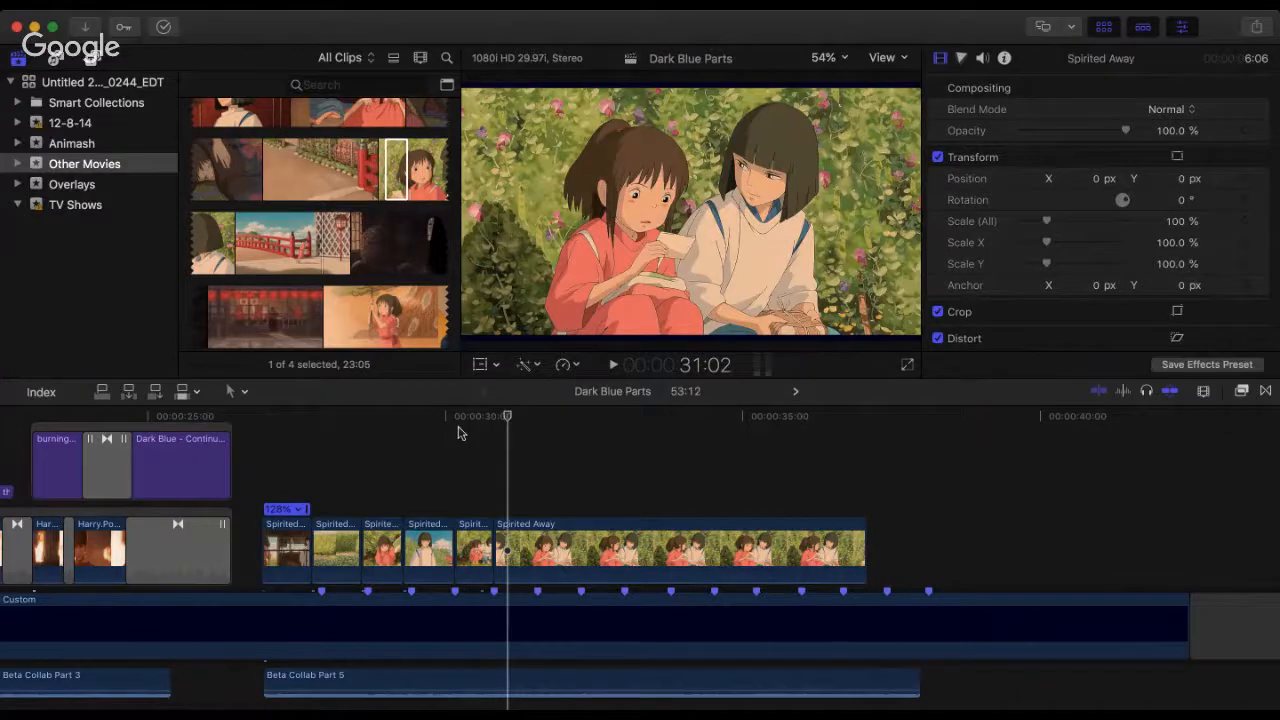
{"action": "left_click", "coordinate": [458, 432]}
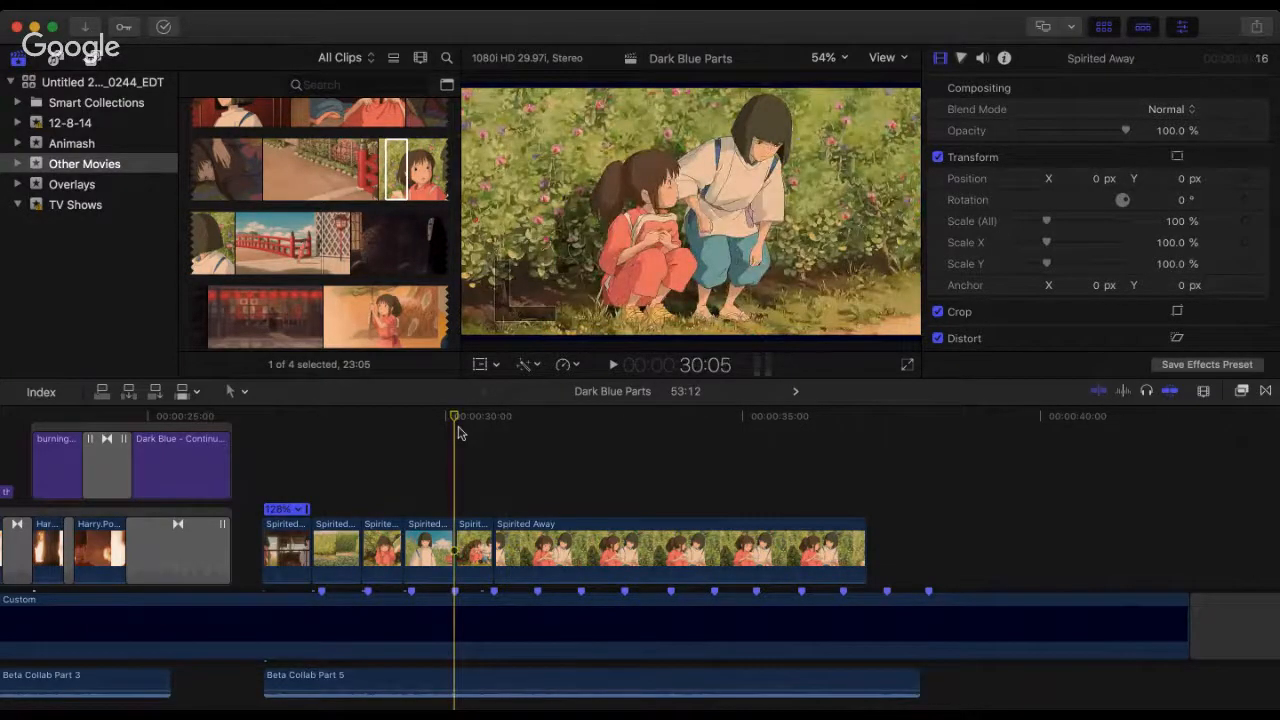
{"action": "key", "text": "space"}
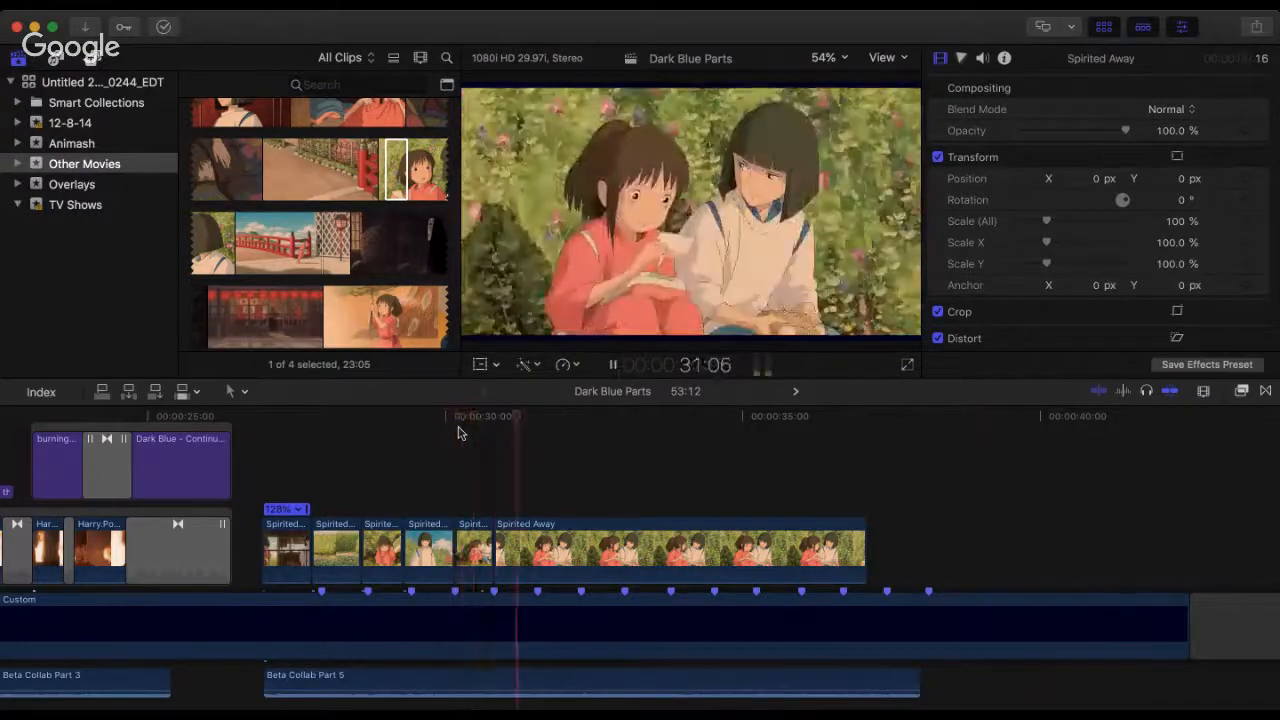
{"action": "key", "text": "space"}
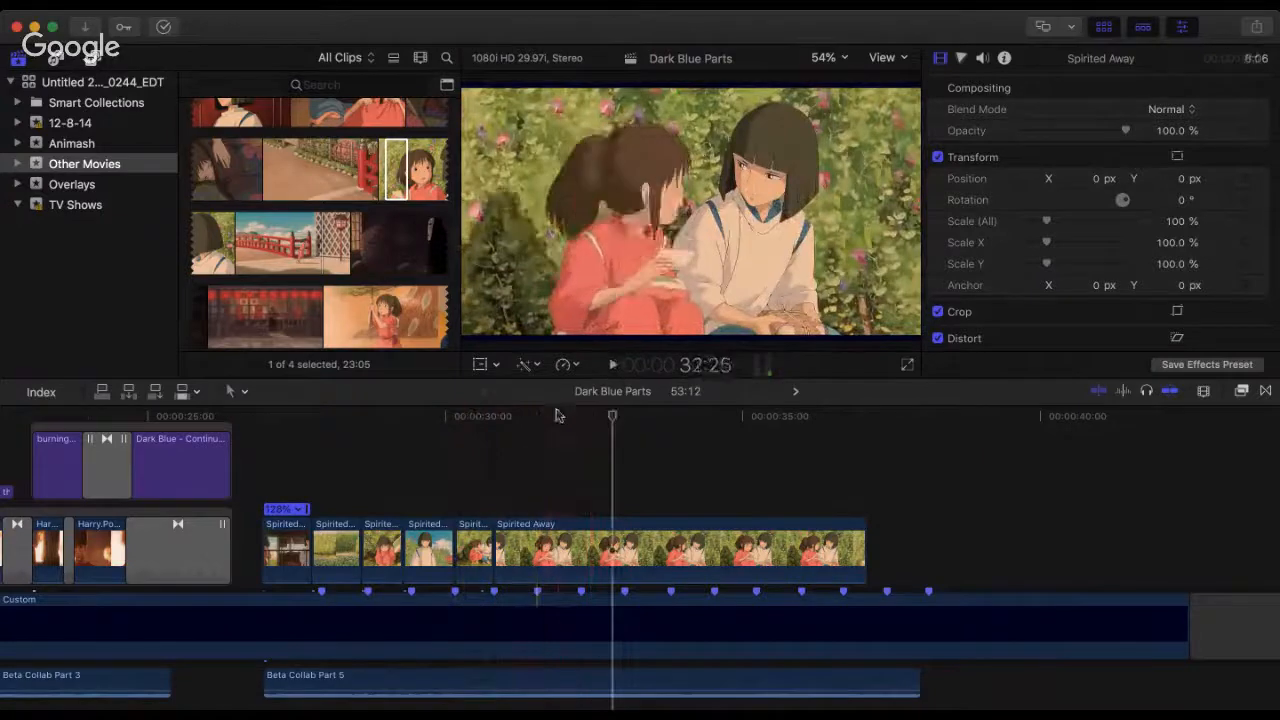
Step: Trim the start of the seated children clip to a 5:16 duration, move it back to 30:25 and play the cut
{"action": "left_click", "coordinate": [540, 421]}
{"action": "left_click_drag", "start_coordinate": [495, 545], "coordinate": [541, 540]}
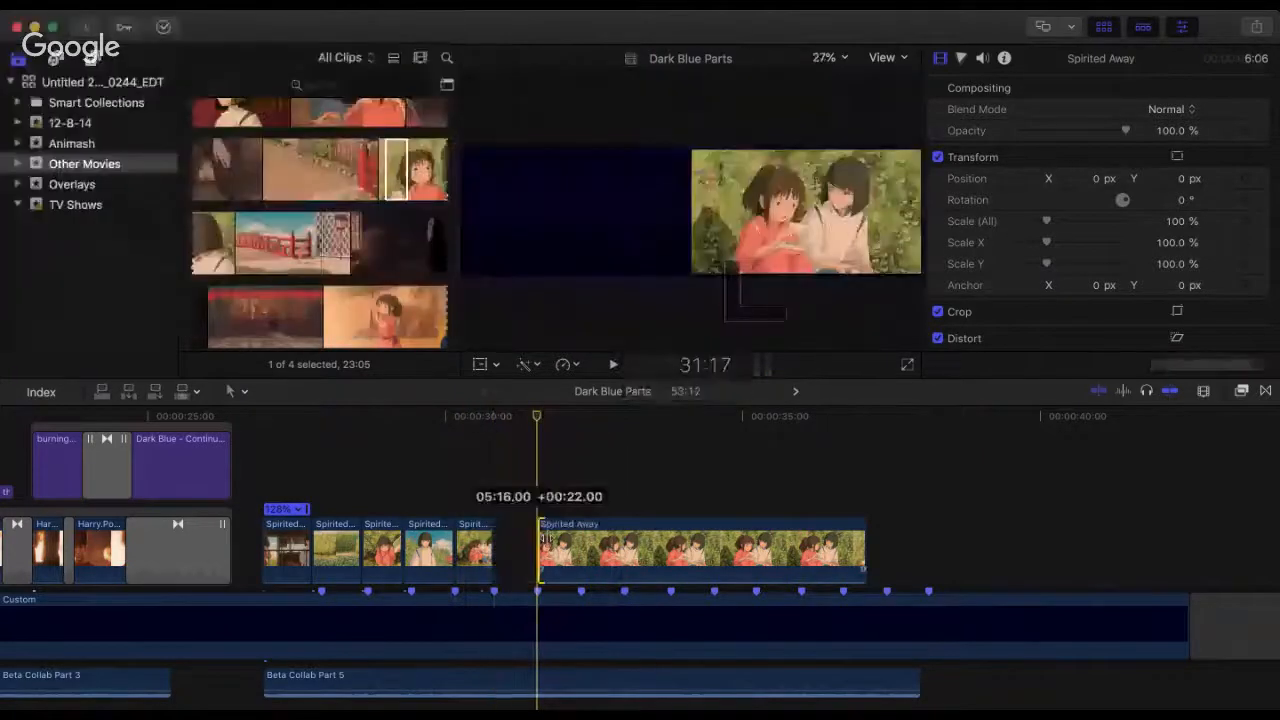
{"action": "left_click_drag", "start_coordinate": [622, 552], "coordinate": [579, 552]}
{"action": "left_click", "coordinate": [488, 466]}
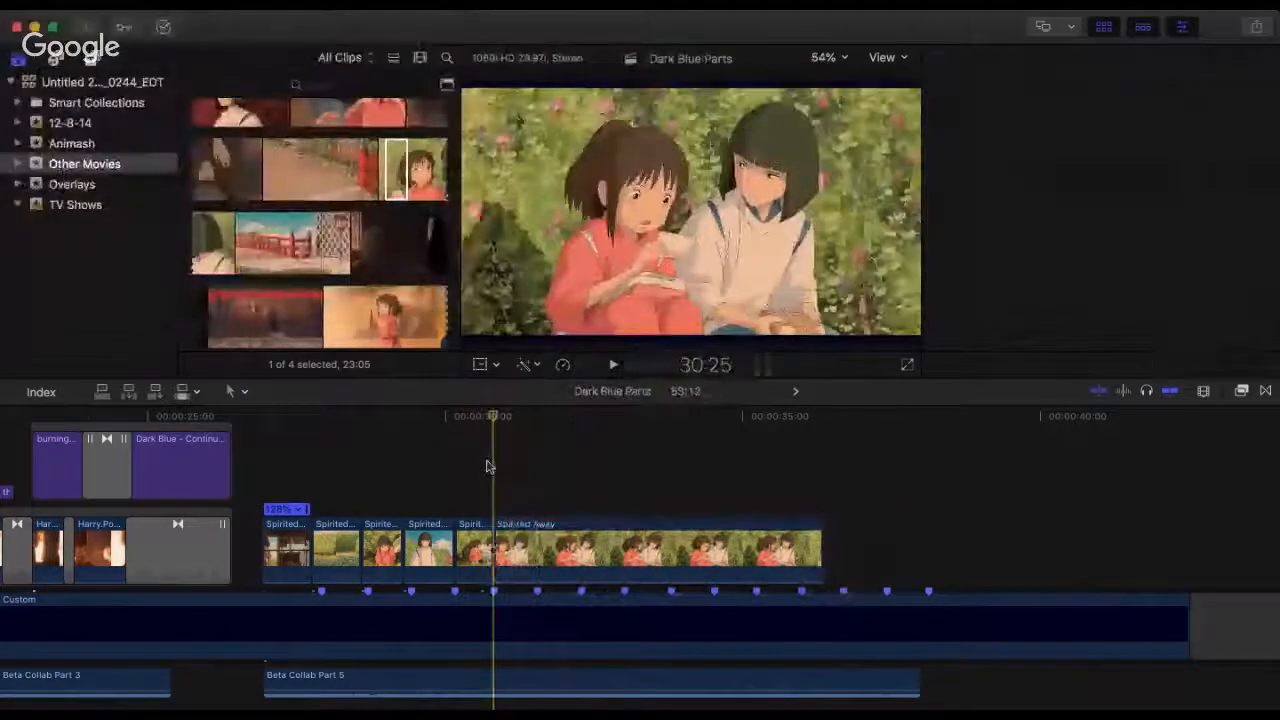
{"action": "key", "text": "space"}
{"action": "key", "text": "super+4"}
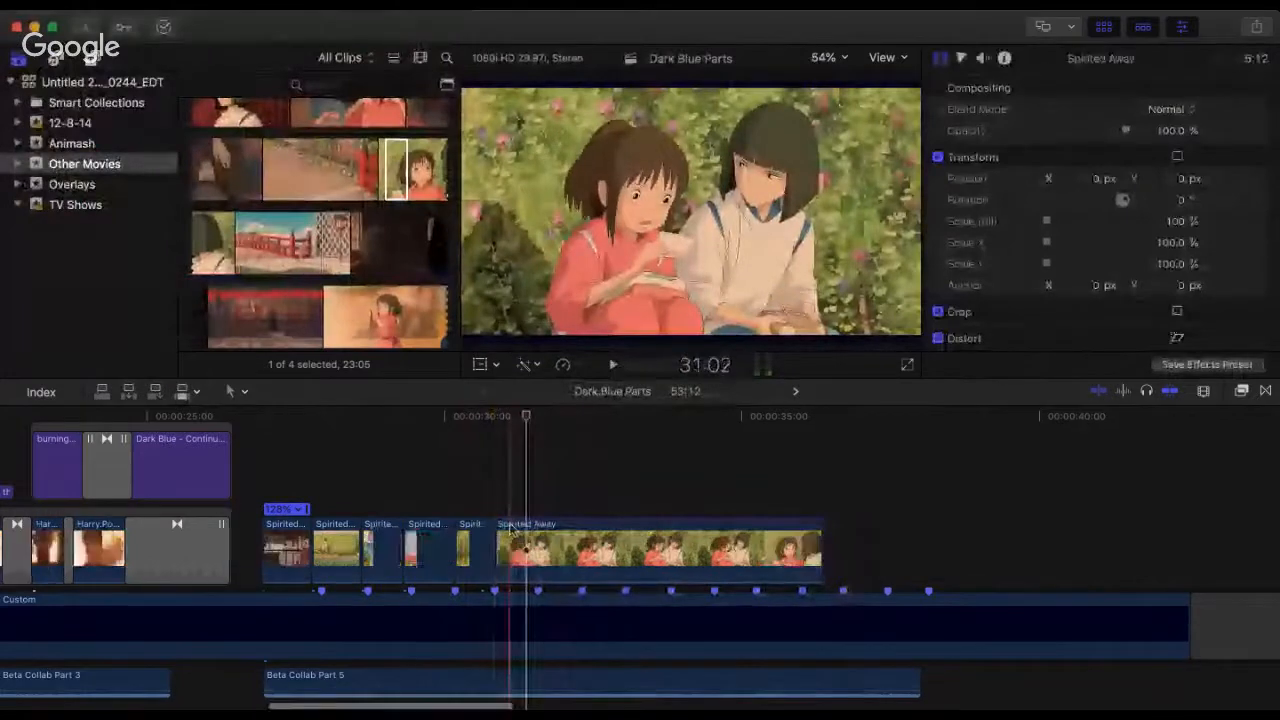
Step: Trim the start of the seated children clip further to a 5:06 duration and close the gap at 30:25
{"action": "key", "text": "super+equal"}
{"action": "key", "text": "super+equal"}
{"action": "left_click_drag", "start_coordinate": [481, 530], "coordinate": [517, 530]}
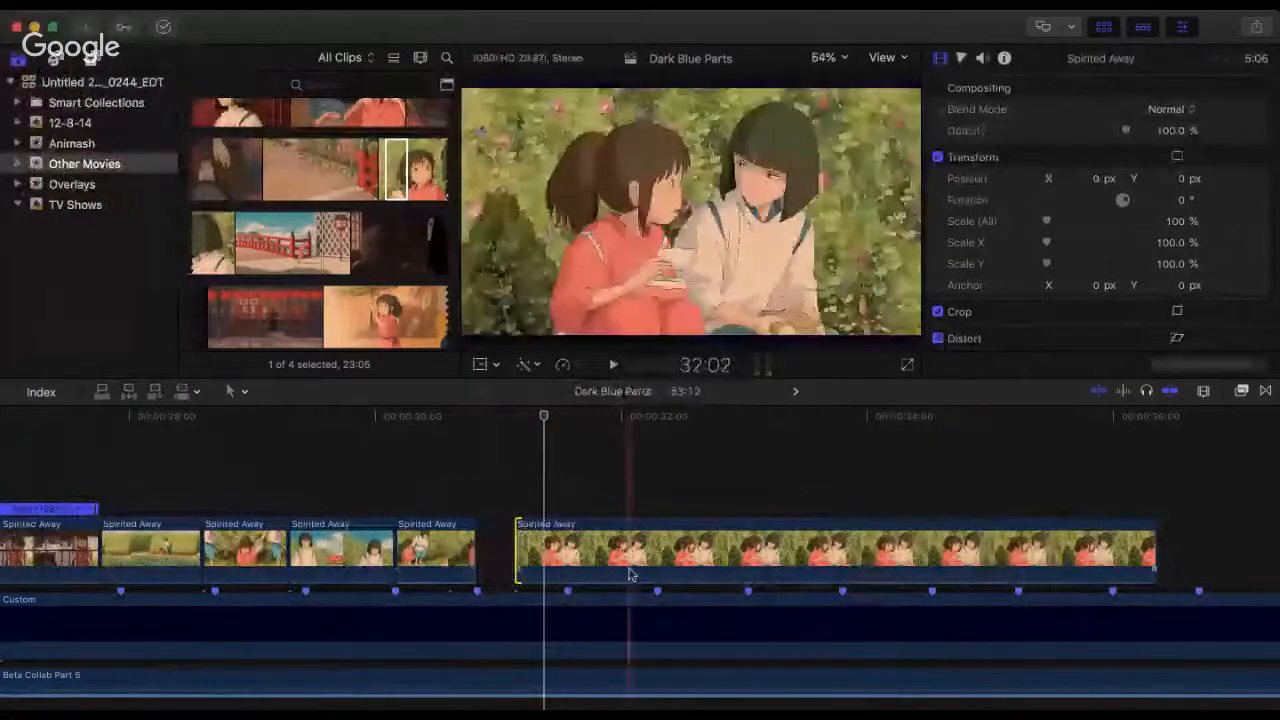
{"action": "left_click_drag", "start_coordinate": [629, 573], "coordinate": [598, 560]}
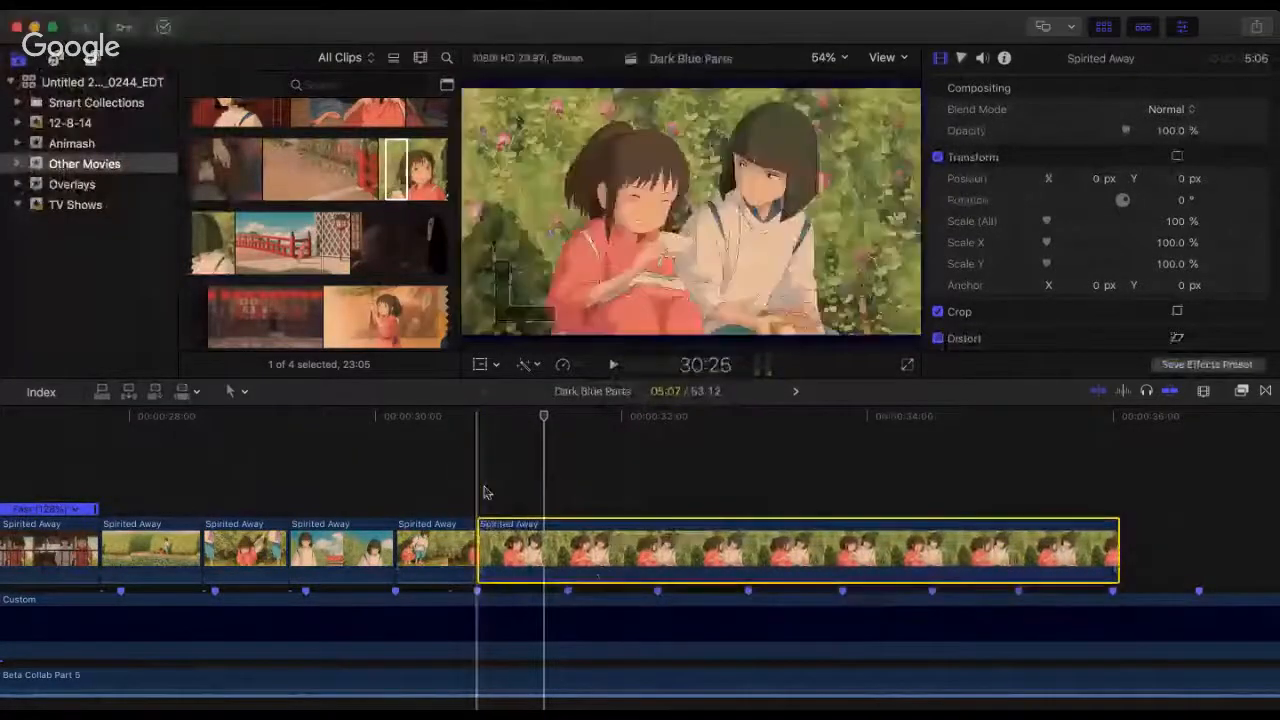
Step: Replay the opening of the seated children clip and split it at the sixth beat marker, 31:17
{"action": "left_click", "coordinate": [485, 488]}
{"action": "key", "text": "space"}
{"action": "key", "text": "space"}
{"action": "left_click", "coordinate": [469, 454]}
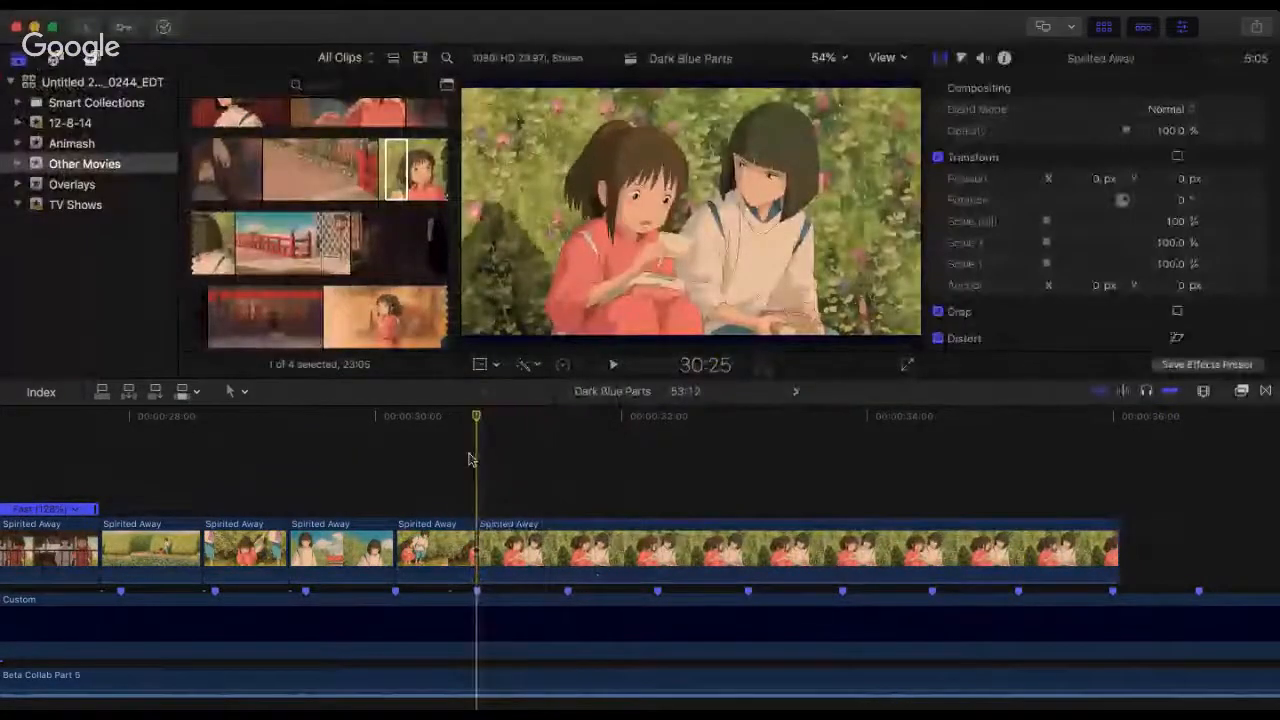
{"action": "key", "text": "space"}
{"action": "key", "text": "space"}
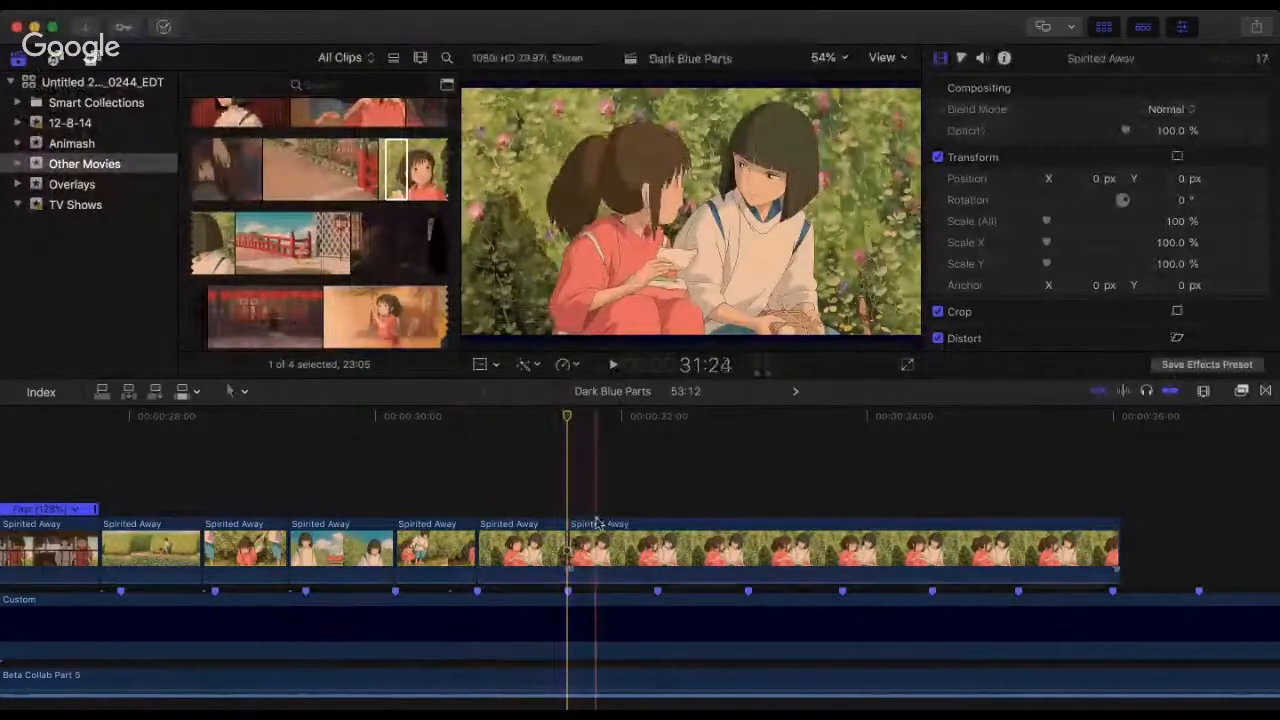
{"action": "key", "text": "super+b"}
Step: Extend the end of the clip after the 31:17 split to a 19:07 duration, reaching the following shots
{"action": "scroll", "coordinate": [597, 523], "scroll_direction": "right", "scroll_amount": 3}
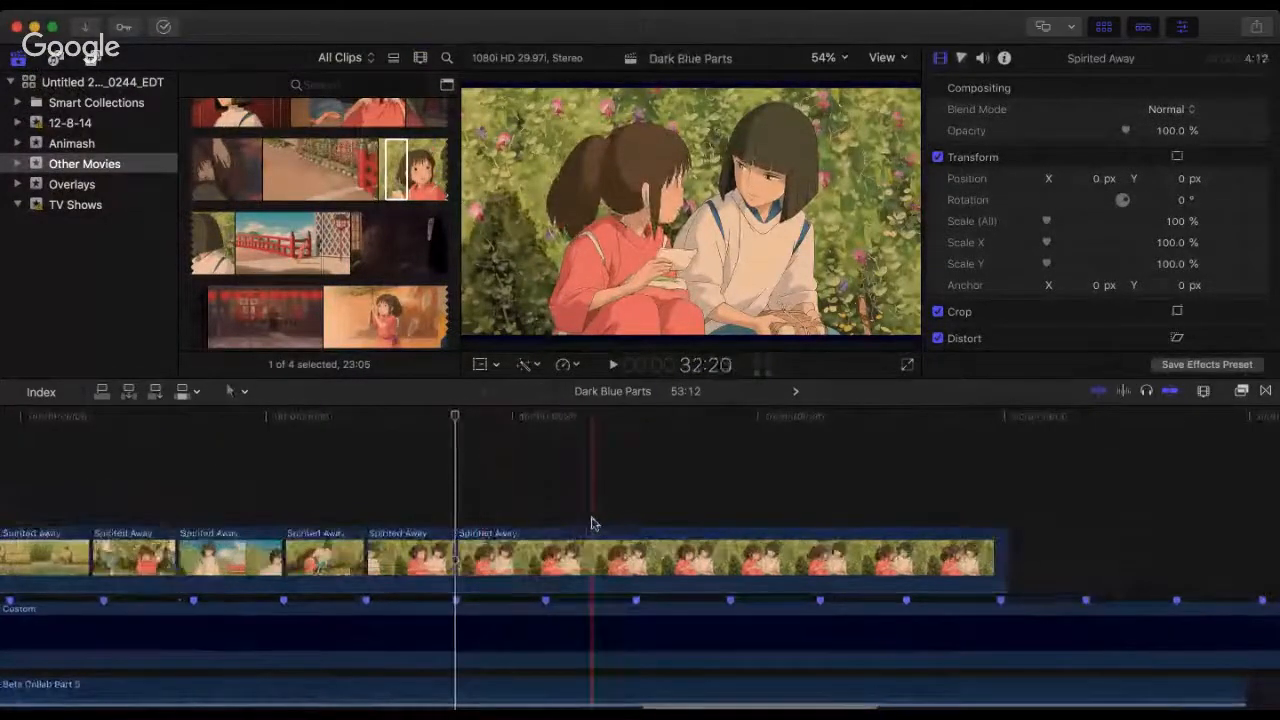
{"action": "key", "text": "super+minus"}
{"action": "key", "text": "super+minus"}
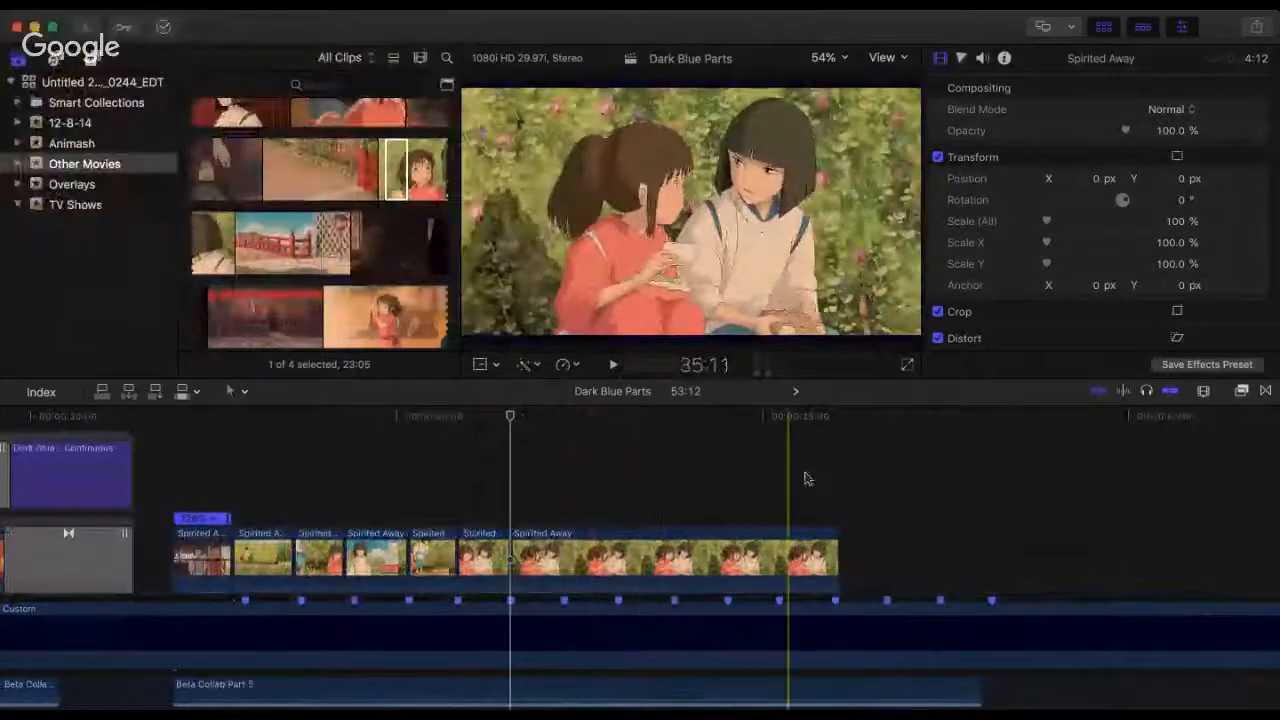
{"action": "left_click_drag", "start_coordinate": [839, 557], "coordinate": [1194, 540]}
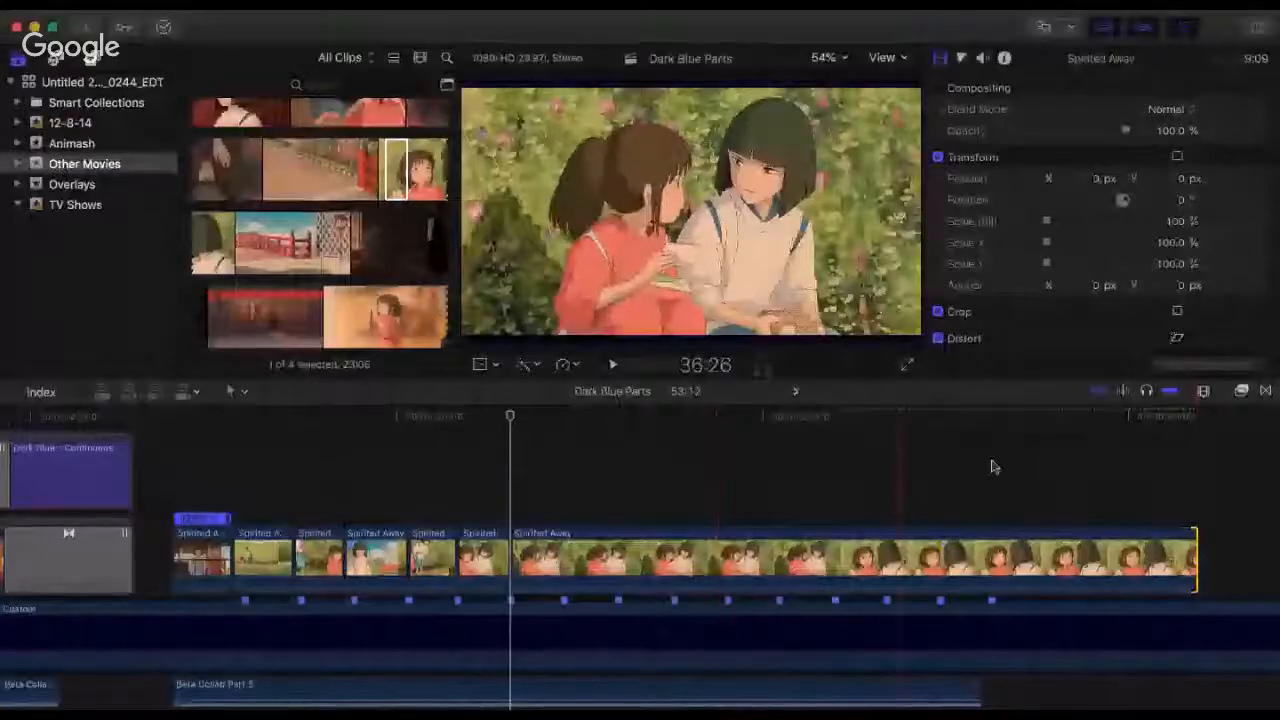
{"action": "key", "text": "super+minus"}
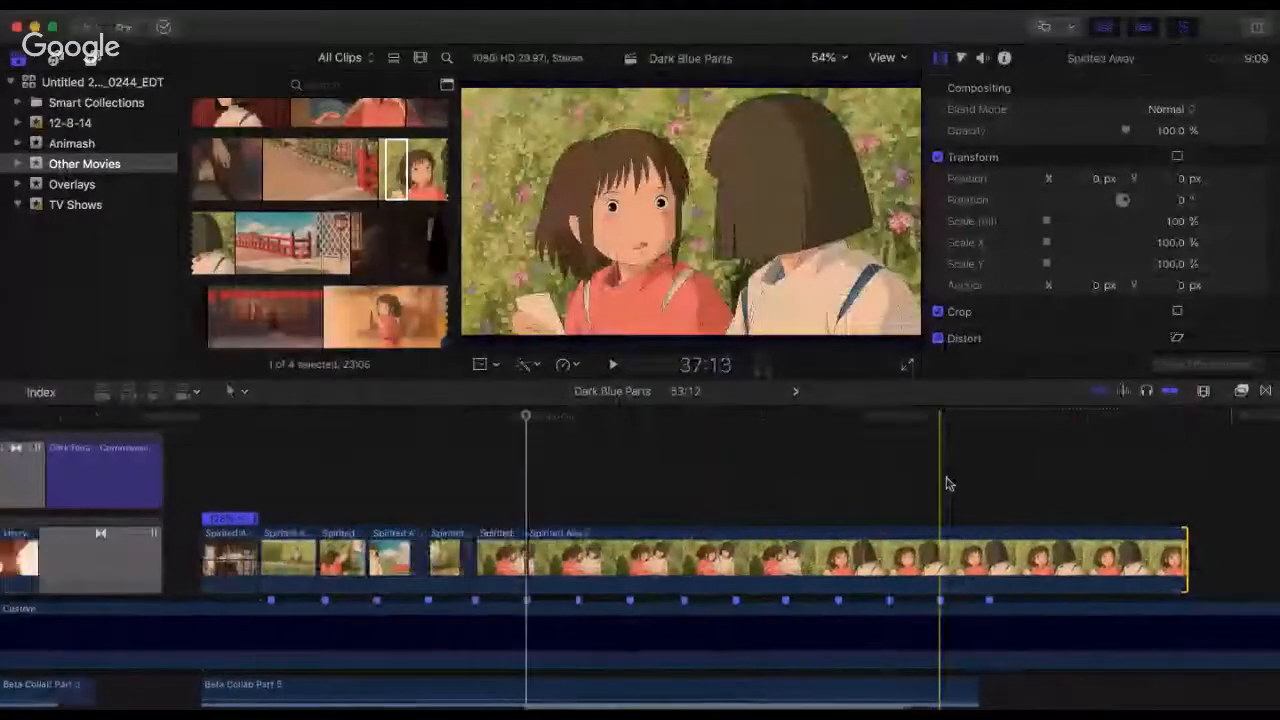
{"action": "scroll", "coordinate": [949, 484], "scroll_direction": "right", "scroll_amount": 6}
{"action": "key", "text": "super+minus"}
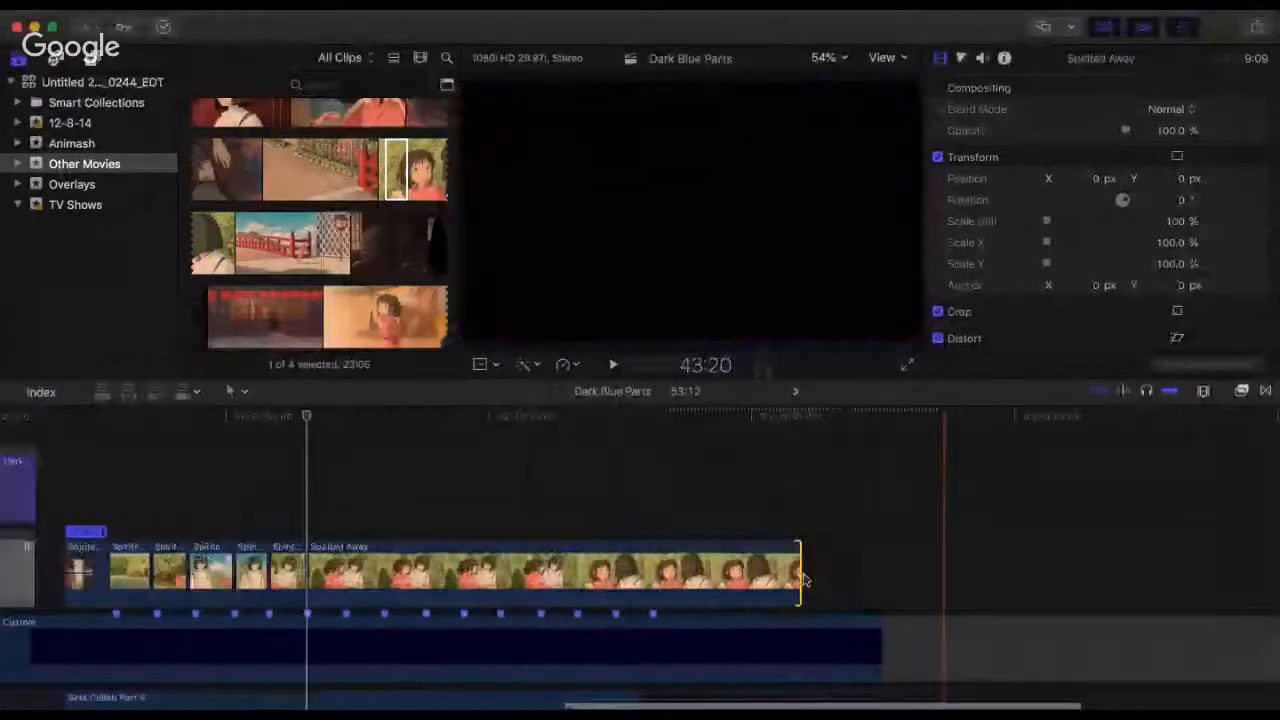
{"action": "left_click_drag", "start_coordinate": [827, 568], "coordinate": [1240, 570]}
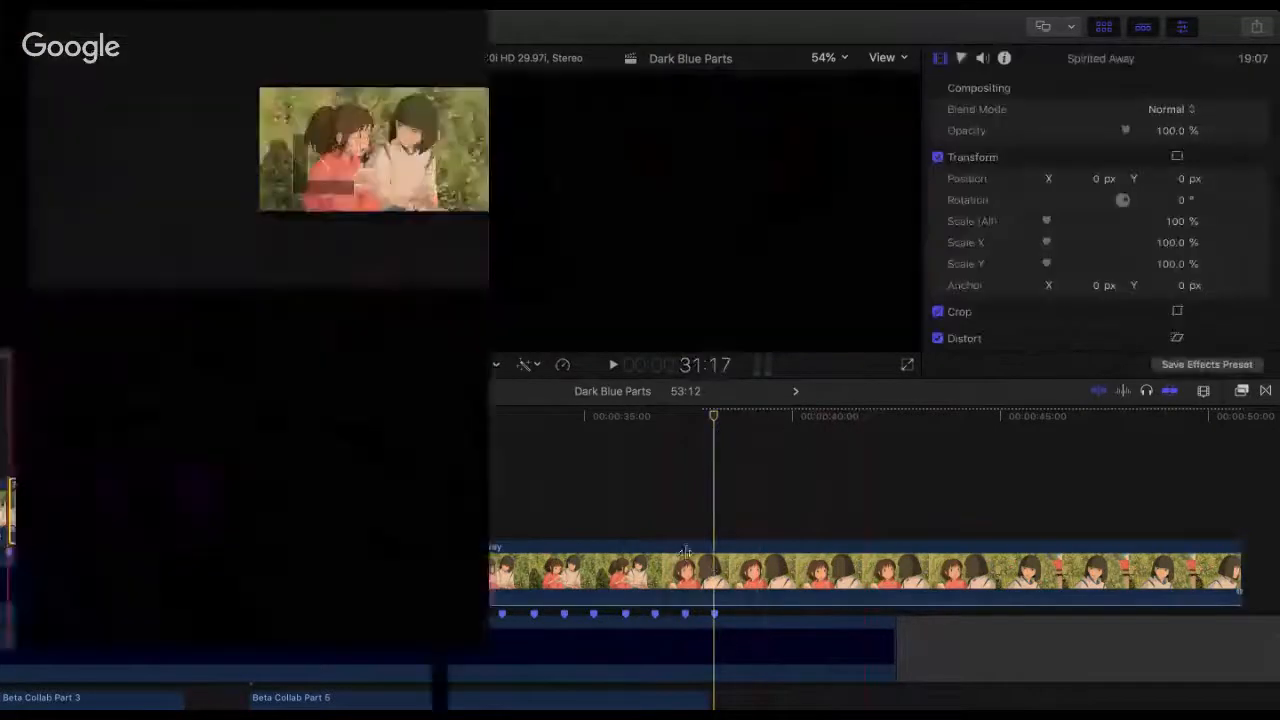
Step: Trim that clip's start to the girl seen over the boy's shoulder, leaving 12:17, butt it at 31:17 and play across the preceding clip
{"action": "left_click_drag", "start_coordinate": [755, 567], "coordinate": [514, 570]}
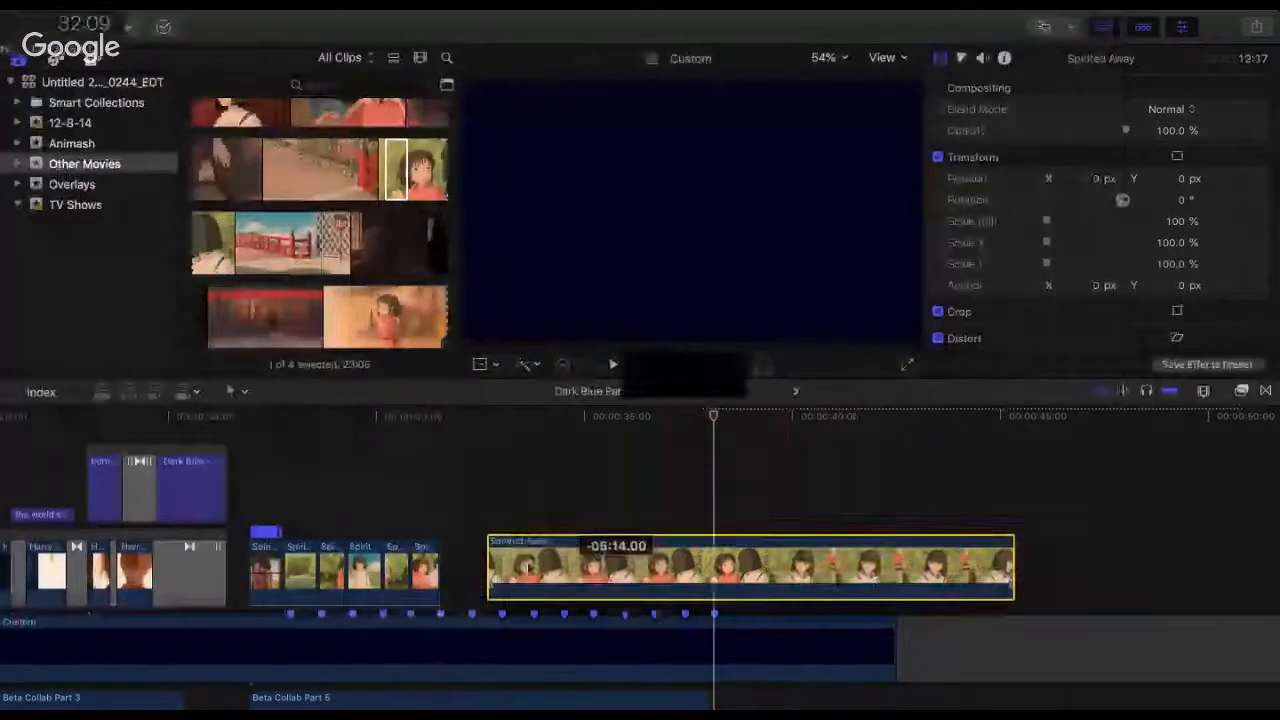
{"action": "left_click", "coordinate": [411, 500]}
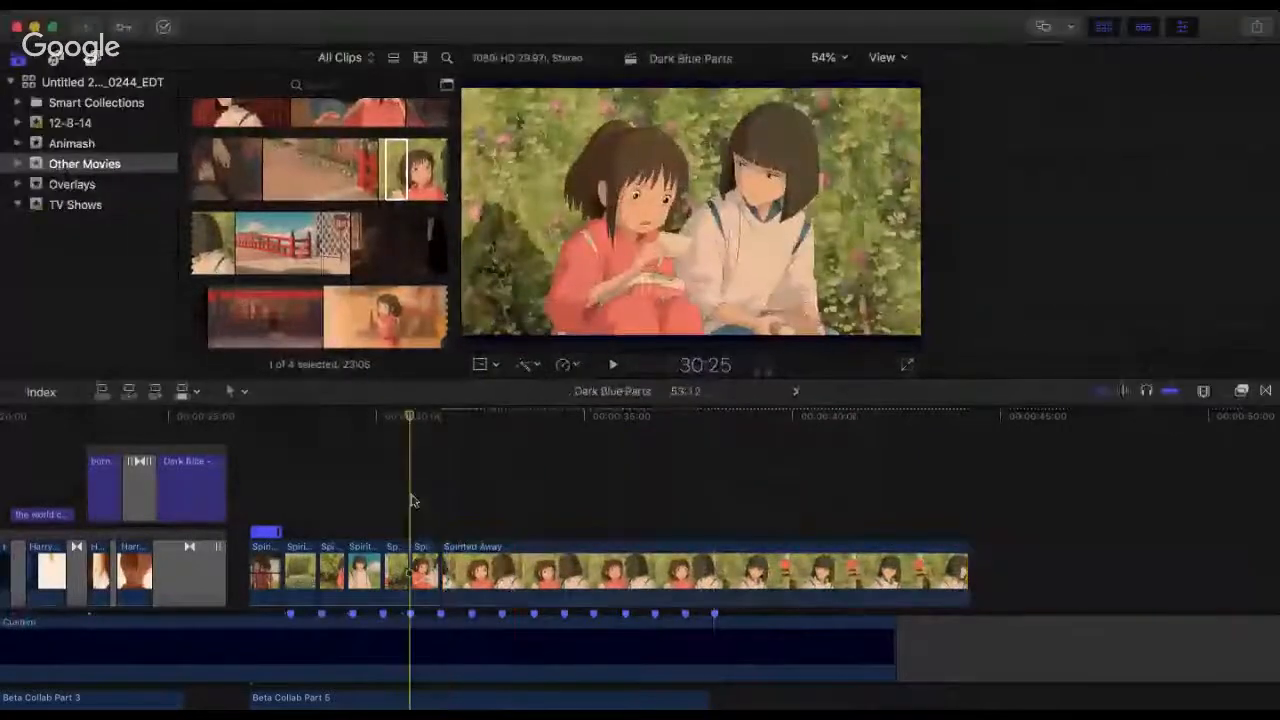
{"action": "key", "text": "super+4"}
{"action": "key", "text": "space"}
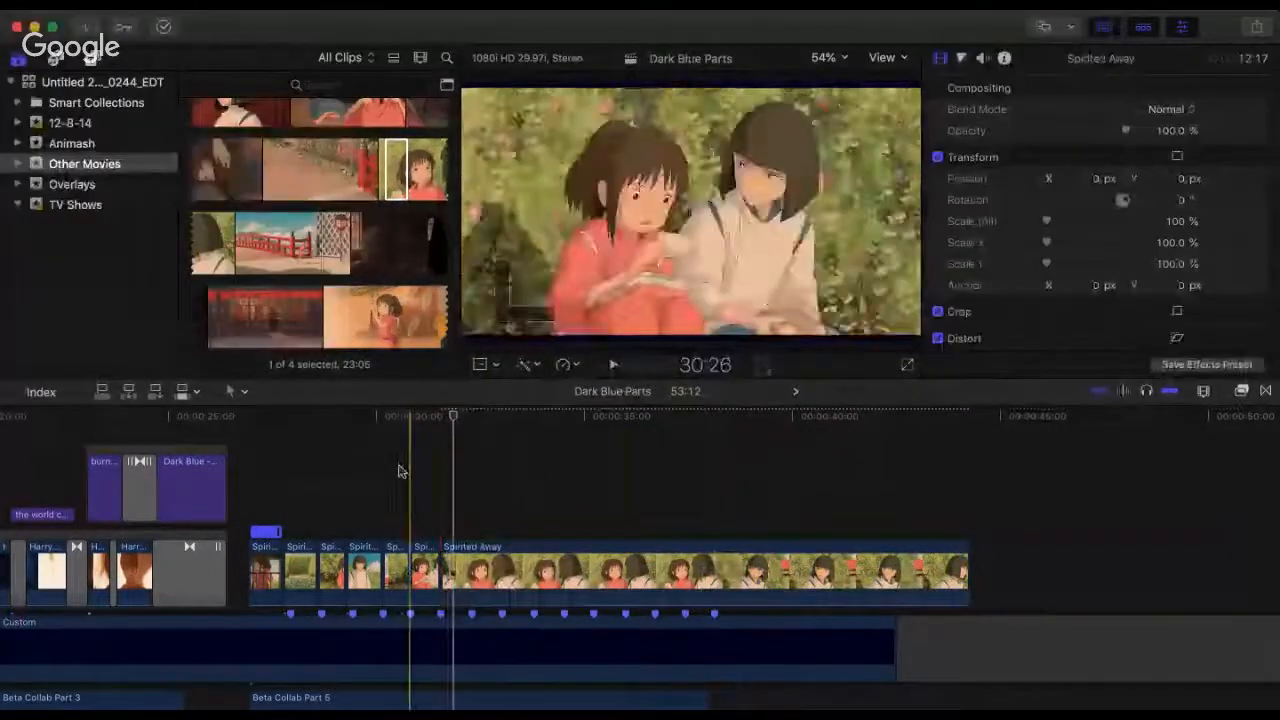
{"action": "key", "text": "space"}
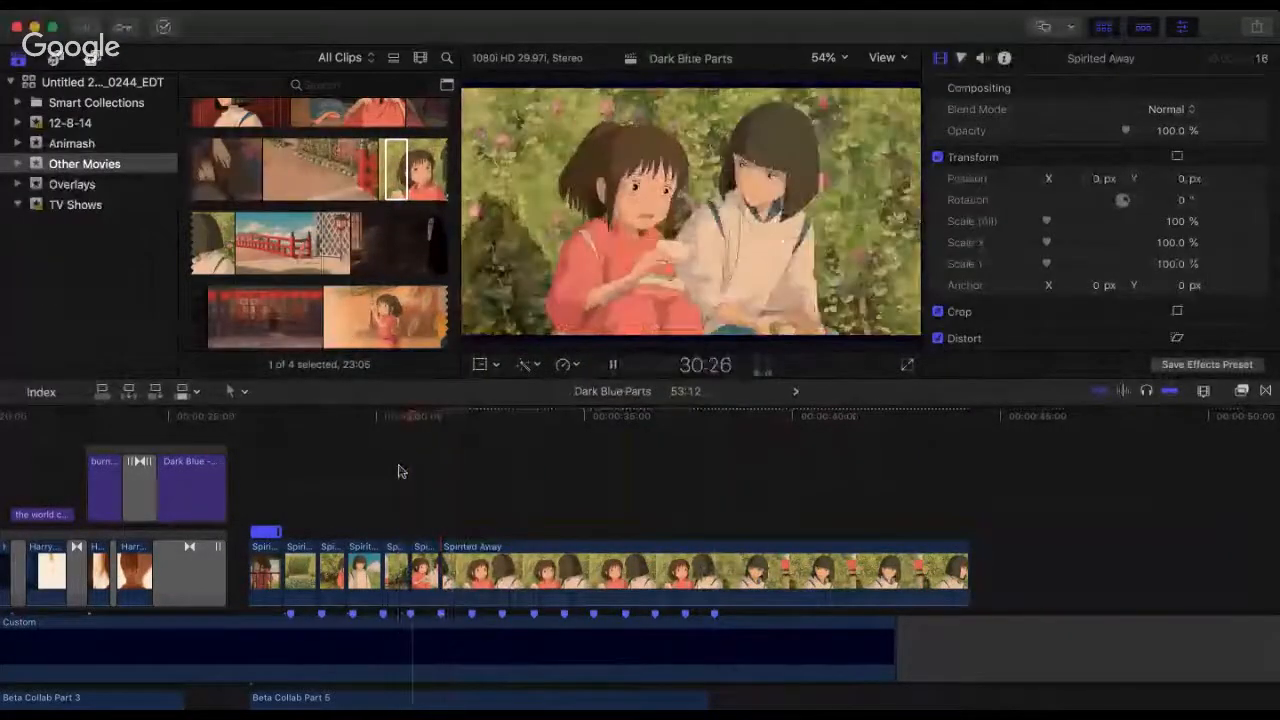
{"action": "key", "text": "space"}
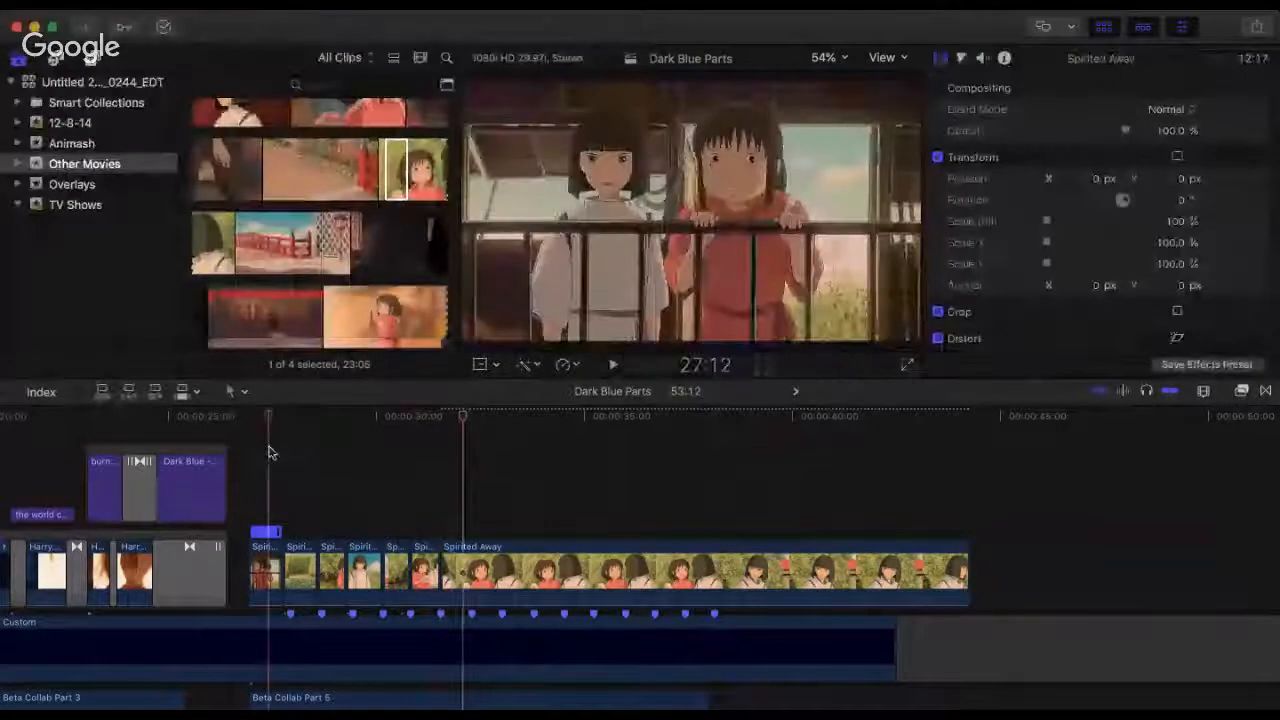
Step: Play Part 5 repeatedly from its first Spirited Away clip and from the 31:17 cut to check the cuts against the beats
{"action": "left_click", "coordinate": [268, 452]}
{"action": "key", "text": "space"}
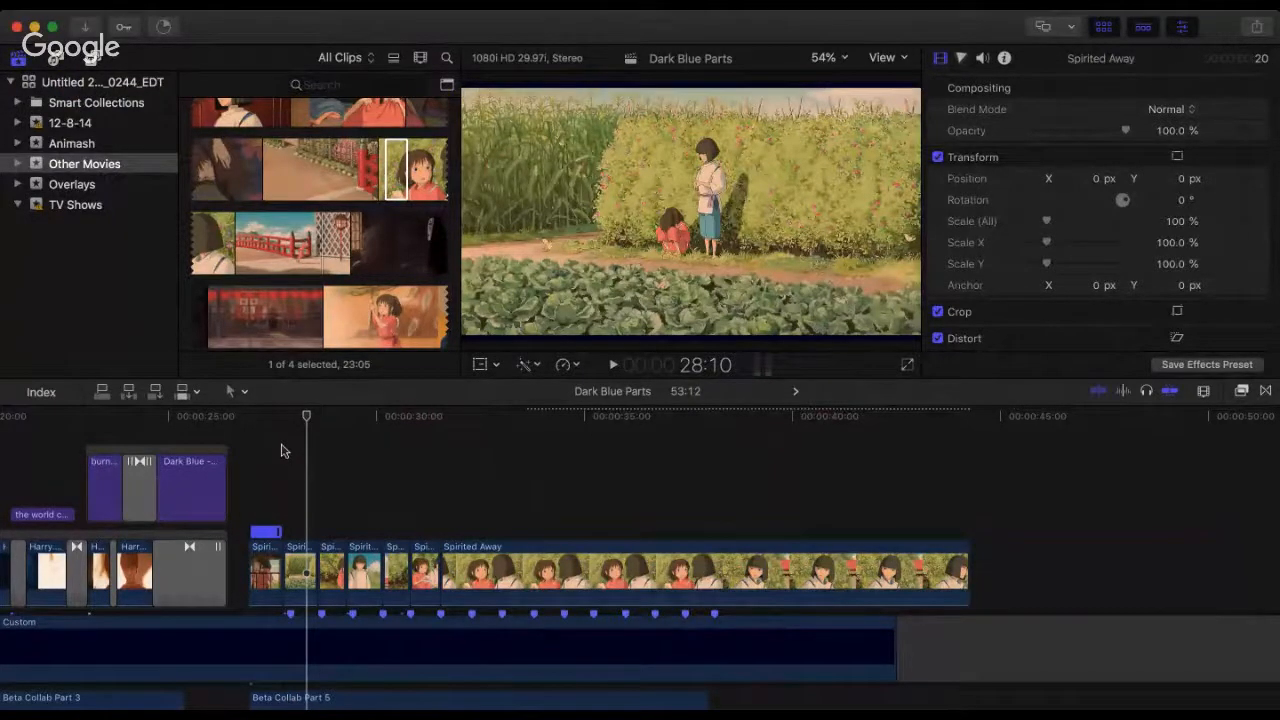
{"action": "left_click", "coordinate": [281, 451]}
{"action": "left_click", "coordinate": [250, 440]}
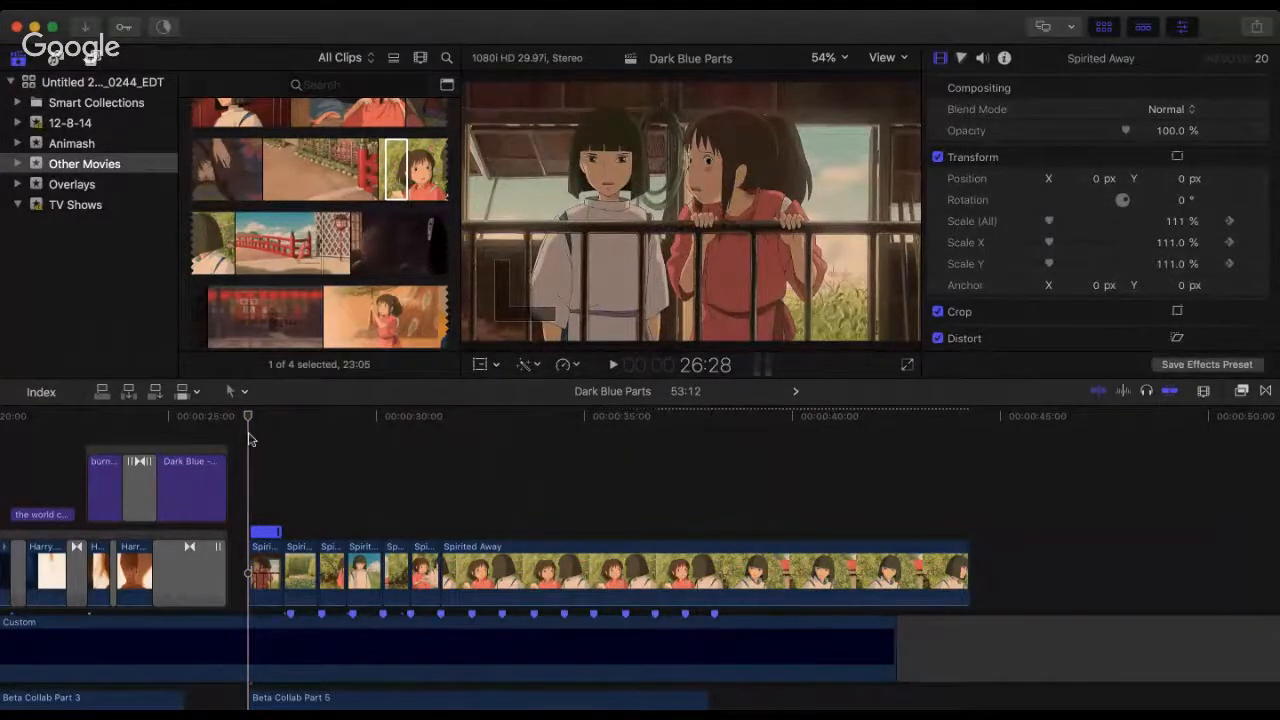
{"action": "key", "text": "space"}
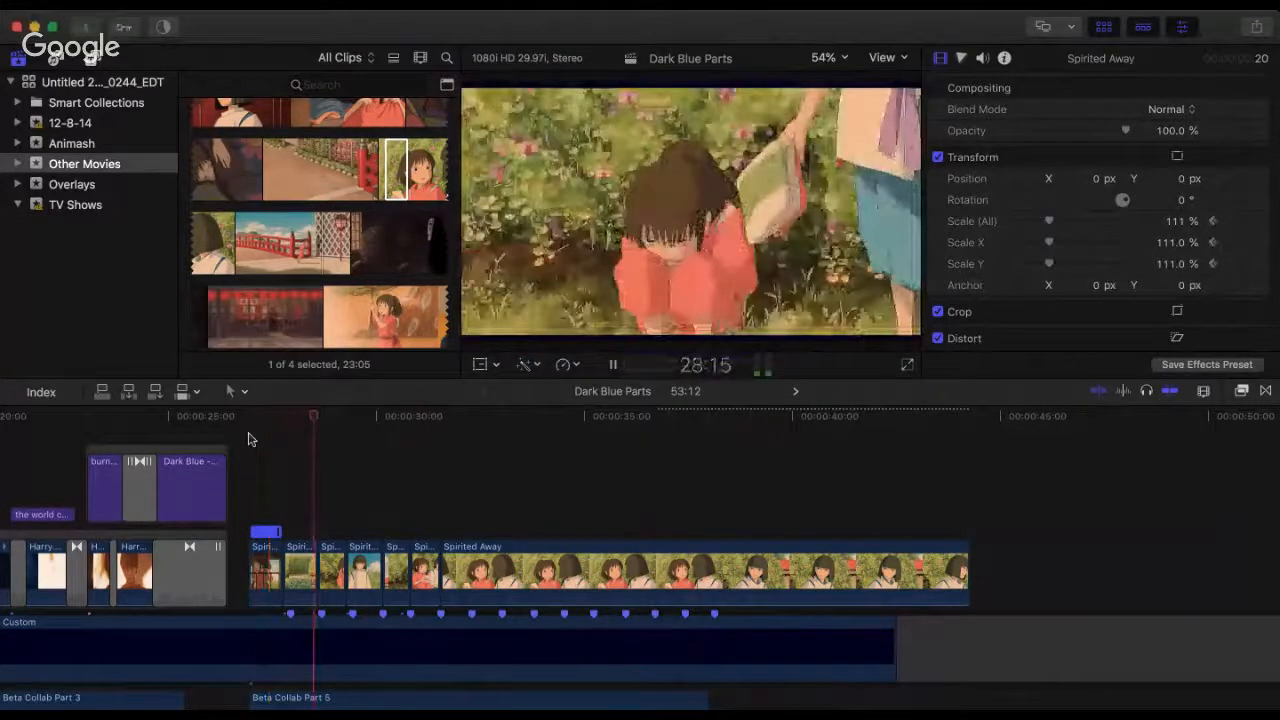
{"action": "key", "text": "space"}
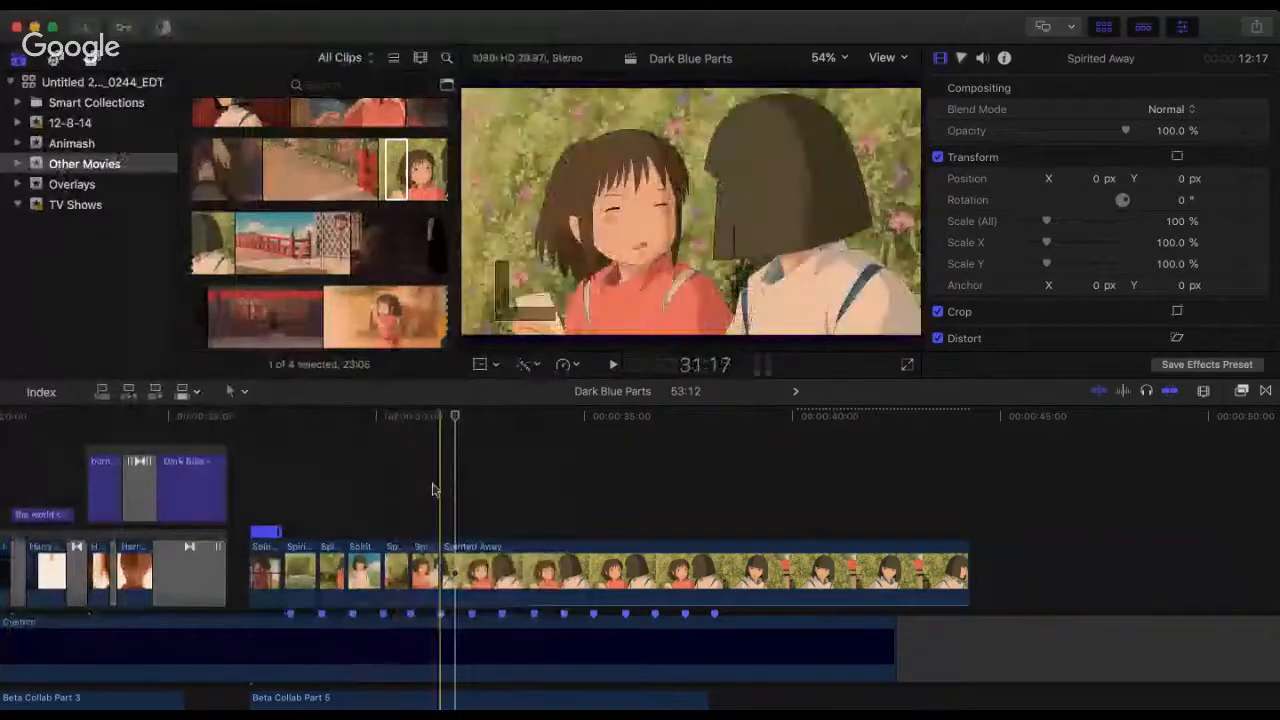
{"action": "left_click", "coordinate": [432, 449]}
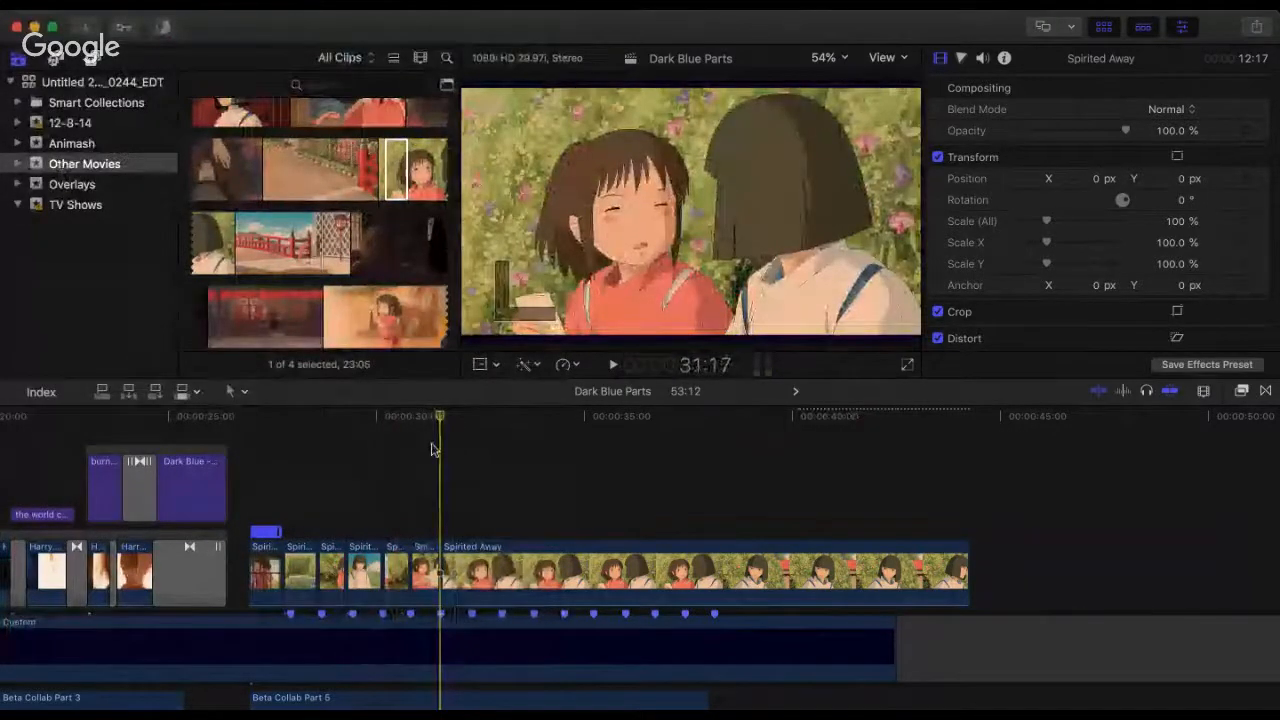
{"action": "key", "text": "space"}
{"action": "key", "text": "space"}
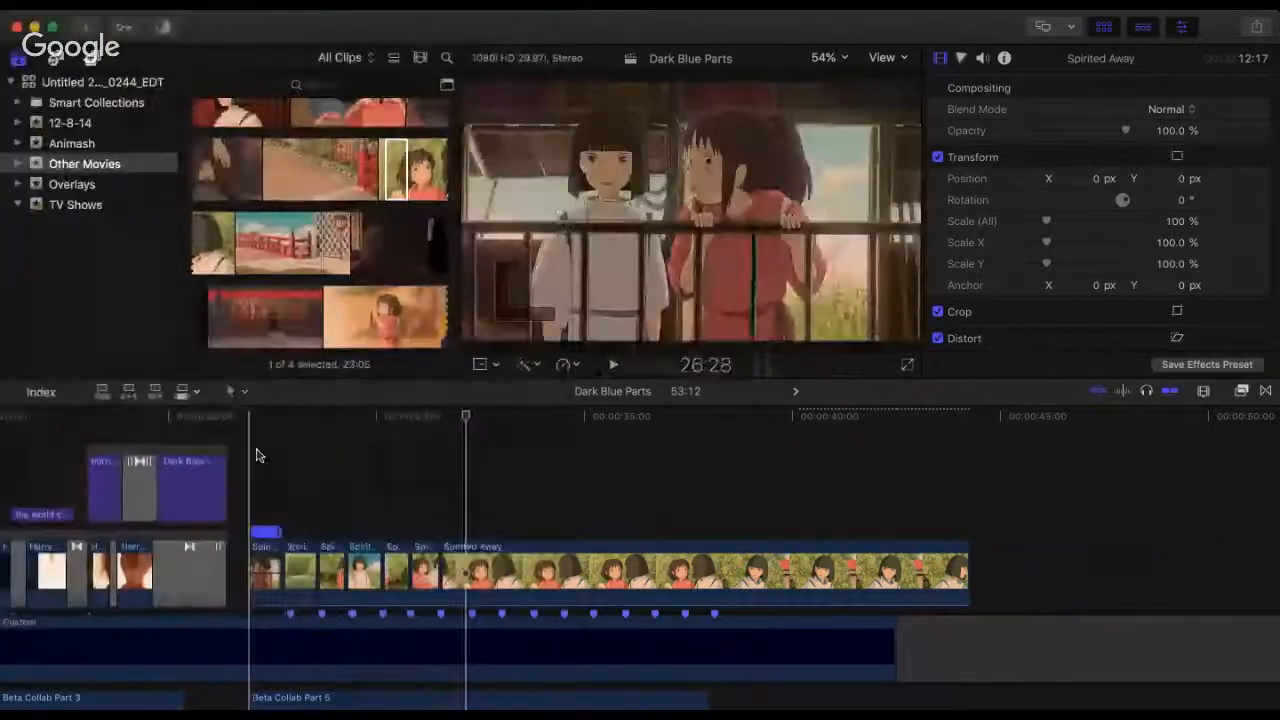
{"action": "left_click", "coordinate": [256, 452]}
{"action": "key", "text": "space"}
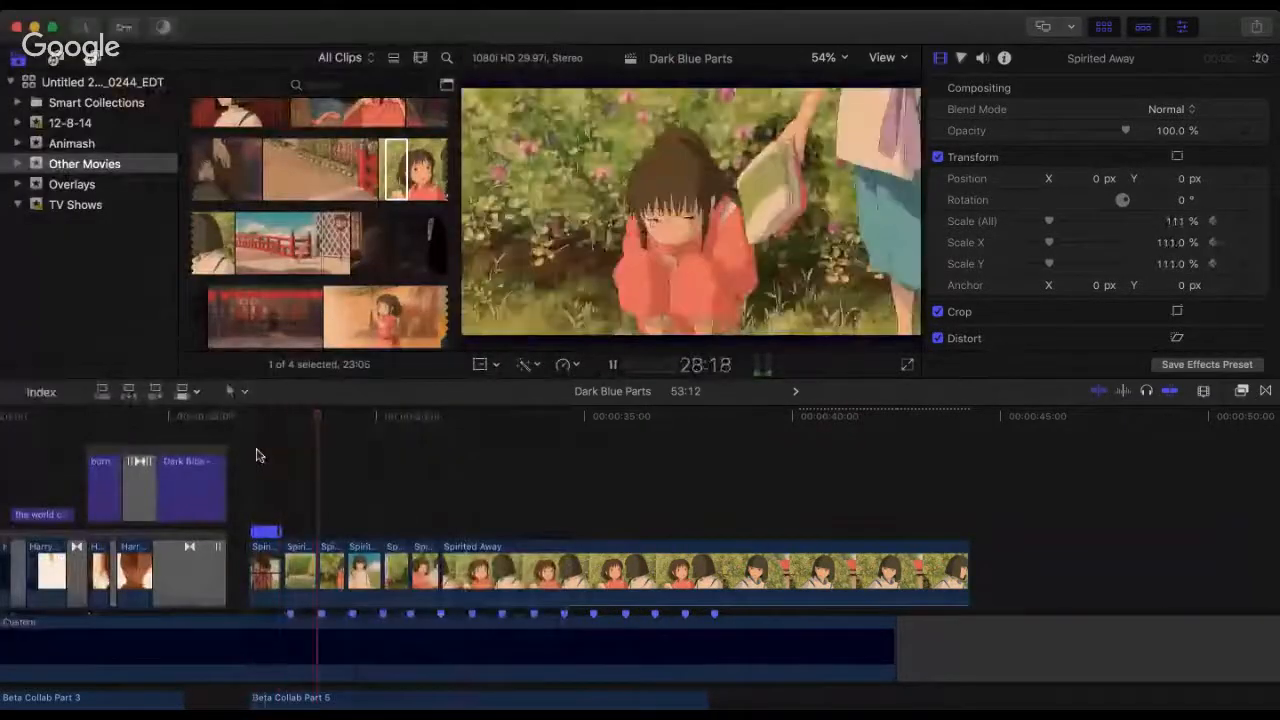
Step: Replay Part 5 from the end of its first Spirited Away clip, rechecking the cut to the over-the-shoulder shot at 31:17
{"action": "key", "text": "space"}
{"action": "left_click", "coordinate": [256, 455]}
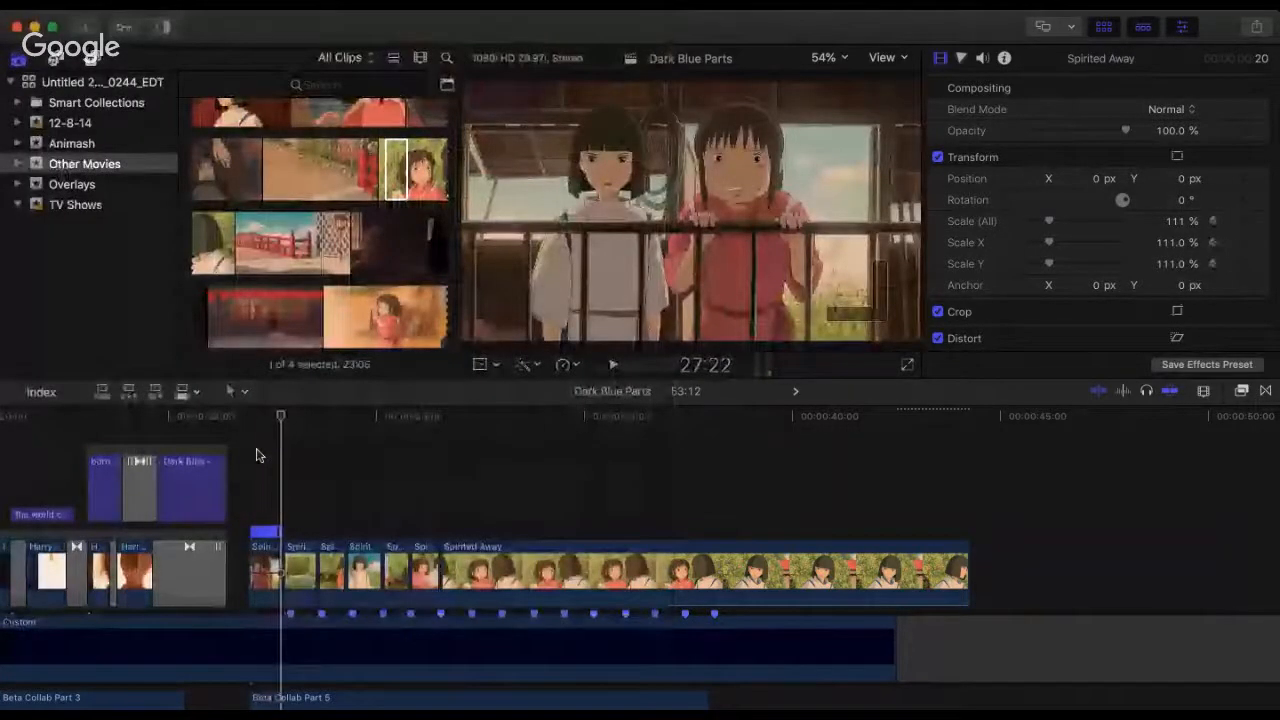
{"action": "key", "text": "space"}
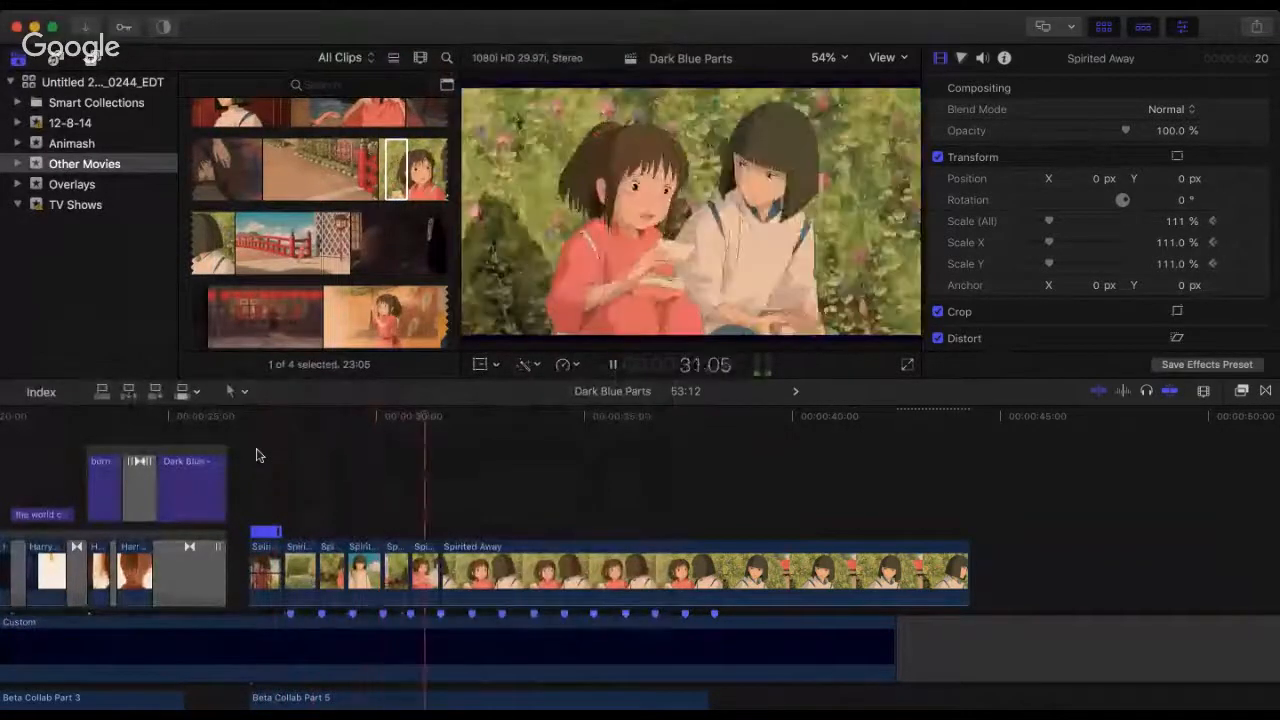
{"action": "key", "text": "space"}
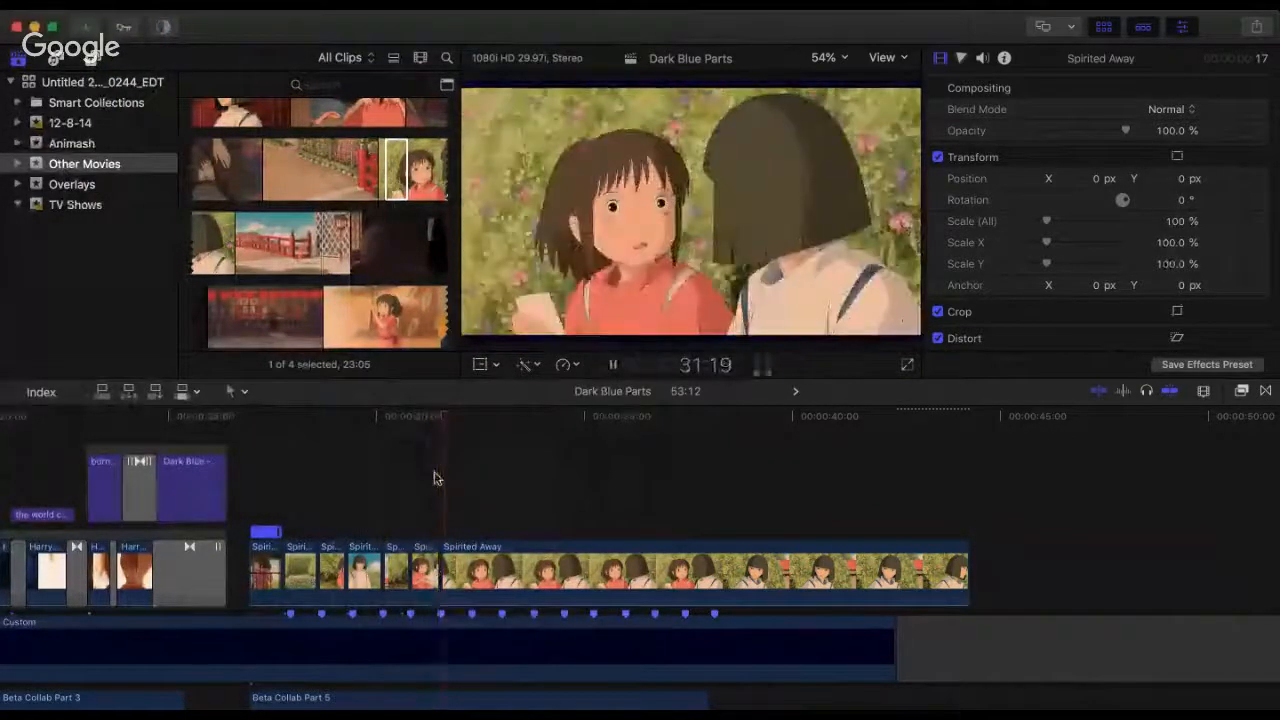
{"action": "key", "text": "space"}
{"action": "key", "text": "space"}
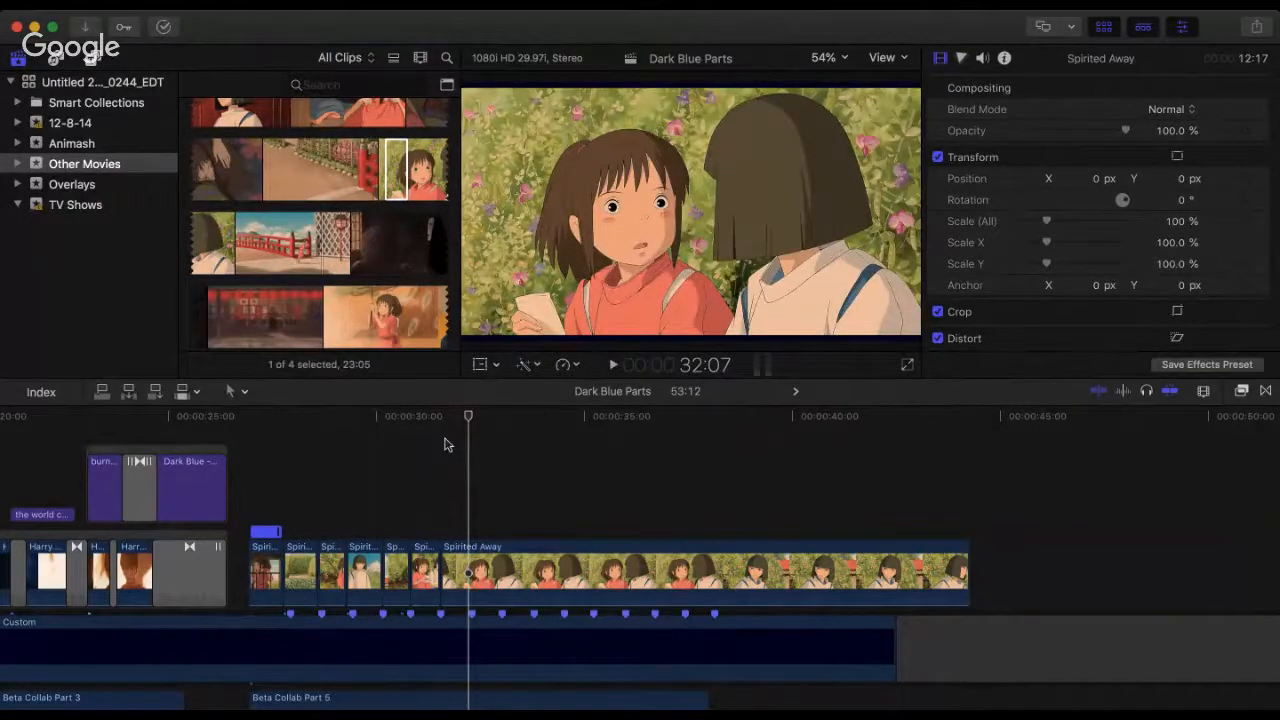
{"action": "left_click", "coordinate": [411, 440]}
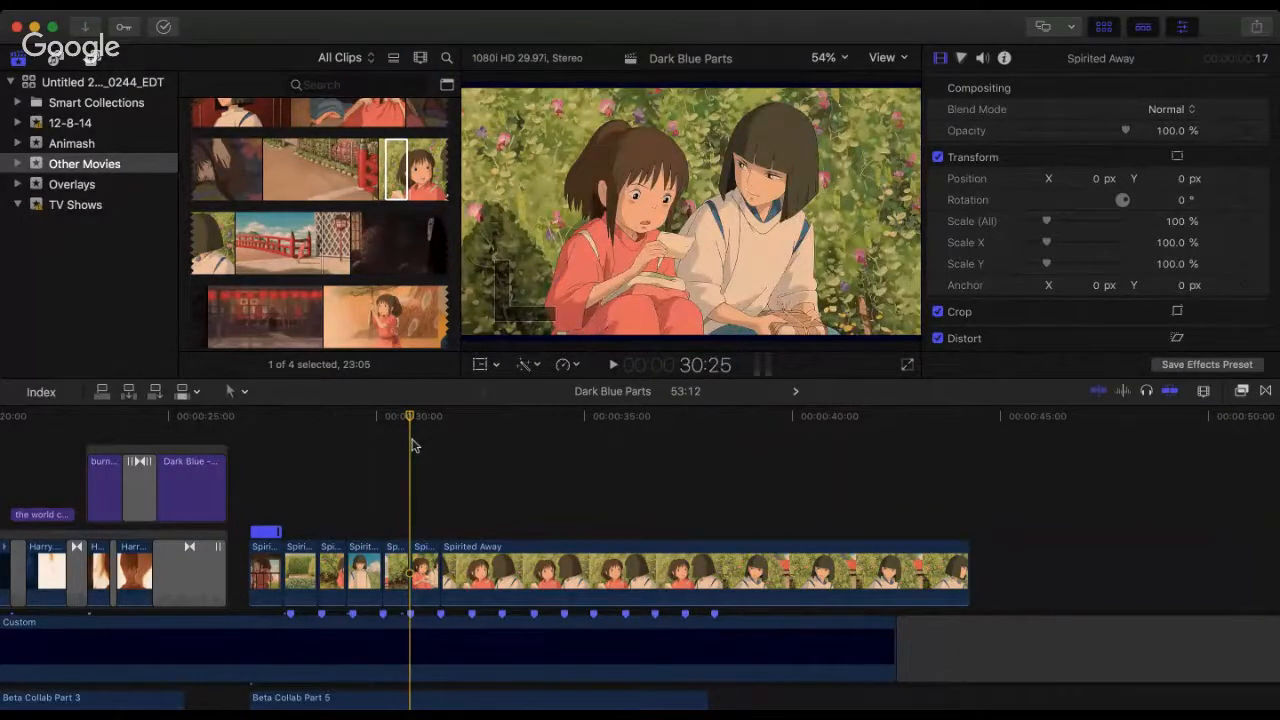
{"action": "left_click_drag", "start_coordinate": [415, 445], "coordinate": [432, 442]}
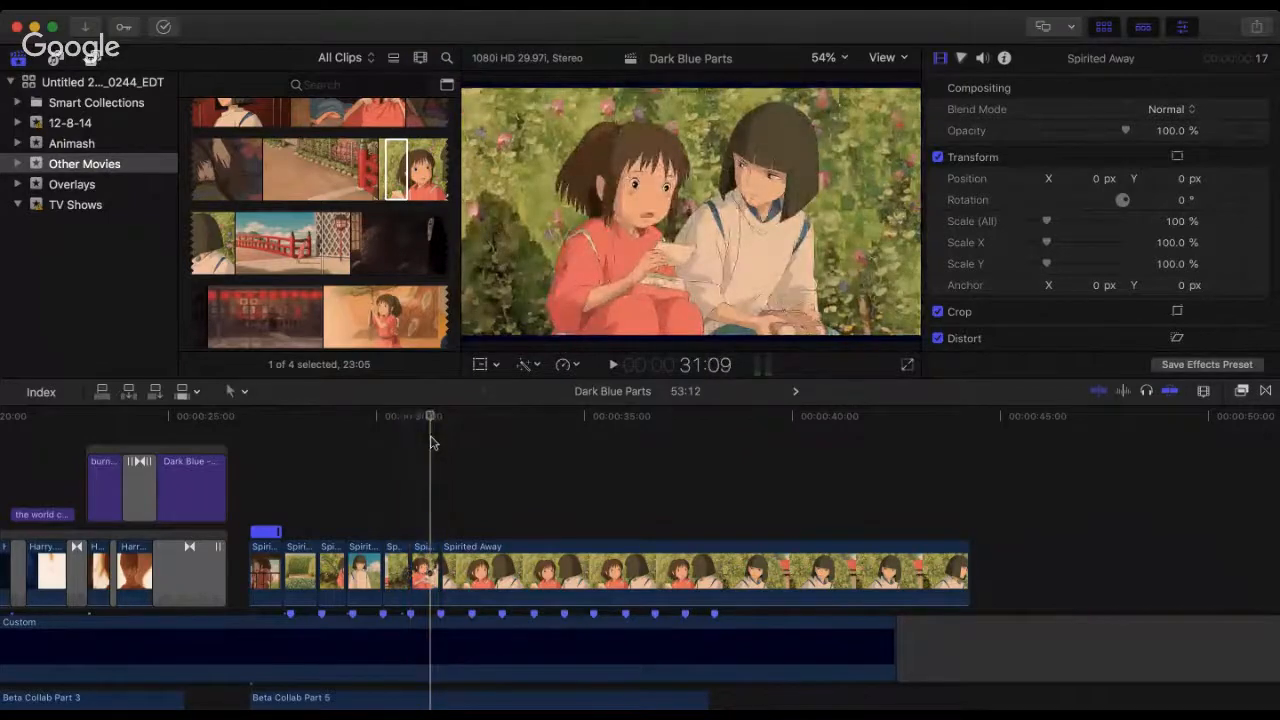
{"action": "key", "text": "space"}
{"action": "key", "text": "space"}
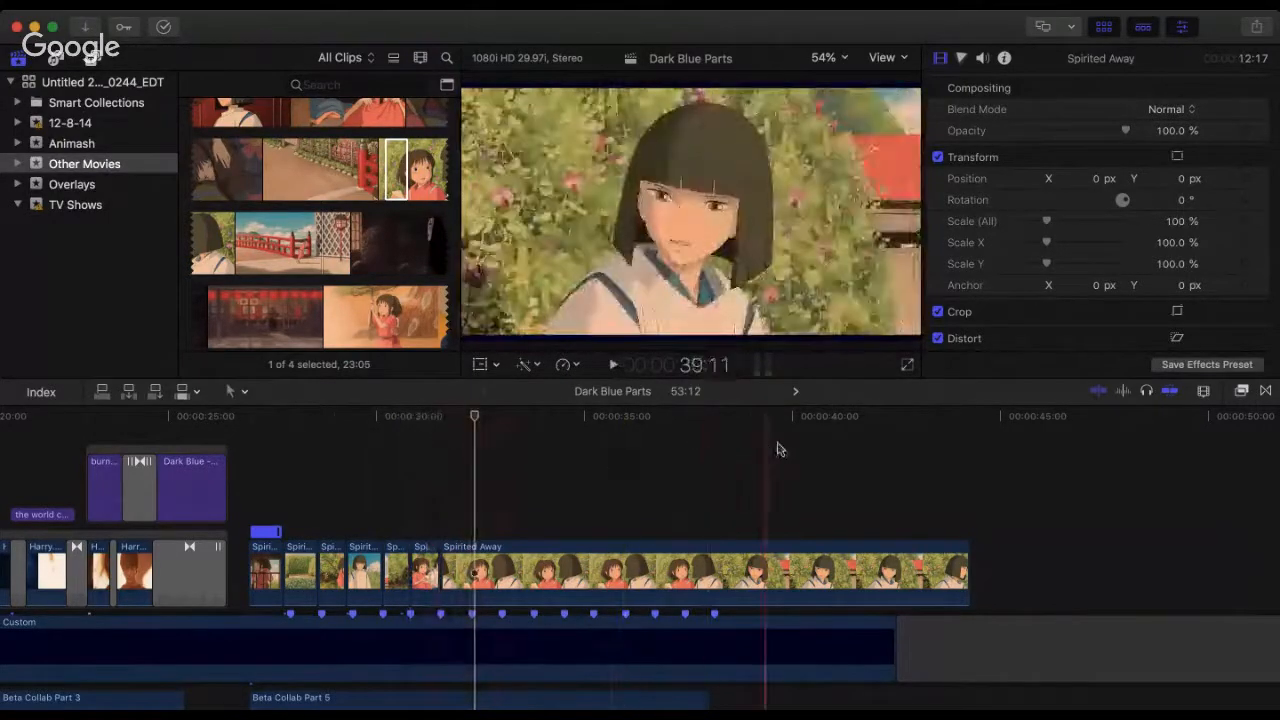
Step: Trim the start of the last Spirited Away clip to 9:18, butt it at the 31:17 cut and play across the join
{"action": "left_click", "coordinate": [562, 455]}
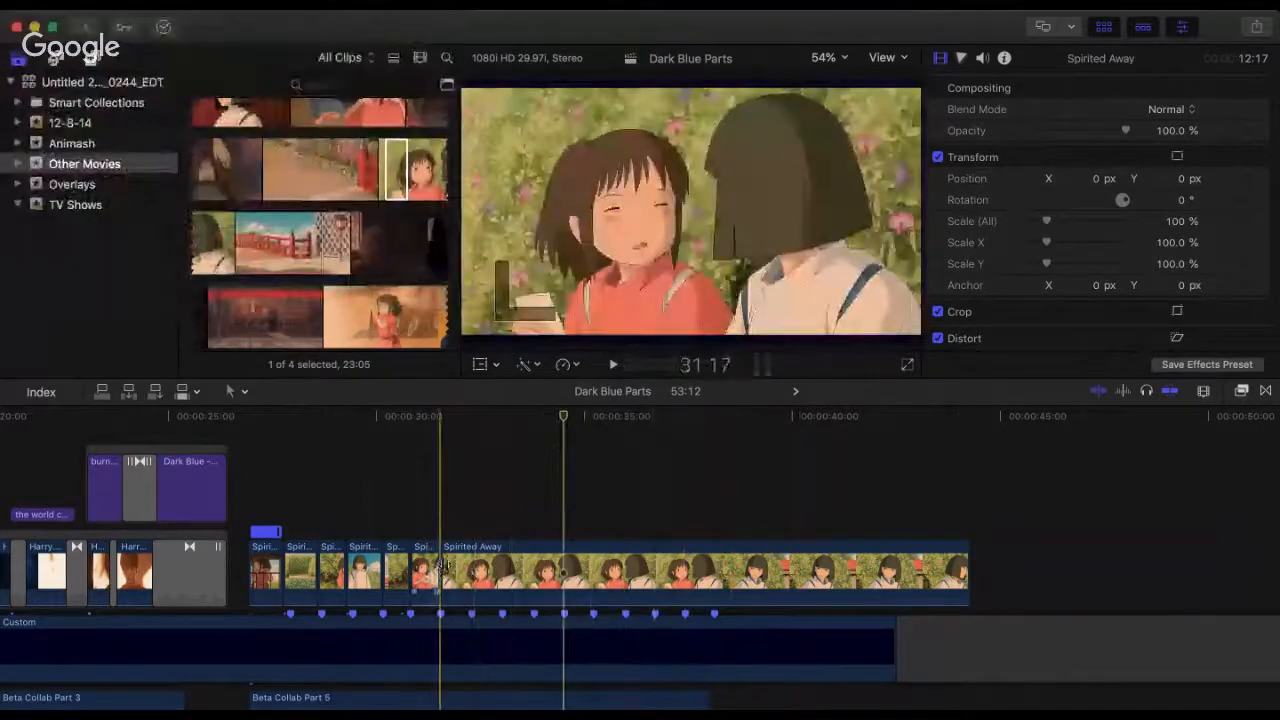
{"action": "left_click_drag", "start_coordinate": [441, 566], "coordinate": [563, 568]}
{"action": "left_click", "coordinate": [611, 586]}
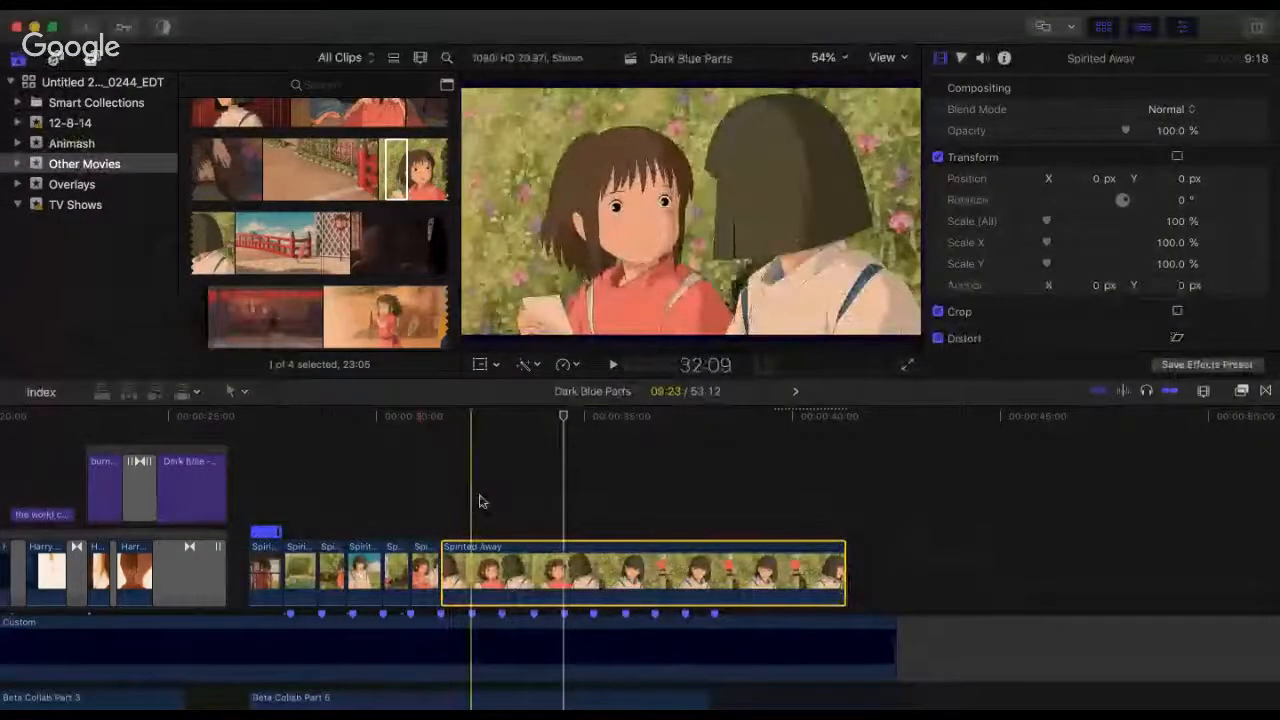
{"action": "left_click", "coordinate": [380, 501]}
{"action": "key", "text": "space"}
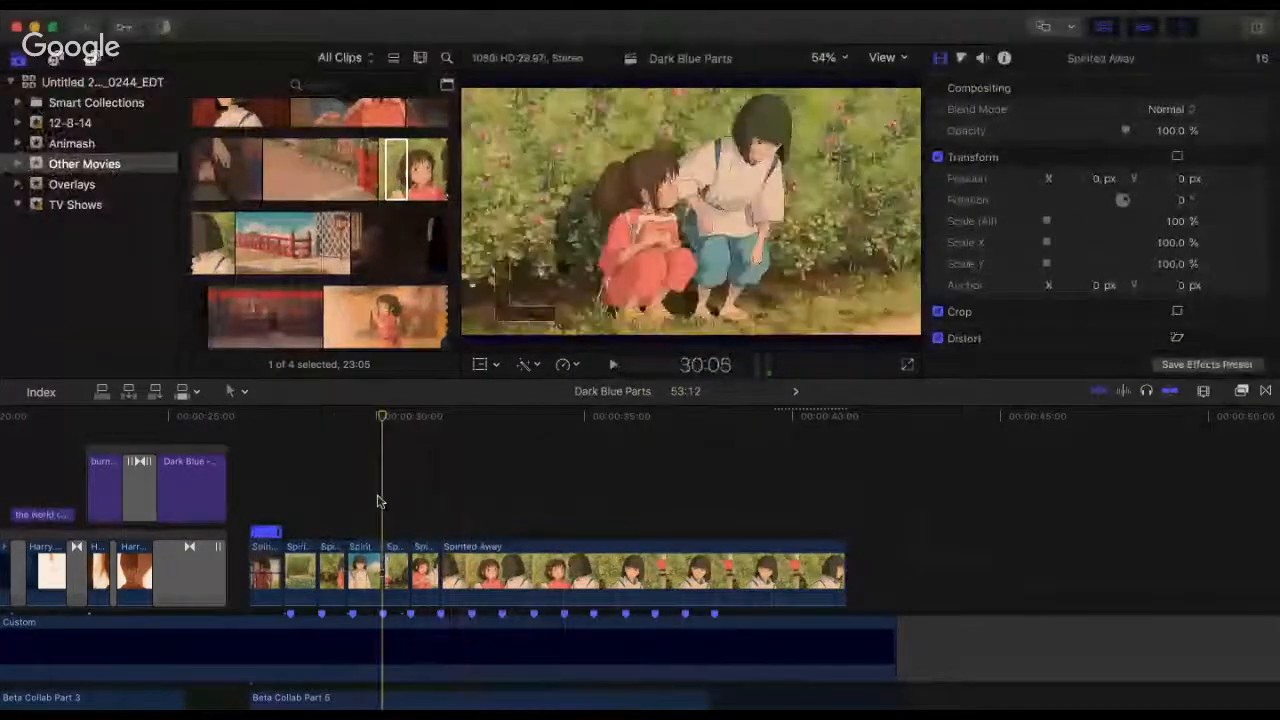
{"action": "key", "text": "space"}
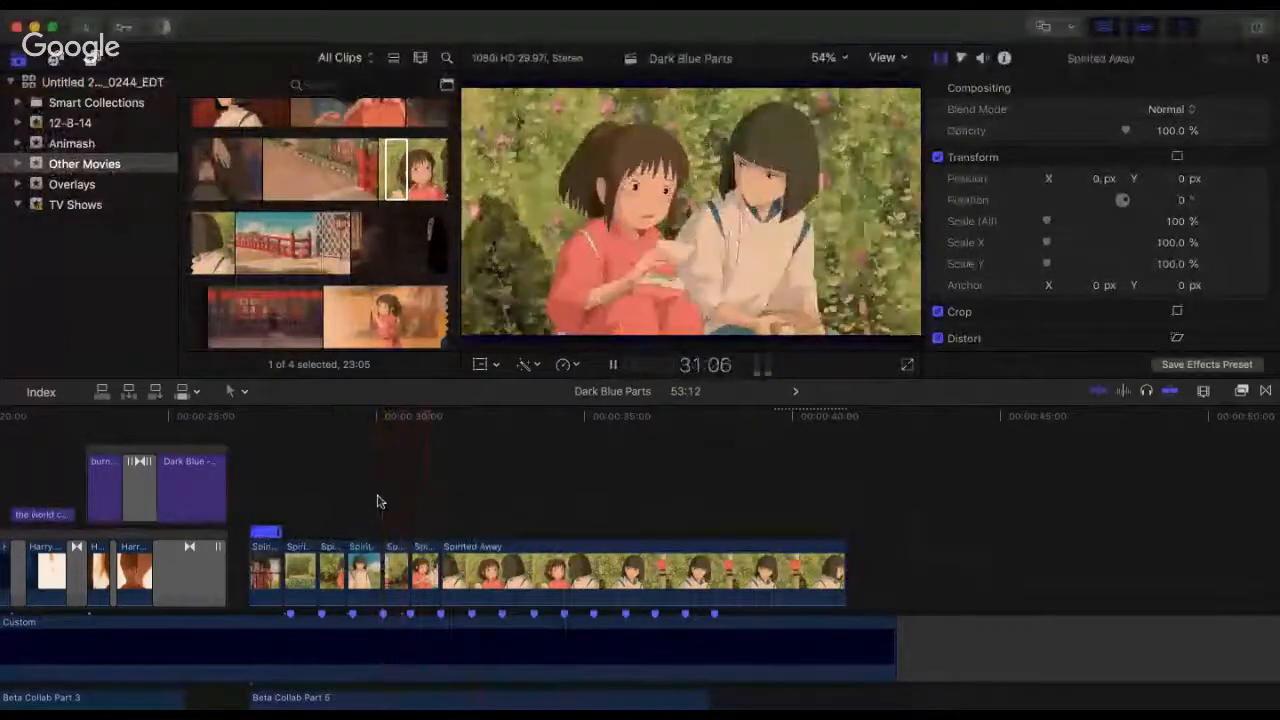
{"action": "key", "text": "space"}
Step: Extend the start of the last clip back to a 10:16 duration and butt it against the preceding clip at 31:17
{"action": "key", "text": "super+equal"}
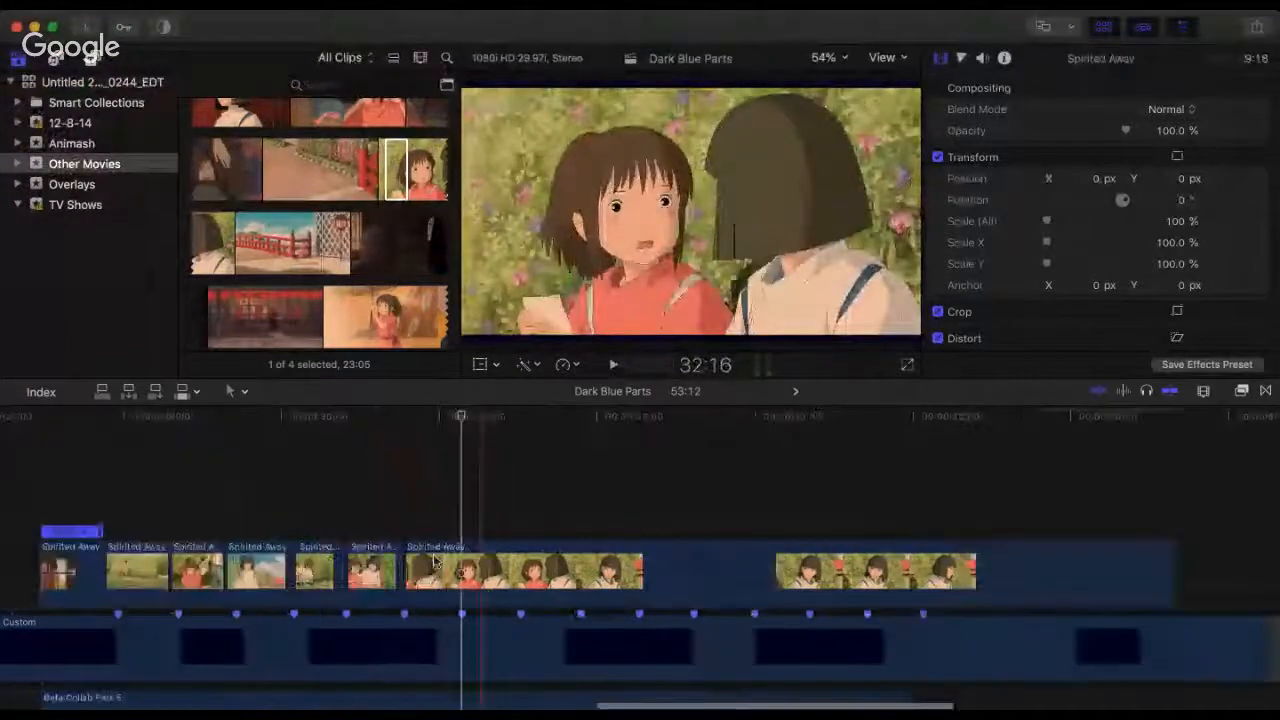
{"action": "left_click", "coordinate": [531, 562]}
{"action": "left_click_drag", "start_coordinate": [531, 562], "coordinate": [626, 562]}
{"action": "left_click_drag", "start_coordinate": [501, 560], "coordinate": [483, 560]}
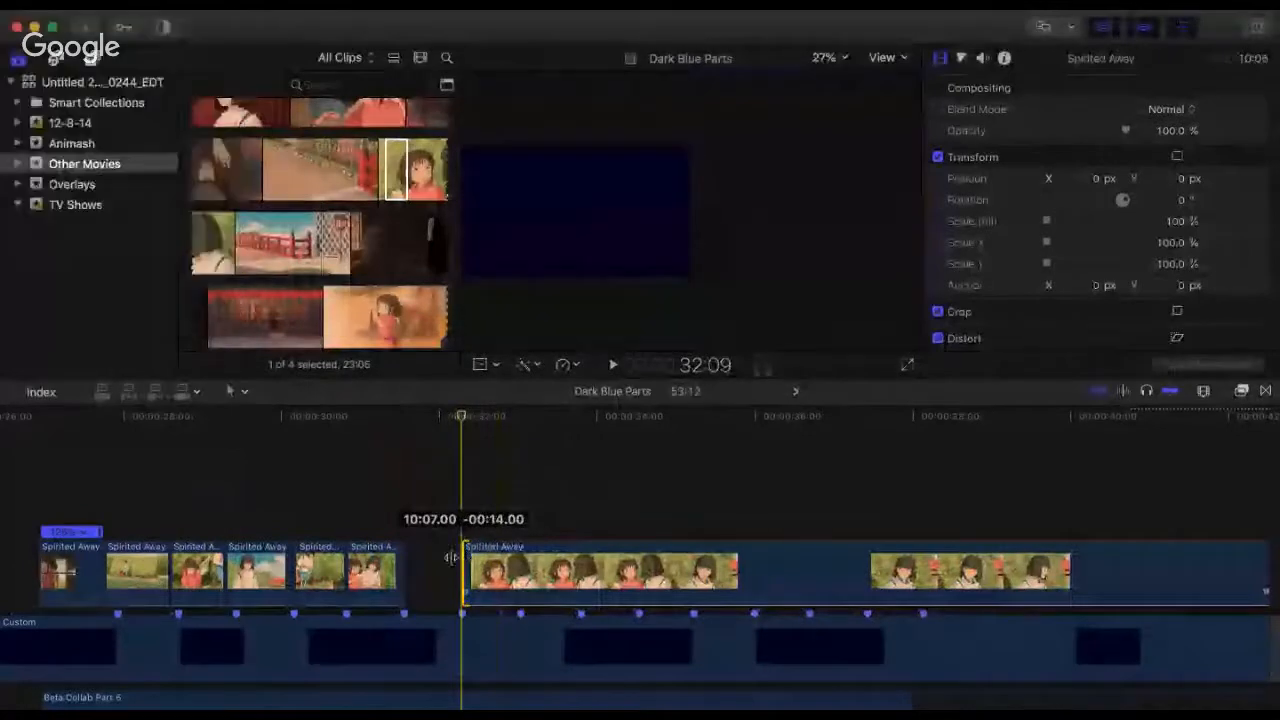
{"action": "mouse_move", "coordinate": [424, 553]}
{"action": "left_mouse_down"}
{"action": "mouse_move", "coordinate": [309, 573]}
{"action": "mouse_move", "coordinate": [450, 557]}
{"action": "mouse_move", "coordinate": [406, 558]}
{"action": "left_mouse_up"}
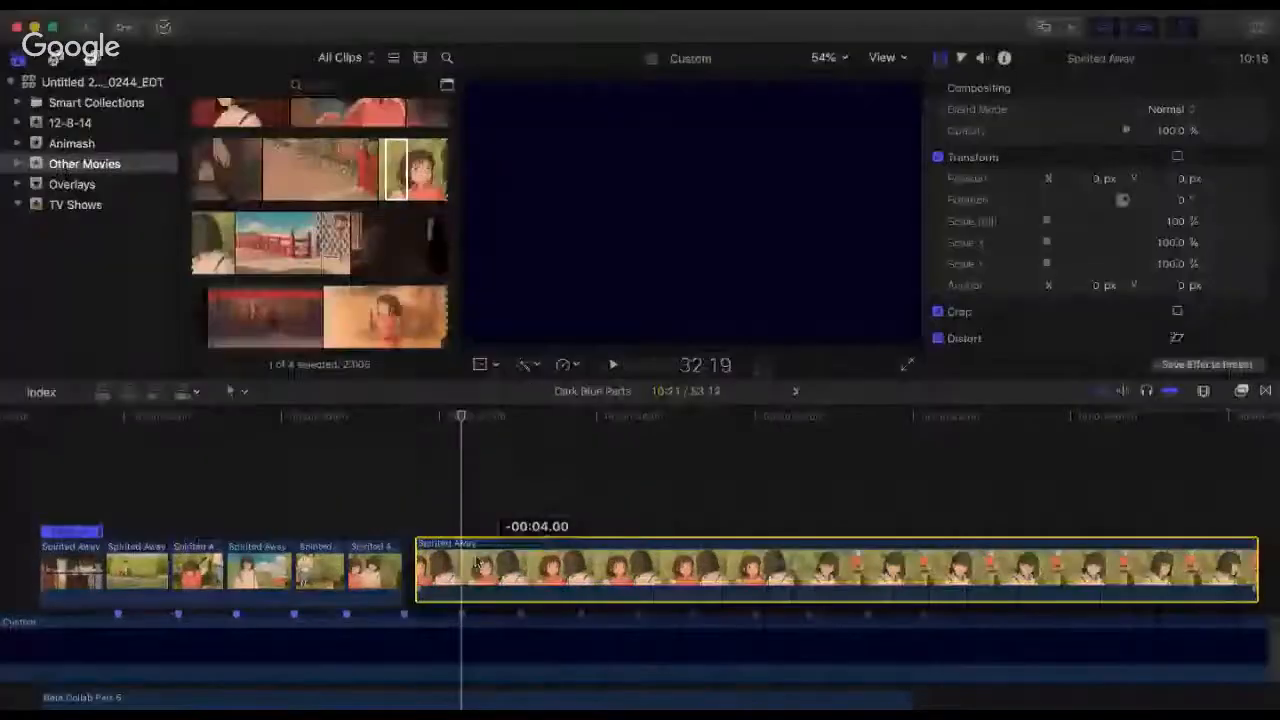
{"action": "left_click_drag", "start_coordinate": [480, 566], "coordinate": [469, 566]}
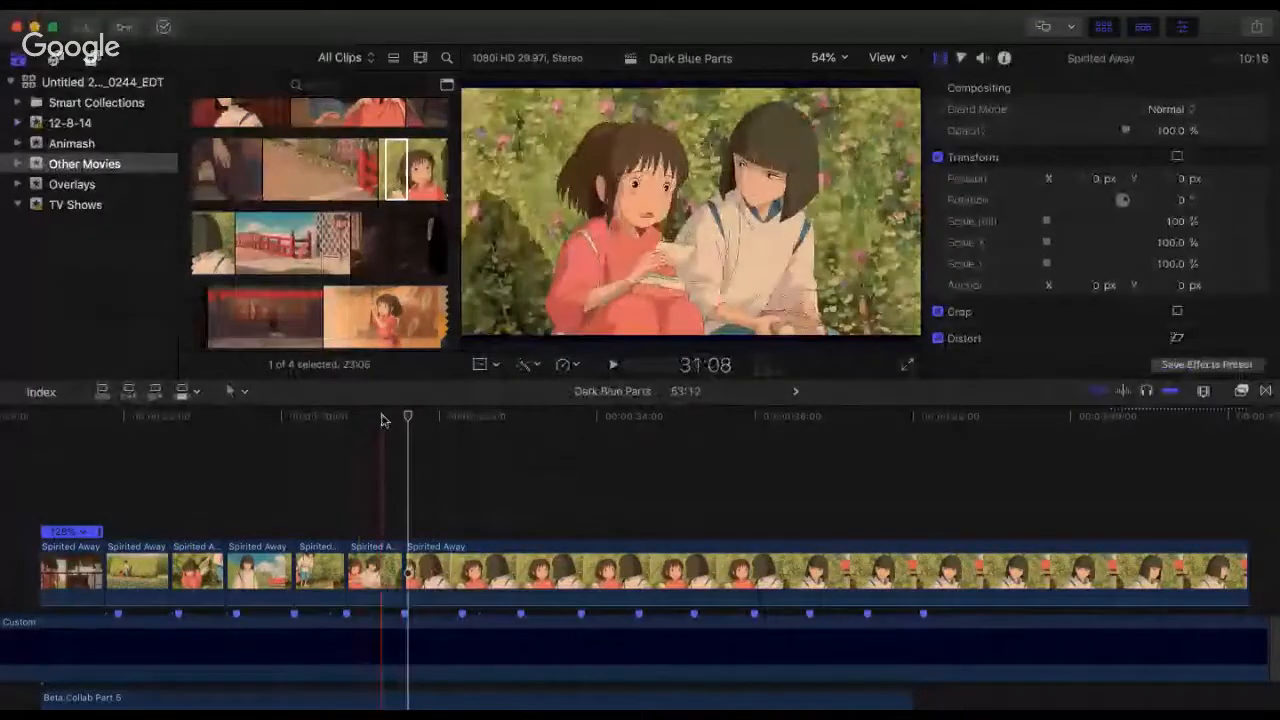
Step: Review the 31:17 cut and the earlier Spirited Away clips back to the girl crouching by the flowers
{"action": "left_click_drag", "start_coordinate": [381, 420], "coordinate": [372, 430]}
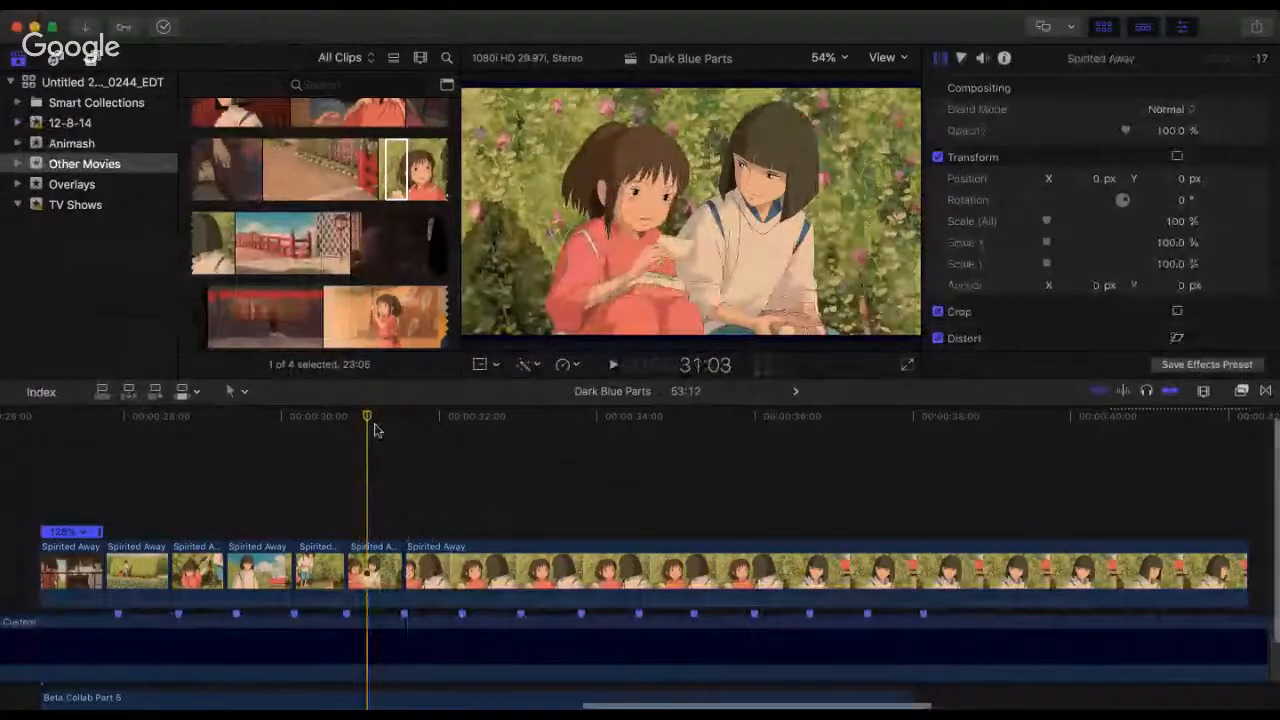
{"action": "left_click_drag", "start_coordinate": [371, 420], "coordinate": [376, 420]}
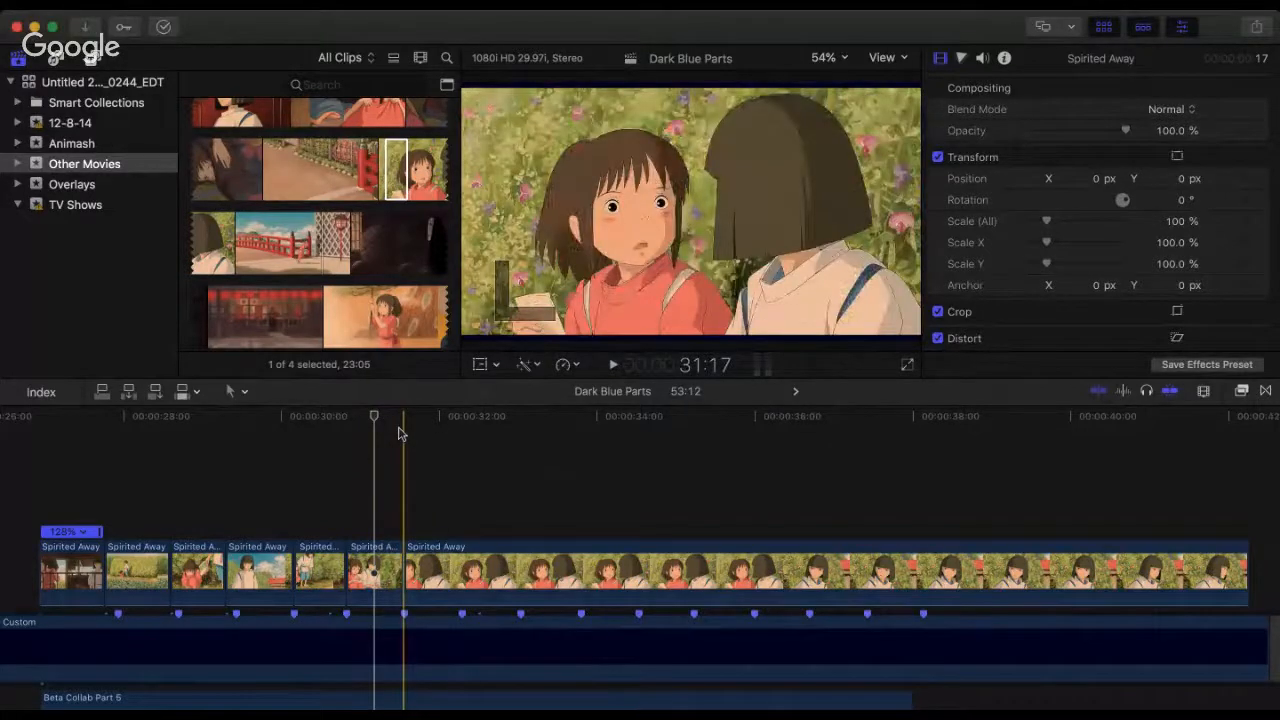
{"action": "left_click", "coordinate": [399, 432]}
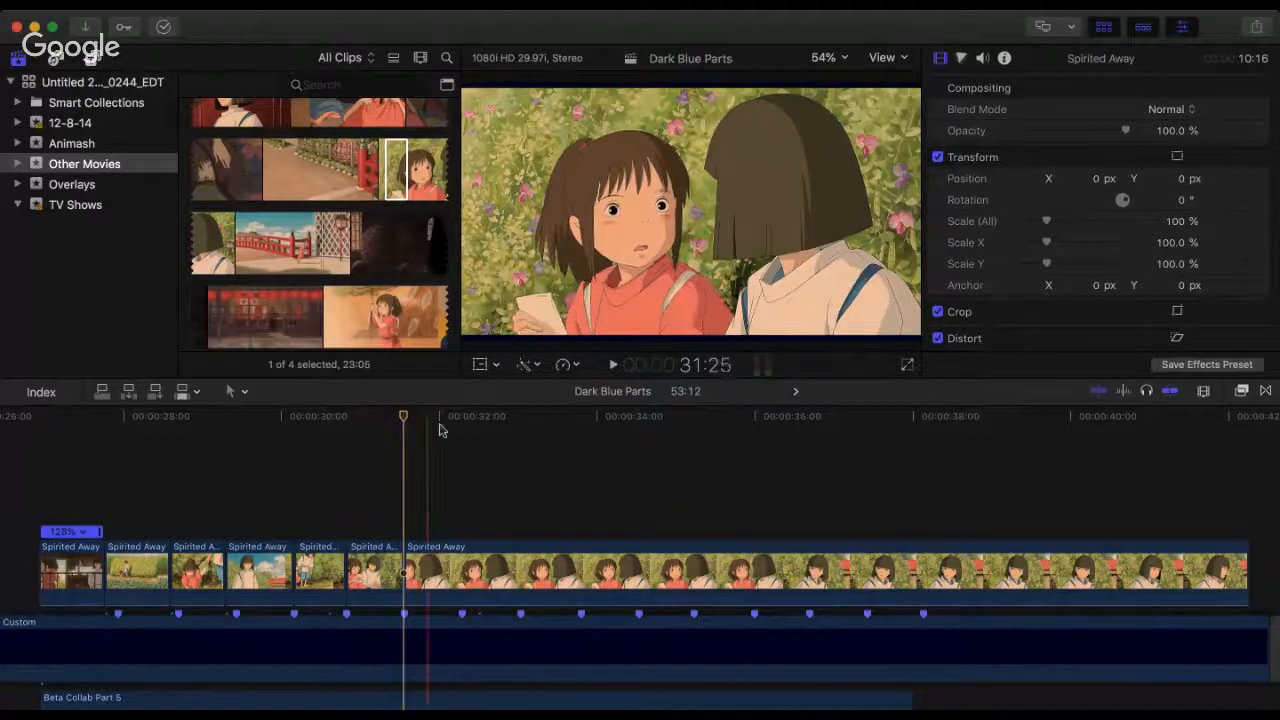
{"action": "left_click", "coordinate": [376, 448]}
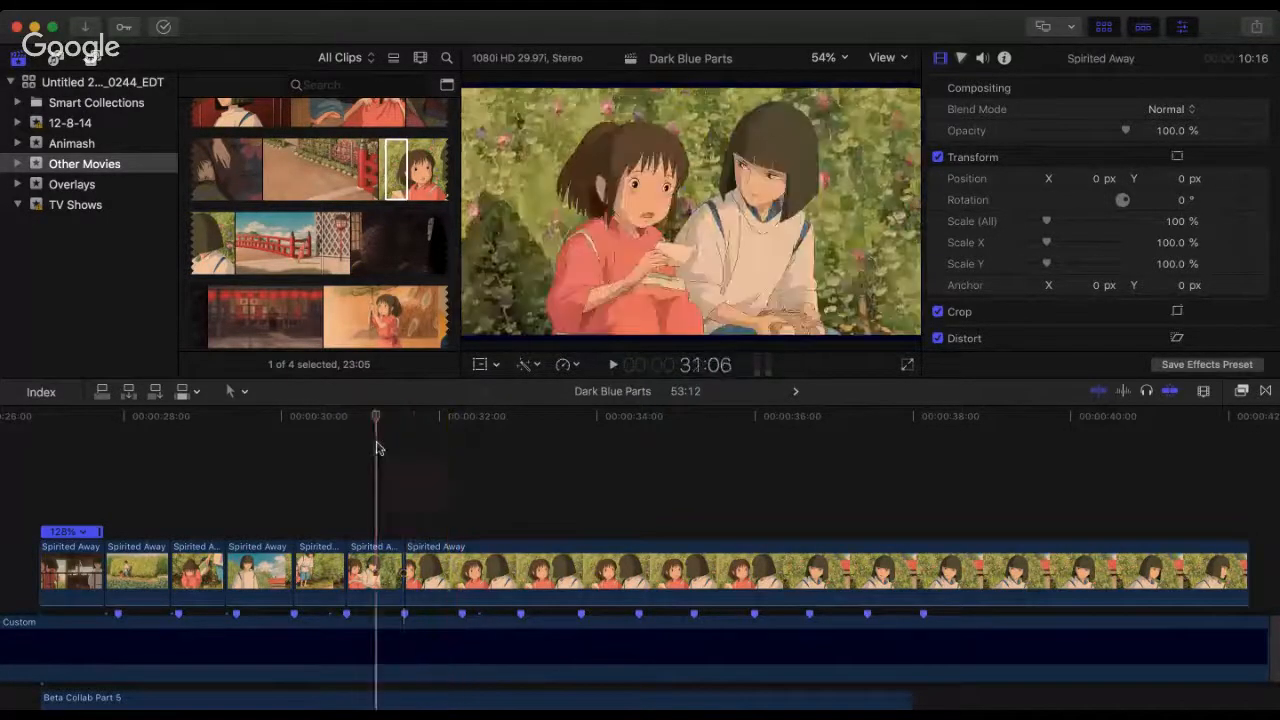
{"action": "left_click", "coordinate": [321, 451]}
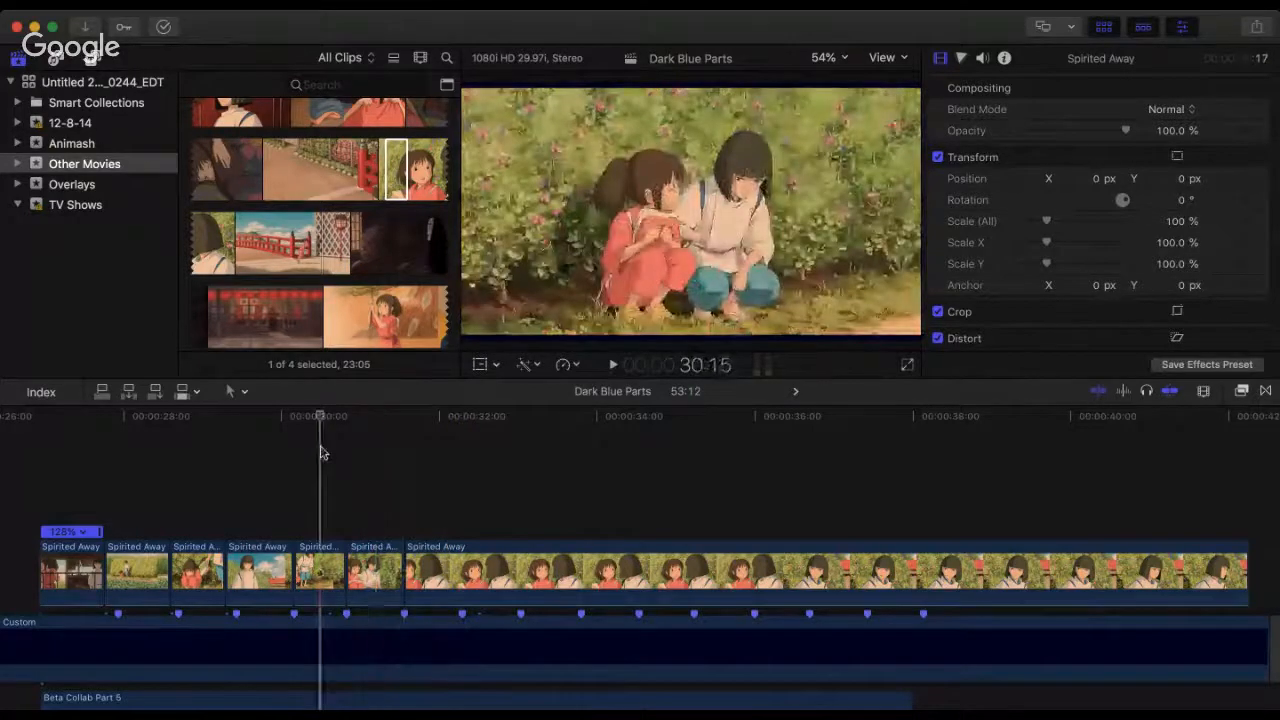
{"action": "left_click", "coordinate": [257, 457]}
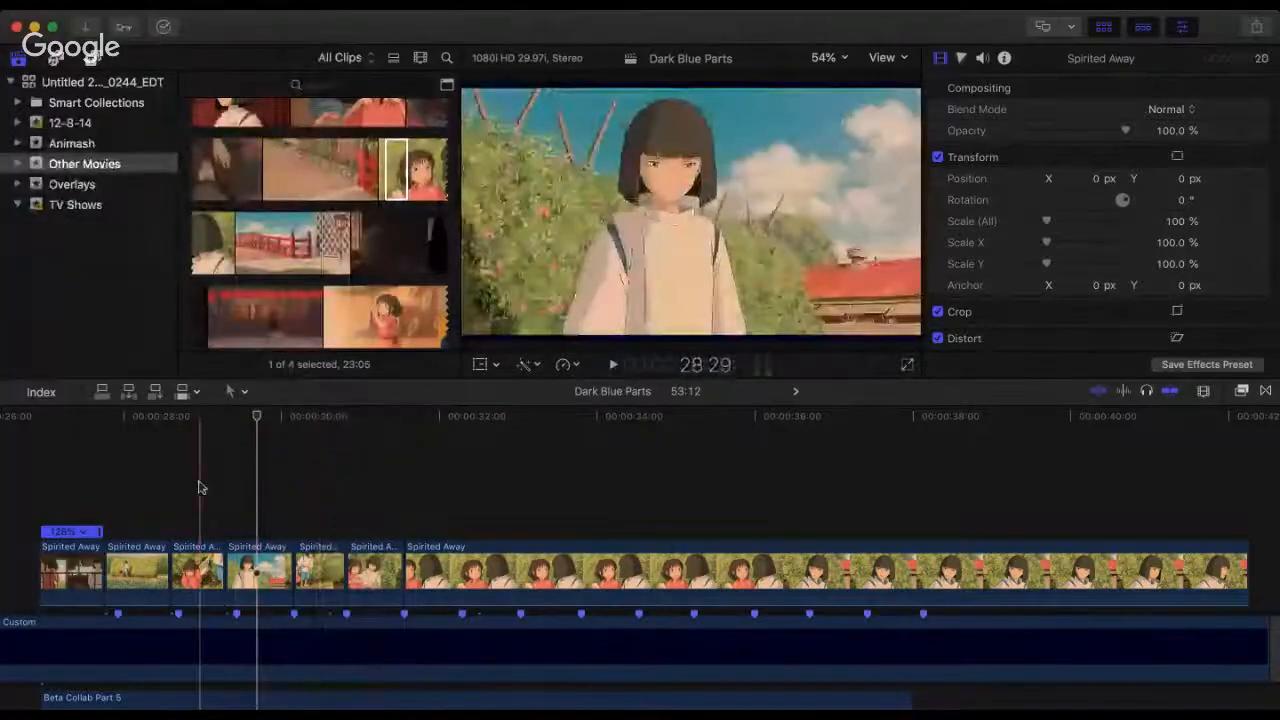
{"action": "left_click", "coordinate": [198, 487]}
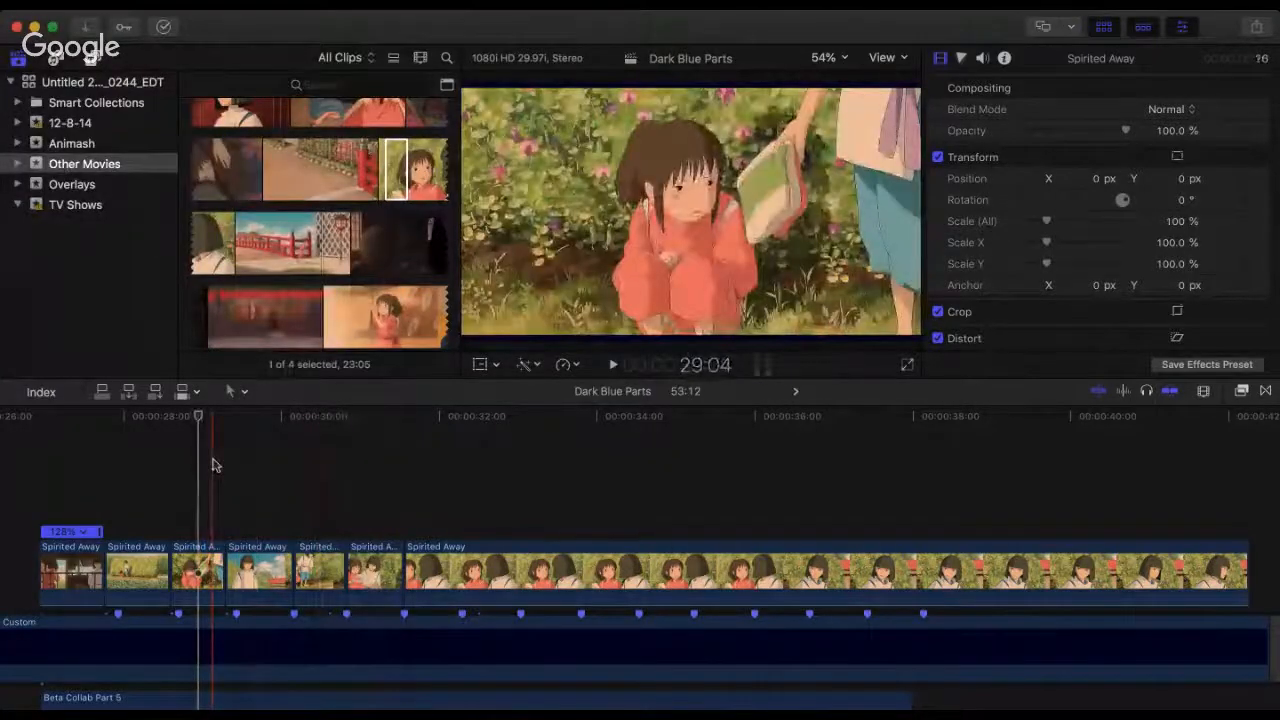
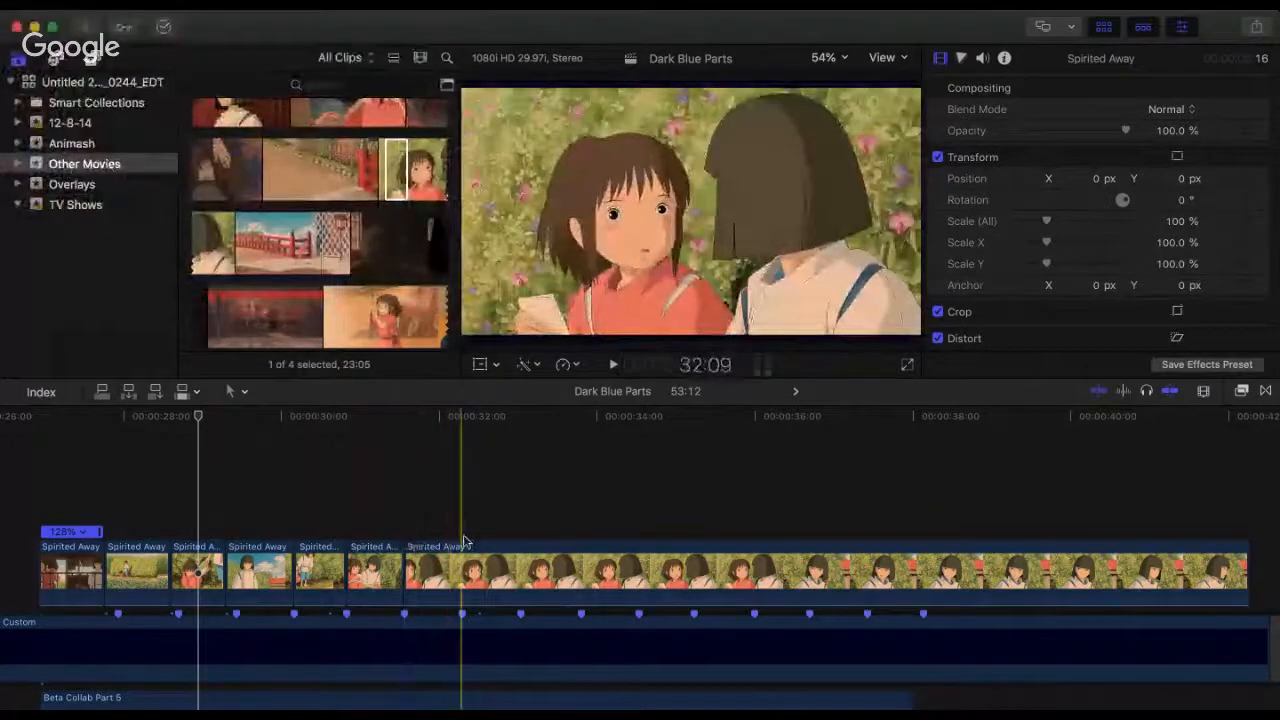
Step: Split the last Spirited Away clip at the 32:09 beat marker
{"action": "left_click", "coordinate": [466, 562]}
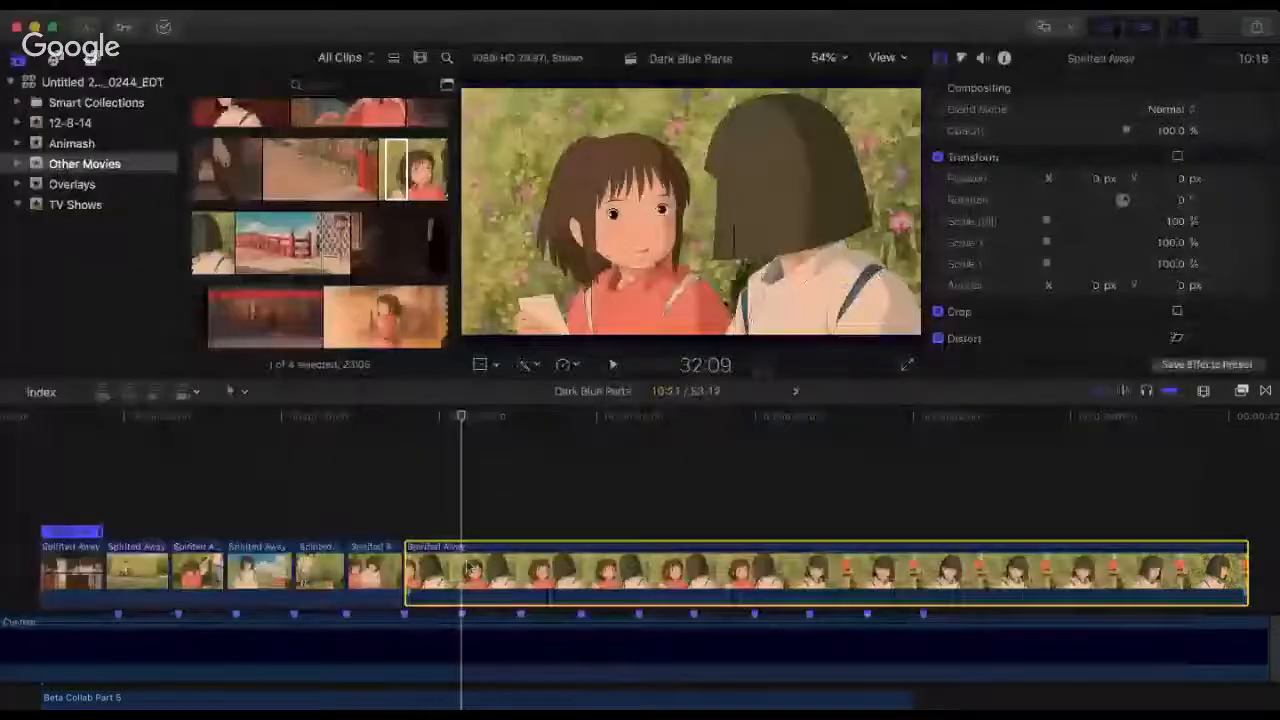
{"action": "key", "text": "b"}
{"action": "left_click", "coordinate": [467, 562]}
{"action": "key", "text": "super+4"}
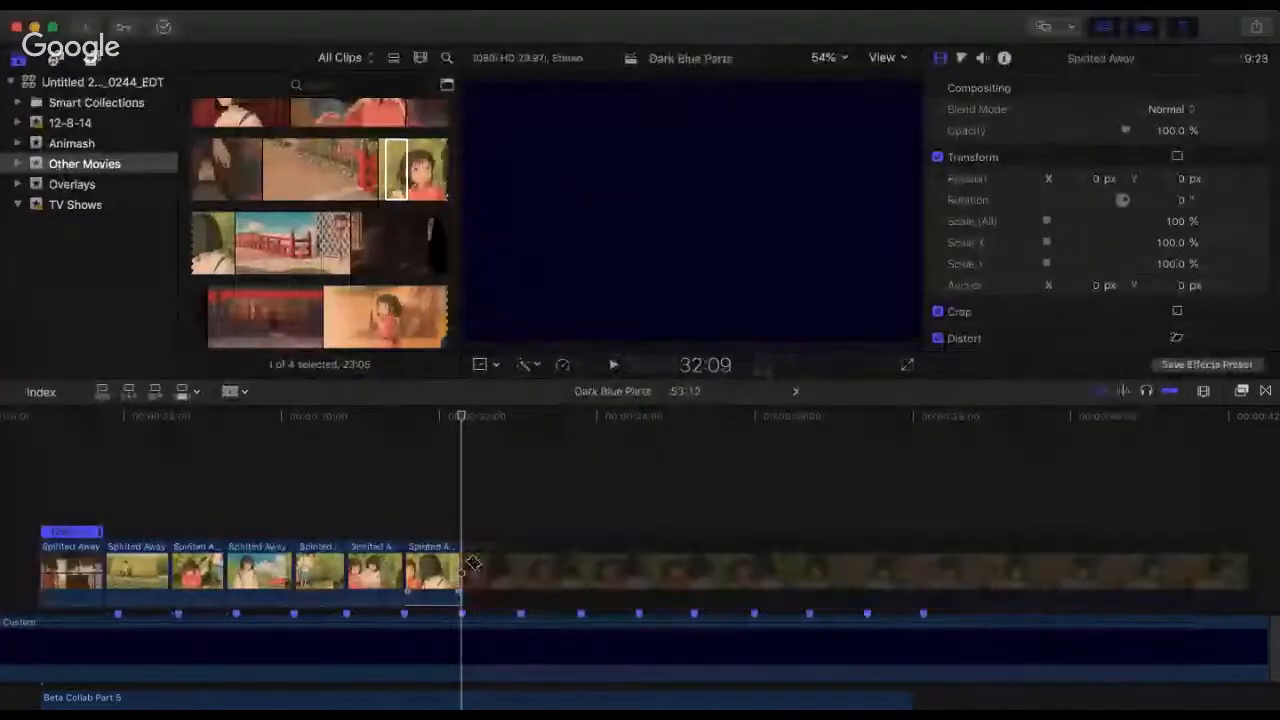
{"action": "key", "text": "a"}
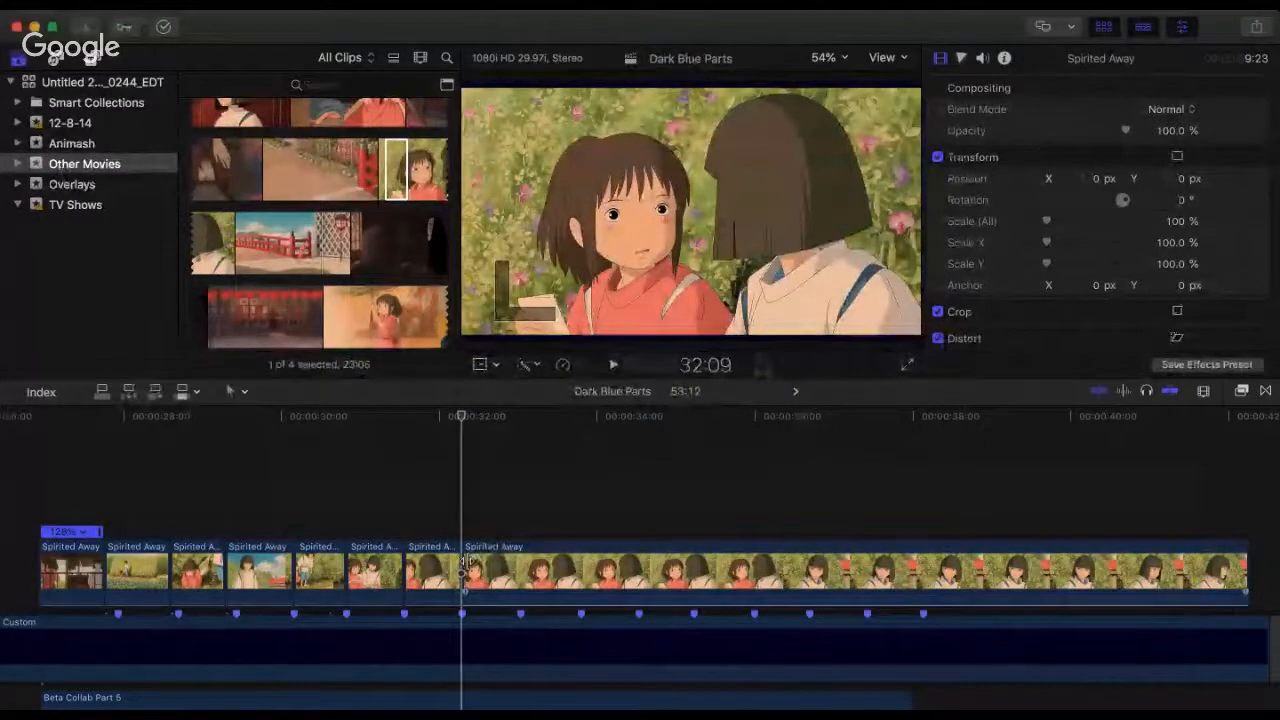
Step: Trim the start of the clip after 32:09 to a 7:17 duration and butt it against the preceding clip
{"action": "left_click_drag", "start_coordinate": [465, 563], "coordinate": [648, 527]}
{"action": "left_click_drag", "start_coordinate": [731, 551], "coordinate": [510, 533]}
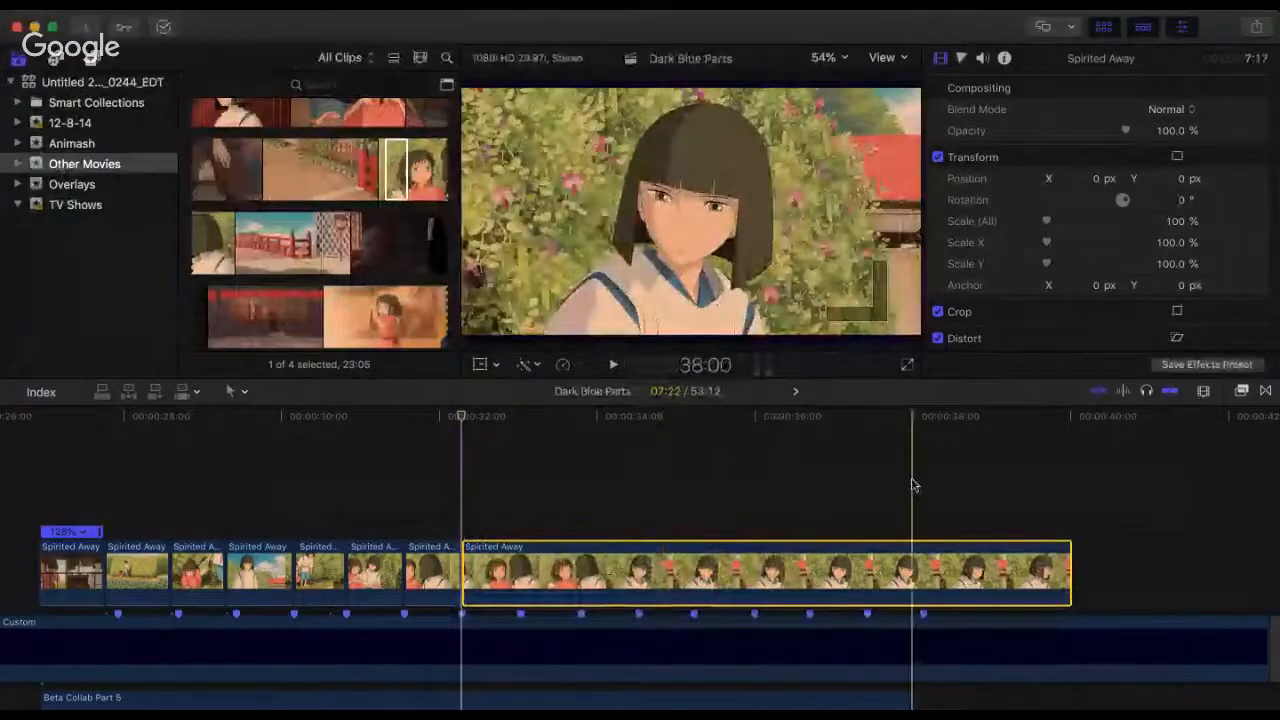
{"action": "scroll", "coordinate": [912, 485], "scroll_direction": "down", "scroll_amount": 3}
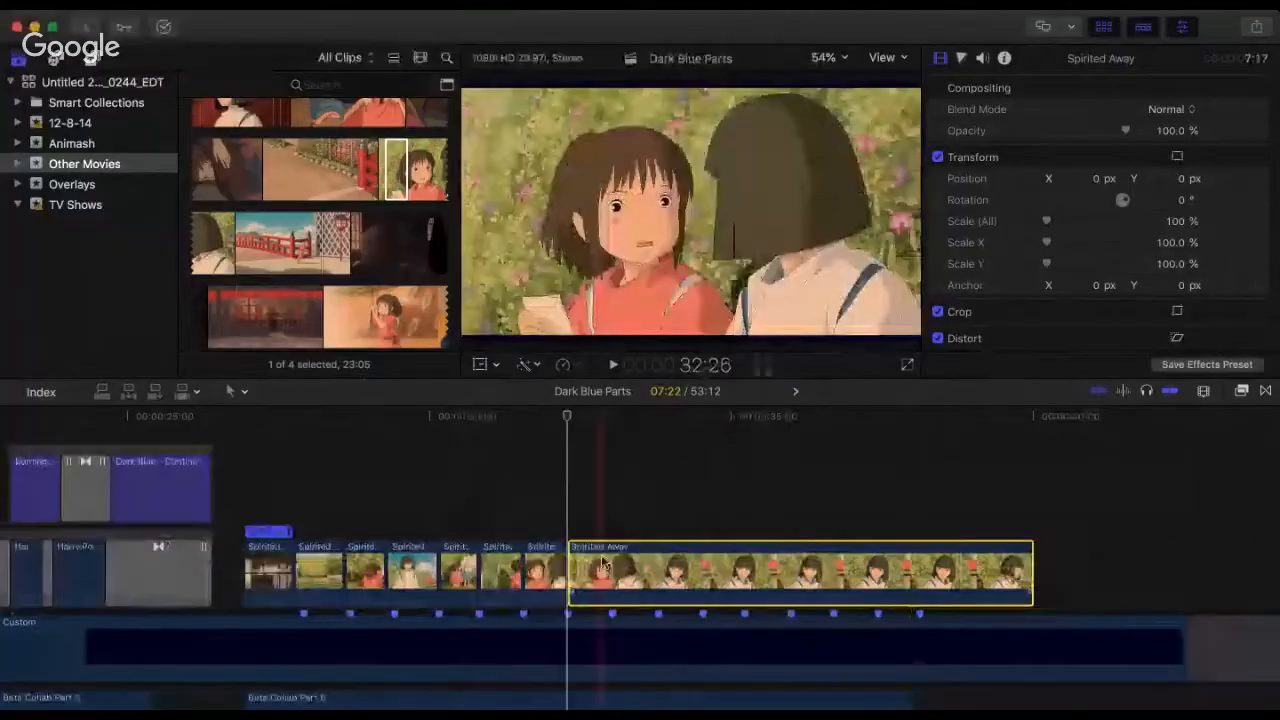
Step: Delete the leftover Spirited Away clip after 32:09 and replay Part 5 from its start at 26:28
{"action": "key", "text": "Delete"}
{"action": "left_click", "coordinate": [246, 431]}
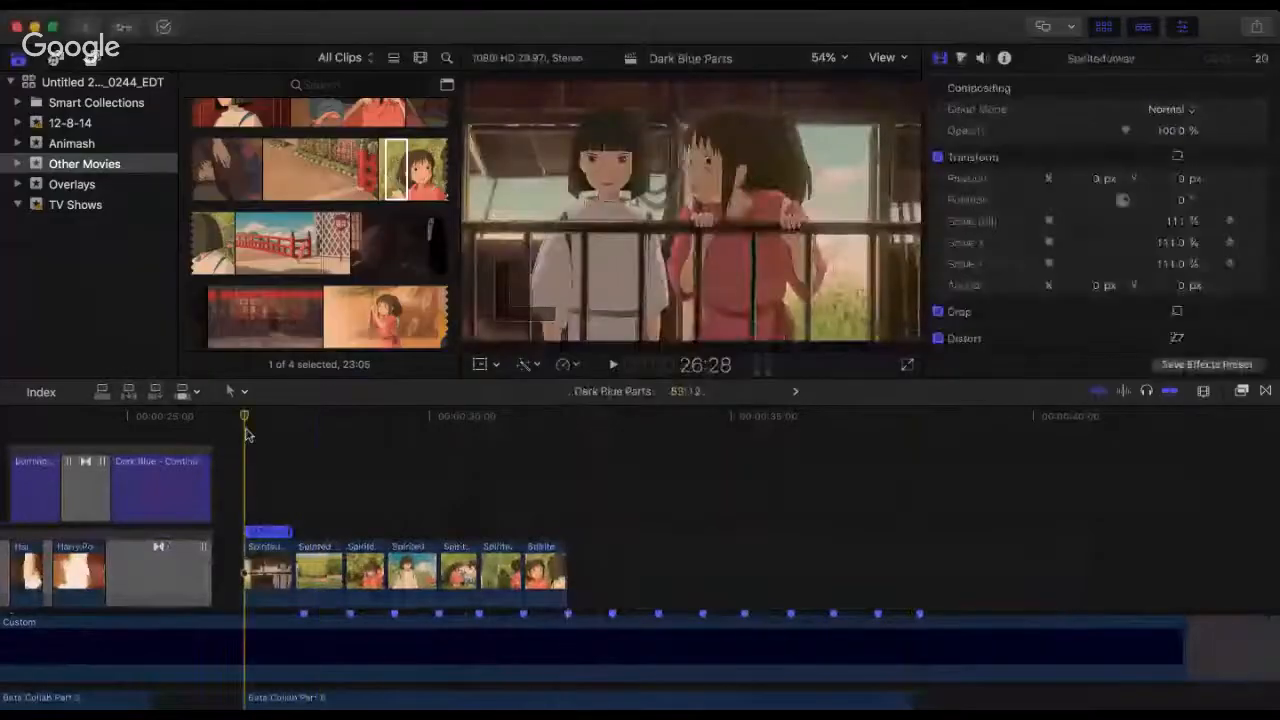
{"action": "key", "text": "space"}
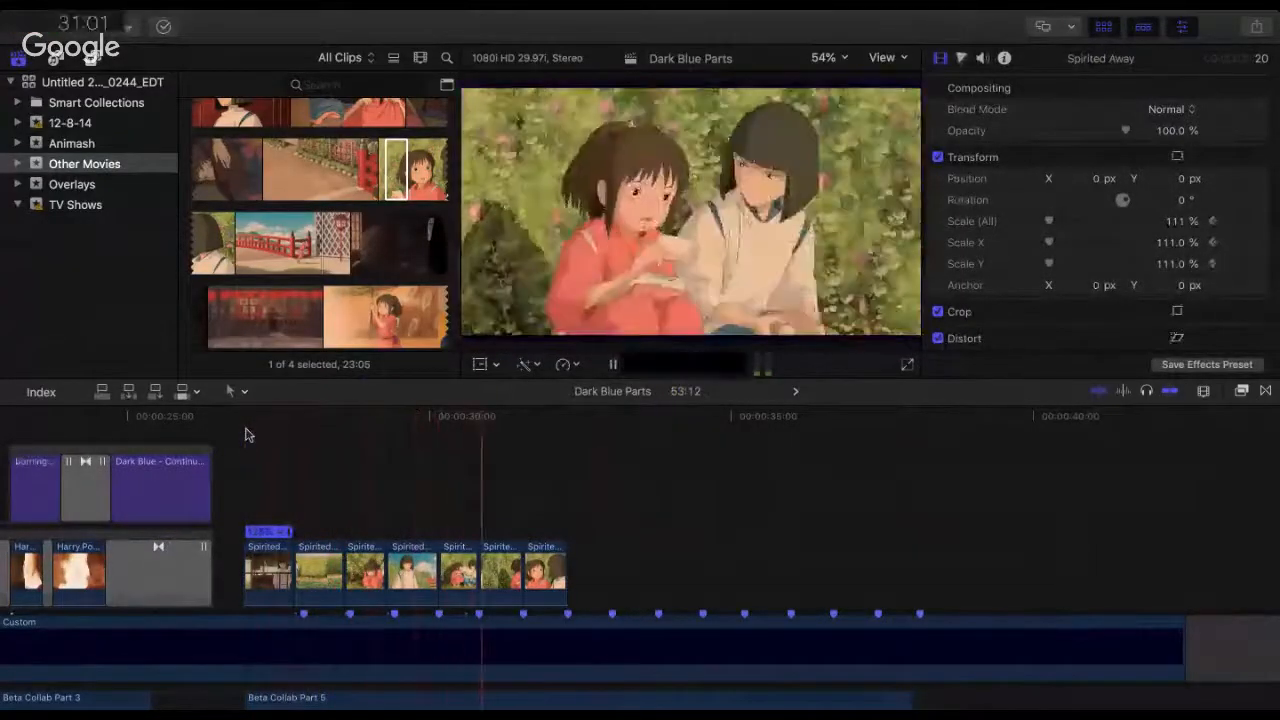
{"action": "key", "text": "space"}
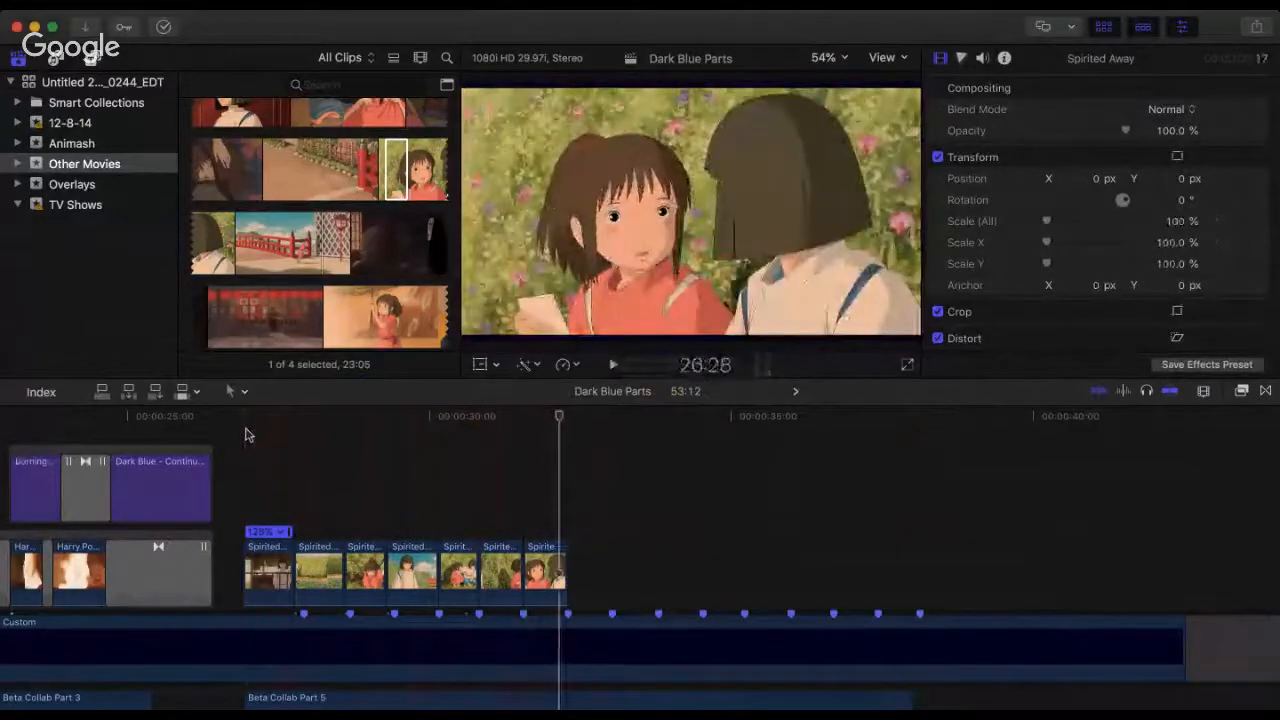
{"action": "key", "text": "space"}
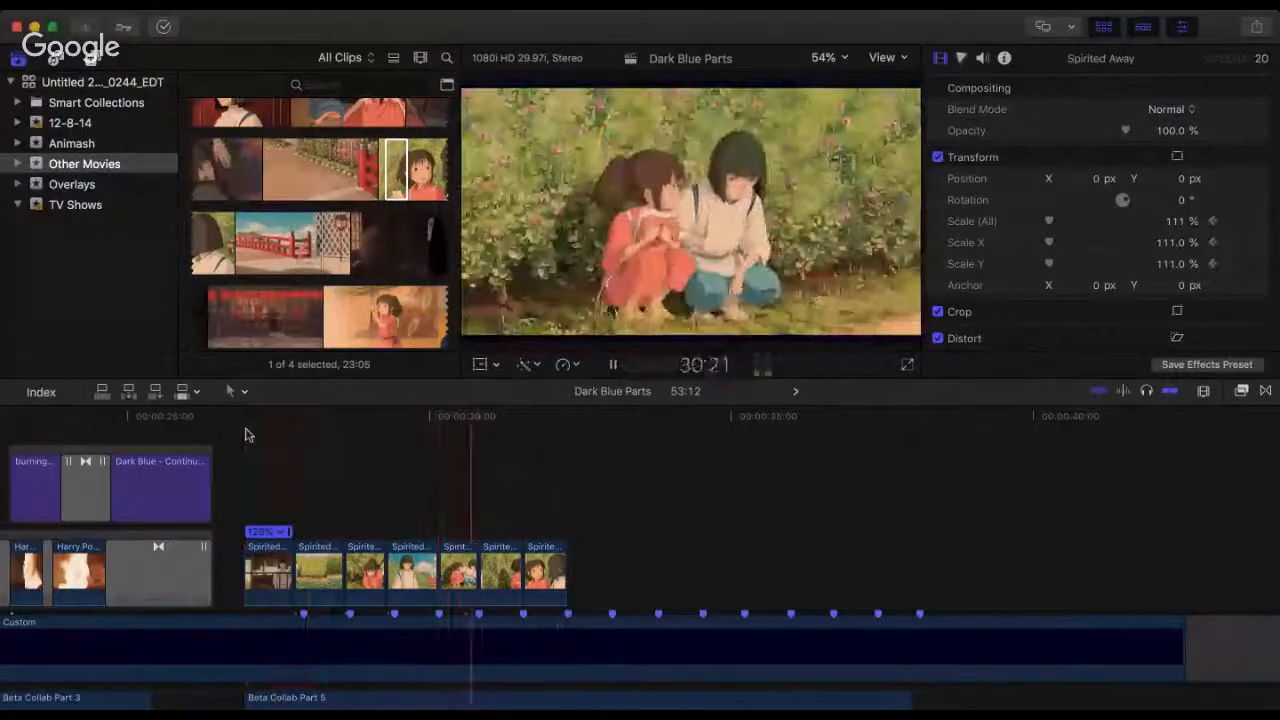
{"action": "key", "text": "space"}
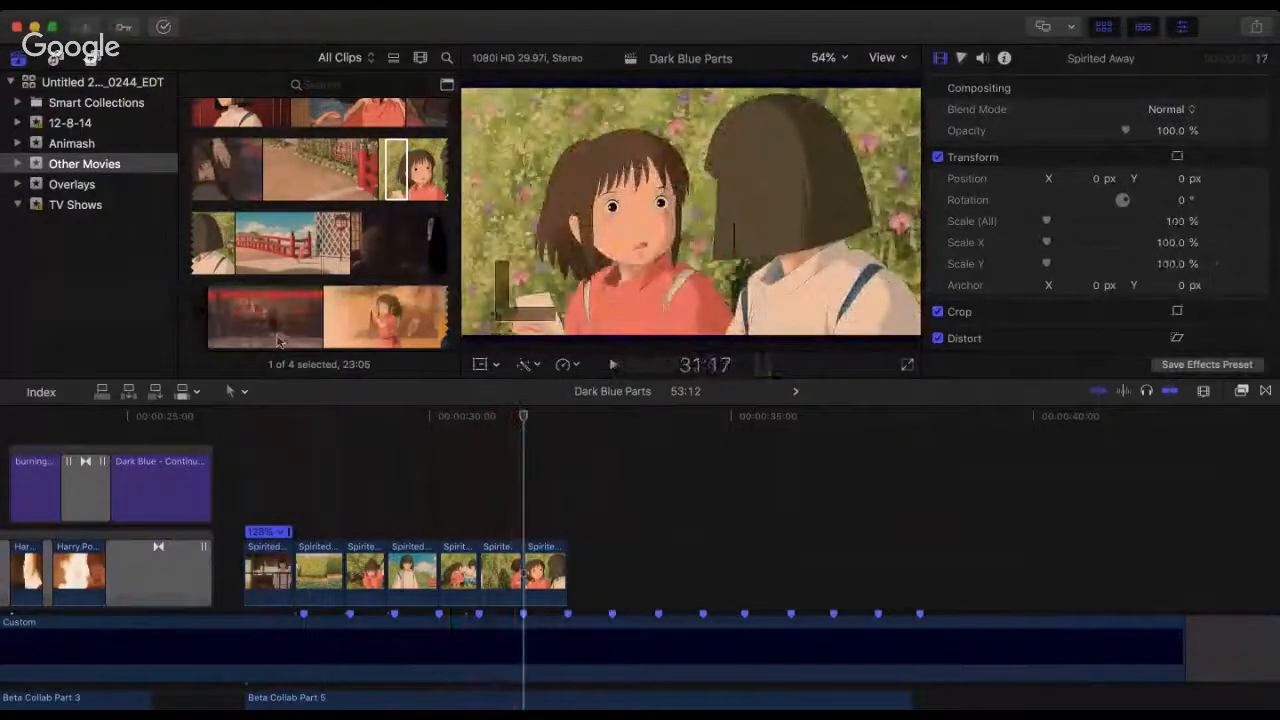
Step: Skim the Spirited Away source around the flower scene and replay Part 5 through its last two clips
{"action": "left_click", "coordinate": [277, 262]}
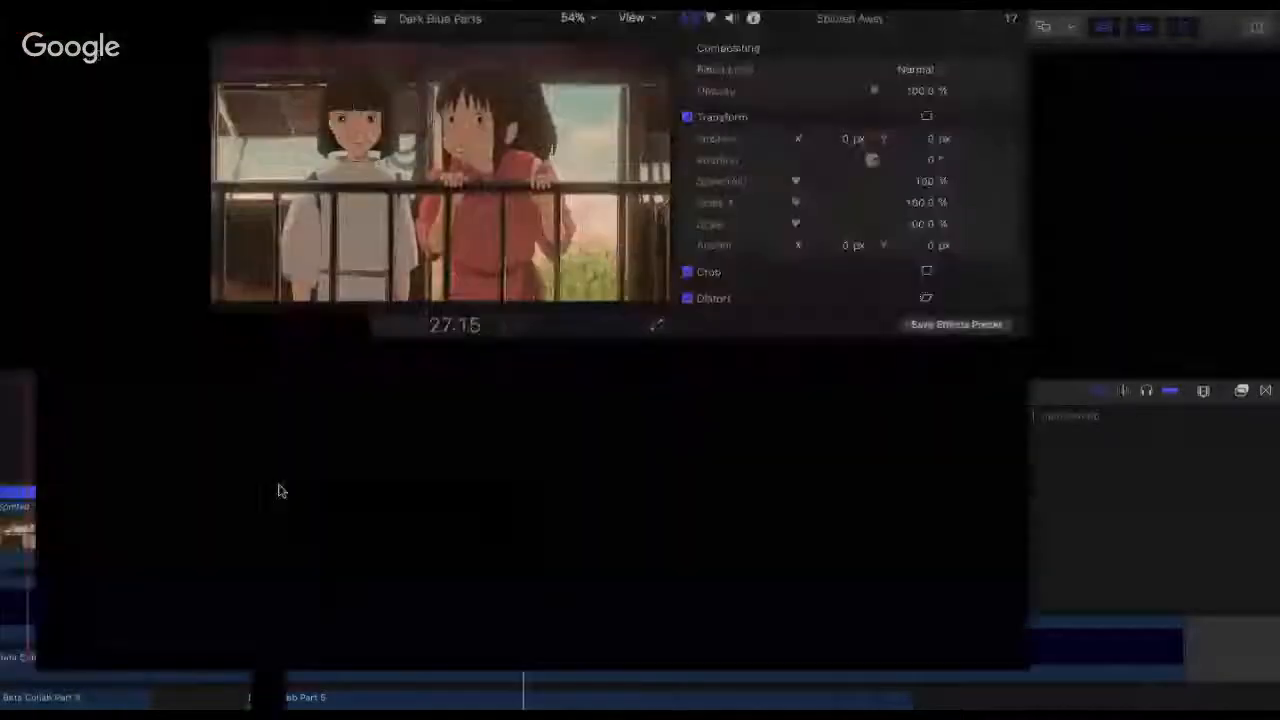
{"action": "left_click", "coordinate": [279, 490]}
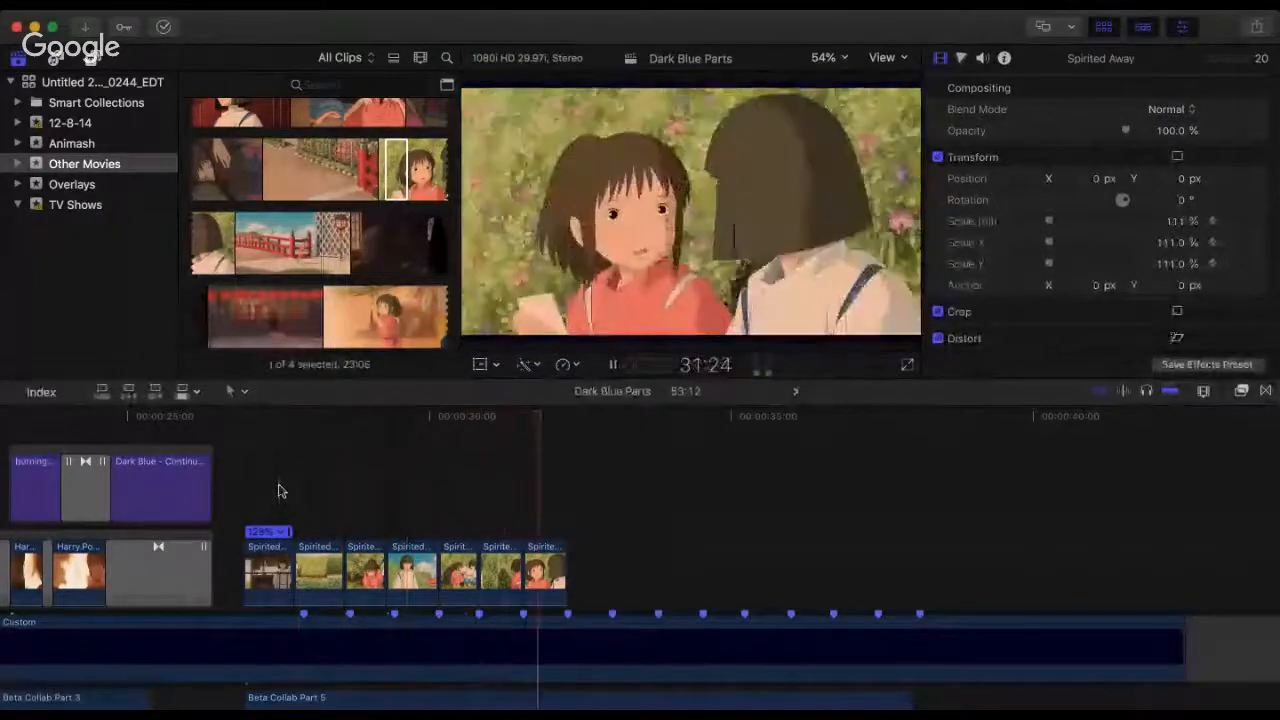
{"action": "key", "text": "space"}
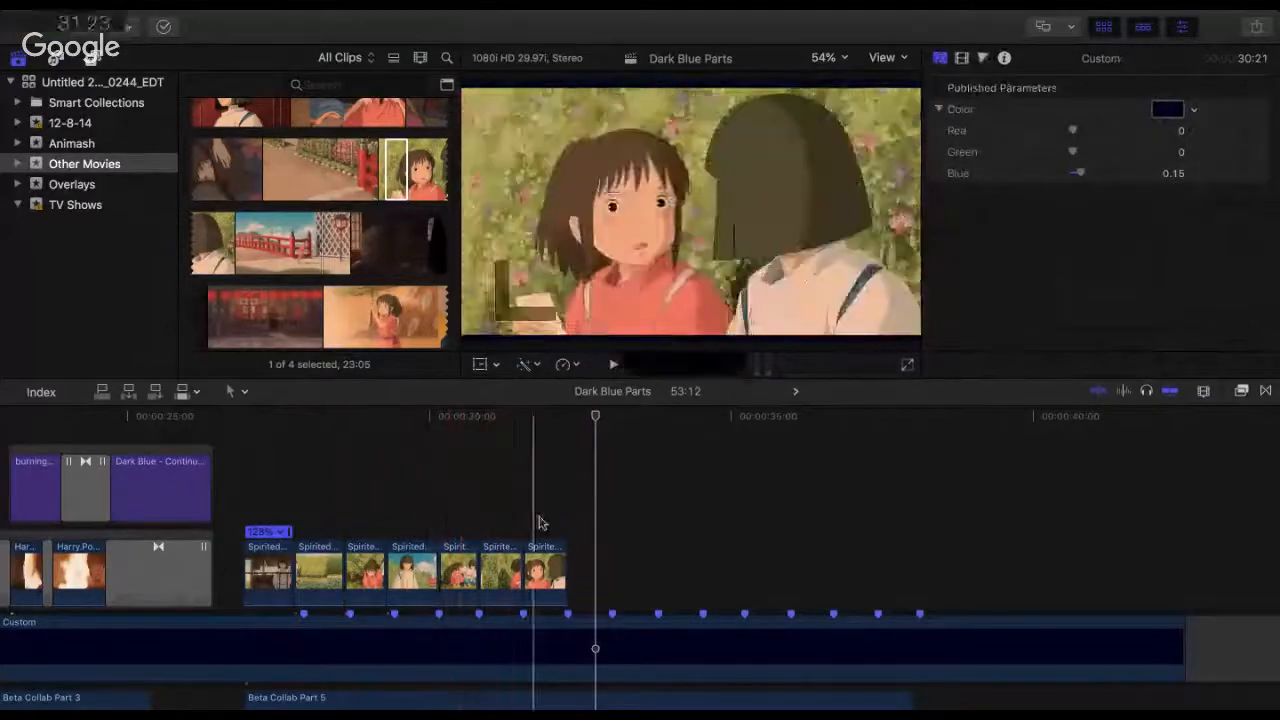
Step: Try removing the second-to-last Part 5 clip, moving the last clip into its place and replaying the cut
{"action": "left_click", "coordinate": [497, 570]}
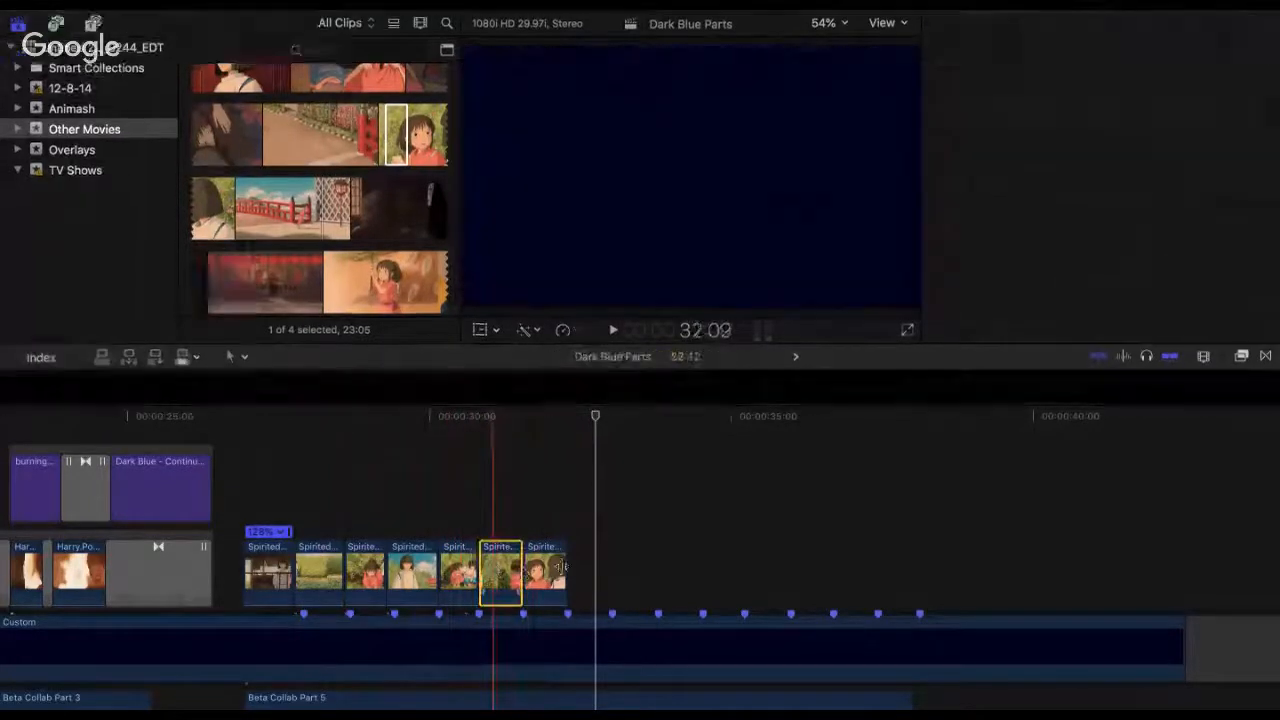
{"action": "key", "text": "Delete"}
{"action": "left_click_drag", "start_coordinate": [554, 573], "coordinate": [511, 573]}
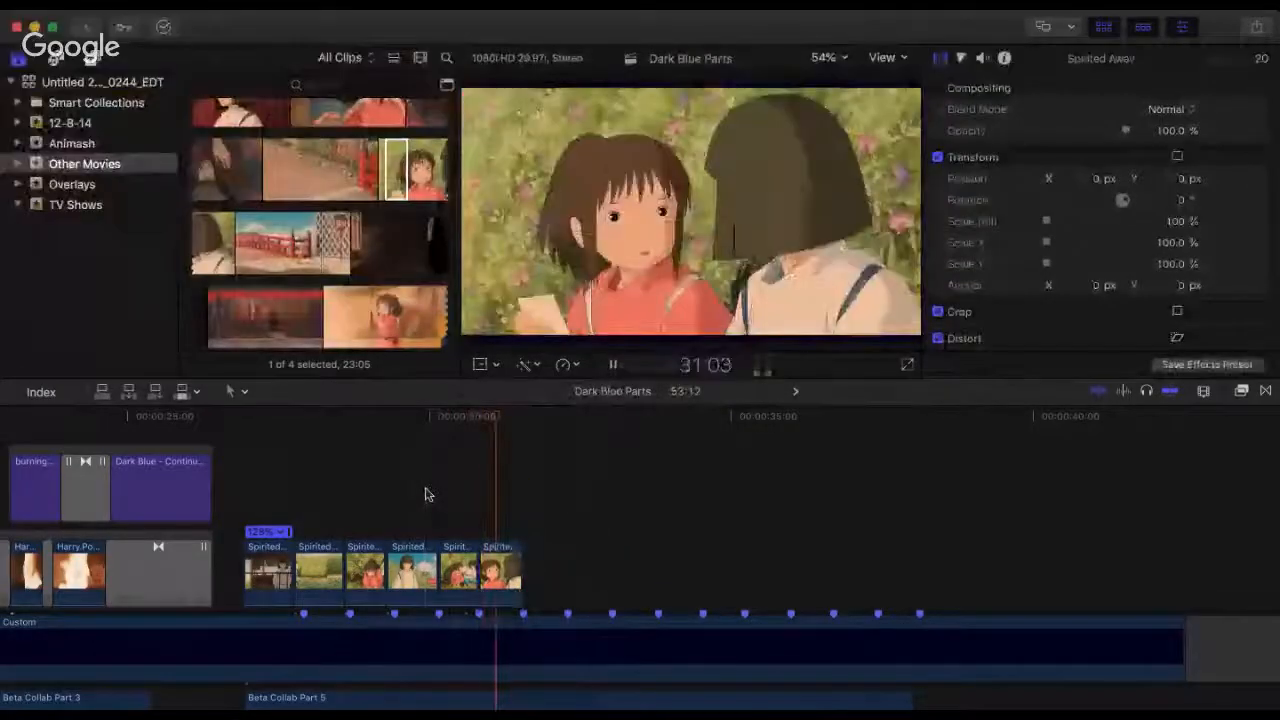
{"action": "key", "text": "space"}
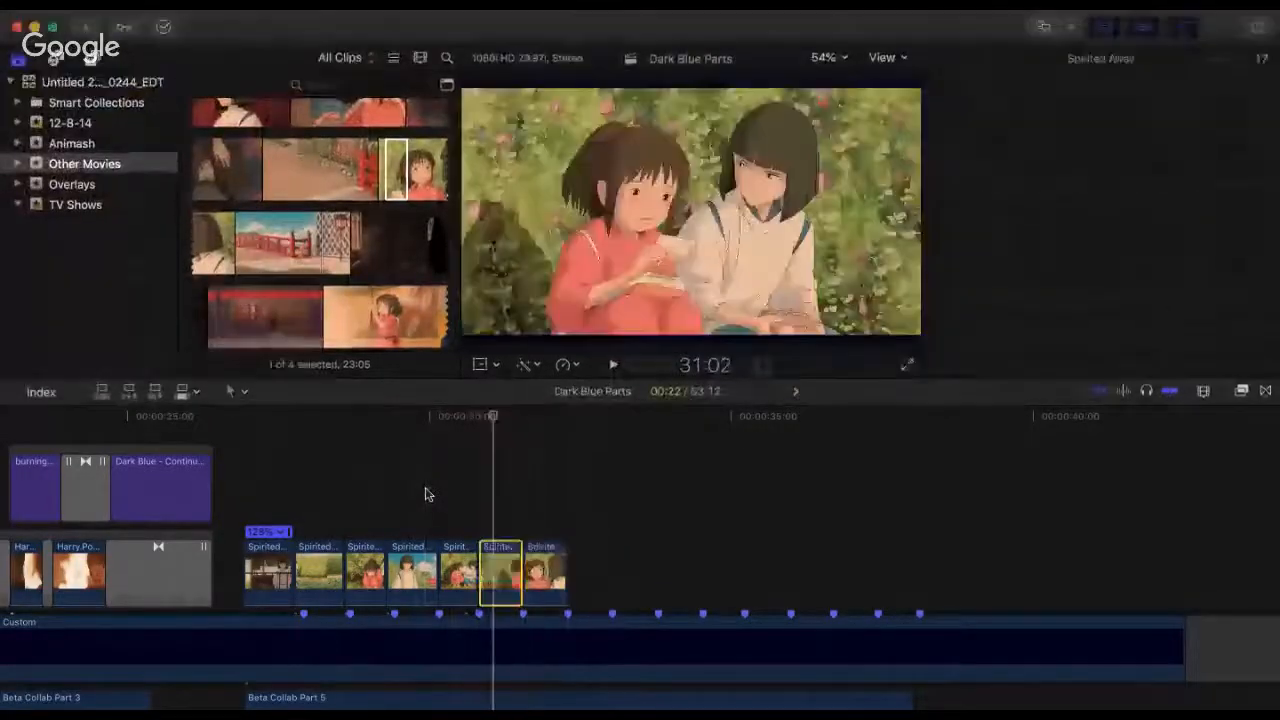
{"action": "left_click", "coordinate": [425, 494]}
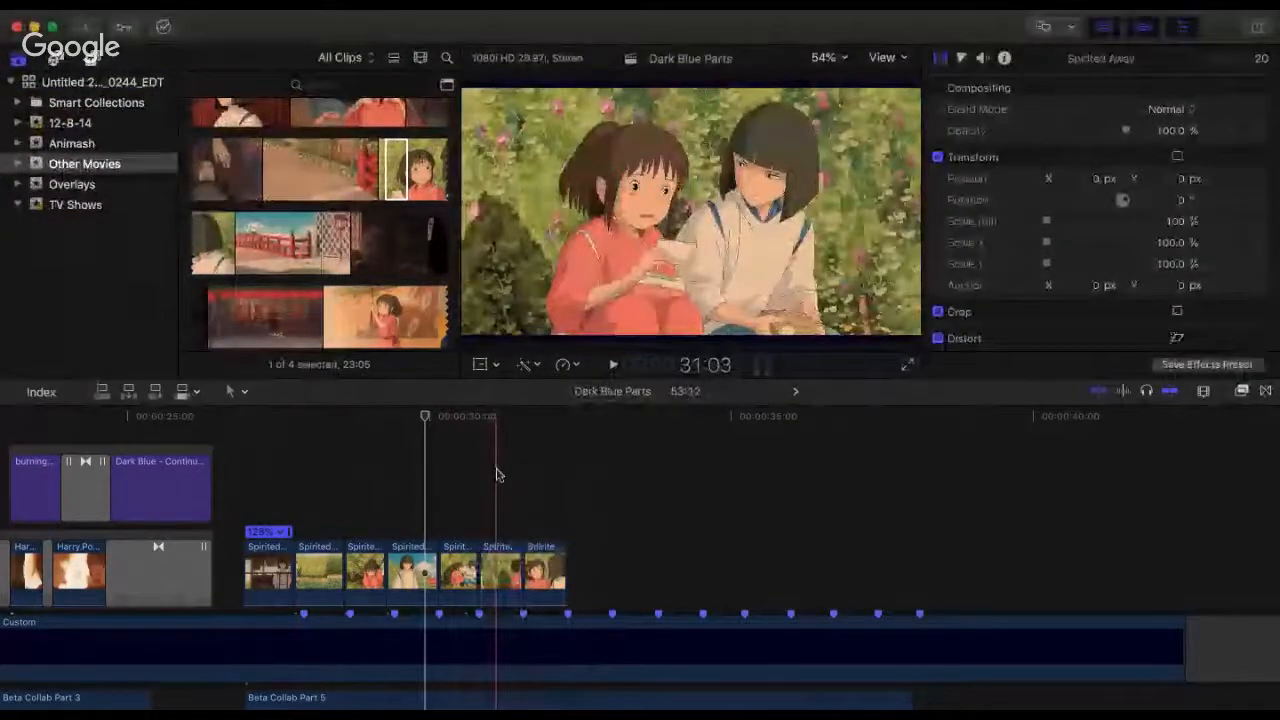
Step: Find the source shot of the girl leaning on the wooden railing and place a 10:04 range of it at 32:09
{"action": "left_click", "coordinate": [562, 433]}
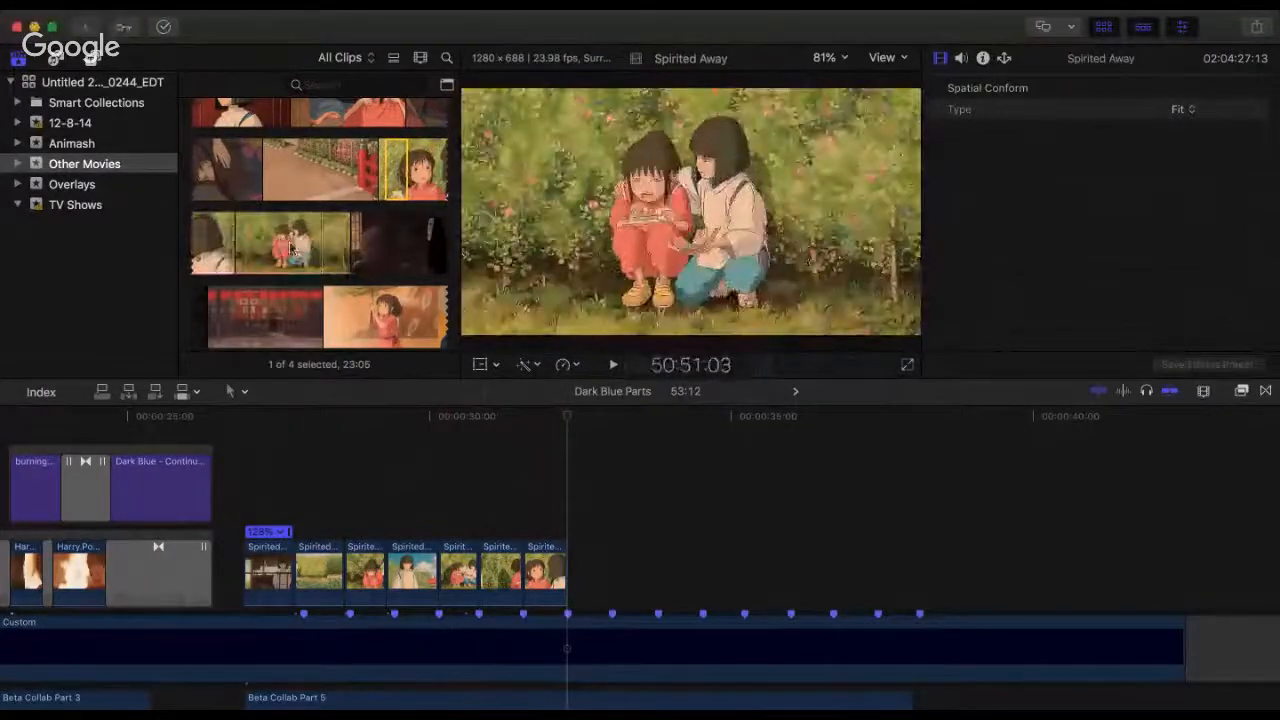
{"action": "scroll", "coordinate": [295, 243], "scroll_direction": "down", "scroll_amount": 3}
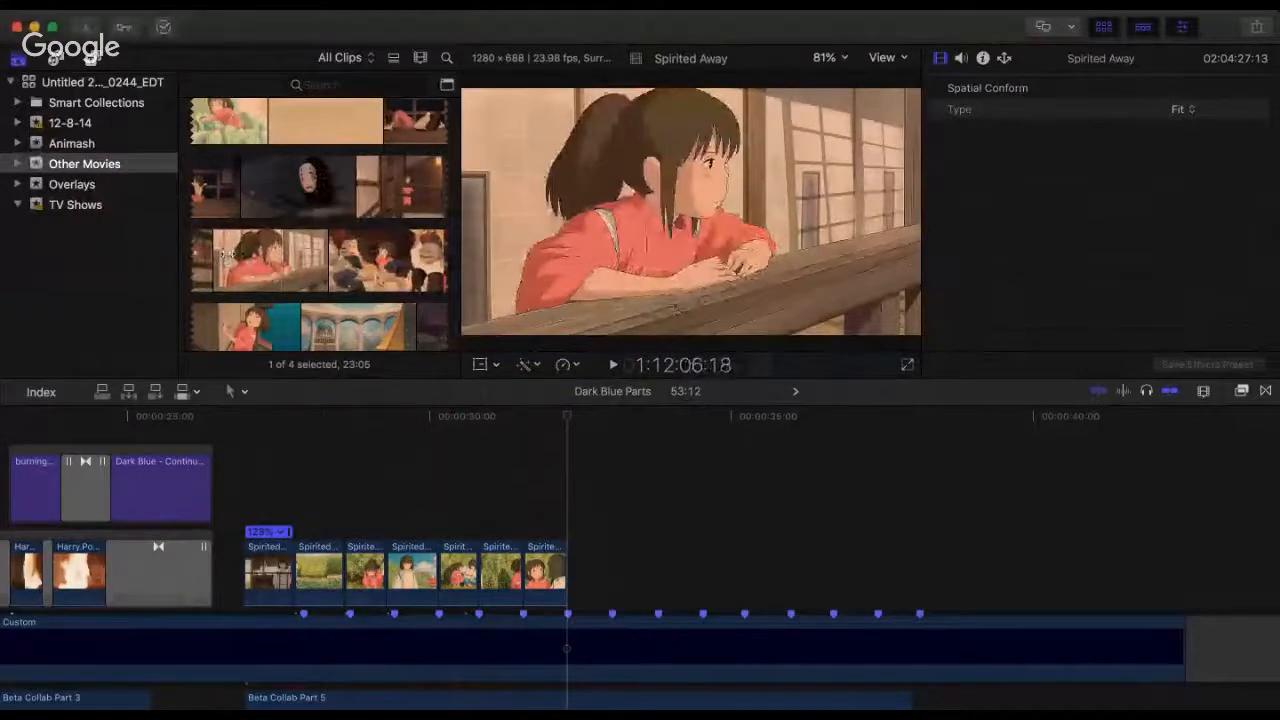
{"action": "left_click_drag", "start_coordinate": [227, 254], "coordinate": [574, 580]}
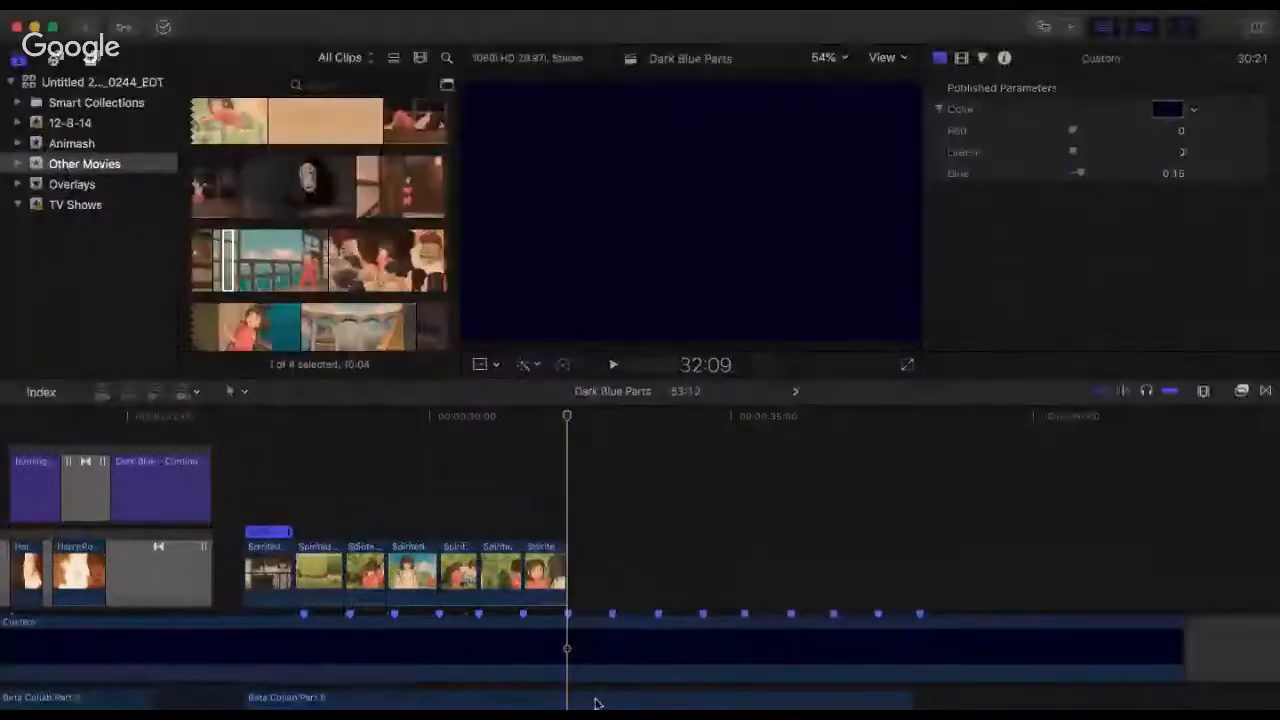
{"action": "left_click", "coordinate": [421, 57]}
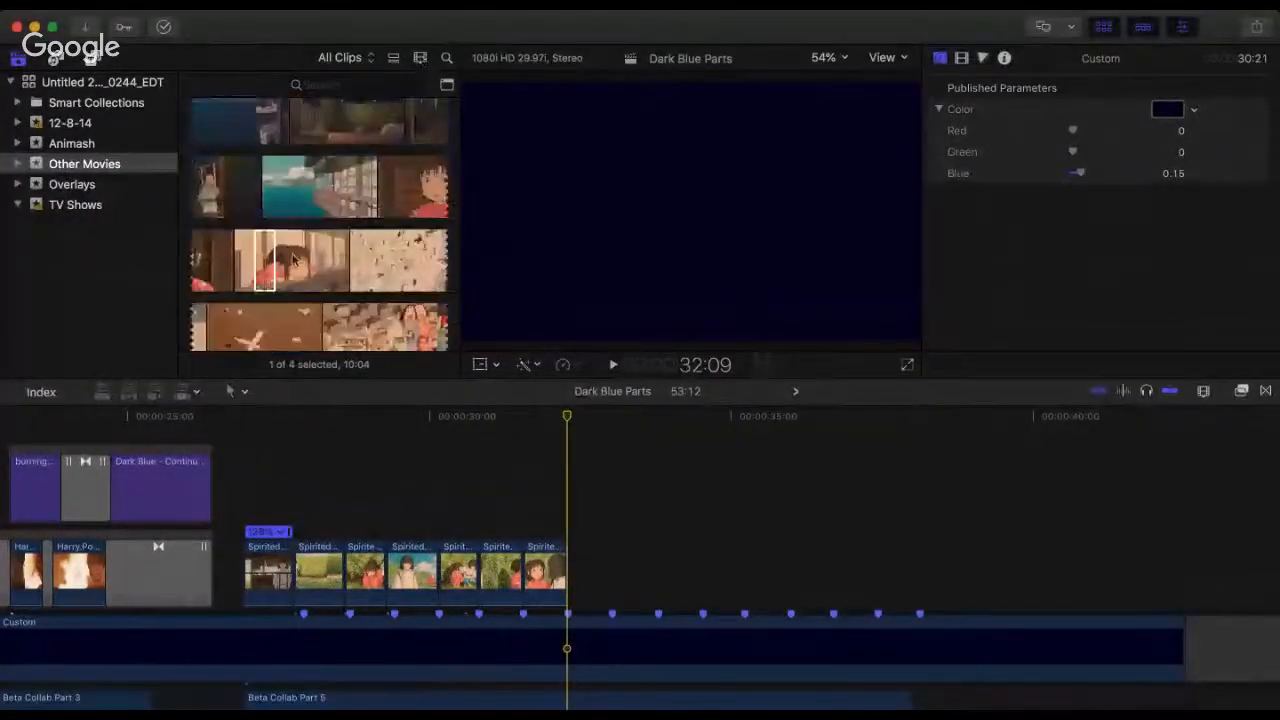
{"action": "left_click_drag", "start_coordinate": [263, 243], "coordinate": [580, 591]}
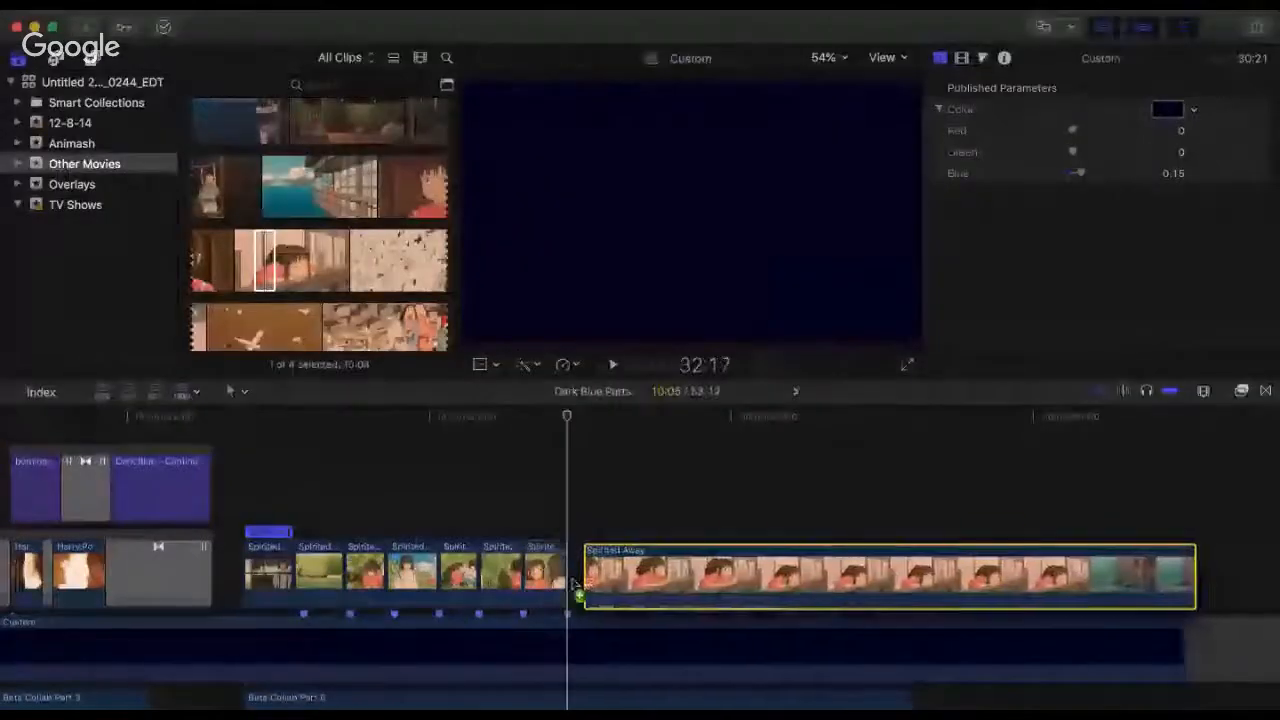
{"action": "left_click_drag", "start_coordinate": [576, 592], "coordinate": [588, 603]}
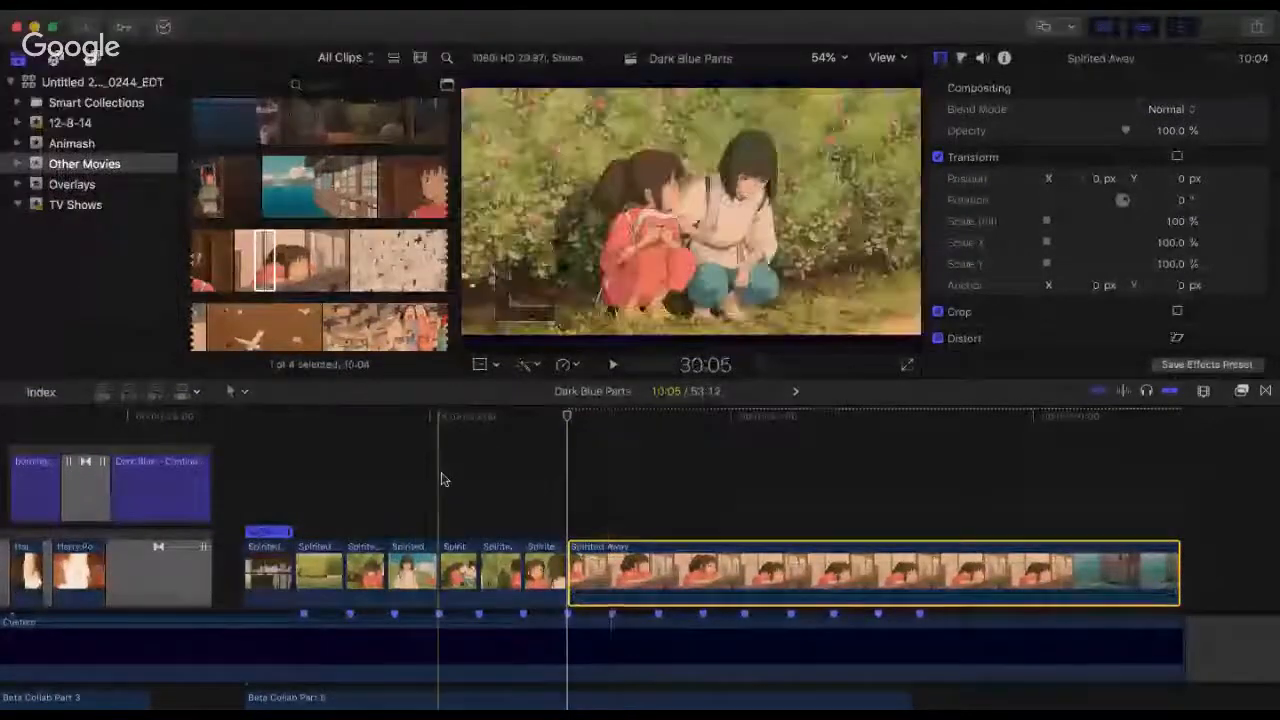
Step: Play from the 30:05 cut into the newly added railing clip to check its opening against the beat markers
{"action": "left_click", "coordinate": [441, 479]}
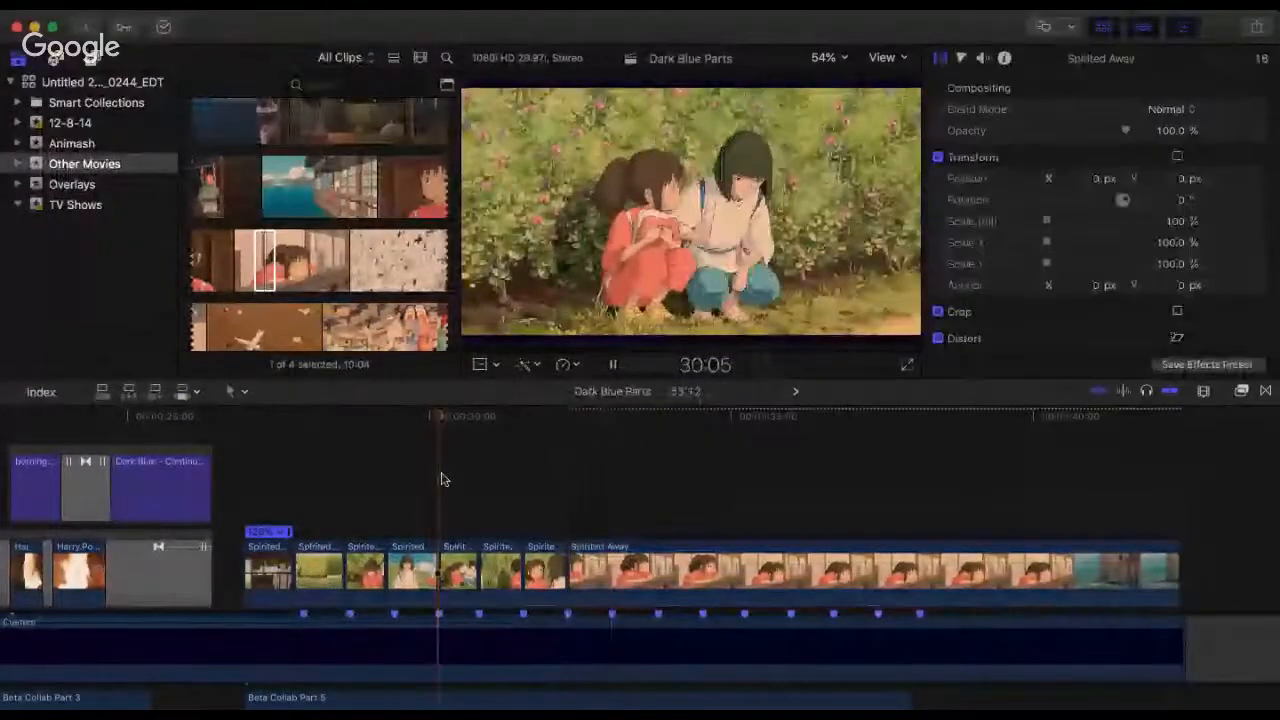
{"action": "key", "text": "space"}
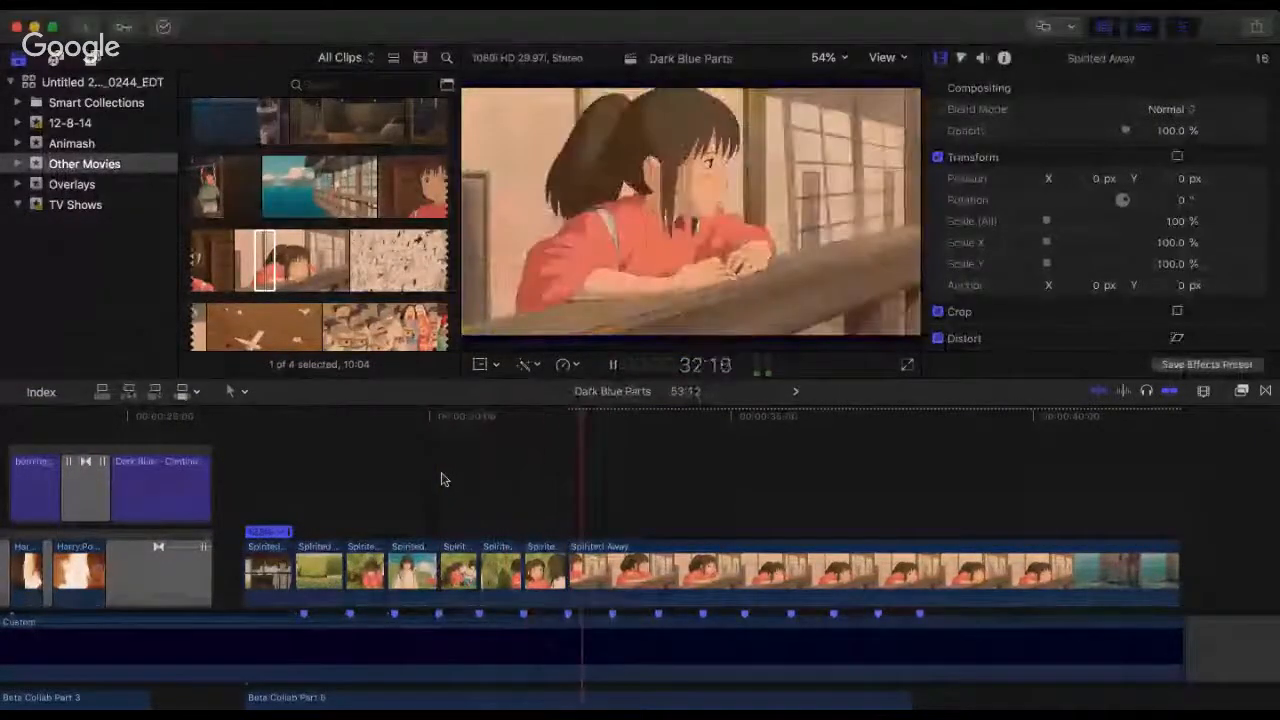
{"action": "key", "text": "space"}
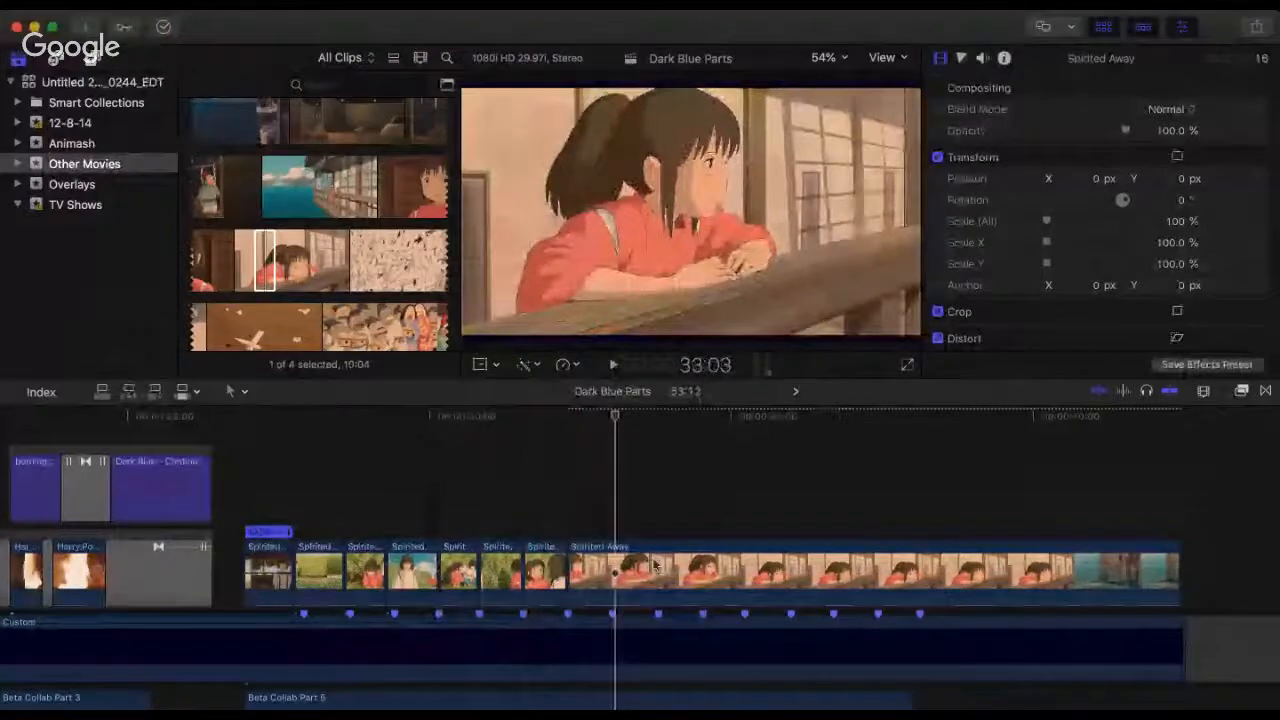
Step: Trim the start of the railing clip to an 8:16 duration, butt it at 32:09 and play across the join
{"action": "left_click", "coordinate": [657, 418]}
{"action": "left_click_drag", "start_coordinate": [575, 556], "coordinate": [638, 584]}
{"action": "left_click", "coordinate": [546, 471]}
{"action": "key", "text": "space"}
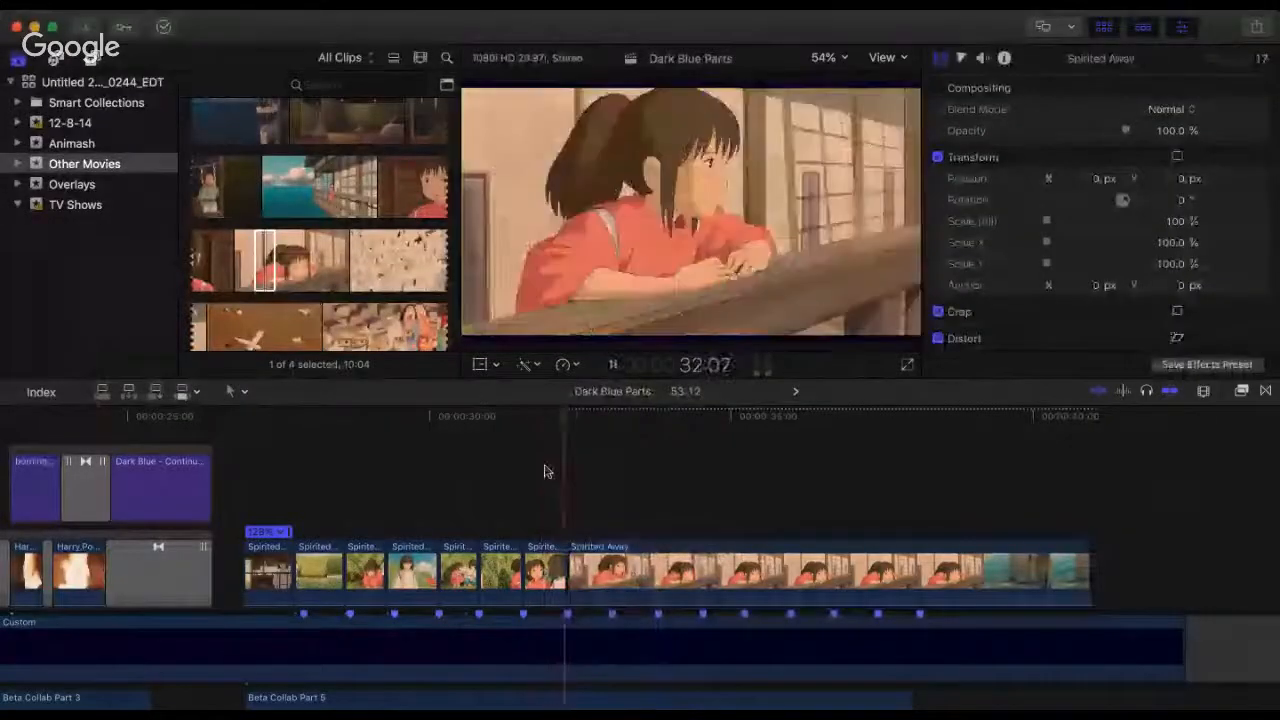
{"action": "key", "text": "space"}
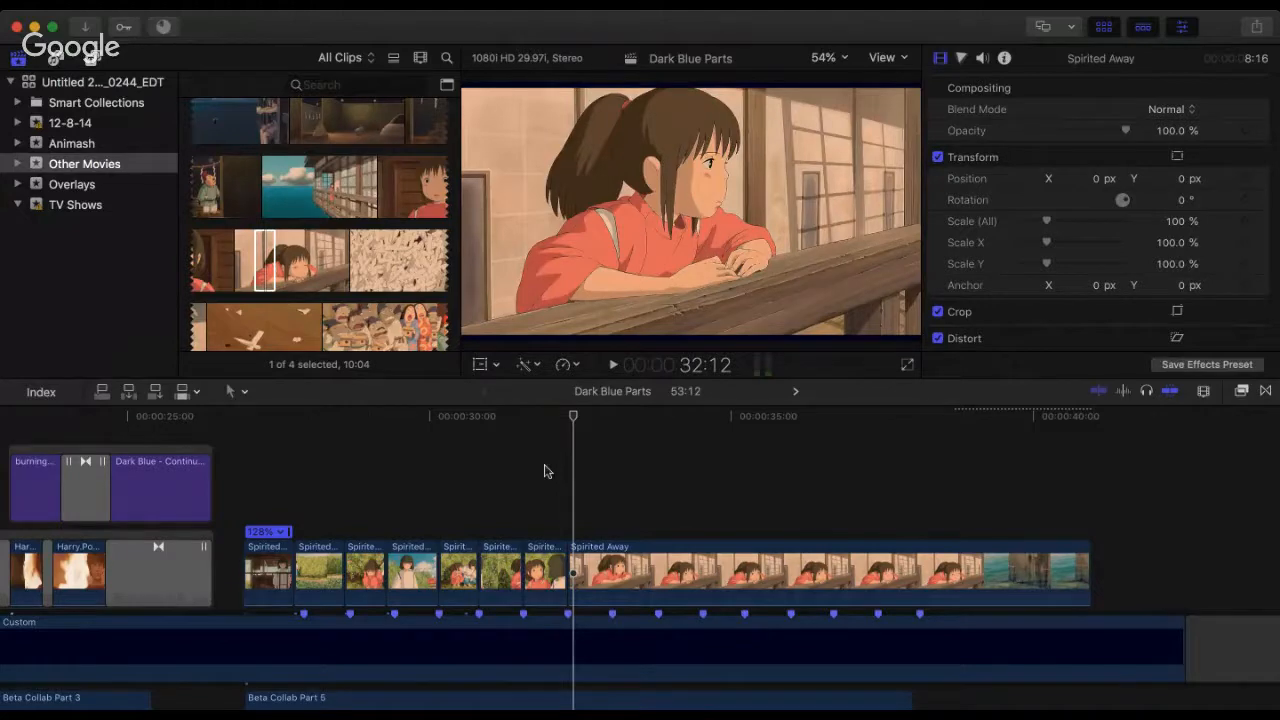
Step: Replay the railing clip's opening against the beat markers and split the clip at 34:28
{"action": "key", "text": "space"}
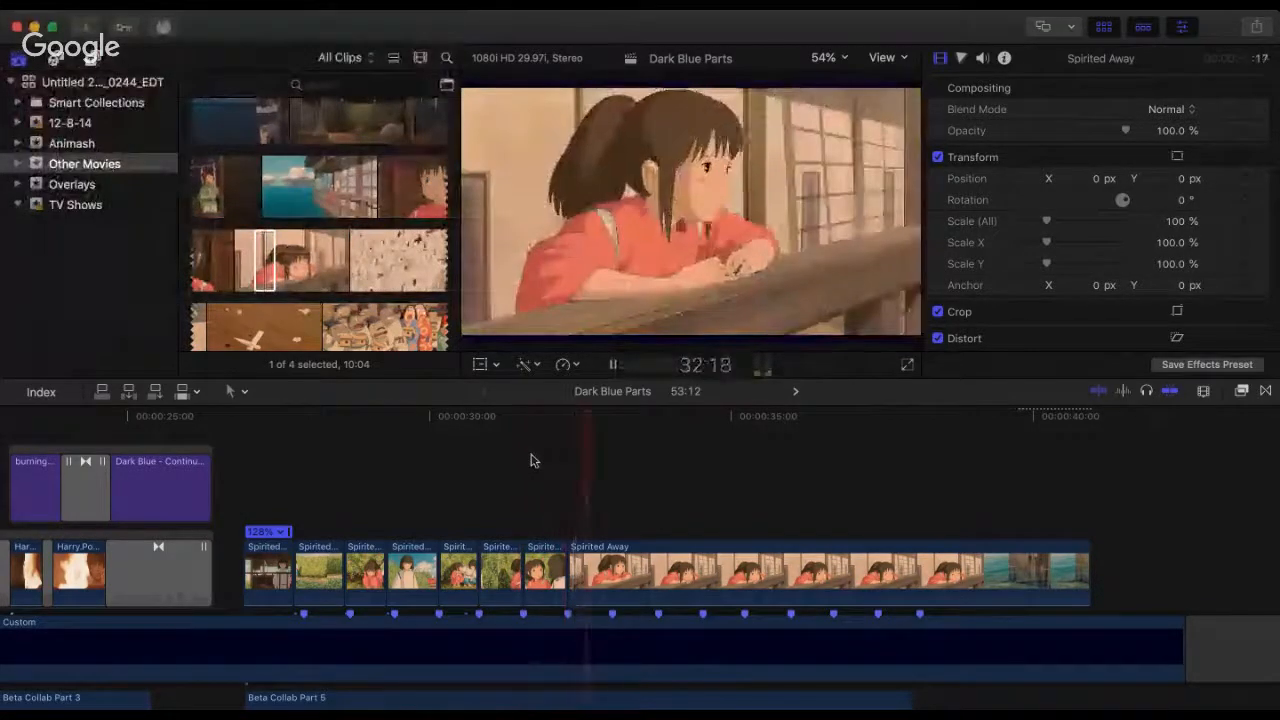
{"action": "key", "text": "space"}
{"action": "key", "text": "space"}
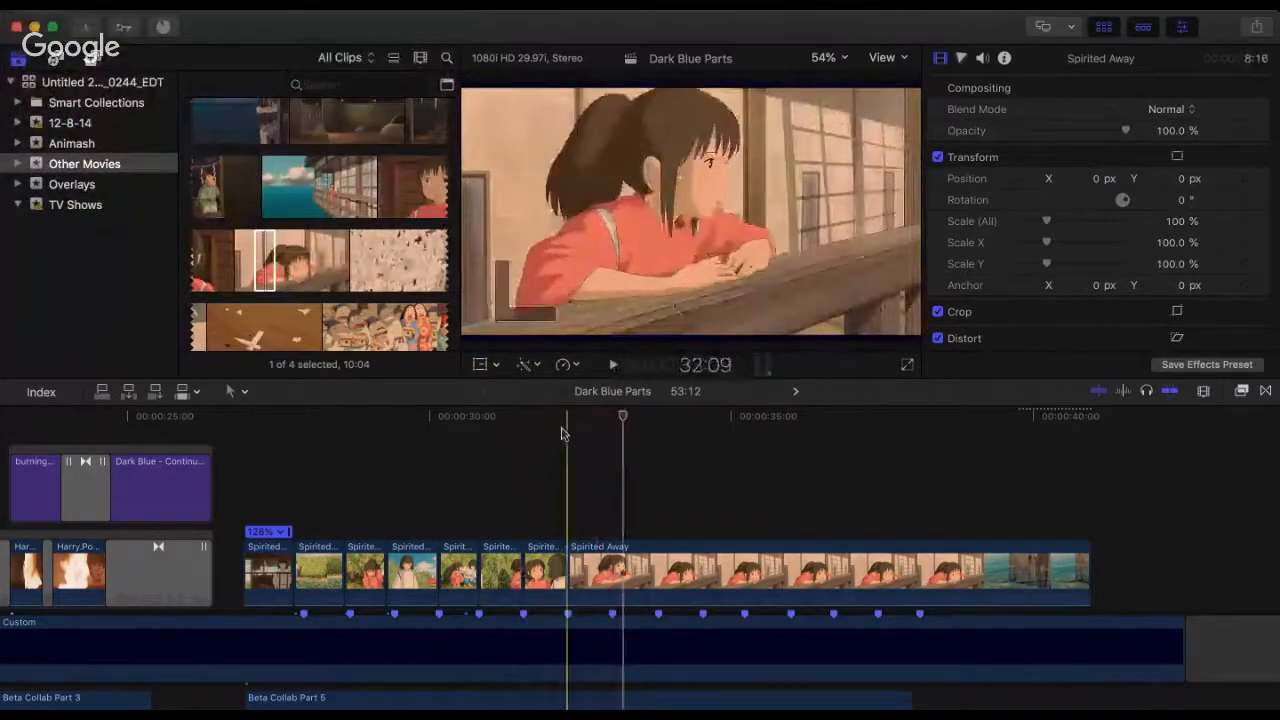
{"action": "key", "text": "space"}
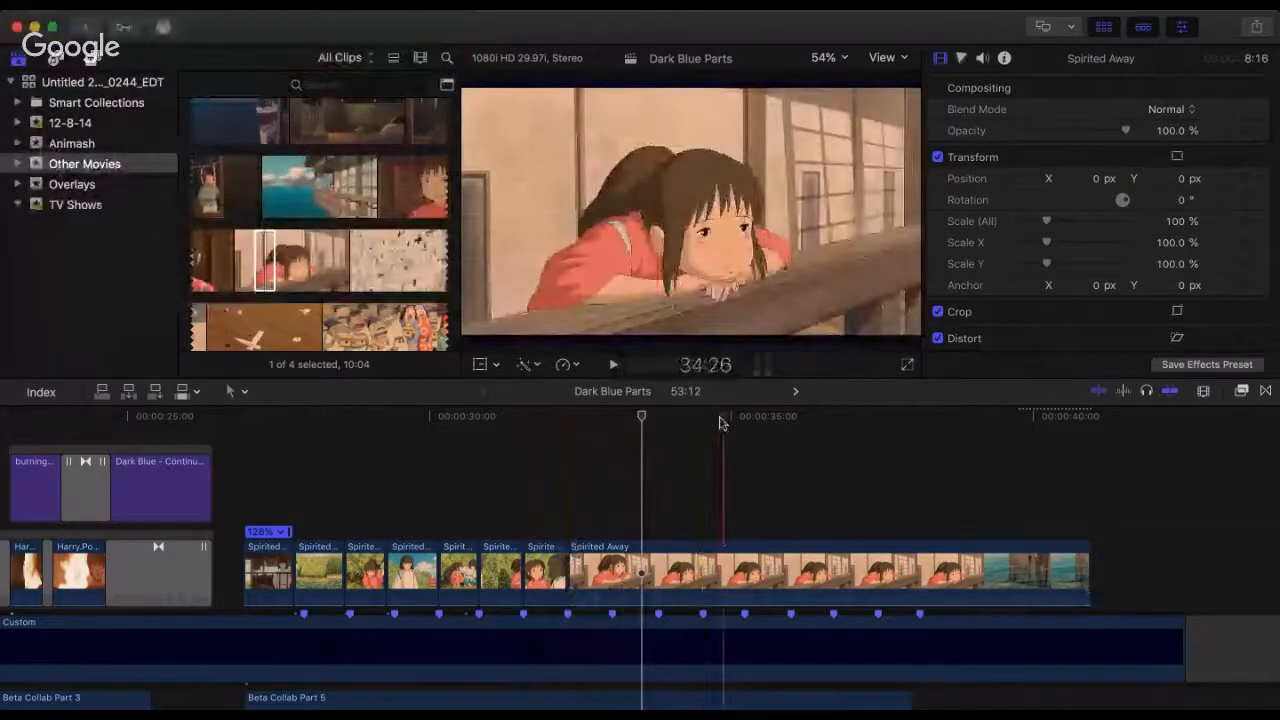
{"action": "left_click", "coordinate": [727, 600]}
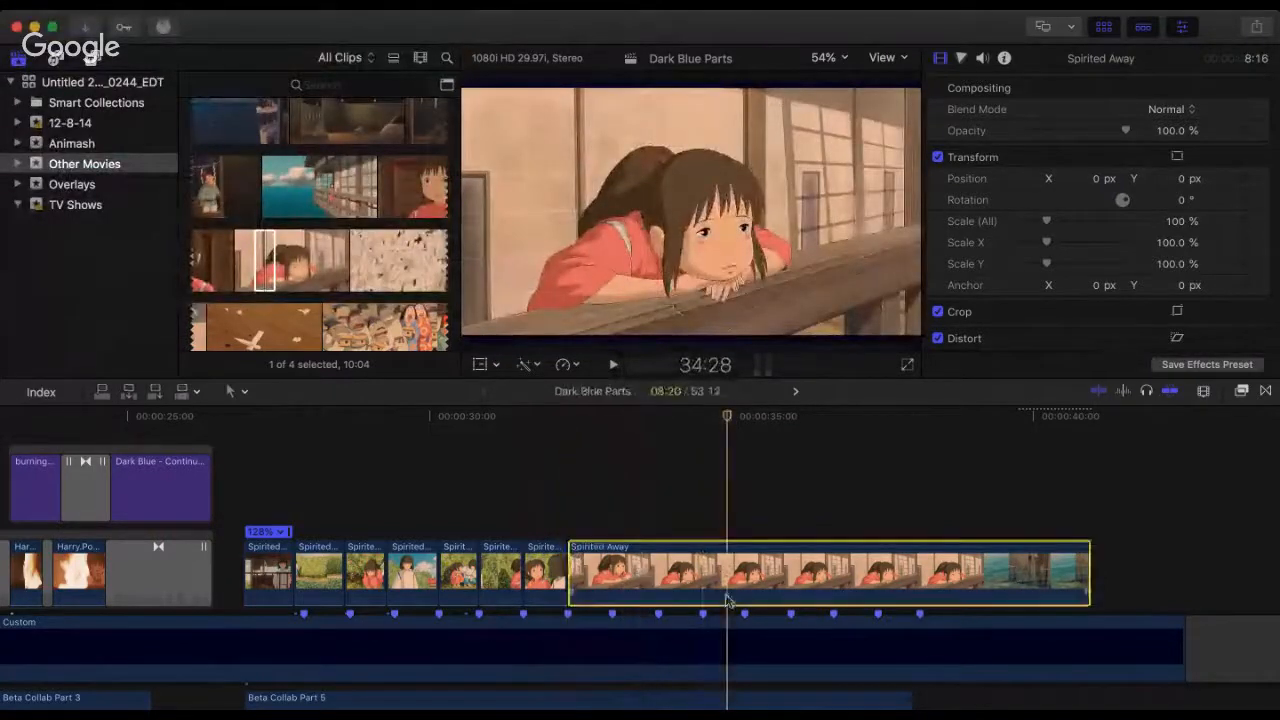
{"action": "key", "text": "super+b"}
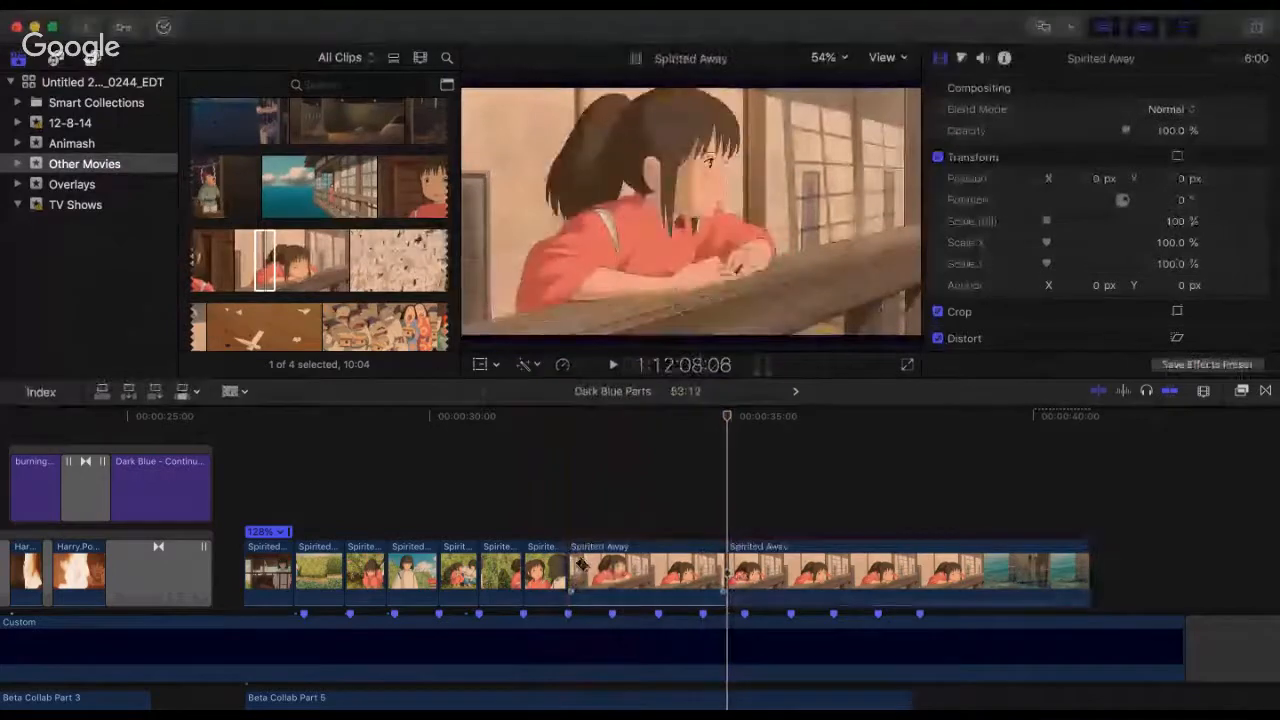
Step: Speed up the first piece of the railing clip to a 1:20 duration and play it from the 32:09 cut
{"action": "left_click", "coordinate": [630, 570]}
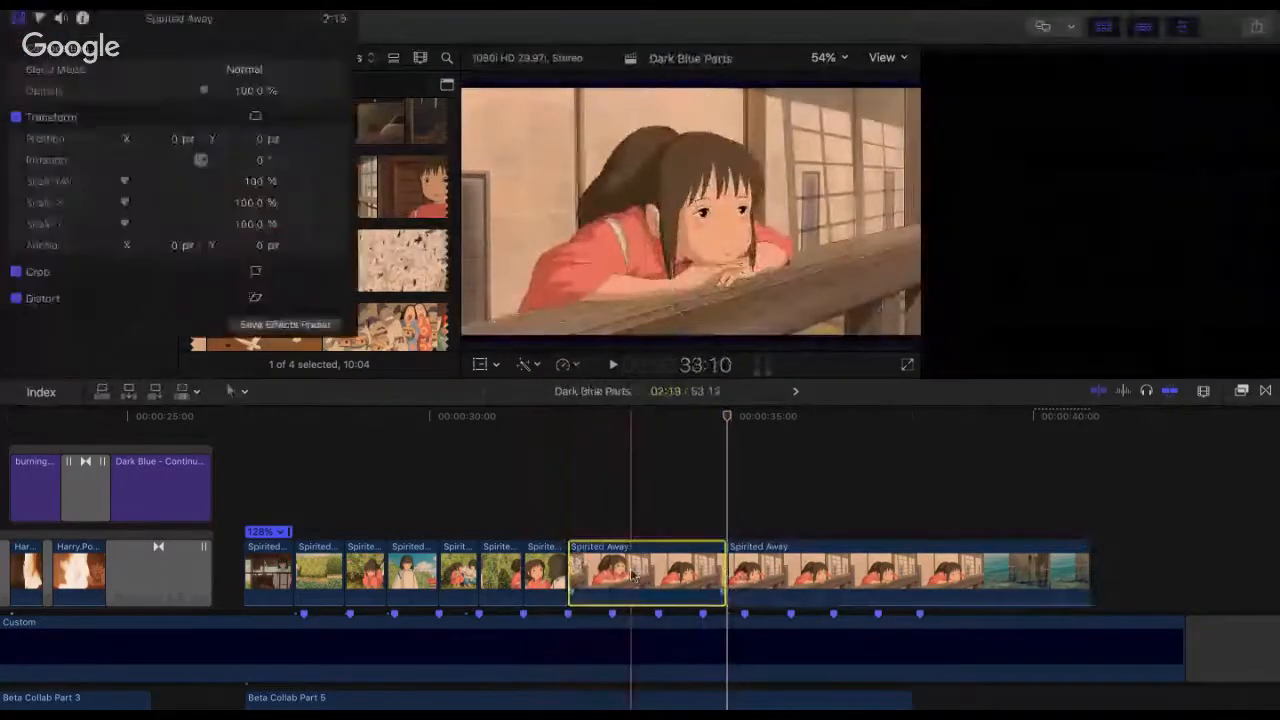
{"action": "left_click_drag", "start_coordinate": [723, 533], "coordinate": [679, 556]}
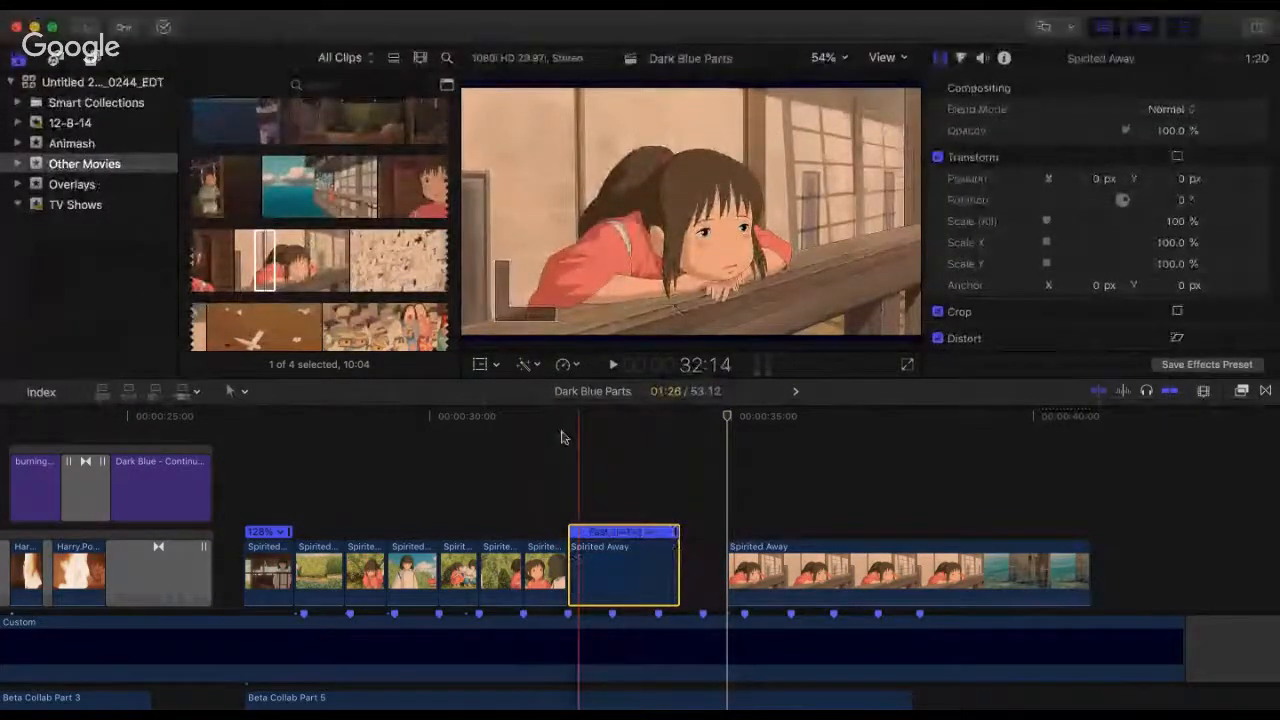
{"action": "left_click", "coordinate": [563, 437]}
{"action": "key", "text": "space"}
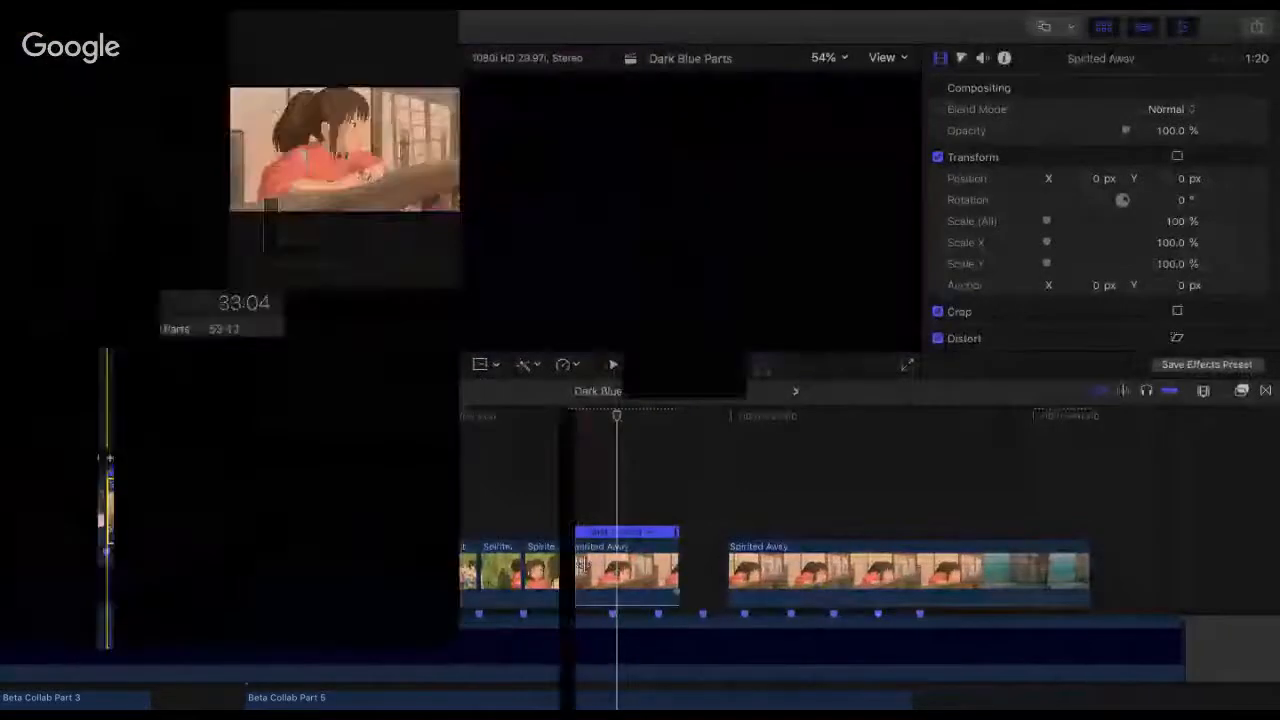
Step: Trim the start of the sped-up railing piece slightly, butt it back at the 32:09 cut and play across the join
{"action": "left_click_drag", "start_coordinate": [572, 570], "coordinate": [589, 570]}
{"action": "left_click", "coordinate": [553, 467]}
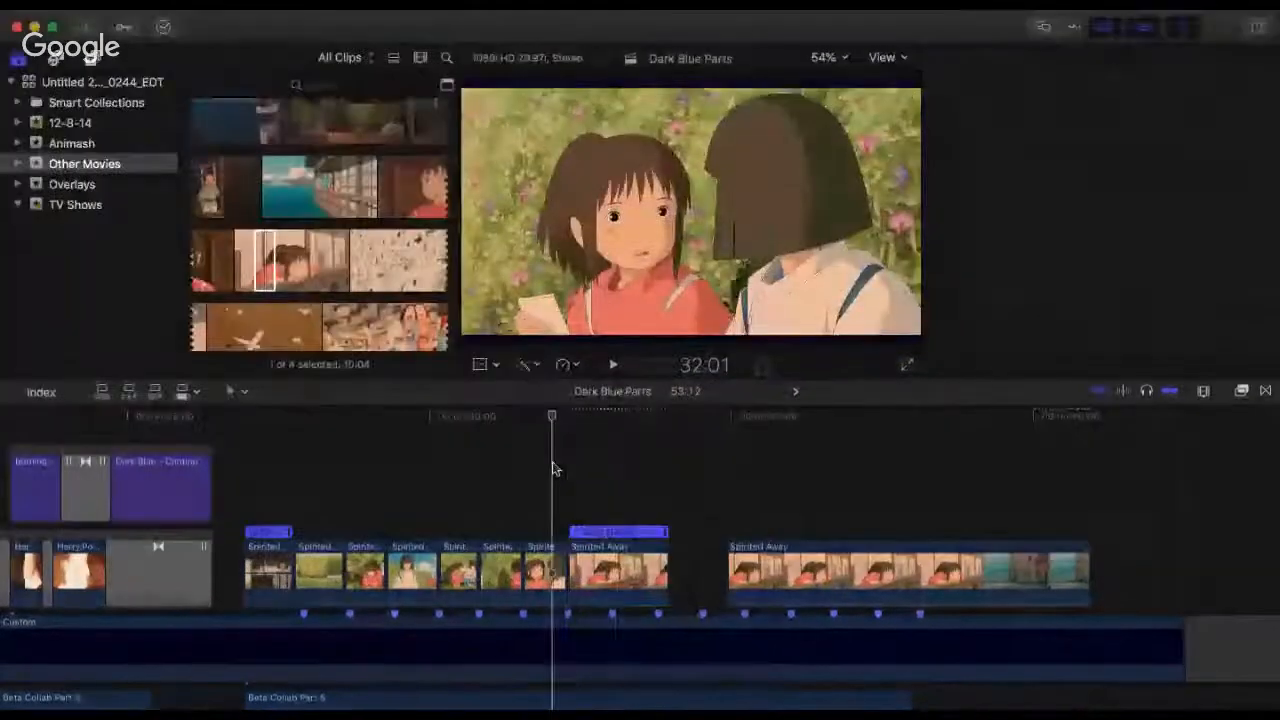
{"action": "key", "text": "super+4"}
{"action": "key", "text": "space"}
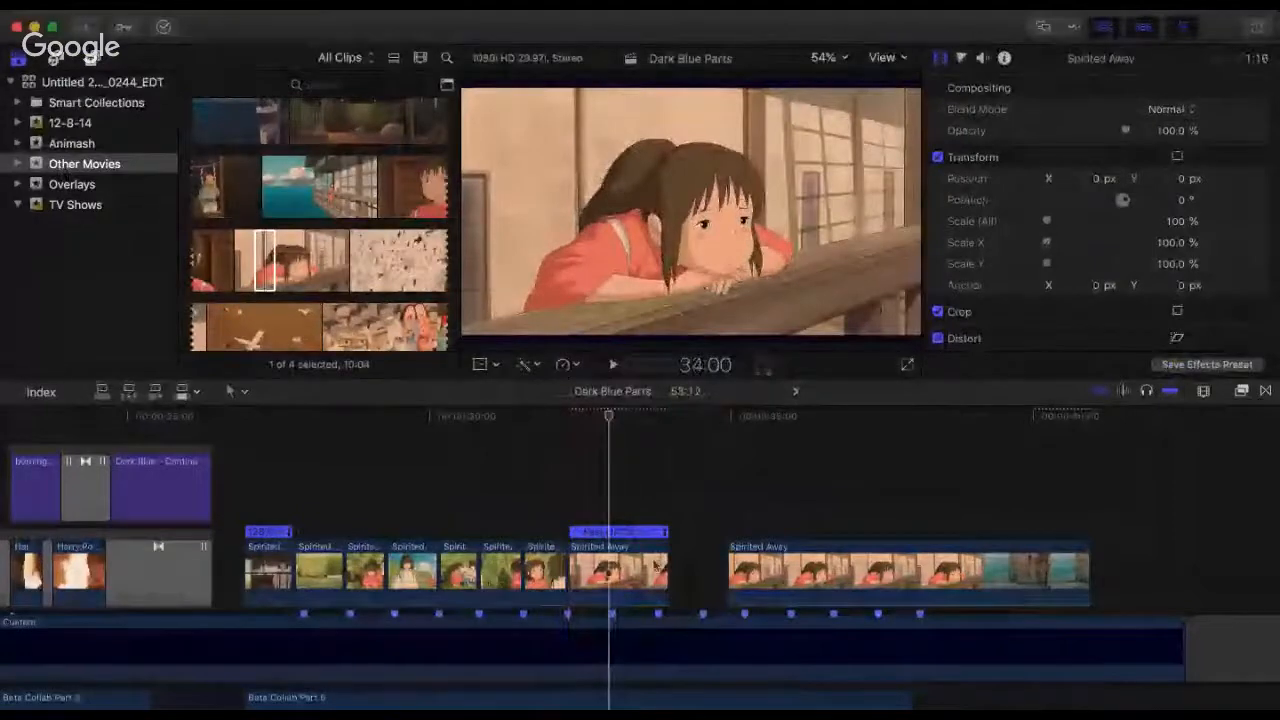
Step: Trim the end of the sped-up railing piece to the beat marker at 33:01 and replay the sequence leading to it
{"action": "left_click_drag", "start_coordinate": [645, 572], "coordinate": [588, 572]}
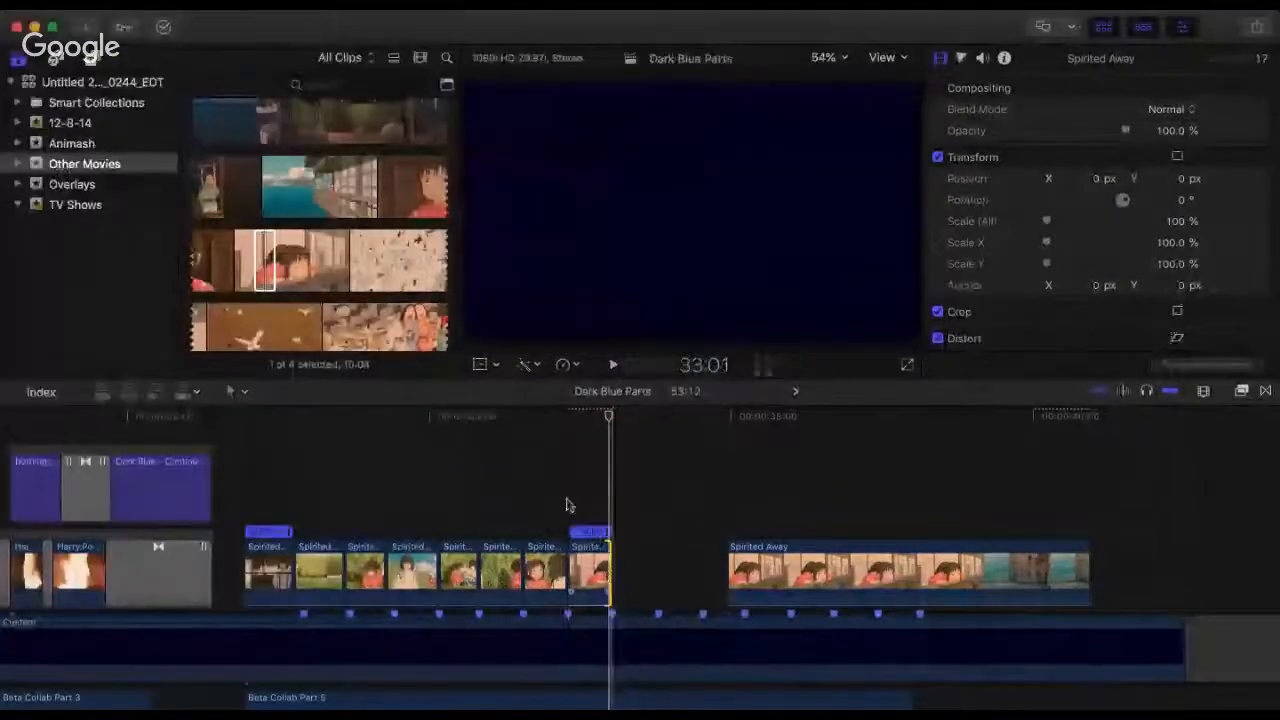
{"action": "left_click", "coordinate": [563, 500]}
{"action": "key", "text": "space"}
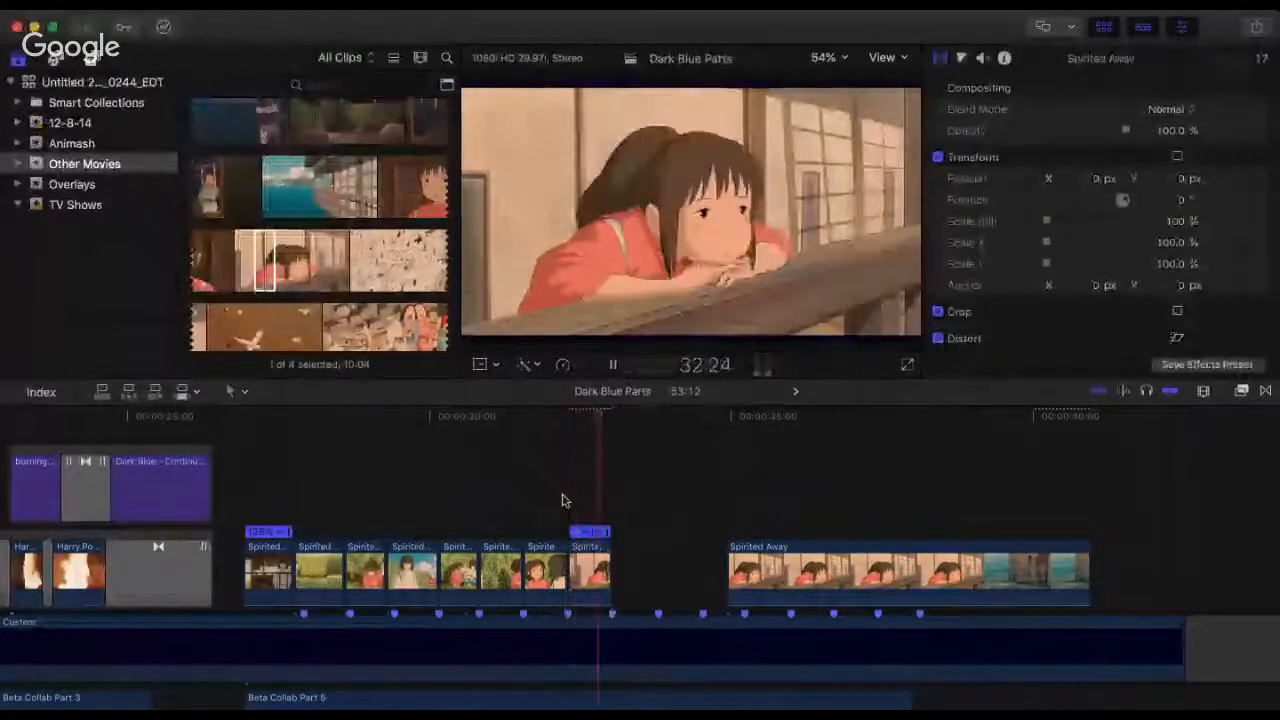
{"action": "left_click", "coordinate": [562, 500]}
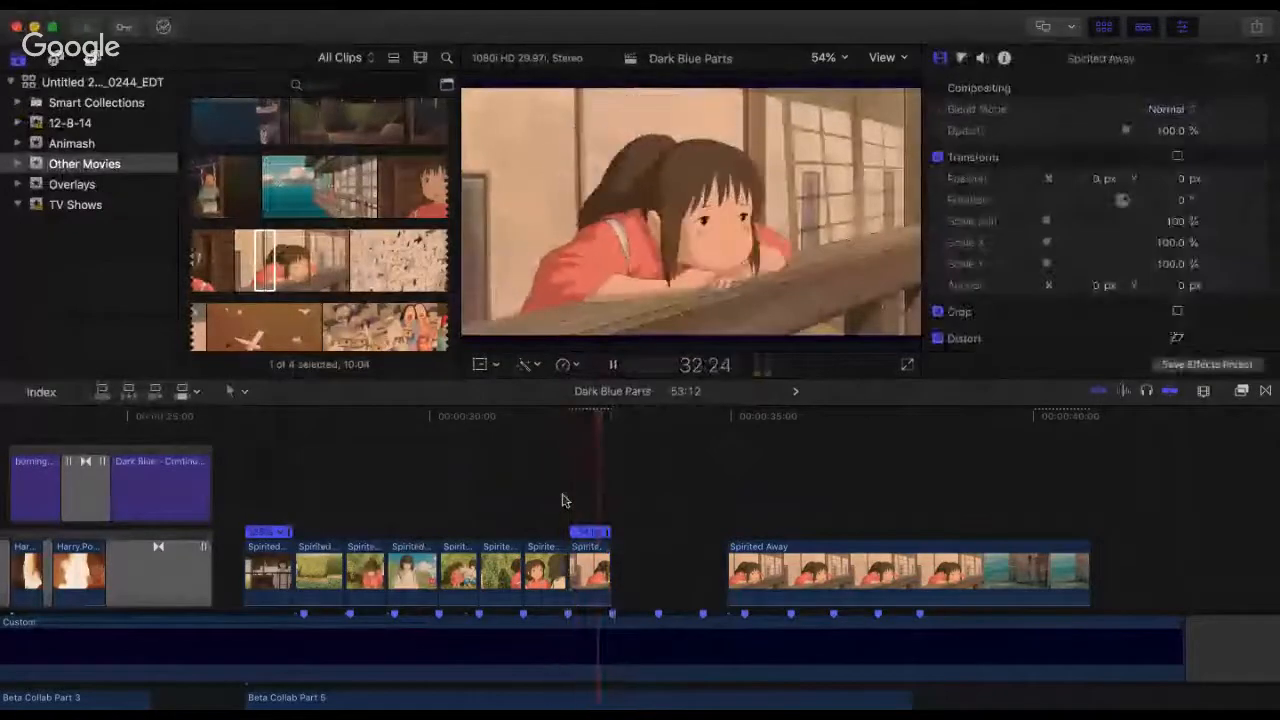
{"action": "key", "text": "space"}
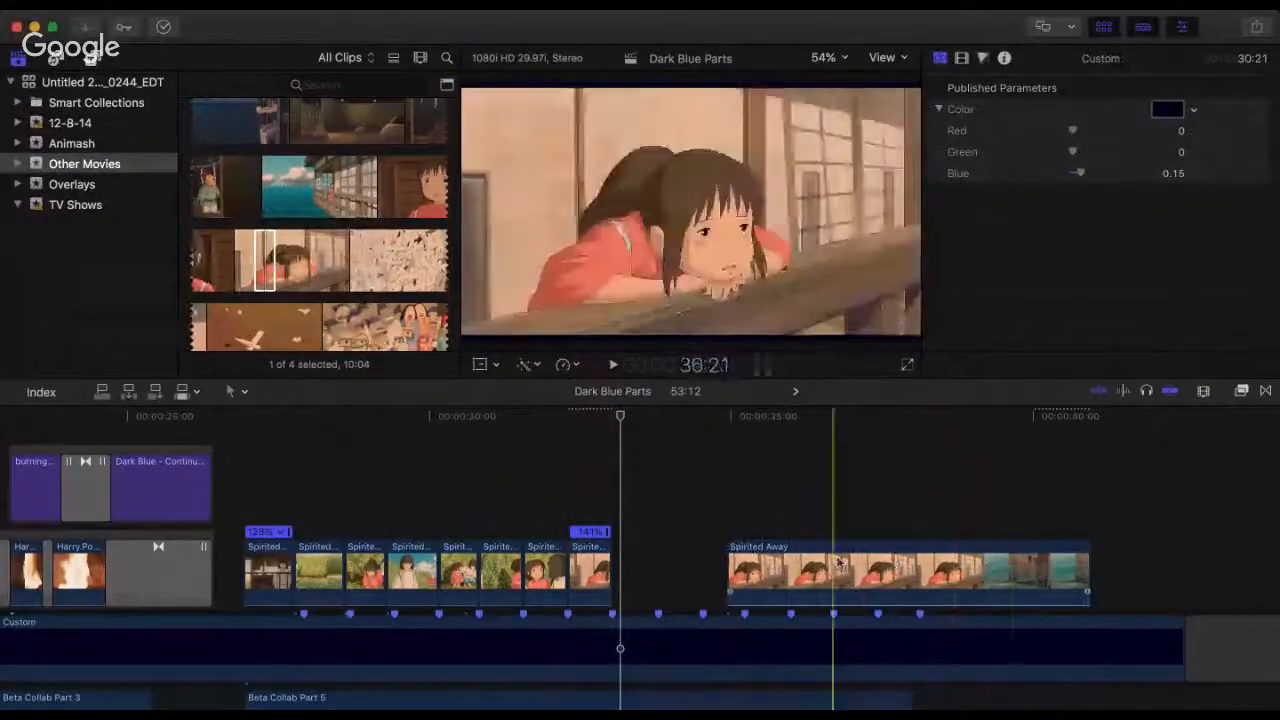
{"action": "left_click", "coordinate": [490, 497]}
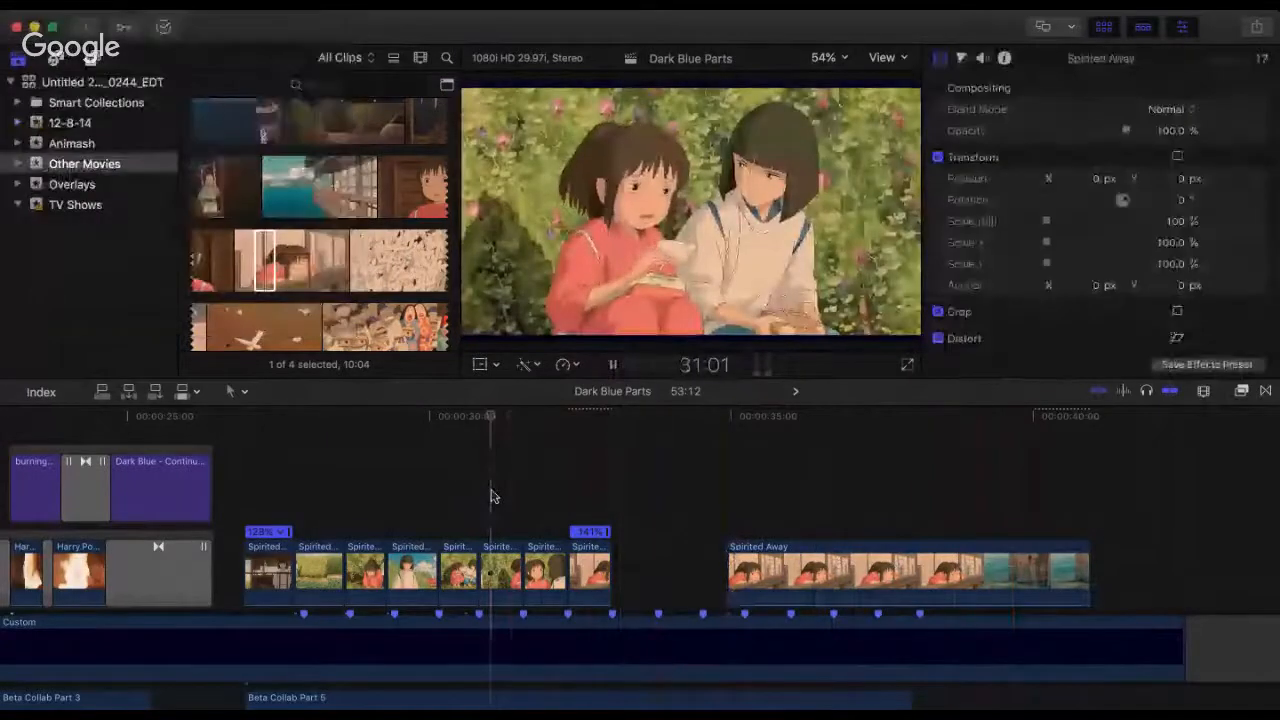
{"action": "key", "text": "space"}
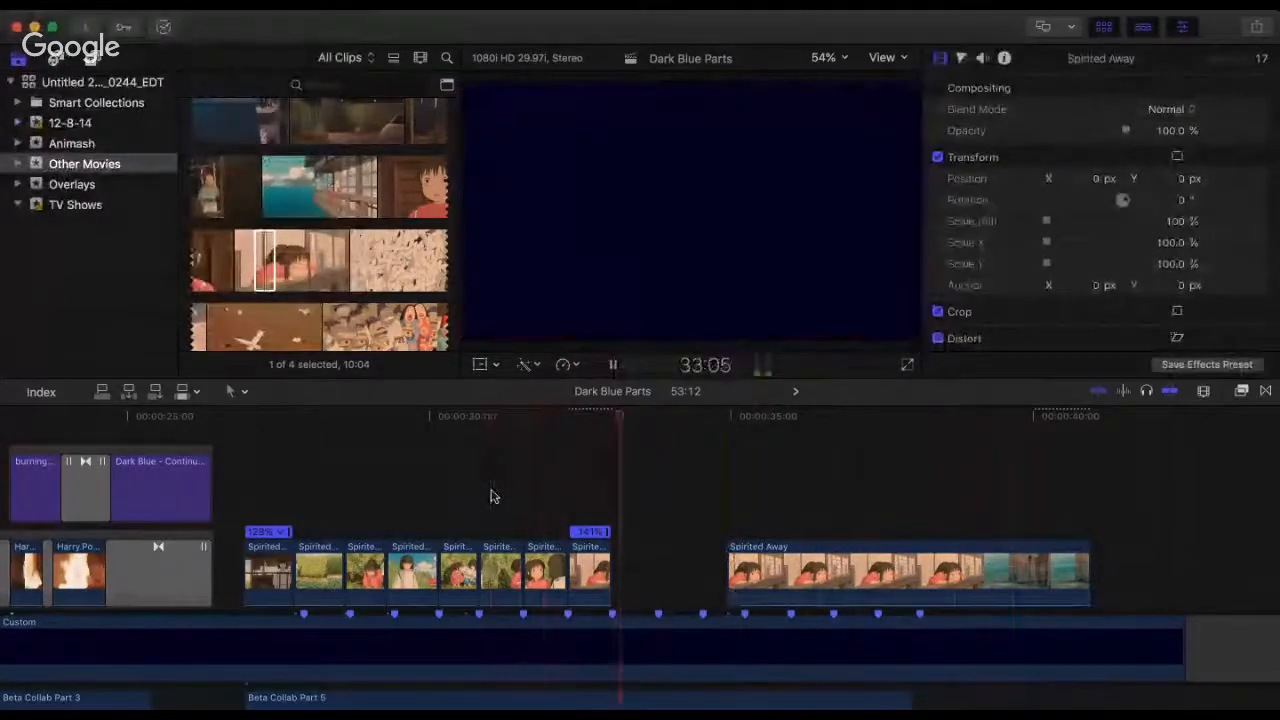
{"action": "key", "text": "space"}
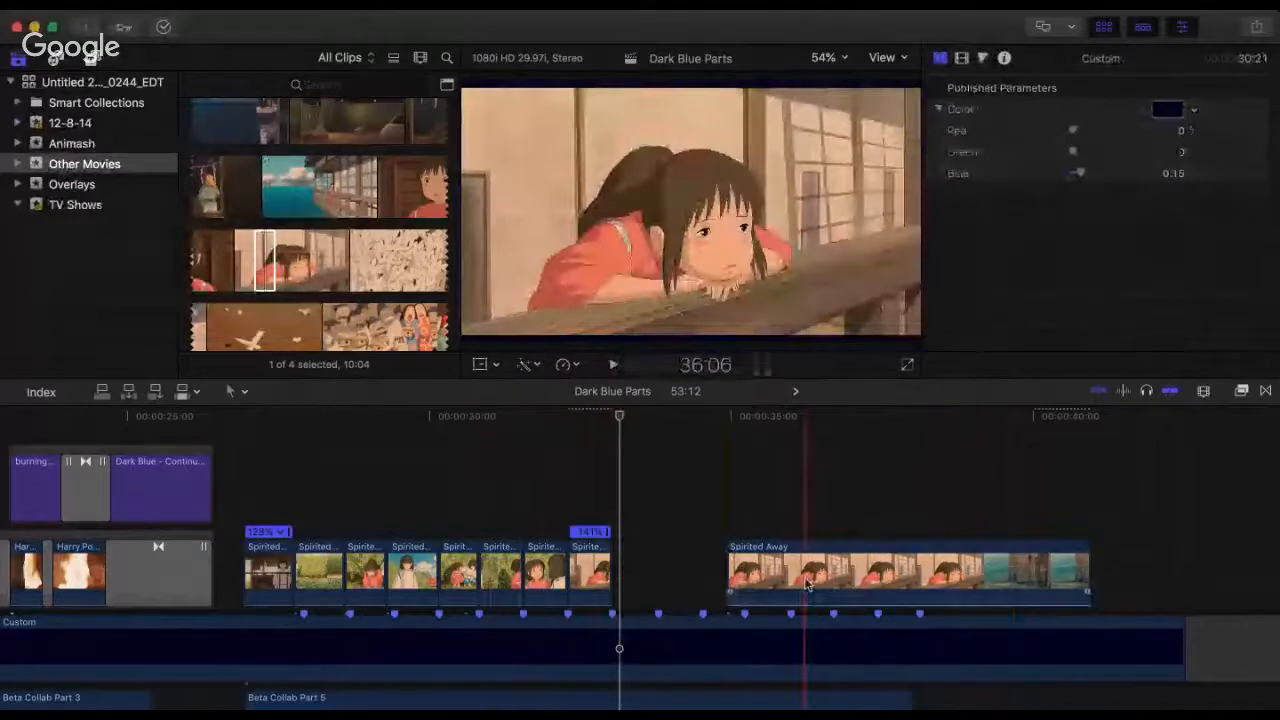
Step: Extend the end of the second railing piece into the following sea shots, to a 12:21 duration
{"action": "key", "text": "super+minus"}
{"action": "scroll", "coordinate": [803, 582], "scroll_direction": "right", "scroll_amount": 5}
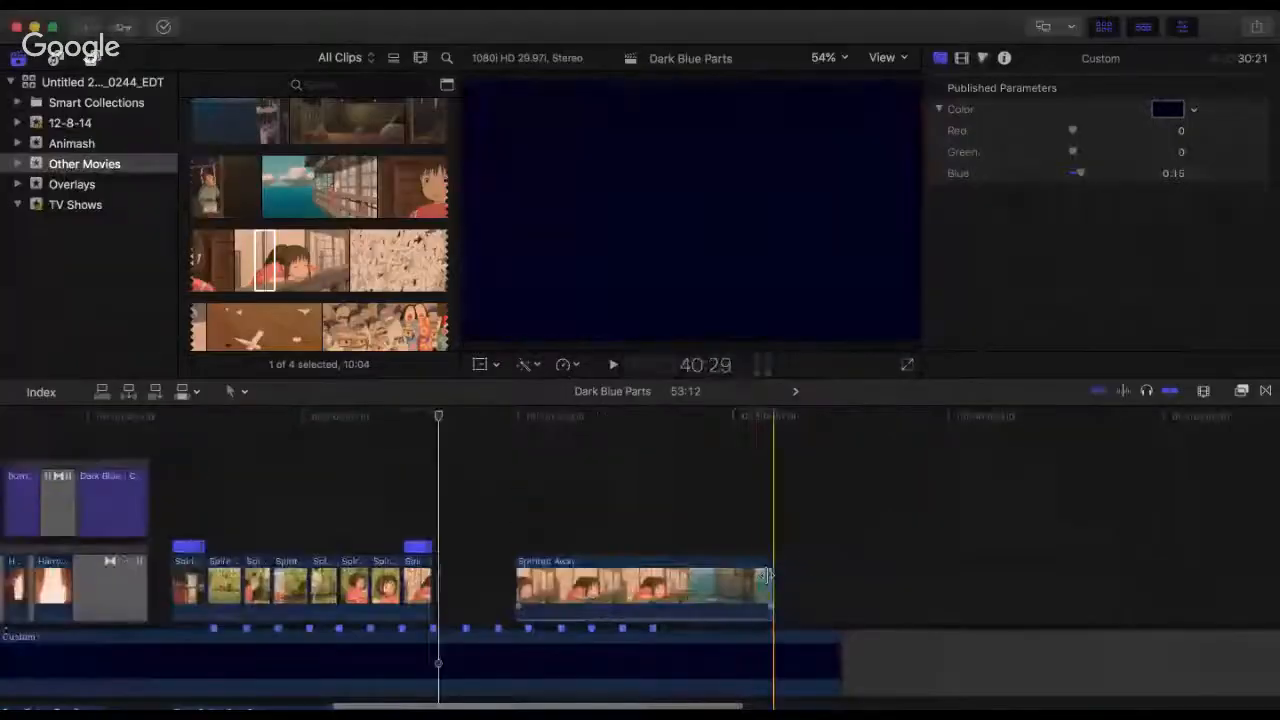
{"action": "left_click_drag", "start_coordinate": [766, 576], "coordinate": [1068, 580]}
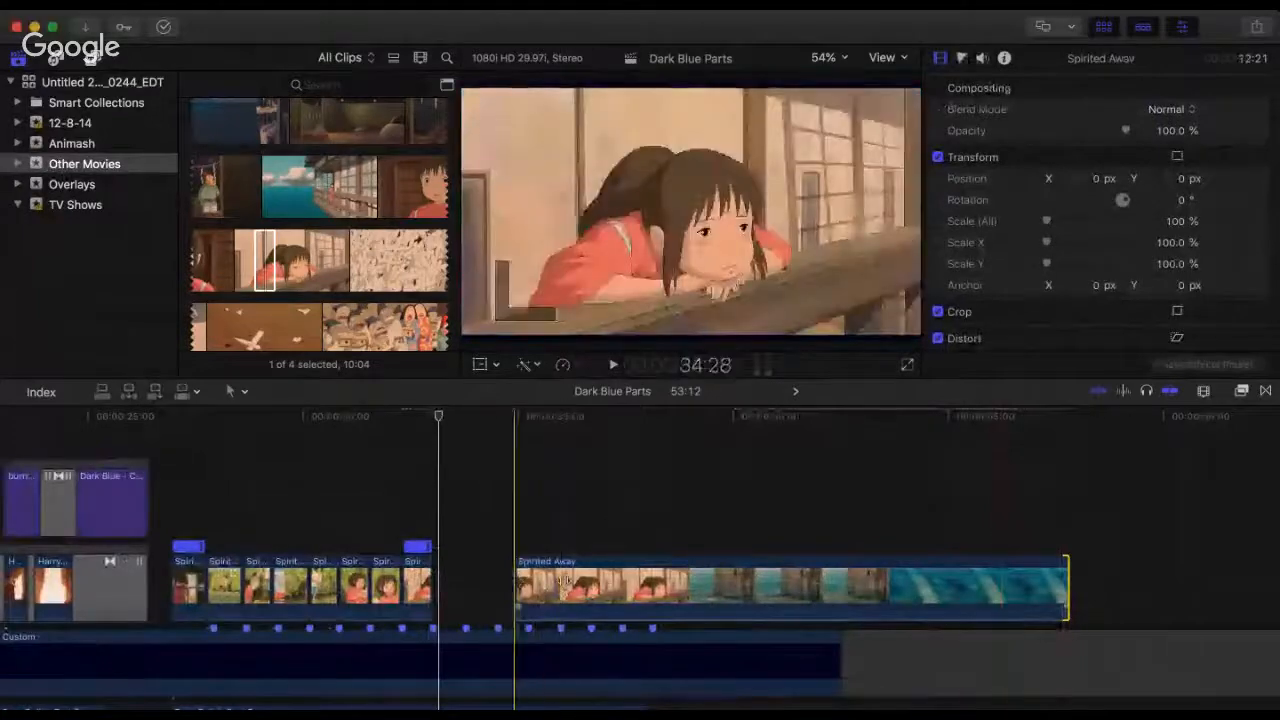
Step: Trim the start of the extended clip to a 17:00 duration, butt it against the sped-up railing piece and play from 32:09
{"action": "mouse_move", "coordinate": [517, 580]}
{"action": "left_mouse_down"}
{"action": "mouse_move", "coordinate": [857, 587]}
{"action": "mouse_move", "coordinate": [504, 590]}
{"action": "mouse_move", "coordinate": [517, 586]}
{"action": "left_mouse_up"}
{"action": "left_click_drag", "start_coordinate": [646, 506], "coordinate": [853, 516]}
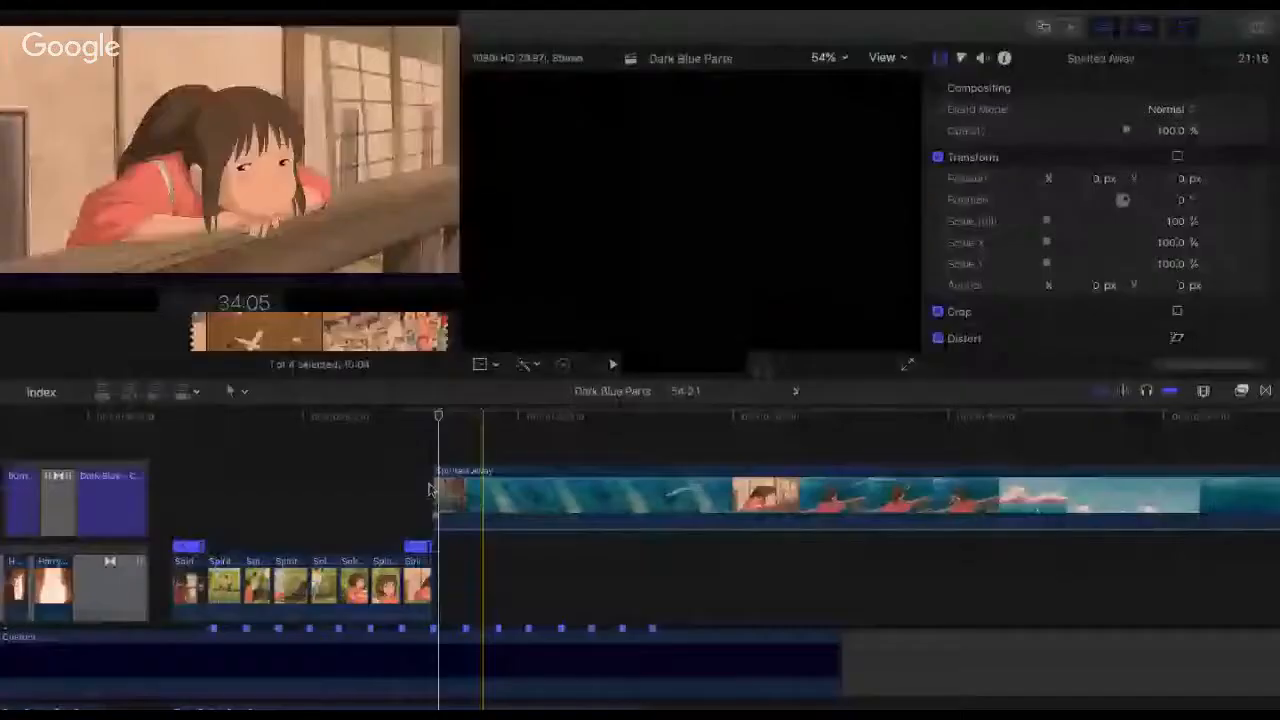
{"action": "left_click_drag", "start_coordinate": [550, 510], "coordinate": [748, 510]}
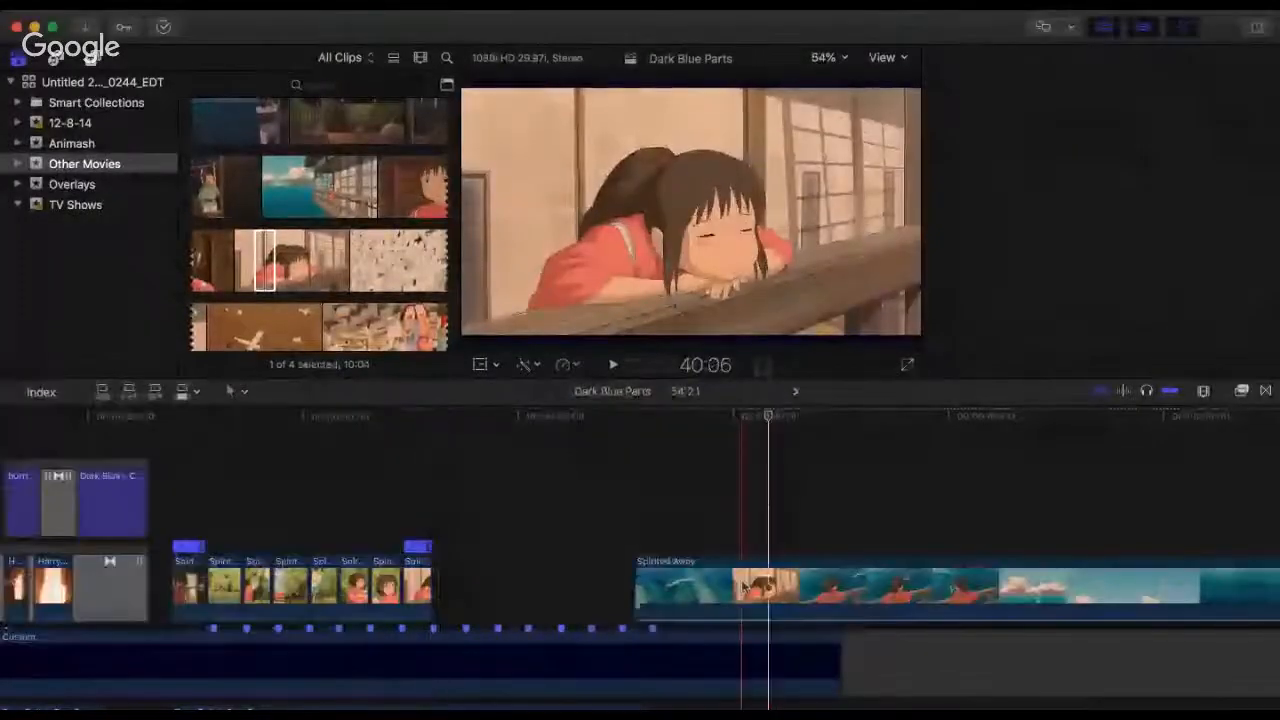
{"action": "left_click_drag", "start_coordinate": [671, 590], "coordinate": [567, 590]}
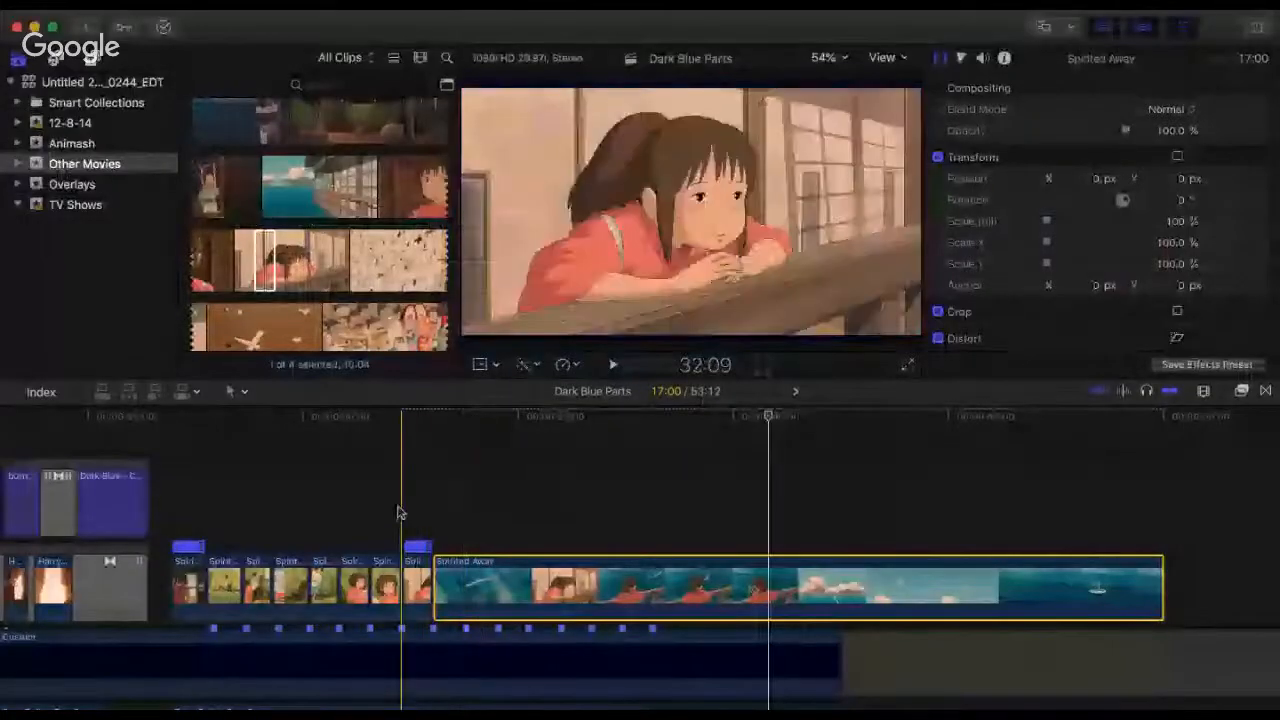
{"action": "left_click", "coordinate": [398, 512]}
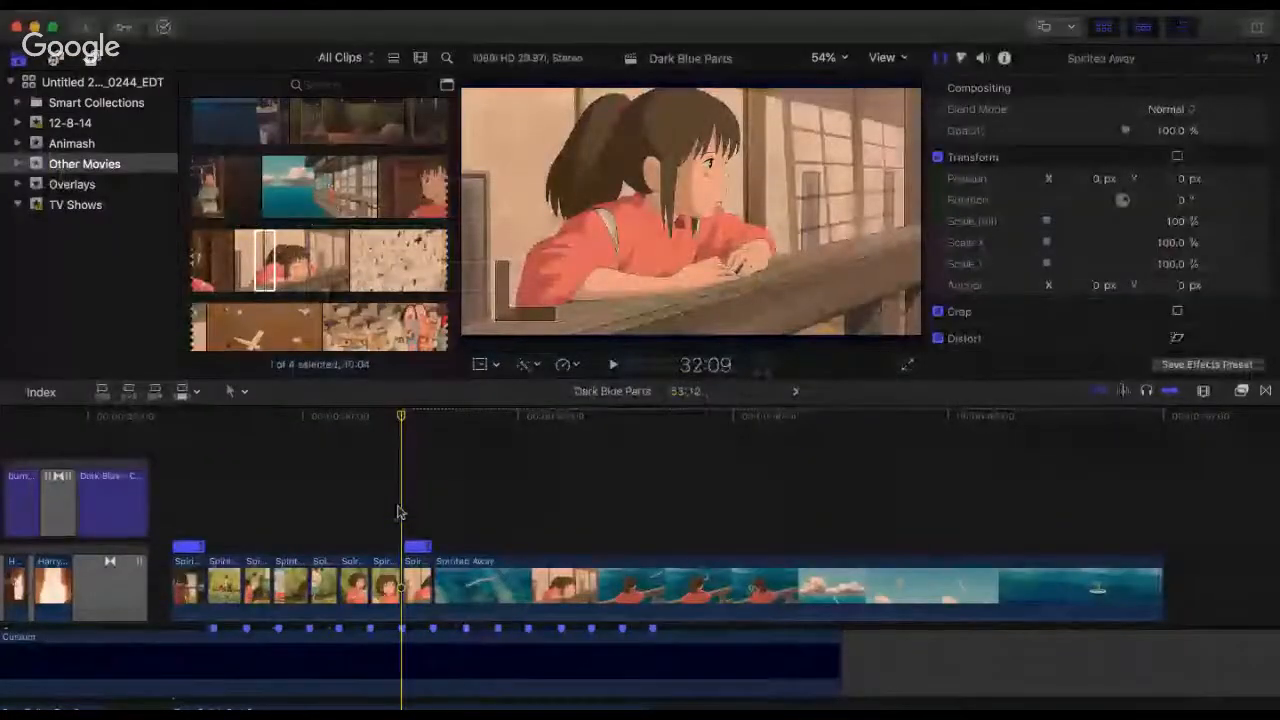
{"action": "key", "text": "space"}
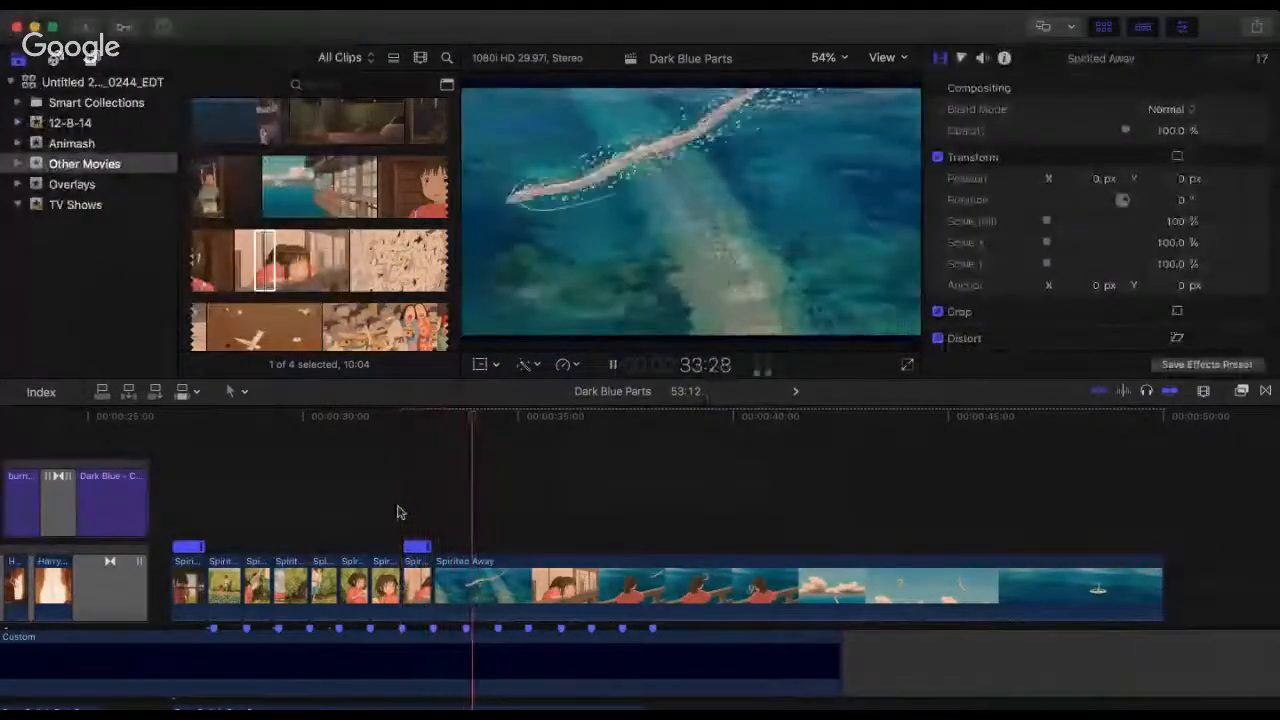
Step: Trim the start of the sea clip to a 16:13 duration and butt it at the 33:01 cut
{"action": "key", "text": "super+equal"}
{"action": "key", "text": "super+equal"}
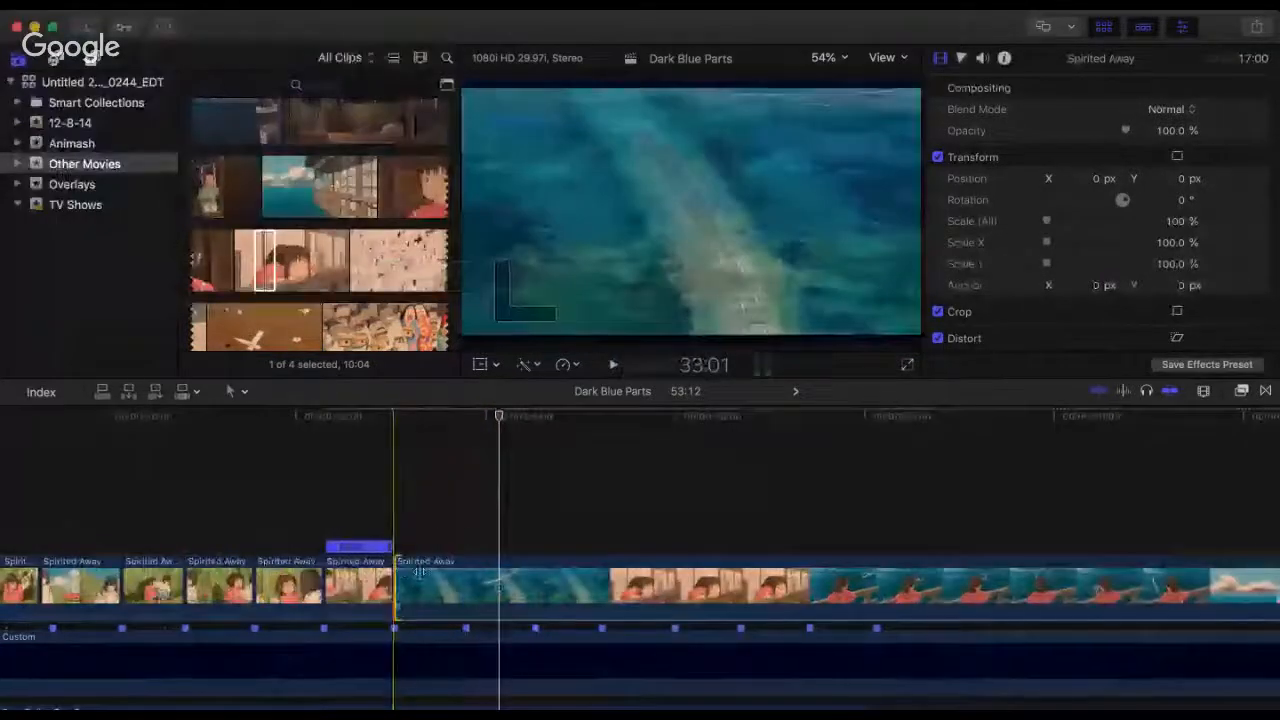
{"action": "mouse_move", "coordinate": [418, 571]}
{"action": "left_mouse_down"}
{"action": "mouse_move", "coordinate": [456, 582]}
{"action": "mouse_move", "coordinate": [436, 578]}
{"action": "left_mouse_up"}
{"action": "left_click_drag", "start_coordinate": [451, 586], "coordinate": [409, 586]}
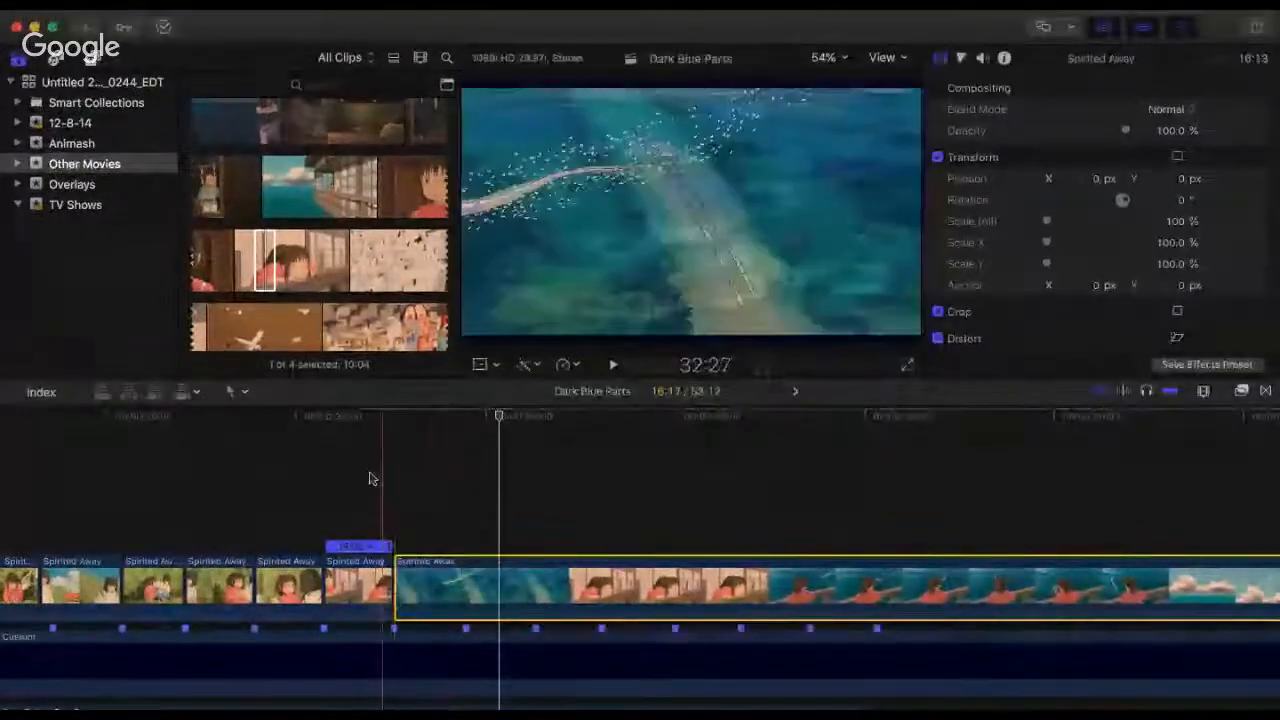
Step: Play repeatedly across the 33:01 cut and through the sea shot to check its timing against the beat markers
{"action": "left_click", "coordinate": [369, 479]}
{"action": "key", "text": "space"}
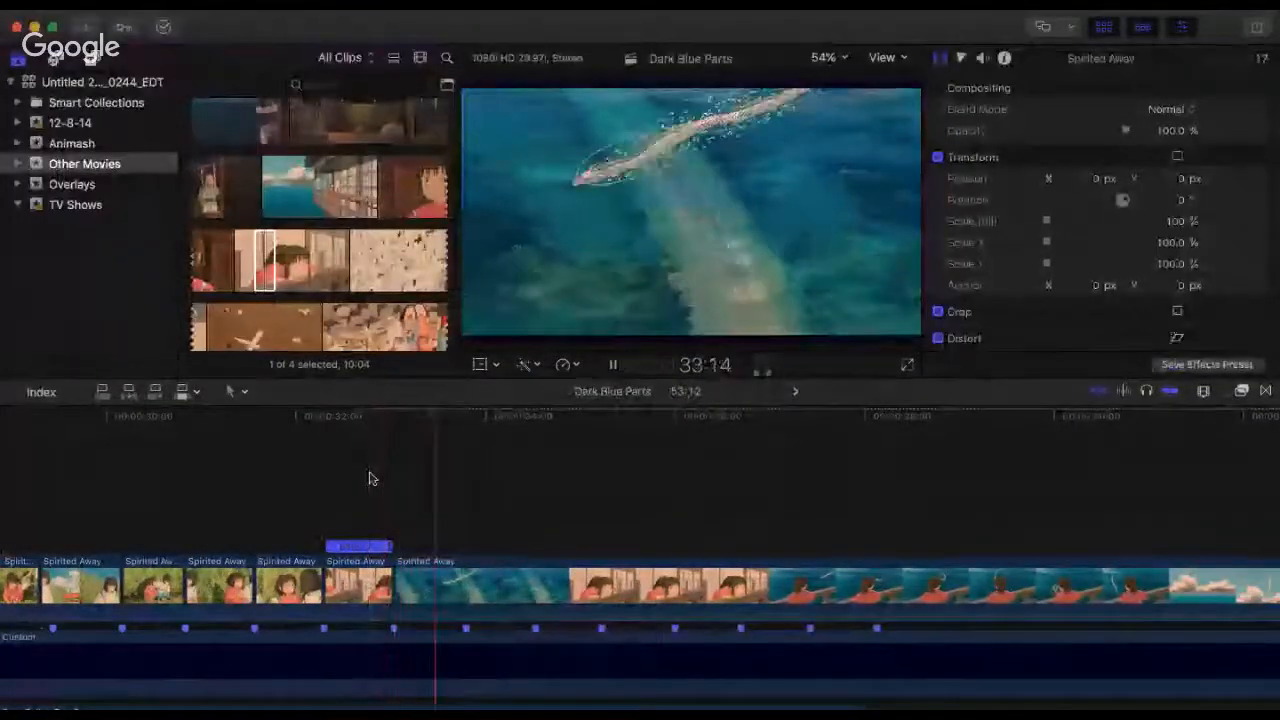
{"action": "left_click", "coordinate": [370, 479]}
{"action": "key", "text": "space"}
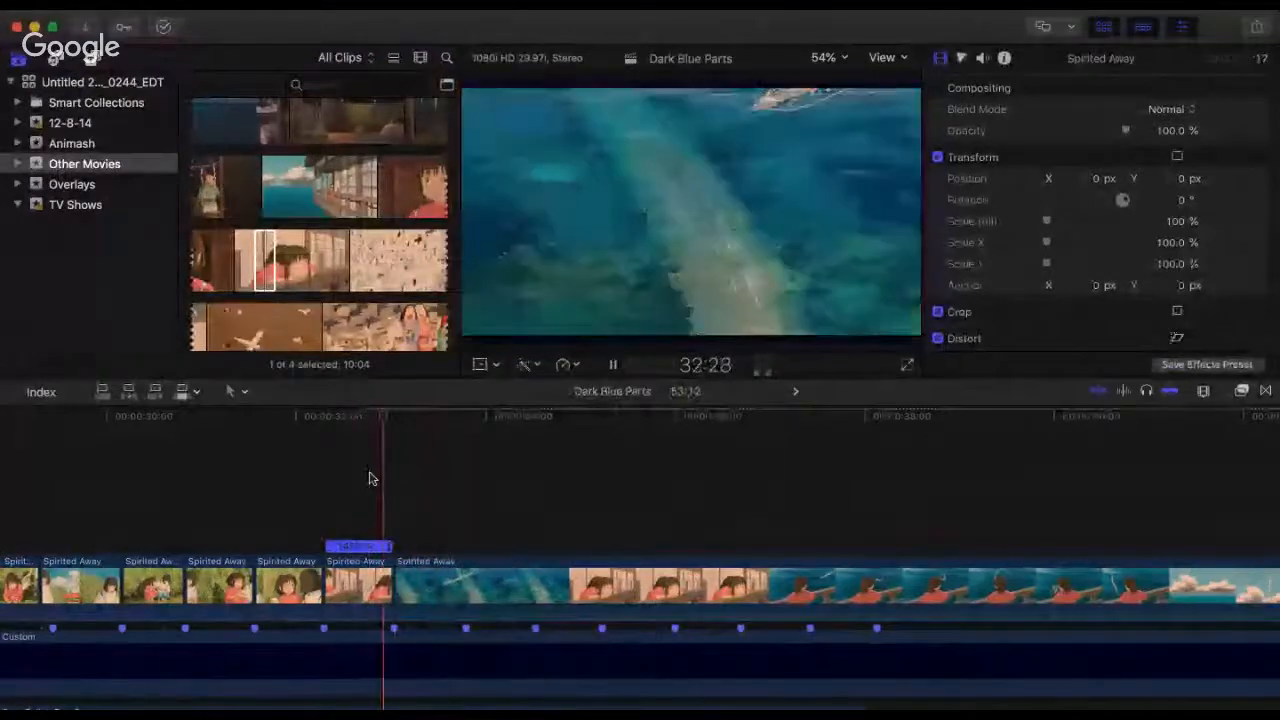
{"action": "key", "text": "space"}
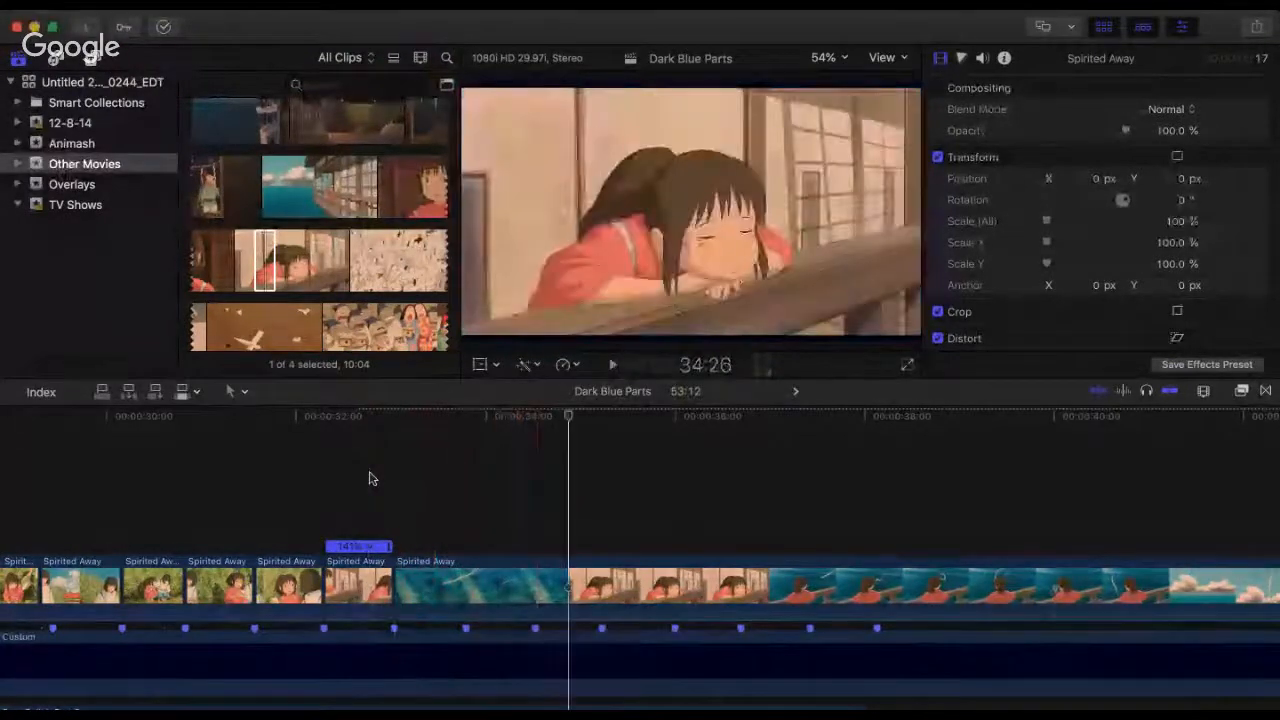
{"action": "key", "text": "space"}
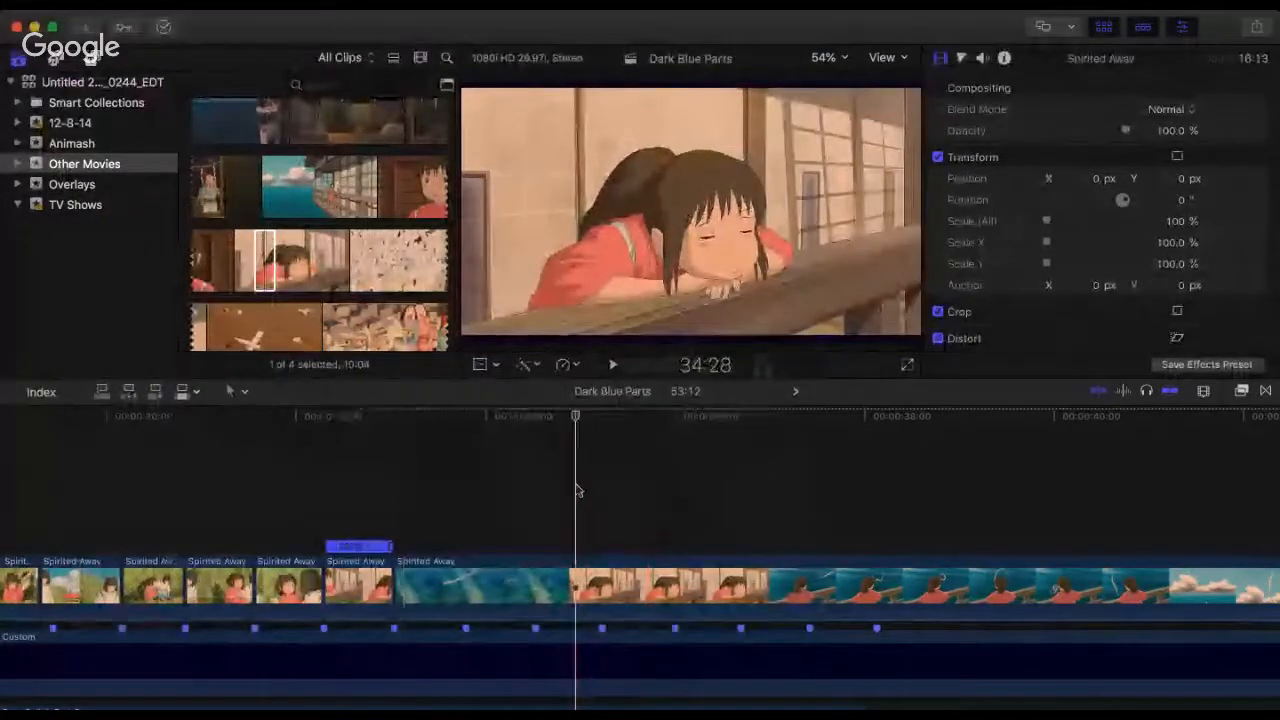
Step: Trim the sea shot off the clip's start to a 14:16 duration, butt it at 33:01 and play across the join
{"action": "left_click_drag", "start_coordinate": [397, 588], "coordinate": [579, 594]}
{"action": "left_click_drag", "start_coordinate": [618, 594], "coordinate": [397, 597]}
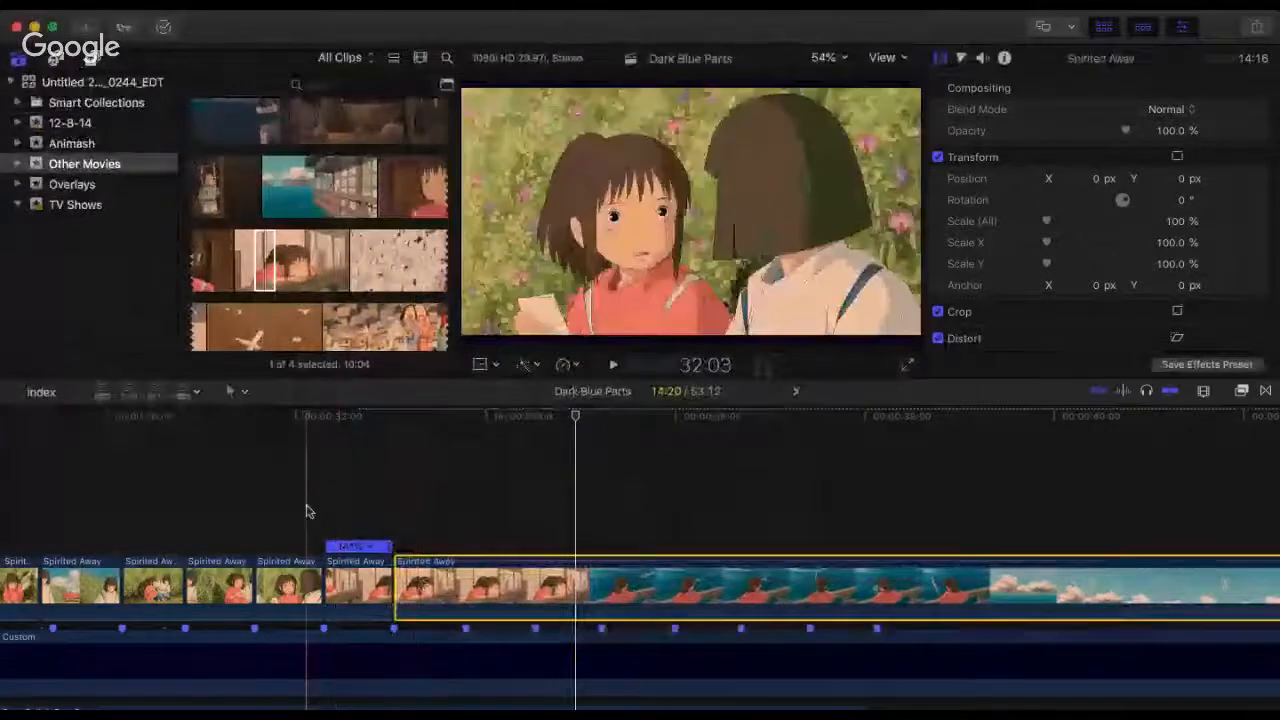
{"action": "left_click", "coordinate": [307, 511]}
{"action": "key", "text": "super+4"}
{"action": "key", "text": "space"}
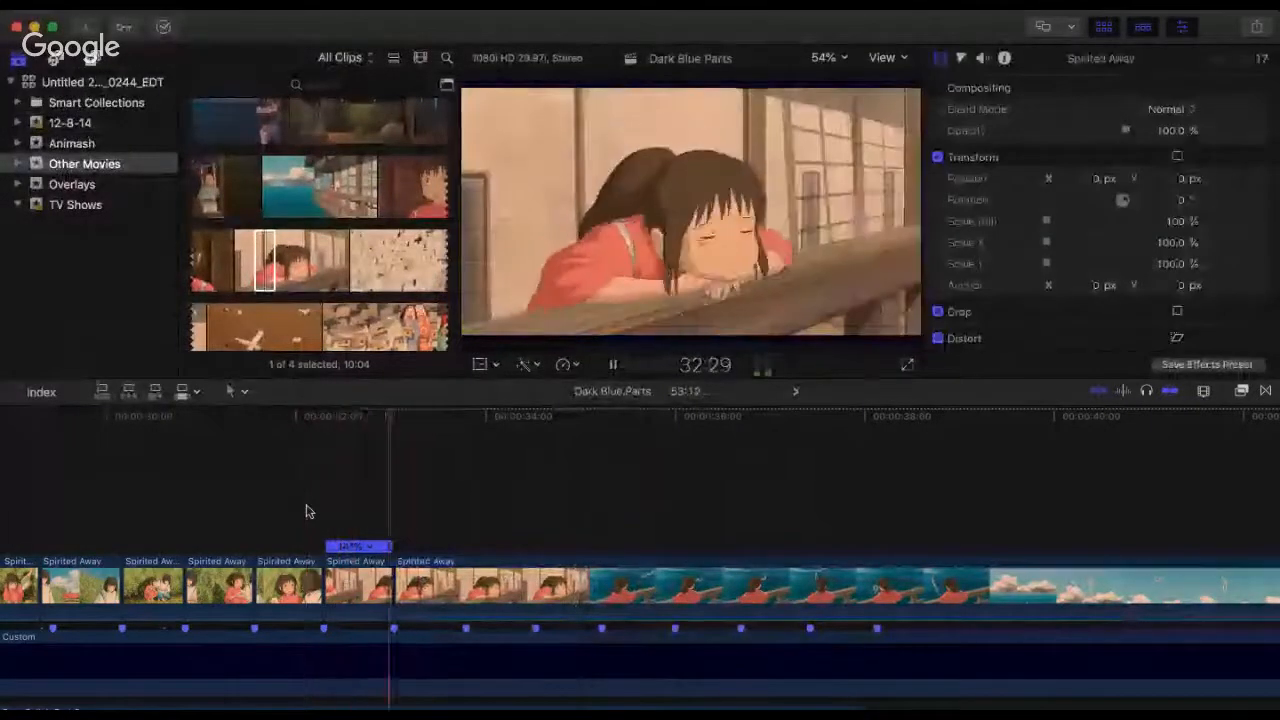
Step: Replay from 32:19 across the 33:01 cut to check the transition between the two railing shots
{"action": "left_click", "coordinate": [357, 491]}
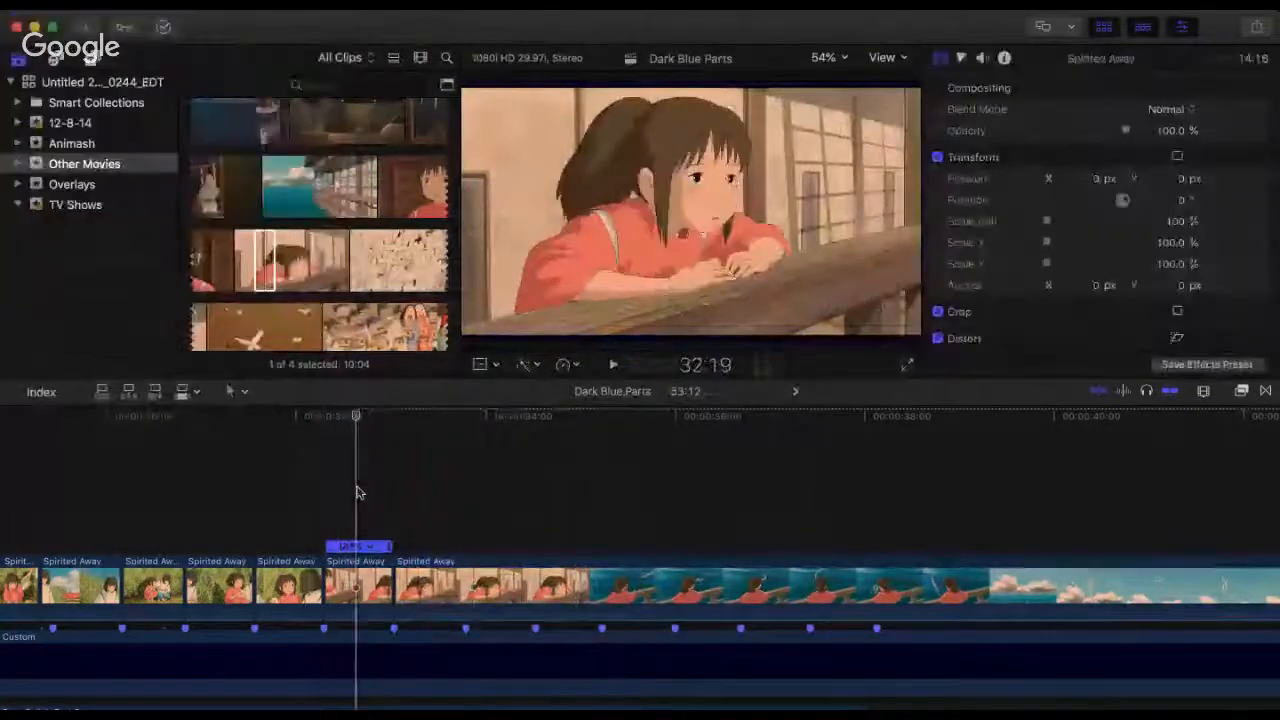
{"action": "key", "text": "space"}
{"action": "key", "text": "space"}
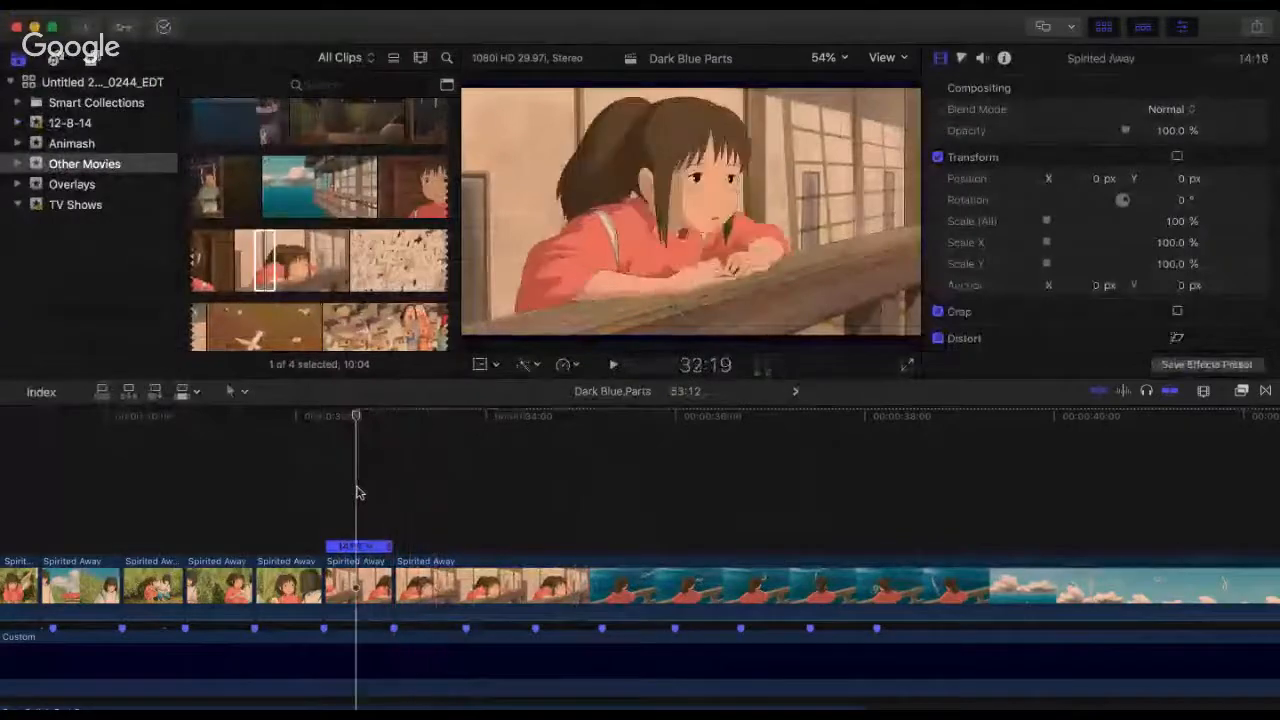
{"action": "key", "text": "space"}
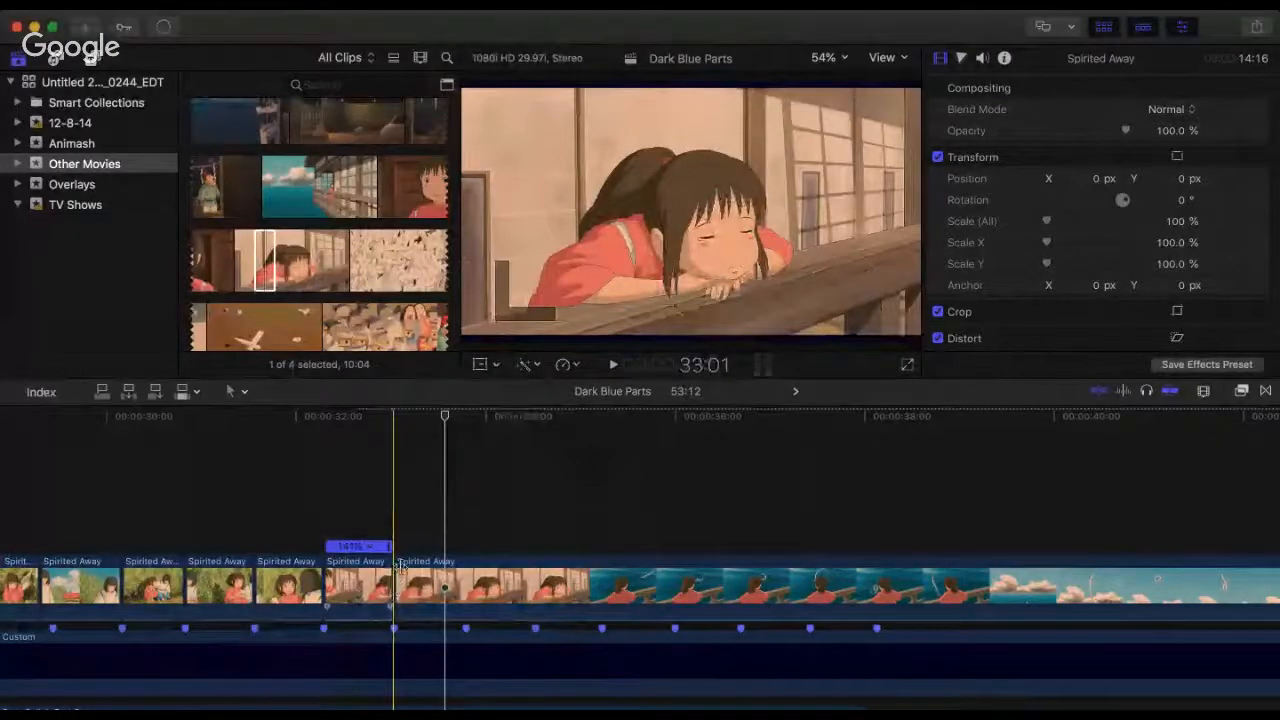
Step: Try trimming more off the start of the railing clip at 33:01, play the join and undo the trim
{"action": "mouse_move", "coordinate": [401, 568]}
{"action": "left_mouse_down"}
{"action": "mouse_move", "coordinate": [302, 570]}
{"action": "mouse_move", "coordinate": [399, 570]}
{"action": "left_mouse_up"}
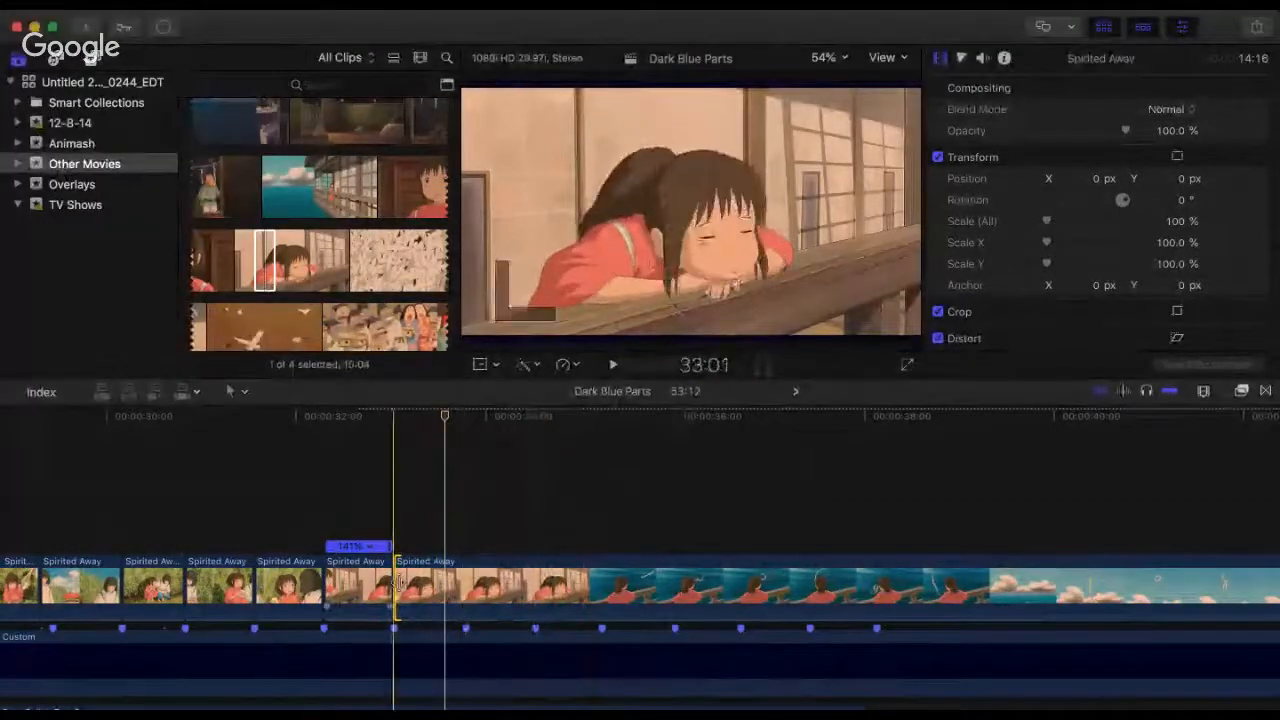
{"action": "left_click_drag", "start_coordinate": [393, 588], "coordinate": [380, 503]}
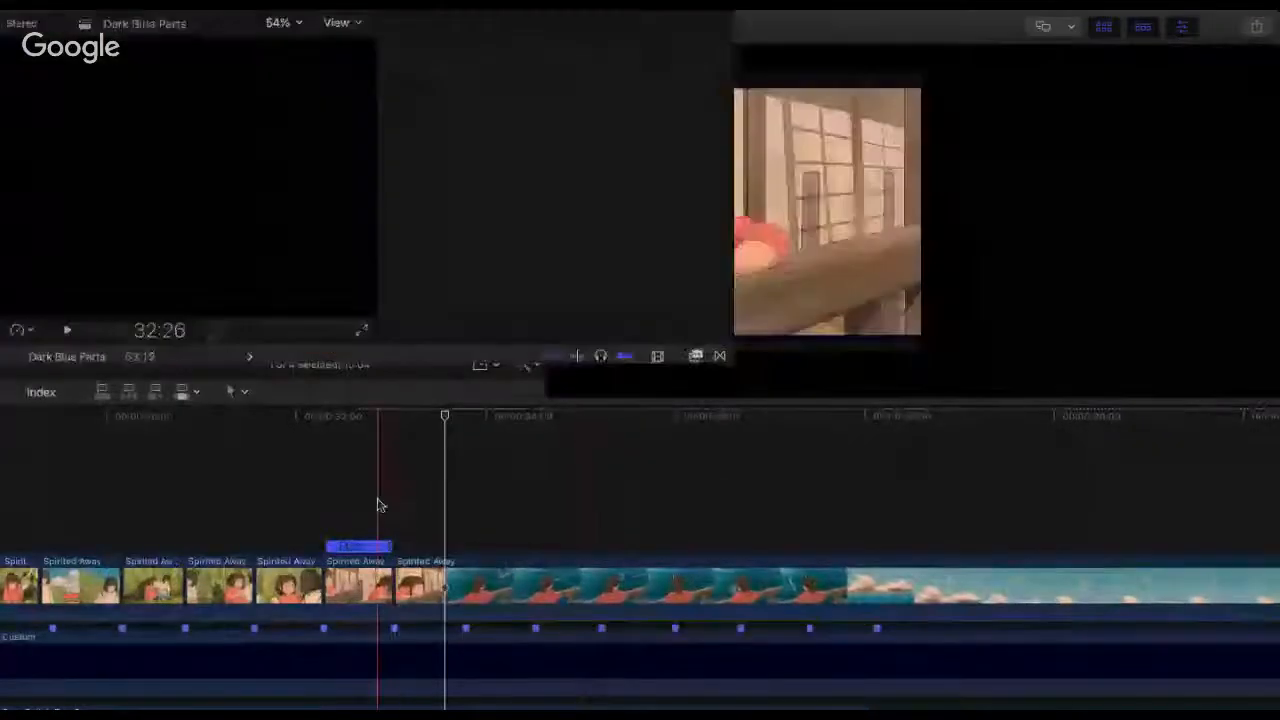
{"action": "left_click", "coordinate": [379, 505]}
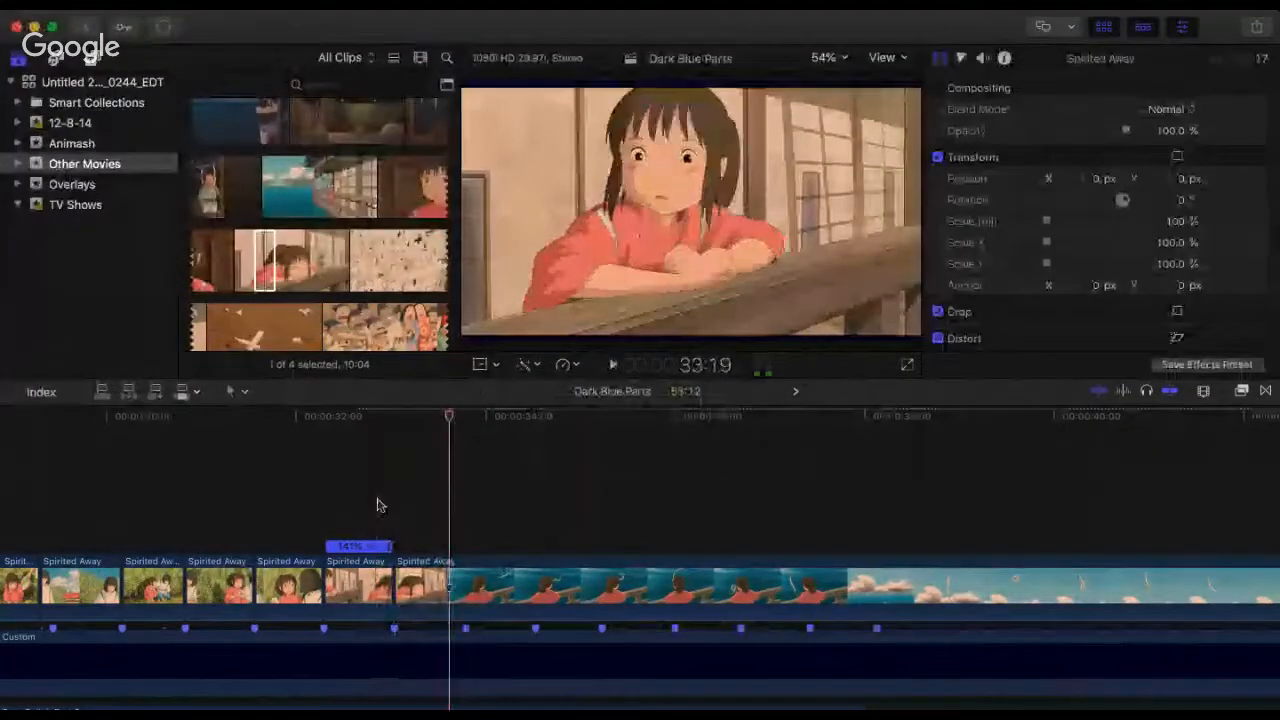
{"action": "key", "text": "super+z"}
{"action": "key", "text": "super+z"}
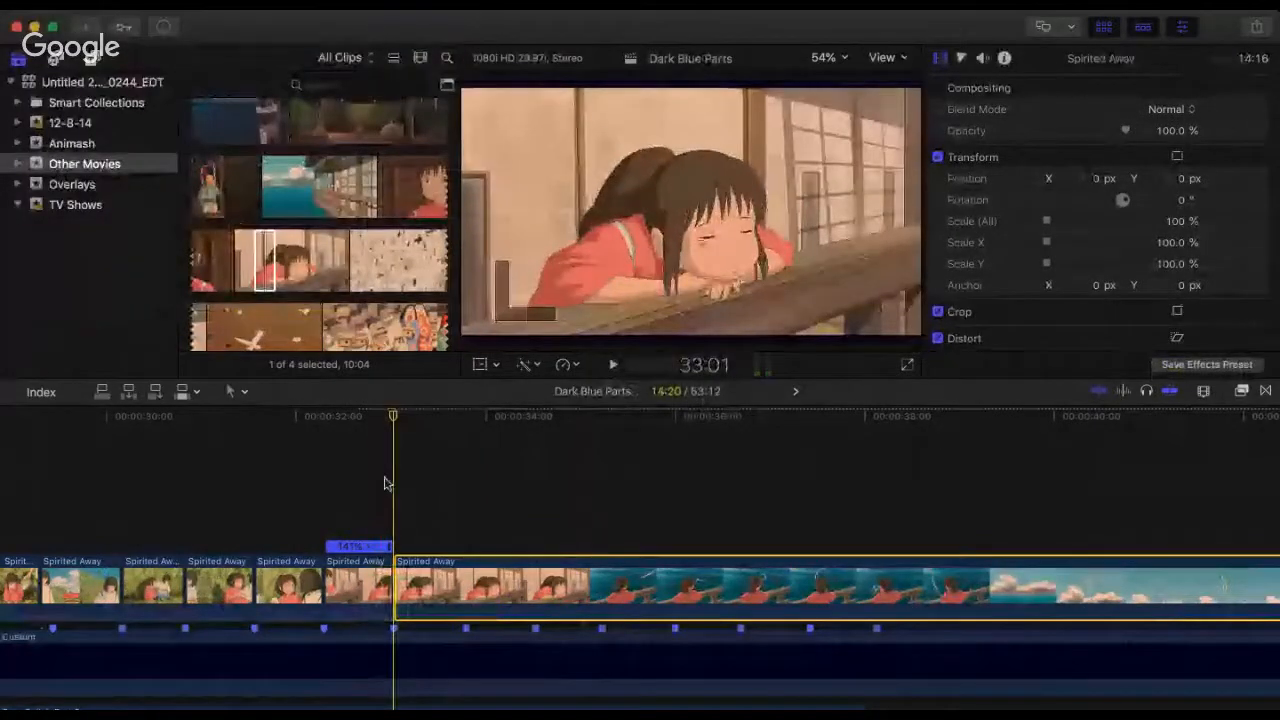
Step: Trim a few frames off the start of the railing clip, to a 14:12 duration, and butt it at the 33:01 cut
{"action": "key", "text": "super+equal"}
{"action": "key", "text": "super+equal"}
{"action": "key", "text": "super+equal"}
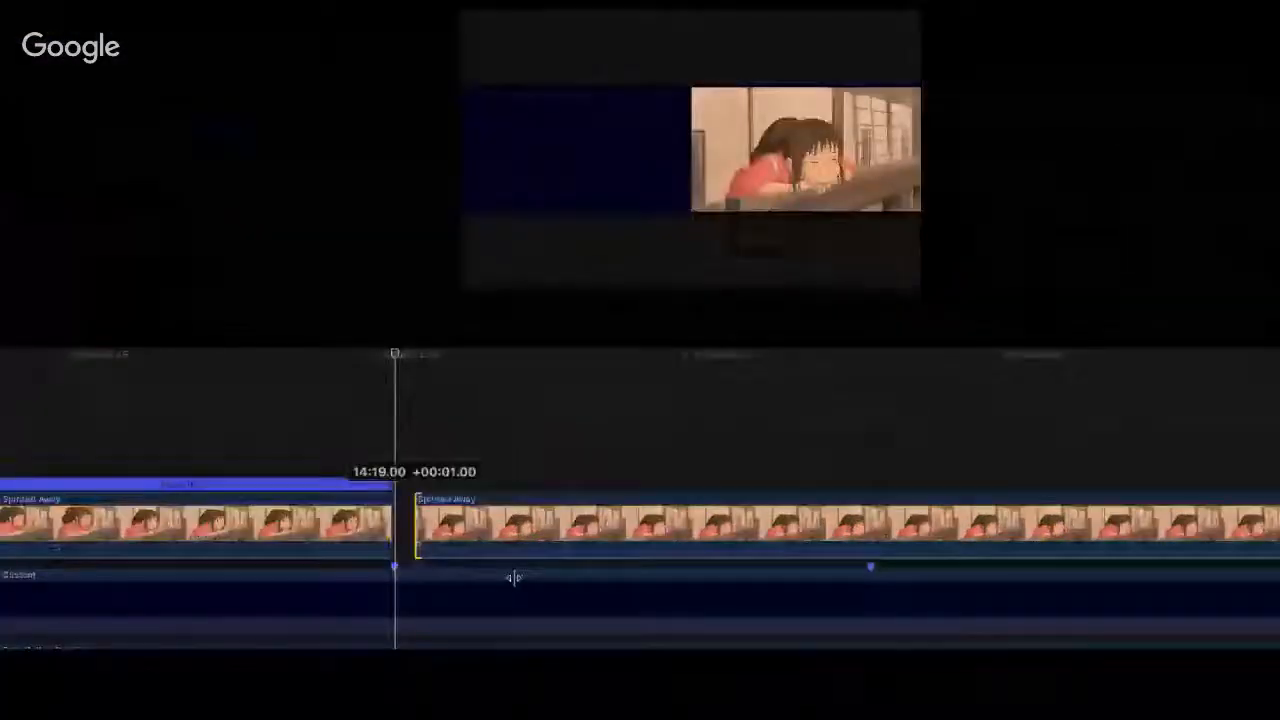
{"action": "left_click_drag", "start_coordinate": [514, 577], "coordinate": [358, 484]}
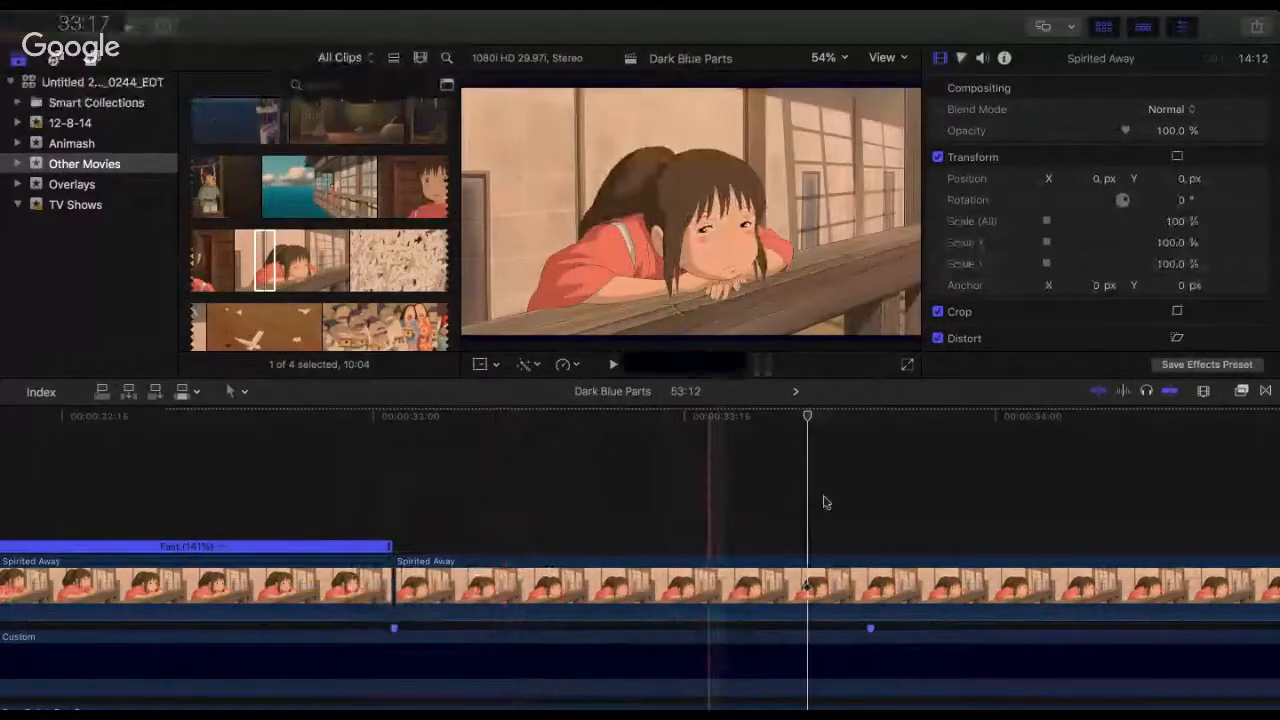
Step: Split the railing clip at 33:18, before the next beat marker
{"action": "left_click", "coordinate": [790, 571]}
{"action": "left_click", "coordinate": [767, 437]}
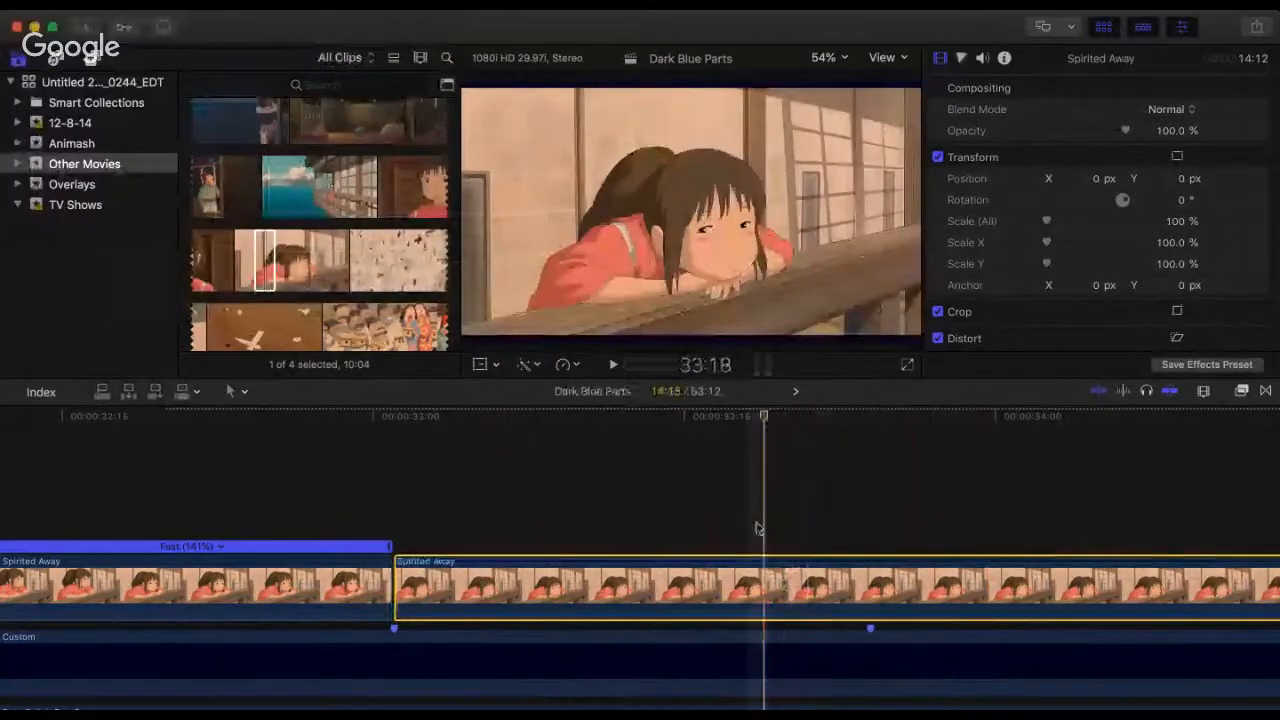
{"action": "key", "text": "super+b"}
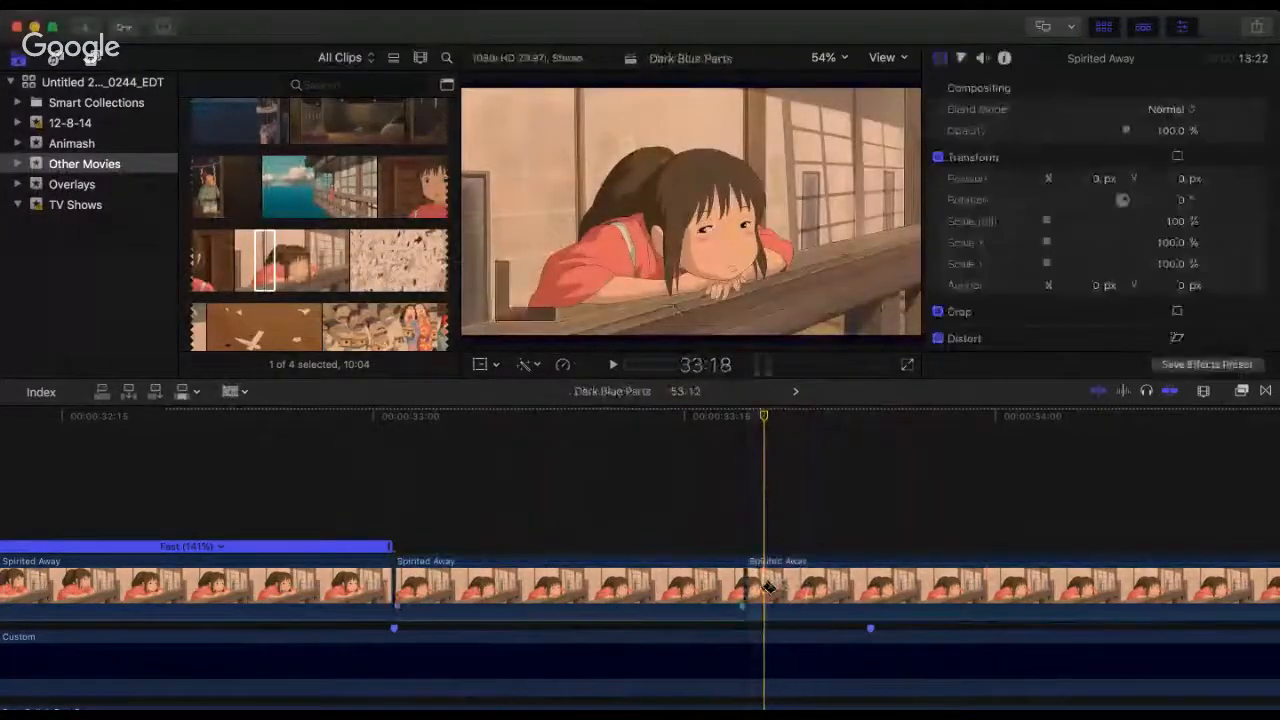
Step: Trim the start of the railing clip following the 33:18 split to a 13:02 duration and butt it against the cut
{"action": "key", "text": "super+minus"}
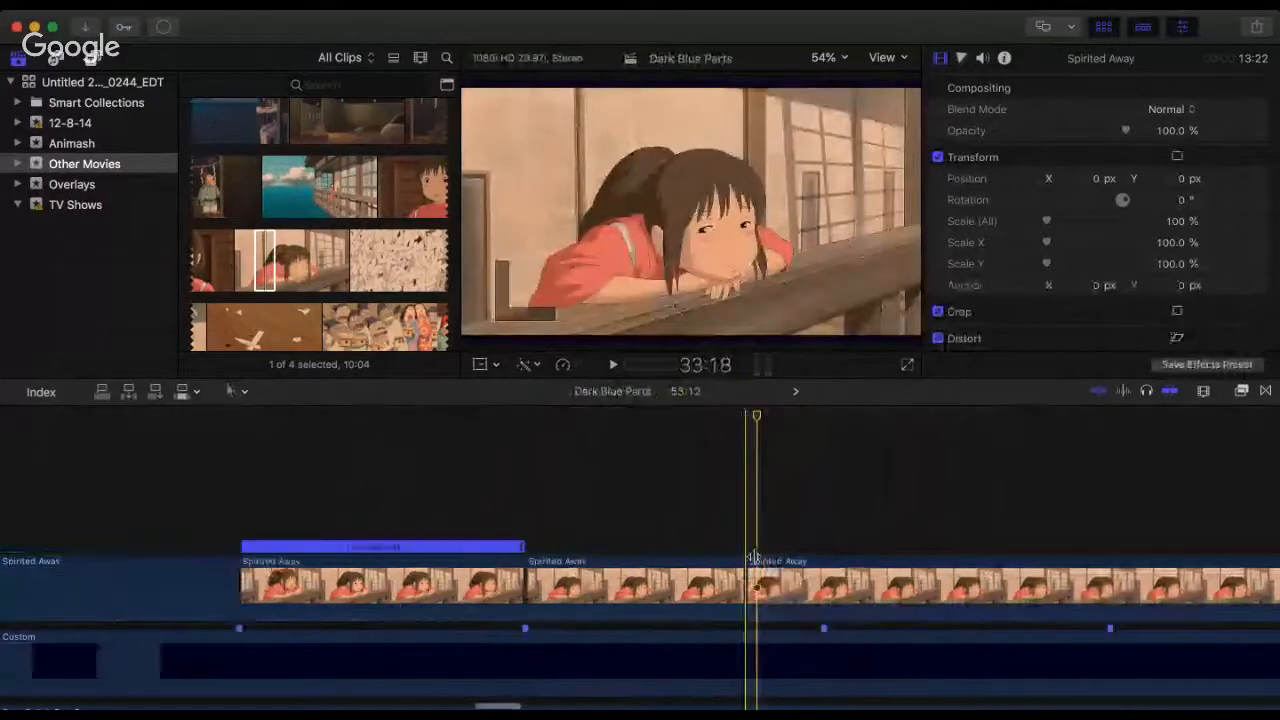
{"action": "scroll", "coordinate": [755, 557], "scroll_direction": "right", "scroll_amount": 5}
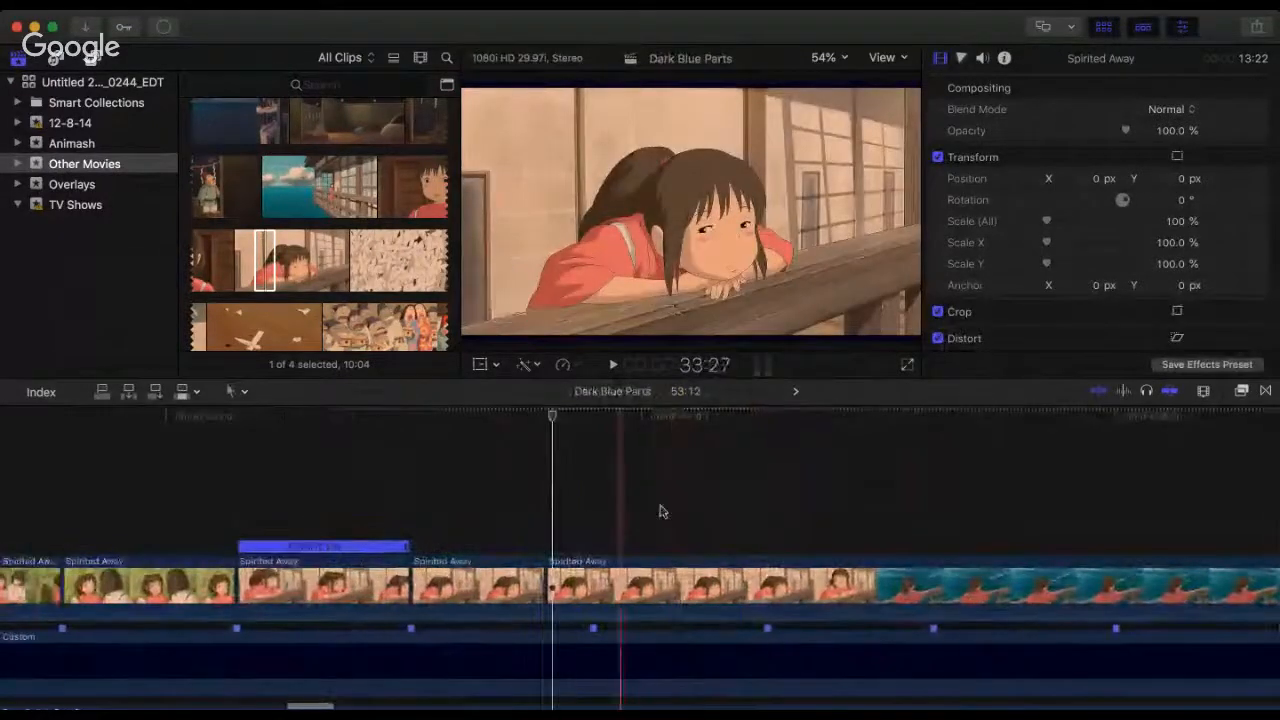
{"action": "left_click", "coordinate": [750, 447]}
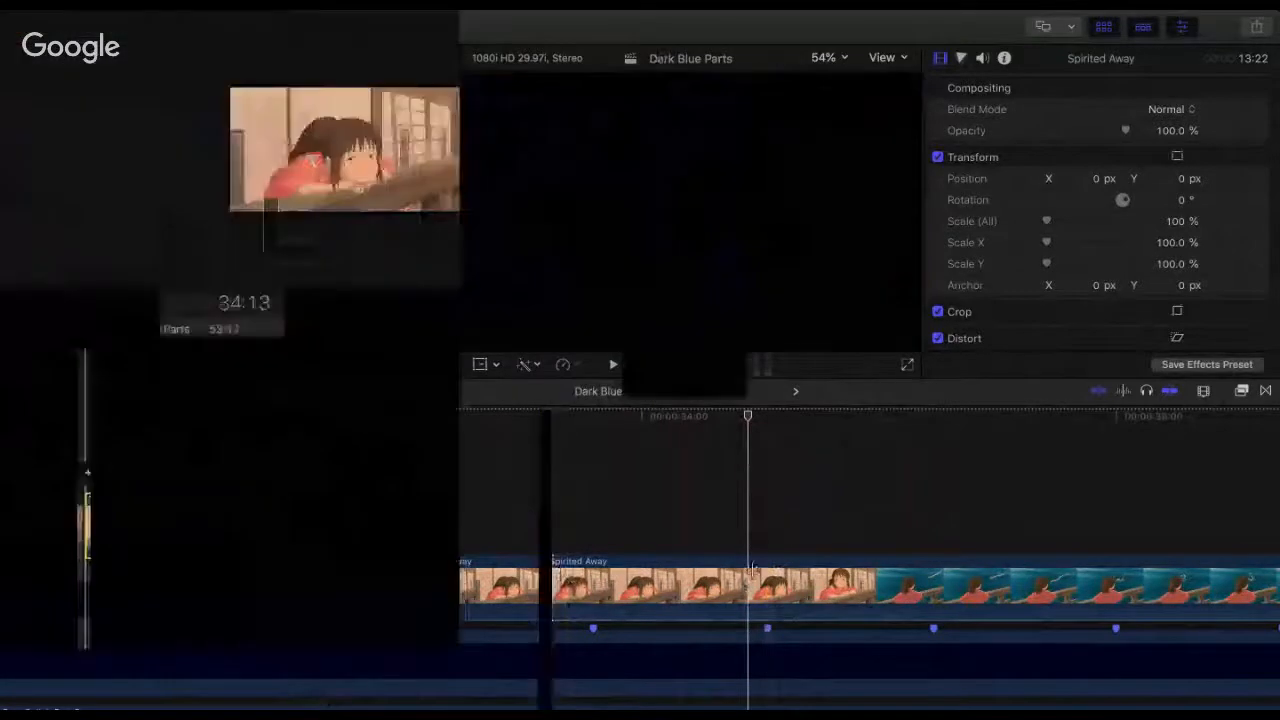
{"action": "left_click_drag", "start_coordinate": [547, 585], "coordinate": [745, 585]}
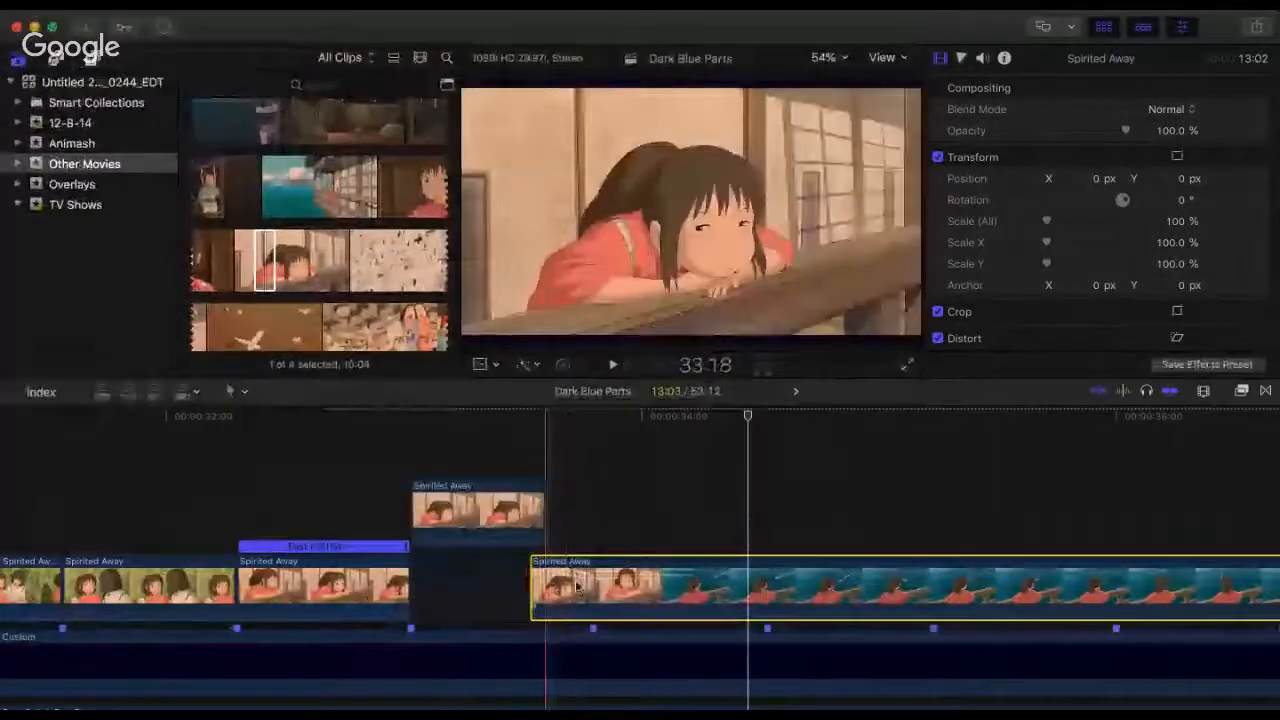
{"action": "key", "text": "super+z"}
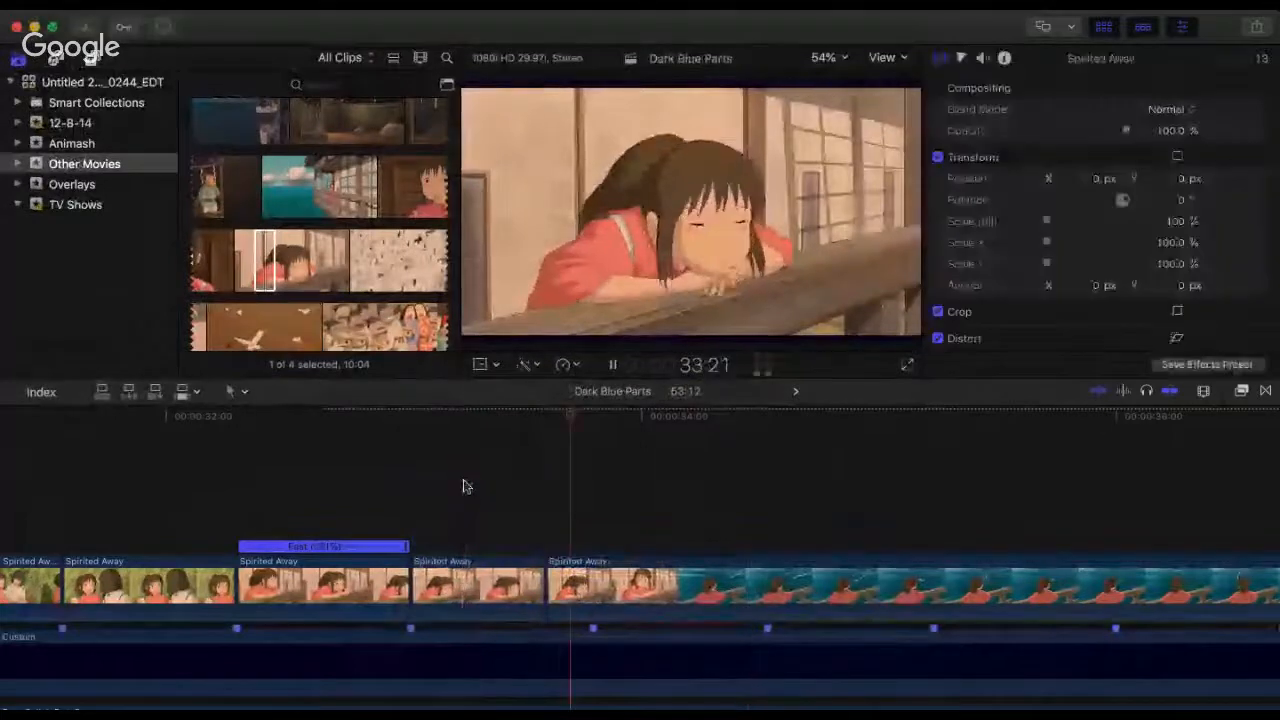
Step: Replay from 33:12 and from 32:09 to check how the railing clips join at 33:18
{"action": "key", "text": "space"}
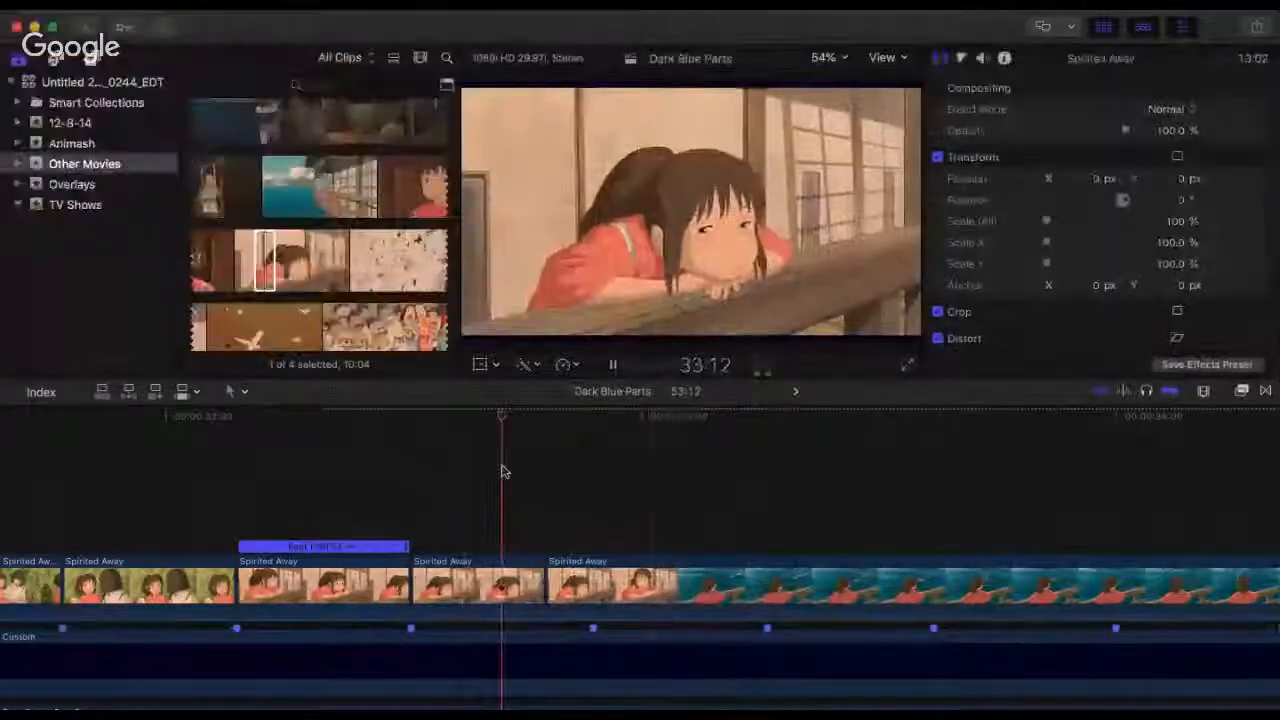
{"action": "left_click", "coordinate": [502, 471]}
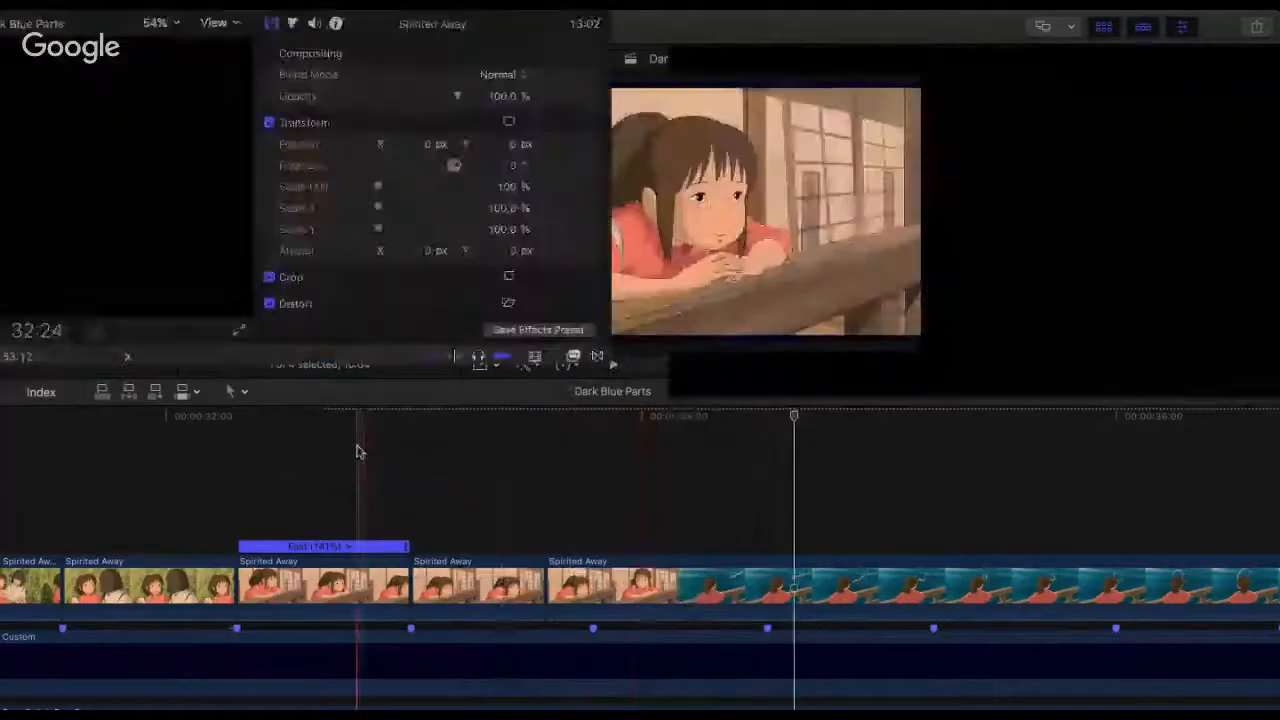
{"action": "left_click", "coordinate": [357, 452]}
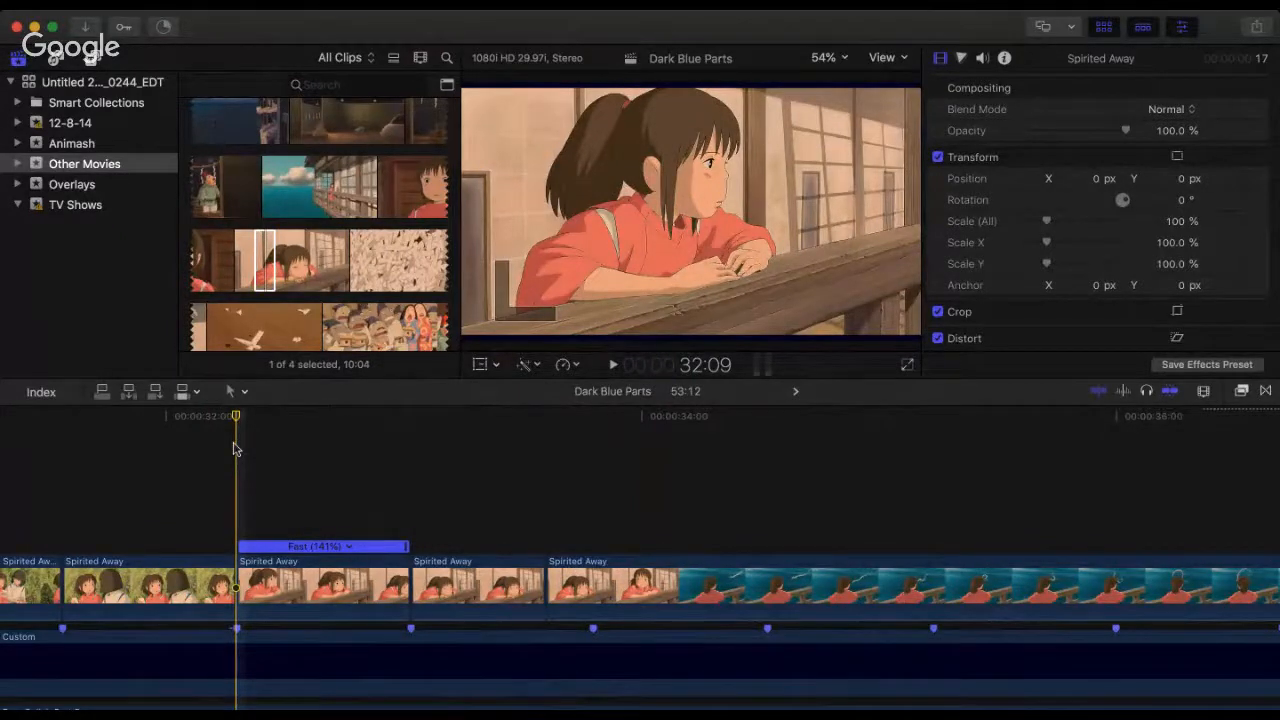
{"action": "key", "text": "space"}
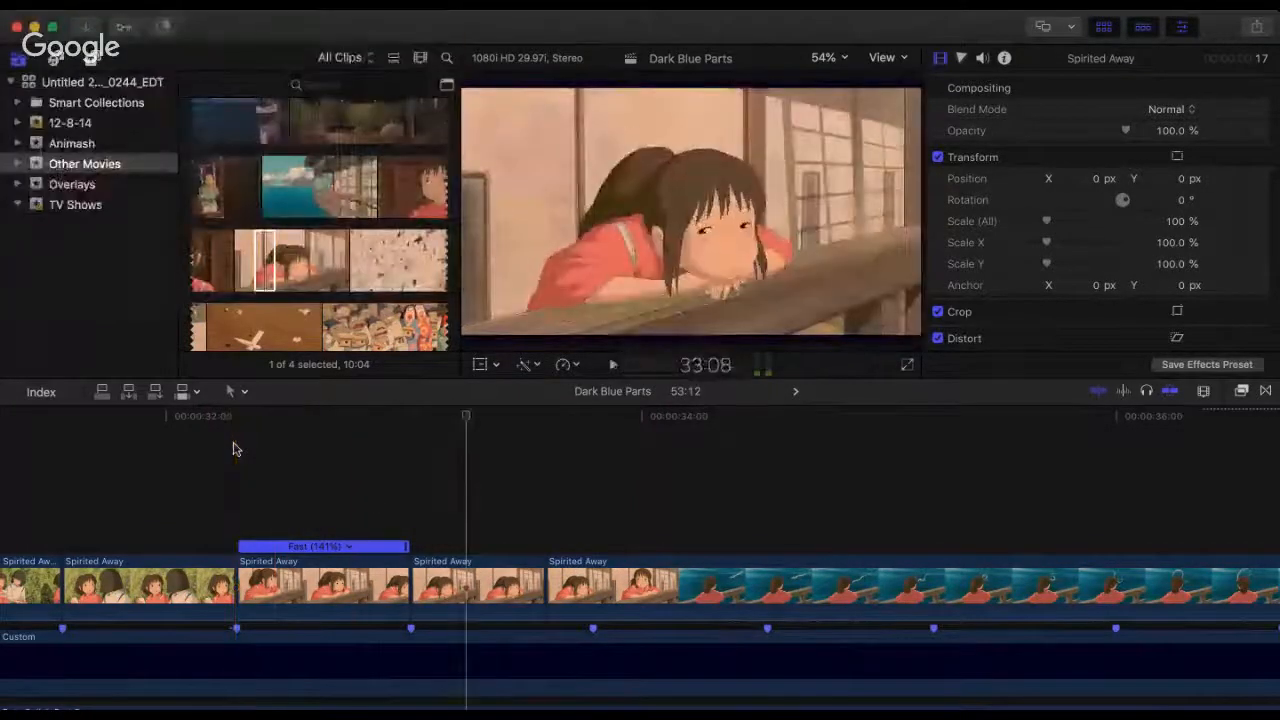
Step: Move the 141% fast railing clip out of its slot at 32:09 and shift the next two railing clips back into its place
{"action": "left_click_drag", "start_coordinate": [386, 600], "coordinate": [1026, 491]}
{"action": "left_click_drag", "start_coordinate": [360, 563], "coordinate": [611, 594]}
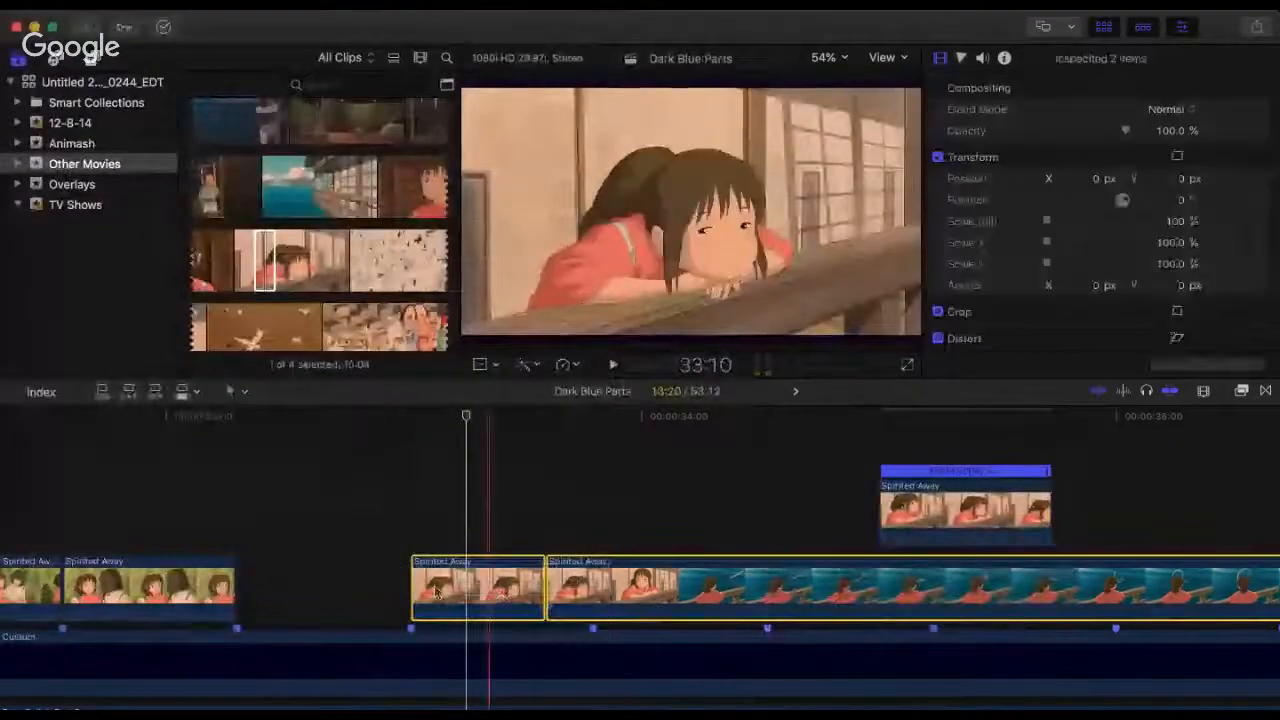
{"action": "left_click_drag", "start_coordinate": [500, 583], "coordinate": [327, 583]}
{"action": "left_click", "coordinate": [166, 538]}
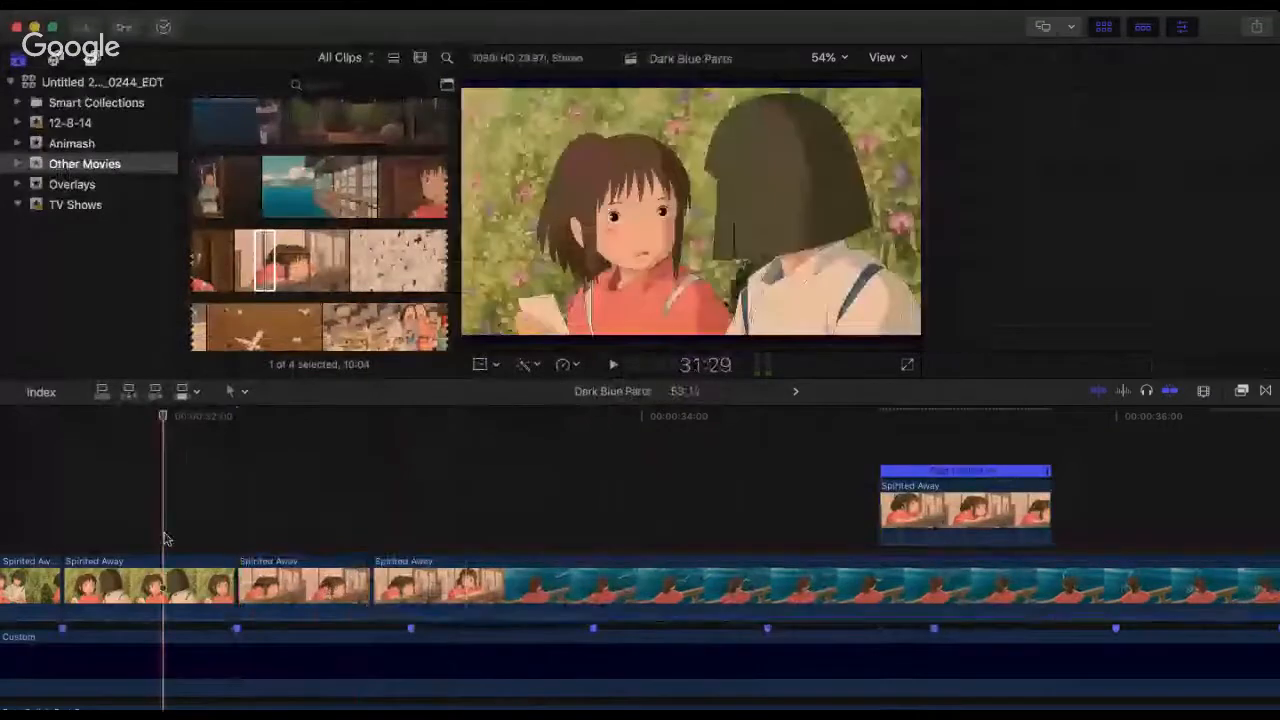
{"action": "key", "text": "space"}
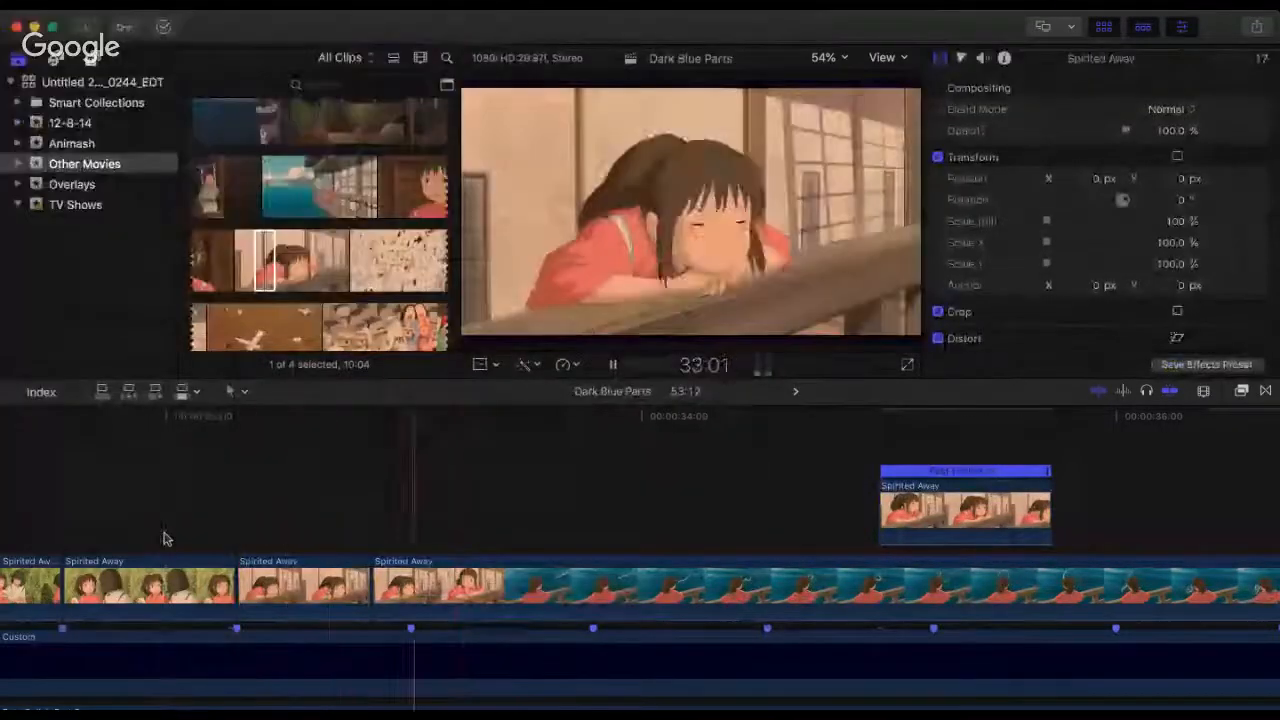
Step: Delete the set-aside 141% clip, trim the start of the first railing clip and close the gap at 32:09
{"action": "left_click", "coordinate": [908, 514]}
{"action": "key", "text": "Delete"}
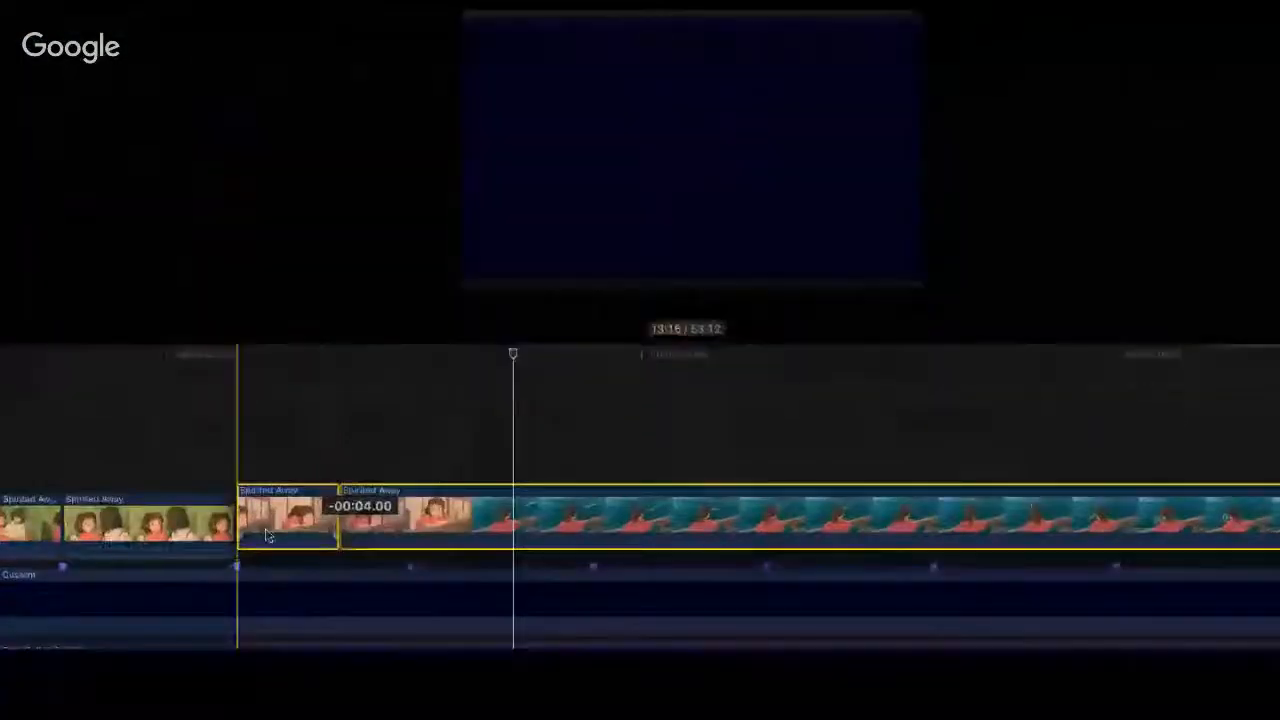
{"action": "left_click", "coordinate": [217, 457]}
{"action": "key", "text": "space"}
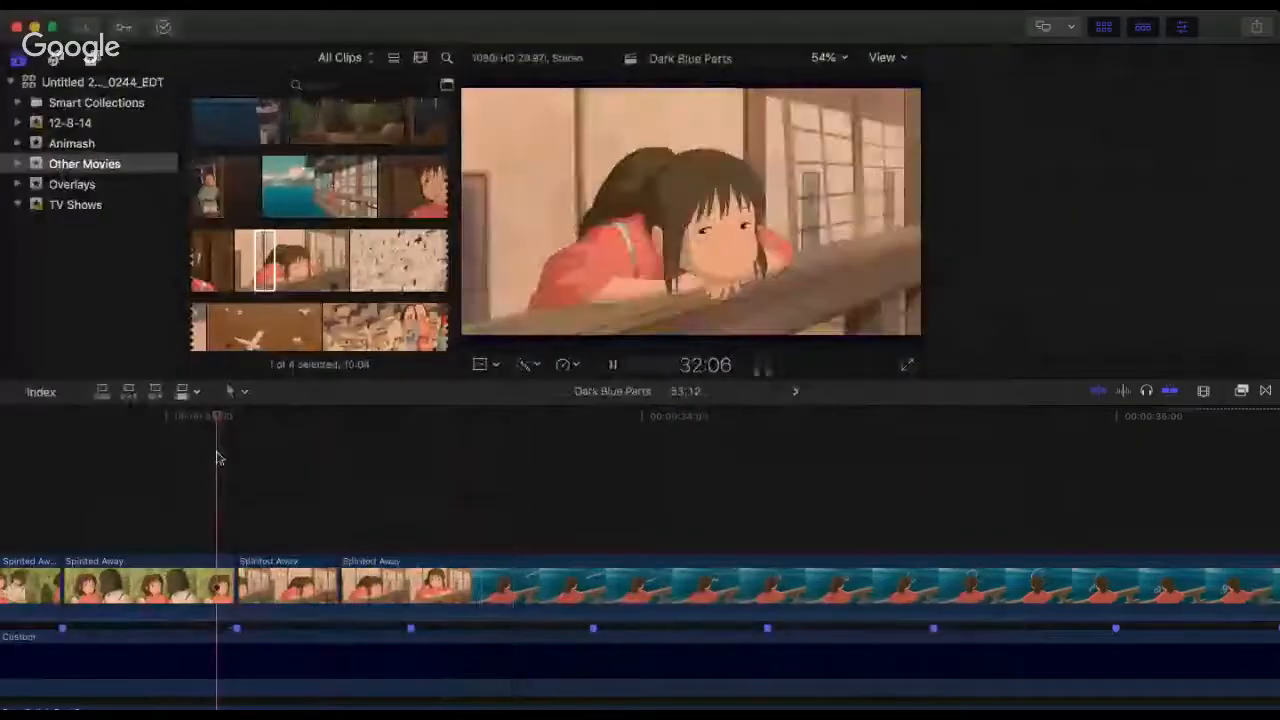
Step: Replay repeatedly from 32:06 and 32:02 to check the cuts from the garden shot through both railing clips
{"action": "left_click", "coordinate": [217, 457]}
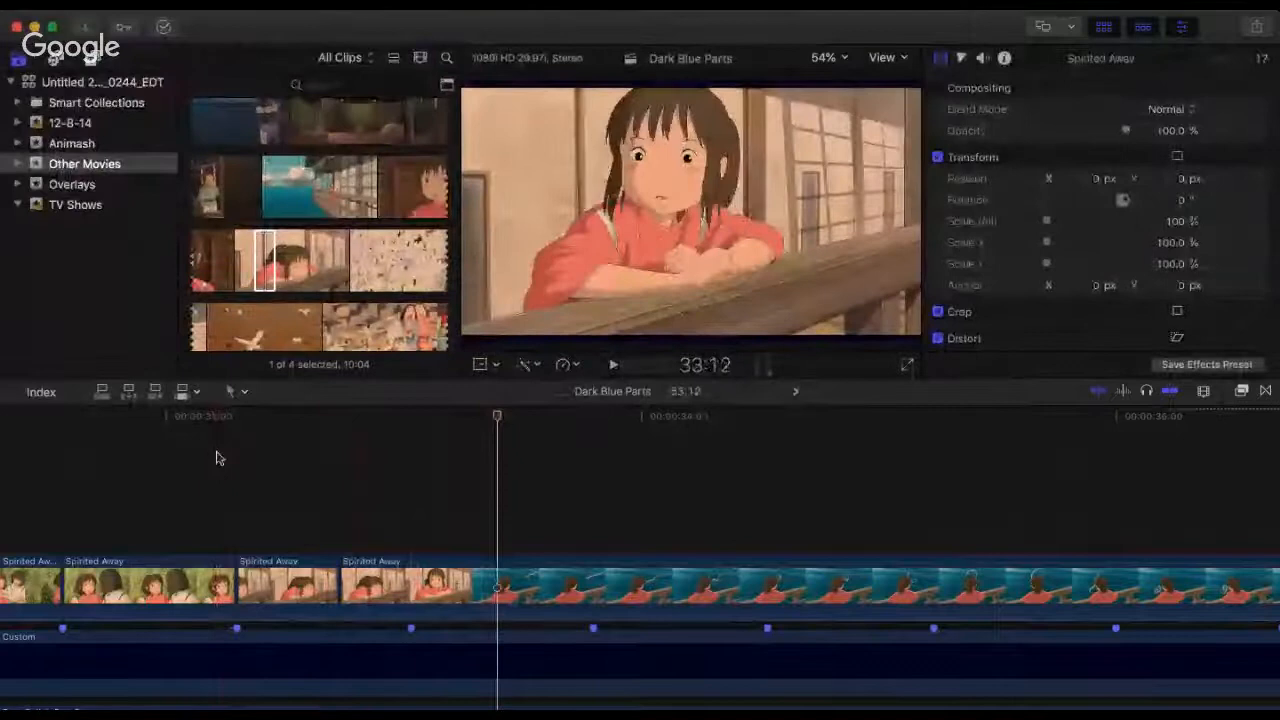
{"action": "left_click", "coordinate": [218, 458]}
{"action": "key", "text": "space"}
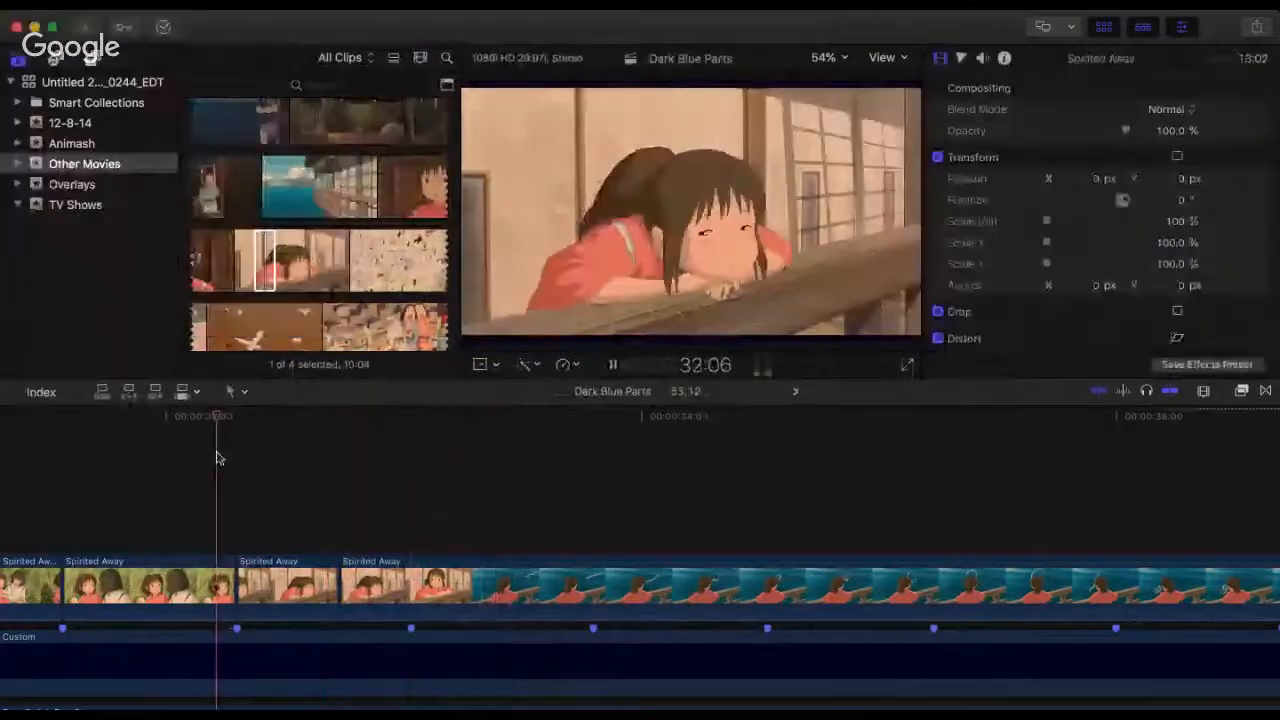
{"action": "key", "text": "space"}
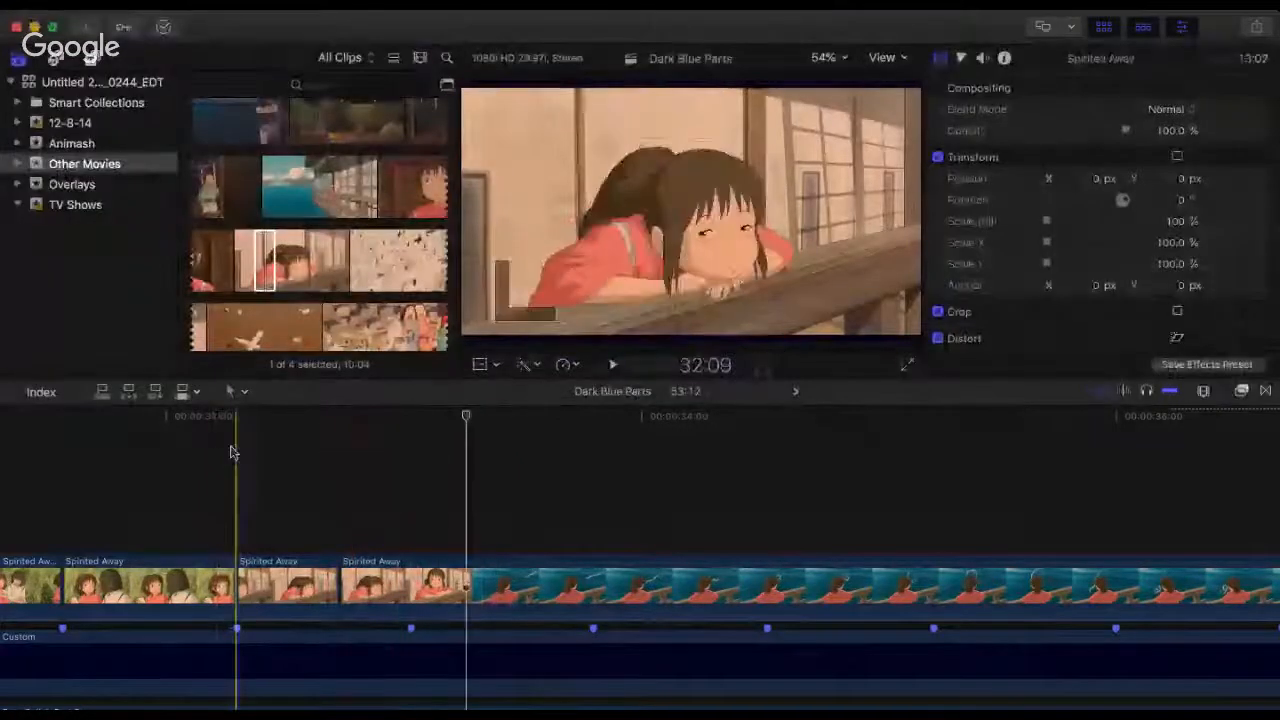
{"action": "left_click", "coordinate": [217, 446]}
{"action": "key", "text": "space"}
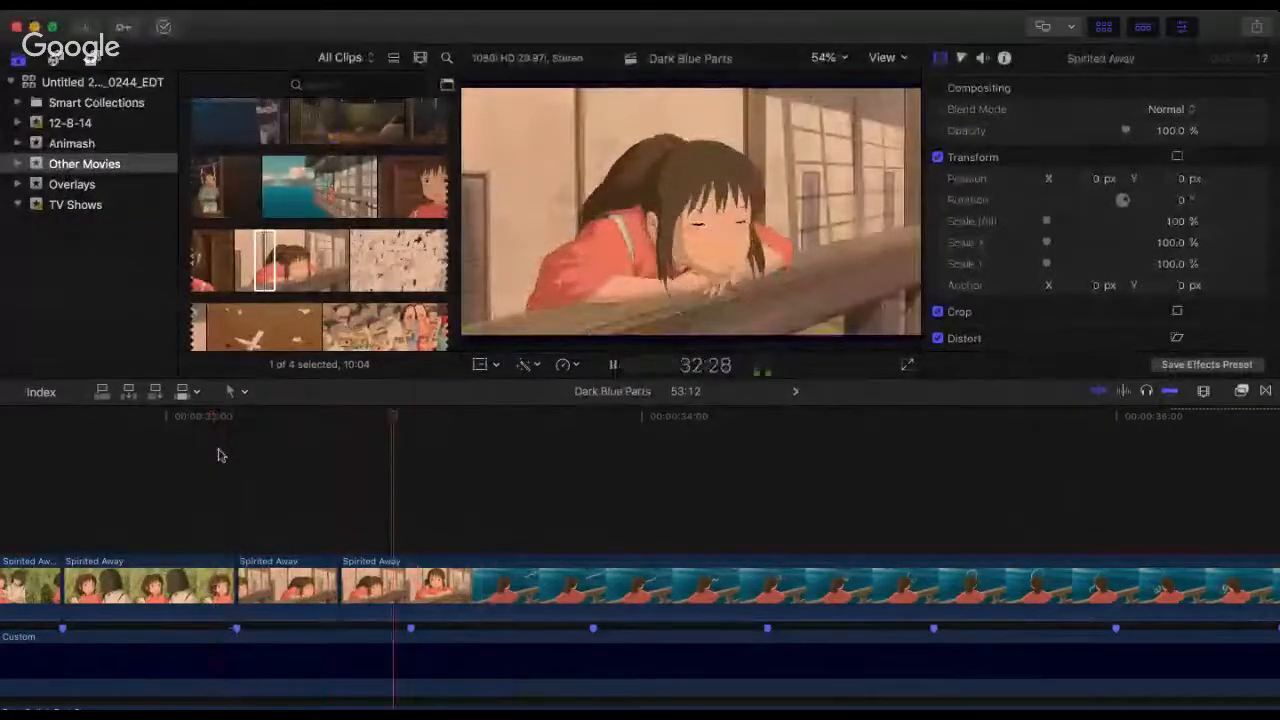
{"action": "key", "text": "space"}
{"action": "left_click", "coordinate": [185, 540]}
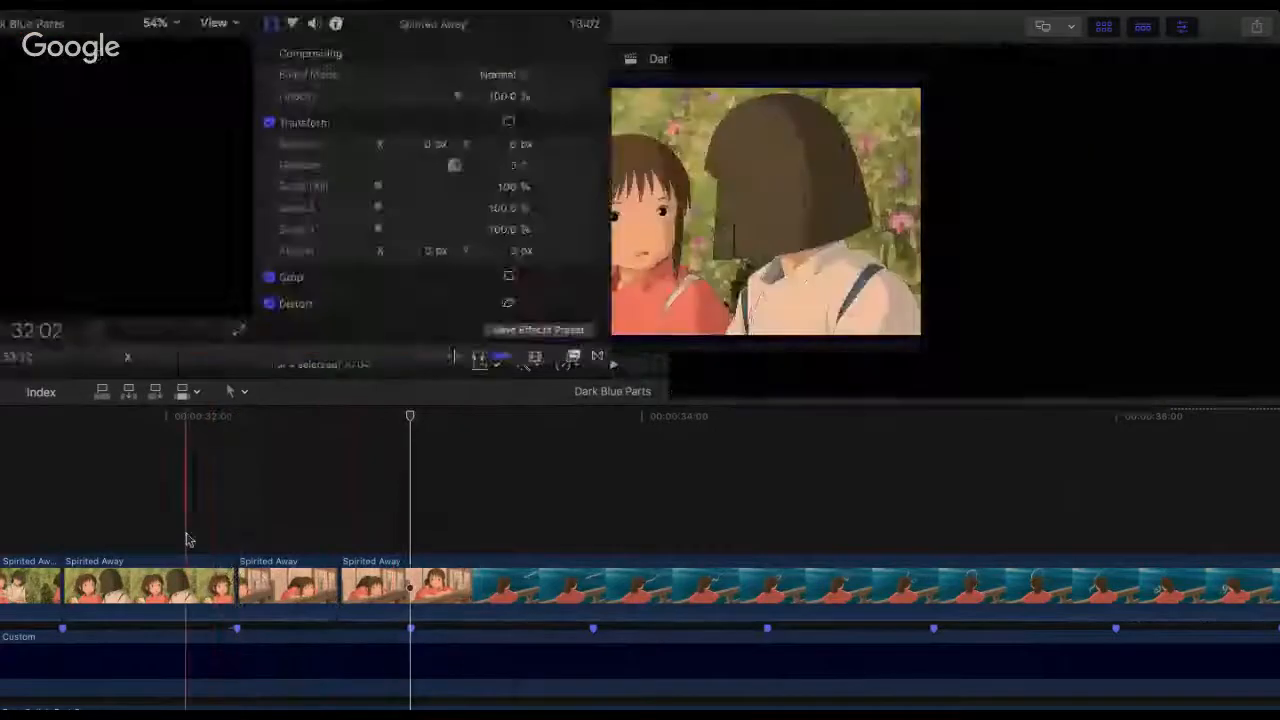
{"action": "key", "text": "space"}
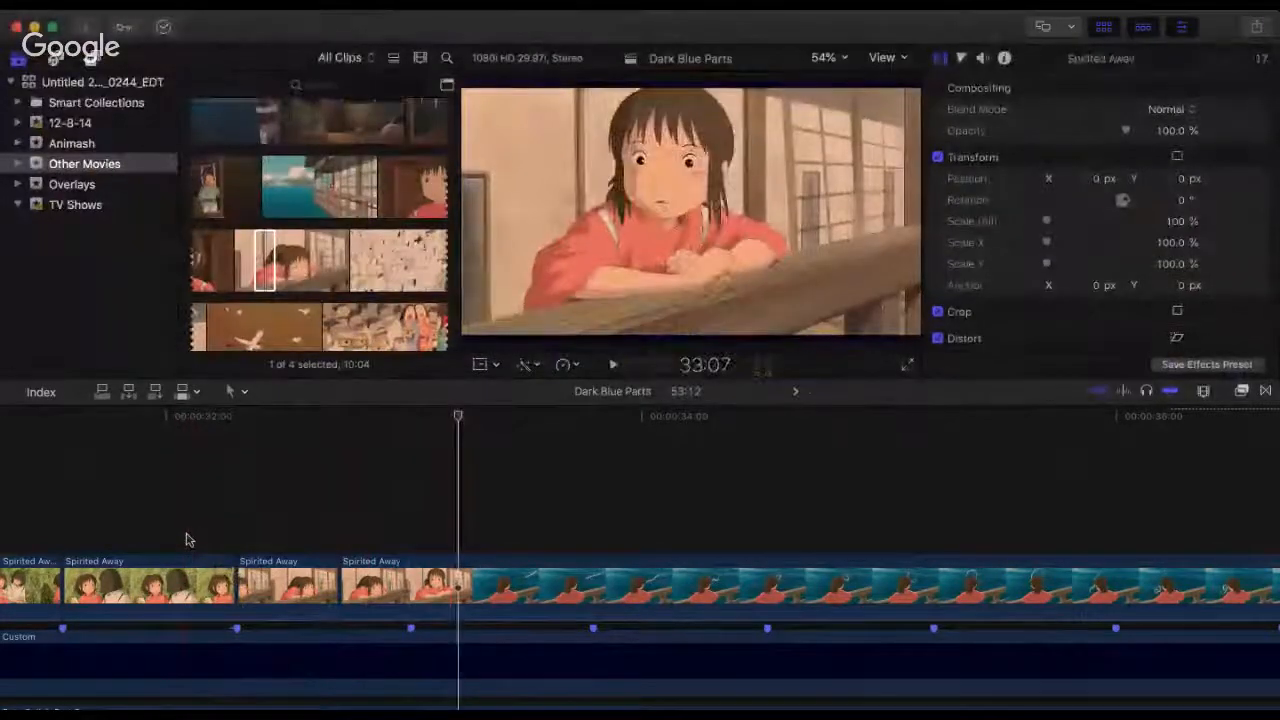
{"action": "key", "text": "space"}
Step: Replay the two railing clips from 32:09 to judge the pacing of the first one
{"action": "left_click", "coordinate": [238, 487]}
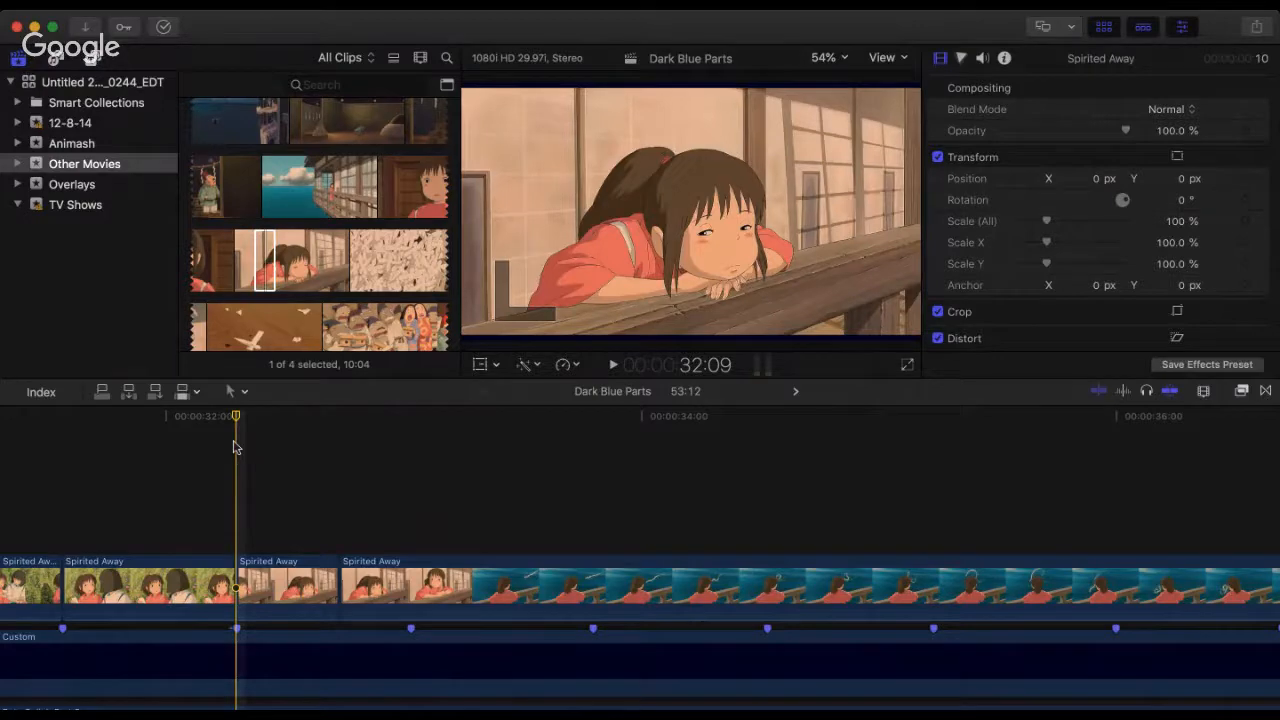
{"action": "key", "text": "space"}
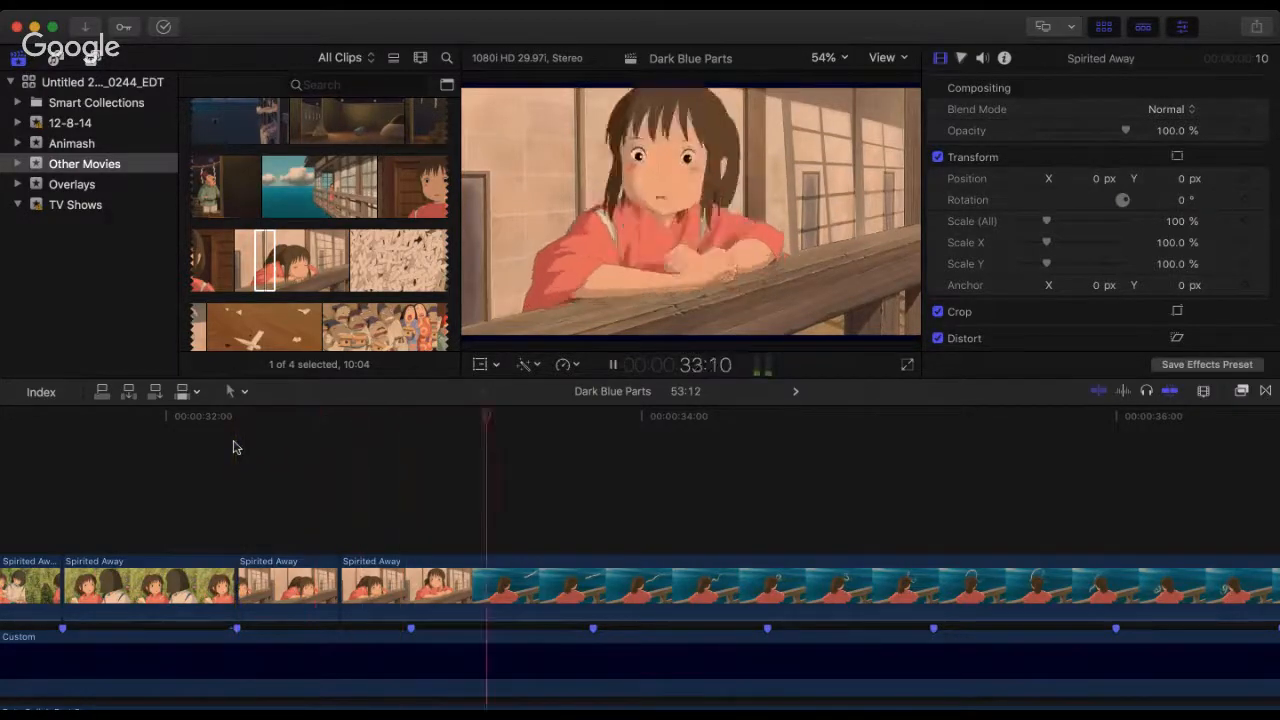
{"action": "key", "text": "space"}
{"action": "left_click", "coordinate": [232, 420]}
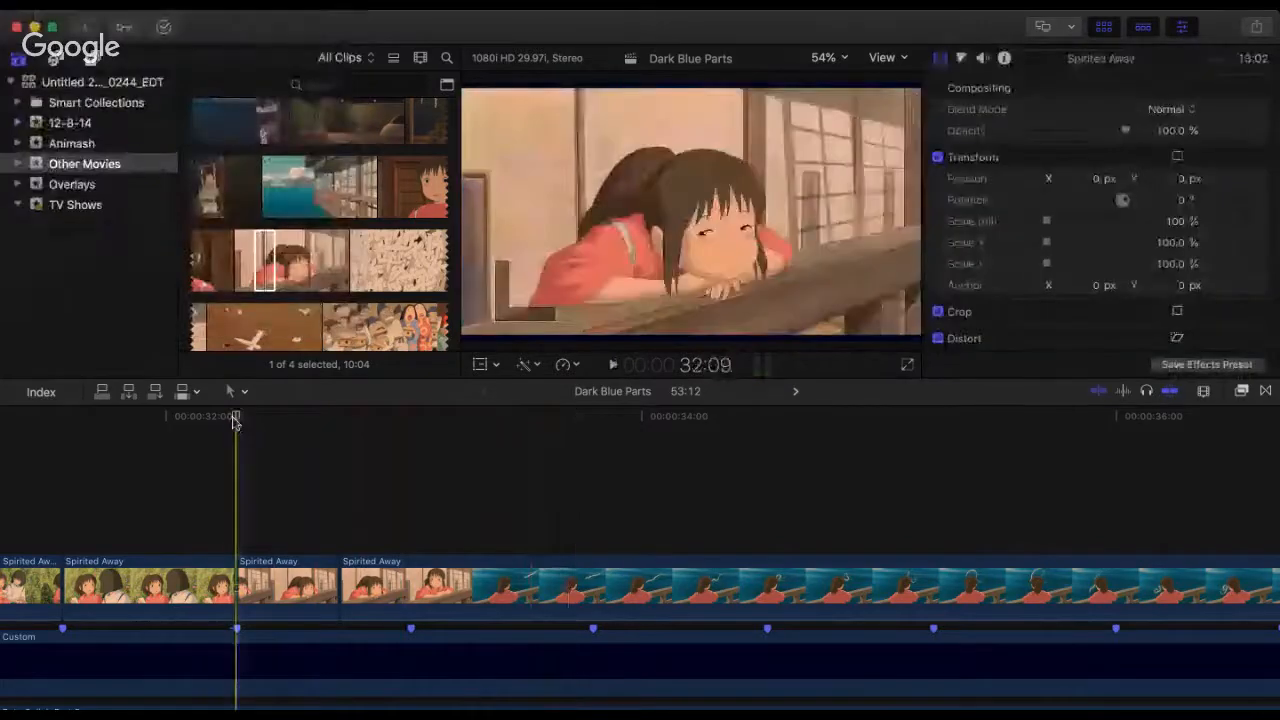
{"action": "key", "text": "space"}
{"action": "key", "text": "space"}
{"action": "left_click", "coordinate": [232, 422]}
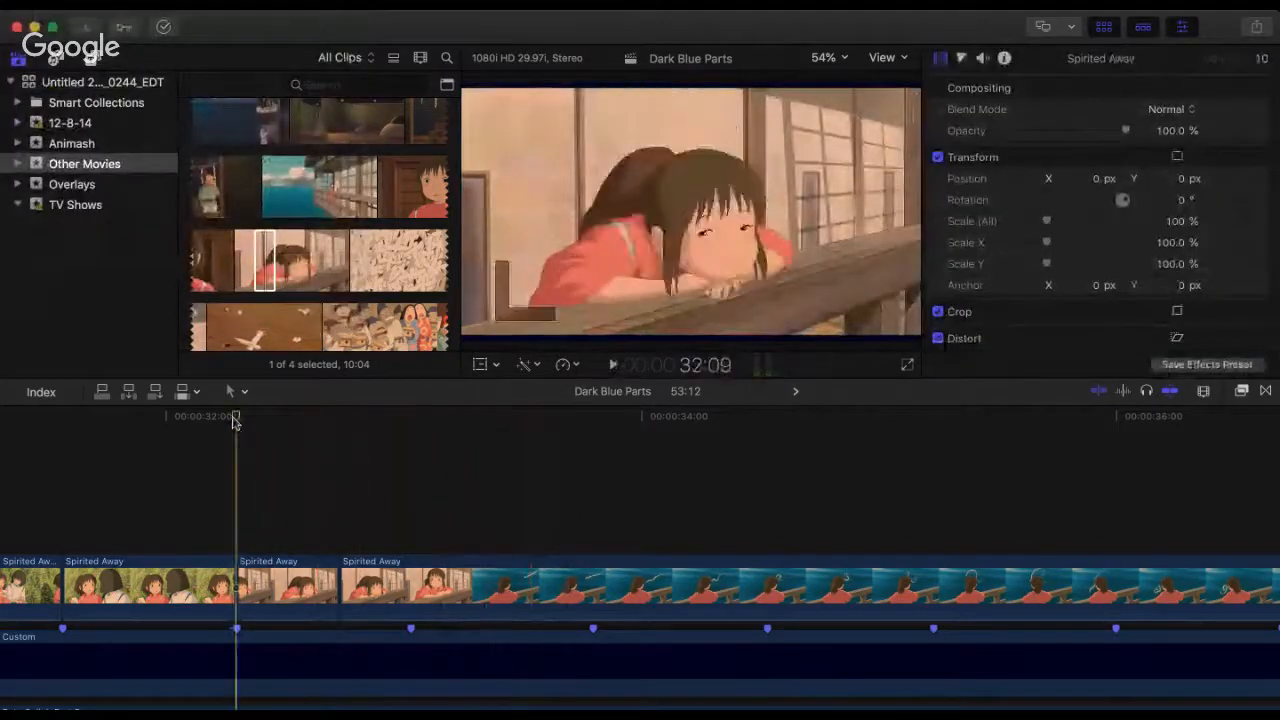
{"action": "key", "text": "space"}
{"action": "key", "text": "space"}
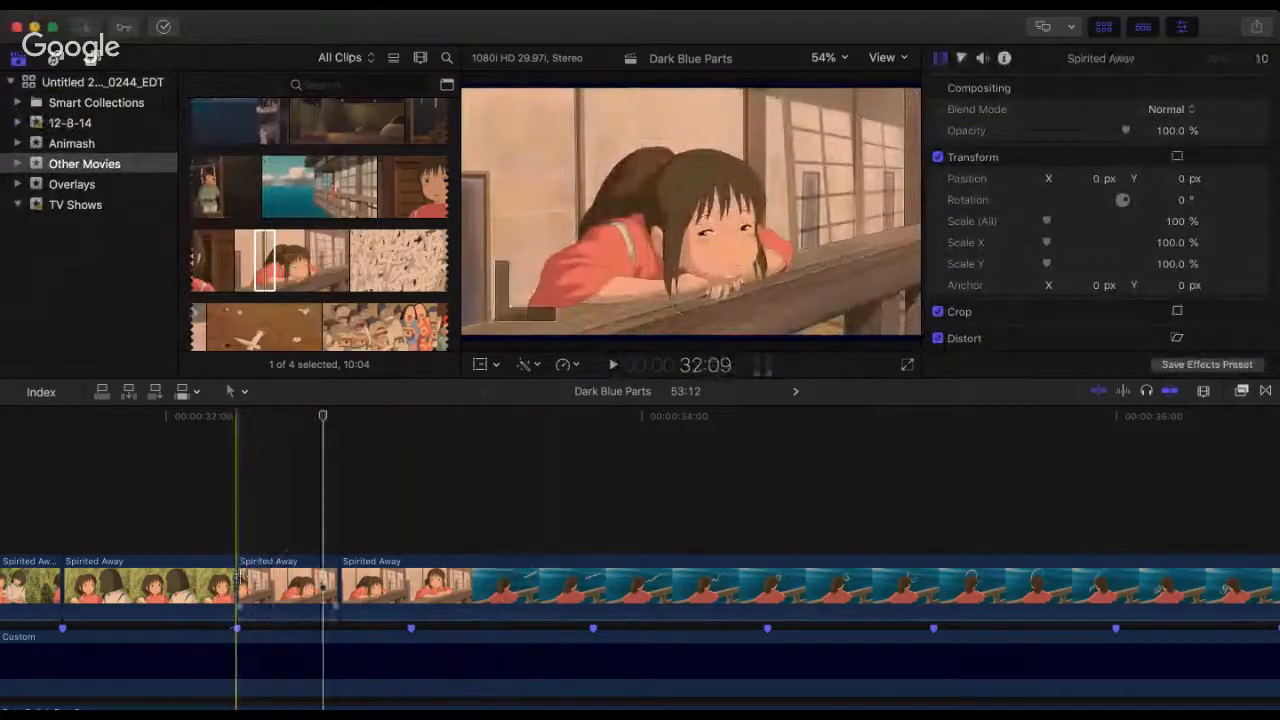
Step: Retime the railing clip at 32:09 to Fast 127% and butt the following clip against its new end
{"action": "left_click", "coordinate": [272, 590]}
{"action": "key", "text": "super+r"}
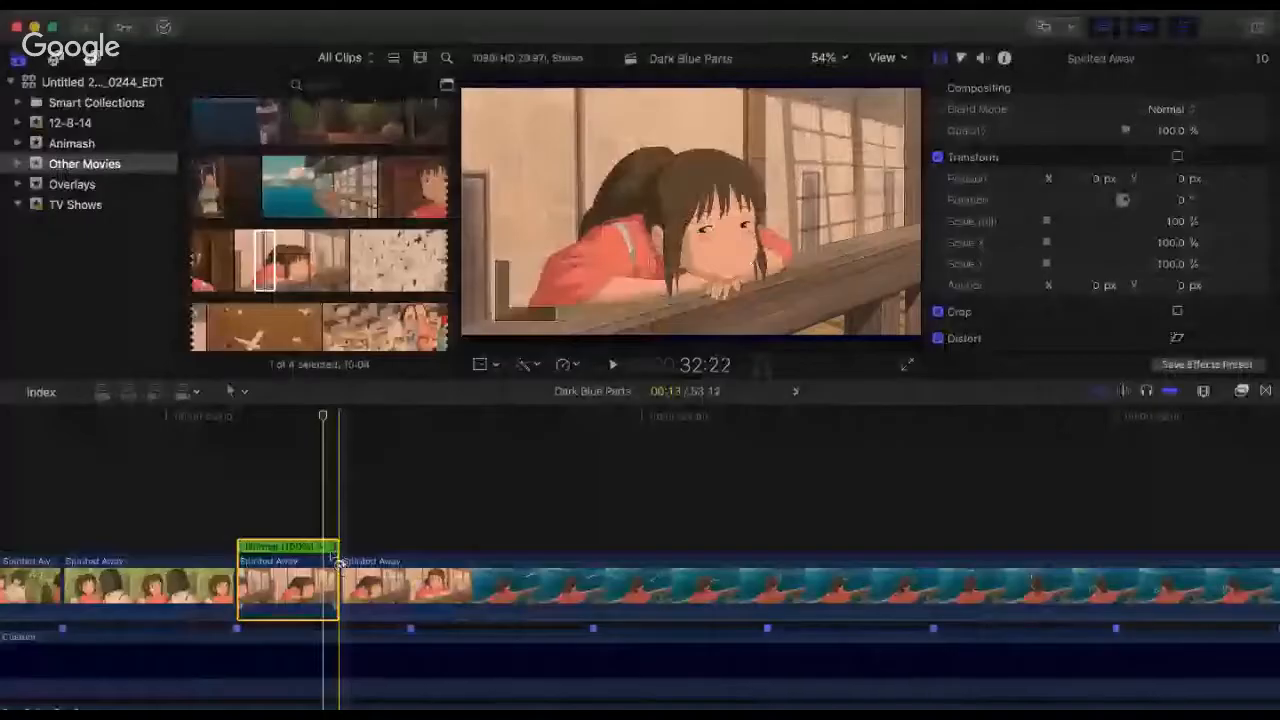
{"action": "left_click_drag", "start_coordinate": [336, 547], "coordinate": [314, 548]}
{"action": "left_click_drag", "start_coordinate": [377, 602], "coordinate": [355, 601]}
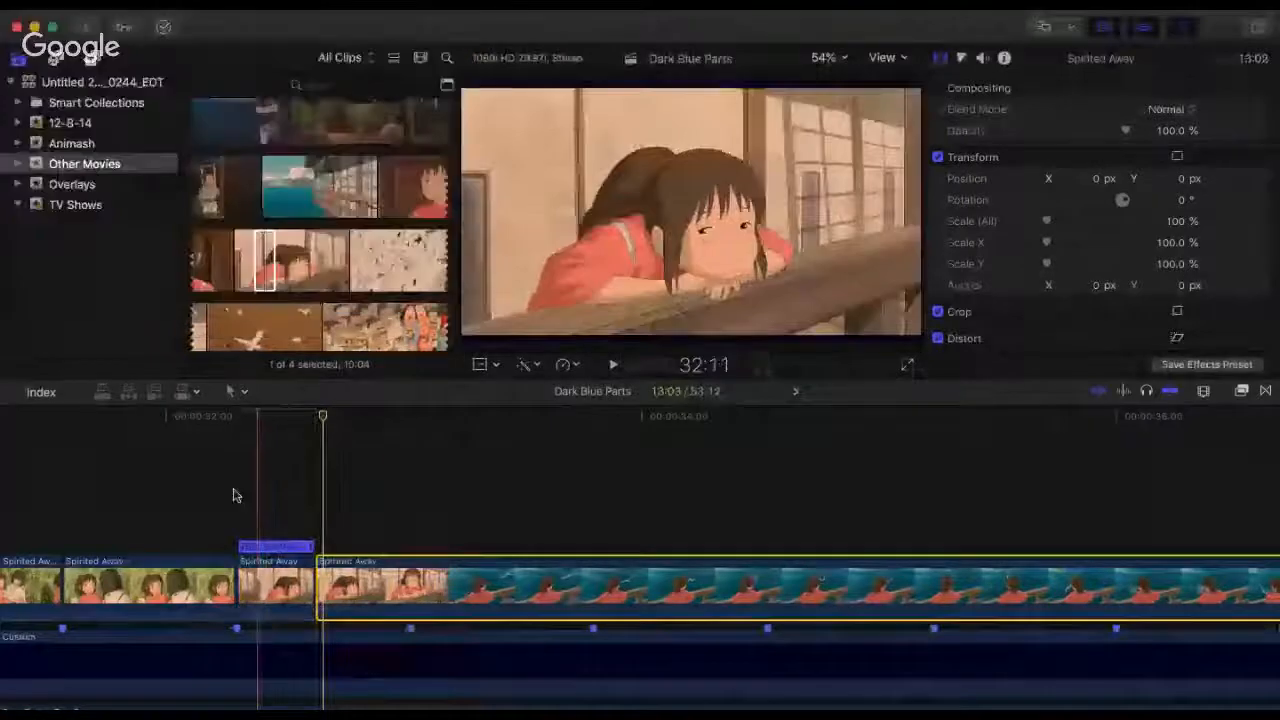
Step: Replay from 32:09 through the sped-up railing clip and the one after it to check the timing
{"action": "left_click", "coordinate": [234, 491]}
{"action": "key", "text": "space"}
{"action": "left_click", "coordinate": [234, 491]}
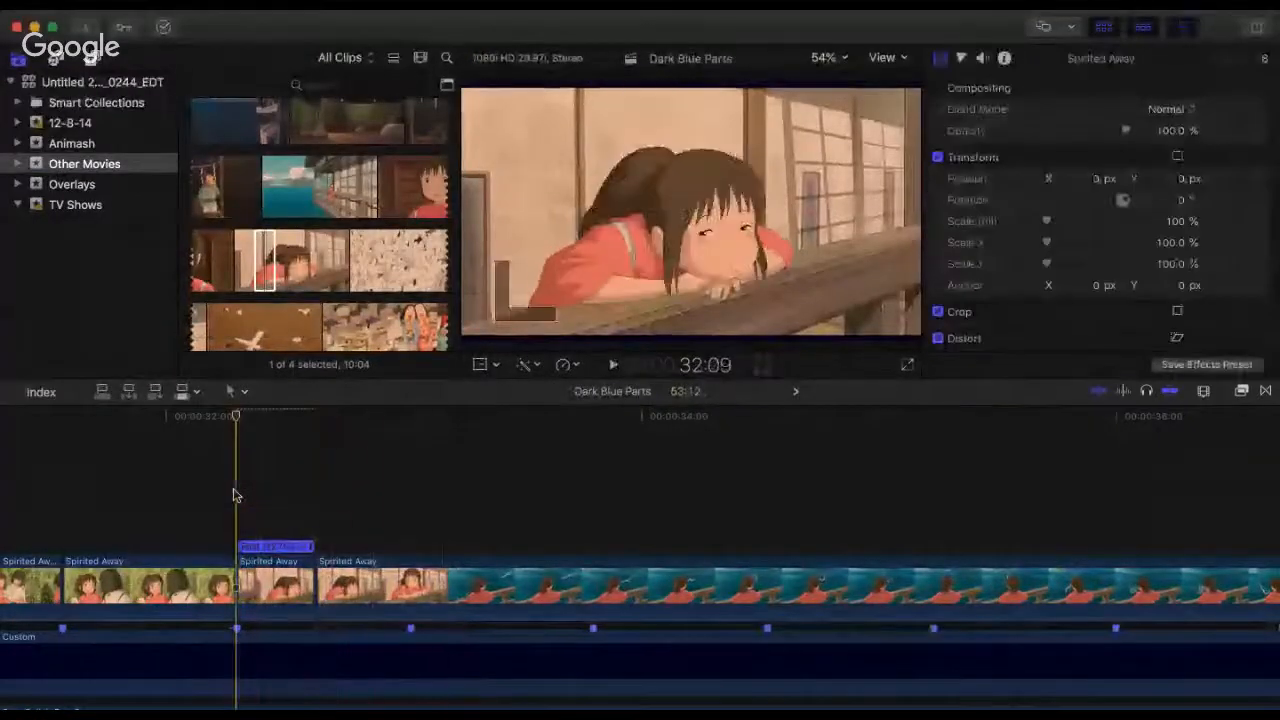
{"action": "key", "text": "space"}
{"action": "key", "text": "space"}
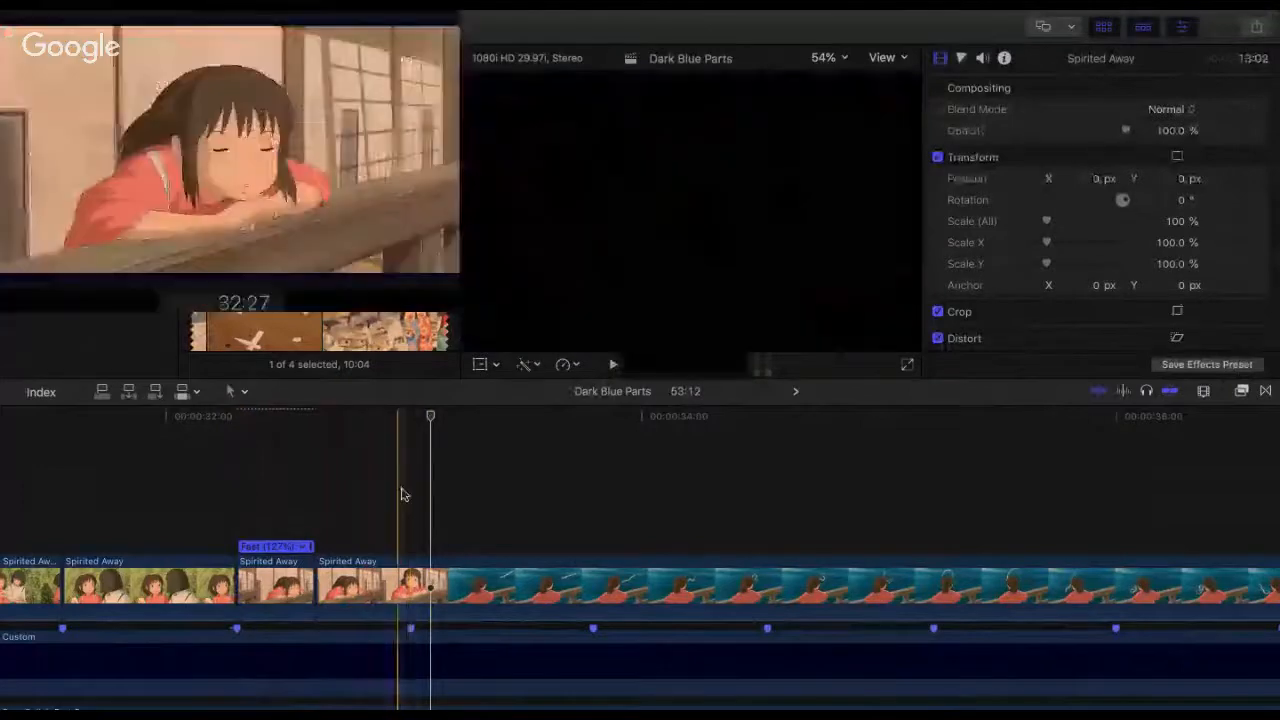
Step: Split the railing clip at the 33:01 beat marker and trim the remainder's start to a 10:21 duration, opening on the water shot at the cut
{"action": "left_click", "coordinate": [408, 575]}
{"action": "key", "text": "super+b"}
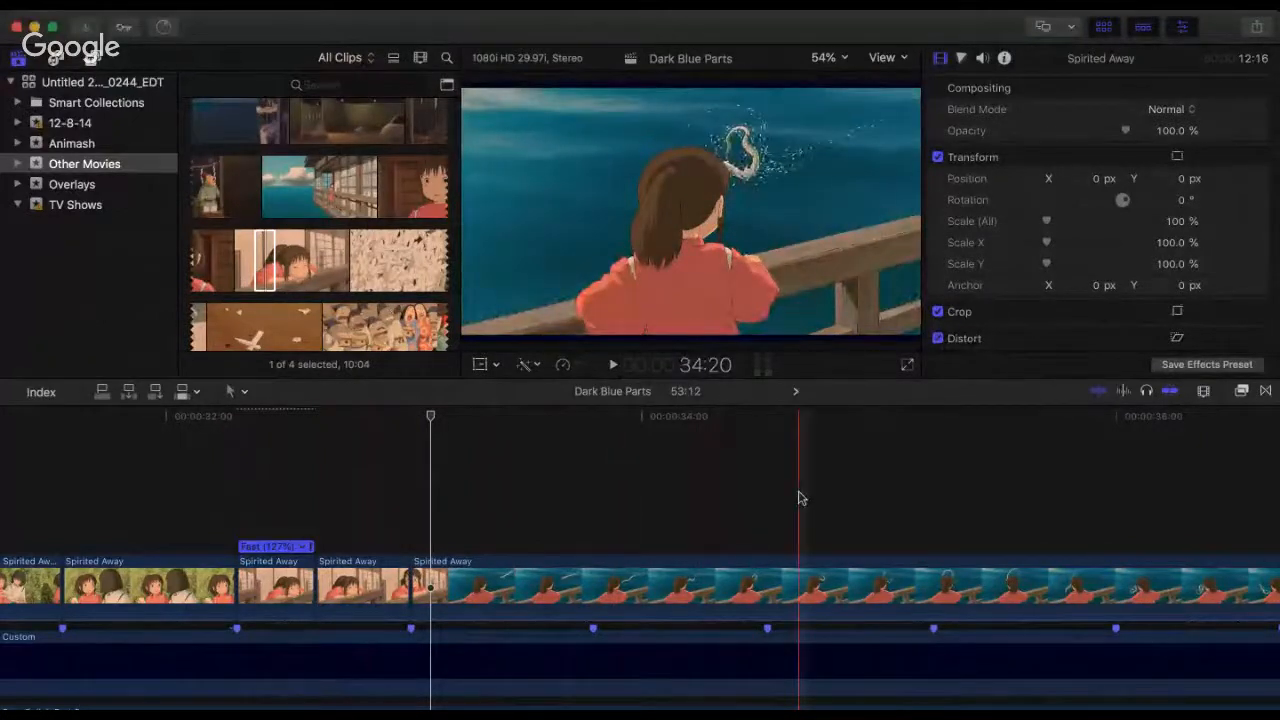
{"action": "left_click", "coordinate": [784, 418]}
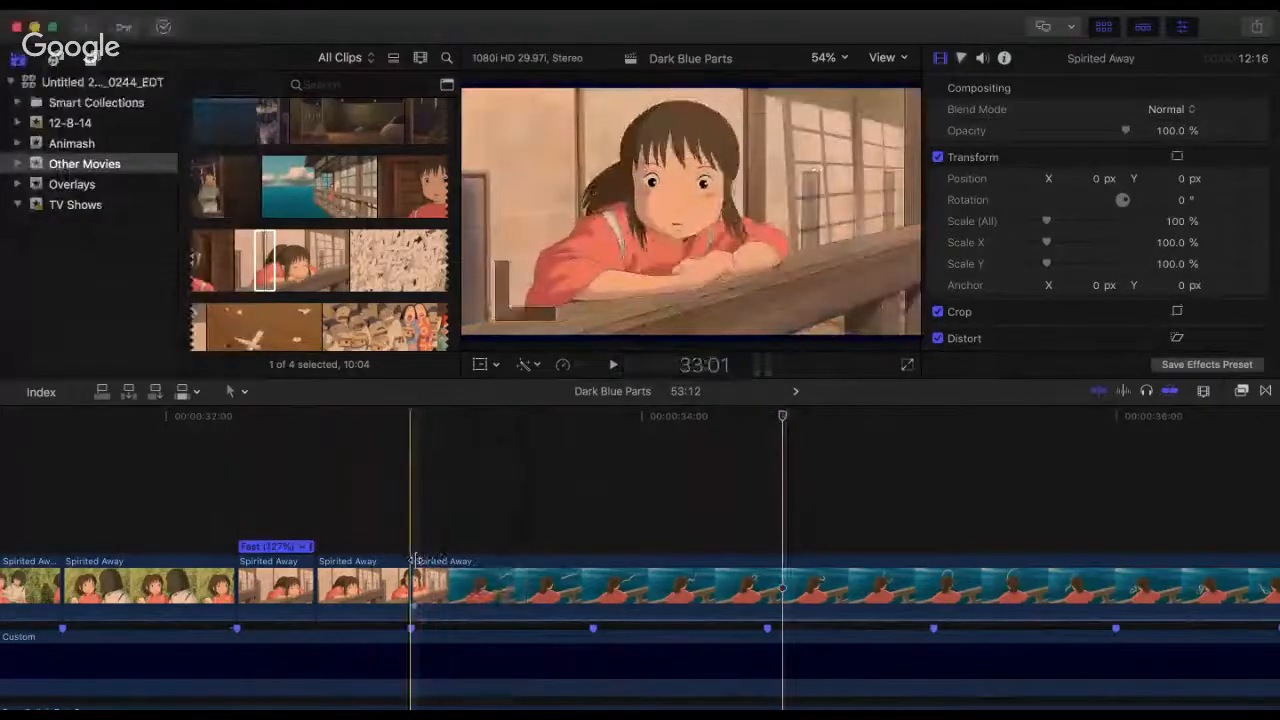
{"action": "mouse_move", "coordinate": [415, 573]}
{"action": "left_mouse_down"}
{"action": "mouse_move", "coordinate": [895, 590]}
{"action": "mouse_move", "coordinate": [411, 578]}
{"action": "left_mouse_up"}
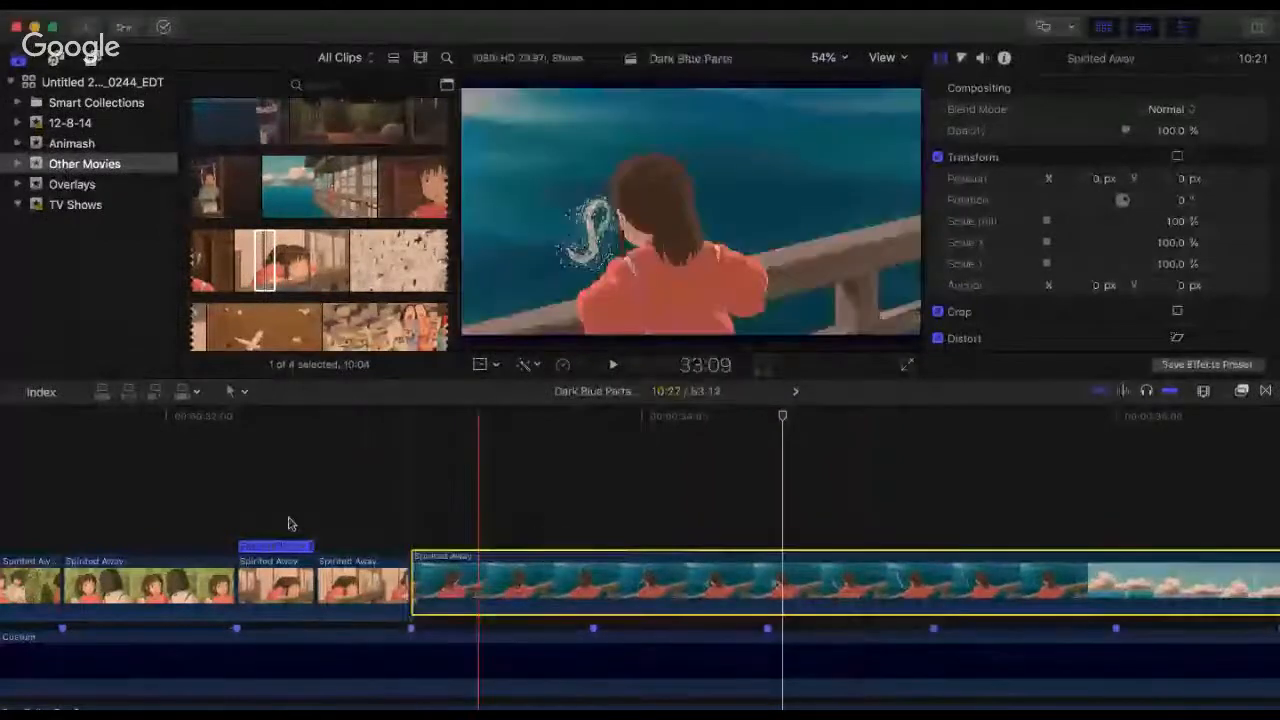
Step: Replay from 32:04 across the railing clips and the 33:01 cut to the water shot
{"action": "key", "text": "space"}
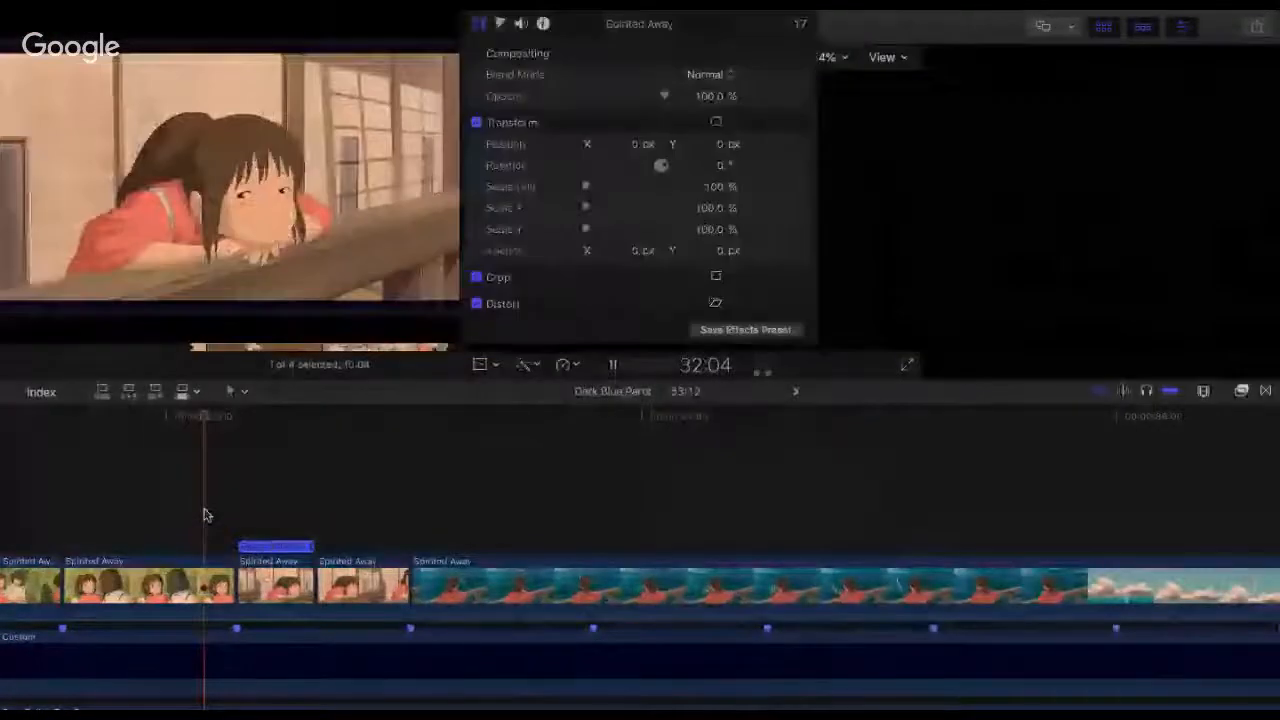
{"action": "left_click", "coordinate": [203, 515]}
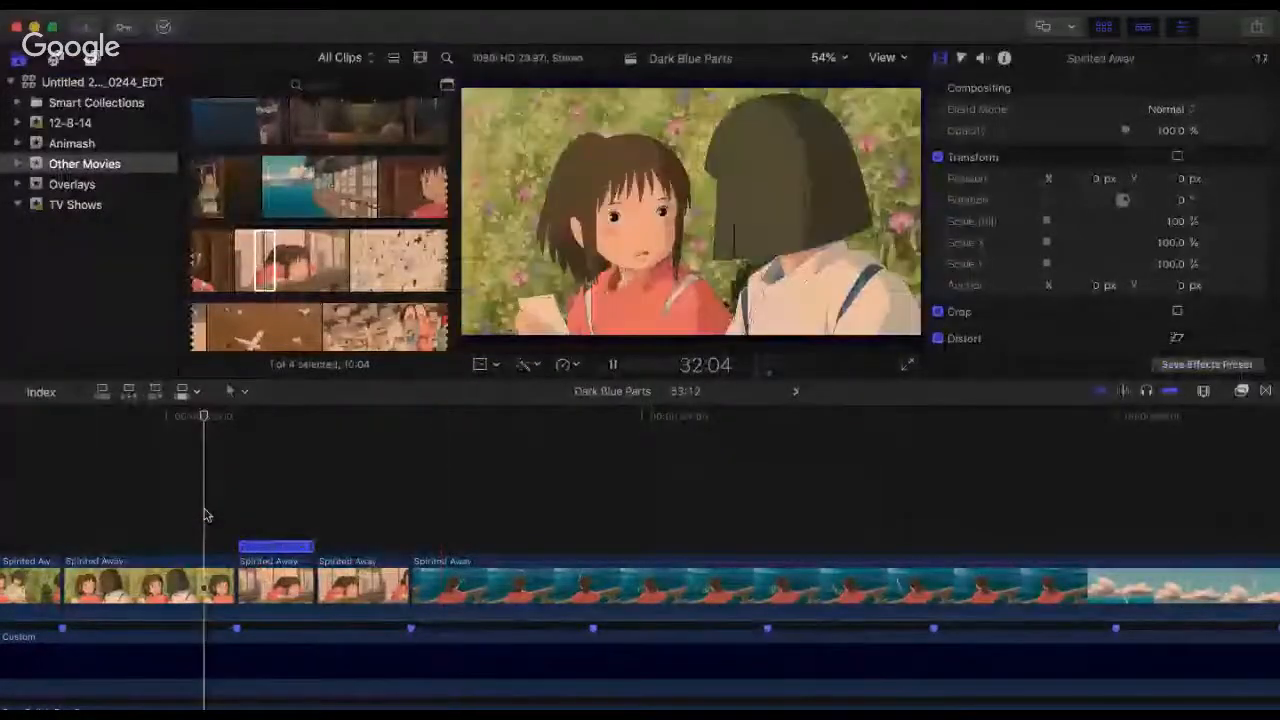
{"action": "key", "text": "space"}
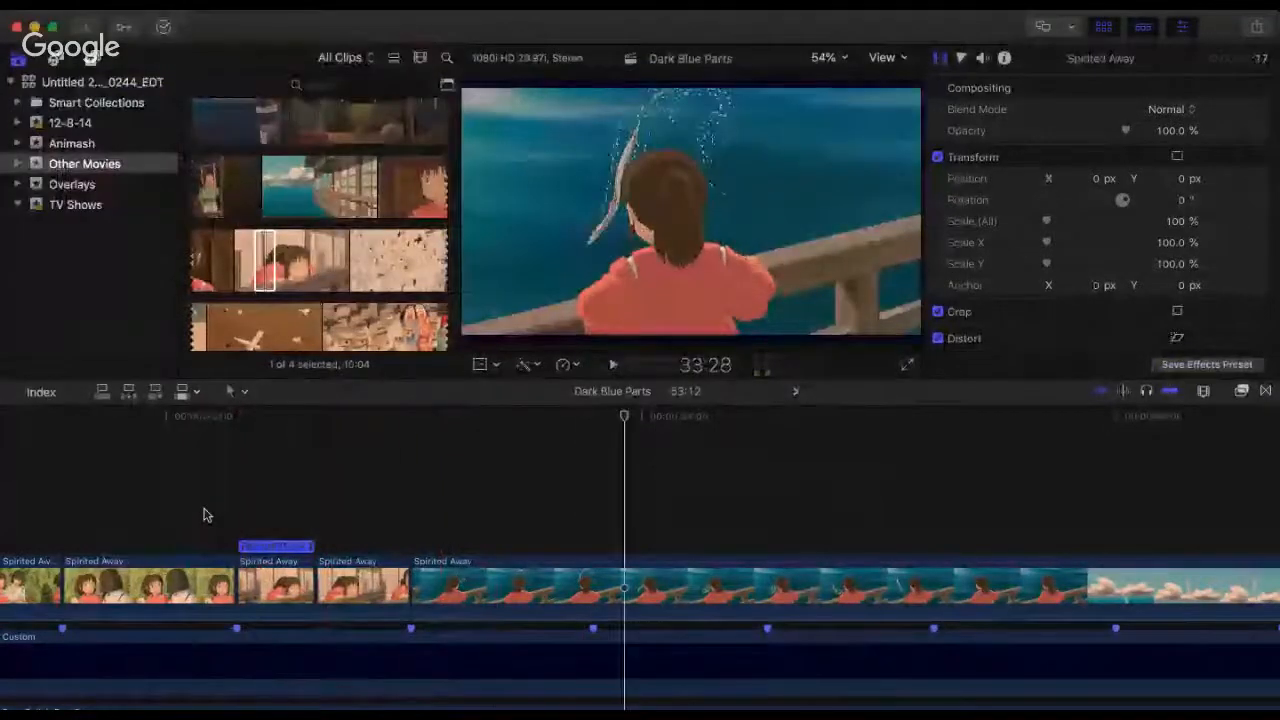
Step: Trim the start of the water clip at the 33:01 cut to a 7:22 duration, opening on the sky and clouds shot
{"action": "left_click", "coordinate": [239, 505]}
{"action": "key", "text": "space"}
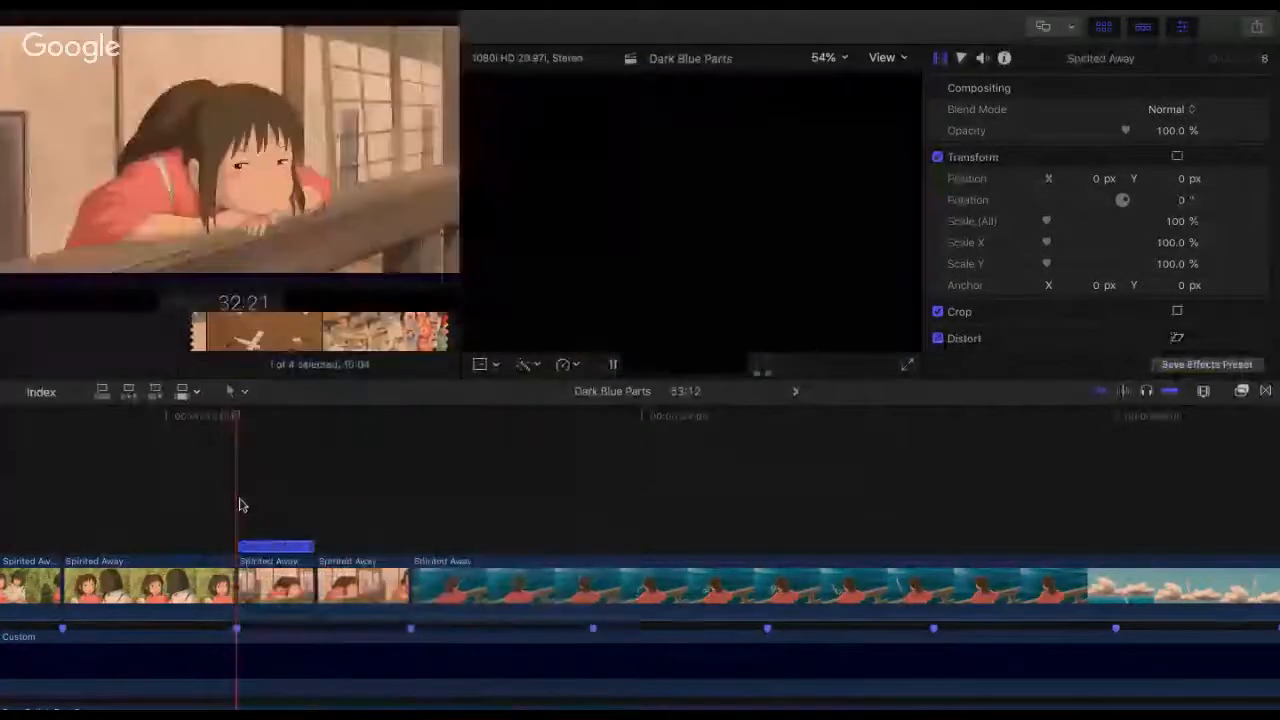
{"action": "key", "text": "space"}
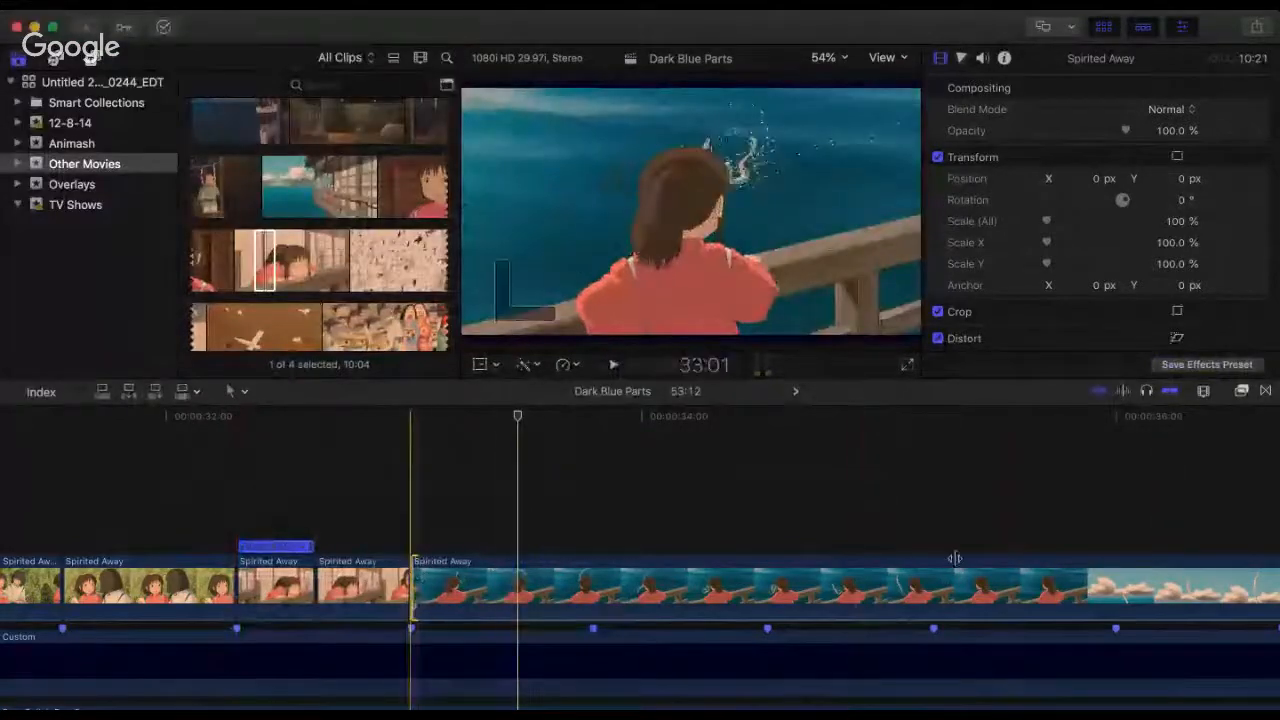
{"action": "left_click_drag", "start_coordinate": [411, 585], "coordinate": [436, 592]}
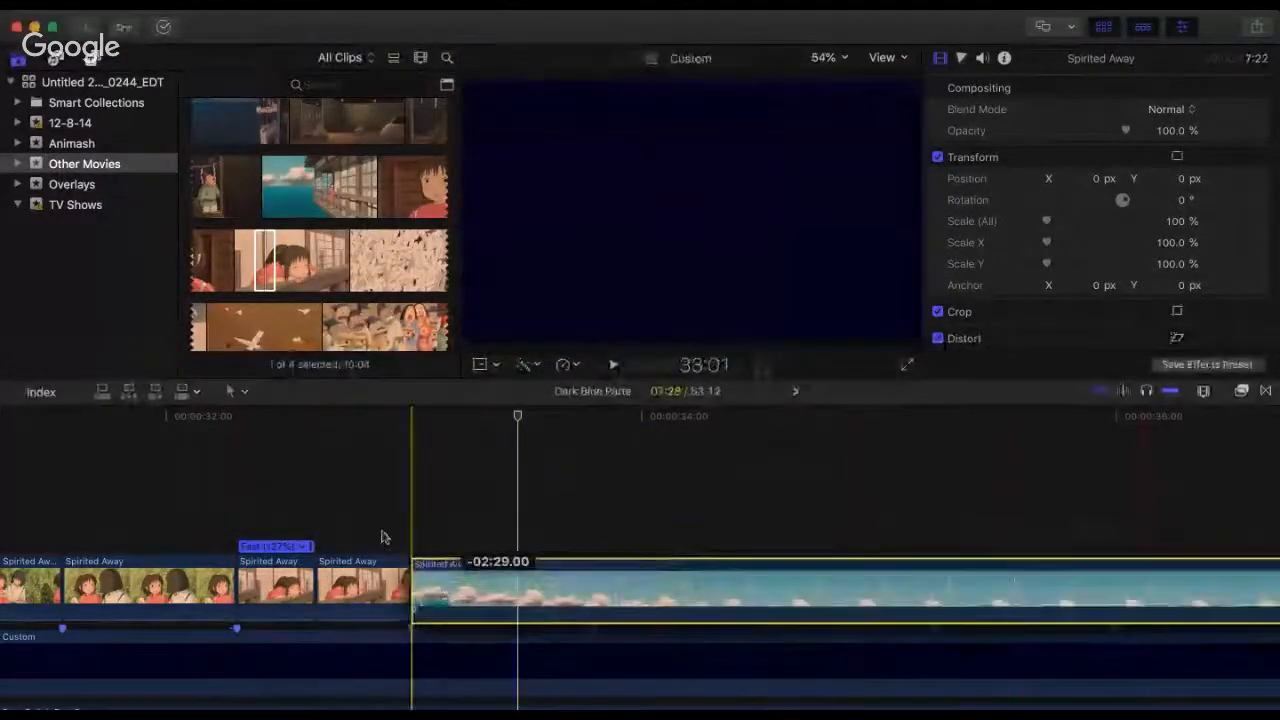
Step: Replay the railing clips and the 33:01 cut into the dragon-in-the-sky shot to check the transition
{"action": "left_click", "coordinate": [369, 531]}
{"action": "key", "text": "space"}
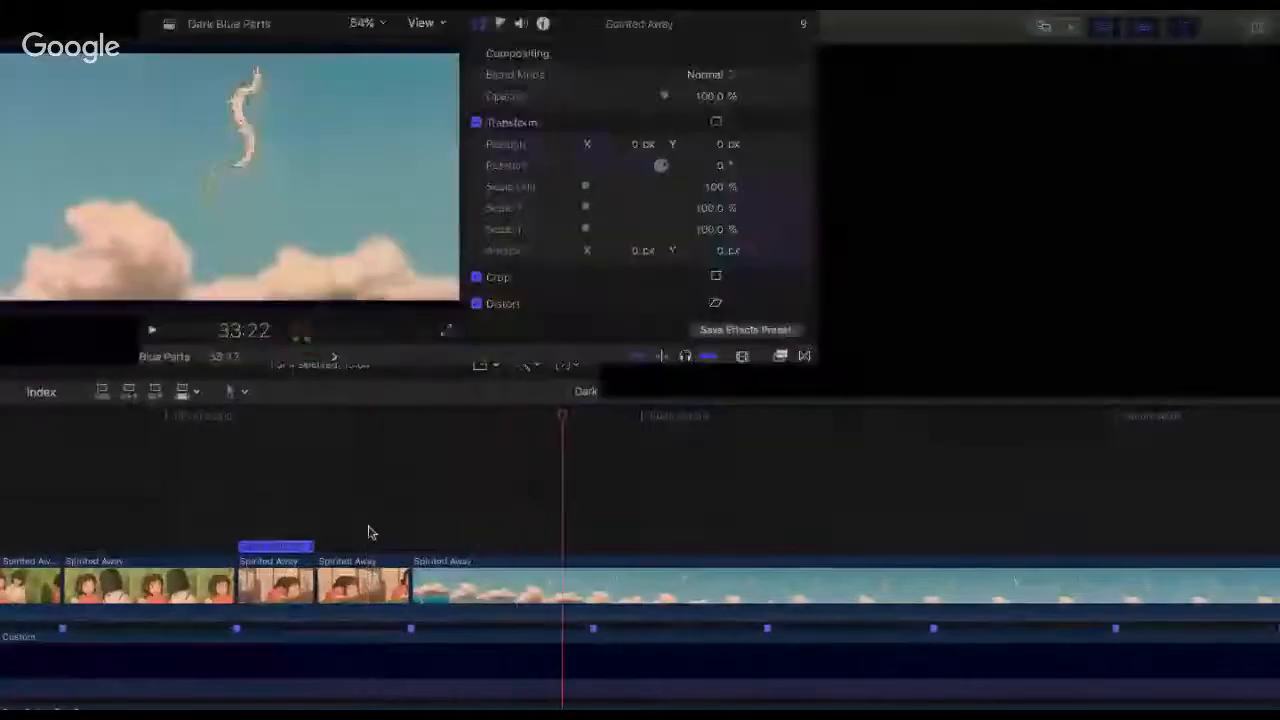
{"action": "left_click", "coordinate": [369, 531]}
{"action": "key", "text": "space"}
{"action": "key", "text": "space"}
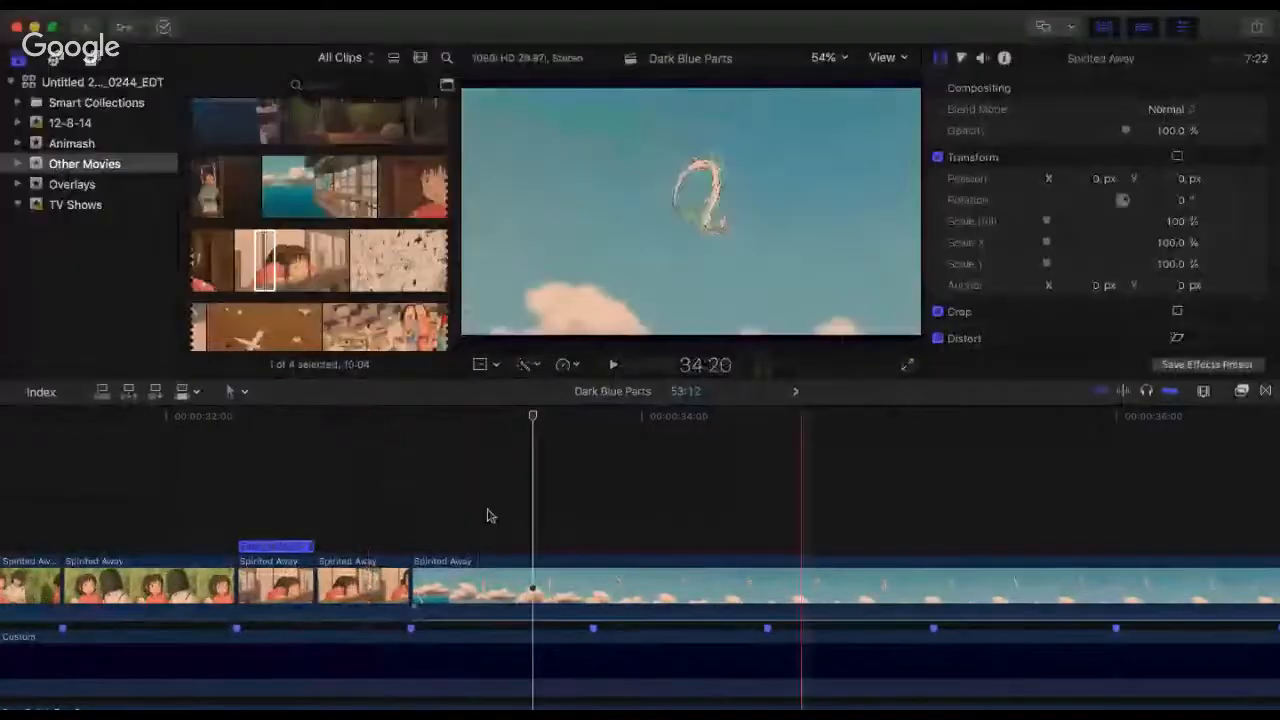
{"action": "left_click", "coordinate": [205, 528]}
{"action": "key", "text": "space"}
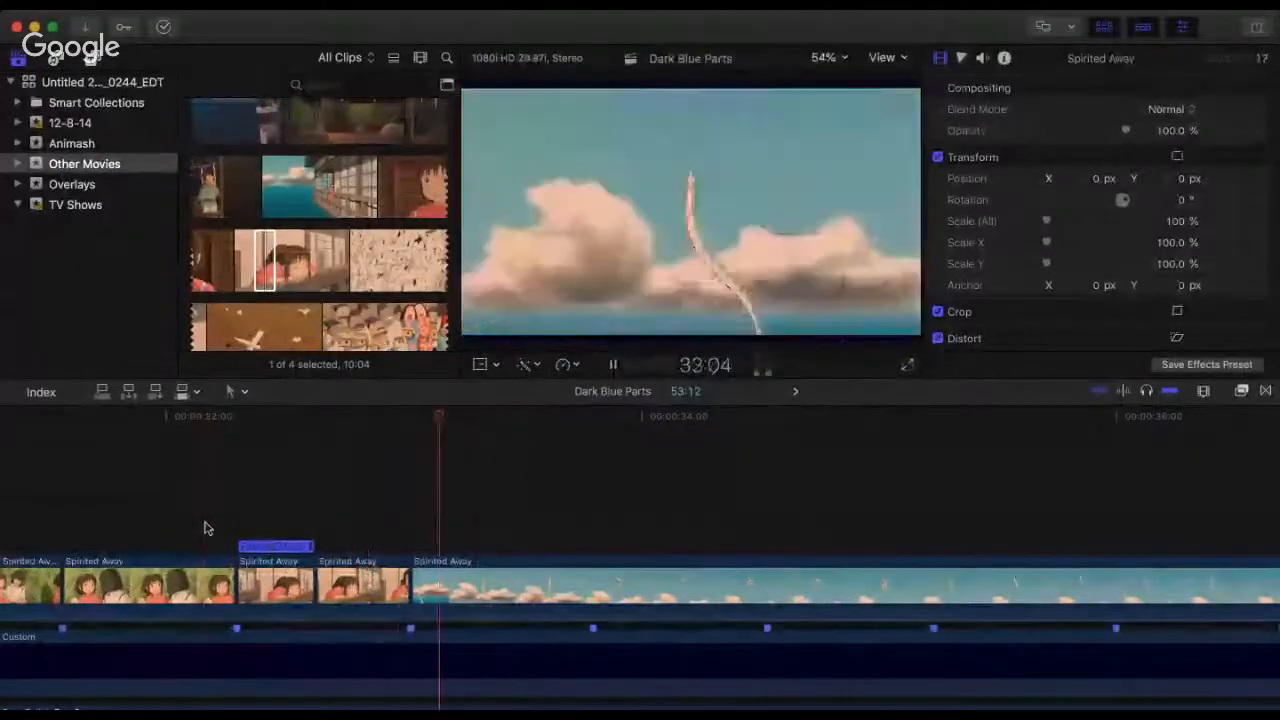
{"action": "key", "text": "space"}
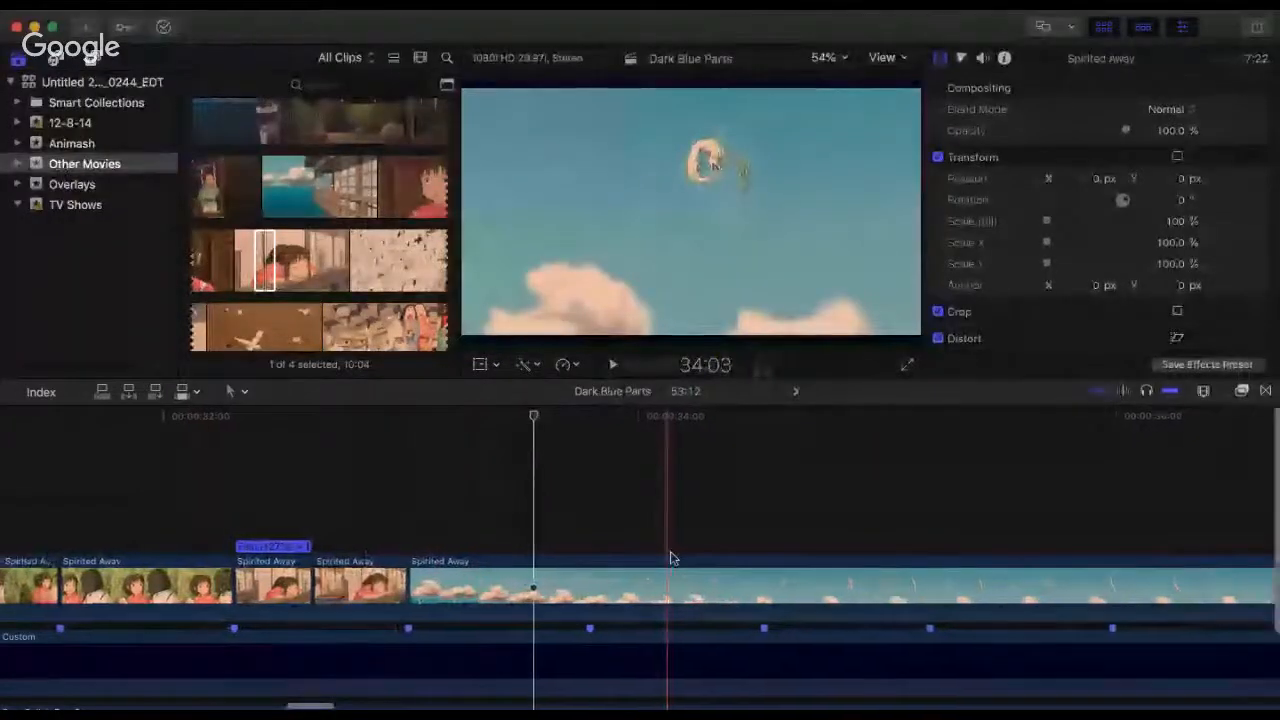
Step: Play from 32:09 through the railing clips and the sky shot up to the 33:24 beat marker
{"action": "key", "text": "super+minus"}
{"action": "key", "text": "super+minus"}
{"action": "key", "text": "super+minus"}
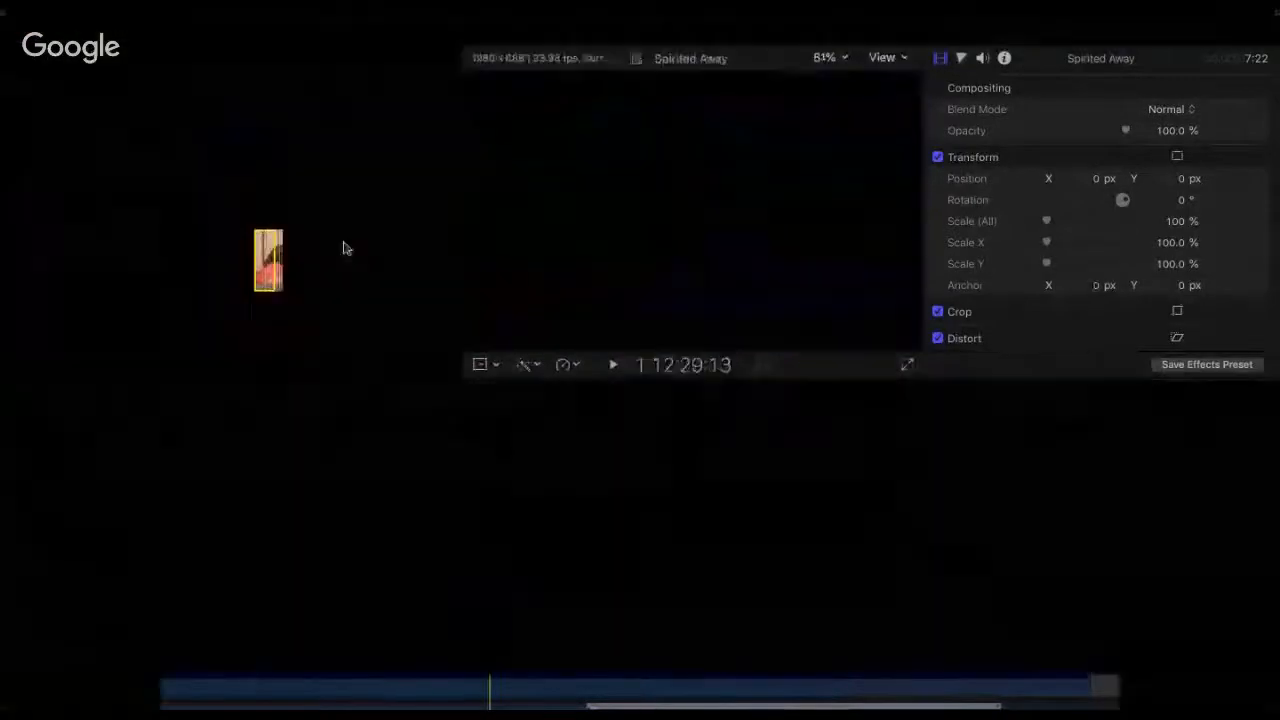
{"action": "left_click", "coordinate": [355, 246]}
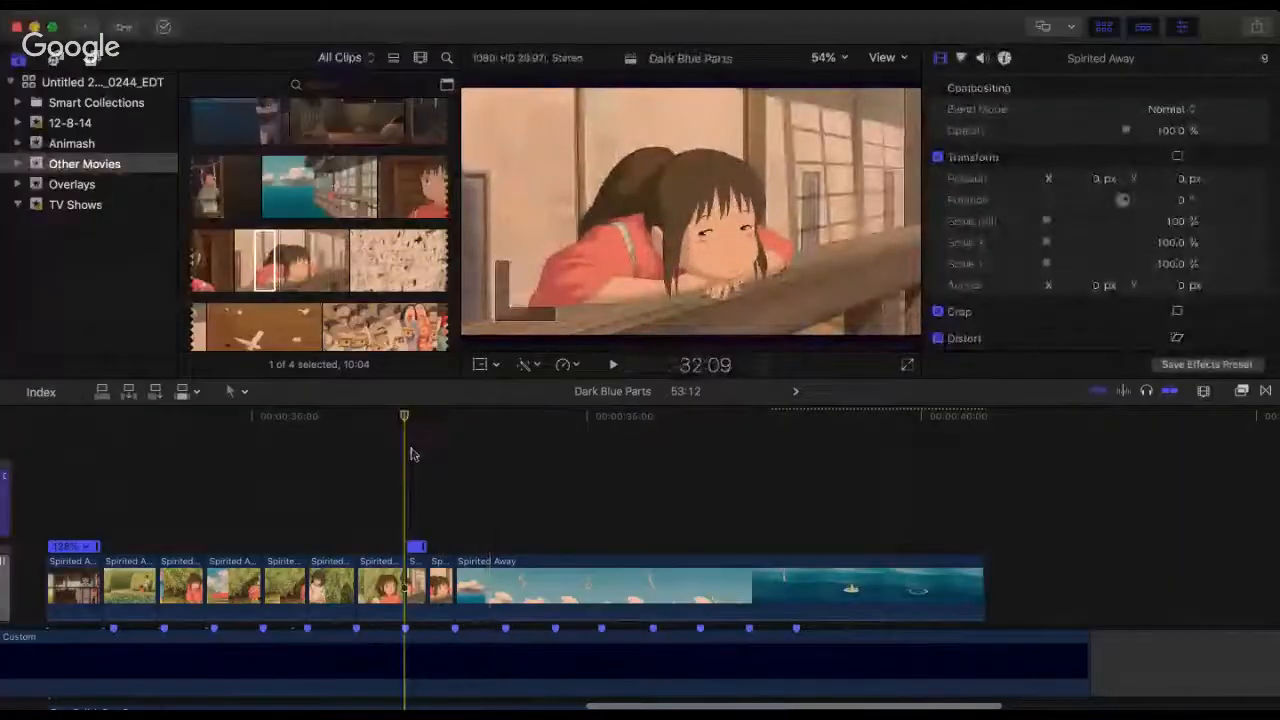
{"action": "key", "text": "space"}
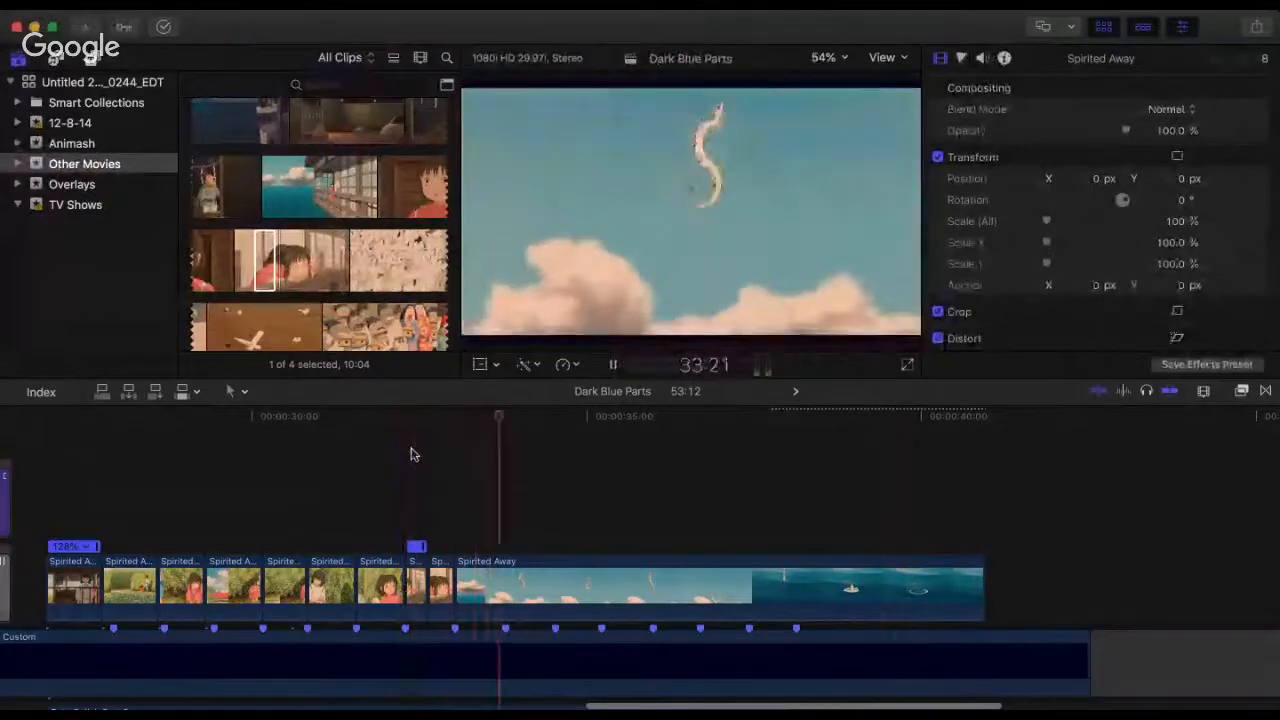
{"action": "key", "text": "space"}
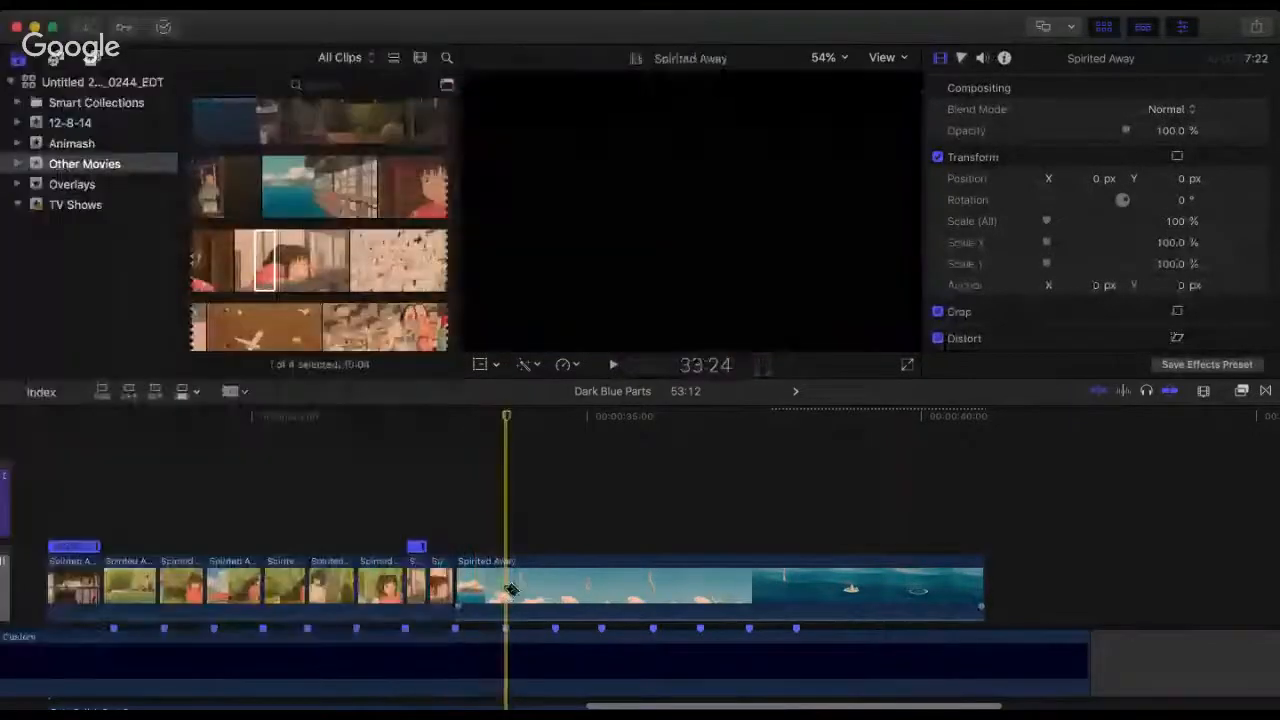
Step: Split the sky clip at the 33:24 beat marker and remove the remainder after the cut
{"action": "key", "text": "super+b"}
{"action": "left_click", "coordinate": [512, 567]}
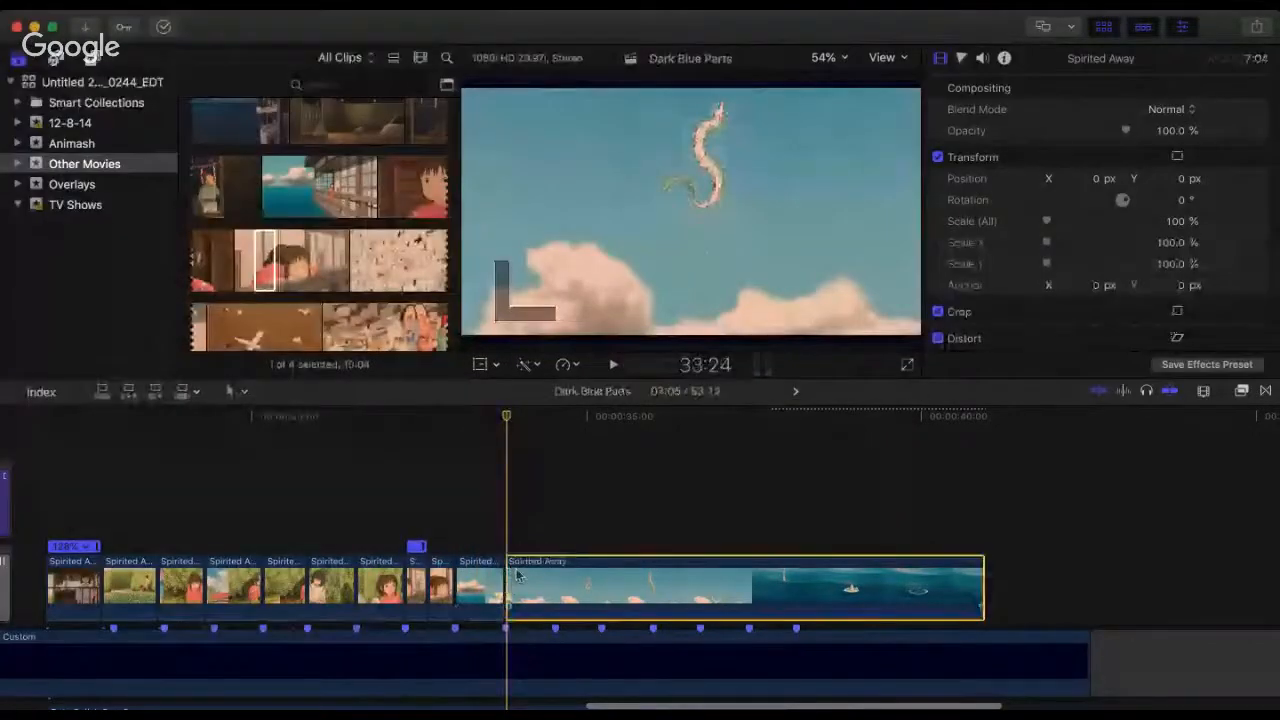
{"action": "left_click_drag", "start_coordinate": [512, 567], "coordinate": [848, 585]}
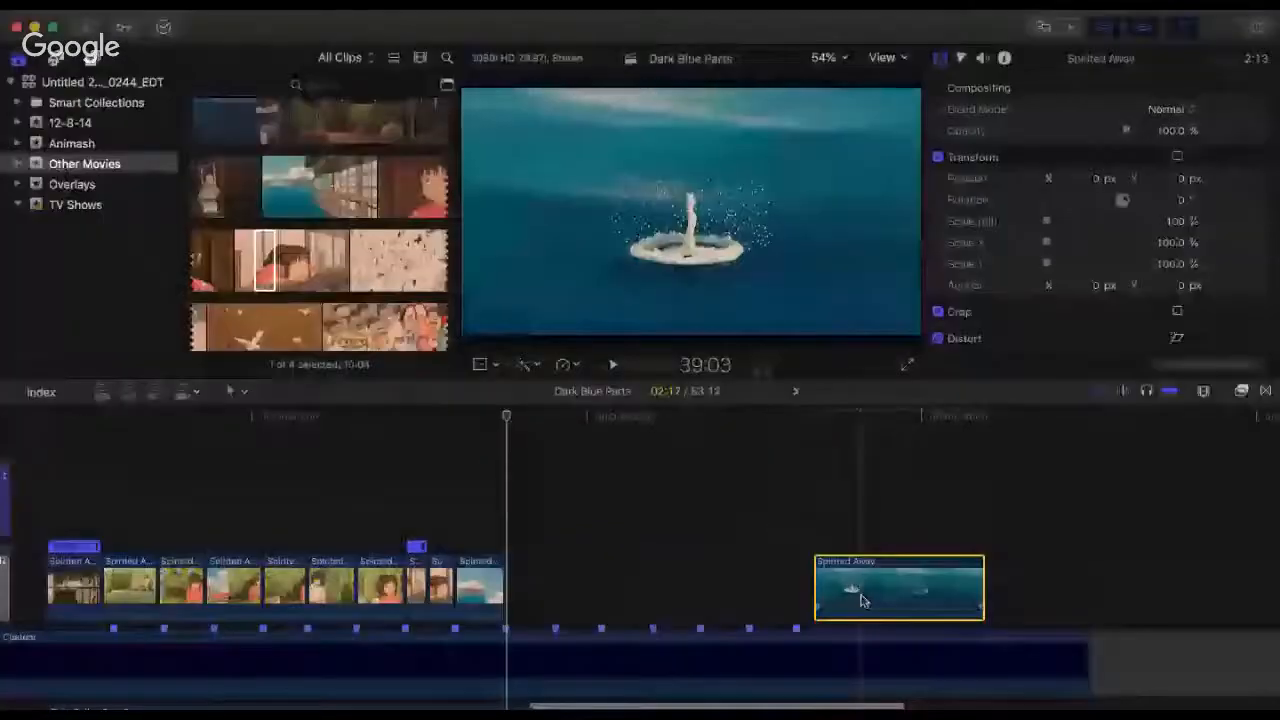
{"action": "key", "text": "Delete"}
Step: Replay from about 32:00 across the two railing clips and the shortened sky clip
{"action": "left_click", "coordinate": [386, 442]}
{"action": "key", "text": "space"}
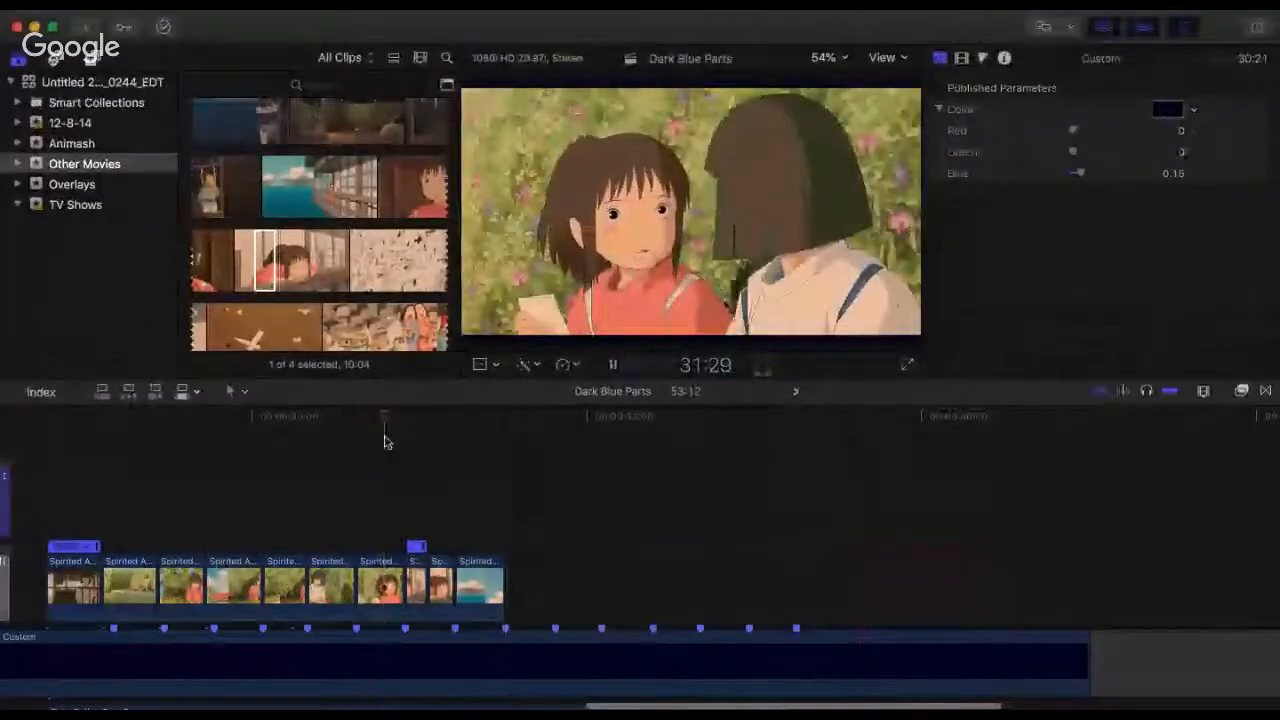
{"action": "key", "text": "space"}
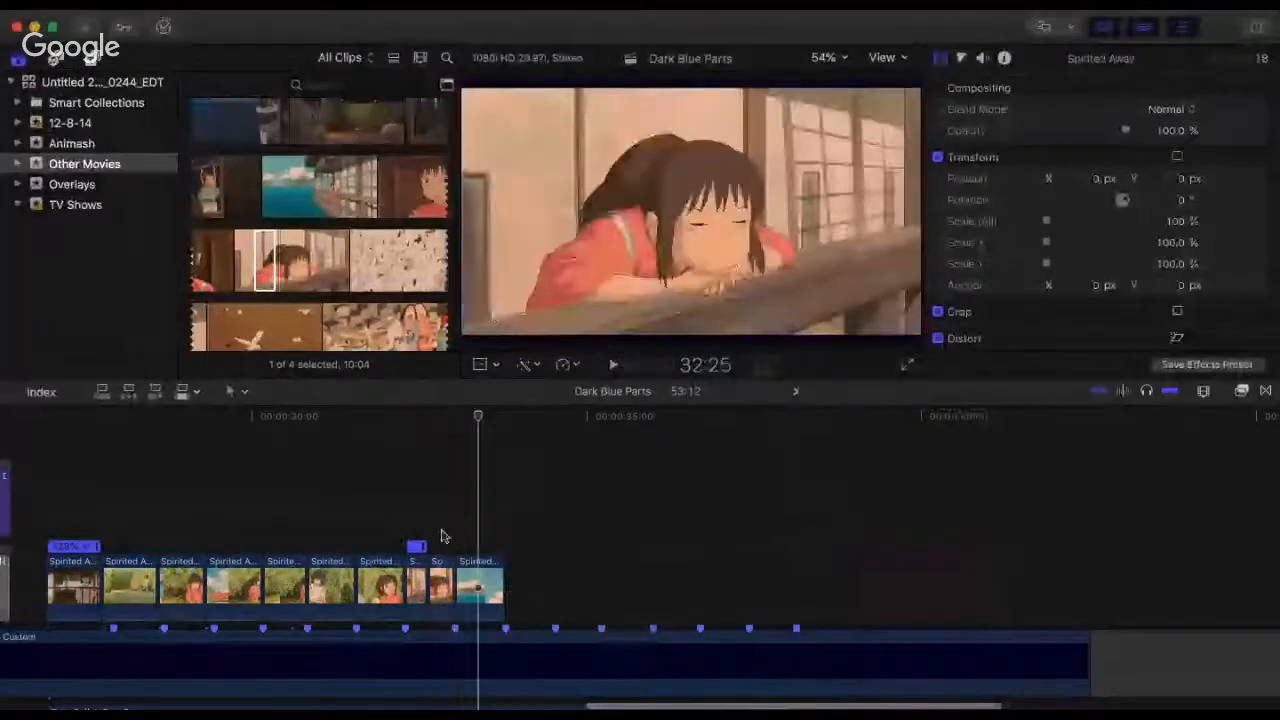
Step: Extend the start of the first railing clip and the end of the second, and combine both into a compound clip between 32:09 and 33:01
{"action": "scroll", "coordinate": [398, 645], "scroll_direction": "up", "scroll_amount": 5}
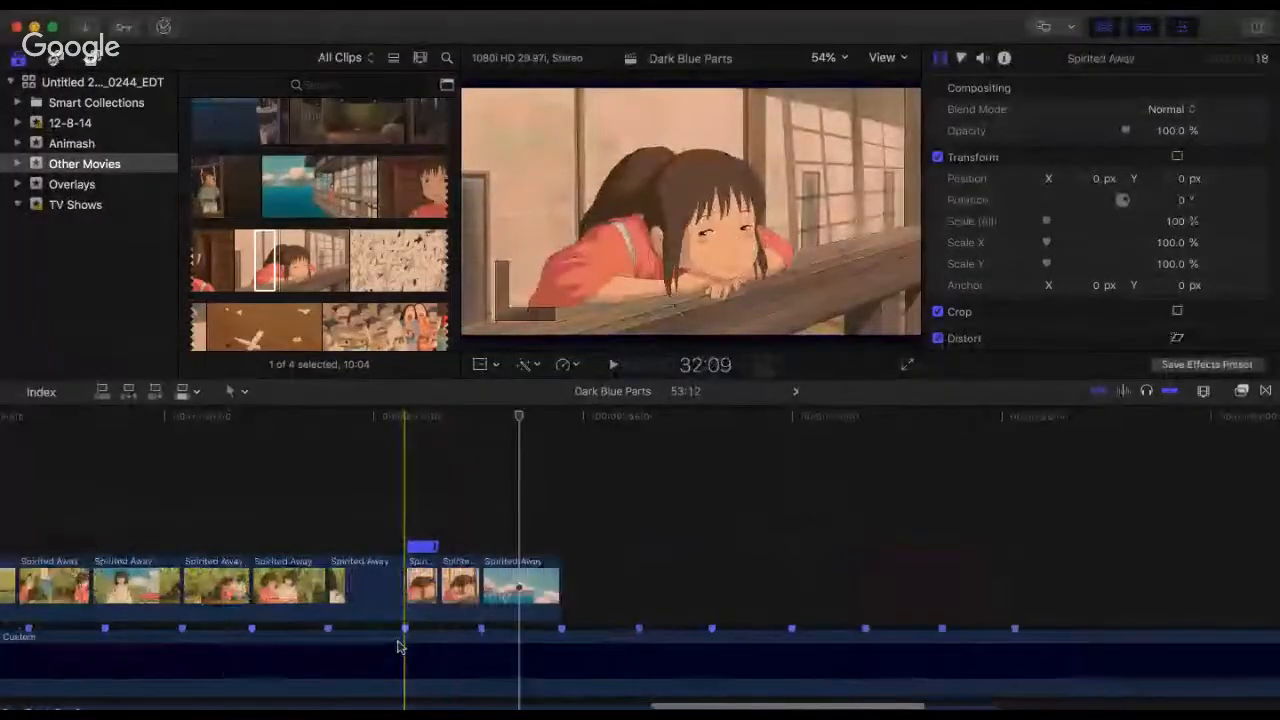
{"action": "left_click_drag", "start_coordinate": [385, 588], "coordinate": [367, 588]}
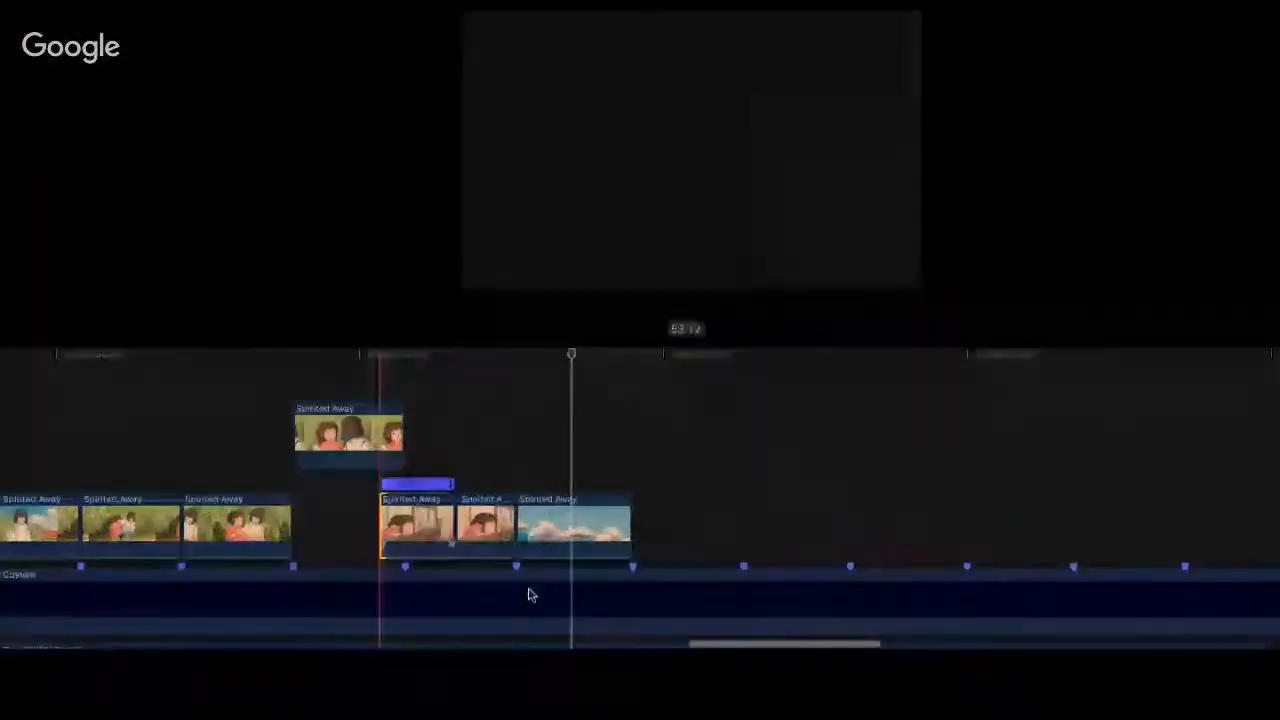
{"action": "left_click_drag", "start_coordinate": [512, 582], "coordinate": [558, 593]}
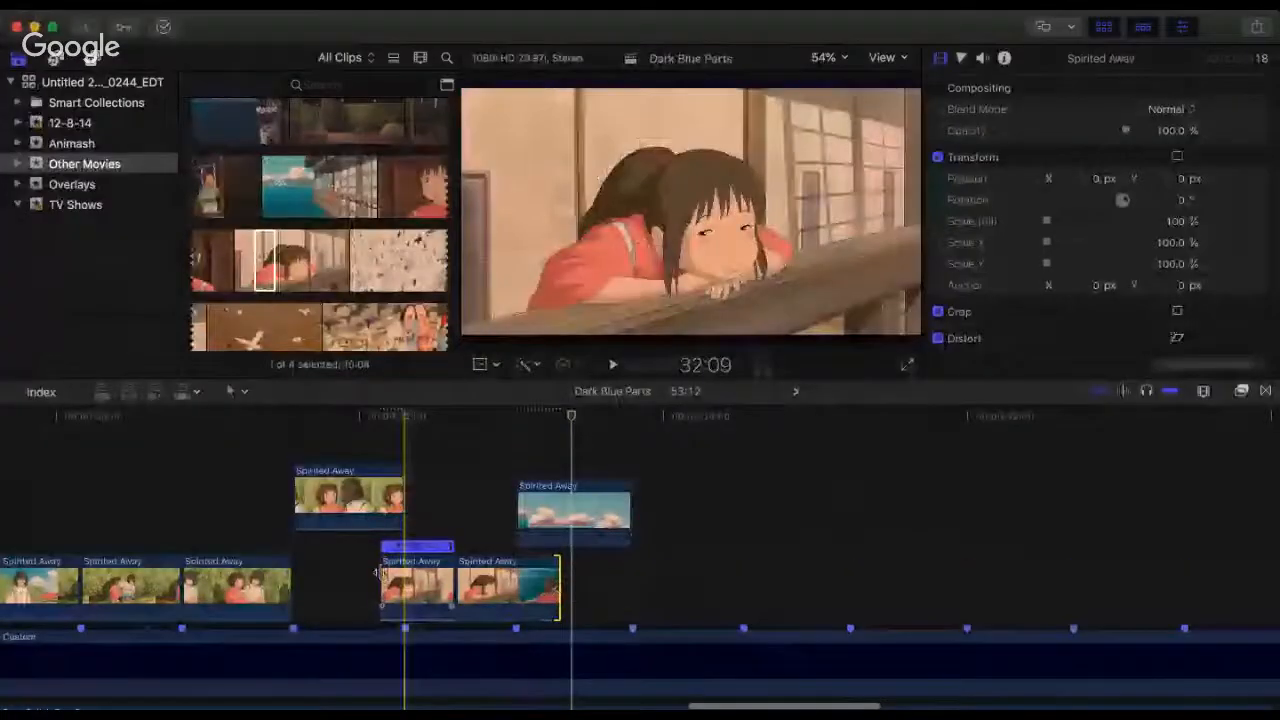
{"action": "left_click_drag", "start_coordinate": [378, 572], "coordinate": [367, 571]}
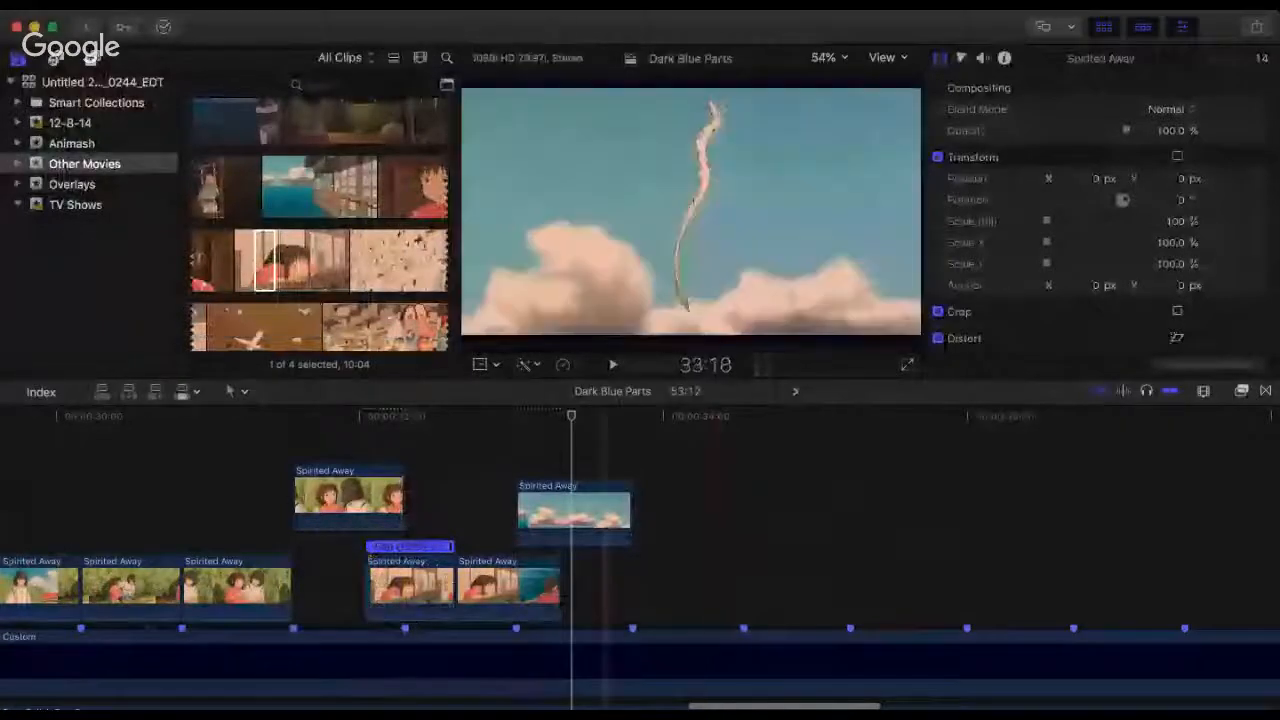
{"action": "left_click", "coordinate": [441, 587]}
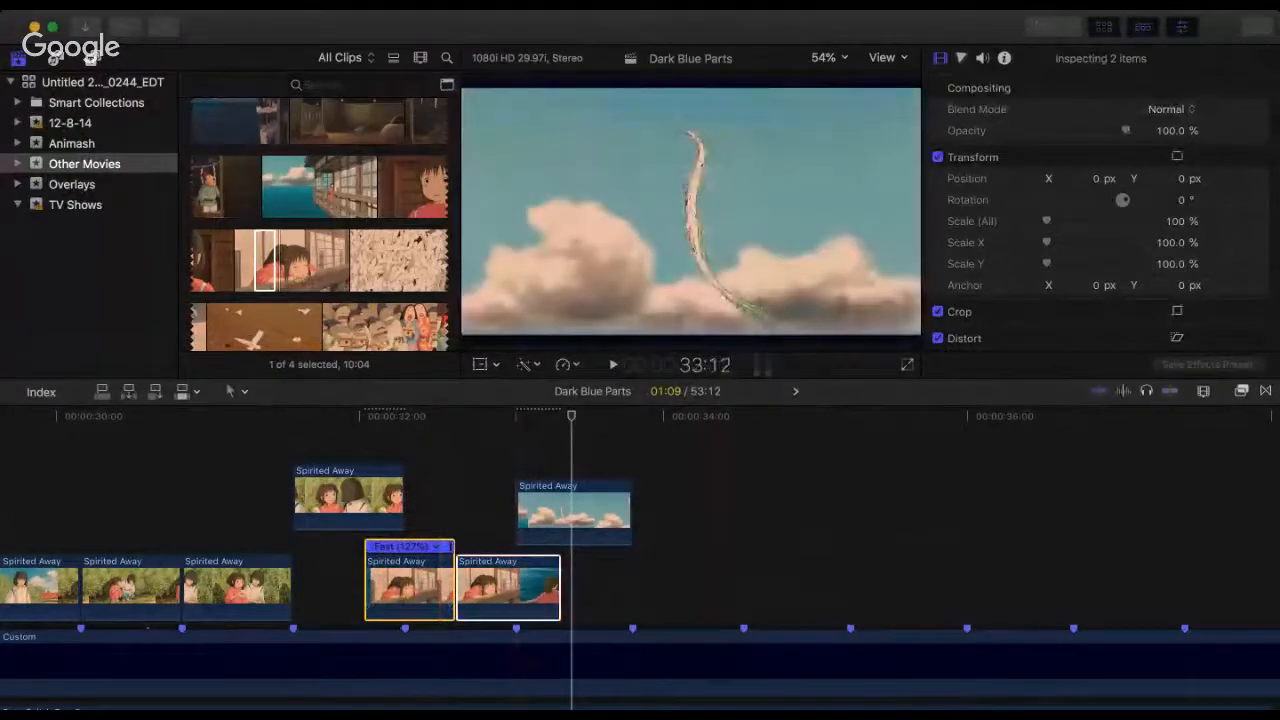
{"action": "key", "text": "alt+g"}
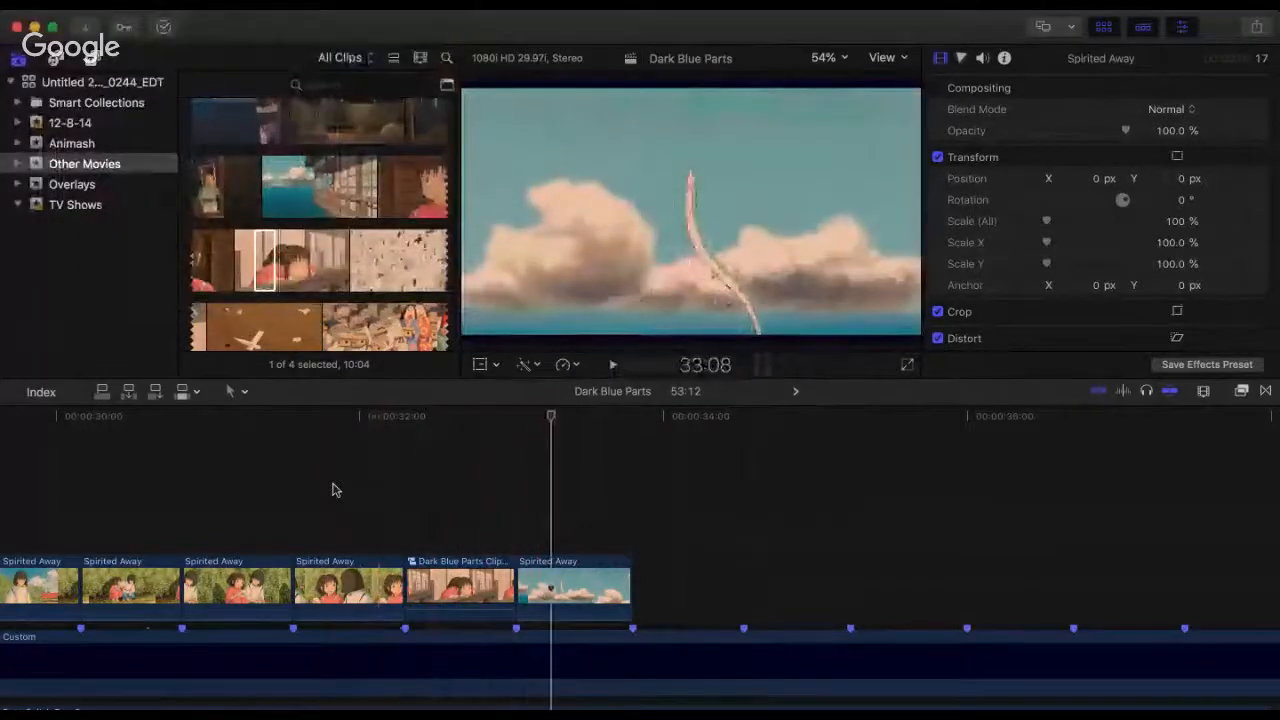
Step: Play the whole Spirited Away section from its opening clips to check the cuts against the beat markers
{"action": "key", "text": "super+minus"}
{"action": "key", "text": "super+minus"}
{"action": "key", "text": "super+minus"}
{"action": "key", "text": "super+minus"}
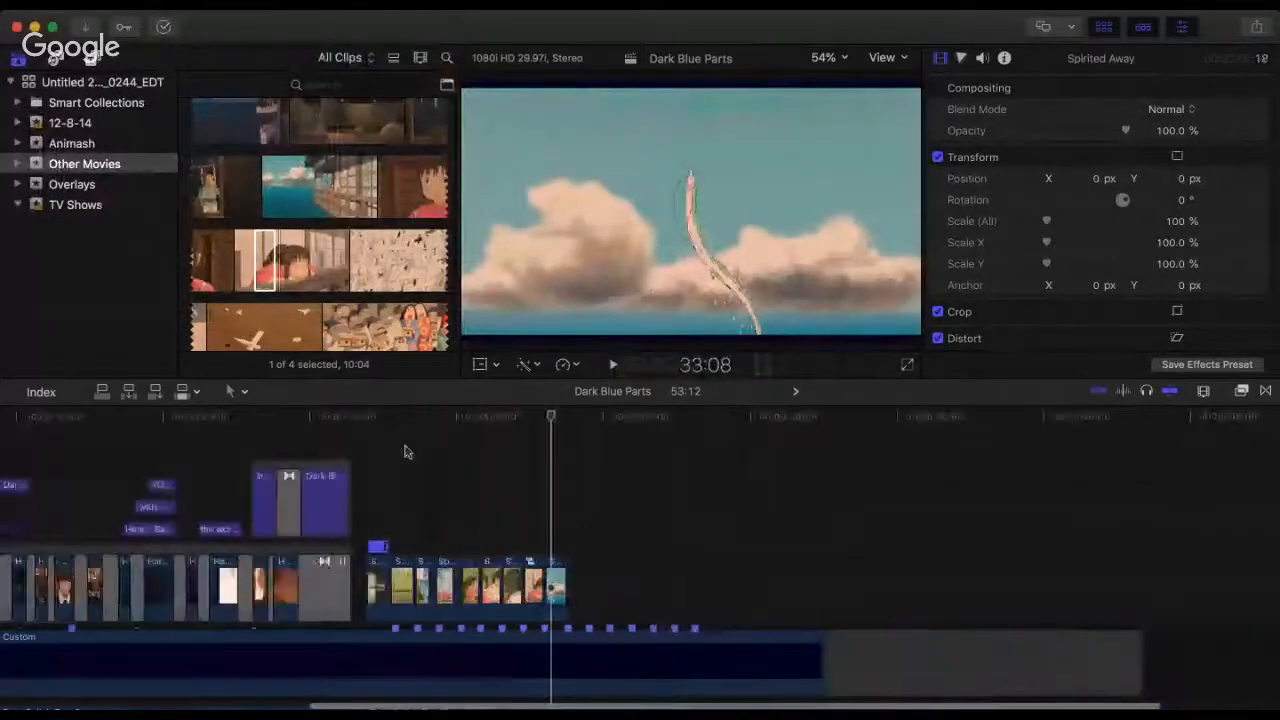
{"action": "key", "text": "space"}
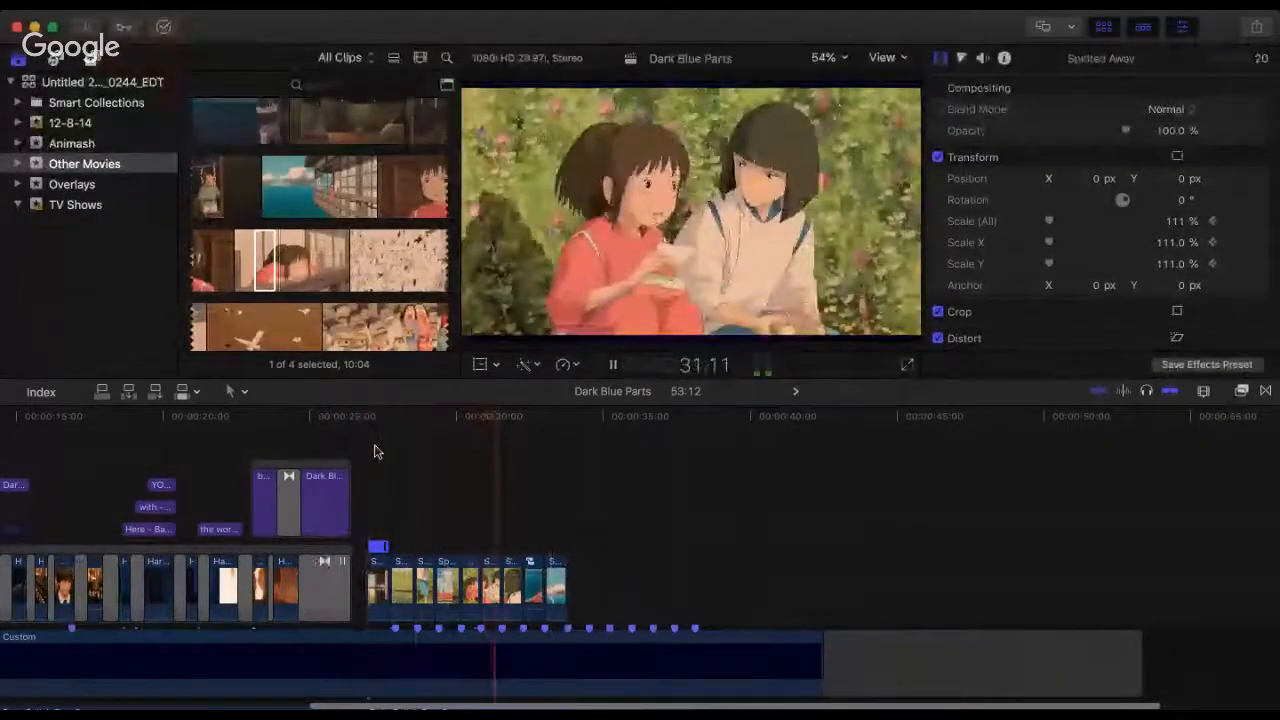
{"action": "left_click", "coordinate": [389, 443]}
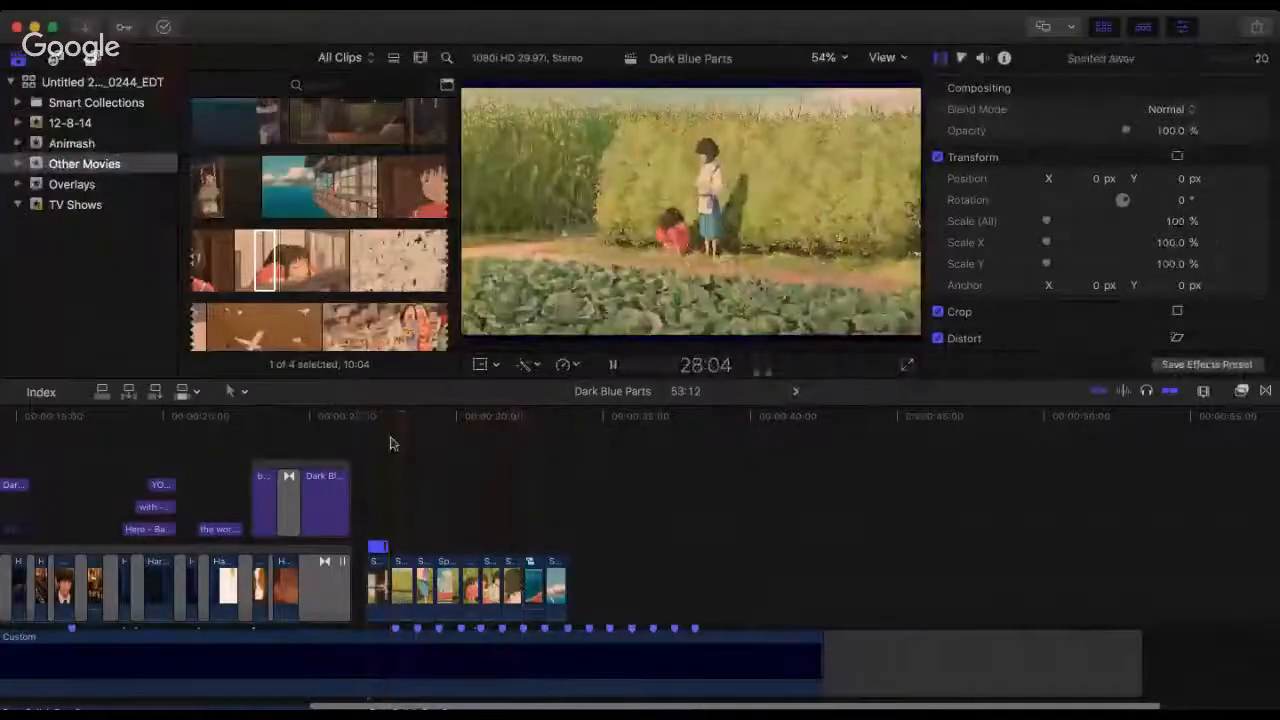
{"action": "key", "text": "super+equal"}
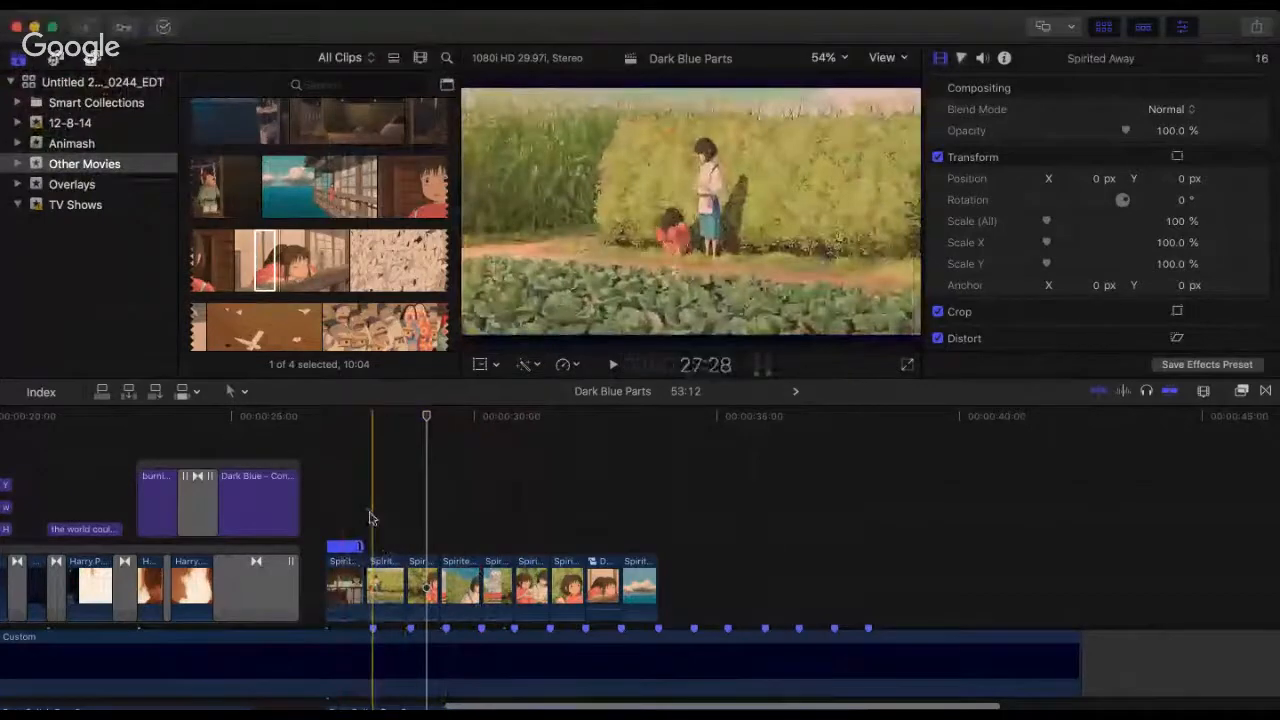
Step: Replay the Spirited Away section in stretches from 27:11 and listen to the beats past the last clip at 33:24
{"action": "key", "text": "space"}
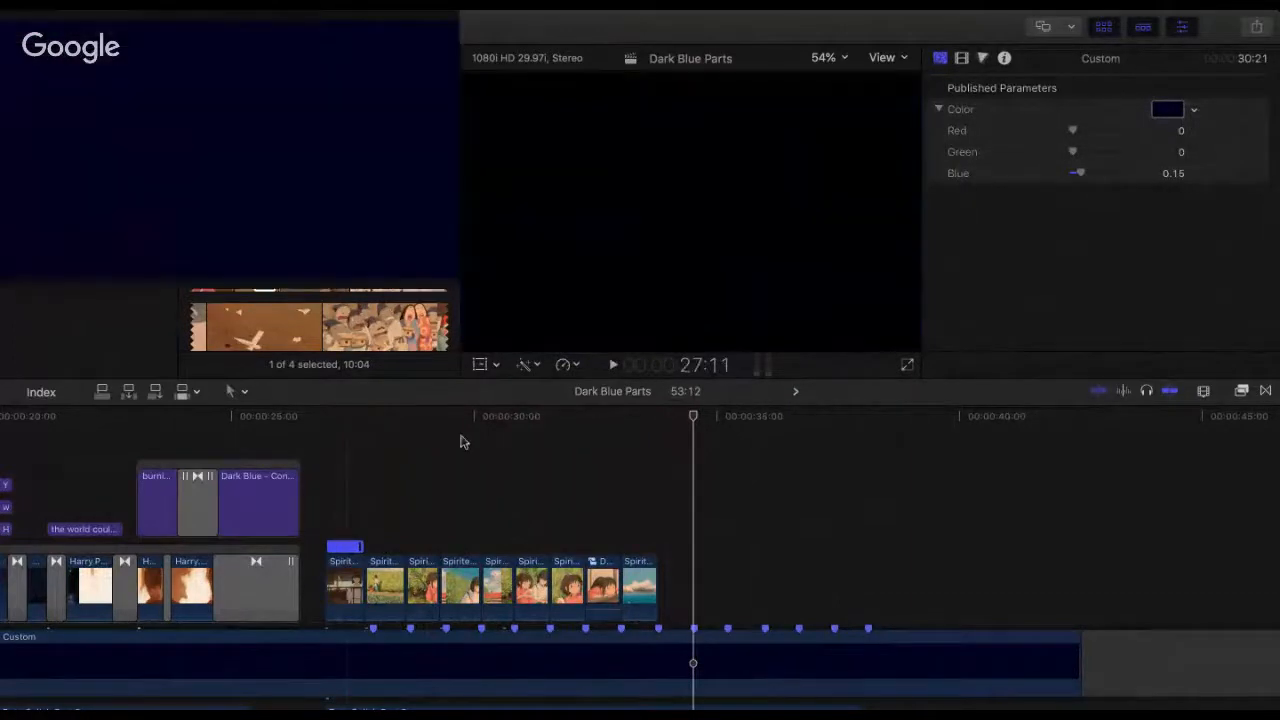
{"action": "key", "text": "space"}
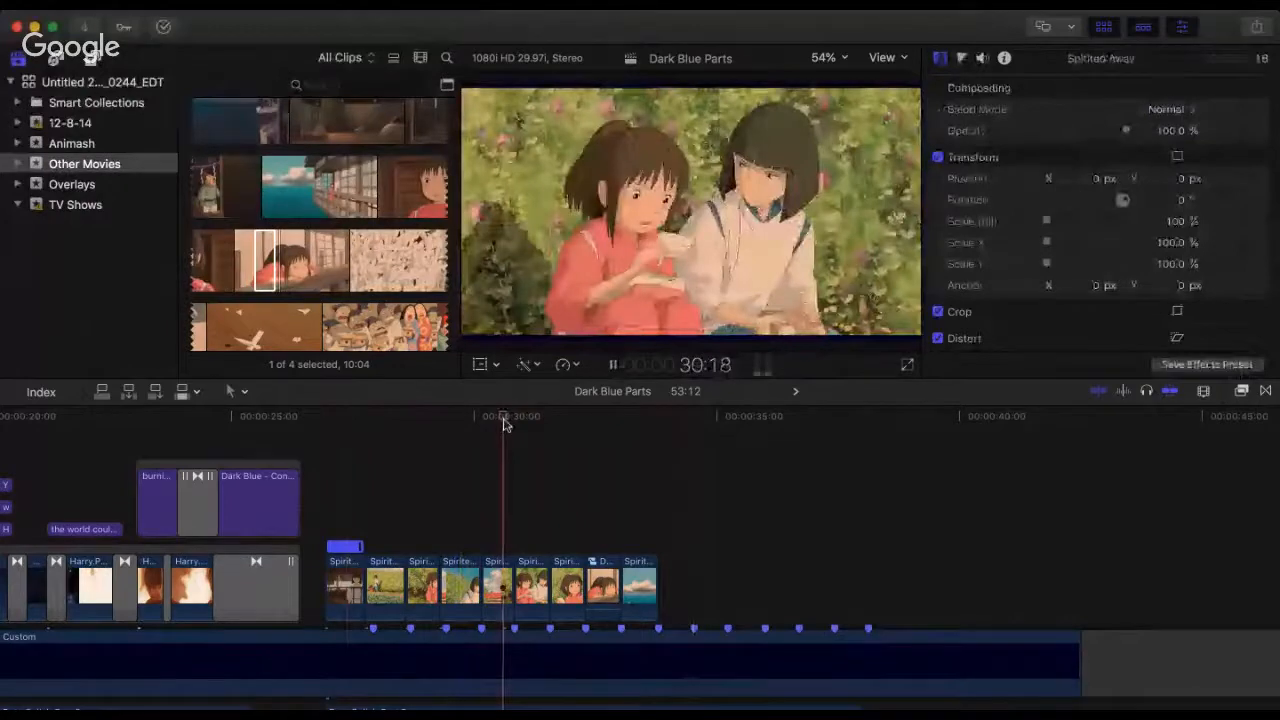
{"action": "left_click", "coordinate": [589, 438]}
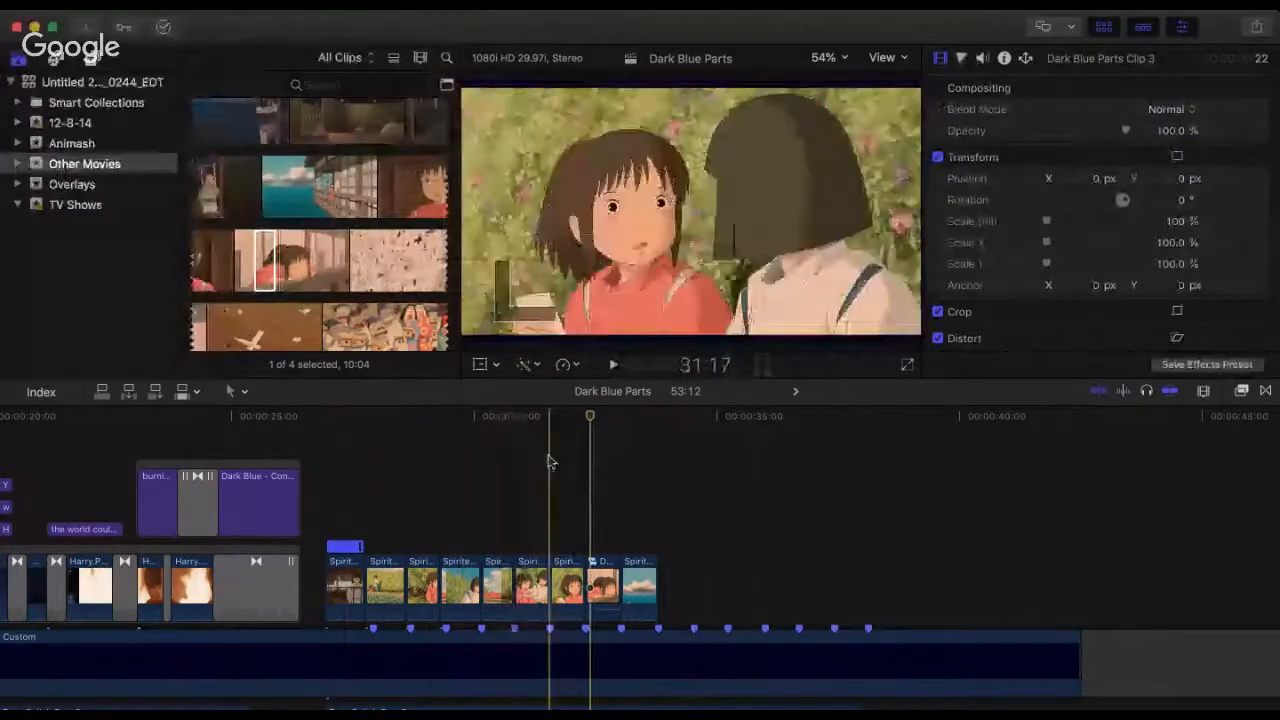
{"action": "key", "text": "space"}
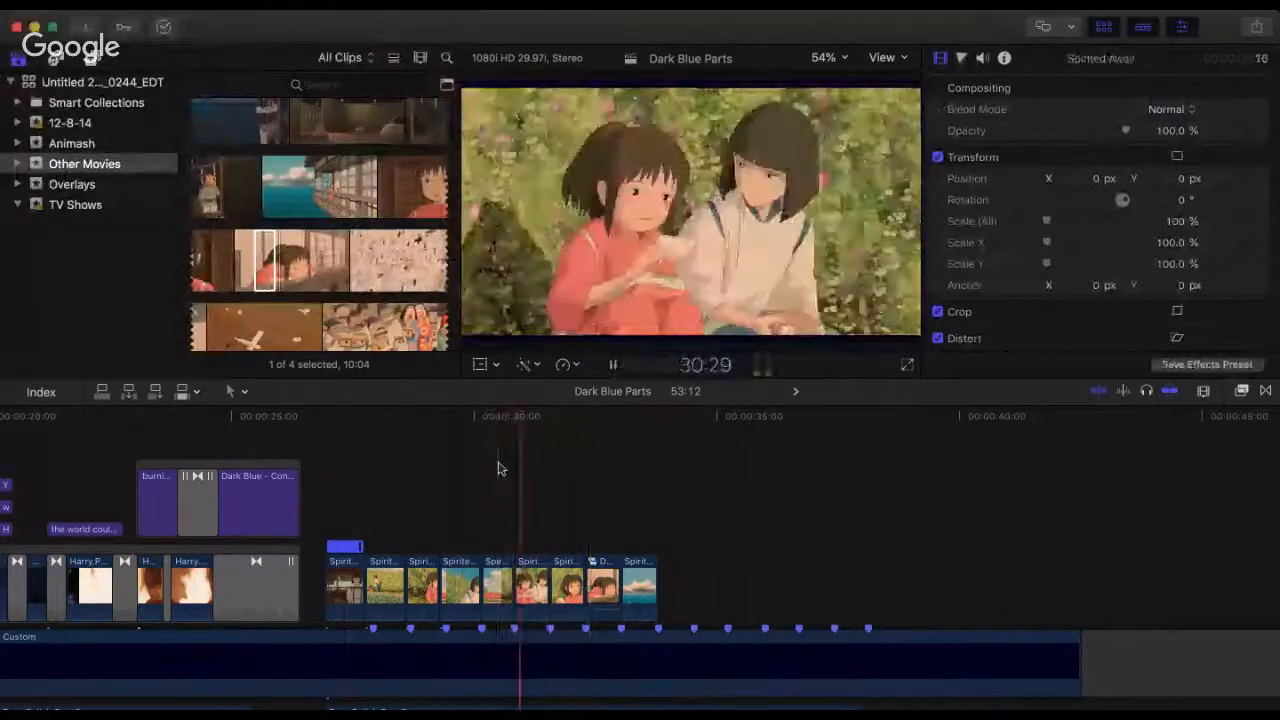
{"action": "key", "text": "space"}
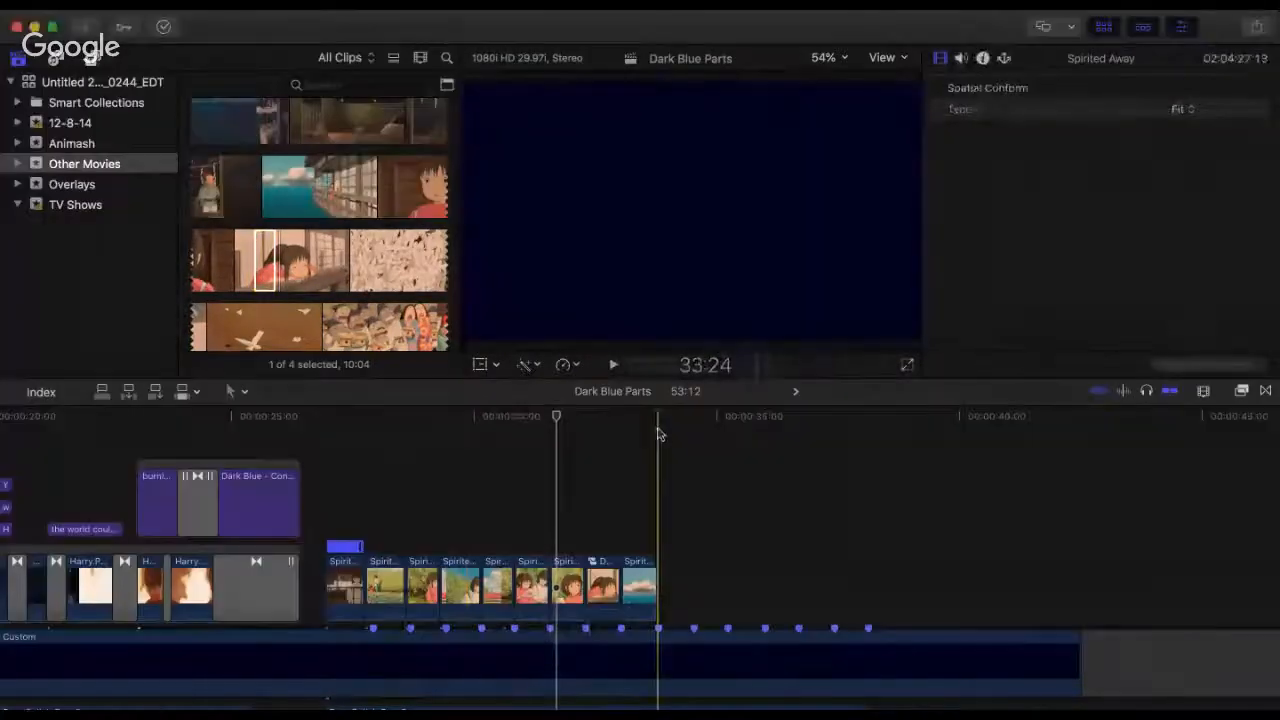
{"action": "left_click", "coordinate": [660, 434]}
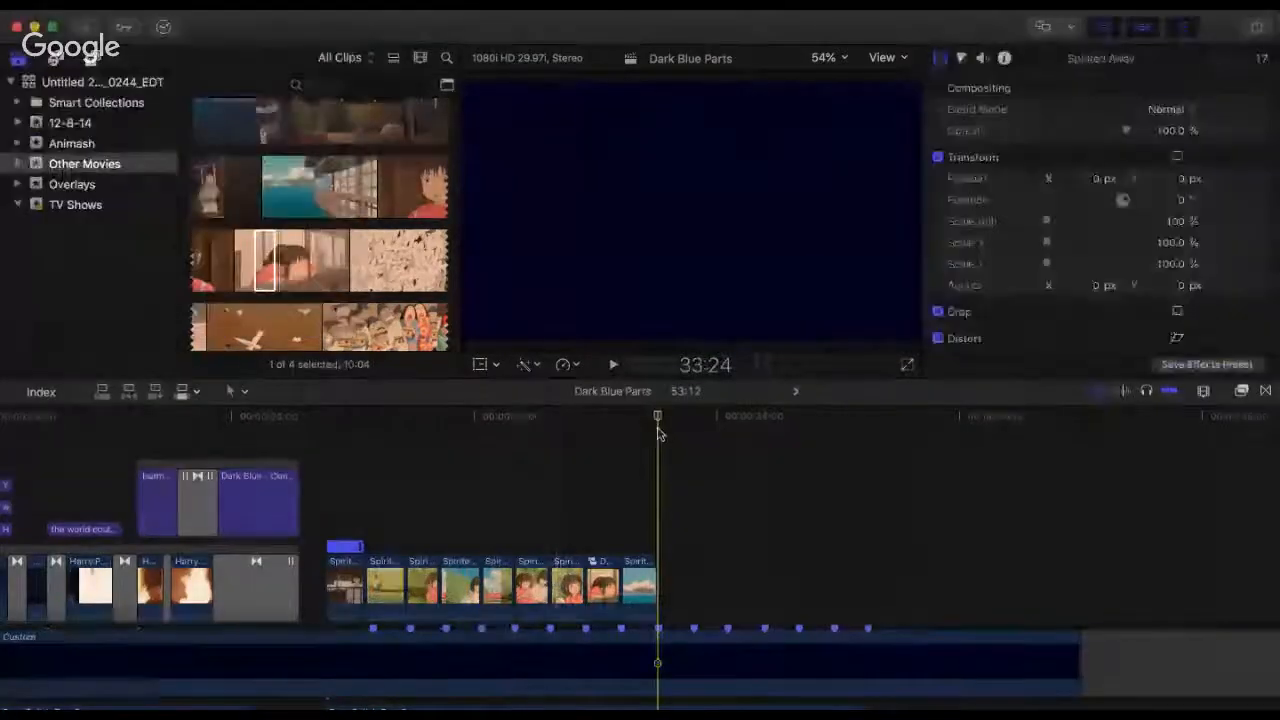
{"action": "key", "text": "space"}
{"action": "left_click", "coordinate": [593, 423]}
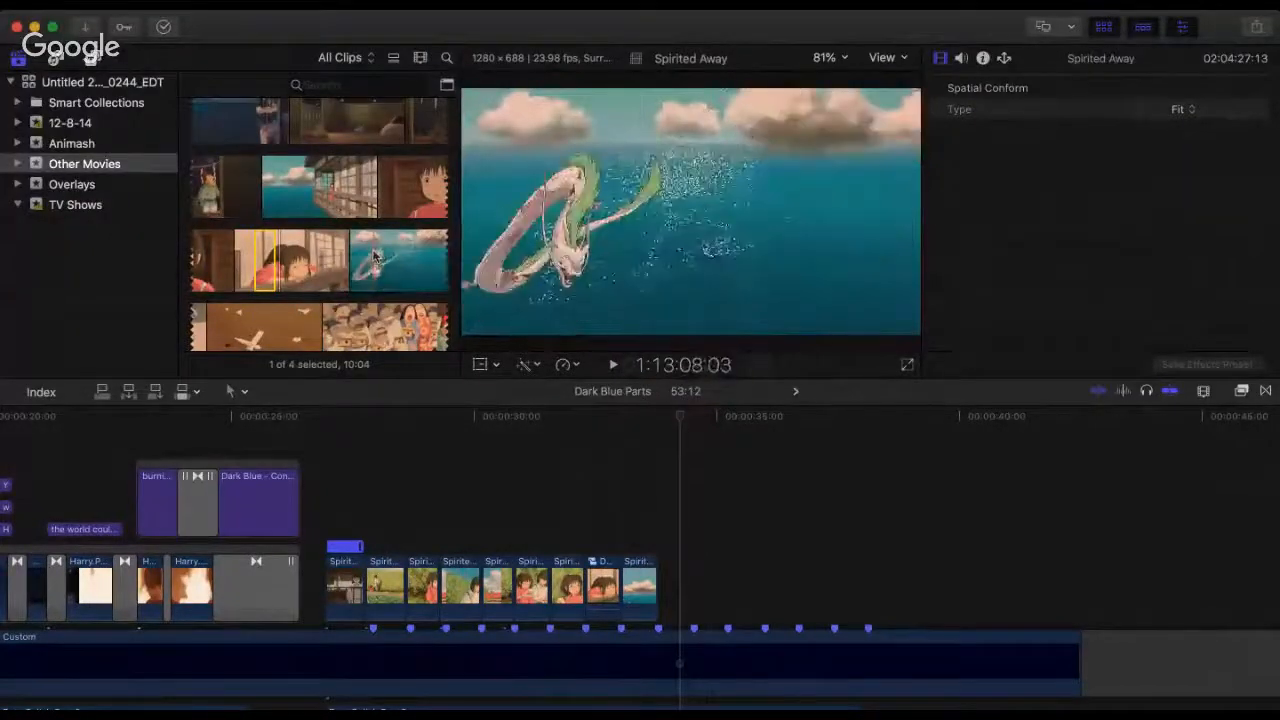
Step: Add the 7:09 Spirited Away range of the dragon over the water after the sky clip at 33:24 and replay the cut
{"action": "left_click_drag", "start_coordinate": [373, 253], "coordinate": [690, 595]}
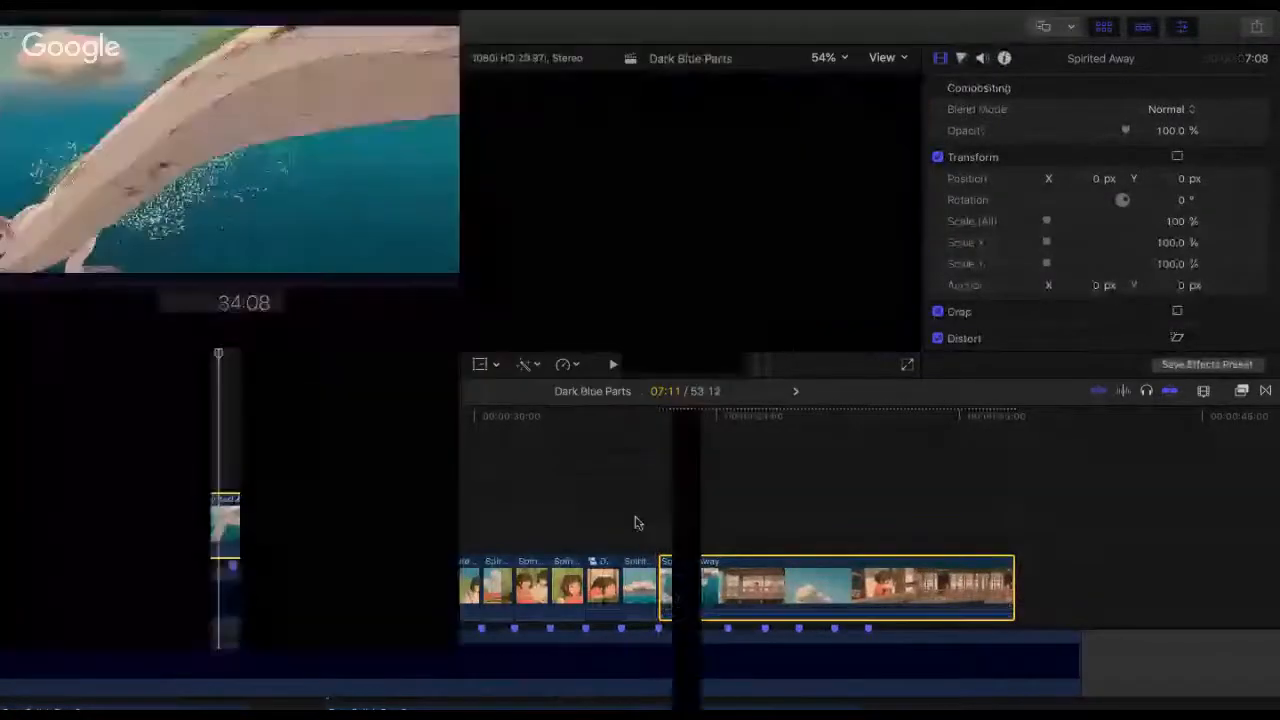
{"action": "left_click", "coordinate": [637, 522]}
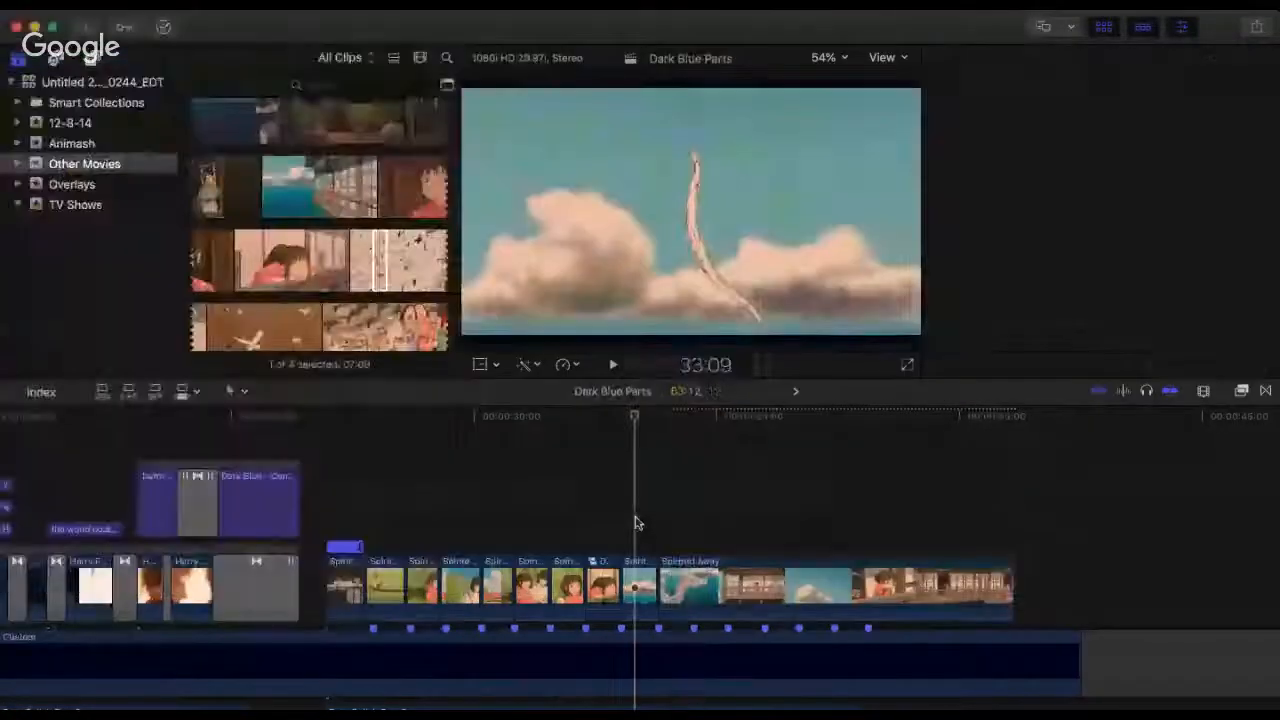
{"action": "key", "text": "space"}
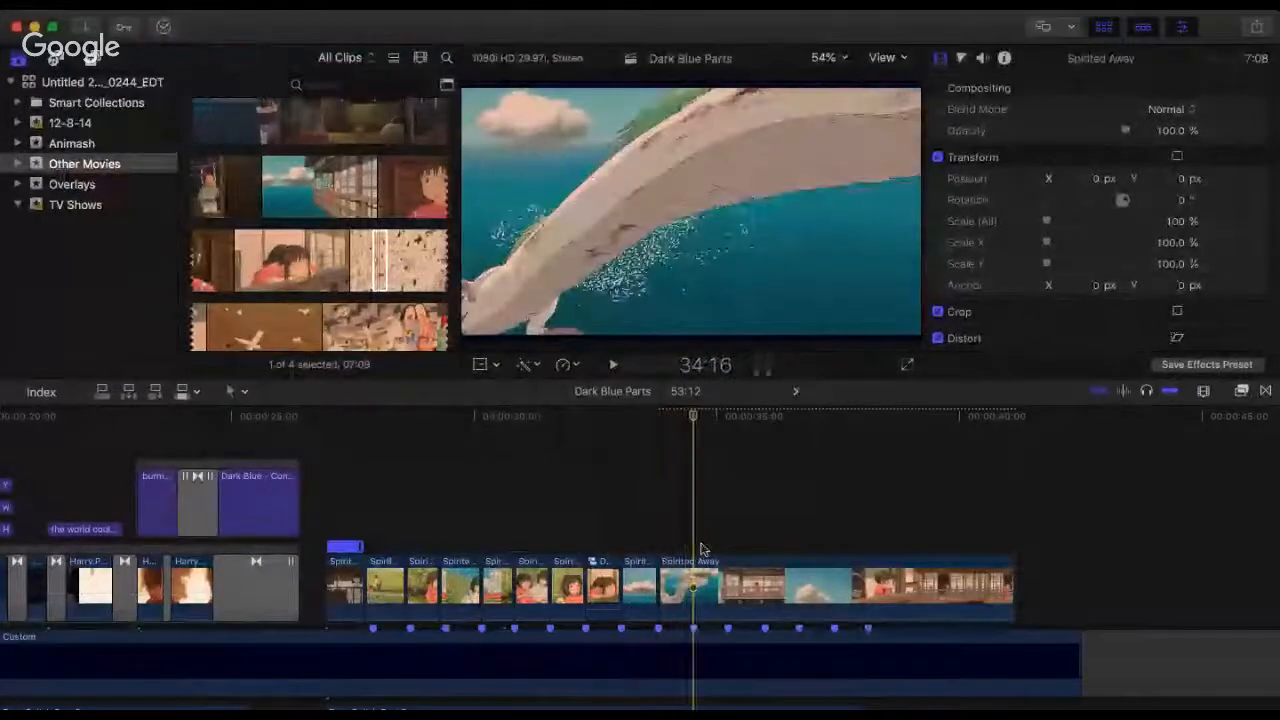
Step: Trim the end of the dragon-over-water clip back to the next beat marker after its start at 33:24
{"action": "left_click_drag", "start_coordinate": [1014, 598], "coordinate": [692, 589]}
{"action": "key", "text": "super+equal"}
{"action": "key", "text": "super+equal"}
{"action": "key", "text": "super+equal"}
{"action": "key", "text": "super+equal"}
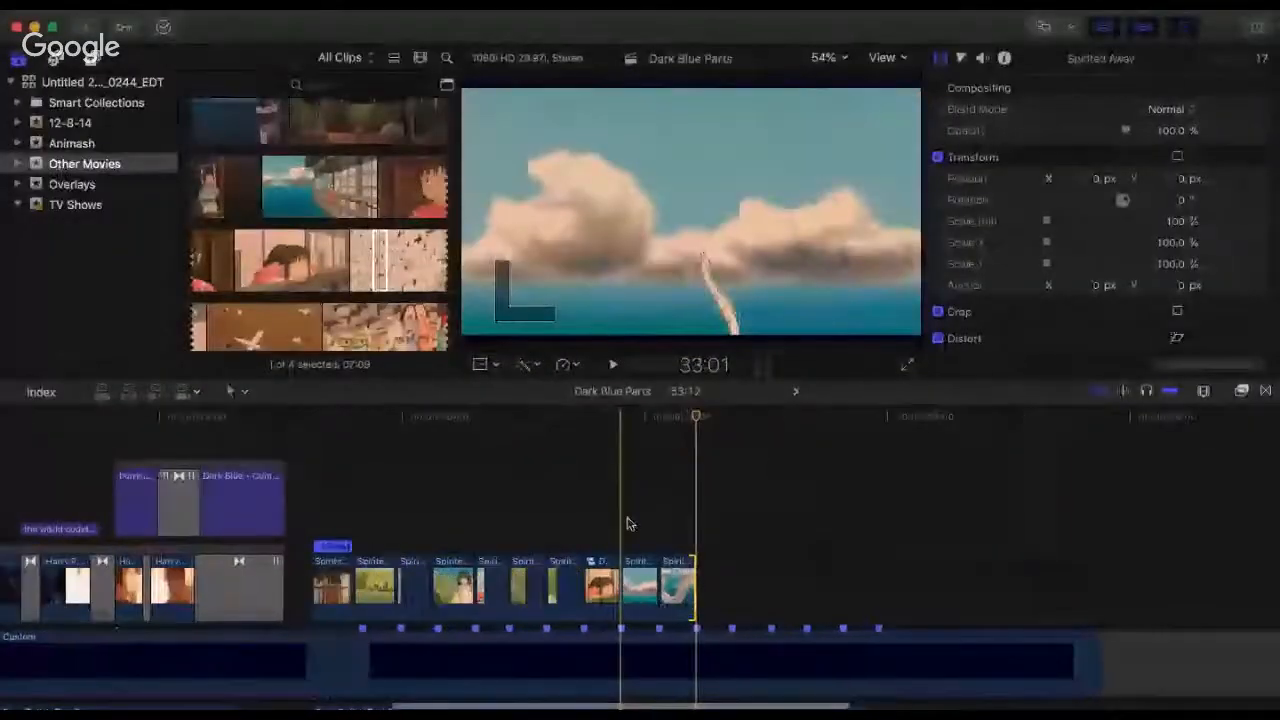
{"action": "left_click", "coordinate": [476, 452]}
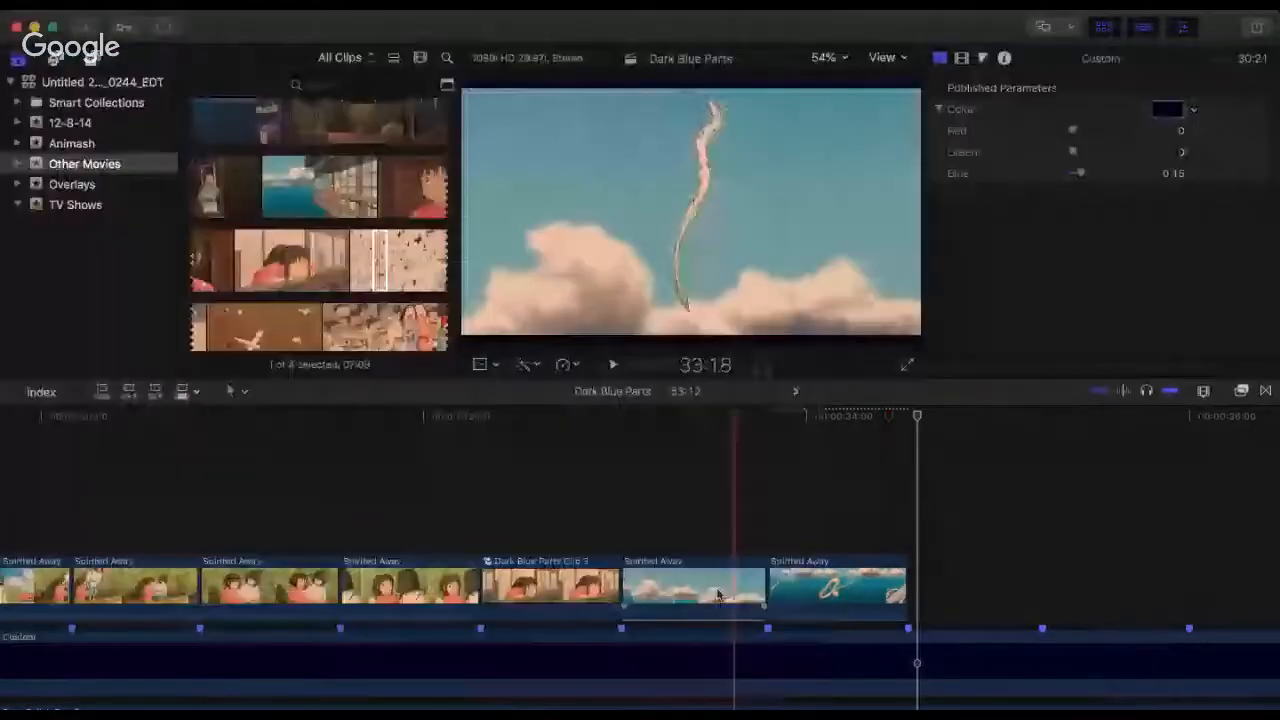
Step: Set the sky clip aside past 35:00, place the dragon-over-water clip at 33:01 after the compound clip, and replay the cut
{"action": "left_click_drag", "start_coordinate": [763, 590], "coordinate": [1197, 597]}
{"action": "left_click_drag", "start_coordinate": [840, 590], "coordinate": [691, 590]}
{"action": "left_click", "coordinate": [579, 495]}
{"action": "key", "text": "space"}
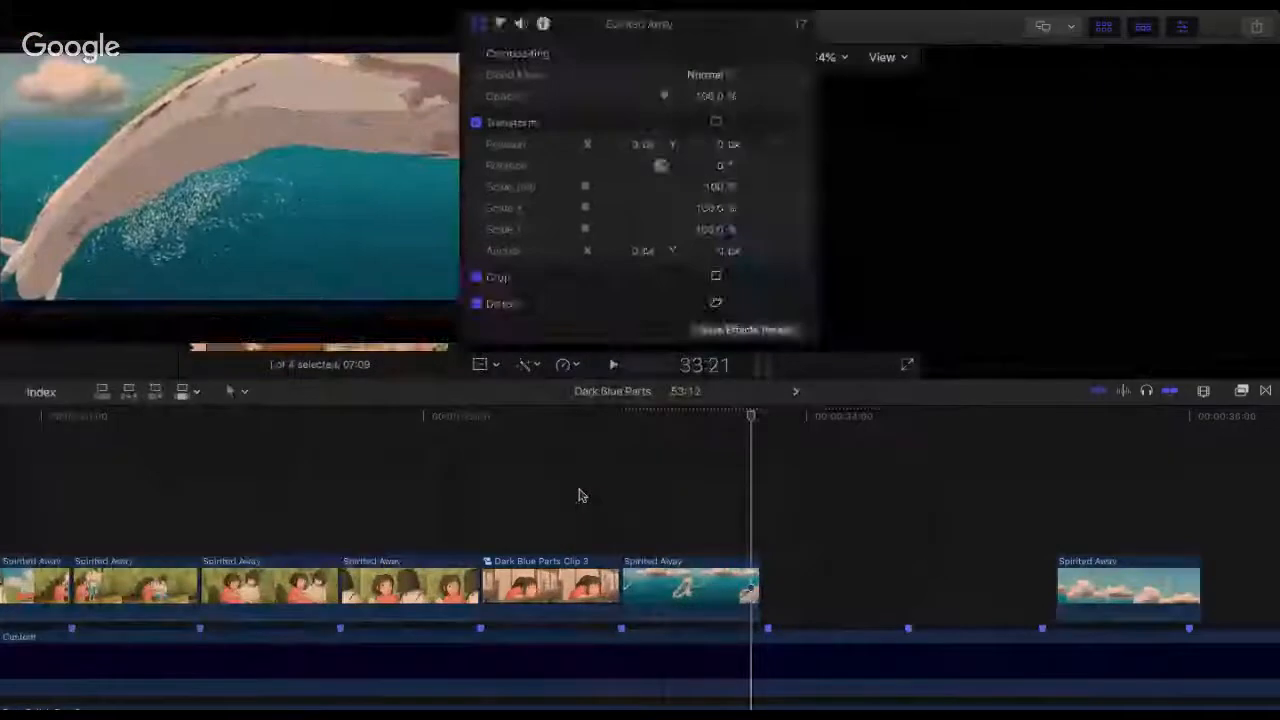
{"action": "left_click", "coordinate": [580, 495]}
{"action": "key", "text": "space"}
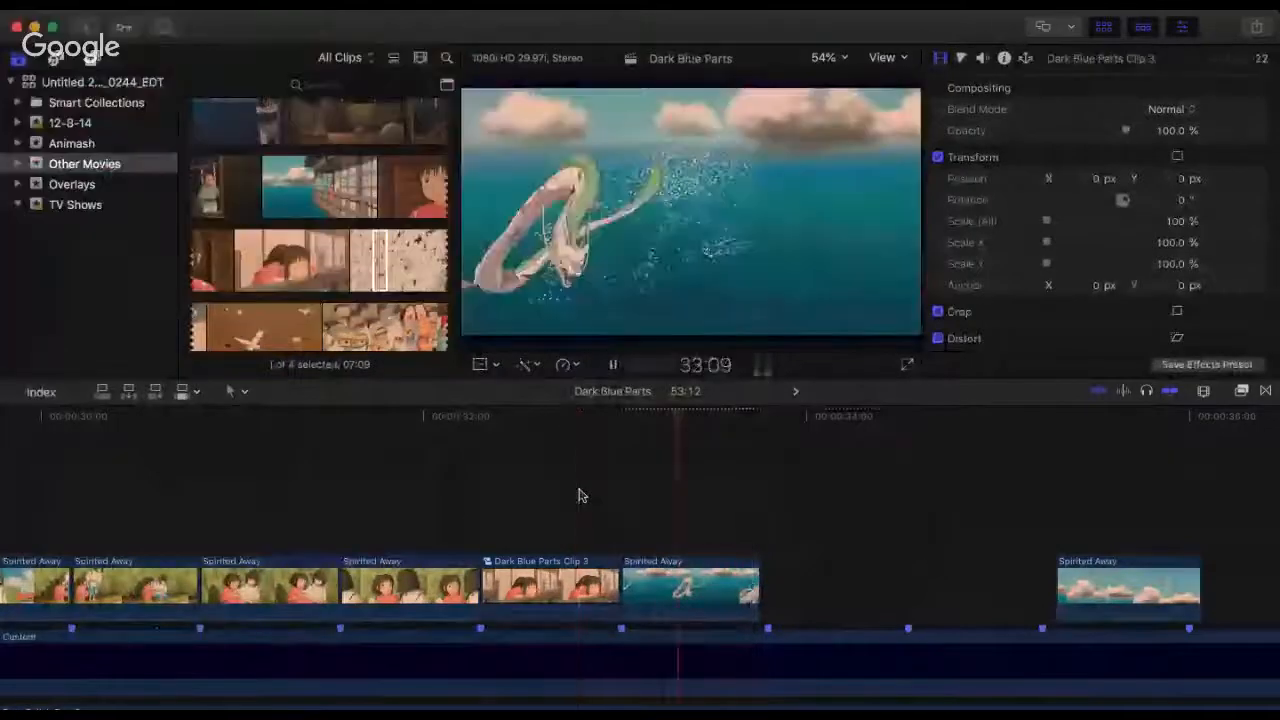
{"action": "key", "text": "space"}
Step: Delete the set-aside sky clip and extend the end of the dragon-over-water clip to the marker at 33:24
{"action": "left_click", "coordinate": [1183, 563]}
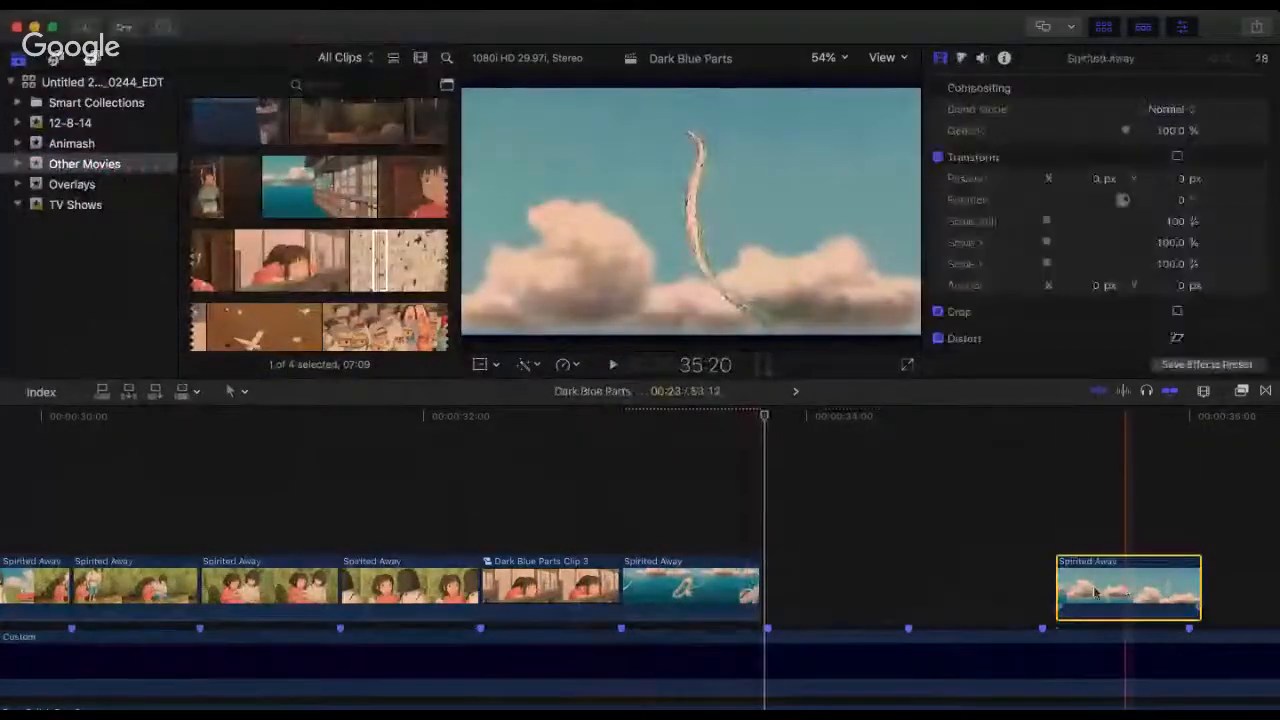
{"action": "key", "text": "Delete"}
{"action": "left_click_drag", "start_coordinate": [761, 583], "coordinate": [766, 585]}
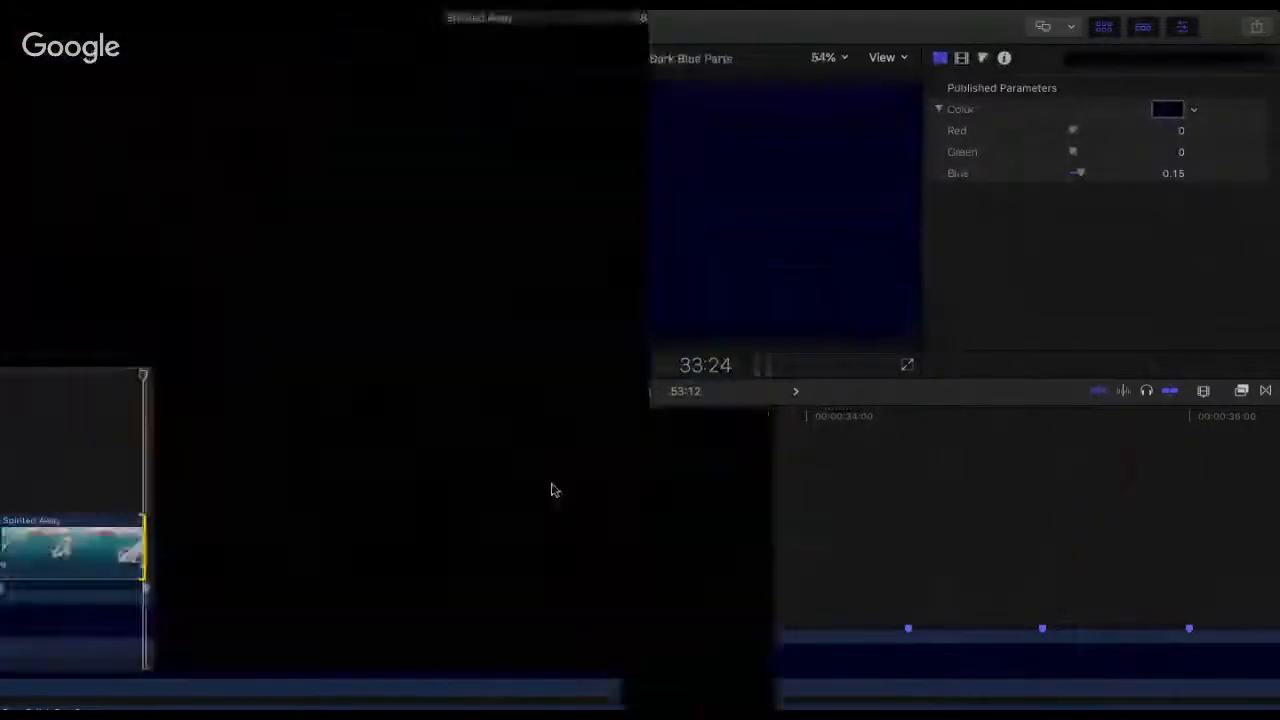
Step: Replay the railing compound clip and the dragon-over-water clip from about 32:07 to check their cuts against the beats
{"action": "left_click", "coordinate": [551, 488]}
{"action": "key", "text": "space"}
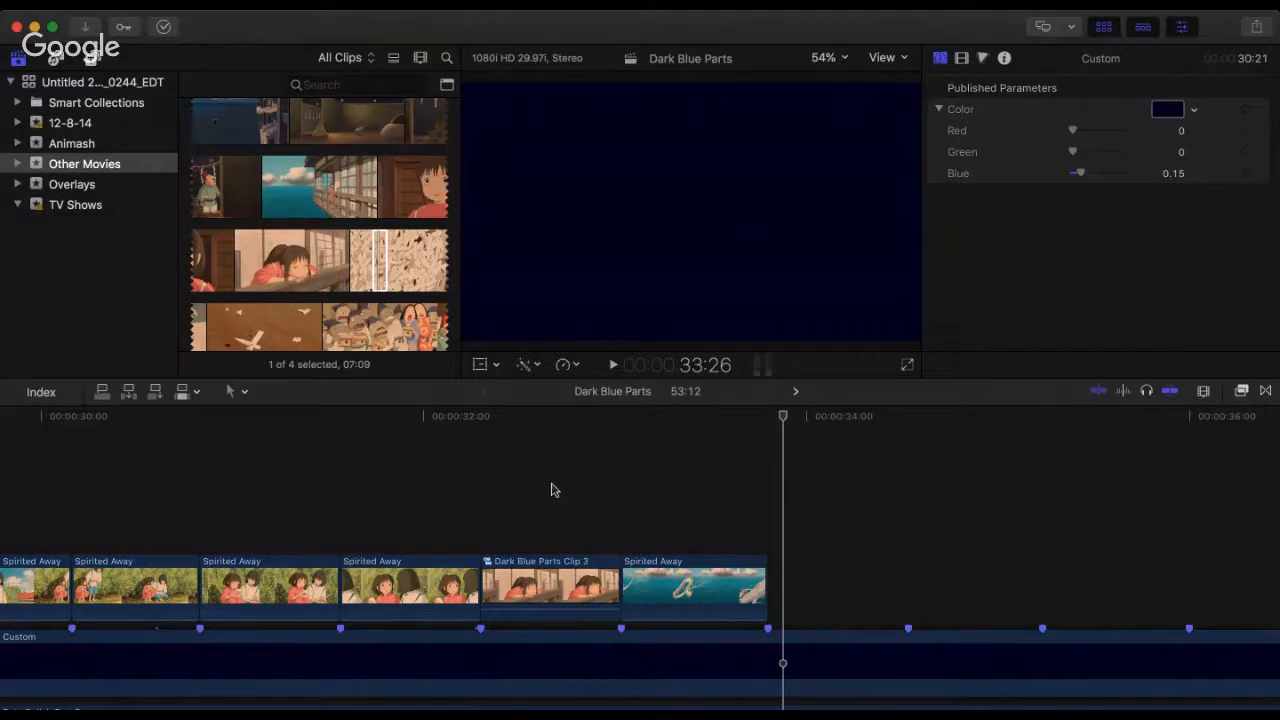
{"action": "left_click", "coordinate": [470, 422]}
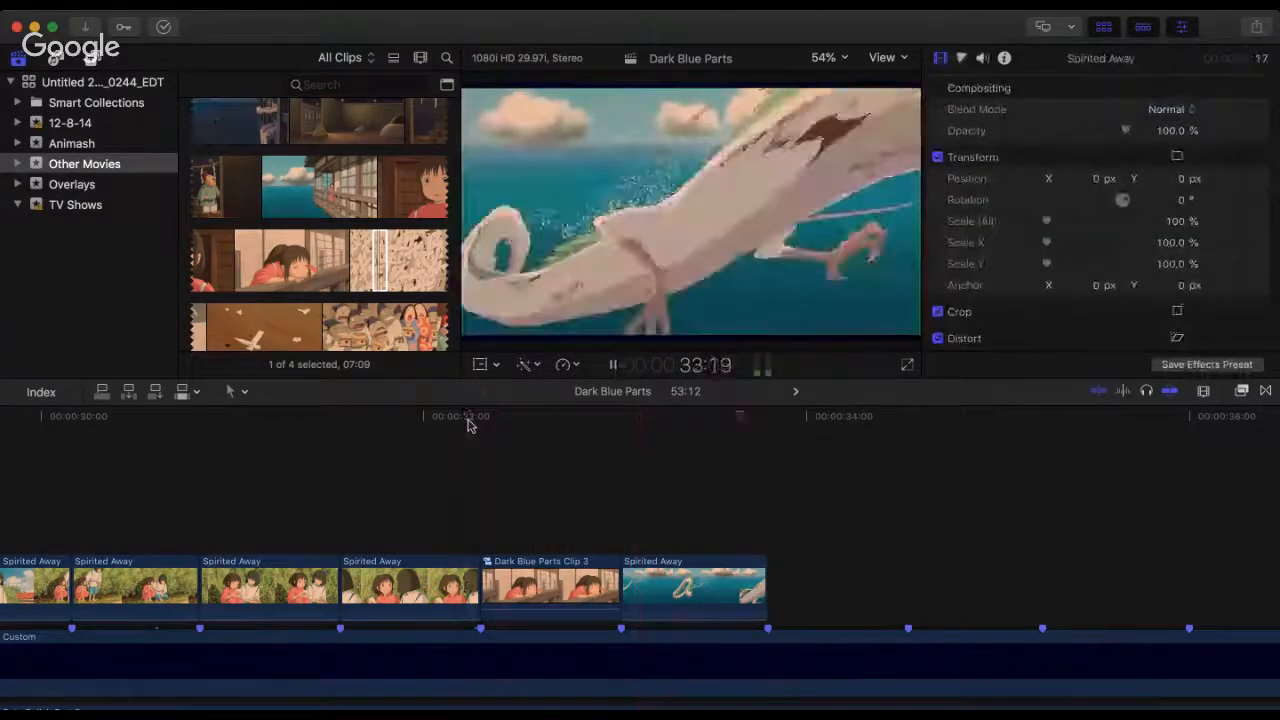
{"action": "left_click", "coordinate": [470, 422]}
{"action": "key", "text": "space"}
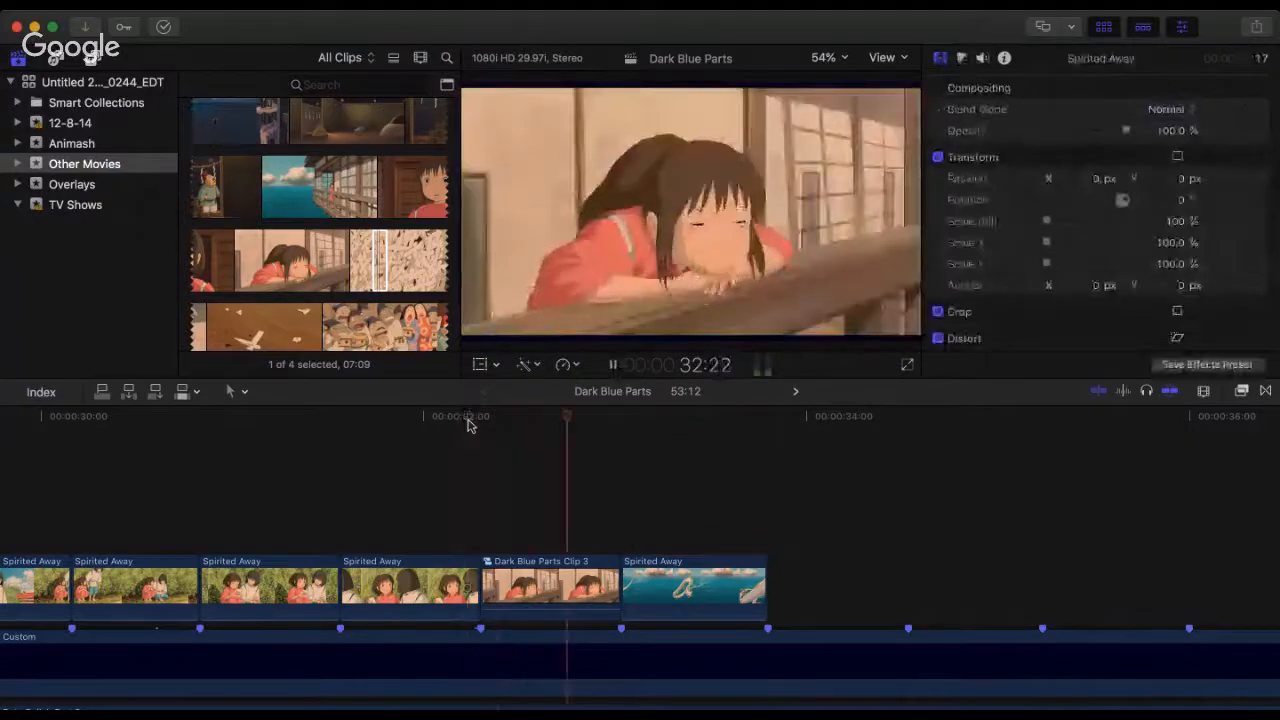
{"action": "left_click", "coordinate": [468, 422]}
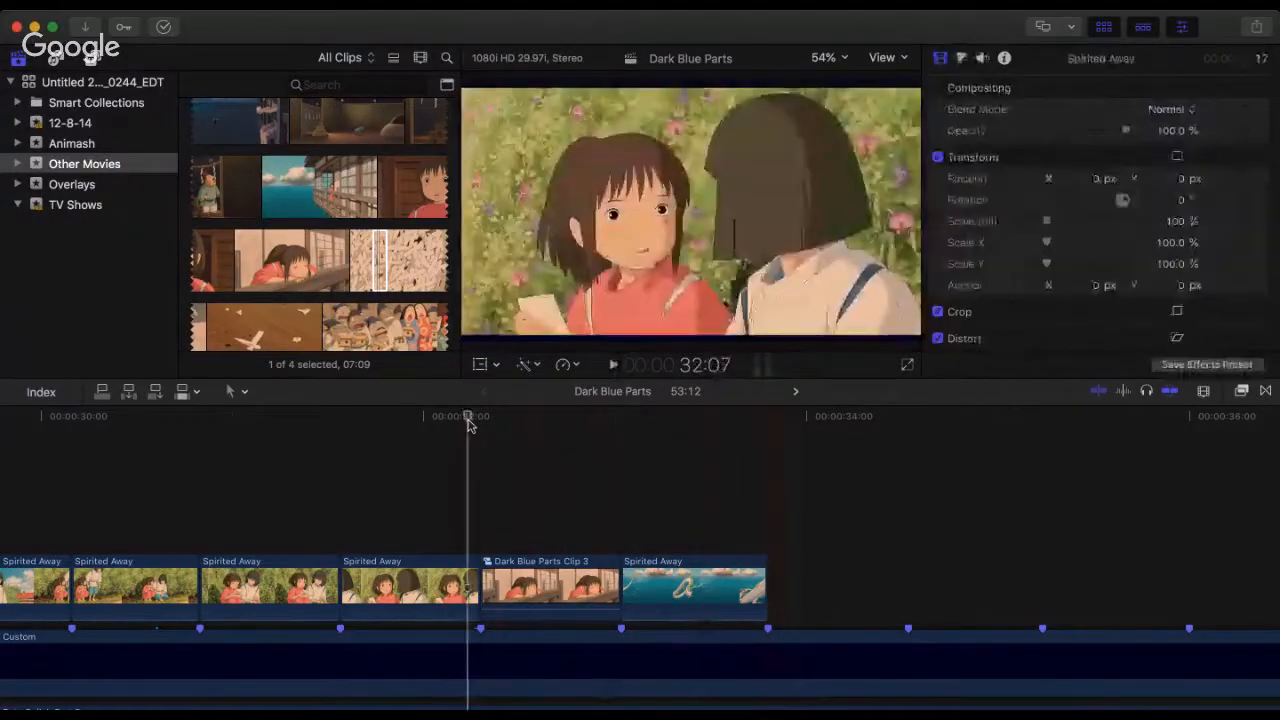
{"action": "key", "text": "space"}
{"action": "left_click", "coordinate": [470, 422]}
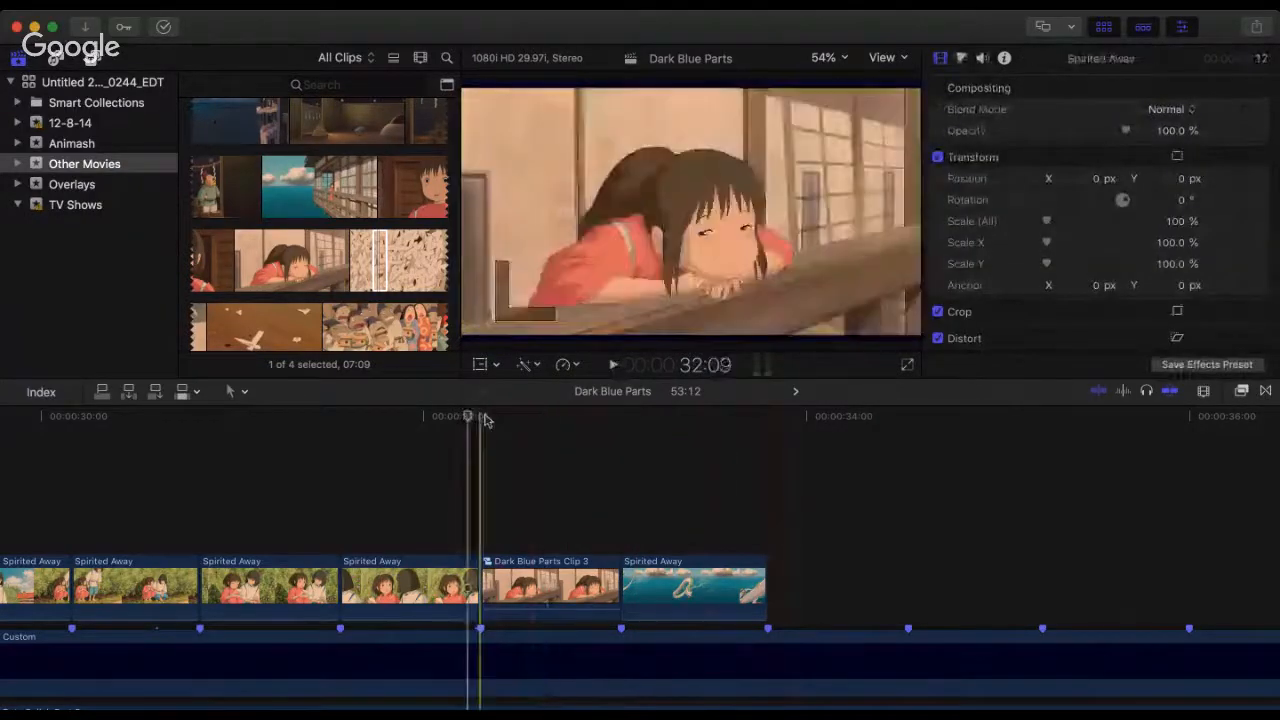
{"action": "left_click", "coordinate": [484, 422]}
{"action": "key", "text": "space"}
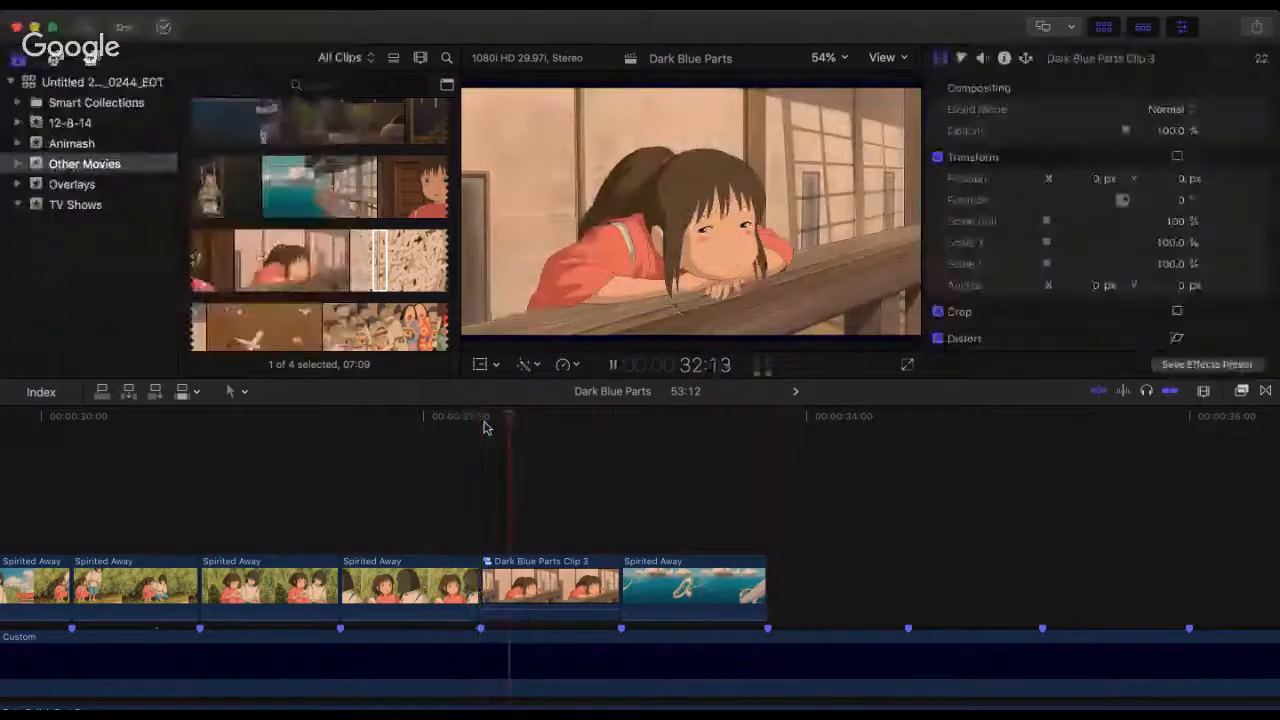
{"action": "key", "text": "space"}
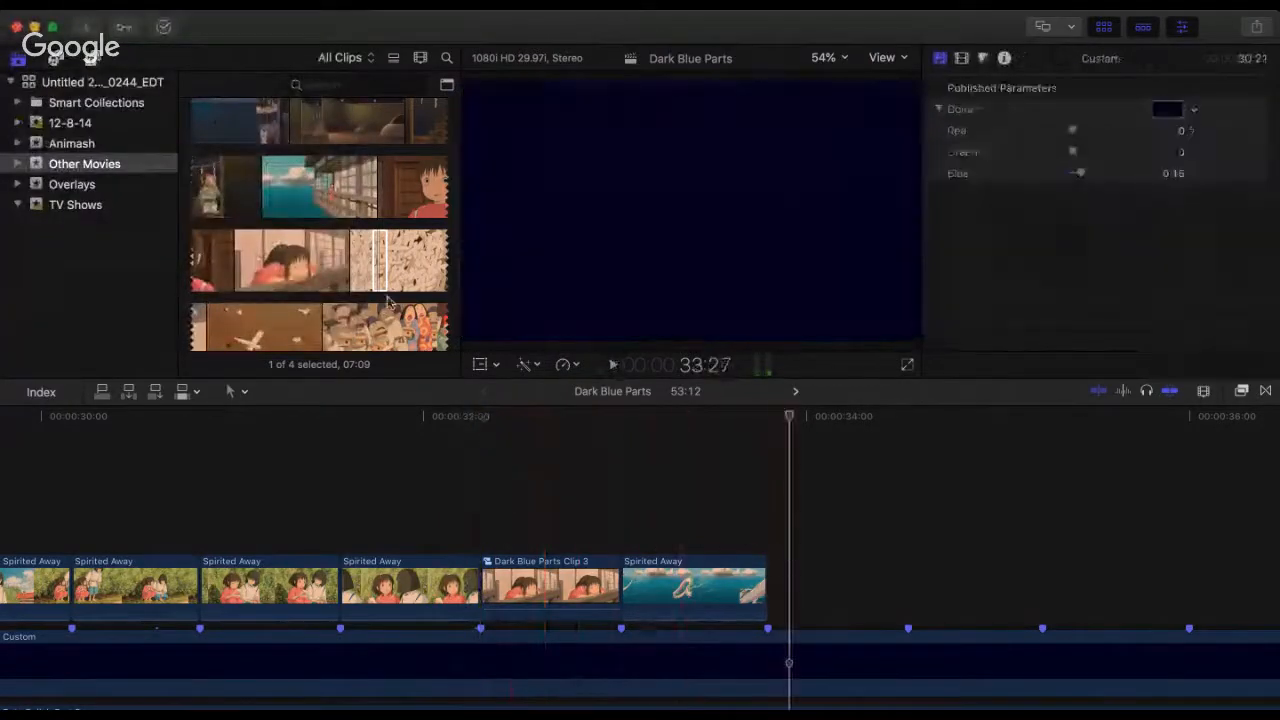
Step: Add a 4:02 Spirited Away range of the distant dragon in the dark room after the water clip at 33:24
{"action": "scroll", "coordinate": [355, 262], "scroll_direction": "down", "scroll_amount": 3}
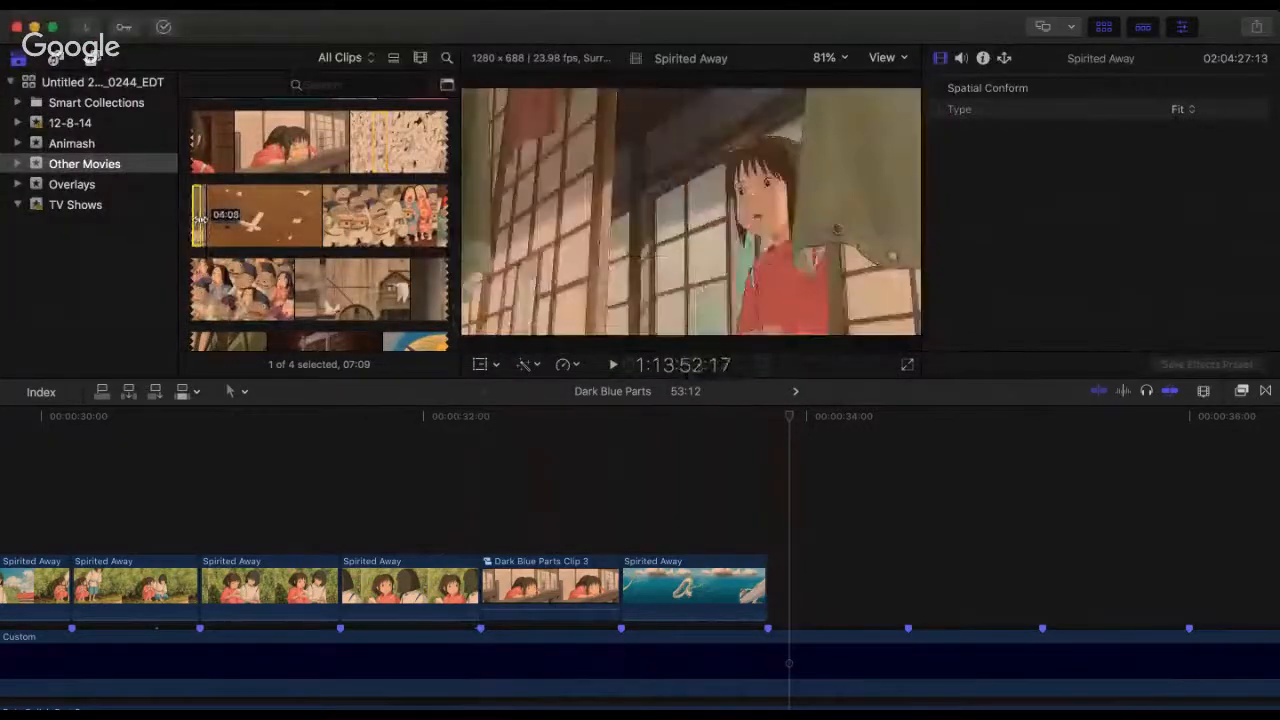
{"action": "left_click_drag", "start_coordinate": [801, 427], "coordinate": [777, 586]}
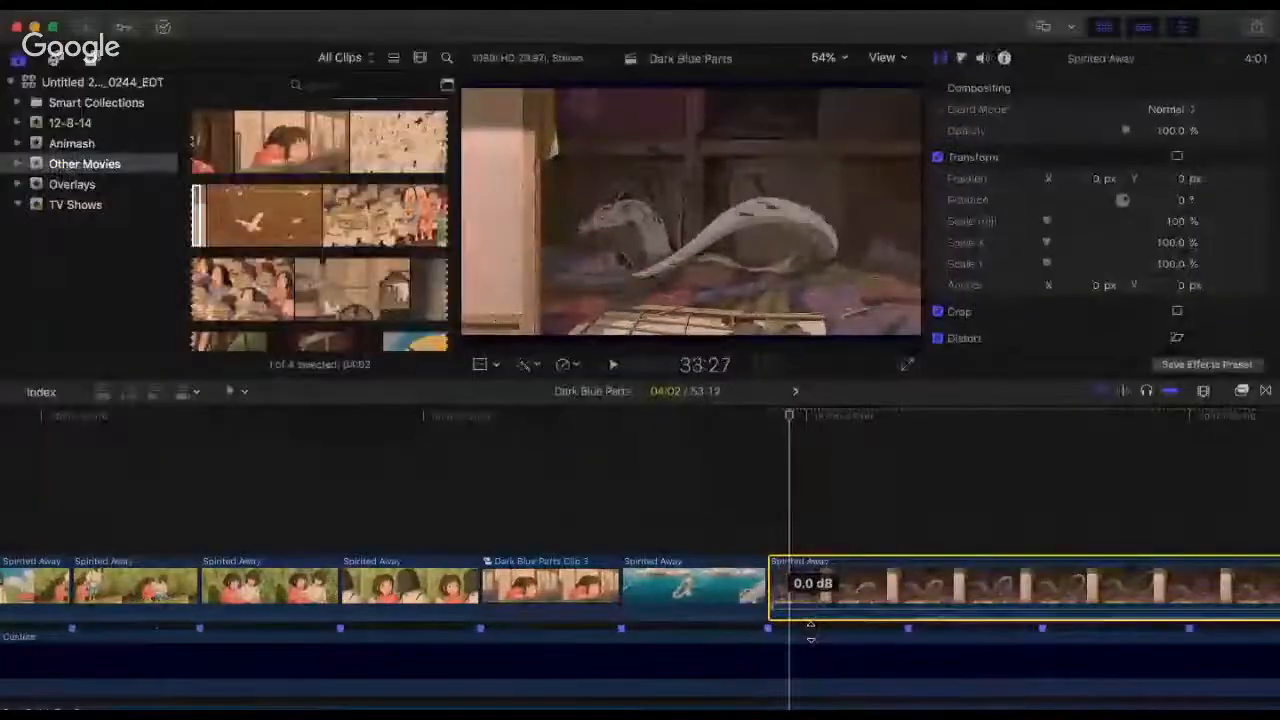
{"action": "key", "text": "super+minus"}
{"action": "key", "text": "super+minus"}
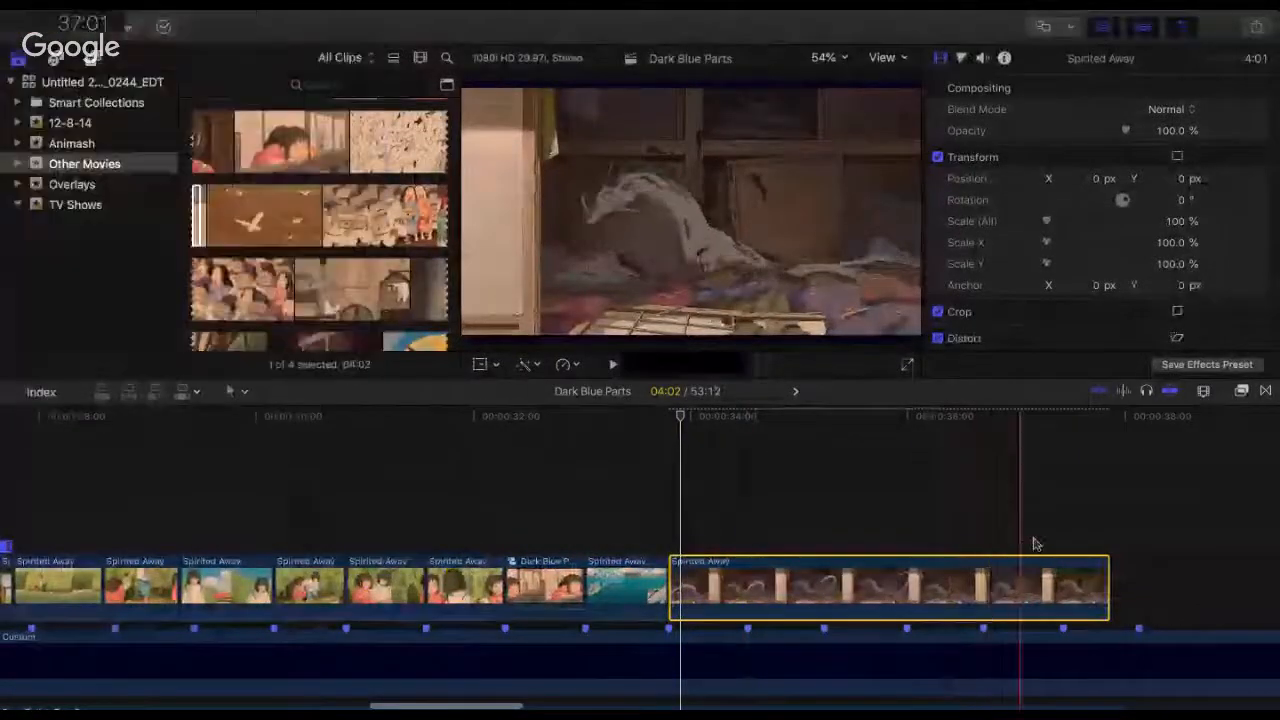
Step: Trim the start of the dark-room dragon clip to 2:04 and align it with the marker at 33:24
{"action": "left_click_drag", "start_coordinate": [676, 575], "coordinate": [724, 592]}
{"action": "left_click", "coordinate": [663, 590]}
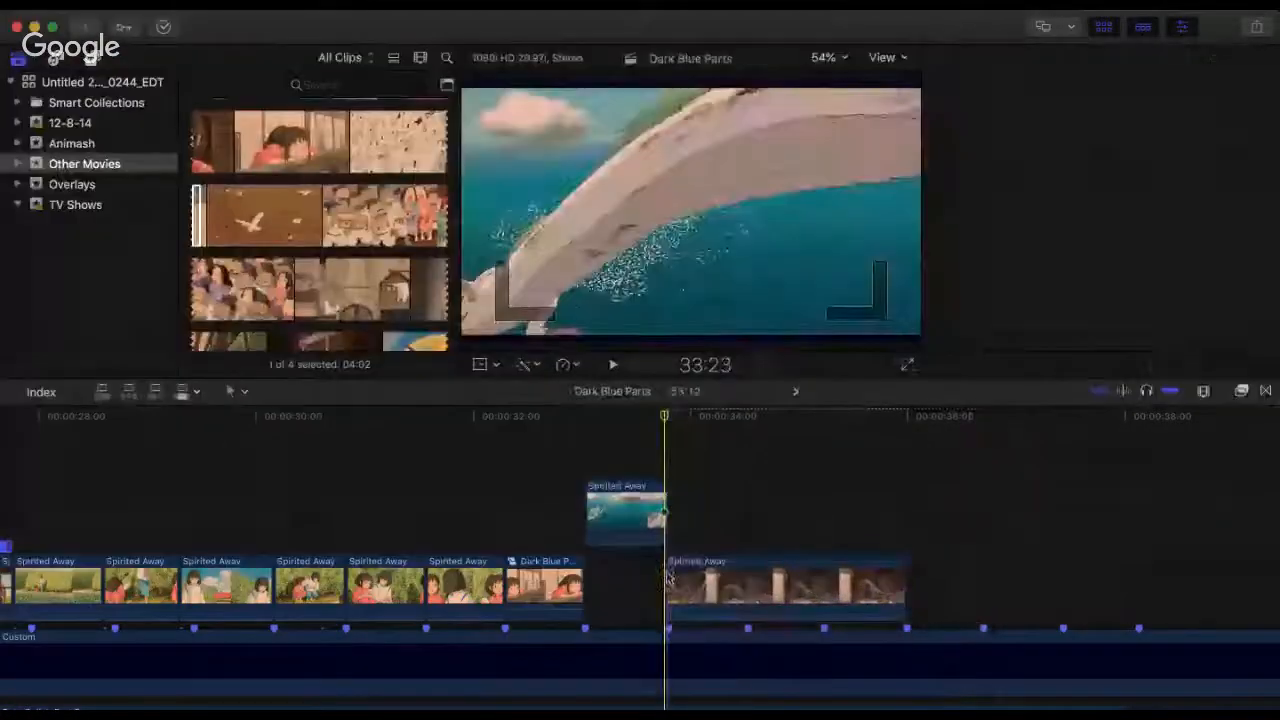
{"action": "left_click", "coordinate": [668, 572]}
{"action": "key", "text": "."}
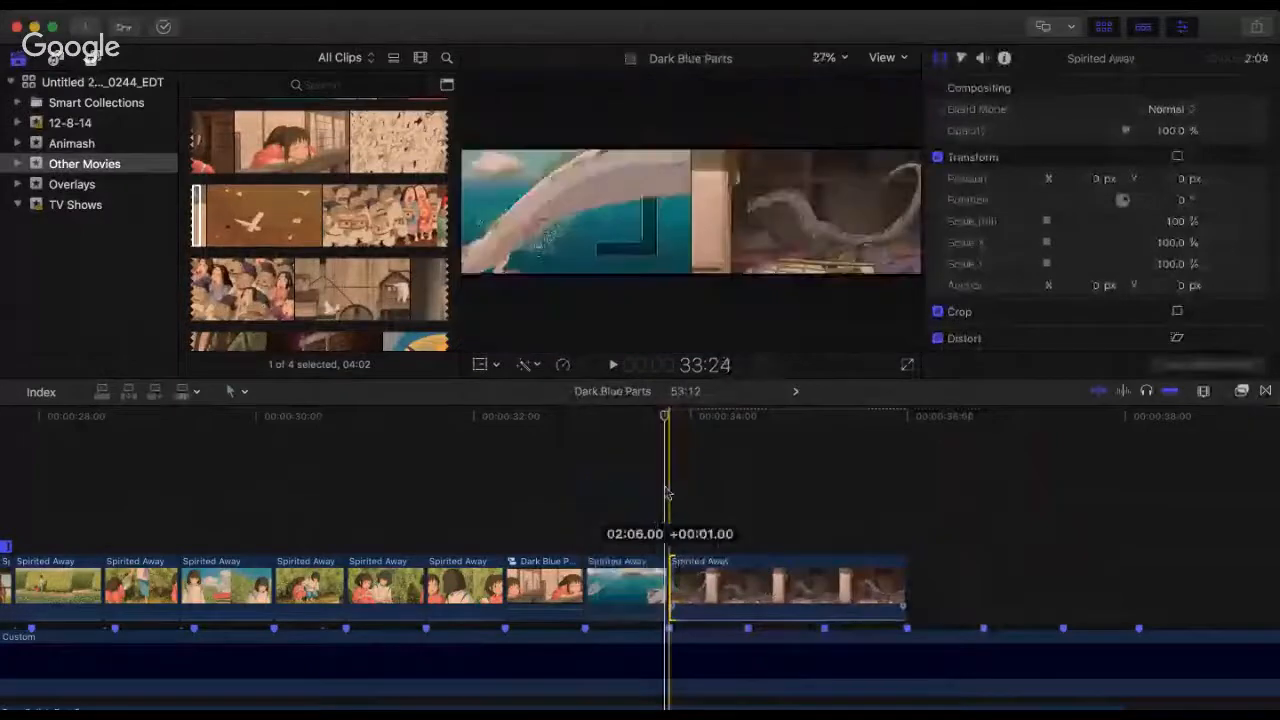
Step: Replay the dark-room dragon clip and trim more off its start, shortening it to about 1:14 from 33:24
{"action": "left_click", "coordinate": [665, 487]}
{"action": "key", "text": "space"}
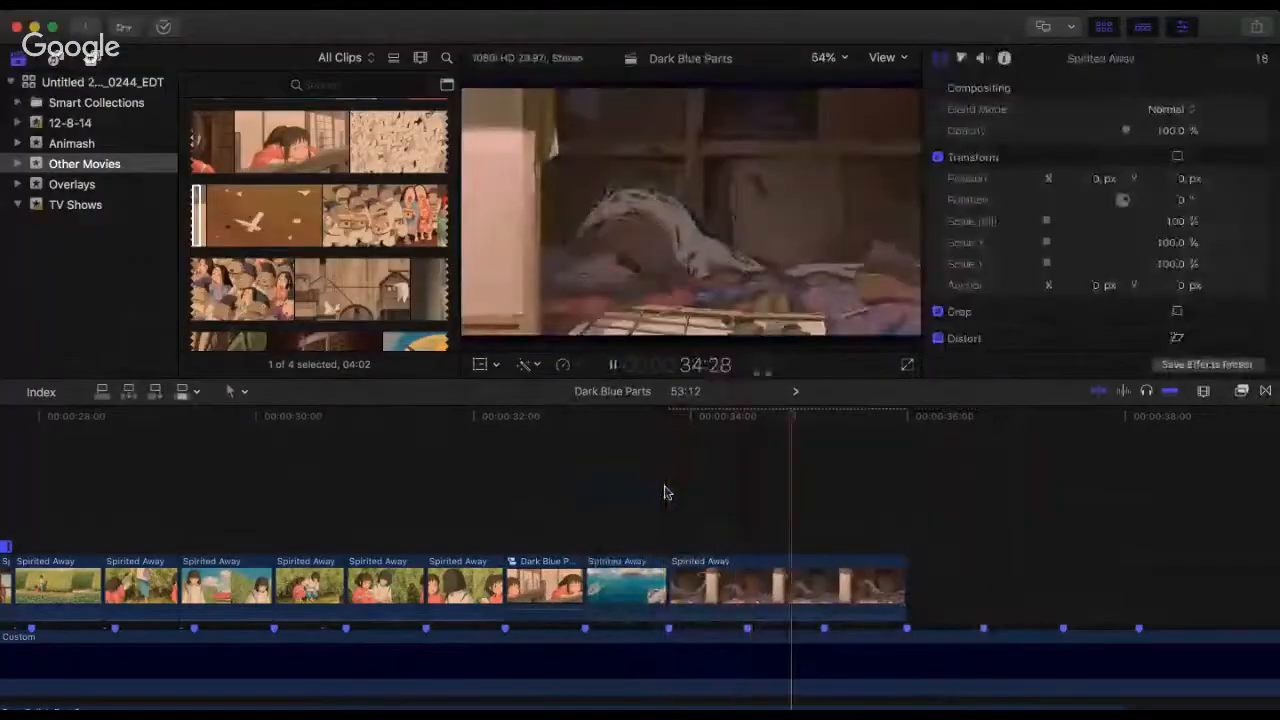
{"action": "left_click", "coordinate": [665, 487]}
{"action": "key", "text": "space"}
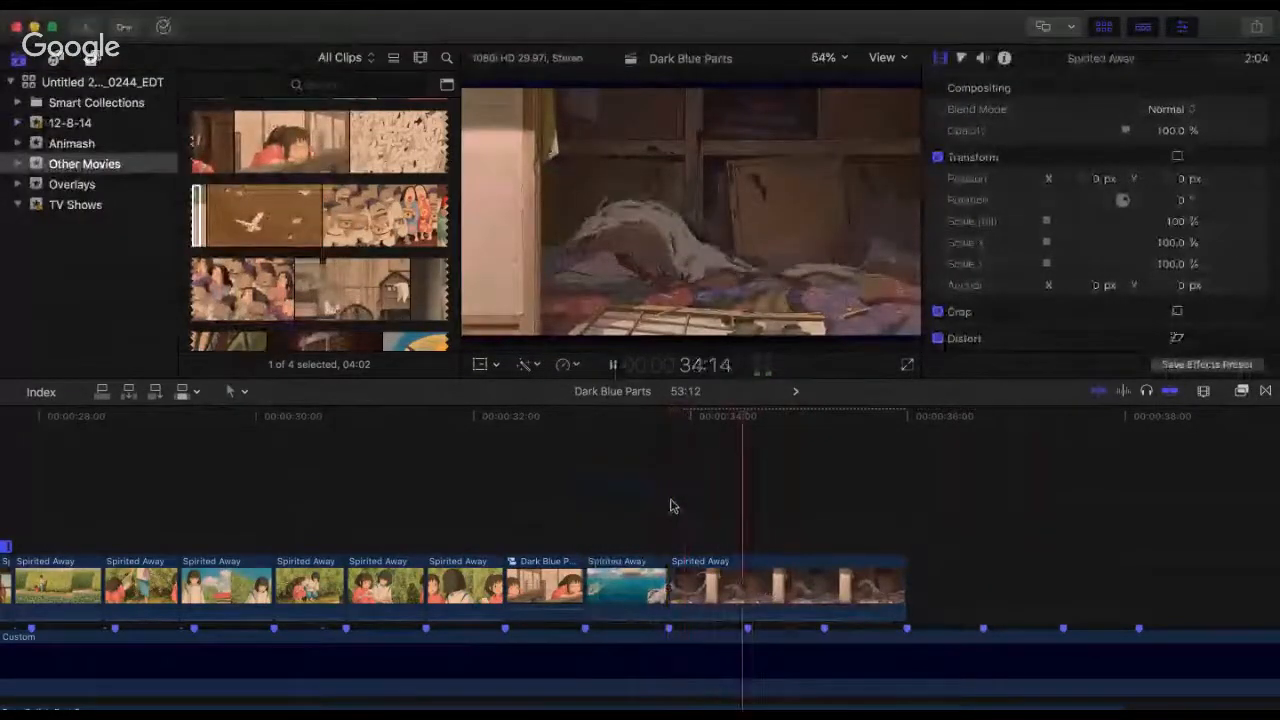
{"action": "mouse_move", "coordinate": [707, 590]}
{"action": "left_mouse_down"}
{"action": "mouse_move", "coordinate": [788, 590]}
{"action": "mouse_move", "coordinate": [706, 588]}
{"action": "left_mouse_up"}
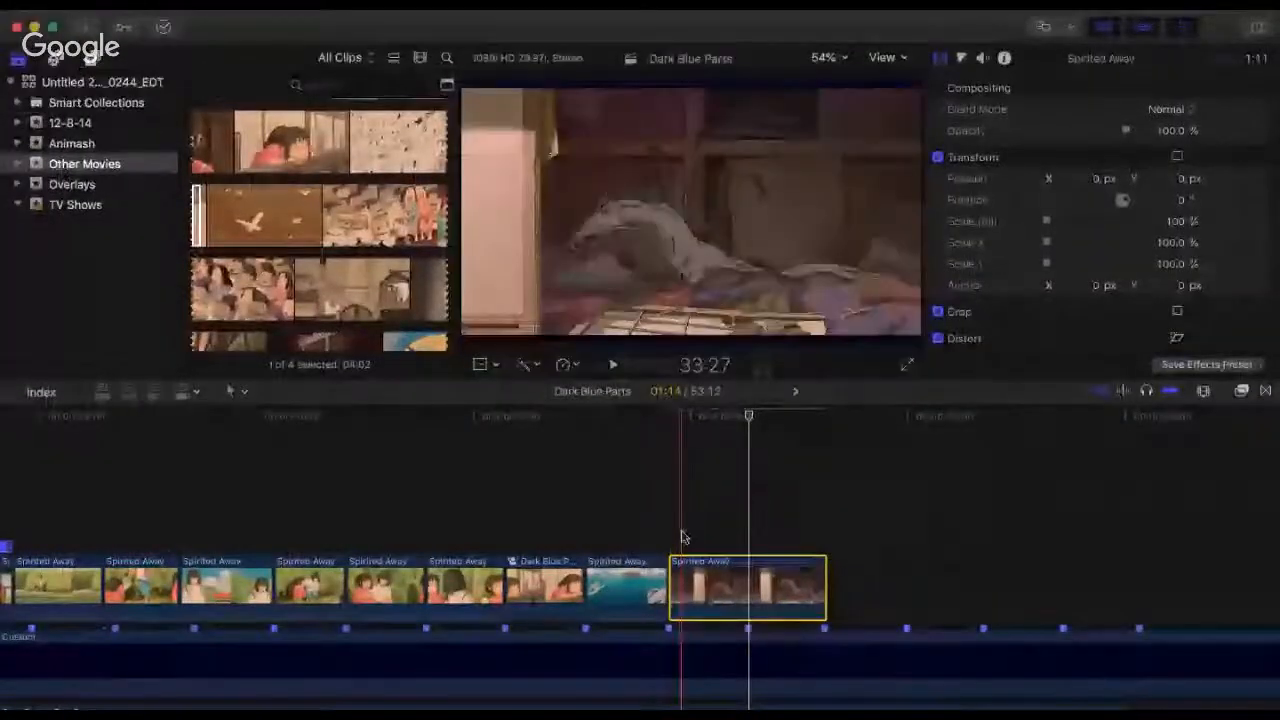
Step: Replay the shortened dark-room clip and trim its end back to the first beat marker after 33:24
{"action": "left_click", "coordinate": [681, 538]}
{"action": "key", "text": "space"}
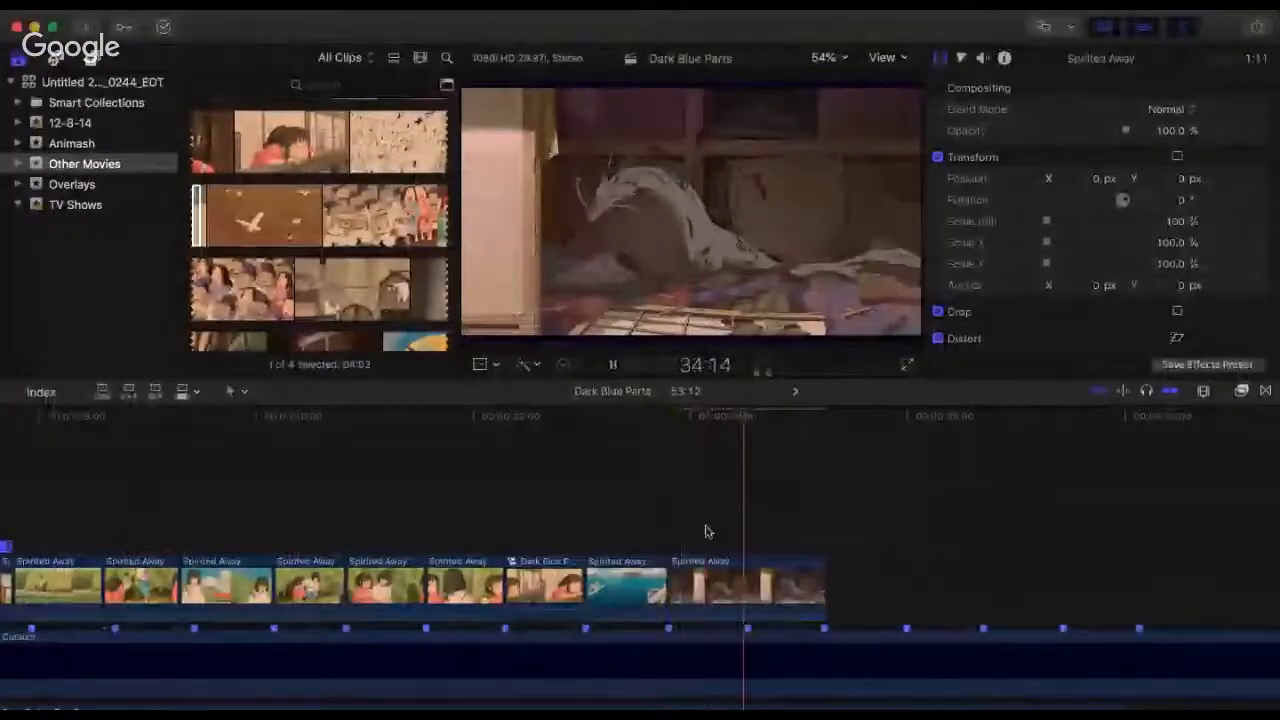
{"action": "key", "text": "space"}
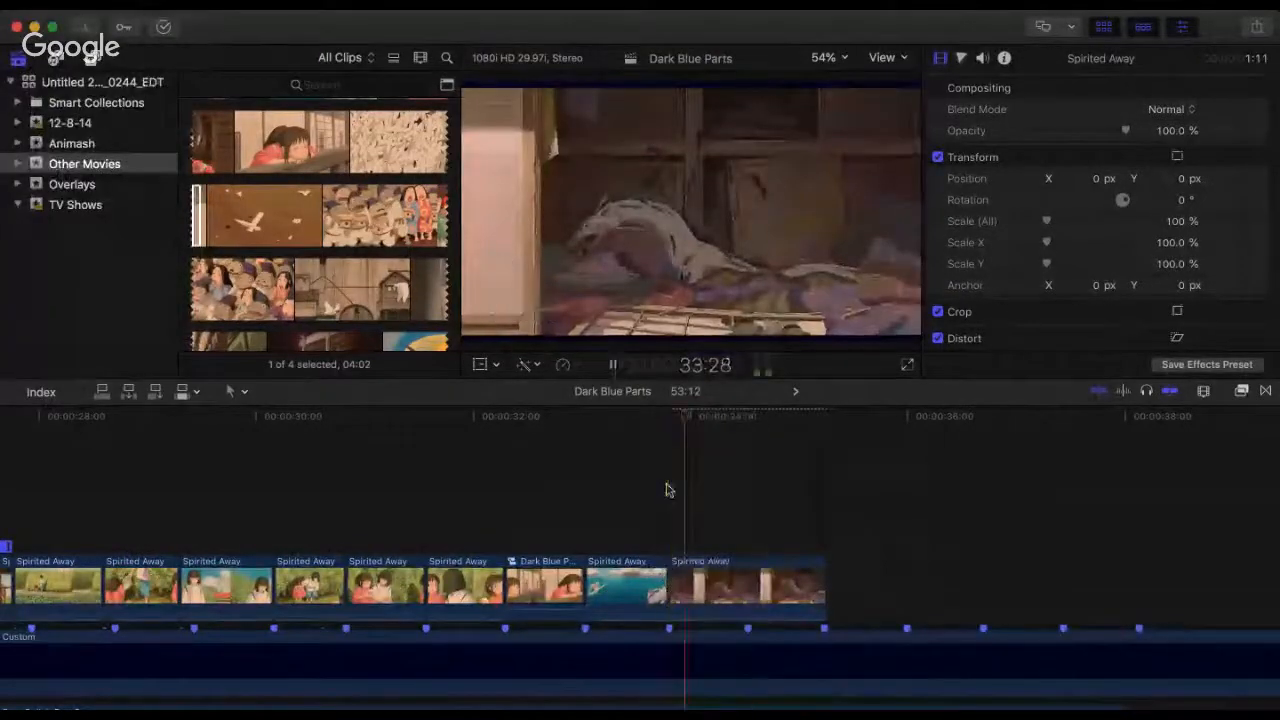
{"action": "key", "text": "space"}
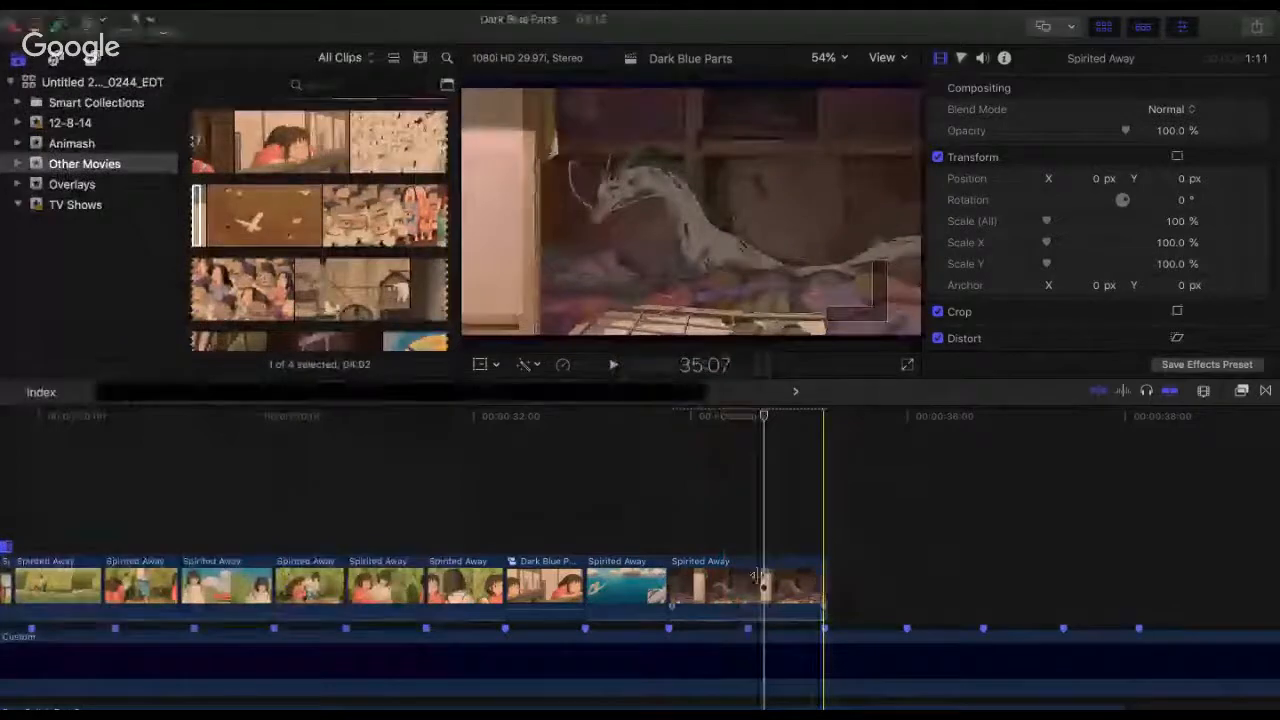
{"action": "left_click_drag", "start_coordinate": [824, 586], "coordinate": [747, 573]}
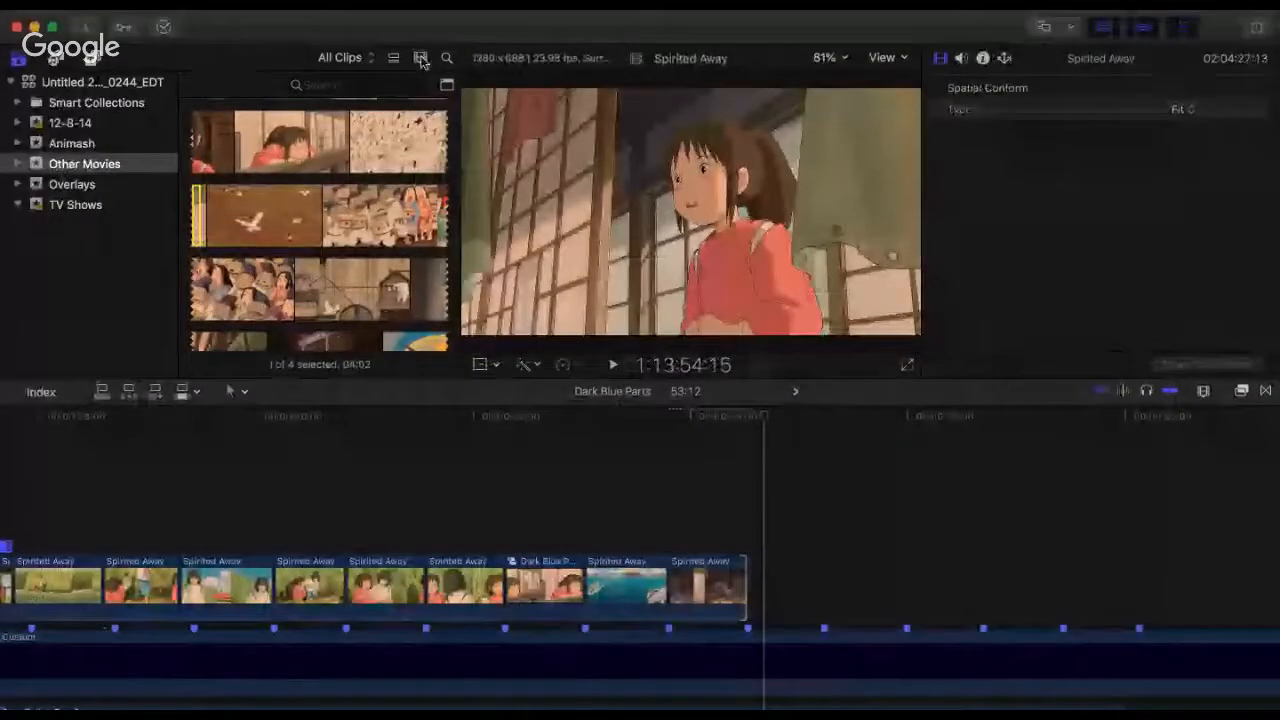
Step: Add the 3:05 Spirited Away range of the closer white dragon after the dark-room clip and replay from 33:01
{"action": "key", "text": "super+equal"}
{"action": "key", "text": "super+equal"}
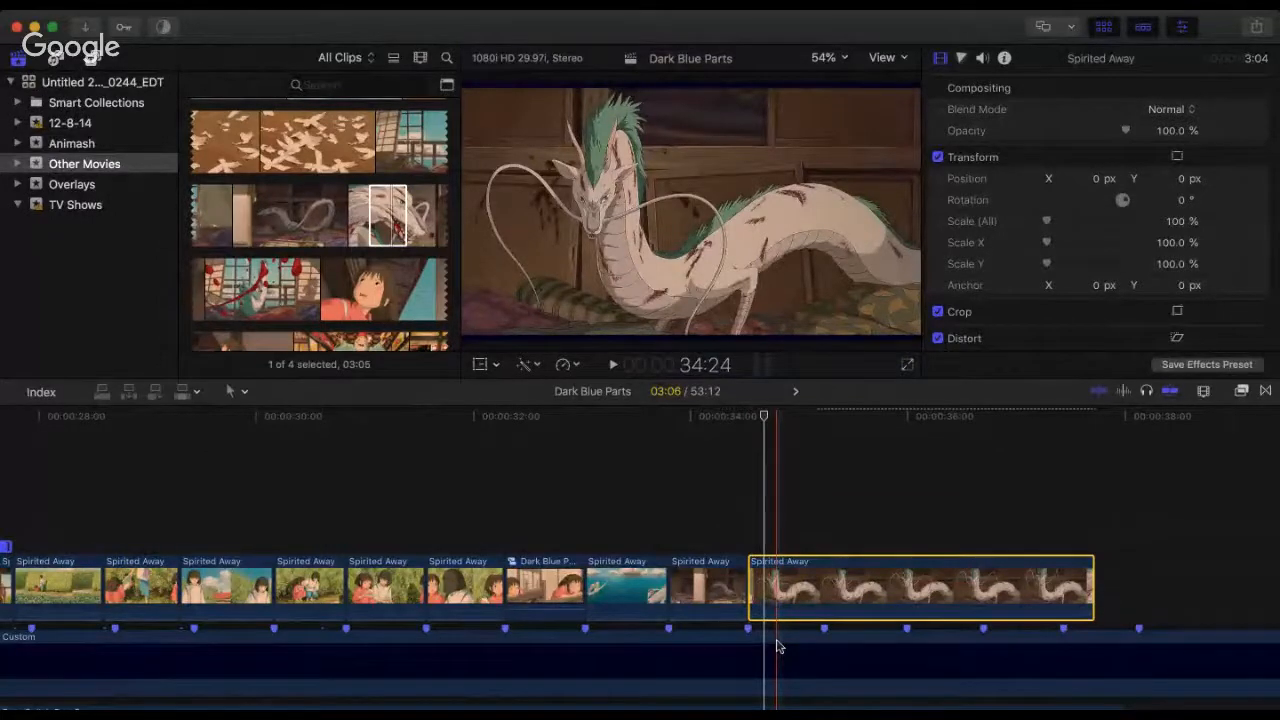
{"action": "left_click", "coordinate": [593, 527]}
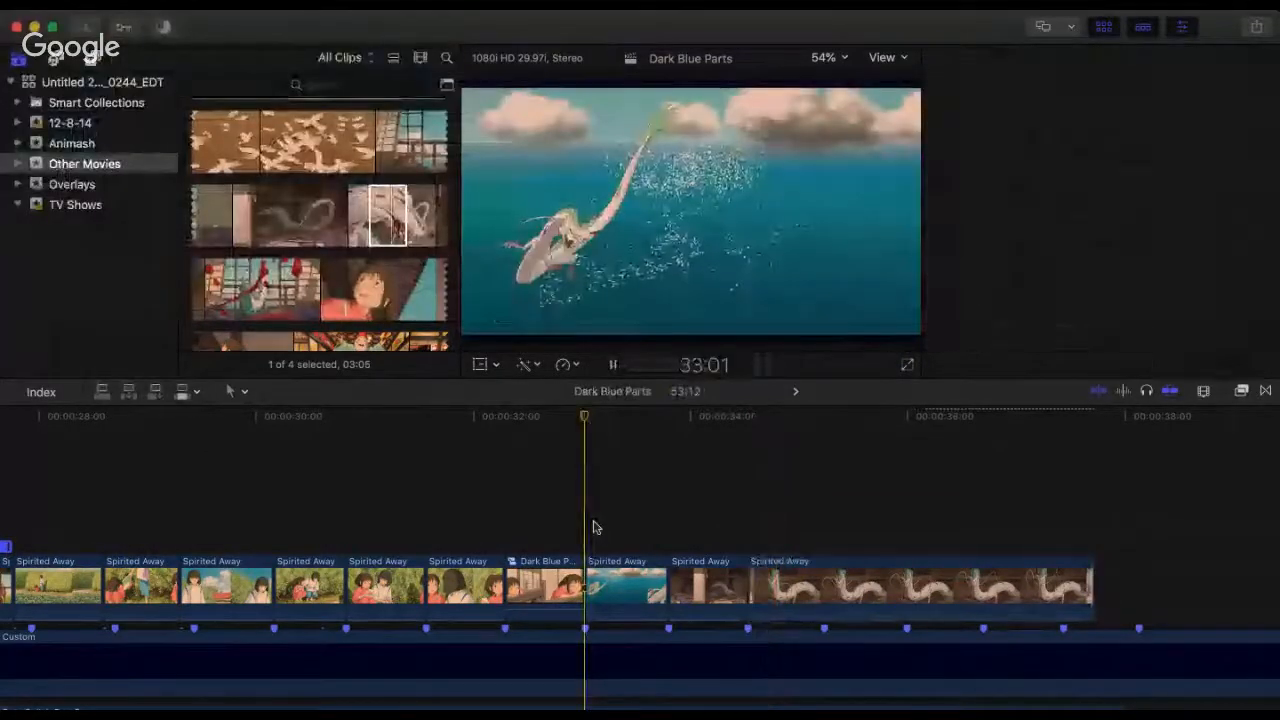
{"action": "key", "text": "space"}
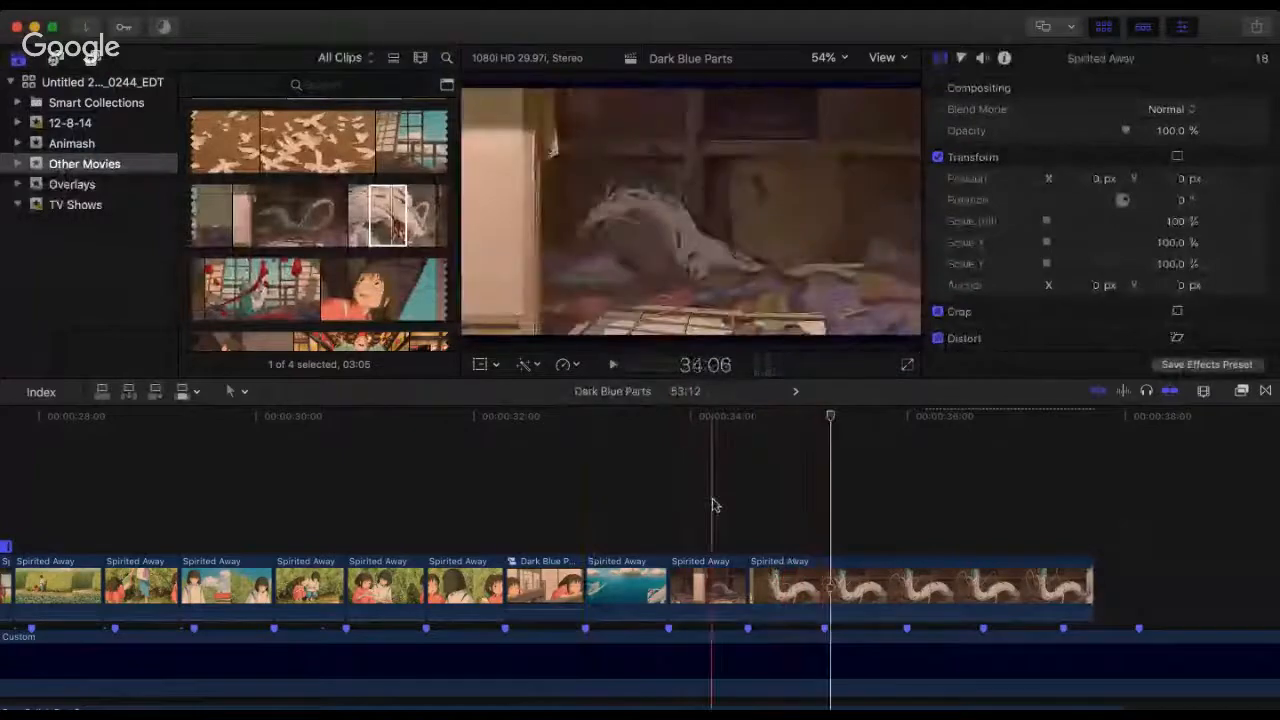
Step: Replay the three dragon clips from 33:01, 33:24 and 34:06 to check the cuts against the beats
{"action": "key", "text": "space"}
{"action": "key", "text": "space"}
{"action": "left_click", "coordinate": [712, 505]}
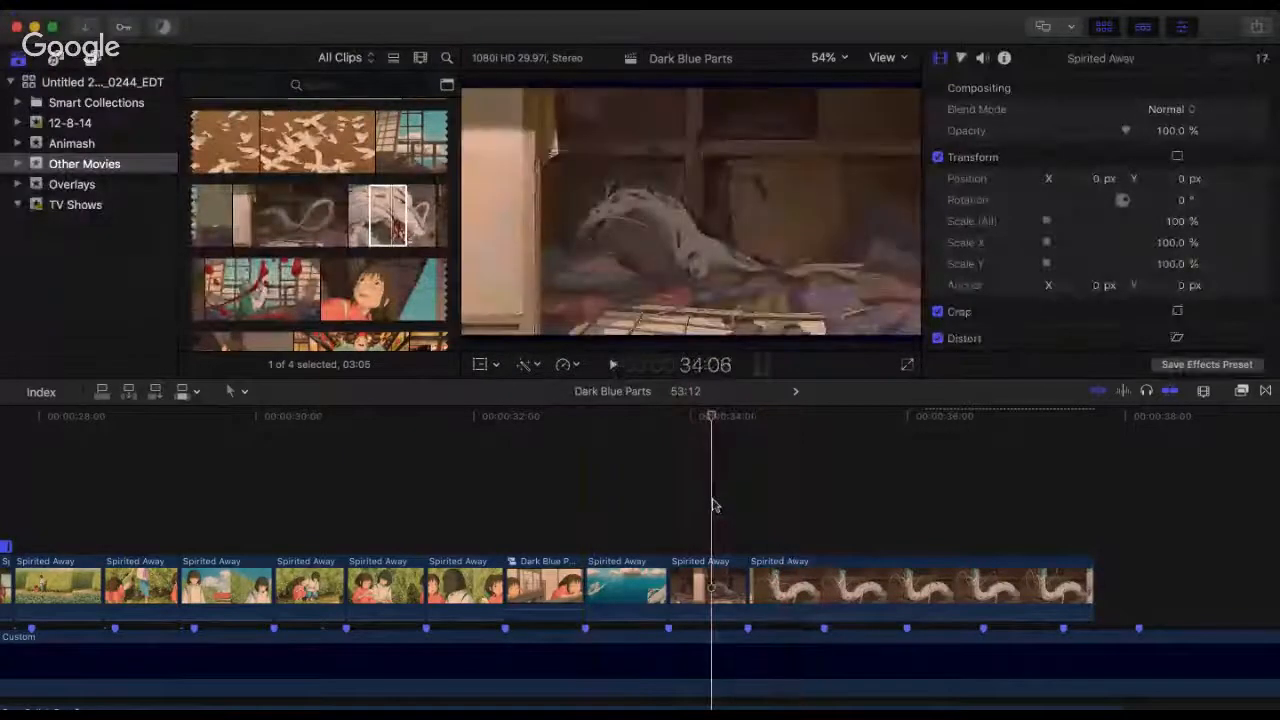
{"action": "key", "text": "space"}
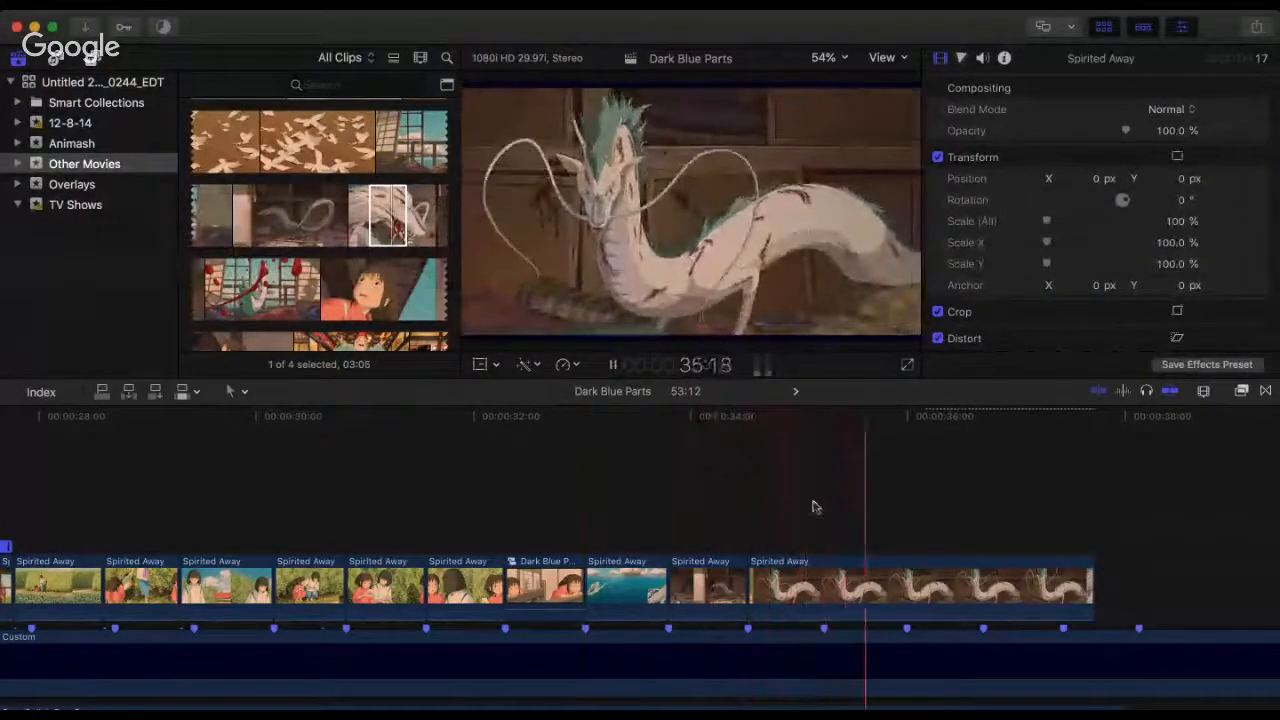
{"action": "left_click", "coordinate": [666, 490]}
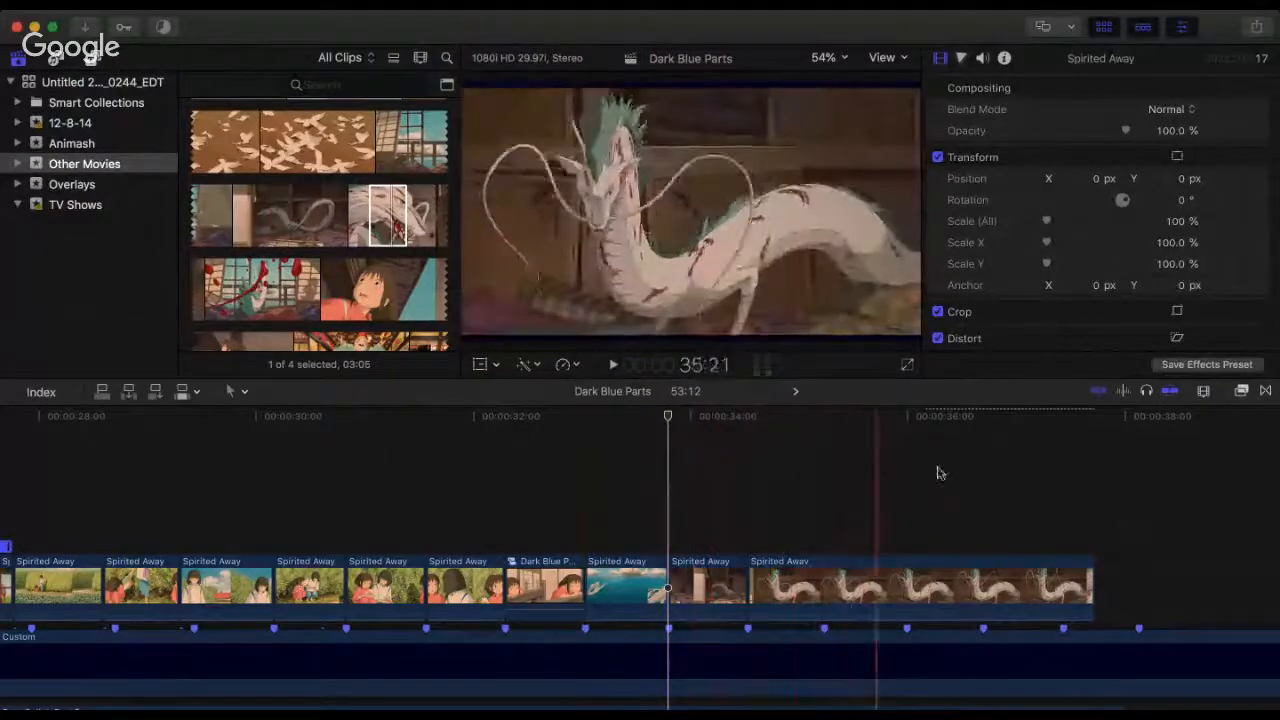
{"action": "left_click", "coordinate": [585, 505]}
{"action": "key", "text": "space"}
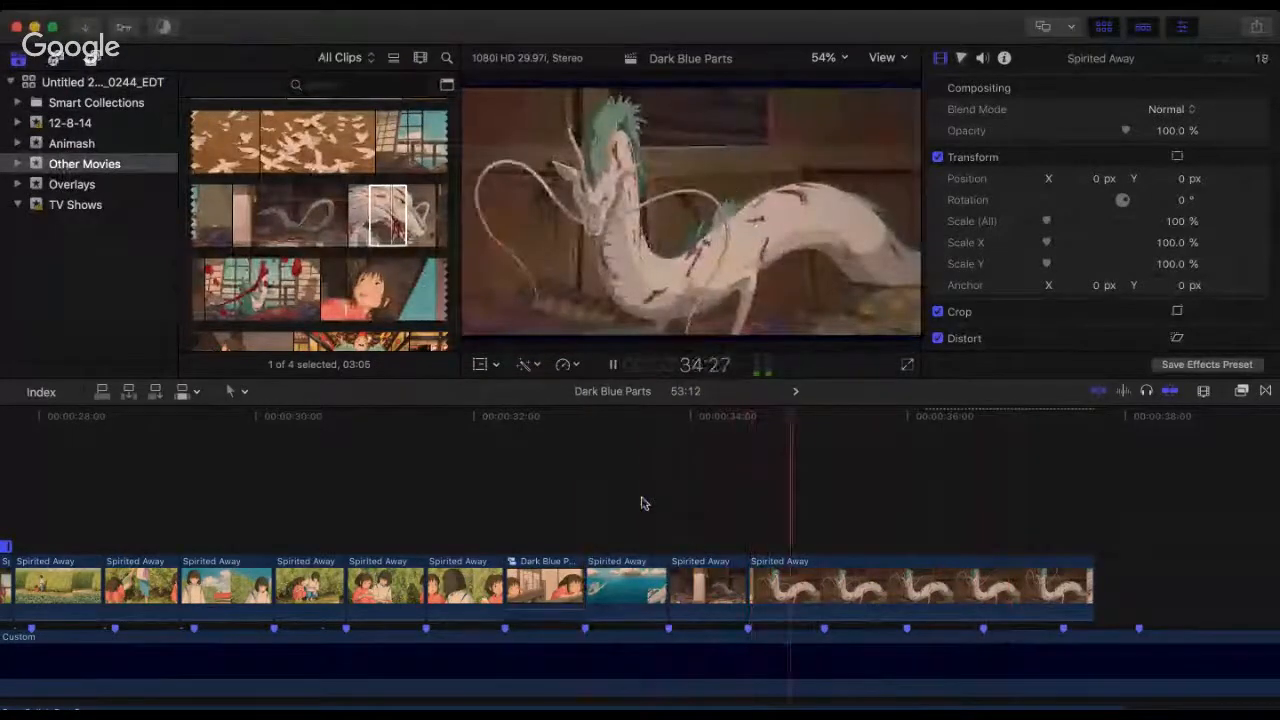
{"action": "left_click", "coordinate": [669, 471]}
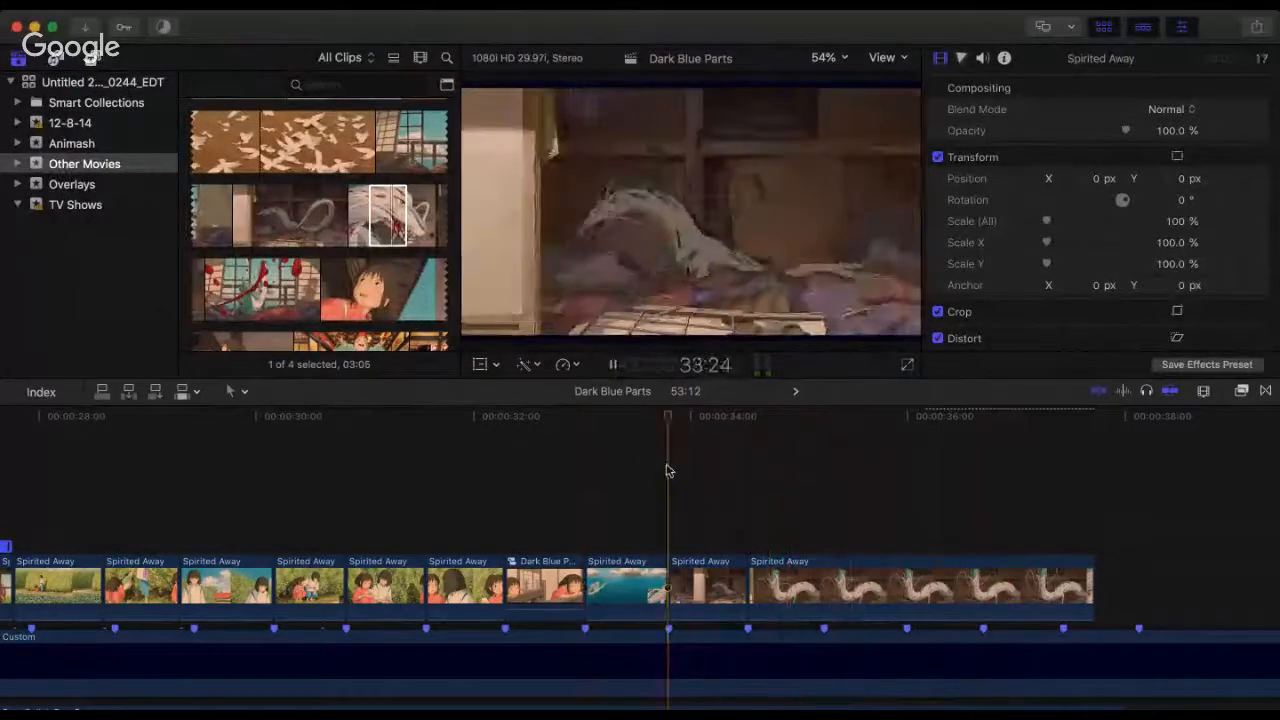
{"action": "key", "text": "space"}
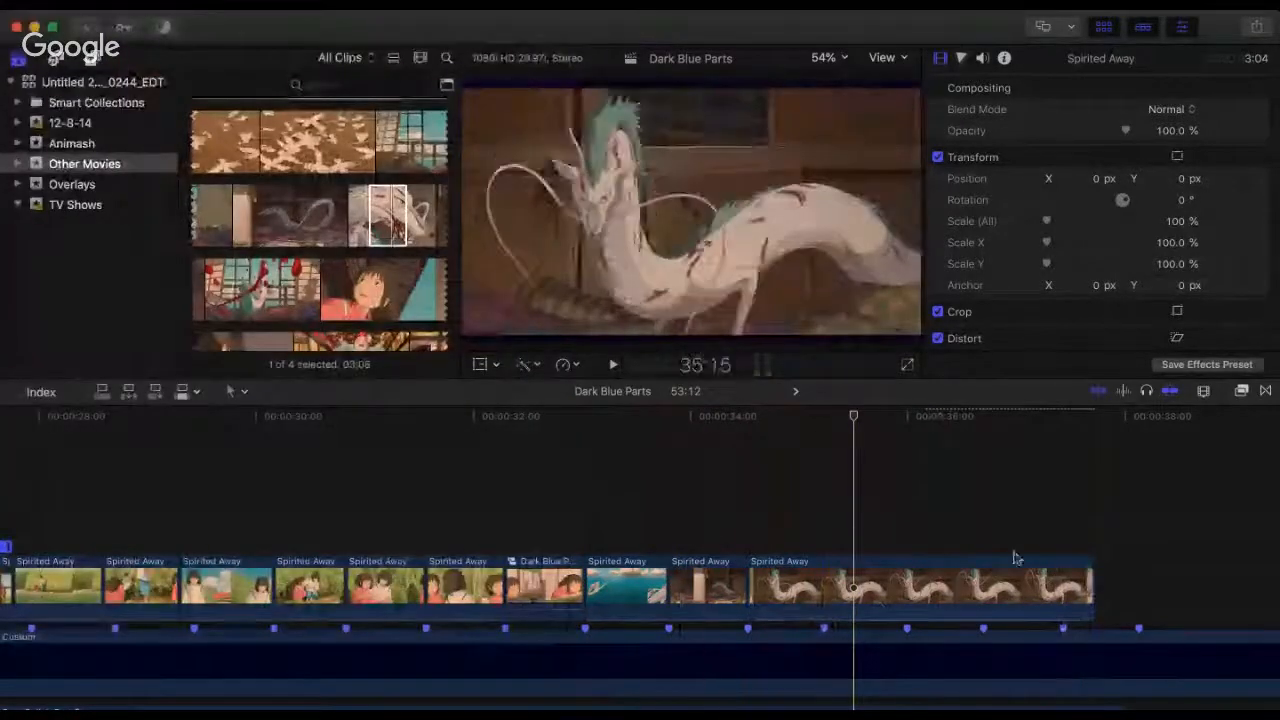
Step: Trim the end of the closer white dragon clip to its next beat marker and return to the dragon's source footage
{"action": "left_click_drag", "start_coordinate": [1092, 590], "coordinate": [826, 620]}
{"action": "left_click", "coordinate": [427, 231]}
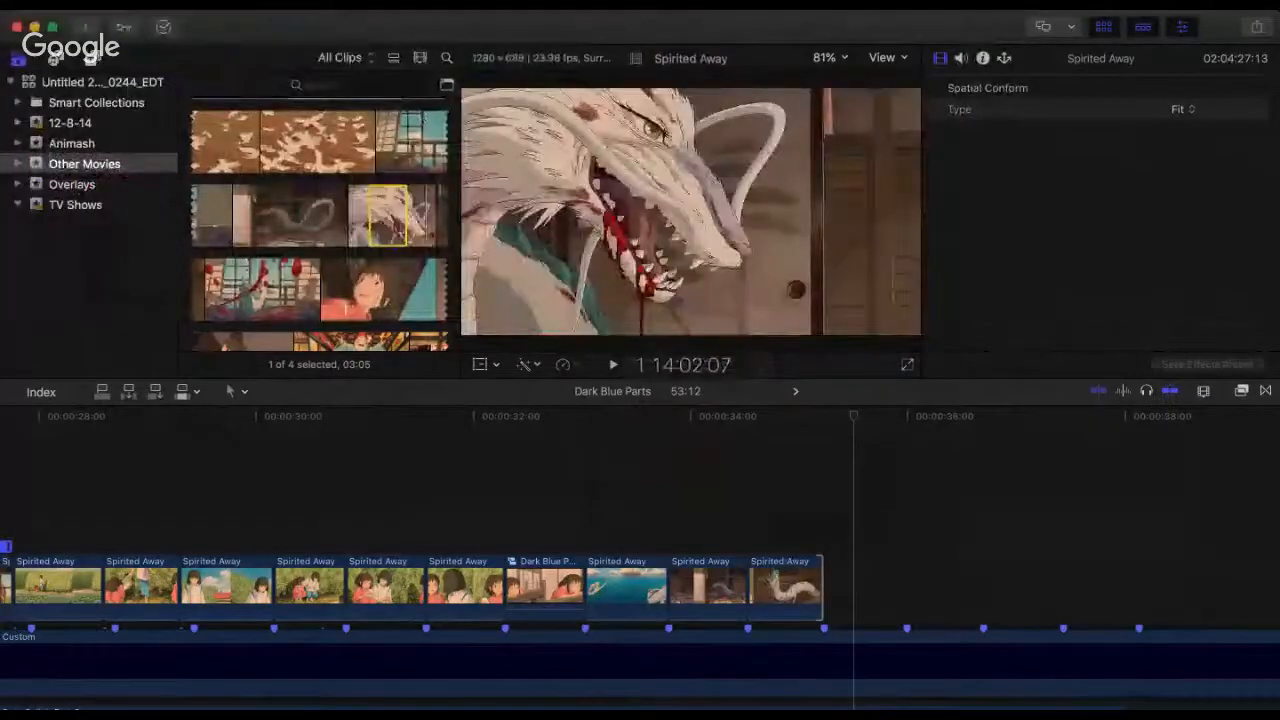
Step: Add the 00:16 Spirited Away range of the girl in front of the railing after the closer dragon clip and extend its end to the next beat marker
{"action": "key", "text": "super+equal"}
{"action": "key", "text": "super+equal"}
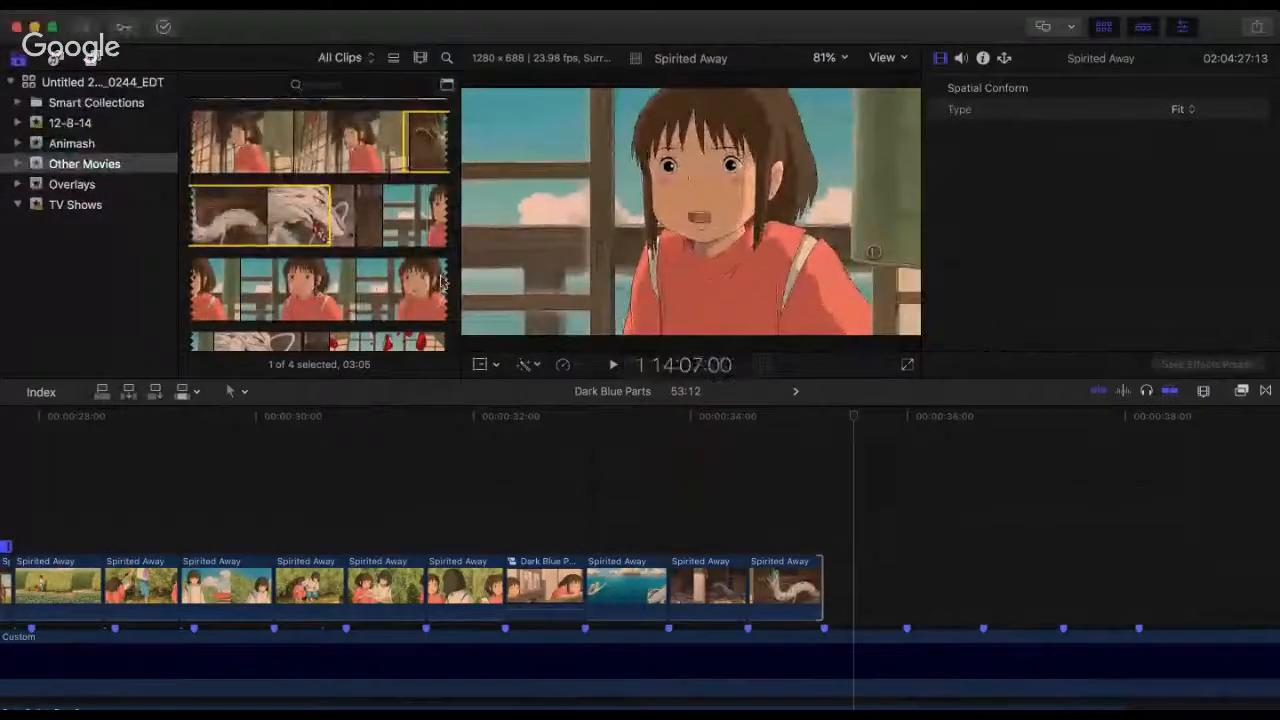
{"action": "scroll", "coordinate": [226, 236], "scroll_direction": "down", "scroll_amount": 3}
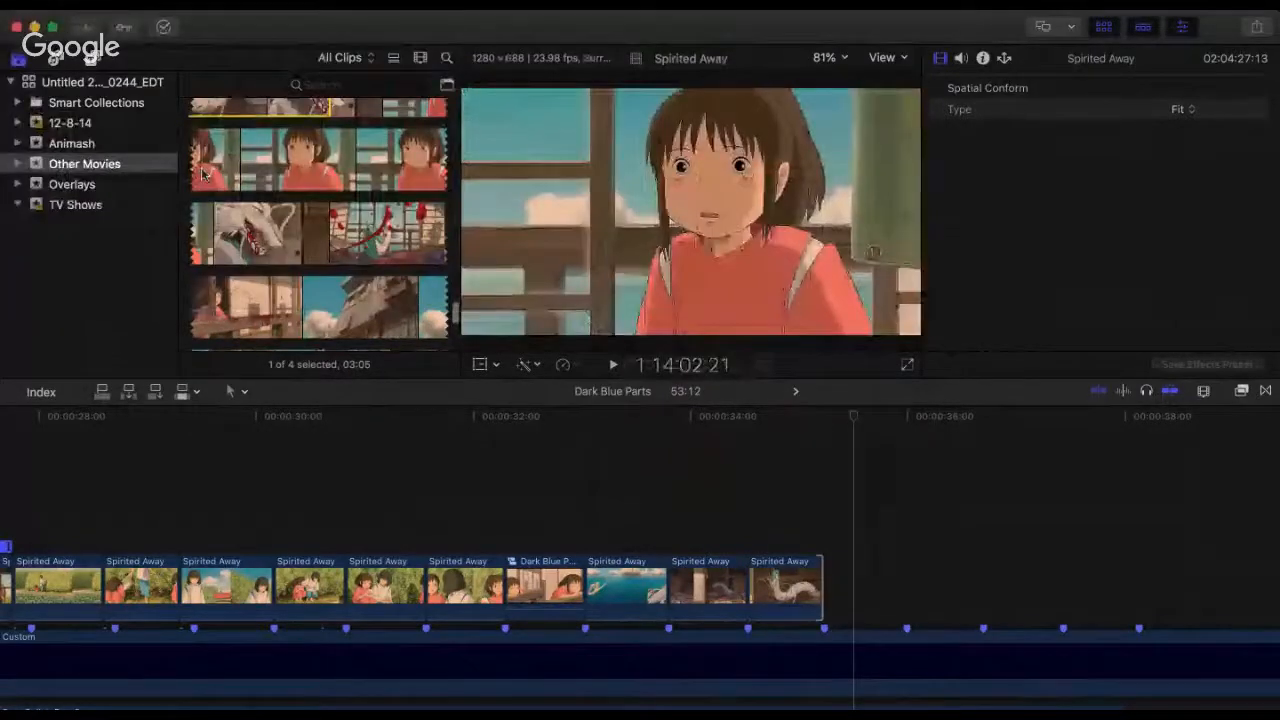
{"action": "left_click_drag", "start_coordinate": [202, 175], "coordinate": [833, 600]}
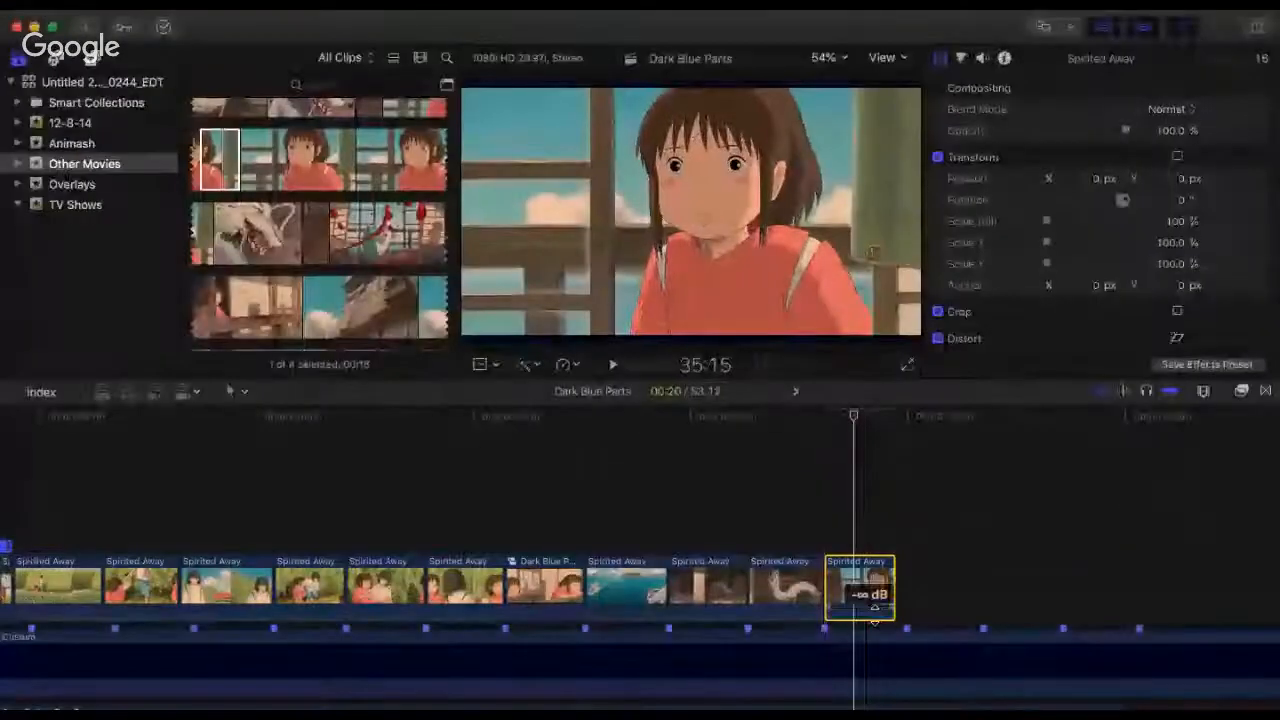
{"action": "left_click_drag", "start_coordinate": [894, 585], "coordinate": [902, 577]}
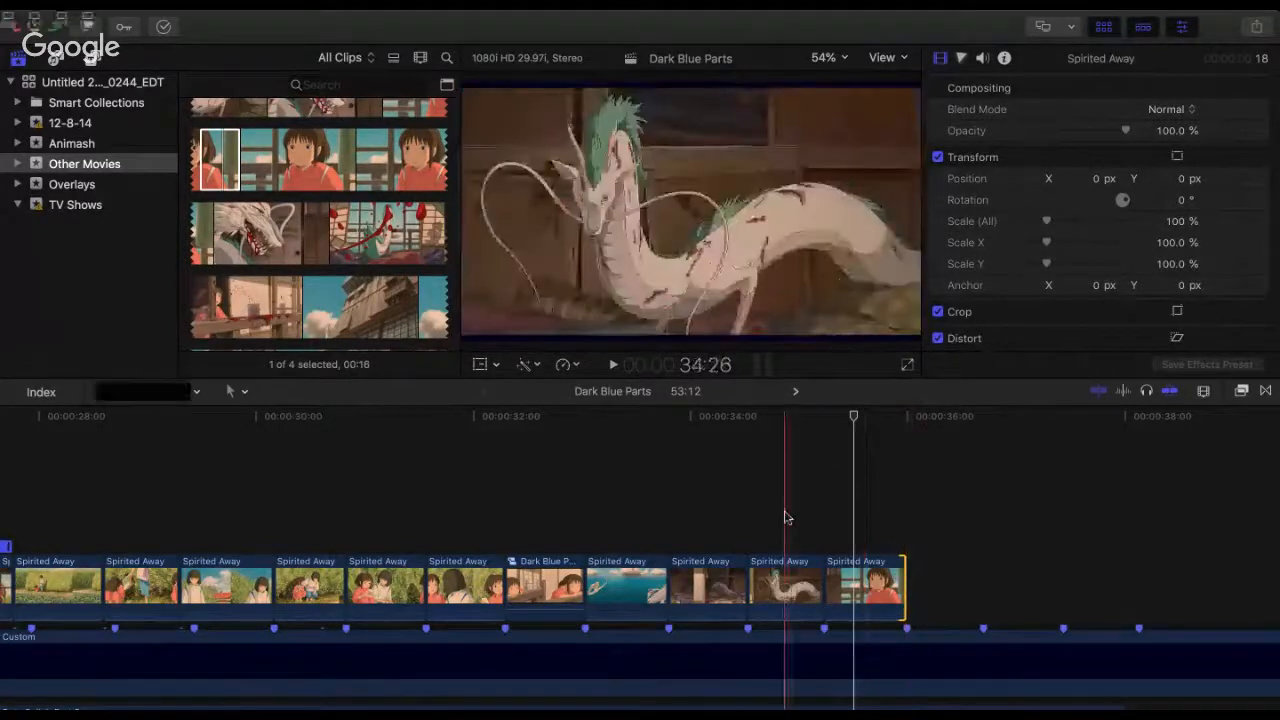
Step: Replay the new girl clip from 34:21, and play the preceding dragon clips from 32:20 to check the cuts
{"action": "key", "text": "space"}
{"action": "left_click", "coordinate": [769, 462]}
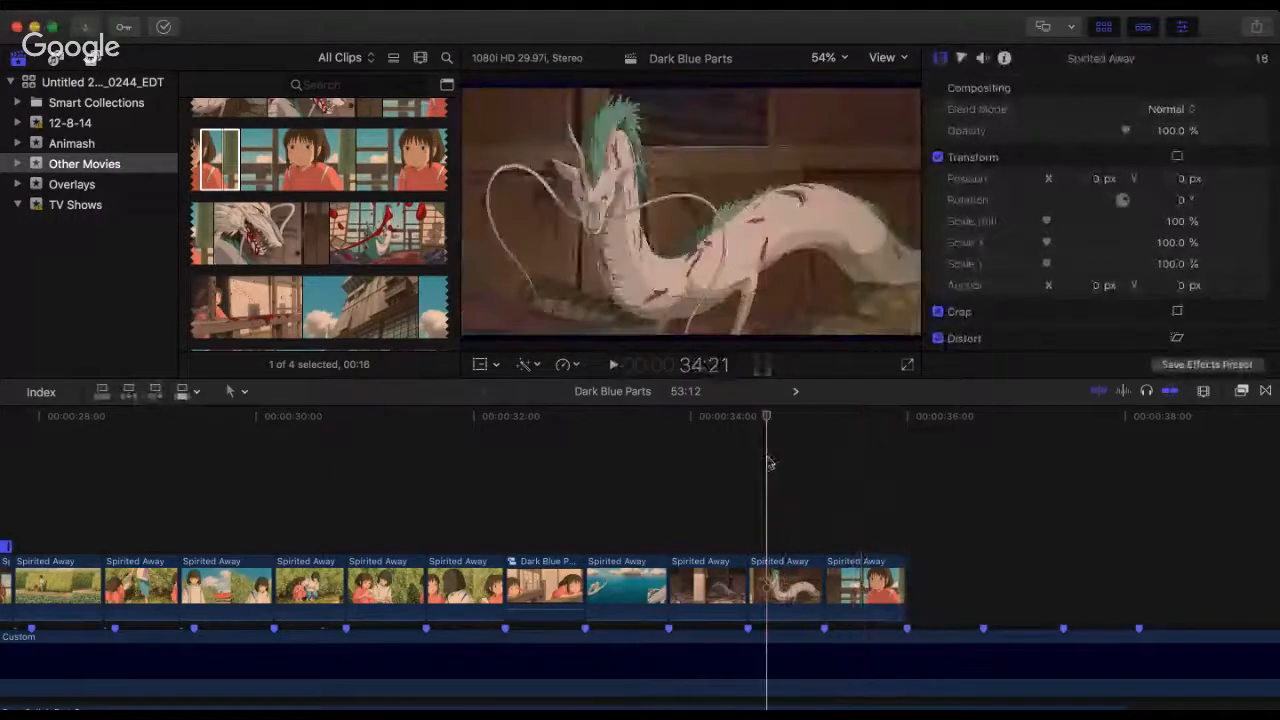
{"action": "key", "text": "space"}
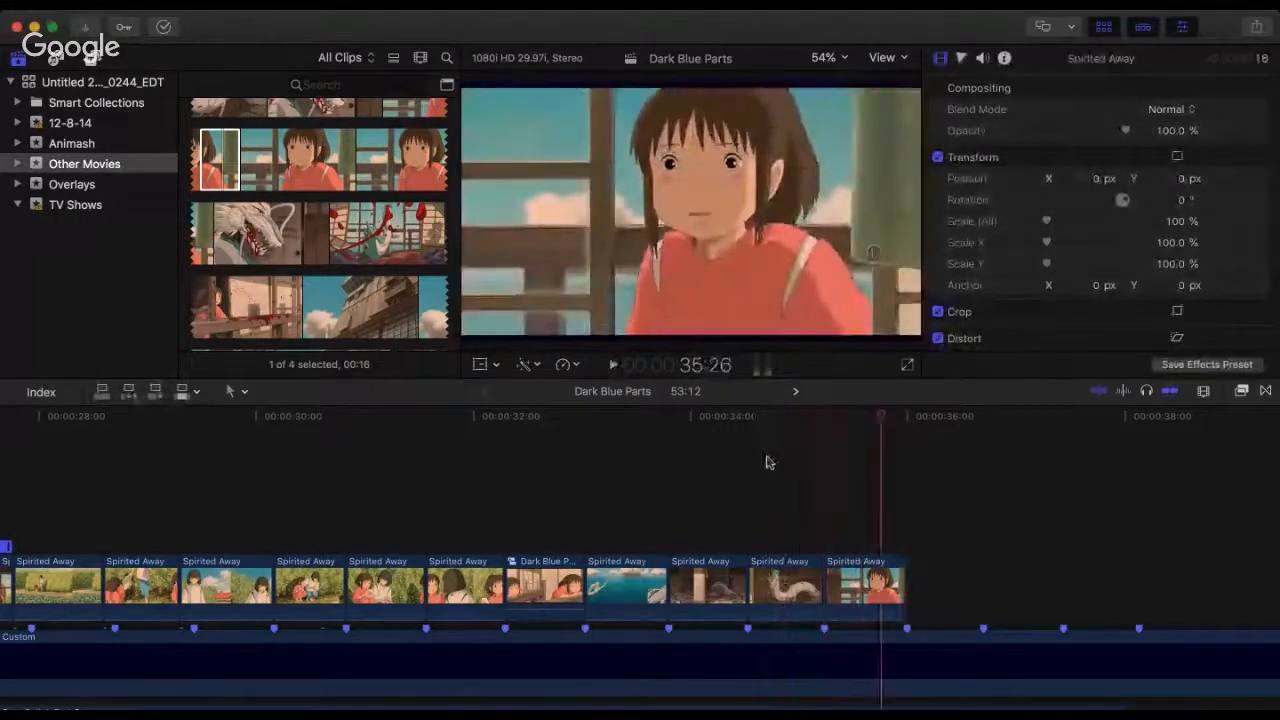
{"action": "key", "text": "space"}
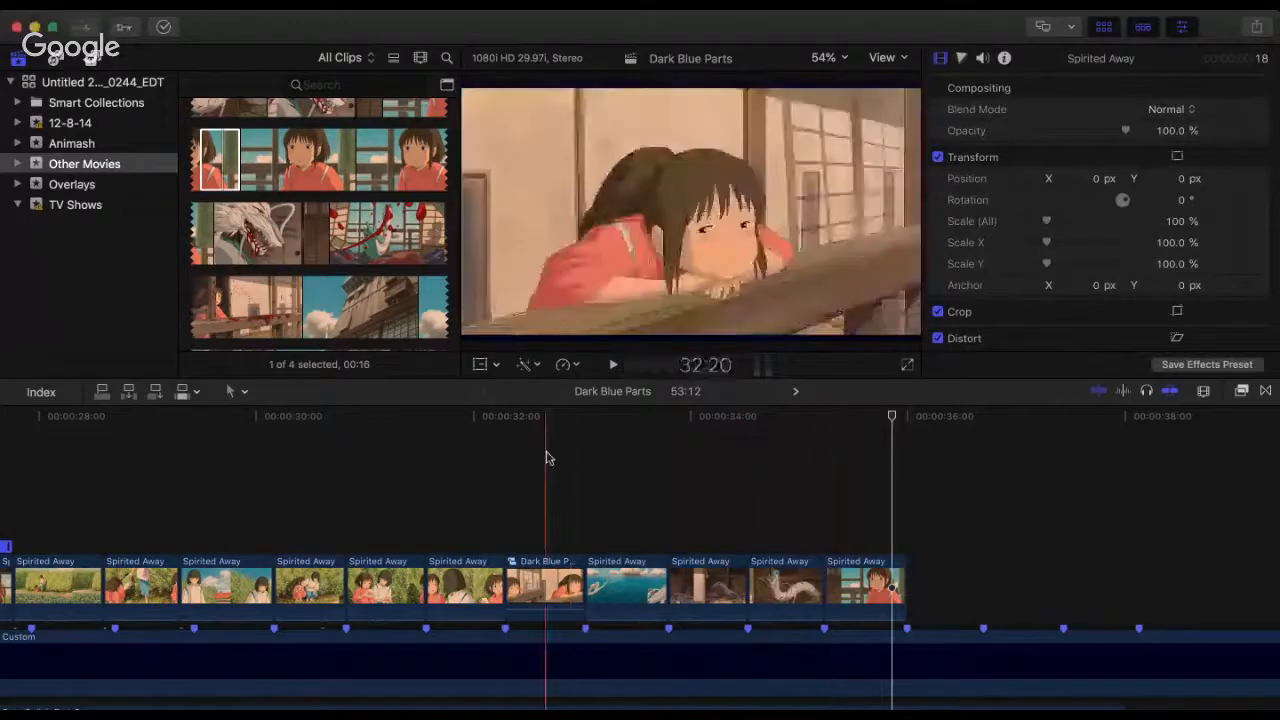
{"action": "key", "text": "space"}
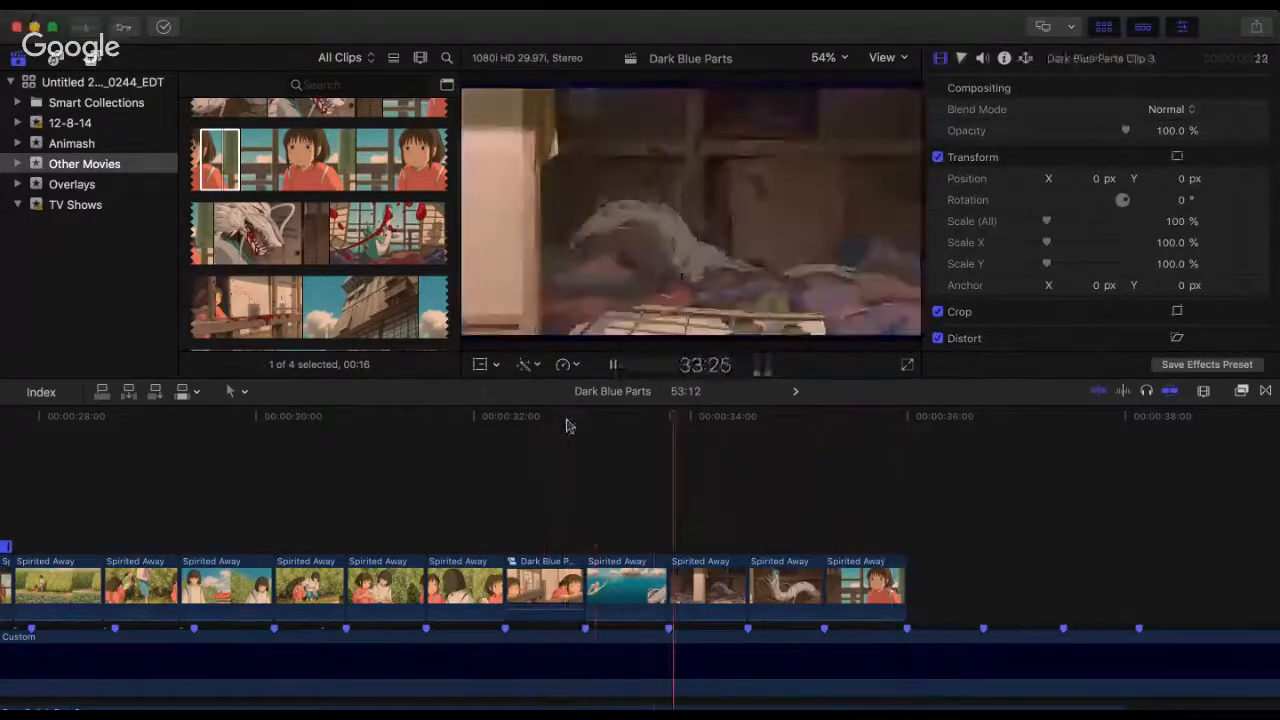
{"action": "key", "text": "space"}
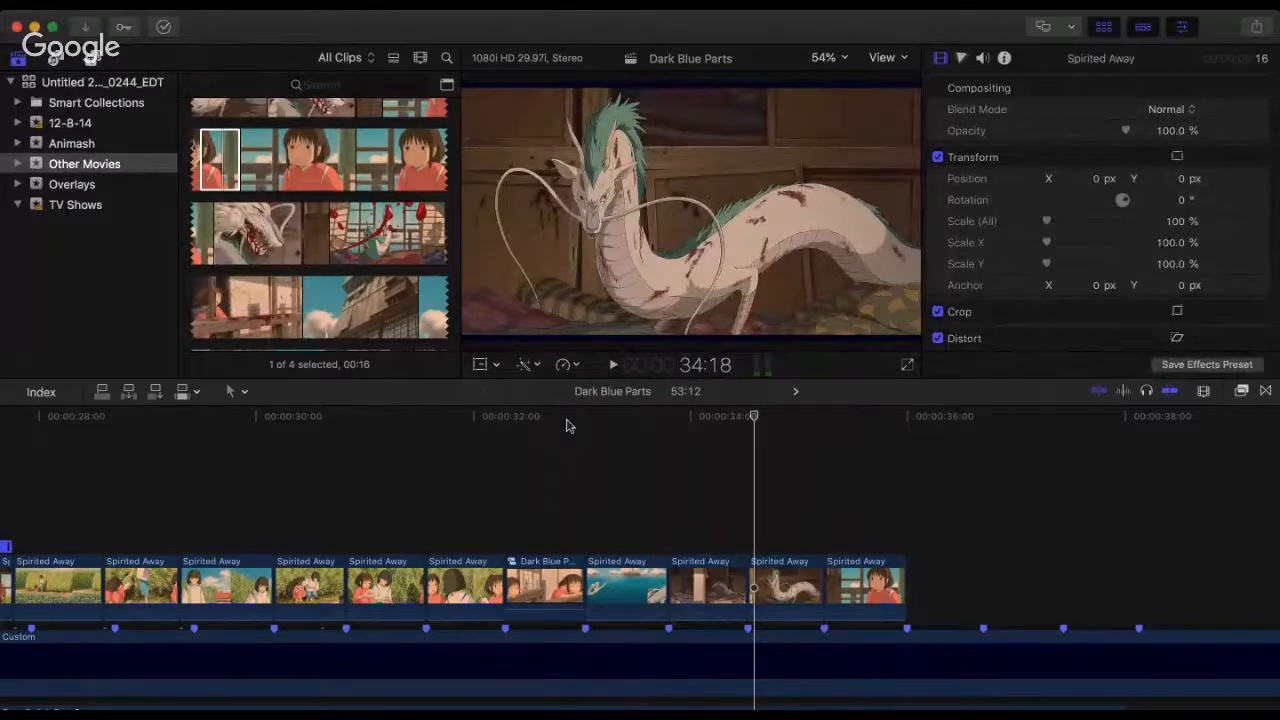
Step: Replay the ocean dragon clip from 33:01 and the lead-in from the compound clip at 32:16
{"action": "left_click", "coordinate": [585, 428]}
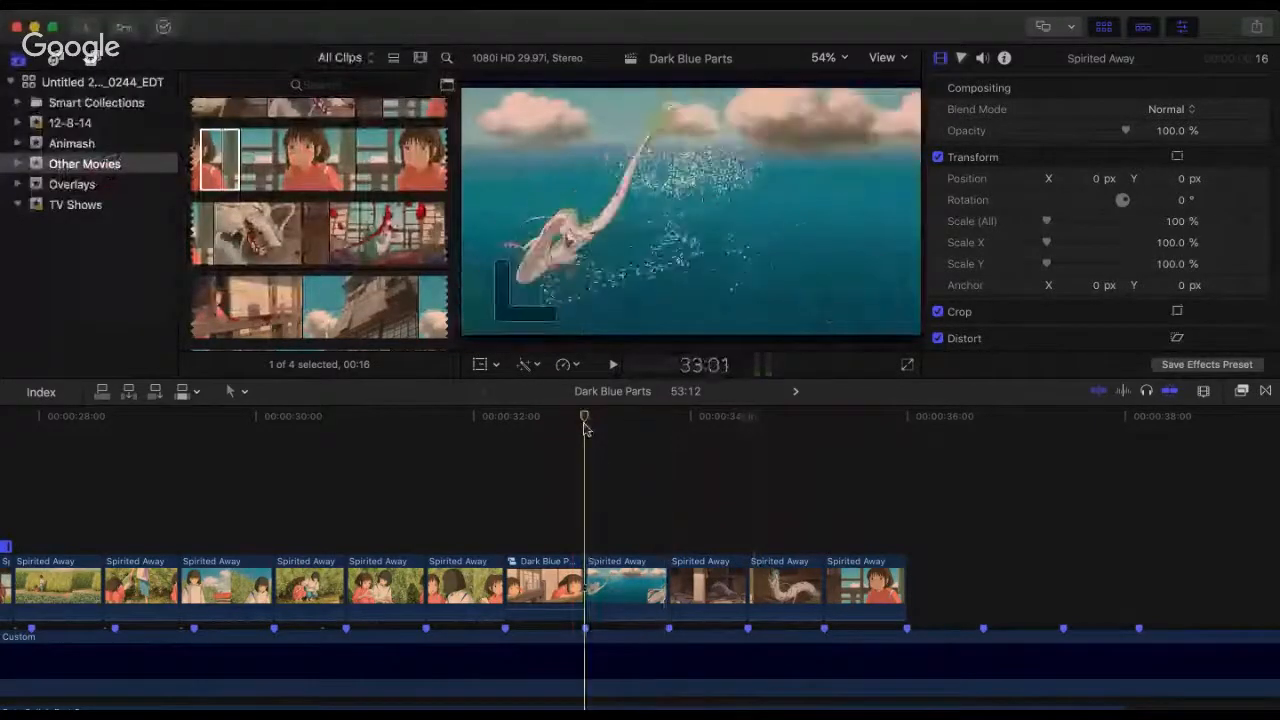
{"action": "key", "text": "space"}
{"action": "key", "text": "space"}
{"action": "left_click", "coordinate": [586, 429]}
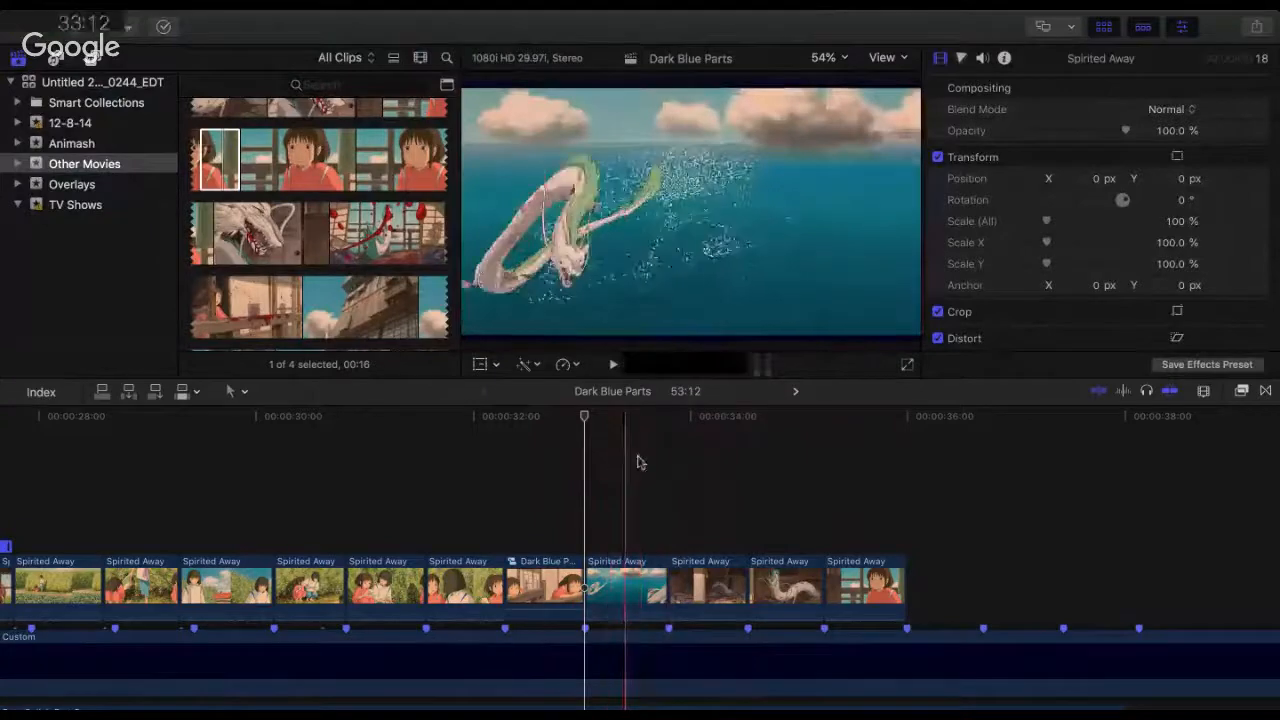
{"action": "left_click", "coordinate": [535, 448]}
{"action": "key", "text": "space"}
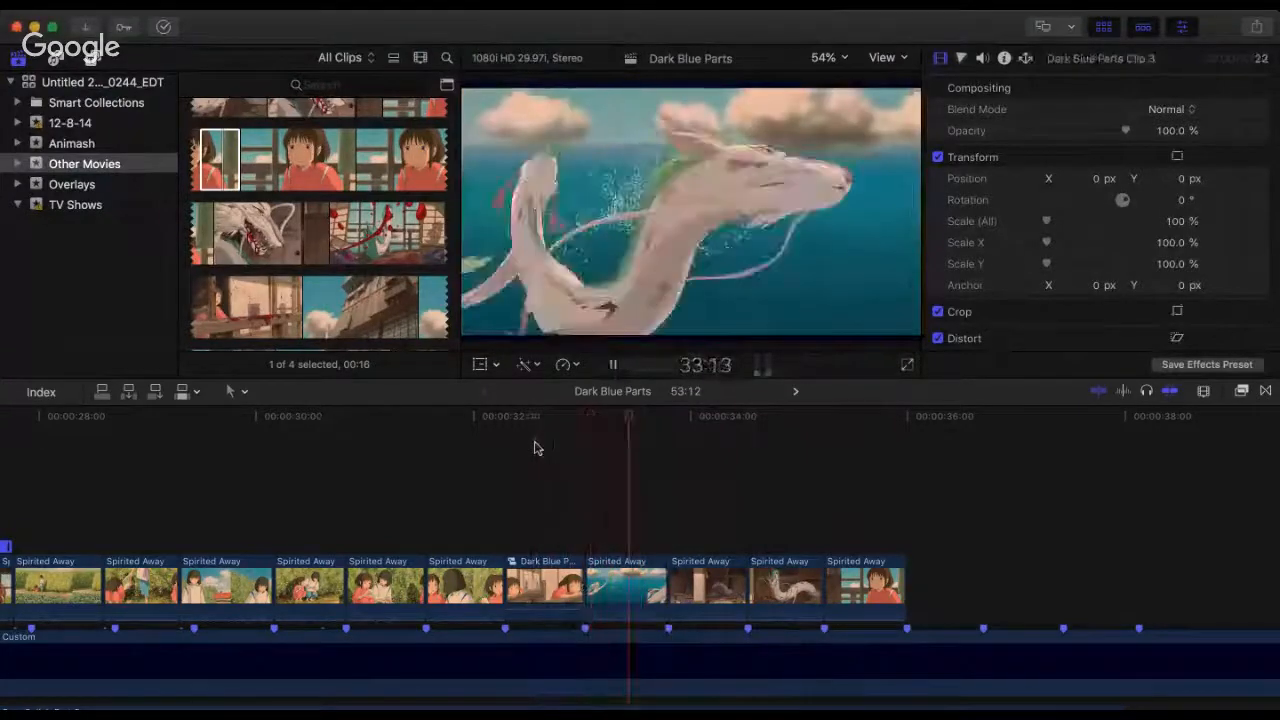
{"action": "left_click", "coordinate": [534, 448]}
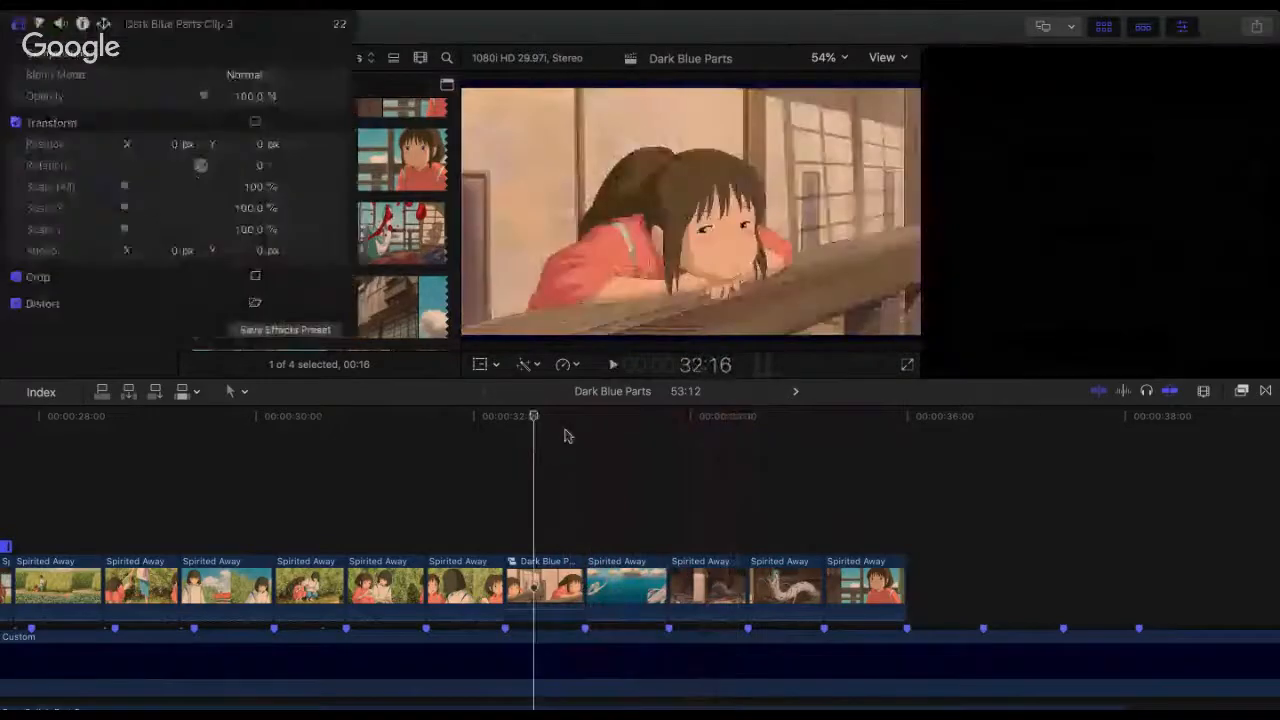
Step: Replay the clips from 33:01 repeatedly to check the three dragon shots and the girl clip against the beats
{"action": "left_click", "coordinate": [588, 433]}
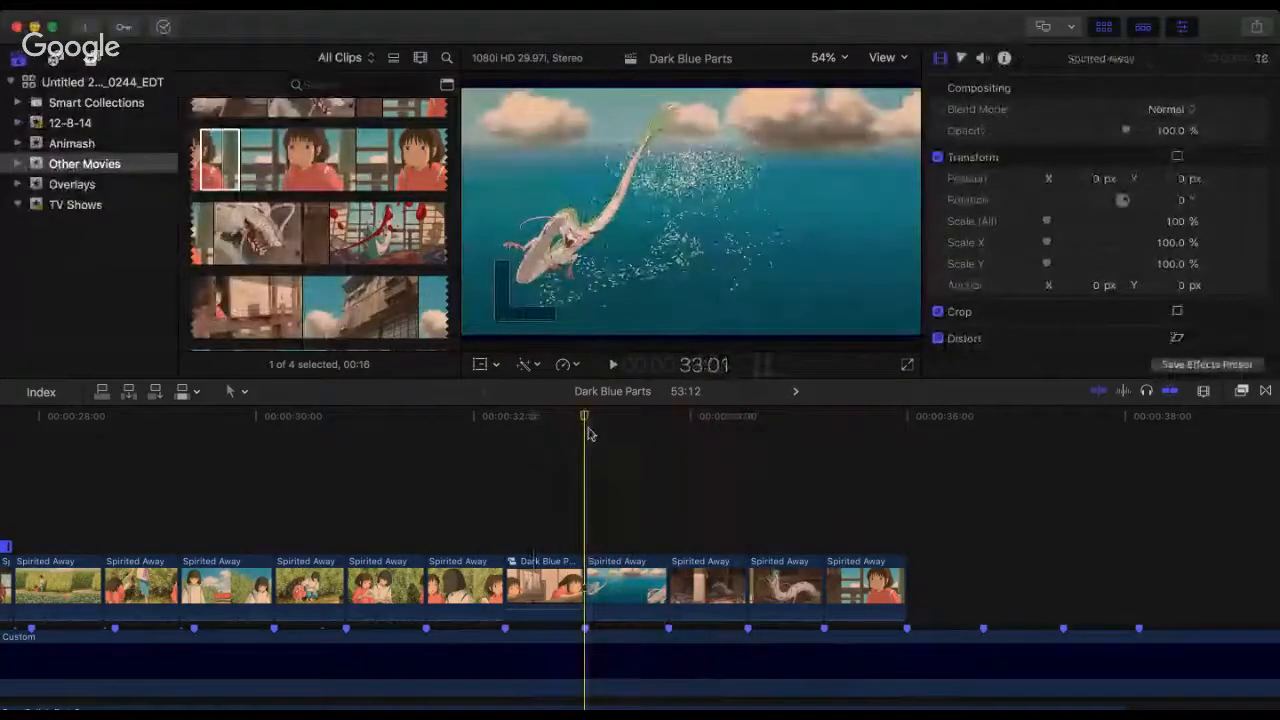
{"action": "key", "text": "space"}
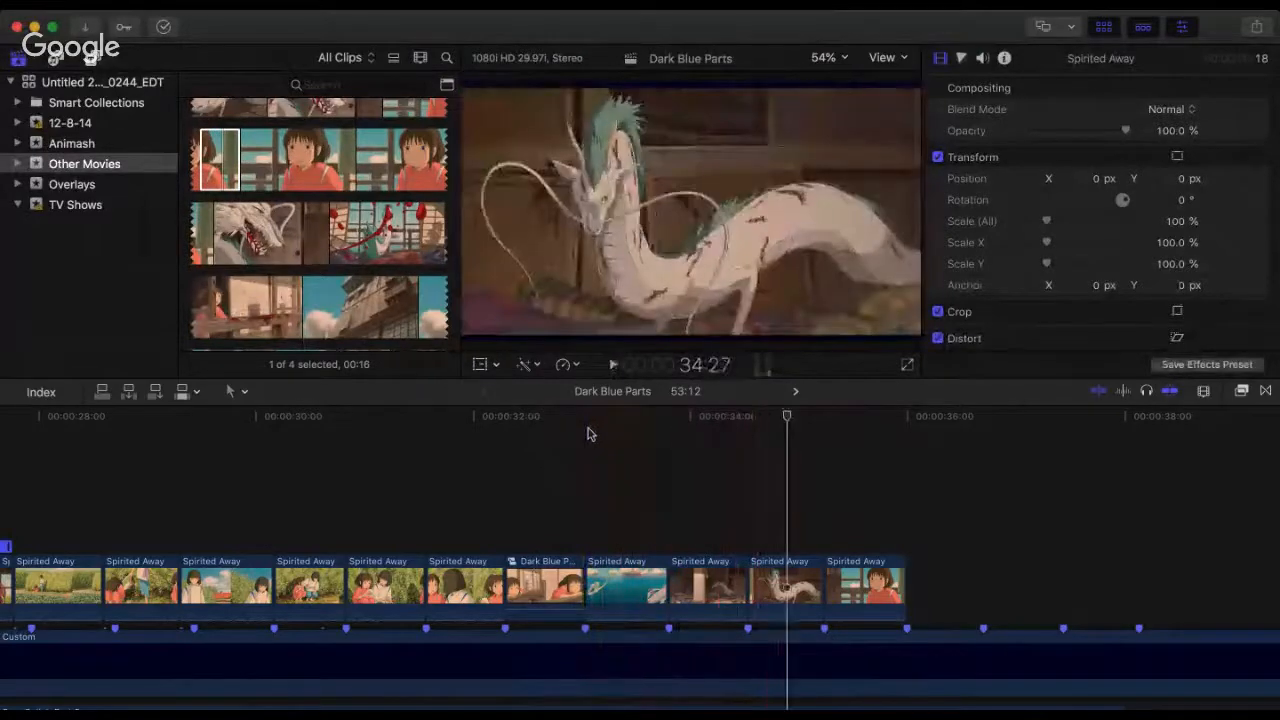
{"action": "left_click", "coordinate": [588, 433]}
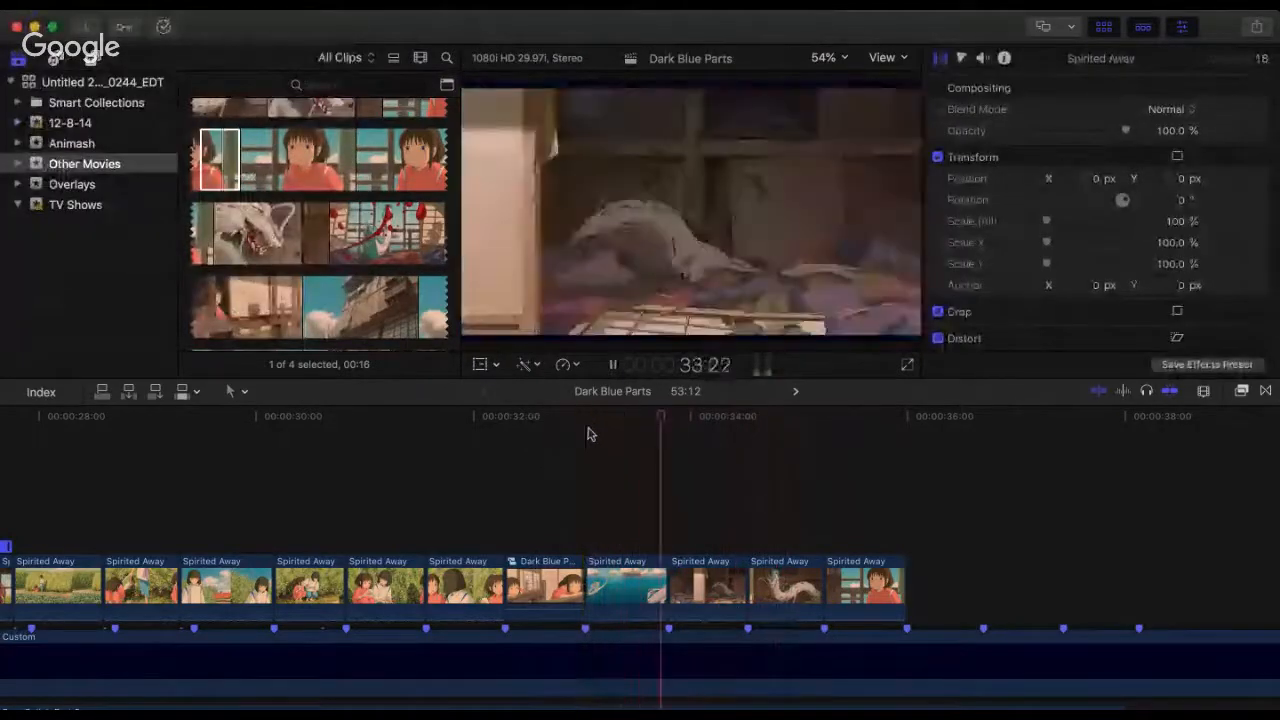
{"action": "key", "text": "space"}
{"action": "key", "text": "space"}
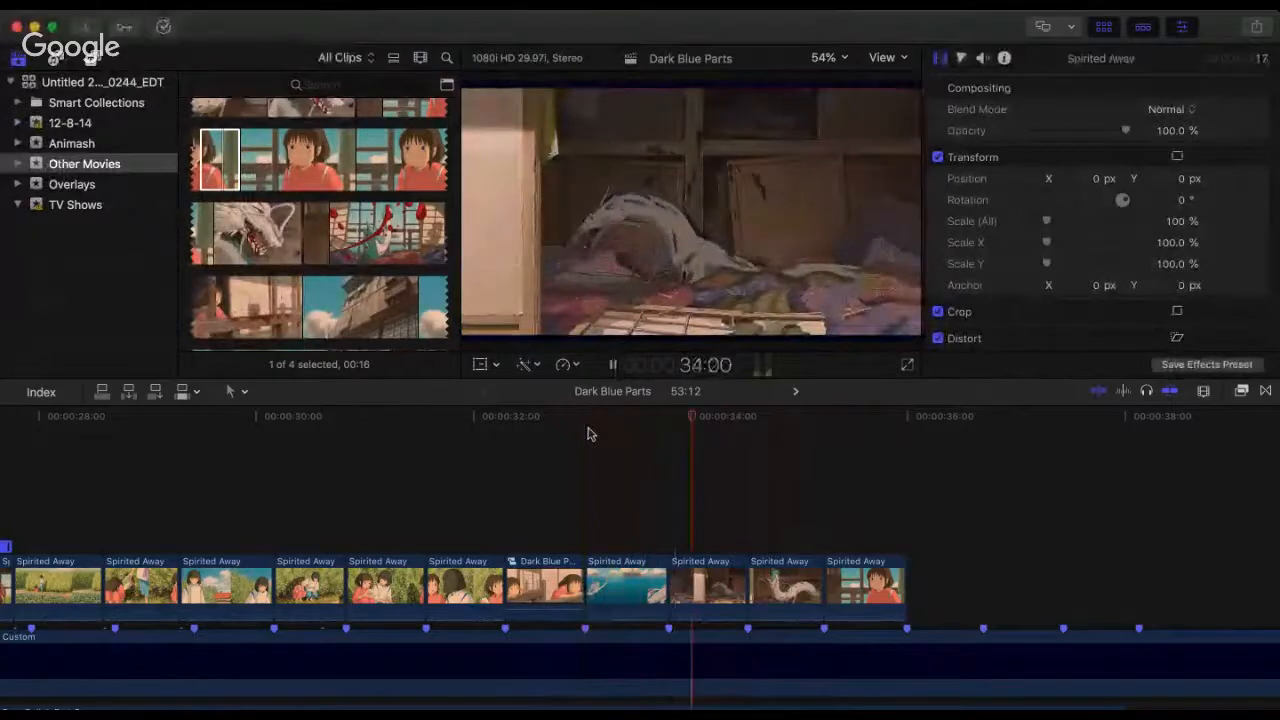
{"action": "key", "text": "space"}
{"action": "left_click", "coordinate": [588, 433]}
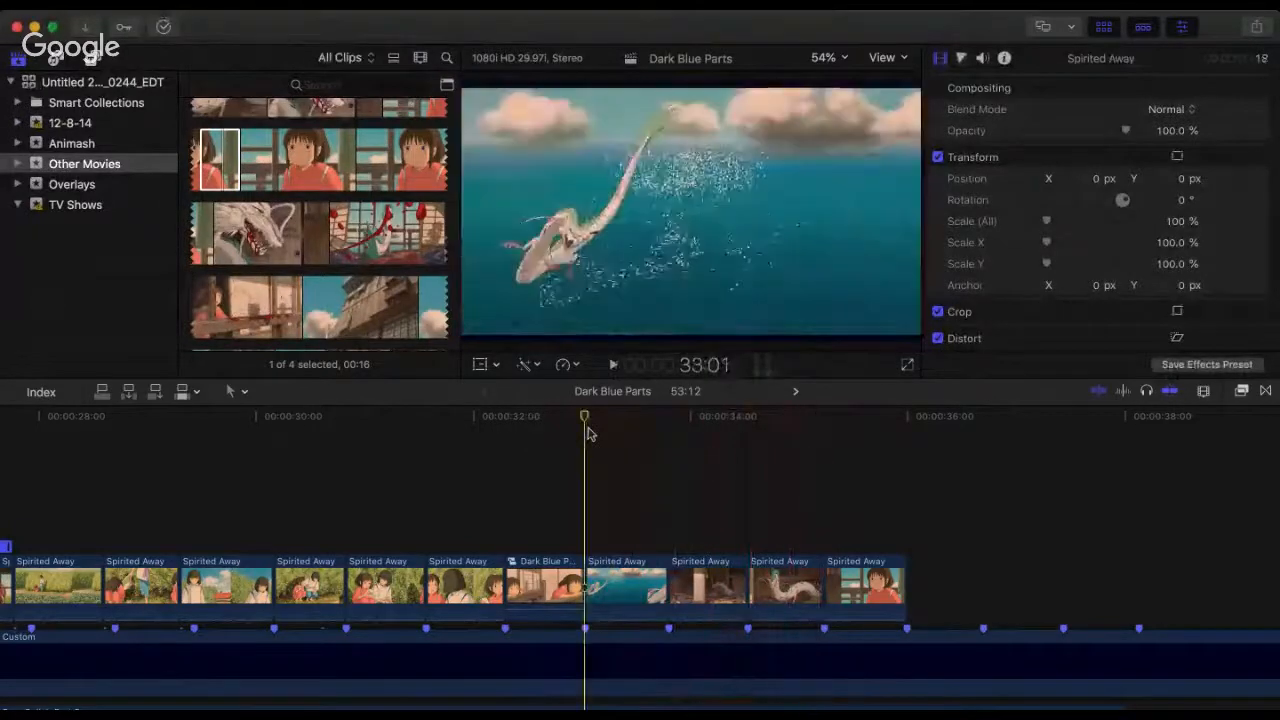
{"action": "key", "text": "space"}
{"action": "key", "text": "space"}
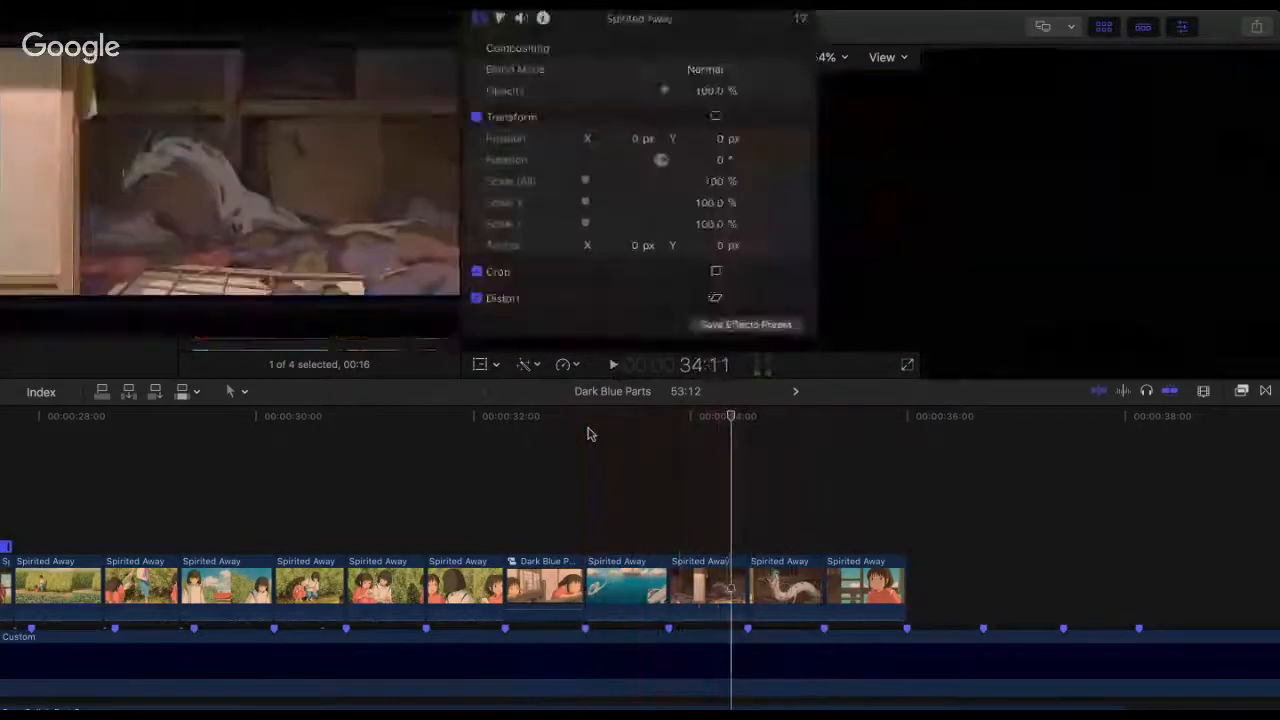
{"action": "left_click", "coordinate": [588, 433]}
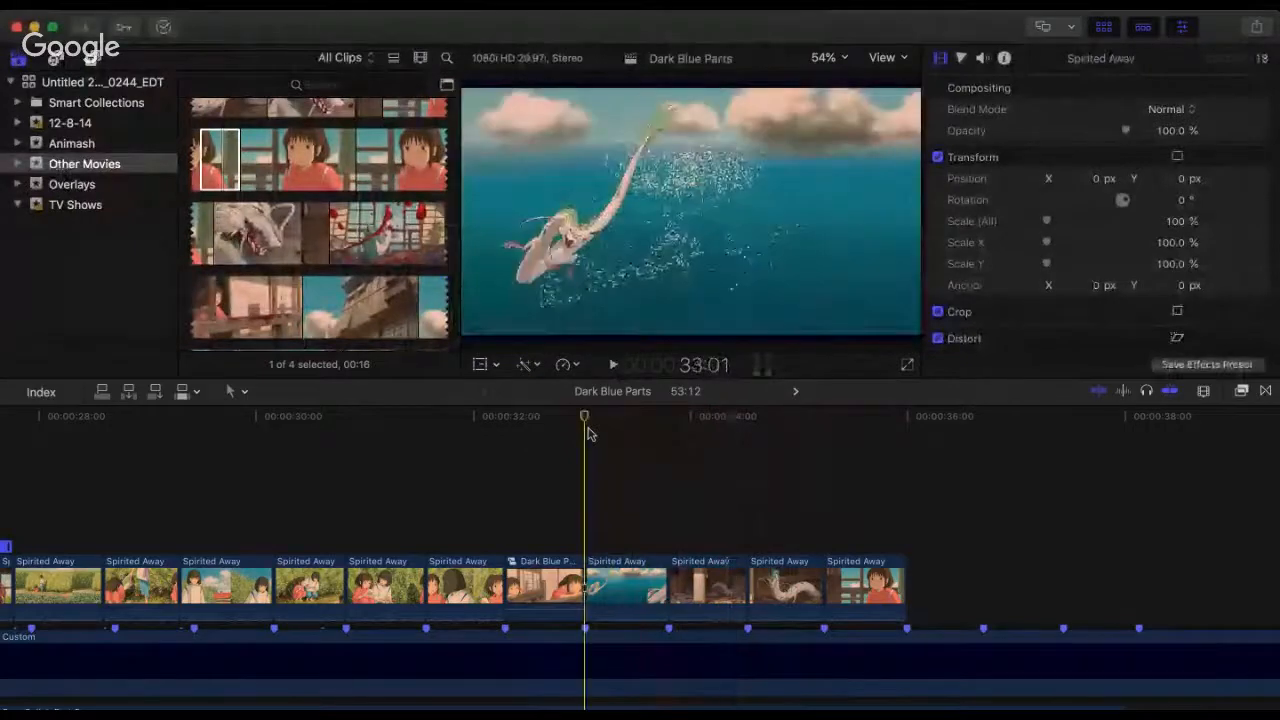
{"action": "key", "text": "space"}
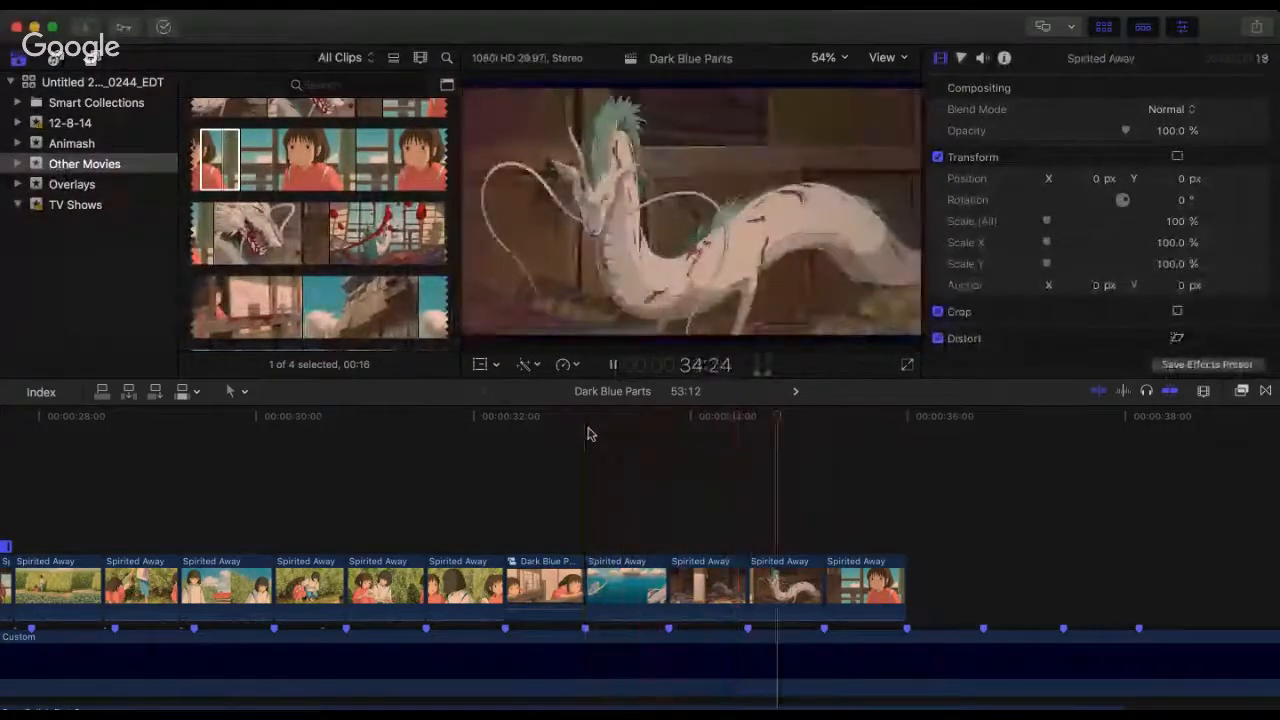
{"action": "key", "text": "space"}
{"action": "left_click", "coordinate": [588, 433]}
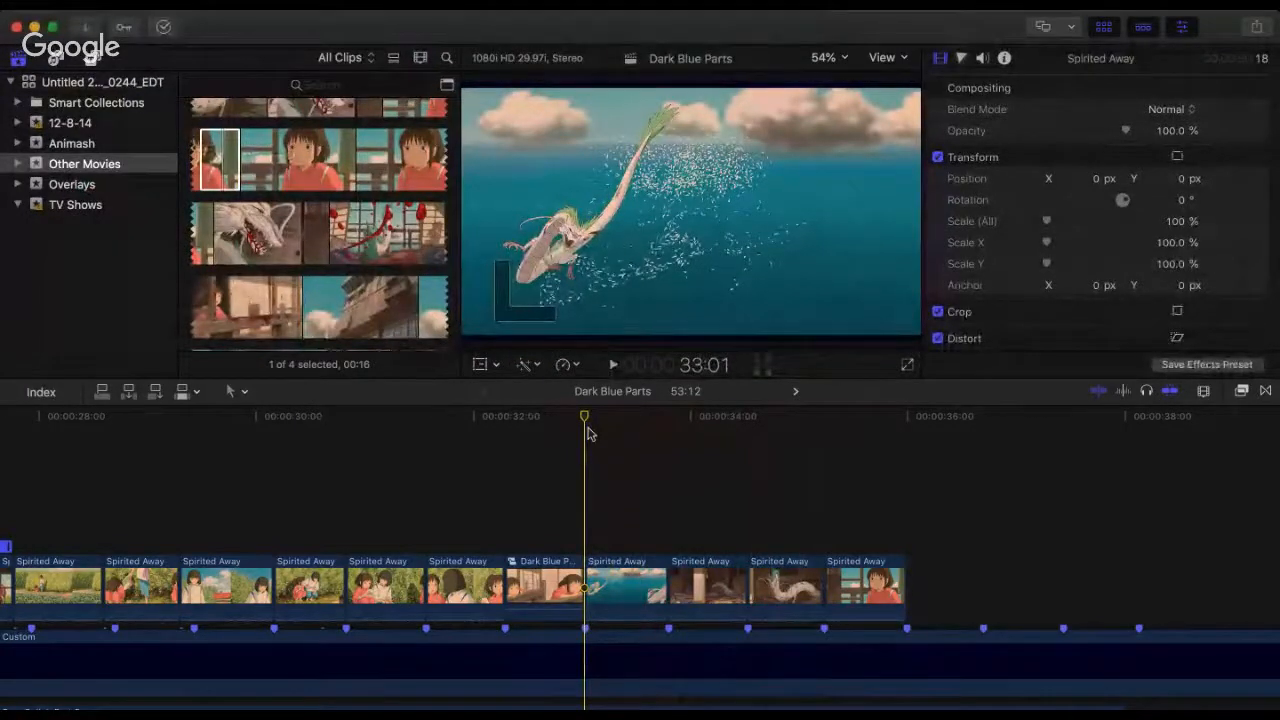
{"action": "key", "text": "space"}
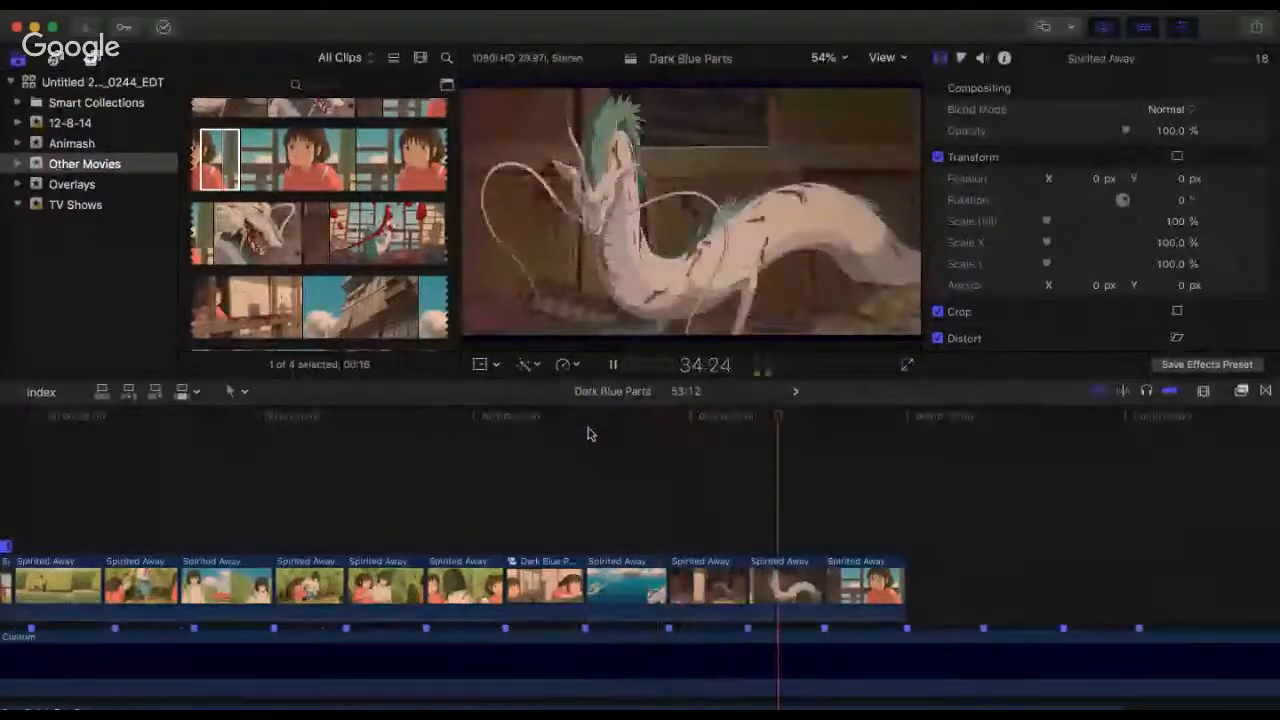
{"action": "key", "text": "space"}
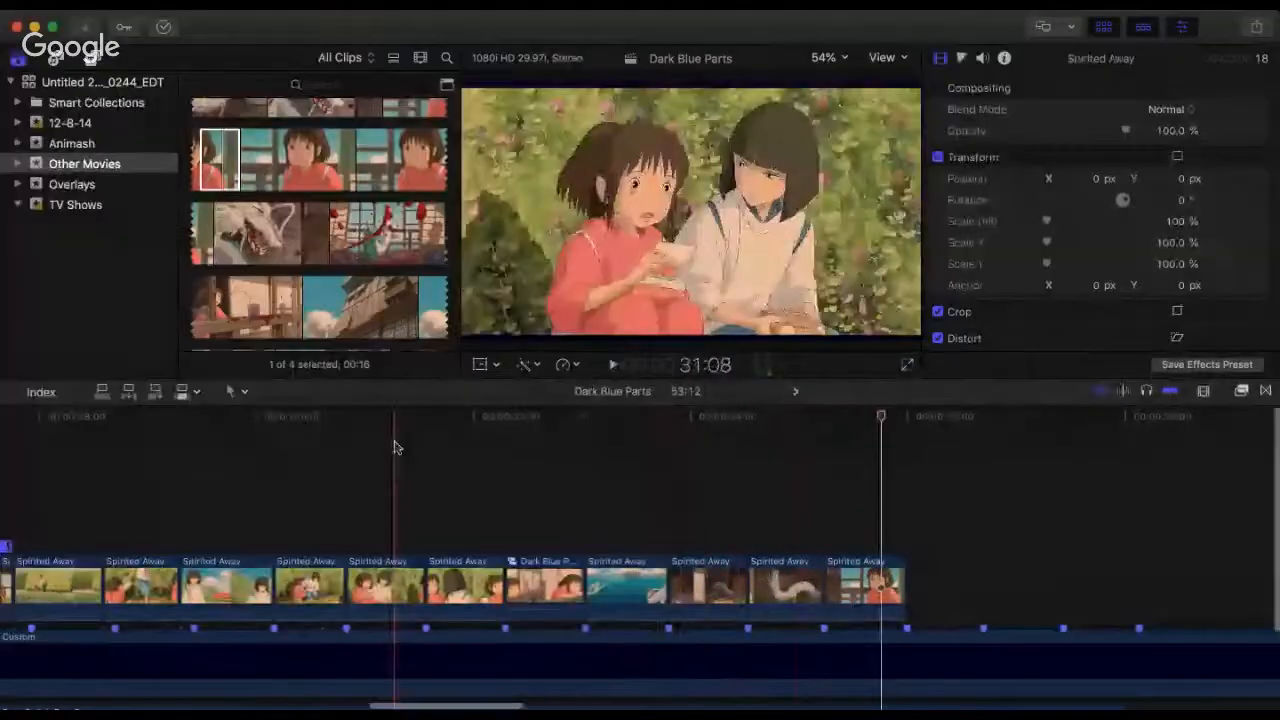
Step: Replay the start of the Spirited Away section from 26:28 to check the retimed opening clip and the field clip
{"action": "scroll", "coordinate": [394, 447], "scroll_direction": "left", "scroll_amount": 6}
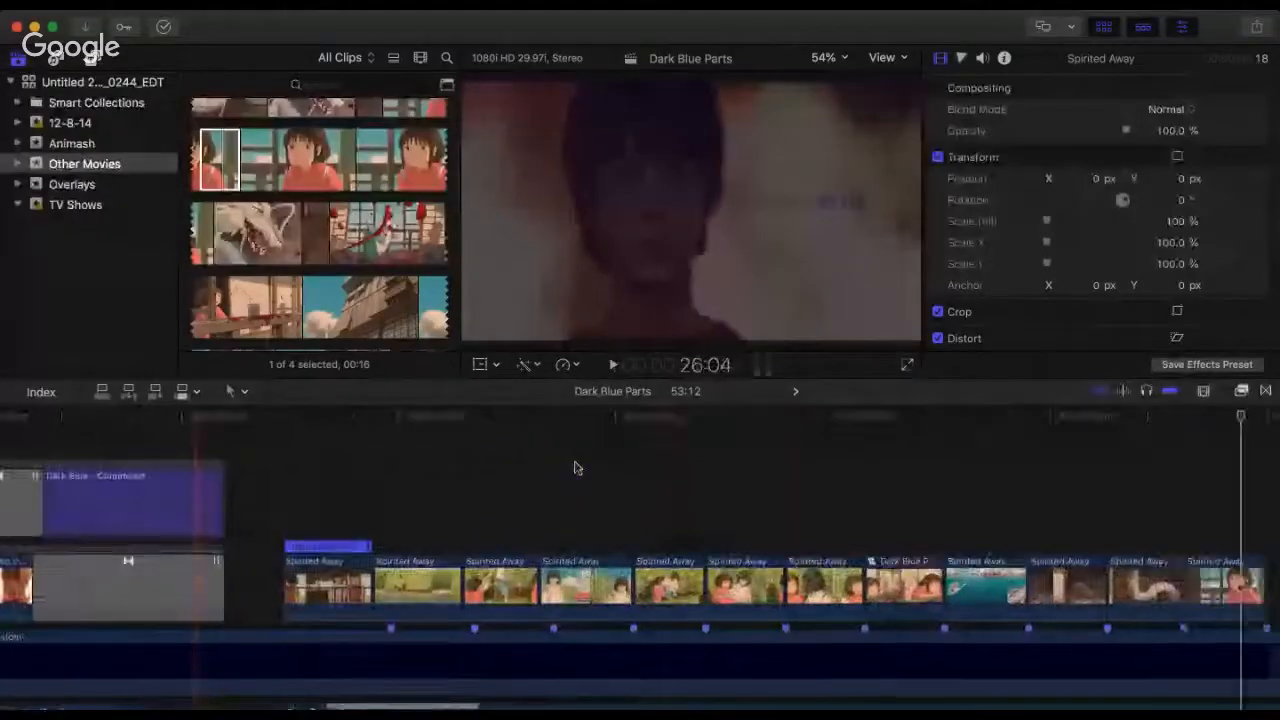
{"action": "key", "text": "super+minus"}
{"action": "key", "text": "space"}
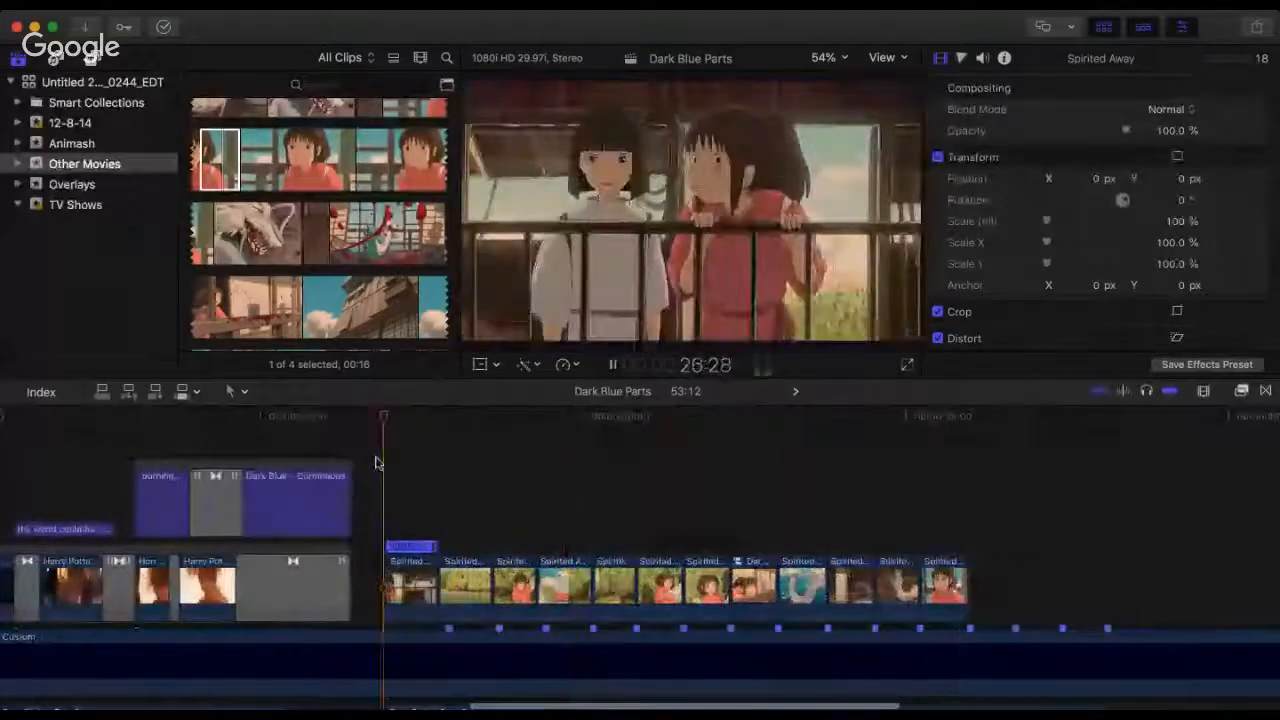
{"action": "key", "text": "space"}
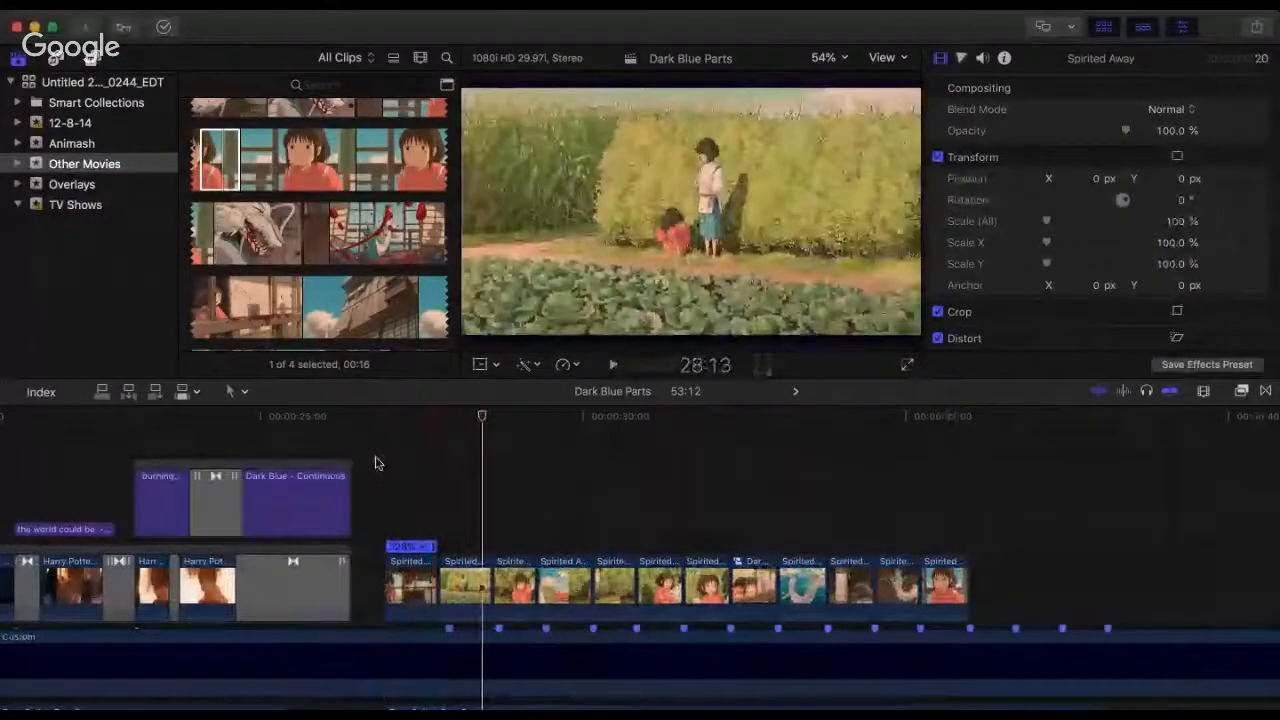
{"action": "left_click", "coordinate": [376, 463]}
{"action": "key", "text": "space"}
{"action": "key", "text": "space"}
{"action": "left_click", "coordinate": [376, 463]}
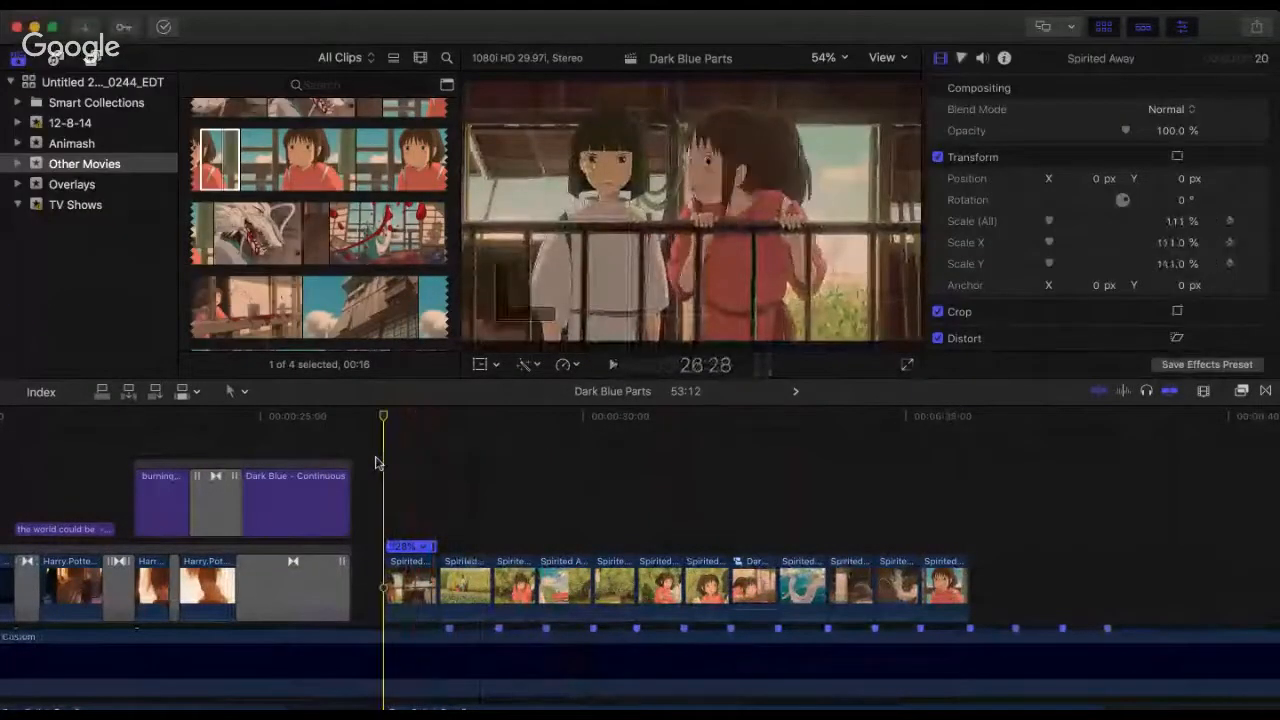
{"action": "key", "text": "space"}
Step: Replay the shifted Spirited Away sequence from its opening field clip to check the timing against the beat markers
{"action": "key", "text": "space"}
Step: Delete the retimed opening clip of the two children behind the railing and move the remaining Spirited Away clips back to its start point
{"action": "left_click", "coordinate": [425, 614]}
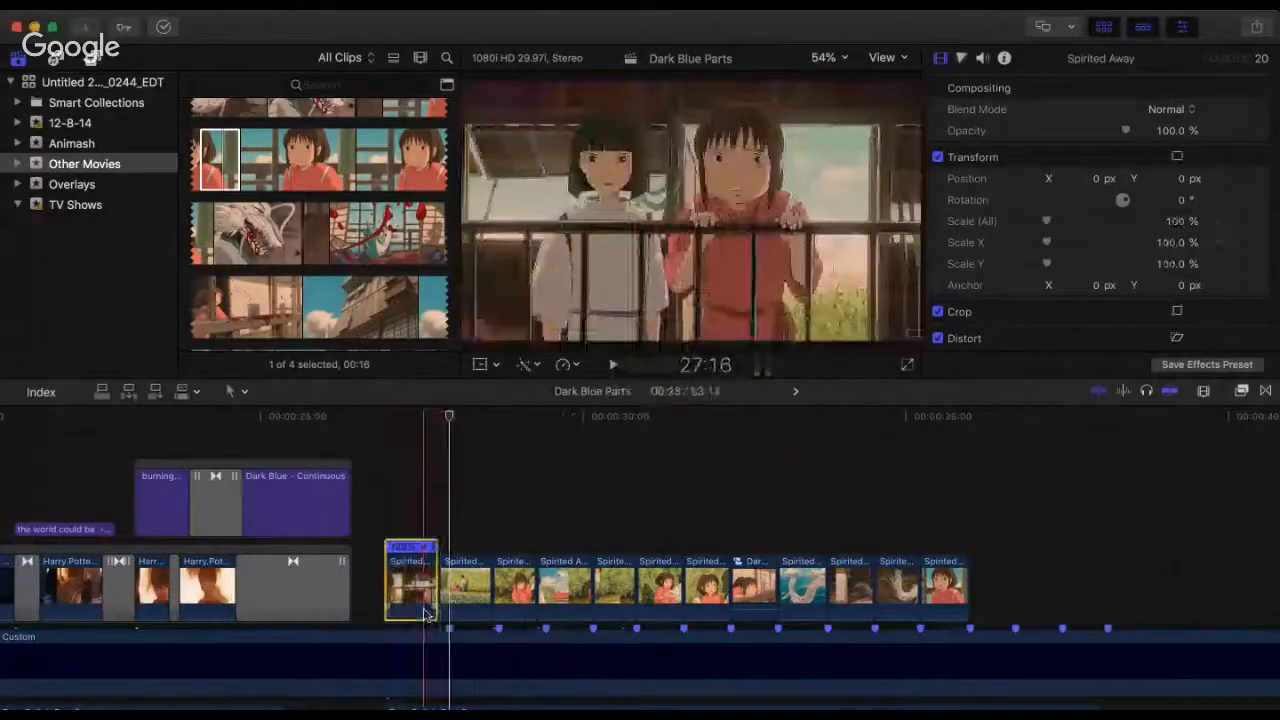
{"action": "key", "text": "Delete"}
{"action": "left_click_drag", "start_coordinate": [1038, 509], "coordinate": [416, 610]}
{"action": "left_click", "coordinate": [354, 510]}
{"action": "key", "text": "space"}
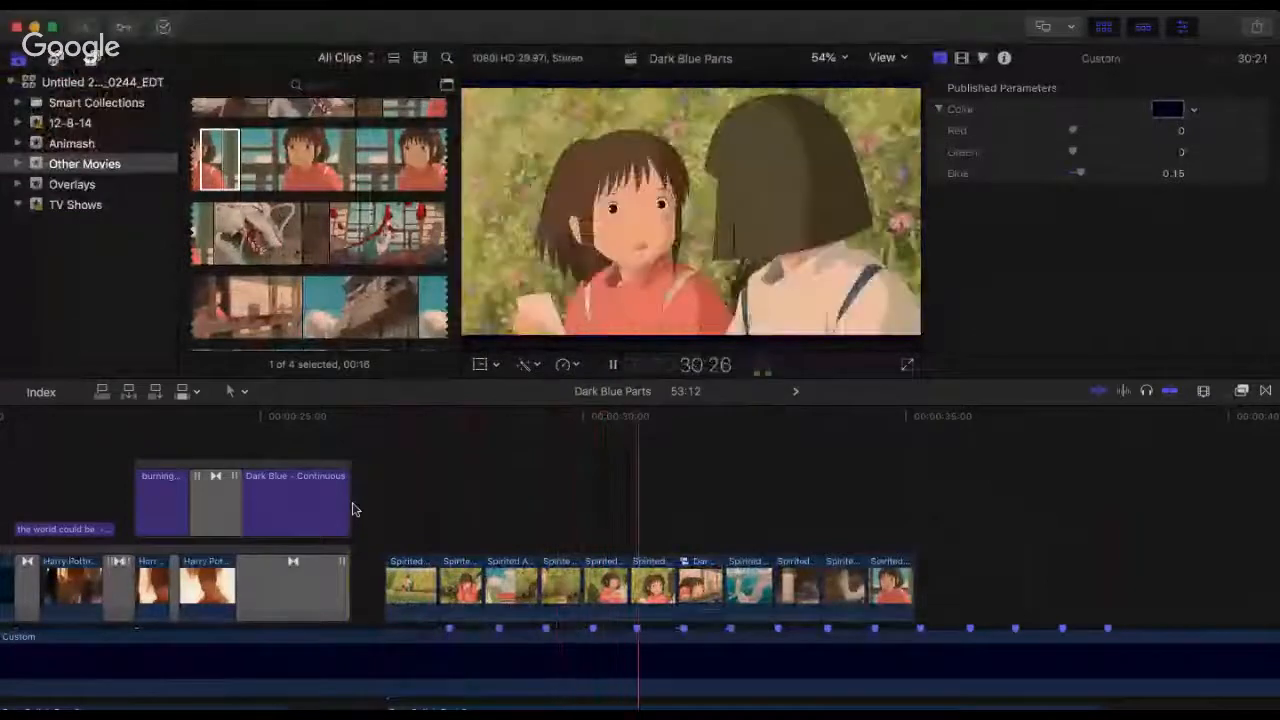
{"action": "left_click", "coordinate": [386, 430]}
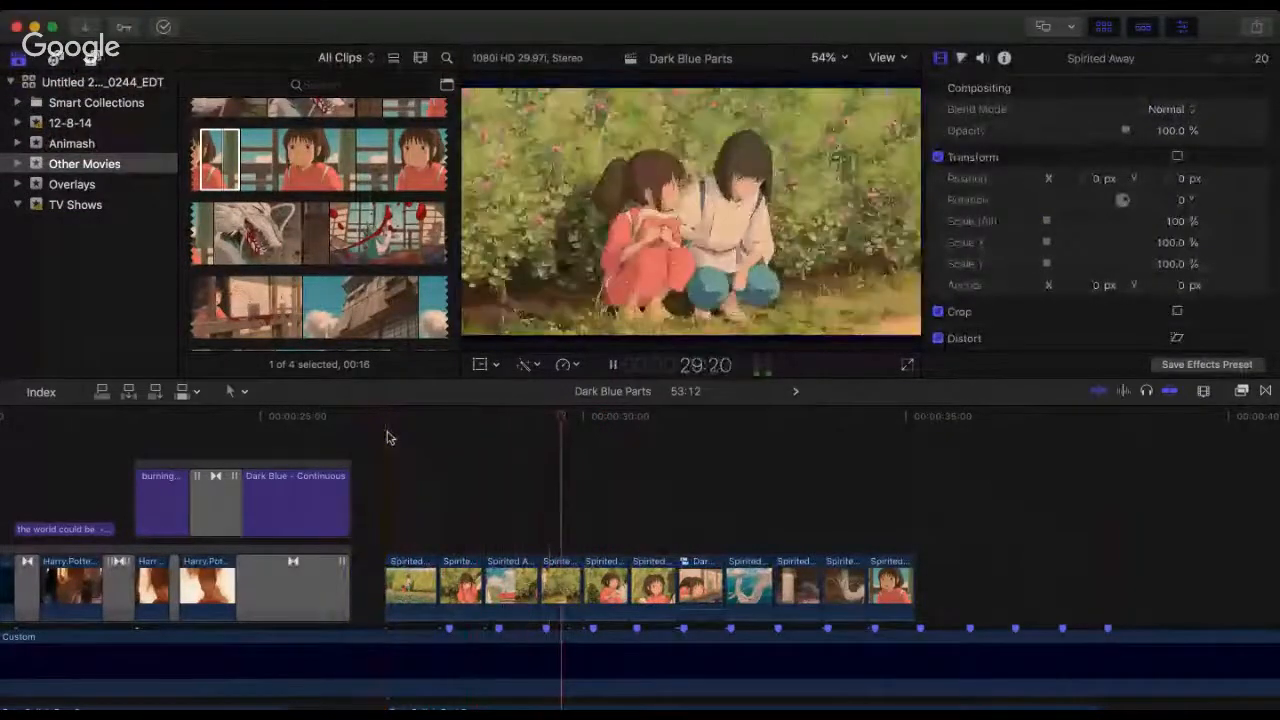
{"action": "key", "text": "space"}
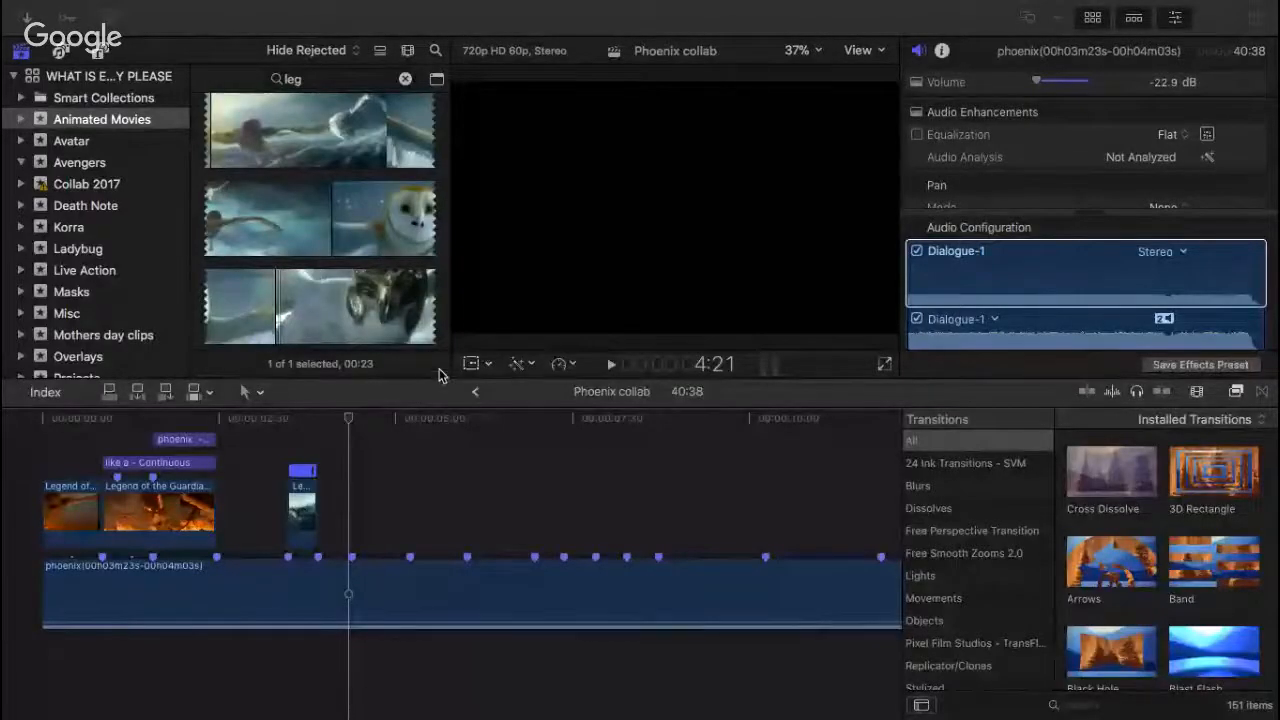
{"action": "scroll", "coordinate": [447, 470], "scroll_direction": "right", "scroll_amount": 10}
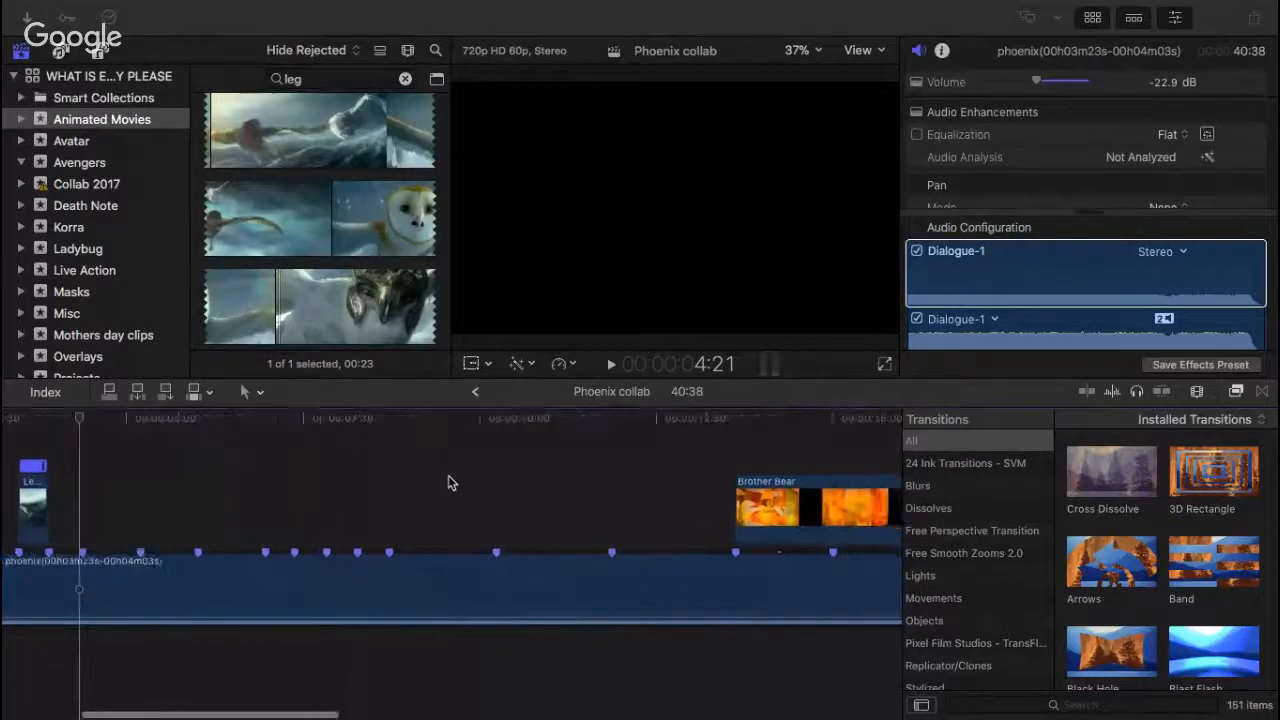
{"action": "scroll", "coordinate": [448, 483], "scroll_direction": "right", "scroll_amount": 10}
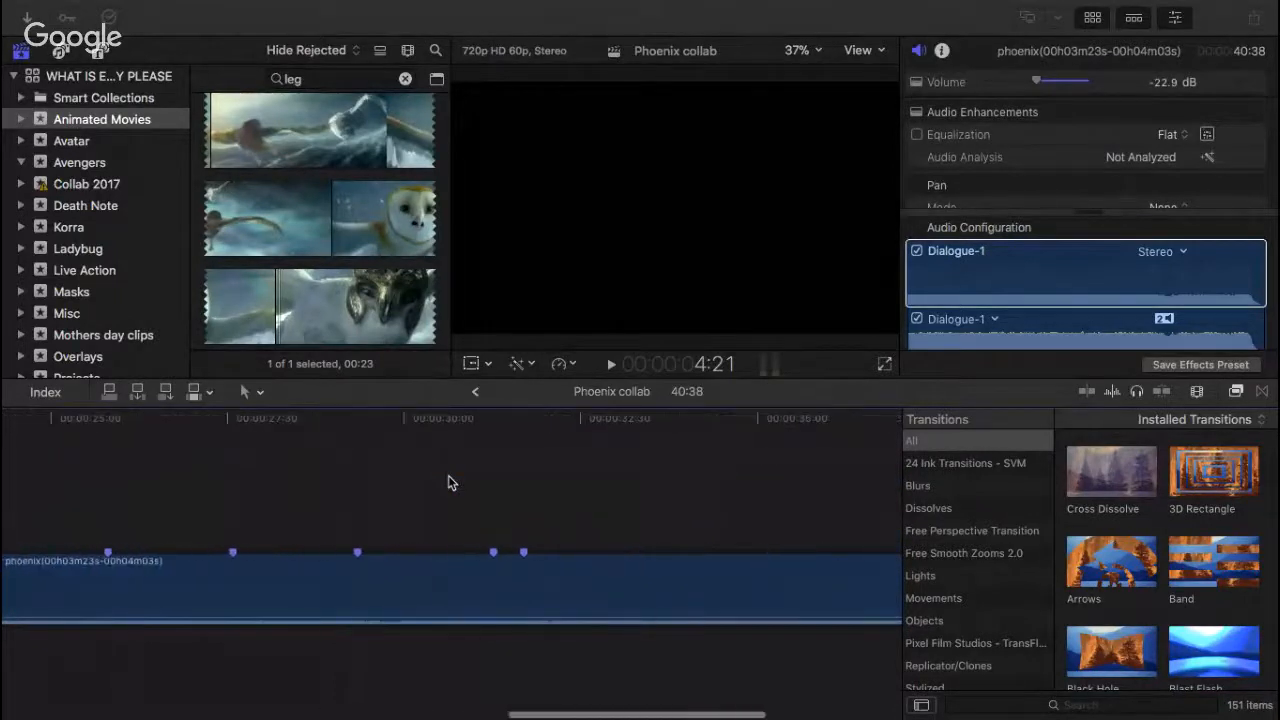
{"action": "scroll", "coordinate": [448, 483], "scroll_direction": "left", "scroll_amount": 20}
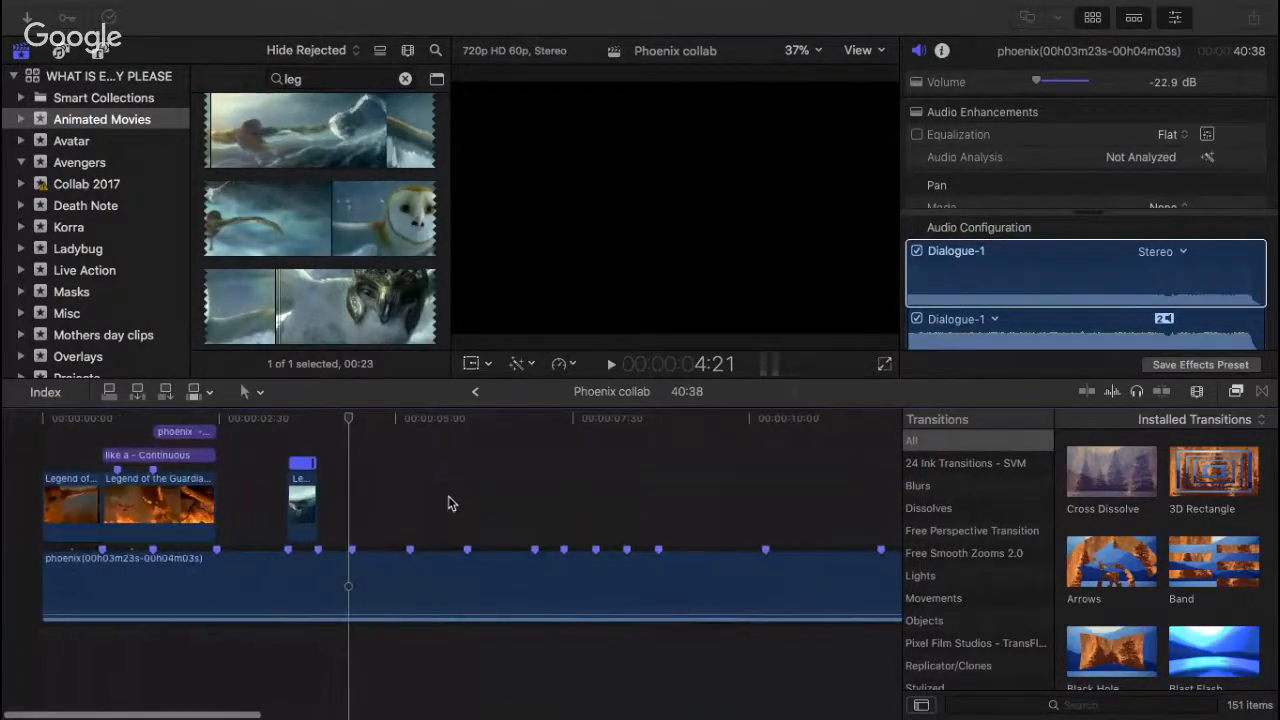
Step: Examine the Phoenix collab timeline, comparing the Legend of the Guardians opening, the empty stretches and the Brother Bear clip with the beat markers
{"action": "left_click", "coordinate": [448, 499]}
{"action": "key", "text": "super+minus"}
{"action": "key", "text": "super+minus"}
{"action": "key", "text": "super+minus"}
{"action": "key", "text": "super+minus"}
{"action": "key", "text": "super+minus"}
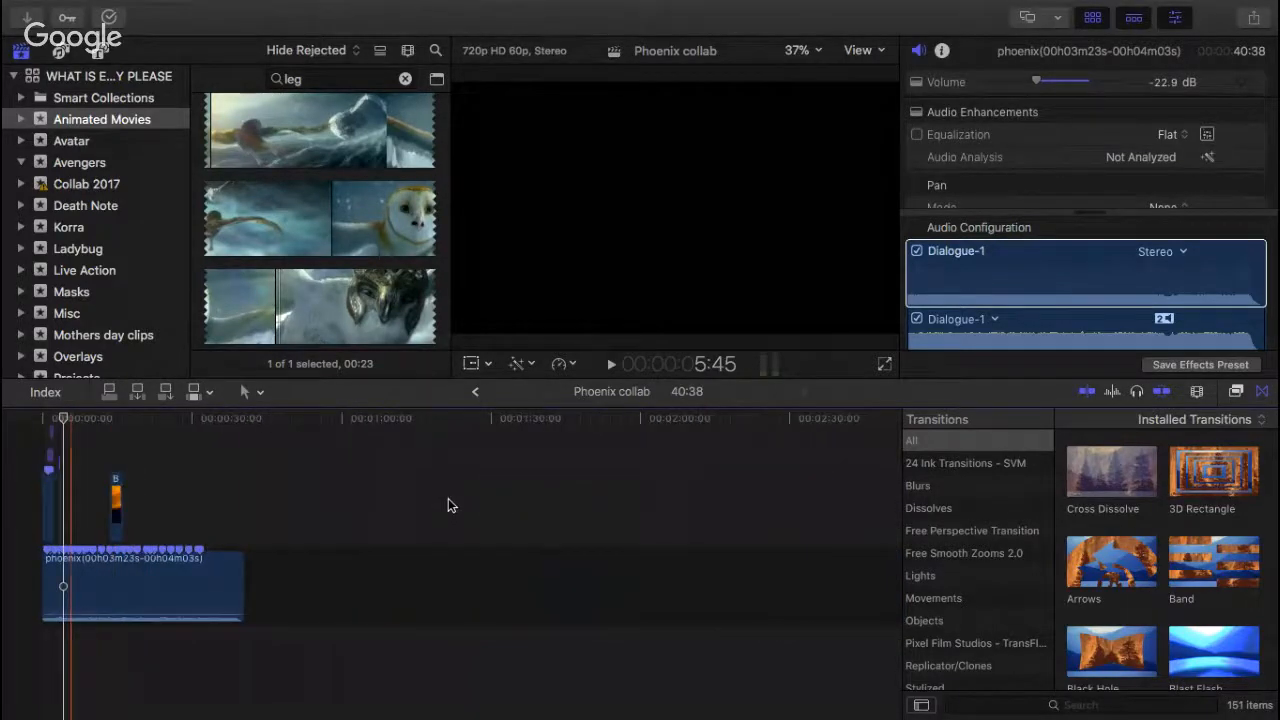
{"action": "key", "text": "super+equal"}
{"action": "key", "text": "super+equal"}
{"action": "key", "text": "super+equal"}
{"action": "key", "text": "super+equal"}
{"action": "scroll", "coordinate": [235, 487], "scroll_direction": "left", "scroll_amount": 15}
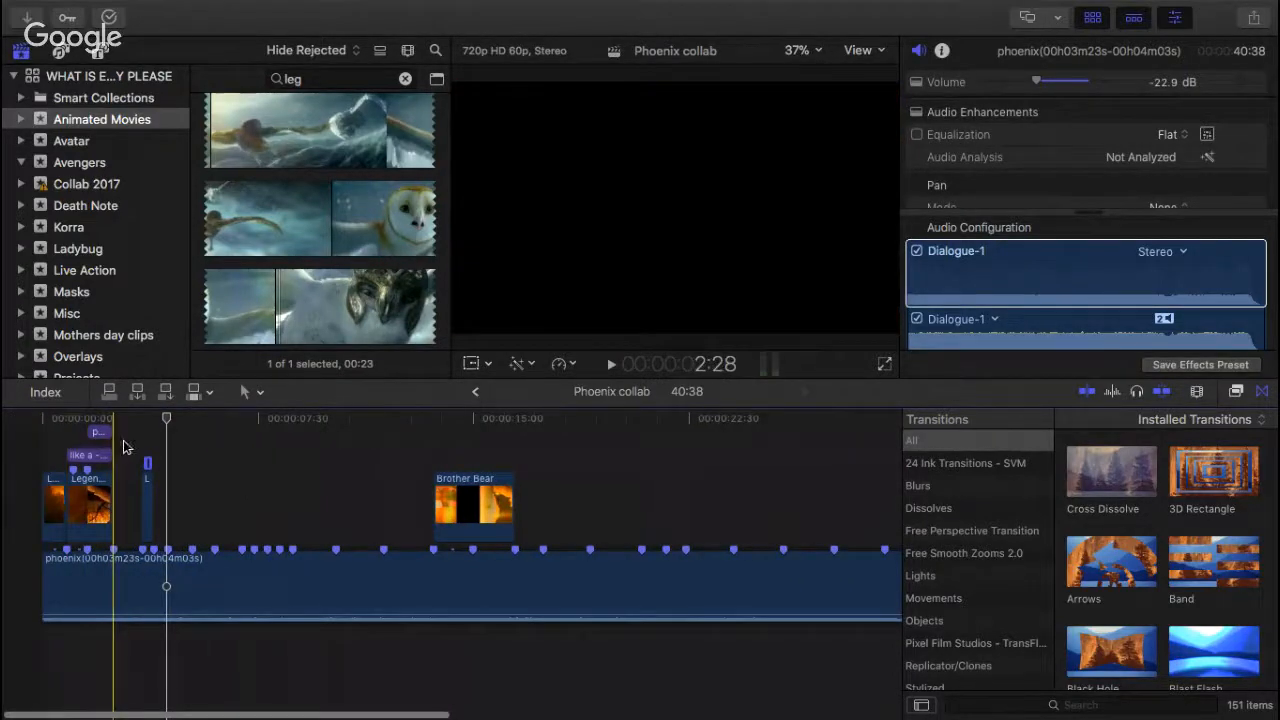
{"action": "key", "text": "super+equal"}
{"action": "key", "text": "super+equal"}
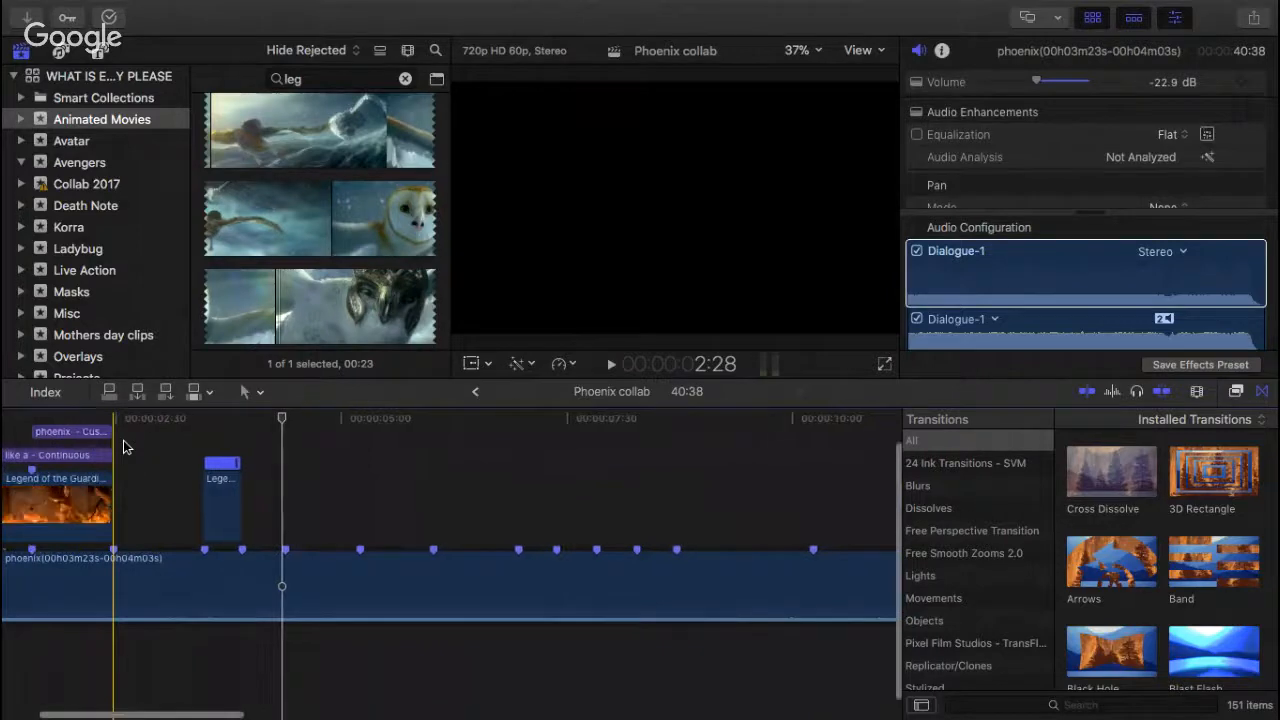
{"action": "key", "text": "super+minus"}
{"action": "key", "text": "super+minus"}
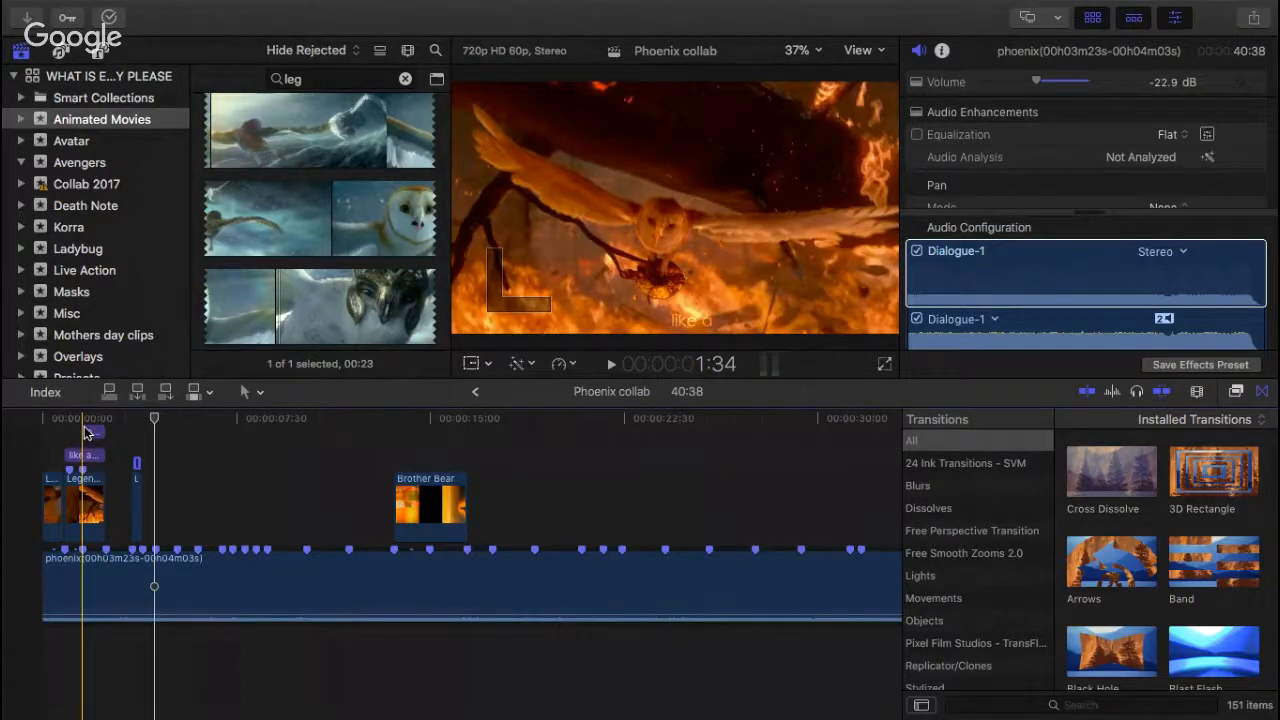
{"action": "left_click", "coordinate": [287, 131]}
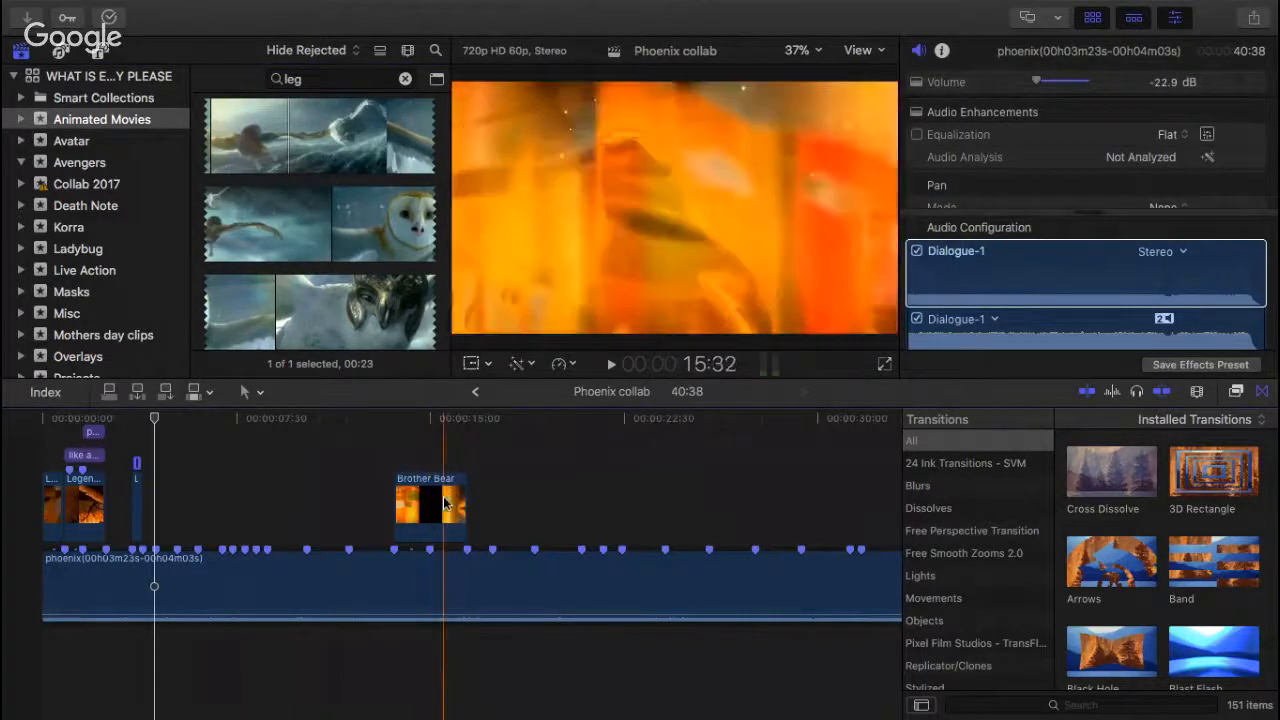
{"action": "scroll", "coordinate": [466, 502], "scroll_direction": "right", "scroll_amount": 1}
{"action": "scroll", "coordinate": [474, 500], "scroll_direction": "left", "scroll_amount": 1}
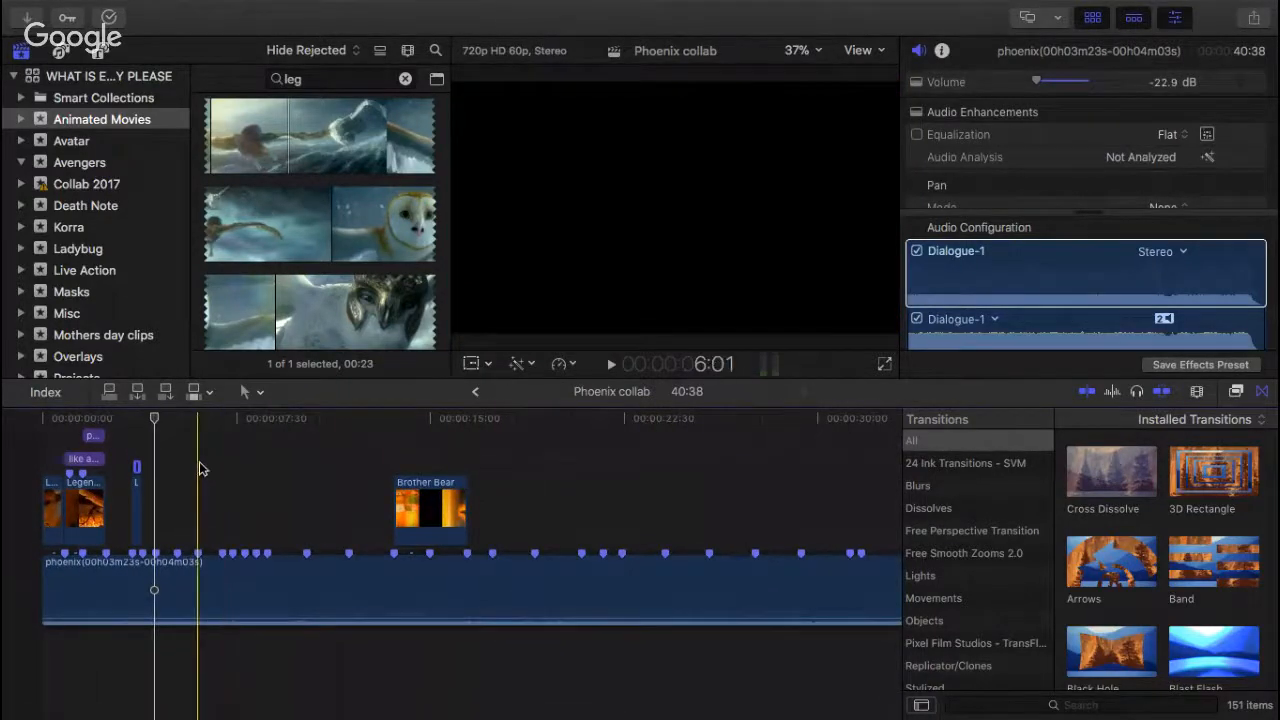
{"action": "left_click", "coordinate": [350, 424]}
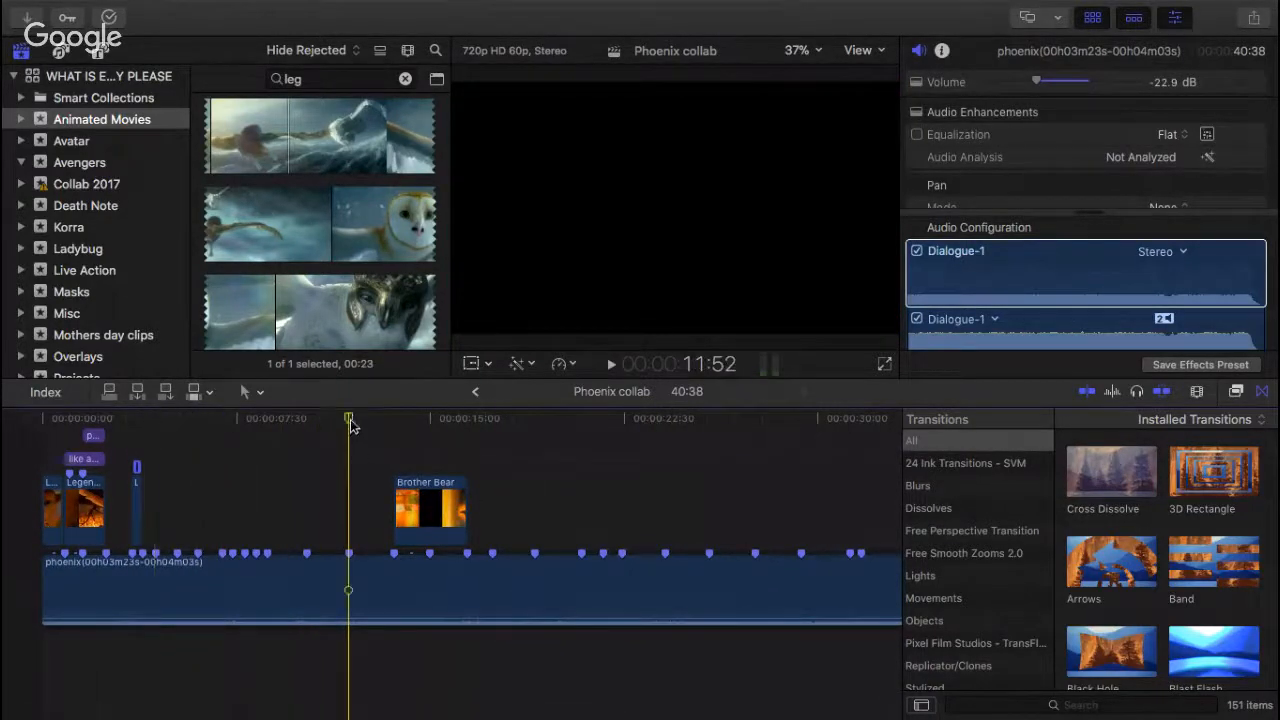
{"action": "scroll", "coordinate": [350, 420], "scroll_direction": "right", "scroll_amount": 3}
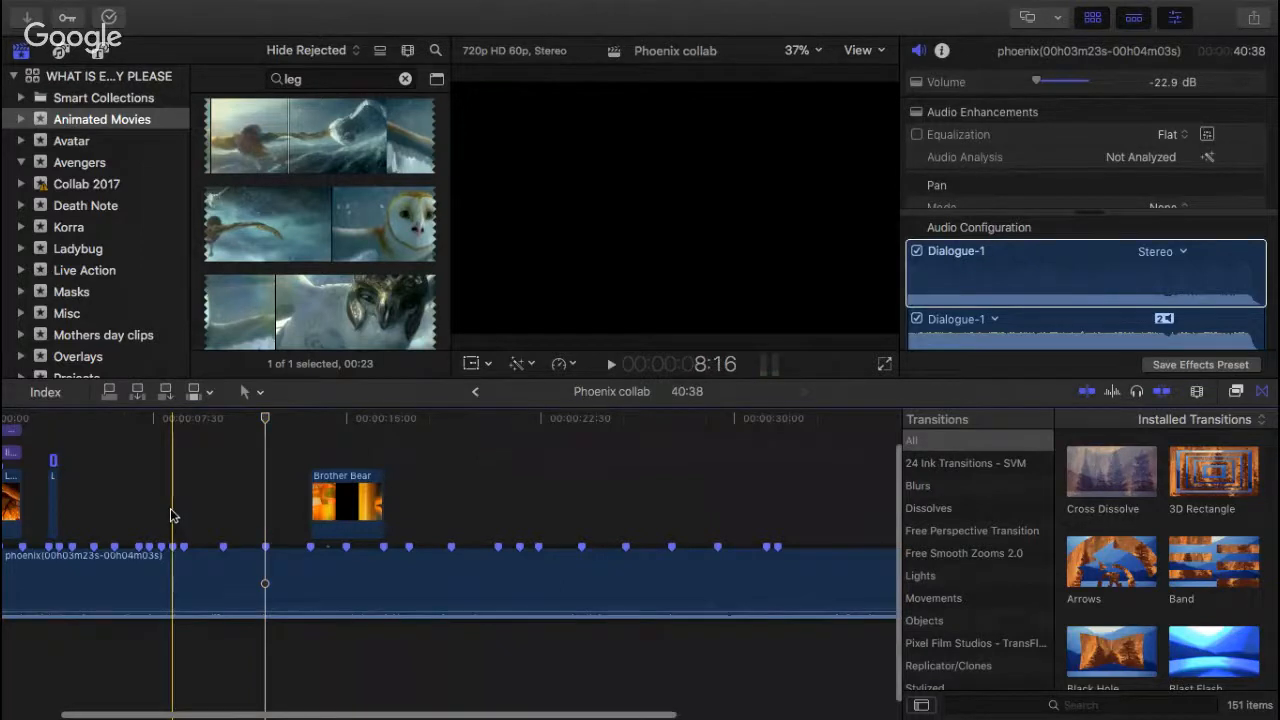
Step: Replay the Phoenix collab opening from its start to check the two fiery owl clips and the lyric titles against the beats
{"action": "key", "text": "super+equal"}
{"action": "scroll", "coordinate": [170, 515], "scroll_direction": "left", "scroll_amount": 10}
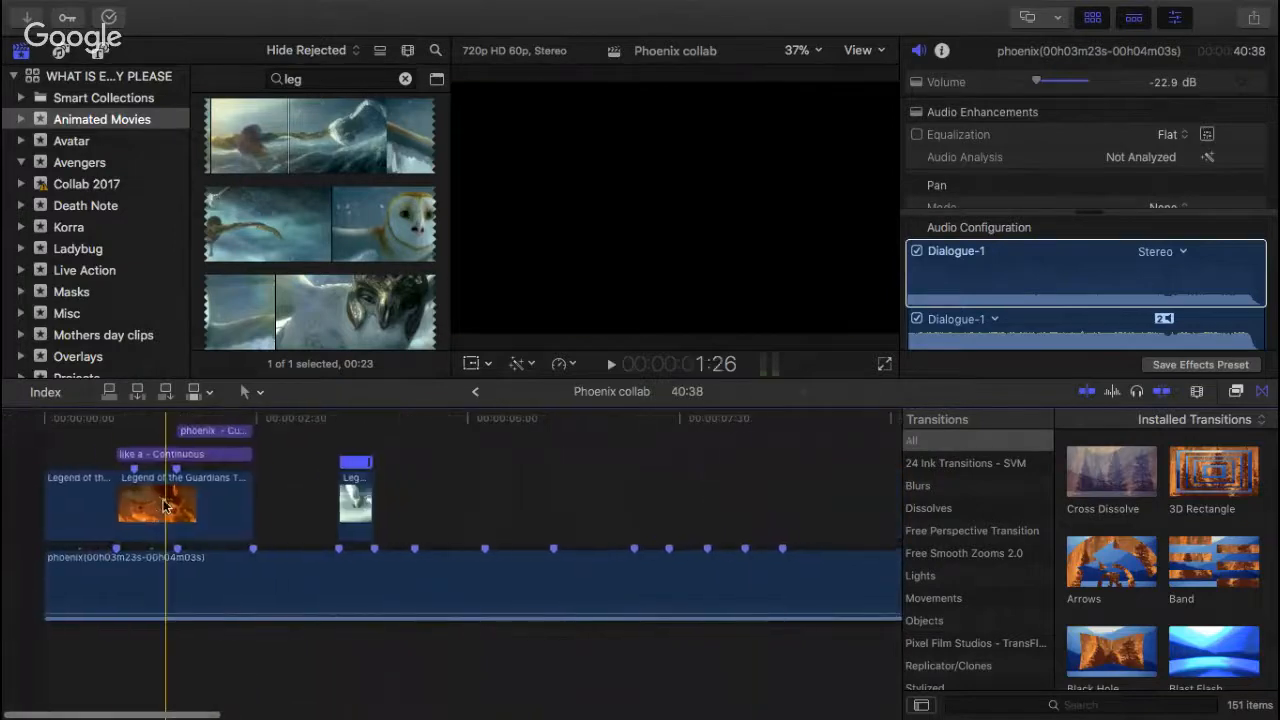
{"action": "key", "text": "space"}
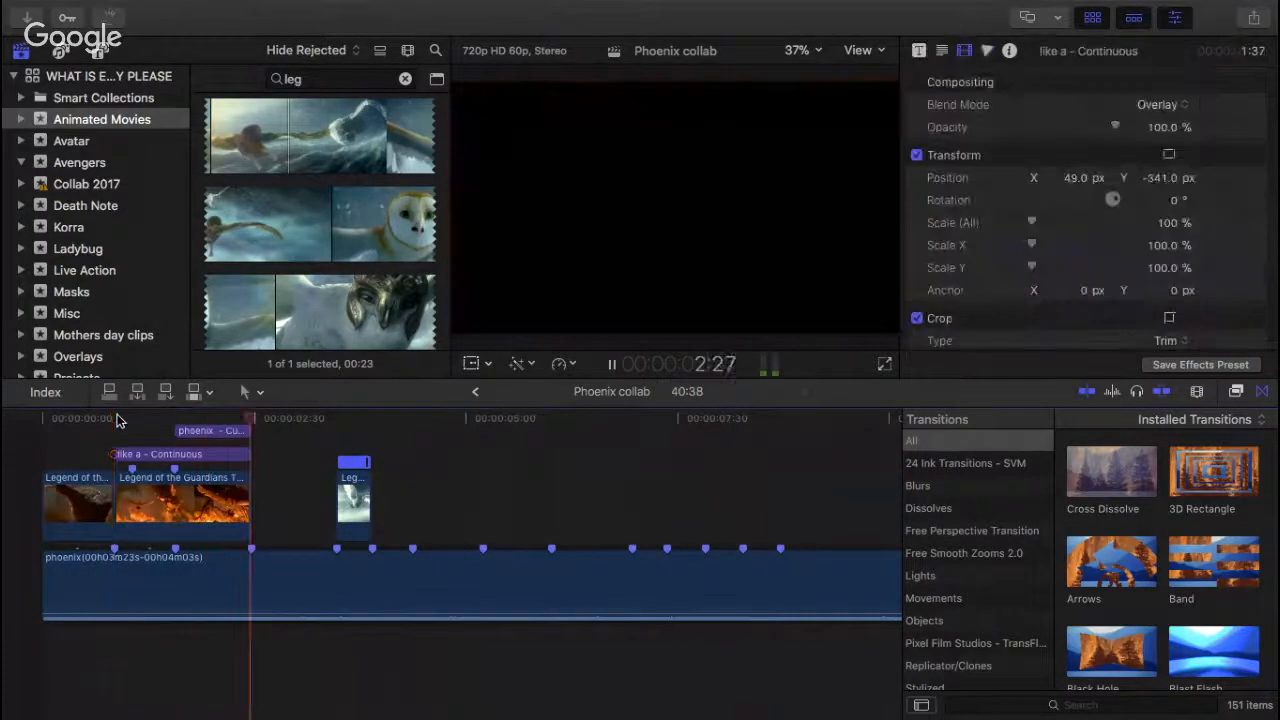
{"action": "key", "text": "space"}
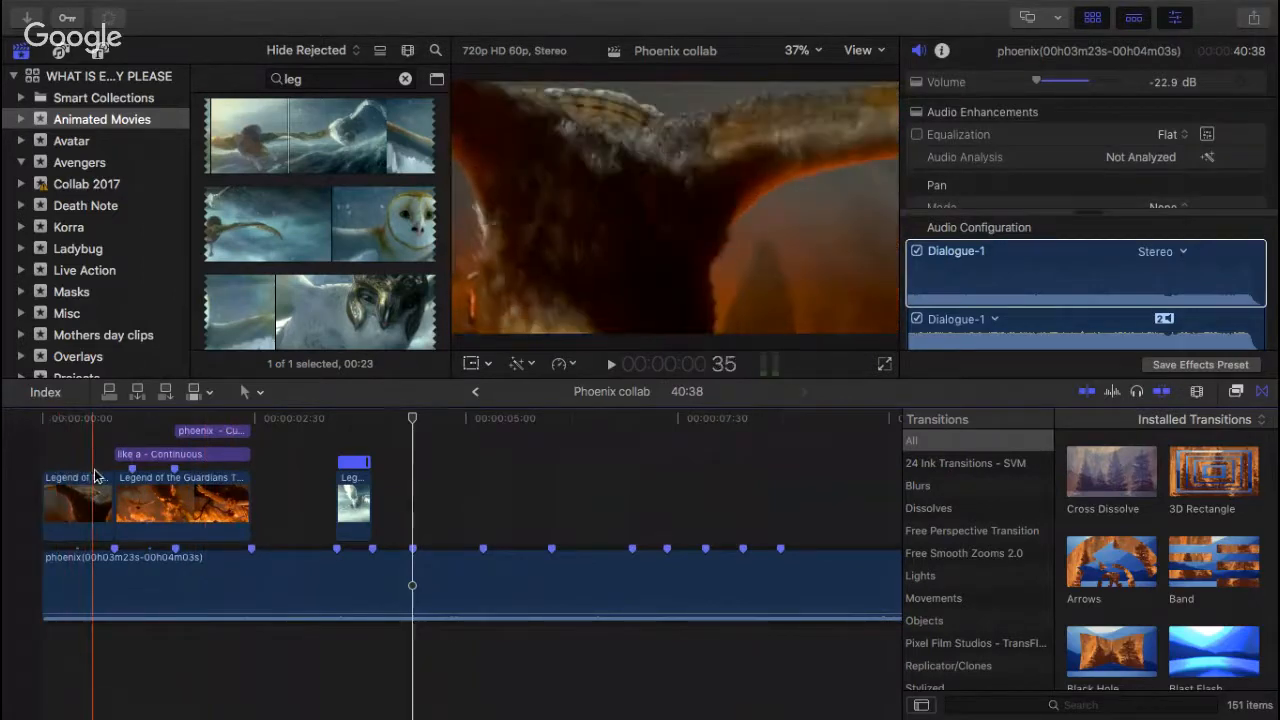
{"action": "left_click", "coordinate": [45, 438]}
{"action": "key", "text": "space"}
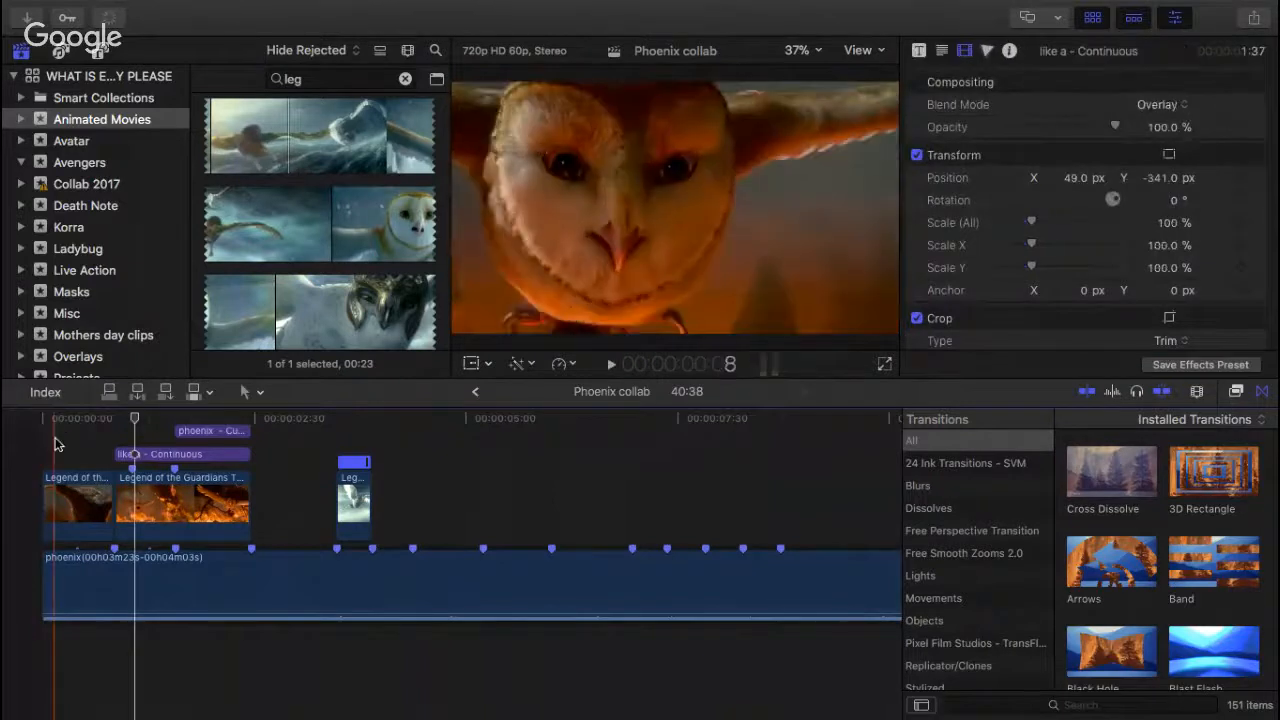
{"action": "left_click", "coordinate": [60, 497]}
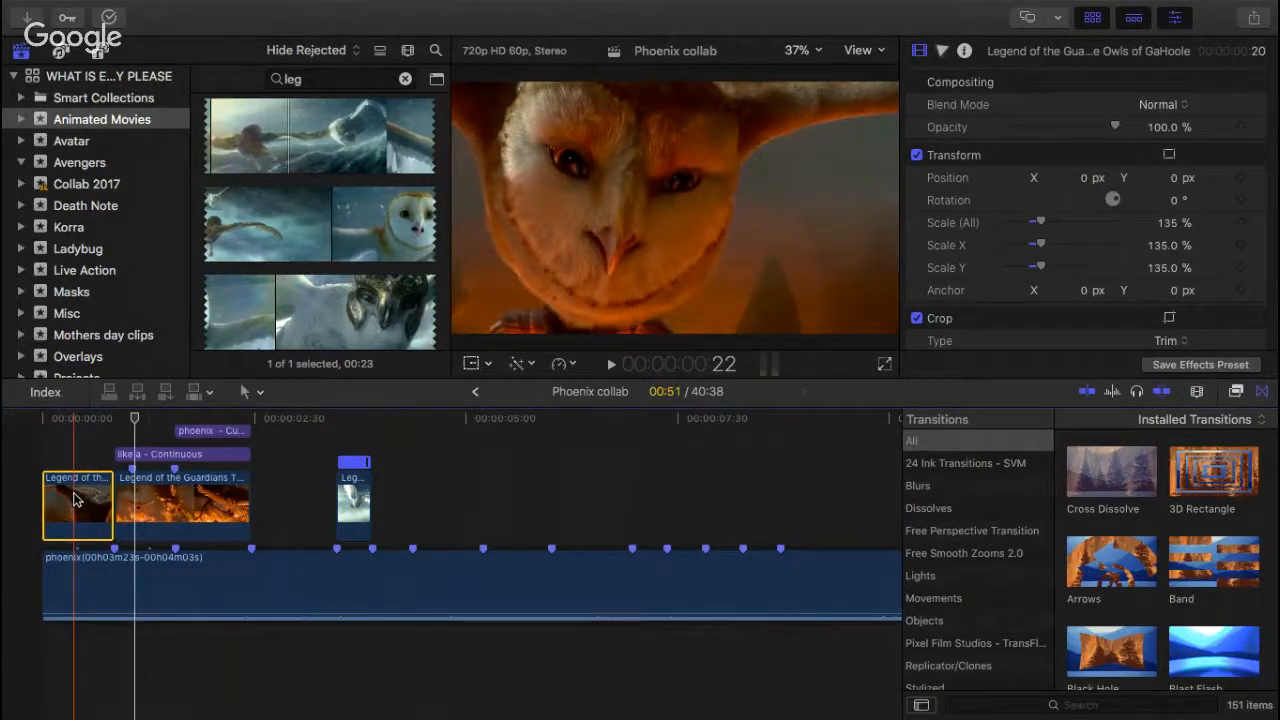
{"action": "left_click", "coordinate": [49, 440]}
{"action": "key", "text": "space"}
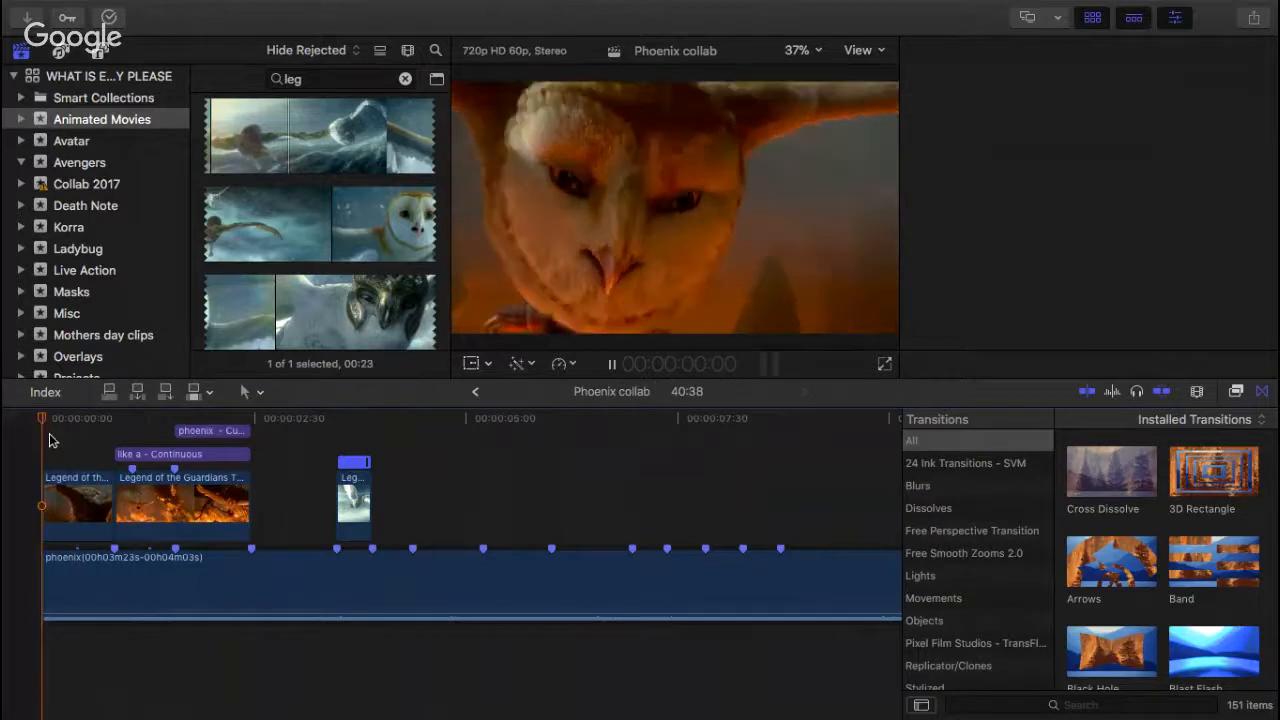
{"action": "key", "text": "space"}
Step: Inspect the custom speed settings of the opening owl clip and close them without editing
{"action": "left_click", "coordinate": [85, 500]}
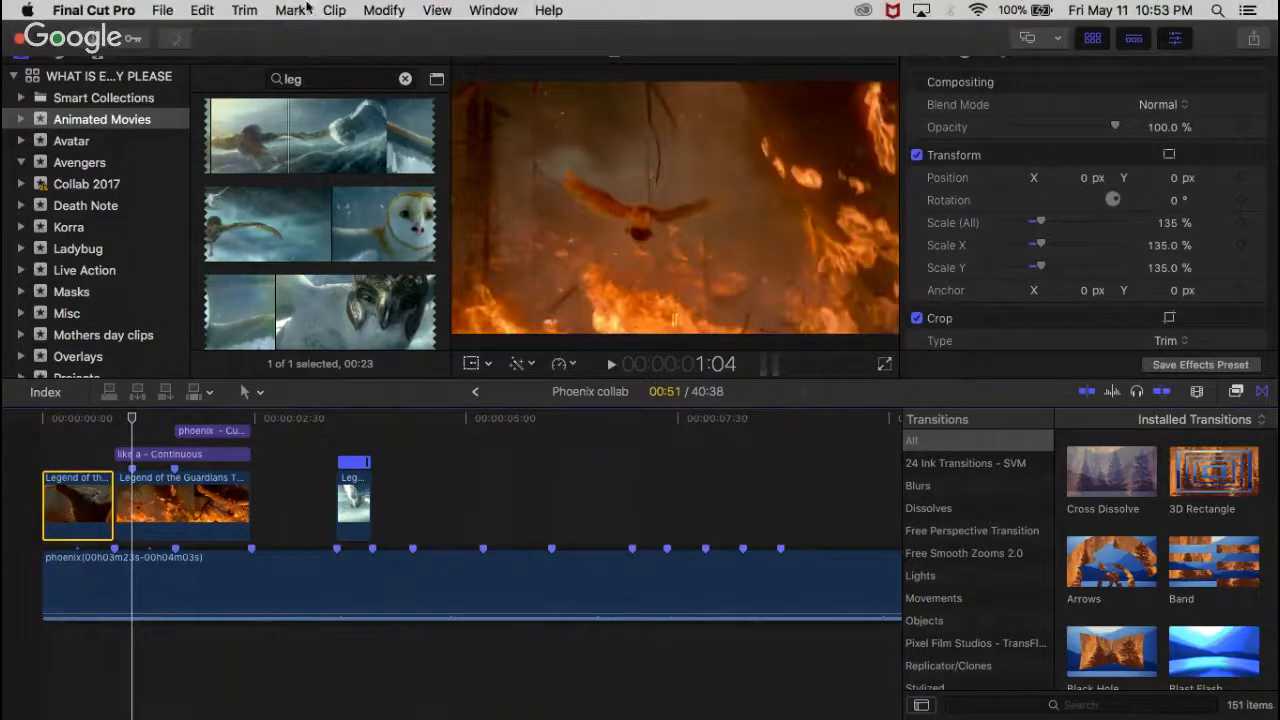
{"action": "left_click", "coordinate": [386, 12]}
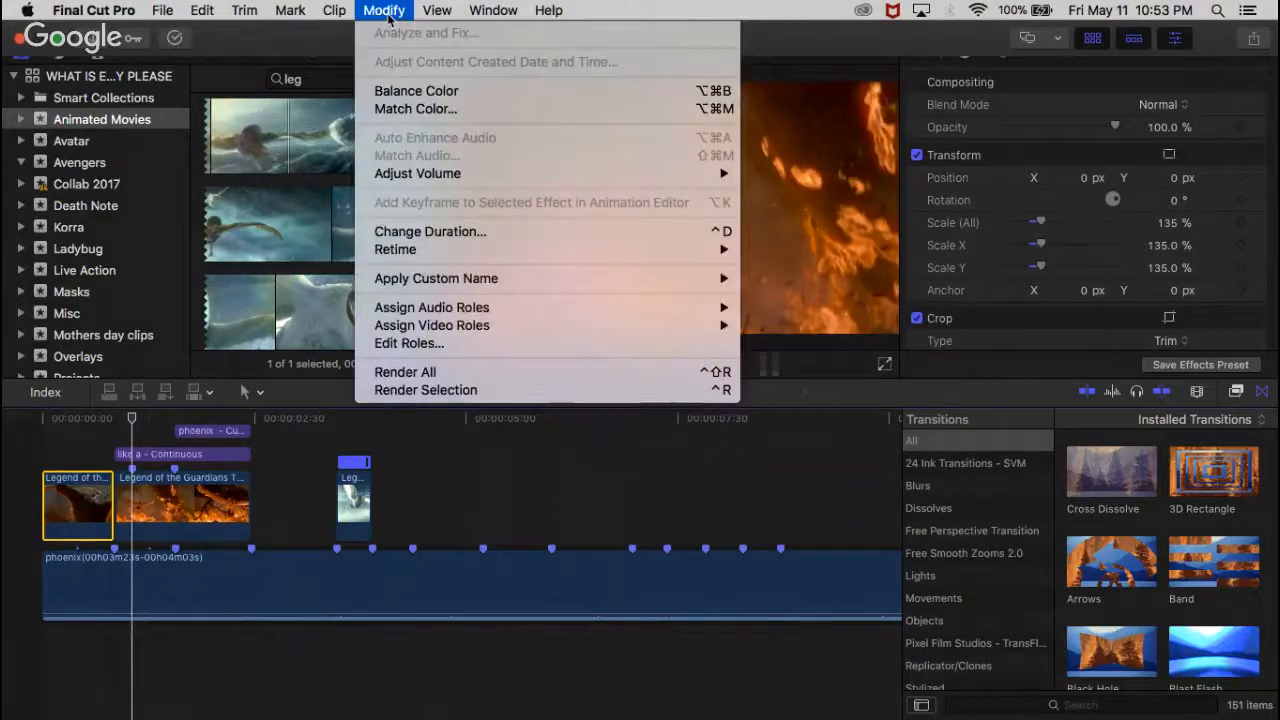
{"action": "mouse_move", "coordinate": [482, 252]}
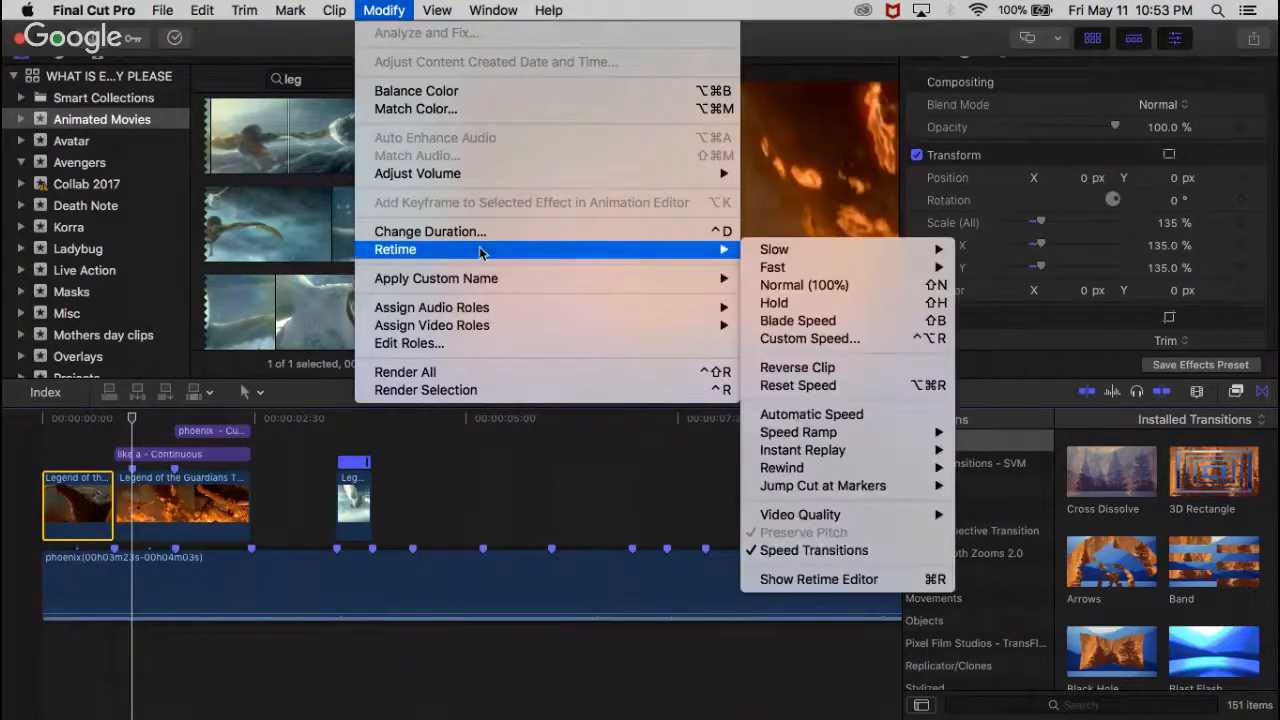
{"action": "left_click", "coordinate": [810, 339]}
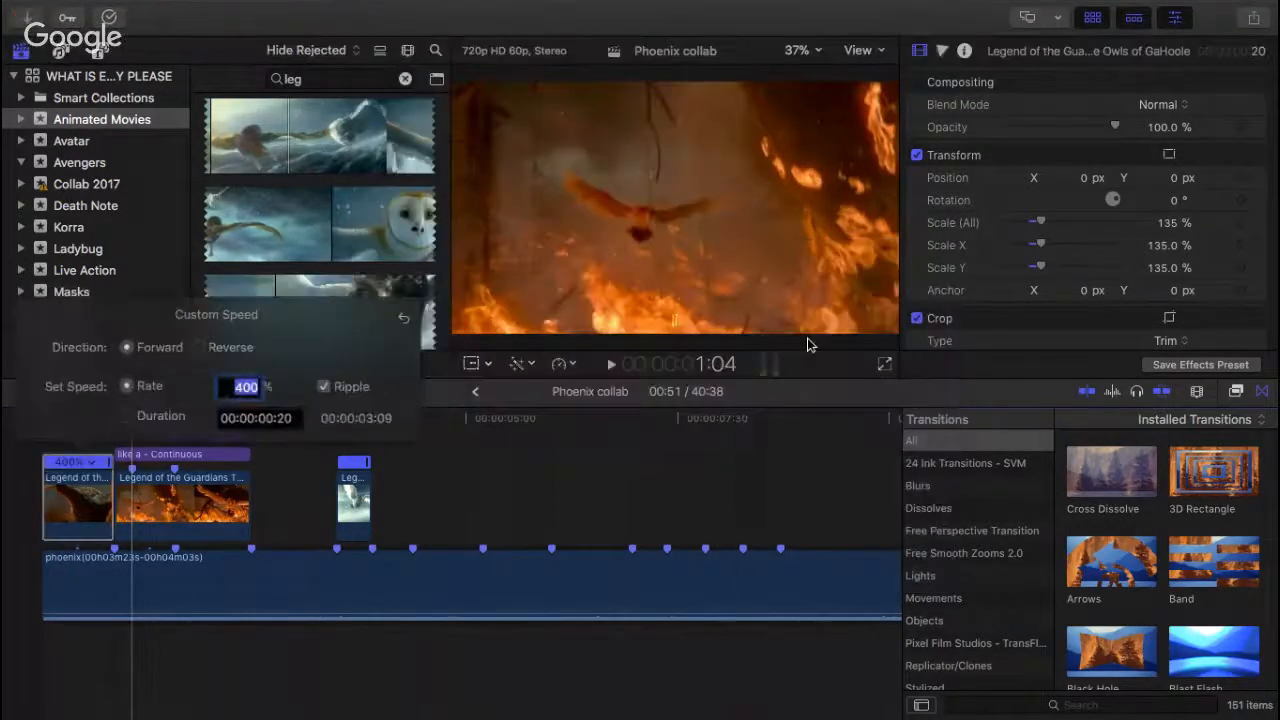
{"action": "left_click", "coordinate": [294, 510]}
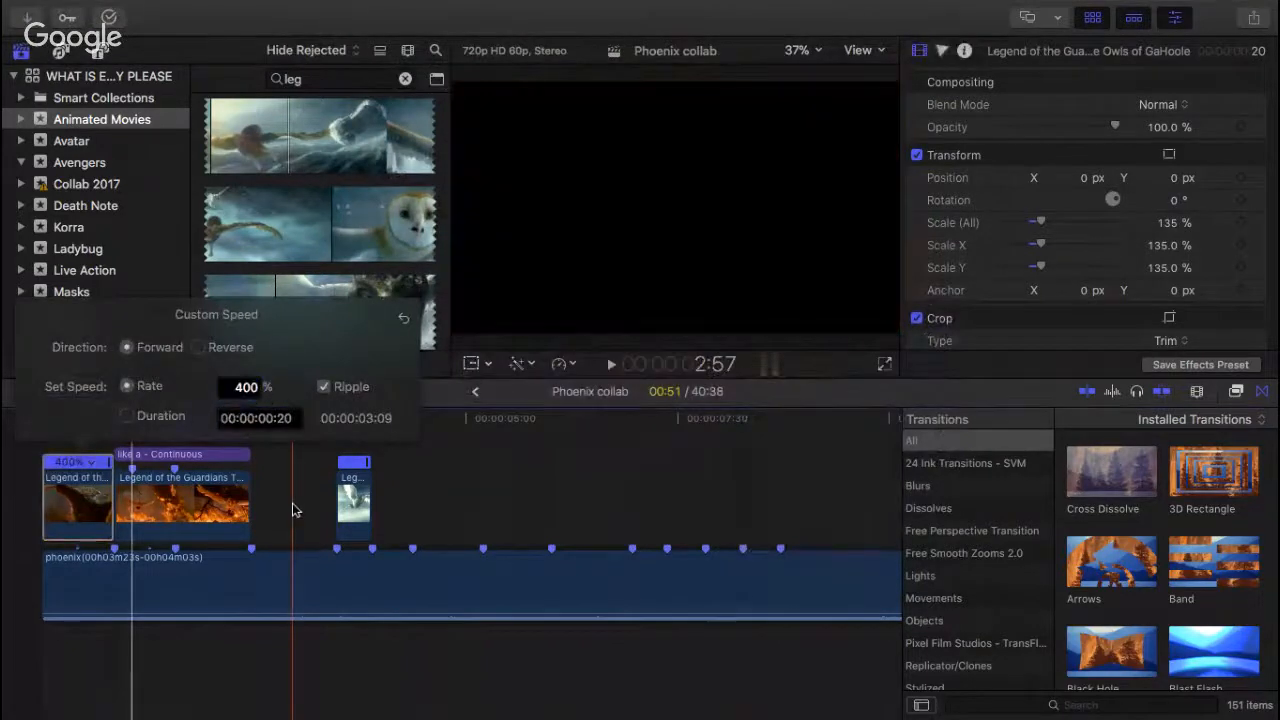
Step: Show the retime editor on the opening owl clip and look through its speed options
{"action": "left_click", "coordinate": [60, 500]}
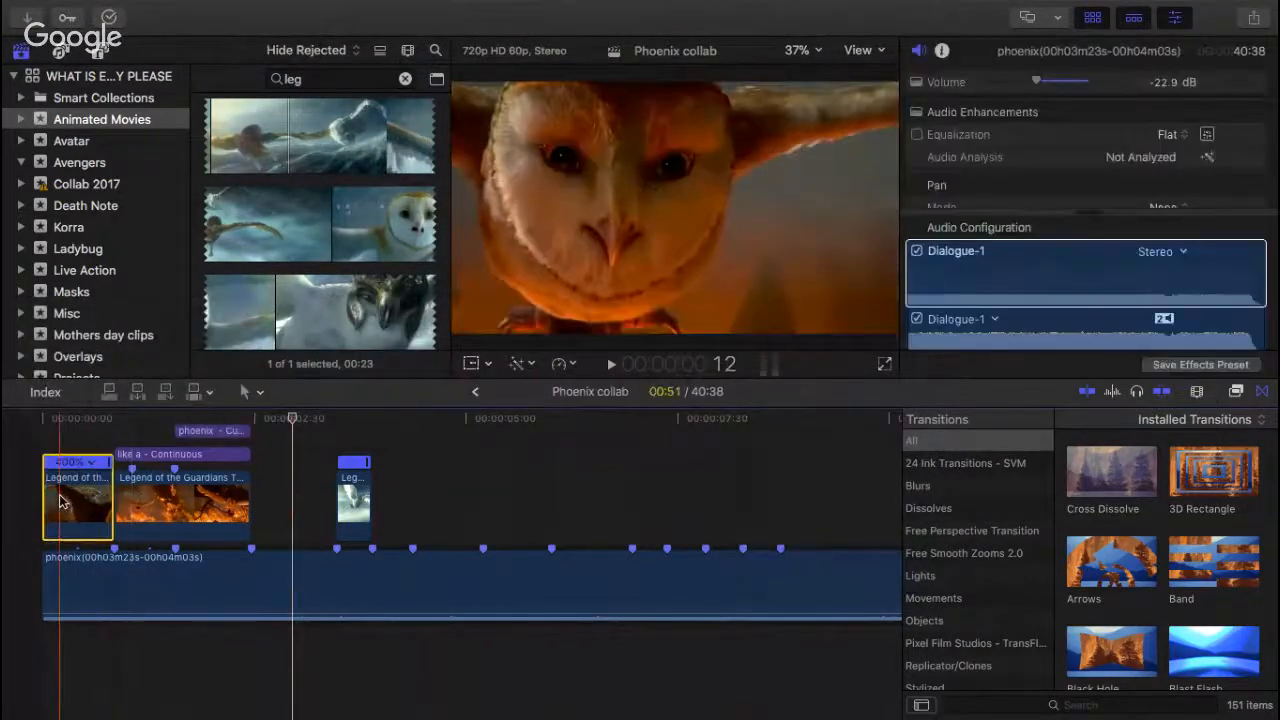
{"action": "key", "text": "super+r"}
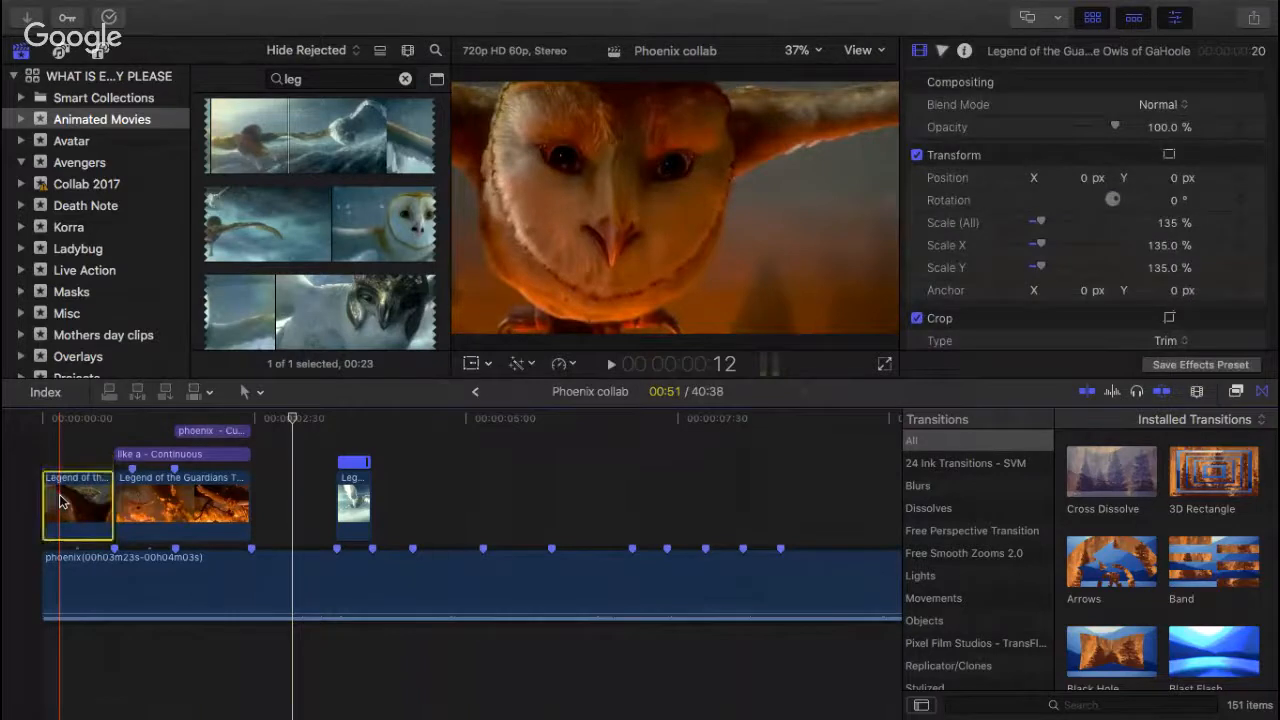
{"action": "key", "text": "super+r"}
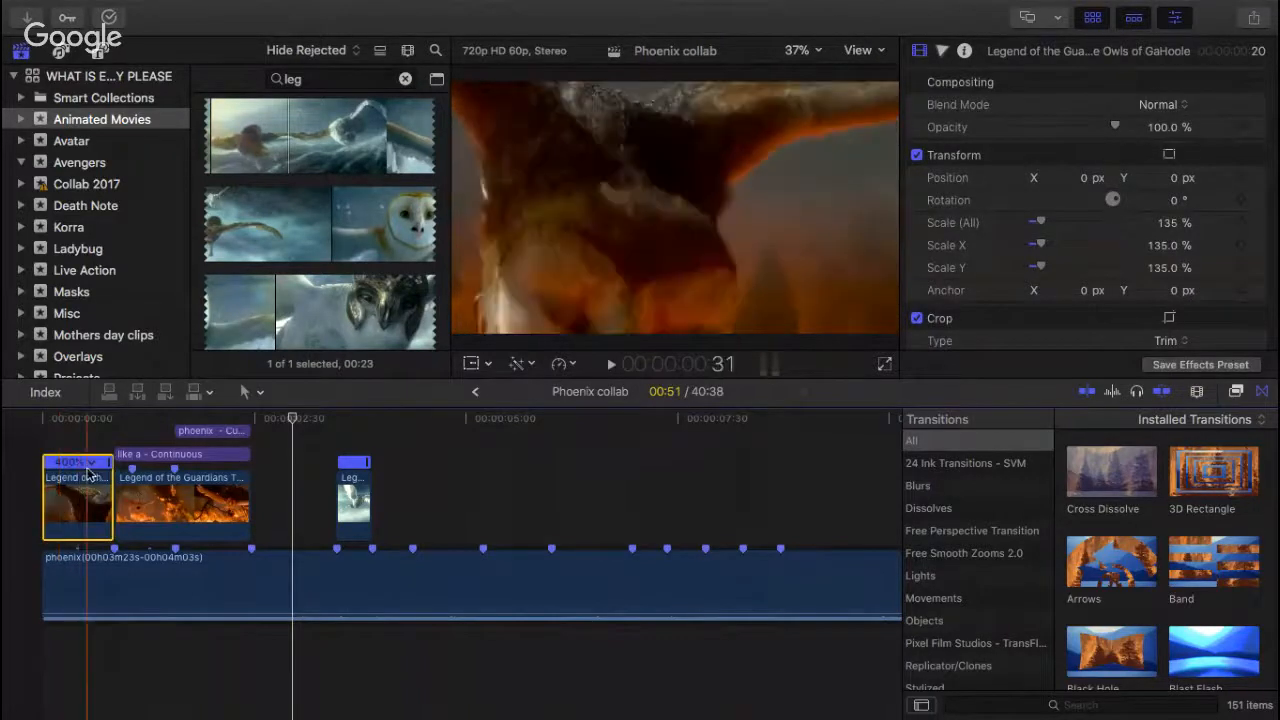
{"action": "left_click", "coordinate": [92, 463]}
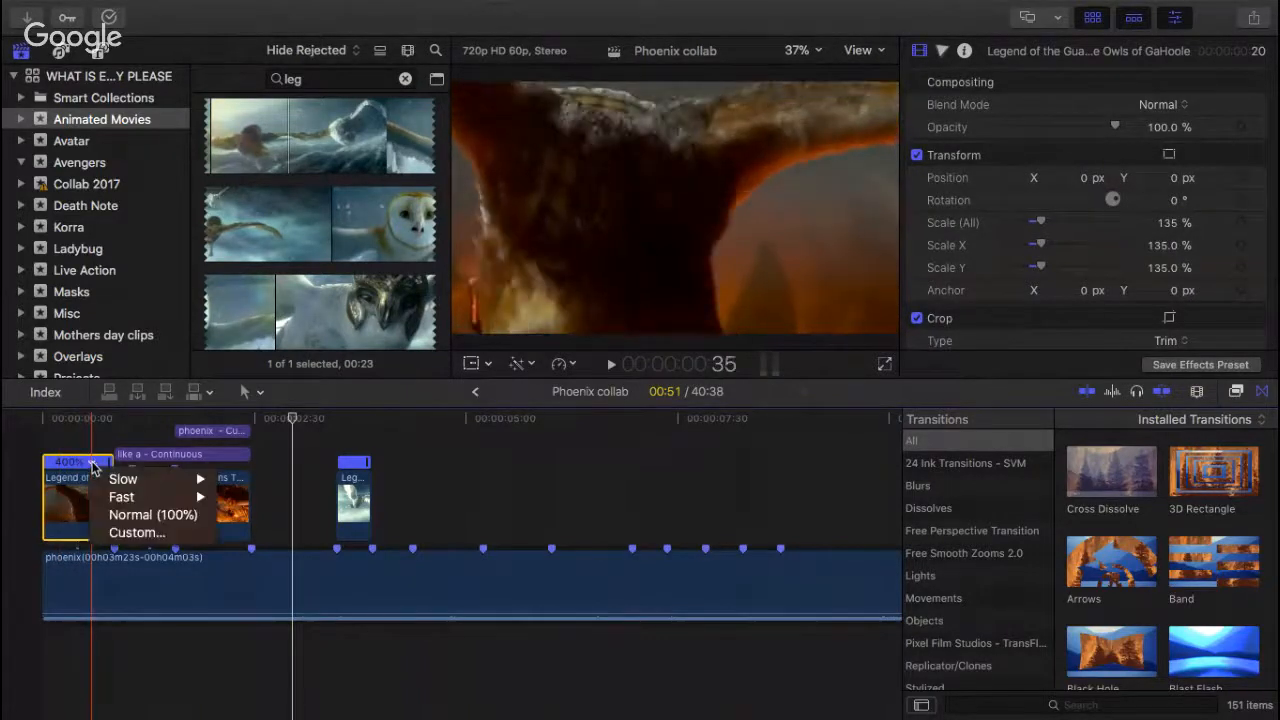
{"action": "left_click", "coordinate": [313, 476]}
Step: Play the sequence from the start through the isolated snowy owl clip to review the timing
{"action": "left_click", "coordinate": [34, 428]}
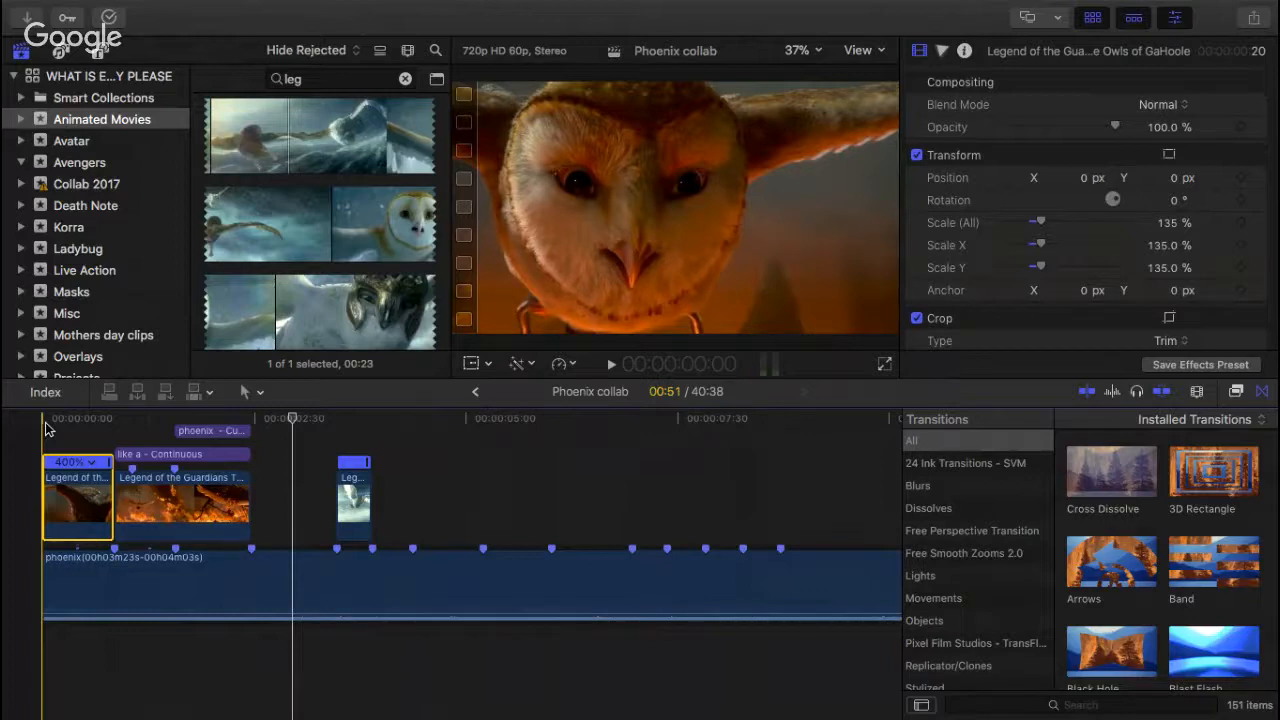
{"action": "key", "text": "space"}
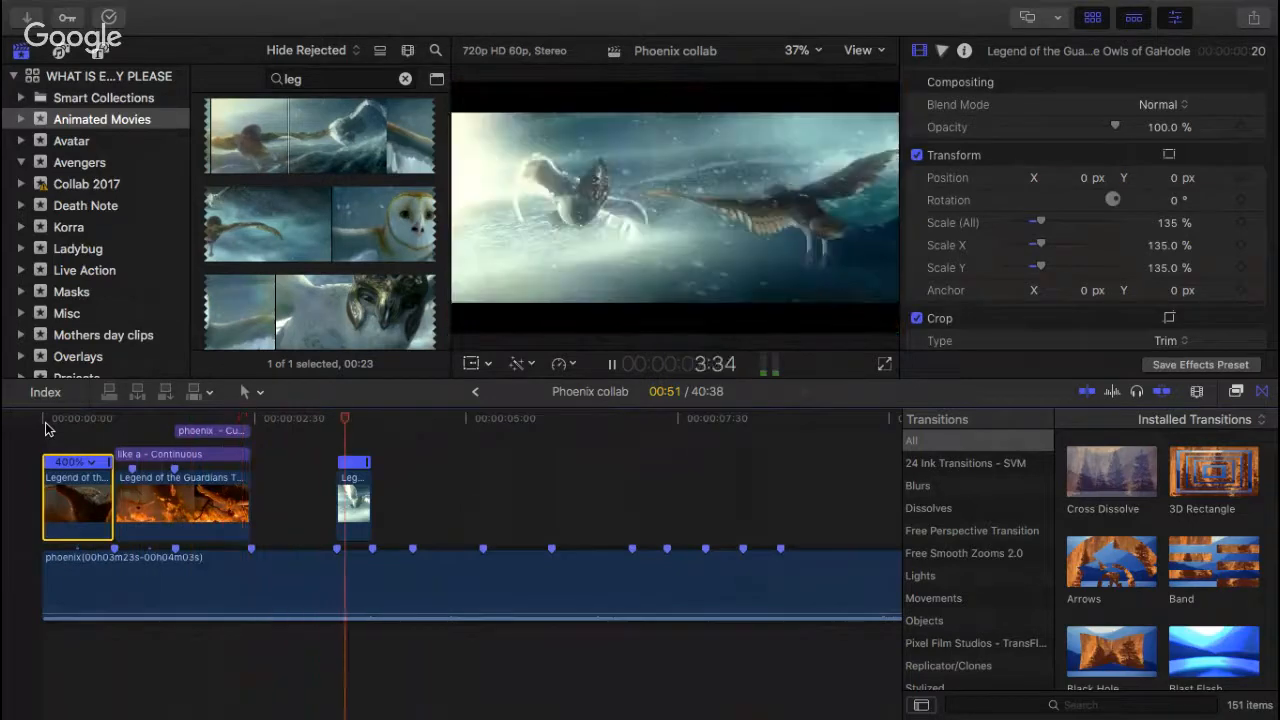
{"action": "key", "text": "space"}
Step: Add the helmeted owl shot from Legend of the Guardians directly after the snowy owl clip and trim its end to the next beat marker
{"action": "scroll", "coordinate": [330, 337], "scroll_direction": "down", "scroll_amount": 1}
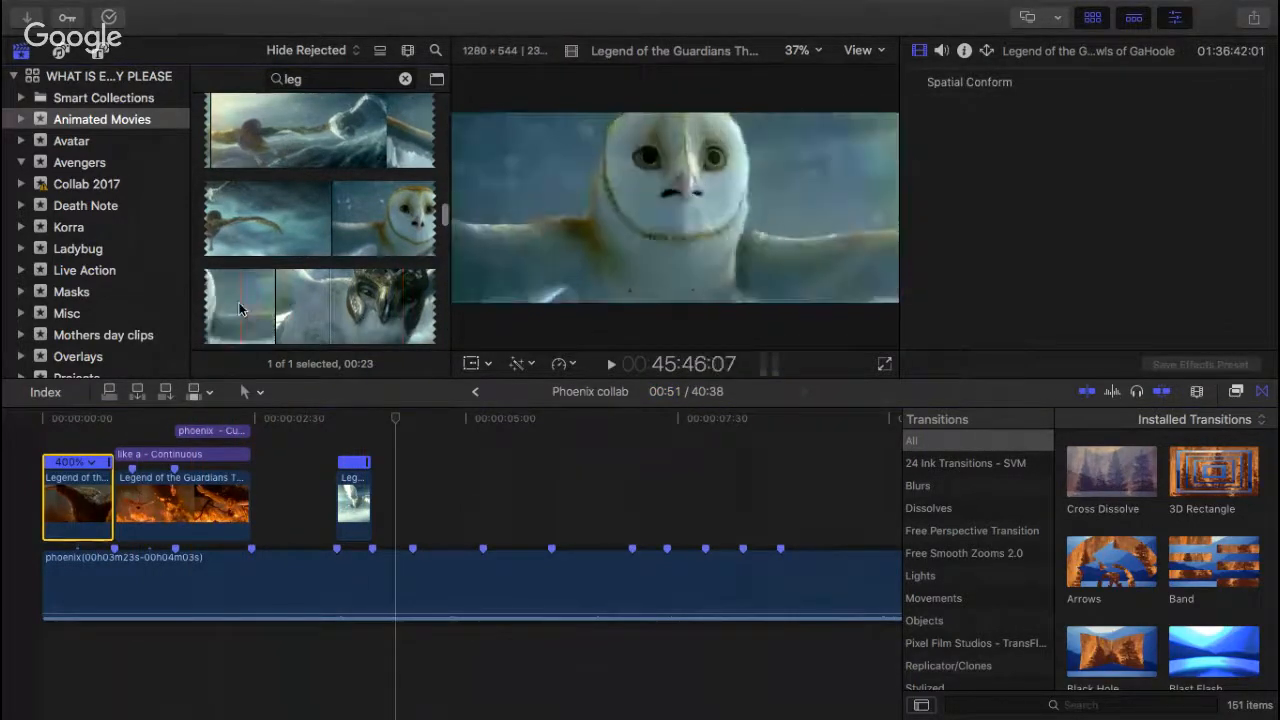
{"action": "left_click_drag", "start_coordinate": [287, 305], "coordinate": [368, 456]}
{"action": "left_click_drag", "start_coordinate": [417, 547], "coordinate": [403, 547]}
Step: Detach the audio from the helmeted owl clip and delete the detached audio
{"action": "right_click", "coordinate": [395, 550]}
{"action": "left_click", "coordinate": [495, 453]}
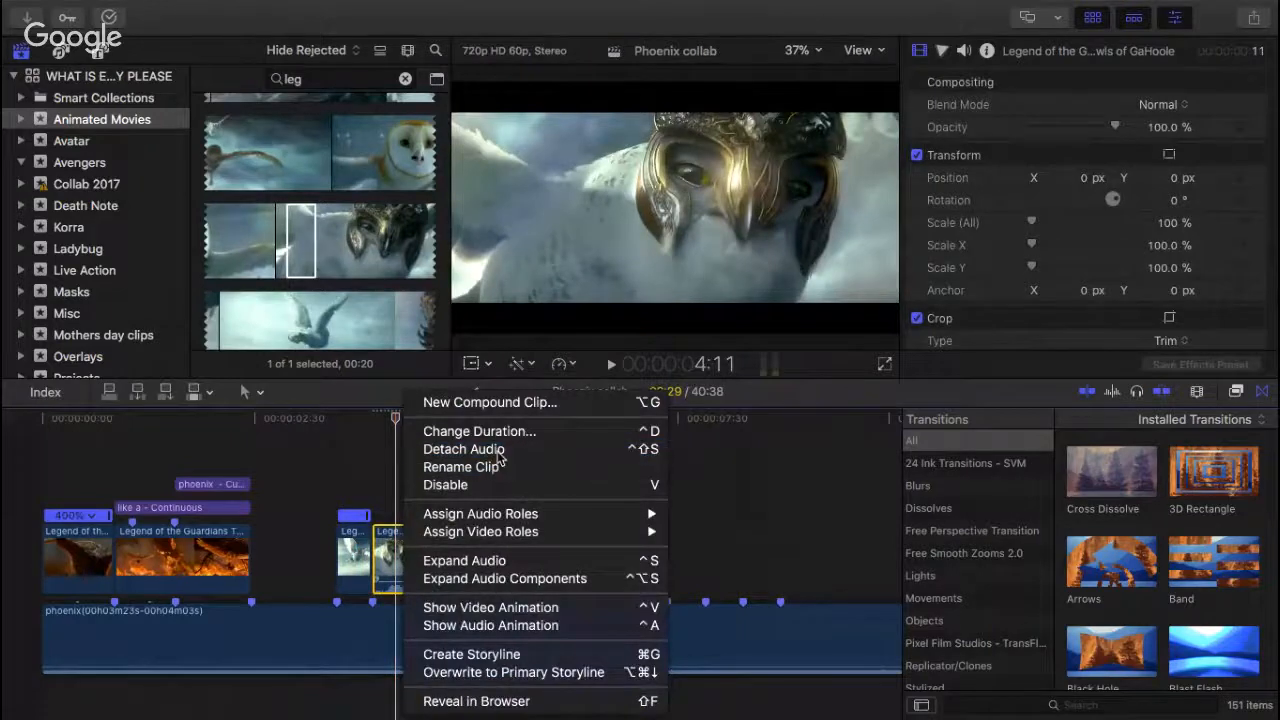
{"action": "left_click_drag", "start_coordinate": [271, 682], "coordinate": [450, 698]}
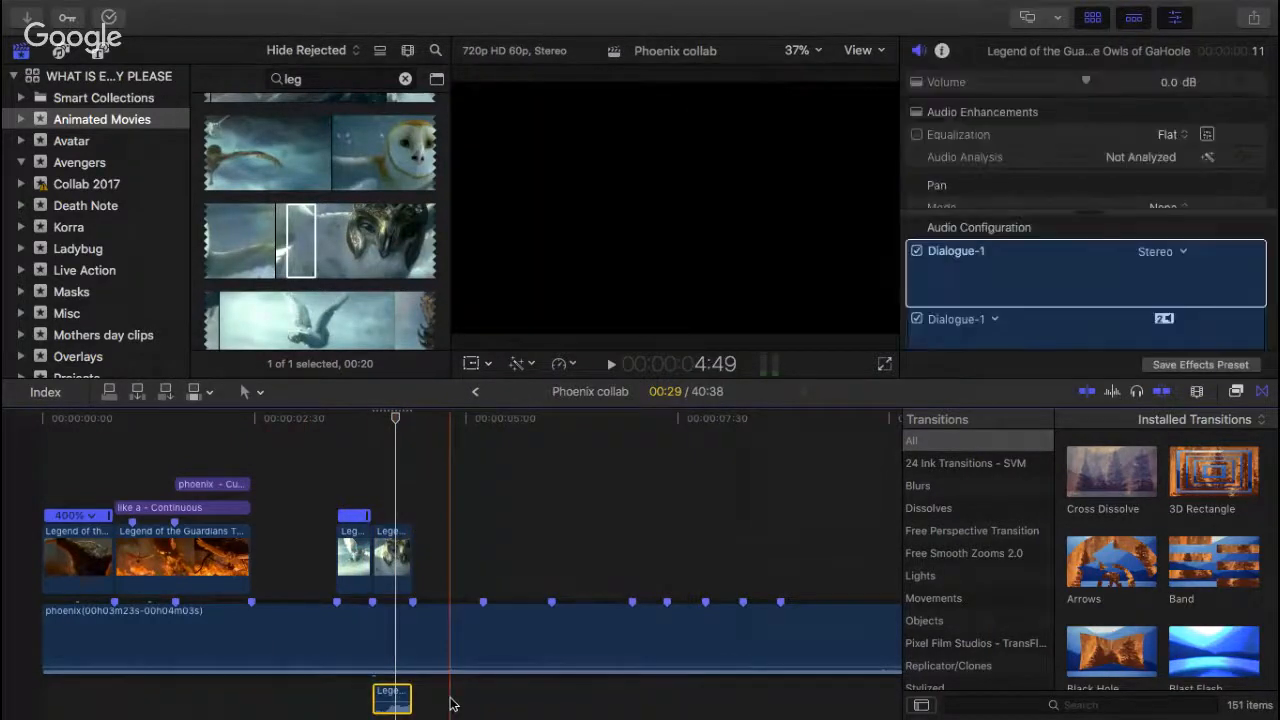
{"action": "key", "text": "Delete"}
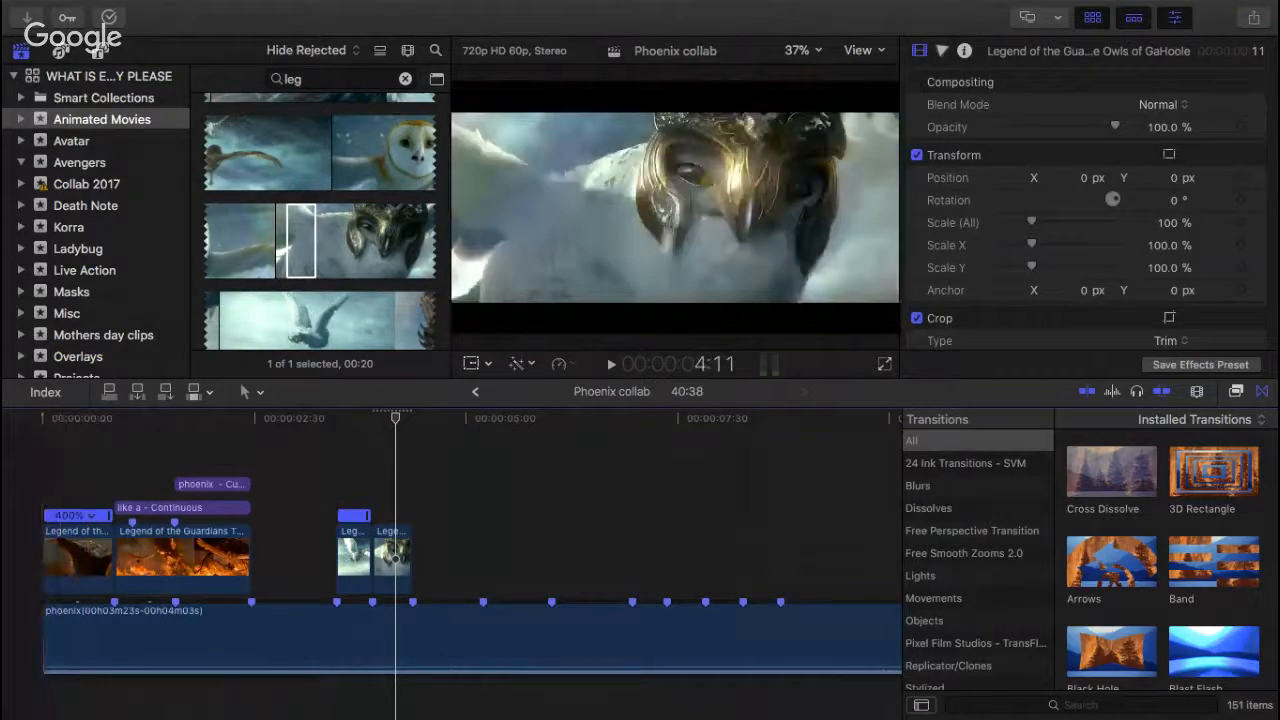
Step: Replay the Phoenix collab from its start to check the newly added helmeted owl clip against the beats
{"action": "key", "text": "super+Tab"}
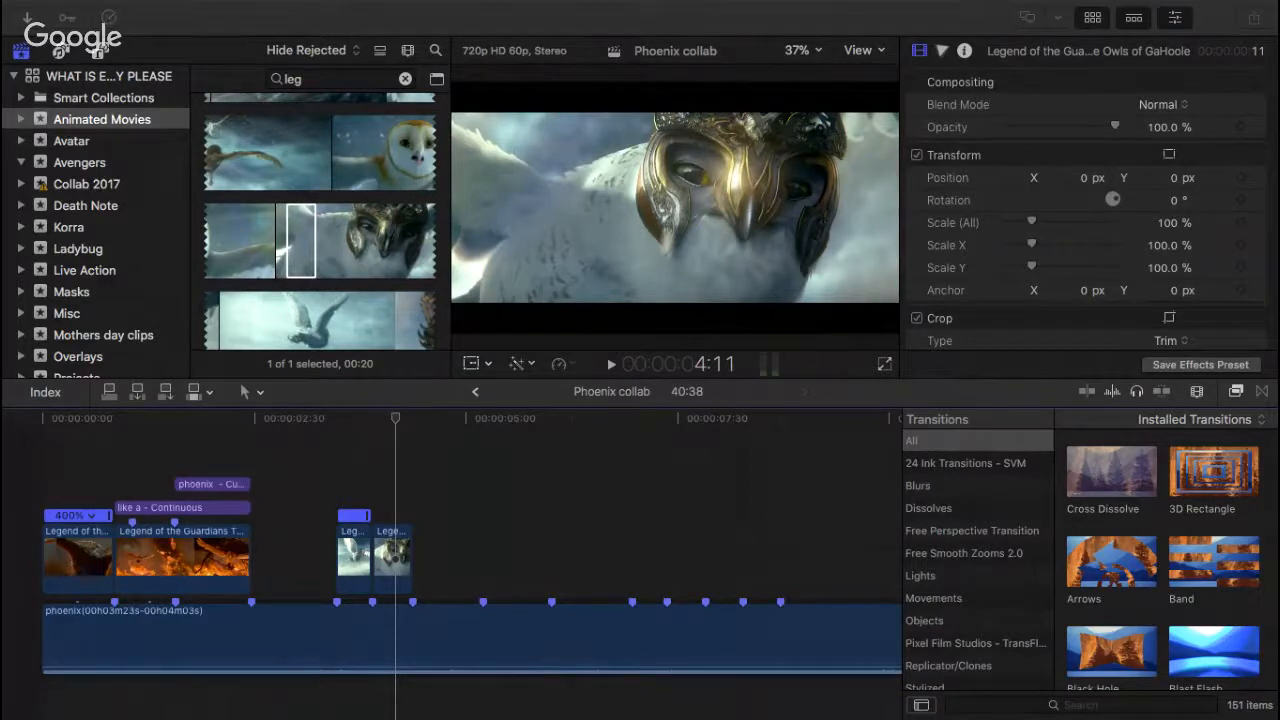
{"action": "left_click", "coordinate": [50, 430]}
{"action": "left_click", "coordinate": [50, 430]}
{"action": "key", "text": "space"}
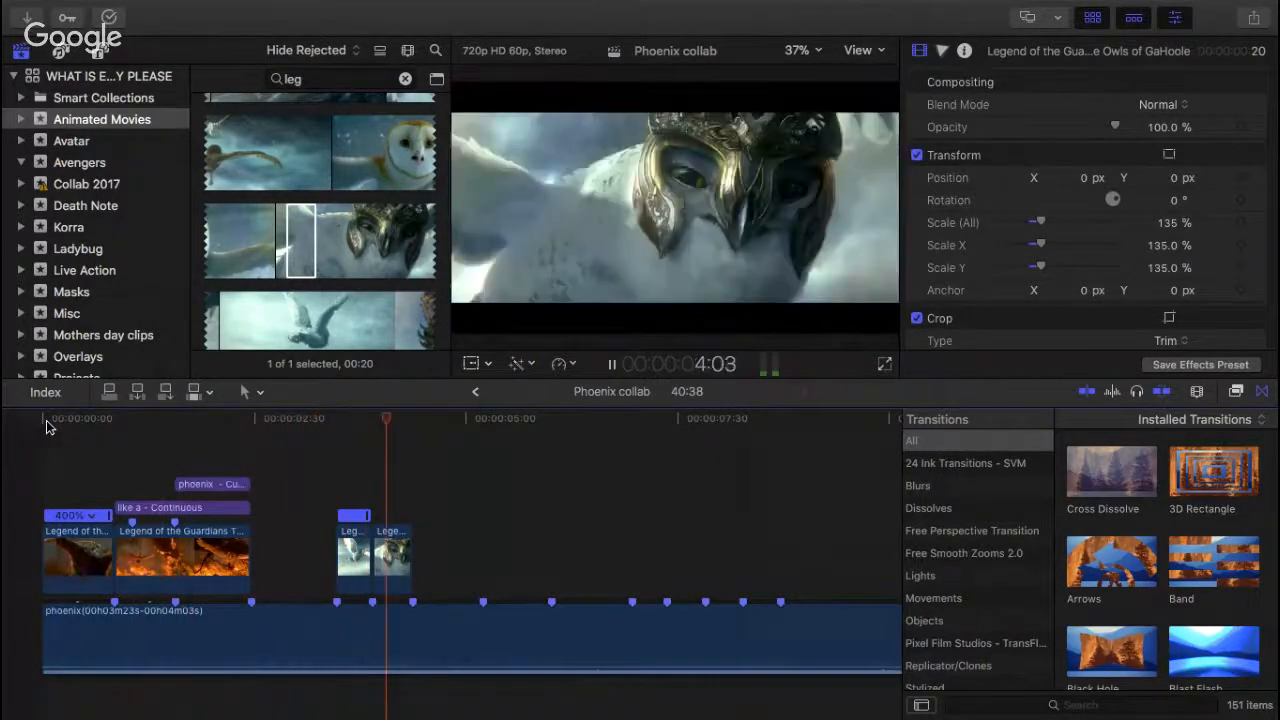
{"action": "key", "text": "space"}
Step: Add the Legend of the Guardians shot of two owls clashing in mid-air after the helmeted owl clip and trim its end to the next beat marker
{"action": "scroll", "coordinate": [371, 436], "scroll_direction": "down", "scroll_amount": 1}
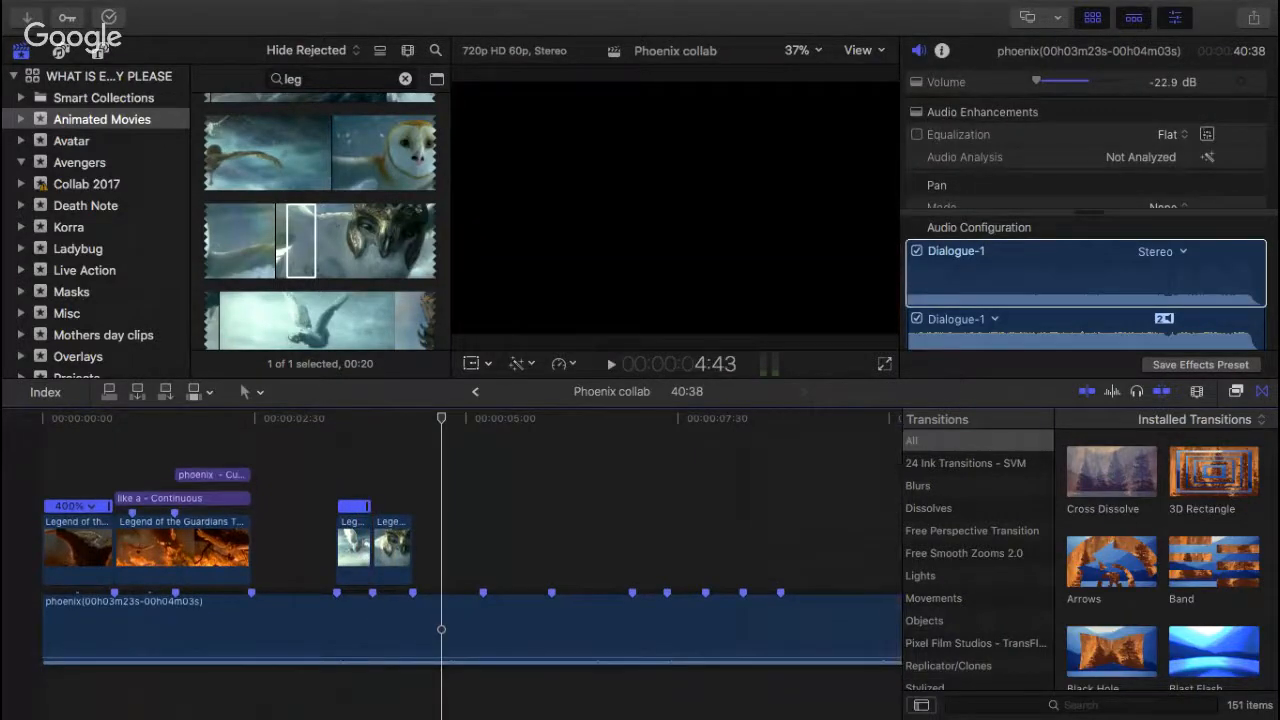
{"action": "key", "text": "super+Tab"}
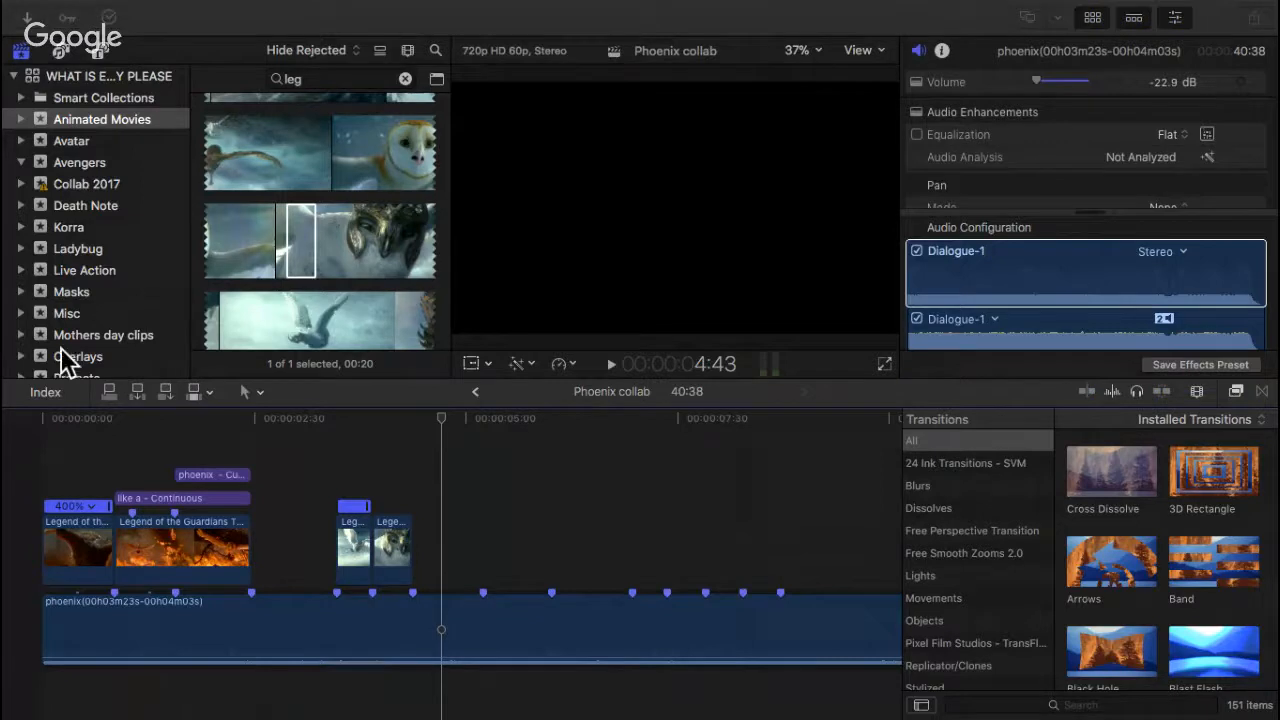
{"action": "scroll", "coordinate": [317, 270], "scroll_direction": "down", "scroll_amount": 3}
{"action": "left_click", "coordinate": [245, 257]}
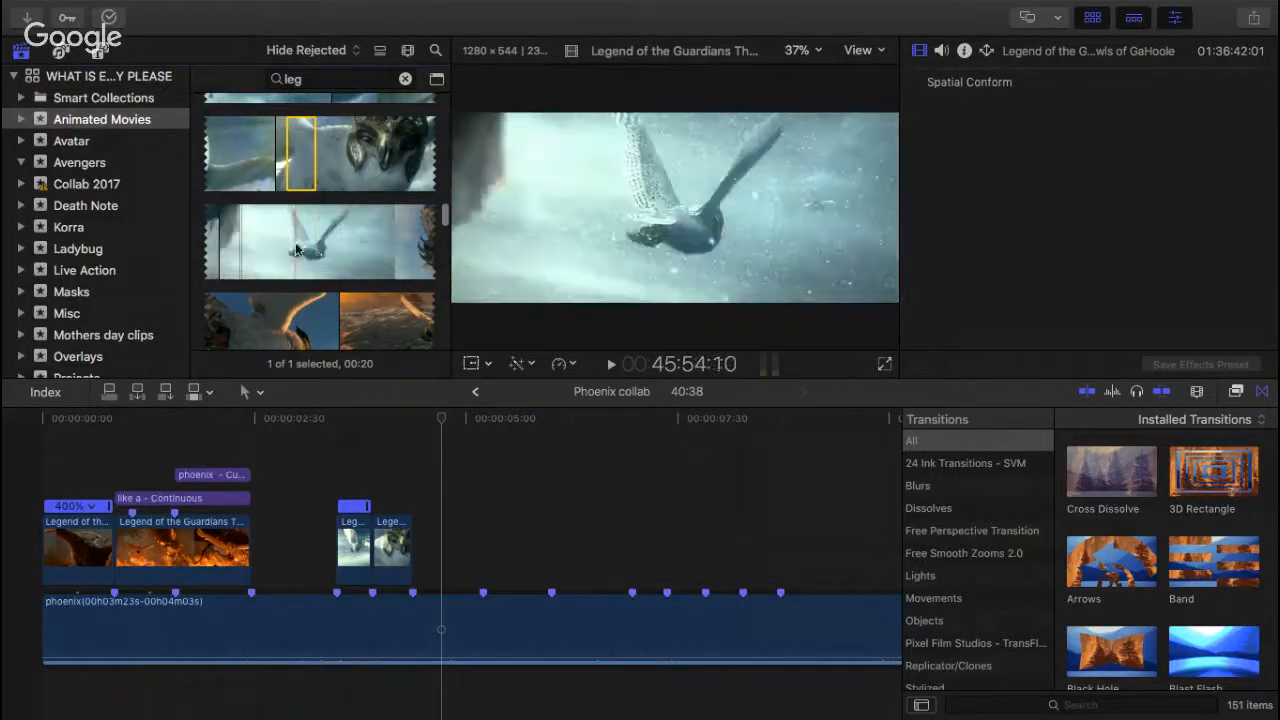
{"action": "scroll", "coordinate": [349, 263], "scroll_direction": "up", "scroll_amount": 3}
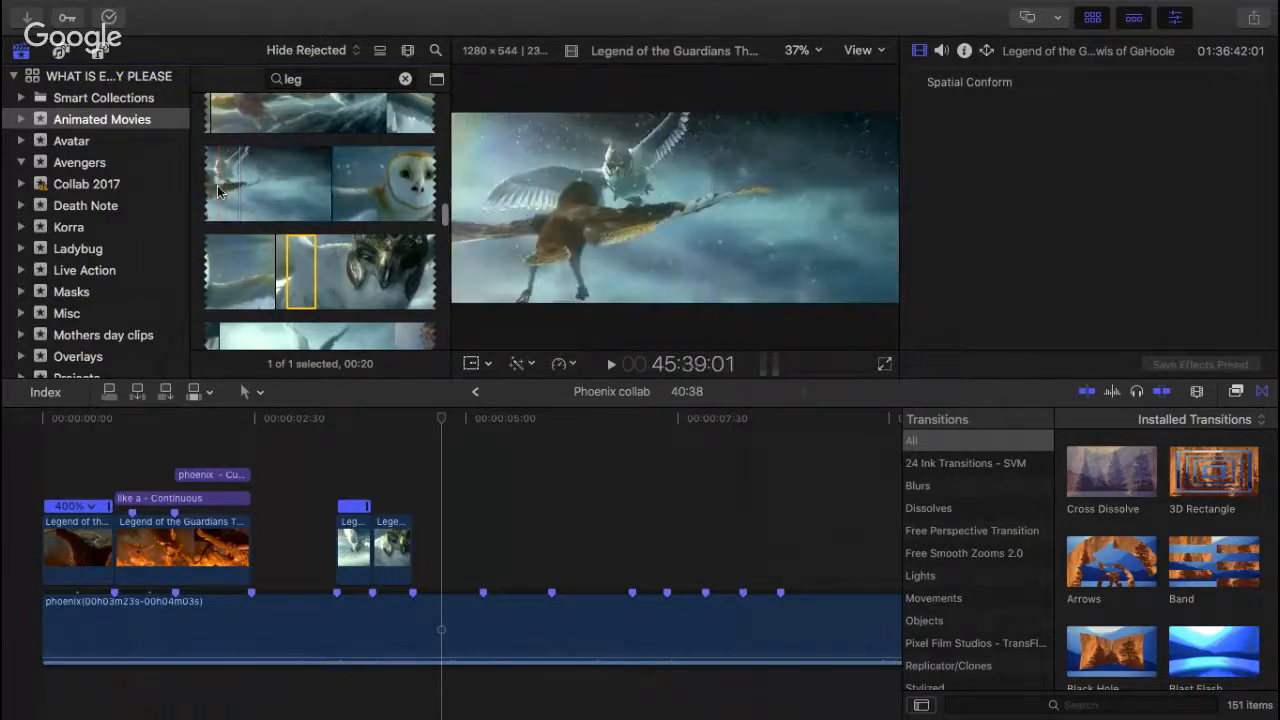
{"action": "scroll", "coordinate": [247, 150], "scroll_direction": "up", "scroll_amount": 3}
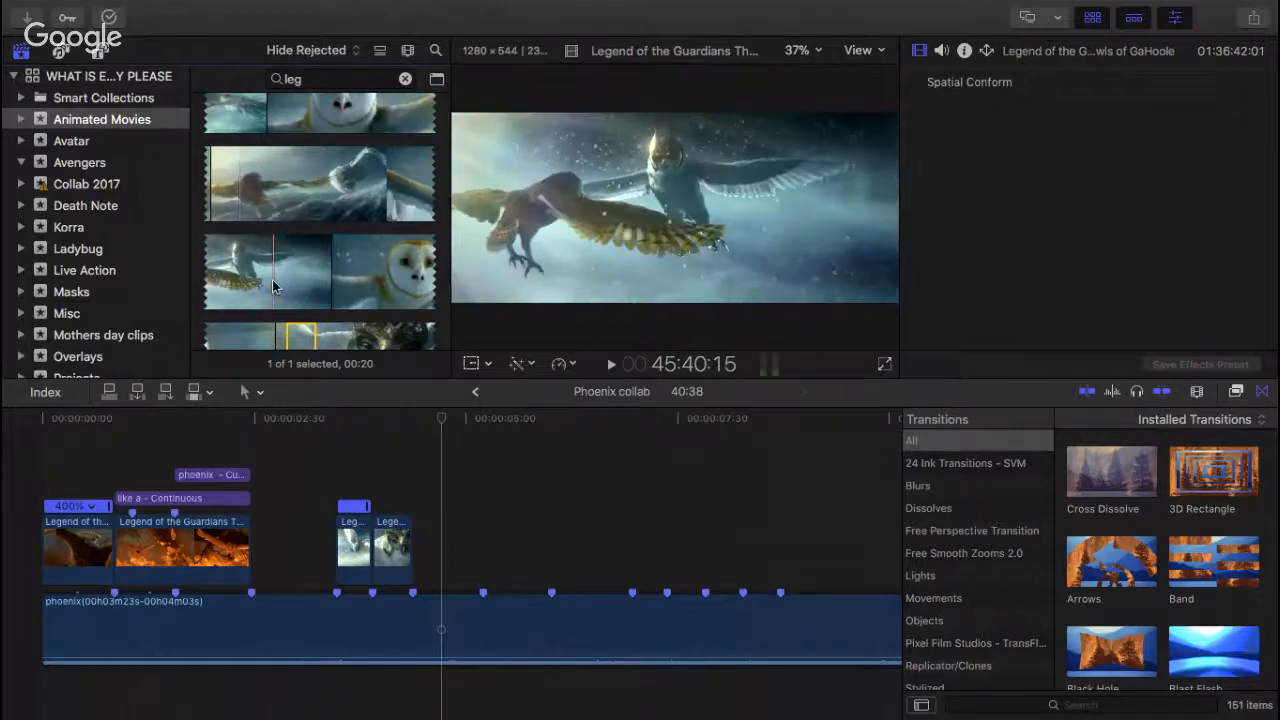
{"action": "left_click_drag", "start_coordinate": [274, 290], "coordinate": [424, 464]}
{"action": "left_click_drag", "start_coordinate": [432, 466], "coordinate": [432, 546]}
{"action": "left_click_drag", "start_coordinate": [525, 553], "coordinate": [487, 555]}
Step: Play the sequence through the newly added clashing owls clip and delete that clip from the timeline
{"action": "left_click", "coordinate": [283, 423]}
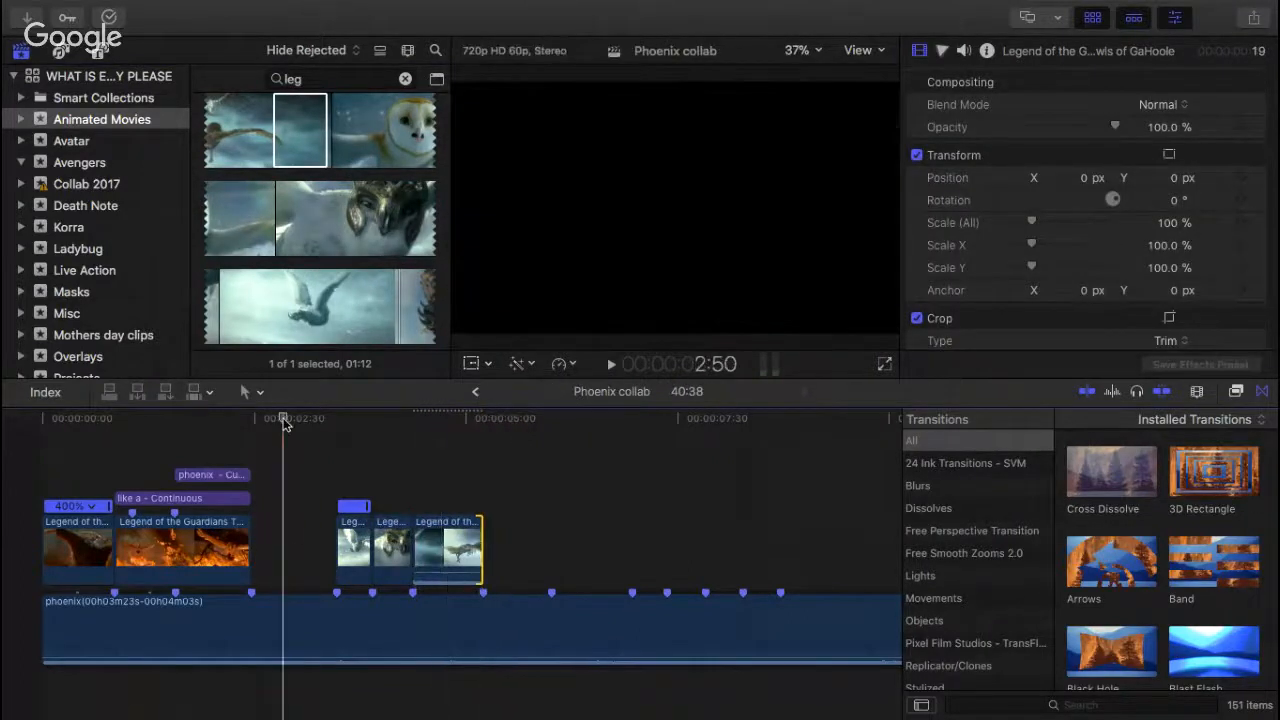
{"action": "key", "text": "space"}
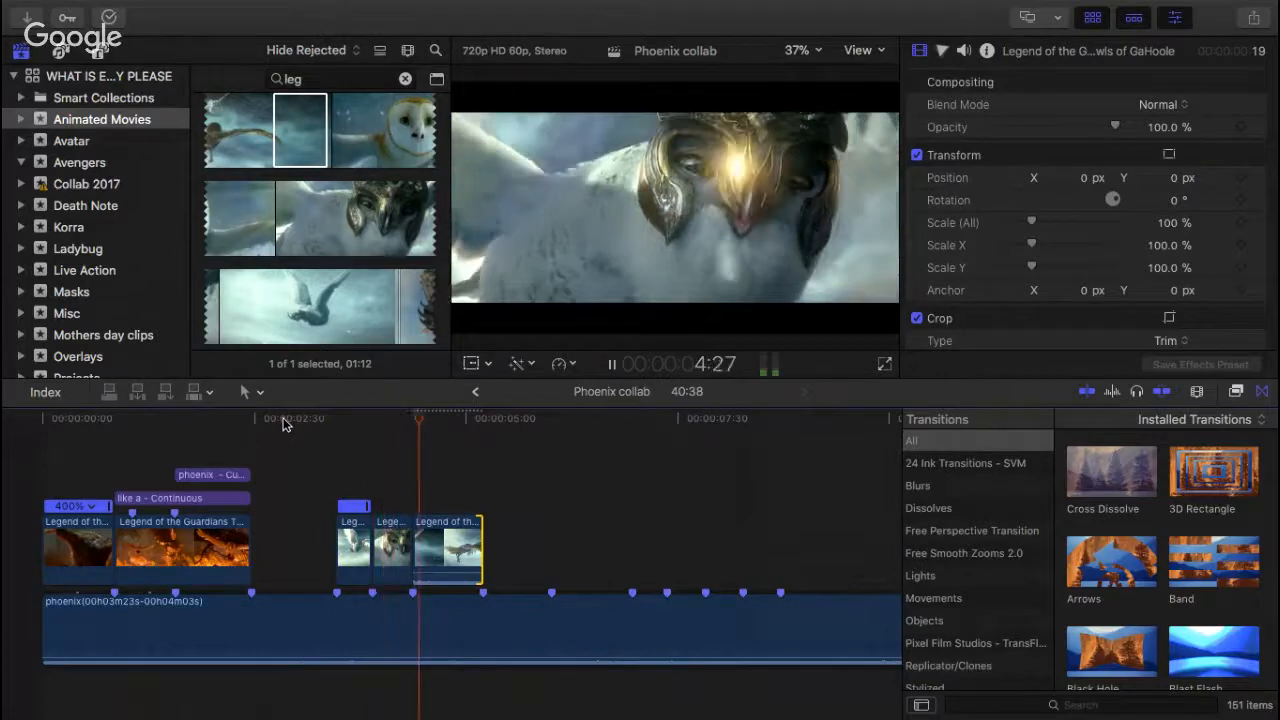
{"action": "key", "text": "space"}
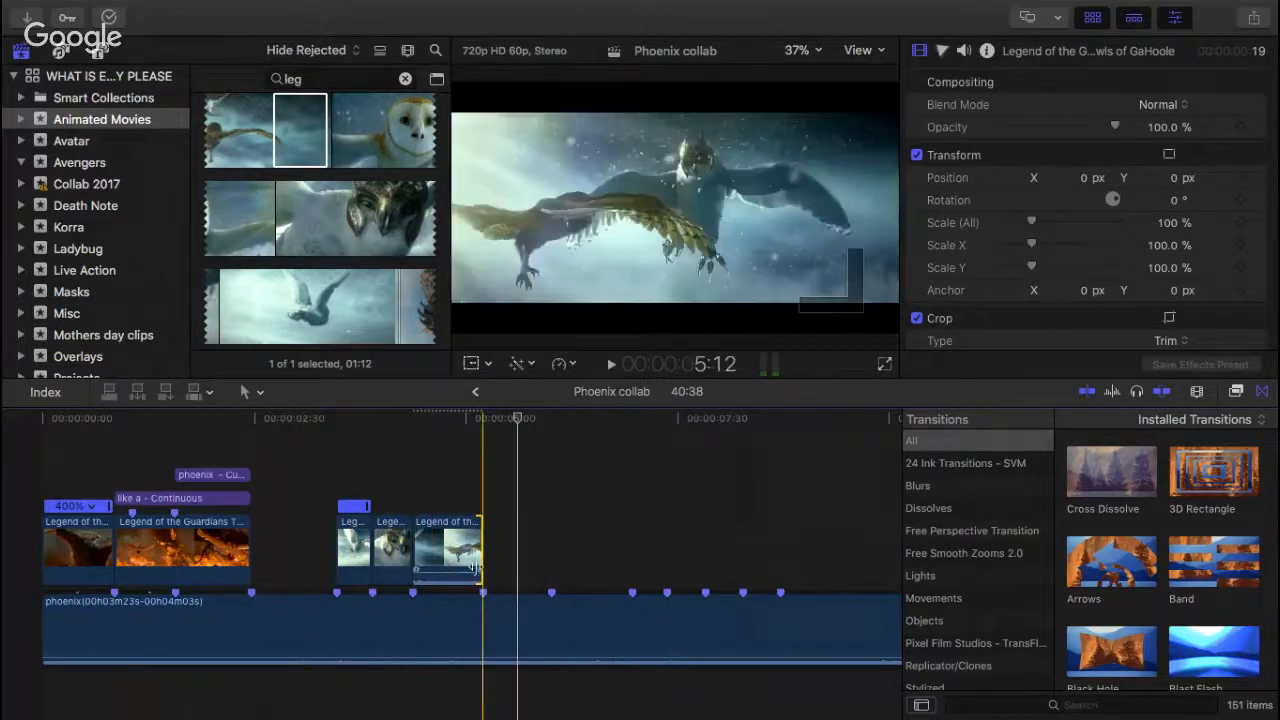
{"action": "key", "text": "Delete"}
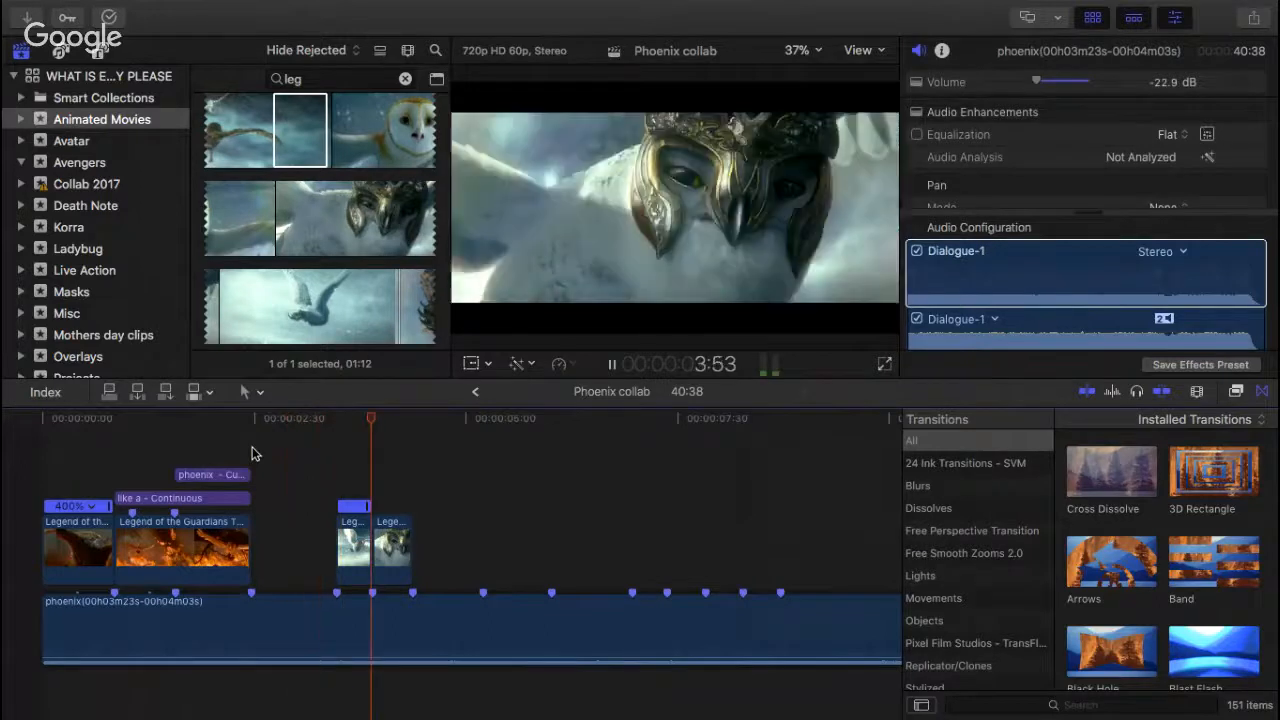
{"action": "key", "text": "space"}
Step: Add the shot of the owl flying over the ocean after the fire clip and fit its end to the start of the snowy owl clip
{"action": "left_click", "coordinate": [286, 163]}
{"action": "scroll", "coordinate": [285, 160], "scroll_direction": "down", "scroll_amount": 5}
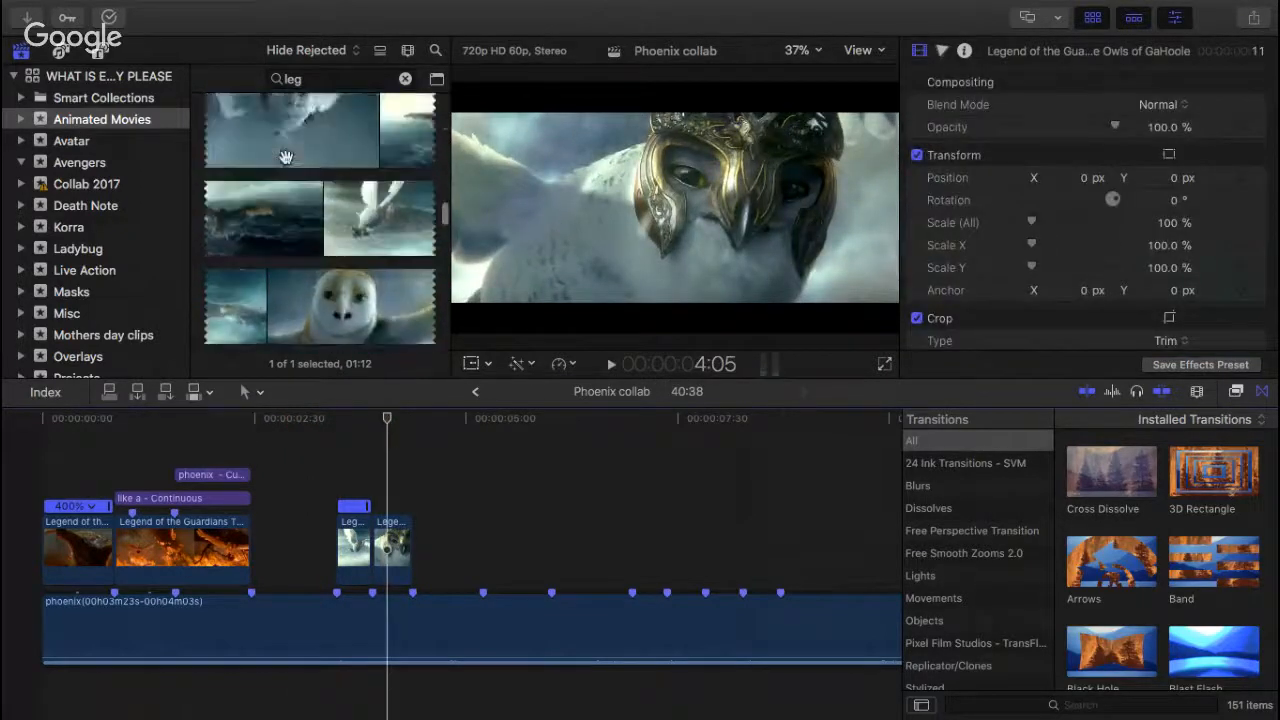
{"action": "scroll", "coordinate": [286, 158], "scroll_direction": "down", "scroll_amount": 1}
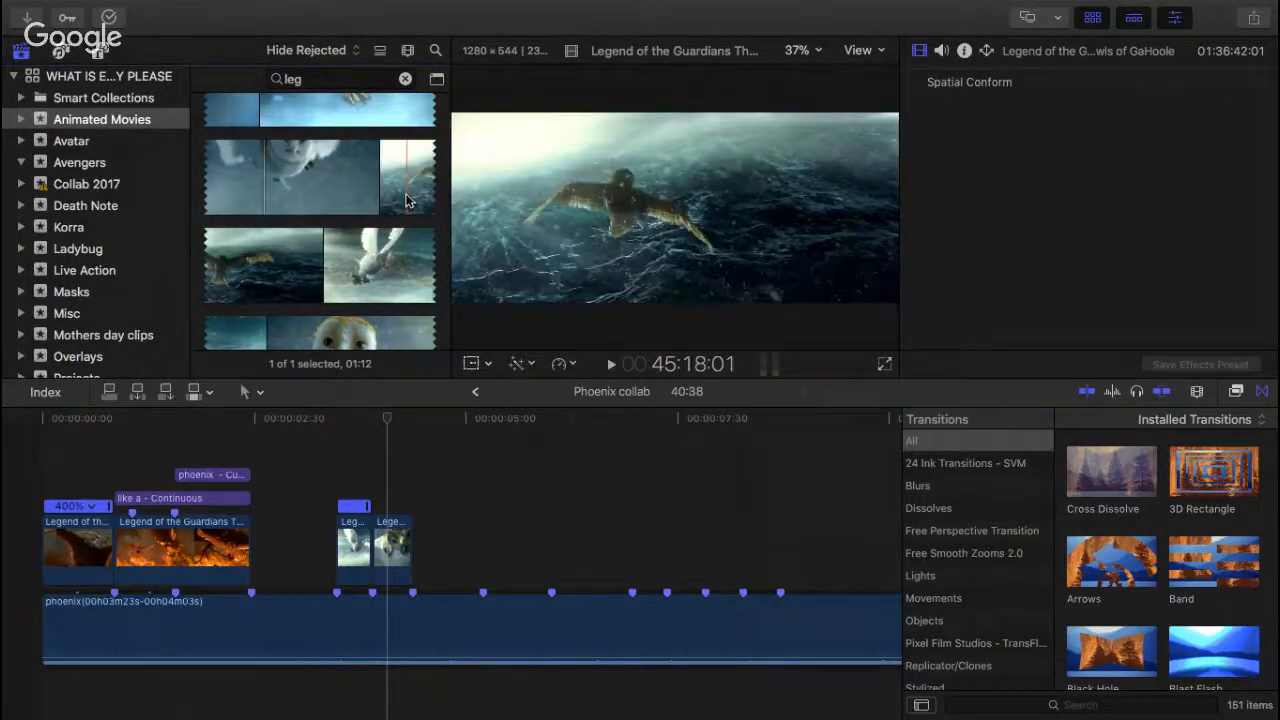
{"action": "left_click_drag", "start_coordinate": [407, 200], "coordinate": [250, 474]}
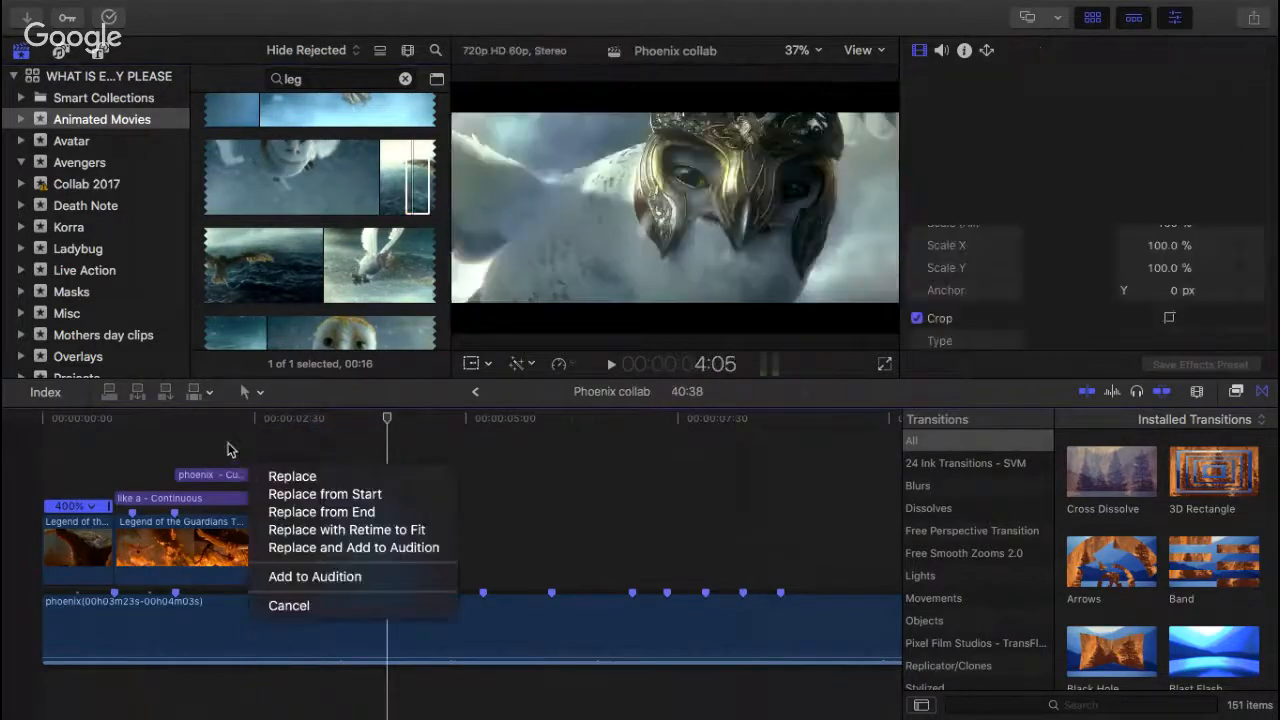
{"action": "left_click", "coordinate": [229, 449]}
{"action": "left_click", "coordinate": [415, 178]}
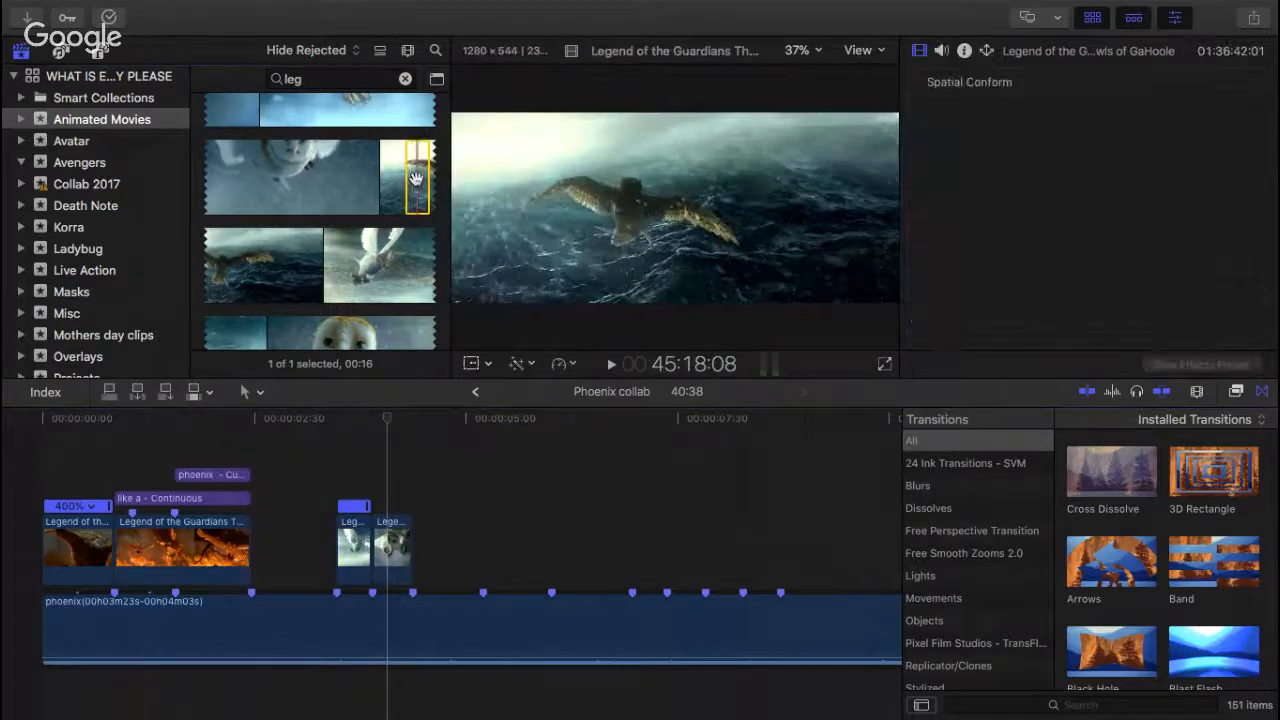
{"action": "left_click_drag", "start_coordinate": [255, 410], "coordinate": [333, 552]}
Step: Detach the audio from the ocean flight clip and delete the detached audio
{"action": "right_click", "coordinate": [287, 543]}
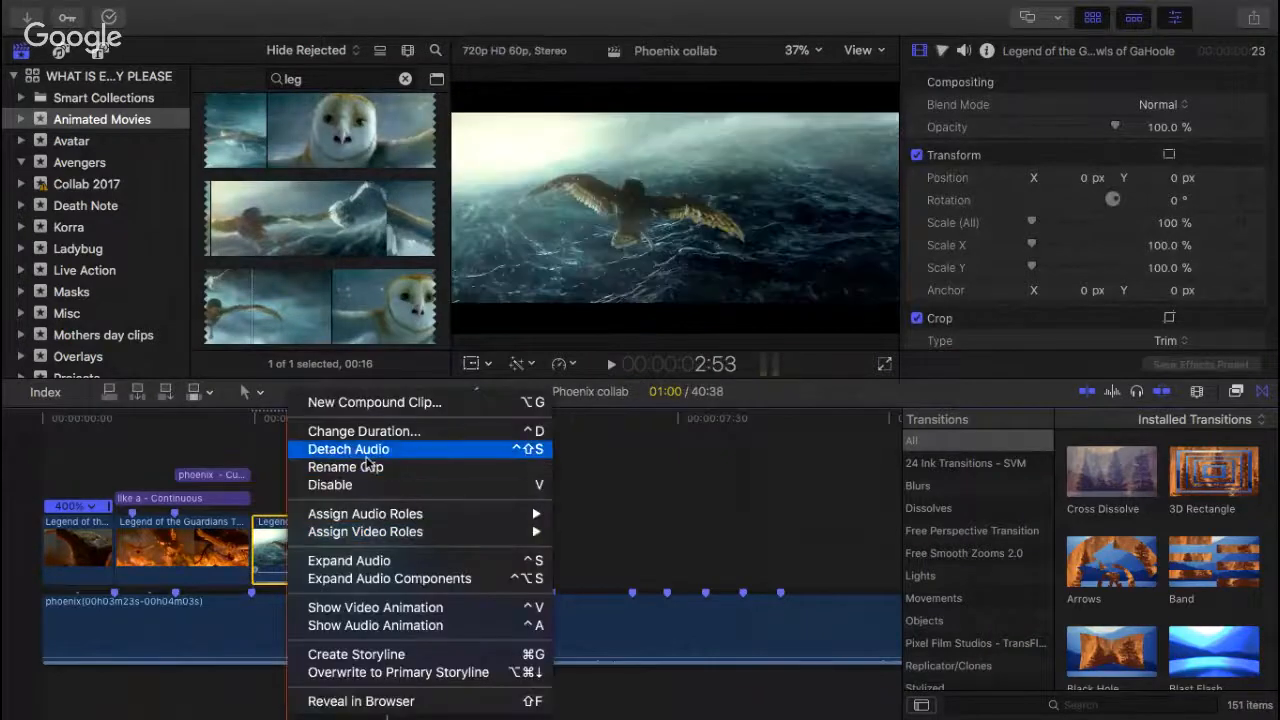
{"action": "left_click", "coordinate": [350, 447]}
{"action": "left_click", "coordinate": [298, 684]}
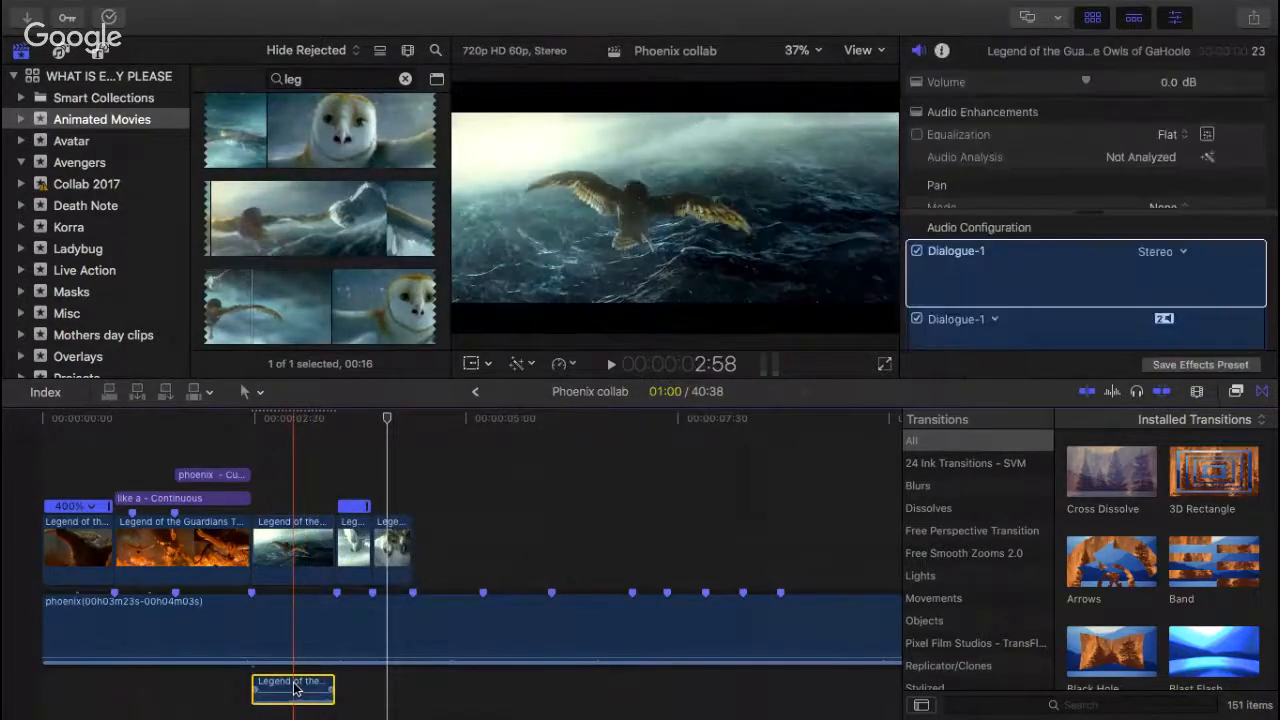
{"action": "key", "text": "Delete"}
{"action": "left_click", "coordinate": [288, 548]}
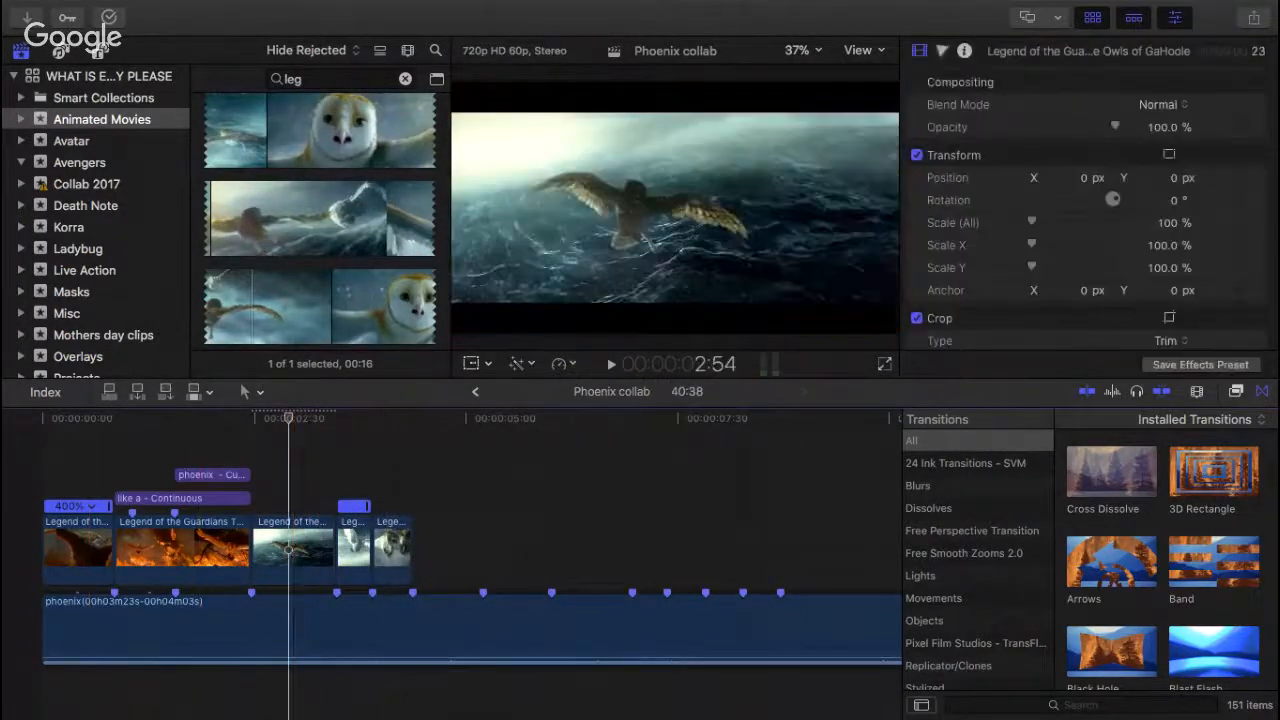
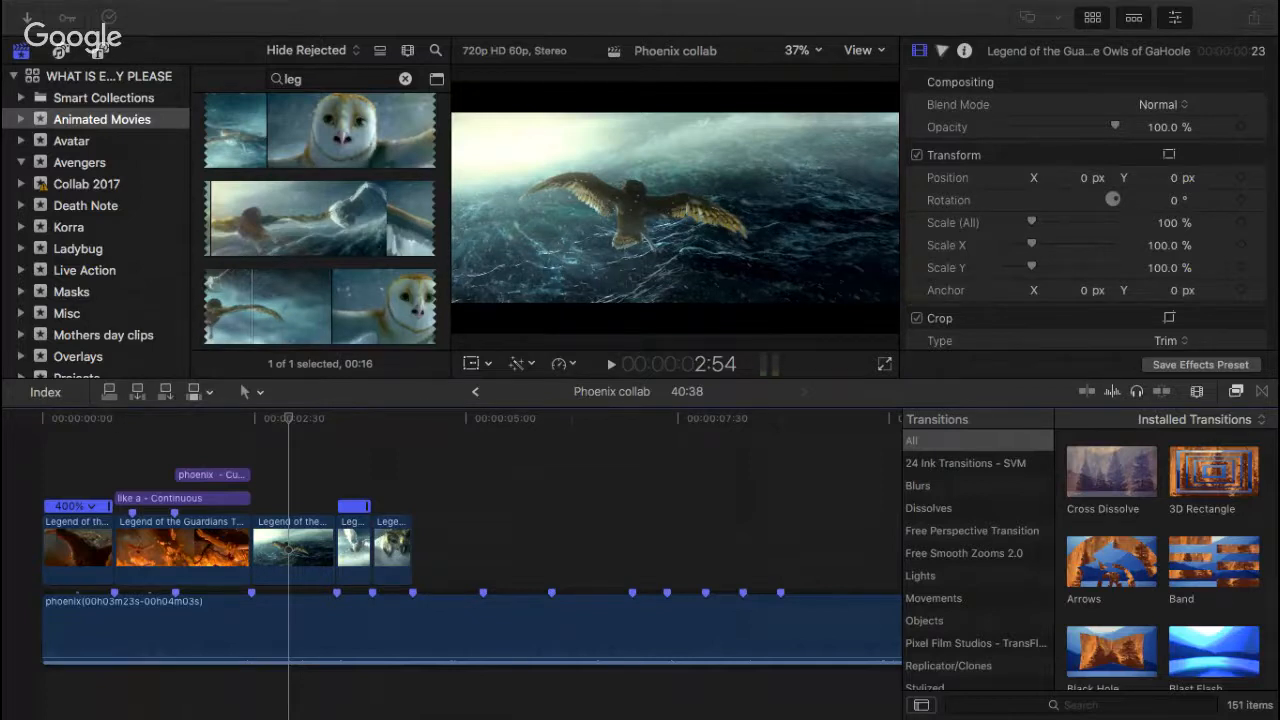
Step: Play the sequence from the start and review the empty stretch of beat markers after the last owl clip
{"action": "left_click", "coordinate": [45, 420]}
{"action": "key", "text": "space"}
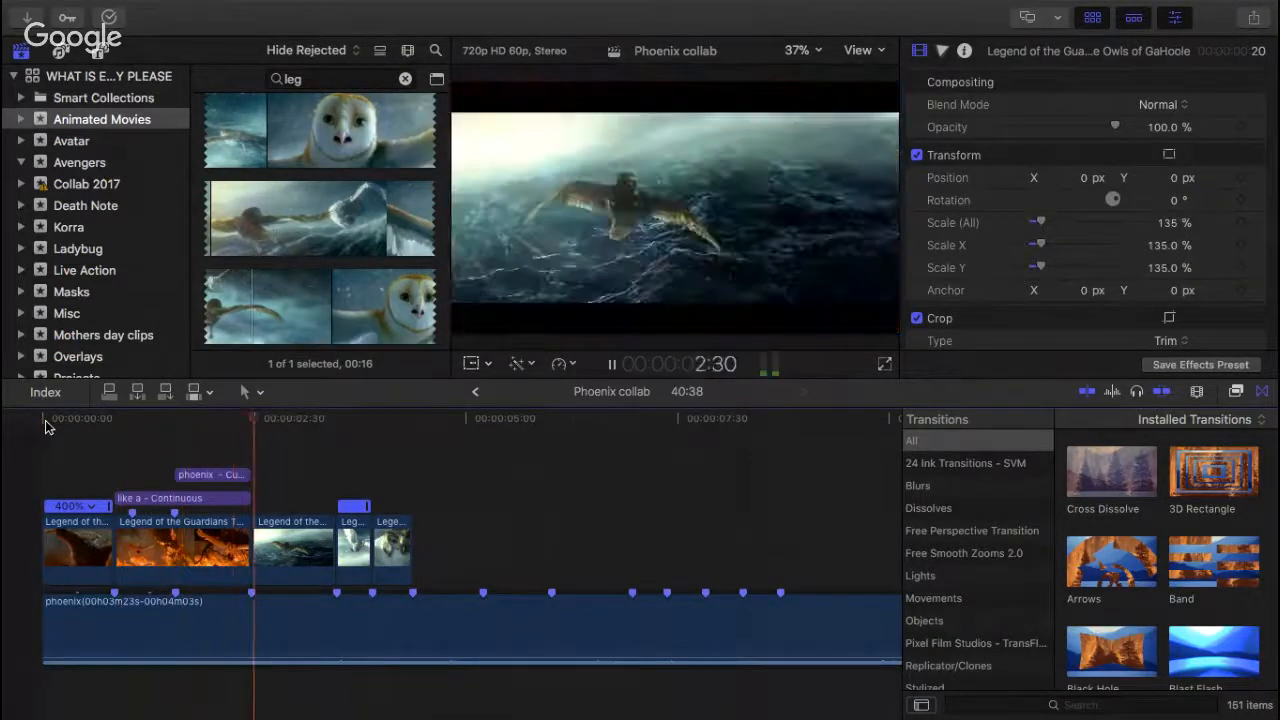
{"action": "key", "text": "space"}
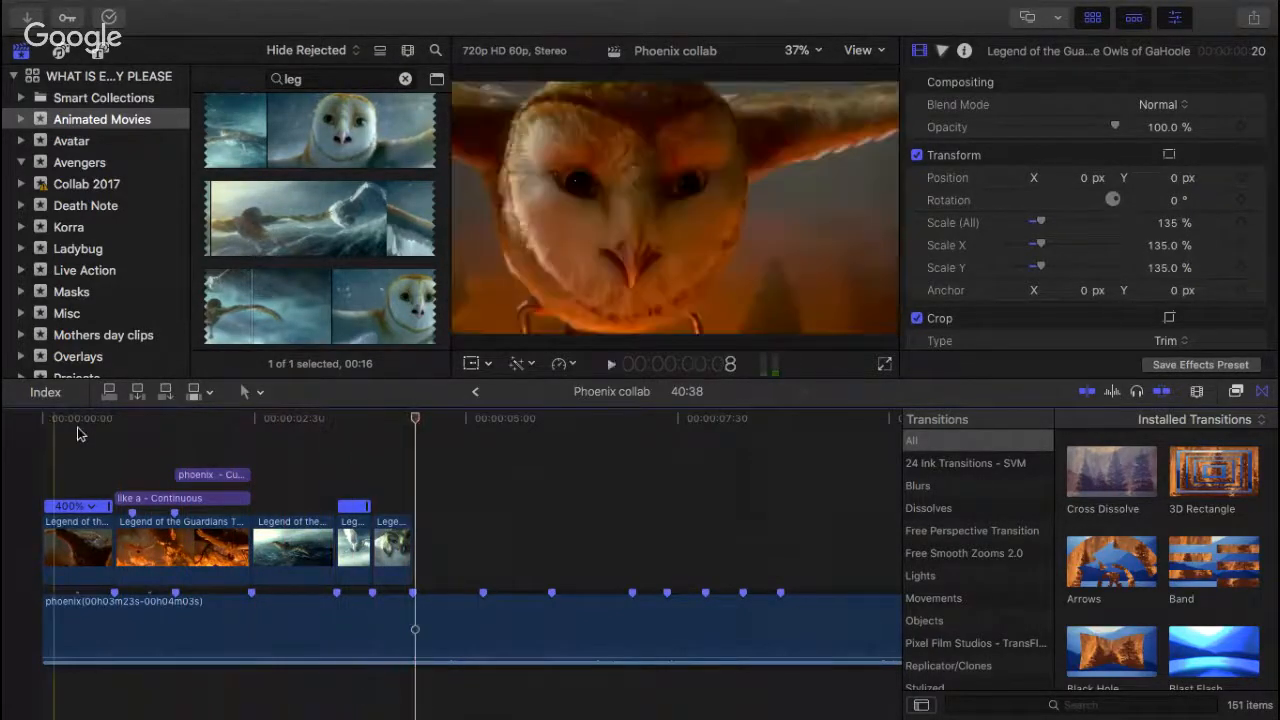
{"action": "left_click", "coordinate": [263, 448]}
{"action": "key", "text": "space"}
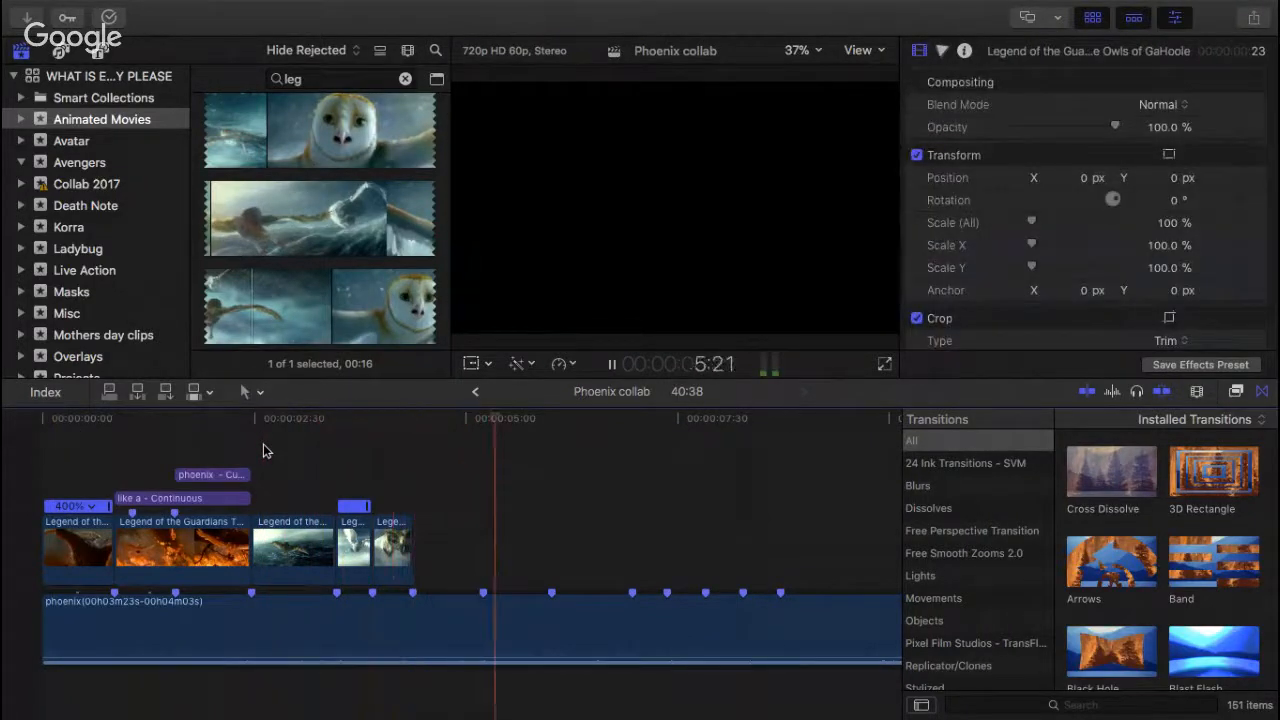
{"action": "key", "text": "space"}
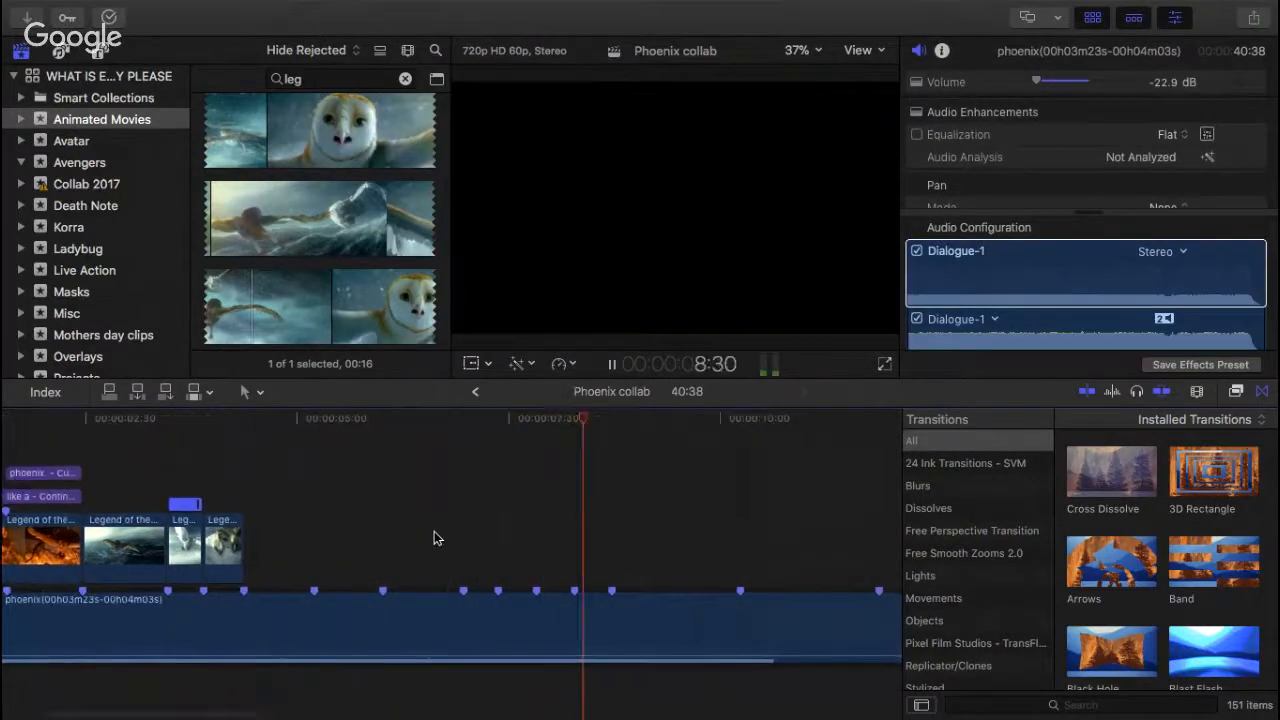
{"action": "key", "text": "space"}
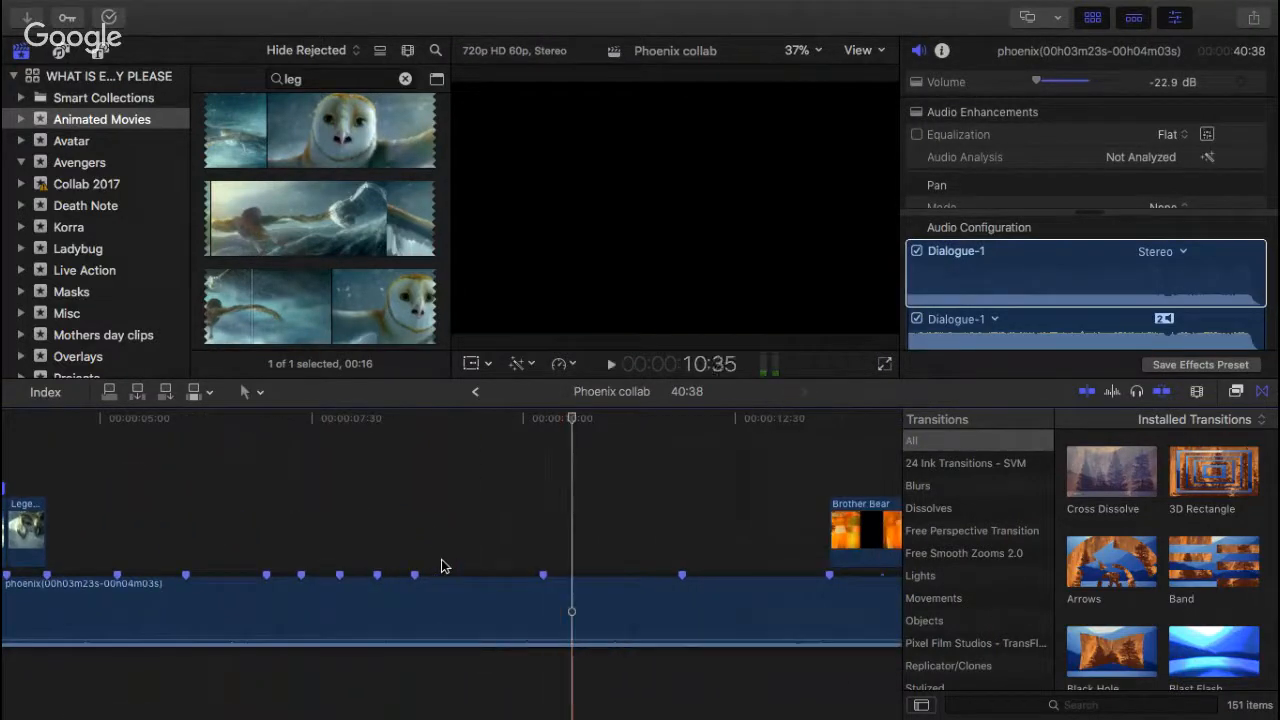
{"action": "left_click", "coordinate": [543, 432]}
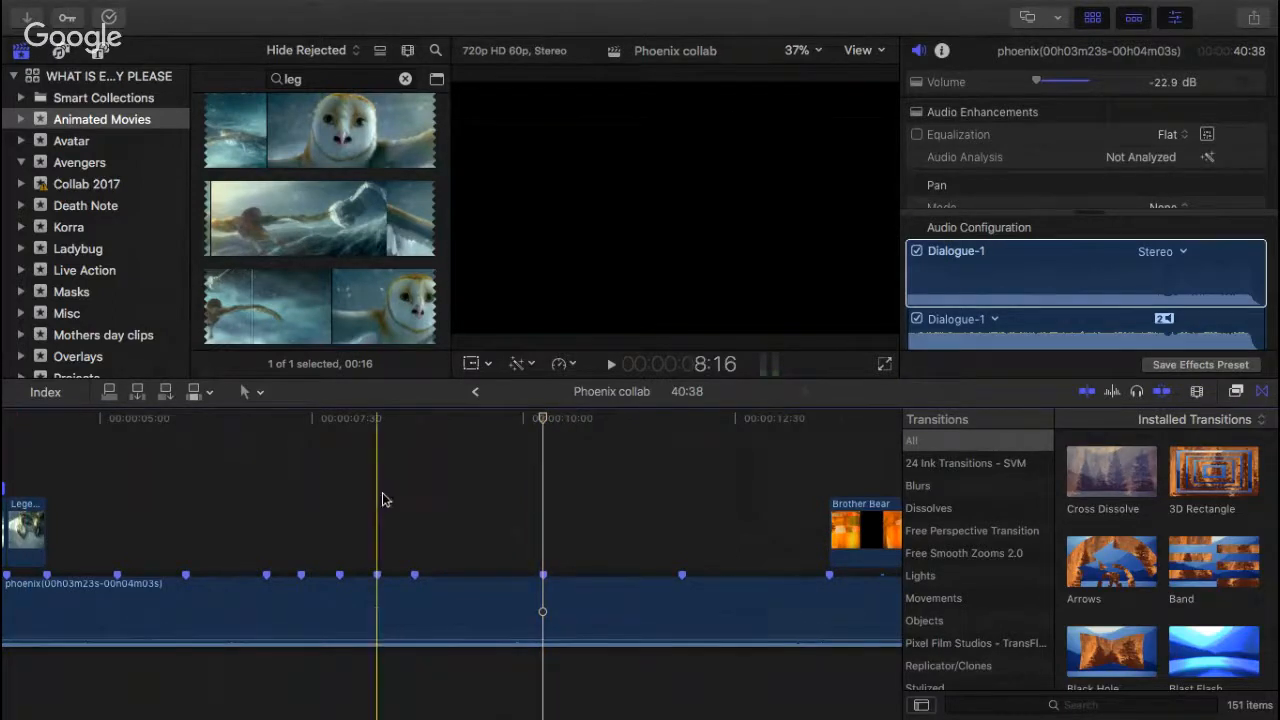
{"action": "scroll", "coordinate": [443, 506], "scroll_direction": "left", "scroll_amount": 5}
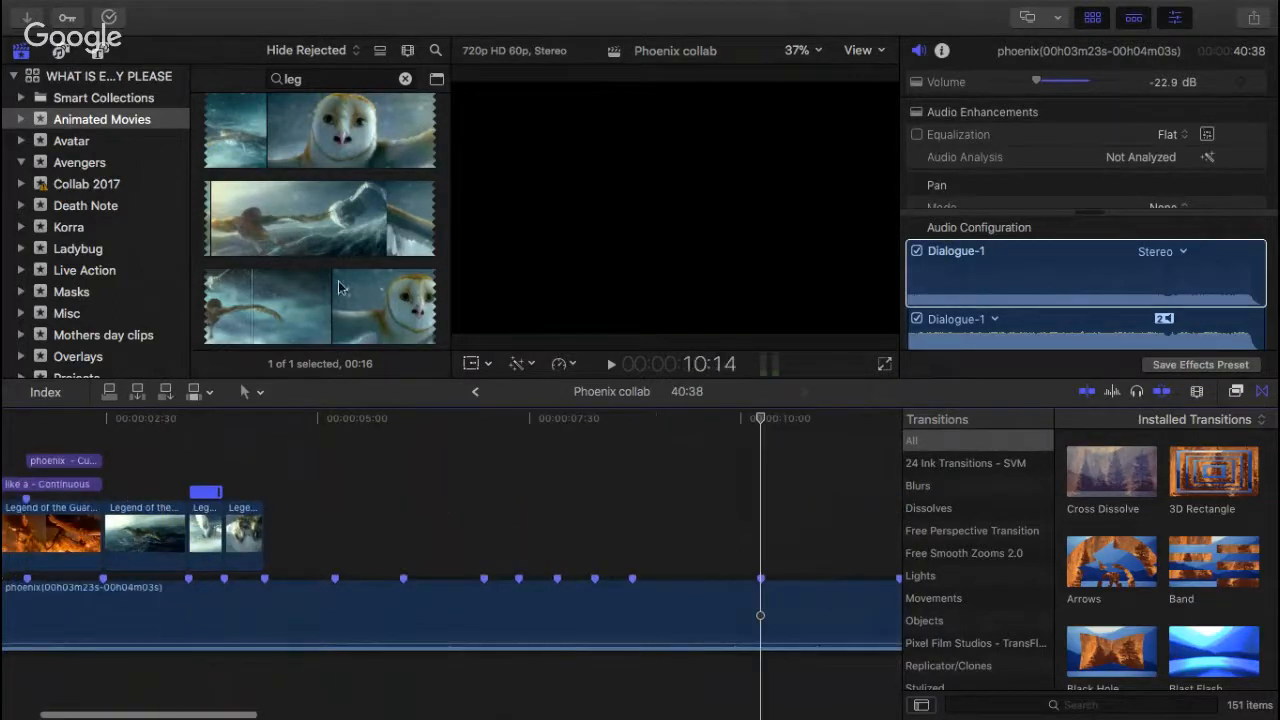
Step: Skim the Legend of the Guardians footage for a shot to follow the last owl clip, replaying the audio from that clip's end
{"action": "scroll", "coordinate": [338, 288], "scroll_direction": "down", "scroll_amount": 5}
{"action": "left_click", "coordinate": [331, 215]}
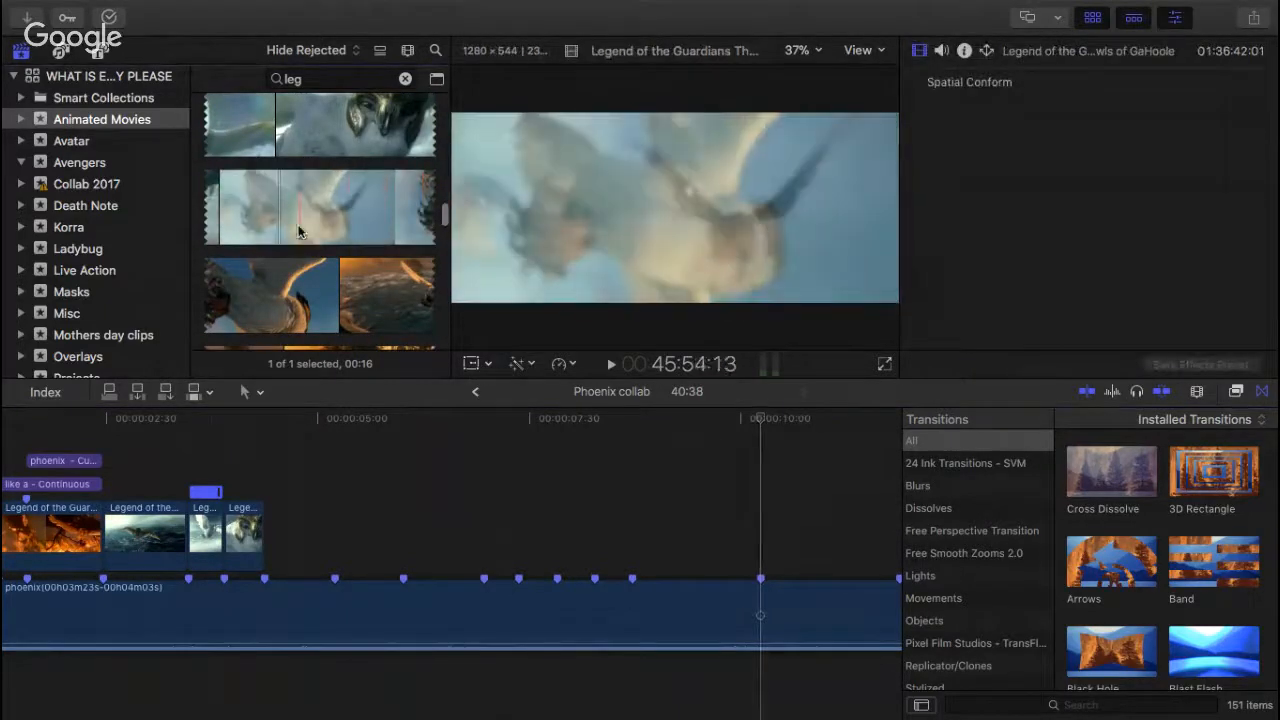
{"action": "left_click", "coordinate": [266, 440]}
{"action": "key", "text": "space"}
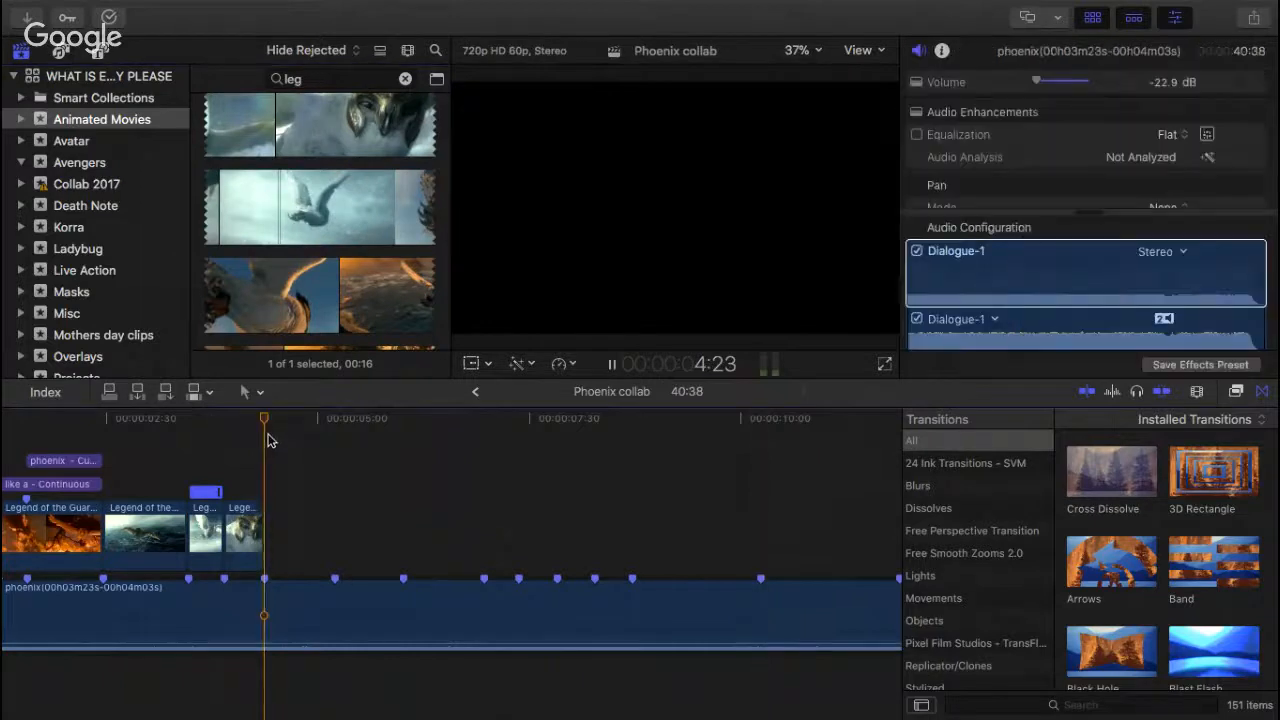
{"action": "scroll", "coordinate": [302, 311], "scroll_direction": "down", "scroll_amount": 10}
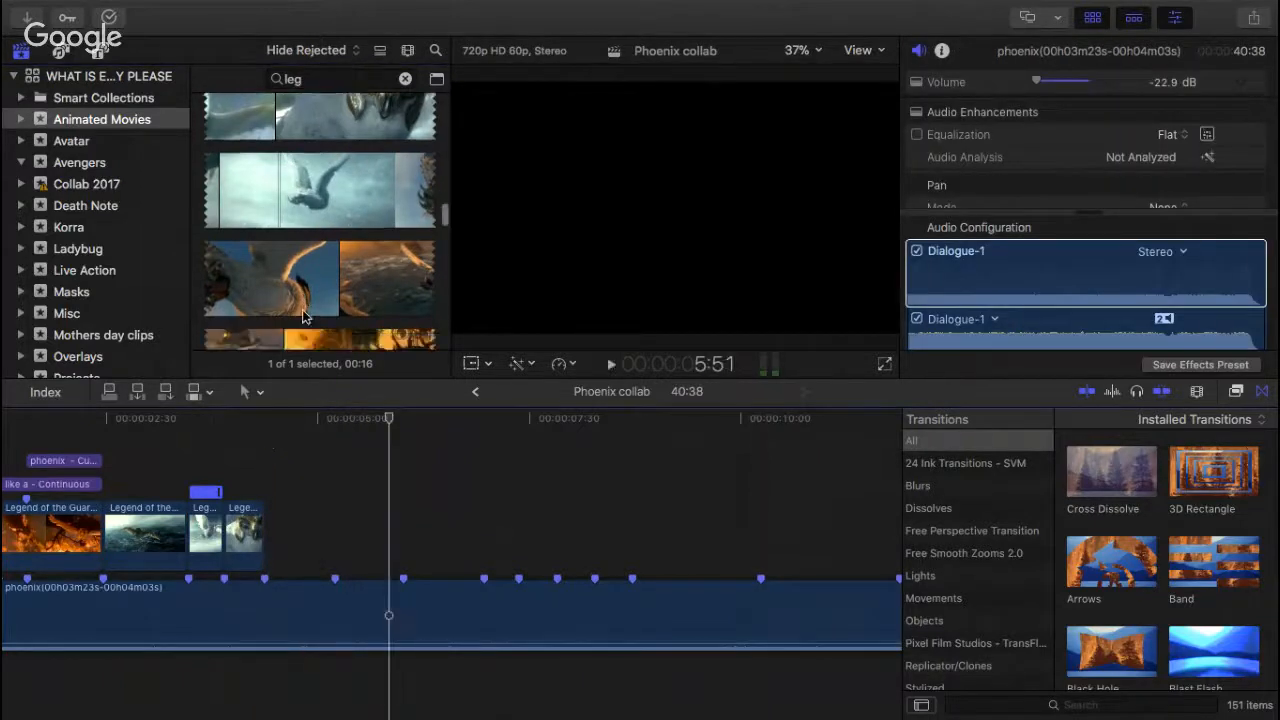
{"action": "scroll", "coordinate": [299, 266], "scroll_direction": "down", "scroll_amount": 8}
{"action": "scroll", "coordinate": [299, 270], "scroll_direction": "down", "scroll_amount": 3}
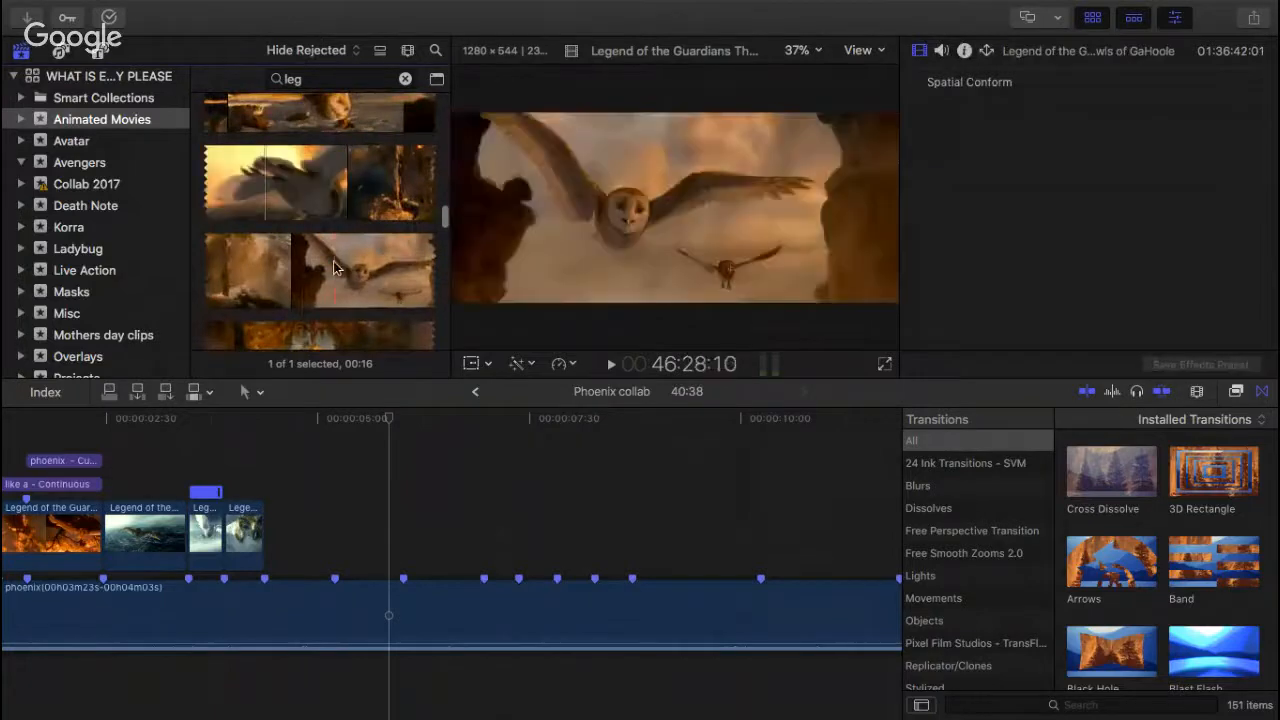
{"action": "scroll", "coordinate": [300, 230], "scroll_direction": "up", "scroll_amount": 2}
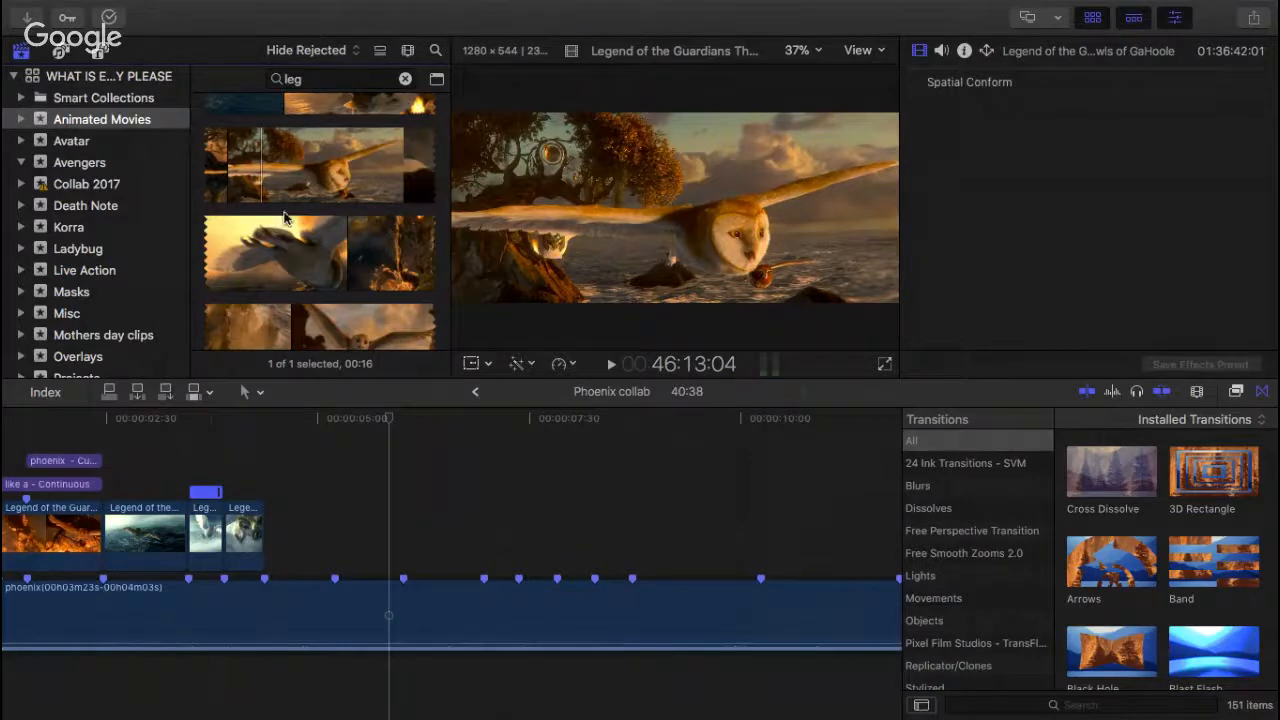
{"action": "scroll", "coordinate": [284, 217], "scroll_direction": "up", "scroll_amount": 2}
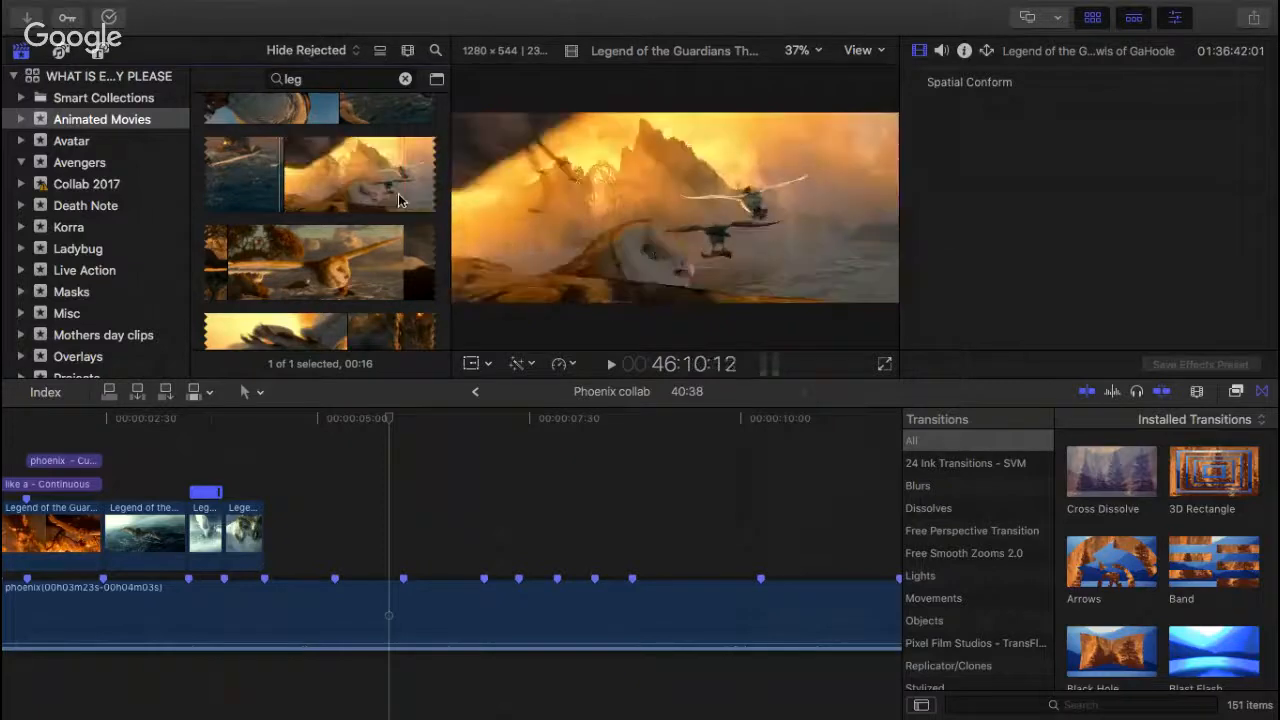
Step: Try extending the ocean flight clip across the following beat markers, shifting the two short owl clips along the timeline to make room
{"action": "left_click", "coordinate": [155, 450]}
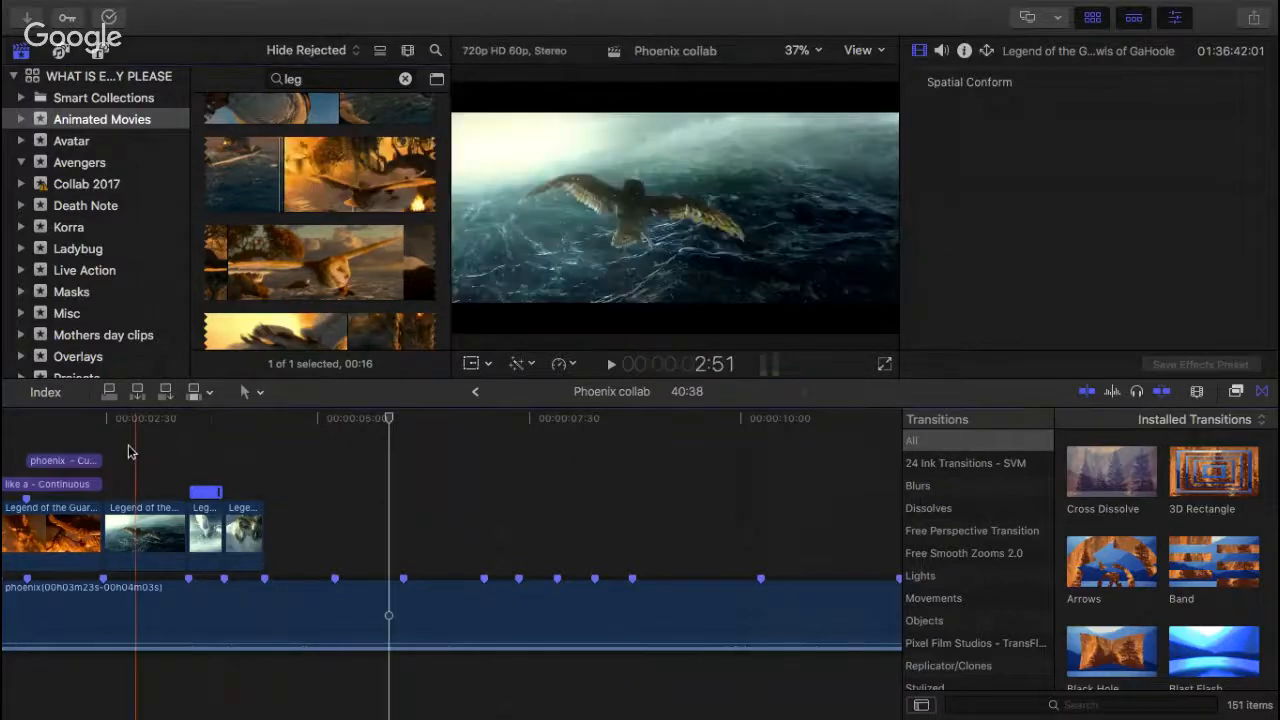
{"action": "left_click_drag", "start_coordinate": [205, 452], "coordinate": [341, 543]}
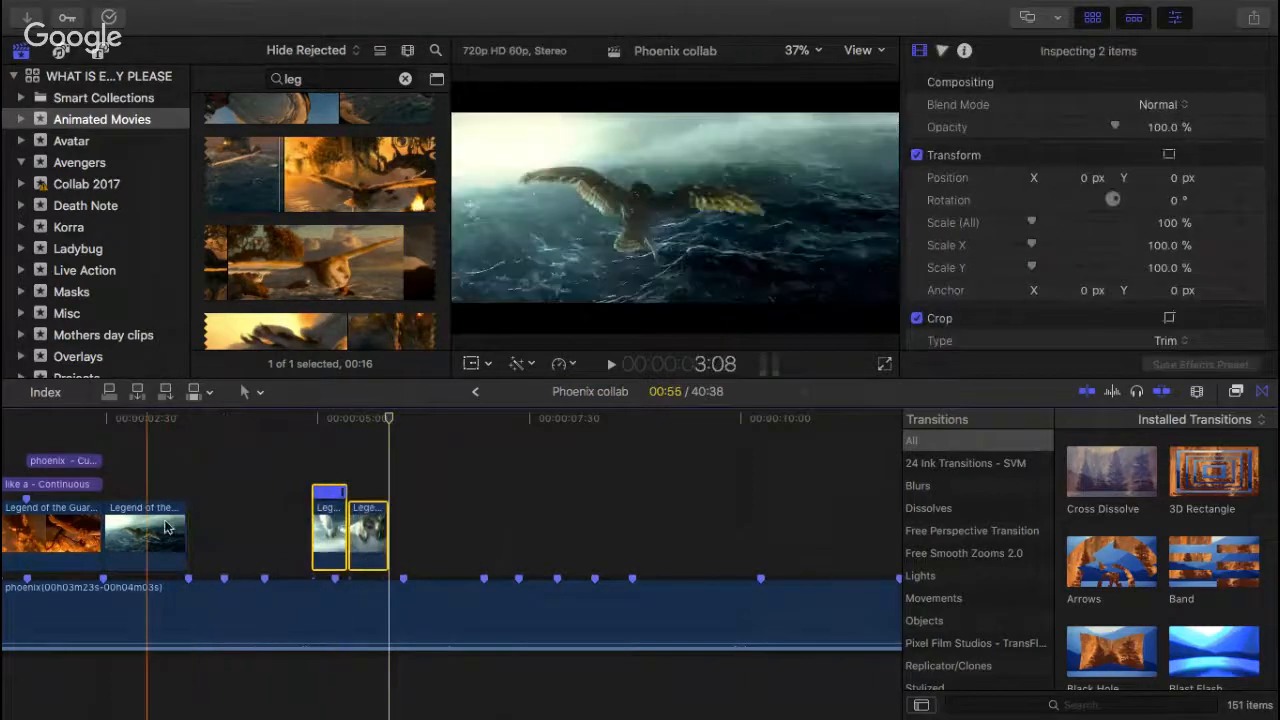
{"action": "left_click_drag", "start_coordinate": [186, 531], "coordinate": [289, 531]}
{"action": "left_click_drag", "start_coordinate": [397, 569], "coordinate": [502, 535]}
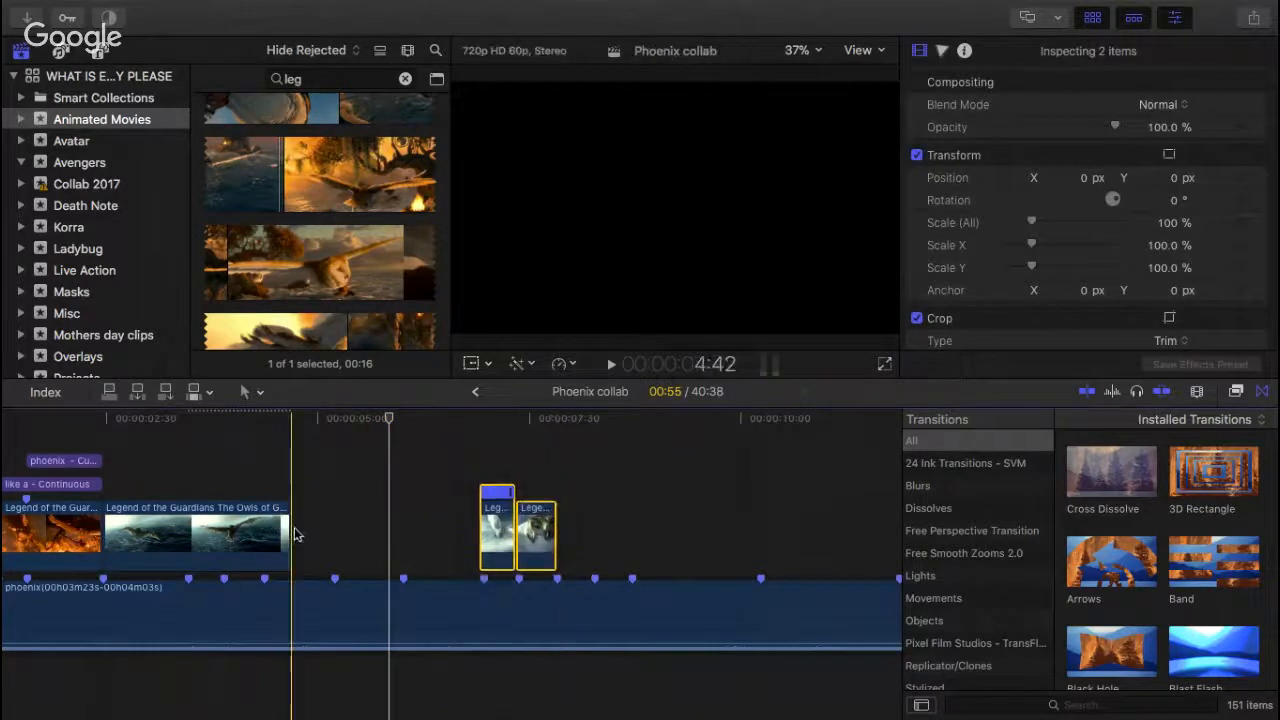
{"action": "left_click_drag", "start_coordinate": [292, 531], "coordinate": [456, 534]}
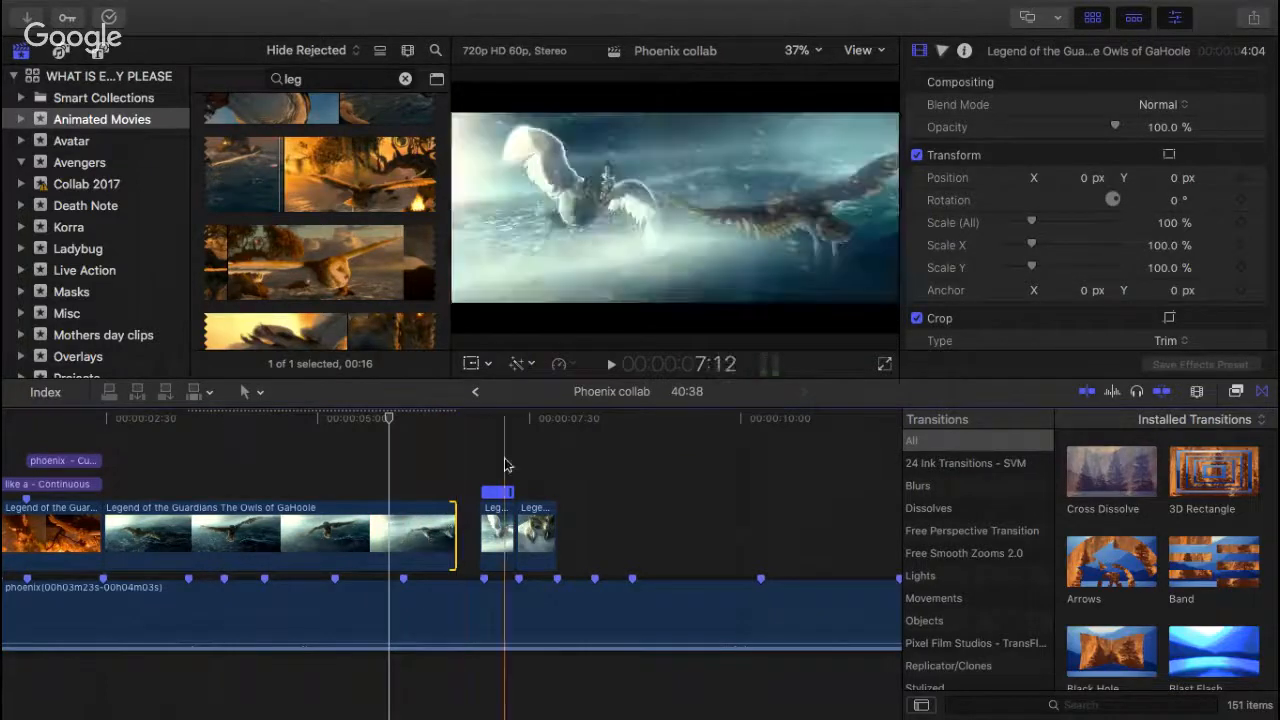
{"action": "left_click_drag", "start_coordinate": [508, 466], "coordinate": [530, 535]}
{"action": "left_click_drag", "start_coordinate": [507, 535], "coordinate": [688, 535]}
{"action": "left_click_drag", "start_coordinate": [451, 535], "coordinate": [645, 535]}
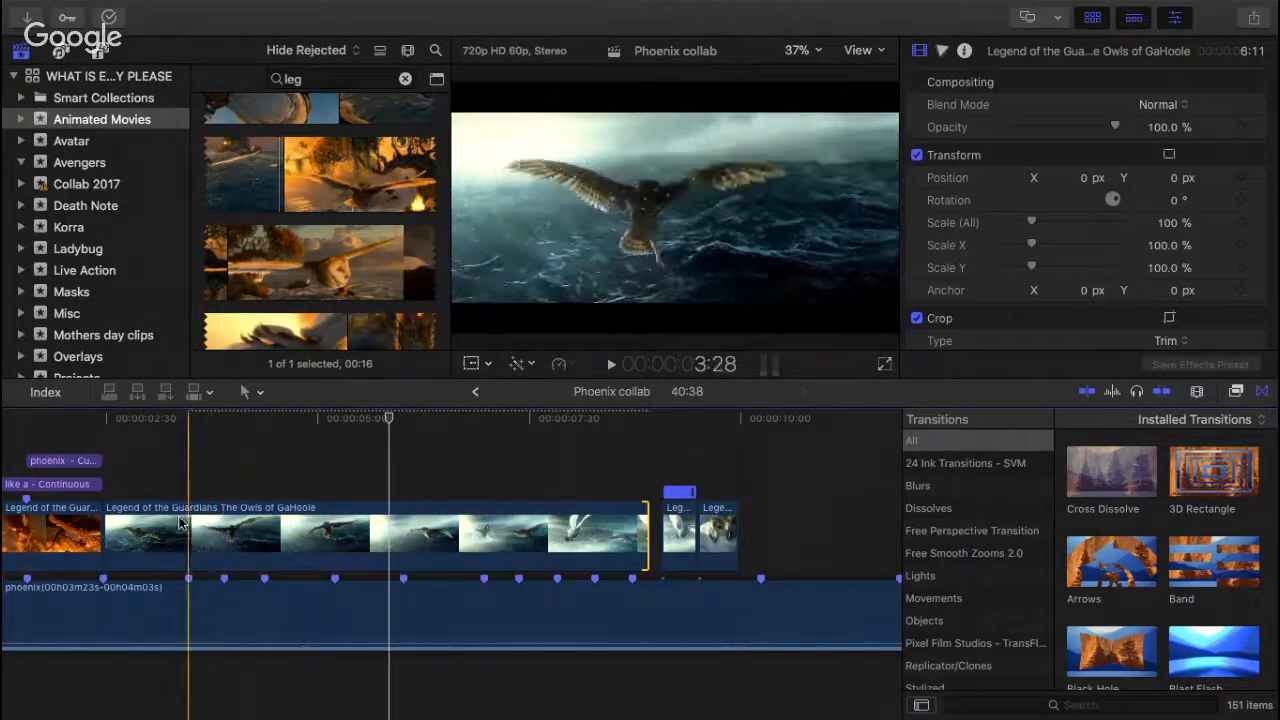
{"action": "left_click", "coordinate": [119, 490]}
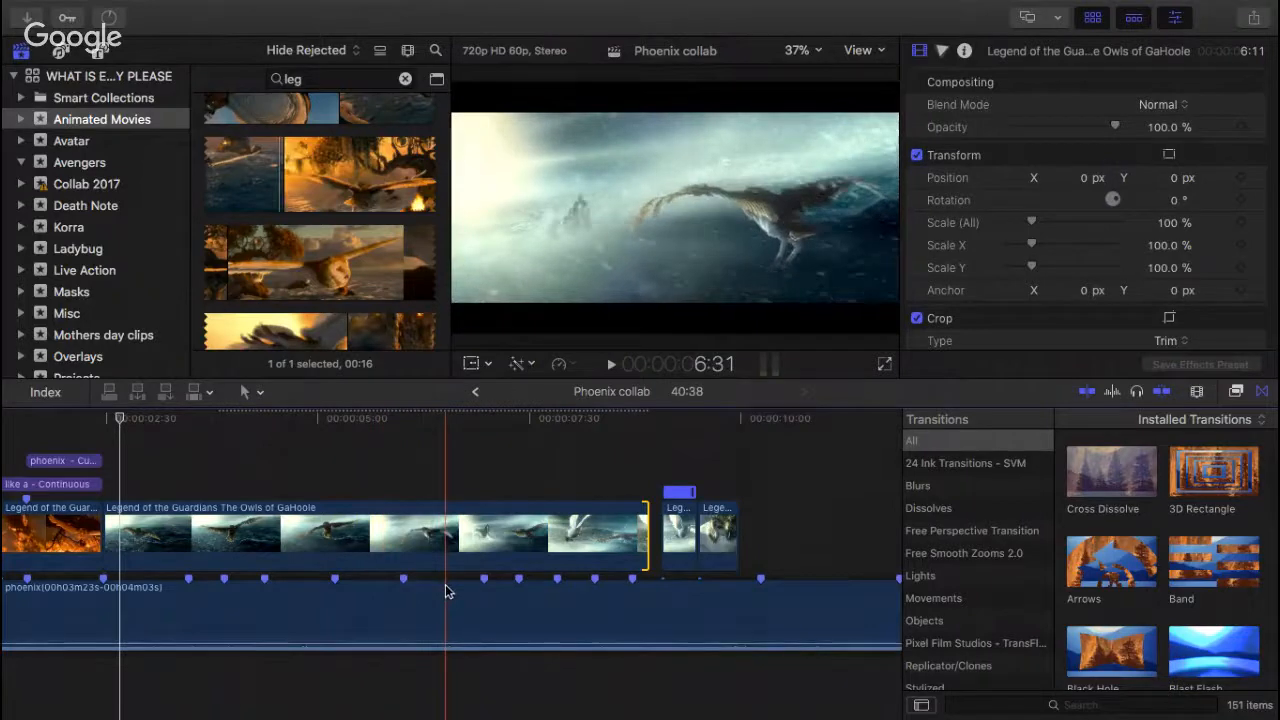
Step: Trim the ocean flight clip back to its beat marker, return the two short owl clips directly after it and play that section
{"action": "left_click_drag", "start_coordinate": [228, 543], "coordinate": [187, 543]}
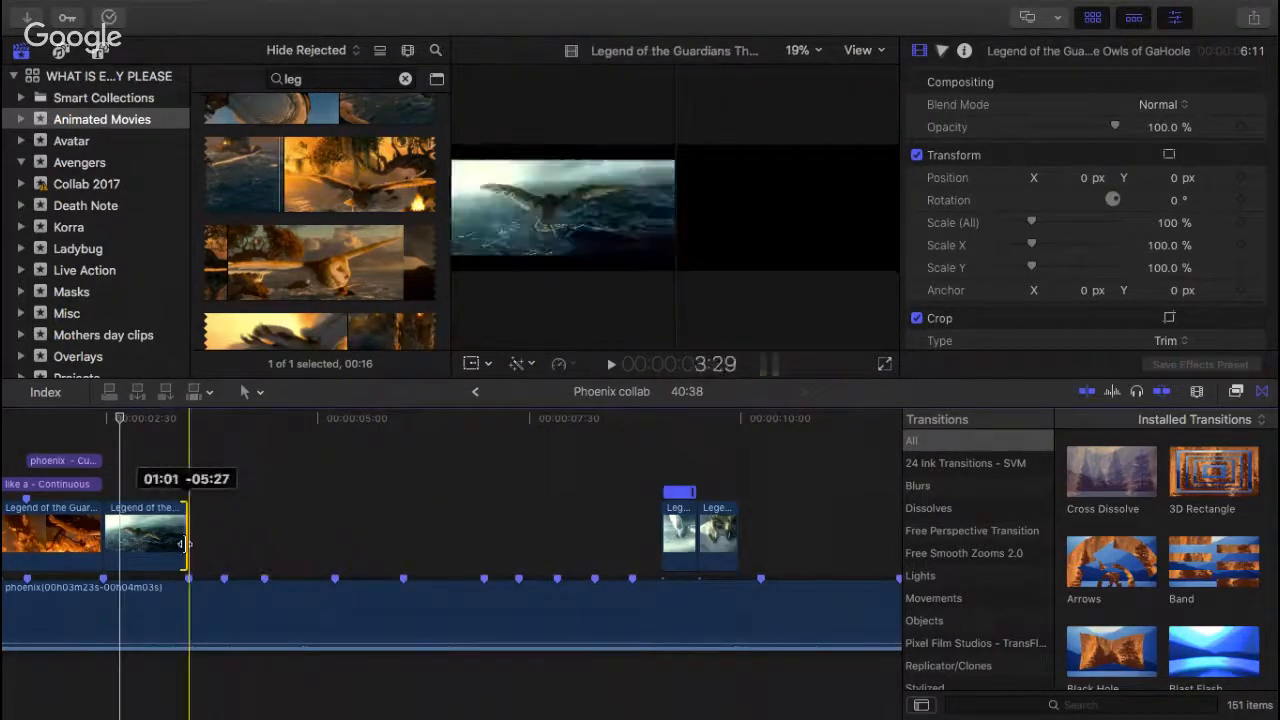
{"action": "left_click_drag", "start_coordinate": [594, 466], "coordinate": [222, 528]}
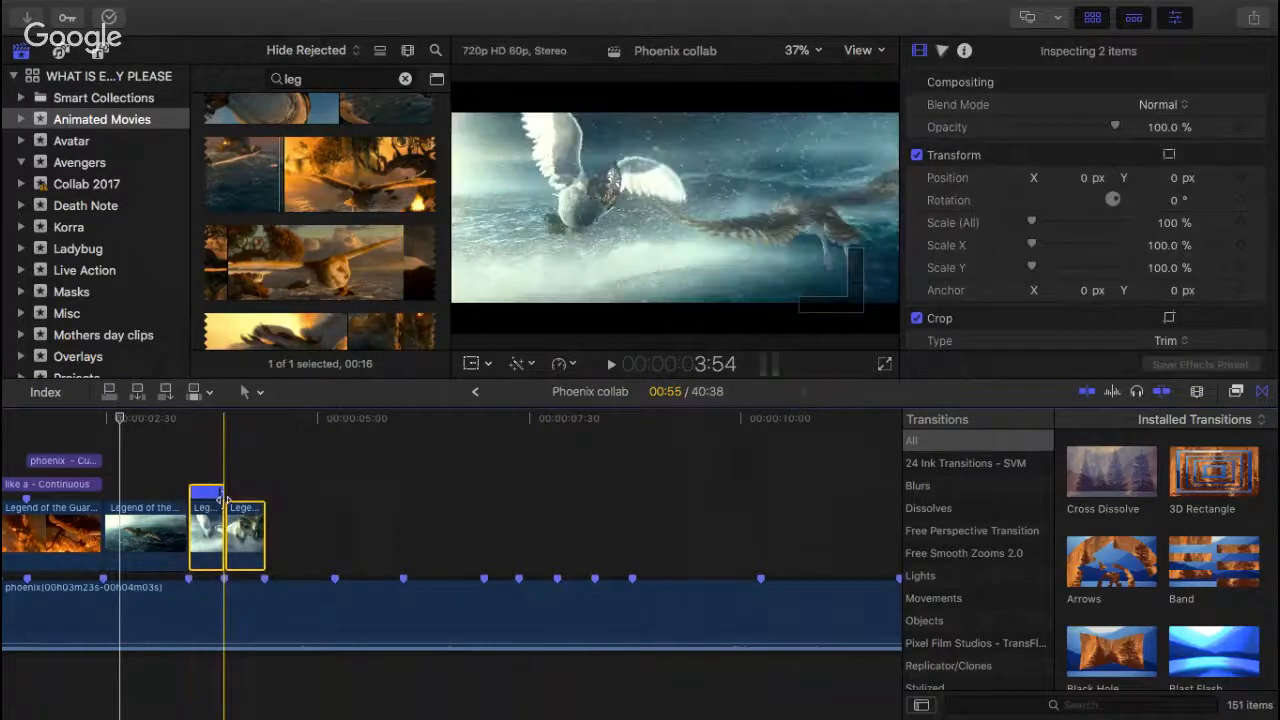
{"action": "left_click", "coordinate": [142, 438]}
{"action": "key", "text": "space"}
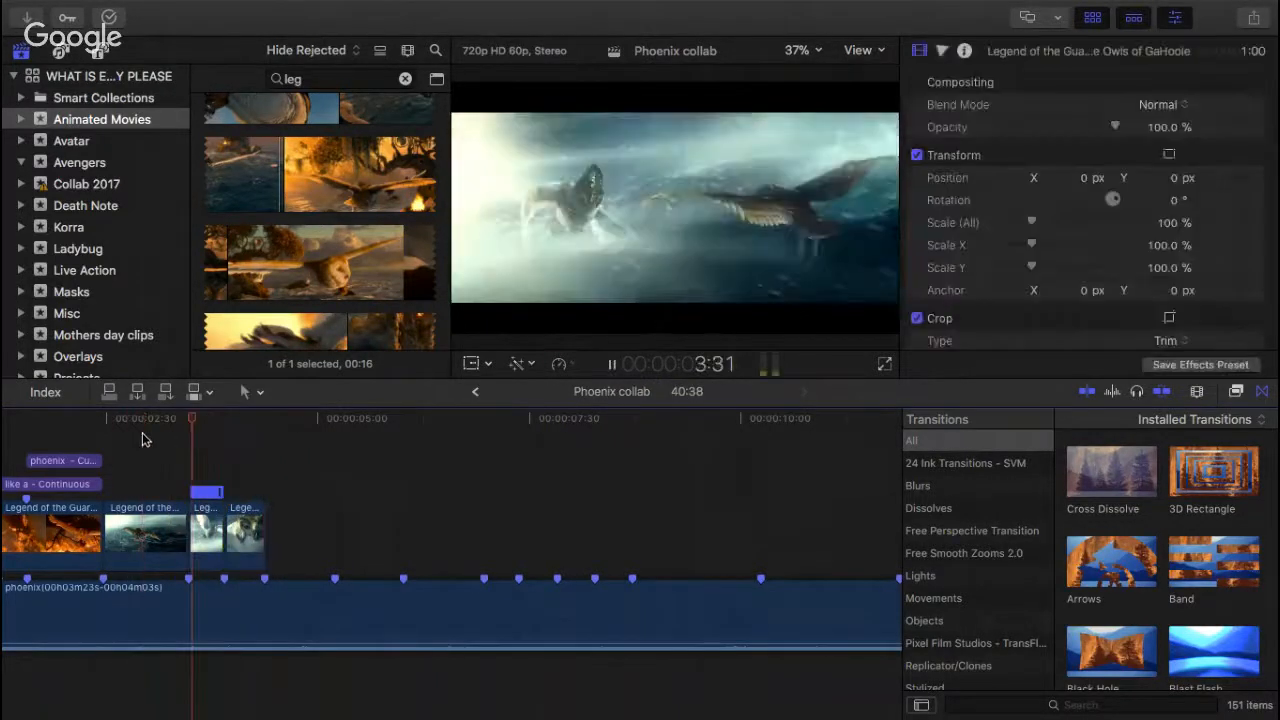
{"action": "key", "text": "space"}
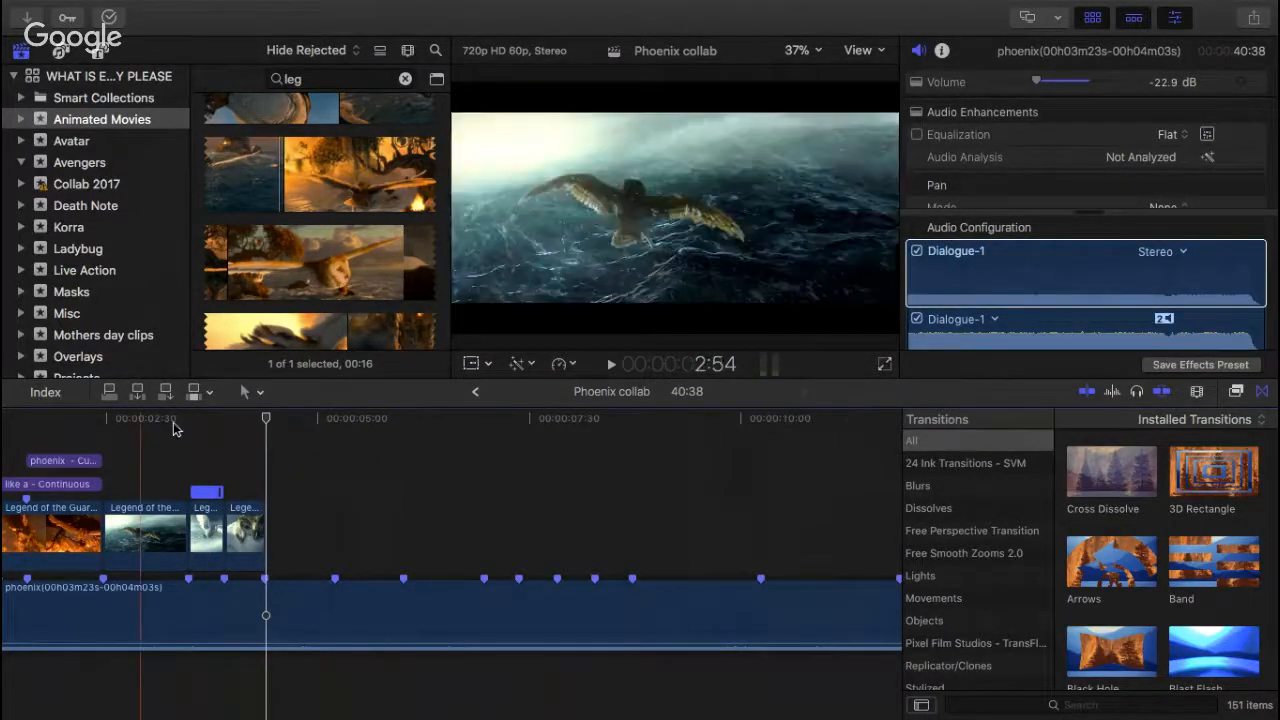
Step: Play the audio through the empty section after the last owl clip to hear its beats
{"action": "scroll", "coordinate": [309, 480], "scroll_direction": "right", "scroll_amount": 5}
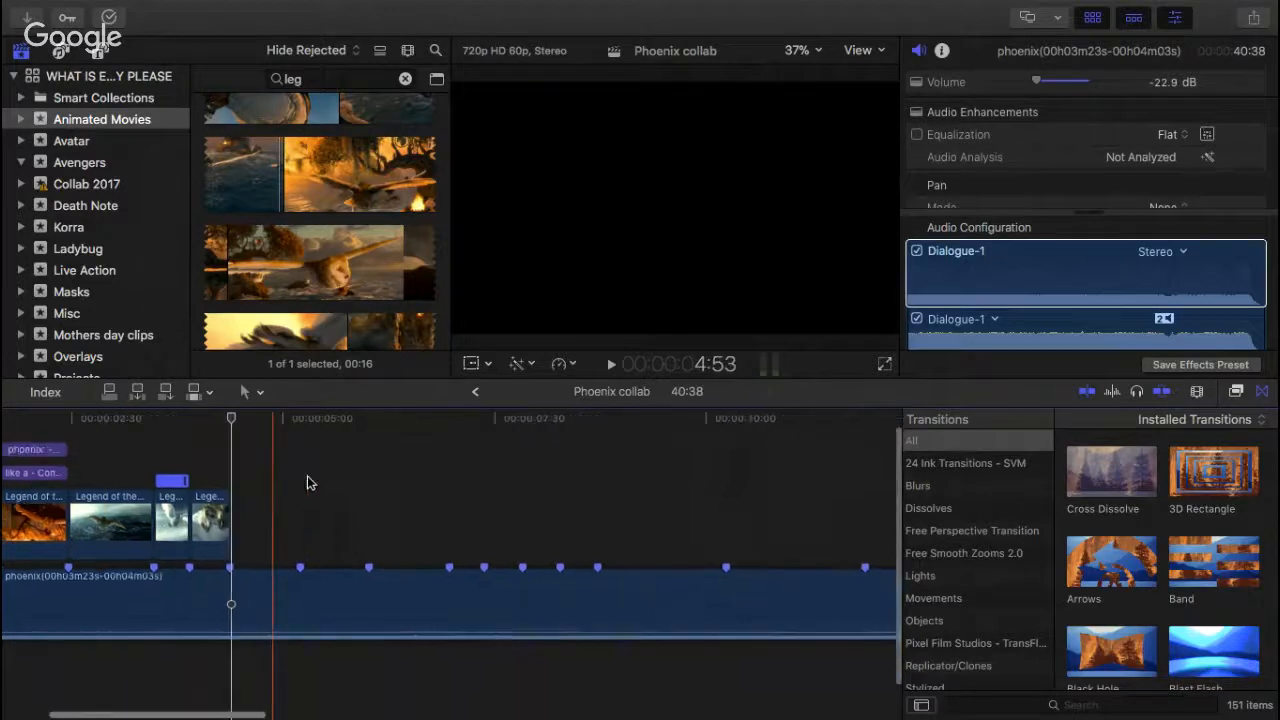
{"action": "key", "text": "space"}
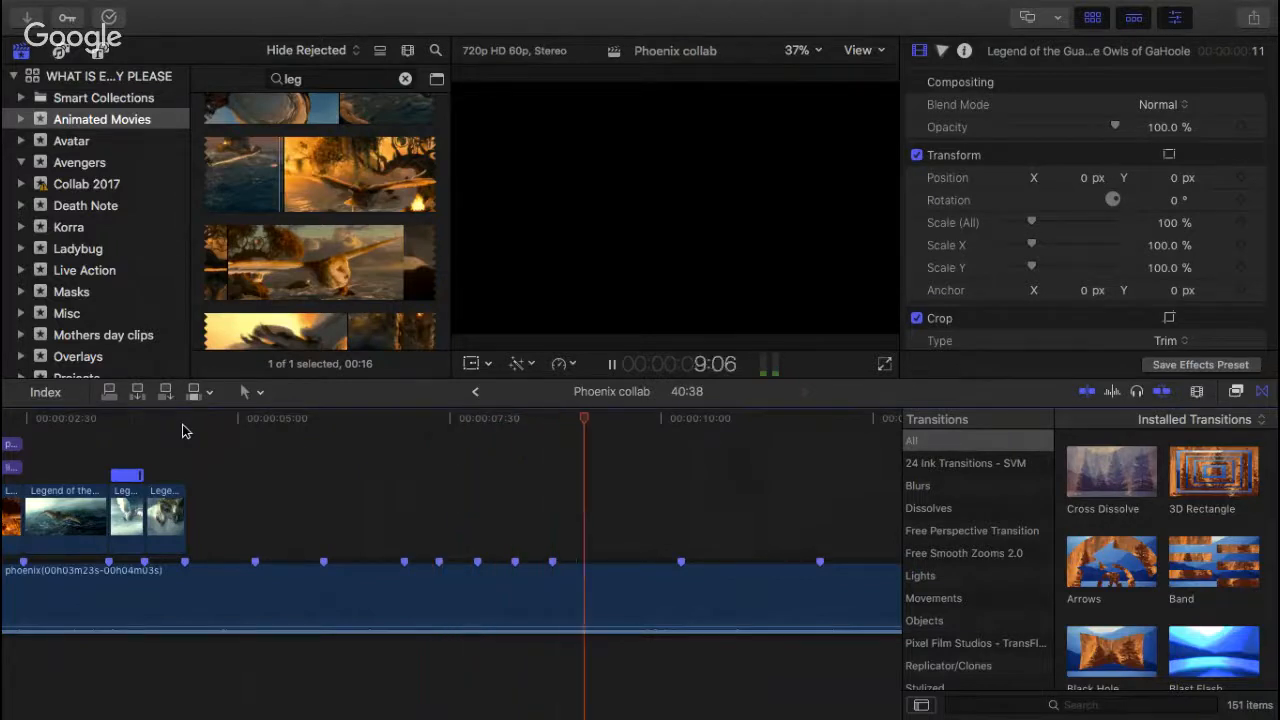
{"action": "key", "text": "space"}
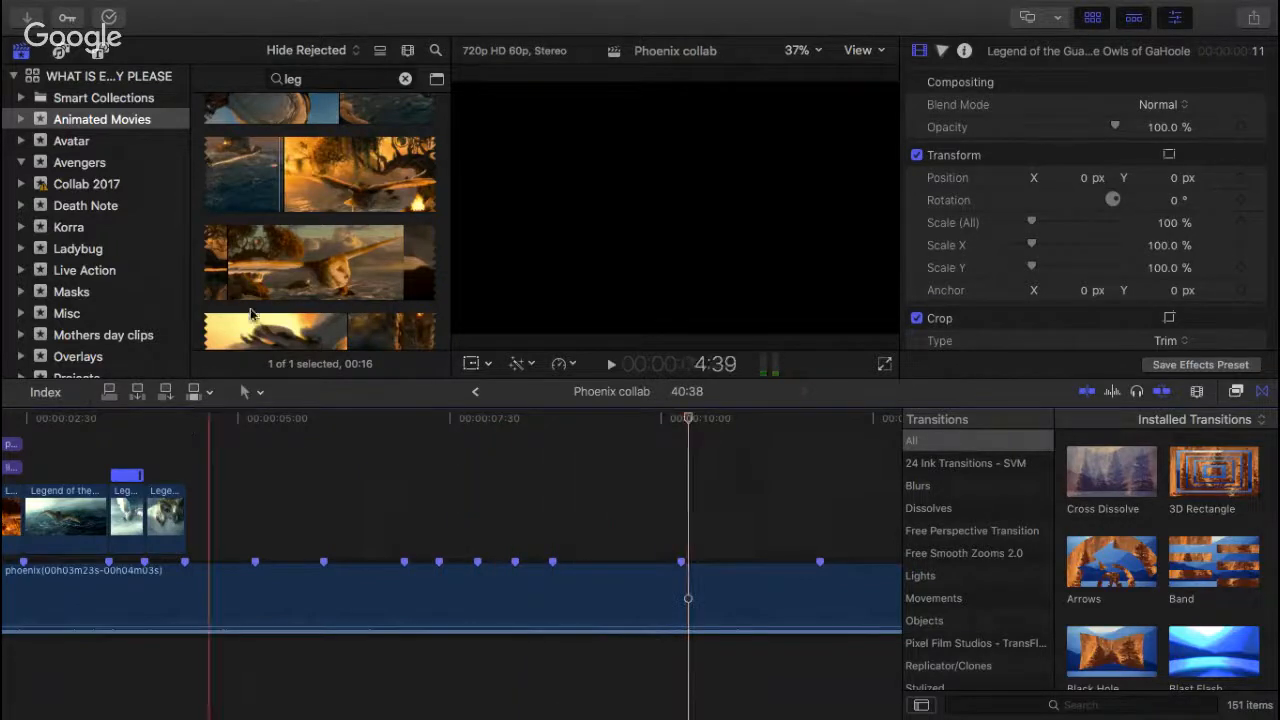
Step: Find the flying owl shot with lightning behind it, add it at the beat marker near 8:43 and trim its end to the next marker
{"action": "scroll", "coordinate": [250, 315], "scroll_direction": "down", "scroll_amount": 5}
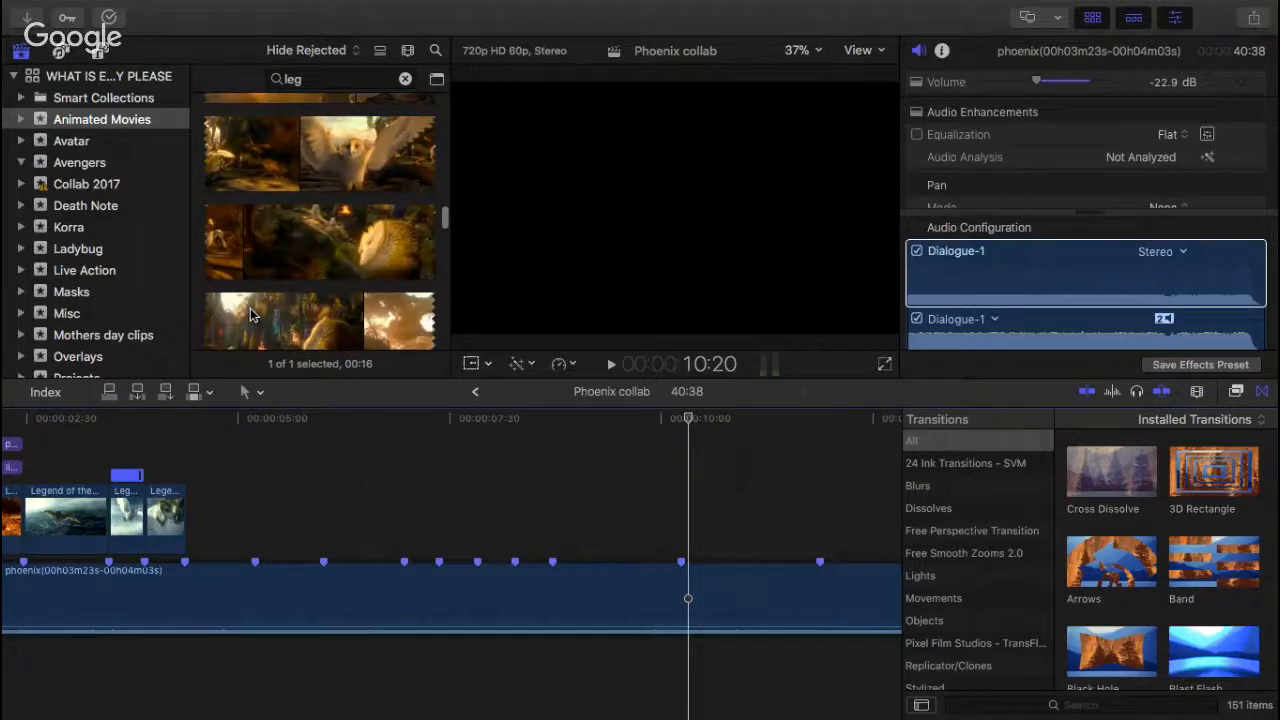
{"action": "scroll", "coordinate": [250, 315], "scroll_direction": "down", "scroll_amount": 5}
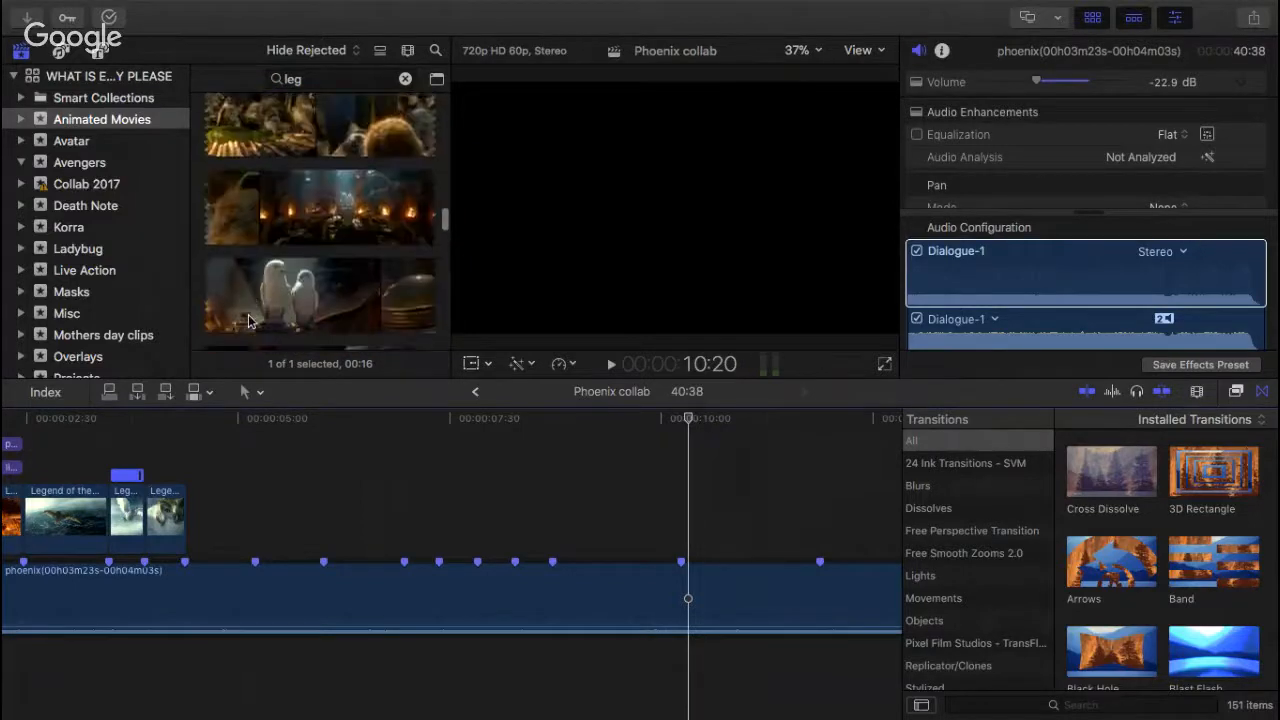
{"action": "scroll", "coordinate": [249, 320], "scroll_direction": "down", "scroll_amount": 5}
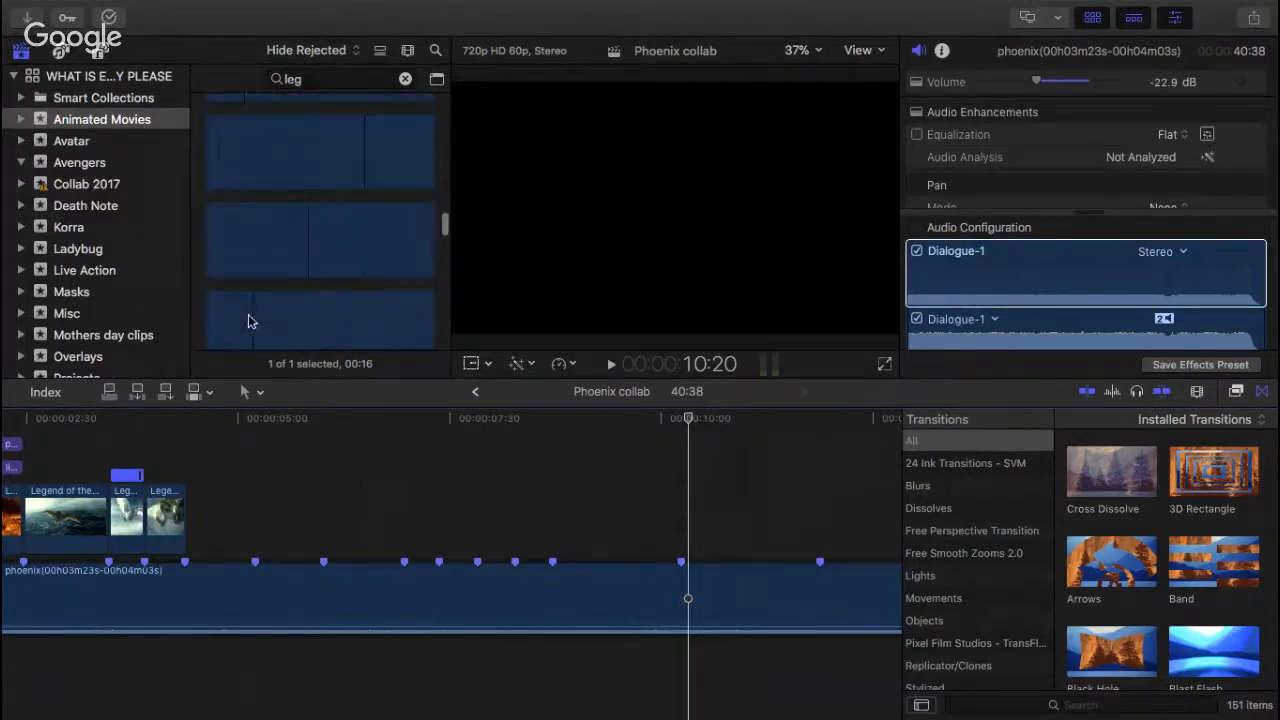
{"action": "scroll", "coordinate": [249, 320], "scroll_direction": "down", "scroll_amount": 5}
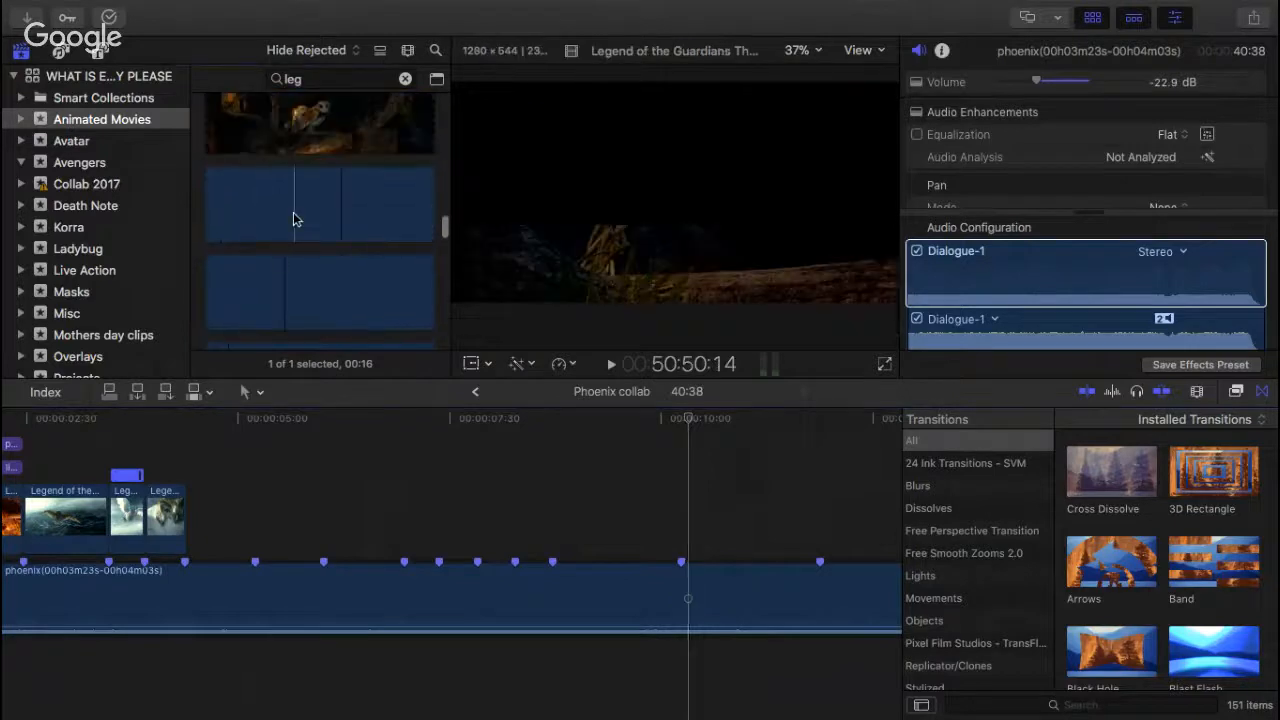
{"action": "scroll", "coordinate": [294, 219], "scroll_direction": "down", "scroll_amount": 5}
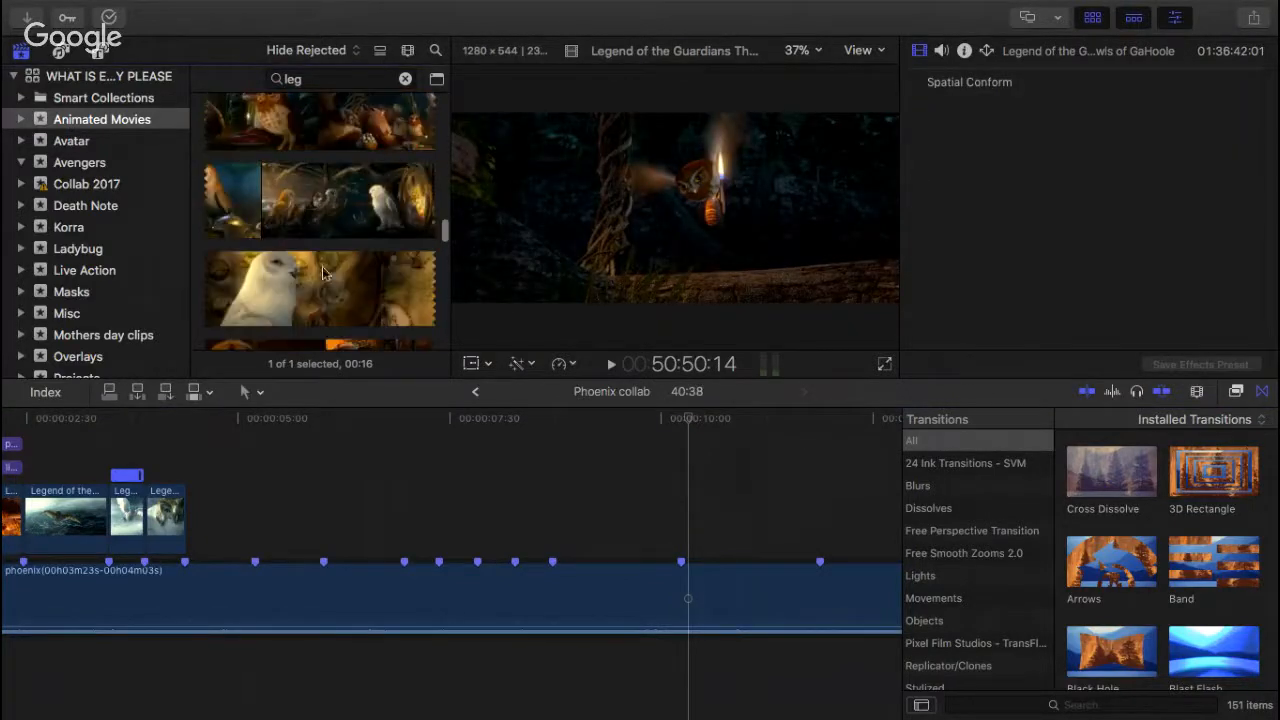
{"action": "scroll", "coordinate": [322, 273], "scroll_direction": "down", "scroll_amount": 5}
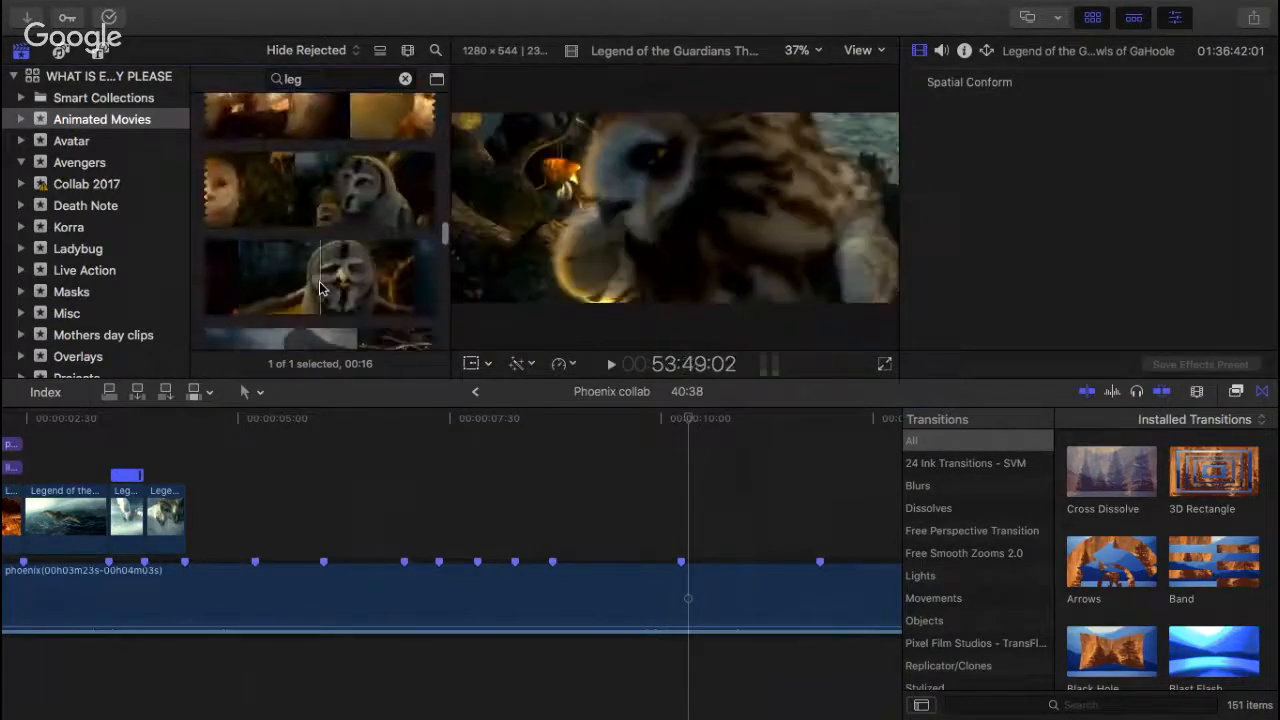
{"action": "scroll", "coordinate": [320, 288], "scroll_direction": "down", "scroll_amount": 3}
{"action": "scroll", "coordinate": [335, 259], "scroll_direction": "down", "scroll_amount": 2}
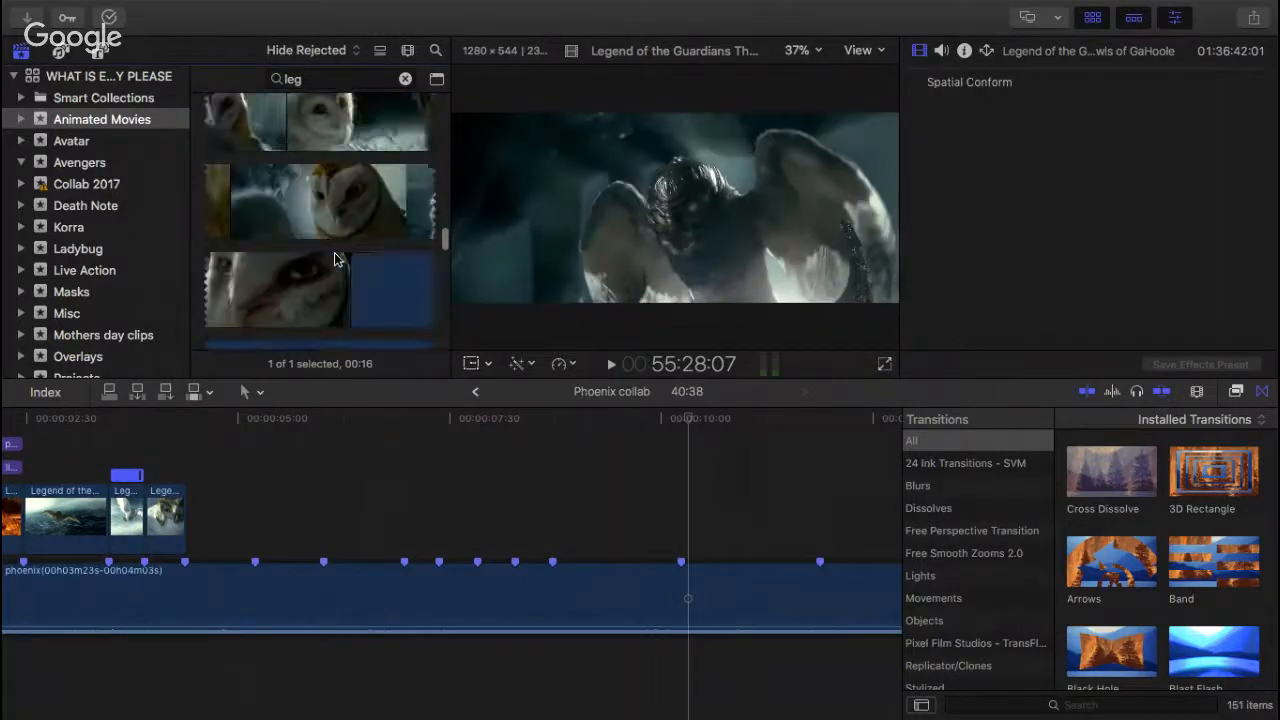
{"action": "scroll", "coordinate": [335, 259], "scroll_direction": "down", "scroll_amount": 2}
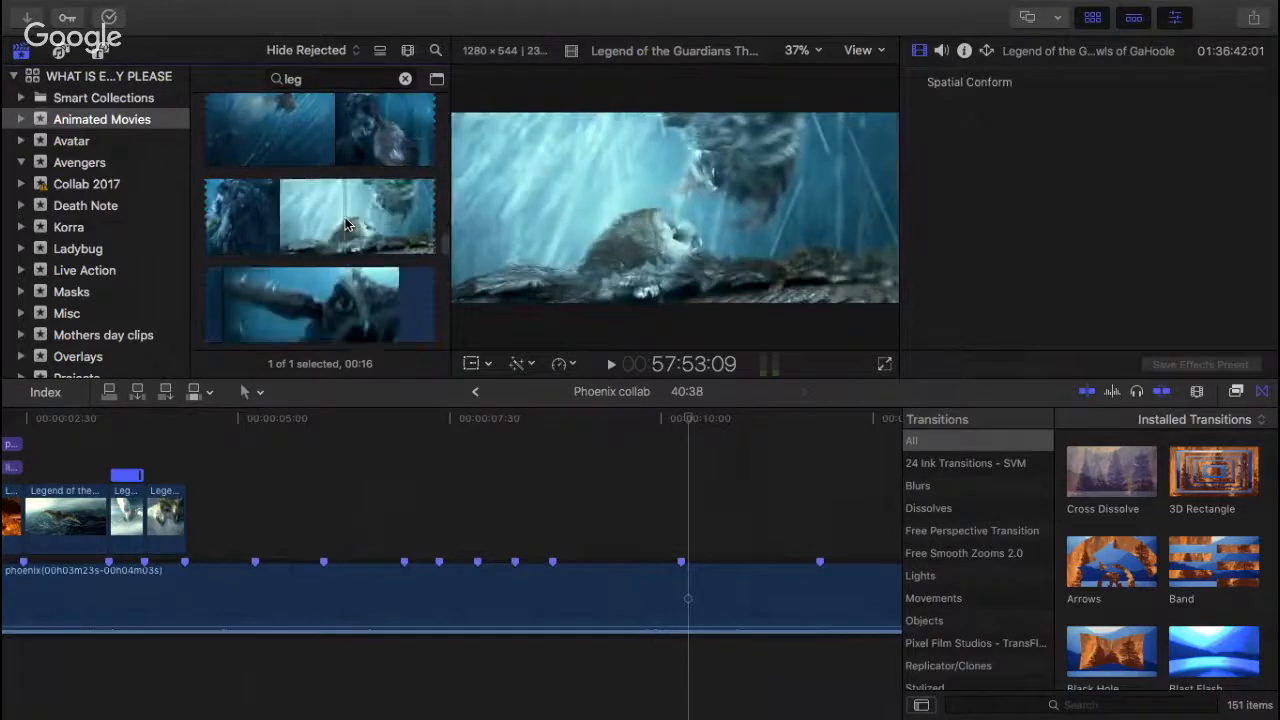
{"action": "scroll", "coordinate": [300, 260], "scroll_direction": "down", "scroll_amount": 2}
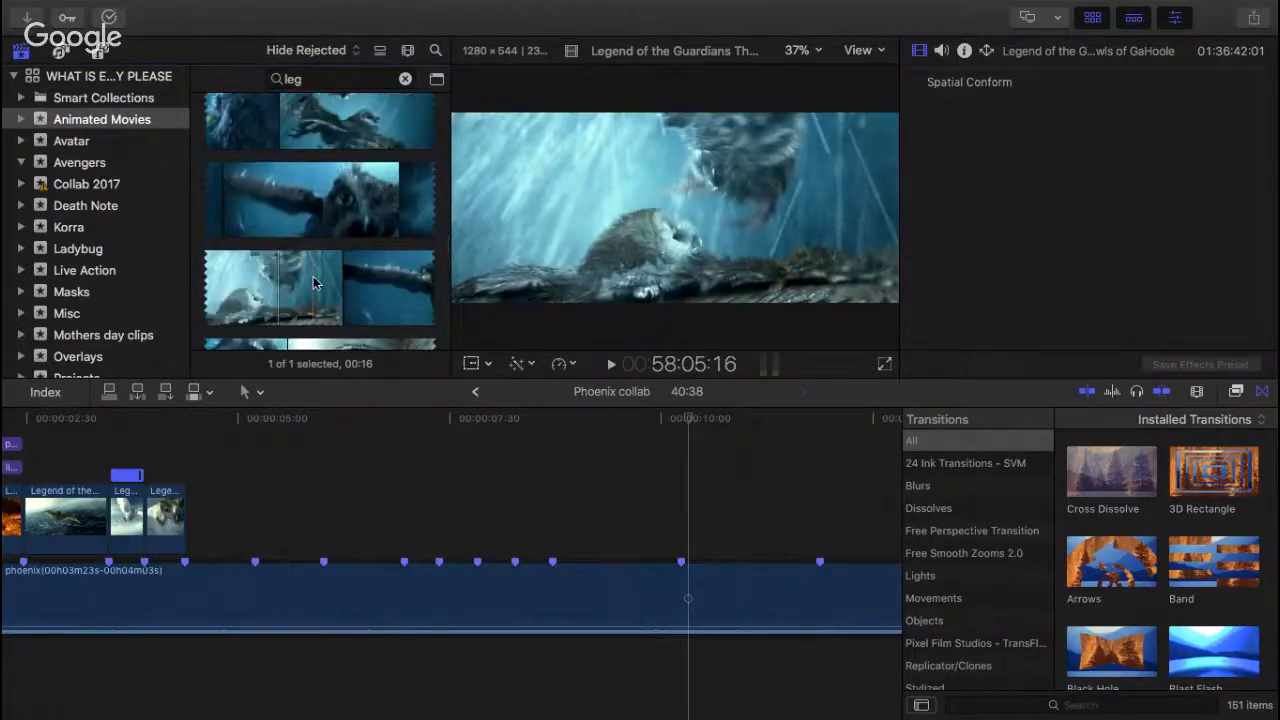
{"action": "scroll", "coordinate": [335, 290], "scroll_direction": "down", "scroll_amount": 2}
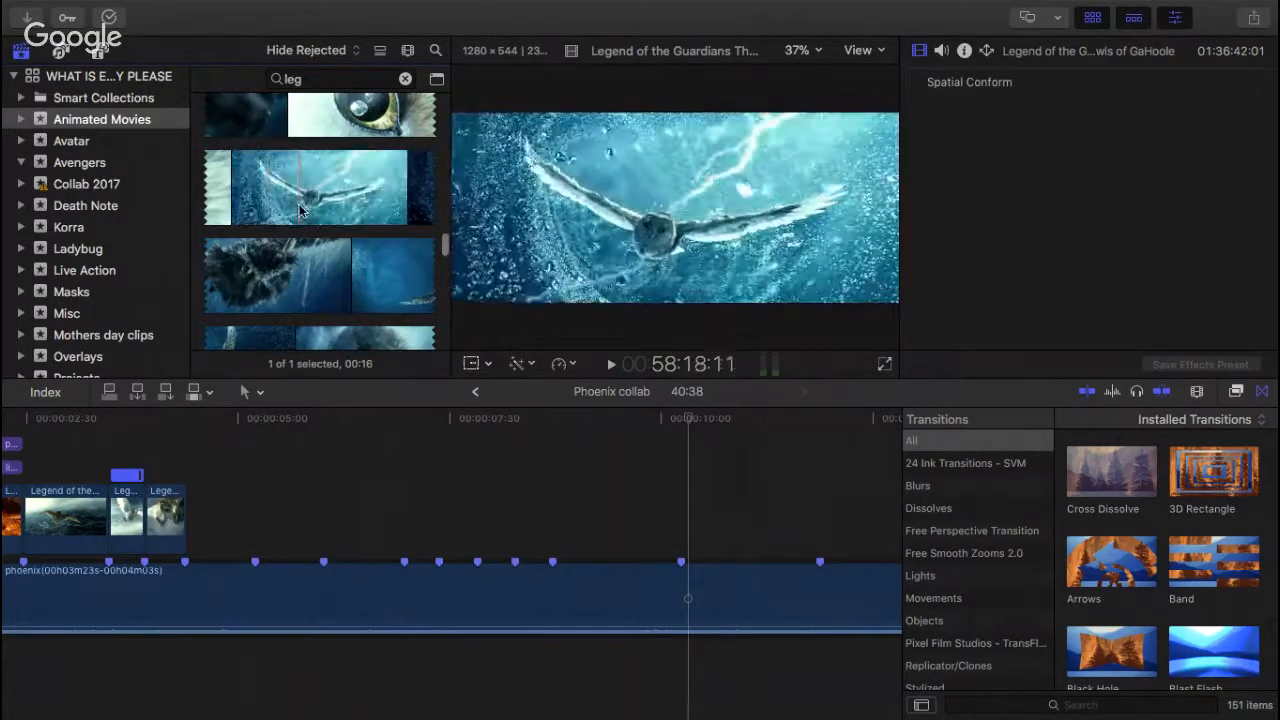
{"action": "left_click_drag", "start_coordinate": [234, 198], "coordinate": [553, 509]}
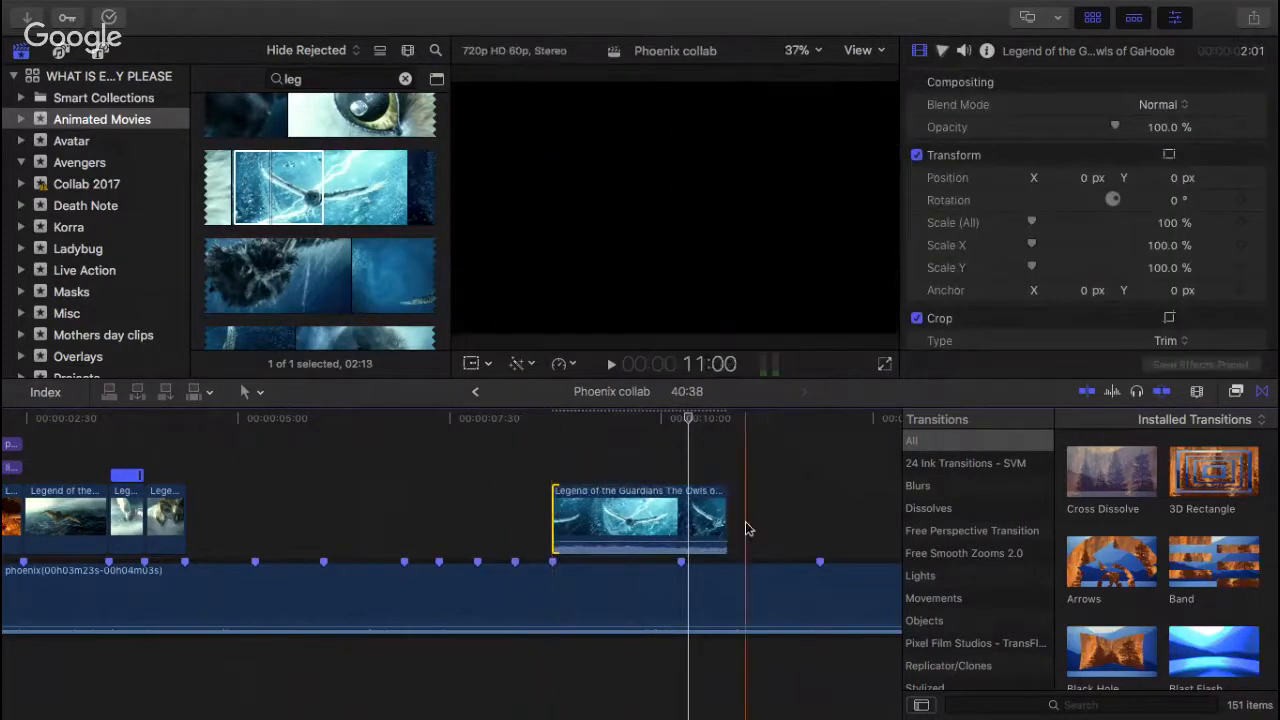
{"action": "left_click_drag", "start_coordinate": [720, 518], "coordinate": [676, 520]}
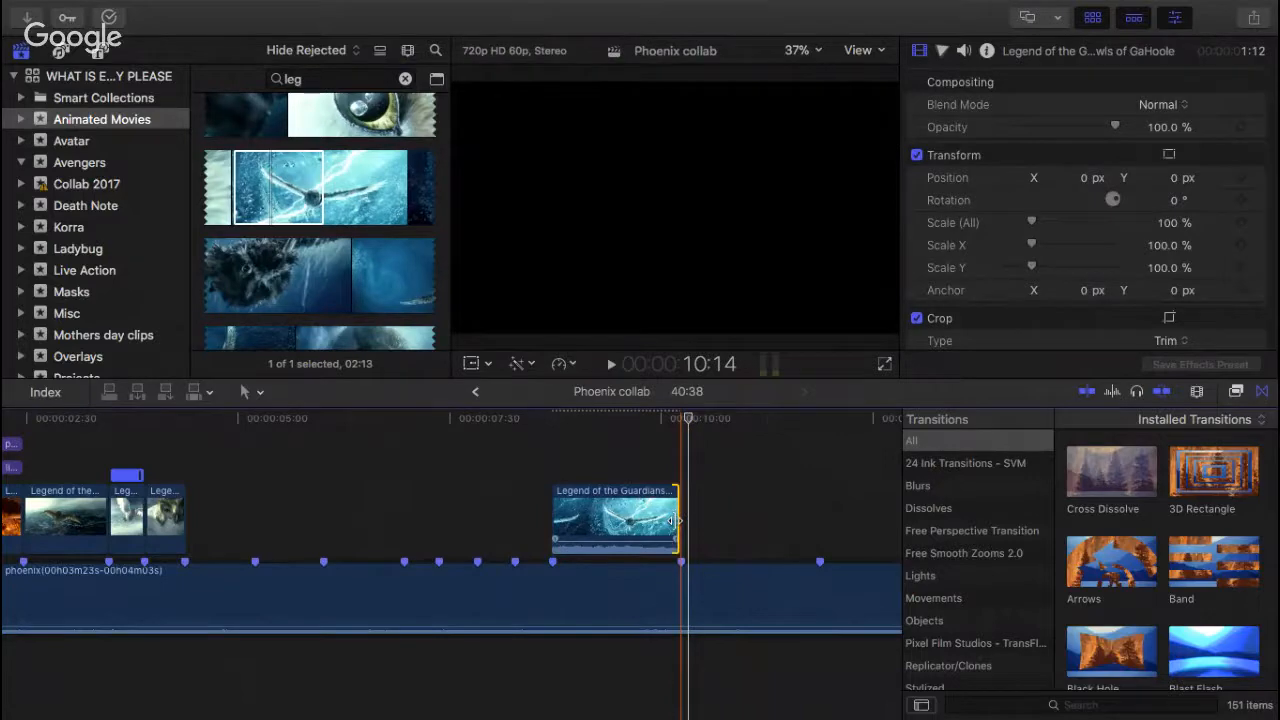
Step: Detach and delete the lightning owl clip's audio, playing the clip from its start against the song
{"action": "left_click", "coordinate": [550, 444]}
{"action": "key", "text": "space"}
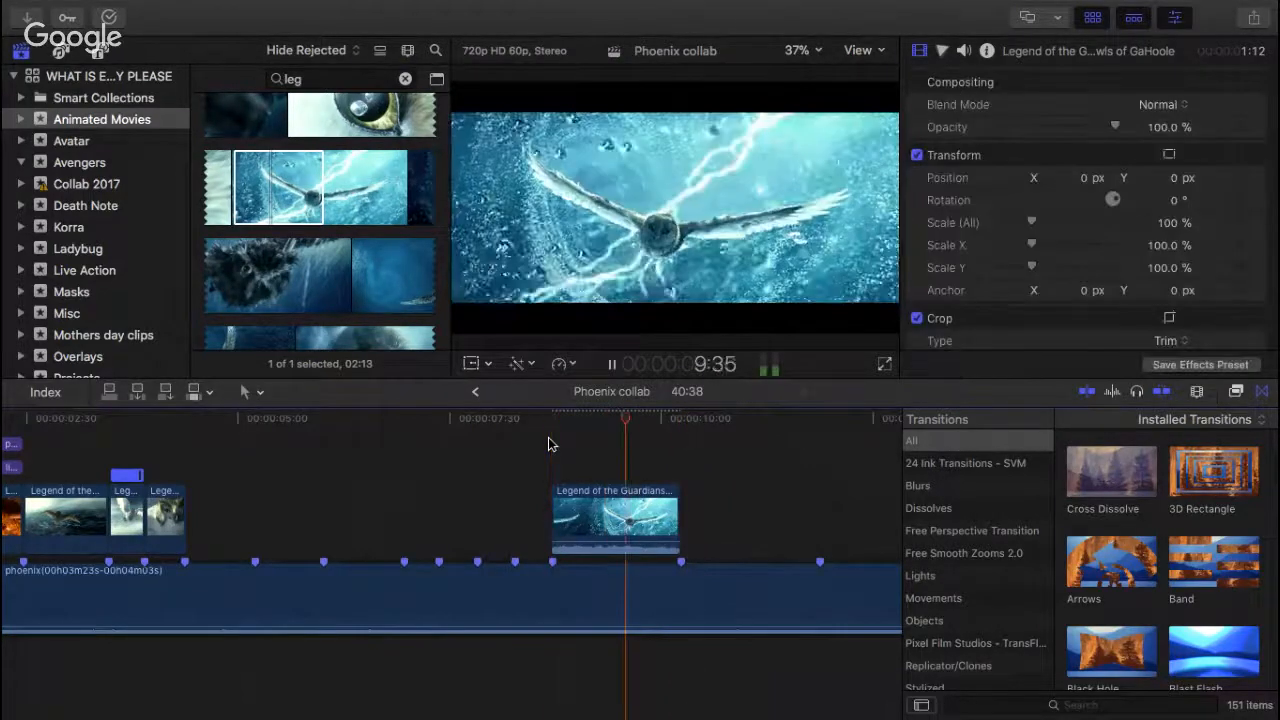
{"action": "key", "text": "space"}
{"action": "right_click", "coordinate": [604, 508]}
{"action": "left_click", "coordinate": [675, 451]}
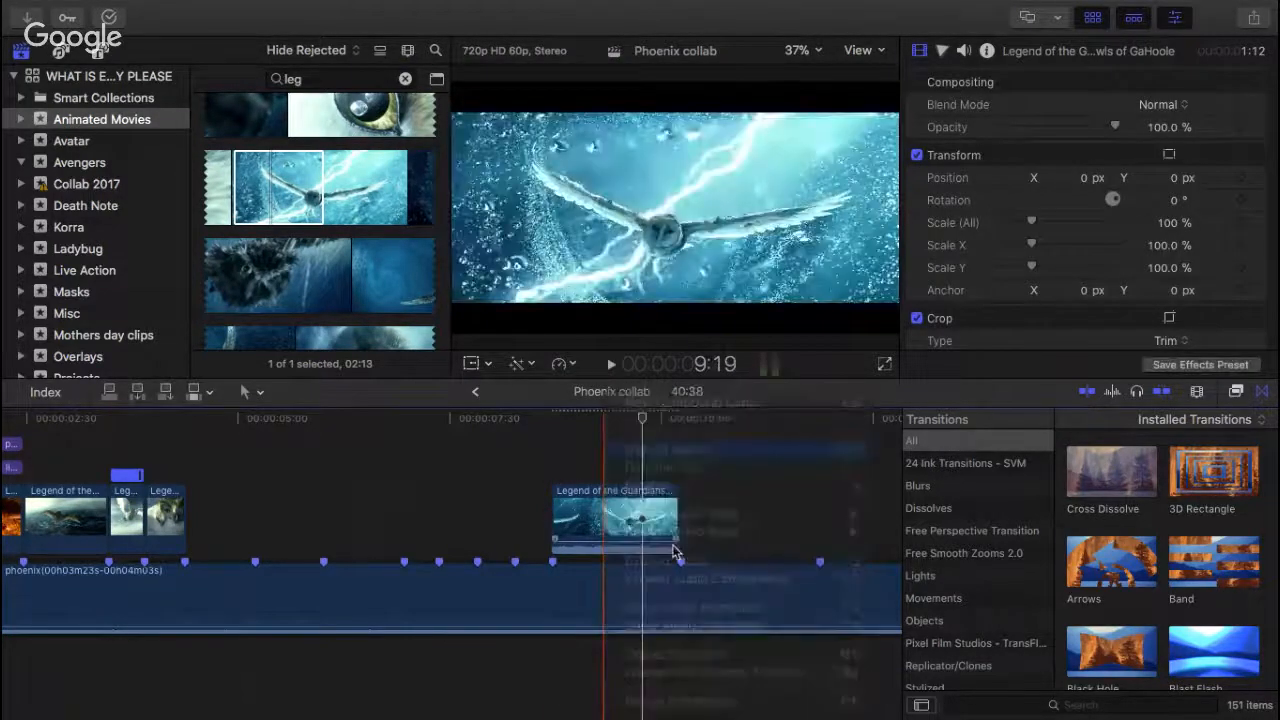
{"action": "key", "text": "Delete"}
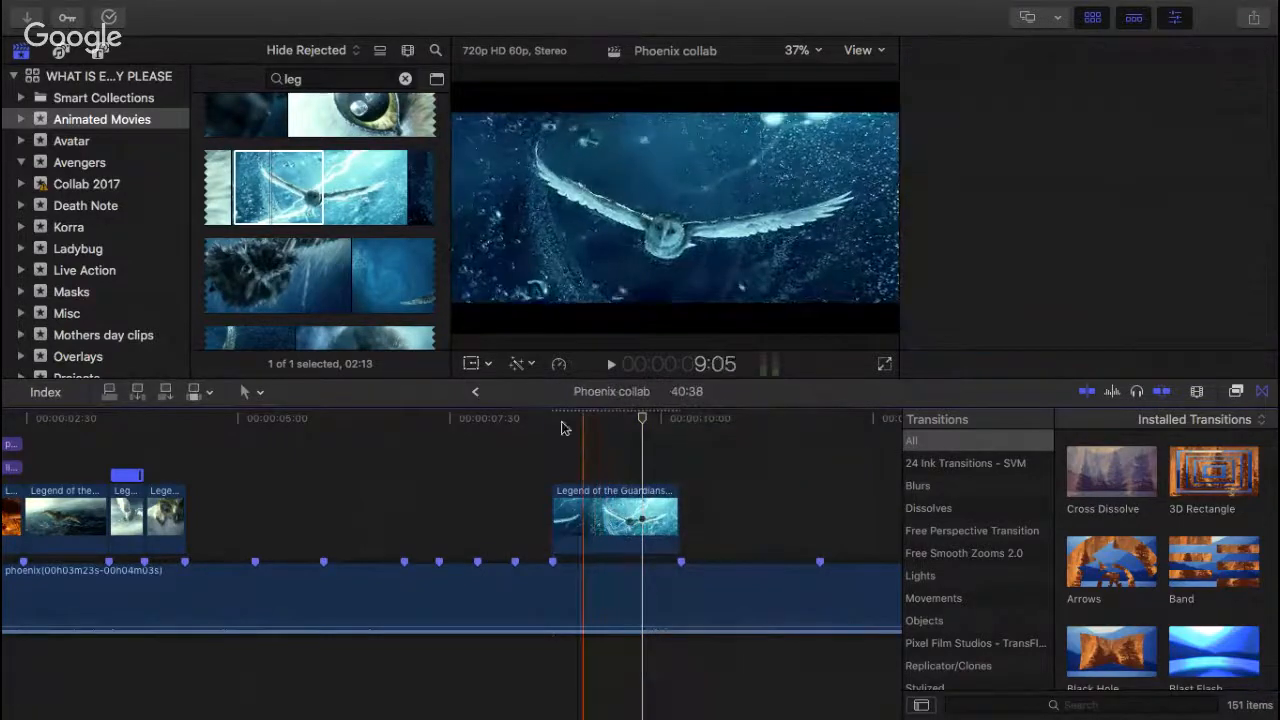
{"action": "left_click", "coordinate": [553, 427]}
{"action": "key", "text": "space"}
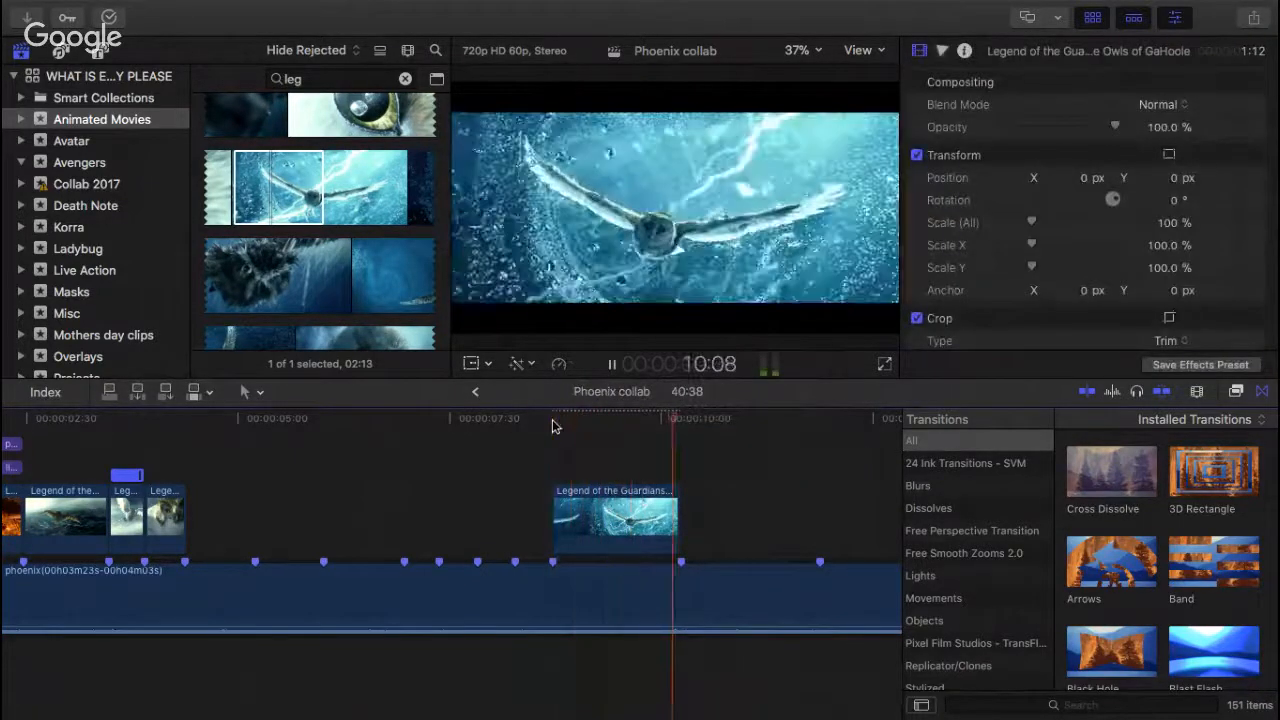
Step: Replay the song into the lightning owl clip, mark the beat inside it and trim the clip's end to that marker
{"action": "left_click", "coordinate": [537, 491]}
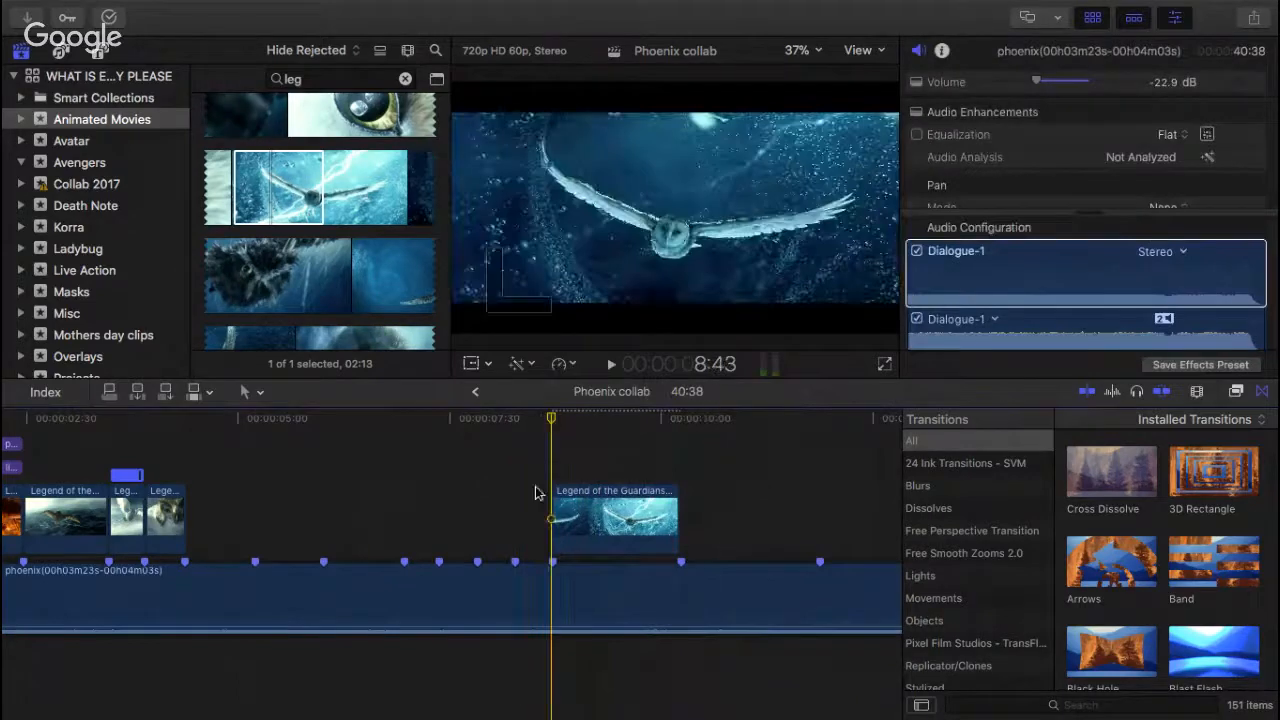
{"action": "left_click", "coordinate": [500, 632]}
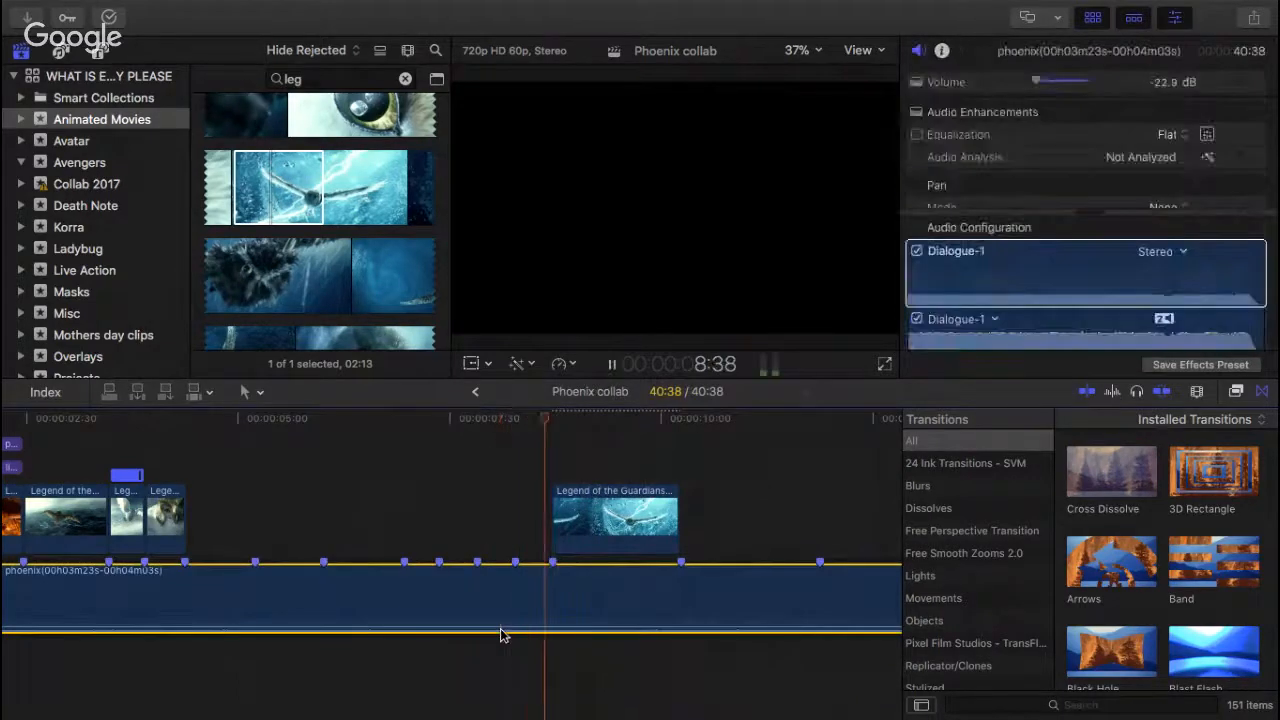
{"action": "key", "text": "space"}
{"action": "key", "text": "space"}
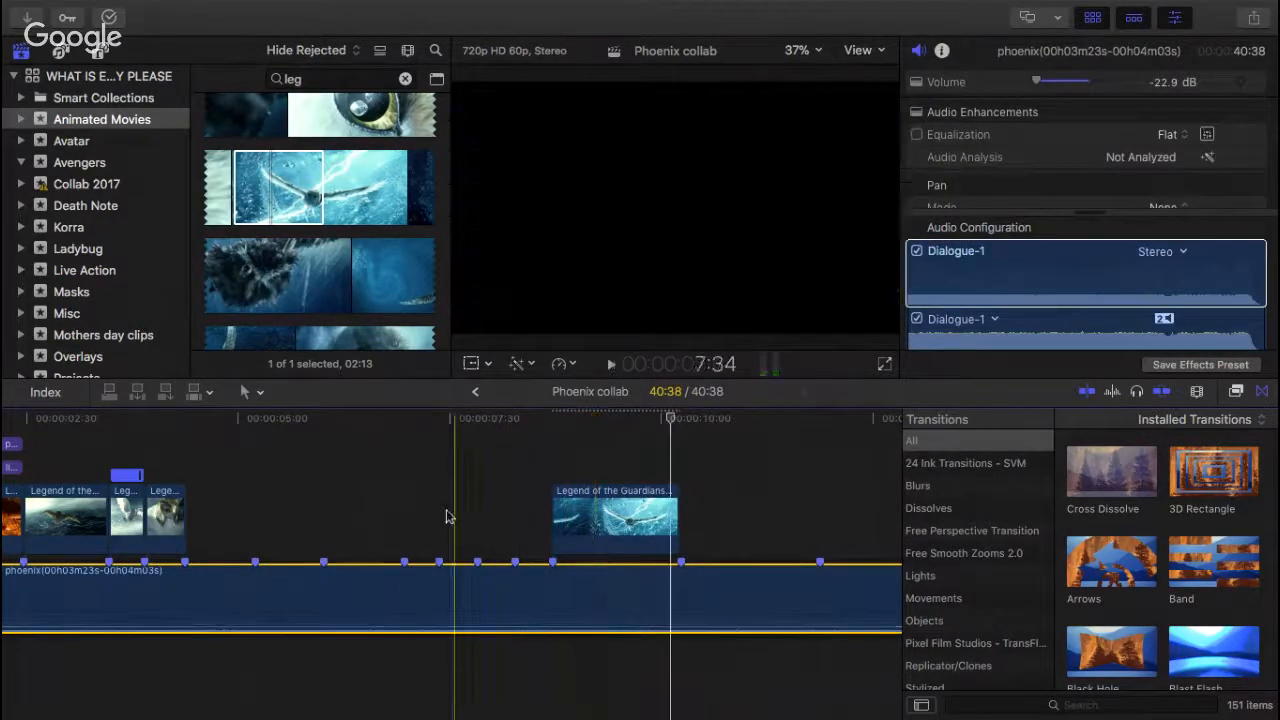
{"action": "key", "text": "space"}
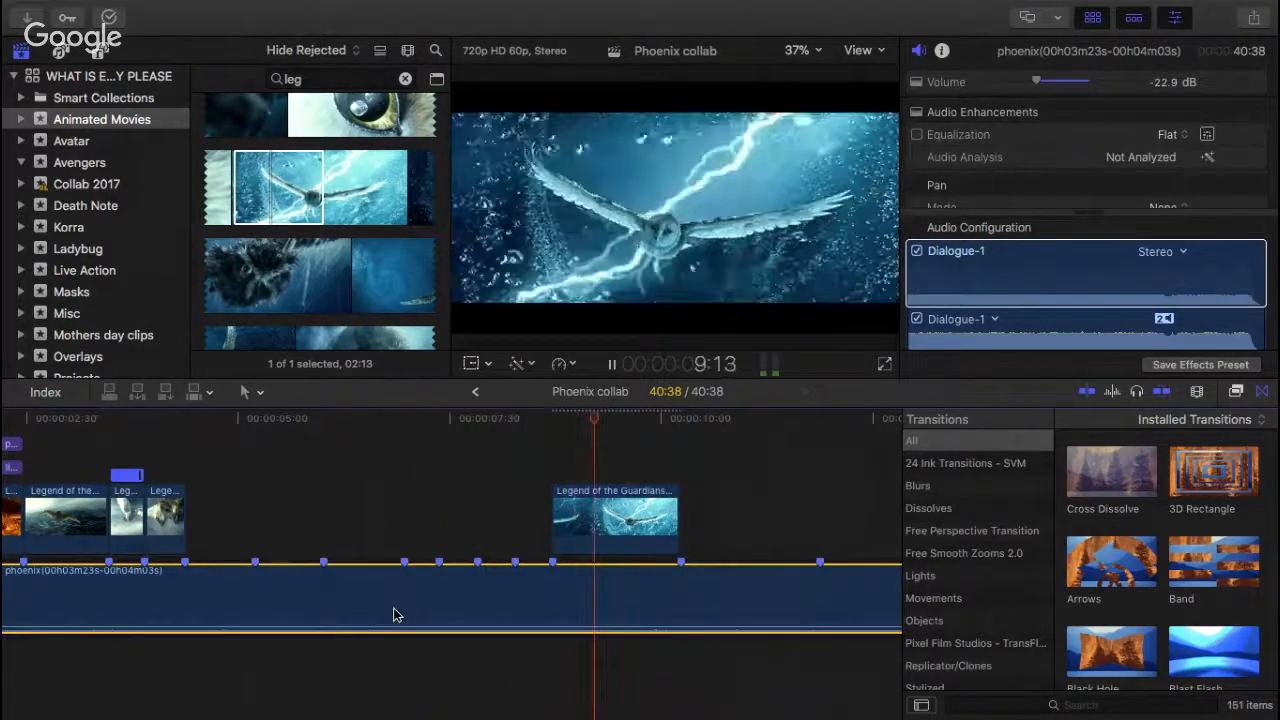
{"action": "key", "text": "space"}
{"action": "left_click_drag", "start_coordinate": [676, 515], "coordinate": [610, 527]}
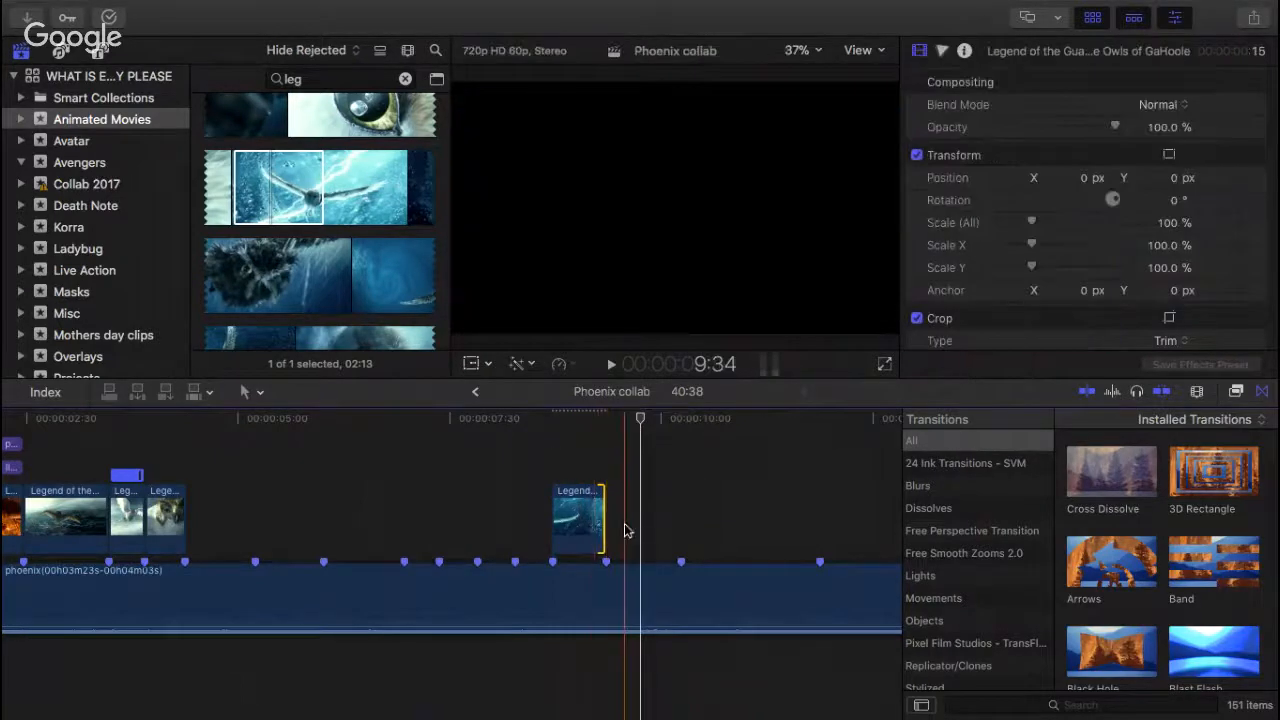
Step: Play the song from the end of the shortened lightning owl clip past the next beat marker
{"action": "scroll", "coordinate": [678, 501], "scroll_direction": "right", "scroll_amount": 5}
{"action": "scroll", "coordinate": [678, 508], "scroll_direction": "left", "scroll_amount": 3}
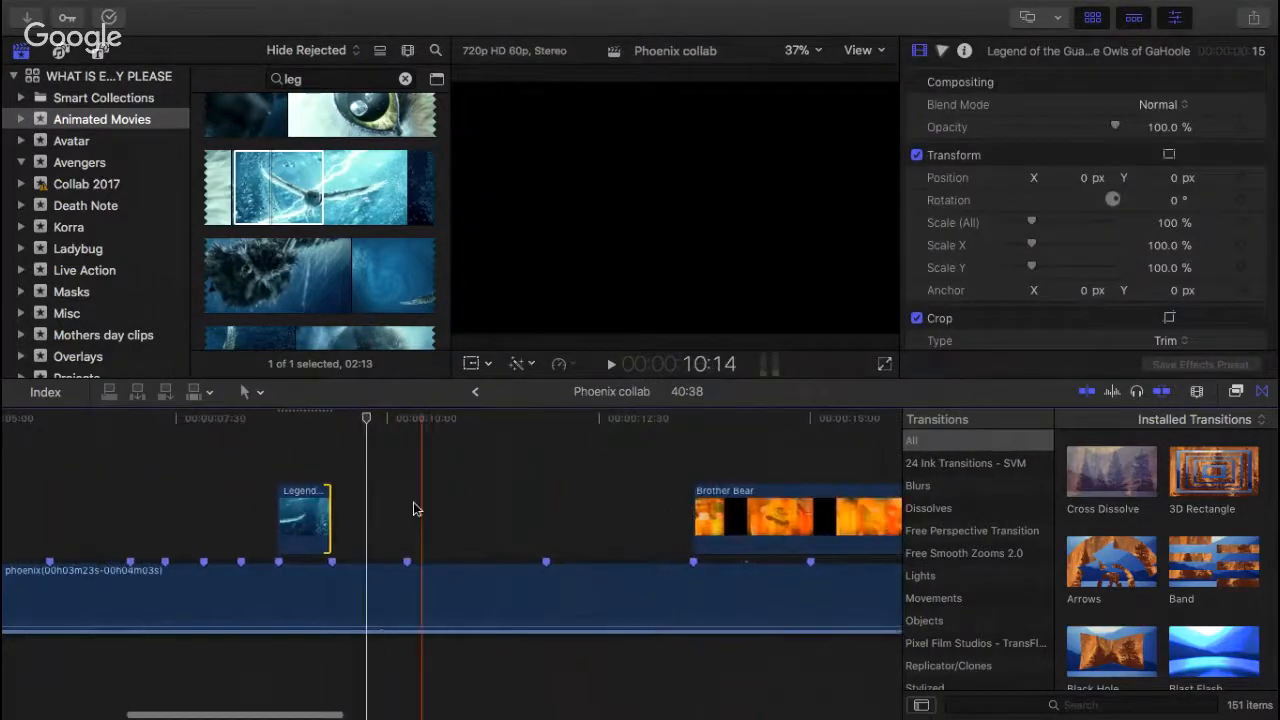
{"action": "left_click", "coordinate": [339, 452]}
{"action": "key", "text": "space"}
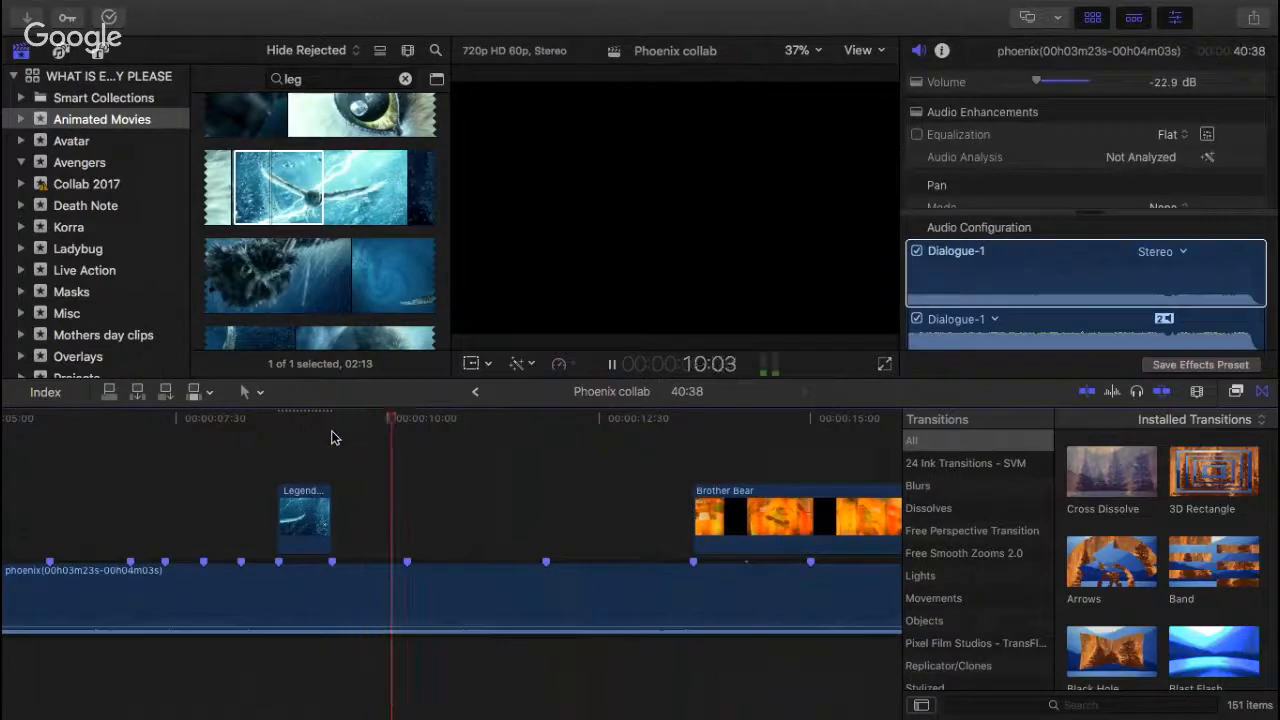
{"action": "key", "text": "space"}
Step: Play the song from 15:00 in the Brother Bear clip through the empty section that follows, with more of the timeline in view
{"action": "scroll", "coordinate": [334, 438], "scroll_direction": "right", "scroll_amount": 7}
{"action": "scroll", "coordinate": [334, 438], "scroll_direction": "left", "scroll_amount": 20}
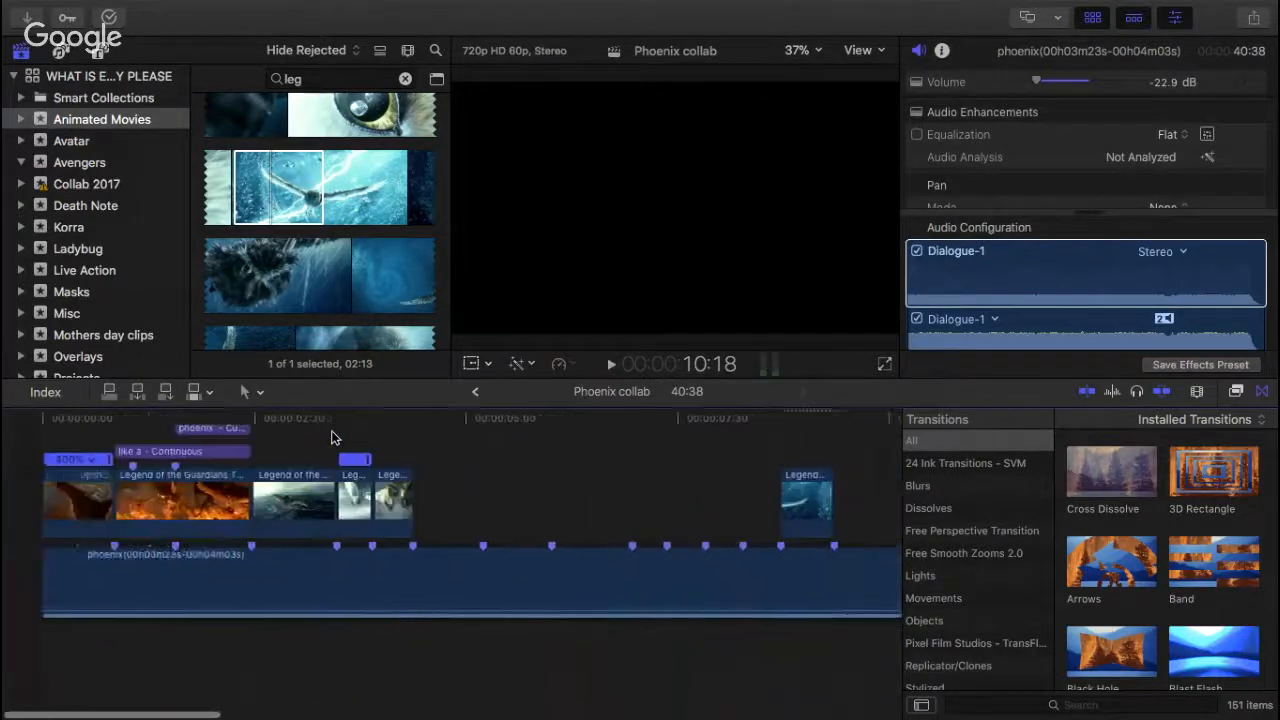
{"action": "scroll", "coordinate": [334, 438], "scroll_direction": "right", "scroll_amount": 3}
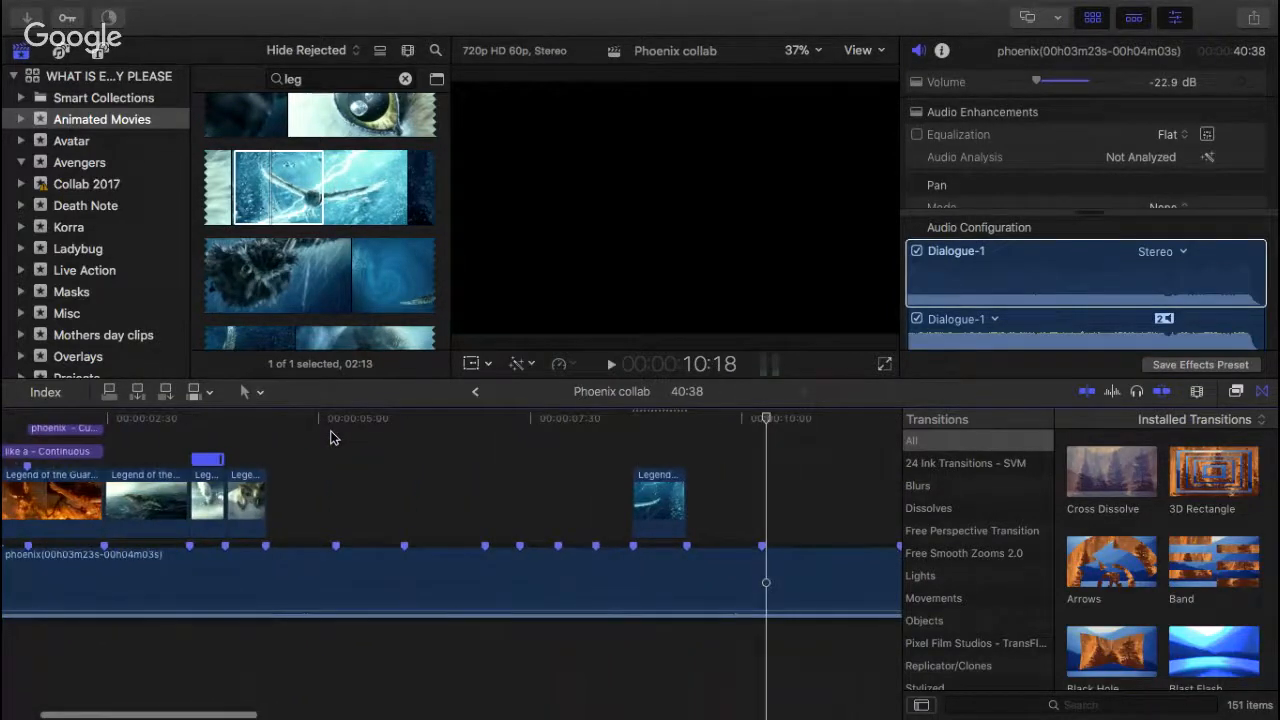
{"action": "scroll", "coordinate": [700, 450], "scroll_direction": "right", "scroll_amount": 20}
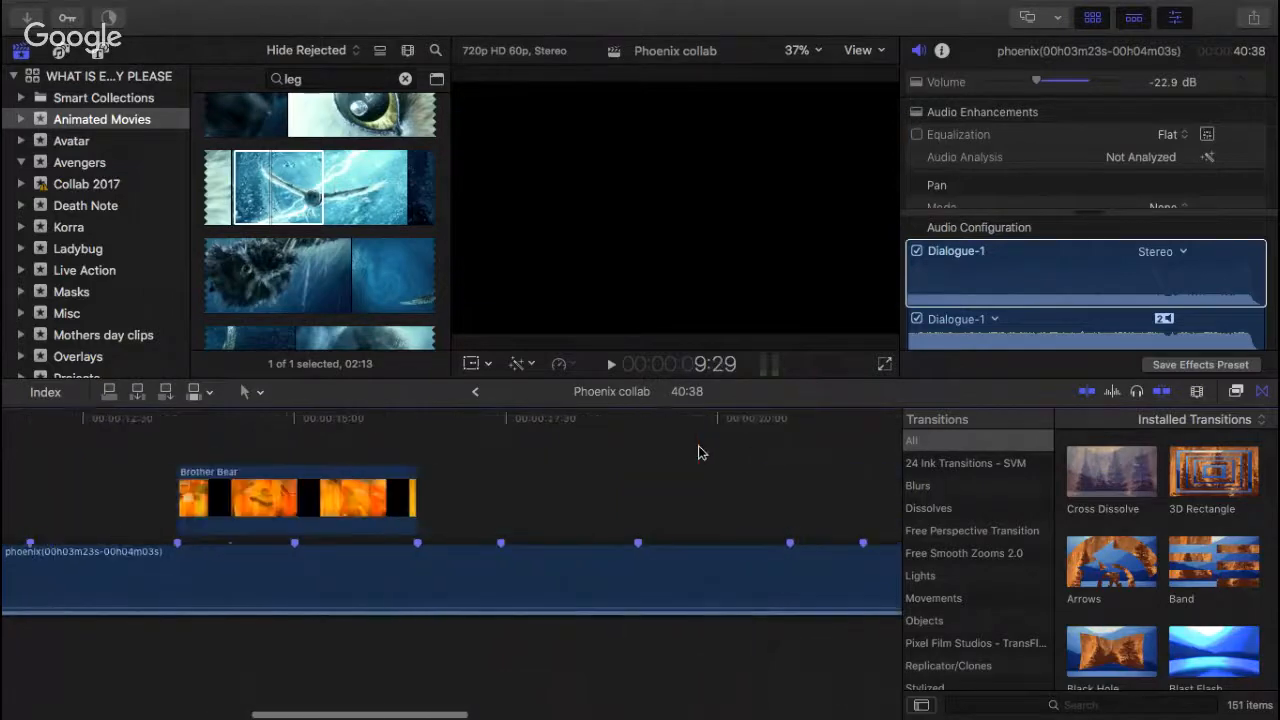
{"action": "left_click", "coordinate": [289, 424]}
{"action": "key", "text": "space"}
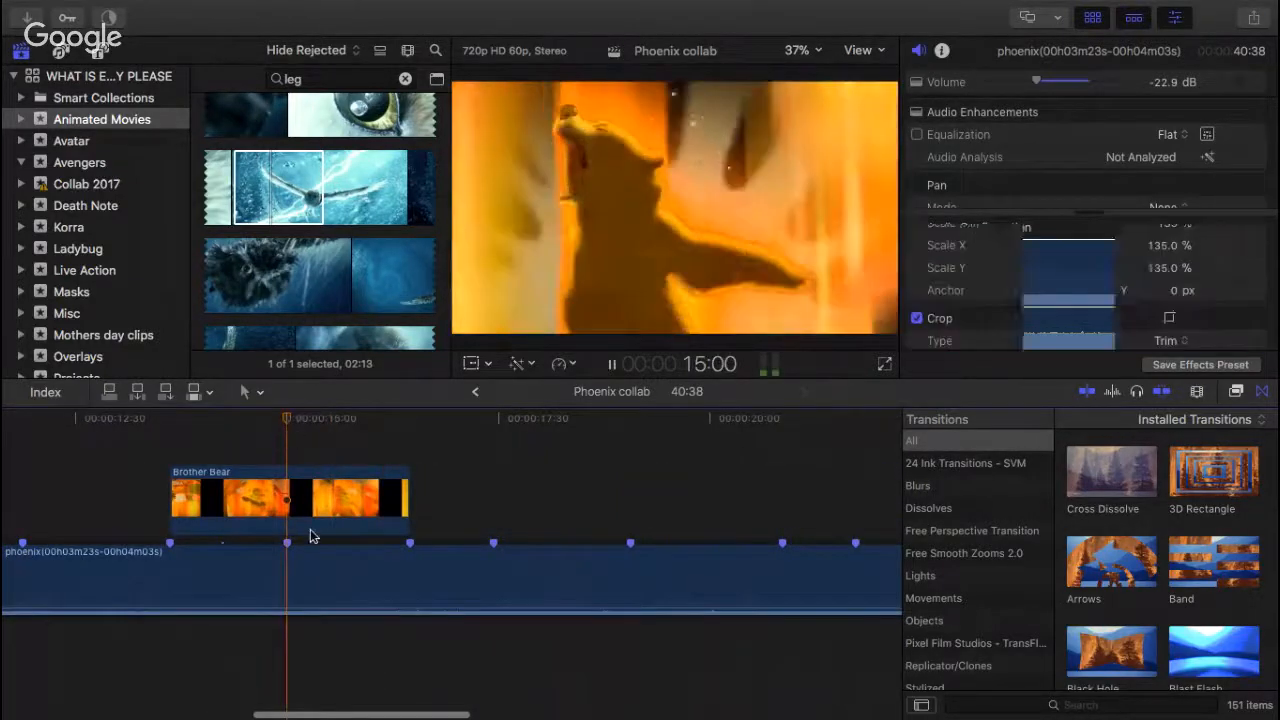
{"action": "key", "text": "super+minus"}
{"action": "key", "text": "super+minus"}
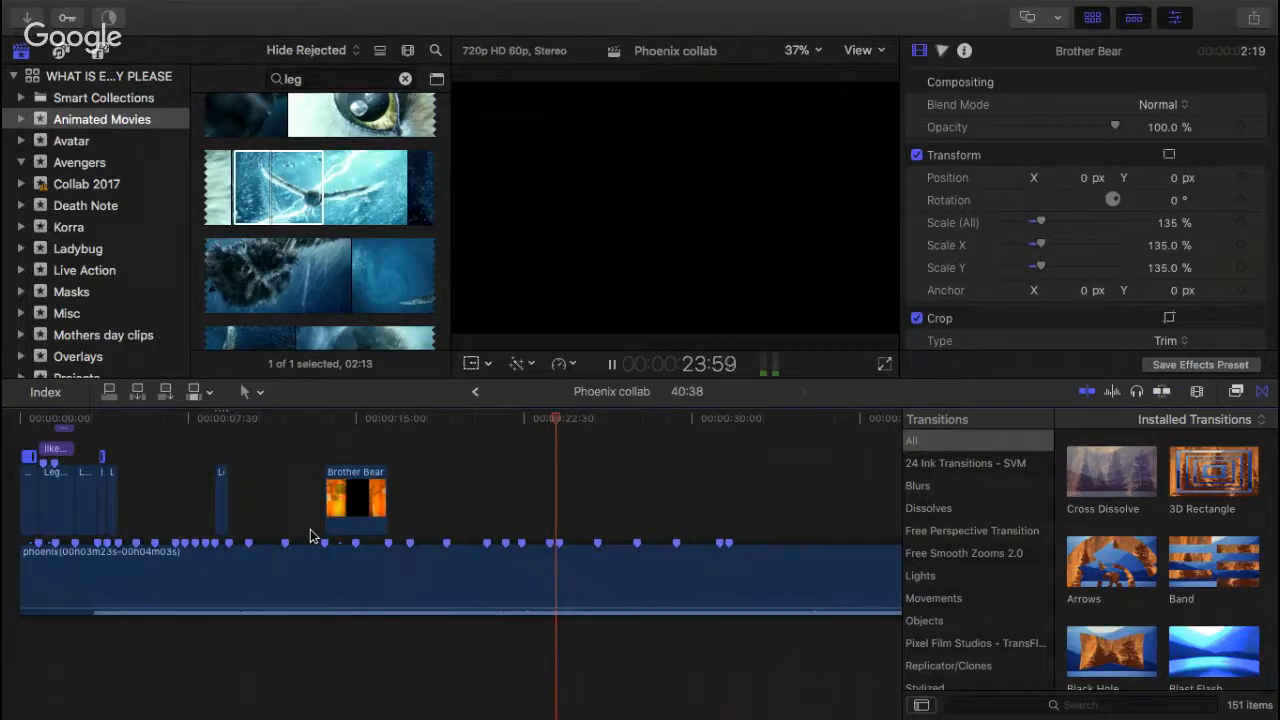
{"action": "key", "text": "space"}
Step: Delete the misplaced beat marker past 22:30 and mark the beat at 23:03 while replaying that section
{"action": "left_click", "coordinate": [310, 533]}
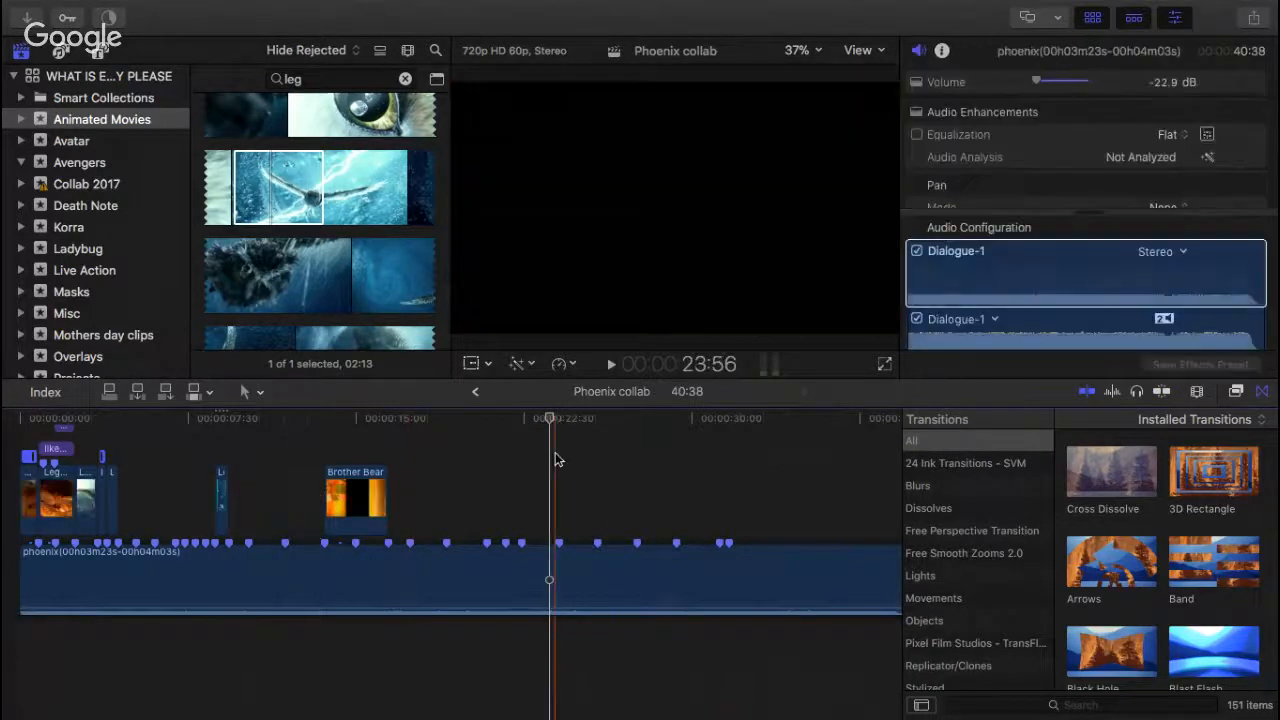
{"action": "left_click_drag", "start_coordinate": [537, 435], "coordinate": [490, 420]}
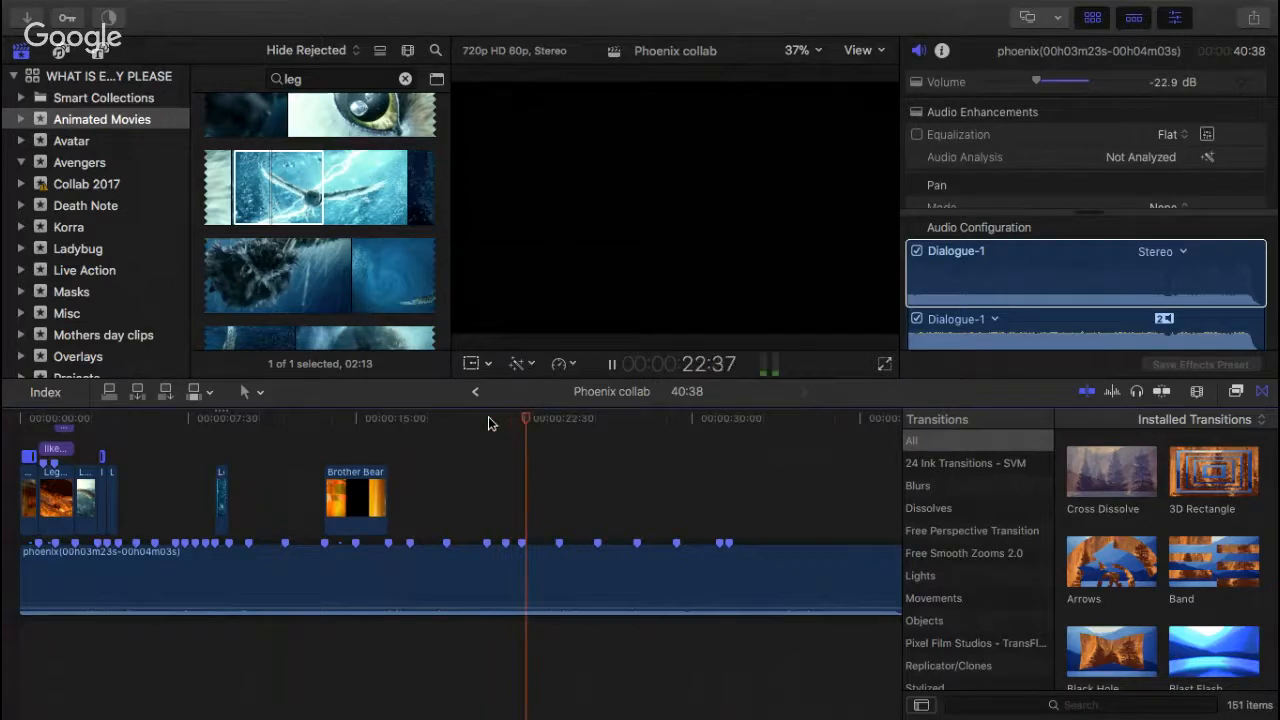
{"action": "key", "text": "space"}
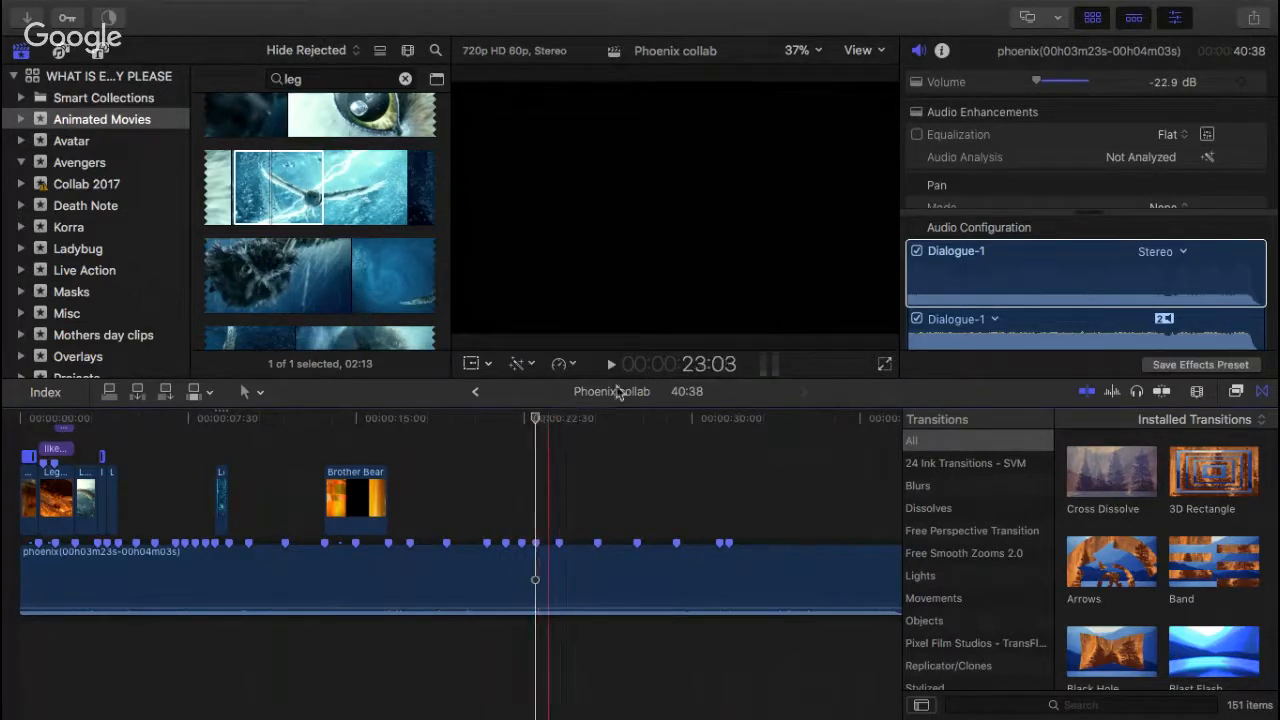
Step: Play the song from about 31:16 to its end, then return to a close-up view of the lightning owl clip
{"action": "scroll", "coordinate": [694, 534], "scroll_direction": "right", "scroll_amount": 3}
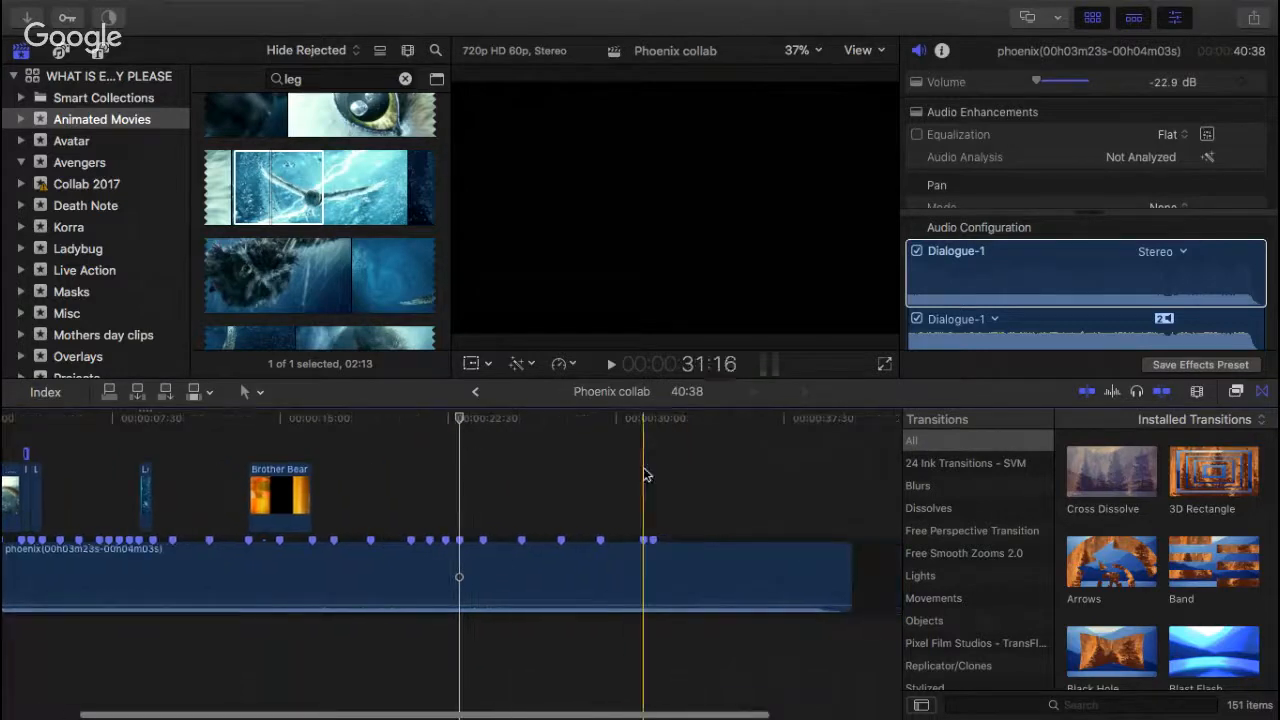
{"action": "key", "text": "space"}
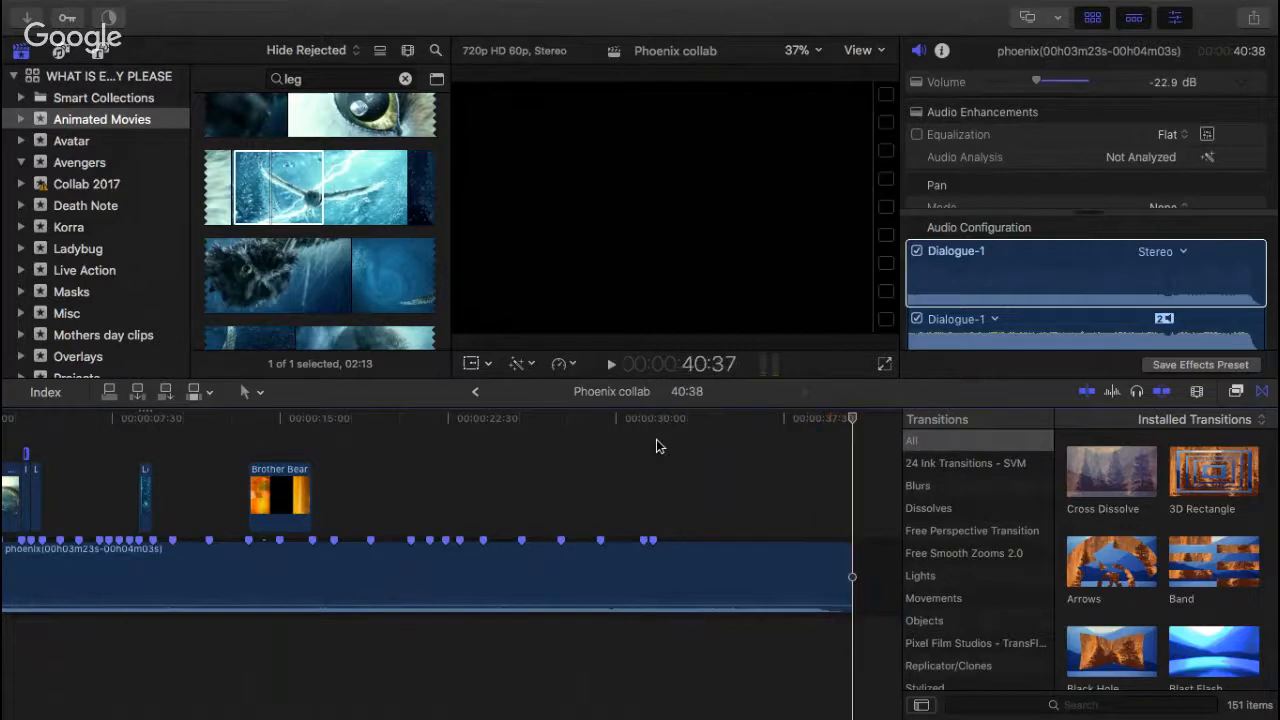
{"action": "key", "text": "super+equal"}
{"action": "key", "text": "super+equal"}
{"action": "key", "text": "super+equal"}
{"action": "scroll", "coordinate": [580, 510], "scroll_direction": "left", "scroll_amount": 10}
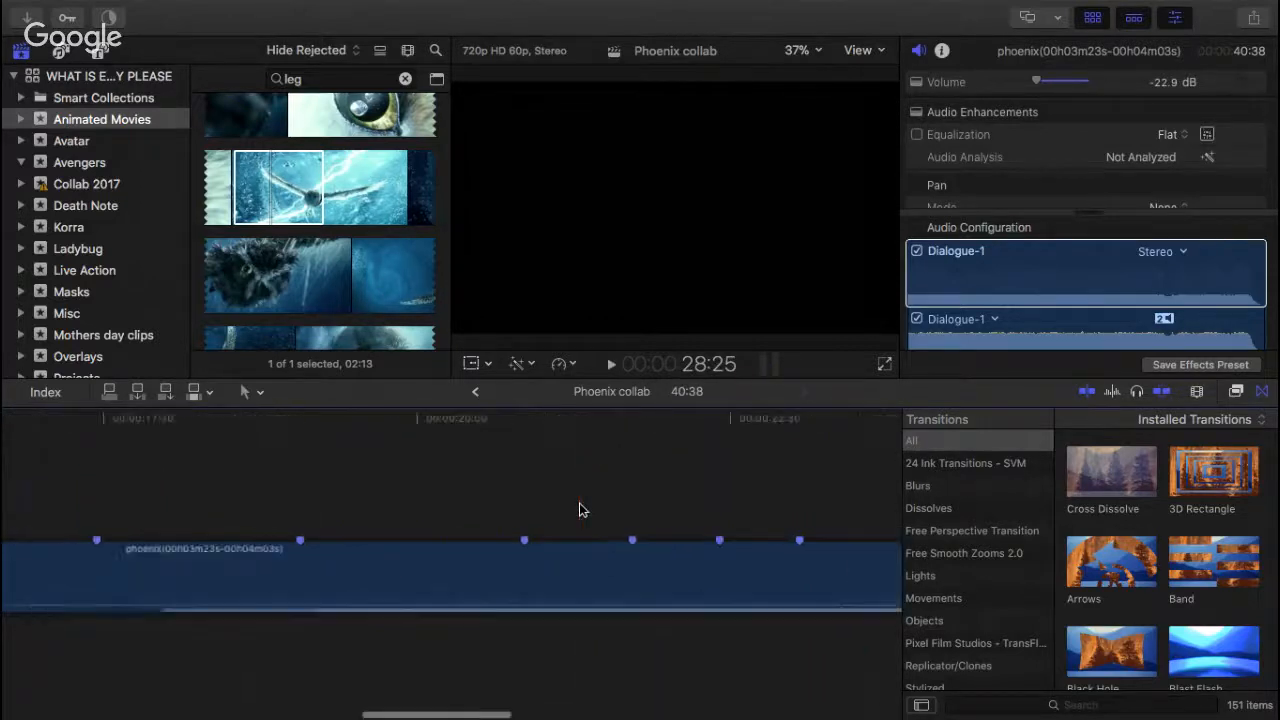
{"action": "scroll", "coordinate": [579, 503], "scroll_direction": "left", "scroll_amount": 10}
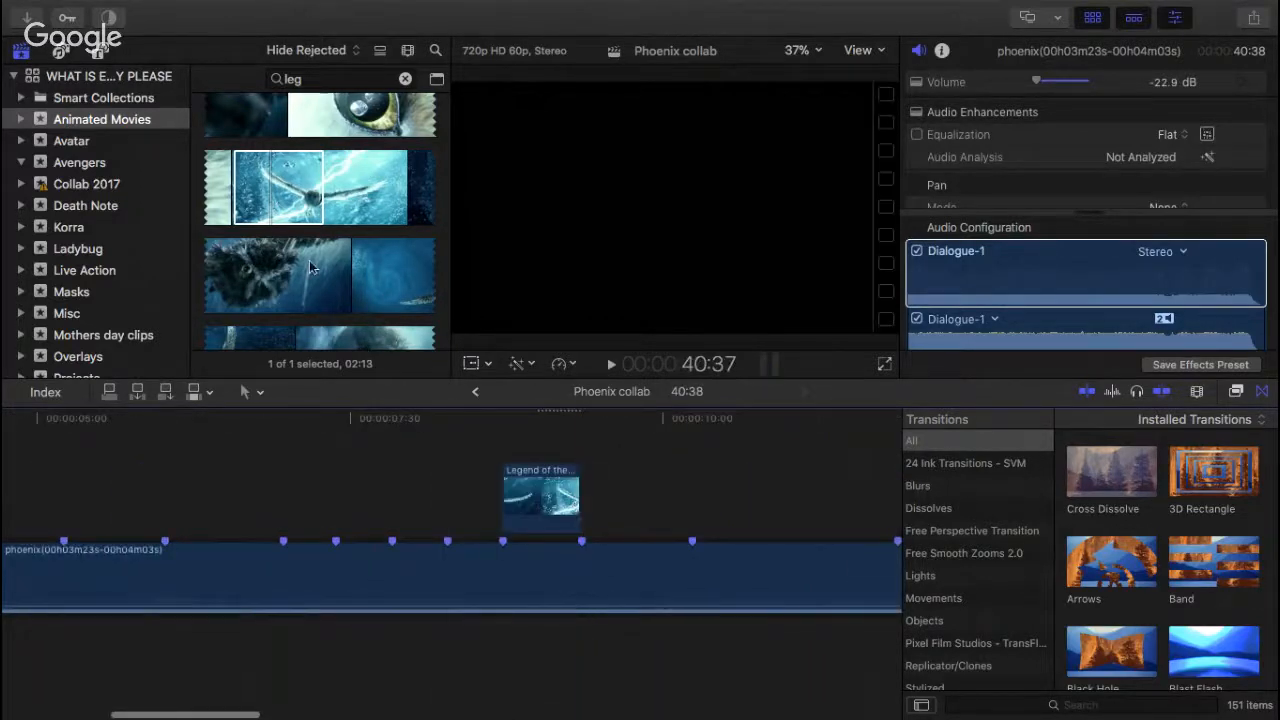
Step: Look over the owl shots that follow in the footage, and play the song from 8:22 past the lightning owl clip
{"action": "scroll", "coordinate": [310, 267], "scroll_direction": "down", "scroll_amount": 3}
{"action": "left_click", "coordinate": [235, 244]}
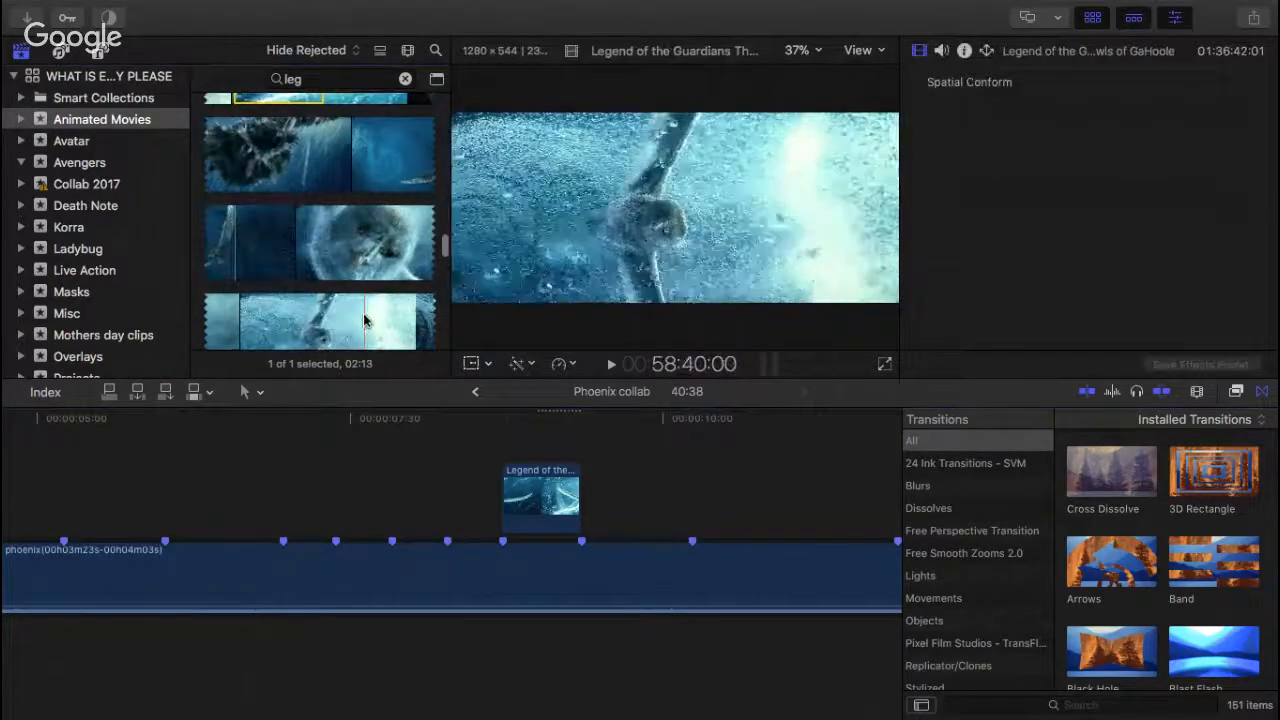
{"action": "left_click", "coordinate": [471, 420]}
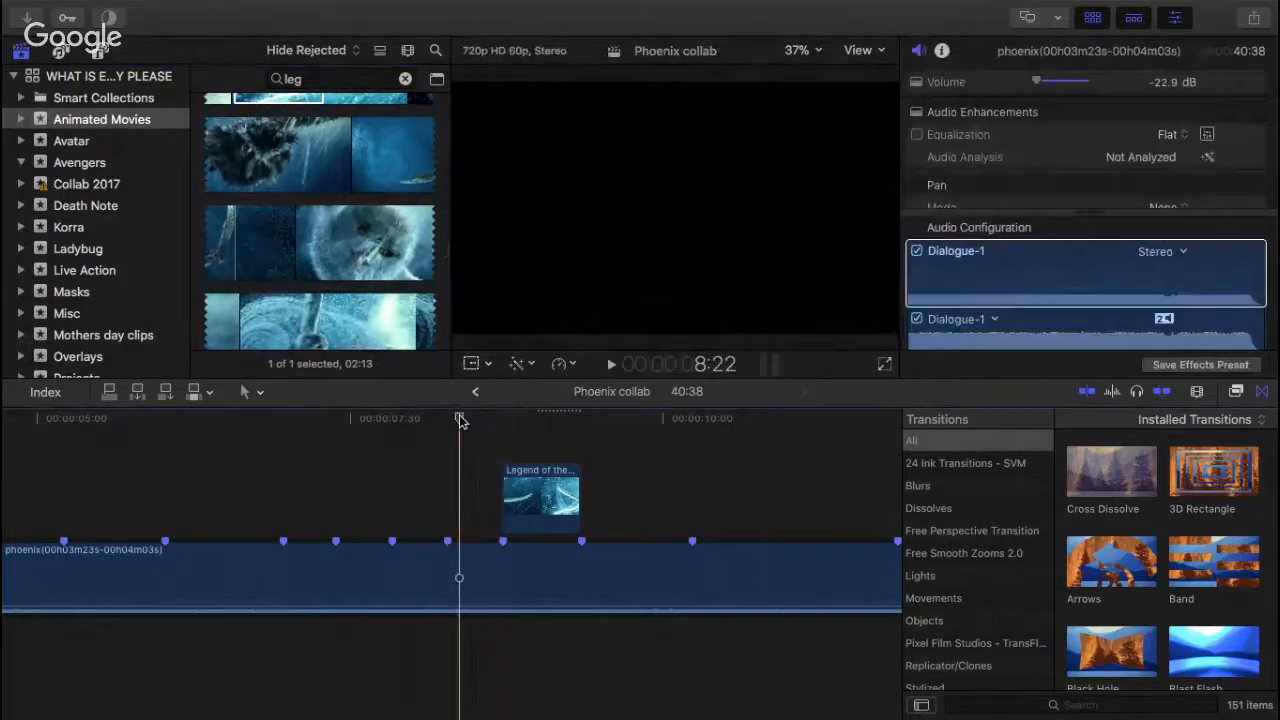
{"action": "key", "text": "space"}
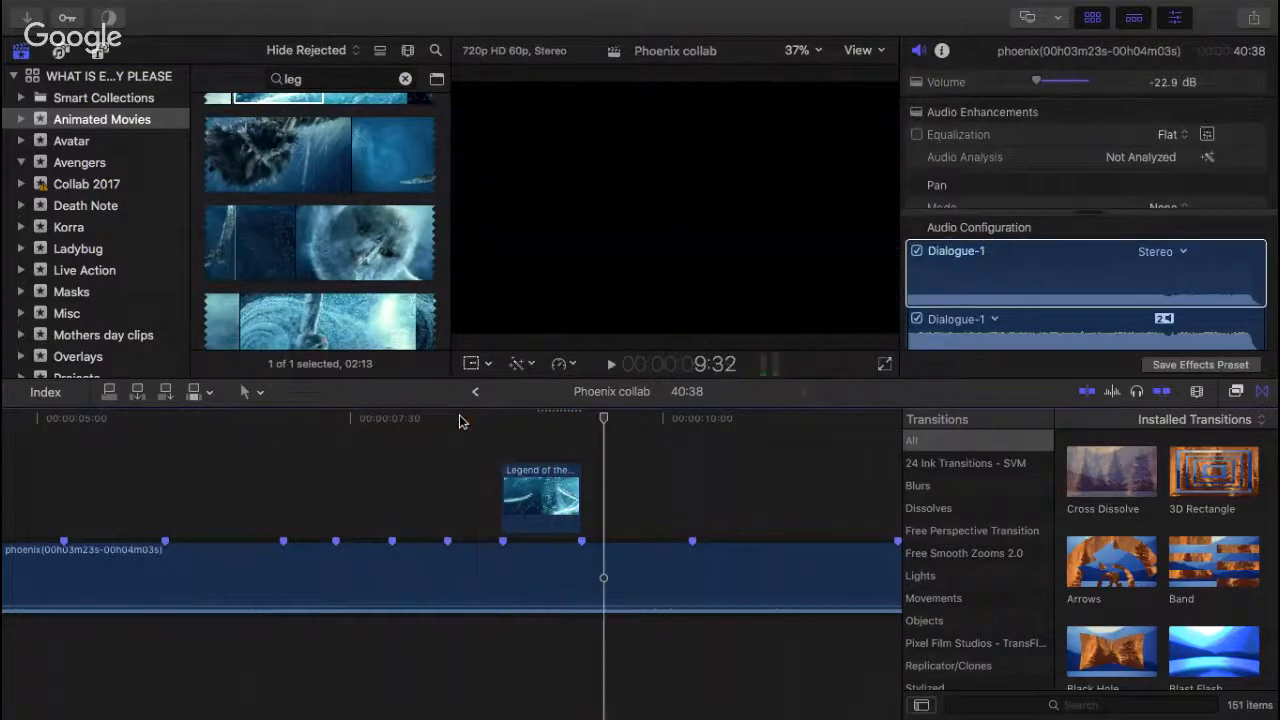
Step: Retrim the lightning owl clip between its two beat markers so it uses a different part of the shot, and play it back
{"action": "left_click_drag", "start_coordinate": [553, 481], "coordinate": [581, 494]}
{"action": "left_click_drag", "start_coordinate": [466, 492], "coordinate": [503, 492]}
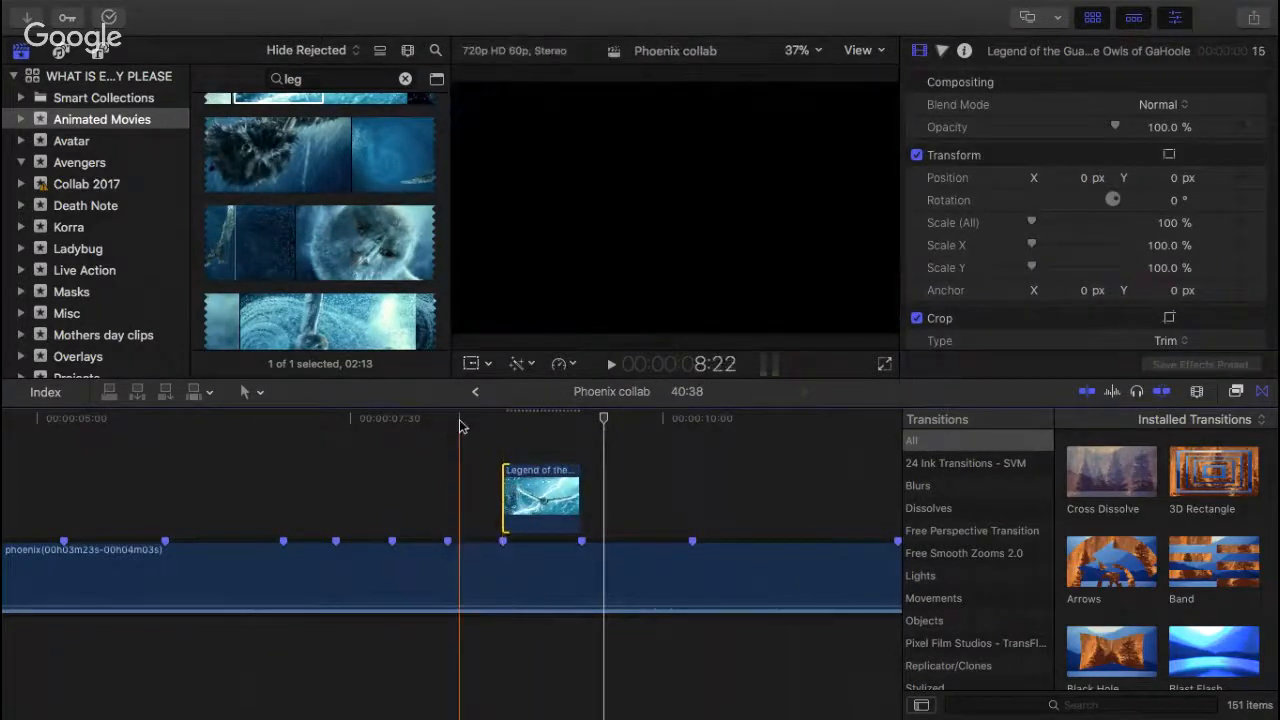
{"action": "key", "text": "space"}
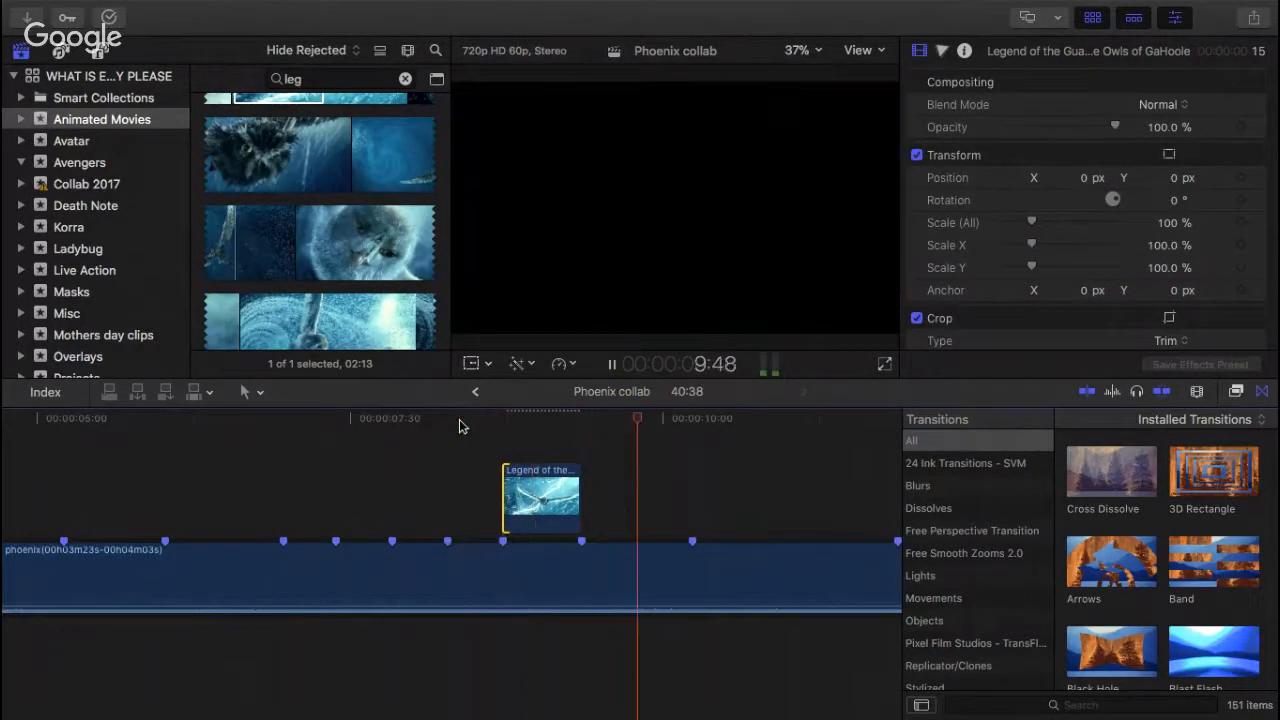
Step: Examine the Legend of the Guardians footage around the lightning scene for further usable owl shots
{"action": "scroll", "coordinate": [322, 300], "scroll_direction": "down", "scroll_amount": 6}
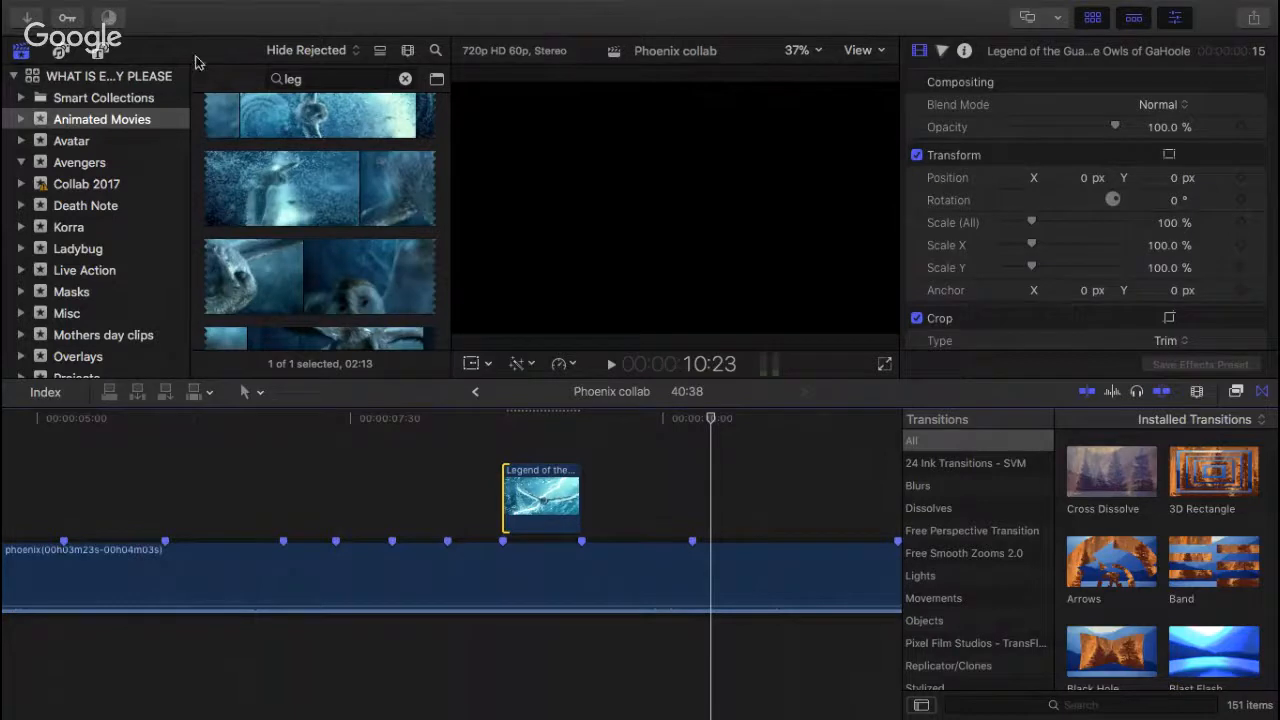
{"action": "scroll", "coordinate": [275, 211], "scroll_direction": "down", "scroll_amount": 2}
{"action": "left_click", "coordinate": [239, 247]}
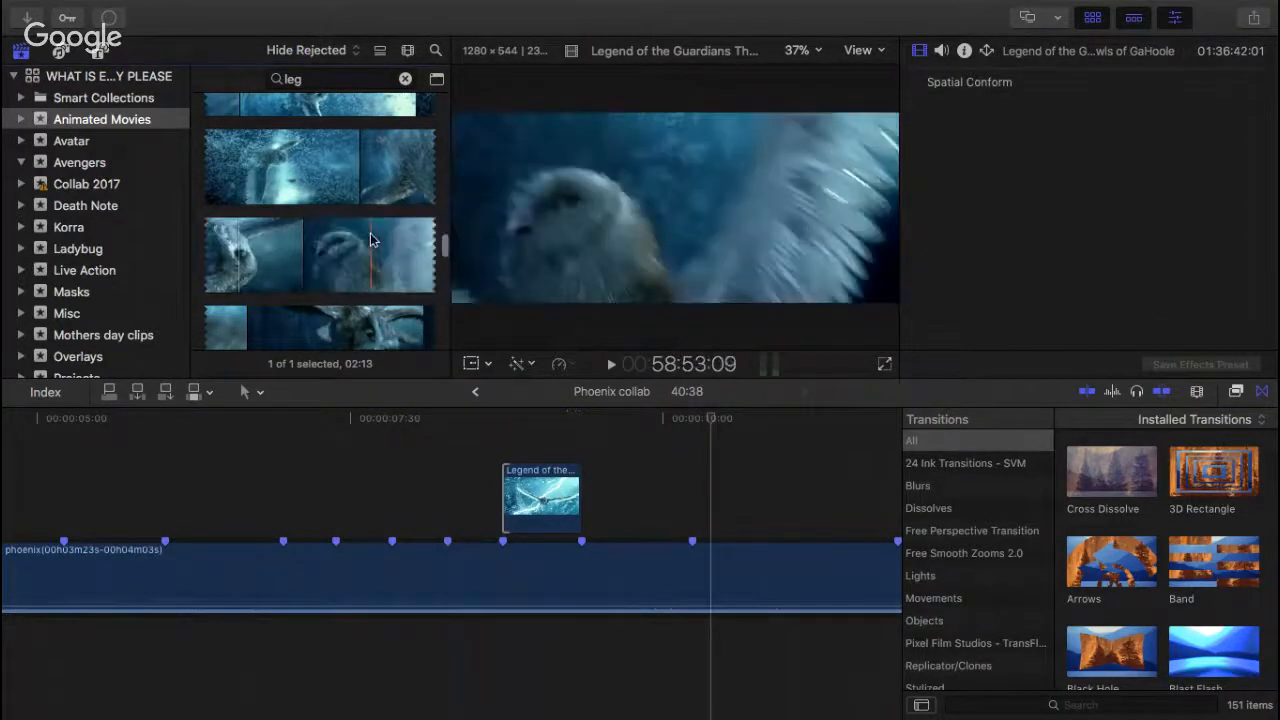
{"action": "scroll", "coordinate": [372, 238], "scroll_direction": "up", "scroll_amount": 3}
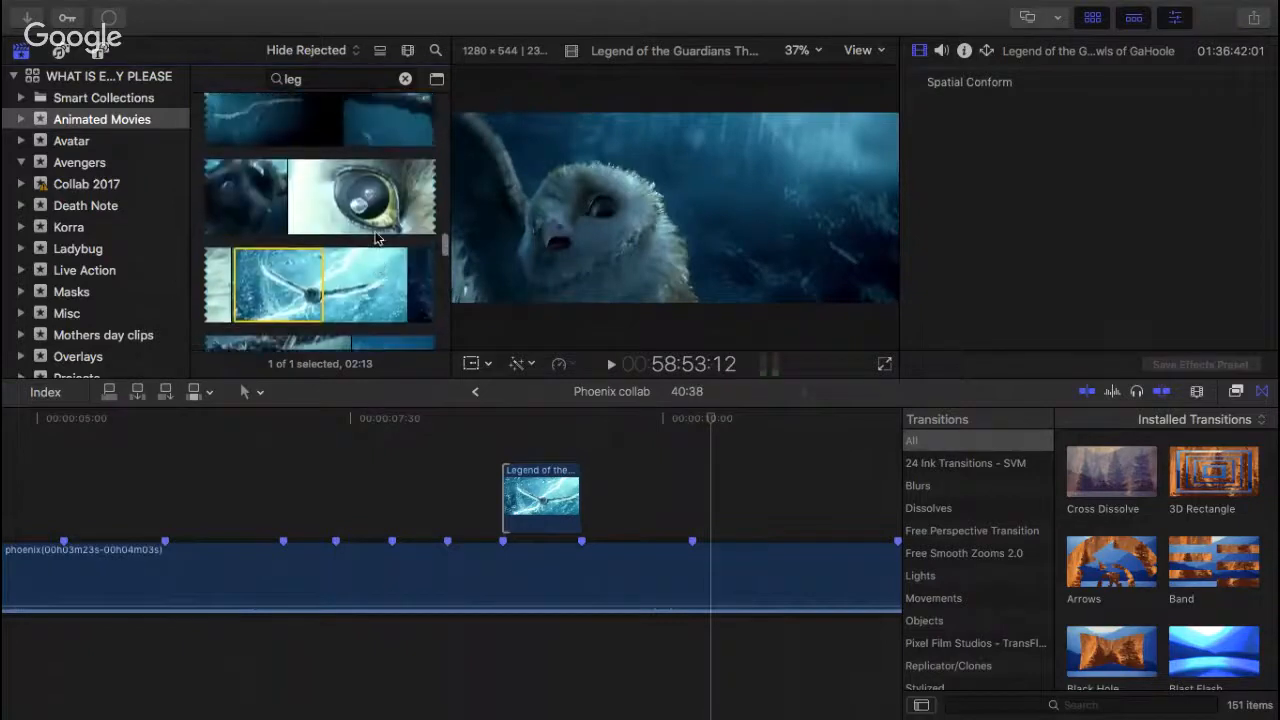
{"action": "scroll", "coordinate": [375, 237], "scroll_direction": "up", "scroll_amount": 1}
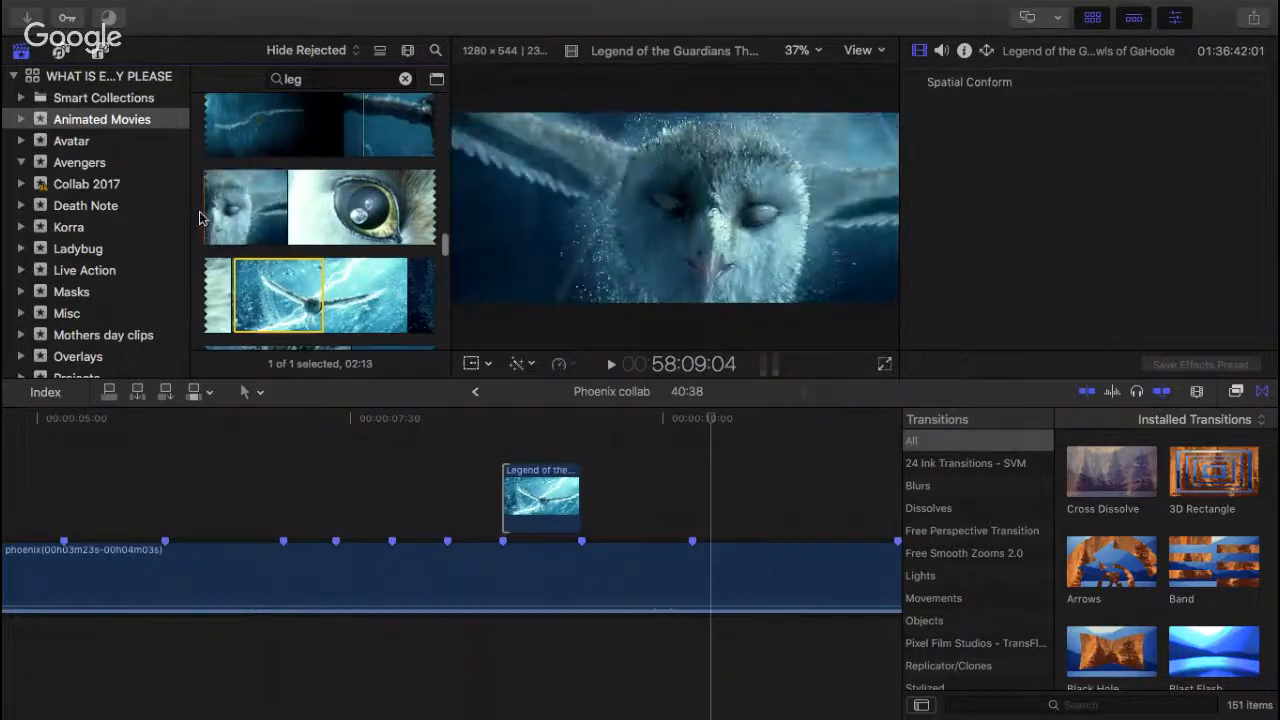
{"action": "scroll", "coordinate": [200, 210], "scroll_direction": "up", "scroll_amount": 1}
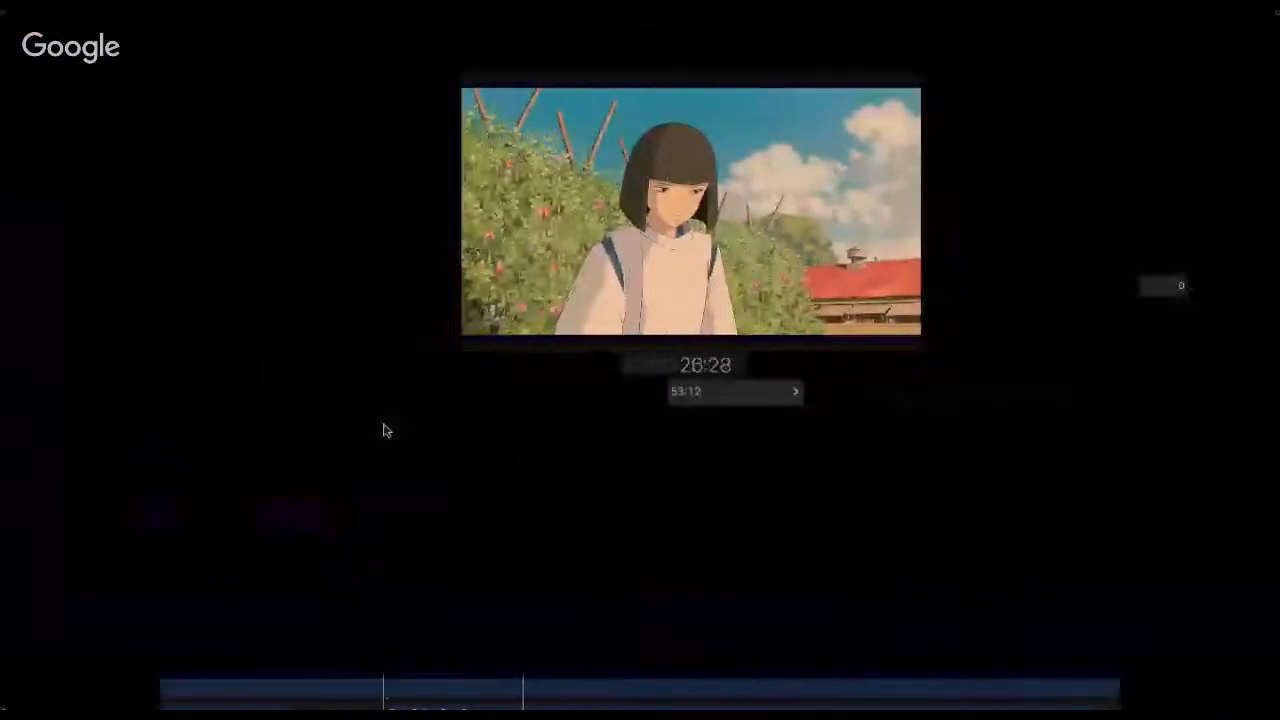
Step: Play the Spirited Away clips in the Dark Blue Parts project from 26:28 to about 31:14
{"action": "left_click", "coordinate": [384, 429]}
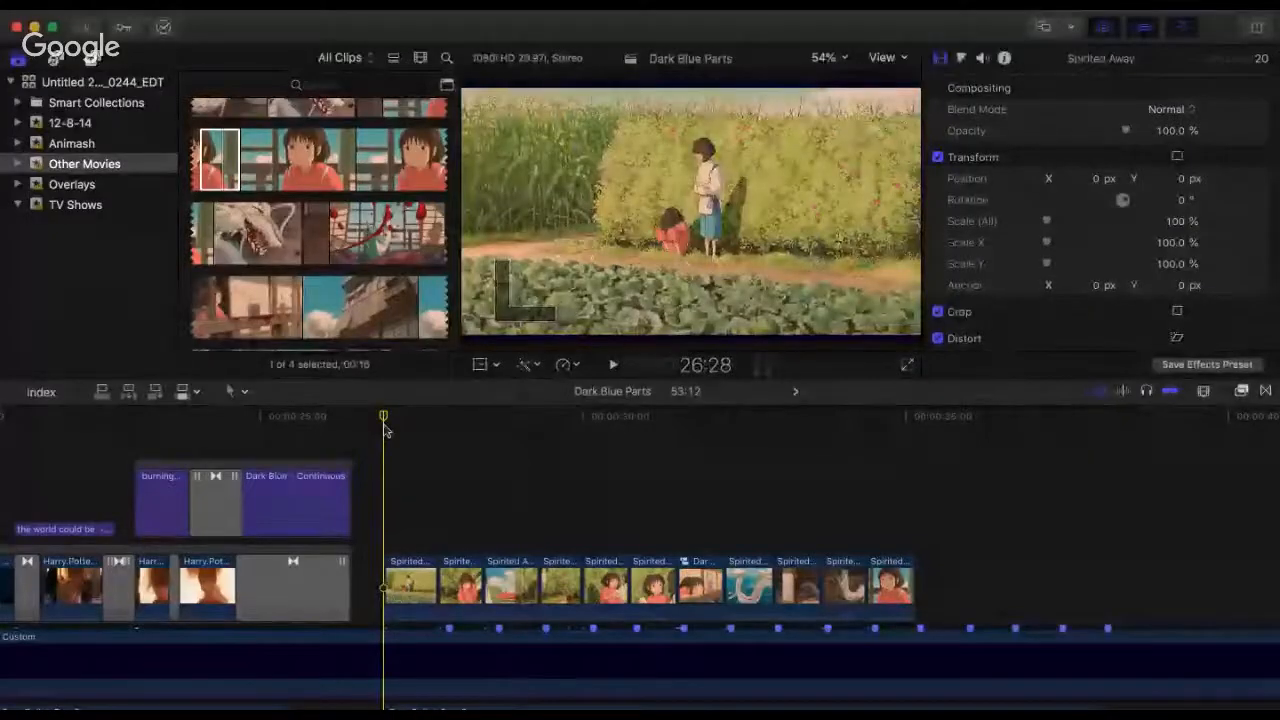
{"action": "key", "text": "space"}
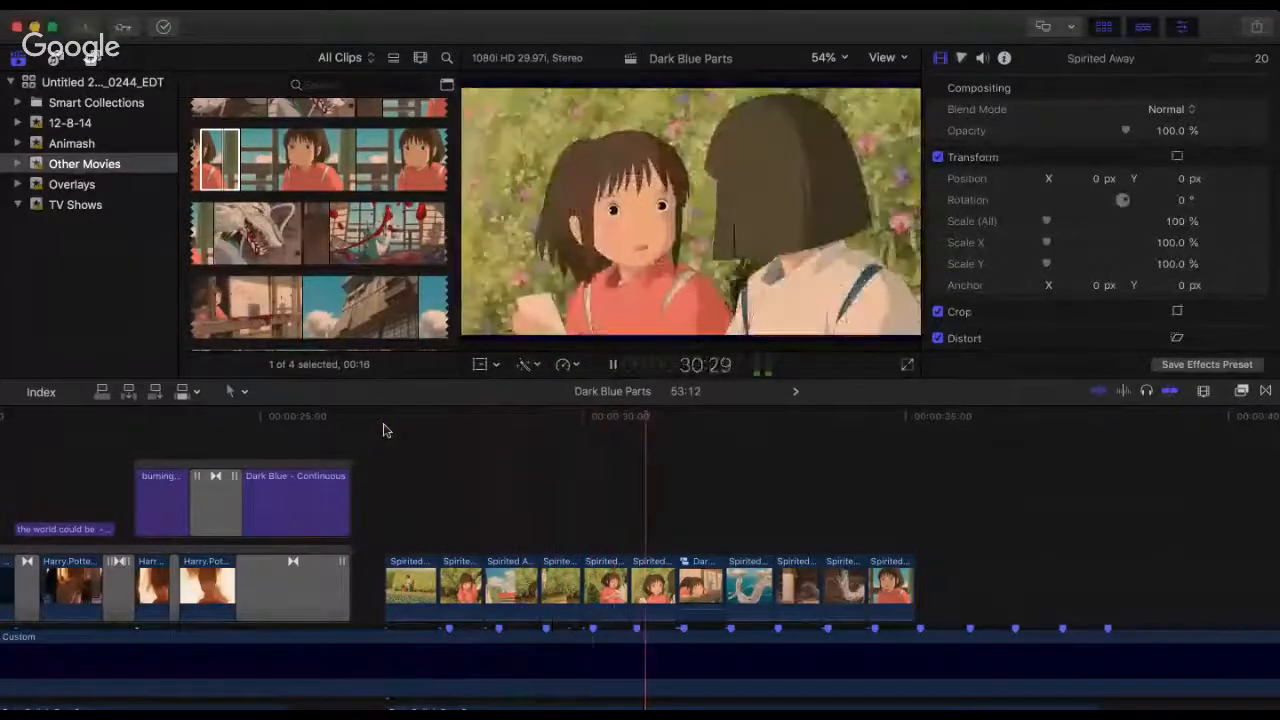
{"action": "key", "text": "space"}
{"action": "key", "text": "super+Tab"}
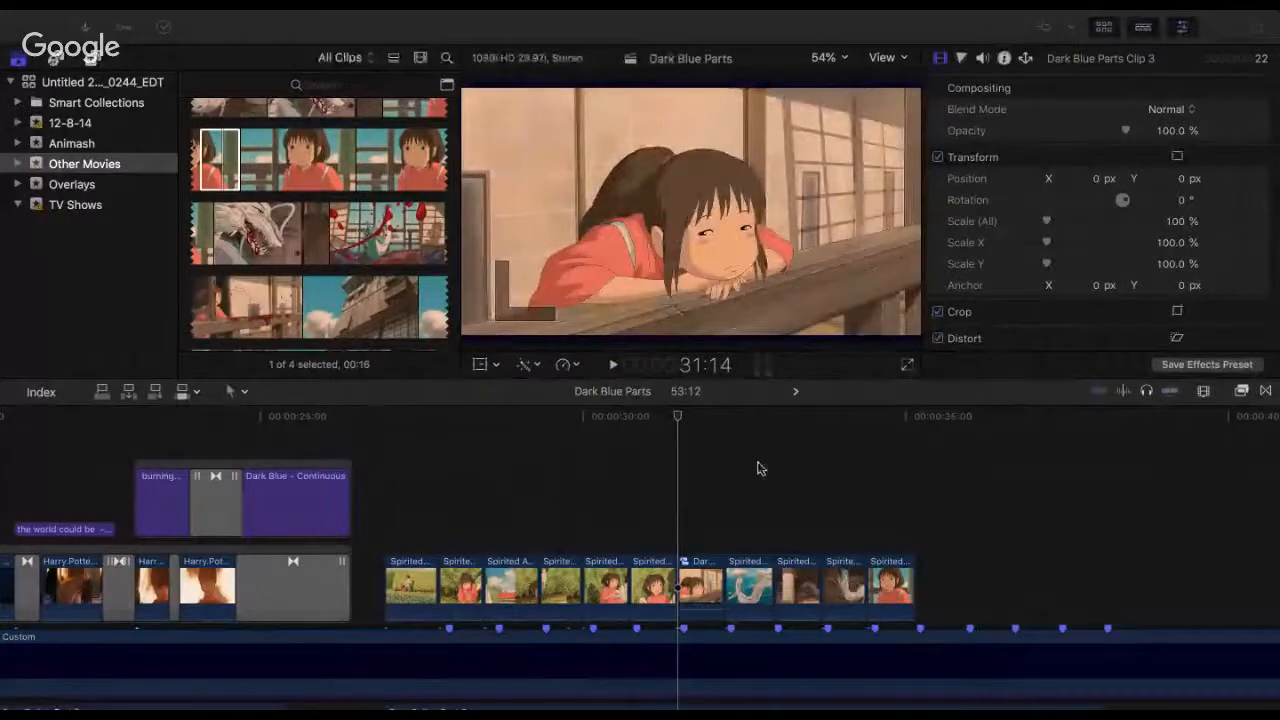
Step: Replay the Spirited Away clips from 26:28 to 31:16, pausing at 29:11 to check the cuts against the beat markers
{"action": "left_click", "coordinate": [381, 428]}
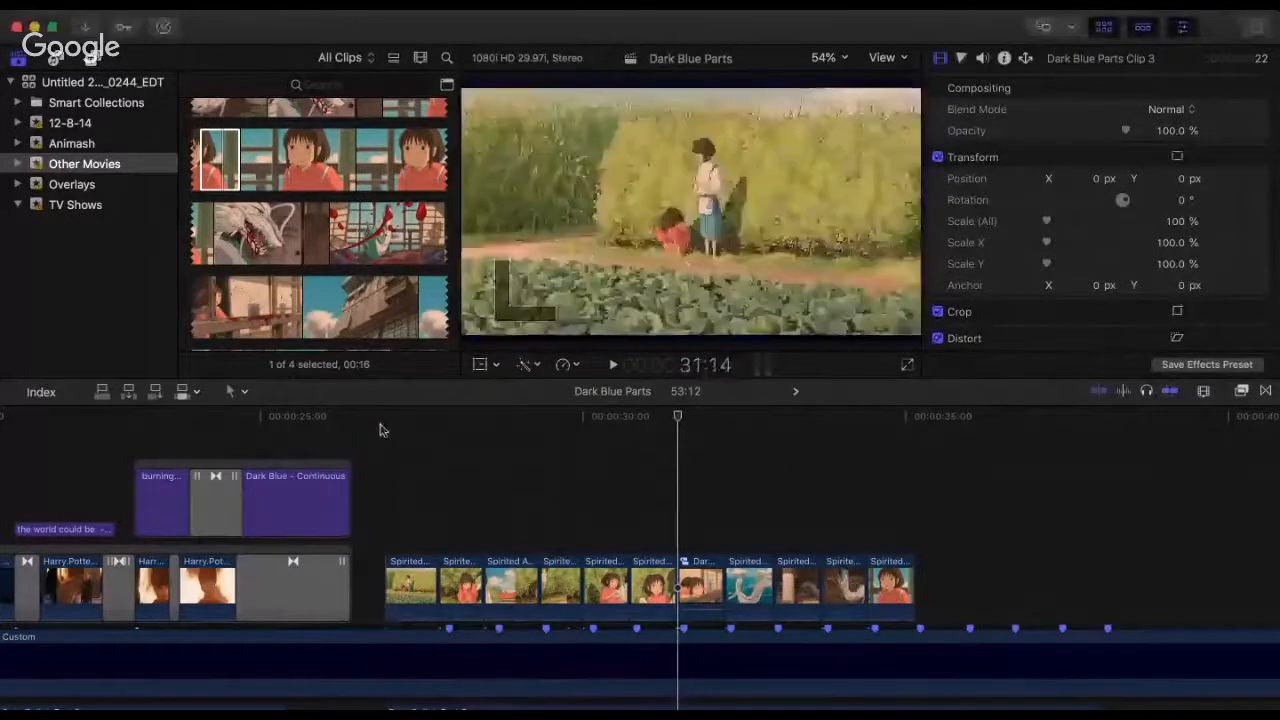
{"action": "left_click", "coordinate": [382, 435]}
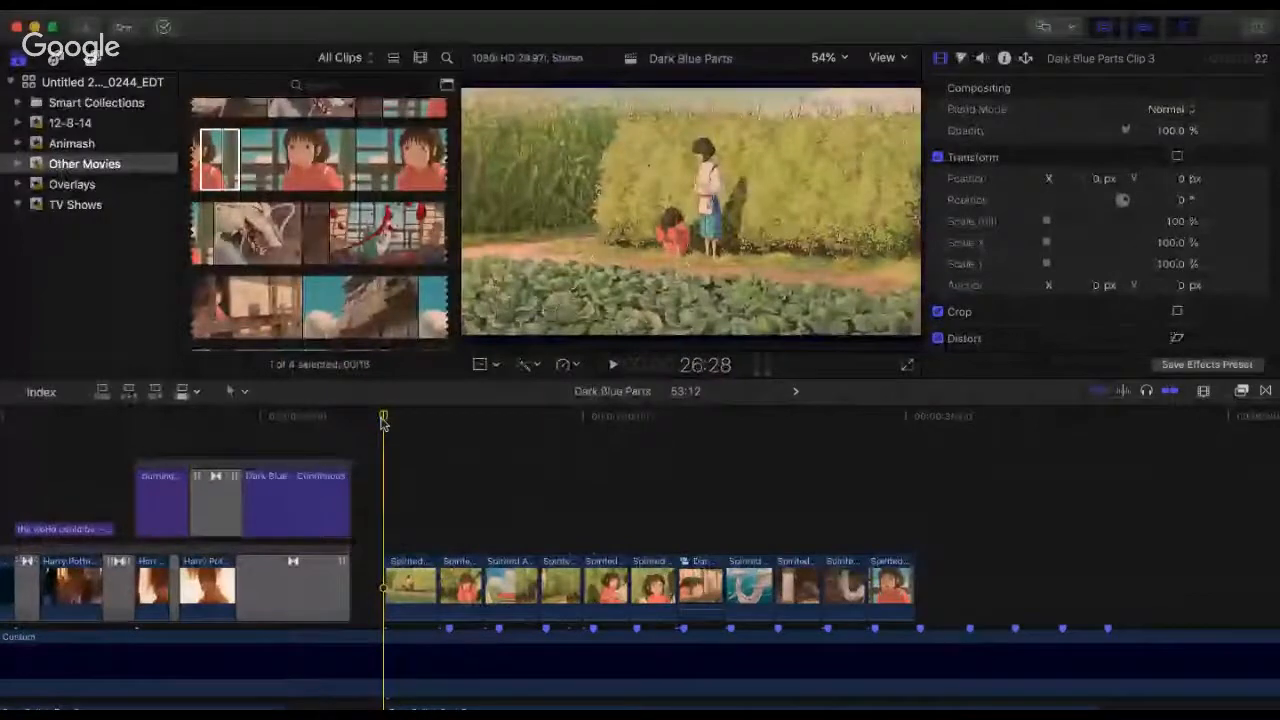
{"action": "key", "text": "space"}
{"action": "key", "text": "space"}
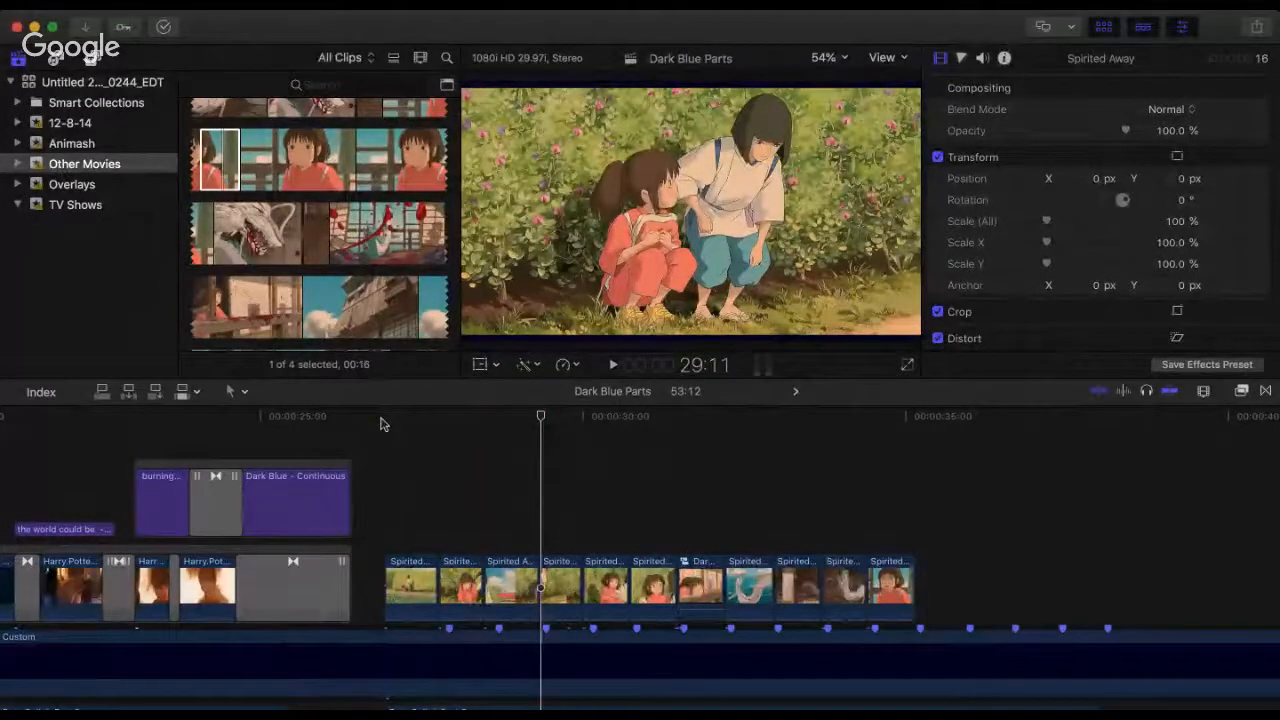
{"action": "key", "text": "space"}
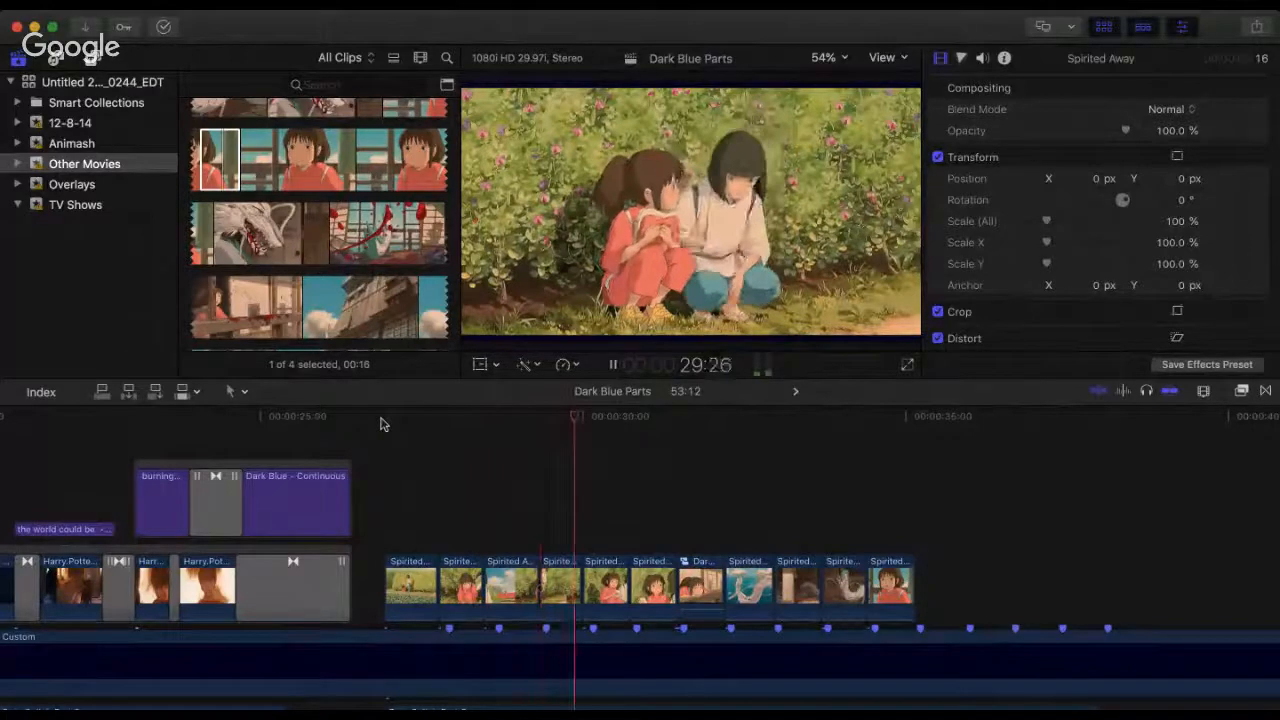
{"action": "key", "text": "space"}
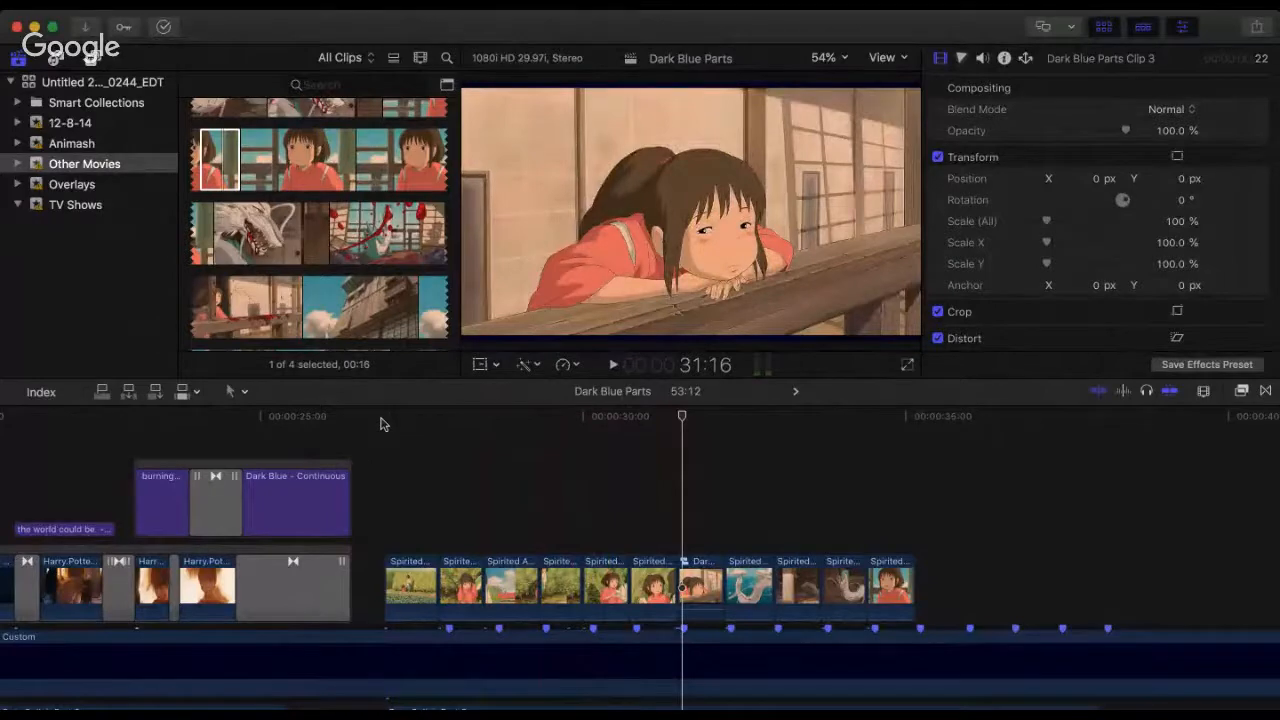
Step: Play the Spirited Away section from its start twice, stopping at 29:20 the first time and at 31:13 the second
{"action": "left_click", "coordinate": [381, 425]}
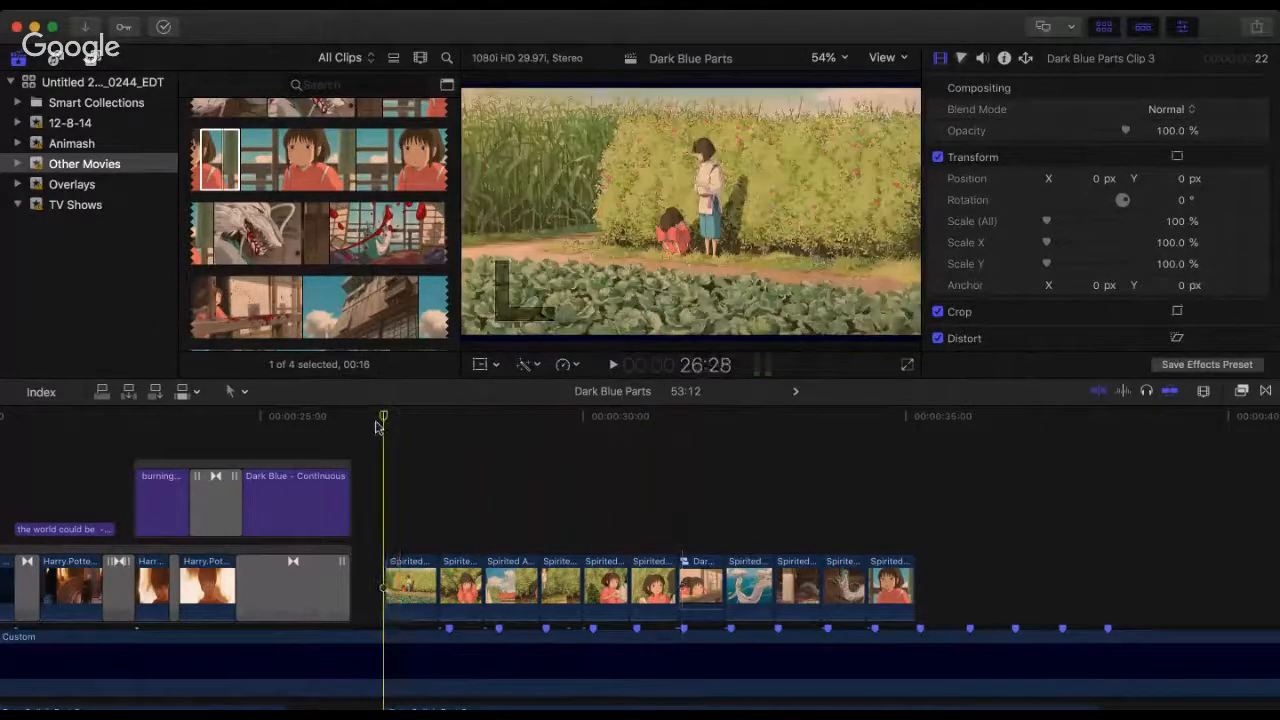
{"action": "key", "text": "space"}
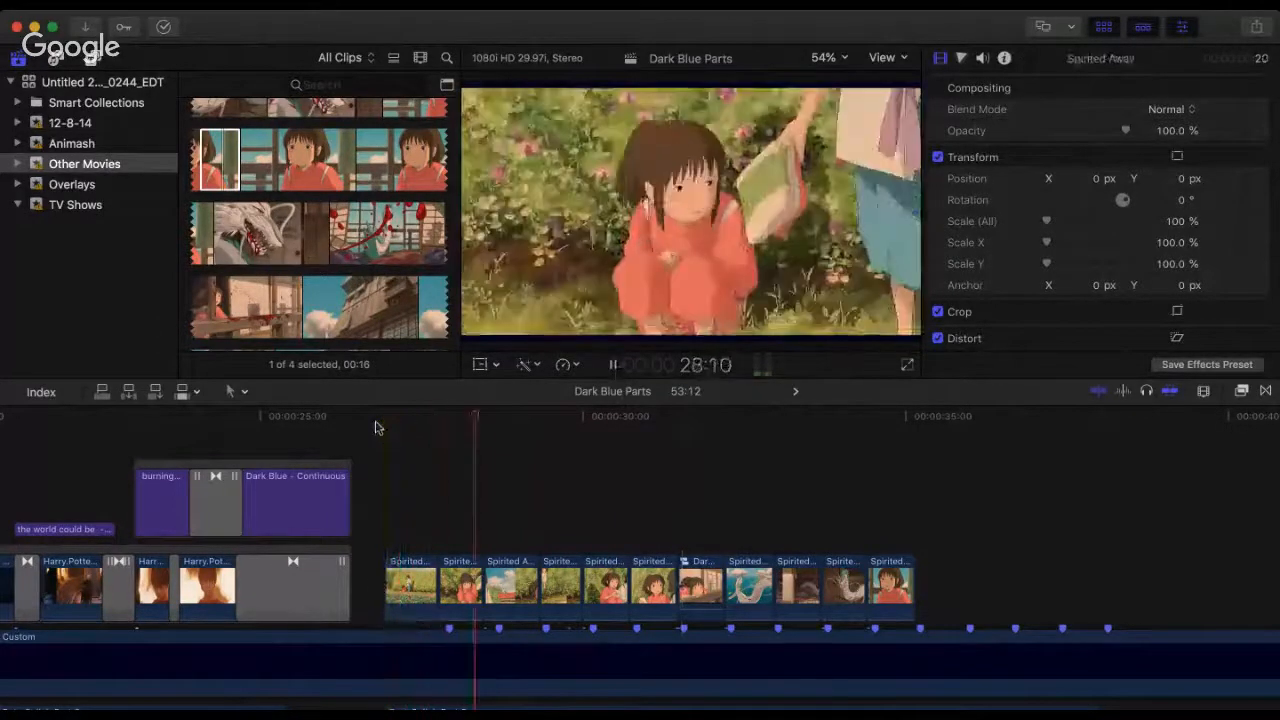
{"action": "key", "text": "space"}
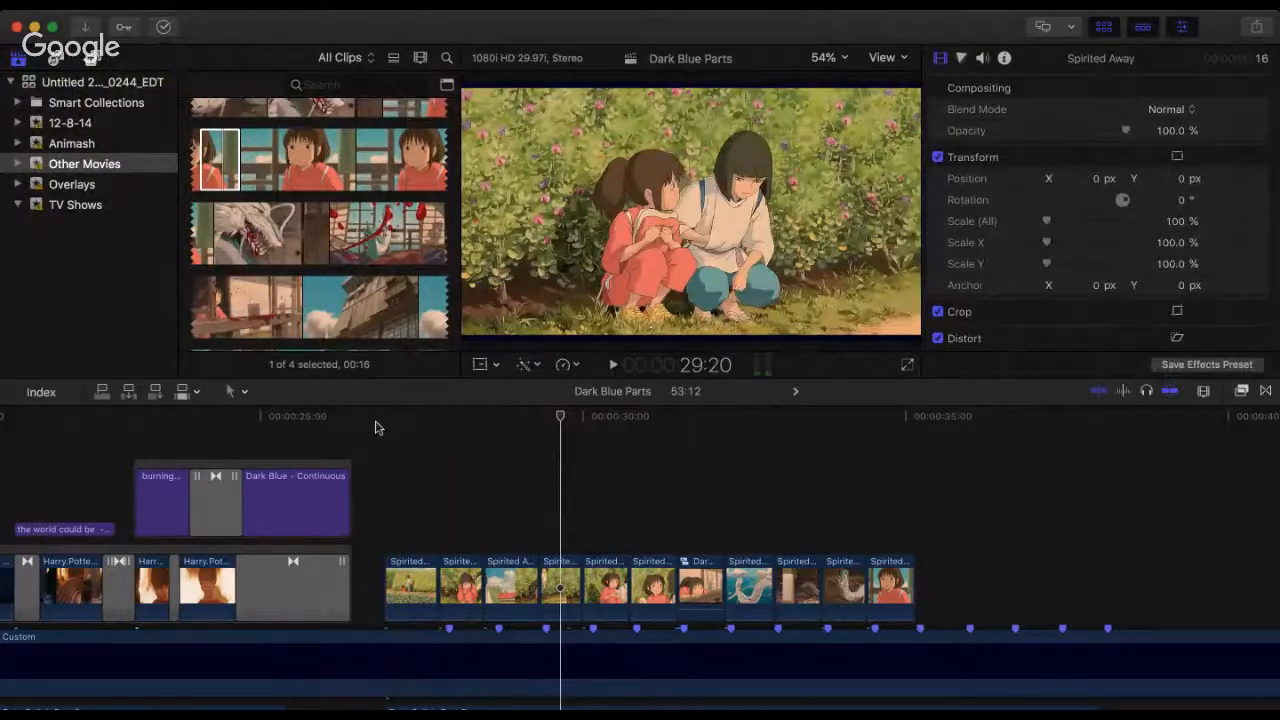
{"action": "left_click", "coordinate": [383, 427]}
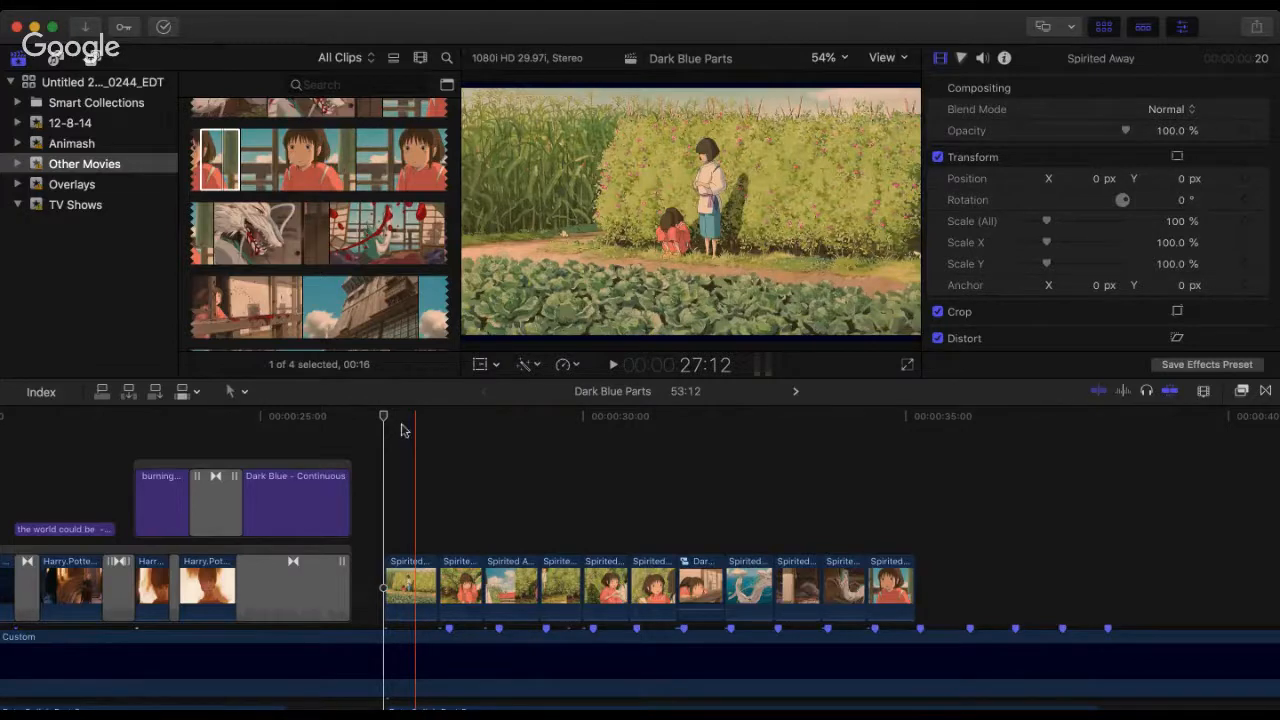
{"action": "key", "text": "space"}
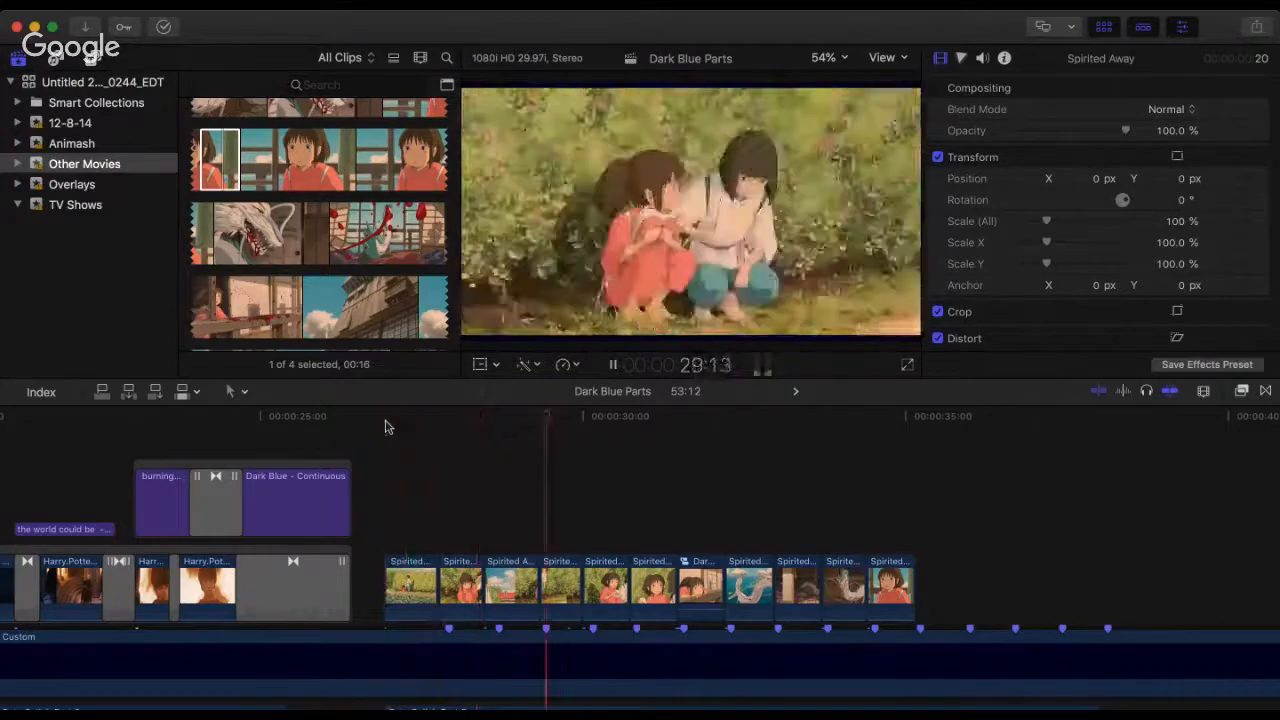
{"action": "key", "text": "space"}
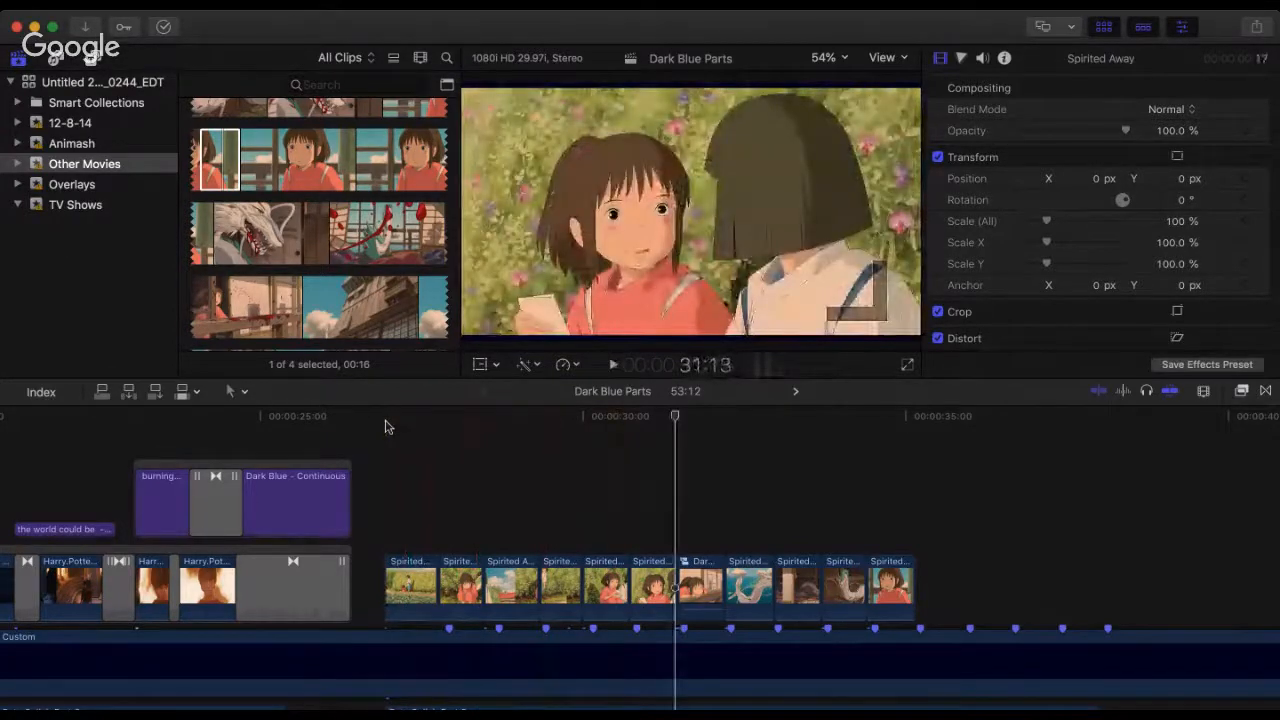
Step: Replay the Spirited Away section from its first clip past 31:18, and again through to the last clip at 34:15
{"action": "left_click", "coordinate": [385, 427]}
{"action": "key", "text": "space"}
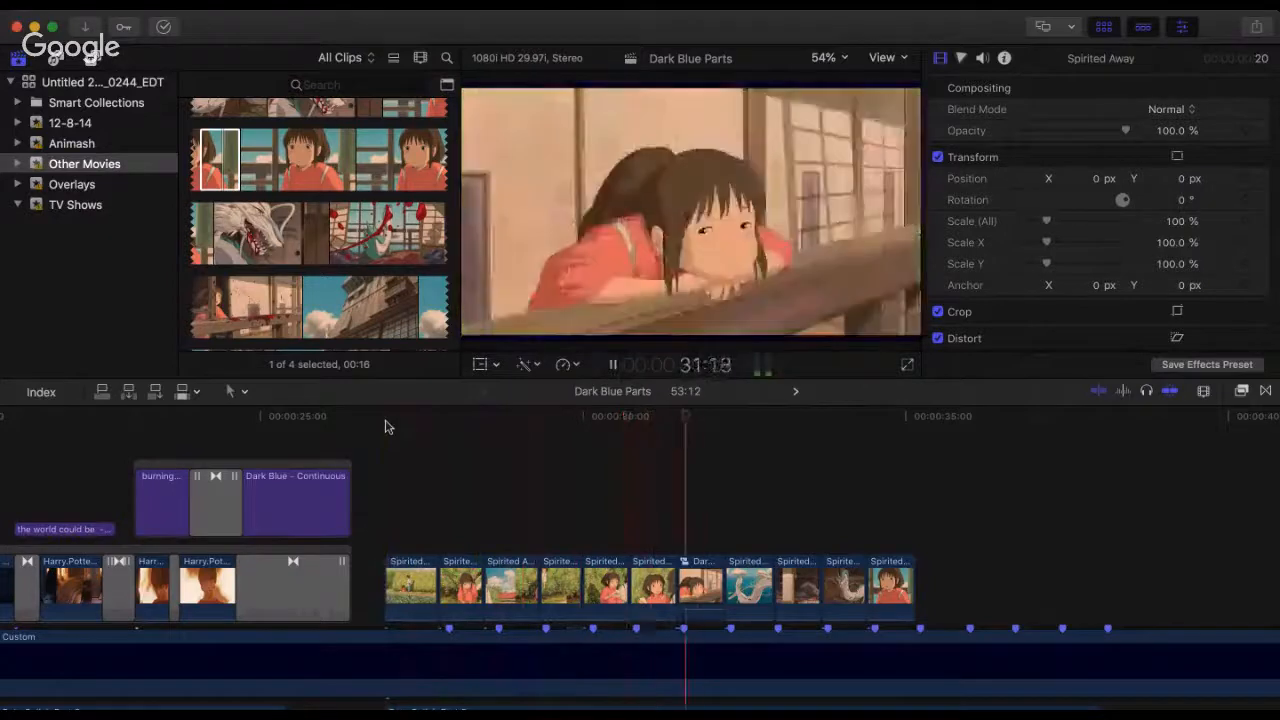
{"action": "key", "text": "space"}
{"action": "left_click", "coordinate": [388, 427]}
{"action": "key", "text": "space"}
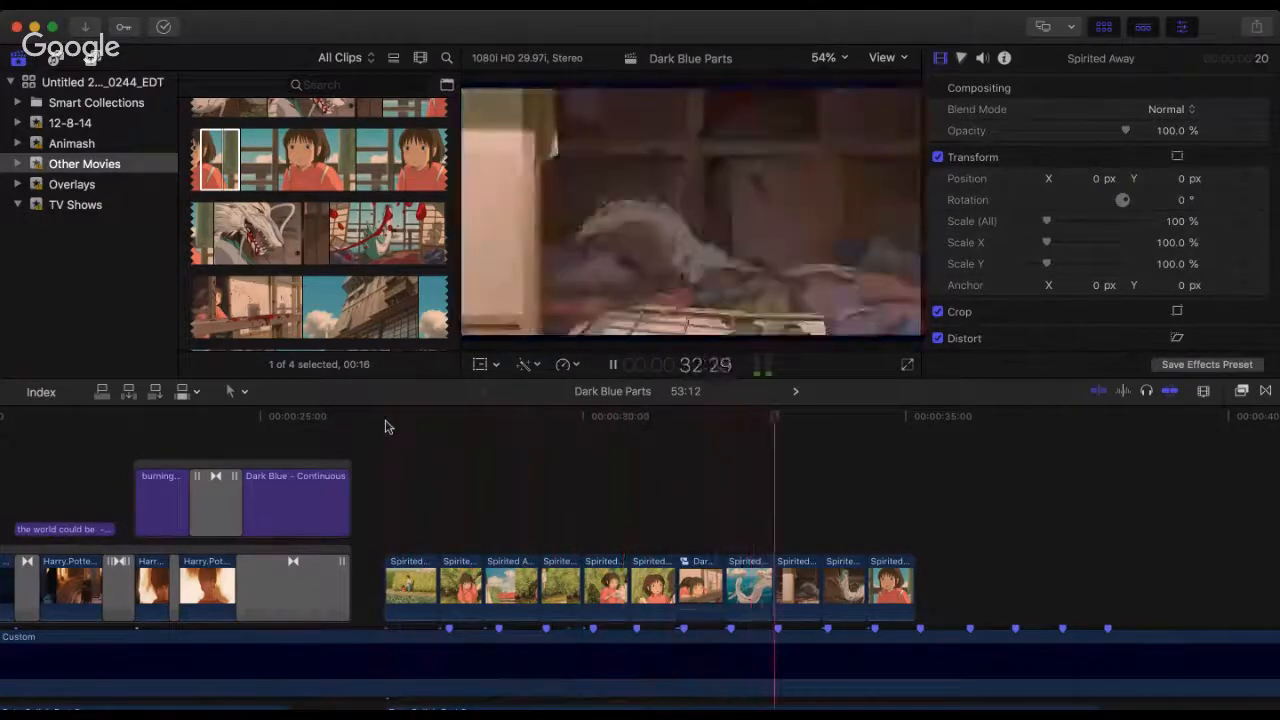
{"action": "key", "text": "space"}
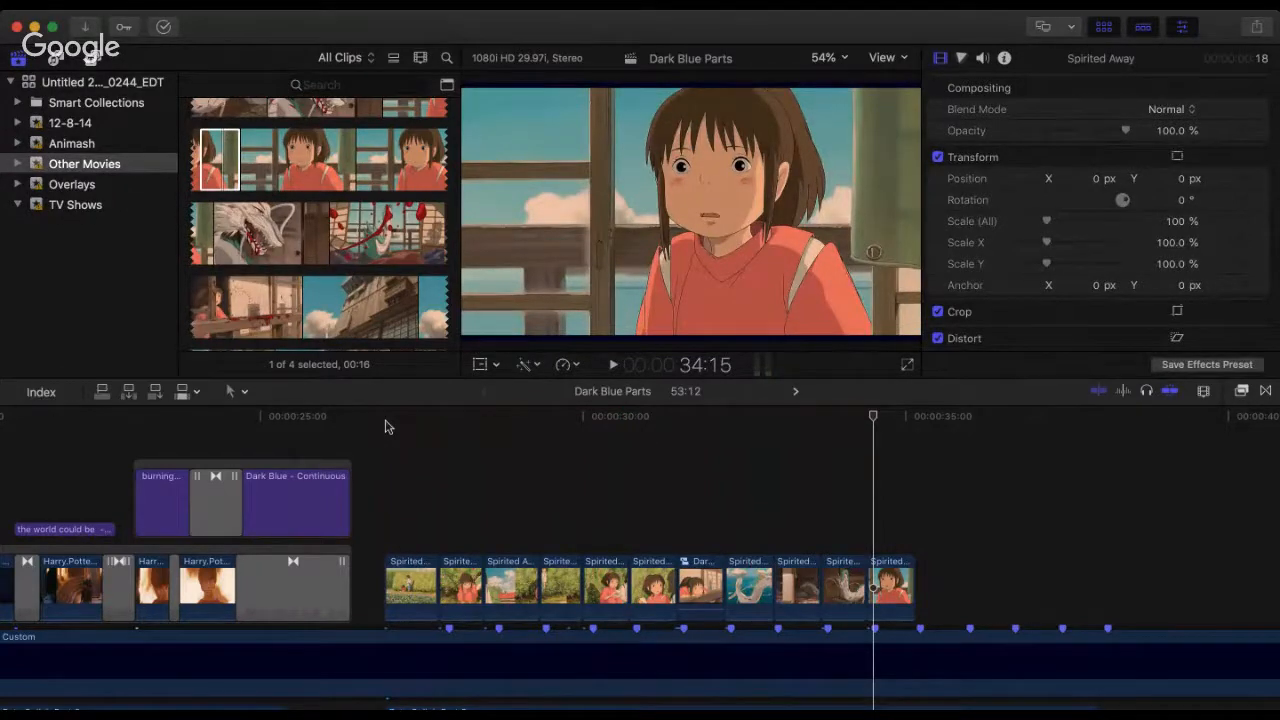
Step: Play the opening Spirited Away clips once more past 28:21, and return to the first clip
{"action": "left_click", "coordinate": [385, 427]}
{"action": "key", "text": "space"}
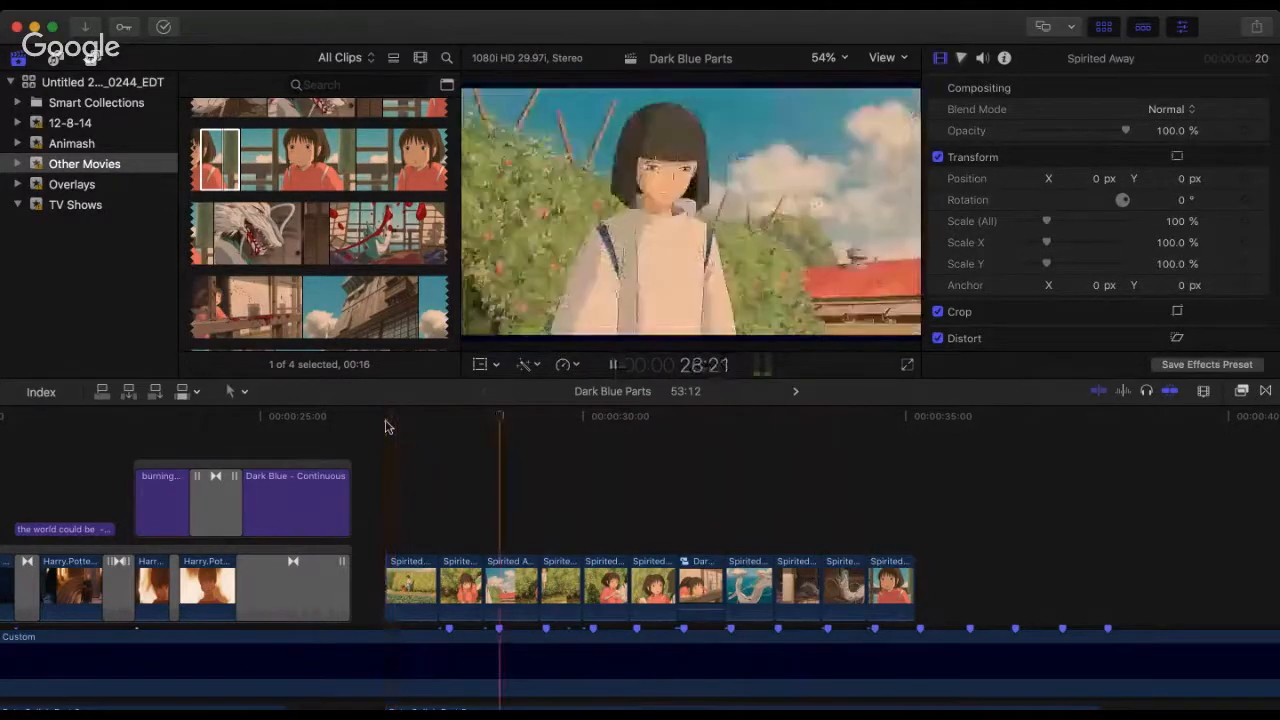
{"action": "left_click", "coordinate": [385, 427]}
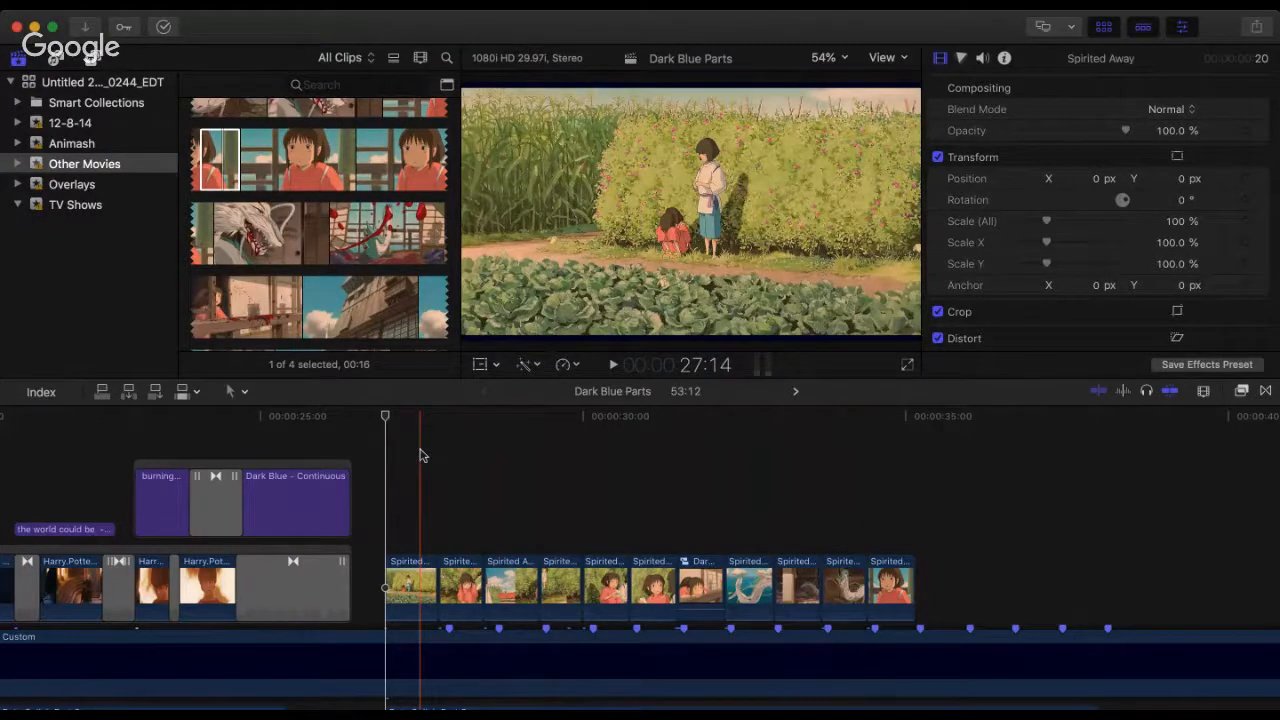
Step: Review the Spirited Away clips from 26:28, first with a pause near 29:12, and once more through to 34:12
{"action": "left_click", "coordinate": [380, 432]}
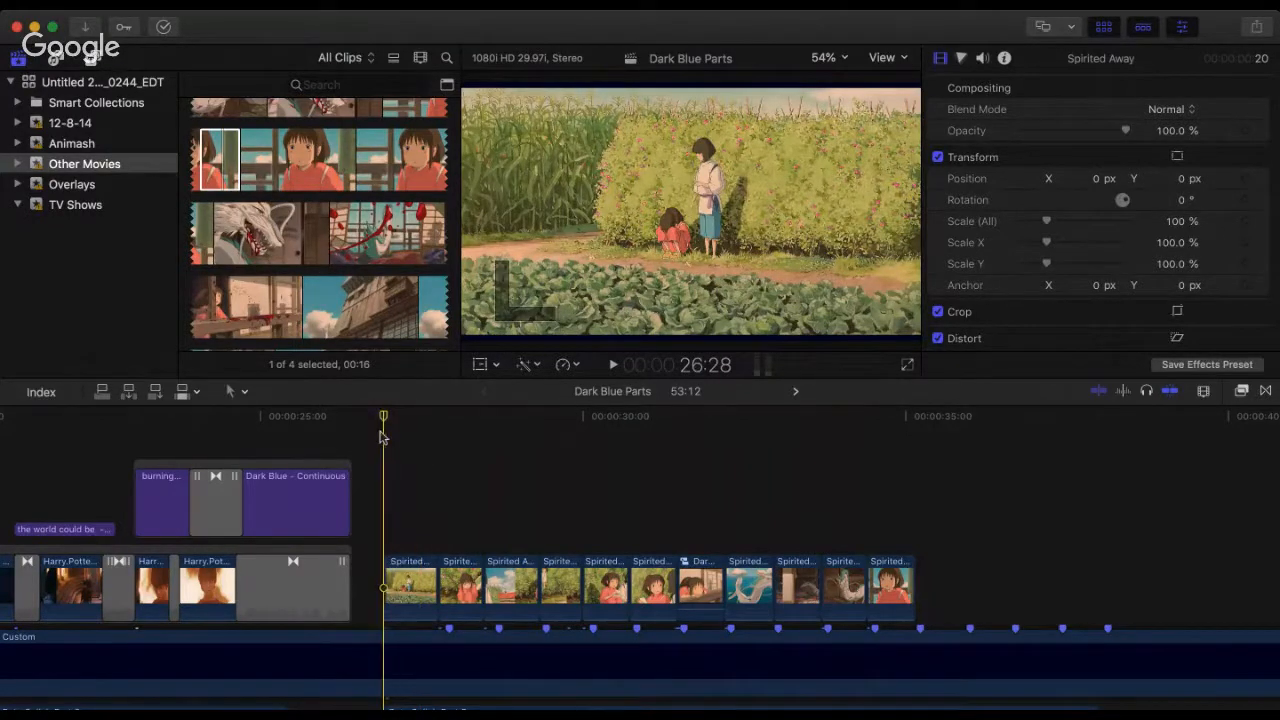
{"action": "key", "text": "space"}
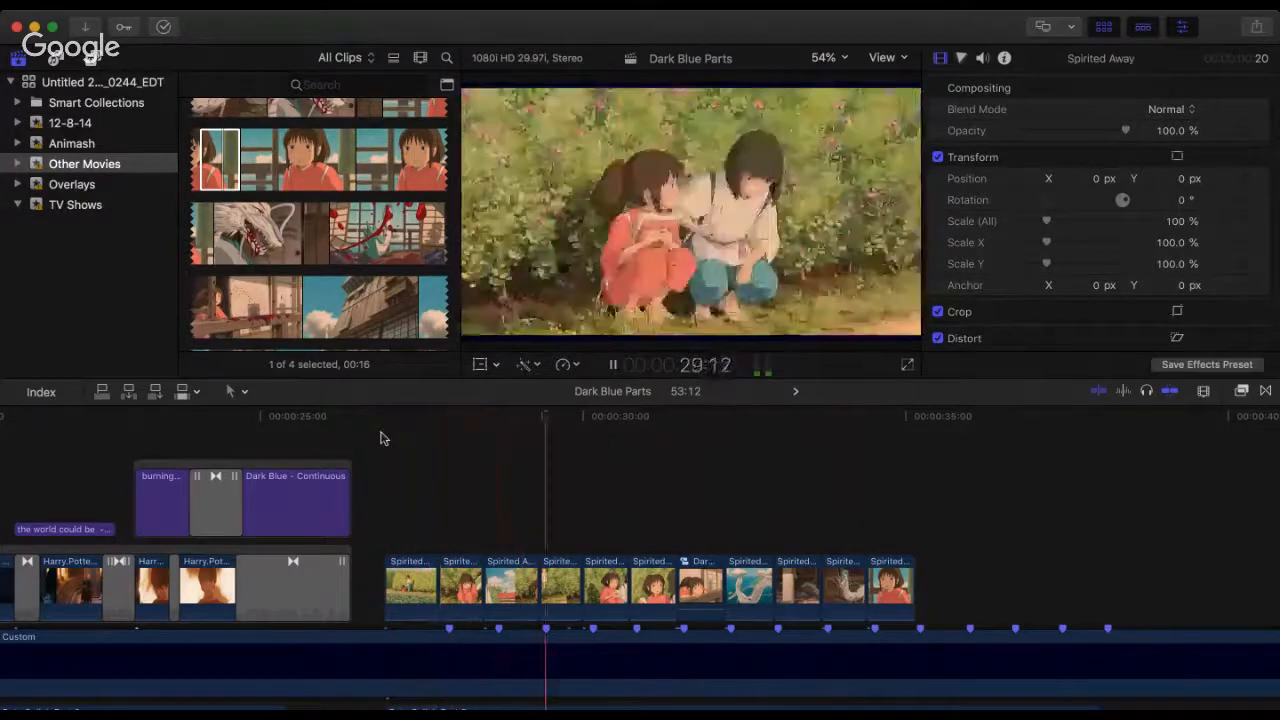
{"action": "key", "text": "space"}
{"action": "key", "text": "space"}
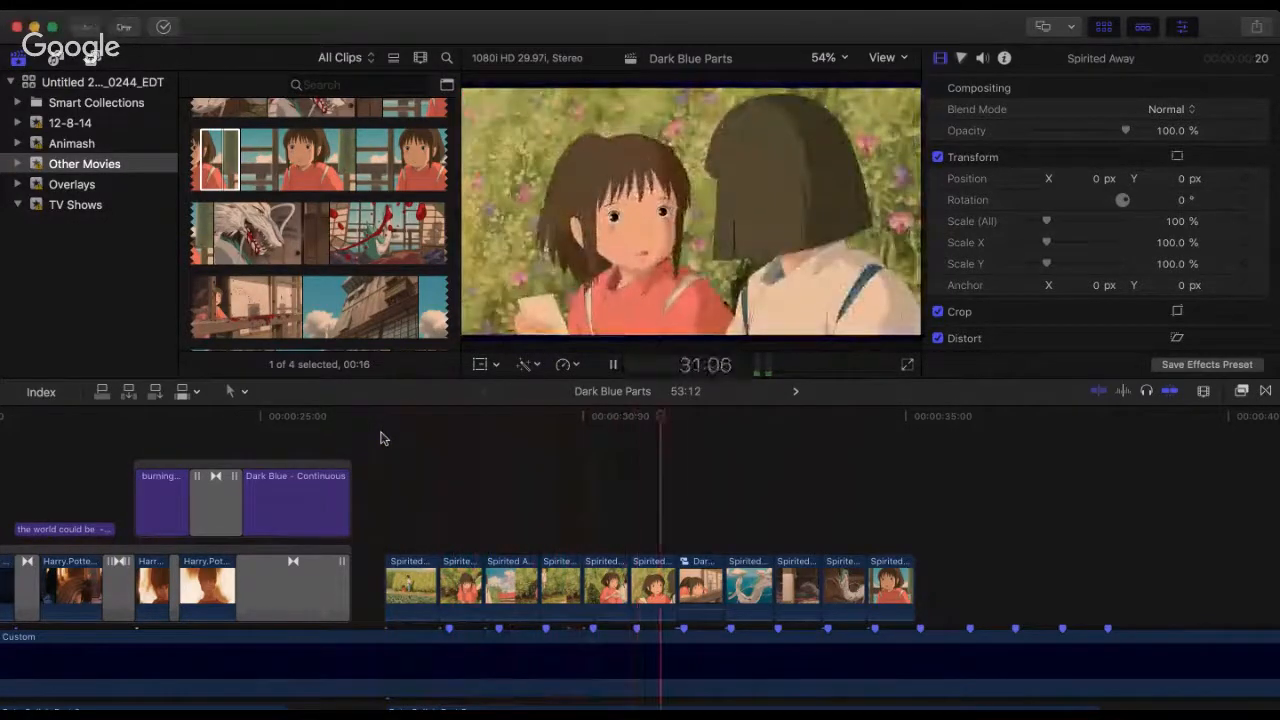
{"action": "key", "text": "space"}
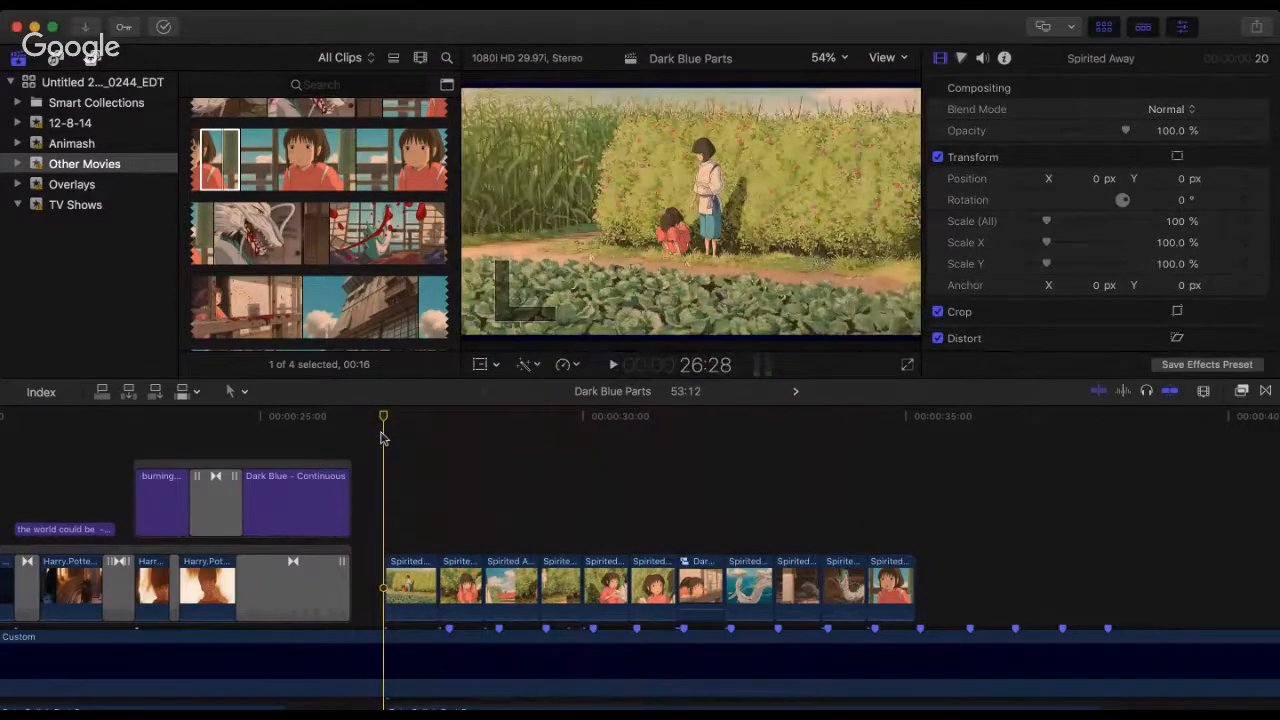
{"action": "key", "text": "space"}
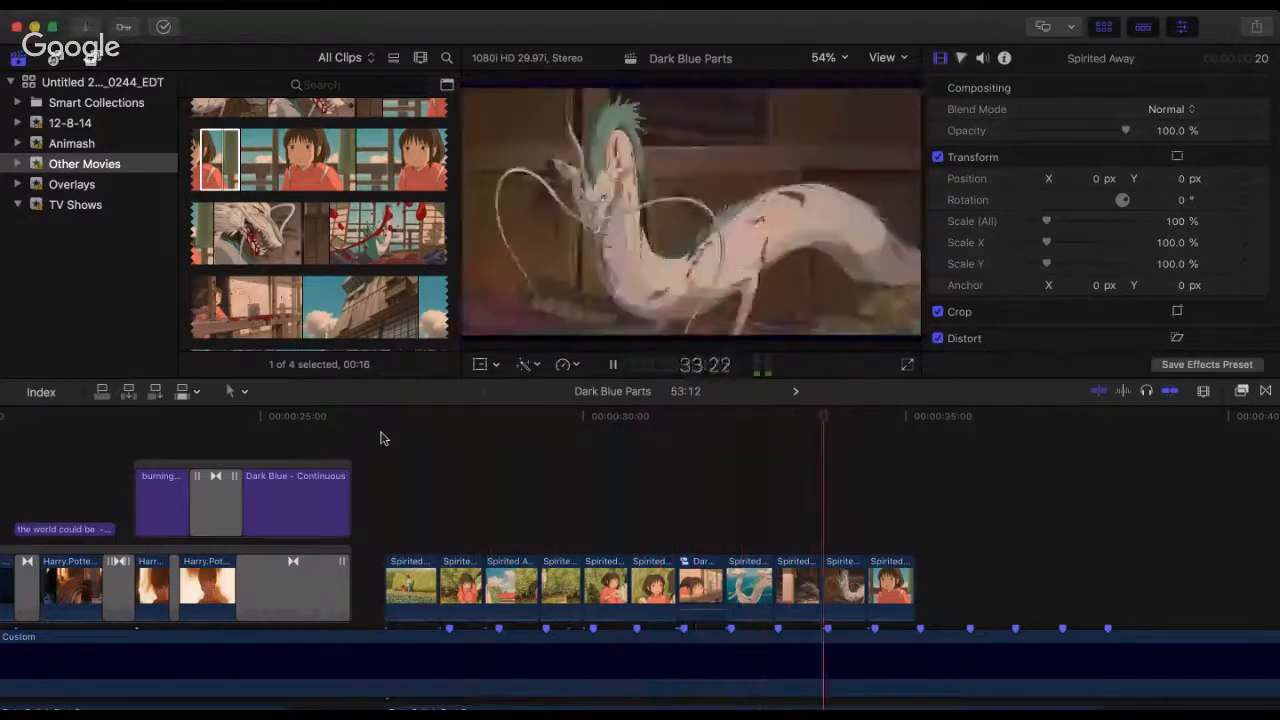
{"action": "key", "text": "space"}
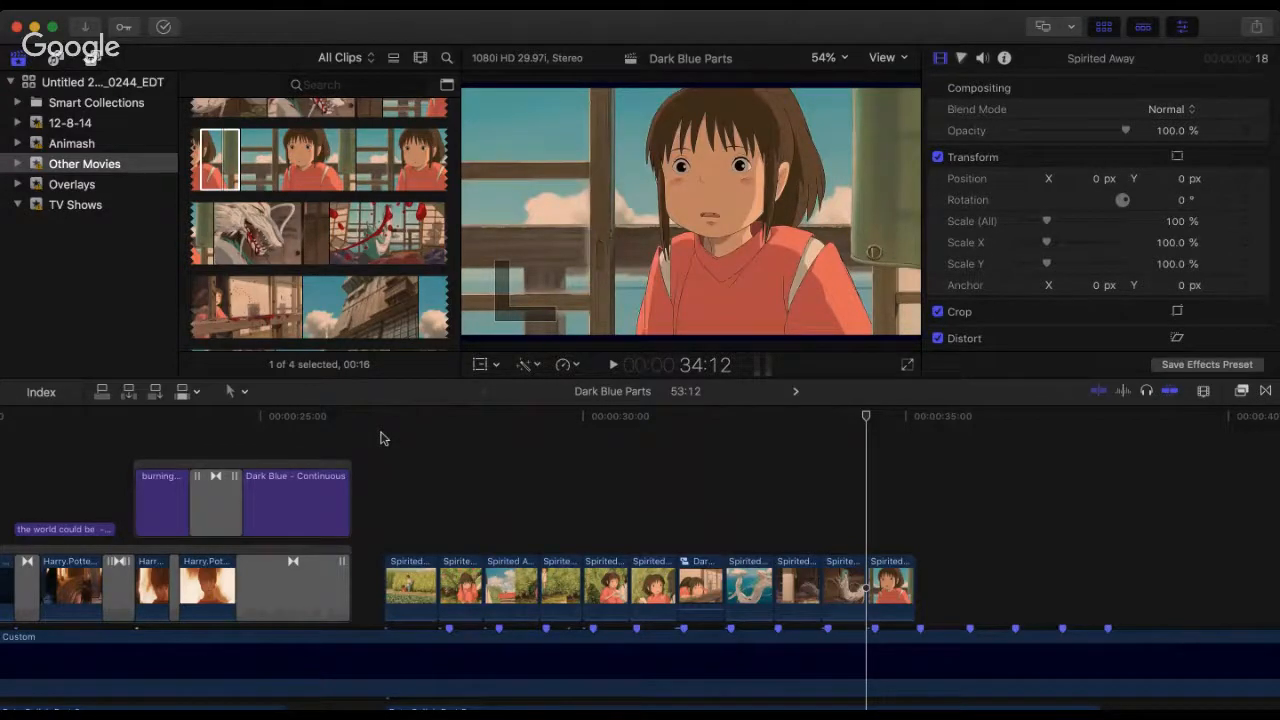
Step: Play the Spirited Away section from 26:28 through past 35:06, and replay its opening clips past 28:01
{"action": "left_click", "coordinate": [381, 438]}
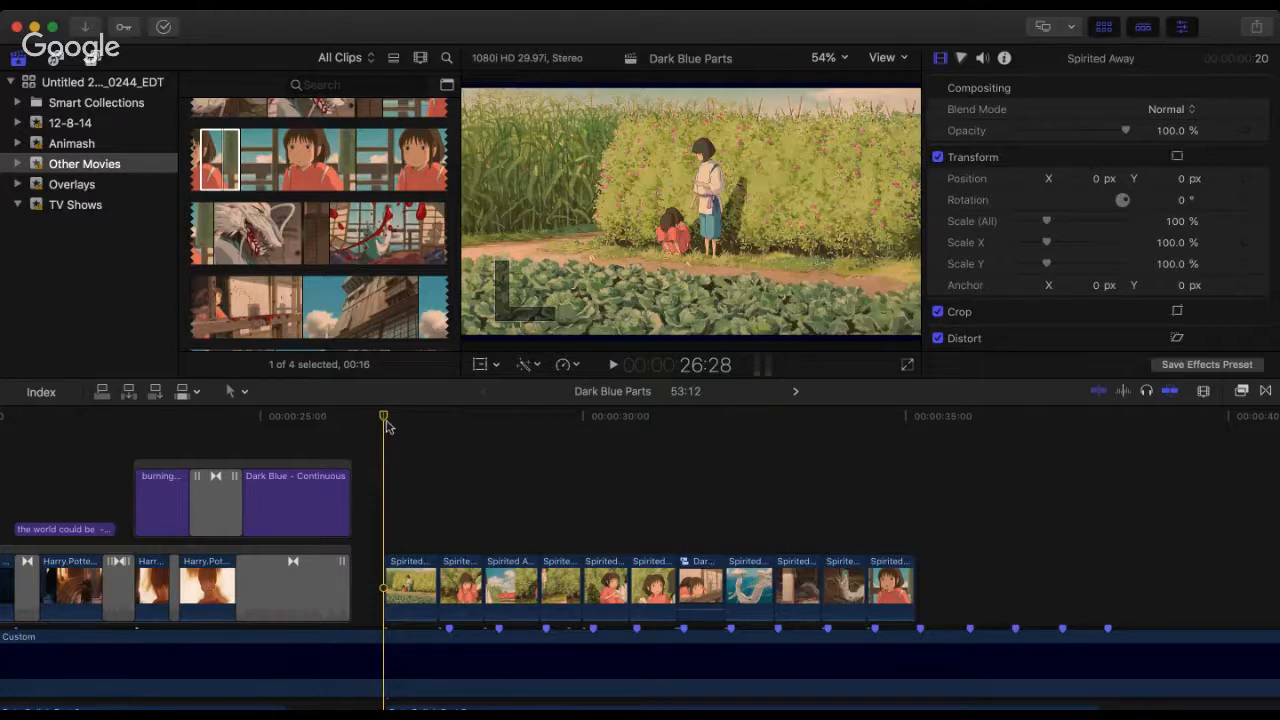
{"action": "left_click_drag", "start_coordinate": [384, 417], "coordinate": [390, 420]}
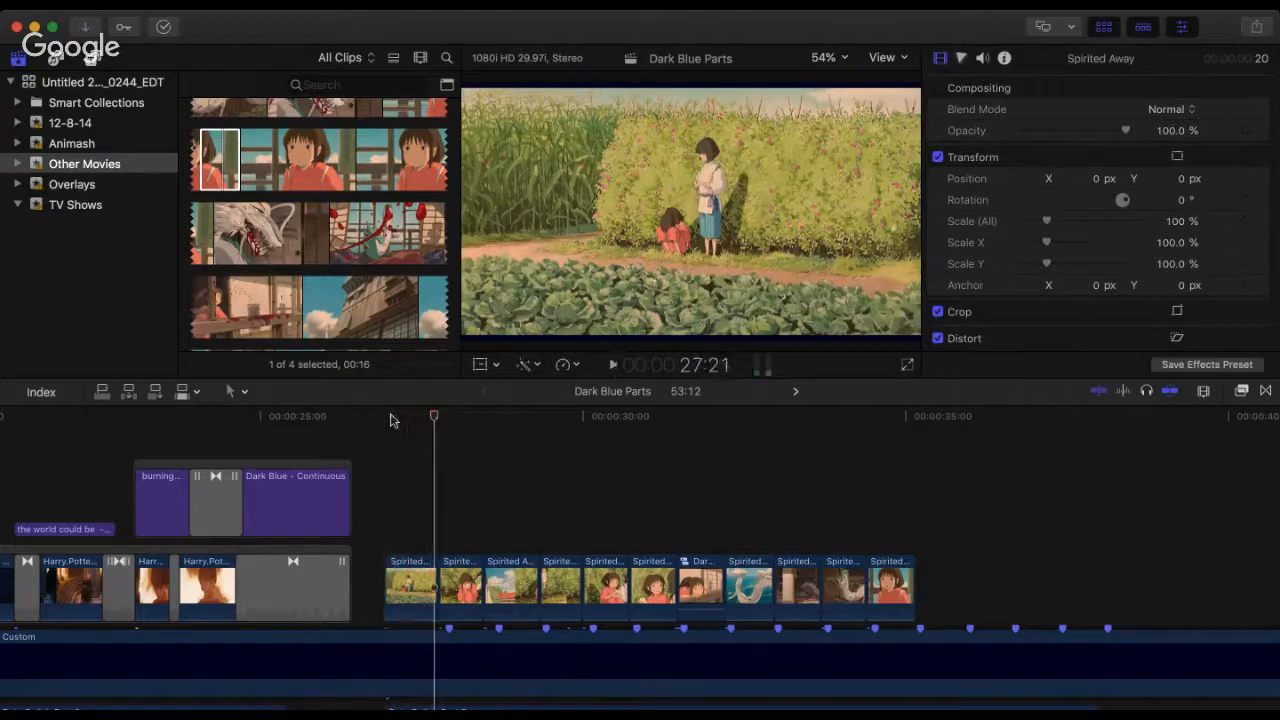
{"action": "key", "text": "space"}
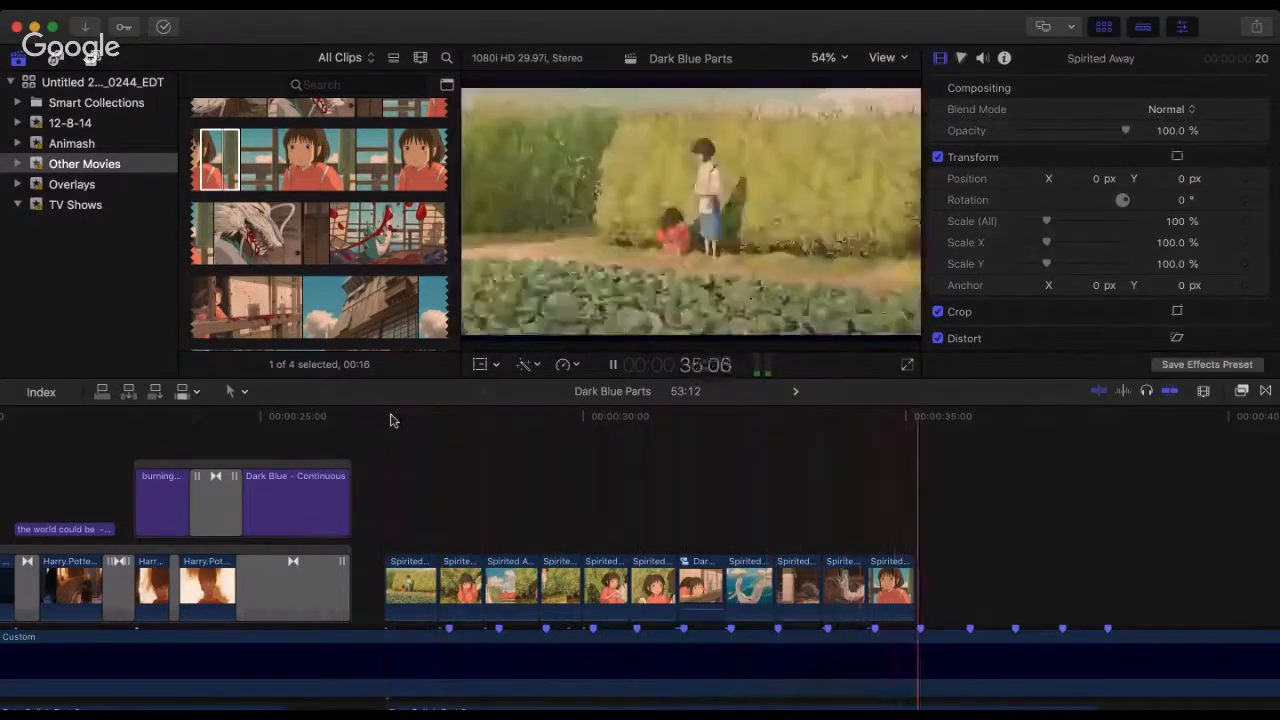
{"action": "left_click", "coordinate": [390, 417]}
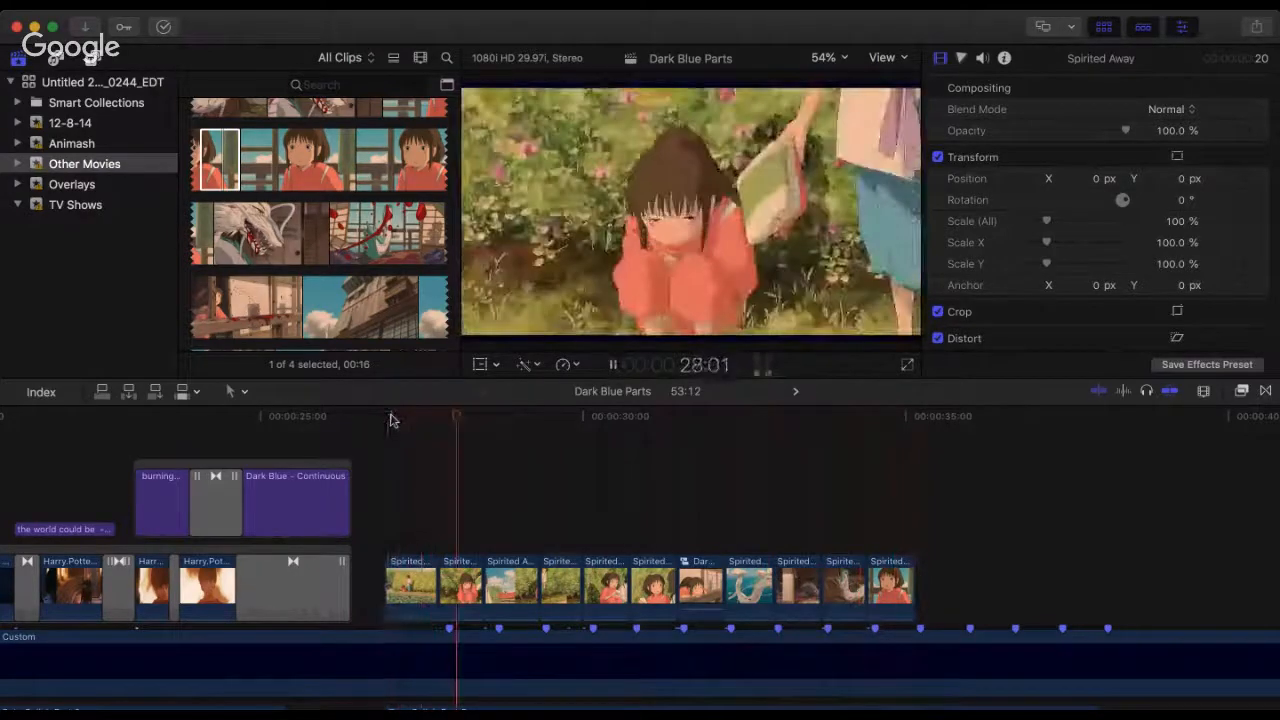
{"action": "key", "text": "space"}
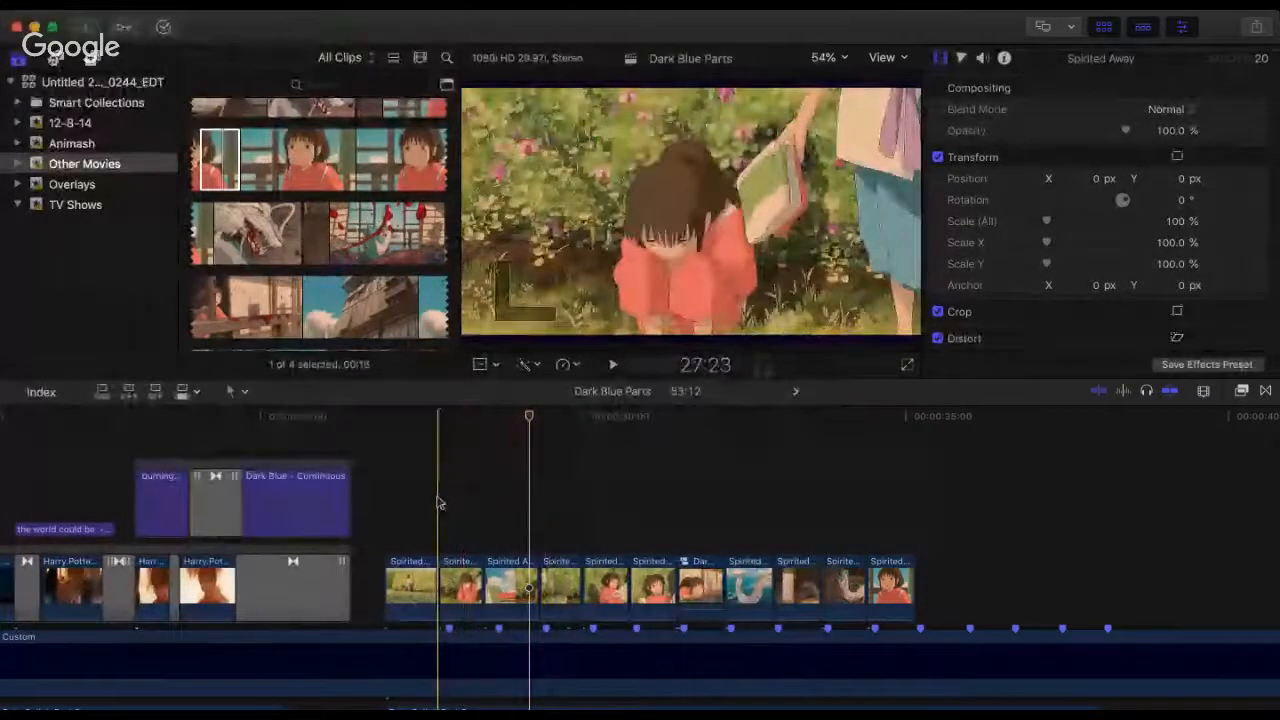
Step: Move the first Spirited Away clip far beyond the end of the section and shift the remaining ten clips earlier to the section's start
{"action": "key", "text": "super+minus"}
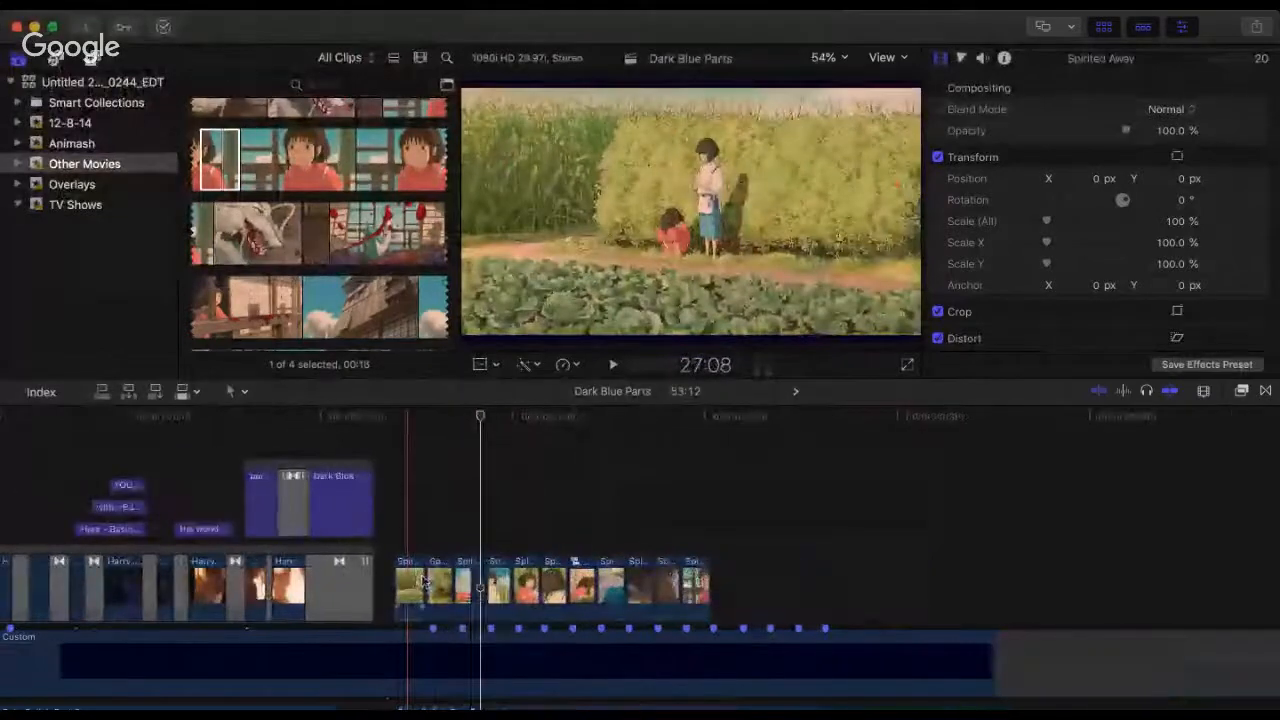
{"action": "left_click_drag", "start_coordinate": [413, 600], "coordinate": [1066, 600]}
{"action": "left_click_drag", "start_coordinate": [797, 538], "coordinate": [422, 603]}
{"action": "left_click", "coordinate": [386, 528]}
Step: Play the shifted Spirited Away clips from the section's start past 29:11, and again from the second clip past 29:25
{"action": "key", "text": "space"}
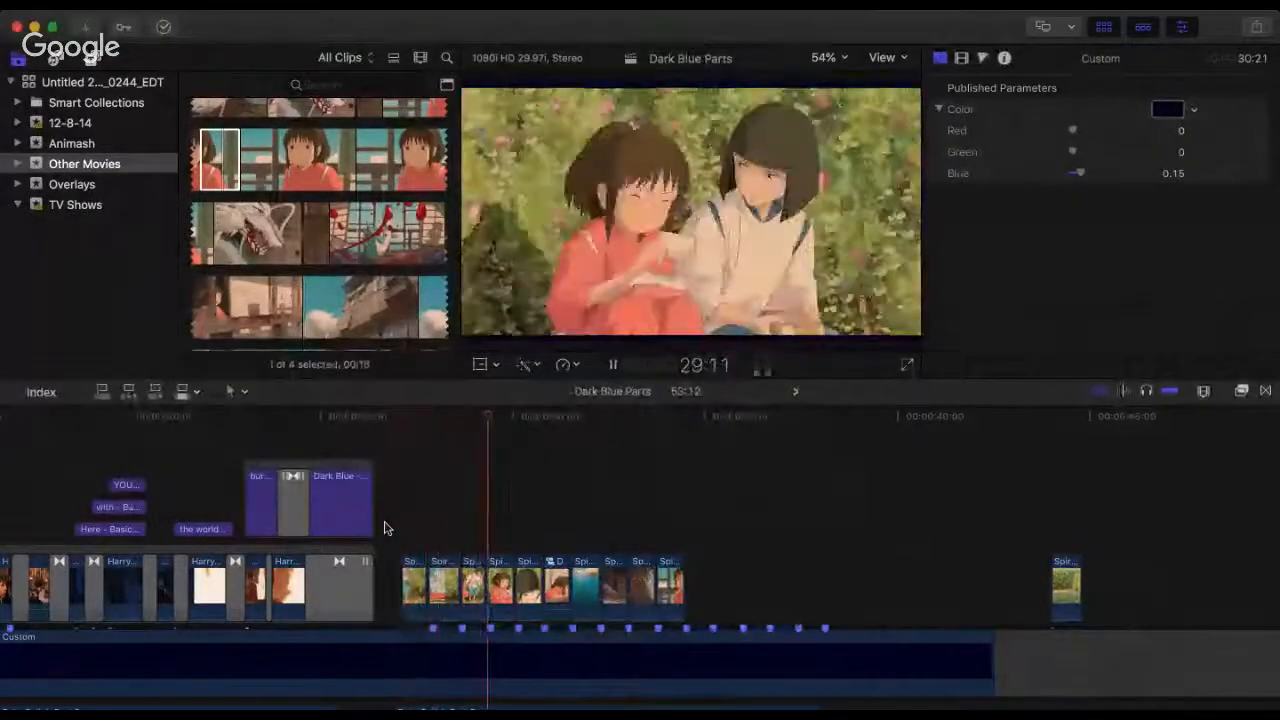
{"action": "key", "text": "space"}
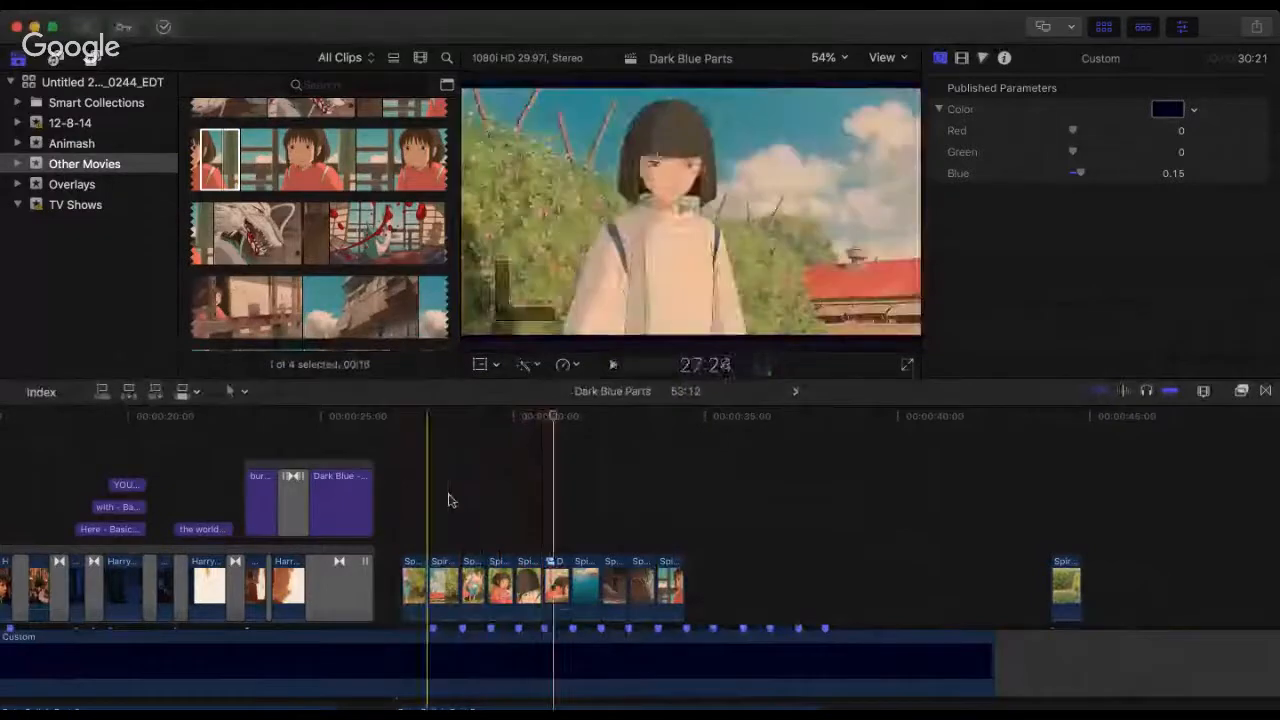
{"action": "left_click", "coordinate": [449, 500]}
{"action": "key", "text": "space"}
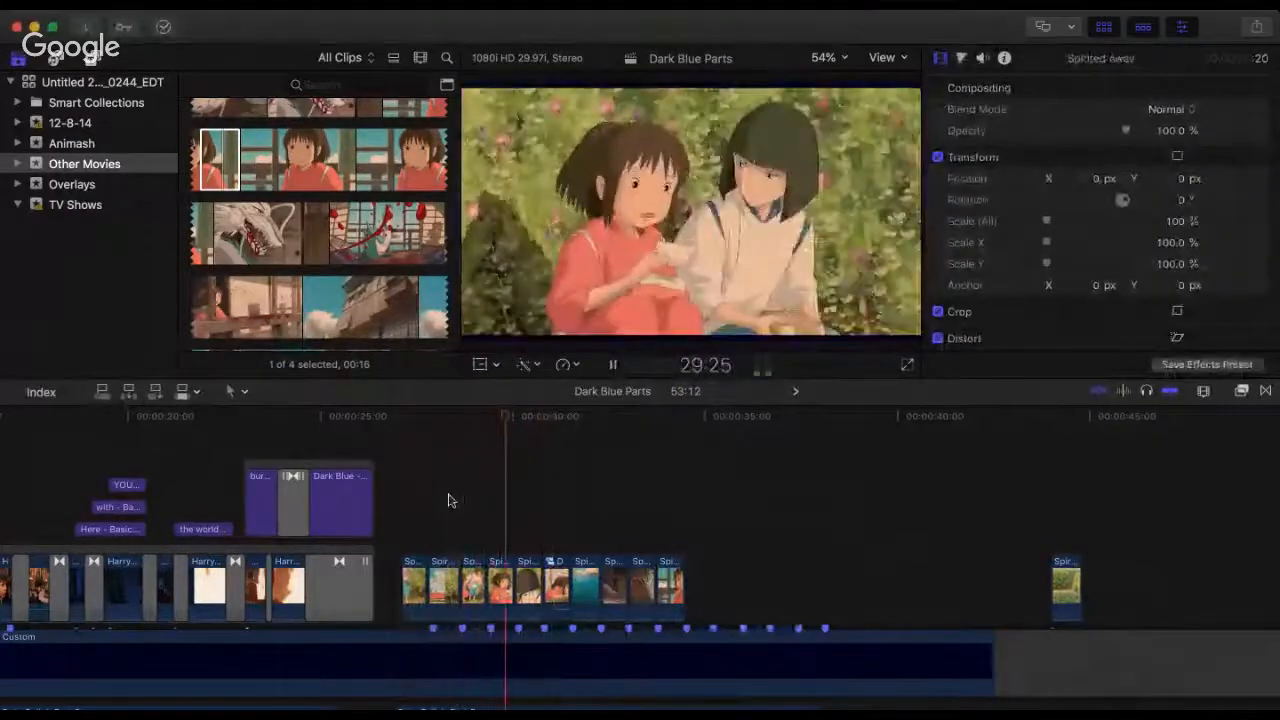
{"action": "key", "text": "space"}
Step: Shorten the fourth Spirited Away clip, place the fifth against it, and trim the fifth to end on the beat marker
{"action": "key", "text": "super+equal"}
{"action": "key", "text": "super+equal"}
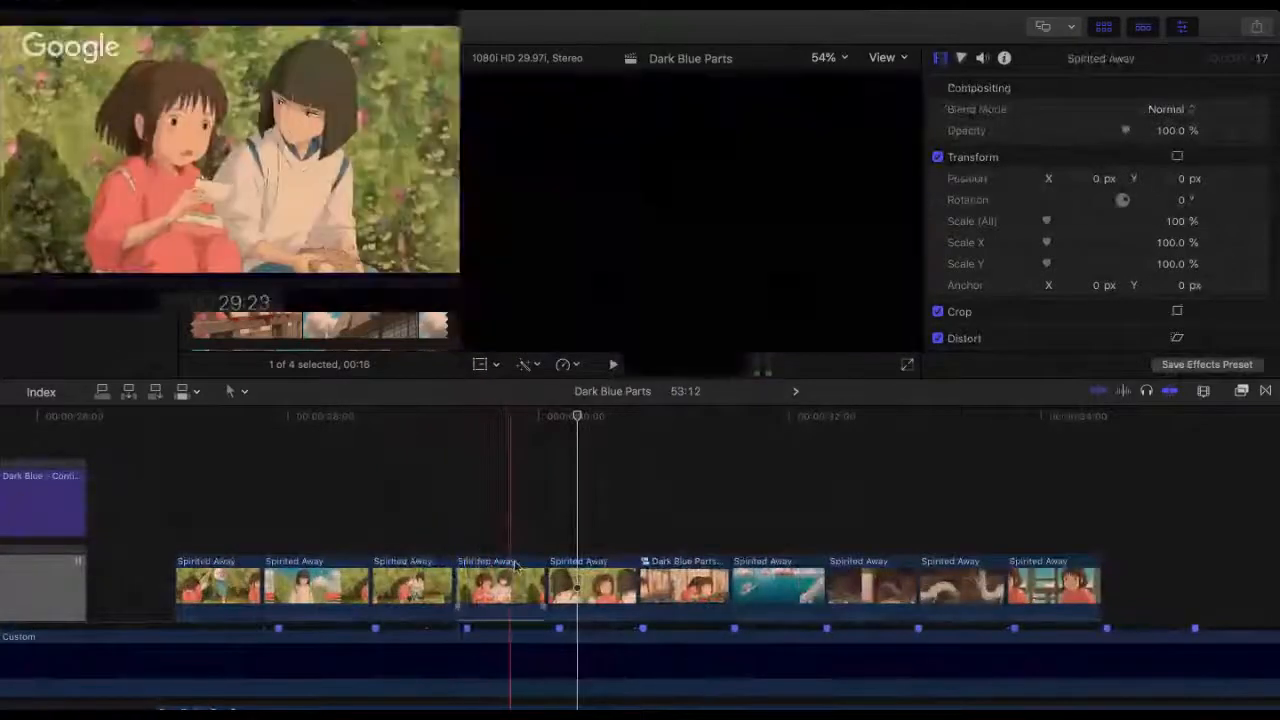
{"action": "mouse_move", "coordinate": [546, 585]}
{"action": "left_mouse_down"}
{"action": "mouse_move", "coordinate": [516, 589]}
{"action": "mouse_move", "coordinate": [537, 589]}
{"action": "left_mouse_up"}
{"action": "left_click_drag", "start_coordinate": [560, 589], "coordinate": [538, 589]}
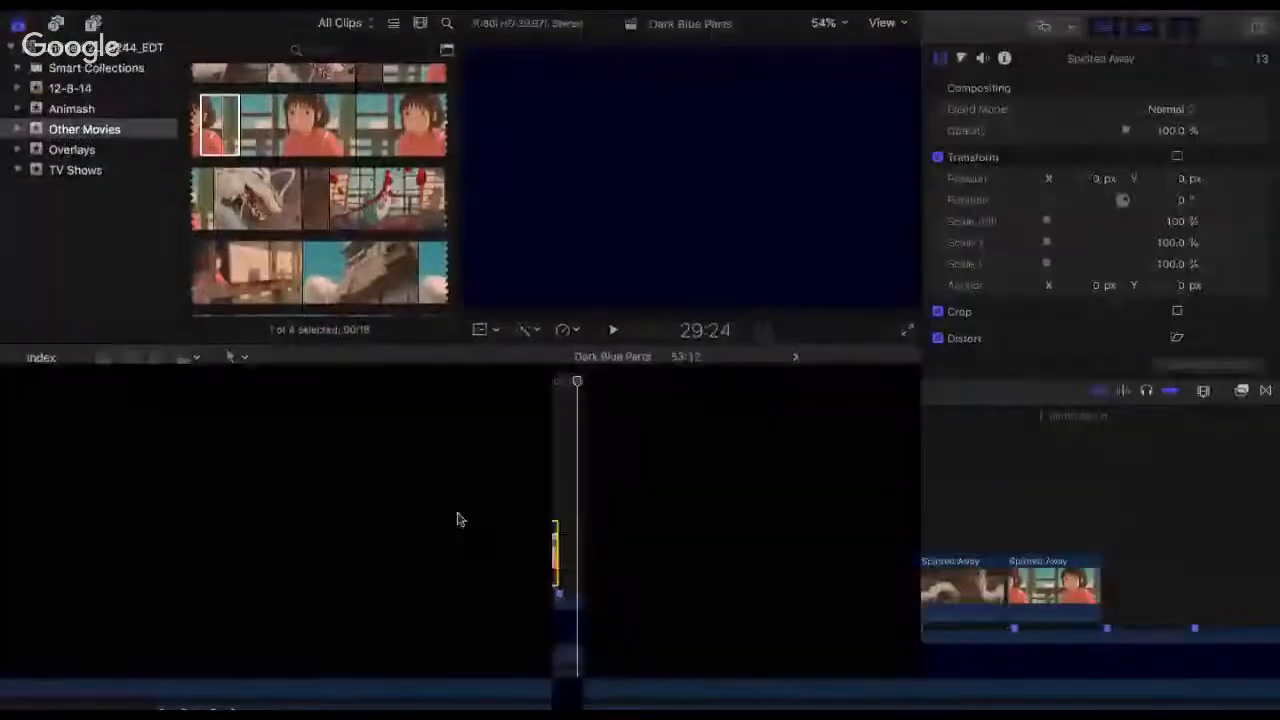
Step: Move the cut between the fourth and fifth Spirited Away clips slightly earlier, playing the section before and after the trim
{"action": "left_click", "coordinate": [457, 517]}
{"action": "key", "text": "space"}
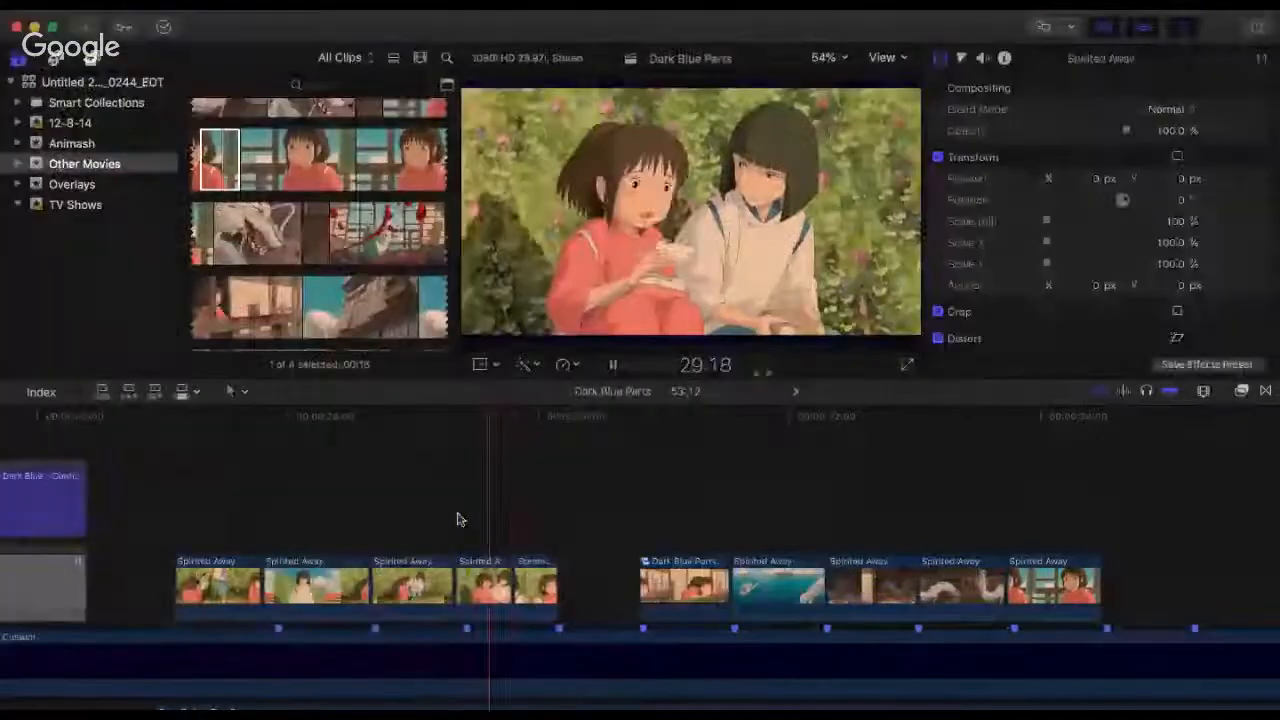
{"action": "key", "text": "space"}
{"action": "left_click_drag", "start_coordinate": [510, 582], "coordinate": [499, 583]}
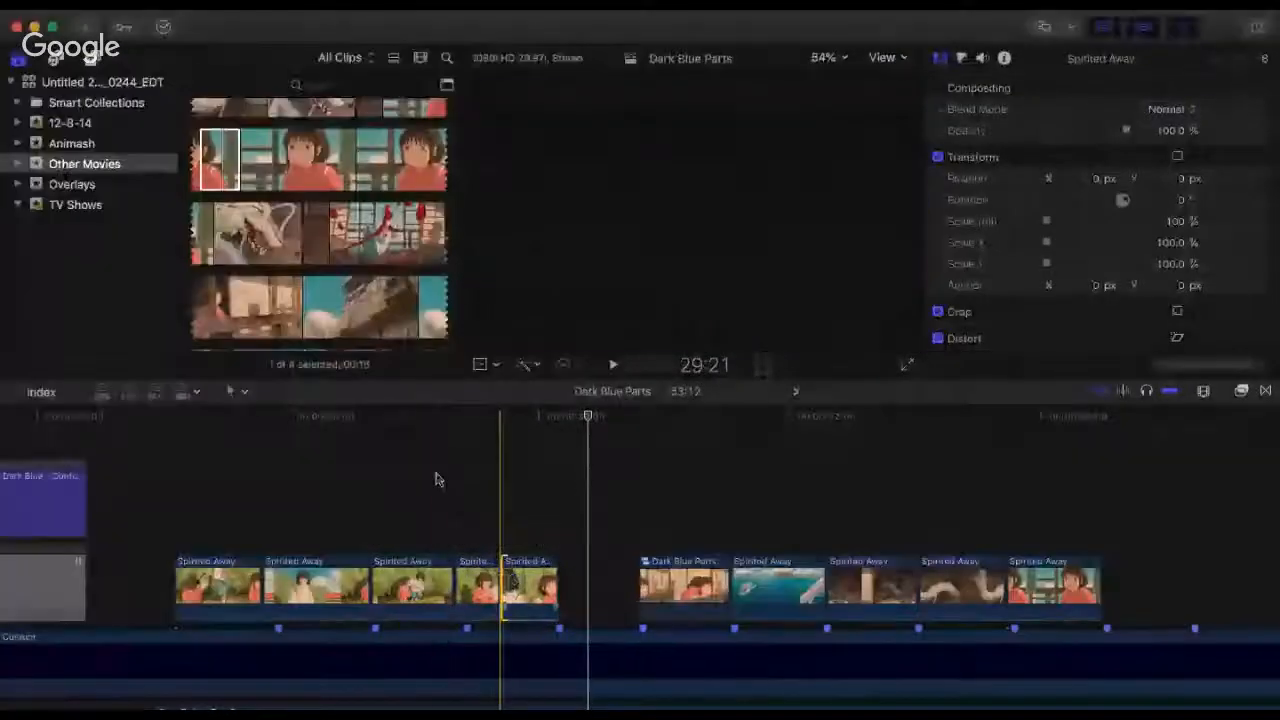
{"action": "left_click", "coordinate": [437, 480]}
{"action": "key", "text": "space"}
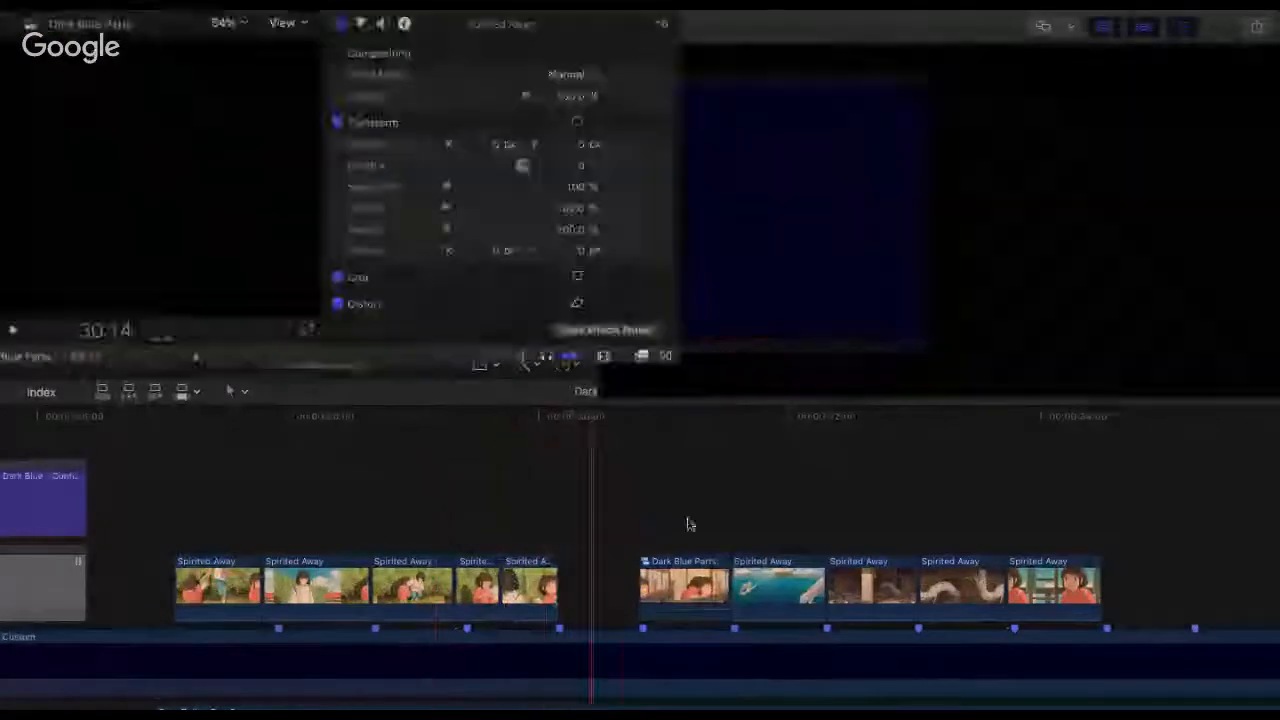
{"action": "key", "text": "space"}
Step: Move the last five clips of the section earlier against the fifth clip, and play from 29:28 past 31:21 to check them
{"action": "left_click_drag", "start_coordinate": [694, 516], "coordinate": [1062, 578]}
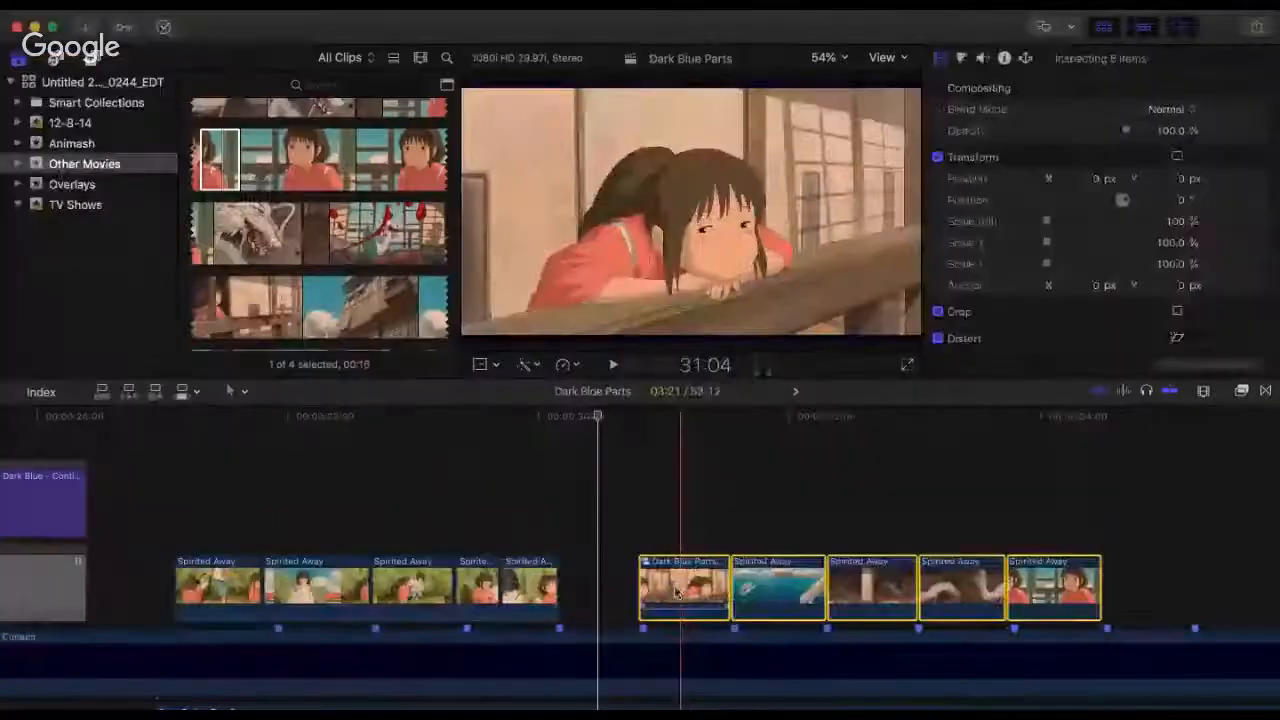
{"action": "left_click_drag", "start_coordinate": [683, 573], "coordinate": [600, 572]}
{"action": "left_click", "coordinate": [531, 552]}
{"action": "key", "text": "super+4"}
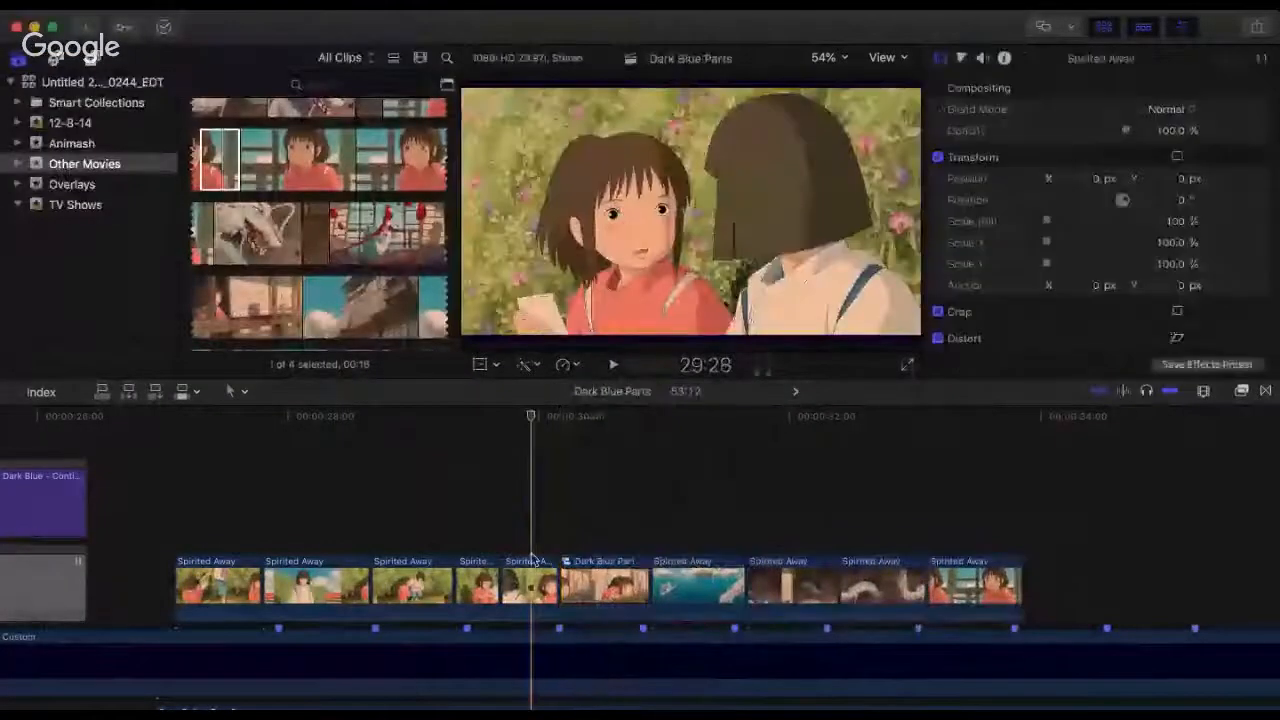
{"action": "key", "text": "space"}
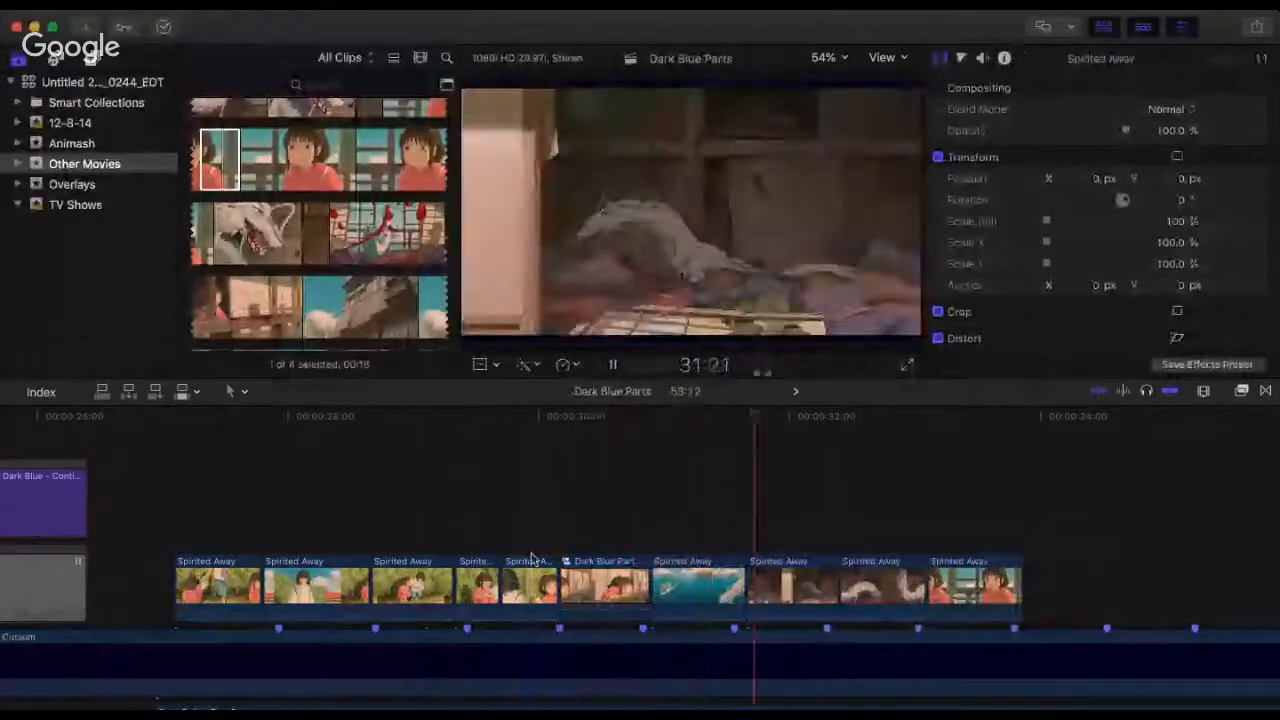
{"action": "key", "text": "space"}
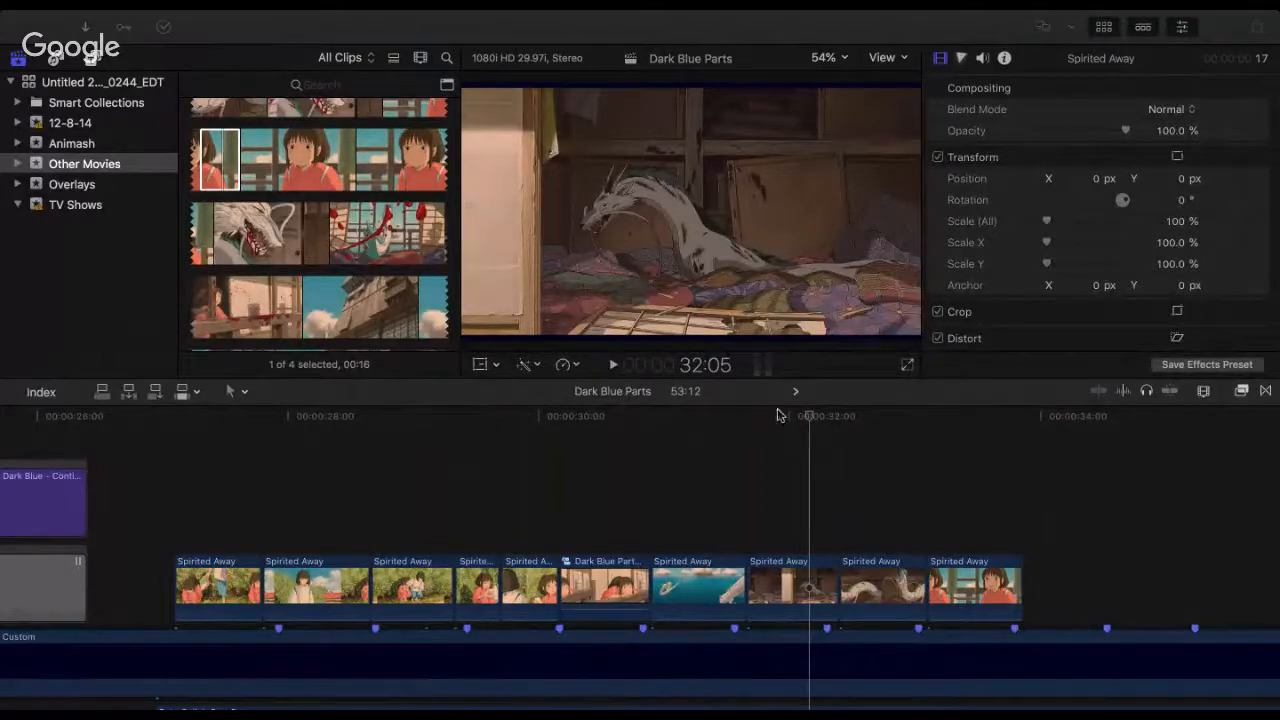
Step: Replay the section from the Dark Blue Parts compound clip past 33:22, once more past 31:23, and from 31:08
{"action": "left_click", "coordinate": [651, 420]}
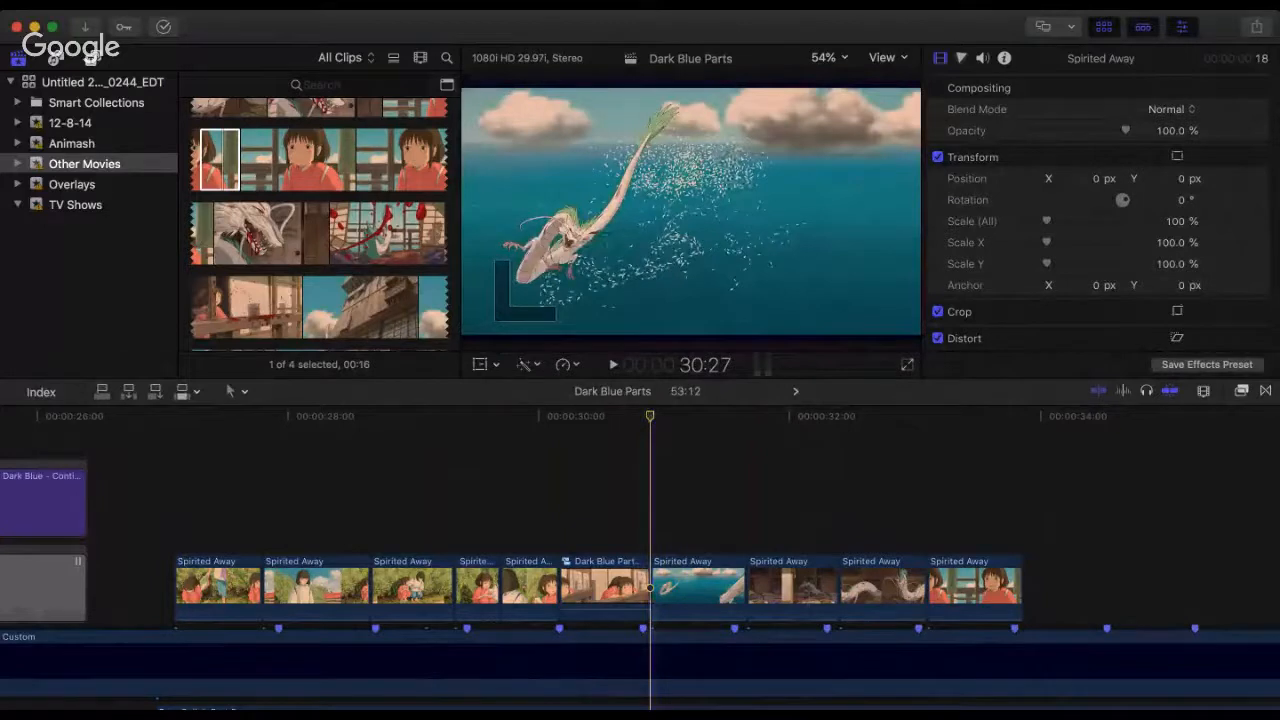
{"action": "left_click", "coordinate": [629, 431]}
{"action": "key", "text": "space"}
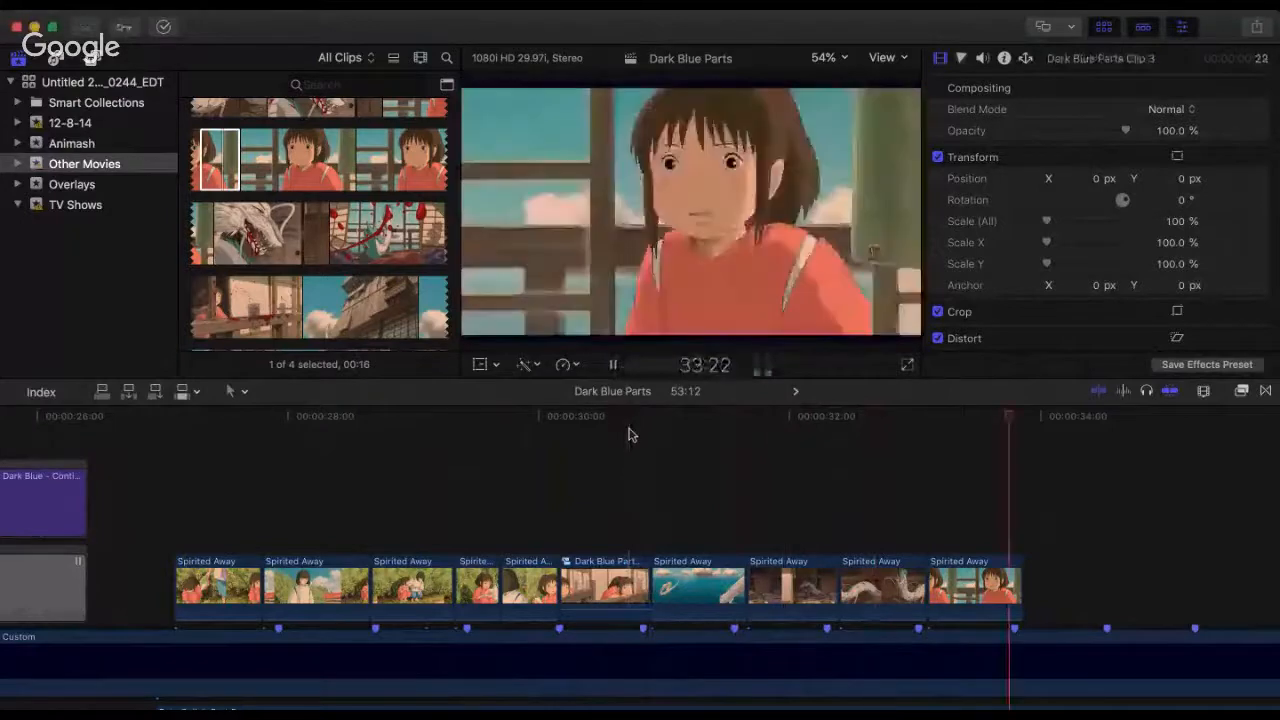
{"action": "left_click", "coordinate": [629, 433]}
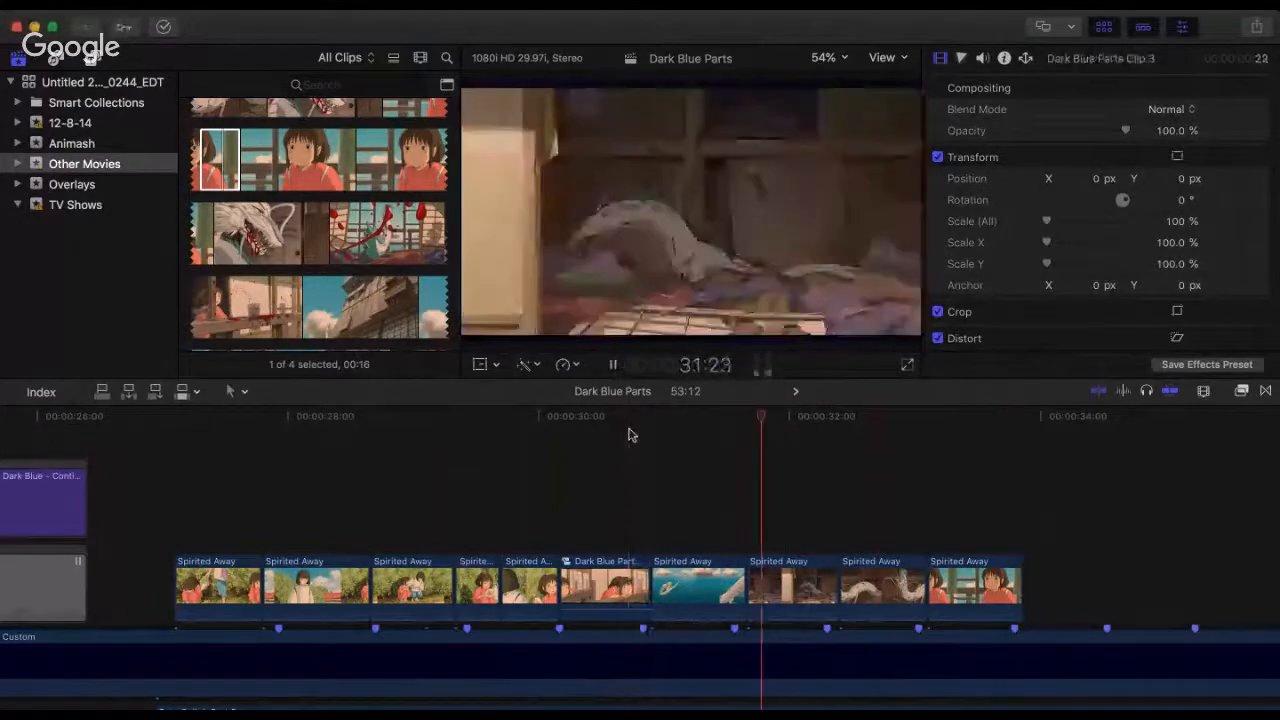
{"action": "left_click", "coordinate": [699, 434]}
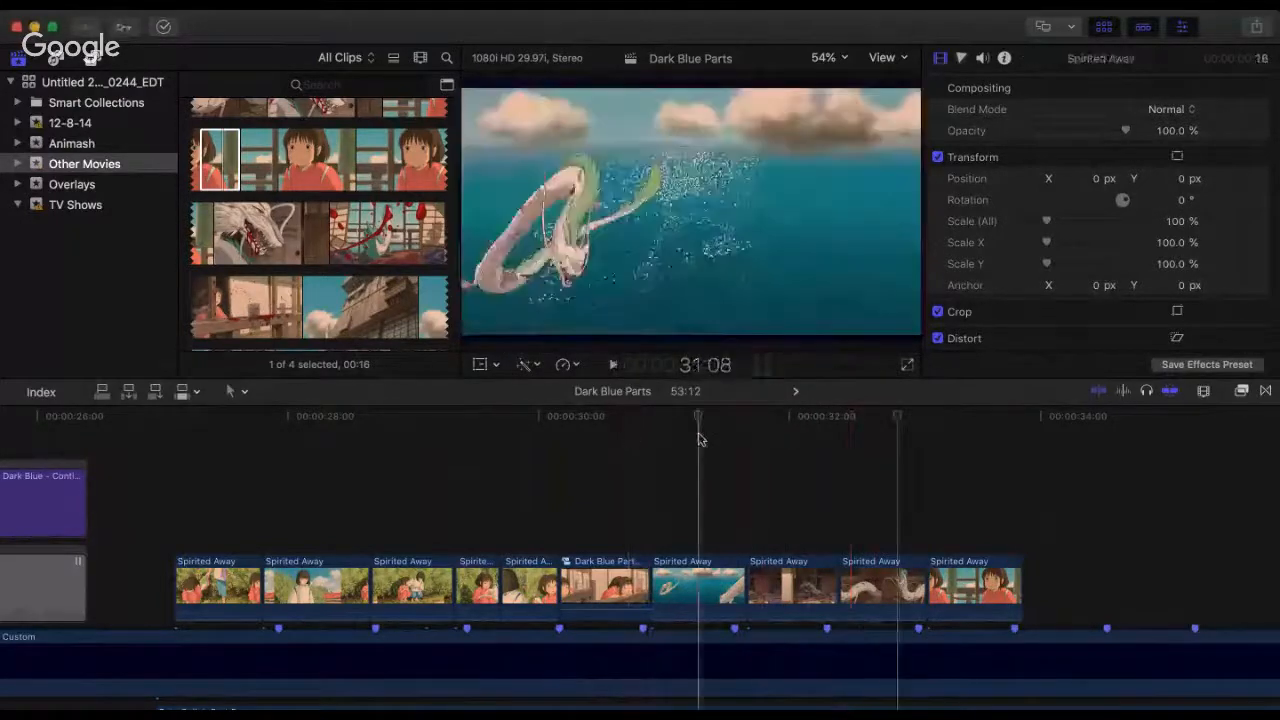
{"action": "key", "text": "space"}
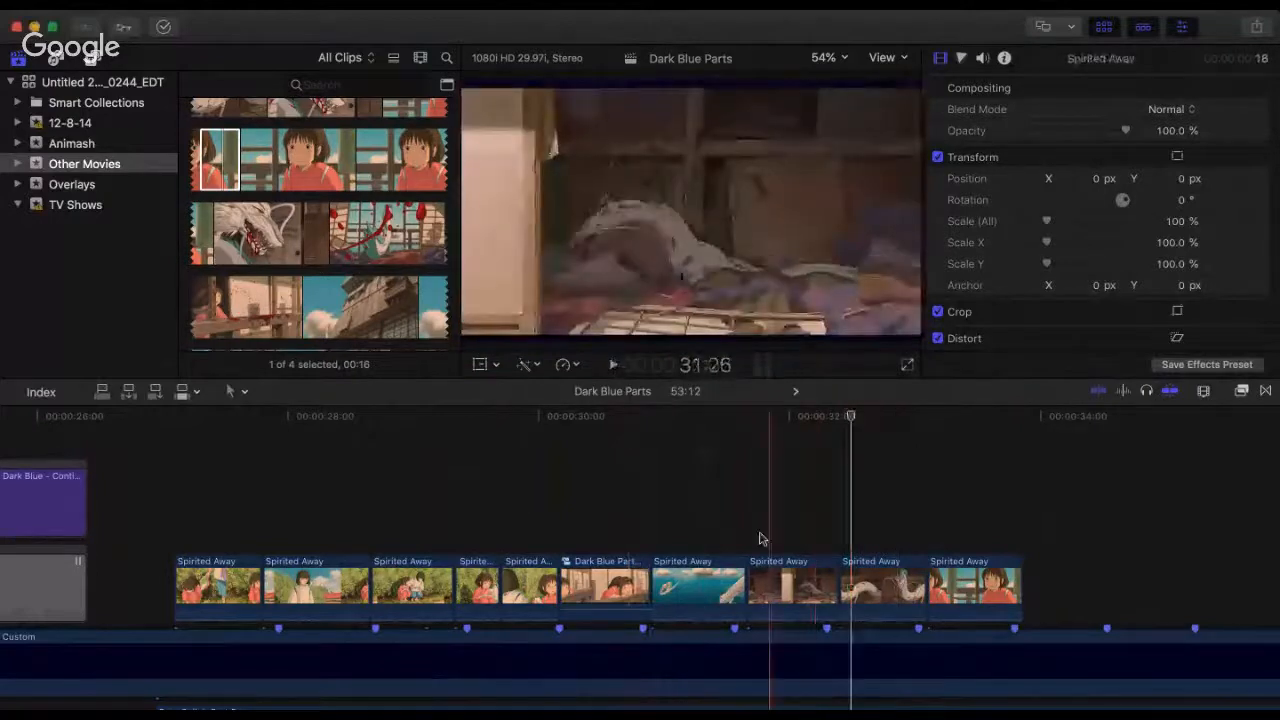
Step: Trim the end of the eighth clip to the beat marker at about 32:09 and move the last two clips earlier to follow it
{"action": "left_click", "coordinate": [745, 583]}
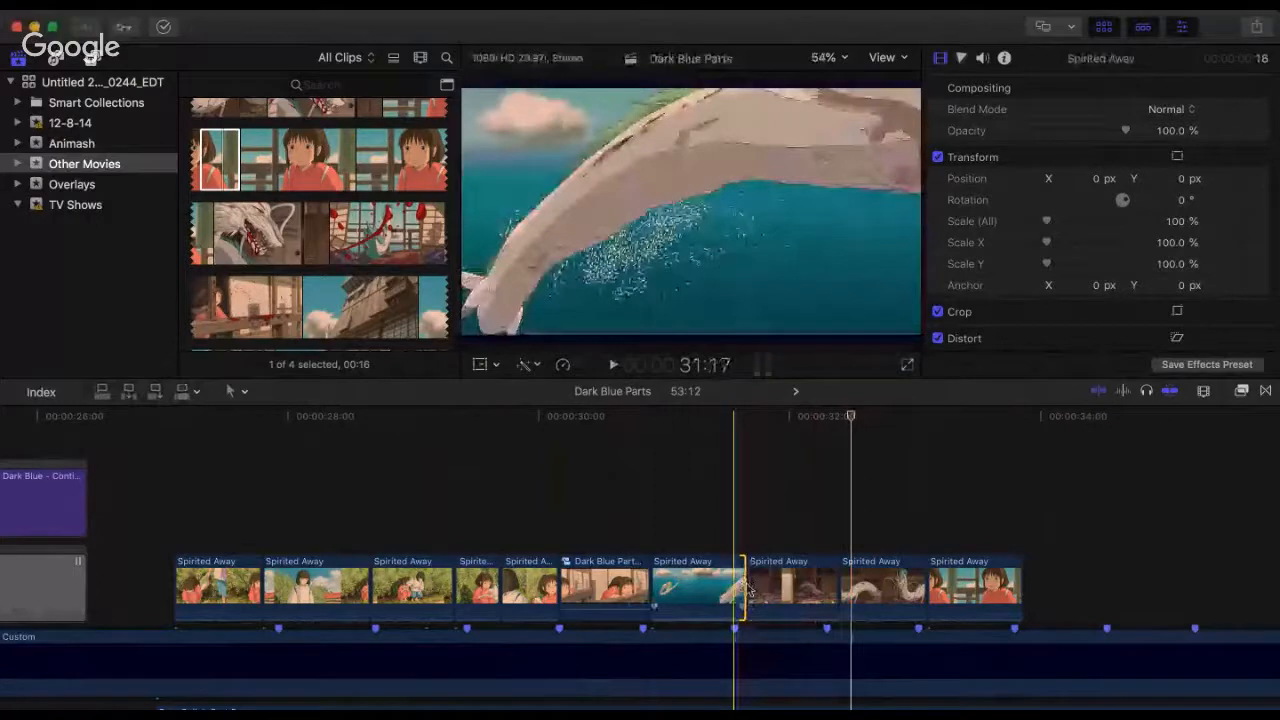
{"action": "left_click", "coordinate": [527, 457]}
{"action": "key", "text": "space"}
{"action": "key", "text": "space"}
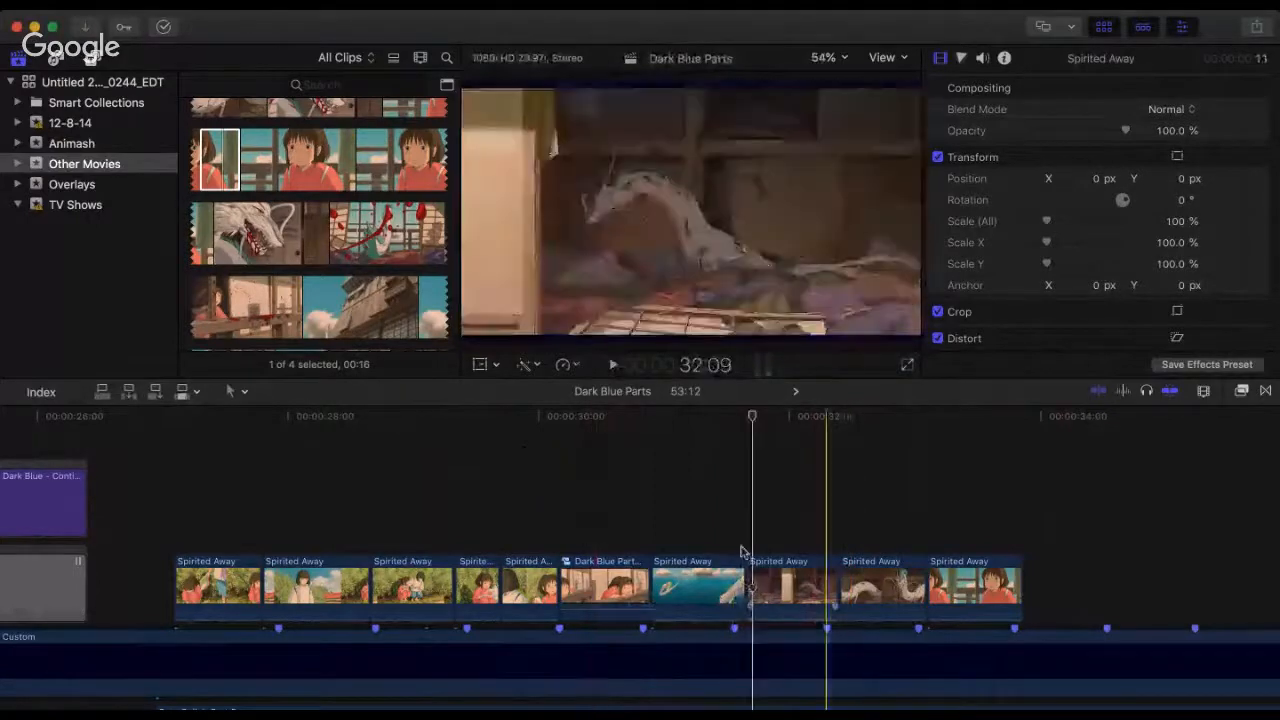
{"action": "left_click", "coordinate": [832, 578]}
{"action": "left_click_drag", "start_coordinate": [820, 578], "coordinate": [822, 578]}
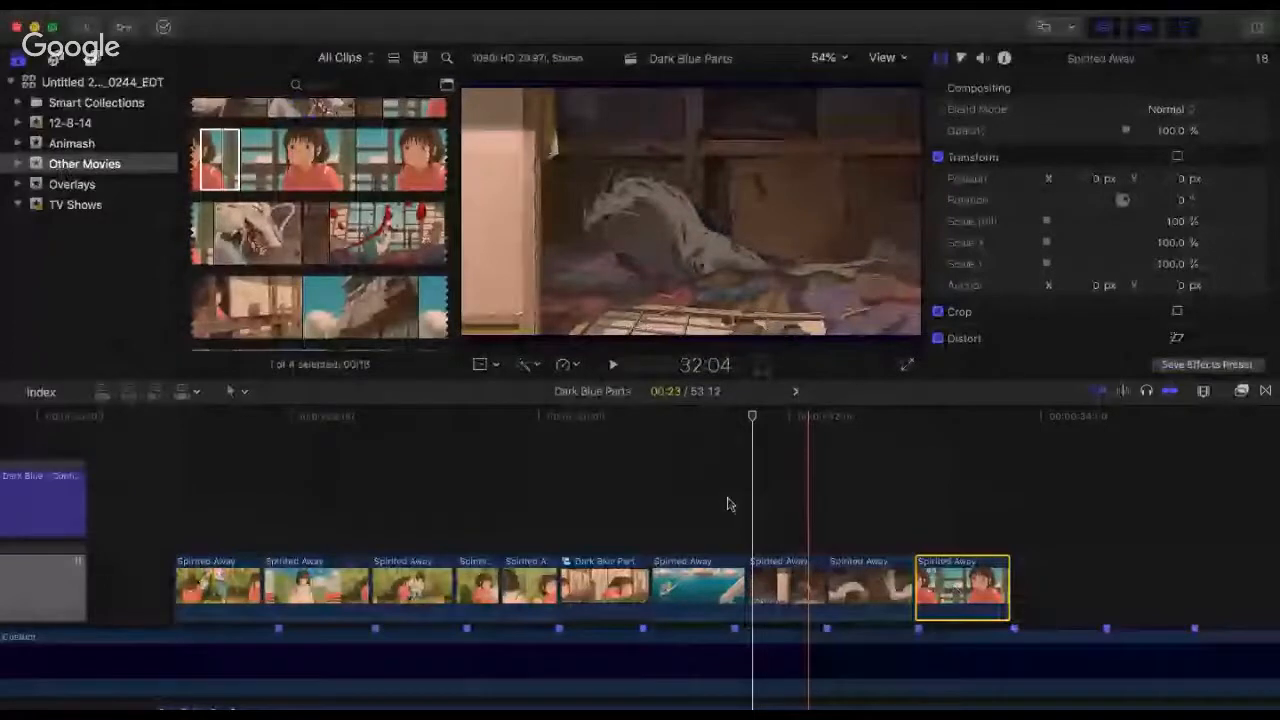
Step: Play the retimed clips repeatedly from 31:17 into the last clip, and once more from the compound clip near 30:18
{"action": "left_click", "coordinate": [727, 504]}
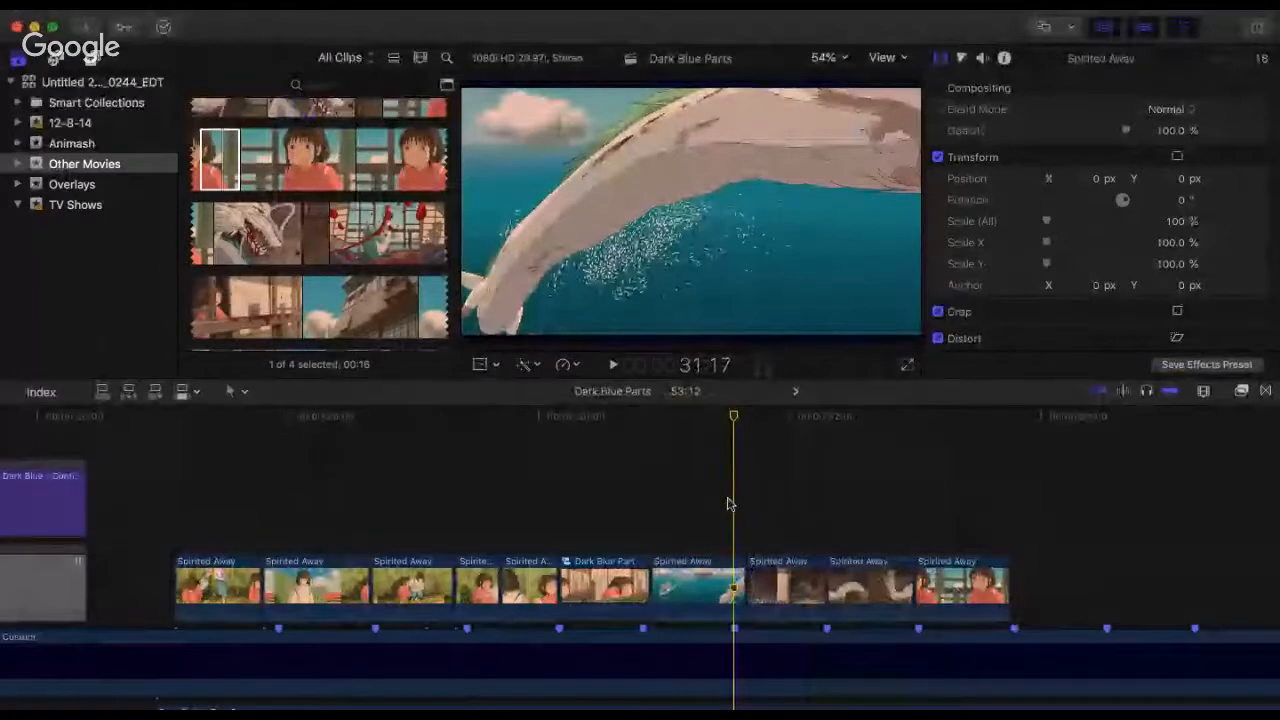
{"action": "key", "text": "space"}
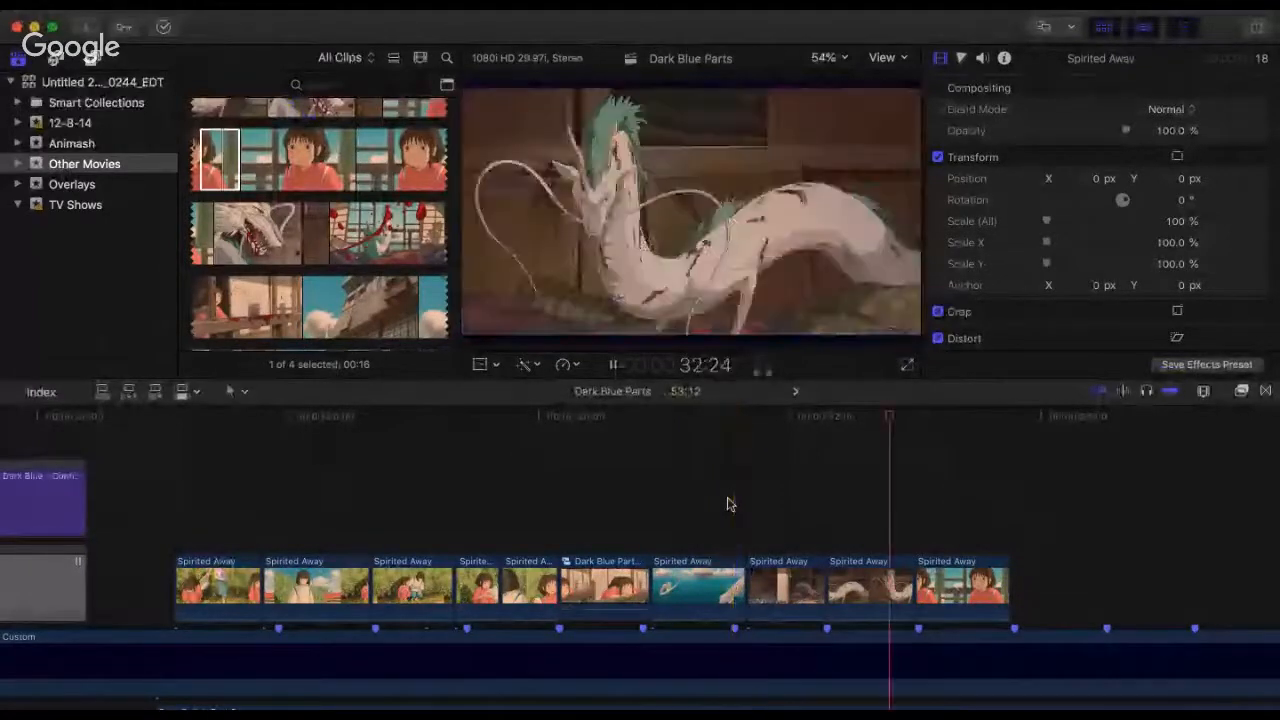
{"action": "key", "text": "space"}
{"action": "key", "text": "space"}
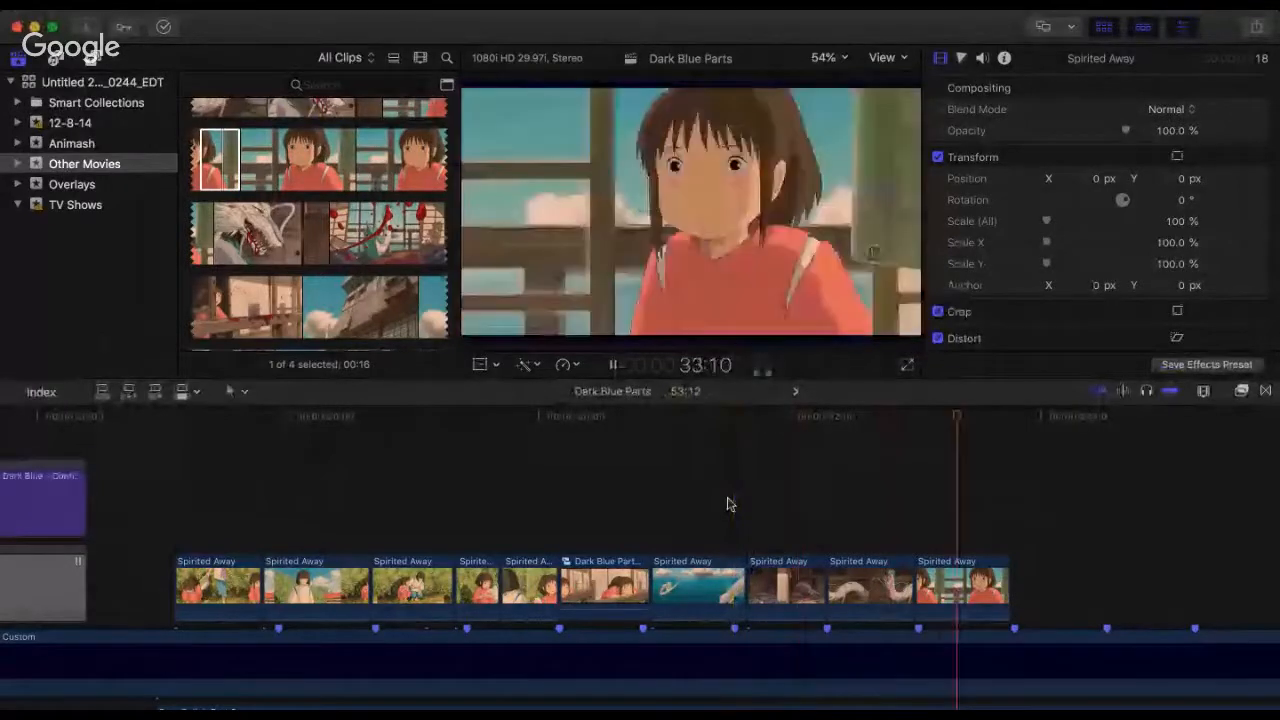
{"action": "key", "text": "space"}
{"action": "key", "text": "space"}
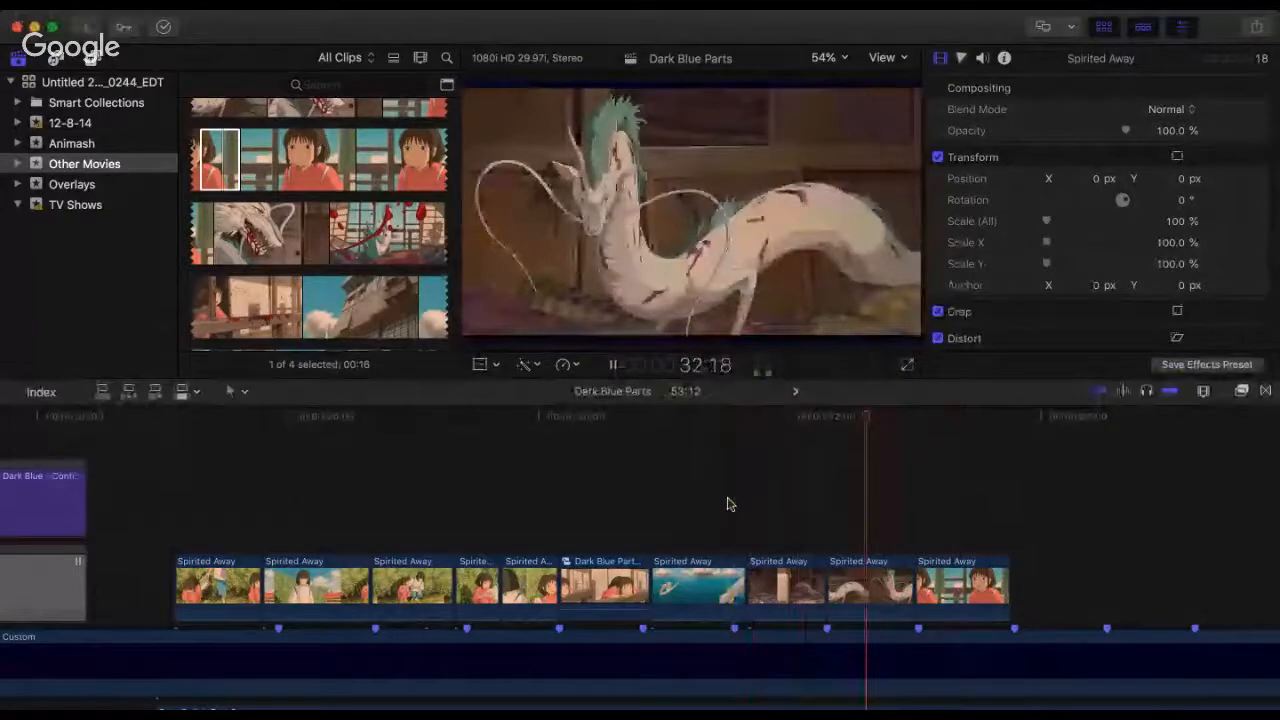
{"action": "key", "text": "space"}
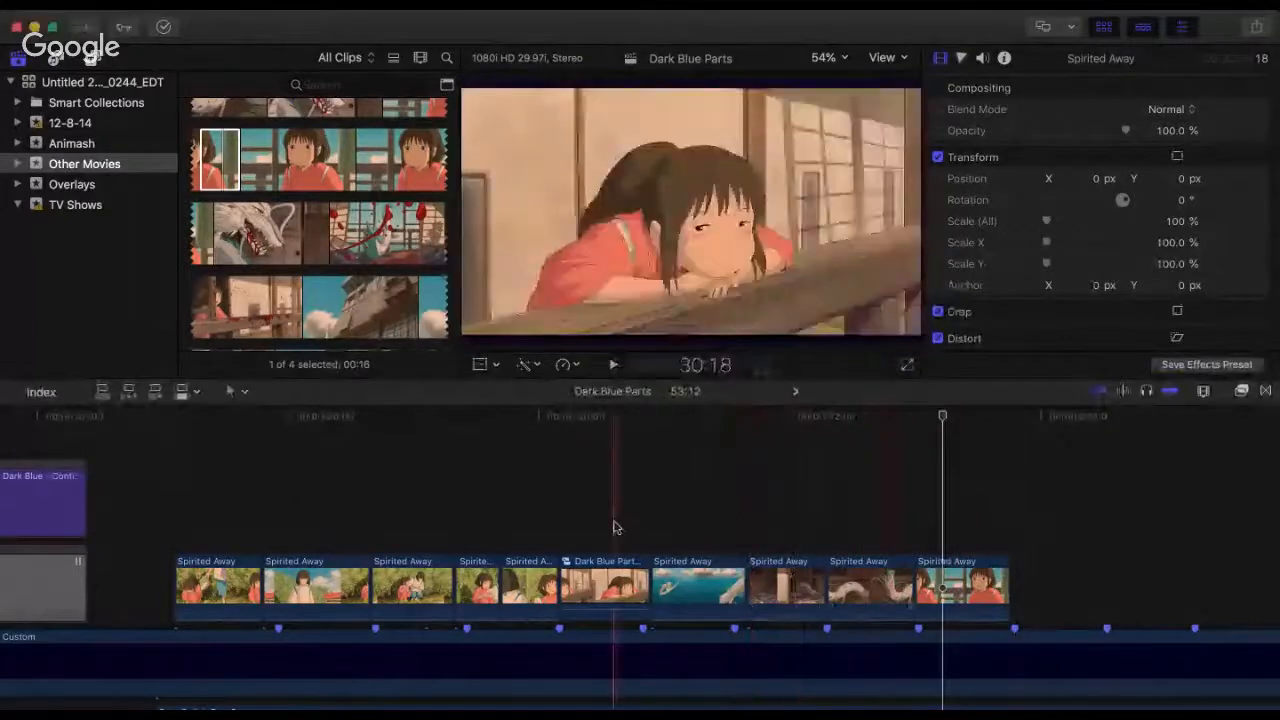
{"action": "key", "text": "space"}
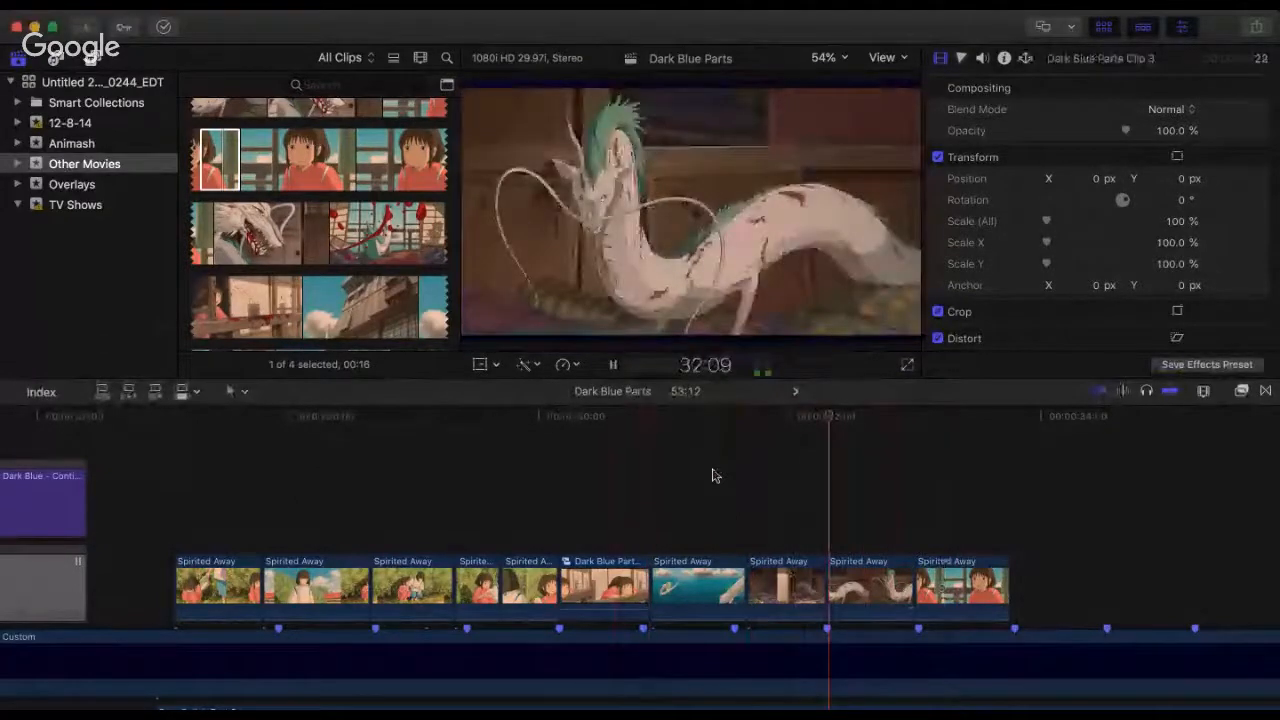
{"action": "key", "text": "space"}
Step: Delete the last Spirited Away clip of the section and extend the first clip's start back to about 26:28
{"action": "left_click", "coordinate": [963, 588]}
{"action": "key", "text": "BackSpace"}
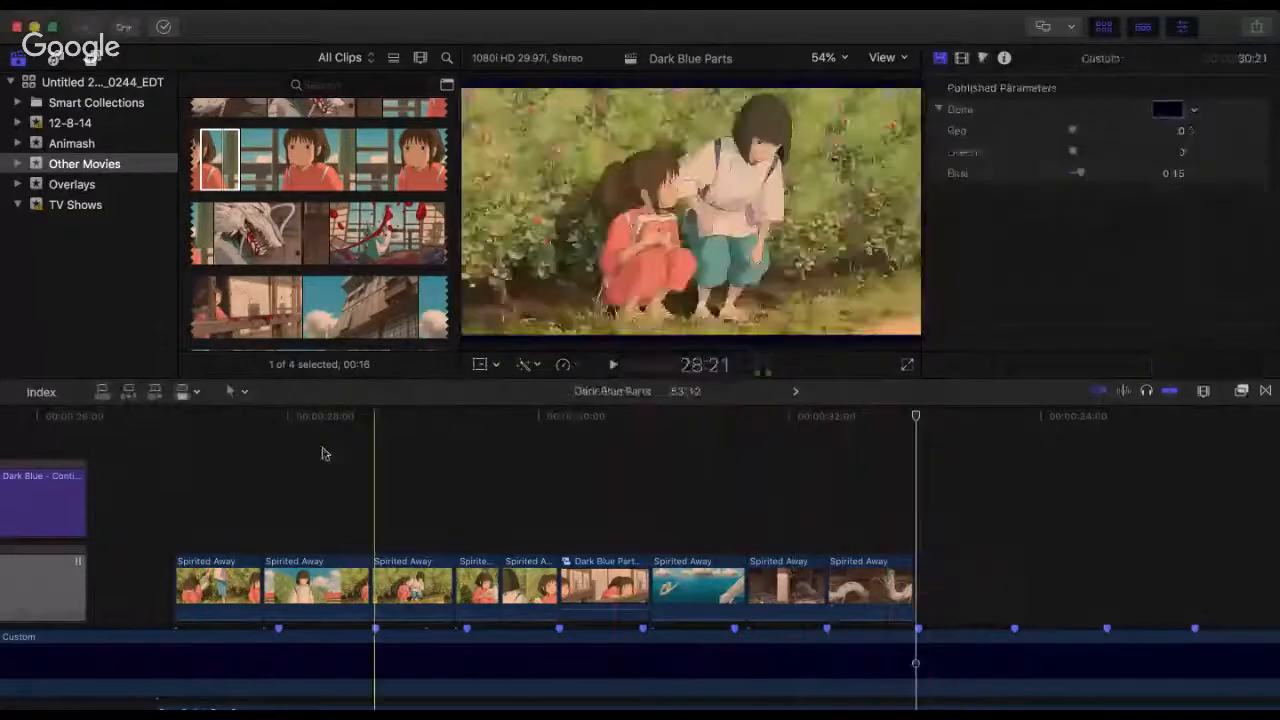
{"action": "key", "text": "space"}
{"action": "key", "text": "space"}
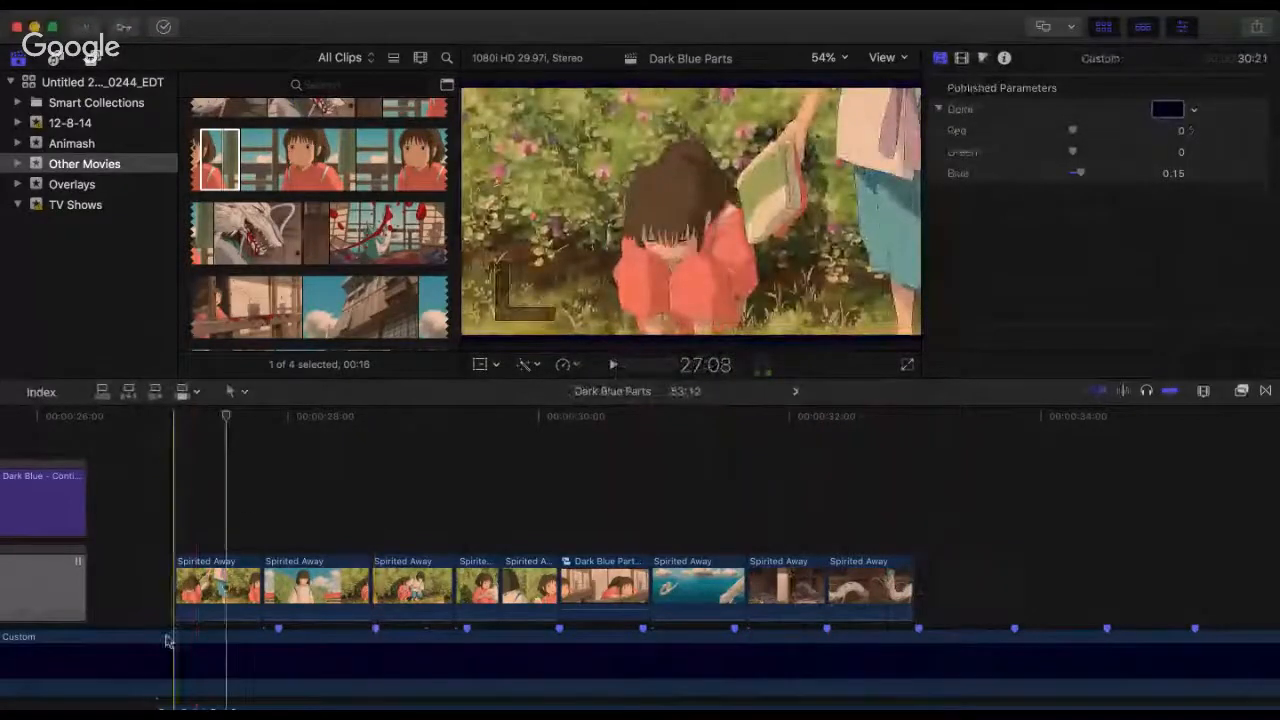
{"action": "left_click_drag", "start_coordinate": [177, 583], "coordinate": [159, 580]}
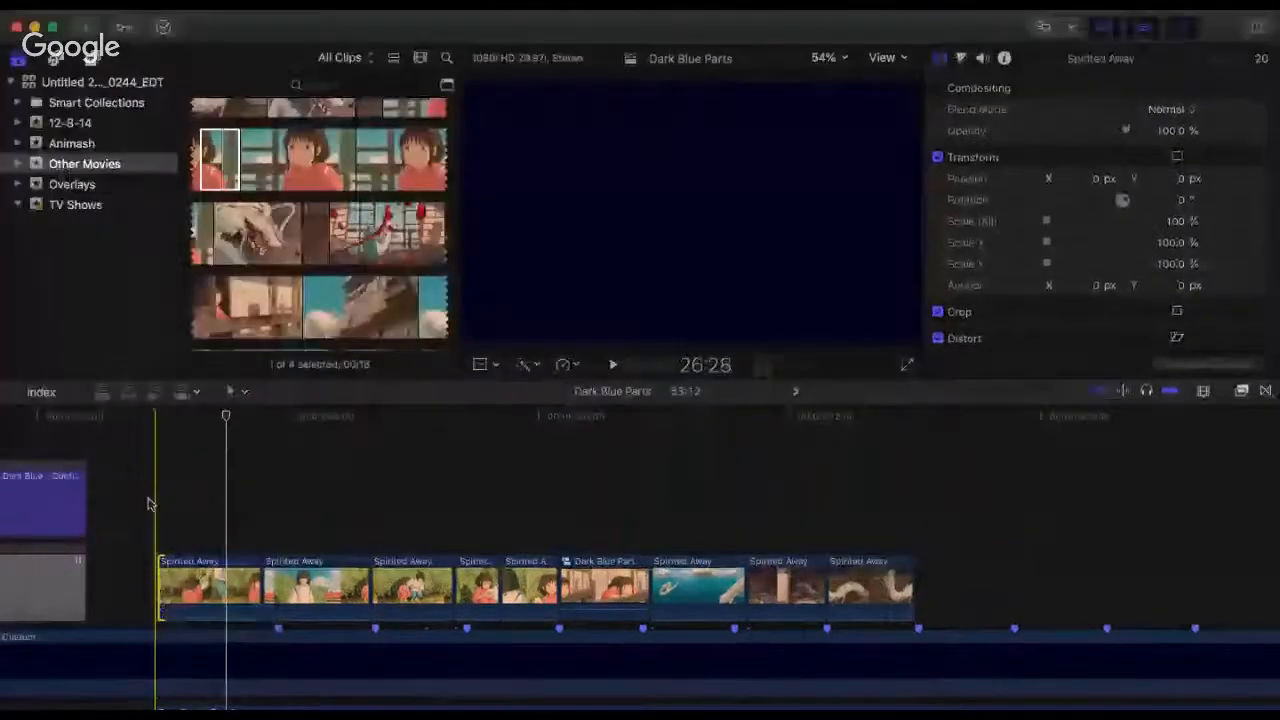
Step: Play the Spirited Away section from about 26:28 past its last clip, and skim the source movie from about 1:14:23 to 1:15:20
{"action": "key", "text": "space"}
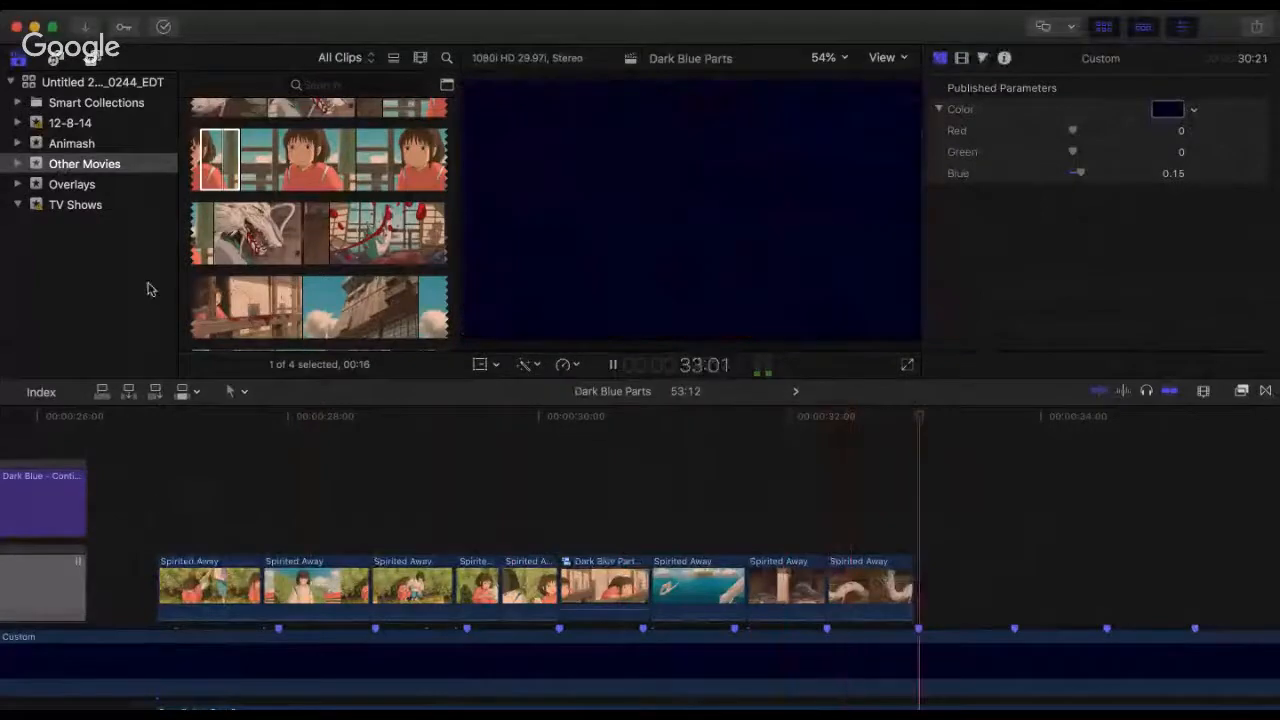
{"action": "key", "text": "space"}
{"action": "scroll", "coordinate": [304, 284], "scroll_direction": "down", "scroll_amount": 4}
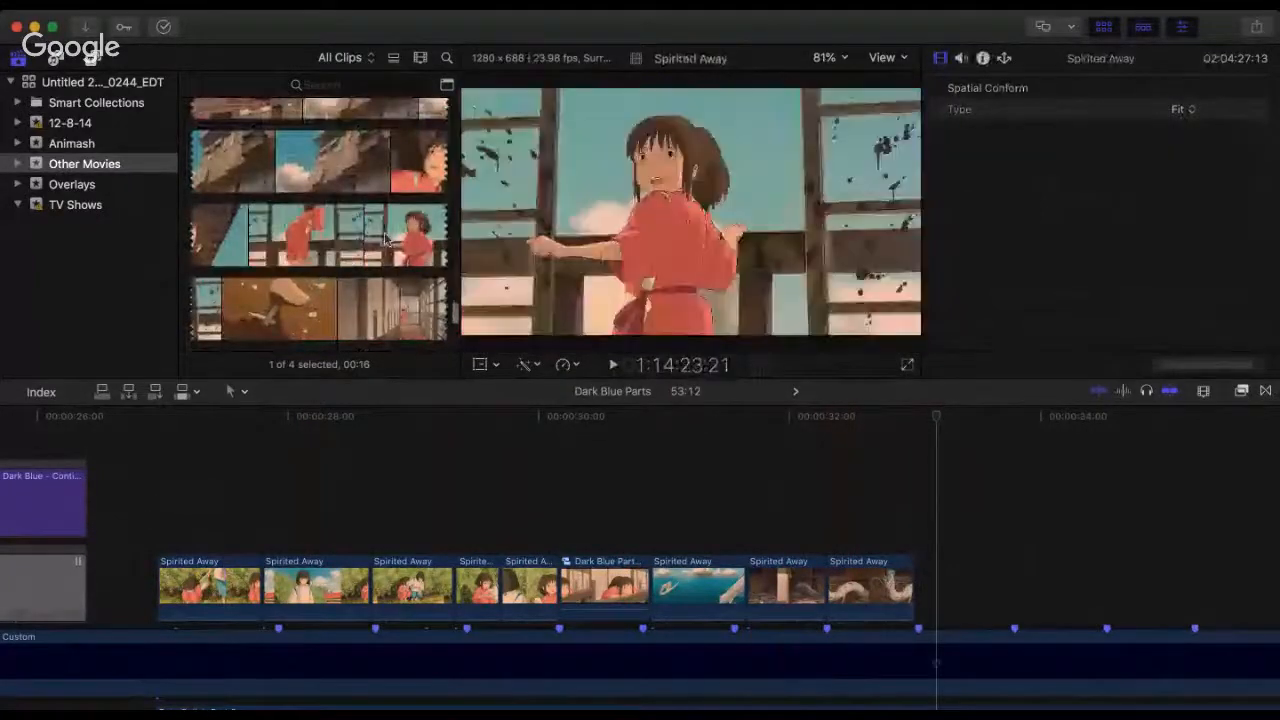
{"action": "scroll", "coordinate": [387, 240], "scroll_direction": "down", "scroll_amount": 3}
{"action": "scroll", "coordinate": [387, 240], "scroll_direction": "down", "scroll_amount": 1}
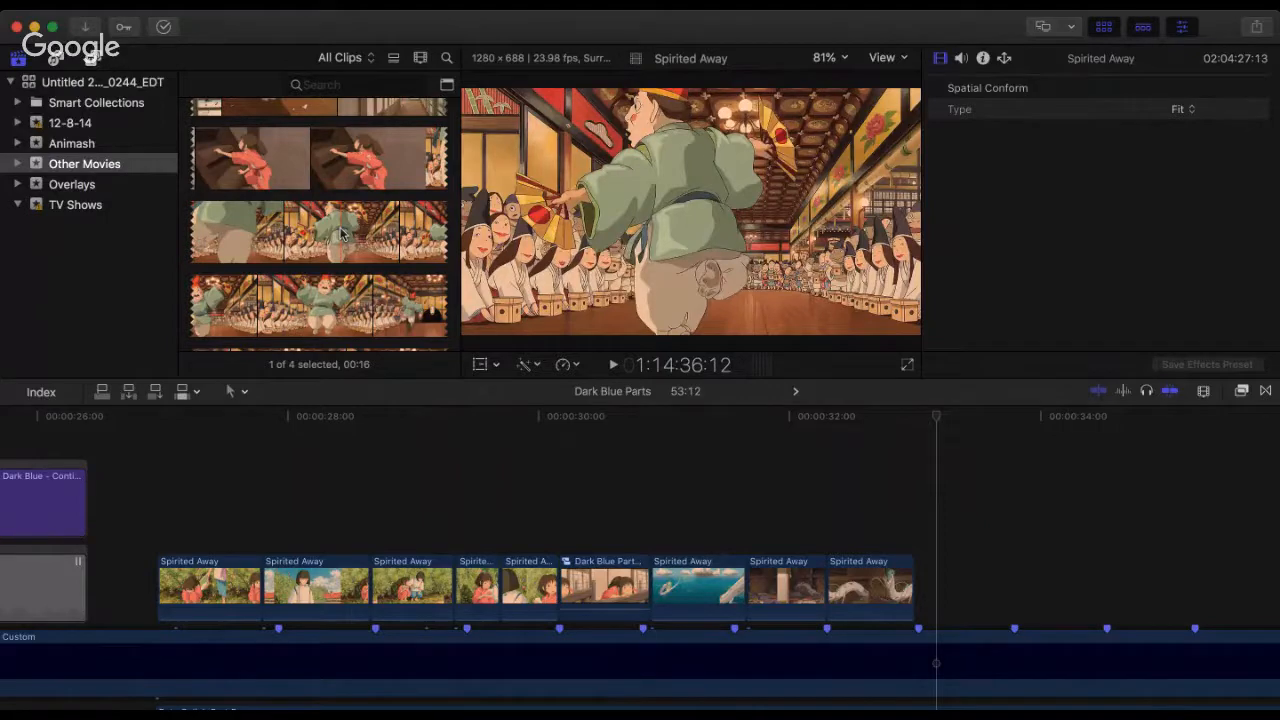
{"action": "scroll", "coordinate": [340, 232], "scroll_direction": "down", "scroll_amount": 5}
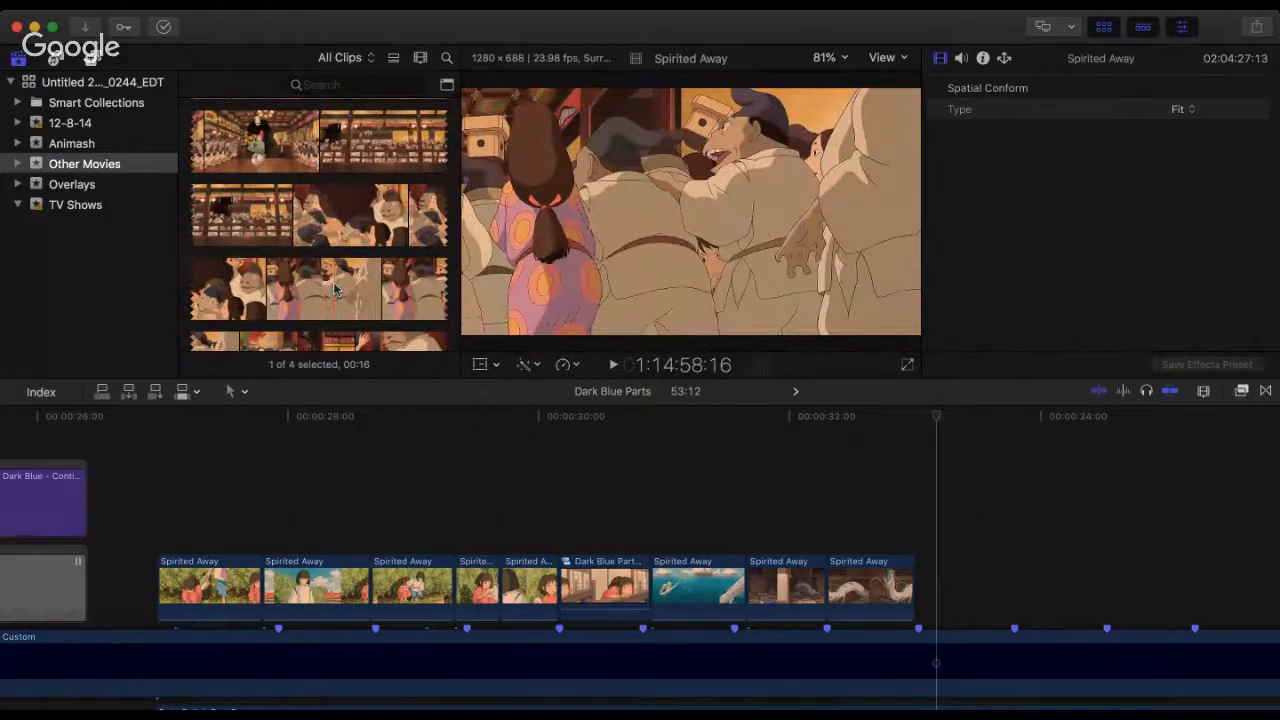
{"action": "scroll", "coordinate": [330, 280], "scroll_direction": "down", "scroll_amount": 5}
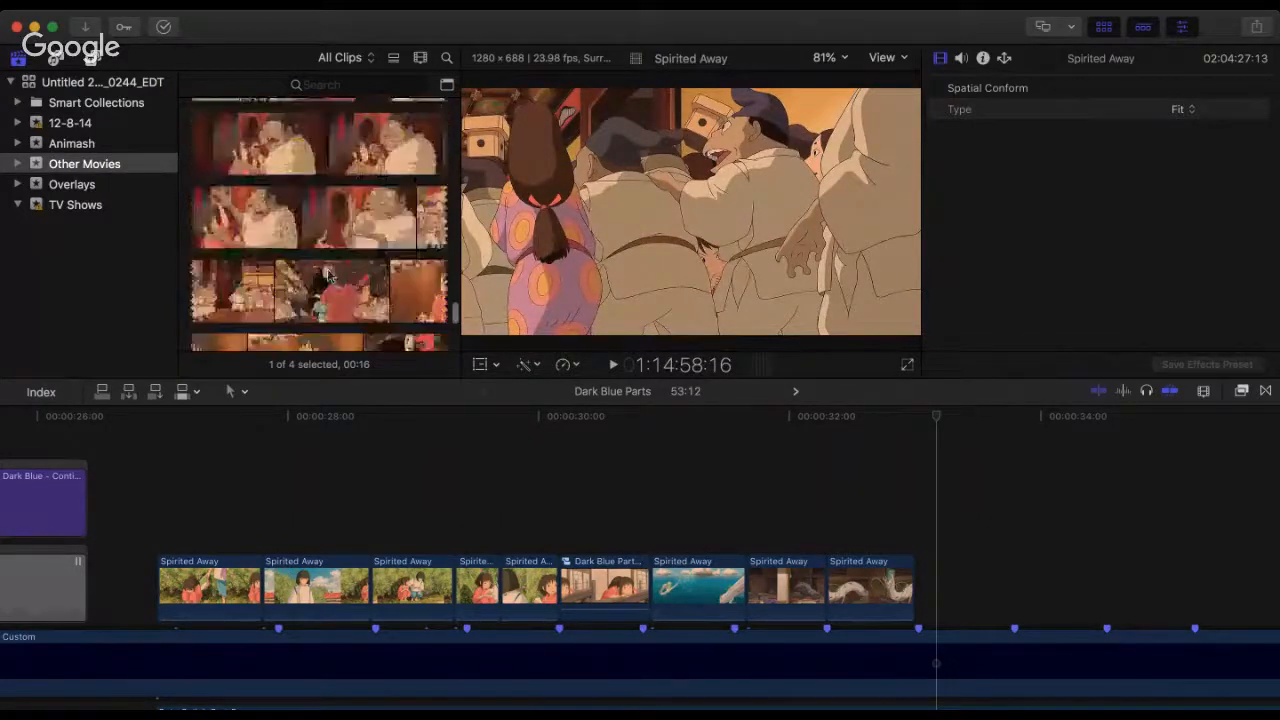
{"action": "scroll", "coordinate": [310, 252], "scroll_direction": "down", "scroll_amount": 3}
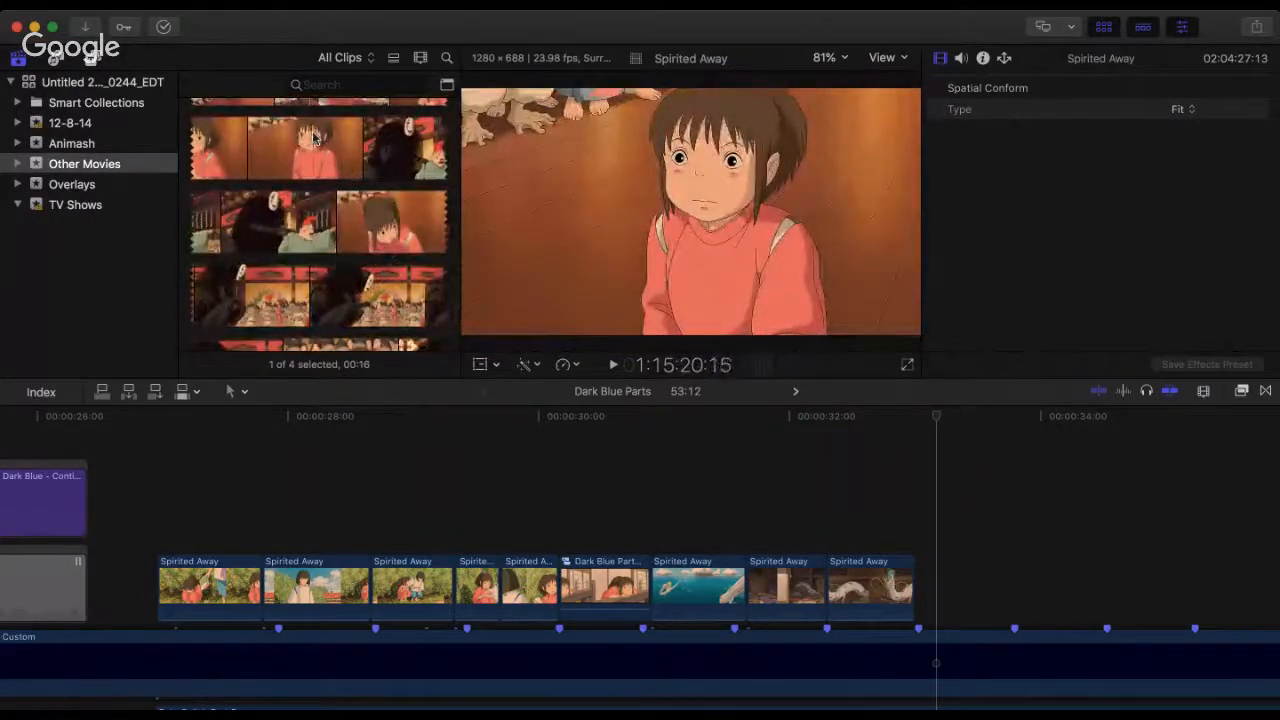
{"action": "scroll", "coordinate": [315, 138], "scroll_direction": "up", "scroll_amount": 1}
Step: Show more of the timeline and play the Spirited Away section from its first clip to about 33:06
{"action": "left_click", "coordinate": [172, 421]}
{"action": "key", "text": "super+minus"}
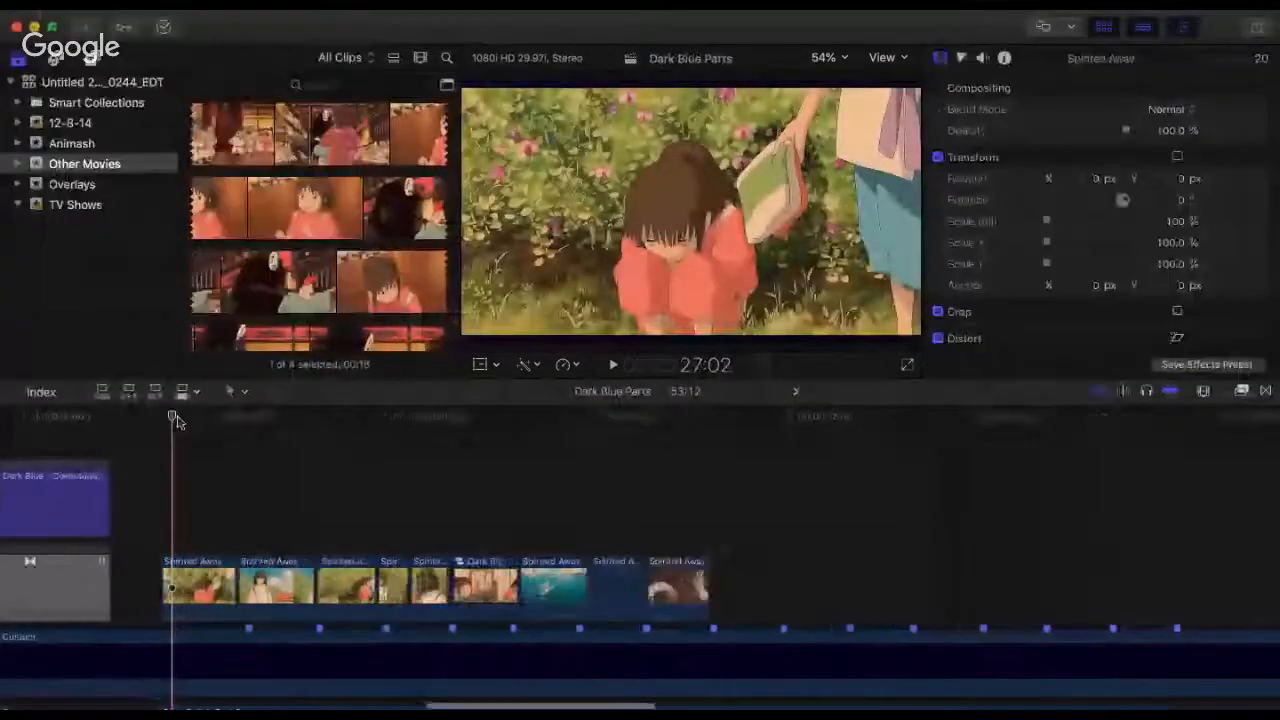
{"action": "key", "text": "super+minus"}
{"action": "key", "text": "super+minus"}
{"action": "scroll", "coordinate": [199, 515], "scroll_direction": "down", "scroll_amount": 2}
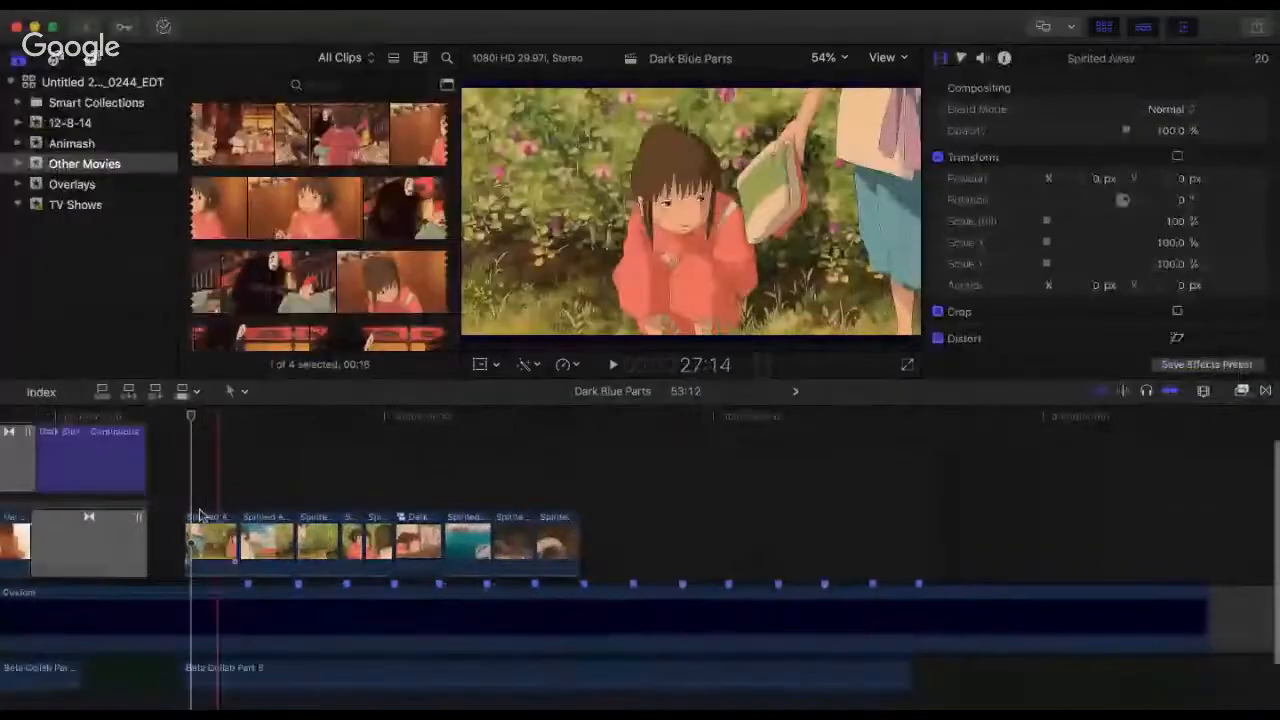
{"action": "scroll", "coordinate": [199, 515], "scroll_direction": "up", "scroll_amount": 1}
{"action": "key", "text": "space"}
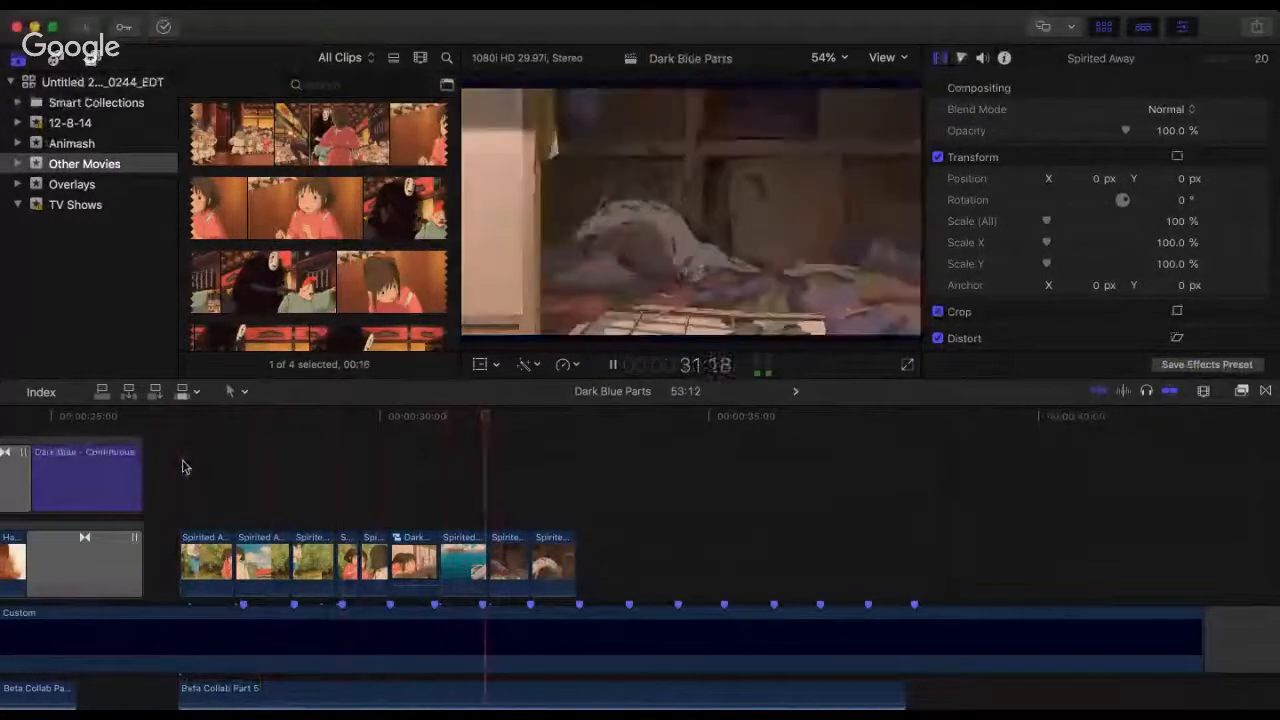
{"action": "key", "text": "space"}
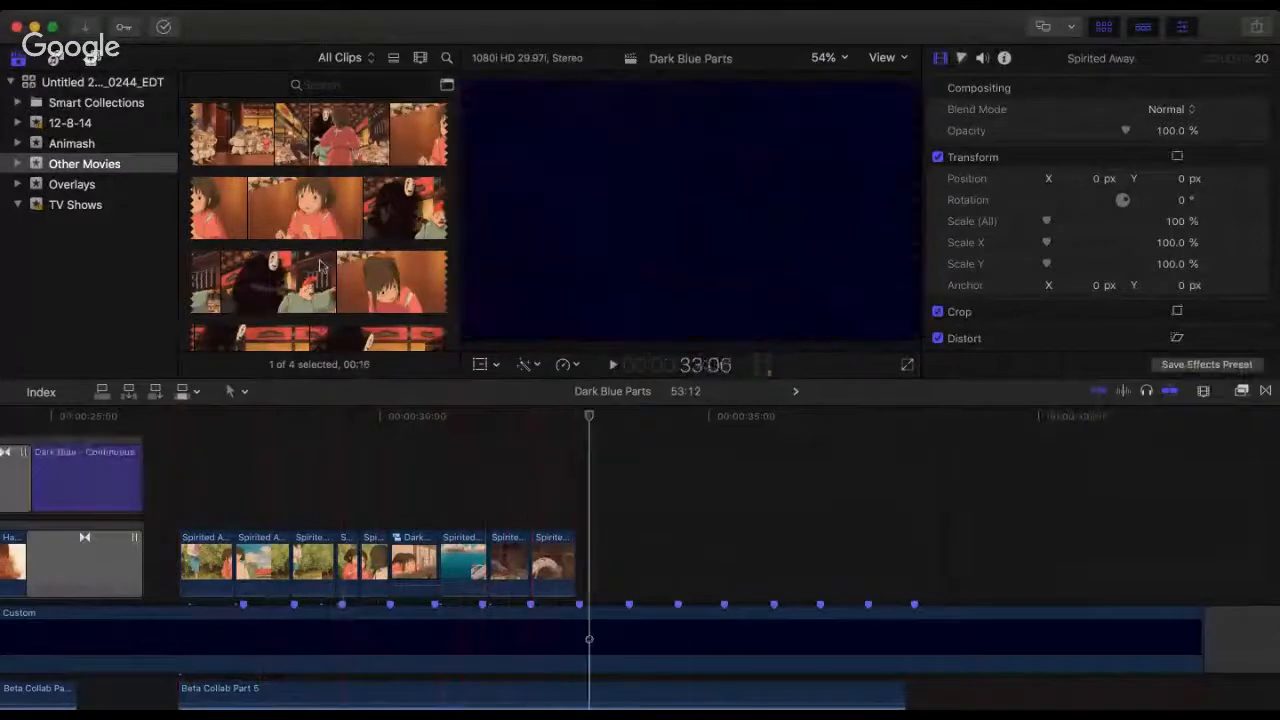
Step: Look through the Spirited Away source movie from about 1:16:44 to 1:17:42 for the next scene
{"action": "scroll", "coordinate": [322, 266], "scroll_direction": "down", "scroll_amount": 15}
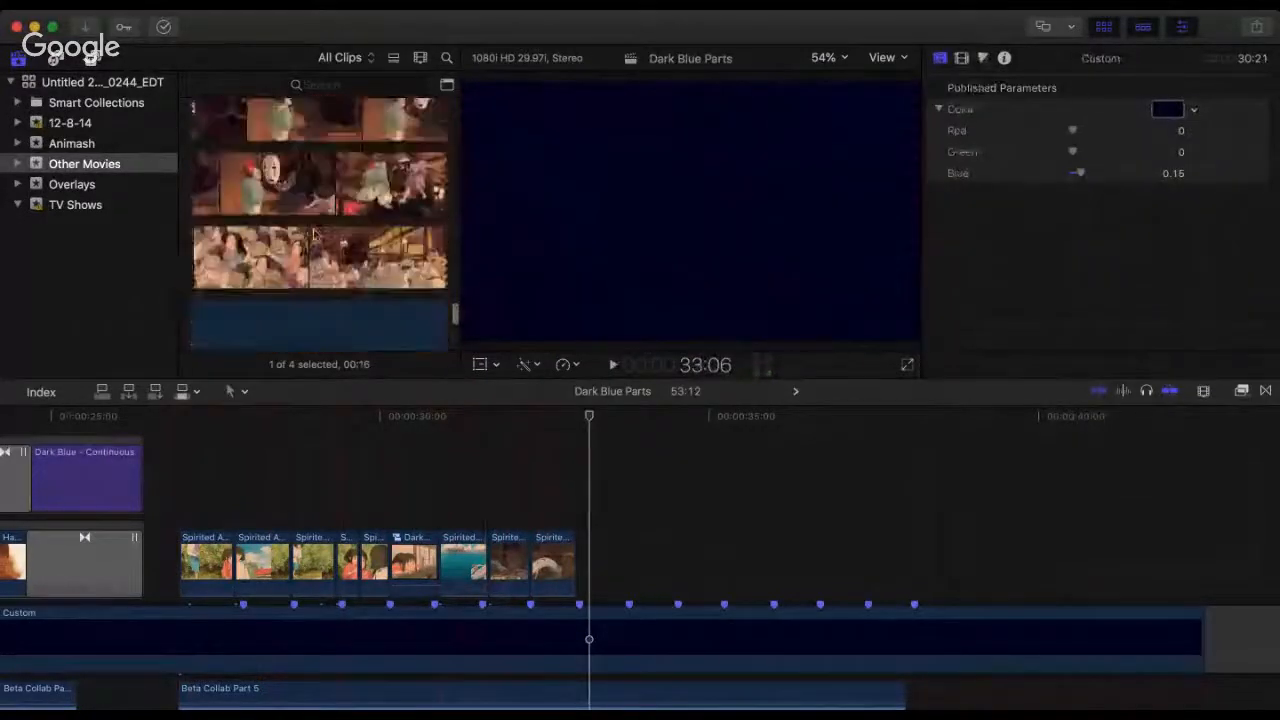
{"action": "scroll", "coordinate": [314, 235], "scroll_direction": "down", "scroll_amount": 10}
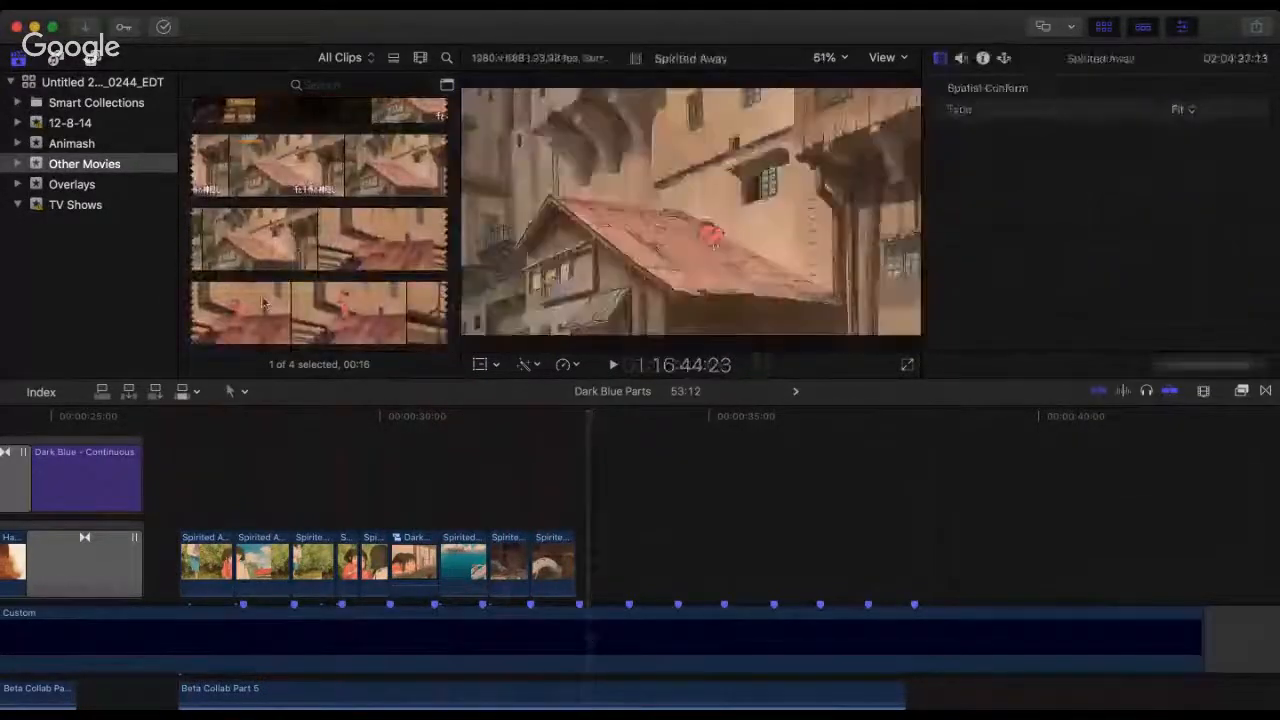
{"action": "scroll", "coordinate": [384, 312], "scroll_direction": "down", "scroll_amount": 10}
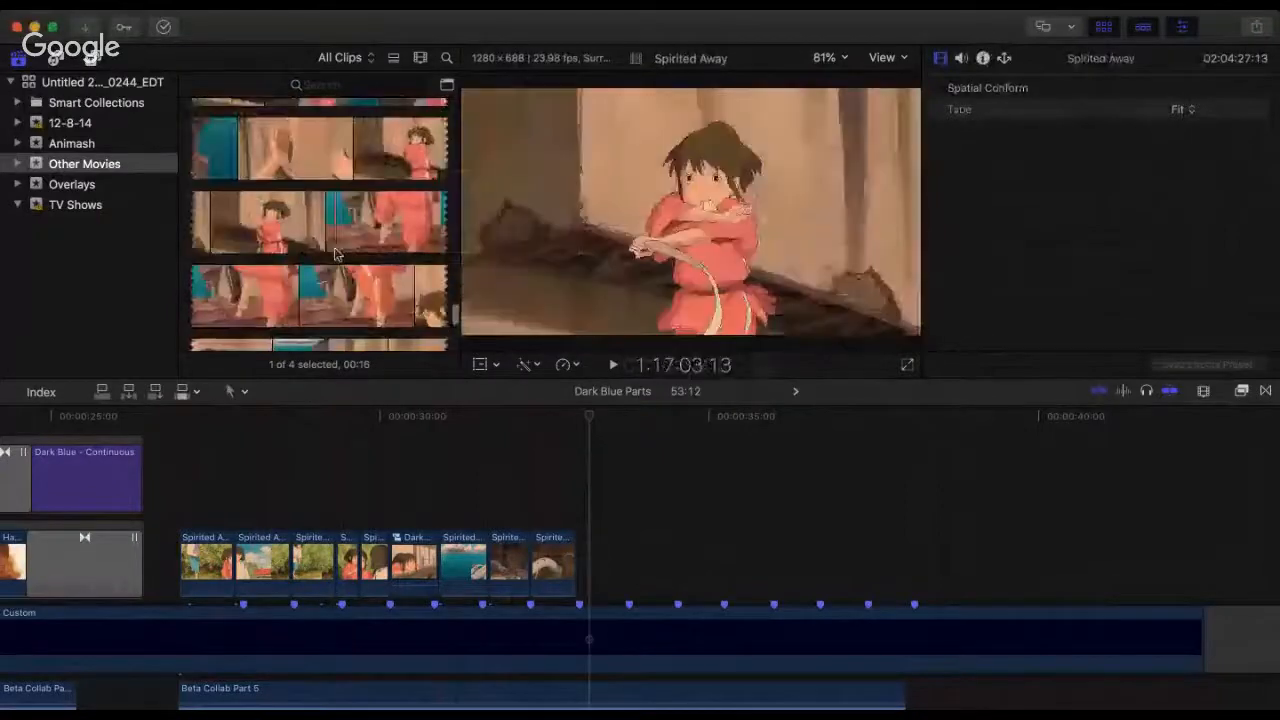
{"action": "scroll", "coordinate": [289, 238], "scroll_direction": "up", "scroll_amount": 5}
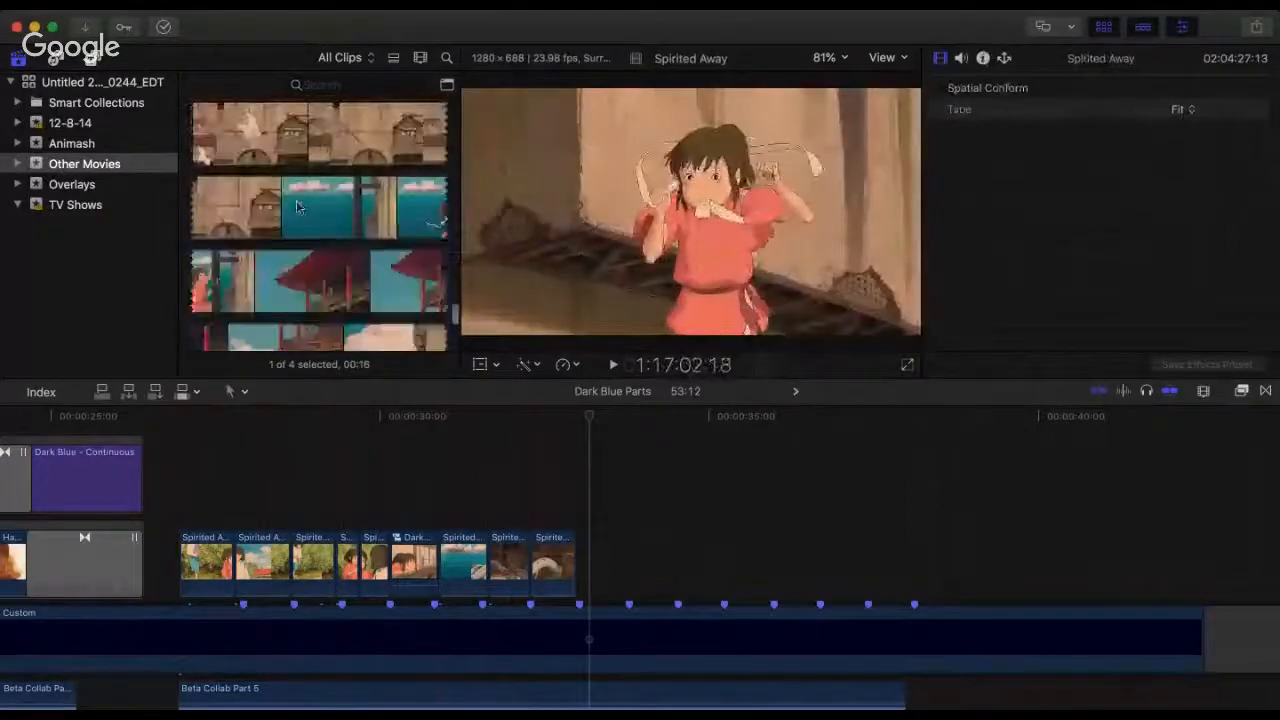
{"action": "left_click", "coordinate": [427, 61]}
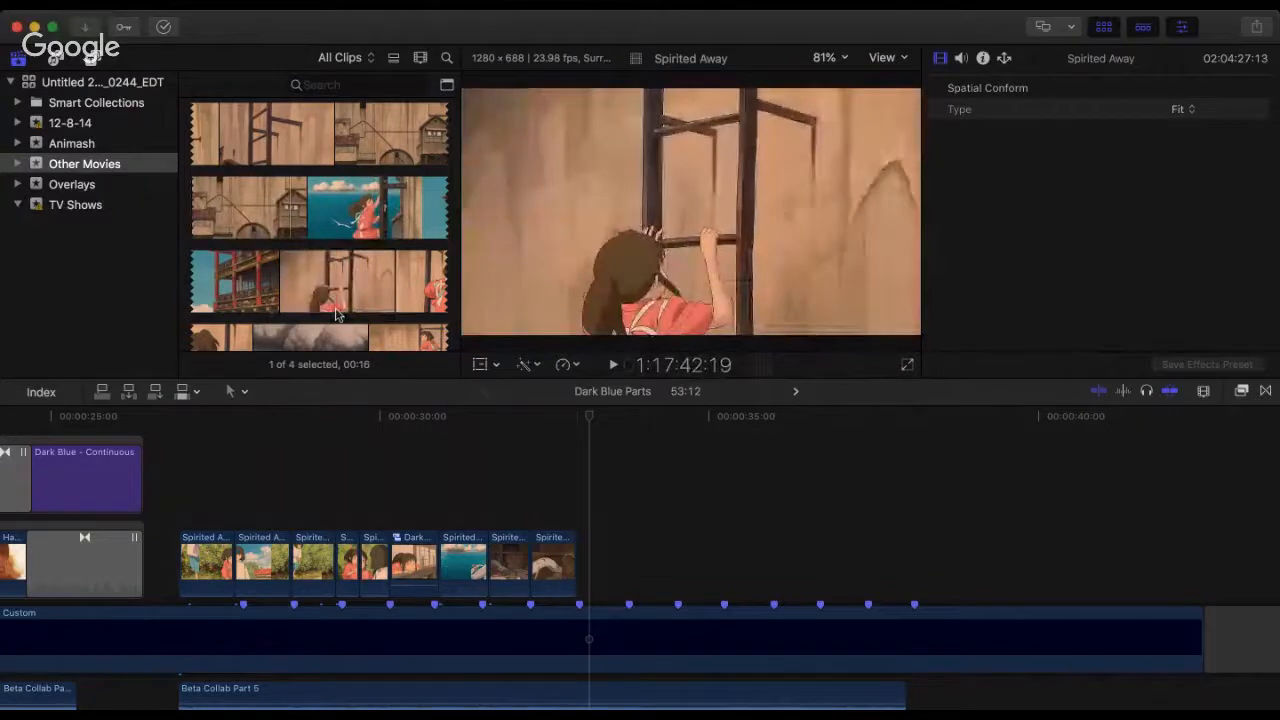
{"action": "scroll", "coordinate": [336, 314], "scroll_direction": "down", "scroll_amount": 5}
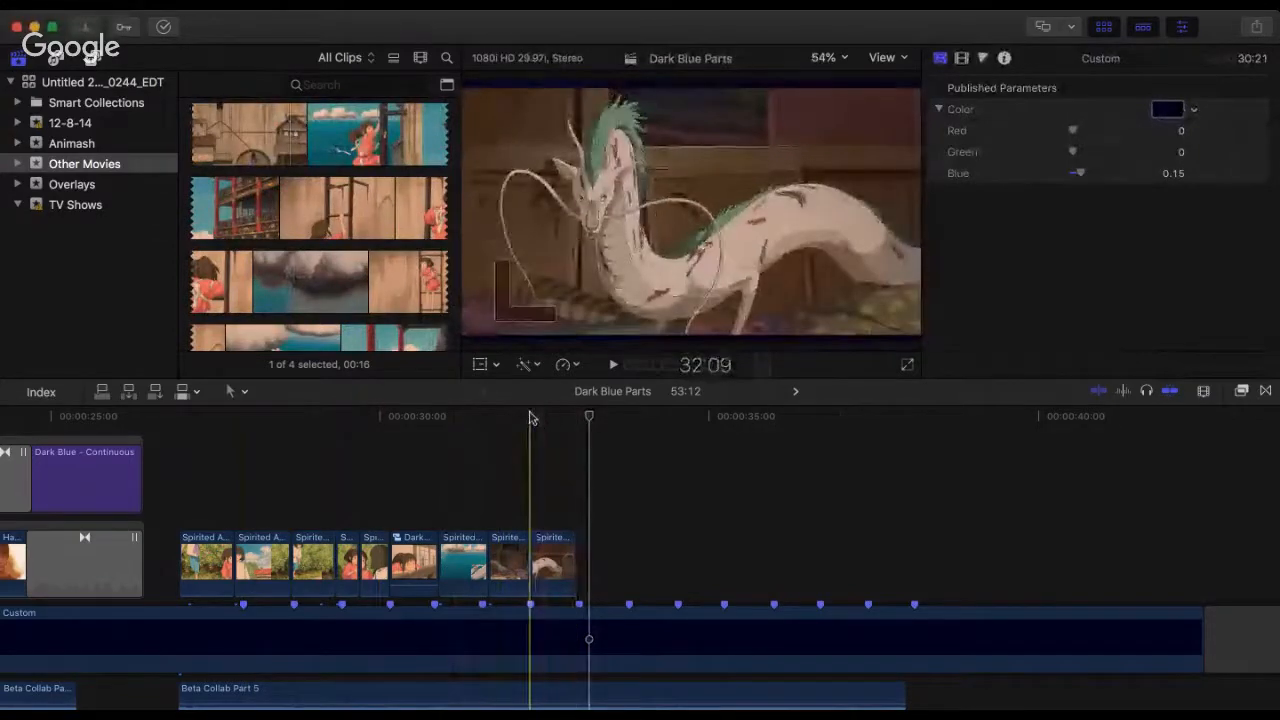
Step: Play the last clips of the section from about 30:25 in the Dark Blue Parts compound clip
{"action": "left_click", "coordinate": [533, 563]}
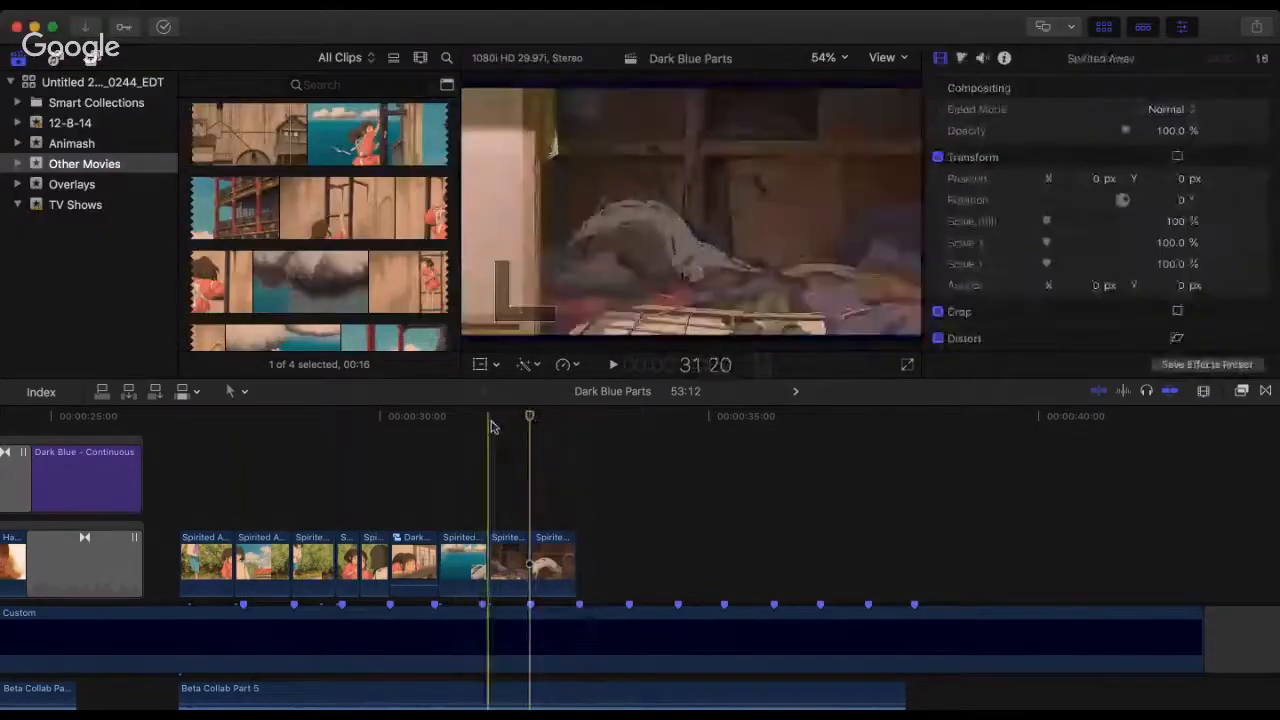
{"action": "left_click", "coordinate": [436, 426]}
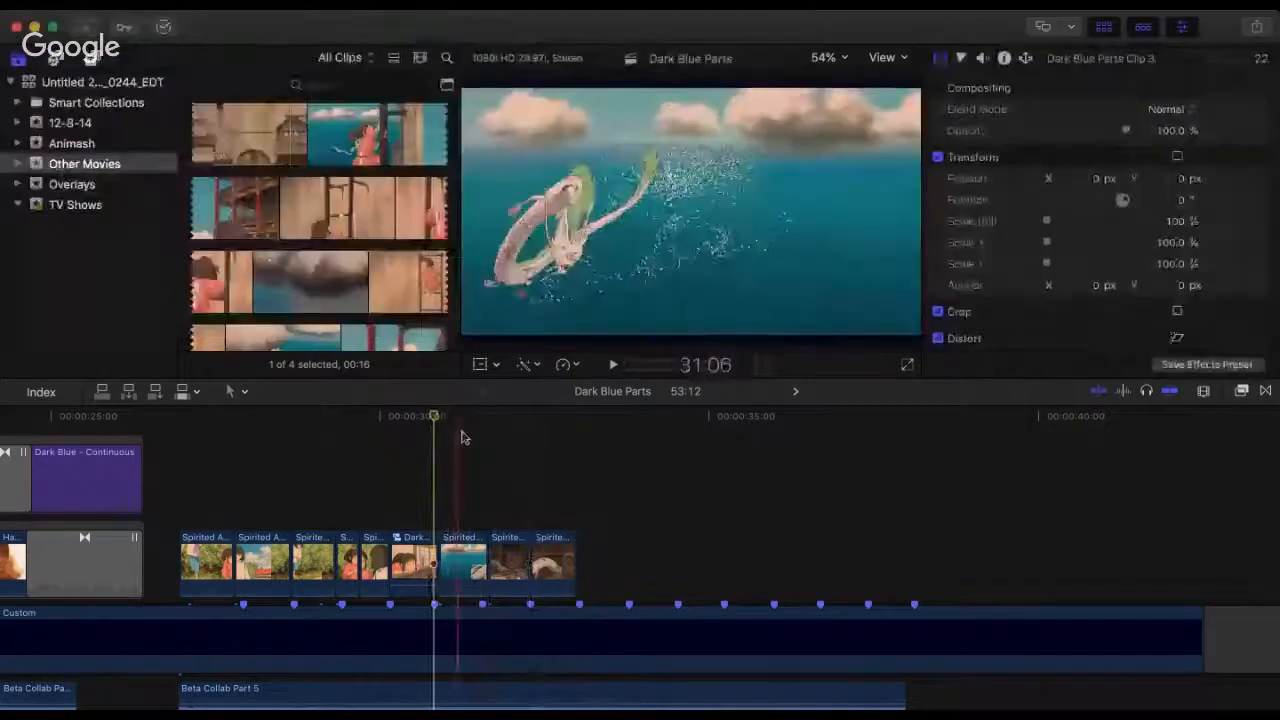
{"action": "key", "text": "space"}
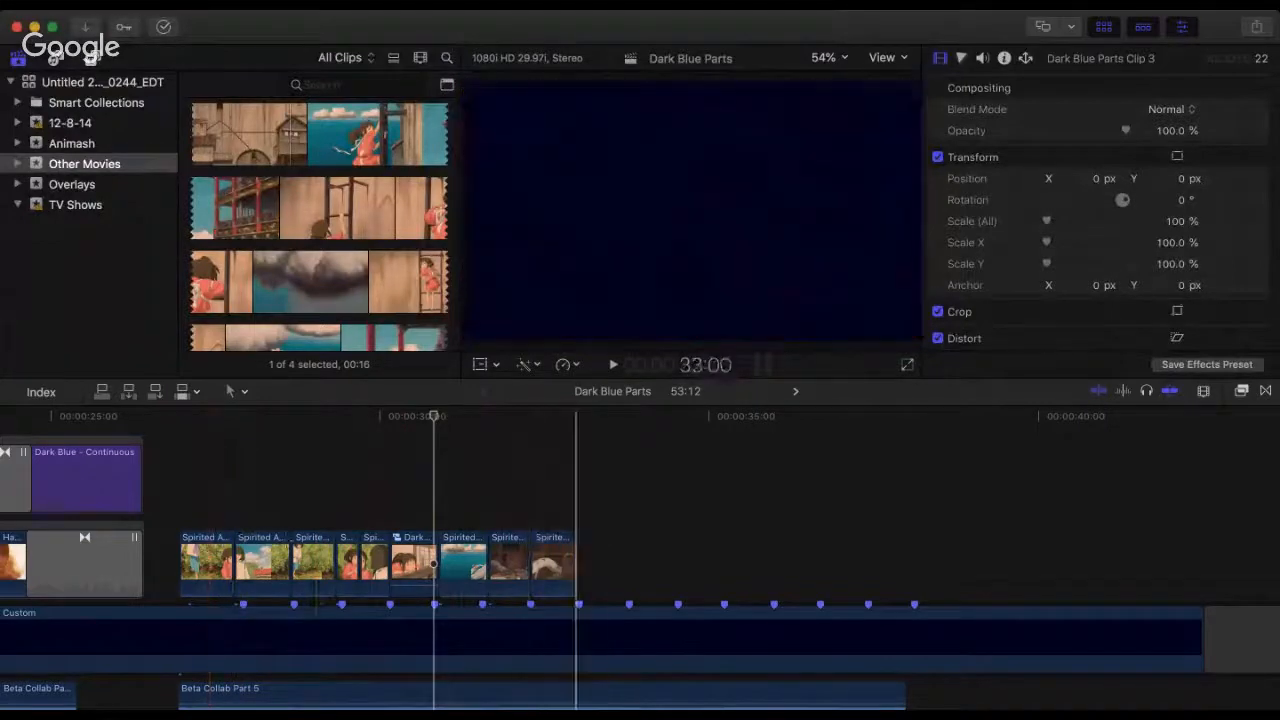
Step: Scale all nine clips of the Spirited Away section uniformly to 110%
{"action": "left_click_drag", "start_coordinate": [580, 524], "coordinate": [202, 575]}
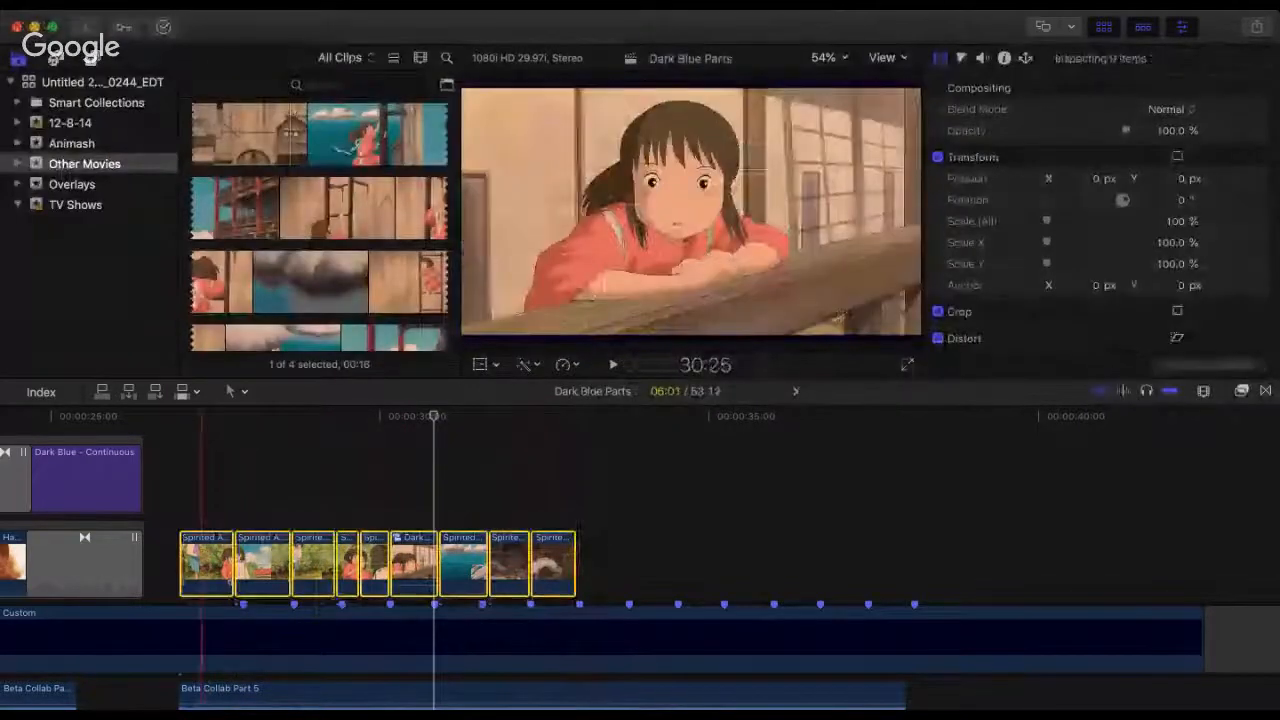
{"action": "left_click", "coordinate": [1177, 221]}
{"action": "type", "text": "110"}
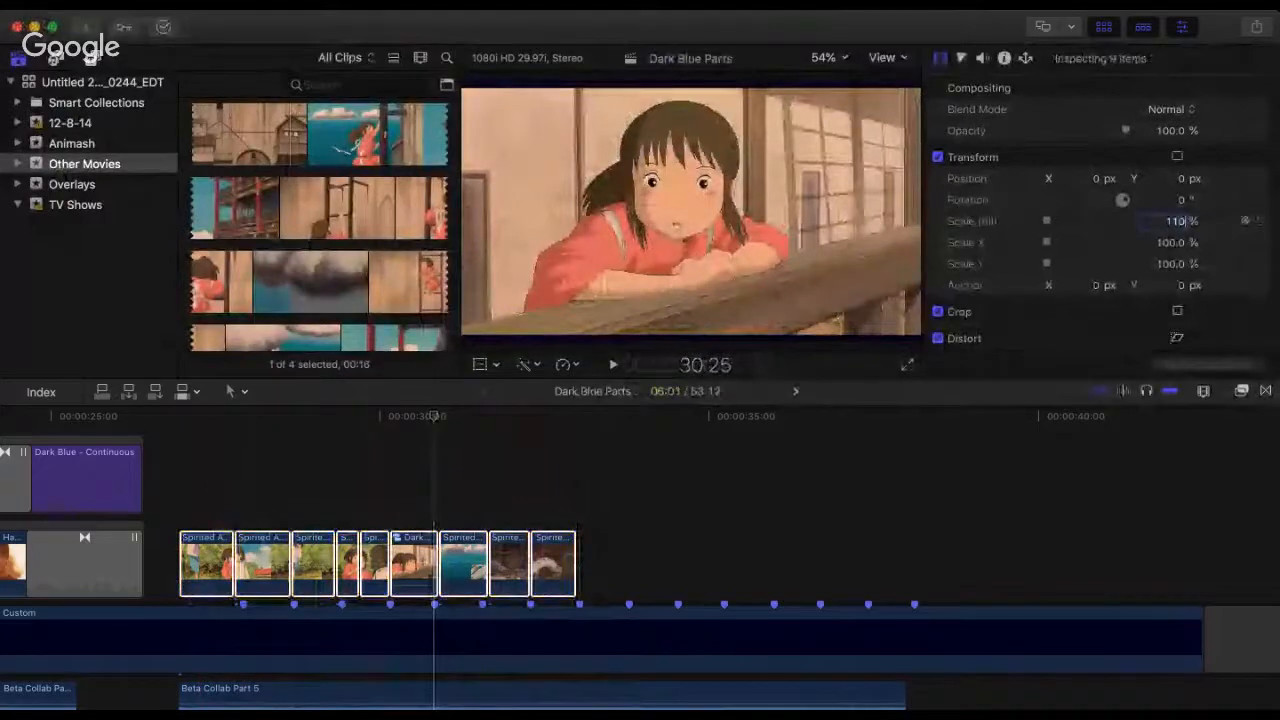
{"action": "key", "text": "Return"}
Step: Play the enlarged clips from 26:29 past 33:00, restart briefly, and play them again to 32:28
{"action": "left_click", "coordinate": [178, 460]}
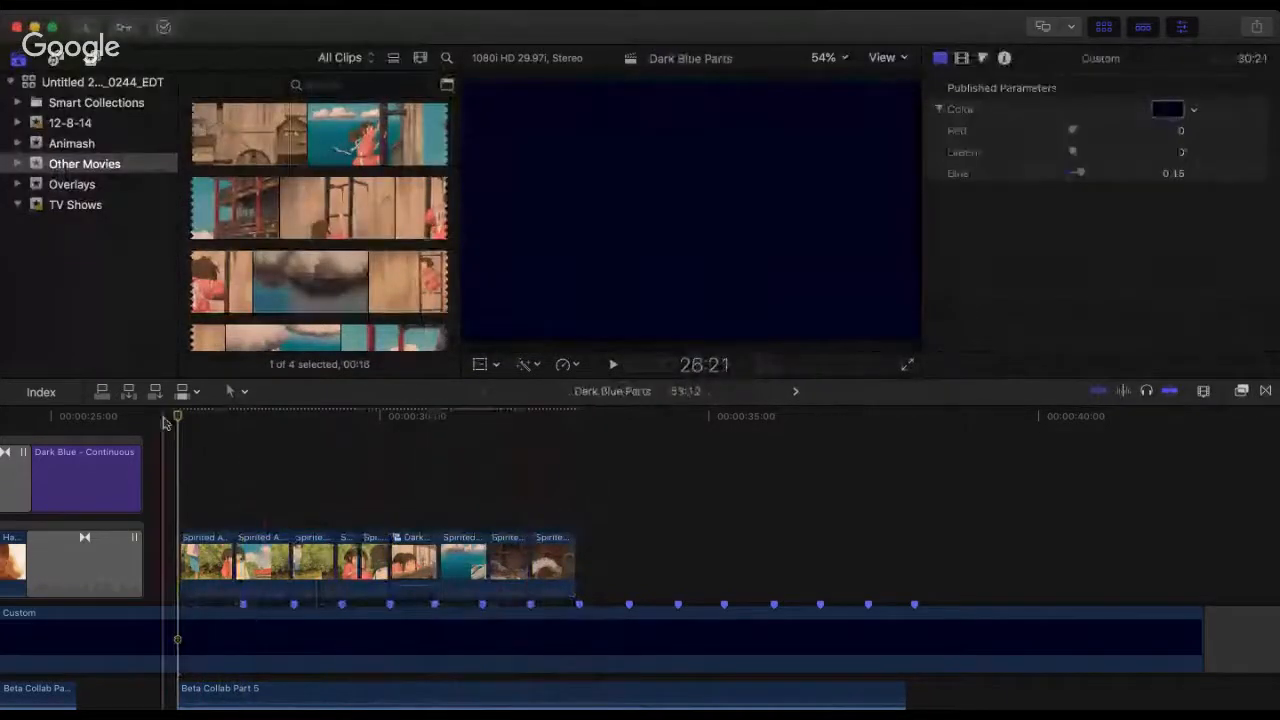
{"action": "left_click", "coordinate": [181, 442]}
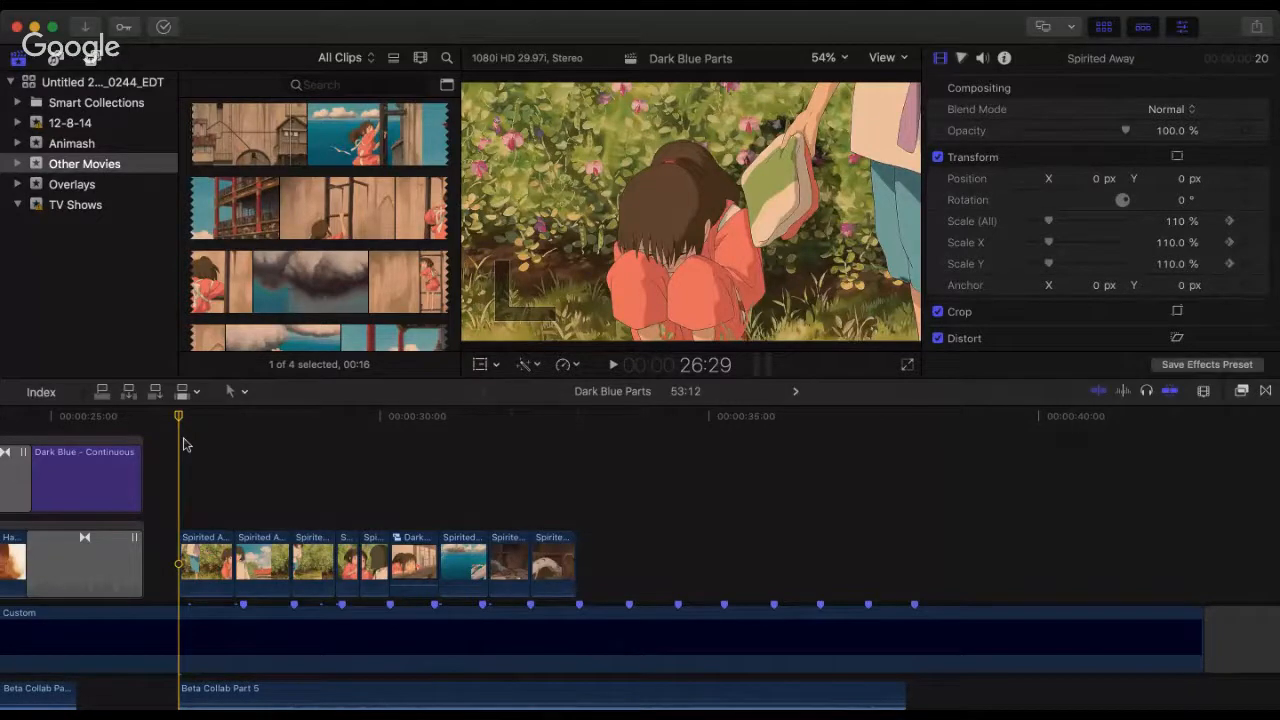
{"action": "key", "text": "space"}
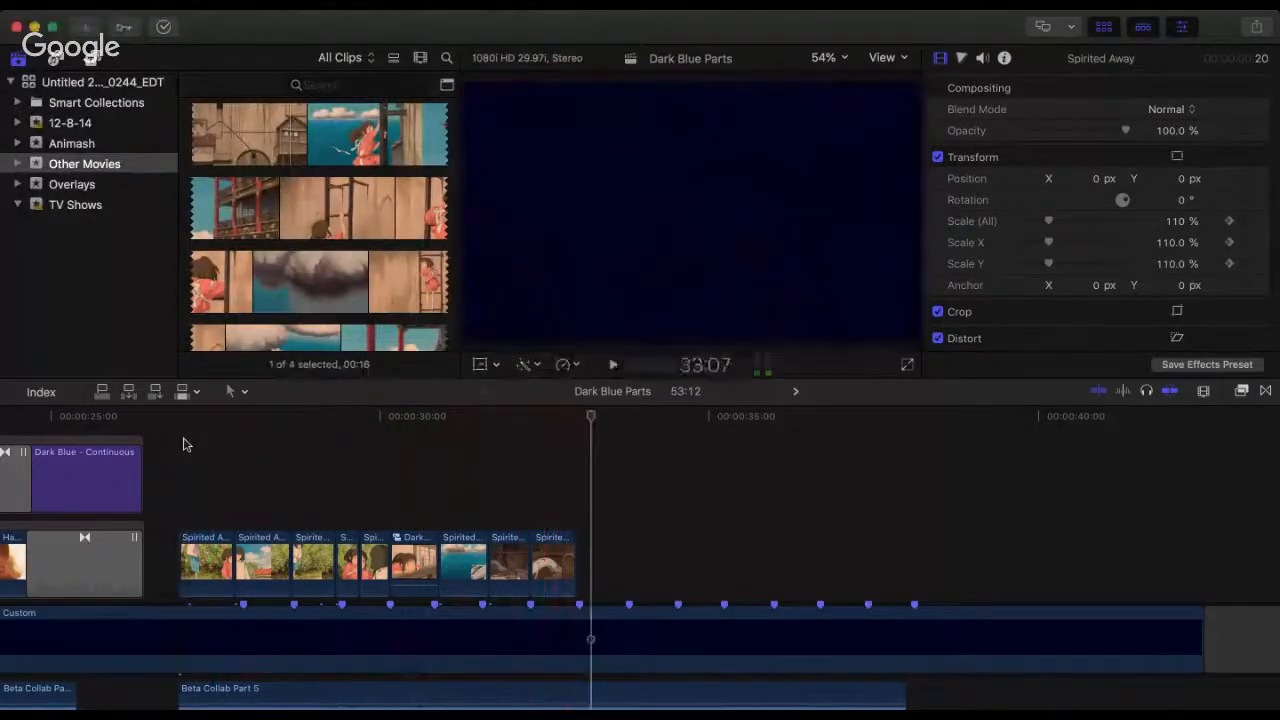
{"action": "key", "text": "space"}
{"action": "key", "text": "space"}
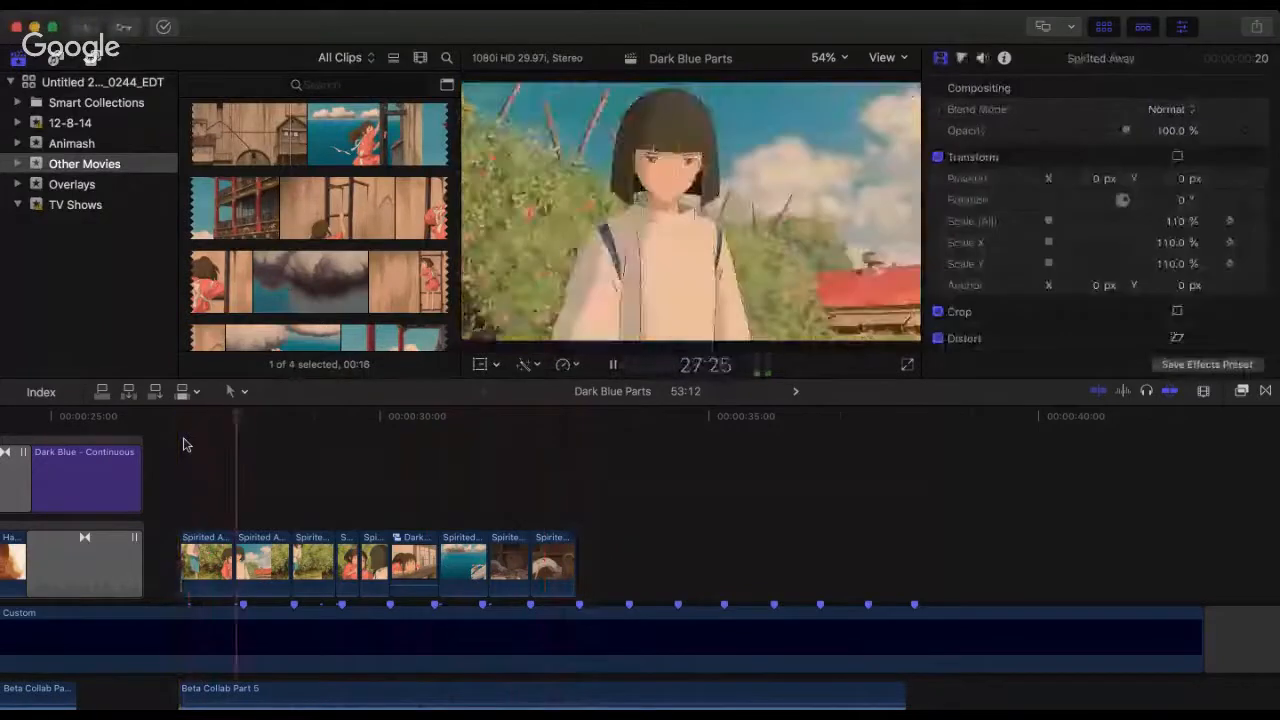
{"action": "key", "text": "space"}
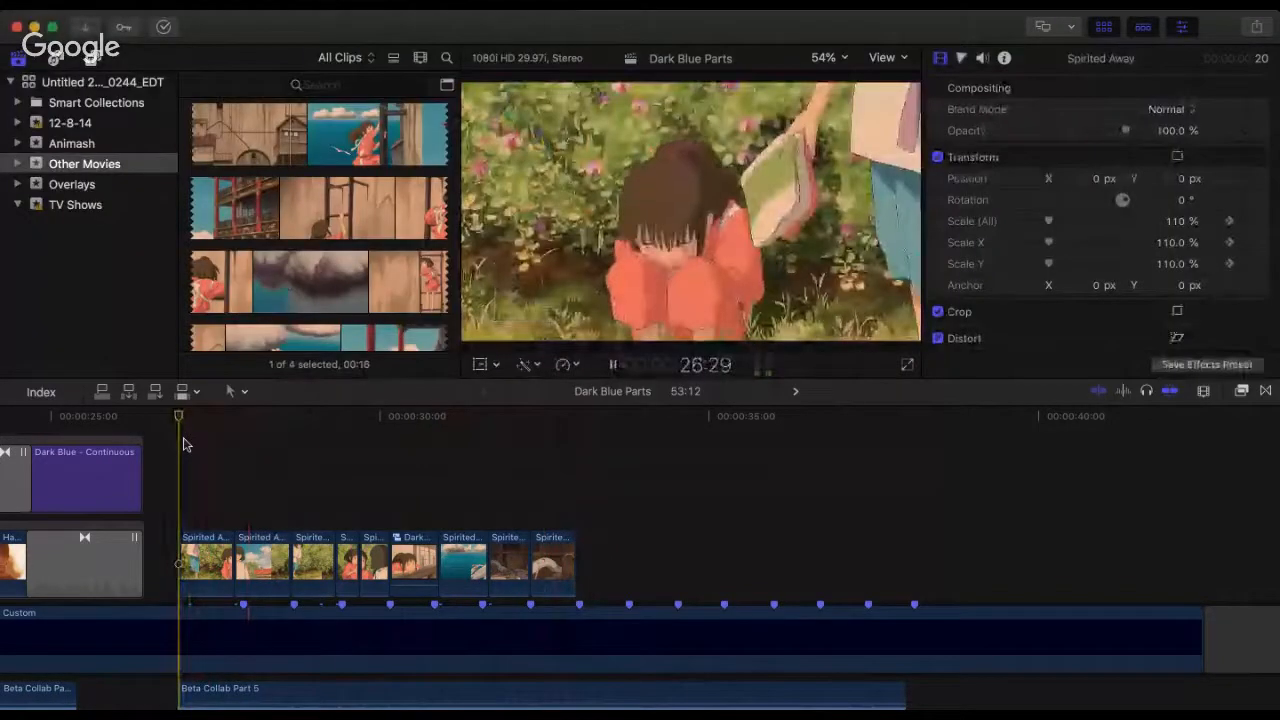
{"action": "key", "text": "space"}
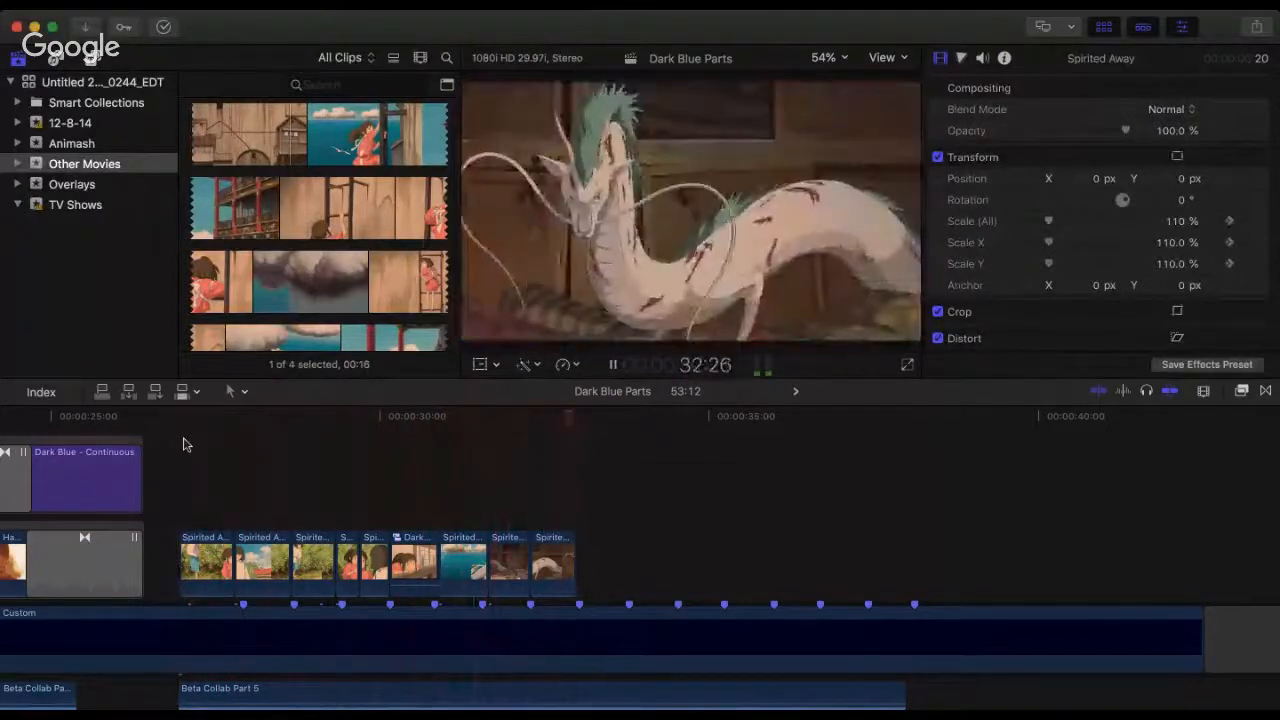
{"action": "key", "text": "space"}
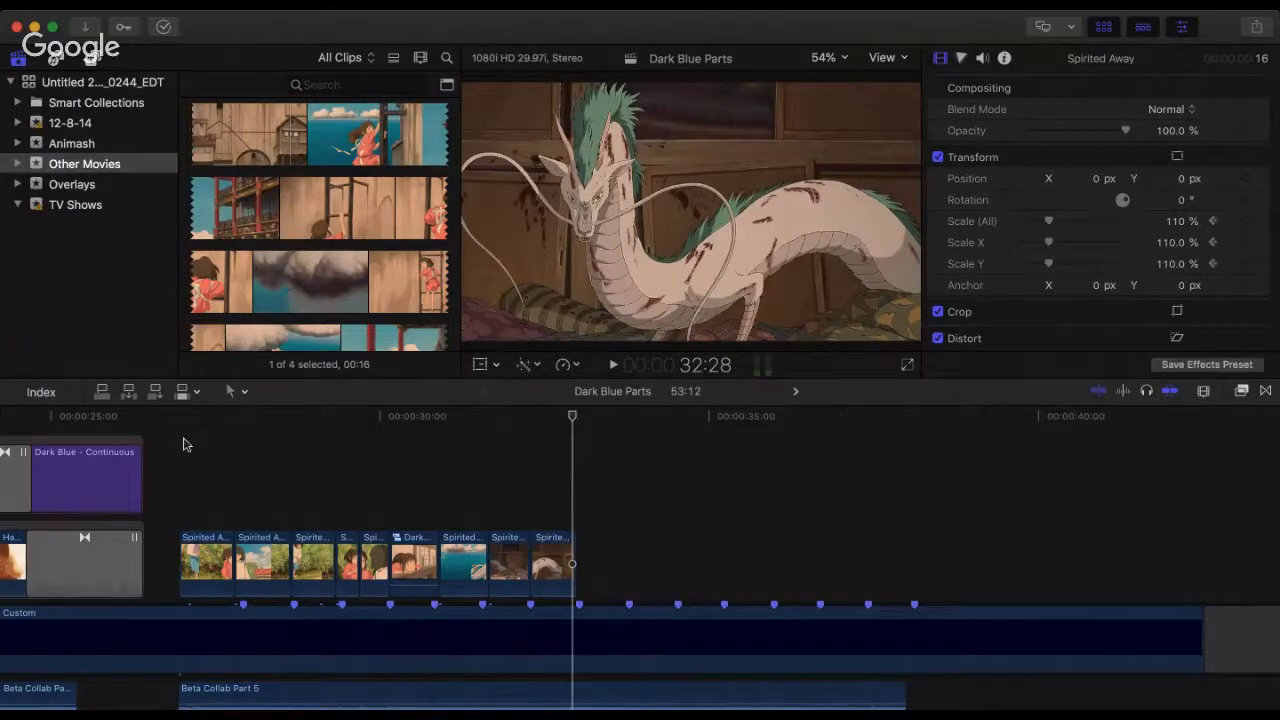
Step: Replay the section from 26:28 to about 29:13, and once more from 26:28 past 33:01
{"action": "left_click", "coordinate": [177, 438]}
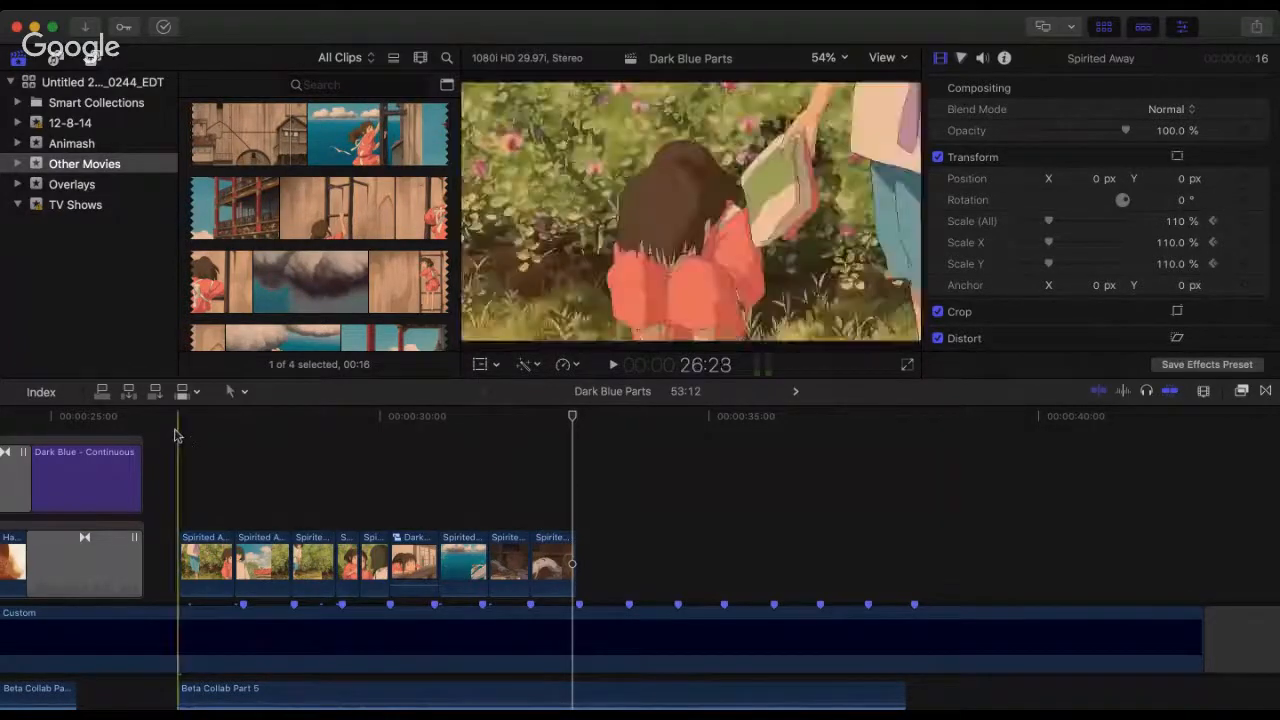
{"action": "key", "text": "space"}
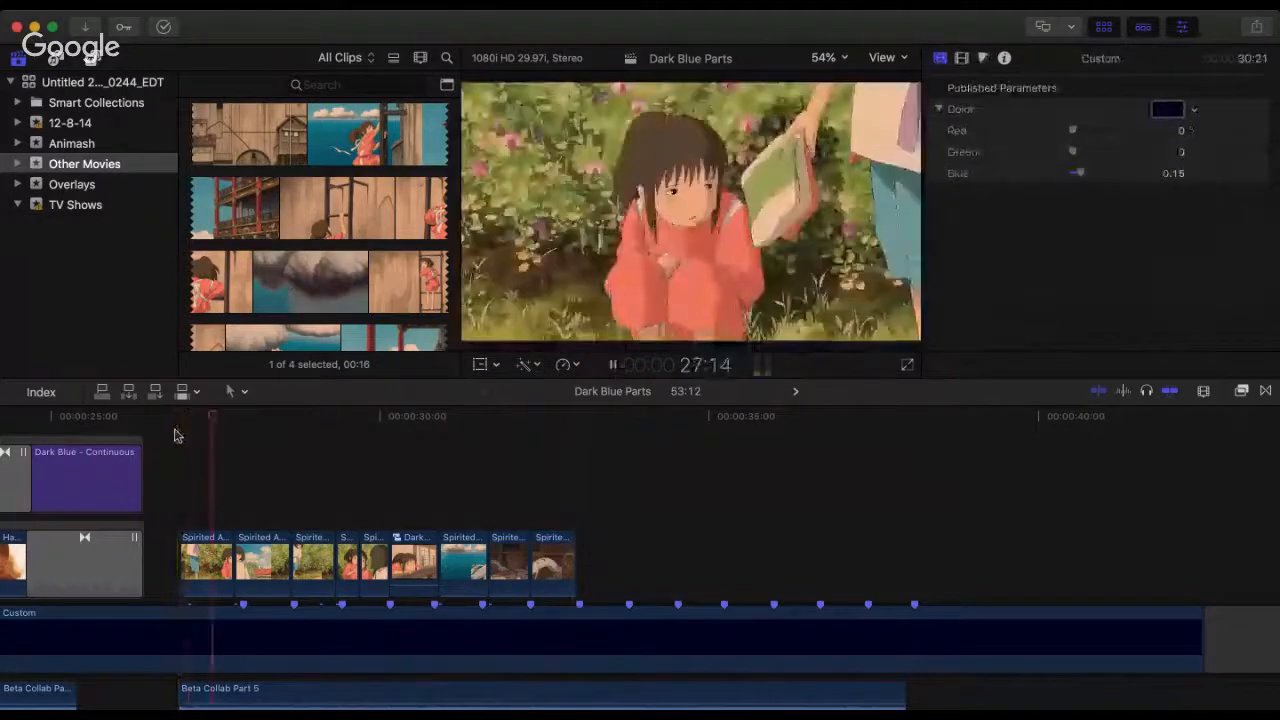
{"action": "key", "text": "space"}
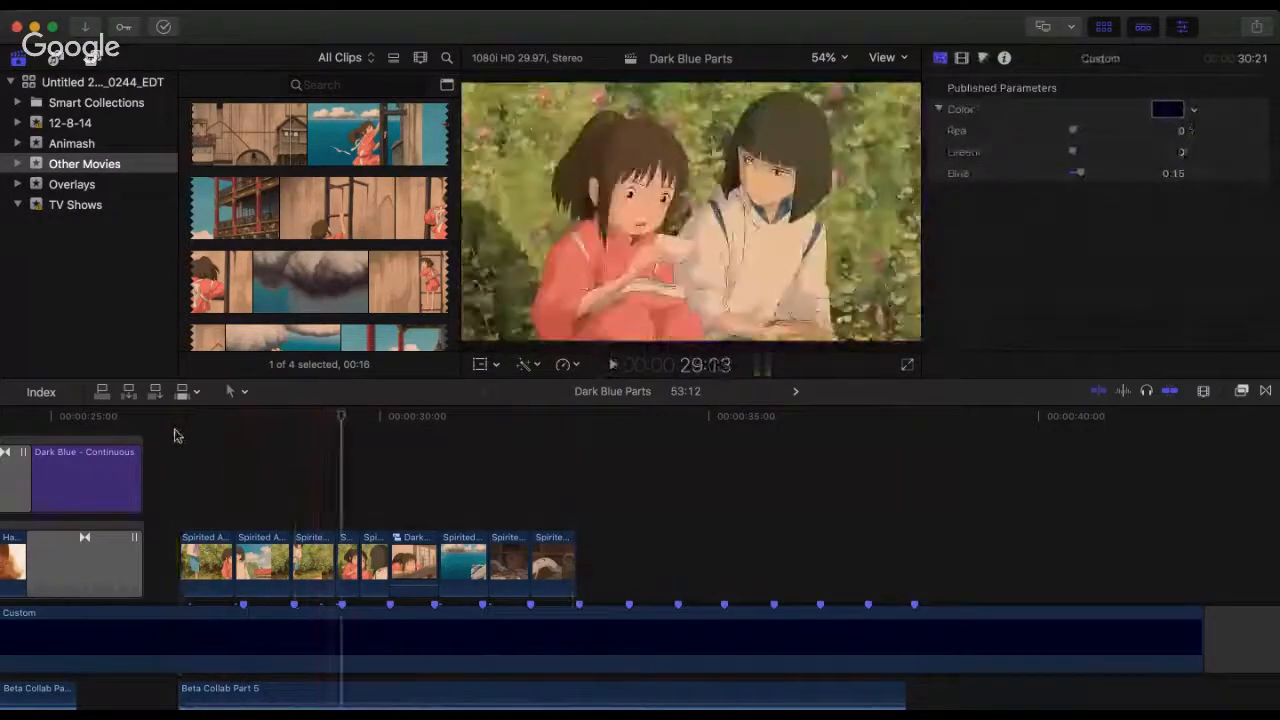
{"action": "left_click", "coordinate": [175, 435]}
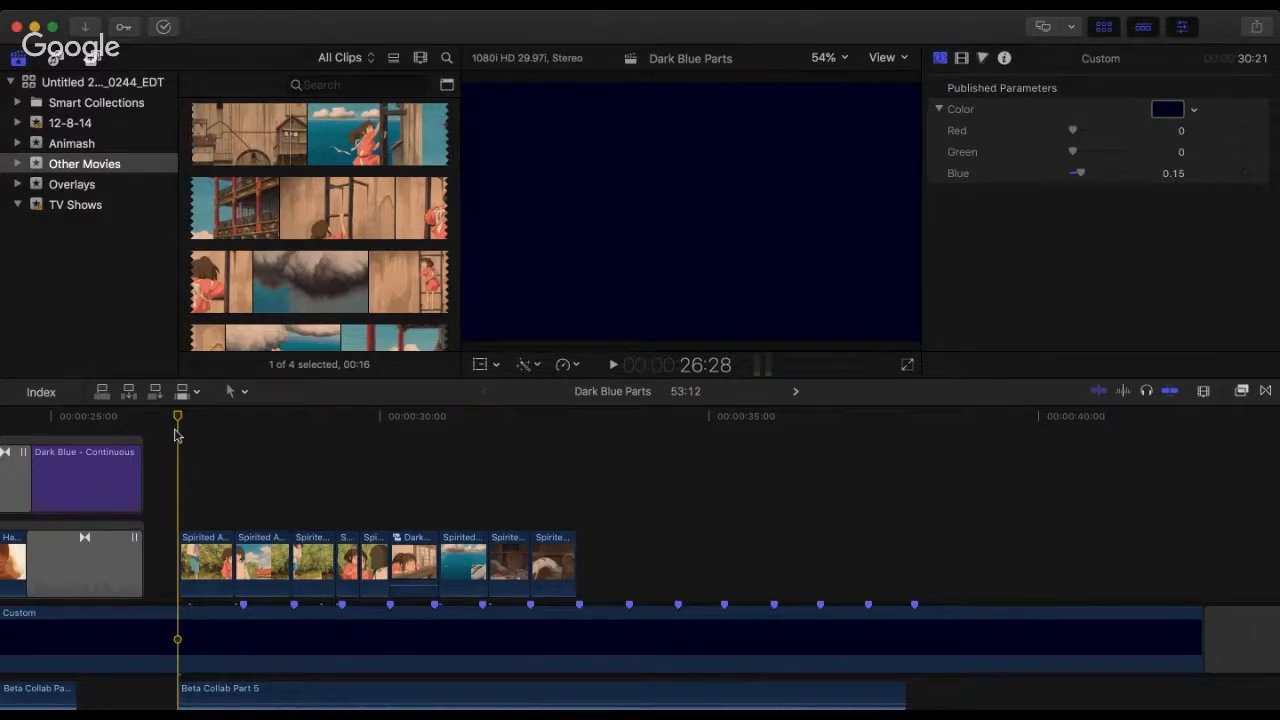
{"action": "key", "text": "space"}
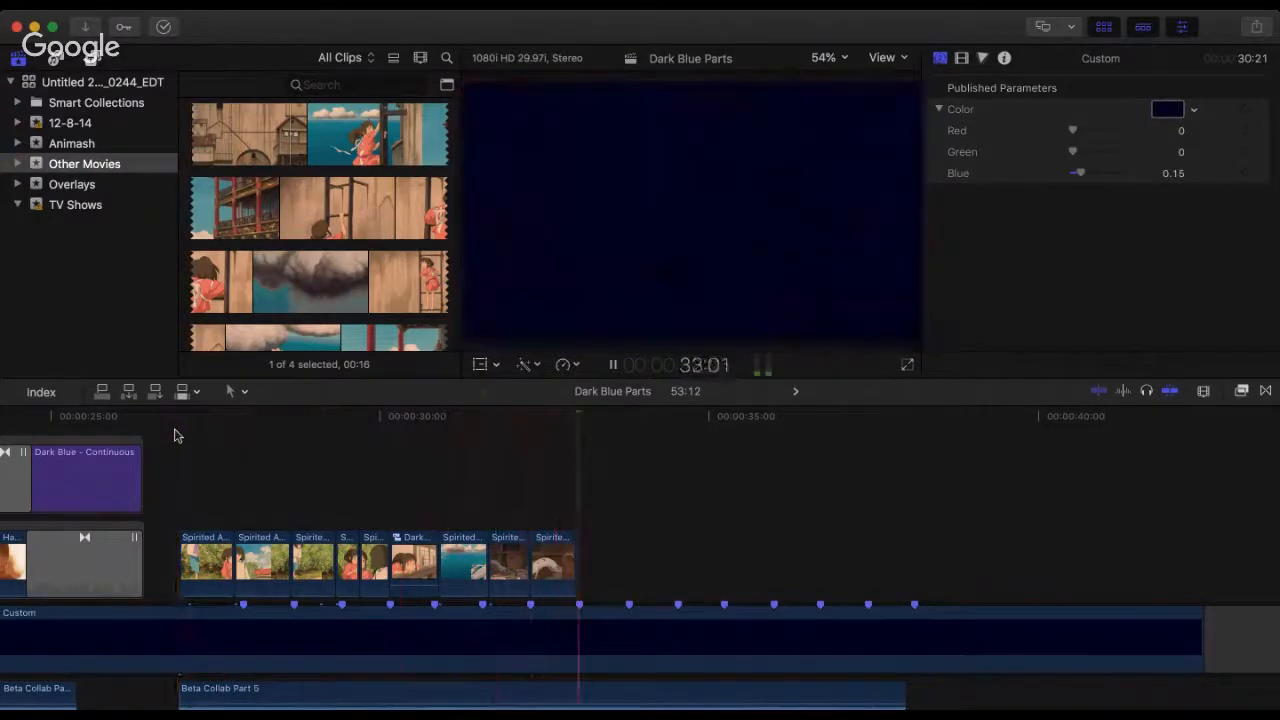
{"action": "key", "text": "space"}
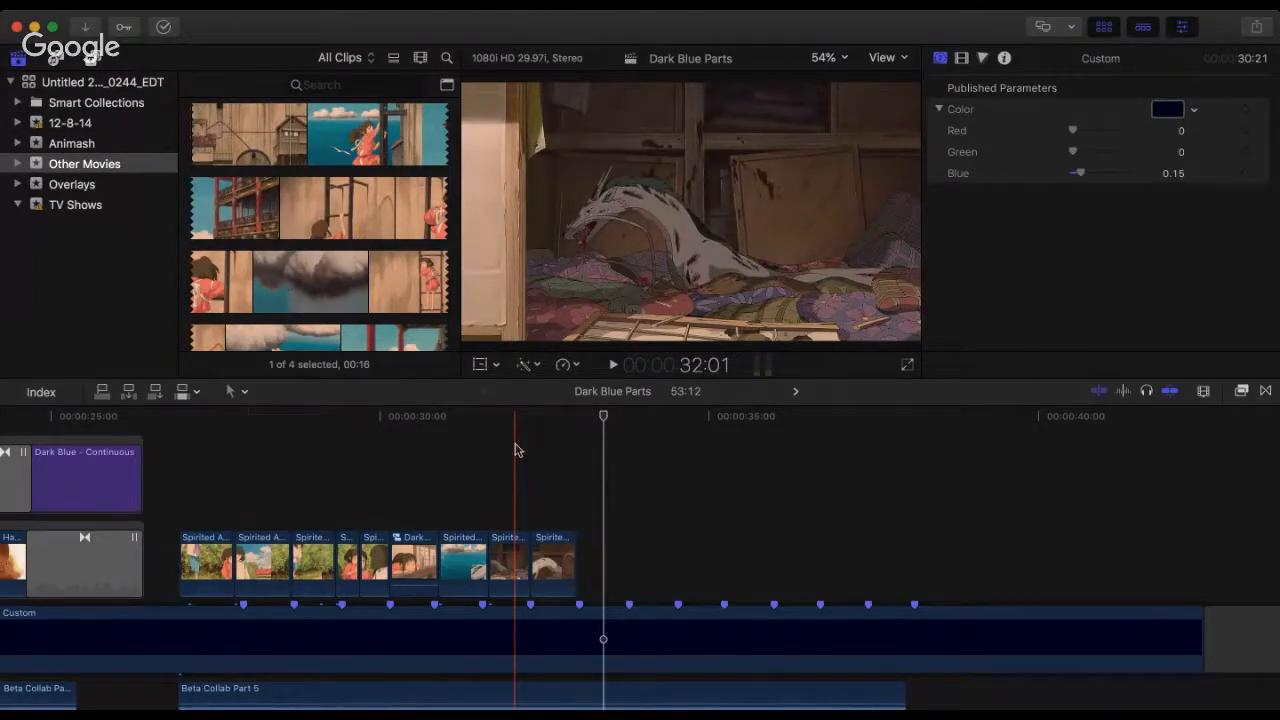
Step: Play from the dragon-over-sea clip near 30:27 past 32:07, and replay the whole section from its first clip past 33:05
{"action": "left_click", "coordinate": [443, 455]}
{"action": "key", "text": "space"}
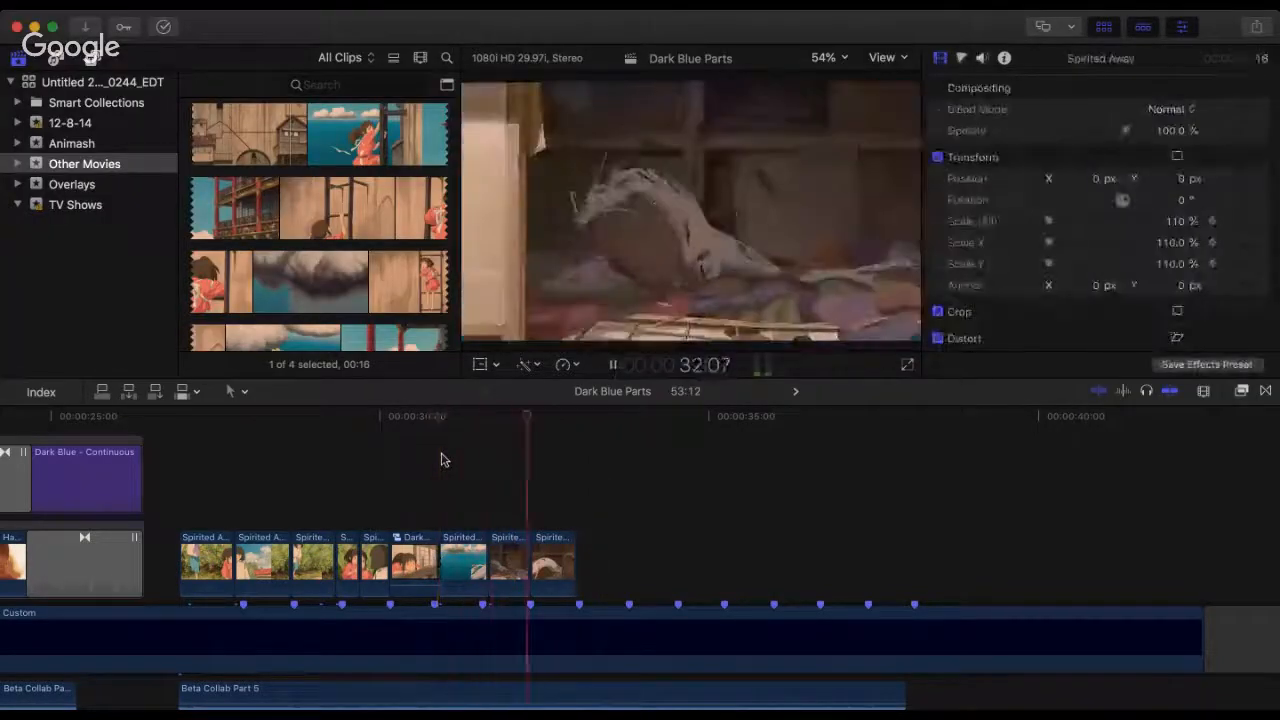
{"action": "key", "text": "space"}
{"action": "left_click", "coordinate": [181, 457]}
{"action": "key", "text": "space"}
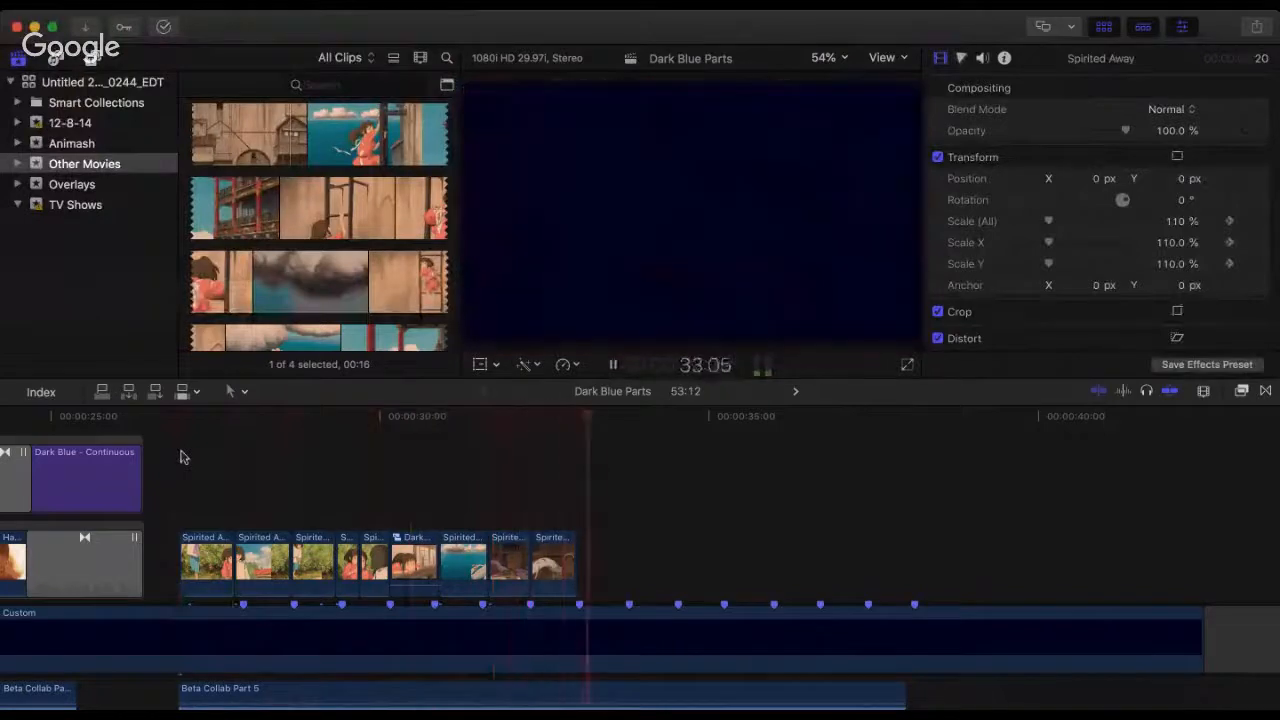
{"action": "key", "text": "space"}
Step: Look through the Spirited Away source movie around 1:19:16 to 1:19:21 for the next clip
{"action": "scroll", "coordinate": [312, 277], "scroll_direction": "down", "scroll_amount": 10}
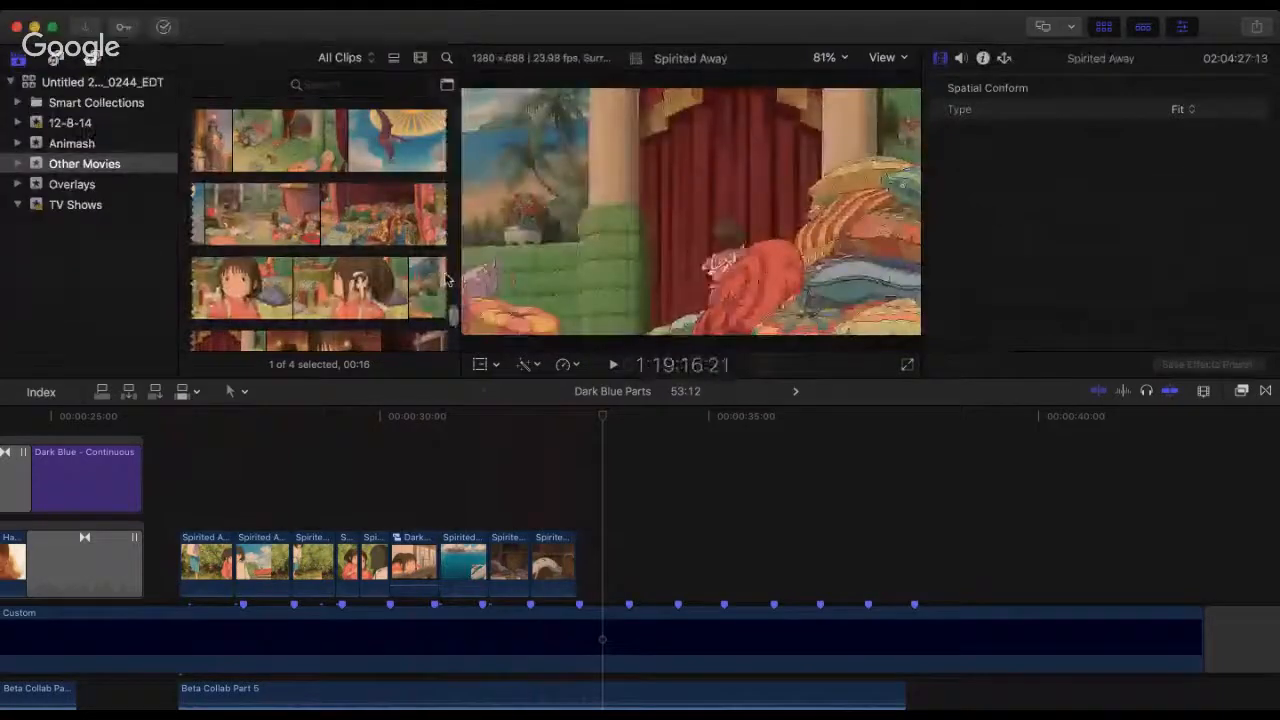
{"action": "scroll", "coordinate": [444, 279], "scroll_direction": "down", "scroll_amount": 3}
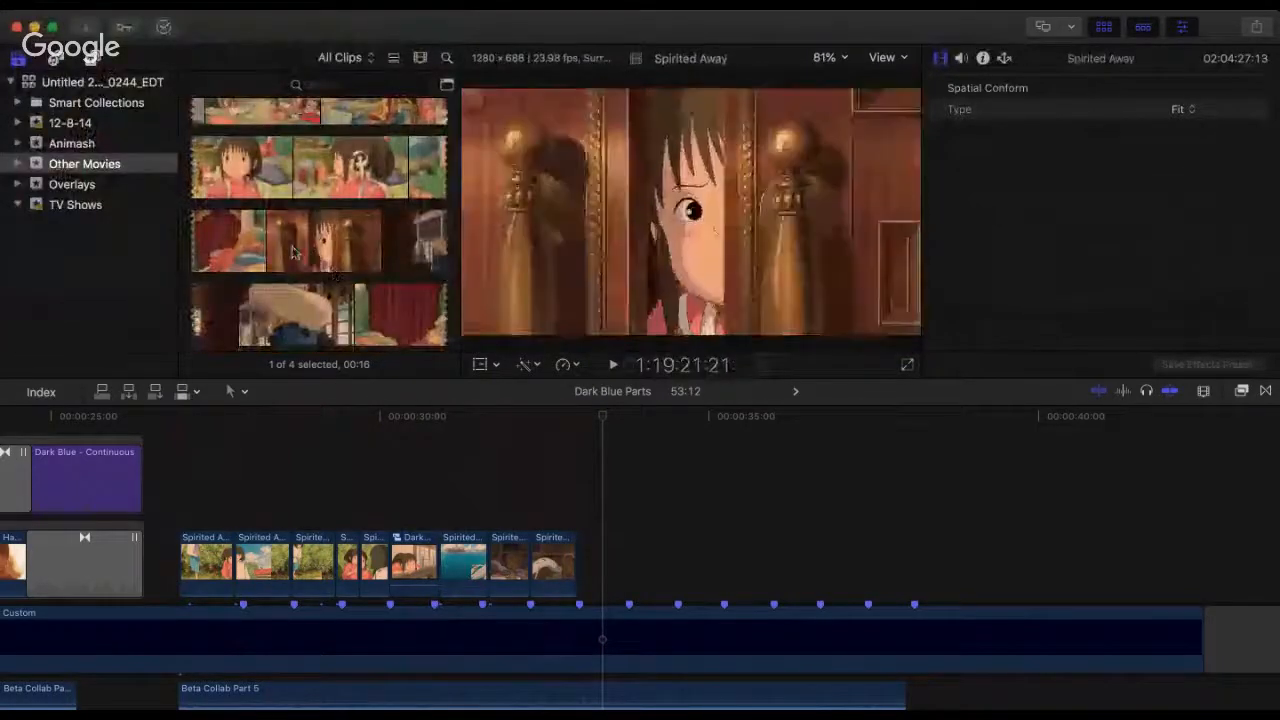
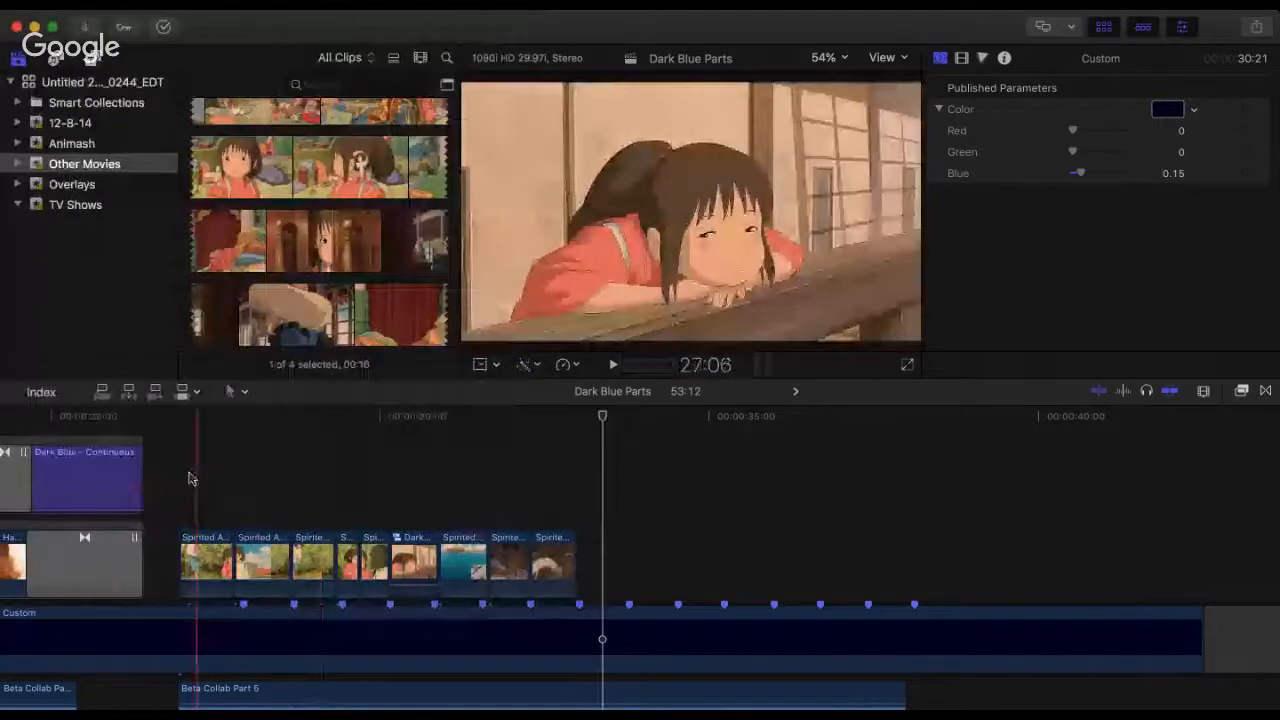
Step: Play back the Spirited Away clips in the timeline from the start of the Beta Collab Part 5 audio
{"action": "left_click", "coordinate": [188, 478]}
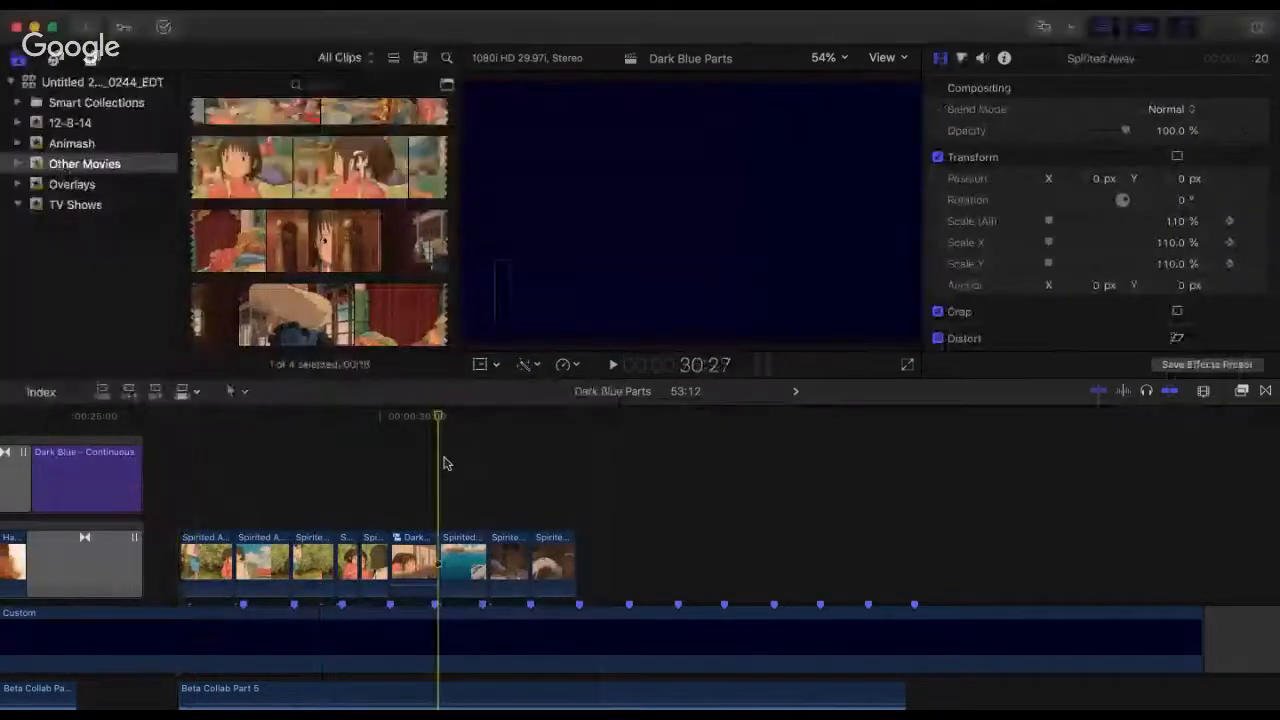
{"action": "key", "text": "space"}
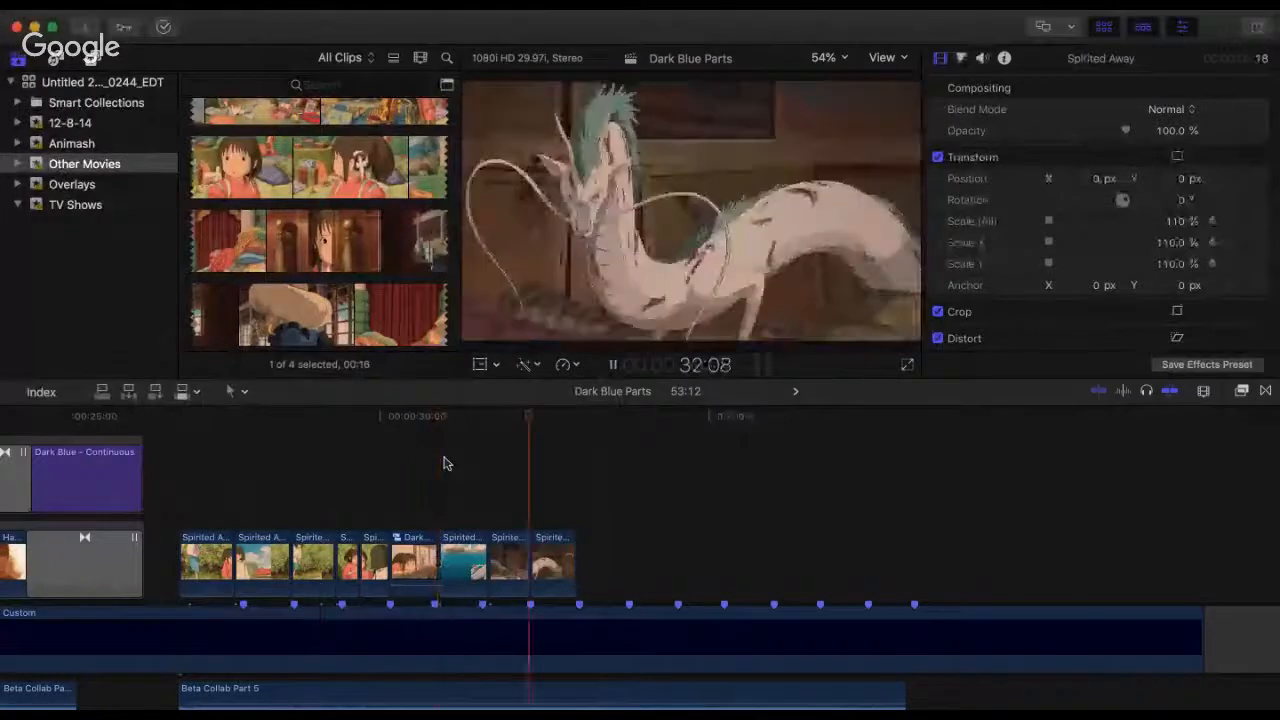
{"action": "key", "text": "space"}
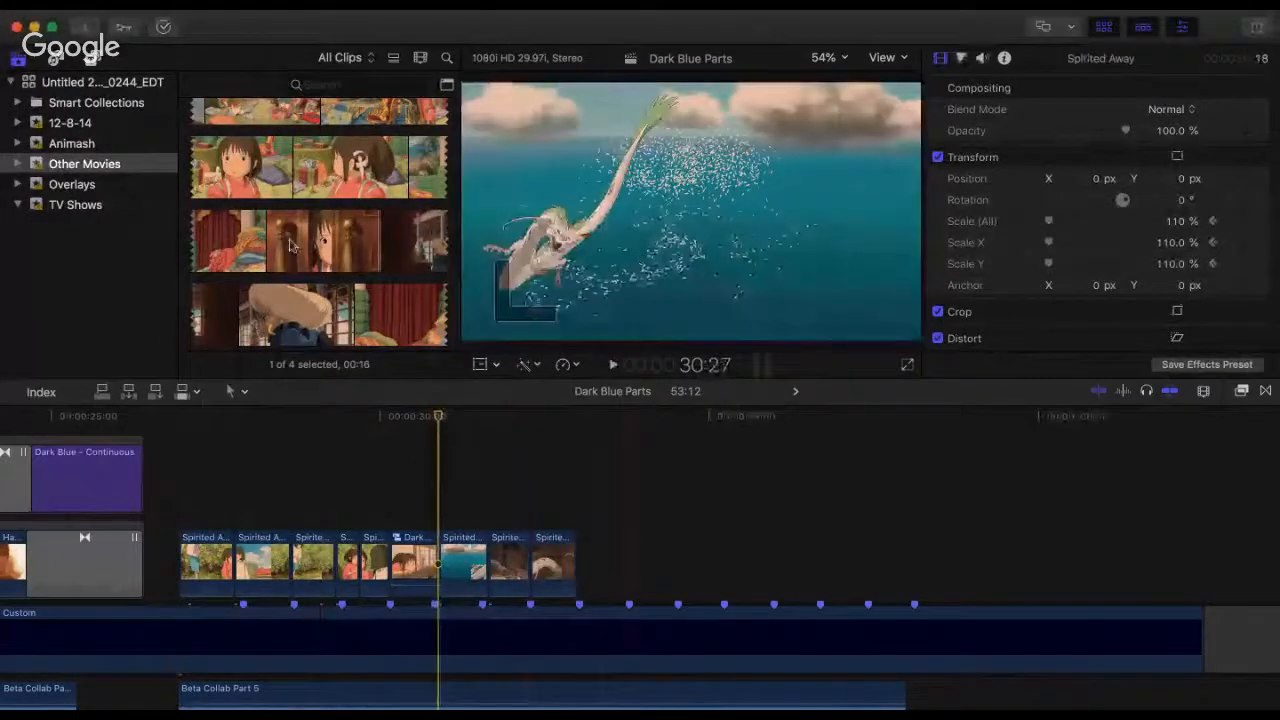
Step: Examine the Spirited Away source footage from the witch's nursery scenes through the dragon's fall for a usable shot
{"action": "scroll", "coordinate": [290, 245], "scroll_direction": "down", "scroll_amount": 10}
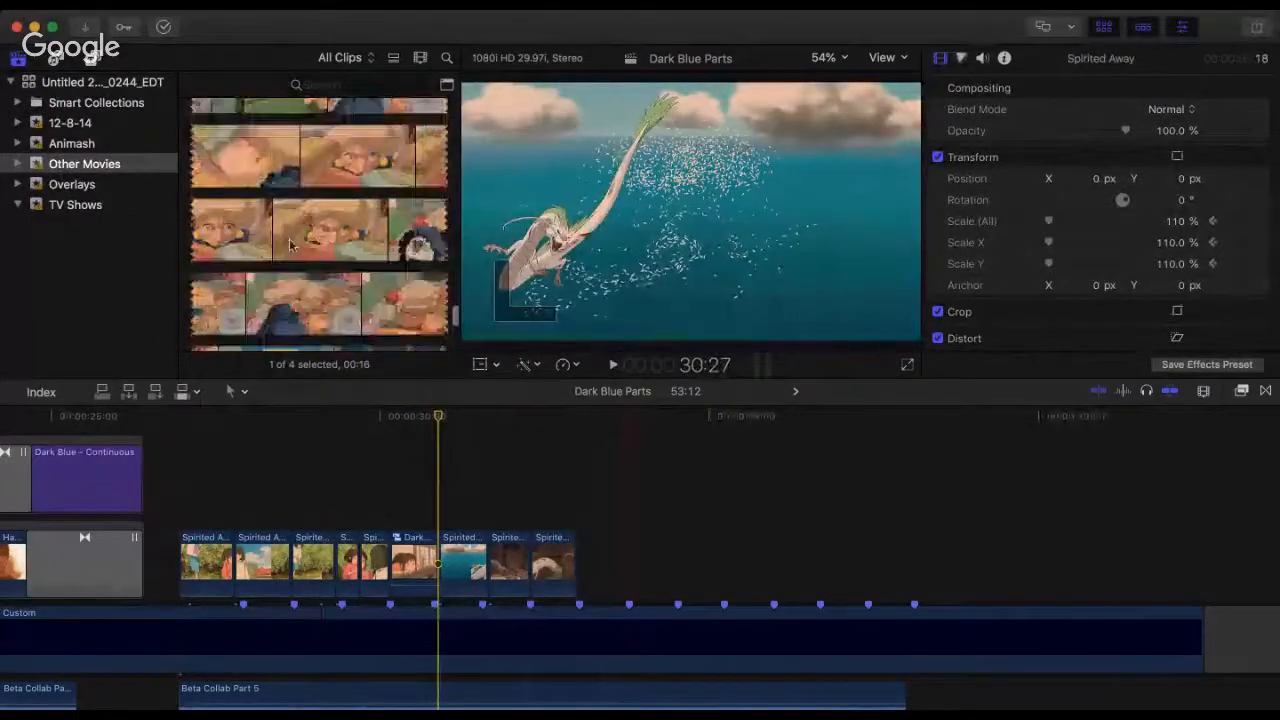
{"action": "scroll", "coordinate": [290, 245], "scroll_direction": "down", "scroll_amount": 2}
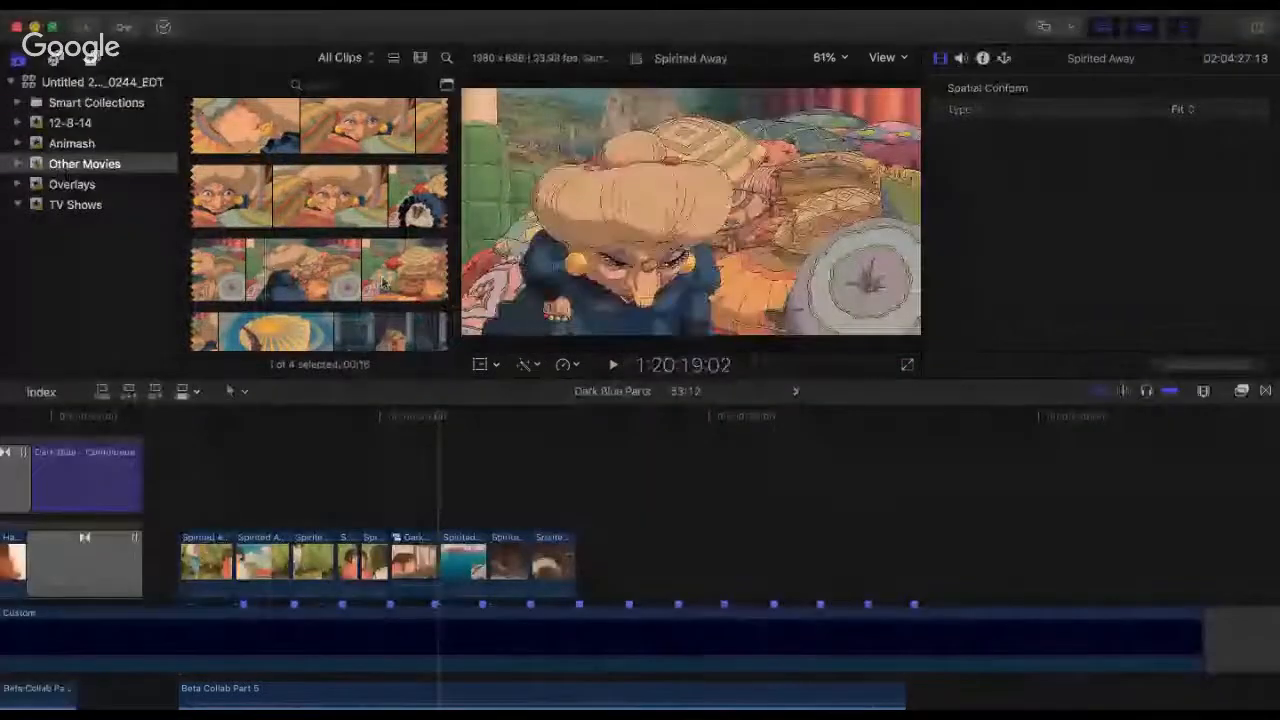
{"action": "scroll", "coordinate": [360, 275], "scroll_direction": "down", "scroll_amount": 3}
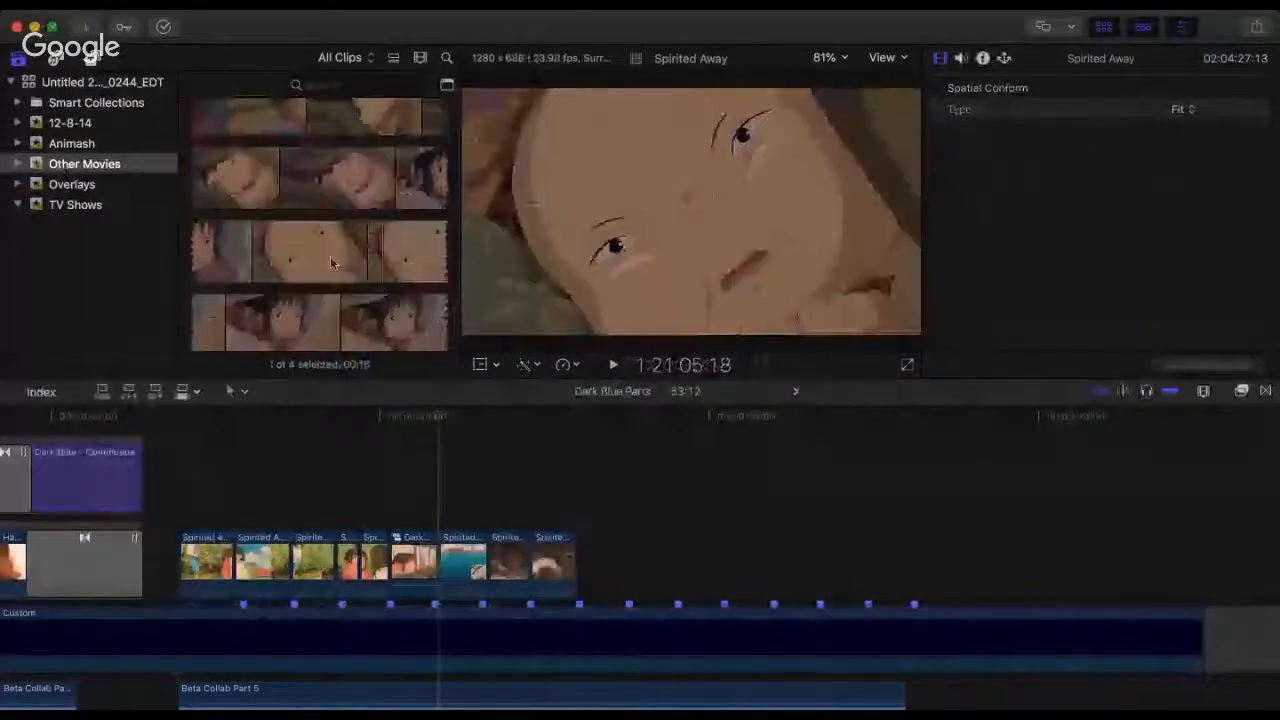
{"action": "scroll", "coordinate": [333, 264], "scroll_direction": "down", "scroll_amount": 3}
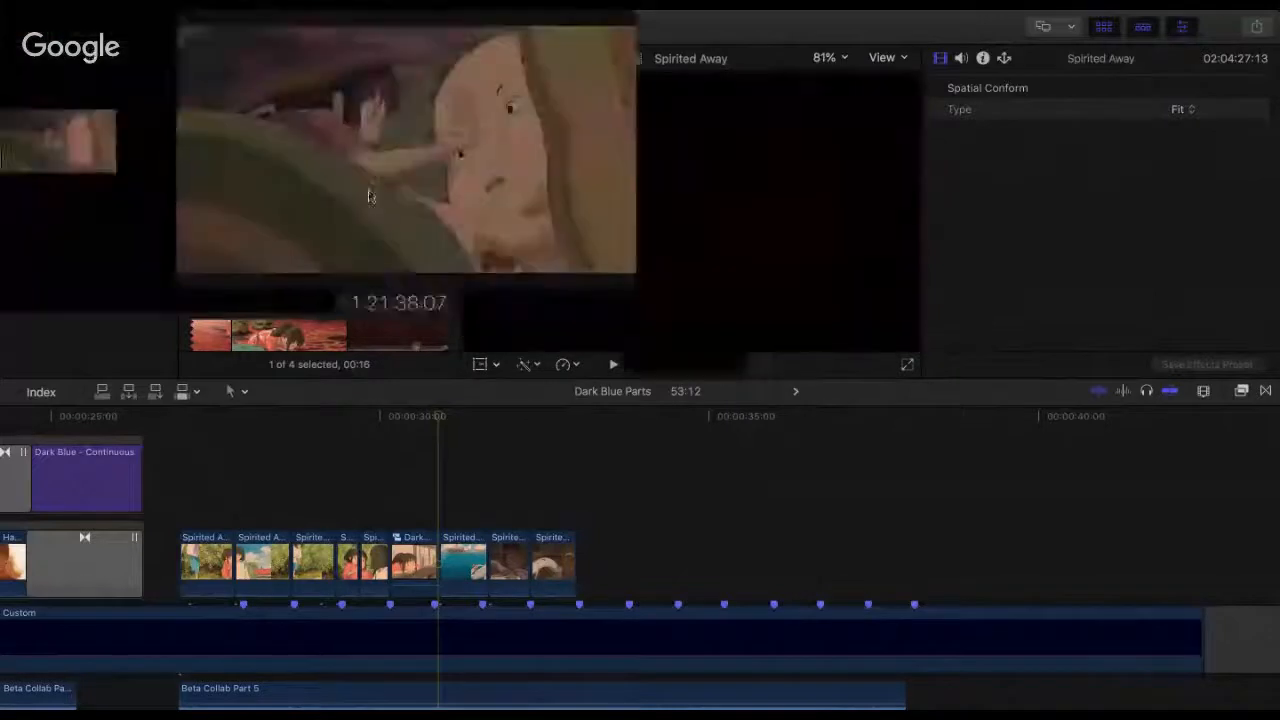
{"action": "scroll", "coordinate": [370, 195], "scroll_direction": "down", "scroll_amount": 4}
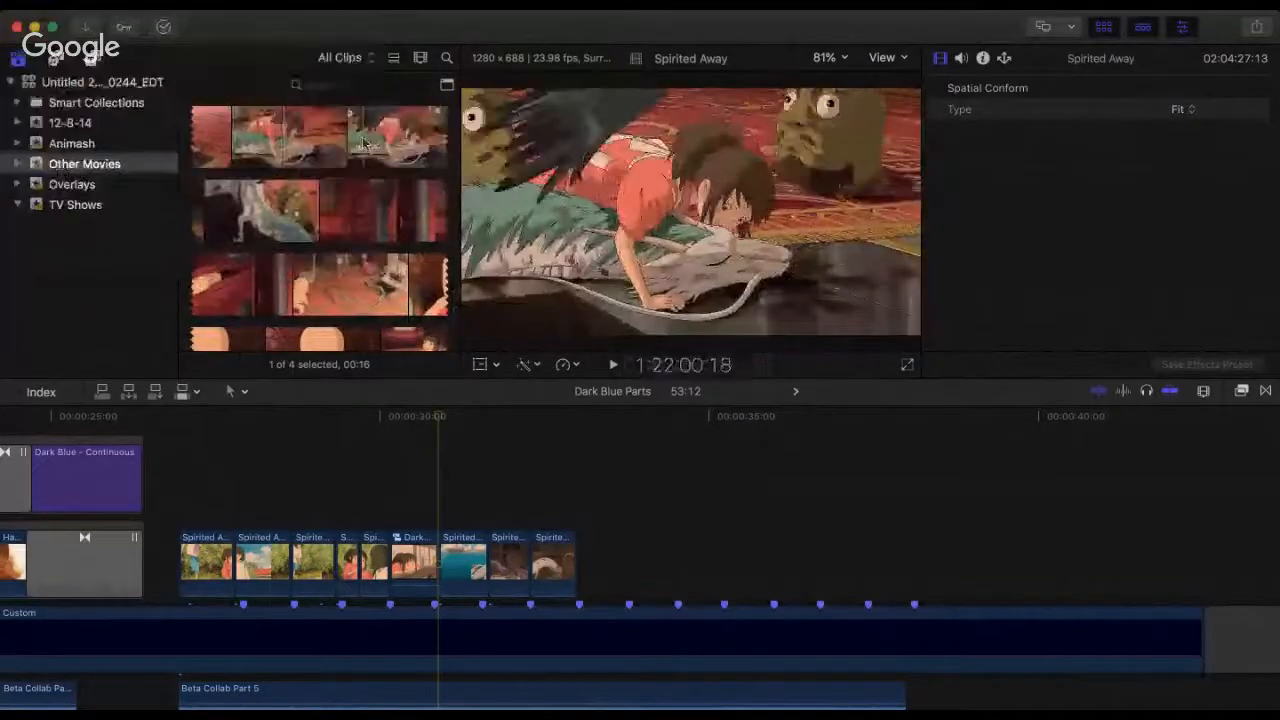
{"action": "scroll", "coordinate": [300, 150], "scroll_direction": "up", "scroll_amount": 1}
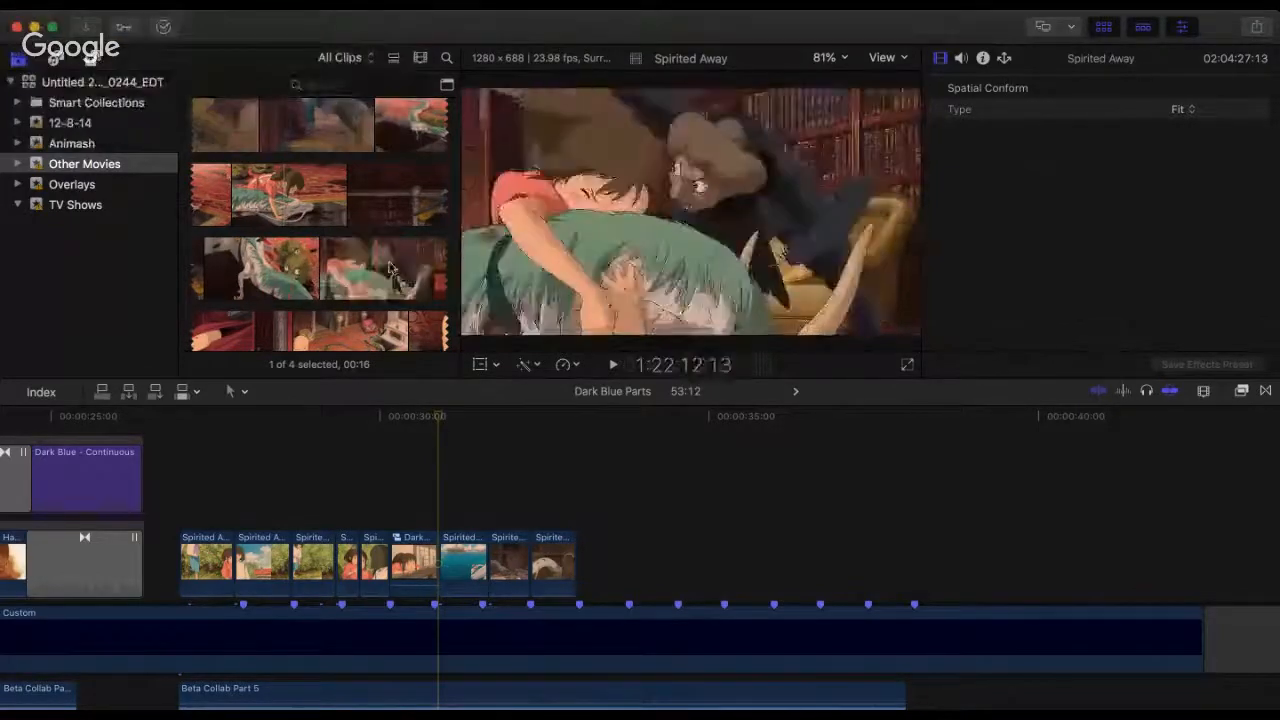
{"action": "scroll", "coordinate": [328, 213], "scroll_direction": "down", "scroll_amount": 2}
{"action": "scroll", "coordinate": [328, 213], "scroll_direction": "down", "scroll_amount": 6}
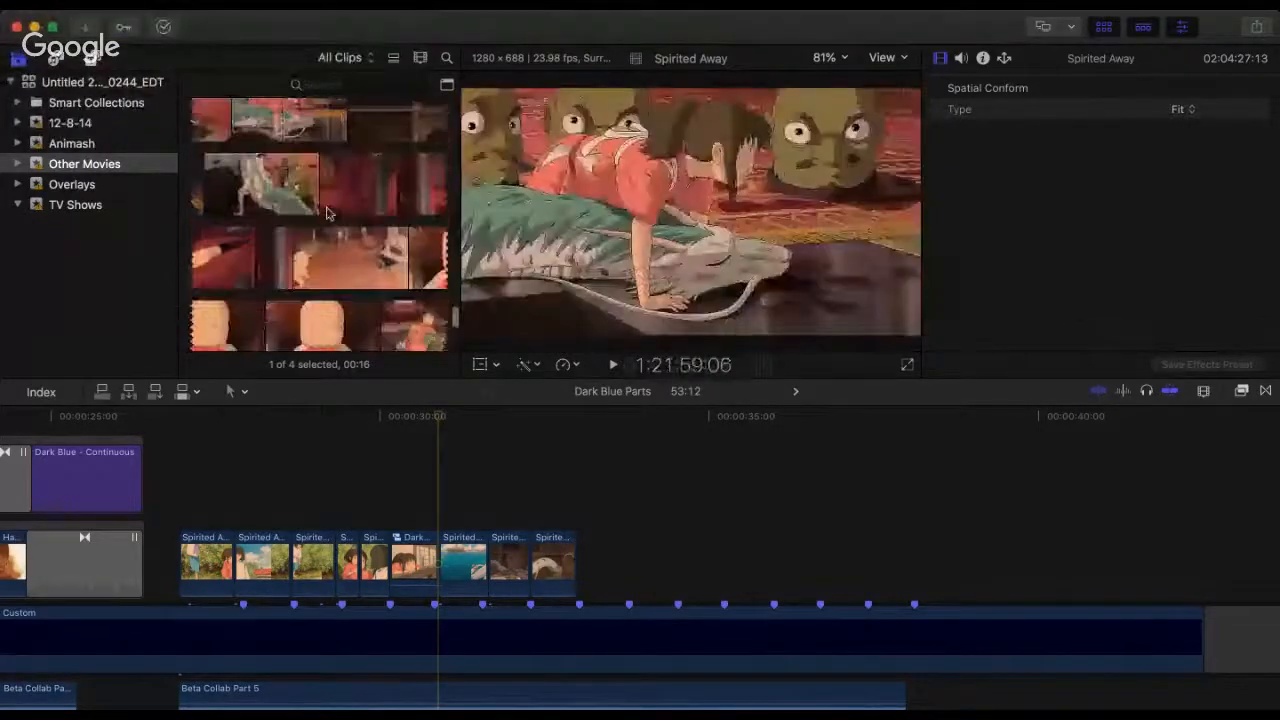
{"action": "scroll", "coordinate": [330, 212], "scroll_direction": "down", "scroll_amount": 6}
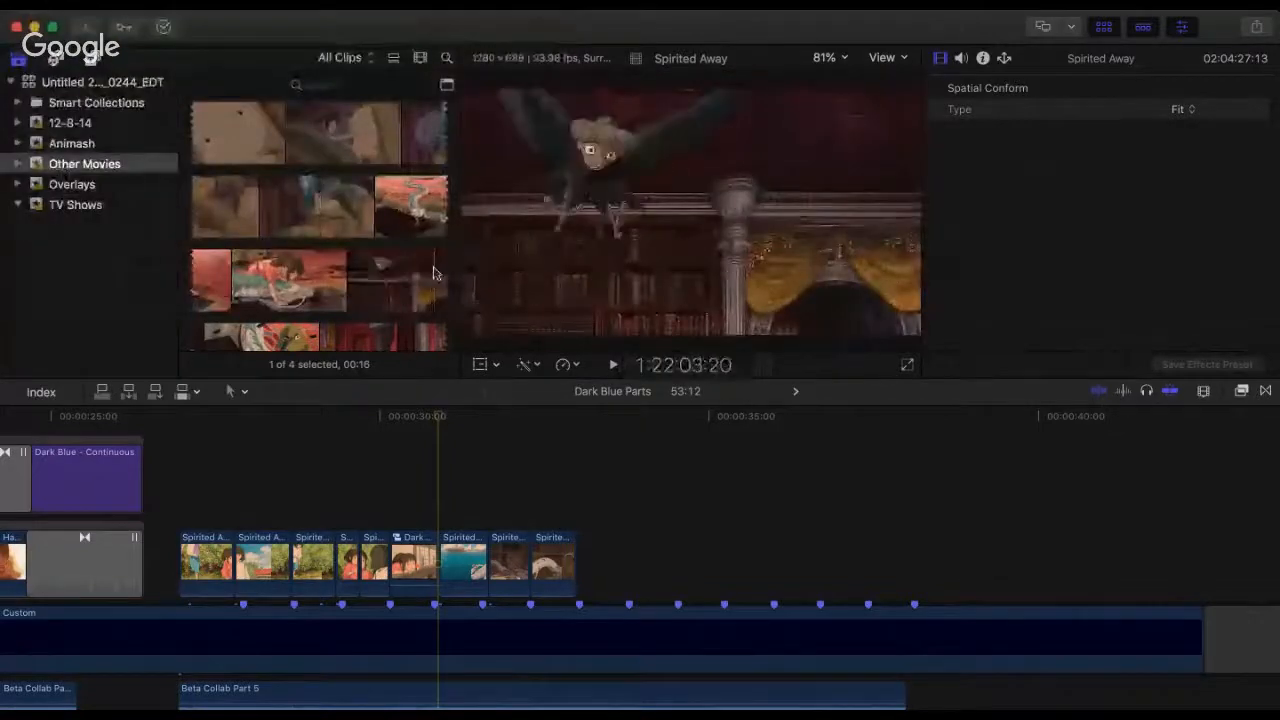
{"action": "scroll", "coordinate": [300, 255], "scroll_direction": "down", "scroll_amount": 3}
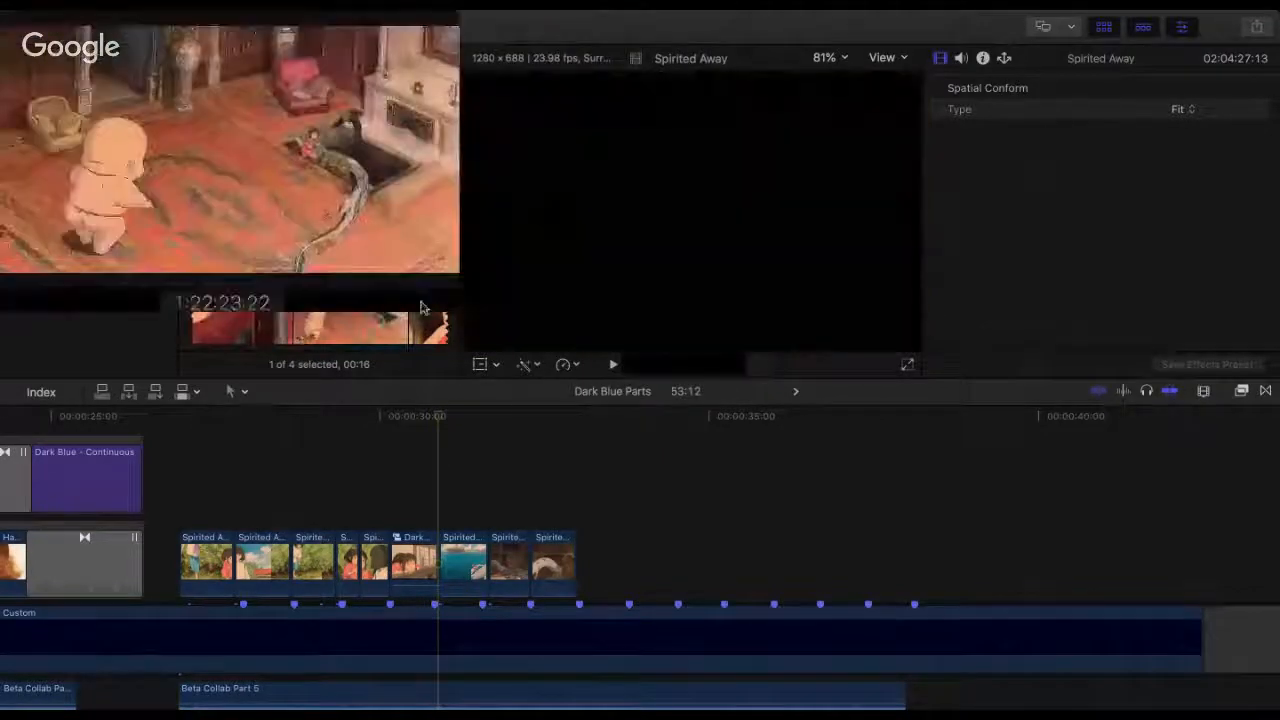
{"action": "scroll", "coordinate": [232, 247], "scroll_direction": "down", "scroll_amount": 3}
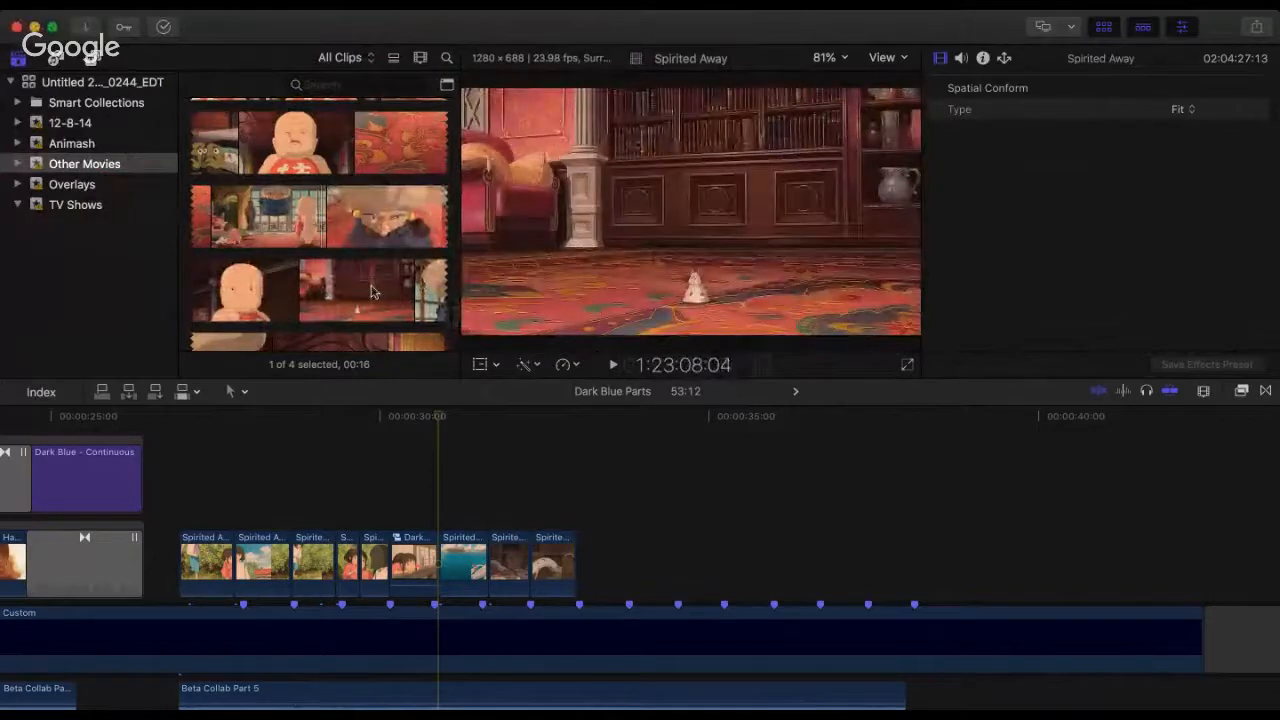
{"action": "scroll", "coordinate": [370, 291], "scroll_direction": "down", "scroll_amount": 2}
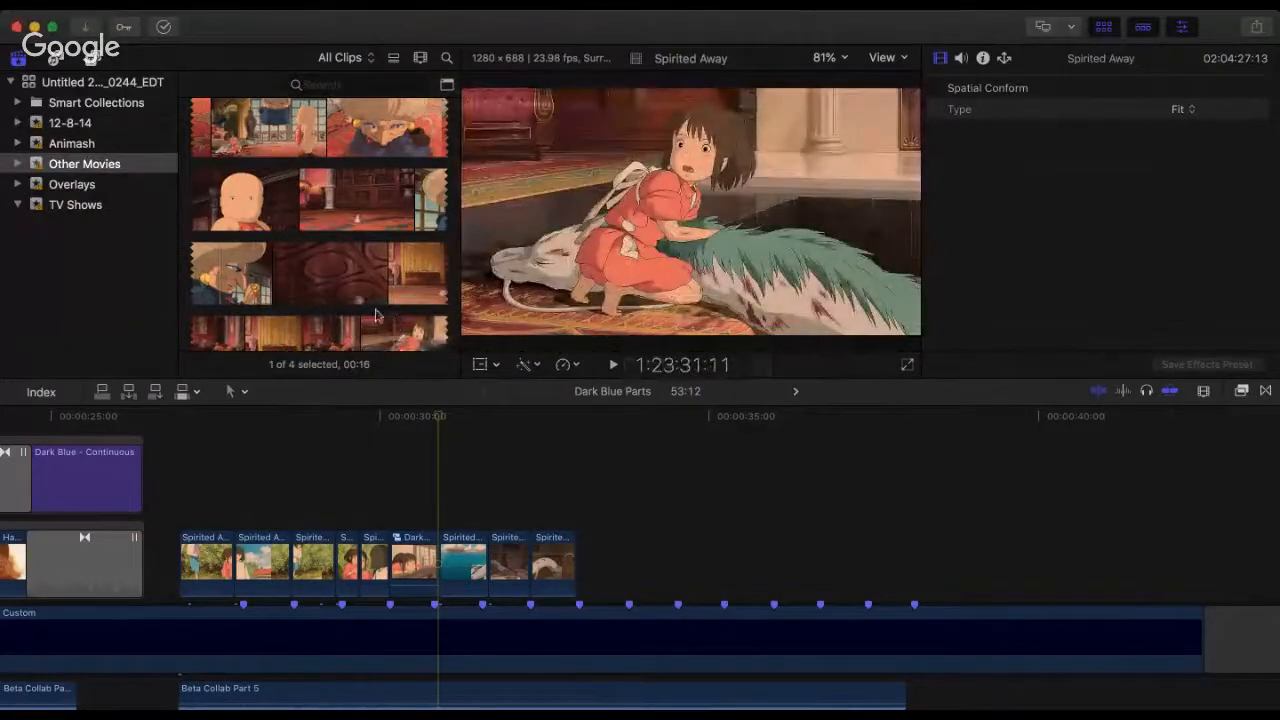
{"action": "scroll", "coordinate": [310, 245], "scroll_direction": "down", "scroll_amount": 3}
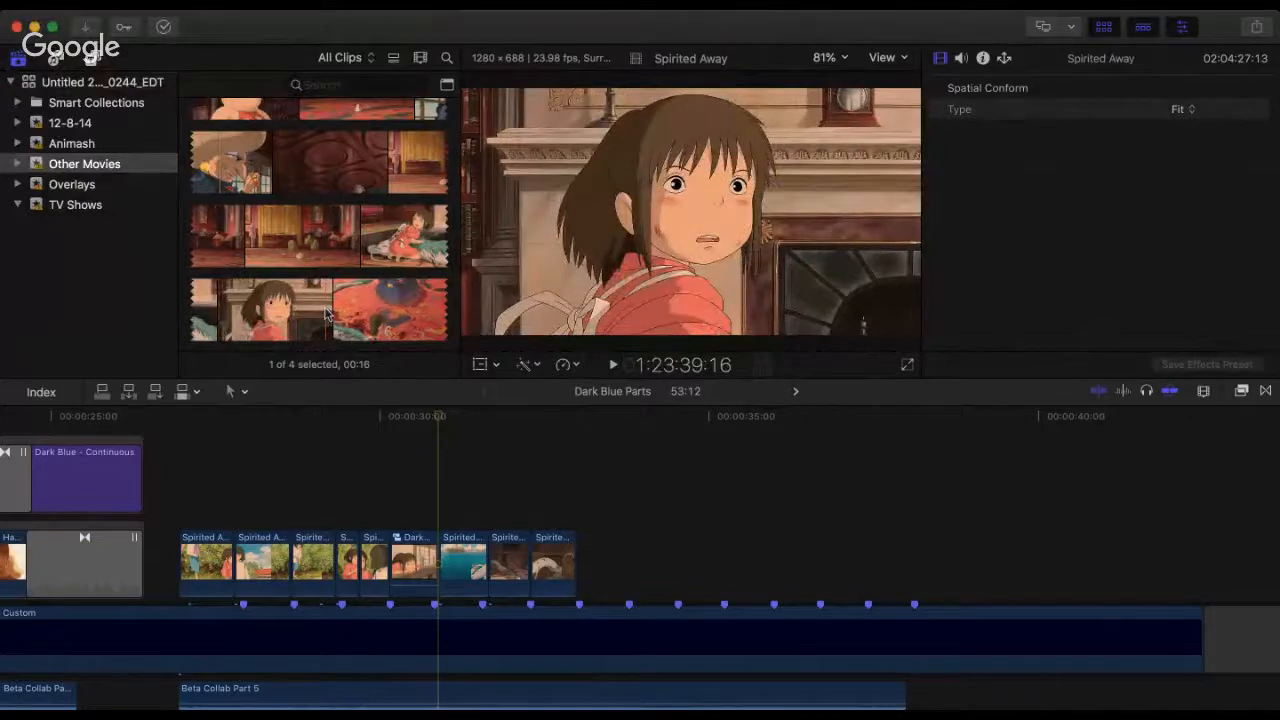
{"action": "scroll", "coordinate": [325, 314], "scroll_direction": "down", "scroll_amount": 5}
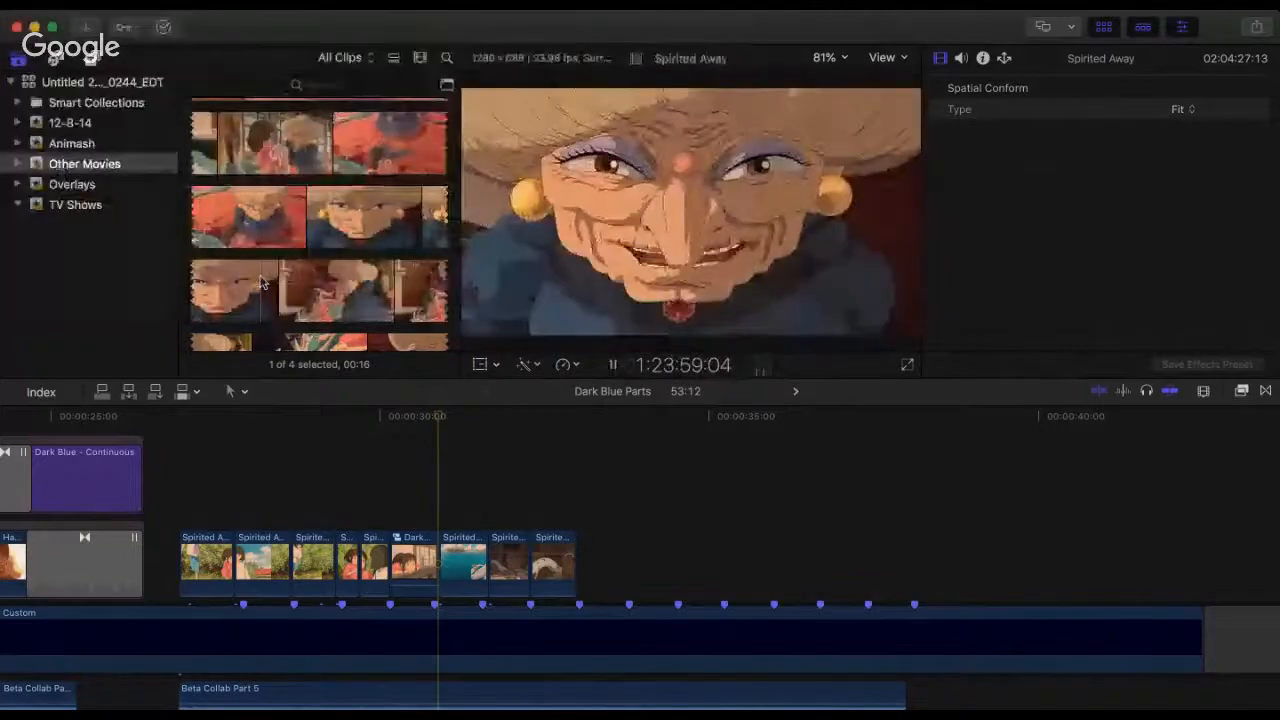
{"action": "key", "text": "space"}
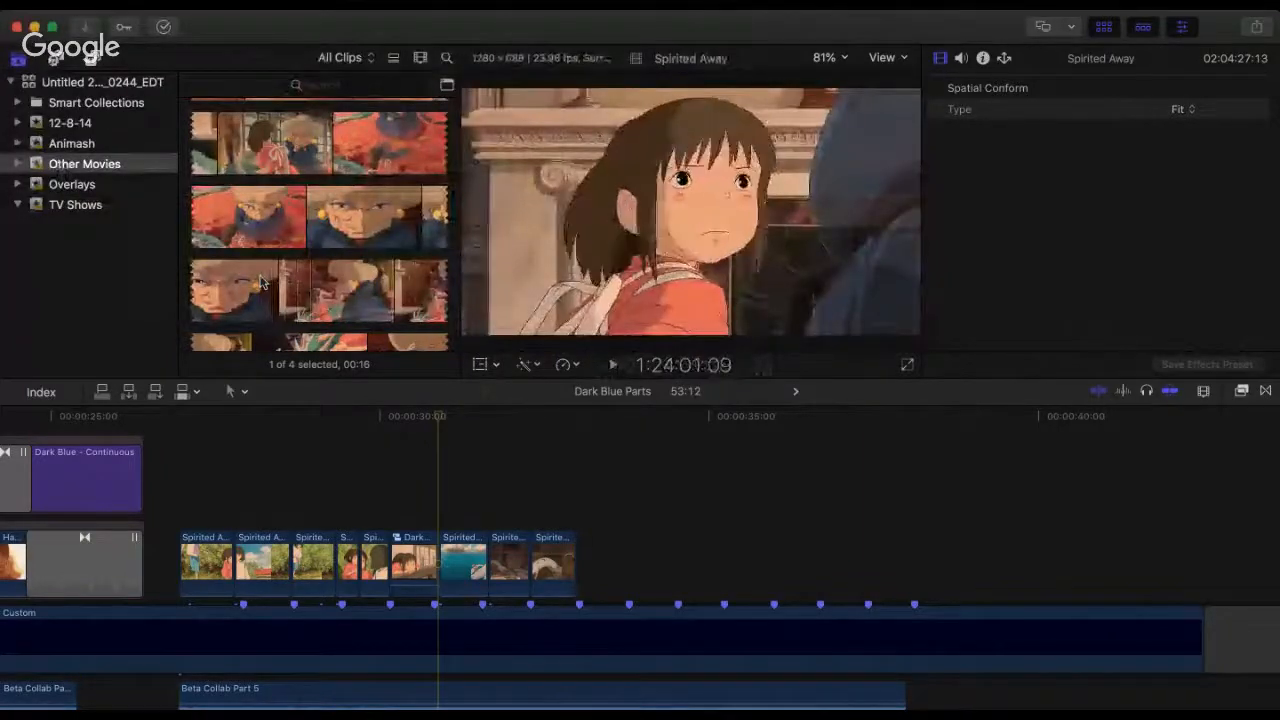
{"action": "key", "text": "space"}
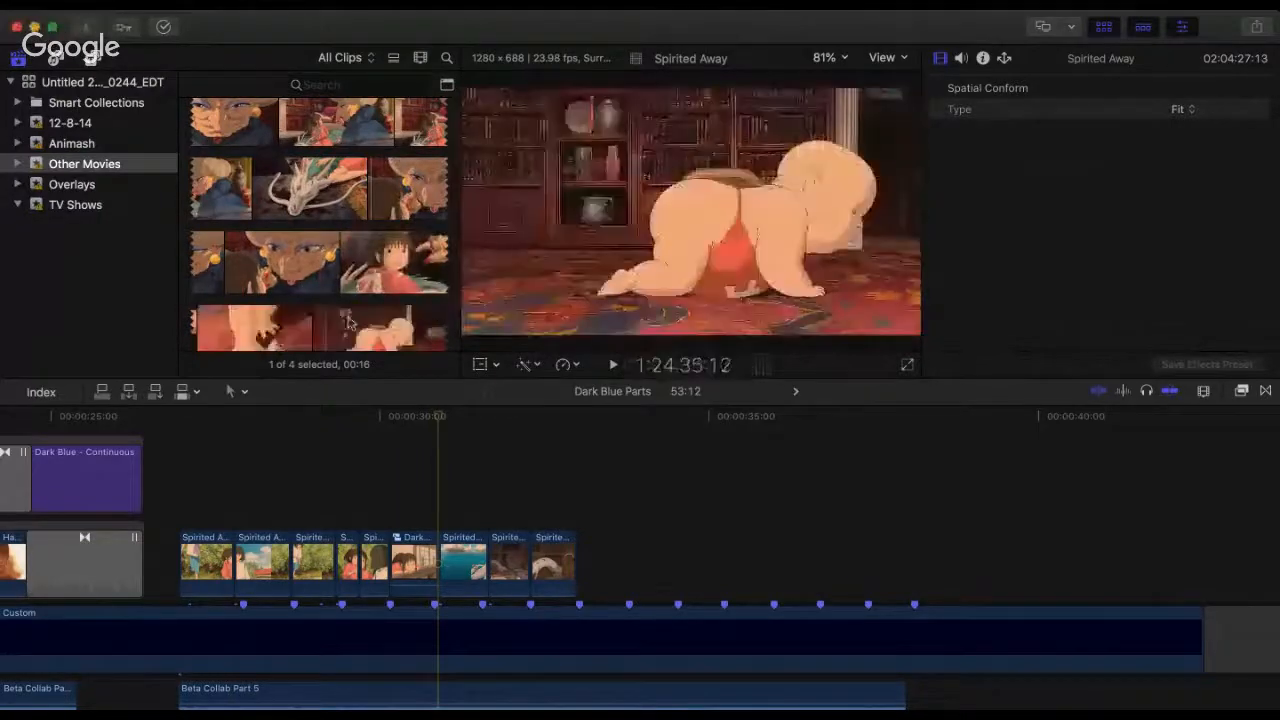
{"action": "scroll", "coordinate": [375, 320], "scroll_direction": "down", "scroll_amount": 5}
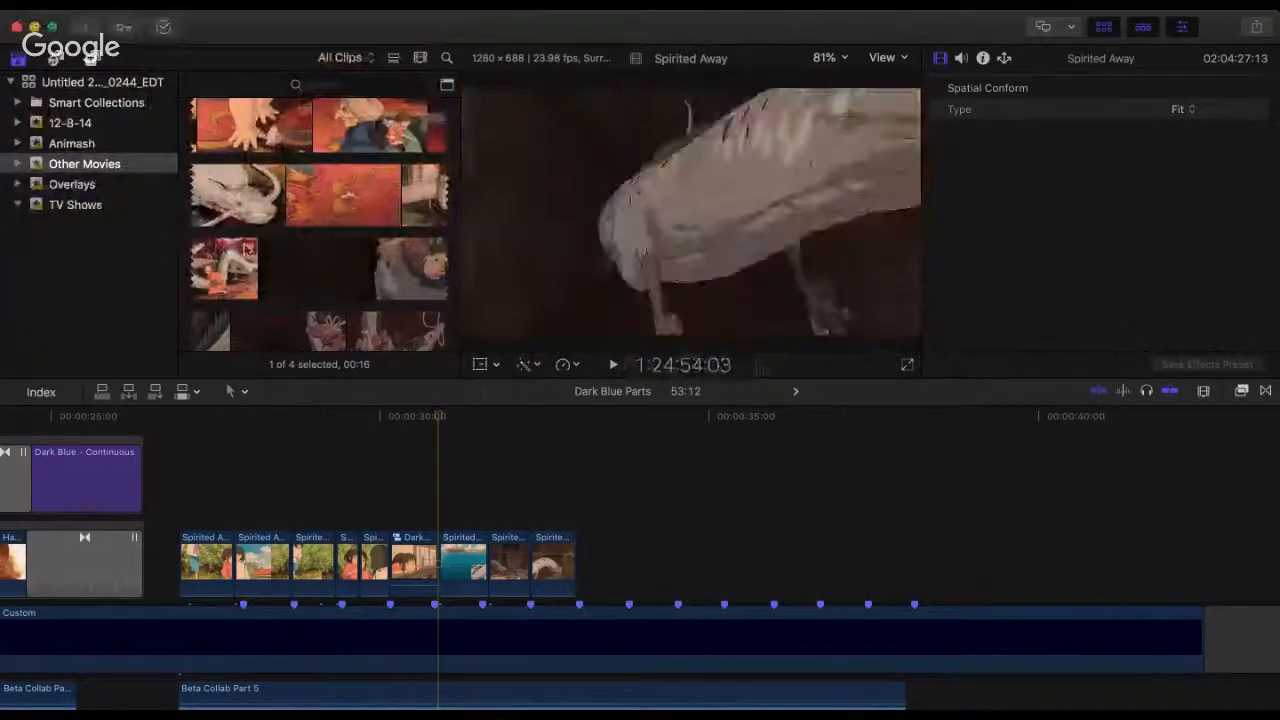
{"action": "scroll", "coordinate": [391, 257], "scroll_direction": "down", "scroll_amount": 3}
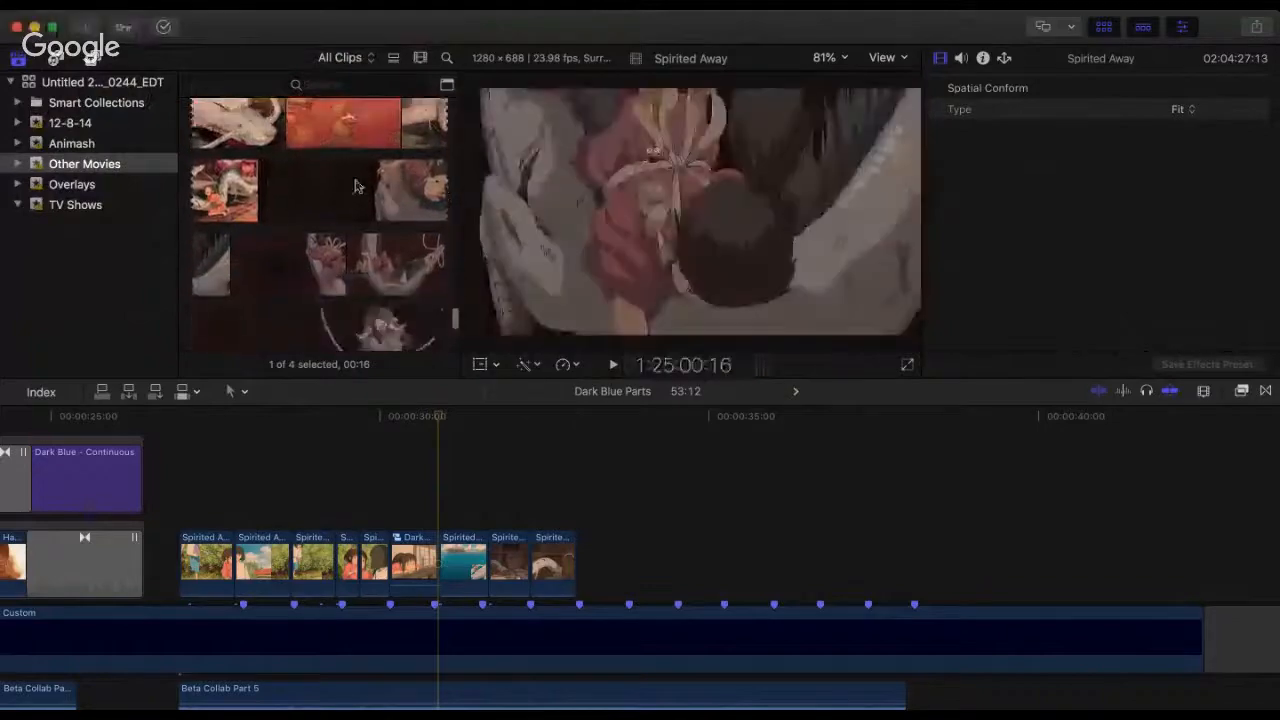
Step: Play the timeline from the start of the last Spirited Away clip into the empty section after it
{"action": "left_click", "coordinate": [528, 430]}
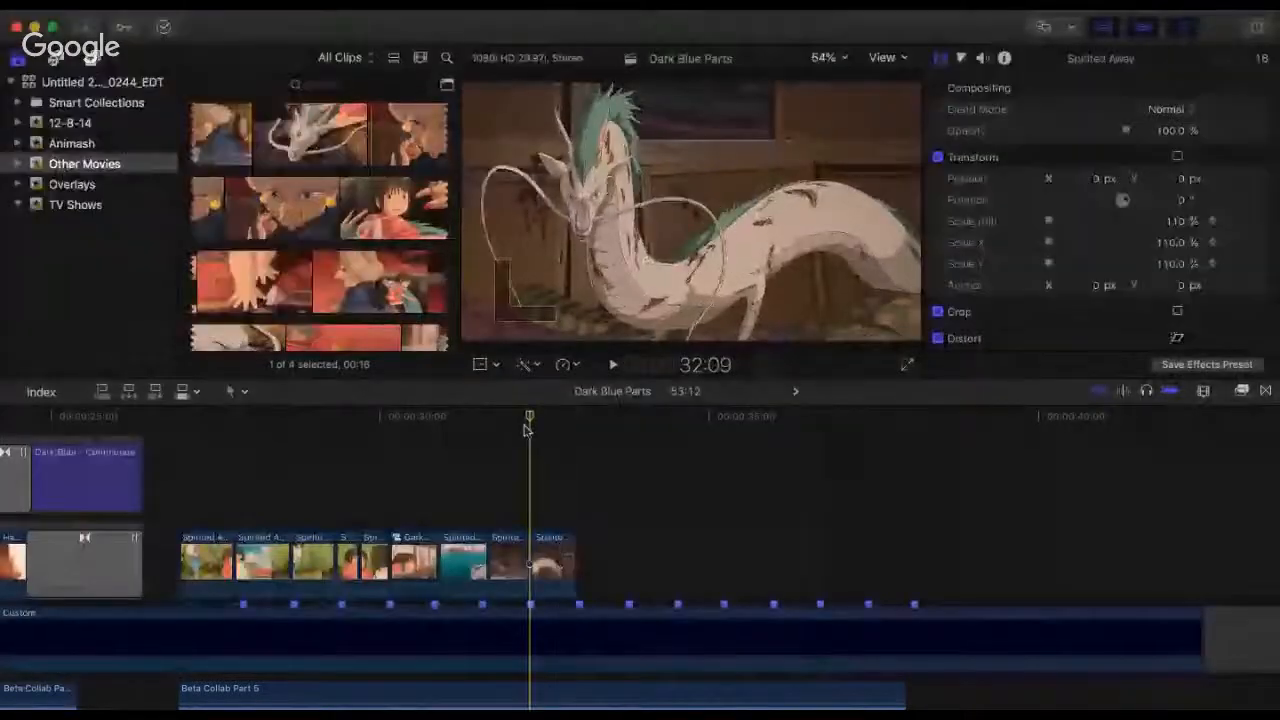
{"action": "key", "text": "space"}
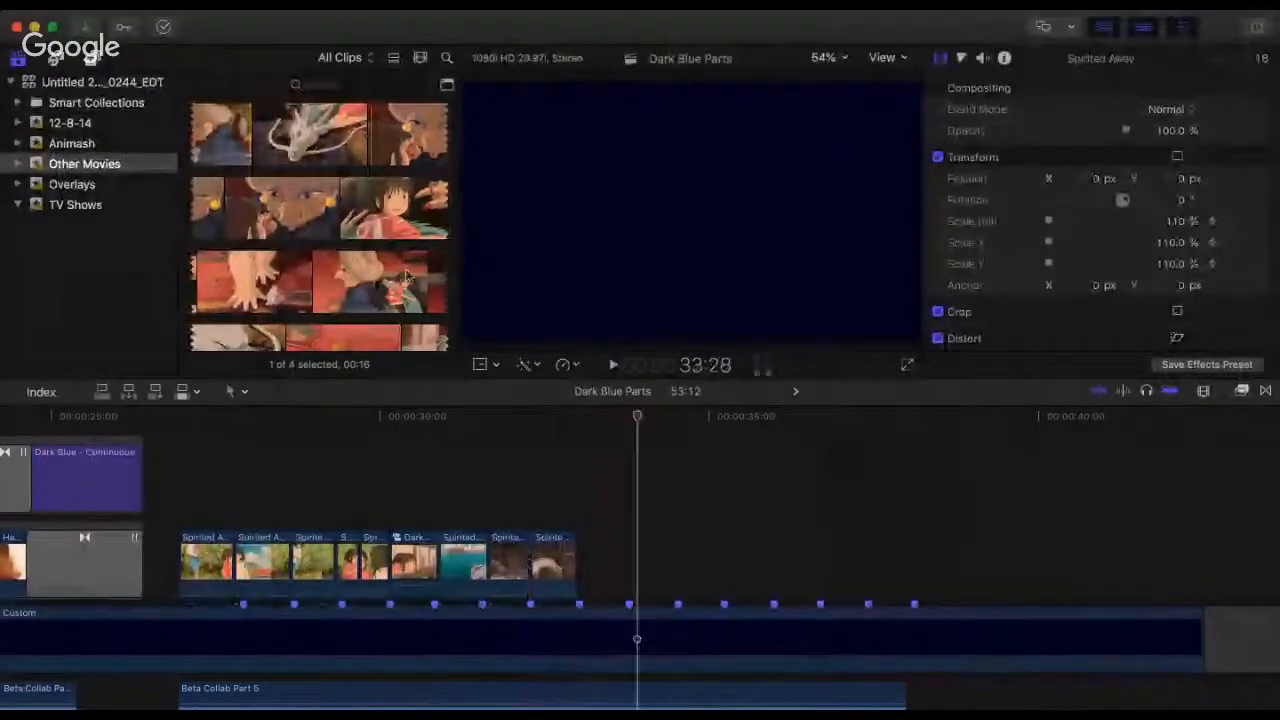
Step: Skim the Spirited Away source footage from the witch's nursery scene through the dragon's fall to the boy lying on the boiler room floor
{"action": "left_click", "coordinate": [405, 277]}
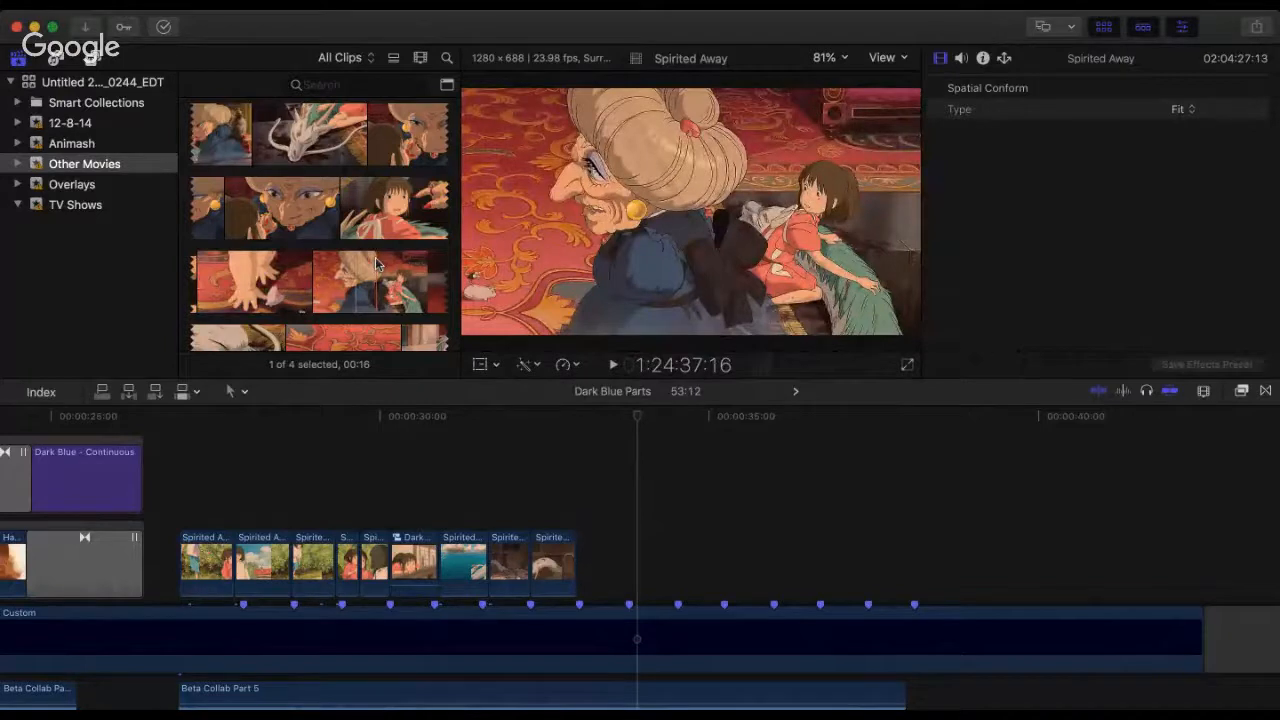
{"action": "scroll", "coordinate": [324, 203], "scroll_direction": "down", "scroll_amount": 5}
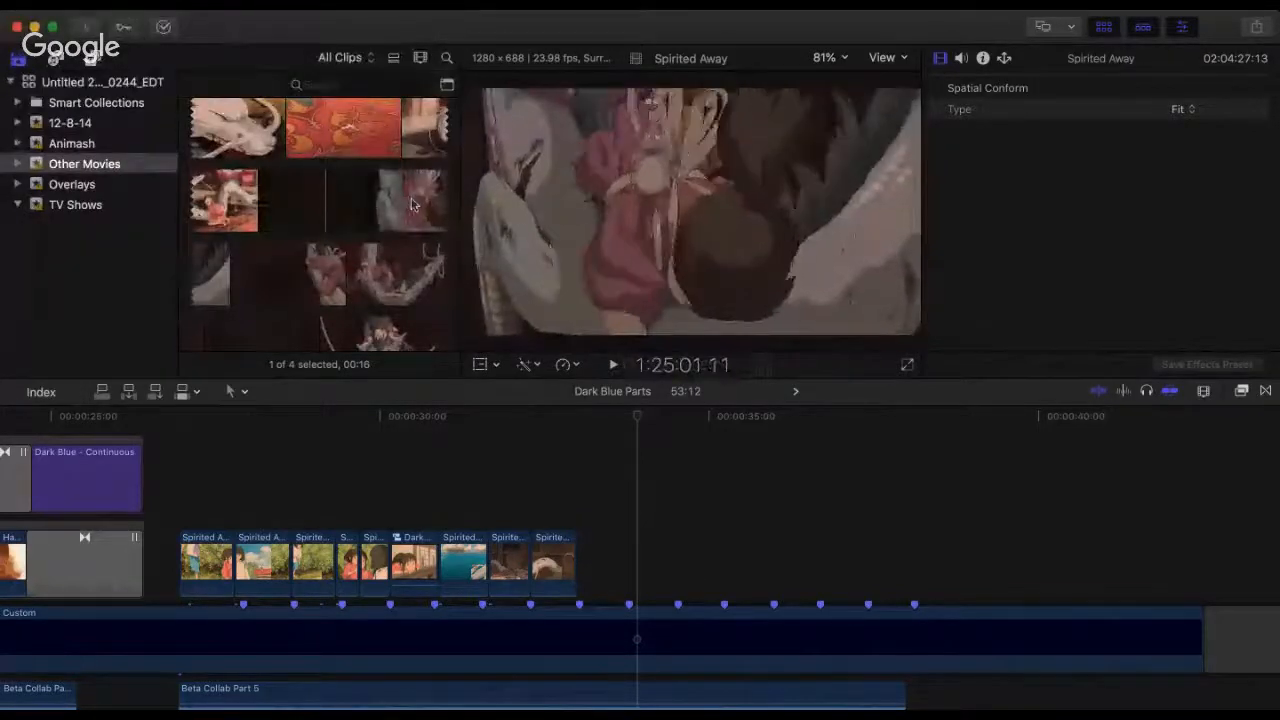
{"action": "scroll", "coordinate": [337, 245], "scroll_direction": "down", "scroll_amount": 4}
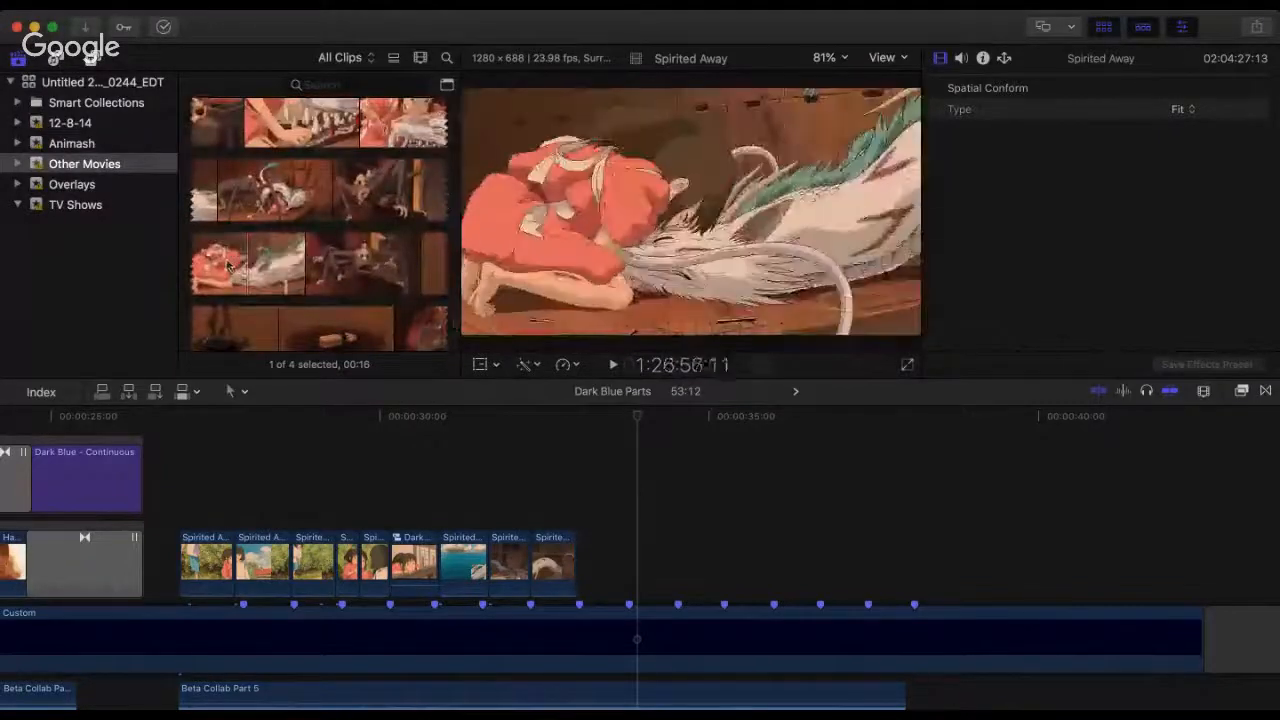
{"action": "scroll", "coordinate": [340, 265], "scroll_direction": "down", "scroll_amount": 3}
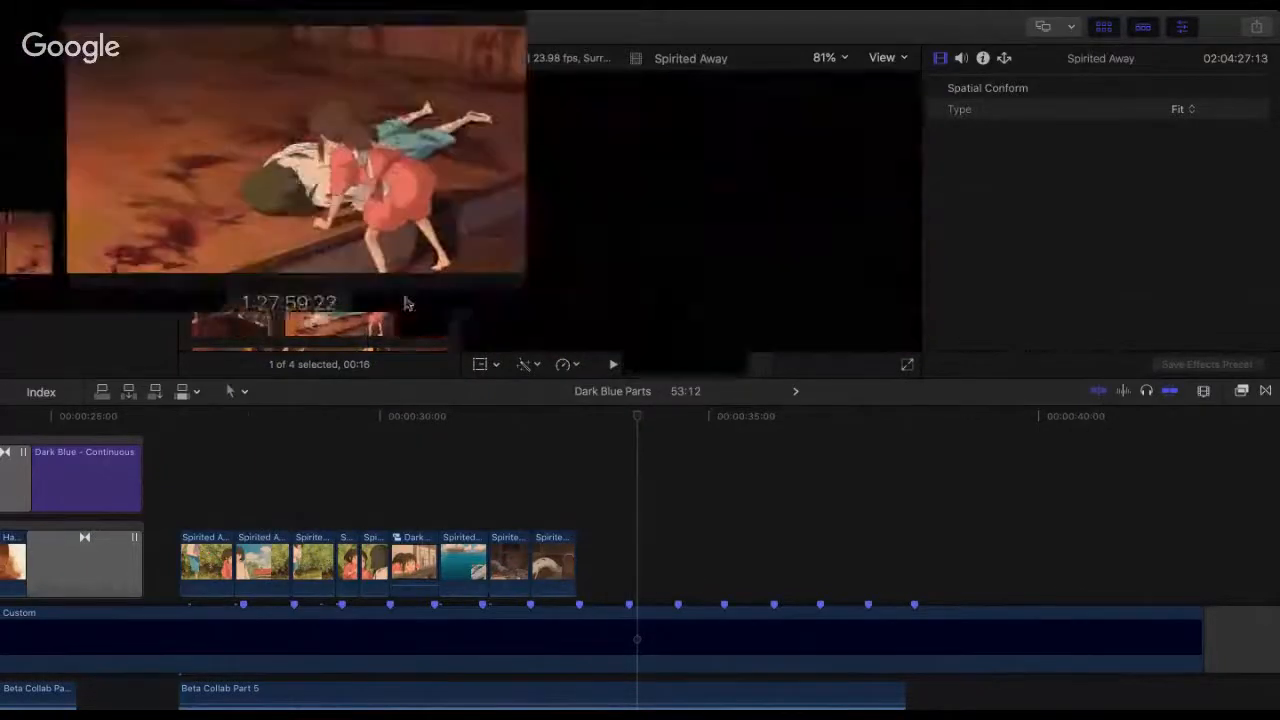
{"action": "scroll", "coordinate": [340, 260], "scroll_direction": "down", "scroll_amount": 5}
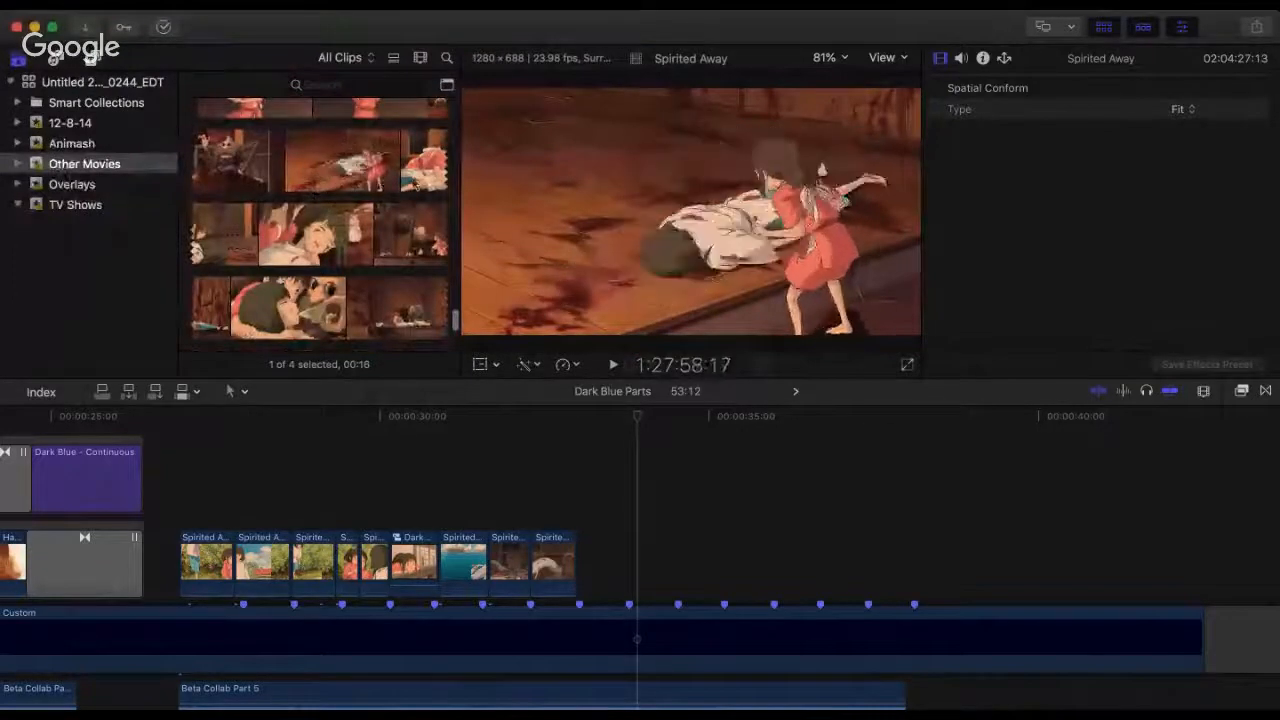
Step: Look back through the boiler room footage from the collapsed boy to the girl tending the wounded dragon for a usable shot
{"action": "scroll", "coordinate": [243, 199], "scroll_direction": "up", "scroll_amount": 3}
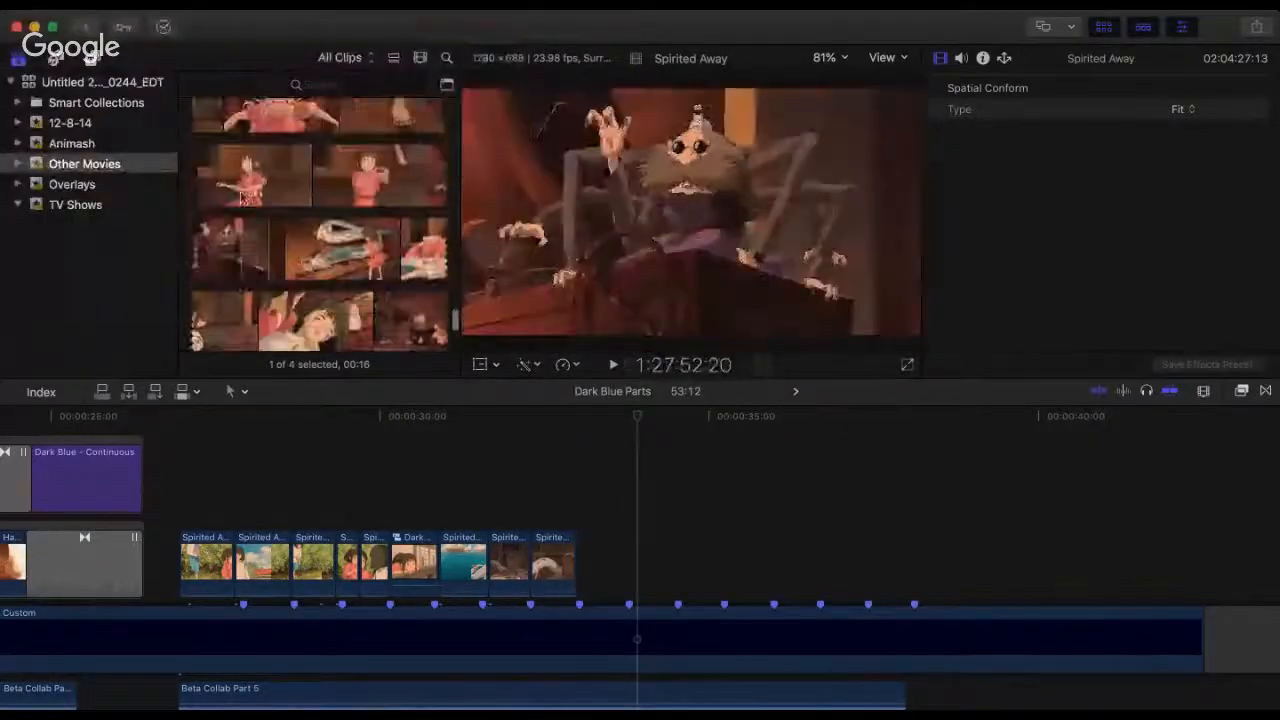
{"action": "scroll", "coordinate": [243, 199], "scroll_direction": "up", "scroll_amount": 3}
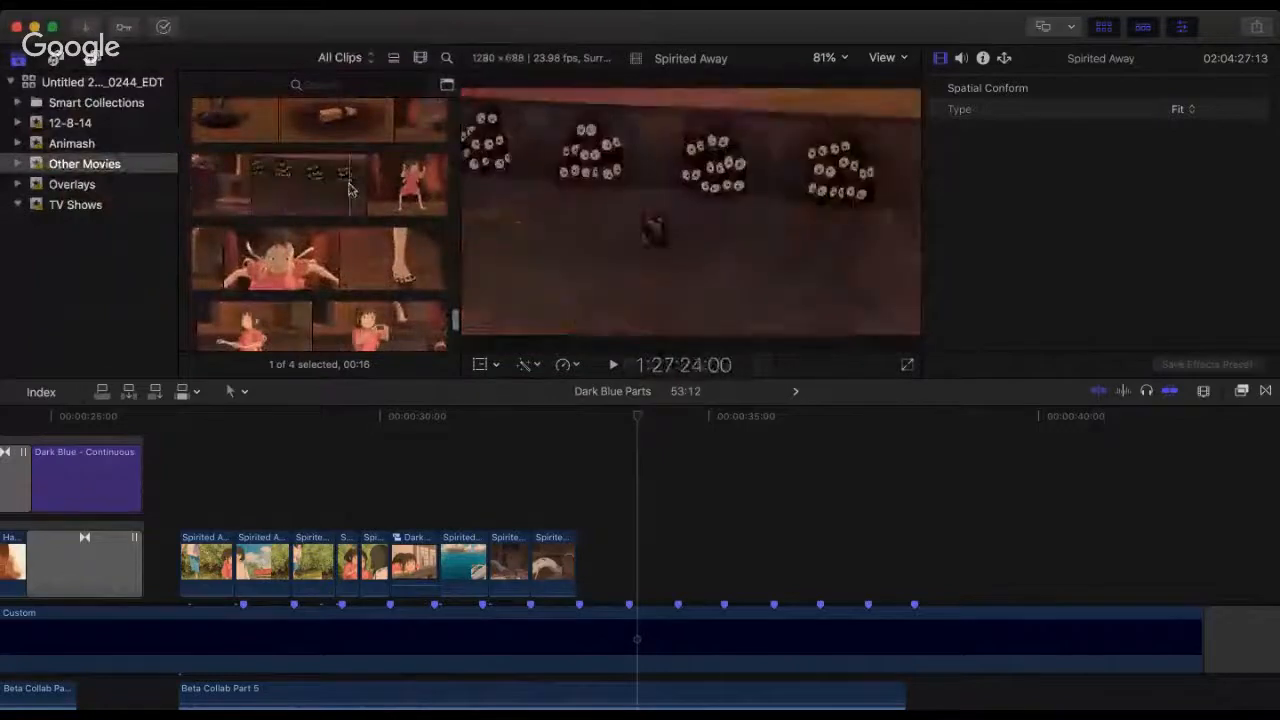
{"action": "scroll", "coordinate": [350, 188], "scroll_direction": "up", "scroll_amount": 3}
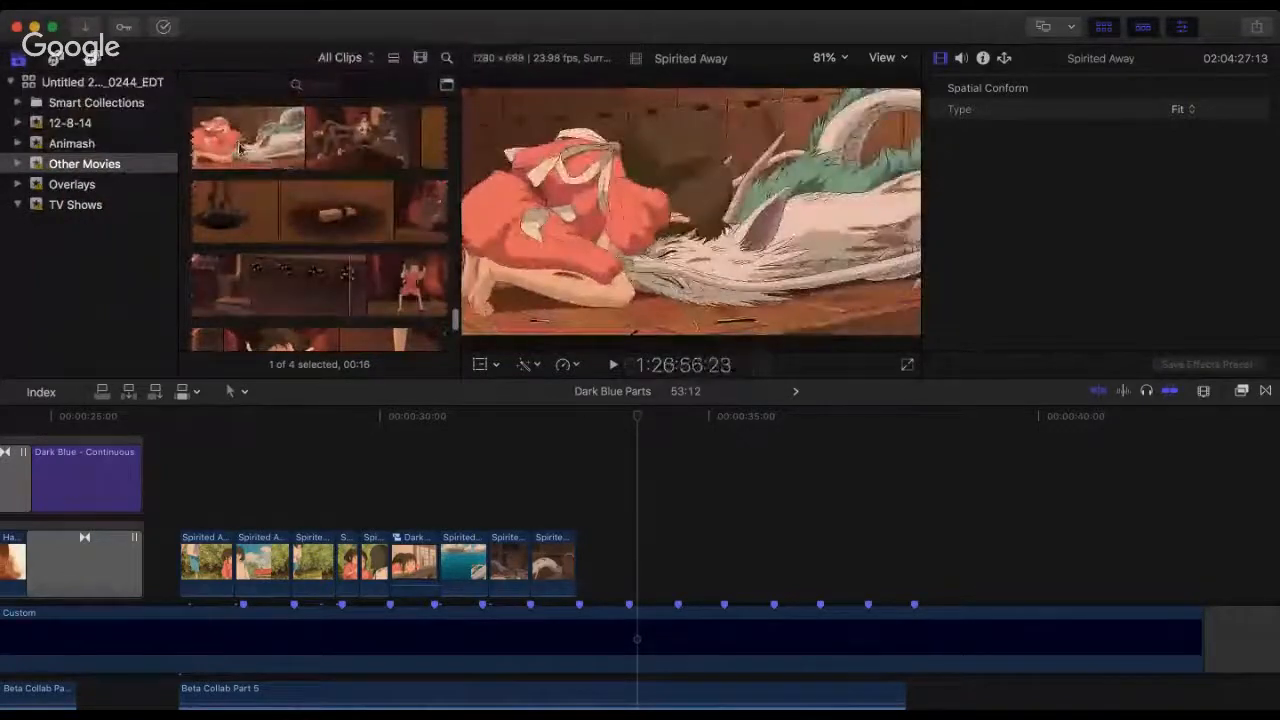
{"action": "scroll", "coordinate": [240, 148], "scroll_direction": "up", "scroll_amount": 3}
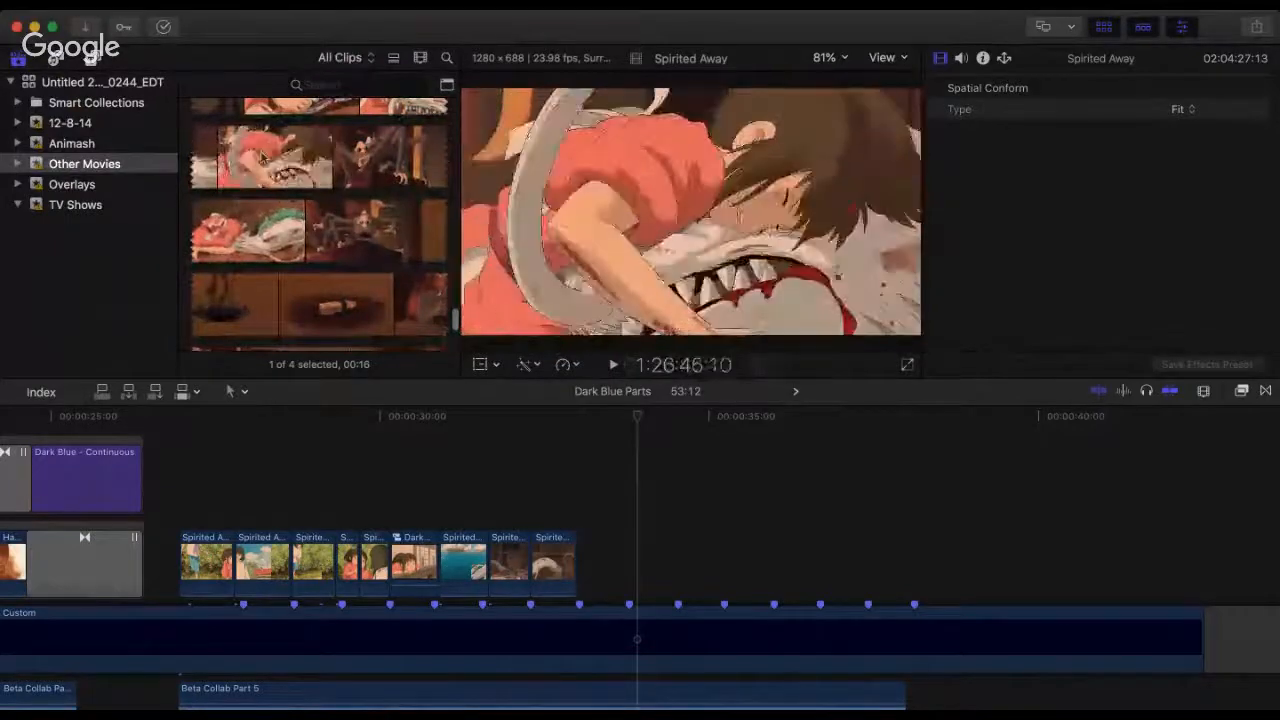
{"action": "scroll", "coordinate": [270, 160], "scroll_direction": "up", "scroll_amount": 2}
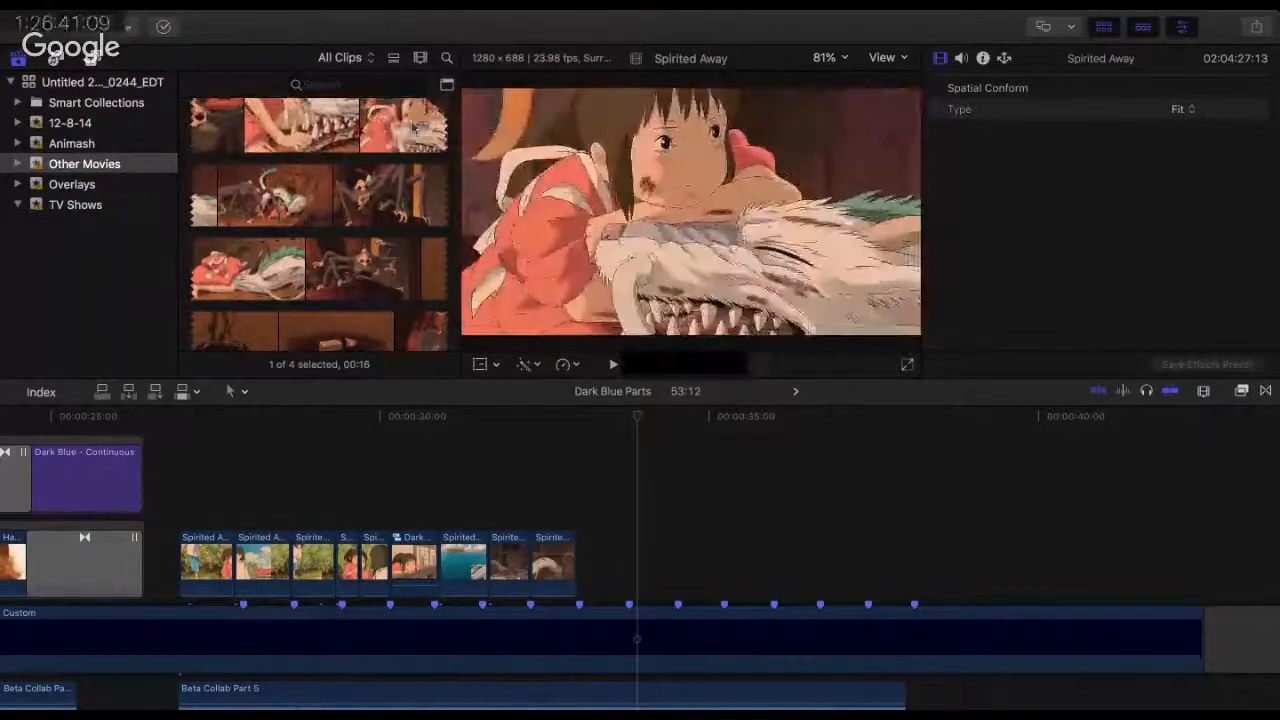
{"action": "scroll", "coordinate": [300, 125], "scroll_direction": "up", "scroll_amount": 3}
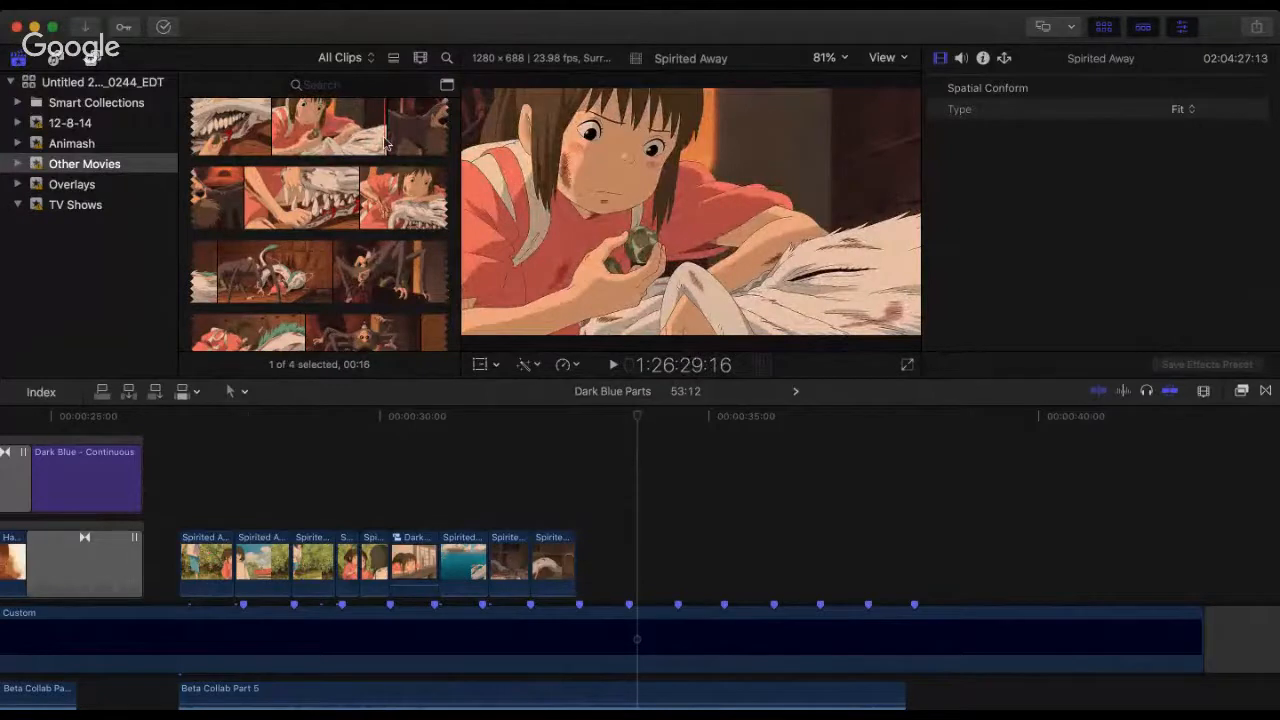
{"action": "scroll", "coordinate": [385, 143], "scroll_direction": "up", "scroll_amount": 3}
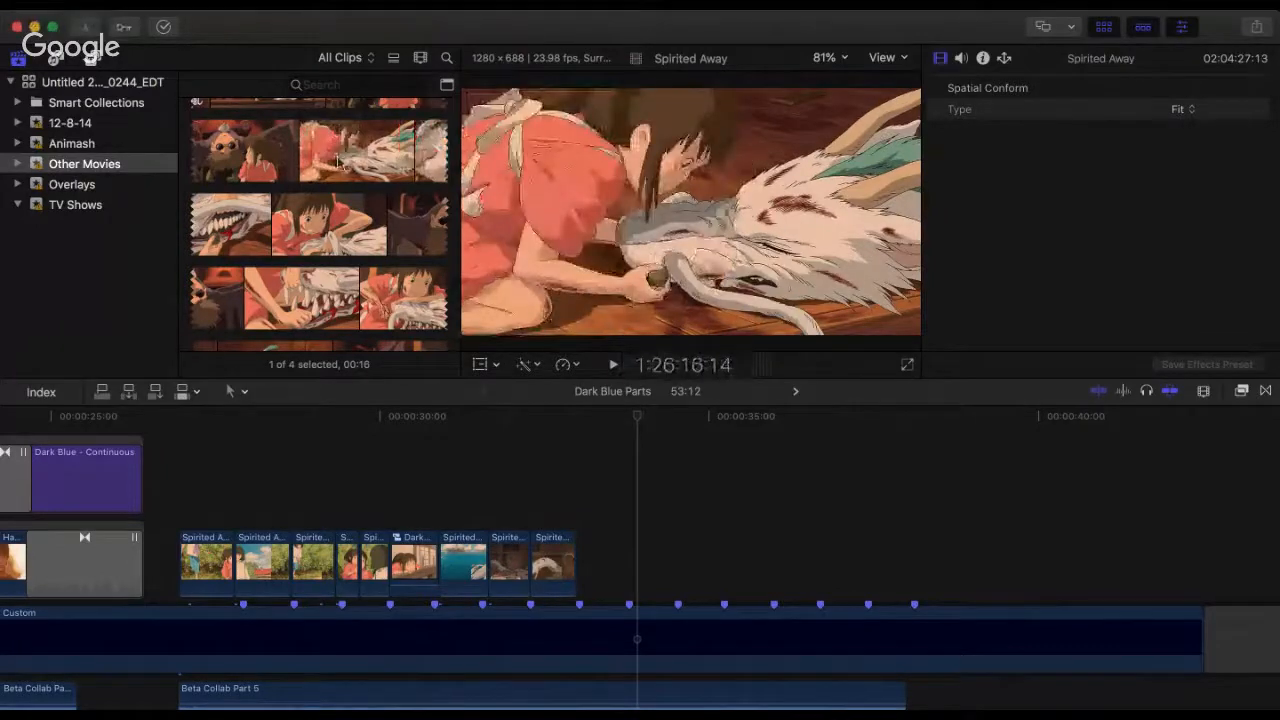
{"action": "scroll", "coordinate": [338, 160], "scroll_direction": "up", "scroll_amount": 2}
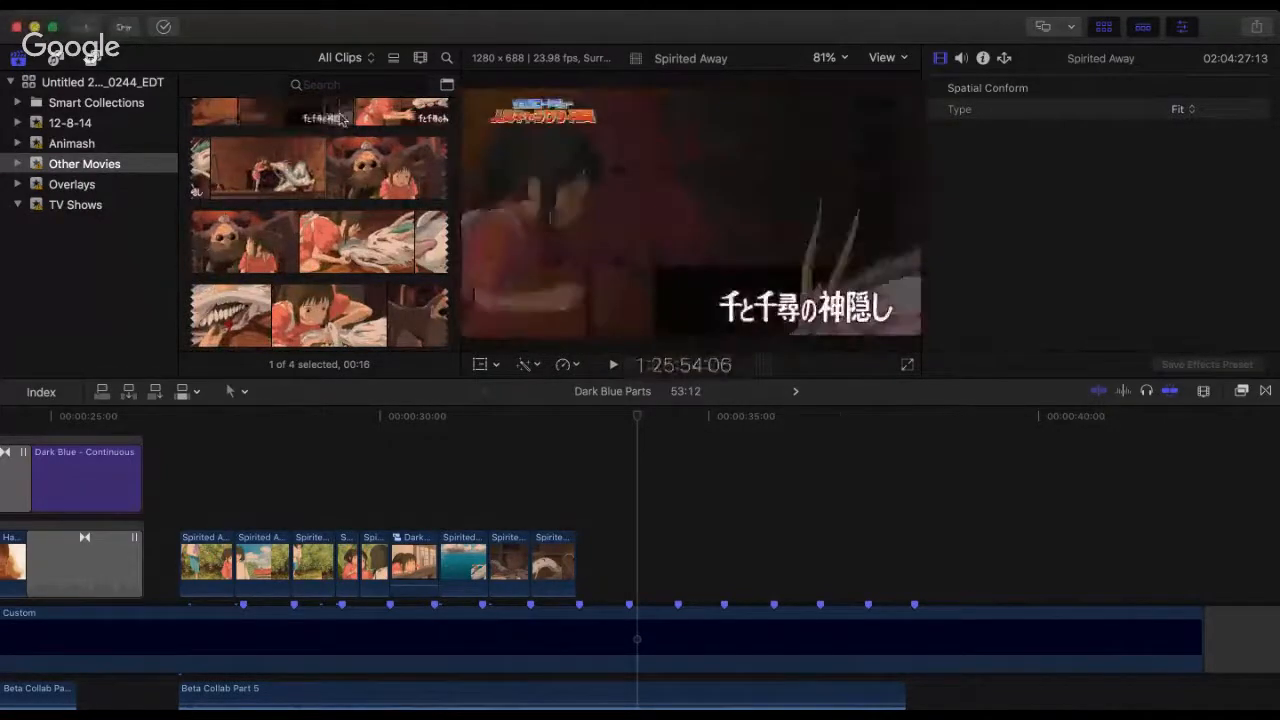
{"action": "scroll", "coordinate": [315, 115], "scroll_direction": "up", "scroll_amount": 1}
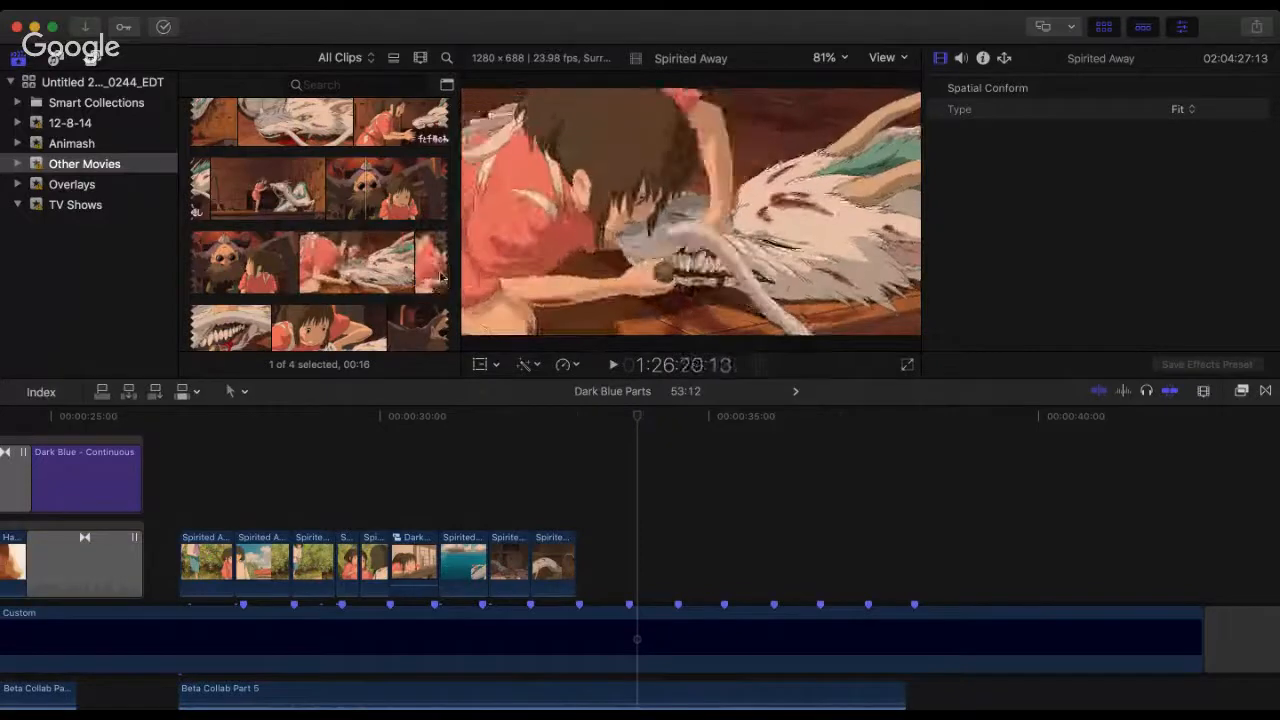
Step: Examine the Spirited Away footage onward from the girl clinging to the dragon to her leaning over the unconscious boy
{"action": "scroll", "coordinate": [401, 276], "scroll_direction": "down", "scroll_amount": 3}
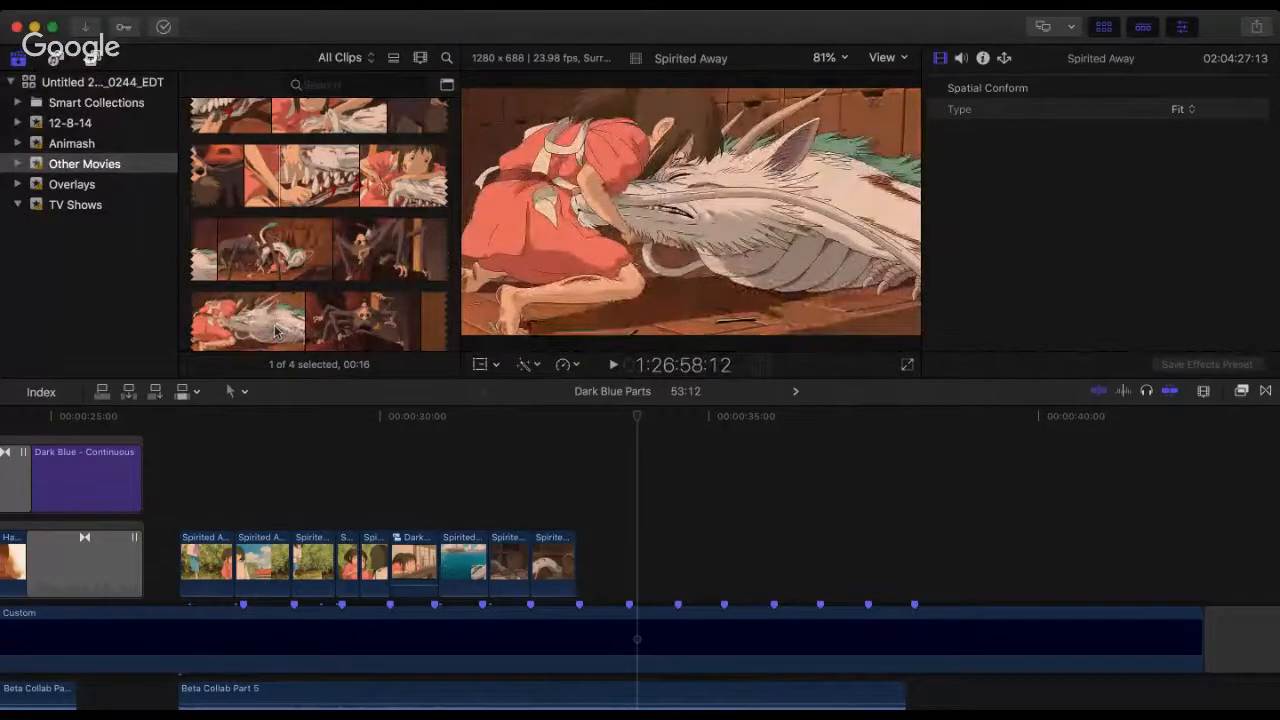
{"action": "scroll", "coordinate": [277, 301], "scroll_direction": "down", "scroll_amount": 3}
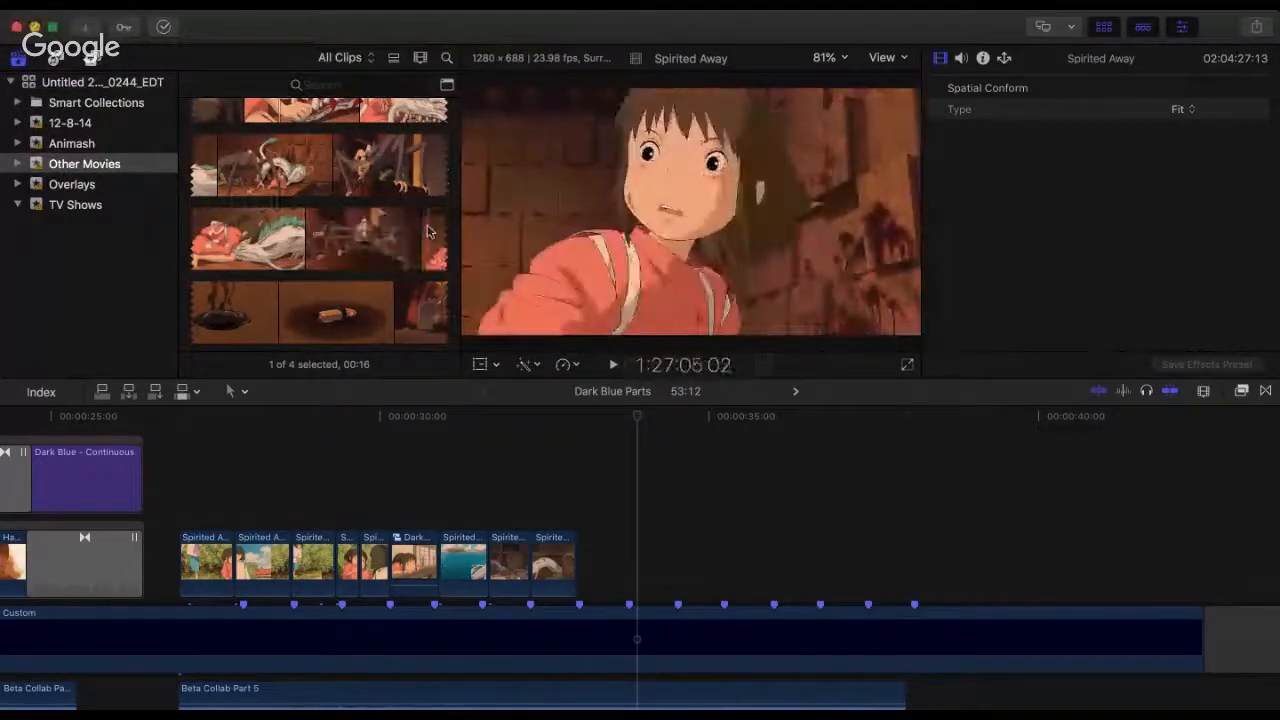
{"action": "scroll", "coordinate": [427, 232], "scroll_direction": "down", "scroll_amount": 3}
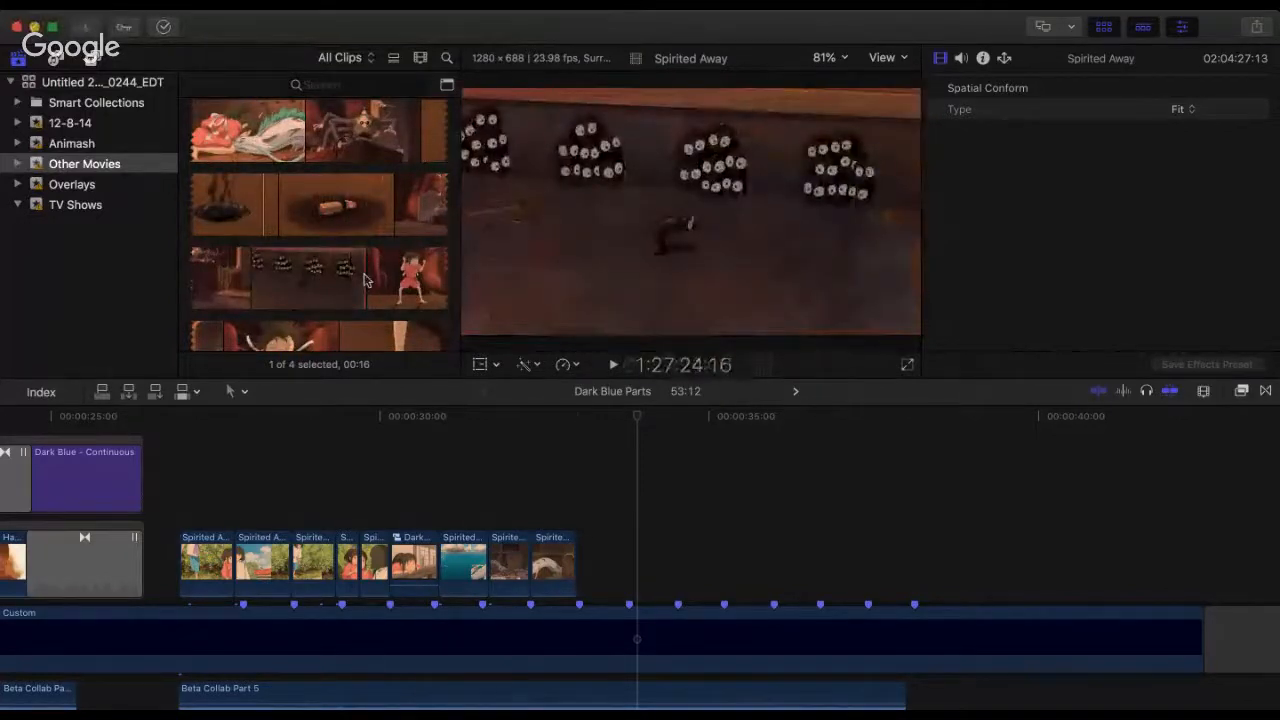
{"action": "scroll", "coordinate": [312, 268], "scroll_direction": "down", "scroll_amount": 3}
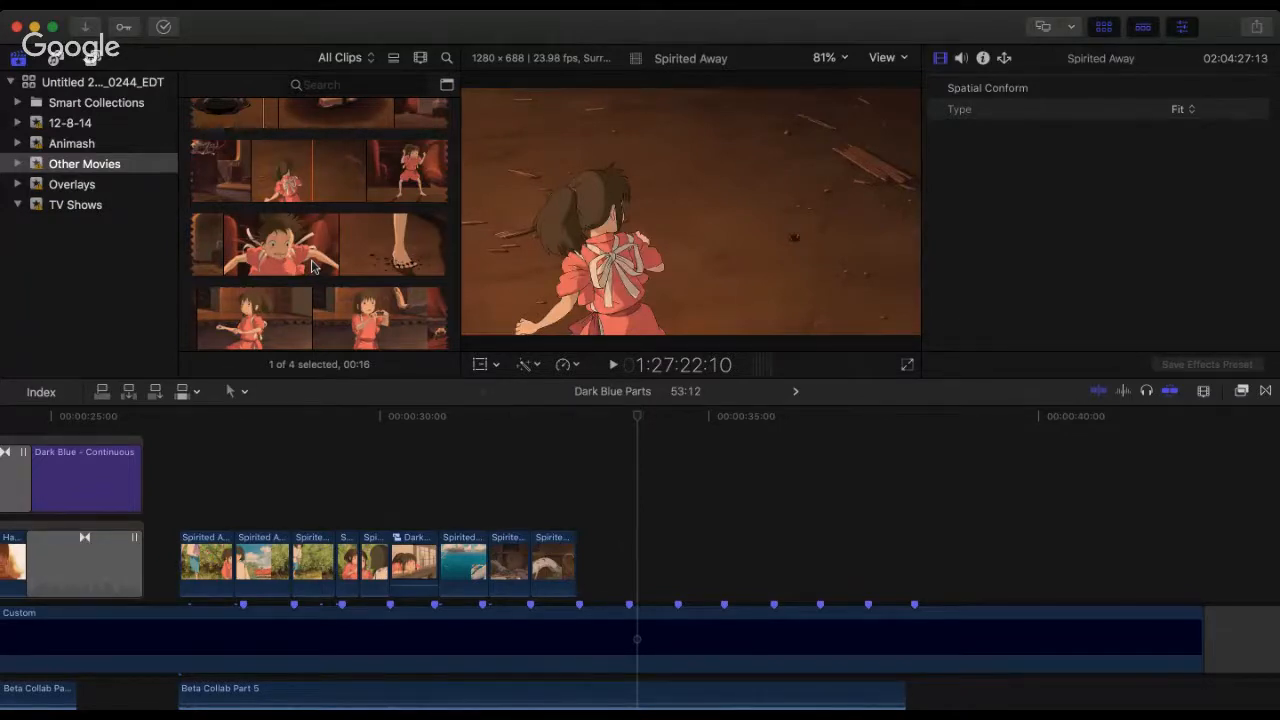
{"action": "scroll", "coordinate": [300, 240], "scroll_direction": "down", "scroll_amount": 5}
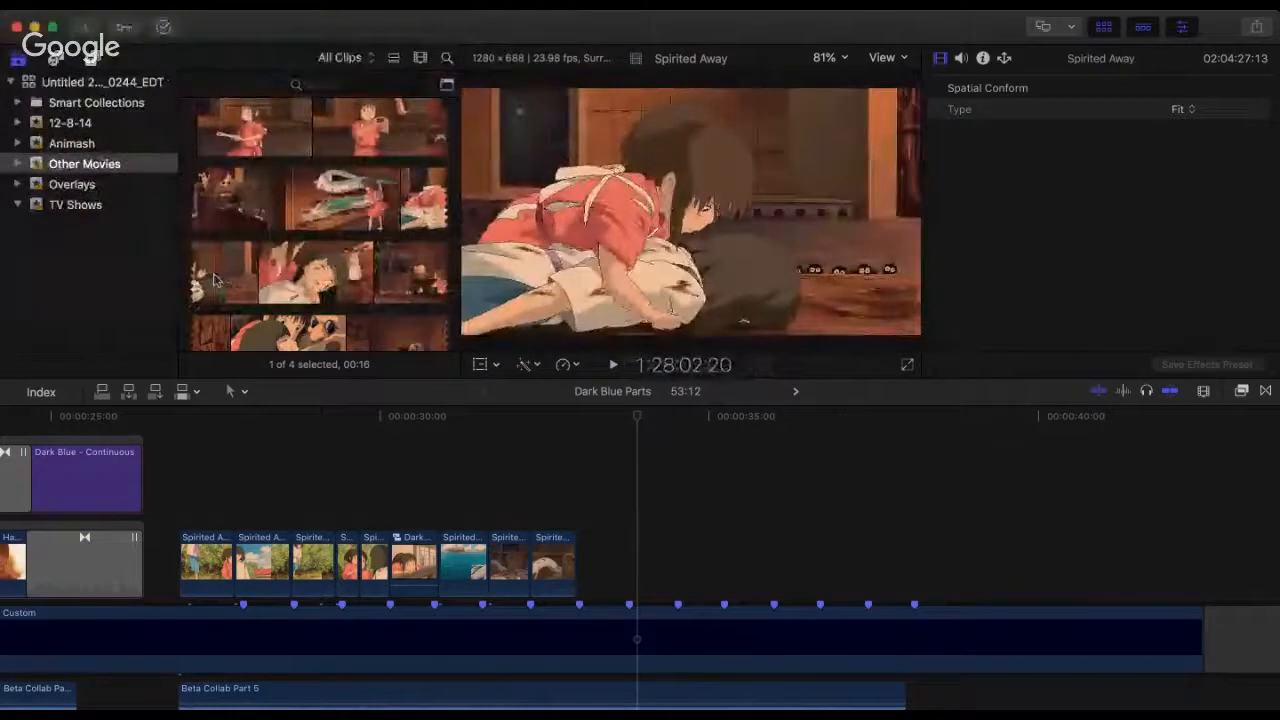
Step: Mark a 1:05 range of the unconscious boy beside the purple cushion in the source footage and add it after the last timeline clip
{"action": "left_click", "coordinate": [562, 426]}
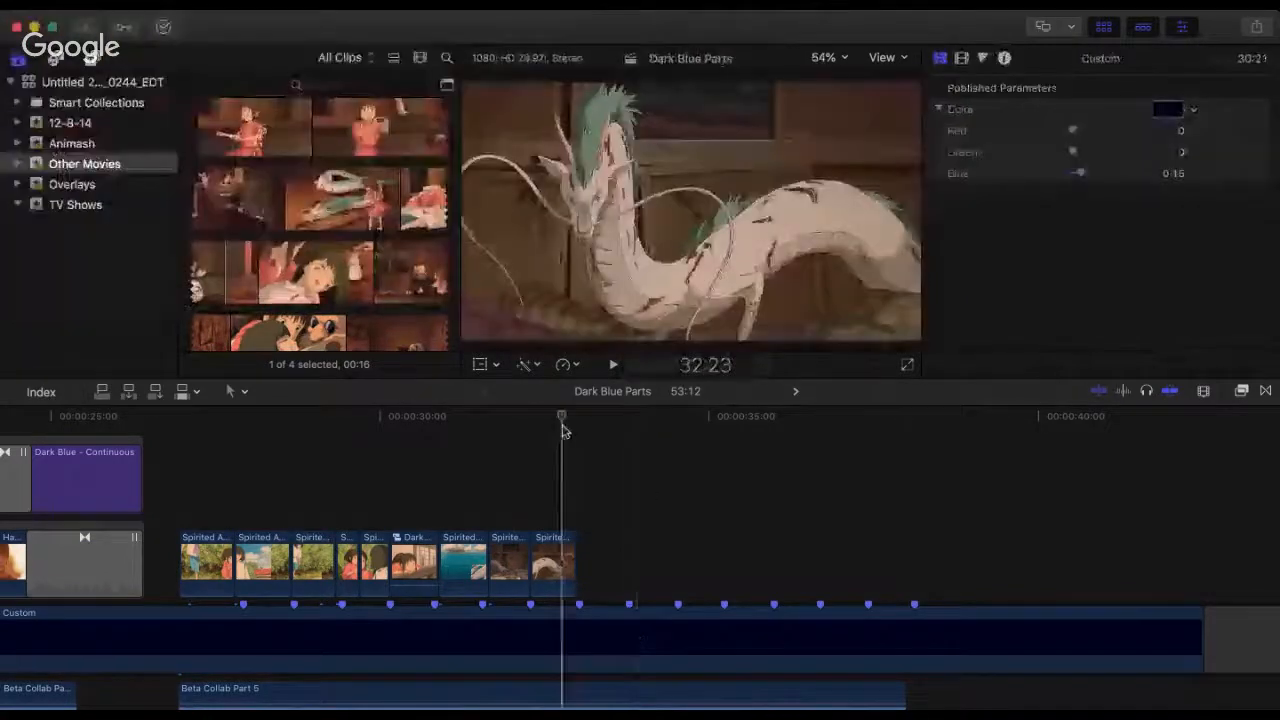
{"action": "key", "text": "space"}
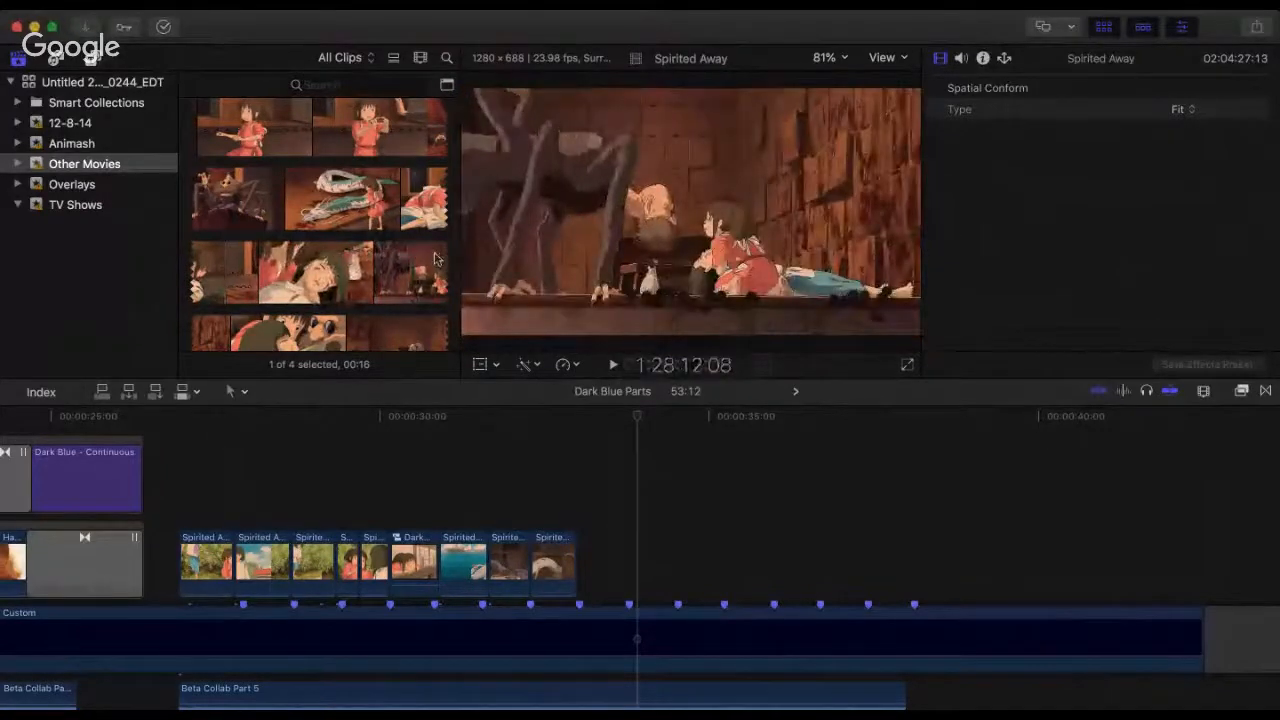
{"action": "scroll", "coordinate": [435, 260], "scroll_direction": "down", "scroll_amount": 3}
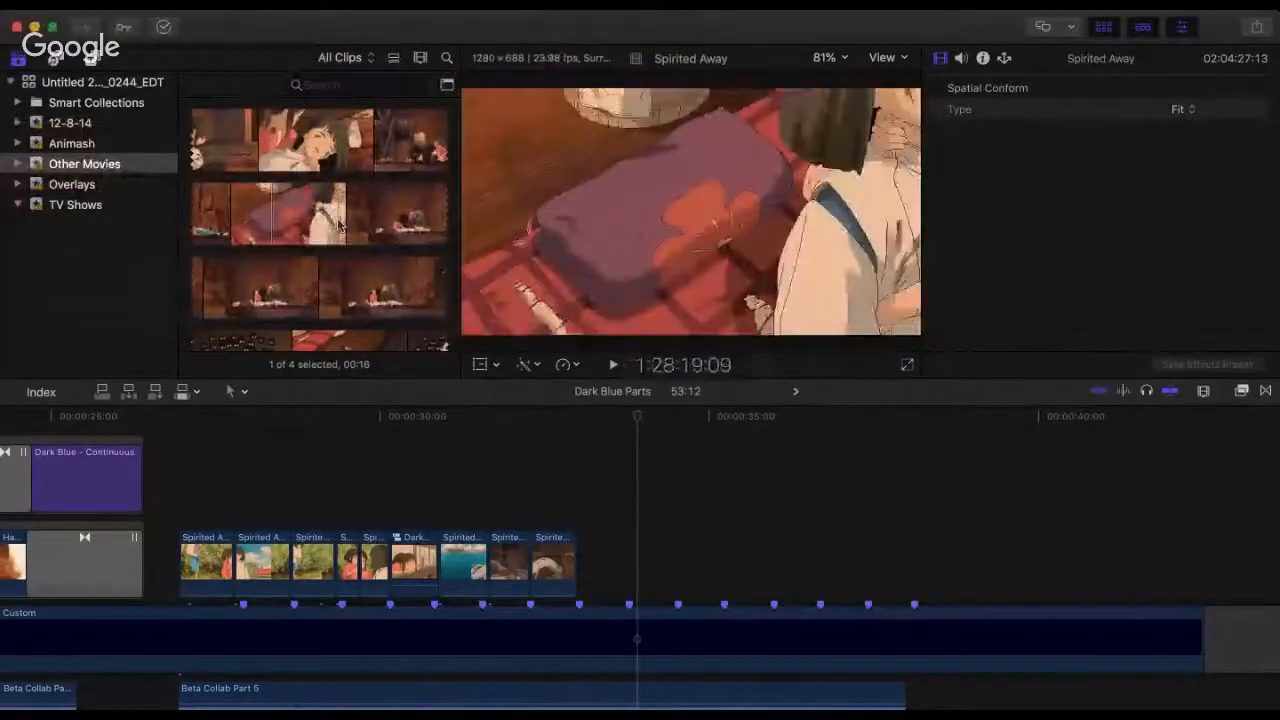
{"action": "left_click_drag", "start_coordinate": [338, 220], "coordinate": [366, 220]}
{"action": "left_click_drag", "start_coordinate": [351, 222], "coordinate": [590, 562]}
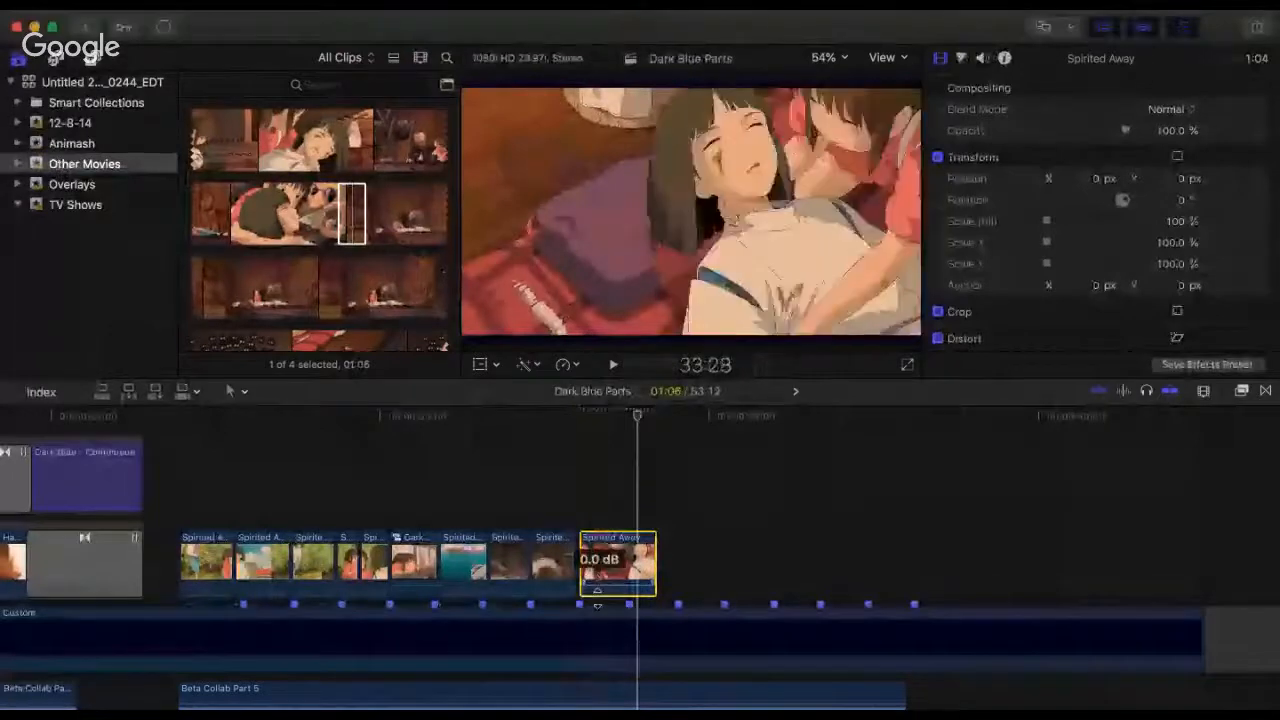
Step: Trim the start of the new boy clip and move it flush against the end of the preceding dragon clip
{"action": "left_click", "coordinate": [588, 553]}
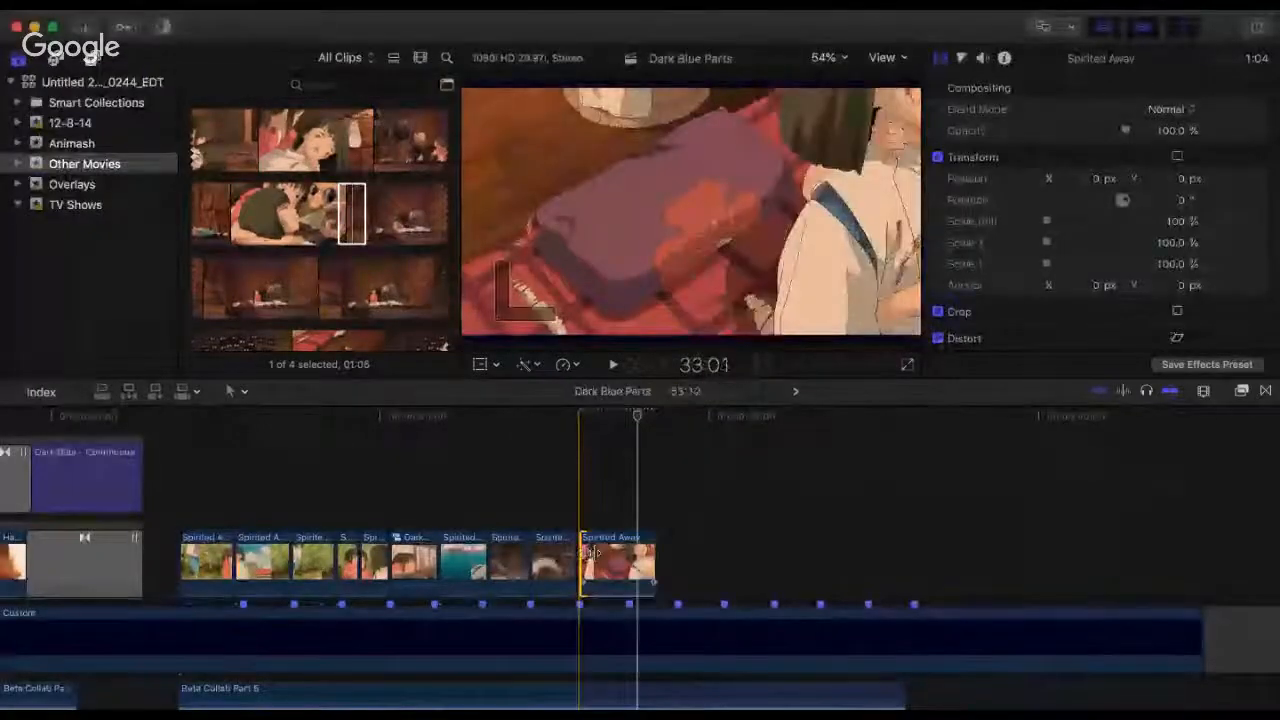
{"action": "mouse_move", "coordinate": [591, 553]}
{"action": "left_mouse_down"}
{"action": "mouse_move", "coordinate": [604, 555]}
{"action": "mouse_move", "coordinate": [590, 550]}
{"action": "mouse_move", "coordinate": [594, 487]}
{"action": "mouse_move", "coordinate": [584, 553]}
{"action": "left_mouse_up"}
{"action": "key", "text": "super+equal"}
{"action": "key", "text": "super+equal"}
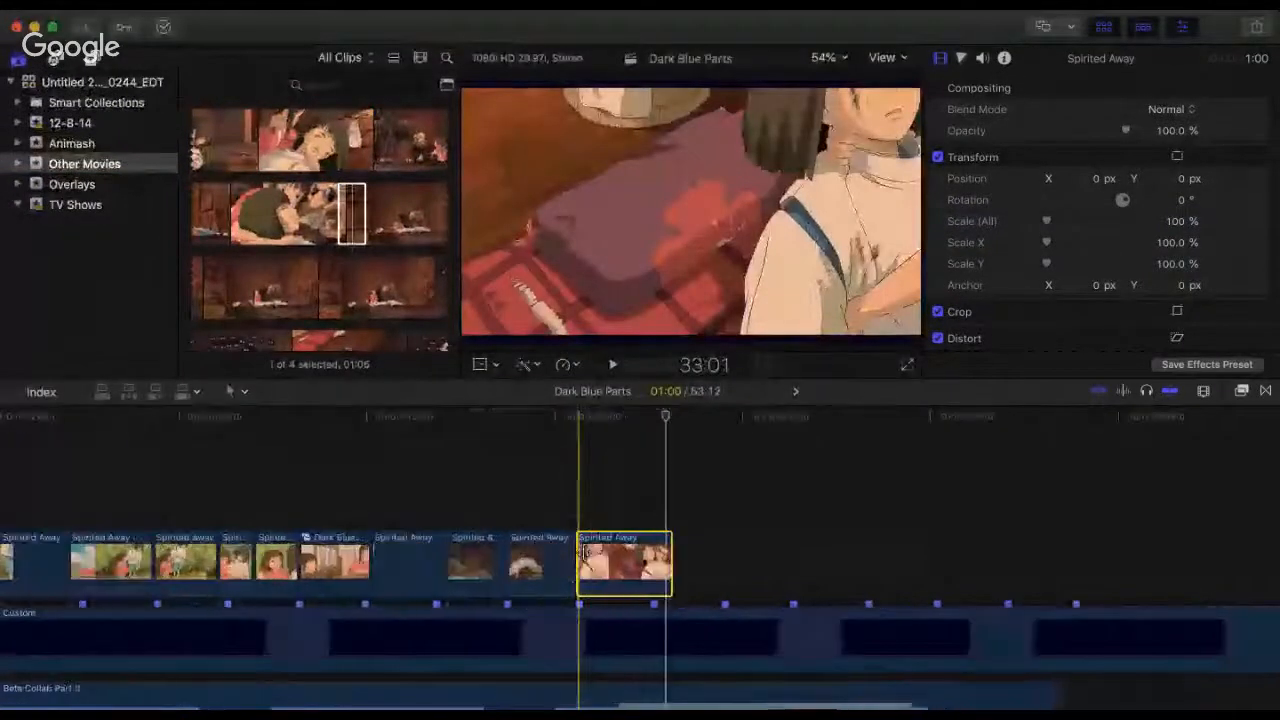
{"action": "left_click", "coordinate": [589, 550]}
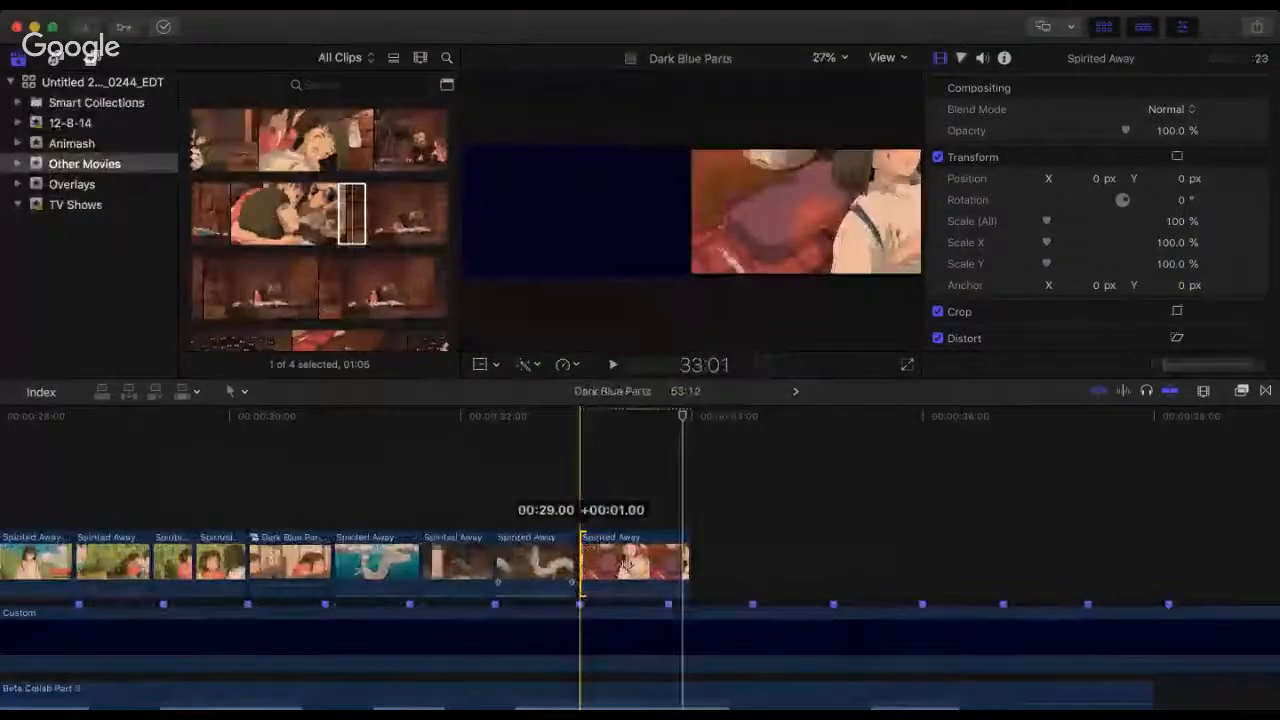
{"action": "left_click", "coordinate": [624, 570]}
{"action": "left_click_drag", "start_coordinate": [624, 574], "coordinate": [620, 571]}
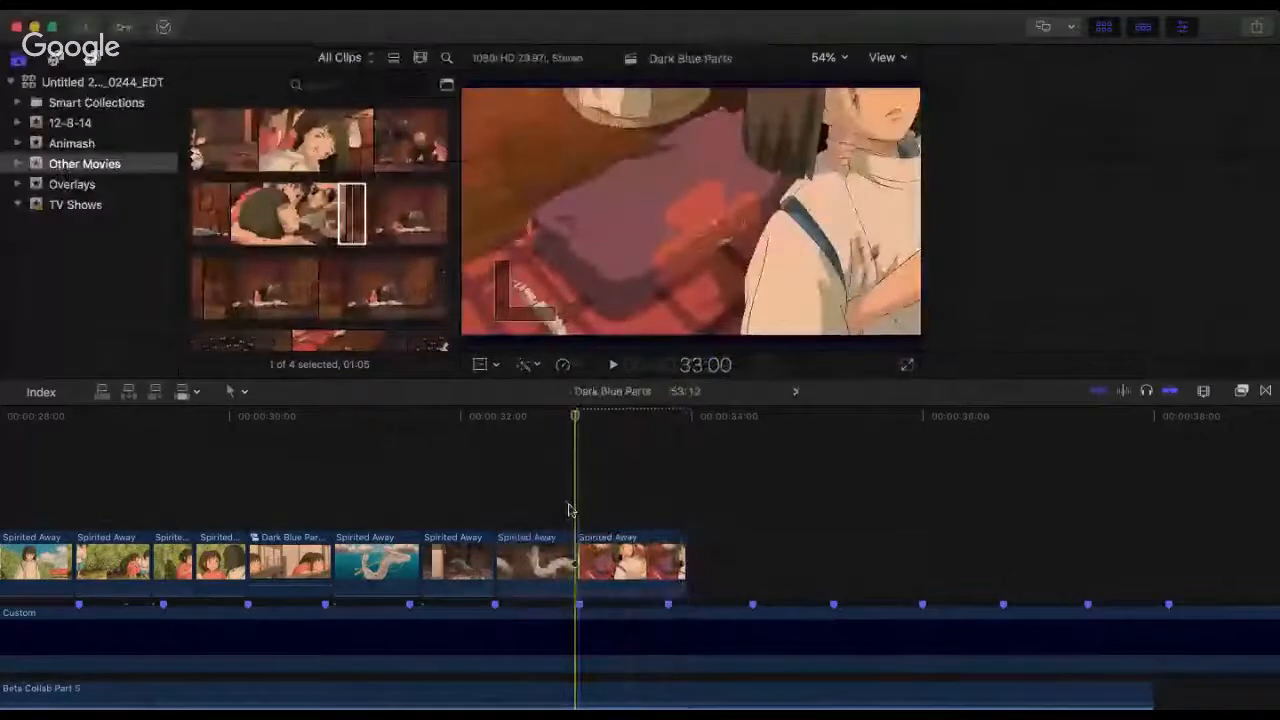
Step: Trim the end of the new boy clip to the next beat marker and play back the cut
{"action": "key", "text": "space"}
{"action": "key", "text": "space"}
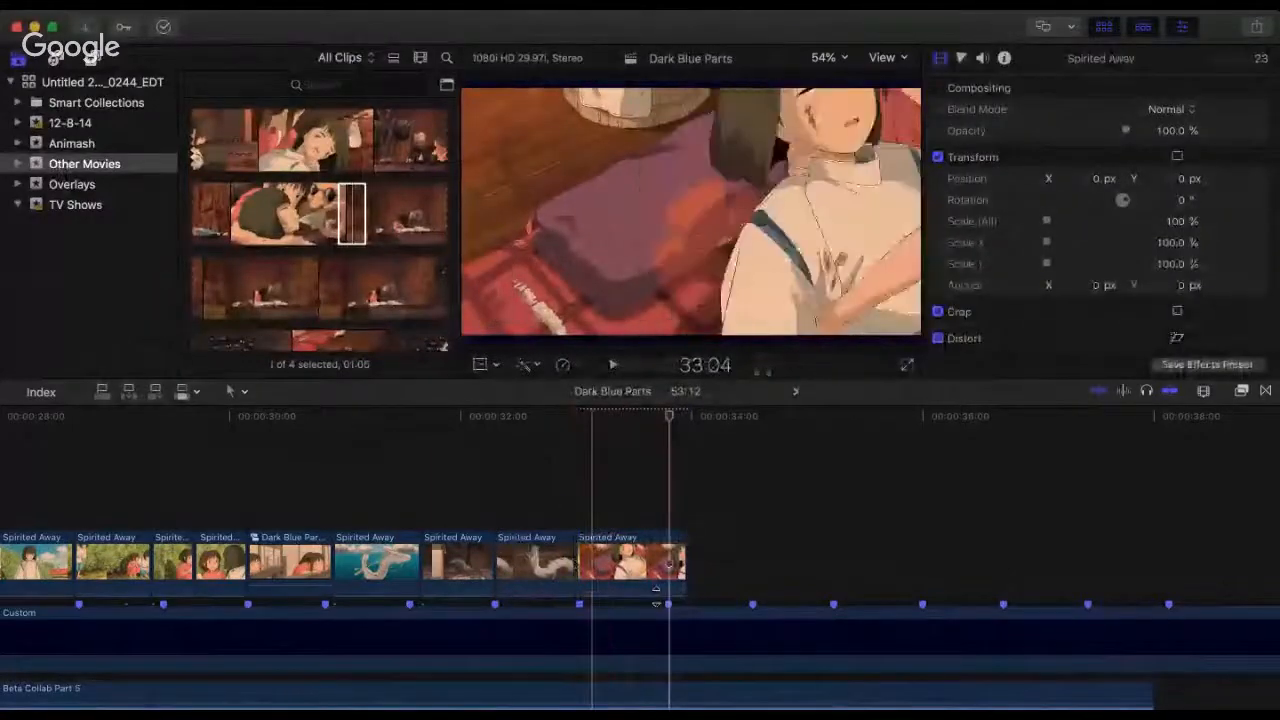
{"action": "left_click", "coordinate": [680, 557]}
{"action": "left_click_drag", "start_coordinate": [680, 557], "coordinate": [671, 554]}
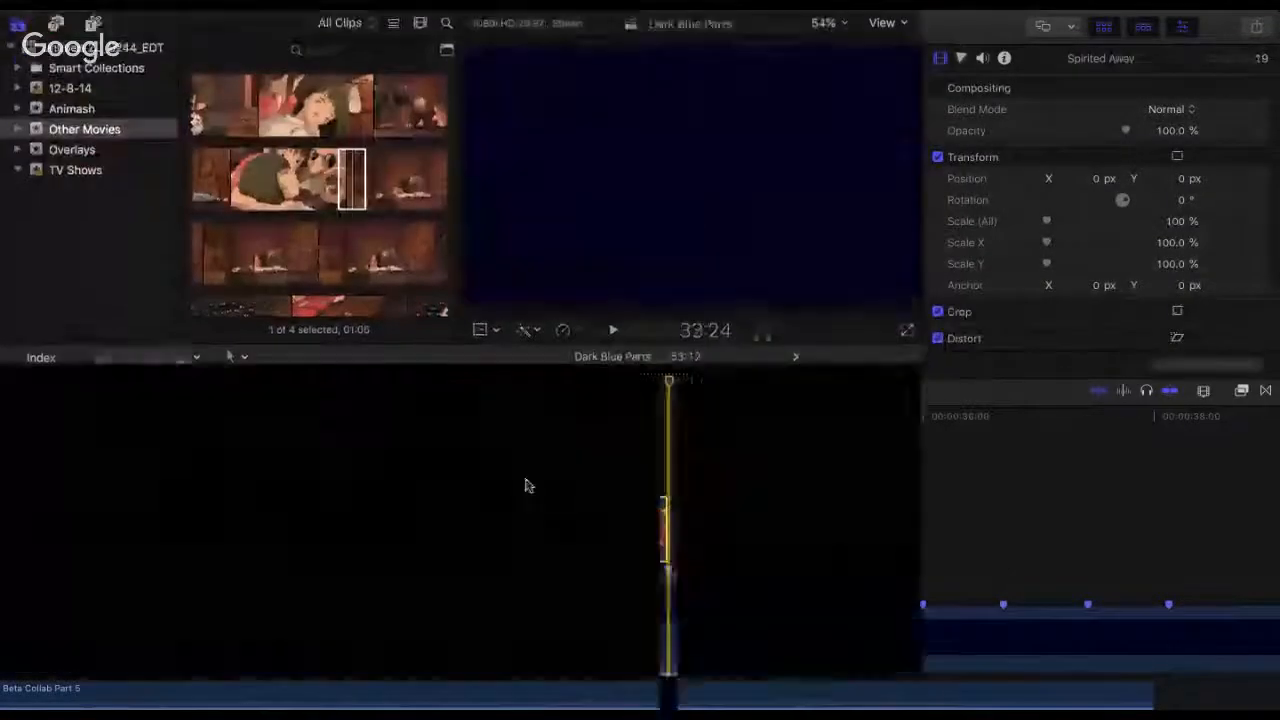
{"action": "key", "text": "space"}
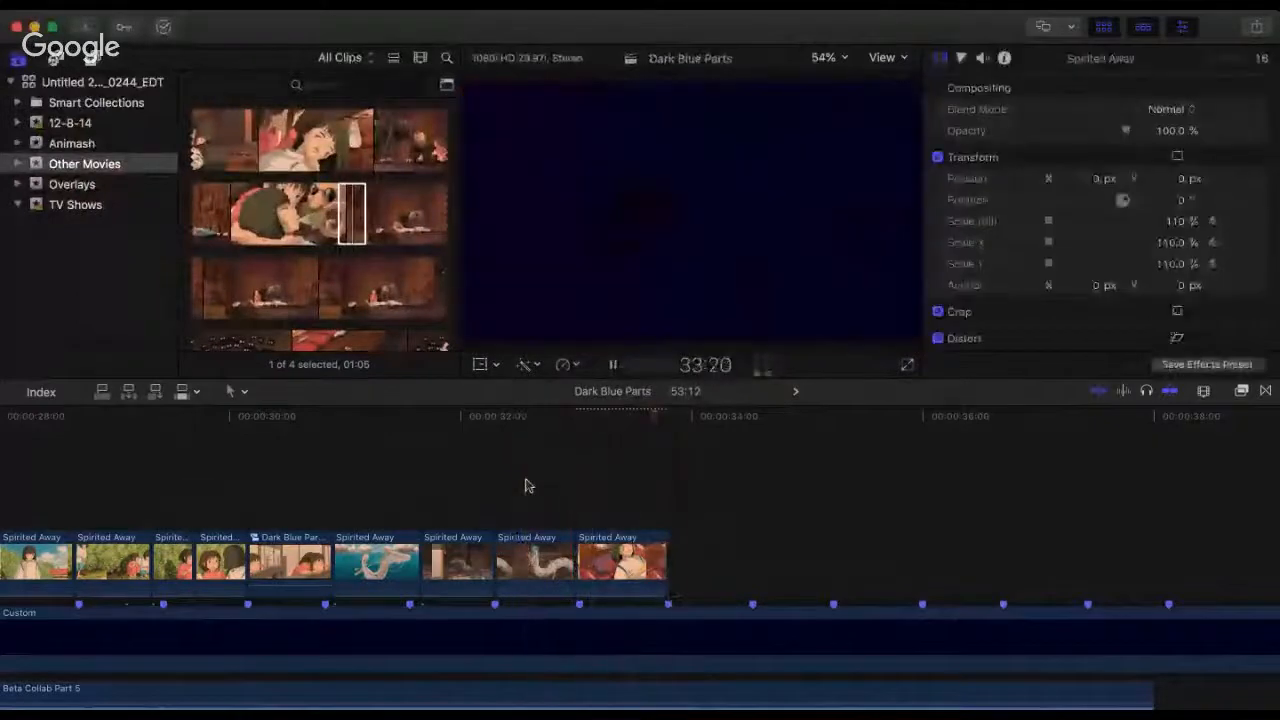
Step: Mark a 1:05 range of the girl kneeling beside the sleeping boy in the Spirited Away footage and add it after the last timeline clip
{"action": "left_click", "coordinate": [385, 221]}
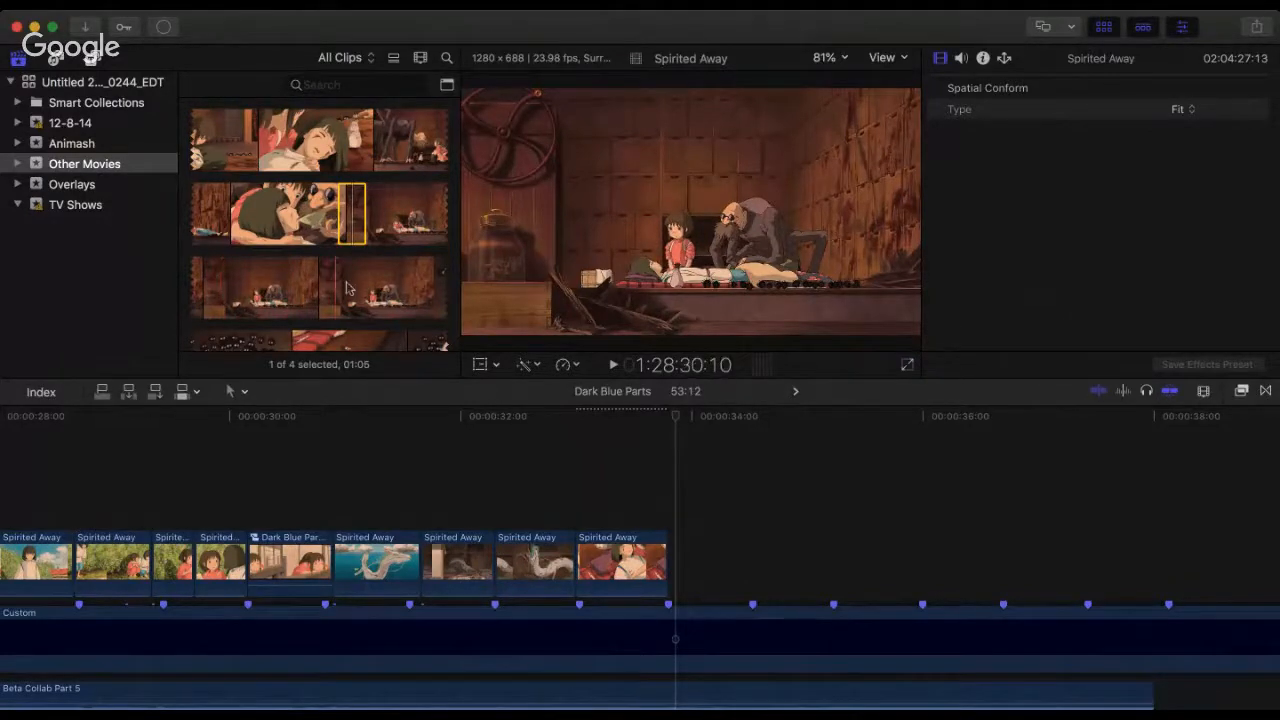
{"action": "scroll", "coordinate": [360, 290], "scroll_direction": "down", "scroll_amount": 3}
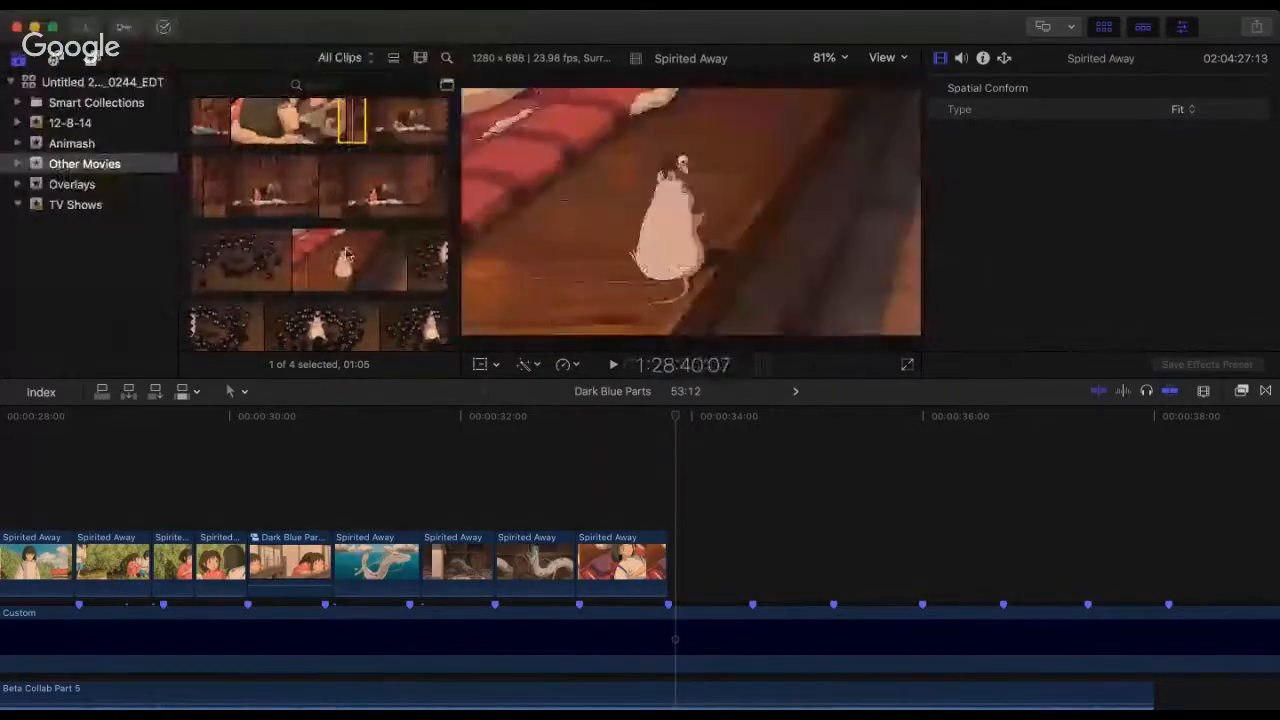
{"action": "scroll", "coordinate": [268, 215], "scroll_direction": "down", "scroll_amount": 4}
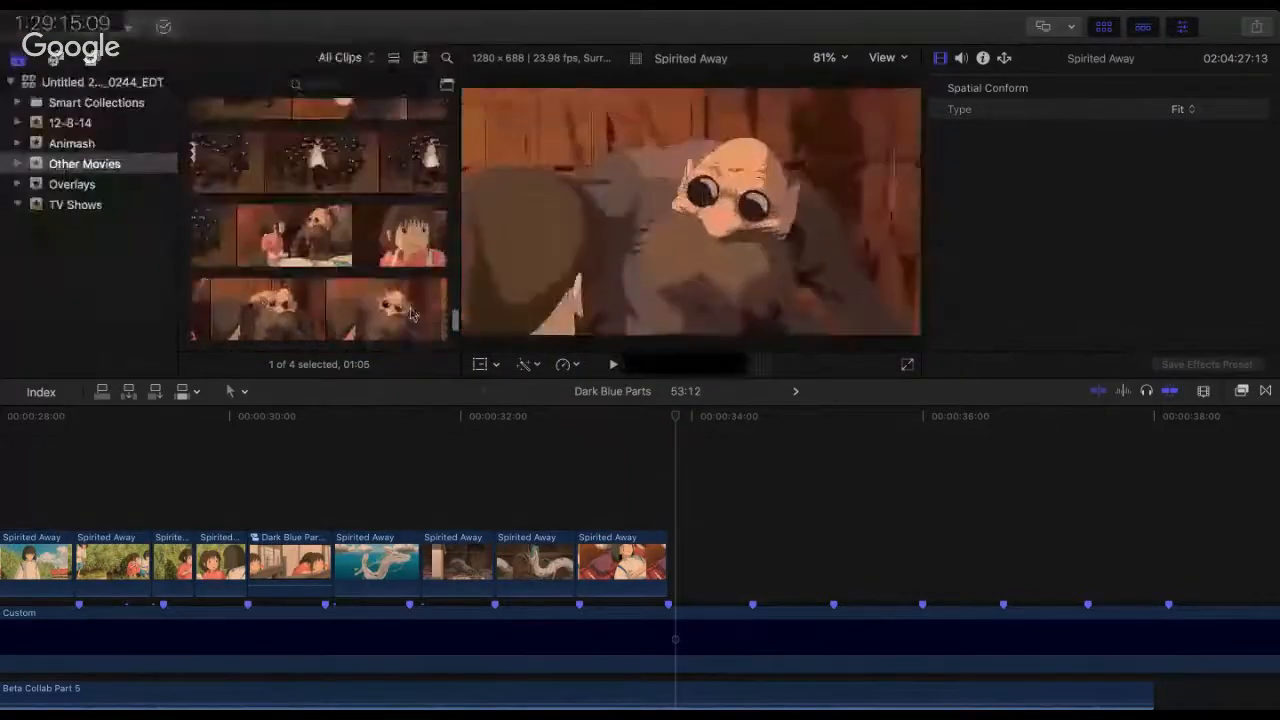
{"action": "scroll", "coordinate": [279, 265], "scroll_direction": "down", "scroll_amount": 3}
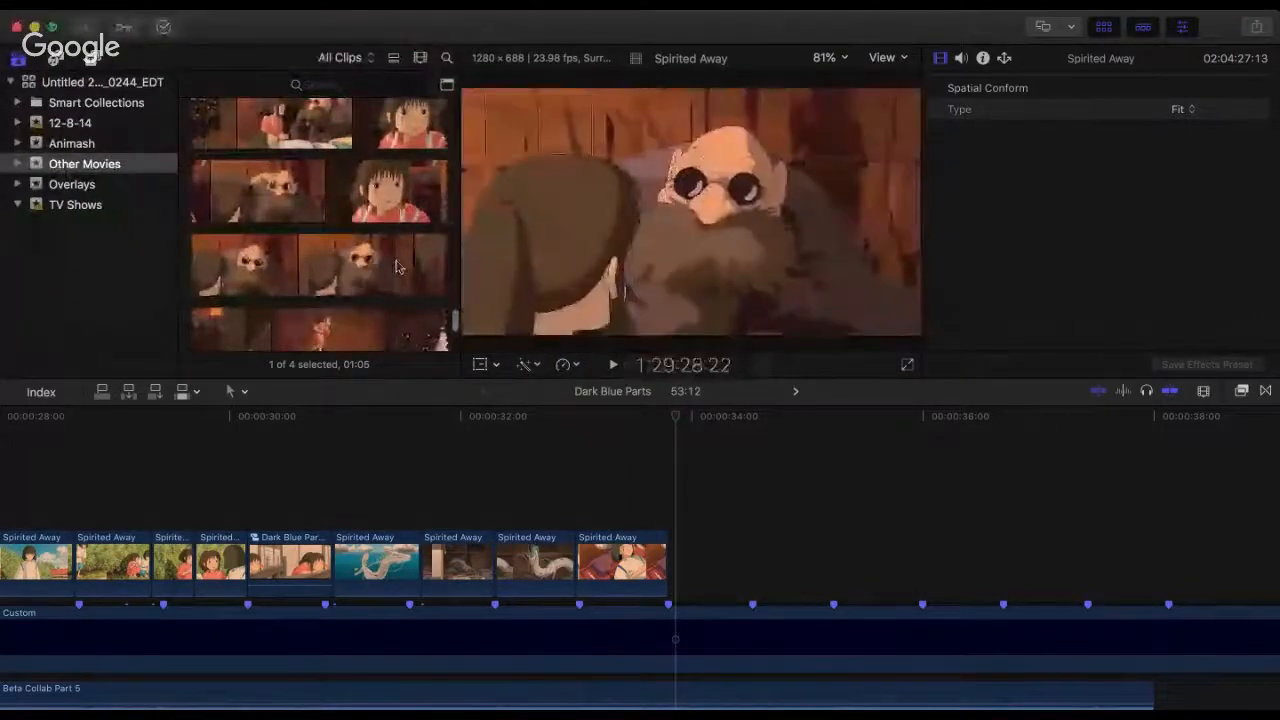
{"action": "scroll", "coordinate": [290, 240], "scroll_direction": "down", "scroll_amount": 3}
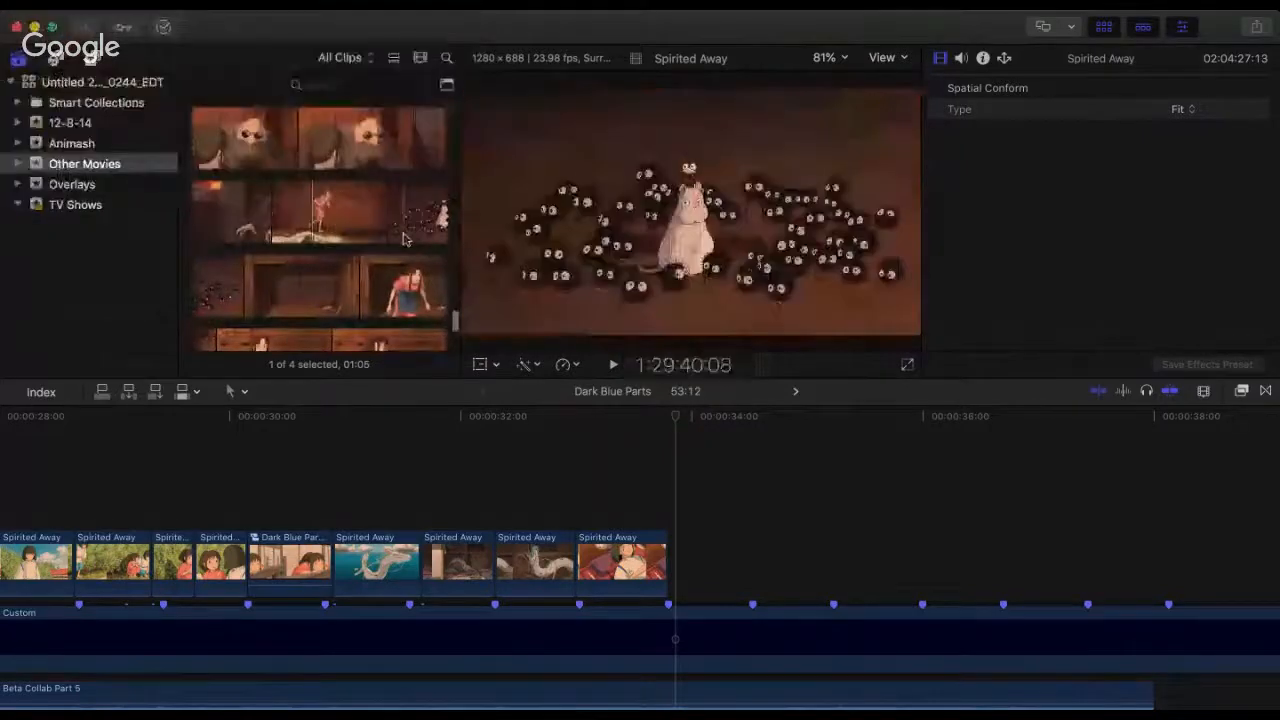
{"action": "scroll", "coordinate": [405, 238], "scroll_direction": "down", "scroll_amount": 5}
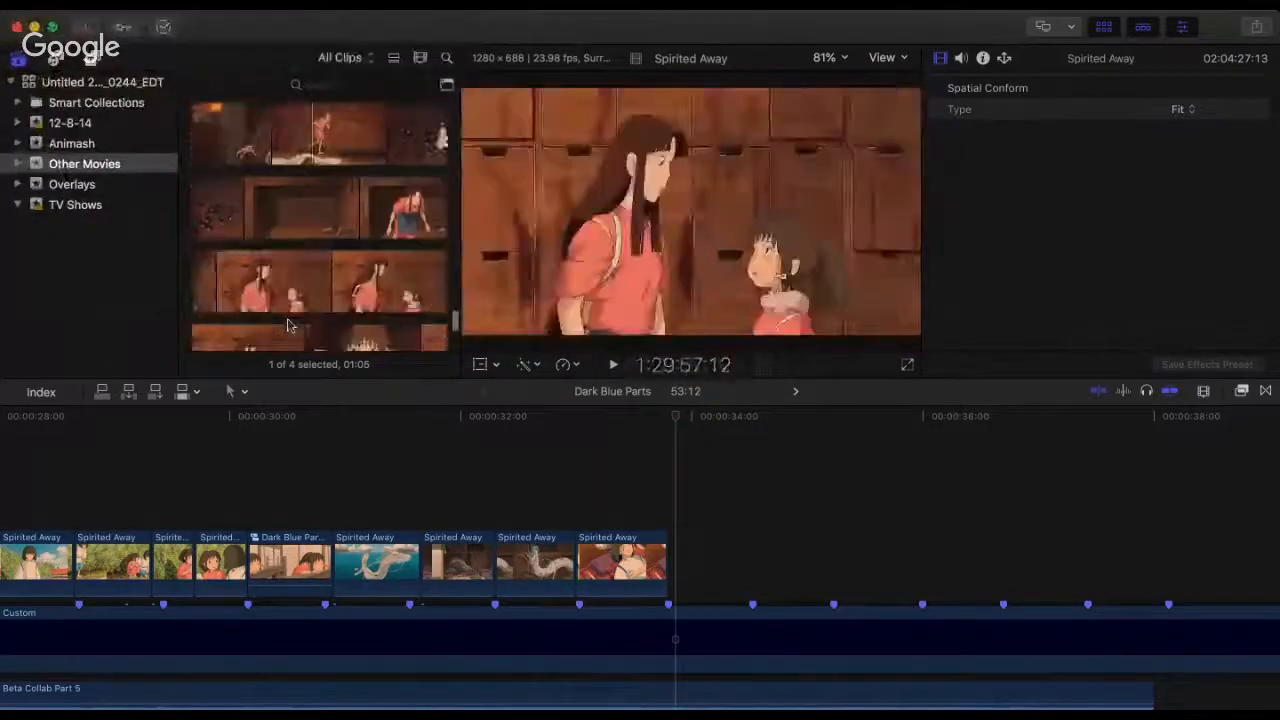
{"action": "scroll", "coordinate": [280, 190], "scroll_direction": "down", "scroll_amount": 5}
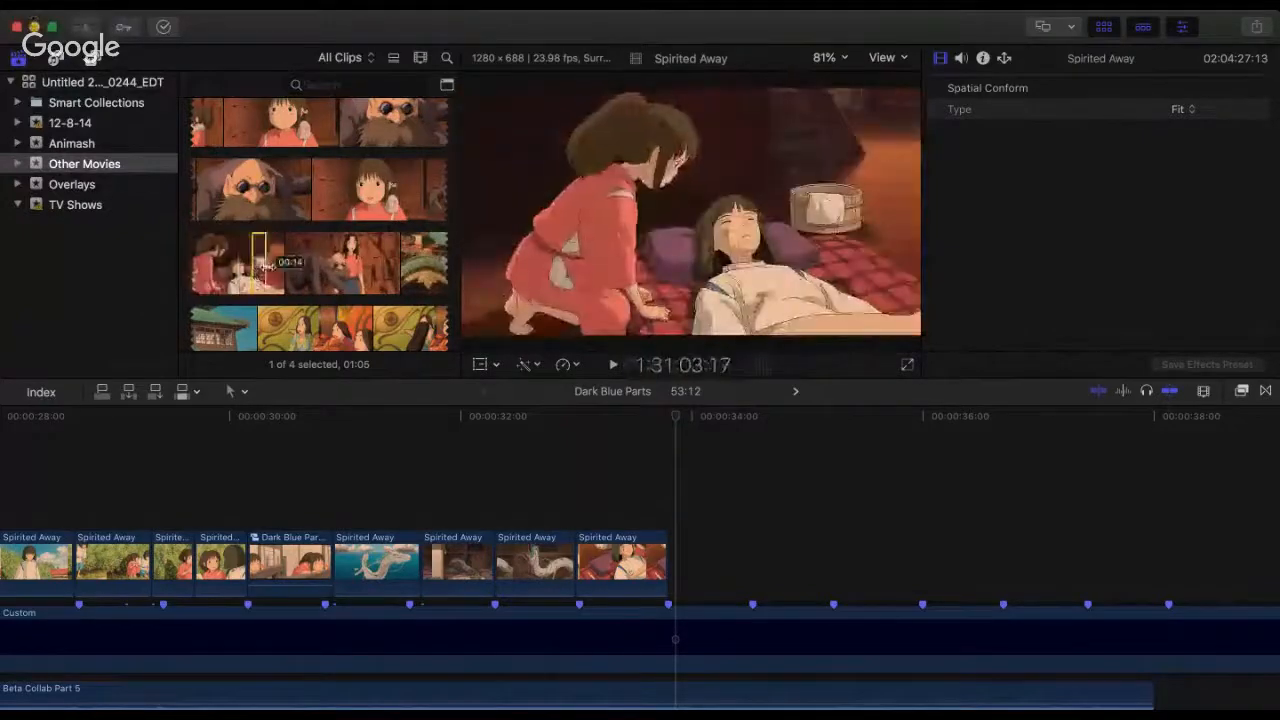
{"action": "left_click_drag", "start_coordinate": [252, 272], "coordinate": [284, 270]}
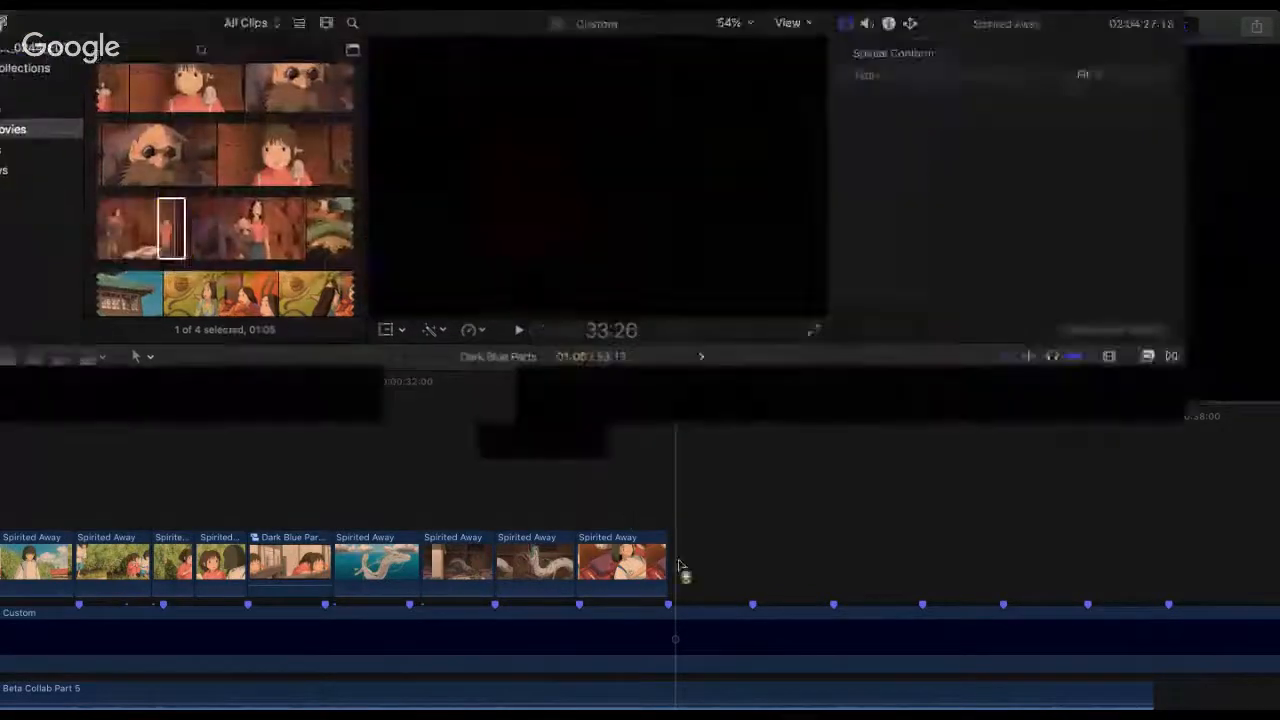
{"action": "key", "text": "e"}
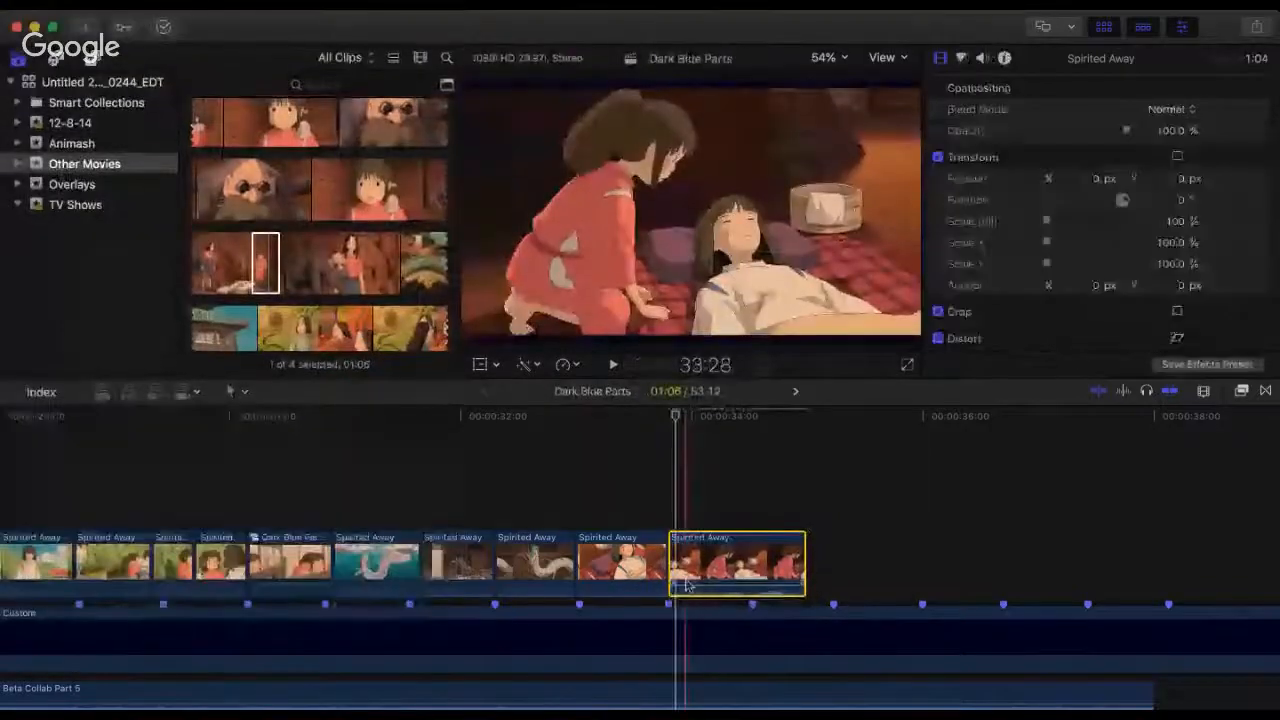
Step: Play back the cut from the dragon clips into the newly added kneeling-girl clip against the beat markers
{"action": "left_click", "coordinate": [540, 481]}
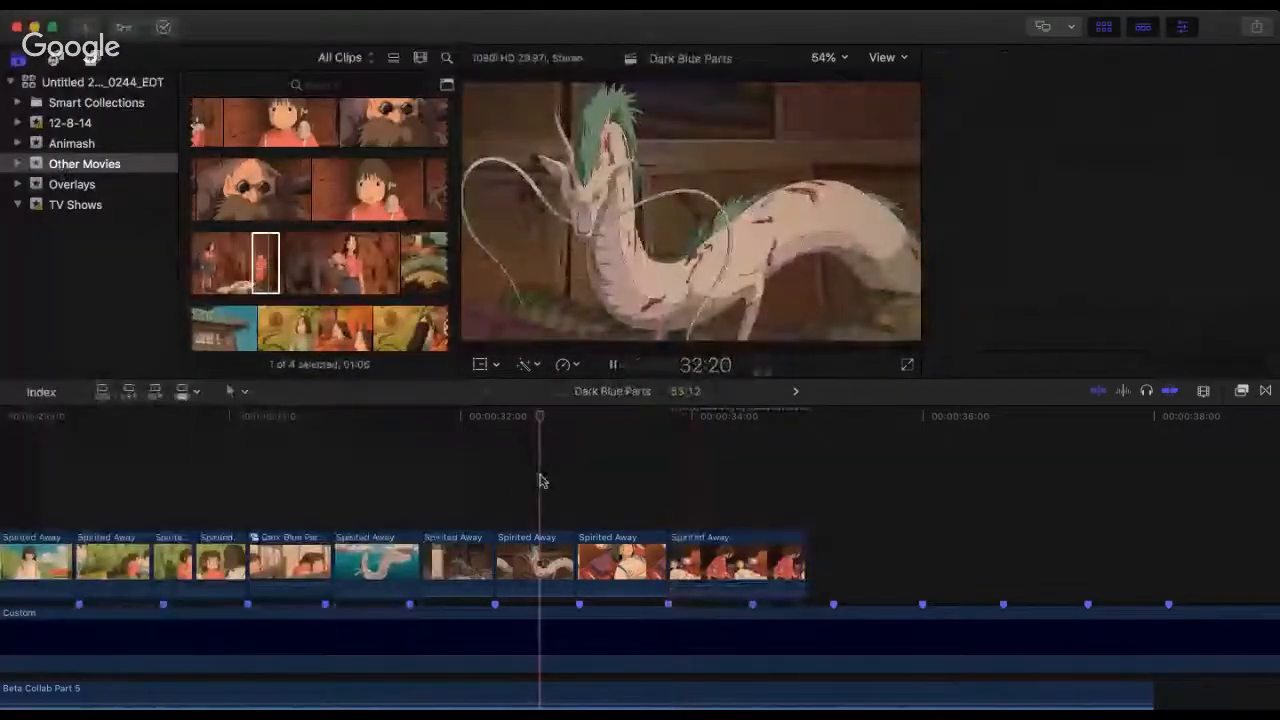
{"action": "key", "text": "space"}
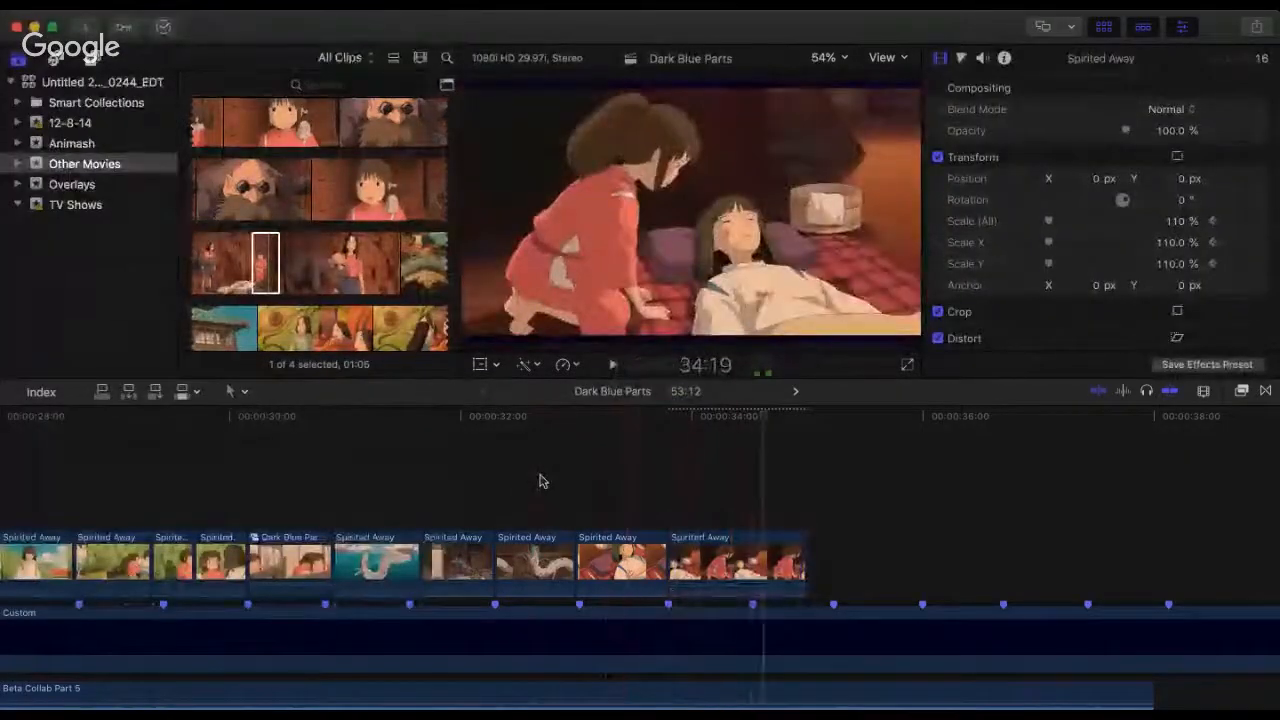
{"action": "left_click", "coordinate": [540, 481]}
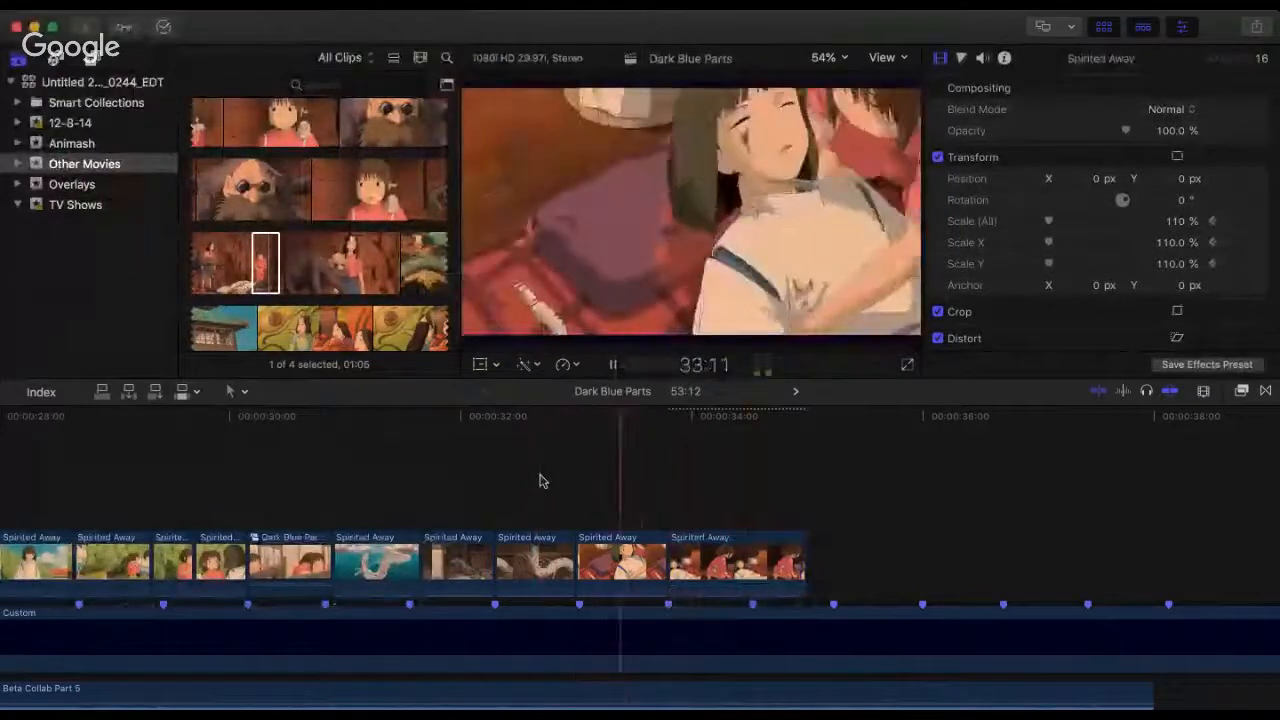
{"action": "key", "text": "space"}
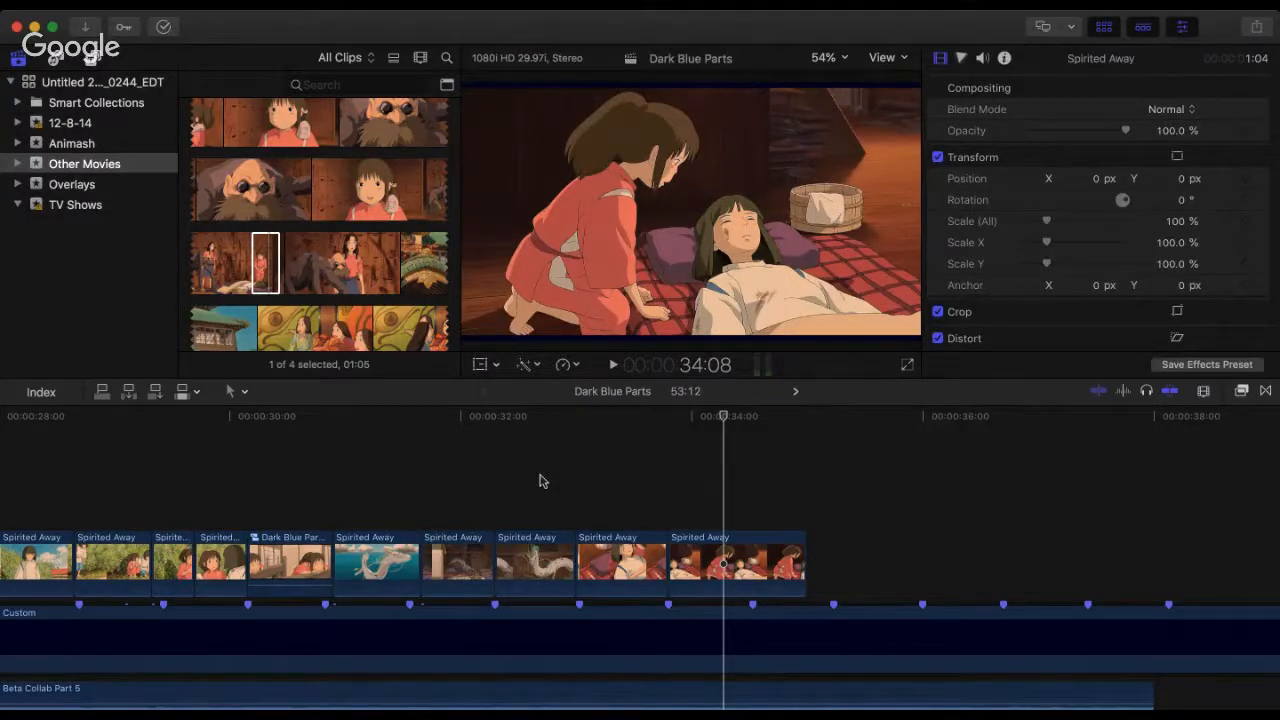
{"action": "left_click", "coordinate": [400, 425]}
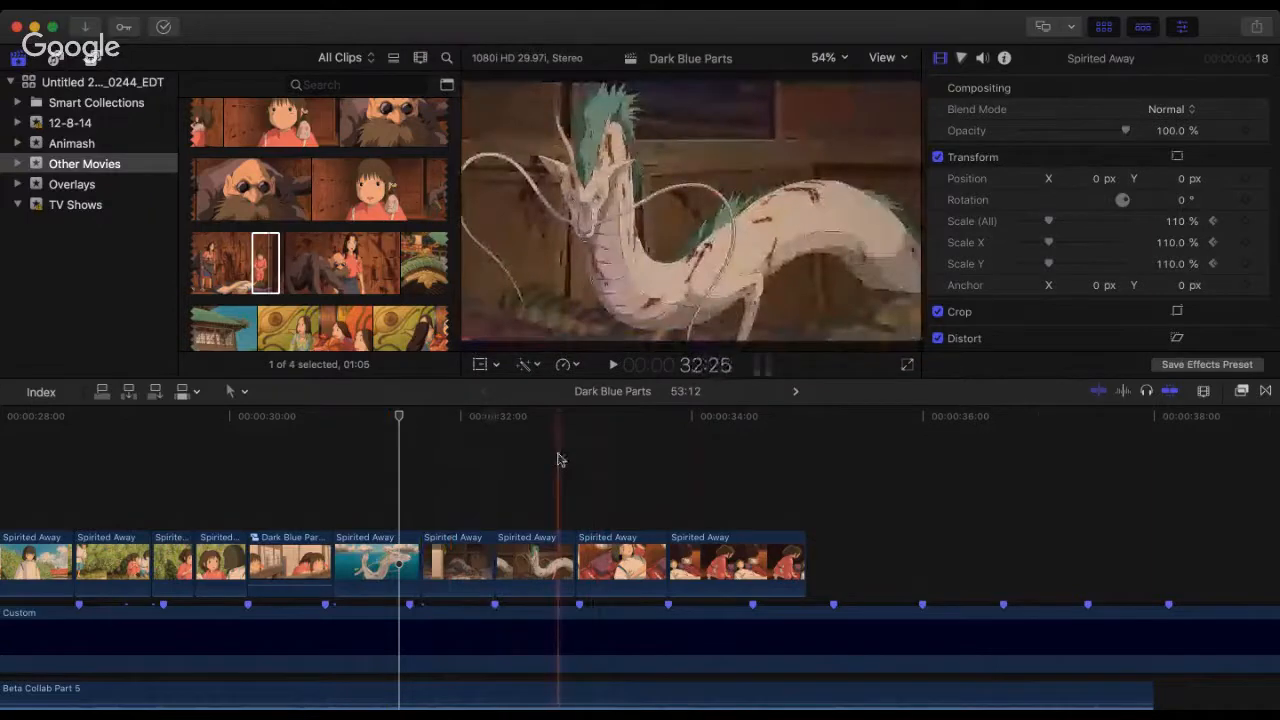
{"action": "key", "text": "space"}
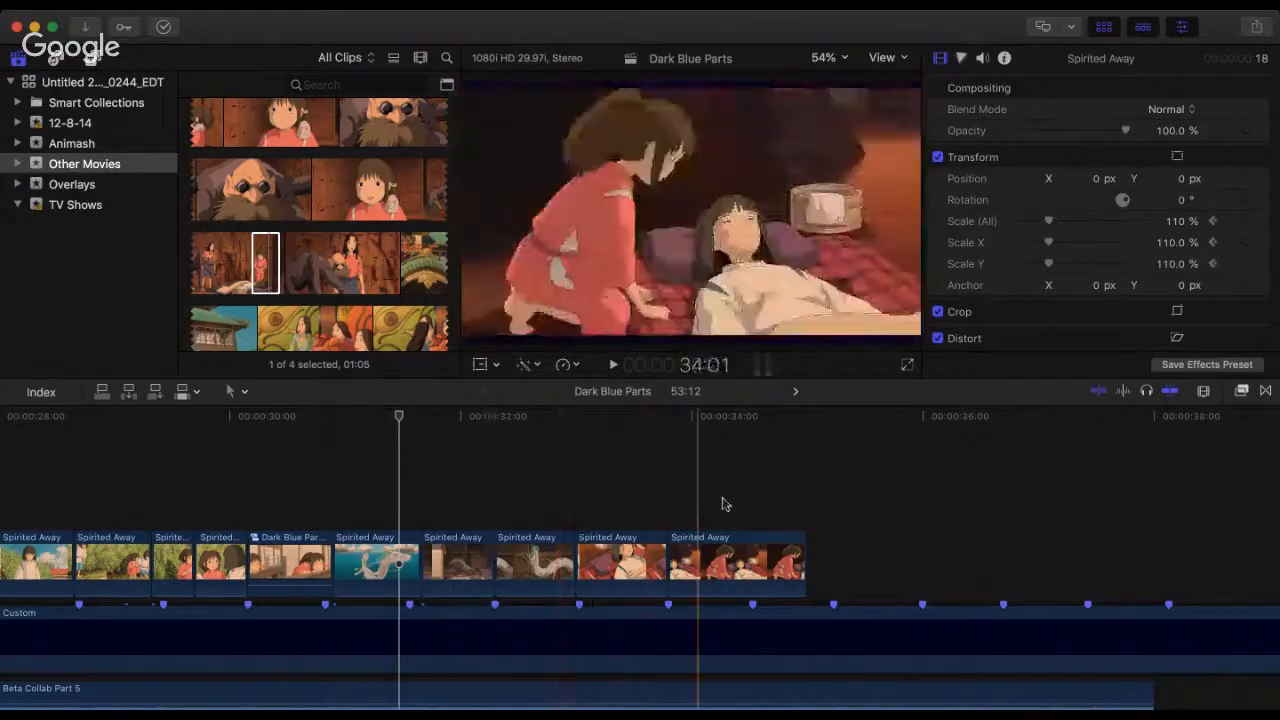
{"action": "key", "text": "space"}
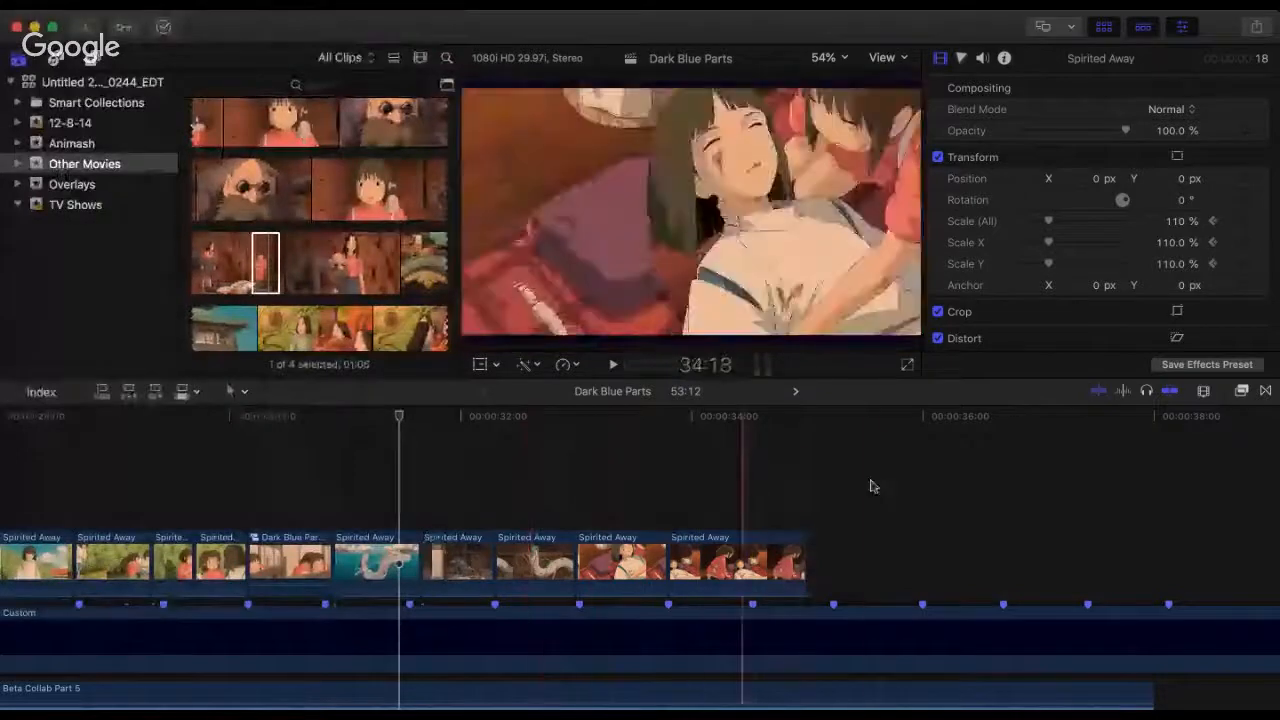
Step: Select the last two Spirited Away clips on the timeline and set their overall scale to 110%
{"action": "left_click_drag", "start_coordinate": [871, 484], "coordinate": [629, 545]}
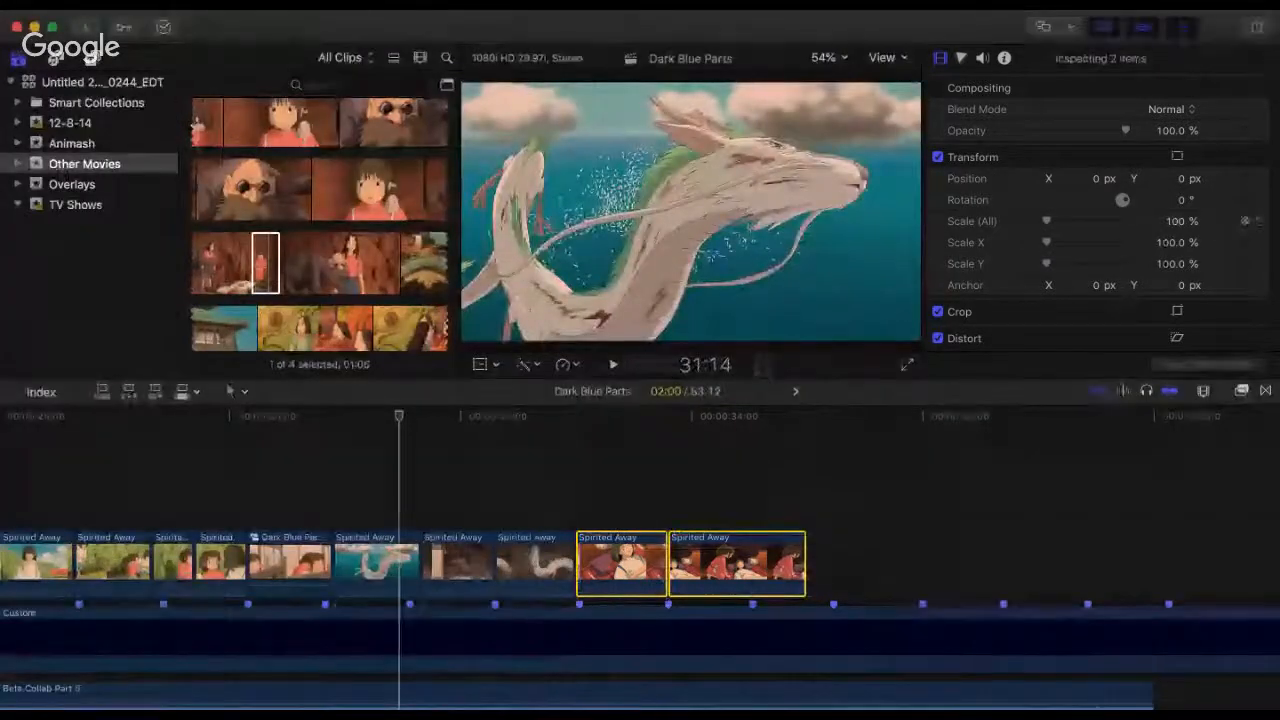
{"action": "left_click", "coordinate": [1174, 222]}
{"action": "type", "text": "110"}
{"action": "key", "text": "Return"}
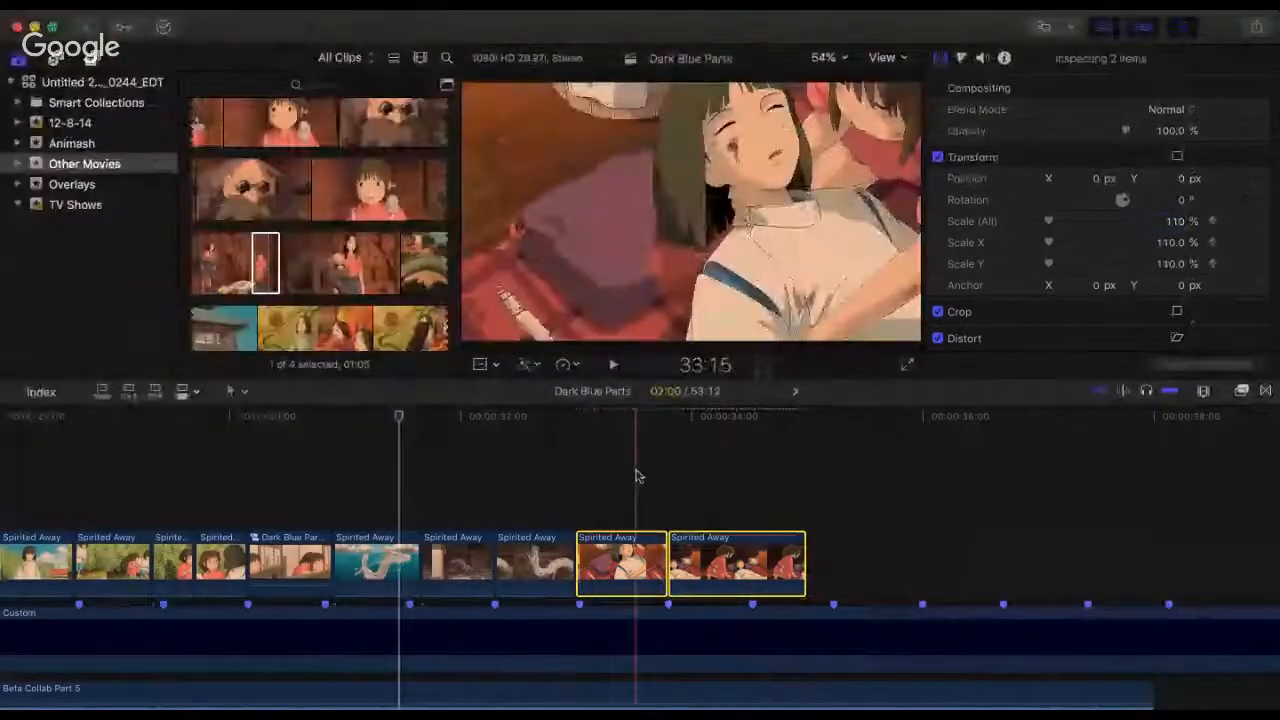
Step: Play back the last two clips several times, starting around the end of the dragon clip, to check the framing and beat timing
{"action": "left_click", "coordinate": [635, 476]}
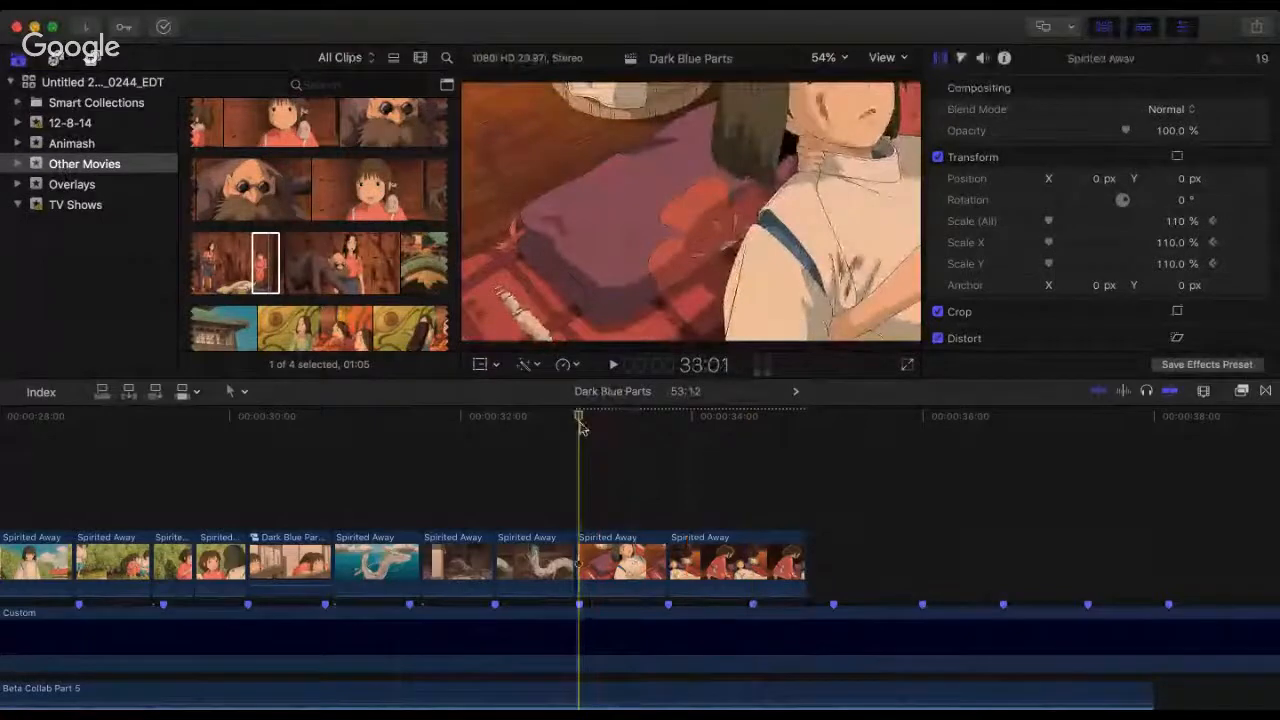
{"action": "key", "text": "space"}
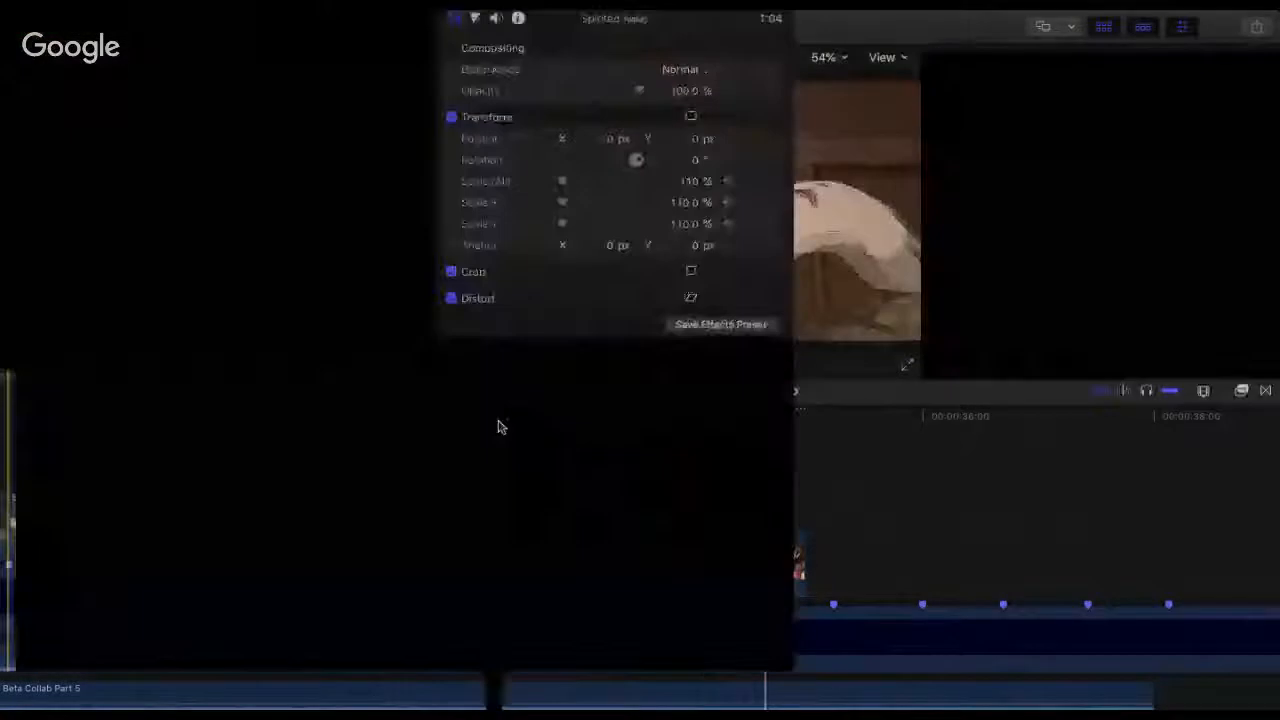
{"action": "left_click", "coordinate": [498, 419]}
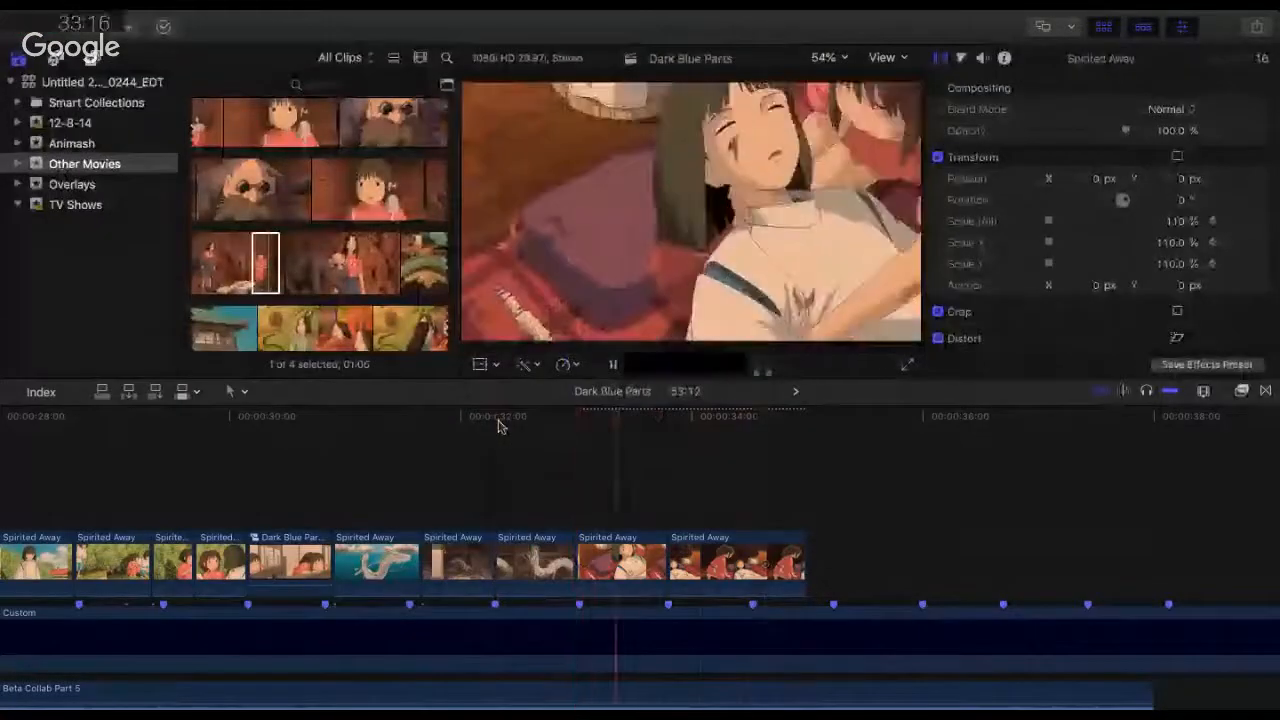
{"action": "key", "text": "space"}
{"action": "scroll", "coordinate": [380, 280], "scroll_direction": "down", "scroll_amount": 5}
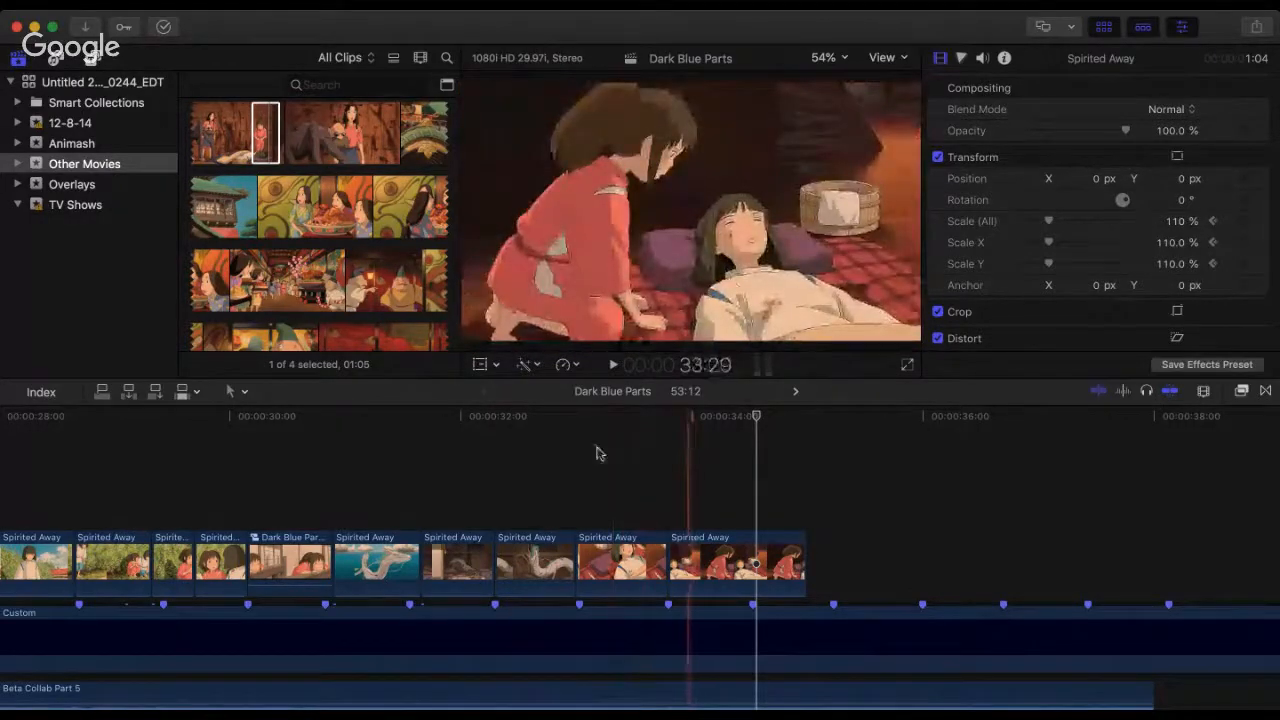
{"action": "left_click", "coordinate": [546, 453]}
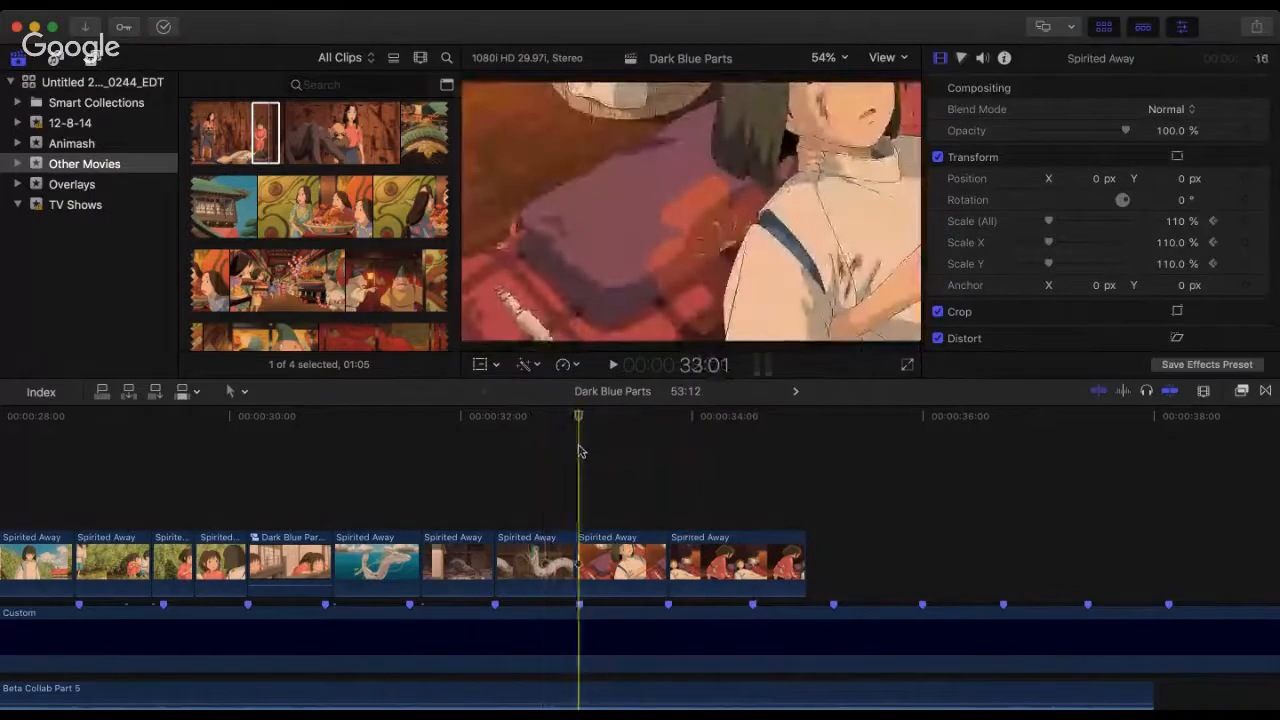
{"action": "key", "text": "space"}
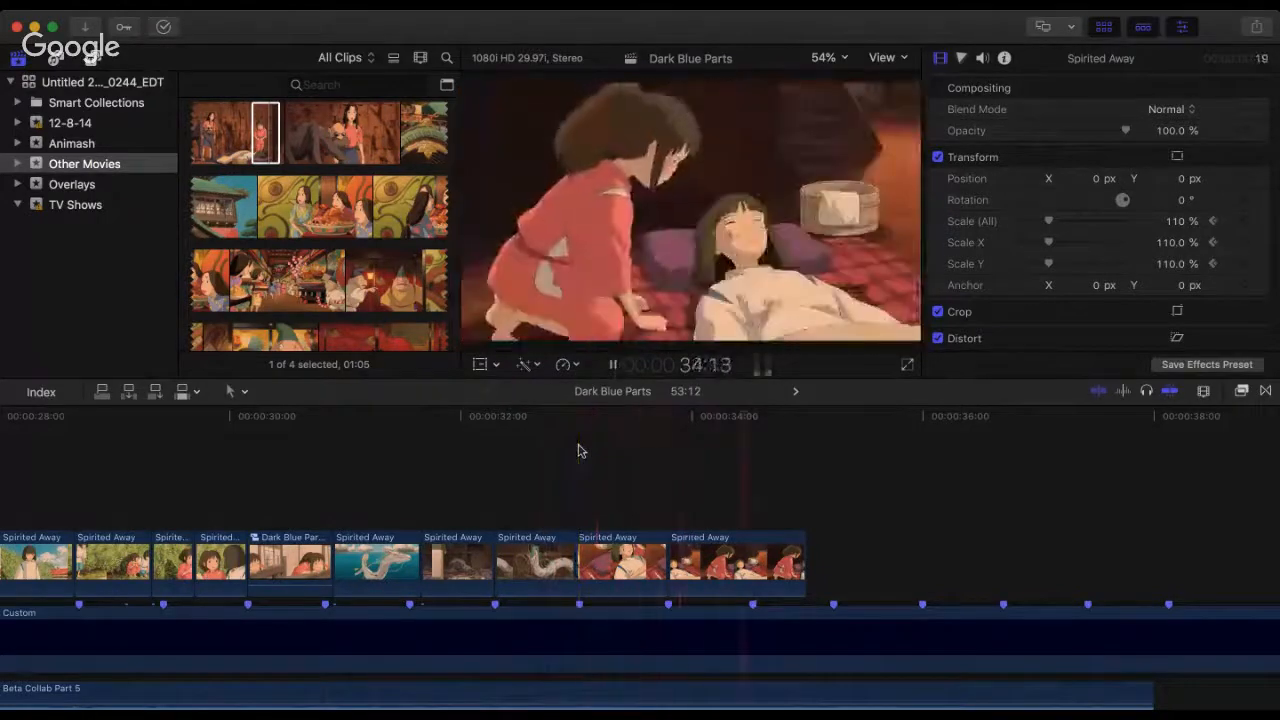
{"action": "key", "text": "space"}
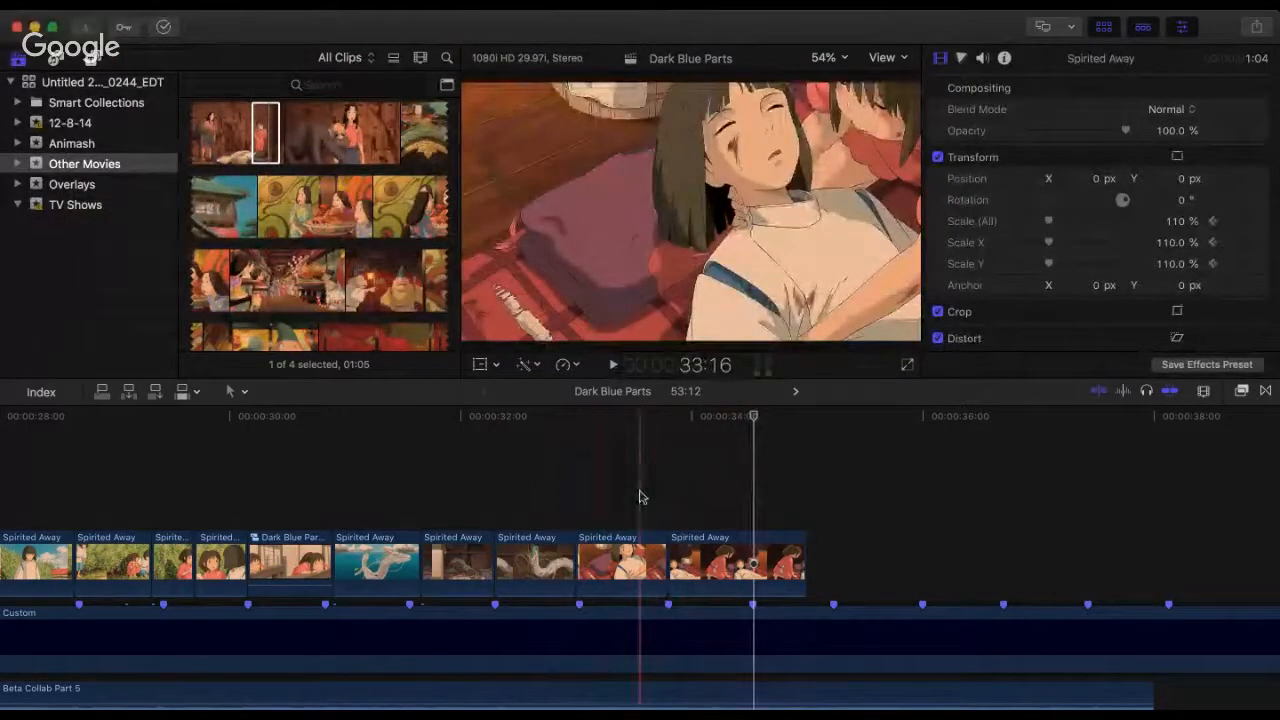
{"action": "key", "text": "space"}
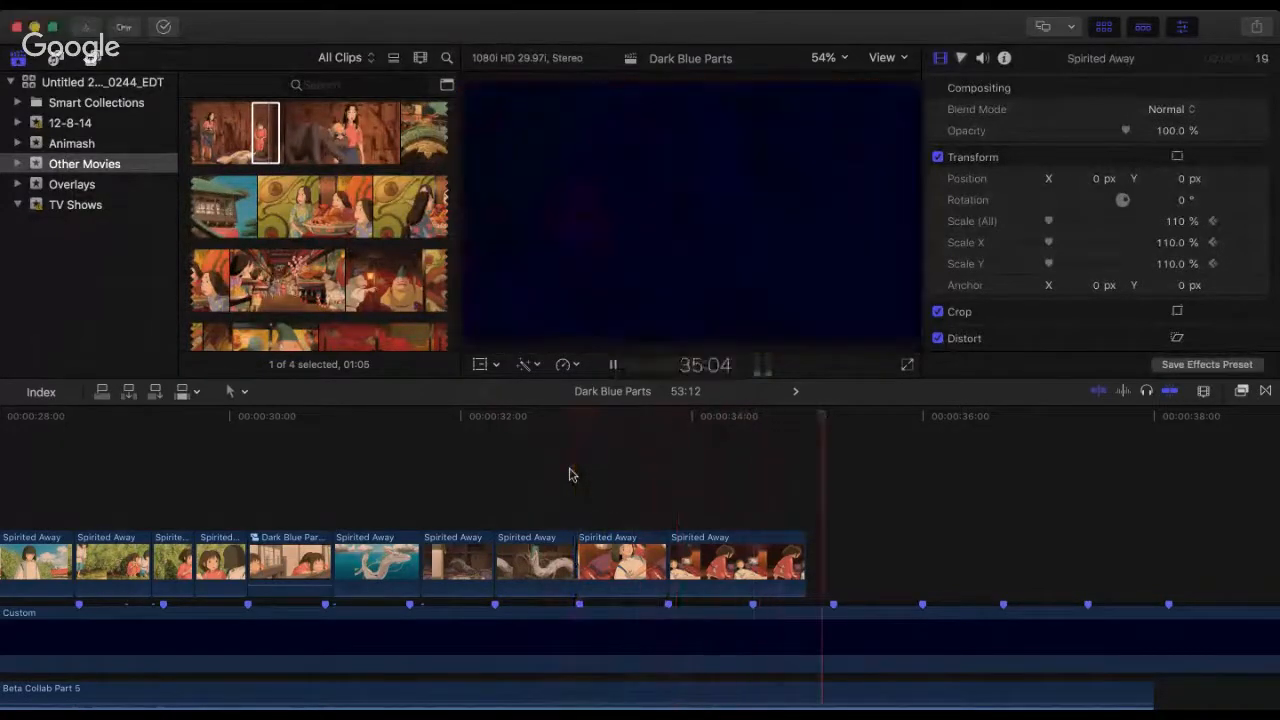
{"action": "key", "text": "space"}
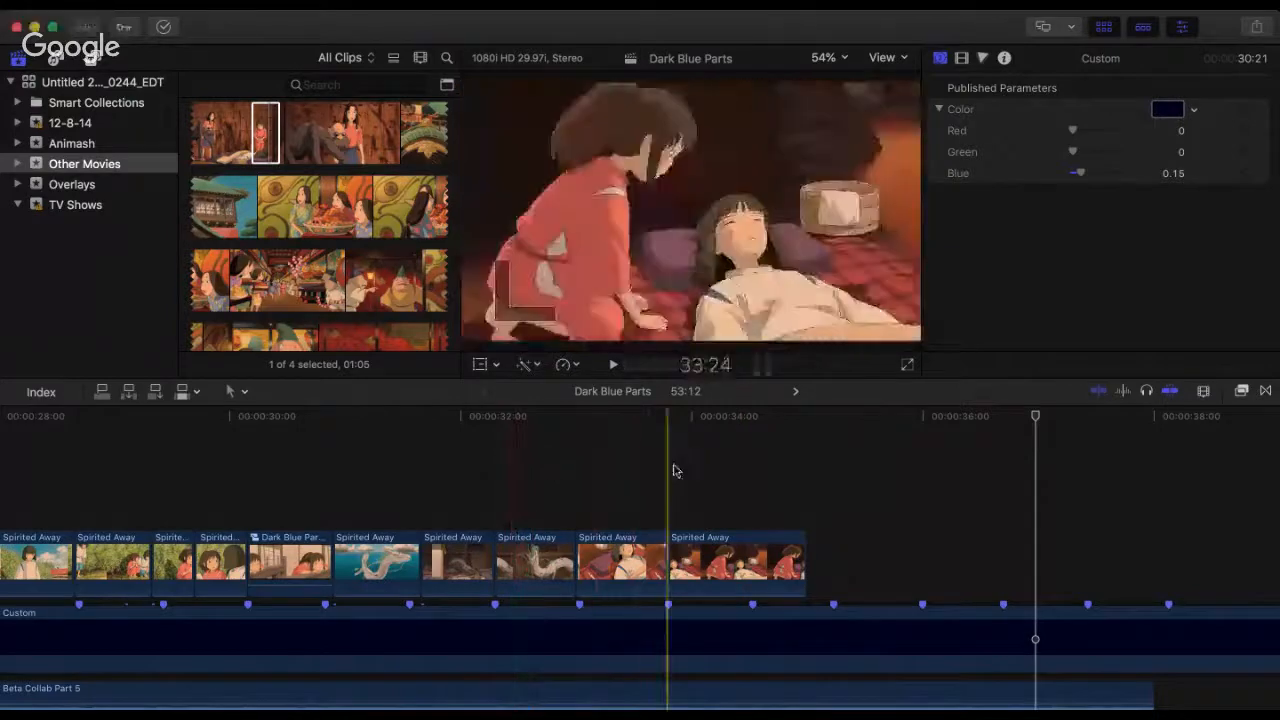
{"action": "left_click", "coordinate": [542, 471]}
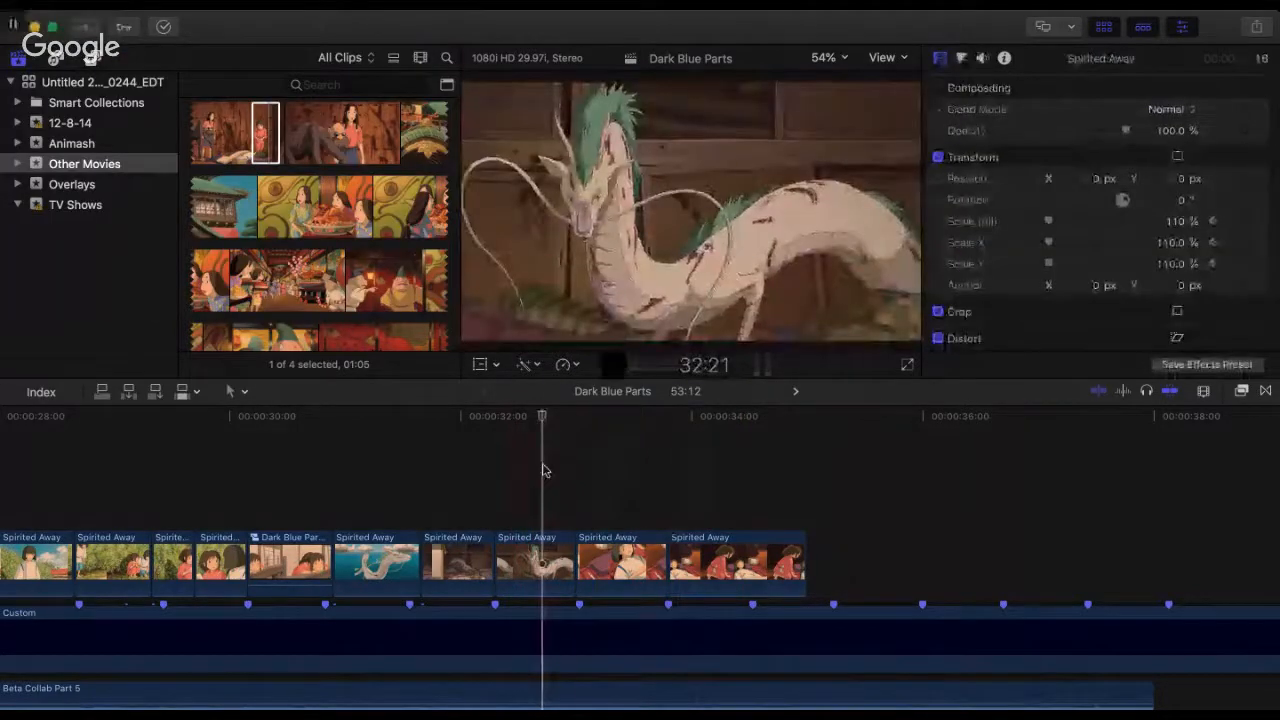
{"action": "key", "text": "space"}
{"action": "left_click", "coordinate": [557, 457]}
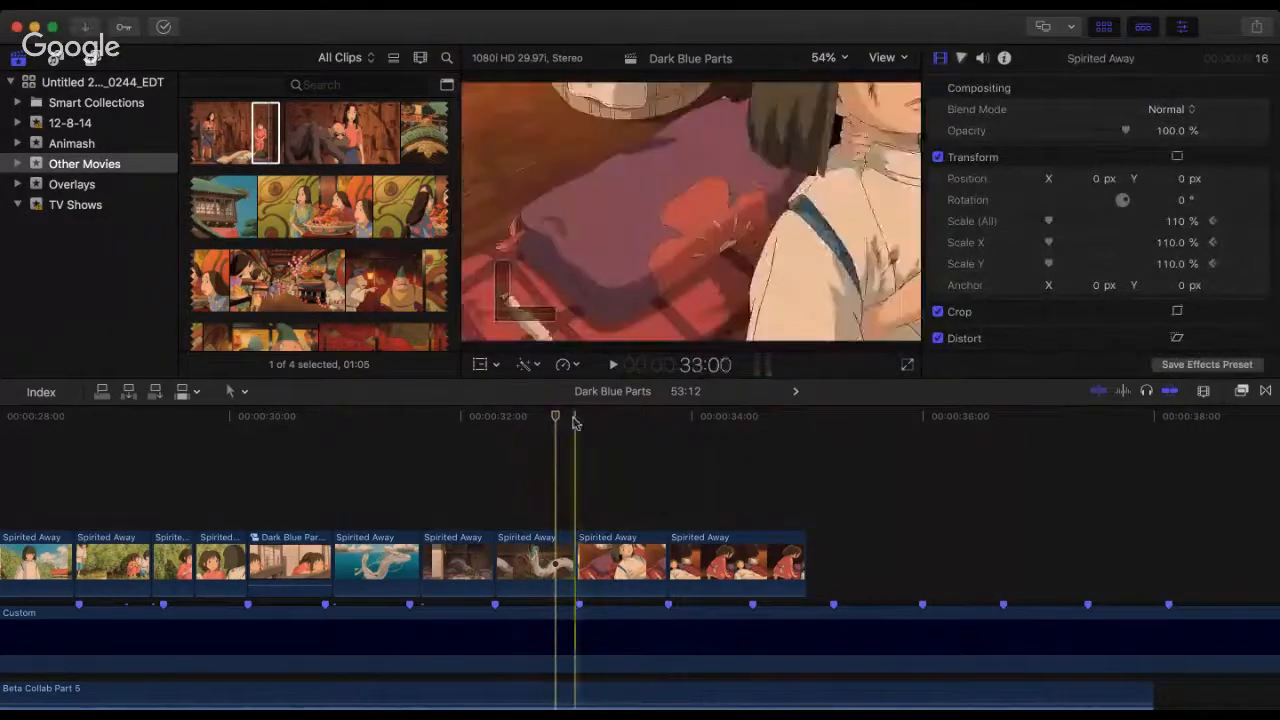
{"action": "left_click", "coordinate": [575, 420]}
{"action": "key", "text": "space"}
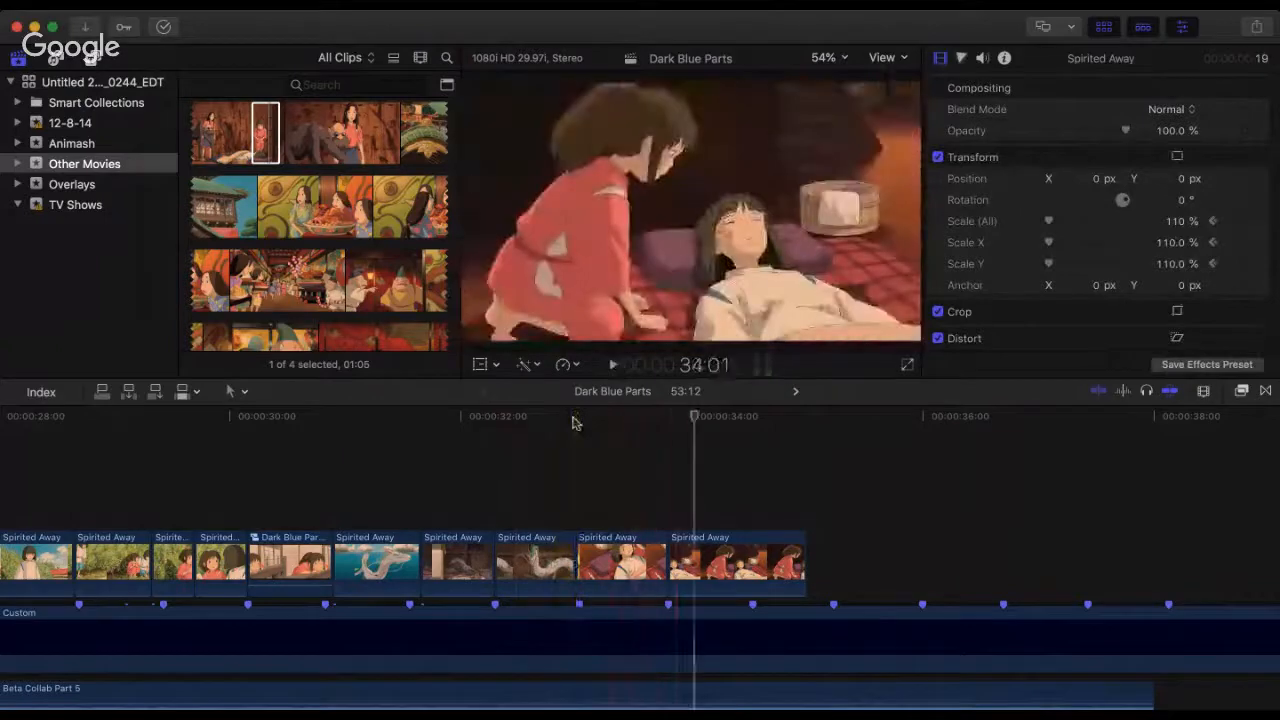
Step: Replay the sequence from the start of the indoor dragon shot at 31:20 through to the kneeling-girl clip
{"action": "left_click", "coordinate": [422, 423]}
{"action": "key", "text": "space"}
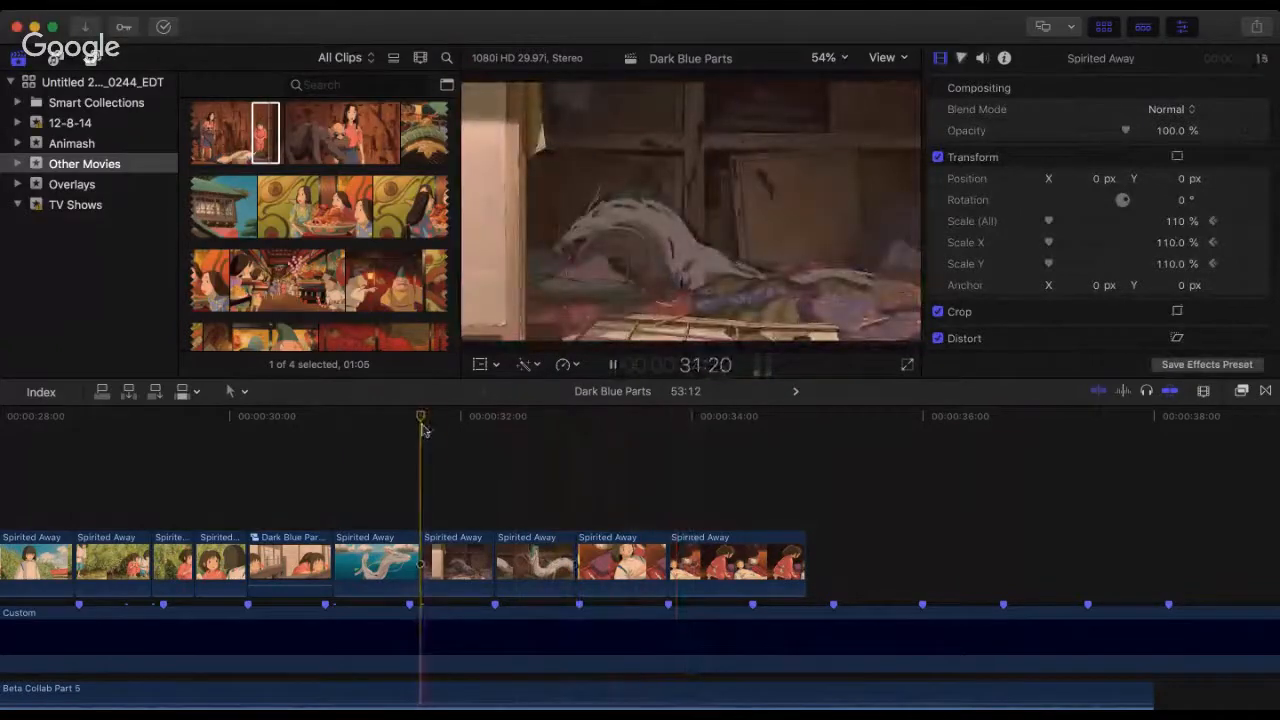
{"action": "key", "text": "space"}
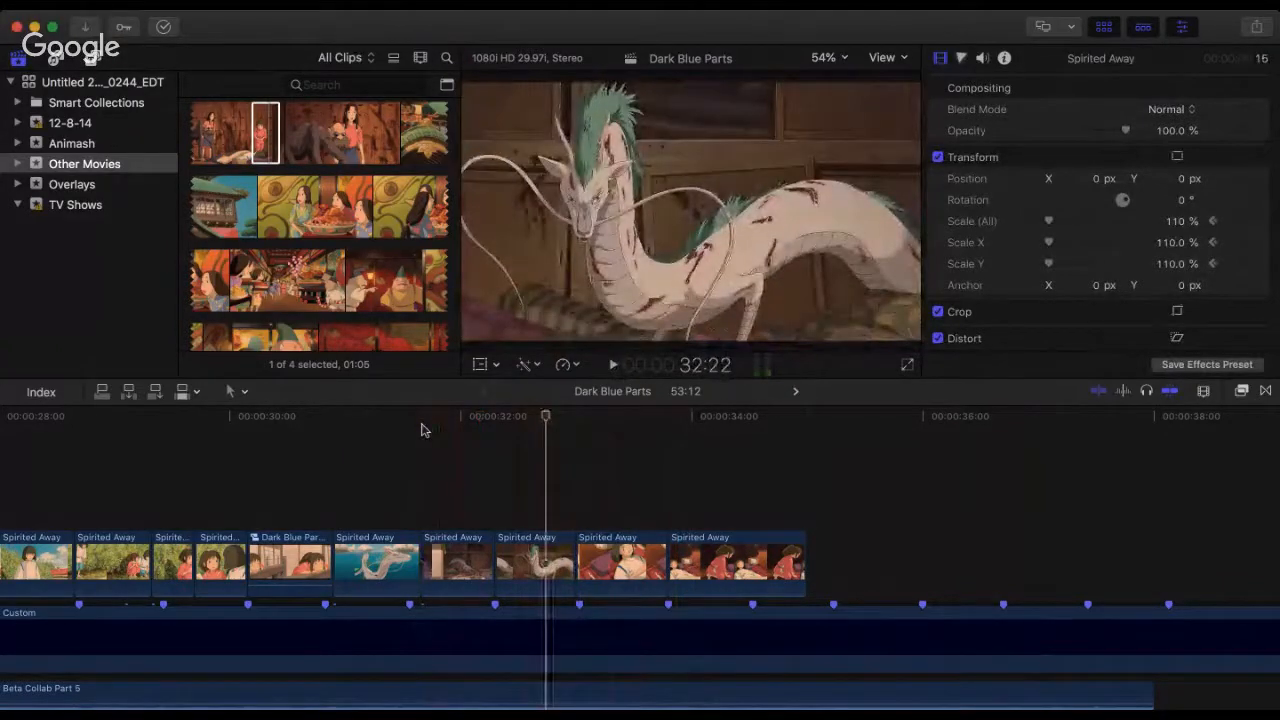
{"action": "left_click", "coordinate": [422, 430]}
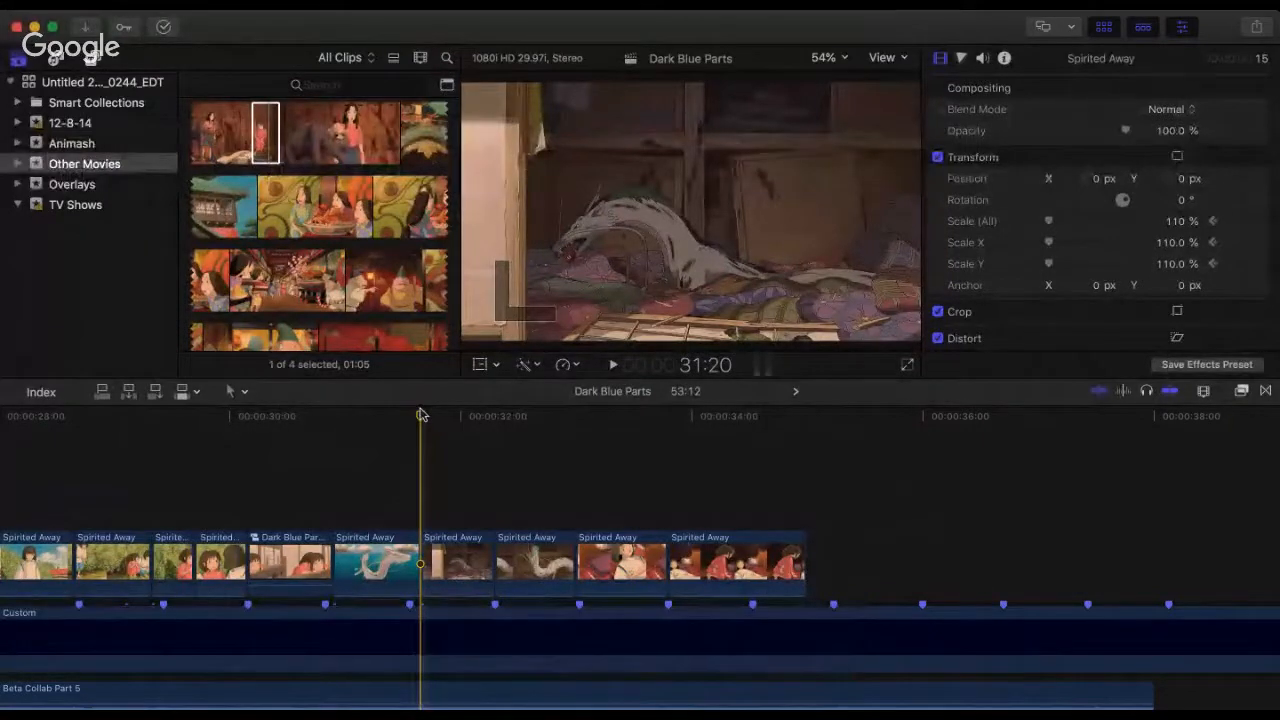
{"action": "key", "text": "space"}
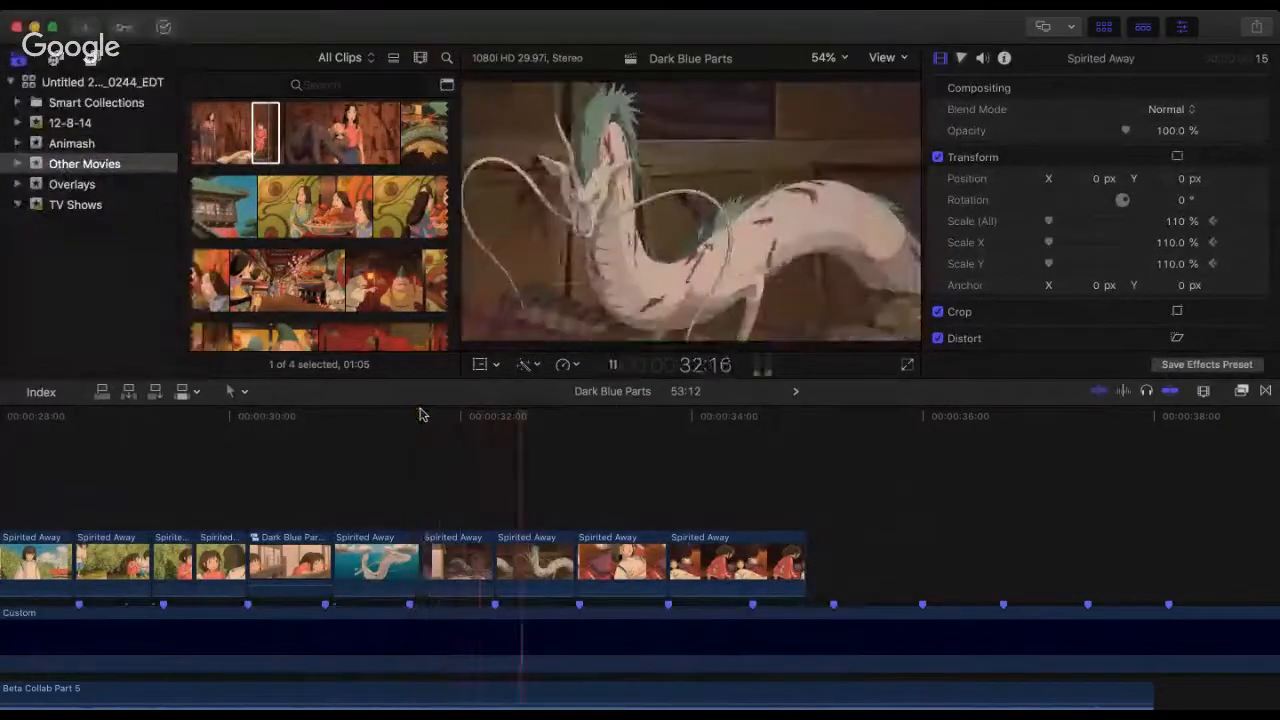
{"action": "key", "text": "space"}
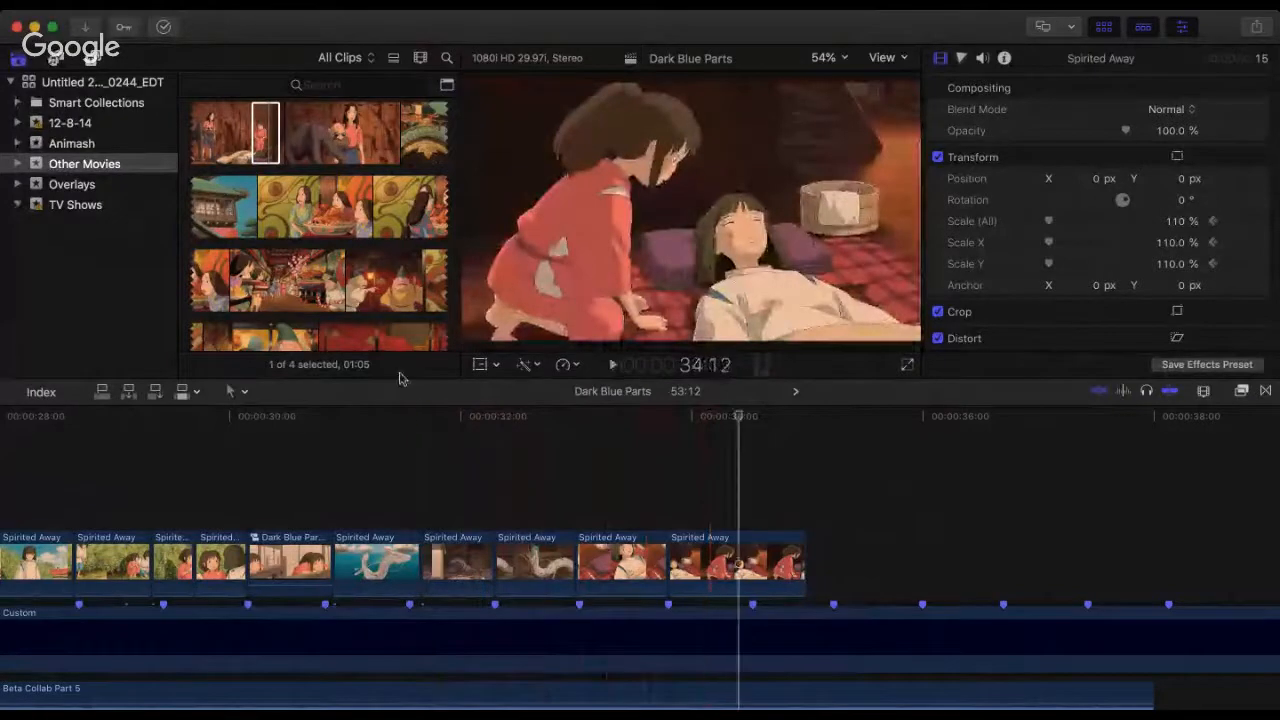
{"action": "left_click", "coordinate": [305, 137]}
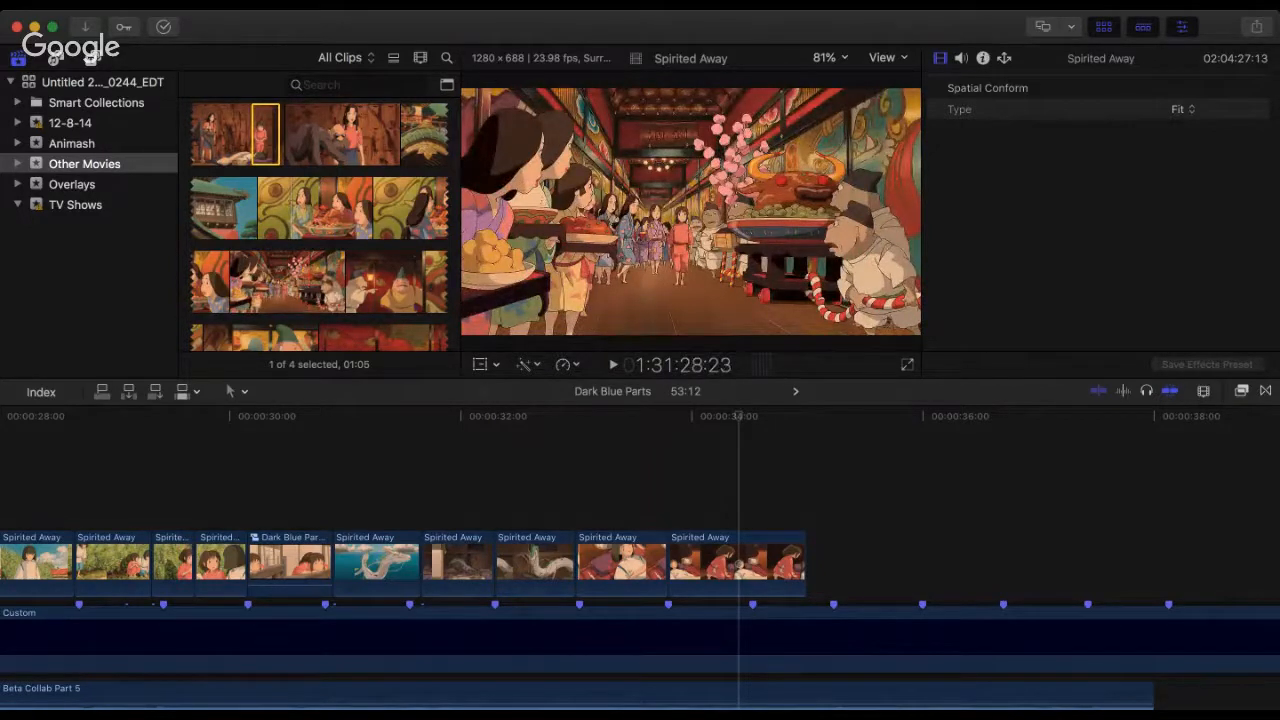
{"action": "key", "text": "super+Tab"}
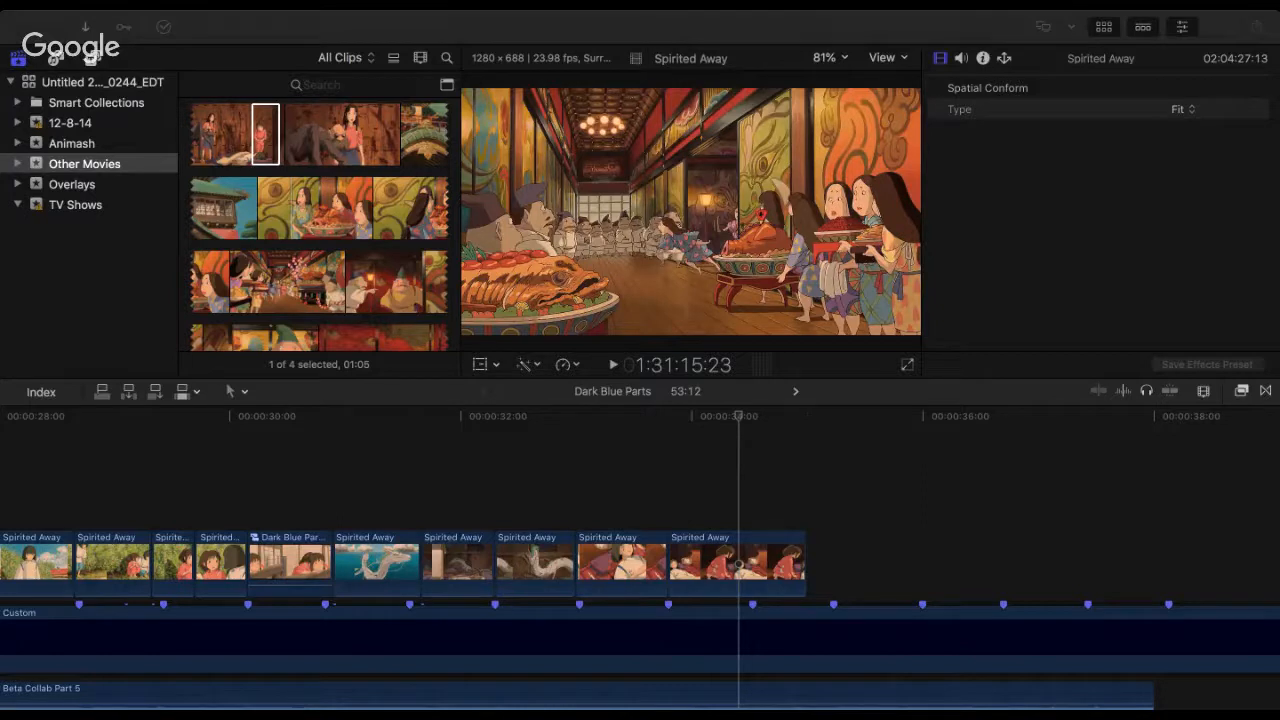
{"action": "left_click", "coordinate": [744, 427]}
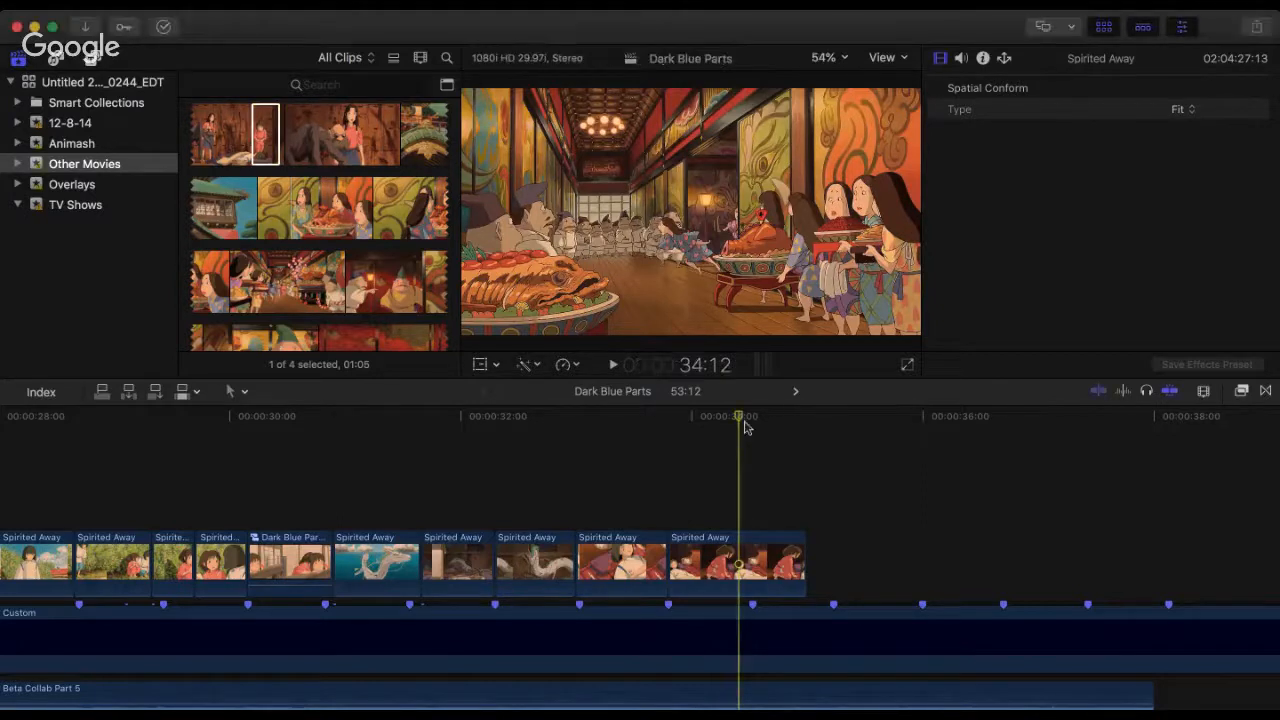
{"action": "left_click", "coordinate": [779, 426]}
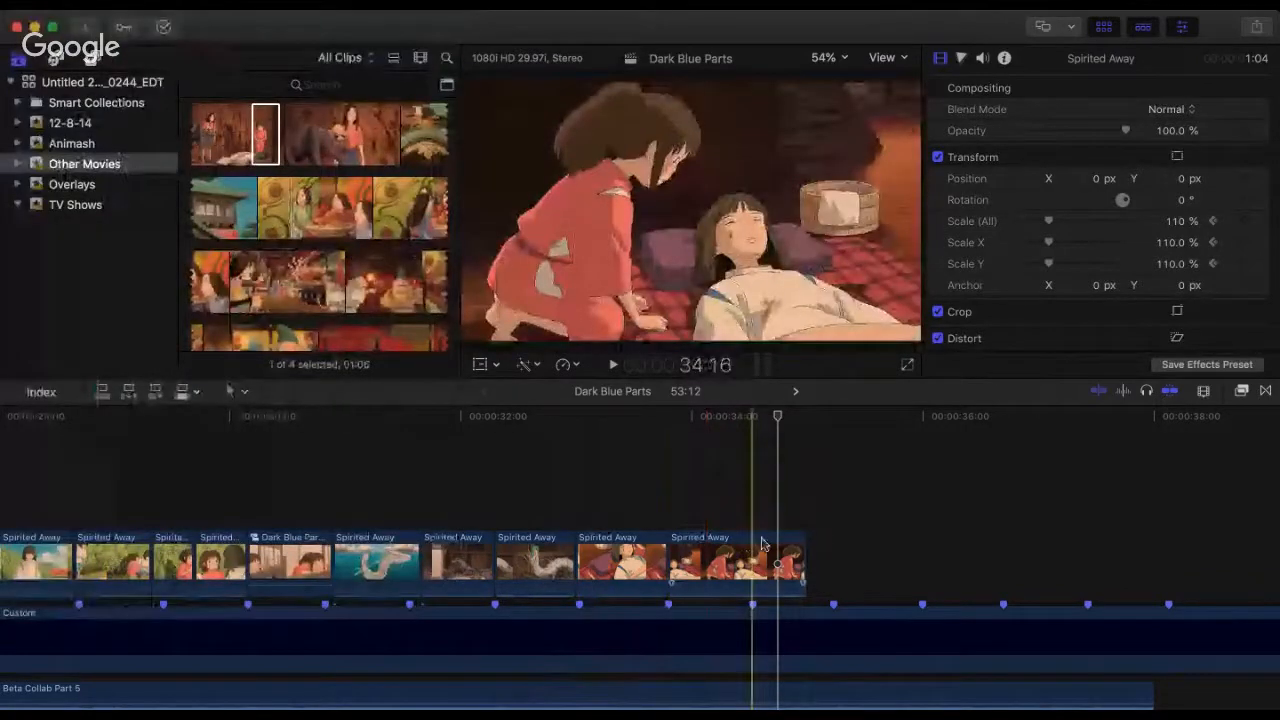
{"action": "left_click", "coordinate": [313, 136]}
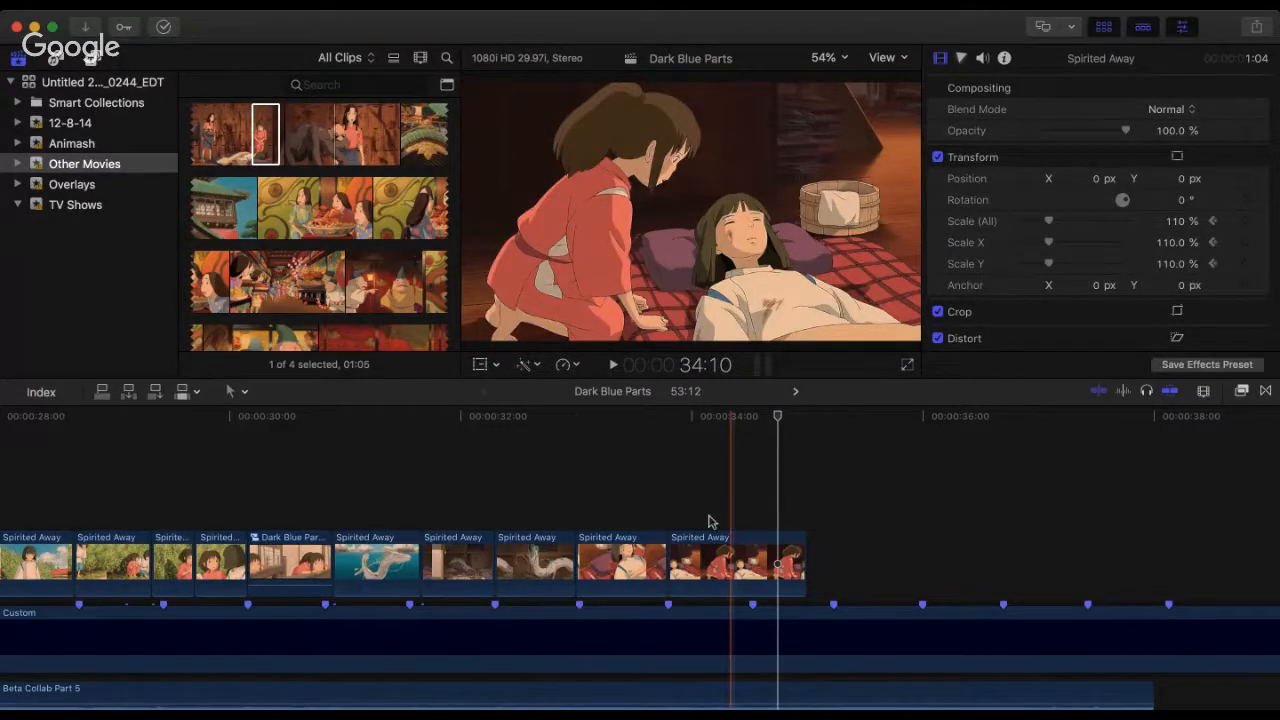
Step: Play the timeline repeatedly from 31:20, running past the kneeling-girl clip to check the cuts against the beat markers
{"action": "left_click", "coordinate": [424, 459]}
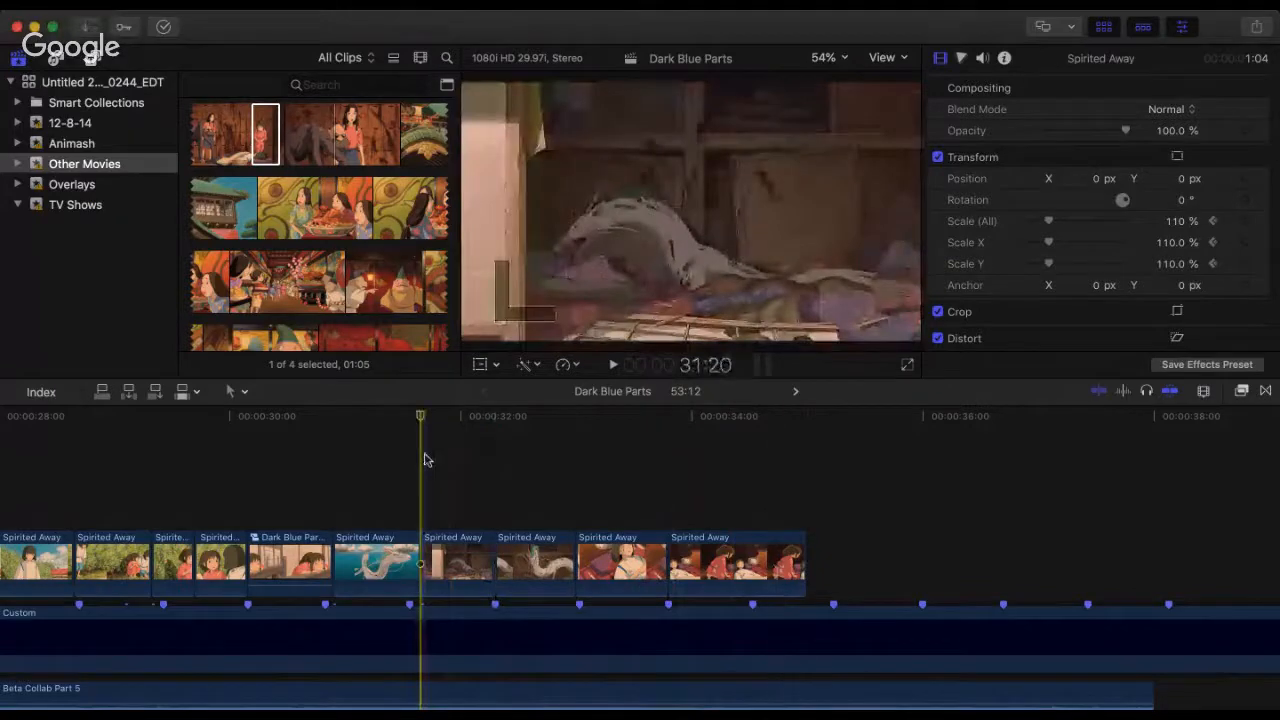
{"action": "key", "text": "space"}
{"action": "key", "text": "space"}
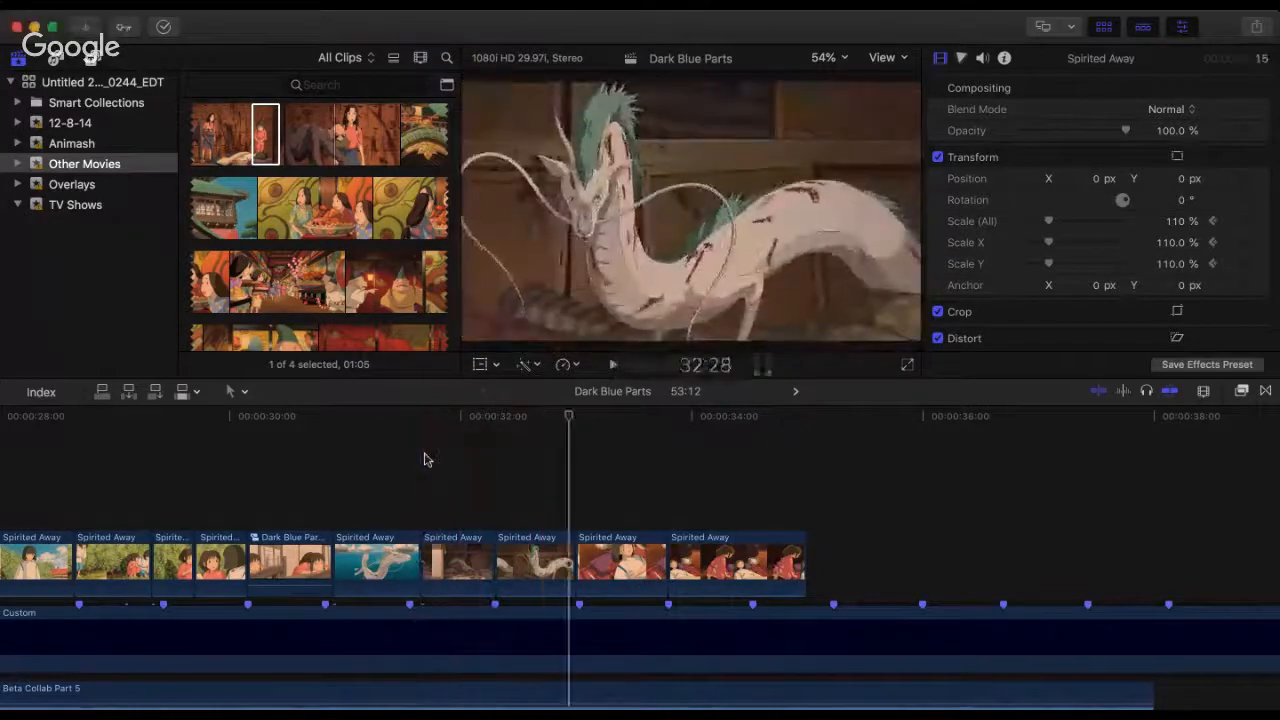
{"action": "left_click", "coordinate": [424, 459]}
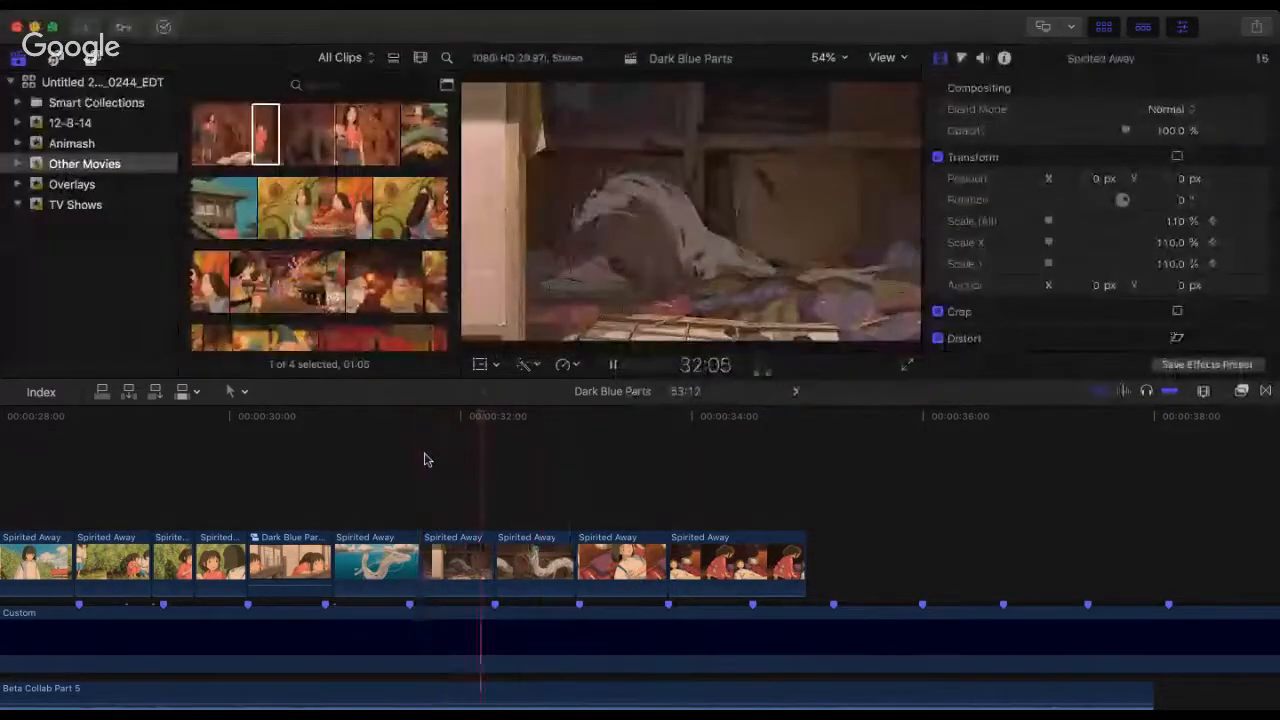
{"action": "key", "text": "space"}
{"action": "left_click", "coordinate": [424, 459]}
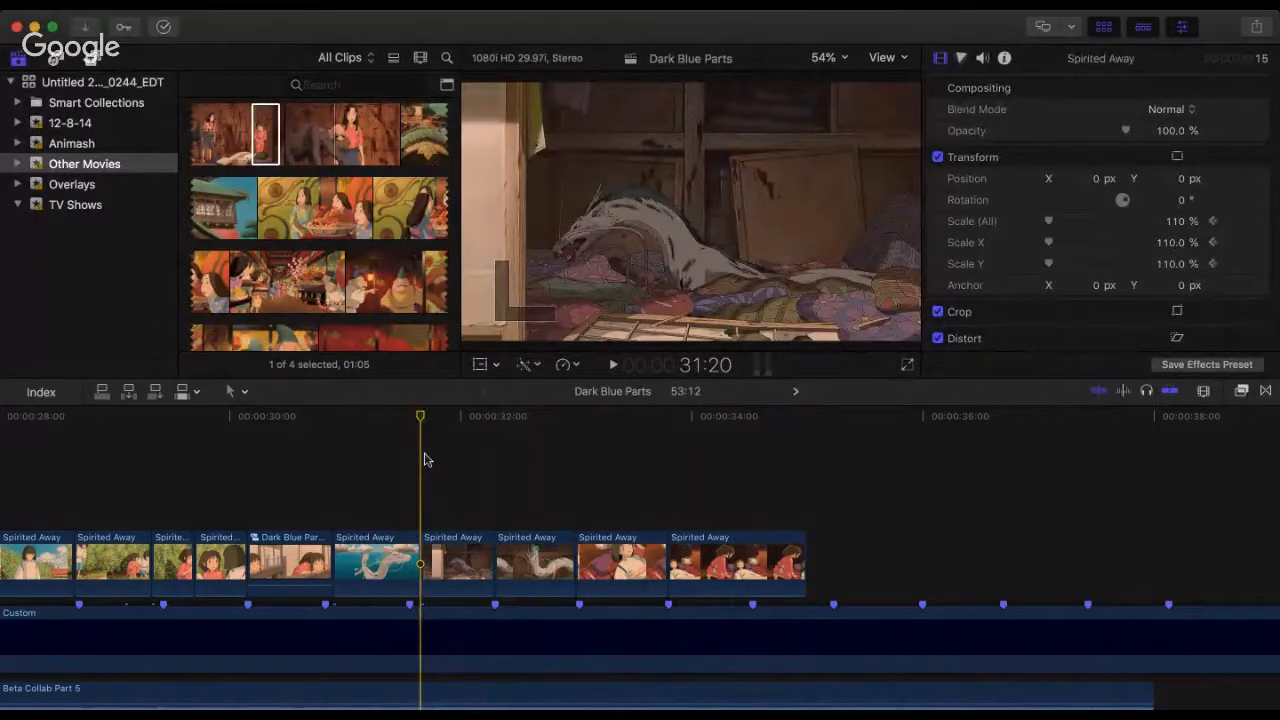
{"action": "key", "text": "space"}
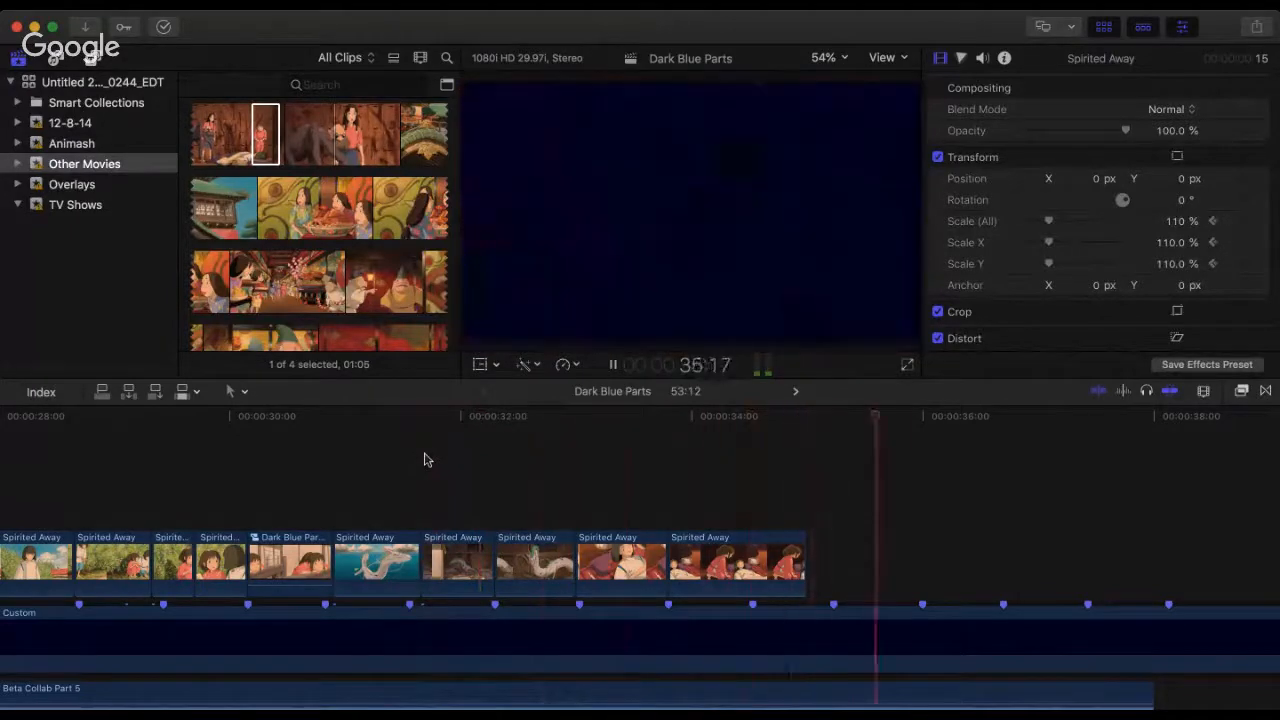
{"action": "key", "text": "space"}
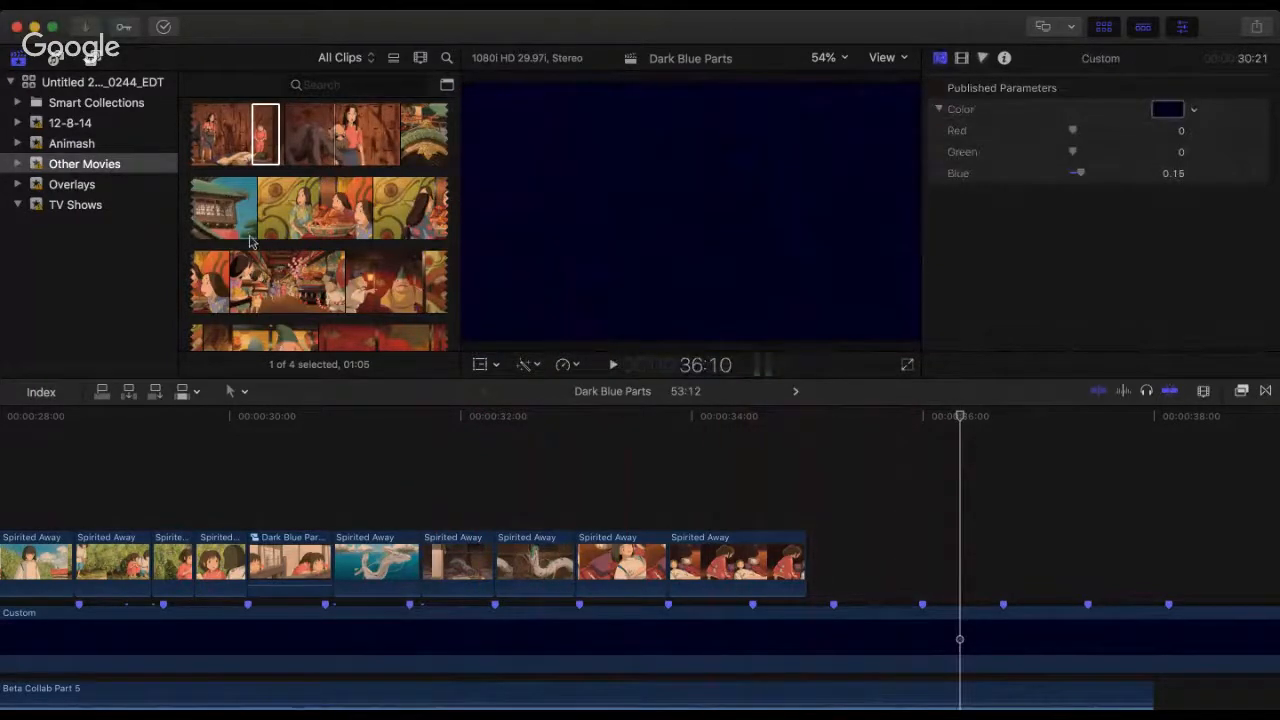
Step: Skim the Spirited Away source from the banquet hall through the No-Face chase to the tub-boat scenes for another shot
{"action": "scroll", "coordinate": [224, 256], "scroll_direction": "down", "scroll_amount": 2}
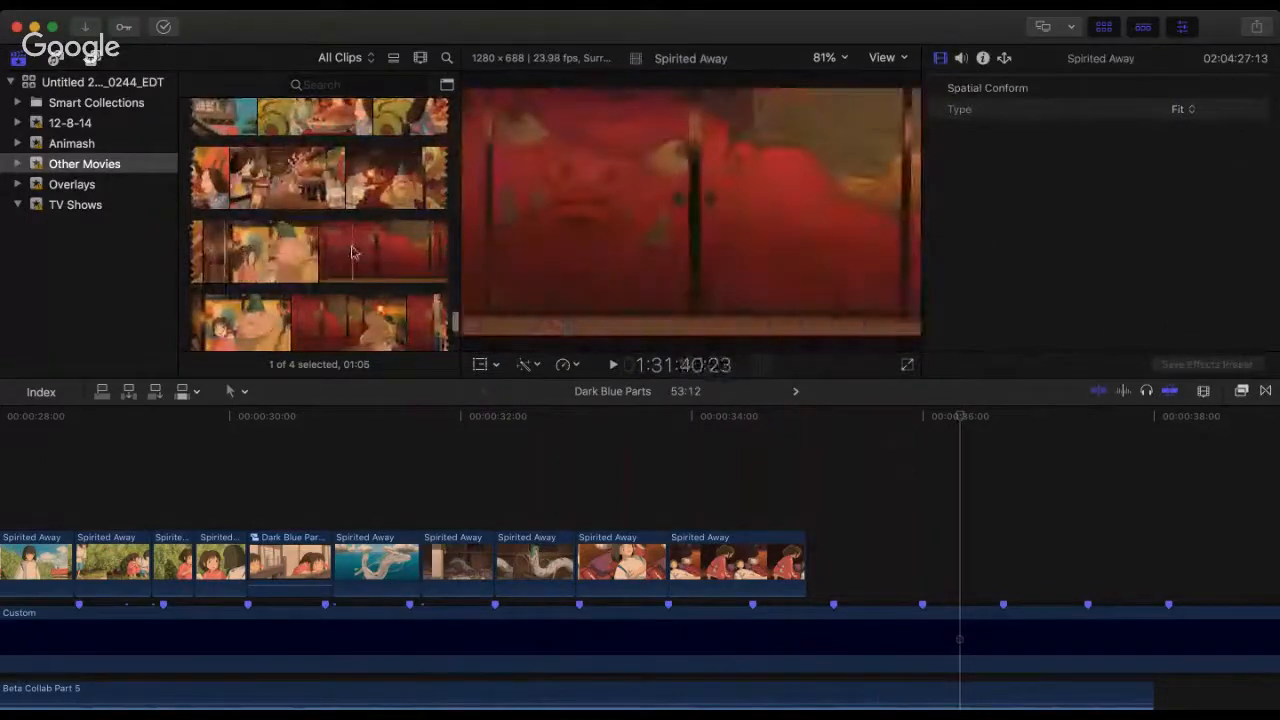
{"action": "scroll", "coordinate": [320, 230], "scroll_direction": "down", "scroll_amount": 3}
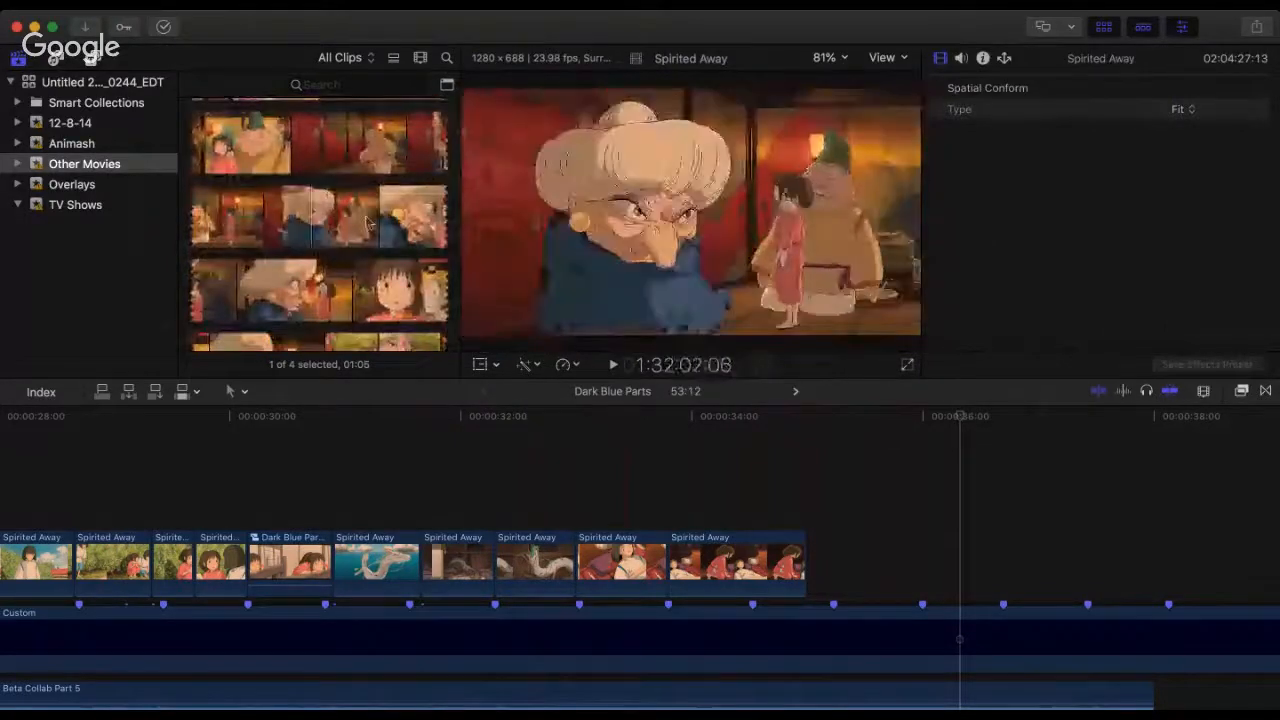
{"action": "scroll", "coordinate": [362, 270], "scroll_direction": "down", "scroll_amount": 3}
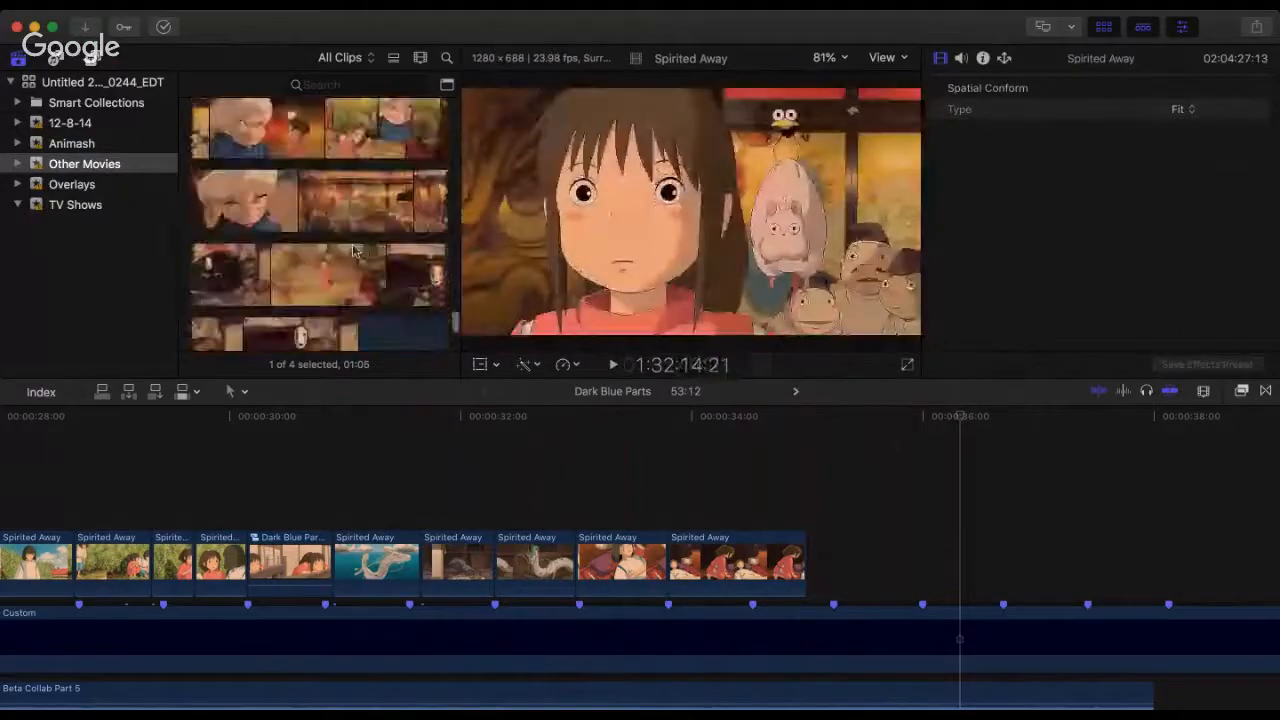
{"action": "scroll", "coordinate": [340, 240], "scroll_direction": "down", "scroll_amount": 3}
{"action": "scroll", "coordinate": [396, 230], "scroll_direction": "down", "scroll_amount": 3}
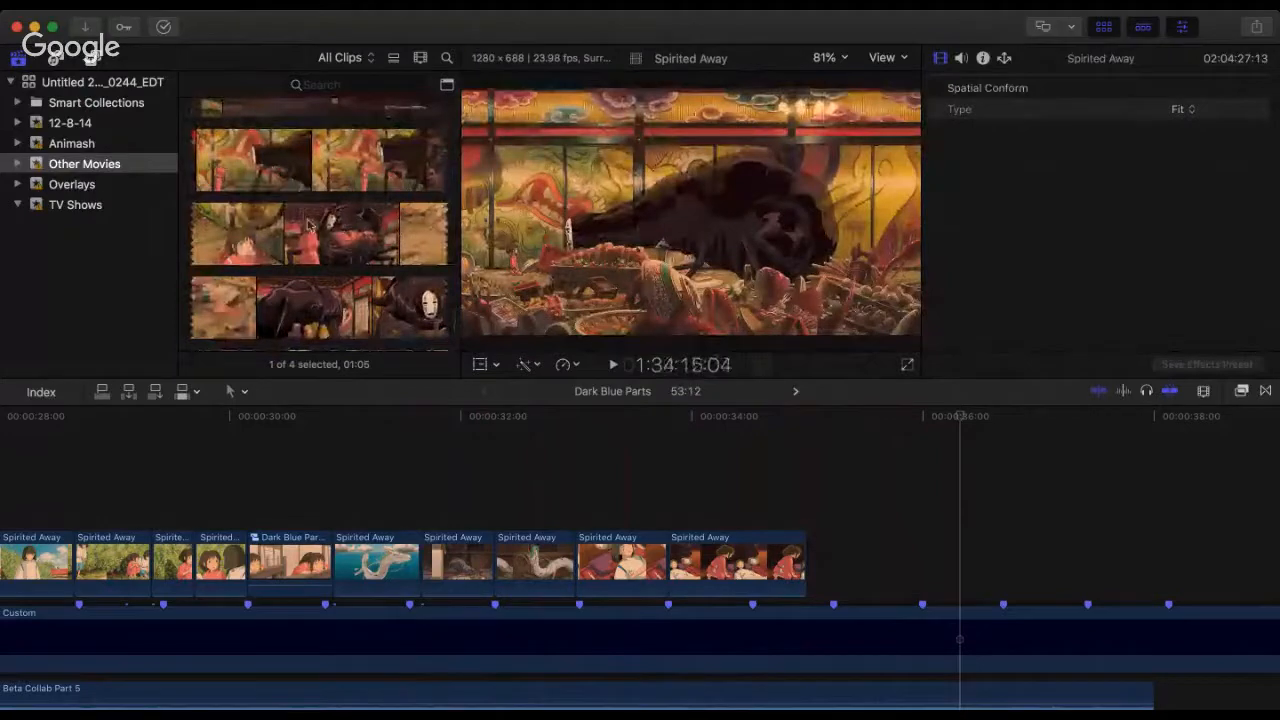
{"action": "scroll", "coordinate": [305, 215], "scroll_direction": "down", "scroll_amount": 4}
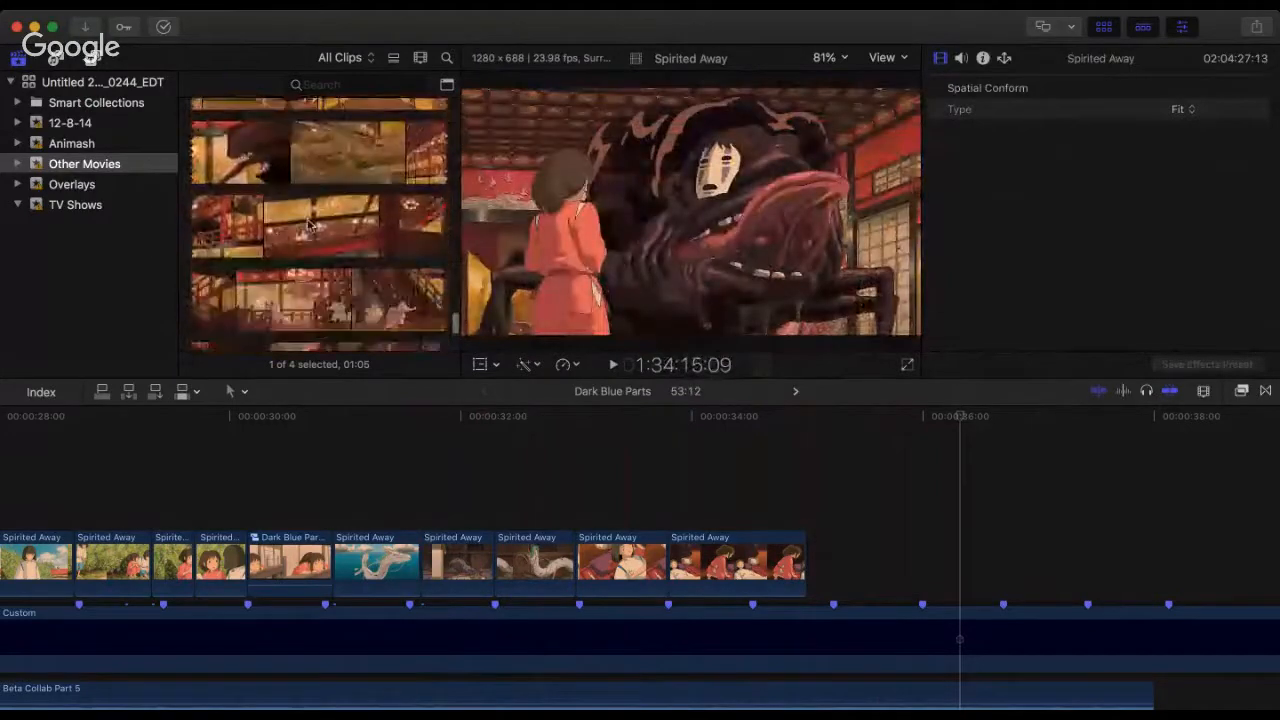
{"action": "scroll", "coordinate": [330, 230], "scroll_direction": "down", "scroll_amount": 3}
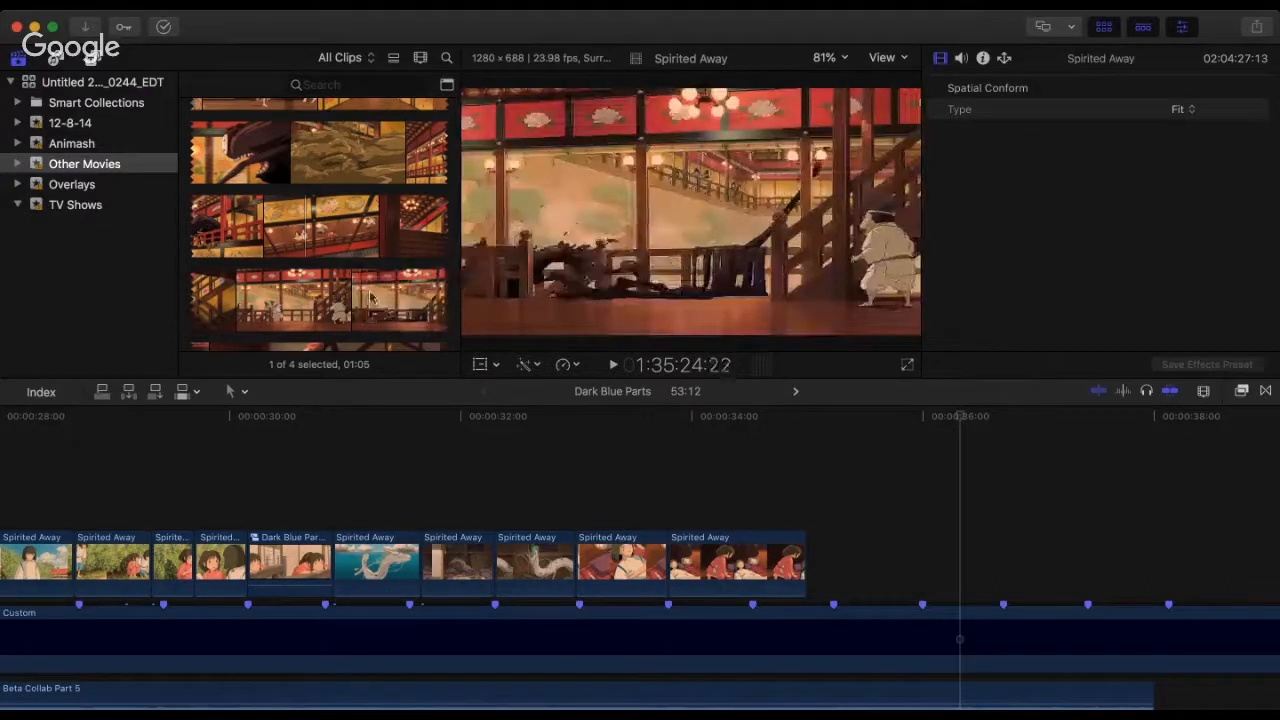
{"action": "scroll", "coordinate": [370, 297], "scroll_direction": "down", "scroll_amount": 2}
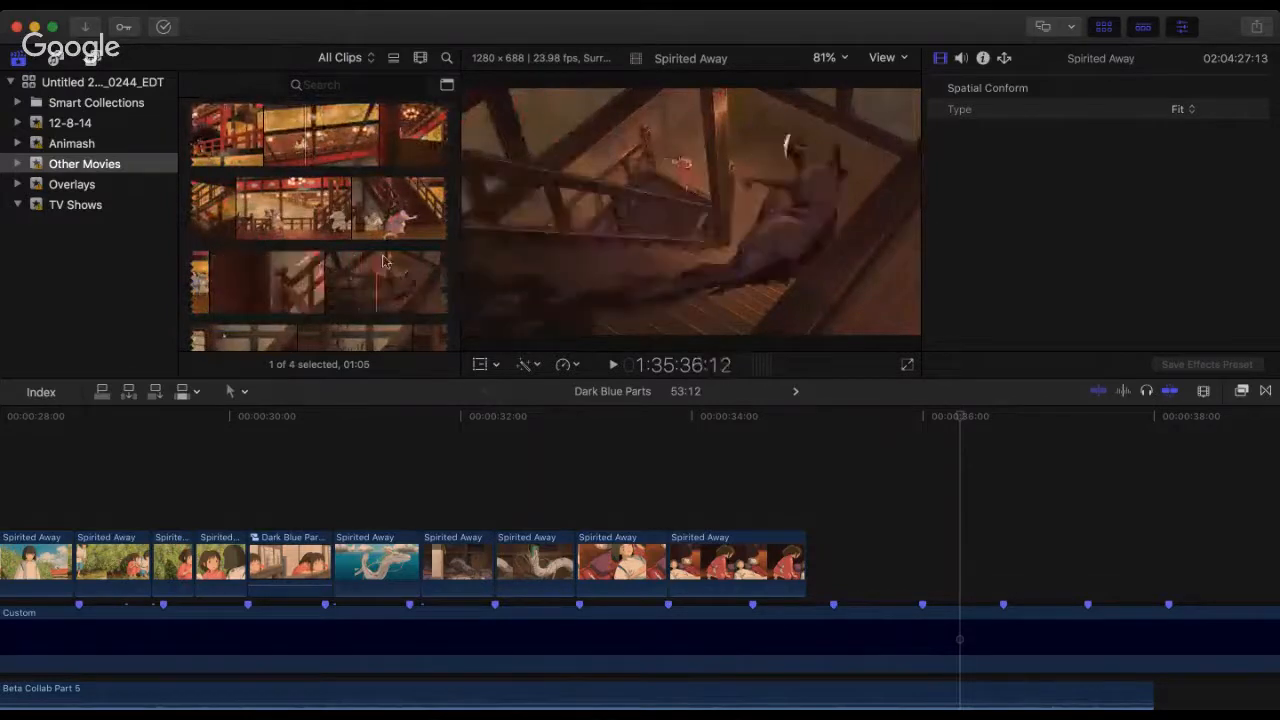
{"action": "scroll", "coordinate": [416, 270], "scroll_direction": "down", "scroll_amount": 3}
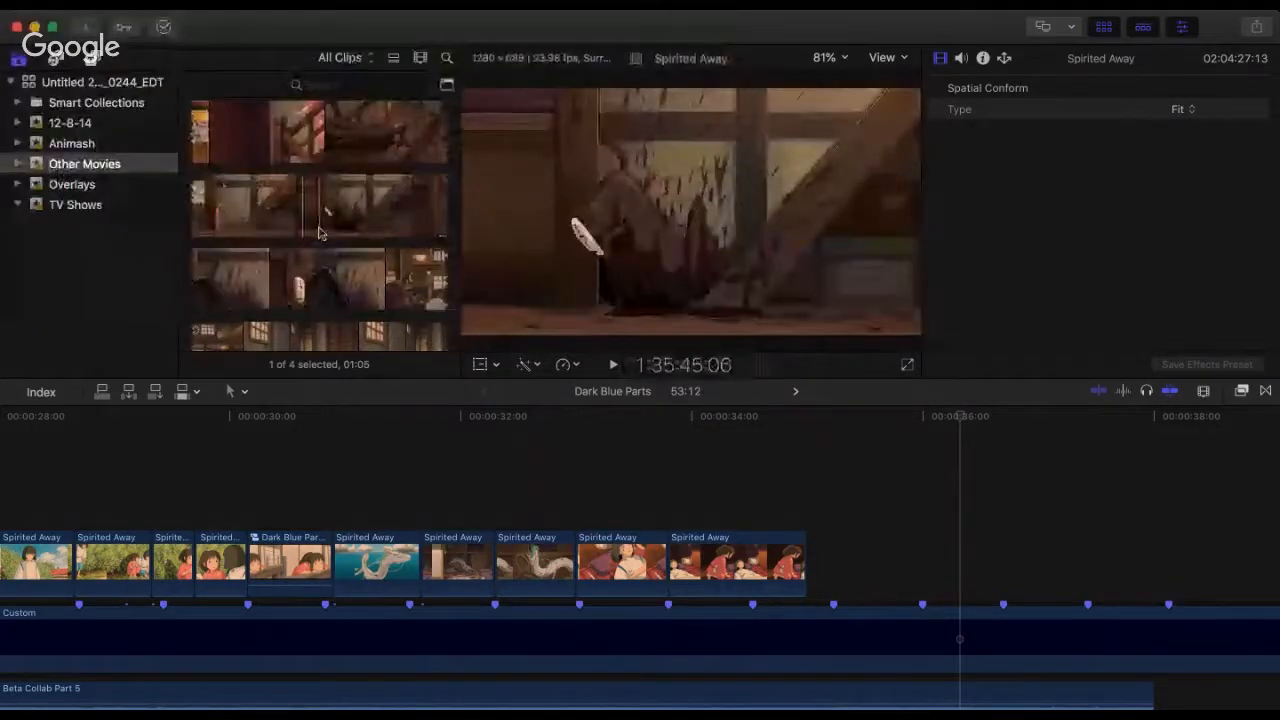
{"action": "scroll", "coordinate": [381, 230], "scroll_direction": "down", "scroll_amount": 2}
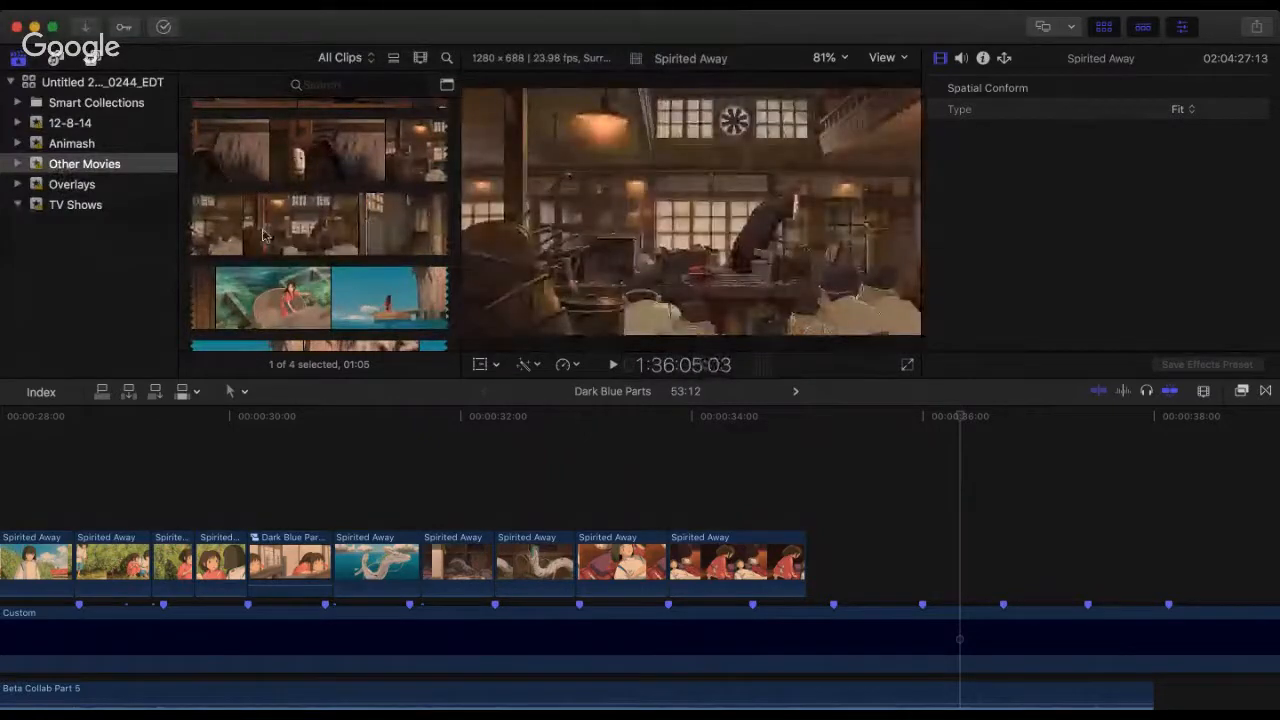
{"action": "scroll", "coordinate": [265, 234], "scroll_direction": "down", "scroll_amount": 2}
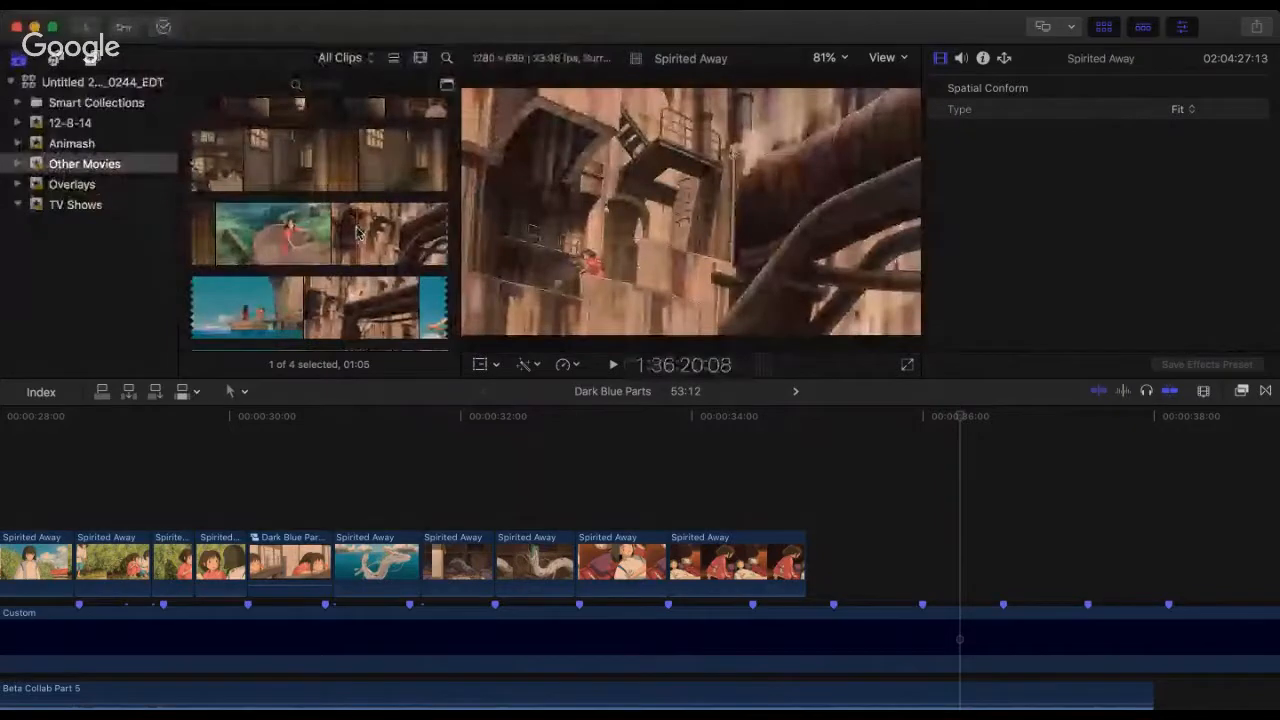
{"action": "scroll", "coordinate": [357, 232], "scroll_direction": "down", "scroll_amount": 2}
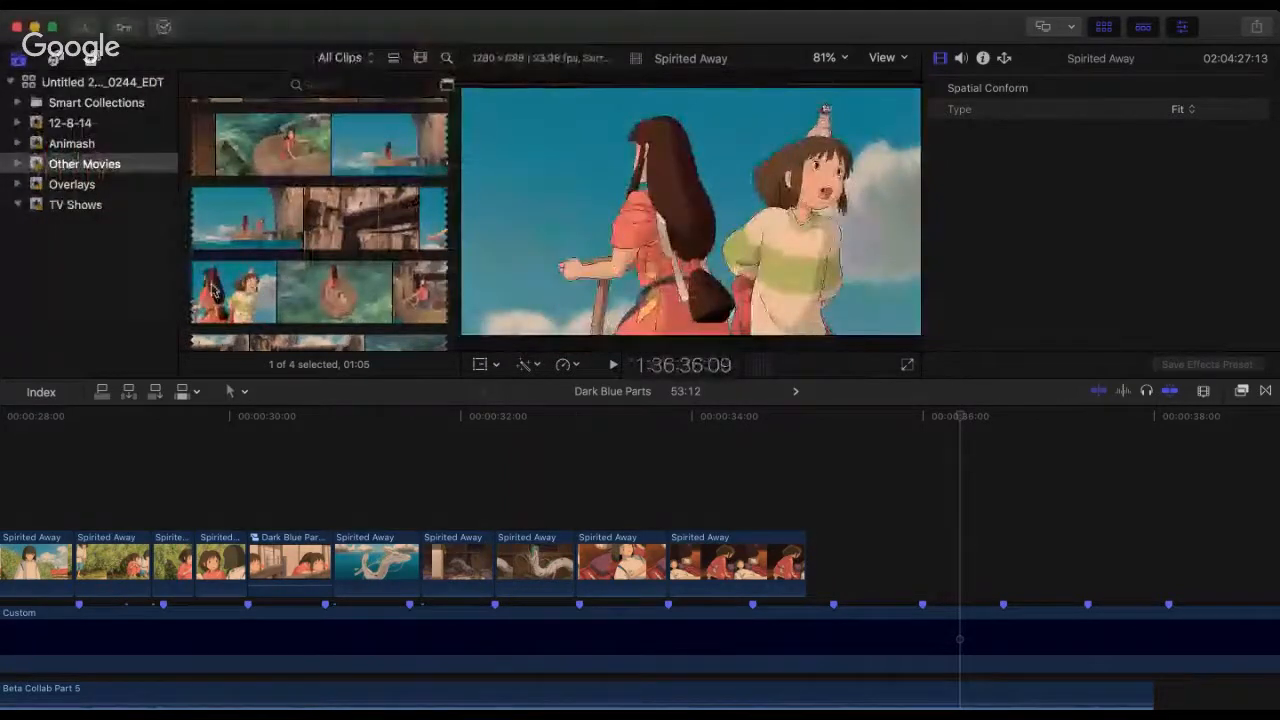
{"action": "scroll", "coordinate": [290, 285], "scroll_direction": "down", "scroll_amount": 2}
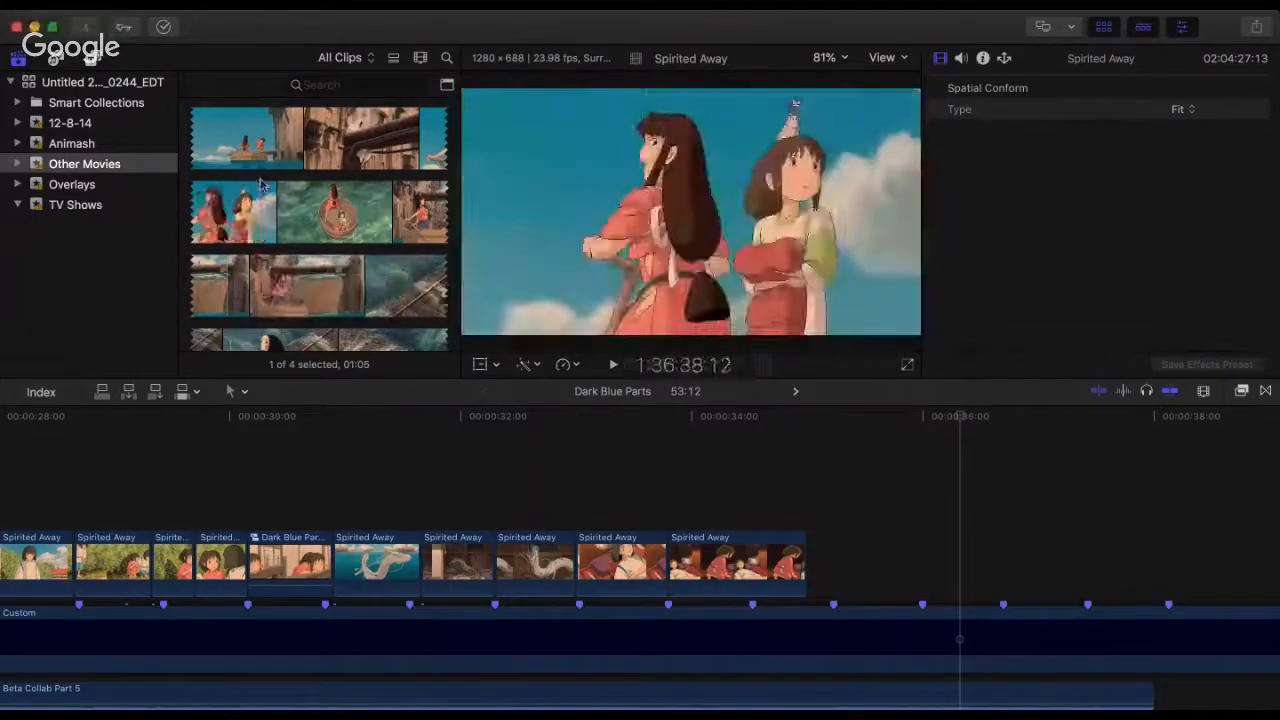
{"action": "scroll", "coordinate": [260, 185], "scroll_direction": "down", "scroll_amount": 5}
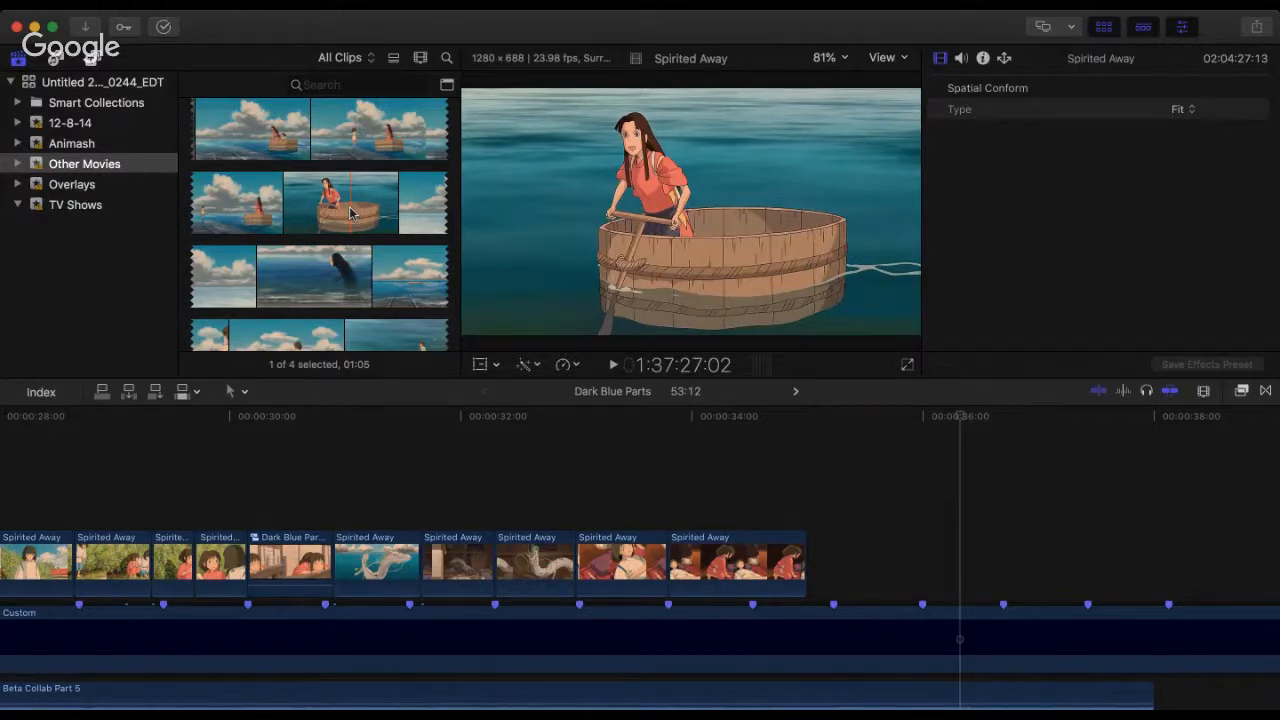
Step: Compare the tub-boat shots and examine the train-ride scenes in the Spirited Away source for a usable shot
{"action": "scroll", "coordinate": [320, 230], "scroll_direction": "up", "scroll_amount": 3}
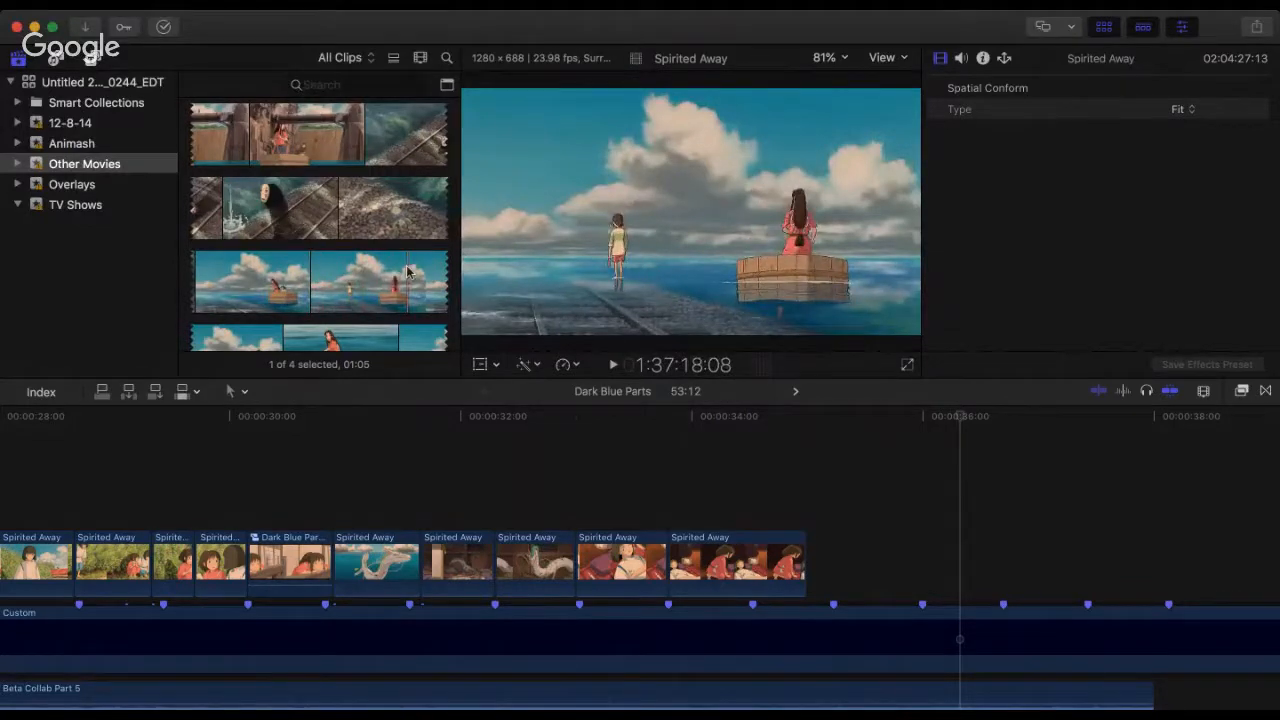
{"action": "scroll", "coordinate": [407, 271], "scroll_direction": "down", "scroll_amount": 5}
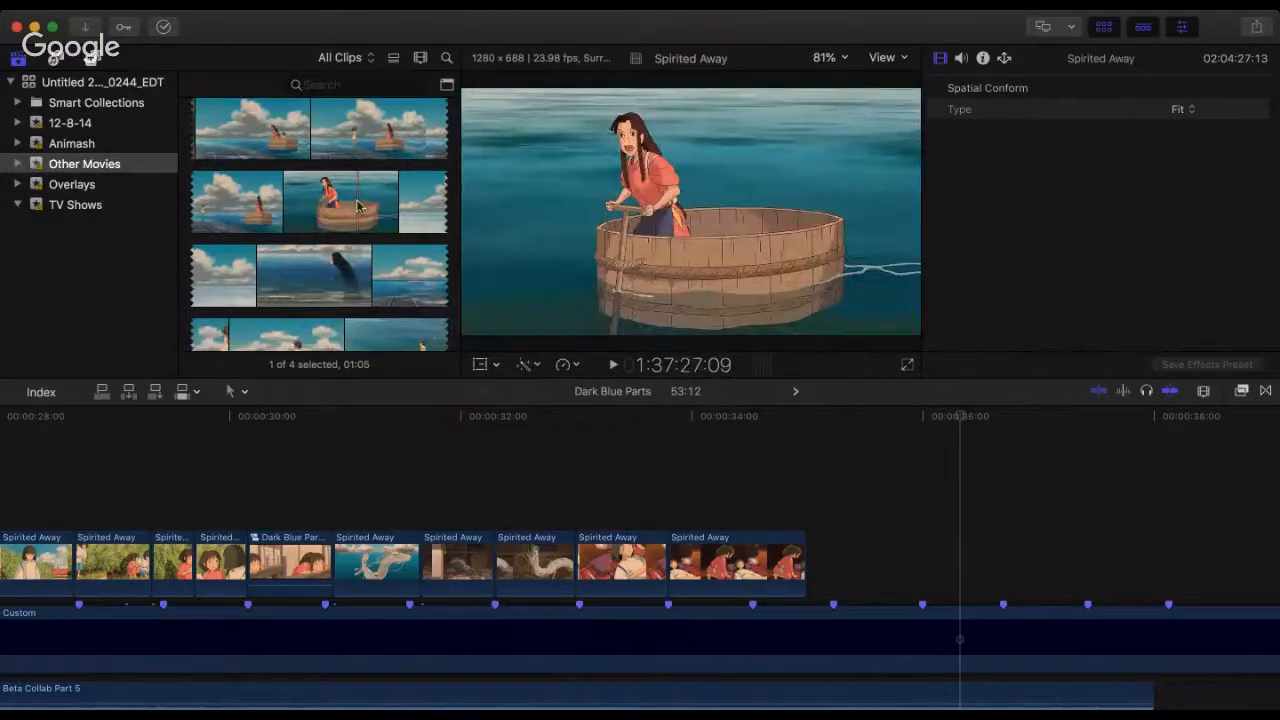
{"action": "scroll", "coordinate": [365, 206], "scroll_direction": "down", "scroll_amount": 10}
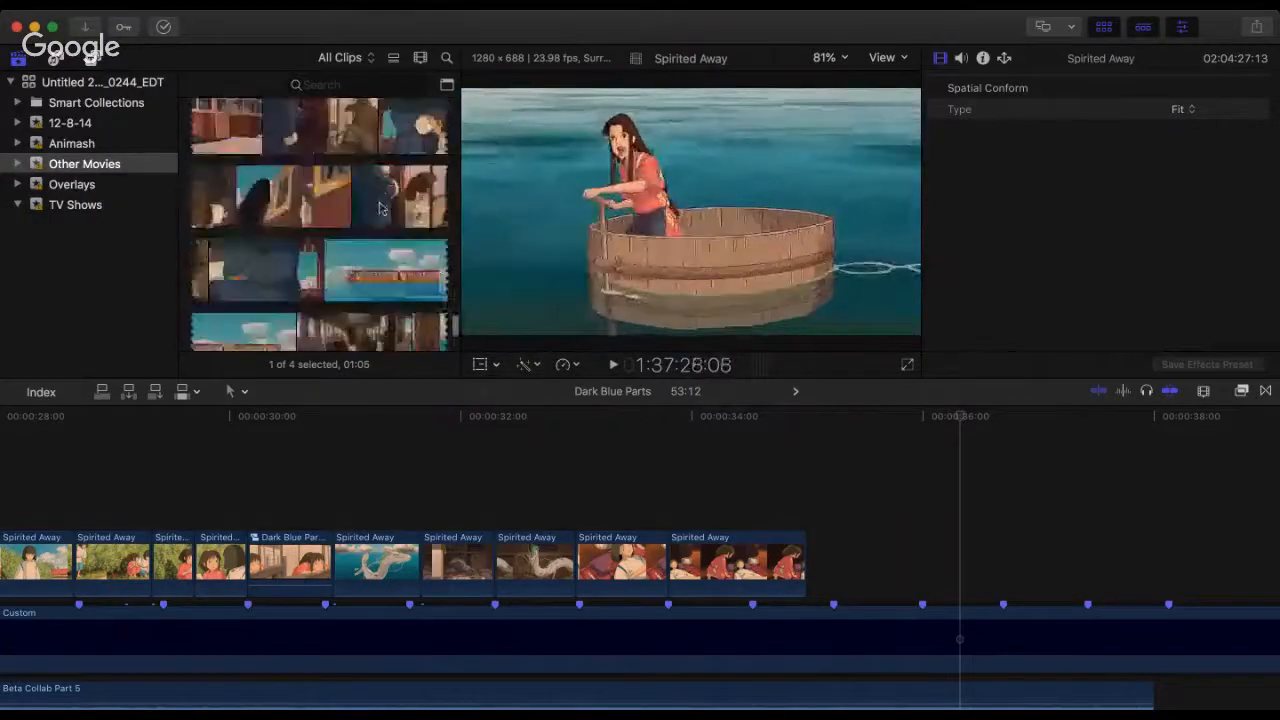
{"action": "scroll", "coordinate": [310, 200], "scroll_direction": "down", "scroll_amount": 3}
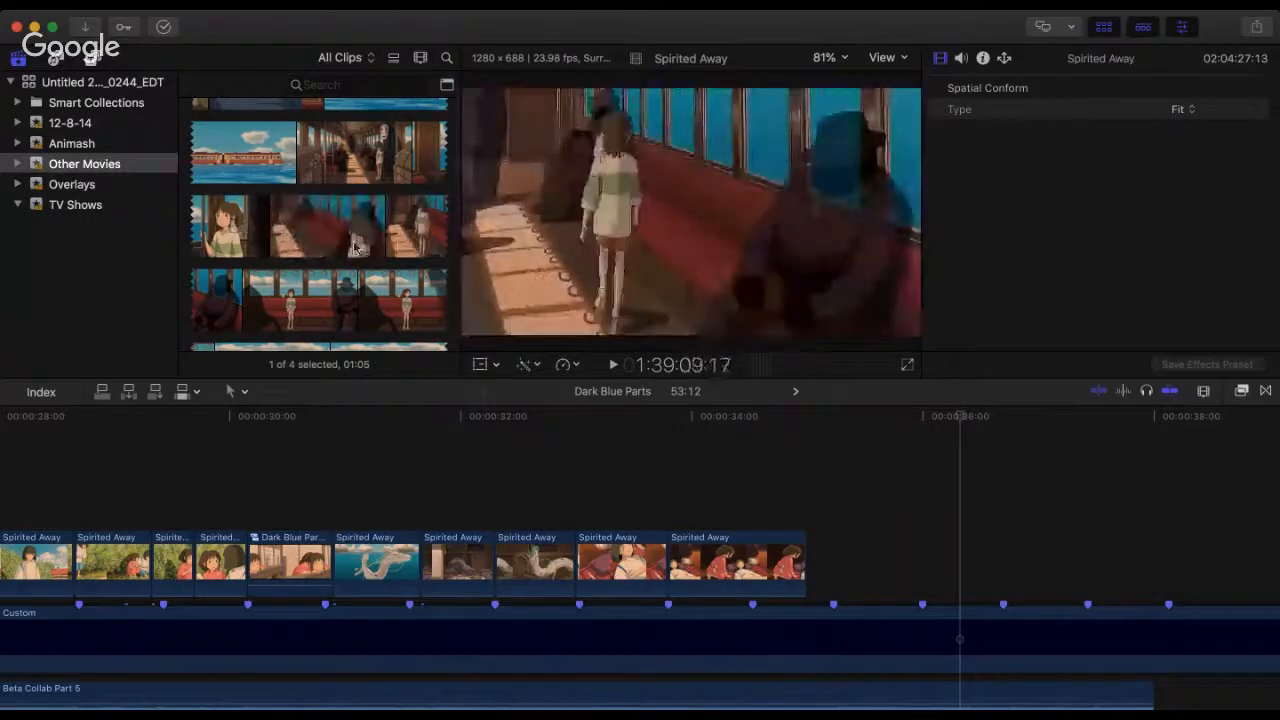
{"action": "scroll", "coordinate": [263, 243], "scroll_direction": "down", "scroll_amount": 5}
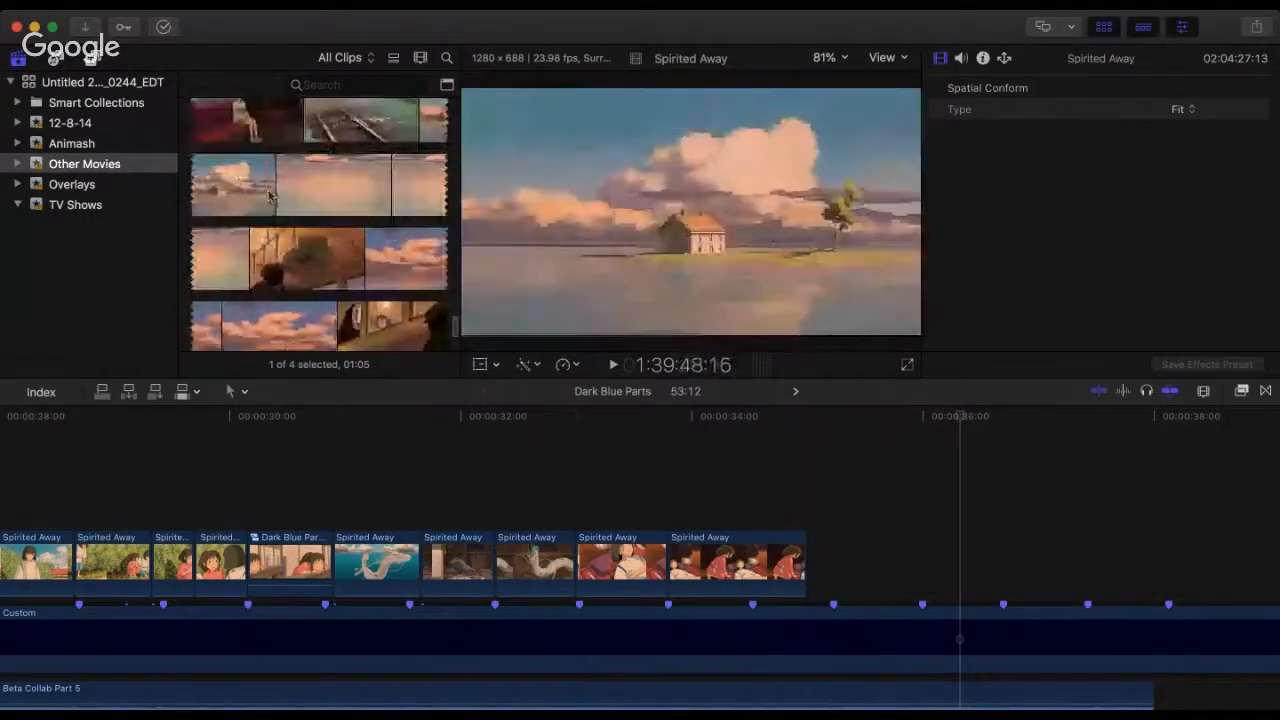
{"action": "scroll", "coordinate": [263, 243], "scroll_direction": "up", "scroll_amount": 3}
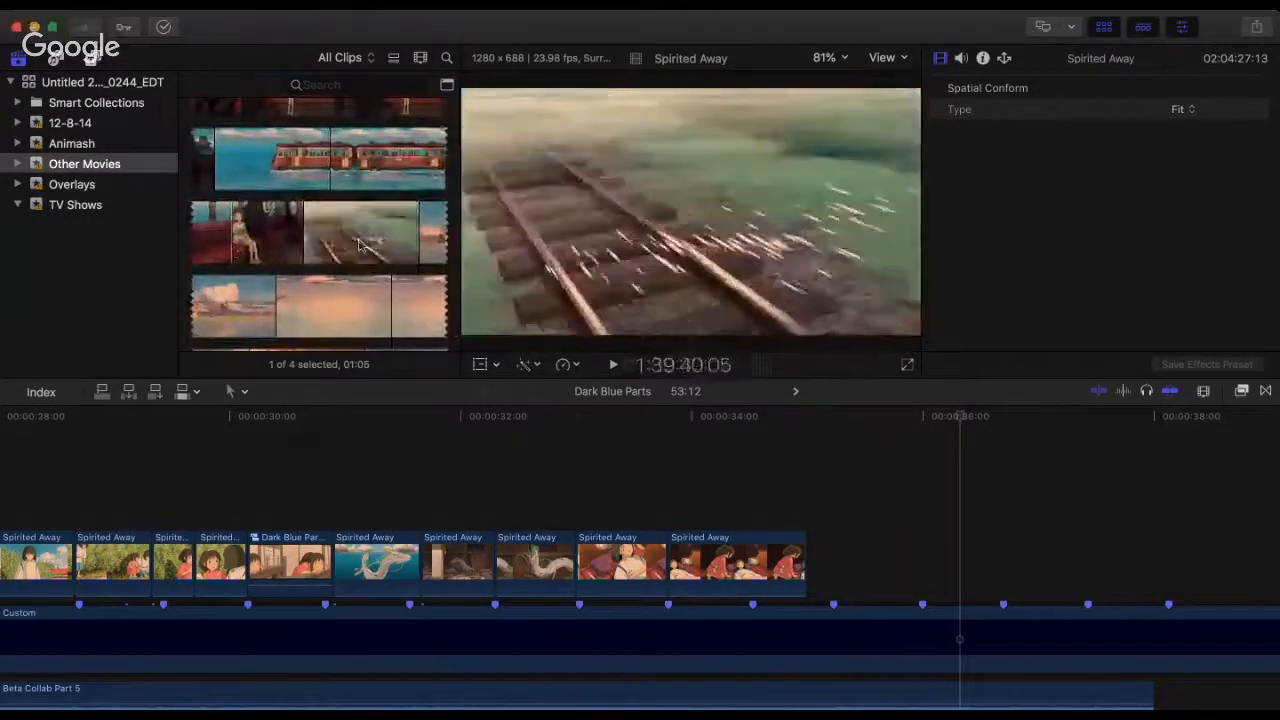
{"action": "scroll", "coordinate": [409, 243], "scroll_direction": "down", "scroll_amount": 3}
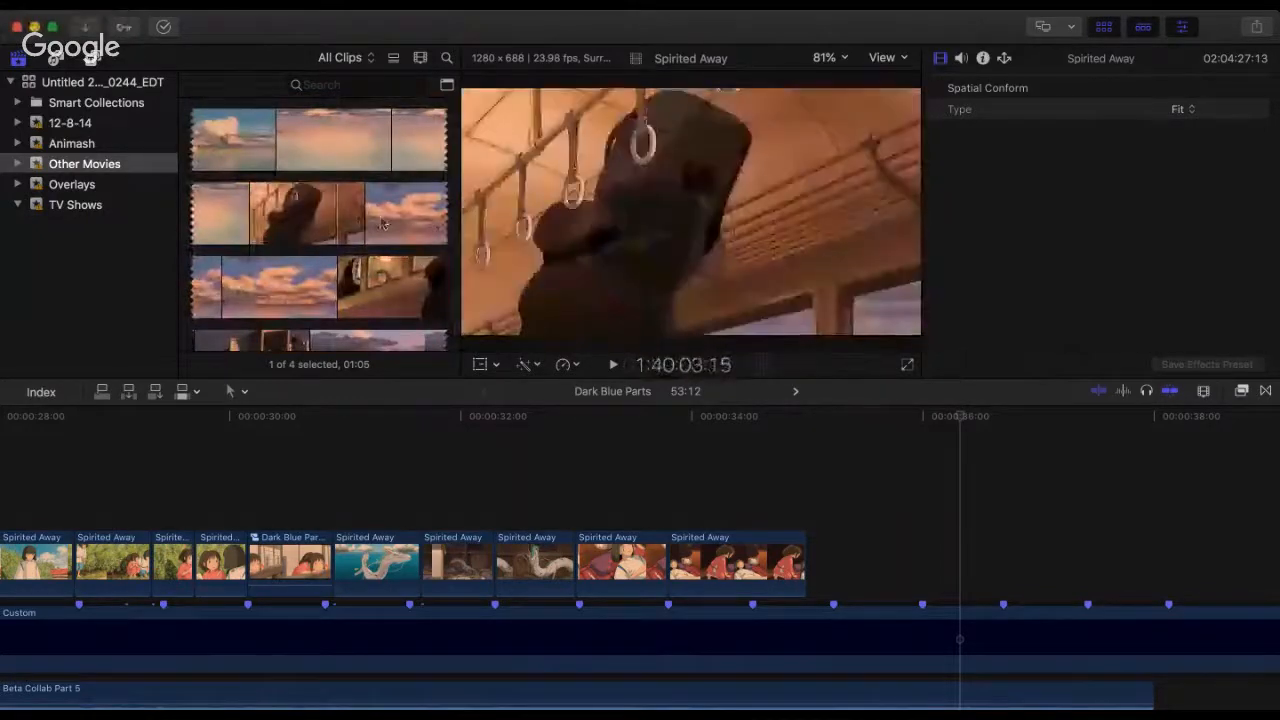
{"action": "scroll", "coordinate": [368, 232], "scroll_direction": "down", "scroll_amount": 3}
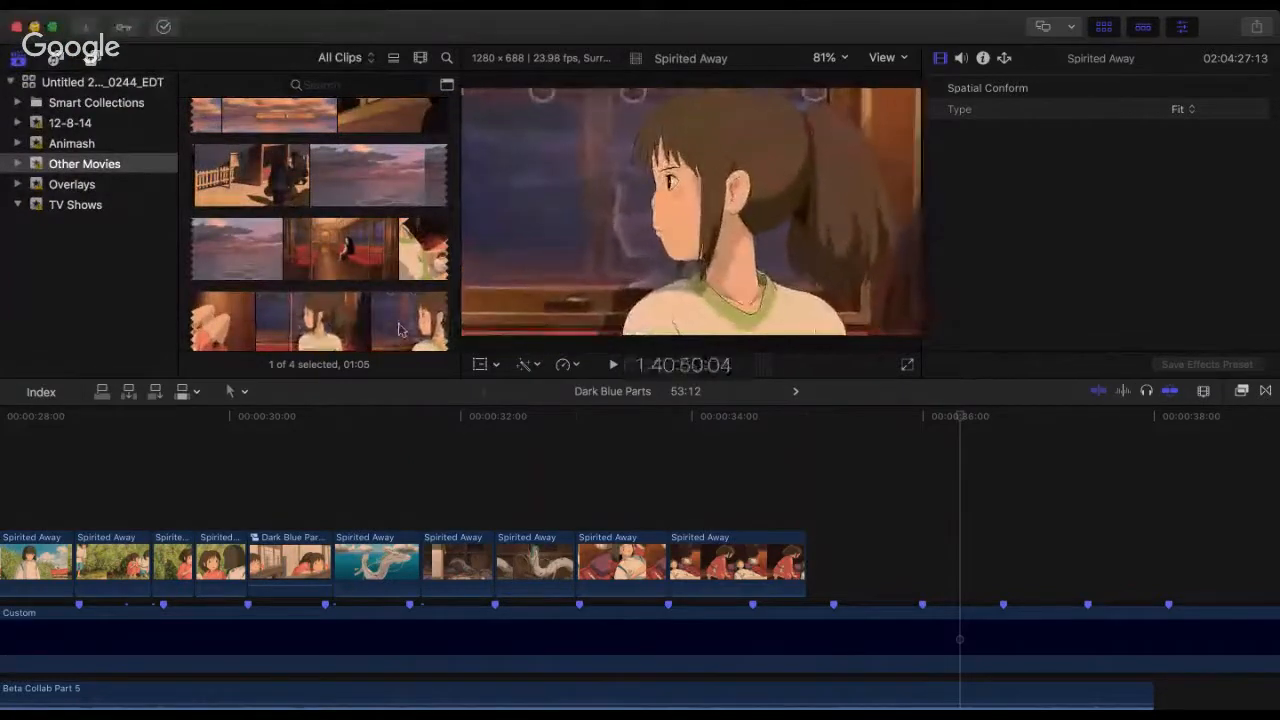
Step: Append a 3:08 range of the girl beside the dark train window to the end of the sequence and lower its audio
{"action": "scroll", "coordinate": [399, 329], "scroll_direction": "down", "scroll_amount": 2}
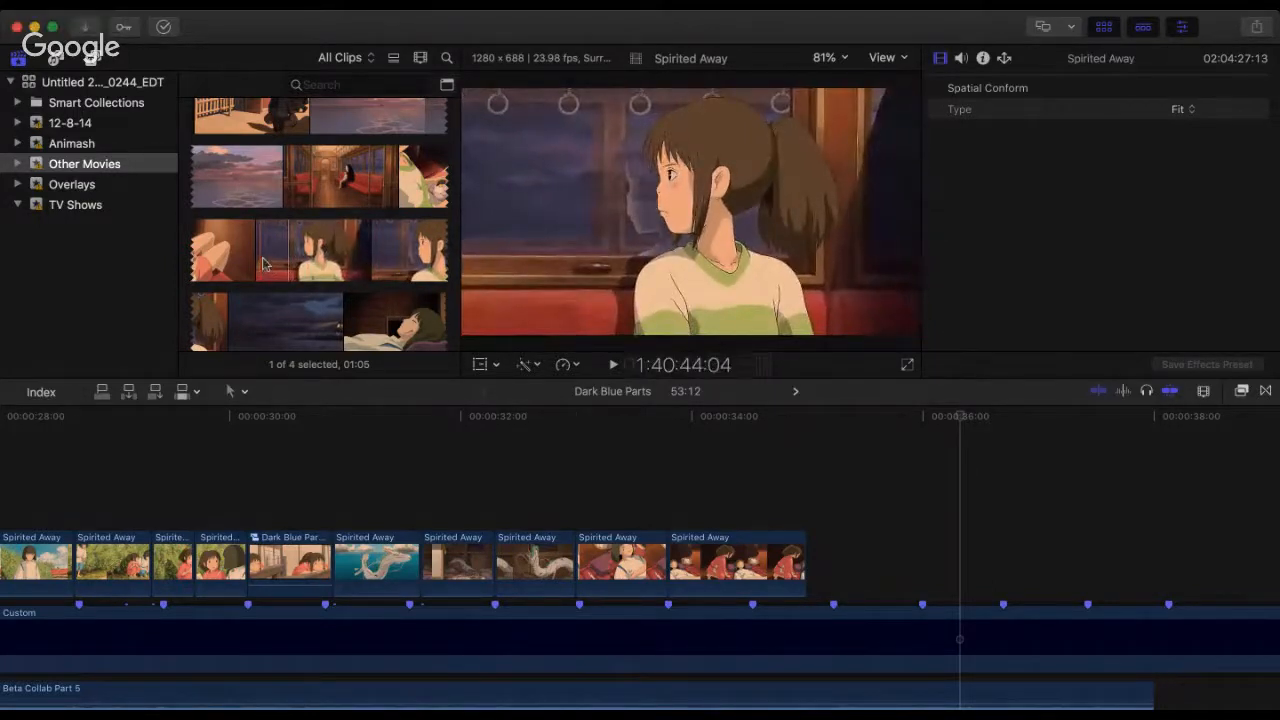
{"action": "left_click_drag", "start_coordinate": [271, 260], "coordinate": [348, 250]}
{"action": "key", "text": "e"}
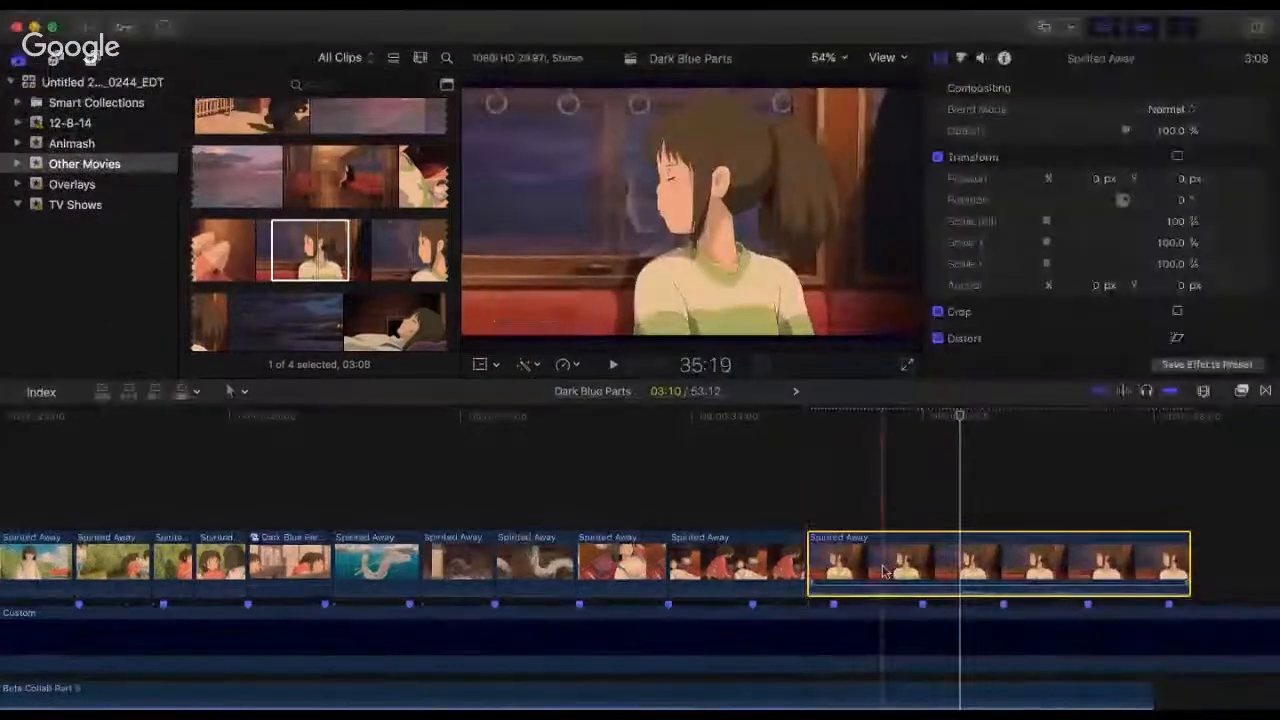
{"action": "left_click_drag", "start_coordinate": [827, 590], "coordinate": [831, 620]}
{"action": "left_click", "coordinate": [814, 450]}
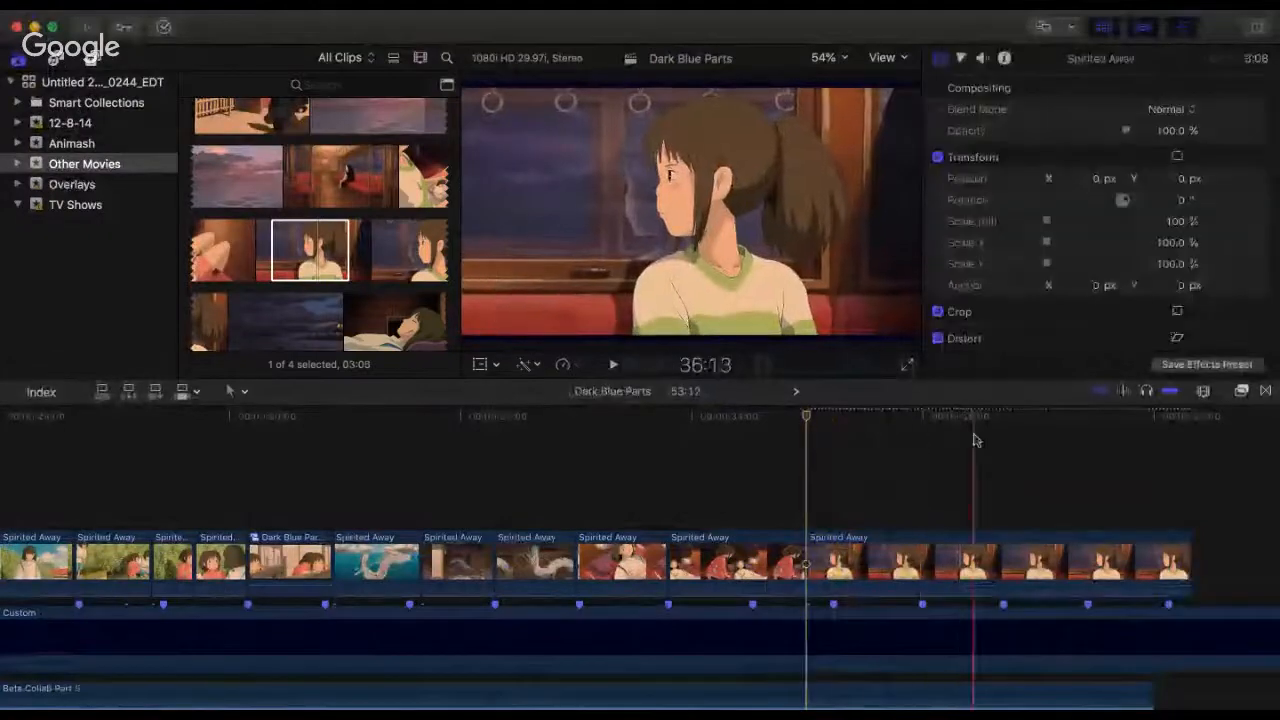
Step: Play the end of the sequence from the kneeling-girl clip into the train-window shot to check the cut
{"action": "left_click", "coordinate": [738, 448]}
{"action": "key", "text": "space"}
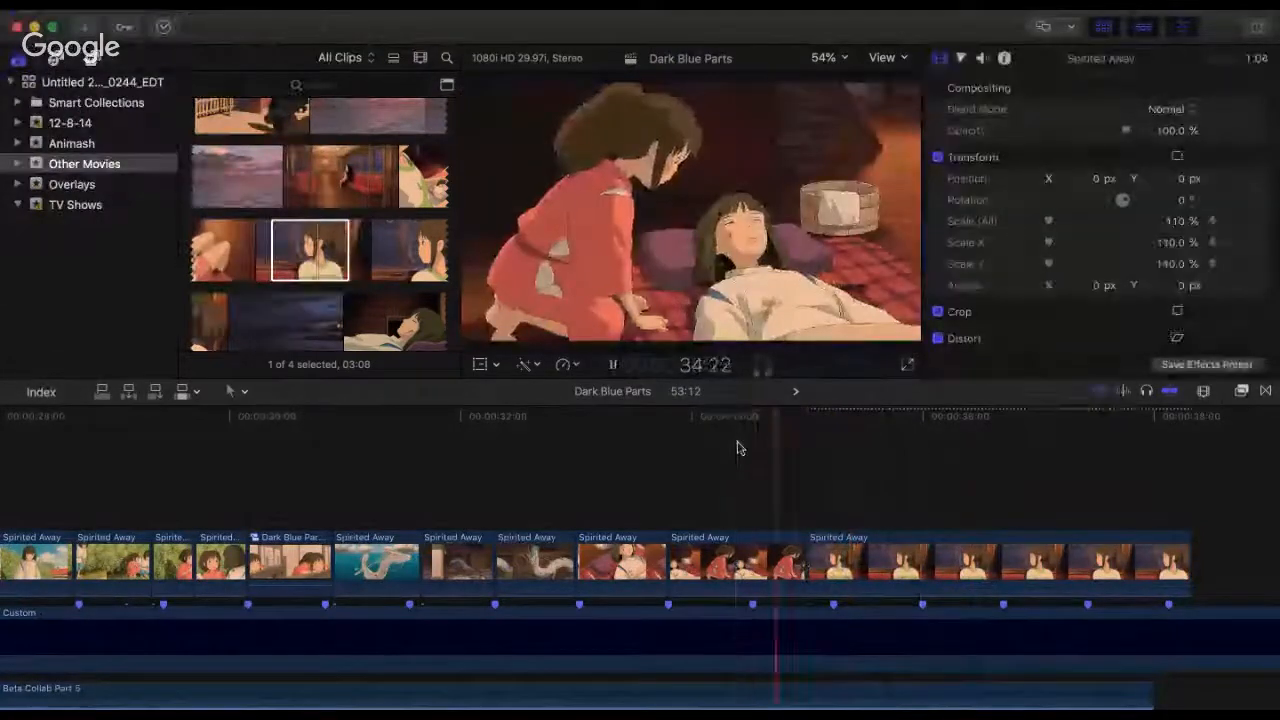
{"action": "key", "text": "space"}
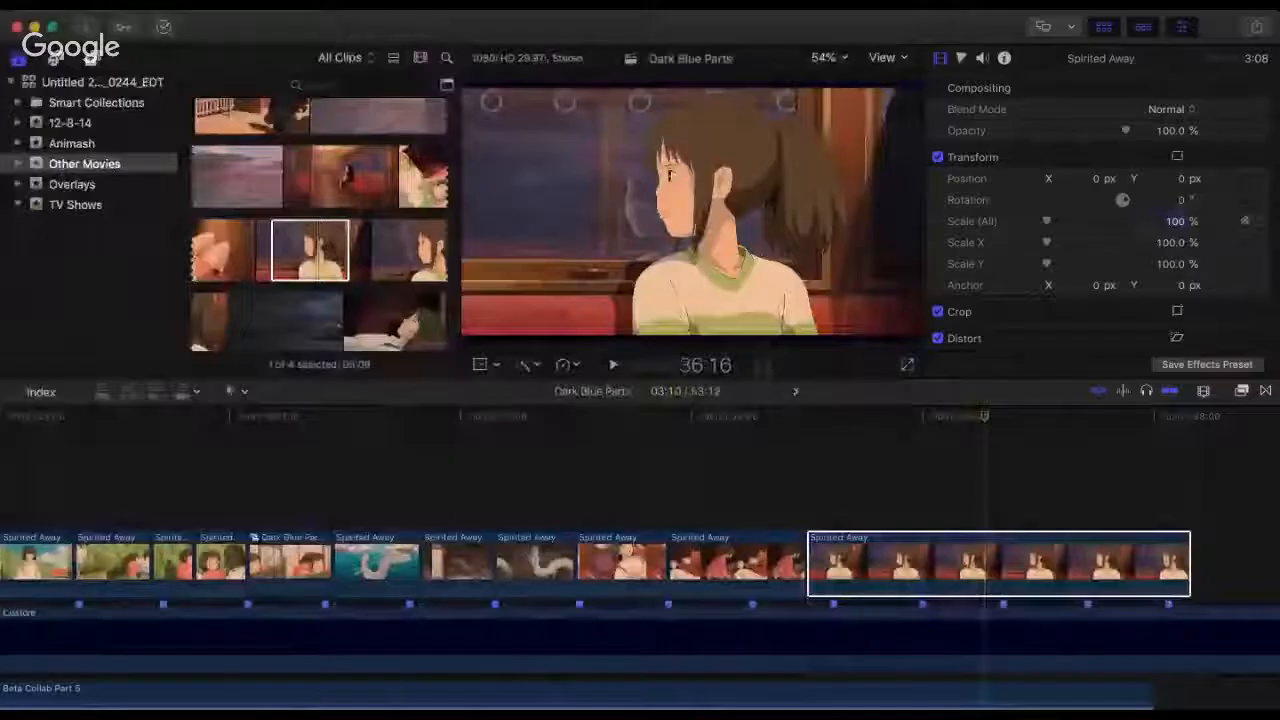
{"action": "type", "text": "110"}
{"action": "key", "text": "Return"}
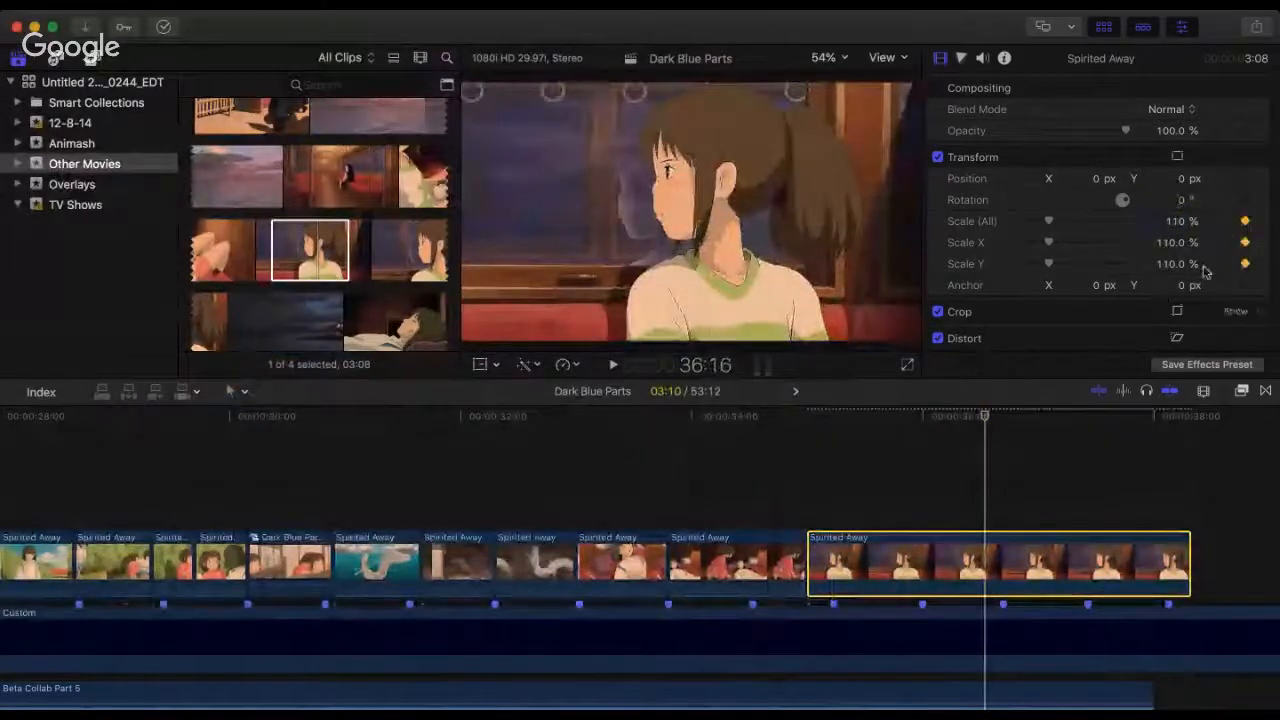
{"action": "left_click", "coordinate": [1246, 224]}
{"action": "left_click", "coordinate": [1246, 224]}
{"action": "left_click", "coordinate": [1246, 243]}
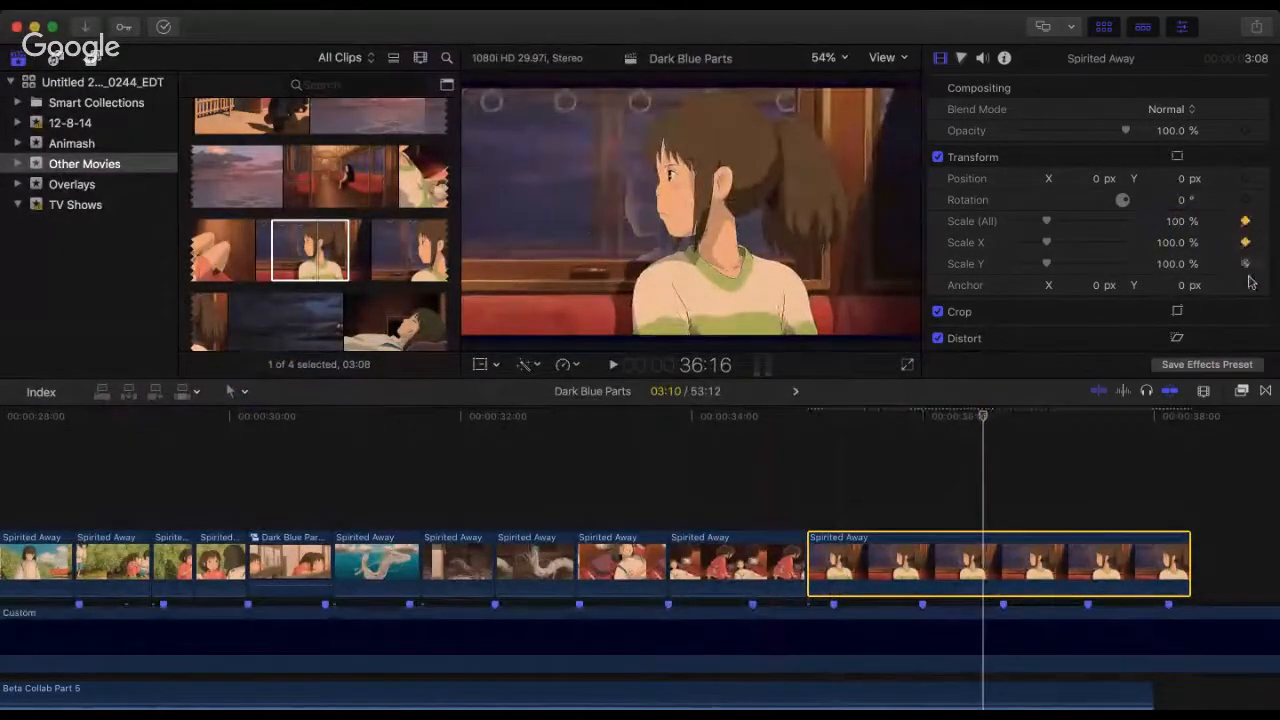
{"action": "left_click", "coordinate": [1245, 222]}
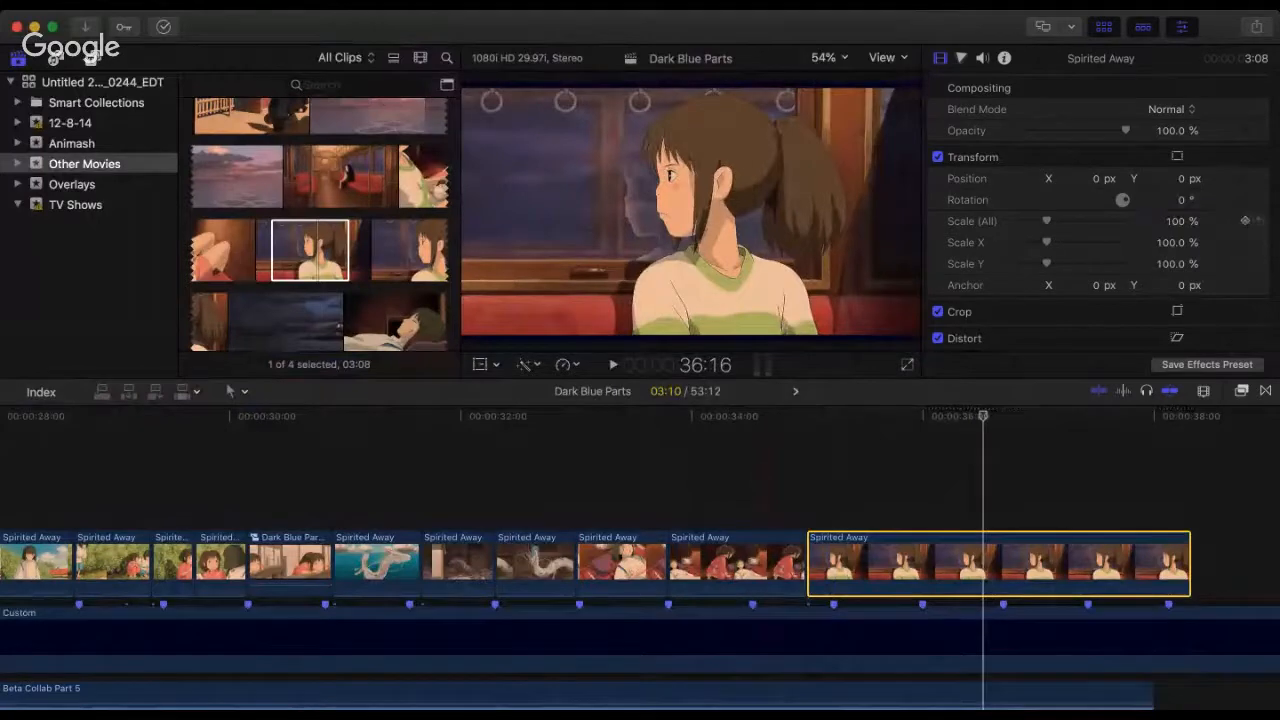
Step: Set the overall scale of the train-window clip to 110%
{"action": "left_click", "coordinate": [1176, 221]}
{"action": "type", "text": "11"}
{"action": "key", "text": "Return"}
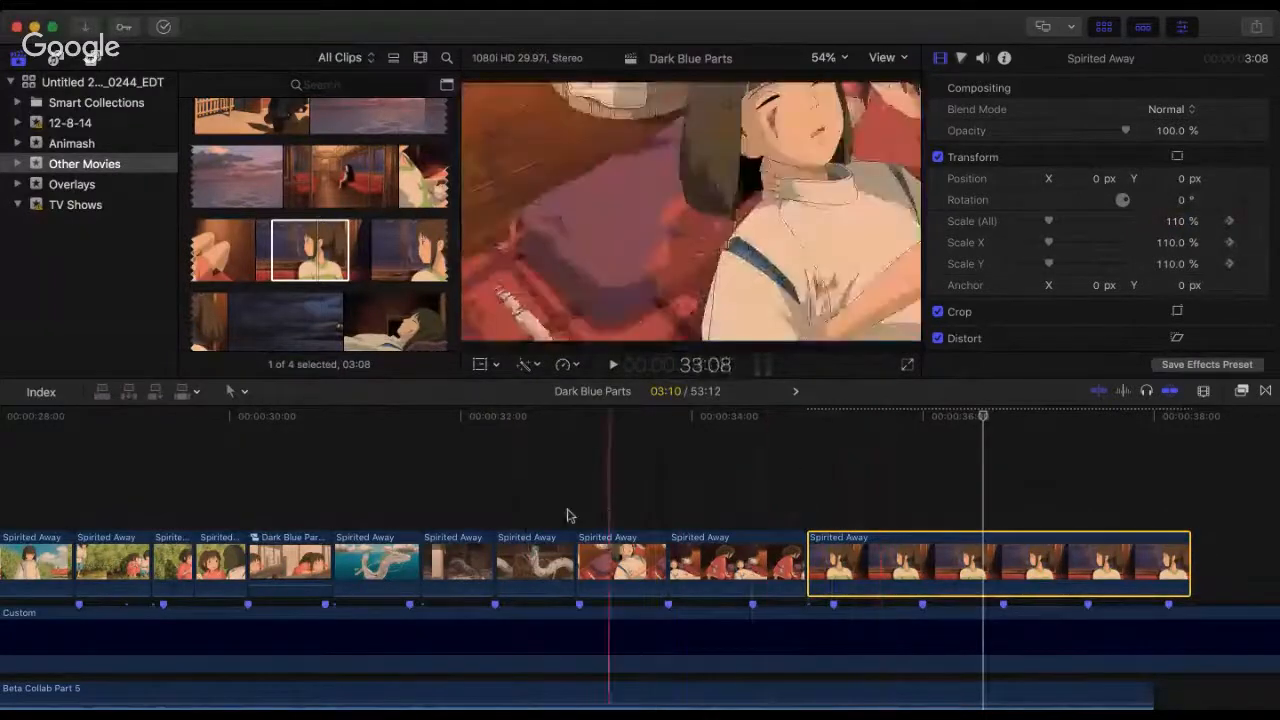
Step: Trim the end of the kneeling-girl clip back to the beat marker at 34:16
{"action": "left_click", "coordinate": [489, 506]}
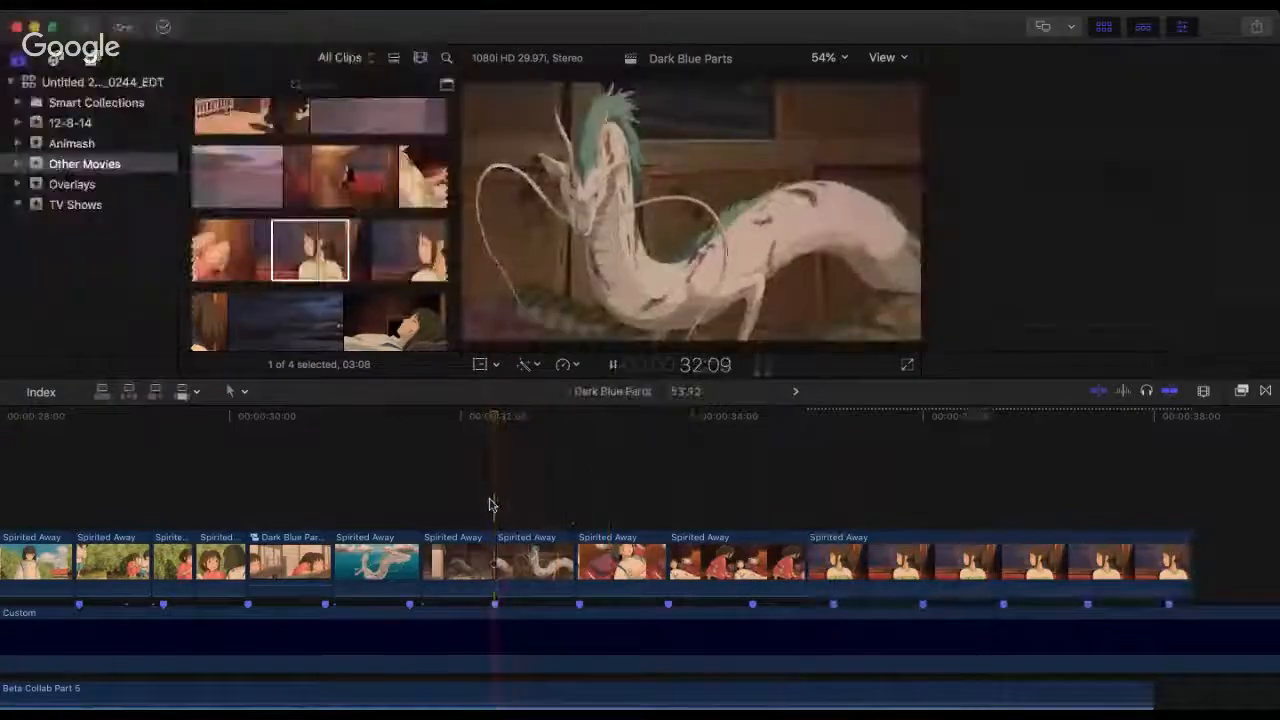
{"action": "key", "text": "space"}
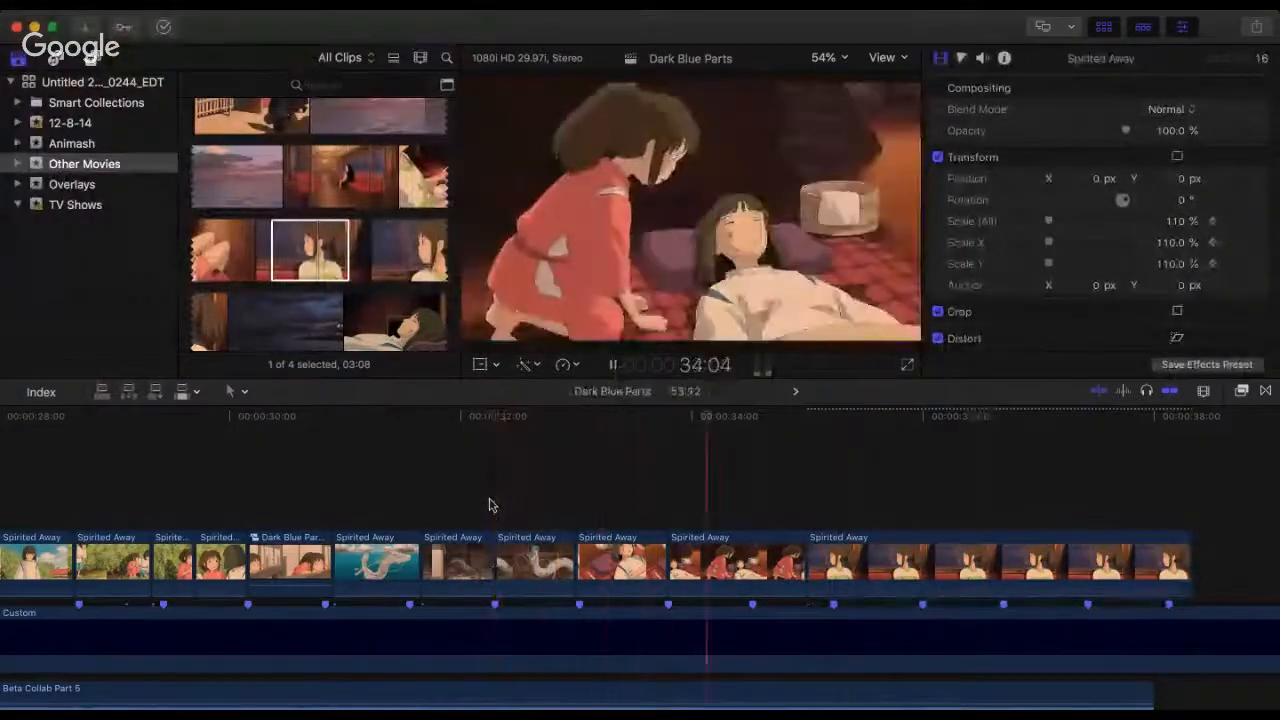
{"action": "key", "text": "space"}
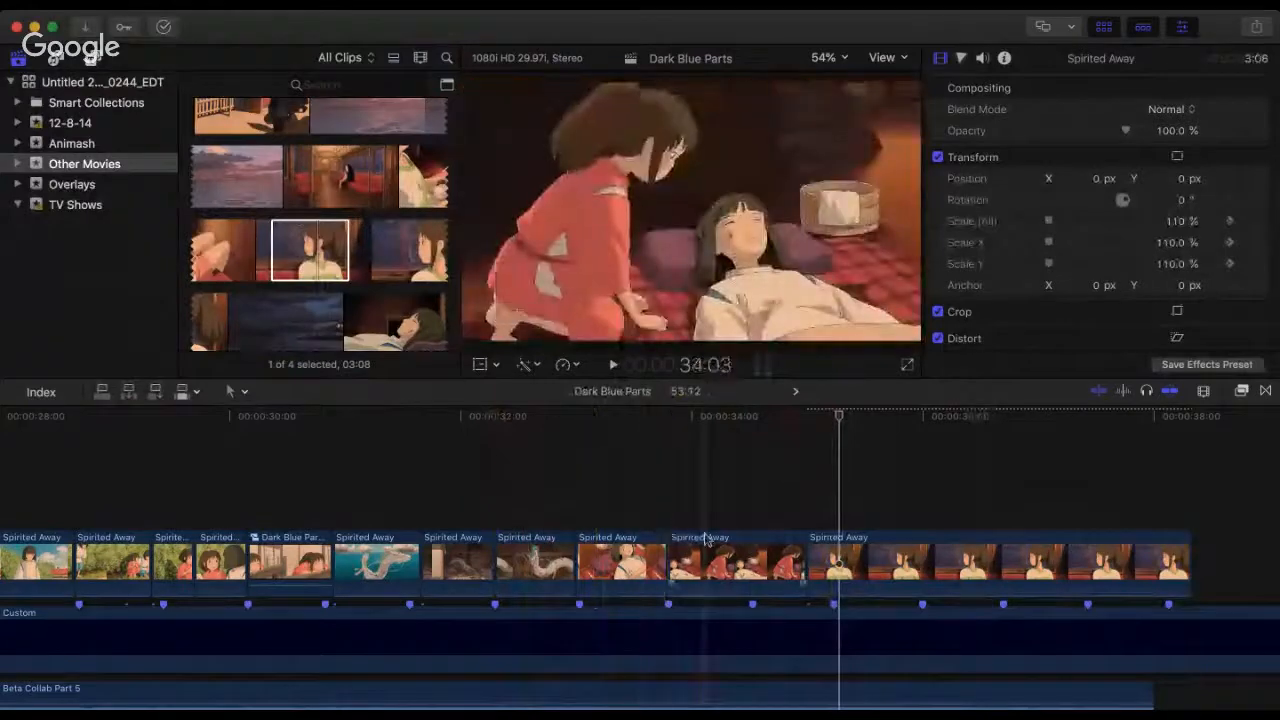
{"action": "left_click_drag", "start_coordinate": [669, 566], "coordinate": [751, 562]}
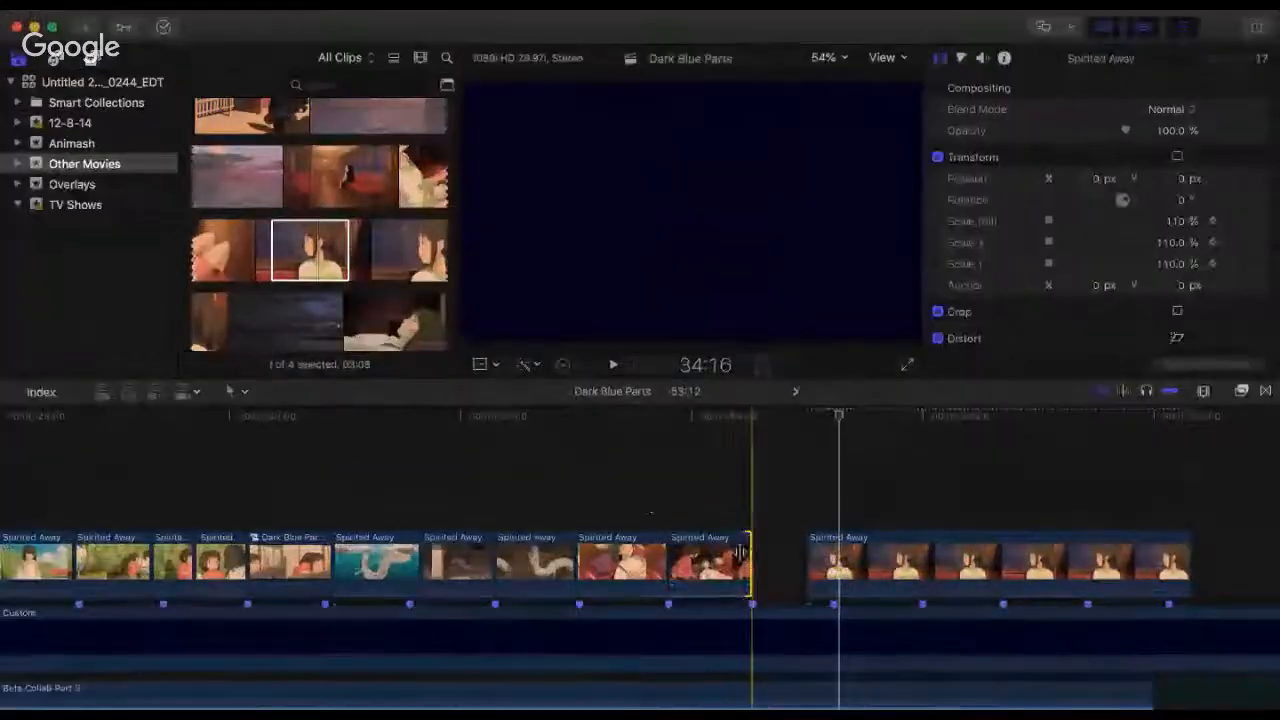
{"action": "key", "text": "super+4"}
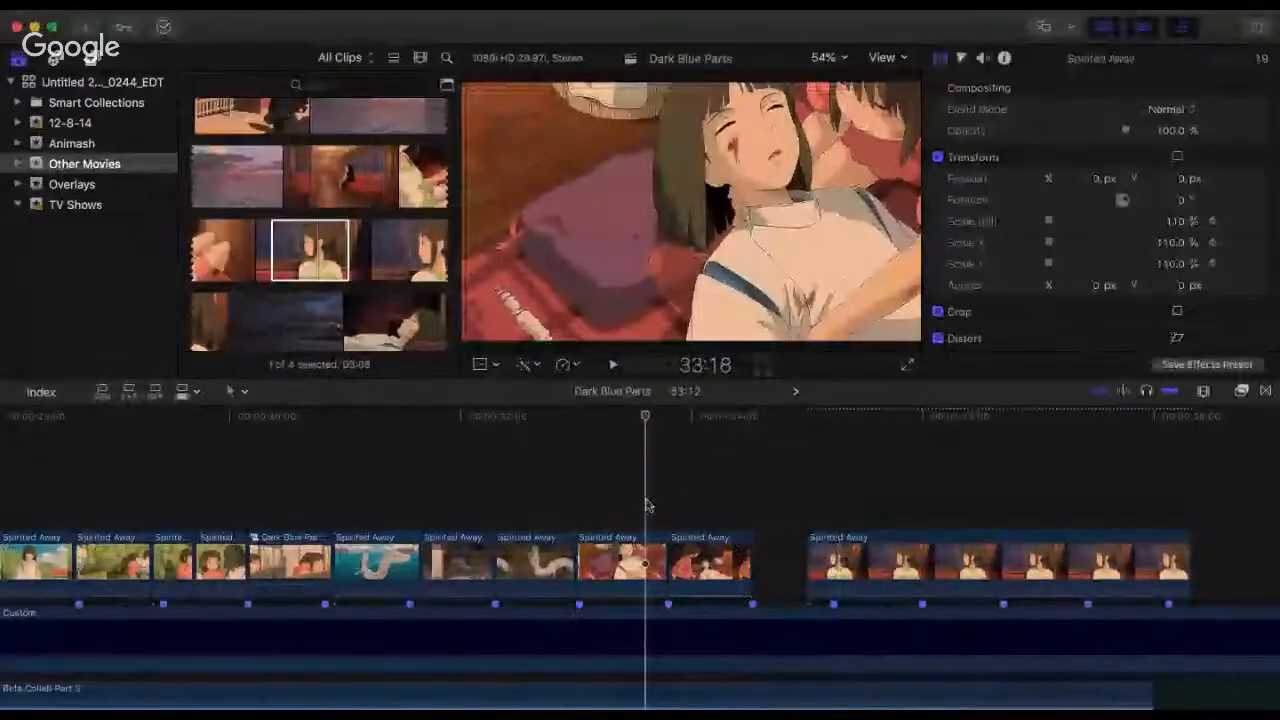
Step: Play repeatedly from 33:18 to check the trimmed kneeling-girl clip's ending against the beat
{"action": "key", "text": "space"}
{"action": "key", "text": "space"}
{"action": "left_click", "coordinate": [645, 505]}
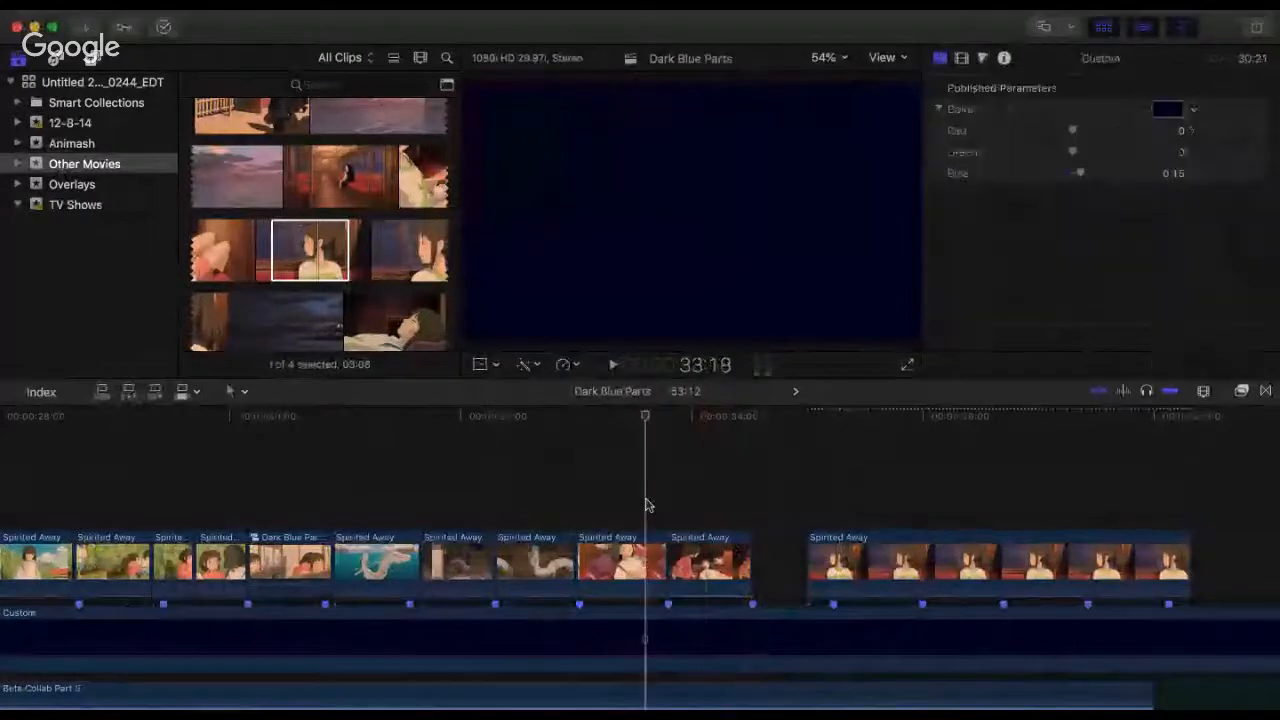
{"action": "key", "text": "space"}
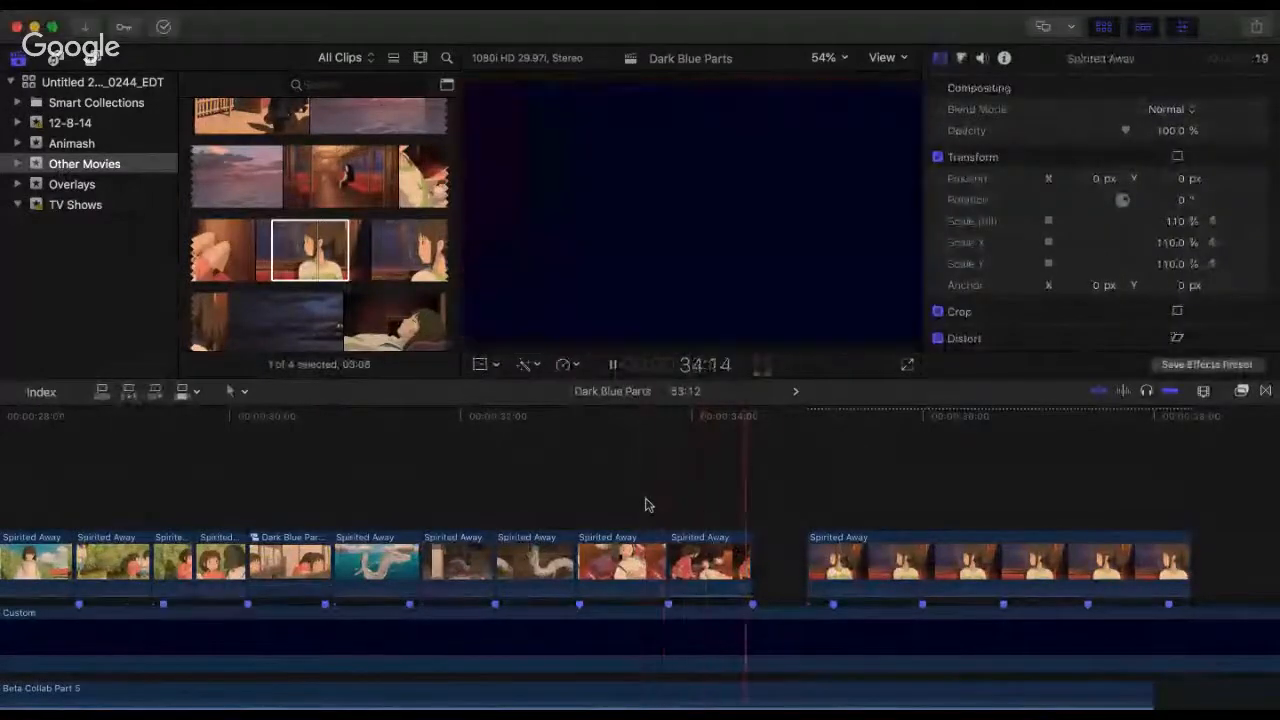
{"action": "left_click", "coordinate": [645, 505]}
{"action": "key", "text": "space"}
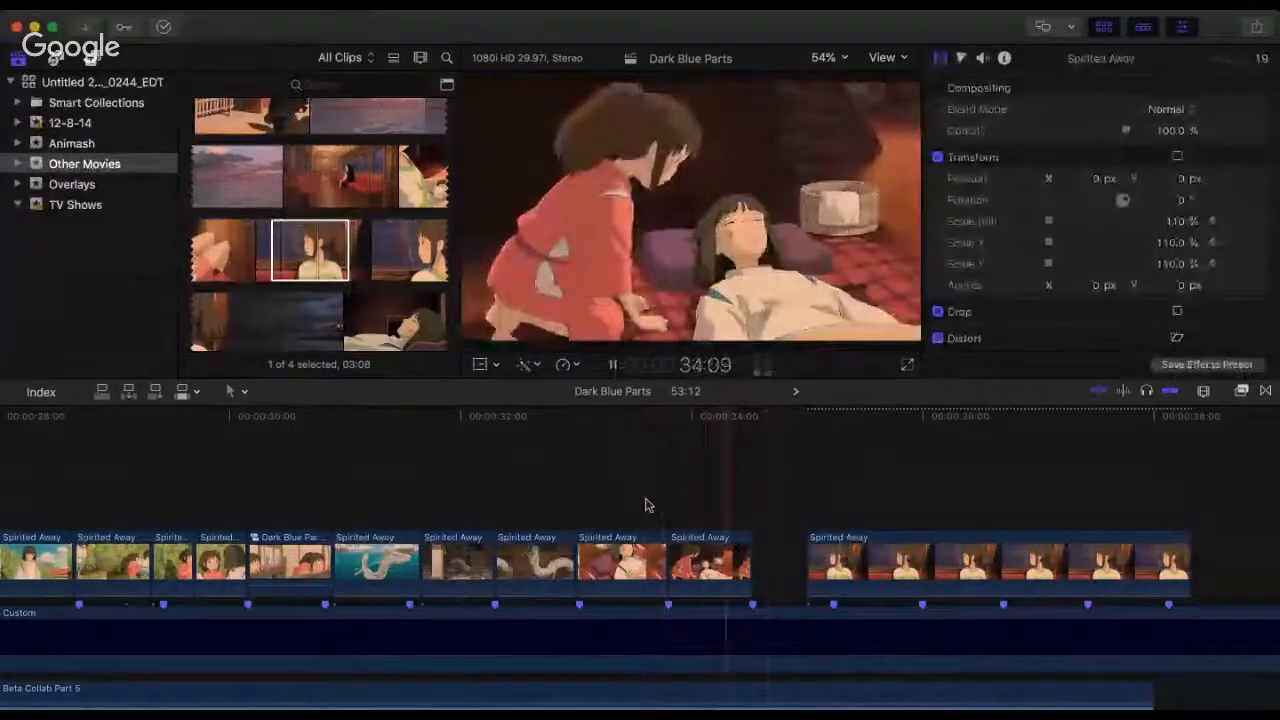
{"action": "key", "text": "space"}
{"action": "left_click", "coordinate": [645, 505]}
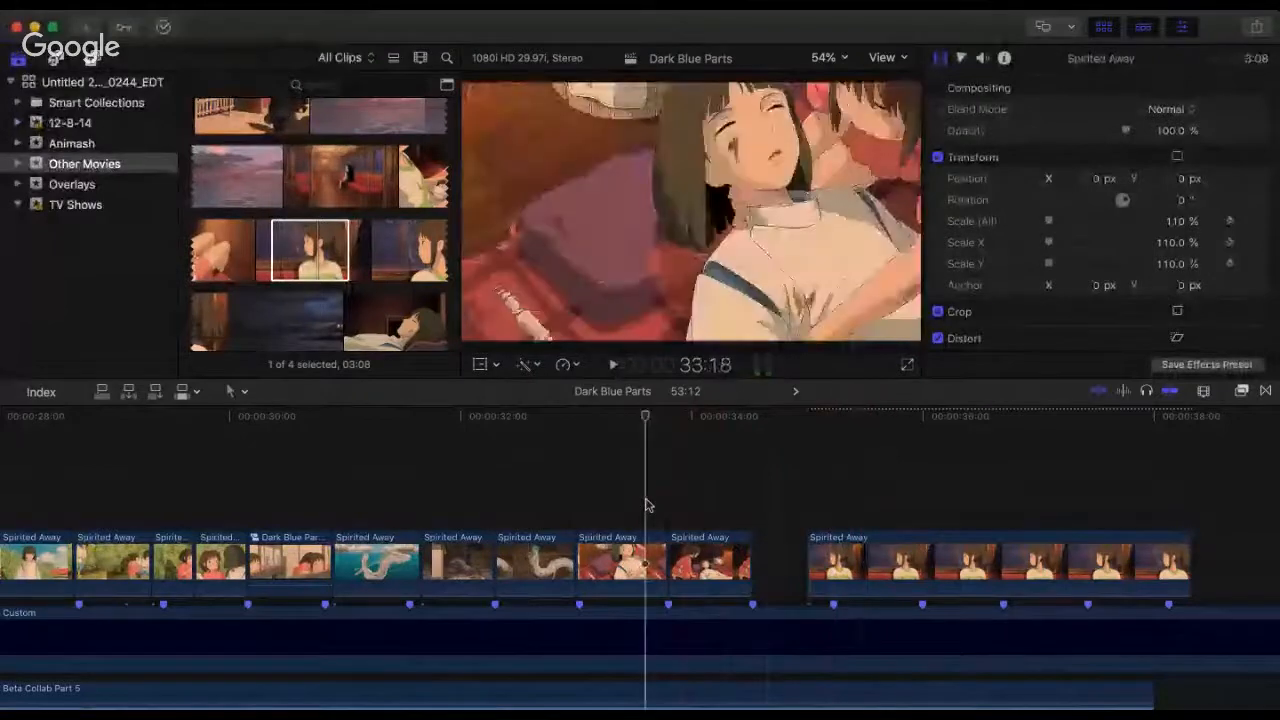
{"action": "key", "text": "space"}
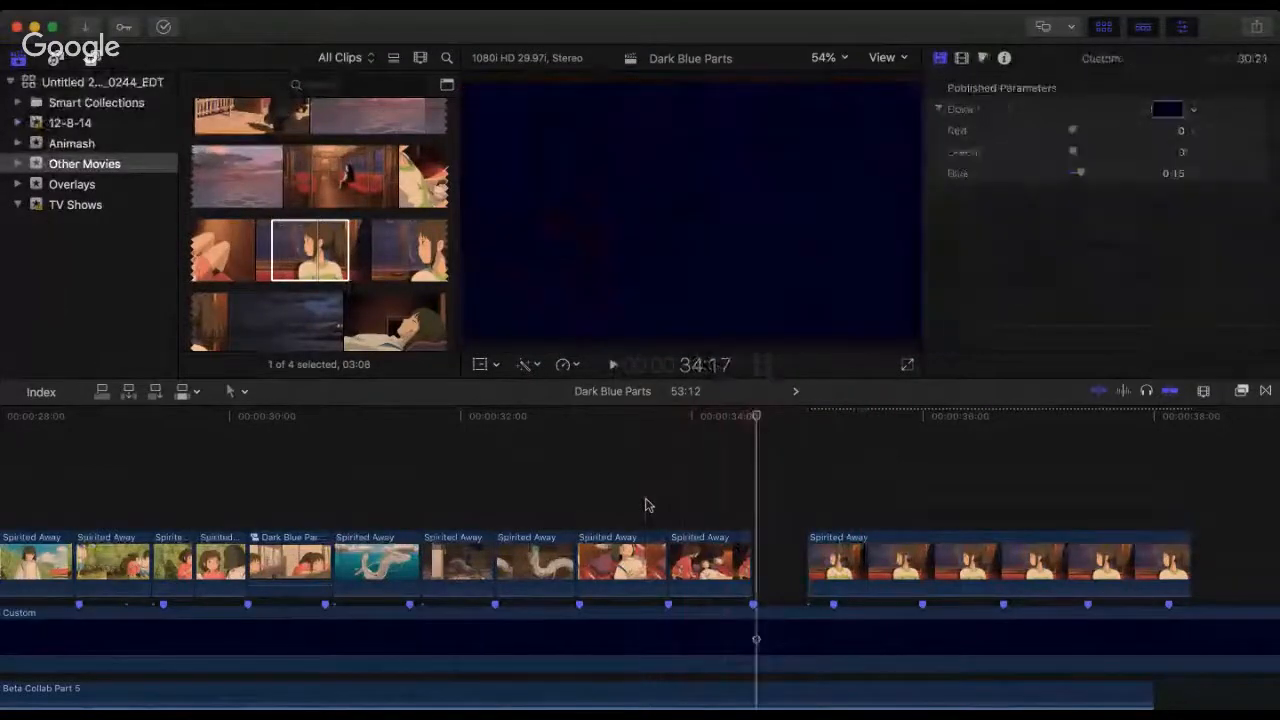
{"action": "key", "text": "space"}
{"action": "left_click", "coordinate": [645, 505]}
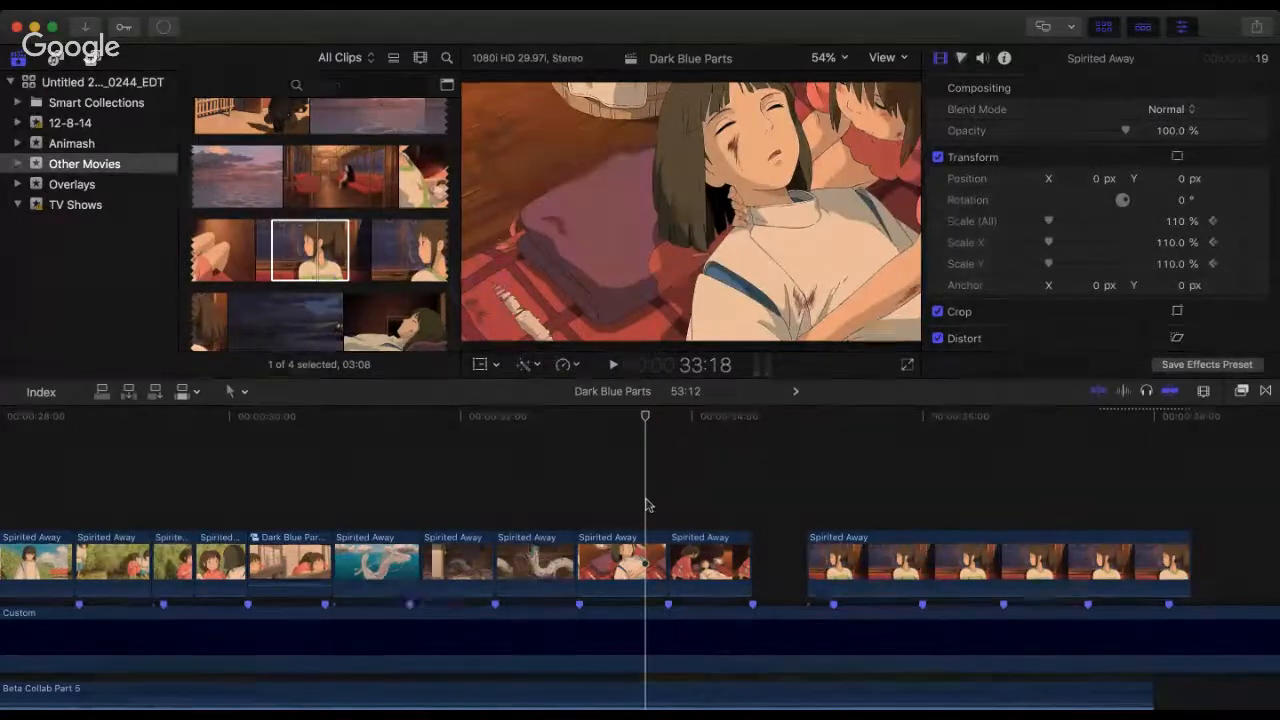
{"action": "key", "text": "space"}
{"action": "left_click", "coordinate": [645, 505]}
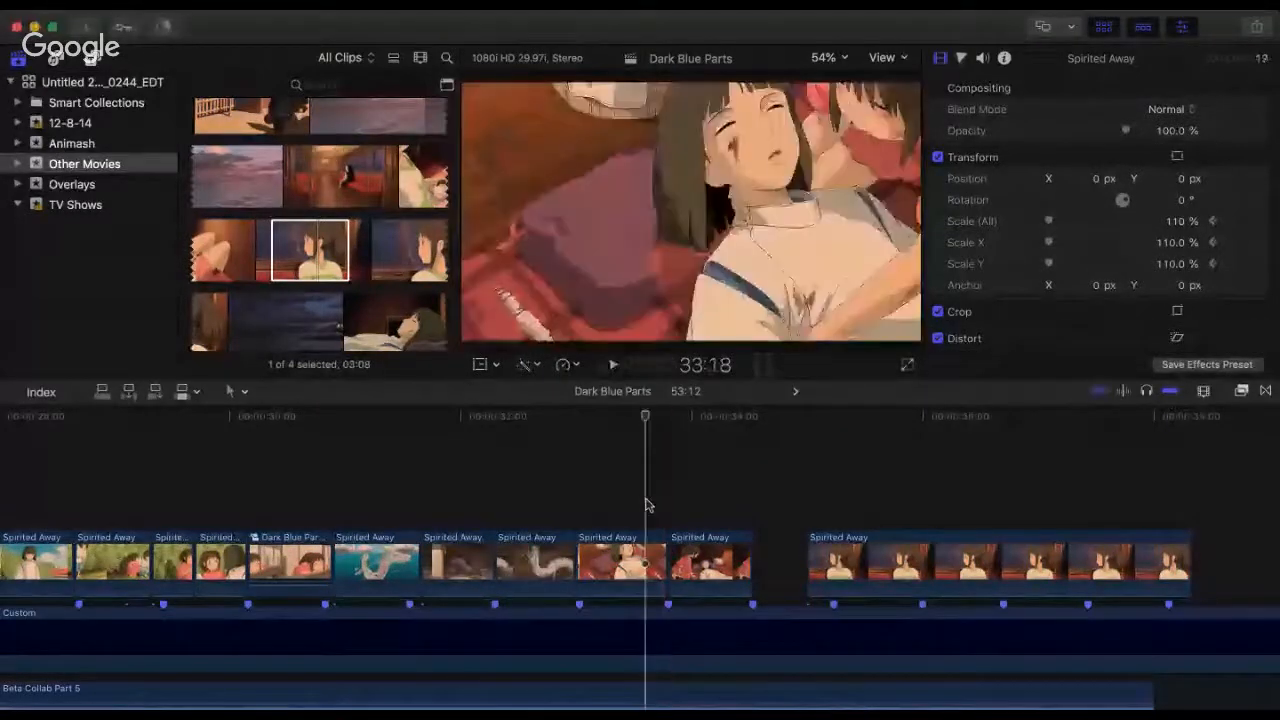
Step: Play from 33:15 and again from 31:20 to check the dragon and kneeling-girl cuts up to the gap
{"action": "left_click", "coordinate": [660, 441]}
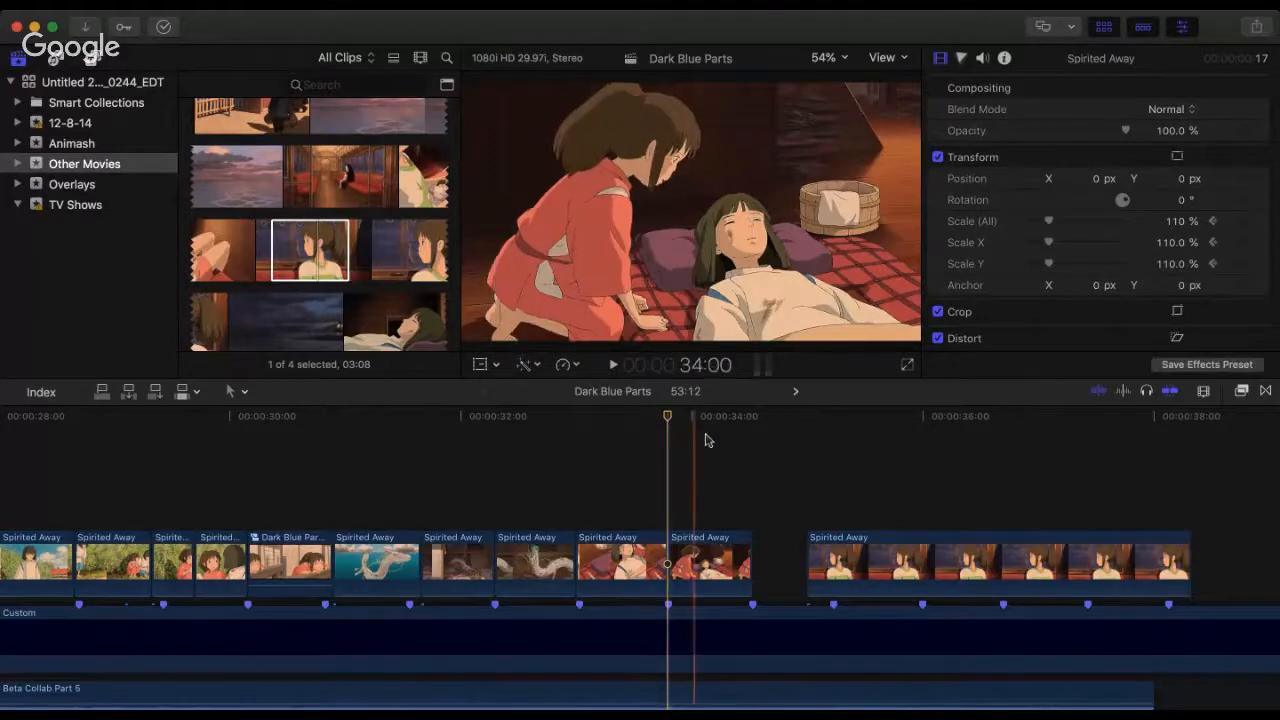
{"action": "left_click", "coordinate": [636, 482]}
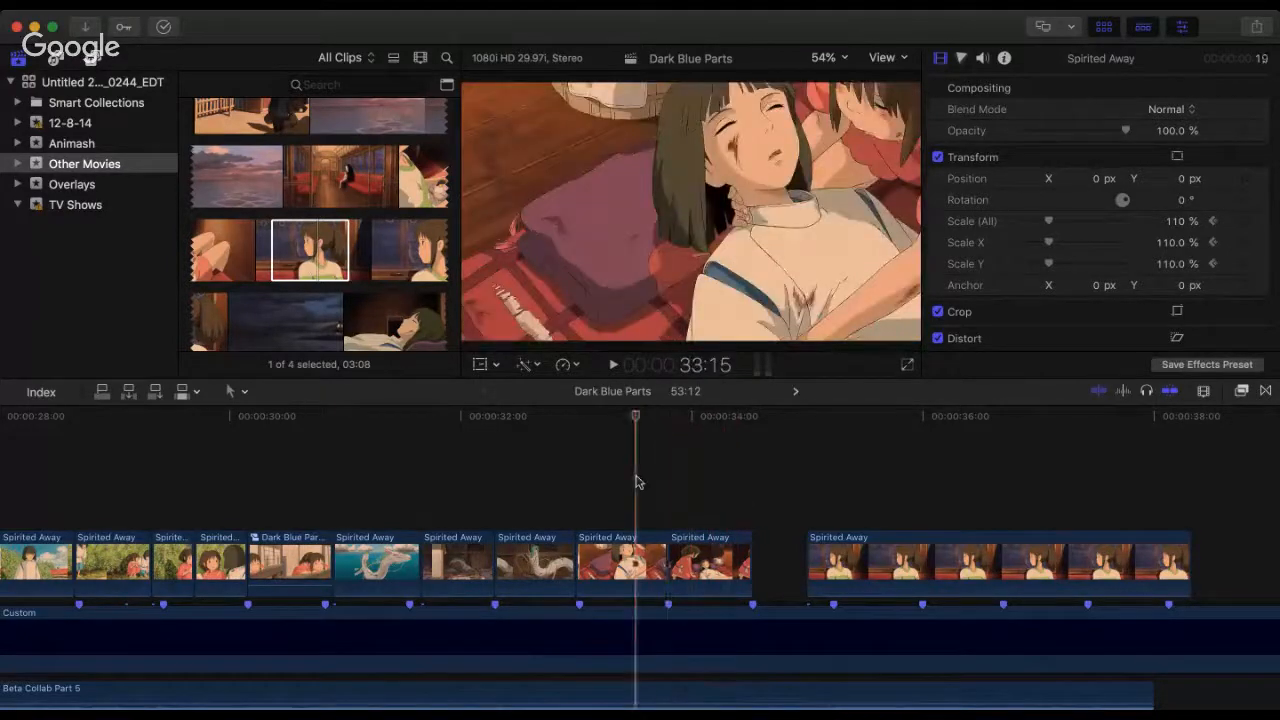
{"action": "key", "text": "space"}
{"action": "left_click", "coordinate": [372, 452]}
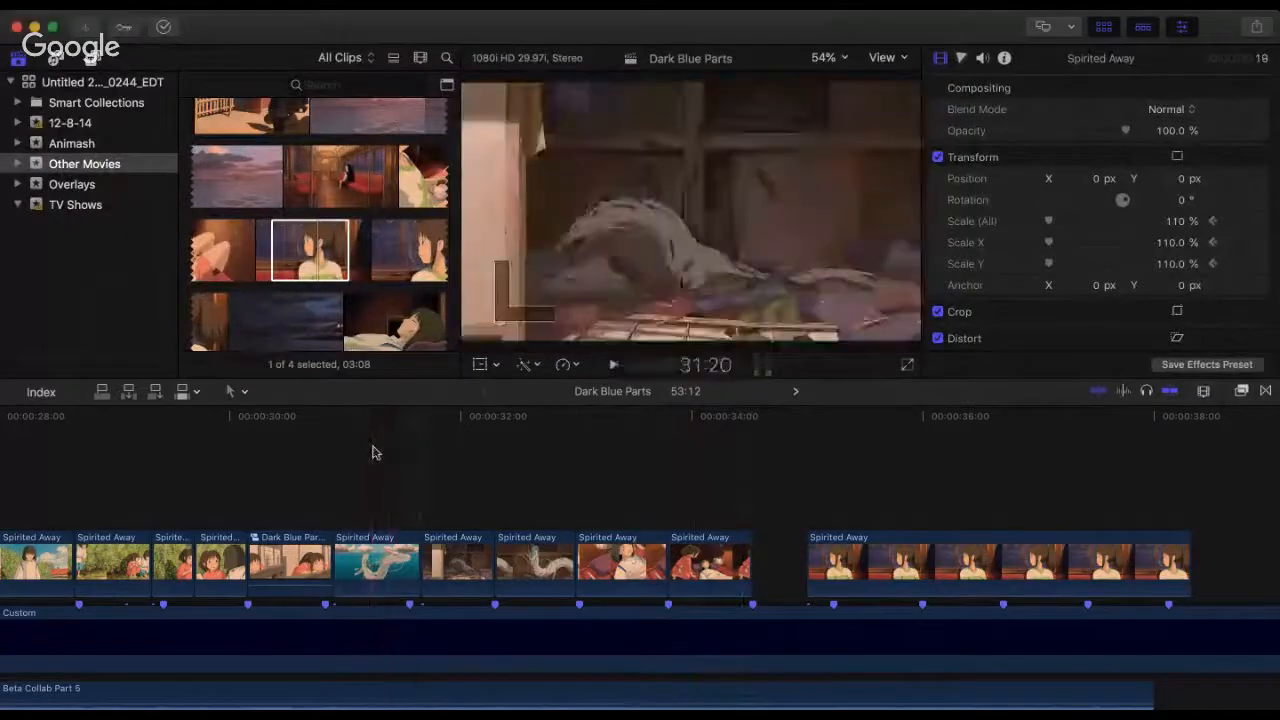
{"action": "key", "text": "space"}
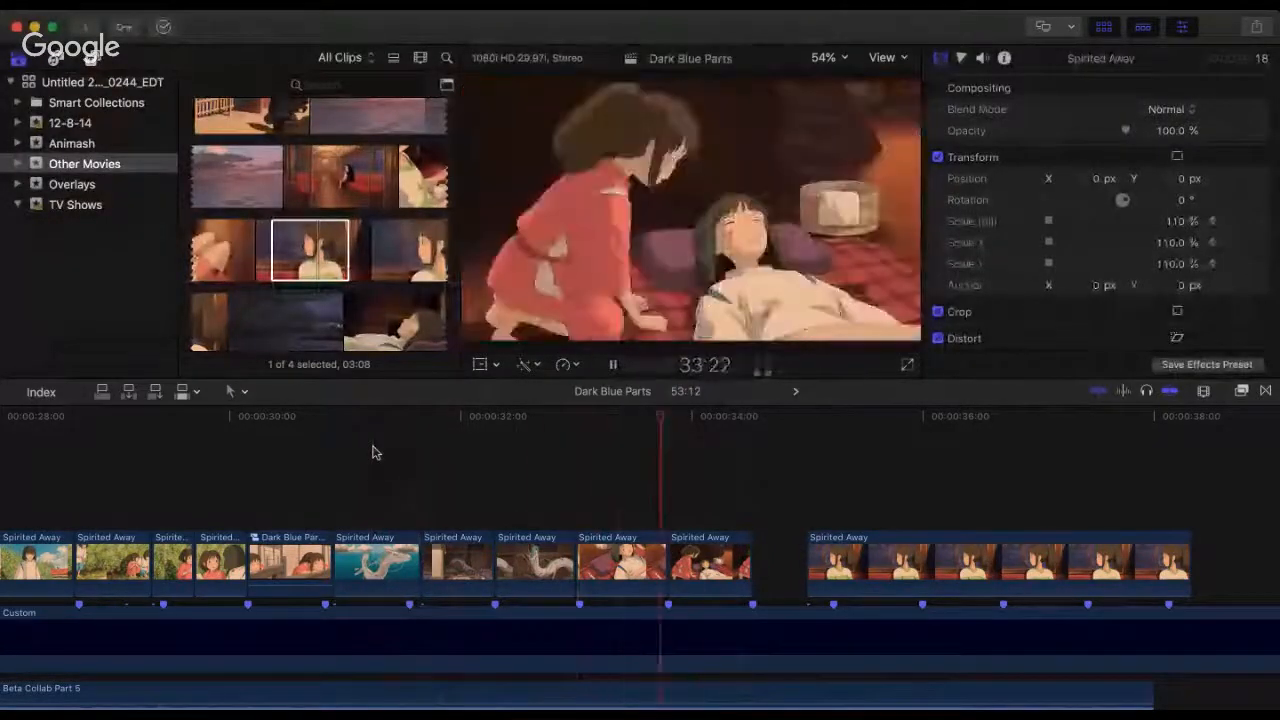
{"action": "key", "text": "space"}
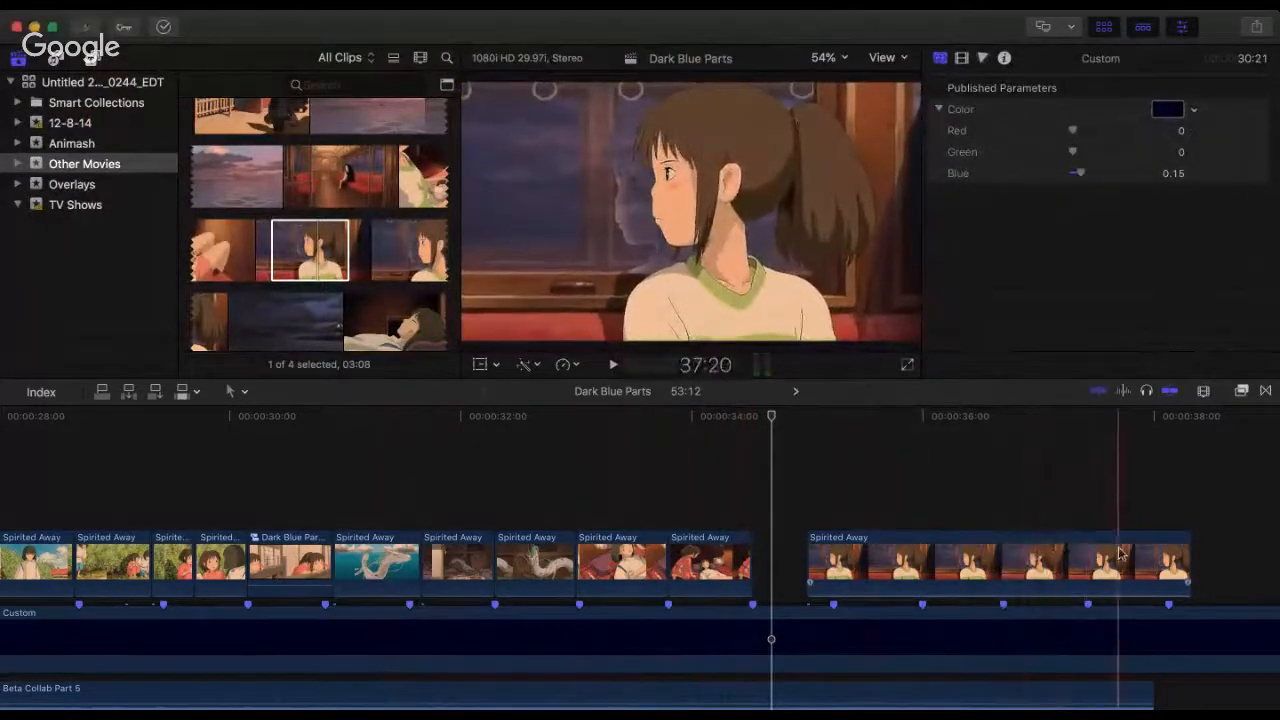
Step: Move the train-window clip against the end of the kneeling-girl clip to close the gap, and play across the cut
{"action": "scroll", "coordinate": [1120, 553], "scroll_direction": "right", "scroll_amount": 5}
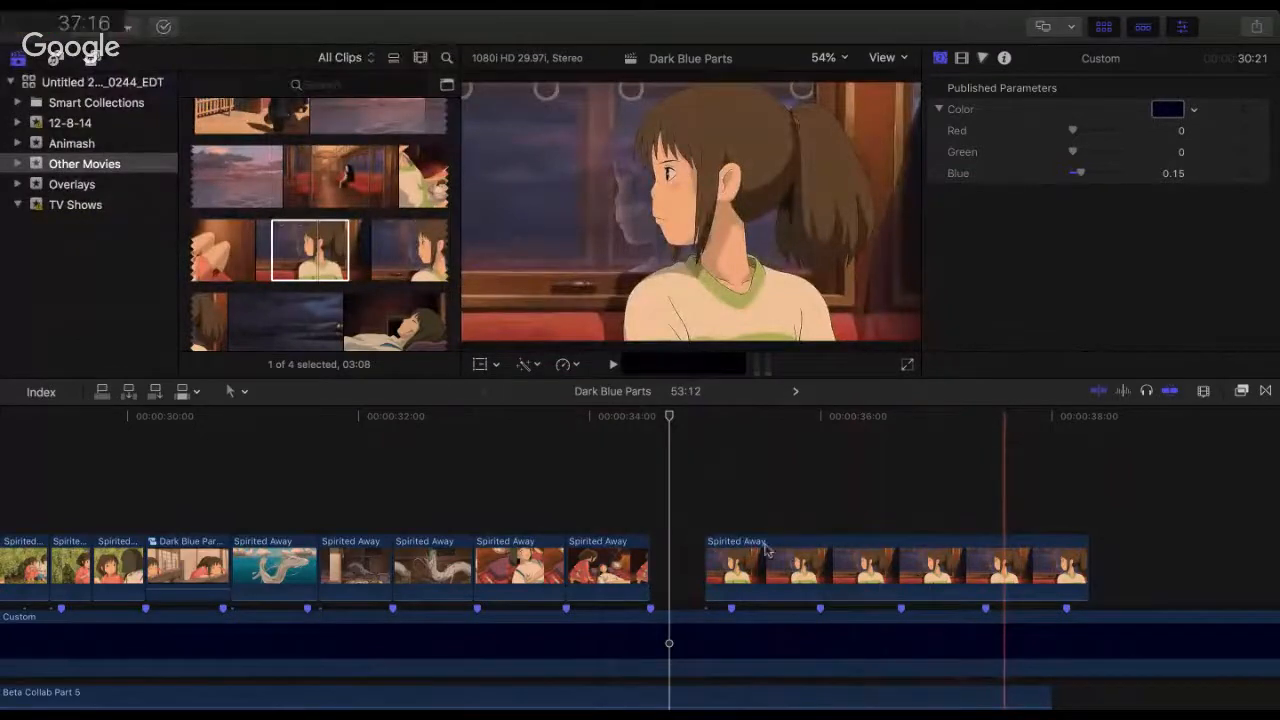
{"action": "left_click_drag", "start_coordinate": [768, 582], "coordinate": [700, 570]}
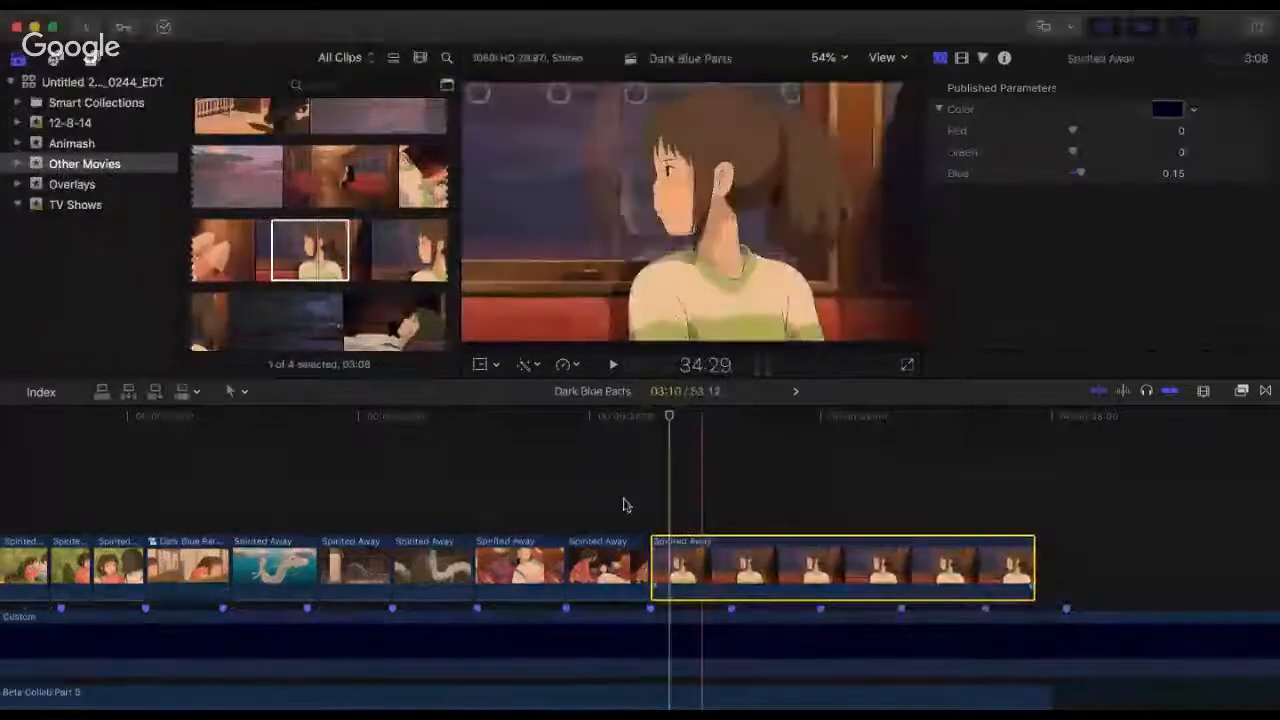
{"action": "left_click", "coordinate": [623, 506]}
{"action": "key", "text": "space"}
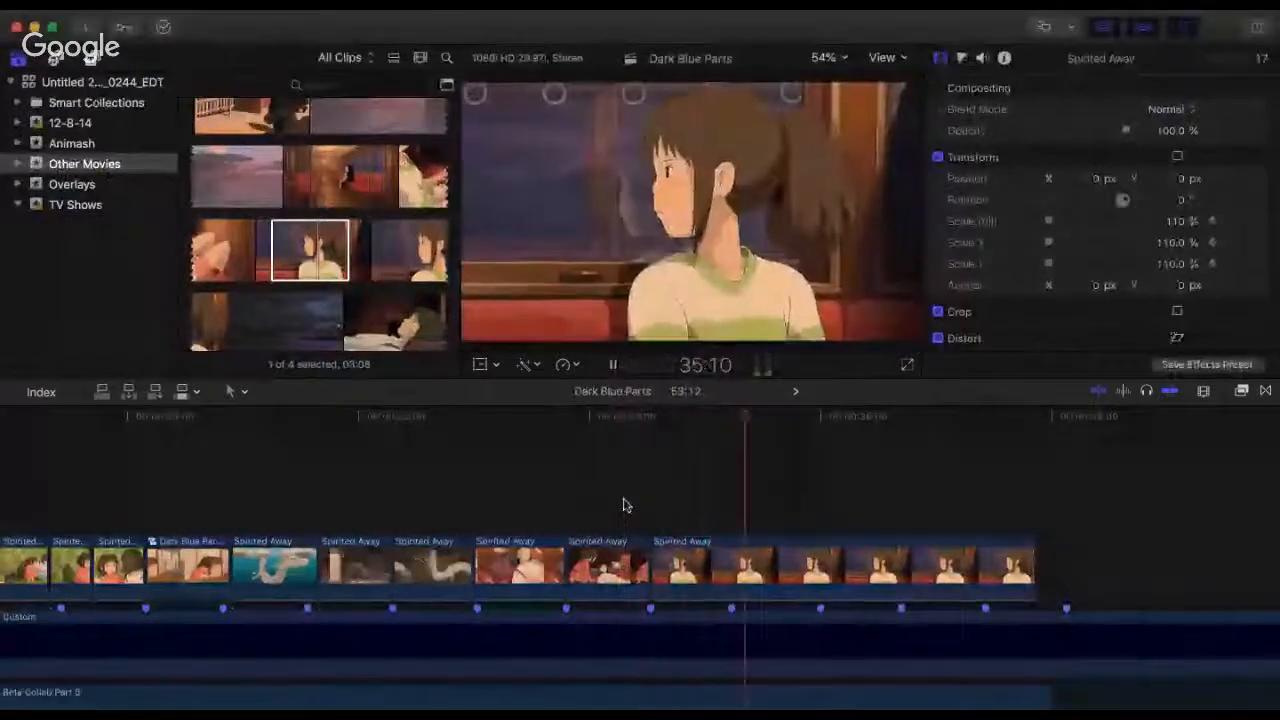
{"action": "key", "text": "space"}
Step: Play the sequence from 33:17, from 31:20 and from before the dragon clips to check the closed-up cuts against the beat markers
{"action": "left_click", "coordinate": [623, 506]}
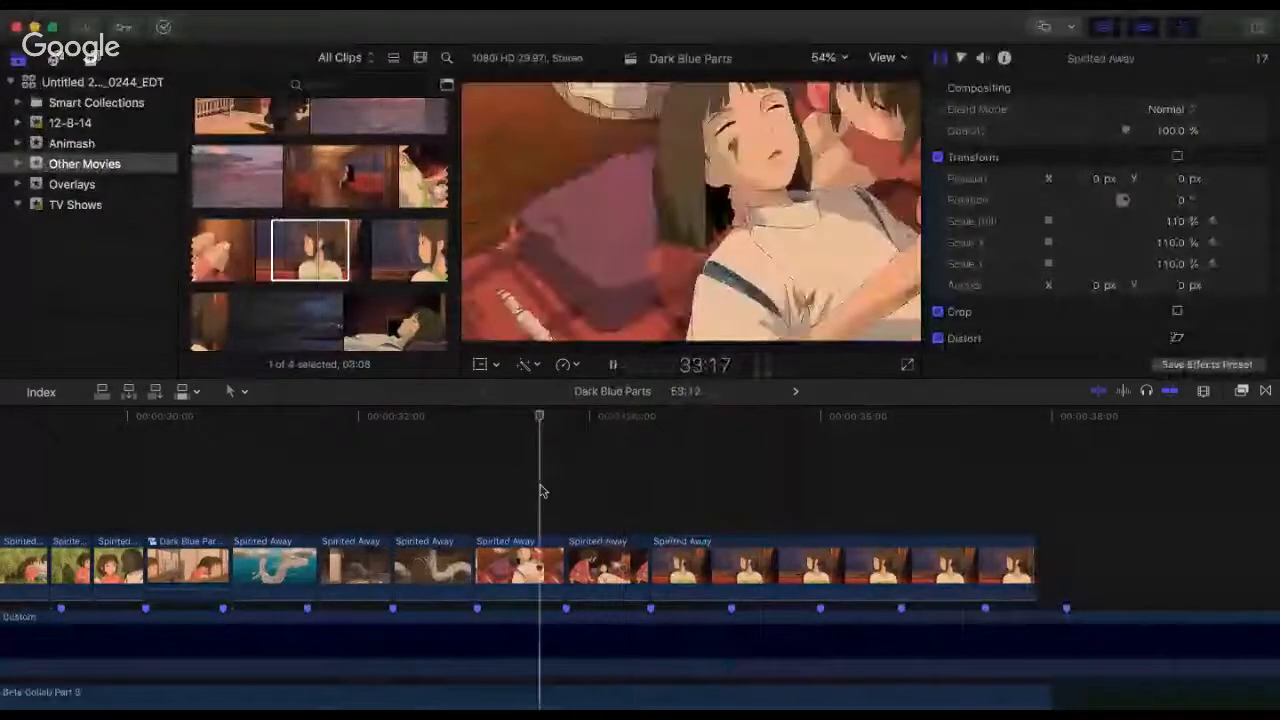
{"action": "key", "text": "space"}
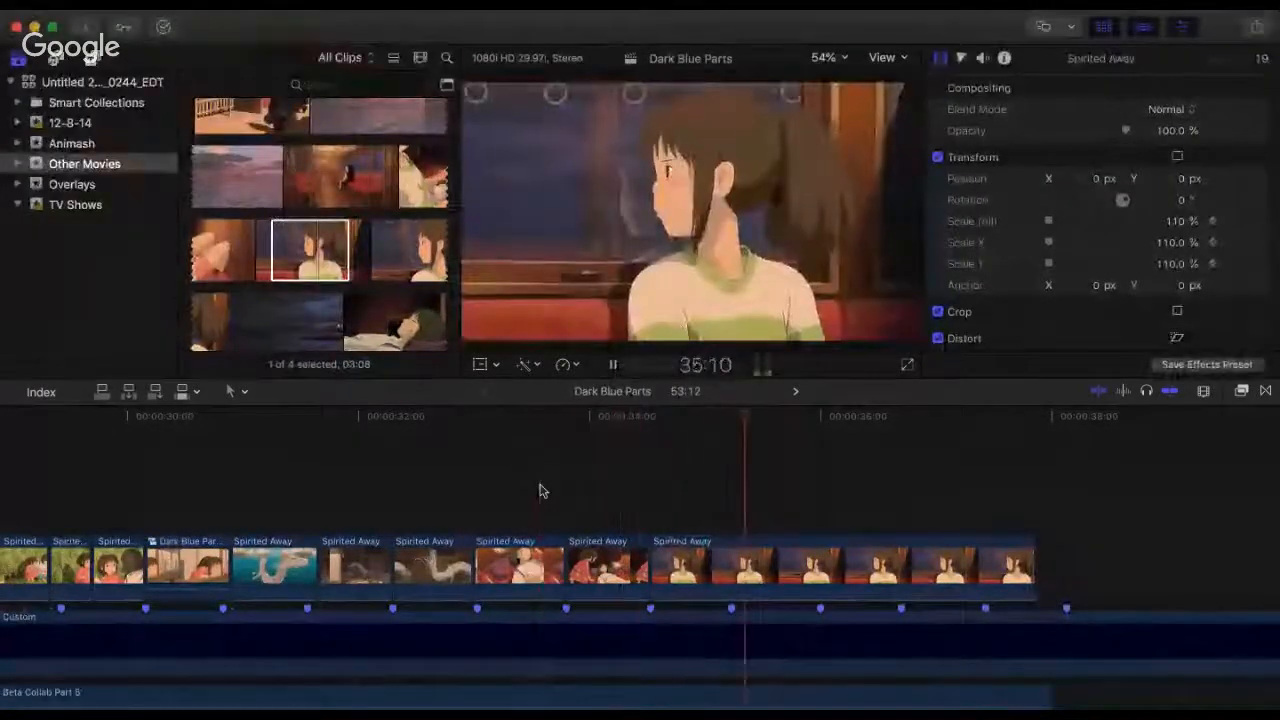
{"action": "key", "text": "space"}
{"action": "left_click", "coordinate": [318, 470]}
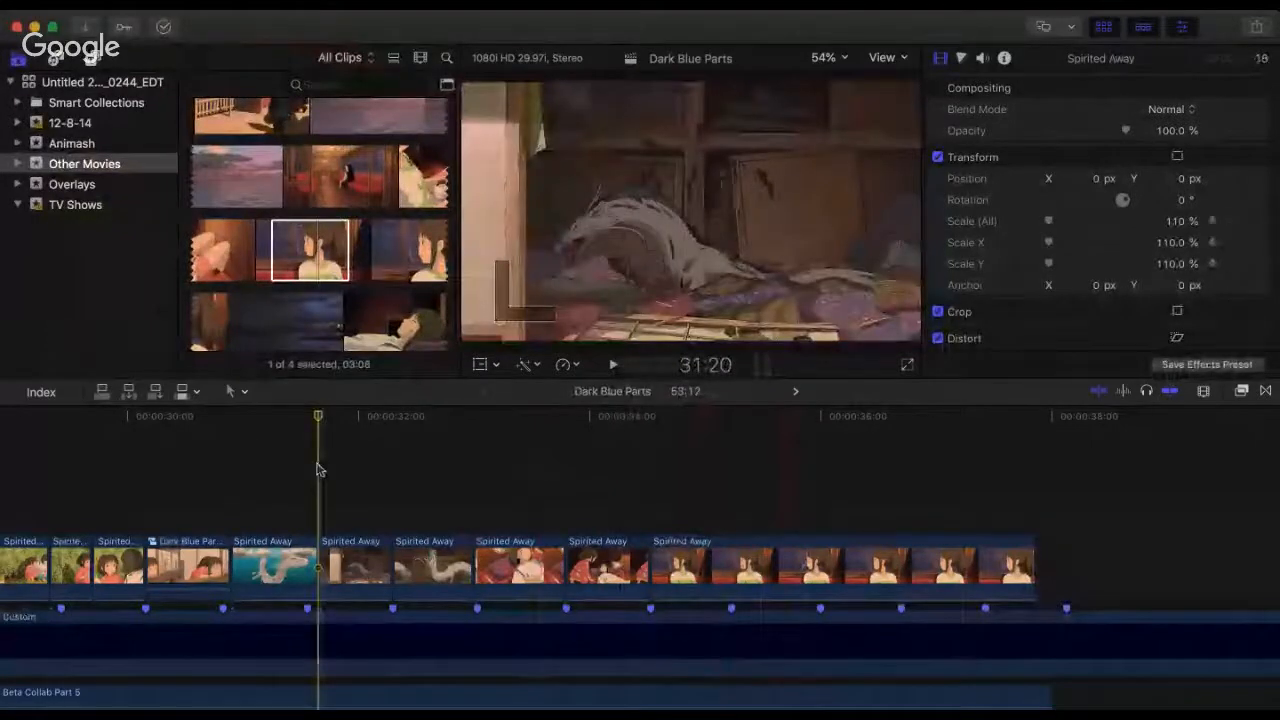
{"action": "key", "text": "space"}
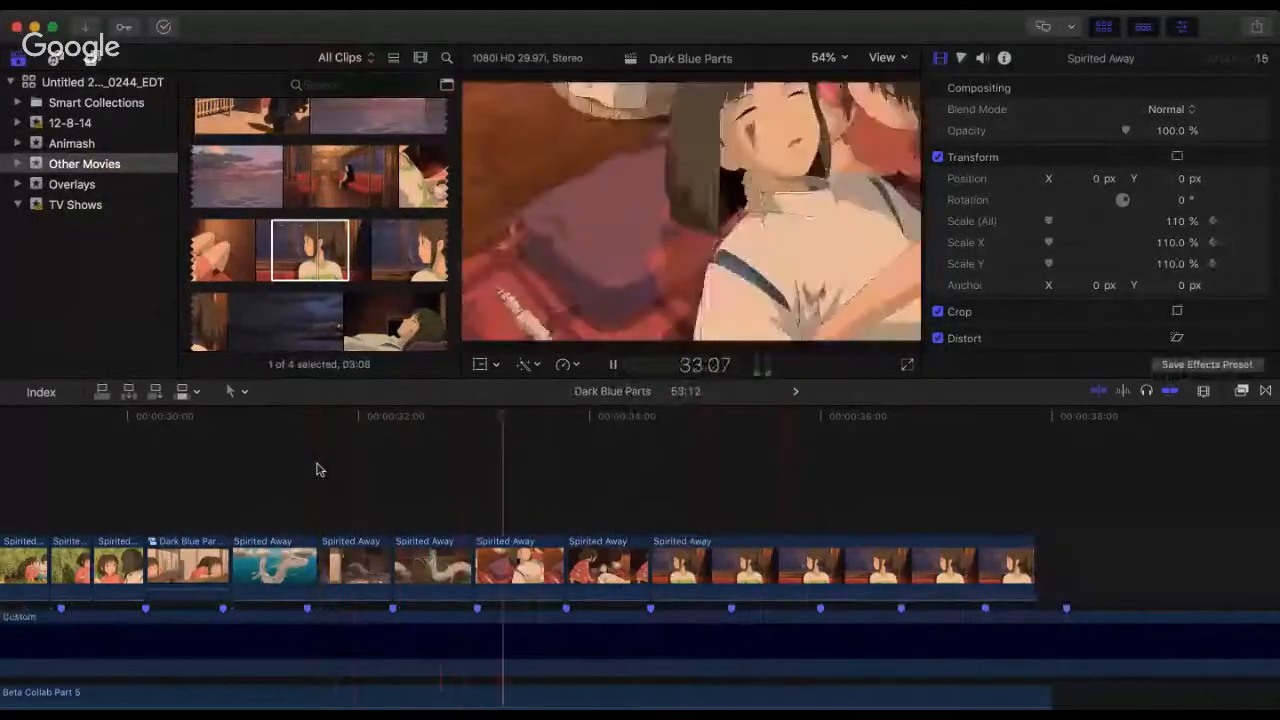
{"action": "key", "text": "space"}
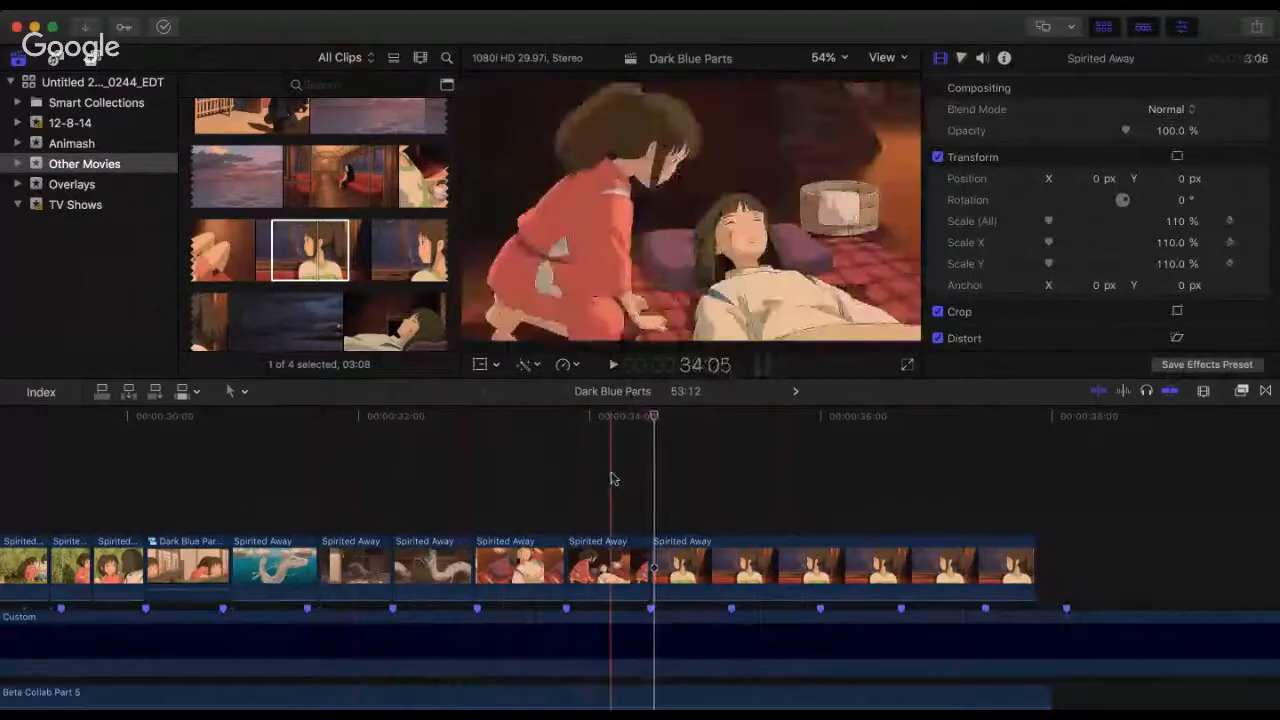
{"action": "key", "text": "space"}
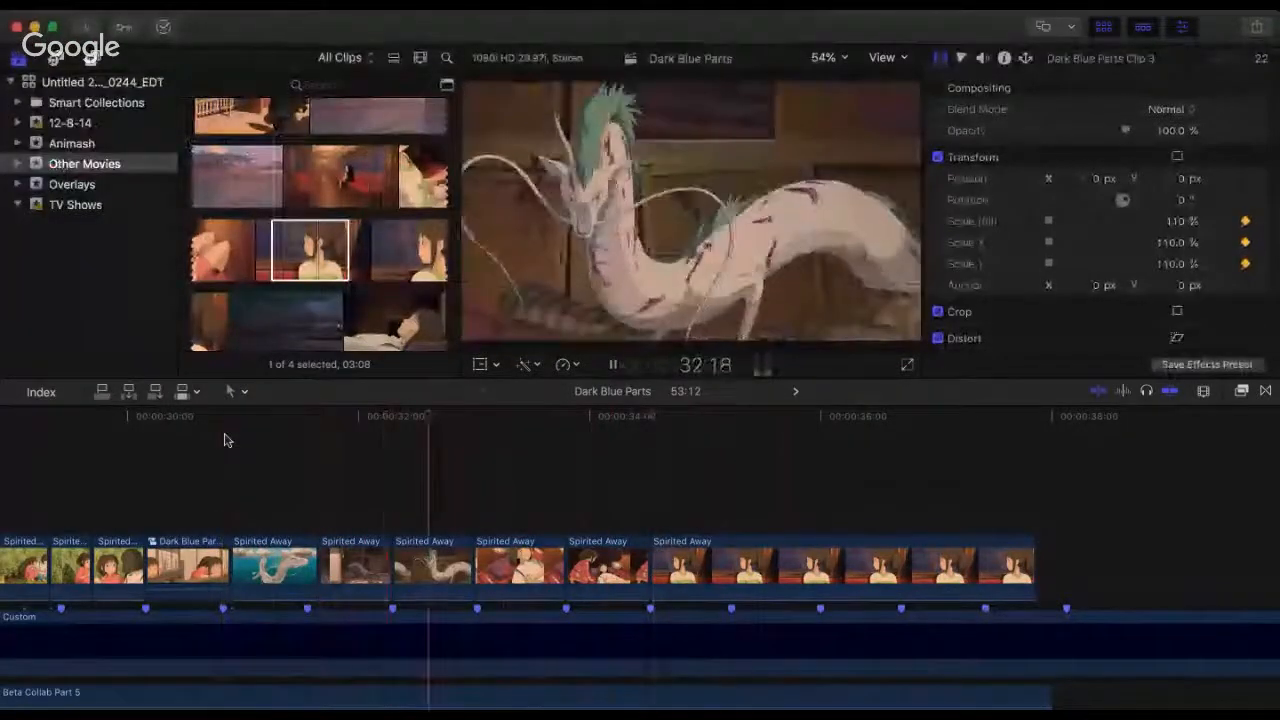
{"action": "key", "text": "space"}
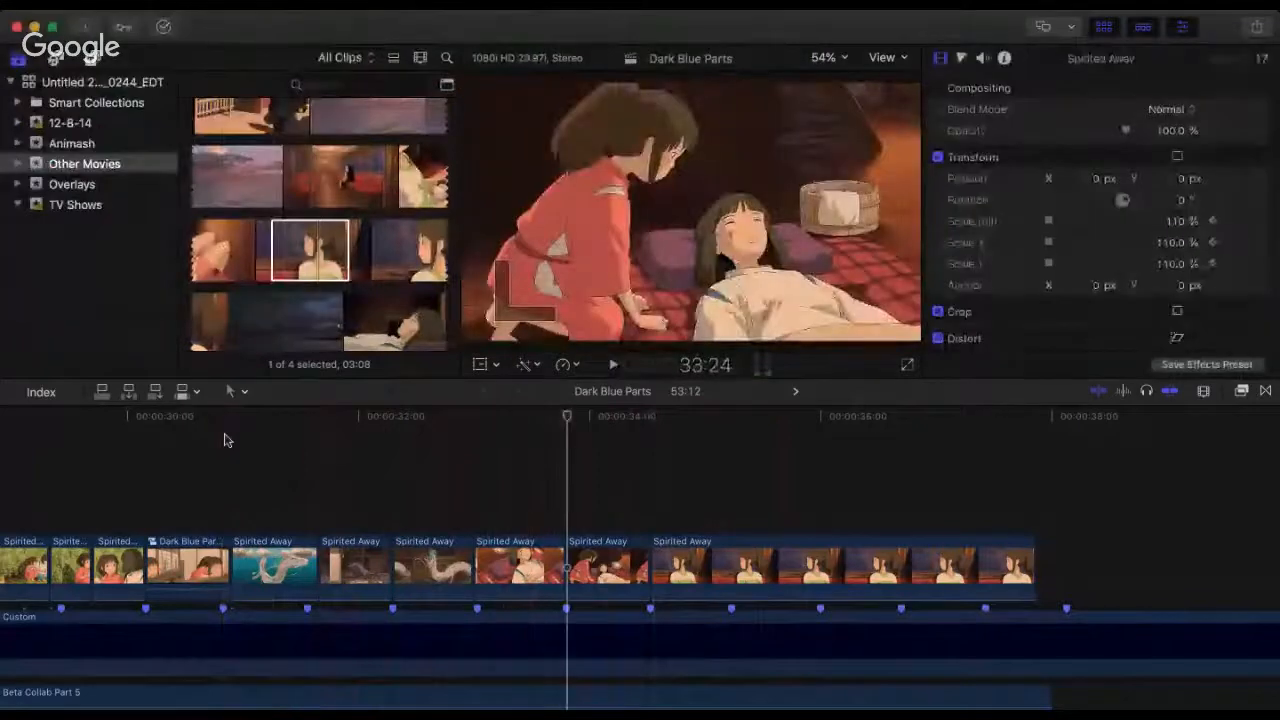
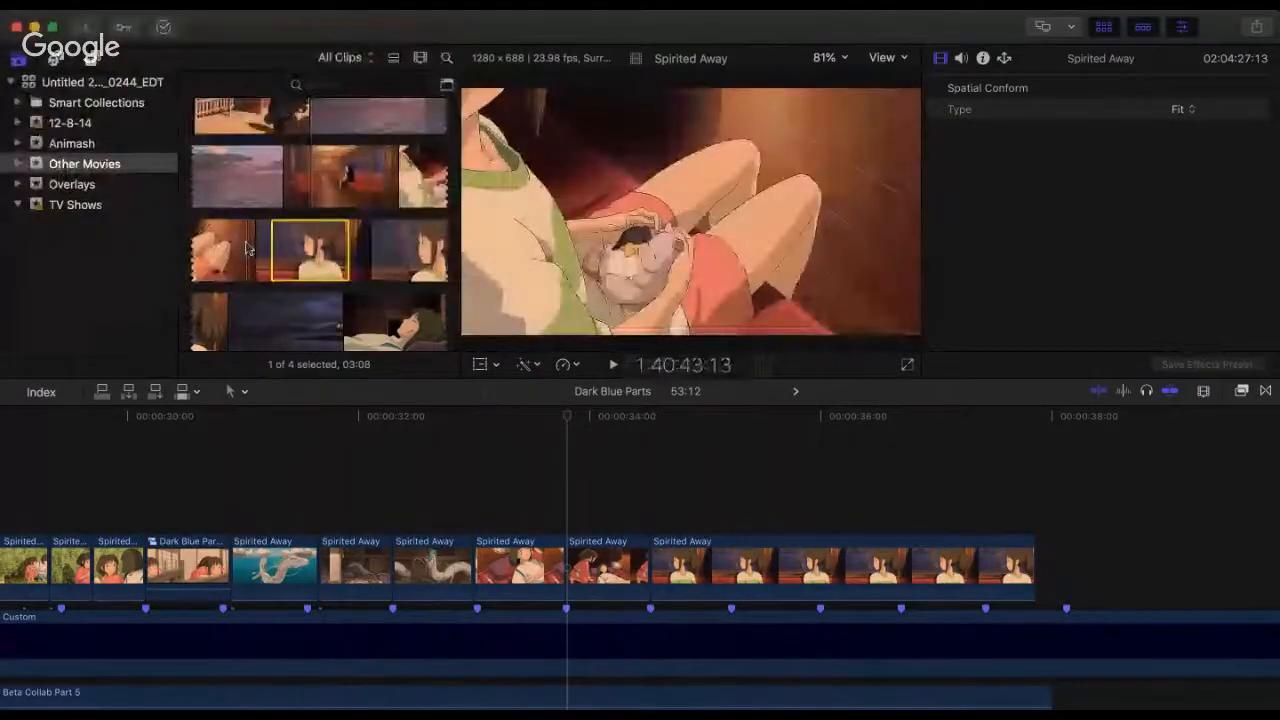
Step: Select a range of about 2:01 of the boy lying in bed with his eyes open and add it above the train-window clip
{"action": "scroll", "coordinate": [248, 248], "scroll_direction": "down", "scroll_amount": 3}
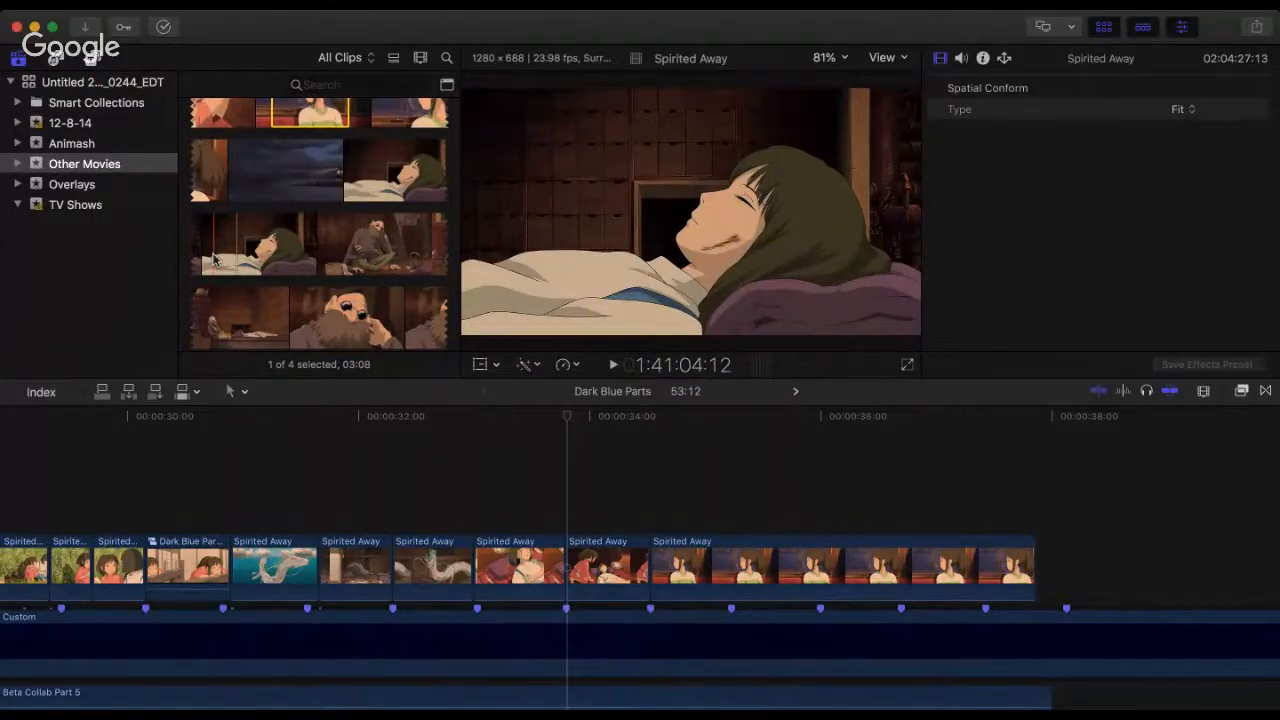
{"action": "left_click", "coordinate": [232, 254]}
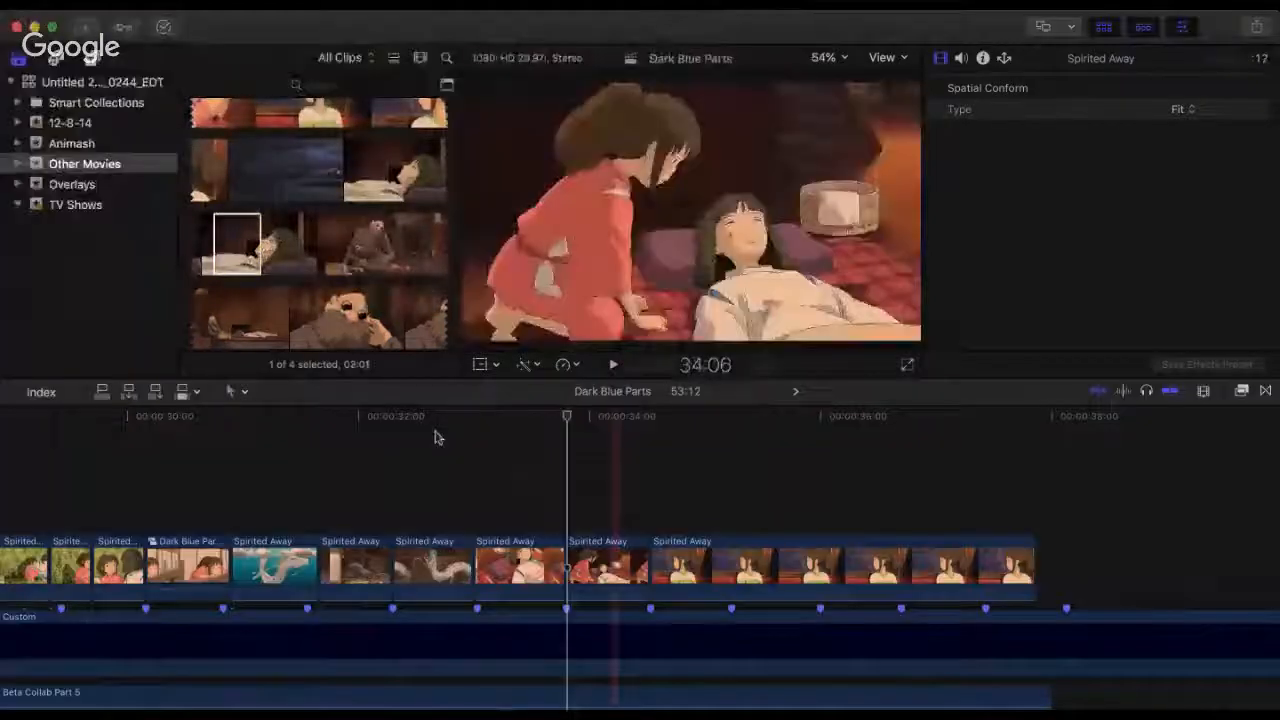
{"action": "left_click_drag", "start_coordinate": [234, 239], "coordinate": [742, 560]}
{"action": "left_click_drag", "start_coordinate": [742, 500], "coordinate": [745, 498]}
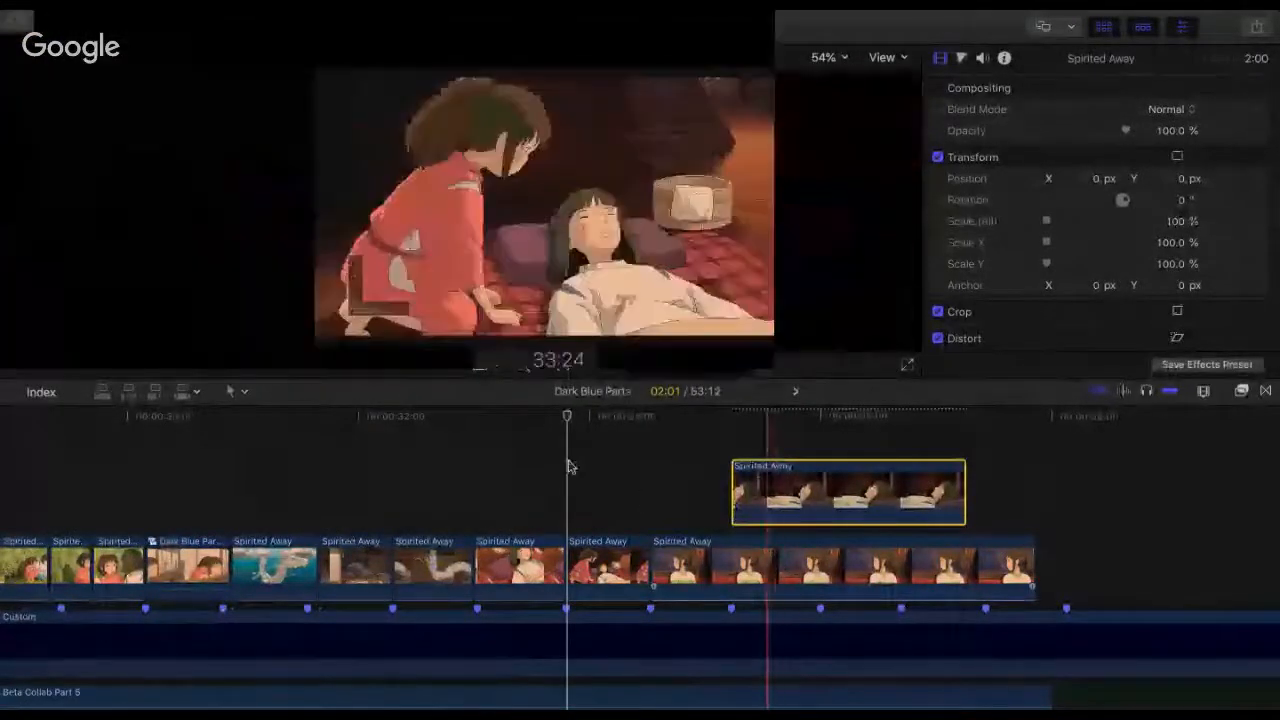
Step: Trim the train-window clip's end to the beat marker near 36:00 and place the lying-boy clip directly after it in the same row
{"action": "left_click", "coordinate": [568, 466]}
{"action": "key", "text": "space"}
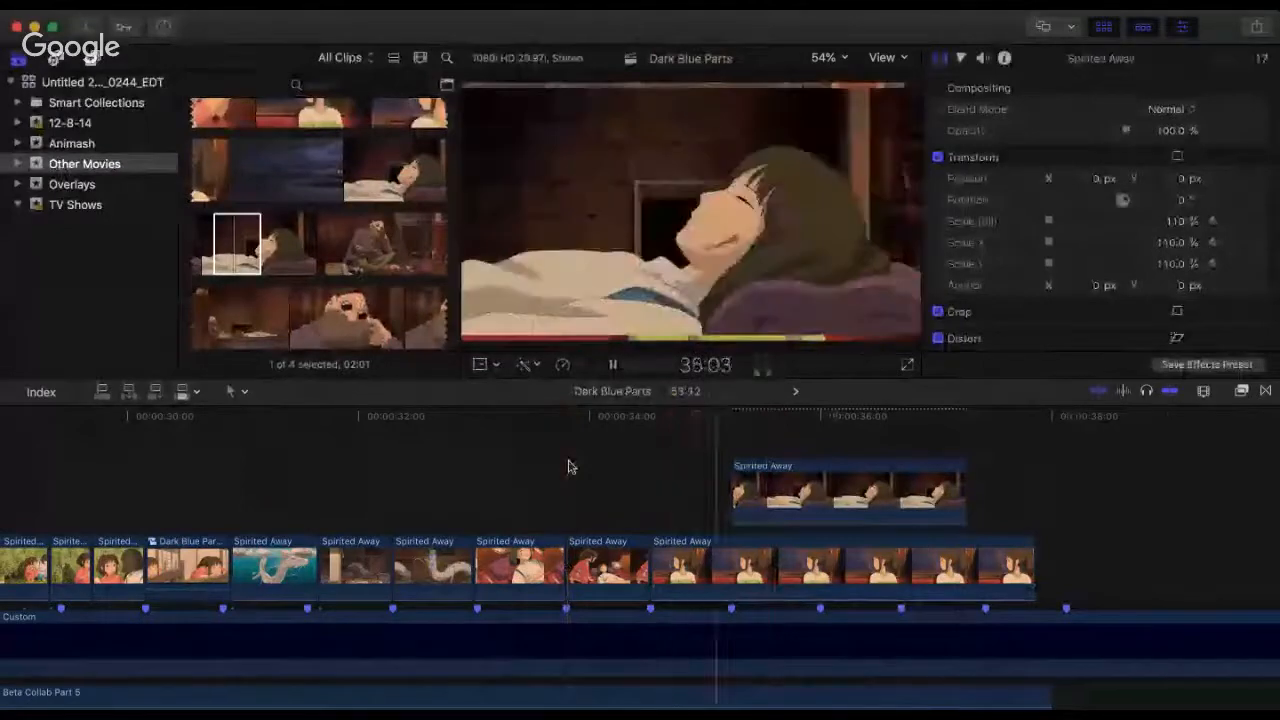
{"action": "key", "text": "space"}
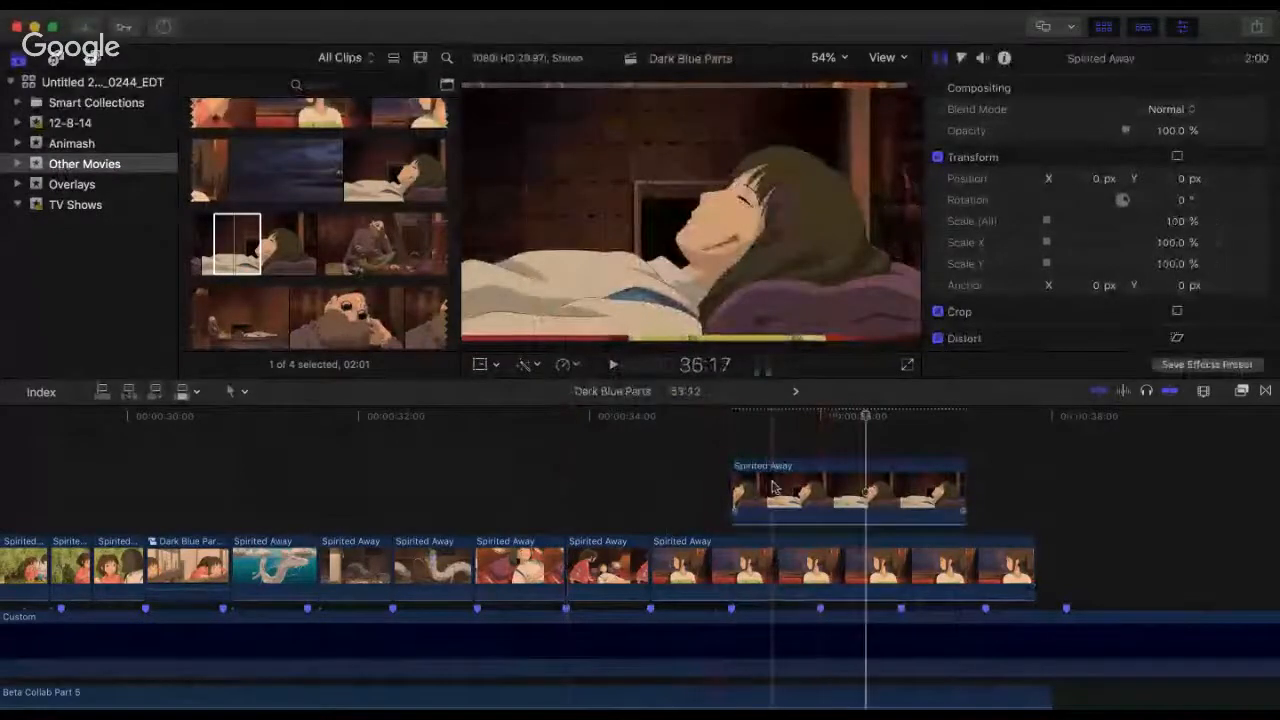
{"action": "left_click_drag", "start_coordinate": [841, 515], "coordinate": [926, 520]}
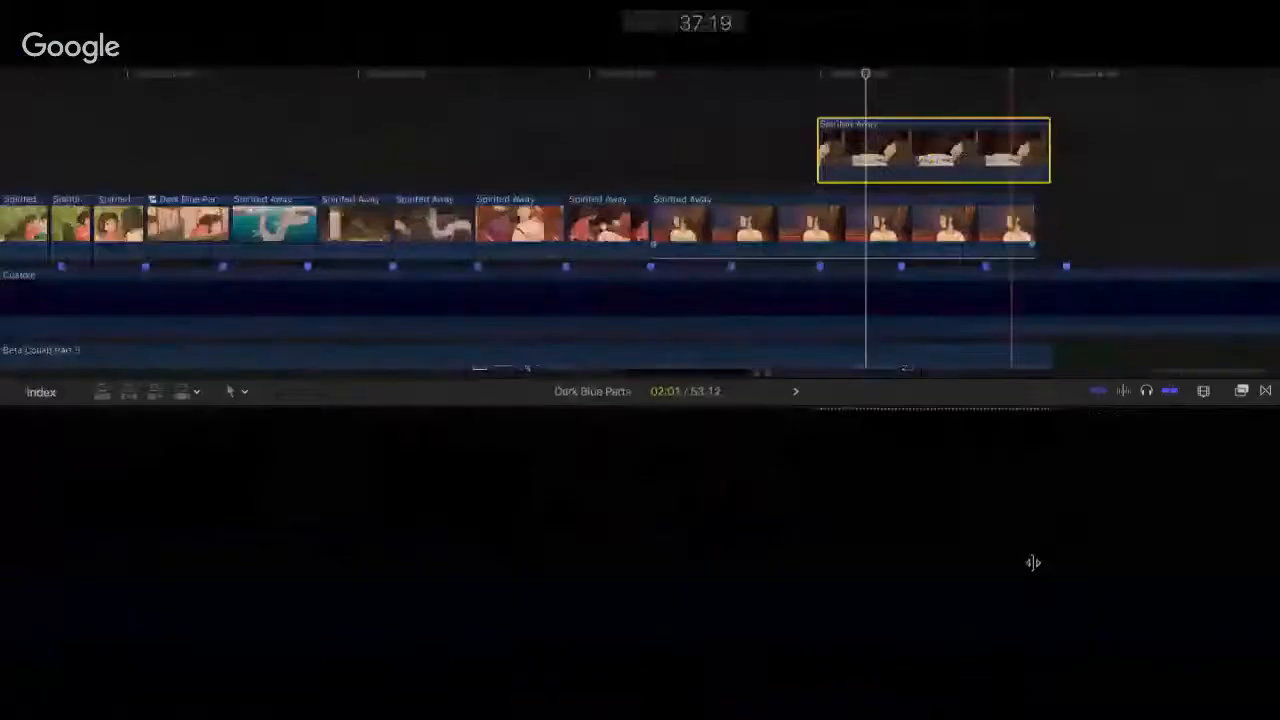
{"action": "left_click_drag", "start_coordinate": [1038, 568], "coordinate": [820, 572]}
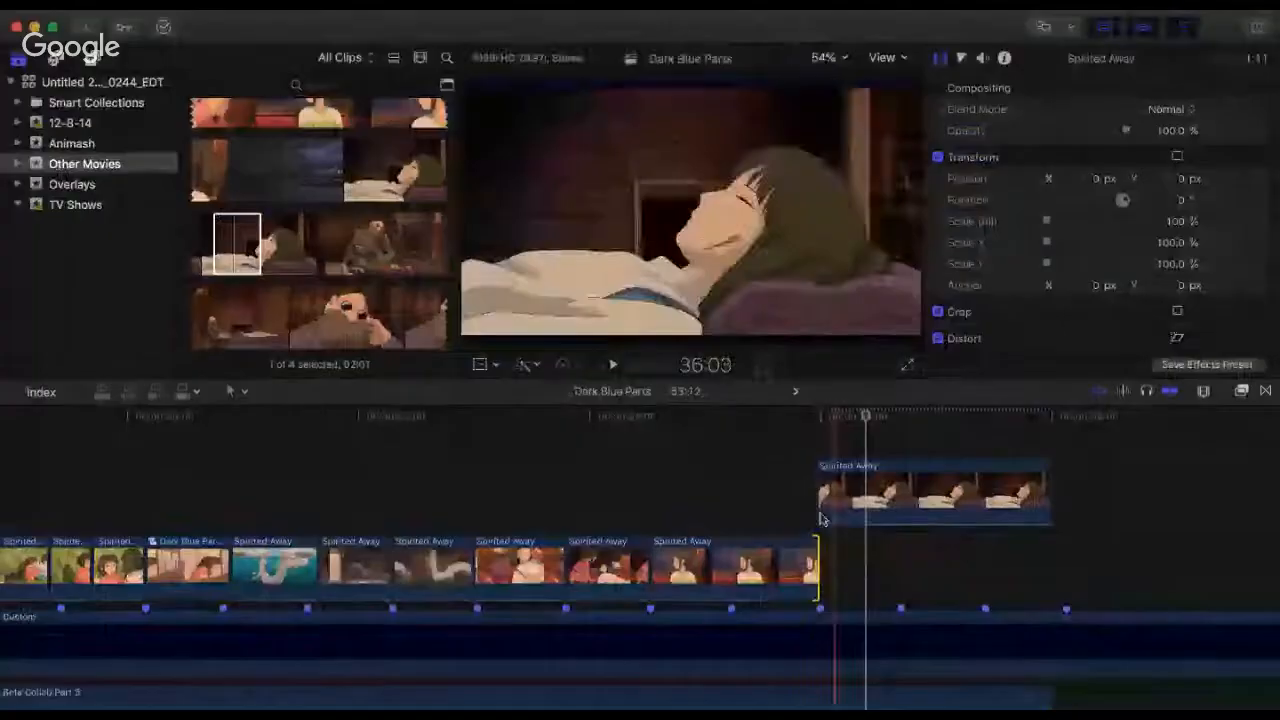
{"action": "left_click_drag", "start_coordinate": [821, 494], "coordinate": [824, 494]}
{"action": "key", "text": "super+alt+Down"}
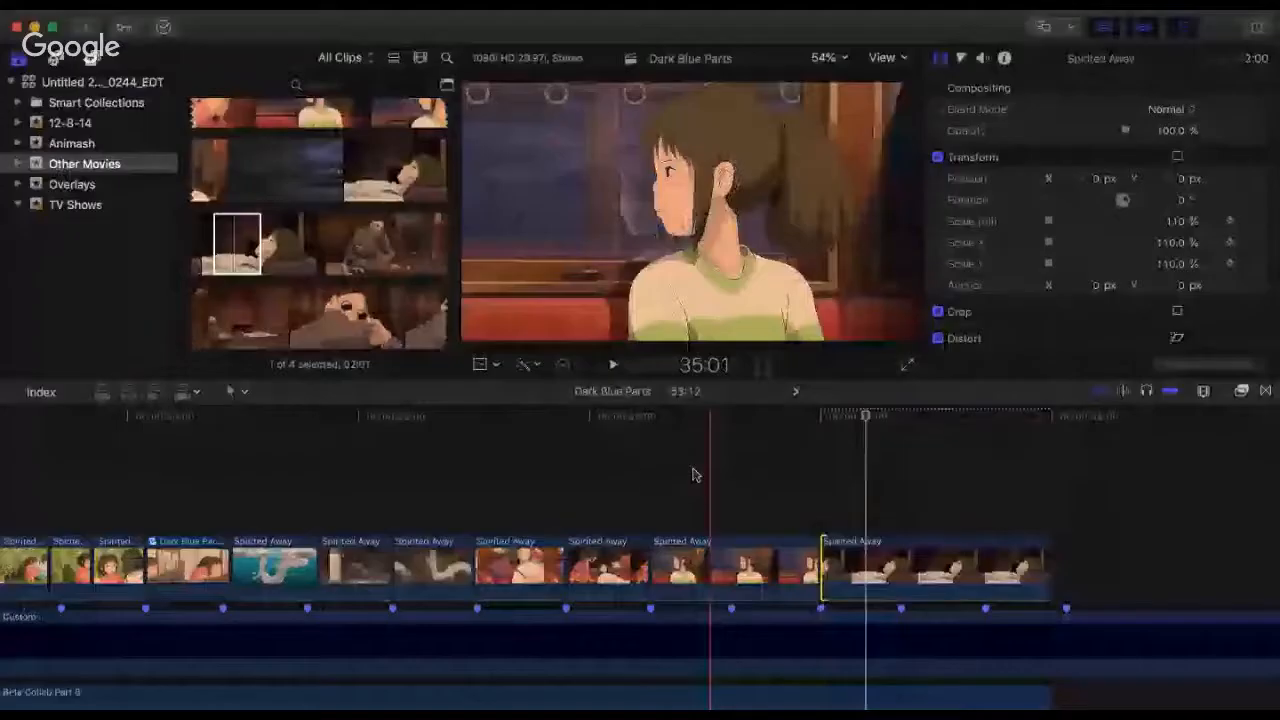
Step: Trim a few opening frames off the train-window clip, move it back against the kneeling-girl clip, and extend its end to the lying-boy clip
{"action": "left_click", "coordinate": [646, 477]}
{"action": "key", "text": "space"}
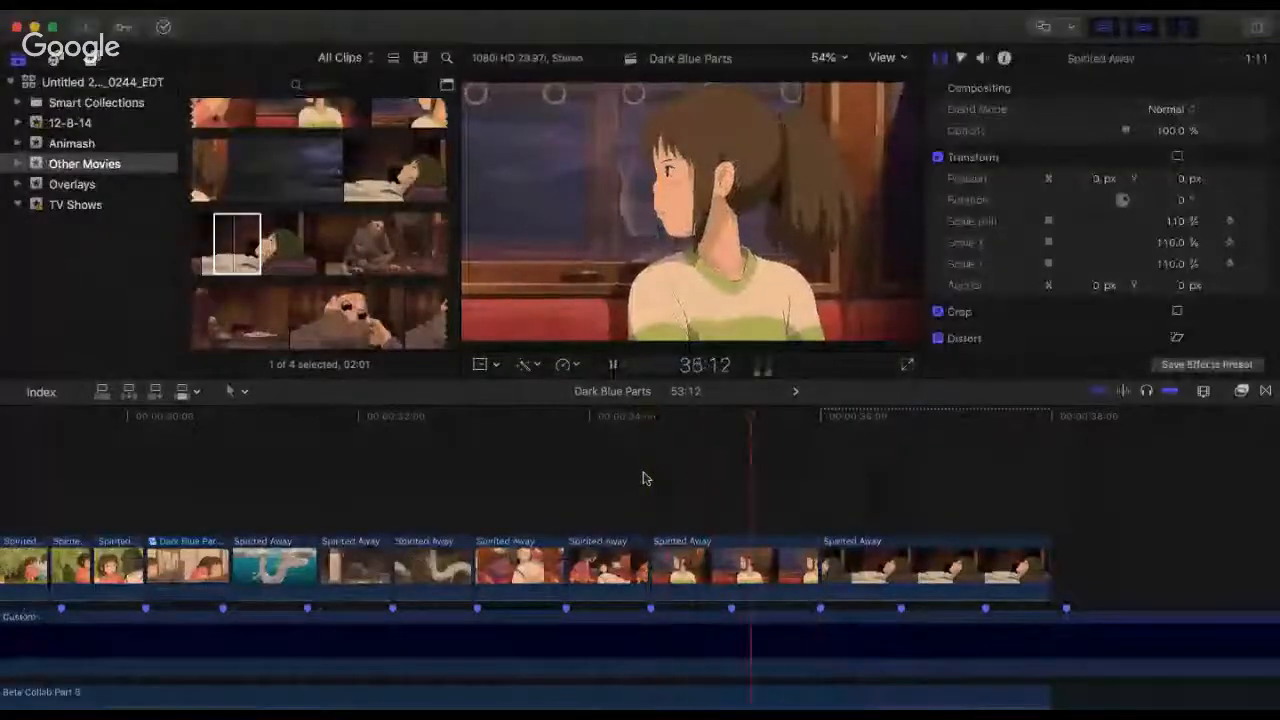
{"action": "key", "text": "space"}
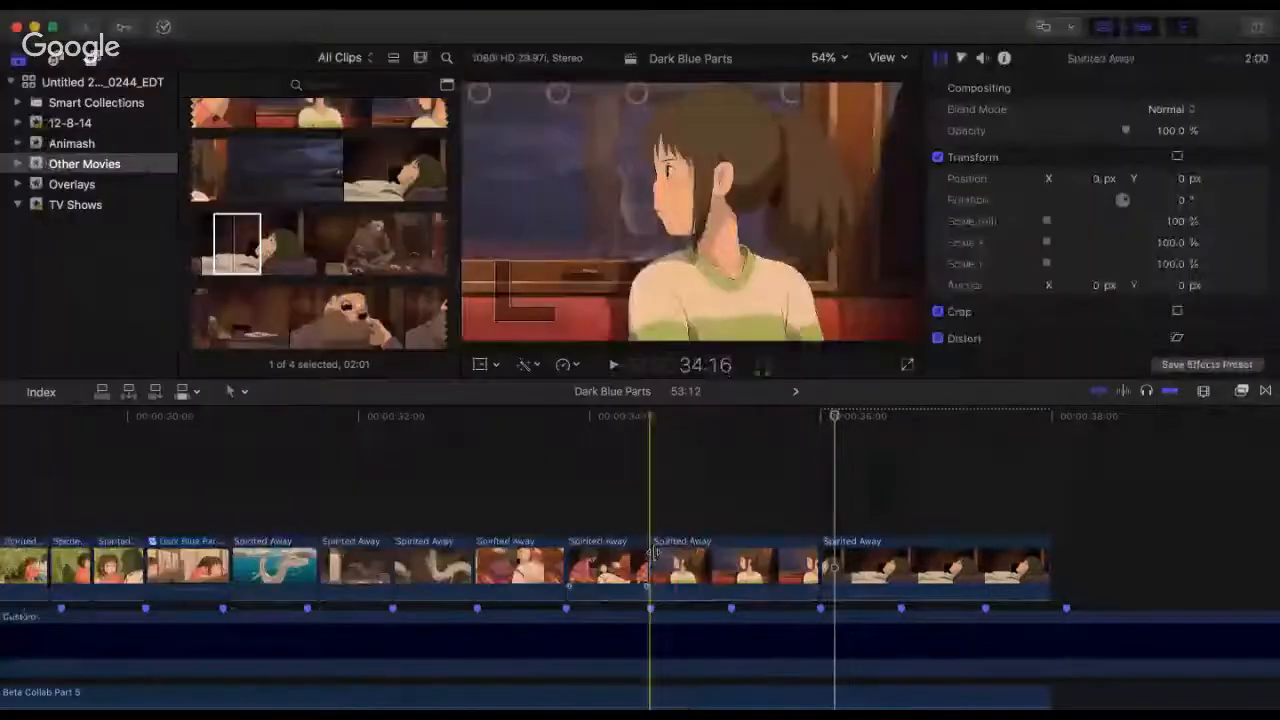
{"action": "left_click_drag", "start_coordinate": [651, 560], "coordinate": [692, 560]}
{"action": "left_click", "coordinate": [706, 562]}
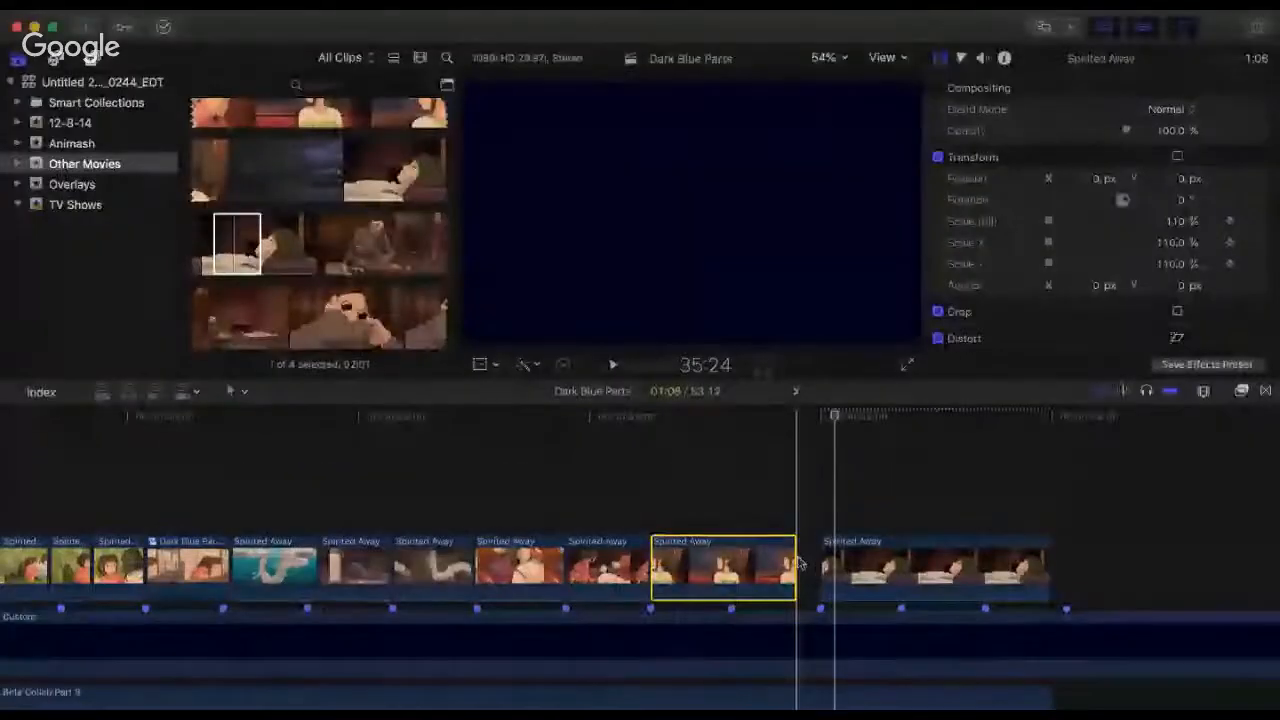
{"action": "left_click_drag", "start_coordinate": [797, 558], "coordinate": [822, 557]}
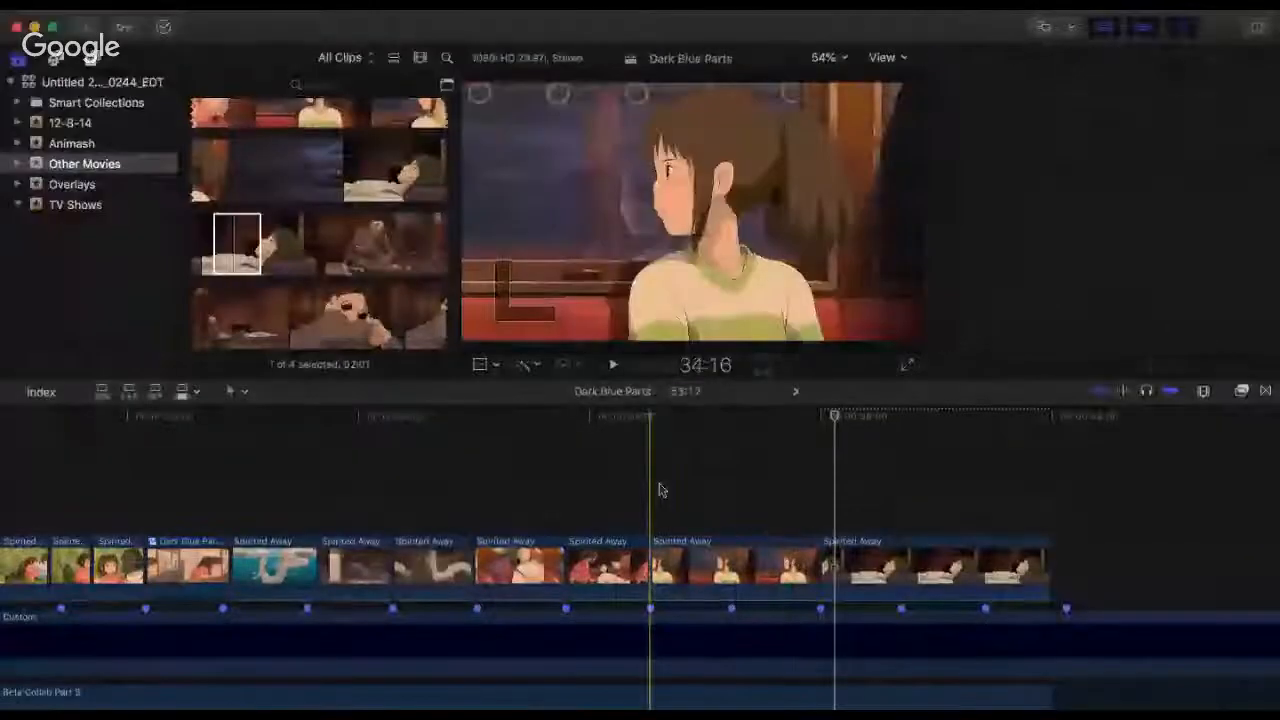
Step: Play from 34:08 and from 31:07 to check the retrimmed train-window cut against the beat markers
{"action": "left_click", "coordinate": [657, 484]}
{"action": "left_click", "coordinate": [620, 473]}
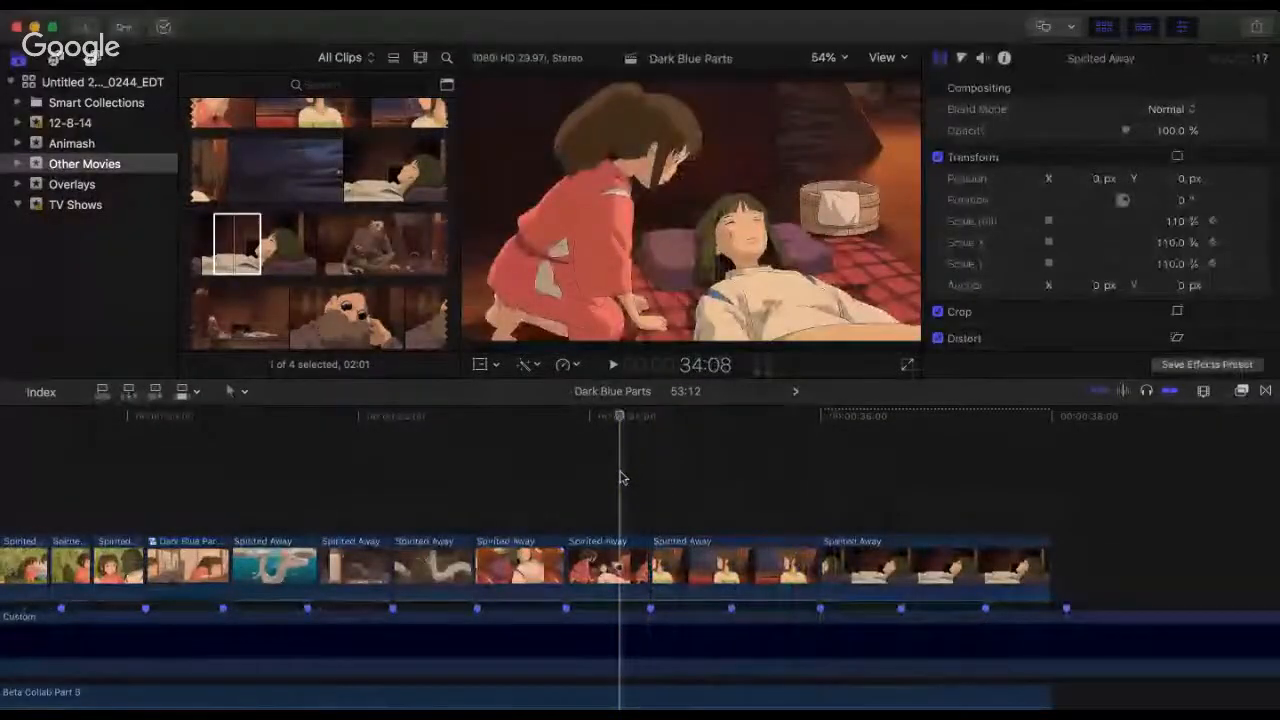
{"action": "key", "text": "space"}
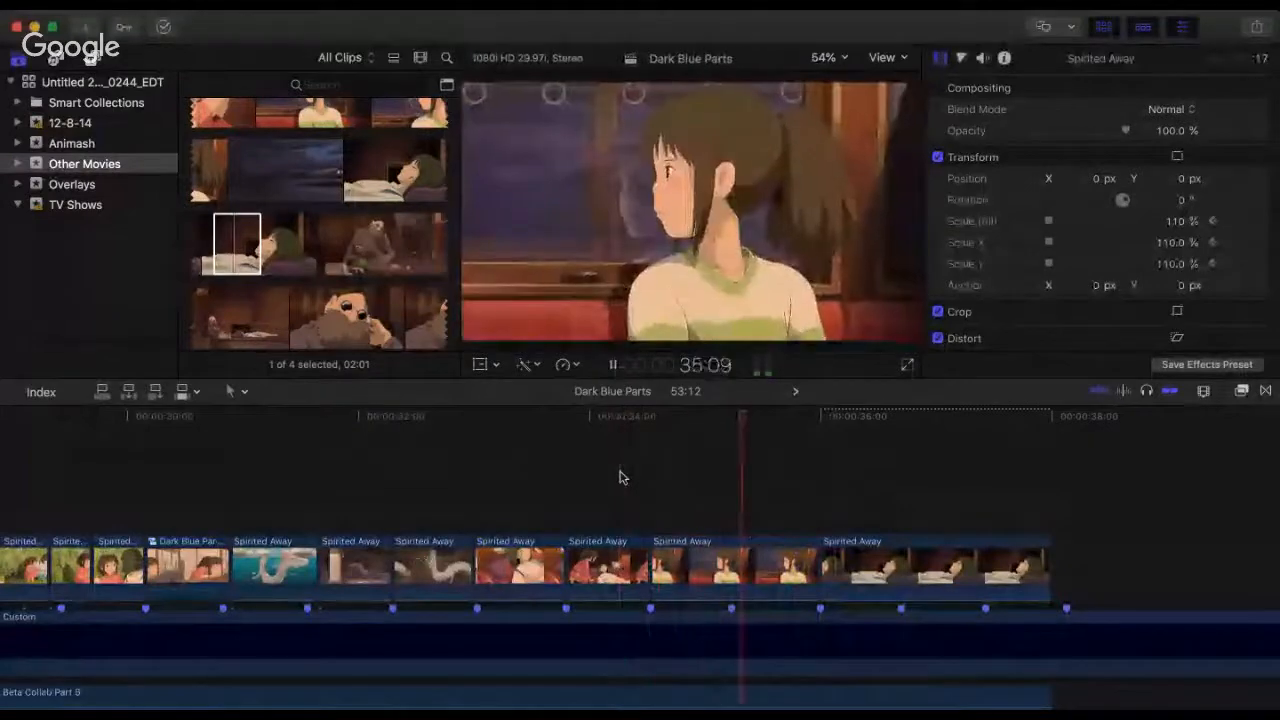
{"action": "key", "text": "space"}
{"action": "left_click", "coordinate": [620, 477]}
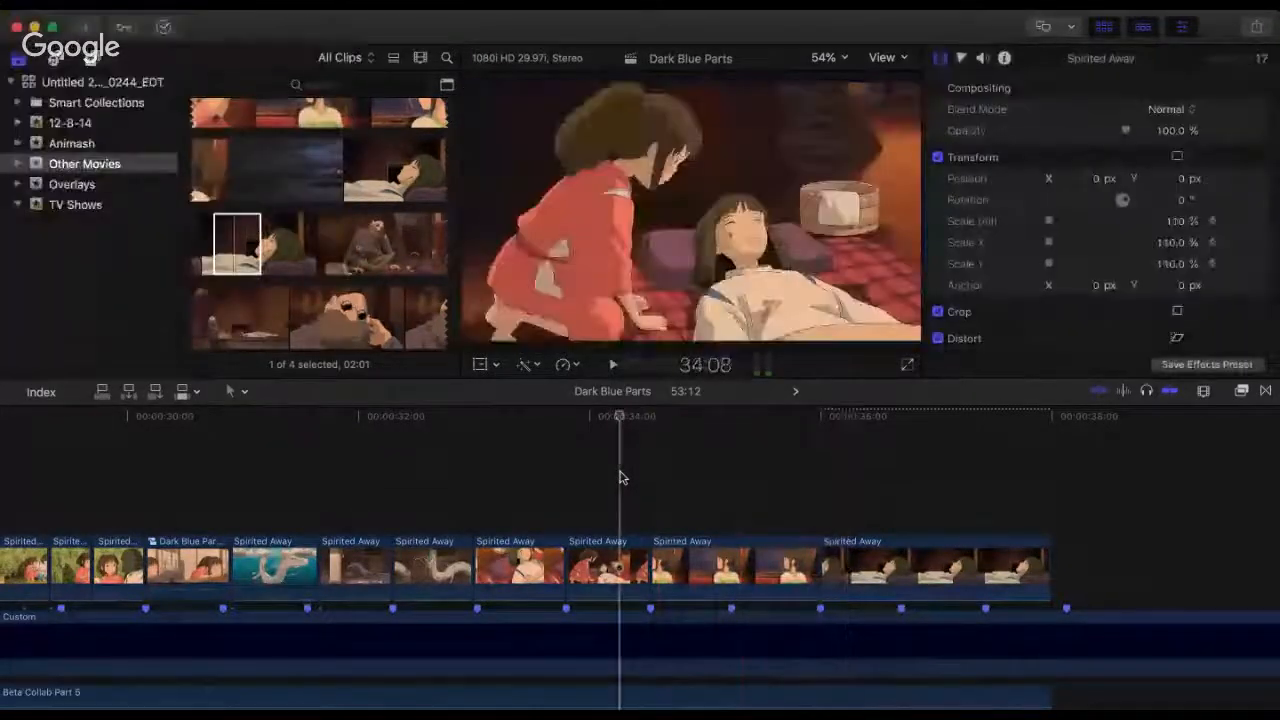
{"action": "left_click", "coordinate": [271, 476]}
{"action": "key", "text": "space"}
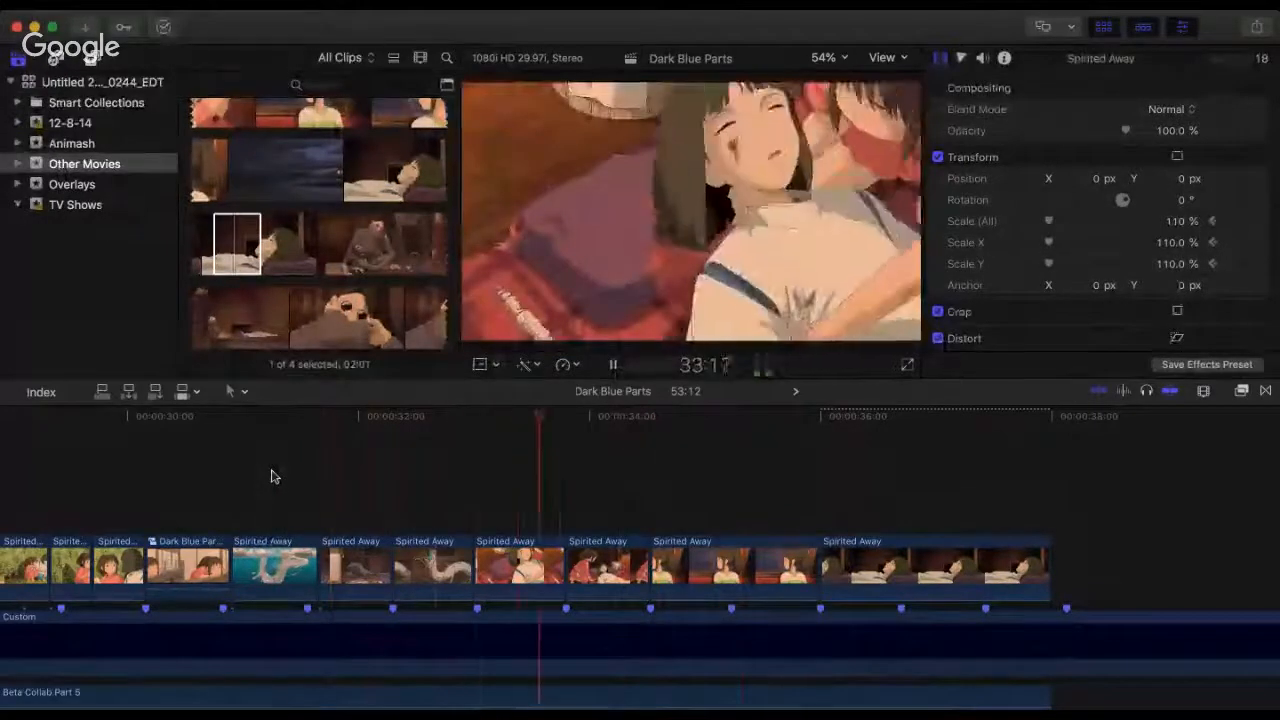
{"action": "key", "text": "space"}
{"action": "left_click", "coordinate": [271, 476]}
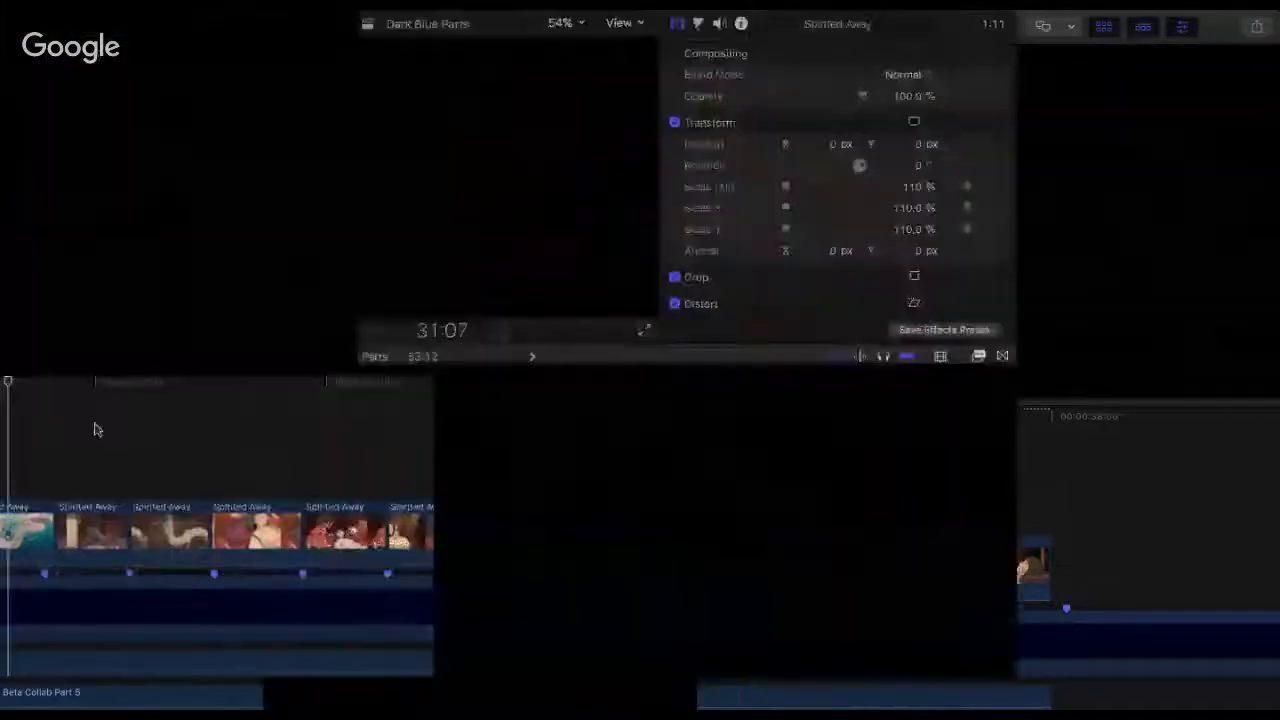
Step: Play the Spirited Away sequence from its first clip through to the train-window shot to check the pacing
{"action": "scroll", "coordinate": [268, 517], "scroll_direction": "left", "scroll_amount": 4}
{"action": "key", "text": "super+minus"}
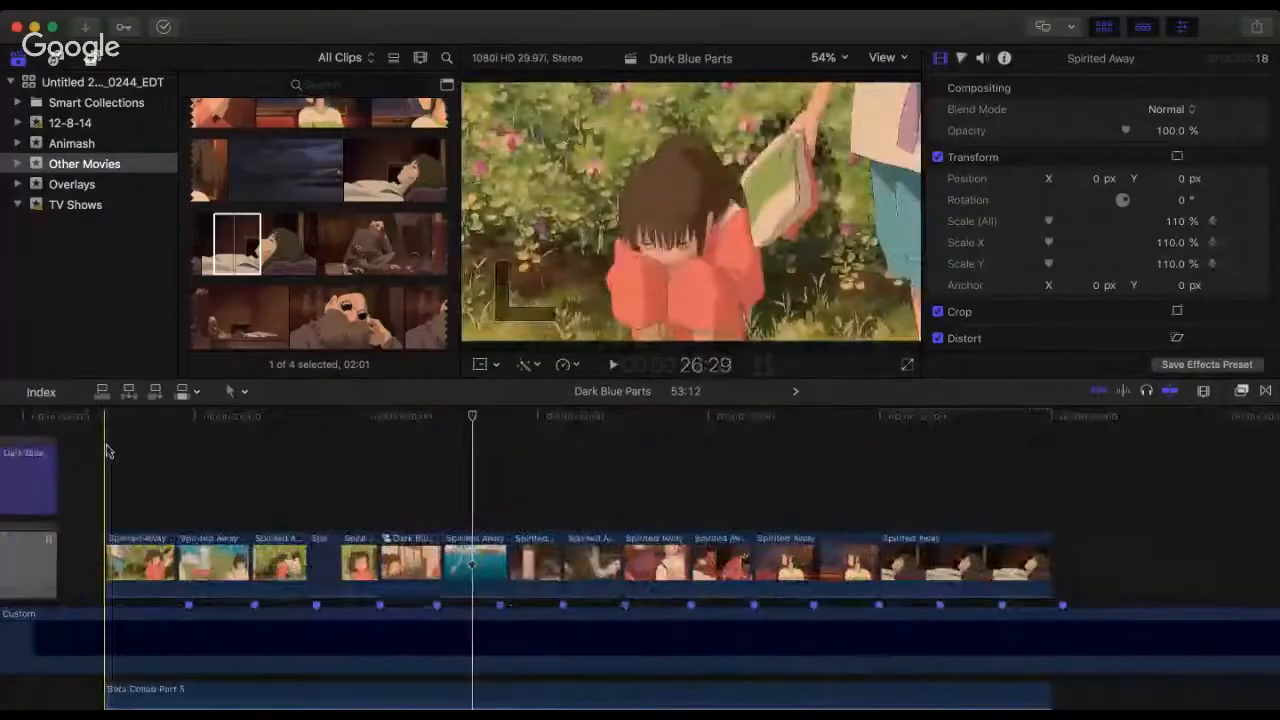
{"action": "left_click", "coordinate": [107, 450]}
{"action": "key", "text": "space"}
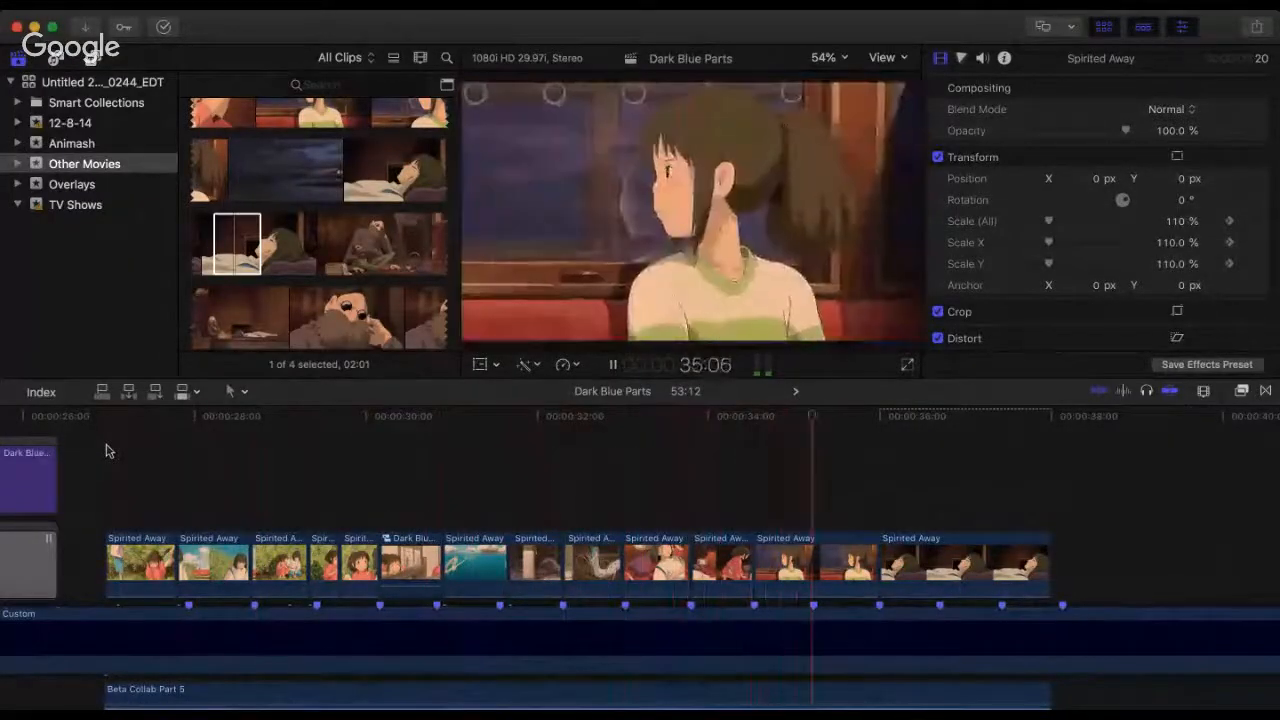
{"action": "key", "text": "space"}
Step: Play repeatedly from 33:13 and 33:24 to check the kneeling-girl to train-window cut against the beat
{"action": "left_click", "coordinate": [660, 479]}
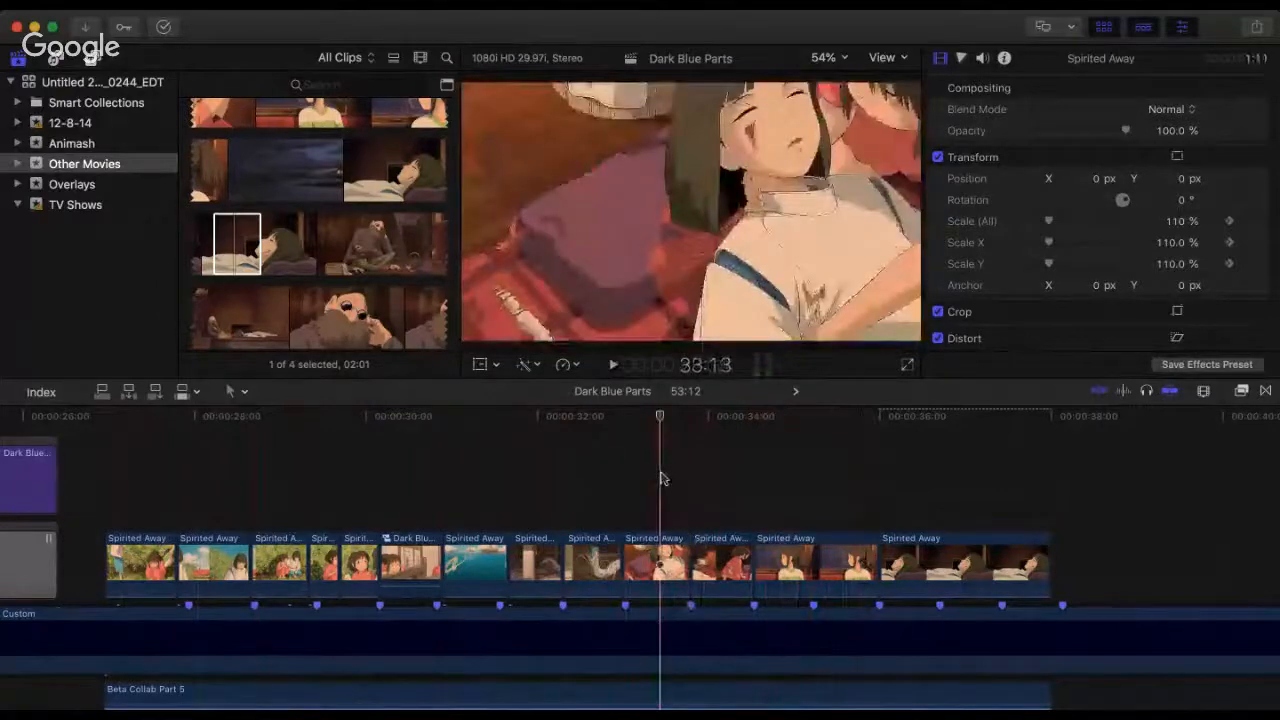
{"action": "key", "text": "space"}
{"action": "key", "text": "space"}
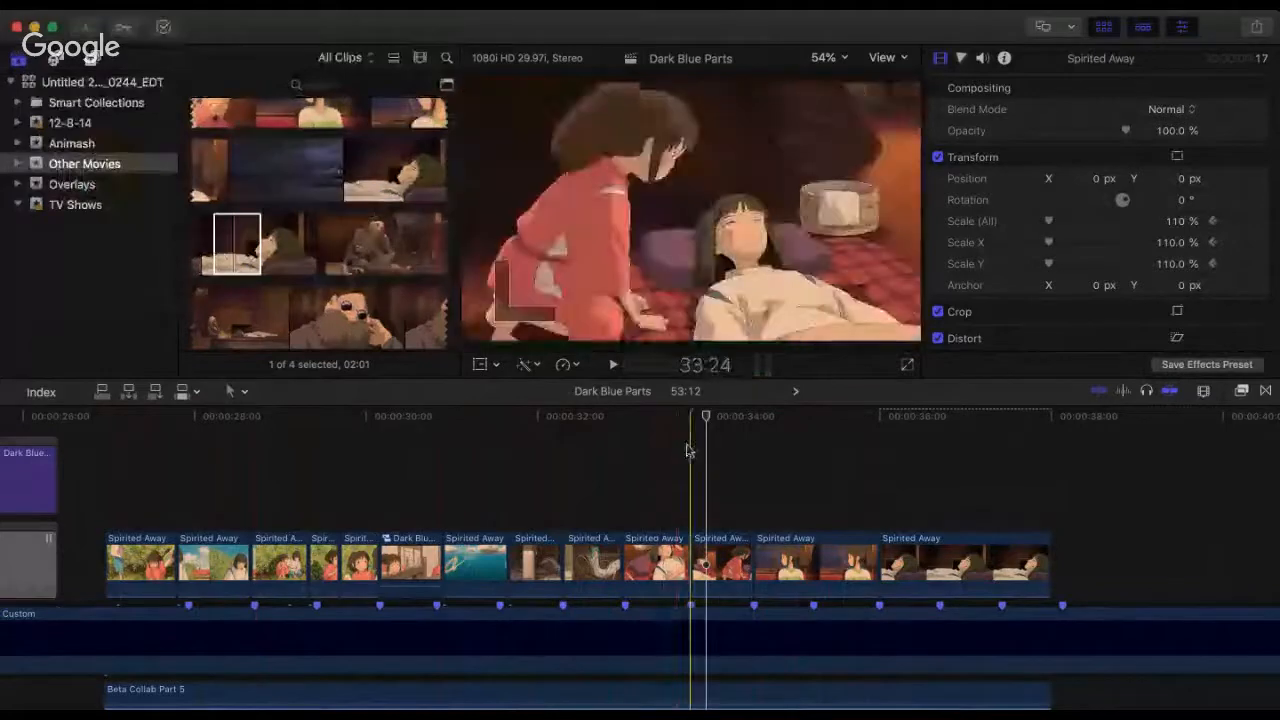
{"action": "key", "text": "space"}
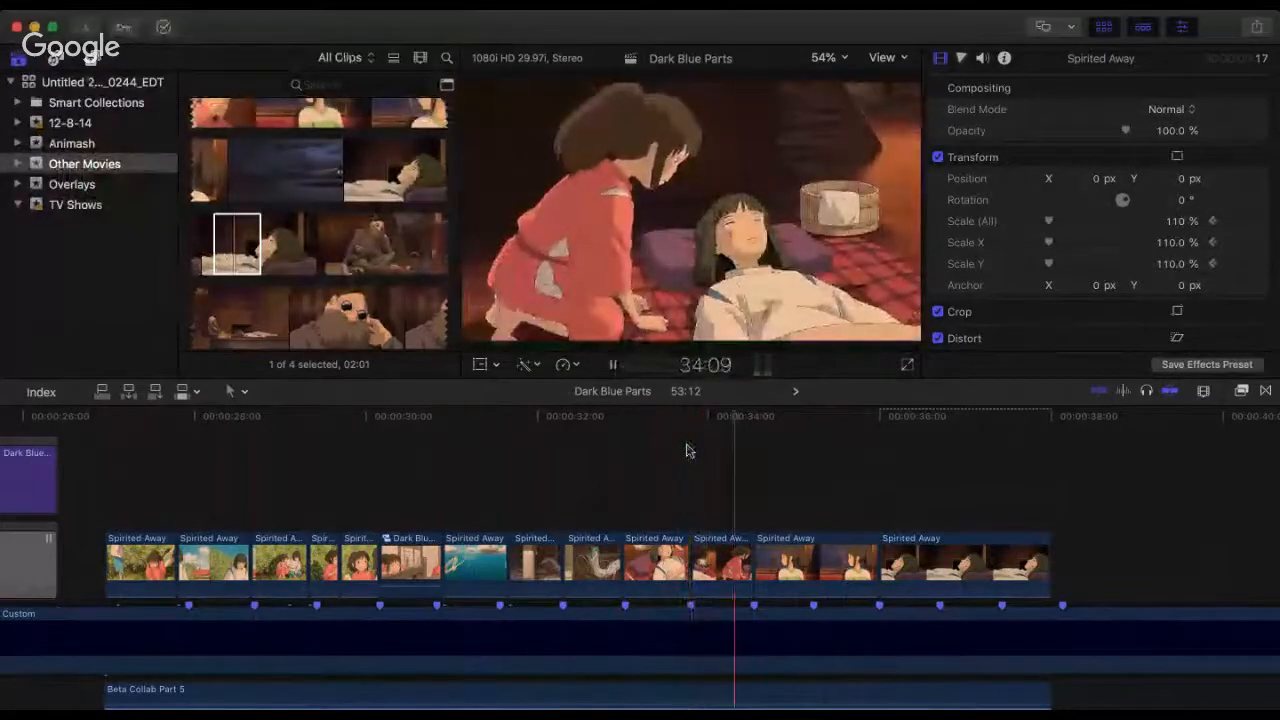
{"action": "key", "text": "space"}
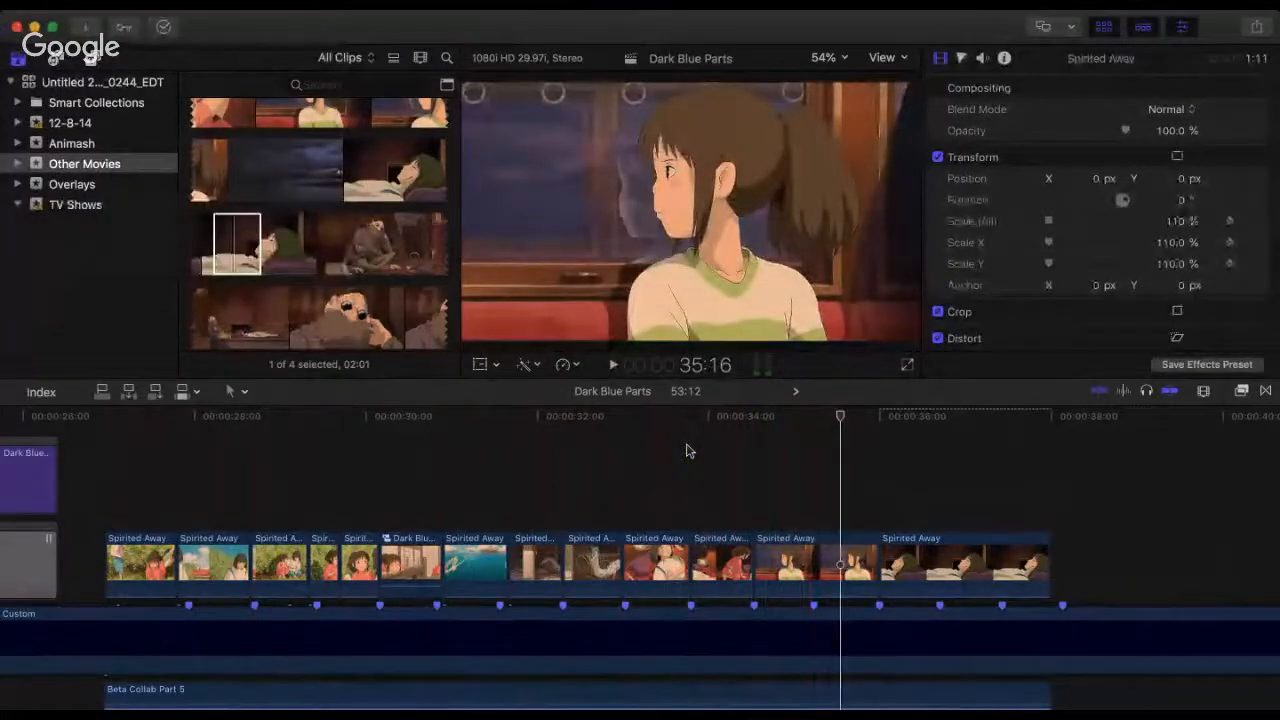
{"action": "key", "text": "space"}
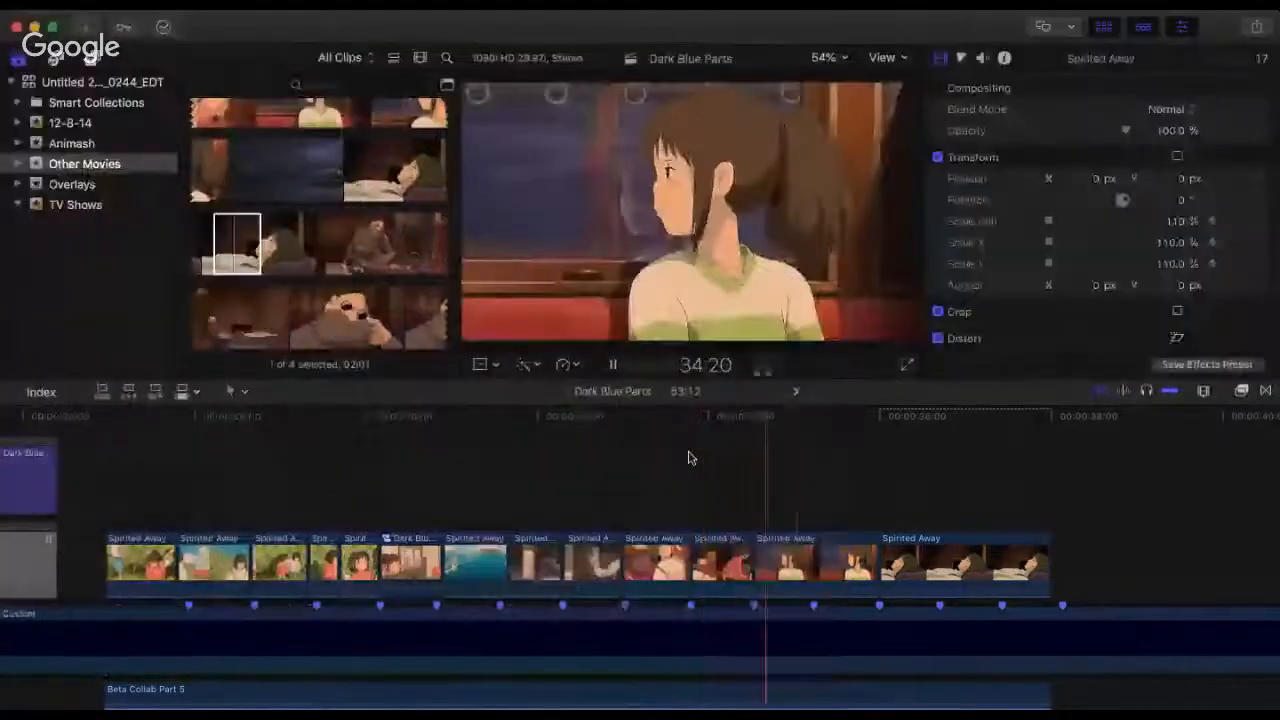
{"action": "key", "text": "space"}
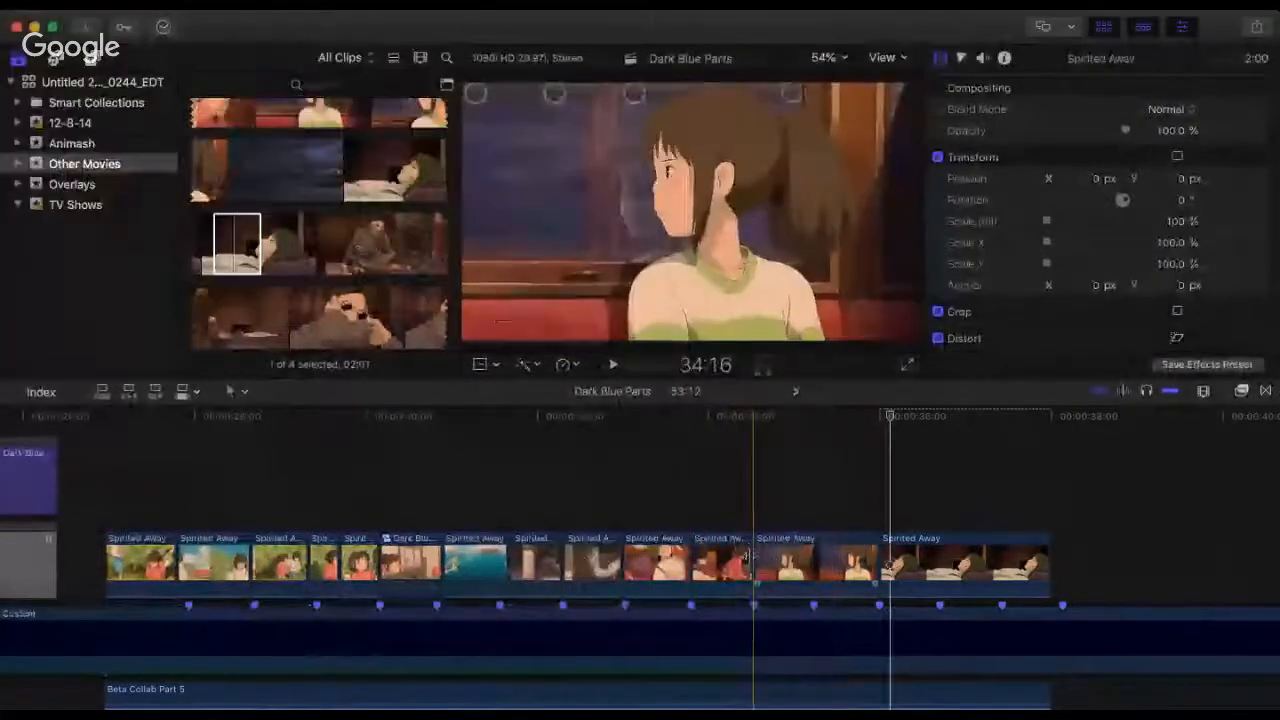
Step: Trim more off the train-window clip's opening, refit it between the kneeling-girl and lying-boy clips, and play from 34:09 across the cut
{"action": "left_click_drag", "start_coordinate": [753, 556], "coordinate": [880, 553]}
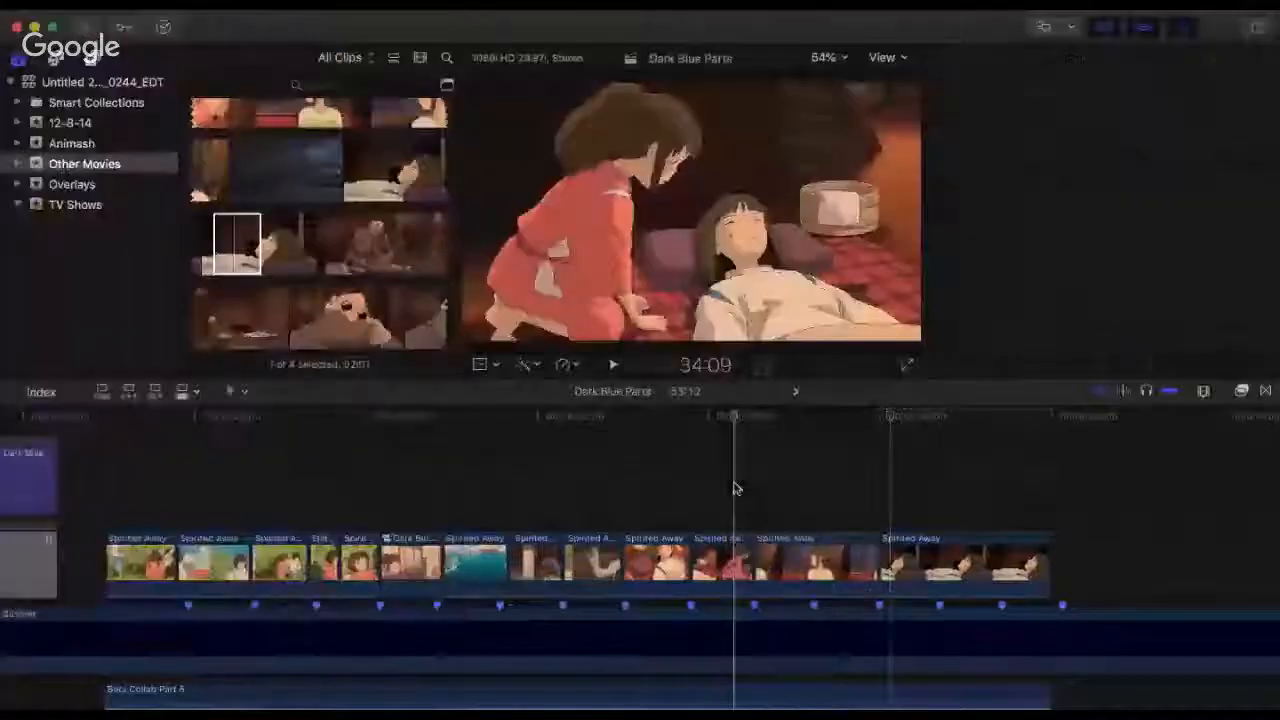
{"action": "left_click", "coordinate": [735, 488]}
{"action": "key", "text": "super+4"}
{"action": "key", "text": "space"}
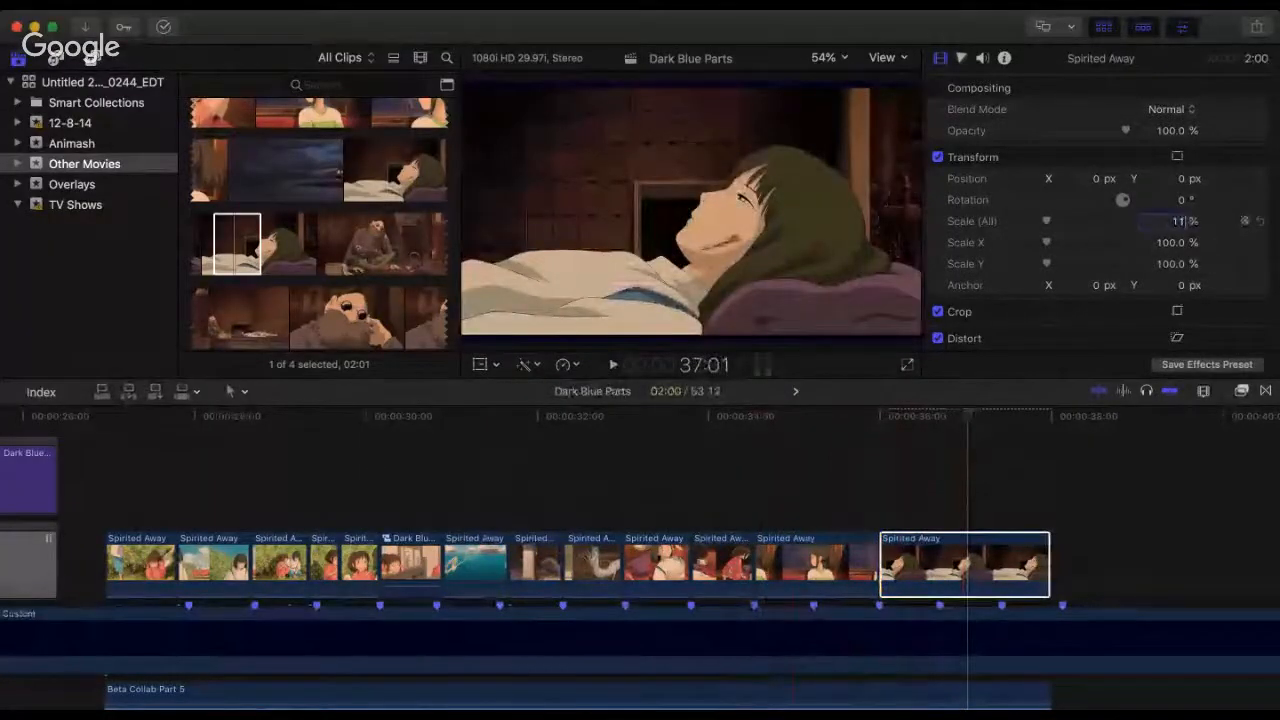
Step: Set the lying-boy clip's overall scale to 110% with a keyframe, and play across the cut into it
{"action": "key", "text": "Return"}
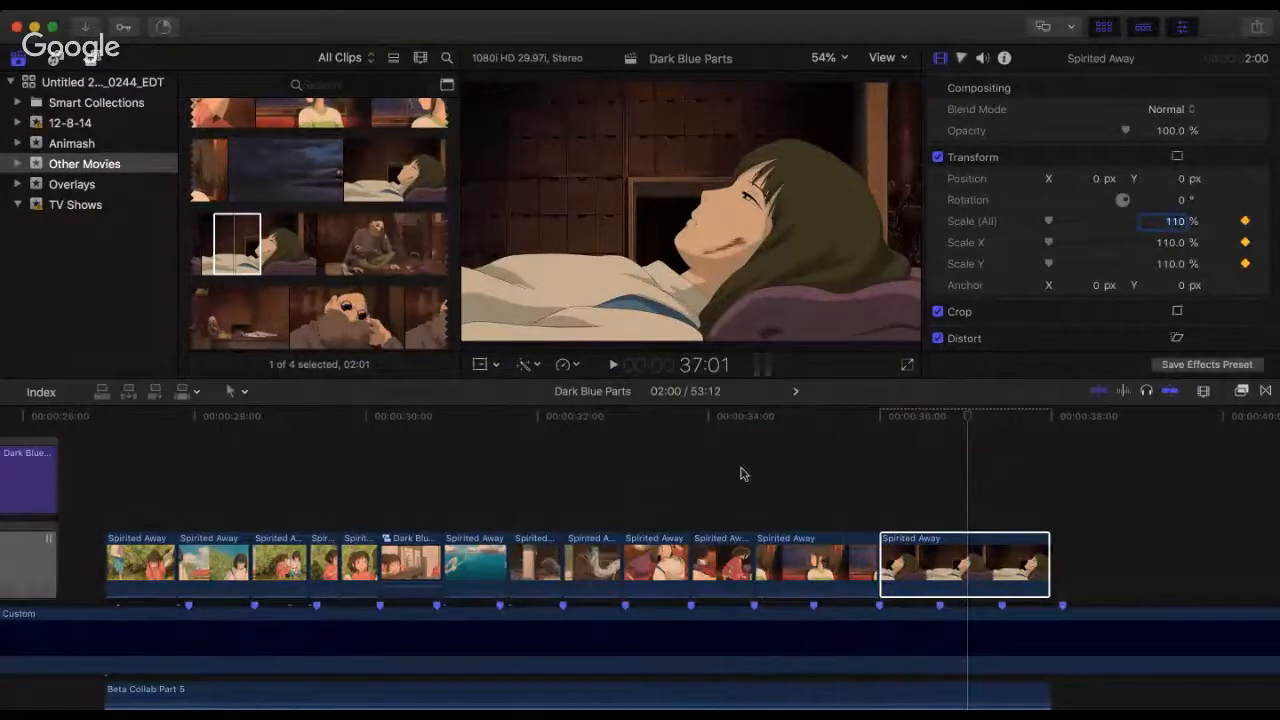
{"action": "left_click", "coordinate": [652, 420]}
{"action": "key", "text": "space"}
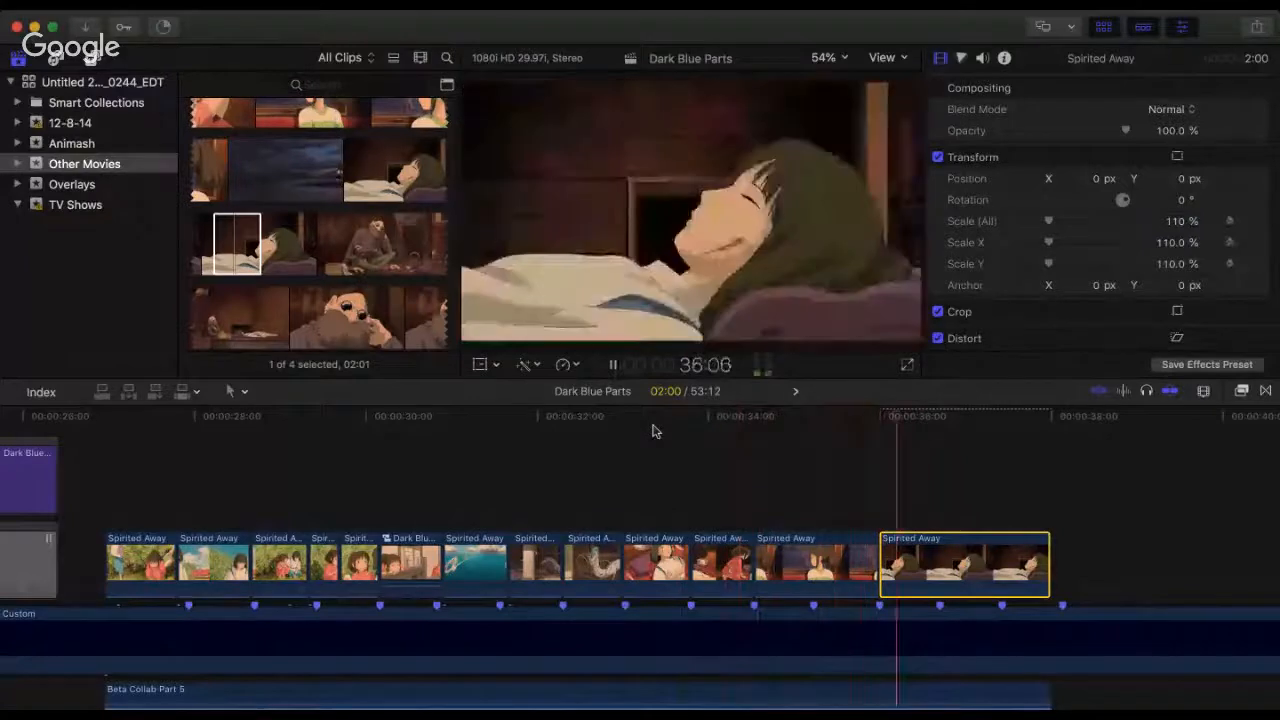
{"action": "key", "text": "space"}
Step: Play the whole Spirited Away sequence from its start, and again from 34:04, to check every cut against the beat markers
{"action": "left_click", "coordinate": [107, 474]}
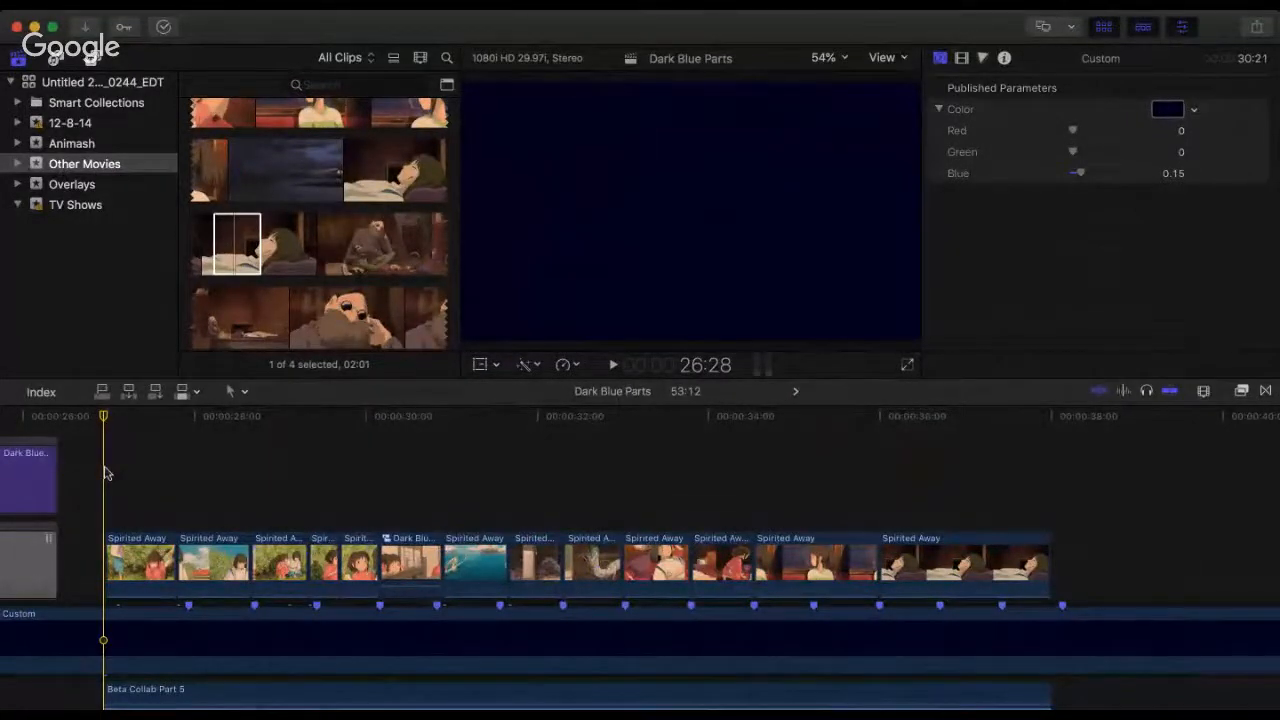
{"action": "key", "text": "space"}
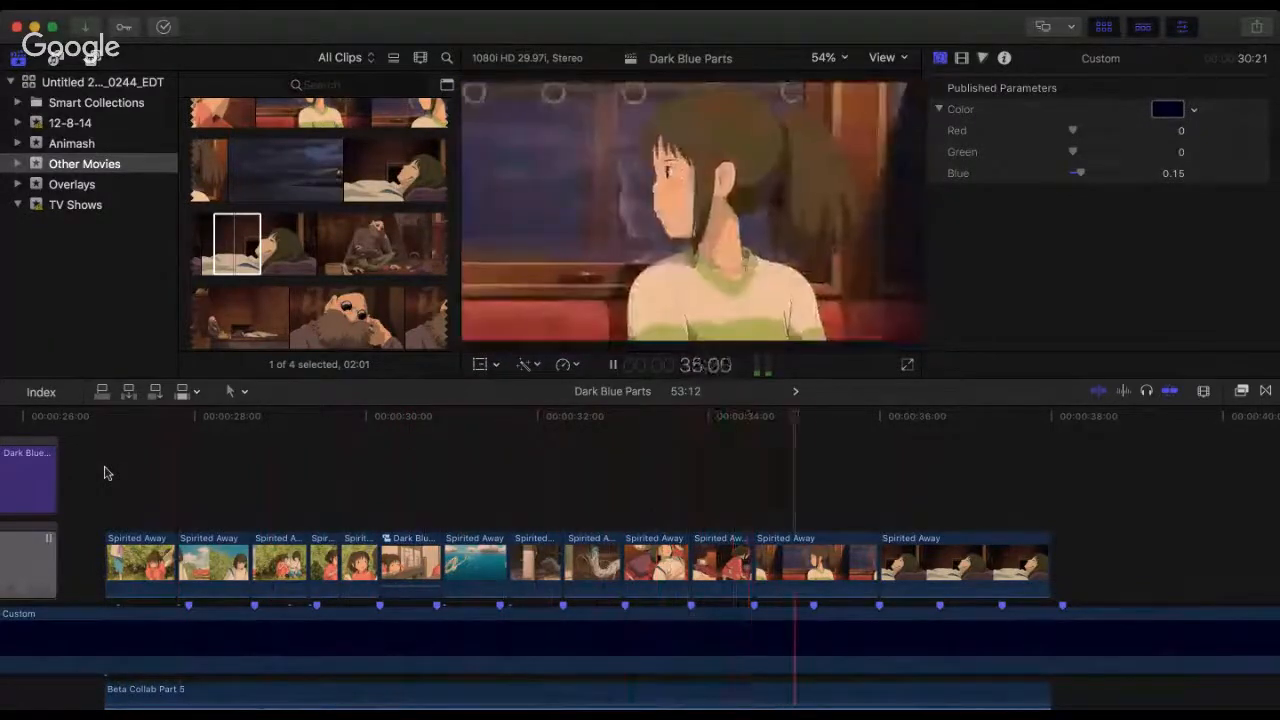
{"action": "key", "text": "space"}
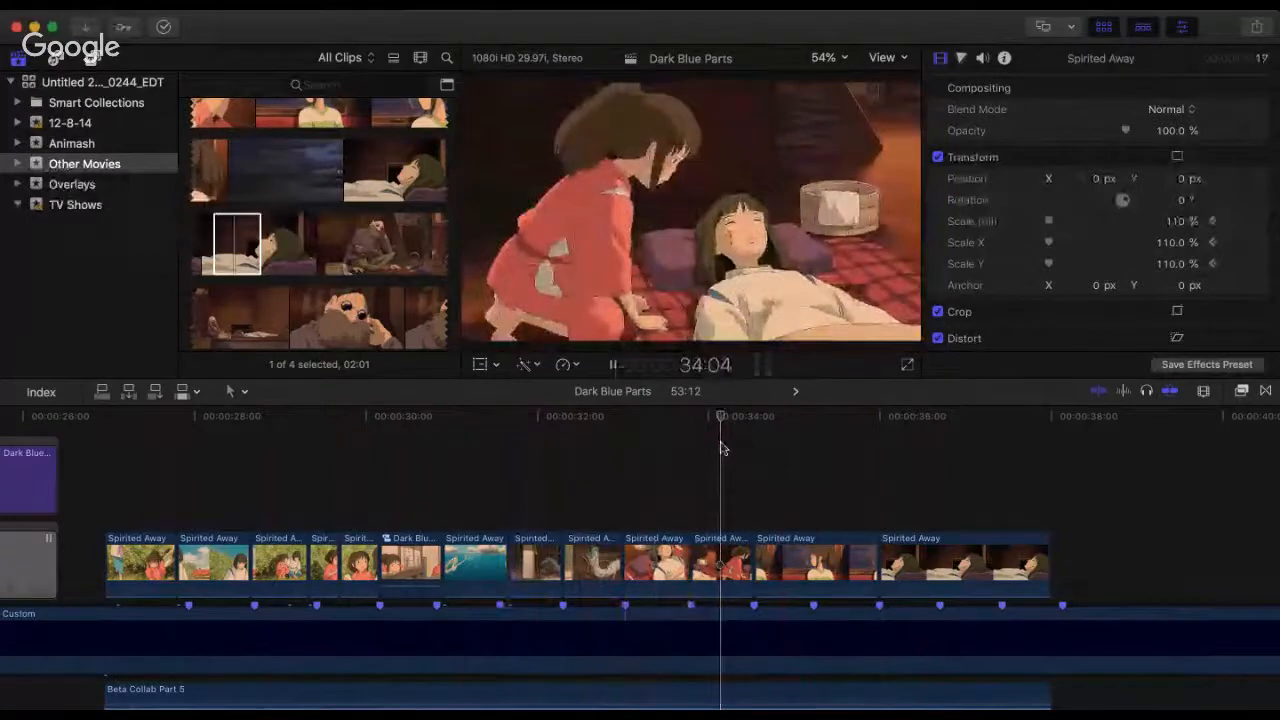
{"action": "key", "text": "space"}
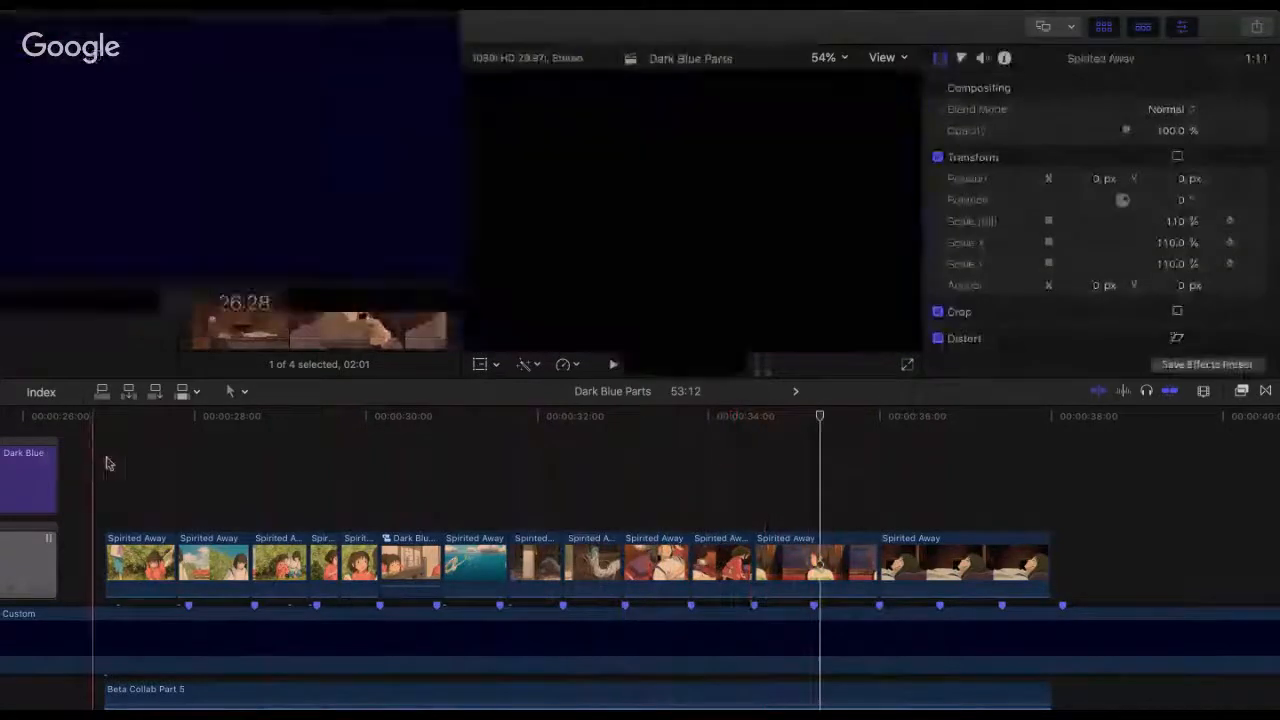
{"action": "left_click", "coordinate": [105, 463]}
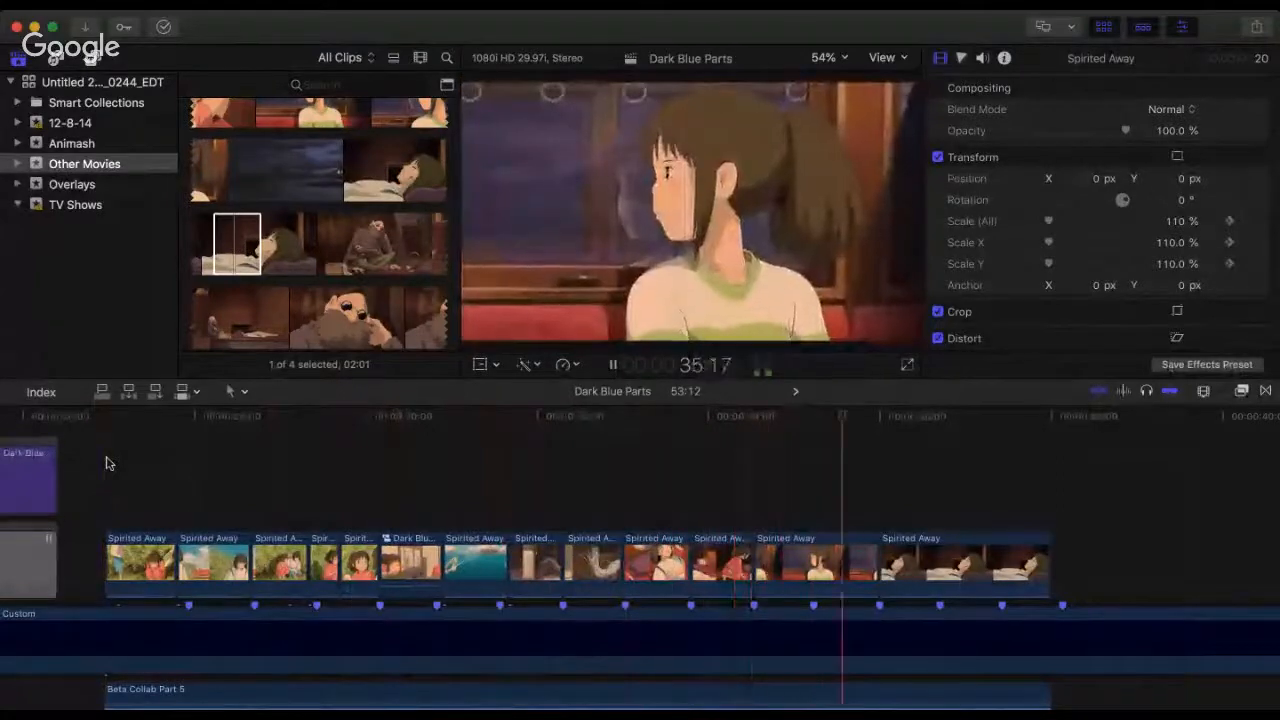
{"action": "key", "text": "space"}
{"action": "key", "text": "space"}
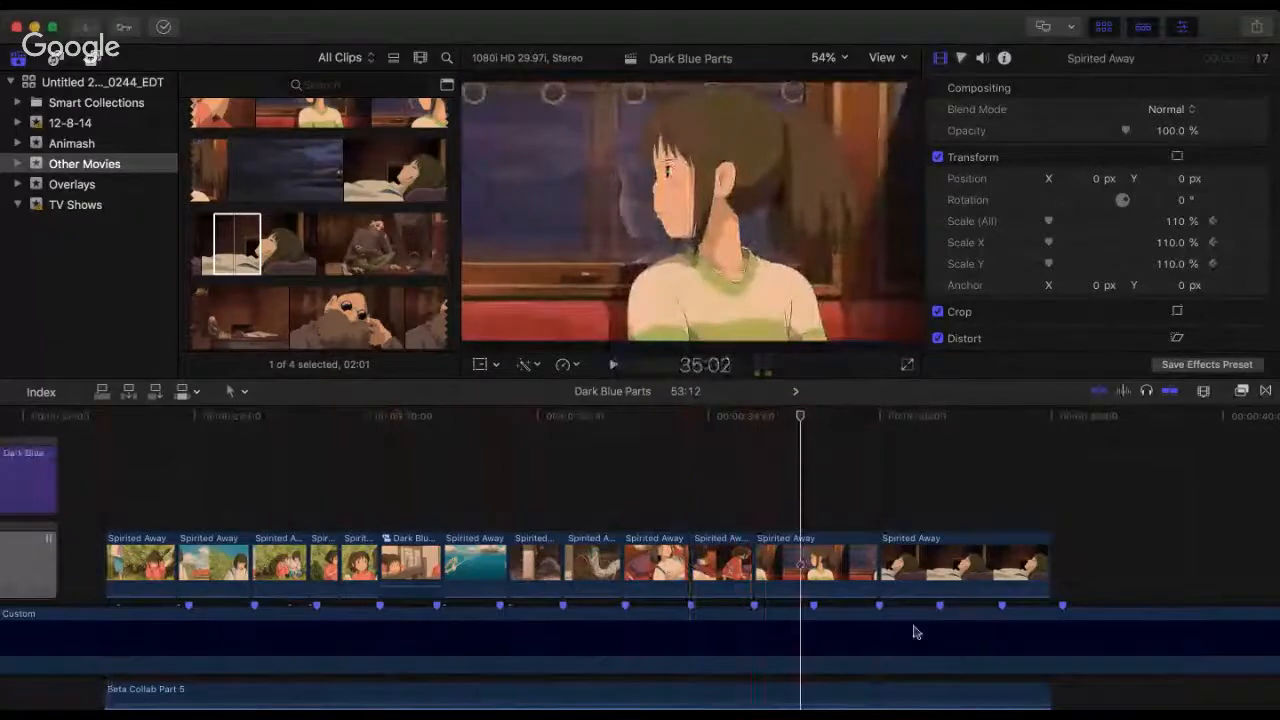
Step: Shorten the end of the train-window clip, butt the lying-boy clip against it, and play from 34:16 across the cut
{"action": "mouse_move", "coordinate": [865, 570]}
{"action": "left_mouse_down"}
{"action": "mouse_move", "coordinate": [810, 570]}
{"action": "mouse_move", "coordinate": [843, 572]}
{"action": "left_mouse_up"}
{"action": "left_click_drag", "start_coordinate": [927, 568], "coordinate": [891, 524]}
{"action": "left_click", "coordinate": [760, 520]}
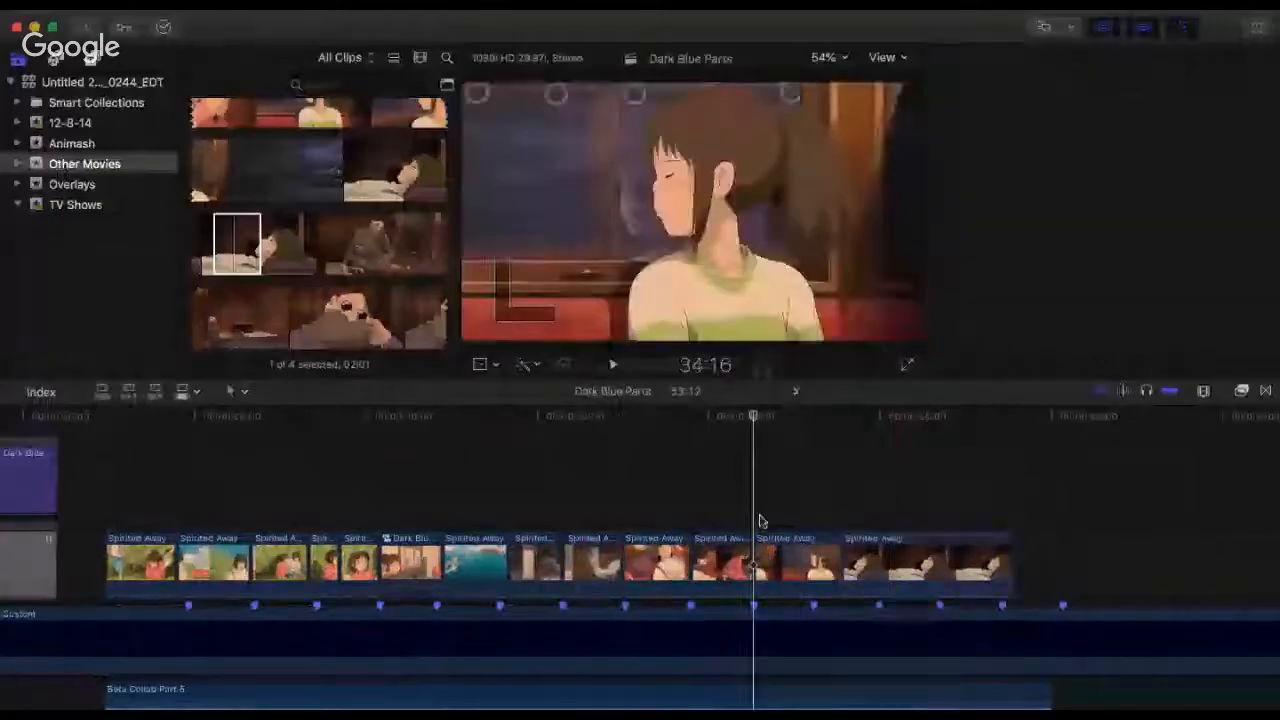
{"action": "key", "text": "space"}
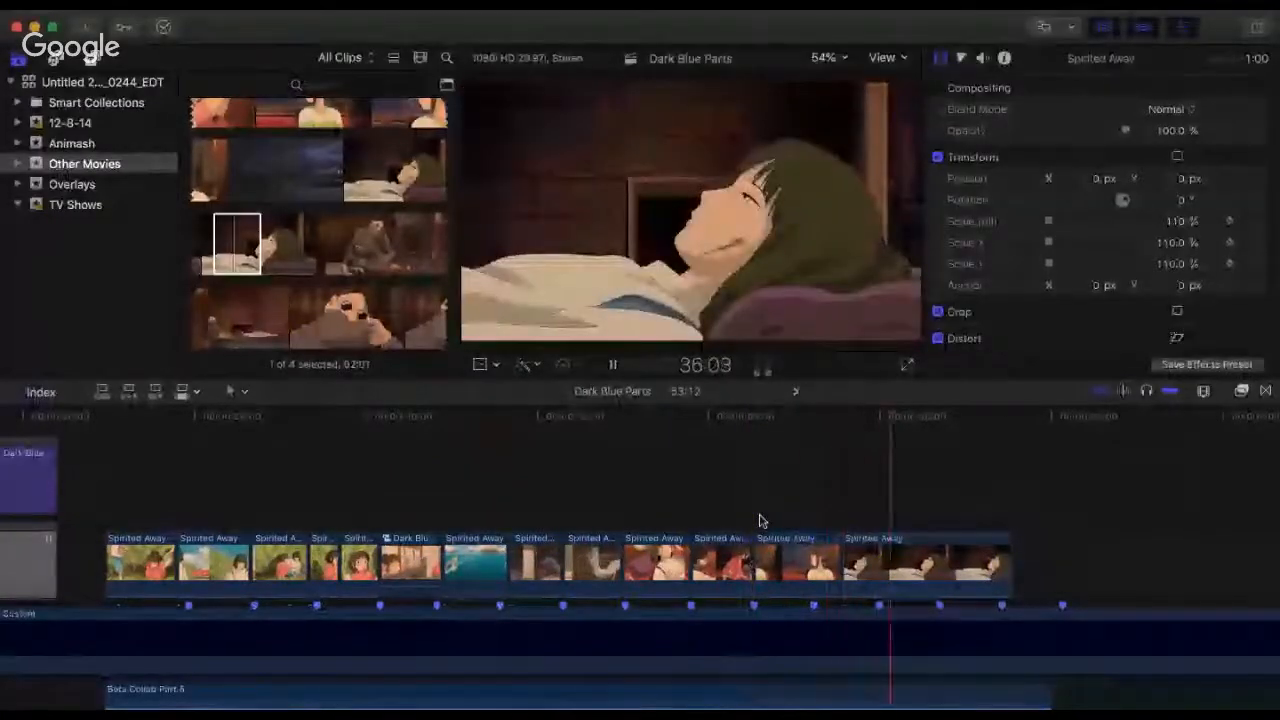
{"action": "key", "text": "space"}
{"action": "left_click", "coordinate": [865, 558]}
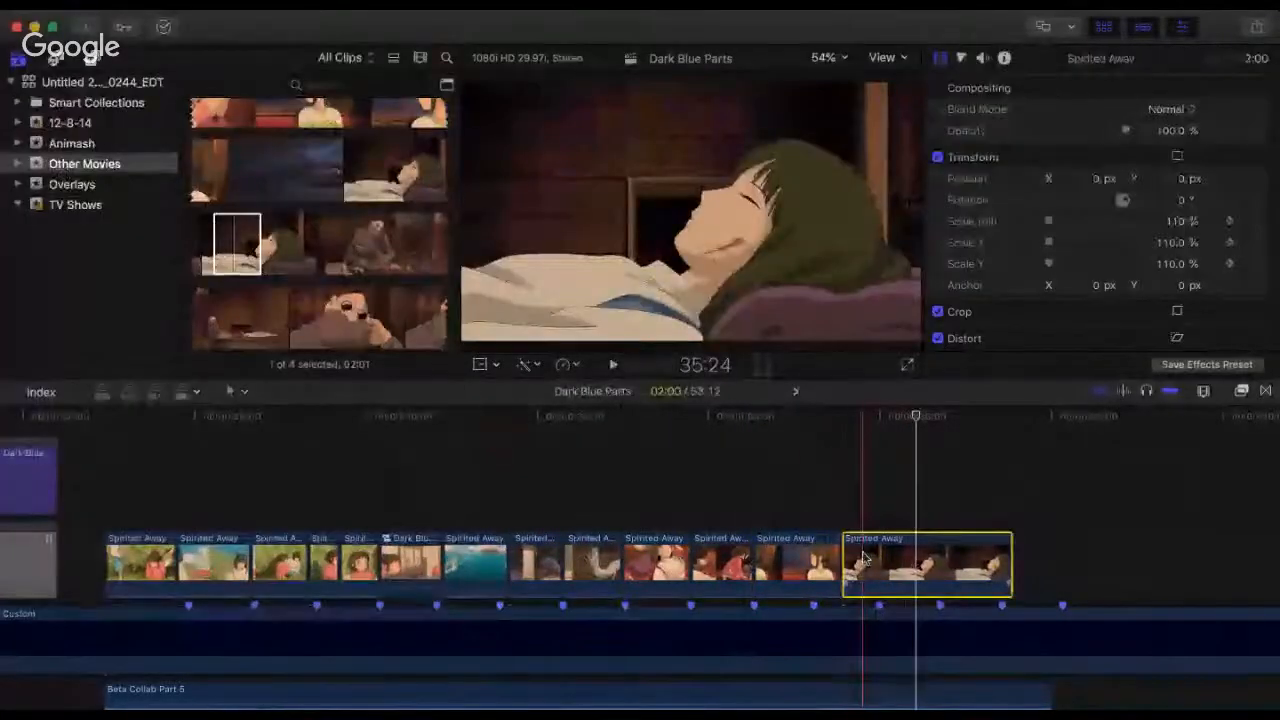
{"action": "key", "text": "space"}
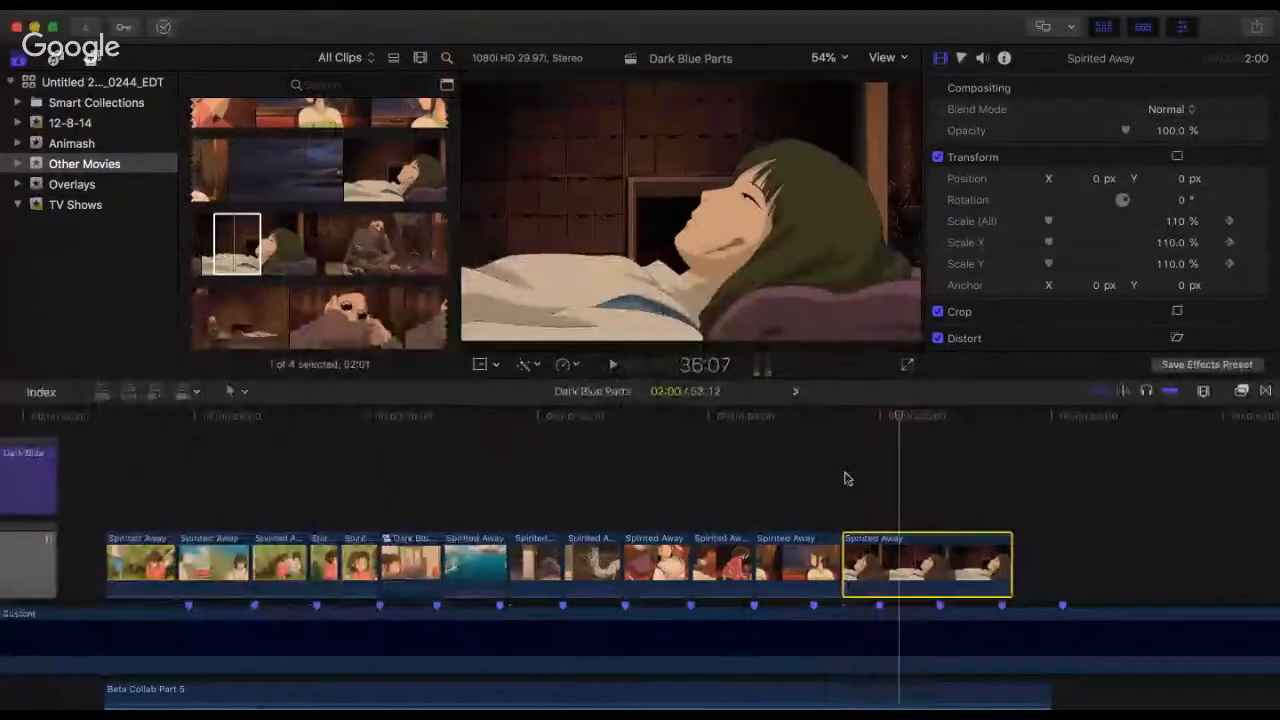
Step: Lift the lying-boy clip above the main sequence and extend the train-window clip beneath it to the third-to-last beat marker
{"action": "left_click_drag", "start_coordinate": [849, 550], "coordinate": [933, 574]}
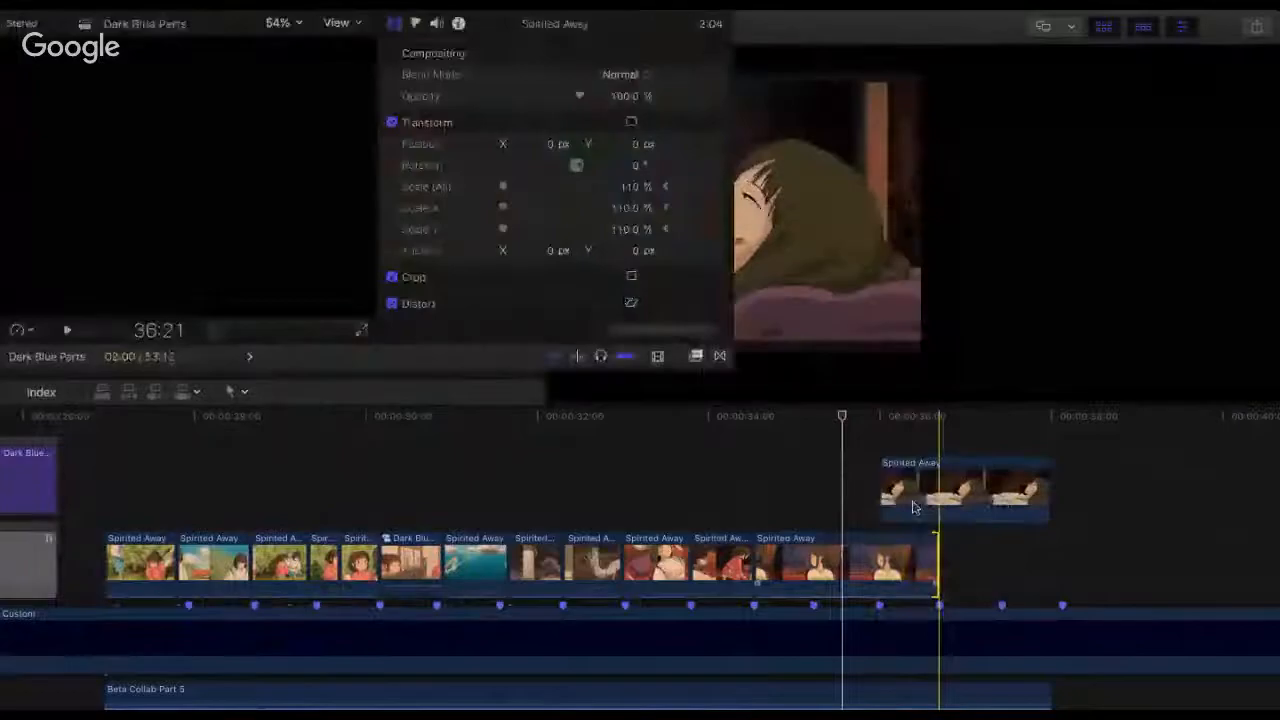
{"action": "left_click_drag", "start_coordinate": [918, 508], "coordinate": [898, 500]}
{"action": "left_click", "coordinate": [802, 476]}
{"action": "key", "text": "space"}
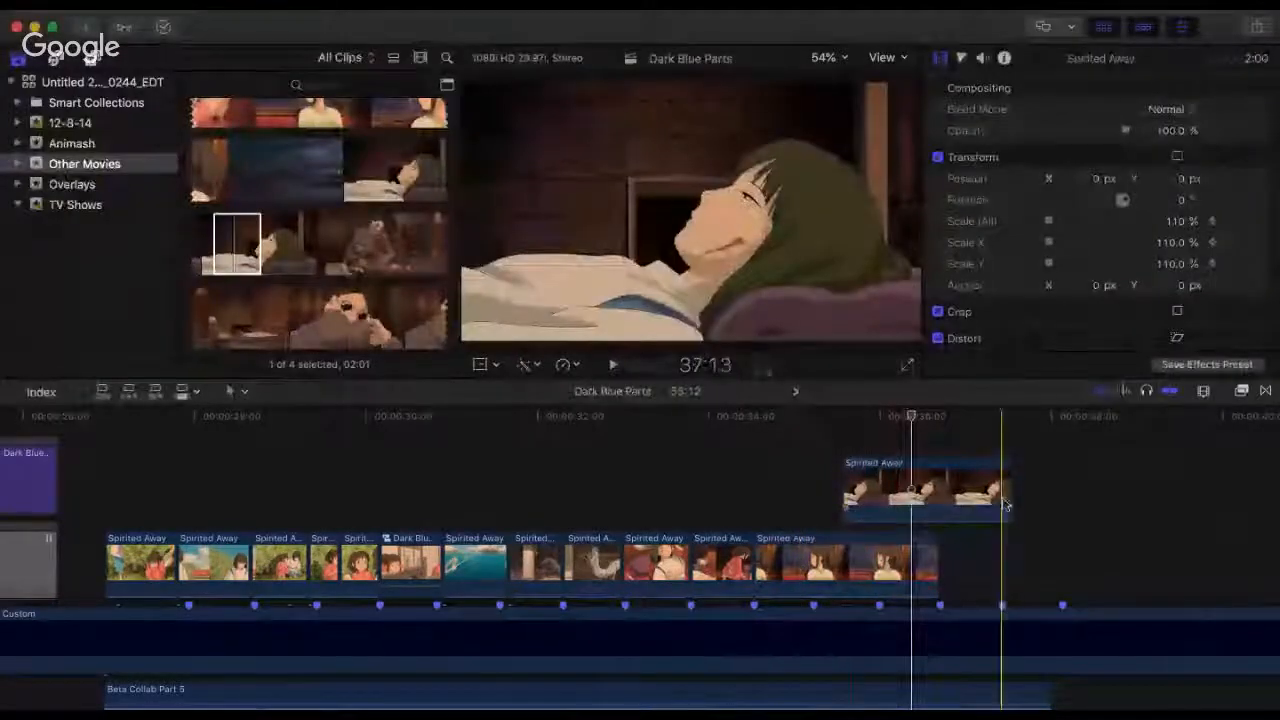
Step: Find the shot of the girl opening the door in the Spirited Away footage and place a 01:08 section at the last beat marker
{"action": "scroll", "coordinate": [310, 250], "scroll_direction": "down", "scroll_amount": 10}
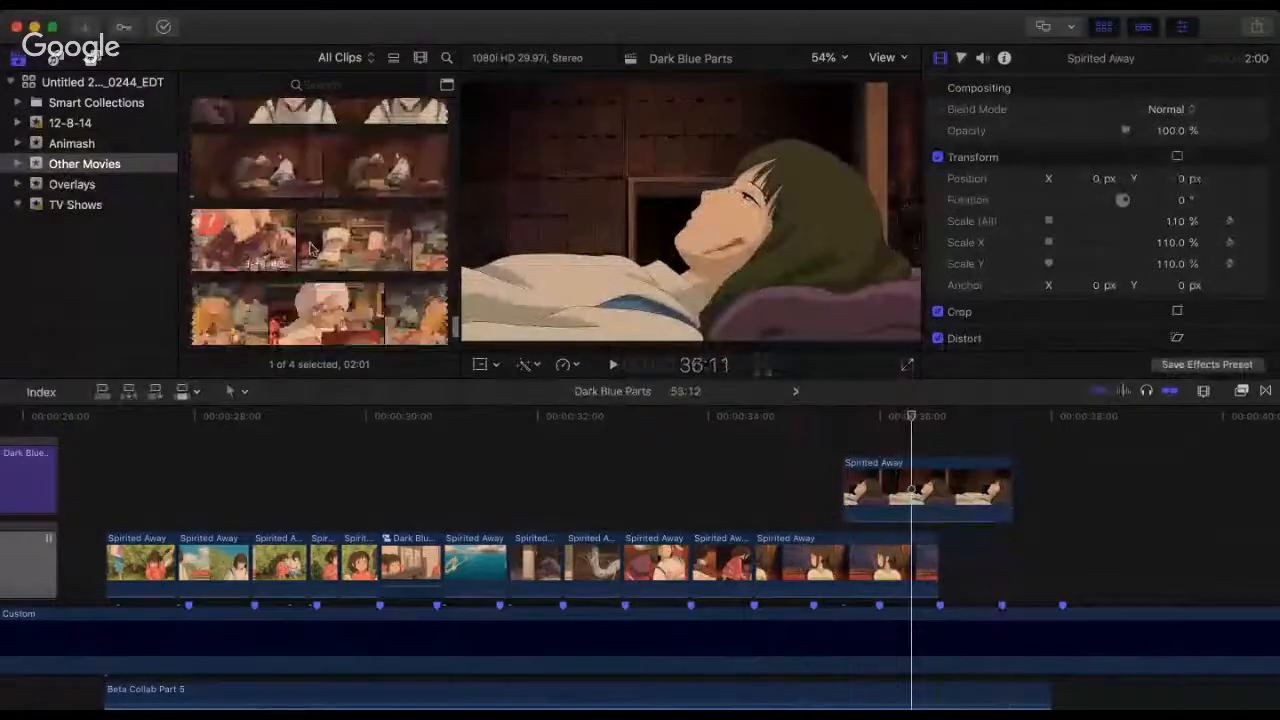
{"action": "scroll", "coordinate": [302, 240], "scroll_direction": "down", "scroll_amount": 5}
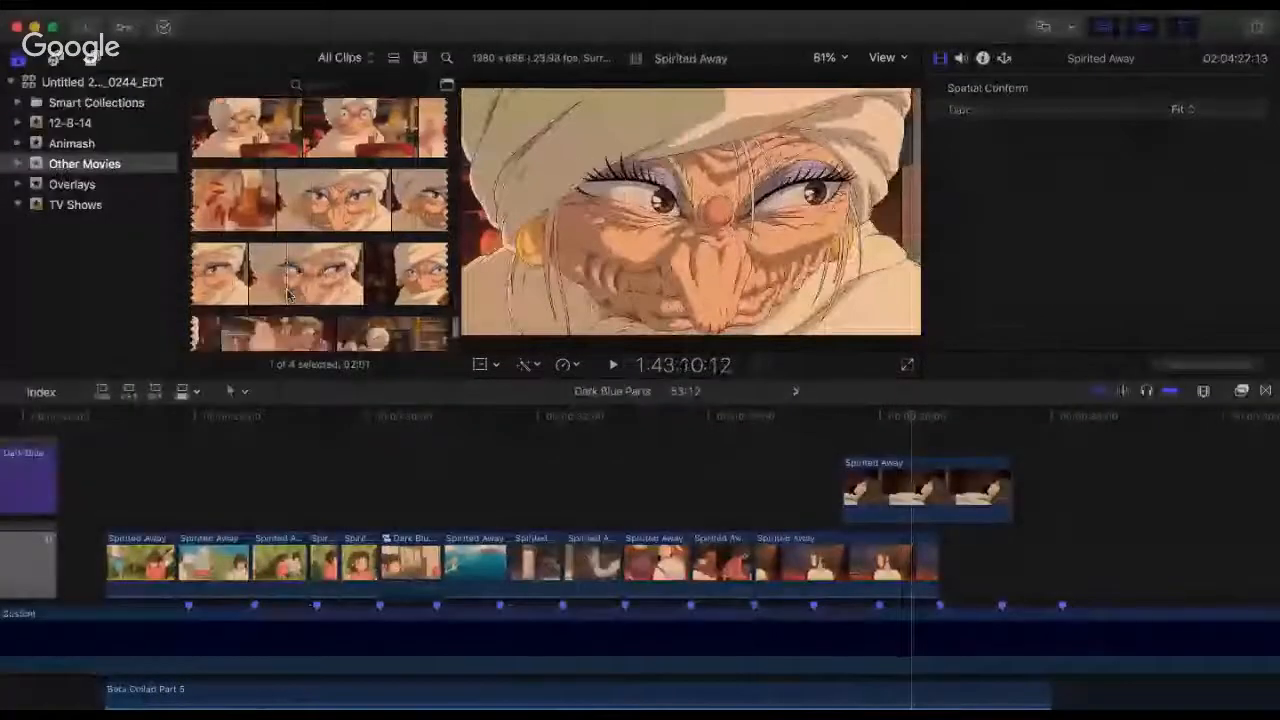
{"action": "scroll", "coordinate": [302, 230], "scroll_direction": "down", "scroll_amount": 10}
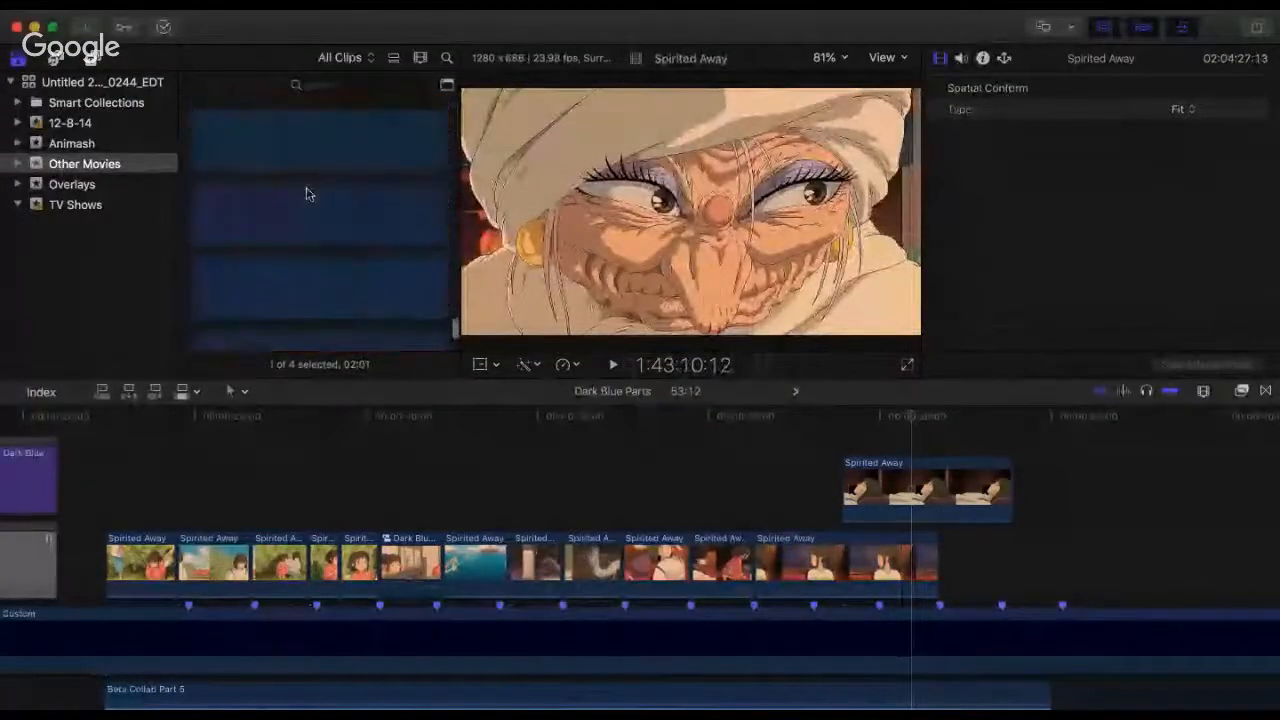
{"action": "scroll", "coordinate": [300, 215], "scroll_direction": "down", "scroll_amount": 10}
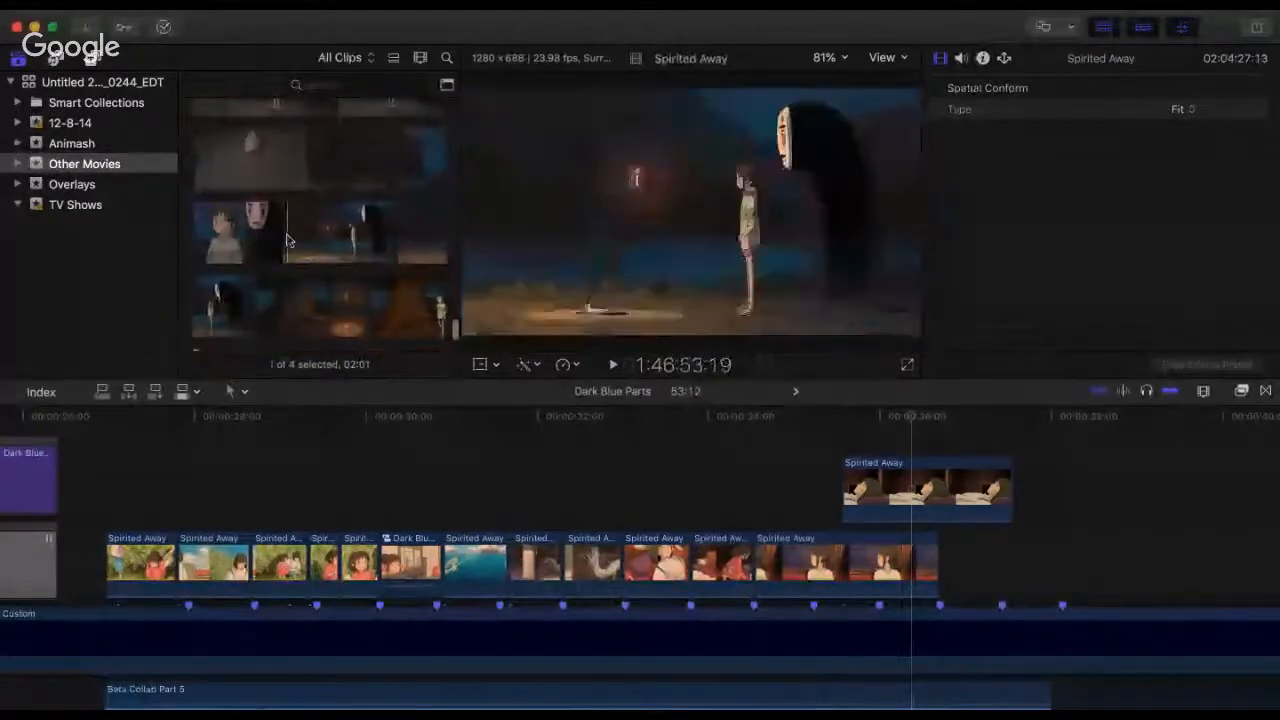
{"action": "scroll", "coordinate": [286, 238], "scroll_direction": "down", "scroll_amount": 8}
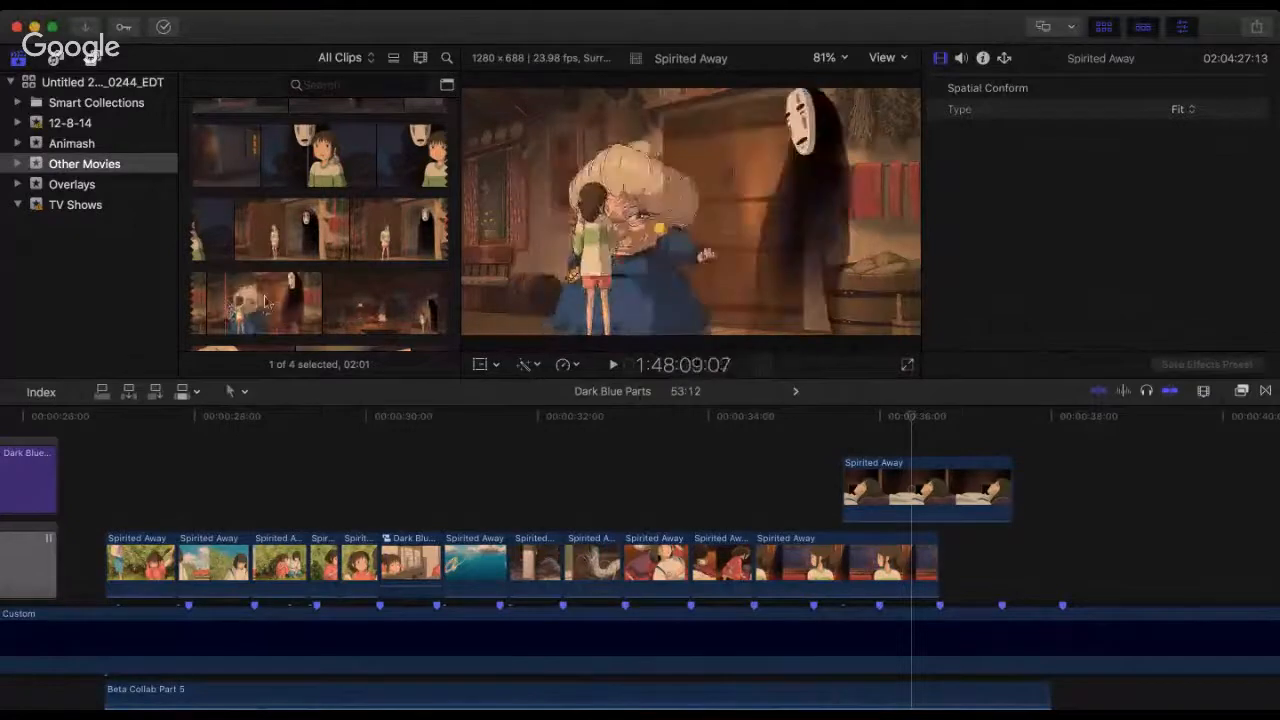
{"action": "scroll", "coordinate": [266, 300], "scroll_direction": "down", "scroll_amount": 5}
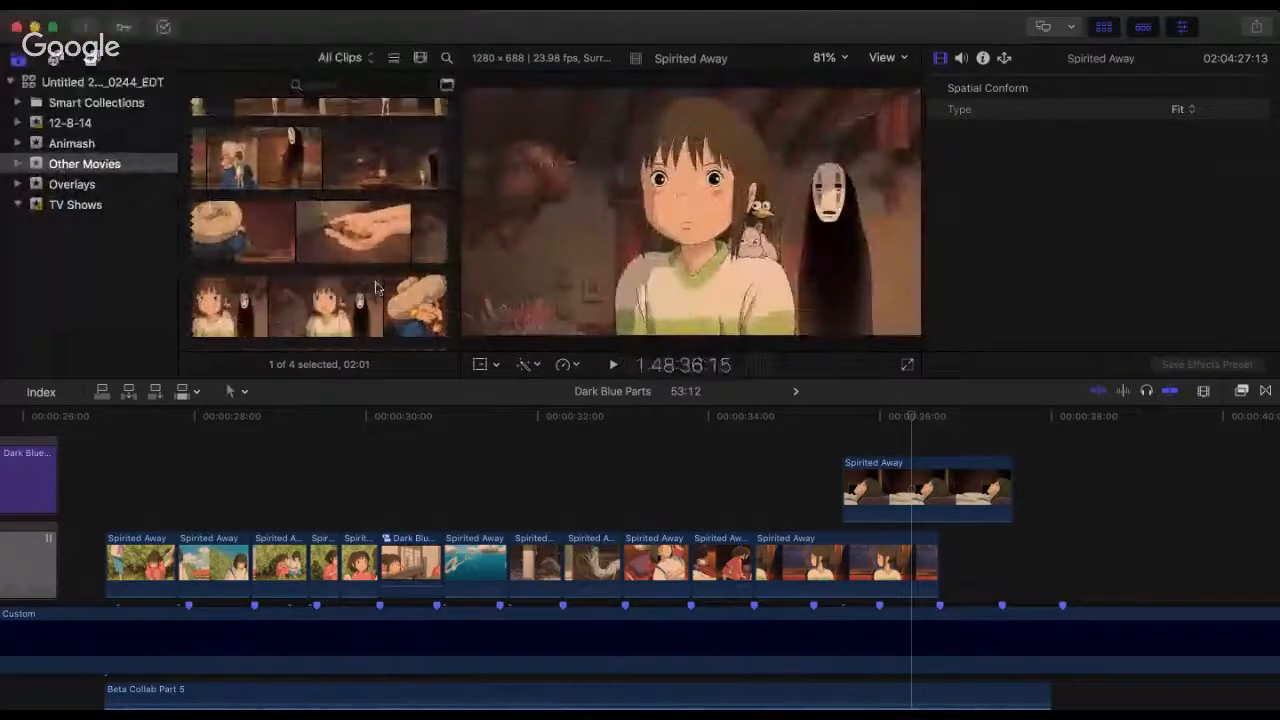
{"action": "scroll", "coordinate": [375, 288], "scroll_direction": "down", "scroll_amount": 3}
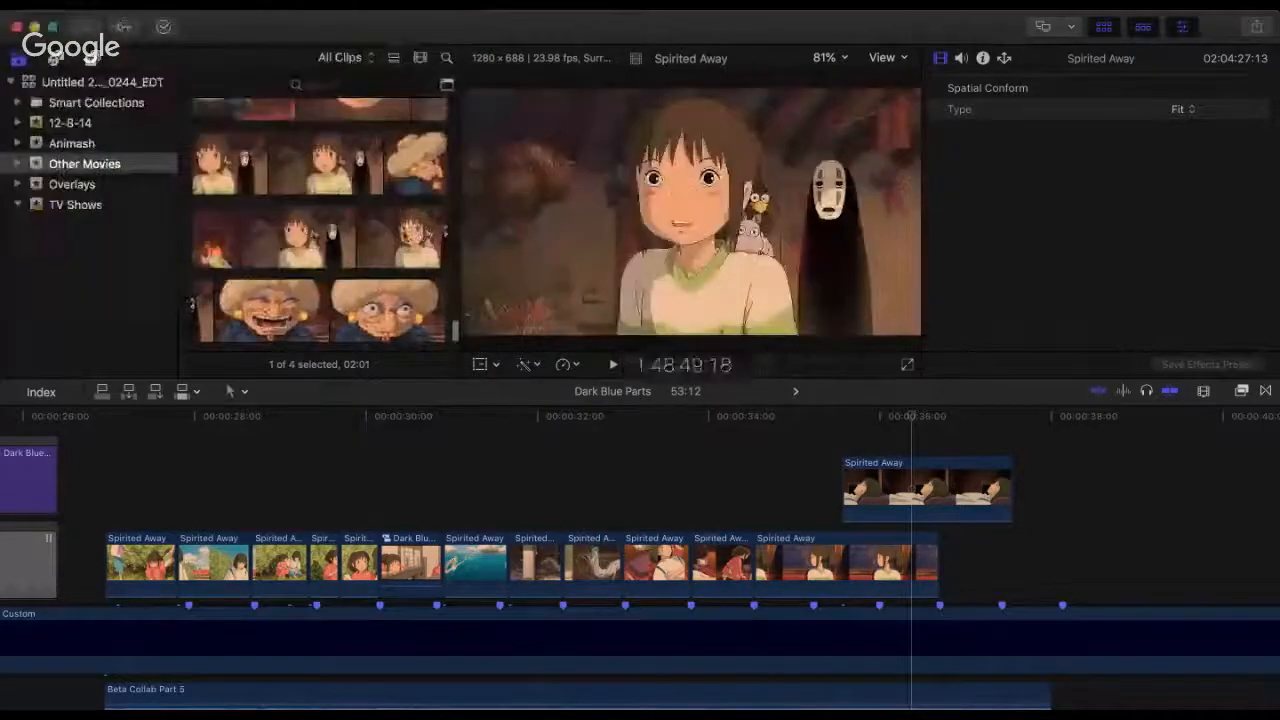
{"action": "scroll", "coordinate": [408, 232], "scroll_direction": "down", "scroll_amount": 3}
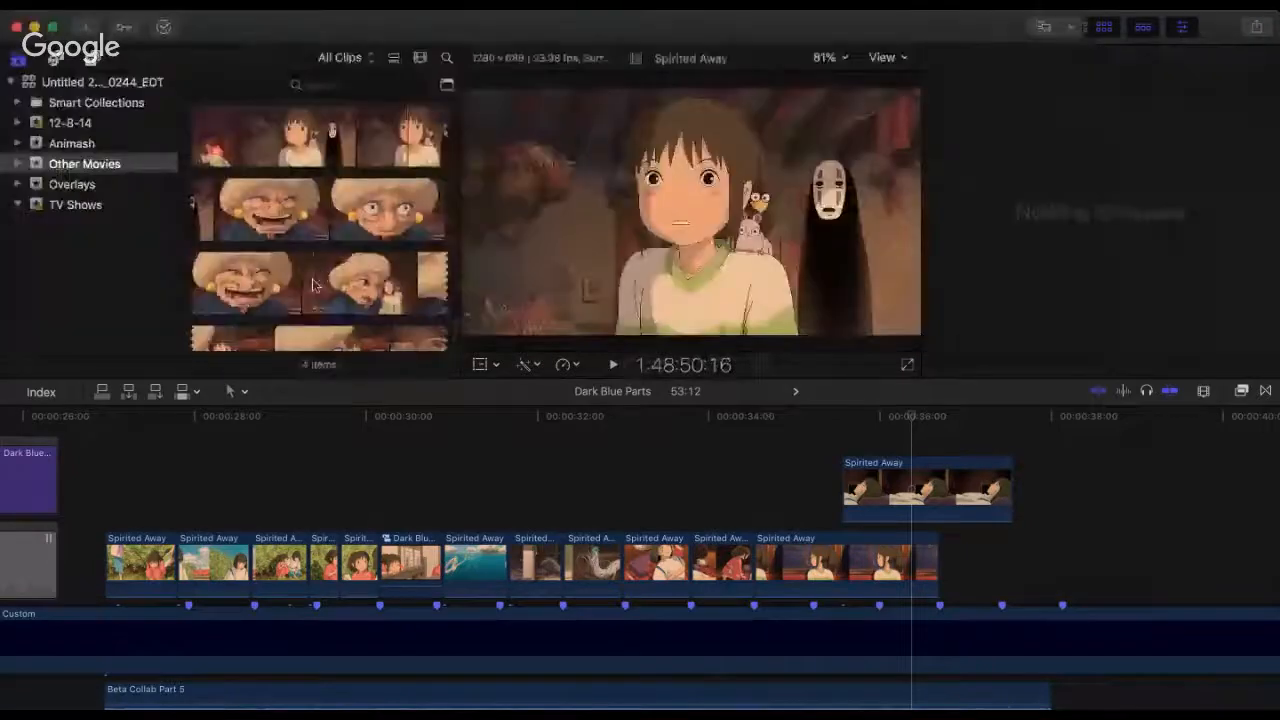
{"action": "left_click", "coordinate": [312, 285]}
{"action": "scroll", "coordinate": [308, 270], "scroll_direction": "down", "scroll_amount": 4}
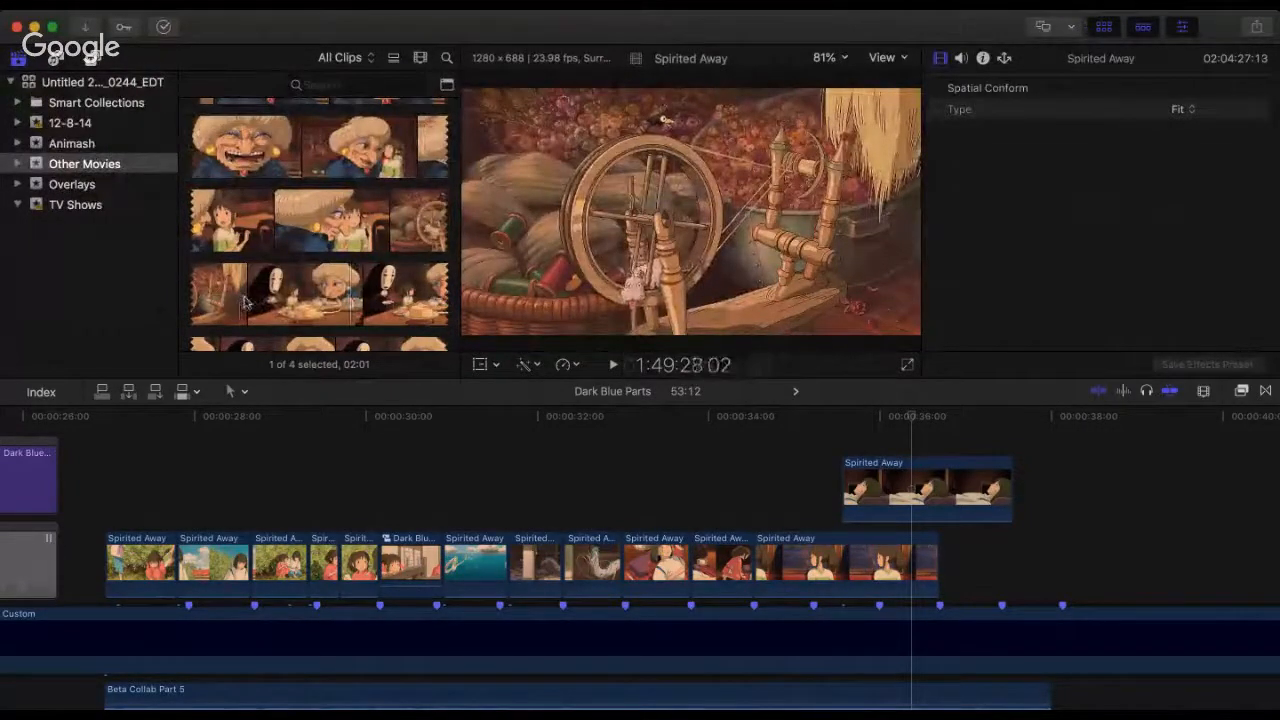
{"action": "scroll", "coordinate": [254, 297], "scroll_direction": "down", "scroll_amount": 5}
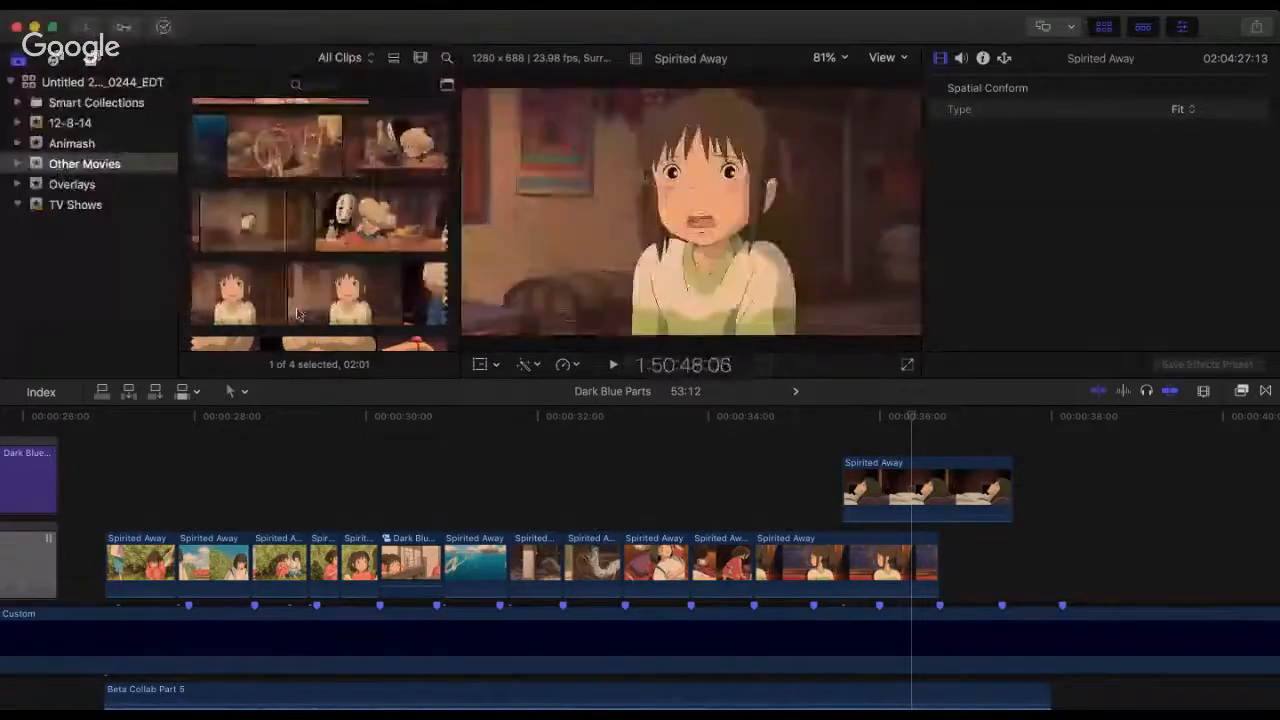
{"action": "scroll", "coordinate": [320, 280], "scroll_direction": "down", "scroll_amount": 5}
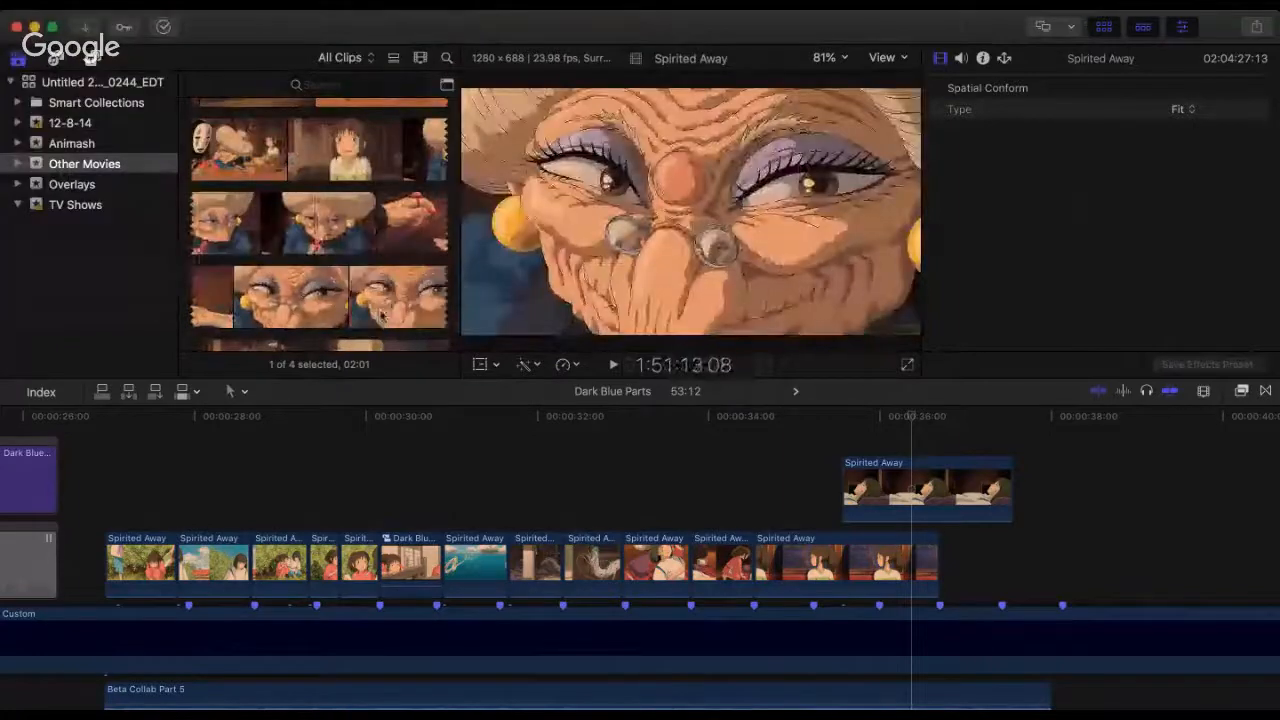
{"action": "scroll", "coordinate": [408, 300], "scroll_direction": "down", "scroll_amount": 3}
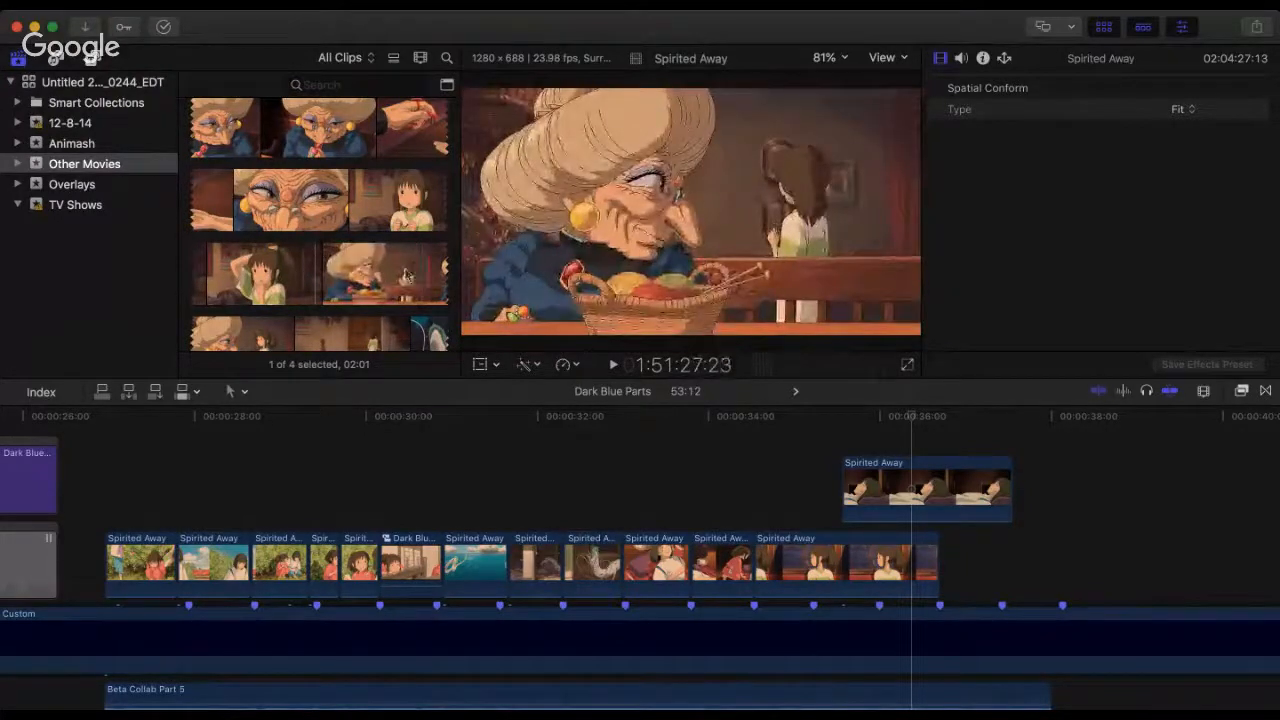
{"action": "scroll", "coordinate": [280, 288], "scroll_direction": "down", "scroll_amount": 5}
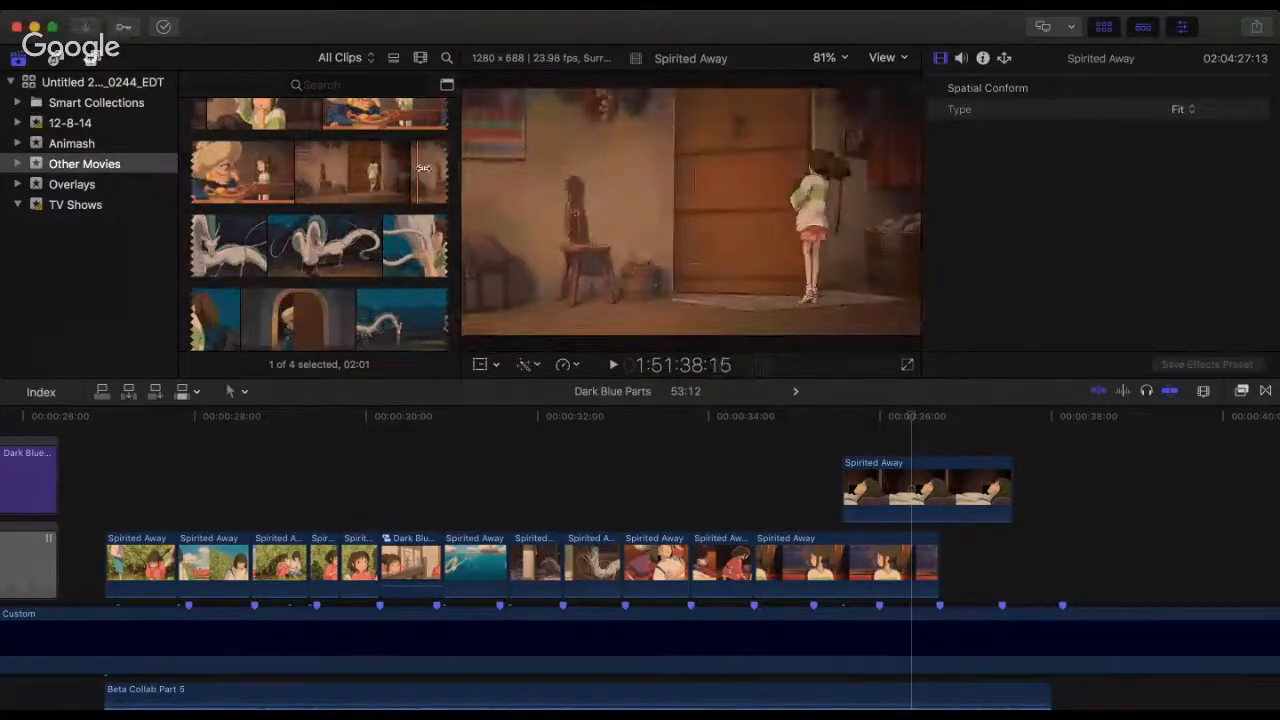
{"action": "mouse_move", "coordinate": [418, 168]}
{"action": "left_mouse_down"}
{"action": "mouse_move", "coordinate": [447, 168]}
{"action": "mouse_move", "coordinate": [963, 526]}
{"action": "mouse_move", "coordinate": [1063, 537]}
{"action": "mouse_move", "coordinate": [1053, 565]}
{"action": "mouse_move", "coordinate": [1083, 578]}
{"action": "left_mouse_up"}
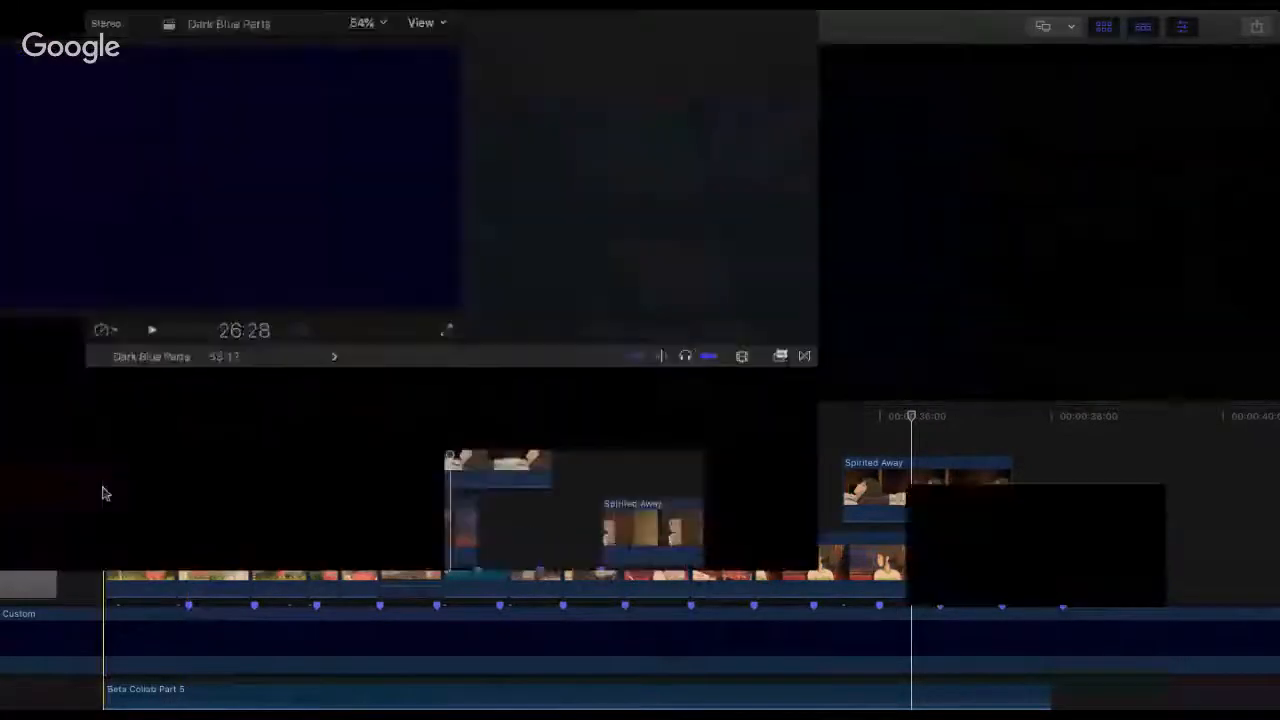
Step: Play the Spirited Away sequence from its start, and again from 34:07, to check the train-window and lying-boy shots
{"action": "left_click", "coordinate": [103, 488]}
{"action": "key", "text": "space"}
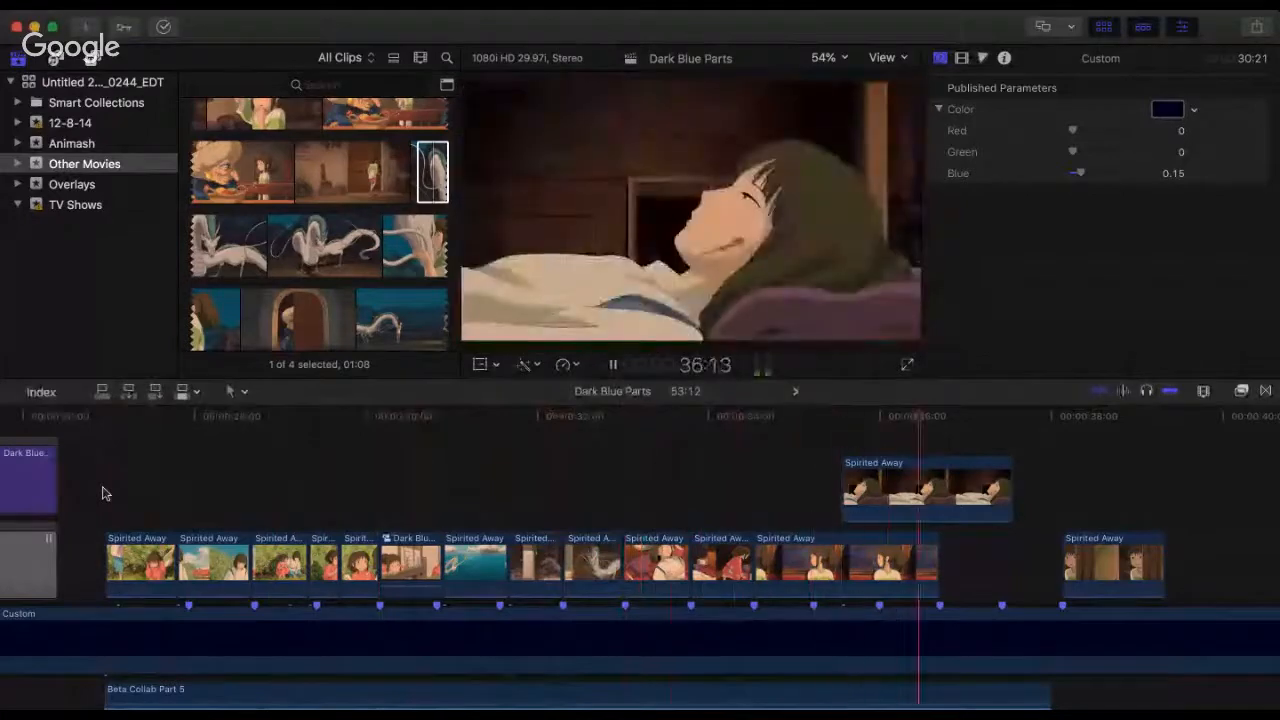
{"action": "key", "text": "space"}
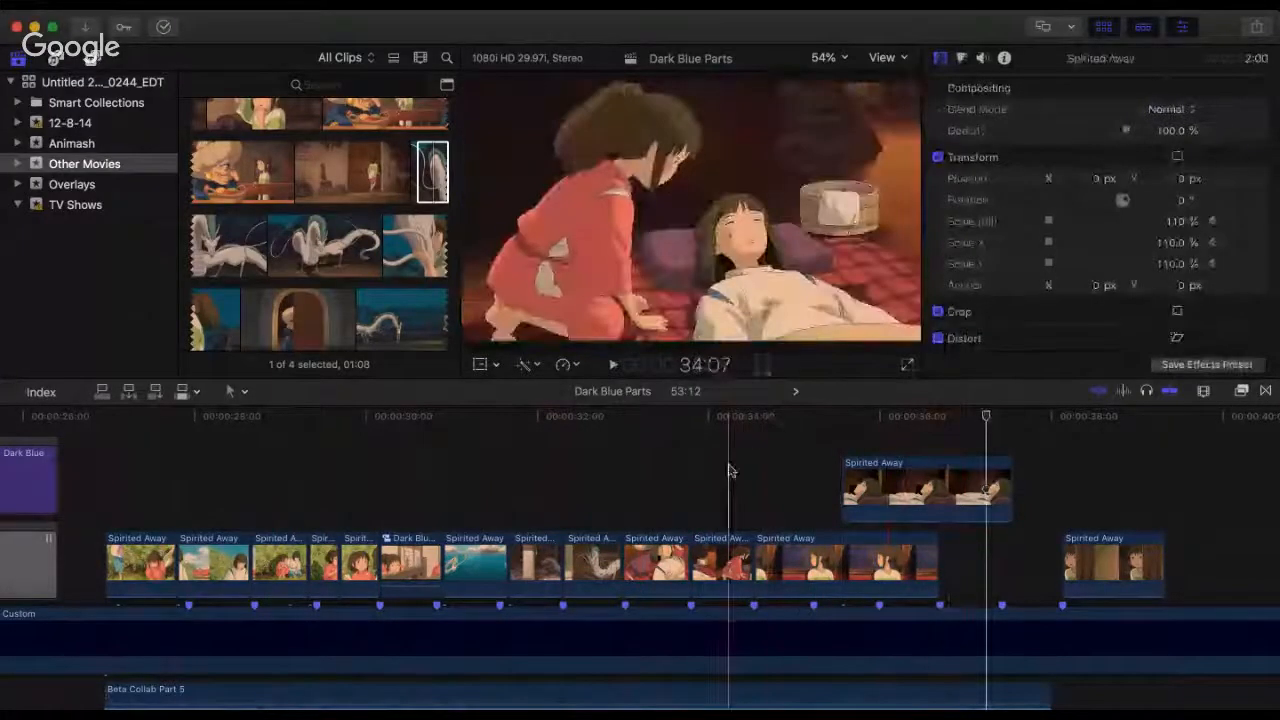
{"action": "left_click", "coordinate": [728, 470]}
{"action": "key", "text": "space"}
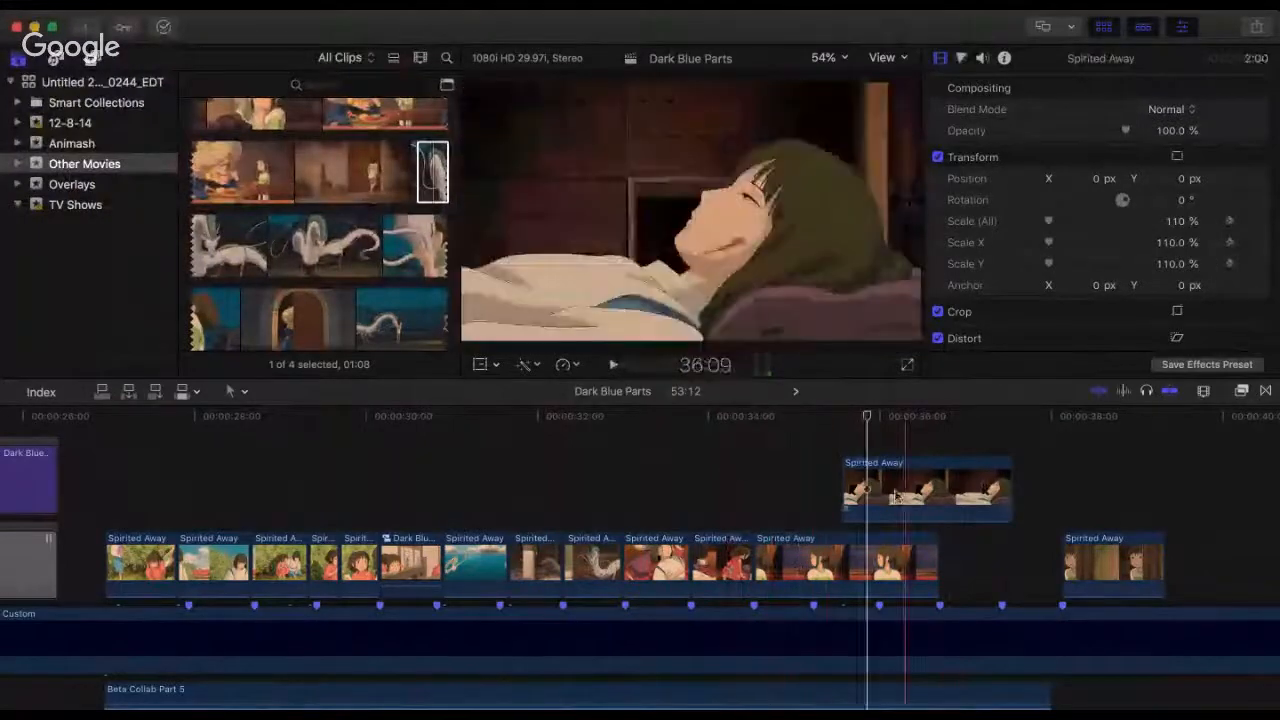
Step: Move the lying-boy clip earlier over the train-window clip, speed it up to 126%, and trim its end
{"action": "left_click_drag", "start_coordinate": [896, 494], "coordinate": [857, 488]}
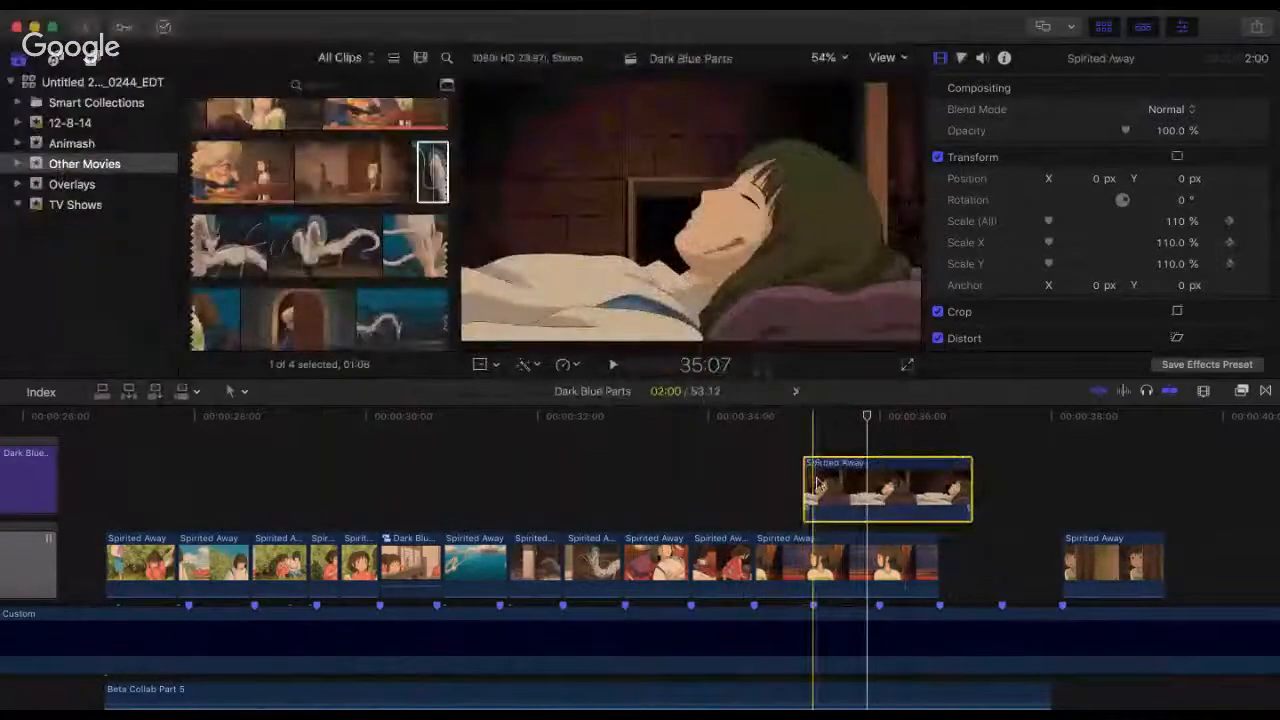
{"action": "key", "text": "super+r"}
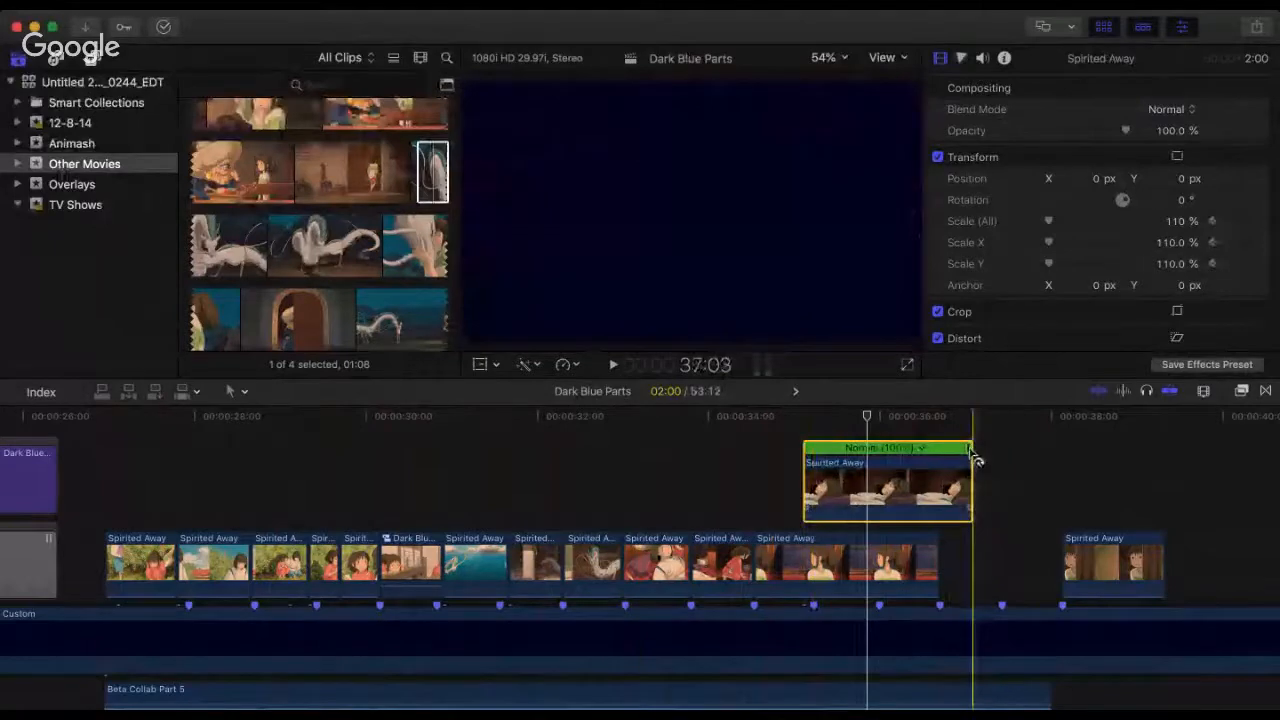
{"action": "left_click_drag", "start_coordinate": [966, 449], "coordinate": [867, 488]}
{"action": "left_click", "coordinate": [801, 436]}
Step: Play from 34:20 across the lying-boy overlay and lengthen that clip to 01:05
{"action": "left_click", "coordinate": [766, 425]}
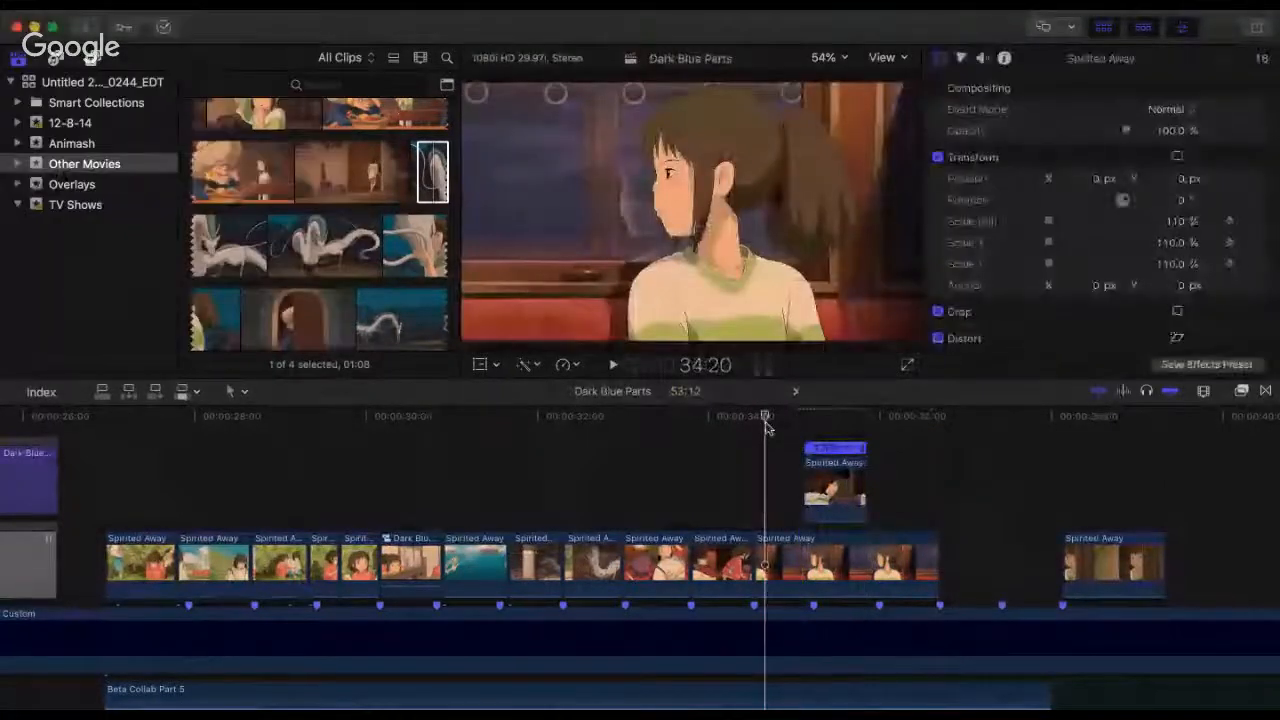
{"action": "key", "text": "space"}
{"action": "key", "text": "space"}
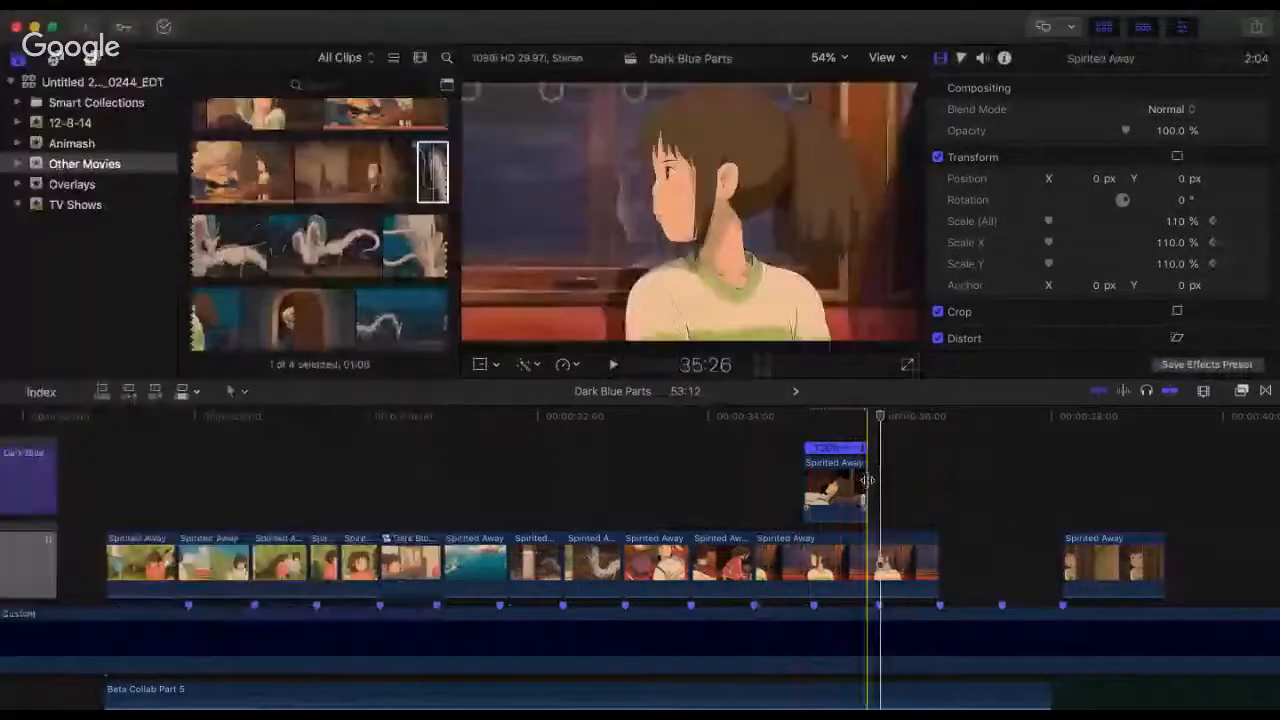
{"action": "left_click_drag", "start_coordinate": [866, 488], "coordinate": [900, 478]}
Step: Compare the Darken, Subtract, Multiply, Add, Lighten and Color Dodge blend modes on the lying-boy overlay, and settle on Screen
{"action": "left_click", "coordinate": [860, 488]}
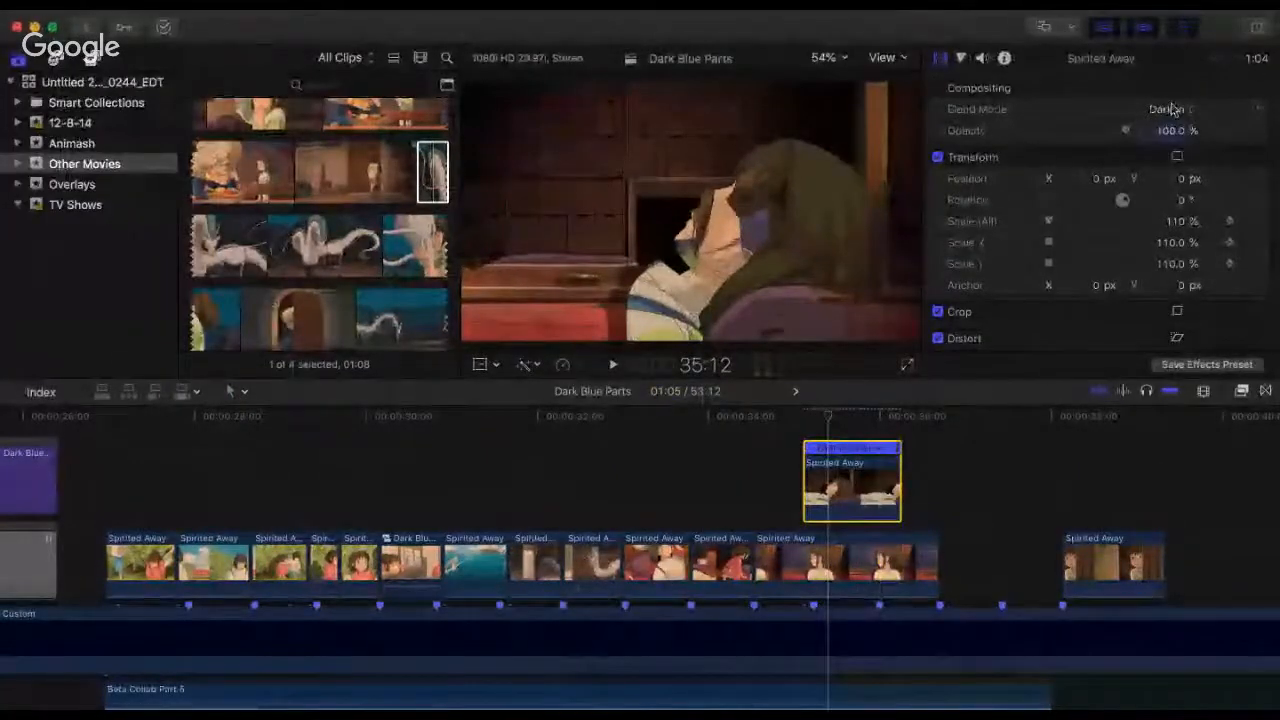
{"action": "left_click", "coordinate": [1180, 92]}
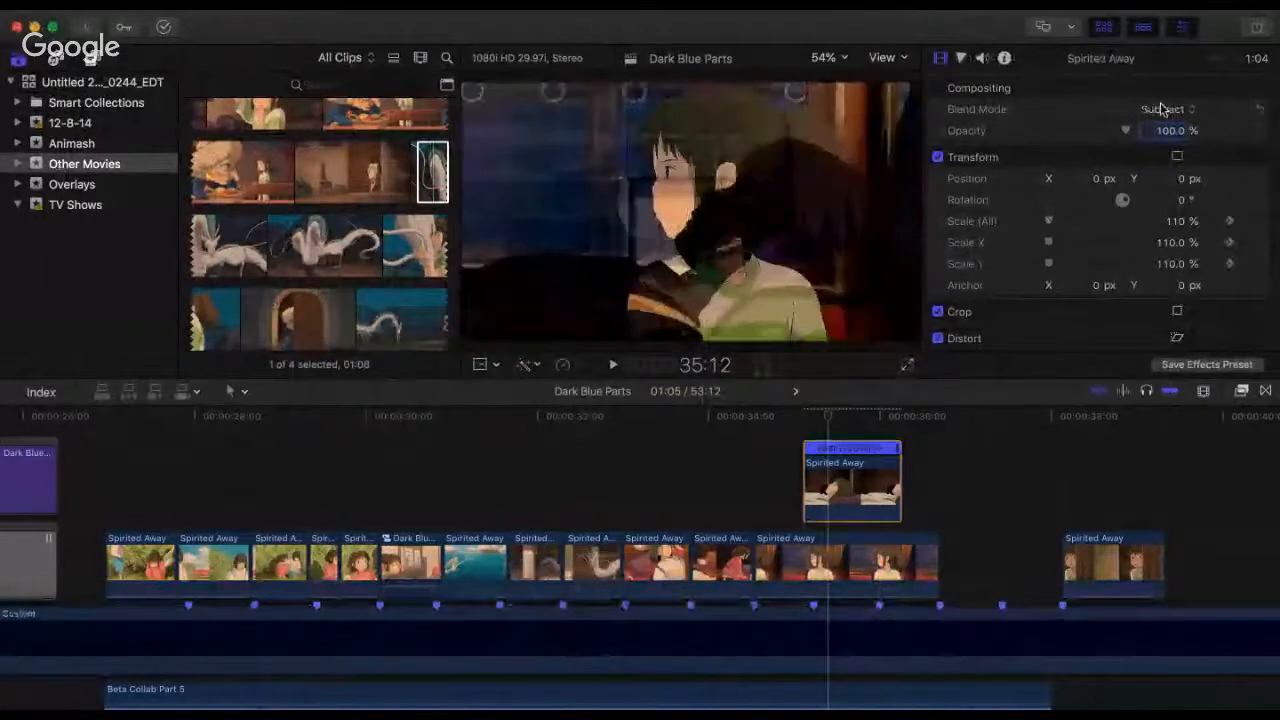
{"action": "left_click", "coordinate": [1163, 147]}
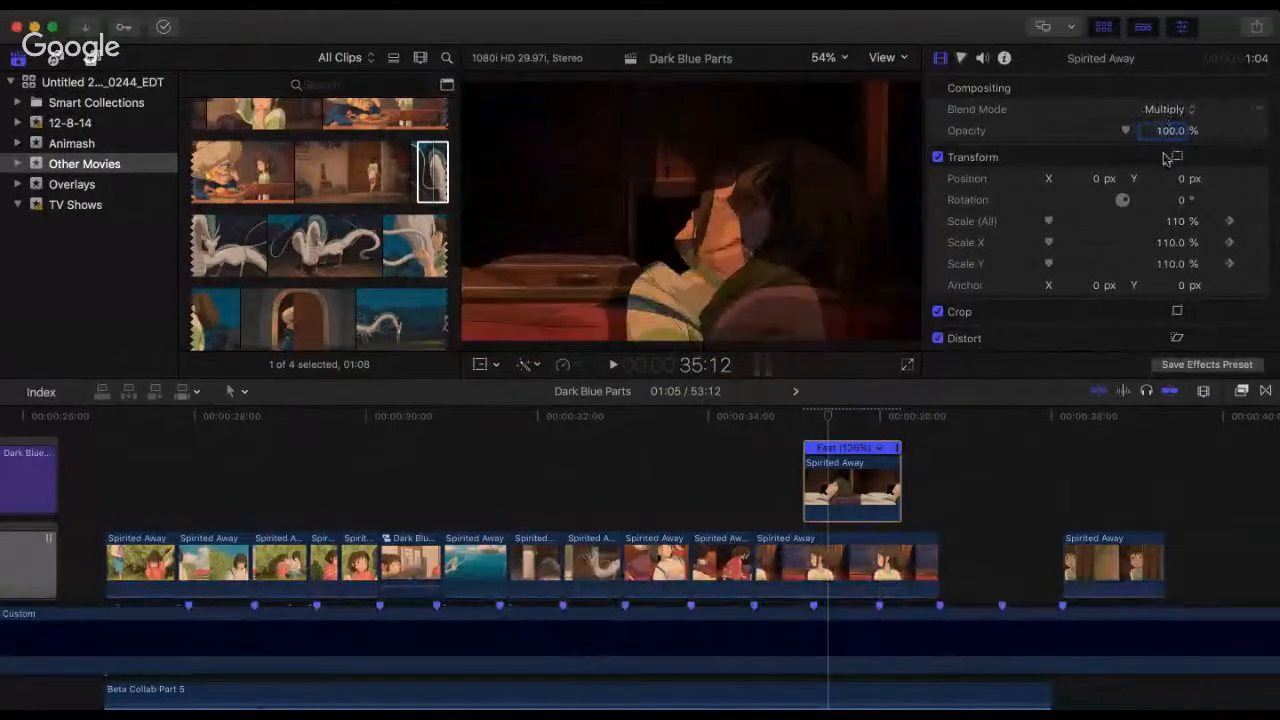
{"action": "left_click", "coordinate": [1163, 165]}
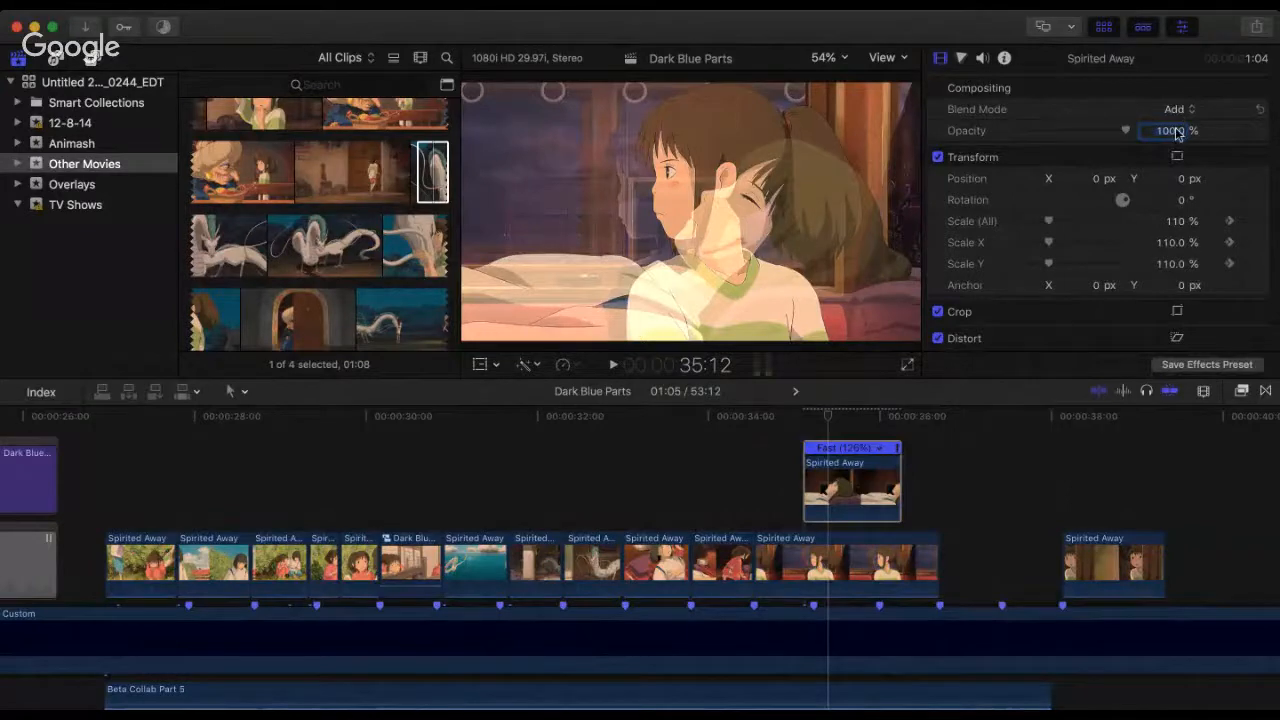
{"action": "left_click", "coordinate": [1168, 127]}
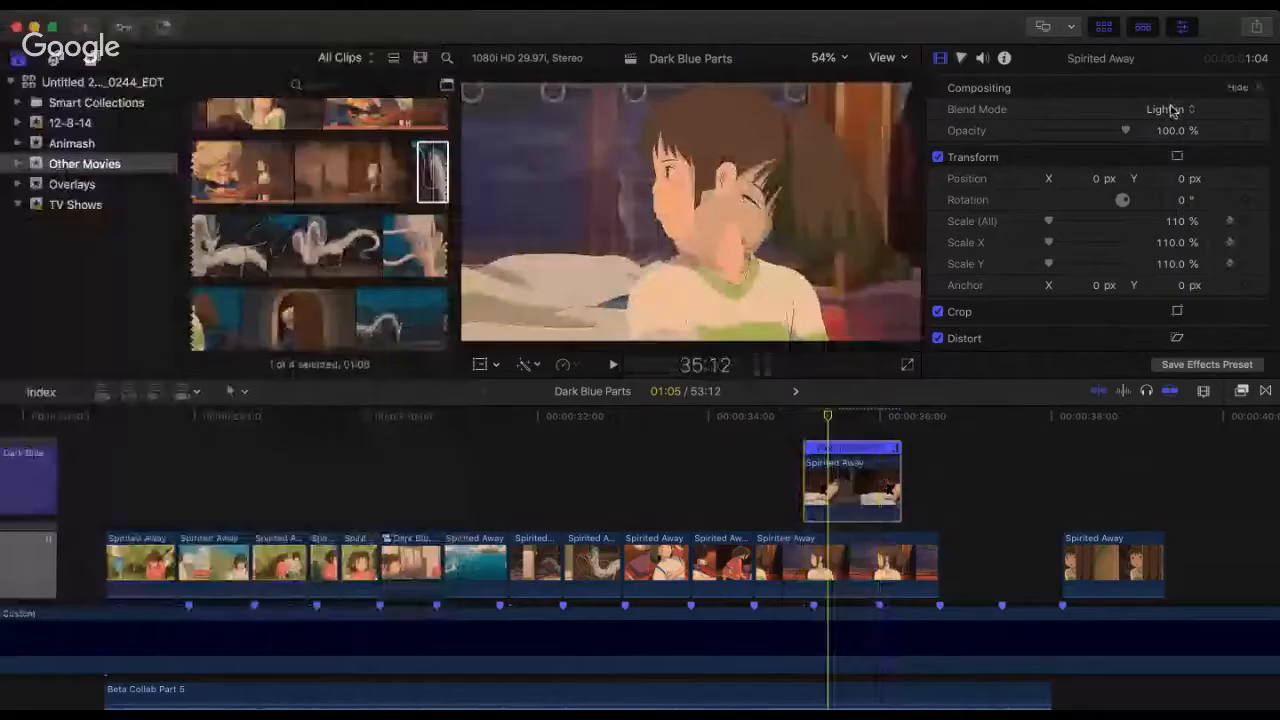
{"action": "left_click", "coordinate": [1177, 119]}
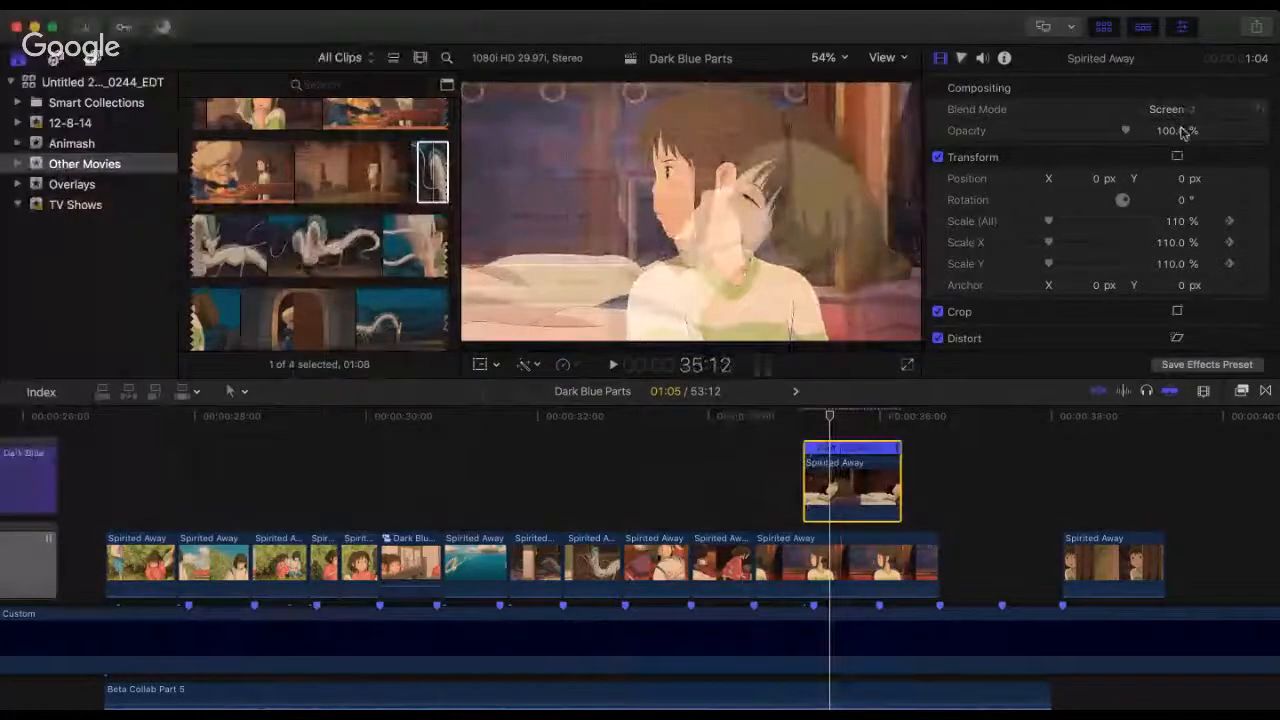
{"action": "left_click", "coordinate": [1181, 128]}
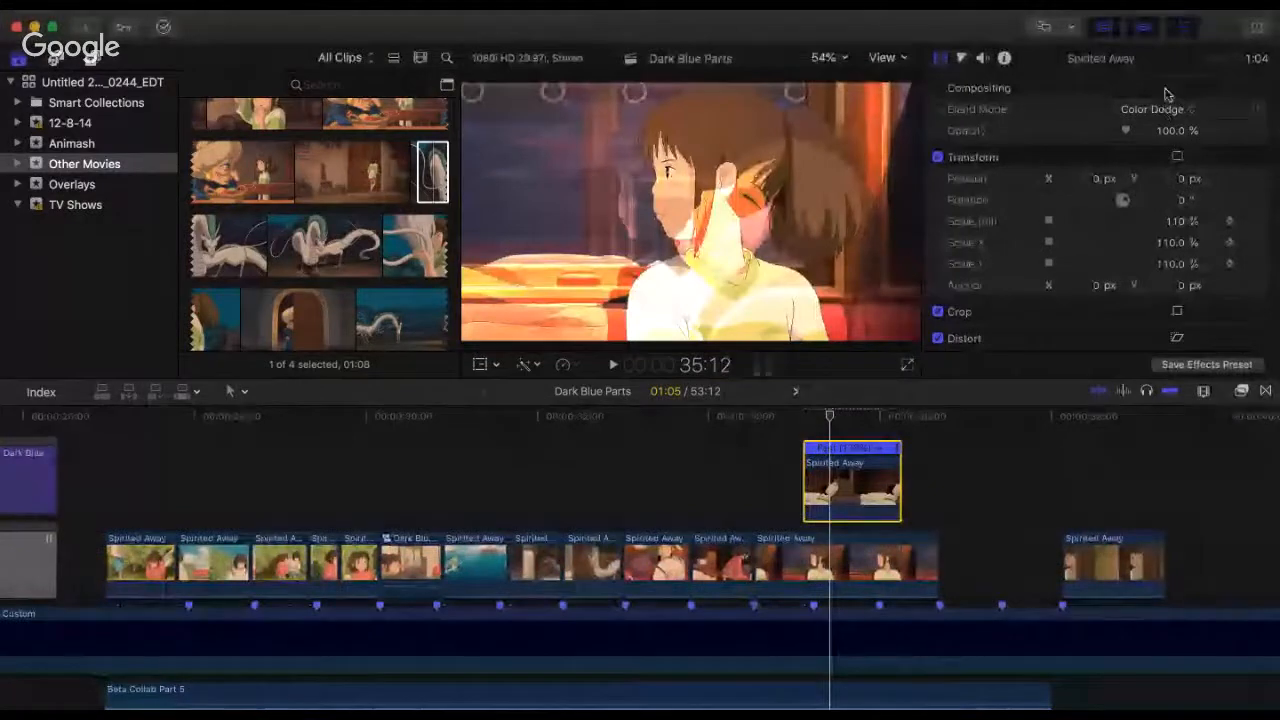
{"action": "key", "text": "super+z"}
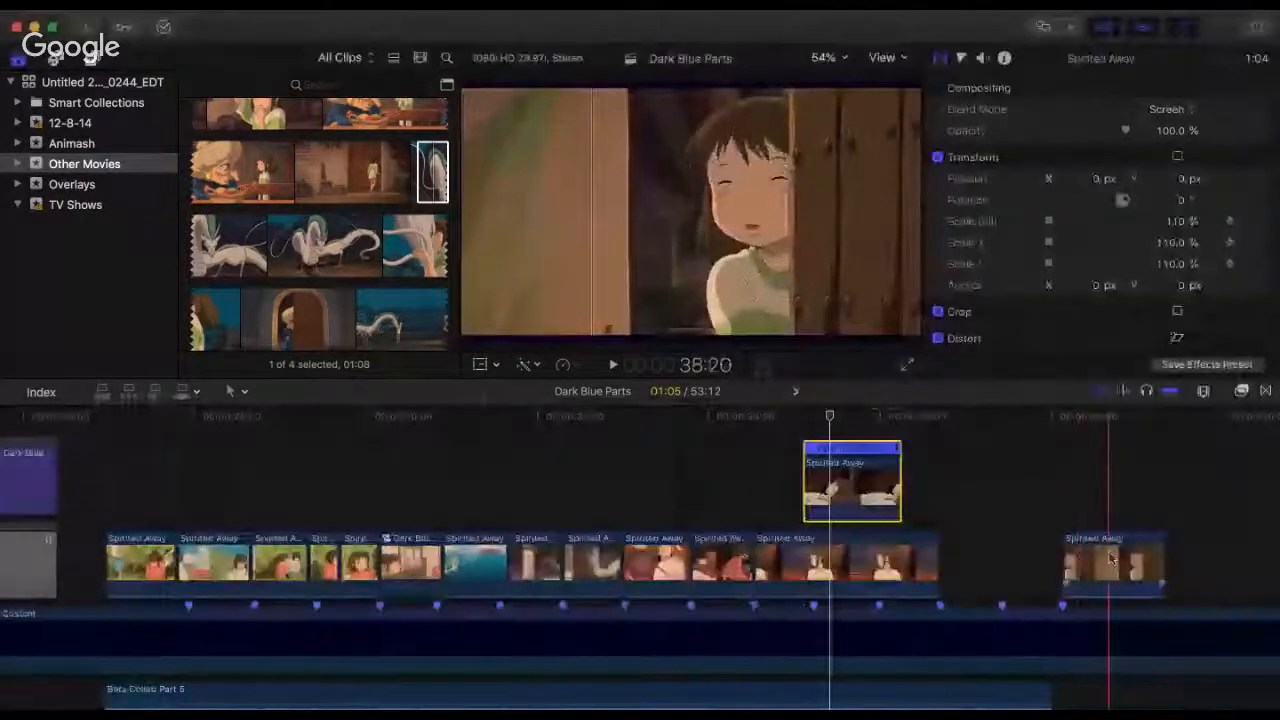
Step: Move the girl-at-the-door clip to the beat marker directly after the end of the train-window clip
{"action": "mouse_move", "coordinate": [1108, 563]}
{"action": "left_mouse_down"}
{"action": "mouse_move", "coordinate": [1003, 563]}
{"action": "mouse_move", "coordinate": [965, 535]}
{"action": "left_mouse_up"}
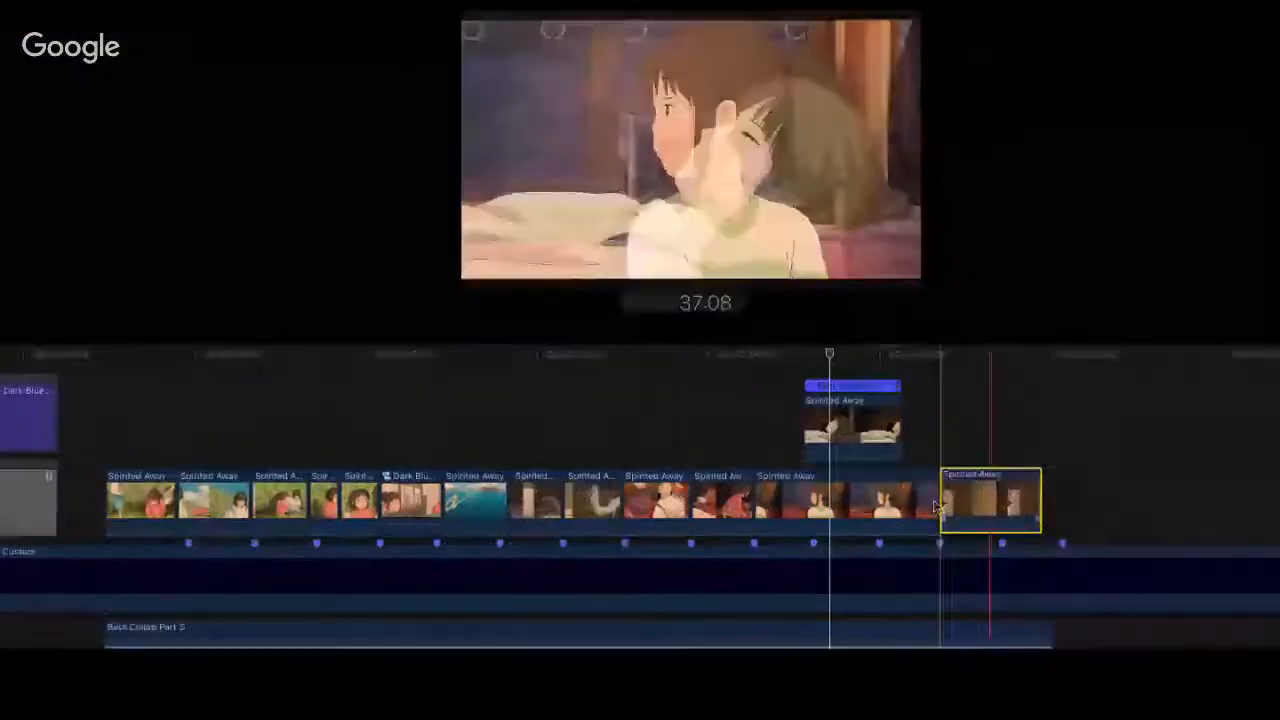
Step: Scale the girl-at-the-door clip to 110%
{"action": "key", "text": "alt+super+x"}
{"action": "left_click", "coordinate": [977, 420]}
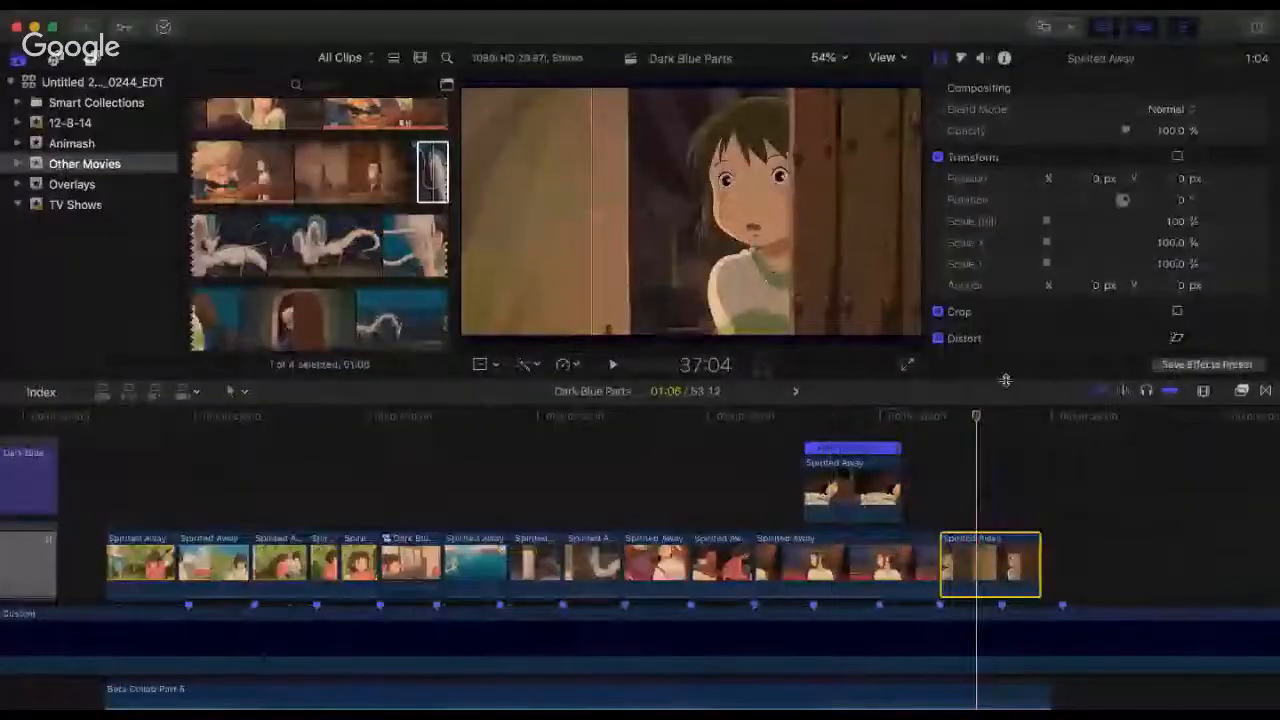
{"action": "left_click", "coordinate": [1175, 221]}
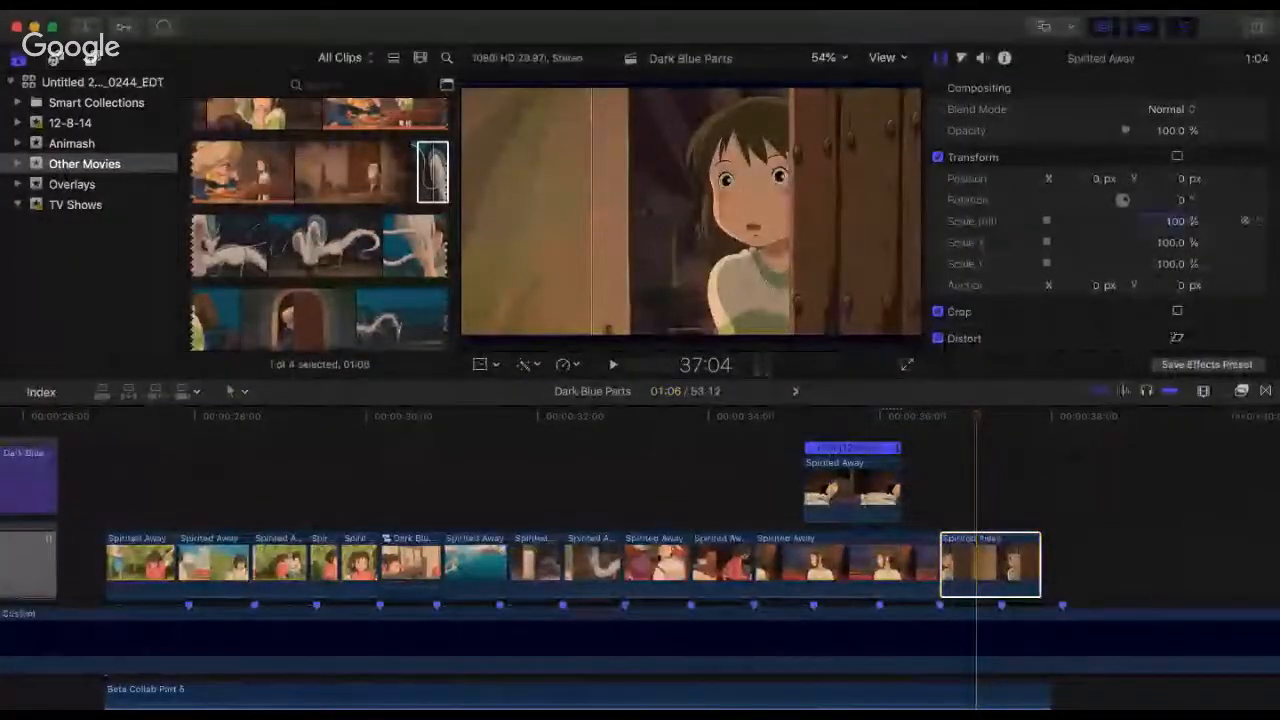
{"action": "key", "text": "Return"}
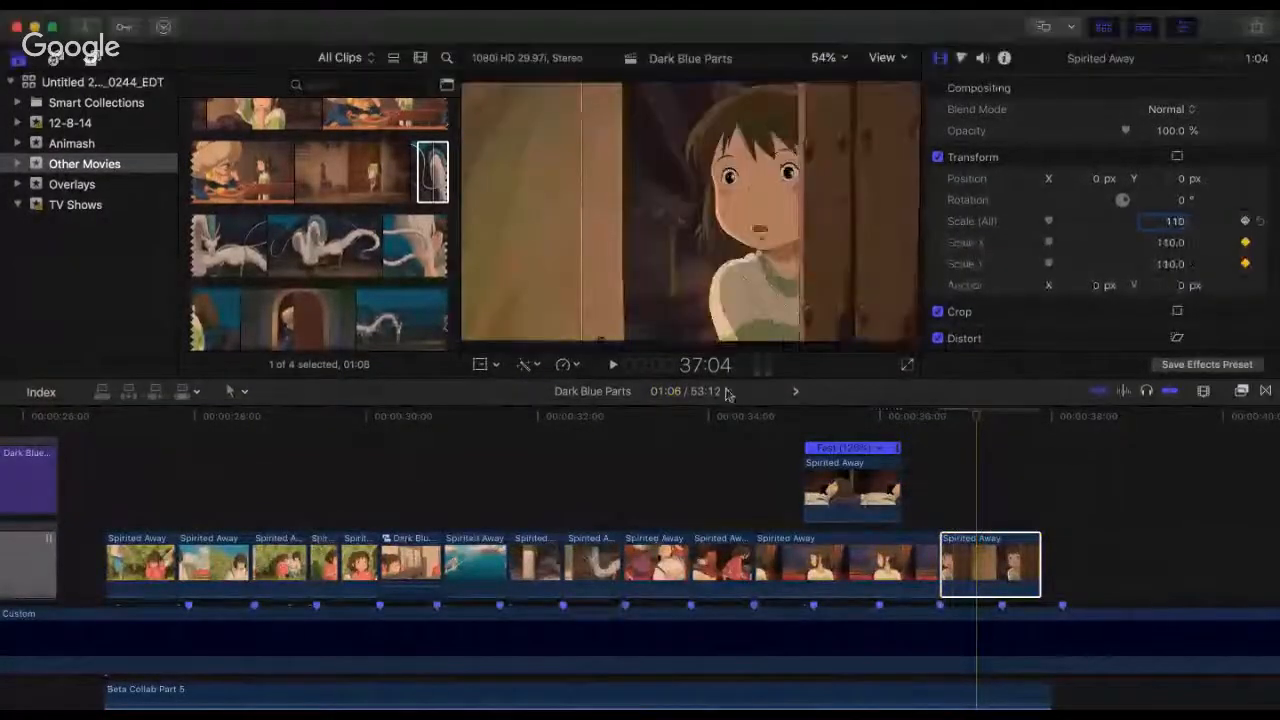
Step: Play the Spirited Away section from its start at 26:28 to check the opening clips against the beat markers
{"action": "left_click", "coordinate": [101, 458]}
{"action": "key", "text": "space"}
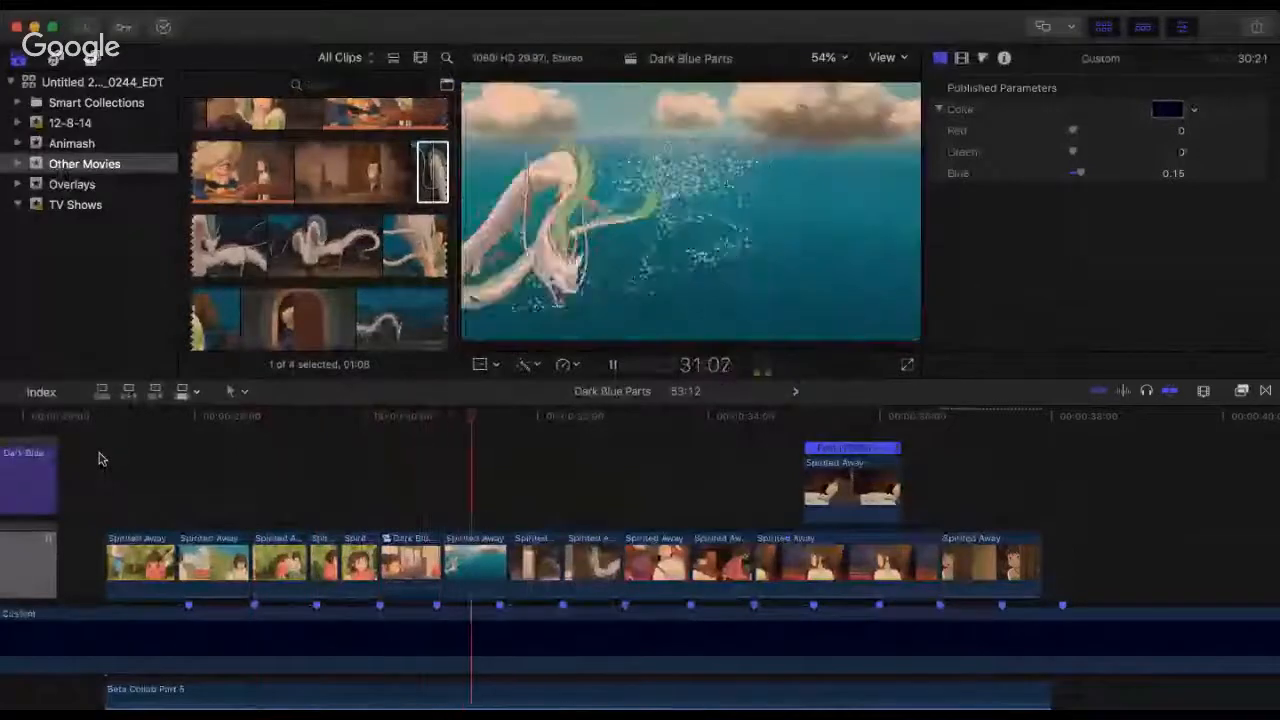
{"action": "left_click", "coordinate": [98, 459]}
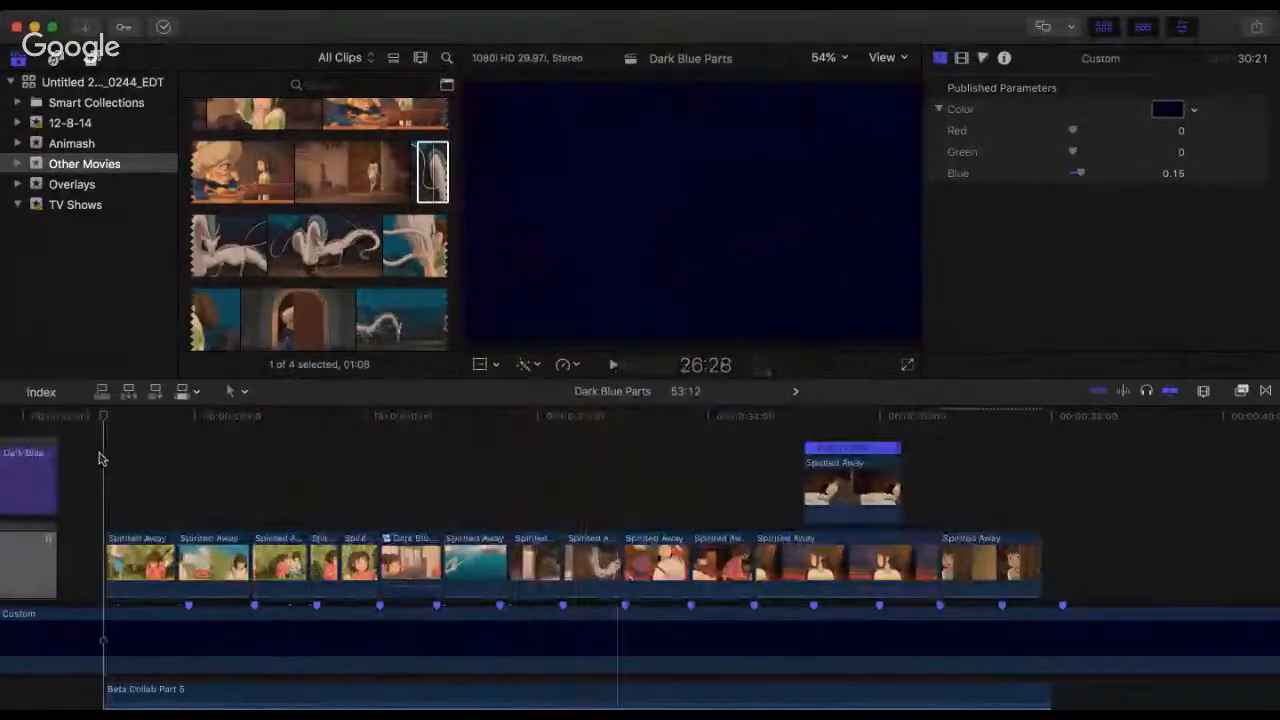
{"action": "key", "text": "space"}
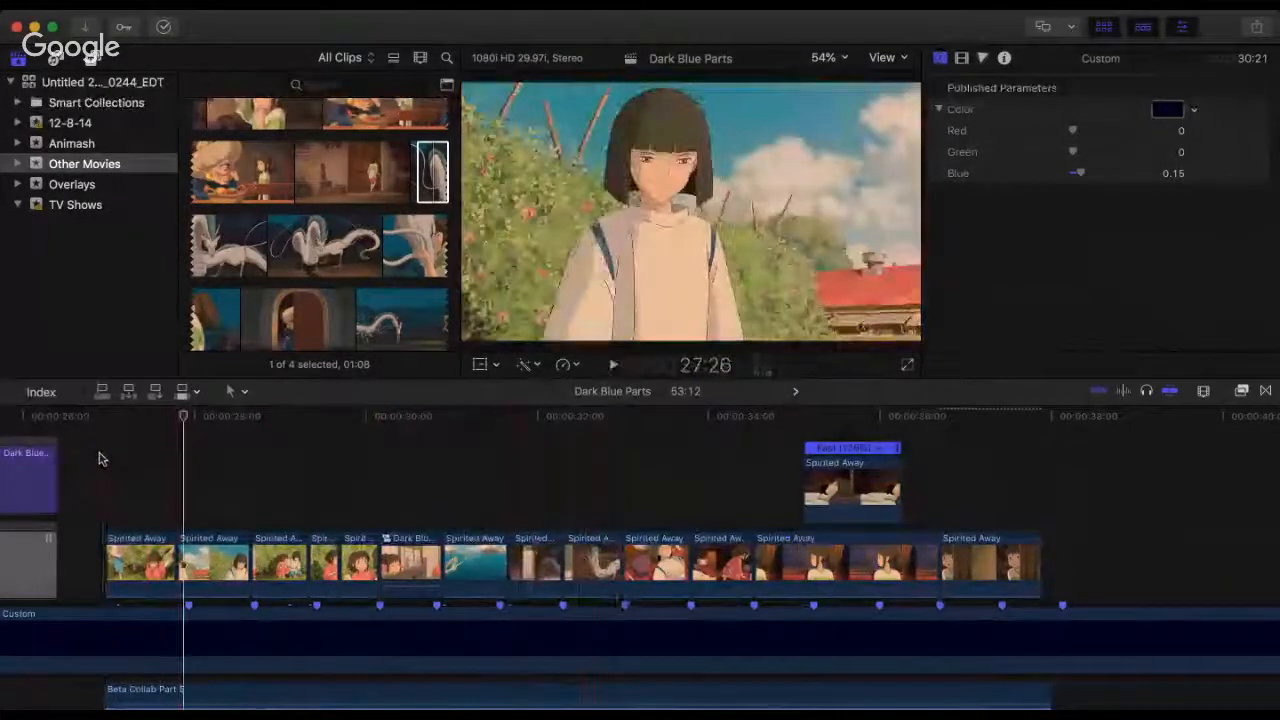
{"action": "left_click", "coordinate": [98, 459]}
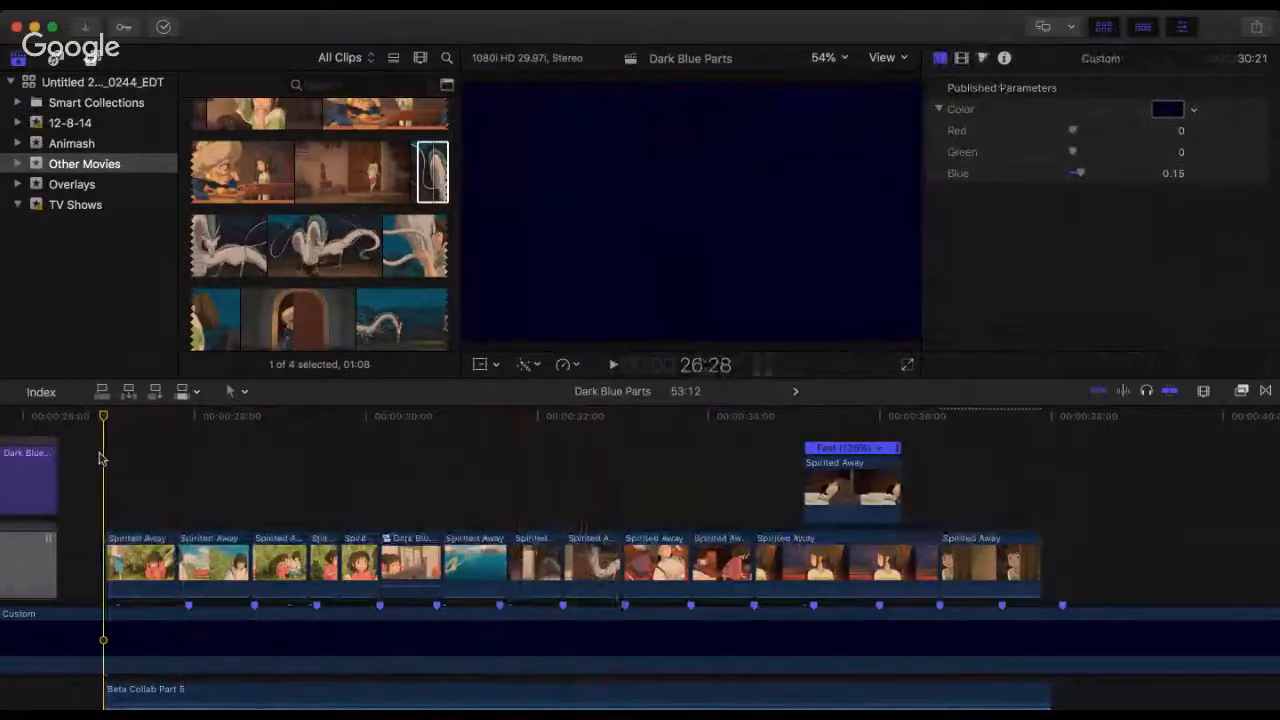
{"action": "key", "text": "space"}
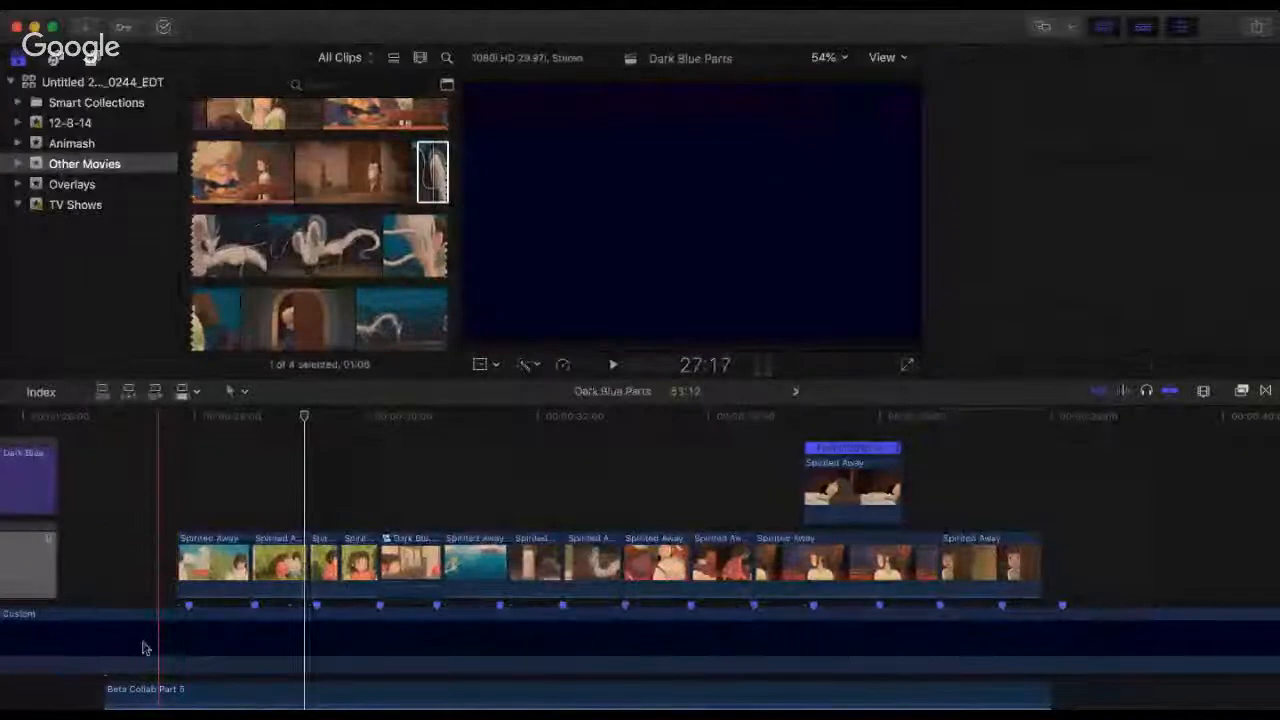
Step: Remove the opening Spirited Away clip and shift all remaining clips, including the lying-boy overlay, one beat earlier to start at 27:02
{"action": "mouse_move", "coordinate": [1095, 500]}
{"action": "left_mouse_down"}
{"action": "mouse_move", "coordinate": [728, 590]}
{"action": "mouse_move", "coordinate": [131, 585]}
{"action": "mouse_move", "coordinate": [142, 582]}
{"action": "left_mouse_up"}
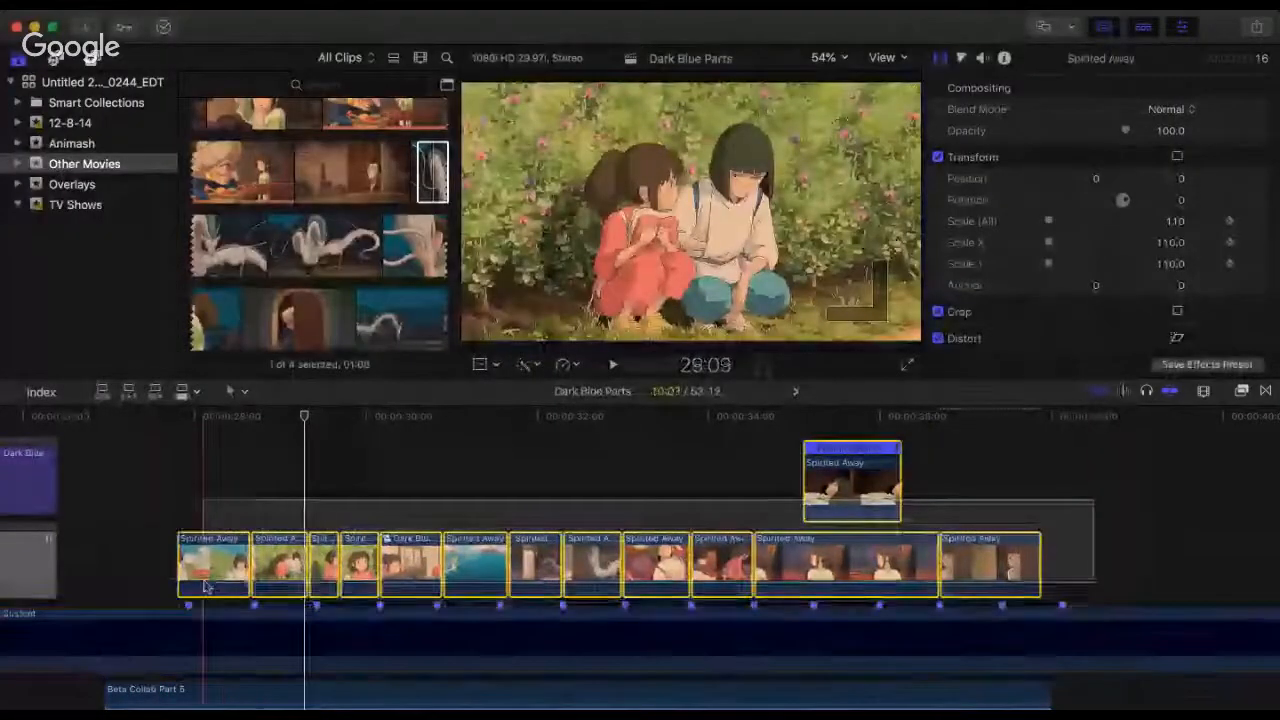
{"action": "left_click", "coordinate": [112, 491]}
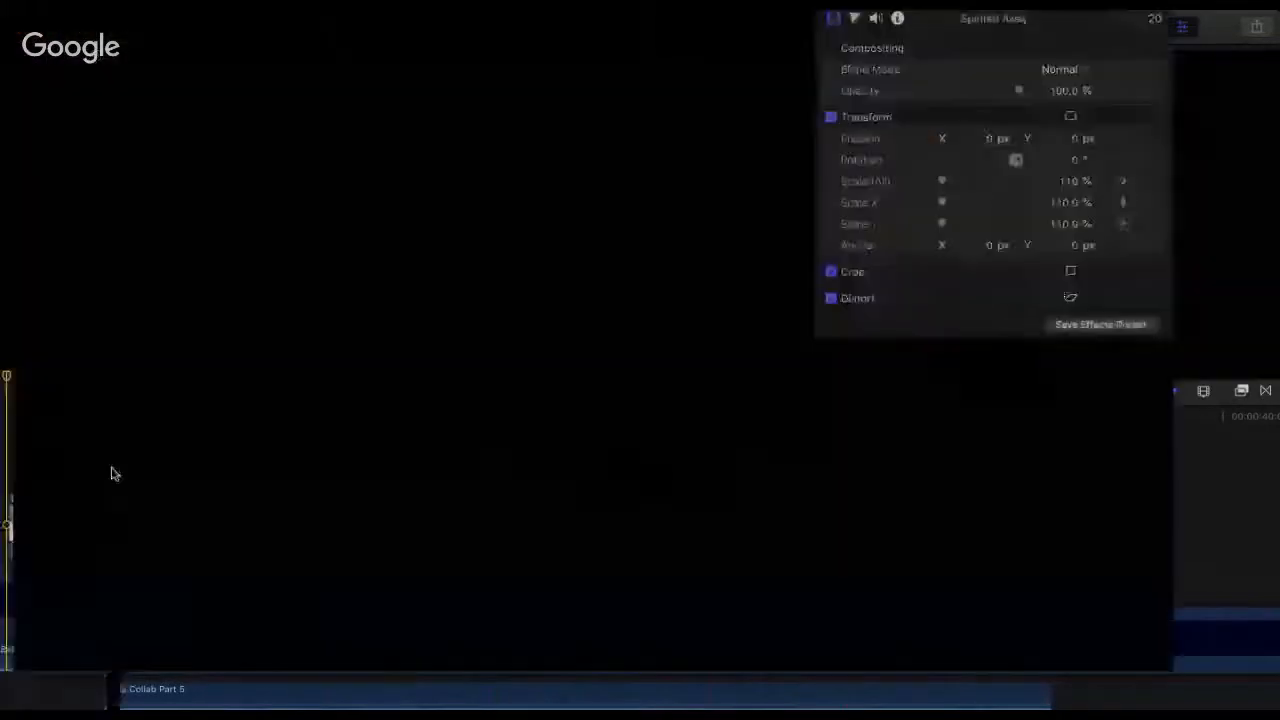
{"action": "left_click", "coordinate": [111, 474]}
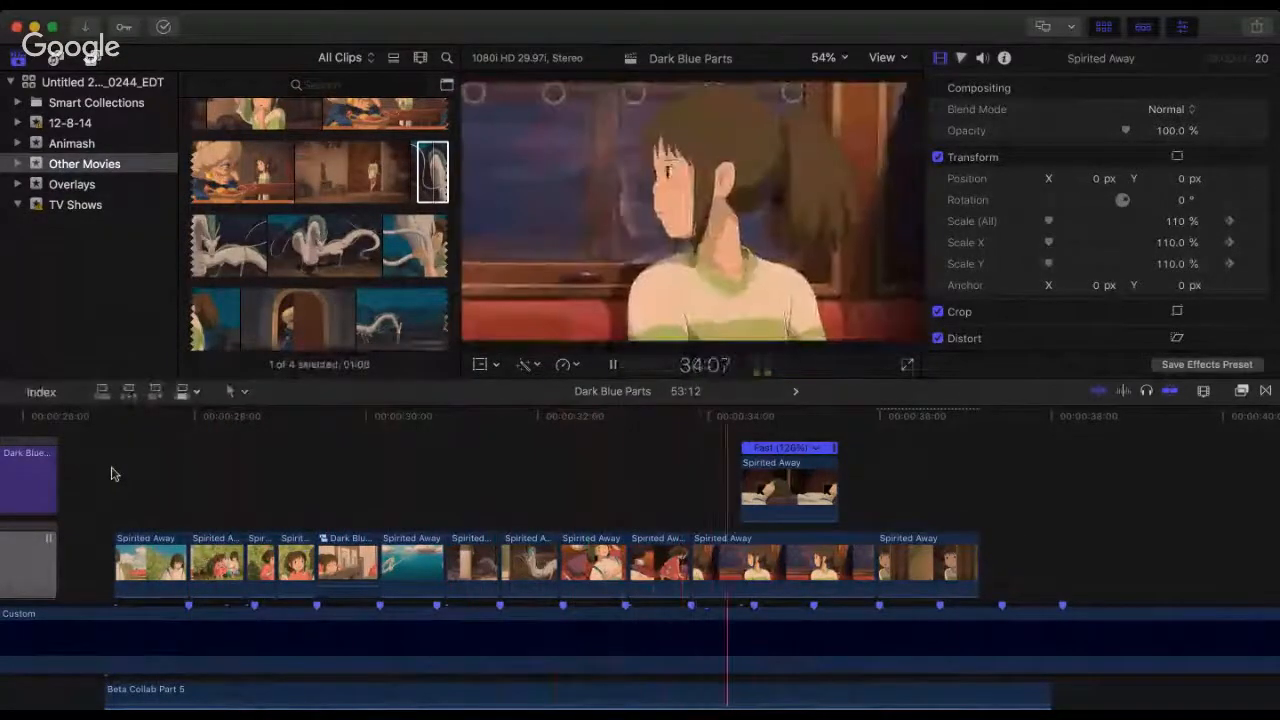
{"action": "key", "text": "space"}
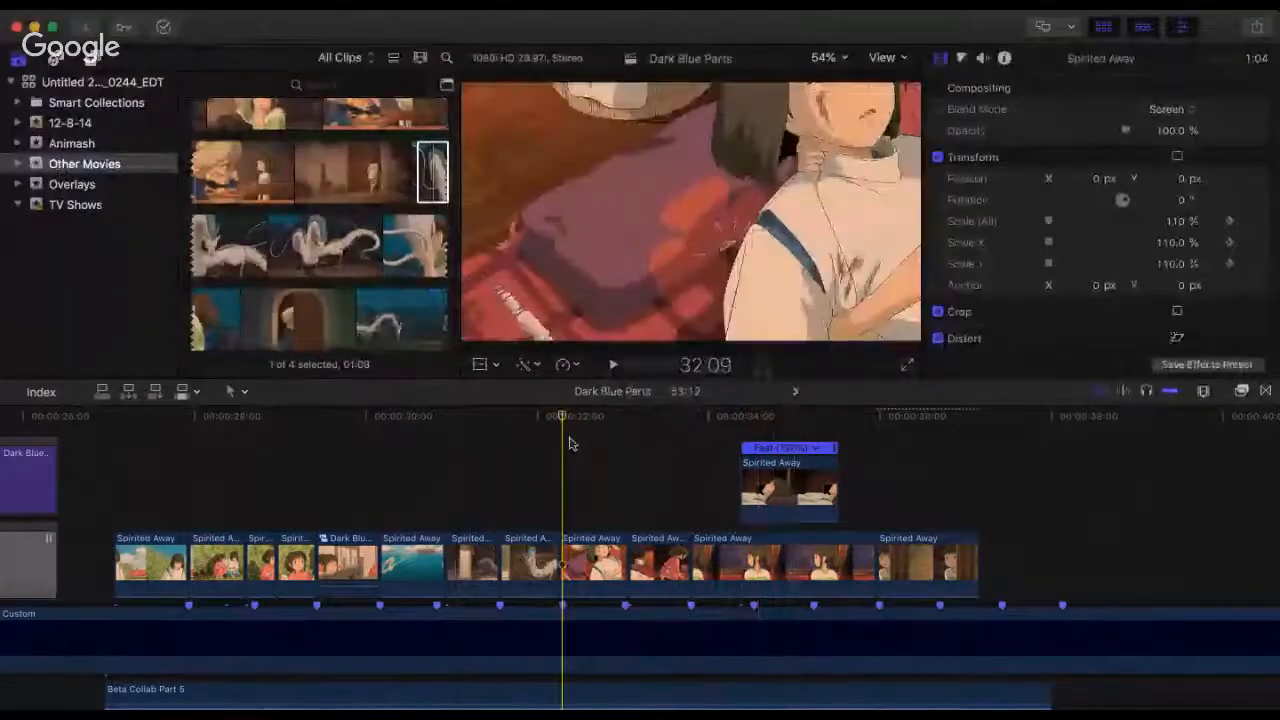
Step: Replay from 32:09 and from the start of the train-window clip to check the lying-boy overlay's timing
{"action": "key", "text": "space"}
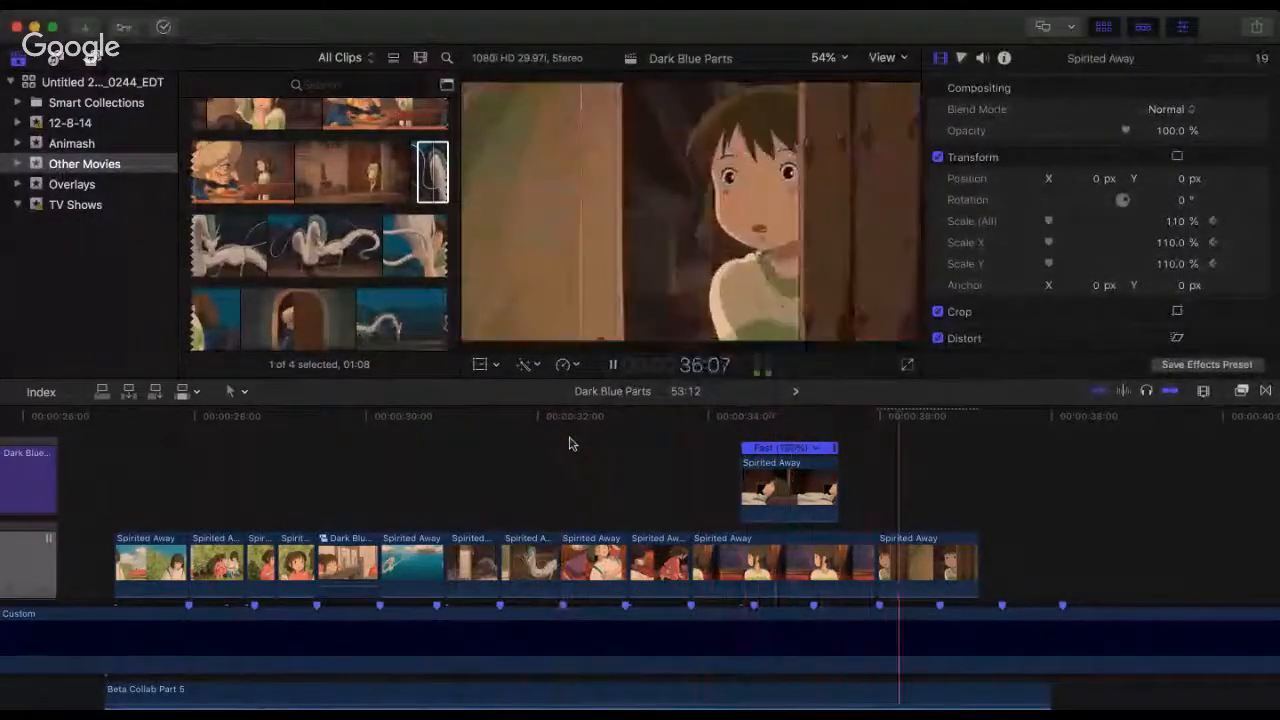
{"action": "key", "text": "space"}
{"action": "left_click", "coordinate": [703, 420]}
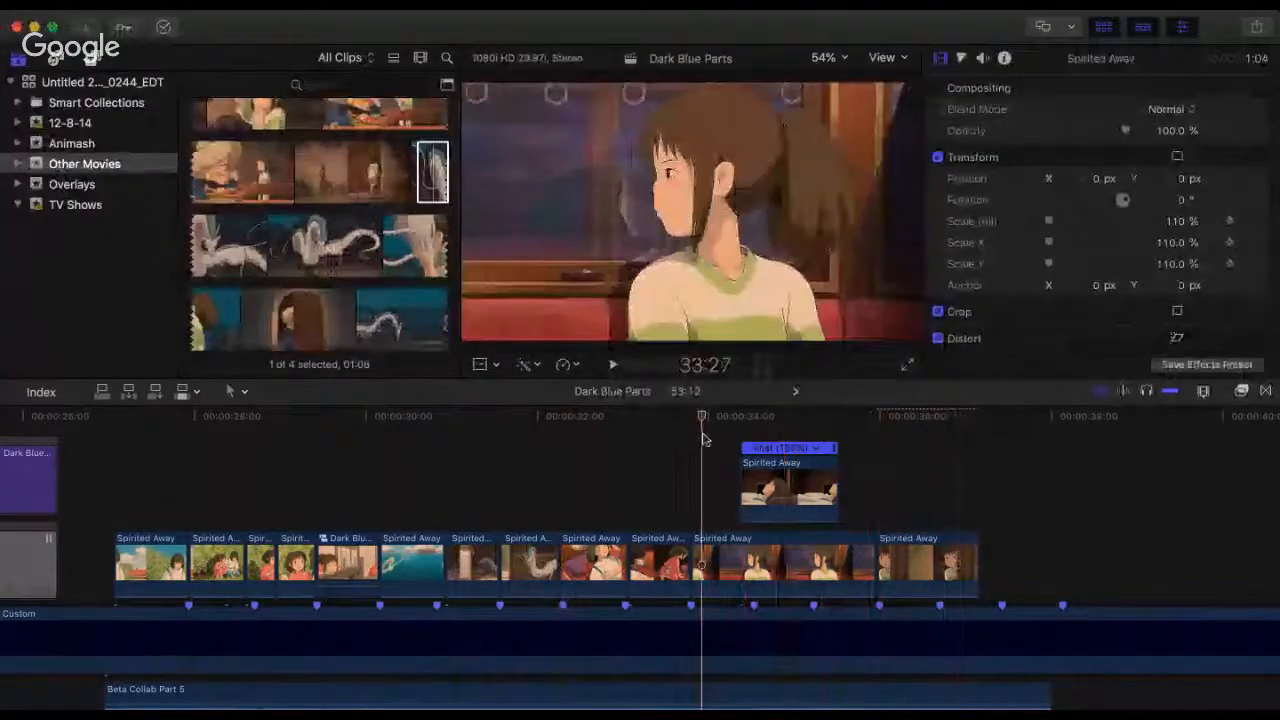
{"action": "key", "text": "space"}
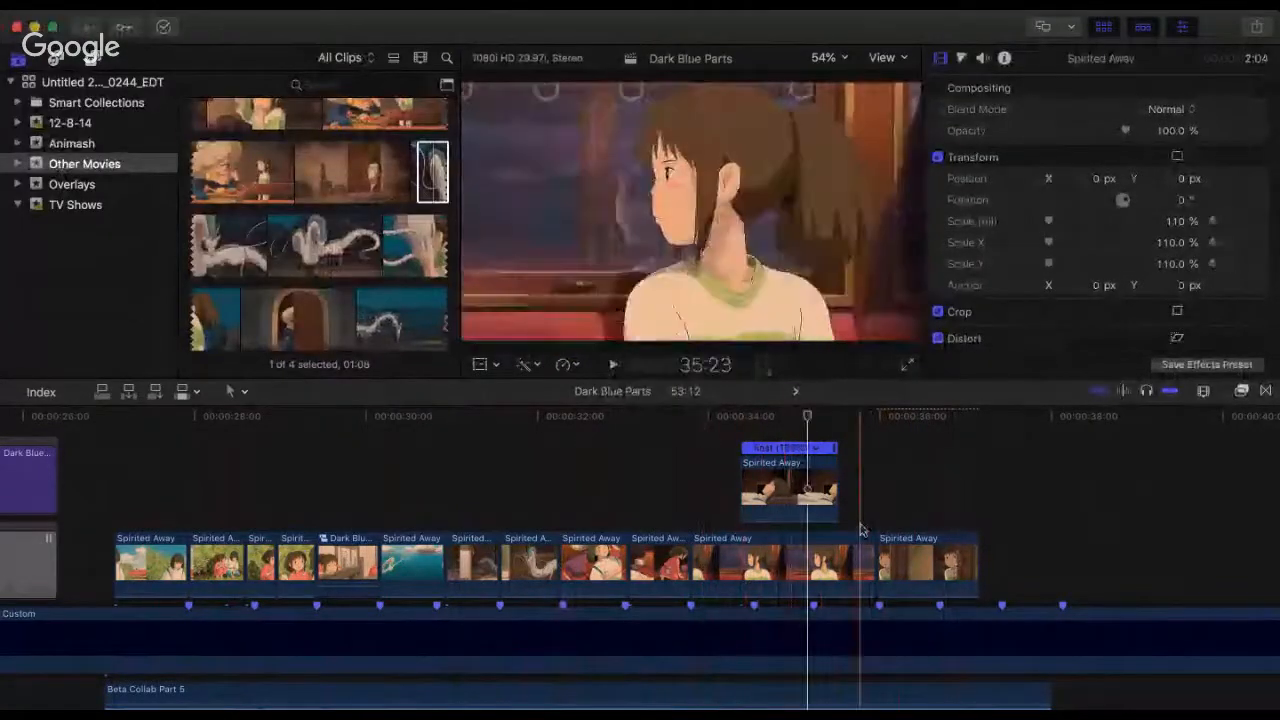
{"action": "key", "text": "super+minus"}
{"action": "left_click", "coordinate": [707, 419]}
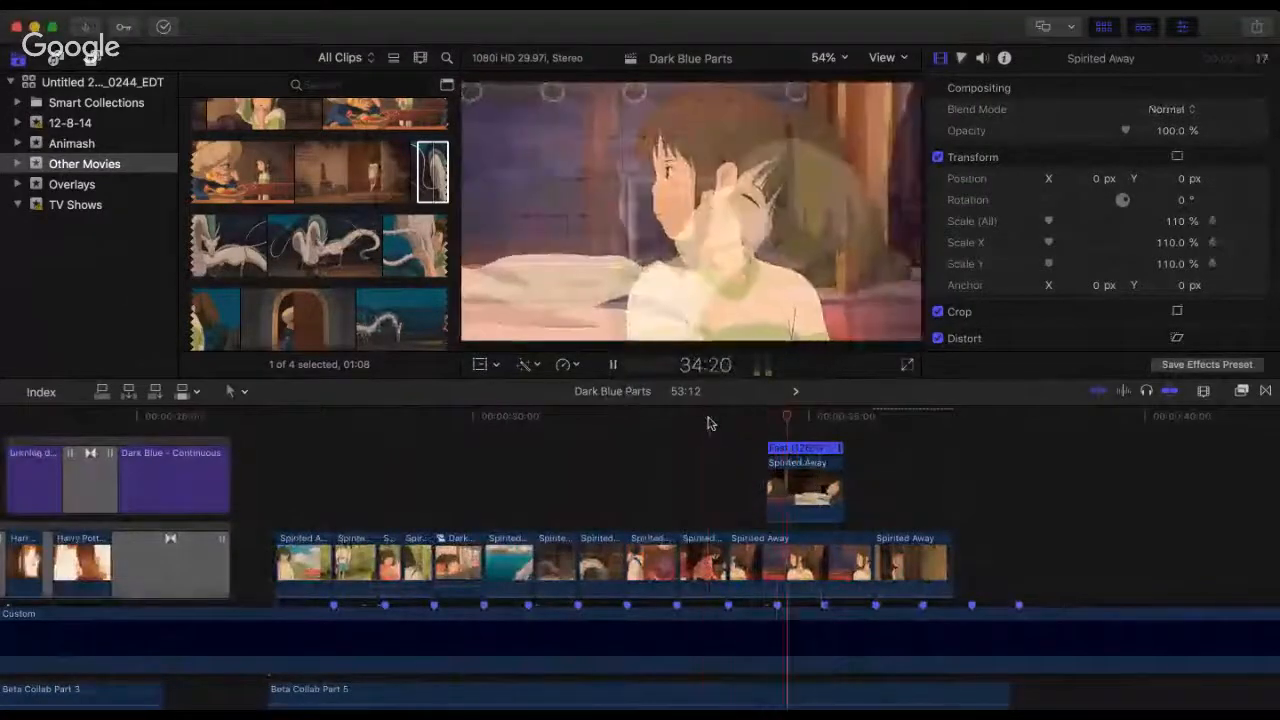
{"action": "key", "text": "space"}
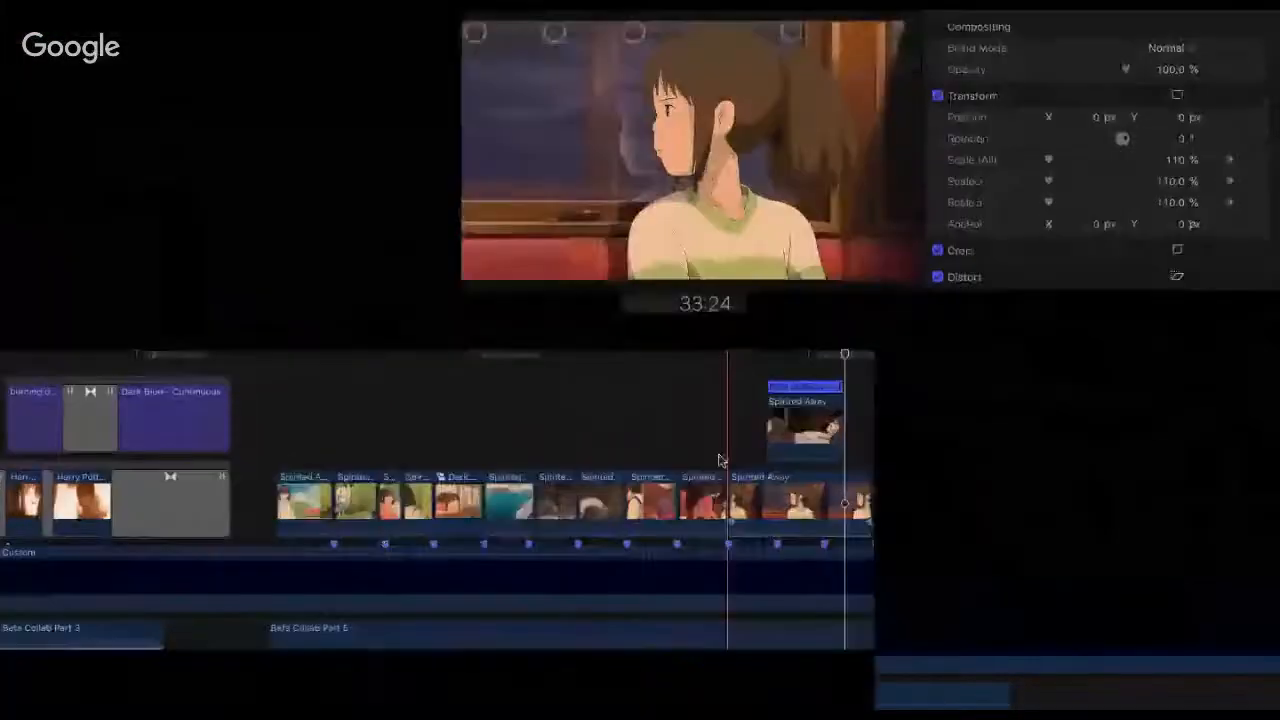
{"action": "key", "text": "space"}
Step: Move the lying-boy overlay slightly earlier to start at 34:07 and play it over the train-window clip
{"action": "key", "text": "space"}
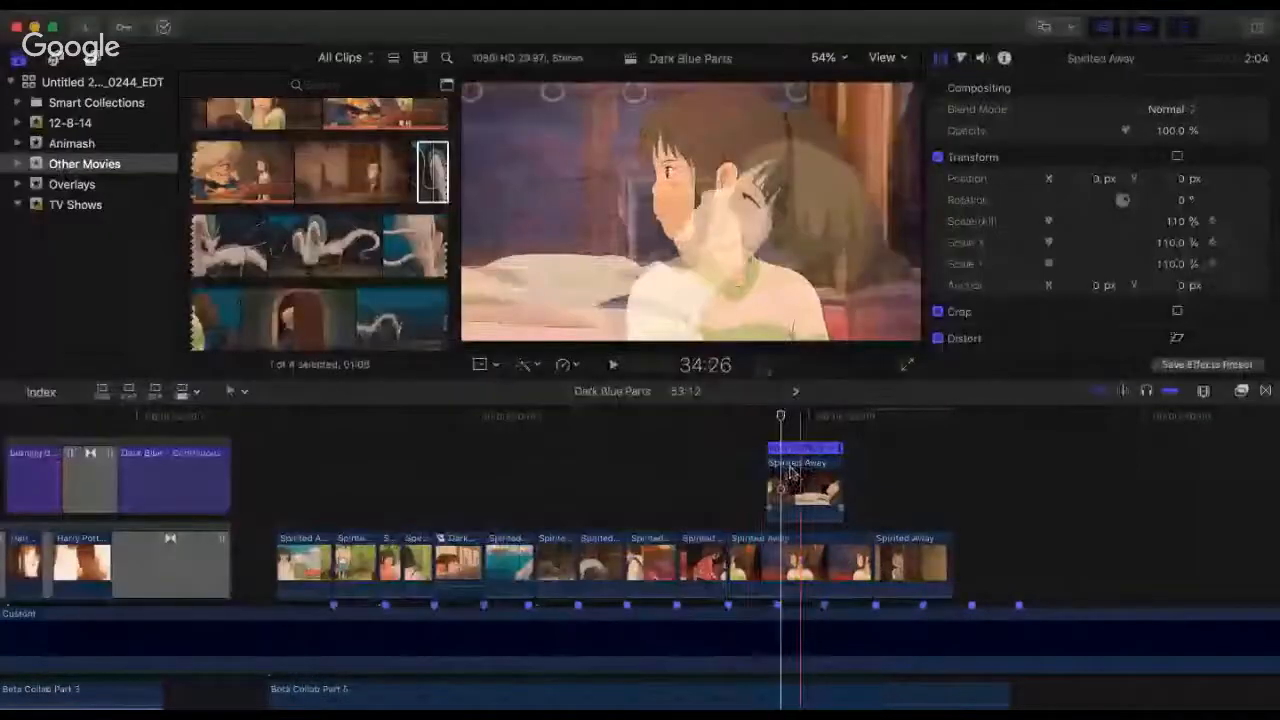
{"action": "scroll", "coordinate": [795, 474], "scroll_direction": "up", "scroll_amount": 1}
{"action": "left_click_drag", "start_coordinate": [797, 474], "coordinate": [751, 437]}
{"action": "key", "text": "space"}
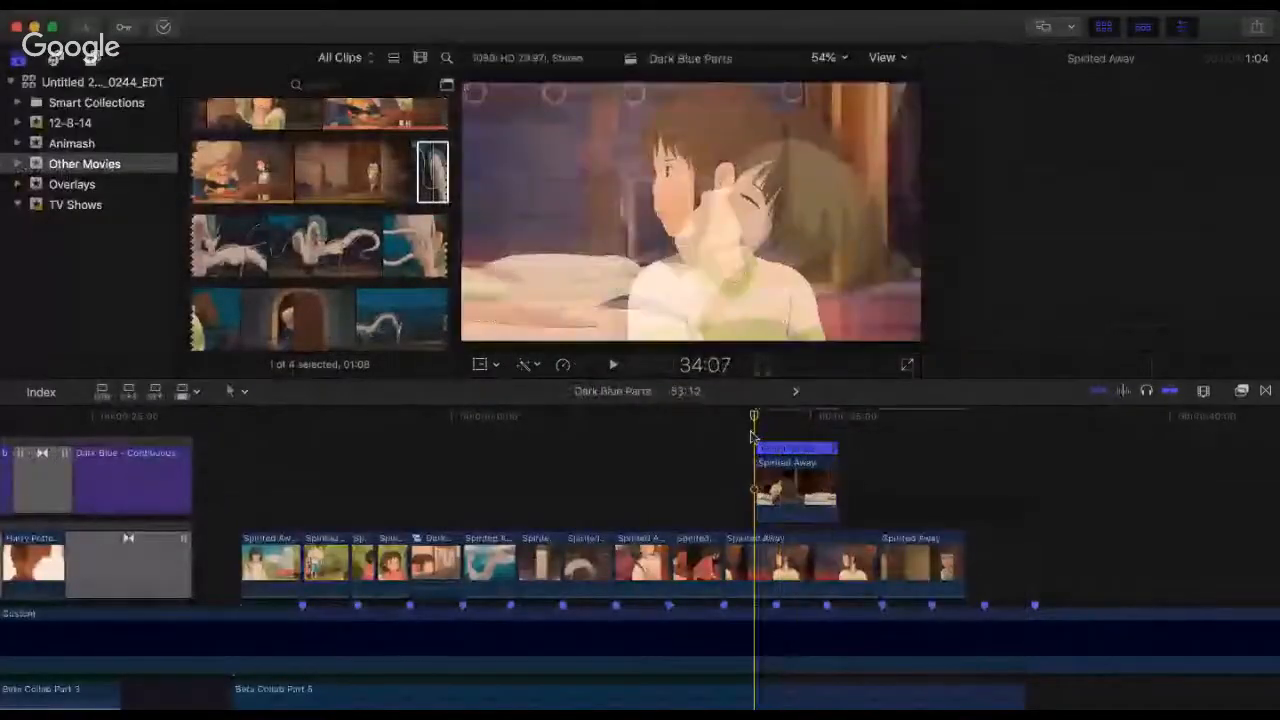
{"action": "key", "text": "space"}
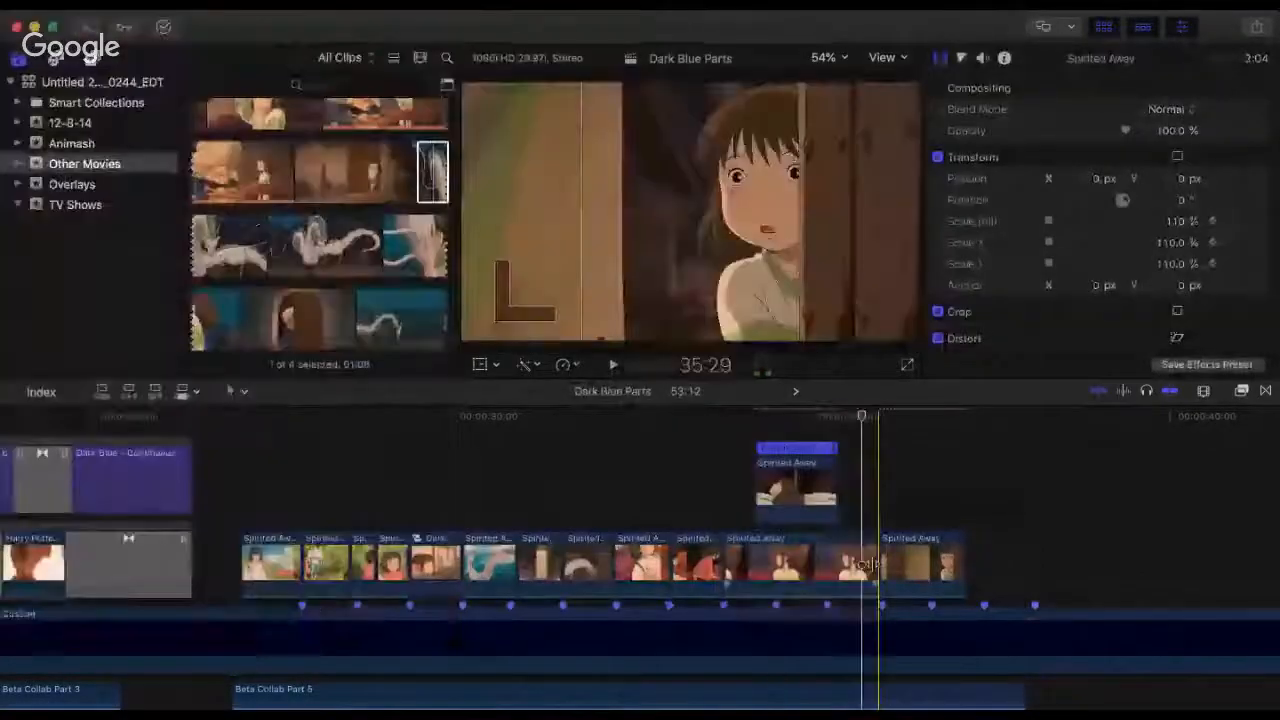
Step: Shorten the train-window clip to 1:10 and move the girl-at-the-door clip to the beat marker where it ends
{"action": "mouse_move", "coordinate": [868, 564]}
{"action": "left_mouse_down"}
{"action": "mouse_move", "coordinate": [826, 564]}
{"action": "mouse_move", "coordinate": [851, 571]}
{"action": "left_mouse_up"}
{"action": "left_click", "coordinate": [726, 440]}
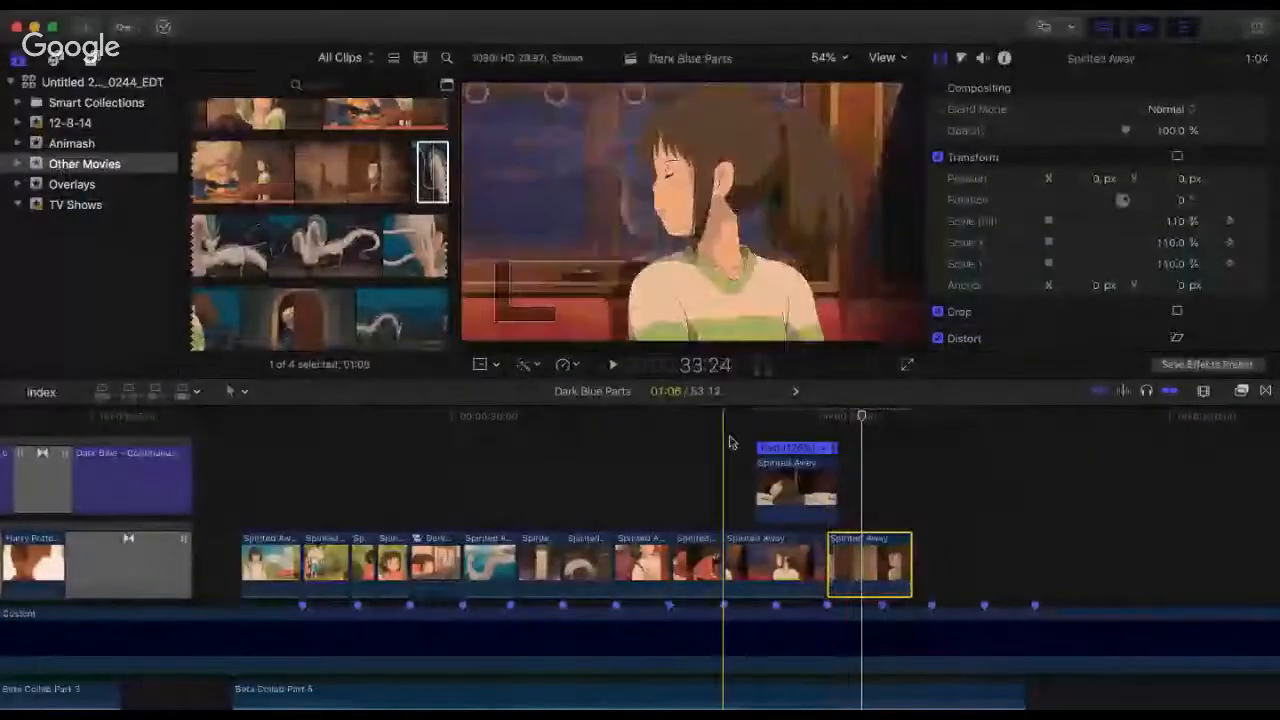
{"action": "key", "text": "space"}
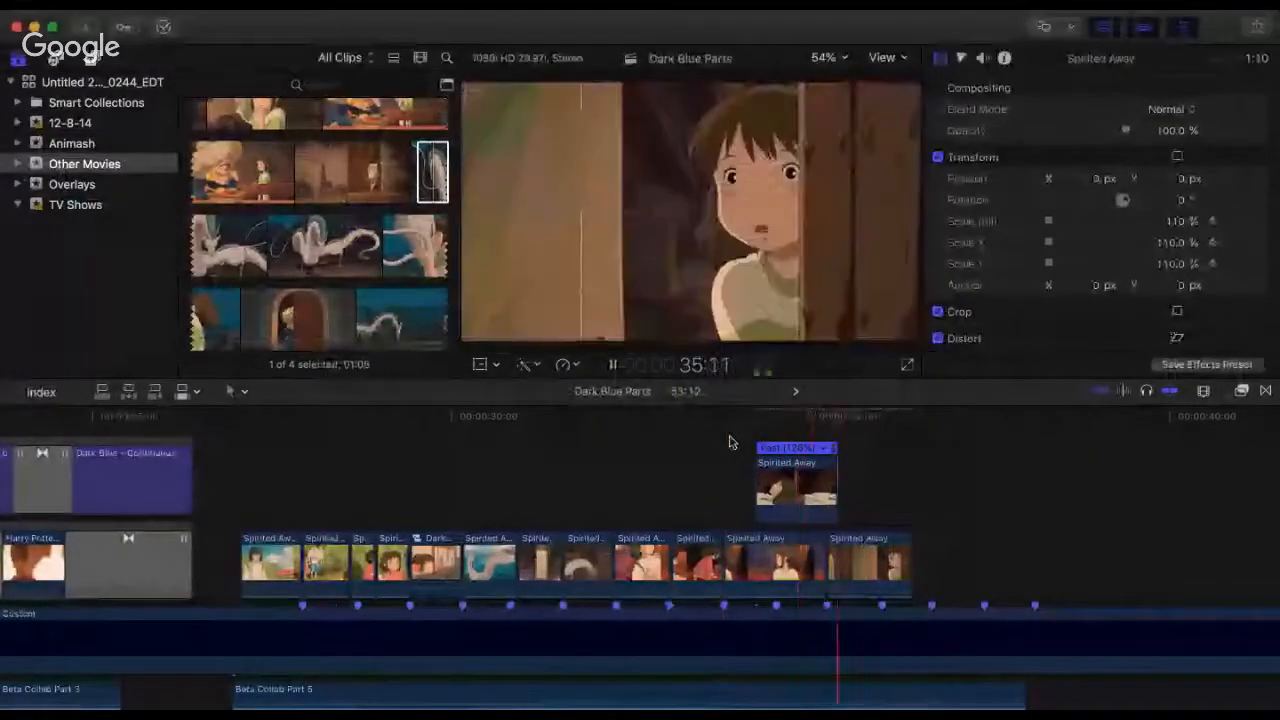
{"action": "key", "text": "space"}
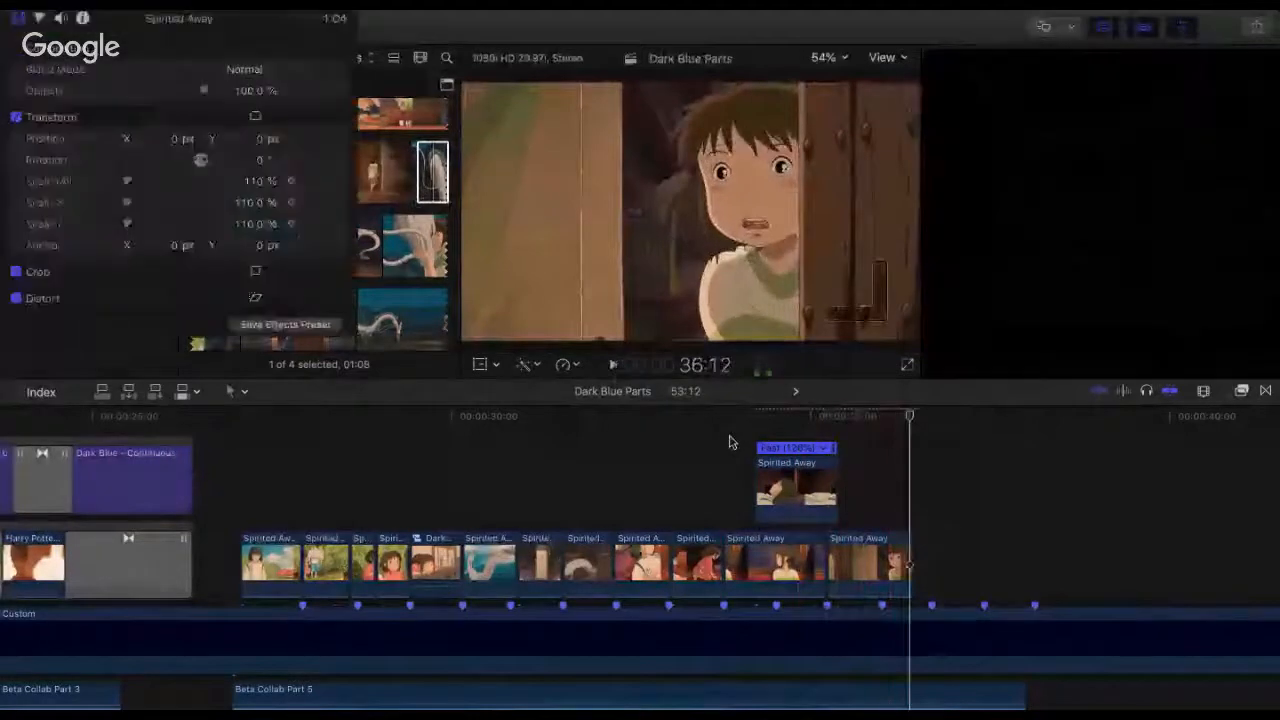
Step: Review the Brother Bear section above Beta Collab Part 1 by playing it from its beginning
{"action": "key", "text": "super+minus"}
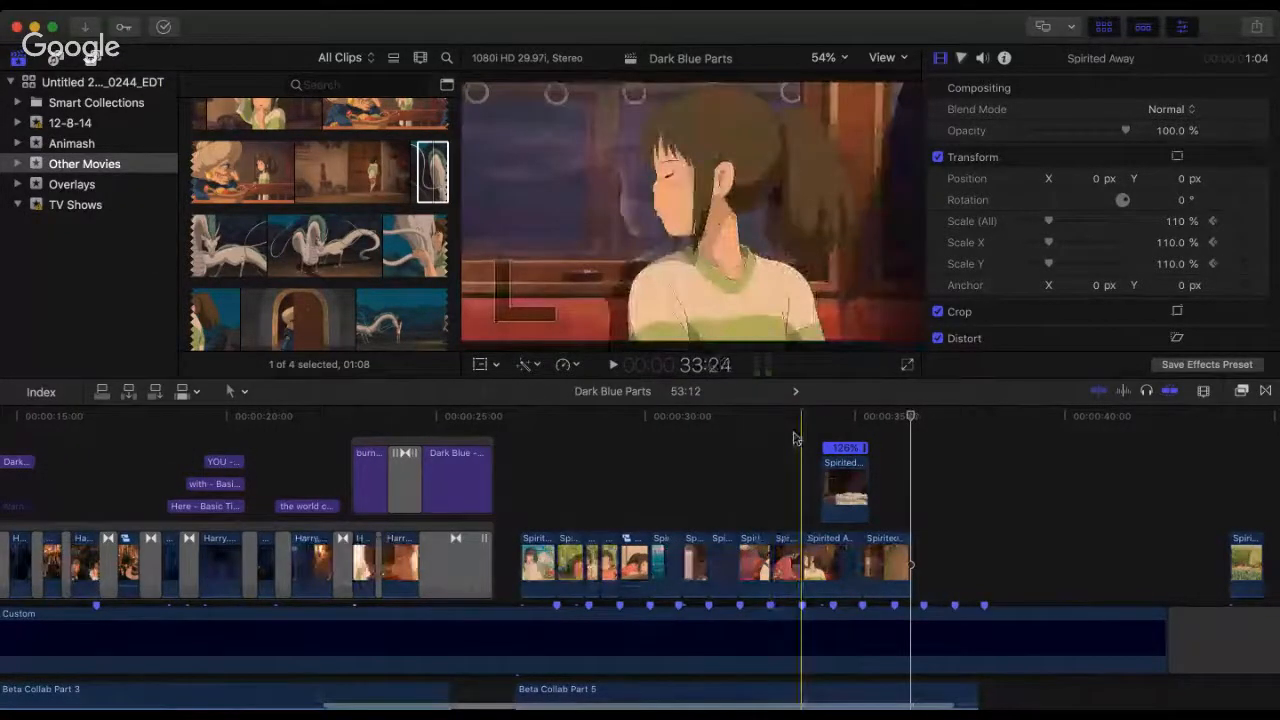
{"action": "key", "text": "super+minus"}
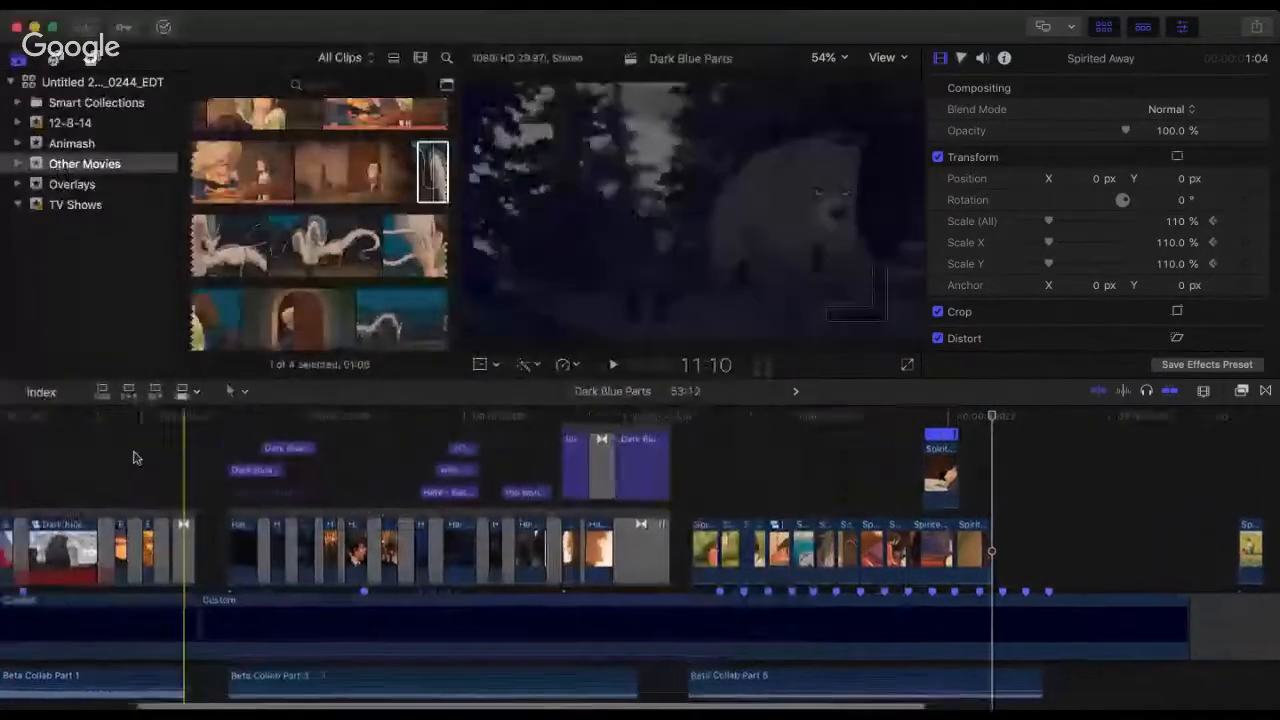
{"action": "scroll", "coordinate": [137, 457], "scroll_direction": "left", "scroll_amount": 3}
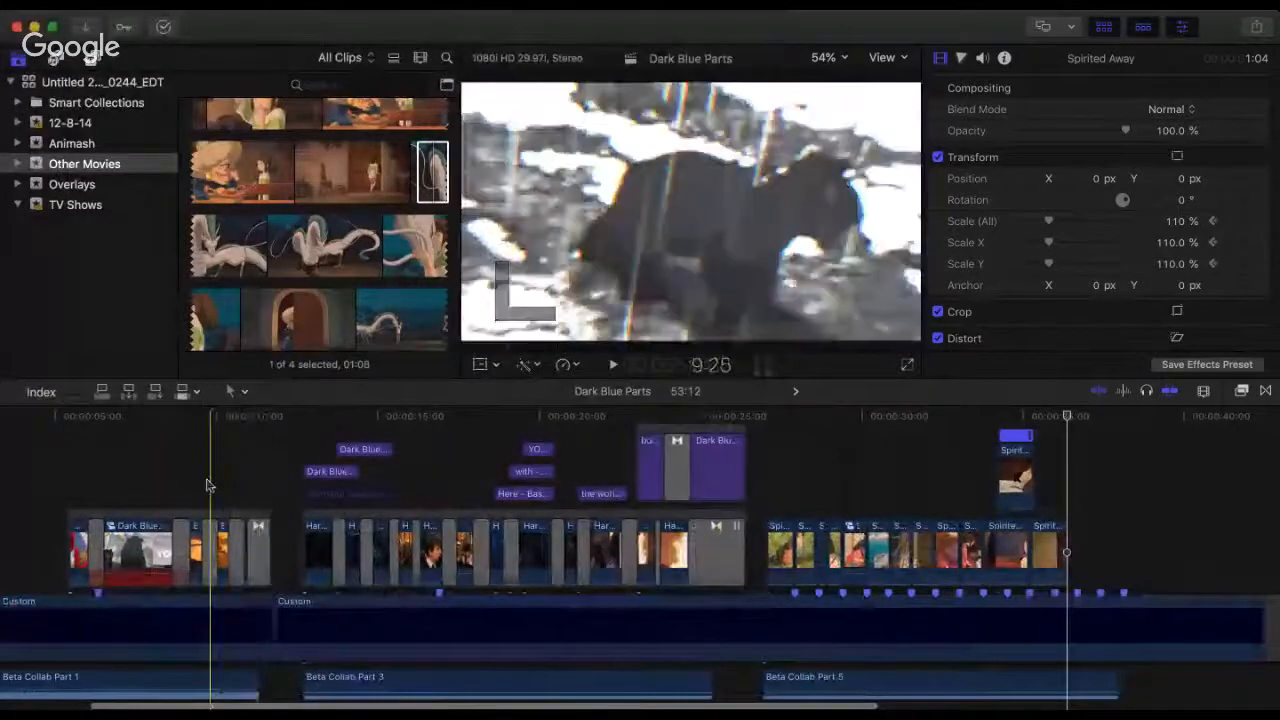
{"action": "scroll", "coordinate": [206, 485], "scroll_direction": "left", "scroll_amount": 4}
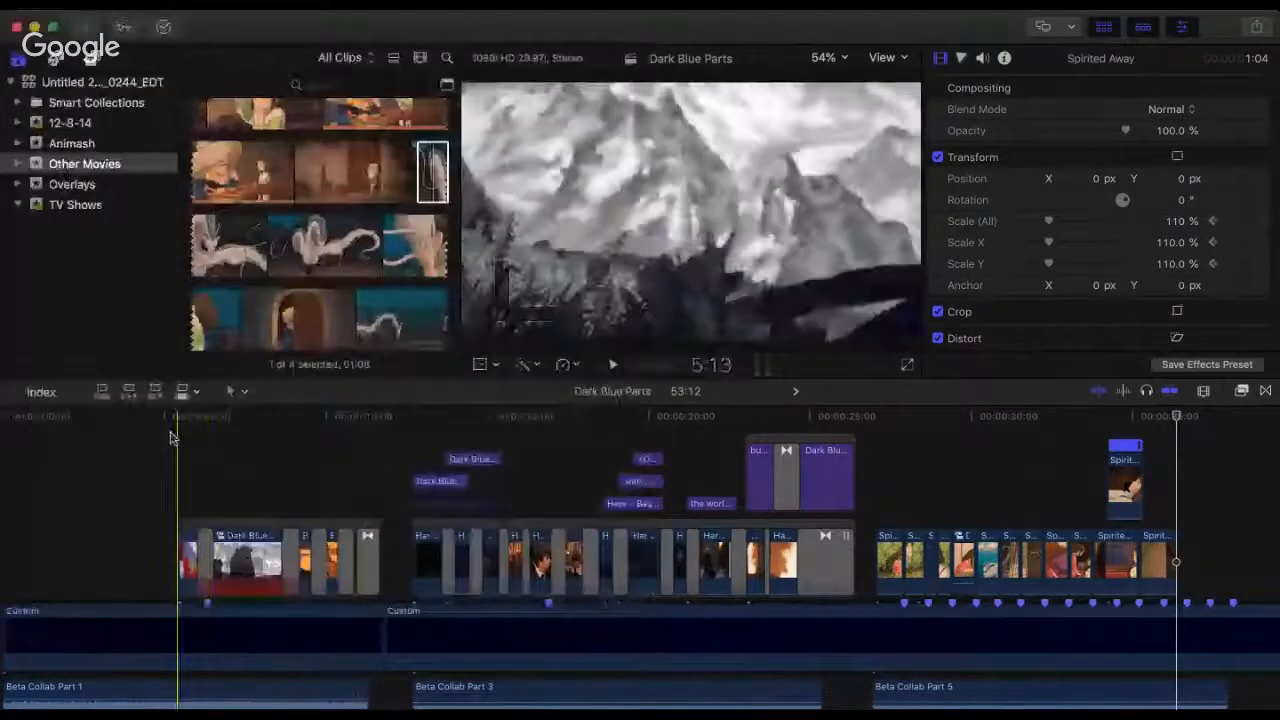
{"action": "left_click", "coordinate": [174, 437]}
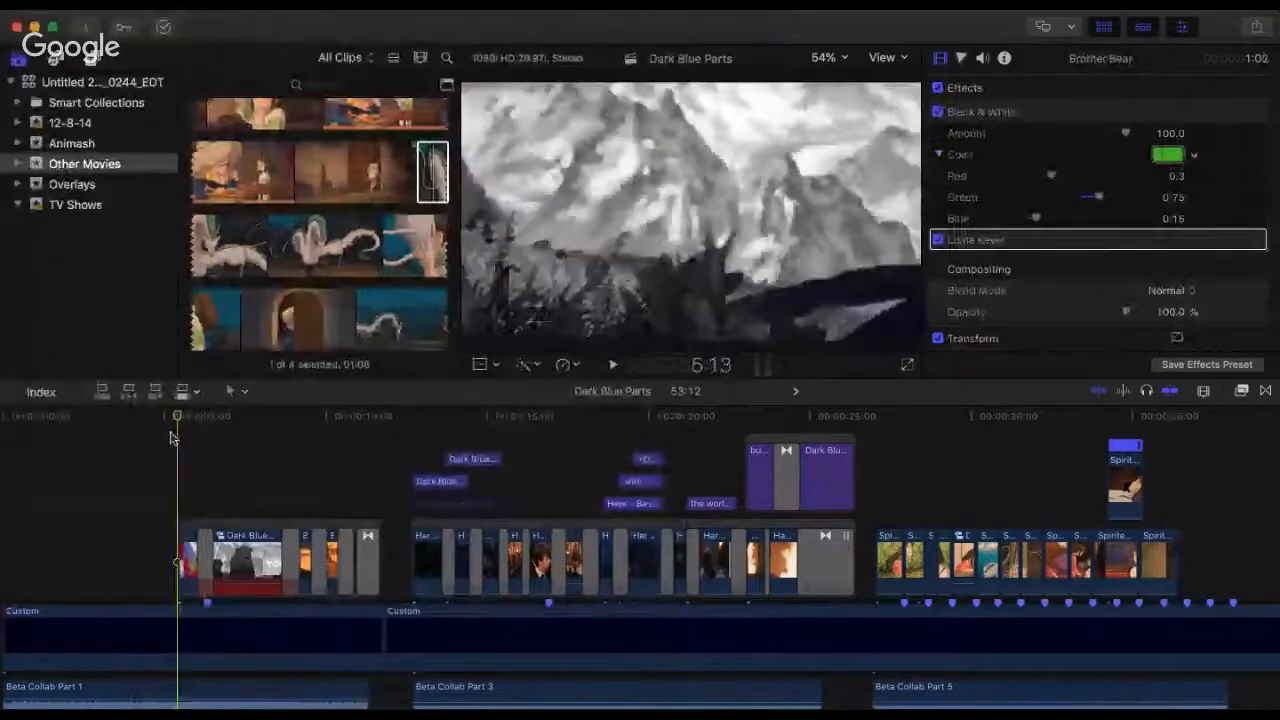
{"action": "key", "text": "space"}
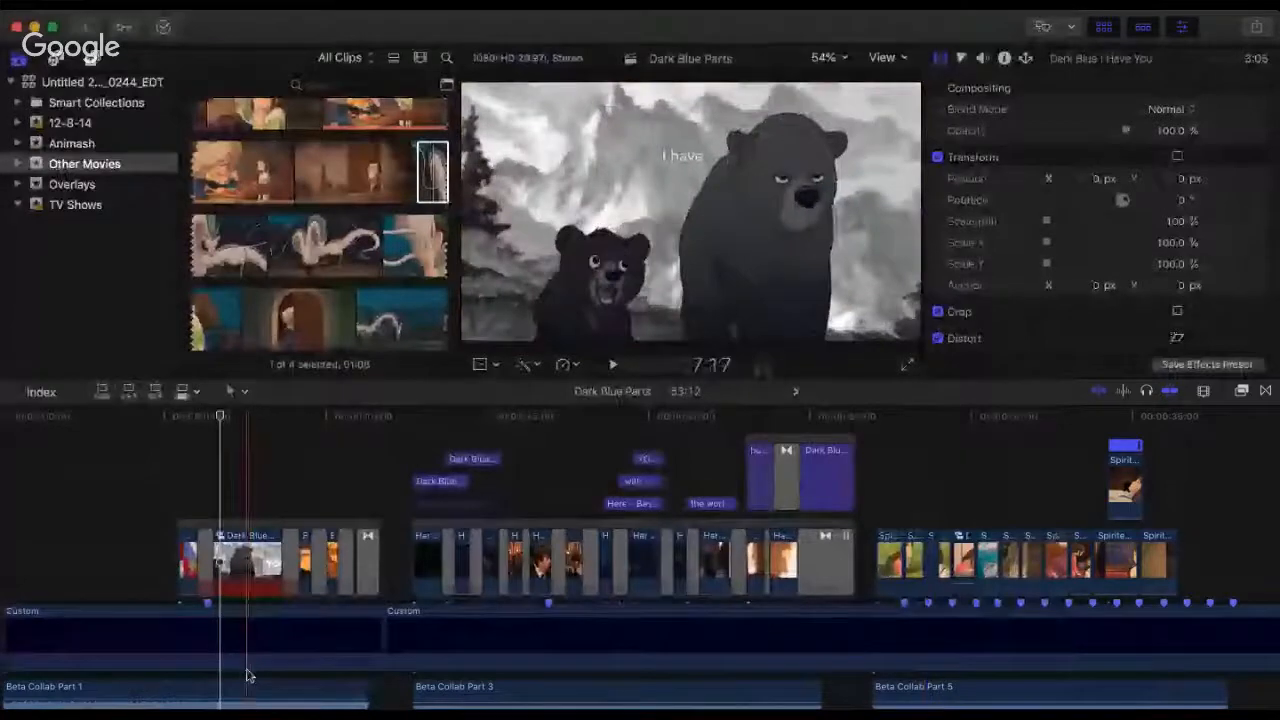
{"action": "scroll", "coordinate": [247, 682], "scroll_direction": "down", "scroll_amount": 1}
{"action": "left_click_drag", "start_coordinate": [247, 682], "coordinate": [246, 681]}
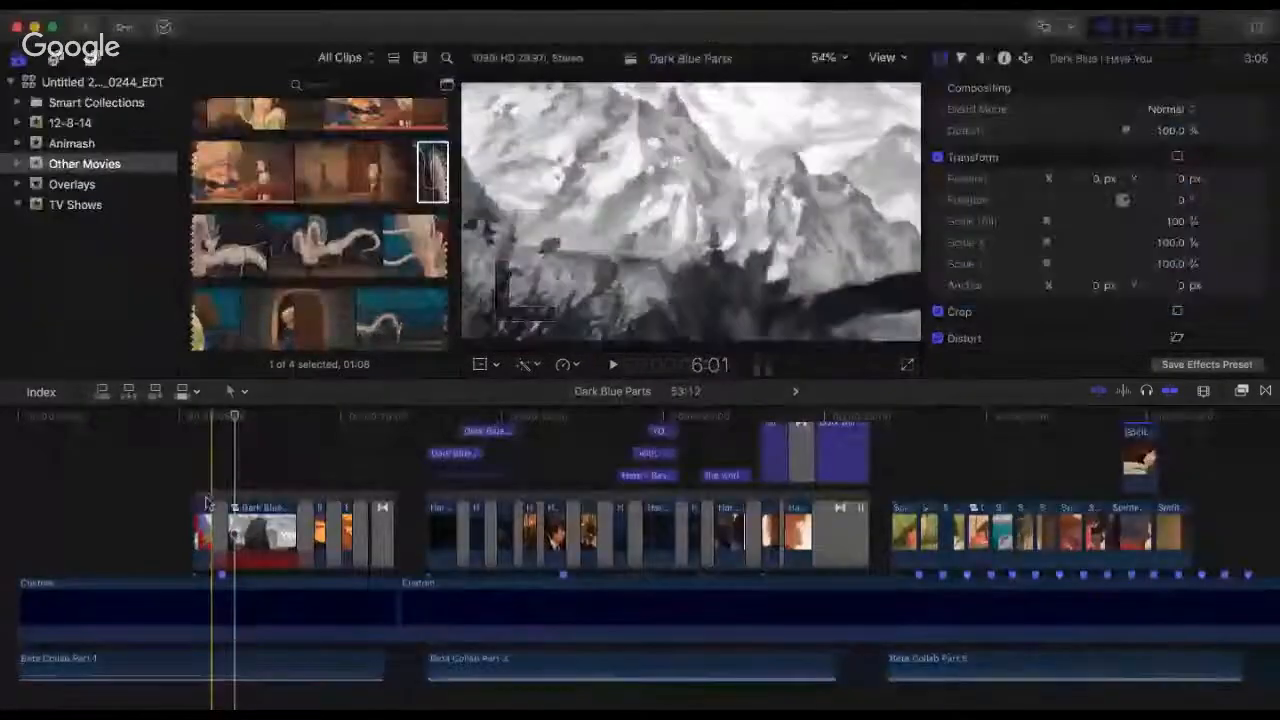
{"action": "left_click", "coordinate": [195, 456]}
{"action": "key", "text": "space"}
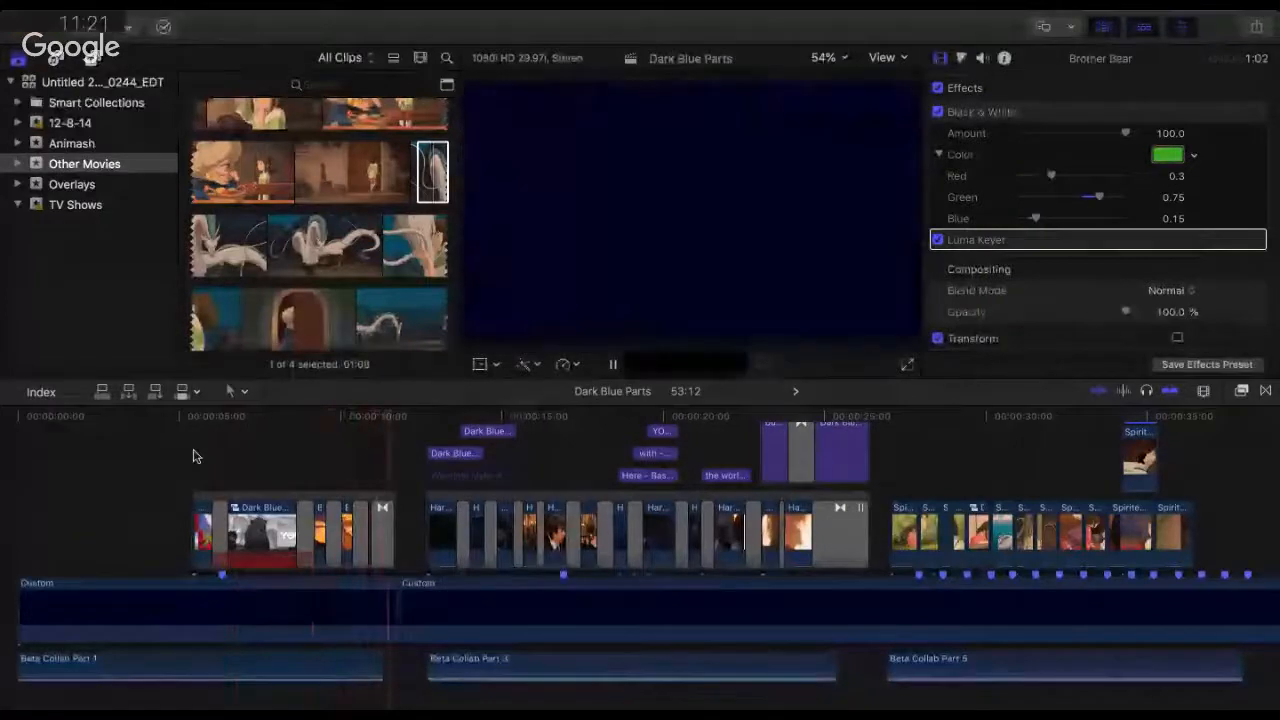
{"action": "key", "text": "space"}
Step: Play the Spirited Away section above Beta Collab Part 5 from 26:12 and again from its first clip at 27:02
{"action": "left_click", "coordinate": [871, 417]}
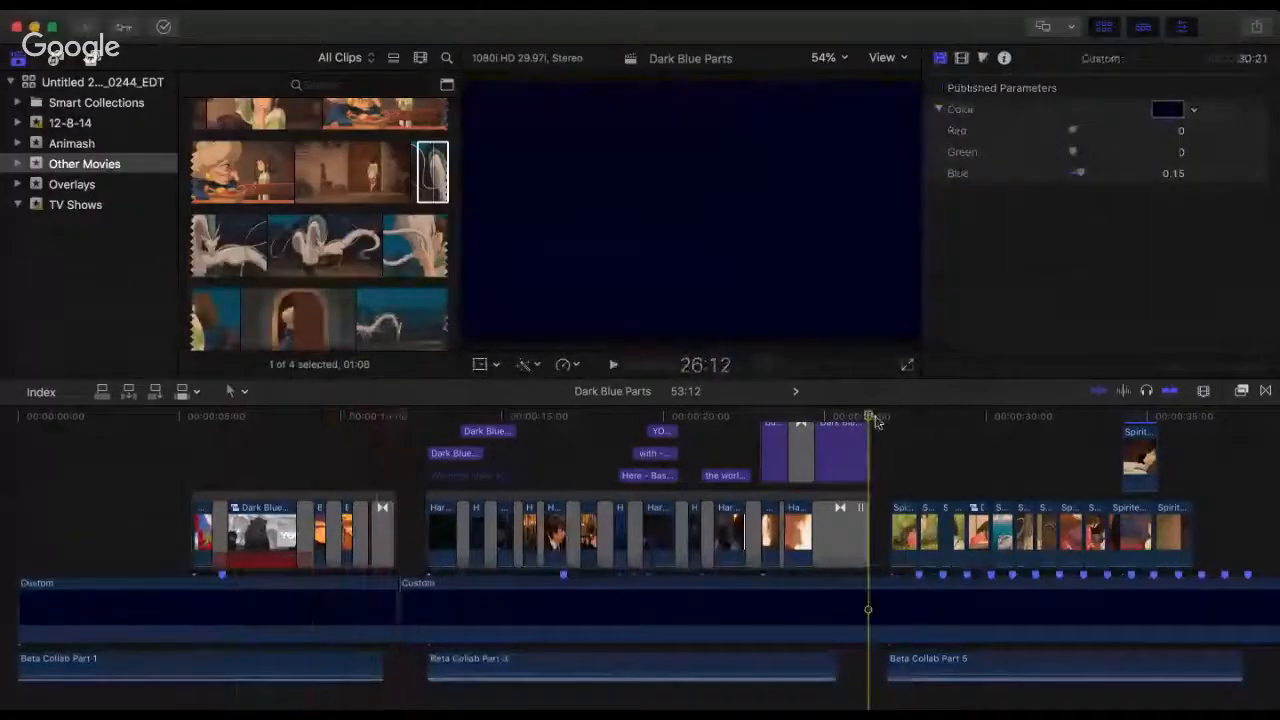
{"action": "key", "text": "space"}
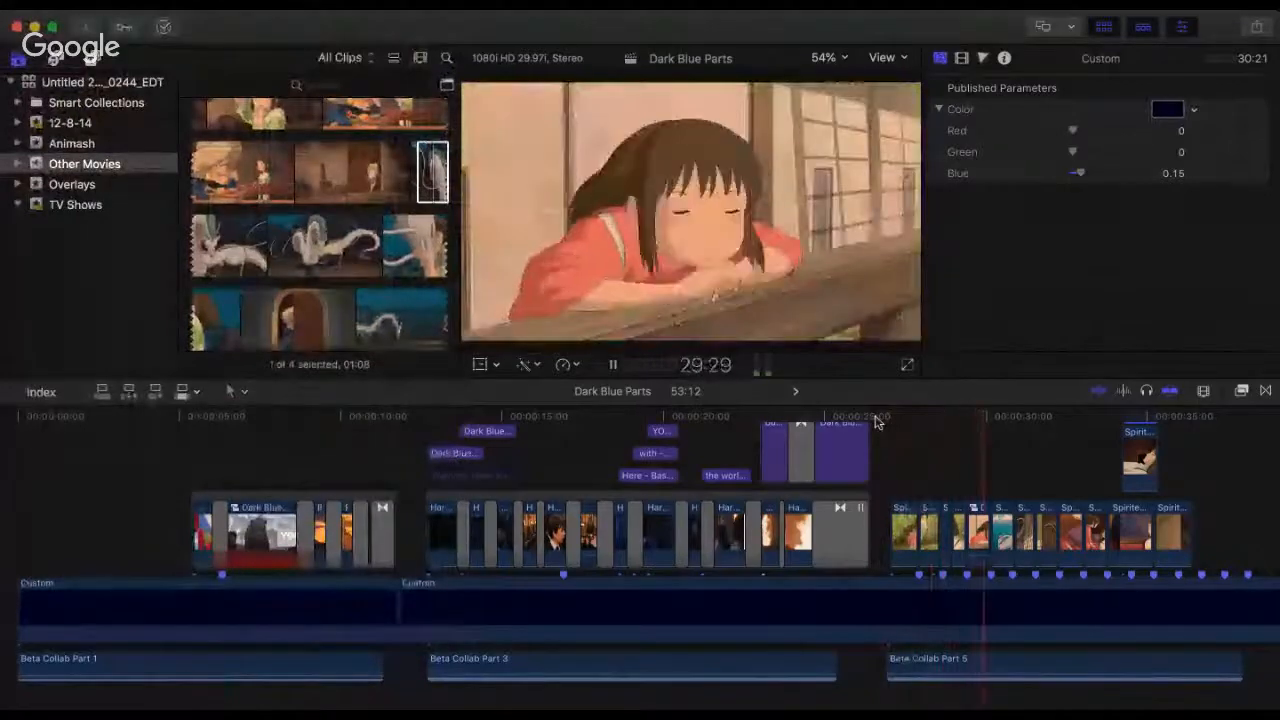
{"action": "key", "text": "space"}
{"action": "left_click", "coordinate": [900, 436]}
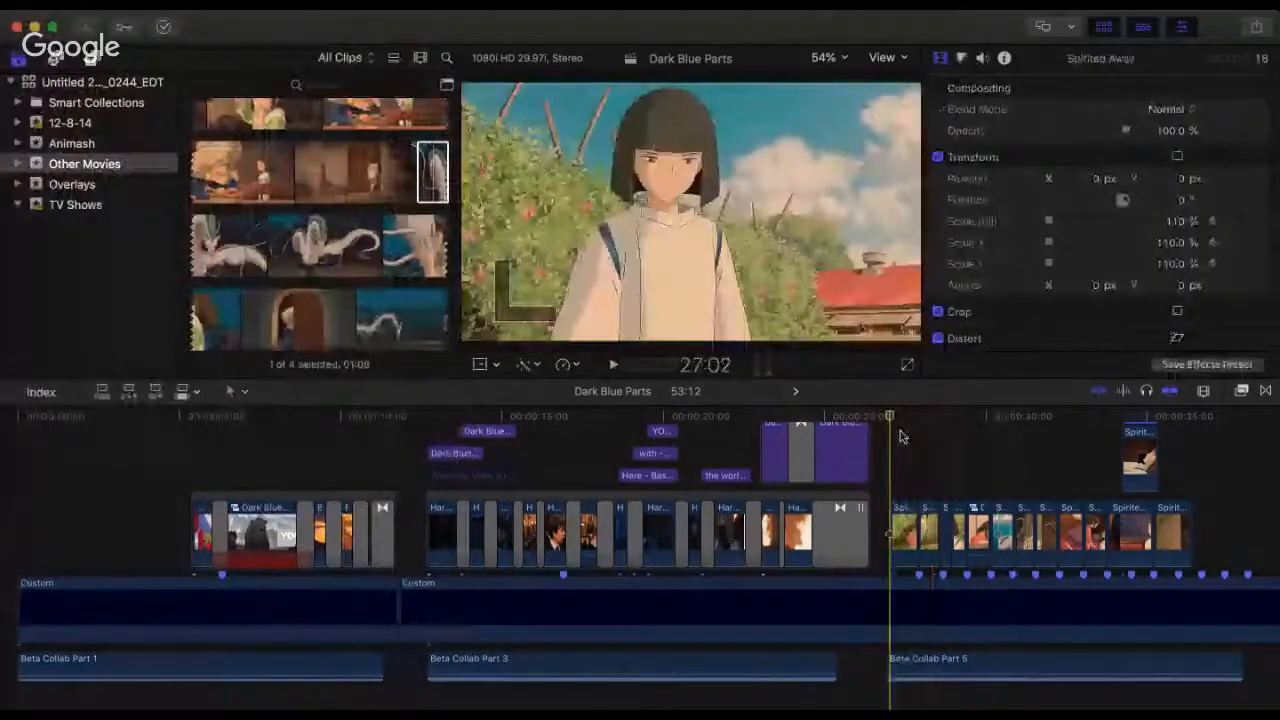
{"action": "scroll", "coordinate": [900, 436], "scroll_direction": "right", "scroll_amount": 5}
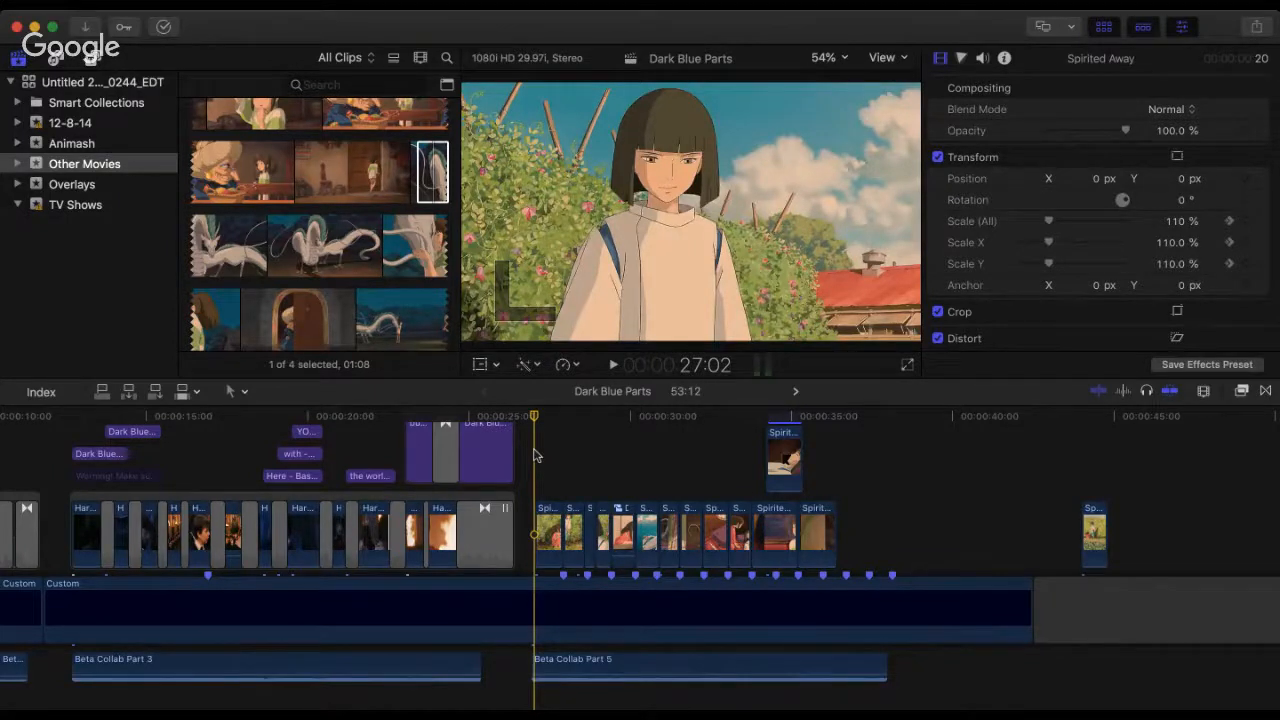
{"action": "key", "text": "space"}
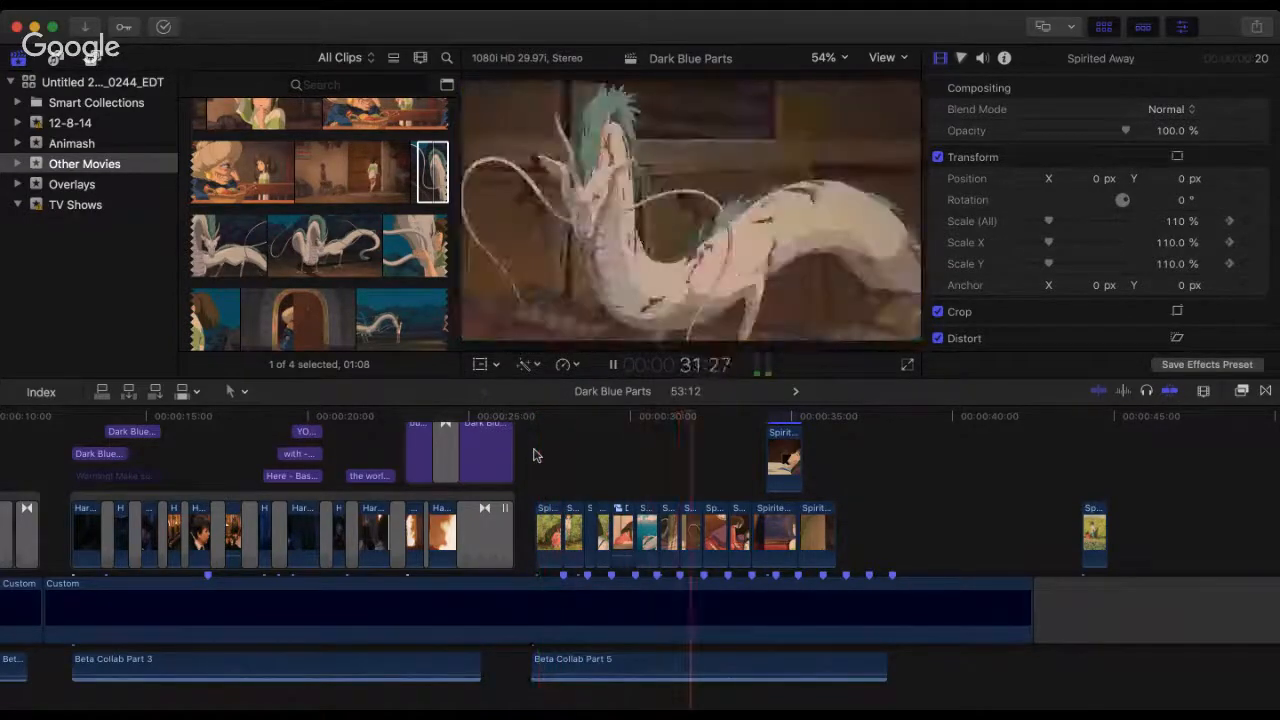
Step: Replay the Spirited Away section repeatedly from its first clip at 27:02 through the girl-at-the-door clip
{"action": "key", "text": "space"}
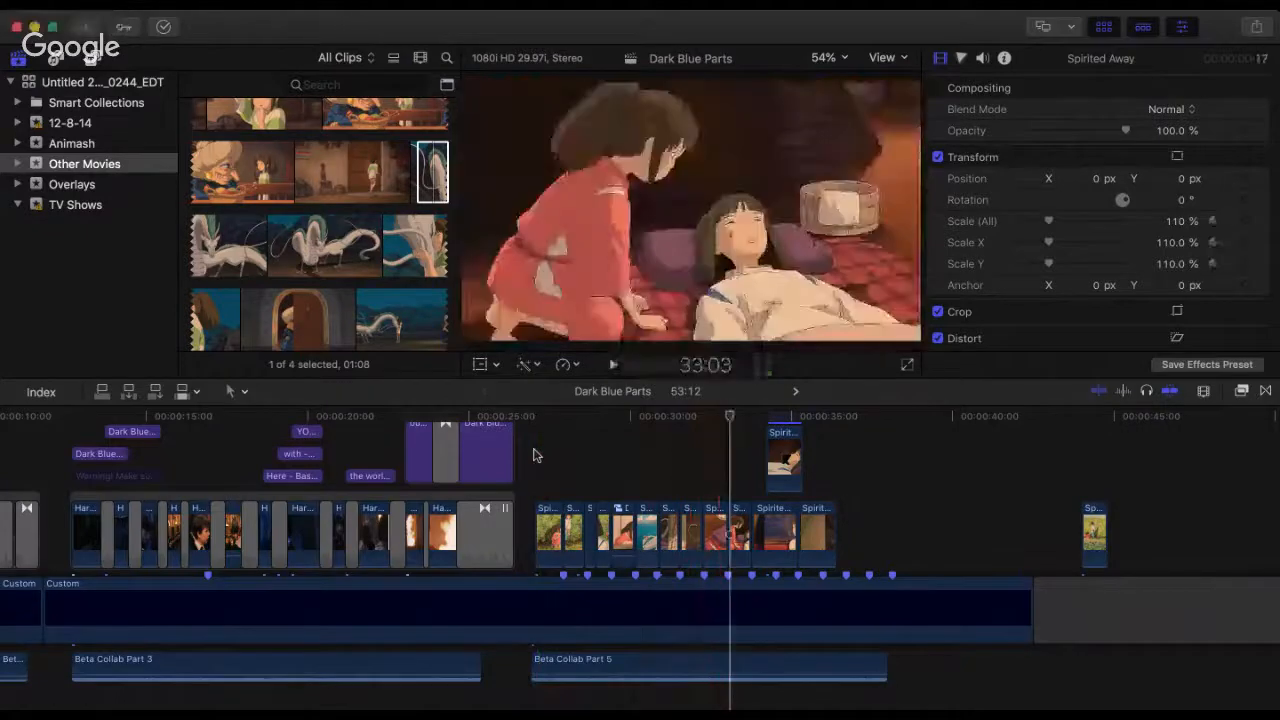
{"action": "left_click", "coordinate": [536, 433]}
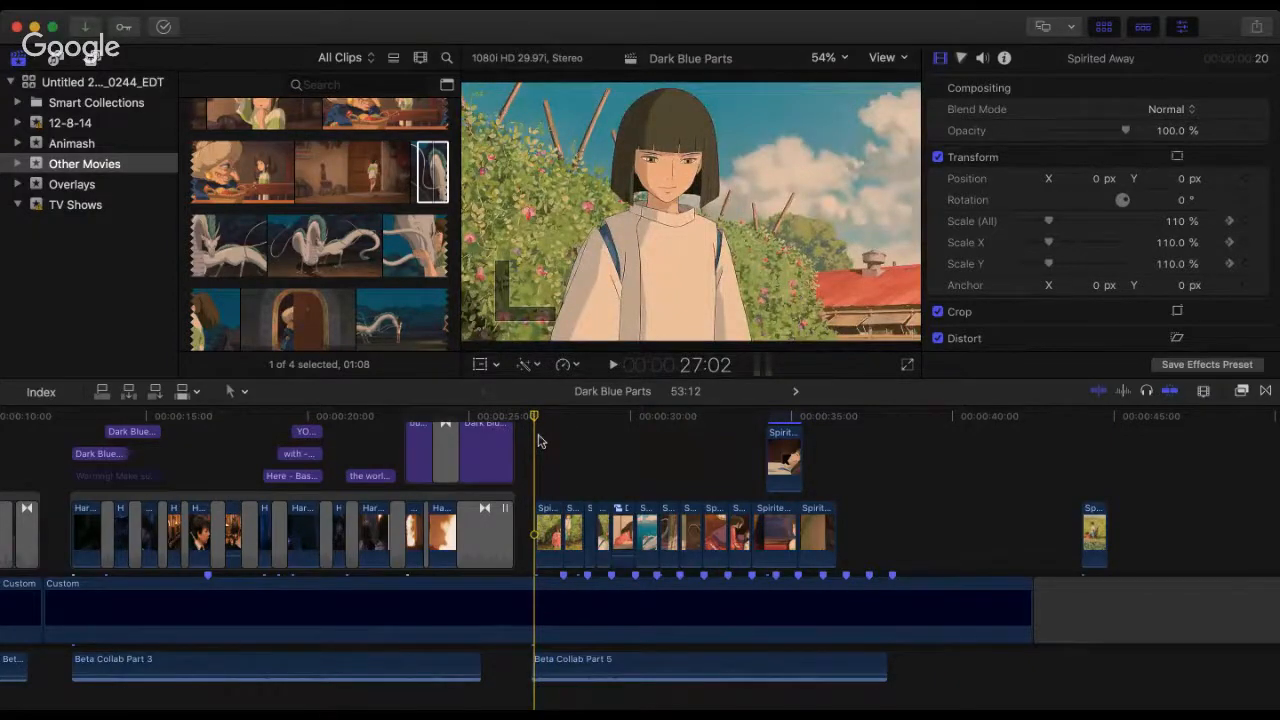
{"action": "key", "text": "space"}
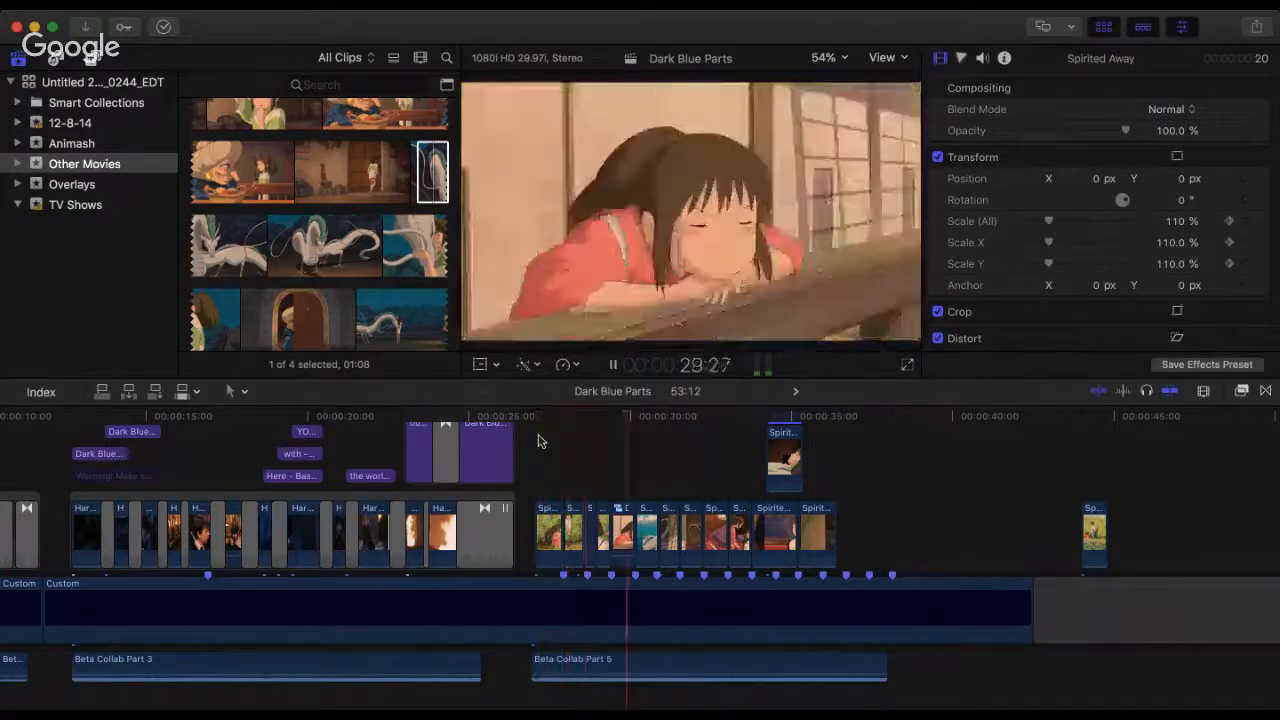
{"action": "key", "text": "space"}
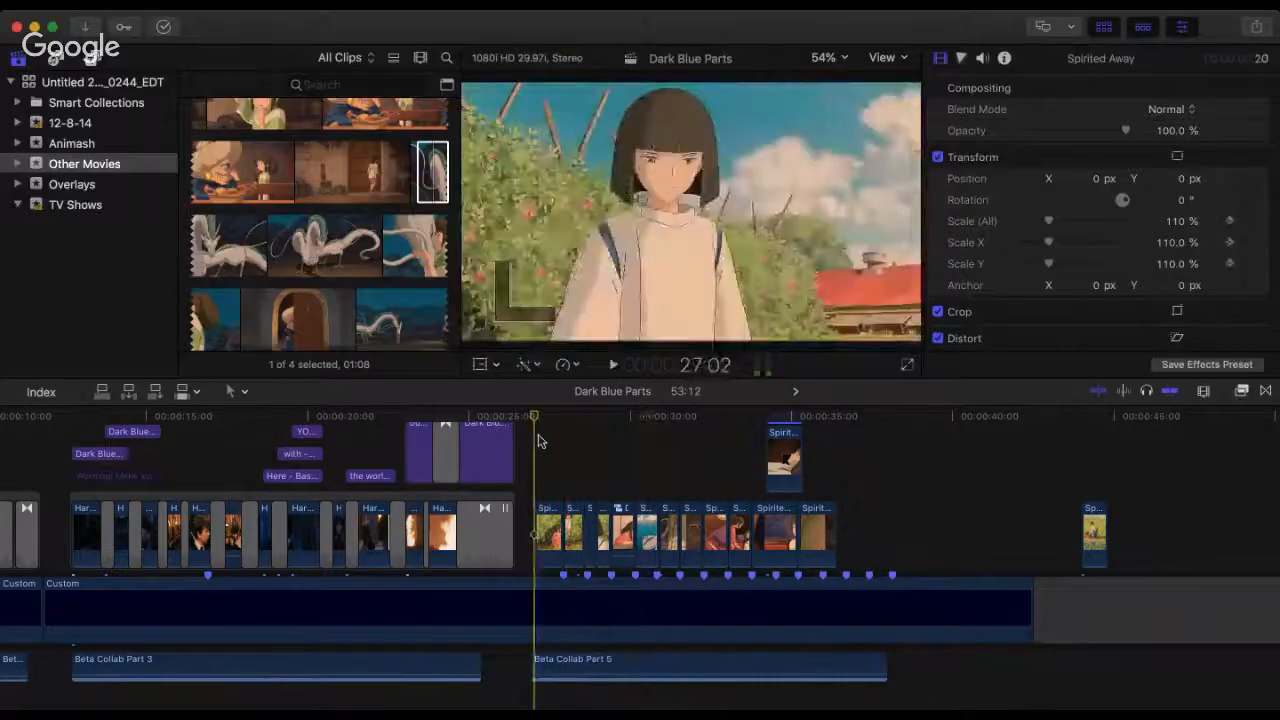
{"action": "key", "text": "space"}
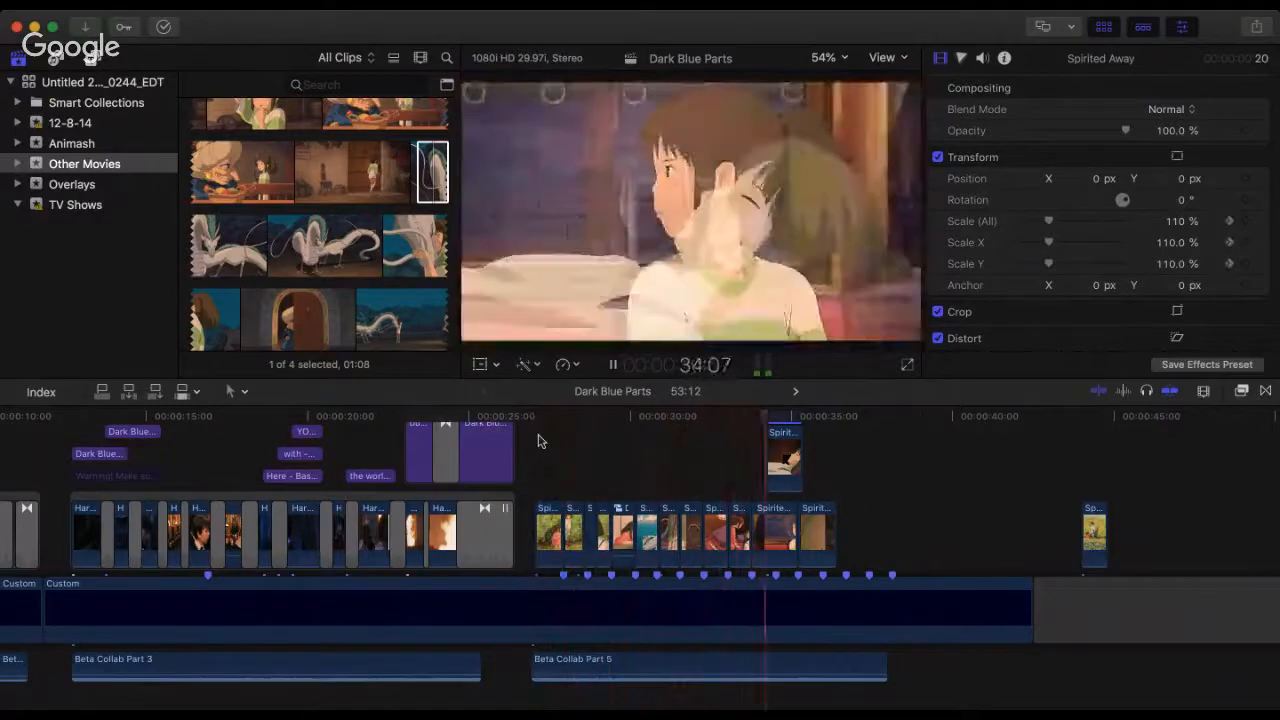
{"action": "key", "text": "space"}
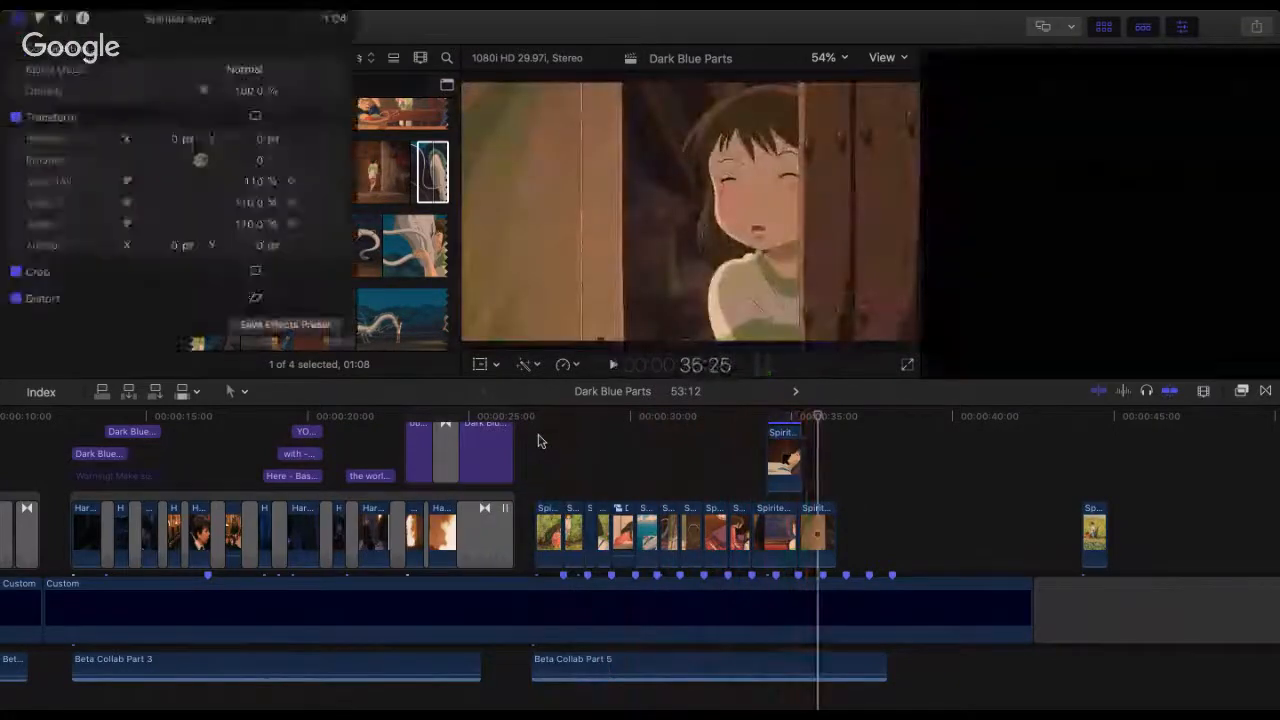
{"action": "left_click", "coordinate": [538, 441]}
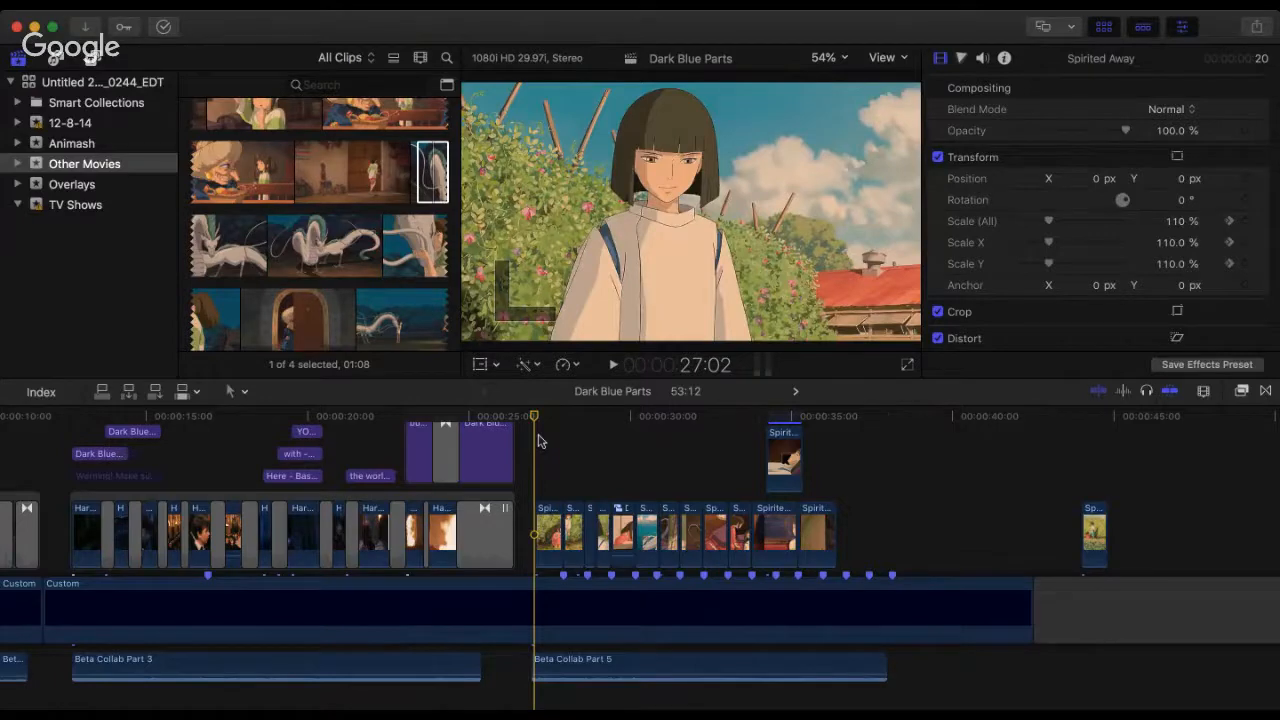
{"action": "key", "text": "space"}
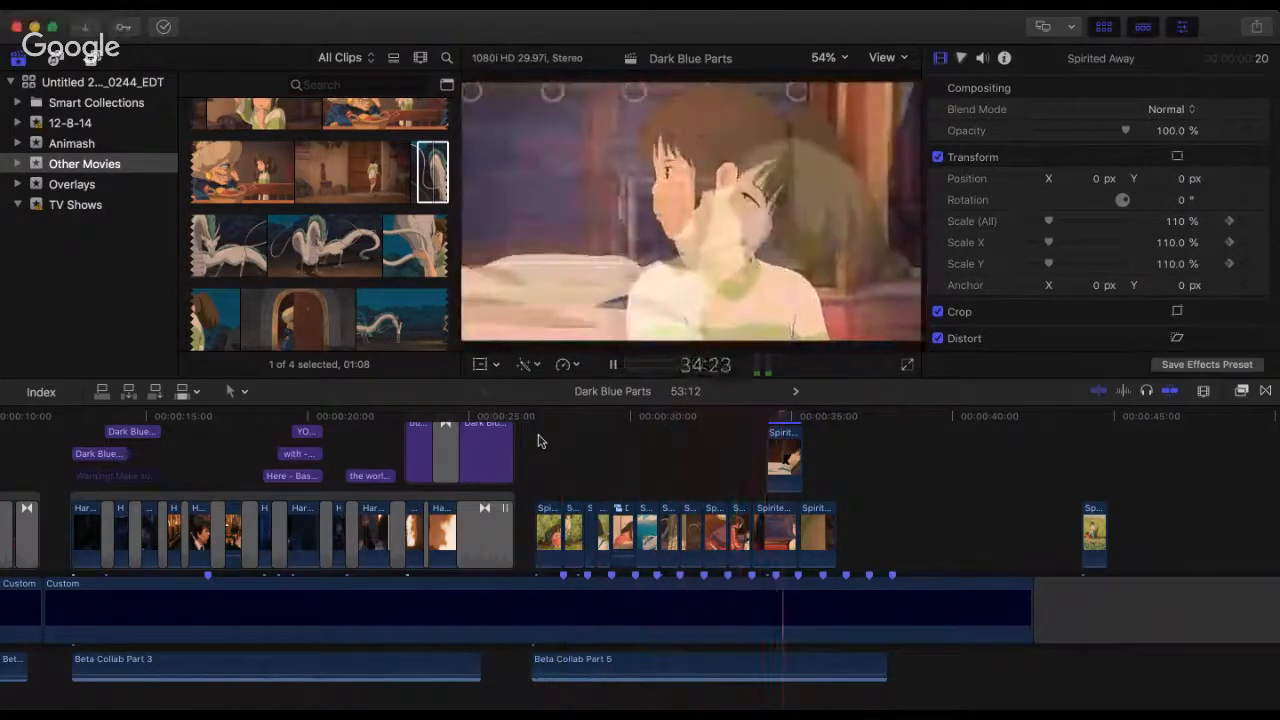
{"action": "key", "text": "space"}
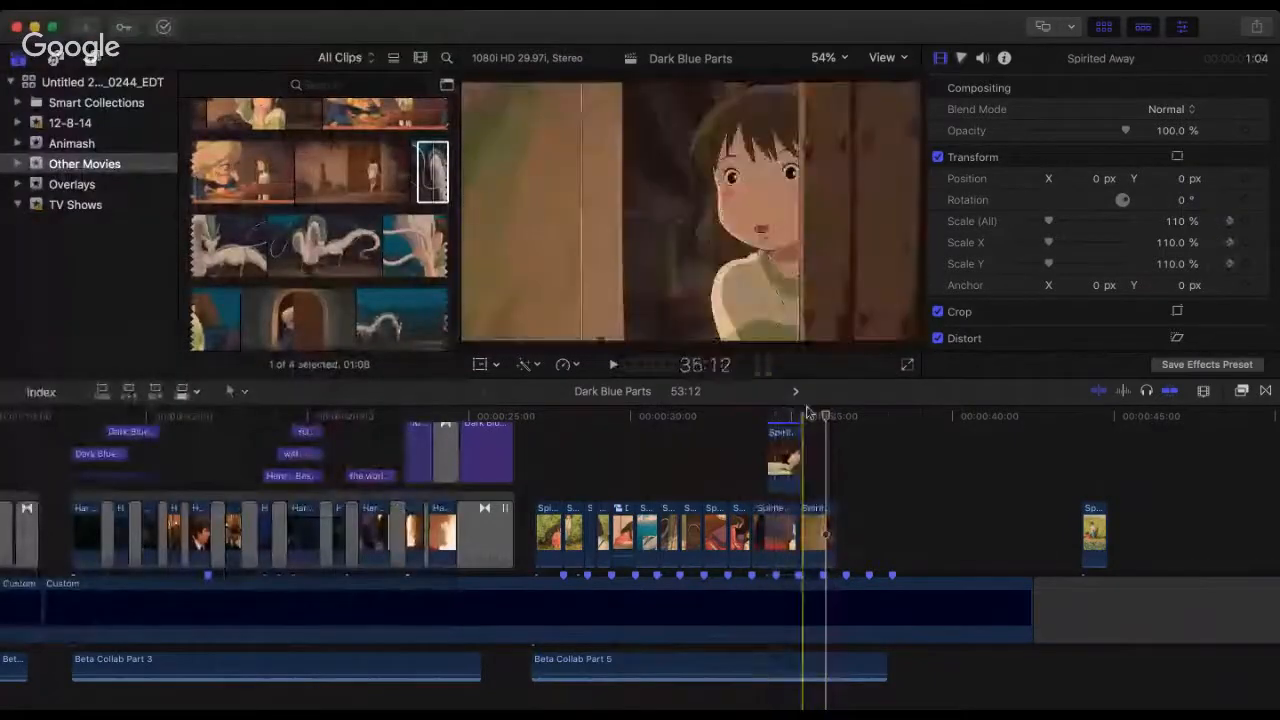
Step: Play from the train-window clip's start at 33:24 into the door clip, and check the end of the lying-boy overlay at 35:04
{"action": "left_click_drag", "start_coordinate": [808, 412], "coordinate": [752, 416]}
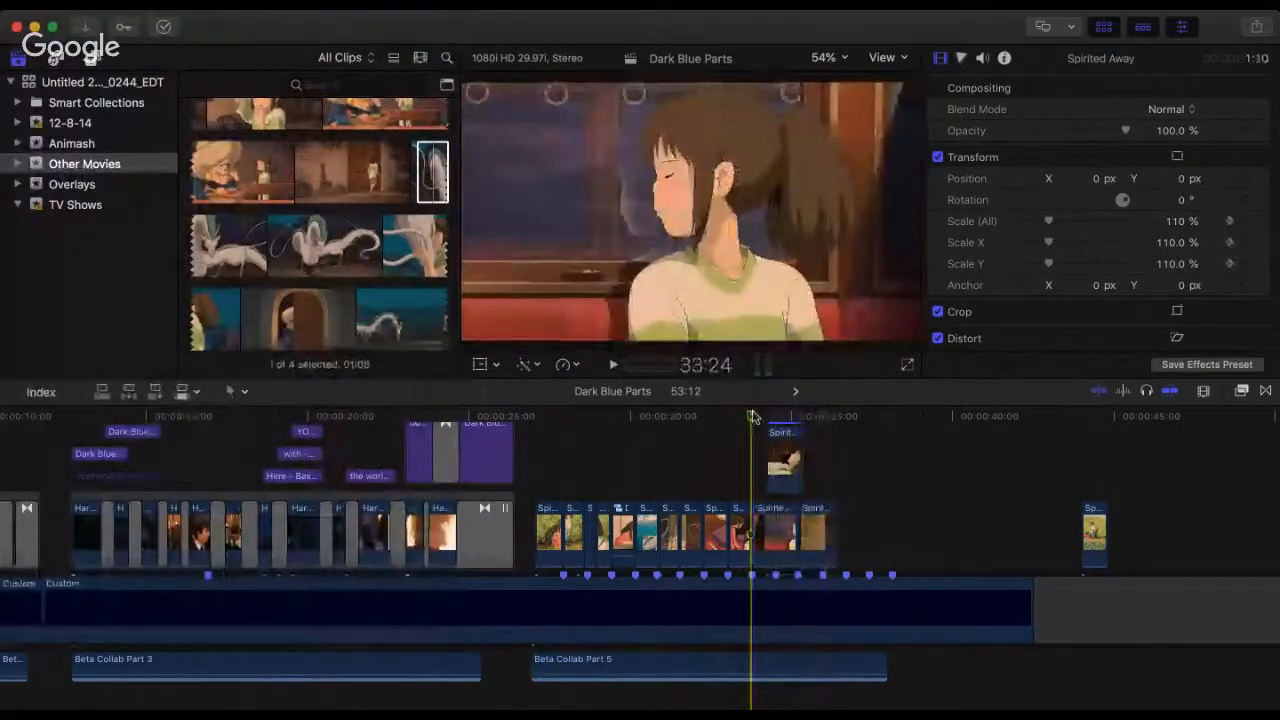
{"action": "key", "text": "space"}
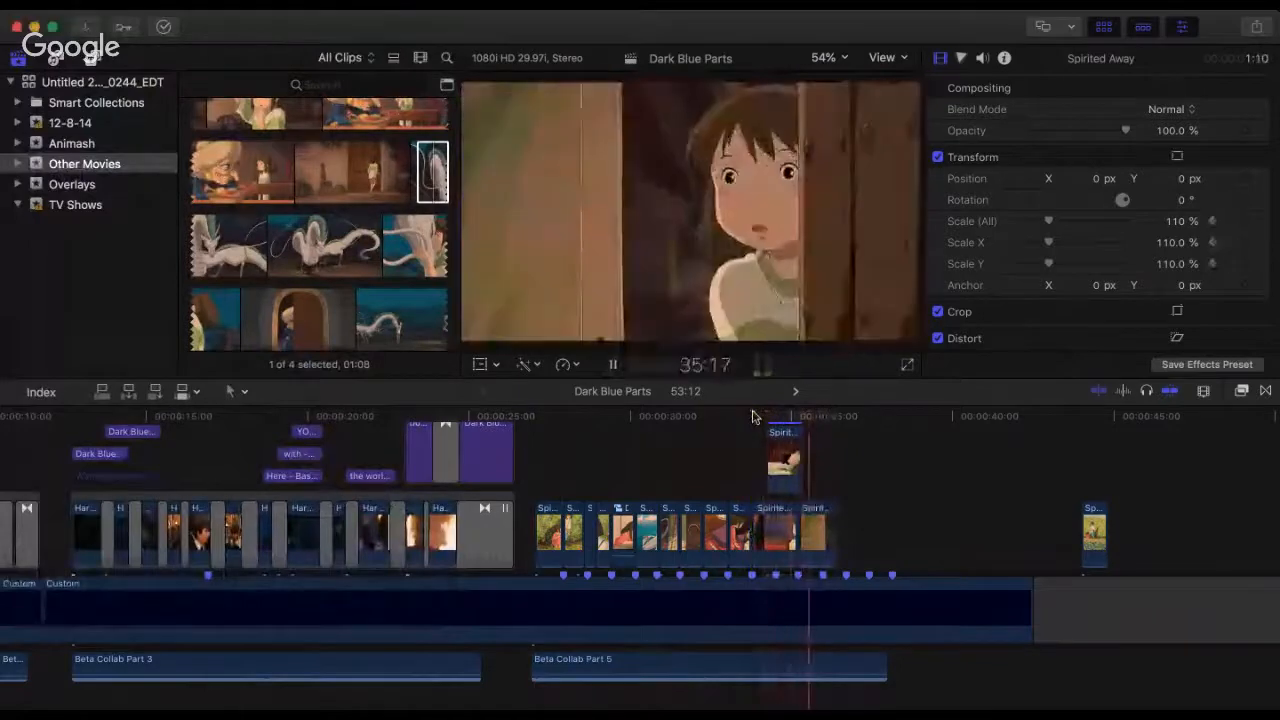
{"action": "key", "text": "space"}
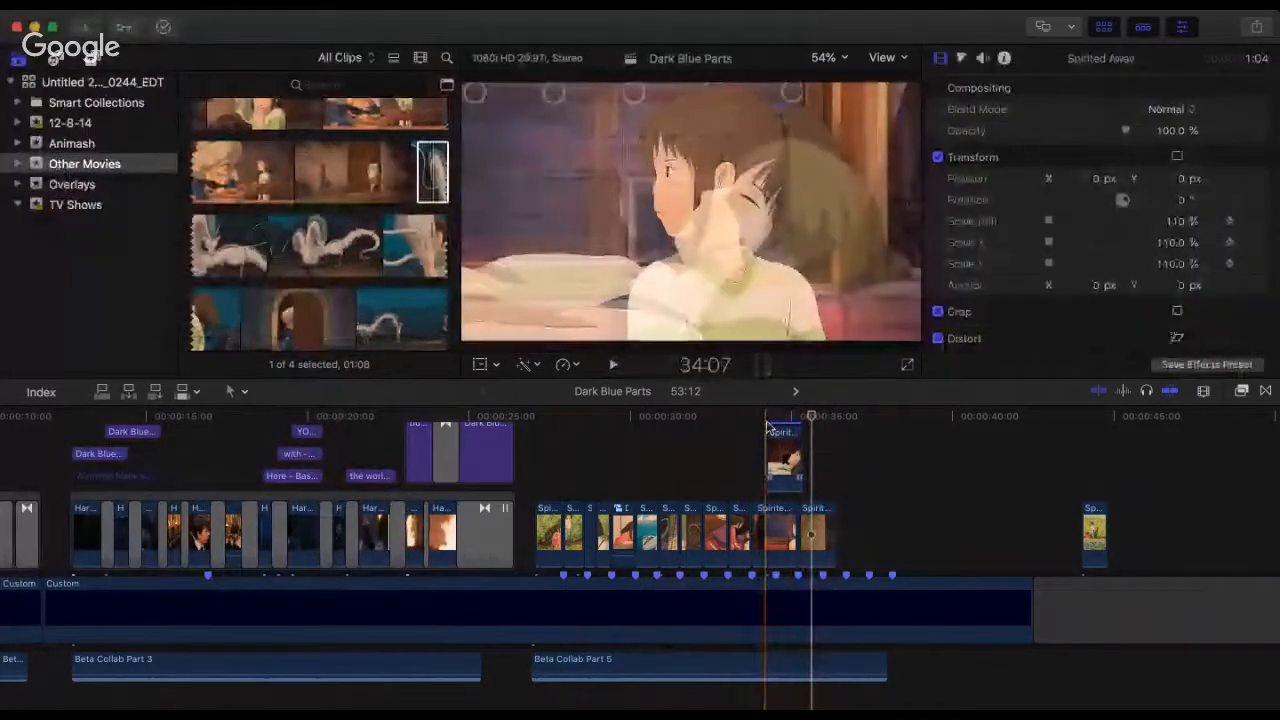
{"action": "left_click", "coordinate": [795, 432]}
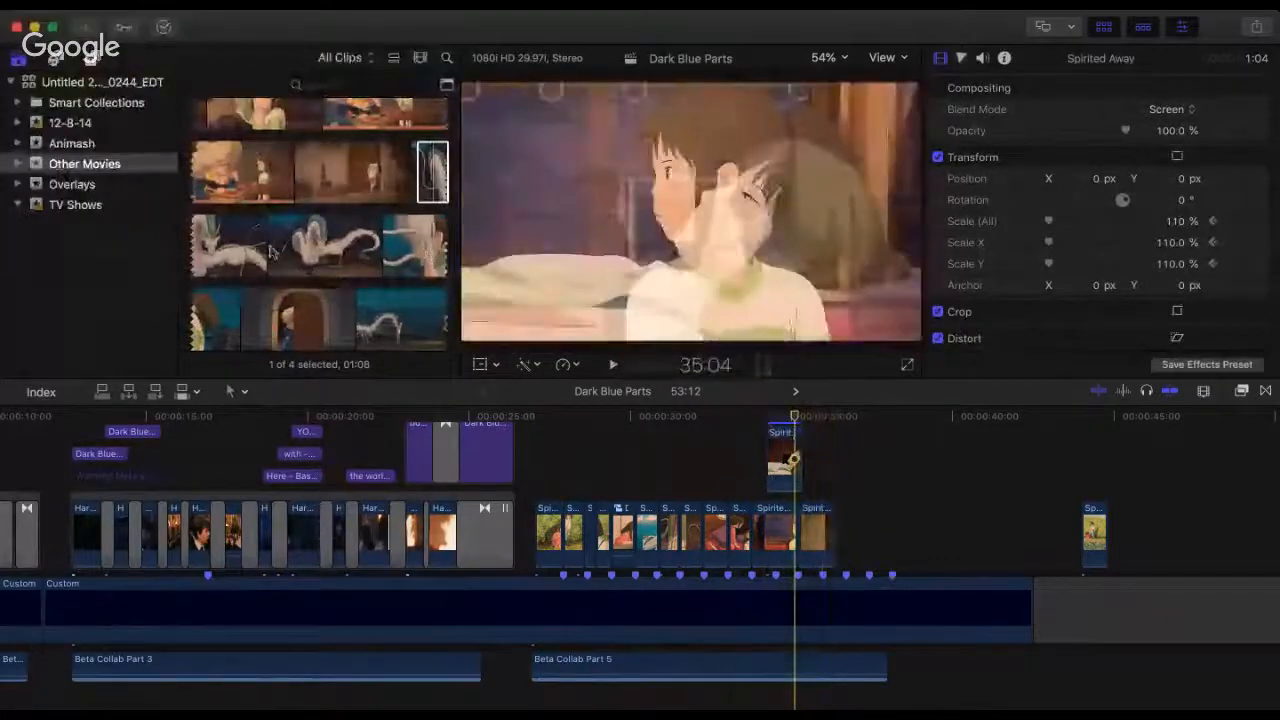
{"action": "left_click", "coordinate": [221, 250]}
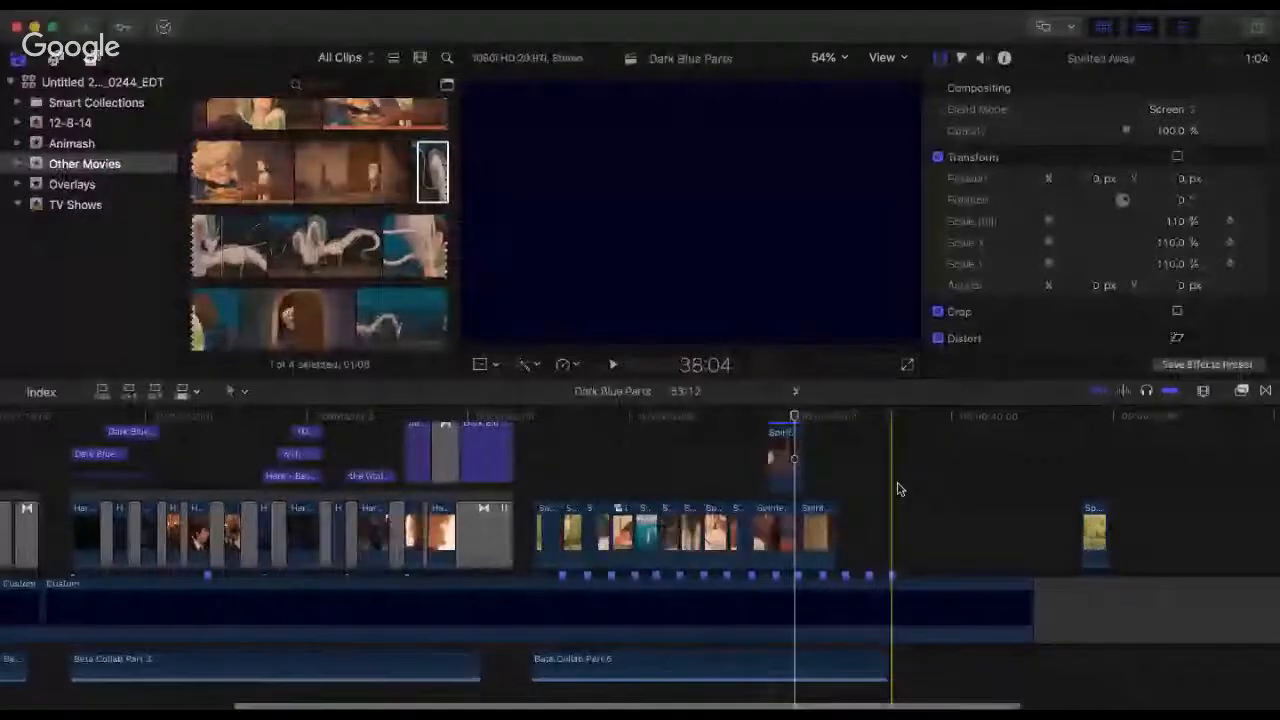
Step: Trim five frames off the start of the girl-at-the-door clip and move it back to the end of the train-window clip
{"action": "key", "text": "super+="}
{"action": "key", "text": "super+="}
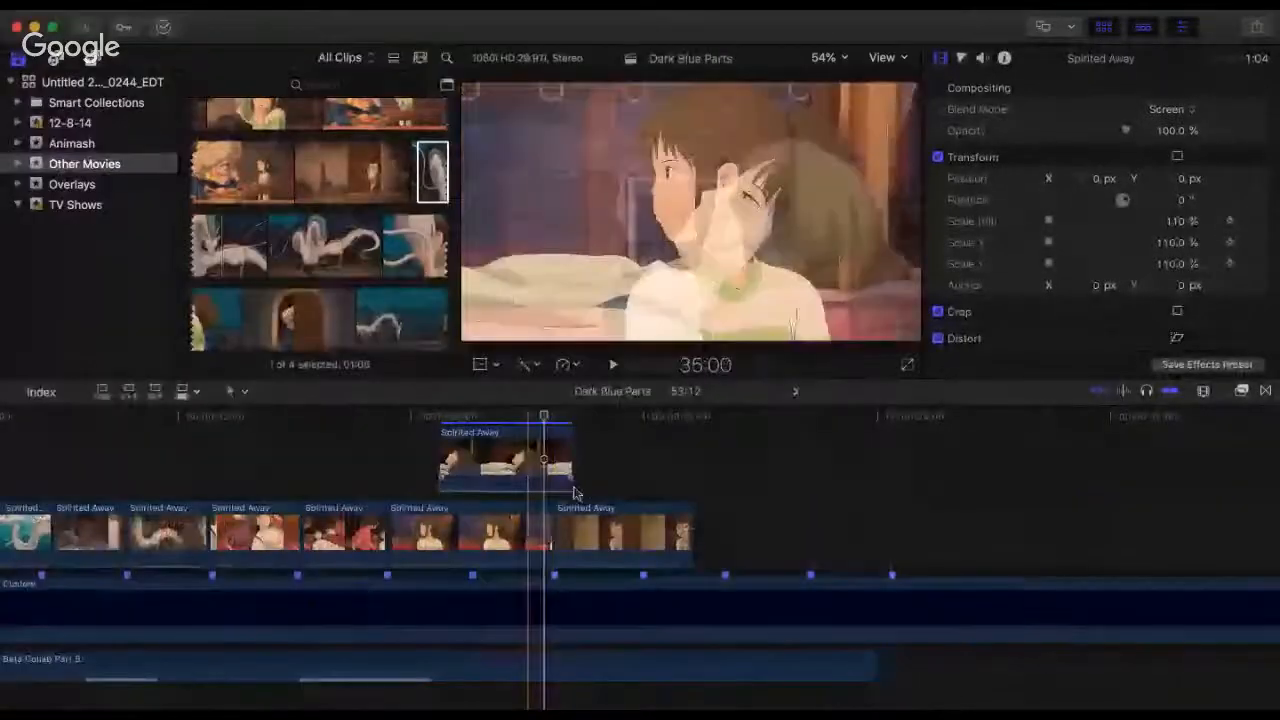
{"action": "left_click_drag", "start_coordinate": [555, 530], "coordinate": [579, 525]}
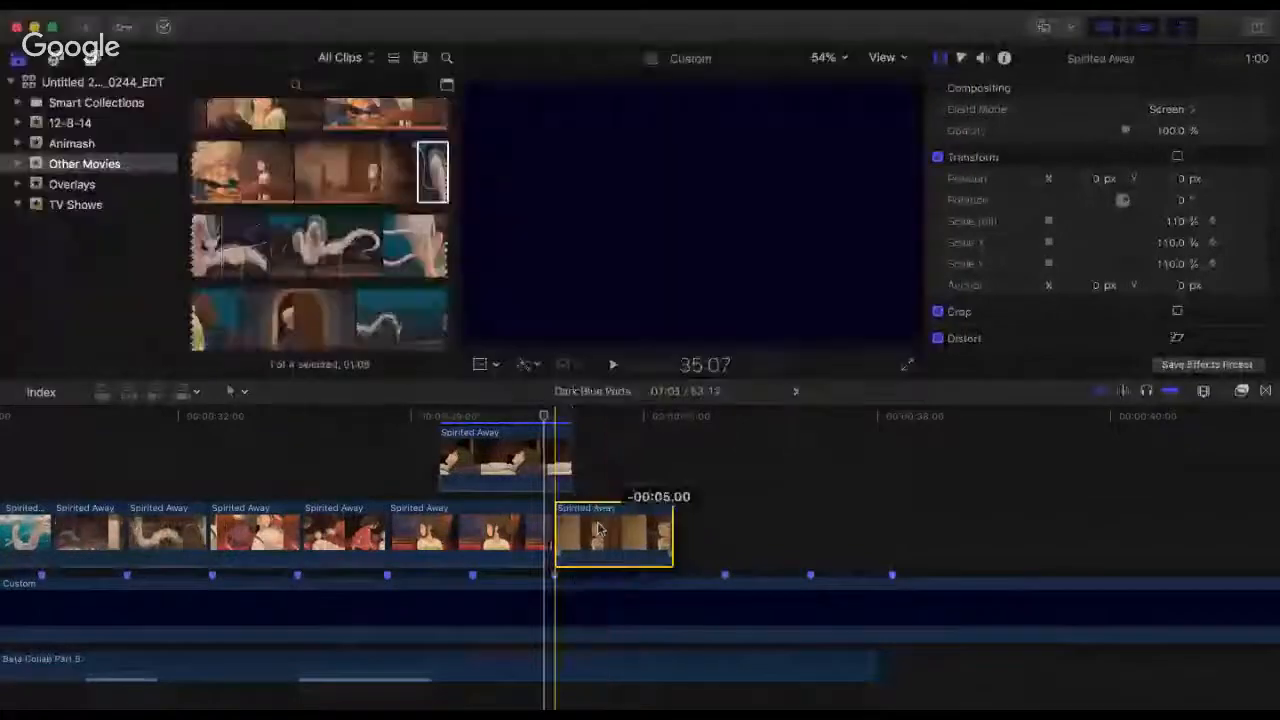
{"action": "left_click_drag", "start_coordinate": [596, 530], "coordinate": [598, 530]}
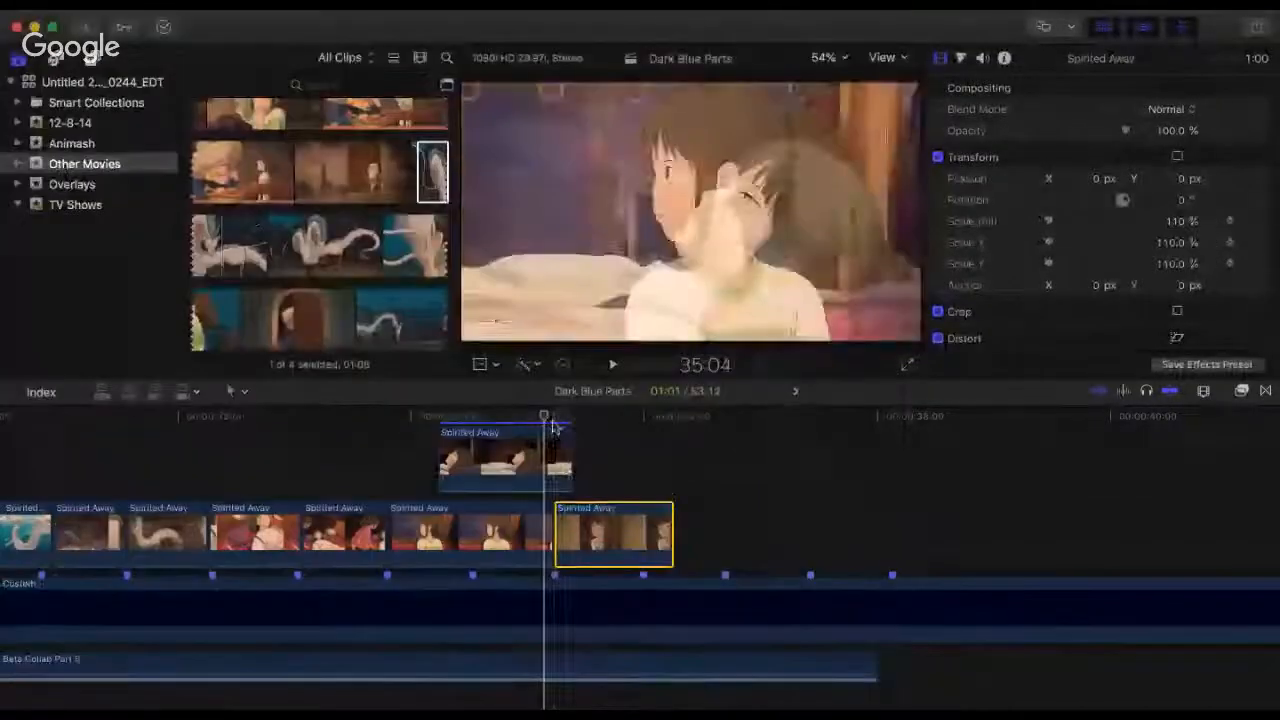
Step: Play from 35:07 and extend the end of the girl-at-the-door clip to the second beat marker after its start
{"action": "left_click", "coordinate": [554, 435]}
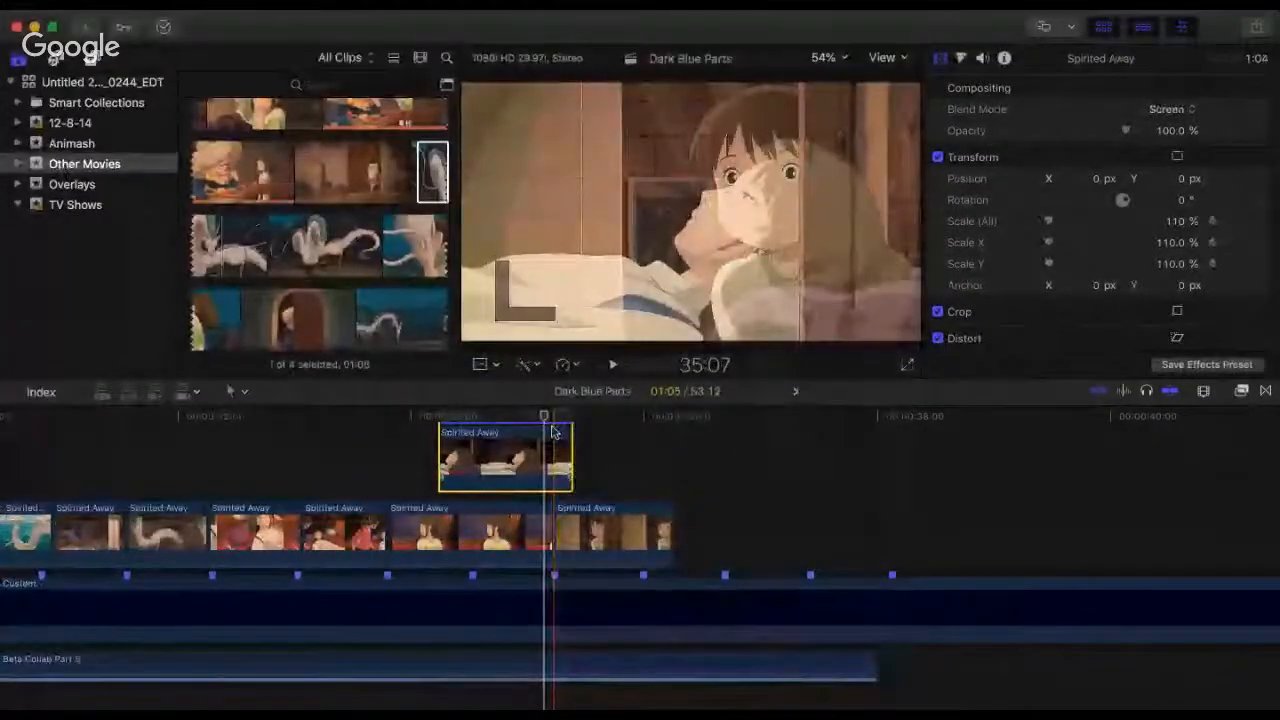
{"action": "key", "text": "space"}
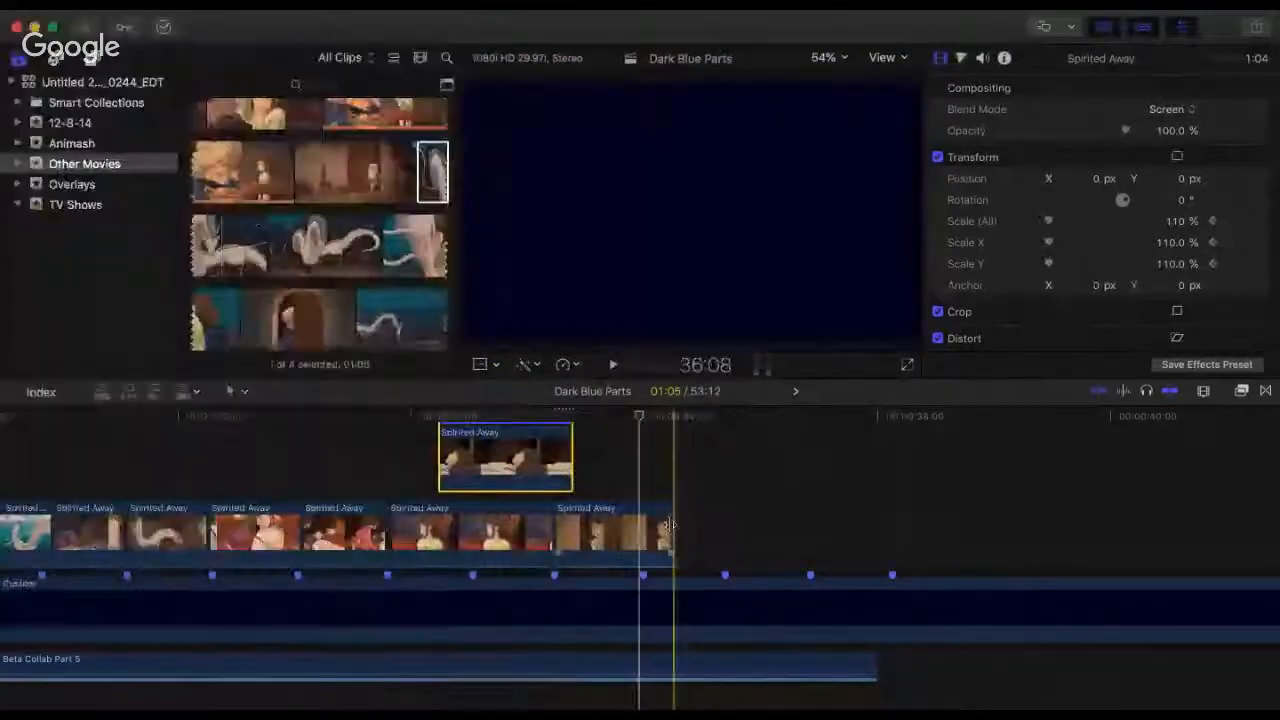
{"action": "left_click_drag", "start_coordinate": [670, 525], "coordinate": [737, 530]}
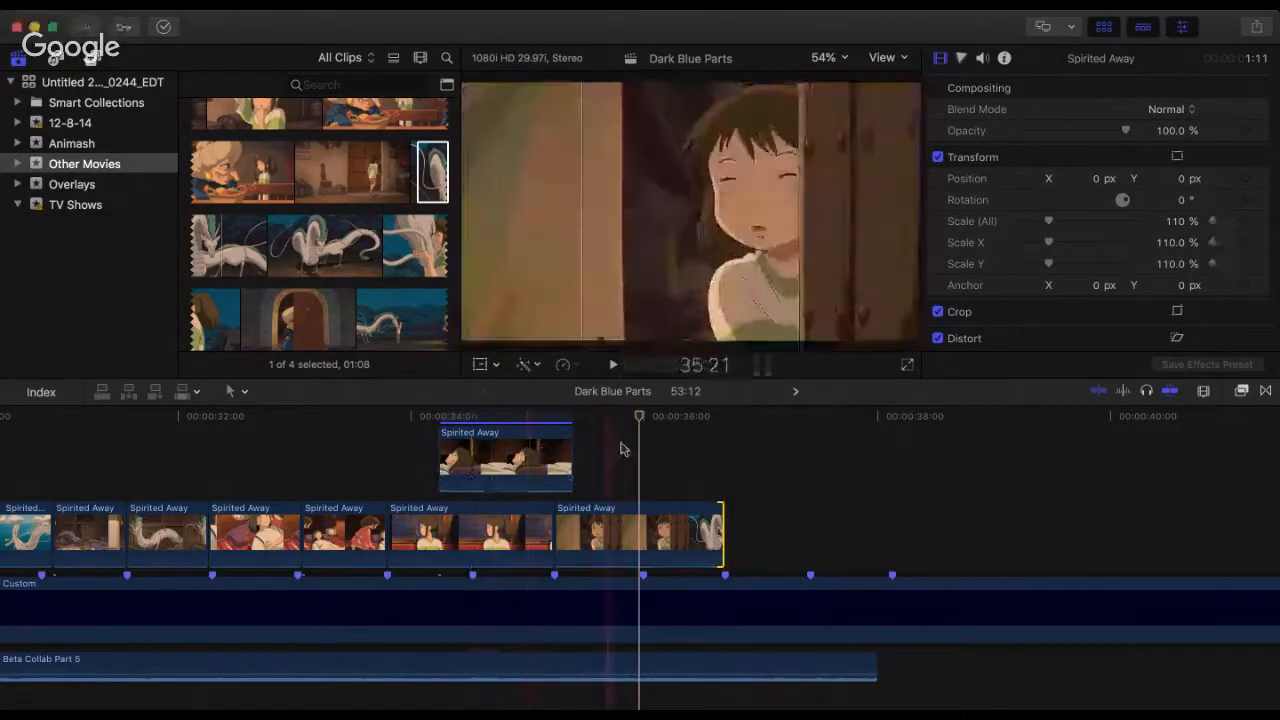
Step: Play the train-window clip from 34:02 through the girl-at-the-door clip to check the extended ending
{"action": "left_click", "coordinate": [421, 430]}
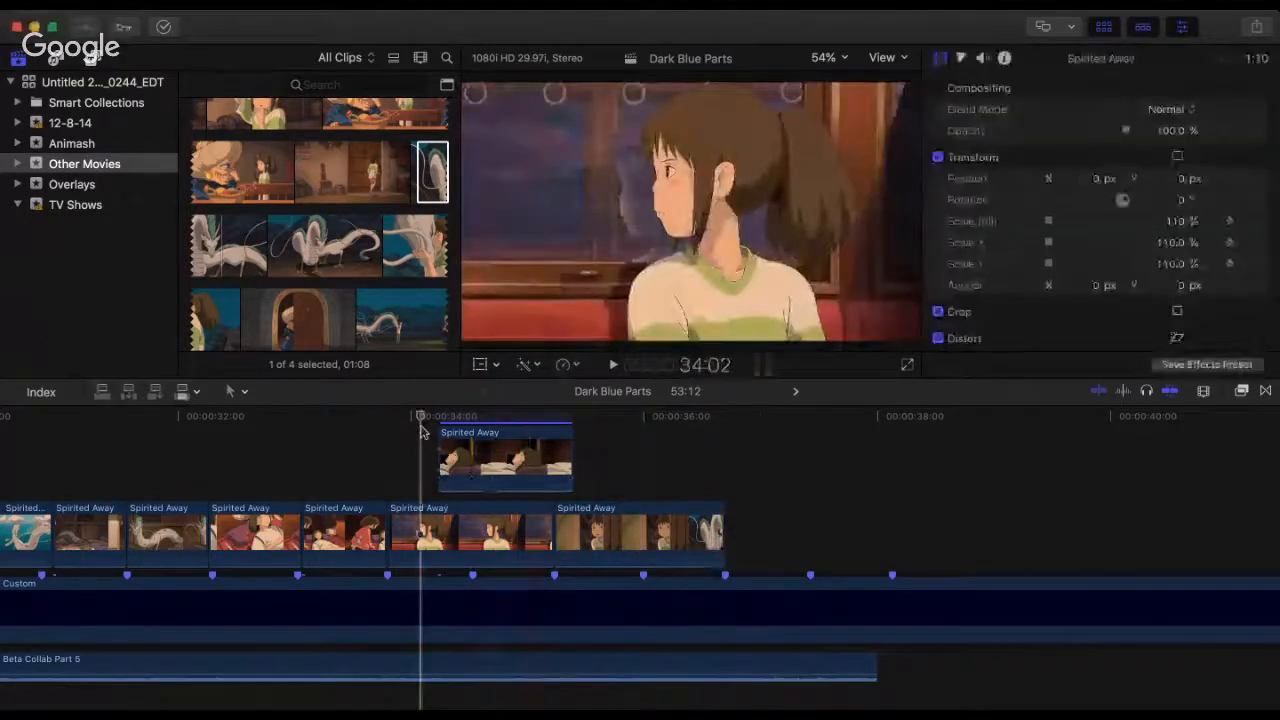
{"action": "key", "text": "space"}
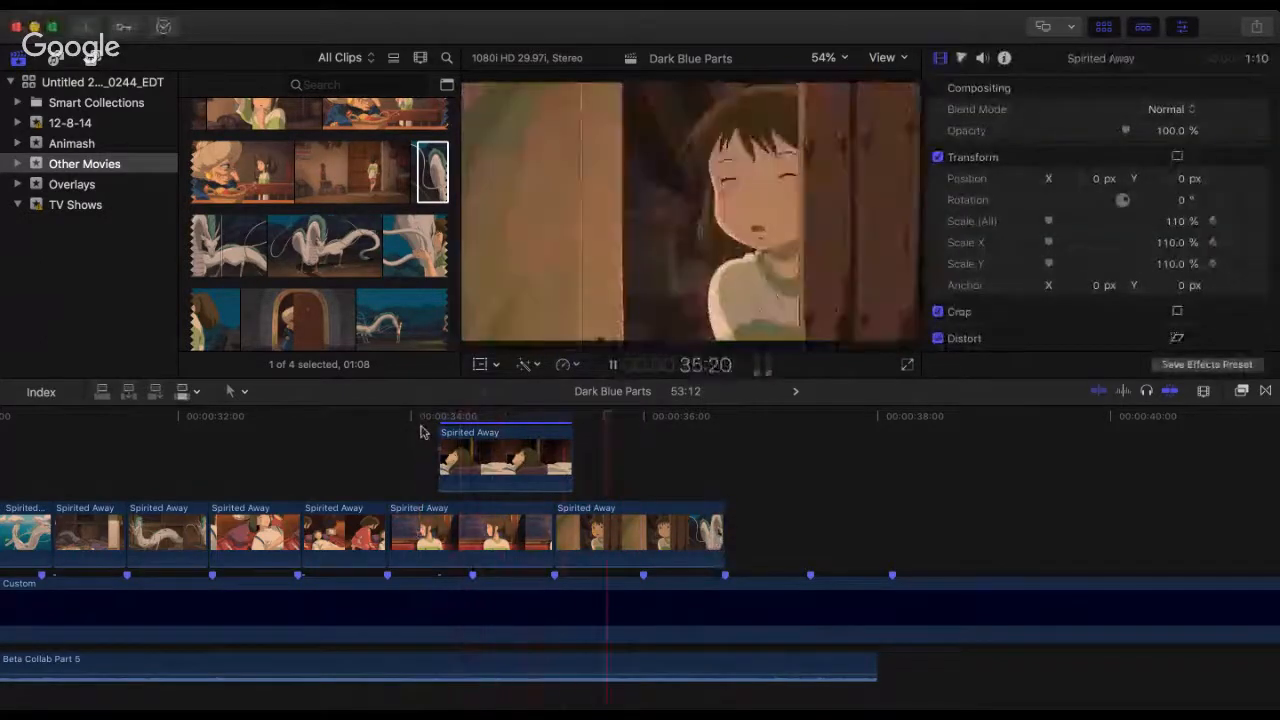
{"action": "key", "text": "space"}
{"action": "key", "text": "space"}
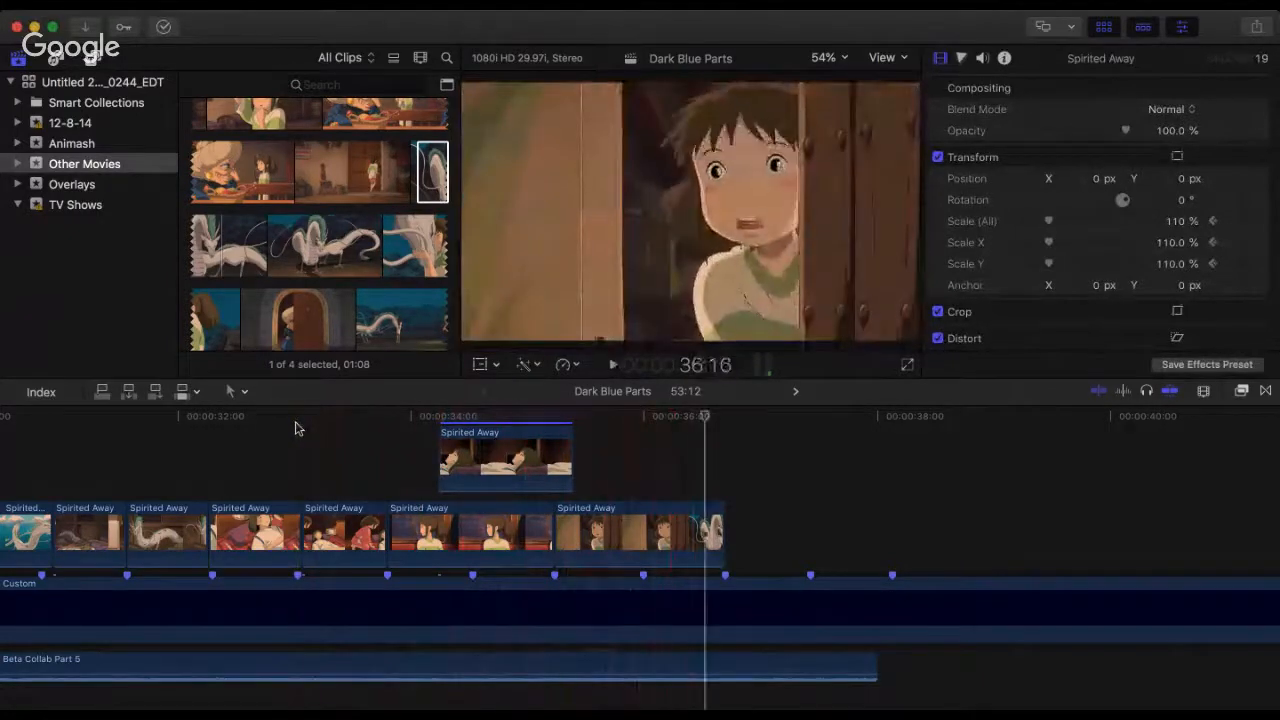
Step: Replay the sequence several times from 33:01, through the lying-boy overlay and the girl-at-the-door clip
{"action": "key", "text": "space"}
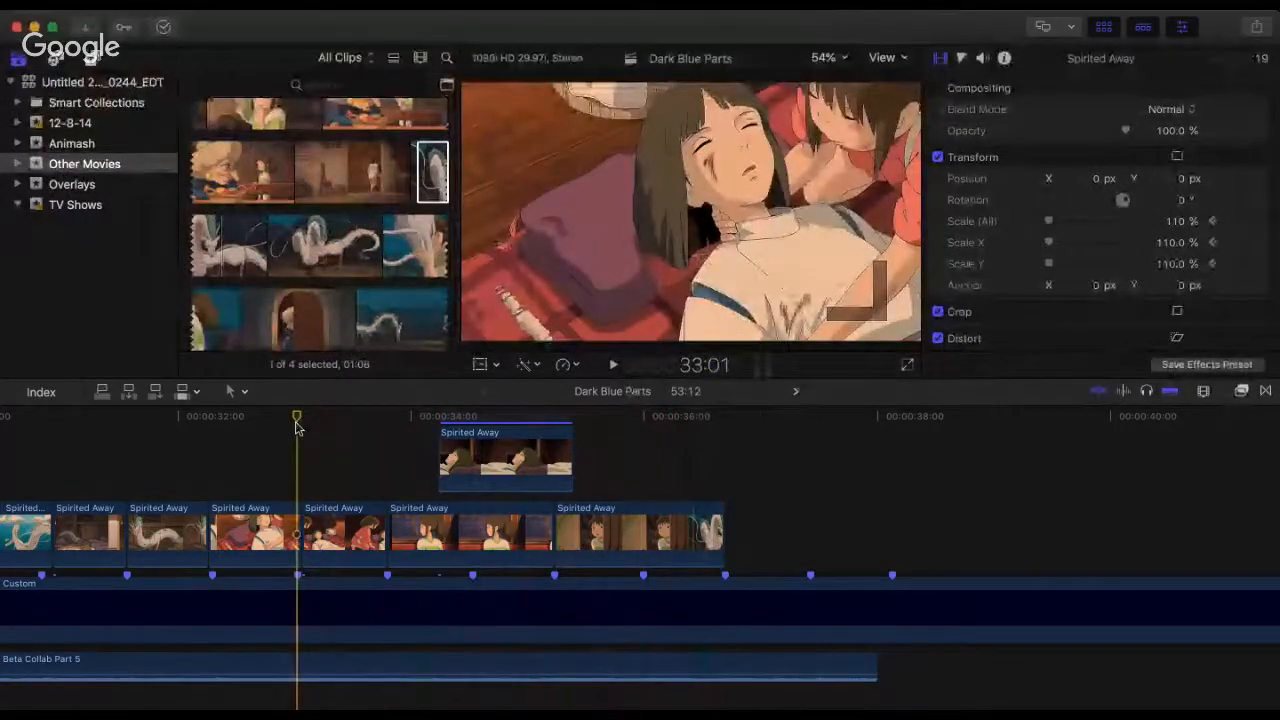
{"action": "key", "text": "space"}
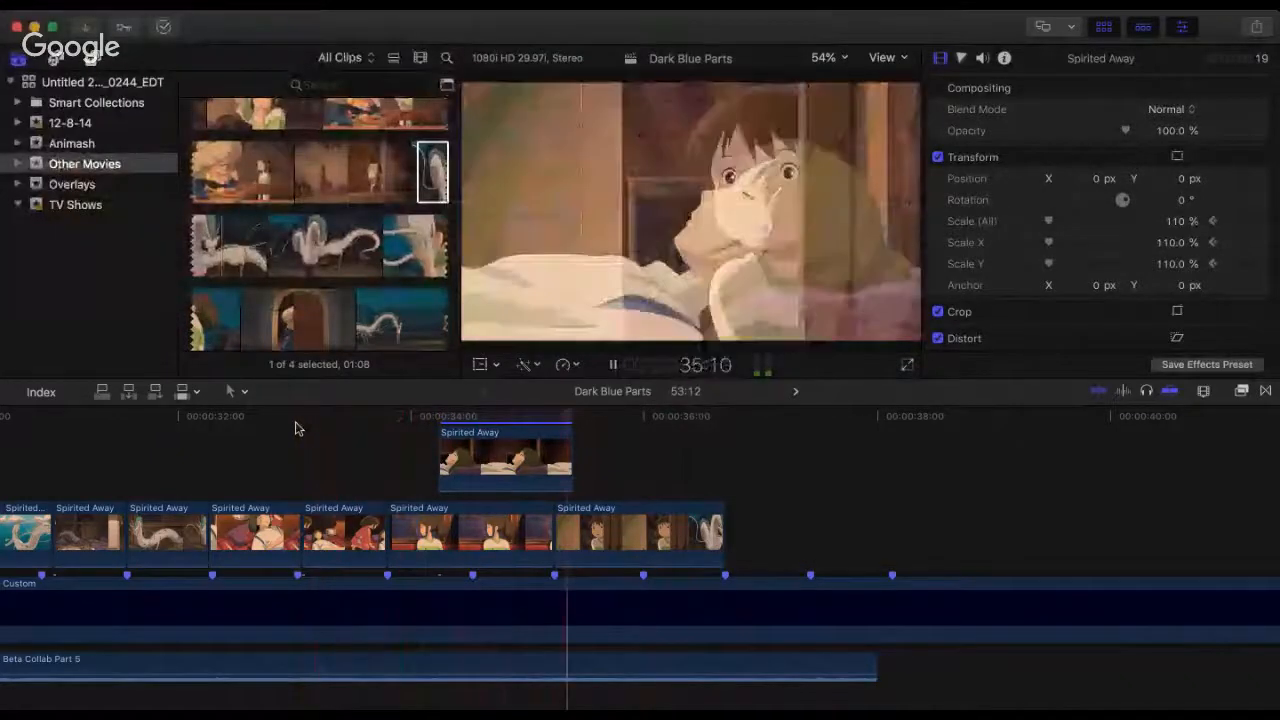
{"action": "key", "text": "space"}
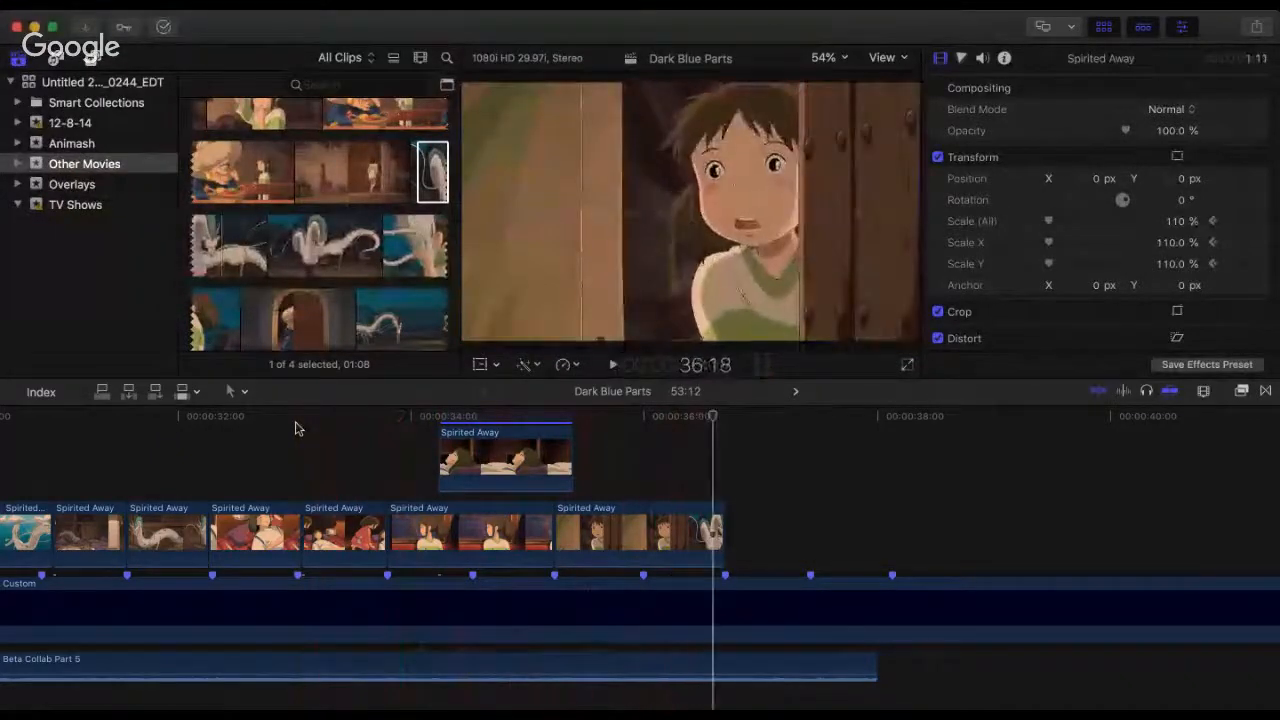
{"action": "left_click", "coordinate": [295, 428]}
{"action": "key", "text": "space"}
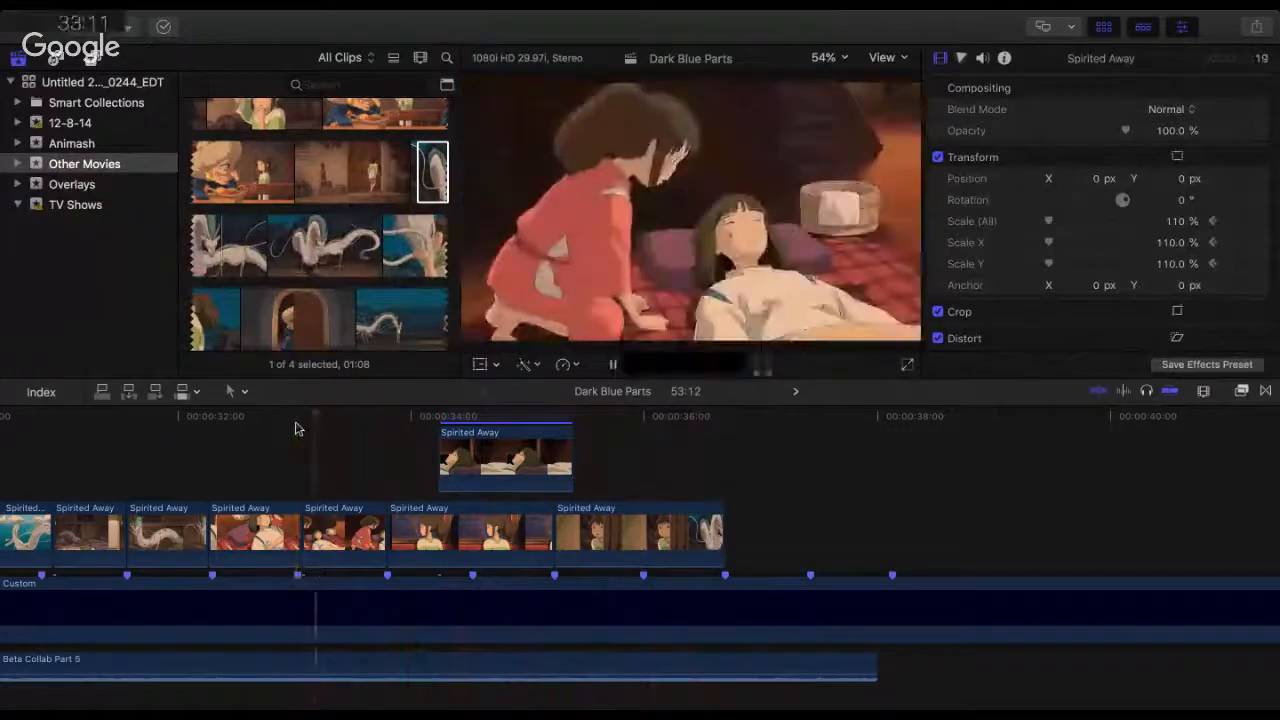
{"action": "key", "text": "space"}
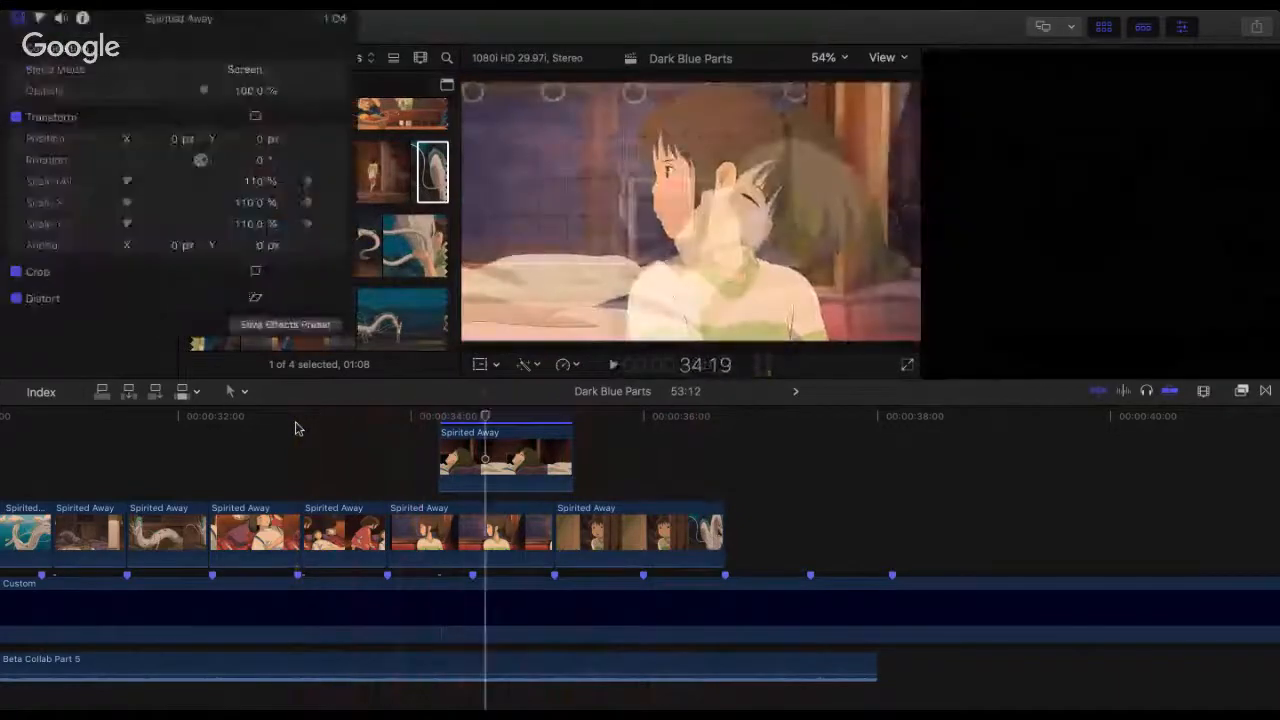
{"action": "left_click", "coordinate": [295, 428]}
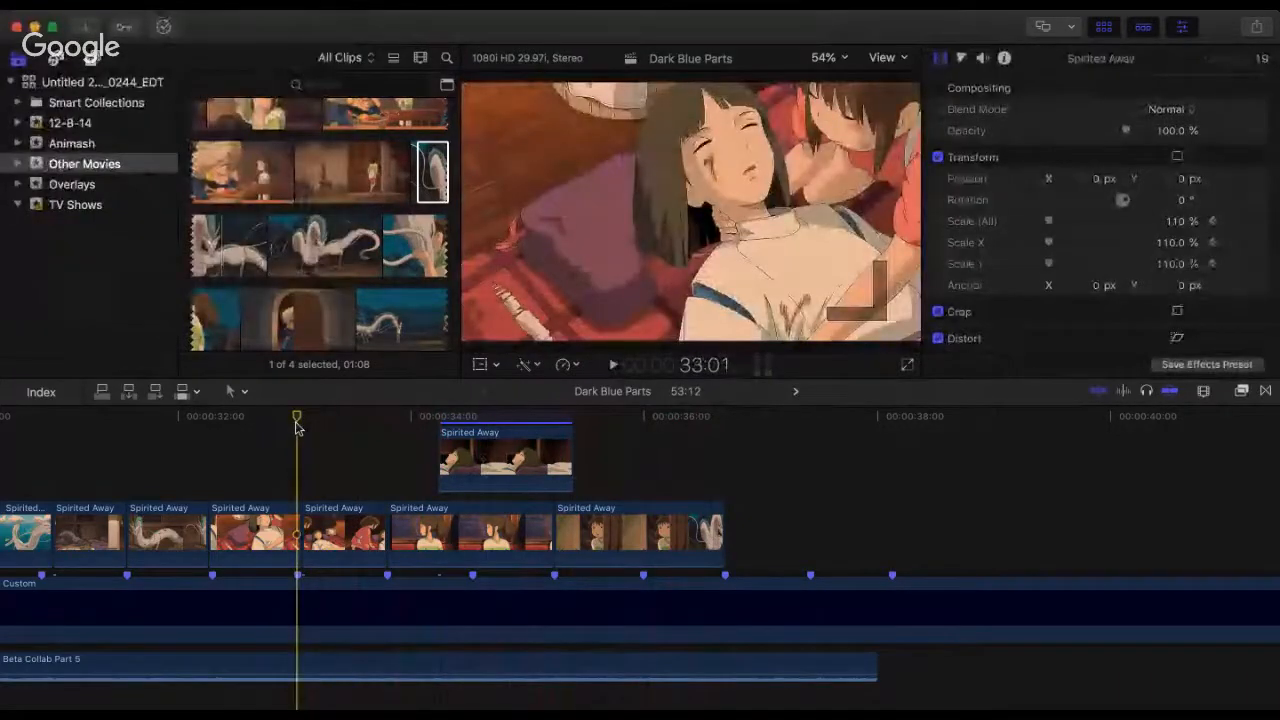
{"action": "key", "text": "space"}
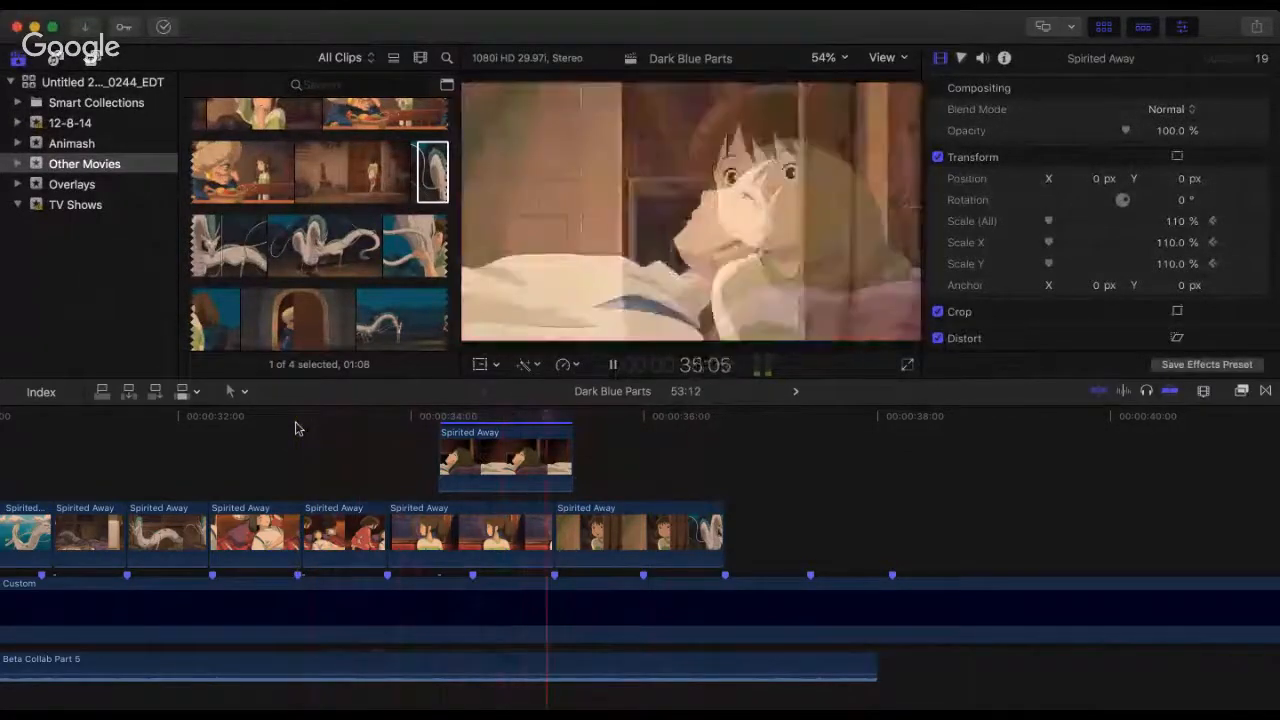
{"action": "key", "text": "space"}
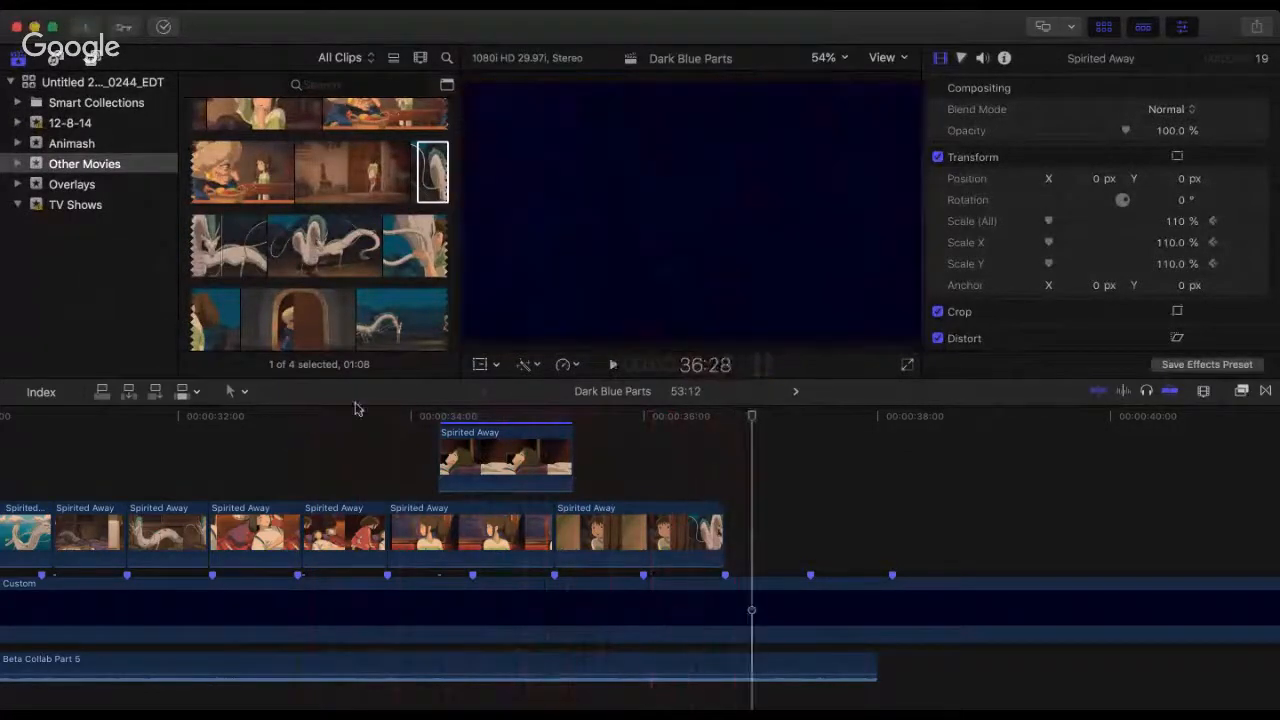
Step: Play the train-window clip, its overlay and the girl-at-the-door clip twice from 33:24
{"action": "left_click", "coordinate": [378, 433]}
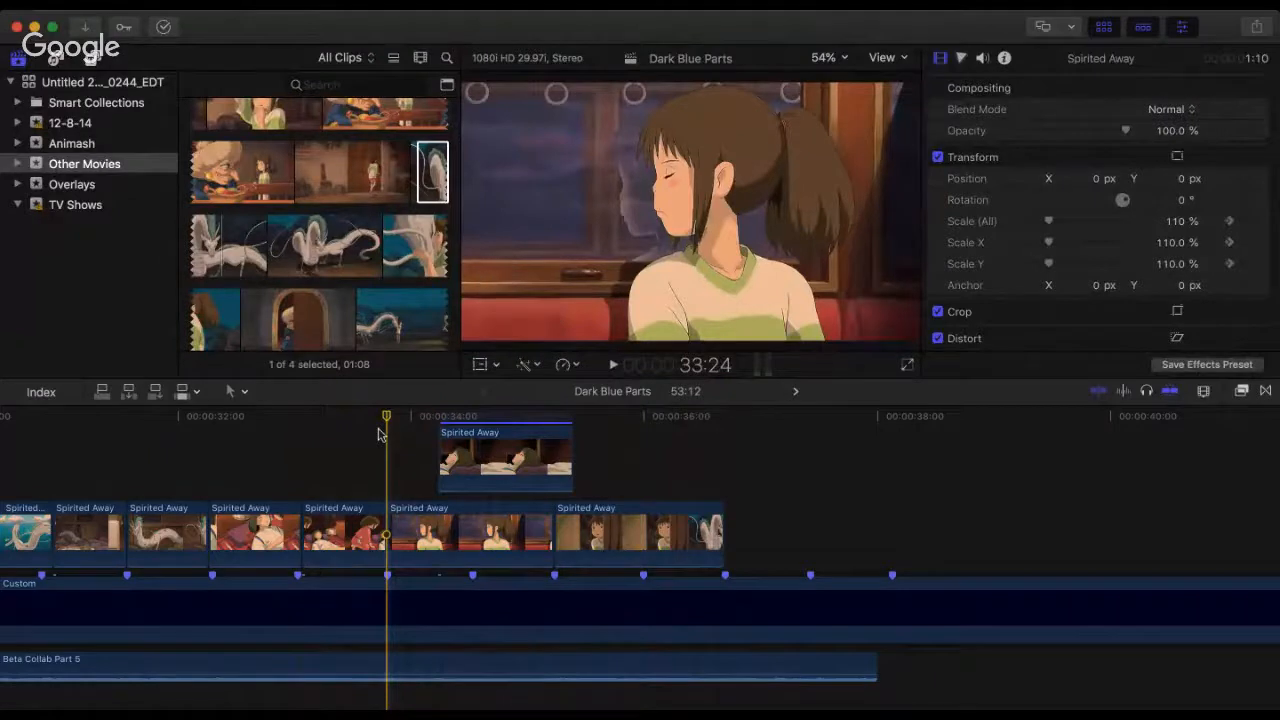
{"action": "key", "text": "space"}
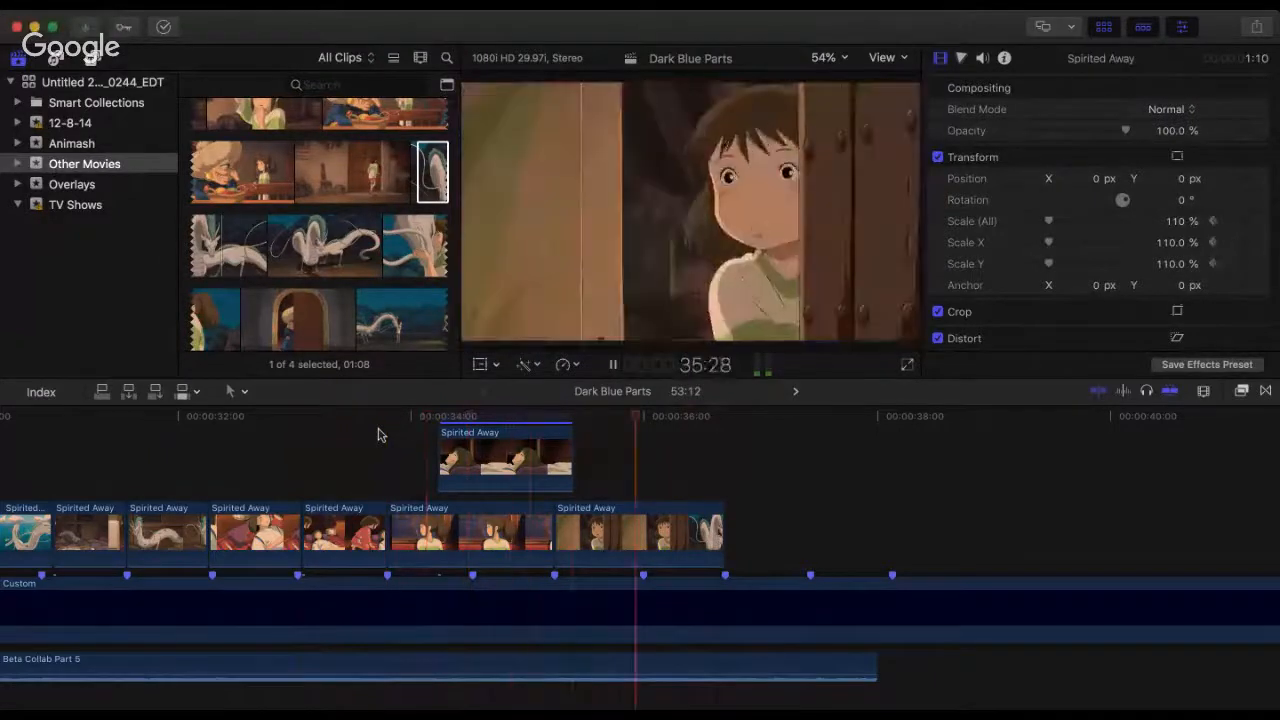
{"action": "key", "text": "space"}
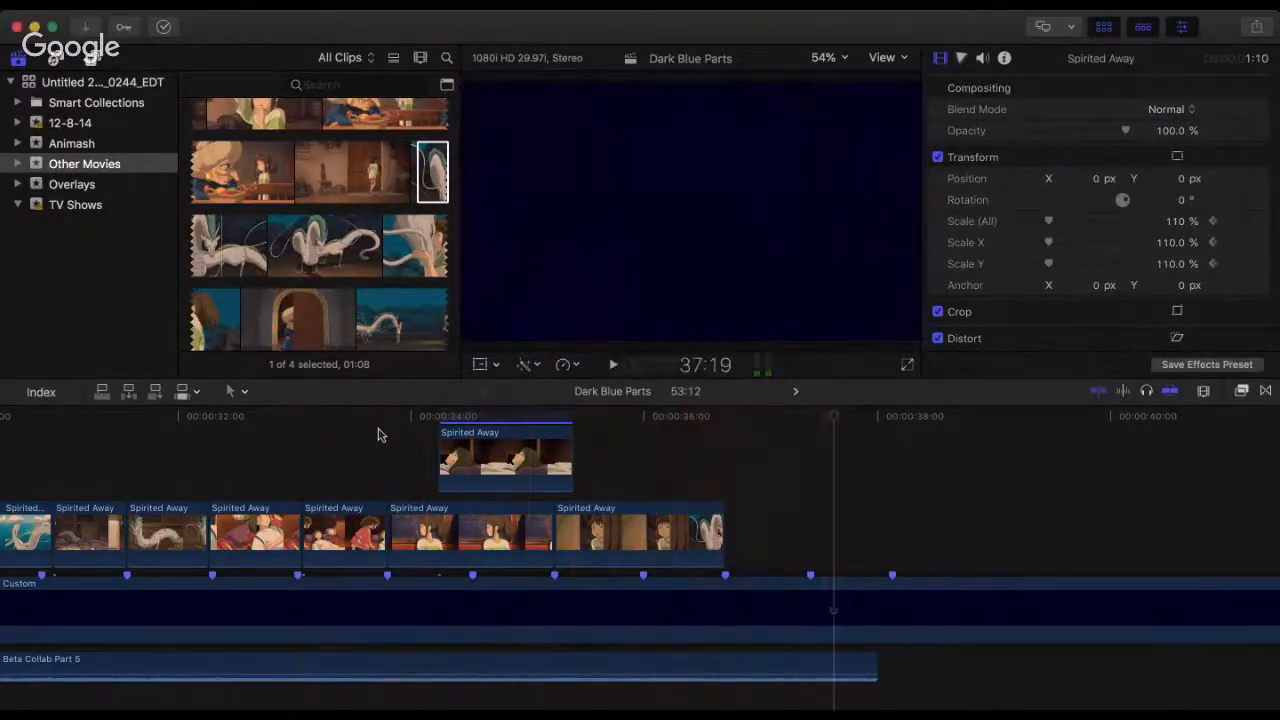
{"action": "key", "text": "space"}
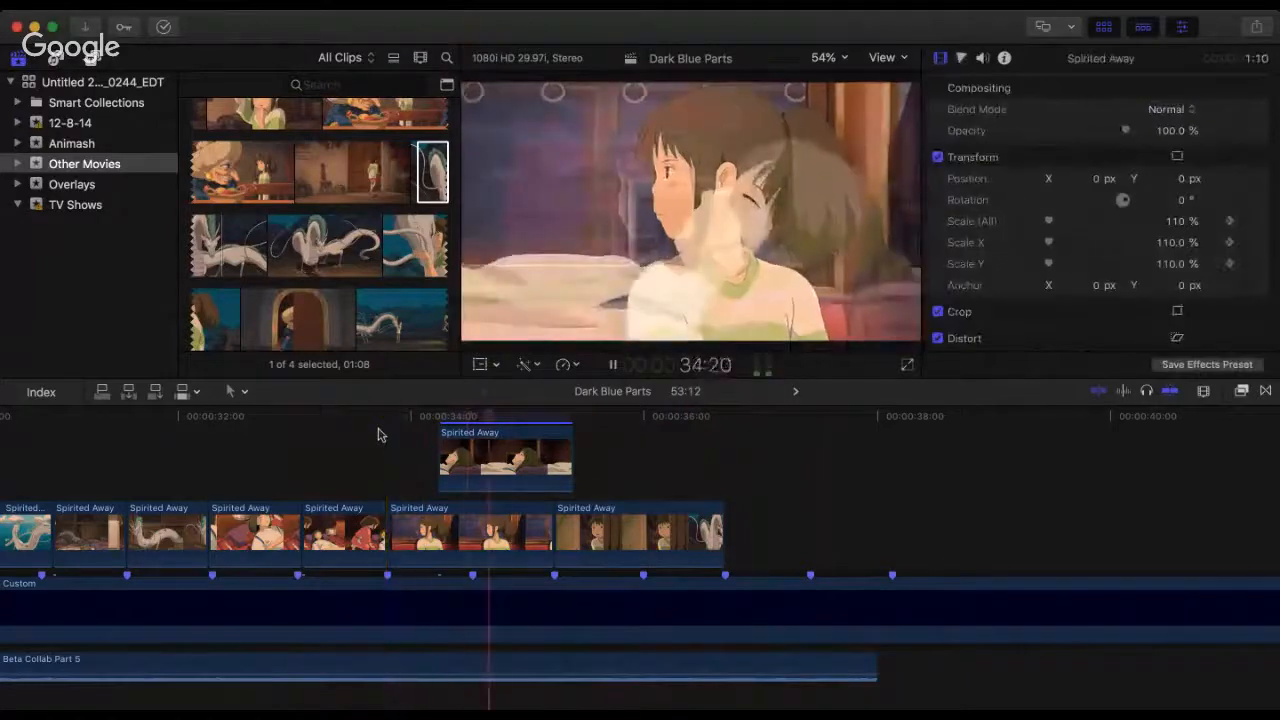
Step: Play from the clip of the girl leaning over the lying boy through the end of the girl-at-the-door clip
{"action": "key", "text": "space"}
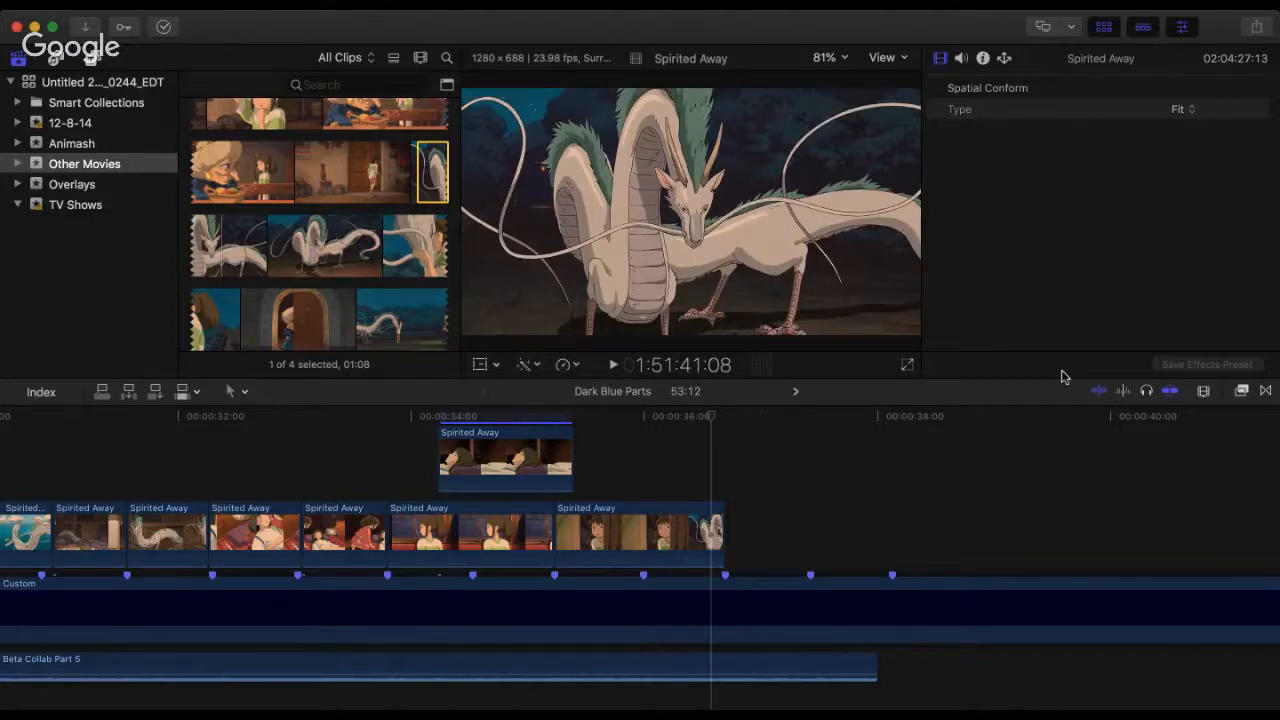
{"action": "left_click", "coordinate": [339, 442]}
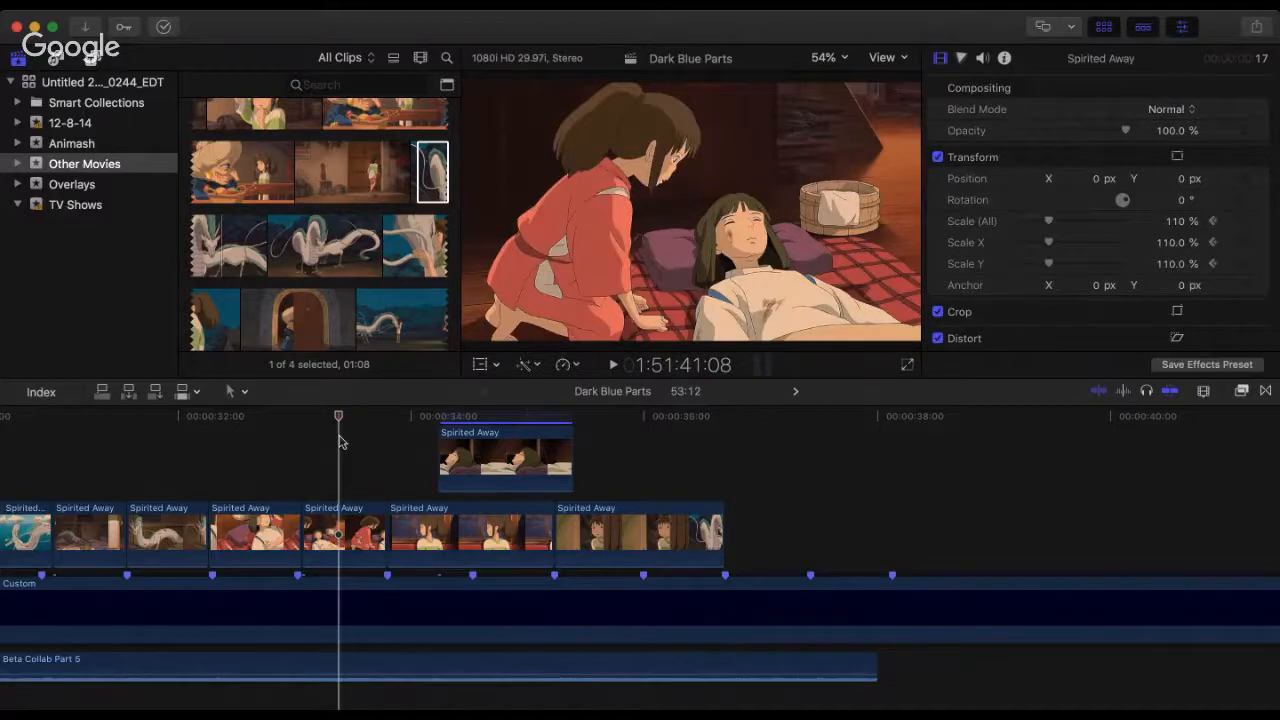
{"action": "key", "text": "space"}
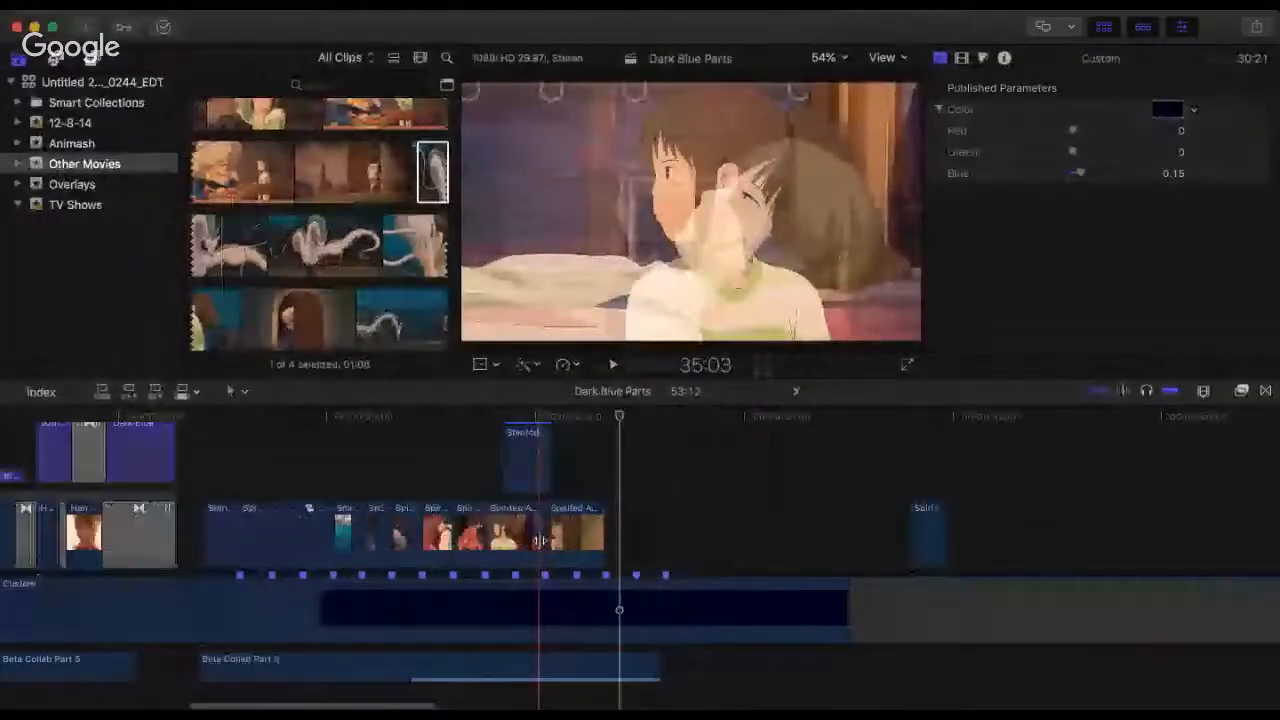
Step: Play the whole Spirited Away sequence from its opening clip at 27:02, starting it over once
{"action": "left_click", "coordinate": [209, 449]}
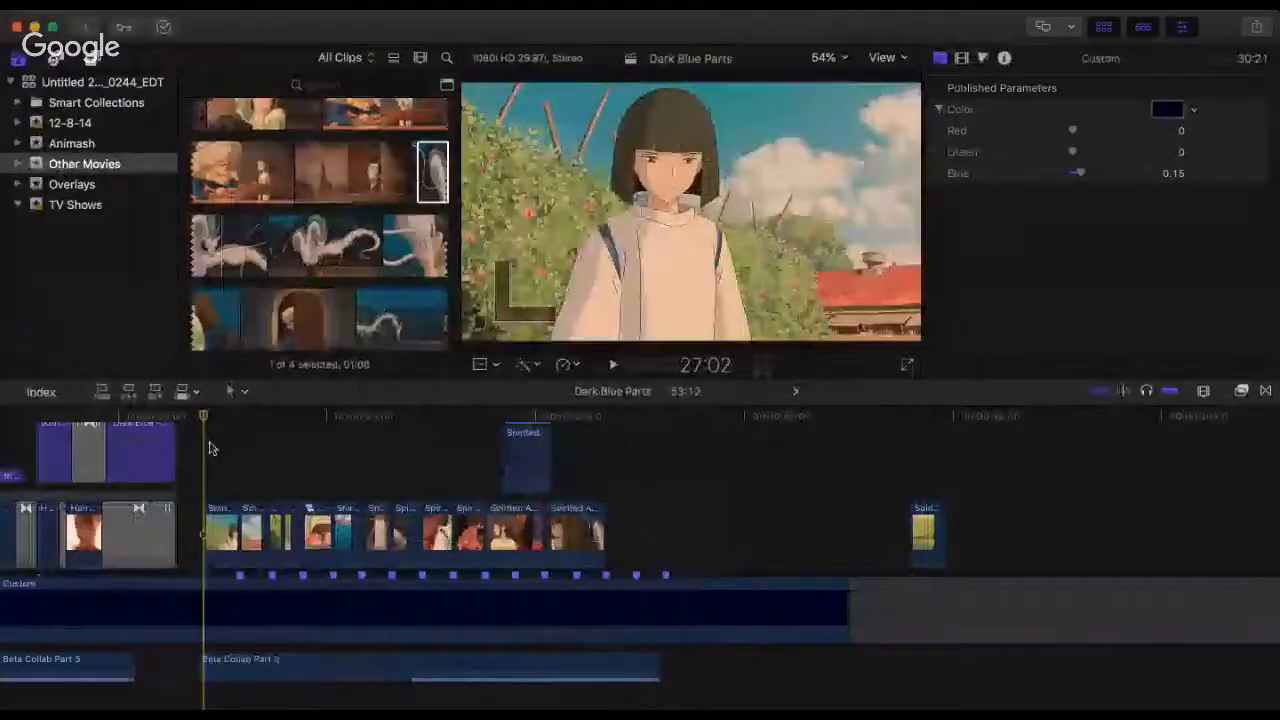
{"action": "key", "text": "space"}
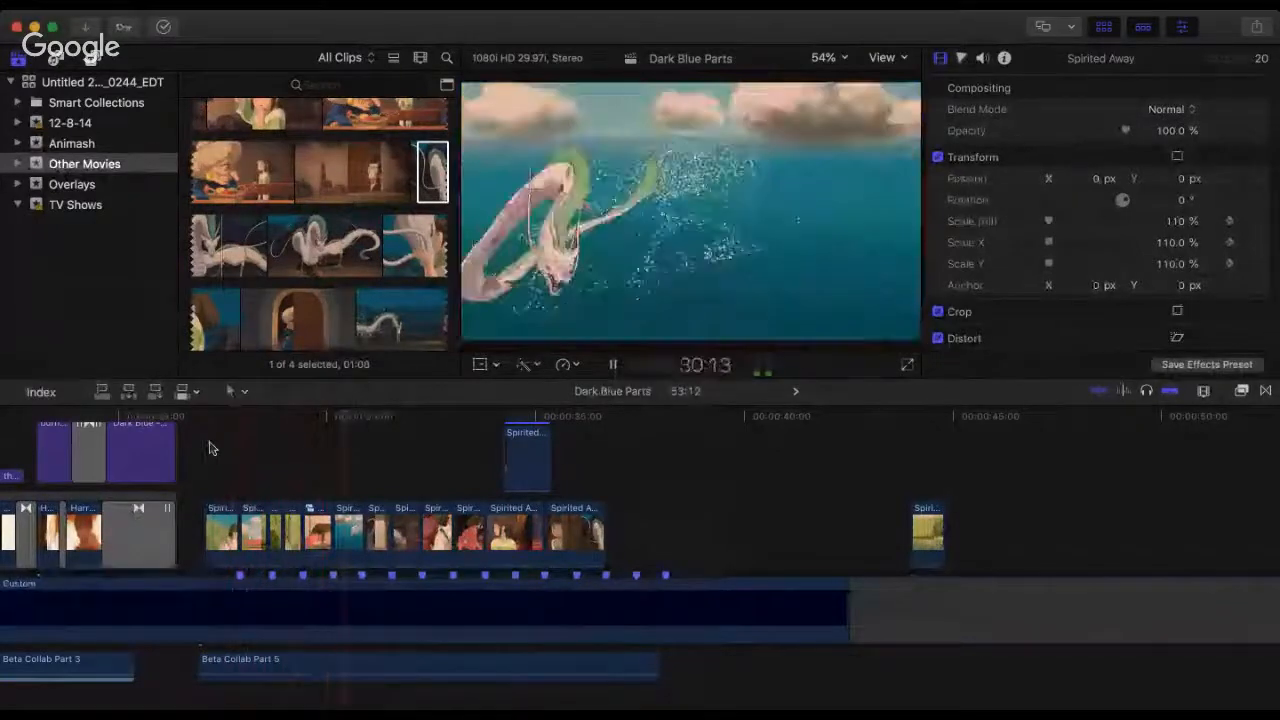
{"action": "key", "text": "space"}
{"action": "left_click", "coordinate": [209, 449]}
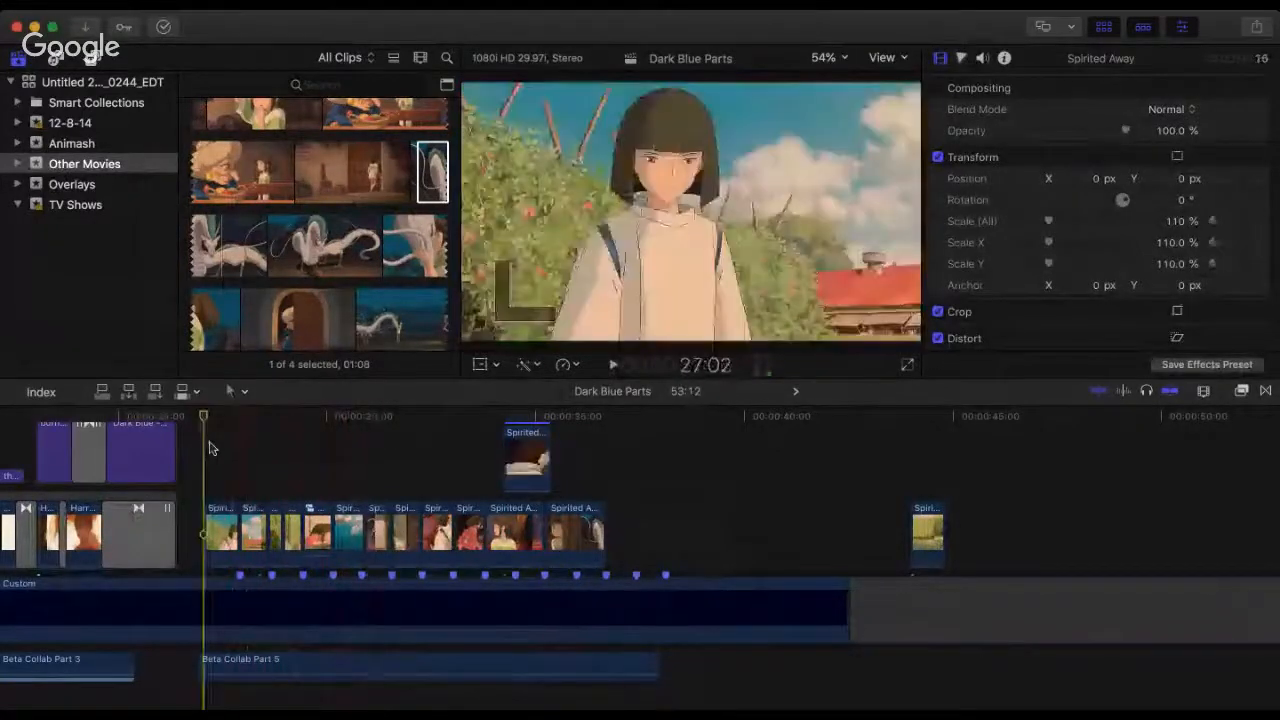
{"action": "key", "text": "space"}
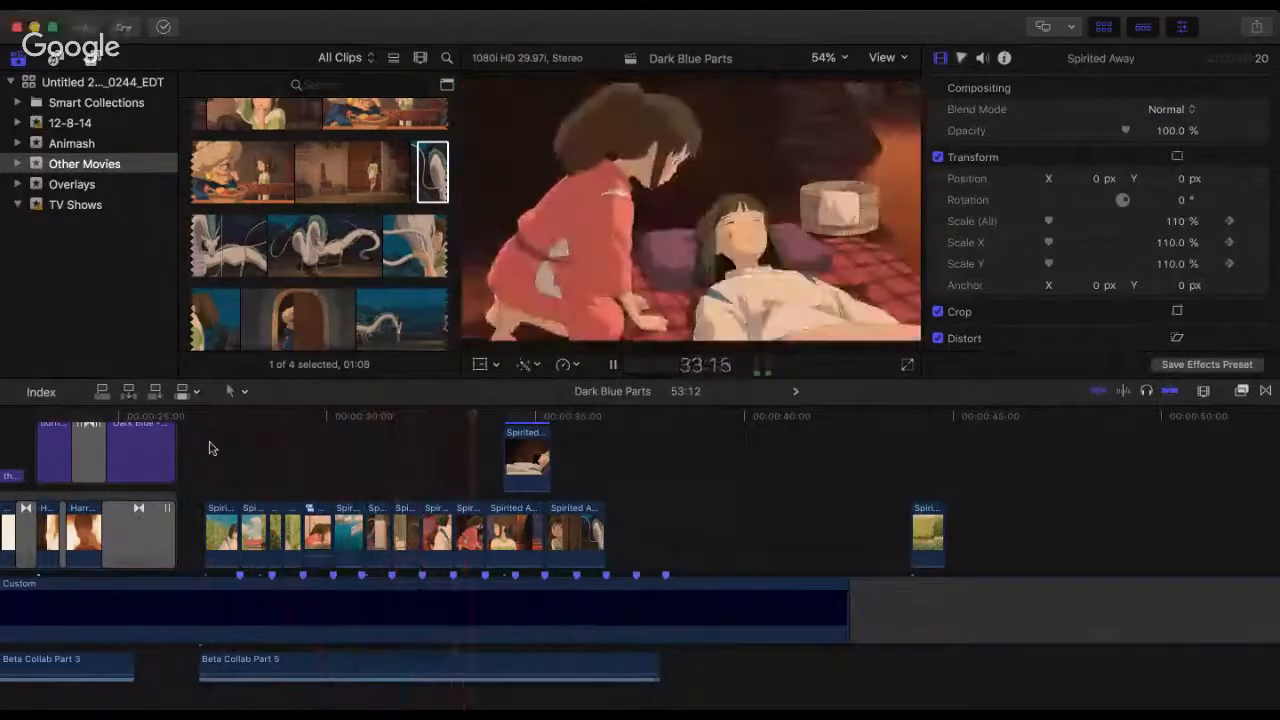
{"action": "key", "text": "space"}
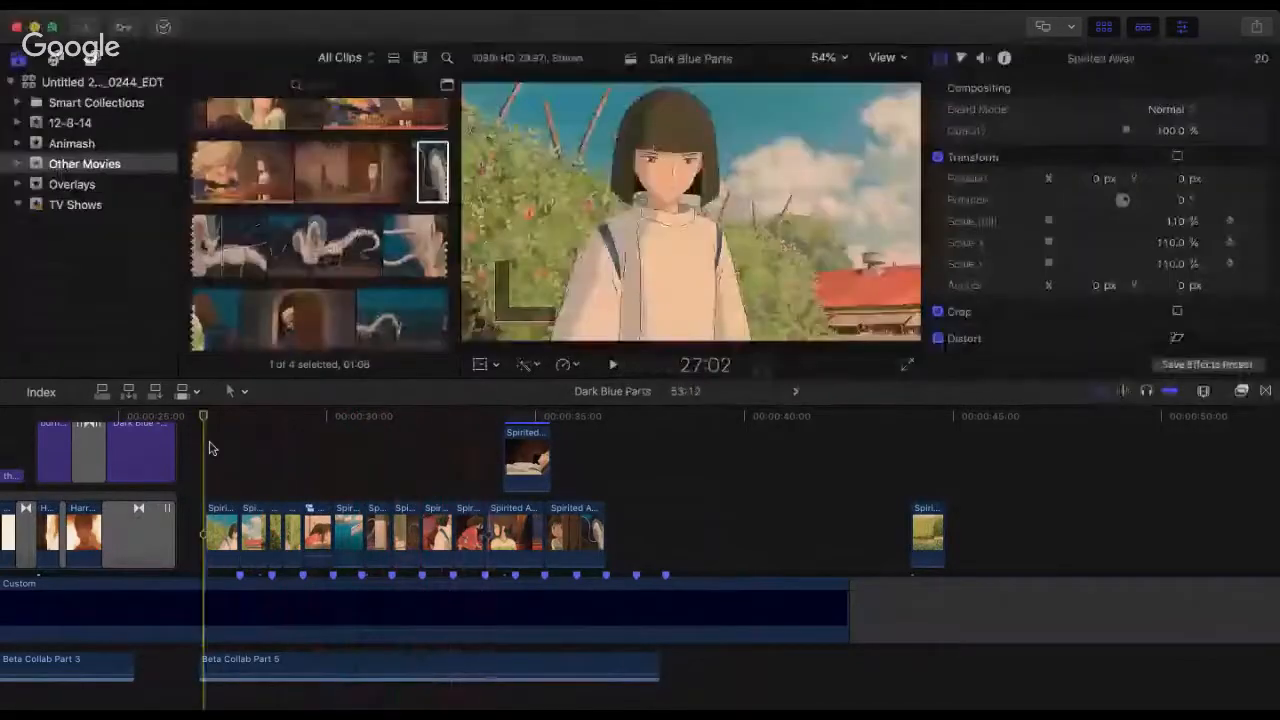
{"action": "key", "text": "space"}
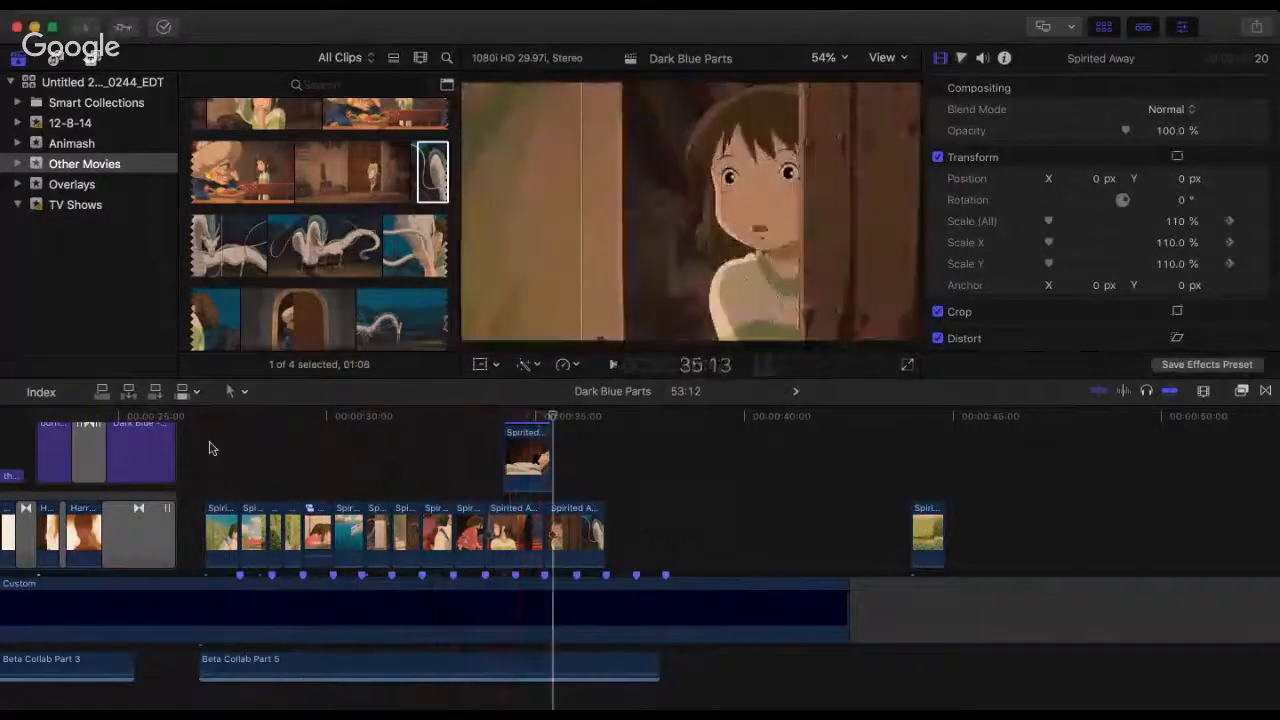
Step: Replay the ending from the clip of the girl leaning over the boy, and twice from 32:08
{"action": "left_click", "coordinate": [468, 434]}
{"action": "key", "text": "space"}
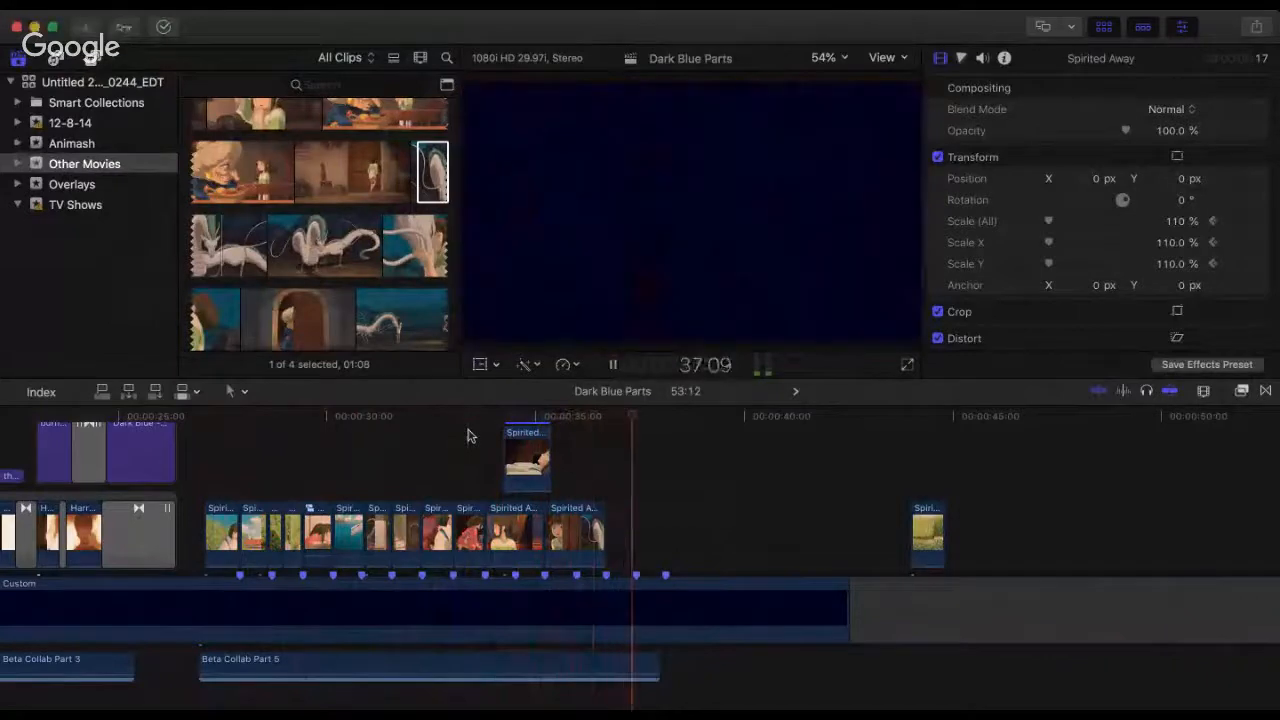
{"action": "key", "text": "space"}
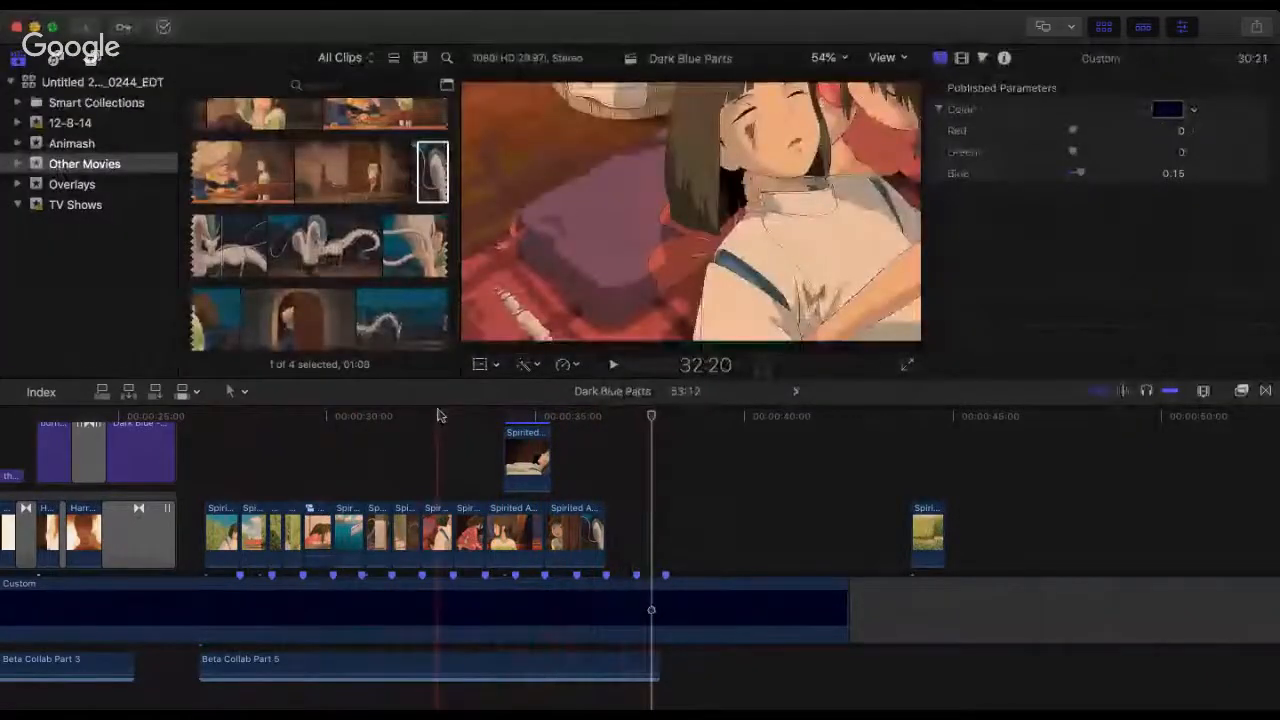
{"action": "left_click_drag", "start_coordinate": [440, 415], "coordinate": [422, 421]}
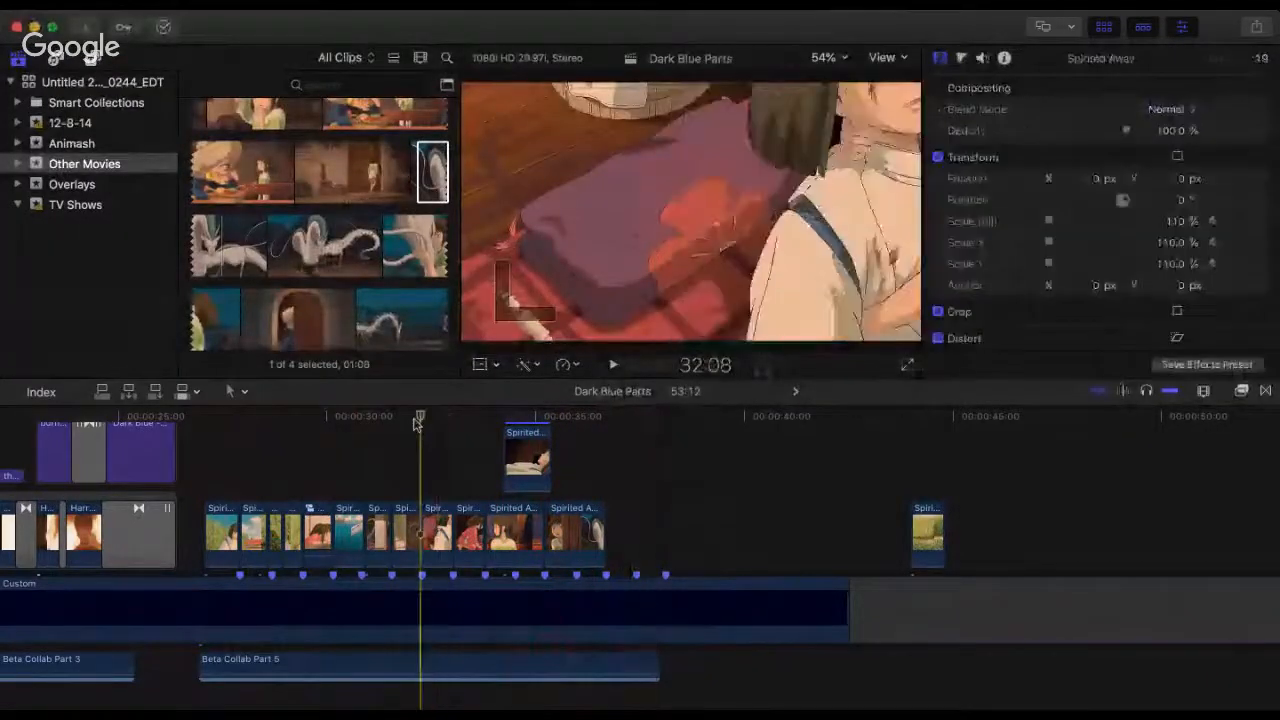
{"action": "key", "text": "space"}
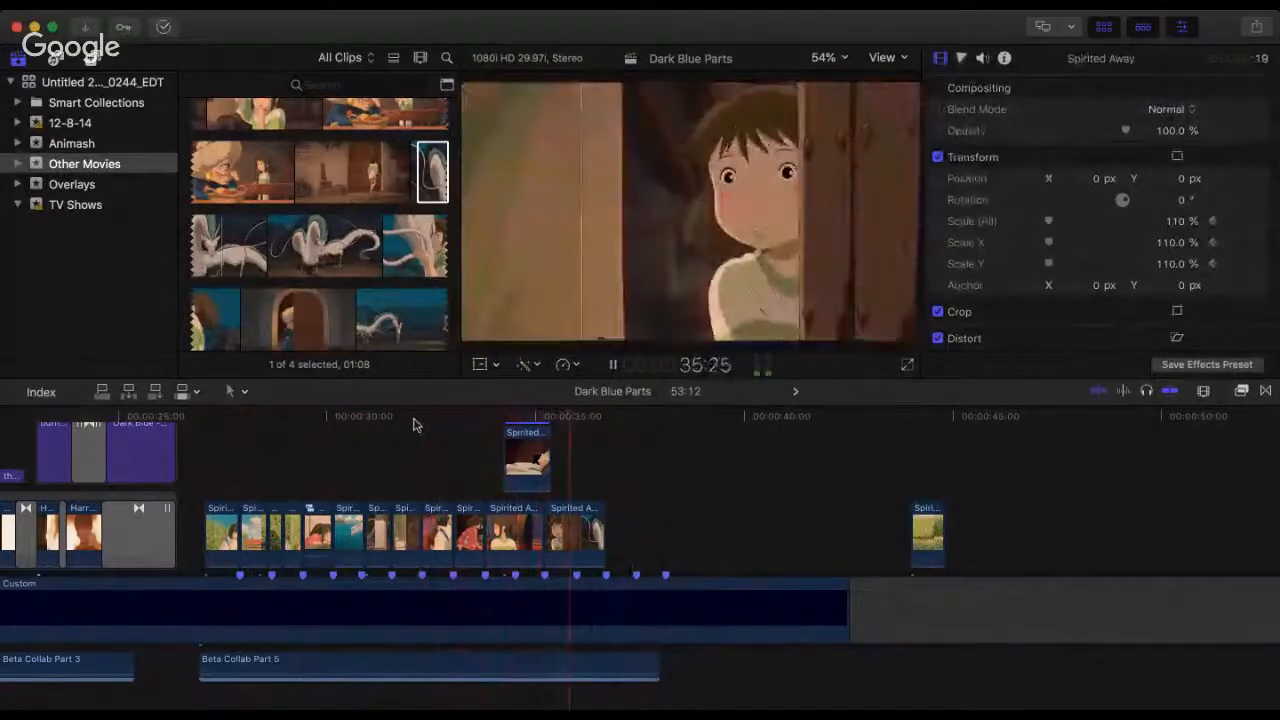
{"action": "key", "text": "space"}
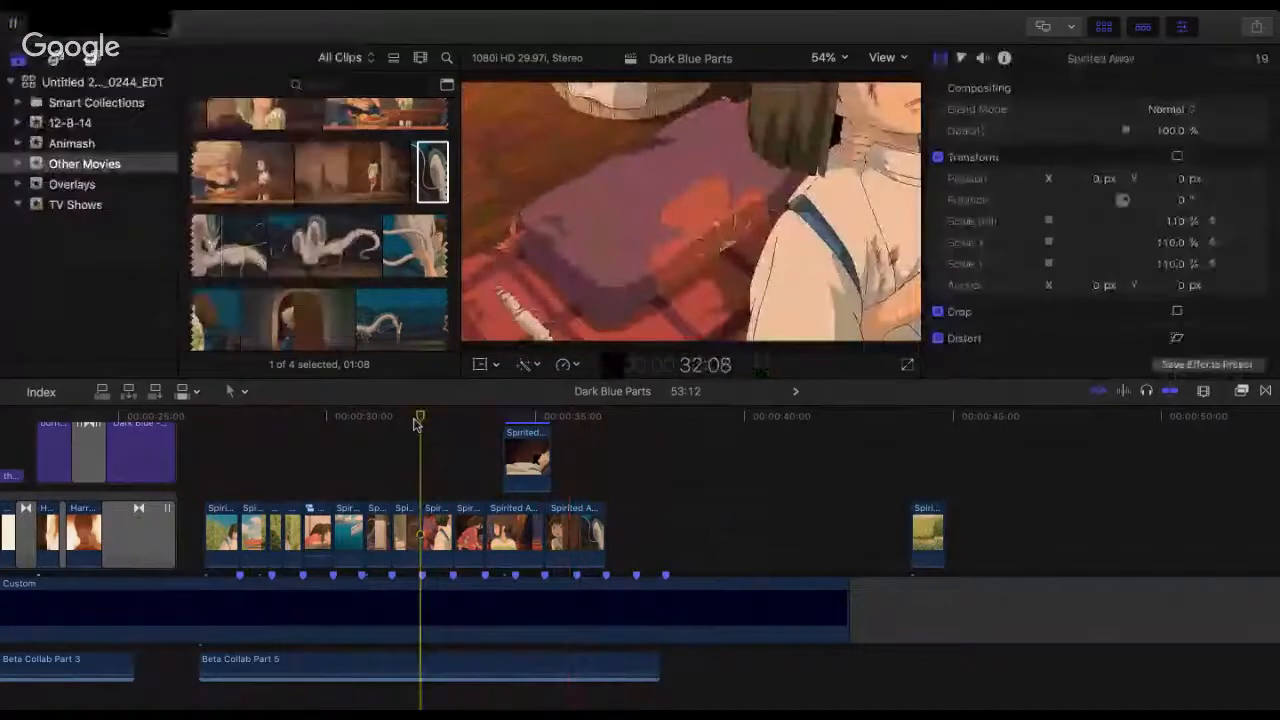
{"action": "key", "text": "space"}
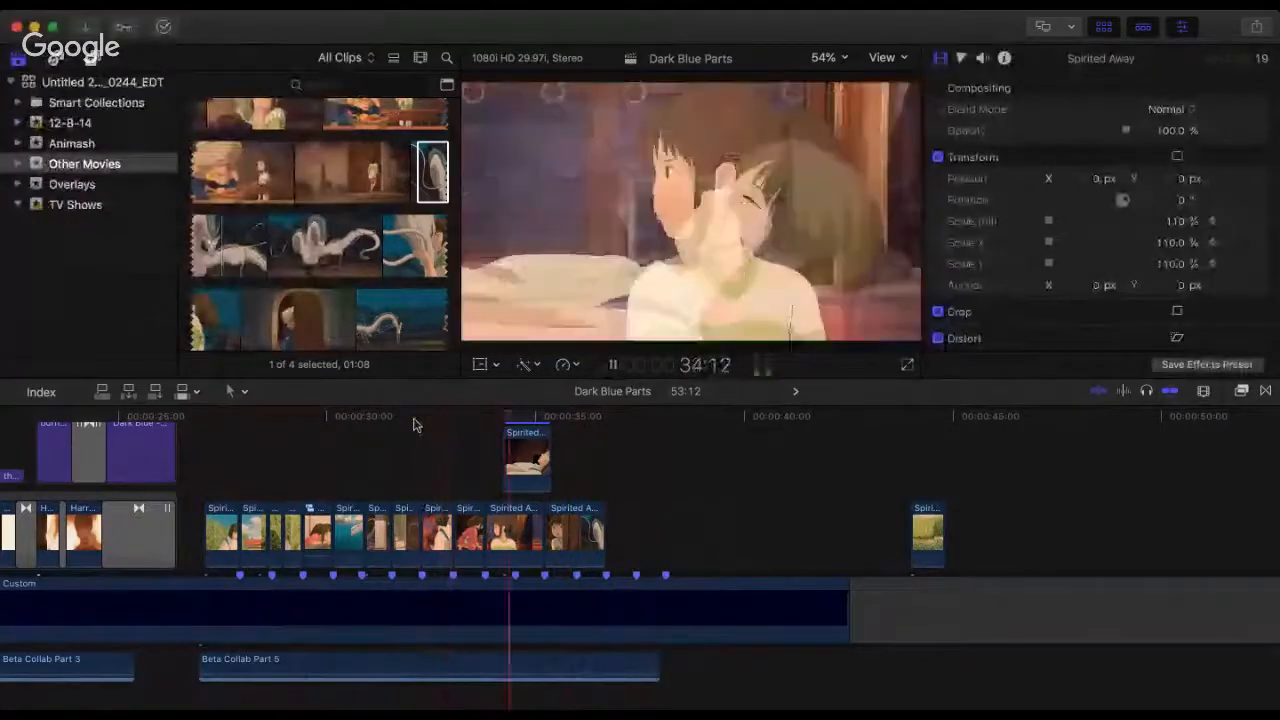
{"action": "key", "text": "space"}
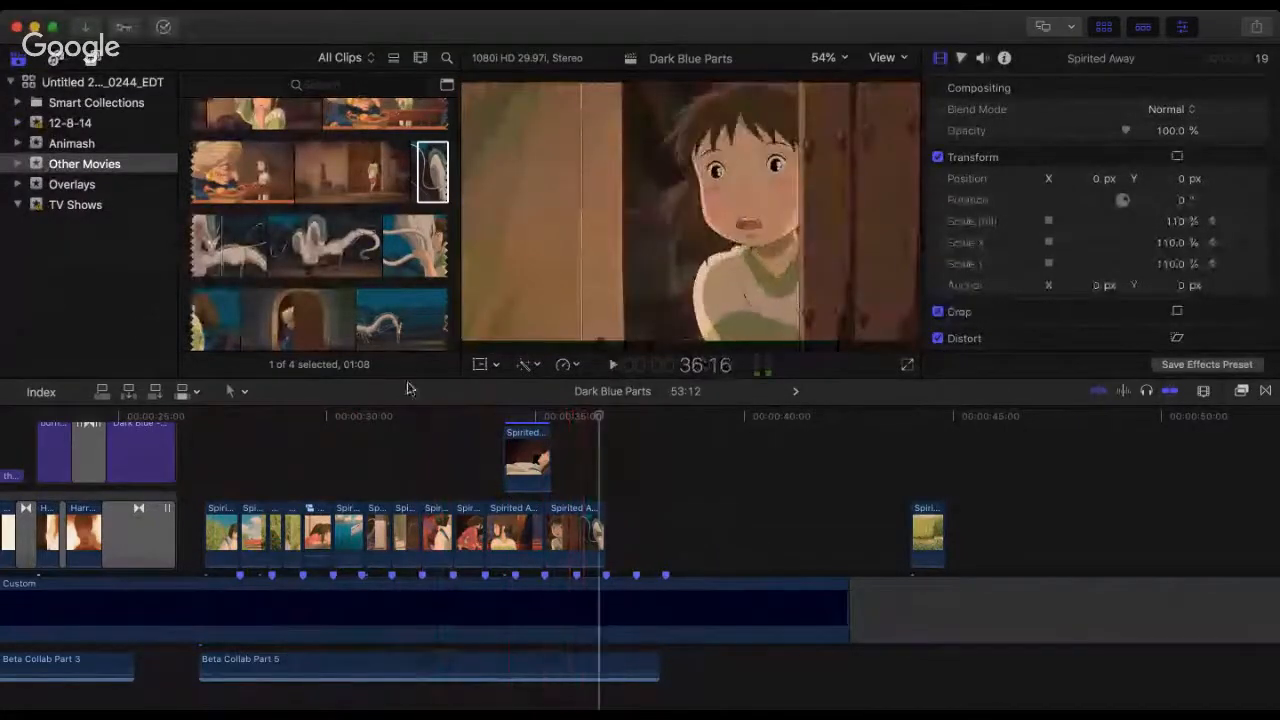
Step: Delete the spare garden clip standing apart after the sequence, near 44:05
{"action": "left_click", "coordinate": [535, 430]}
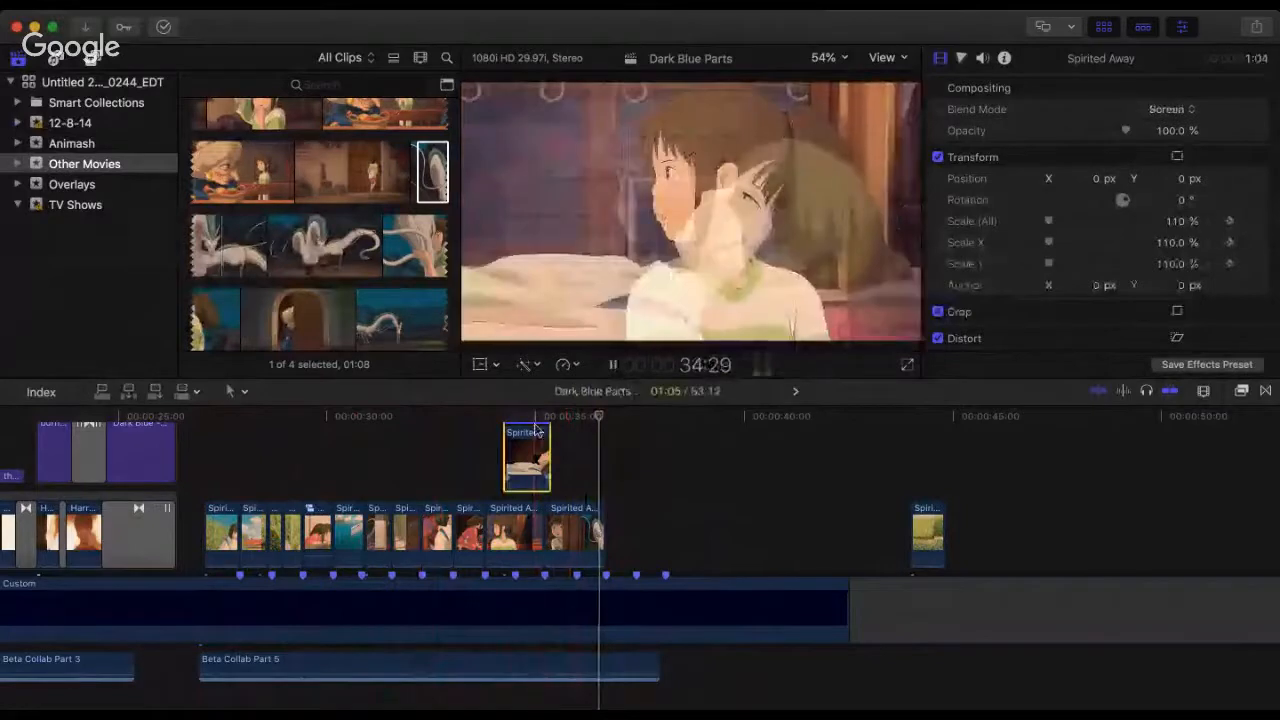
{"action": "scroll", "coordinate": [618, 553], "scroll_direction": "up", "scroll_amount": 3}
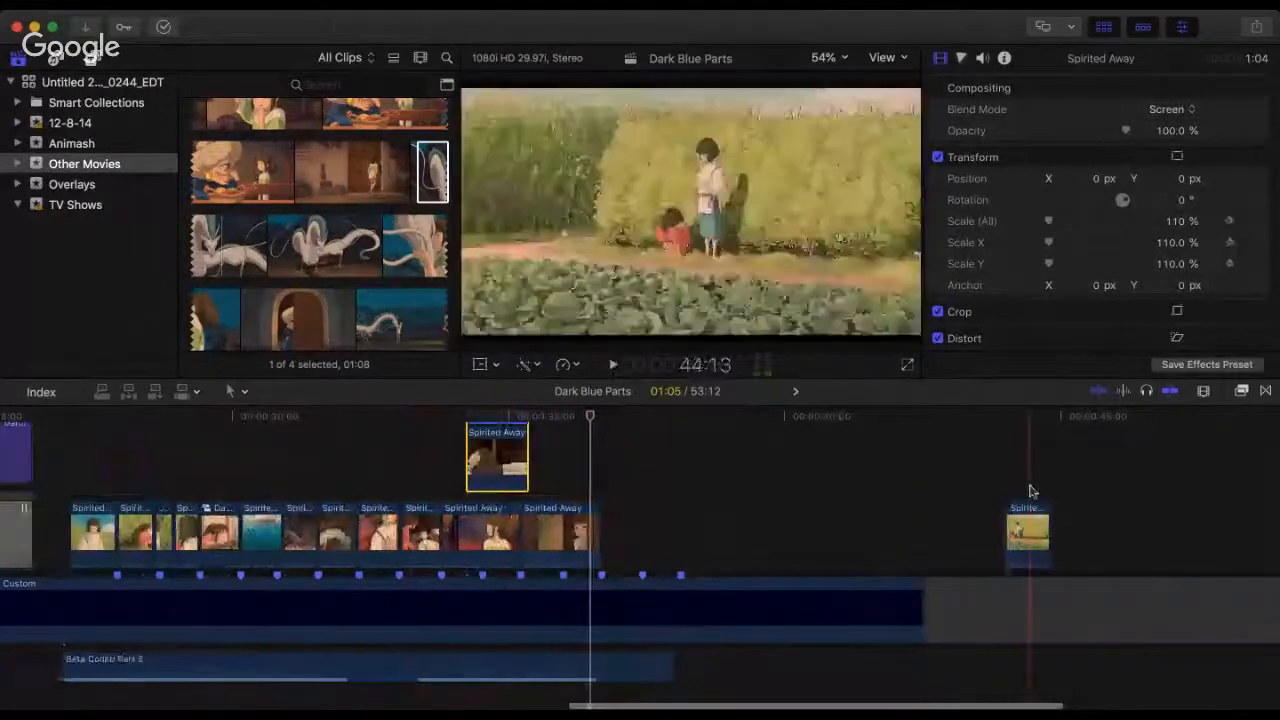
{"action": "left_click", "coordinate": [1018, 511]}
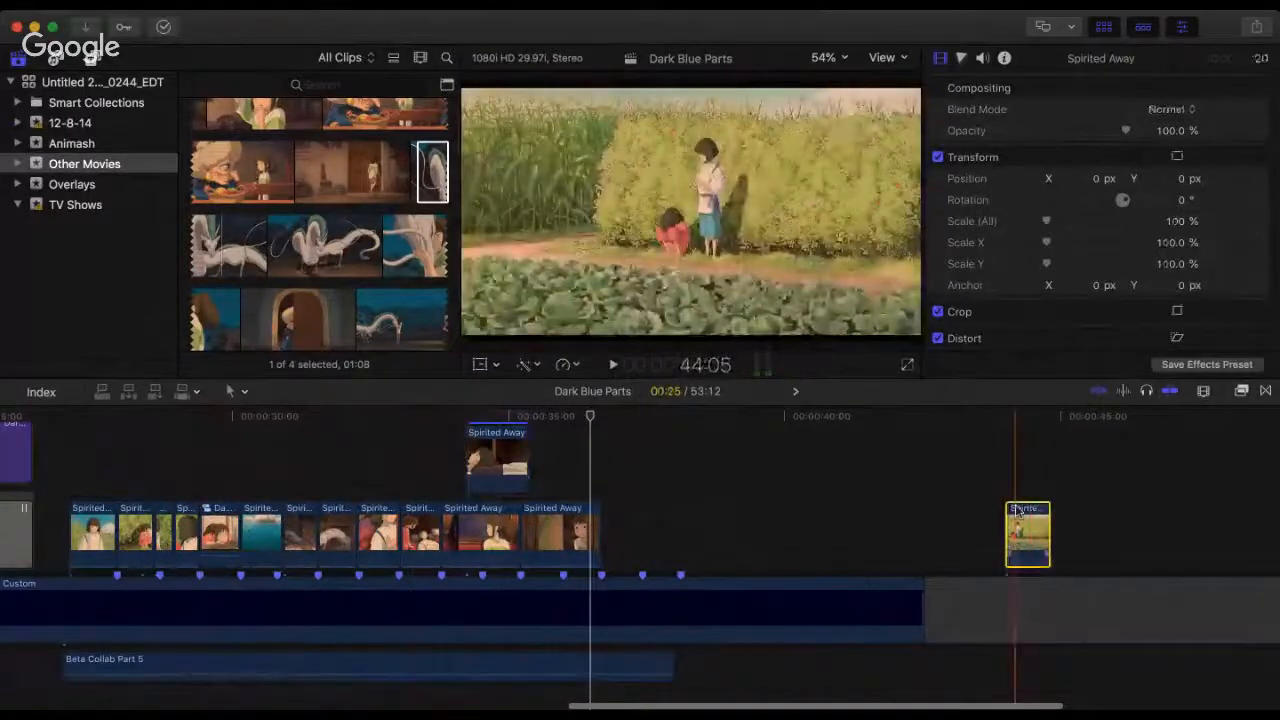
{"action": "key", "text": "Delete"}
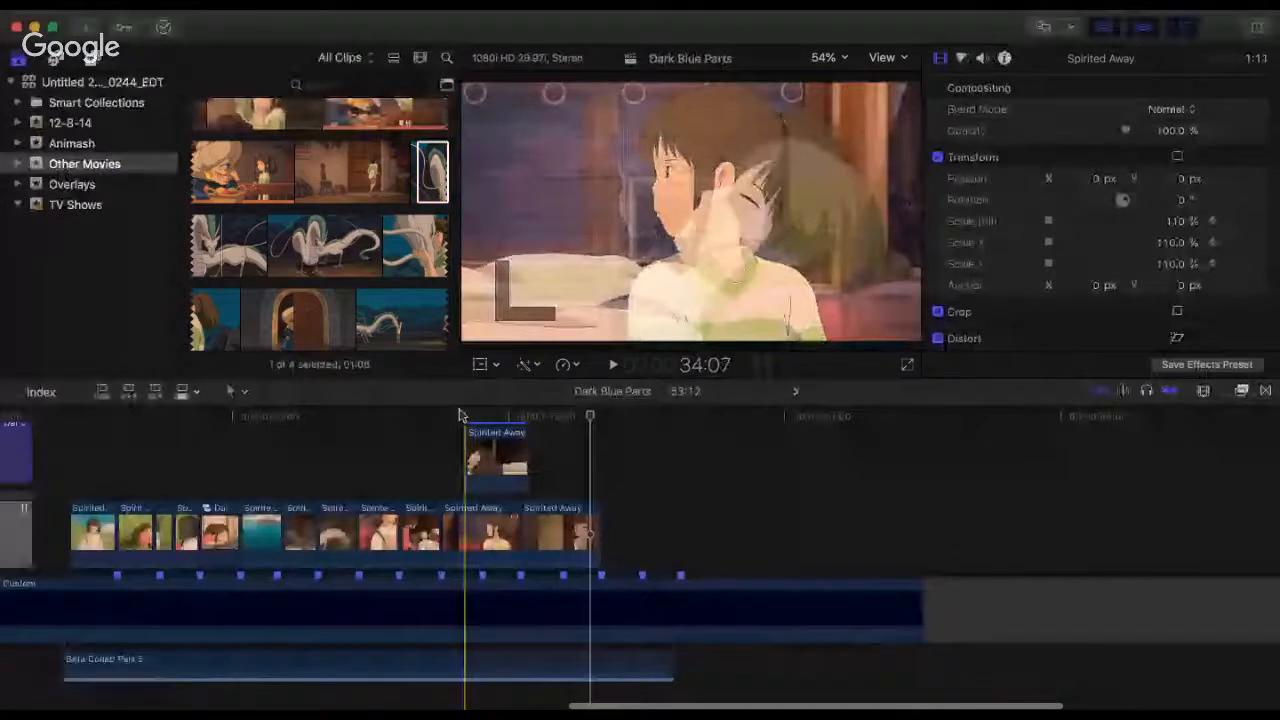
Step: Play the overlay section from 34:07, from the train-window clip's start, and from the preceding dragon clip
{"action": "key", "text": "space"}
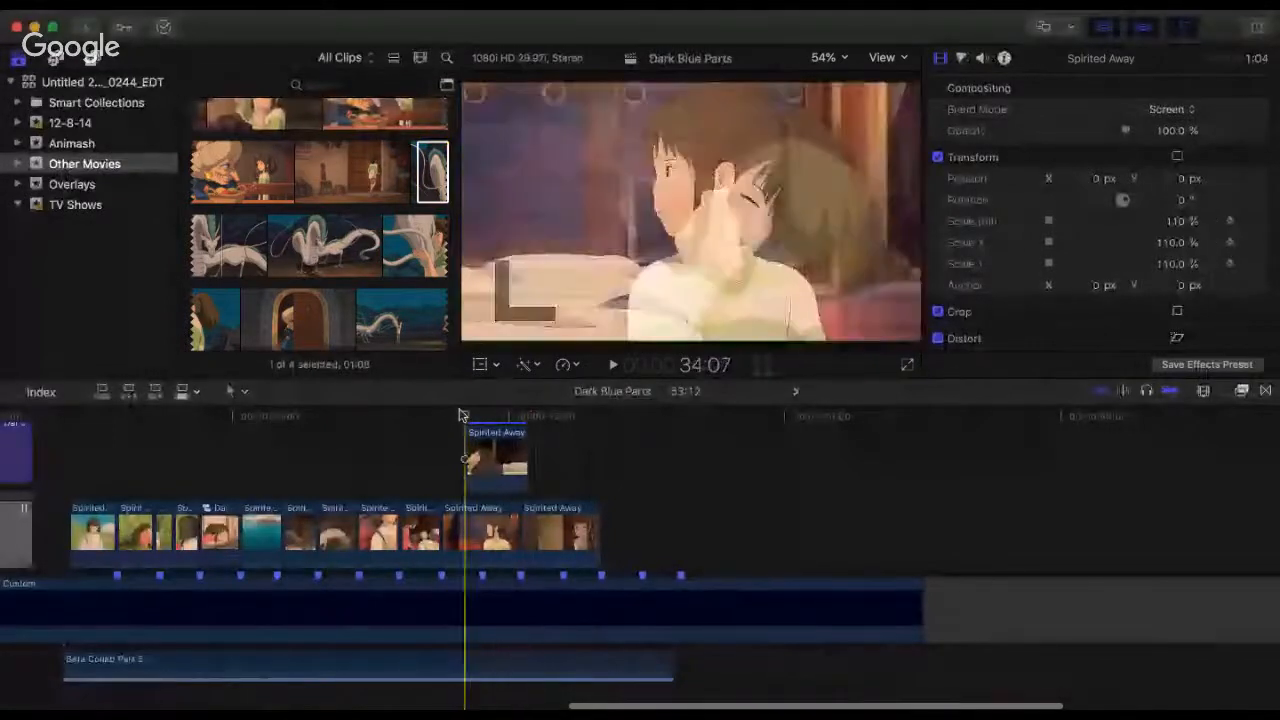
{"action": "key", "text": "space"}
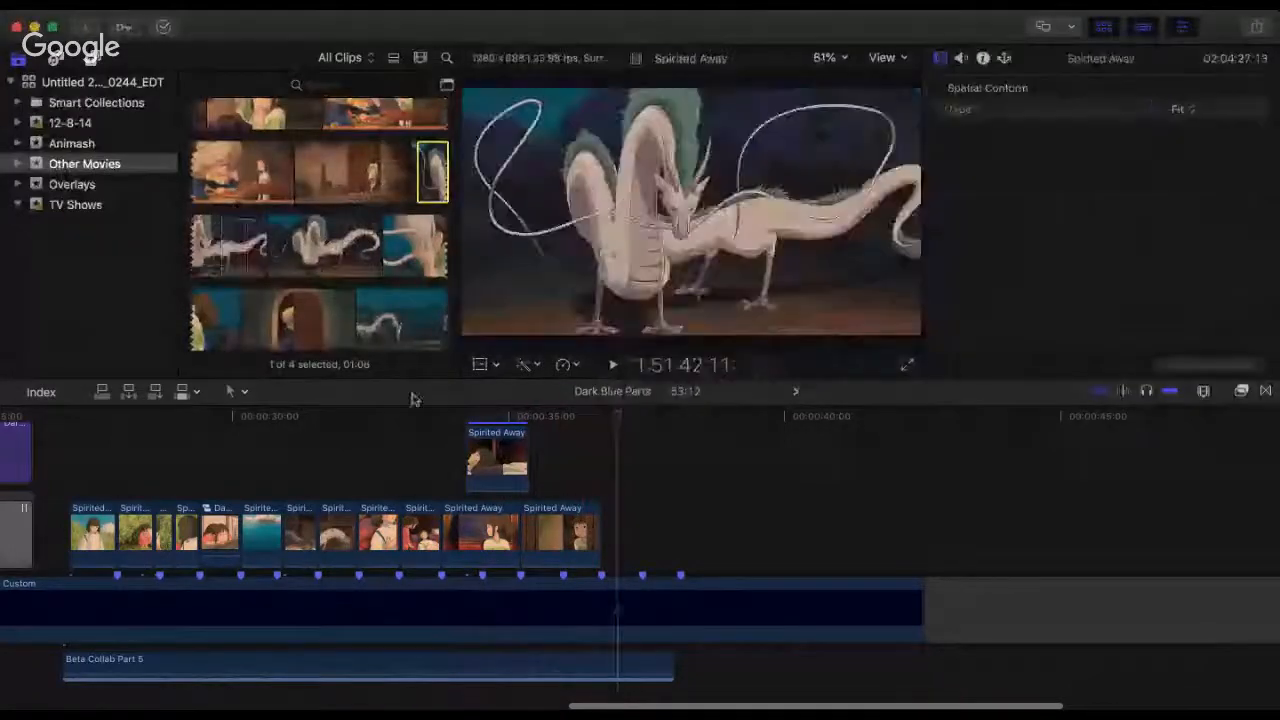
{"action": "left_click", "coordinate": [440, 420]}
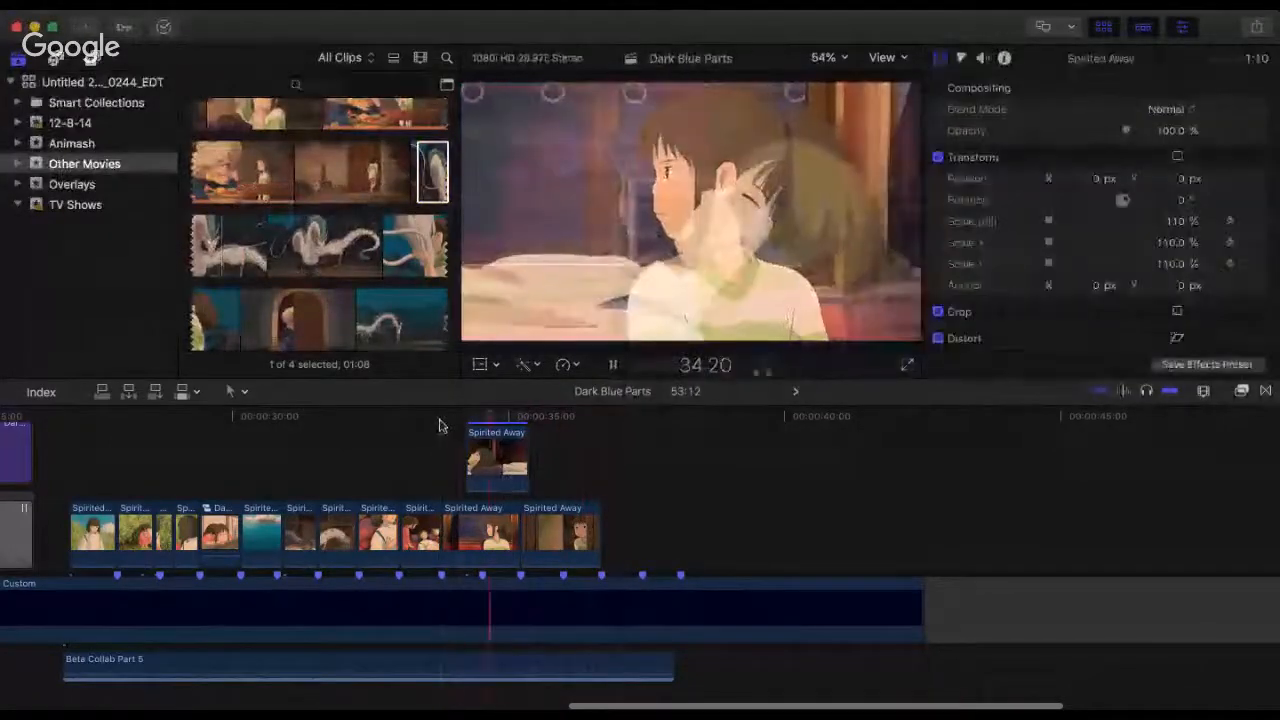
{"action": "left_click_drag", "start_coordinate": [443, 423], "coordinate": [325, 431]}
{"action": "key", "text": "space"}
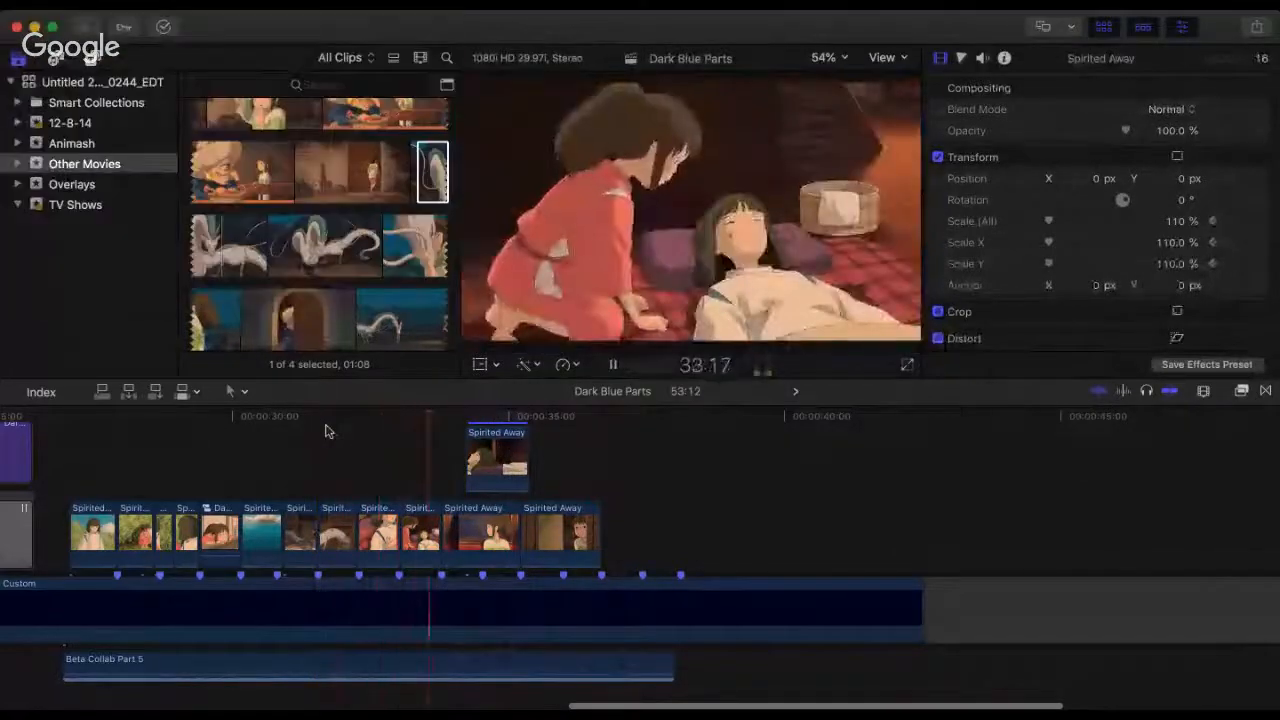
{"action": "key", "text": "space"}
Step: Try moving the two clips of the girl tending the boy past the sequence and closing the gap, and play the result
{"action": "left_click_drag", "start_coordinate": [416, 466], "coordinate": [861, 536]}
{"action": "left_click_drag", "start_coordinate": [648, 455], "coordinate": [410, 537]}
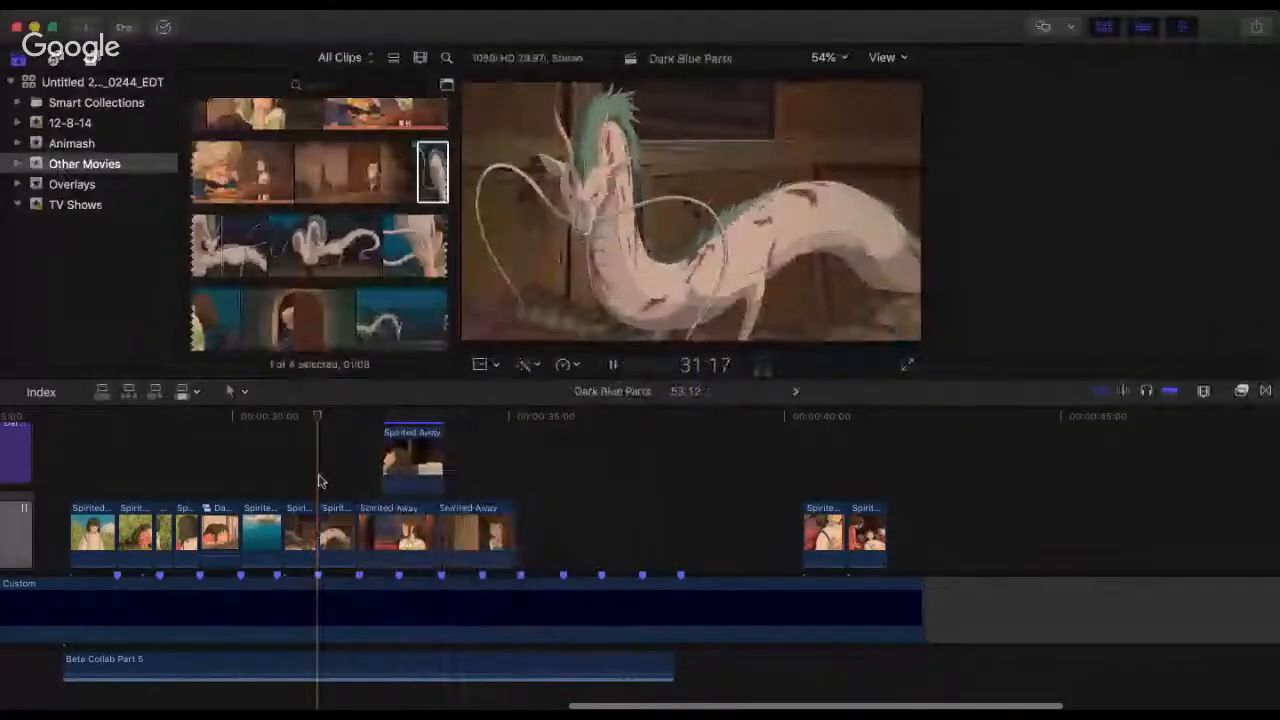
{"action": "key", "text": "space"}
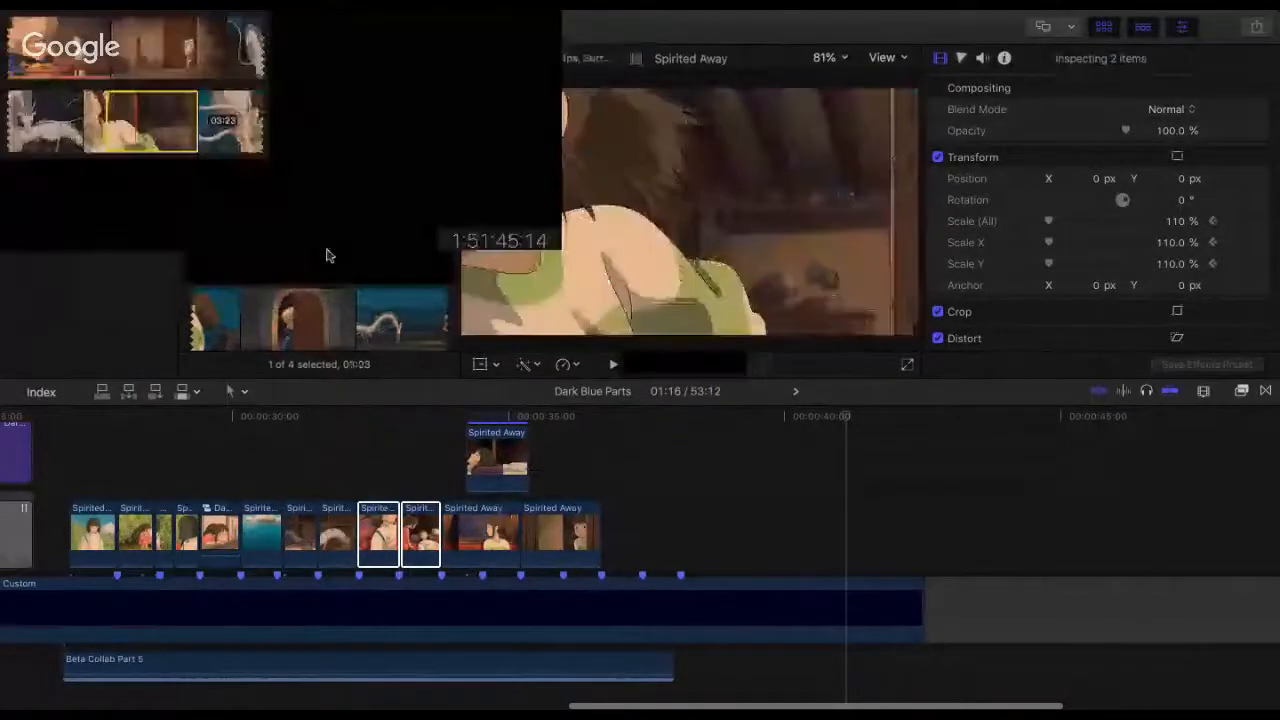
Step: Set the girl-at-the-door clip aside and put the longer take that continues to the dragon directly after the train-window clip
{"action": "left_click_drag", "start_coordinate": [329, 255], "coordinate": [772, 550]}
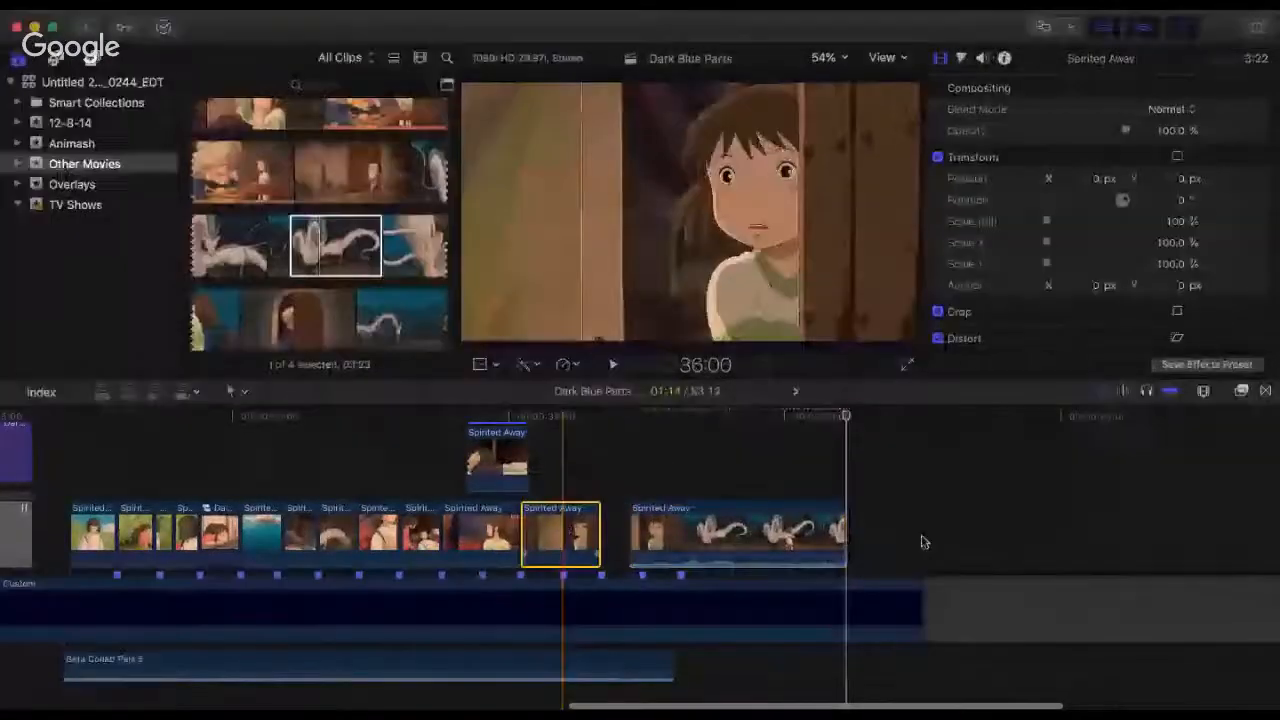
{"action": "left_click_drag", "start_coordinate": [563, 542], "coordinate": [932, 522]}
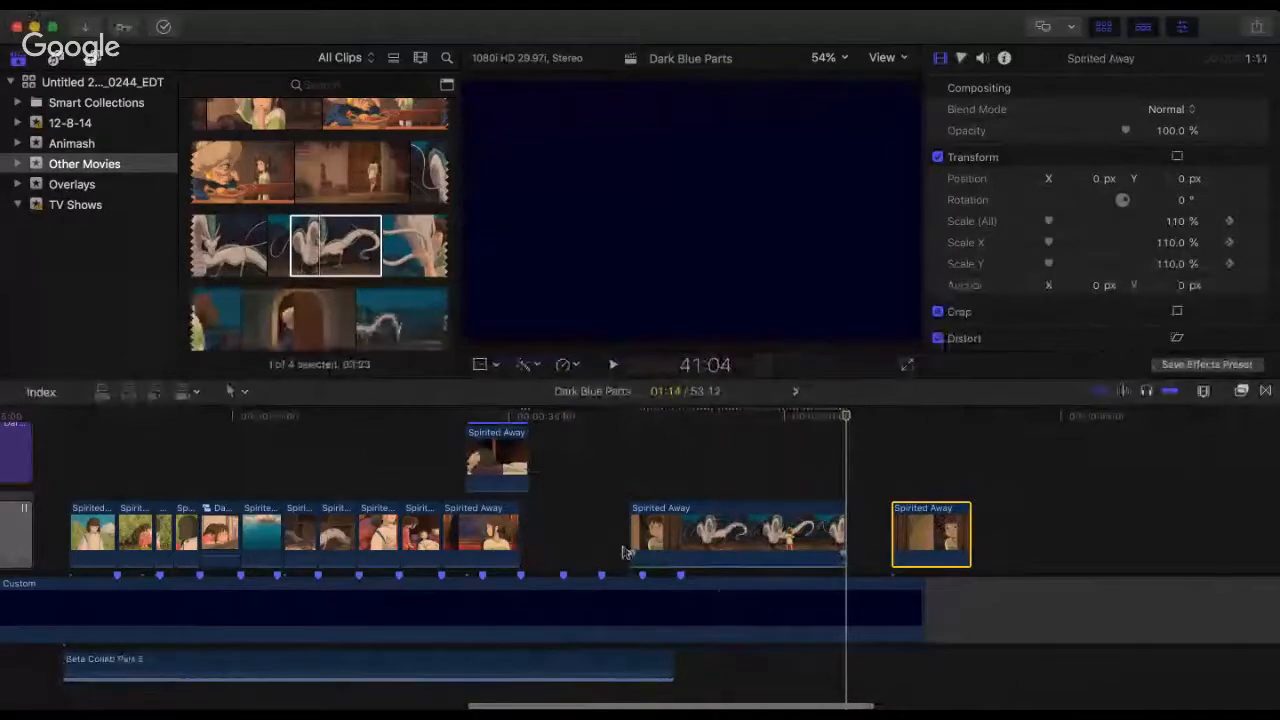
{"action": "left_click_drag", "start_coordinate": [676, 530], "coordinate": [568, 527]}
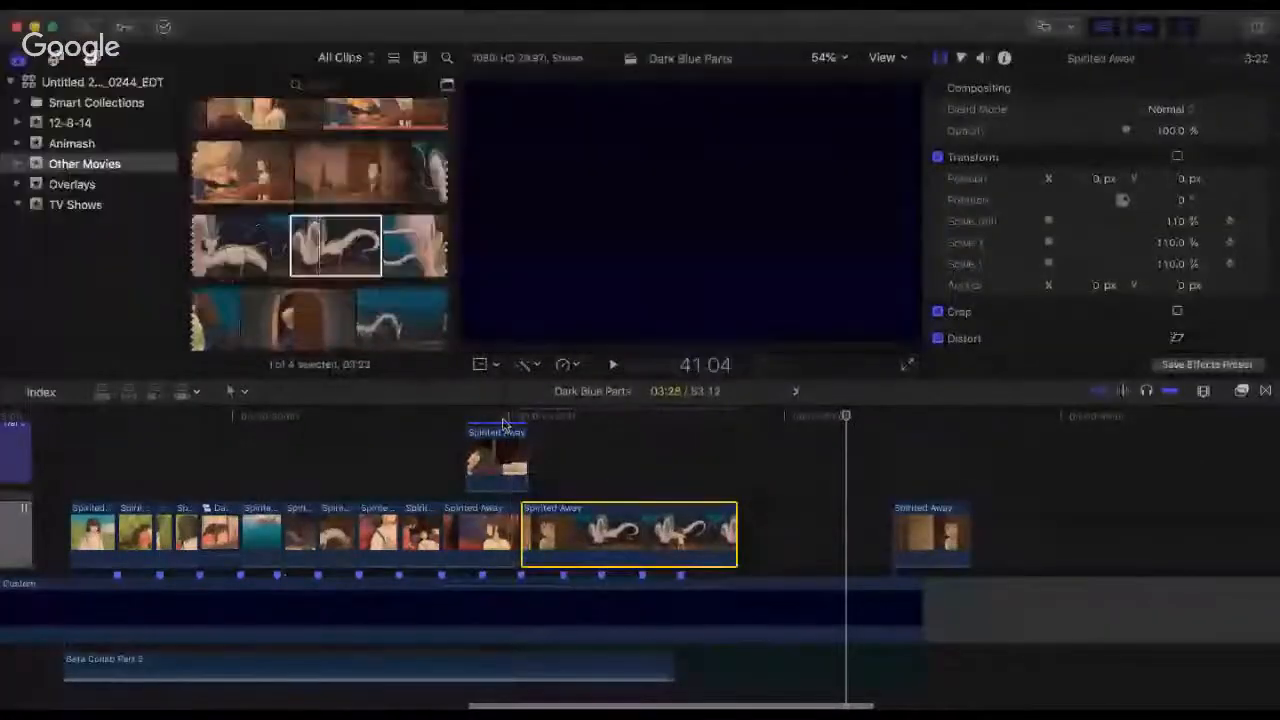
Step: Play from the end of the train-window clip through the newly placed door-and-dragon clip
{"action": "left_click", "coordinate": [503, 415]}
{"action": "key", "text": "space"}
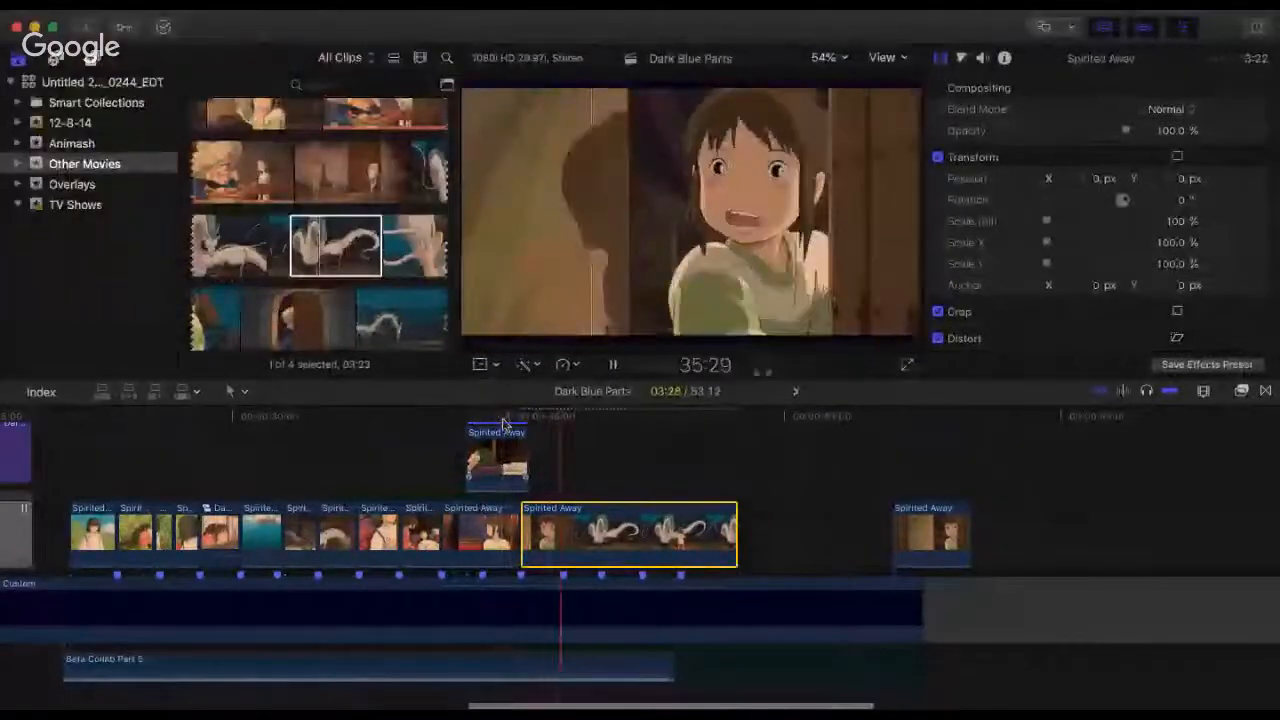
{"action": "key", "text": "space"}
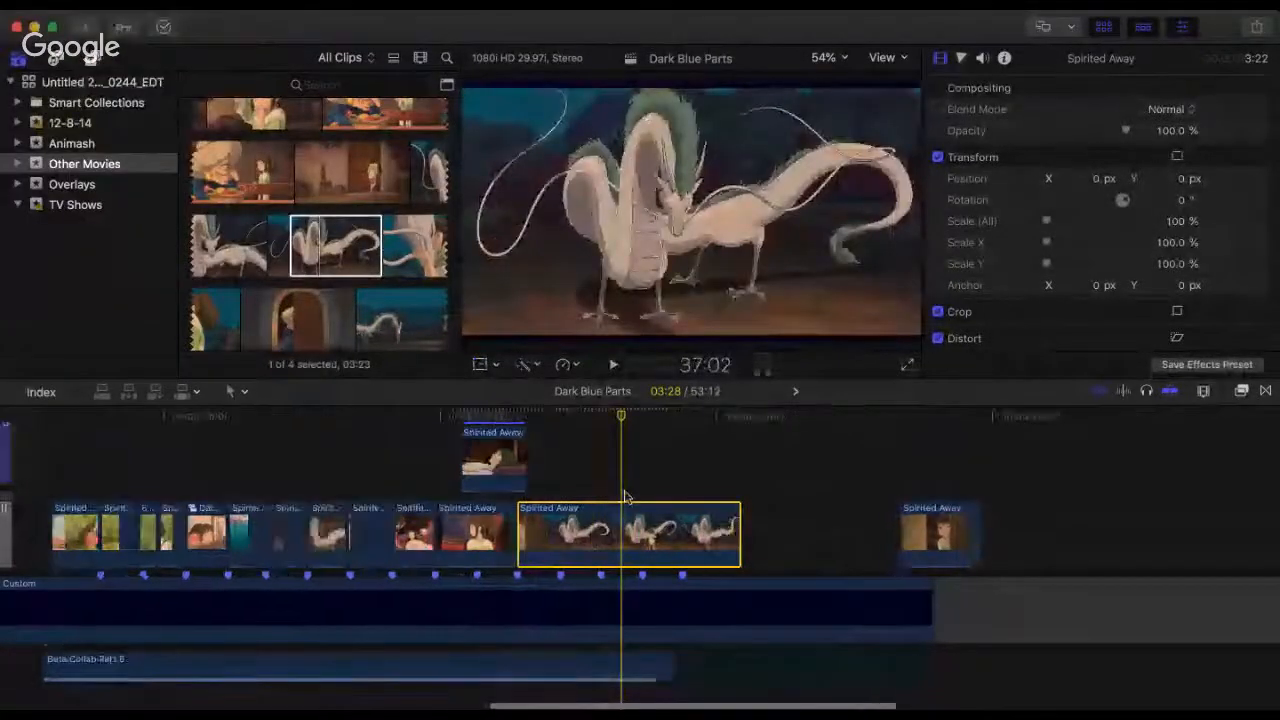
Step: Trim the start of the door-and-dragon clip to 35:17 and move it back against the end of the train-window clip
{"action": "key", "text": "super+equal"}
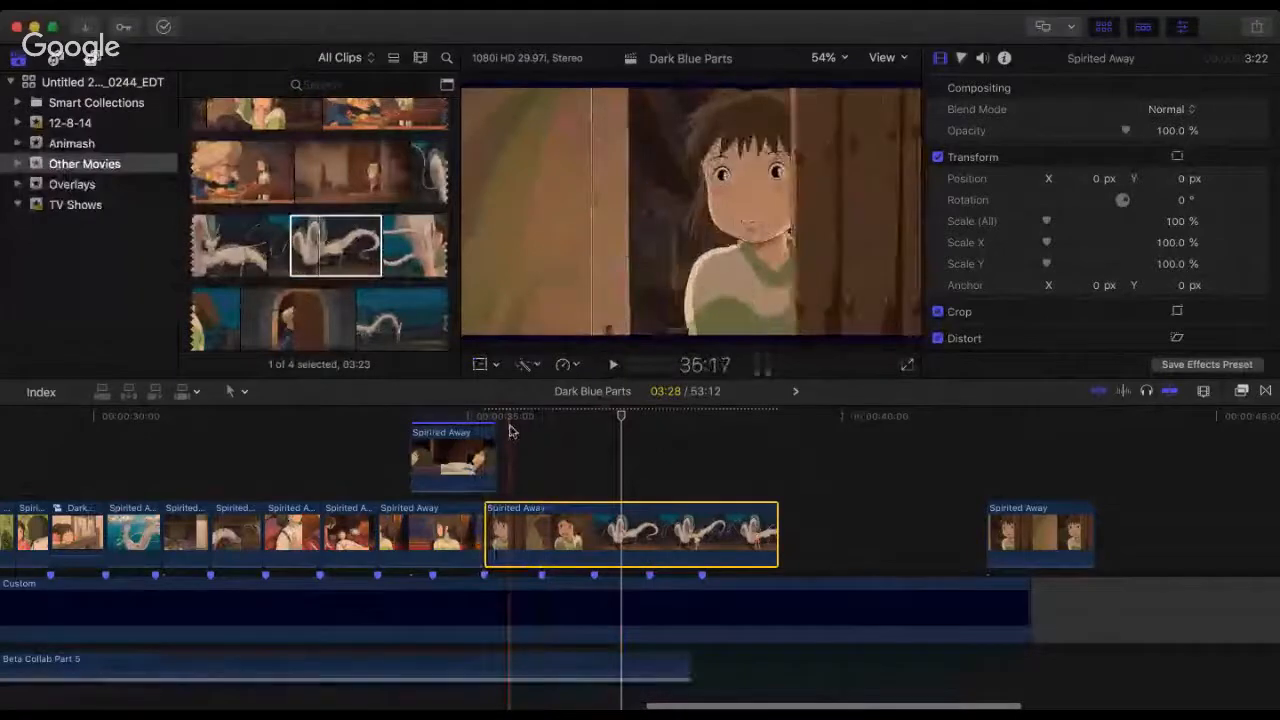
{"action": "left_click", "coordinate": [510, 430]}
{"action": "left_click_drag", "start_coordinate": [487, 556], "coordinate": [509, 569]}
{"action": "left_click_drag", "start_coordinate": [509, 507], "coordinate": [521, 505]}
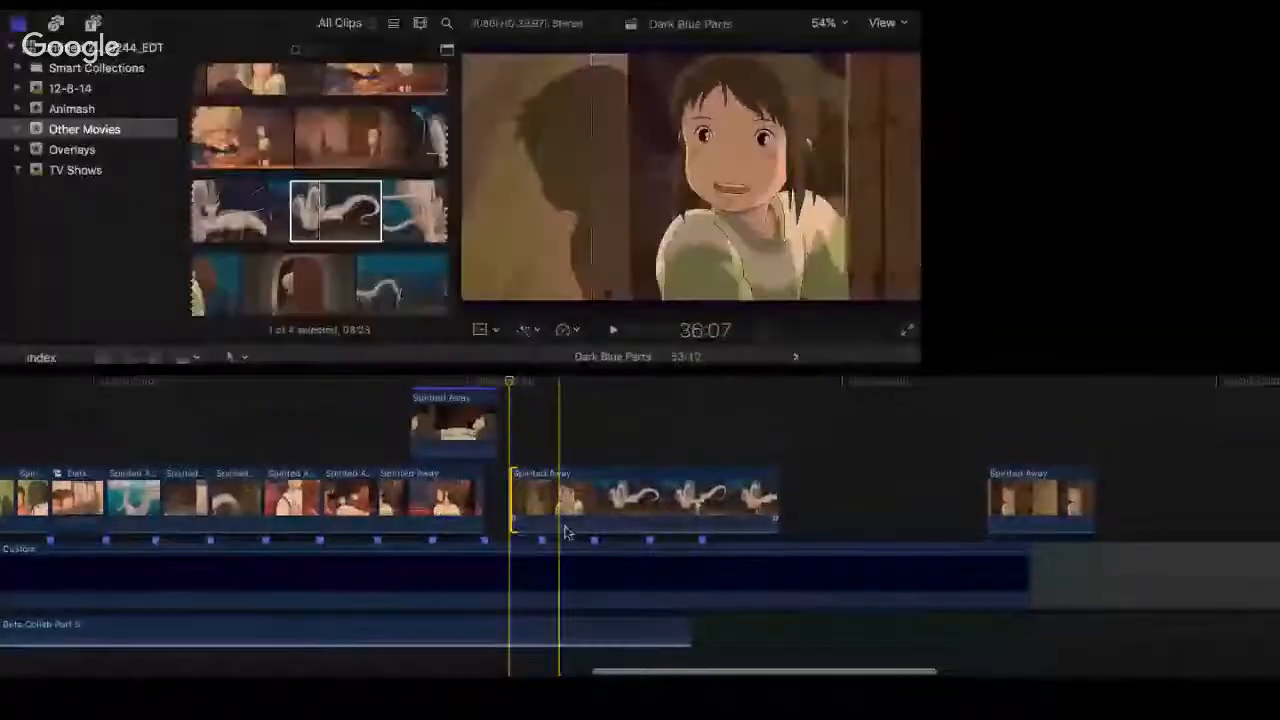
{"action": "left_click_drag", "start_coordinate": [566, 464], "coordinate": [541, 462]}
{"action": "left_click_drag", "start_coordinate": [545, 530], "coordinate": [540, 527]}
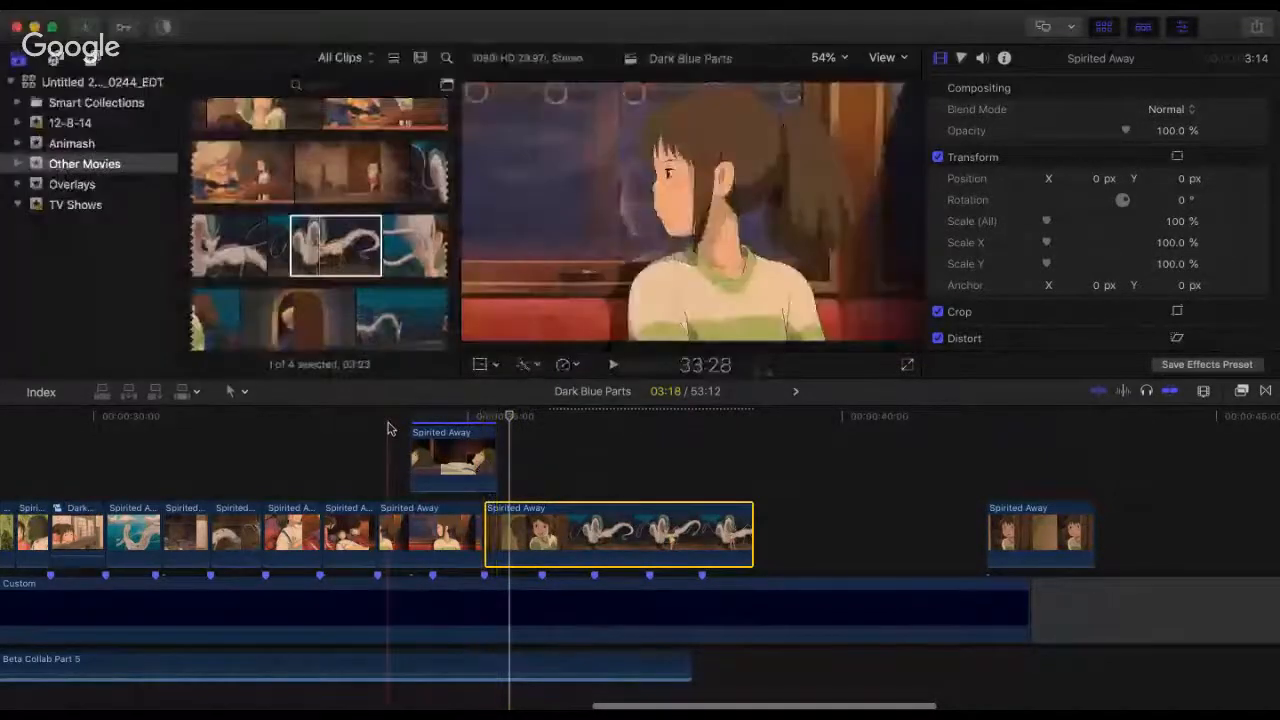
Step: Play from 33:28 into the trimmed door-and-dragon clip and set that clip's scale to 110%
{"action": "left_click", "coordinate": [389, 418]}
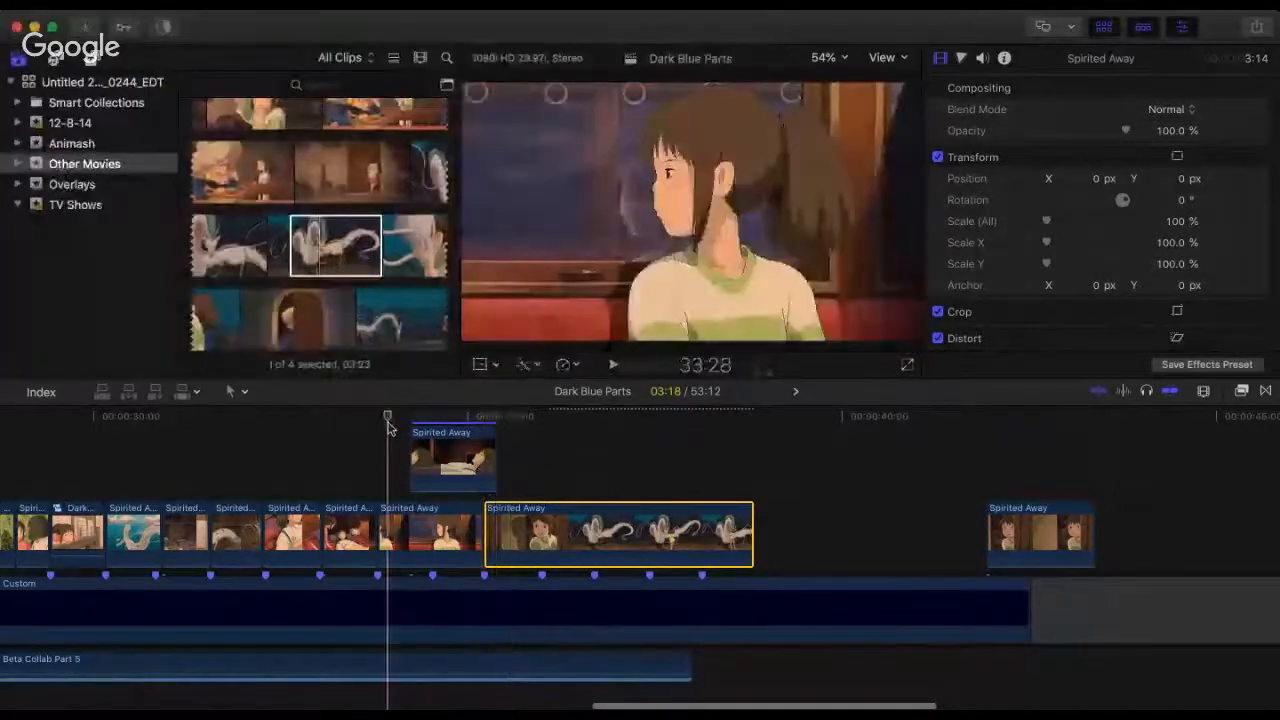
{"action": "key", "text": "space"}
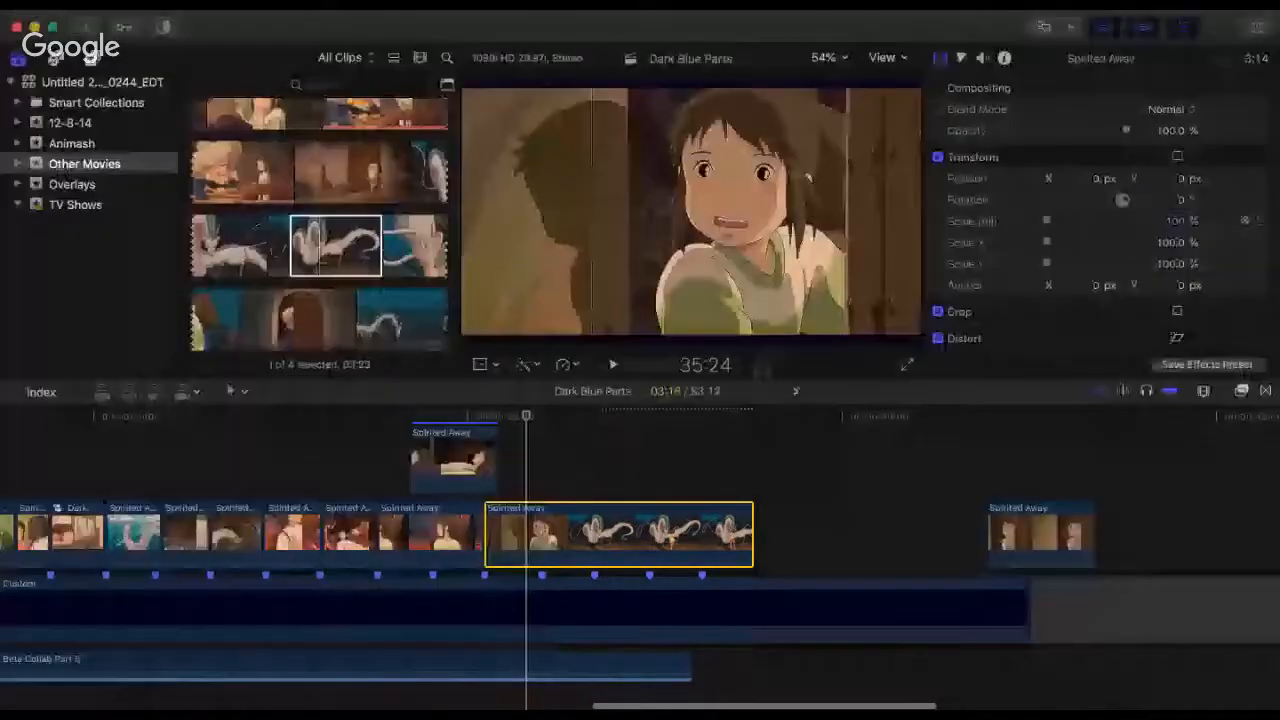
{"action": "left_click_drag", "start_coordinate": [1176, 232], "coordinate": [1180, 228]}
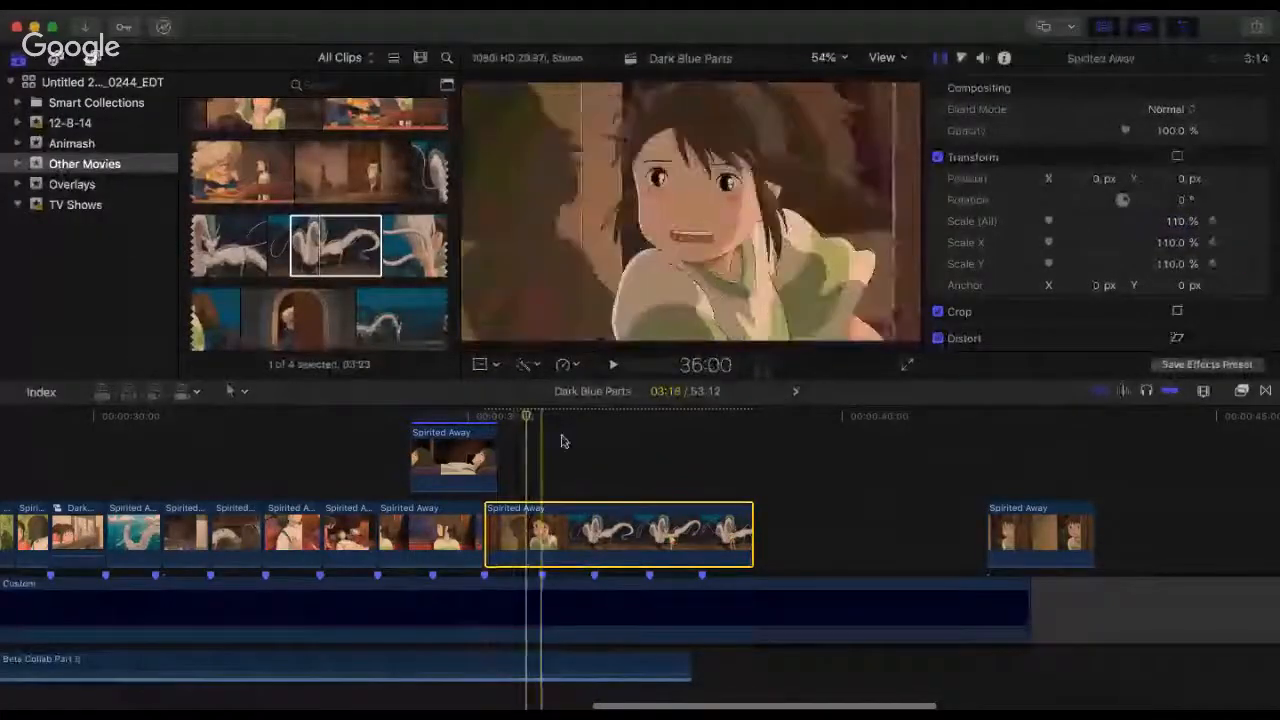
Step: Play repeatedly from the start of the screen-blended overlay clip at 34:07 into the door-and-dragon clip to check the transition
{"action": "left_click", "coordinate": [406, 420]}
{"action": "key", "text": "space"}
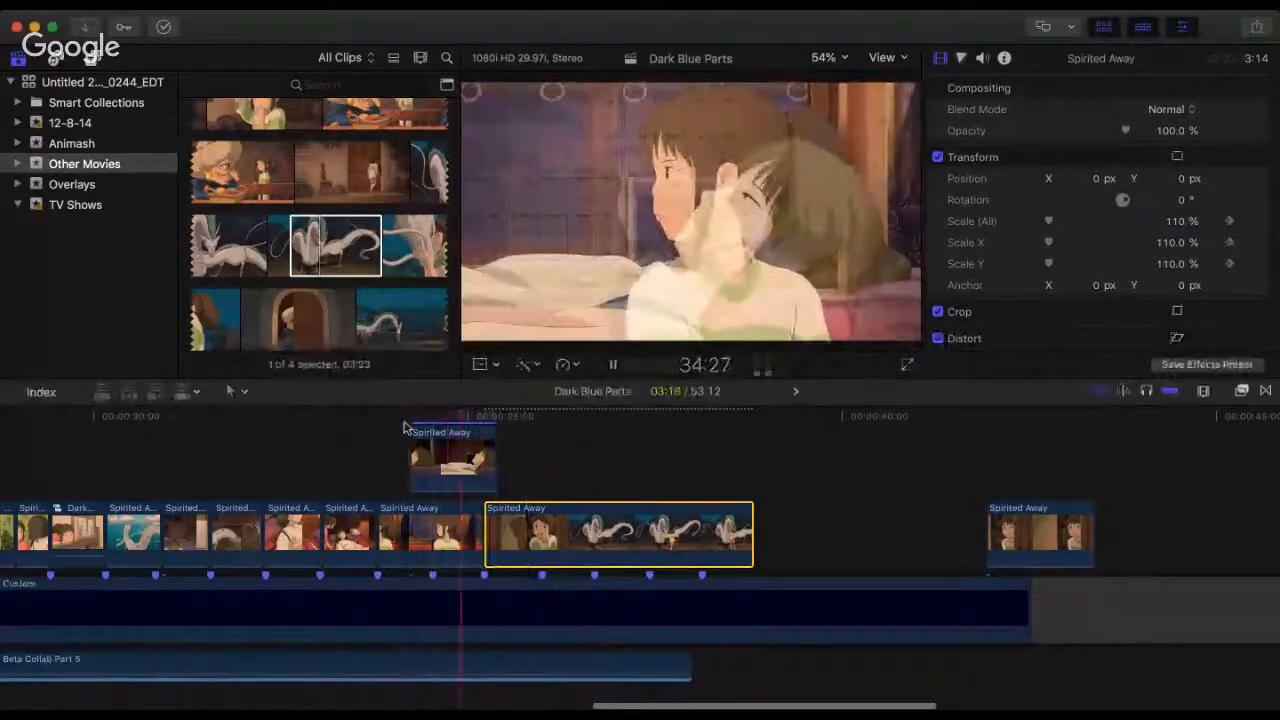
{"action": "key", "text": "space"}
{"action": "left_click", "coordinate": [405, 427]}
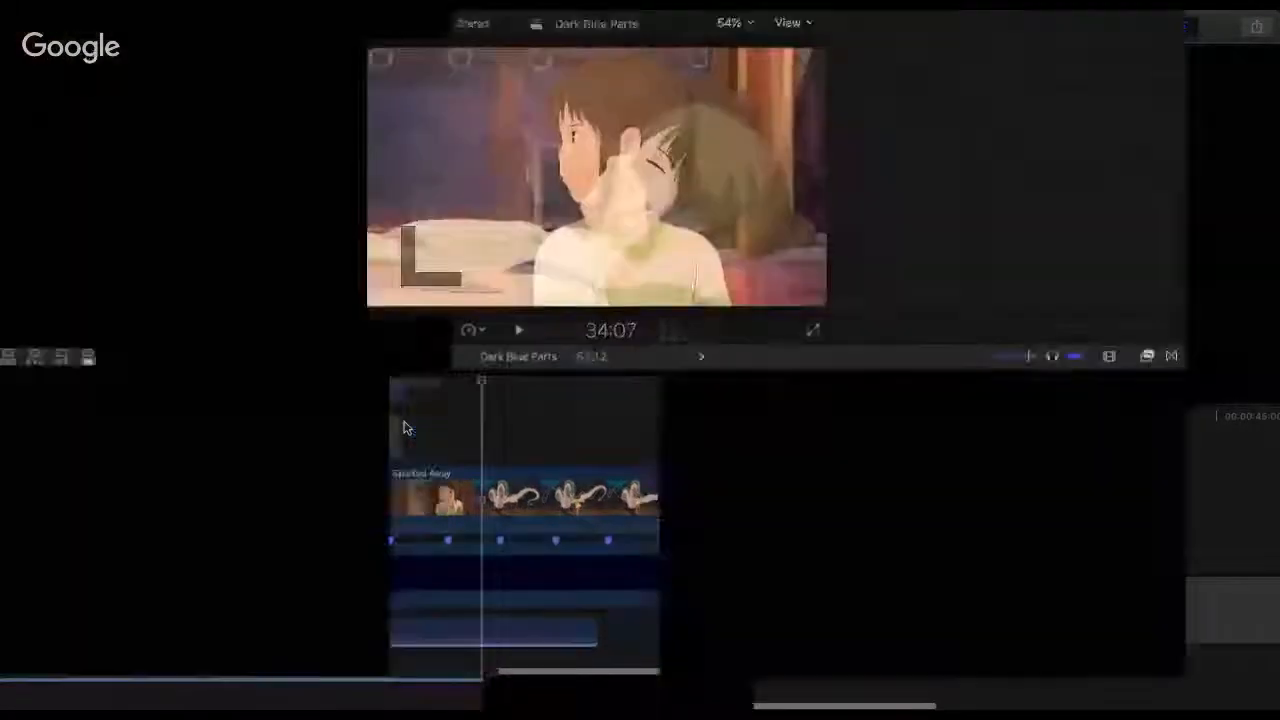
{"action": "key", "text": "space"}
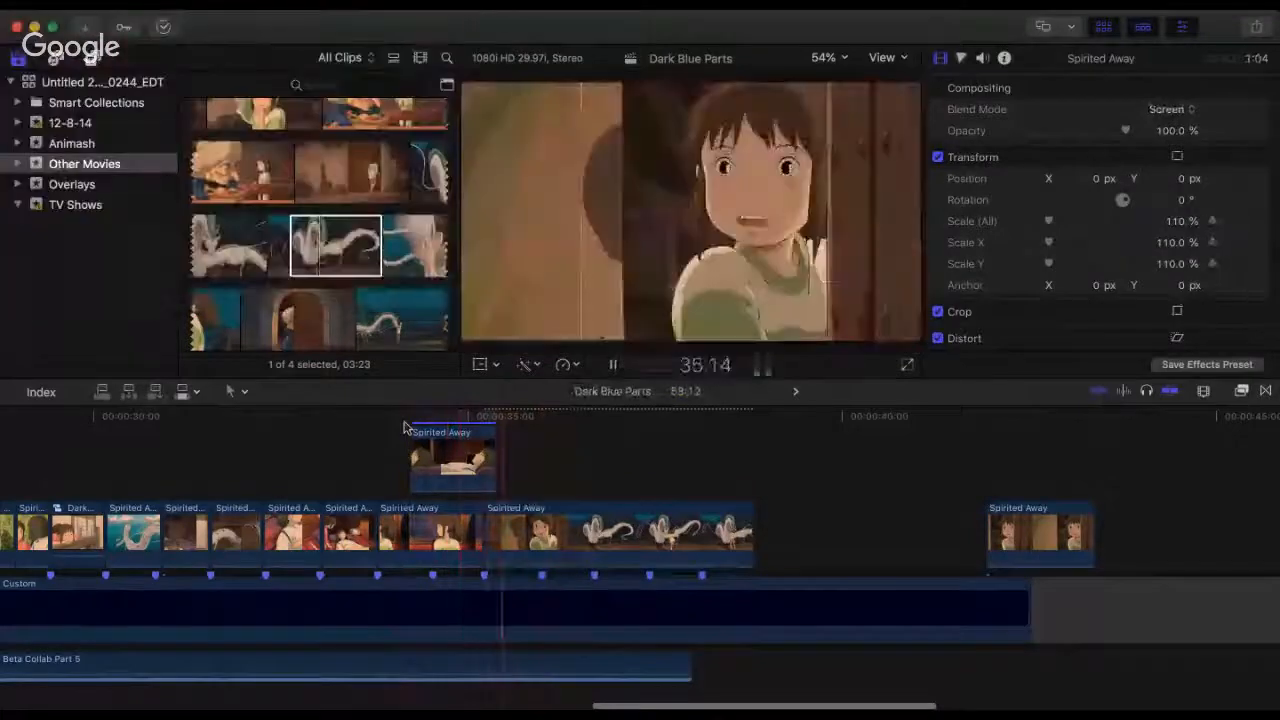
{"action": "left_click", "coordinate": [405, 427]}
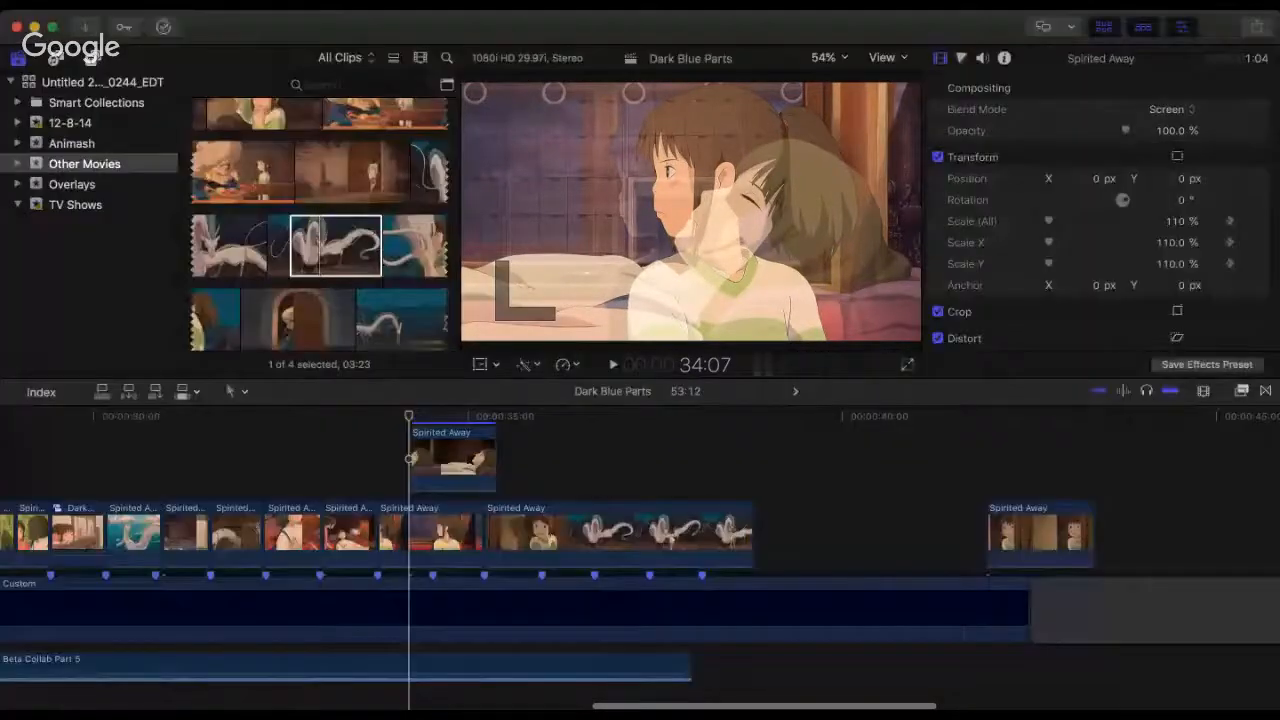
{"action": "key", "text": "super+Tab"}
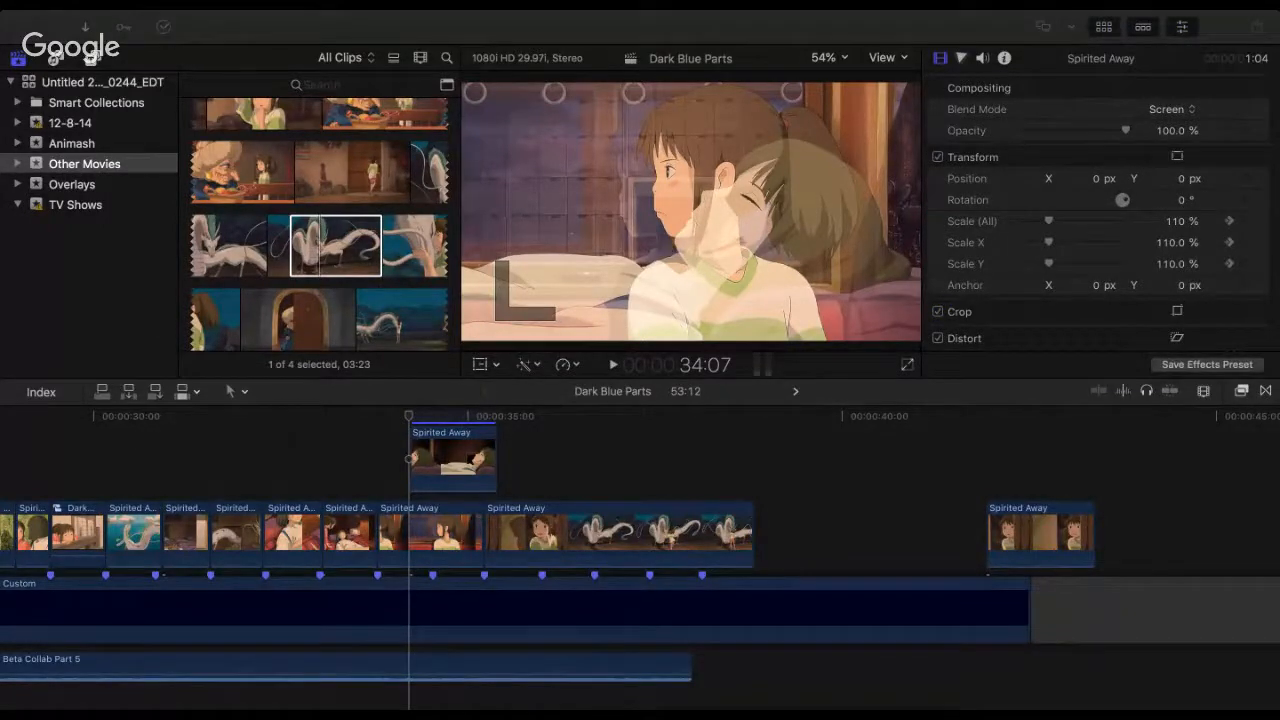
{"action": "left_click", "coordinate": [829, 30]}
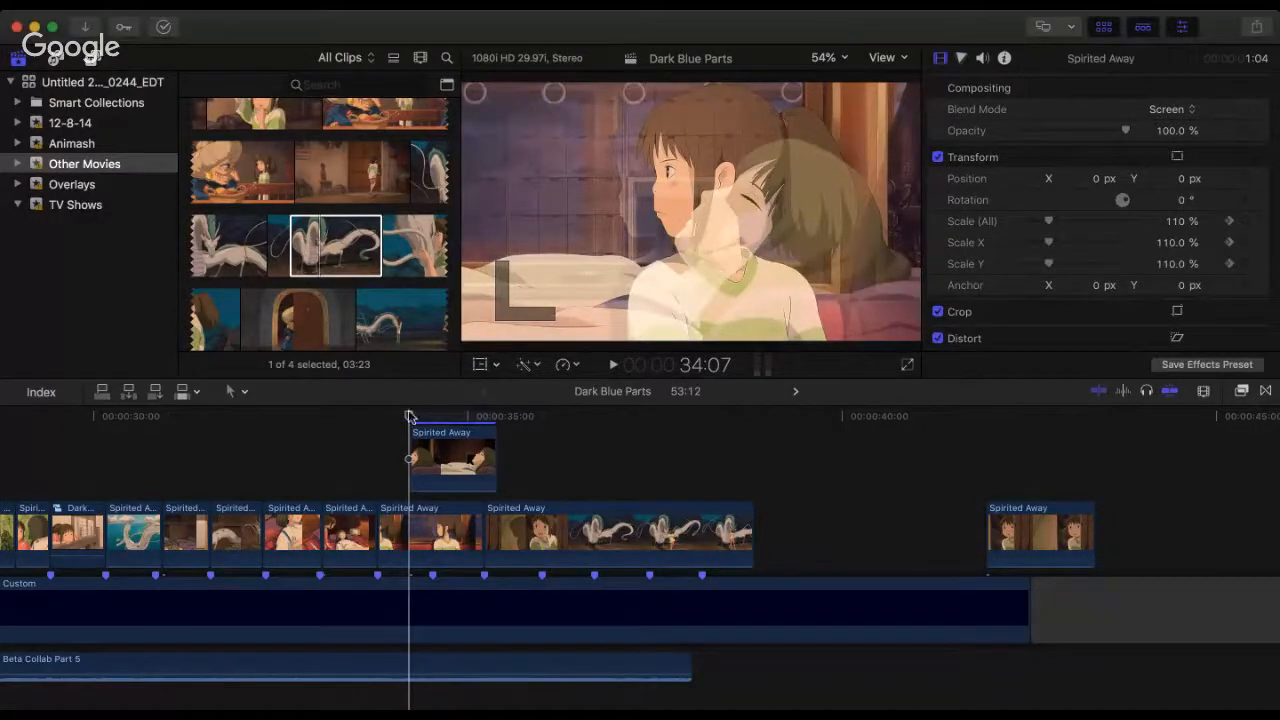
Step: Play twice from the start of the train-window clip at 33:24 through the overlay into the door-and-dragon clip
{"action": "left_click", "coordinate": [377, 418]}
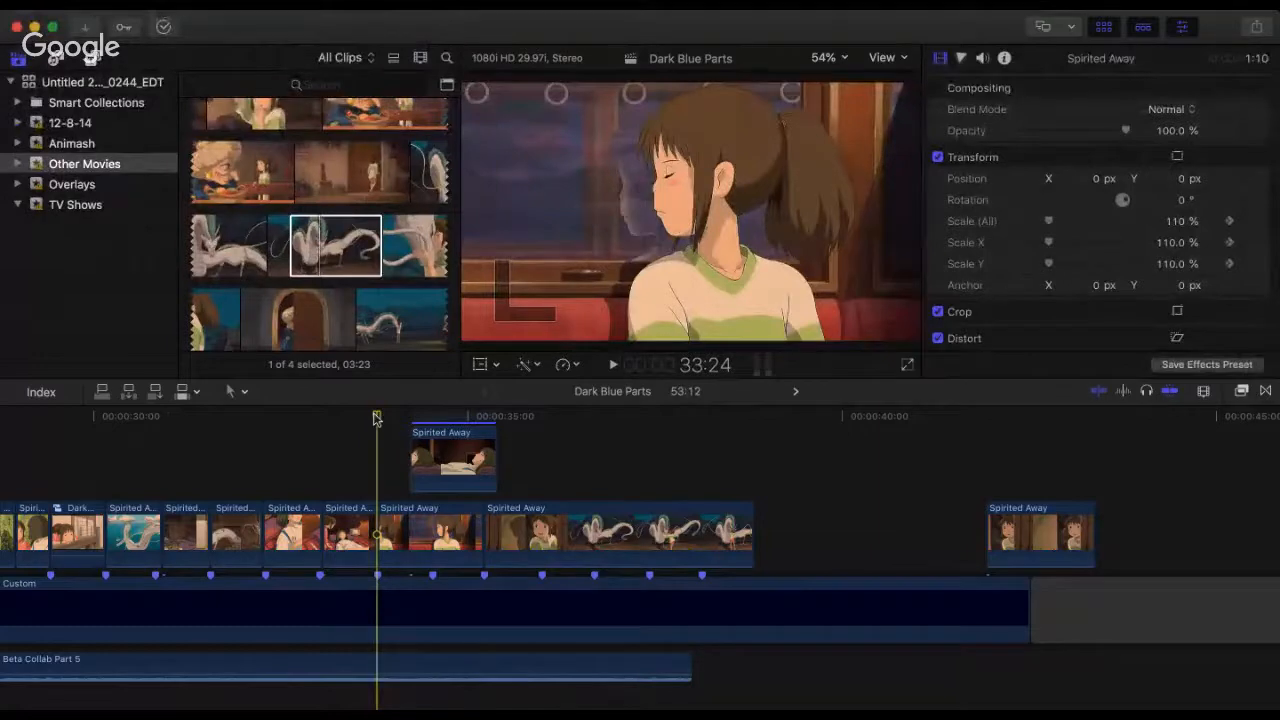
{"action": "key", "text": "space"}
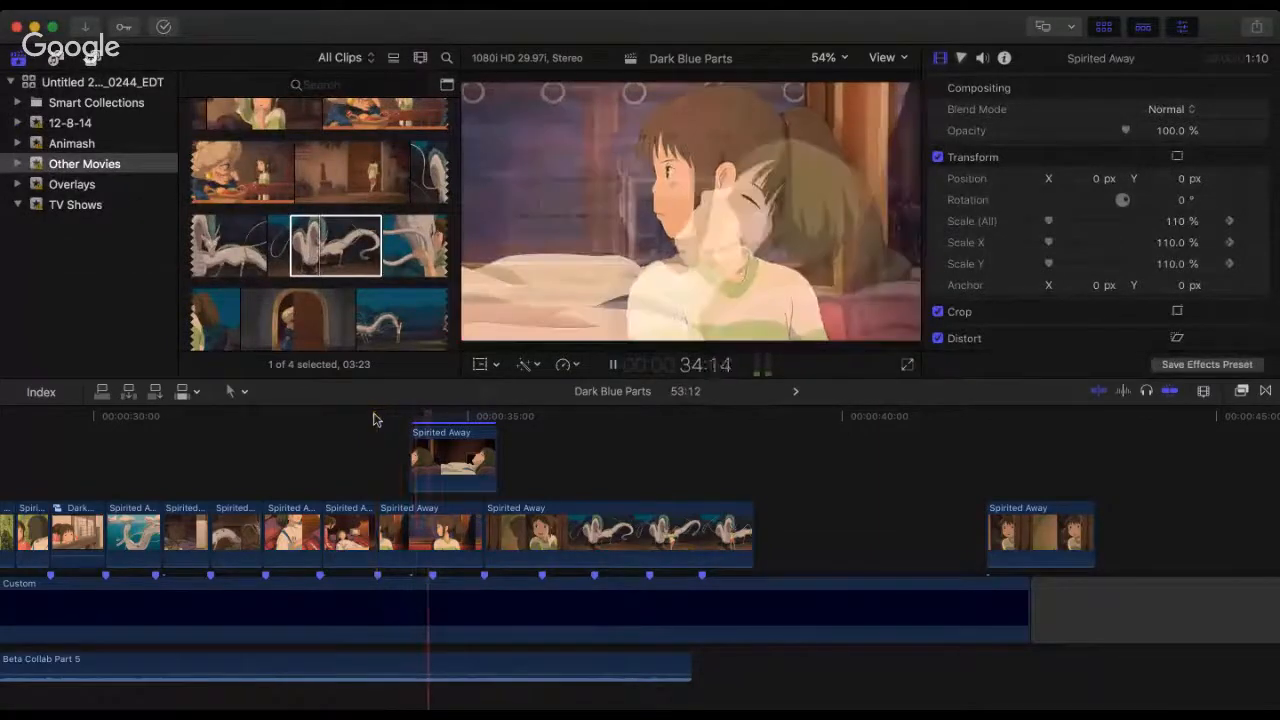
{"action": "key", "text": "space"}
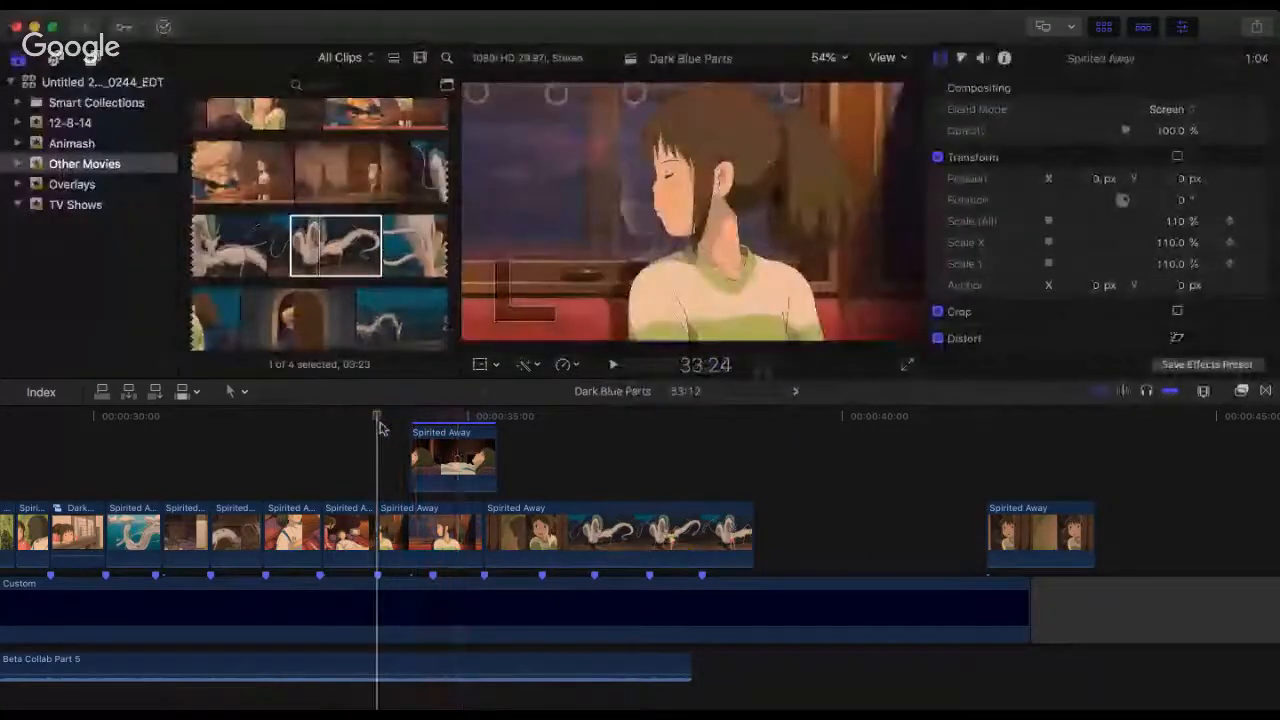
{"action": "key", "text": "space"}
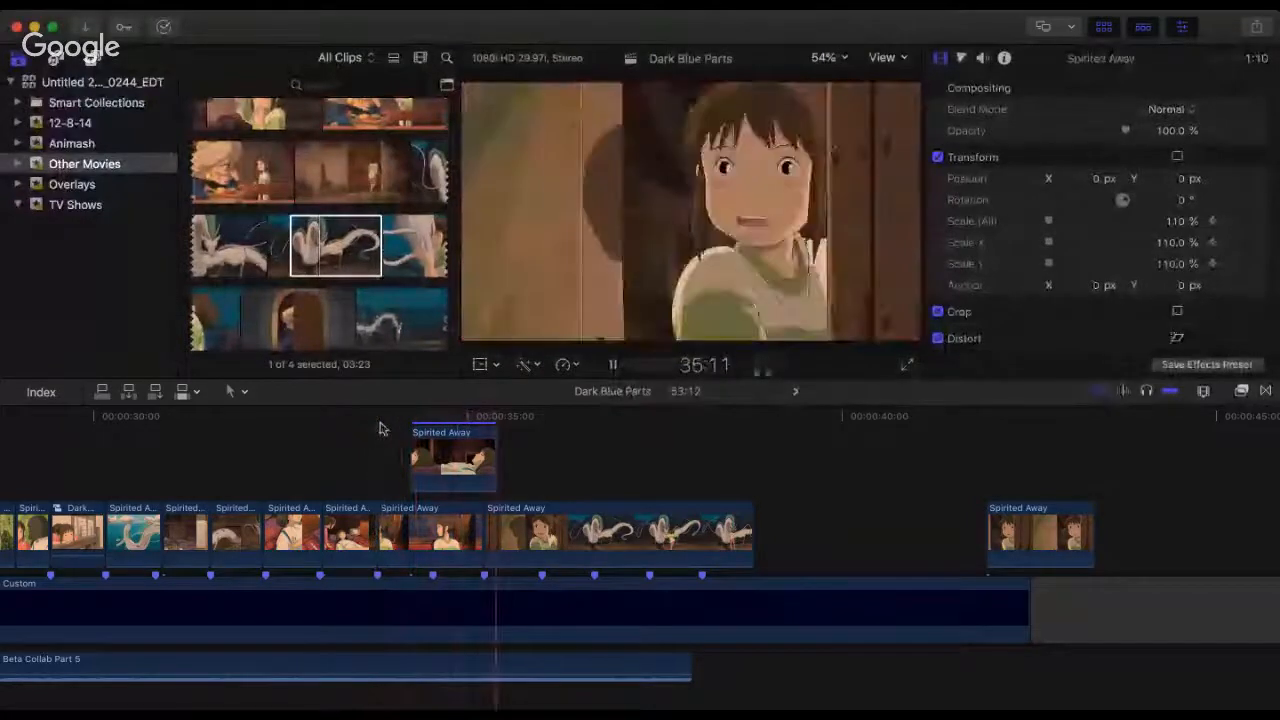
{"action": "key", "text": "space"}
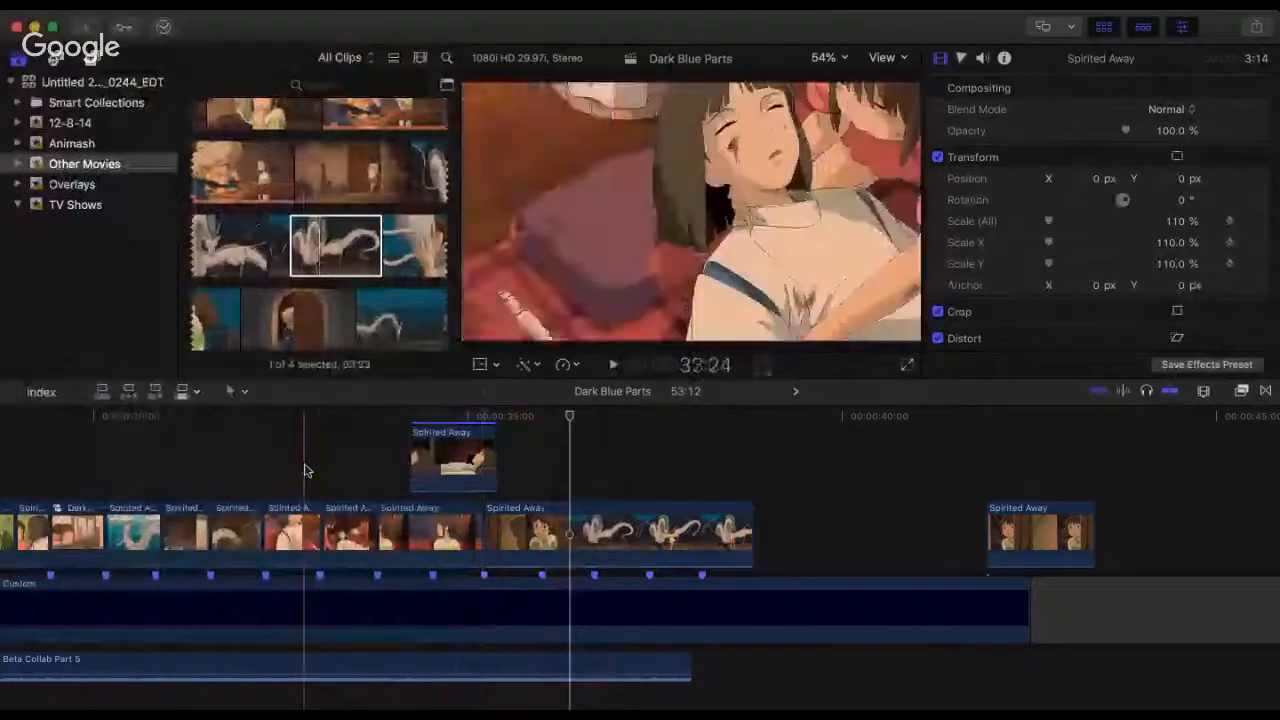
Step: Review the cuts from the wounded-dragon clip at 32:03 and again from slightly earlier through the train-window overlay
{"action": "left_click", "coordinate": [305, 468]}
{"action": "scroll", "coordinate": [328, 475], "scroll_direction": "left", "scroll_amount": 1}
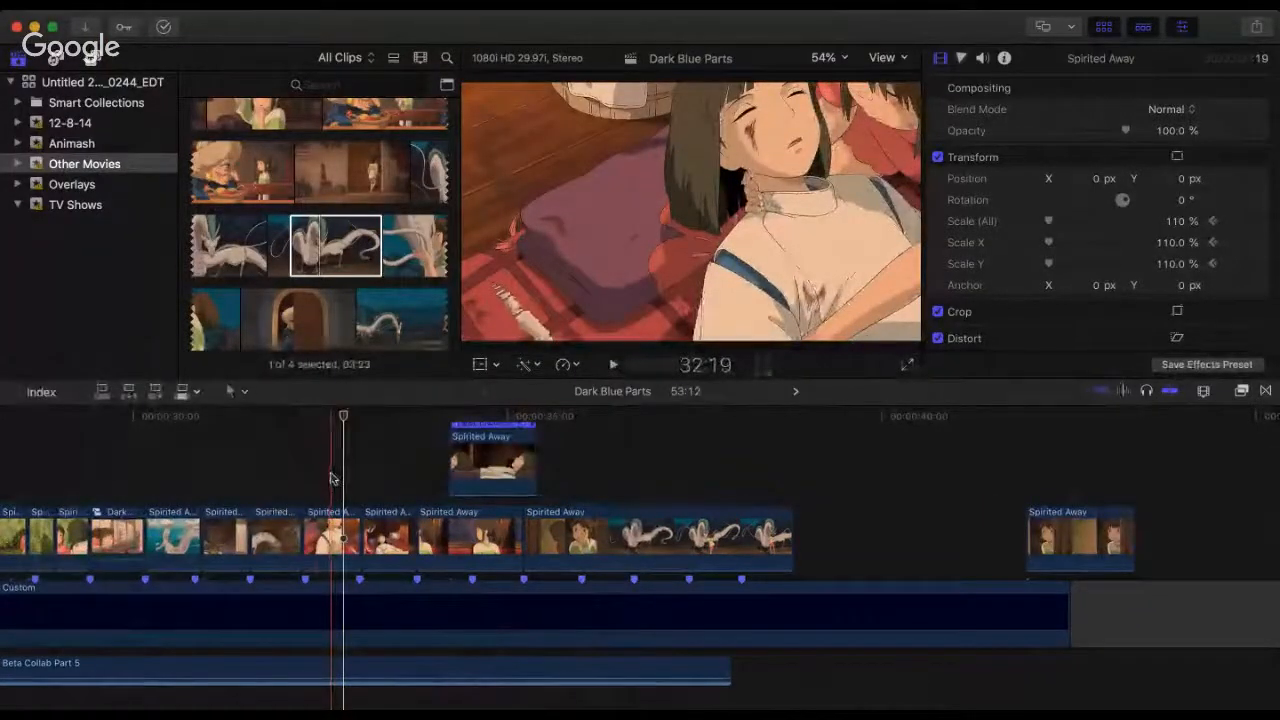
{"action": "left_click", "coordinate": [292, 467]}
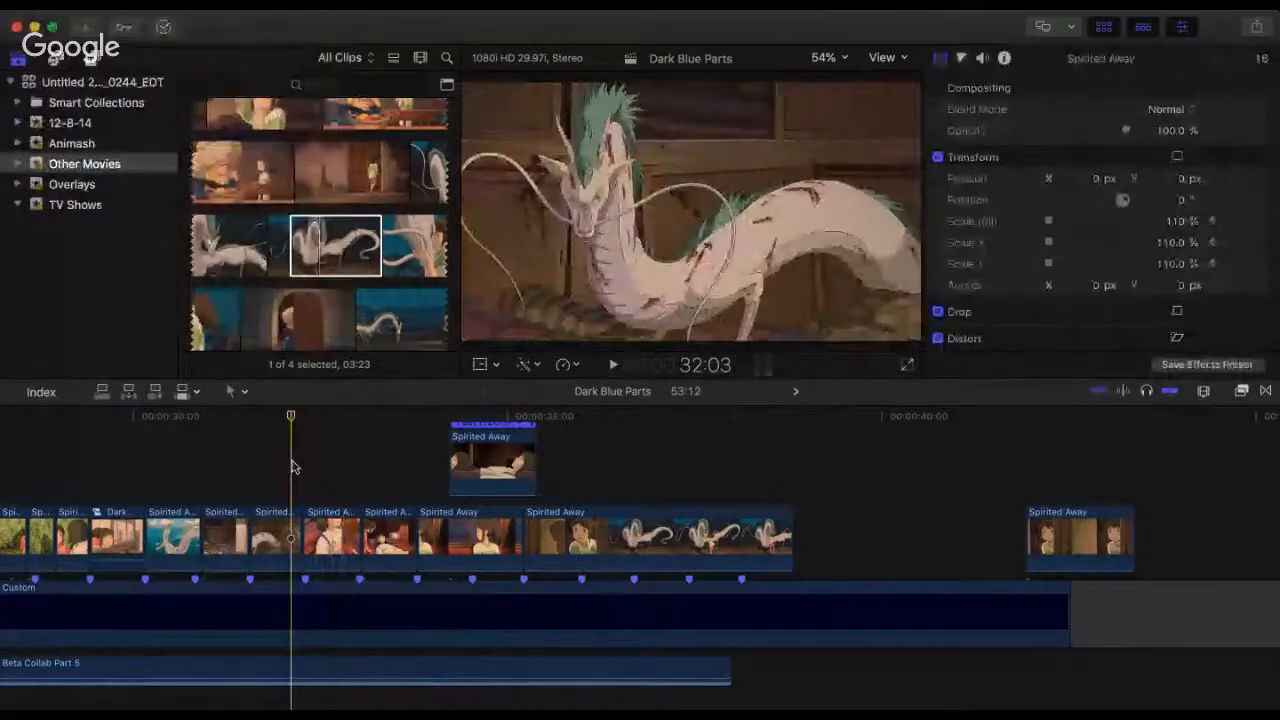
{"action": "key", "text": "space"}
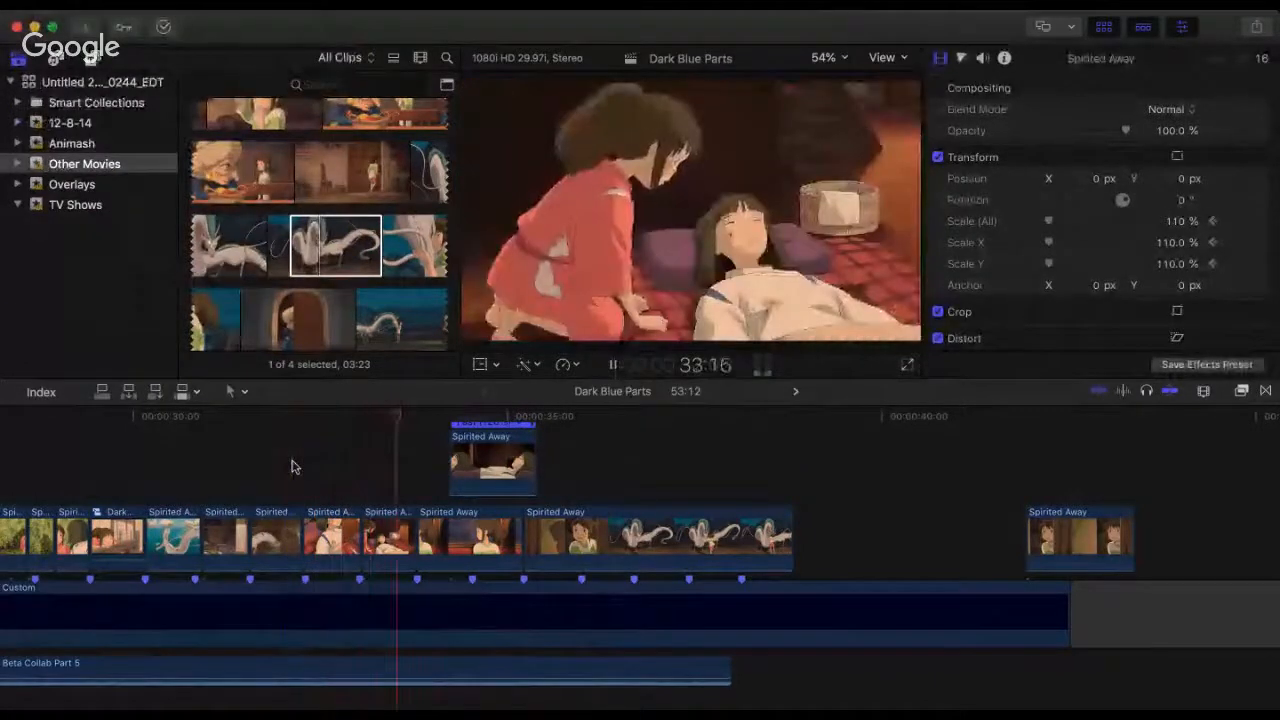
{"action": "key", "text": "space"}
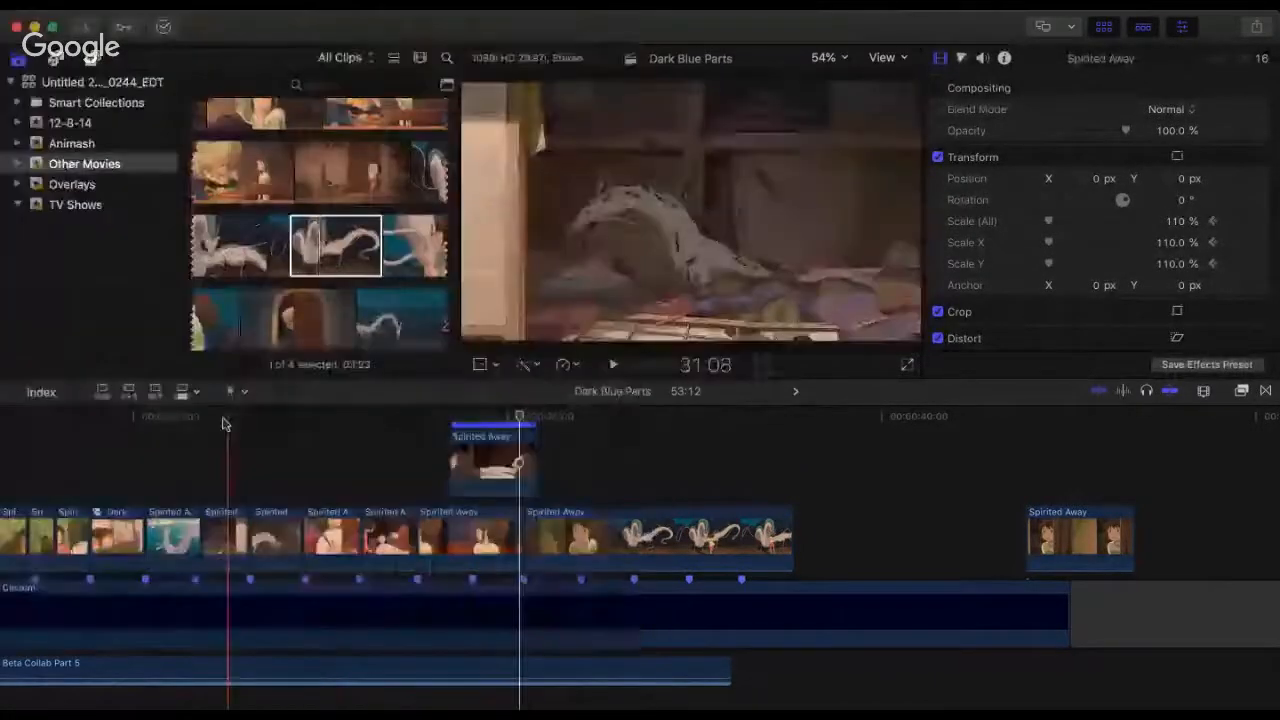
{"action": "key", "text": "space"}
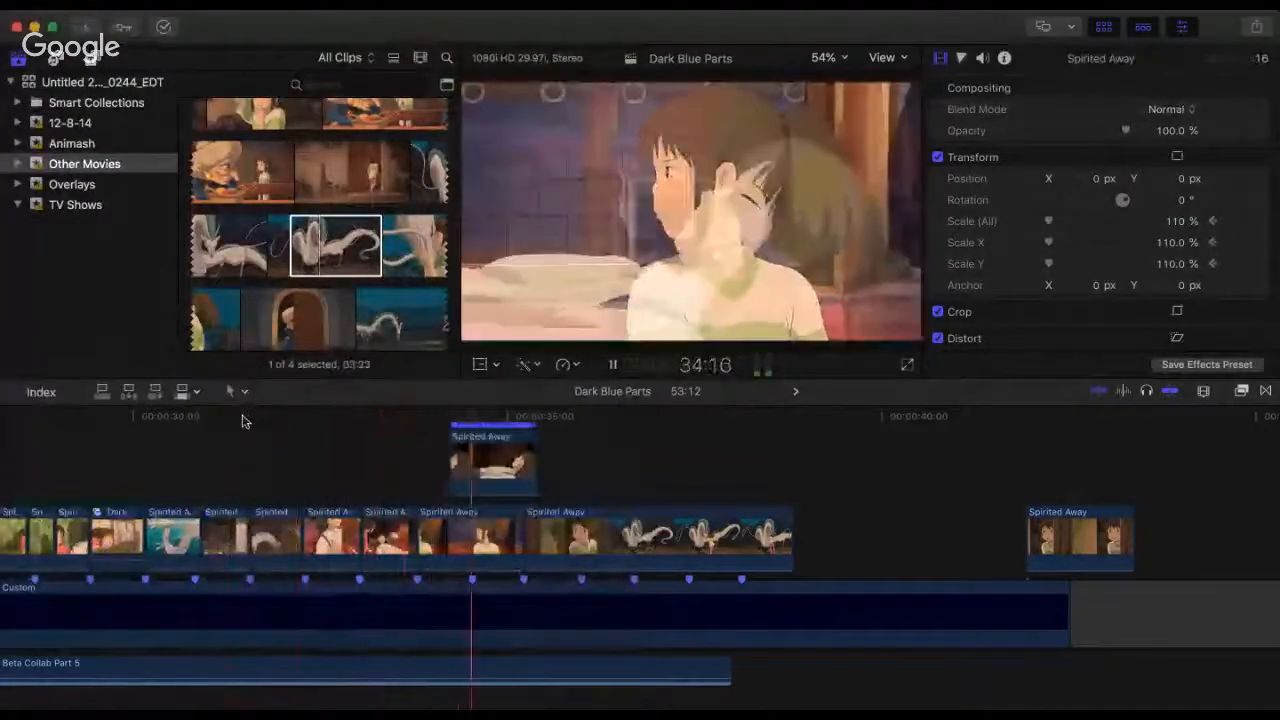
{"action": "key", "text": "space"}
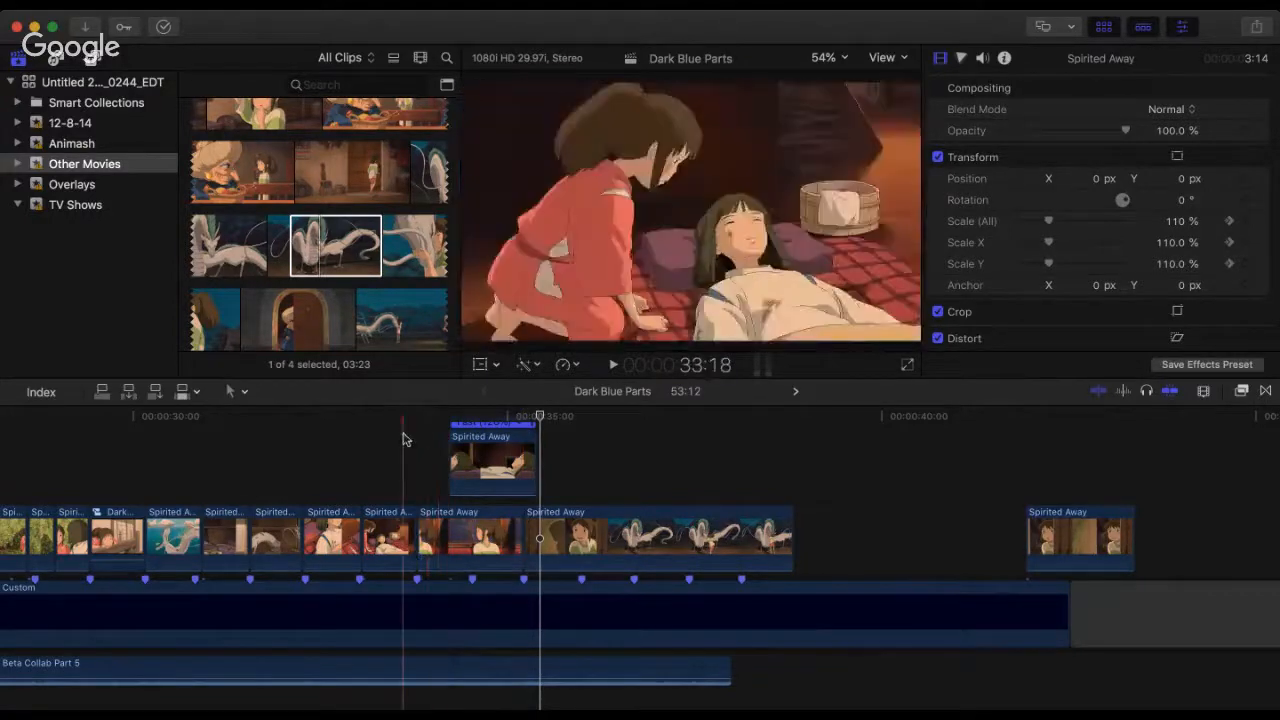
Step: Replay from 33:18 and from 33:24 across the train-window clip and its overlay
{"action": "key", "text": "space"}
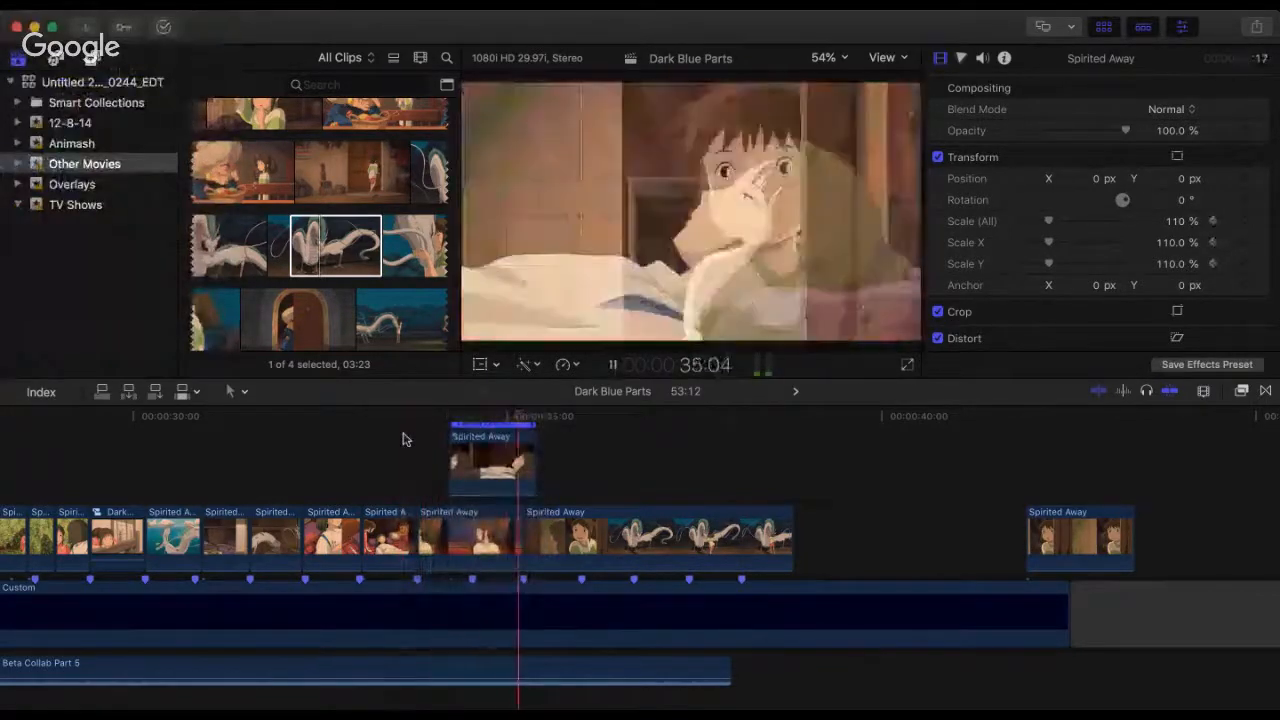
{"action": "key", "text": "space"}
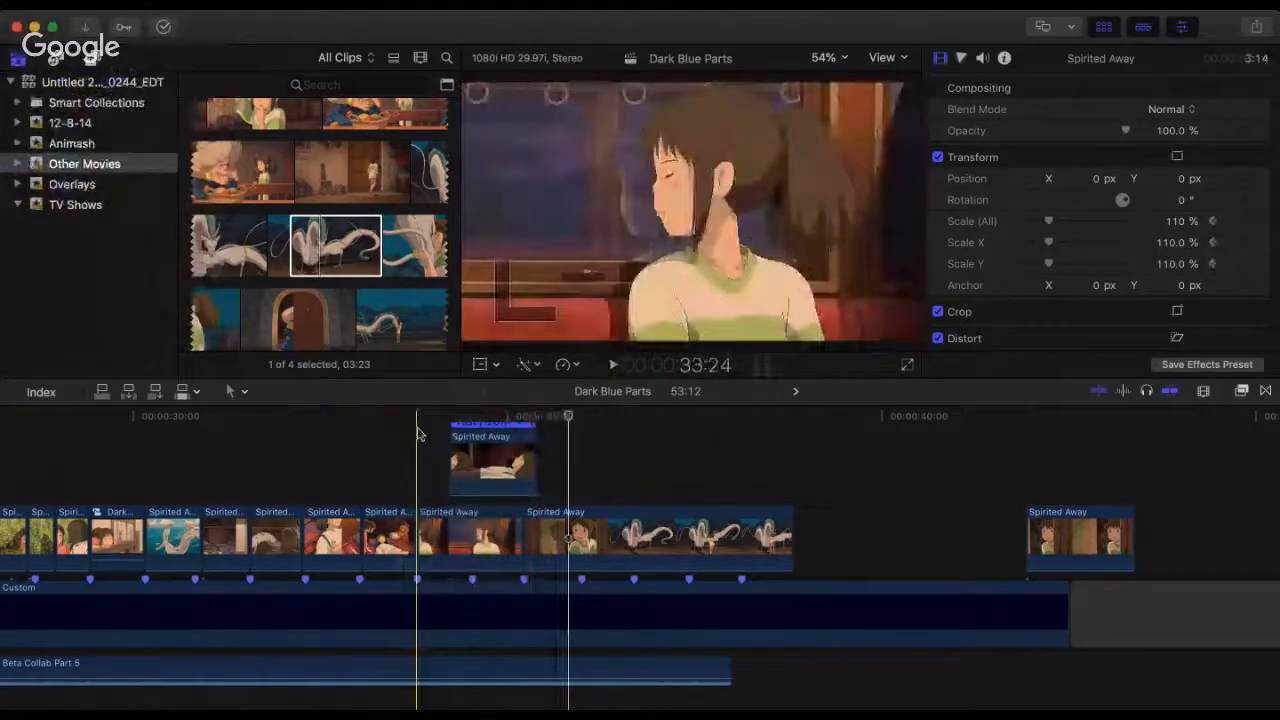
{"action": "key", "text": "space"}
{"action": "key", "text": "space"}
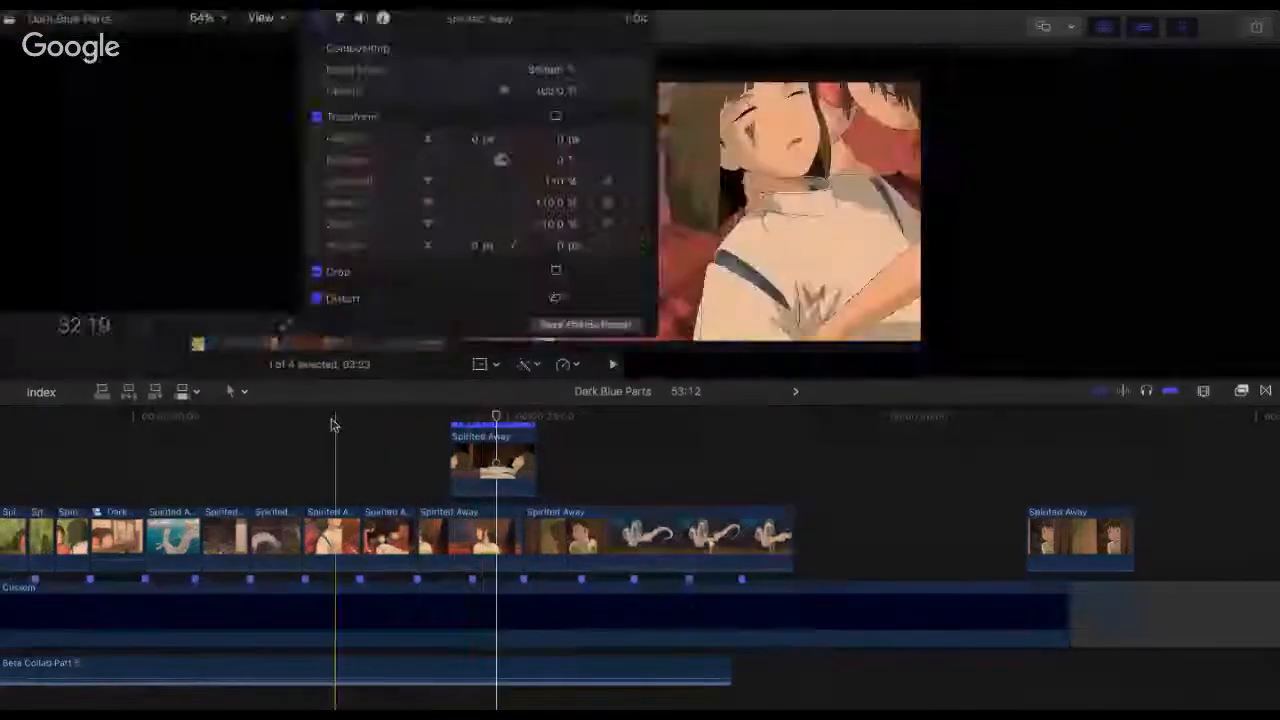
Step: Play from 32:09 through the dragon shot, split the door-and-dragon clip at 37:25 and delete the part after the cut
{"action": "left_click_drag", "start_coordinate": [332, 419], "coordinate": [305, 418]}
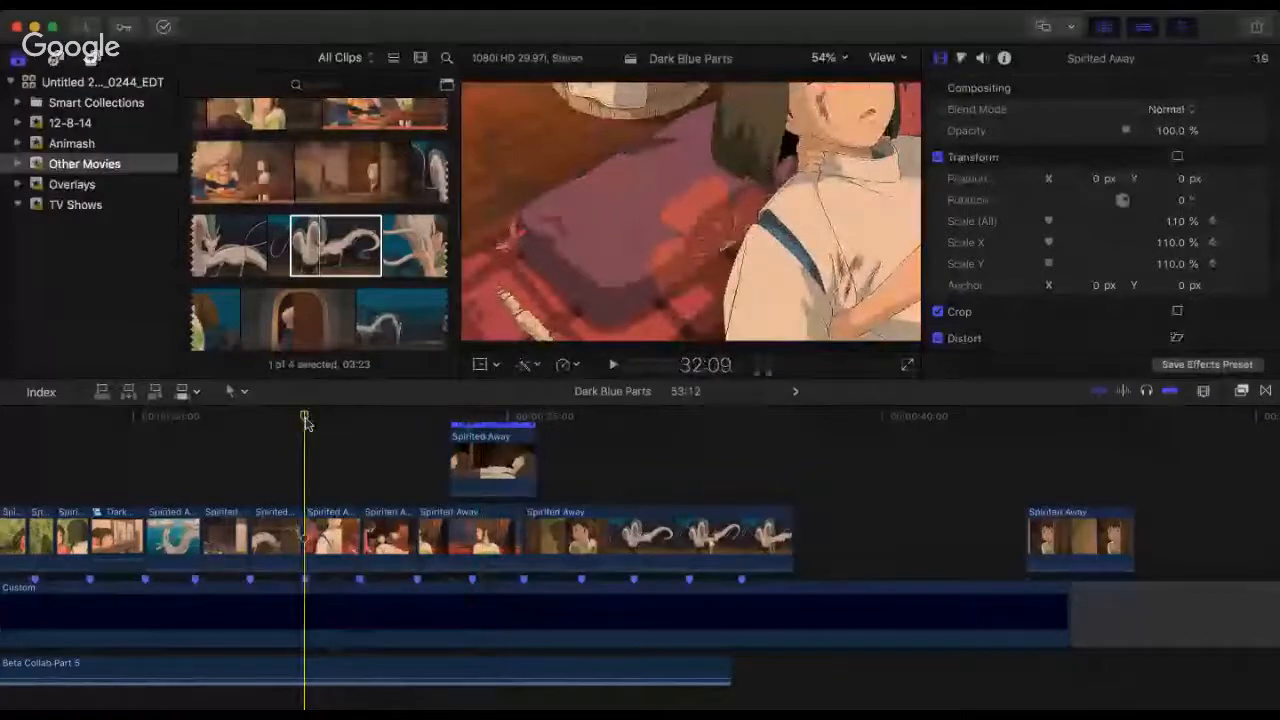
{"action": "key", "text": "space"}
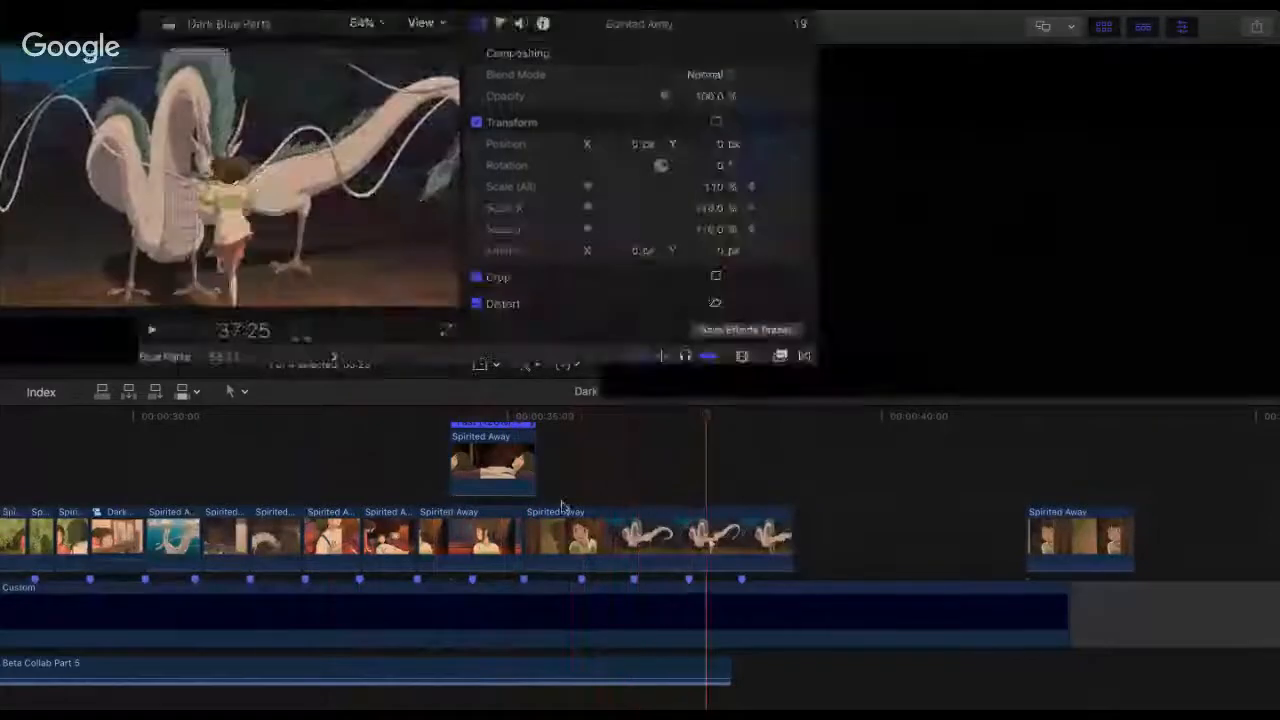
{"action": "key", "text": "space"}
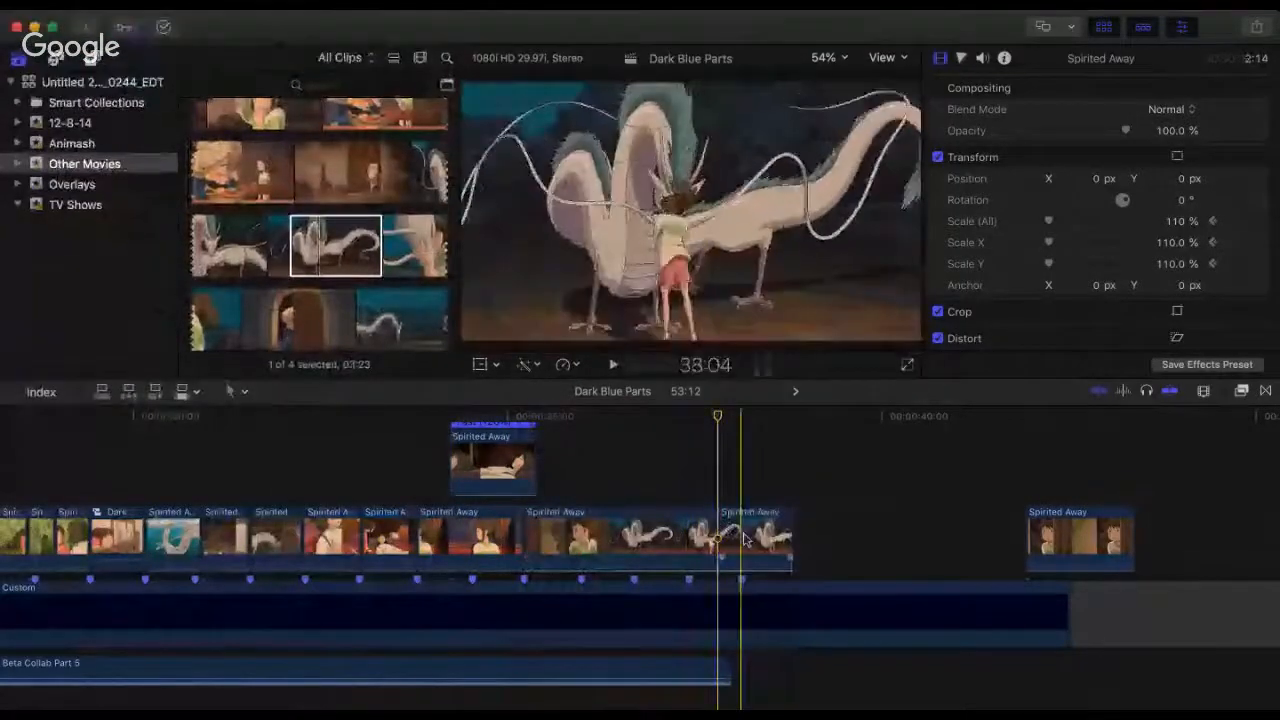
{"action": "left_click", "coordinate": [745, 540]}
{"action": "key", "text": "BackSpace"}
Step: Delete the set-aside girl-at-the-door clip near 42:03
{"action": "left_click", "coordinate": [1041, 540]}
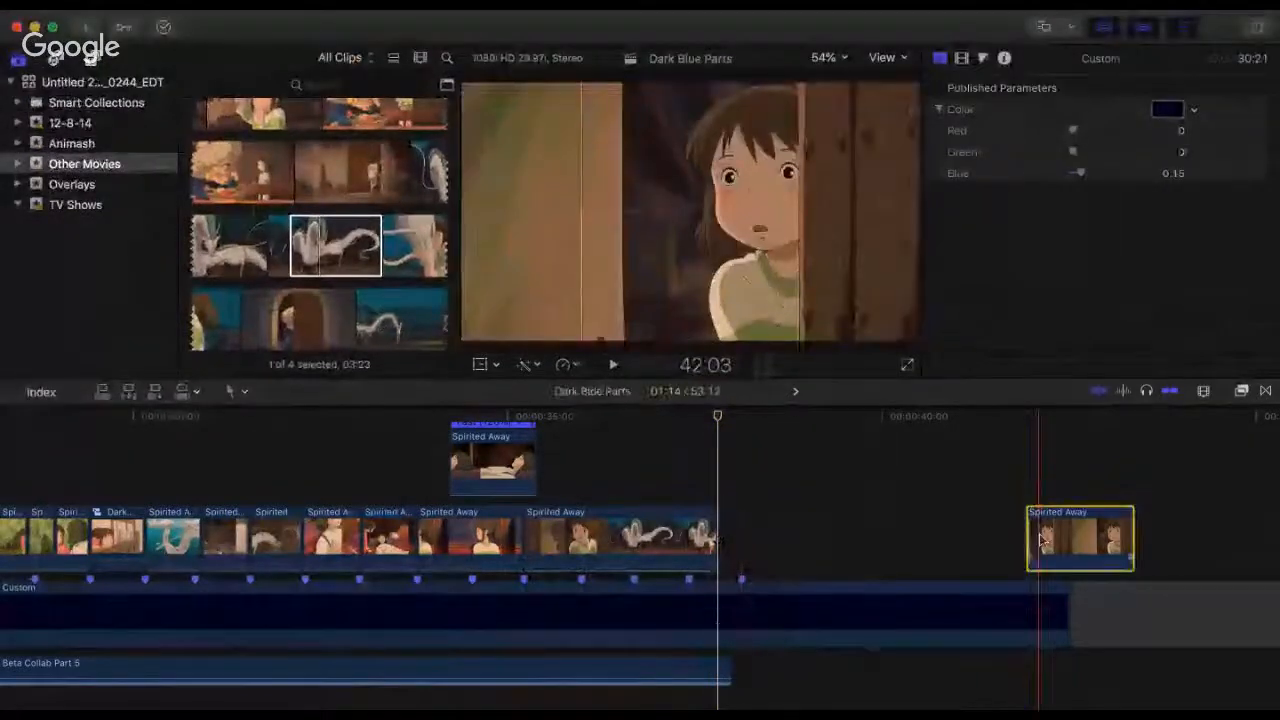
{"action": "key", "text": "BackSpace"}
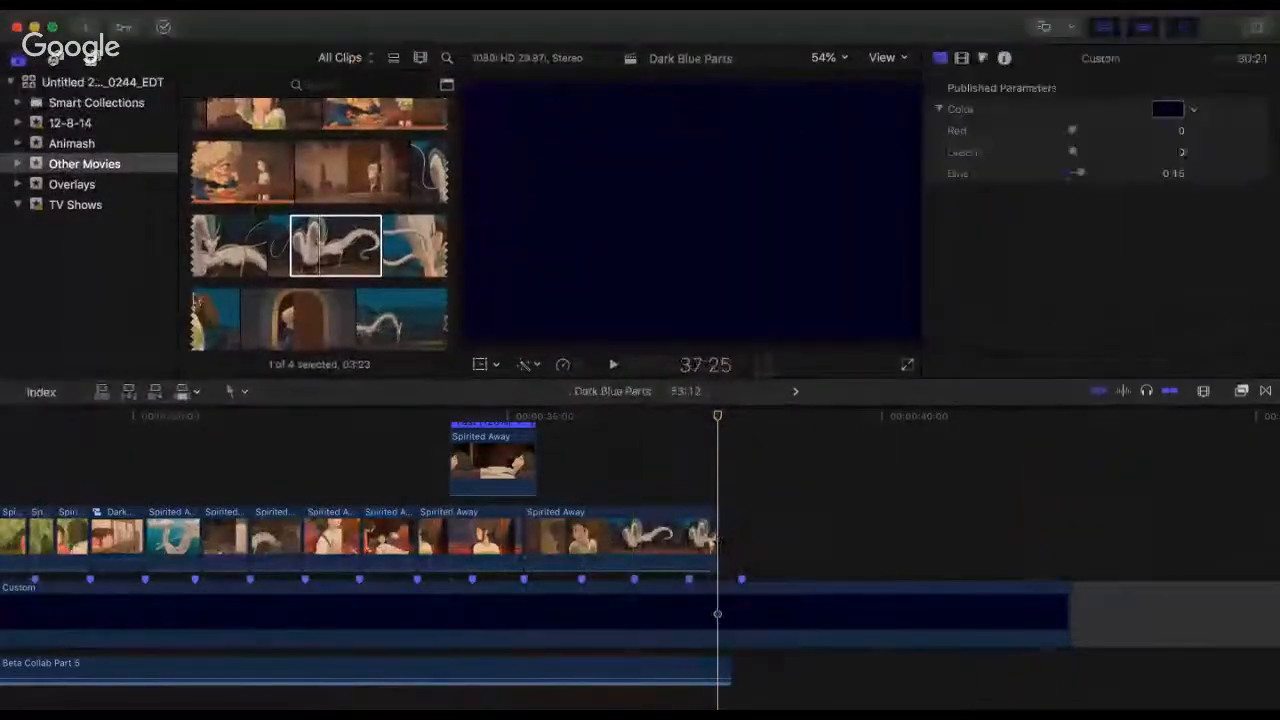
{"action": "left_click", "coordinate": [268, 277]}
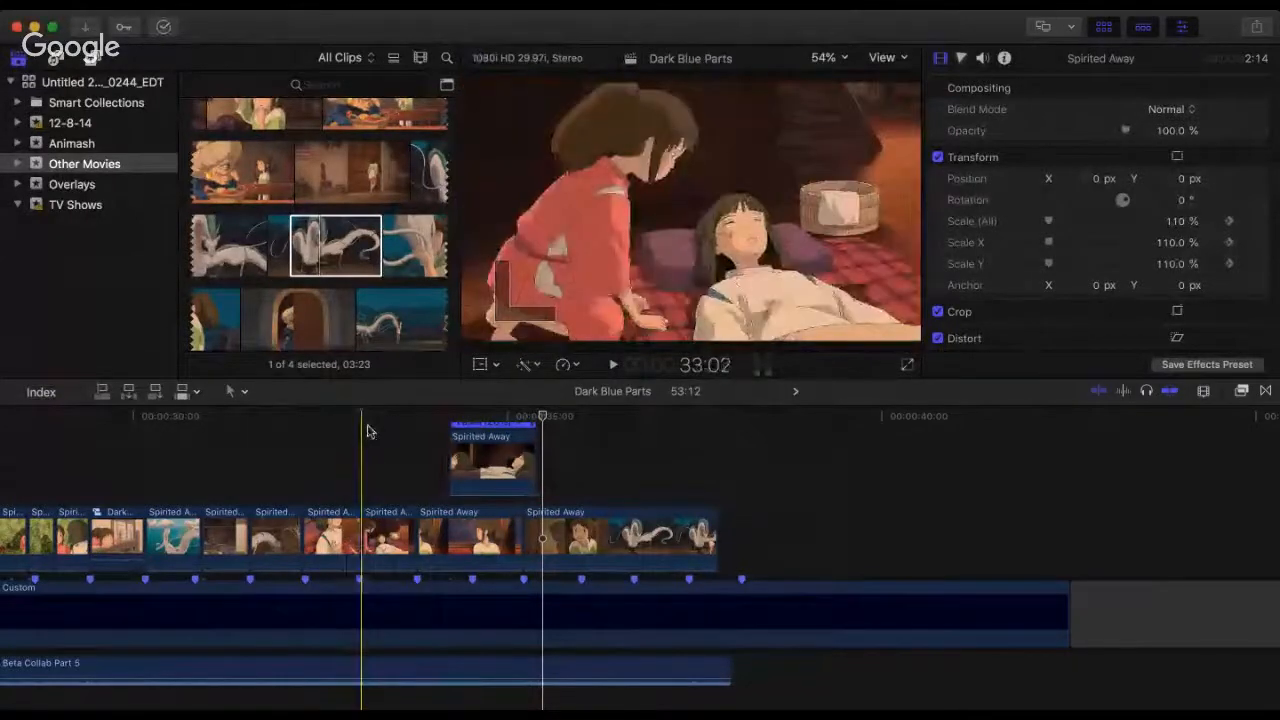
Step: Play the sequence from 33:02 and again from 32:09 through the overlay into the shortened door-and-dragon clip
{"action": "left_click", "coordinate": [367, 431]}
{"action": "key", "text": "space"}
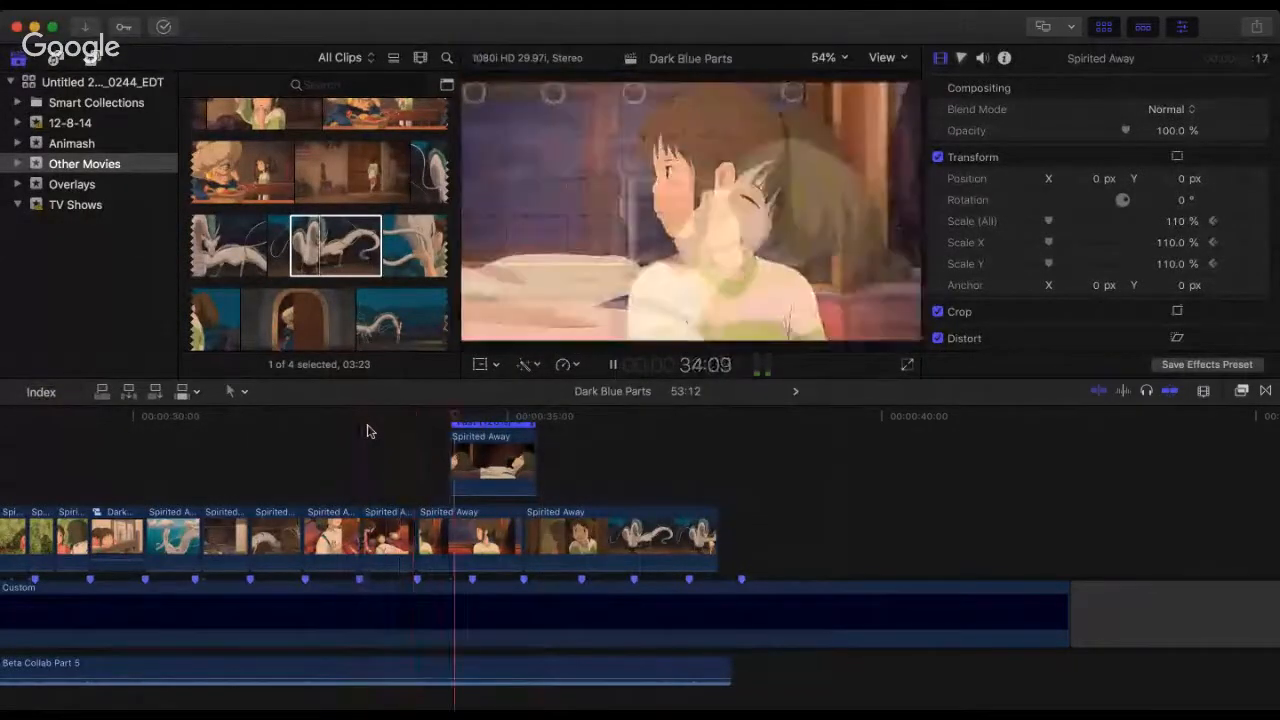
{"action": "key", "text": "space"}
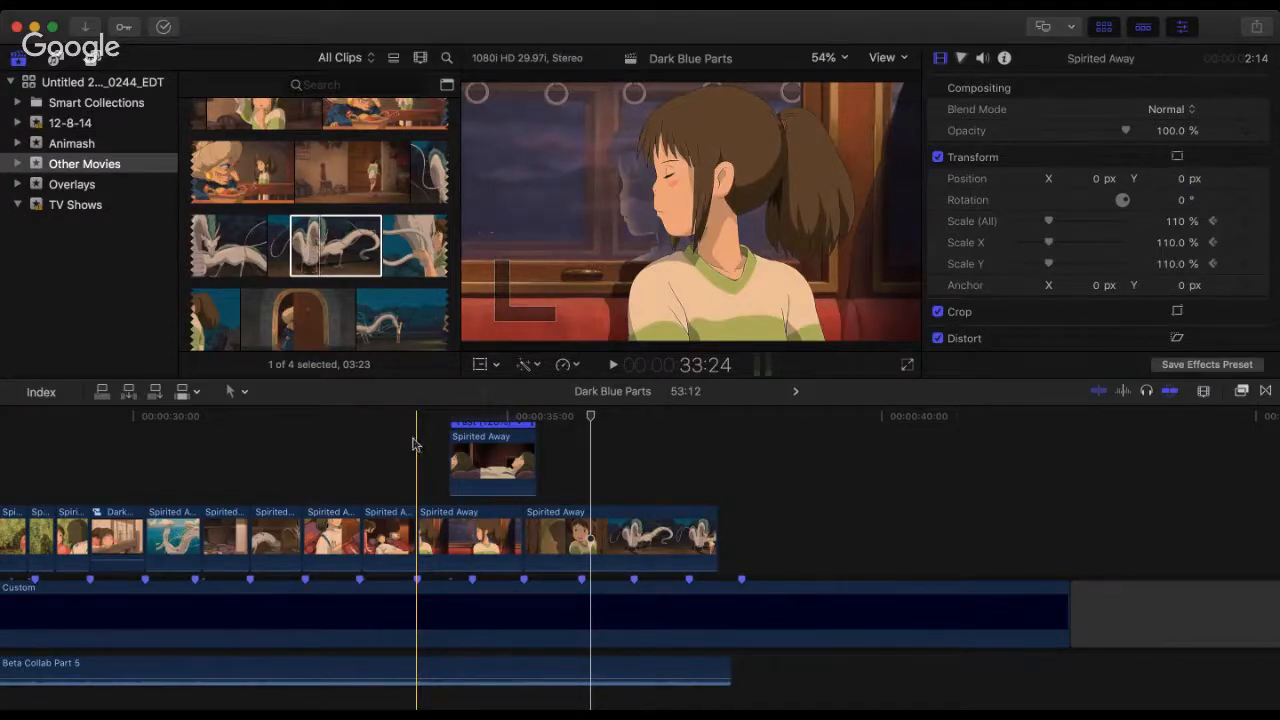
{"action": "left_click", "coordinate": [305, 442]}
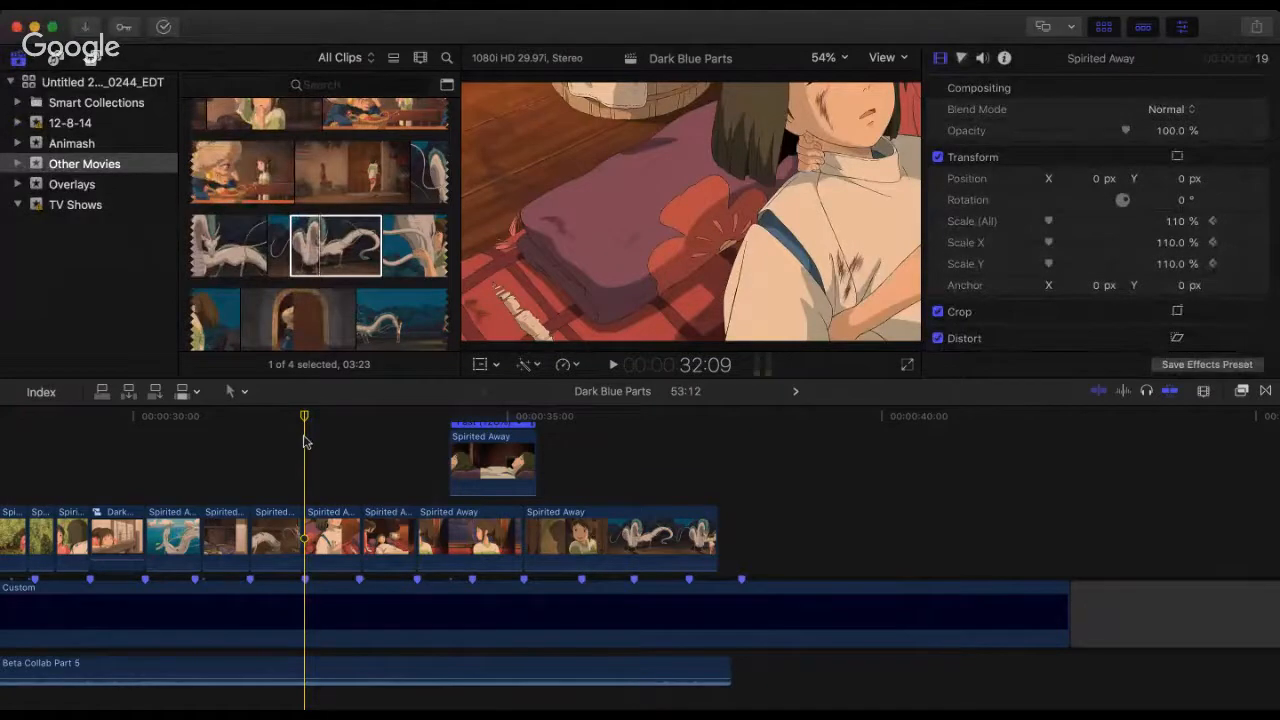
{"action": "key", "text": "space"}
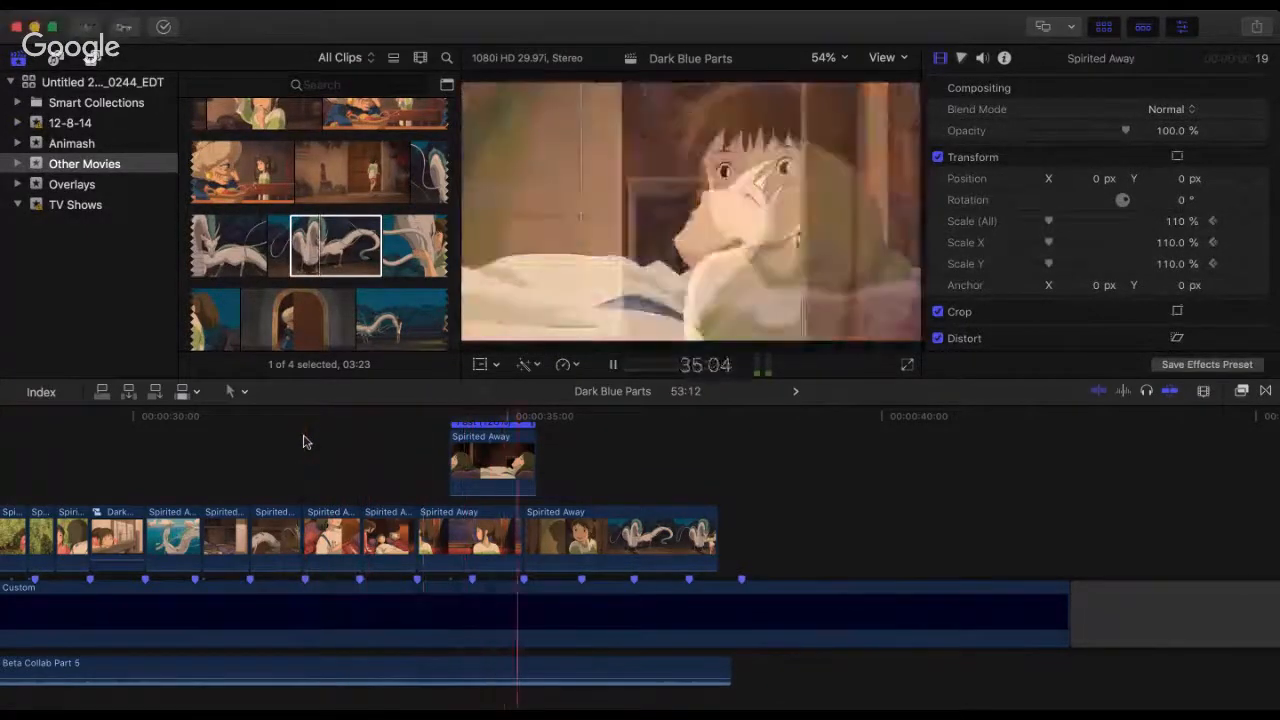
{"action": "key", "text": "space"}
{"action": "left_click", "coordinate": [305, 442]}
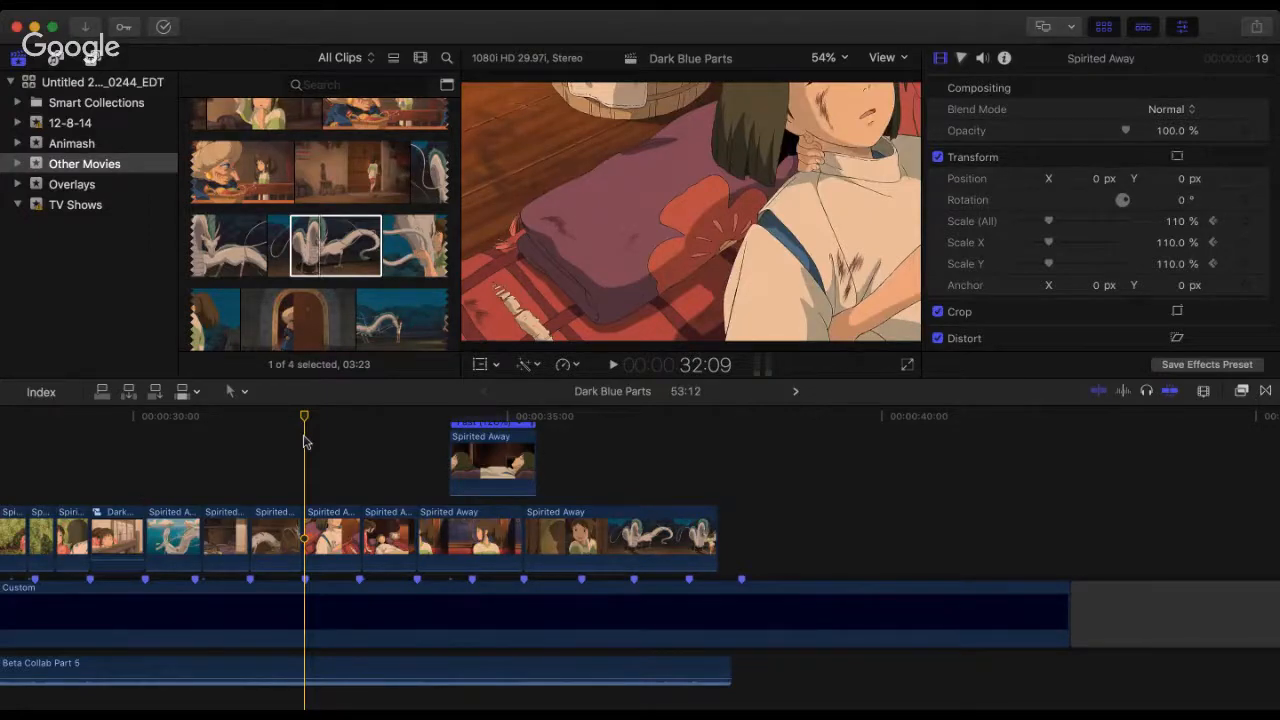
Step: Play from the start of the wounded-dragon clip, and again from 33:02 into the door-and-dragon clip
{"action": "left_click", "coordinate": [251, 425]}
{"action": "key", "text": "space"}
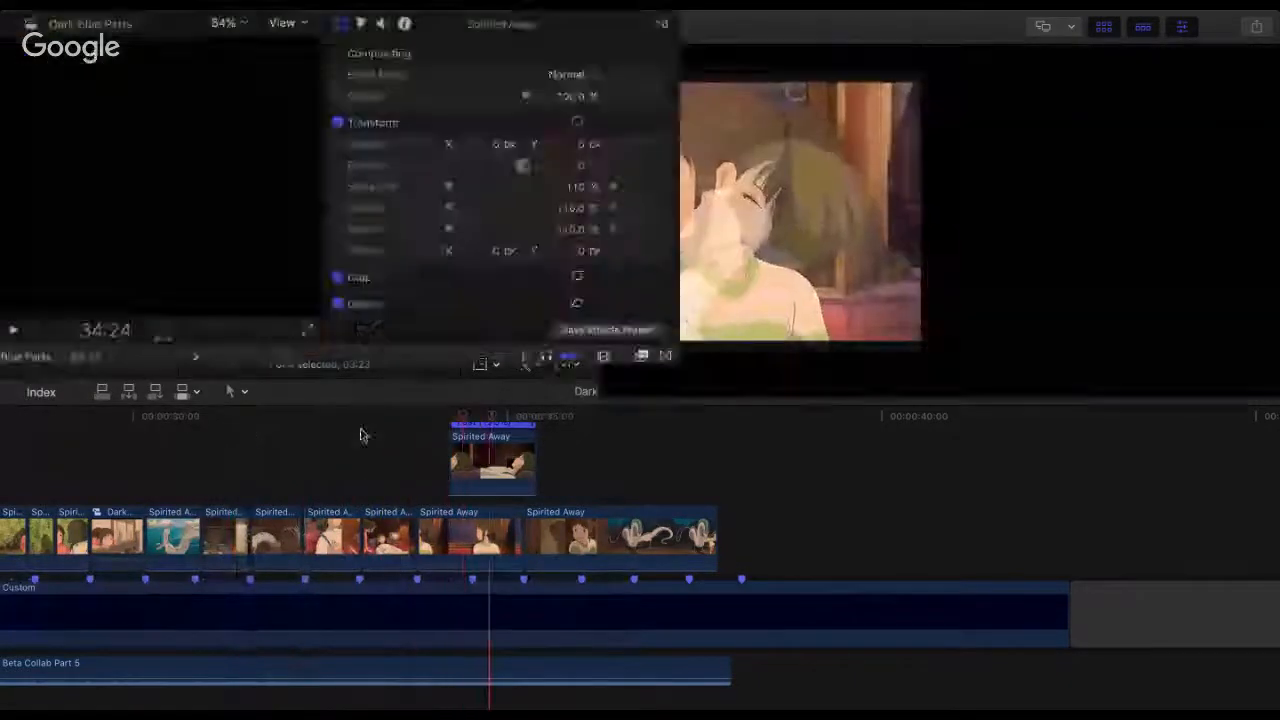
{"action": "key", "text": "space"}
{"action": "left_click", "coordinate": [390, 432]}
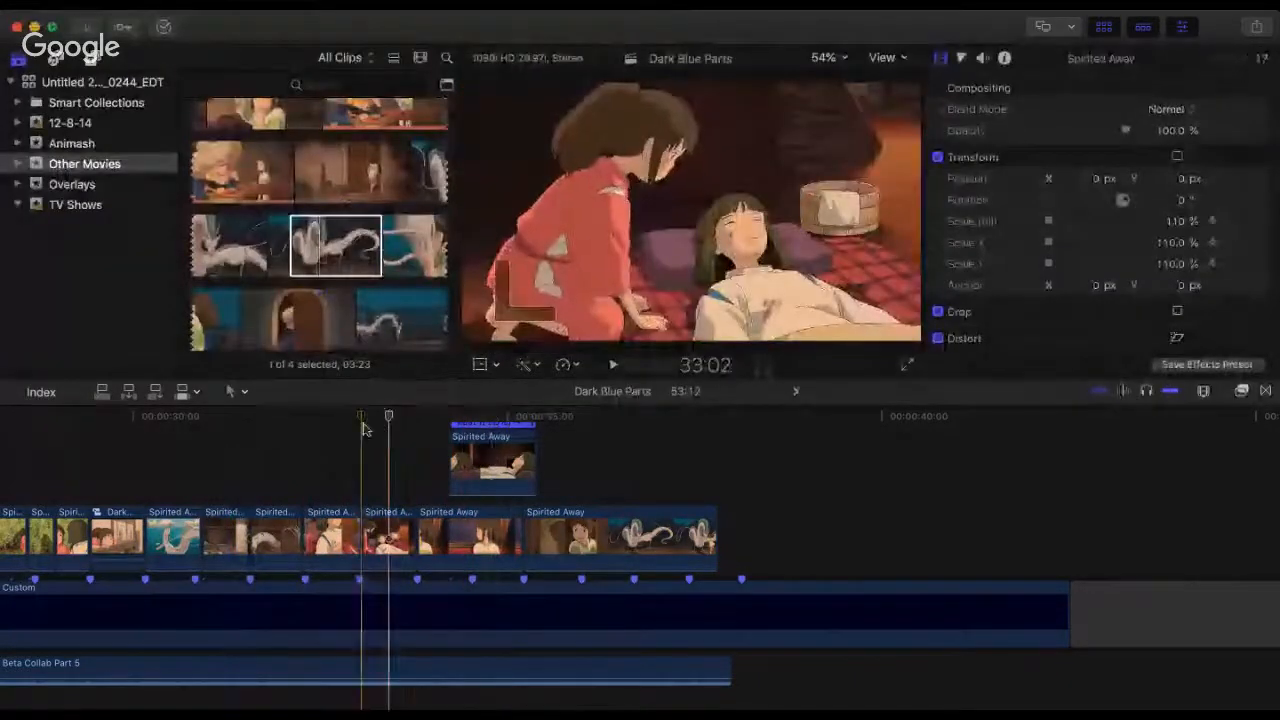
{"action": "key", "text": "space"}
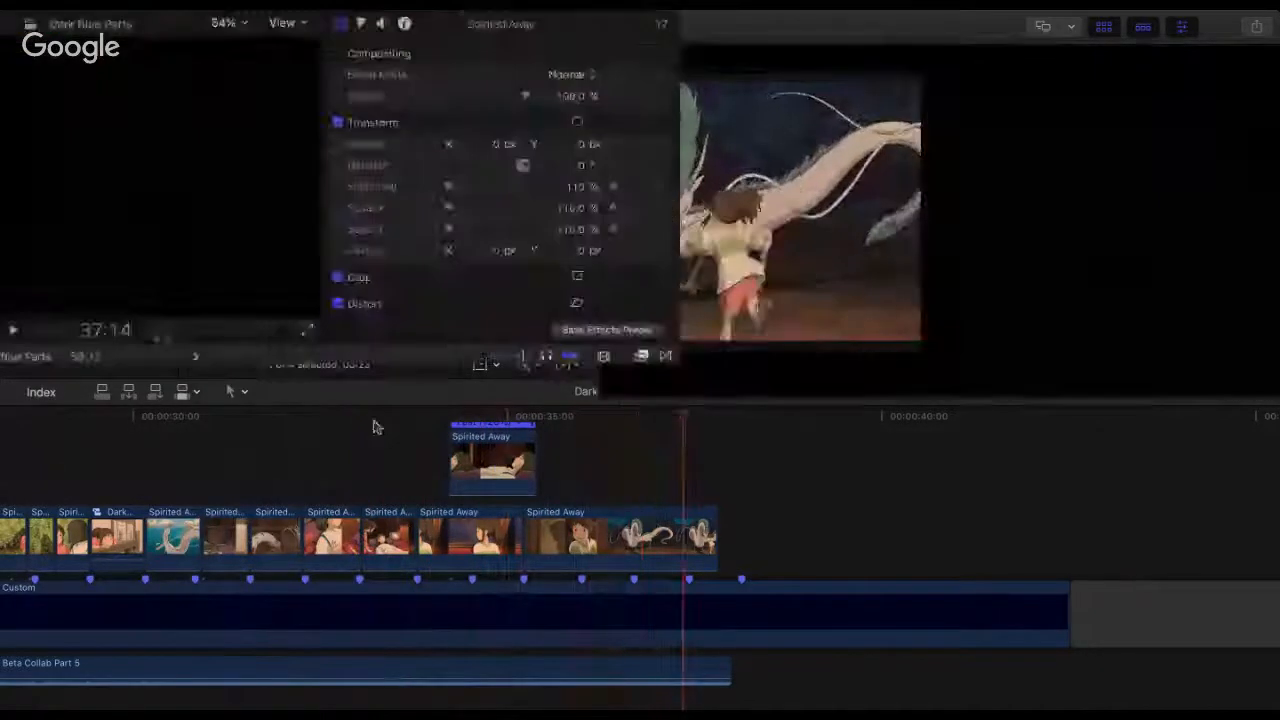
{"action": "left_click", "coordinate": [400, 416]}
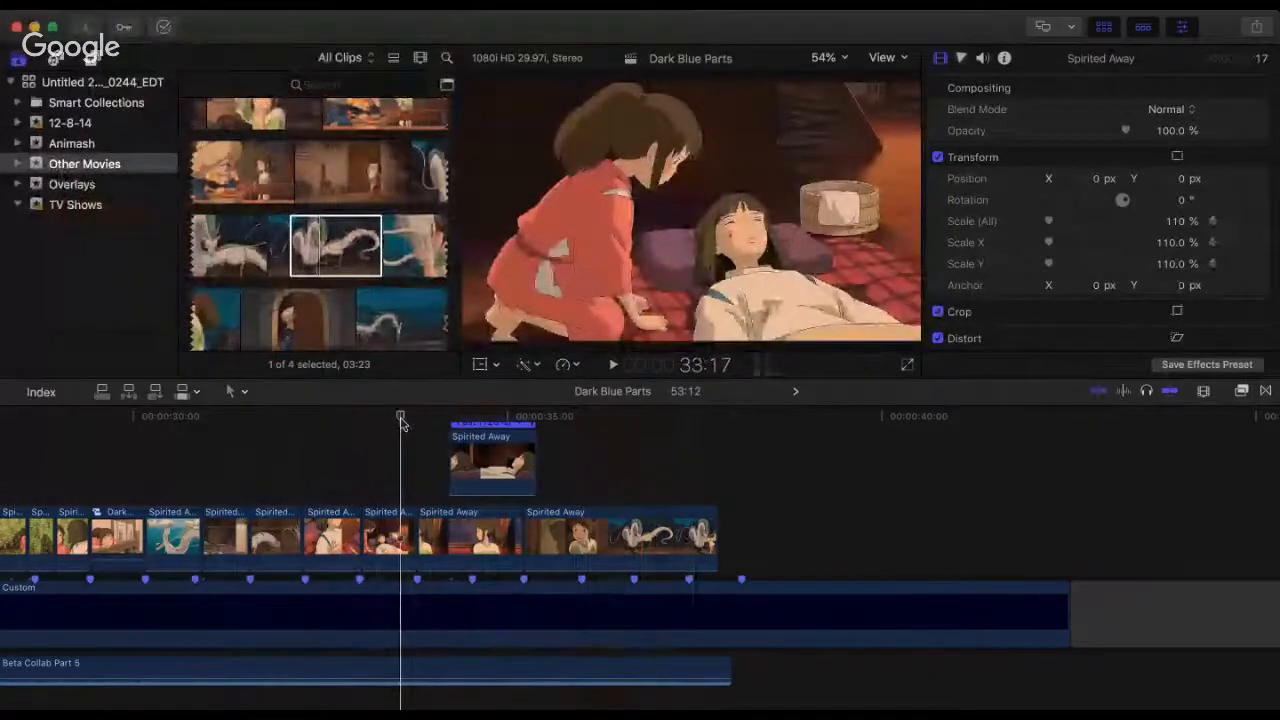
Step: Play the sequence repeatedly from 33:02 through the bed overlay into the door-and-dragon clip to check the timing
{"action": "left_click", "coordinate": [361, 416]}
{"action": "key", "text": "space"}
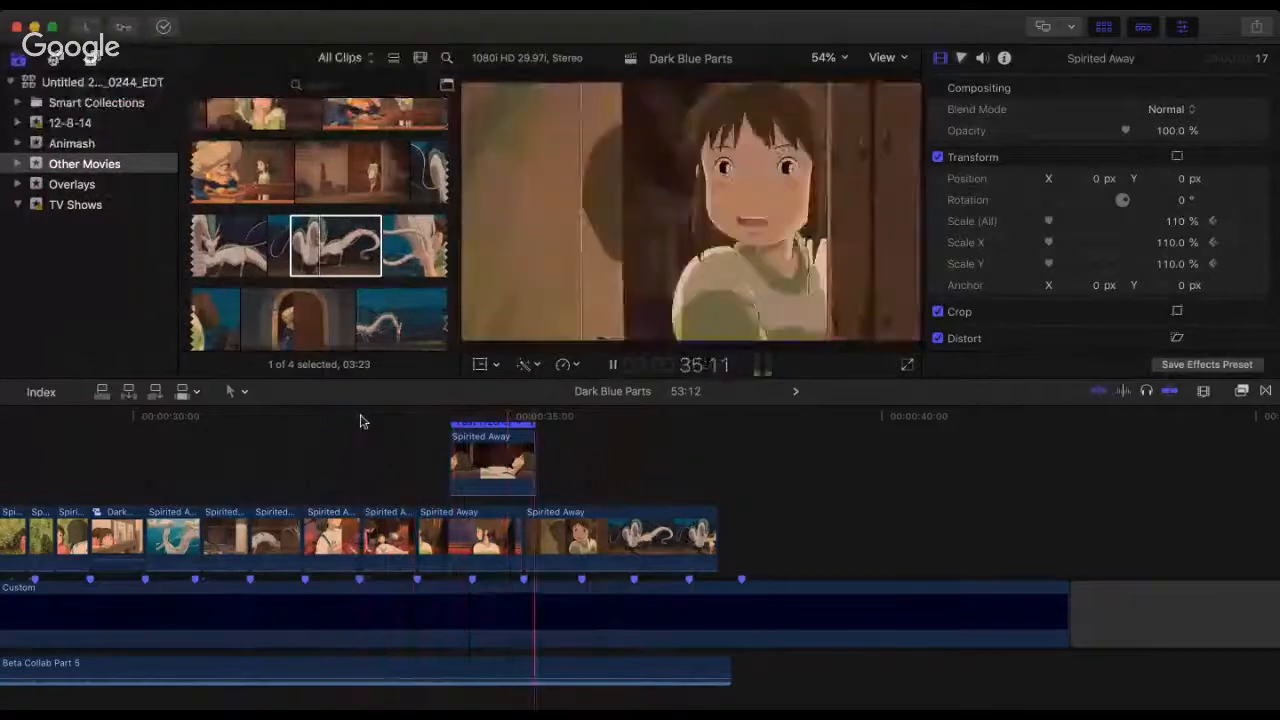
{"action": "key", "text": "space"}
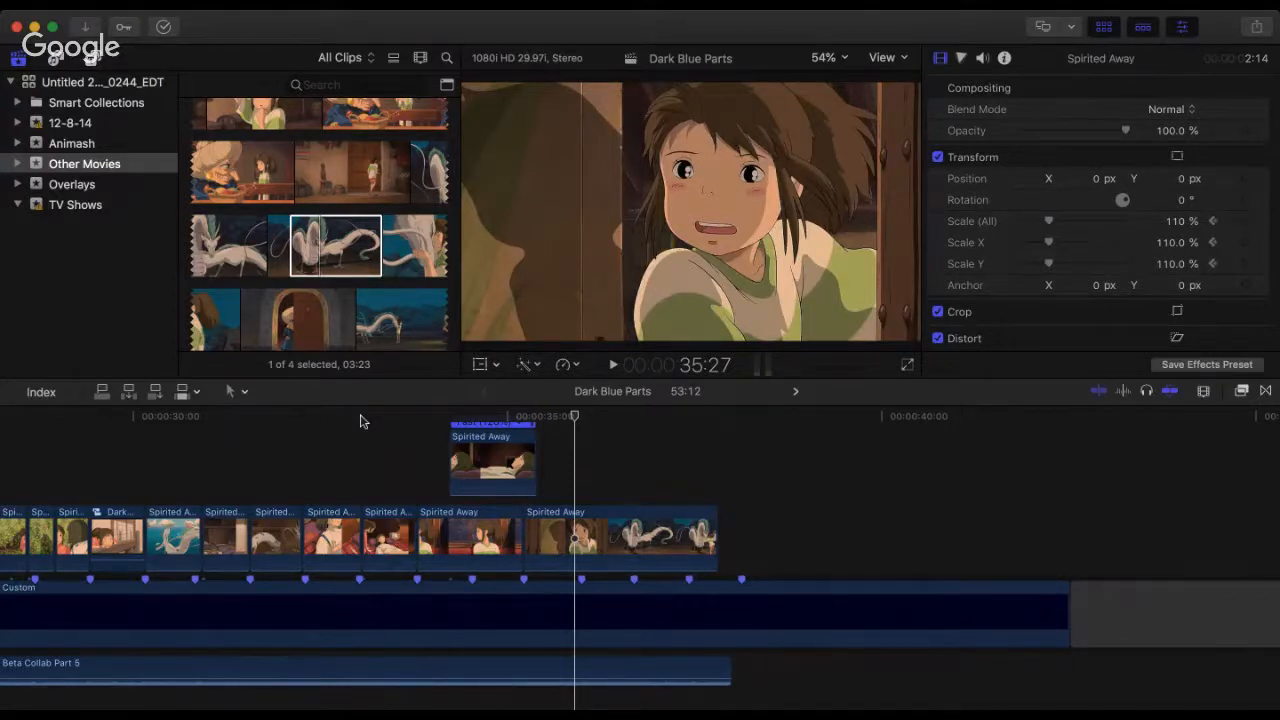
{"action": "left_click", "coordinate": [361, 418]}
{"action": "key", "text": "space"}
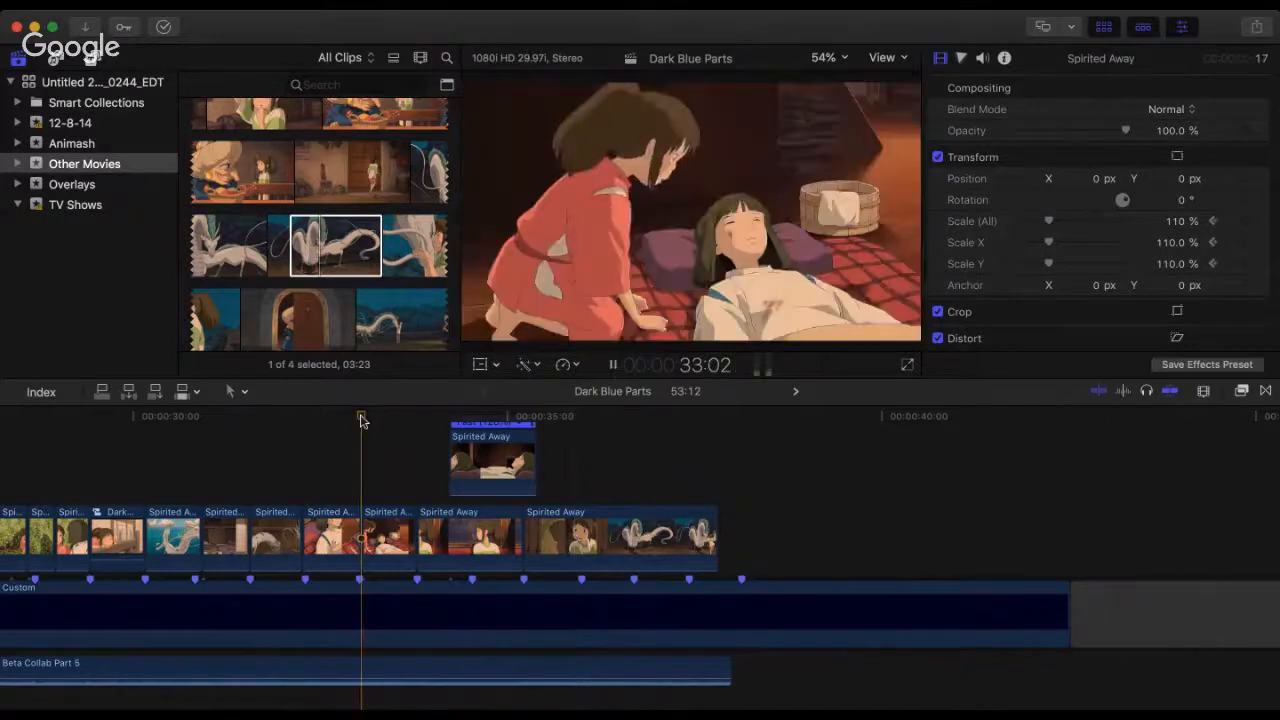
{"action": "key", "text": "space"}
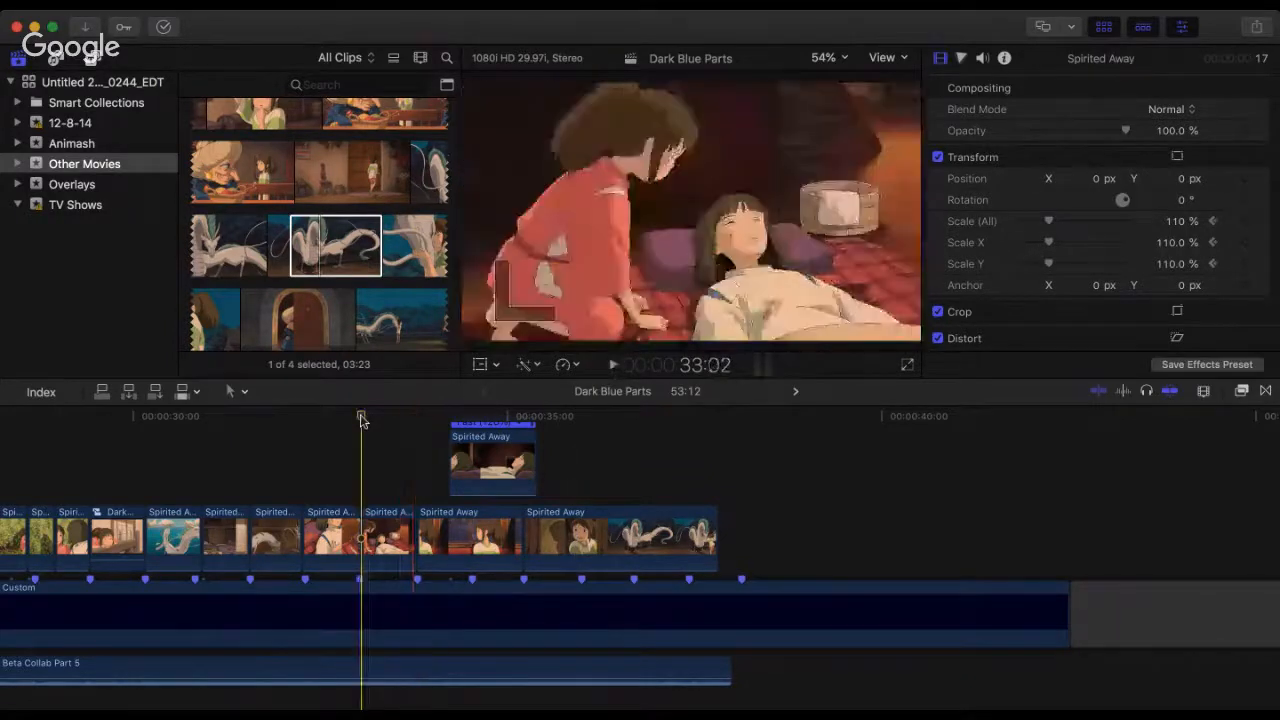
{"action": "key", "text": "space"}
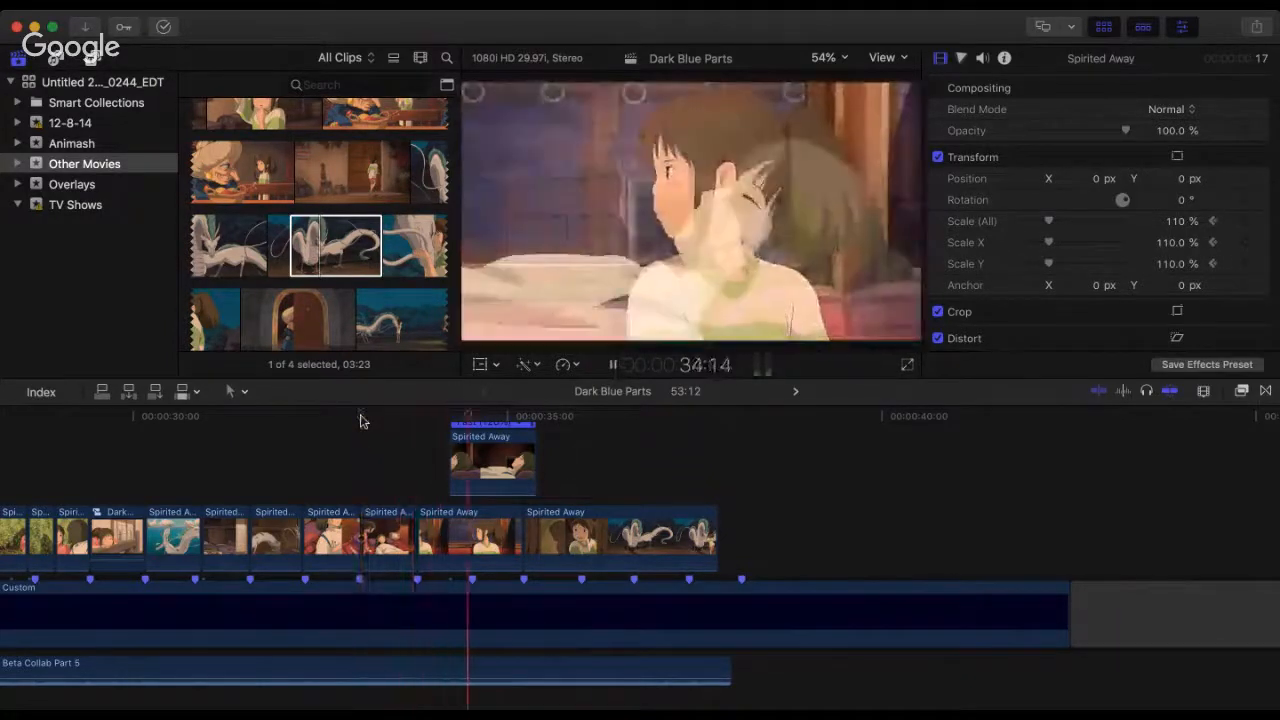
{"action": "key", "text": "space"}
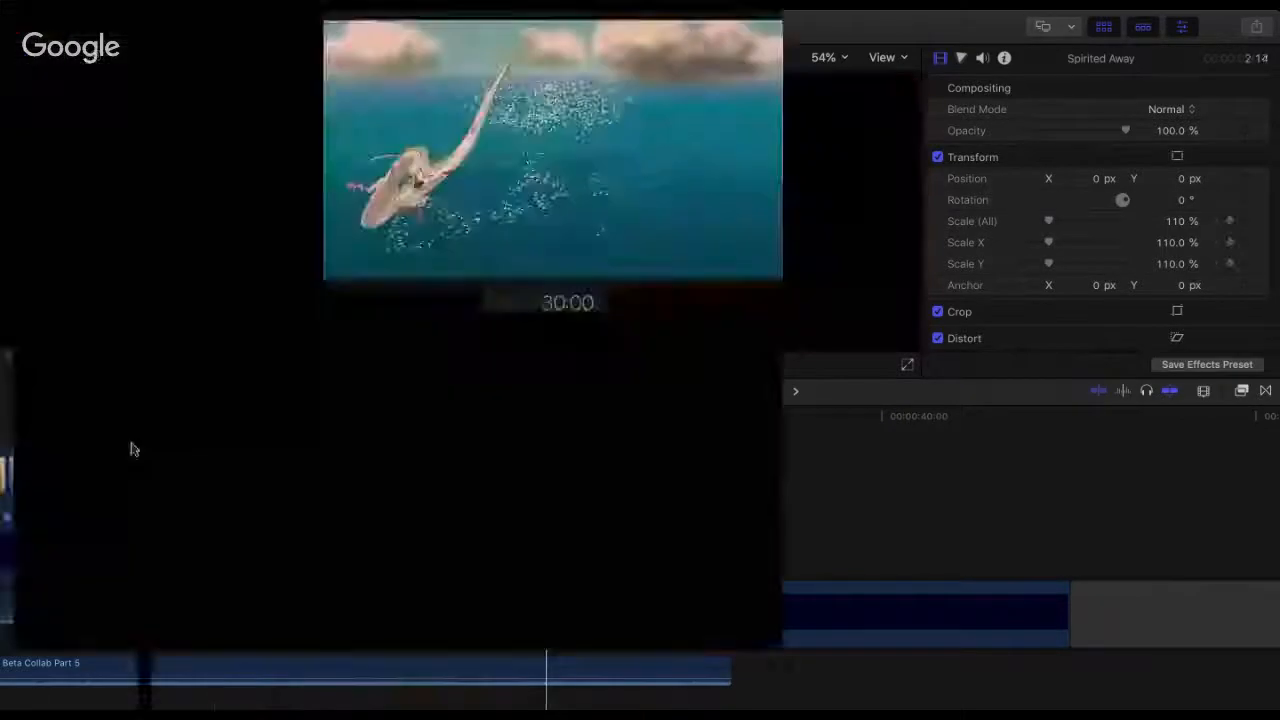
Step: Play from the start of the underwater dragon clip near 30:00 through the overlay, and play the same opening again
{"action": "left_click", "coordinate": [128, 449]}
{"action": "key", "text": "space"}
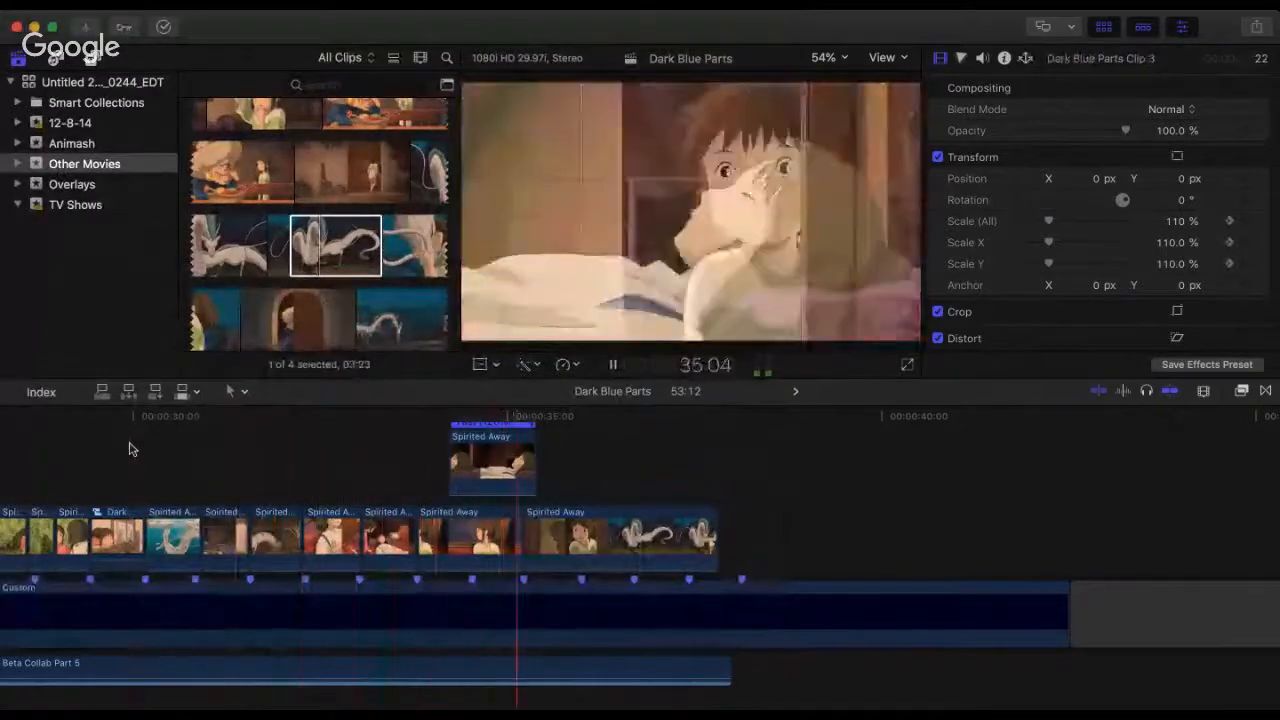
{"action": "key", "text": "space"}
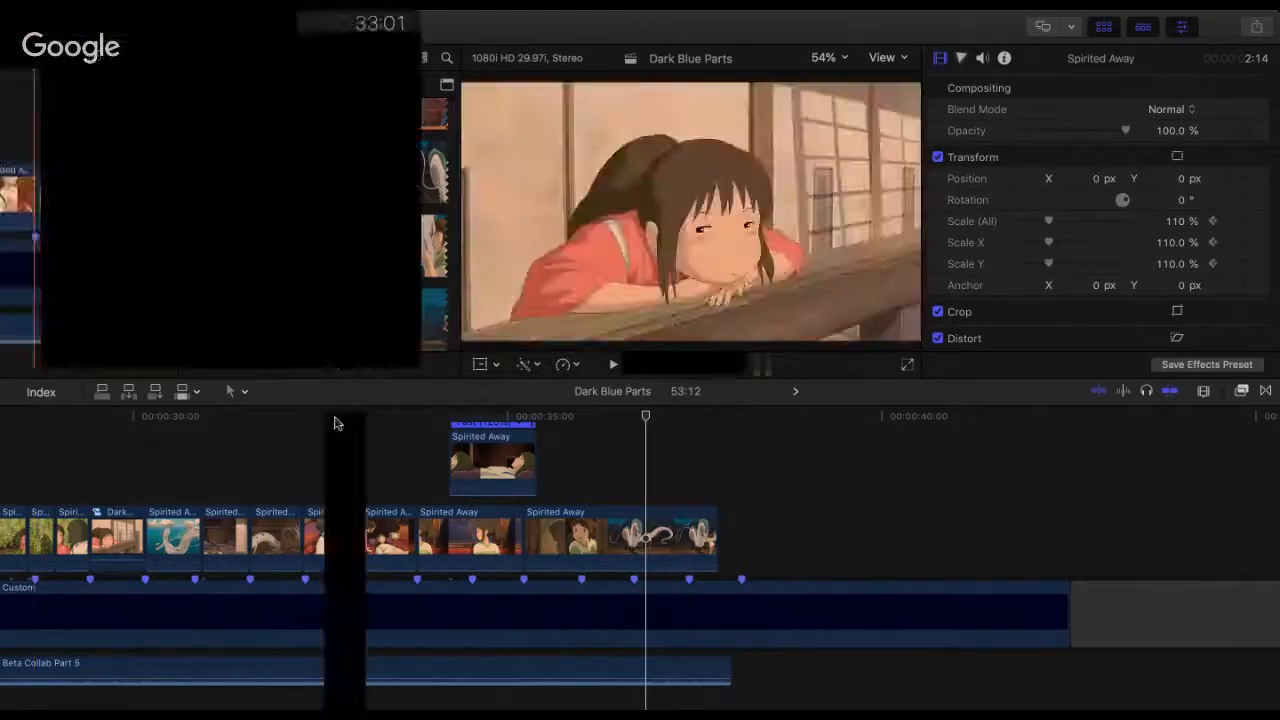
{"action": "left_click", "coordinate": [138, 465]}
{"action": "key", "text": "space"}
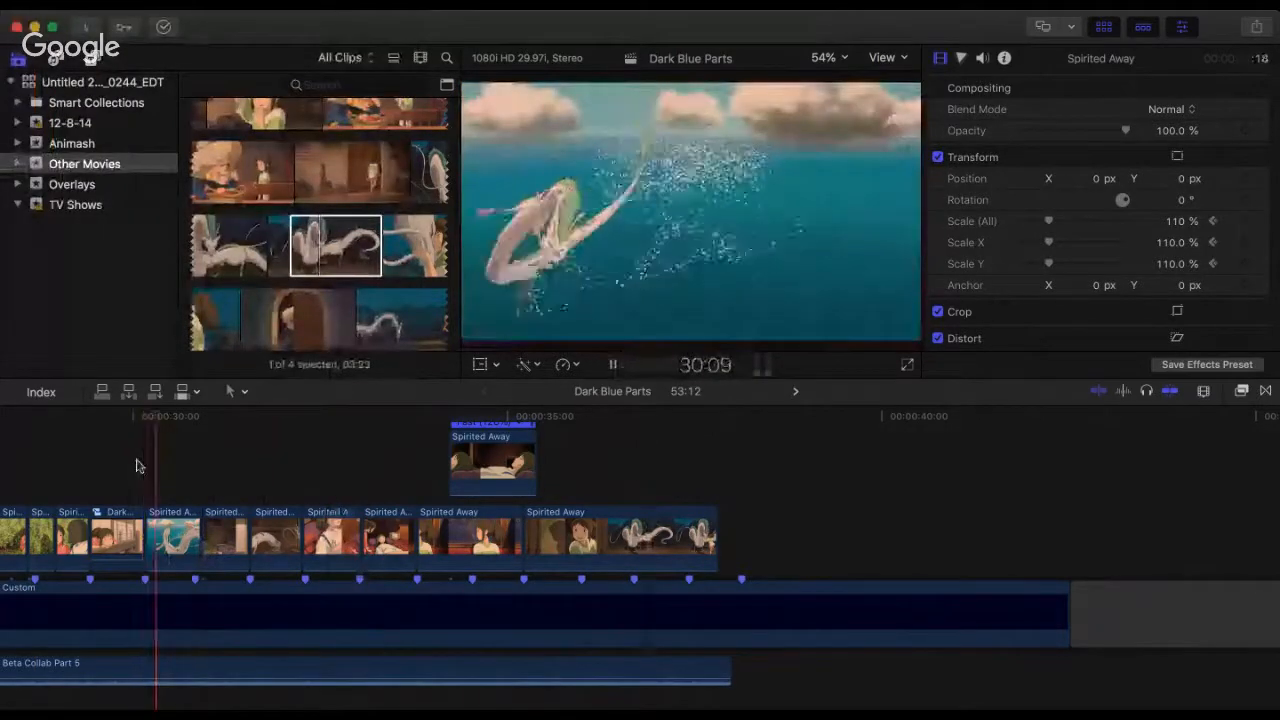
{"action": "key", "text": "space"}
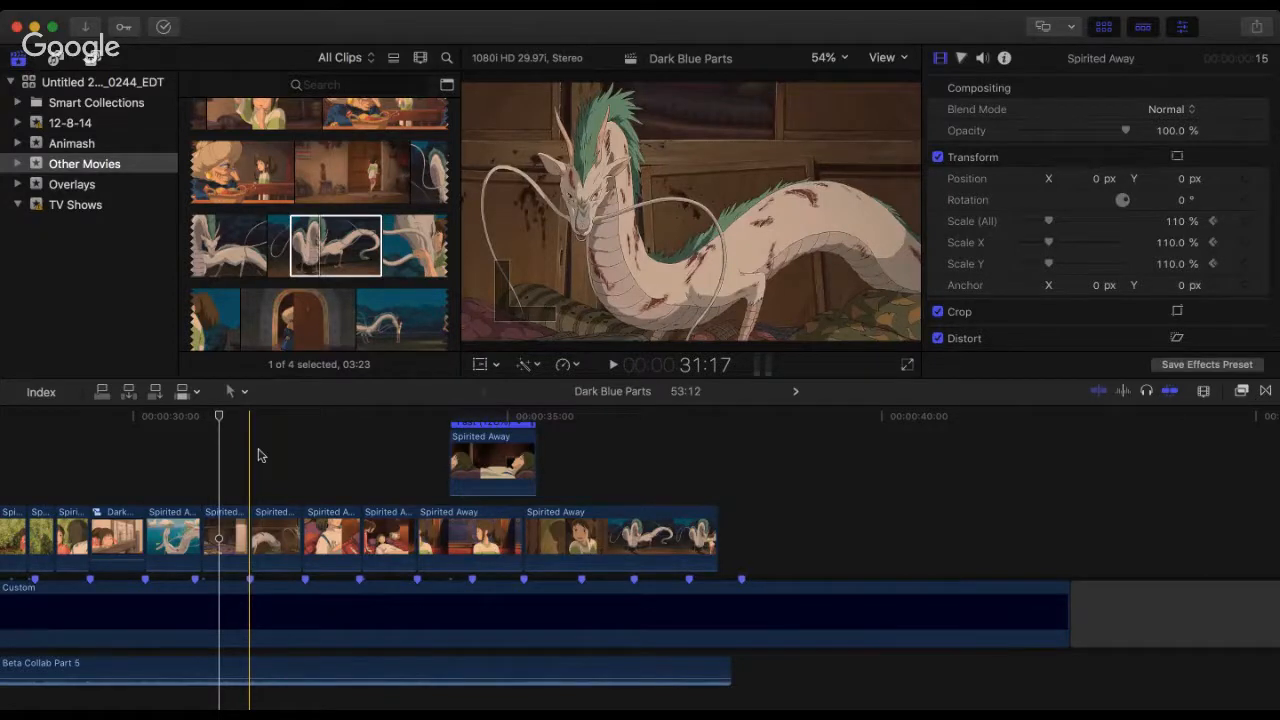
Step: Play the sequence several times from 31:17 at the wounded-dragon clip through to the girl in the doorway
{"action": "left_click", "coordinate": [258, 455]}
{"action": "key", "text": "space"}
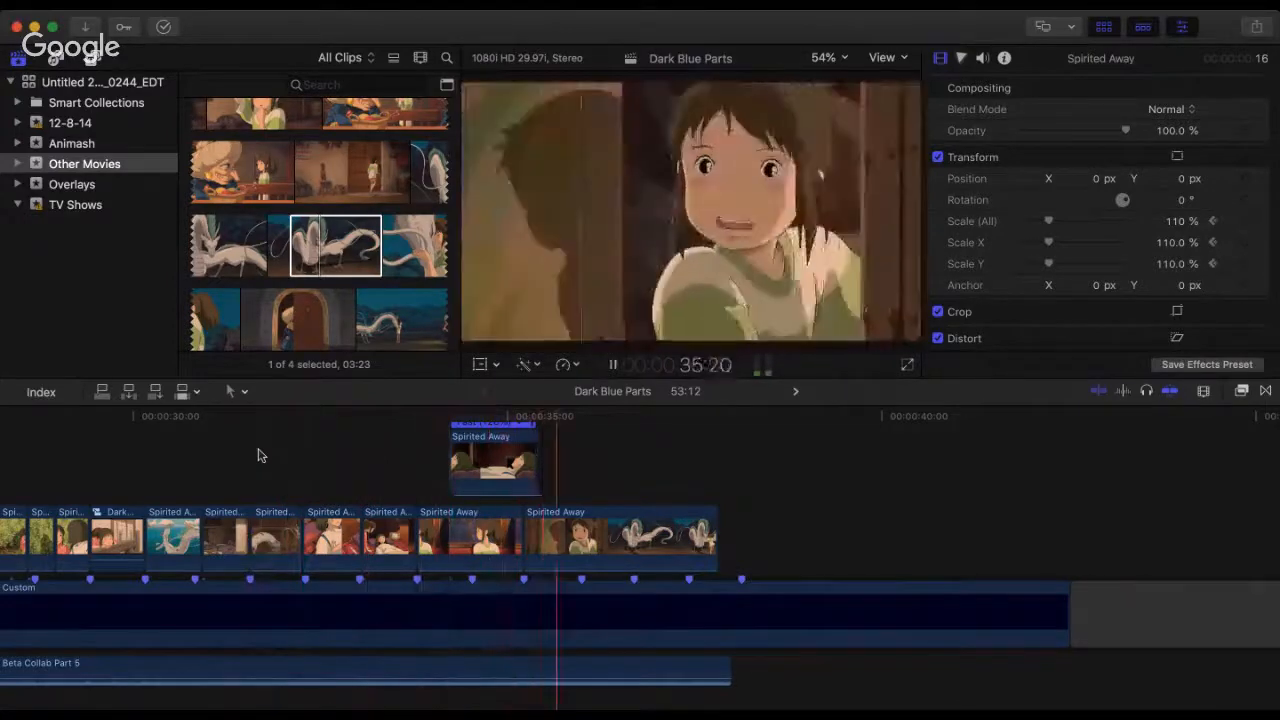
{"action": "left_click", "coordinate": [258, 455]}
{"action": "key", "text": "space"}
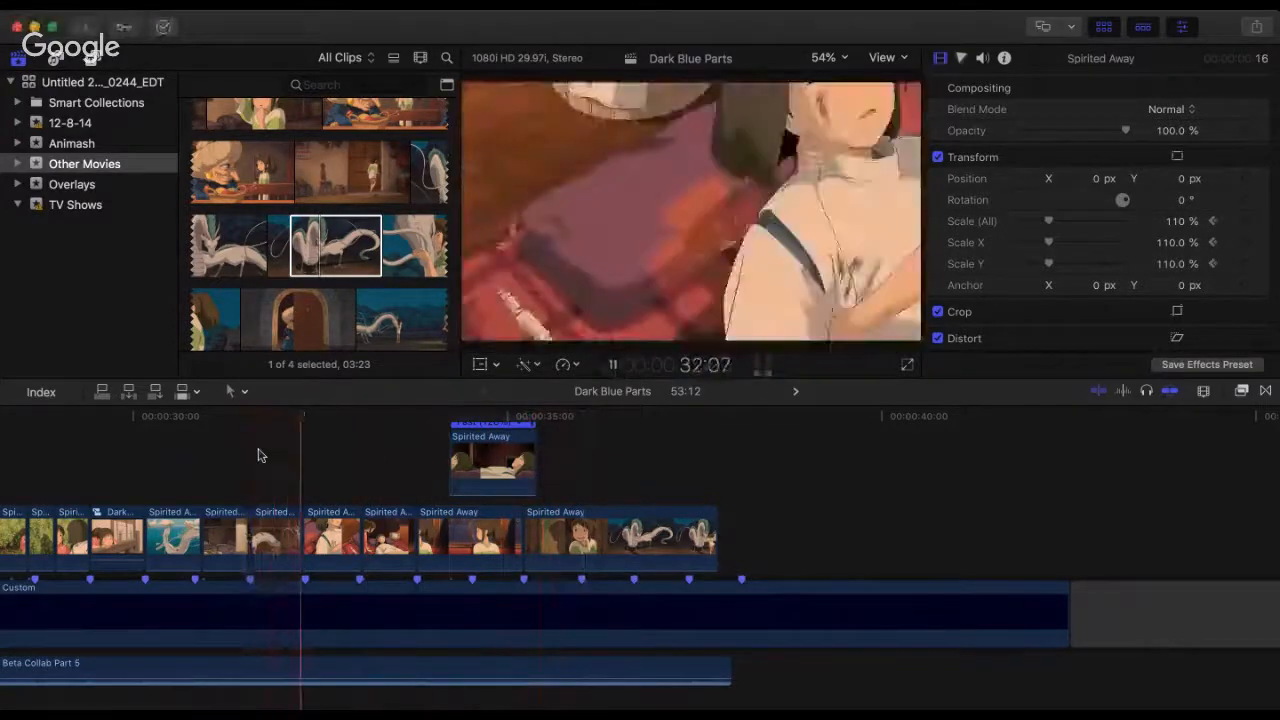
{"action": "left_click", "coordinate": [258, 455]}
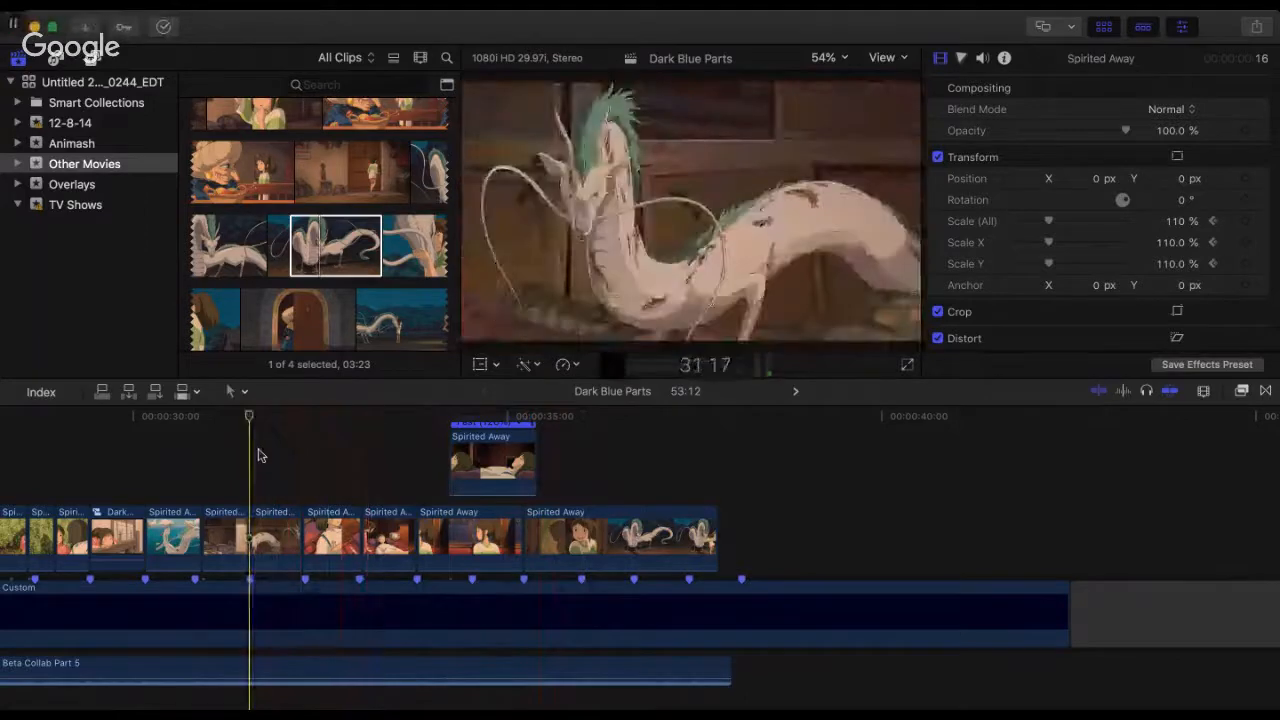
{"action": "key", "text": "space"}
{"action": "left_click", "coordinate": [258, 455]}
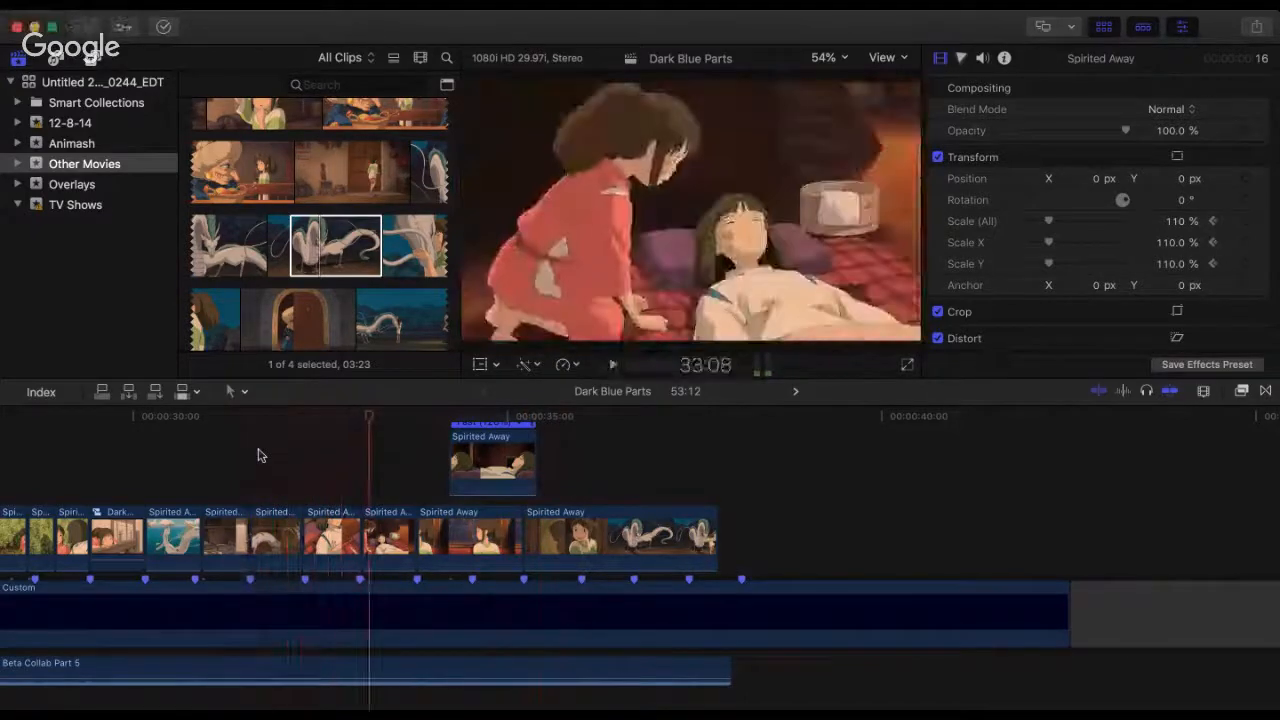
{"action": "key", "text": "space"}
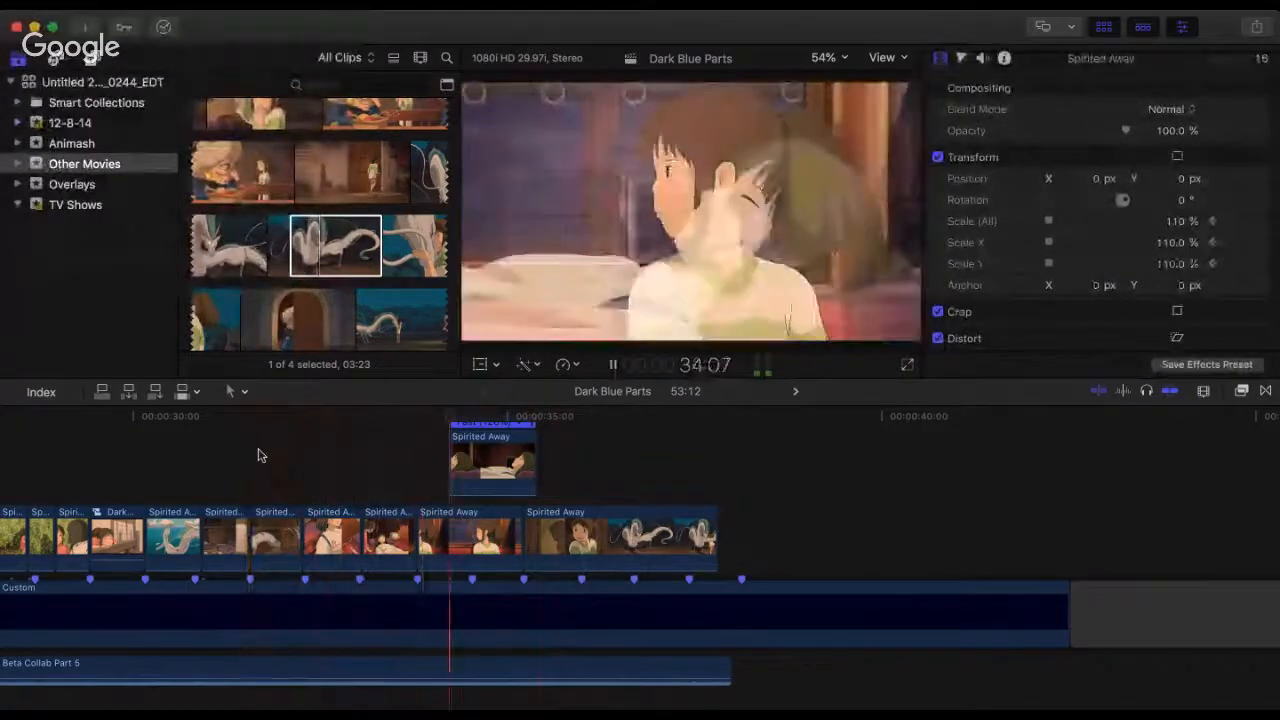
{"action": "key", "text": "space"}
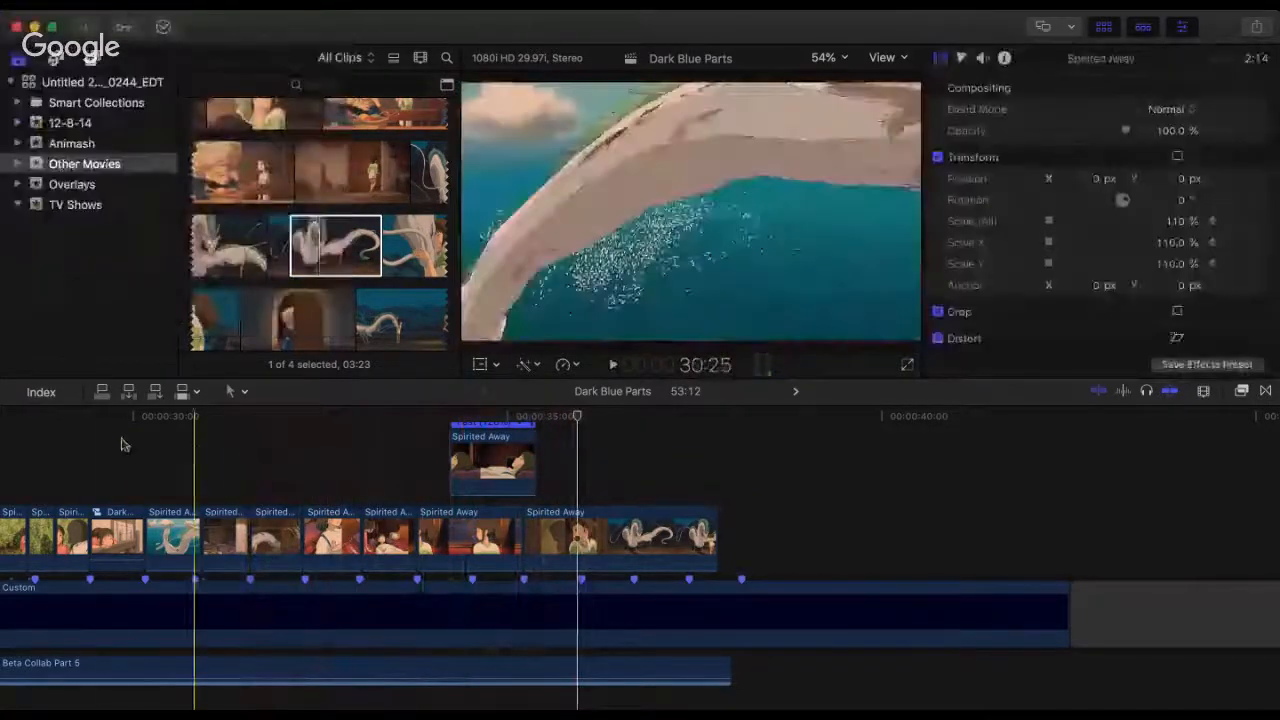
Step: Play from the start of the girl-at-the-railing compound clip, and again from about 33:15 into the dragon shot
{"action": "left_click", "coordinate": [145, 443]}
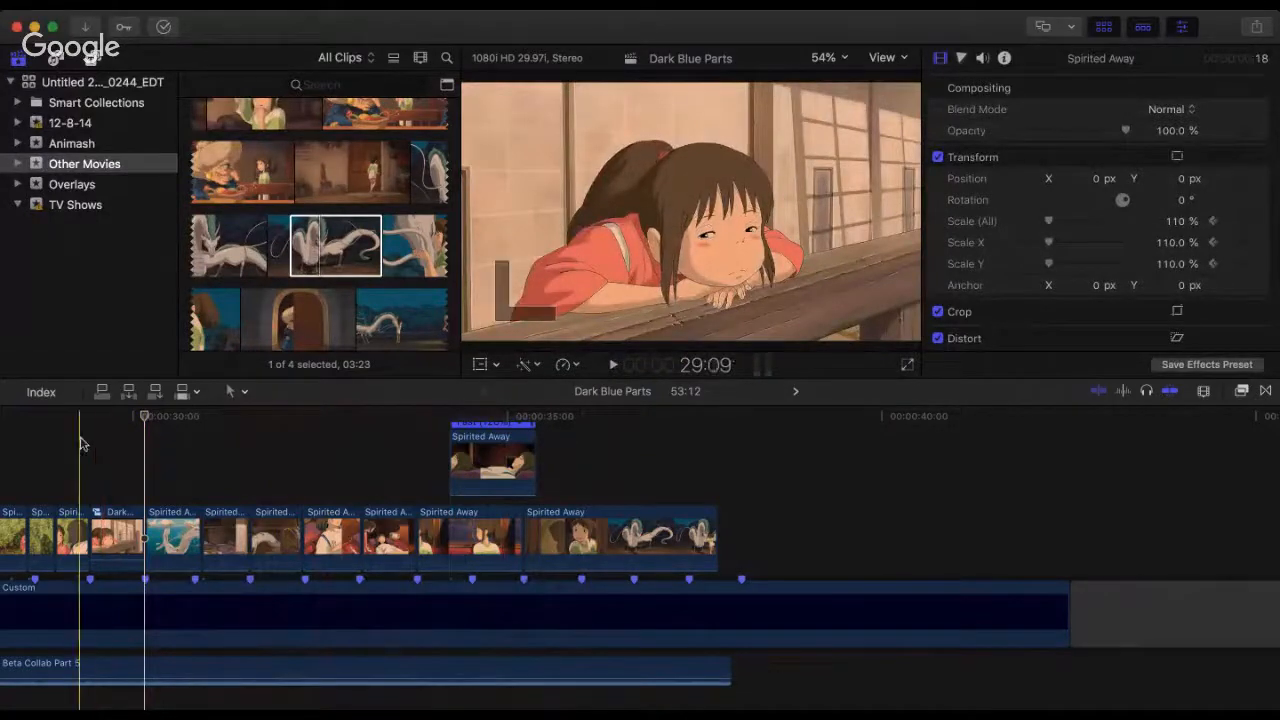
{"action": "left_click", "coordinate": [89, 442]}
{"action": "key", "text": "space"}
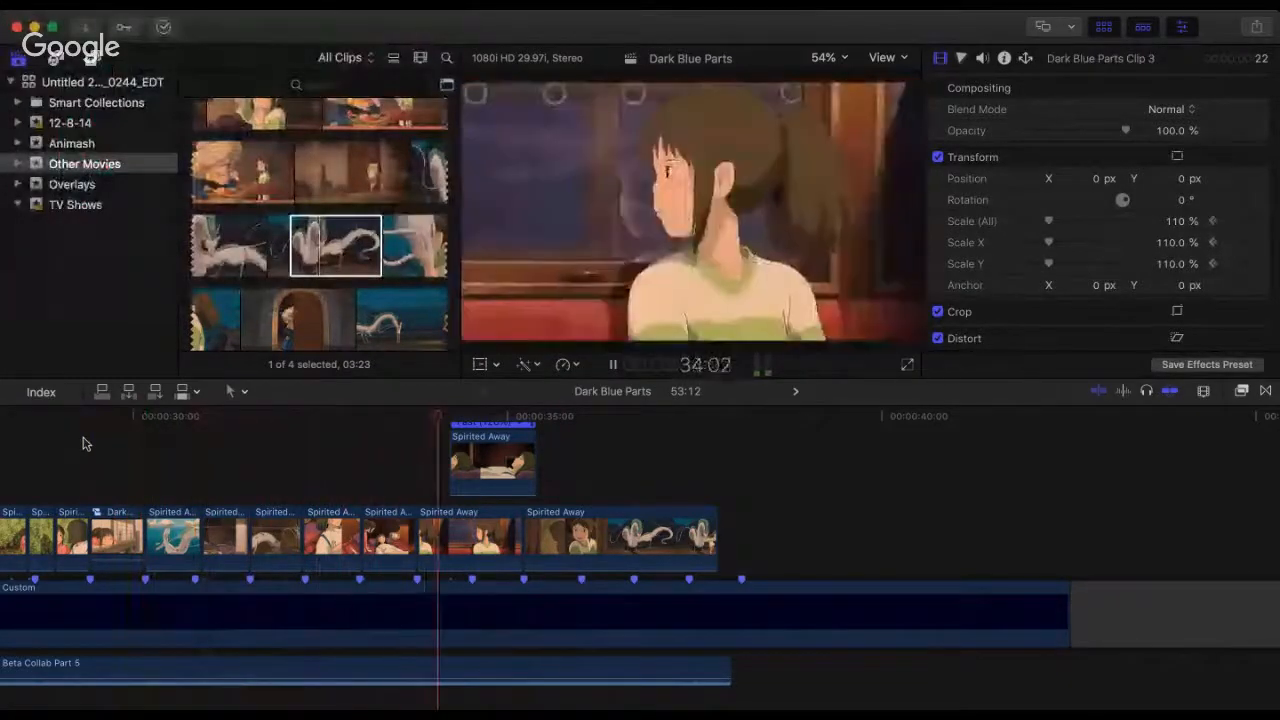
{"action": "key", "text": "space"}
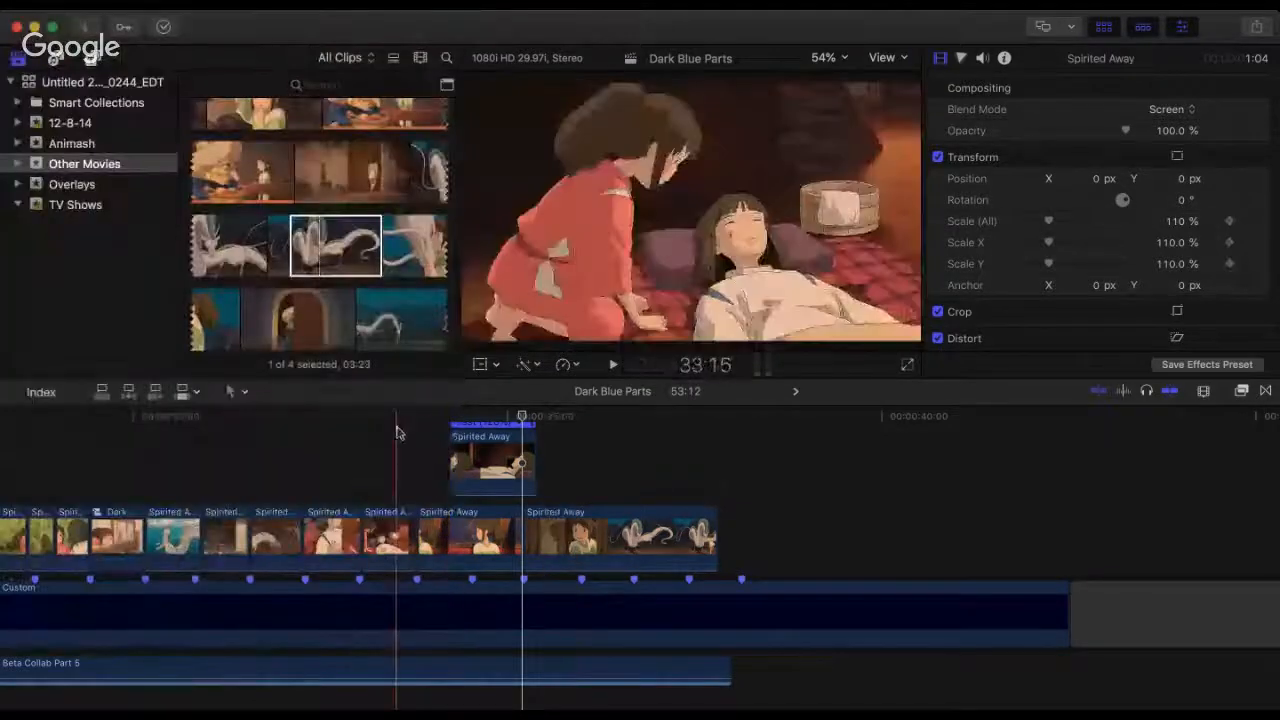
{"action": "key", "text": "space"}
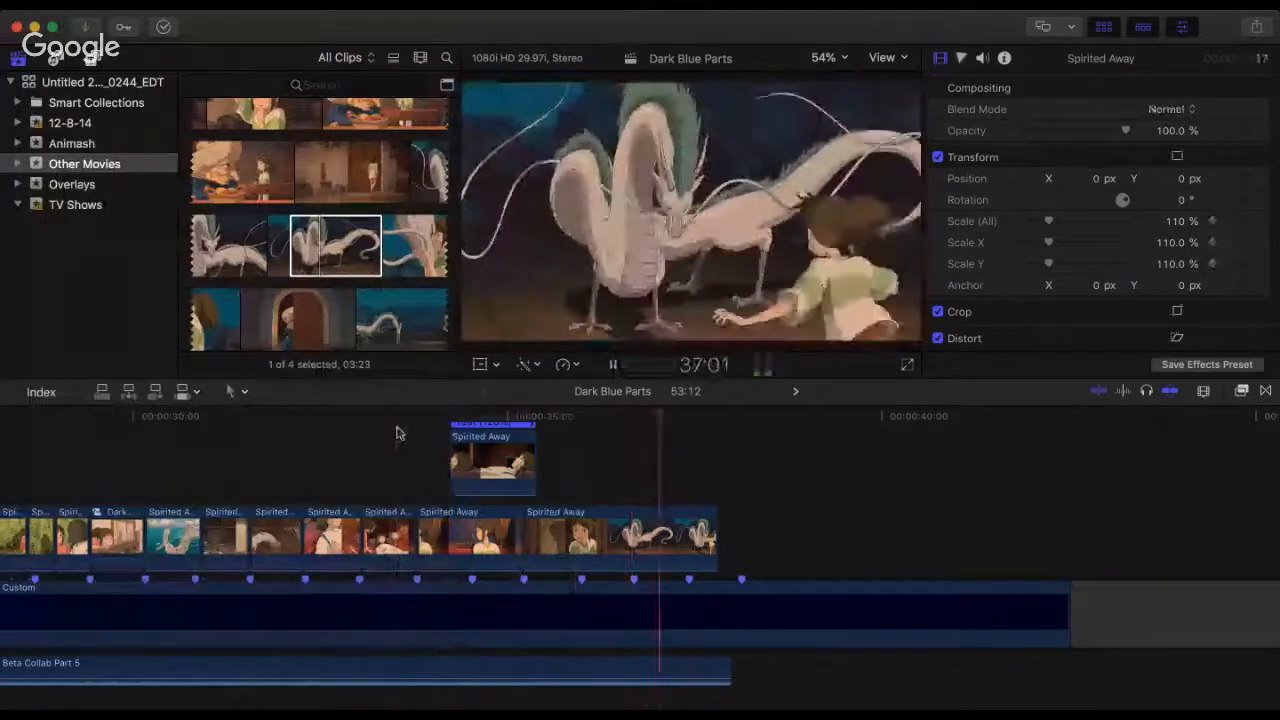
{"action": "key", "text": "space"}
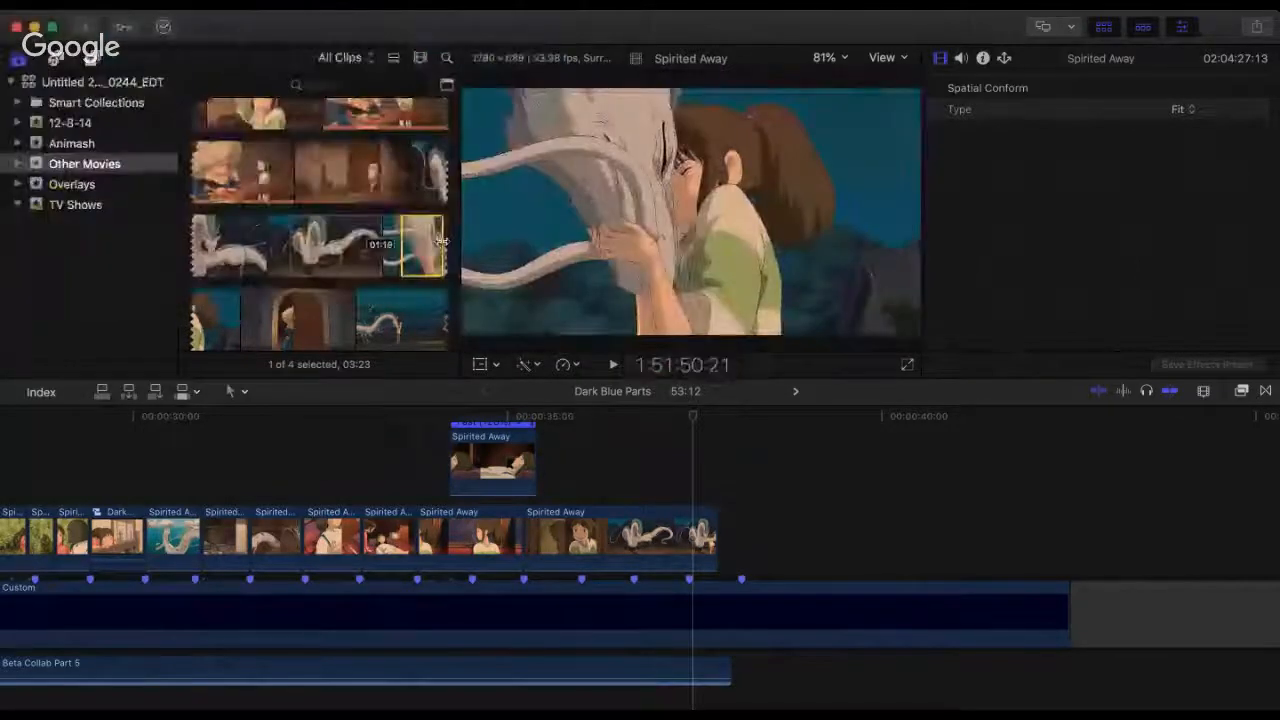
Step: Append the 01:19 source excerpt of the girl hugging the dragon after the door-and-dragon clip and set its overall scale to 110%
{"action": "left_click", "coordinate": [422, 234]}
{"action": "left_click_drag", "start_coordinate": [422, 234], "coordinate": [740, 540]}
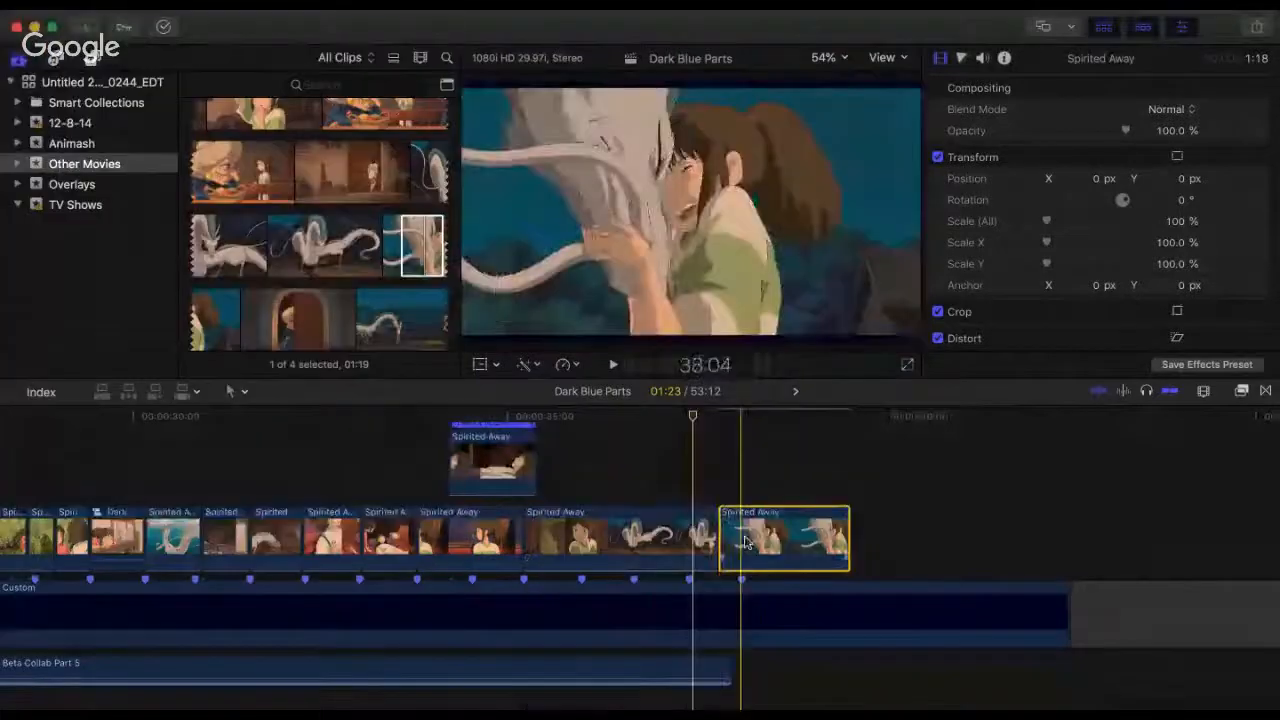
{"action": "left_click", "coordinate": [762, 433]}
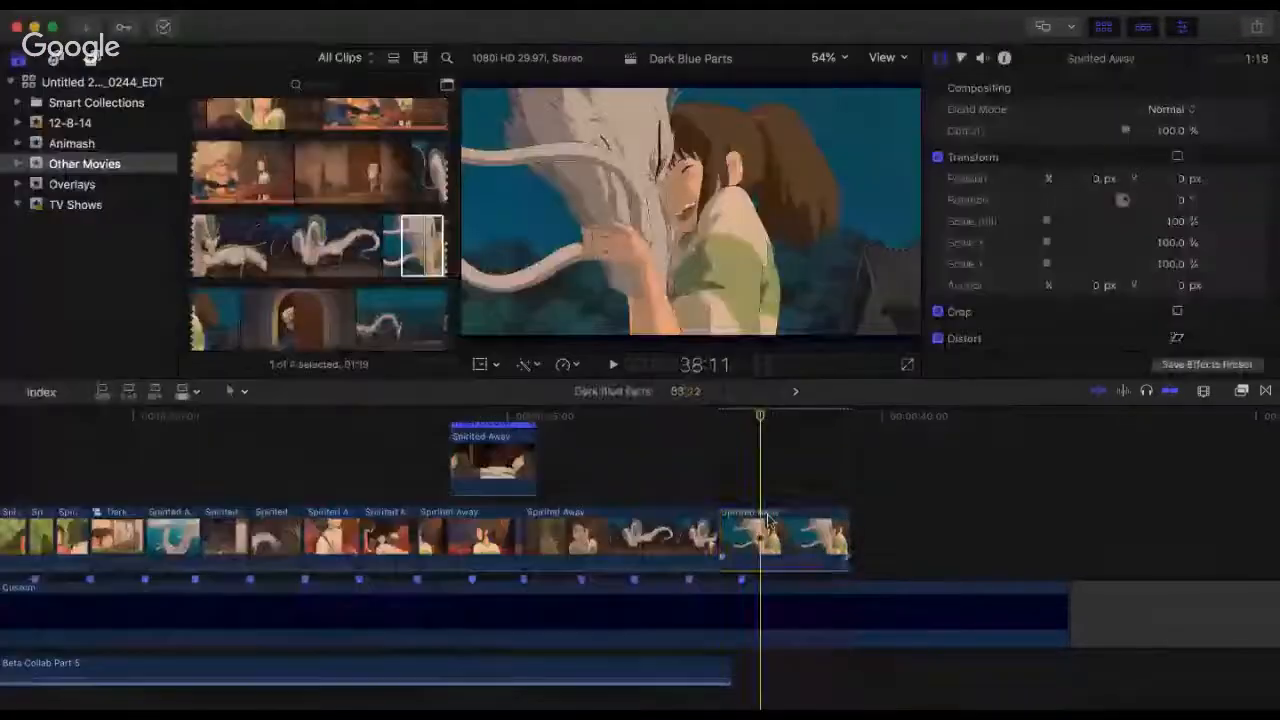
{"action": "left_click", "coordinate": [780, 540]}
{"action": "left_click", "coordinate": [1176, 221]}
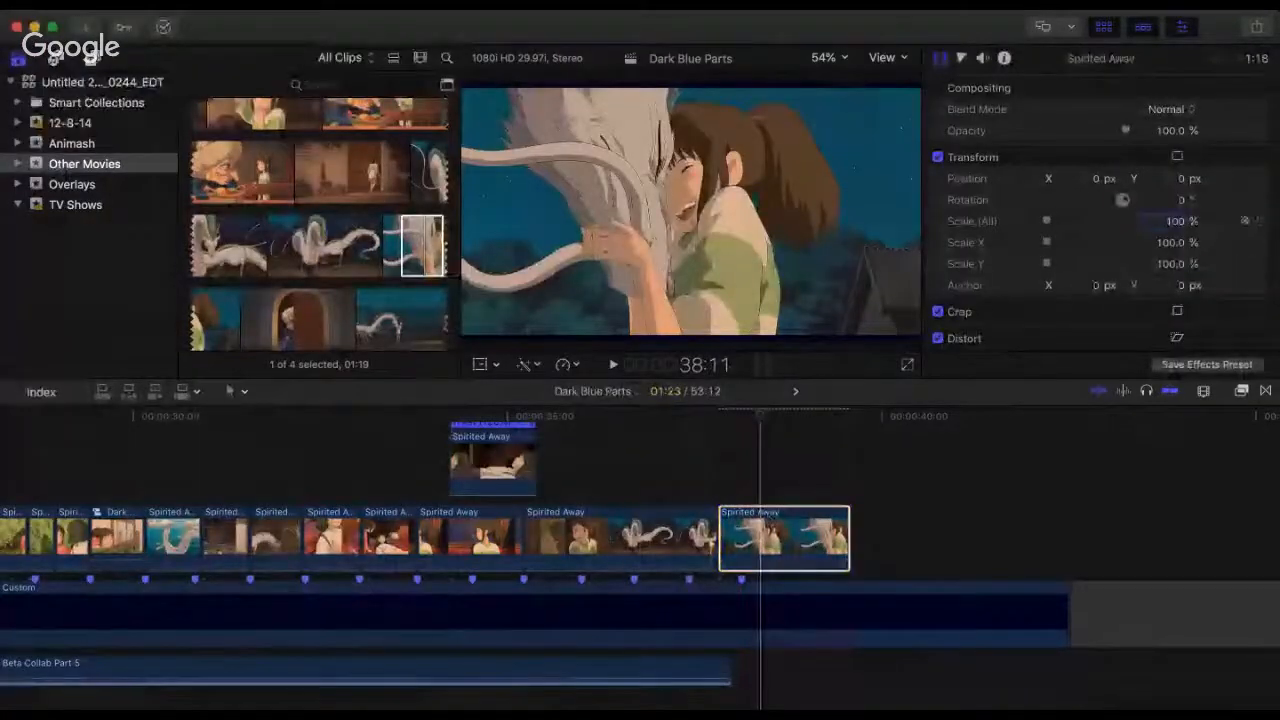
{"action": "type", "text": "1"}
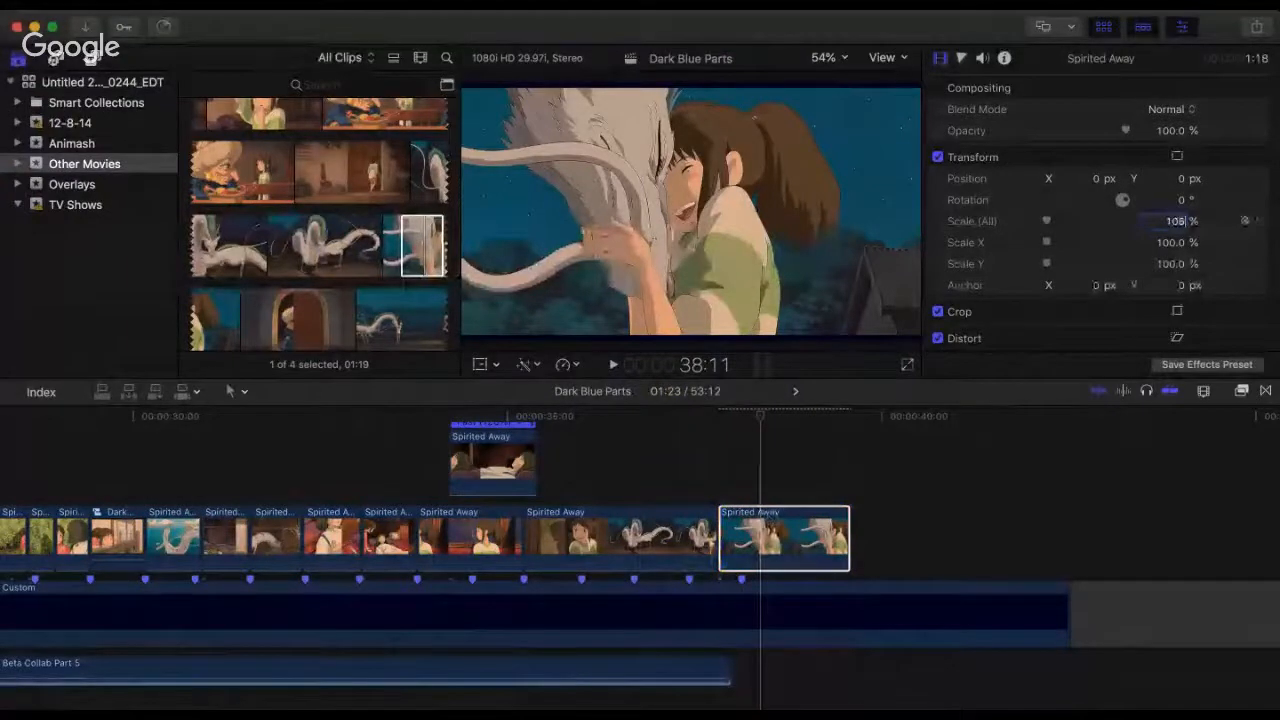
{"action": "type", "text": "05"}
{"action": "key", "text": "Return"}
{"action": "type", "text": "110"}
{"action": "key", "text": "Return"}
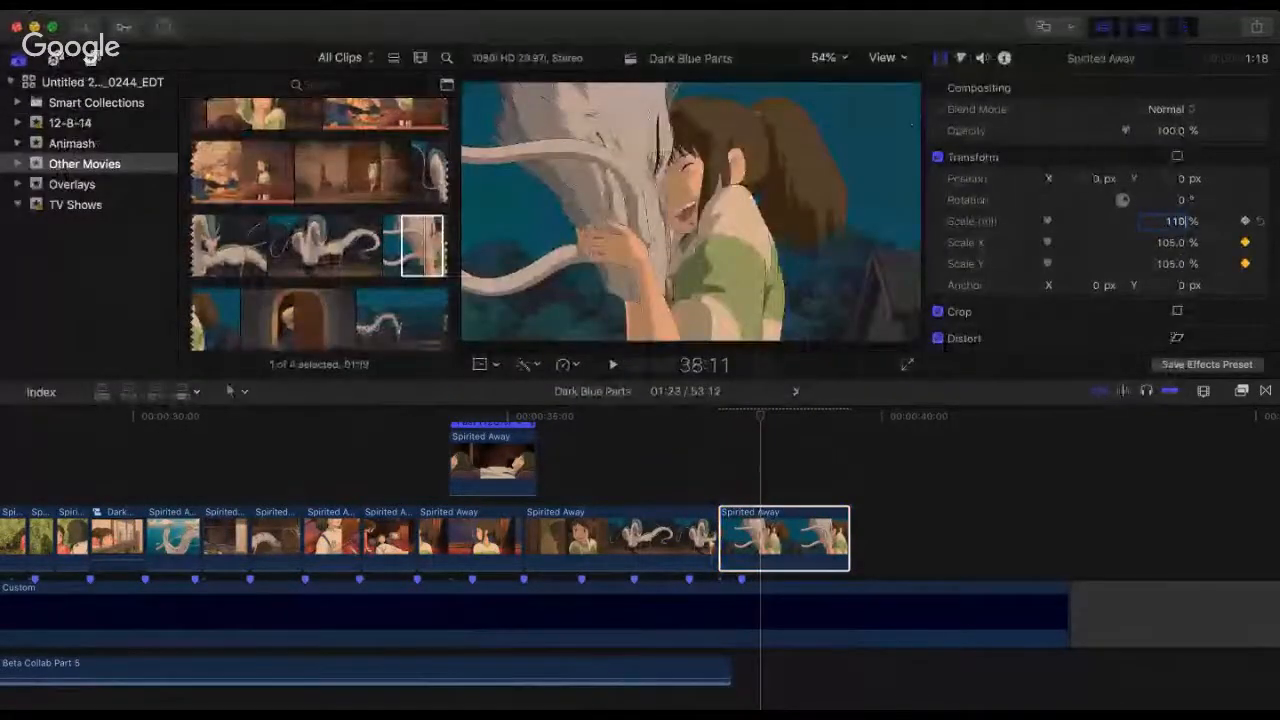
Step: Play from 32:08 into the door-and-dragon clip, and again from 37:06 across the cut to the dragon hug
{"action": "left_click", "coordinate": [289, 430]}
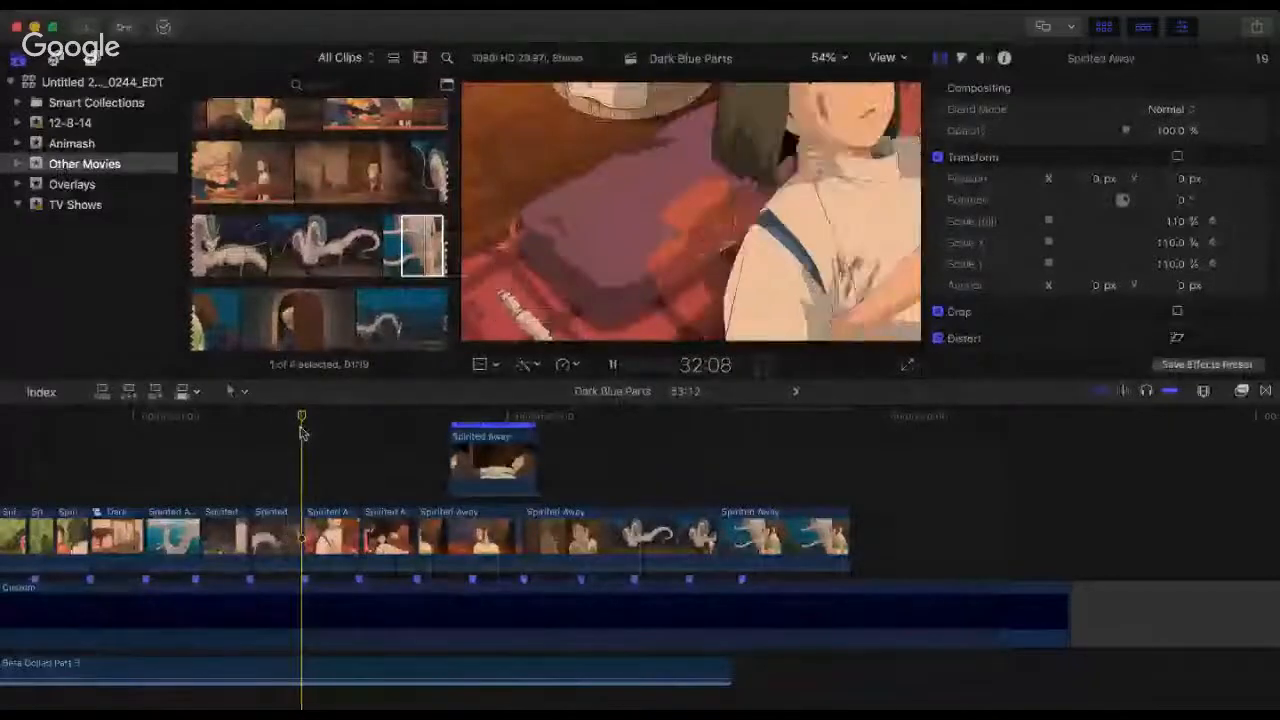
{"action": "key", "text": "space"}
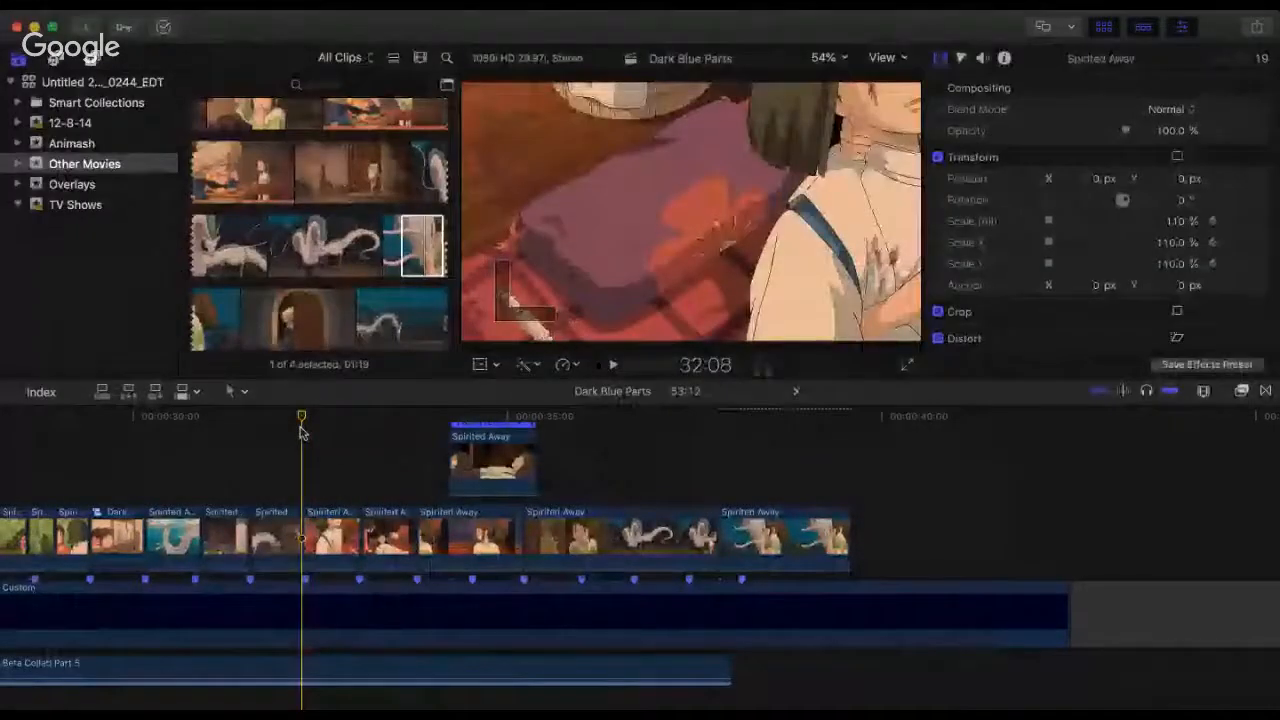
{"action": "key", "text": "space"}
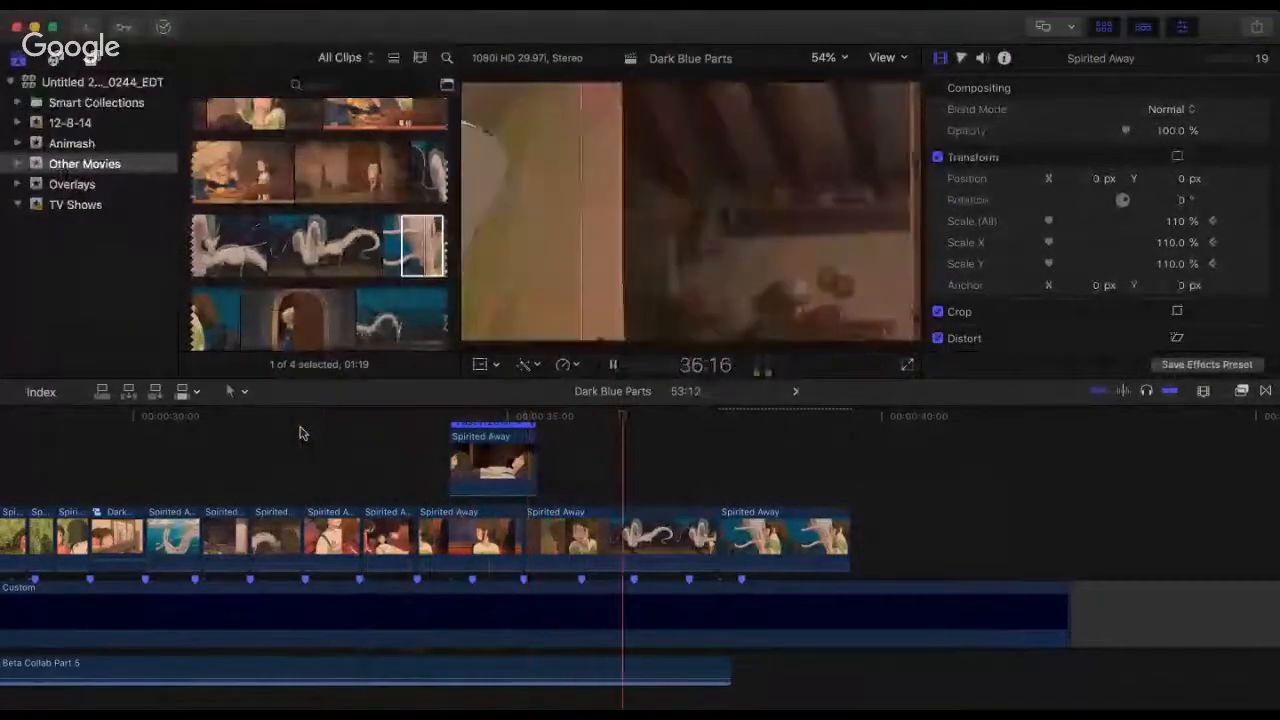
{"action": "key", "text": "space"}
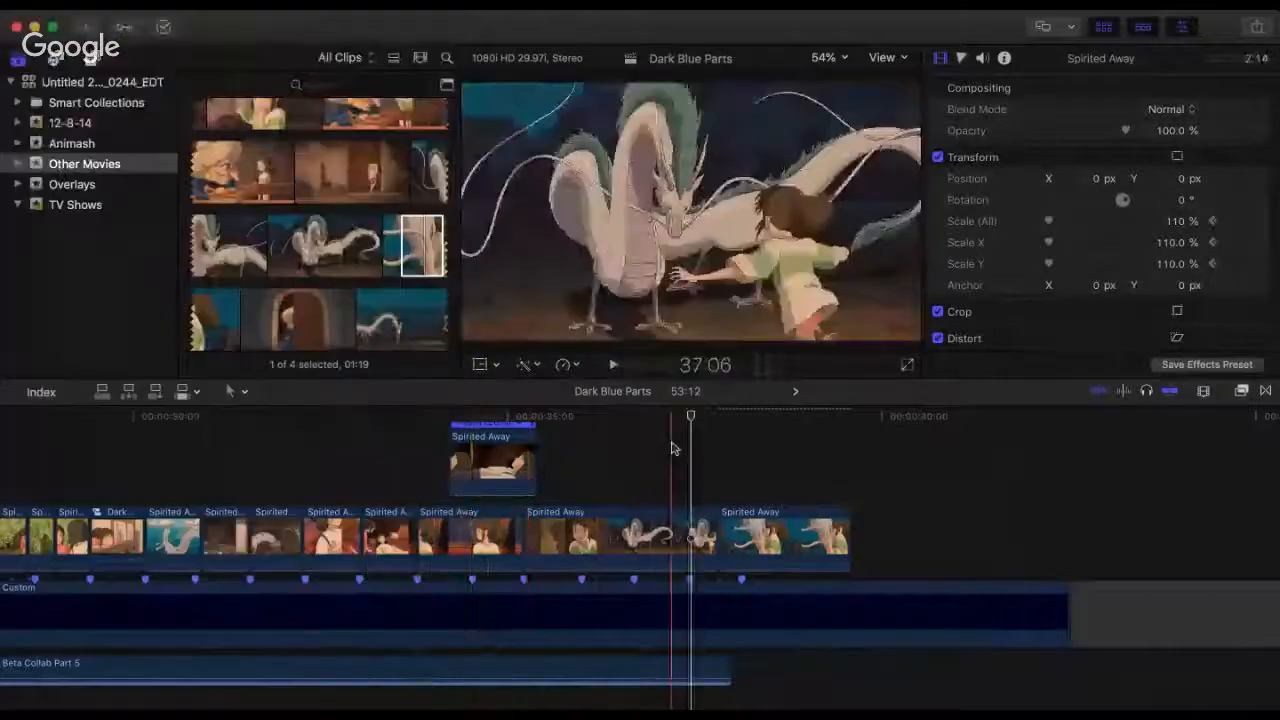
{"action": "key", "text": "space"}
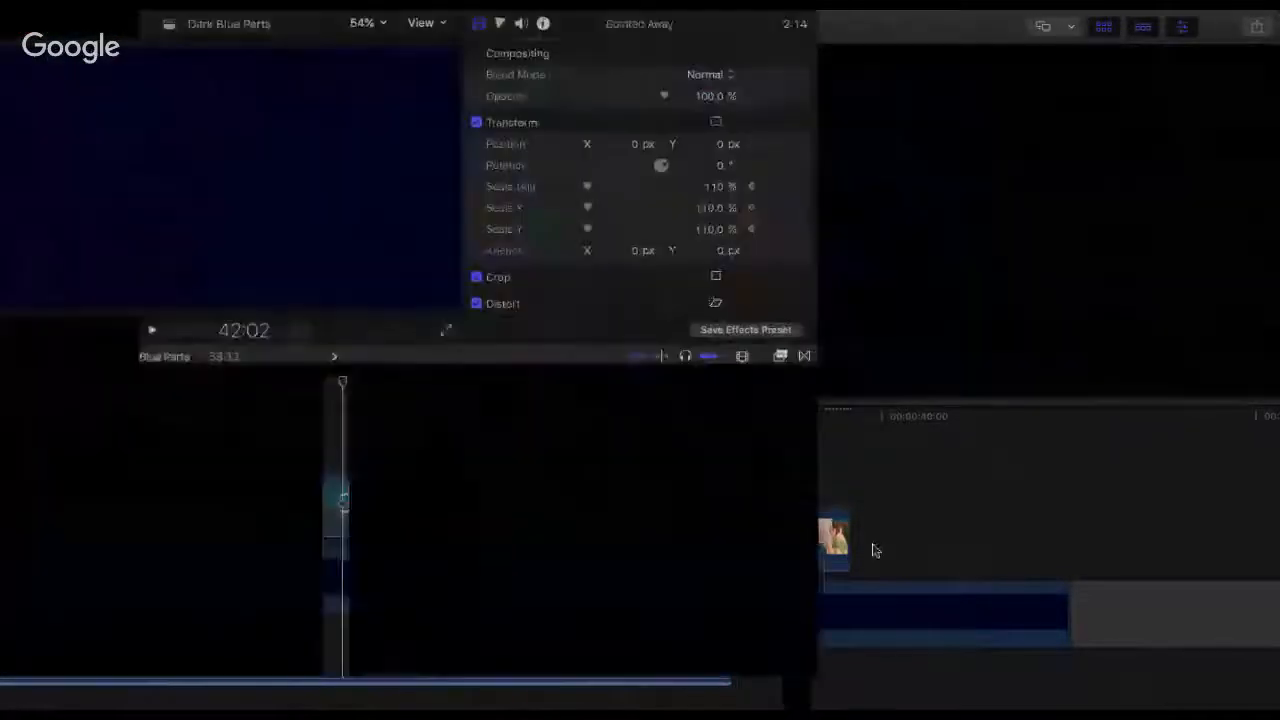
{"action": "key", "text": "space"}
Step: Extend the dragon-hug clip's end by about 0.8 seconds and the opening boy clip's start back to the beginning of Beta Collab Part 5
{"action": "left_click_drag", "start_coordinate": [902, 529], "coordinate": [910, 529]}
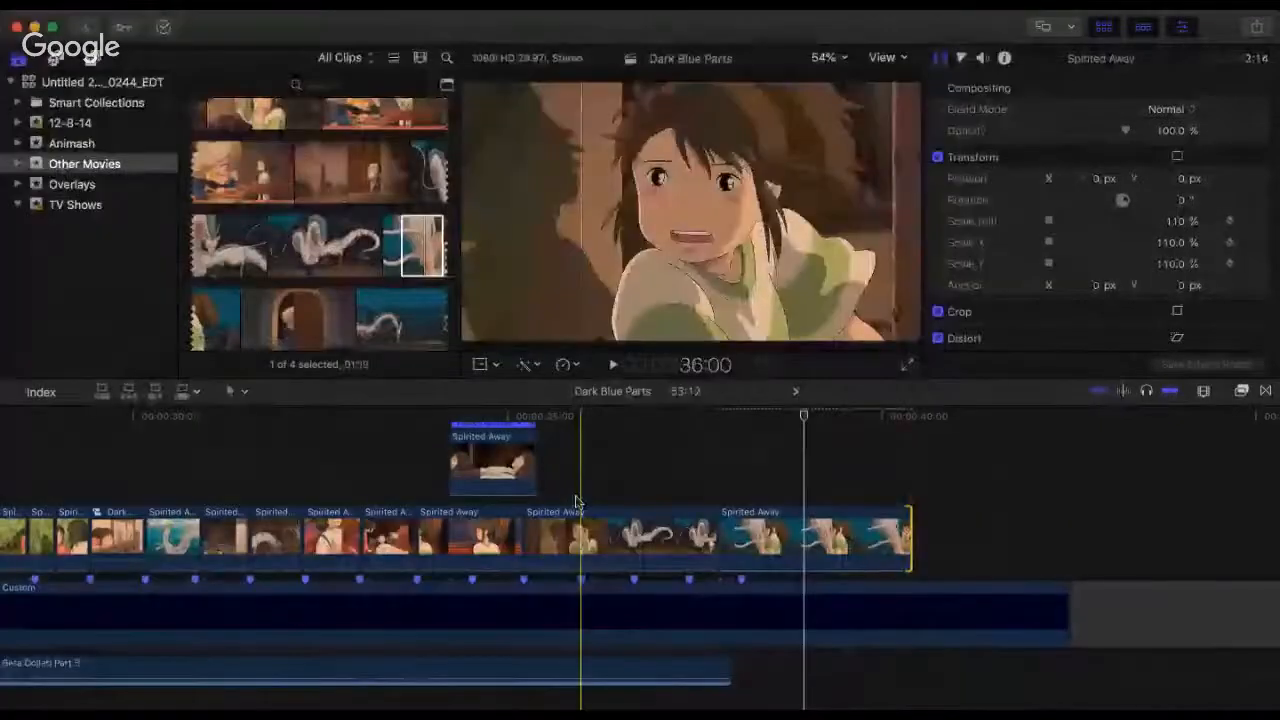
{"action": "key", "text": "super+minus"}
{"action": "scroll", "coordinate": [394, 480], "scroll_direction": "left", "scroll_amount": 1}
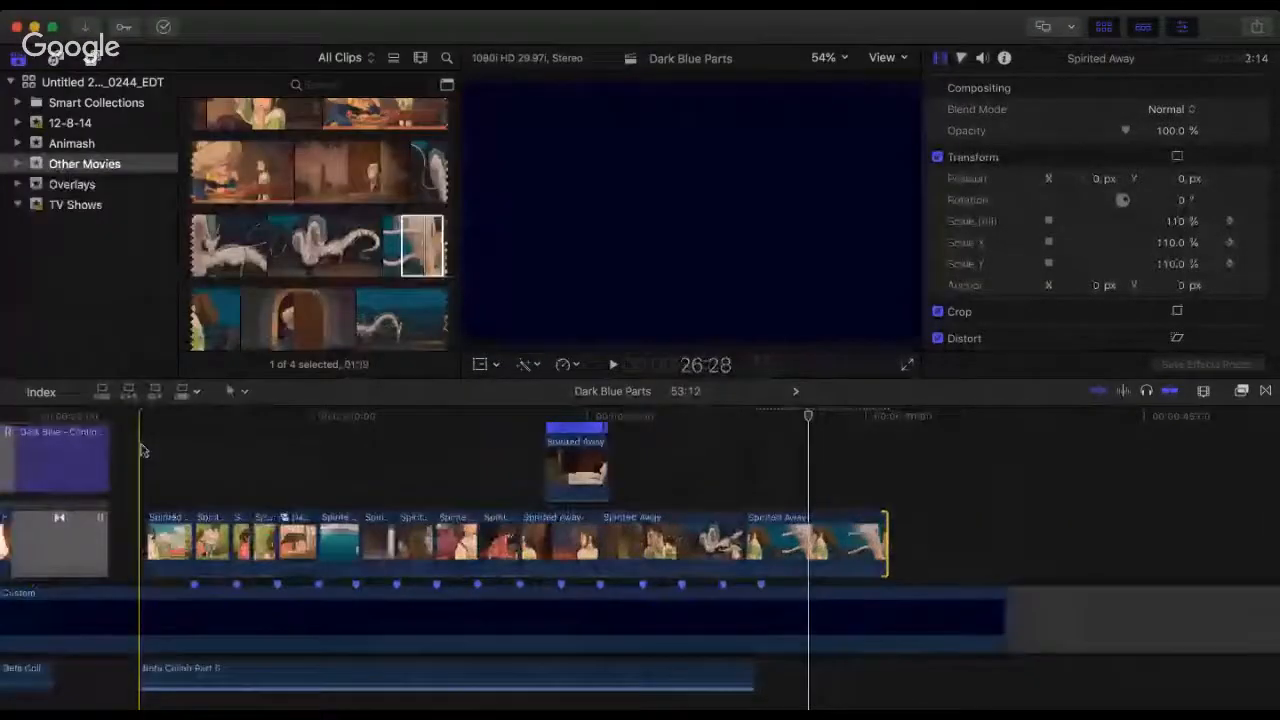
{"action": "left_click", "coordinate": [164, 455]}
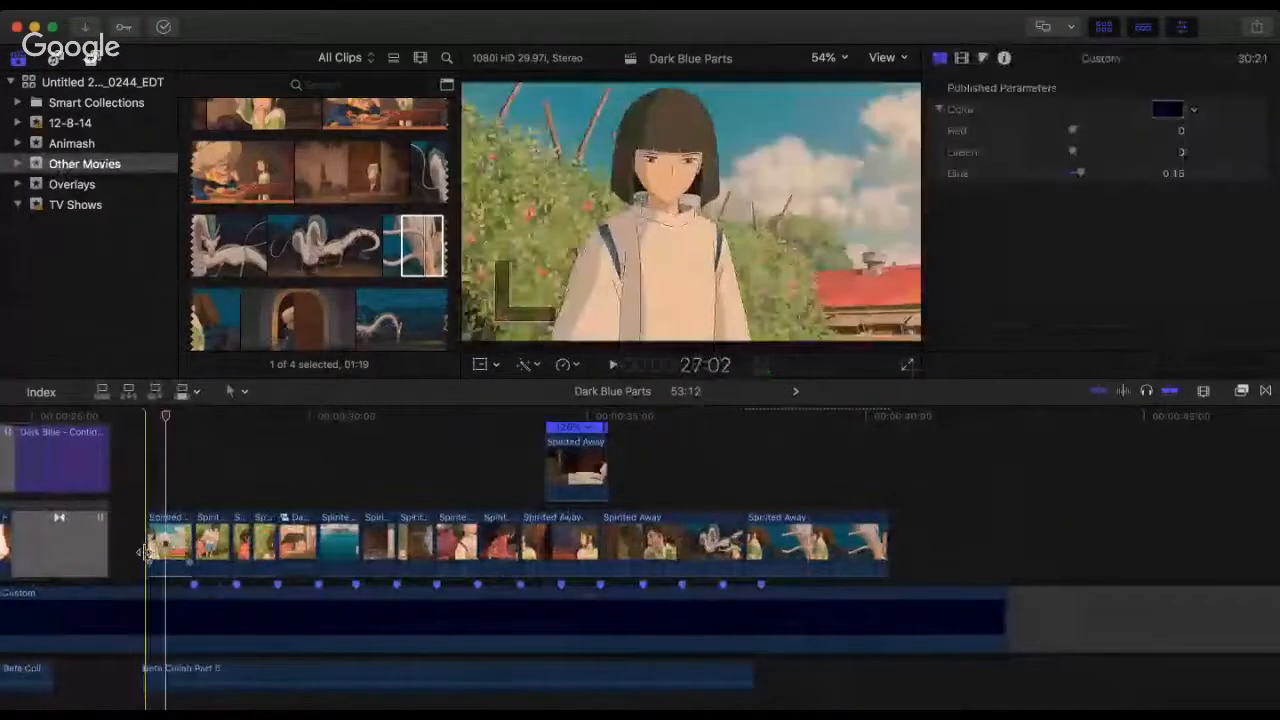
{"action": "left_click_drag", "start_coordinate": [145, 552], "coordinate": [137, 552]}
{"action": "left_click", "coordinate": [142, 418]}
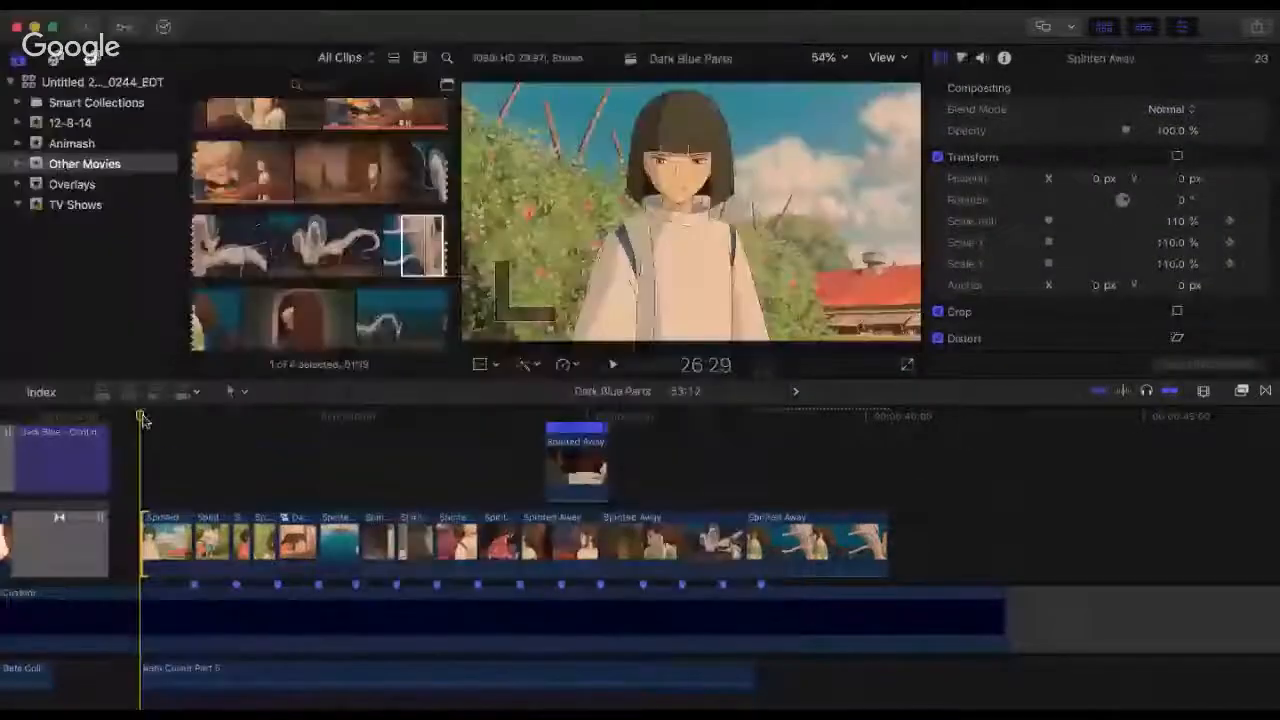
Step: Play the opening boy clip and the garden-pair shot from the start of Beta Collab Part 5, twice
{"action": "key", "text": "space"}
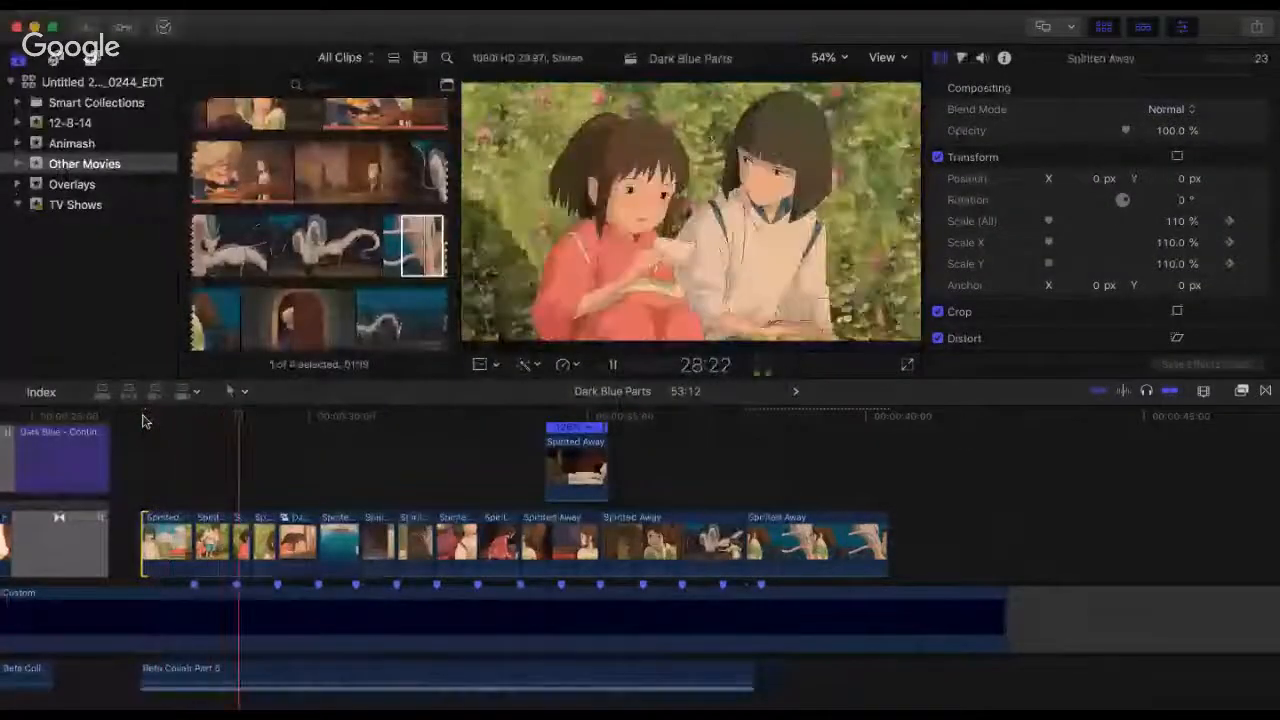
{"action": "key", "text": "space"}
{"action": "key", "text": "super+equal"}
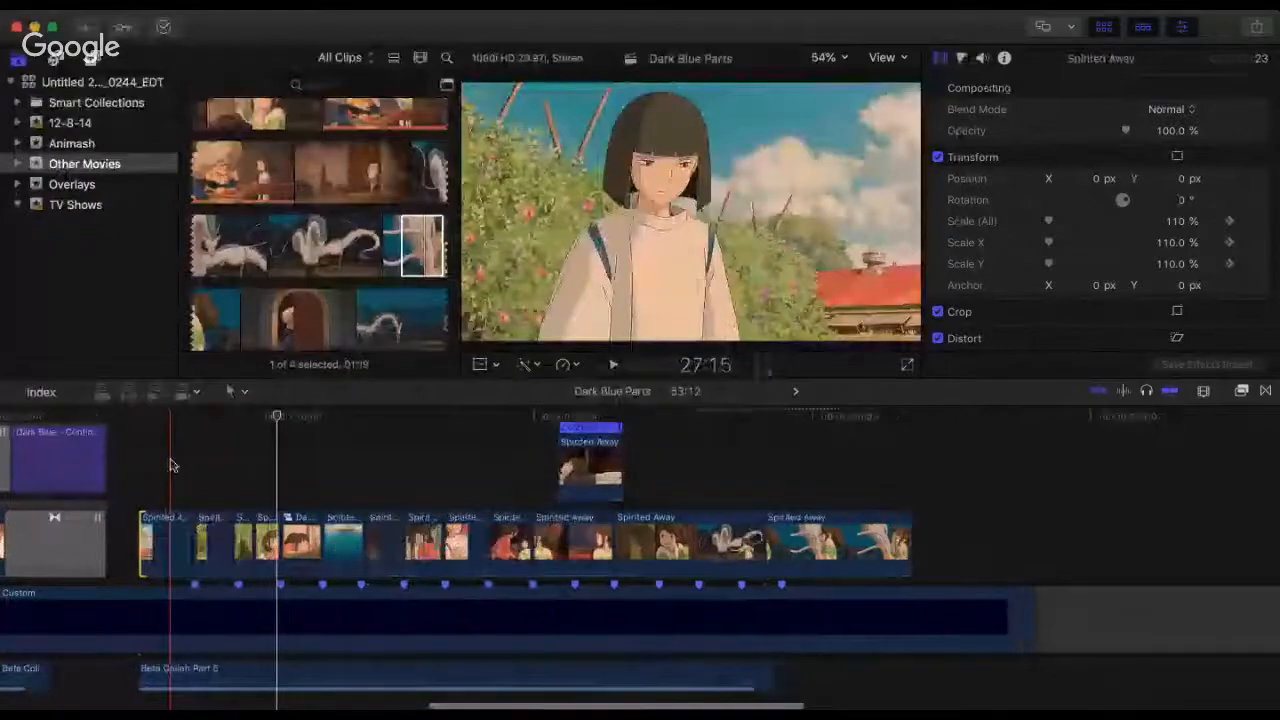
{"action": "key", "text": "super+equal"}
{"action": "key", "text": "super+equal"}
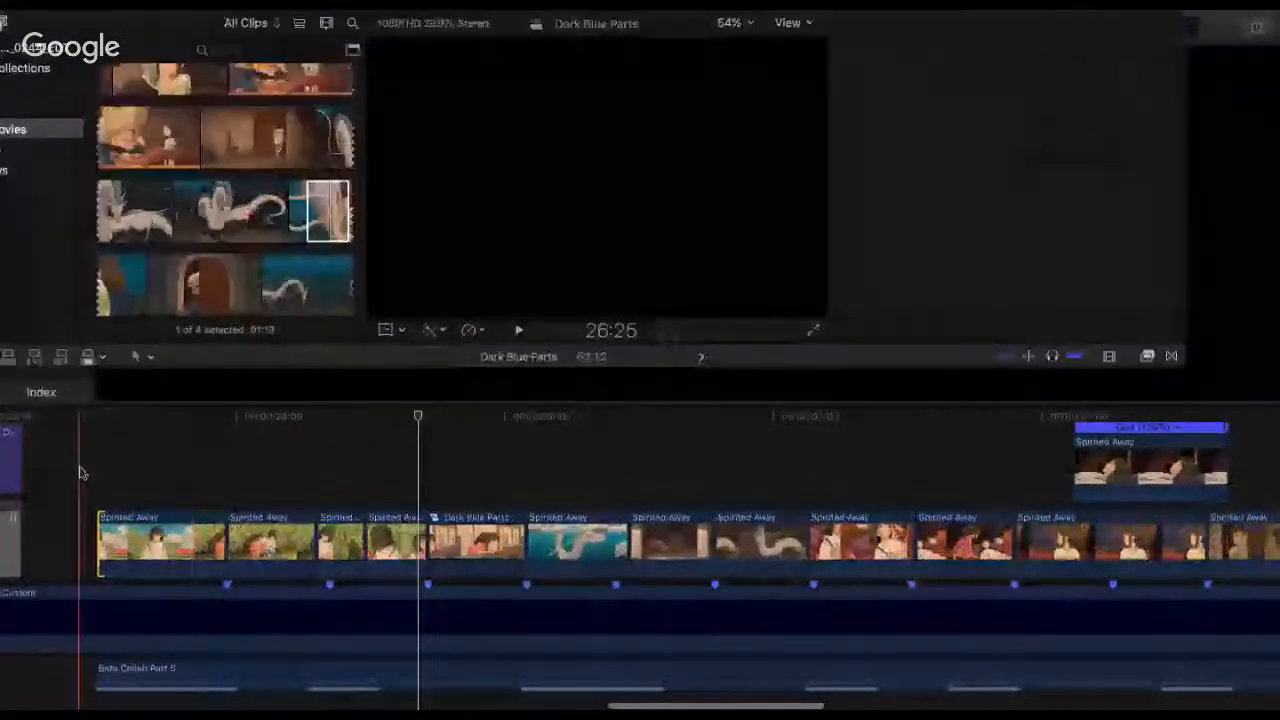
{"action": "key", "text": "space"}
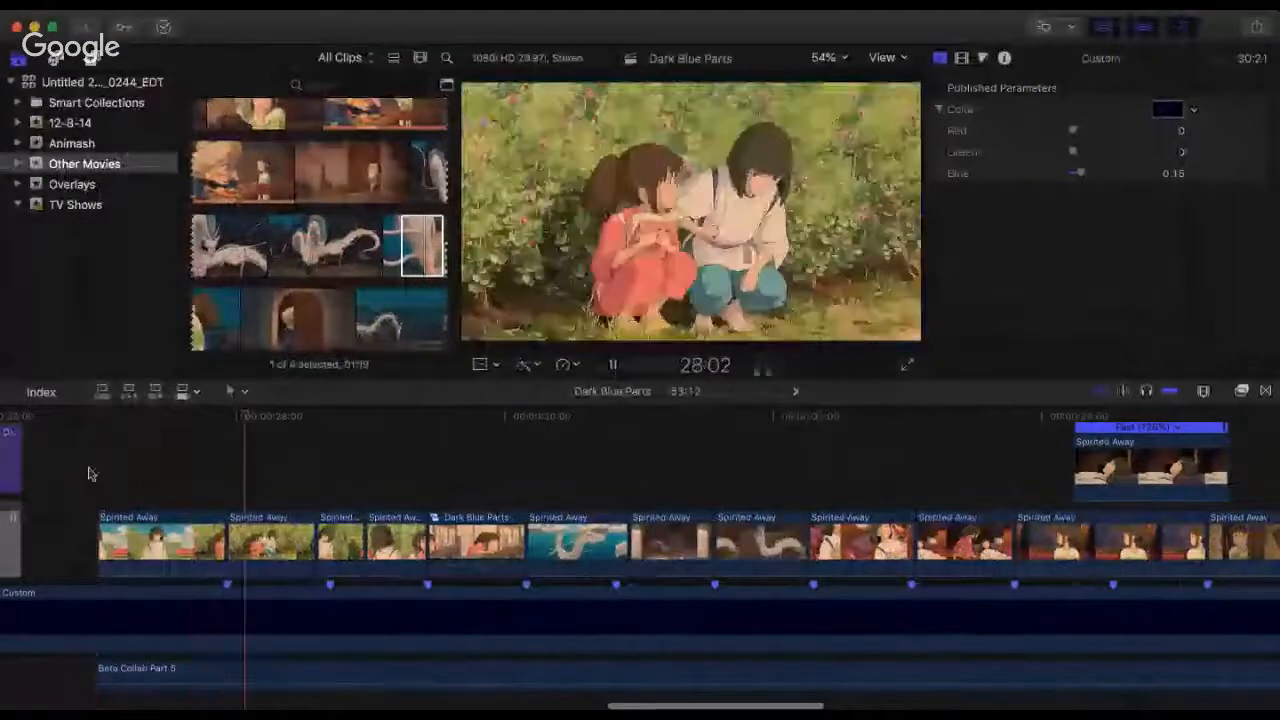
{"action": "key", "text": "space"}
Step: Extend the opening boy clip's start slightly to 26:28 and move its cut to the garden-pair clip earlier, to about 27:24
{"action": "left_click", "coordinate": [118, 537]}
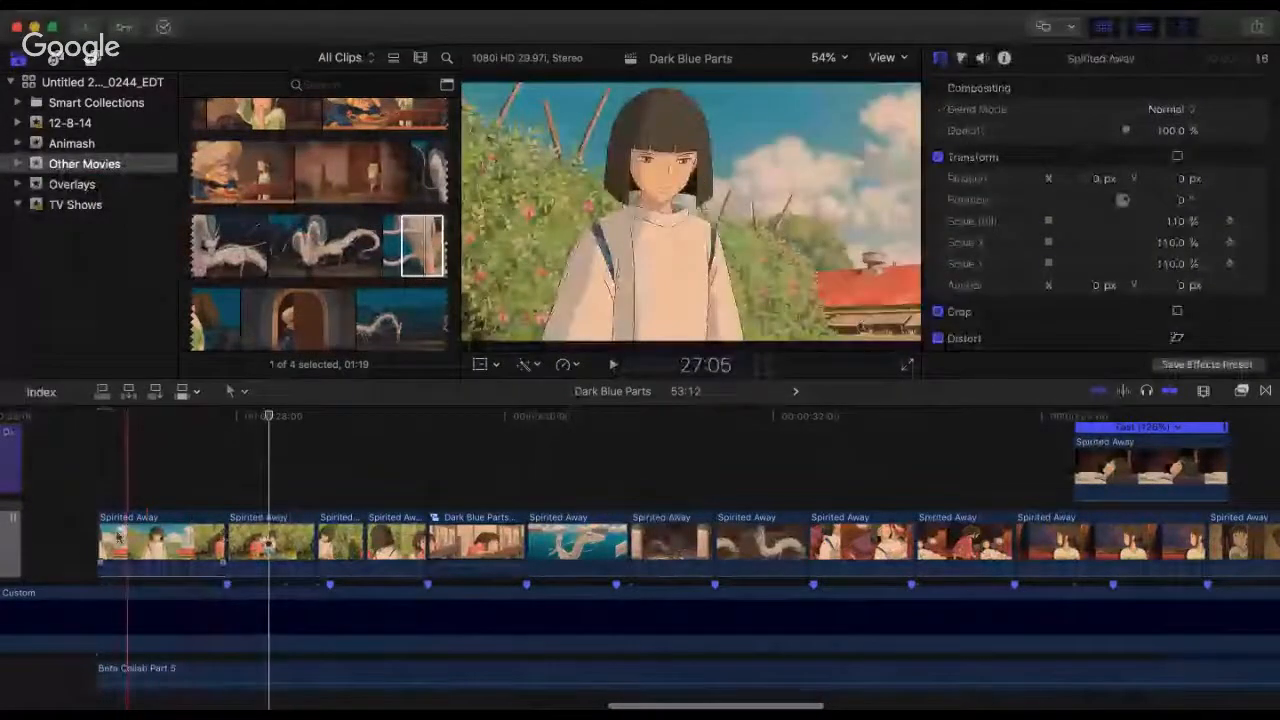
{"action": "key", "text": "alt+bracketleft"}
{"action": "left_click_drag", "start_coordinate": [140, 540], "coordinate": [212, 530]}
{"action": "left_click", "coordinate": [225, 542]}
Step: Play repeatedly from the start of the opening boy clip at 26:28 across the cut to the garden-pair clip
{"action": "key", "text": "space"}
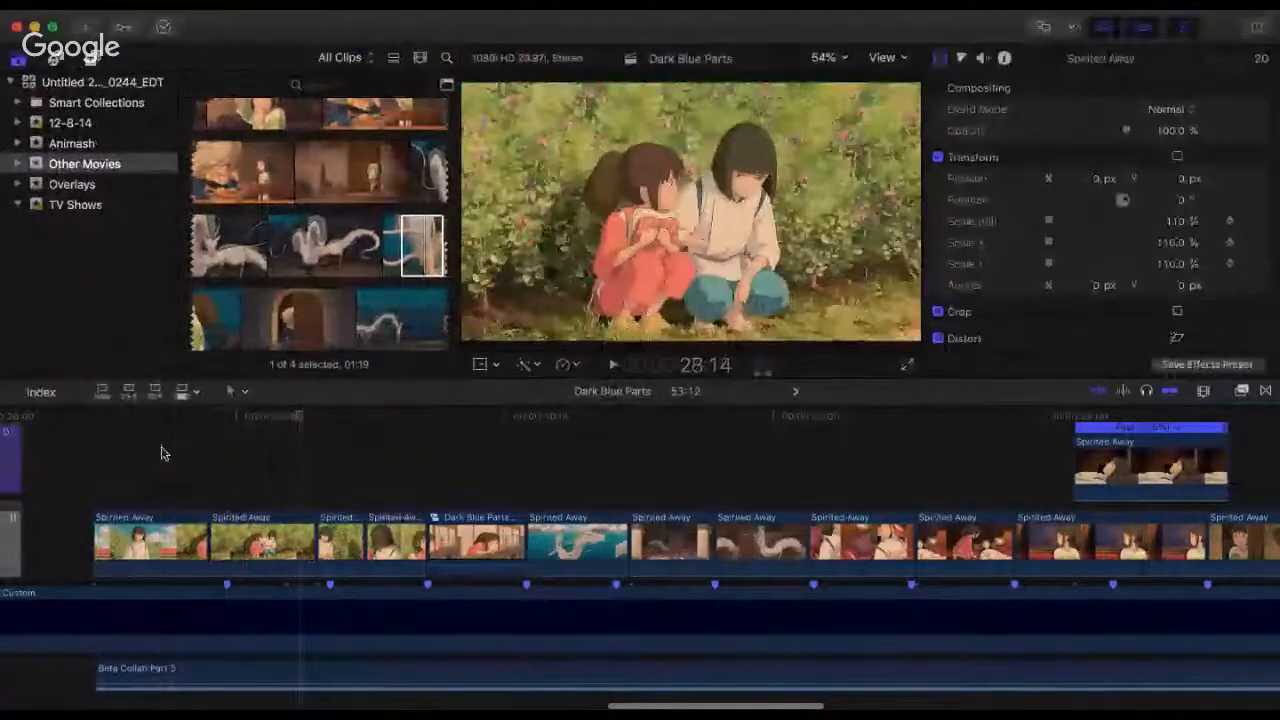
{"action": "left_click", "coordinate": [160, 453]}
{"action": "key", "text": "space"}
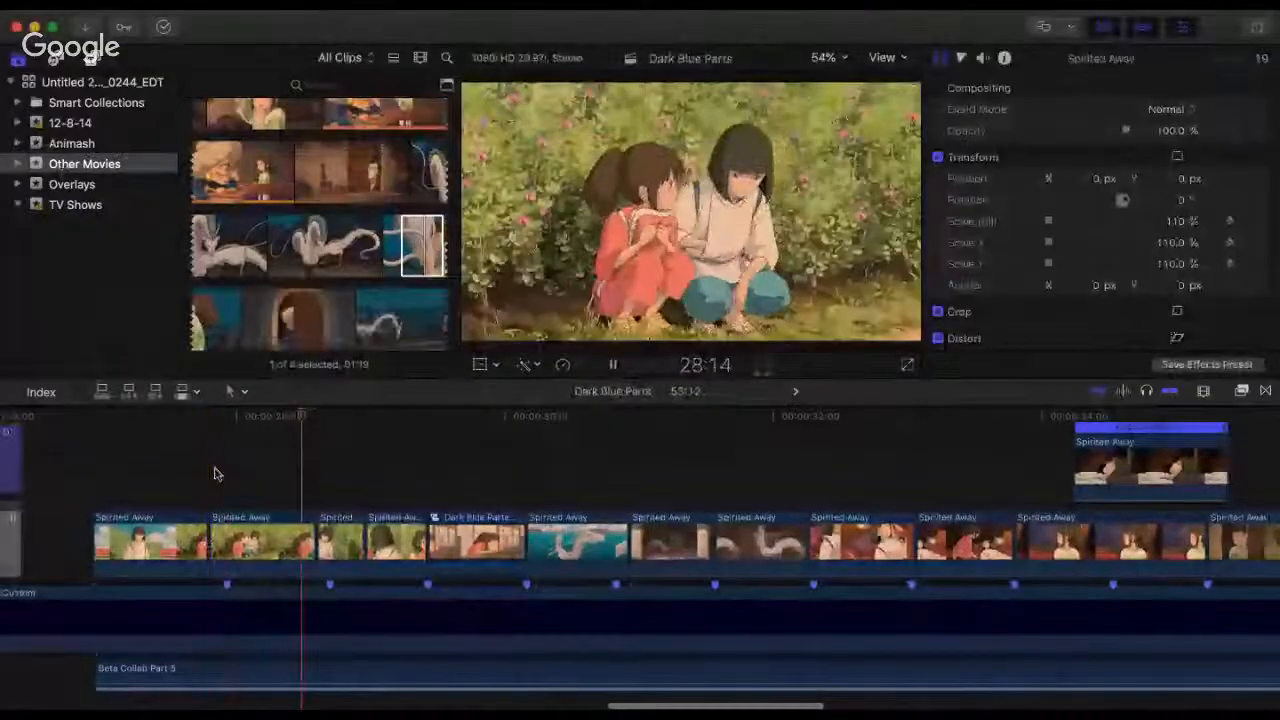
{"action": "key", "text": "space"}
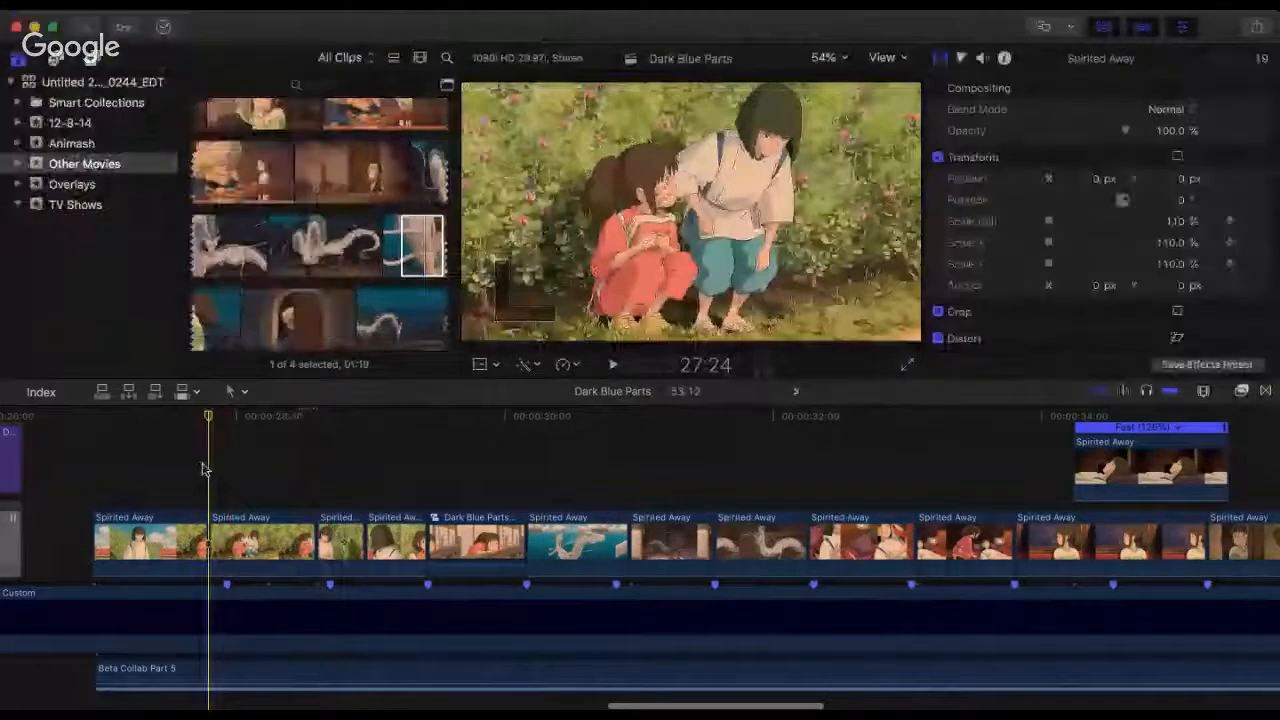
{"action": "key", "text": "space"}
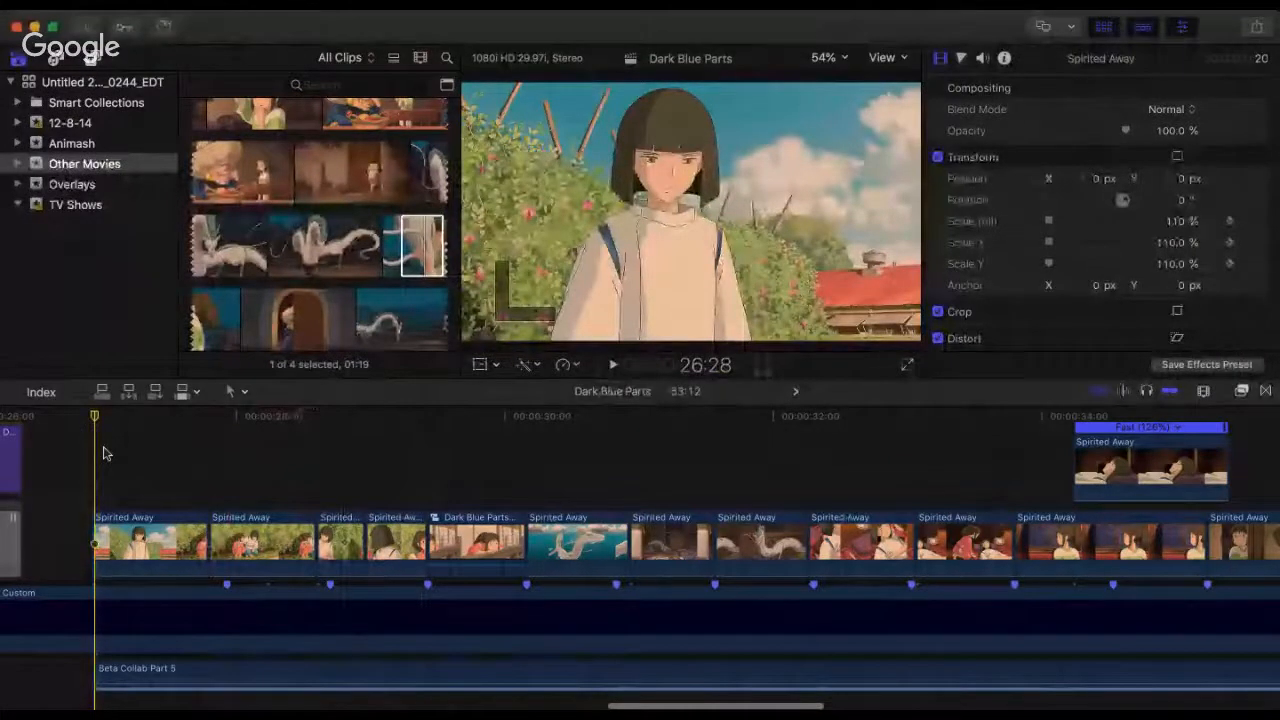
{"action": "key", "text": "space"}
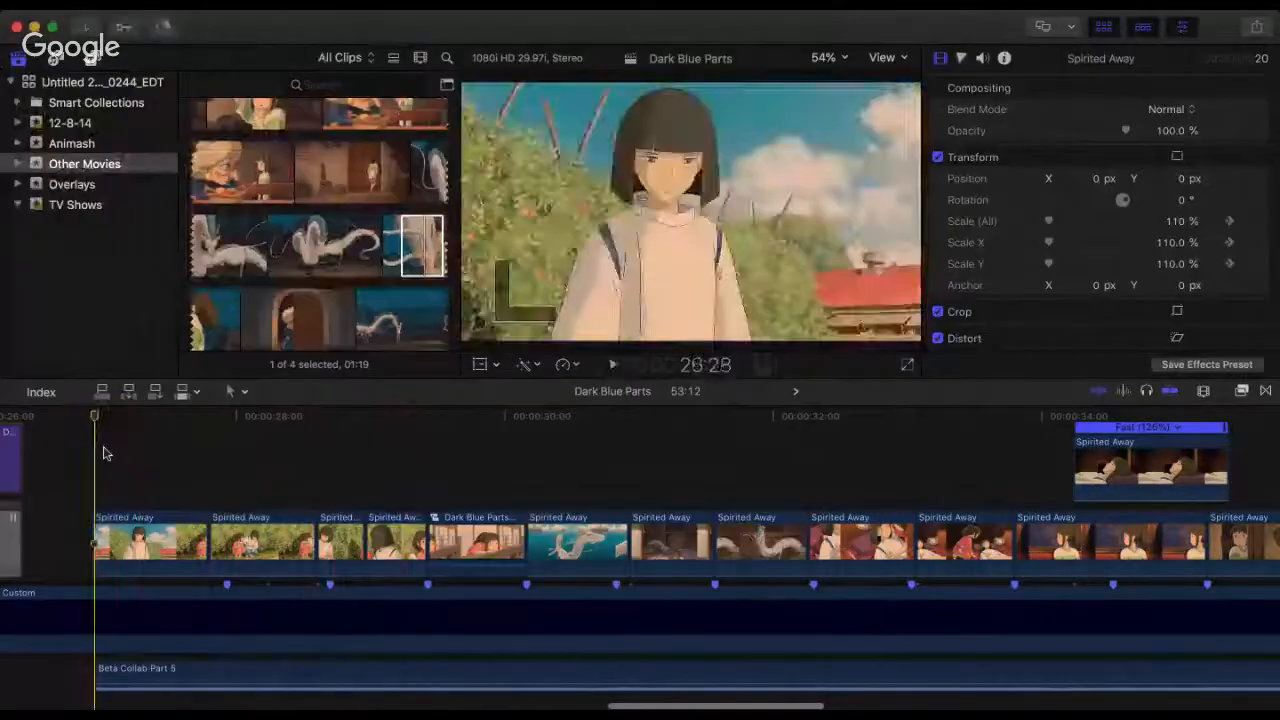
{"action": "key", "text": "space"}
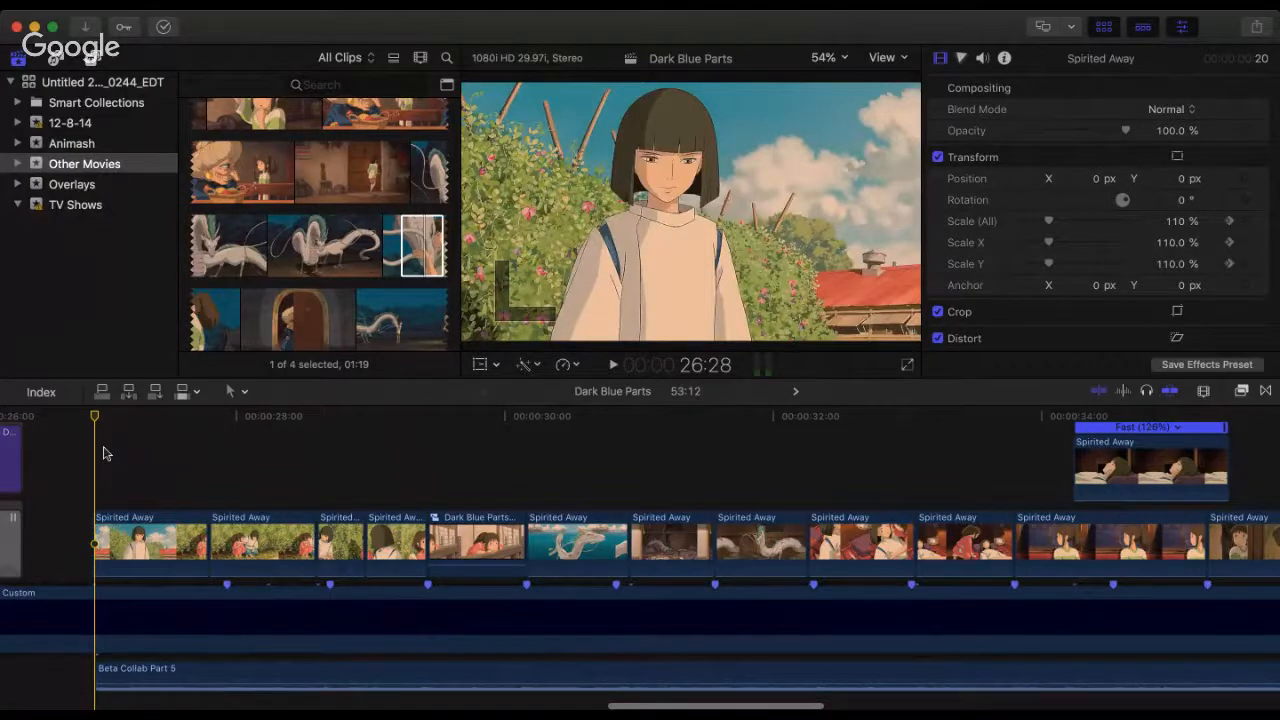
{"action": "key", "text": "space"}
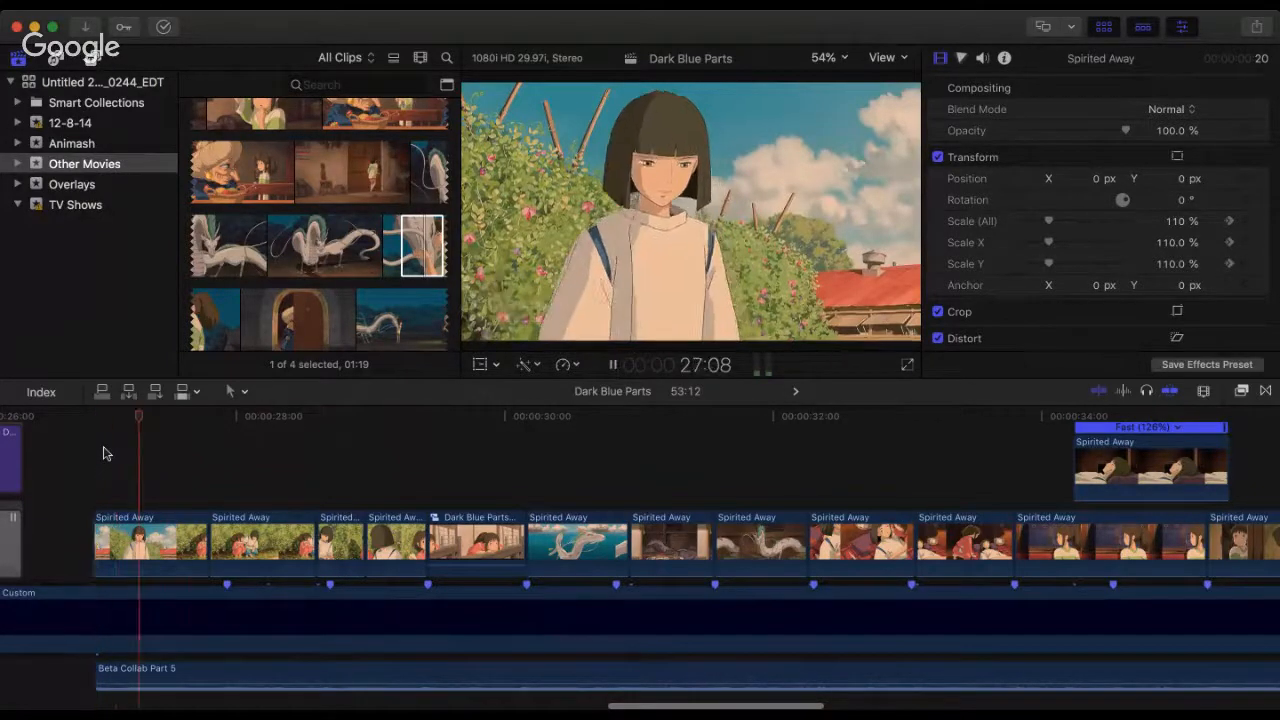
{"action": "key", "text": "space"}
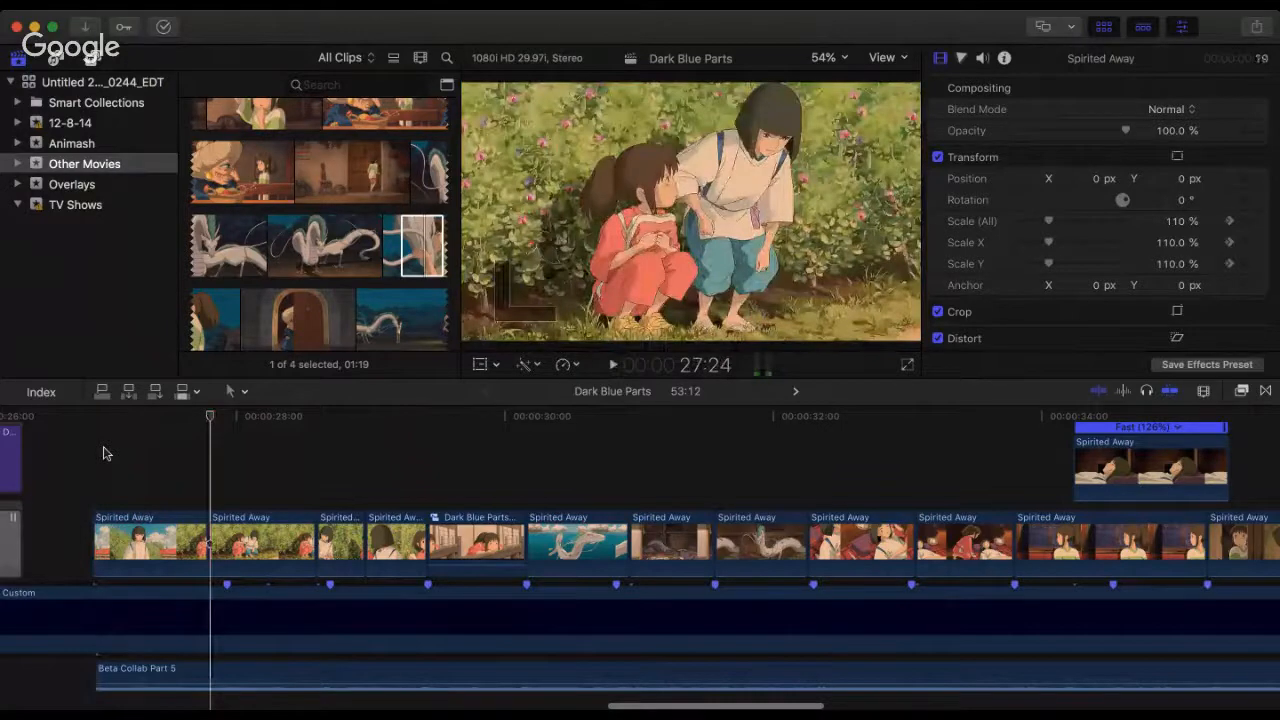
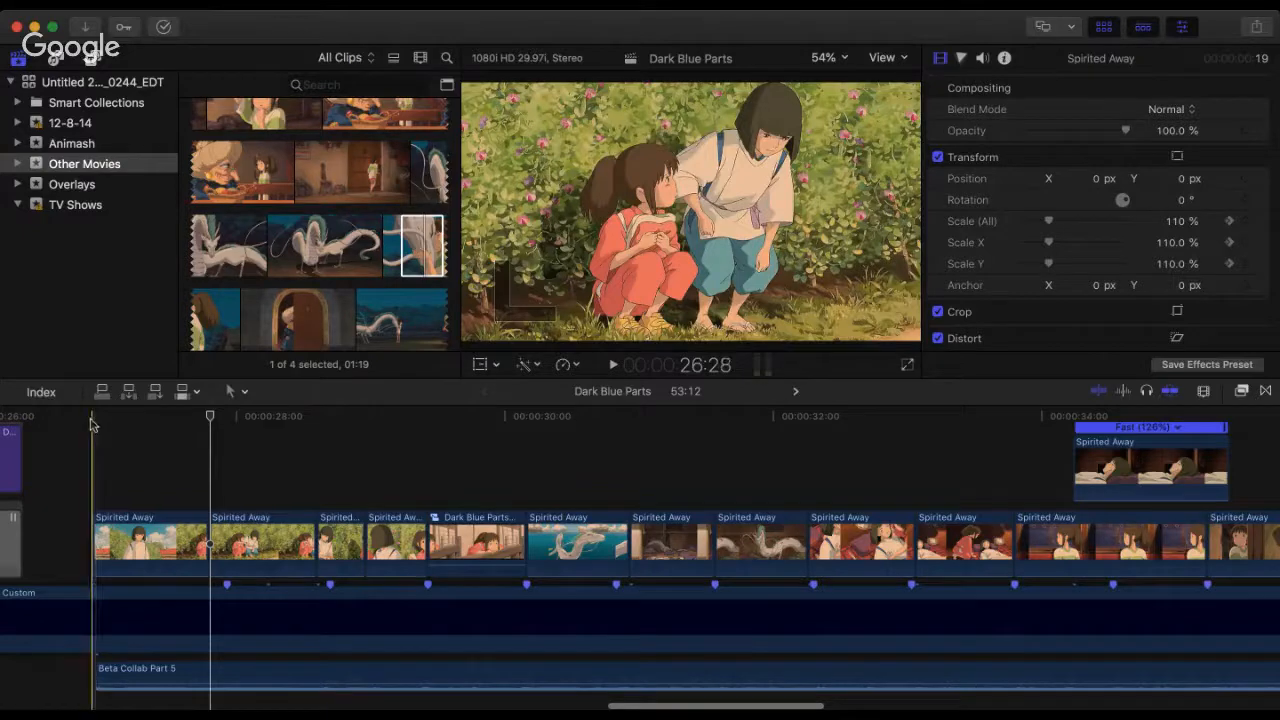
Step: Play the opening boy clip and the garden-pair shot from 26:28 twice to check the cut
{"action": "left_click", "coordinate": [92, 425]}
{"action": "key", "text": "space"}
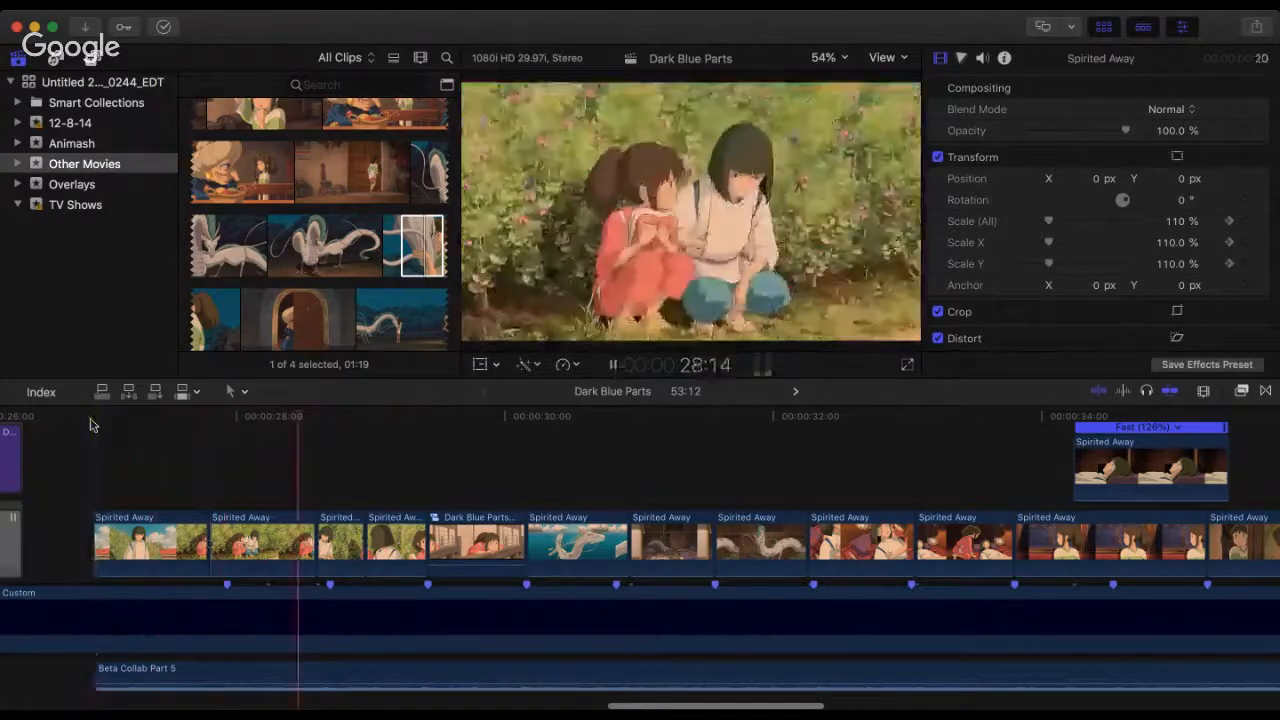
{"action": "key", "text": "space"}
{"action": "left_click", "coordinate": [90, 425]}
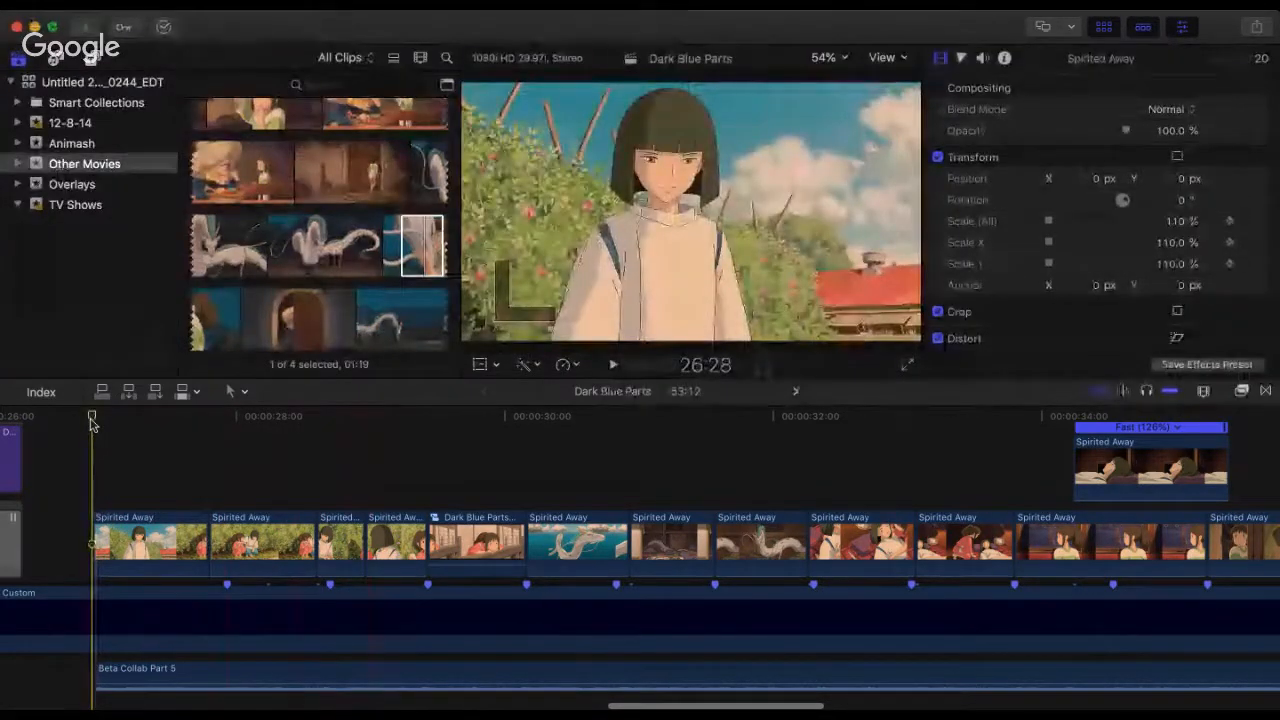
{"action": "key", "text": "space"}
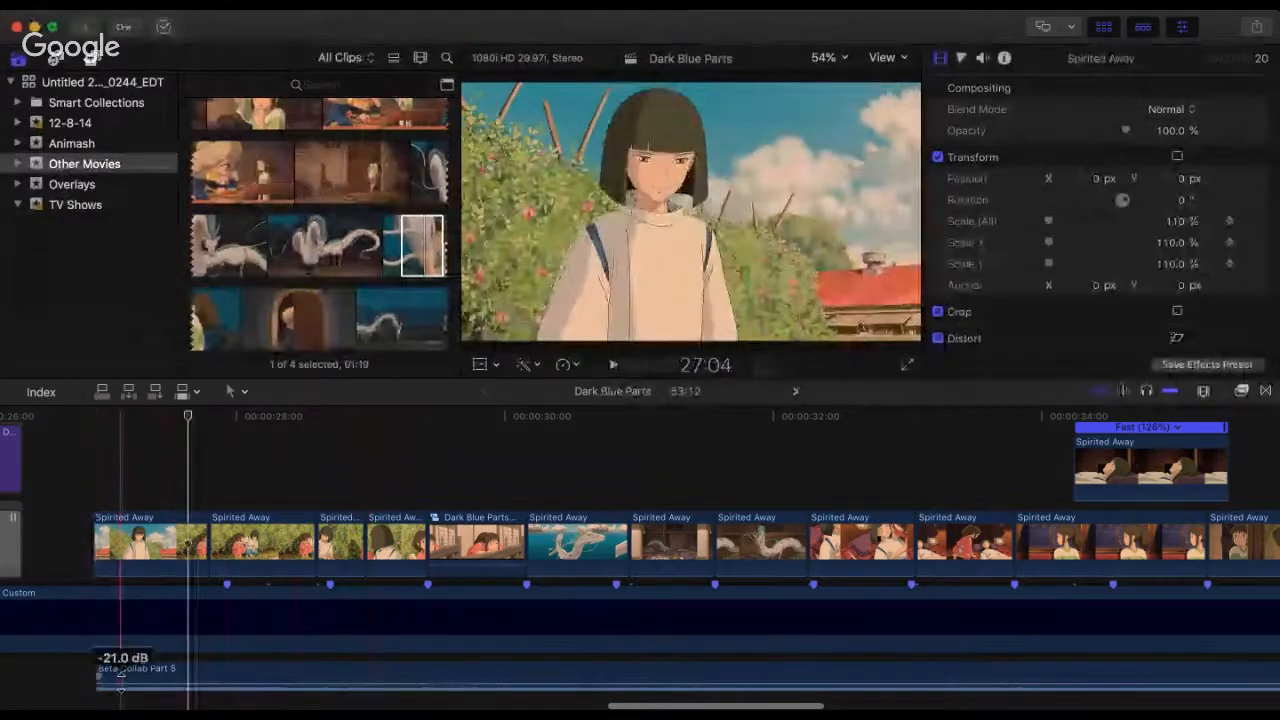
Step: Set the Beta Collab Part 5 audio level to about -21 dB and play the sequence from 26:28 past the first dragon shots
{"action": "left_click_drag", "start_coordinate": [121, 687], "coordinate": [121, 688]}
{"action": "left_click", "coordinate": [92, 493]}
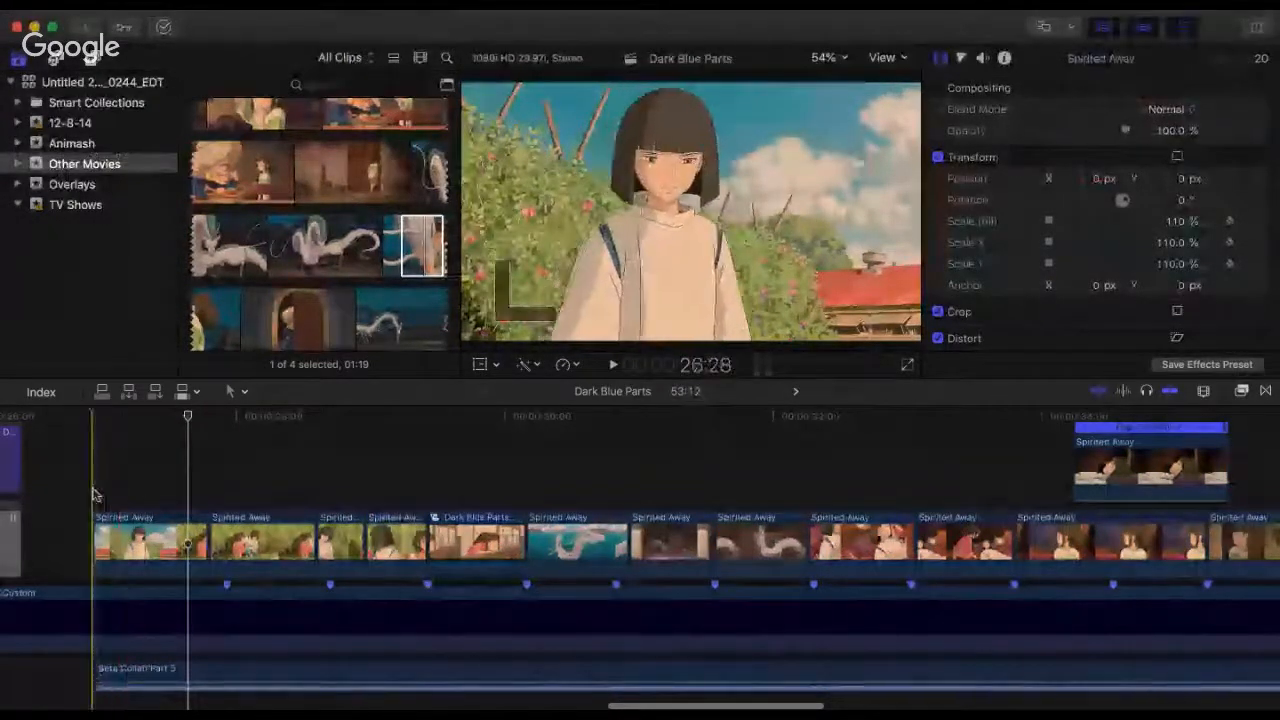
{"action": "key", "text": "space"}
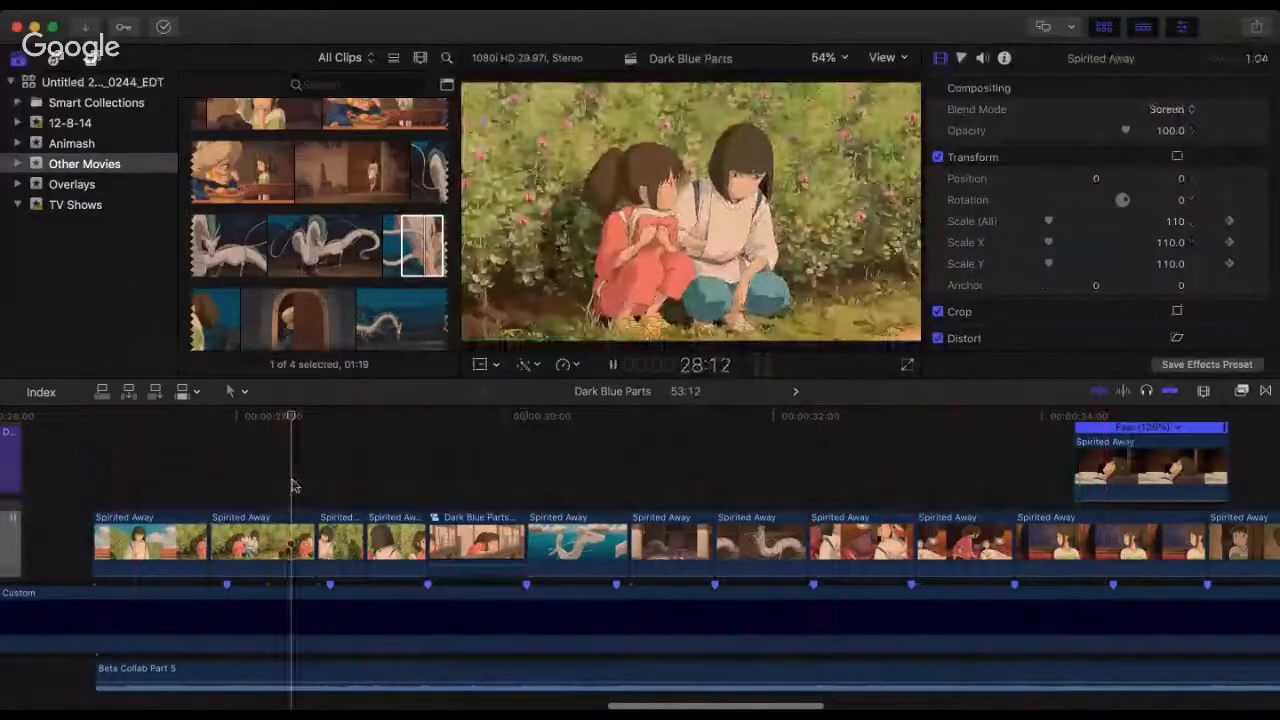
{"action": "key", "text": "space"}
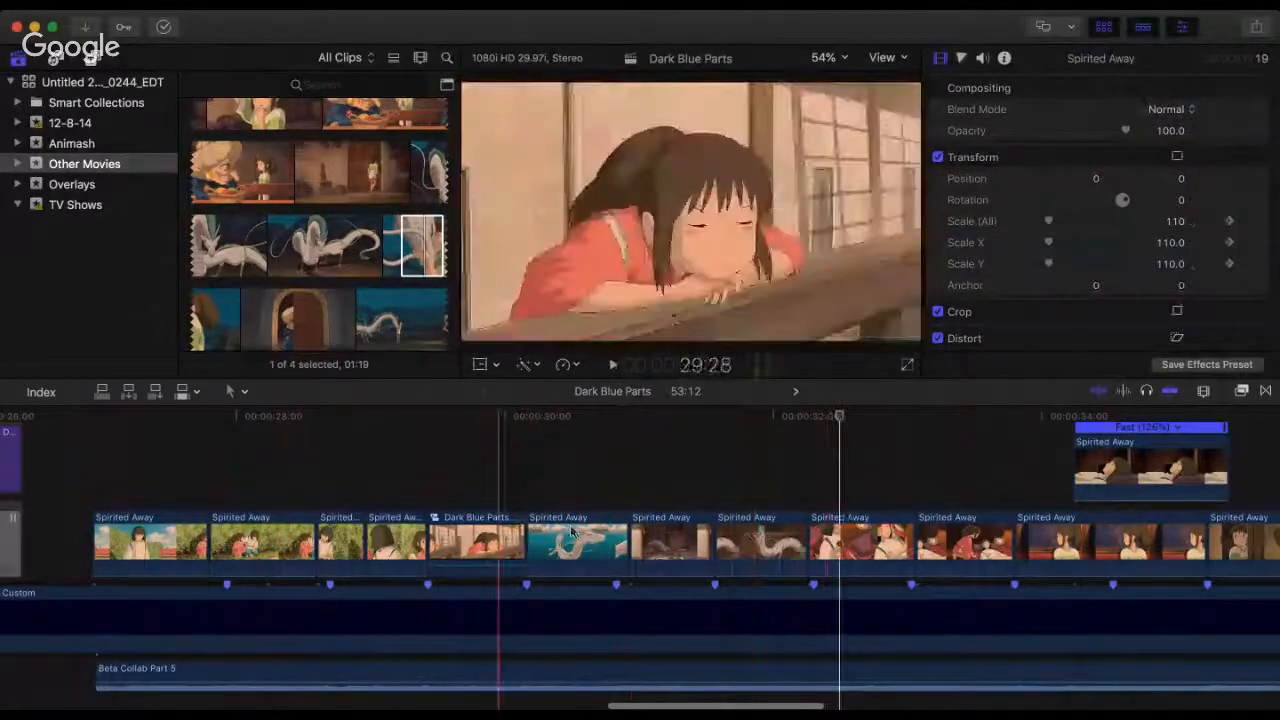
{"action": "key", "text": "space"}
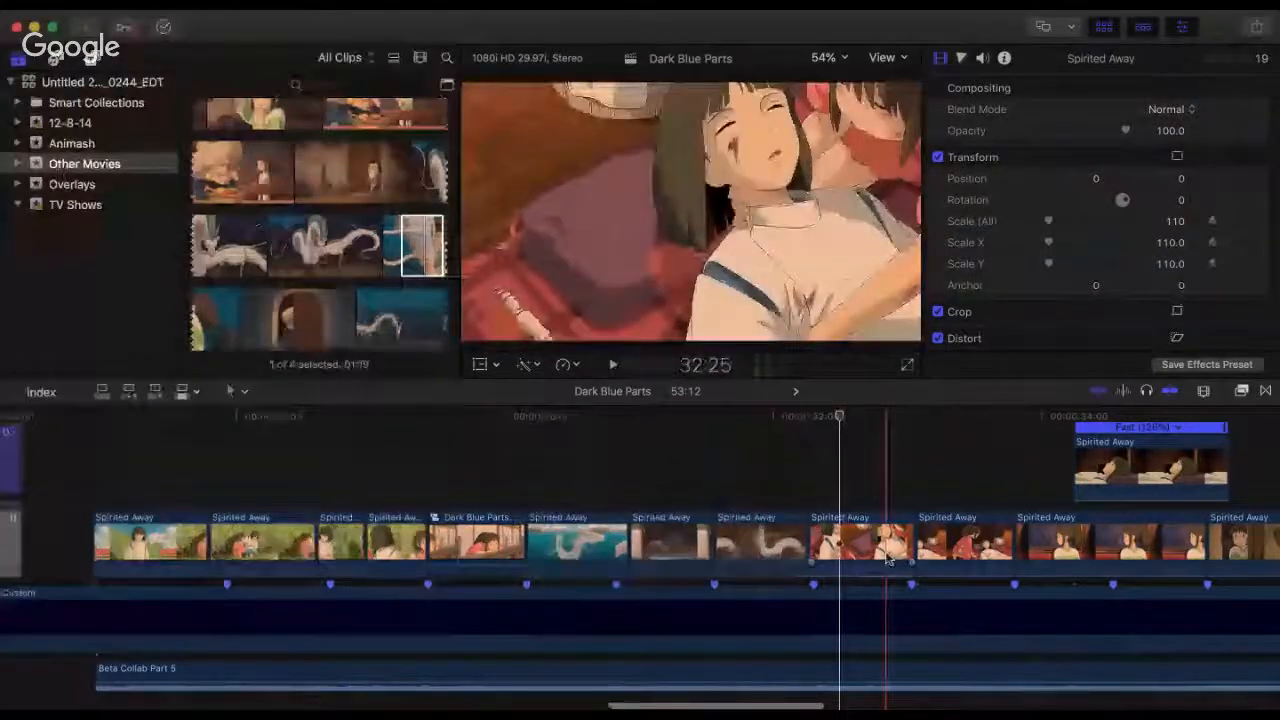
Step: Move the two clips of the girl tending the injured boy out of the sequence to after the dragon-hug clip
{"action": "scroll", "coordinate": [888, 560], "scroll_direction": "right", "scroll_amount": 4}
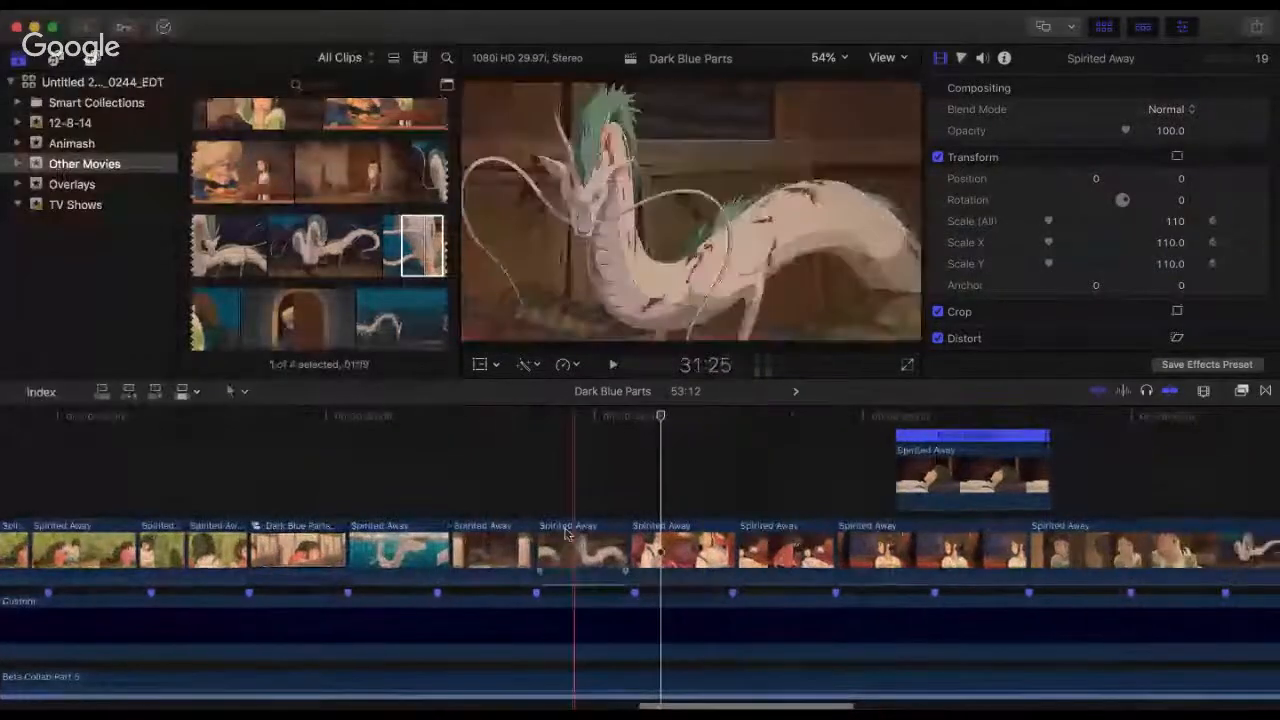
{"action": "scroll", "coordinate": [660, 520], "scroll_direction": "down", "scroll_amount": 3}
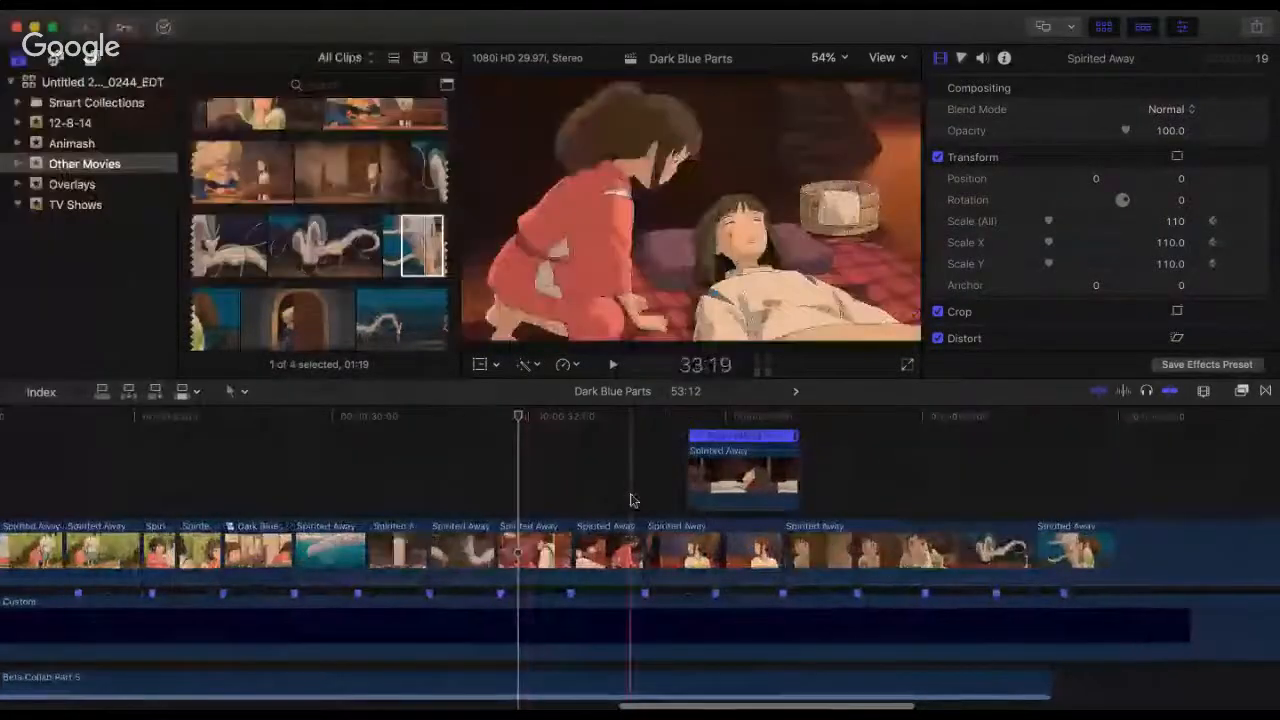
{"action": "scroll", "coordinate": [629, 500], "scroll_direction": "down", "scroll_amount": 3}
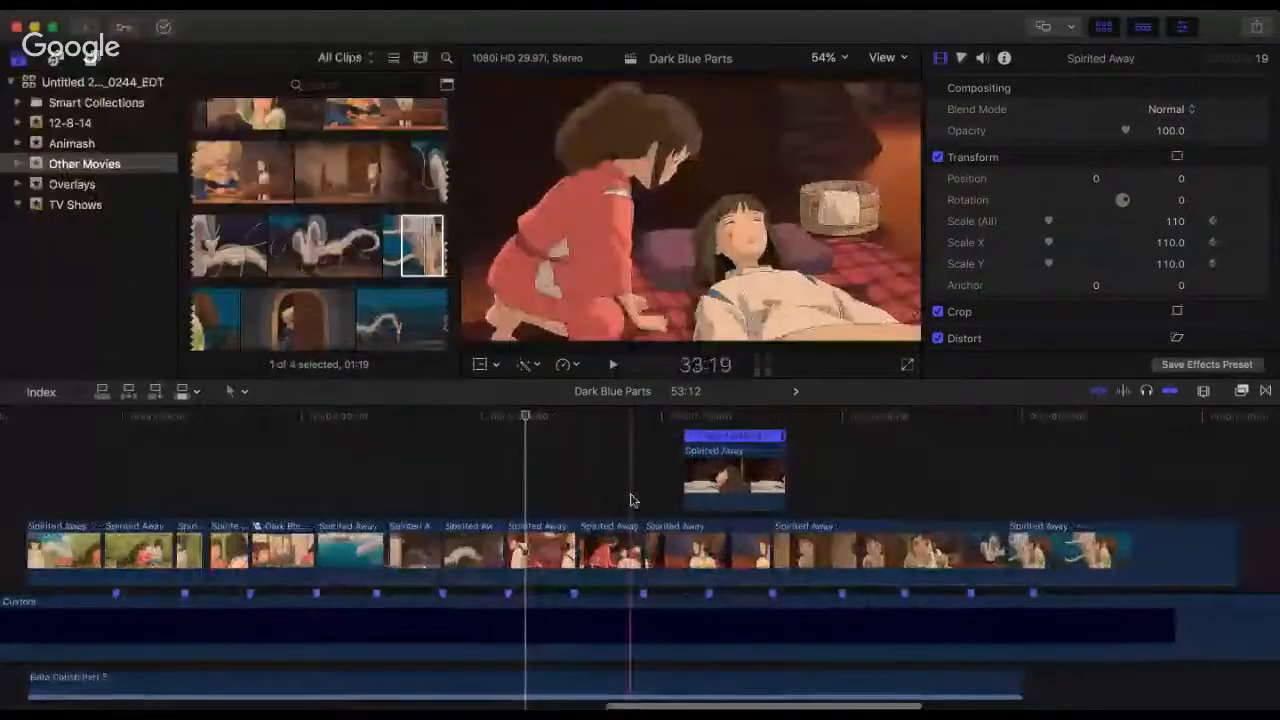
{"action": "left_click_drag", "start_coordinate": [512, 512], "coordinate": [557, 543]}
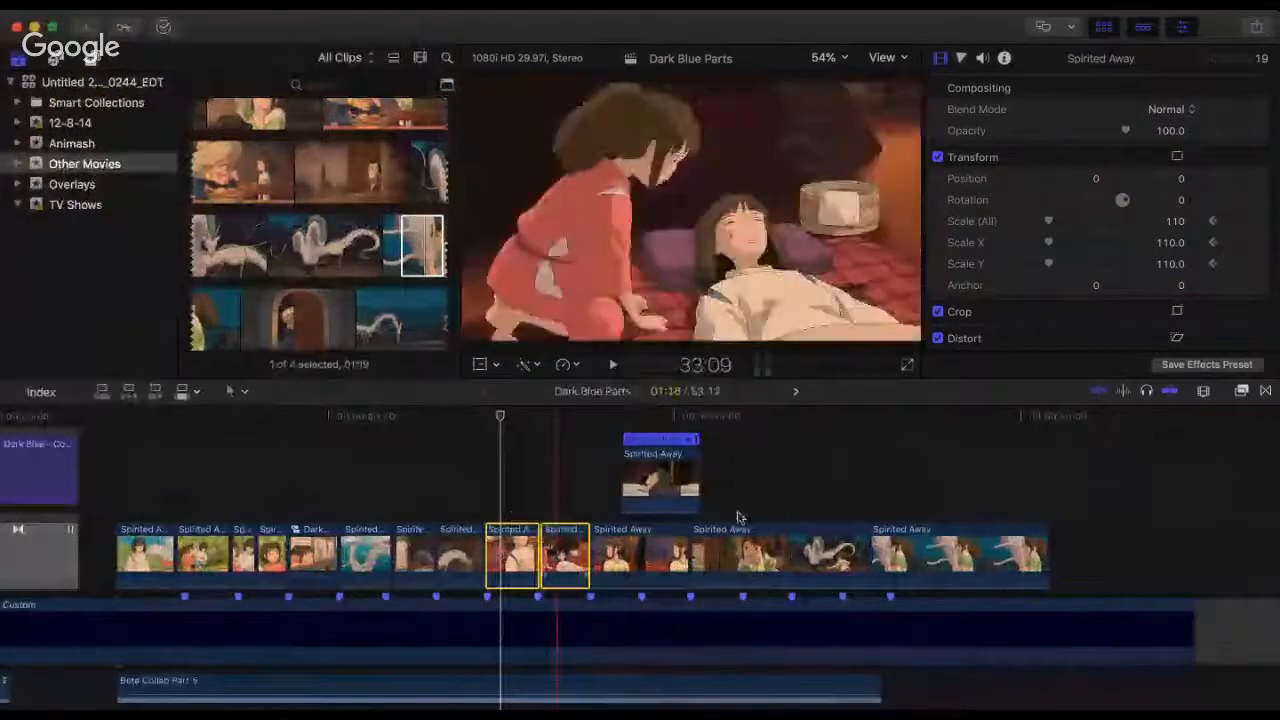
{"action": "left_click_drag", "start_coordinate": [1173, 530], "coordinate": [1145, 541]}
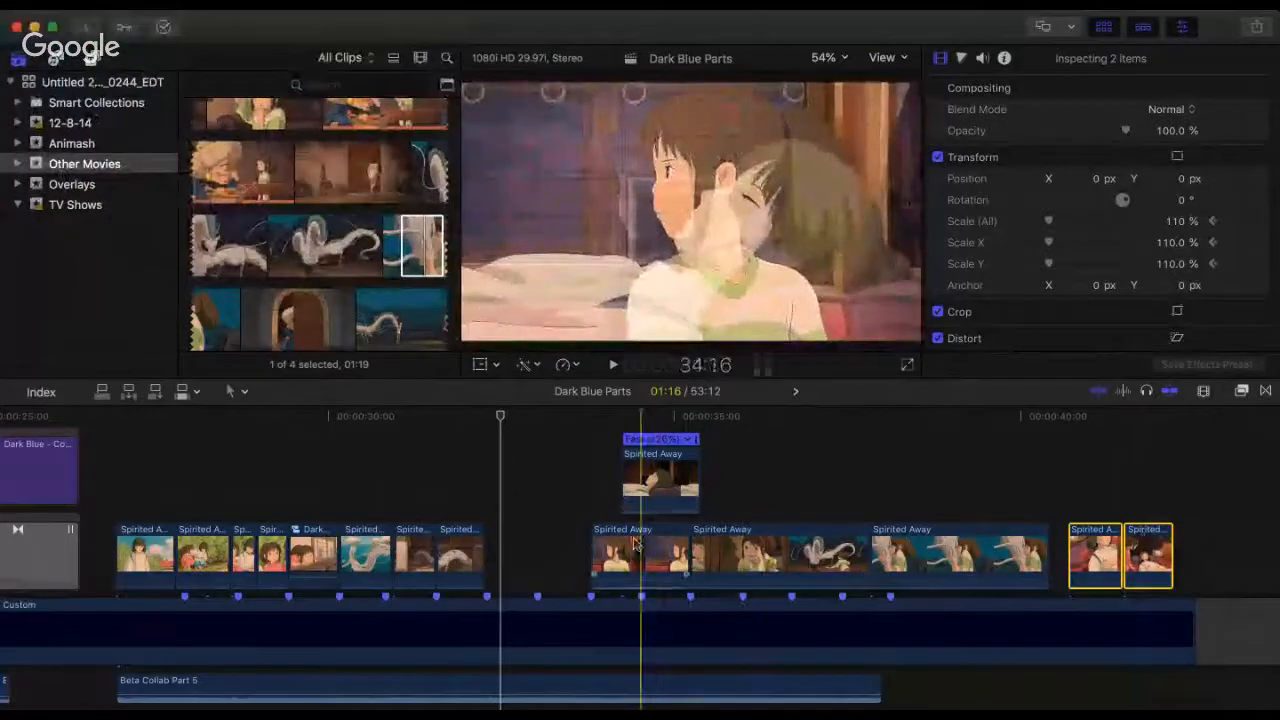
Step: Shift the train shot, its sleeping-boy overlay and the two following clips earlier to close the gap after the indoor dragon clip
{"action": "left_click_drag", "start_coordinate": [543, 488], "coordinate": [903, 590]}
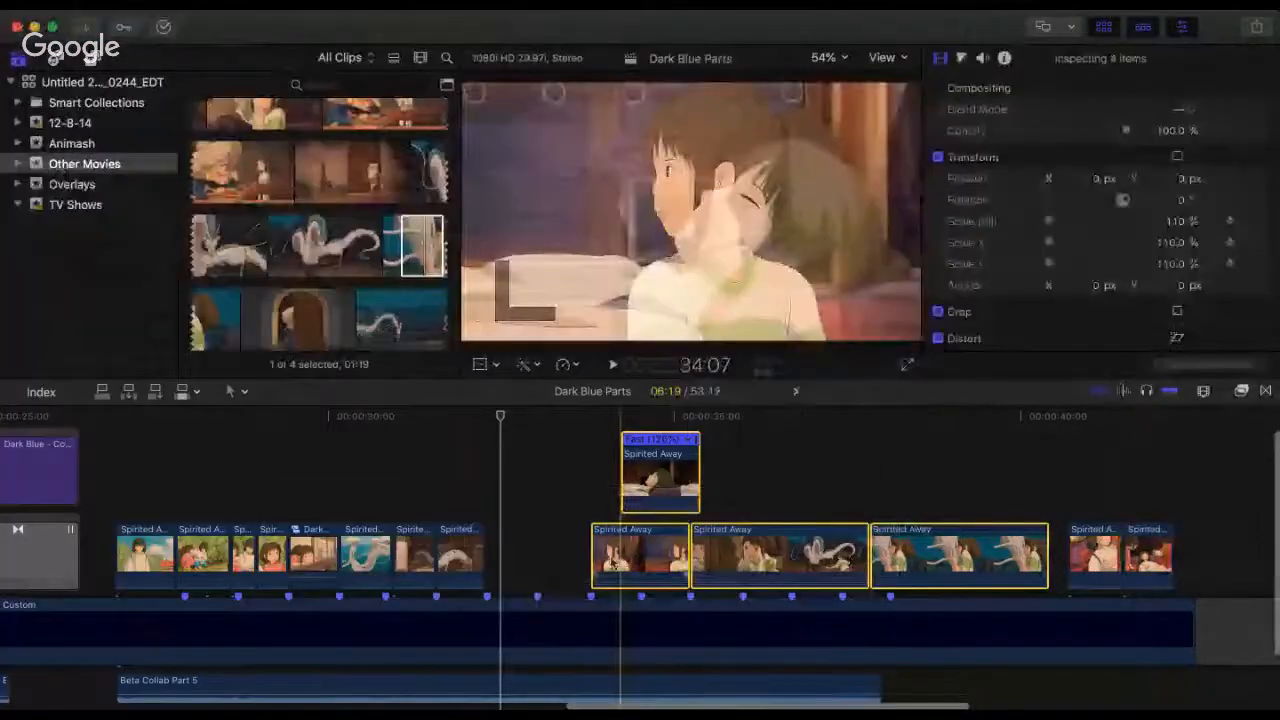
{"action": "left_click_drag", "start_coordinate": [623, 565], "coordinate": [517, 565]}
{"action": "key", "text": "super+4"}
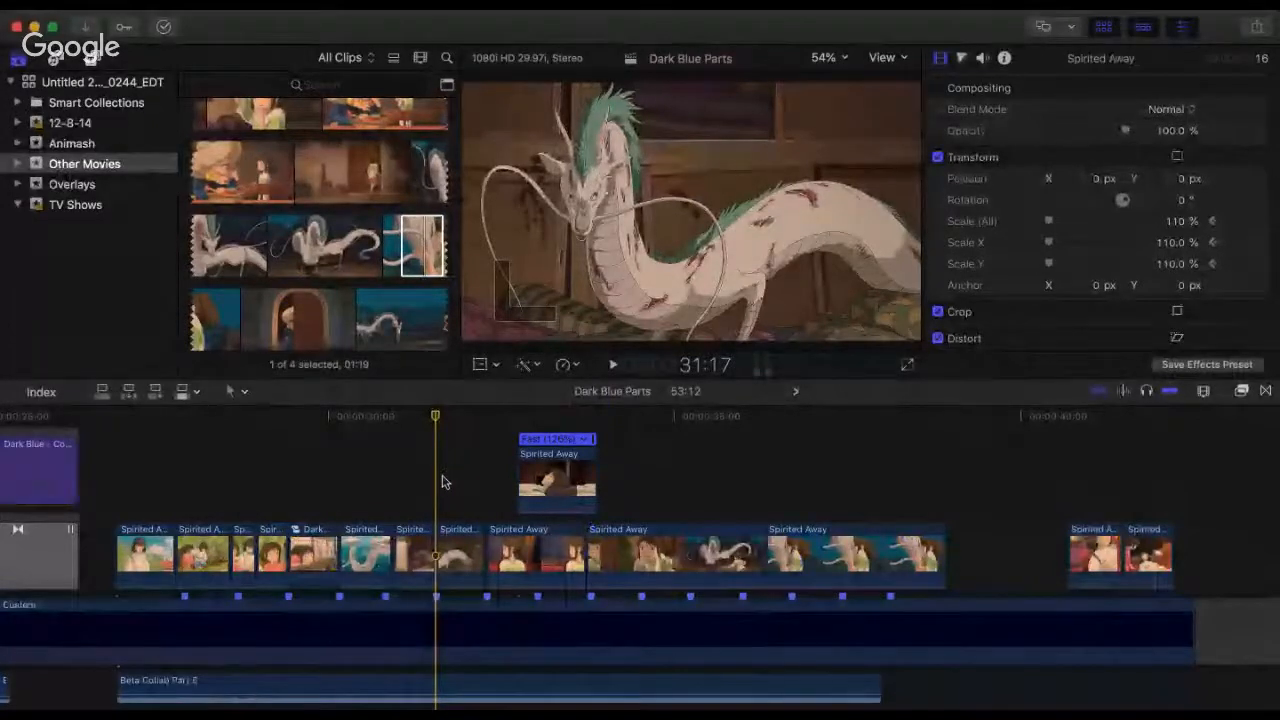
Step: Play repeatedly from 31:17 across the indoor dragon clip, the train shot and the doorway-girl clip
{"action": "key", "text": "space"}
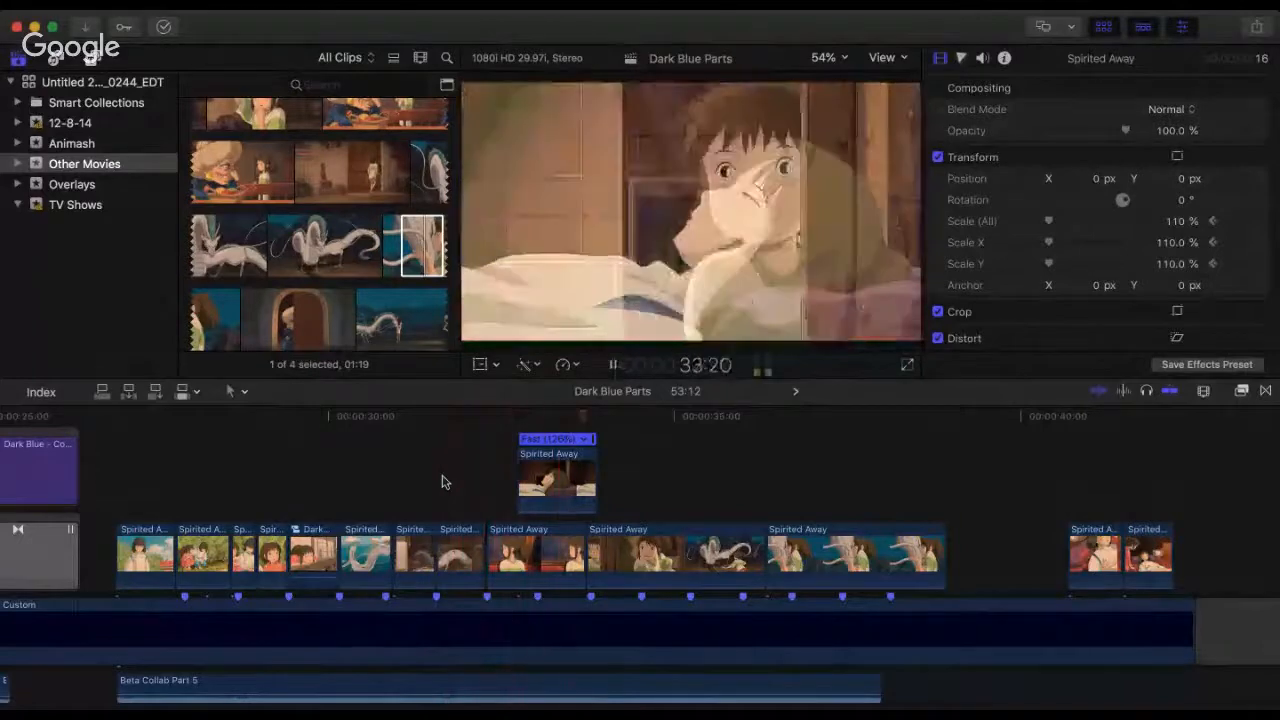
{"action": "key", "text": "space"}
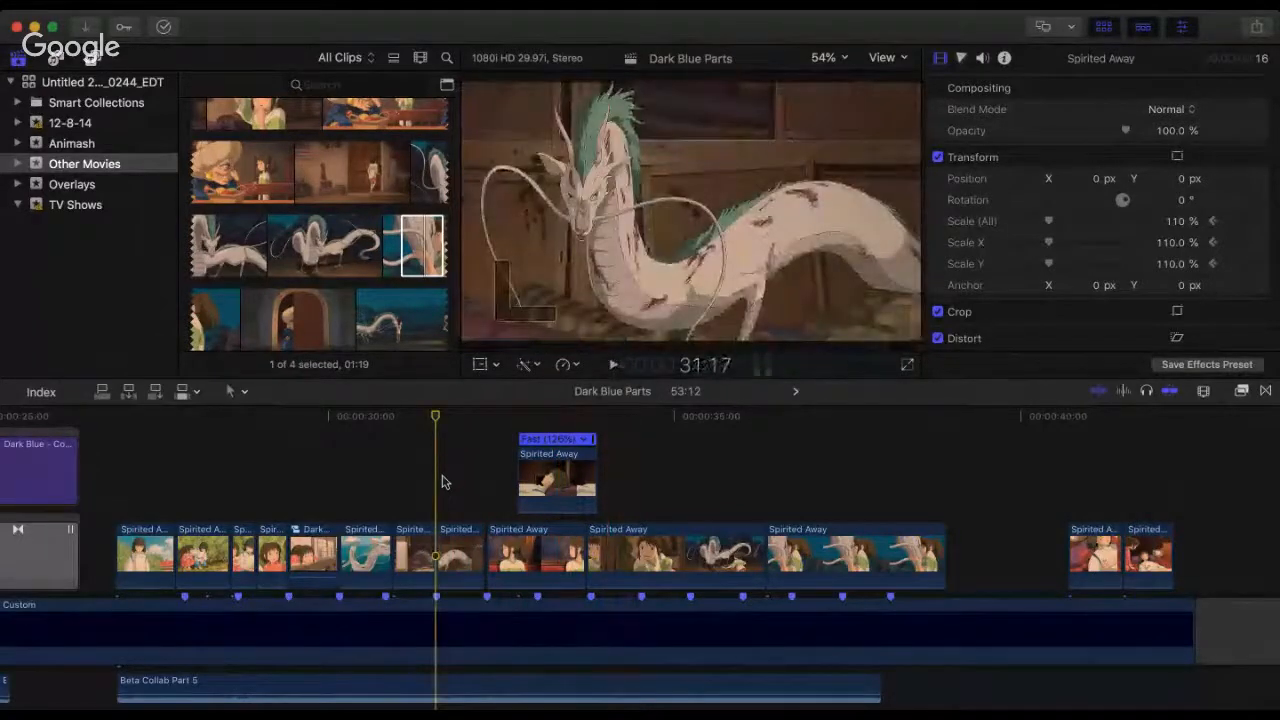
{"action": "key", "text": "space"}
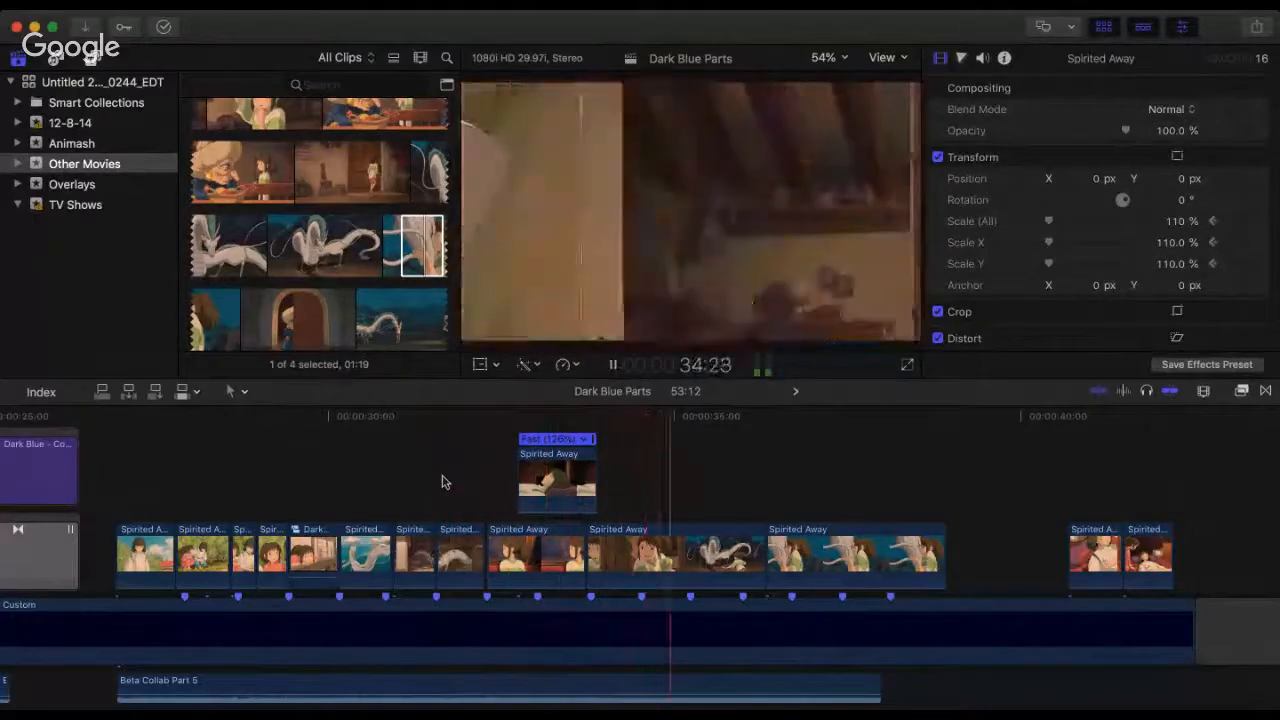
{"action": "key", "text": "space"}
{"action": "key", "text": "space"}
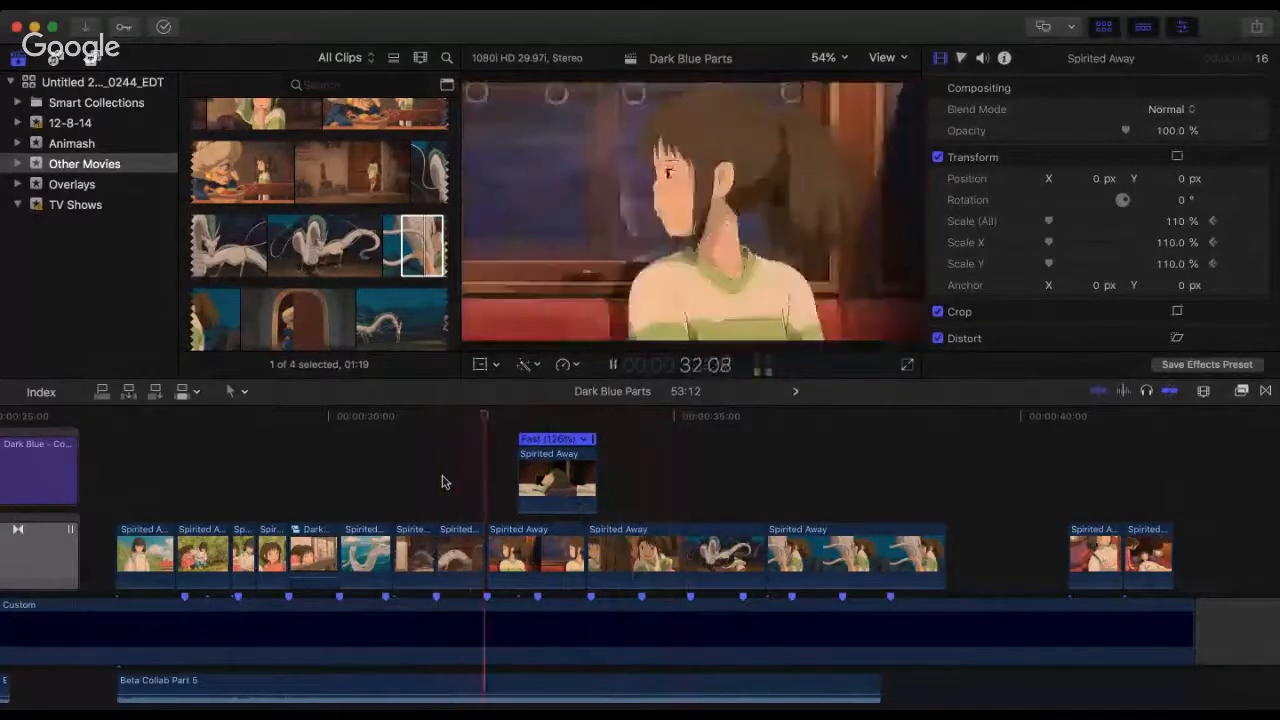
{"action": "key", "text": "space"}
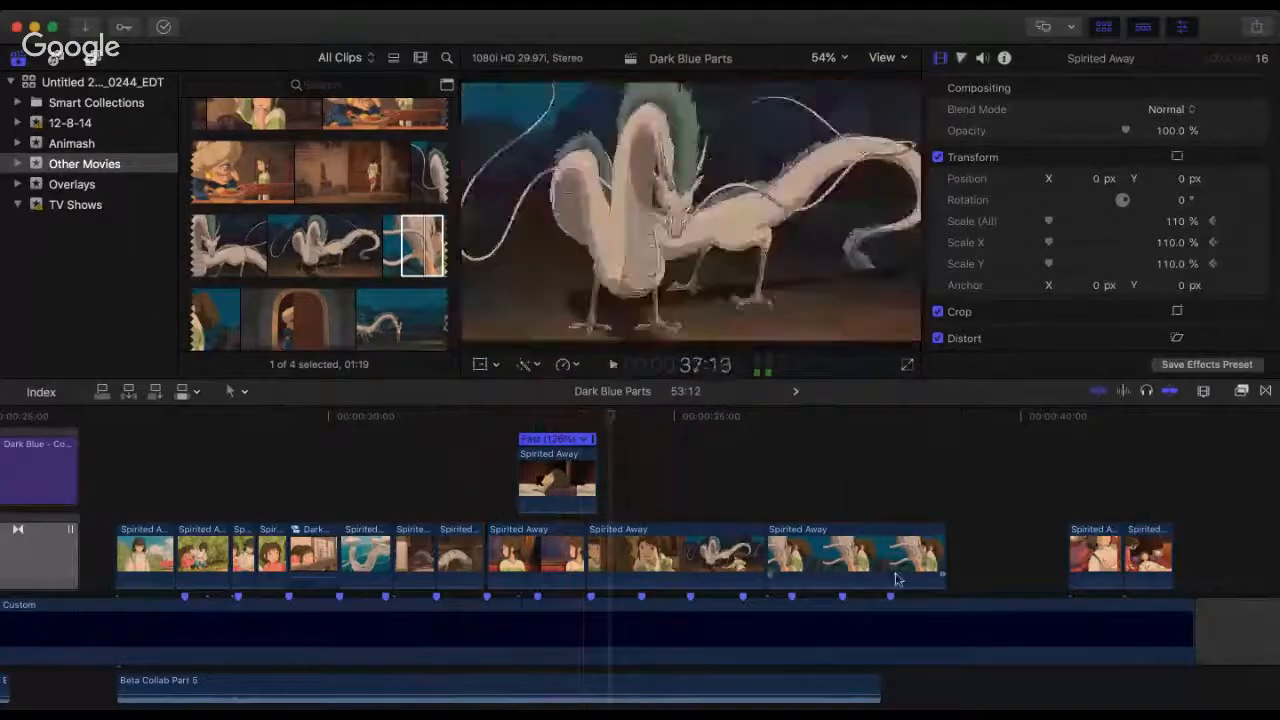
Step: Shift the doorway-girl clip, dragon-hug clip and sleeping-boy overlay one beat later, extending the train shot's end to the marker at 34:16
{"action": "left_click_drag", "start_coordinate": [995, 545], "coordinate": [747, 542]}
{"action": "left_click_drag", "start_coordinate": [586, 540], "coordinate": [615, 540]}
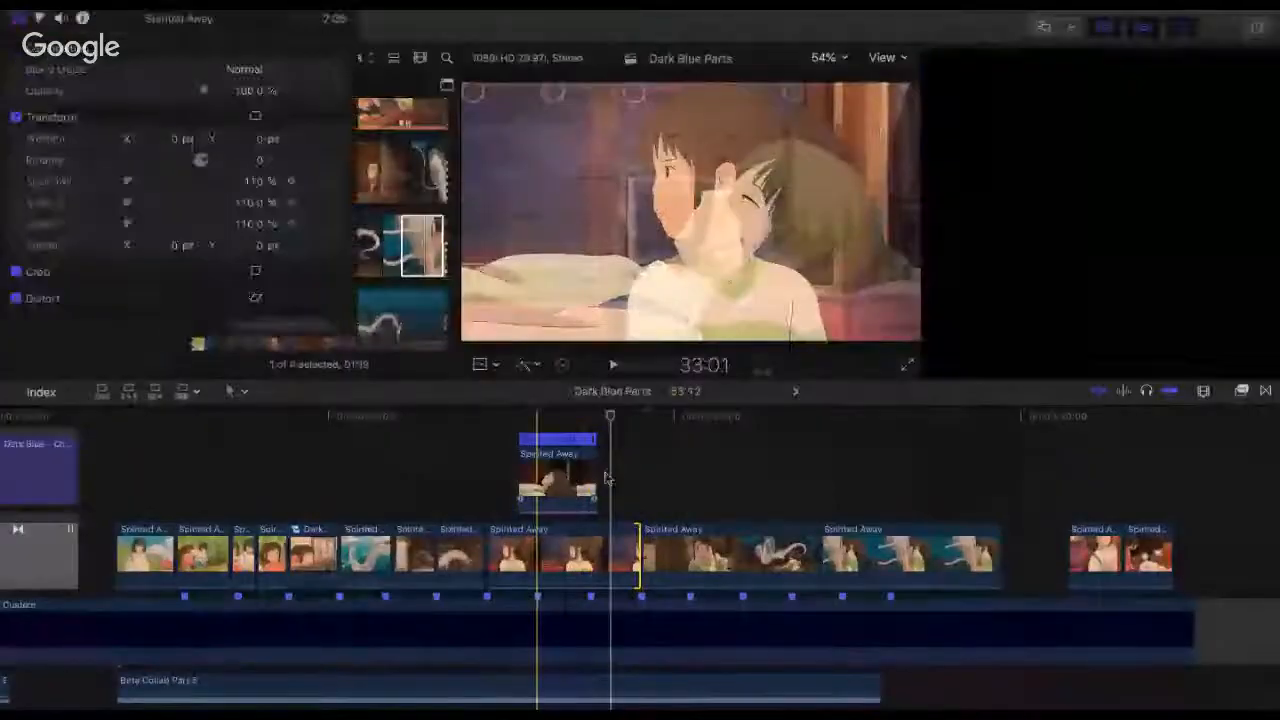
{"action": "left_click_drag", "start_coordinate": [551, 477], "coordinate": [605, 477]}
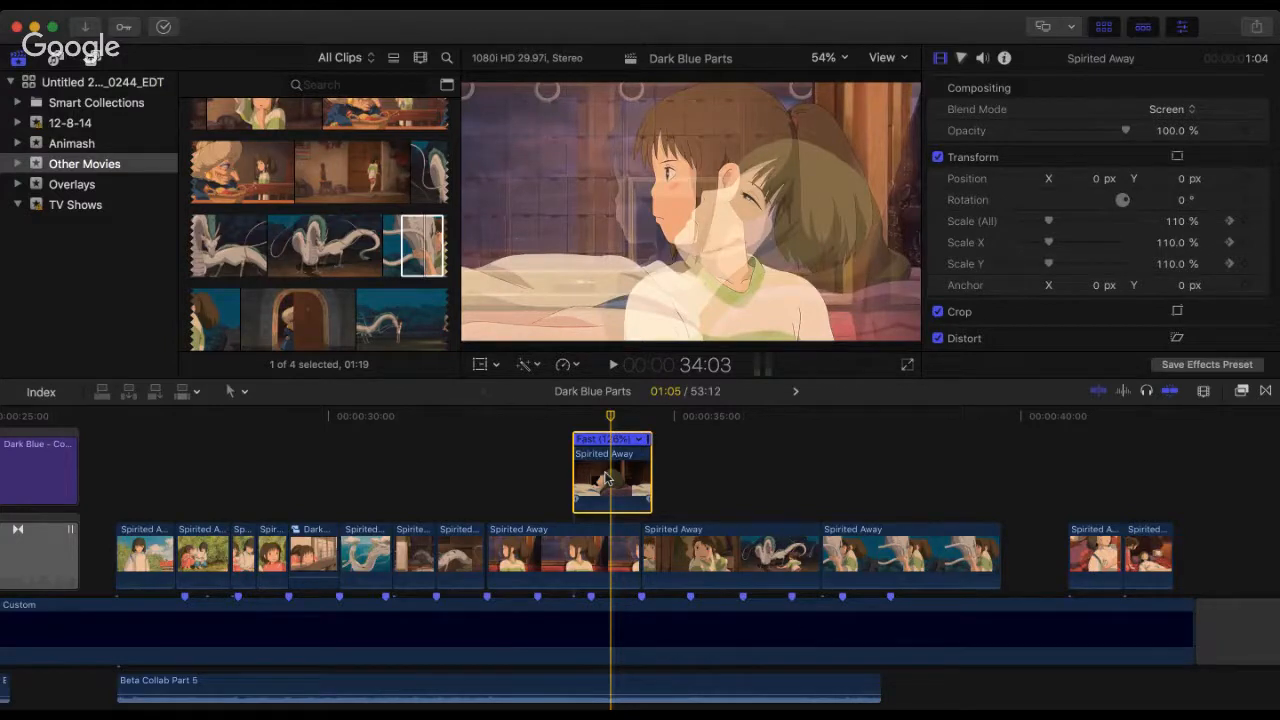
Step: Play from the start of the train shot across its cut to the doorway-girl clip
{"action": "left_click", "coordinate": [503, 430]}
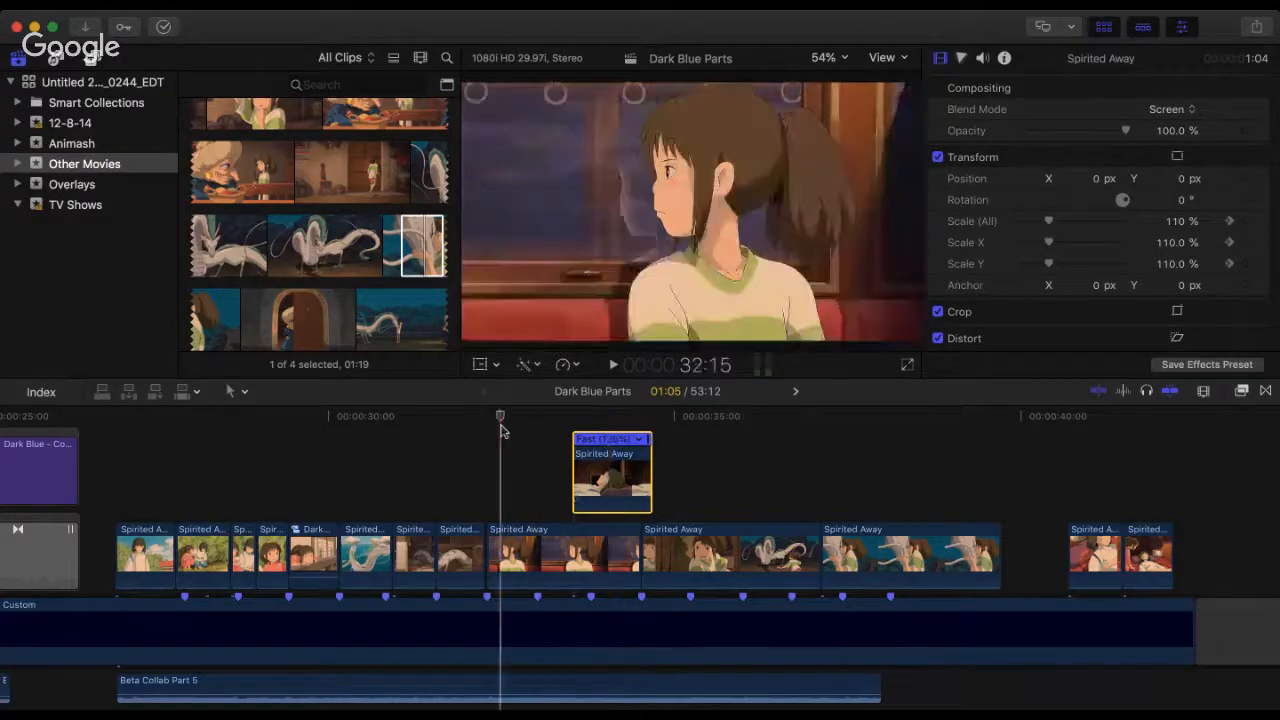
{"action": "left_click", "coordinate": [486, 428]}
{"action": "key", "text": "space"}
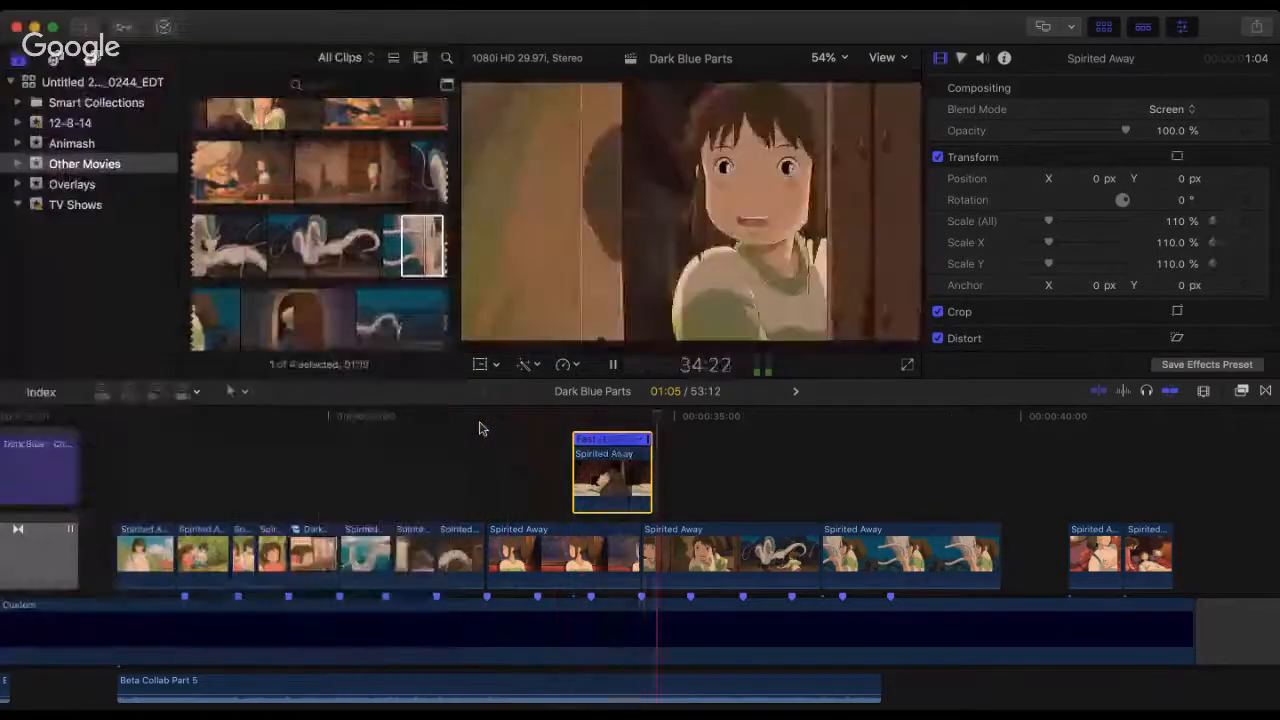
{"action": "key", "text": "space"}
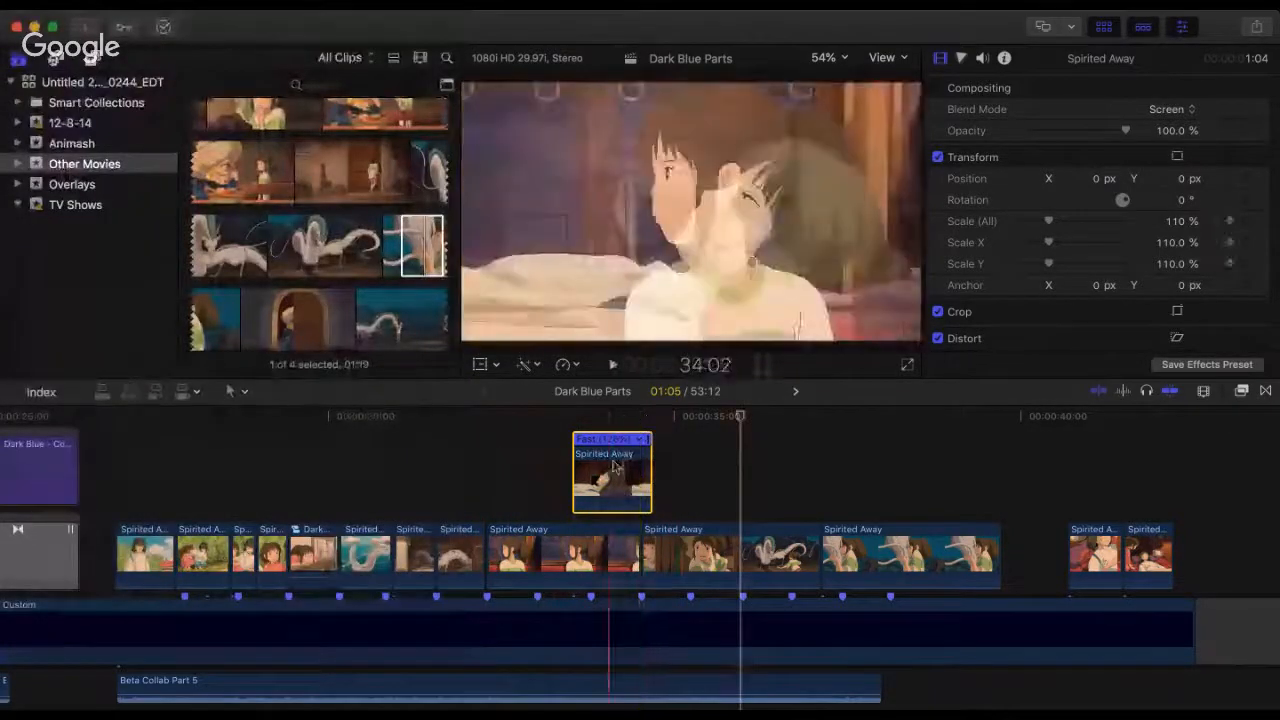
Step: Move the sleeping-boy overlay slightly earlier to end at the train shot's cut, and play the sequence to check it
{"action": "left_click_drag", "start_coordinate": [613, 467], "coordinate": [602, 467]}
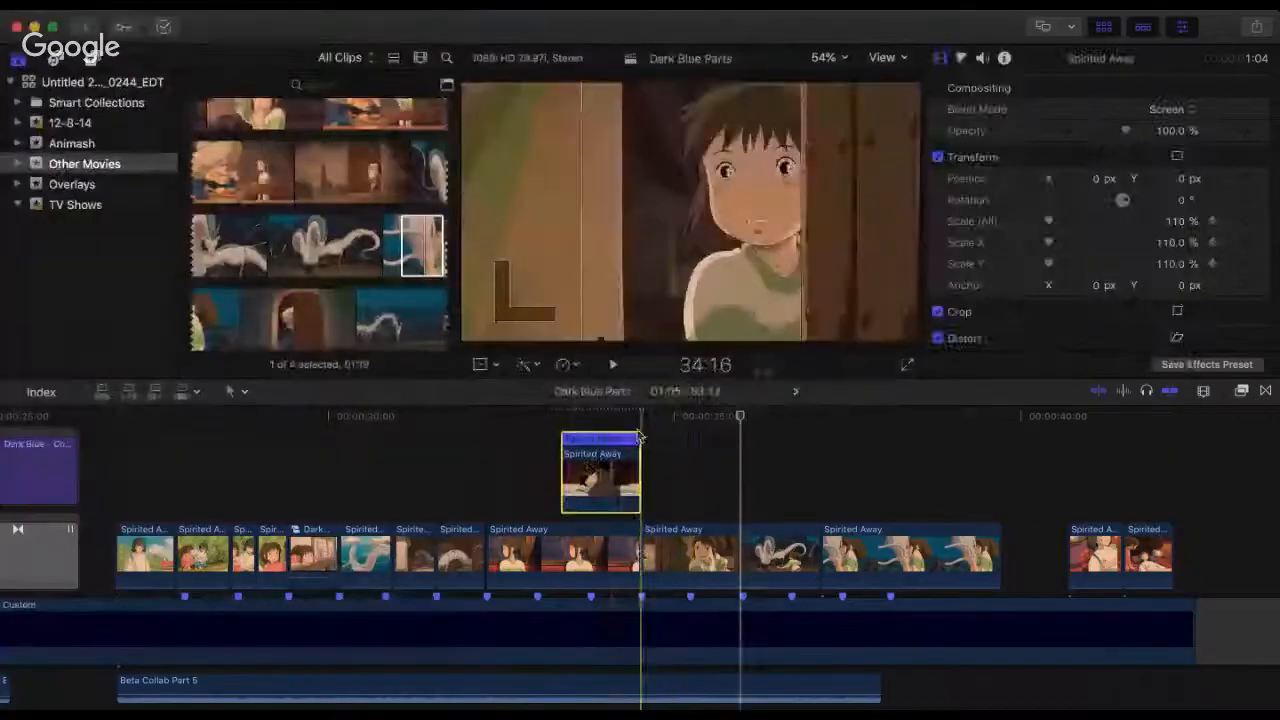
{"action": "left_click", "coordinate": [640, 432]}
{"action": "key", "text": "super+4"}
{"action": "key", "text": "space"}
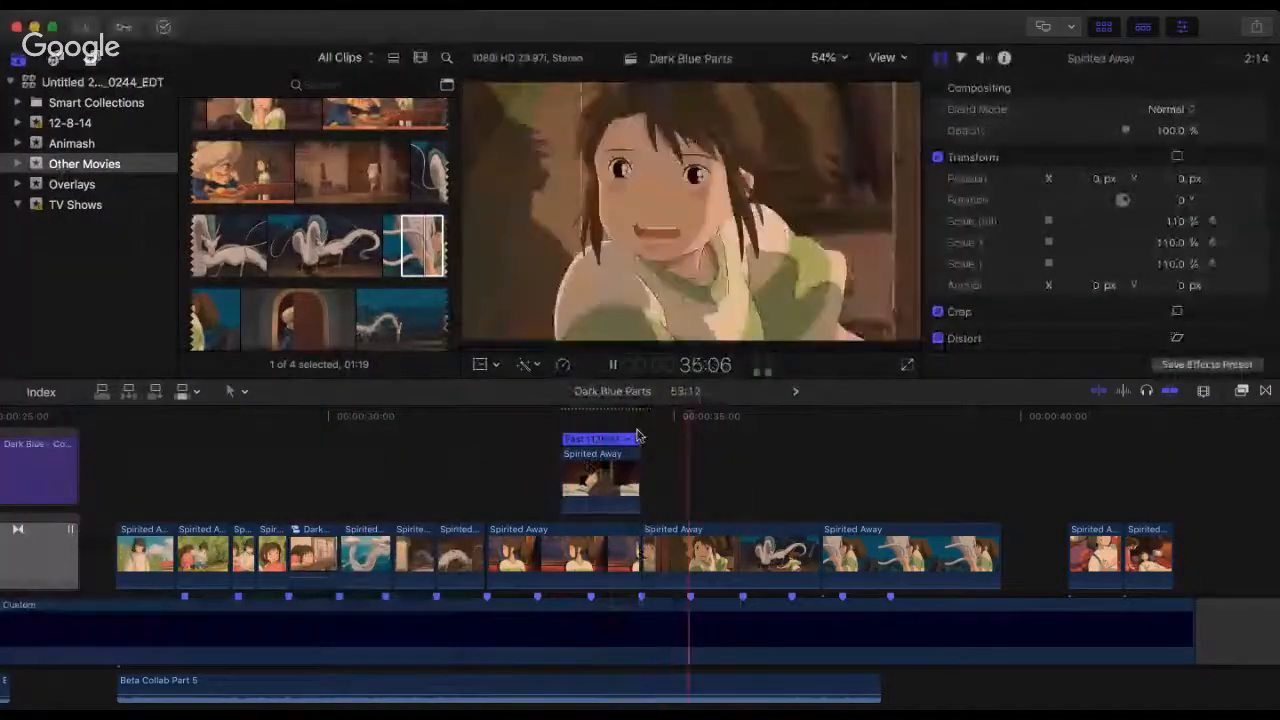
{"action": "key", "text": "space"}
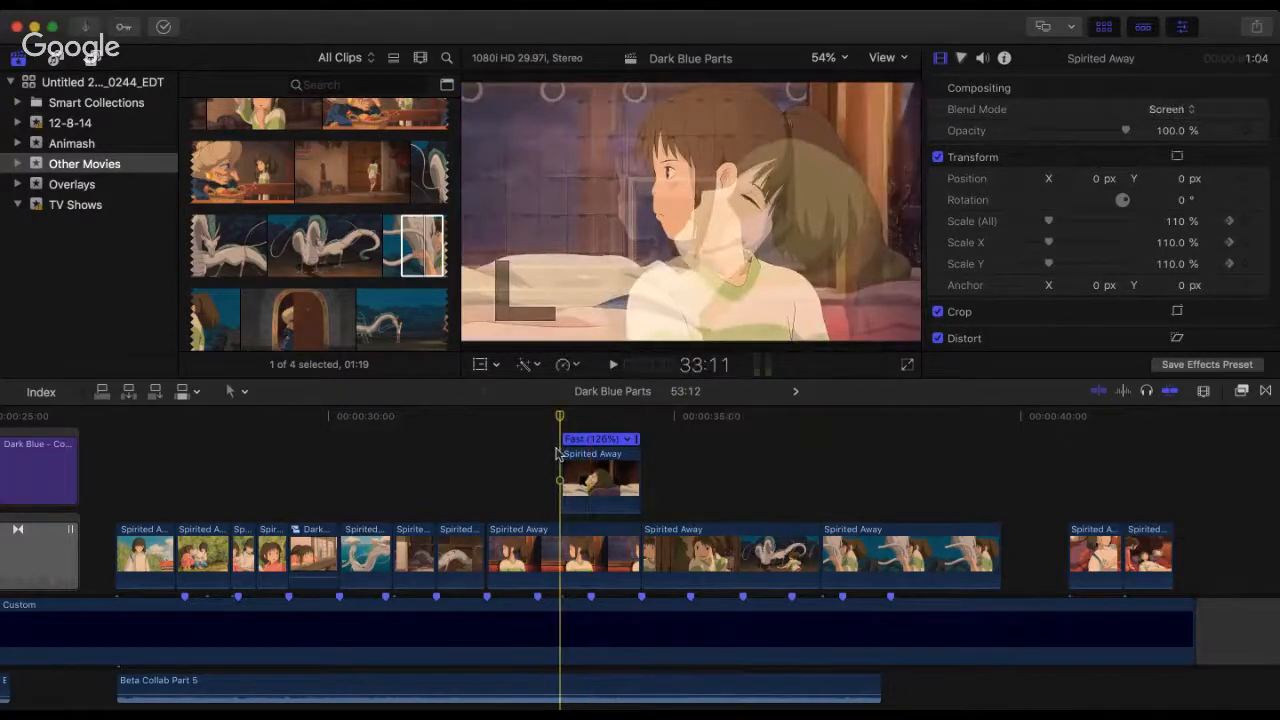
{"action": "key", "text": "space"}
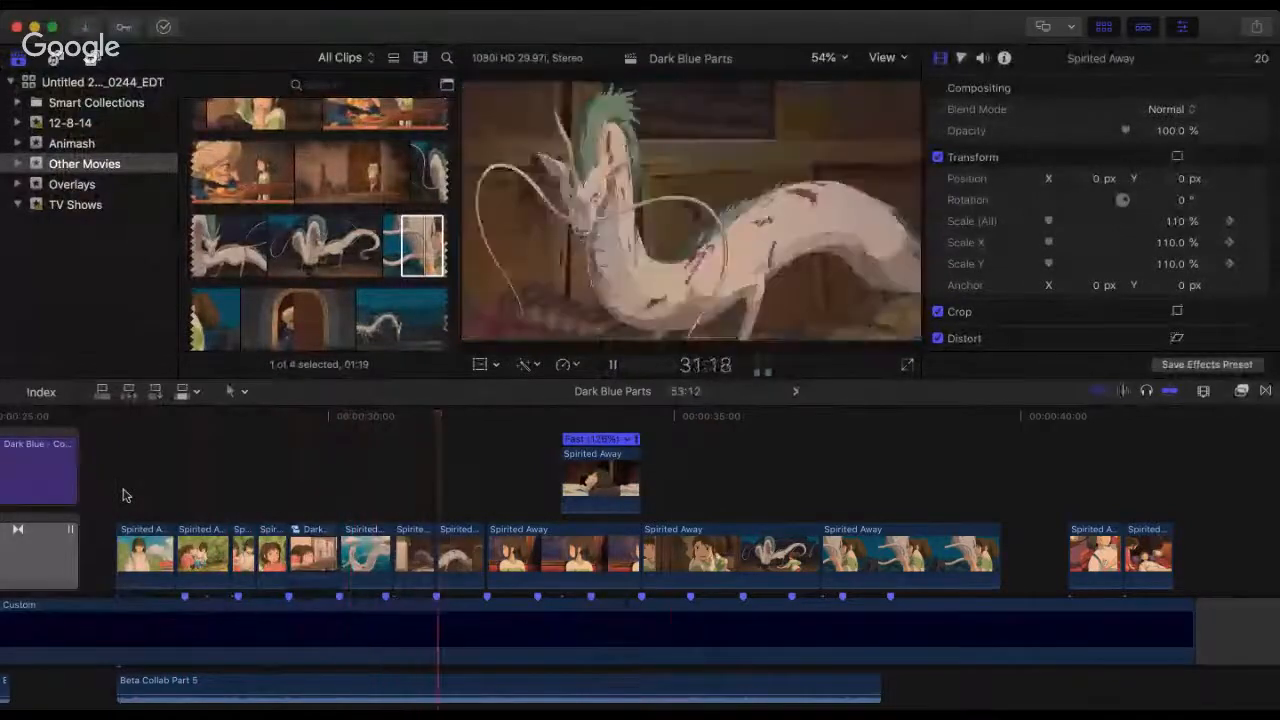
{"action": "key", "text": "space"}
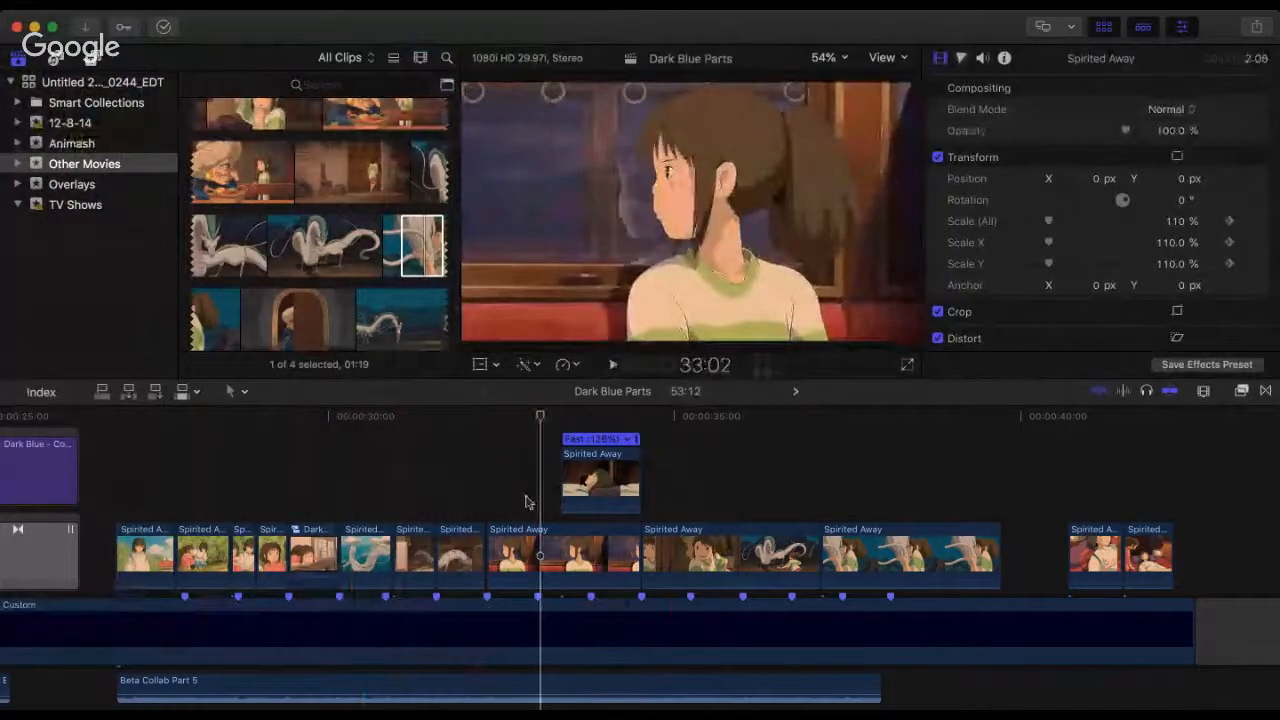
Step: Shift the train shot, its overlay and the two following clips one frame earlier, and play from 31:28 across them
{"action": "left_click_drag", "start_coordinate": [500, 482], "coordinate": [885, 588]}
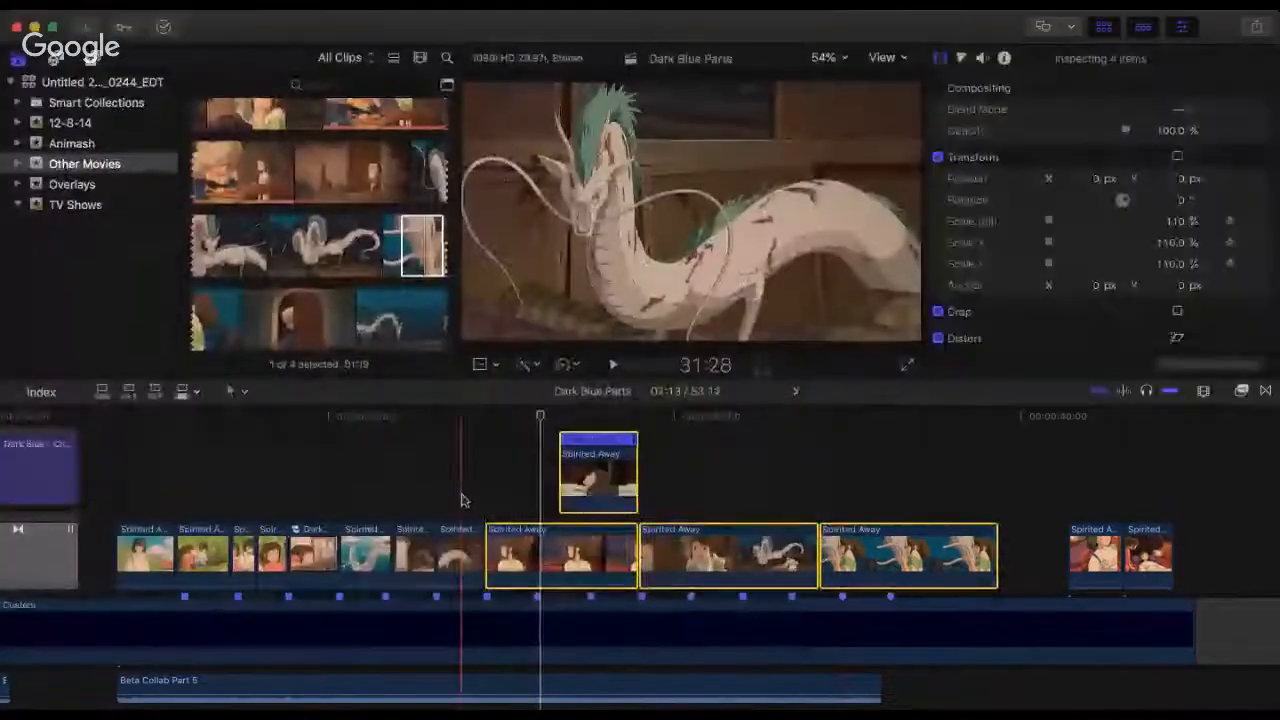
{"action": "left_click", "coordinate": [461, 500]}
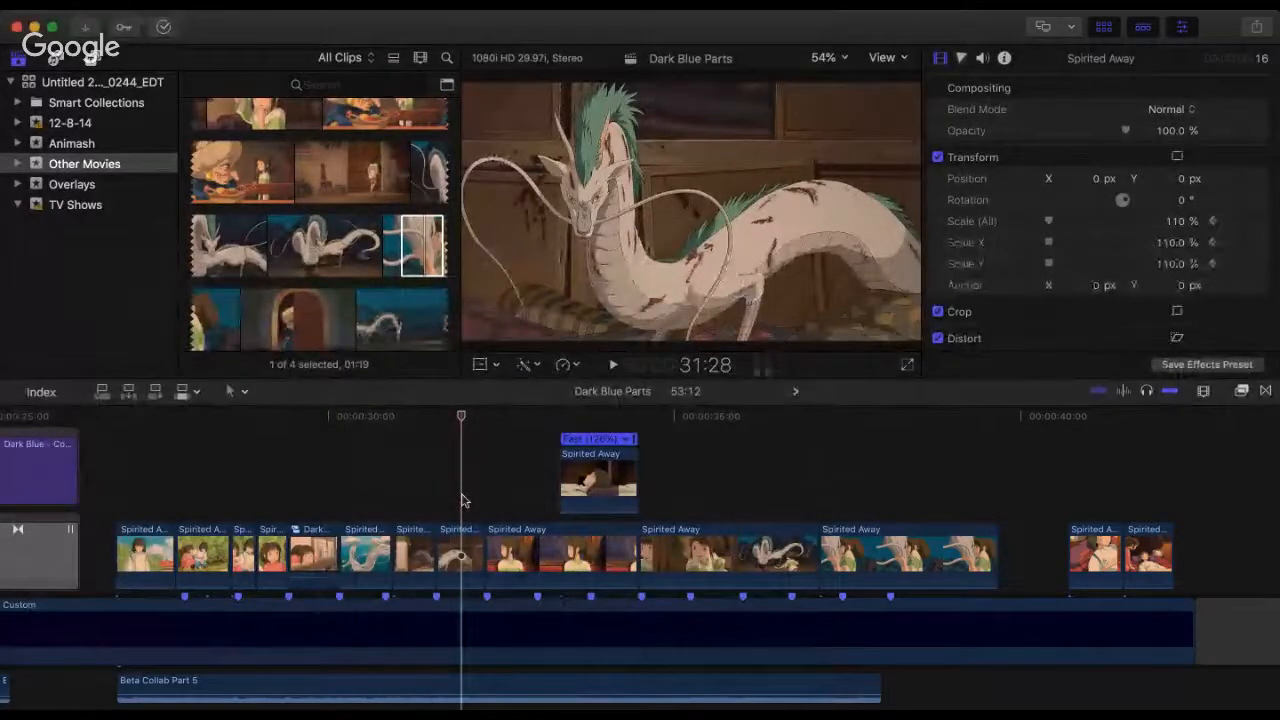
{"action": "key", "text": "space"}
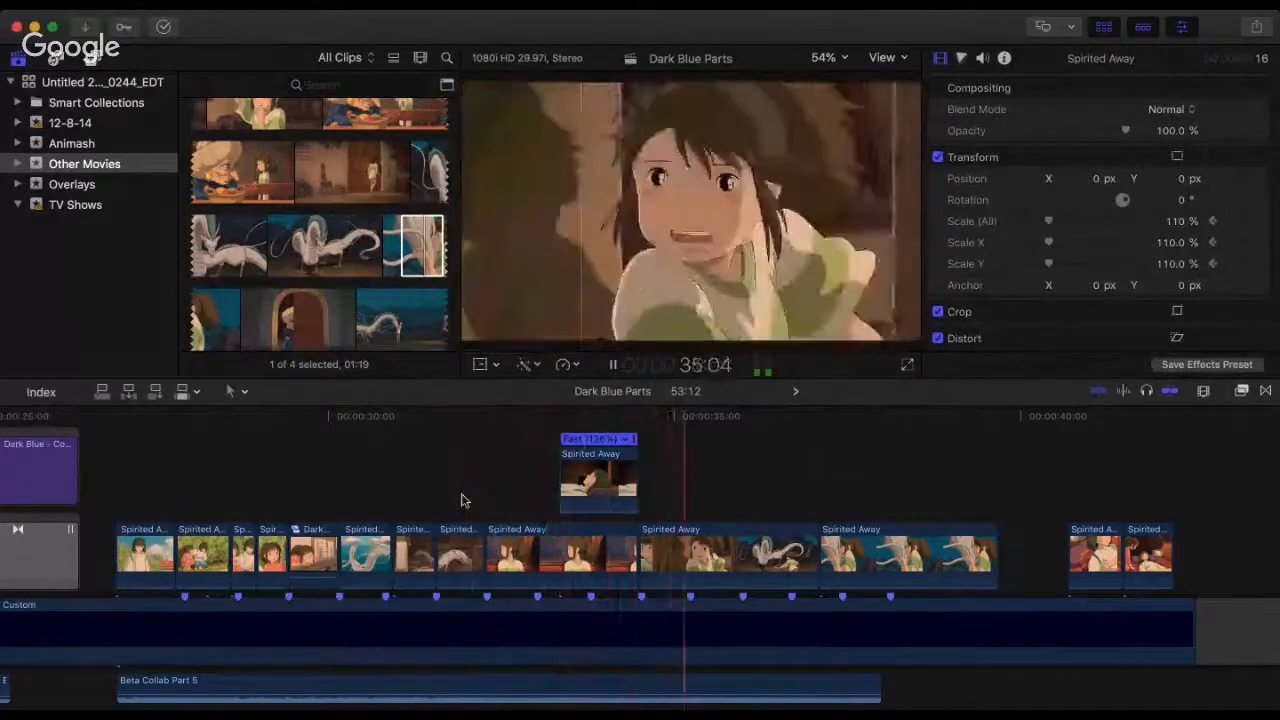
{"action": "key", "text": "space"}
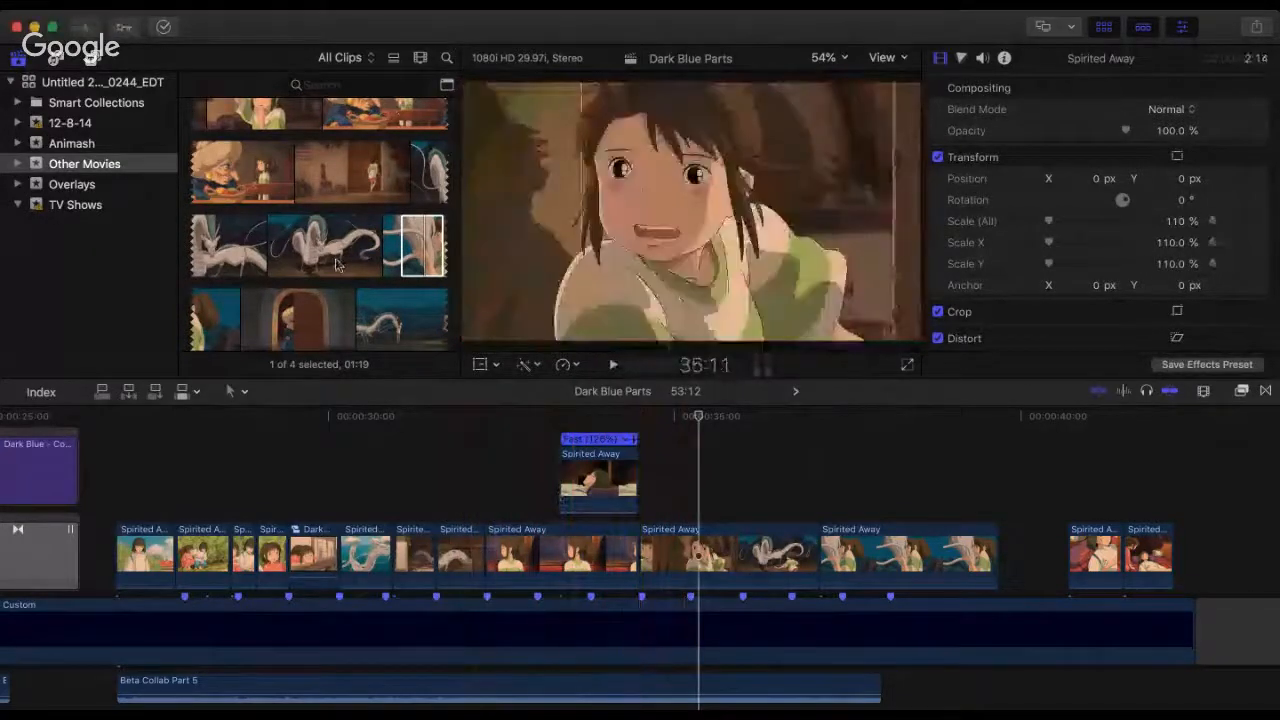
Step: Move the doorway-girl and dragon-hug clips later together, and insert a 1:03 dragon shot from the source movie directly after the train shot
{"action": "left_click", "coordinate": [312, 259]}
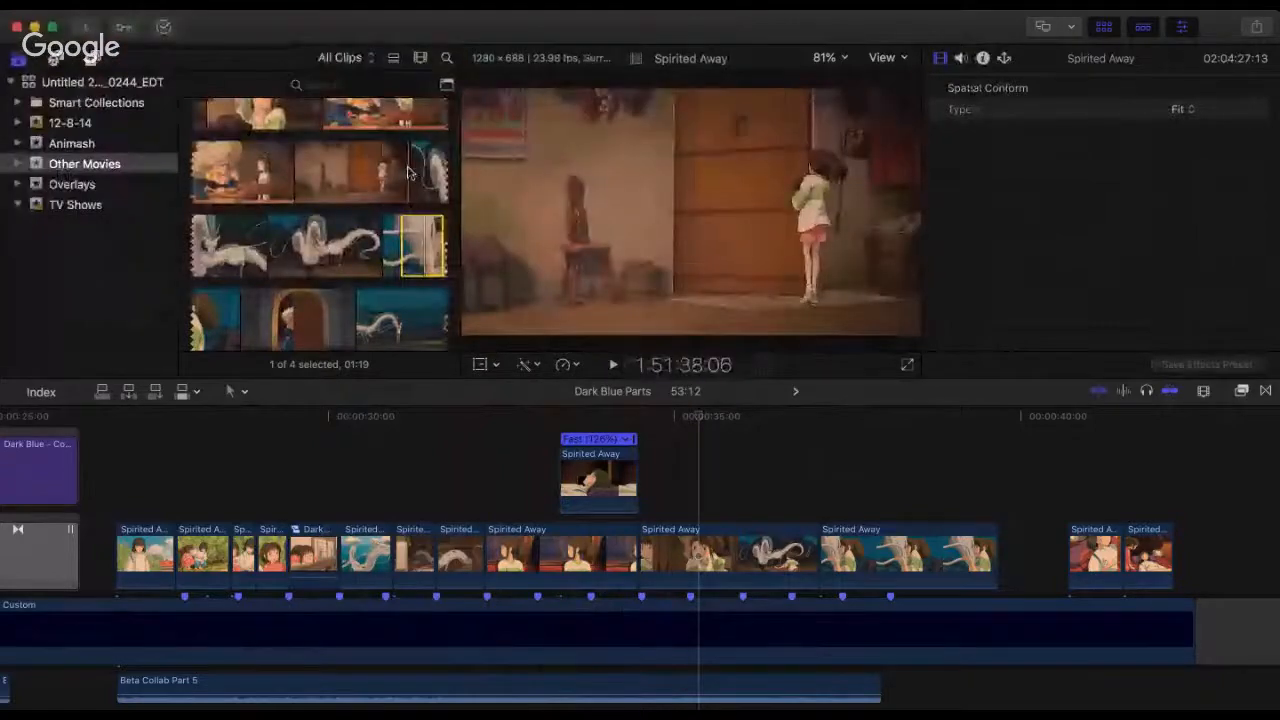
{"action": "left_click", "coordinate": [686, 555]}
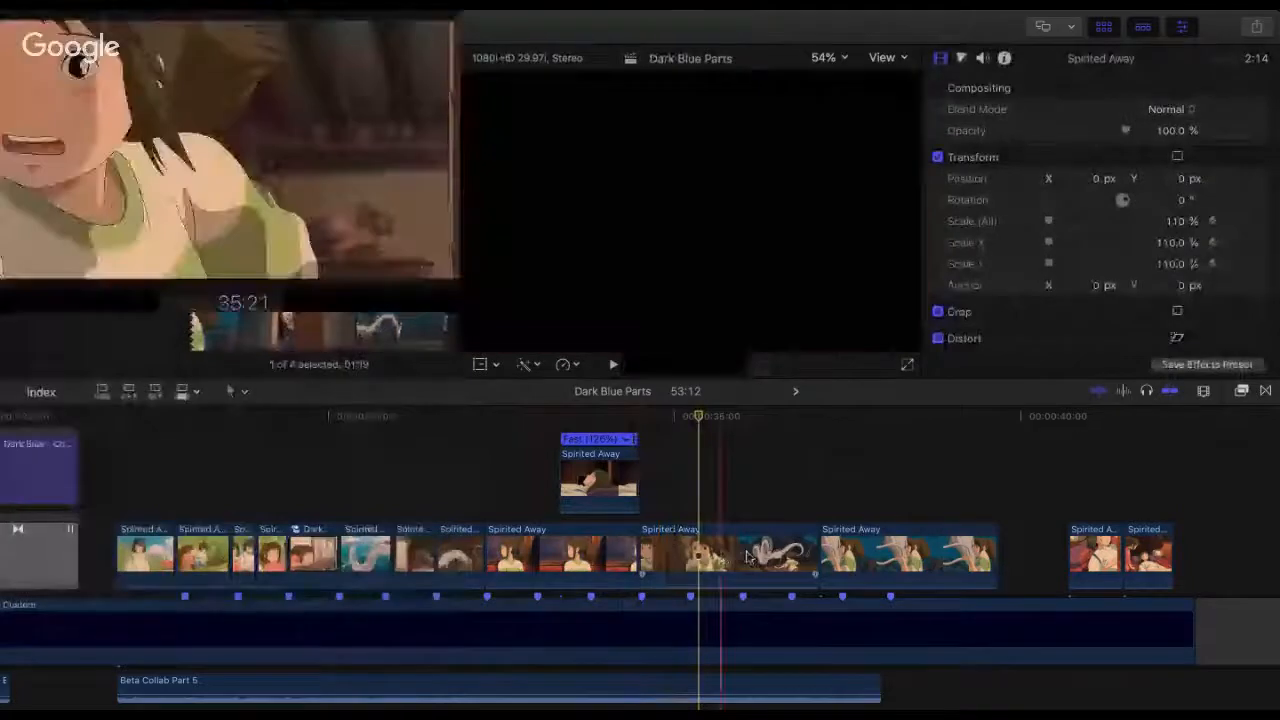
{"action": "left_click", "coordinate": [716, 573]}
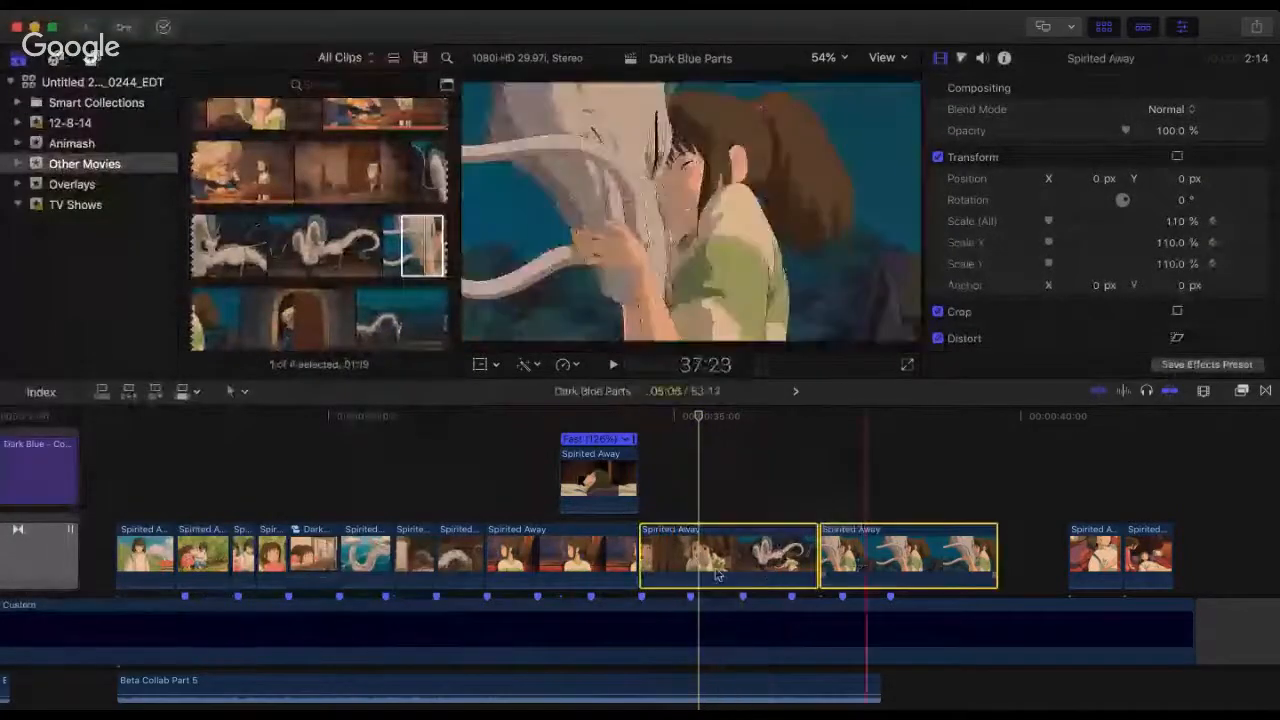
{"action": "left_click_drag", "start_coordinate": [720, 545], "coordinate": [813, 522]}
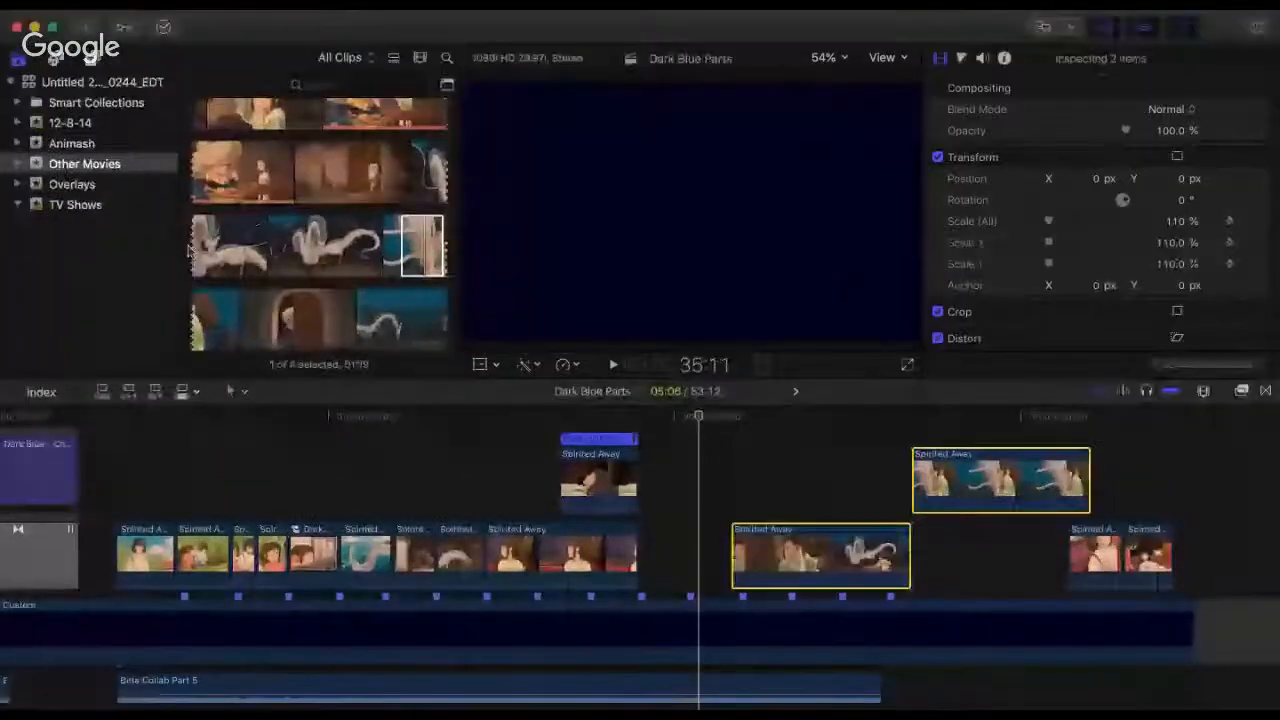
{"action": "left_click", "coordinate": [197, 253]}
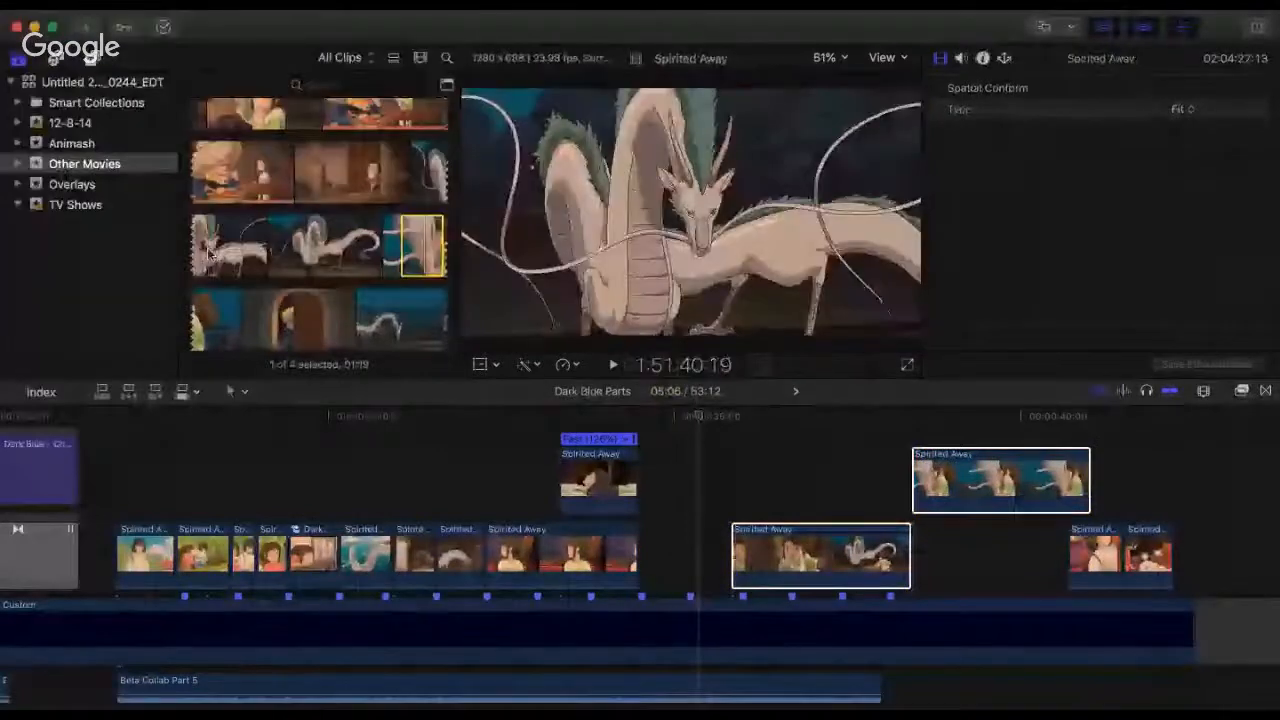
{"action": "left_click_drag", "start_coordinate": [210, 251], "coordinate": [642, 565]}
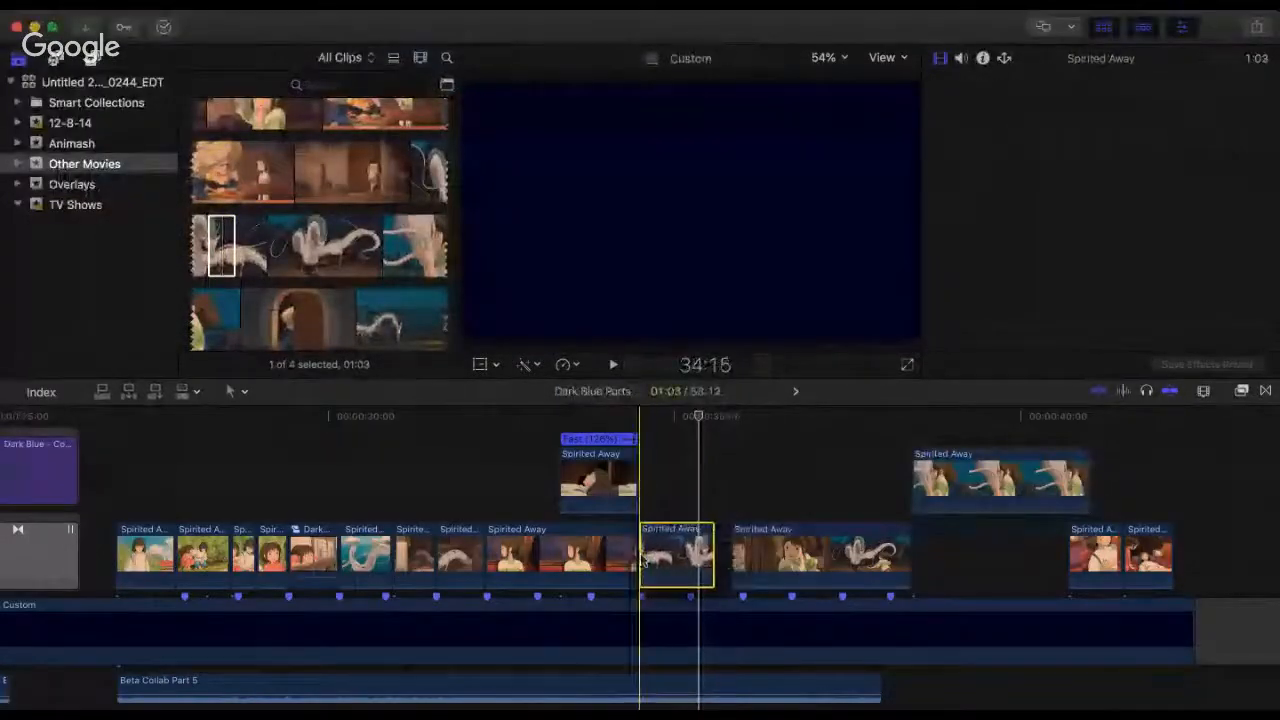
Step: Extend the new dragon shot's end to the beat marker at 36:00, and play the cut into it
{"action": "key", "text": "super+equal"}
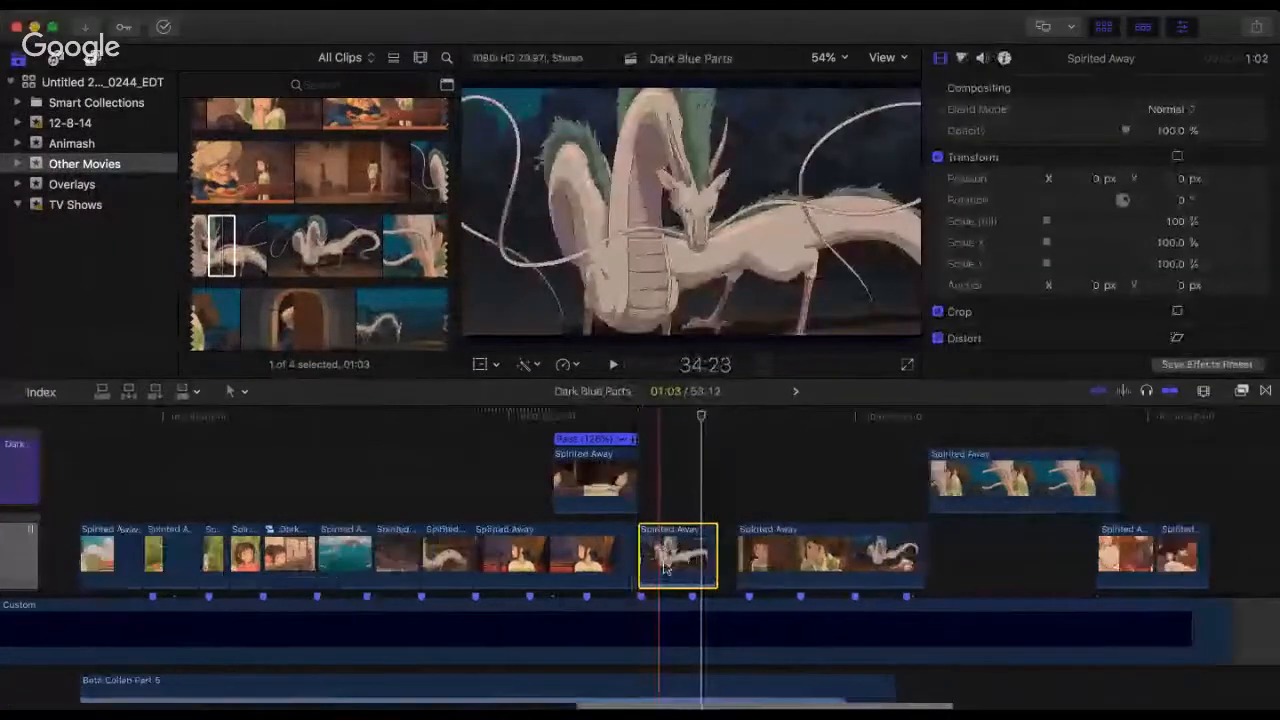
{"action": "key", "text": "super+equal"}
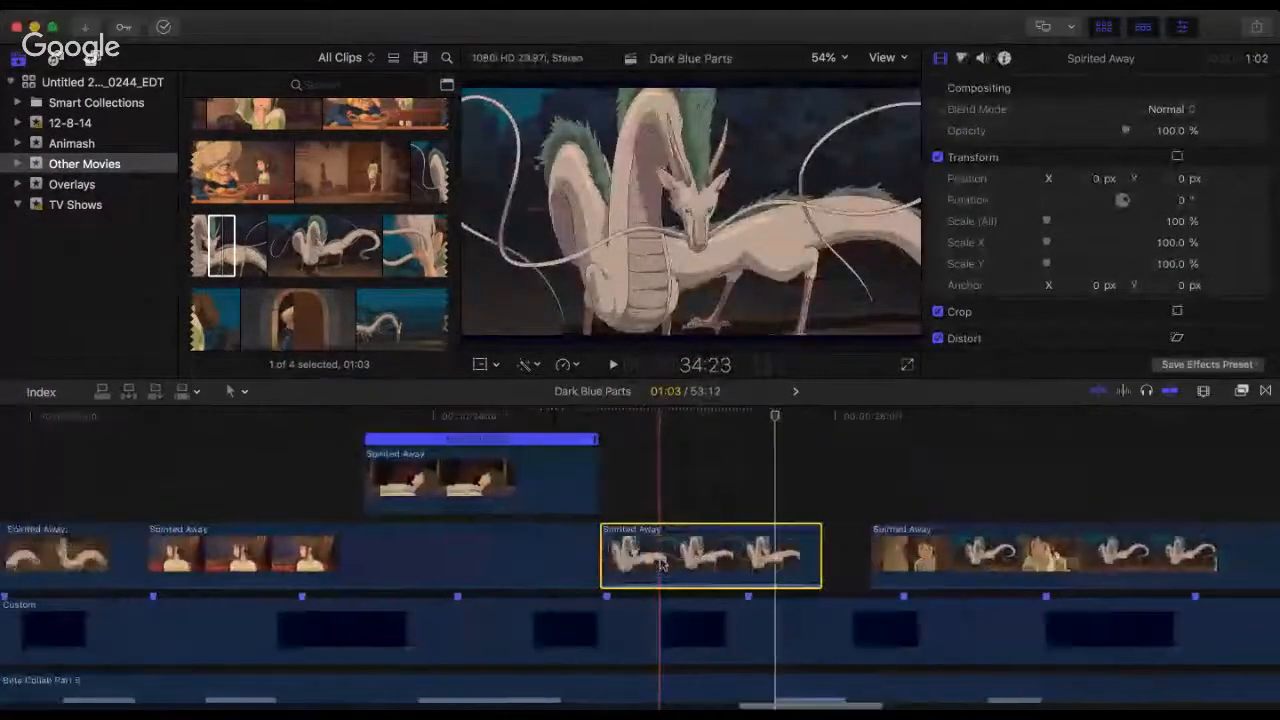
{"action": "key", "text": "super+equal"}
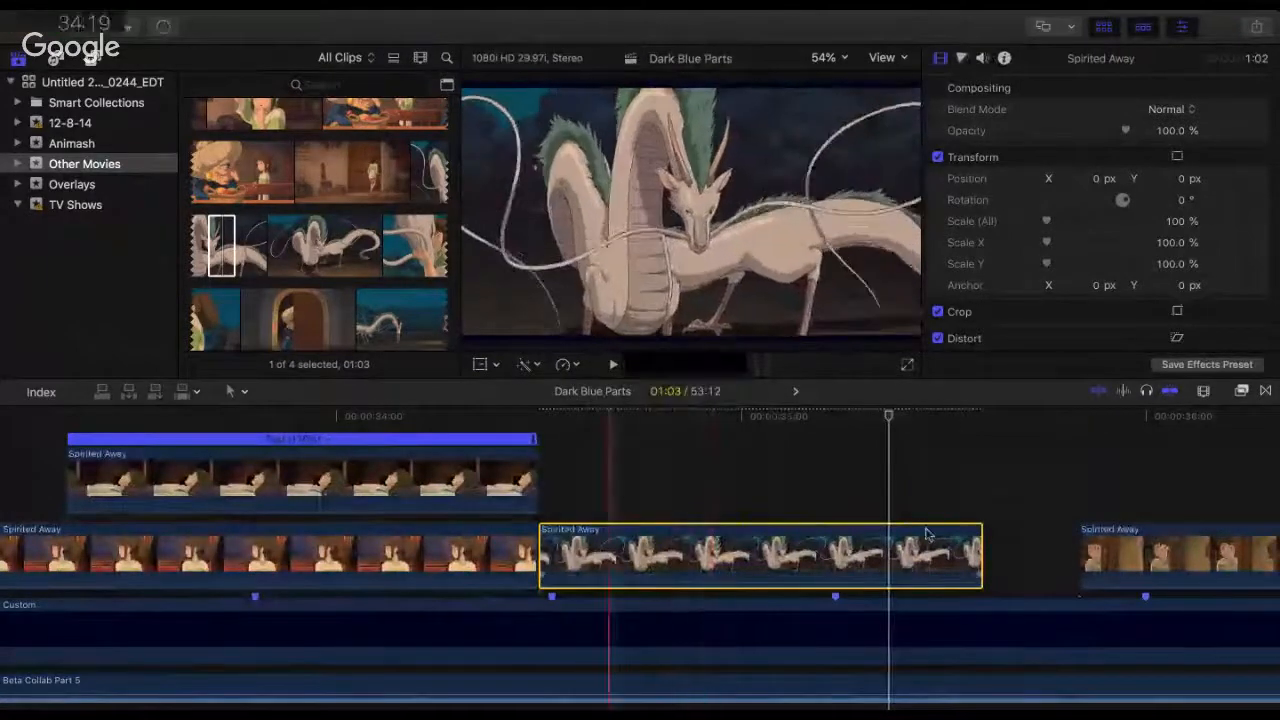
{"action": "left_click", "coordinate": [978, 551]}
{"action": "left_click_drag", "start_coordinate": [980, 552], "coordinate": [1143, 552]}
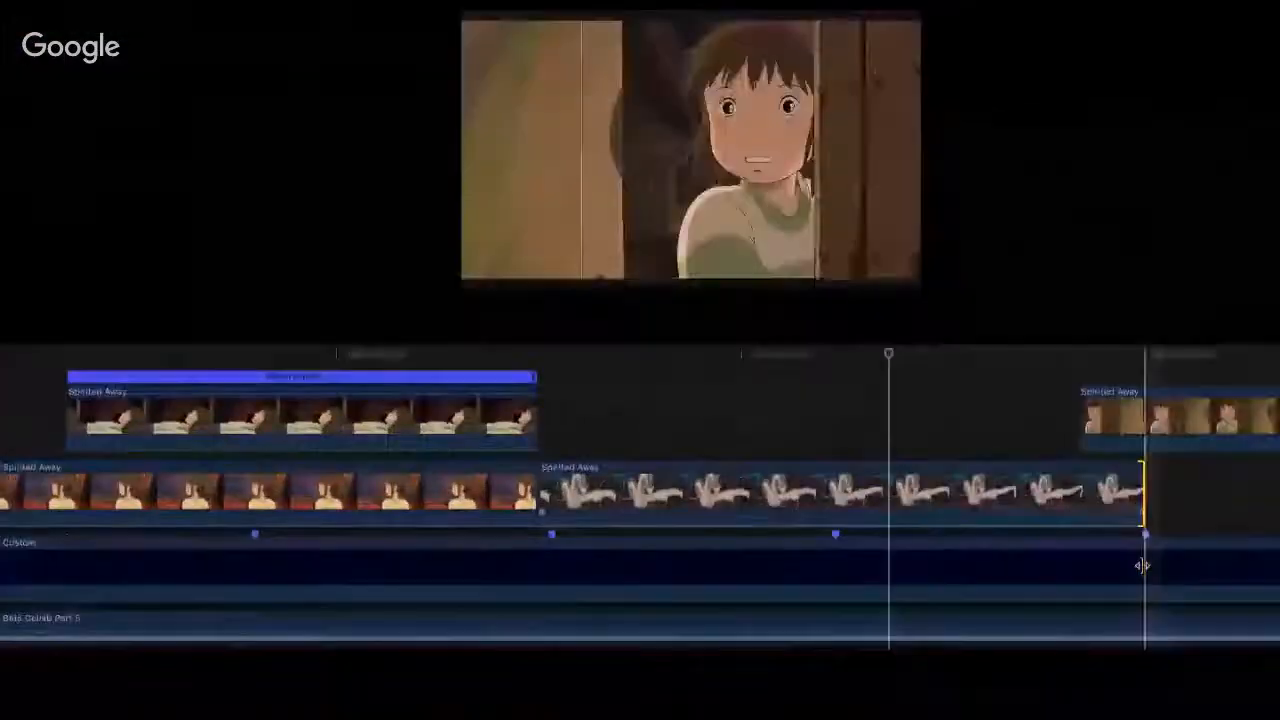
{"action": "key", "text": "super+minus"}
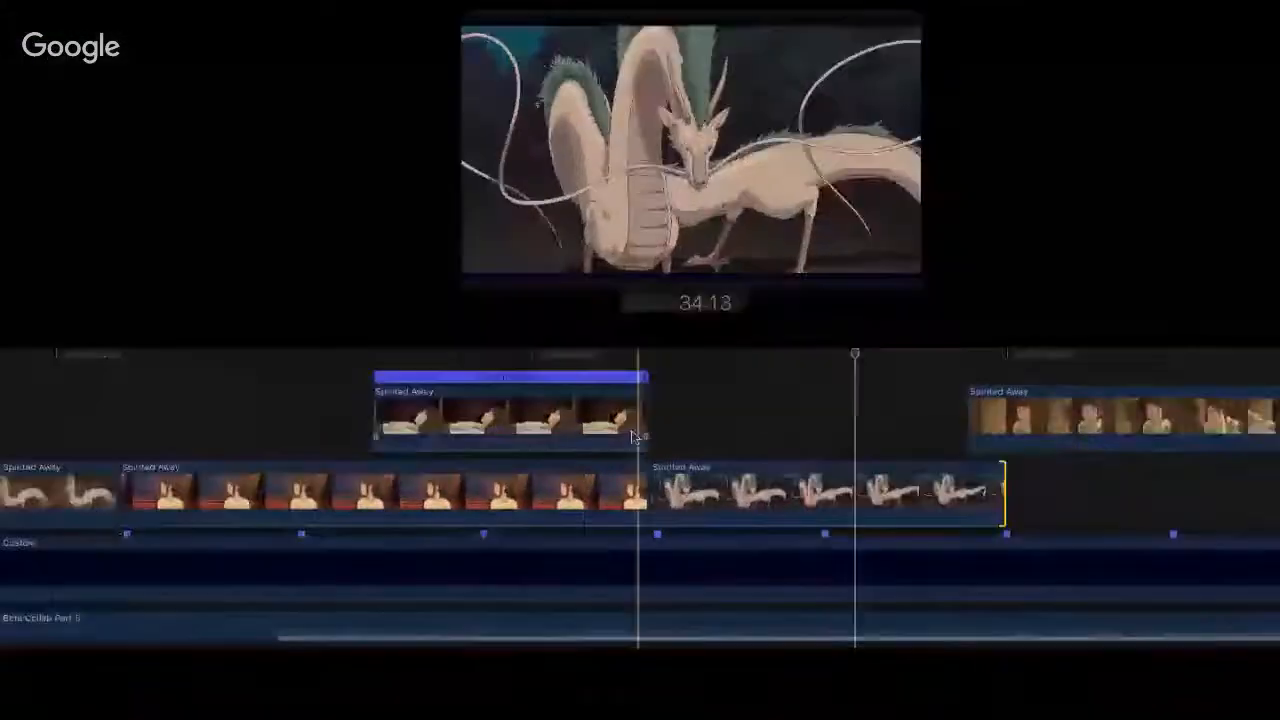
{"action": "left_click", "coordinate": [632, 437]}
{"action": "key", "text": "space"}
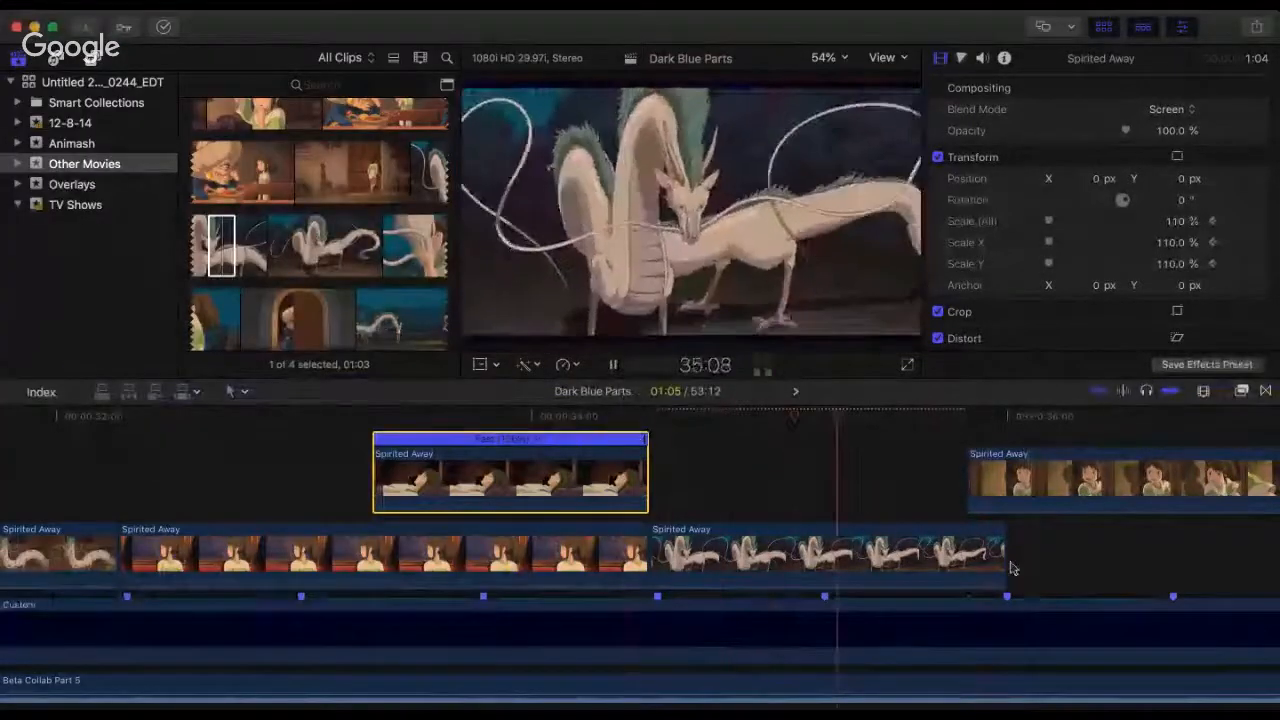
Step: Trim the new dragon shot's end to the beat marker at 35:07, and play from just before its start
{"action": "key", "text": "space"}
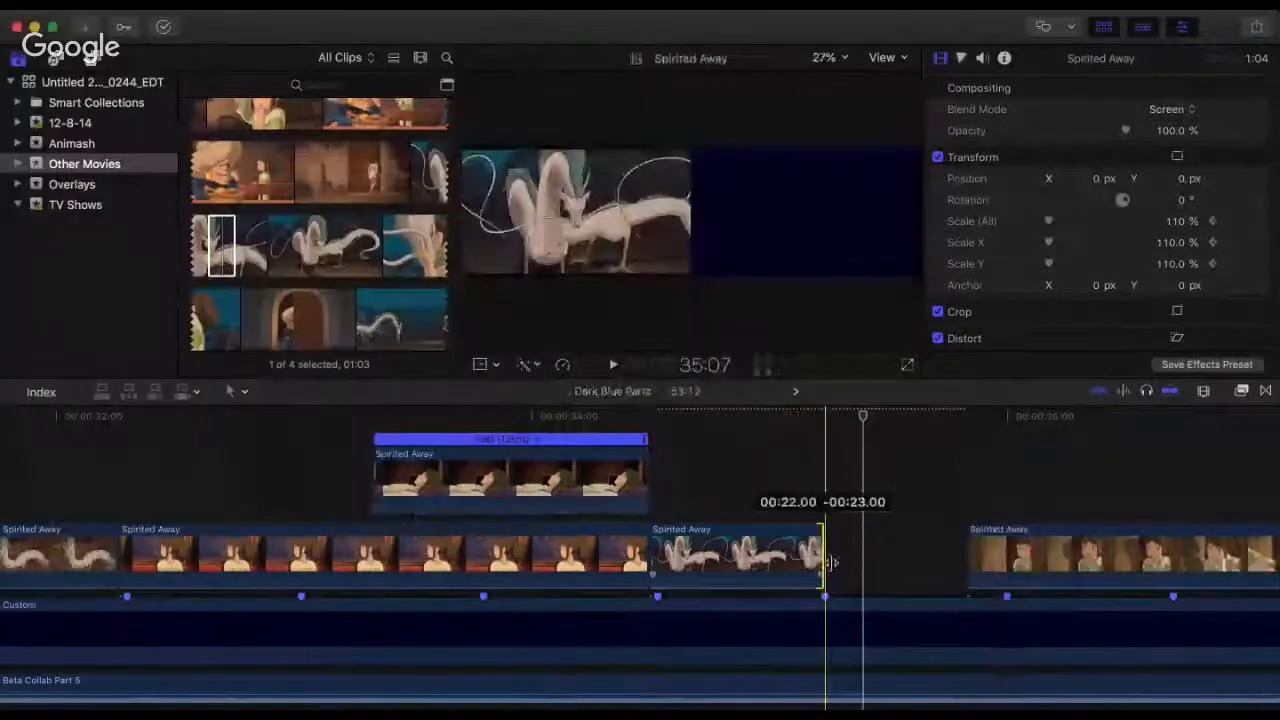
{"action": "left_click_drag", "start_coordinate": [829, 545], "coordinate": [822, 556]}
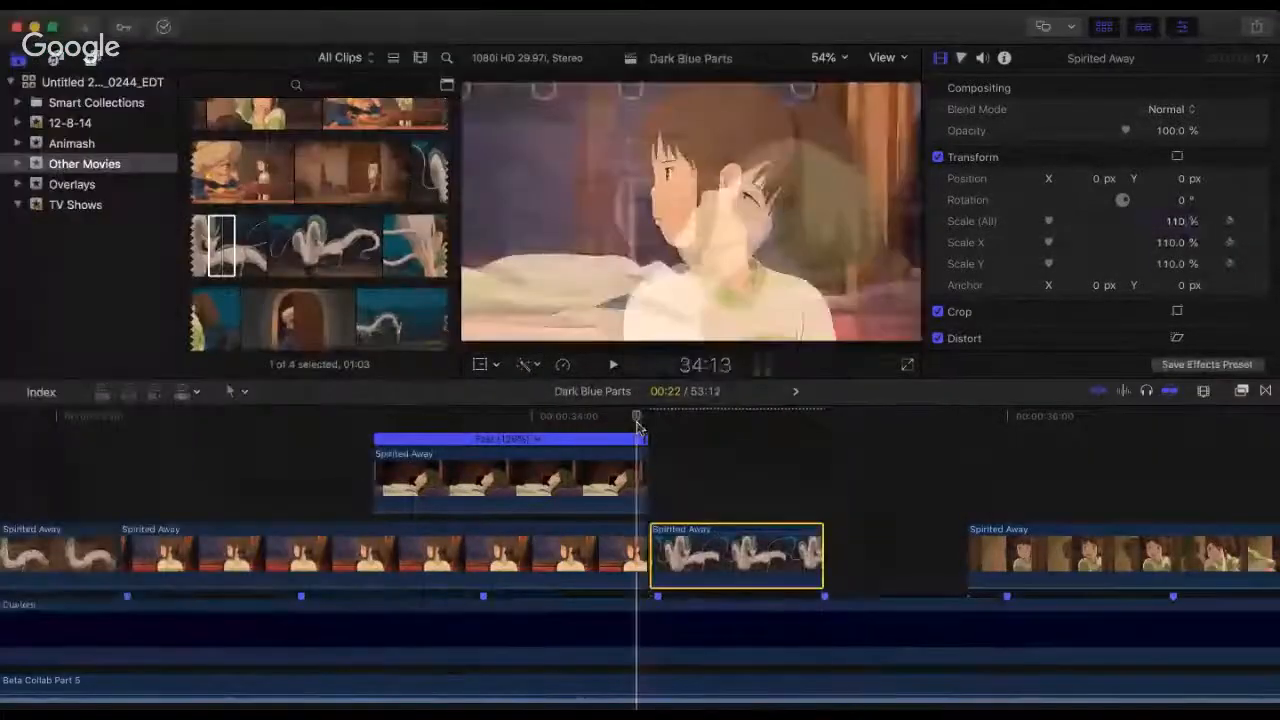
{"action": "key", "text": "space"}
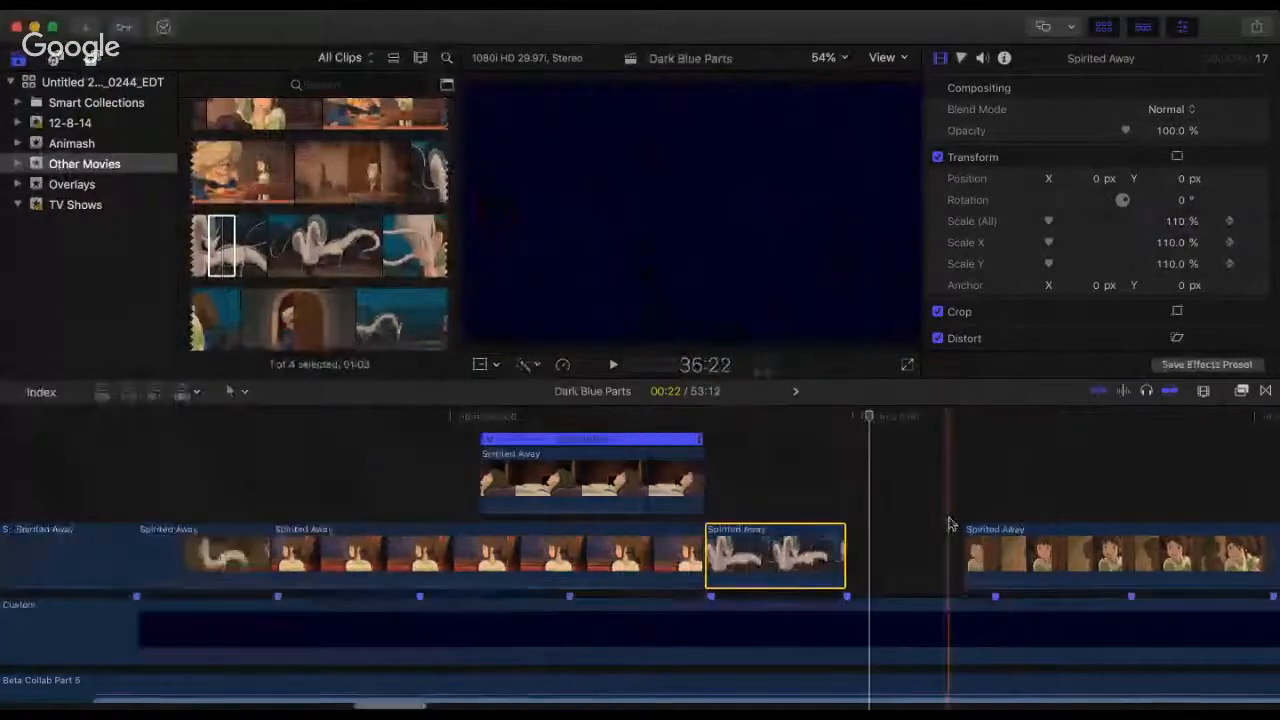
Step: Move the doorway-girl clip earlier to start at the new dragon shot's end, and the dragon-hug clip to start at the 36:00 marker
{"action": "key", "text": "super+minus"}
{"action": "scroll", "coordinate": [950, 525], "scroll_direction": "right", "scroll_amount": 5}
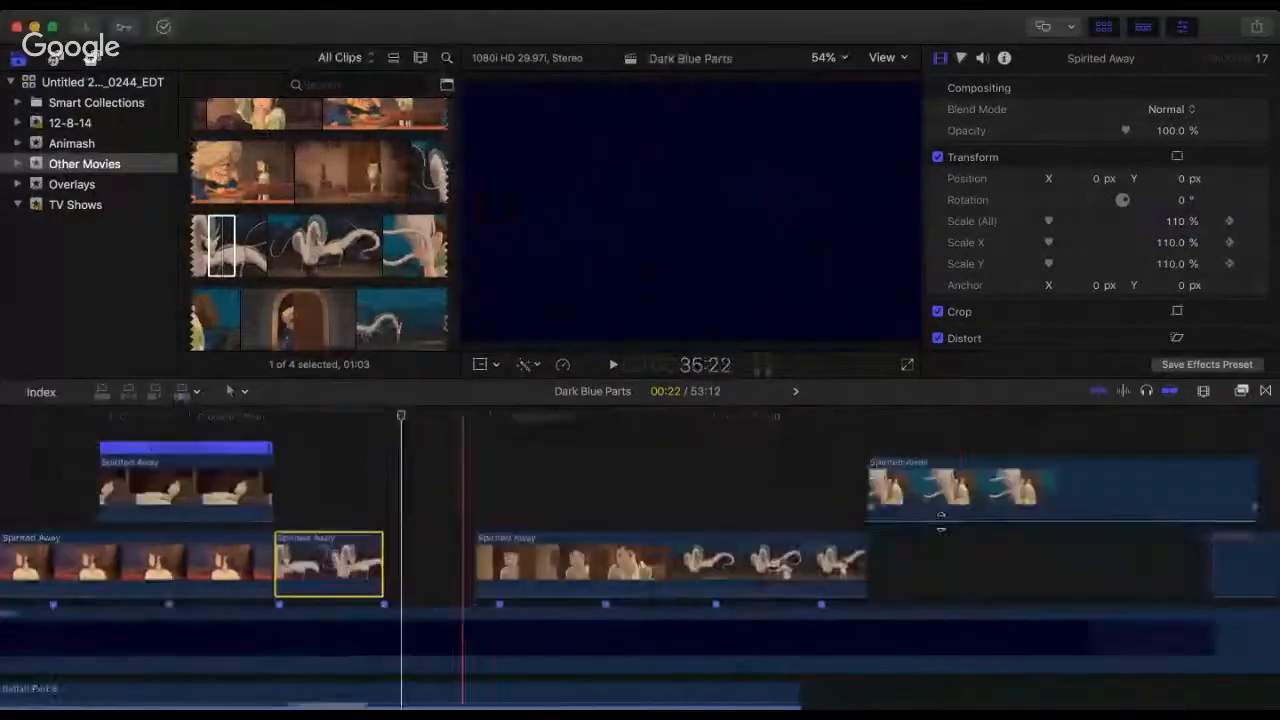
{"action": "key", "text": "super+minus"}
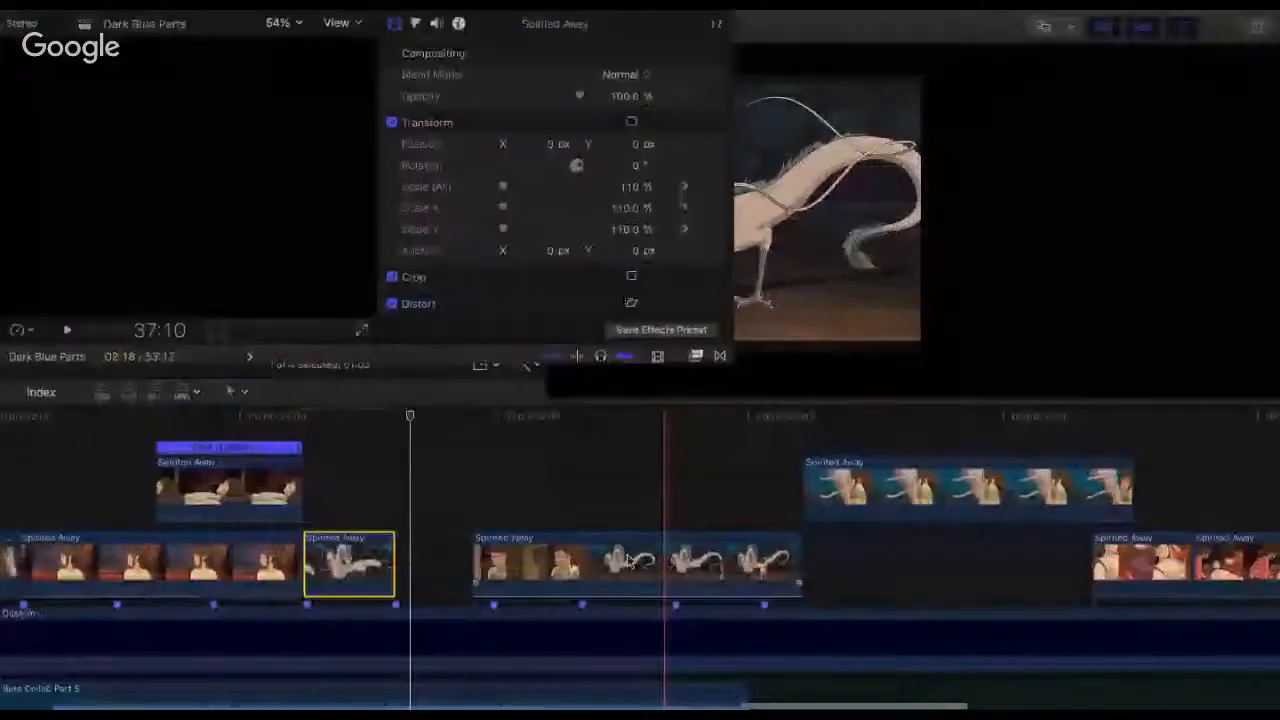
{"action": "left_click_drag", "start_coordinate": [664, 560], "coordinate": [587, 560]}
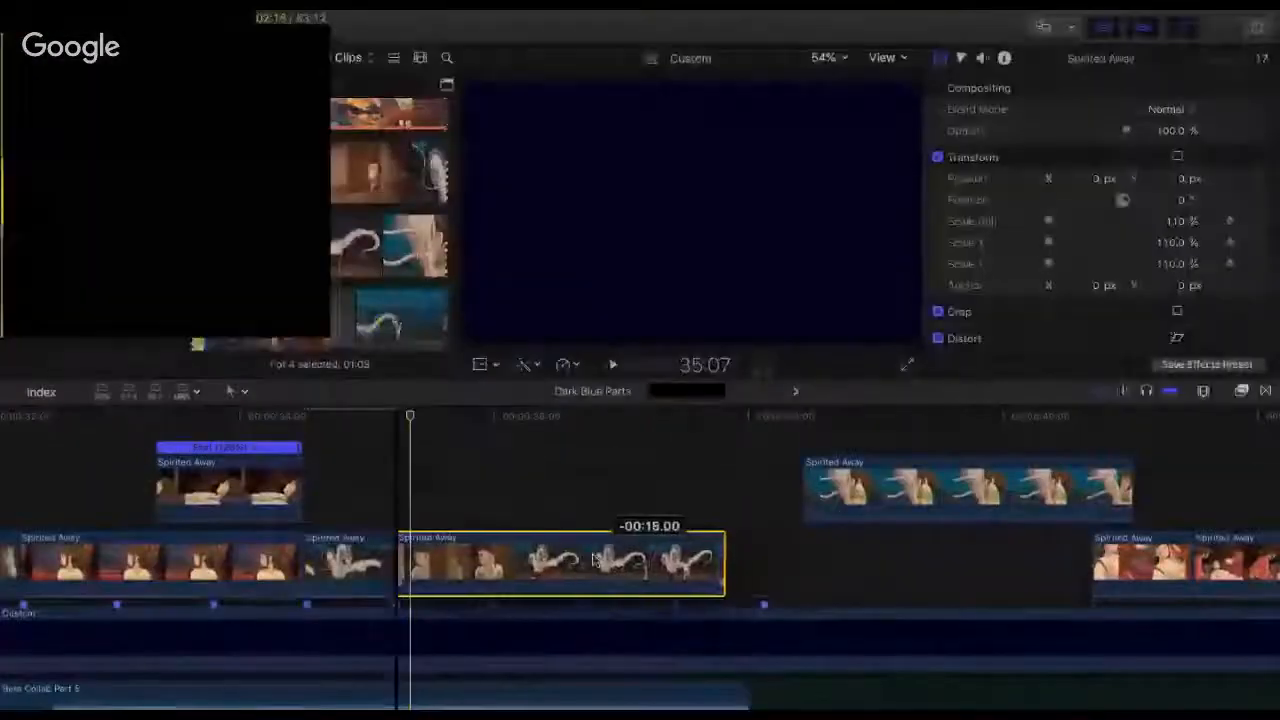
{"action": "left_click_drag", "start_coordinate": [884, 492], "coordinate": [548, 490]}
Step: Play from the end of the train shot across the dragon shot and doorway-girl clip into the dragon-hug clip
{"action": "left_click", "coordinate": [294, 424]}
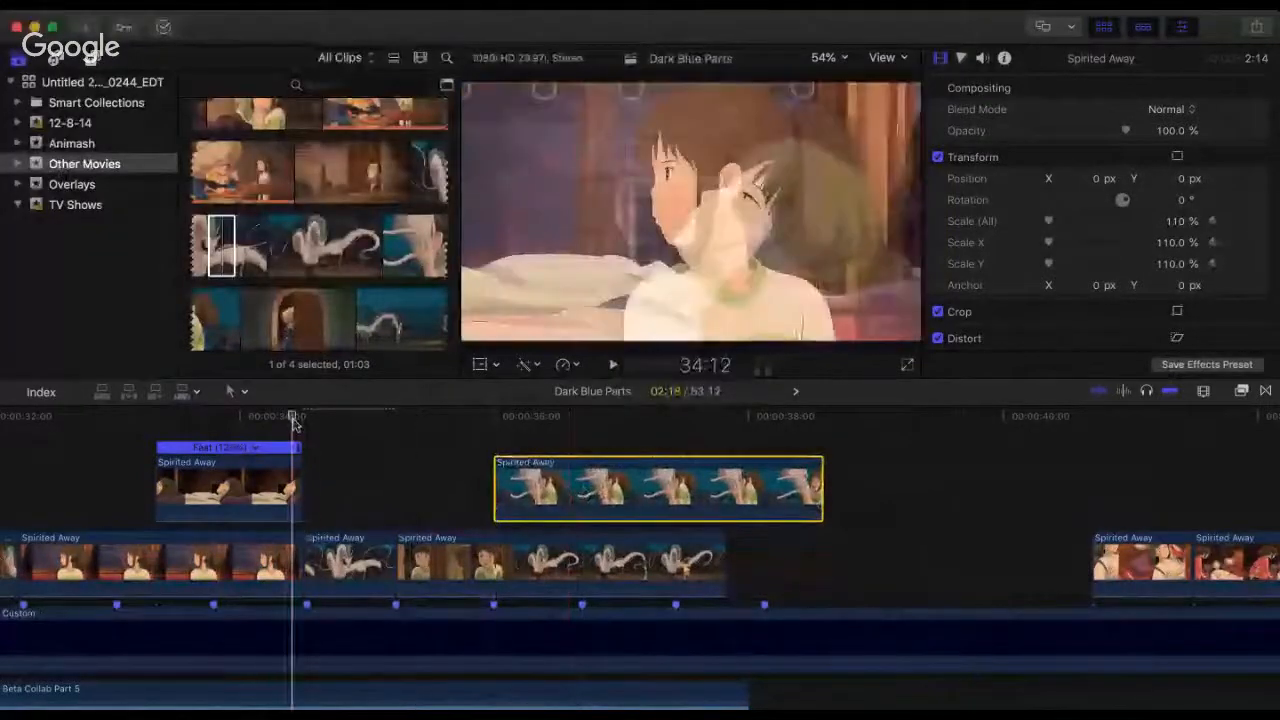
{"action": "key", "text": "space"}
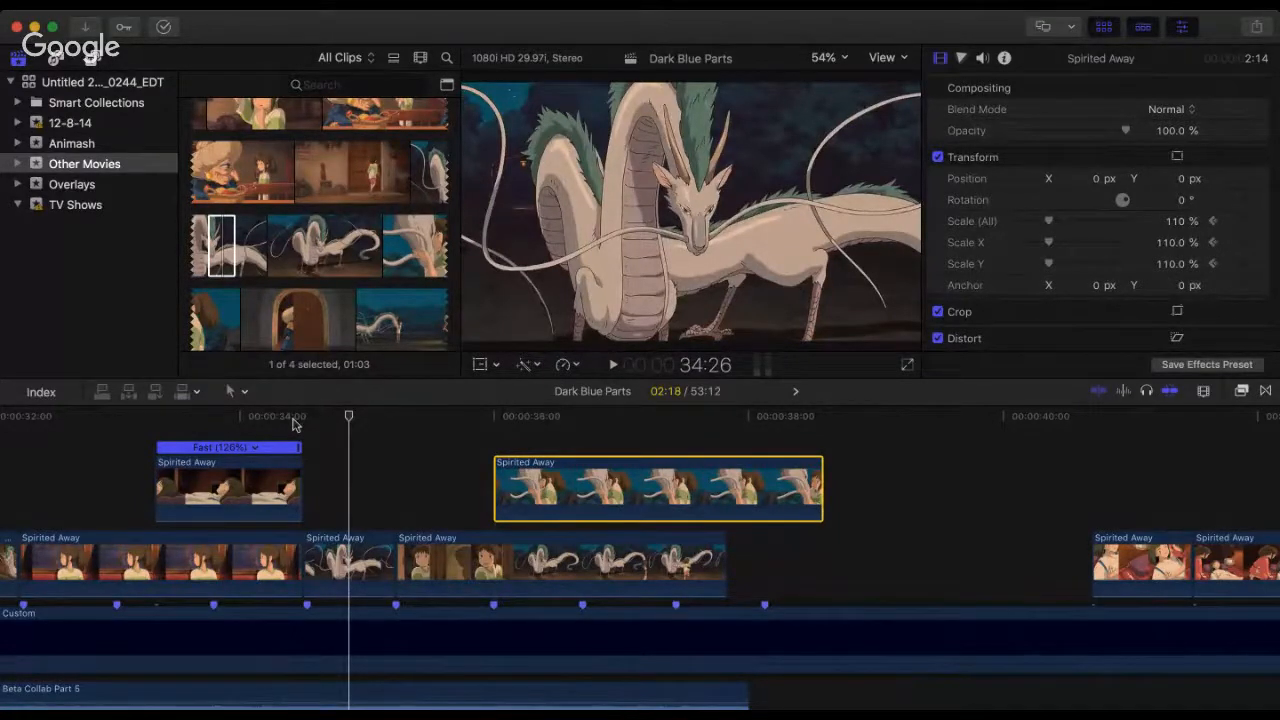
{"action": "left_click", "coordinate": [304, 418]}
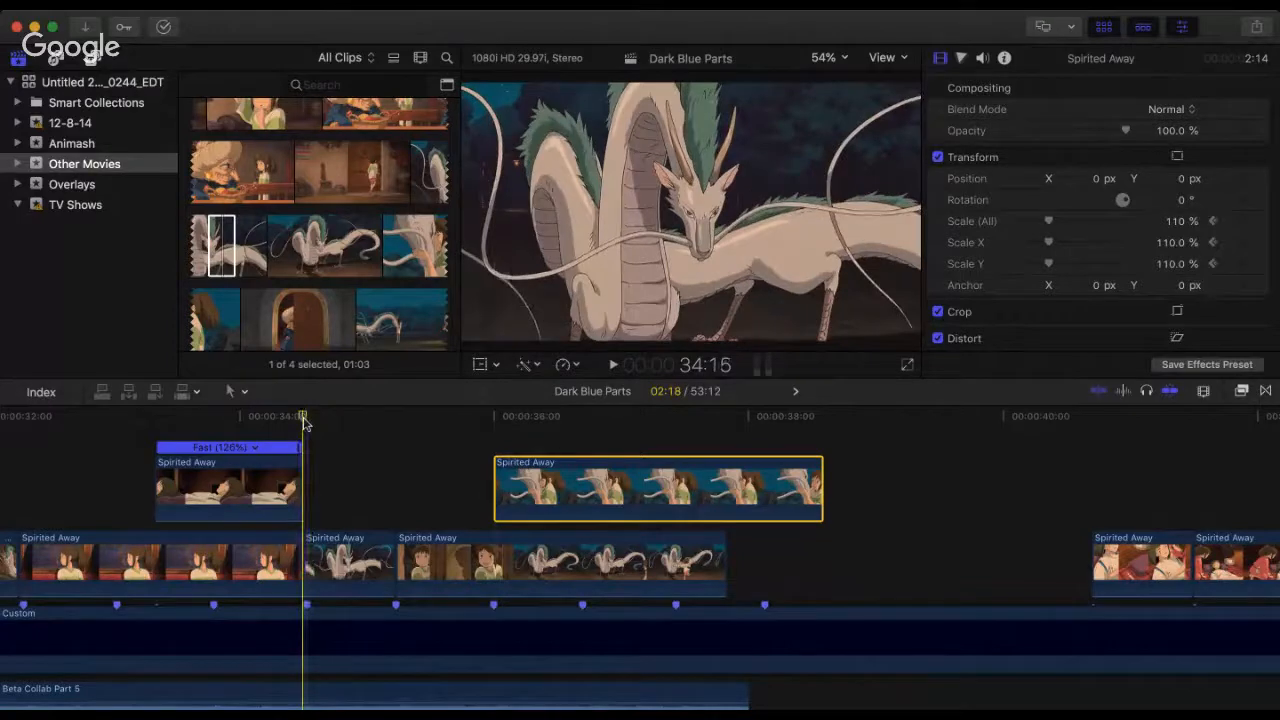
{"action": "key", "text": "space"}
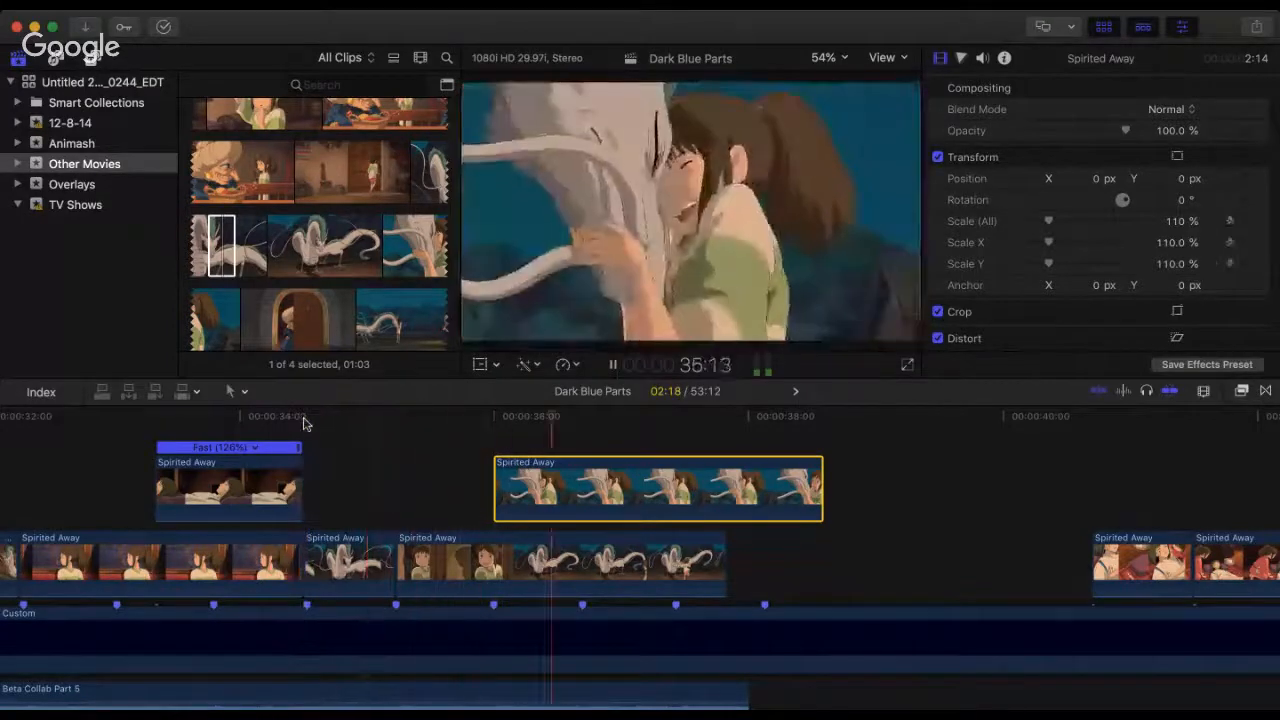
{"action": "left_click", "coordinate": [366, 418]}
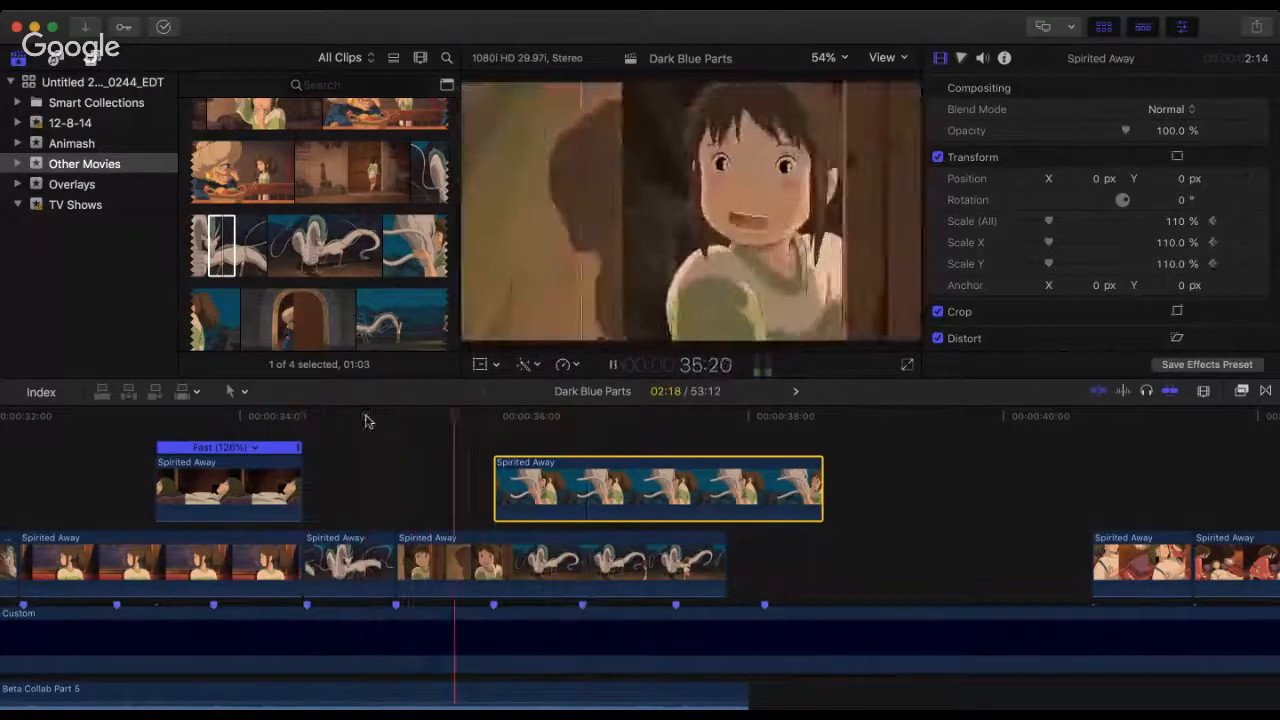
{"action": "key", "text": "space"}
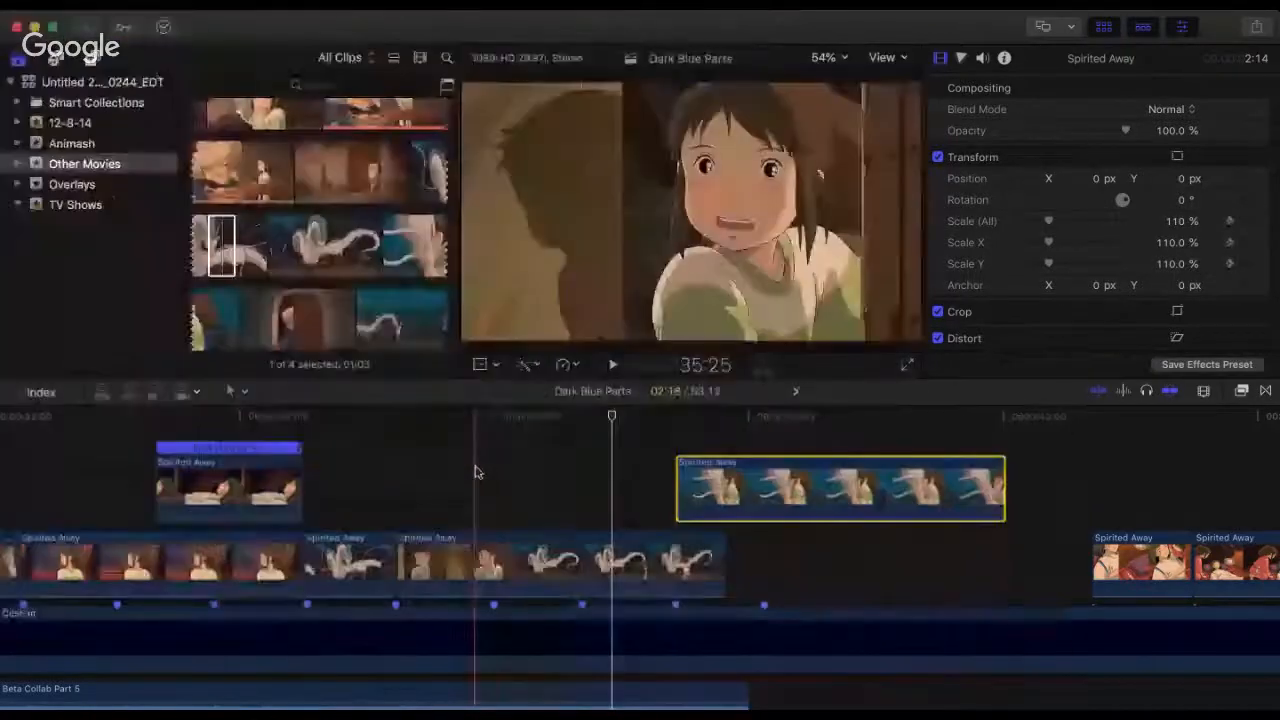
Step: Move the dragon-hug clip later to start at the beat marker at 37:13, and play the doorway-girl clip beneath it
{"action": "left_click", "coordinate": [476, 472]}
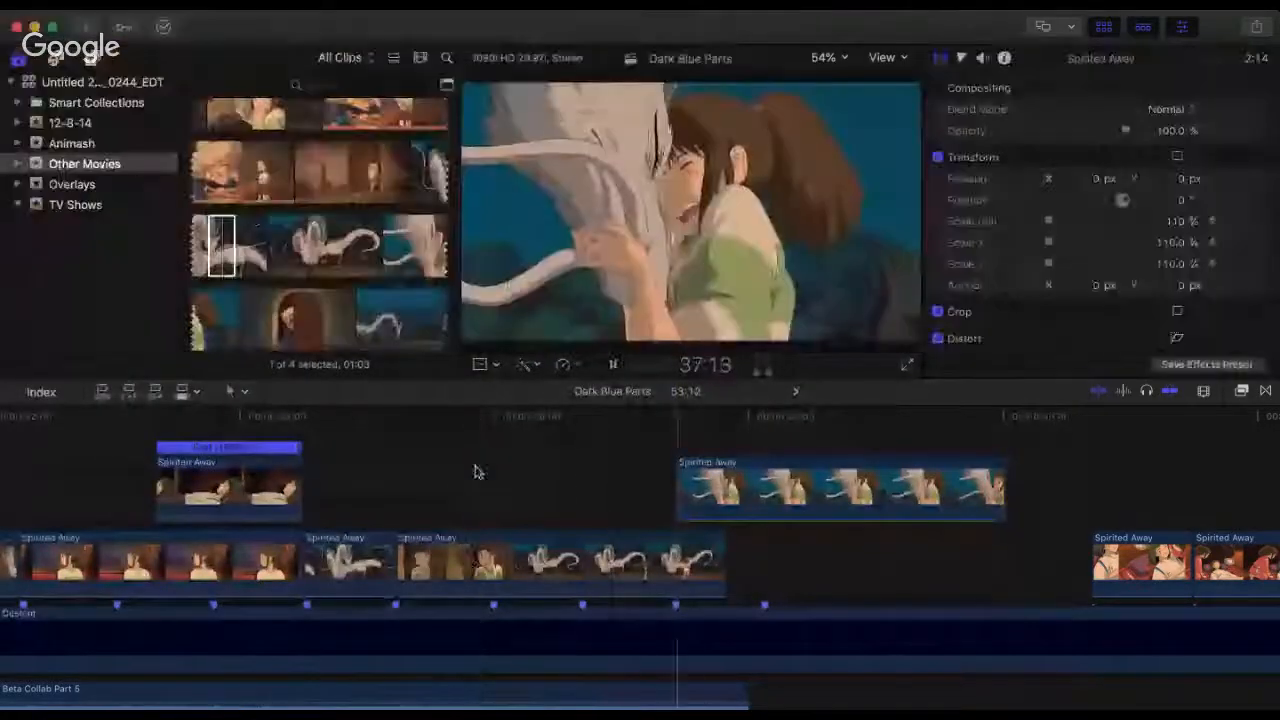
{"action": "left_click", "coordinate": [363, 453]}
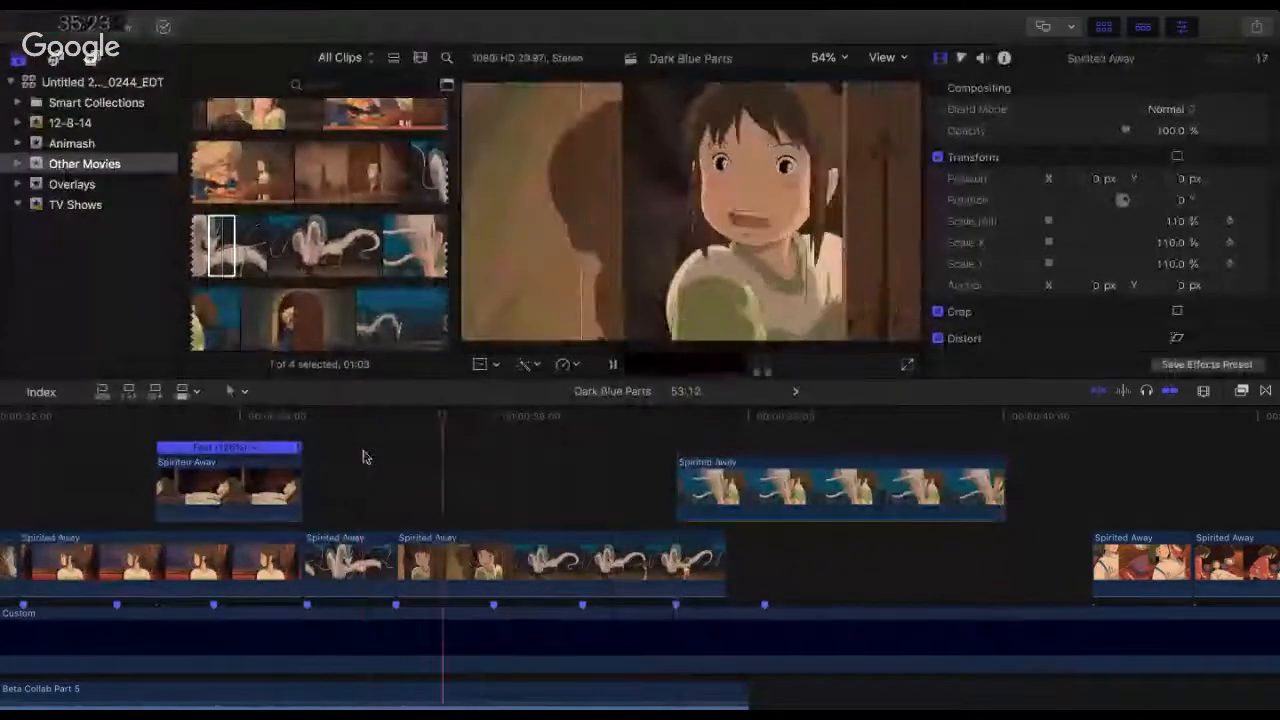
{"action": "key", "text": "space"}
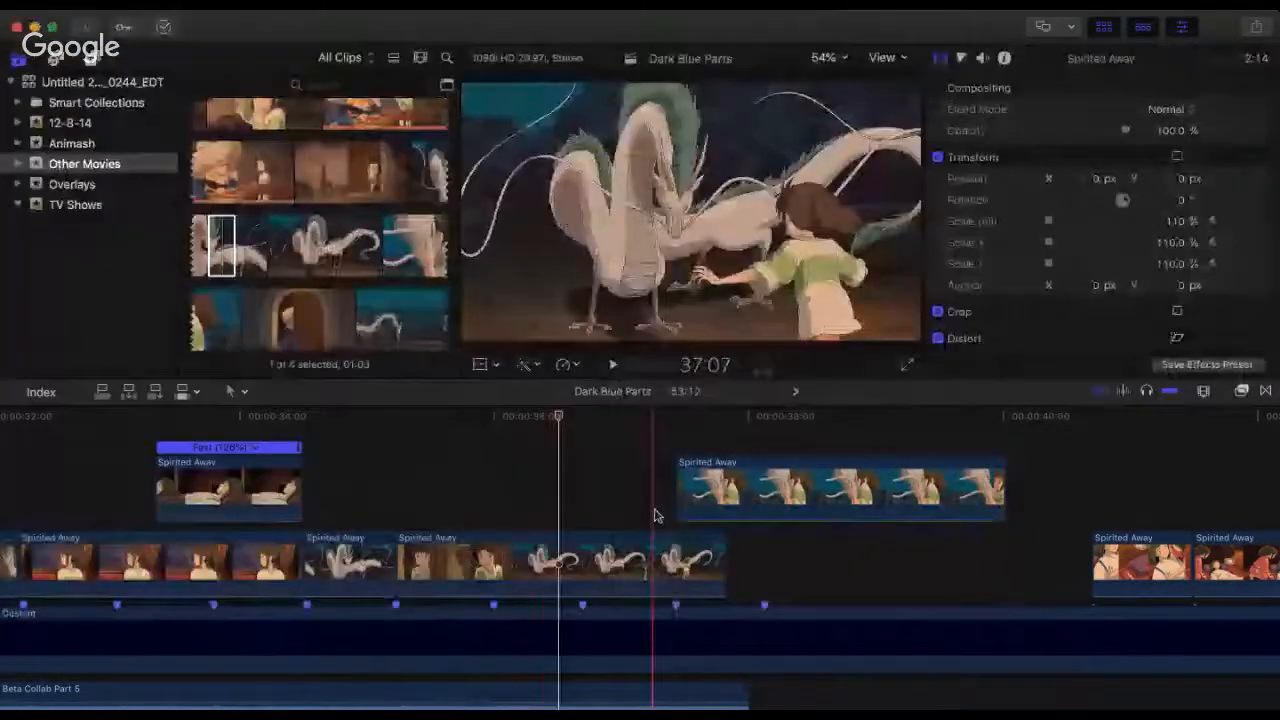
Step: Split the doorway-girl clip at about 36:12, where the girl's shot changes to the dragon
{"action": "key", "text": "b"}
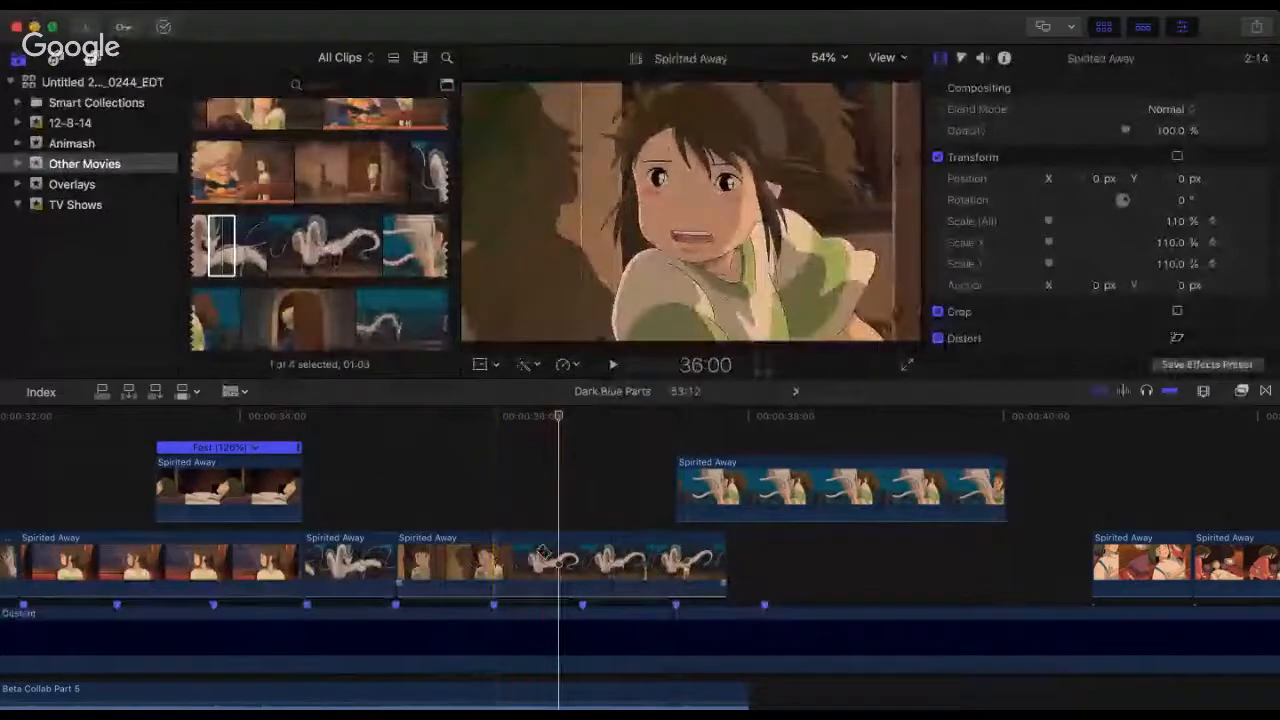
{"action": "left_click", "coordinate": [550, 555]}
{"action": "key", "text": "a"}
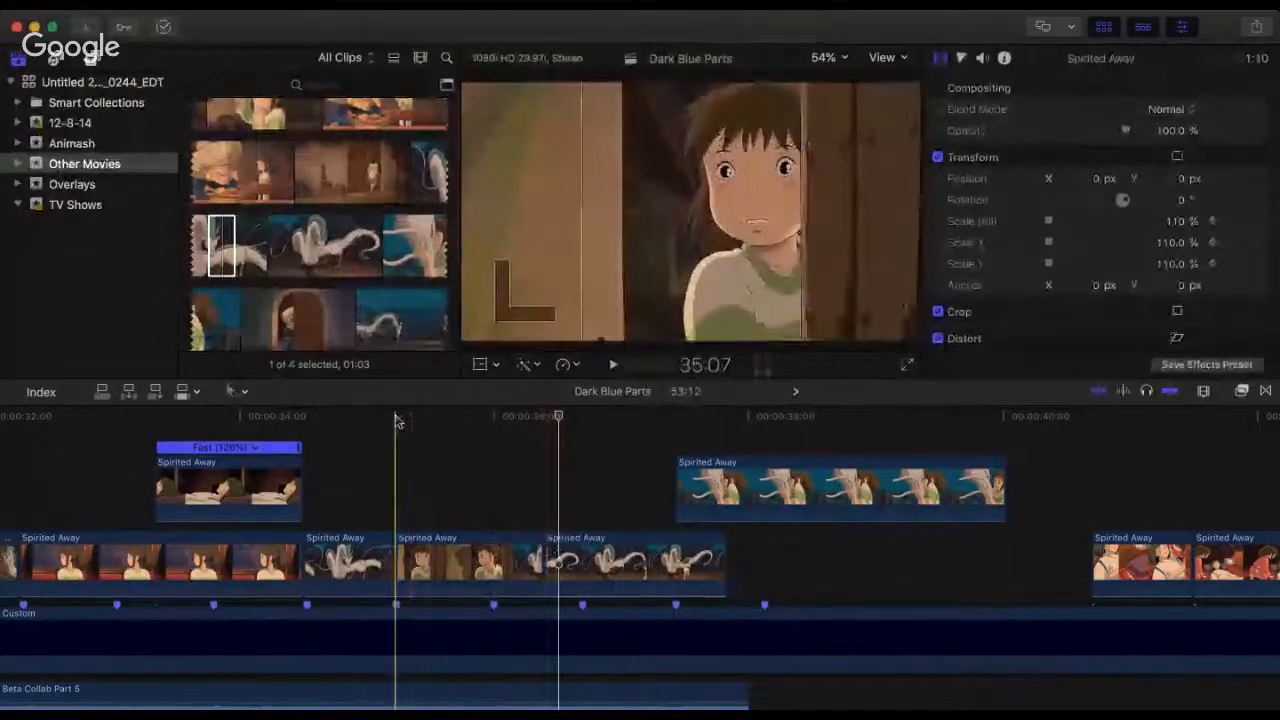
Step: Play the doorway-girl clip from its start at 35:07, and replay from the train shot's last part up to the new split
{"action": "left_click", "coordinate": [396, 418]}
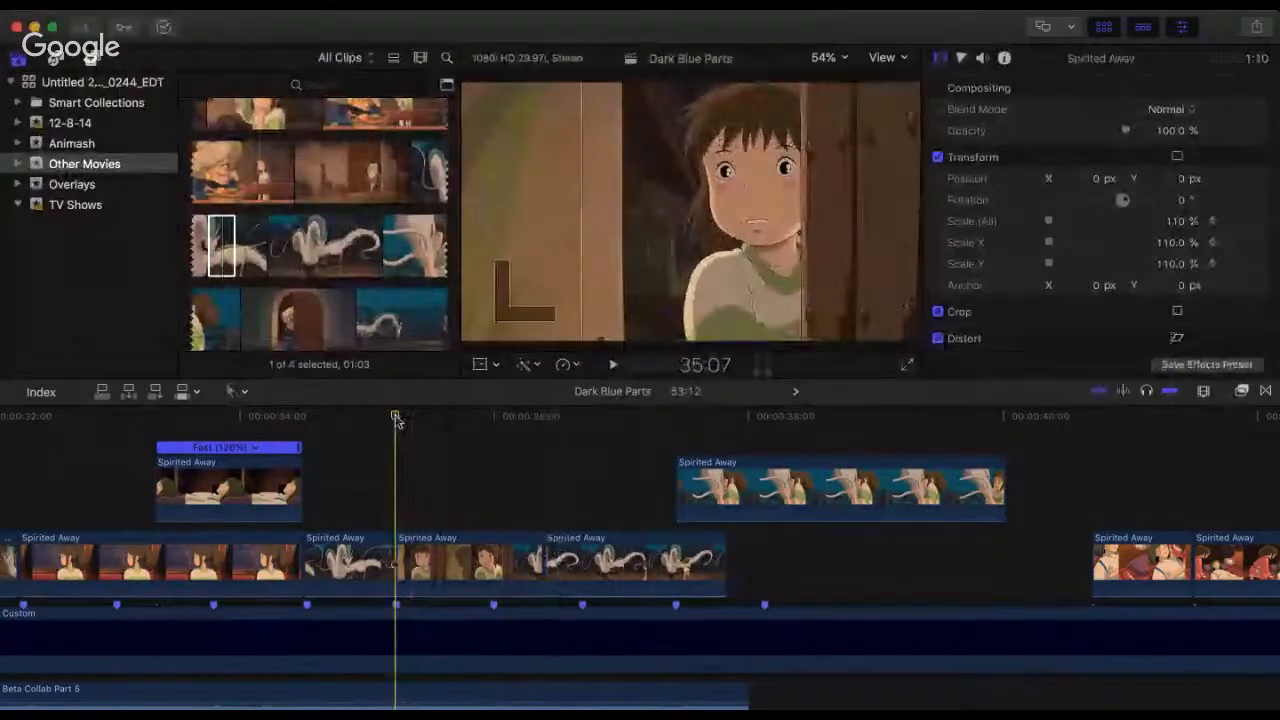
{"action": "key", "text": "space"}
{"action": "key", "text": "space"}
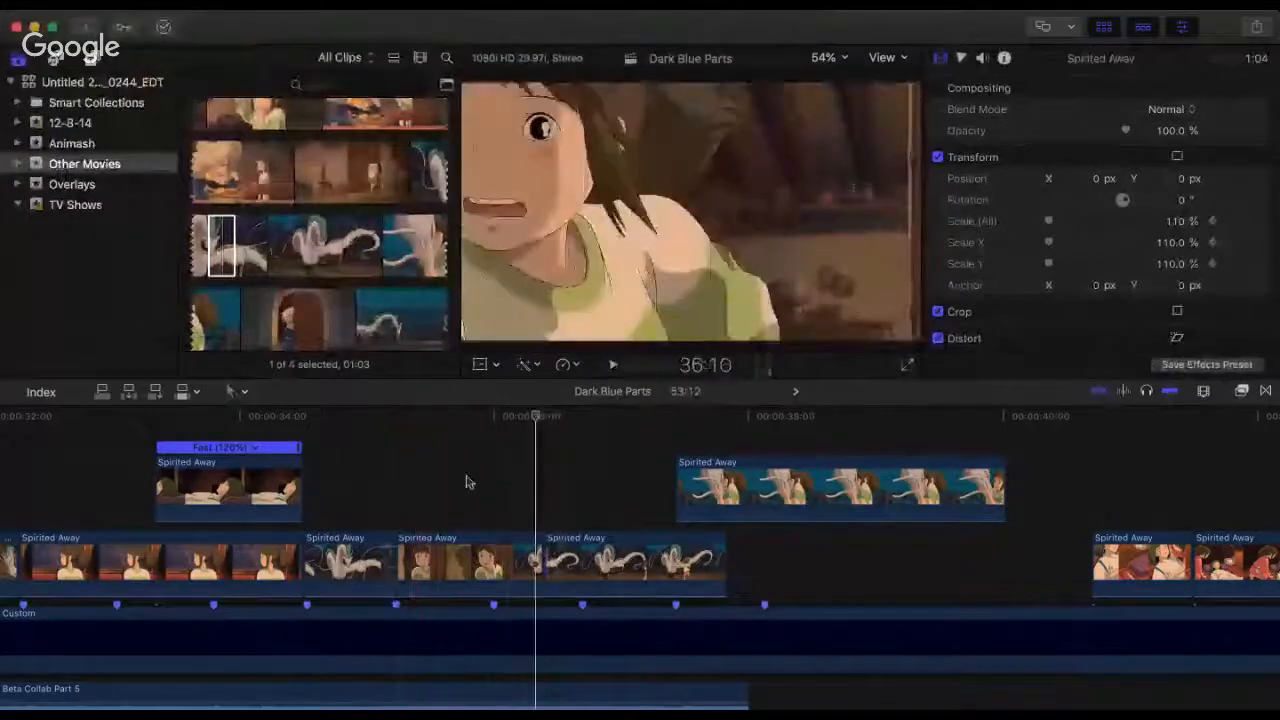
{"action": "key", "text": "space"}
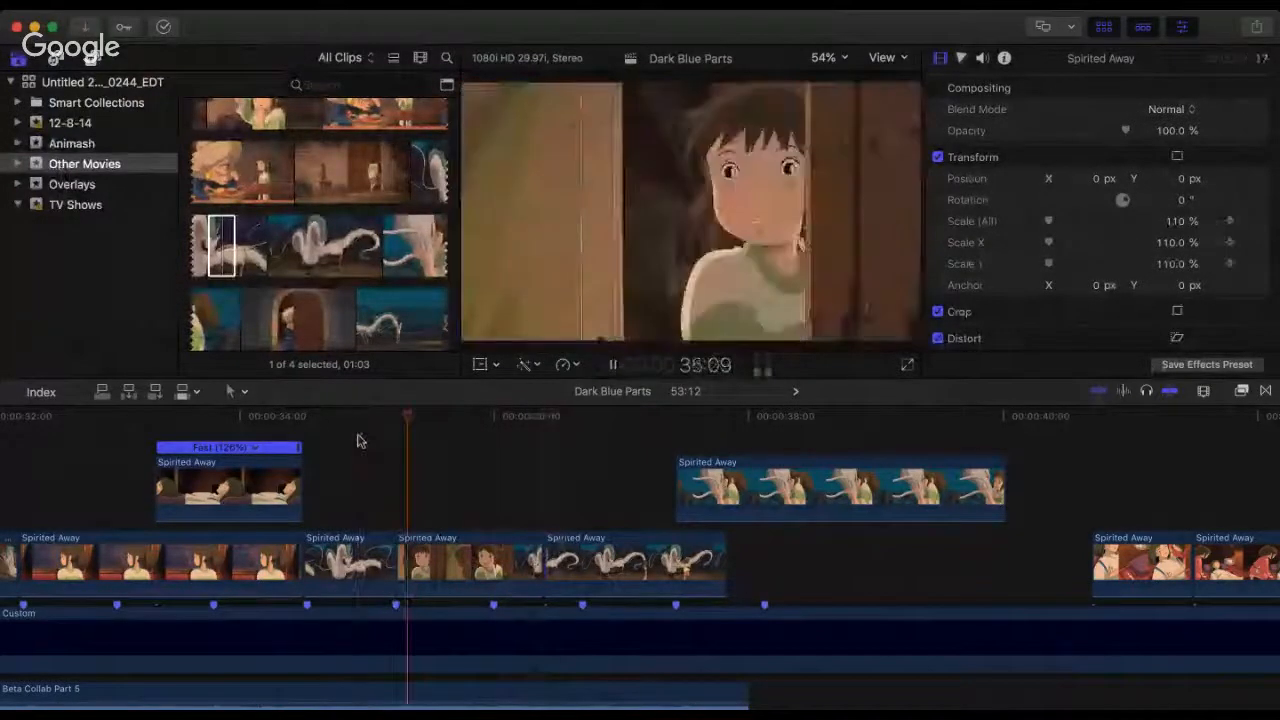
{"action": "key", "text": "space"}
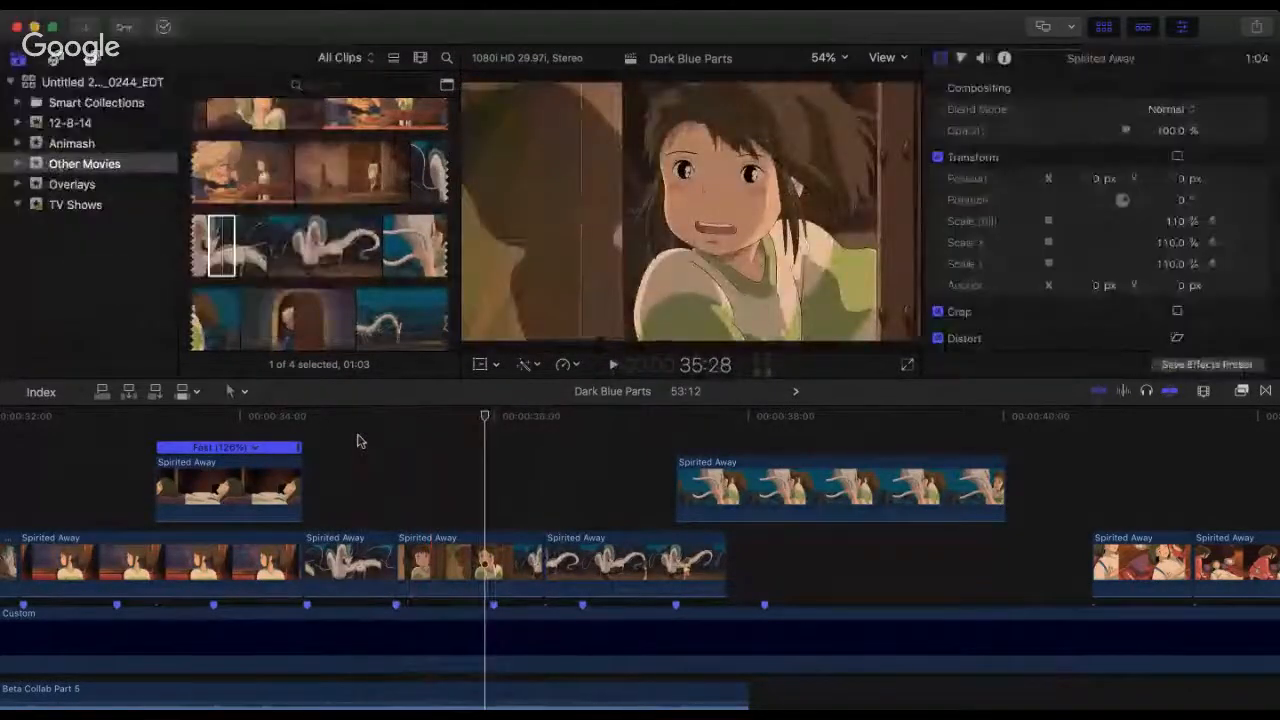
{"action": "left_click", "coordinate": [238, 424]}
{"action": "key", "text": "space"}
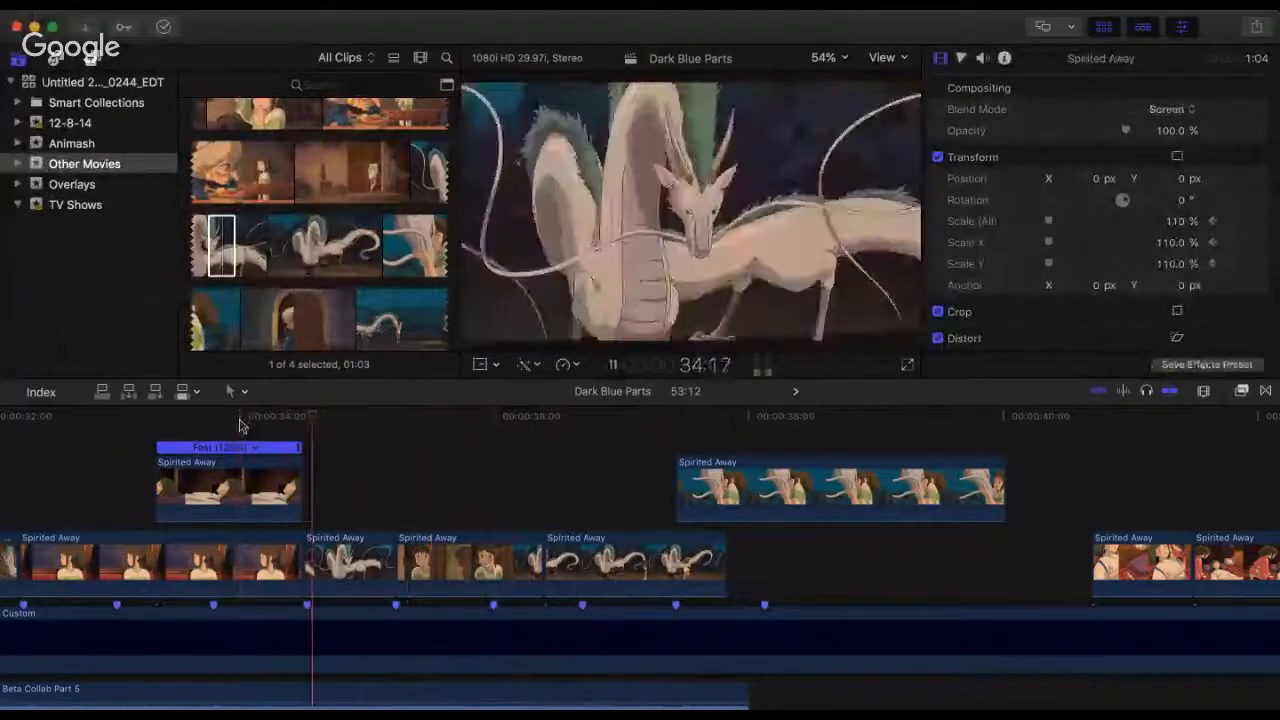
{"action": "key", "text": "space"}
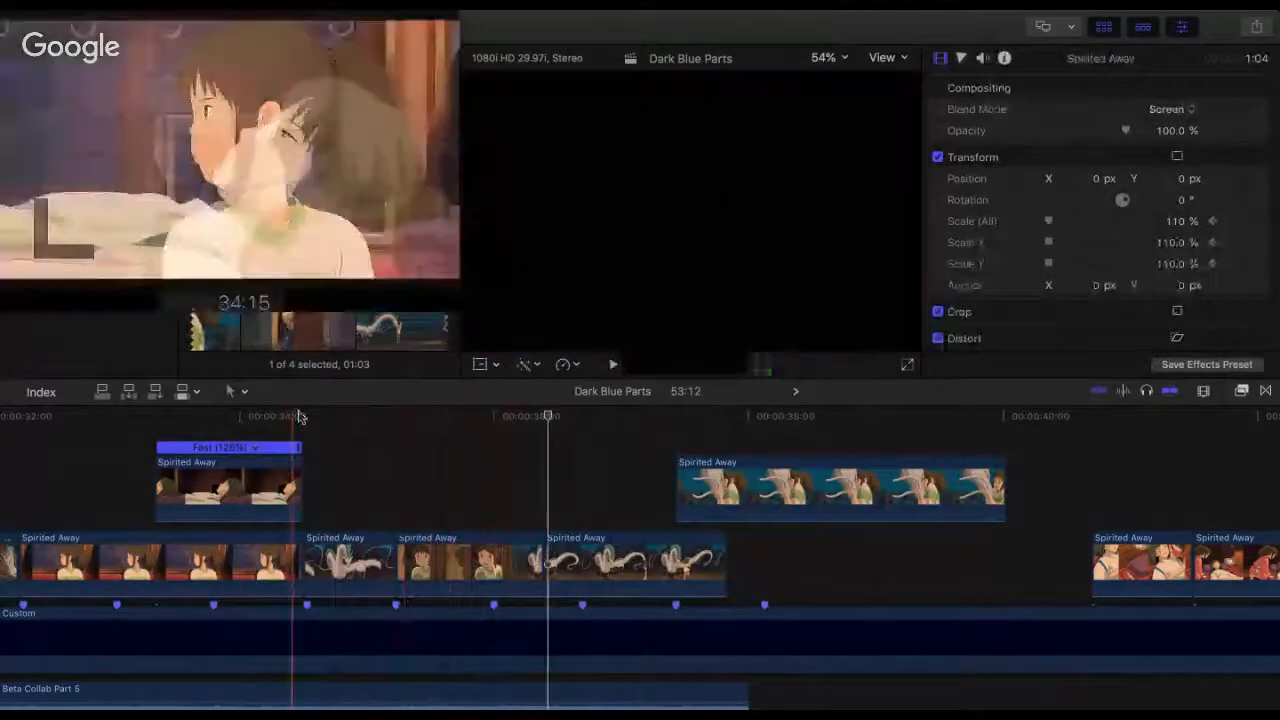
Step: Speed up the doorway-girl clip so it ends at the beat marker at 36:00, and play it from the preceding dragon shot
{"action": "left_click", "coordinate": [300, 416]}
{"action": "left_click_drag", "start_coordinate": [301, 416], "coordinate": [267, 416]}
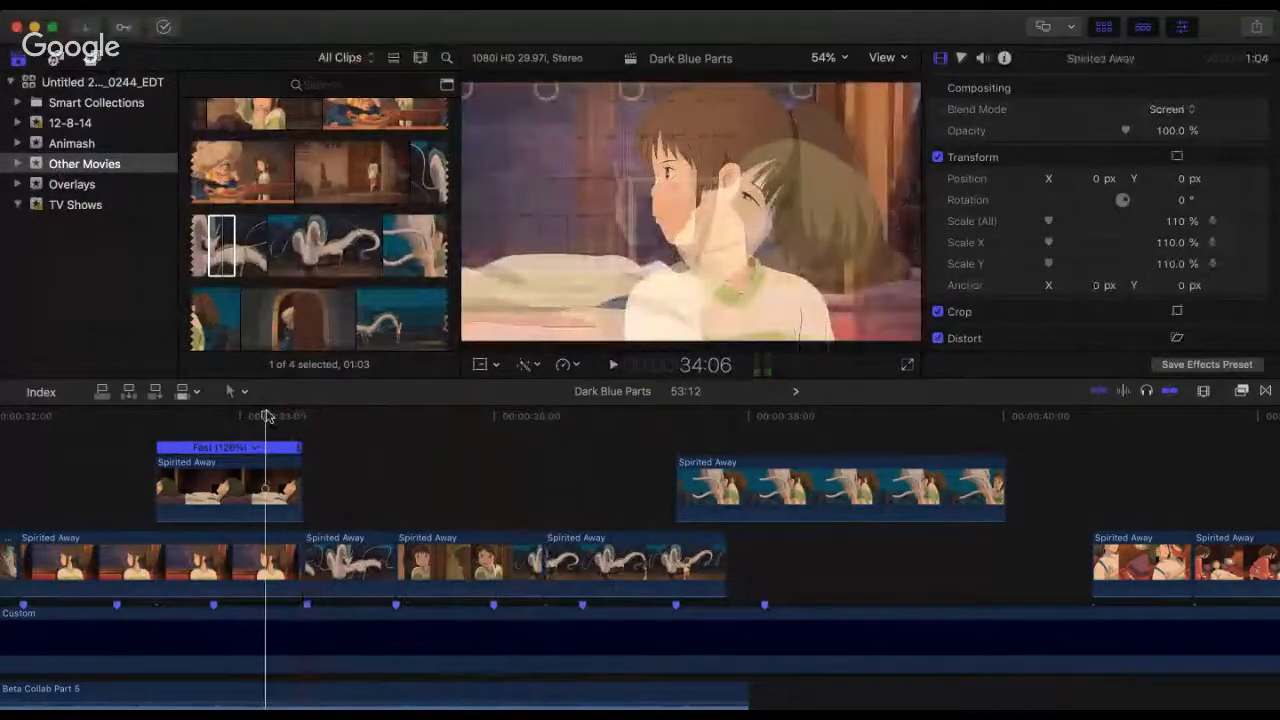
{"action": "key", "text": "space"}
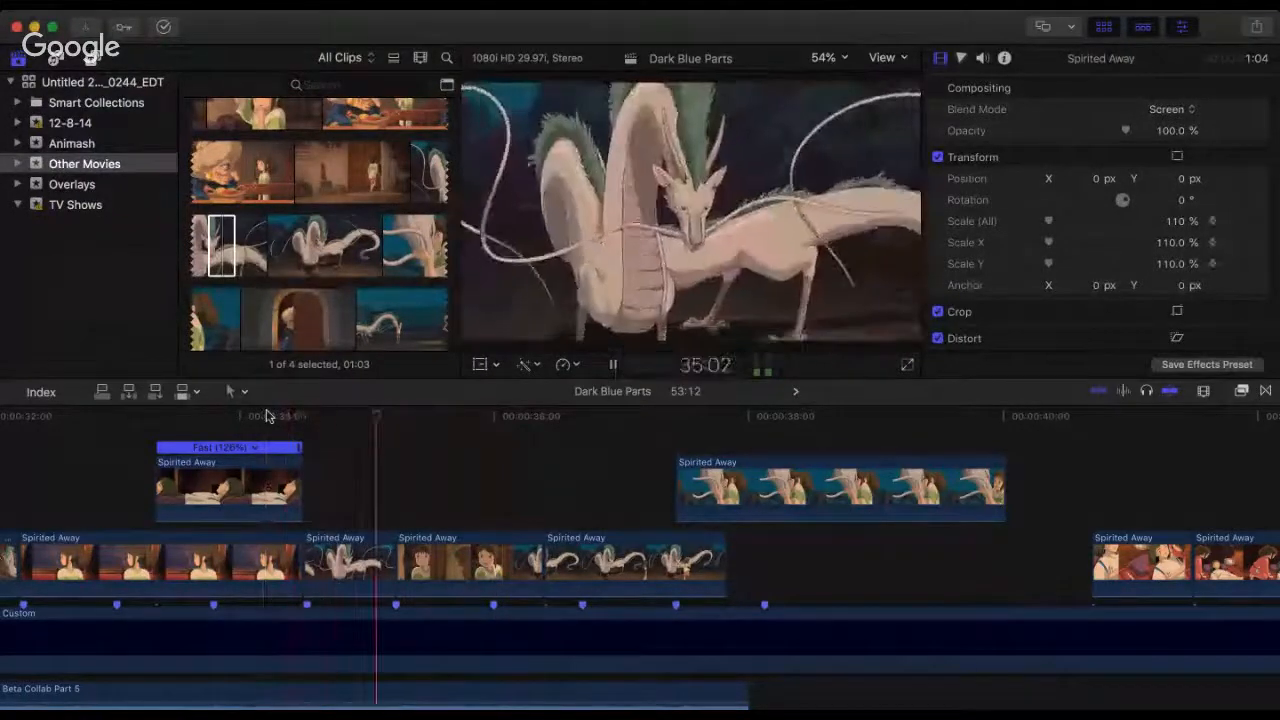
{"action": "key", "text": "space"}
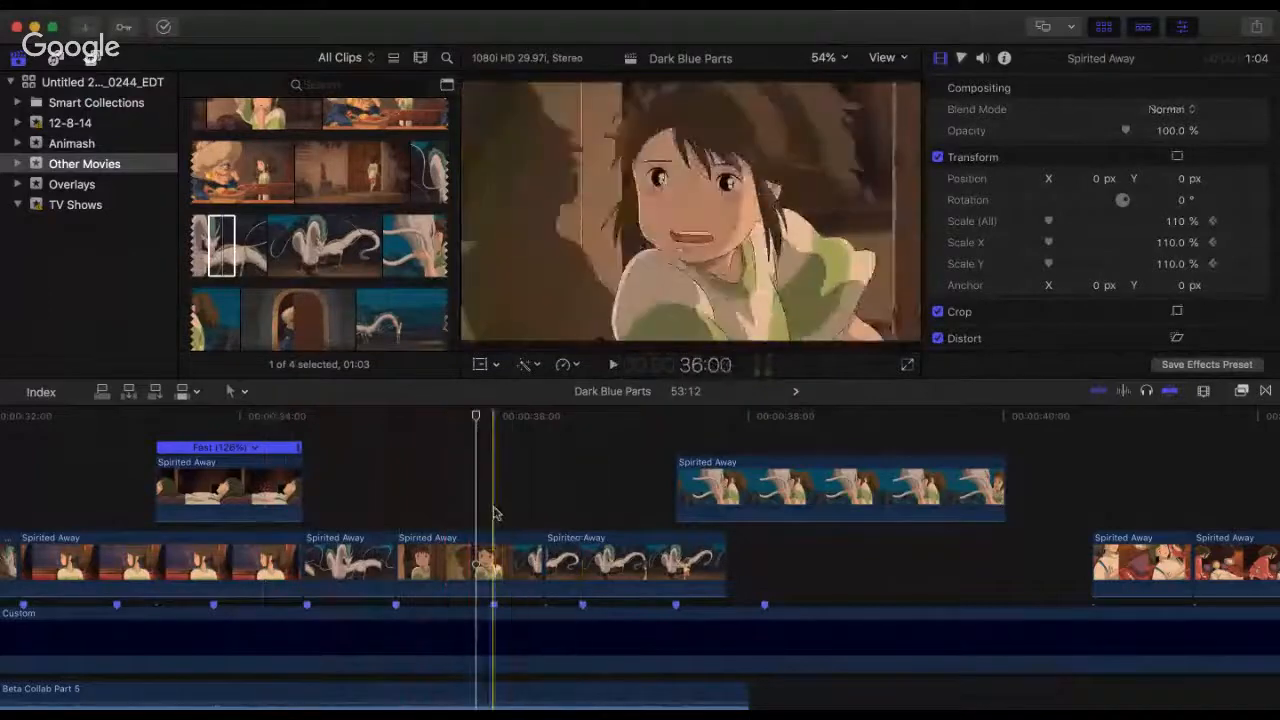
{"action": "left_click", "coordinate": [462, 548]}
{"action": "key", "text": "super+r"}
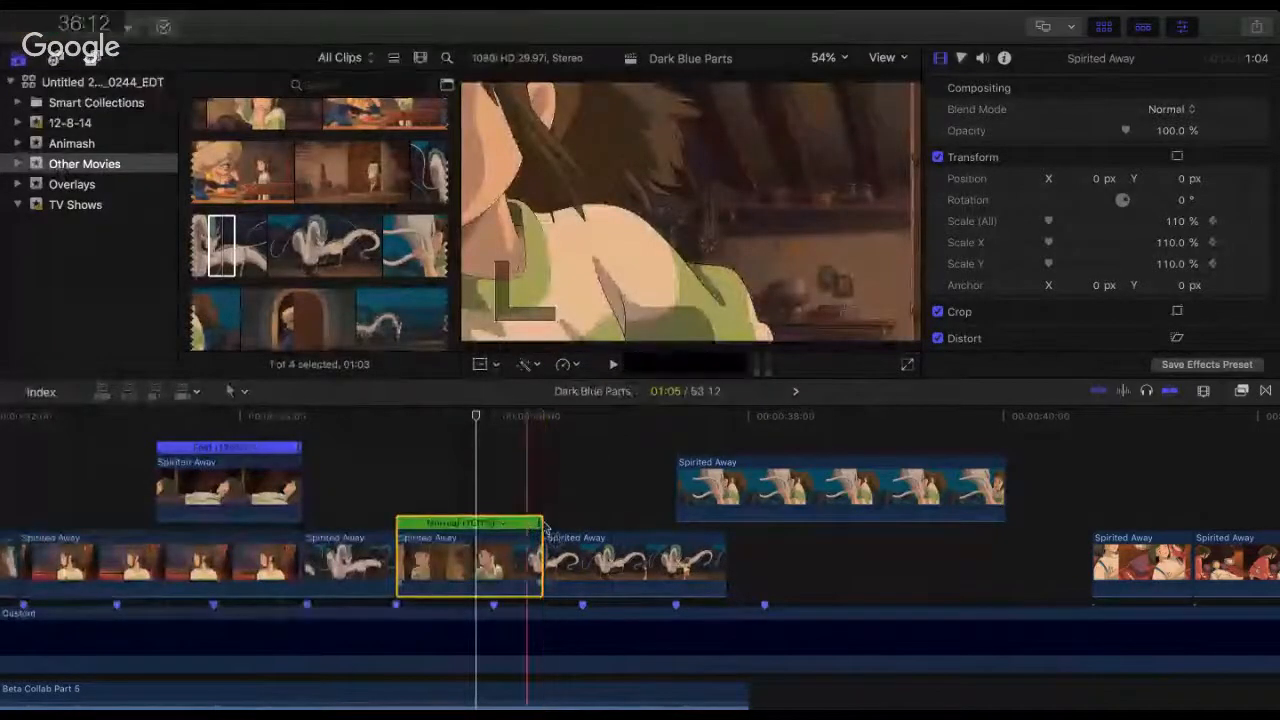
{"action": "left_click_drag", "start_coordinate": [540, 523], "coordinate": [493, 564]}
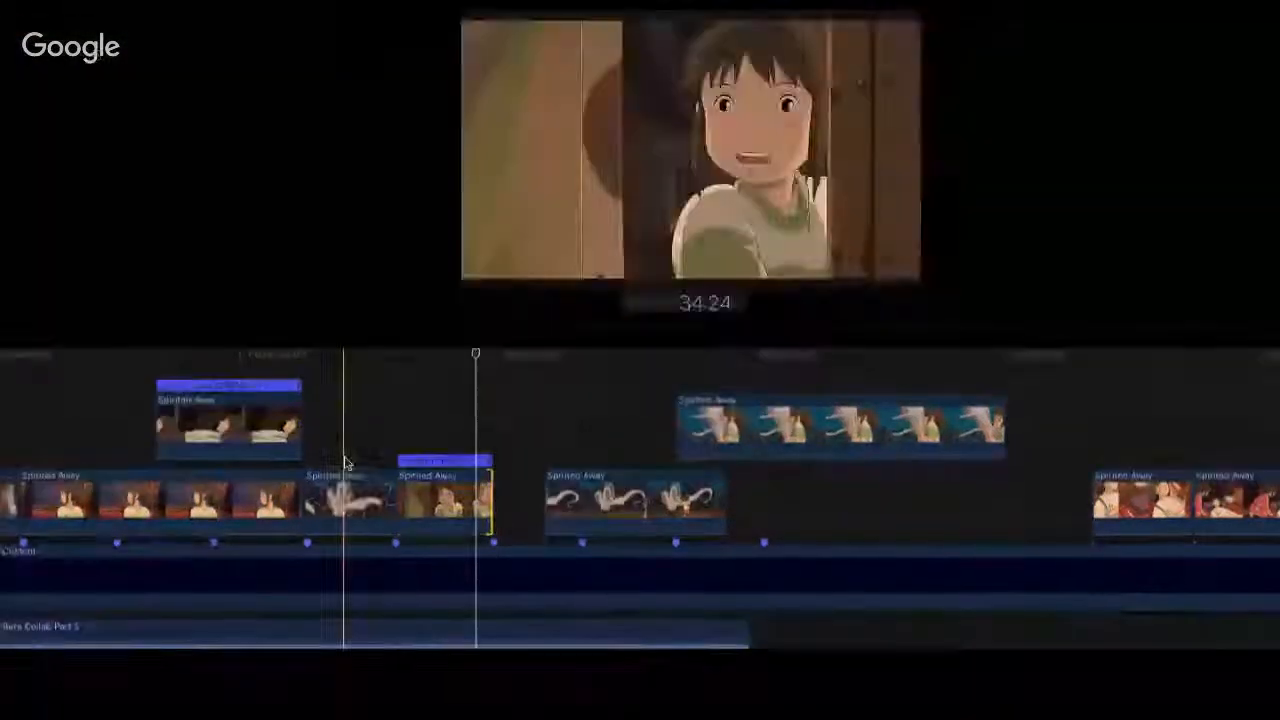
{"action": "left_click", "coordinate": [345, 460]}
{"action": "key", "text": "space"}
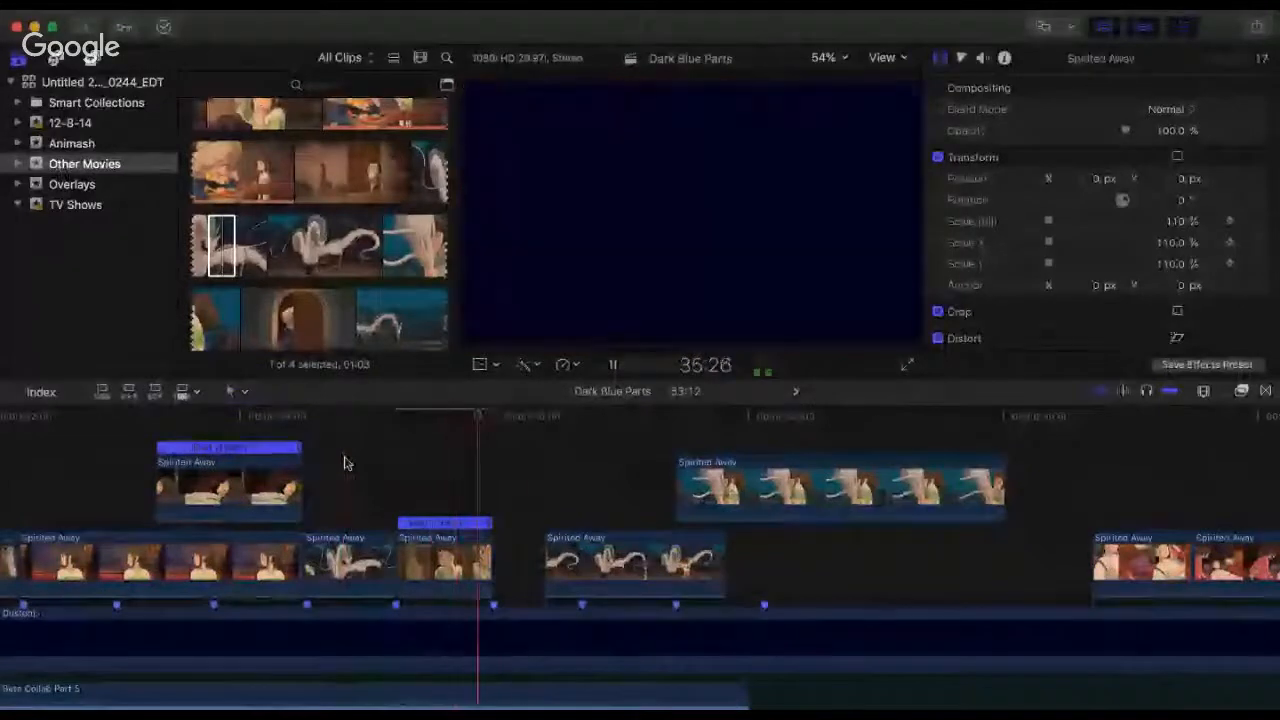
{"action": "key", "text": "space"}
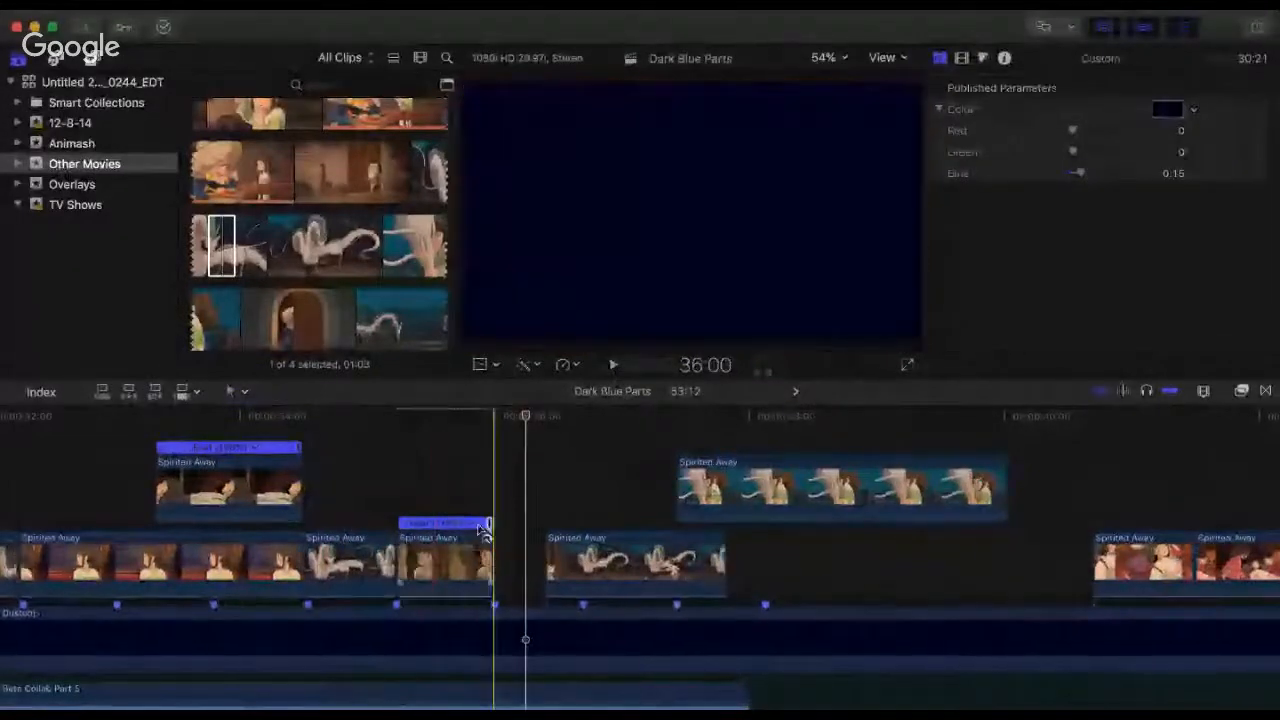
Step: Move the following dragon clip earlier to start at 36:00, directly after the doorway-girl clip, and play the transition
{"action": "left_click_drag", "start_coordinate": [493, 533], "coordinate": [499, 555]}
{"action": "left_click_drag", "start_coordinate": [583, 558], "coordinate": [536, 560]}
{"action": "key", "text": "space"}
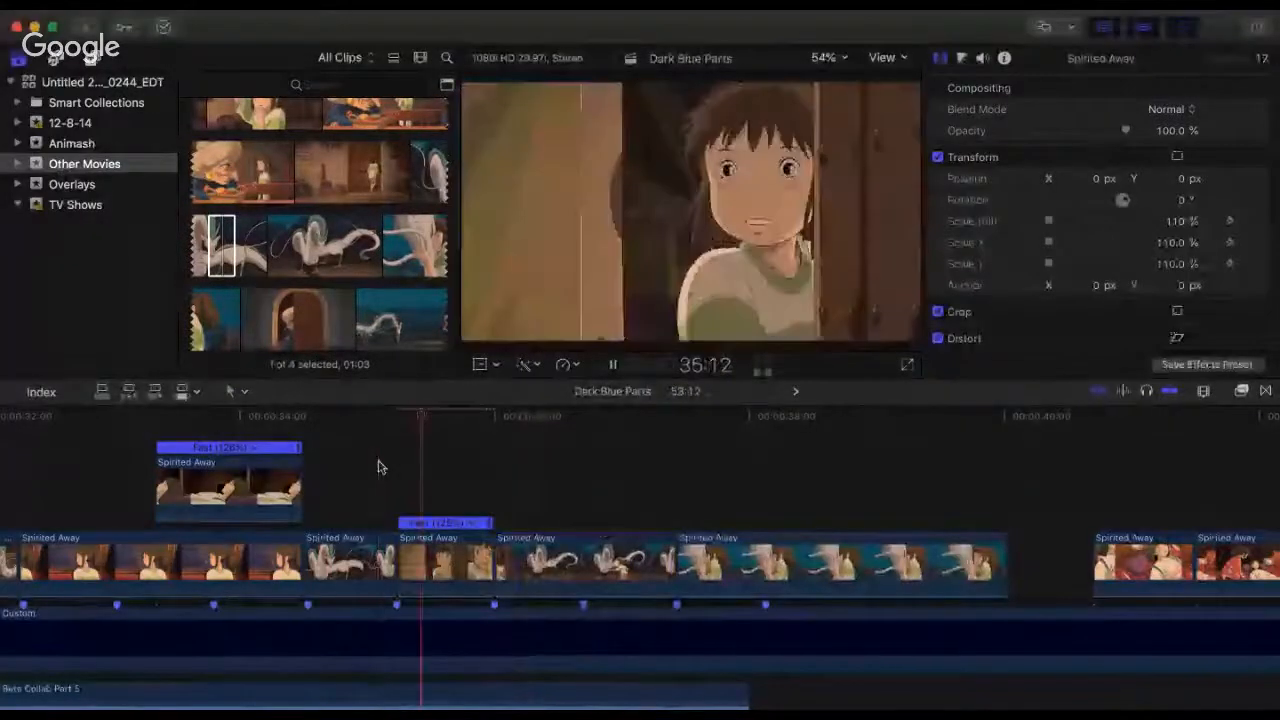
{"action": "key", "text": "space"}
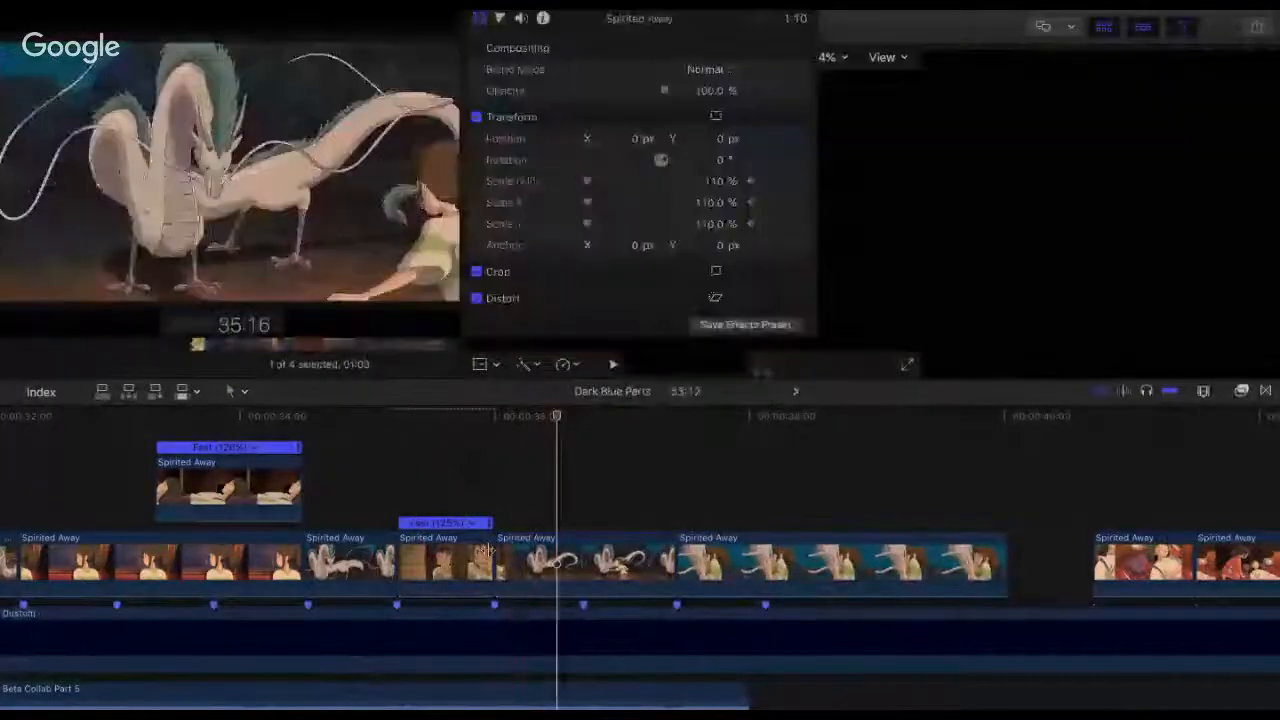
Step: Fine-tune the doorway-girl clip's end to meet the 36:00 beat marker, and replay the cut into the dragon clip
{"action": "key", "text": "super+equal"}
{"action": "left_click_drag", "start_coordinate": [498, 526], "coordinate": [492, 562]}
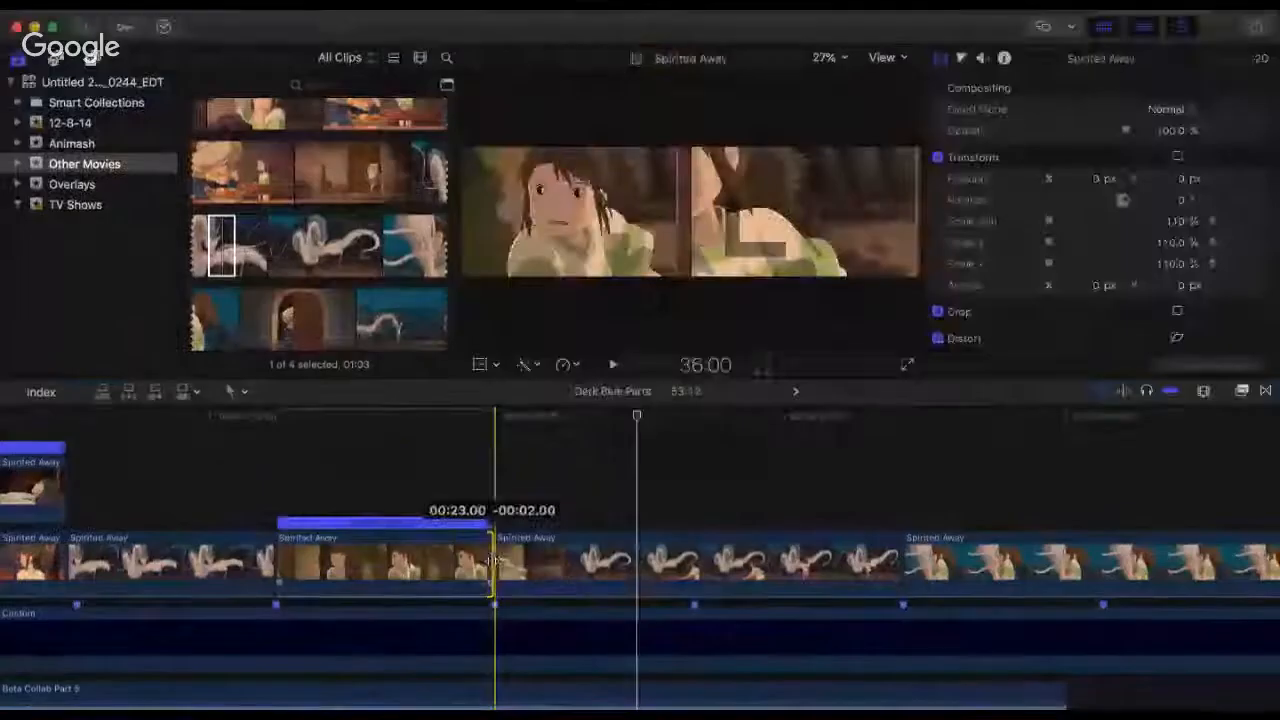
{"action": "left_click", "coordinate": [266, 489]}
{"action": "key", "text": "super+4"}
{"action": "key", "text": "space"}
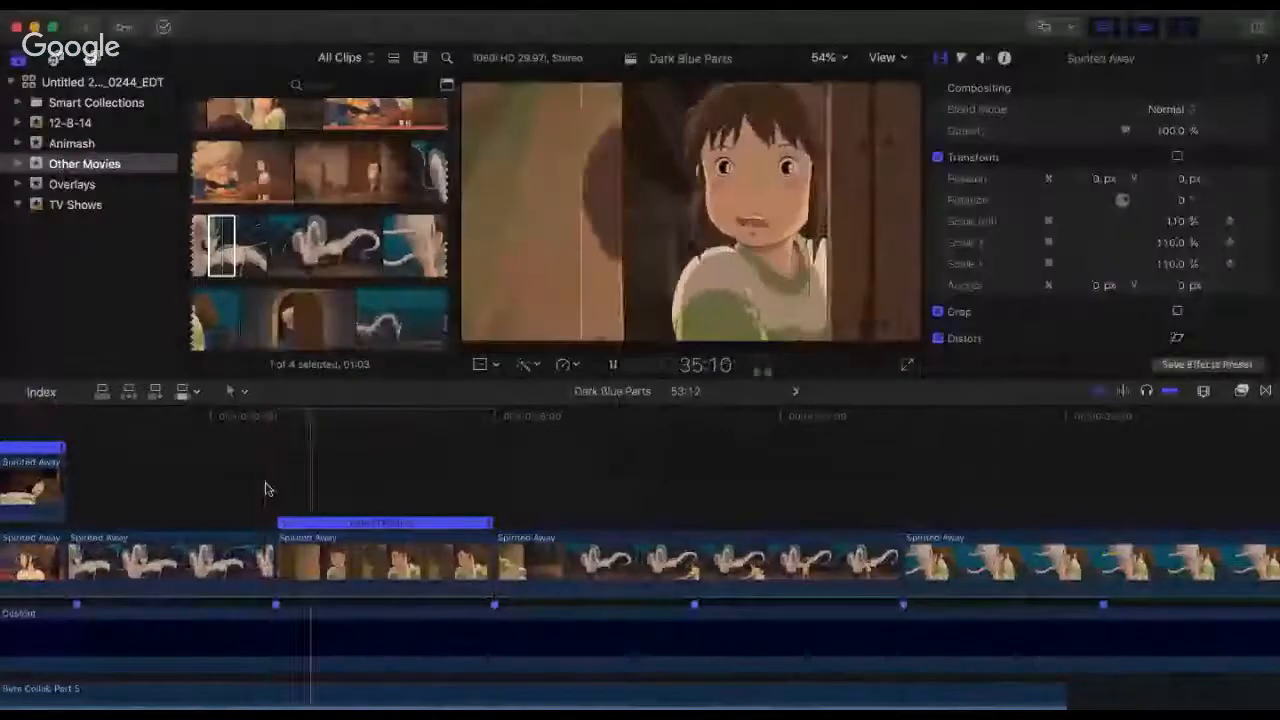
{"action": "left_click", "coordinate": [265, 489]}
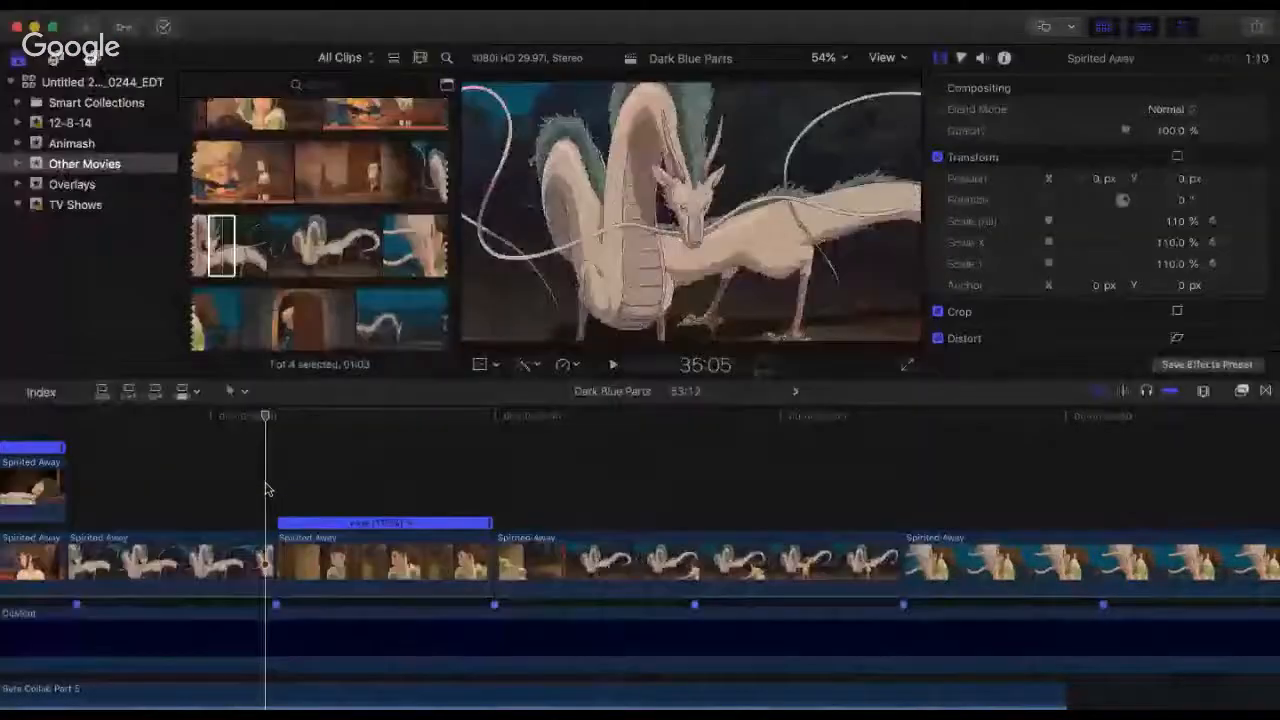
{"action": "key", "text": "space"}
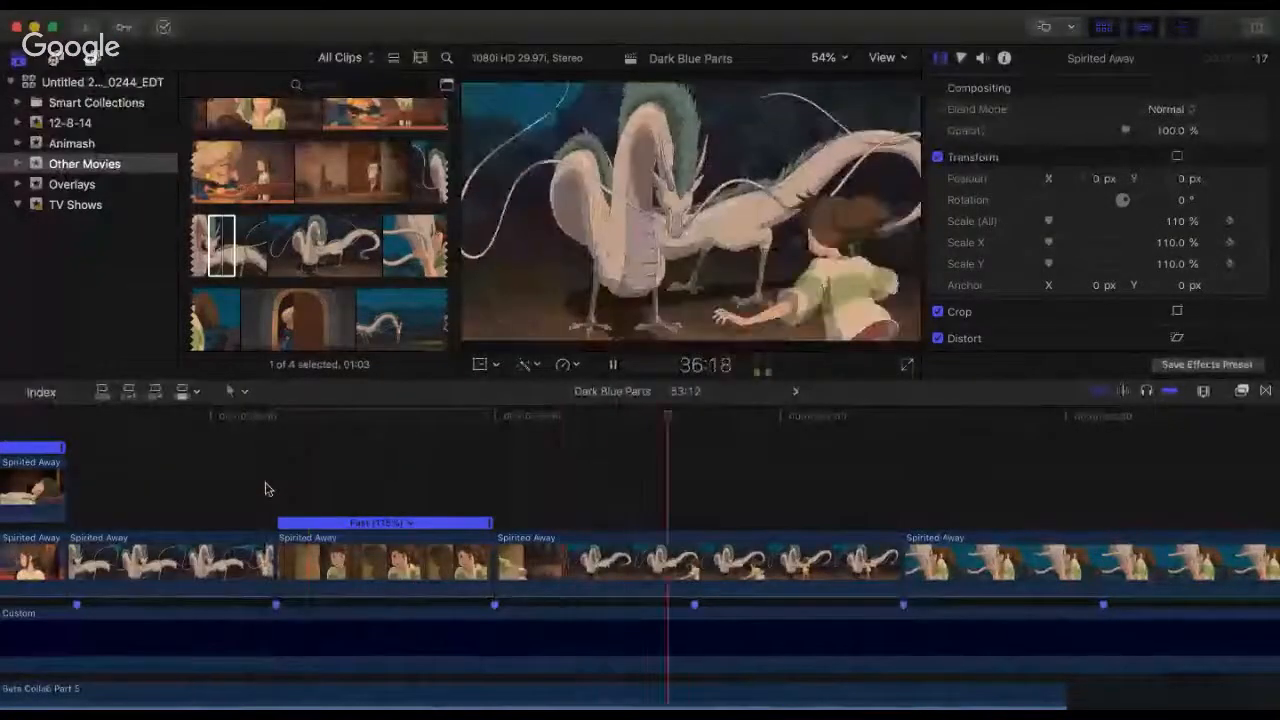
{"action": "key", "text": "space"}
Step: Play repeatedly from the doorway-girl clip's start at 35:07 through the dragon clip to check the cuts against the beat markers
{"action": "left_click", "coordinate": [277, 434]}
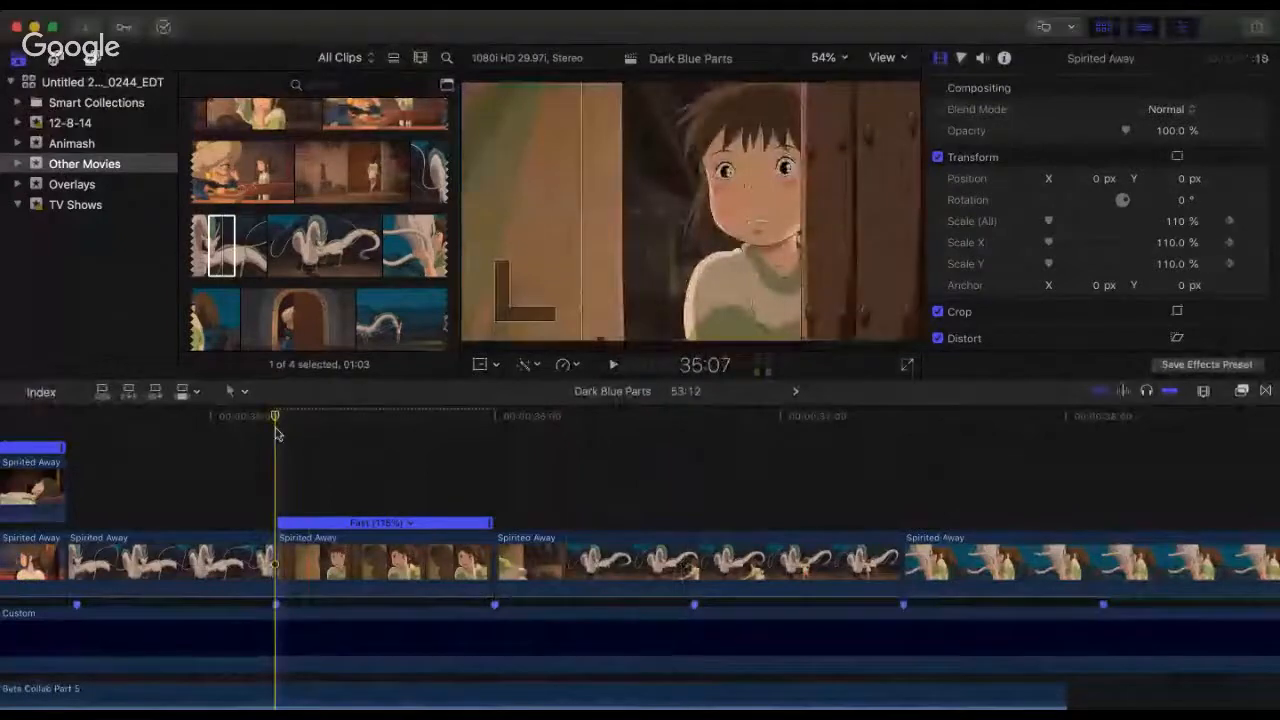
{"action": "key", "text": "space"}
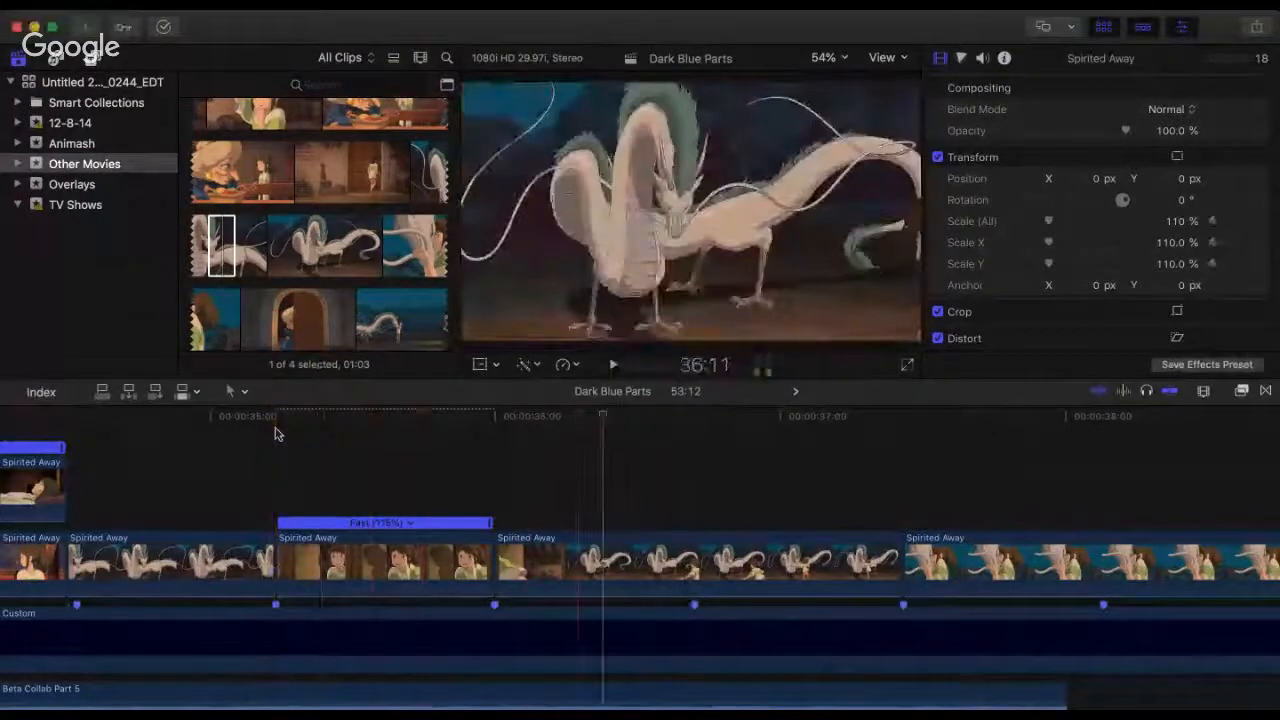
{"action": "key", "text": "space"}
{"action": "left_click", "coordinate": [277, 434]}
{"action": "key", "text": "super+minus"}
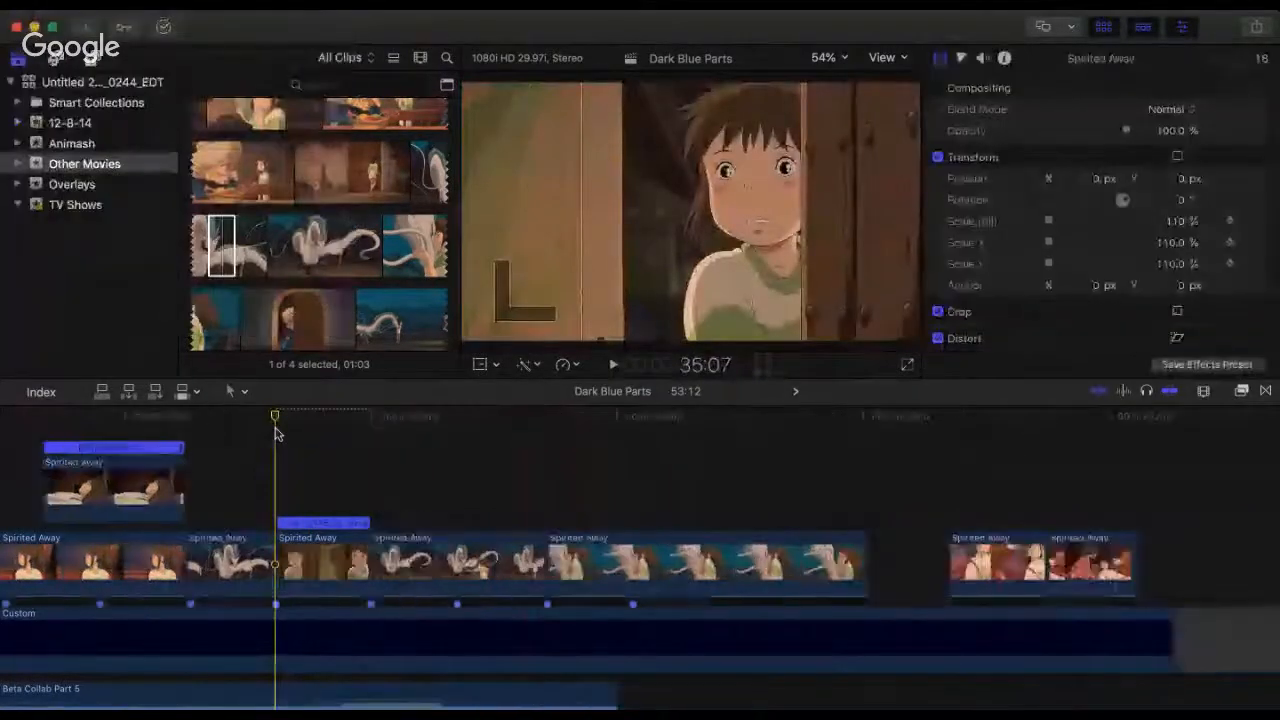
{"action": "key", "text": "super+minus"}
{"action": "scroll", "coordinate": [277, 434], "scroll_direction": "left", "scroll_amount": 5}
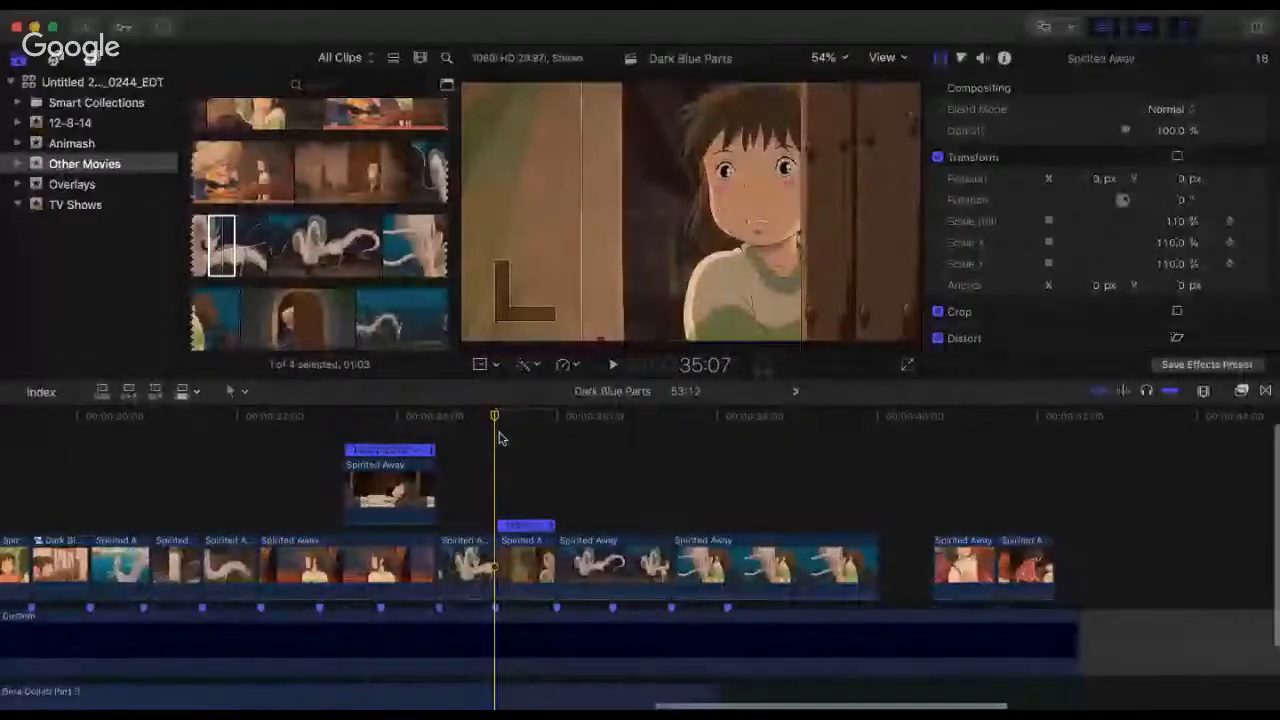
{"action": "key", "text": "super+equal"}
{"action": "key", "text": "super+equal"}
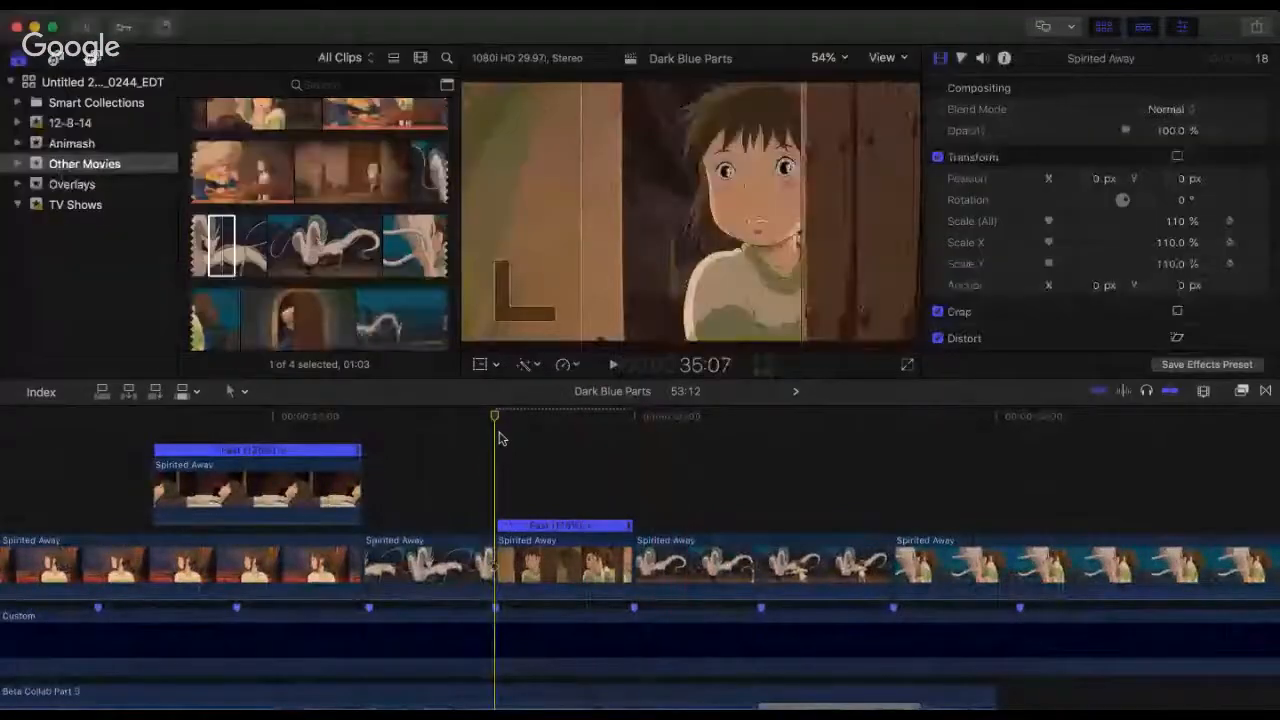
{"action": "key", "text": "space"}
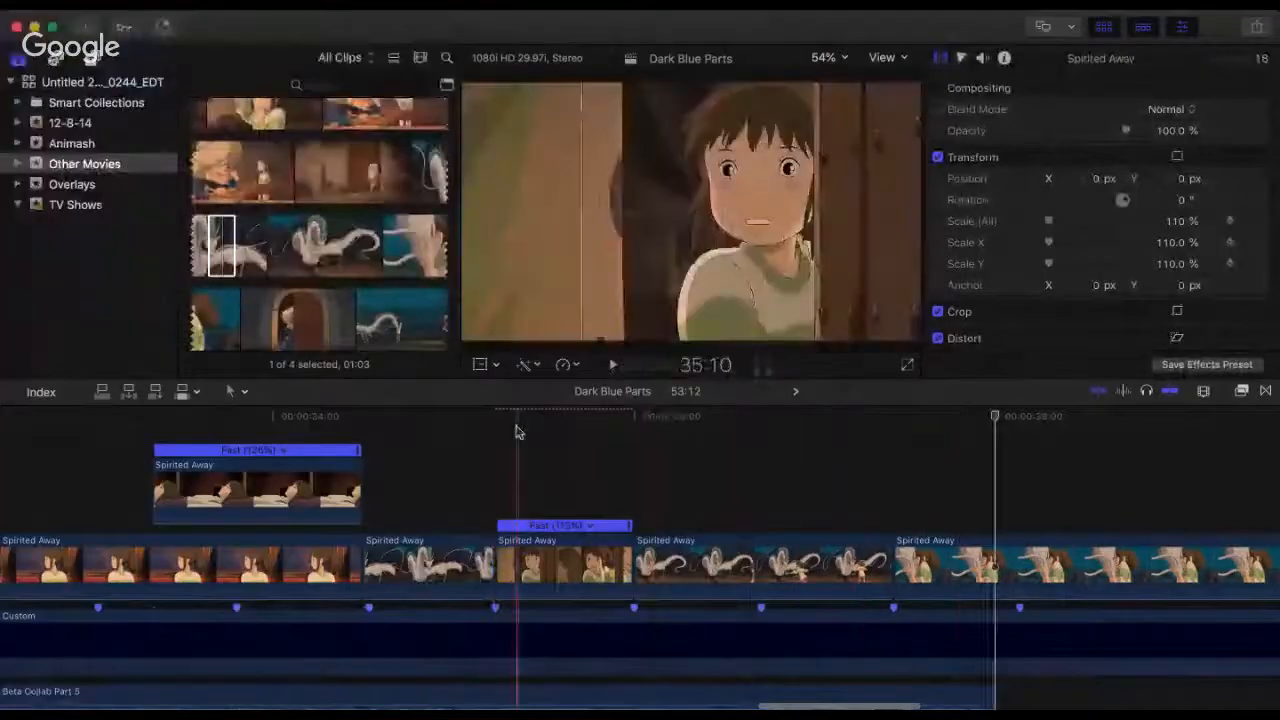
{"action": "key", "text": "space"}
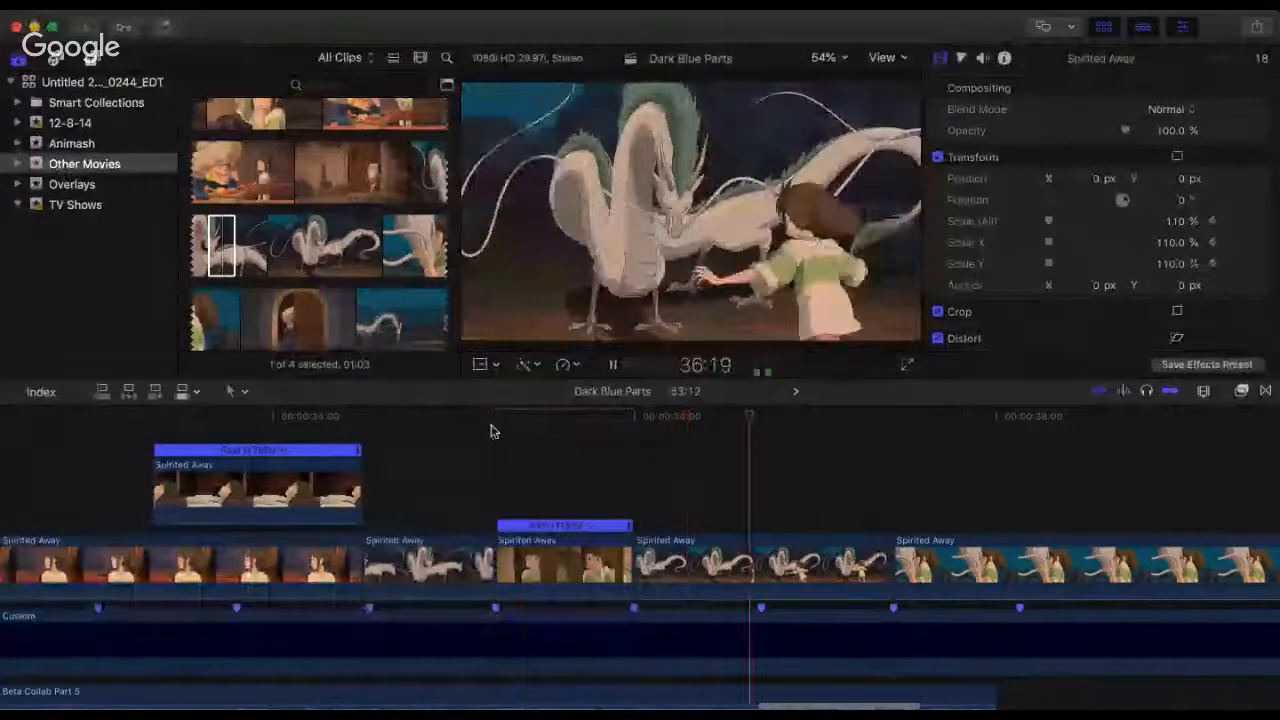
{"action": "key", "text": "space"}
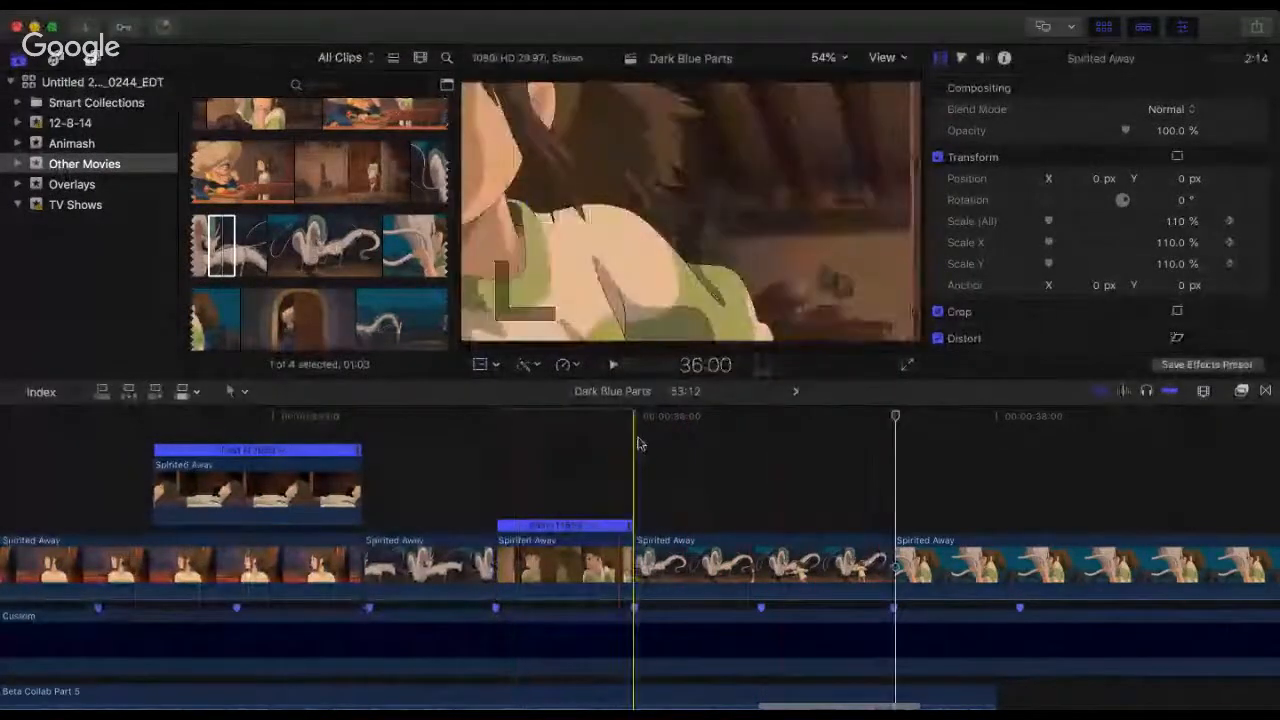
Step: Trim the leftover girl frames off the start of the dragon clip after the doorway-girl clip, and move it back to 36:00
{"action": "left_click", "coordinate": [638, 438]}
{"action": "key", "text": "space"}
{"action": "key", "text": "space"}
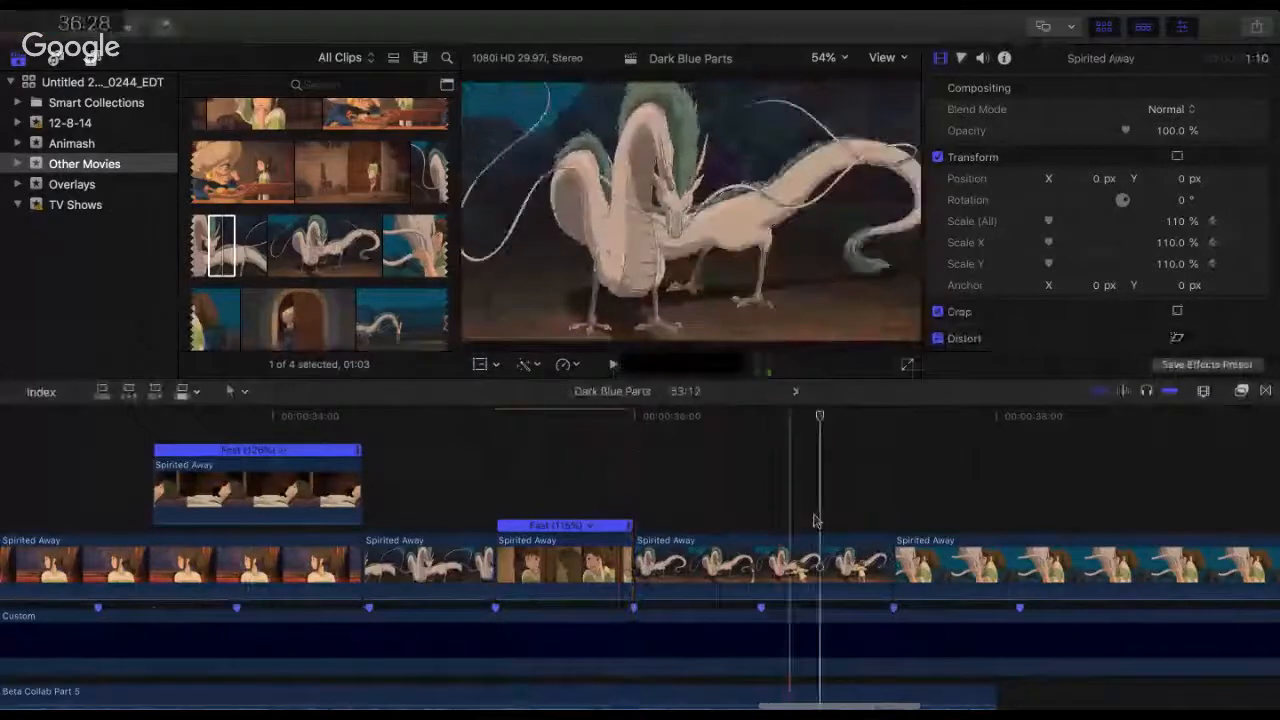
{"action": "left_click_drag", "start_coordinate": [648, 560], "coordinate": [591, 466]}
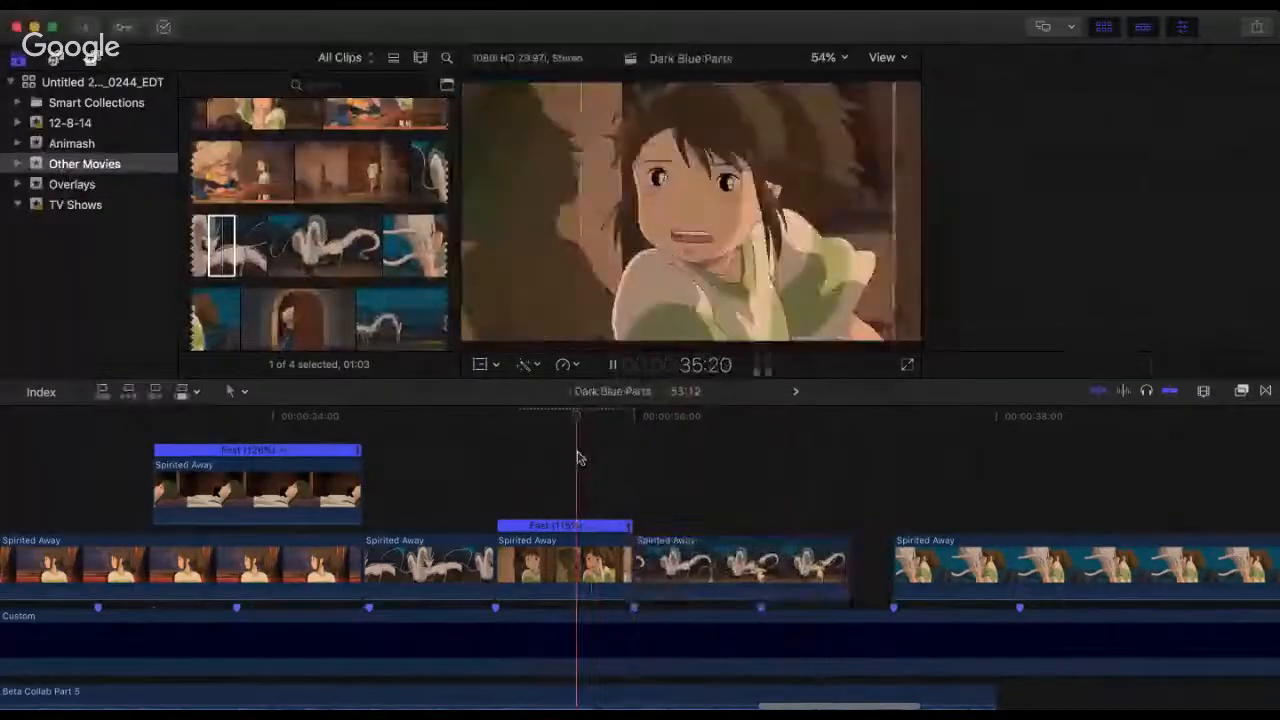
Step: Replay the doorway-girl clip into the trimmed dragon clip, and play the sequence from the train shot onward
{"action": "key", "text": "space"}
{"action": "key", "text": "space"}
{"action": "left_click", "coordinate": [577, 458]}
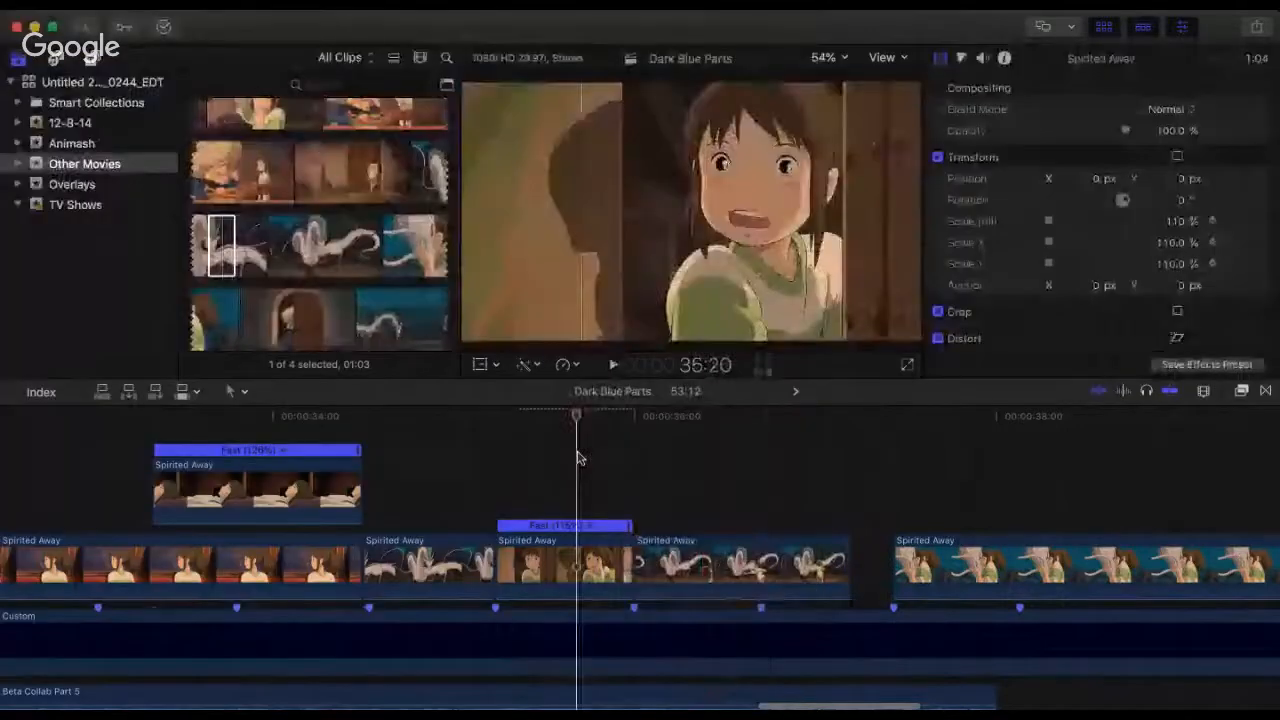
{"action": "key", "text": "space"}
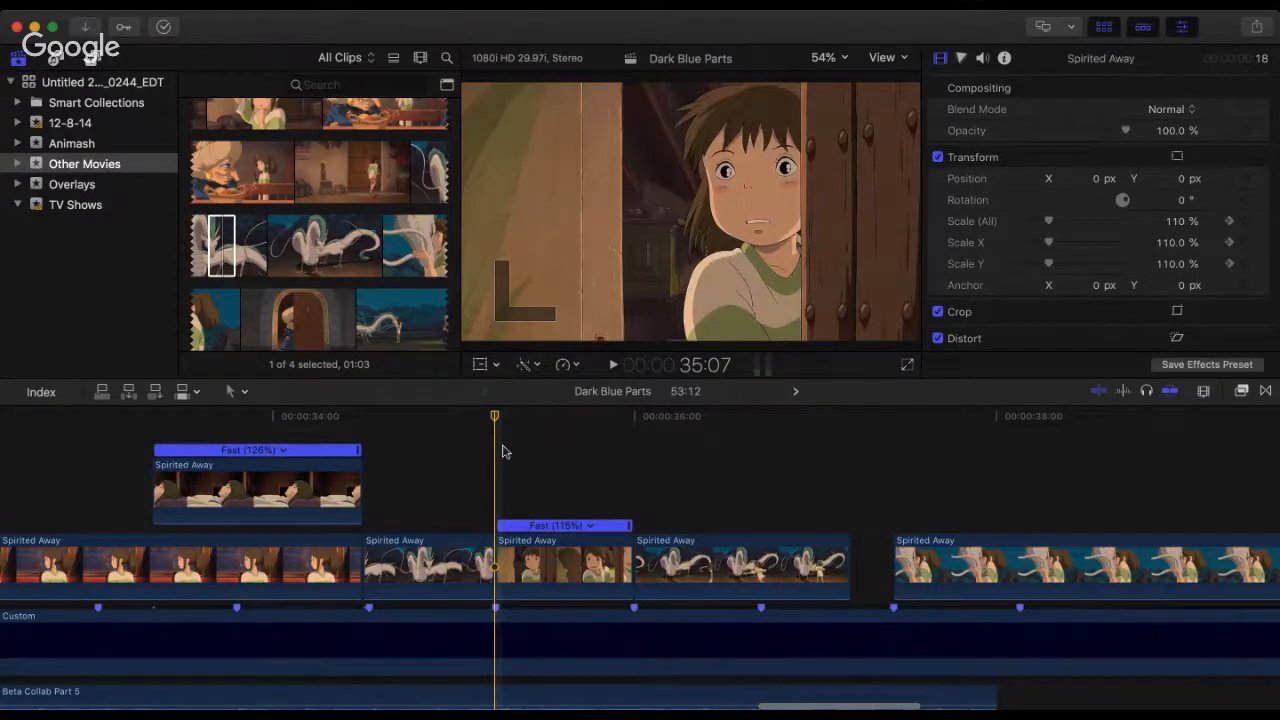
{"action": "key", "text": "space"}
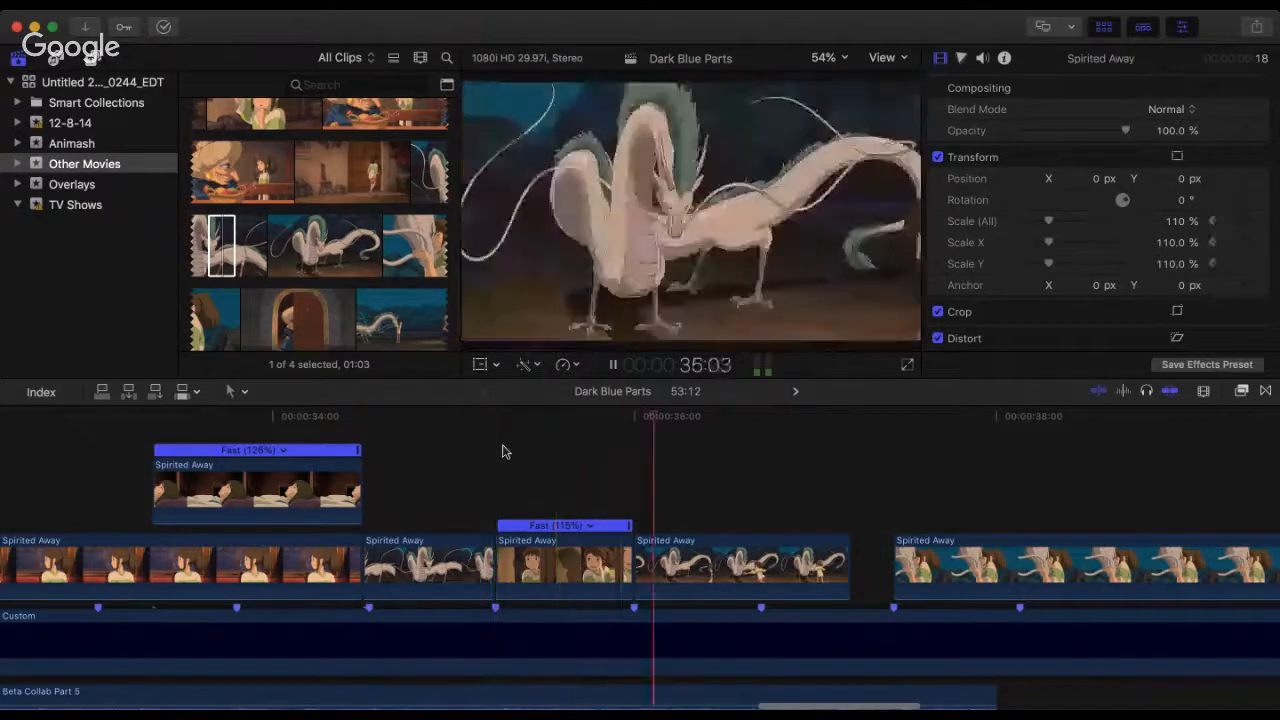
{"action": "left_click", "coordinate": [125, 427]}
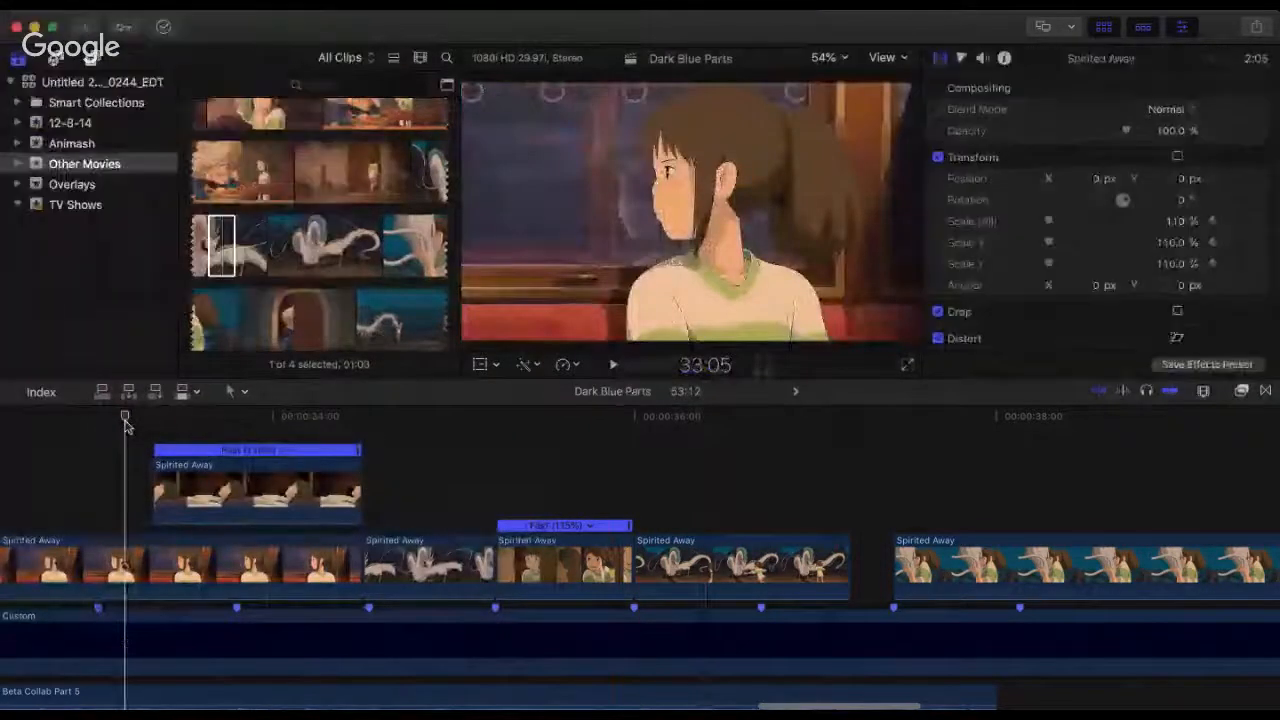
{"action": "key", "text": "space"}
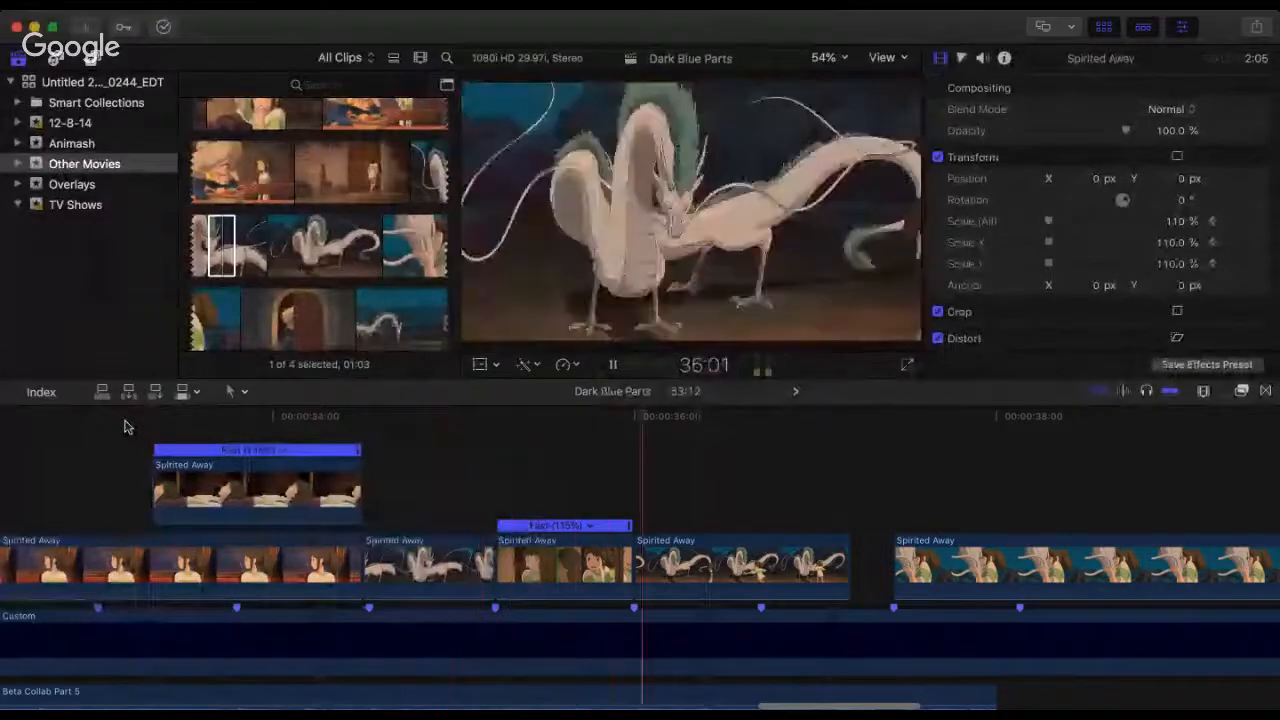
{"action": "key", "text": "space"}
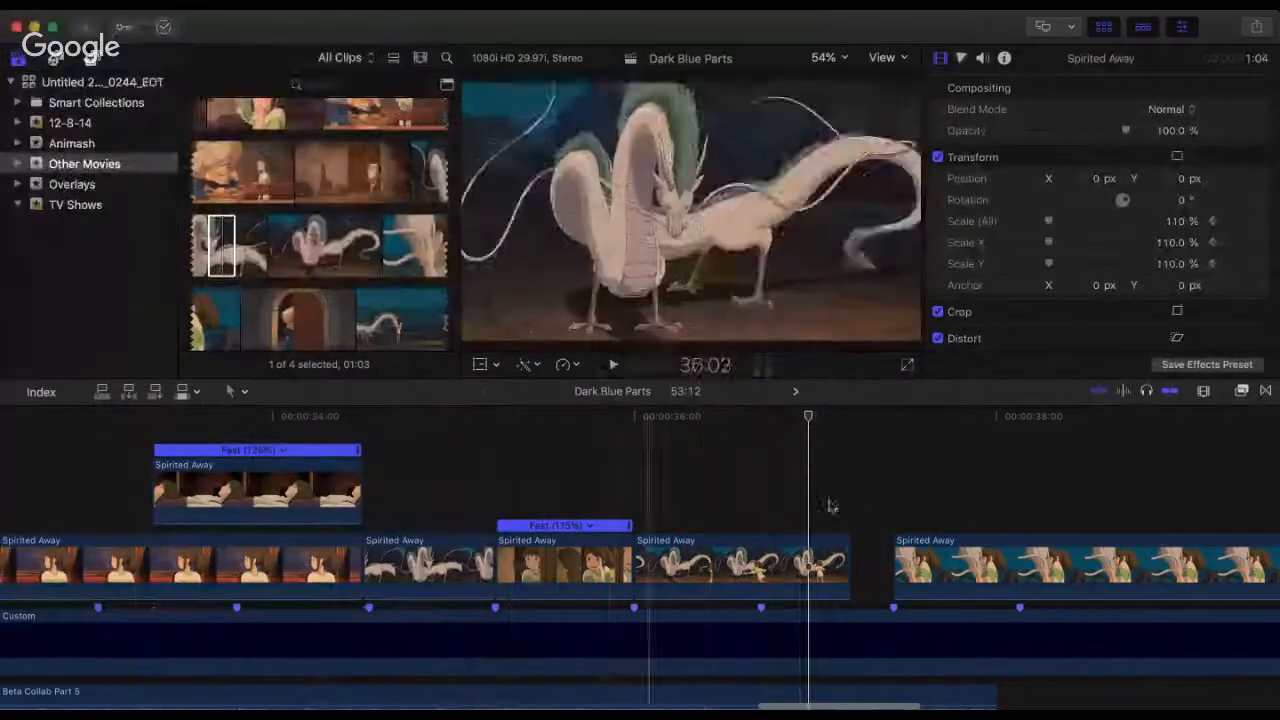
Step: Trim the dragon clip's start to about 36:12, where the girl runs in, move it back to 36:00, and play the cut
{"action": "left_click", "coordinate": [645, 567]}
{"action": "left_click_drag", "start_coordinate": [640, 560], "coordinate": [712, 564]}
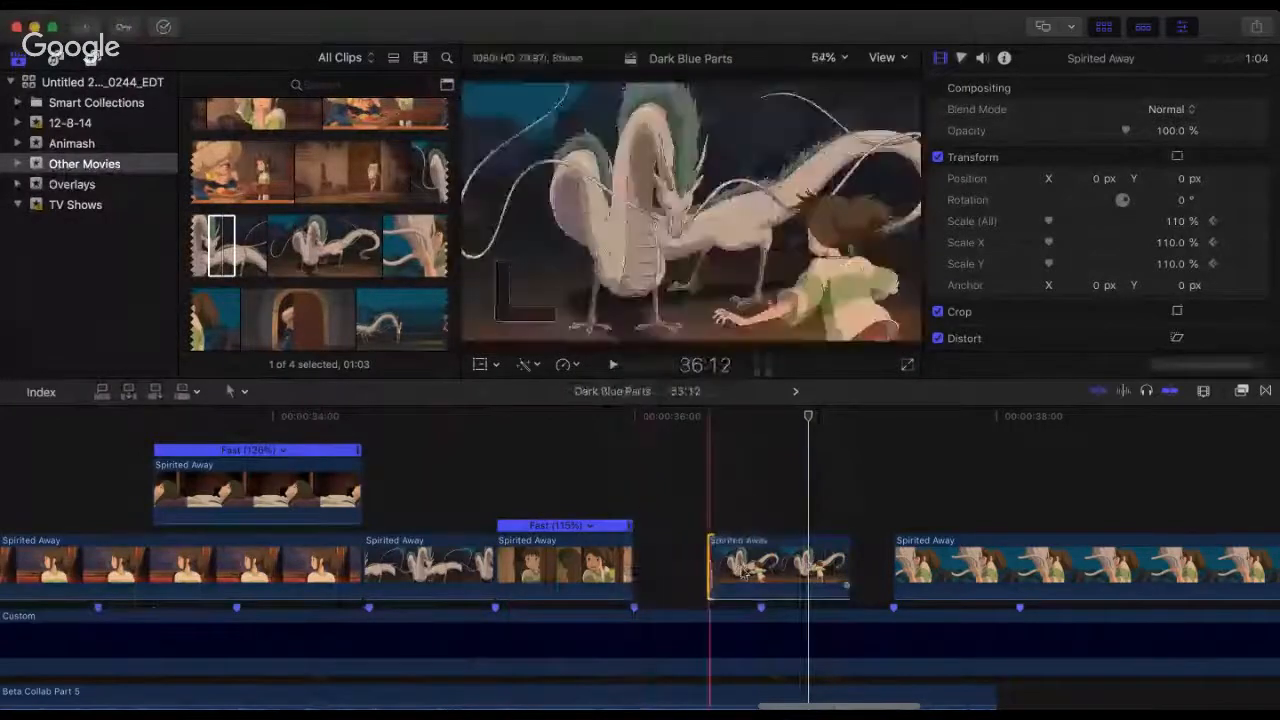
{"action": "left_click_drag", "start_coordinate": [828, 576], "coordinate": [758, 581]}
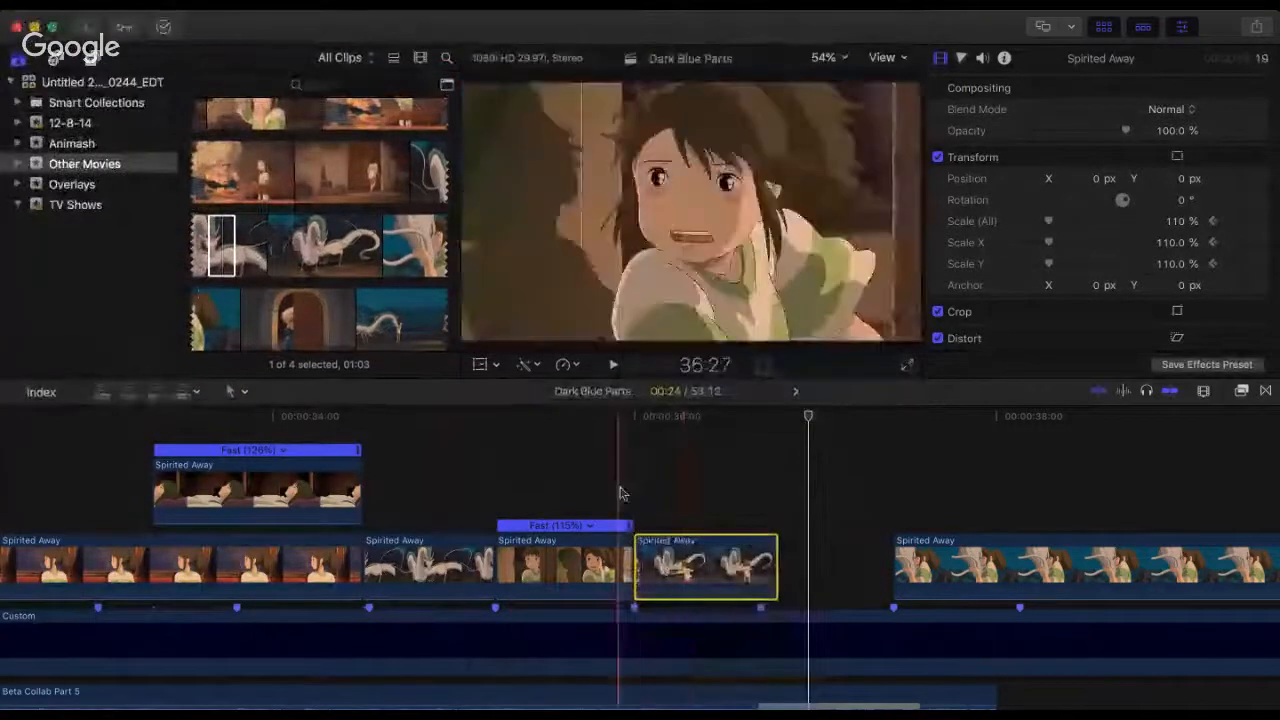
{"action": "left_click", "coordinate": [620, 491]}
{"action": "key", "text": "space"}
{"action": "key", "text": "space"}
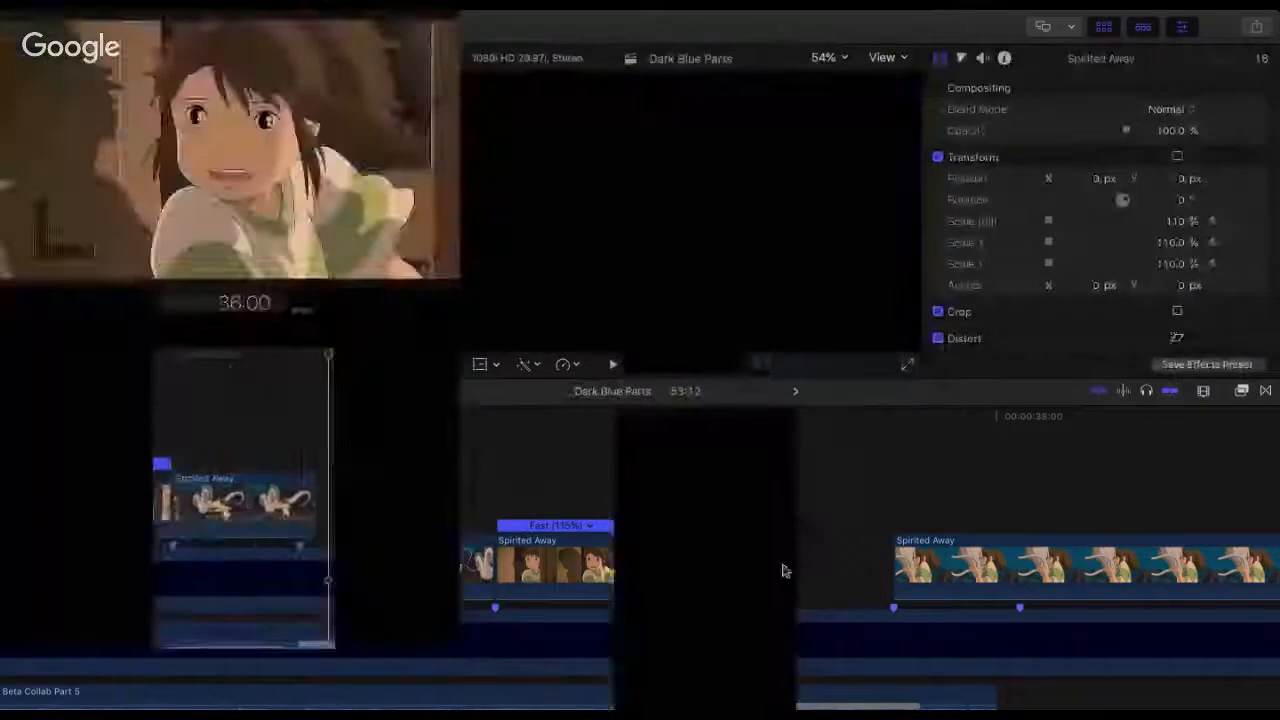
Step: Speed up the trimmed dragon clip to 112% so it ends on the next beat marker, and play the result
{"action": "left_click", "coordinate": [763, 574]}
{"action": "key", "text": "super+r"}
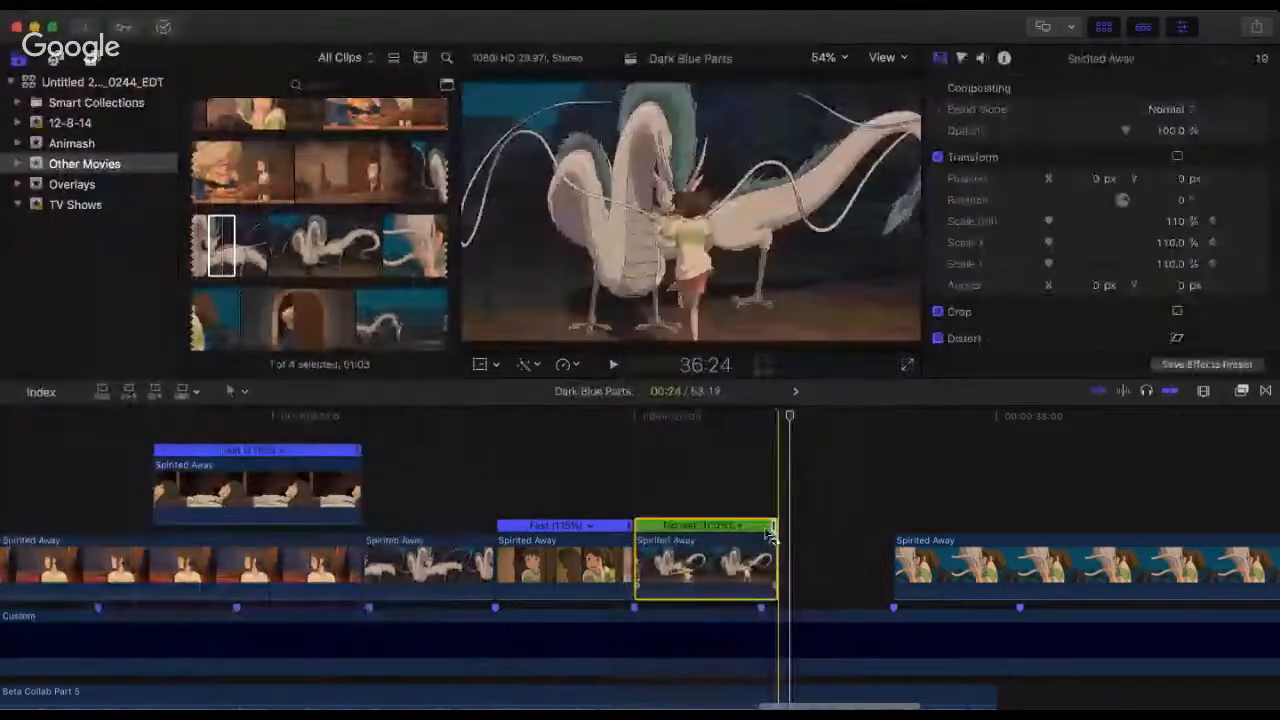
{"action": "left_click_drag", "start_coordinate": [771, 531], "coordinate": [762, 540]}
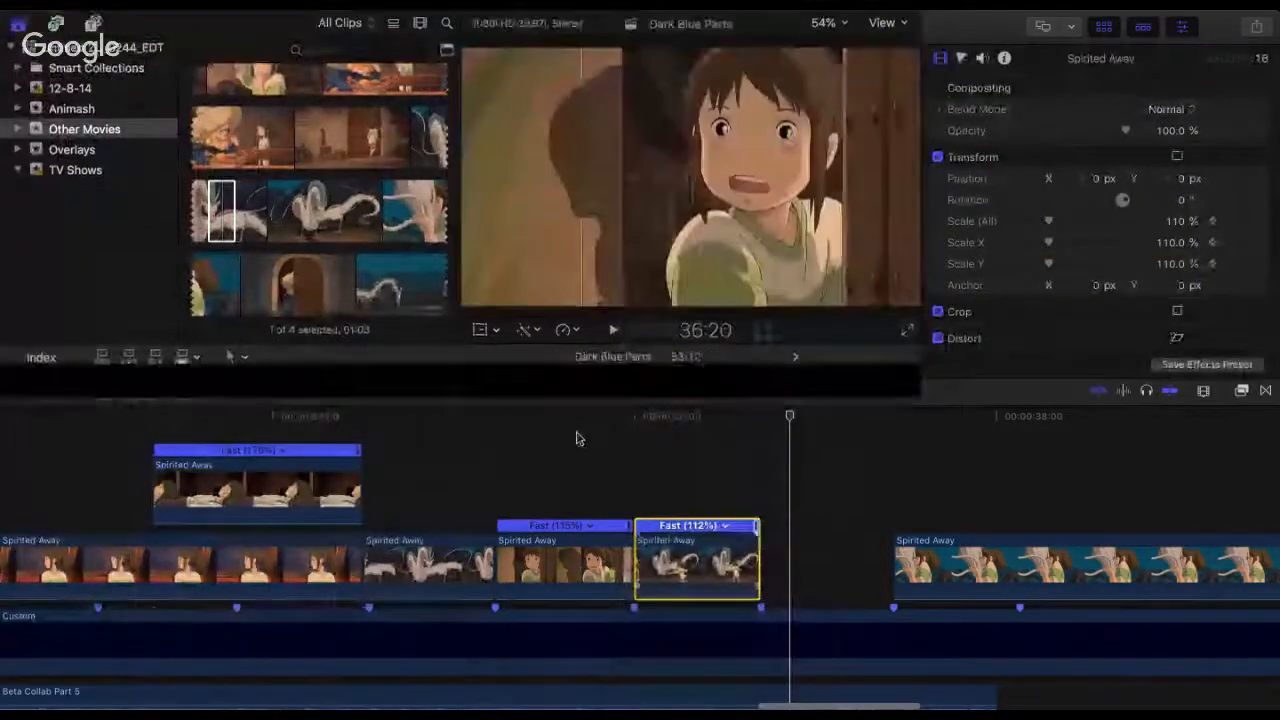
{"action": "left_click", "coordinate": [605, 432]}
{"action": "key", "text": "space"}
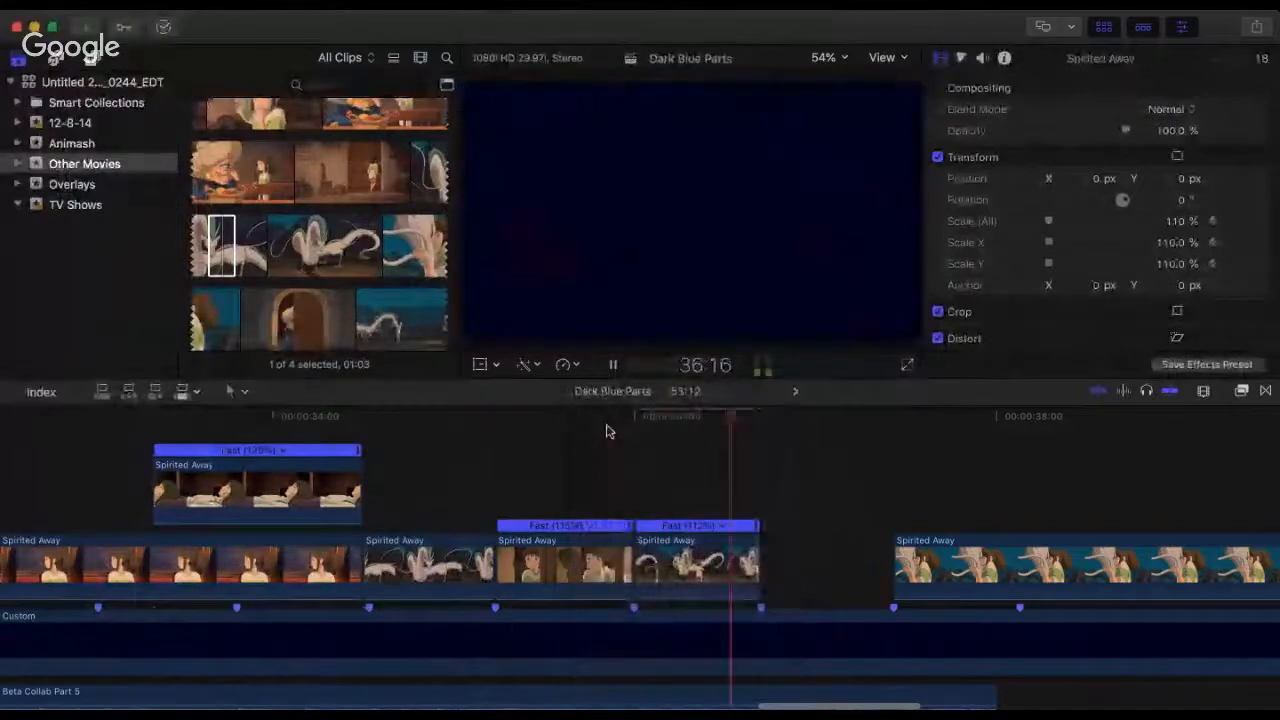
{"action": "key", "text": "space"}
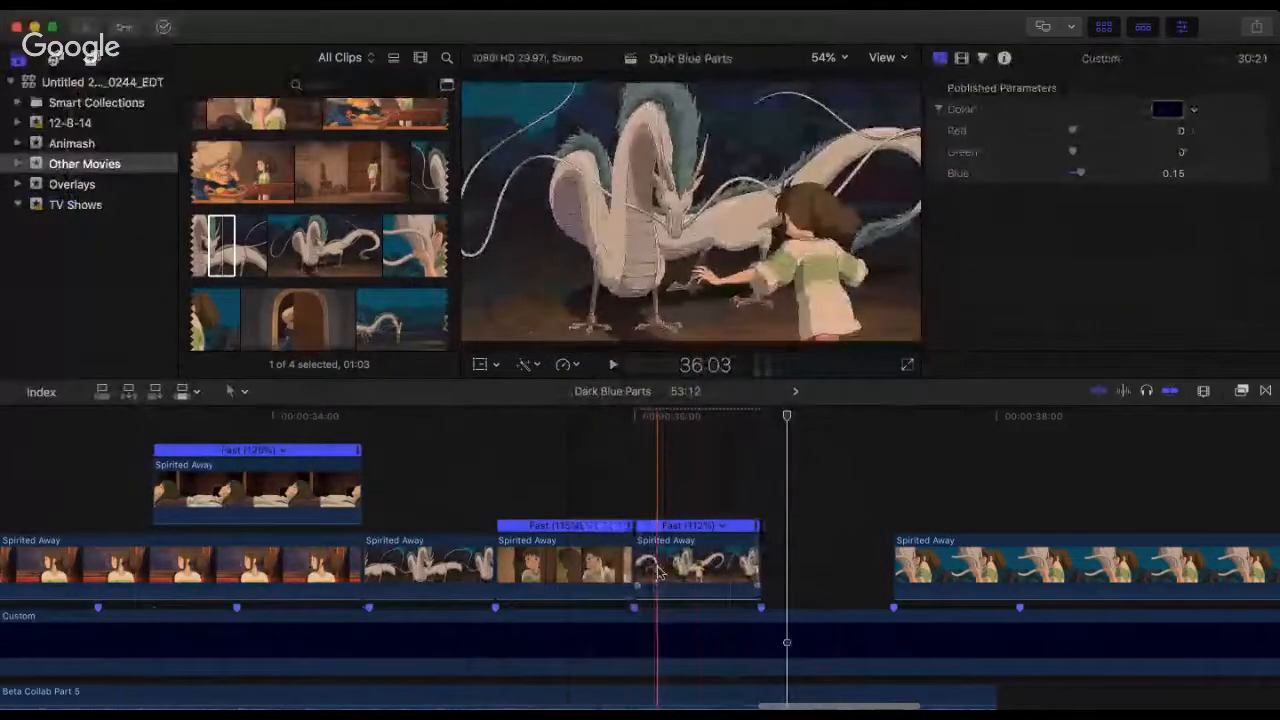
Step: Trim about three frames off the second dragon clip's start, move it back to 36:00 and extend its end to the next beat marker
{"action": "scroll", "coordinate": [659, 572], "scroll_direction": "up", "scroll_amount": 4}
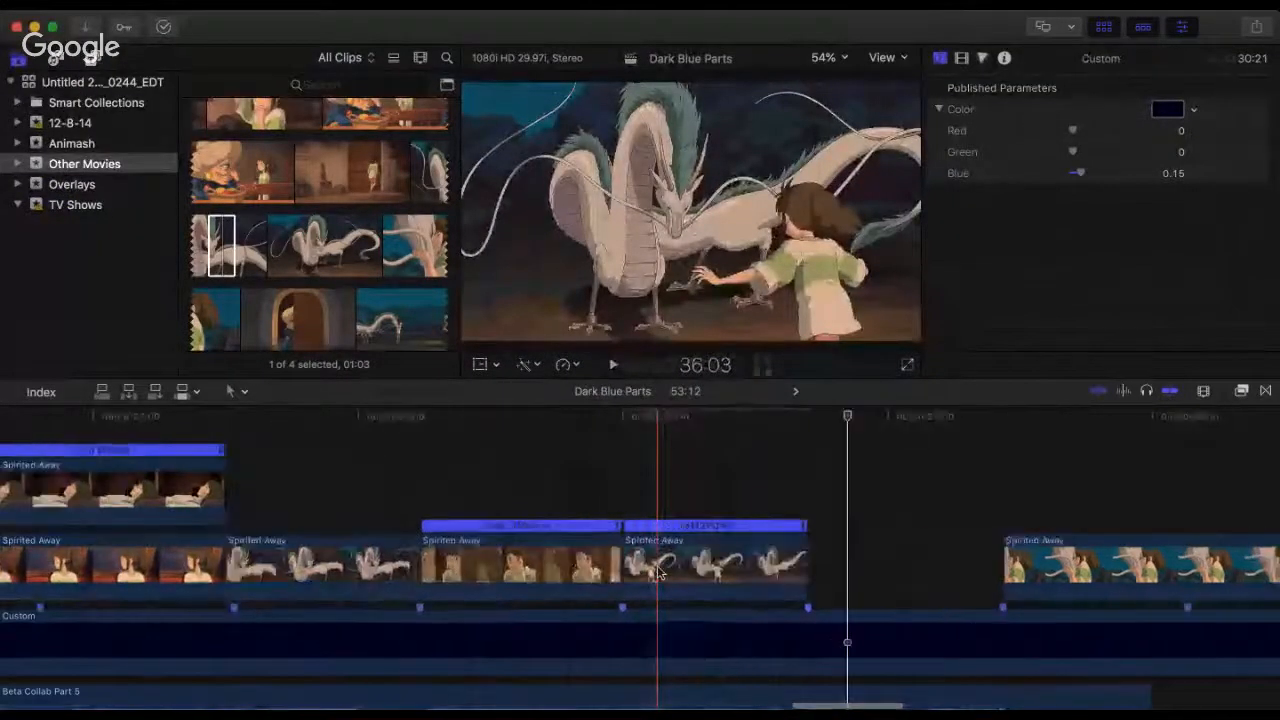
{"action": "scroll", "coordinate": [650, 570], "scroll_direction": "up", "scroll_amount": 1}
{"action": "scroll", "coordinate": [600, 563], "scroll_direction": "right", "scroll_amount": 2}
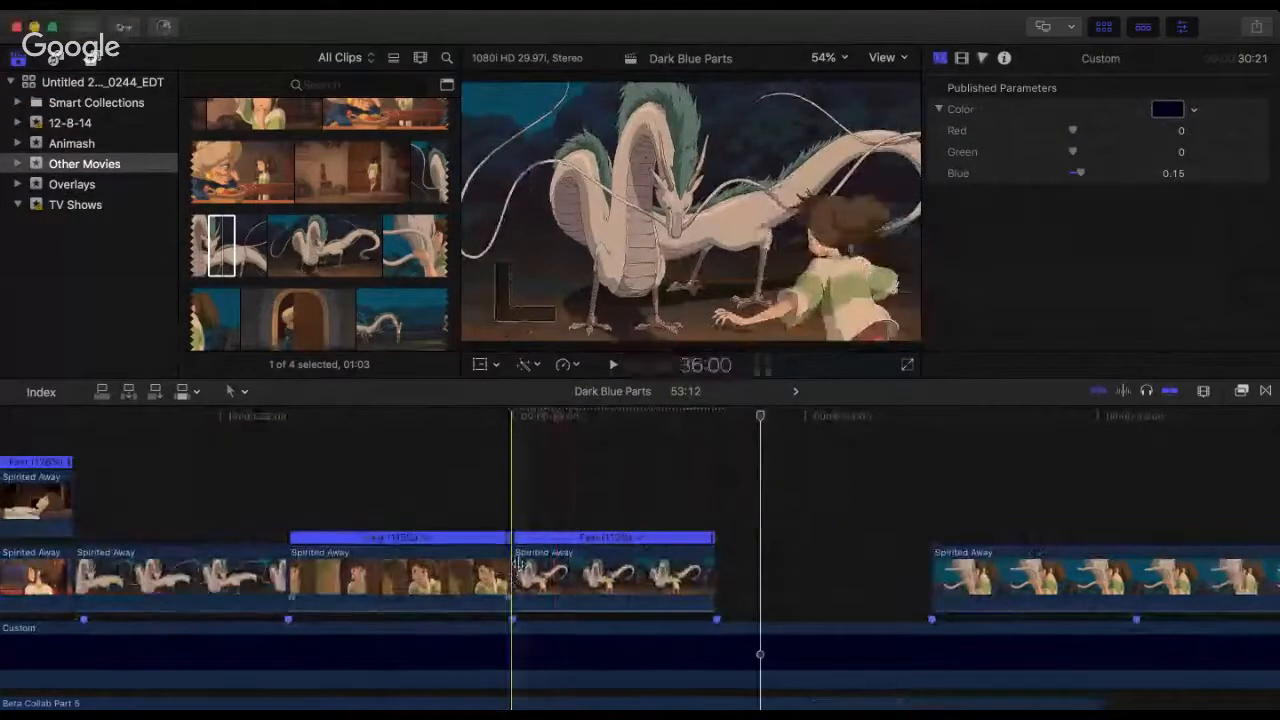
{"action": "left_click_drag", "start_coordinate": [513, 560], "coordinate": [543, 561]}
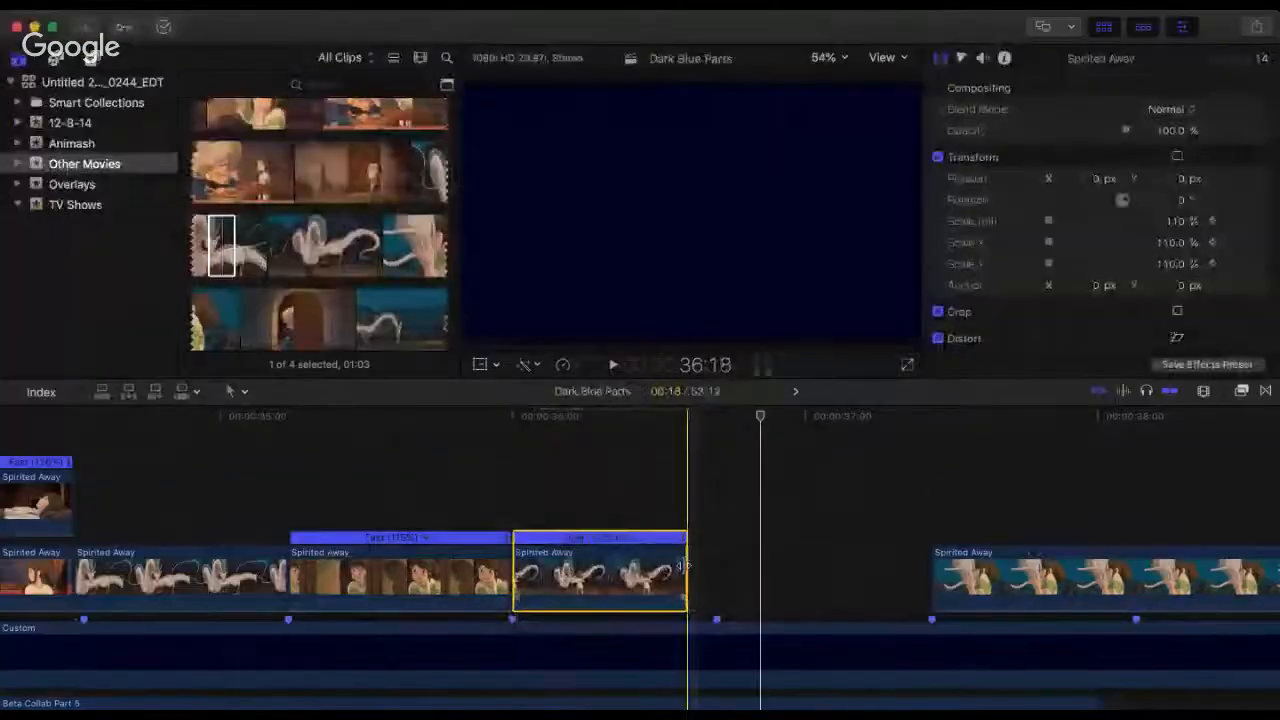
{"action": "left_click_drag", "start_coordinate": [685, 566], "coordinate": [714, 564]}
{"action": "left_click", "coordinate": [465, 495]}
{"action": "key", "text": "space"}
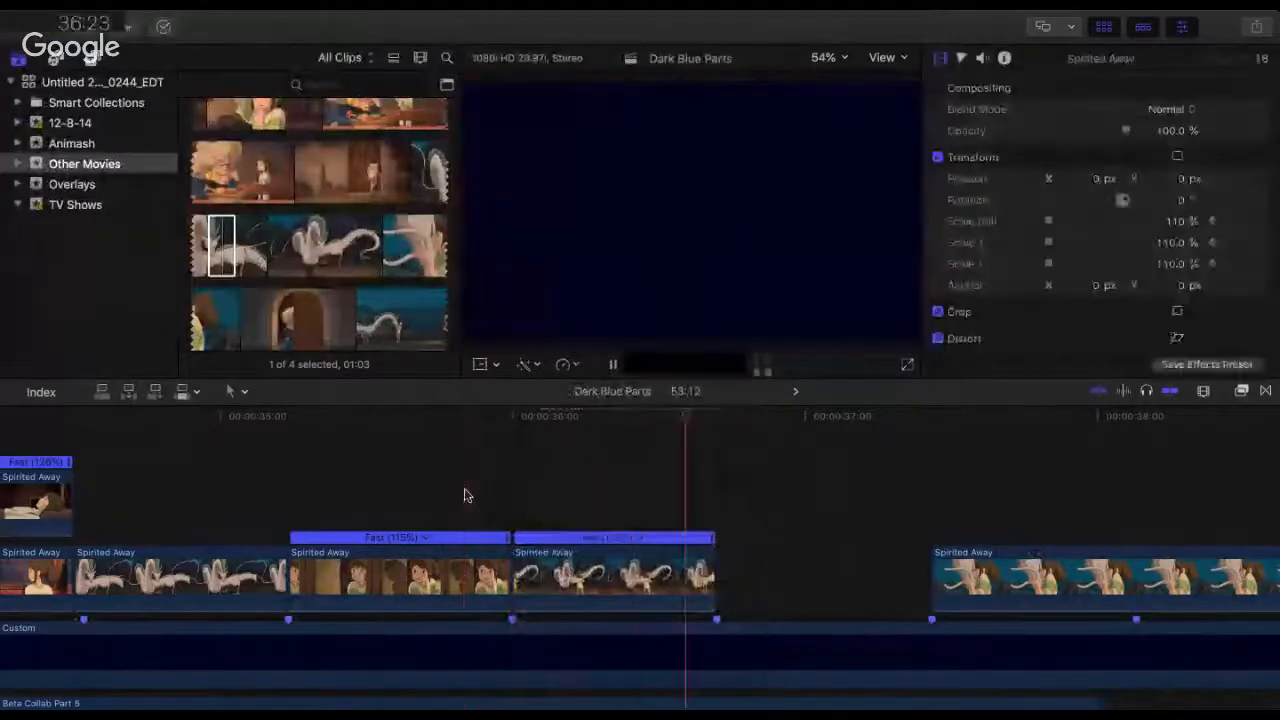
Step: Replay the end of the doorway-girl clip and the second dragon clip to check the cut at 36:00
{"action": "key", "text": "space"}
{"action": "key", "text": "space"}
{"action": "key", "text": "space"}
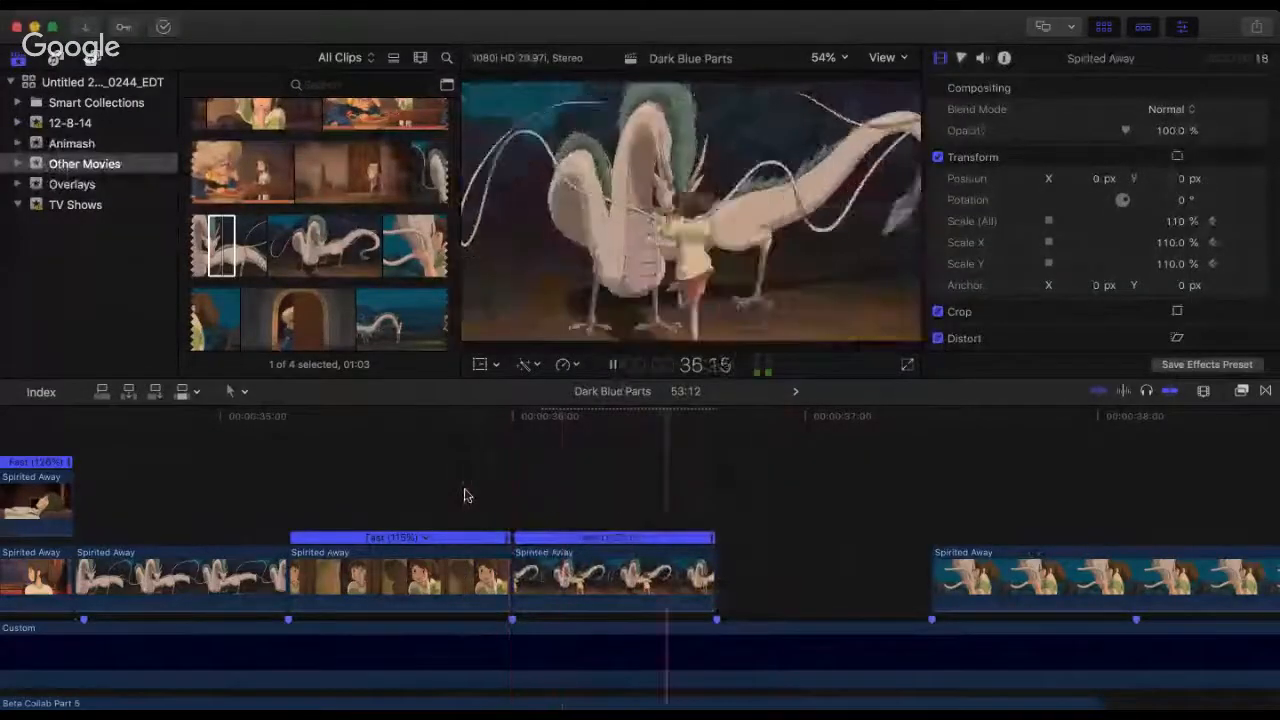
{"action": "key", "text": "space"}
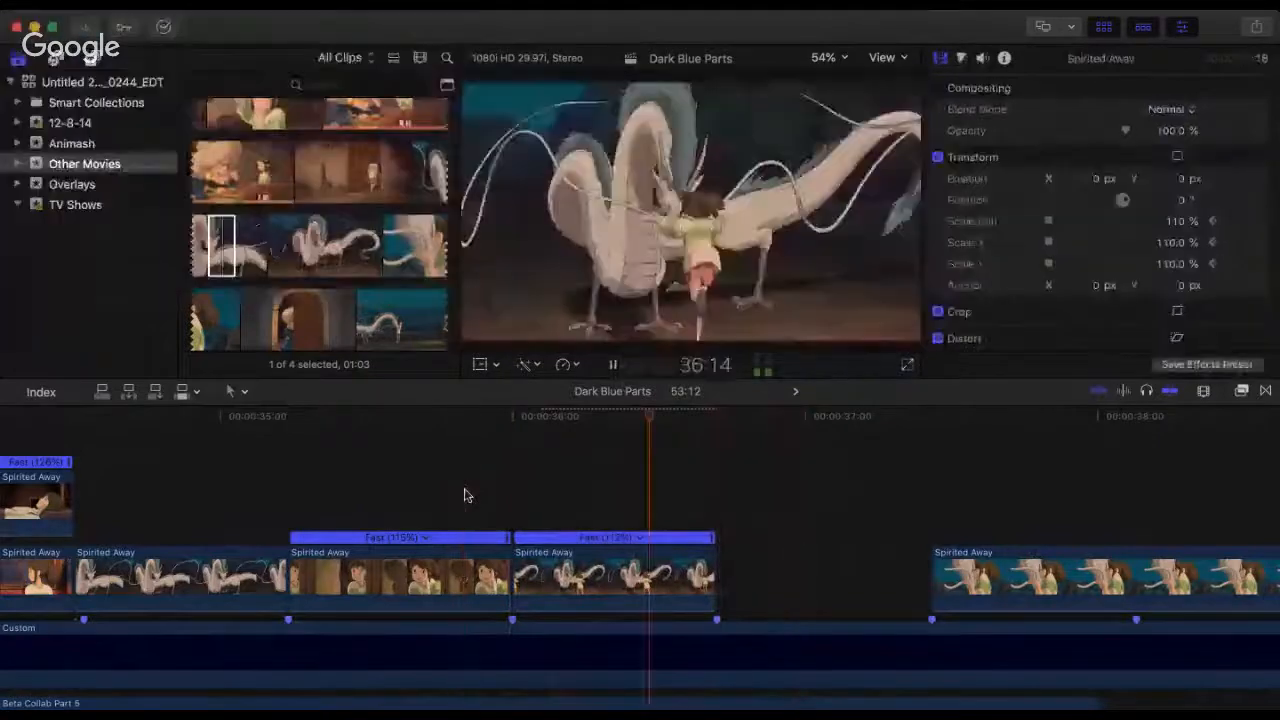
{"action": "key", "text": "space"}
{"action": "key", "text": "space"}
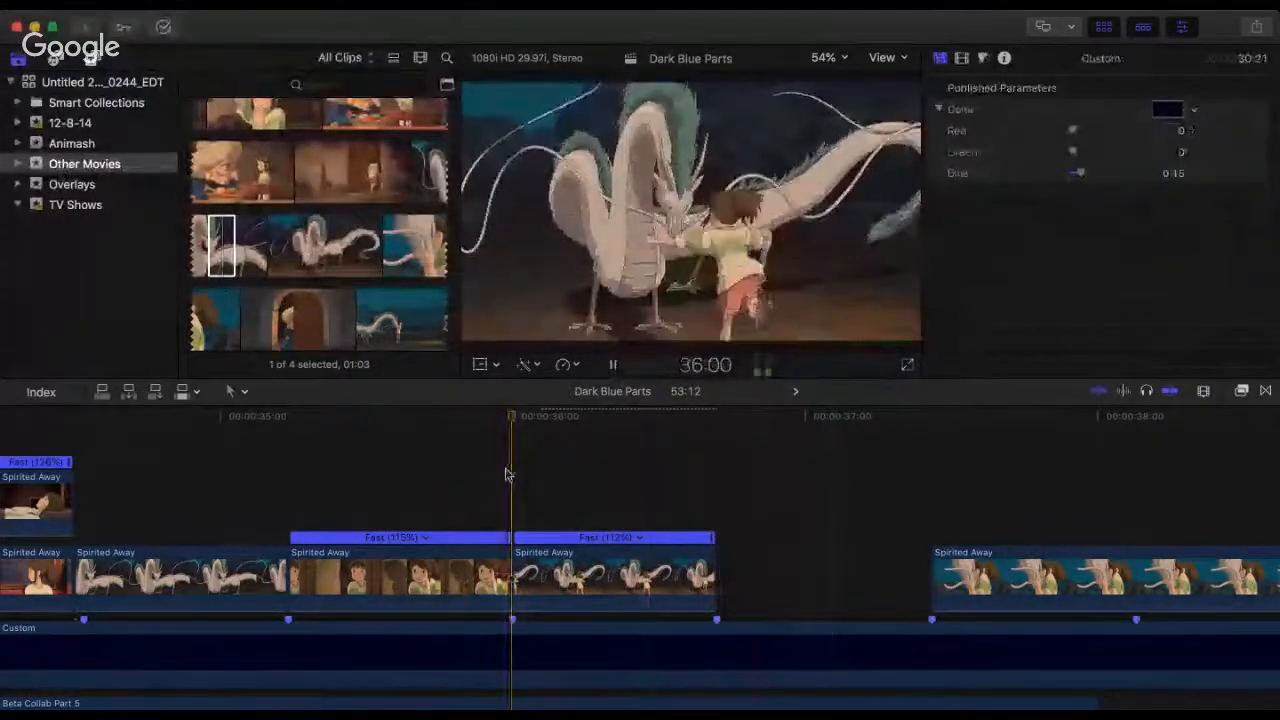
{"action": "left_click", "coordinate": [508, 474]}
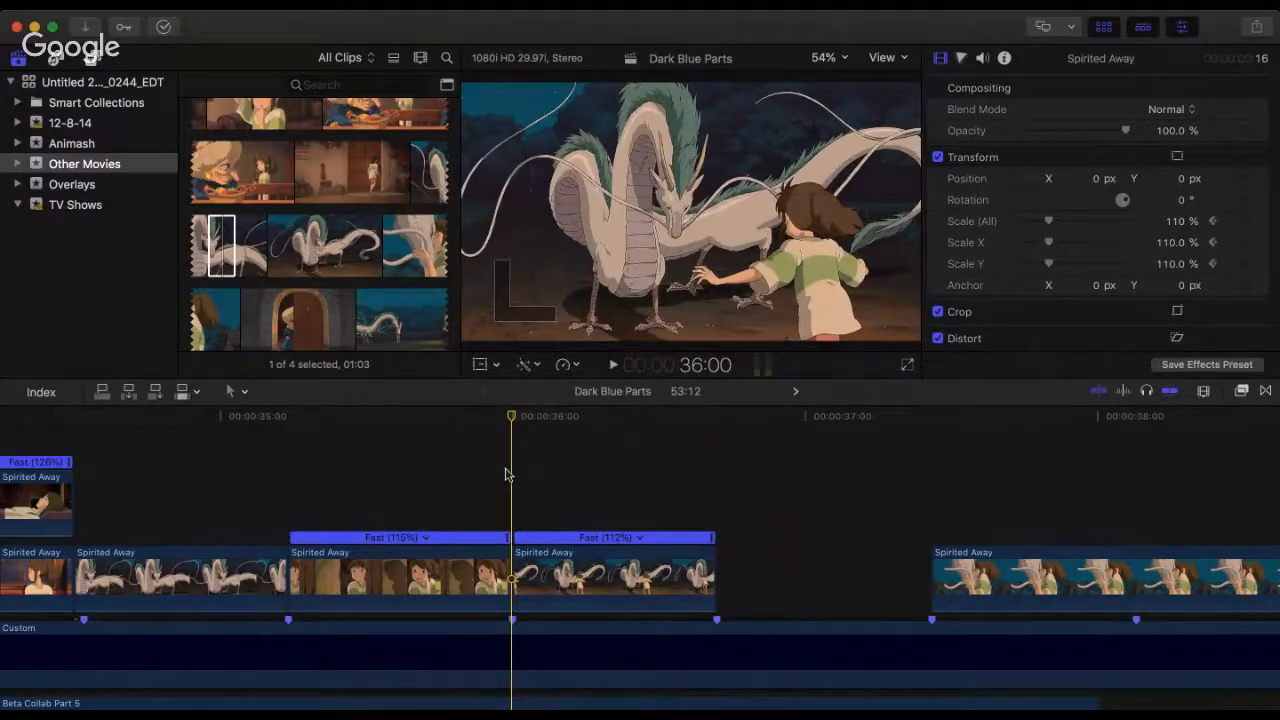
{"action": "key", "text": "space"}
Step: Replay the sequence repeatedly from the start of the doorway-girl clip at about 35:07 through the second dragon clip
{"action": "key", "text": "space"}
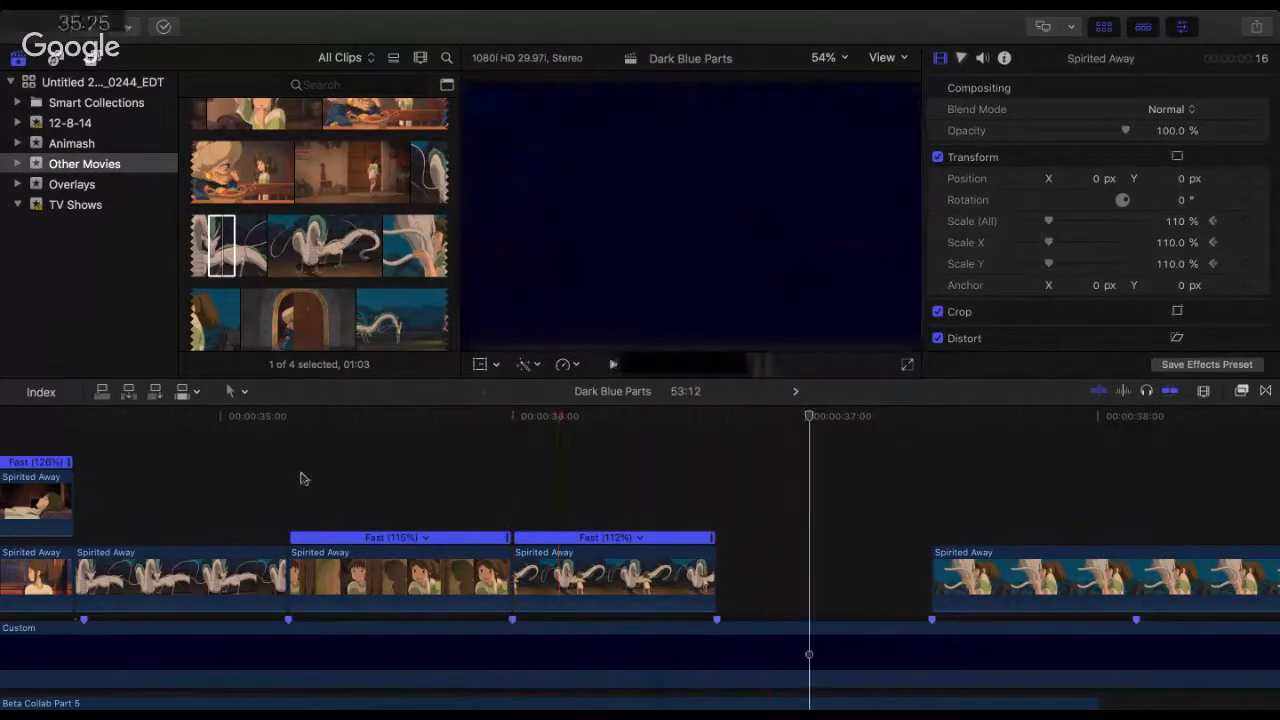
{"action": "left_click", "coordinate": [289, 477]}
{"action": "key", "text": "space"}
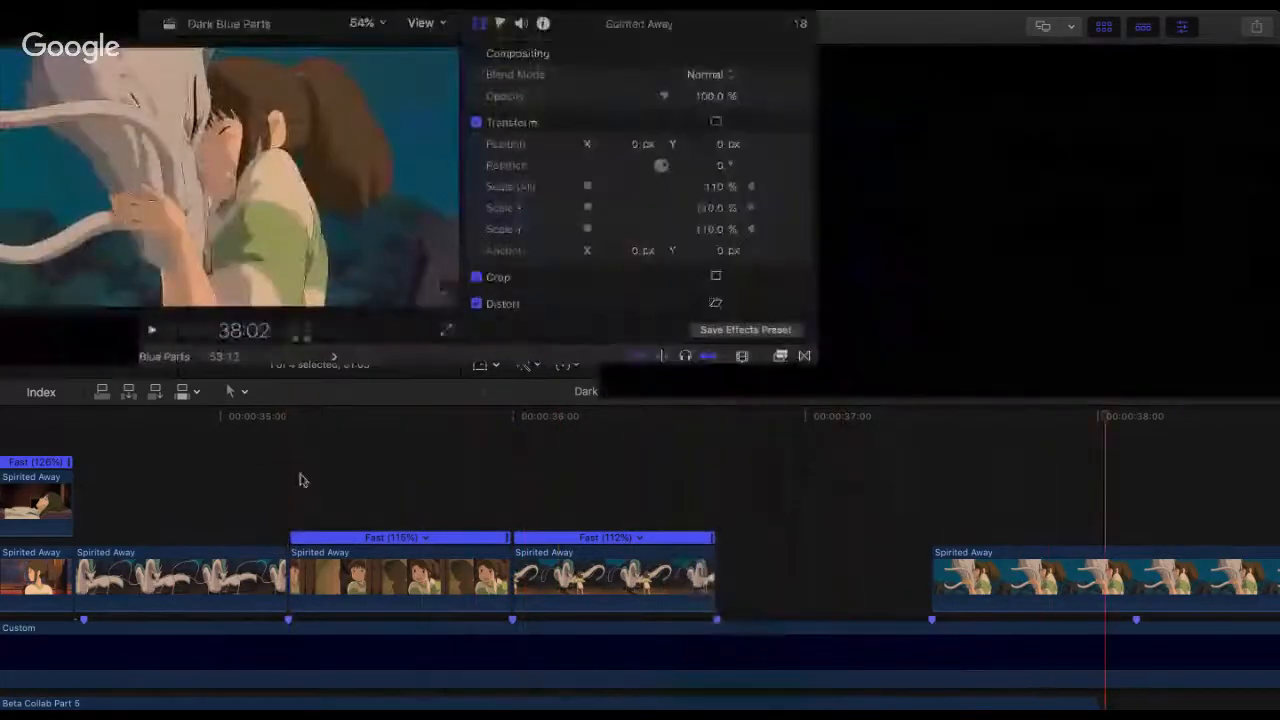
{"action": "left_click", "coordinate": [243, 466]}
{"action": "key", "text": "space"}
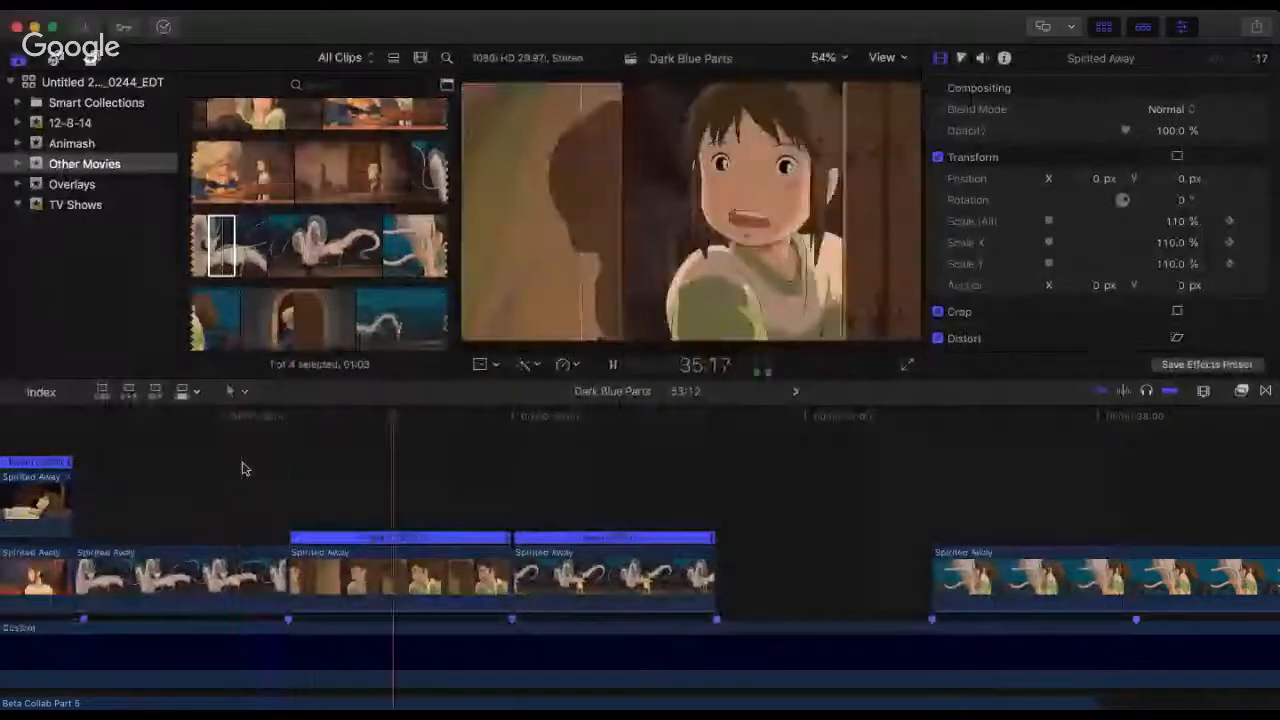
{"action": "key", "text": "space"}
{"action": "left_click", "coordinate": [291, 437]}
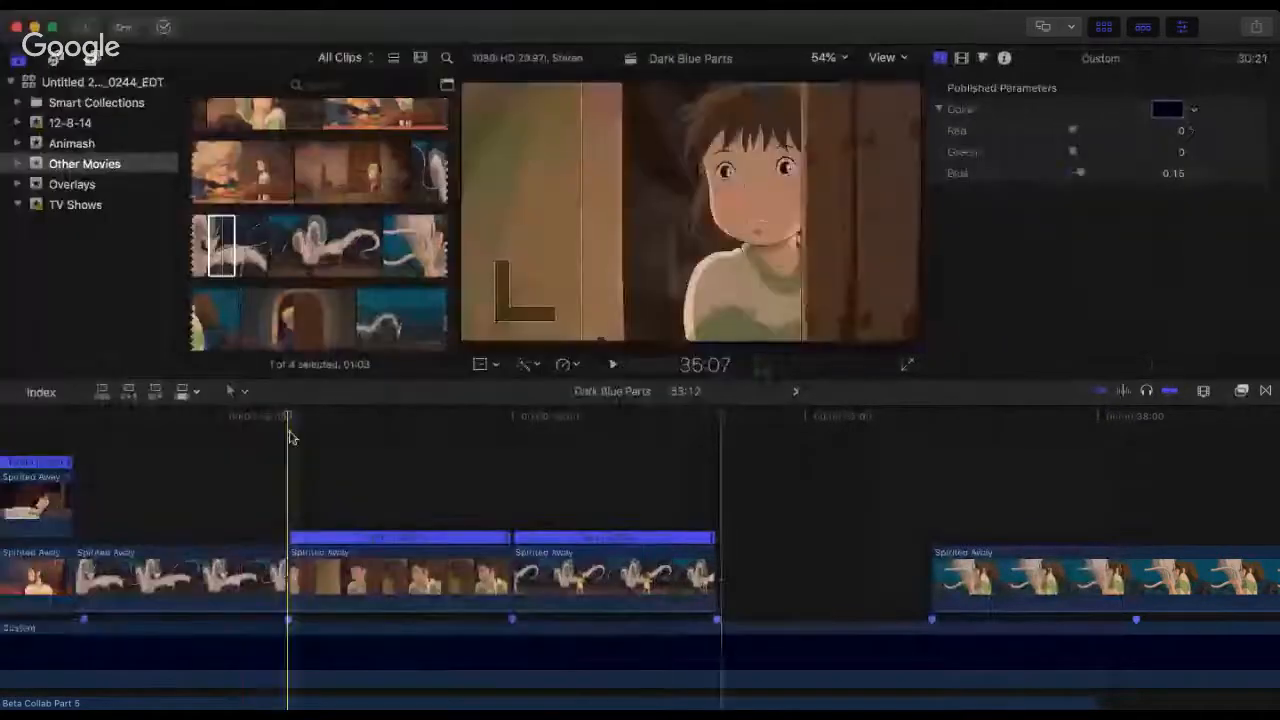
{"action": "key", "text": "space"}
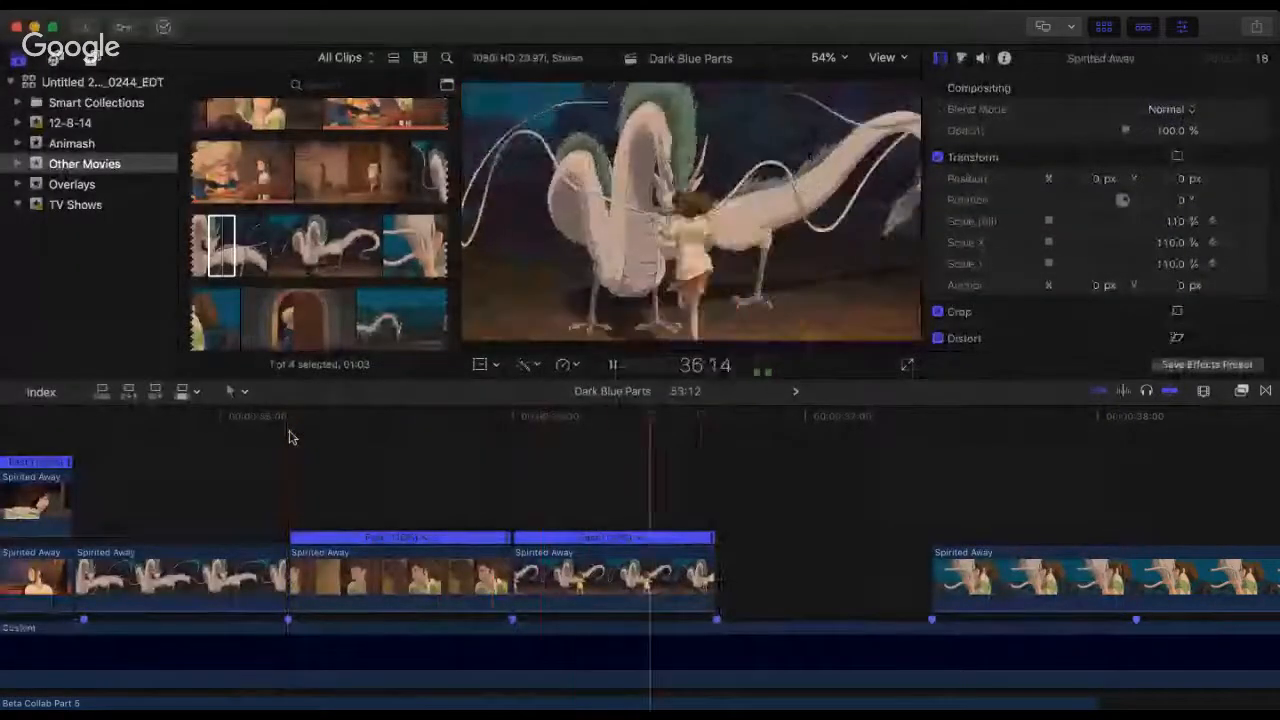
{"action": "key", "text": "space"}
{"action": "left_click", "coordinate": [291, 437]}
{"action": "key", "text": "space"}
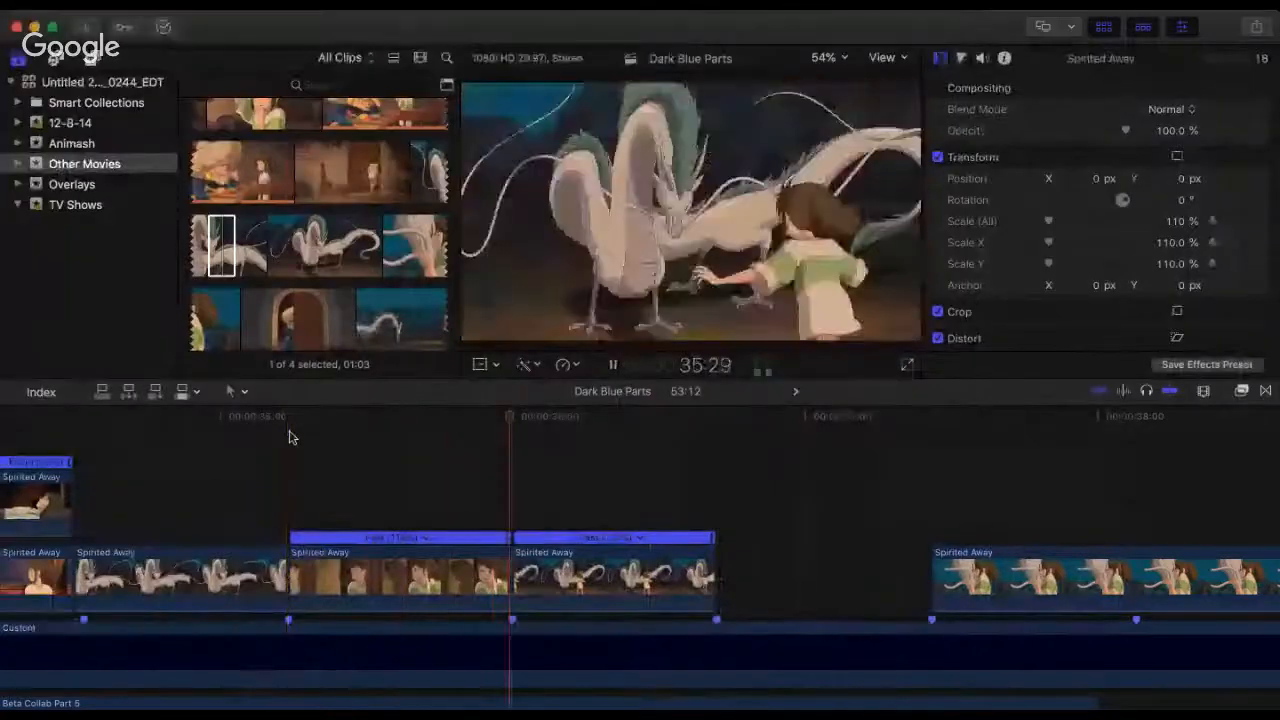
{"action": "key", "text": "space"}
{"action": "left_click", "coordinate": [447, 491]}
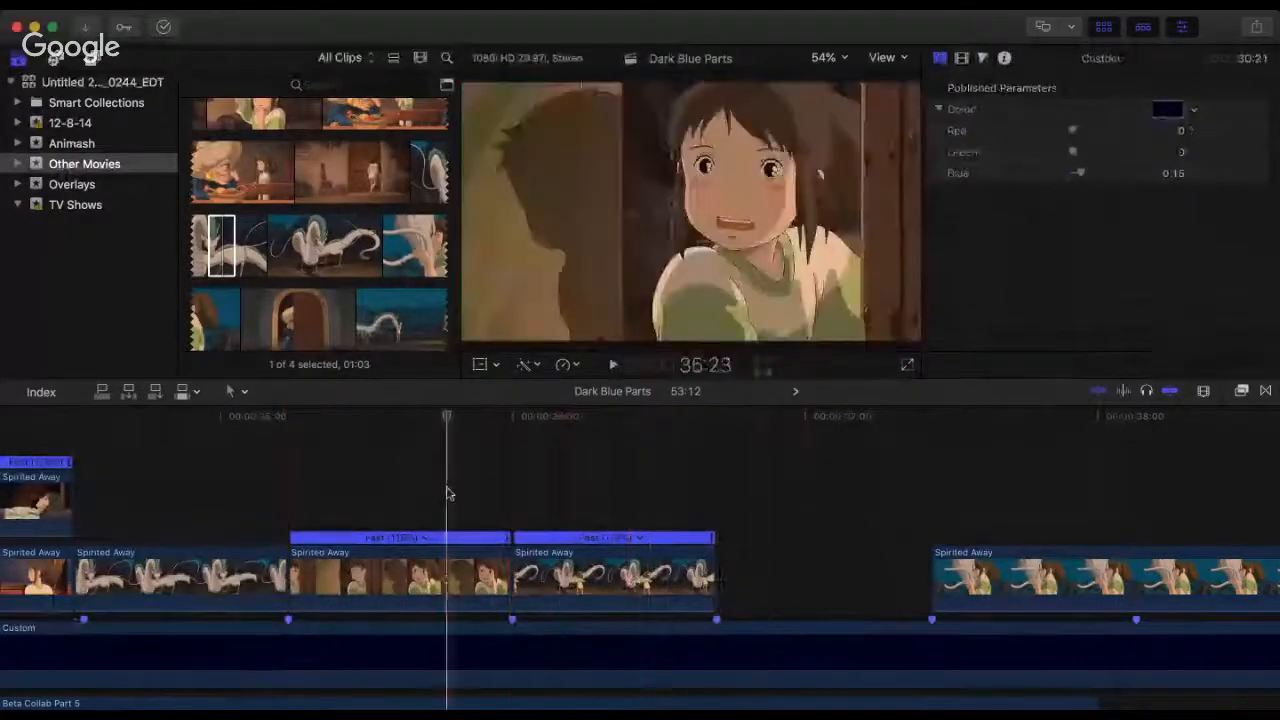
{"action": "scroll", "coordinate": [447, 493], "scroll_direction": "down", "scroll_amount": 3}
{"action": "left_click", "coordinate": [376, 457]}
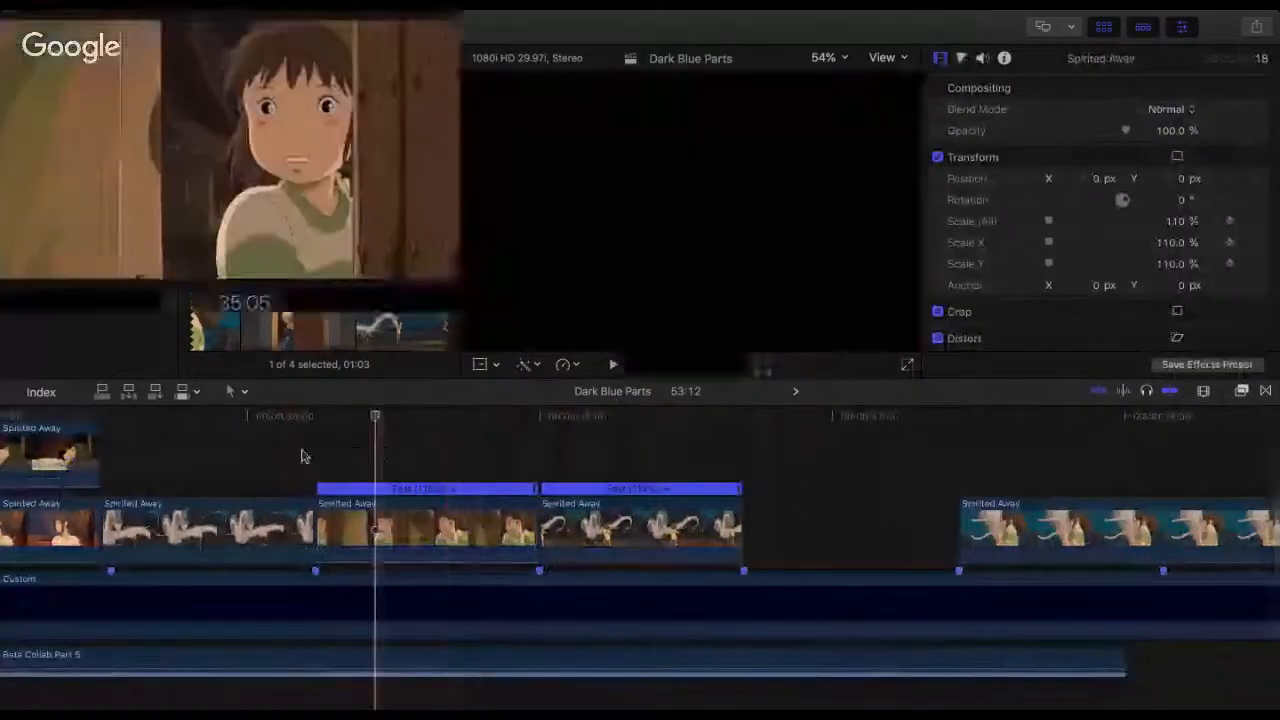
{"action": "key", "text": "space"}
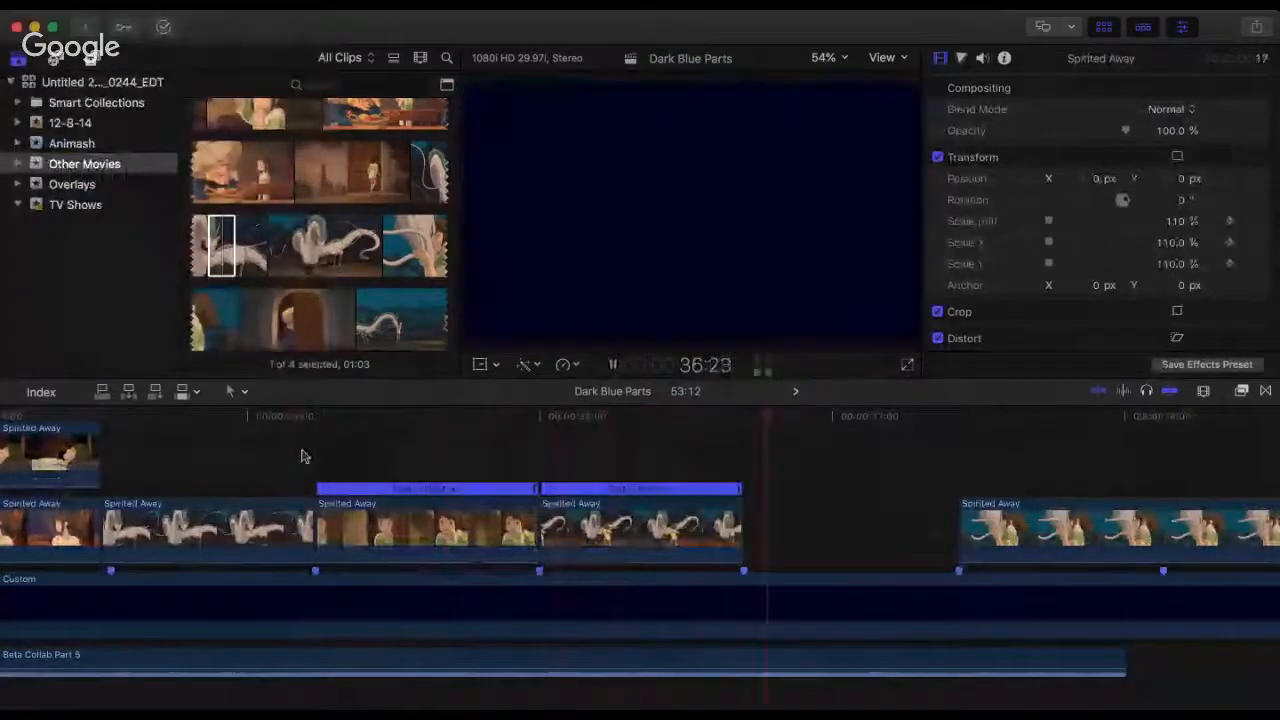
{"action": "key", "text": "space"}
Step: Trim the second dragon clip's start further, keep it at 36:00, extend its end to the beat marker at 36:21, and play the cut
{"action": "left_click_drag", "start_coordinate": [547, 525], "coordinate": [640, 522]}
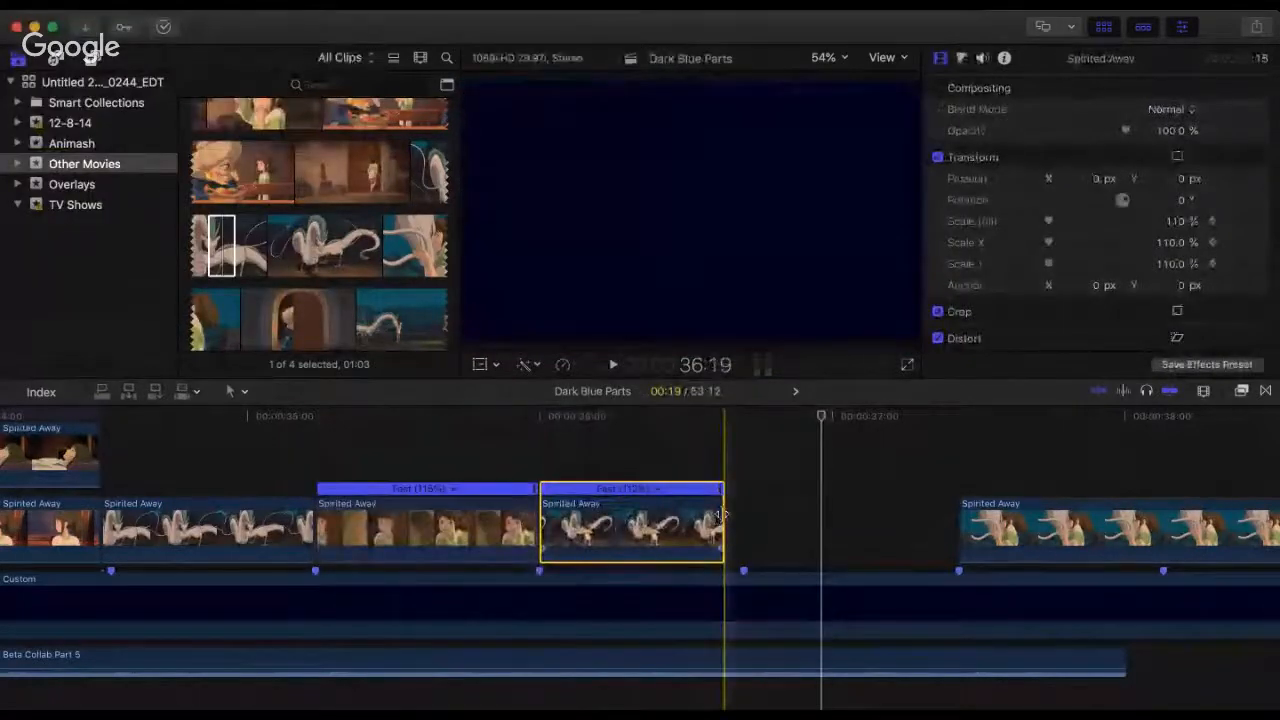
{"action": "left_click_drag", "start_coordinate": [724, 514], "coordinate": [744, 524]}
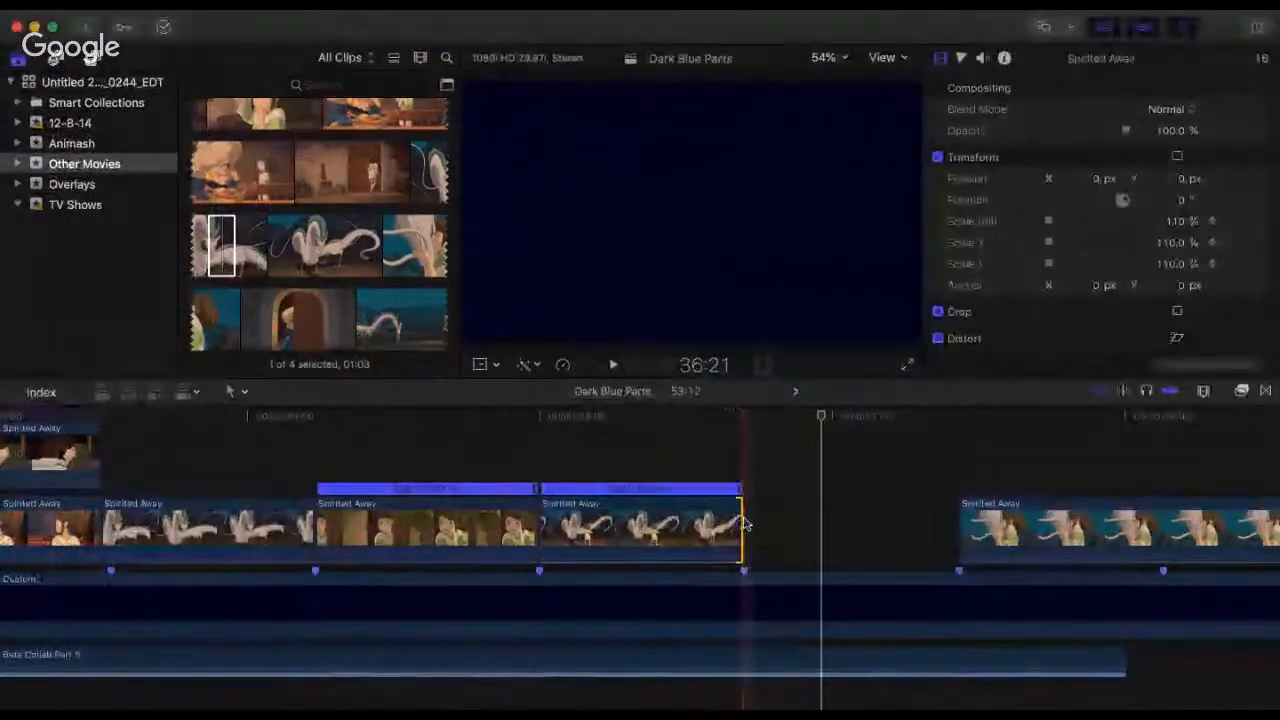
{"action": "left_click", "coordinate": [457, 471]}
{"action": "key", "text": "space"}
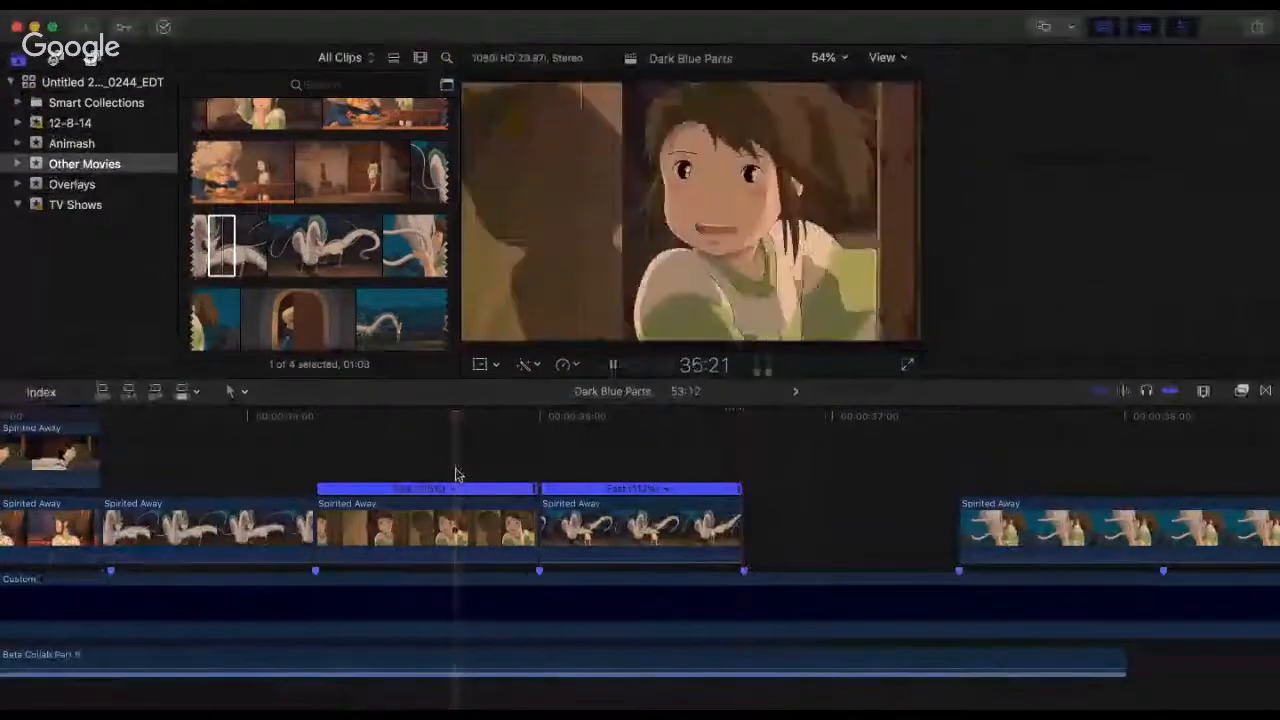
{"action": "key", "text": "space"}
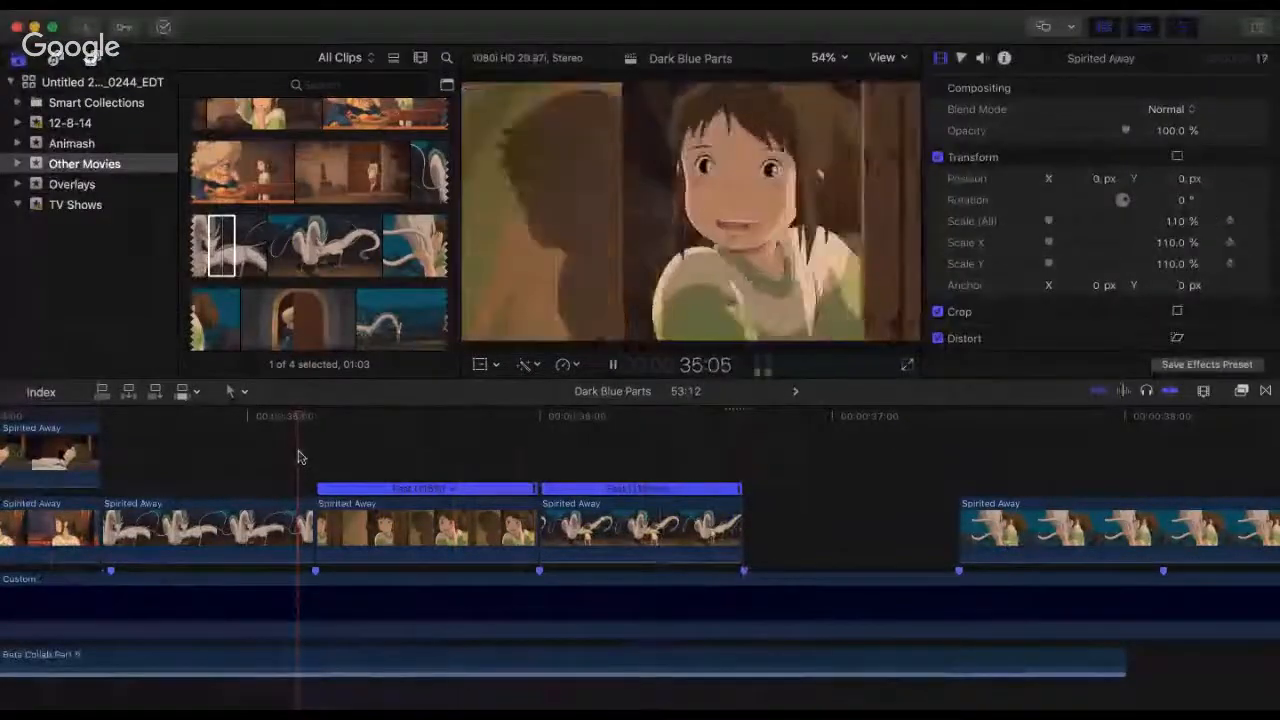
{"action": "key", "text": "space"}
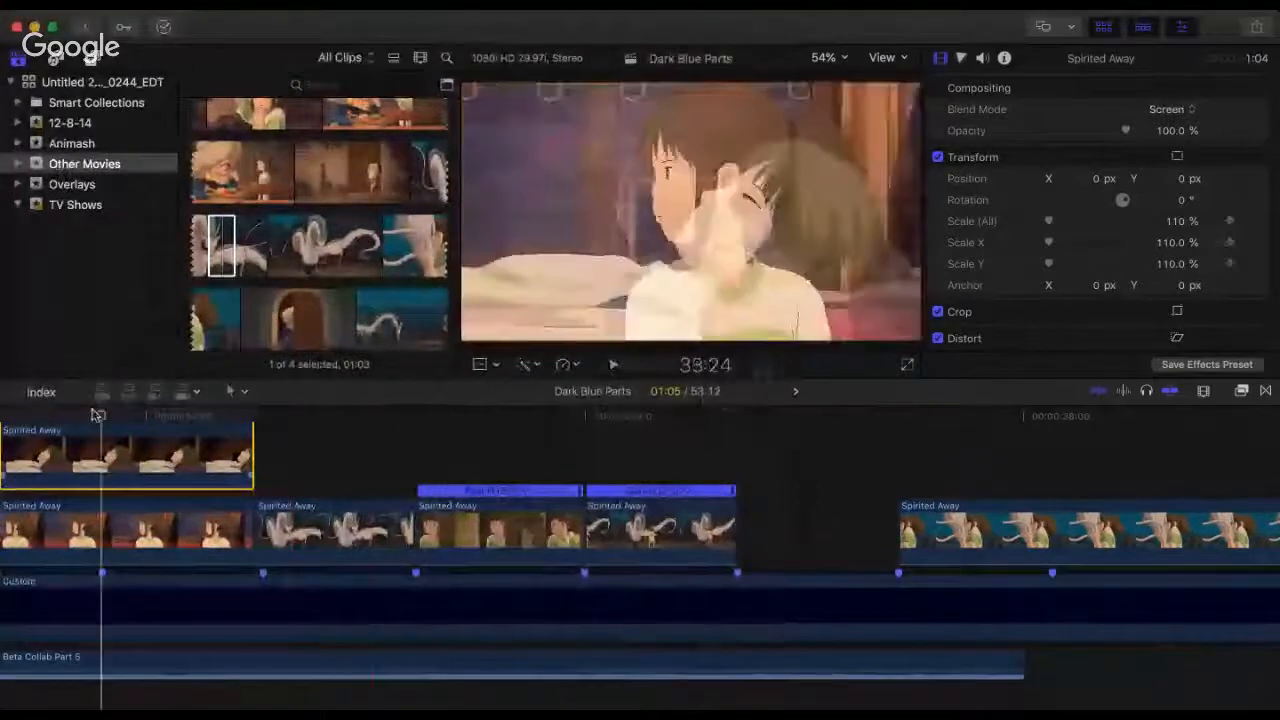
Step: Play the sequence repeatedly from the beat marker at 33:24 in the blended girl shot through the second dragon clip
{"action": "key", "text": "space"}
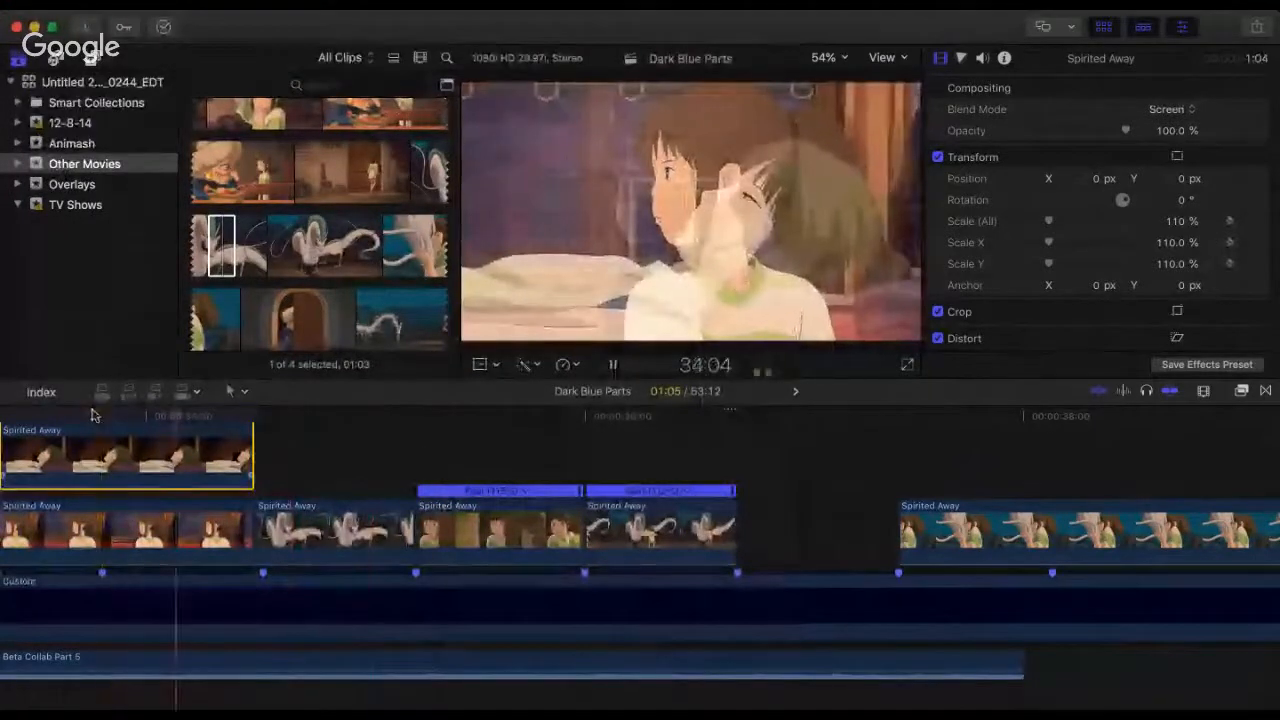
{"action": "key", "text": "space"}
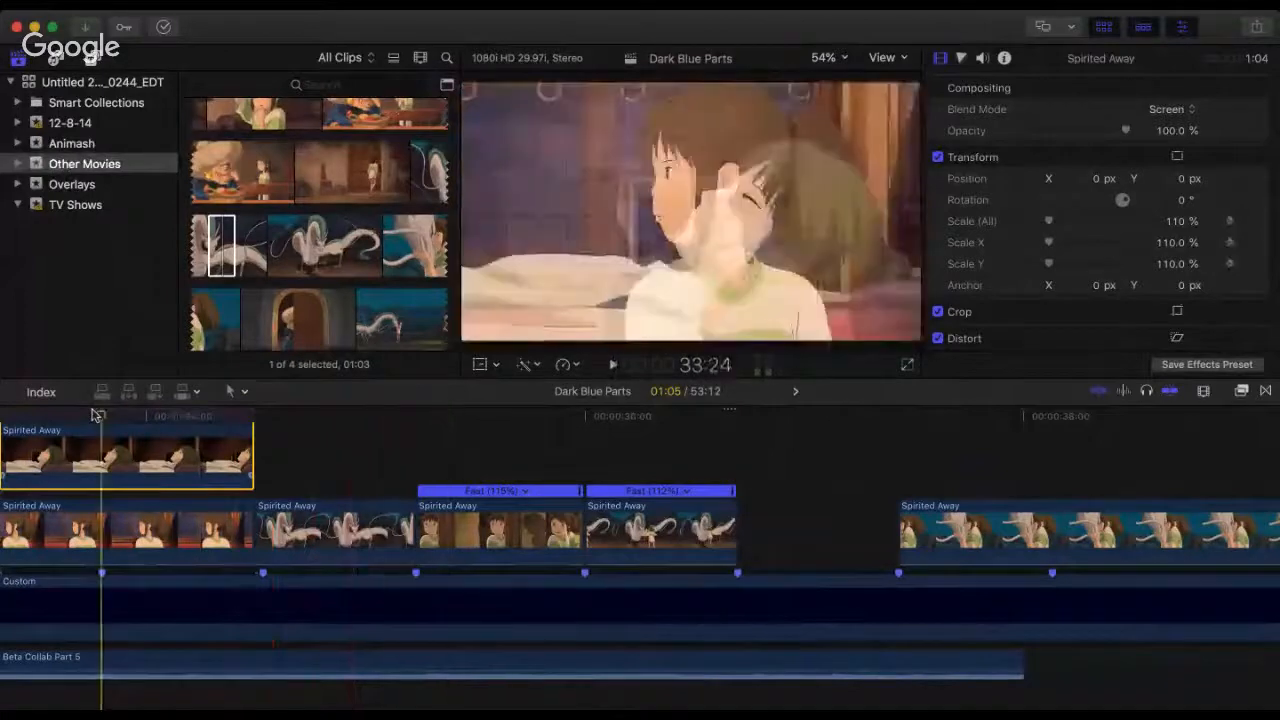
{"action": "key", "text": "space"}
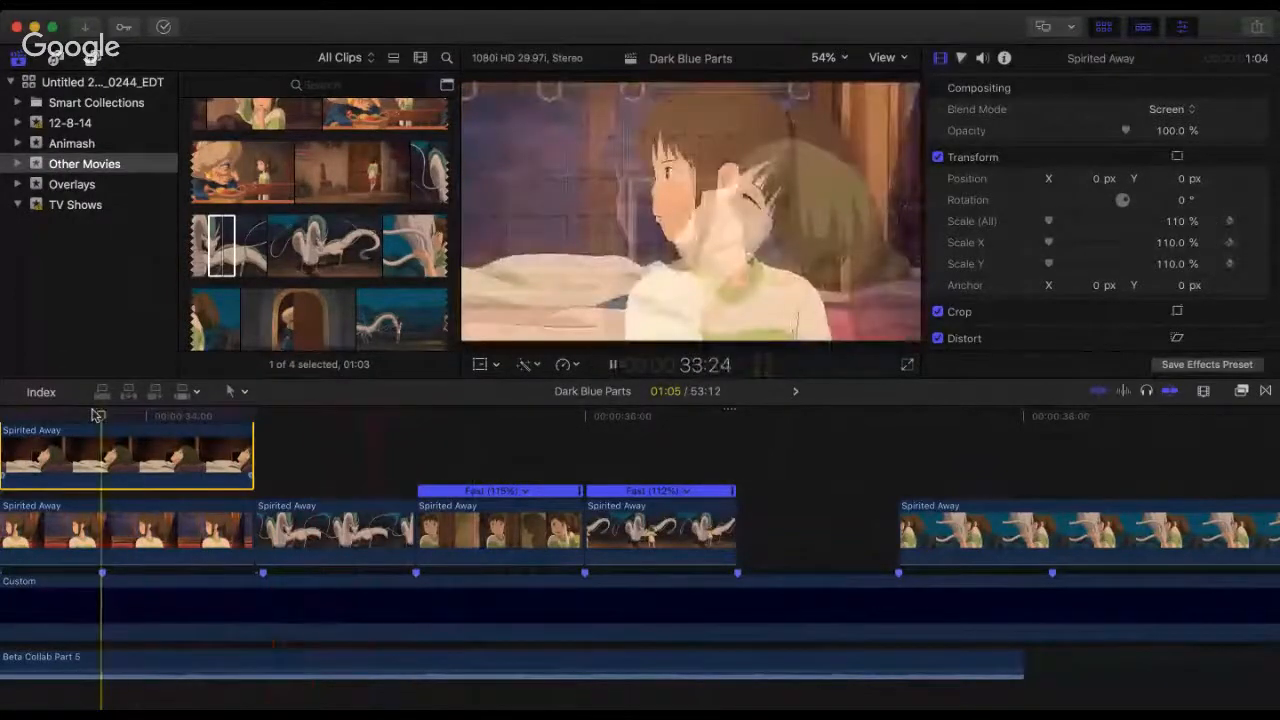
{"action": "key", "text": "space"}
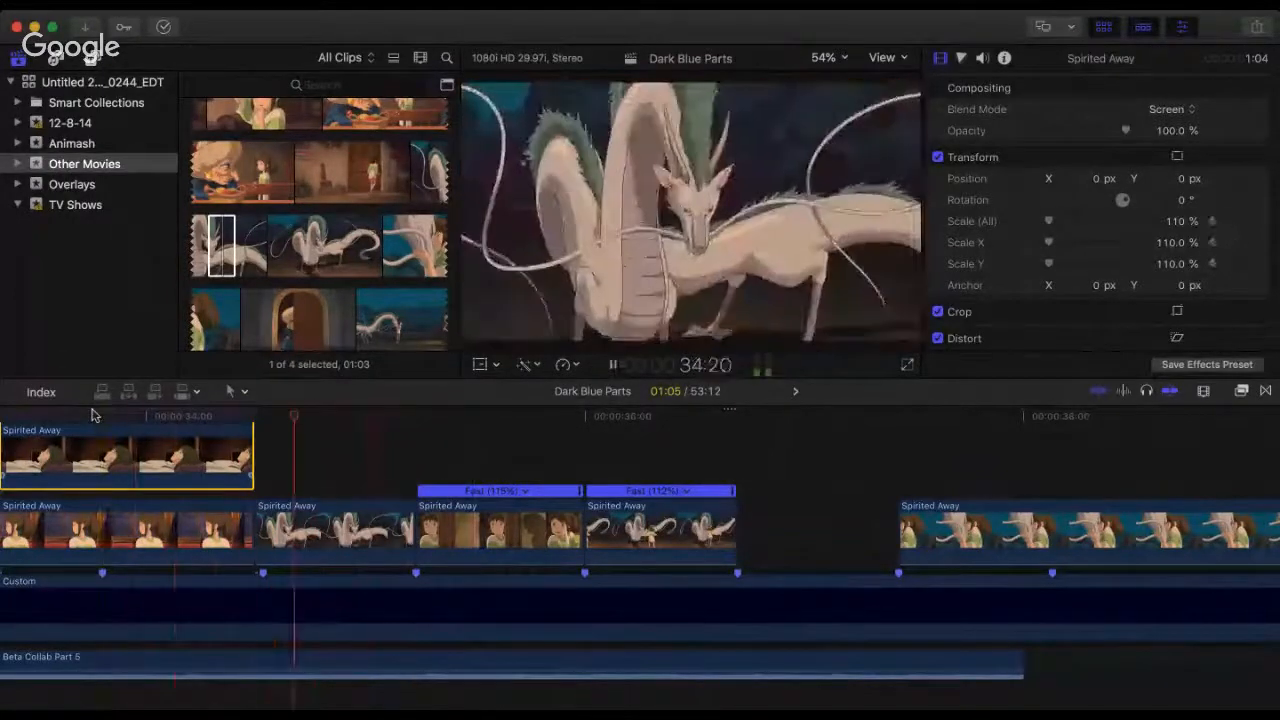
{"action": "key", "text": "space"}
{"action": "left_click", "coordinate": [98, 415]}
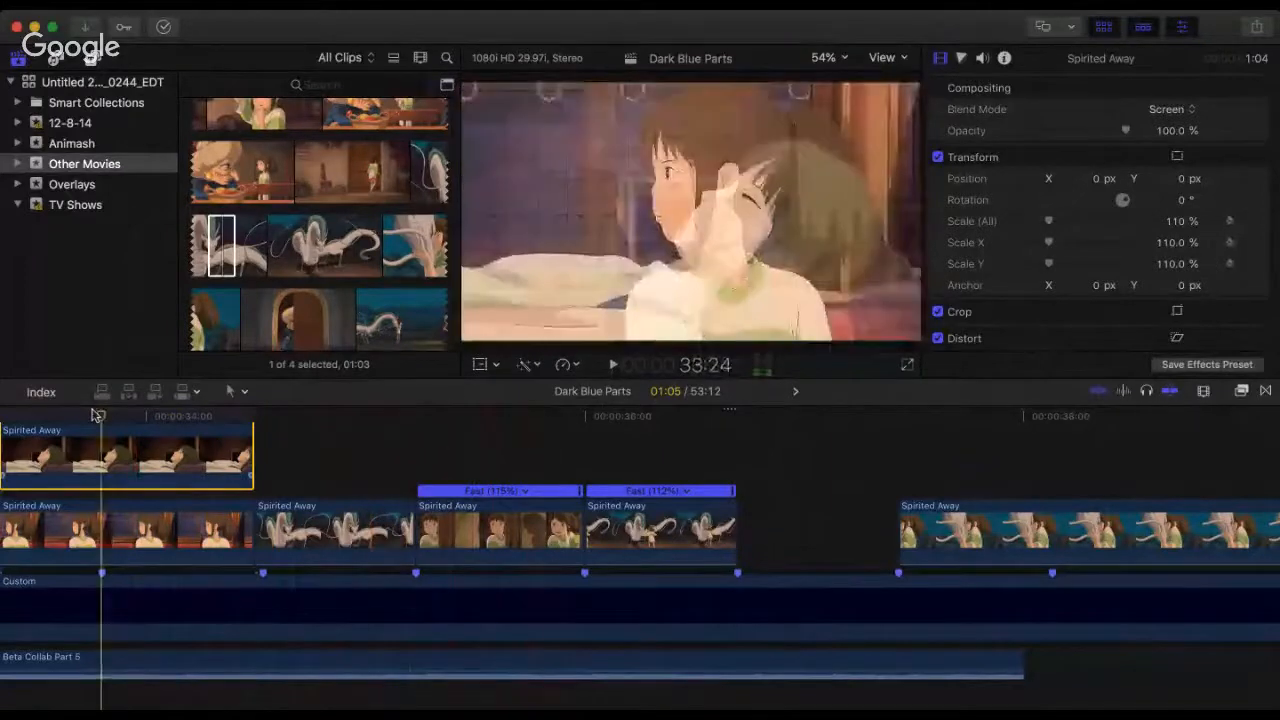
{"action": "key", "text": "space"}
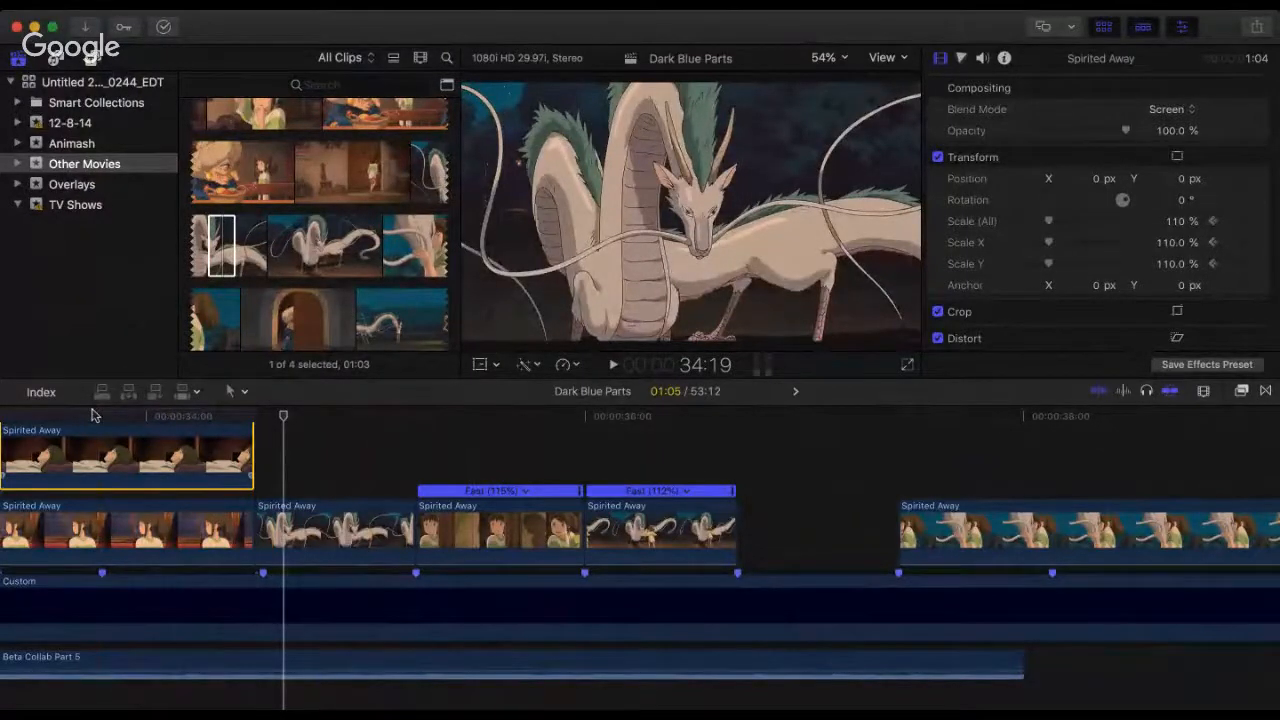
{"action": "left_click", "coordinate": [127, 416]}
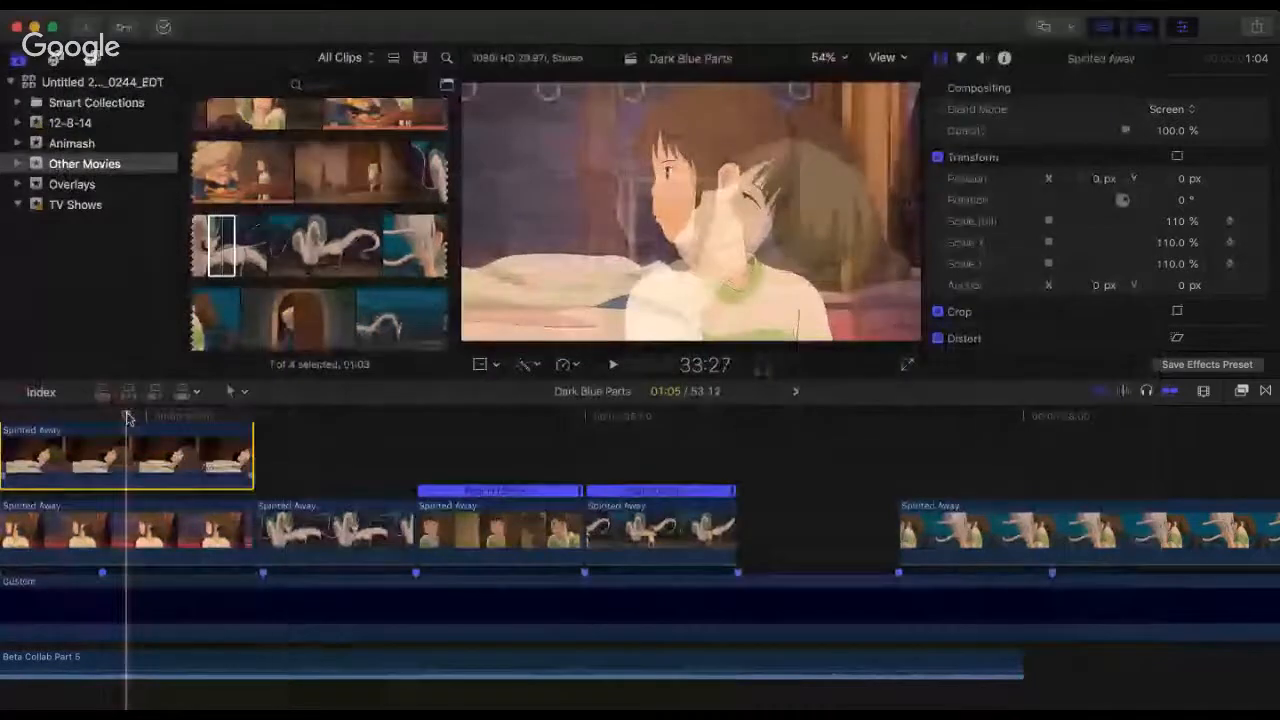
{"action": "key", "text": "space"}
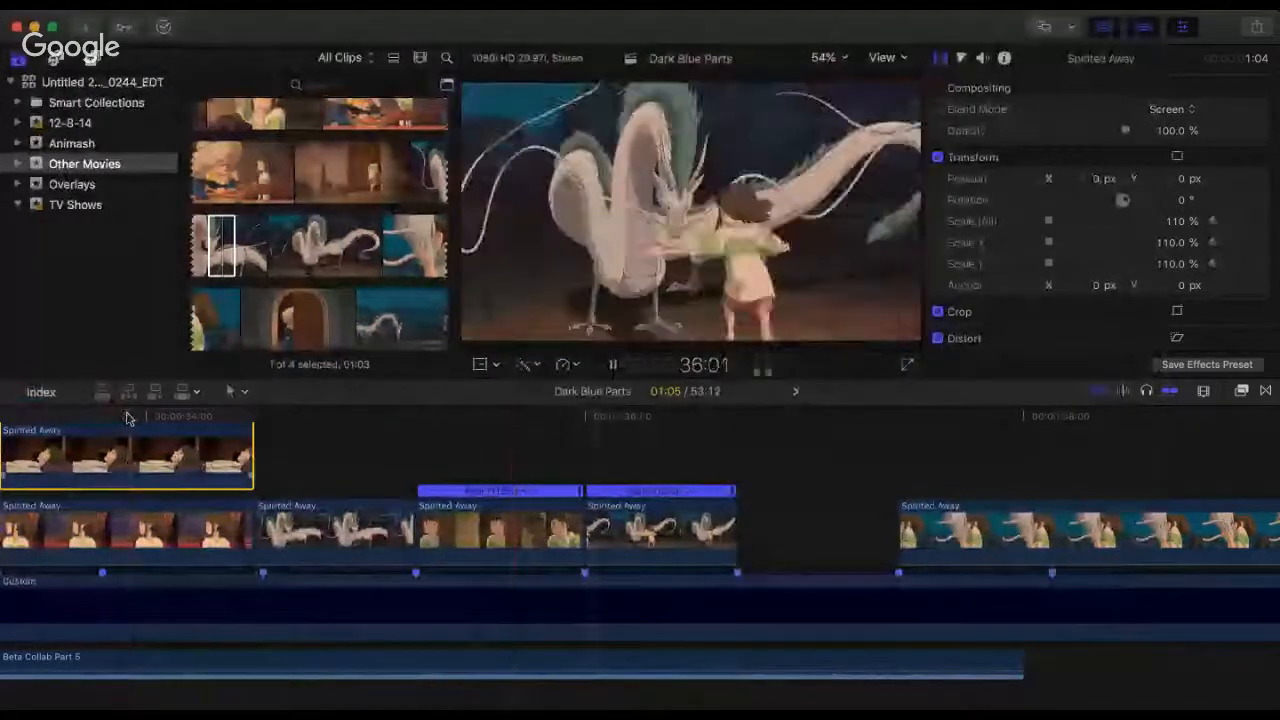
{"action": "left_click", "coordinate": [127, 416]}
{"action": "key", "text": "space"}
{"action": "key", "text": "space"}
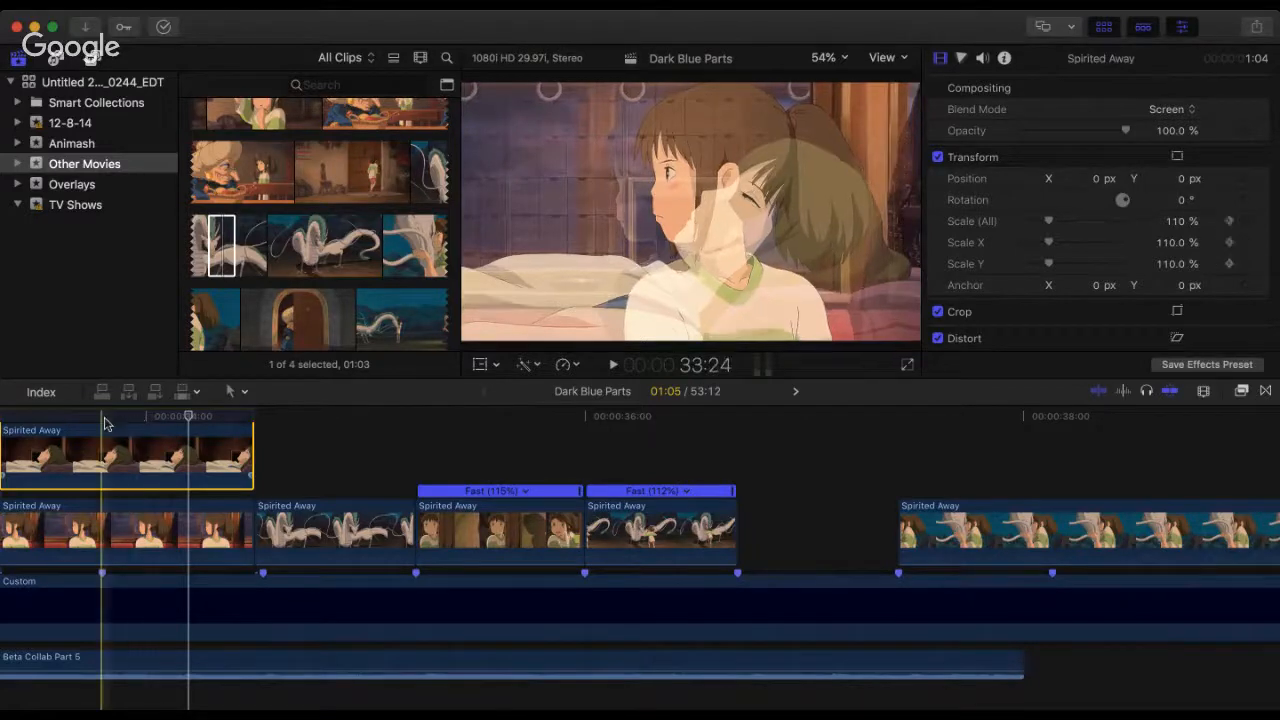
{"action": "left_click", "coordinate": [104, 420]}
{"action": "key", "text": "space"}
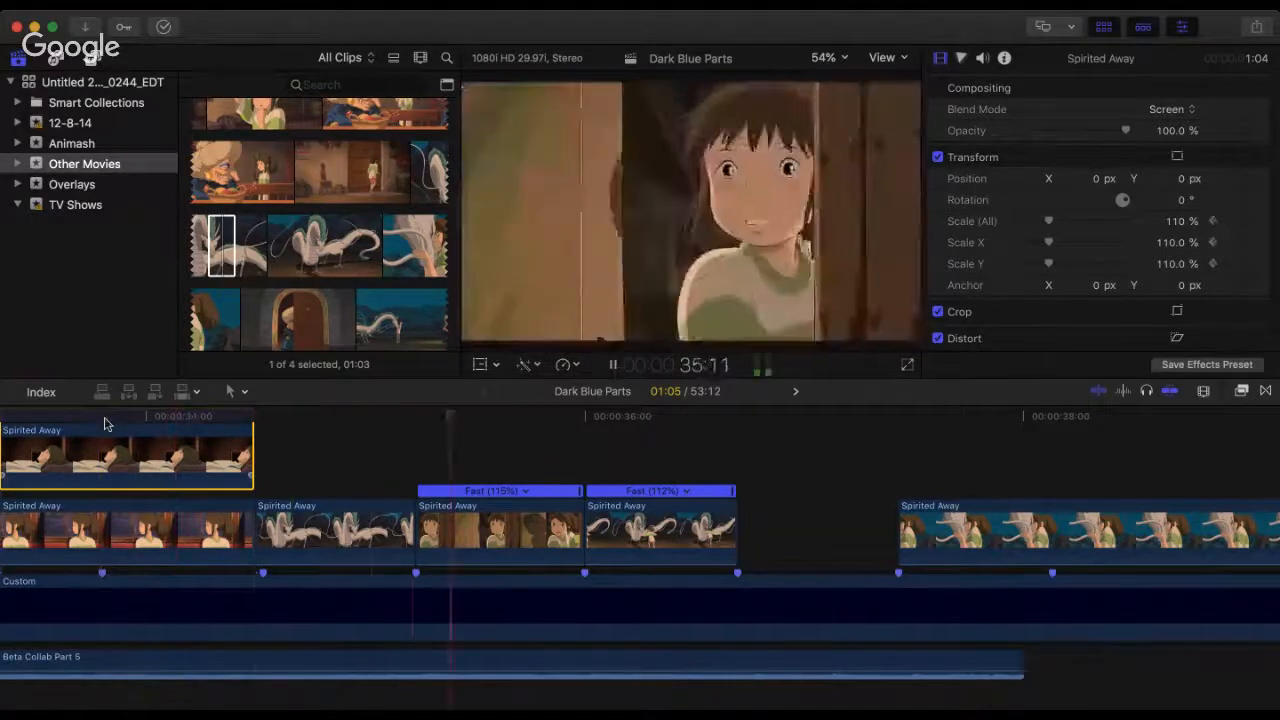
{"action": "key", "text": "space"}
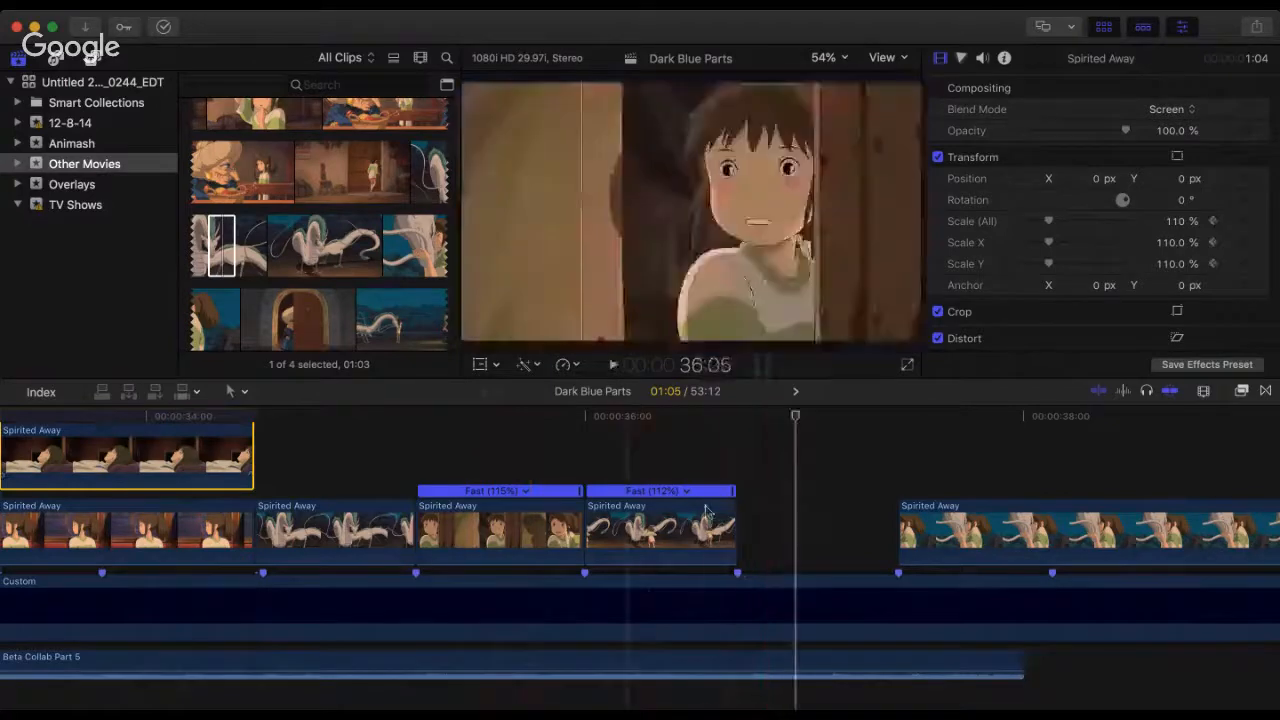
Step: Move the dragon-hug clip earlier so it starts at the end of the second dragon clip, and play across the cut
{"action": "left_click", "coordinate": [937, 530]}
{"action": "left_click_drag", "start_coordinate": [818, 525], "coordinate": [656, 525]}
{"action": "left_click", "coordinate": [690, 450]}
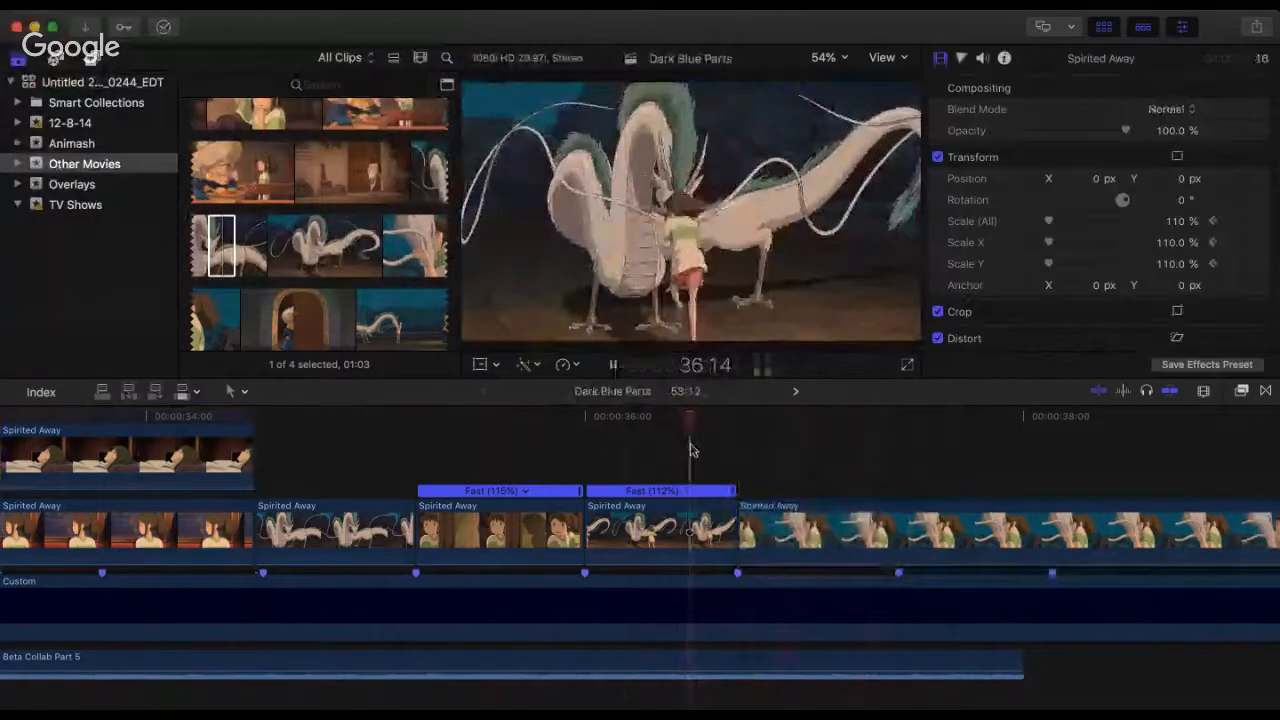
{"action": "key", "text": "space"}
{"action": "key", "text": "space"}
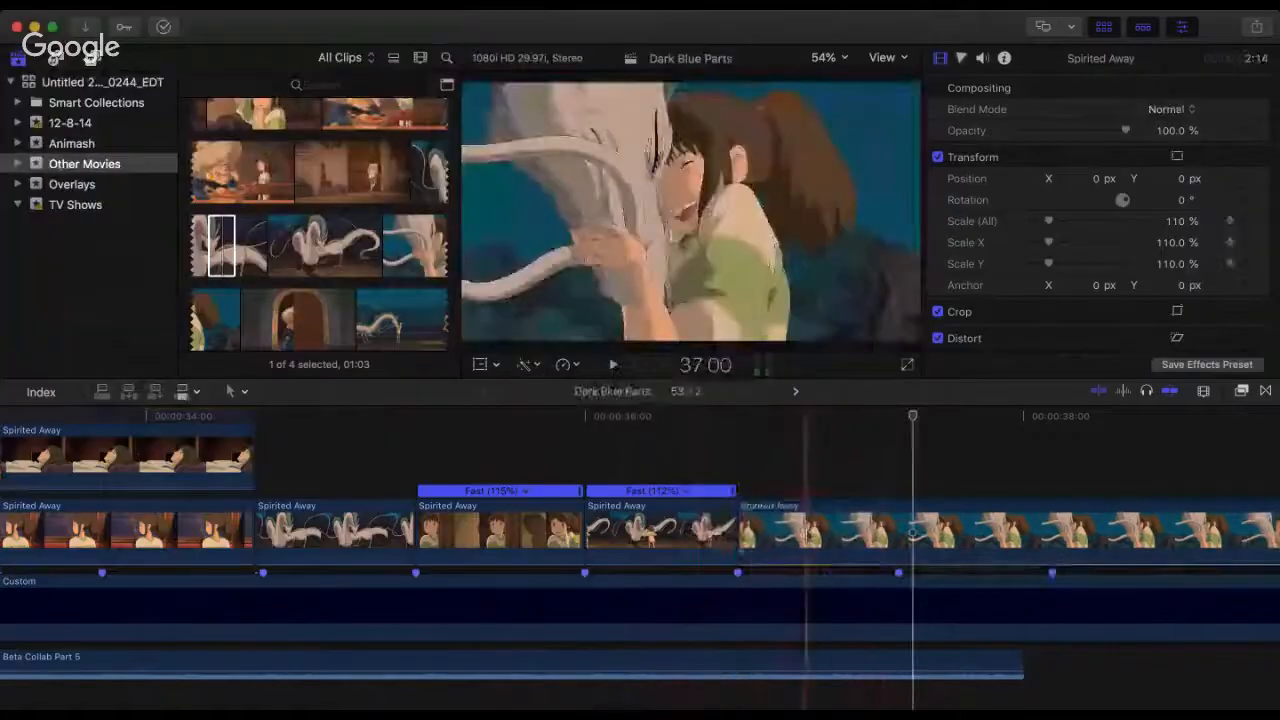
Step: Shift the dragon-hug, doorway-girl, second dragon and first dragon clips one beat marker later, playing the sequence to check
{"action": "left_click_drag", "start_coordinate": [819, 525], "coordinate": [982, 525]}
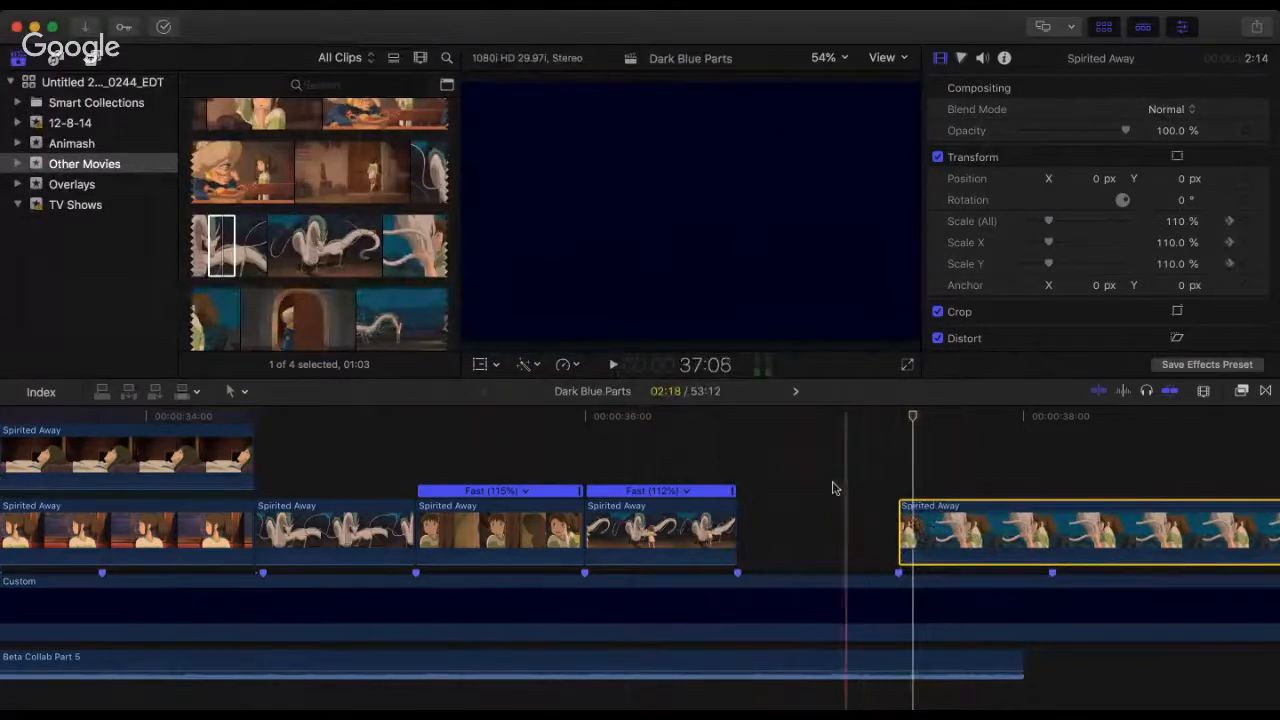
{"action": "left_click_drag", "start_coordinate": [834, 483], "coordinate": [688, 527]}
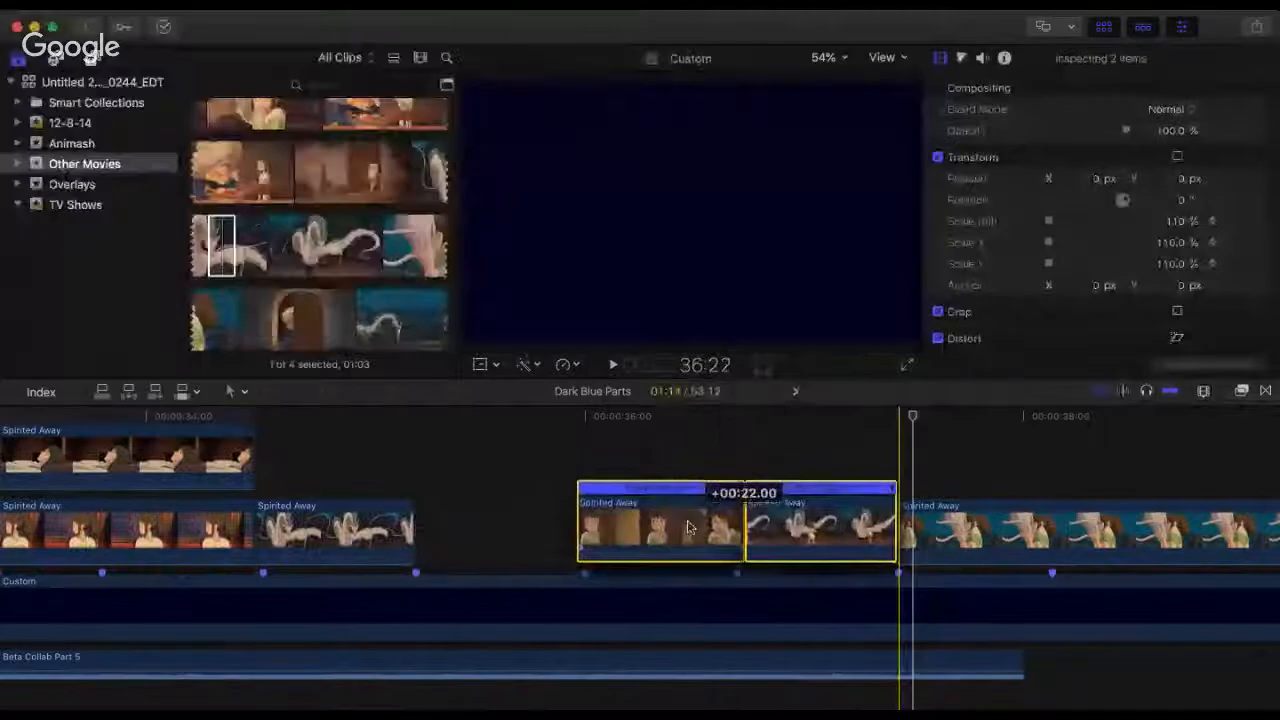
{"action": "left_click", "coordinate": [529, 458]}
{"action": "key", "text": "space"}
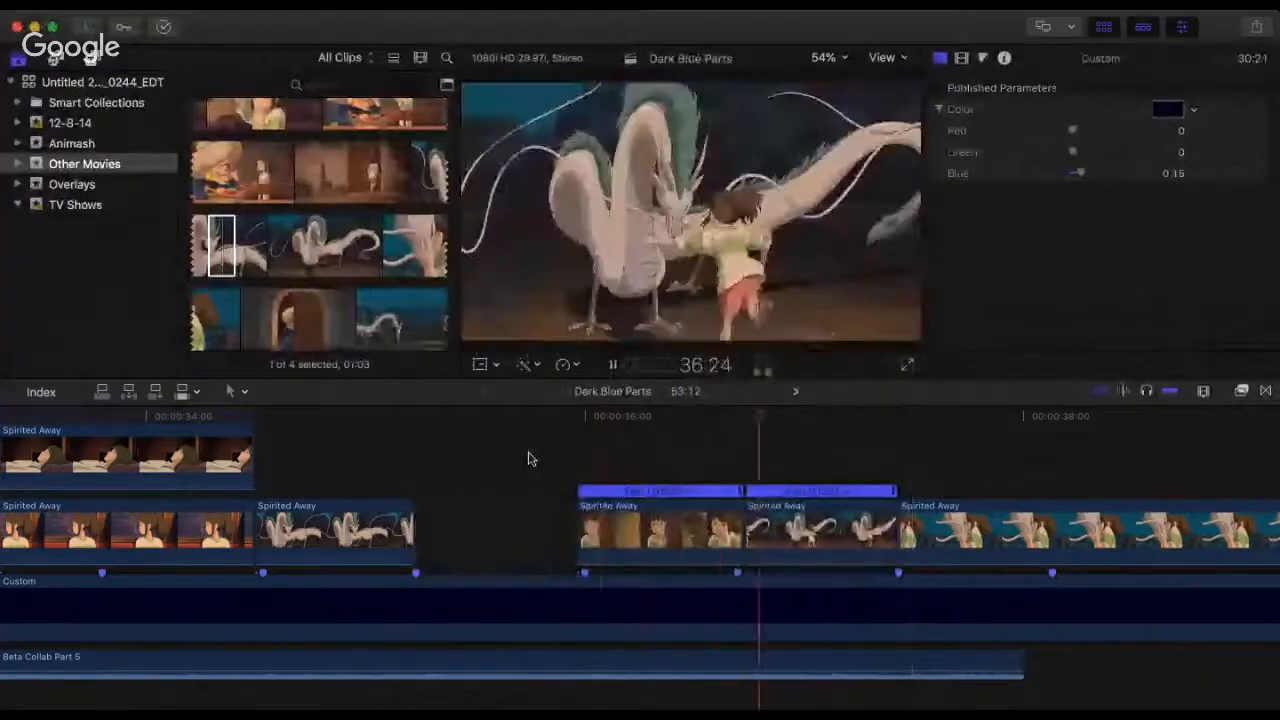
{"action": "key", "text": "space"}
{"action": "left_click_drag", "start_coordinate": [428, 525], "coordinate": [600, 534]}
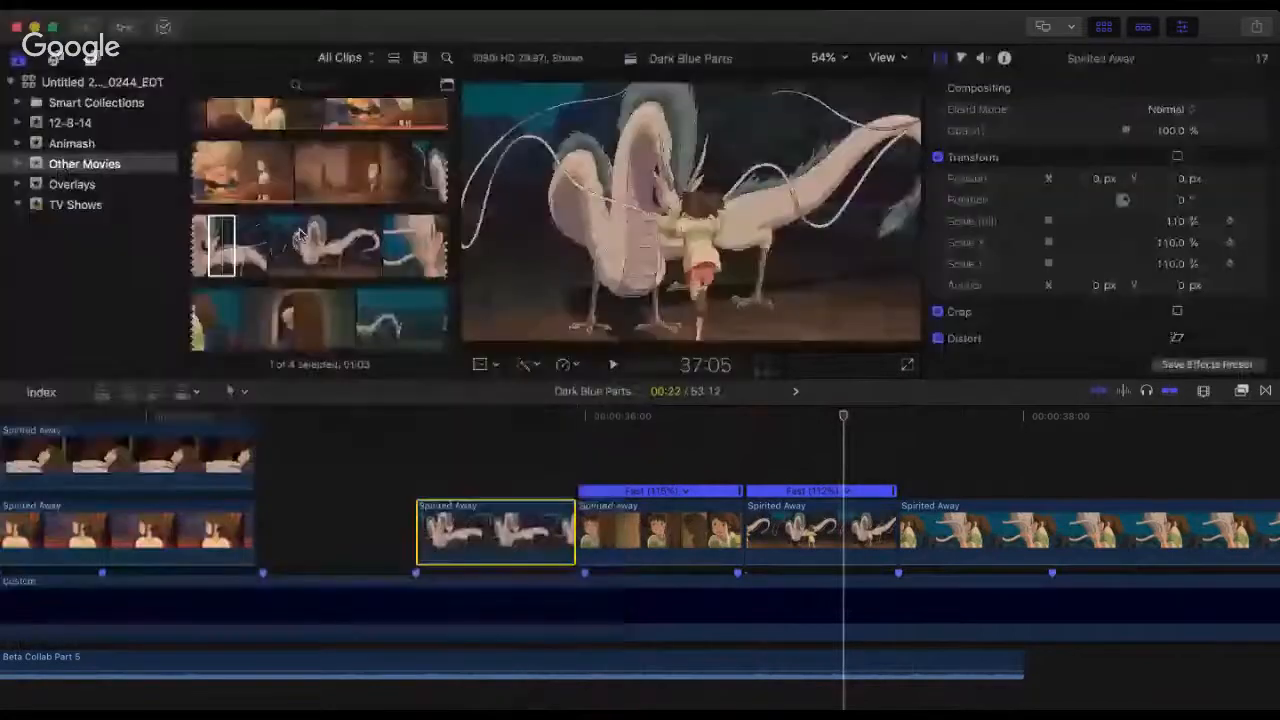
Step: Browse the Spirited Away source footage around the train, Yubaba and sea-house scenes for a shot to fill the gap
{"action": "scroll", "coordinate": [302, 235], "scroll_direction": "up", "scroll_amount": 10}
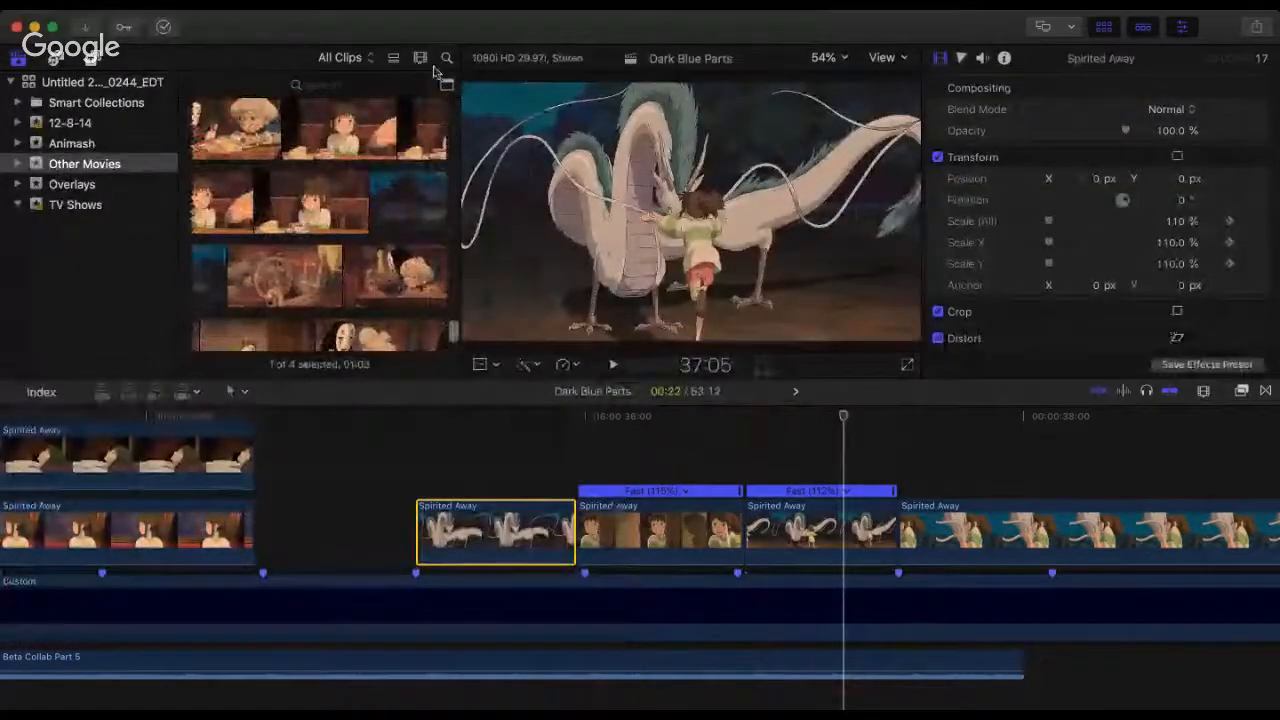
{"action": "scroll", "coordinate": [268, 265], "scroll_direction": "down", "scroll_amount": 15}
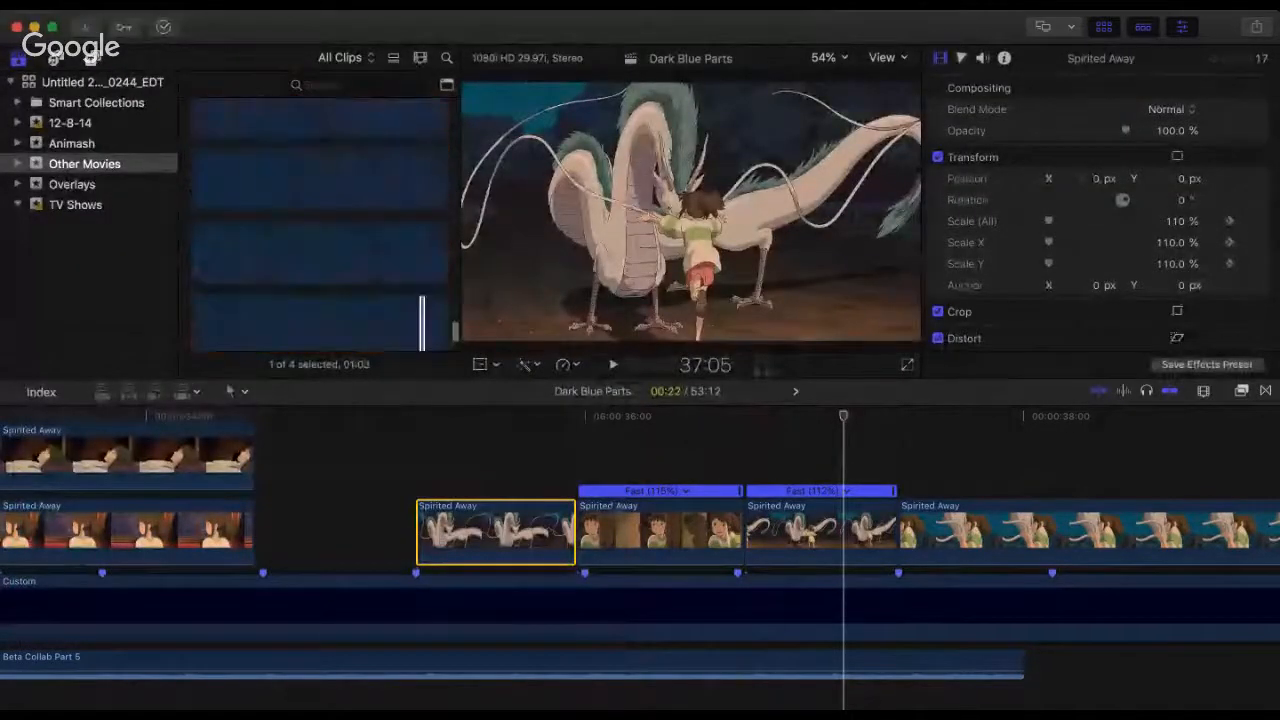
{"action": "left_click", "coordinate": [313, 250]}
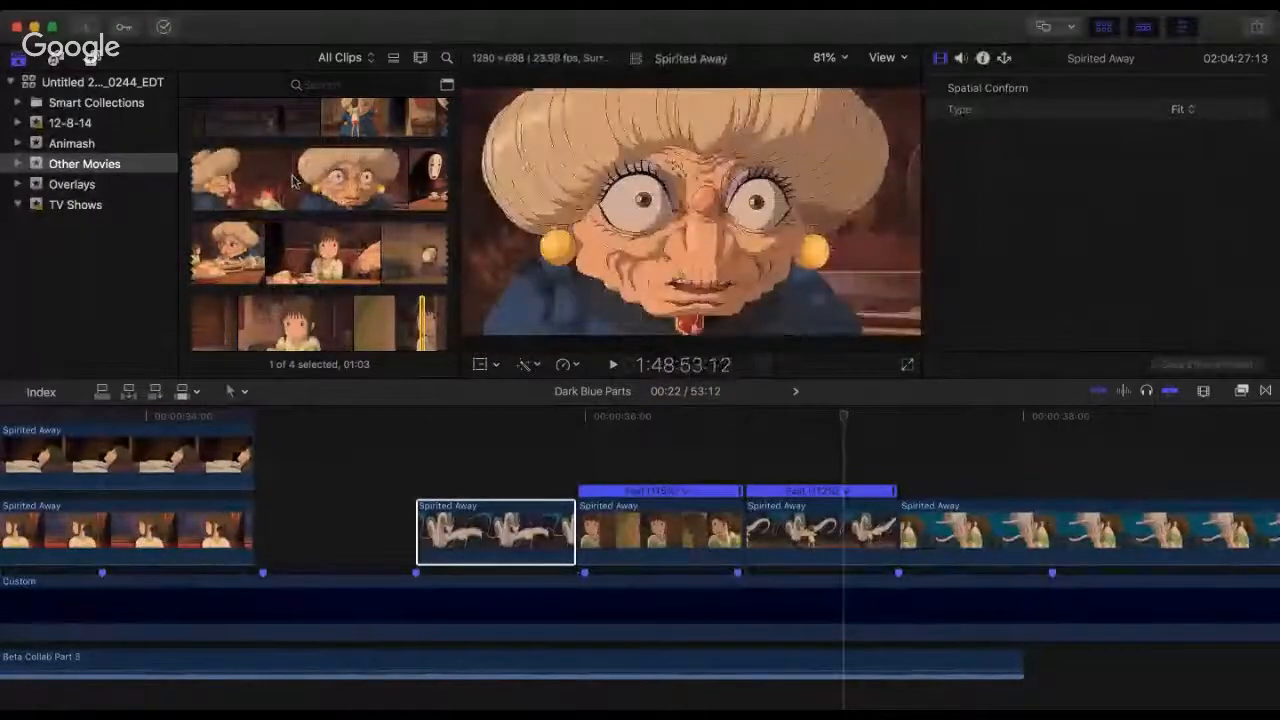
{"action": "scroll", "coordinate": [292, 180], "scroll_direction": "up", "scroll_amount": 4}
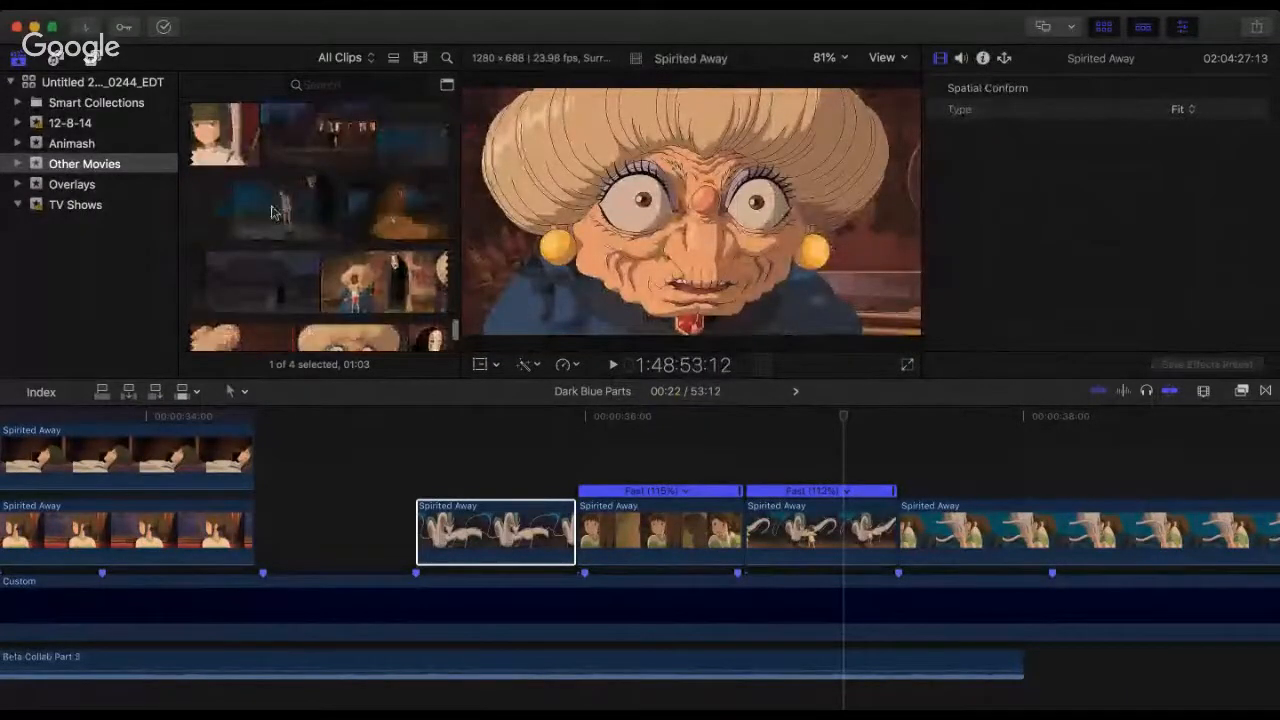
{"action": "scroll", "coordinate": [250, 190], "scroll_direction": "up", "scroll_amount": 3}
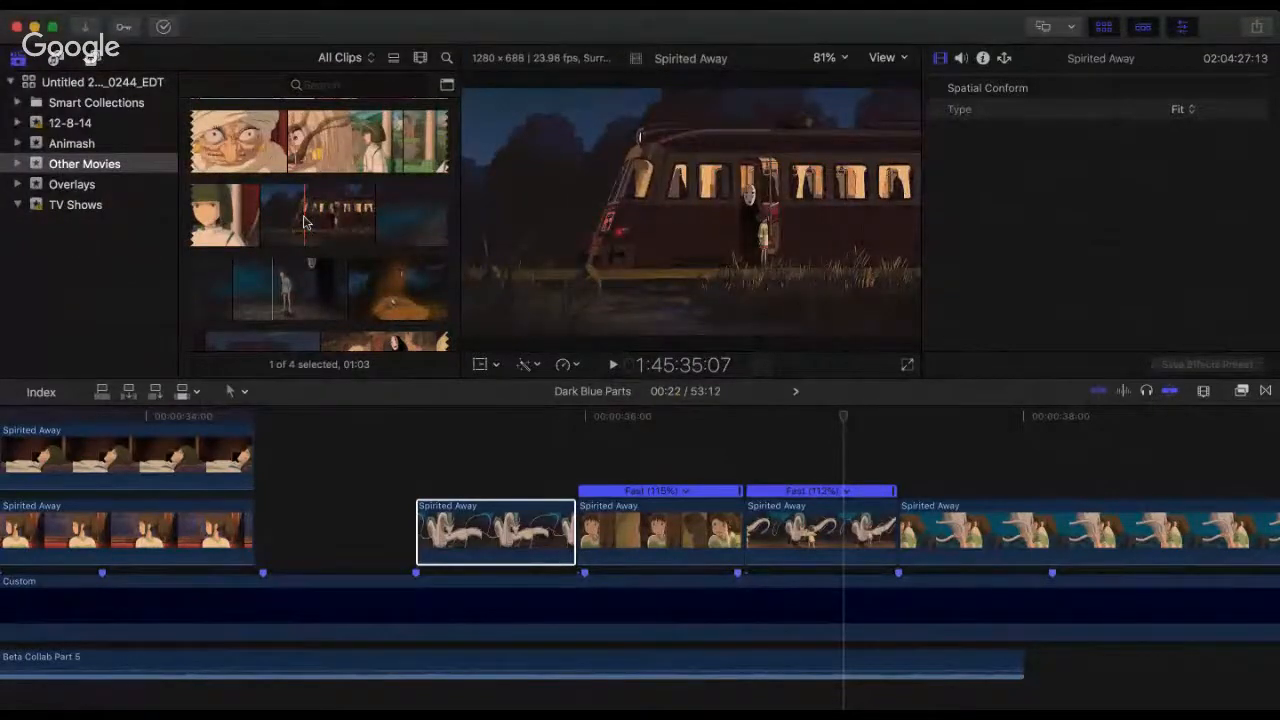
{"action": "scroll", "coordinate": [305, 222], "scroll_direction": "up", "scroll_amount": 3}
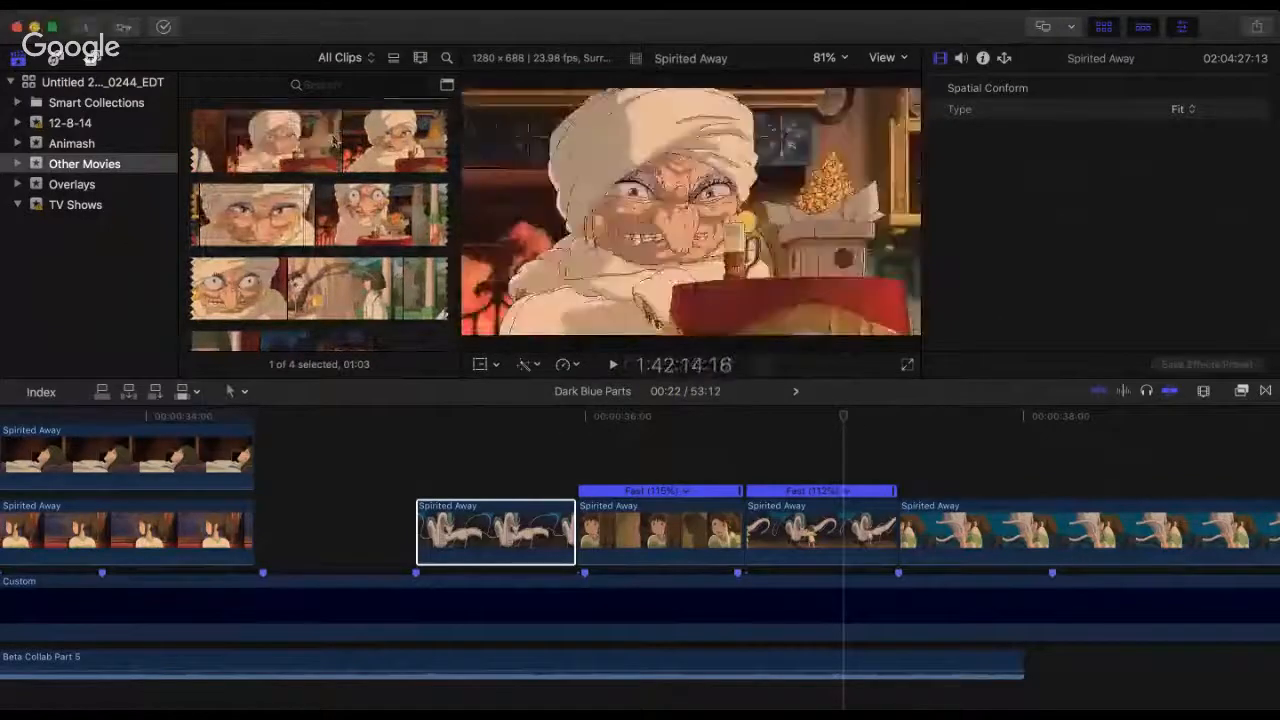
{"action": "scroll", "coordinate": [335, 140], "scroll_direction": "down", "scroll_amount": 5}
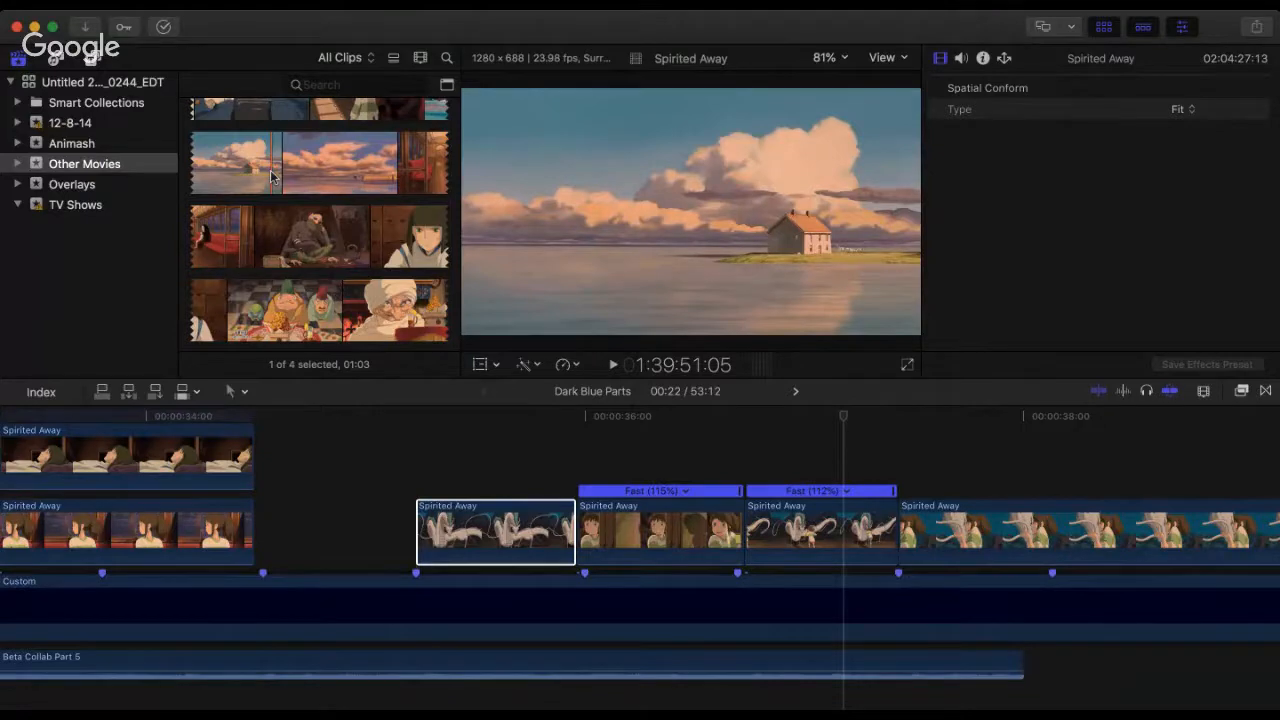
Step: Play the sequence from 32:18 in the train-window girl shot through to the dragon-hug clip
{"action": "left_click", "coordinate": [276, 440]}
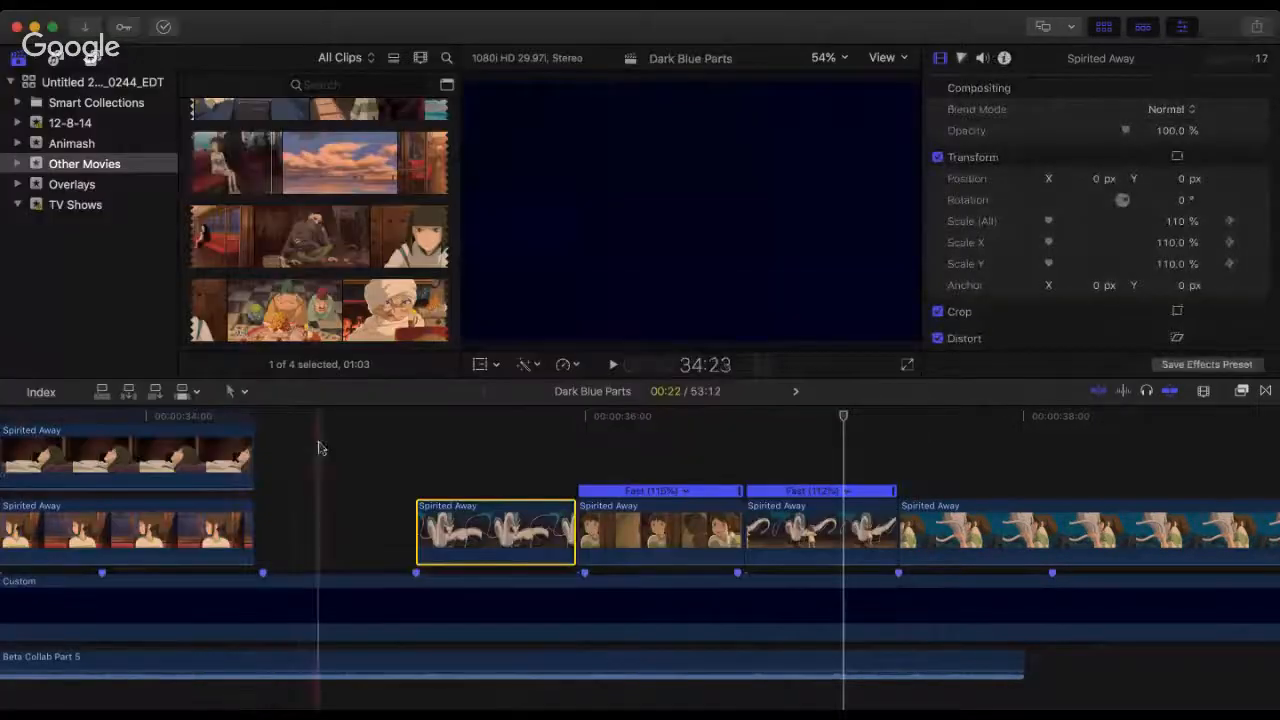
{"action": "scroll", "coordinate": [319, 447], "scroll_direction": "left", "scroll_amount": 3}
{"action": "scroll", "coordinate": [319, 447], "scroll_direction": "left", "scroll_amount": 1}
{"action": "key", "text": "super+minus"}
{"action": "scroll", "coordinate": [319, 447], "scroll_direction": "up", "scroll_amount": 2}
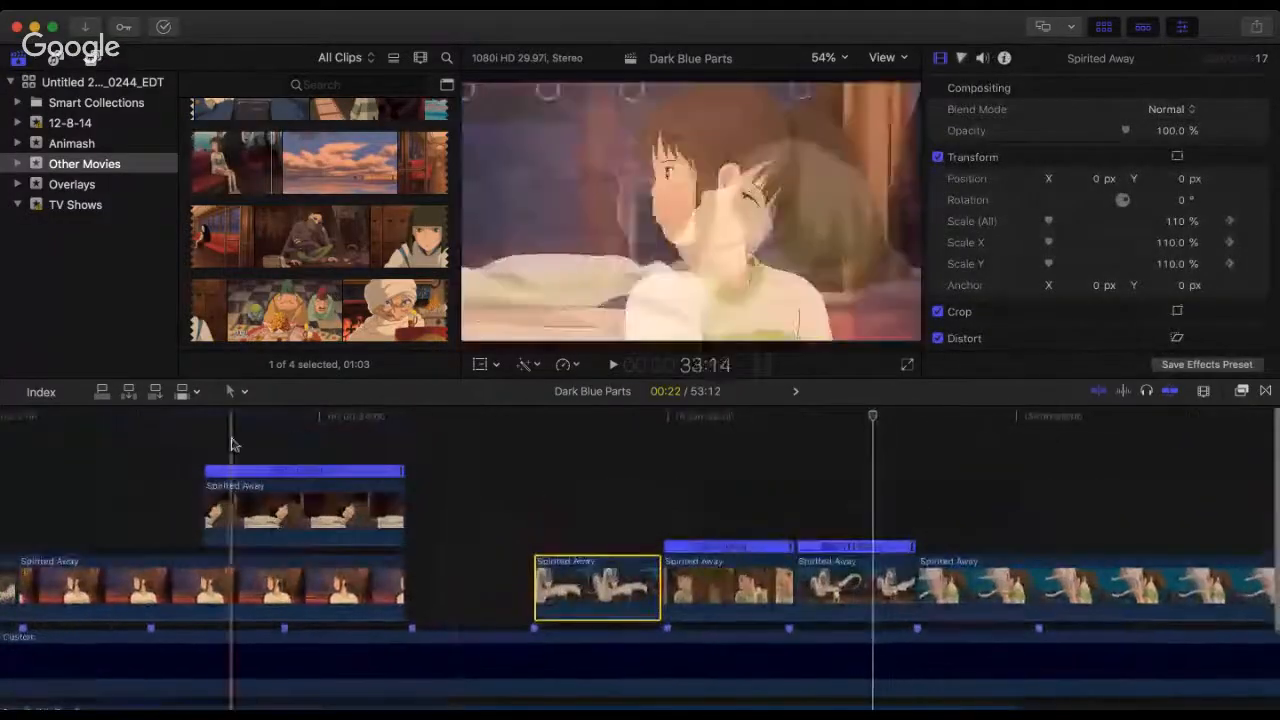
{"action": "left_click", "coordinate": [231, 443]}
{"action": "left_click", "coordinate": [203, 443]}
{"action": "left_click", "coordinate": [80, 460]}
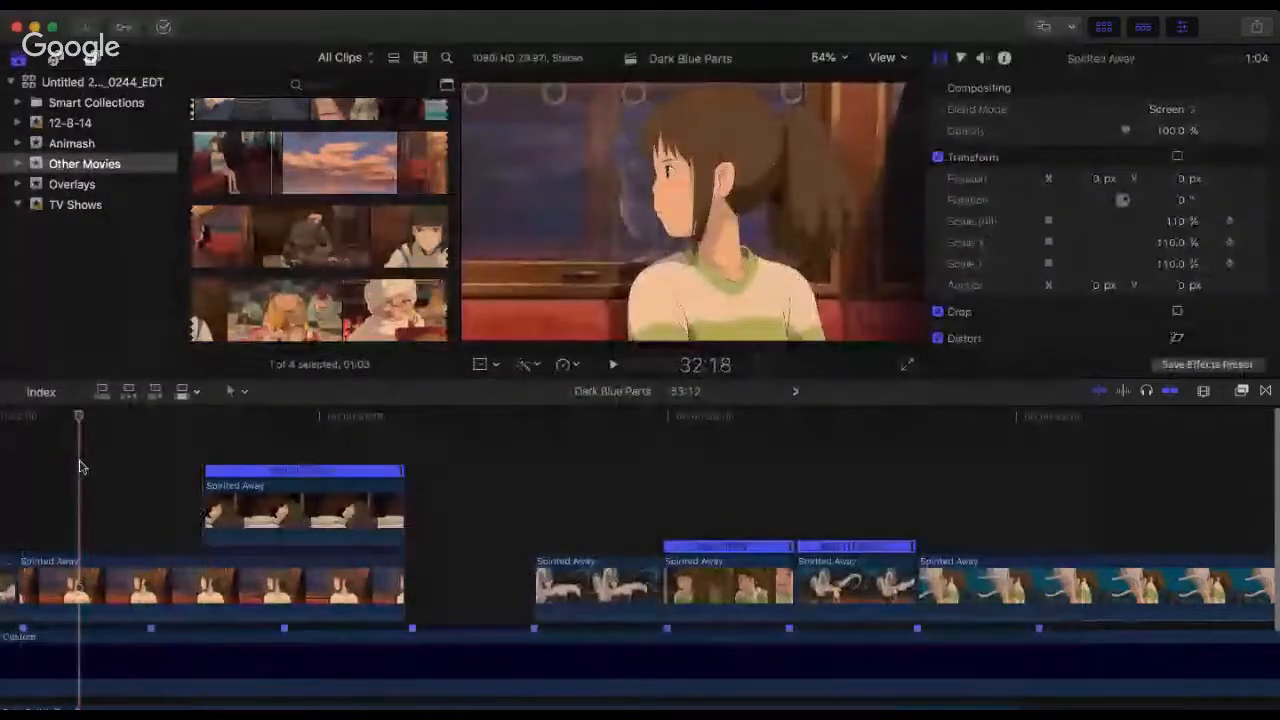
{"action": "key", "text": "space"}
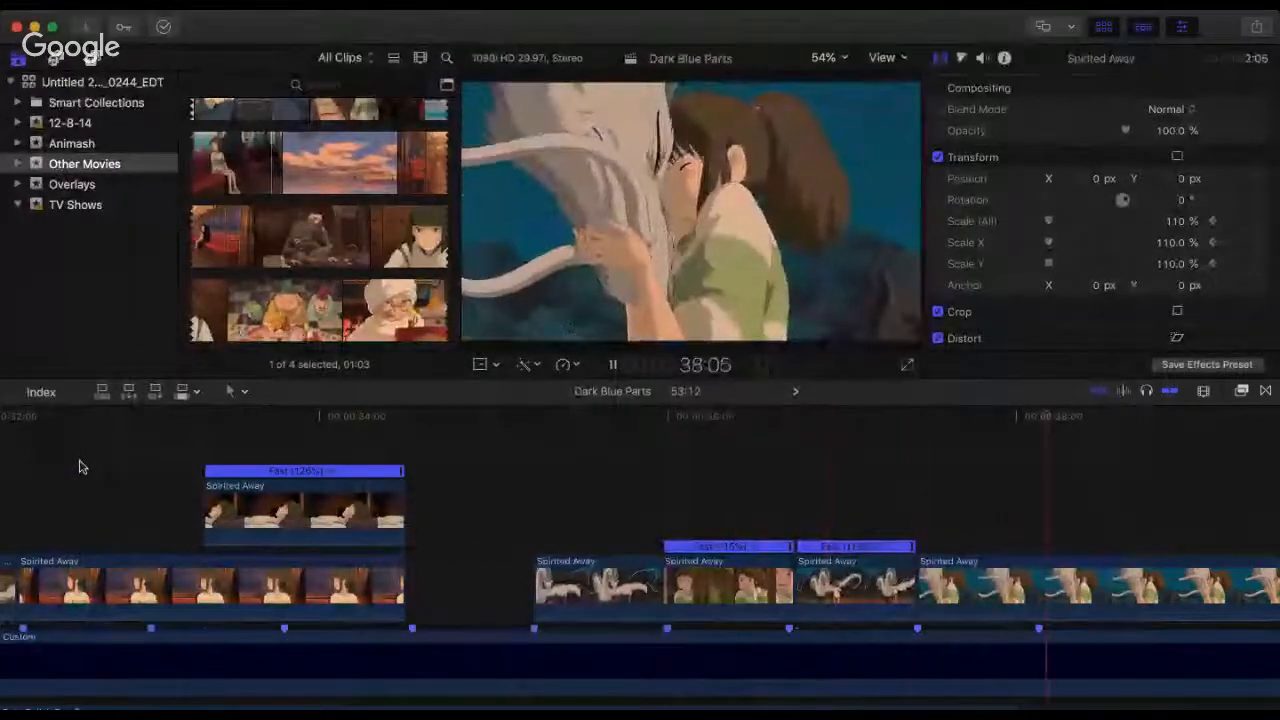
{"action": "key", "text": "space"}
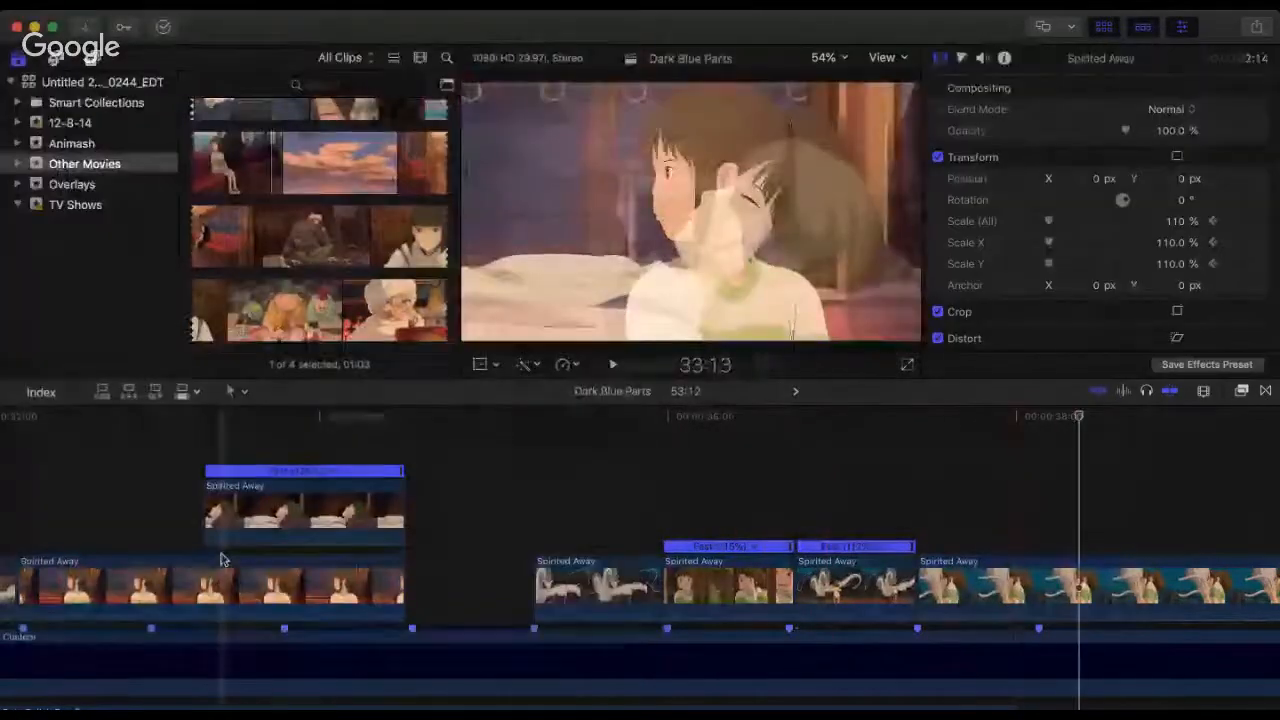
Step: Replay the train-window girl shot into the blended section with the lying-down overlay clip
{"action": "scroll", "coordinate": [314, 543], "scroll_direction": "left", "scroll_amount": 5}
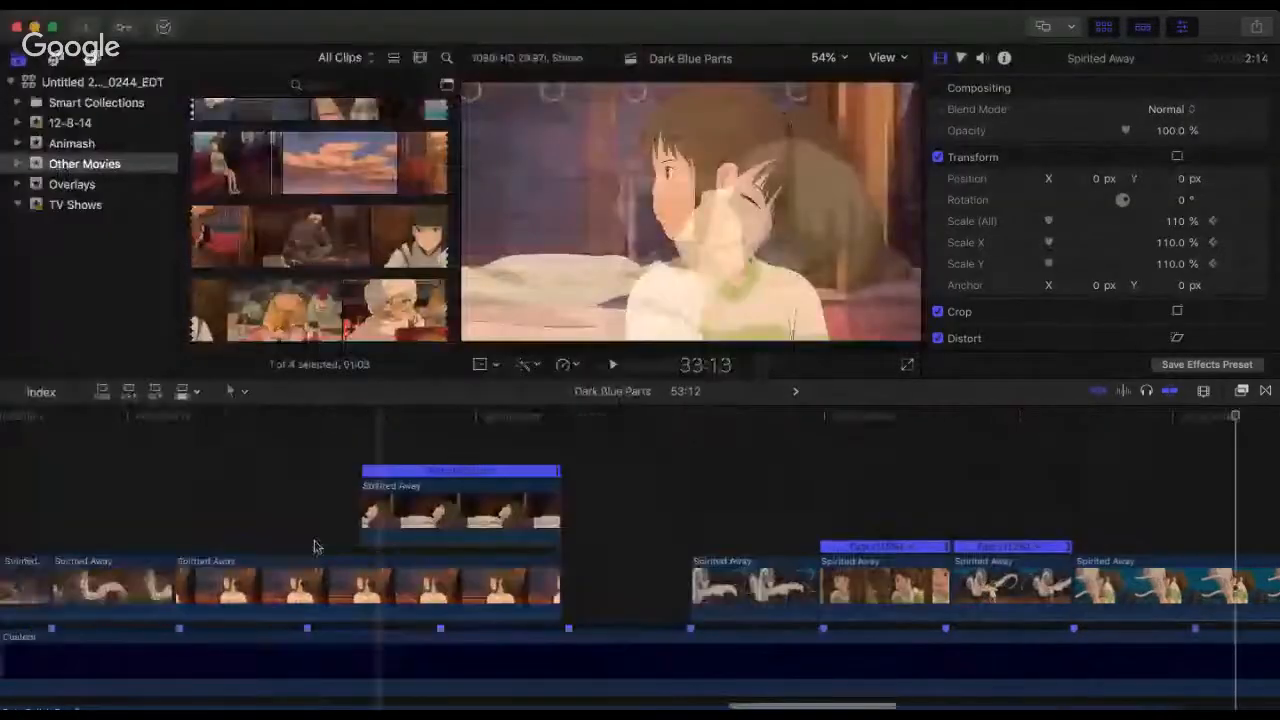
{"action": "left_click", "coordinate": [465, 540]}
{"action": "left_click", "coordinate": [334, 434]}
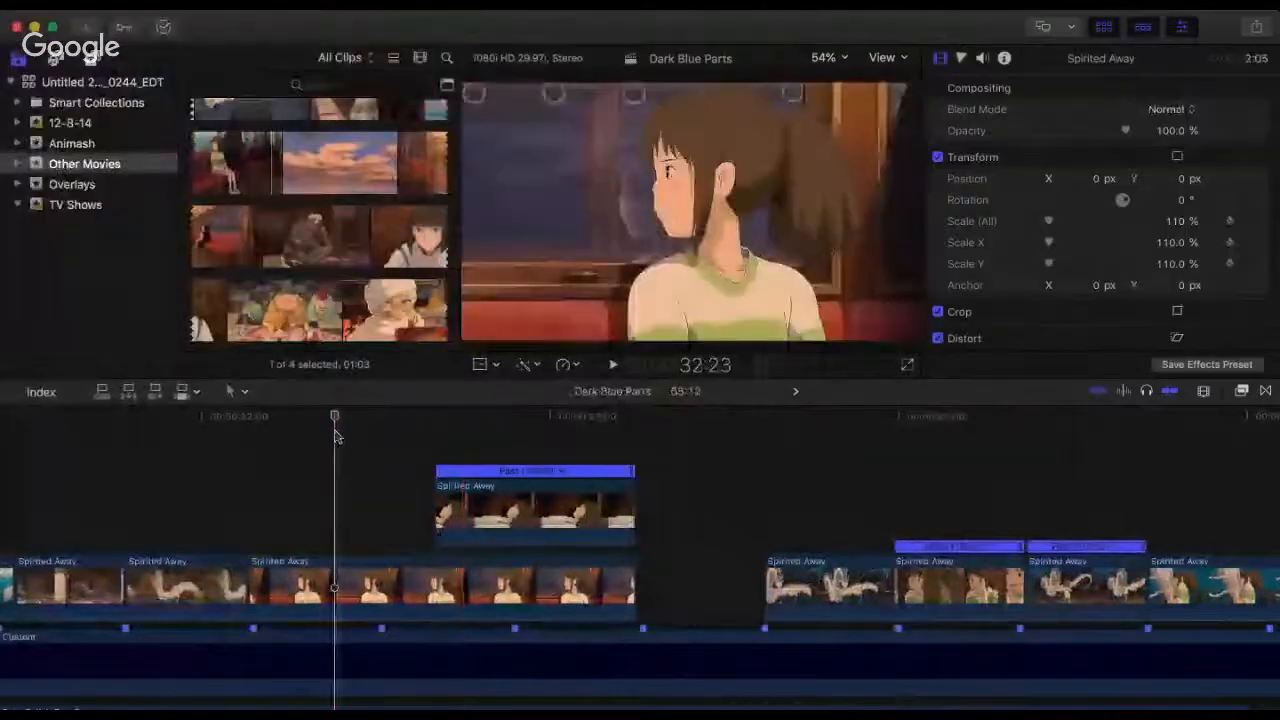
{"action": "key", "text": "space"}
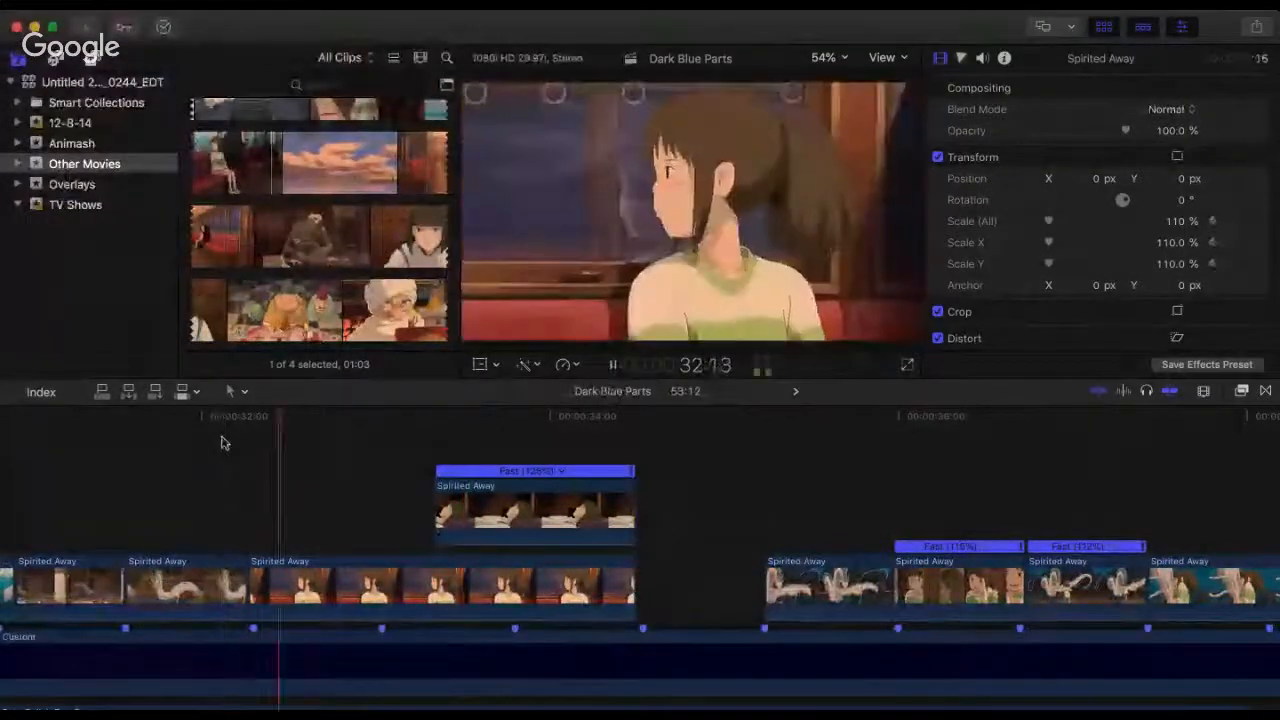
{"action": "key", "text": "space"}
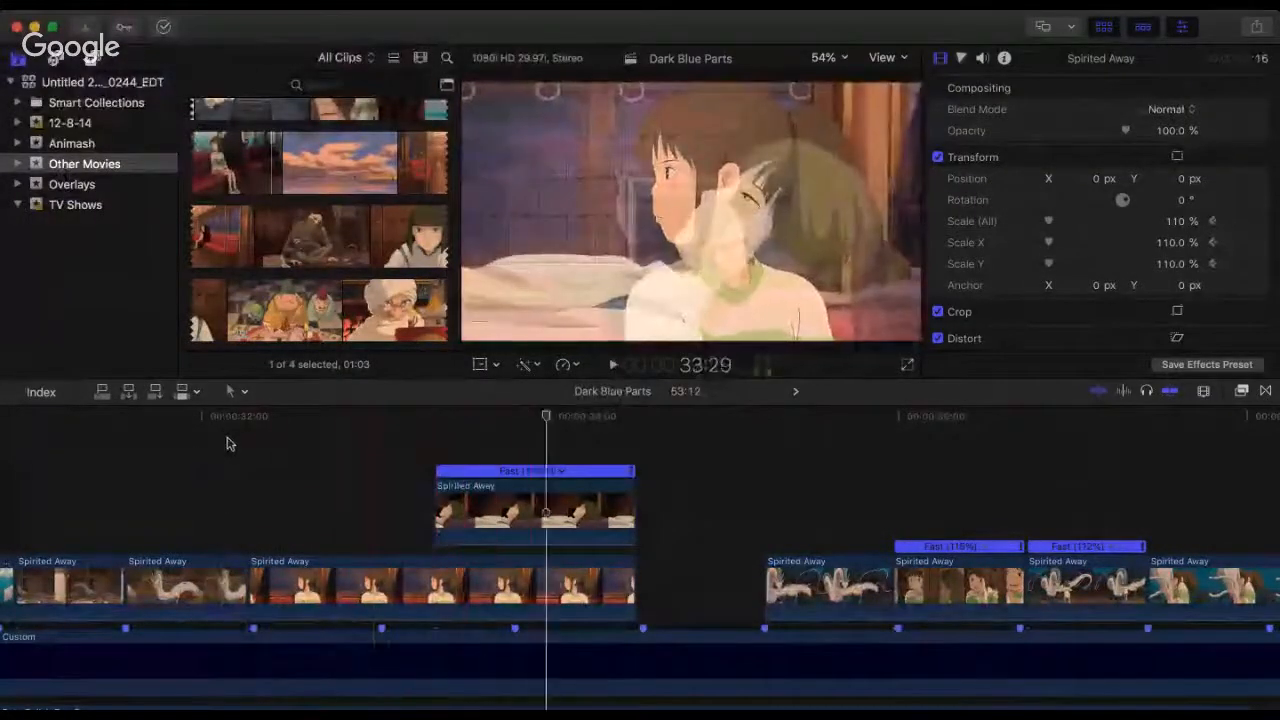
Step: Shift the blended girl shot one beat later, moving the overlay clip, trimming the base clip's start and extending its end to the first dragon clip
{"action": "double_click", "coordinate": [469, 529]}
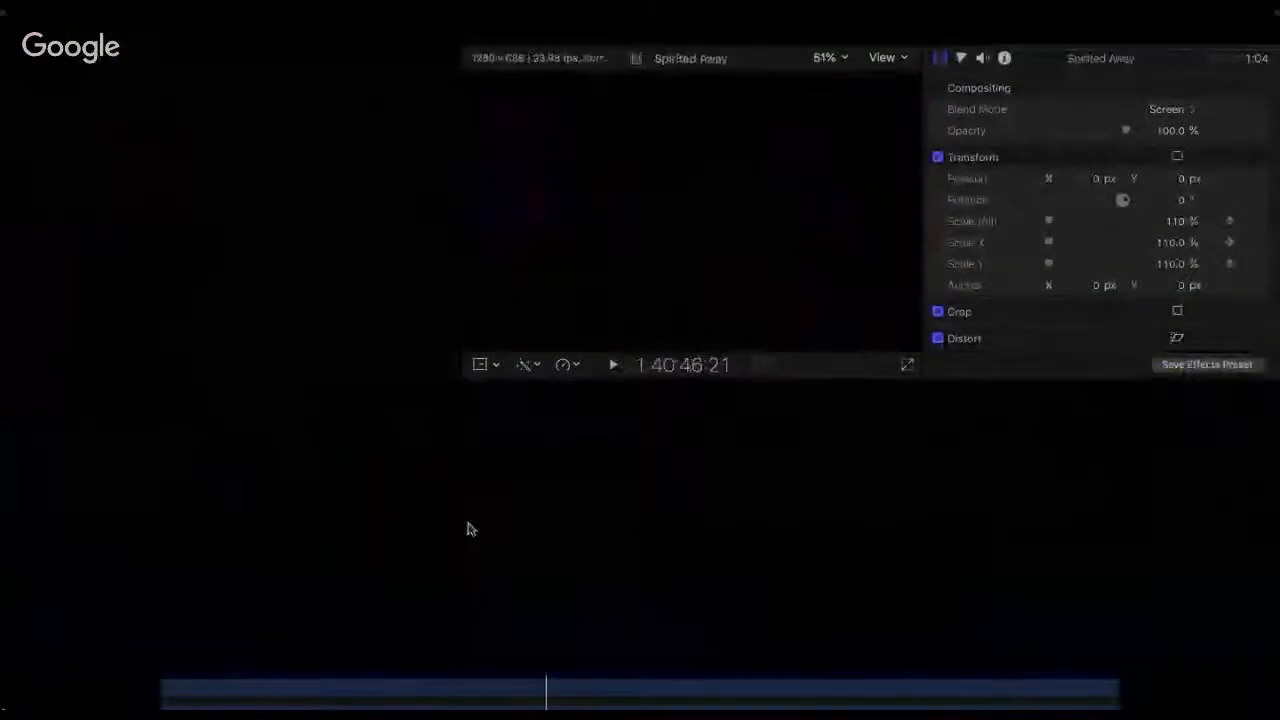
{"action": "key", "text": "super+["}
{"action": "left_click_drag", "start_coordinate": [505, 523], "coordinate": [634, 521]}
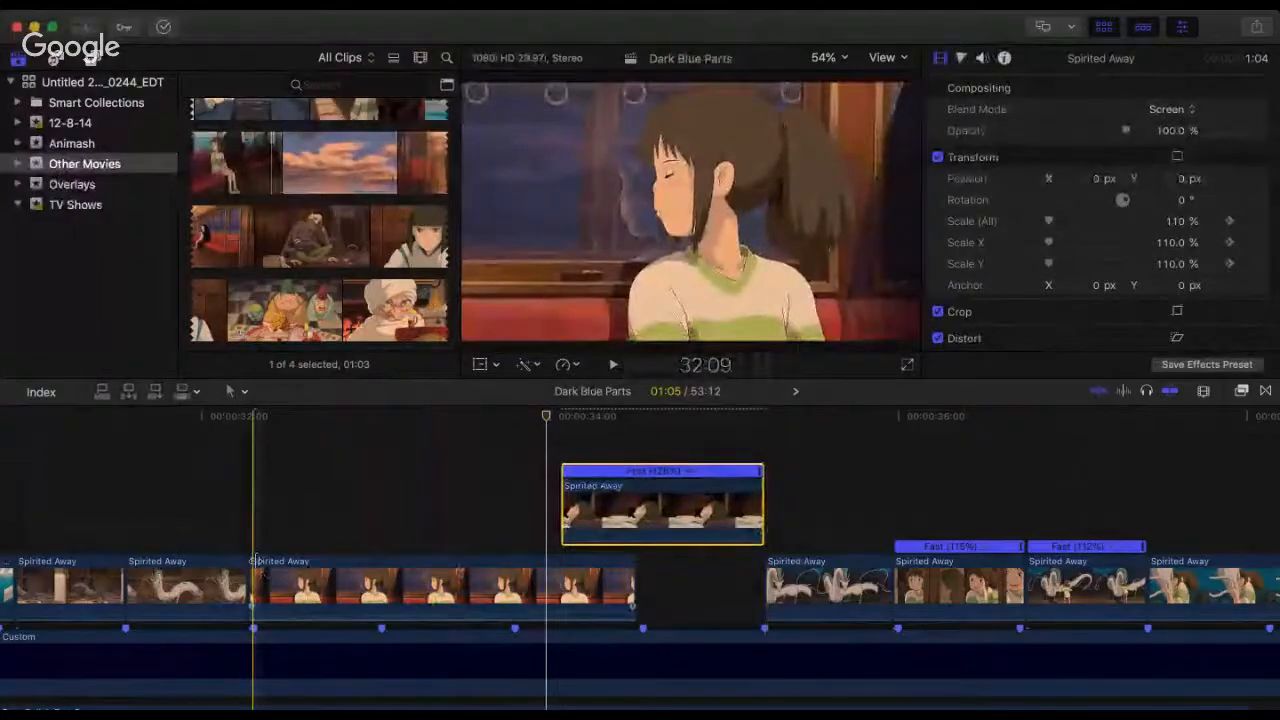
{"action": "left_click_drag", "start_coordinate": [253, 580], "coordinate": [383, 580]}
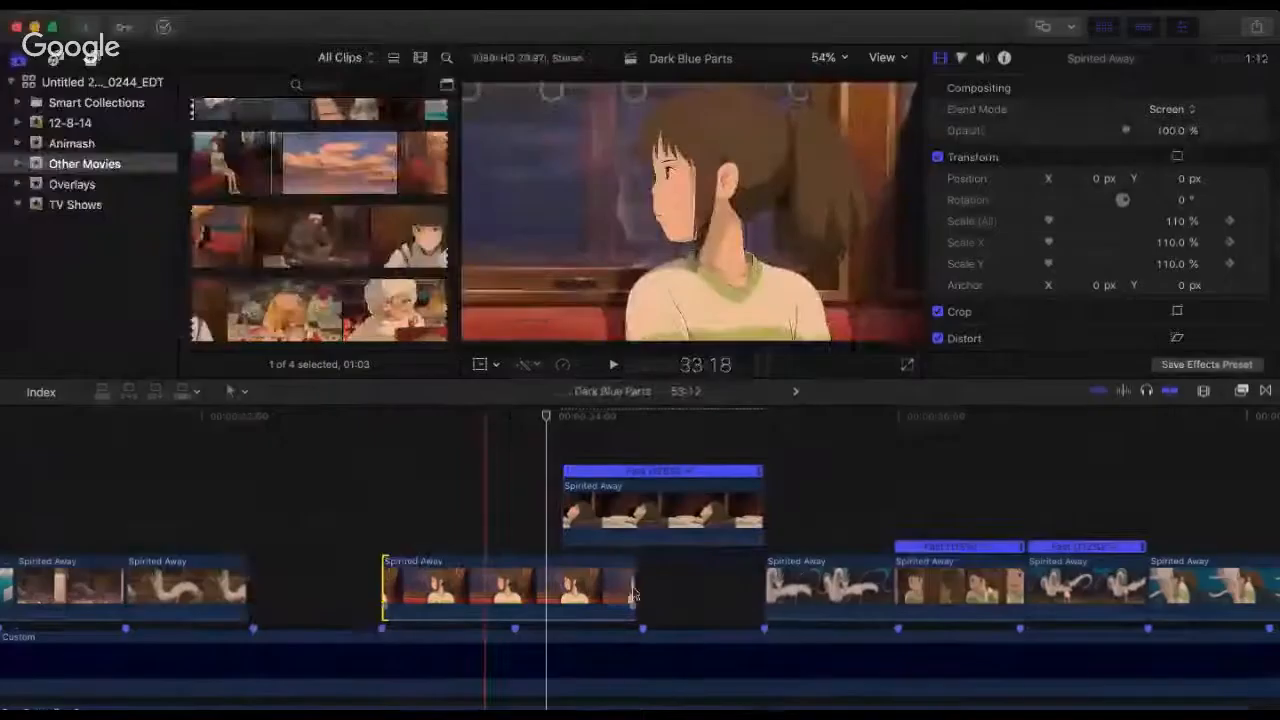
{"action": "left_click_drag", "start_coordinate": [634, 590], "coordinate": [764, 588]}
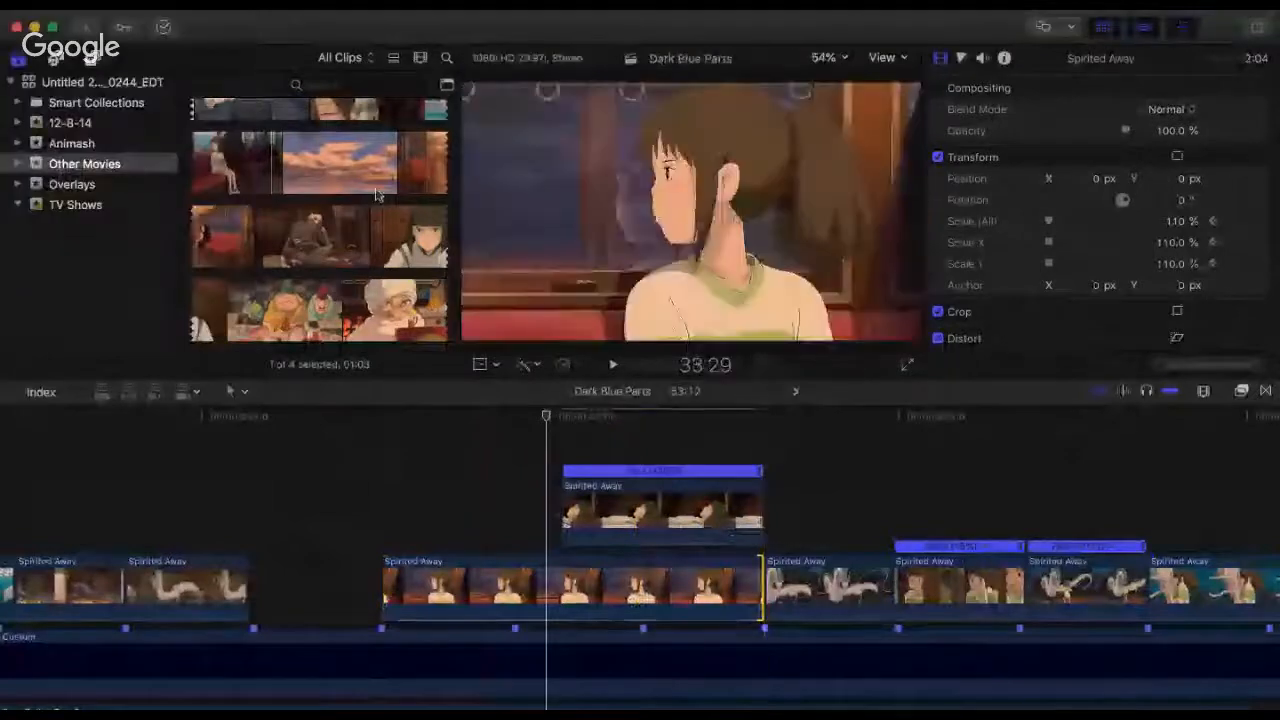
Step: Find the wide train-interior shot in the Spirited Away source, mark a 4:04 range, and place it above the gap before the train-window girl
{"action": "left_click", "coordinate": [280, 178]}
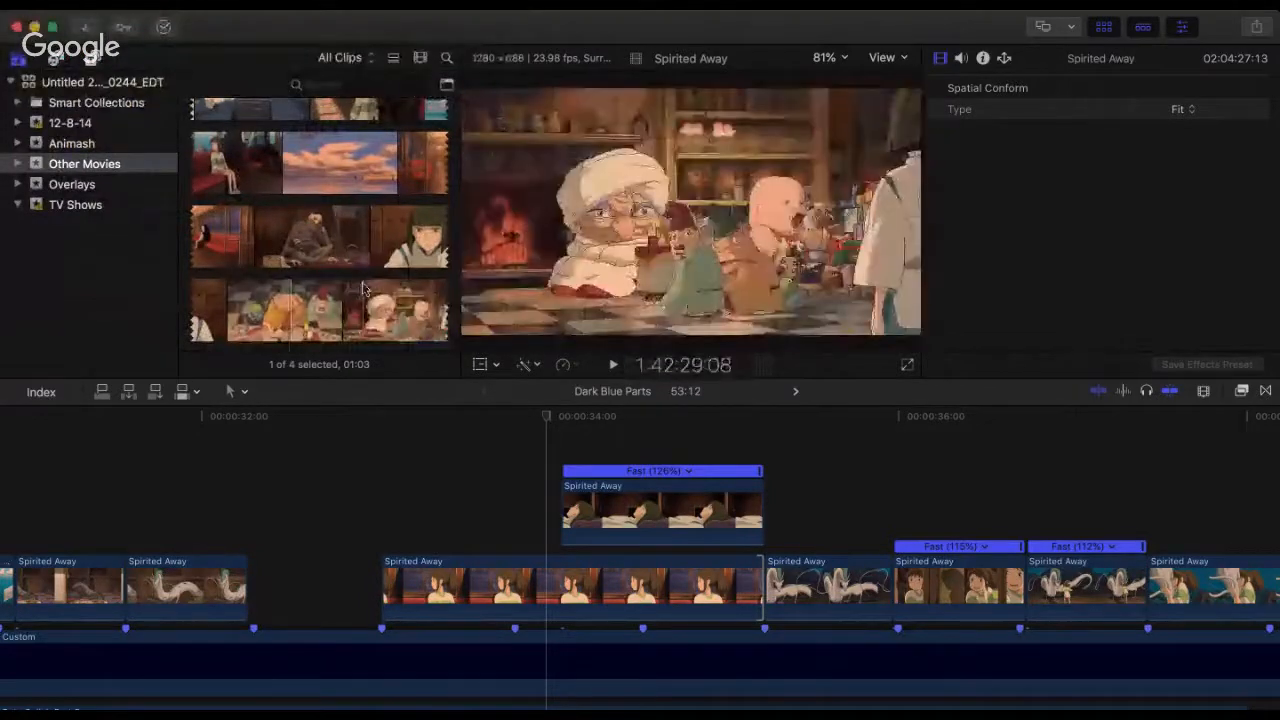
{"action": "scroll", "coordinate": [365, 265], "scroll_direction": "down", "scroll_amount": 1}
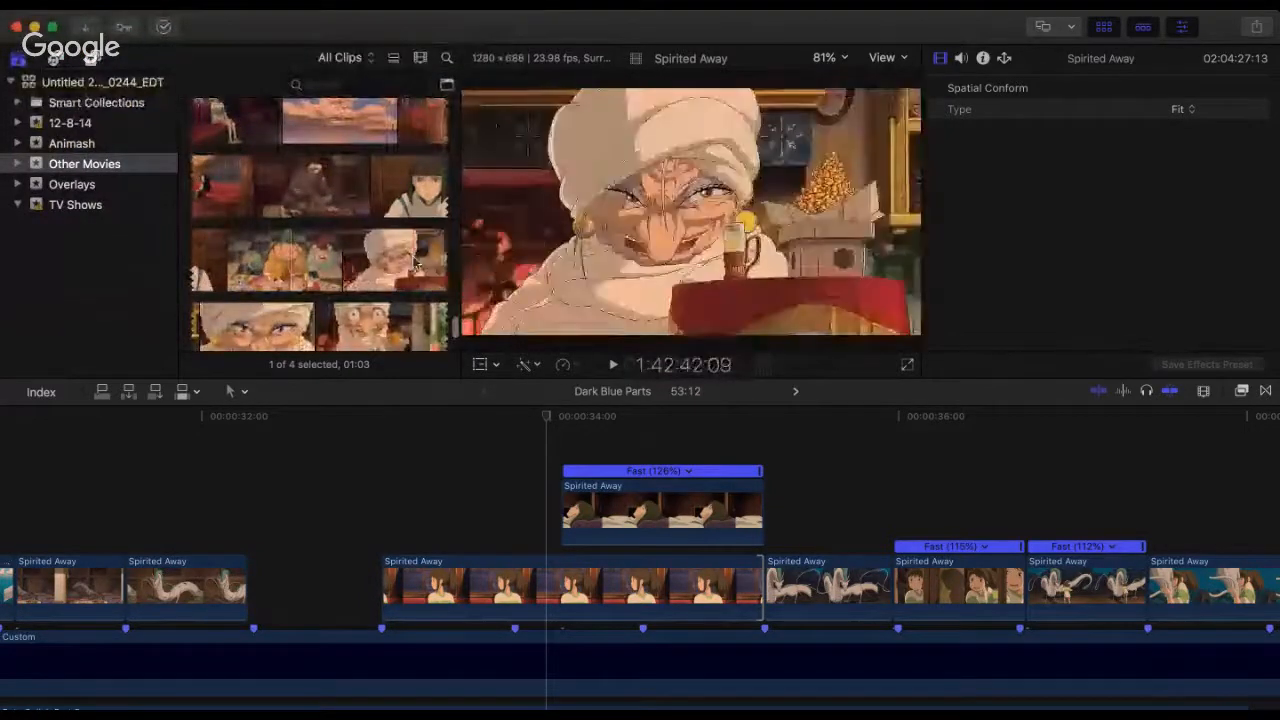
{"action": "scroll", "coordinate": [290, 295], "scroll_direction": "down", "scroll_amount": 1}
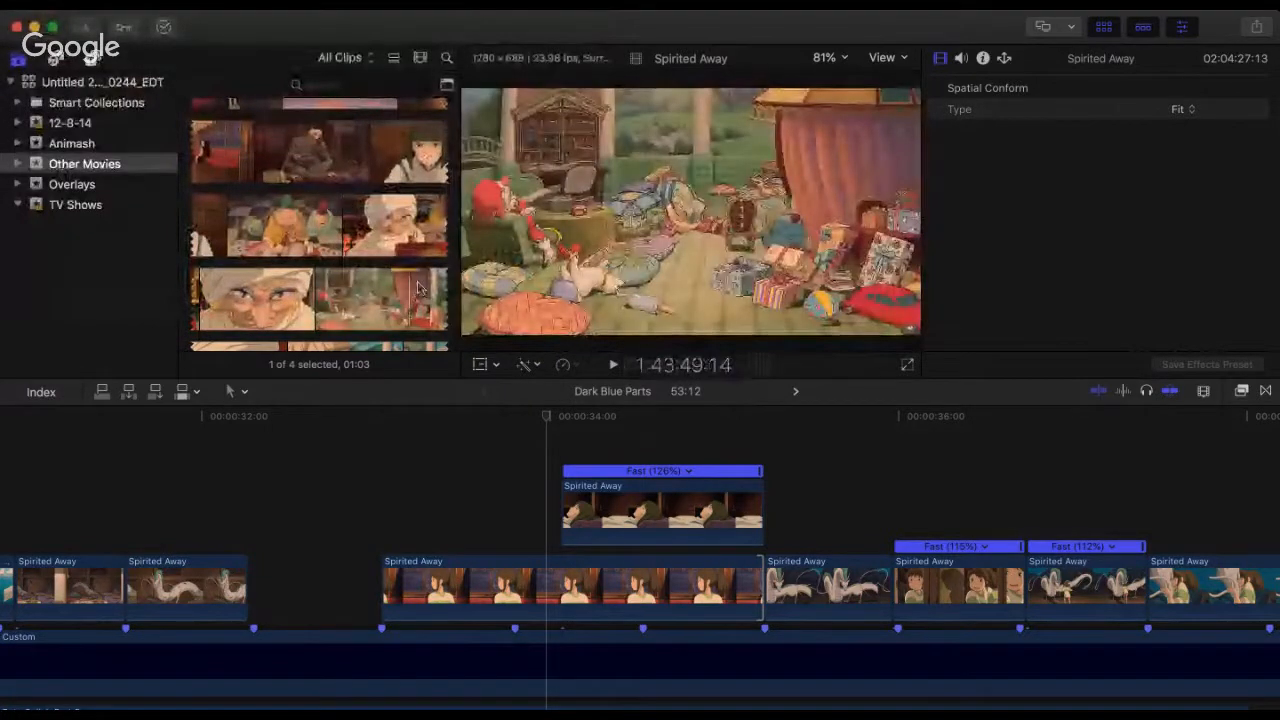
{"action": "scroll", "coordinate": [350, 292], "scroll_direction": "down", "scroll_amount": 5}
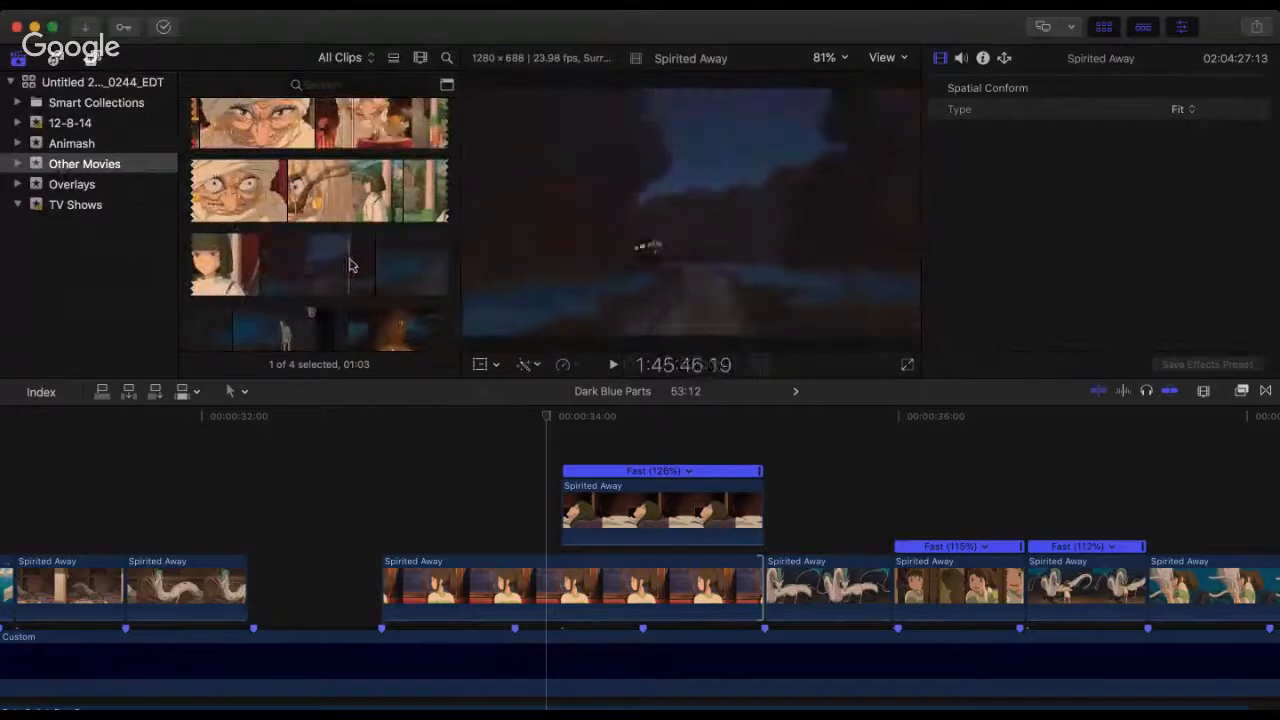
{"action": "scroll", "coordinate": [280, 250], "scroll_direction": "down", "scroll_amount": 5}
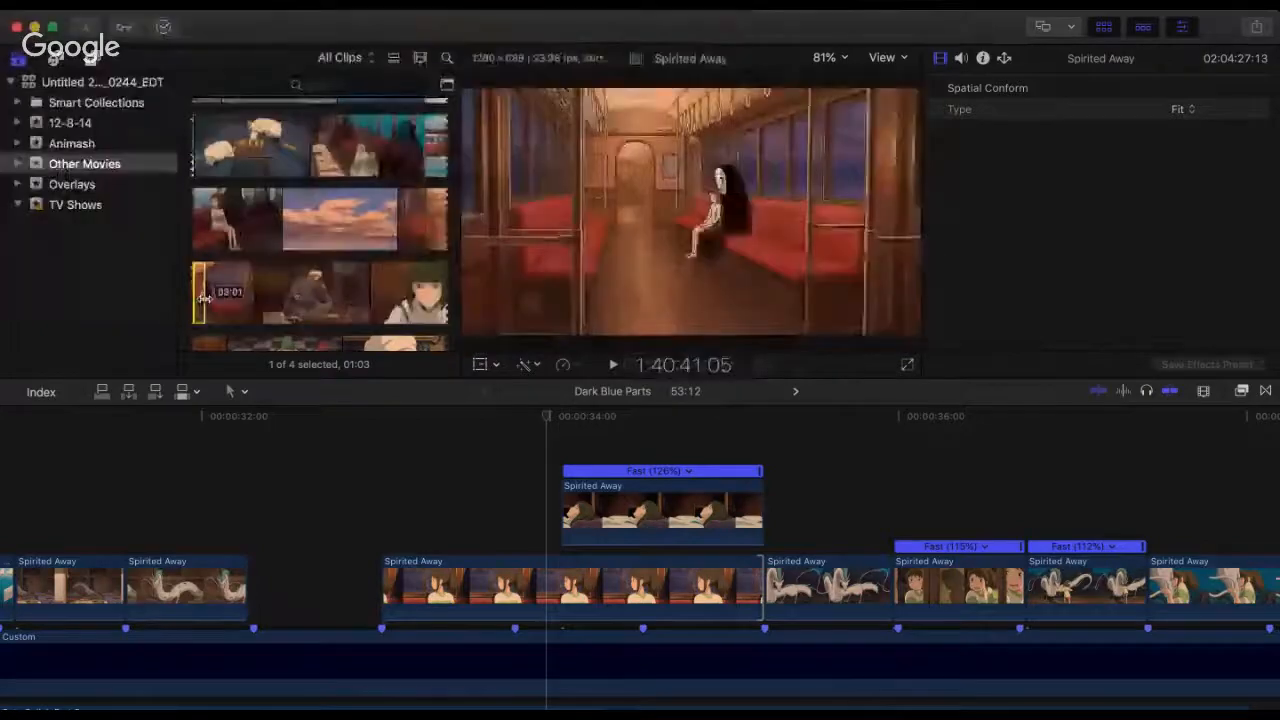
{"action": "left_click", "coordinate": [200, 297]}
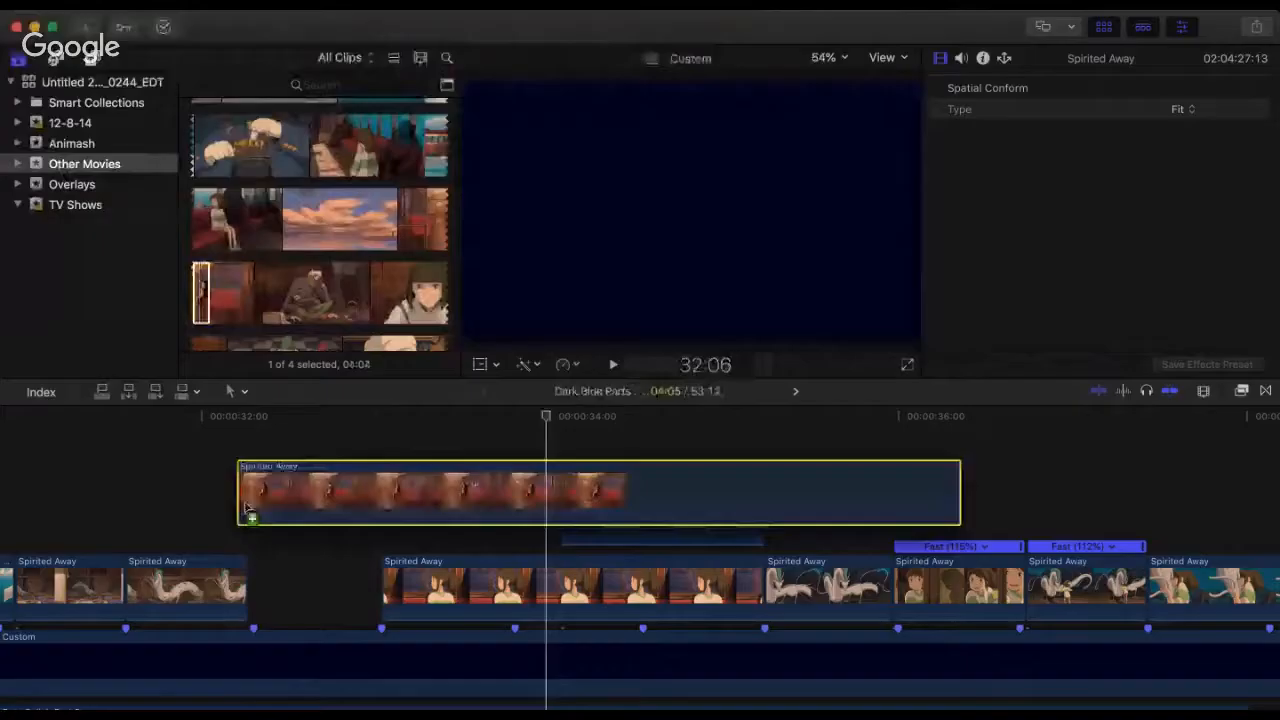
{"action": "left_click_drag", "start_coordinate": [243, 510], "coordinate": [247, 512]}
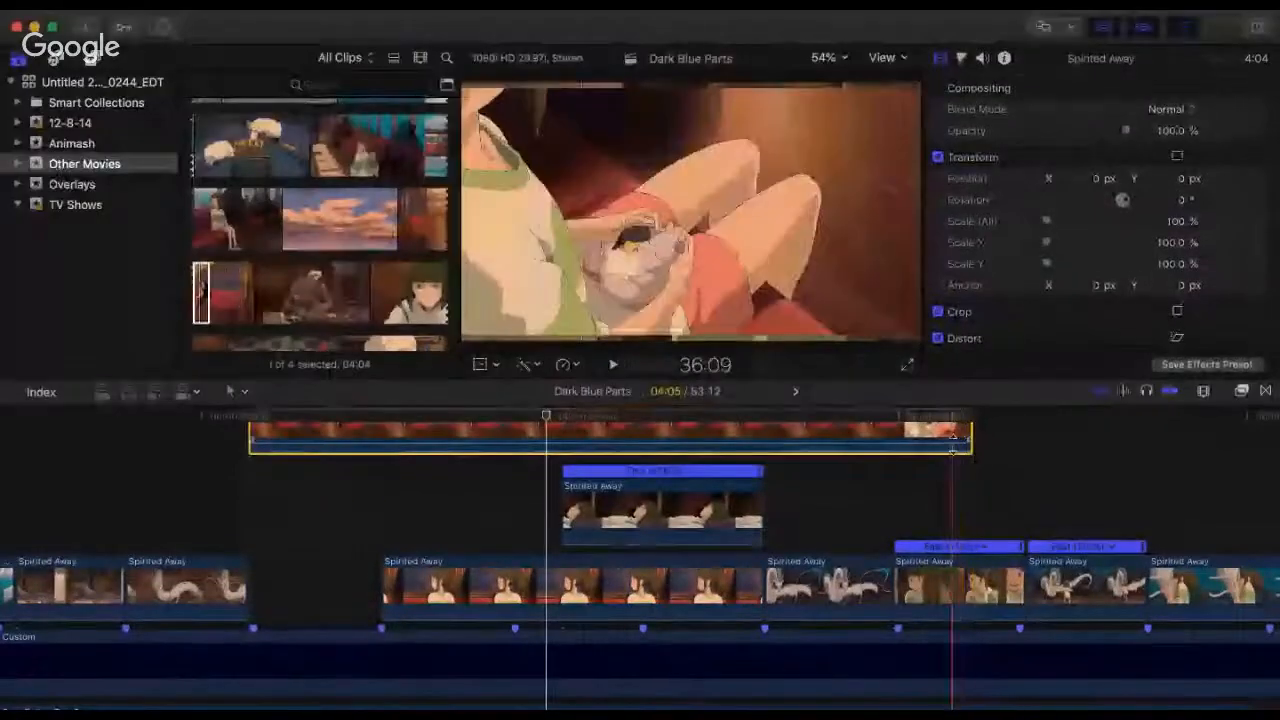
Step: Trim the train-interior clip's end to the beat marker at 33:01 for a 23-frame duration, keeping its start at 32:08
{"action": "left_click_drag", "start_coordinate": [953, 444], "coordinate": [953, 461]}
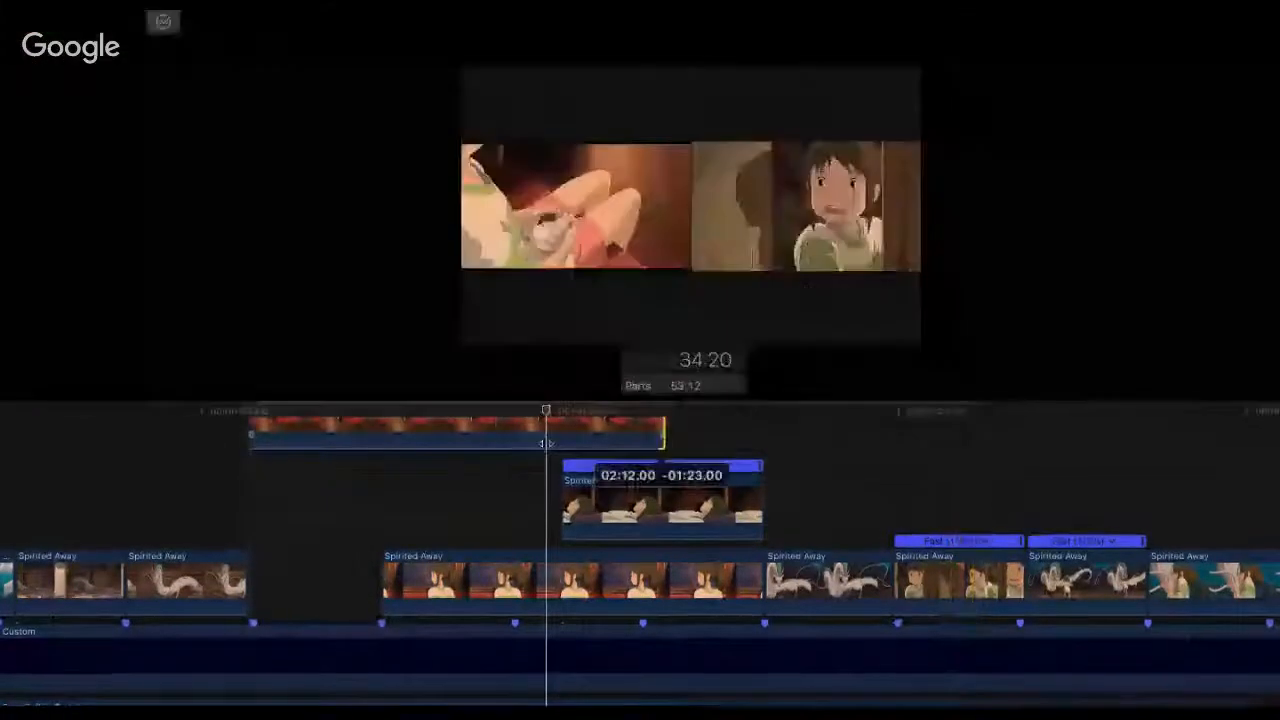
{"action": "left_click_drag", "start_coordinate": [666, 460], "coordinate": [388, 465]}
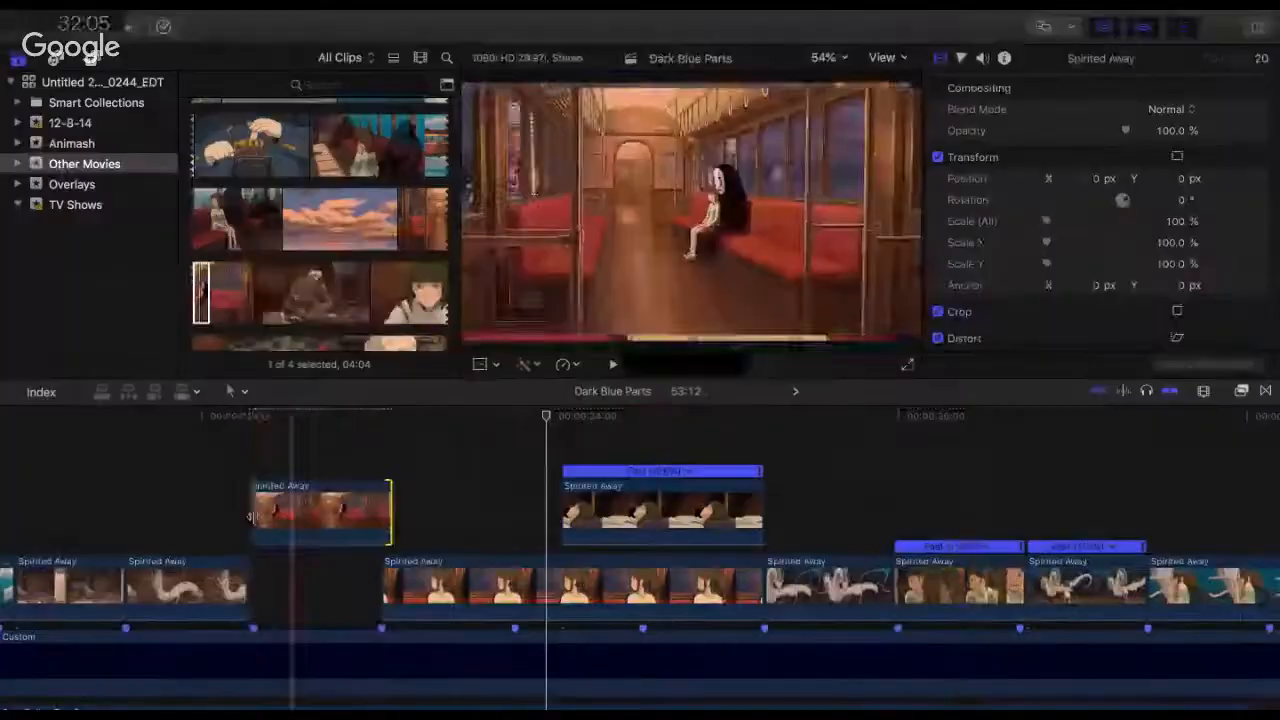
{"action": "left_click_drag", "start_coordinate": [251, 508], "coordinate": [237, 508]}
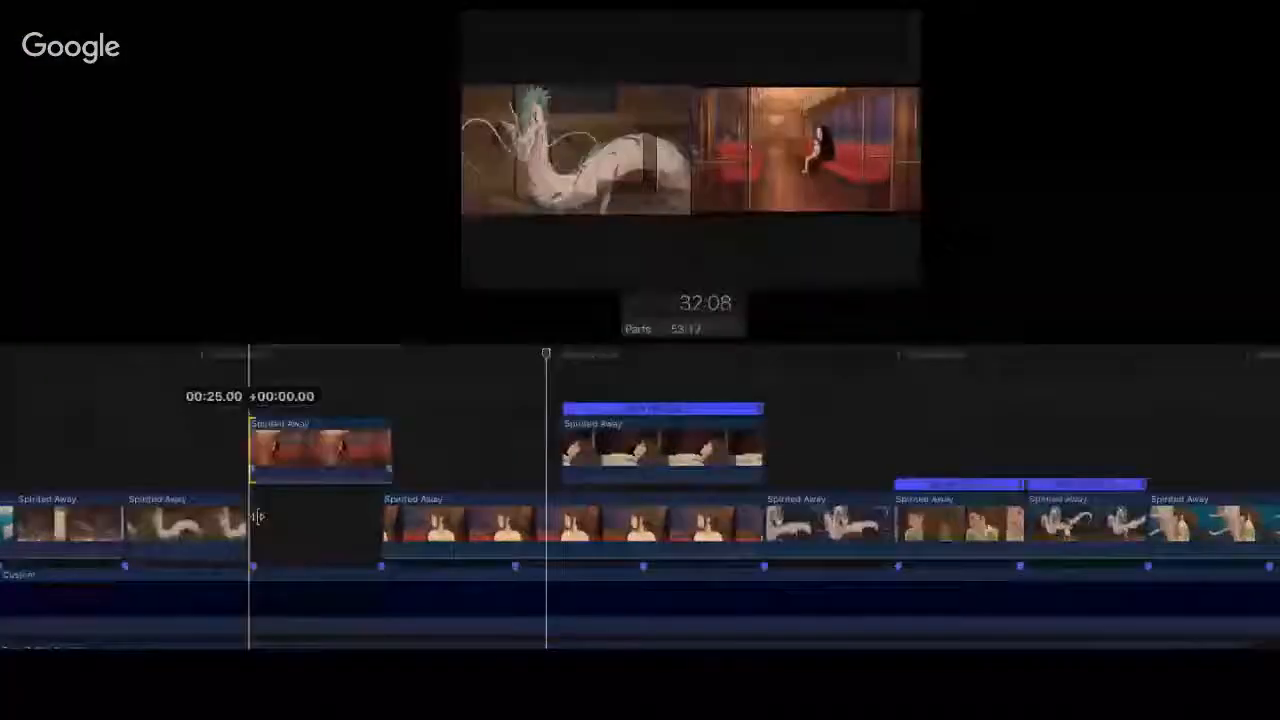
{"action": "left_click_drag", "start_coordinate": [251, 455], "coordinate": [252, 455]}
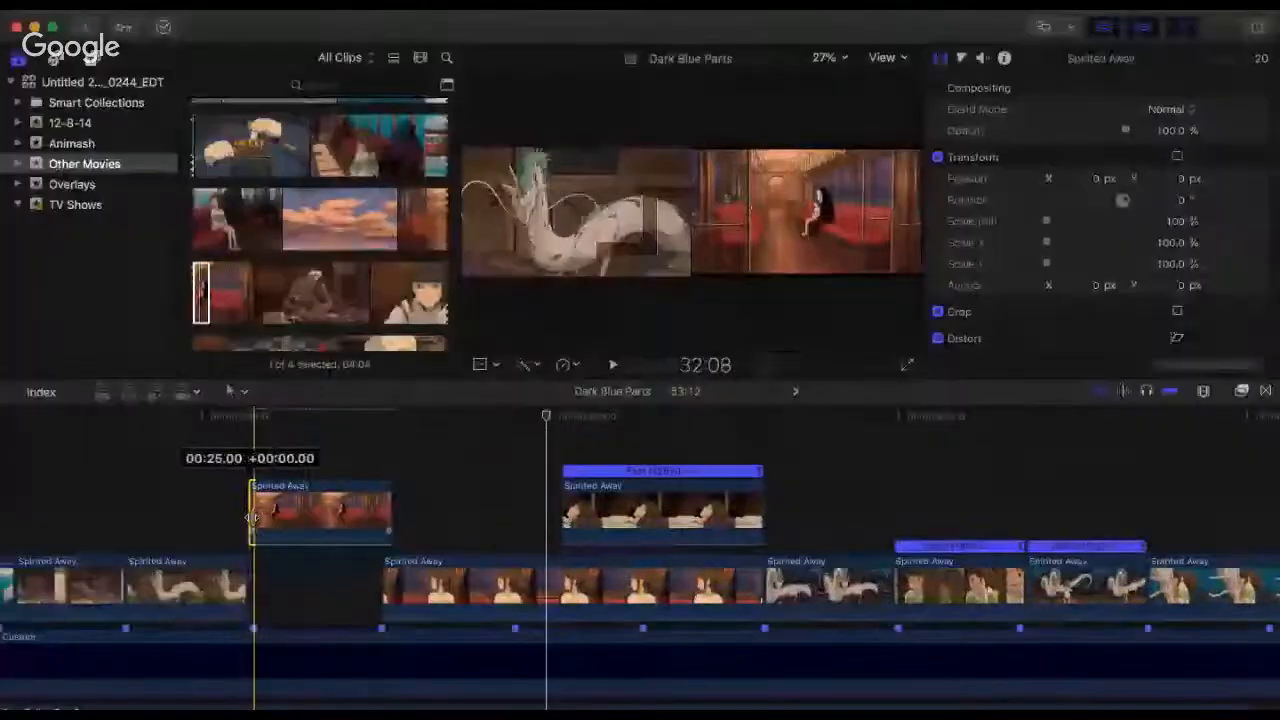
{"action": "left_click_drag", "start_coordinate": [390, 507], "coordinate": [380, 507]}
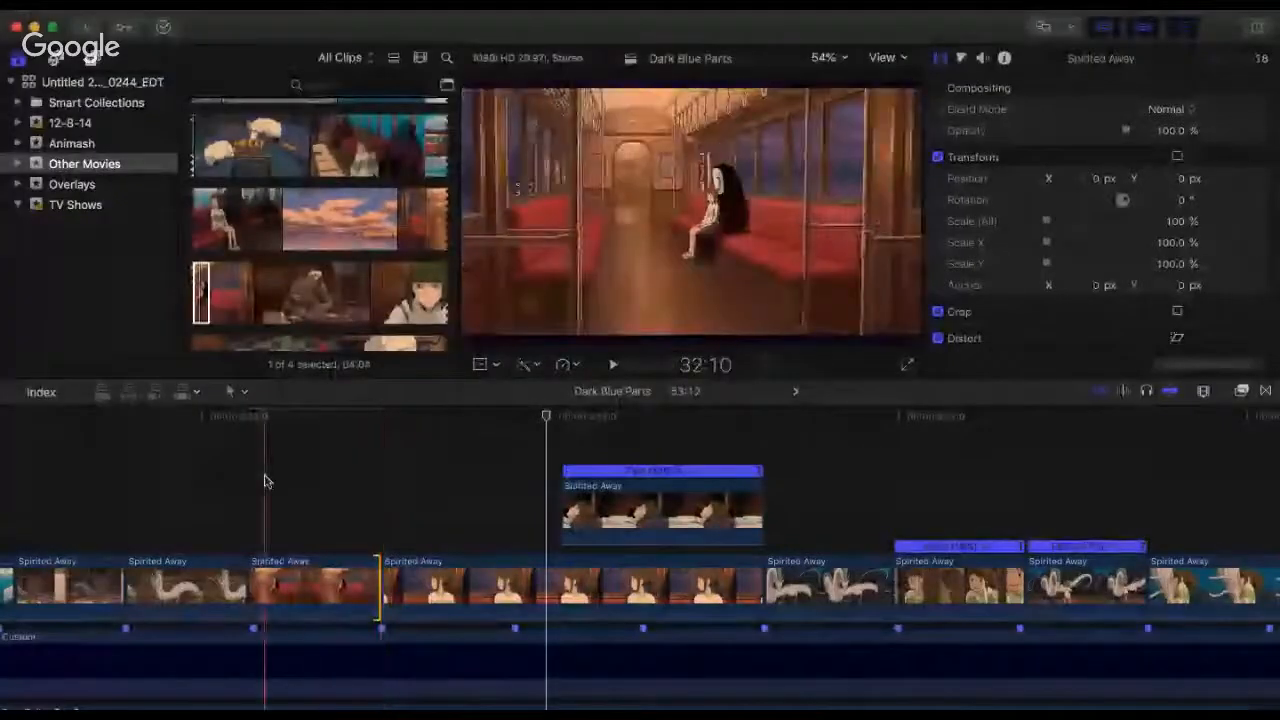
Step: Move the wide train-interior clip into the gap before the train-window girl and set its overall scale to 110%
{"action": "left_click", "coordinate": [264, 480]}
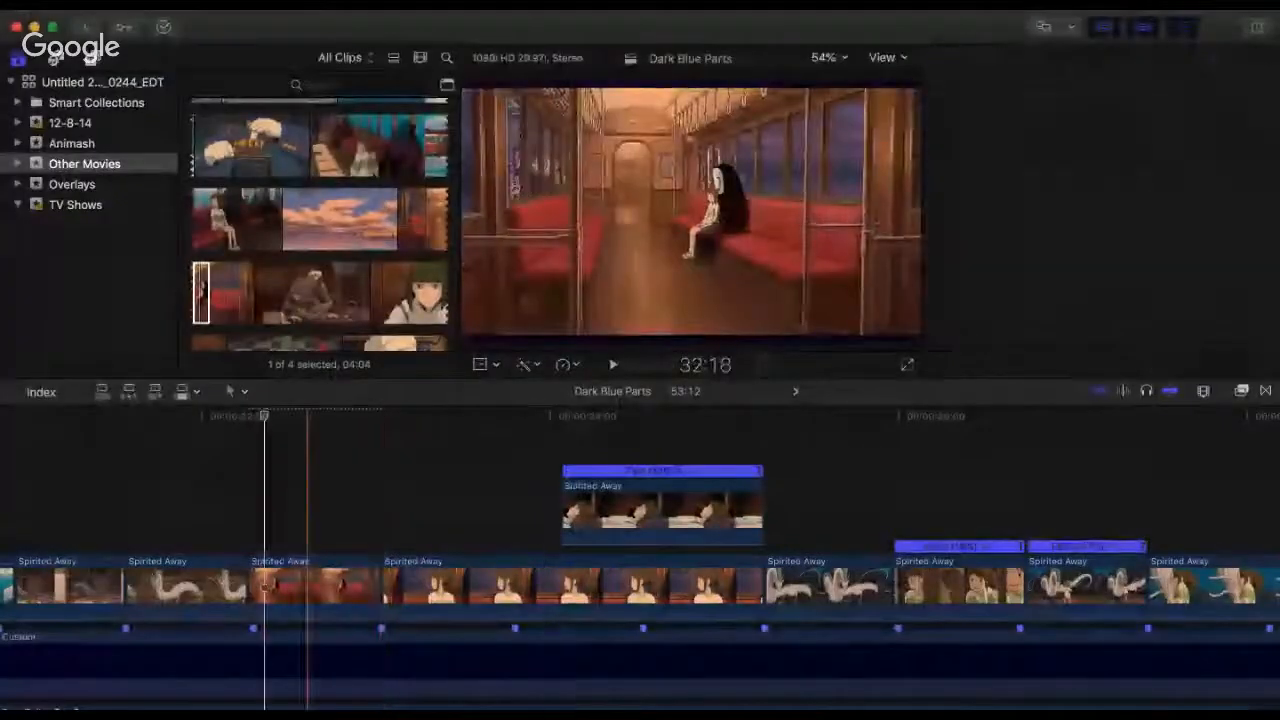
{"action": "left_click", "coordinate": [303, 563]}
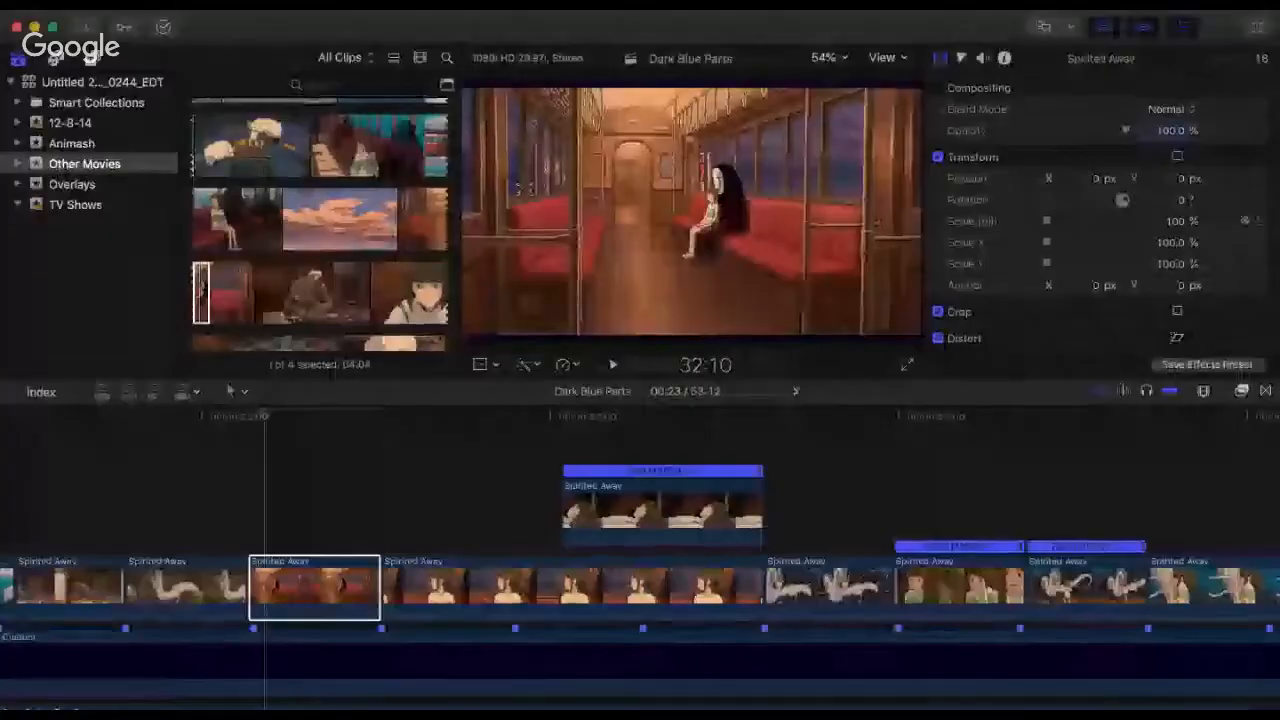
{"action": "left_click", "coordinate": [1180, 221]}
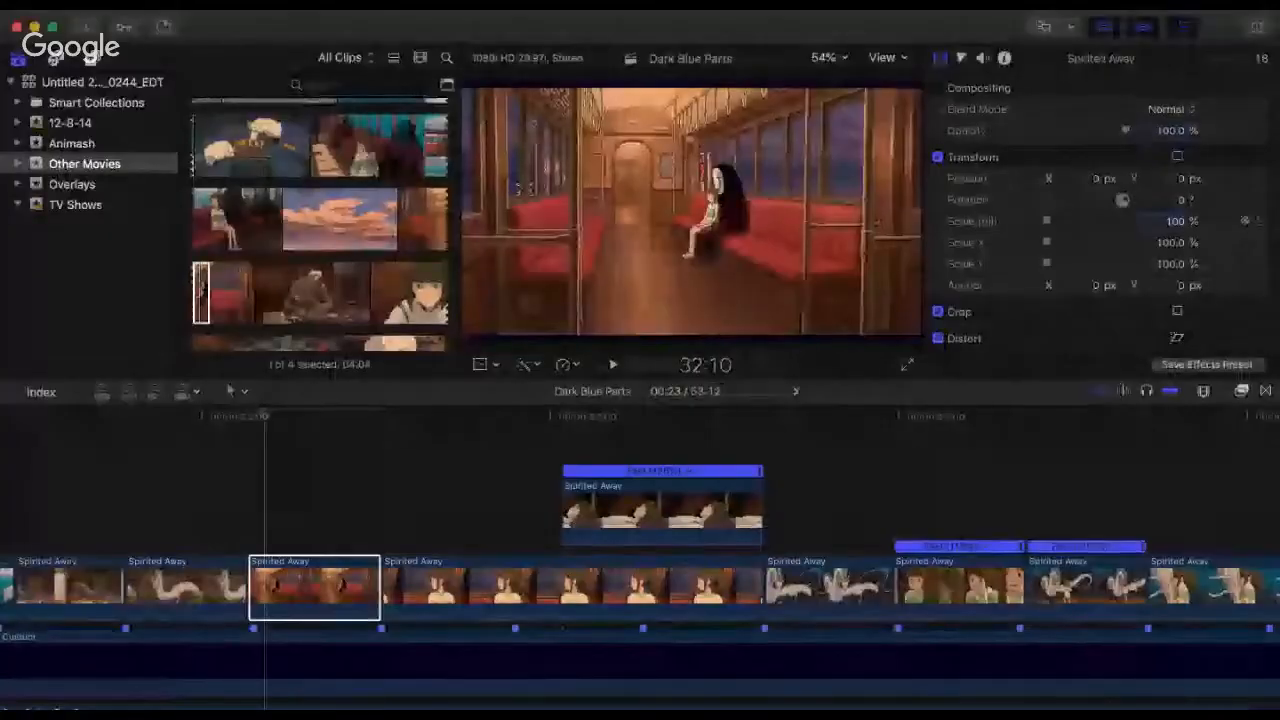
{"action": "type", "text": "110"}
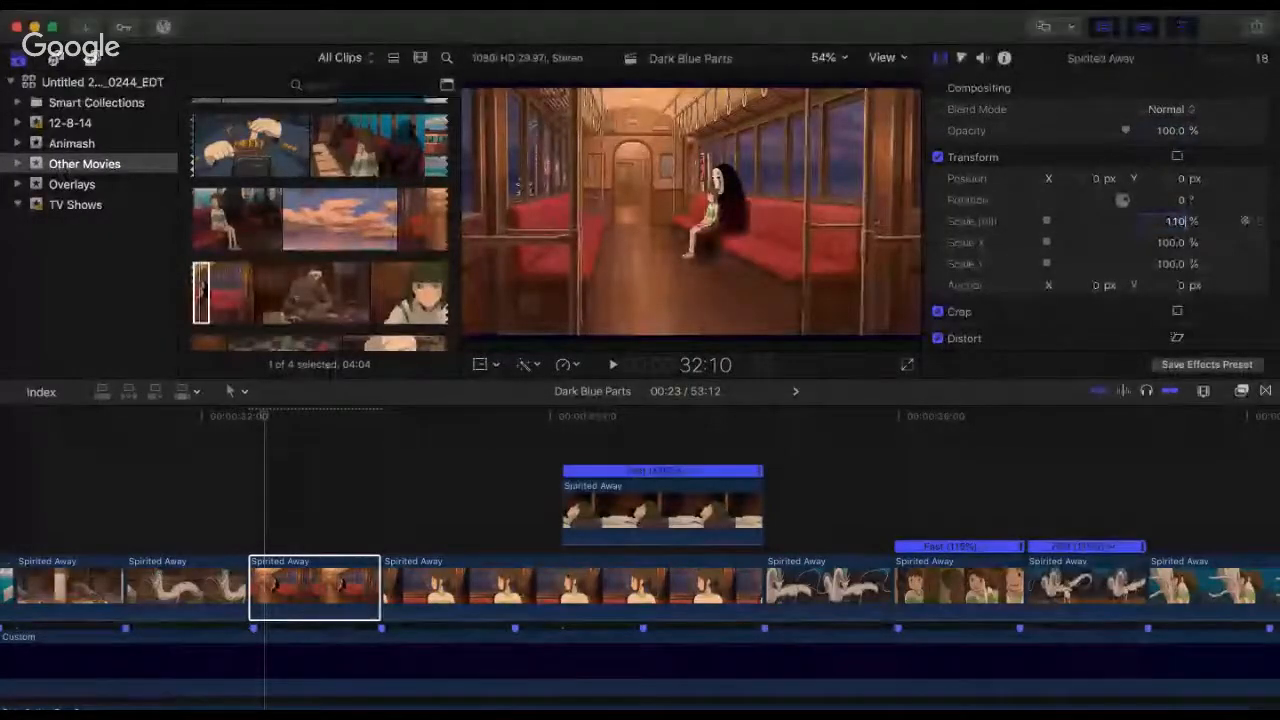
{"action": "key", "text": "Return"}
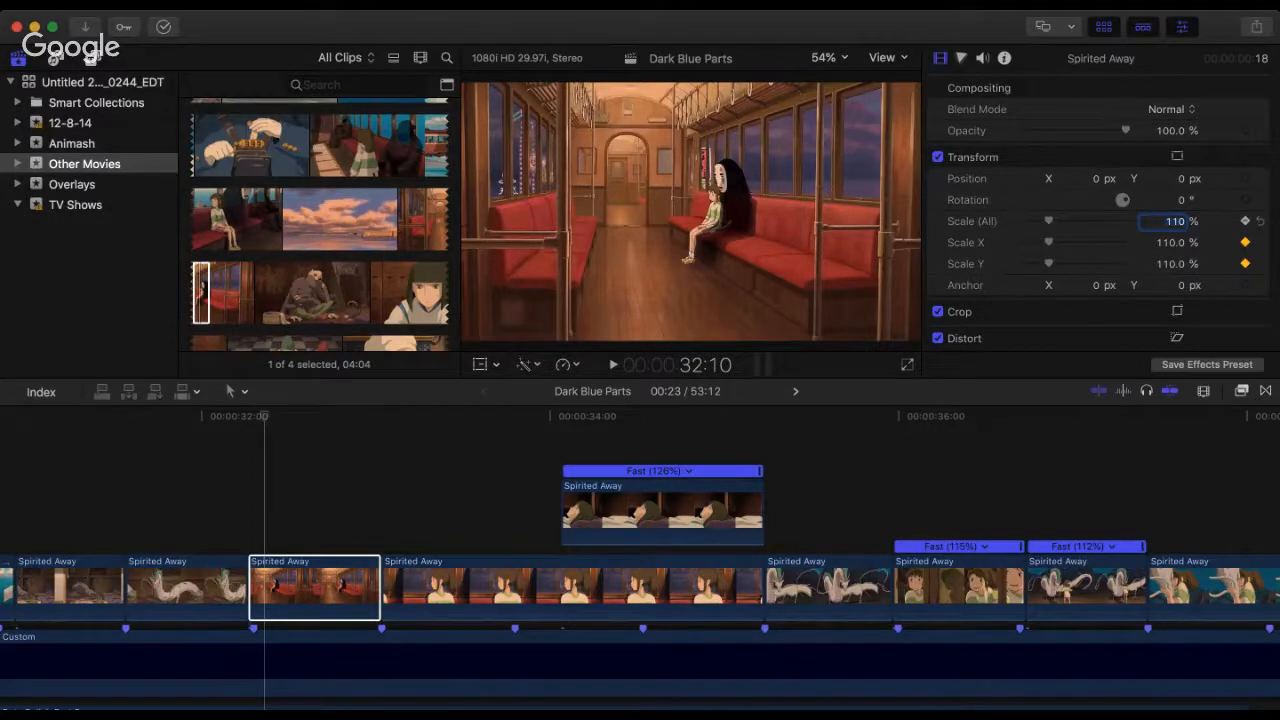
Step: Replay from the dragon clip through the train-interior and train-window shots to check the cuts against the beat
{"action": "left_click", "coordinate": [233, 435]}
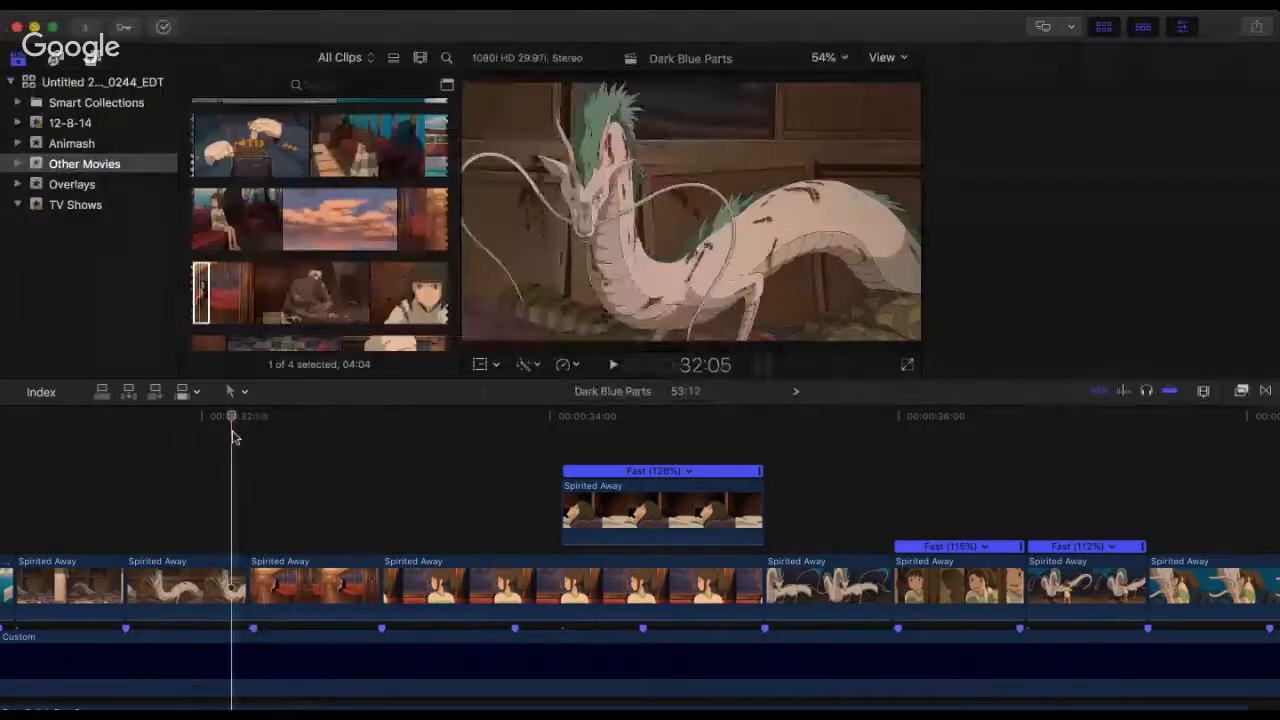
{"action": "left_click", "coordinate": [249, 436]}
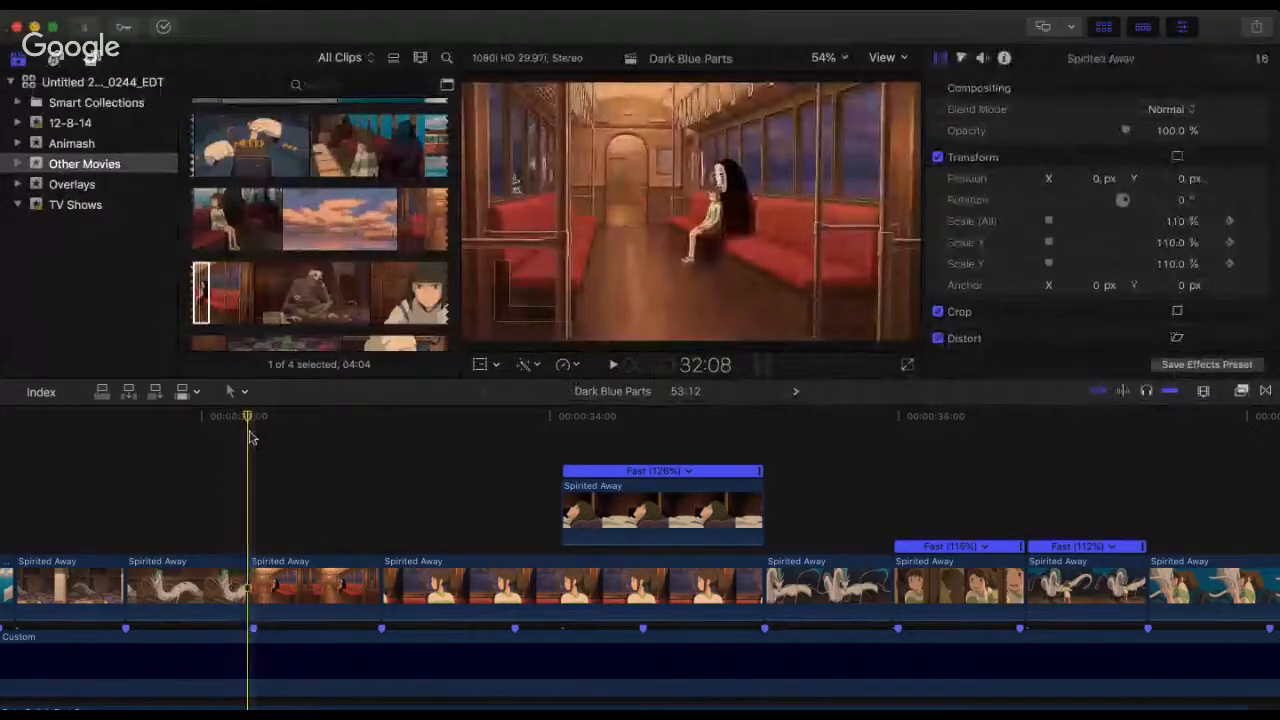
{"action": "key", "text": "space"}
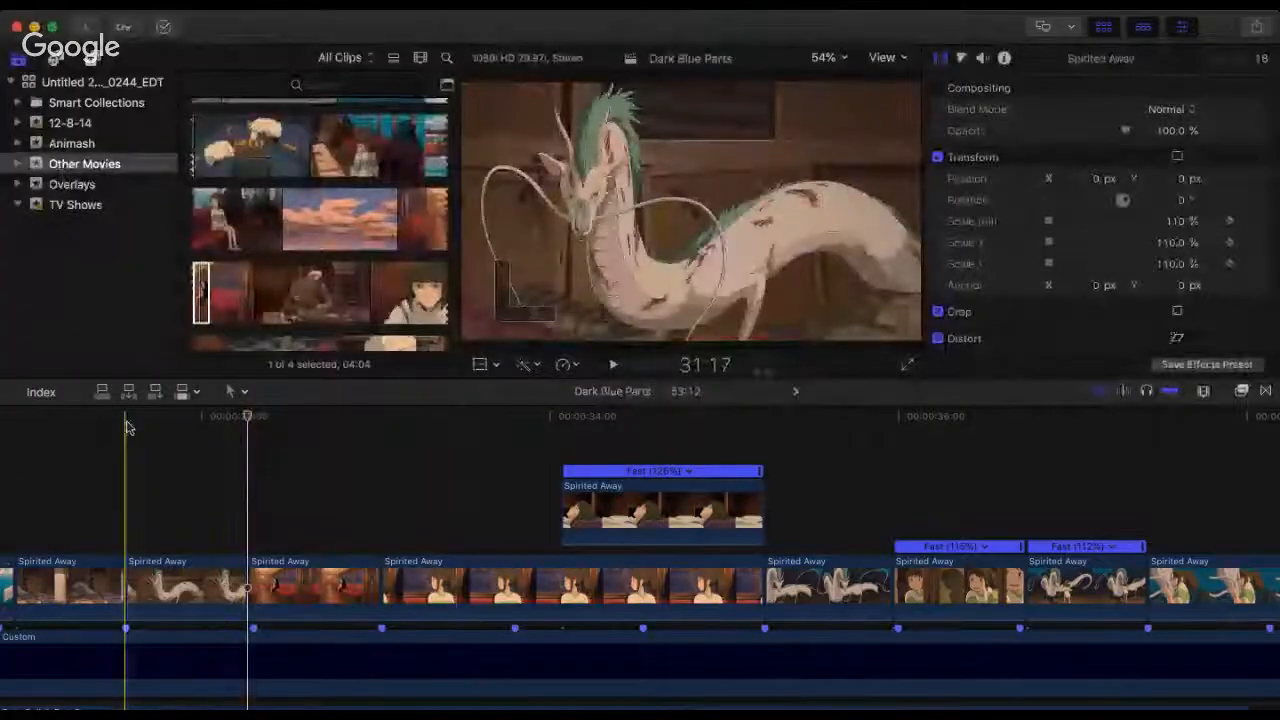
{"action": "left_click", "coordinate": [126, 427]}
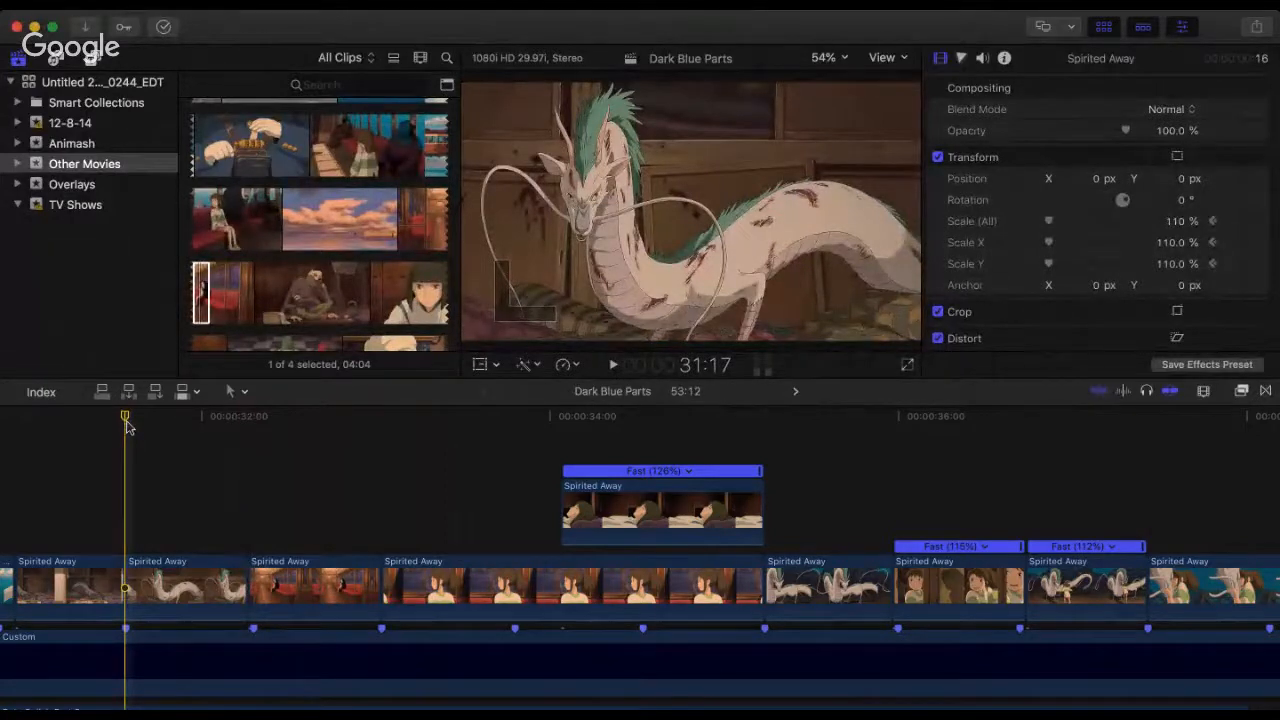
{"action": "key", "text": "space"}
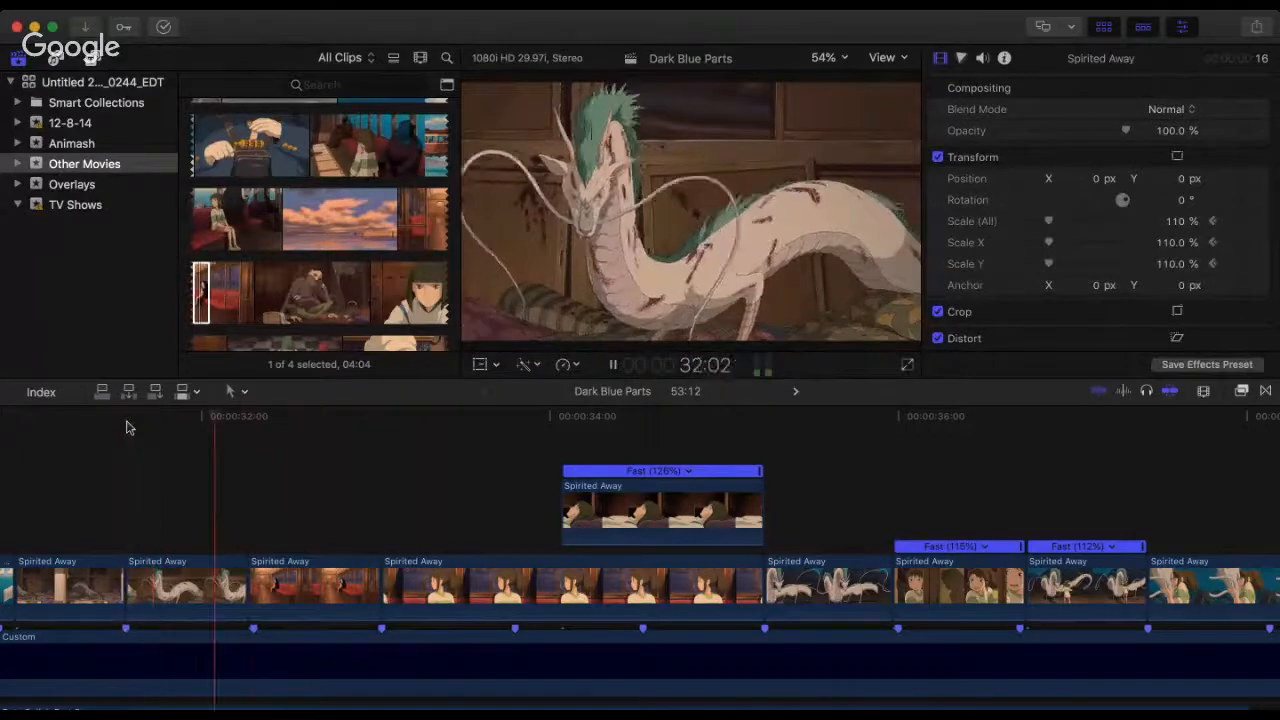
{"action": "key", "text": "space"}
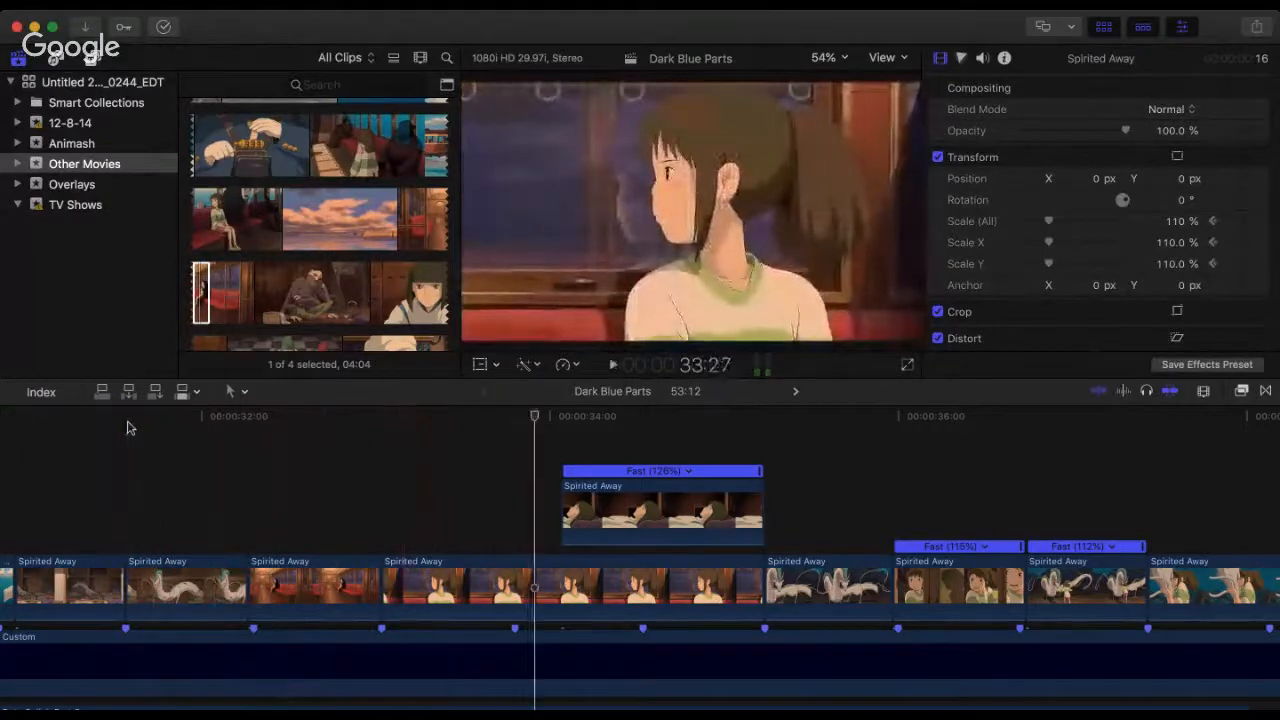
{"action": "left_click", "coordinate": [152, 434]}
{"action": "key", "text": "space"}
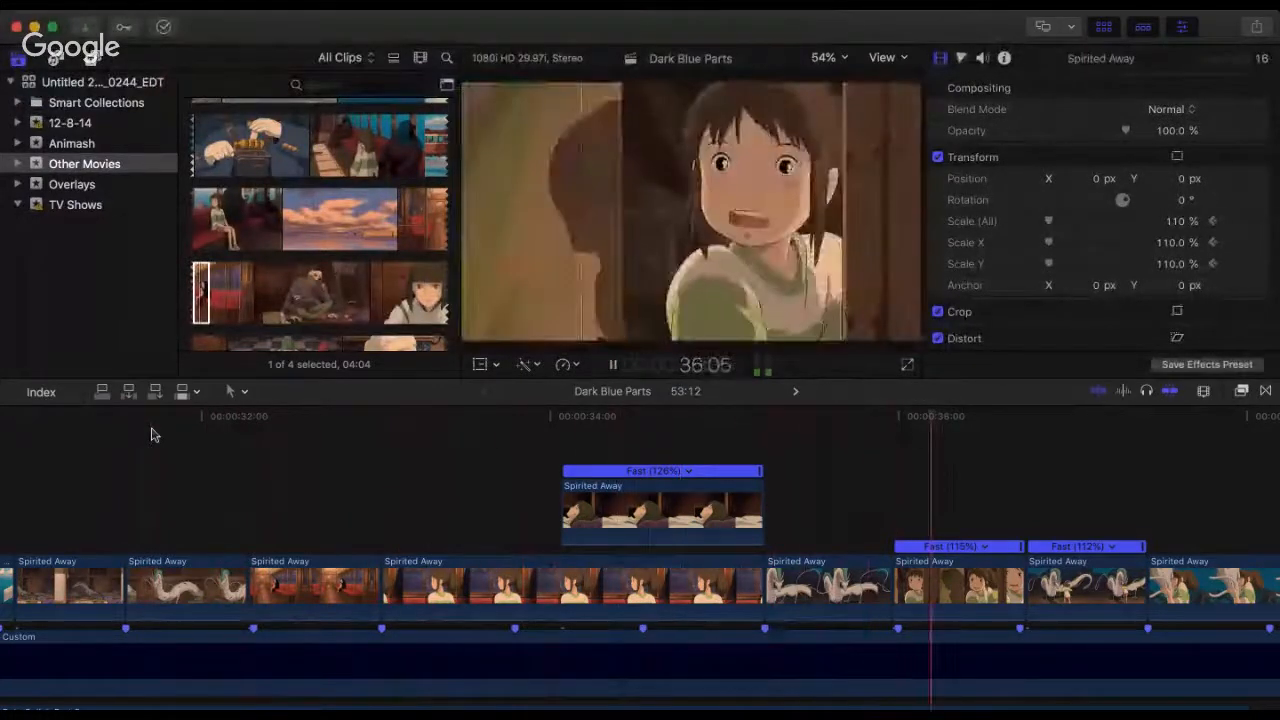
{"action": "key", "text": "space"}
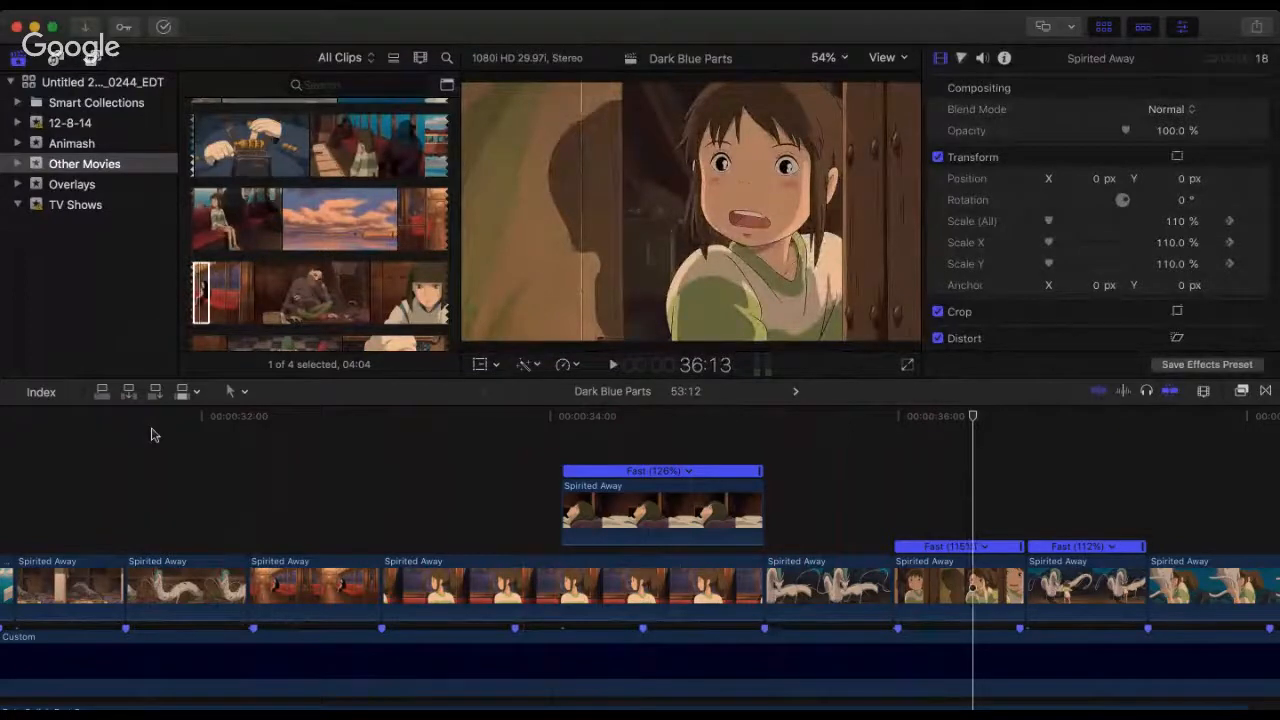
Step: Replay the whole Spirited Away section from its first clip at 26:28 through the lying-down overlay
{"action": "left_click", "coordinate": [232, 482]}
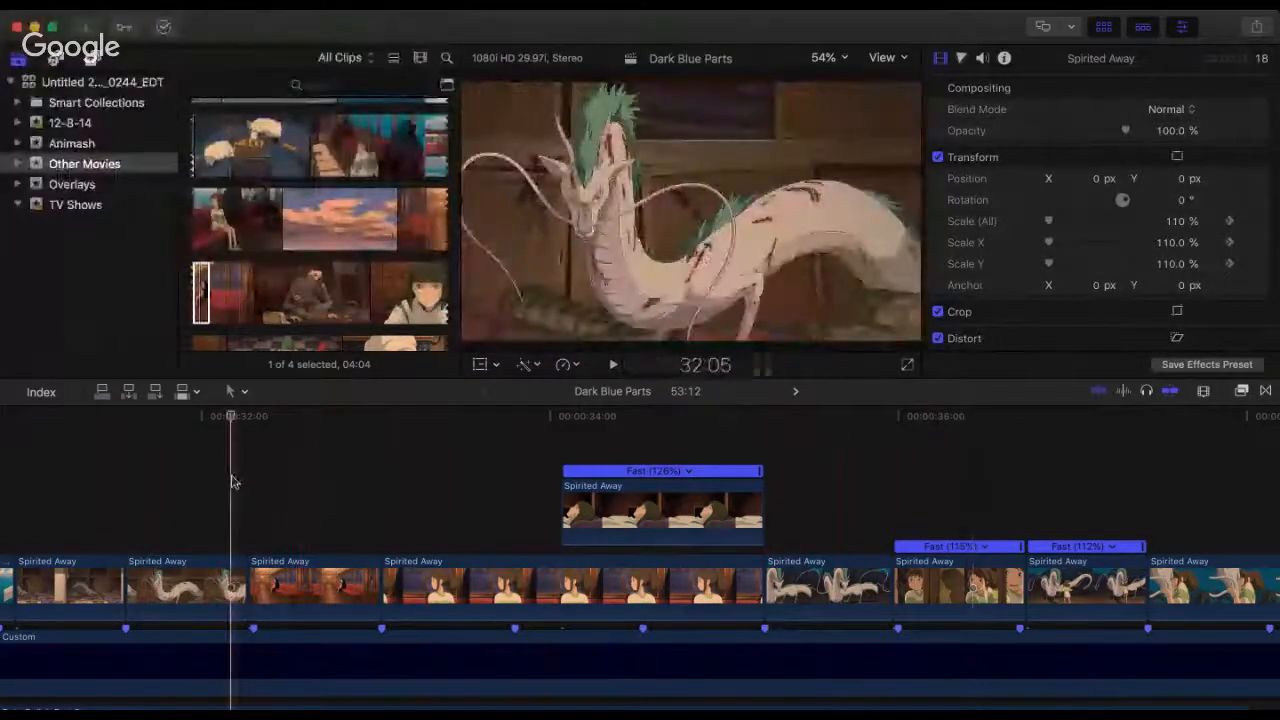
{"action": "key", "text": "space"}
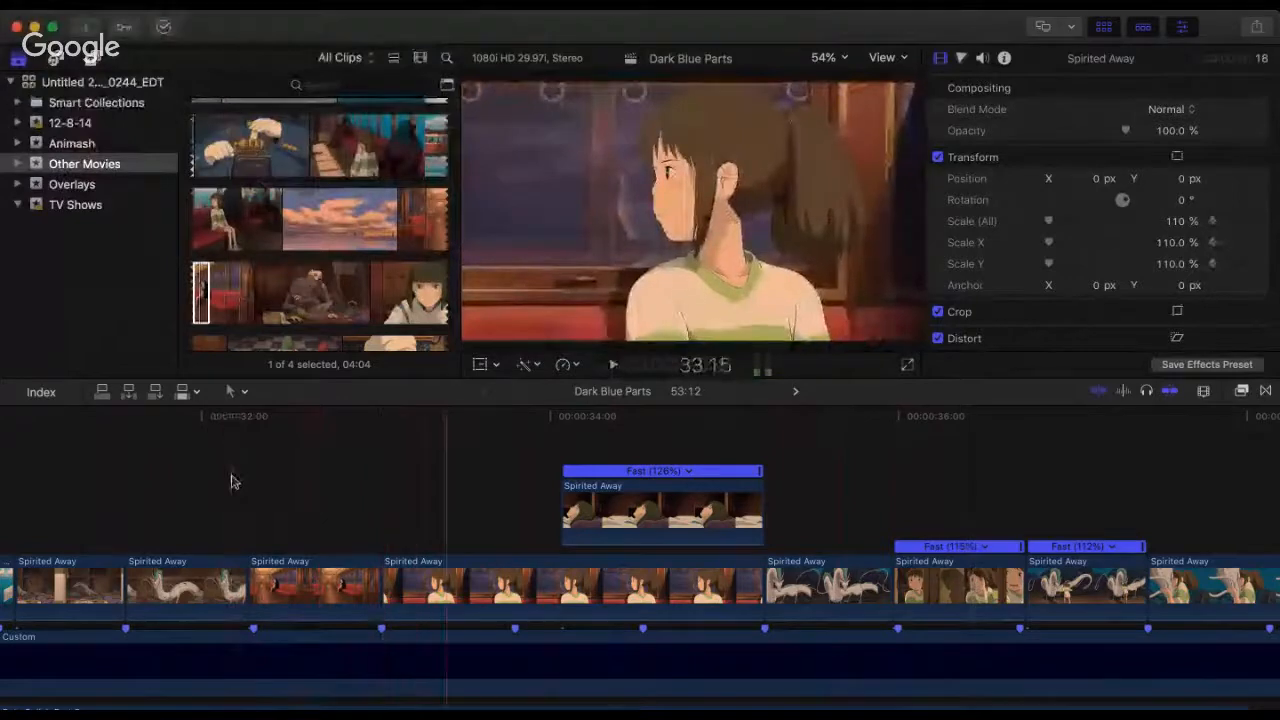
{"action": "key", "text": "space"}
{"action": "key", "text": "super+minus"}
{"action": "scroll", "coordinate": [364, 527], "scroll_direction": "left", "scroll_amount": 5}
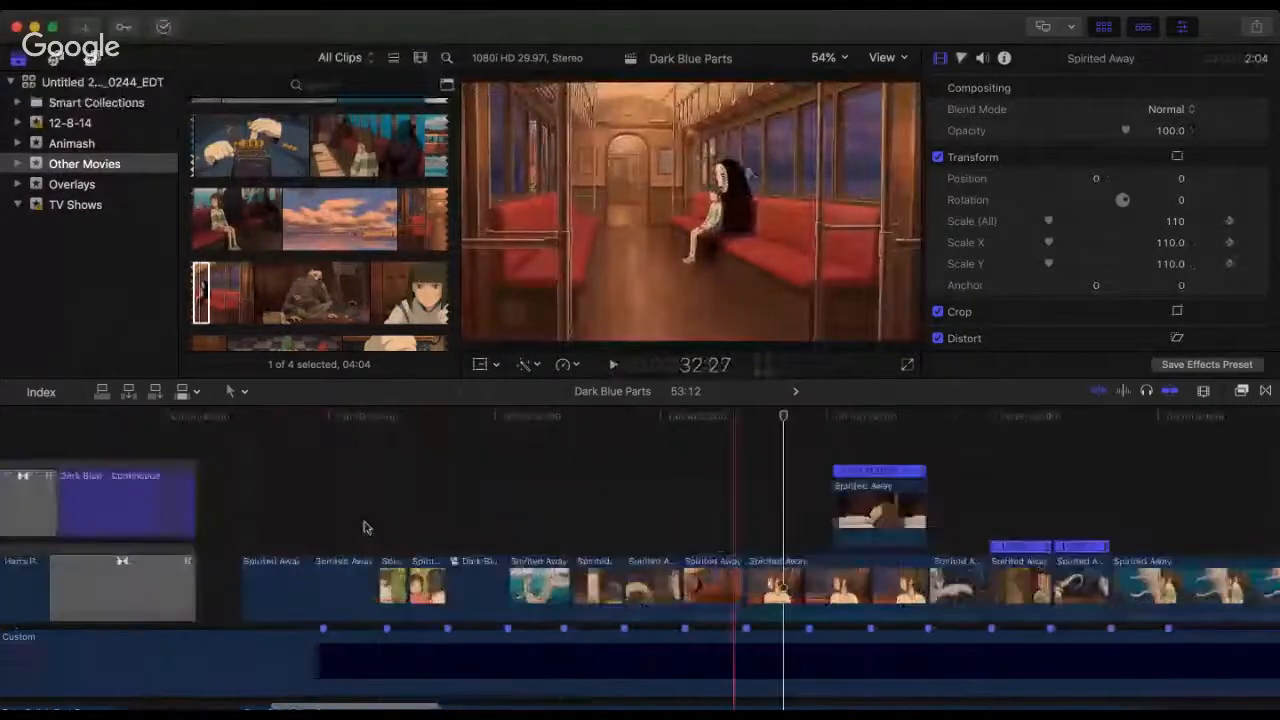
{"action": "scroll", "coordinate": [366, 526], "scroll_direction": "left", "scroll_amount": 2}
{"action": "key", "text": "super+minus"}
{"action": "scroll", "coordinate": [345, 519], "scroll_direction": "right", "scroll_amount": 1}
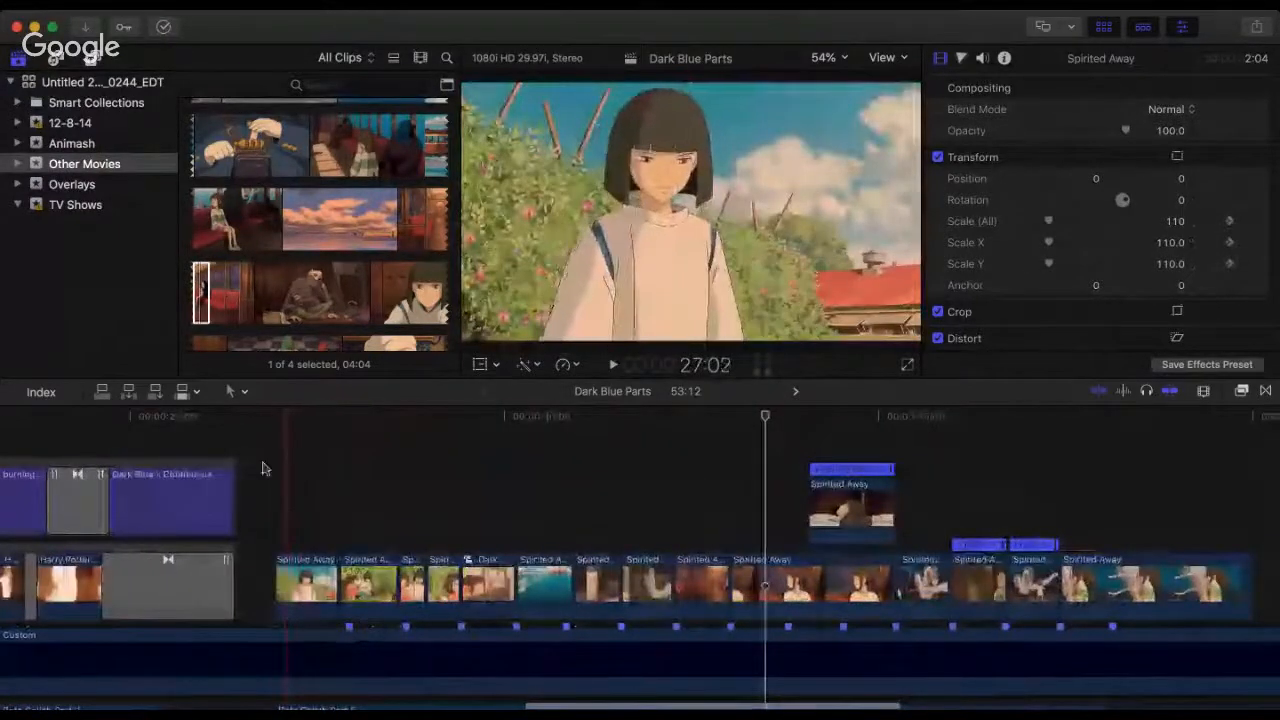
{"action": "left_click", "coordinate": [276, 470]}
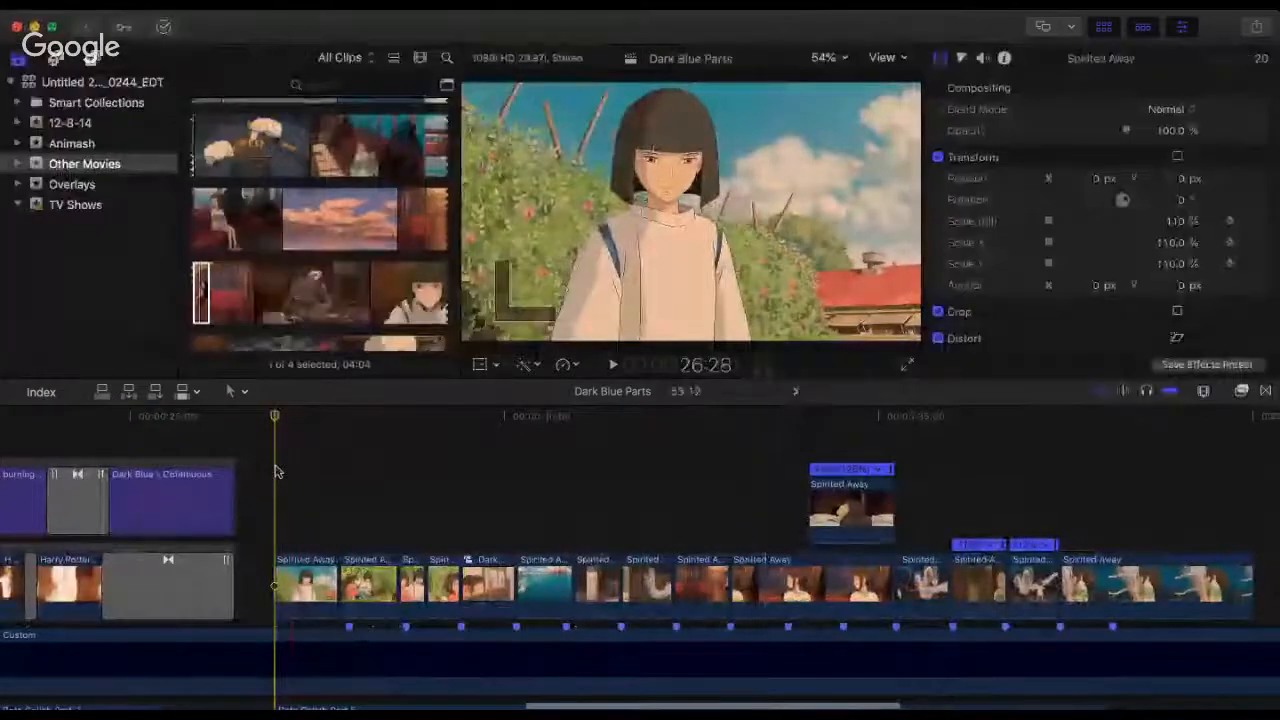
{"action": "key", "text": "space"}
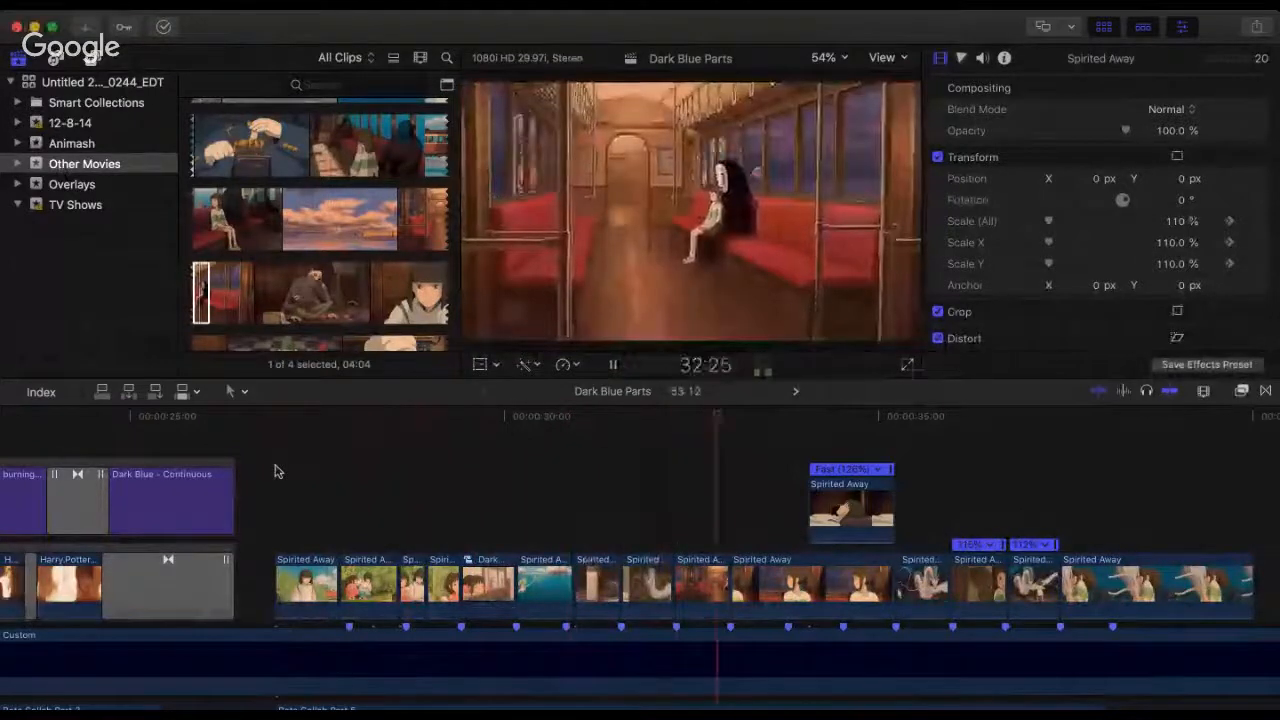
{"action": "key", "text": "space"}
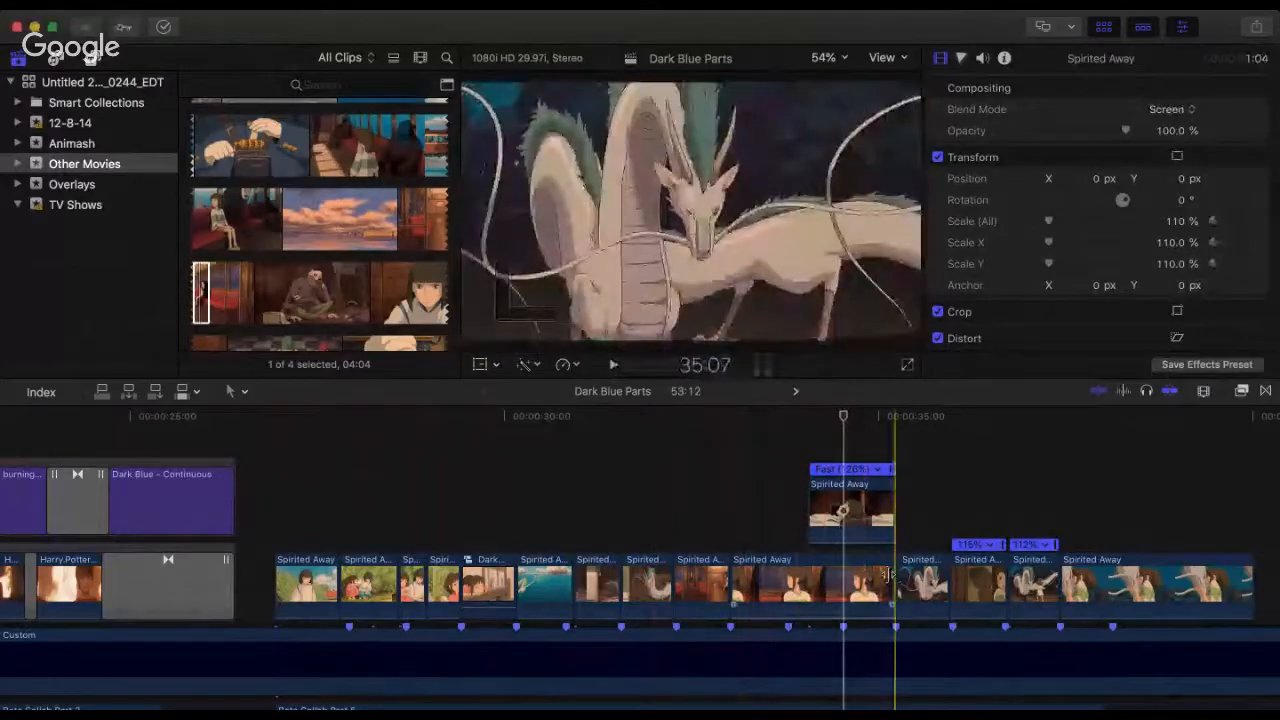
Step: Trim the train-window girl clip's end back to the next beat marker for a 23-frame duration and play the cut
{"action": "left_click_drag", "start_coordinate": [886, 573], "coordinate": [668, 513]}
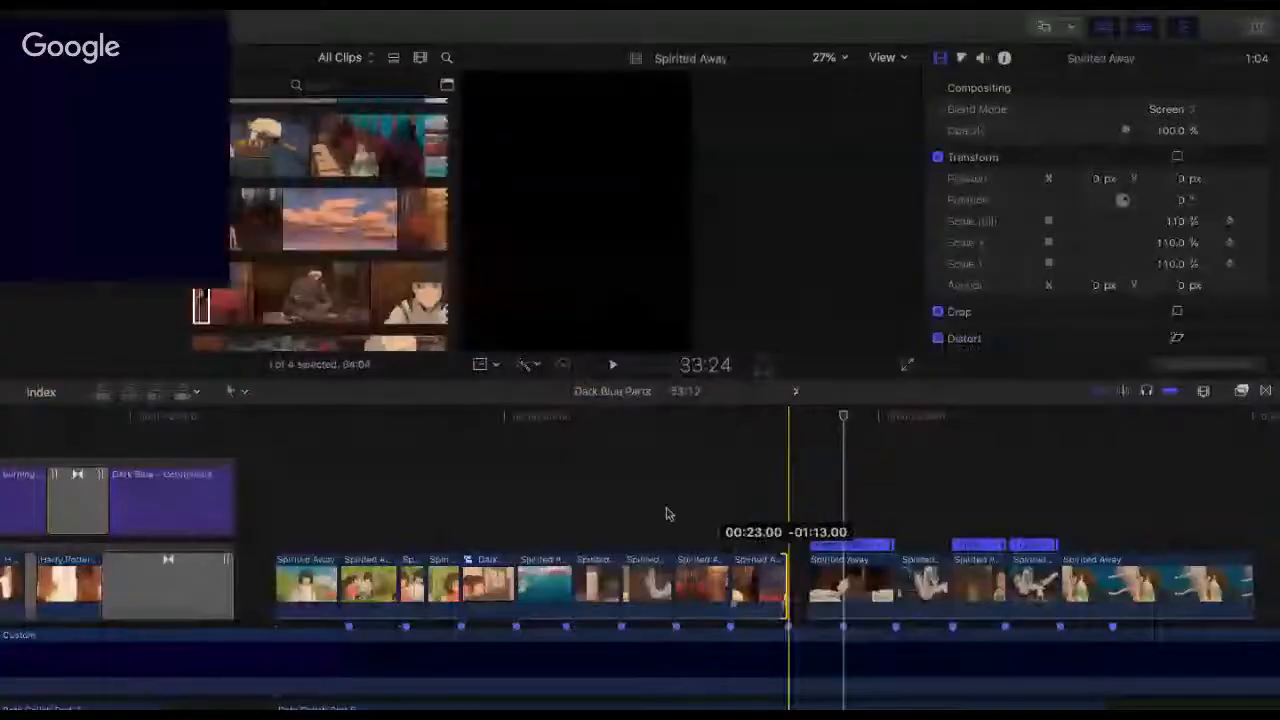
{"action": "key", "text": "space"}
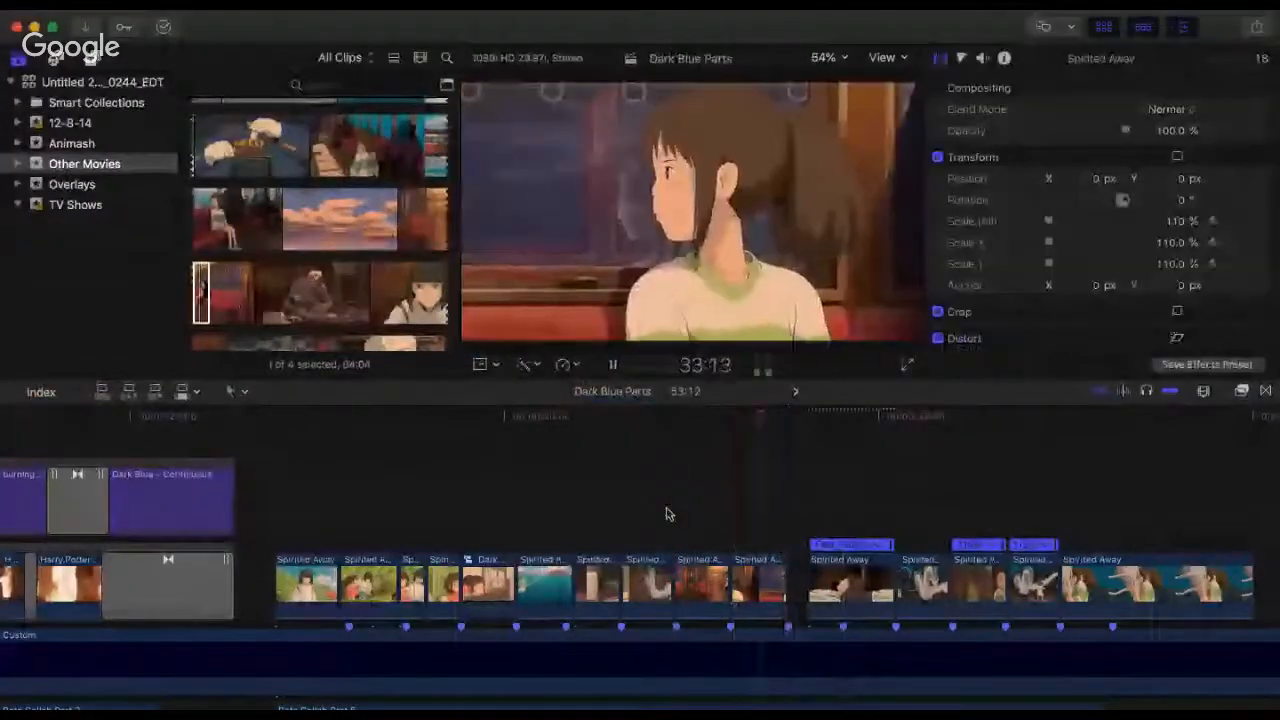
{"action": "key", "text": "space"}
{"action": "key", "text": "space"}
{"action": "key", "text": "space"}
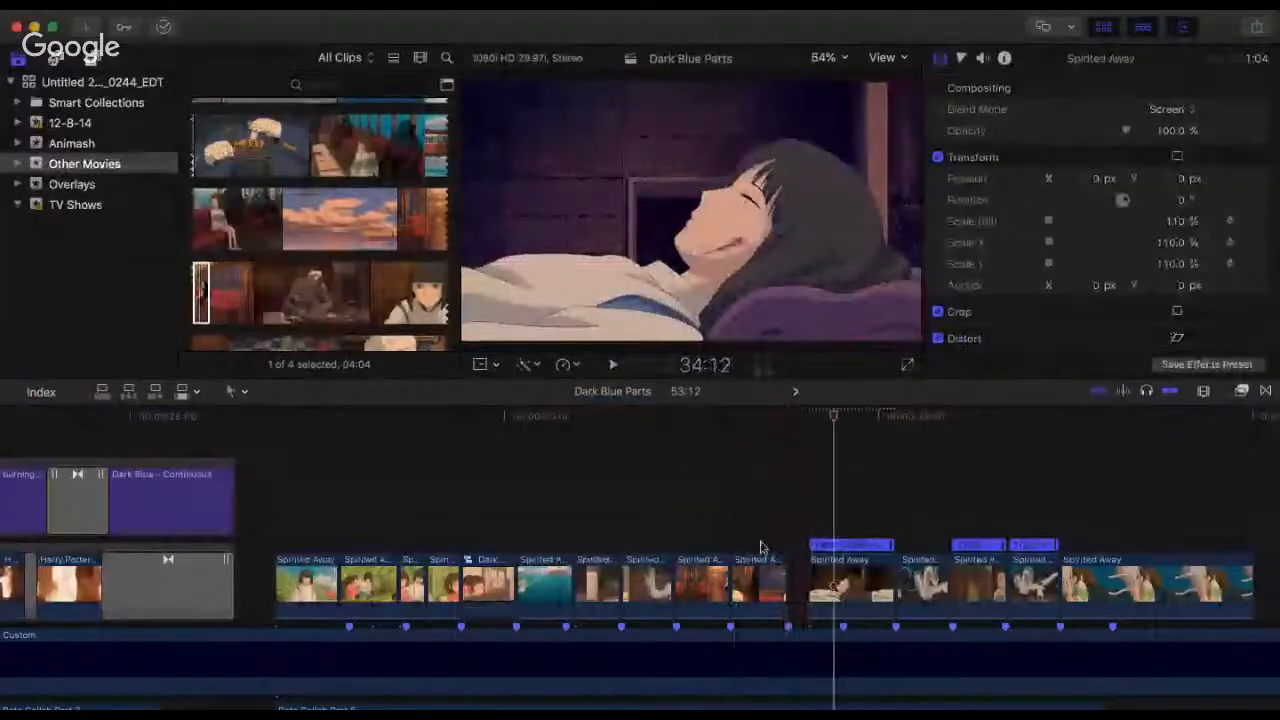
Step: Set the lying-down clip's blend mode to Normal and move it directly after the shortened train-window girl clip
{"action": "left_click", "coordinate": [840, 575]}
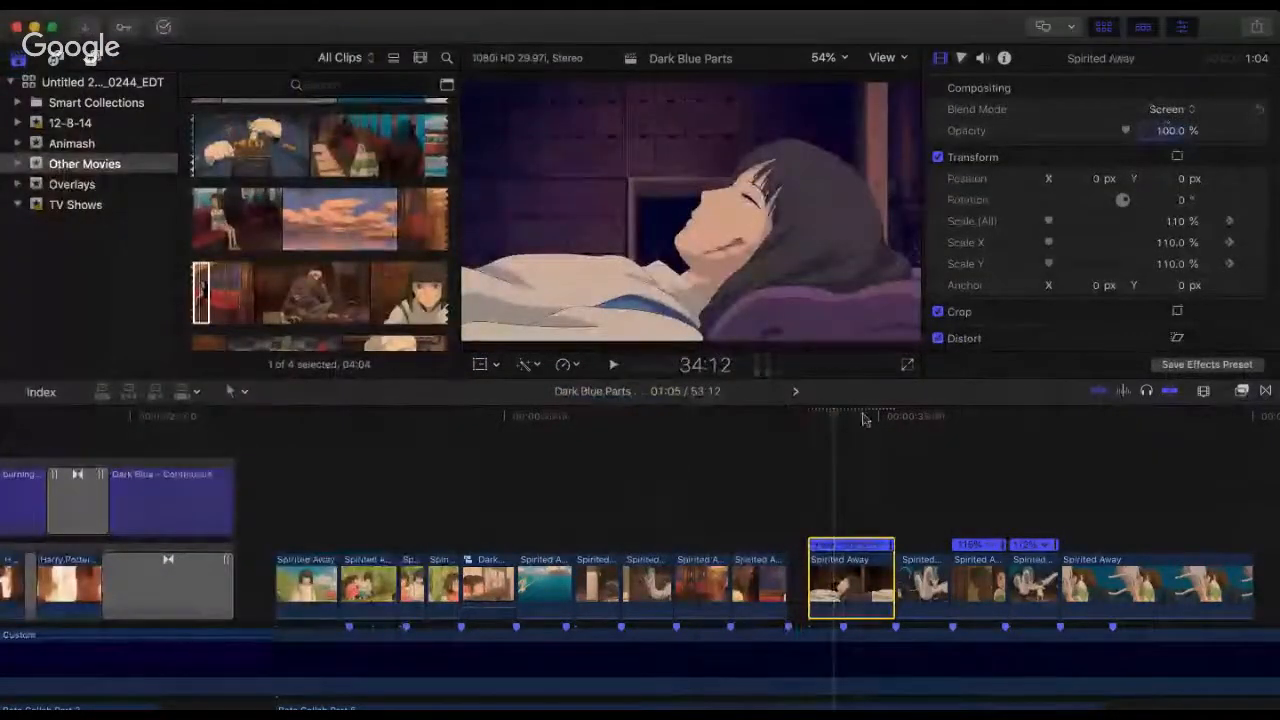
{"action": "left_click", "coordinate": [731, 486]}
{"action": "key", "text": "space"}
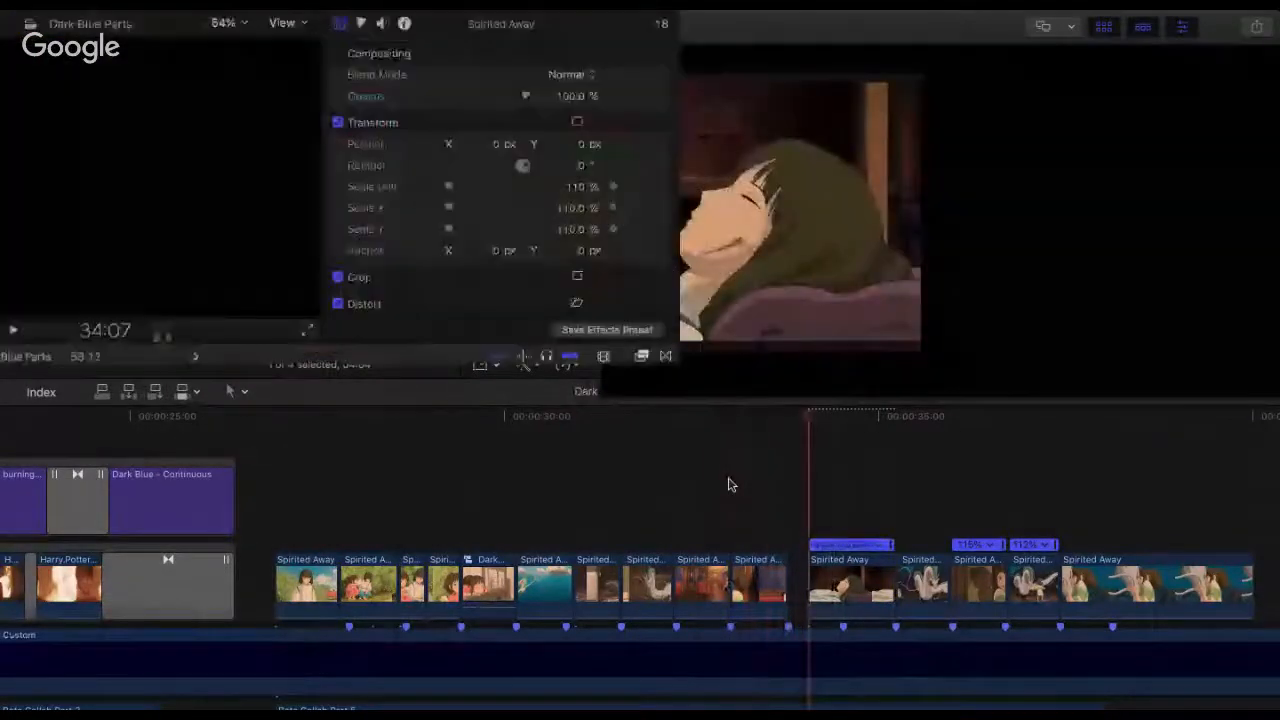
{"action": "key", "text": "space"}
{"action": "left_click", "coordinate": [852, 585]}
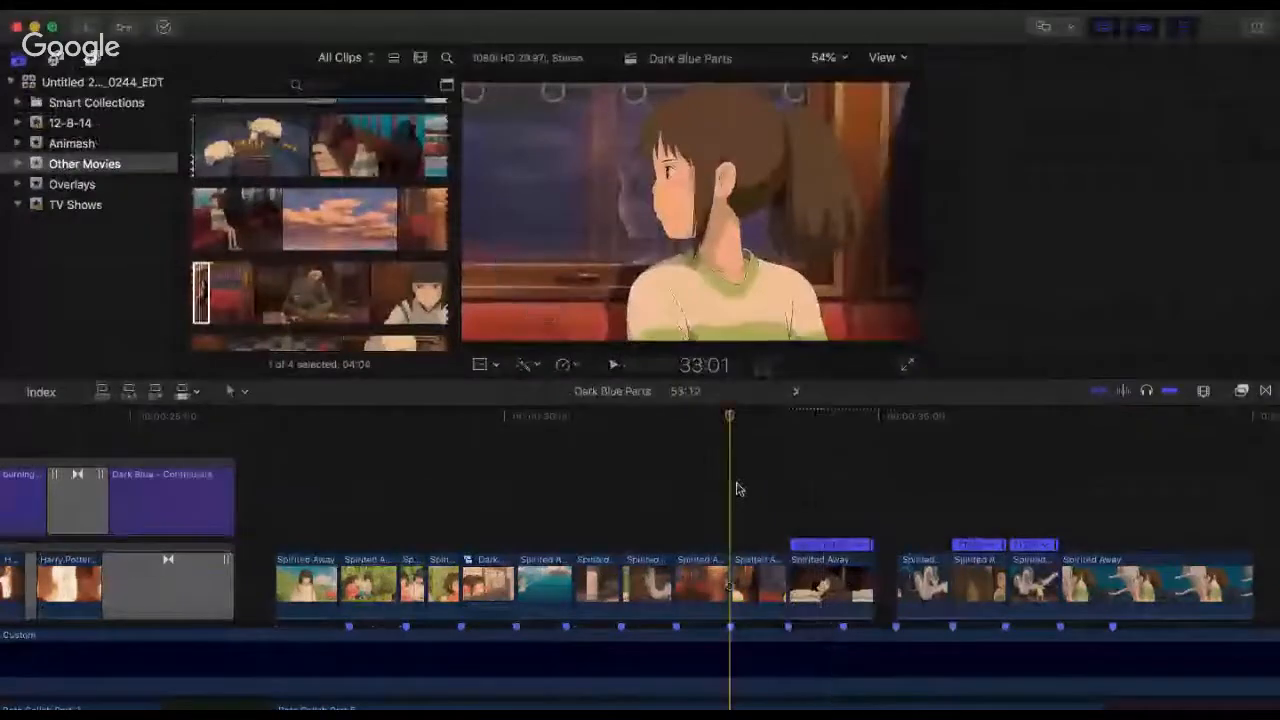
{"action": "key", "text": "space"}
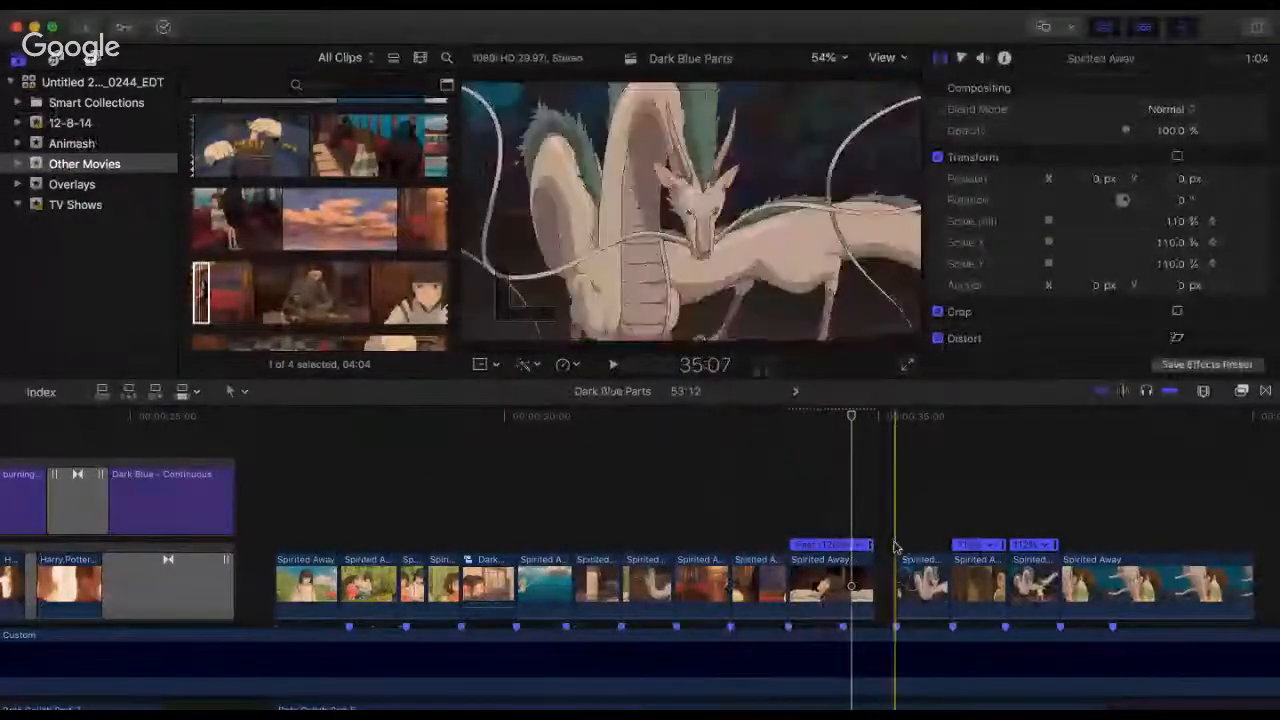
Step: Trim the lying-down clip's start for a 1:01 duration, keep it against the train-window clip, and replay from 30:05
{"action": "key", "text": "super+equal"}
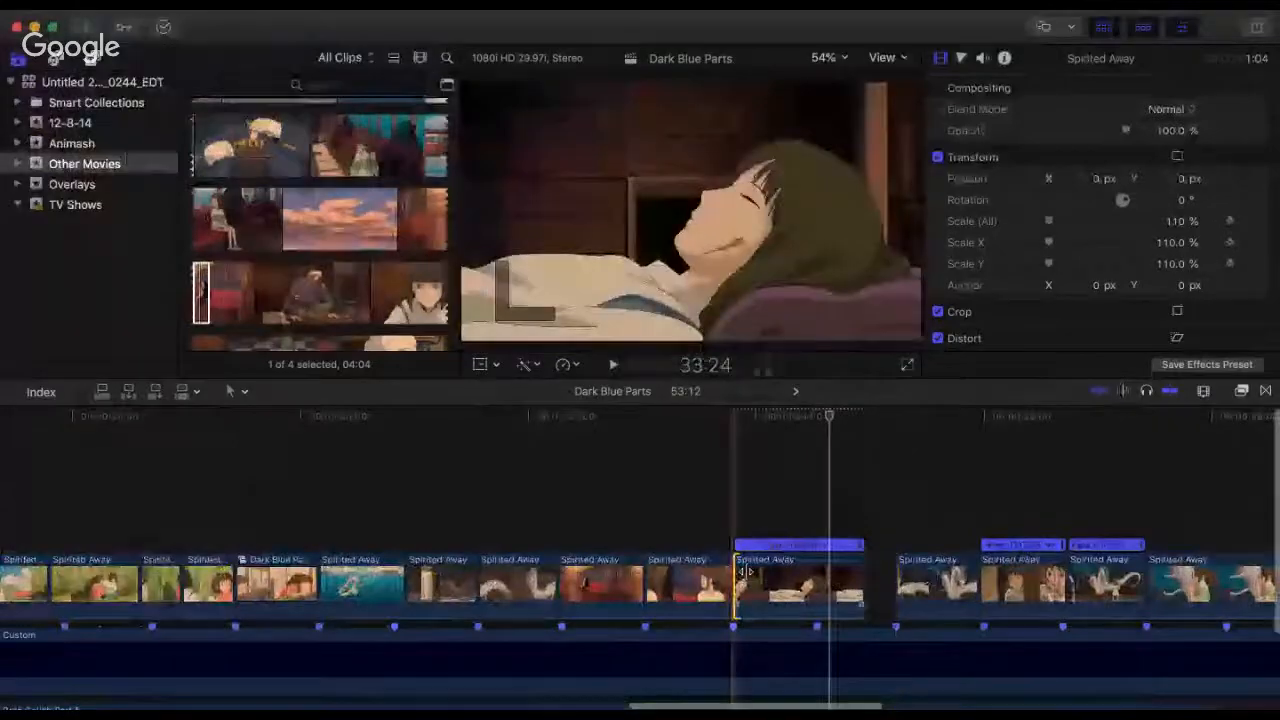
{"action": "left_click_drag", "start_coordinate": [736, 576], "coordinate": [752, 573]}
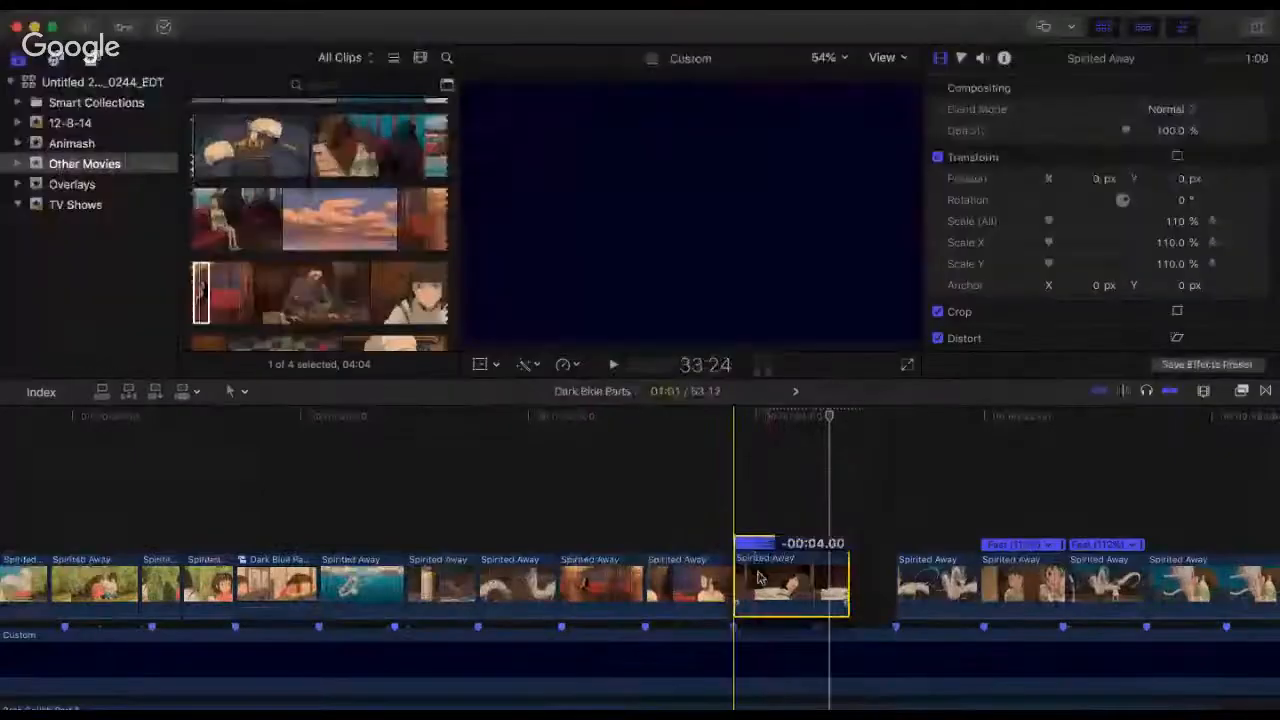
{"action": "left_click_drag", "start_coordinate": [736, 576], "coordinate": [757, 578]}
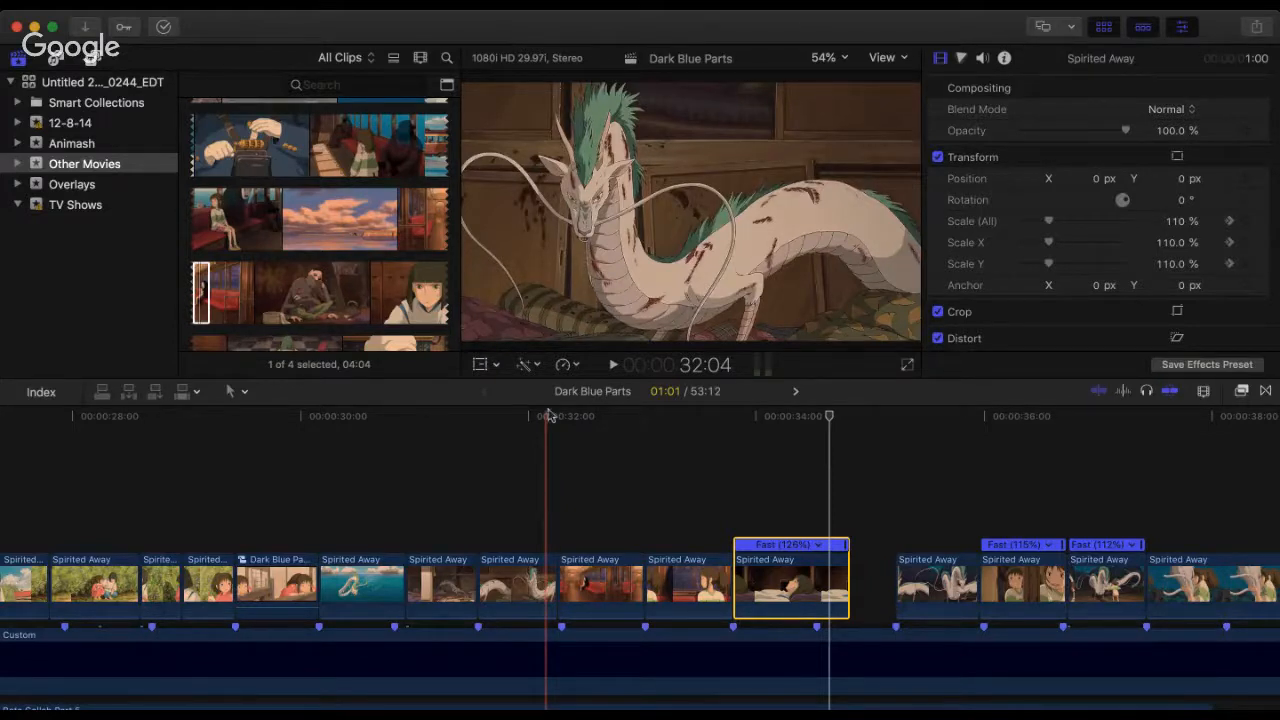
{"action": "left_click", "coordinate": [317, 440]}
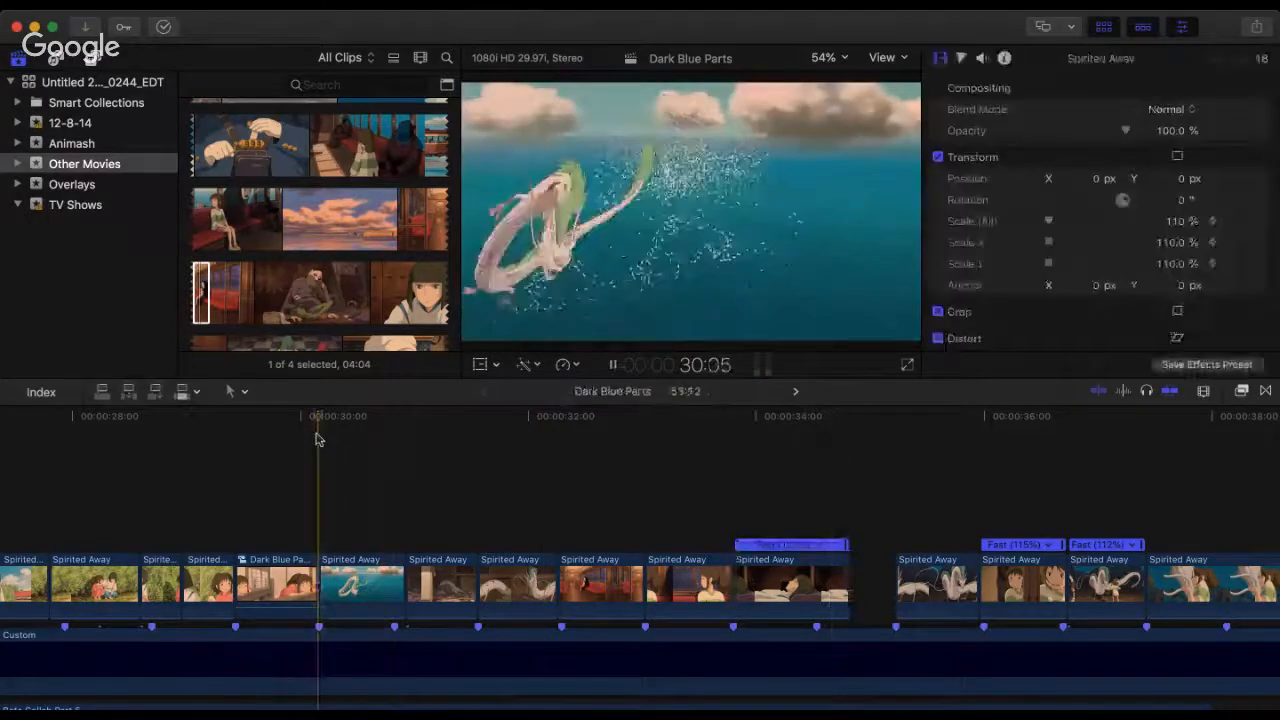
{"action": "key", "text": "space"}
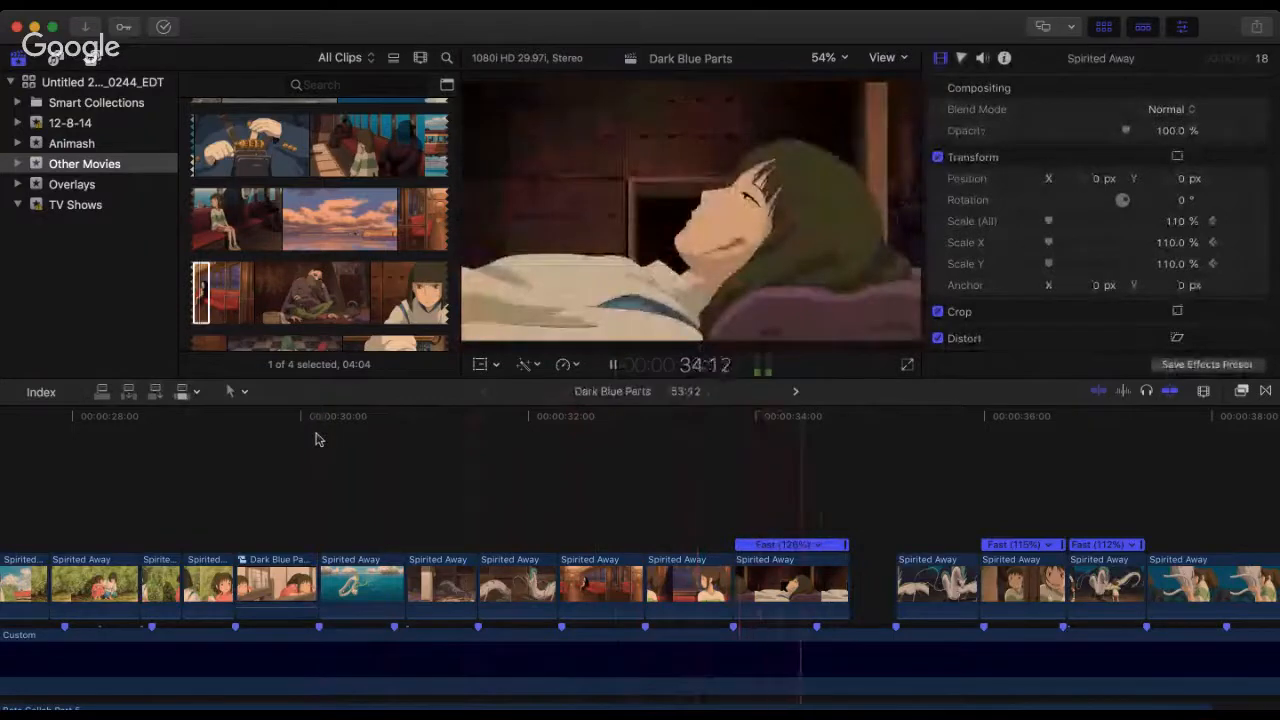
{"action": "key", "text": "space"}
Step: Replay the lying-down shot and trim its end back to the next beat marker
{"action": "left_click", "coordinate": [673, 477]}
{"action": "key", "text": "space"}
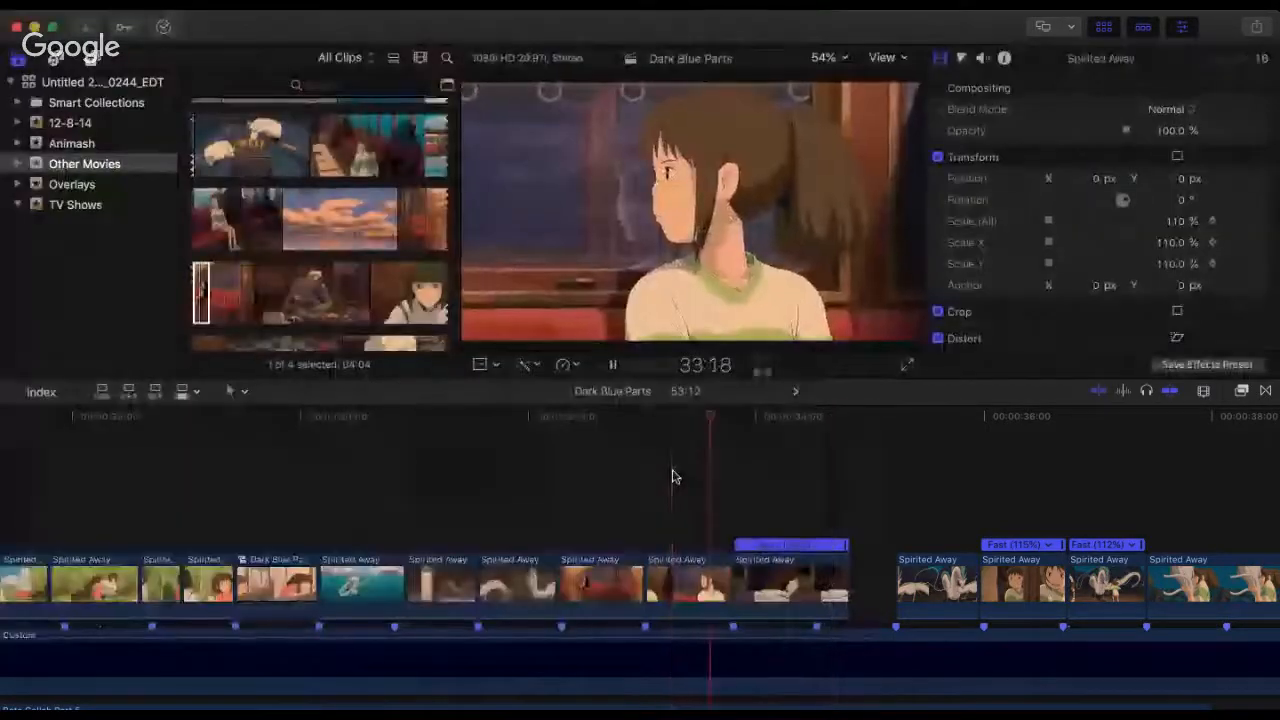
{"action": "scroll", "coordinate": [673, 477], "scroll_direction": "right", "scroll_amount": 5}
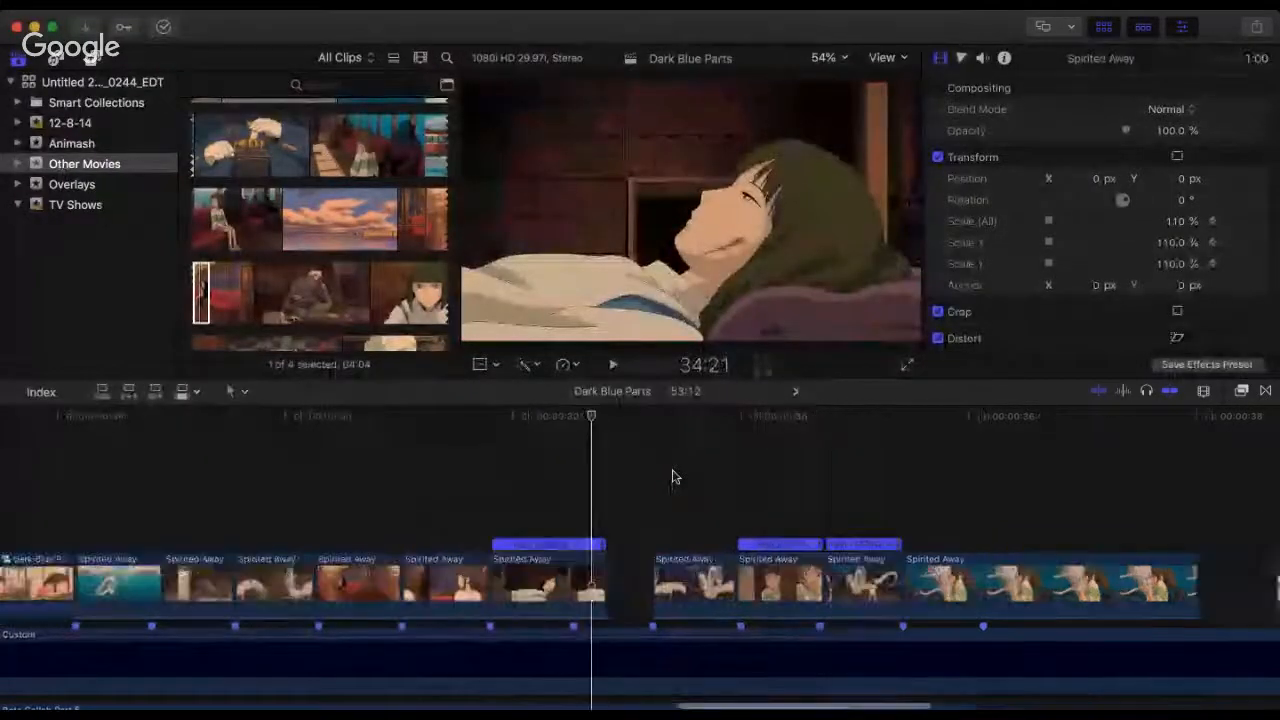
{"action": "left_click_drag", "start_coordinate": [573, 577], "coordinate": [540, 580]}
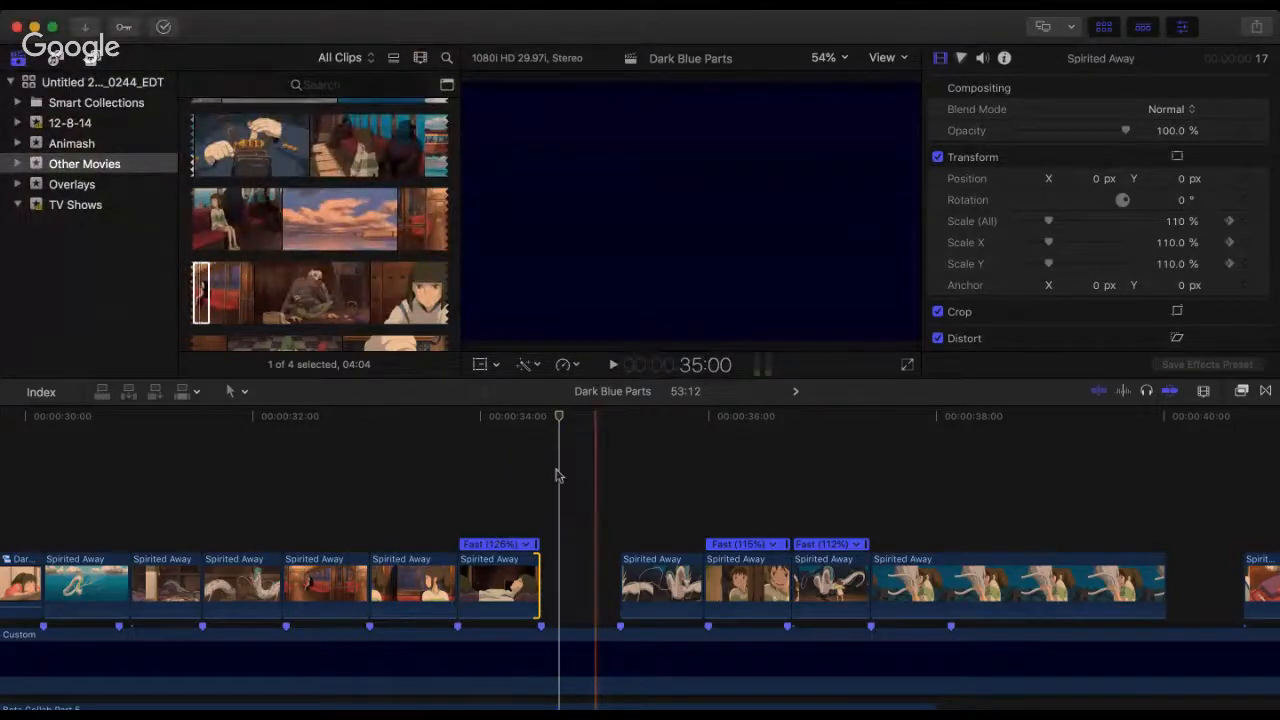
{"action": "key", "text": "super+minus"}
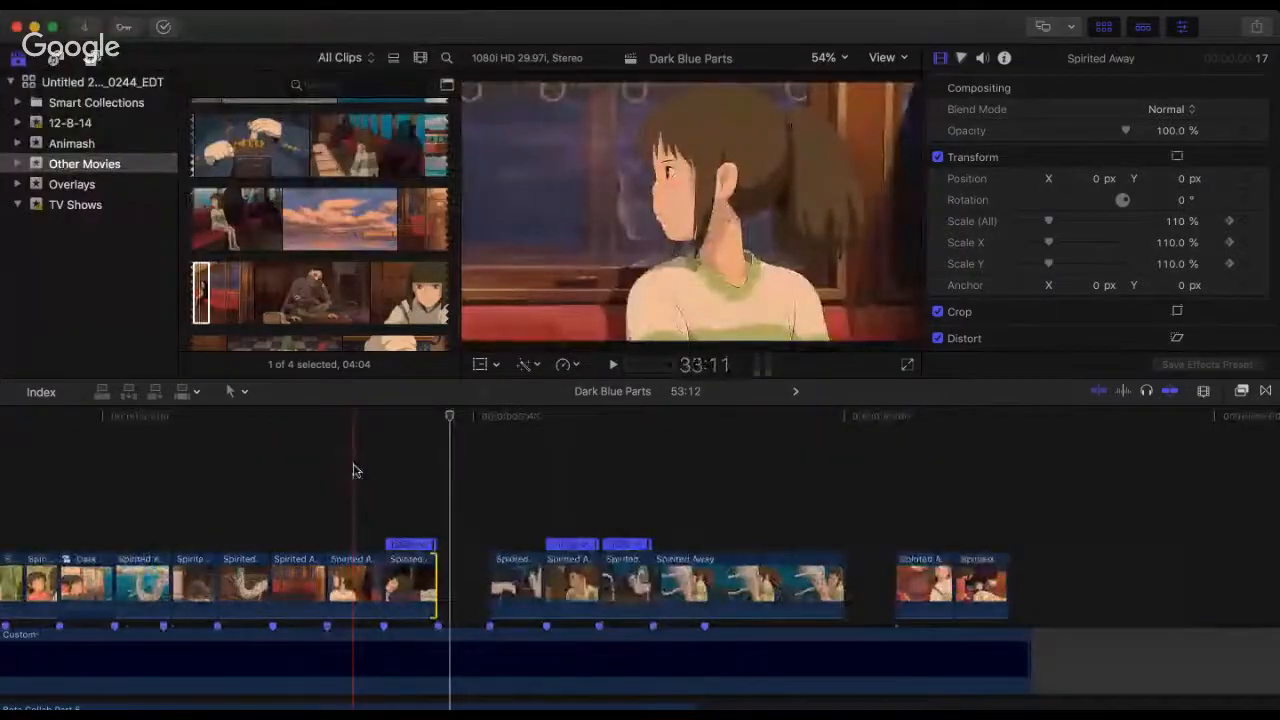
Step: Replay the Spirited Away sequence through the lying-down shot and the gap to check the cuts against the beat markers
{"action": "scroll", "coordinate": [354, 471], "scroll_direction": "left", "scroll_amount": 5}
{"action": "left_click", "coordinate": [174, 437]}
{"action": "key", "text": "space"}
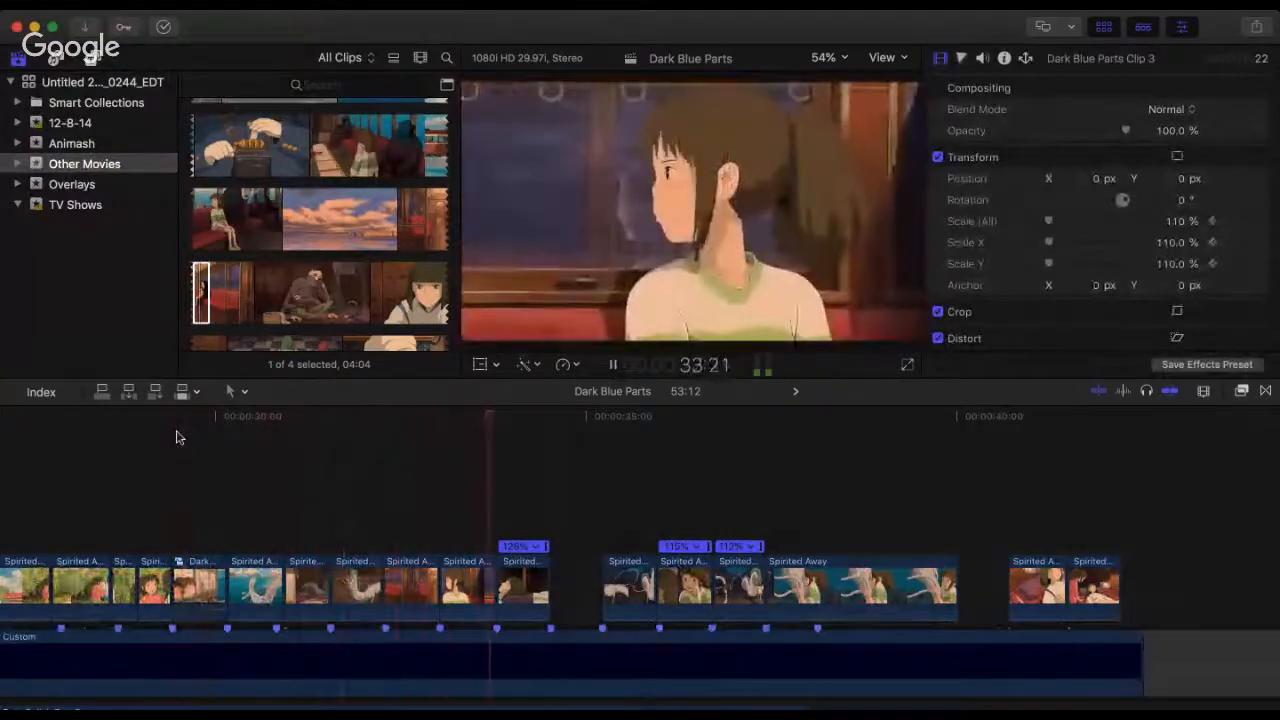
{"action": "key", "text": "space"}
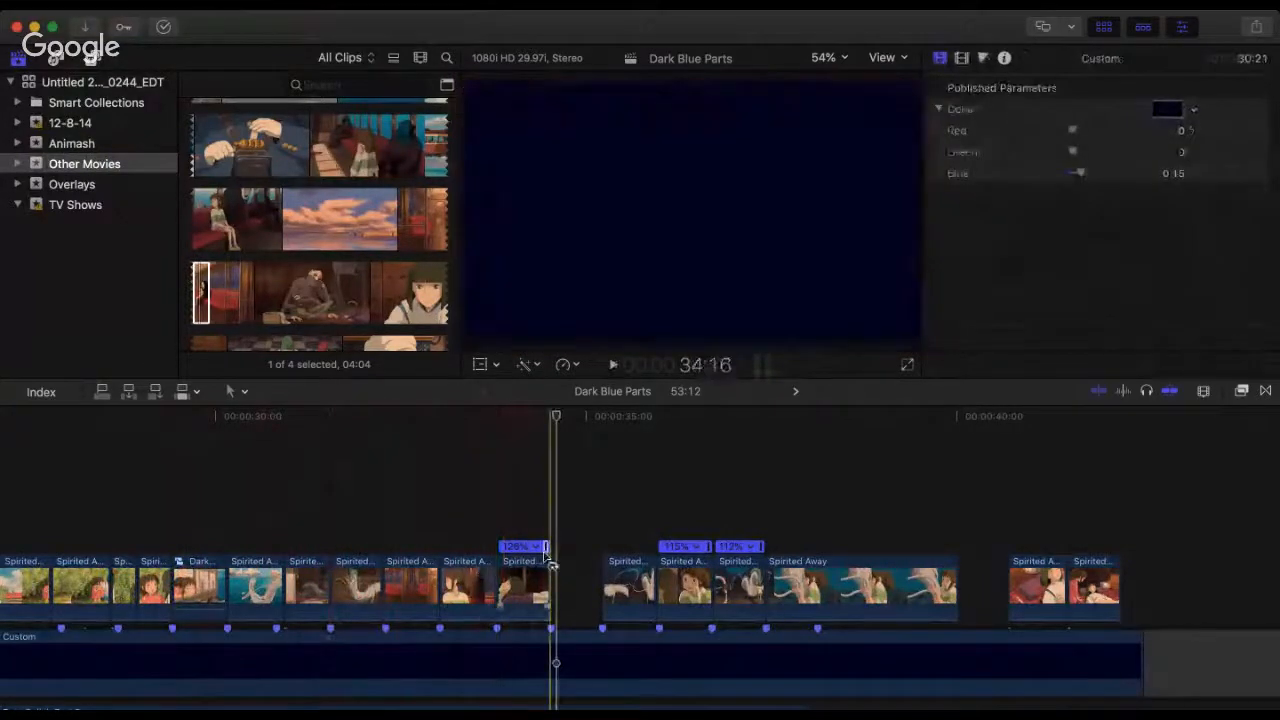
{"action": "left_click", "coordinate": [492, 473]}
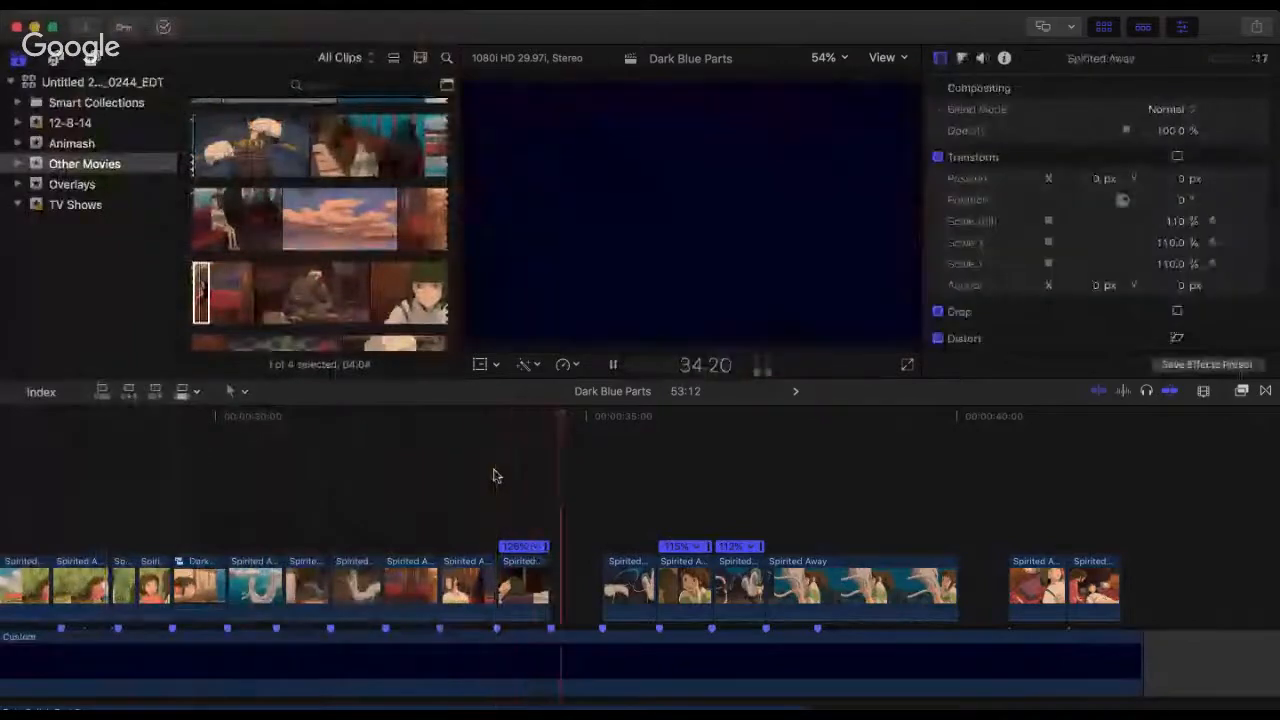
{"action": "key", "text": "space"}
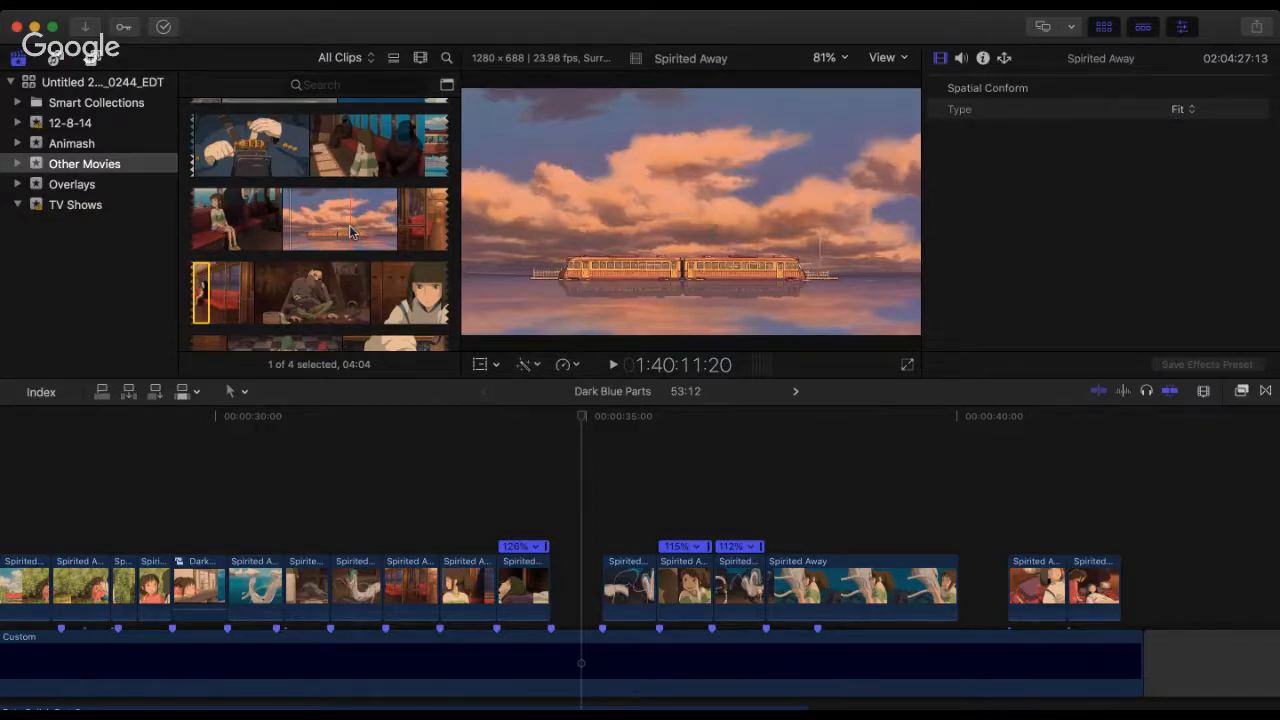
{"action": "left_click", "coordinate": [284, 460]}
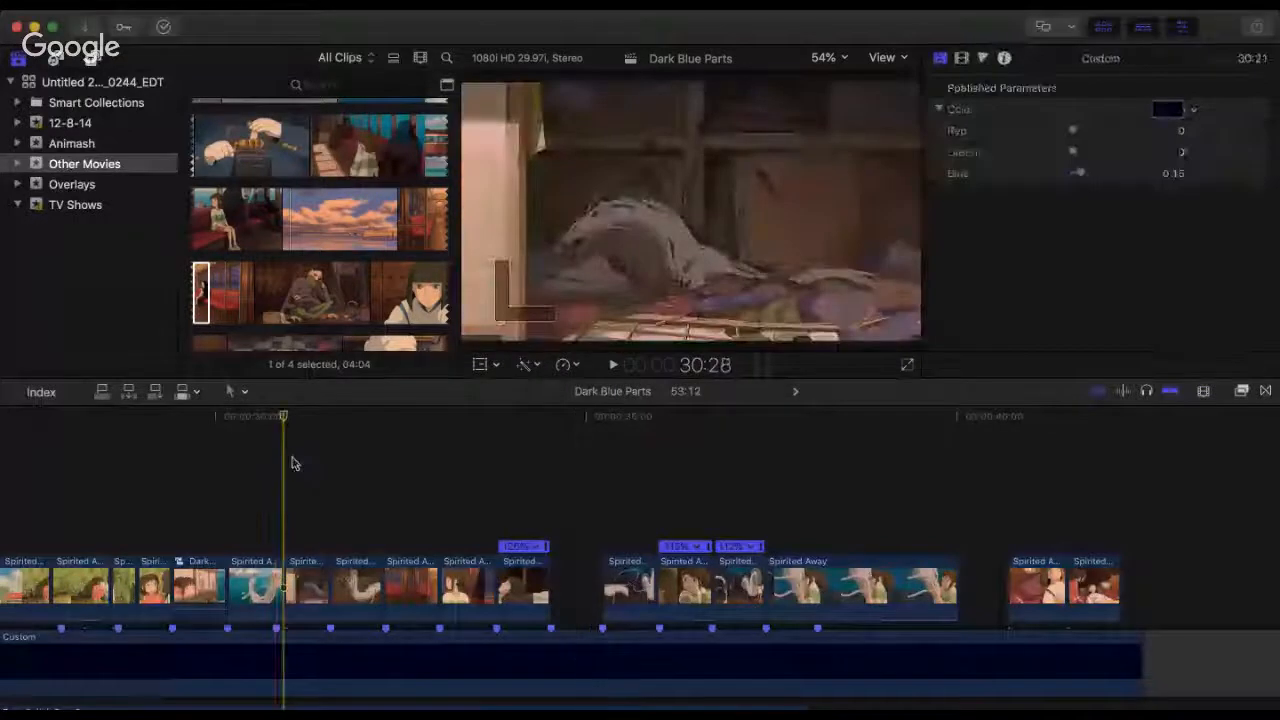
{"action": "key", "text": "space"}
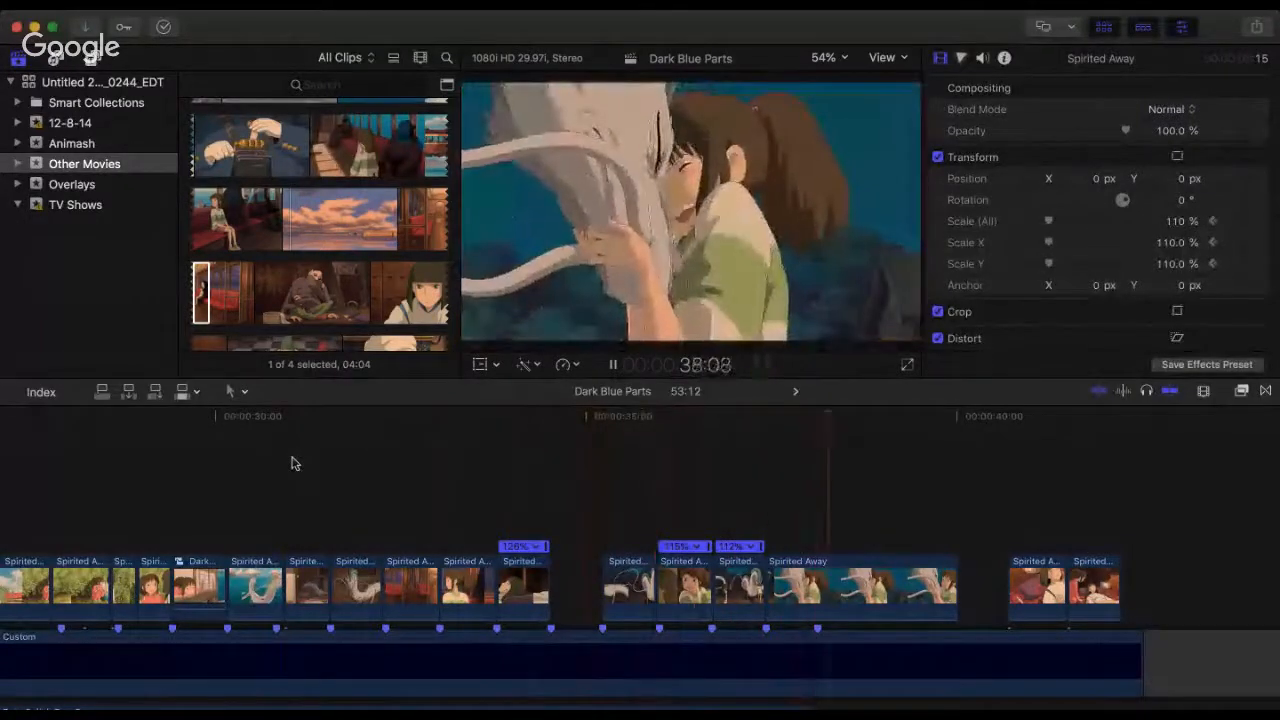
{"action": "key", "text": "space"}
Step: Replay the opening of the white dragon clip after the gap, starting from 35:07
{"action": "left_click", "coordinate": [615, 450]}
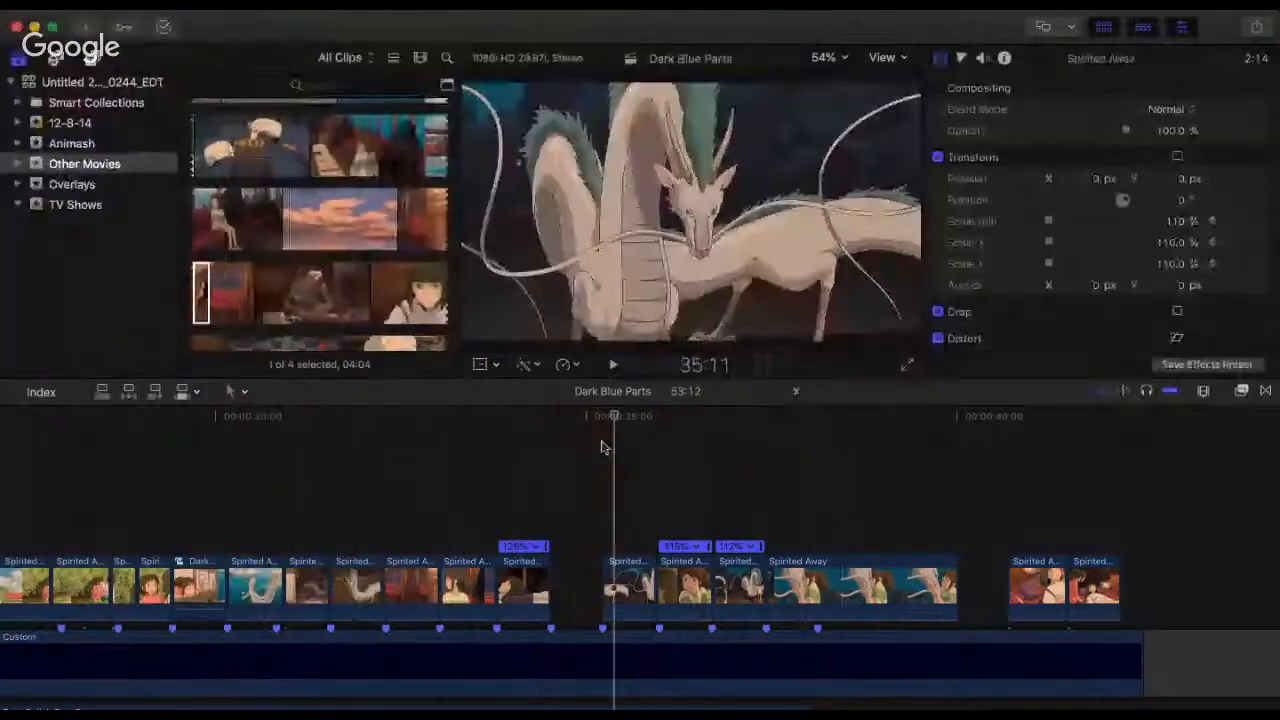
{"action": "left_click", "coordinate": [603, 447]}
{"action": "key", "text": "space"}
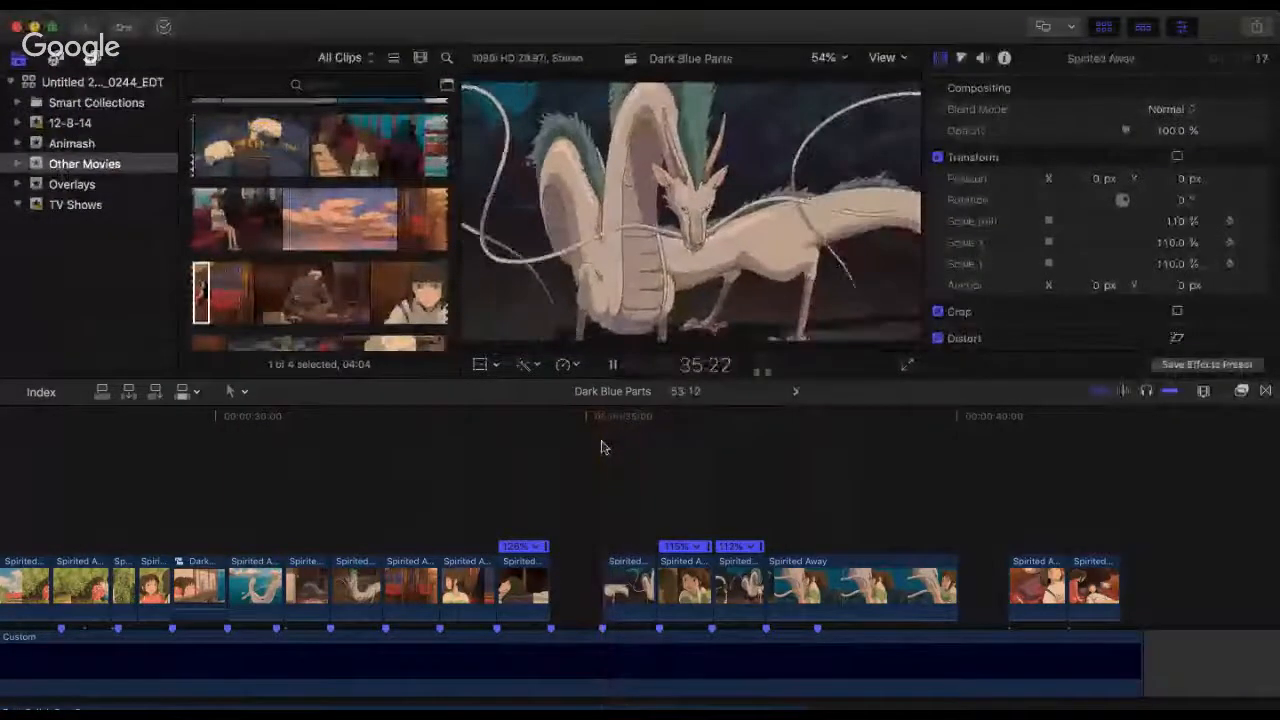
{"action": "key", "text": "space"}
{"action": "left_click", "coordinate": [602, 447]}
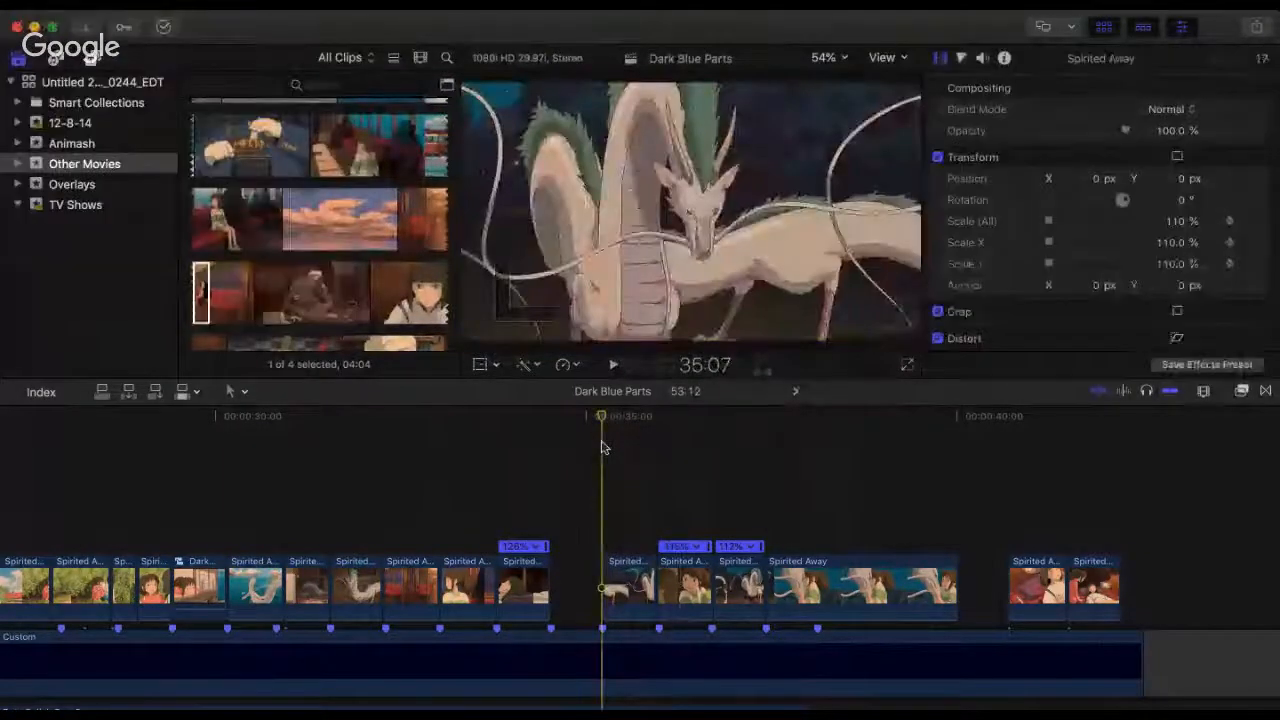
{"action": "key", "text": "super+minus"}
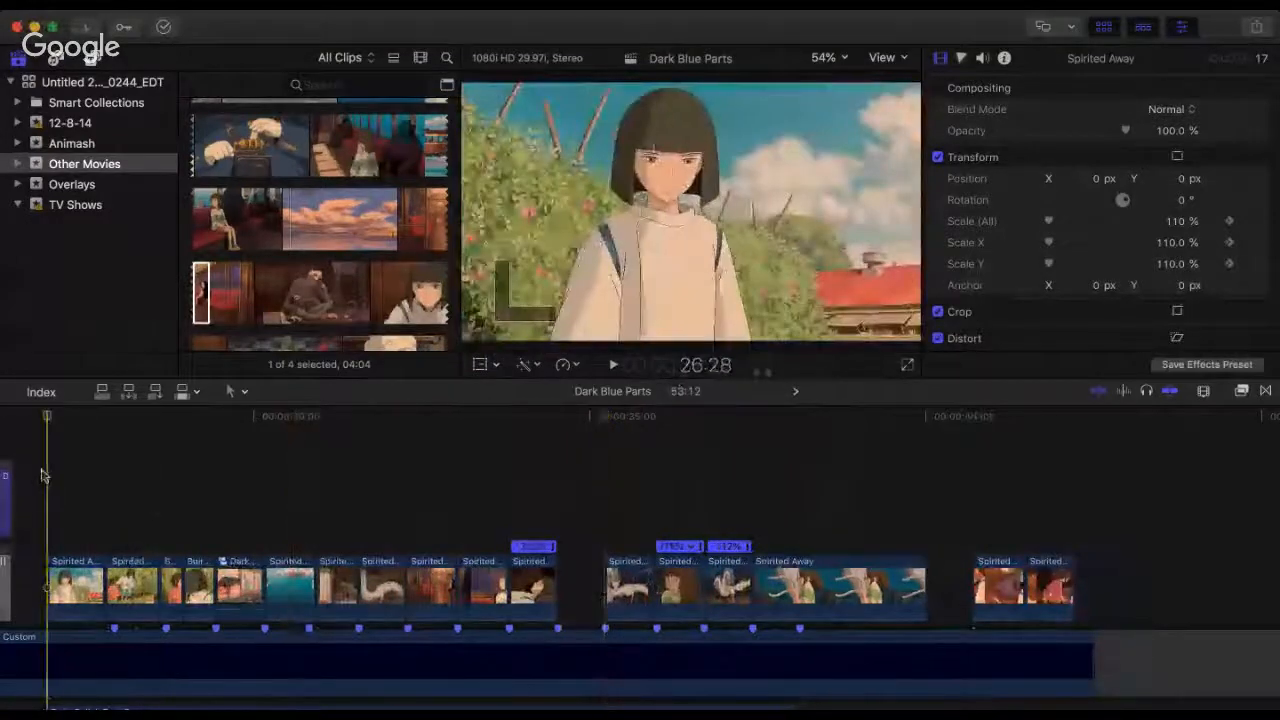
Step: Play the Spirited Away sequence repeatedly from its first clip at 26:28 to review the shot order and beat timing
{"action": "scroll", "coordinate": [285, 500], "scroll_direction": "left", "scroll_amount": 5}
{"action": "scroll", "coordinate": [285, 500], "scroll_direction": "right", "scroll_amount": 3}
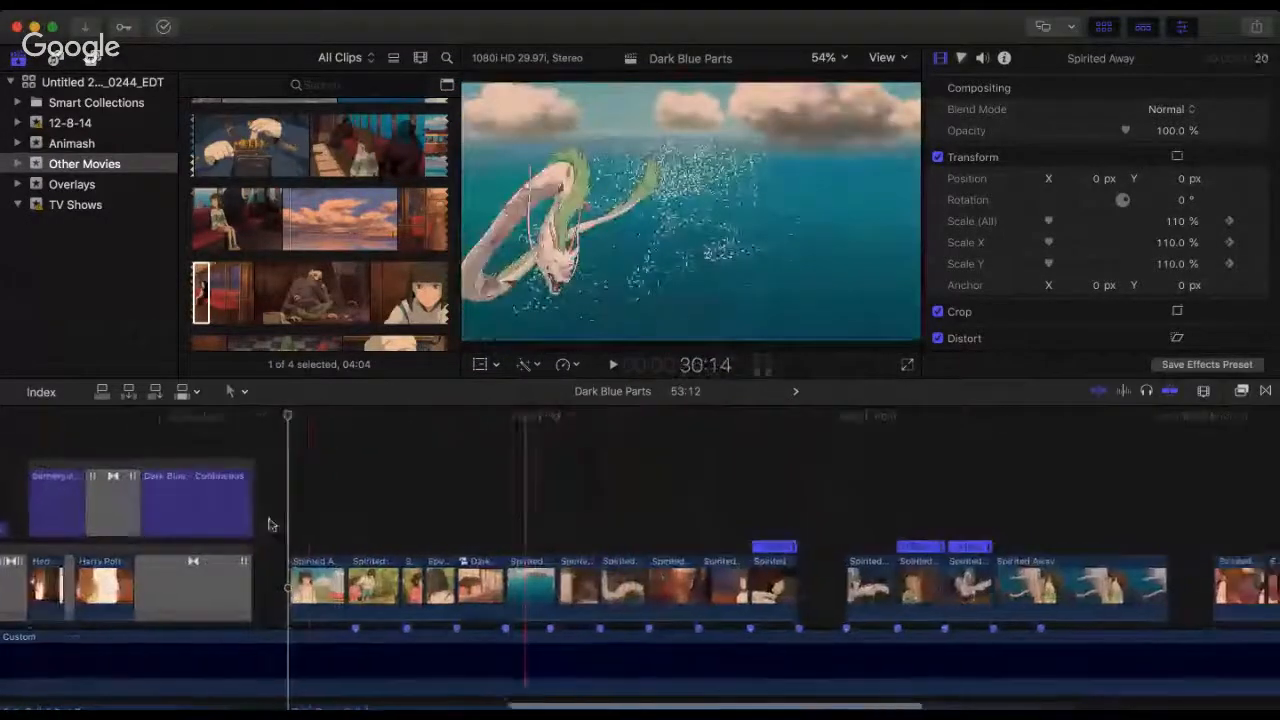
{"action": "key", "text": "space"}
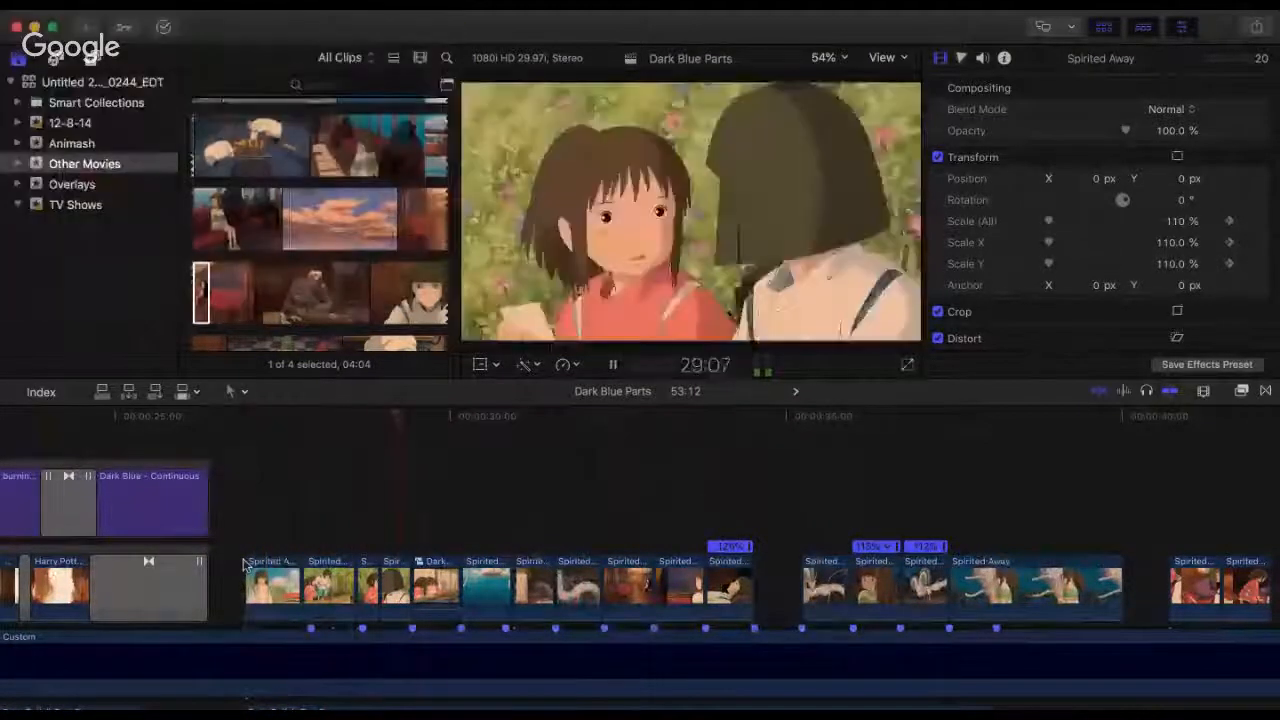
{"action": "key", "text": "space"}
{"action": "left_click", "coordinate": [251, 507]}
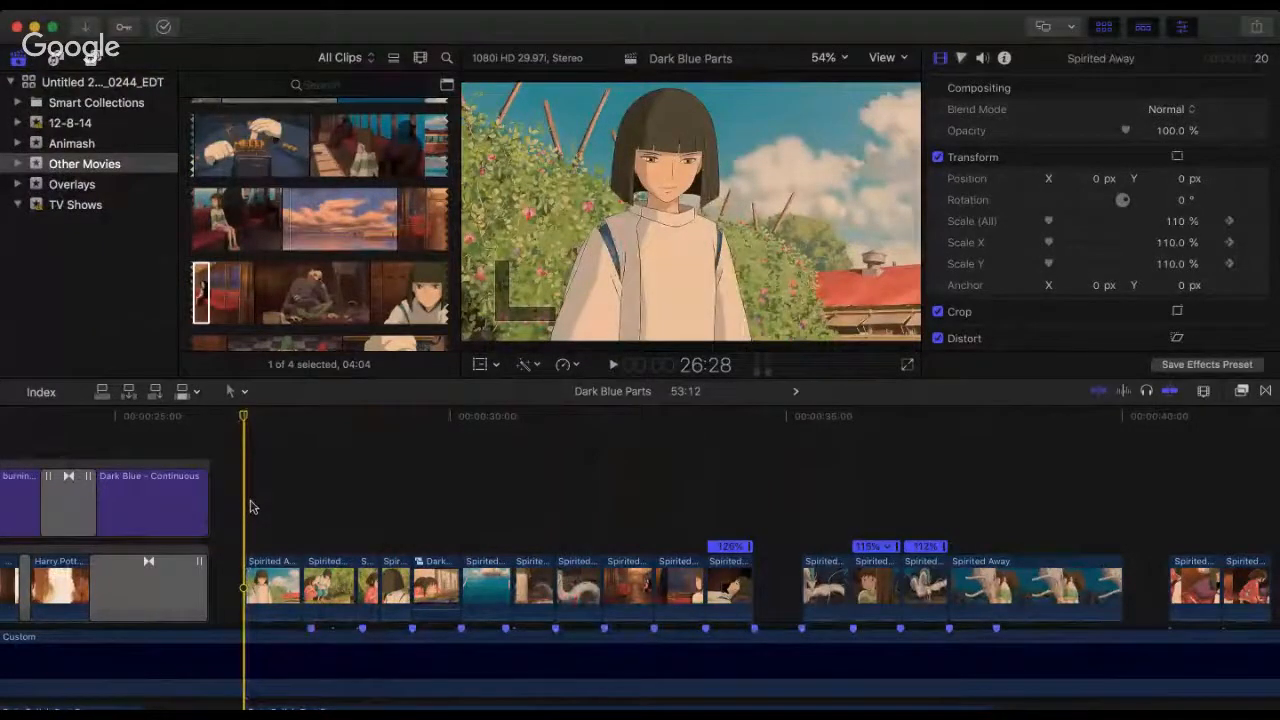
{"action": "key", "text": "space"}
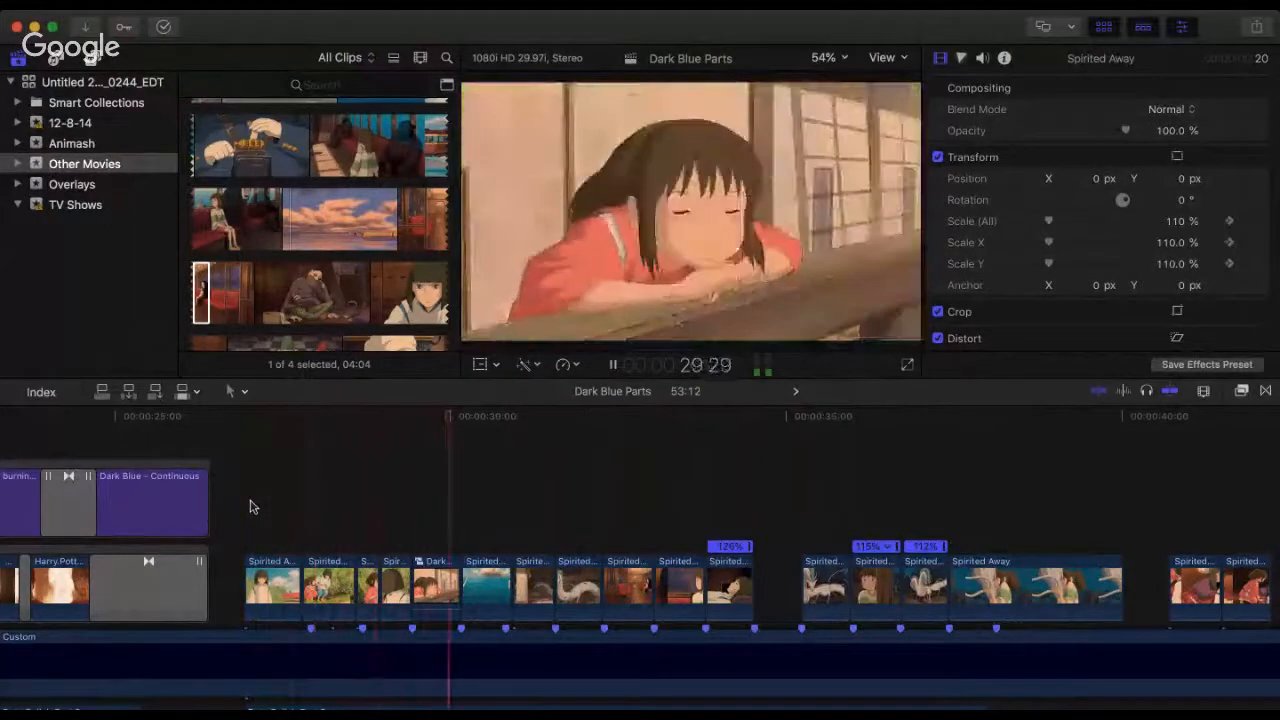
{"action": "key", "text": "space"}
{"action": "left_click", "coordinate": [252, 507]}
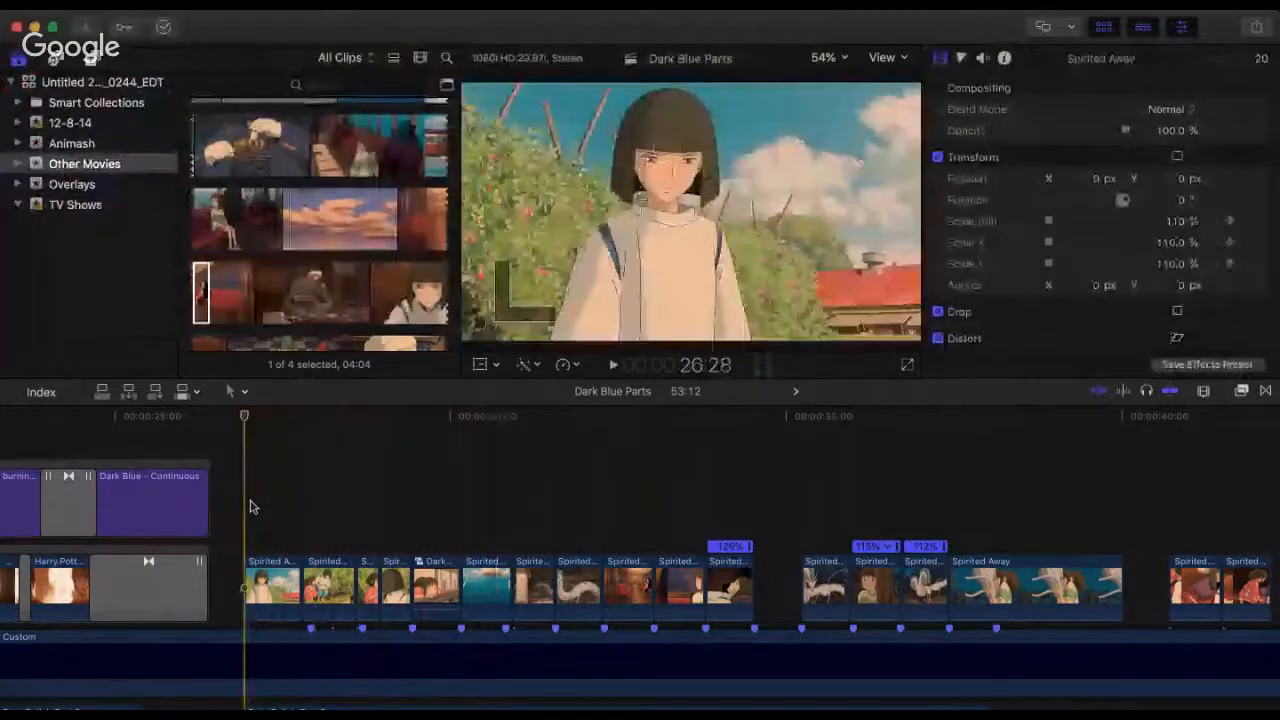
{"action": "key", "text": "space"}
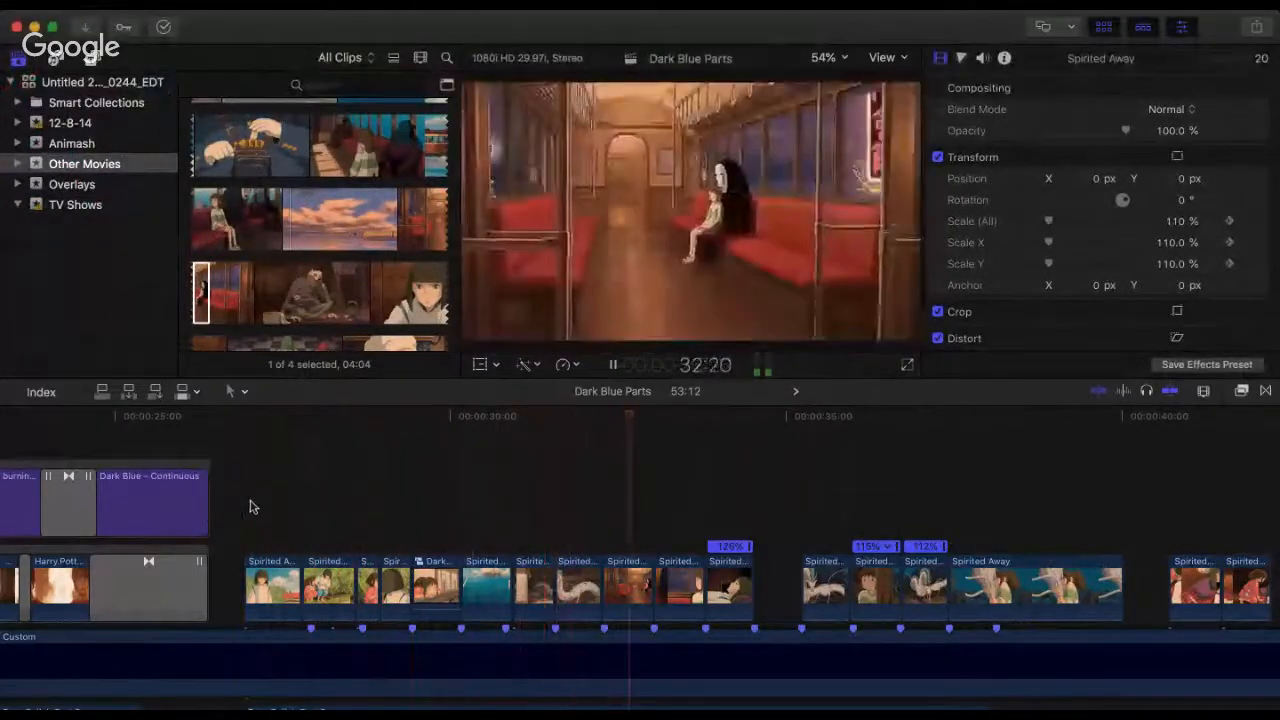
{"action": "key", "text": "space"}
{"action": "left_click", "coordinate": [252, 507]}
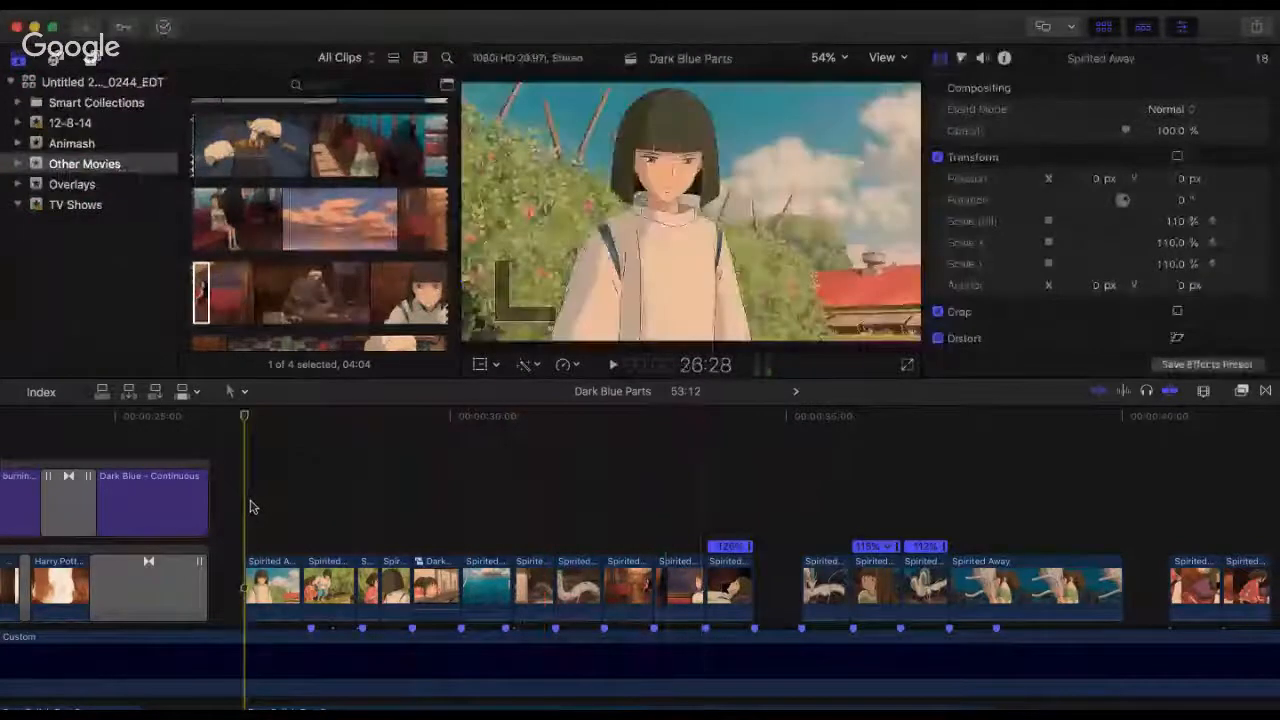
{"action": "key", "text": "space"}
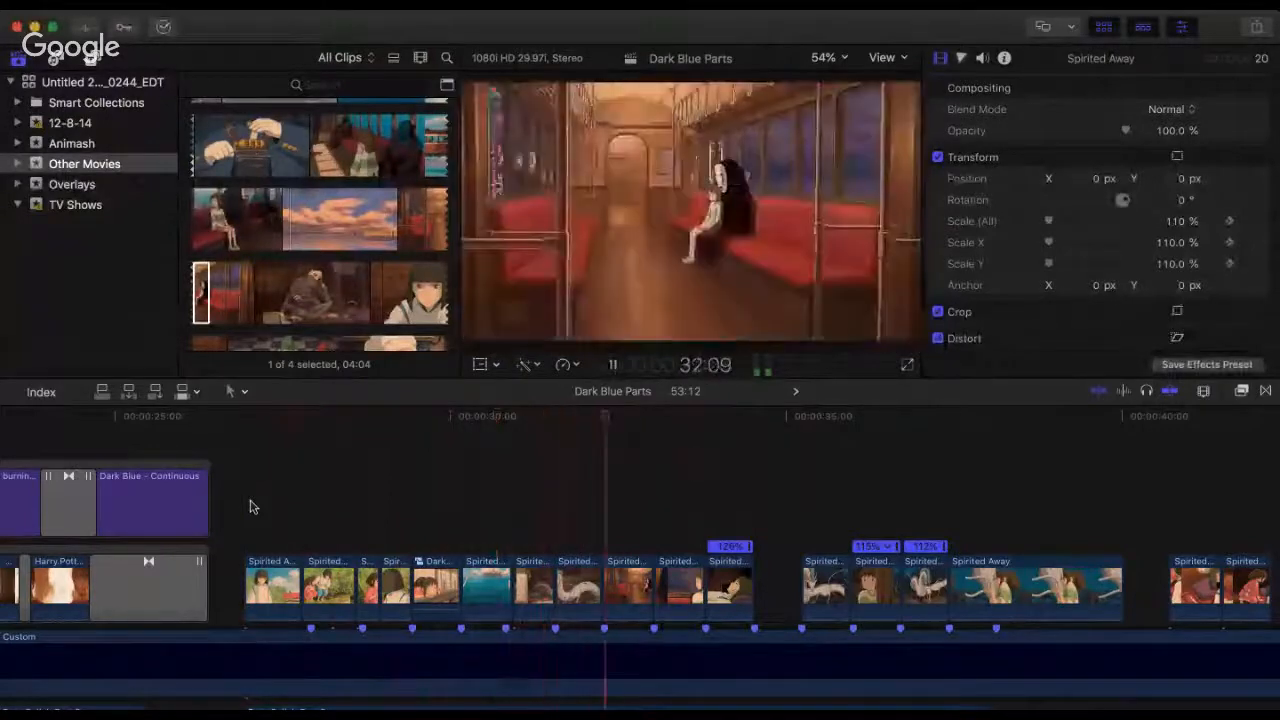
{"action": "key", "text": "space"}
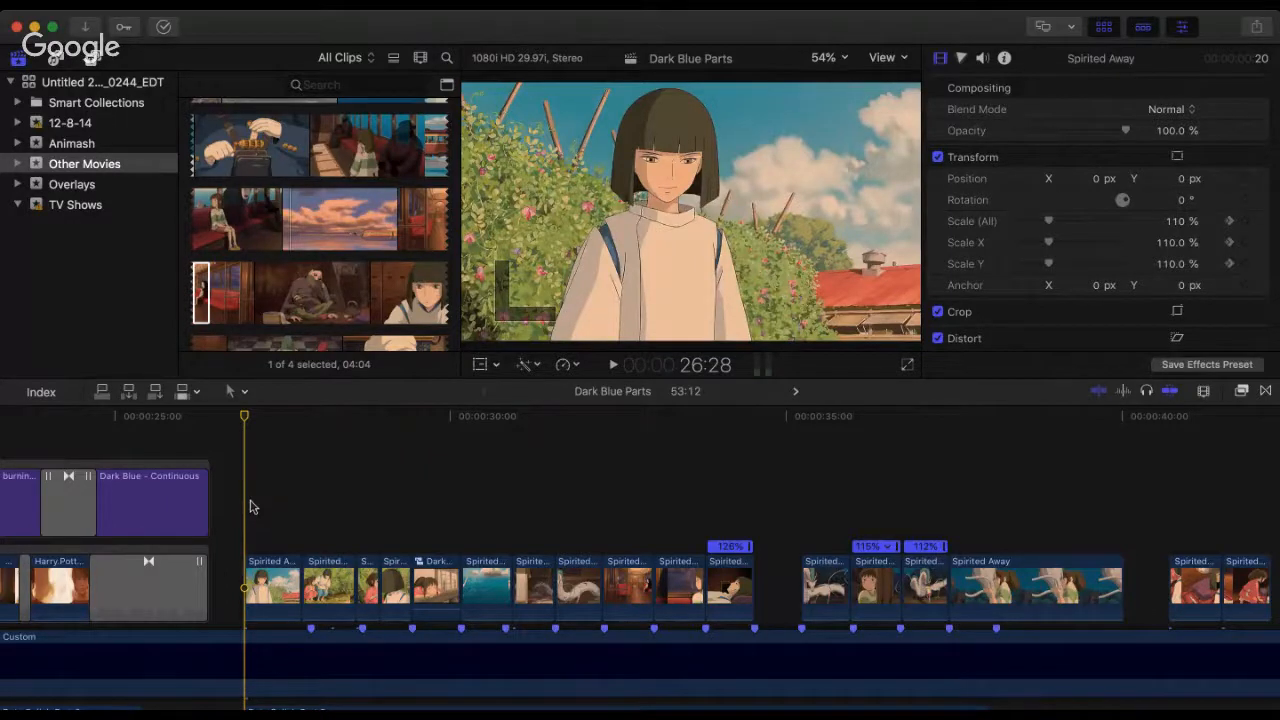
{"action": "key", "text": "space"}
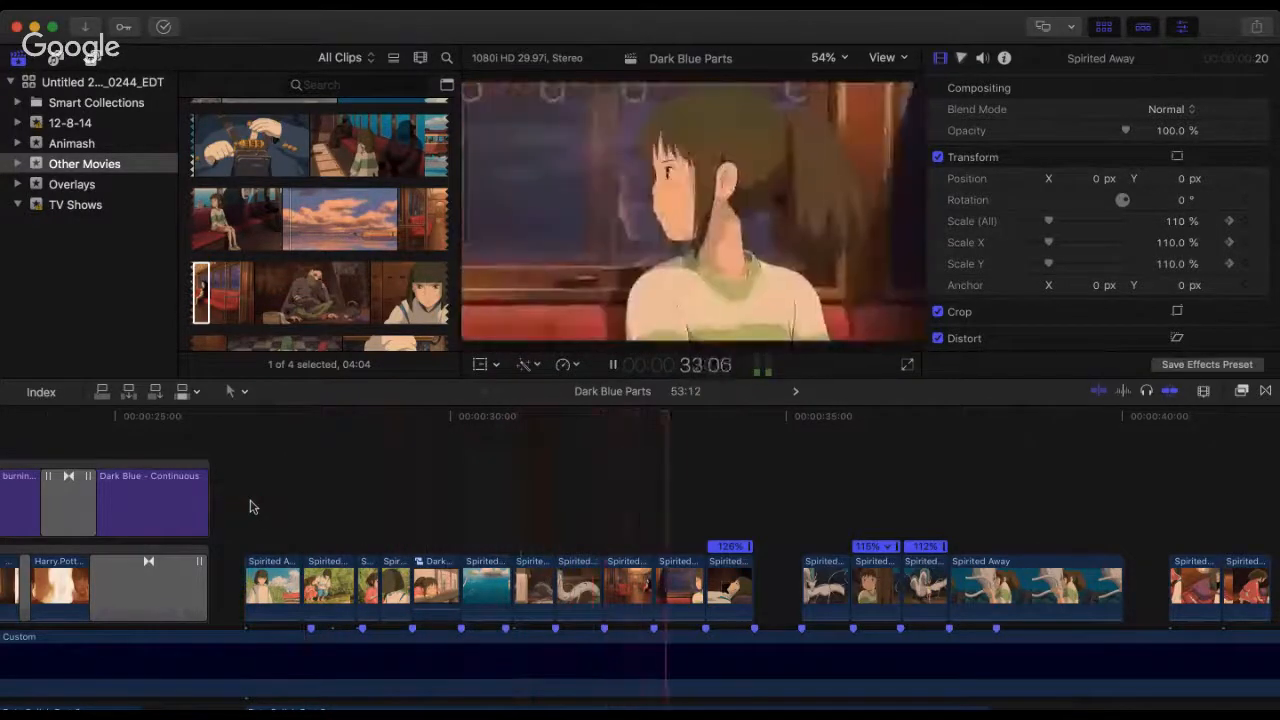
{"action": "key", "text": "space"}
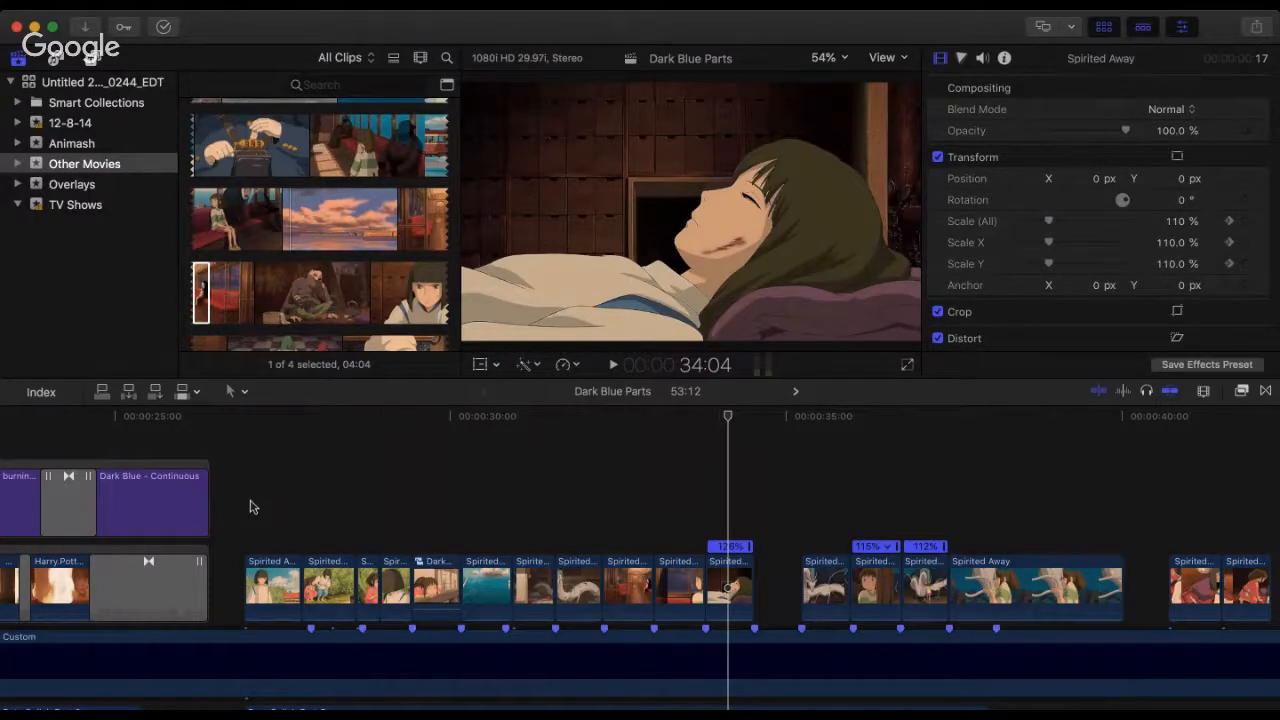
{"action": "left_click", "coordinate": [250, 507]}
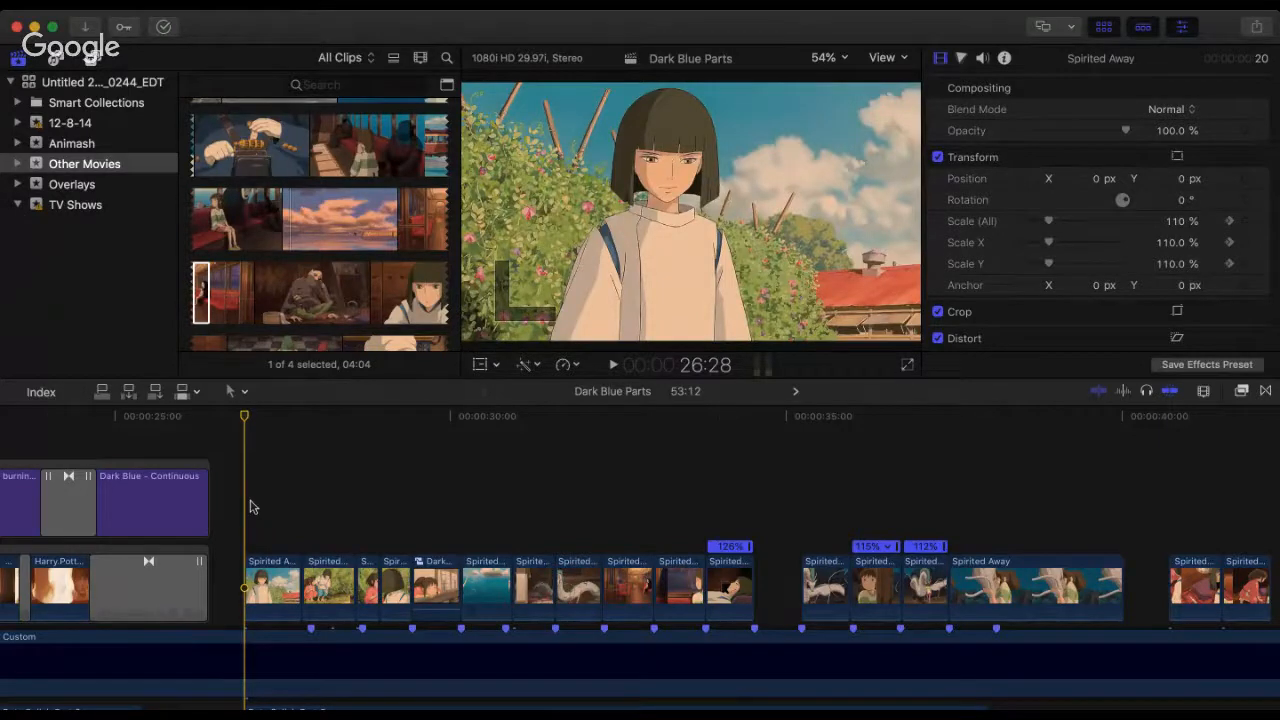
{"action": "key", "text": "space"}
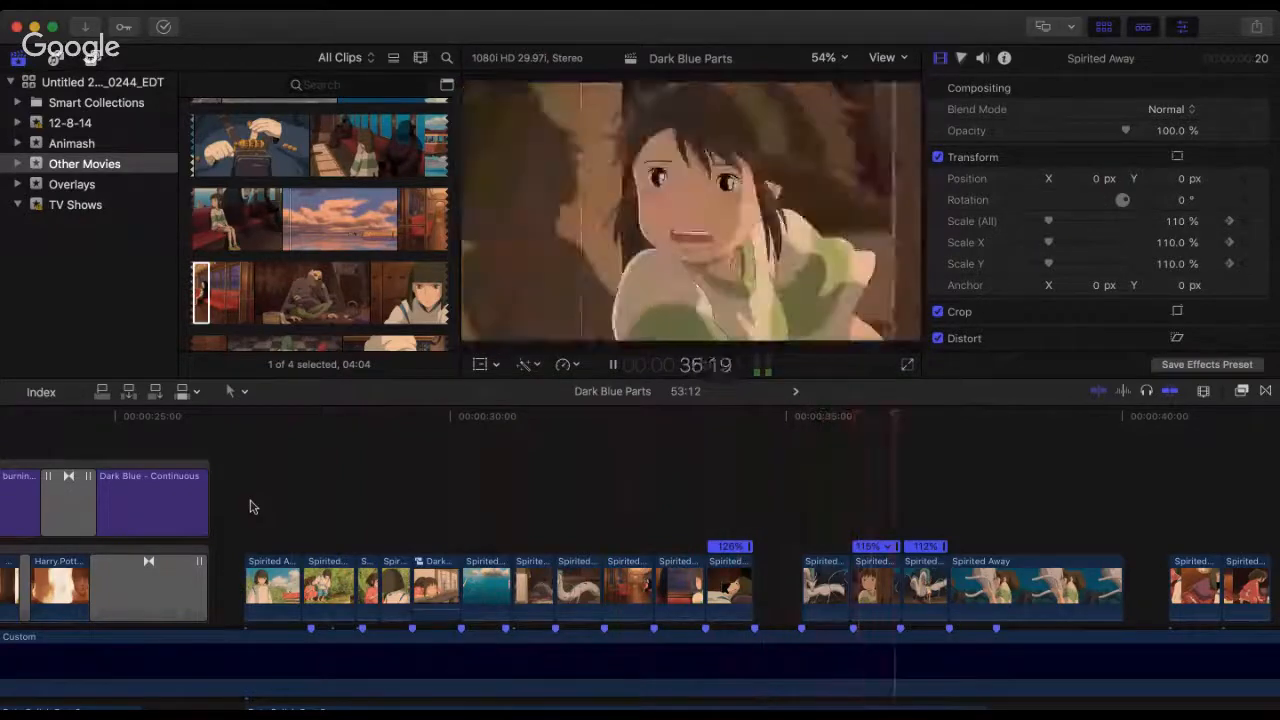
{"action": "key", "text": "space"}
Step: Skim the Spirited Away source movie past the train scenes for footage to fill the gap
{"action": "left_click", "coordinate": [238, 232]}
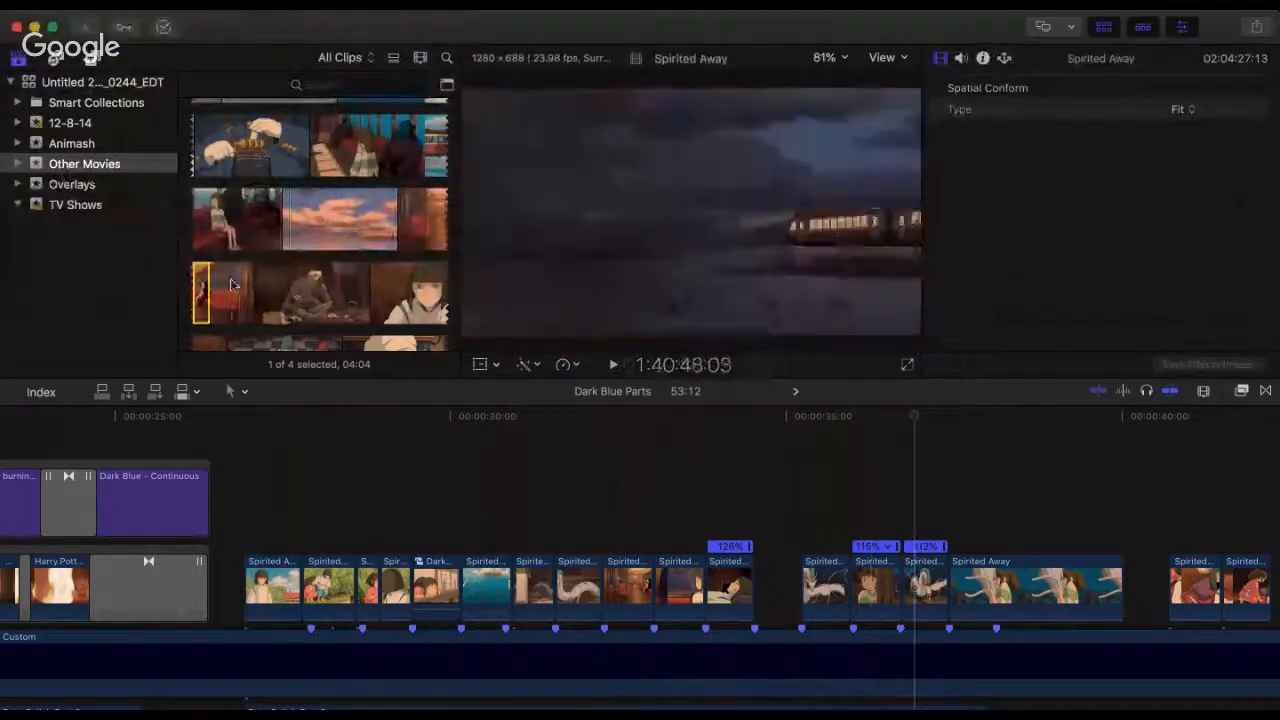
{"action": "scroll", "coordinate": [245, 275], "scroll_direction": "down", "scroll_amount": 2}
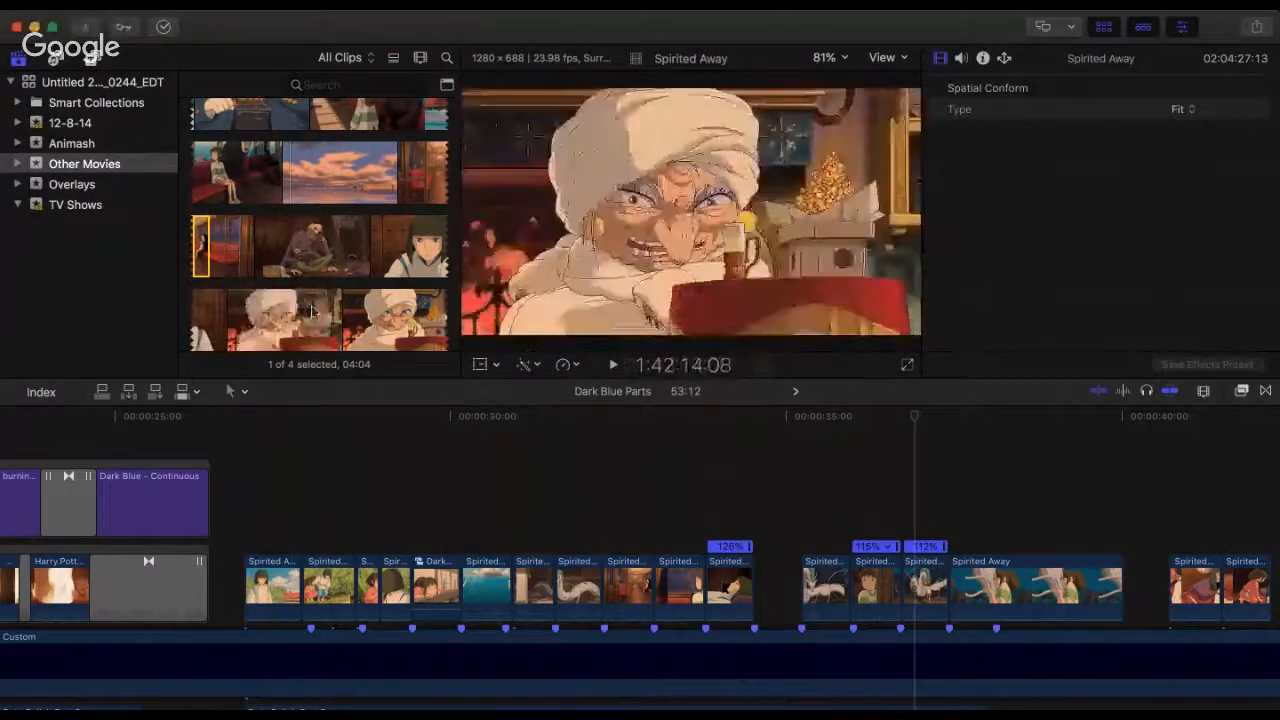
{"action": "scroll", "coordinate": [340, 235], "scroll_direction": "down", "scroll_amount": 3}
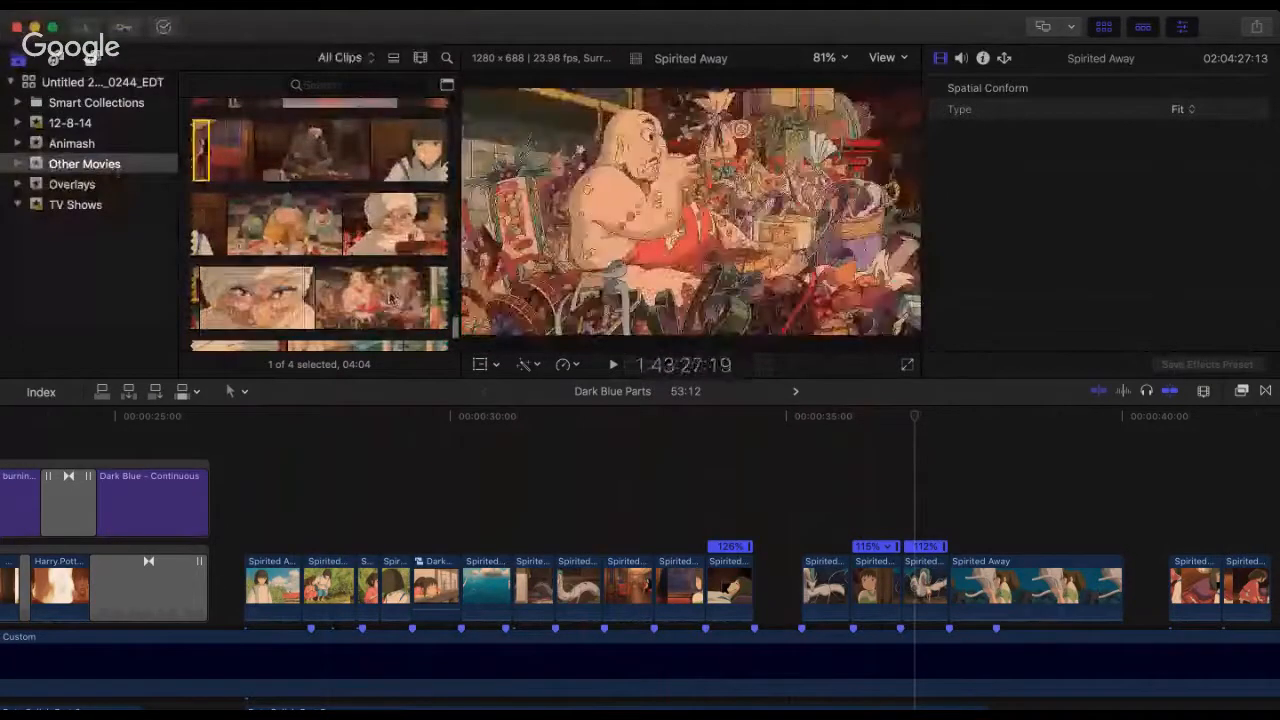
{"action": "scroll", "coordinate": [300, 320], "scroll_direction": "down", "scroll_amount": 5}
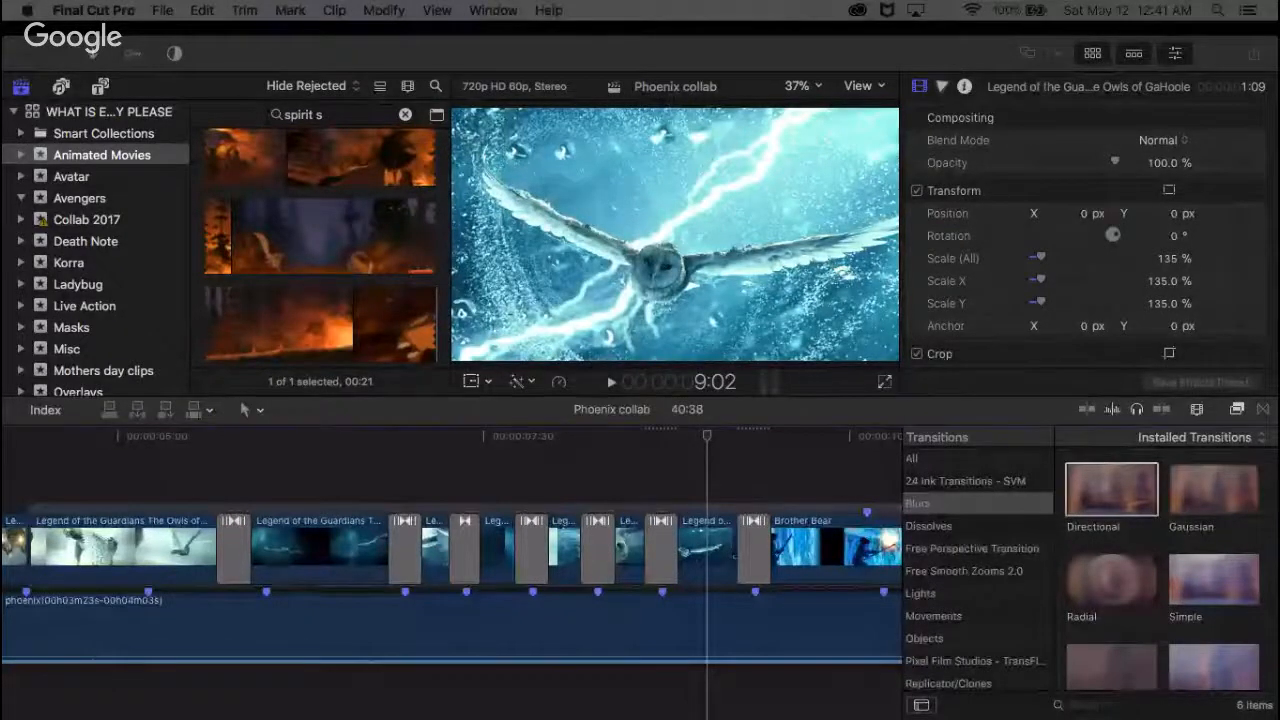
Step: Play the Phoenix collab timeline from the owl clips into the Brother Bear clips and examine the transitions between them
{"action": "left_click", "coordinate": [40, 452]}
{"action": "key", "text": "space"}
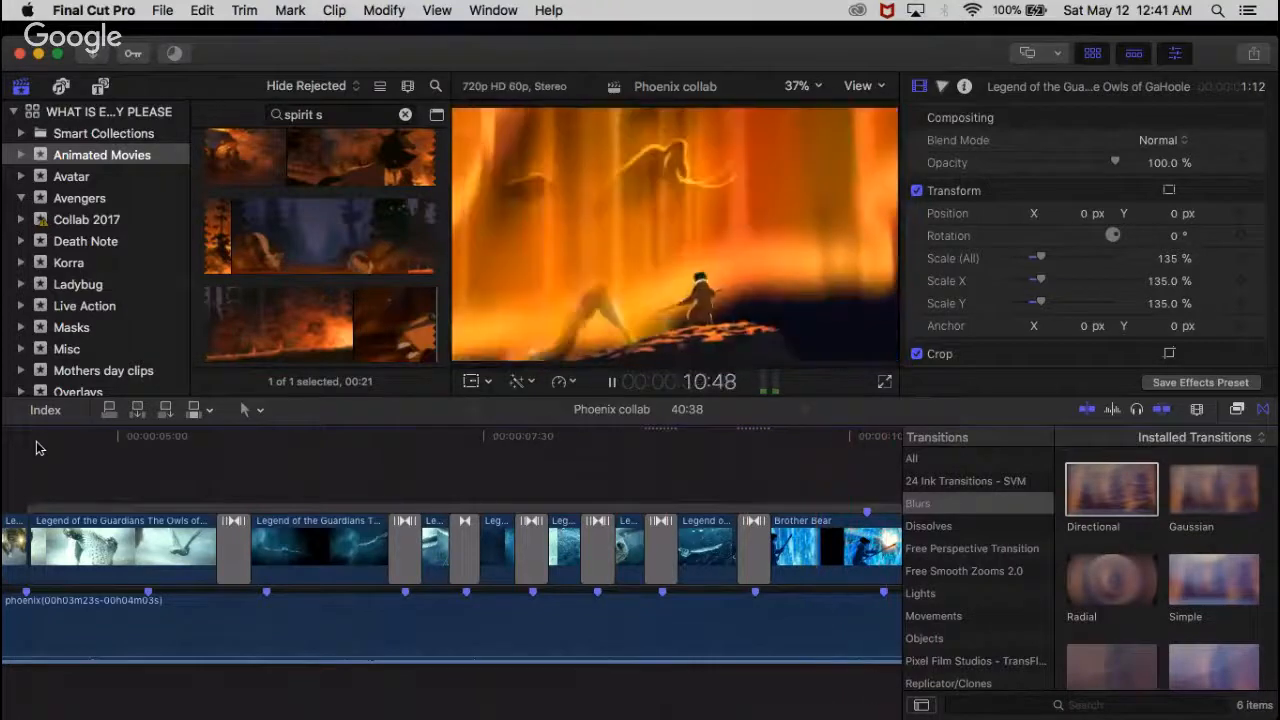
{"action": "key", "text": "space"}
{"action": "scroll", "coordinate": [27, 482], "scroll_direction": "left", "scroll_amount": 3}
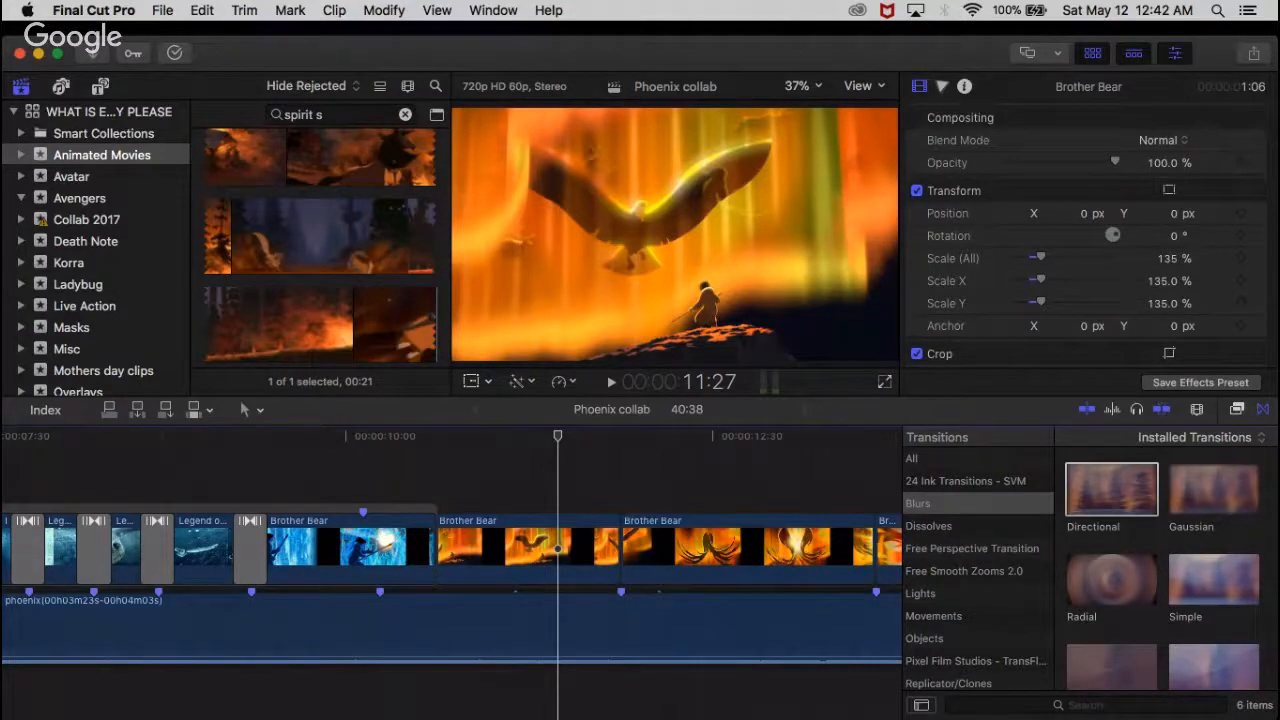
{"action": "scroll", "coordinate": [317, 508], "scroll_direction": "left", "scroll_amount": 10}
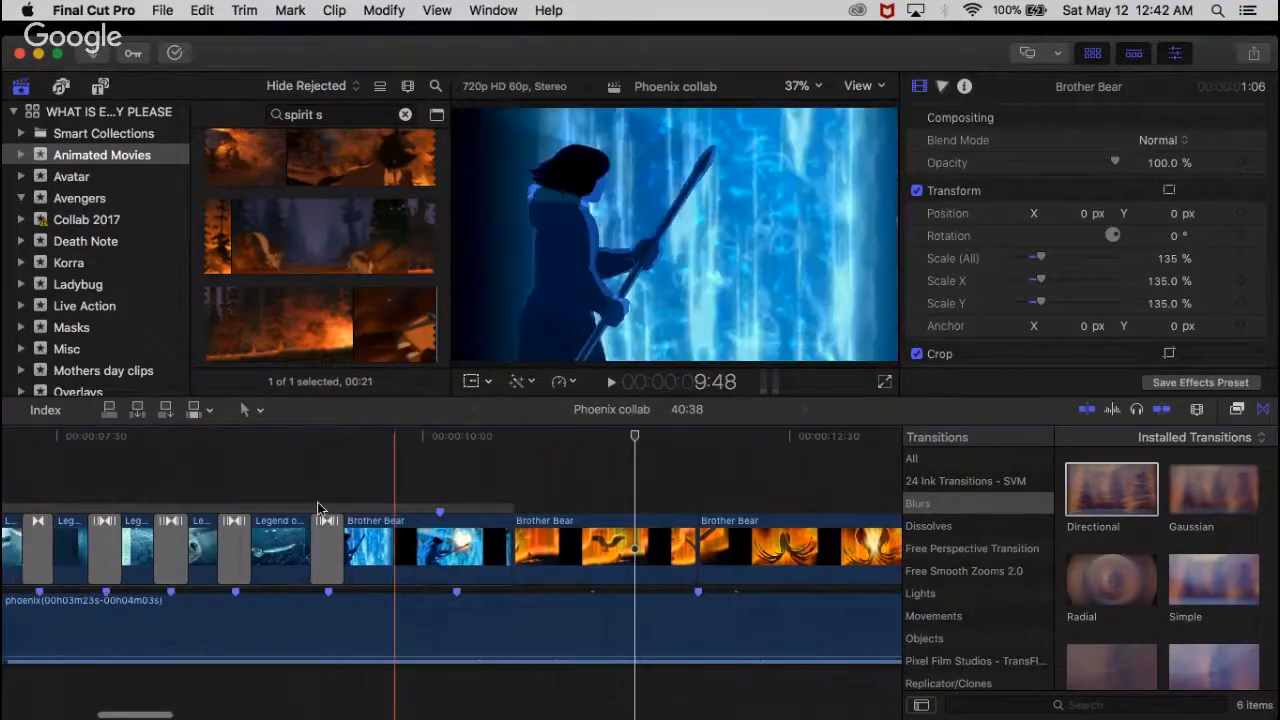
{"action": "scroll", "coordinate": [319, 511], "scroll_direction": "down", "scroll_amount": 4}
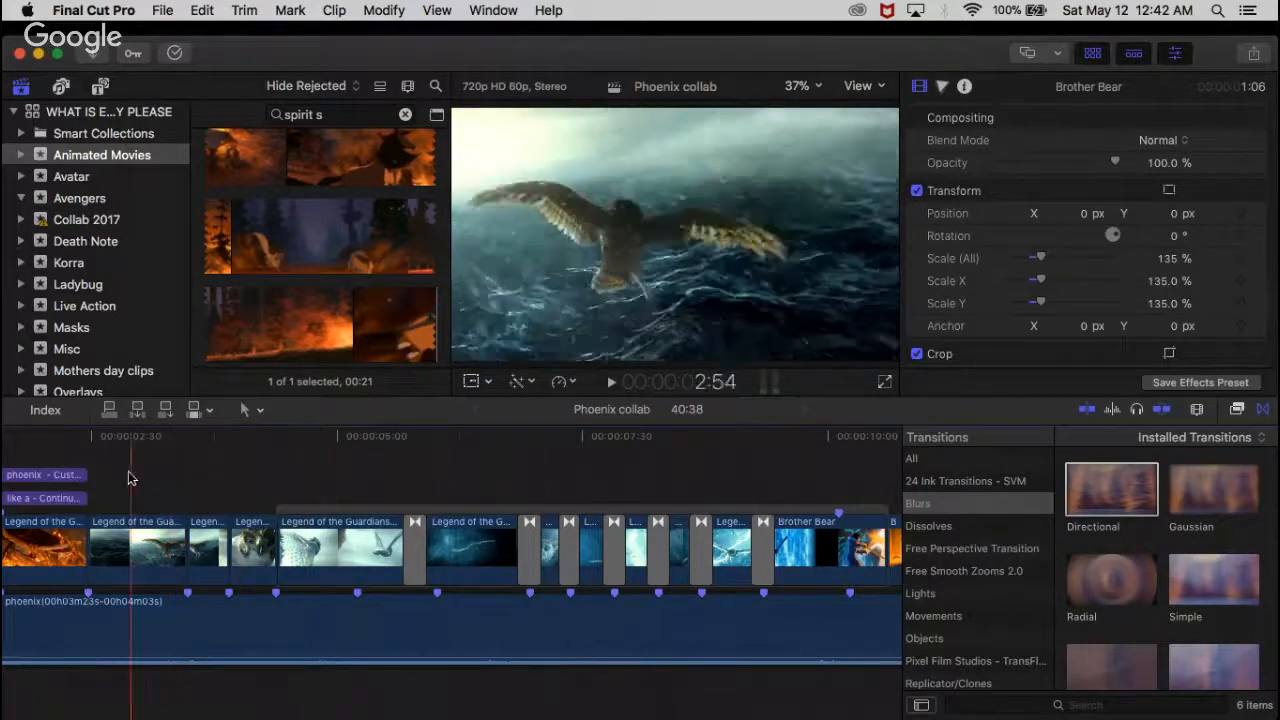
Step: Add Directional blur transitions at the first two owl-clip cuts after 2:28 and replay from 2:28
{"action": "left_click", "coordinate": [90, 456]}
{"action": "key", "text": "space"}
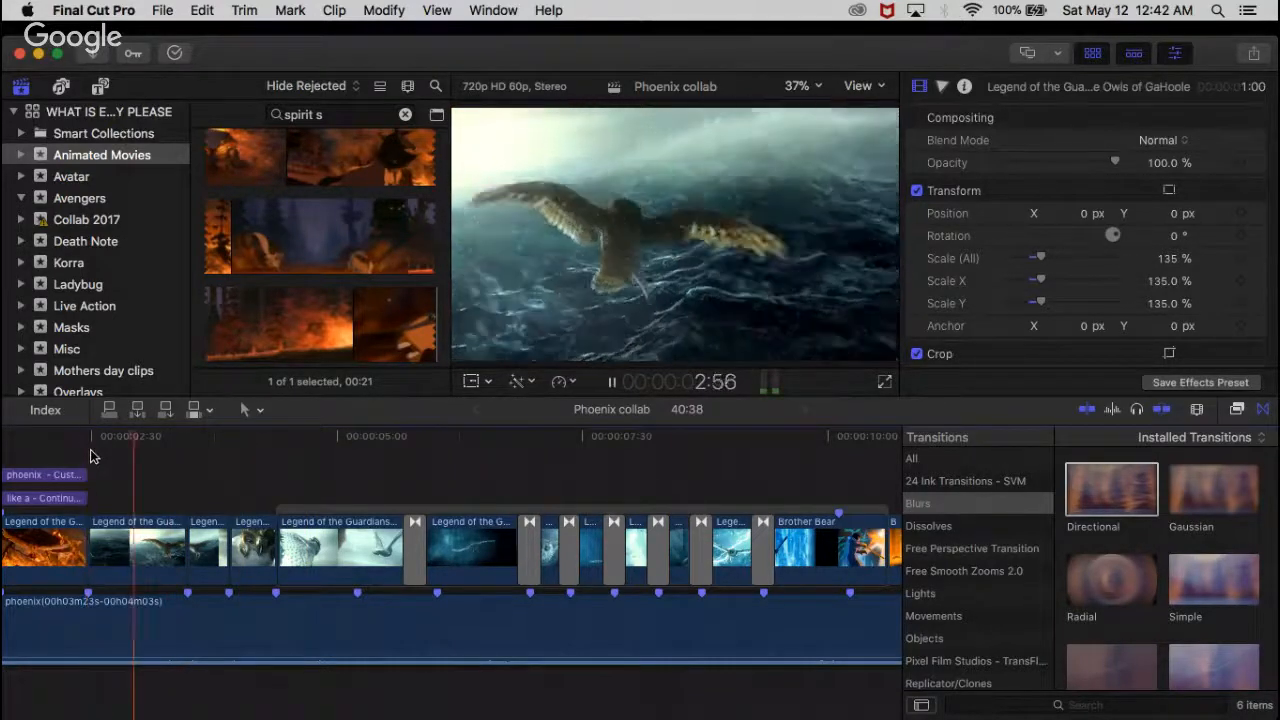
{"action": "key", "text": "space"}
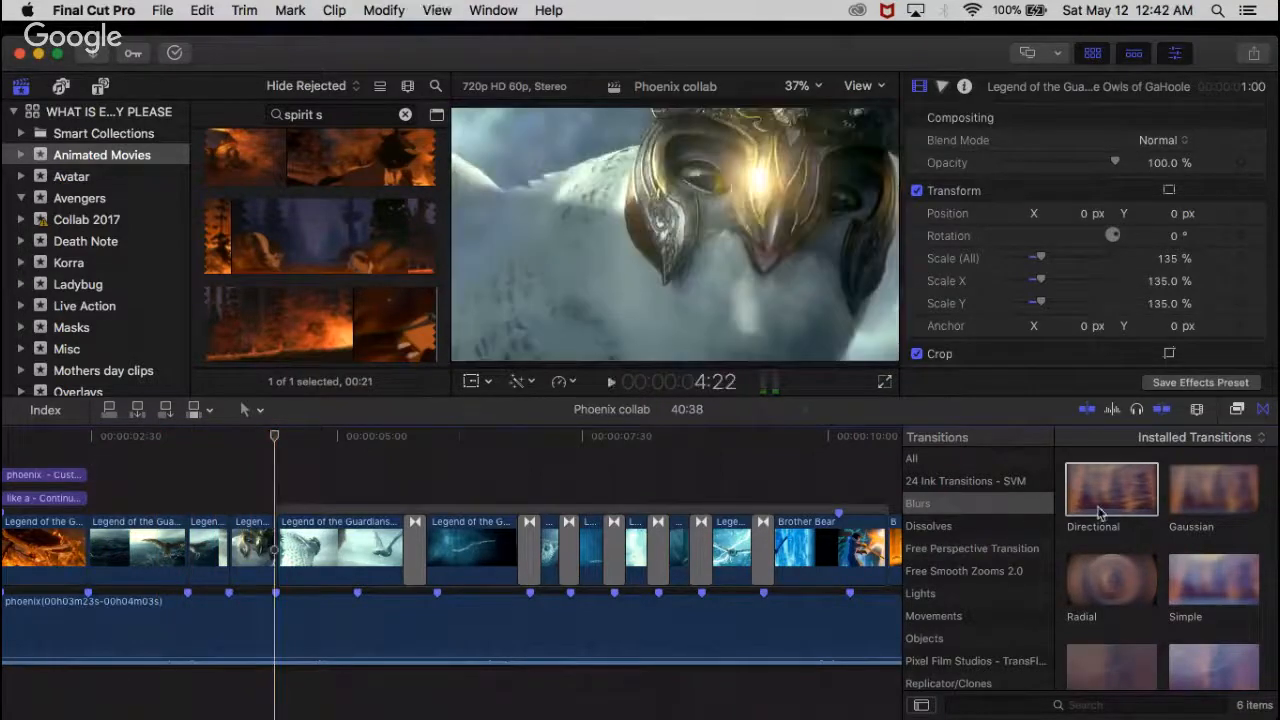
{"action": "left_click_drag", "start_coordinate": [1111, 490], "coordinate": [221, 545]}
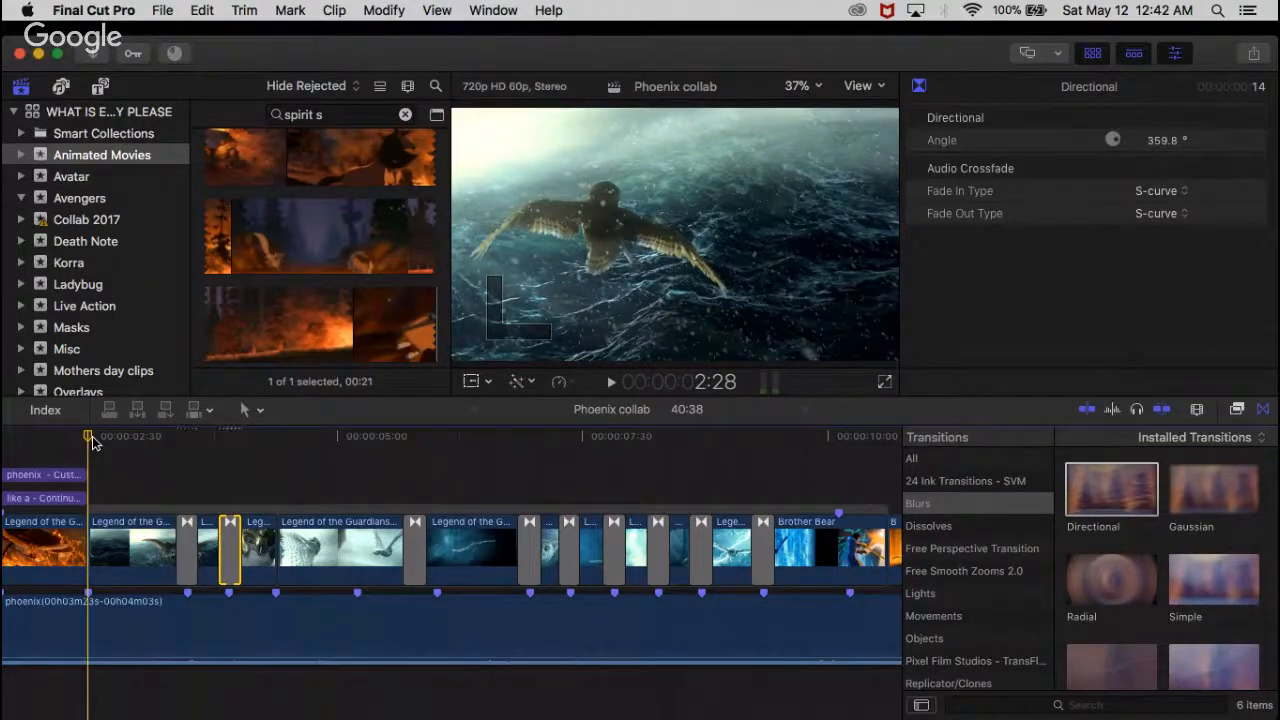
{"action": "key", "text": "space"}
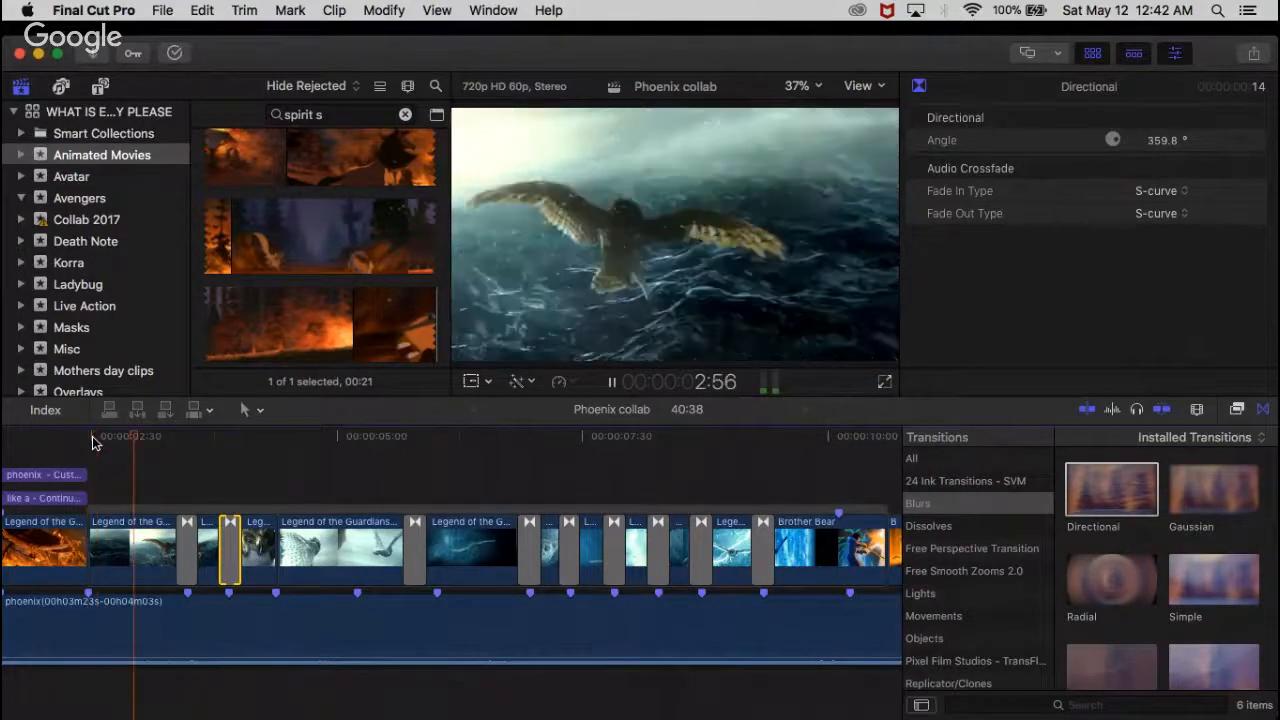
Step: Add a Directional blur transition at the third owl-clip cut after 2:28 and replay from the third owl clip into the Brother Bear clips
{"action": "key", "text": "space"}
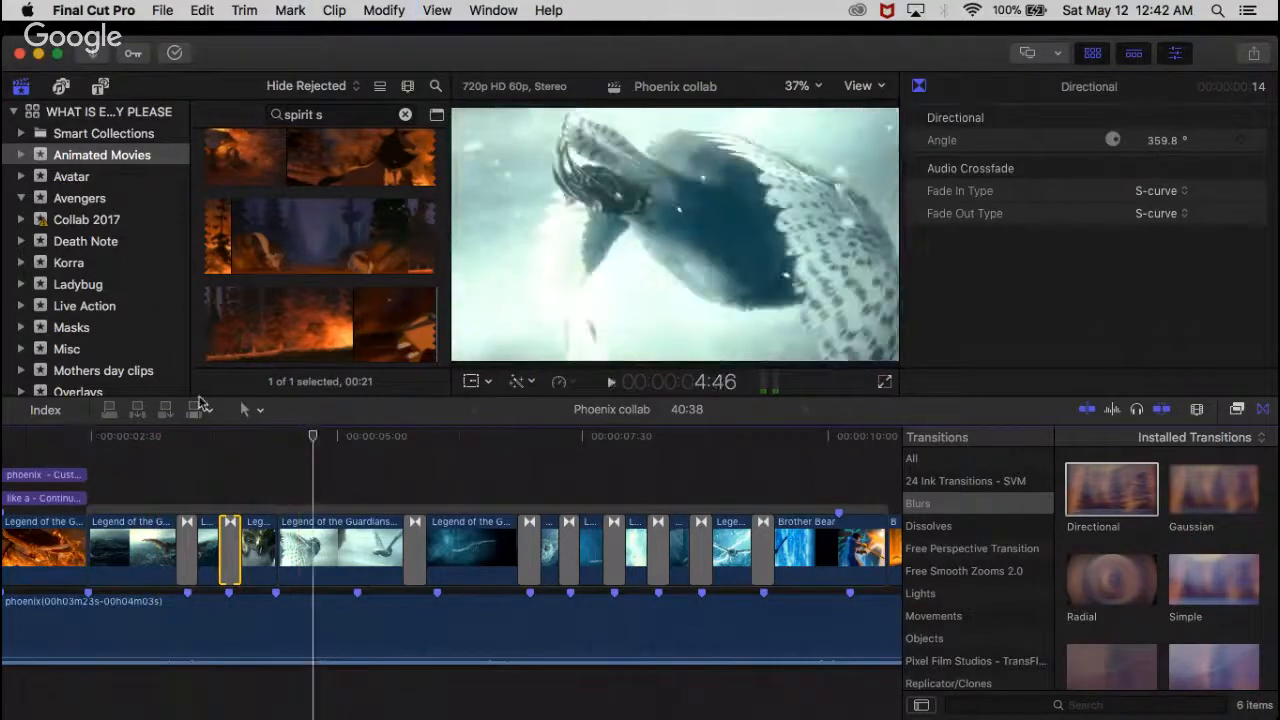
{"action": "left_click_drag", "start_coordinate": [1091, 479], "coordinate": [240, 630]}
{"action": "key", "text": "super+equal"}
{"action": "key", "text": "super+equal"}
{"action": "key", "text": "super+equal"}
{"action": "key", "text": "super+minus"}
{"action": "key", "text": "super+minus"}
{"action": "key", "text": "super+minus"}
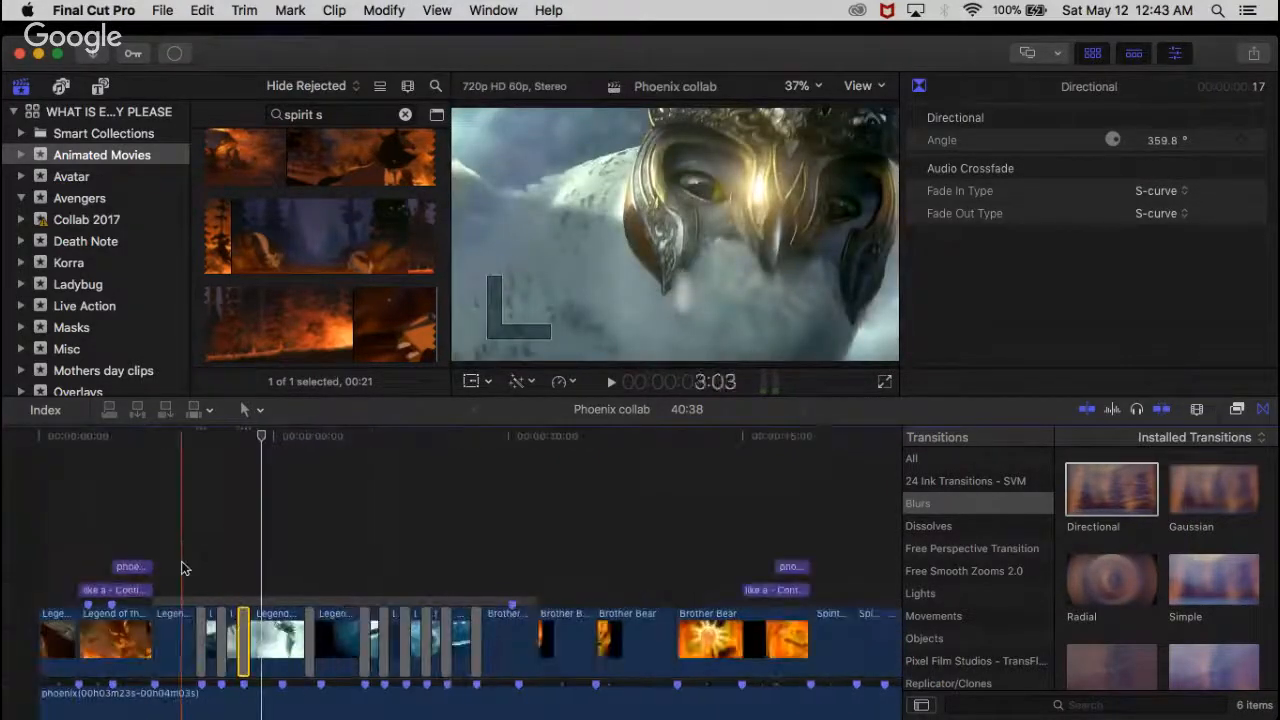
{"action": "key", "text": "super+equal"}
{"action": "left_click", "coordinate": [156, 455]}
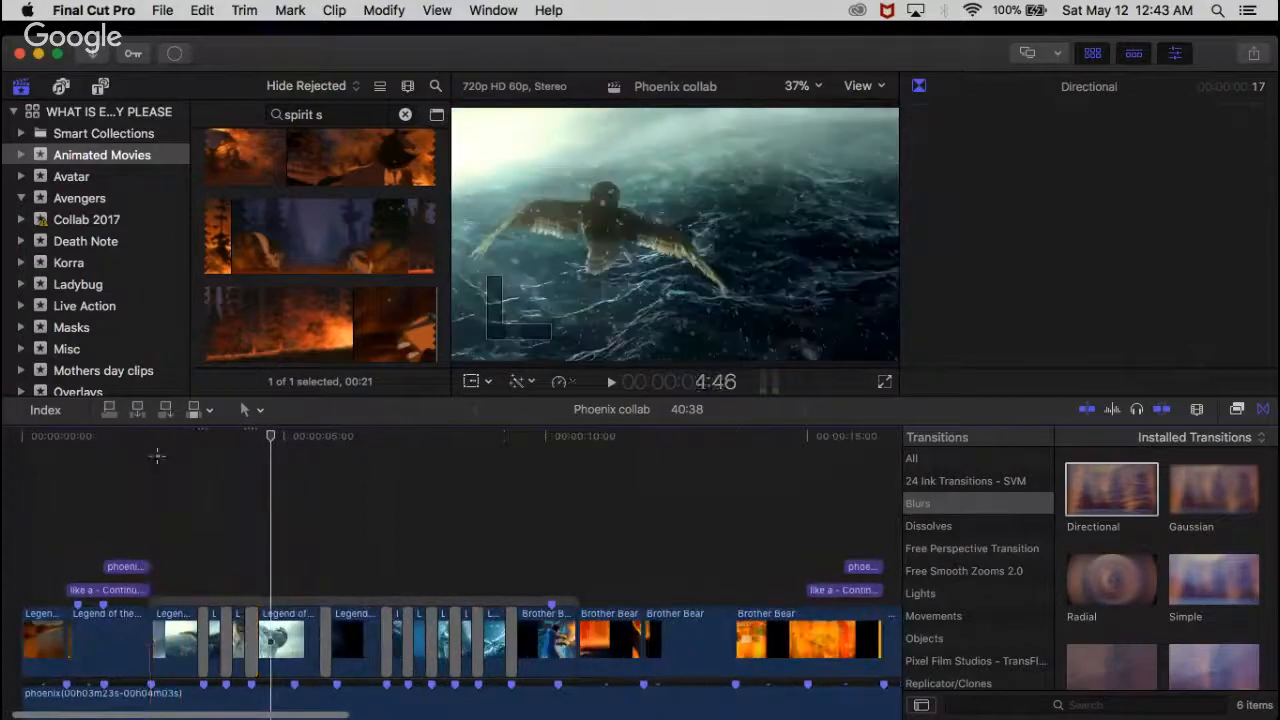
{"action": "key", "text": "space"}
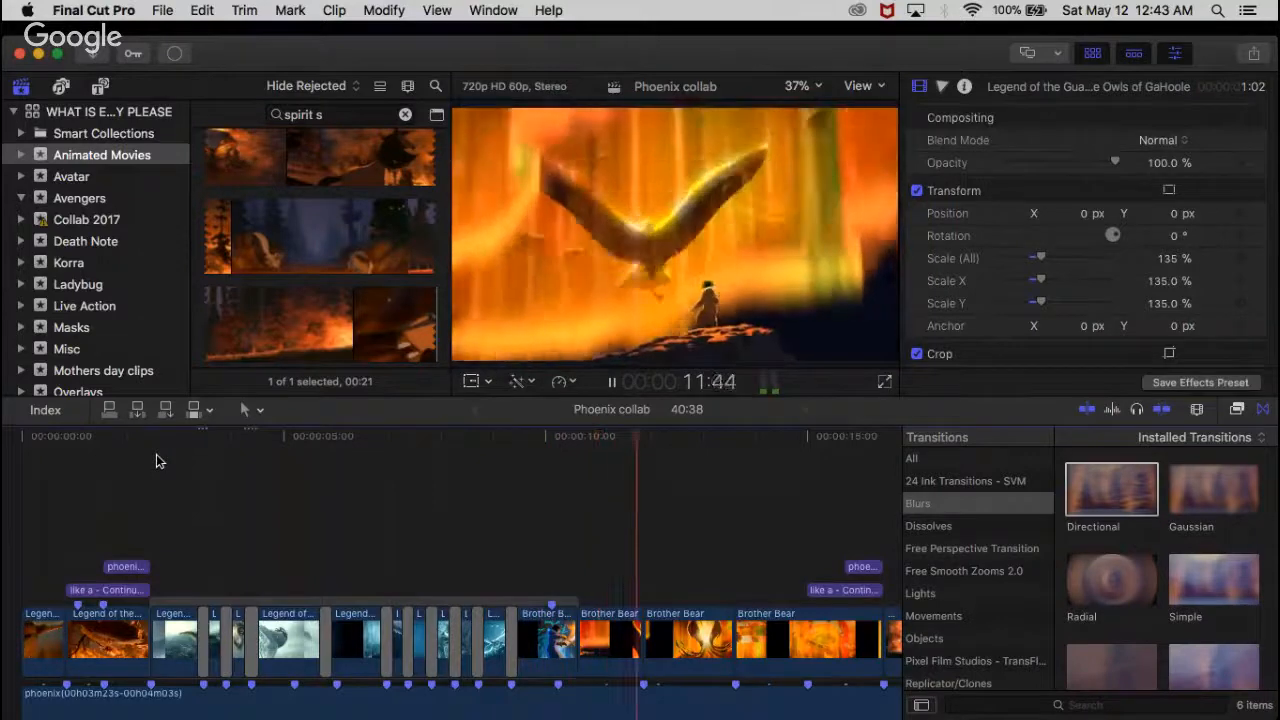
{"action": "key", "text": "space"}
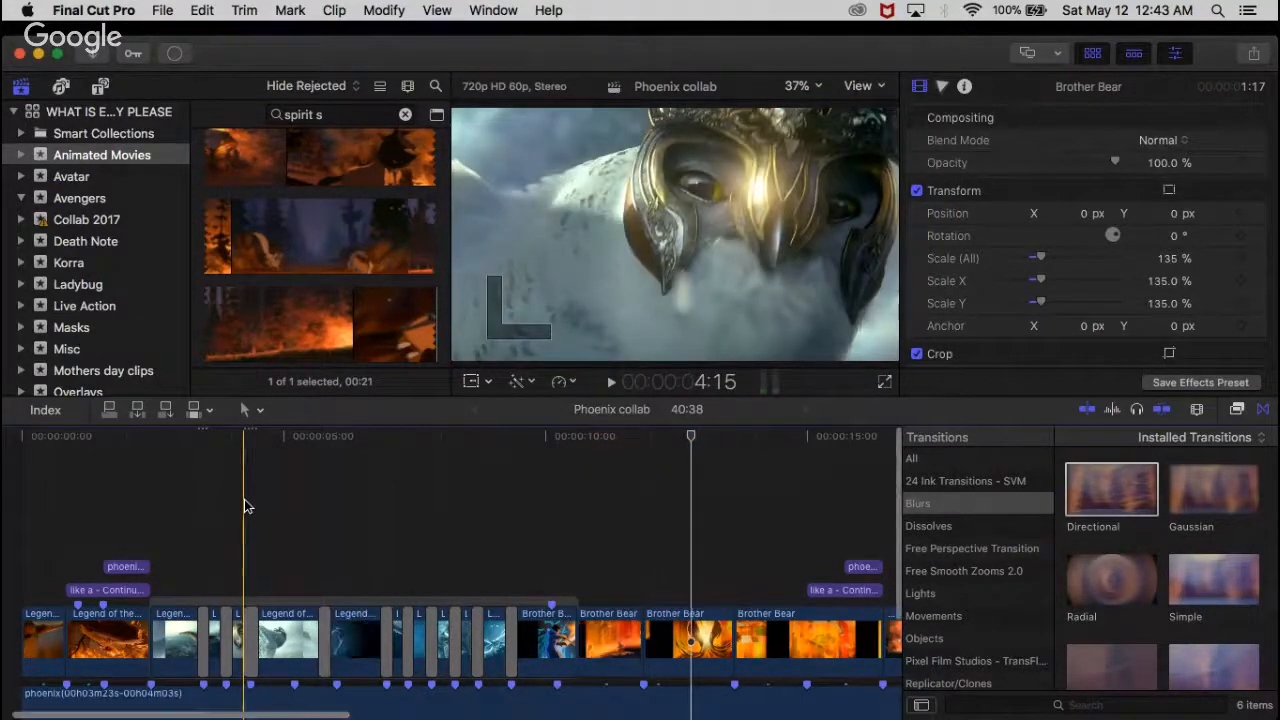
Step: Play the Phoenix collab timeline from its start into the Balto clips to review the transitions and beat timing
{"action": "scroll", "coordinate": [247, 506], "scroll_direction": "down", "scroll_amount": 5}
{"action": "scroll", "coordinate": [247, 506], "scroll_direction": "right", "scroll_amount": 5}
{"action": "scroll", "coordinate": [244, 499], "scroll_direction": "left", "scroll_amount": 5}
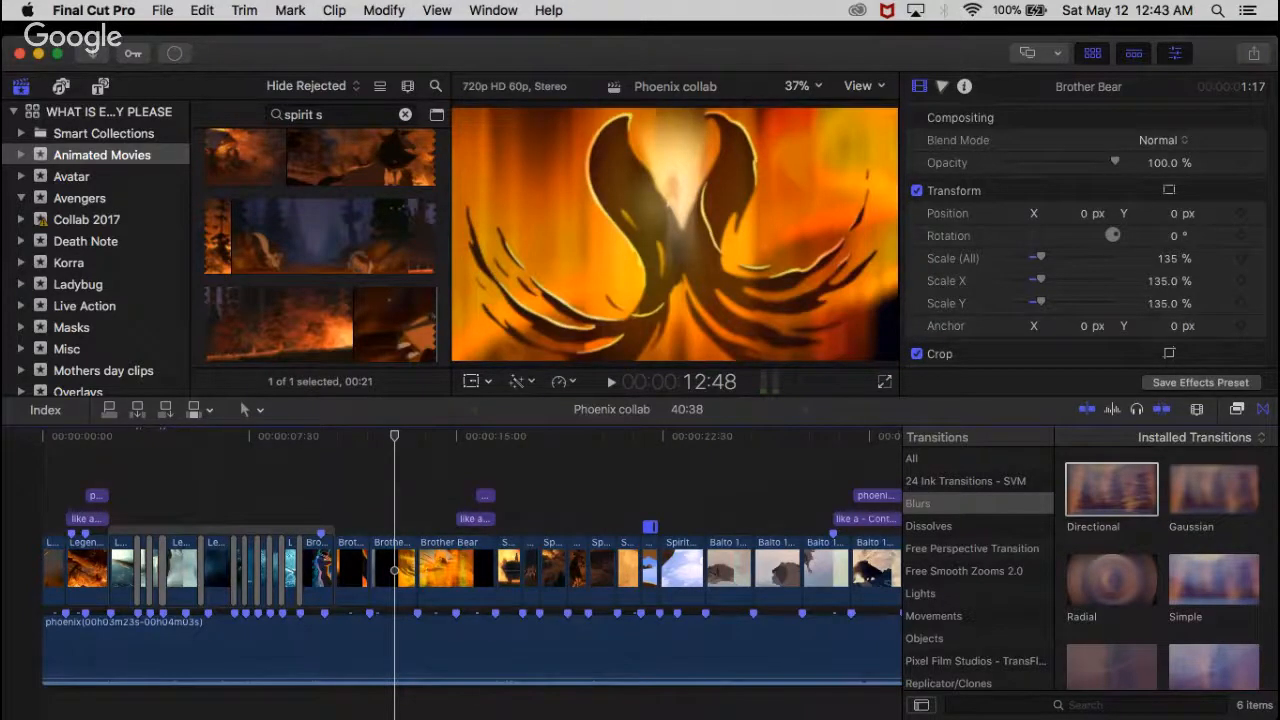
{"action": "left_click", "coordinate": [173, 483]}
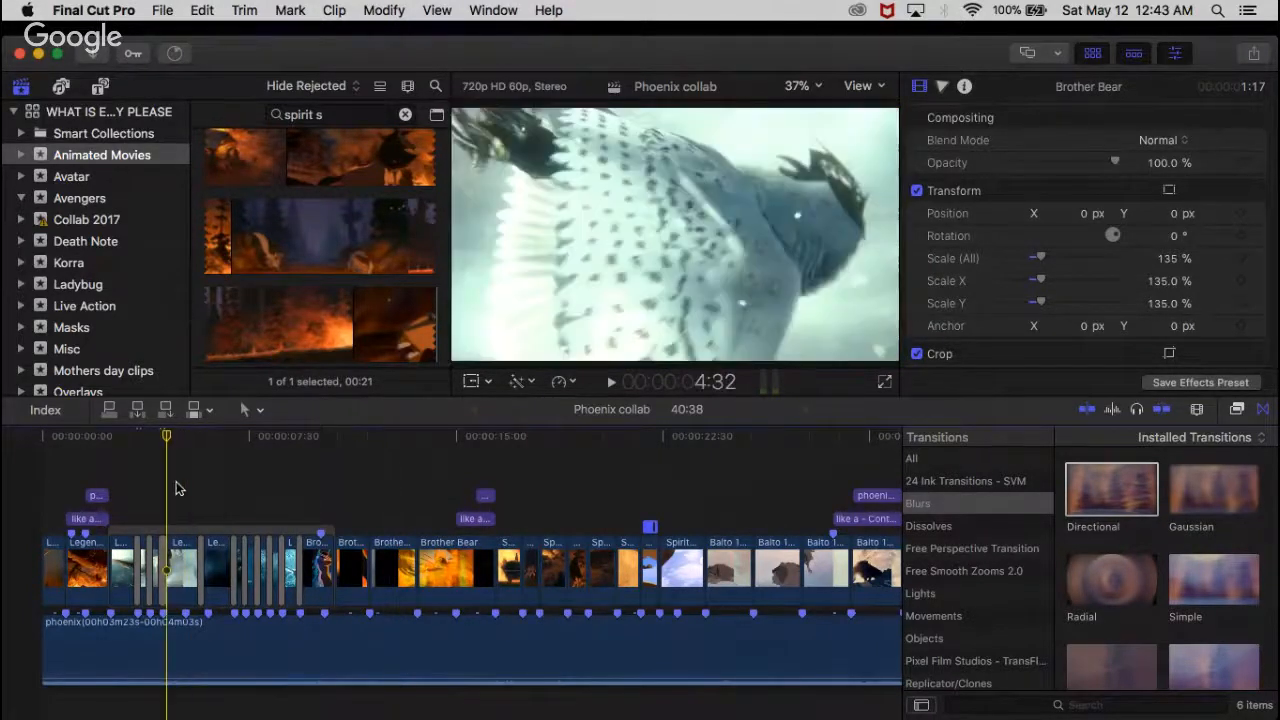
{"action": "left_click", "coordinate": [42, 440]}
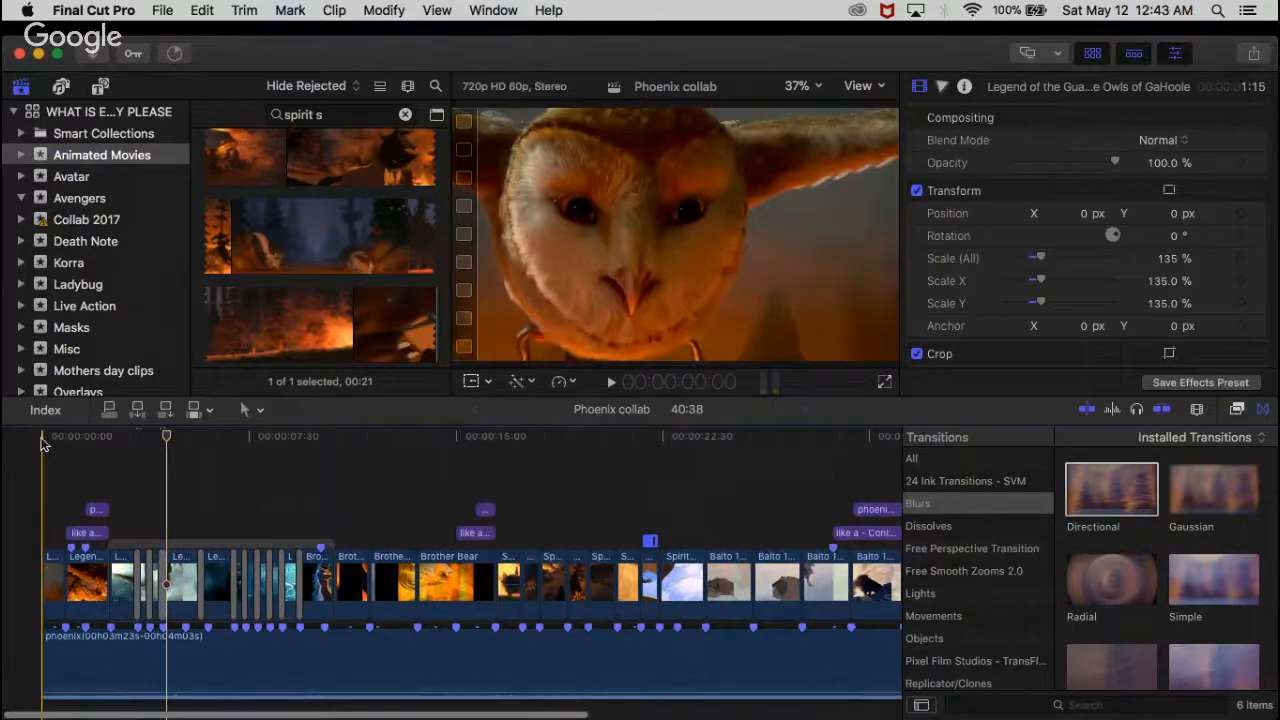
{"action": "key", "text": "space"}
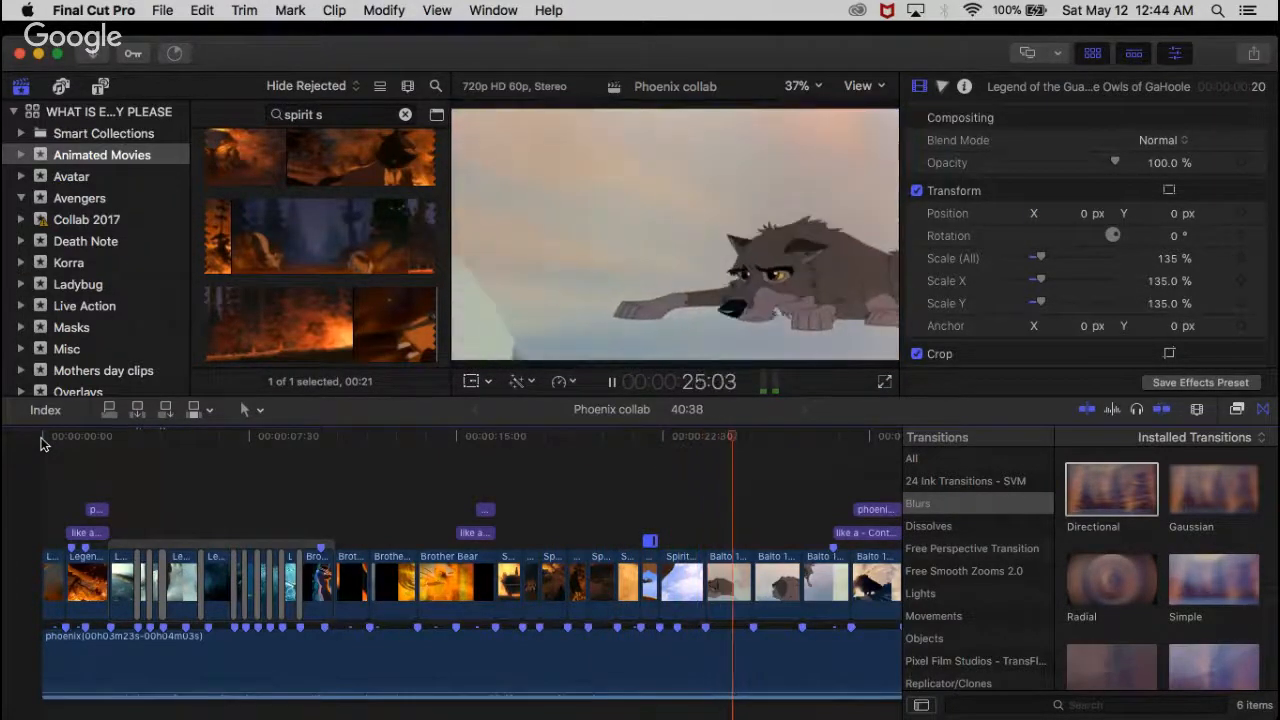
{"action": "key", "text": "space"}
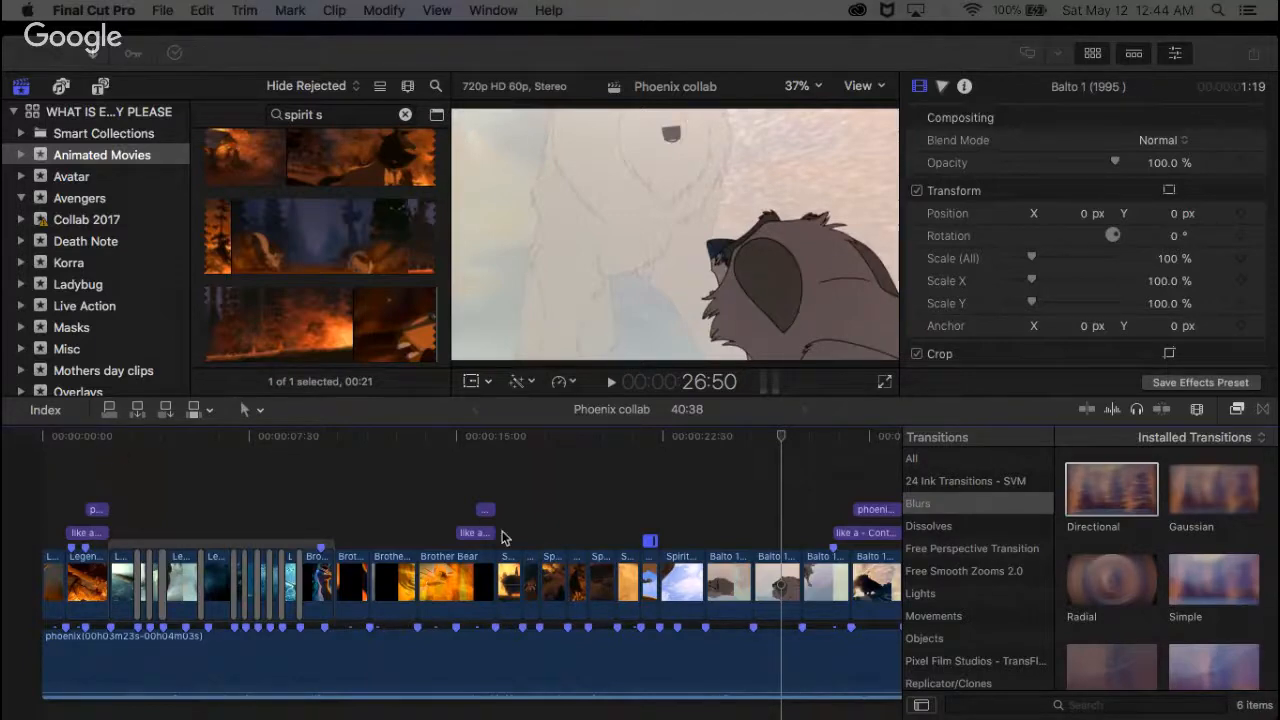
Step: Play from the first Balto clip past the last clip into the empty beat-marked section to review what remains unfilled
{"action": "scroll", "coordinate": [503, 537], "scroll_direction": "right", "scroll_amount": 5}
{"action": "left_click", "coordinate": [520, 471]}
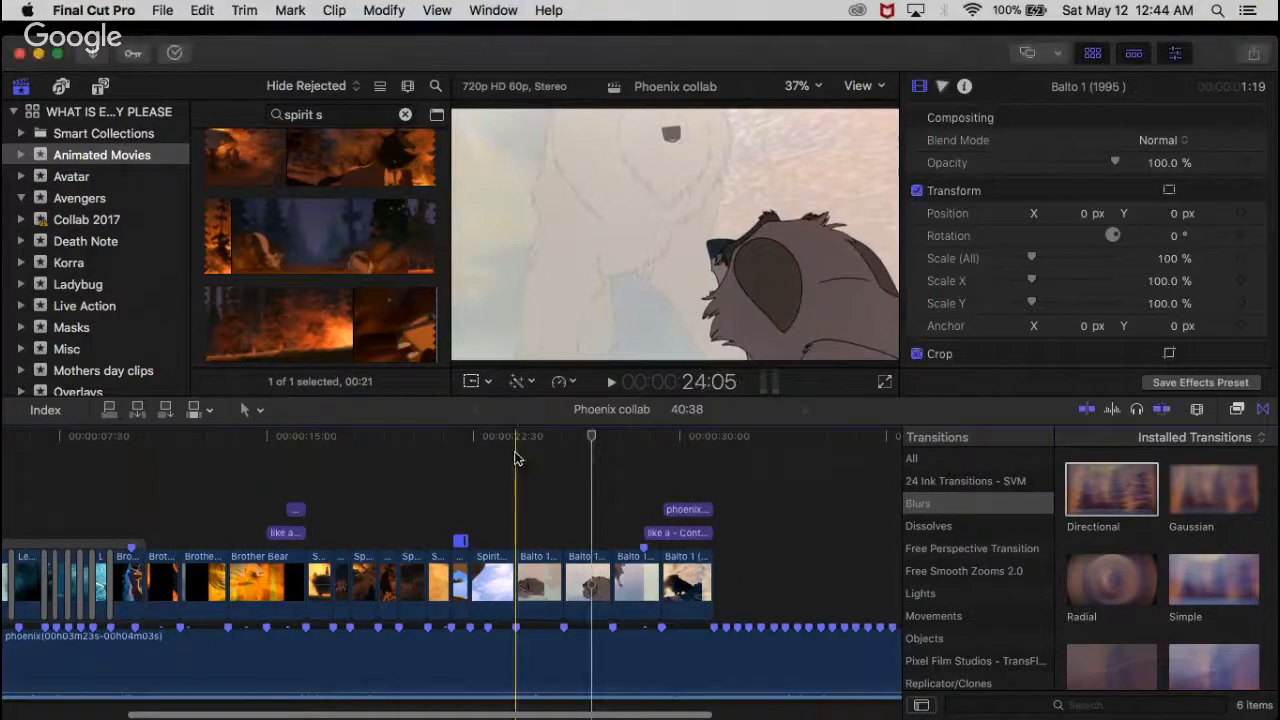
{"action": "key", "text": "space"}
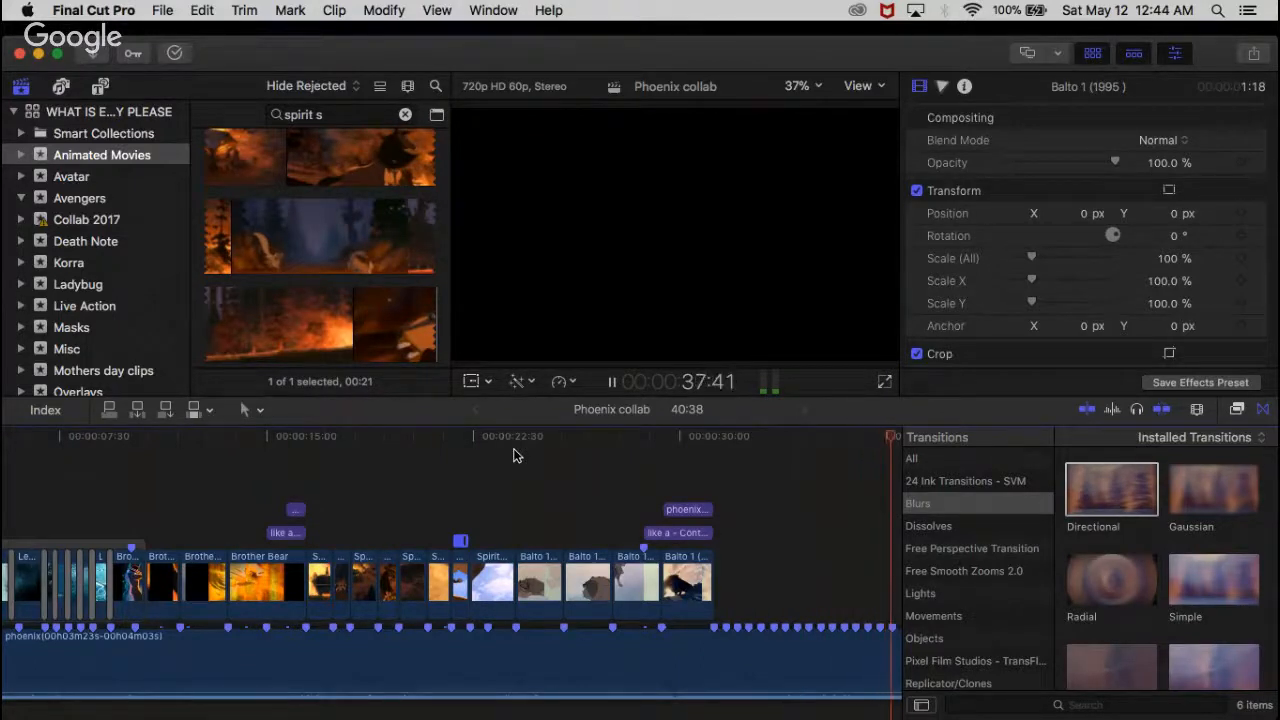
{"action": "key", "text": "space"}
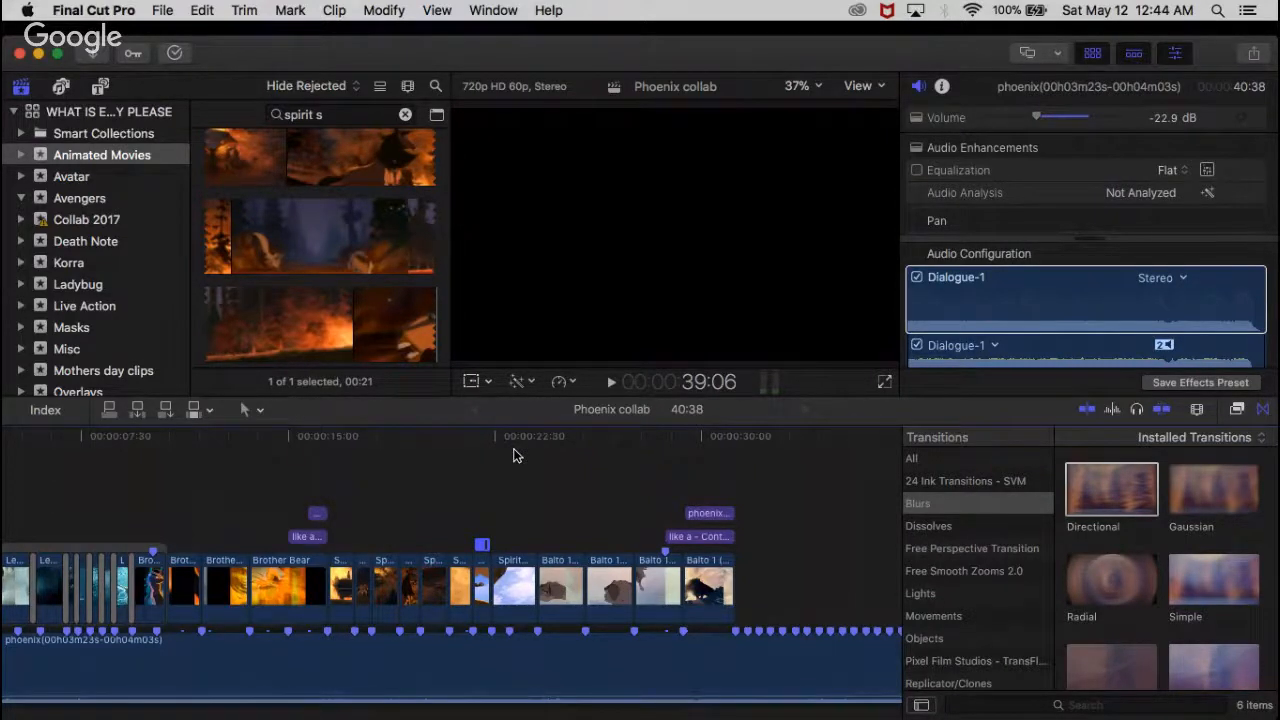
Step: Replay the opening owl clips from the timeline's start to check the Directional blur transitions against the beat
{"action": "scroll", "coordinate": [235, 548], "scroll_direction": "left", "scroll_amount": 5}
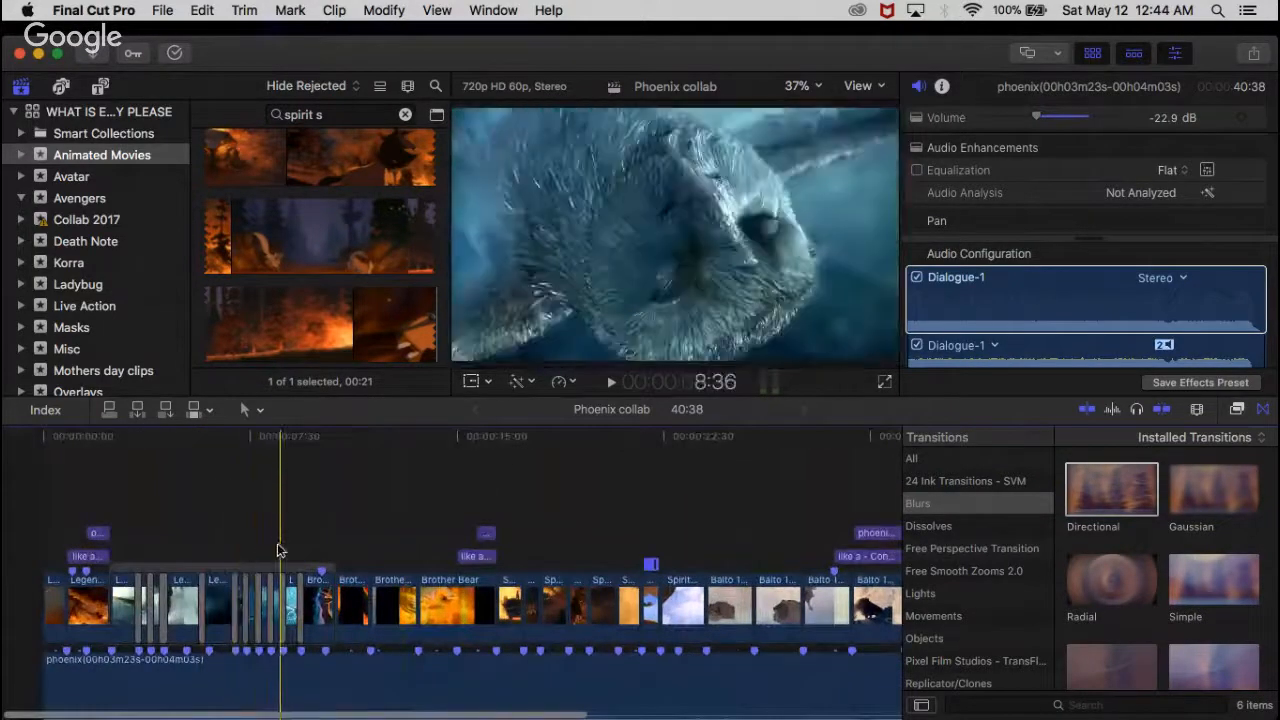
{"action": "left_click", "coordinate": [33, 481]}
{"action": "key", "text": "space"}
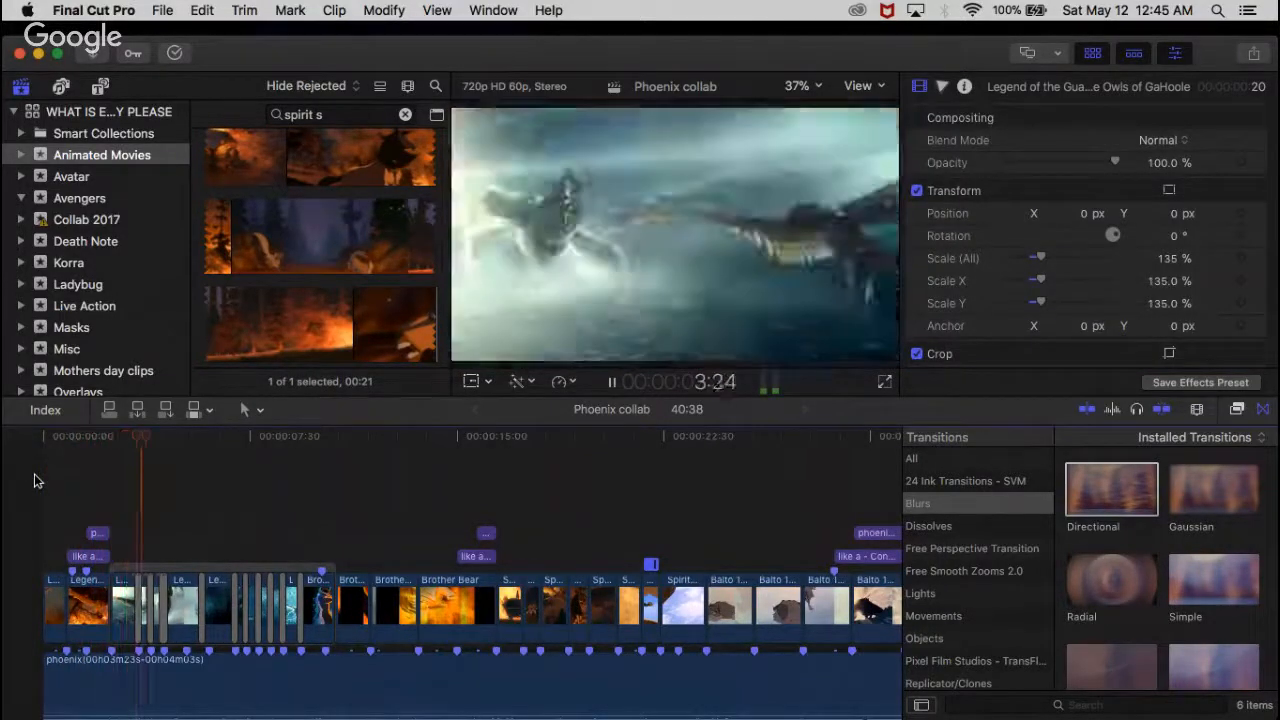
{"action": "key", "text": "space"}
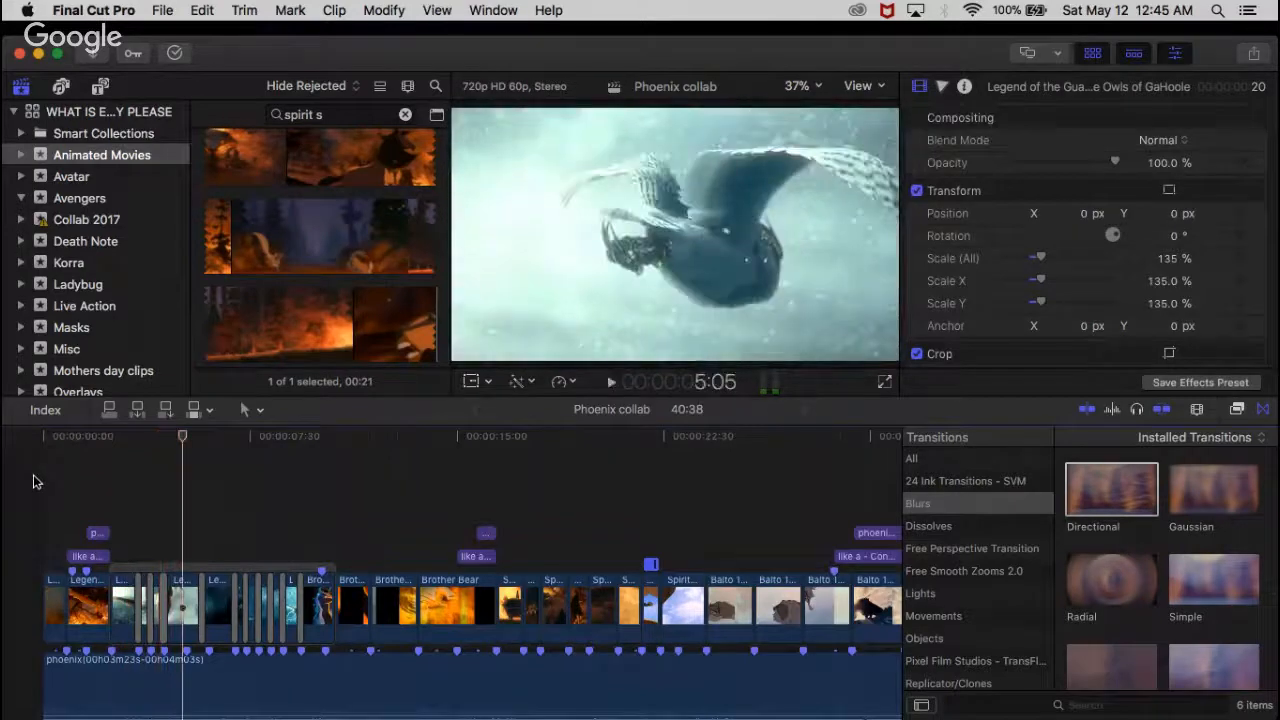